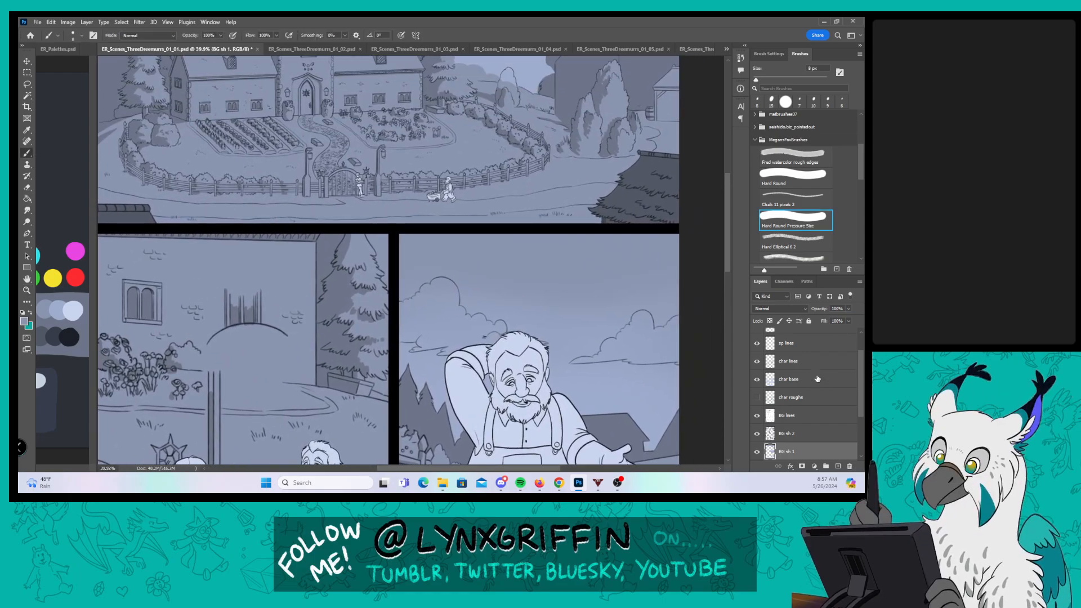
Step: Add a new layer directly above the char base layer and name it "char sh"
click(812, 381)
click(838, 466)
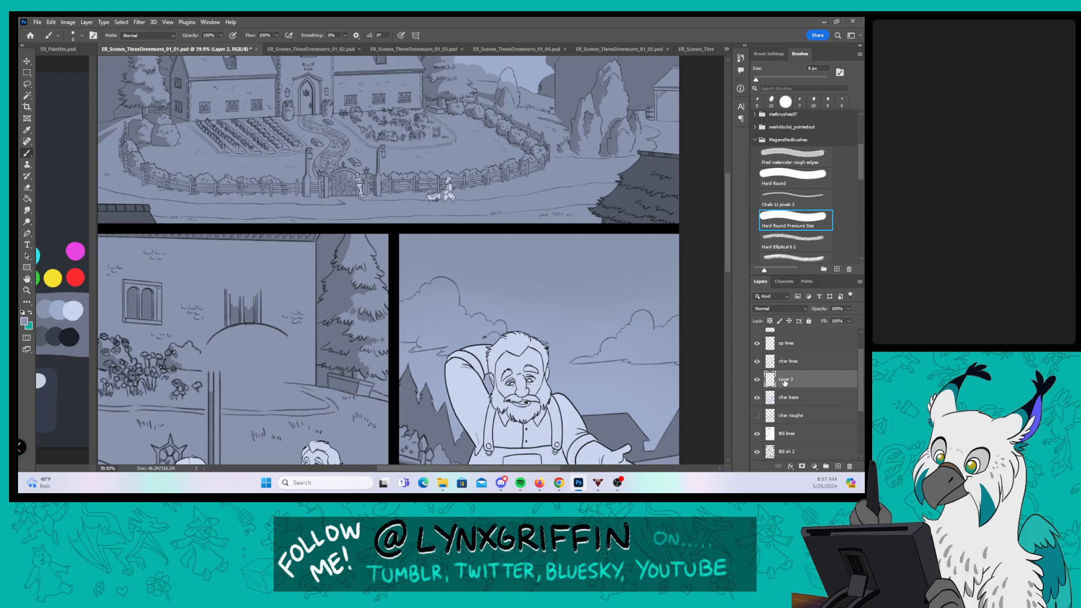
click(783, 379)
text(char)
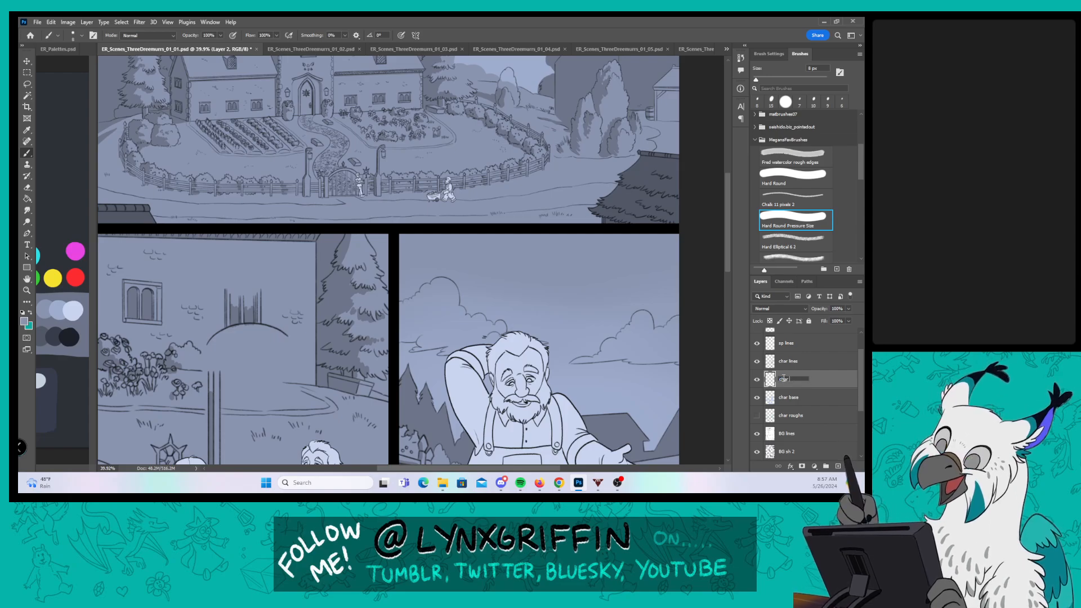
text( sh)
key(Return)
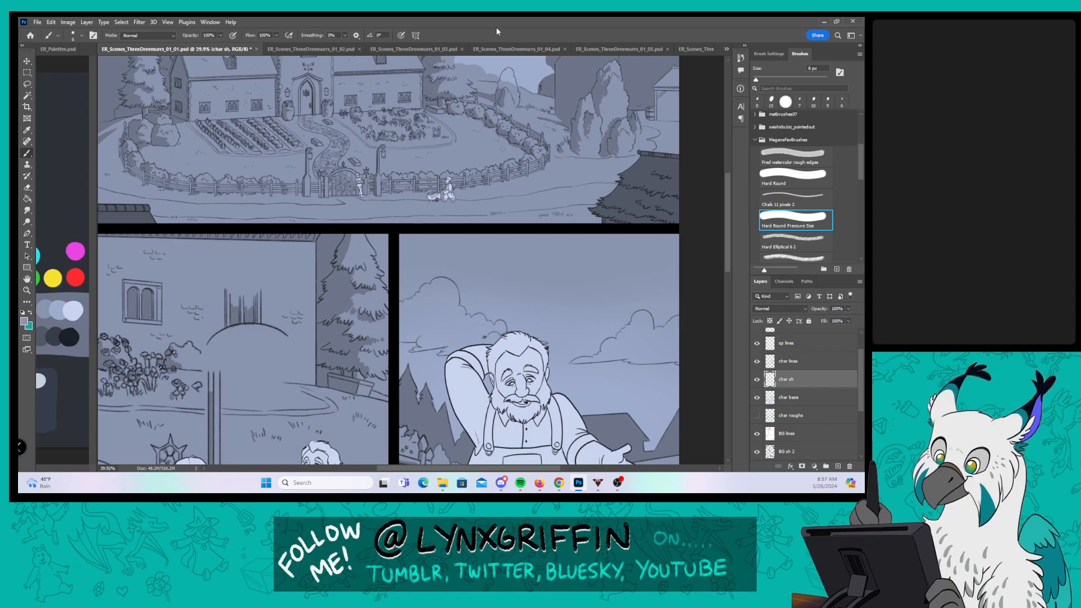
Step: Shade the small figure leaning beside the gate in the top scene, using a 7 px brush on the char sh layer
key(z)
drag(430, 156, 476, 155)
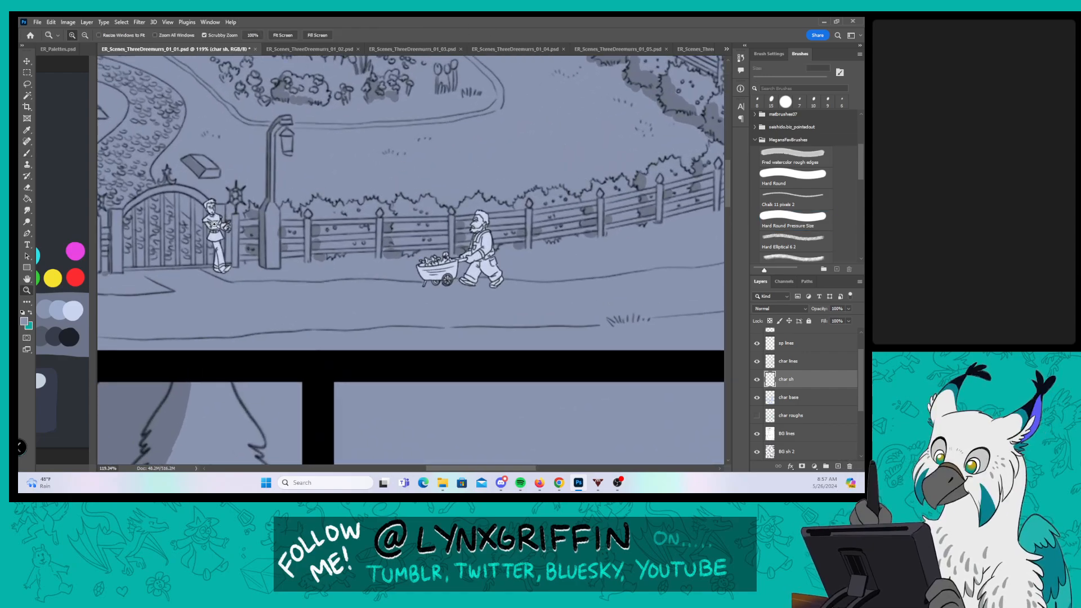
drag(215, 225, 321, 198)
key(b)
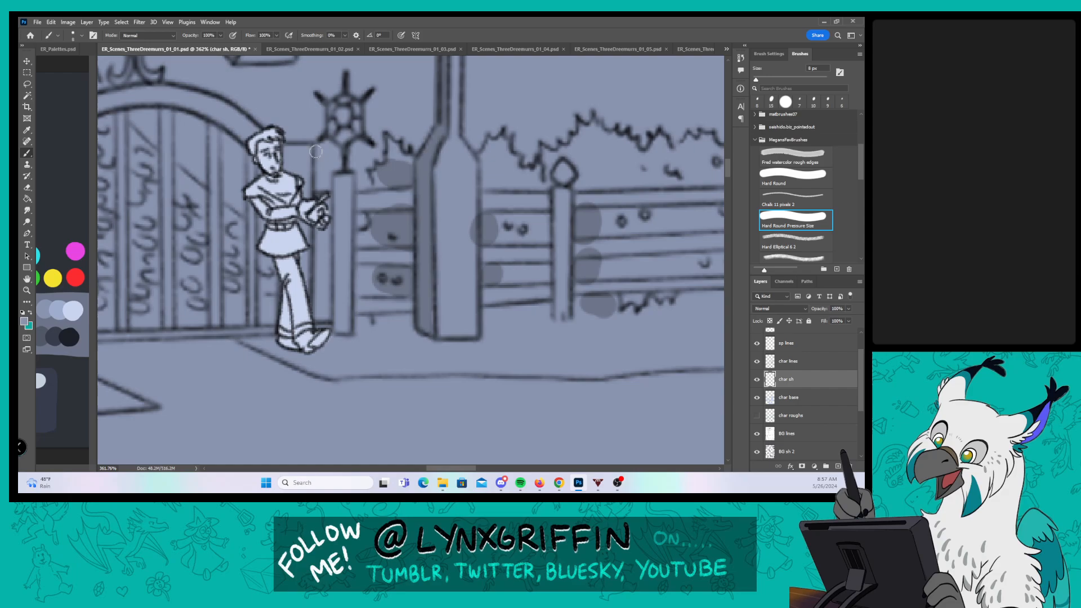
key(bracketleft)
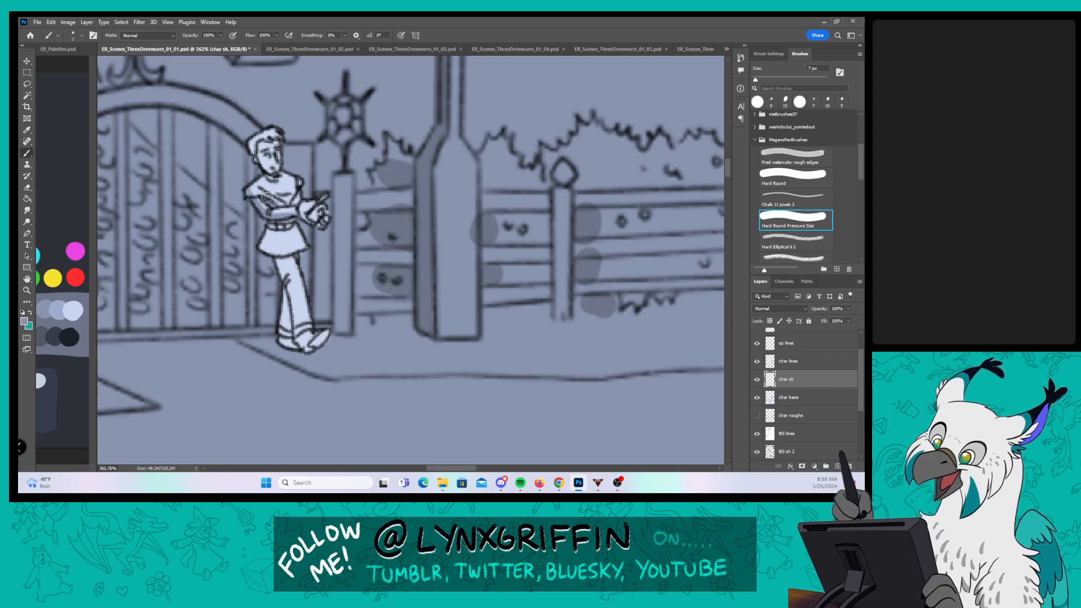
drag(266, 197, 286, 206)
drag(249, 142, 267, 173)
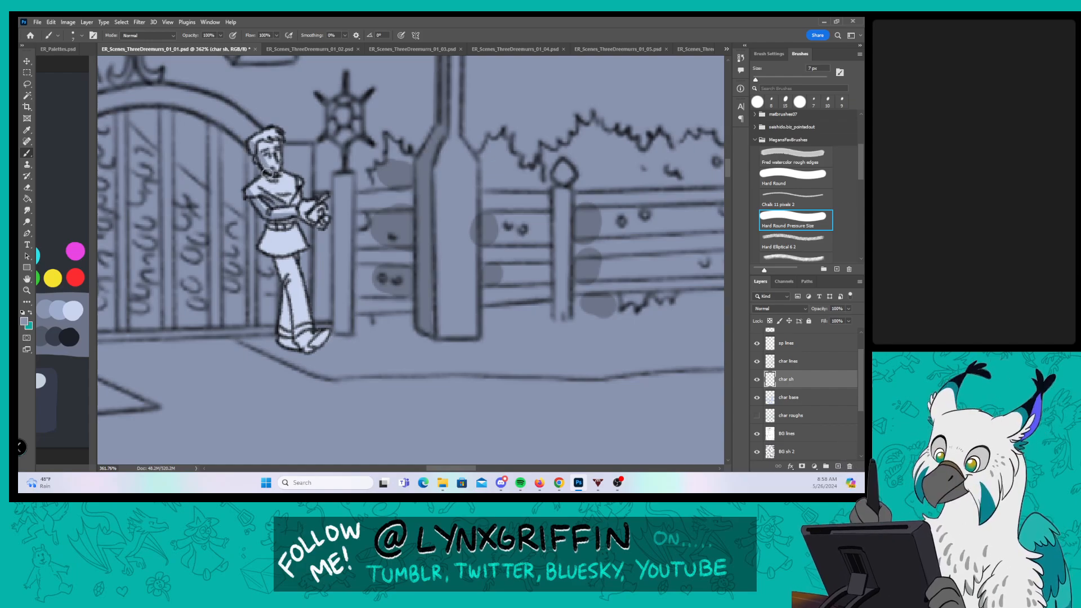
mouse_move(304, 218)
mouse_down()
mouse_move(323, 223)
mouse_move(265, 248)
mouse_move(272, 226)
mouse_move(268, 252)
mouse_move(298, 341)
mouse_move(315, 346)
mouse_move(332, 329)
mouse_up()
mouse_move(300, 259)
mouse_down()
mouse_move(279, 296)
mouse_move(281, 326)
mouse_move(287, 300)
mouse_up()
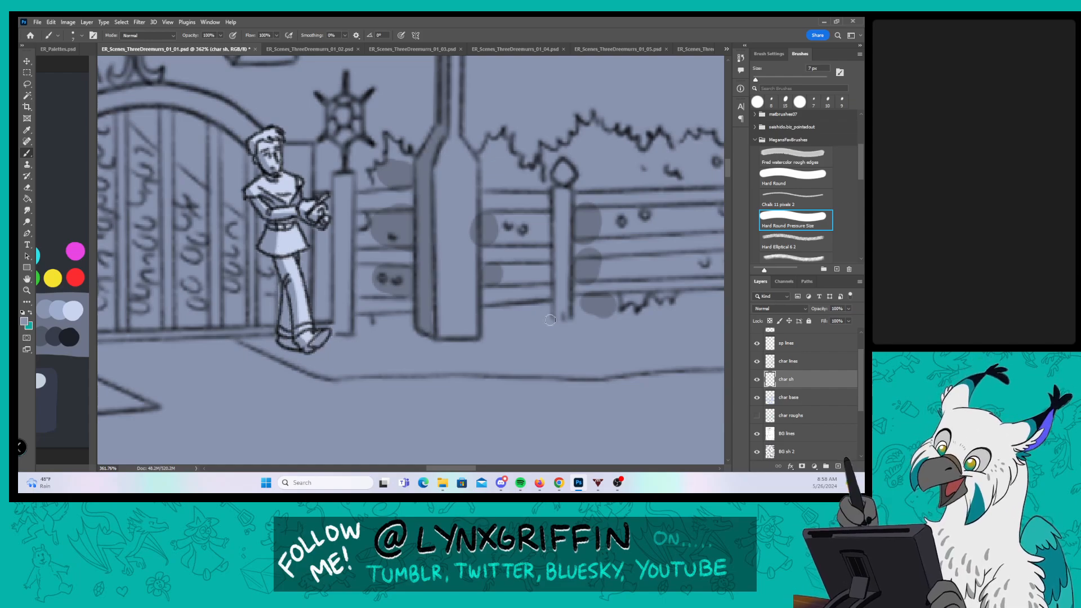
Step: Paint shadow along the rim and body of the small wheelbarrow in the top scene
key(z)
drag(550, 319, 487, 319)
drag(613, 350, 245, 289)
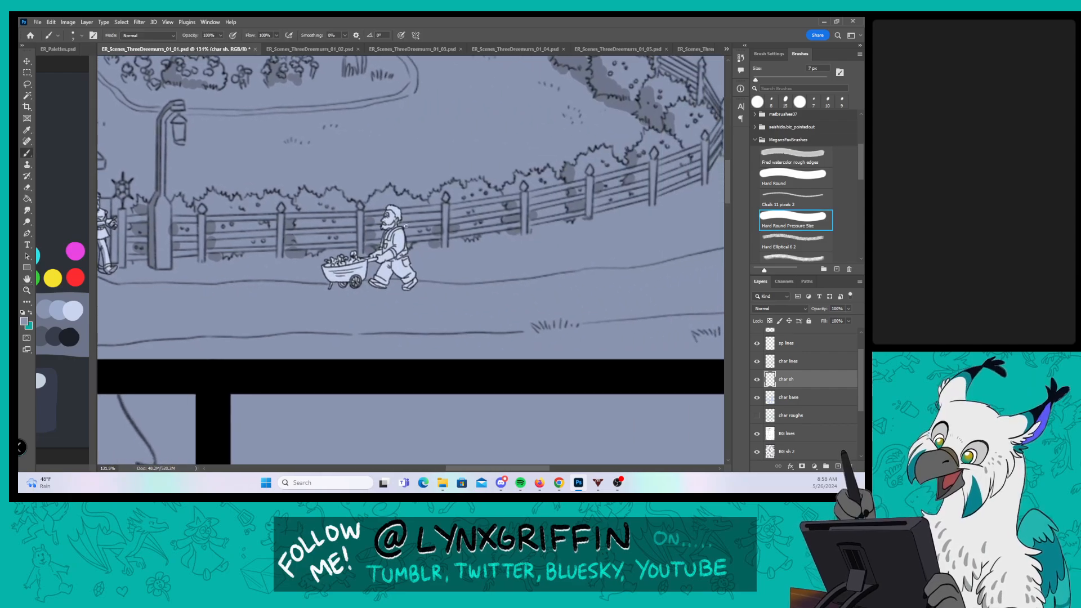
key(z)
drag(376, 259, 453, 259)
drag(203, 282, 287, 269)
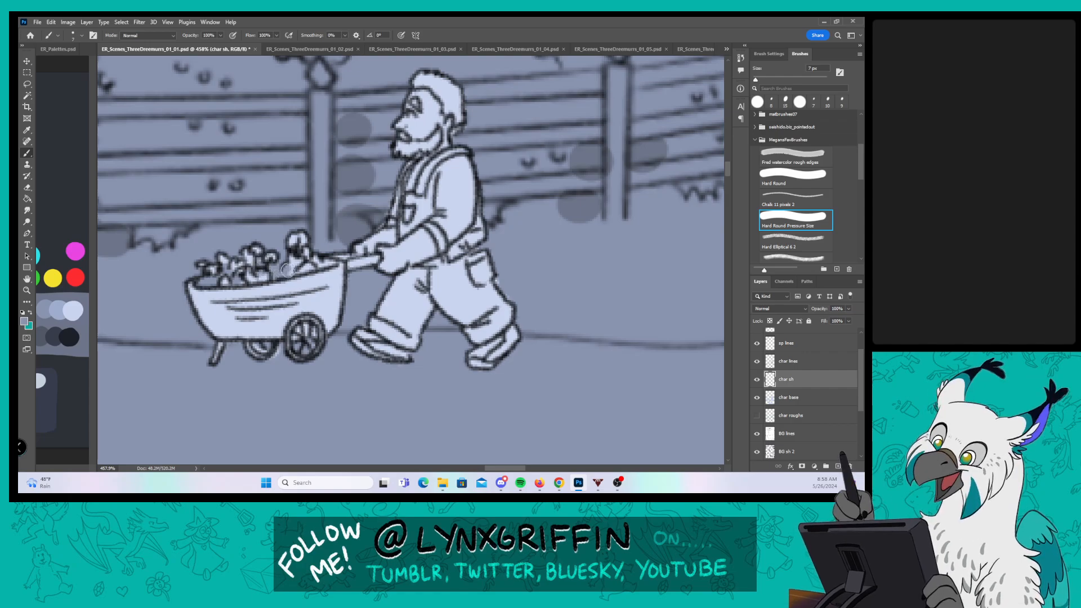
mouse_move(188, 285)
mouse_down()
mouse_move(222, 329)
mouse_move(276, 340)
mouse_move(256, 352)
mouse_move(285, 349)
mouse_move(341, 306)
mouse_up()
Step: Shade the bearded man pushing the wheelbarrow, covering his face, beard, arms, overalls, legs and shoes
drag(373, 249, 393, 226)
mouse_move(410, 178)
mouse_down()
mouse_move(403, 232)
mouse_move(431, 192)
mouse_move(432, 217)
mouse_up()
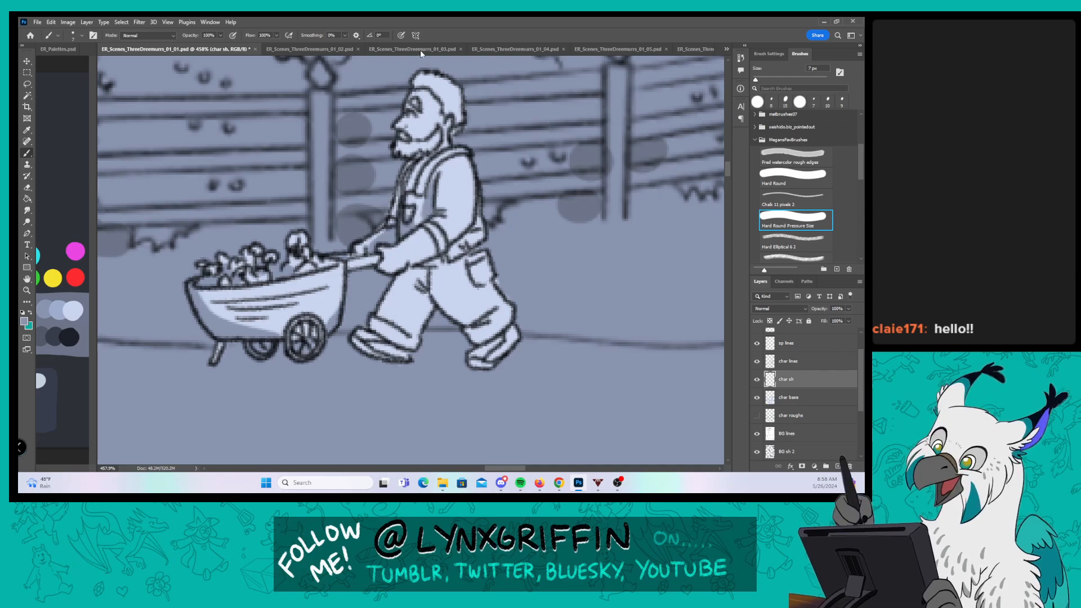
drag(411, 92, 422, 84)
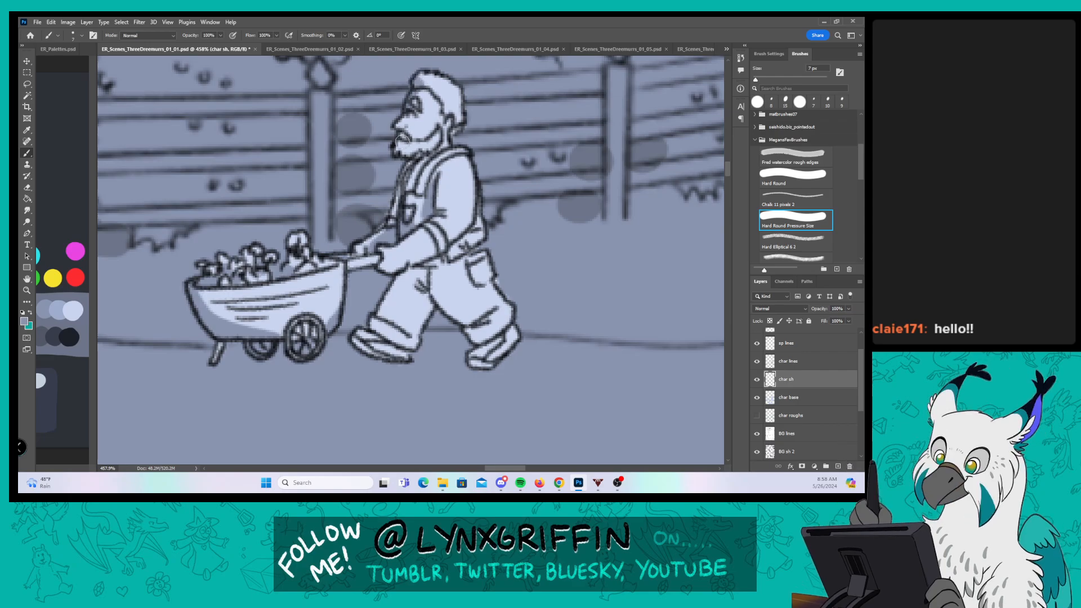
mouse_move(398, 142)
mouse_down()
mouse_move(426, 159)
mouse_move(450, 137)
mouse_up()
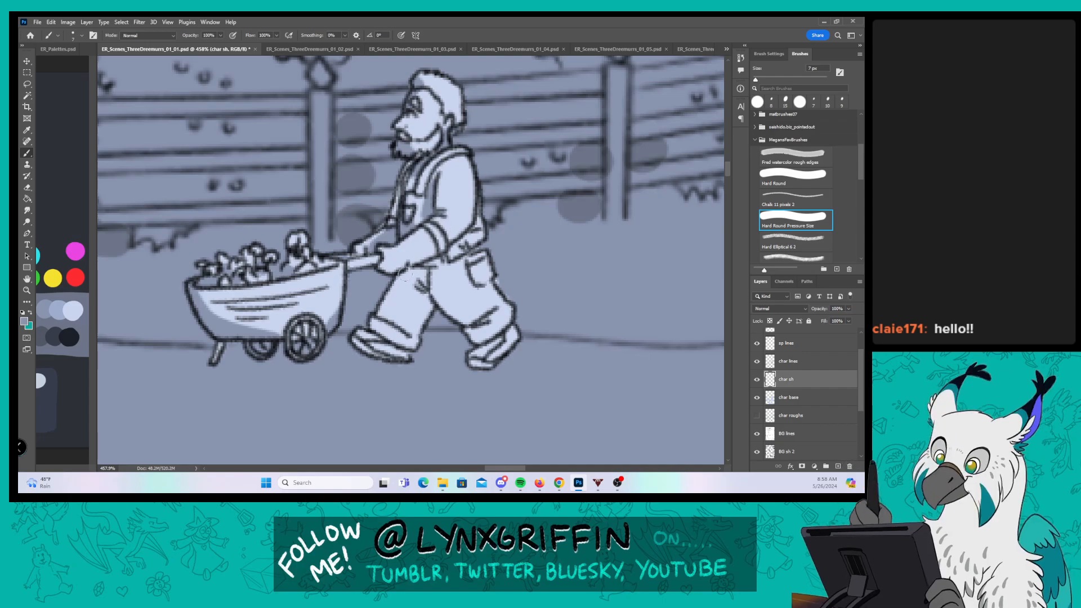
mouse_move(388, 273)
mouse_down()
mouse_move(445, 248)
mouse_move(480, 190)
mouse_up()
mouse_move(398, 290)
mouse_down()
mouse_move(393, 338)
mouse_move(418, 271)
mouse_move(427, 304)
mouse_up()
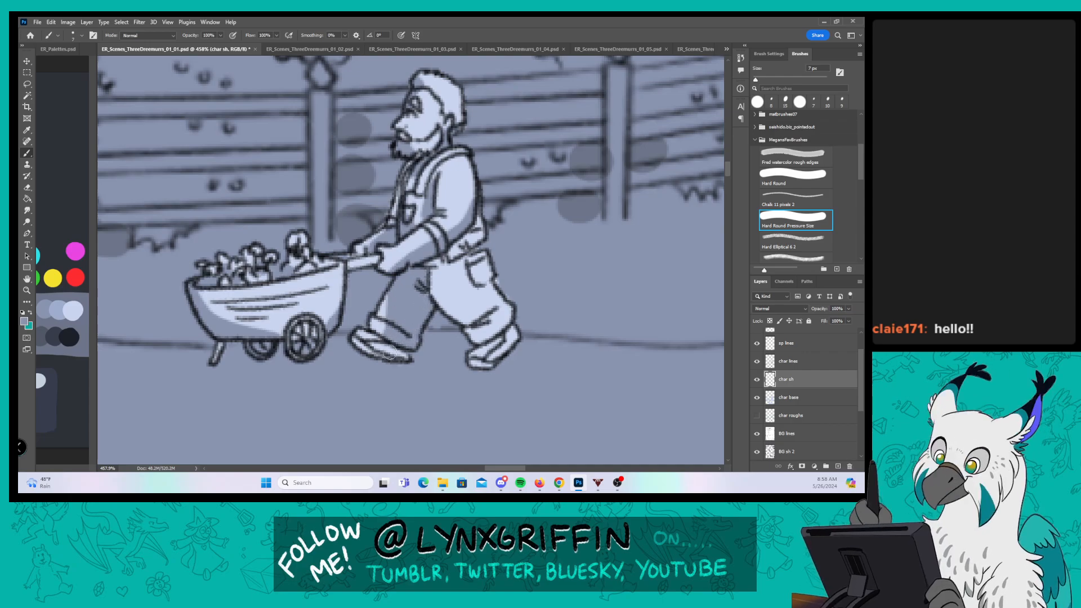
mouse_move(389, 353)
mouse_down()
mouse_move(369, 343)
mouse_move(408, 360)
mouse_up()
mouse_move(422, 268)
mouse_down()
mouse_move(440, 316)
mouse_move(483, 276)
mouse_move(467, 329)
mouse_move(476, 323)
mouse_move(479, 368)
mouse_move(493, 369)
mouse_move(473, 354)
mouse_move(501, 334)
mouse_up()
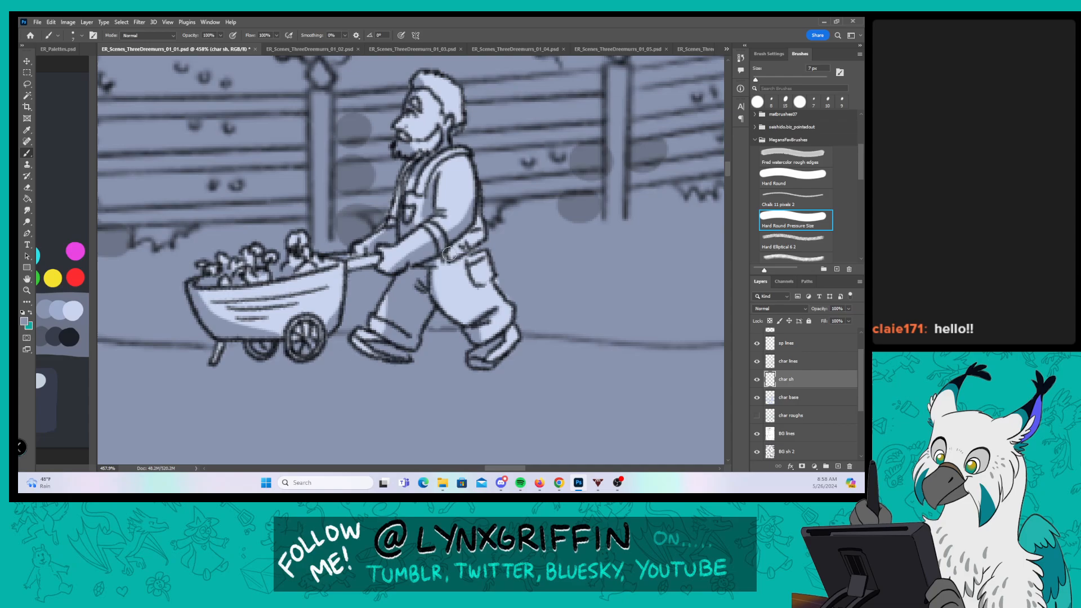
mouse_move(450, 254)
mouse_down()
mouse_move(477, 242)
mouse_move(481, 252)
mouse_move(476, 230)
mouse_move(455, 246)
mouse_move(457, 236)
mouse_up()
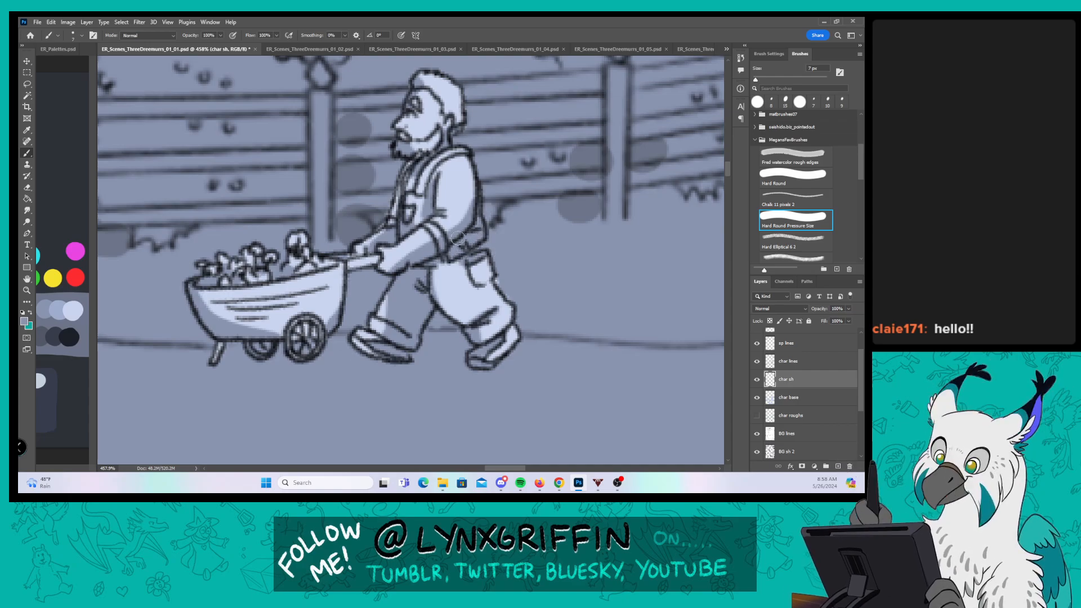
Step: Shade the raised sleeve and cuff of the stooping man in the lower panel with a 15 px brush
drag(528, 255, 490, 188)
drag(335, 376, 436, 194)
drag(357, 308, 437, 201)
drag(319, 327, 414, 279)
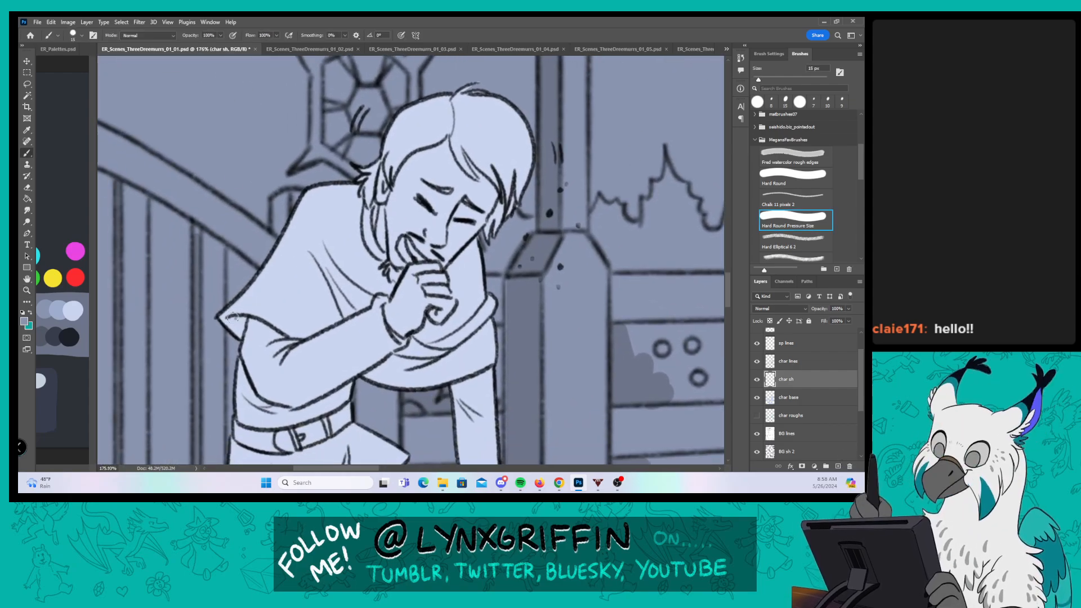
mouse_move(232, 317)
mouse_down()
mouse_move(282, 340)
mouse_move(246, 326)
mouse_move(247, 339)
mouse_move(259, 329)
mouse_move(272, 337)
mouse_move(251, 362)
mouse_move(245, 354)
mouse_move(282, 399)
mouse_move(267, 397)
mouse_move(302, 391)
mouse_move(282, 401)
mouse_move(394, 351)
mouse_up()
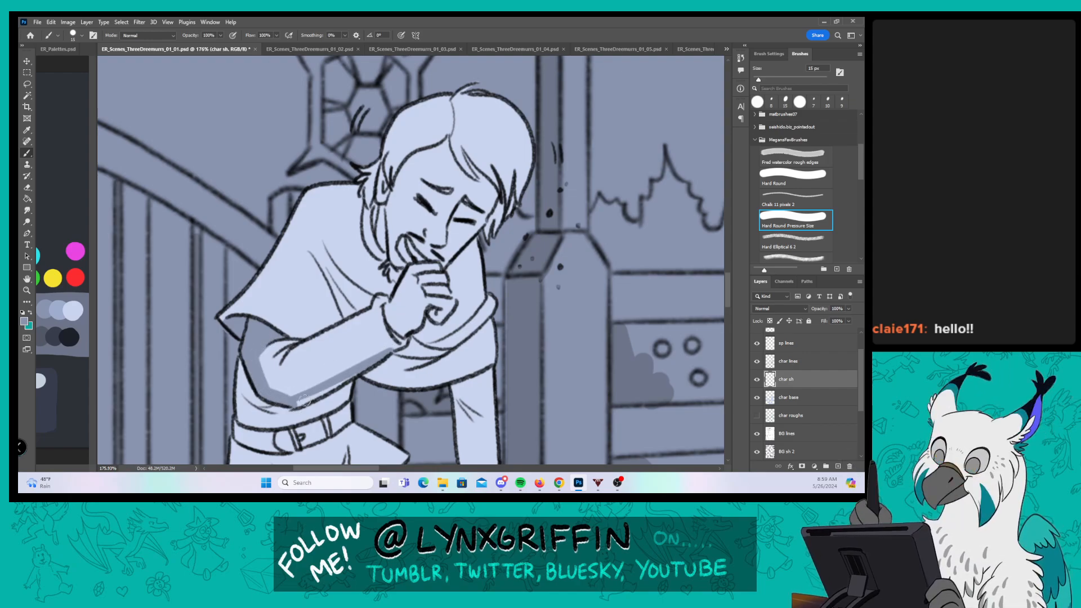
drag(293, 404, 326, 384)
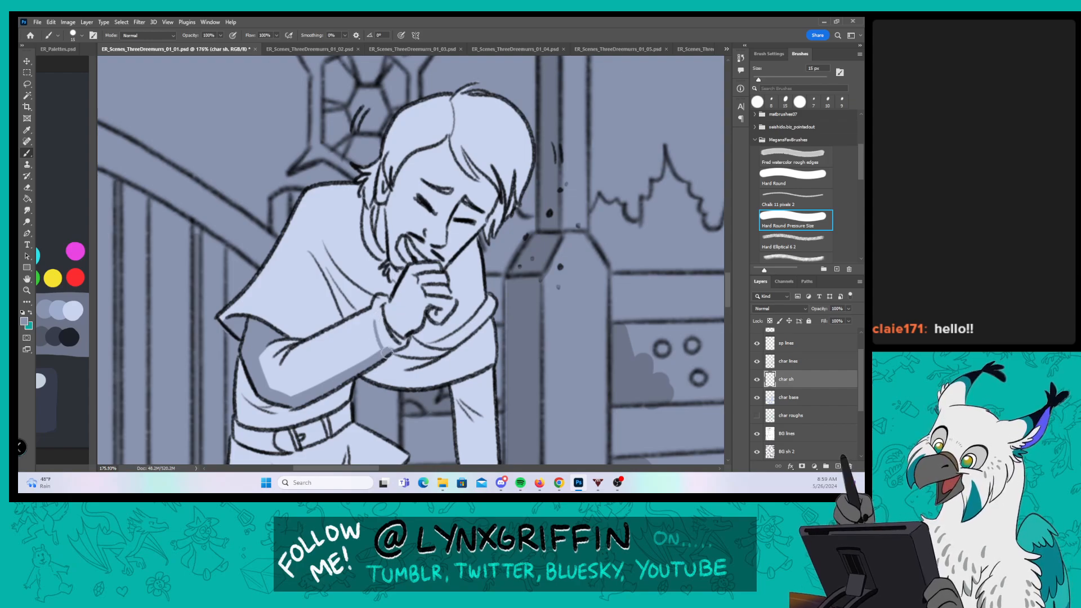
mouse_move(373, 319)
mouse_down()
mouse_move(388, 349)
mouse_move(400, 345)
mouse_up()
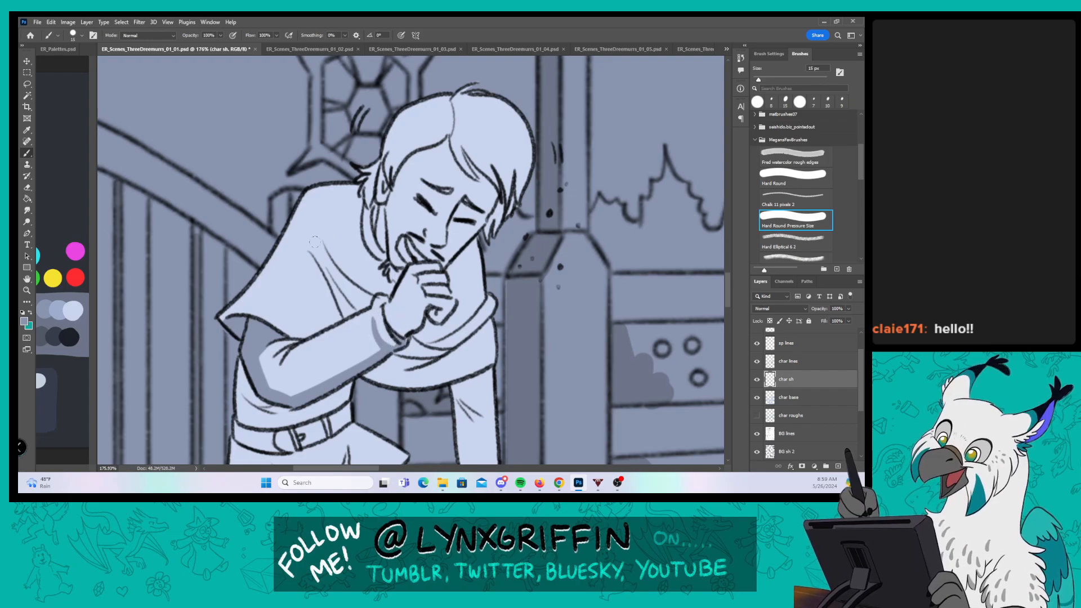
Step: Paint shadows in the stooping man's shoulder cape folds and beneath its hem at the sleeve
drag(311, 256, 332, 306)
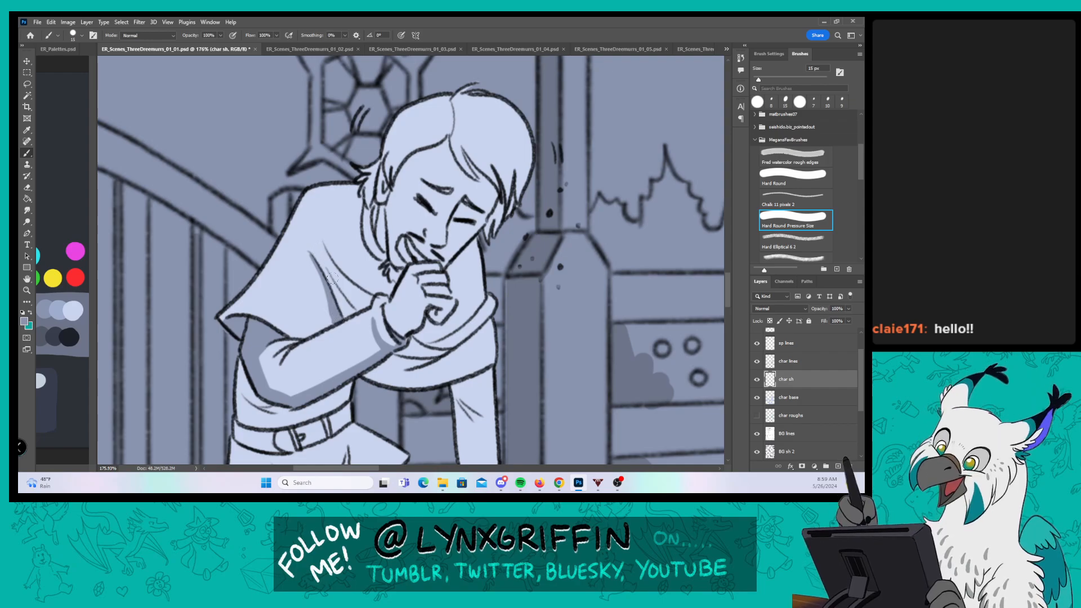
mouse_move(313, 248)
mouse_down()
mouse_move(350, 297)
mouse_move(367, 301)
mouse_up()
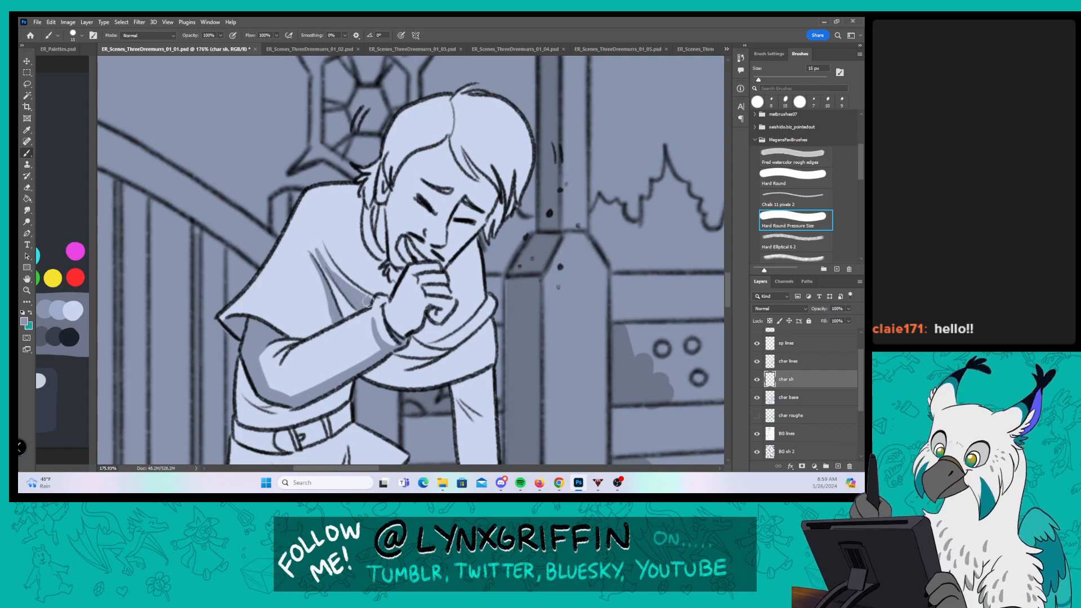
drag(323, 243, 355, 290)
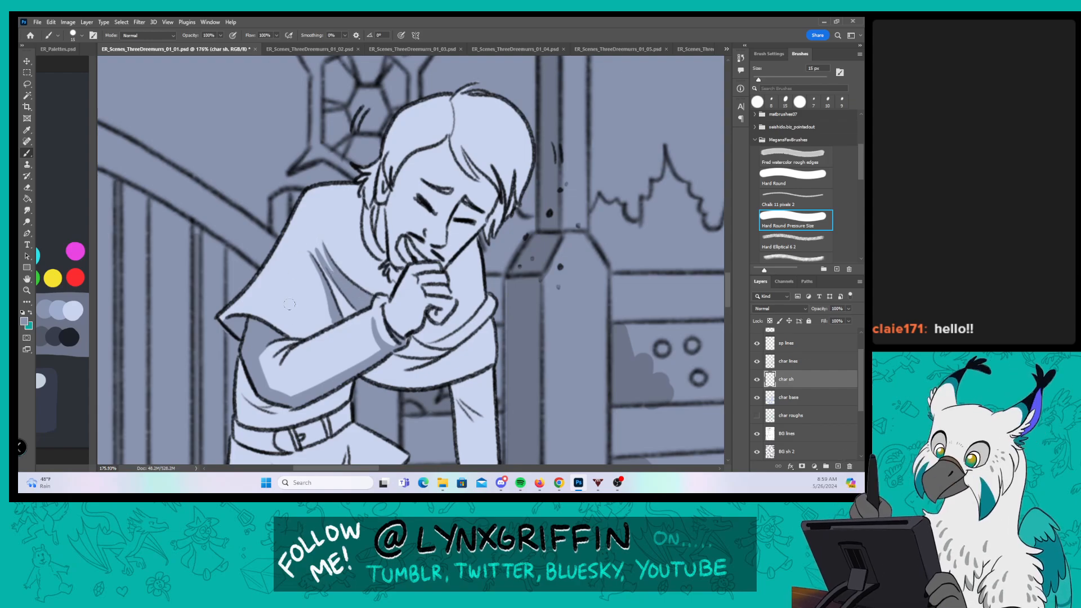
drag(250, 319, 300, 335)
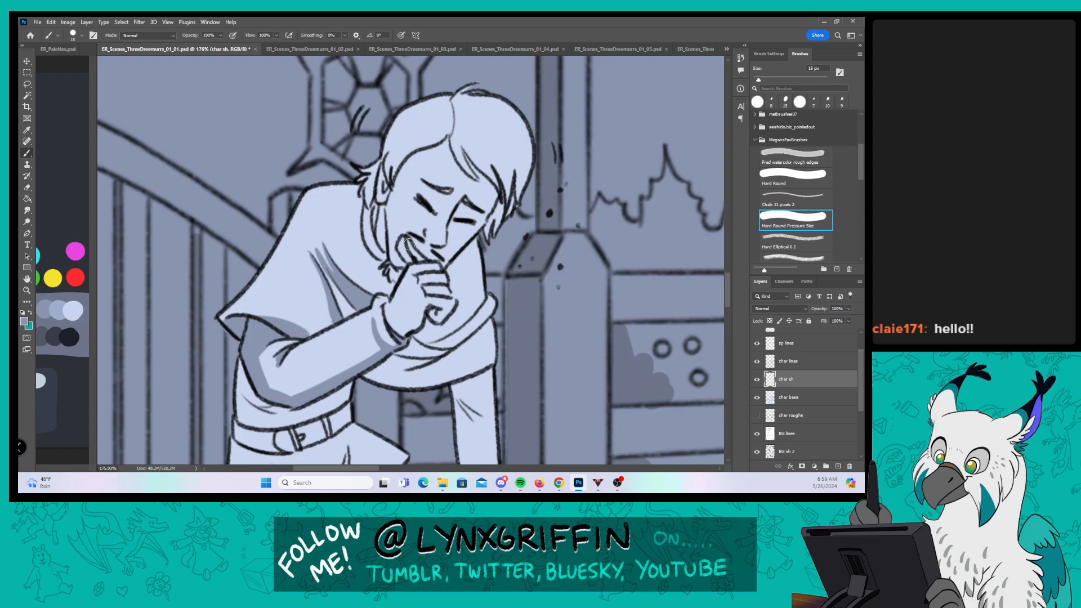
Step: Shade the stooping man's neck, upper shoulder, eye area and the back section of his hair
drag(405, 253, 403, 243)
mouse_move(298, 216)
mouse_down()
mouse_move(363, 179)
mouse_move(384, 197)
mouse_move(383, 243)
mouse_up()
drag(352, 197, 386, 256)
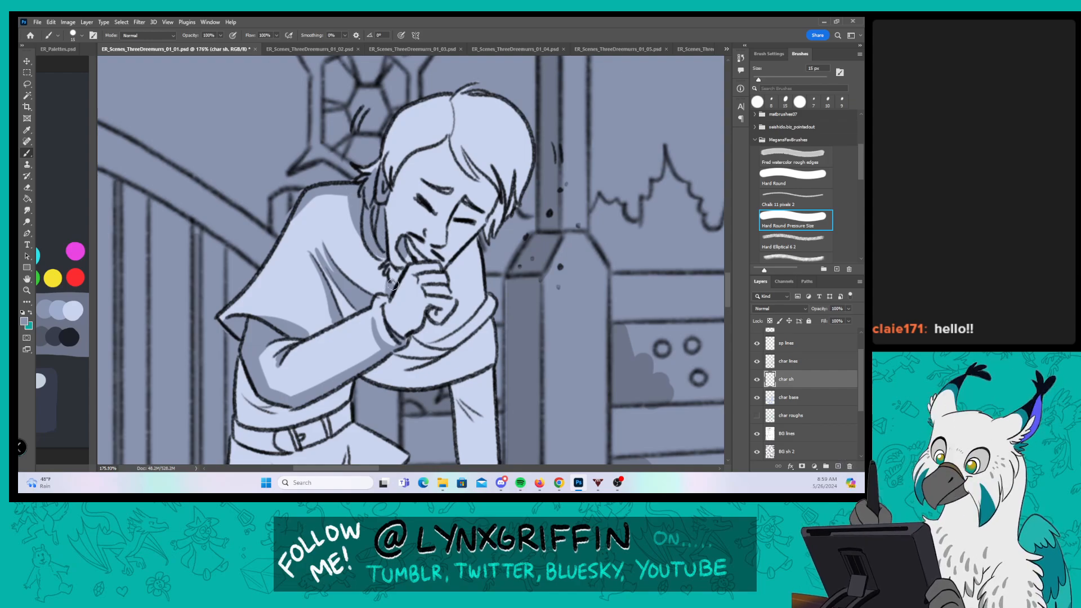
drag(423, 182, 443, 196)
mouse_move(378, 123)
mouse_down()
mouse_move(389, 175)
mouse_move(419, 102)
mouse_move(450, 83)
mouse_up()
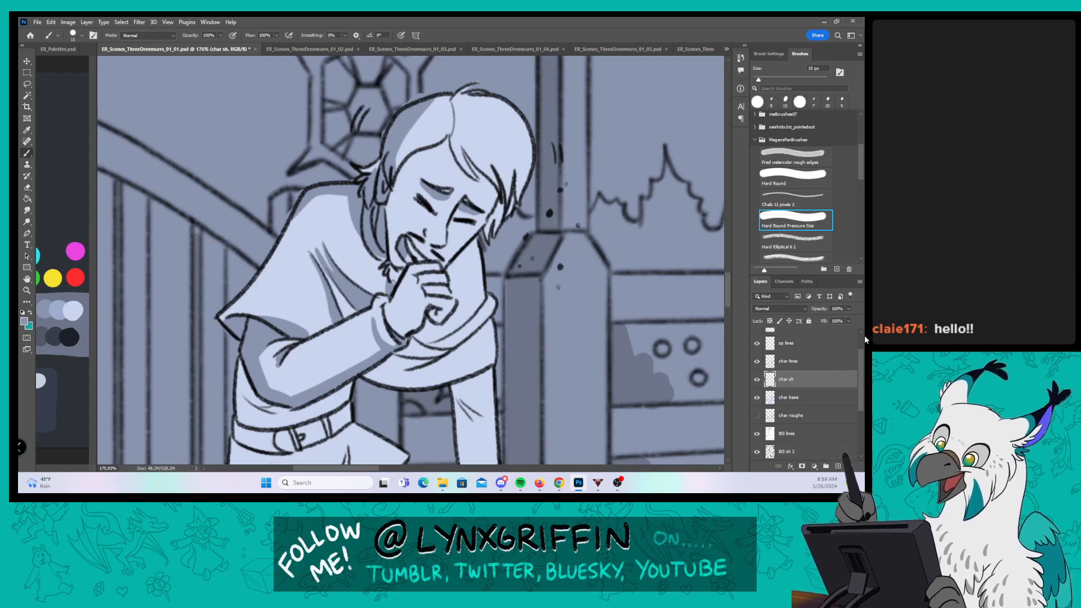
Step: Clip the char sh layer to char base and shade the stooping man's fringe and side locks
right_click(822, 388)
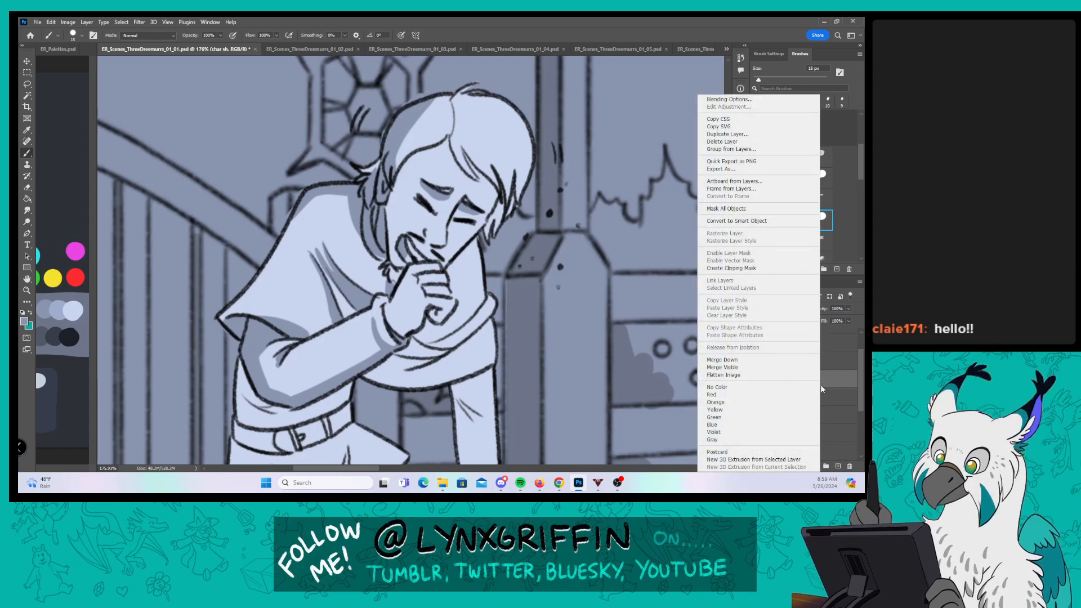
click(768, 268)
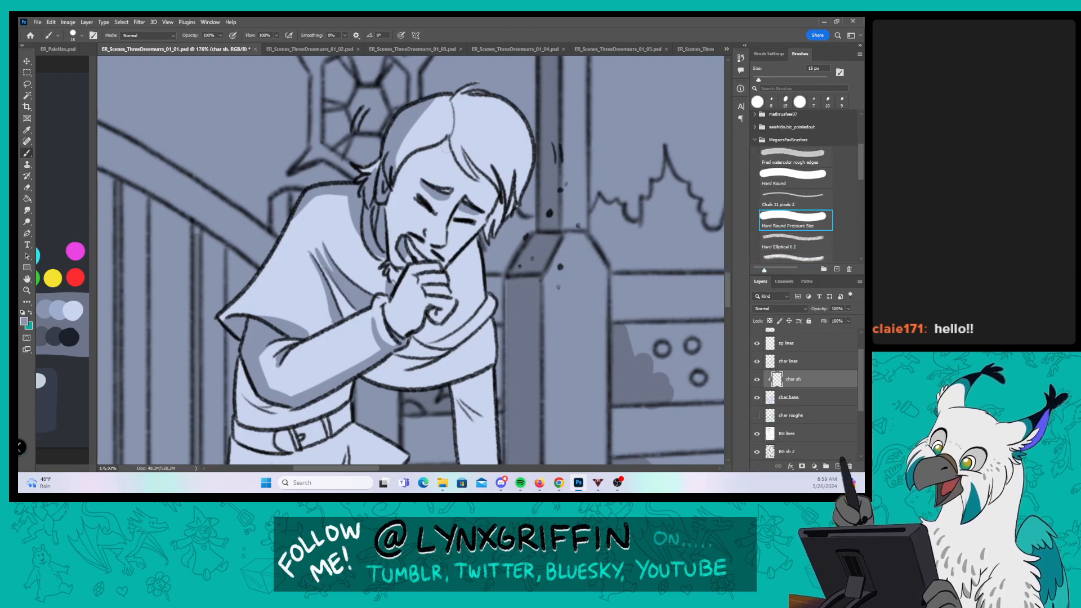
drag(457, 148, 486, 180)
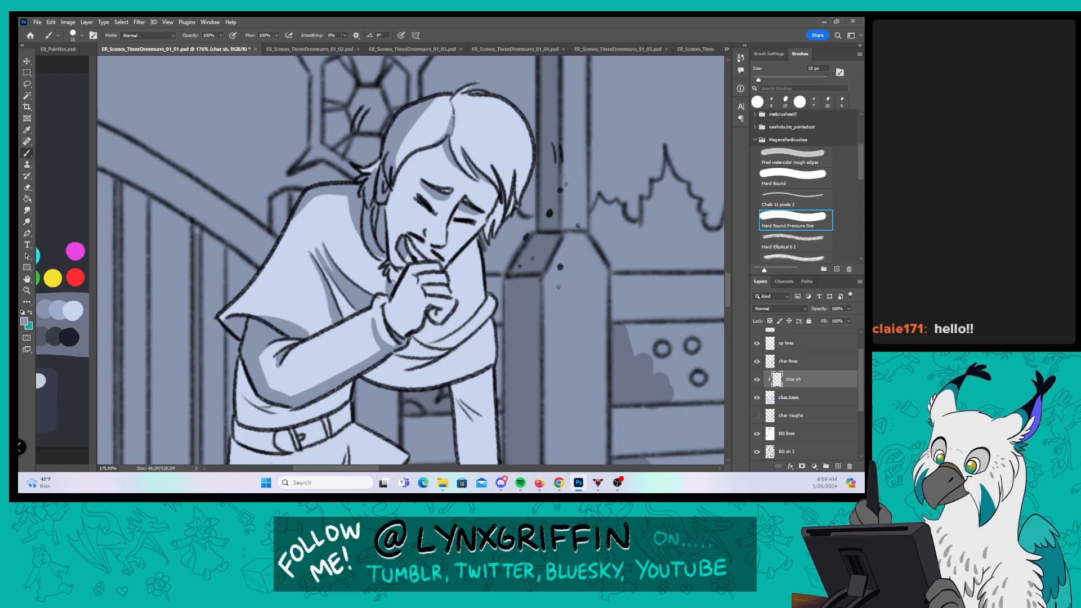
mouse_move(454, 121)
mouse_down()
mouse_move(472, 179)
mouse_move(464, 147)
mouse_move(500, 191)
mouse_up()
mouse_move(471, 145)
mouse_down()
mouse_move(506, 202)
mouse_move(498, 239)
mouse_move(491, 233)
mouse_up()
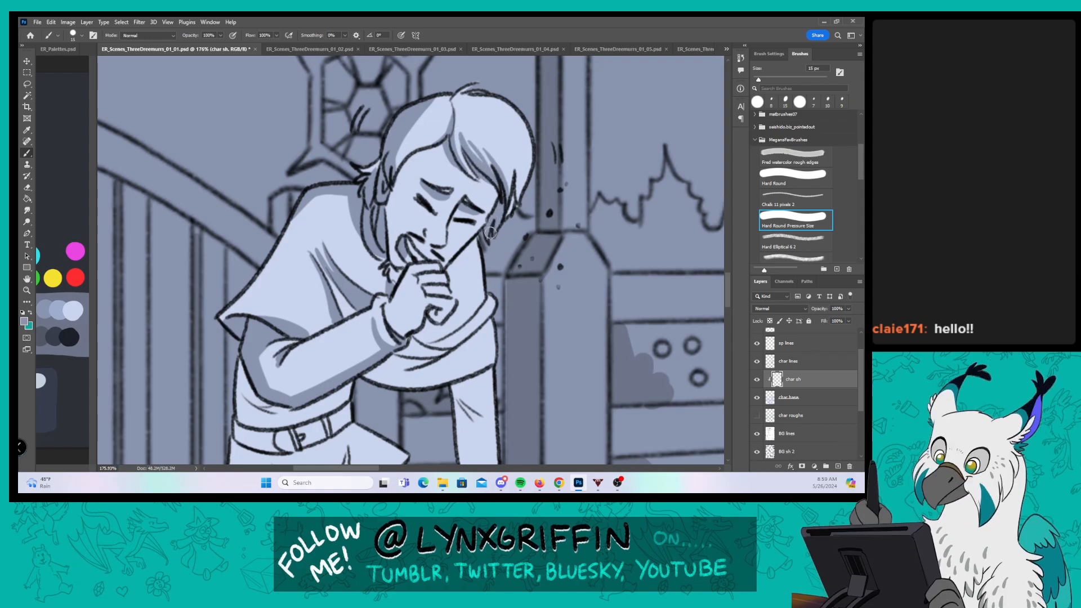
drag(511, 193, 508, 213)
drag(391, 190, 388, 228)
Step: Shade the stooping man's lower cape edge, hanging sleeve, hand at his mouth and the cape folds beside it
scroll(372, 243, down, 4)
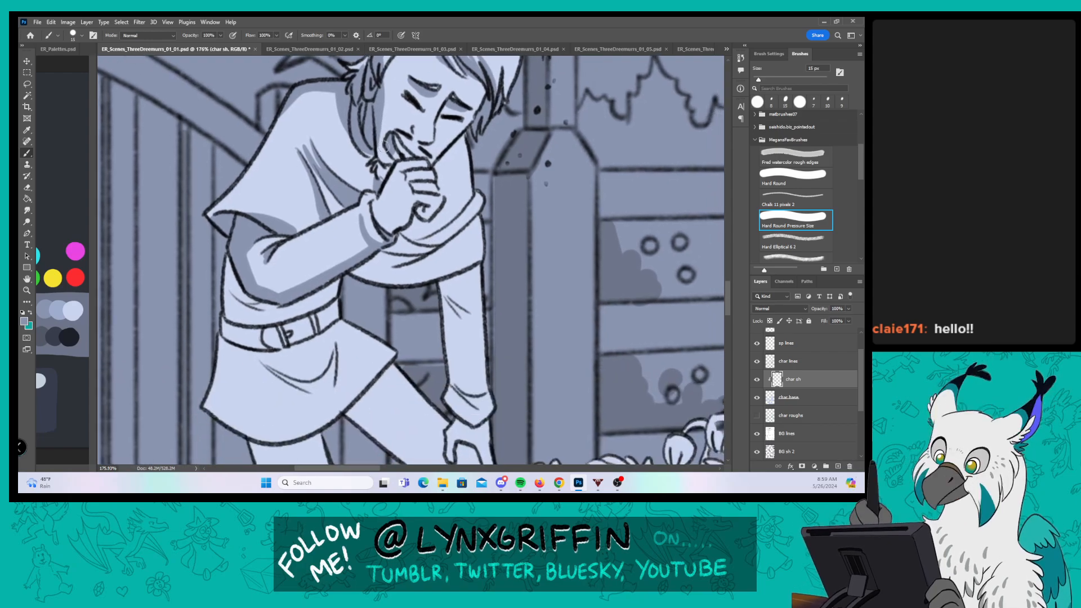
mouse_move(352, 271)
mouse_down()
mouse_move(394, 278)
mouse_move(371, 271)
mouse_move(416, 264)
mouse_move(420, 254)
mouse_move(478, 268)
mouse_move(472, 307)
mouse_move(454, 279)
mouse_up()
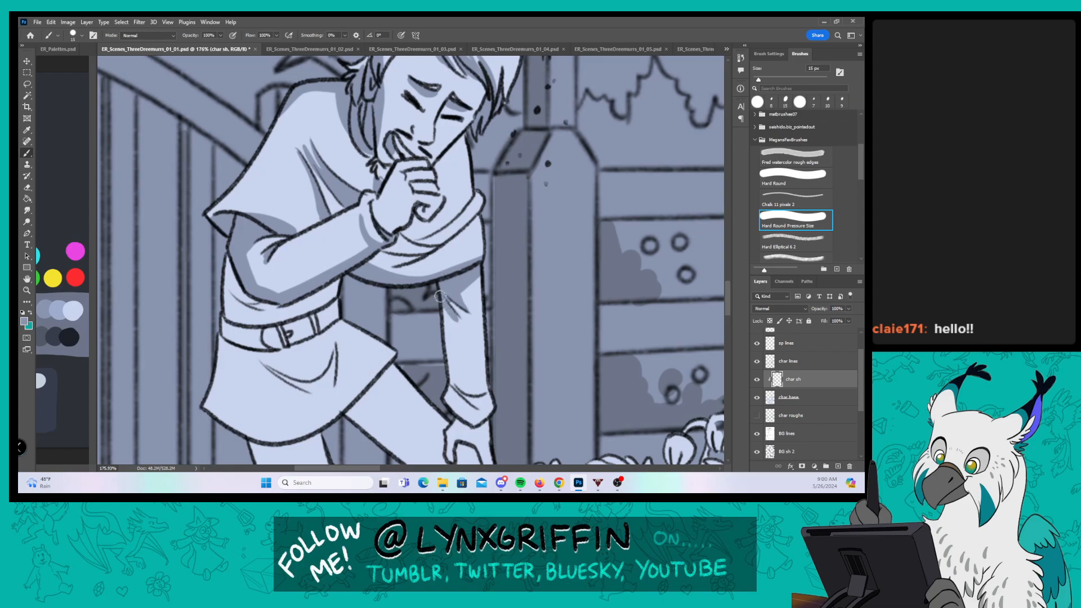
mouse_move(453, 324)
mouse_down()
mouse_move(459, 386)
mouse_move(451, 375)
mouse_move(473, 394)
mouse_move(452, 407)
mouse_up()
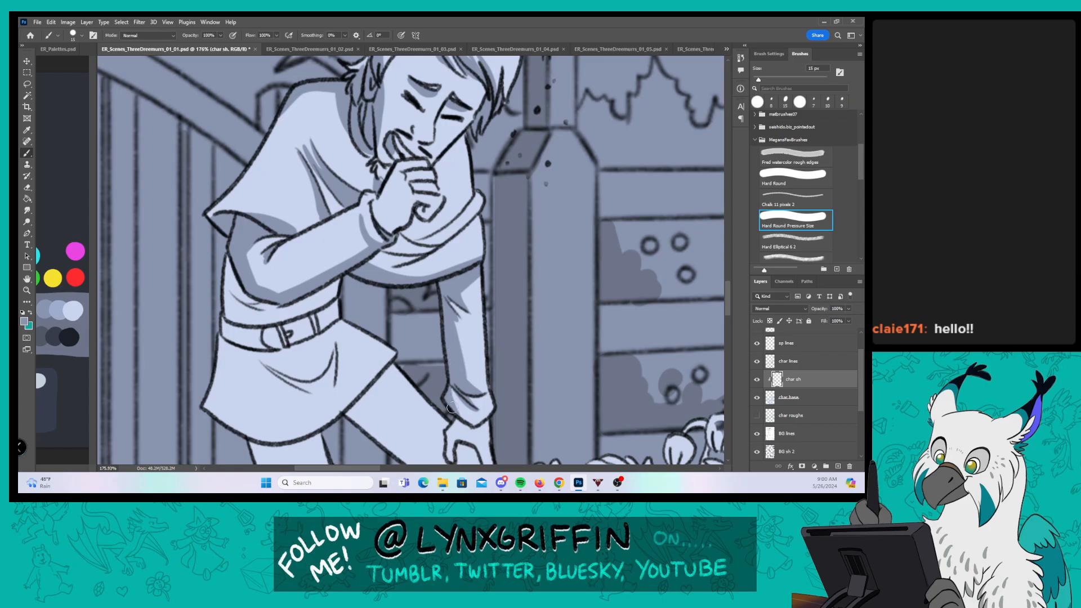
mouse_move(397, 251)
mouse_down()
mouse_move(410, 245)
mouse_move(406, 217)
mouse_move(429, 210)
mouse_move(411, 177)
mouse_up()
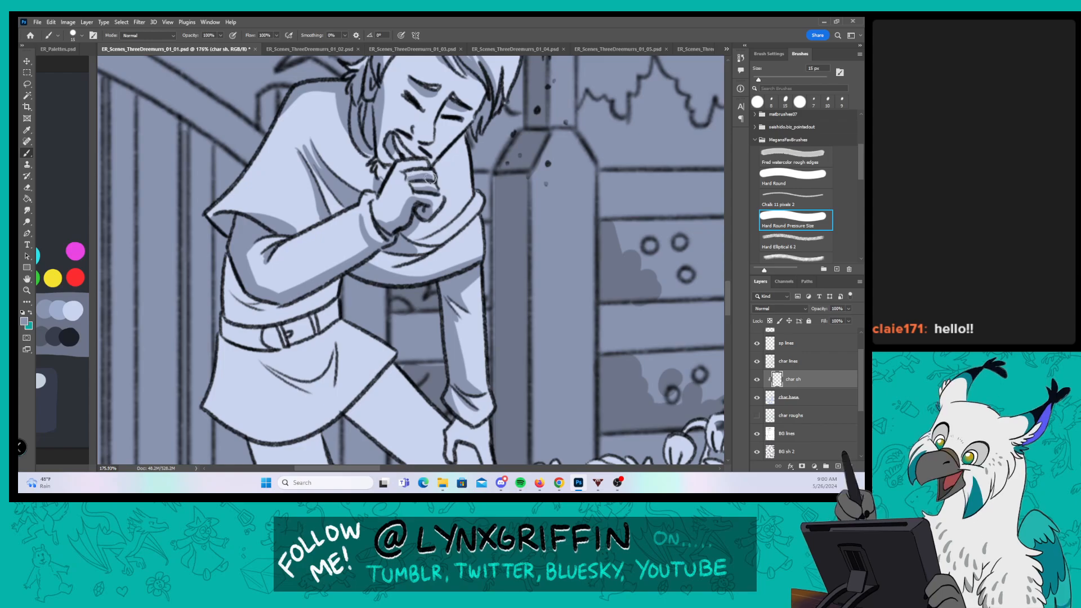
mouse_move(419, 238)
mouse_down()
mouse_move(405, 233)
mouse_move(448, 220)
mouse_move(410, 225)
mouse_up()
drag(415, 231, 464, 210)
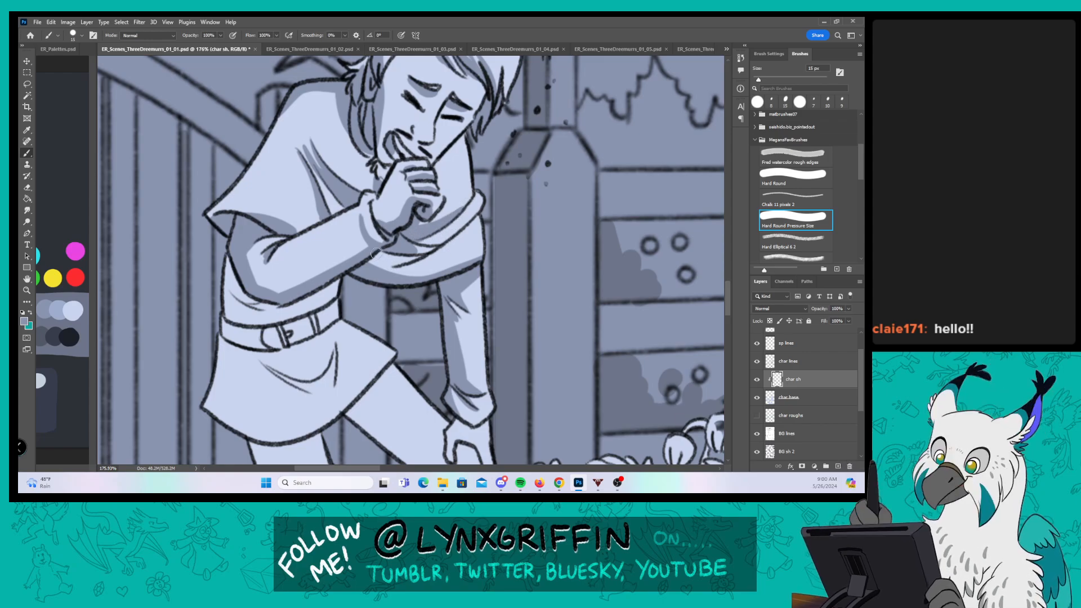
Step: Shade the stooping man's cape fold under his arm, the side of his tunic above the waist and his belt
drag(375, 254, 397, 262)
drag(473, 341, 549, 206)
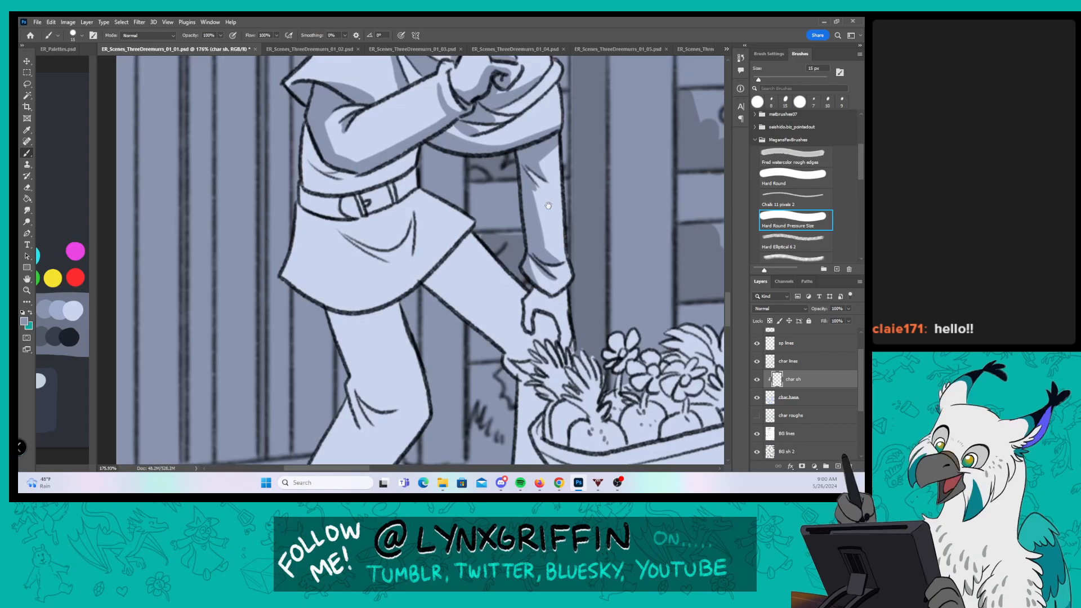
mouse_move(304, 107)
mouse_down()
mouse_move(315, 186)
mouse_move(328, 165)
mouse_up()
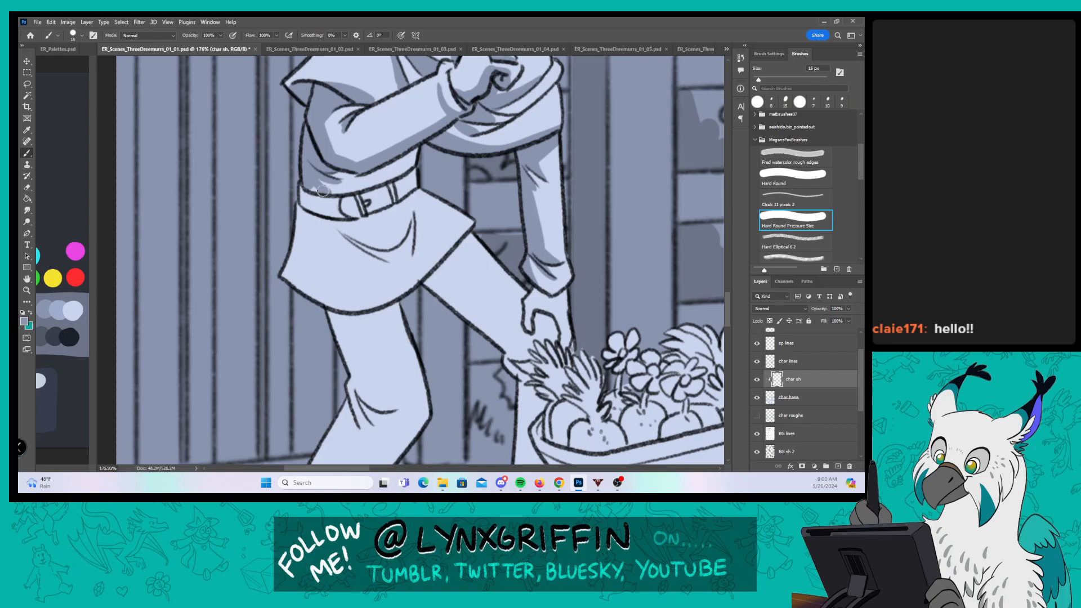
drag(299, 187, 322, 209)
mouse_move(354, 213)
mouse_down()
mouse_move(419, 183)
mouse_move(422, 138)
mouse_up()
Step: Paint shadows in the front fold of the stooping man's tunic skirt and along its back edge
mouse_move(341, 228)
mouse_down()
mouse_move(386, 252)
mouse_move(410, 224)
mouse_up()
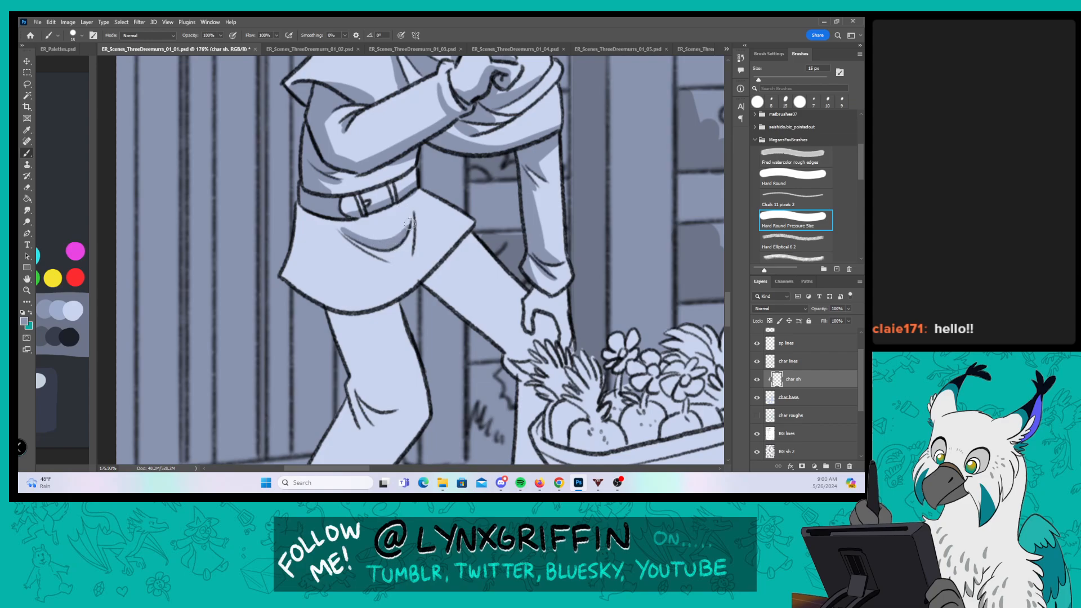
drag(335, 219, 330, 308)
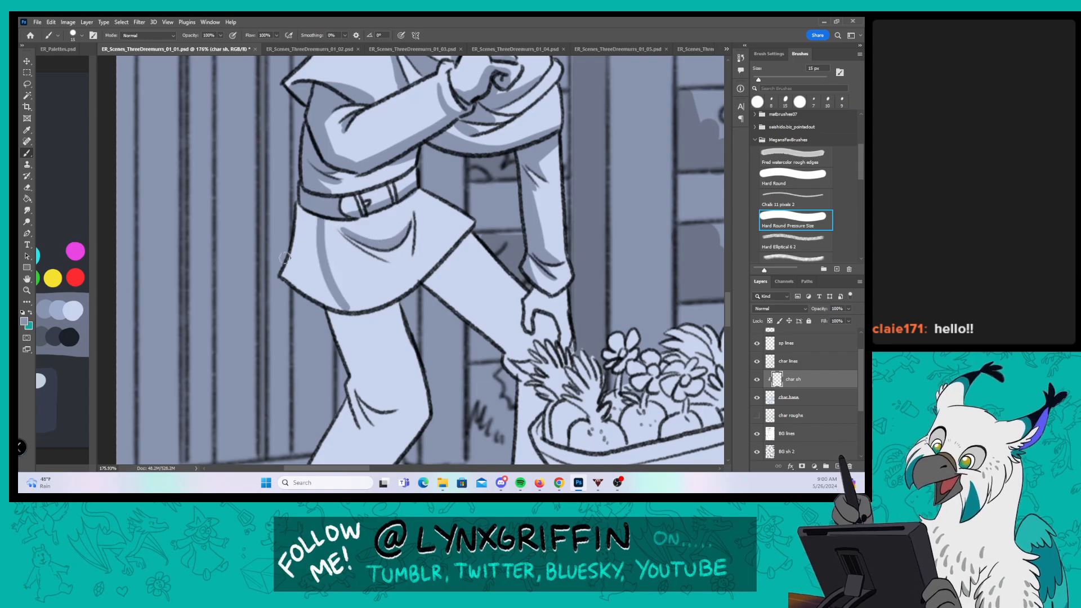
mouse_move(299, 241)
mouse_down()
mouse_move(326, 299)
mouse_move(302, 210)
mouse_move(296, 258)
mouse_move(313, 252)
mouse_up()
Step: Shade the back of the stooping man's near leg, its knee folds and the thigh of his far leg
scroll(428, 194, down, 5)
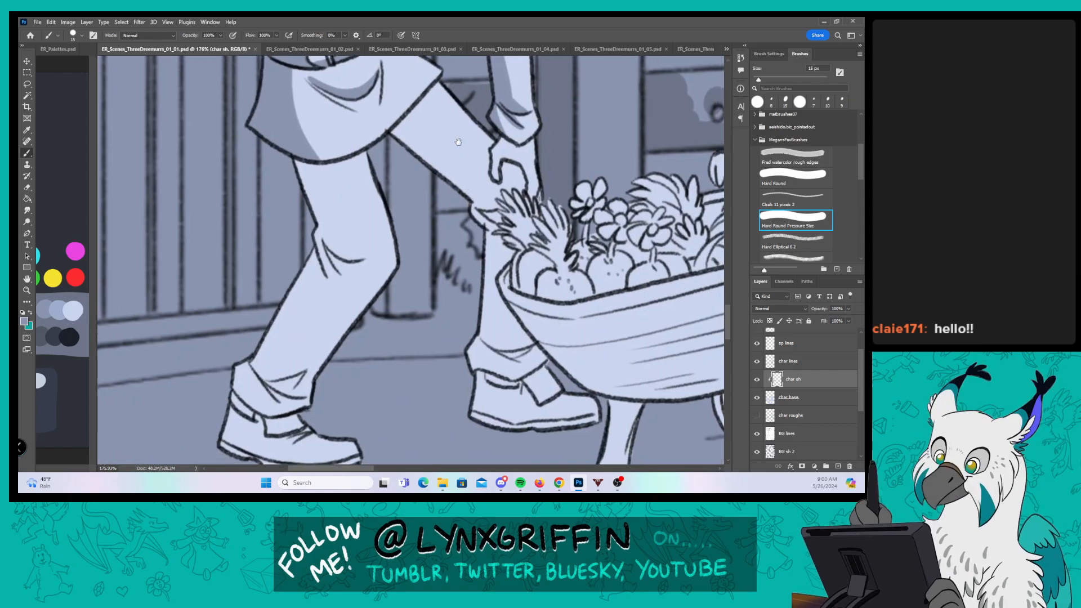
mouse_move(304, 163)
mouse_down()
mouse_move(360, 159)
mouse_move(311, 173)
mouse_move(318, 225)
mouse_up()
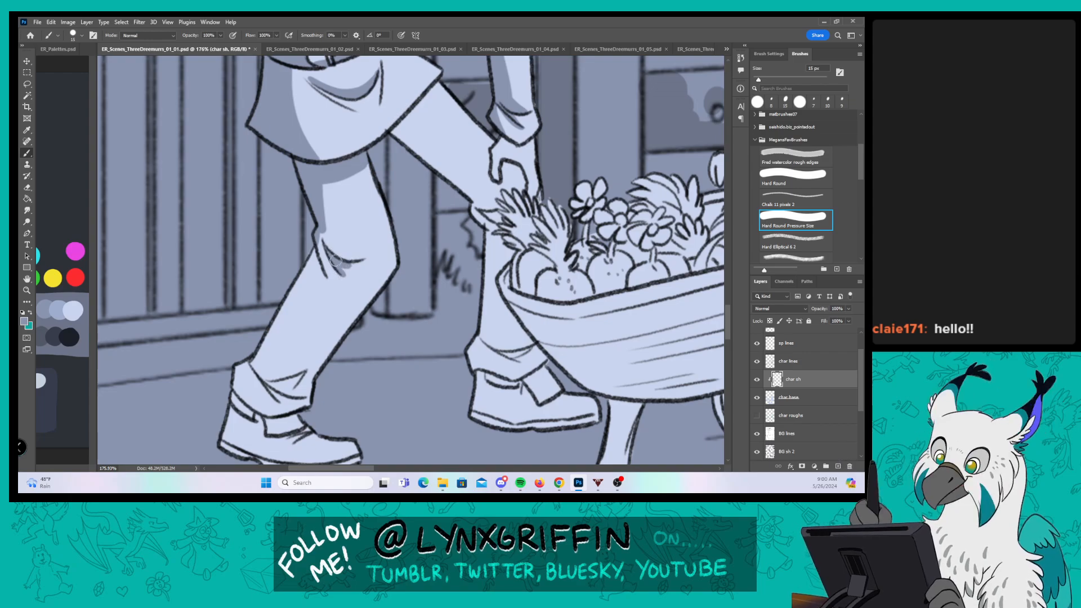
mouse_move(318, 267)
mouse_down()
mouse_move(264, 359)
mouse_move(310, 264)
mouse_up()
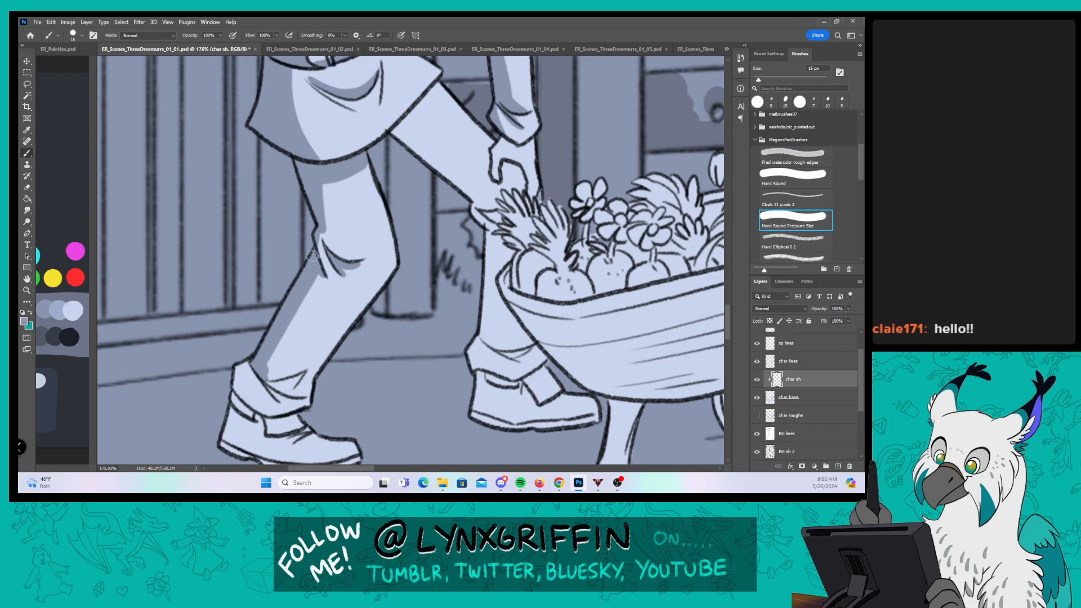
mouse_move(437, 85)
mouse_down()
mouse_move(377, 167)
mouse_move(420, 224)
mouse_move(336, 150)
mouse_move(410, 227)
mouse_move(411, 242)
mouse_move(422, 248)
mouse_move(425, 233)
mouse_up()
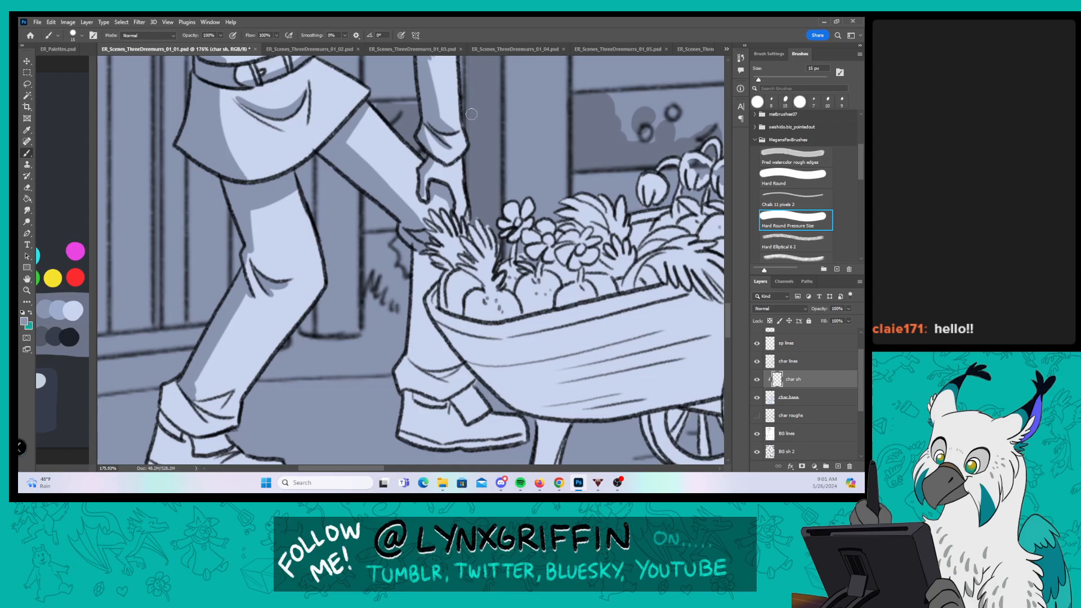
Step: Shade the stooping man's far lower leg, trouser cuff and shoe beside the cart
drag(437, 274, 462, 207)
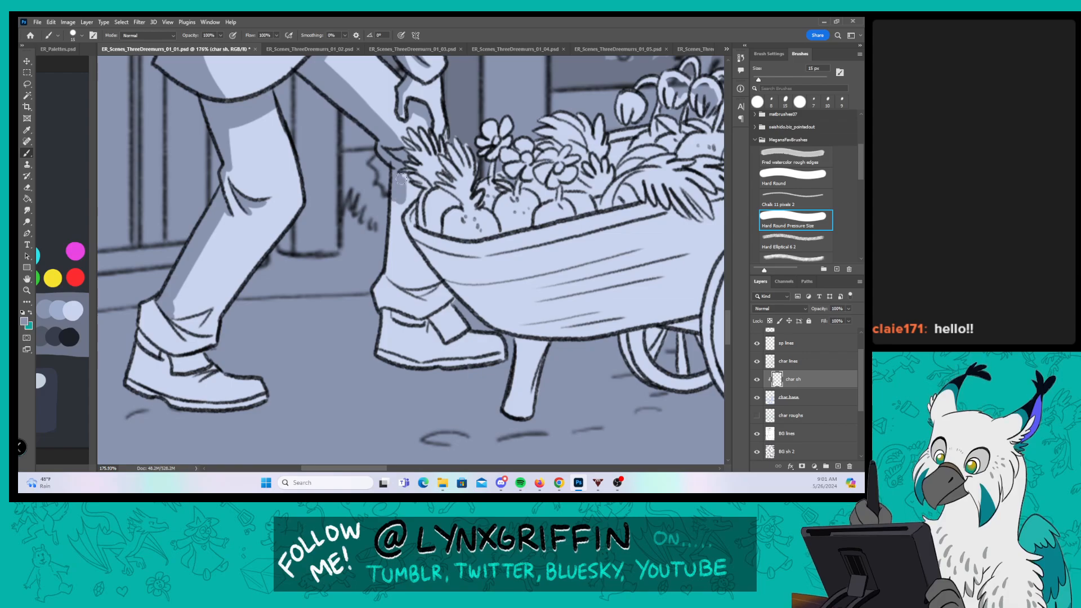
mouse_move(398, 171)
mouse_down()
mouse_move(409, 192)
mouse_move(399, 248)
mouse_move(418, 259)
mouse_move(426, 315)
mouse_move(451, 307)
mouse_move(429, 363)
mouse_move(493, 362)
mouse_up()
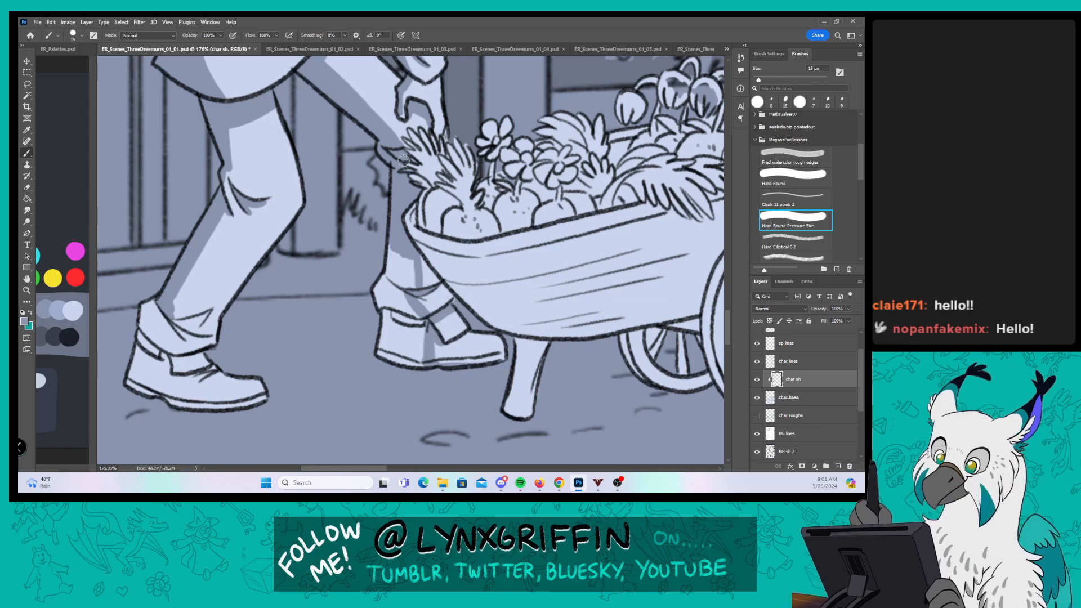
mouse_move(386, 242)
mouse_down()
mouse_move(402, 290)
mouse_move(420, 261)
mouse_move(382, 272)
mouse_move(380, 352)
mouse_move(420, 345)
mouse_up()
click(781, 171)
click(815, 227)
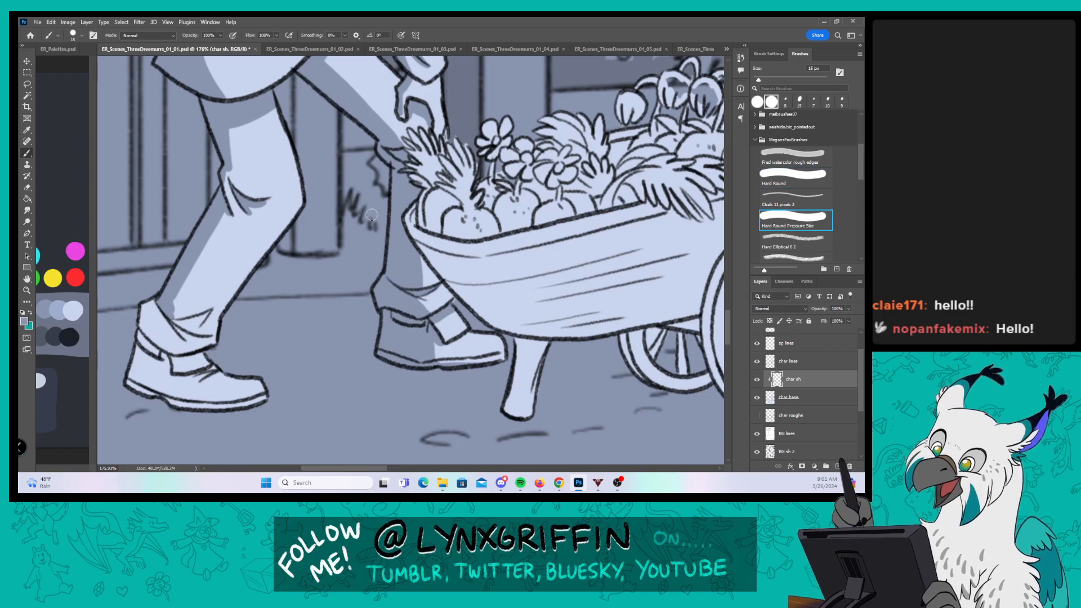
Step: Paint shadows on the stooping man's near trouser cuff folds and the heel and sole of his shoe
drag(179, 322, 187, 327)
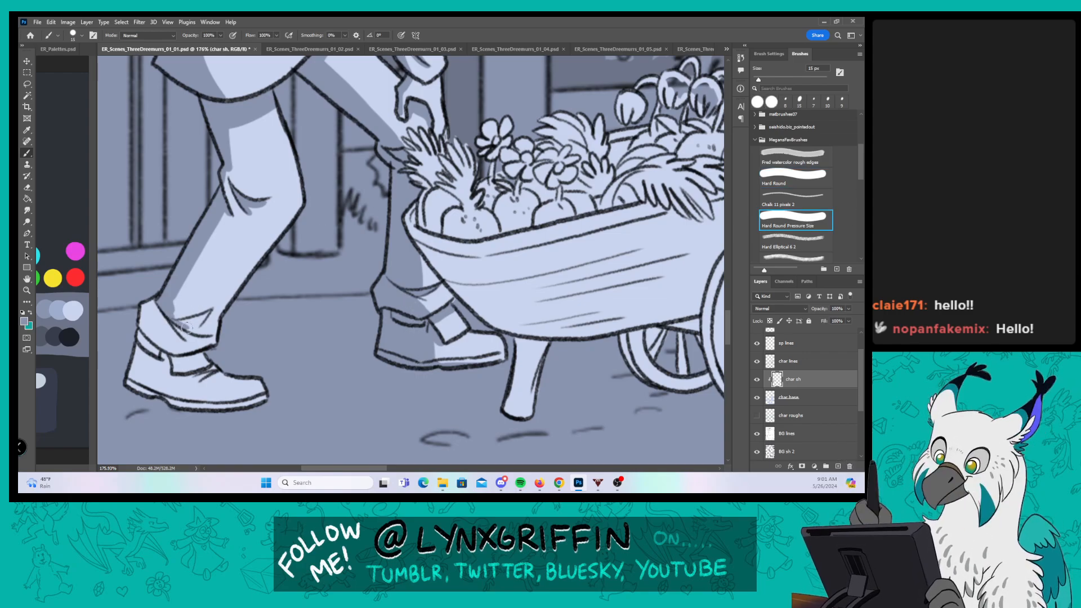
drag(178, 326, 208, 311)
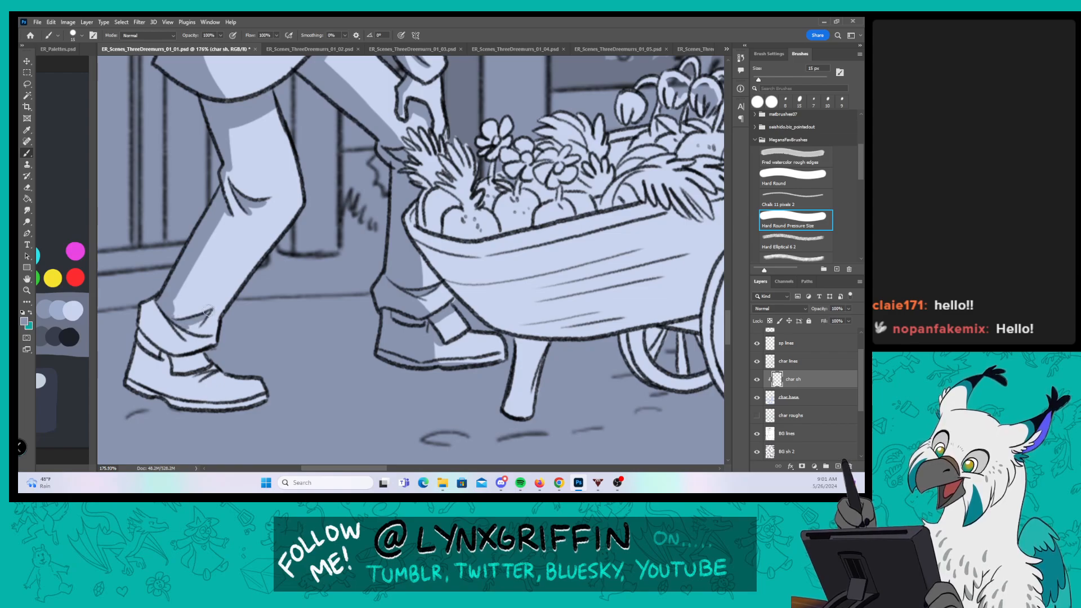
mouse_move(143, 299)
mouse_down()
mouse_move(138, 321)
mouse_move(159, 340)
mouse_move(176, 353)
mouse_move(143, 305)
mouse_move(181, 333)
mouse_move(161, 311)
mouse_move(138, 336)
mouse_move(130, 394)
mouse_move(155, 403)
mouse_move(138, 328)
mouse_move(154, 349)
mouse_move(198, 357)
mouse_move(182, 360)
mouse_move(174, 352)
mouse_move(204, 354)
mouse_move(165, 358)
mouse_move(162, 392)
mouse_move(192, 417)
mouse_up()
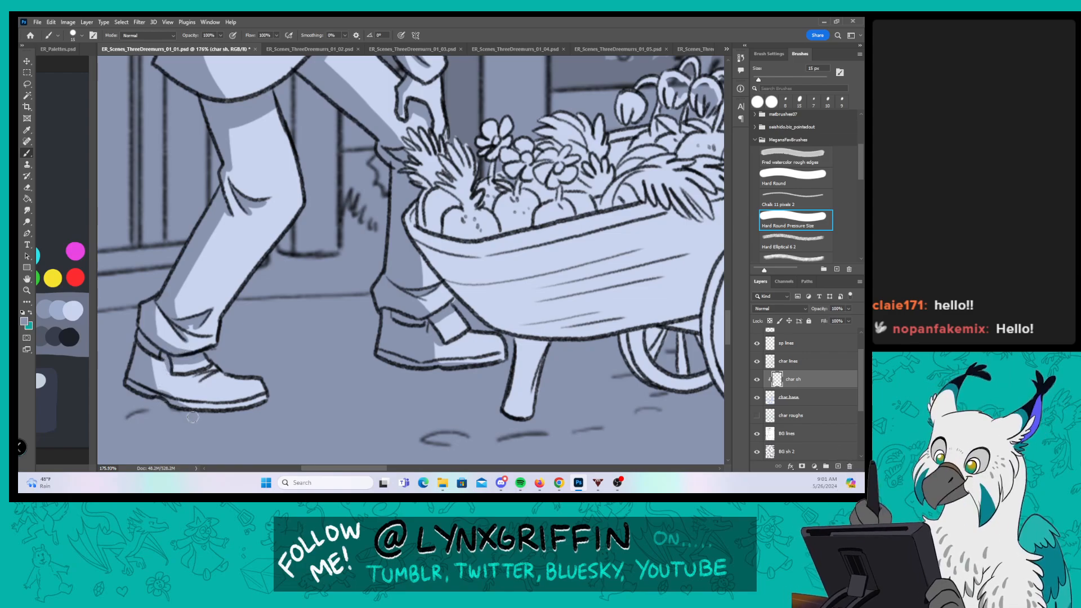
Step: Shade the curved end of the cart's body nearest the stooping man and the top of its support leg
drag(535, 343, 356, 376)
mouse_move(268, 269)
mouse_down()
mouse_move(317, 334)
mouse_move(385, 366)
mouse_move(430, 364)
mouse_up()
mouse_move(233, 244)
mouse_down()
mouse_move(247, 277)
mouse_move(287, 300)
mouse_move(259, 271)
mouse_move(308, 346)
mouse_move(325, 356)
mouse_move(334, 331)
mouse_up()
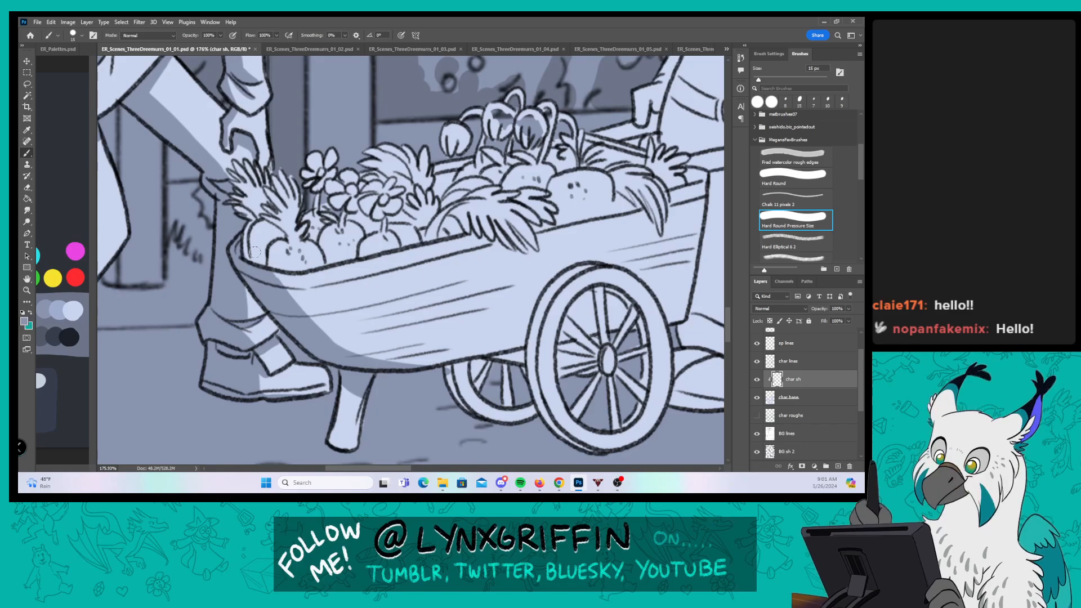
Step: Shade the round fruits and the leafy top at the cart's end nearest the stooping man
mouse_move(255, 251)
mouse_down()
mouse_move(250, 231)
mouse_move(279, 265)
mouse_move(298, 263)
mouse_up()
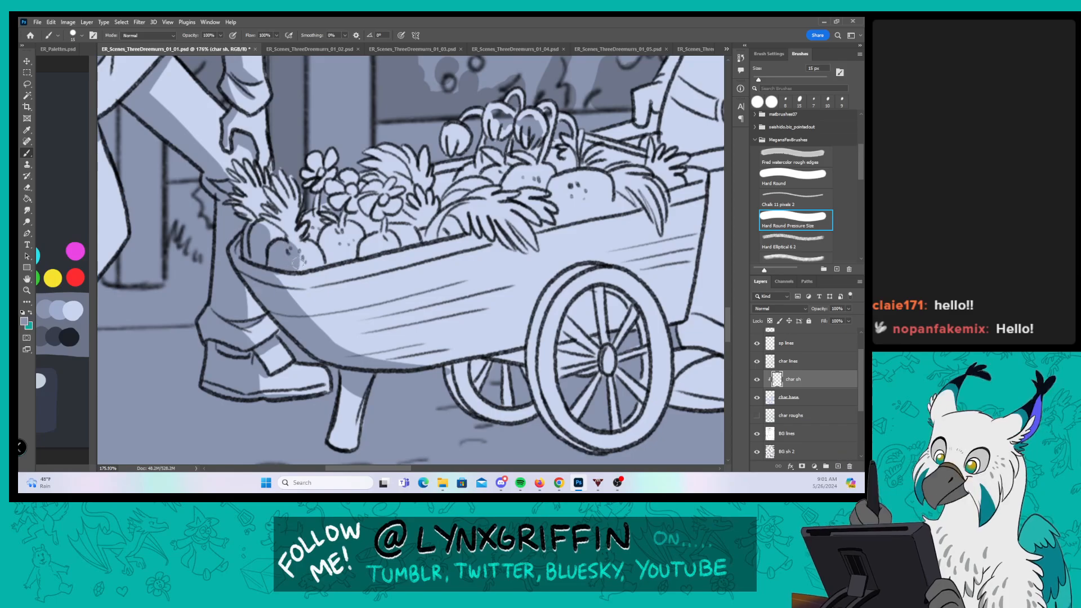
mouse_move(314, 227)
mouse_down()
mouse_move(292, 204)
mouse_move(246, 208)
mouse_move(269, 204)
mouse_move(273, 221)
mouse_move(264, 217)
mouse_move(284, 236)
mouse_move(261, 192)
mouse_move(281, 209)
mouse_up()
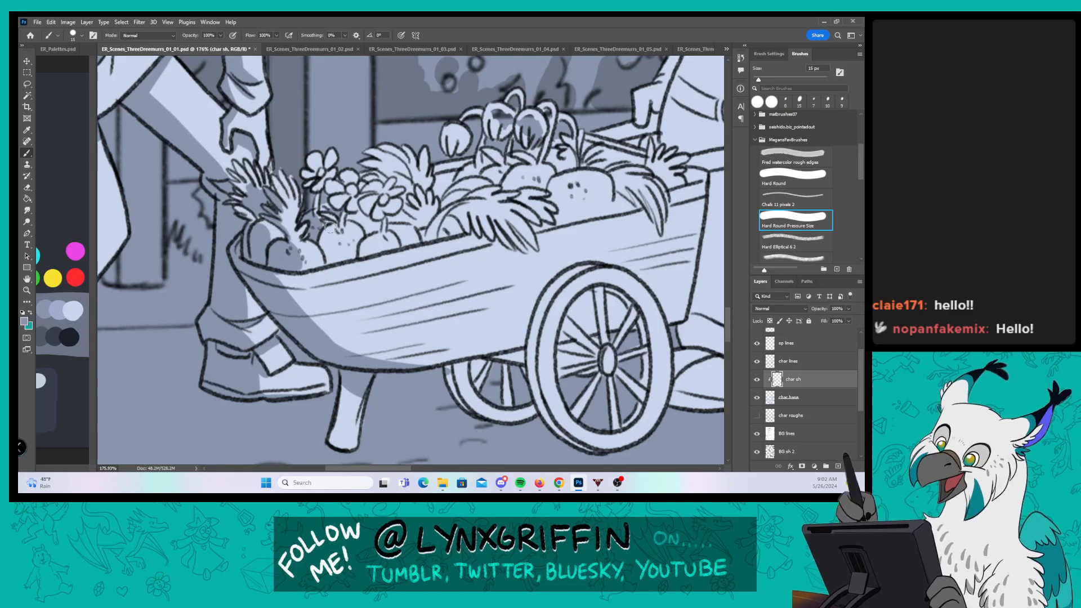
drag(329, 234, 338, 259)
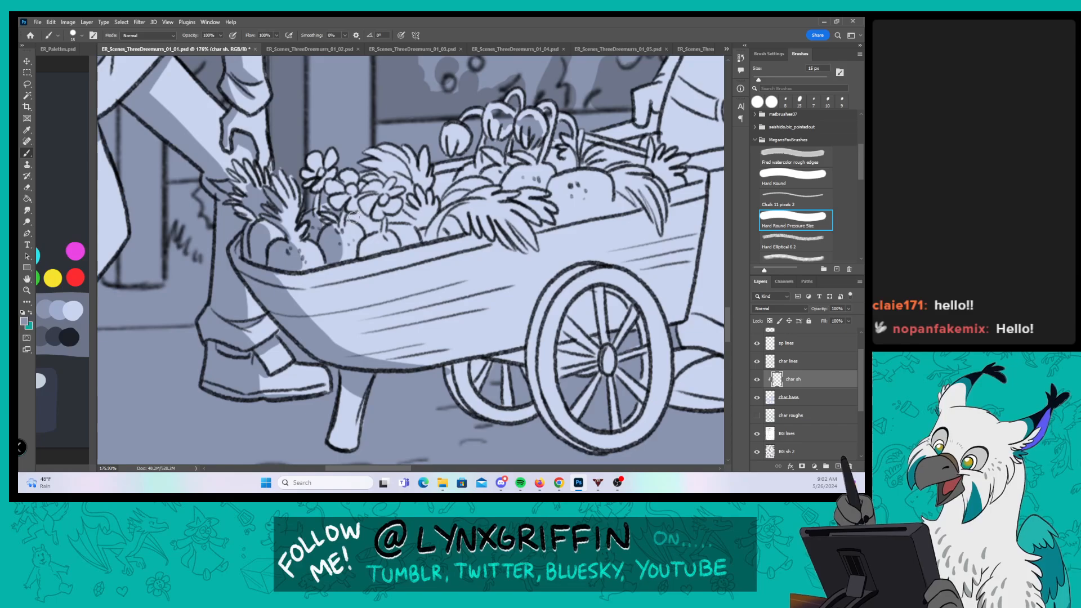
drag(351, 218, 368, 229)
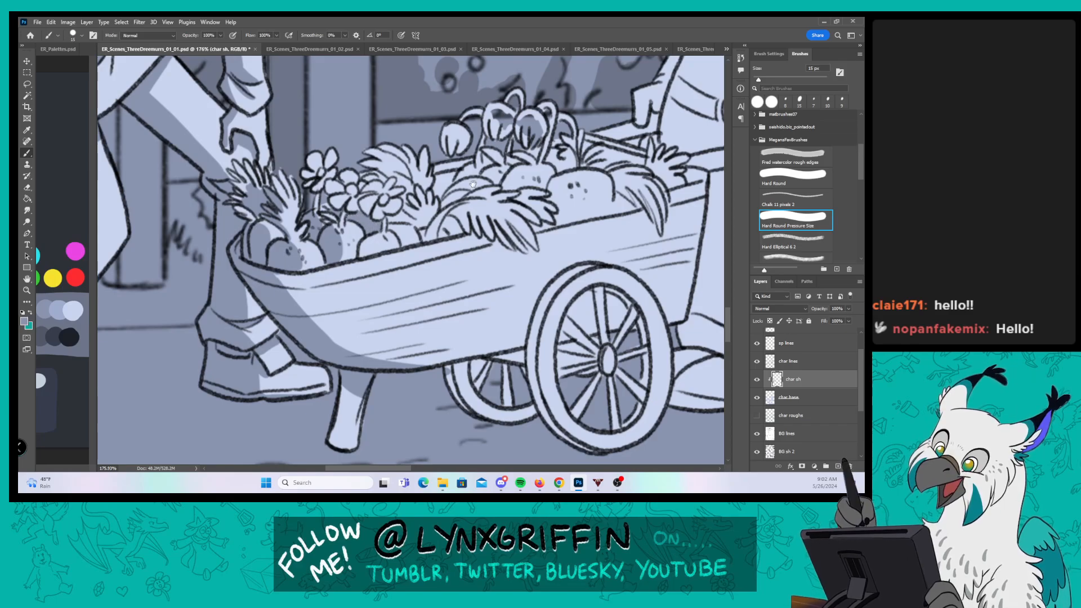
Step: Paint shadows on the feathery leaves behind the daisies and on the produce below the flowers
drag(473, 184, 411, 237)
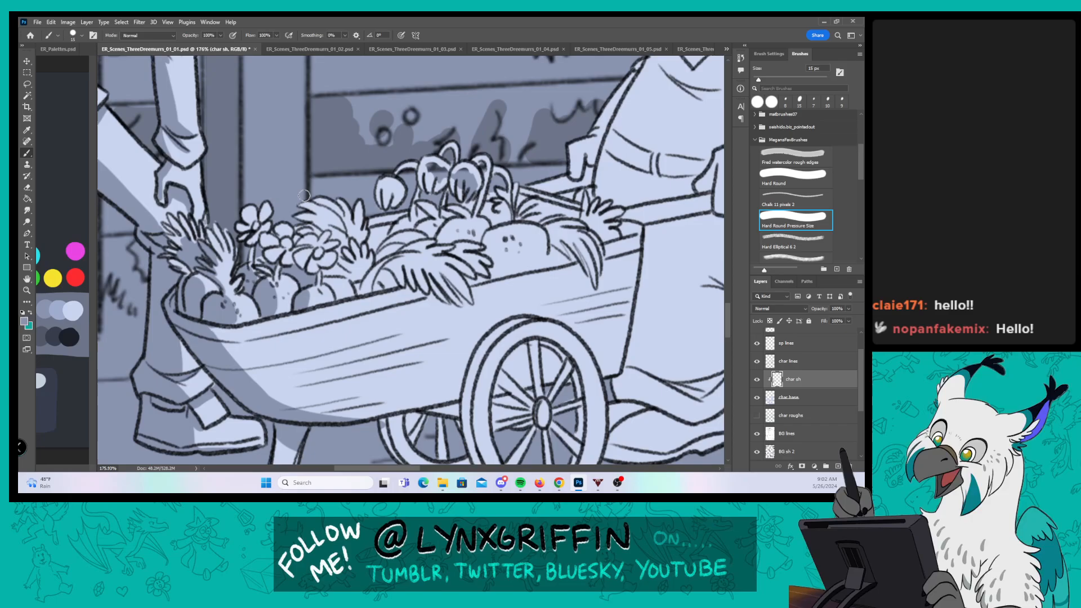
mouse_move(306, 202)
mouse_down()
mouse_move(341, 242)
mouse_move(347, 225)
mouse_up()
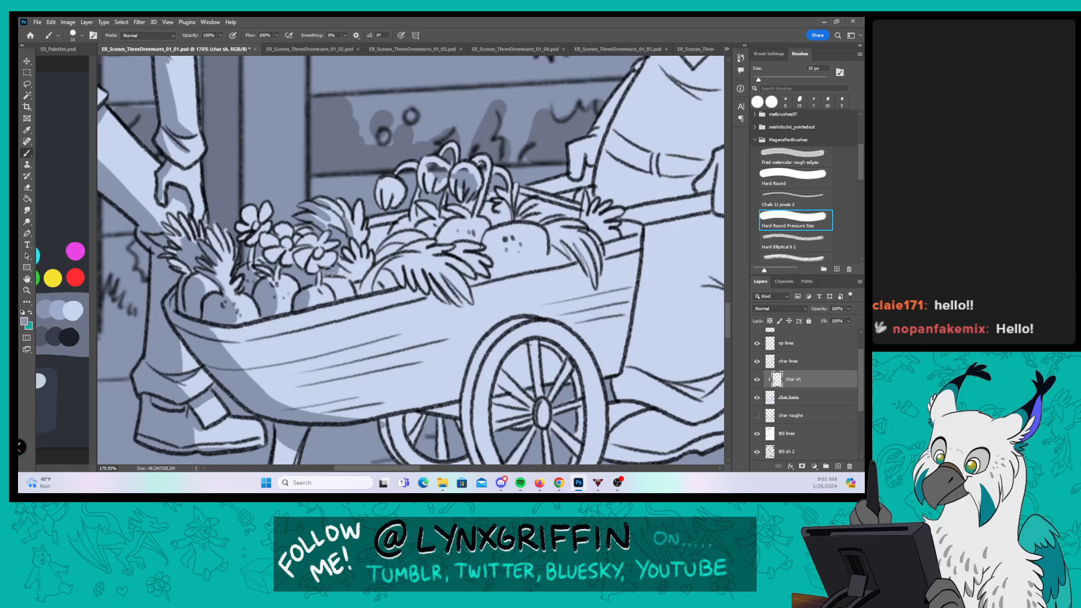
drag(328, 272, 341, 262)
Step: Hide the text layer and fill the tulips' missing light tone on the char base layer
drag(450, 235, 383, 239)
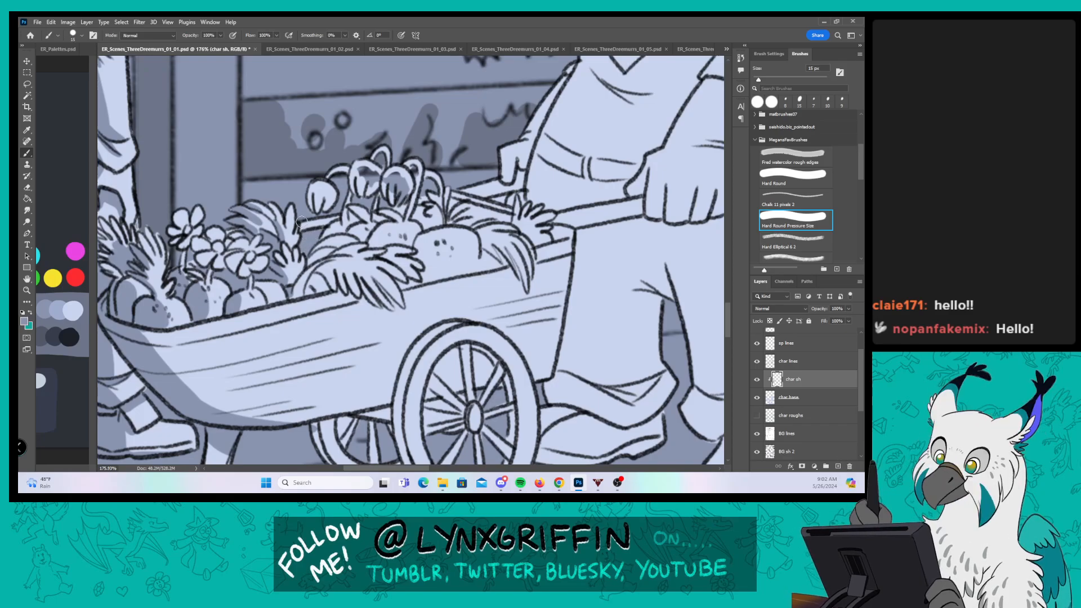
scroll(847, 367, up, 2)
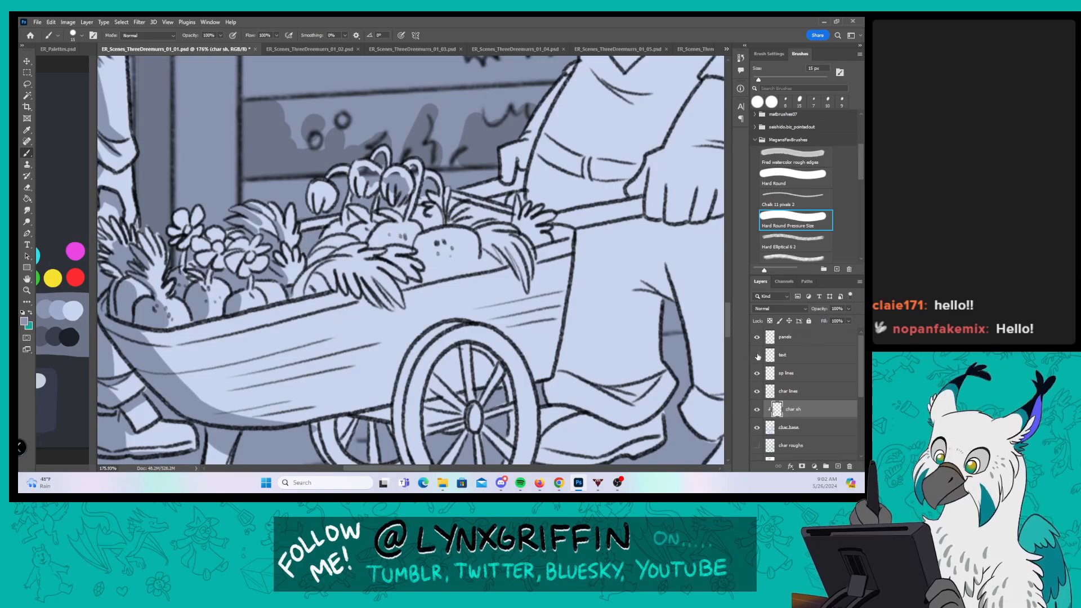
click(757, 356)
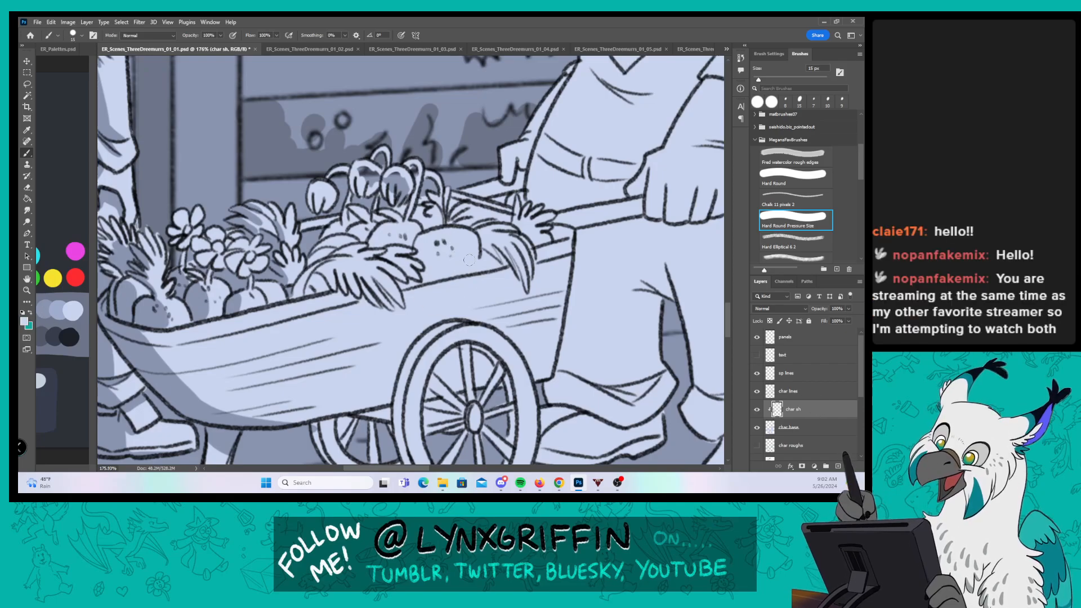
key(alt+bracketleft)
drag(369, 171, 404, 199)
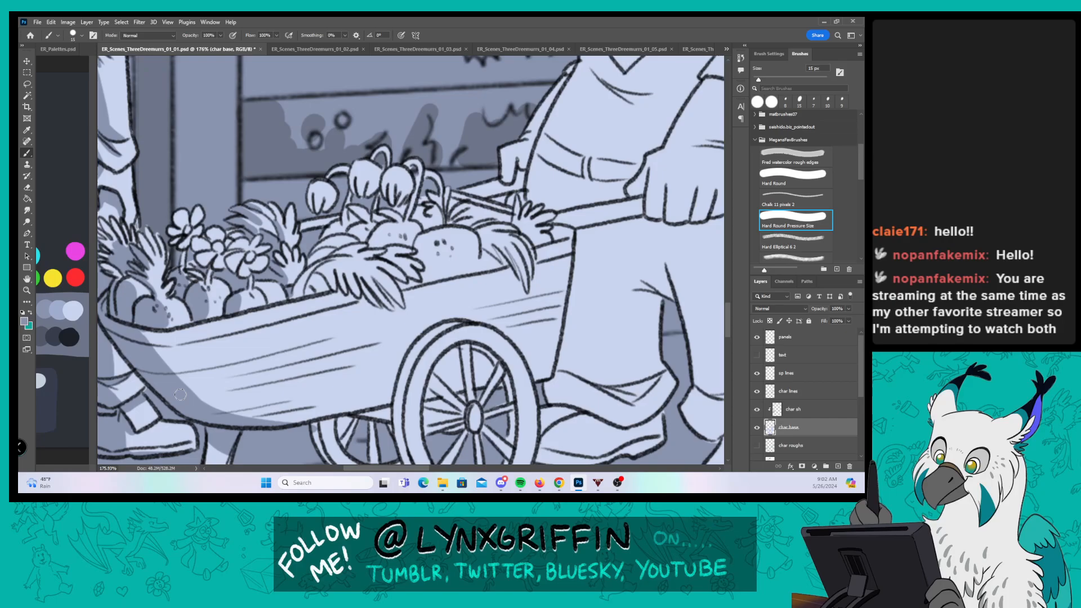
Step: Shade the tulips and the foliage beneath them on the char sh layer
click(801, 408)
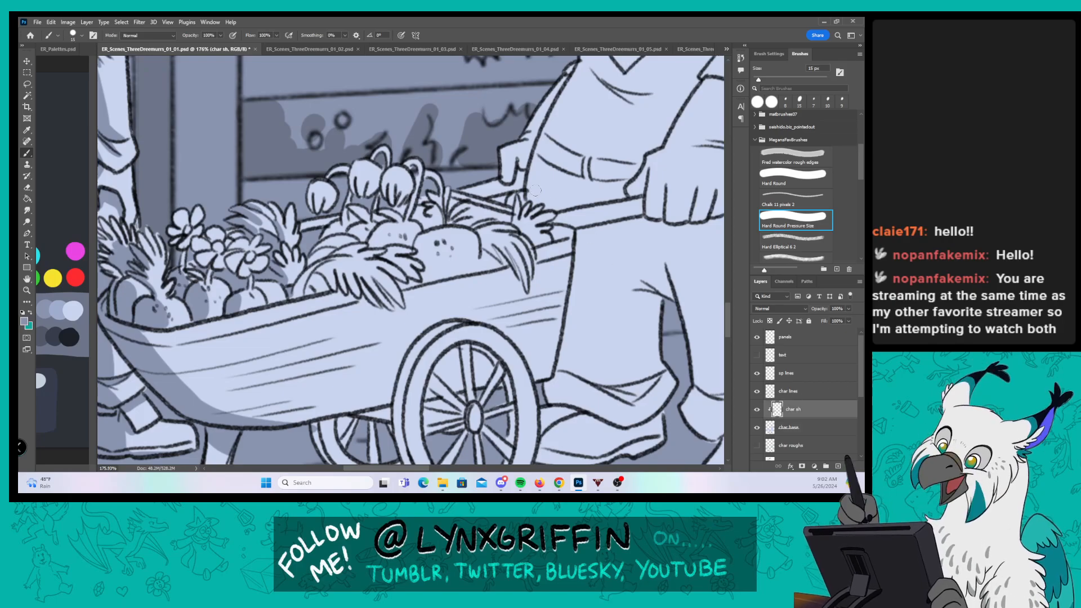
drag(310, 200, 314, 185)
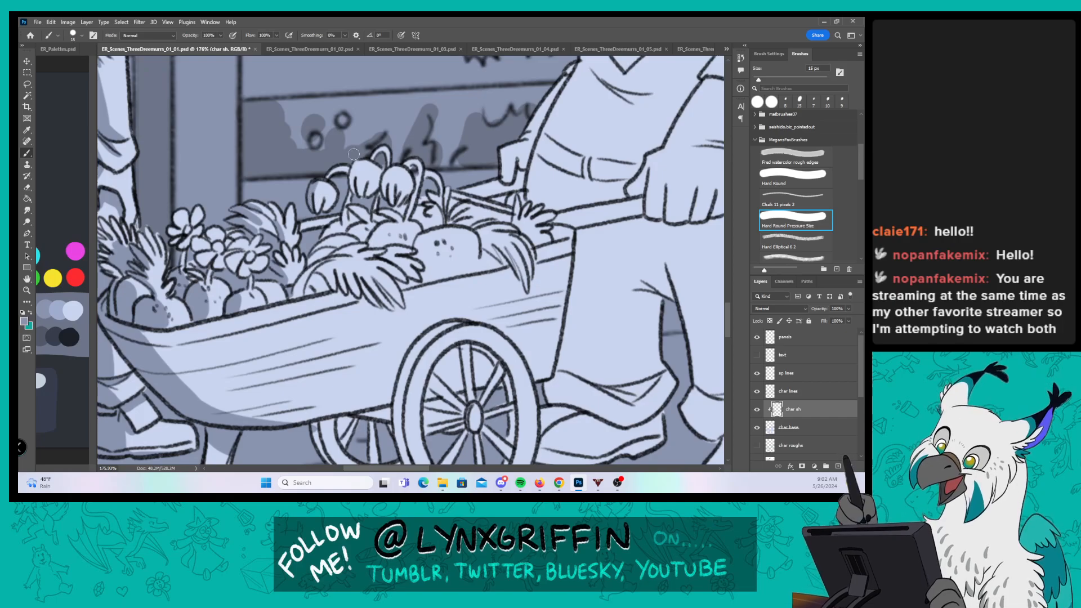
mouse_move(370, 163)
mouse_down()
mouse_move(360, 193)
mouse_move(368, 156)
mouse_move(349, 182)
mouse_move(344, 225)
mouse_move(353, 218)
mouse_move(311, 260)
mouse_move(340, 245)
mouse_up()
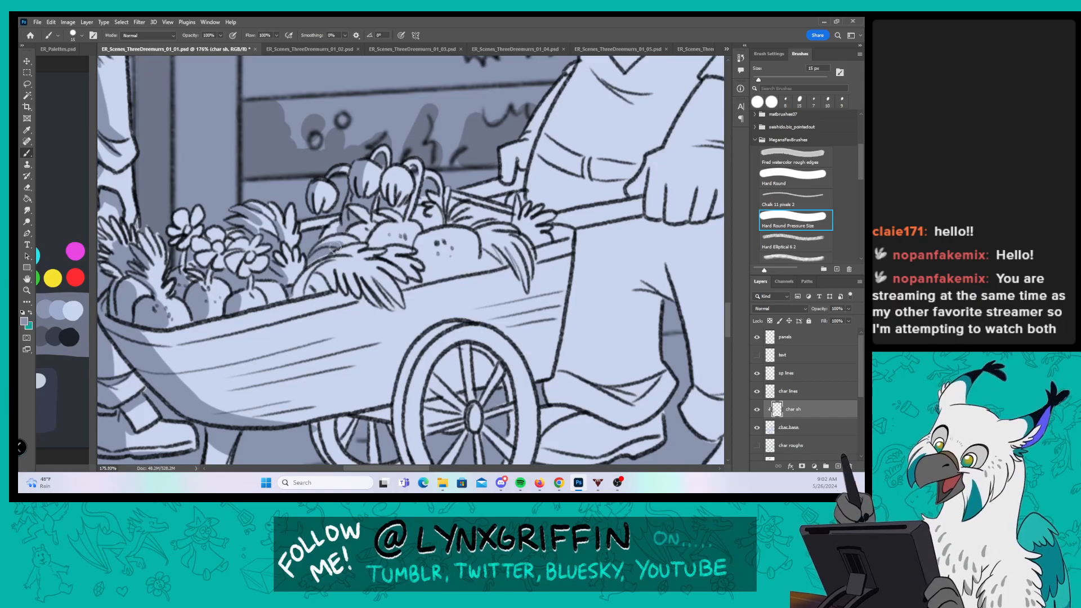
Step: Shade the leafy vegetable and the round fruits in the middle of the cart
mouse_move(311, 293)
mouse_down()
mouse_move(309, 281)
mouse_move(327, 287)
mouse_move(320, 273)
mouse_up()
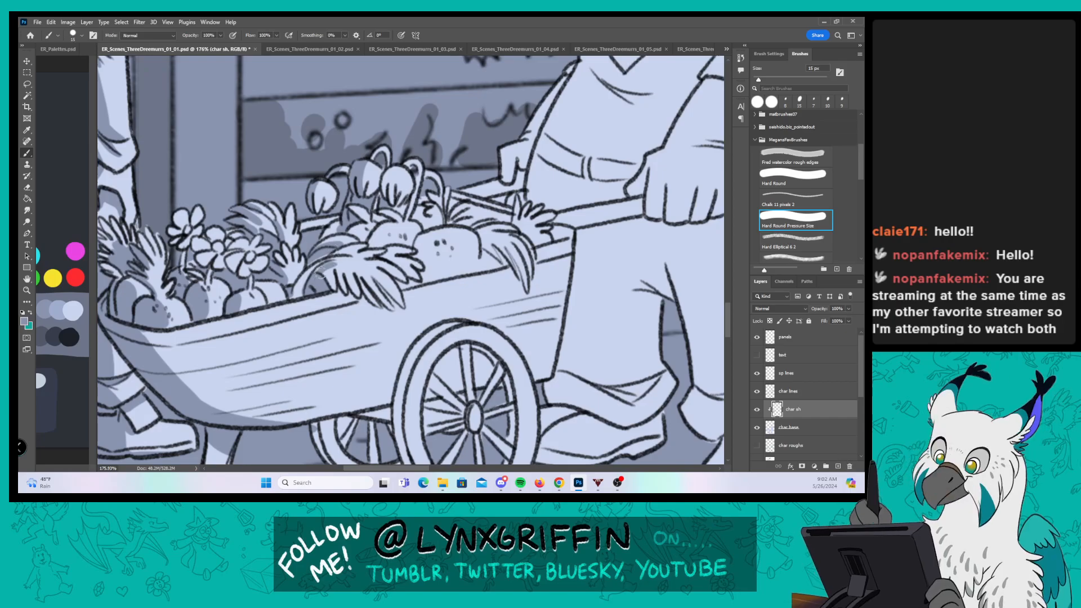
drag(362, 239, 383, 229)
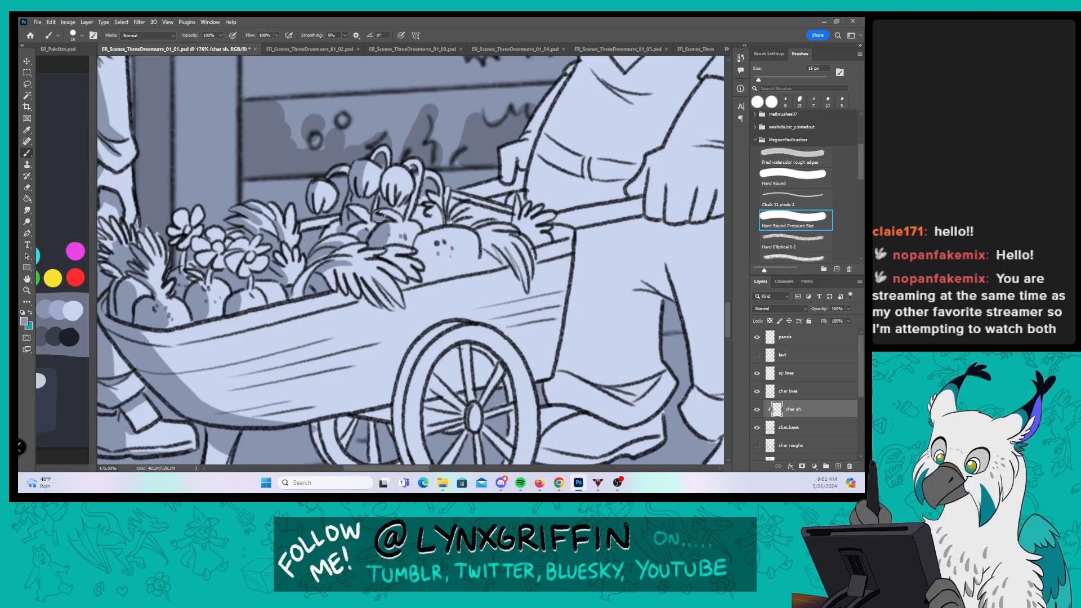
mouse_move(388, 190)
mouse_down()
mouse_move(399, 163)
mouse_move(422, 166)
mouse_move(407, 163)
mouse_move(424, 225)
mouse_move(430, 168)
mouse_move(447, 174)
mouse_move(428, 250)
mouse_move(421, 236)
mouse_move(426, 270)
mouse_move(428, 240)
mouse_move(428, 270)
mouse_up()
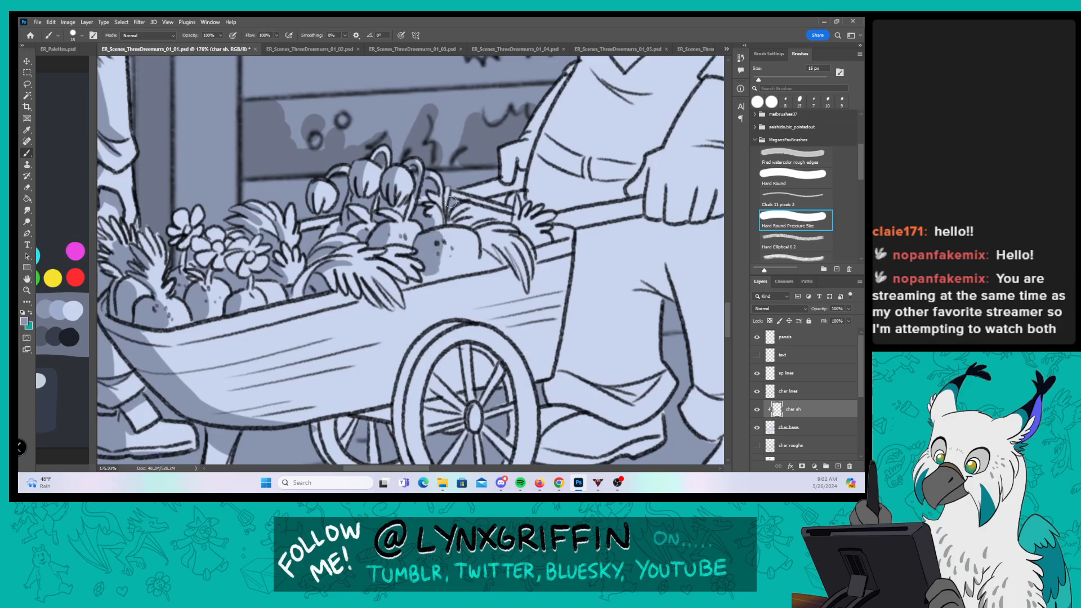
Step: Shade the drooping leaves and leafy tuft at the cart's handle end and the second figure's far hand
mouse_move(472, 211)
mouse_down()
mouse_move(499, 217)
mouse_move(484, 247)
mouse_move(482, 239)
mouse_move(499, 260)
mouse_move(480, 230)
mouse_move(511, 268)
mouse_move(496, 241)
mouse_move(515, 224)
mouse_move(507, 241)
mouse_move(496, 237)
mouse_move(526, 287)
mouse_up()
drag(514, 244, 530, 279)
drag(517, 199, 516, 218)
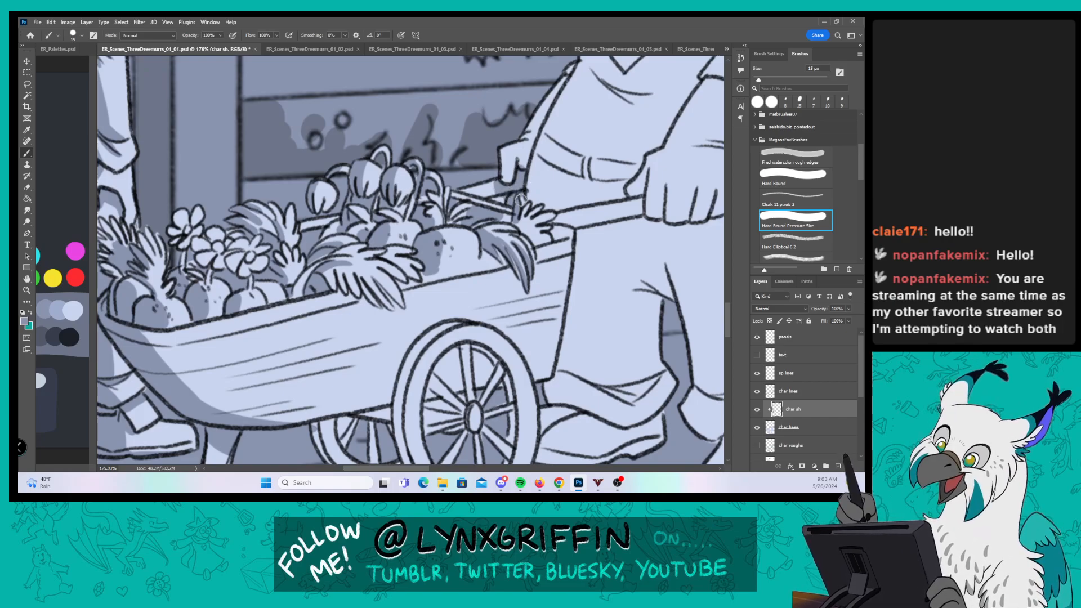
drag(517, 149, 523, 169)
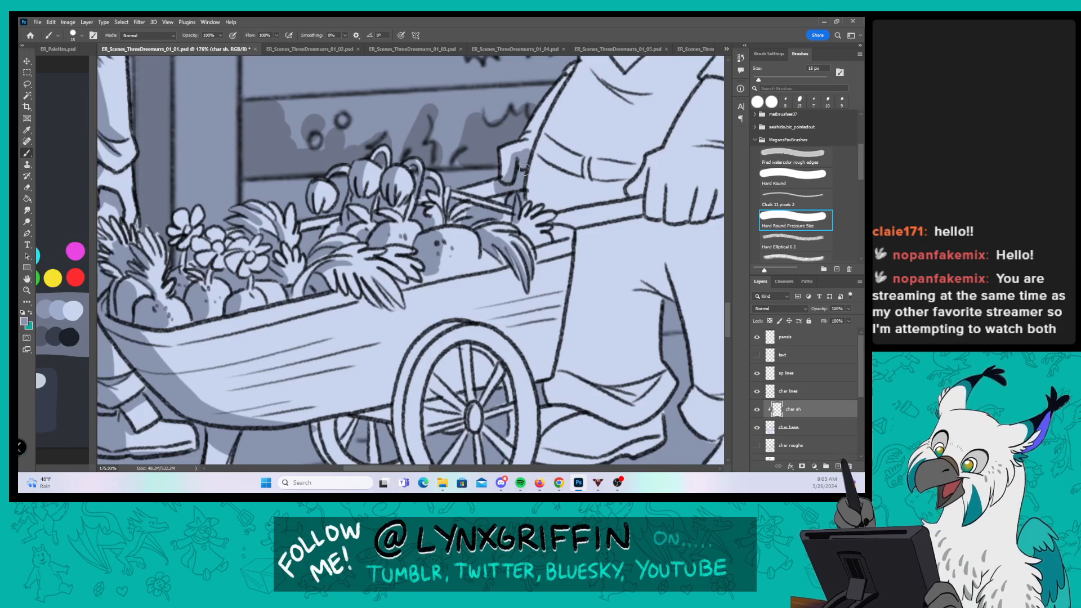
Step: Shade the rims, spokes and hub of the cart's far and near wheels on the char sh layer
drag(542, 347, 502, 212)
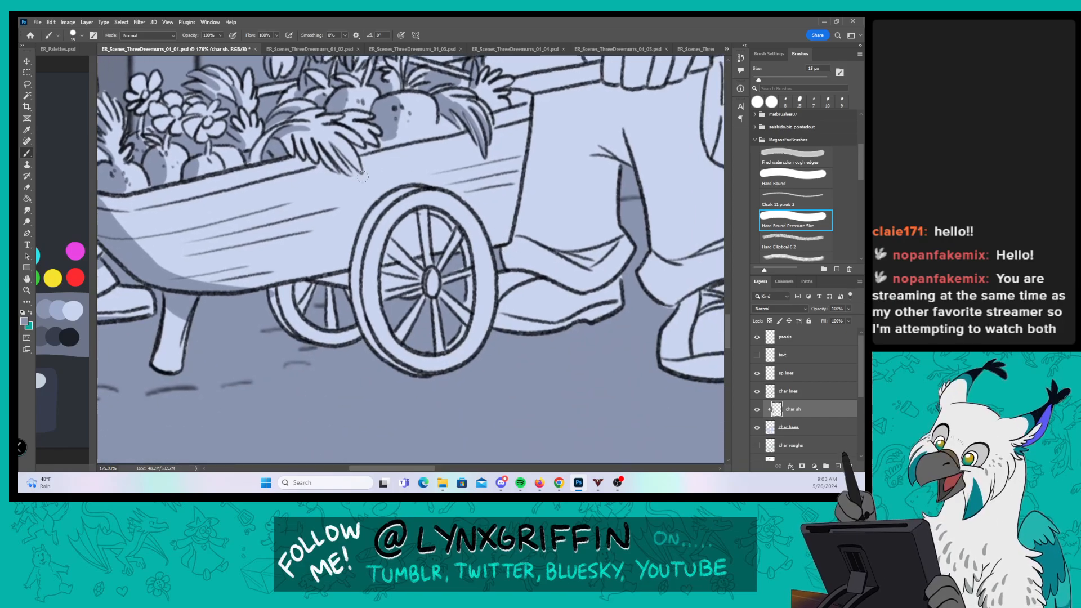
mouse_move(272, 292)
mouse_down()
mouse_move(341, 276)
mouse_move(341, 291)
mouse_move(276, 314)
mouse_move(293, 299)
mouse_move(301, 324)
mouse_up()
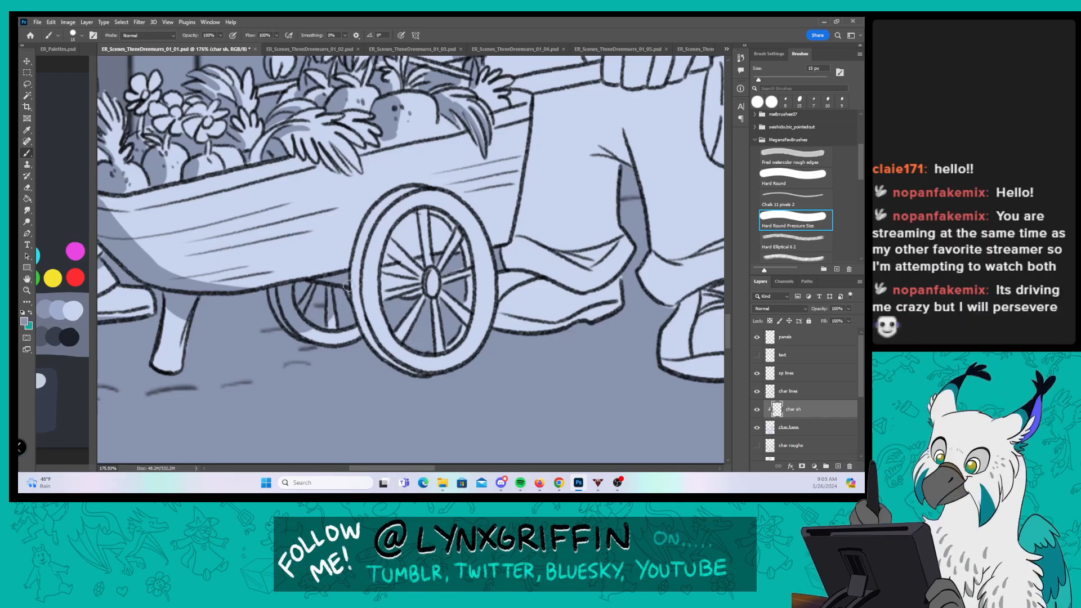
mouse_move(356, 260)
mouse_down()
mouse_move(375, 347)
mouse_move(425, 380)
mouse_up()
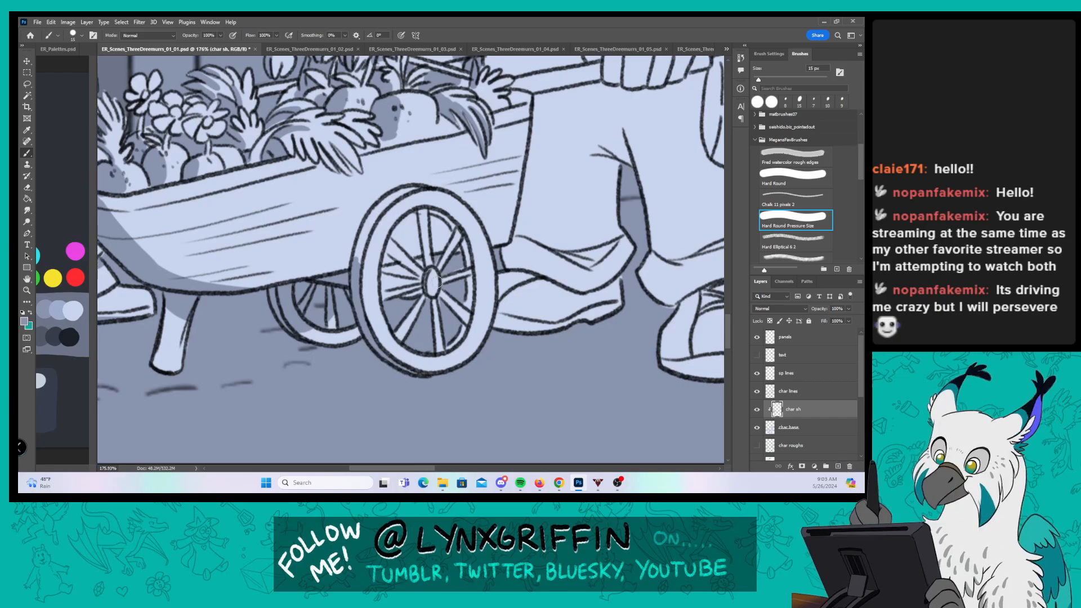
mouse_move(386, 270)
mouse_down()
mouse_move(389, 285)
mouse_move(412, 280)
mouse_up()
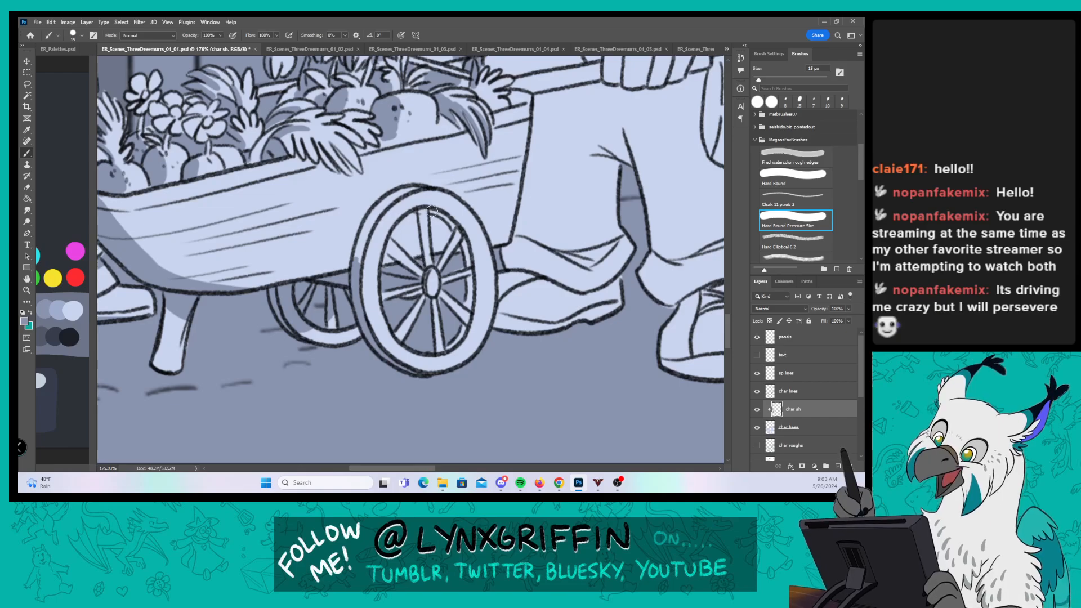
mouse_move(432, 211)
mouse_down()
mouse_move(454, 230)
mouse_move(469, 305)
mouse_up()
drag(450, 345, 461, 317)
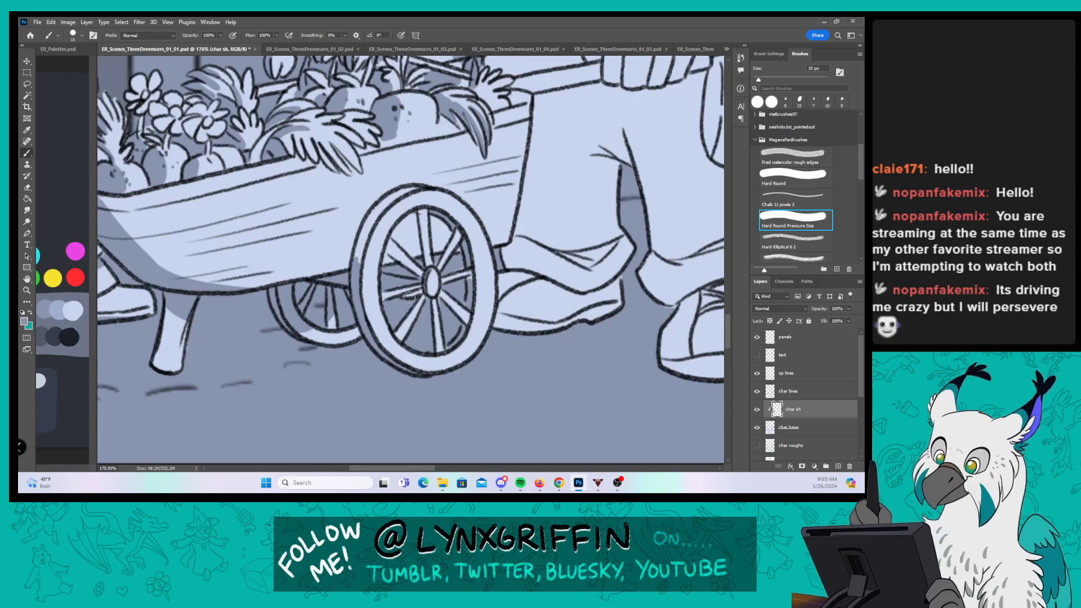
drag(427, 251, 429, 269)
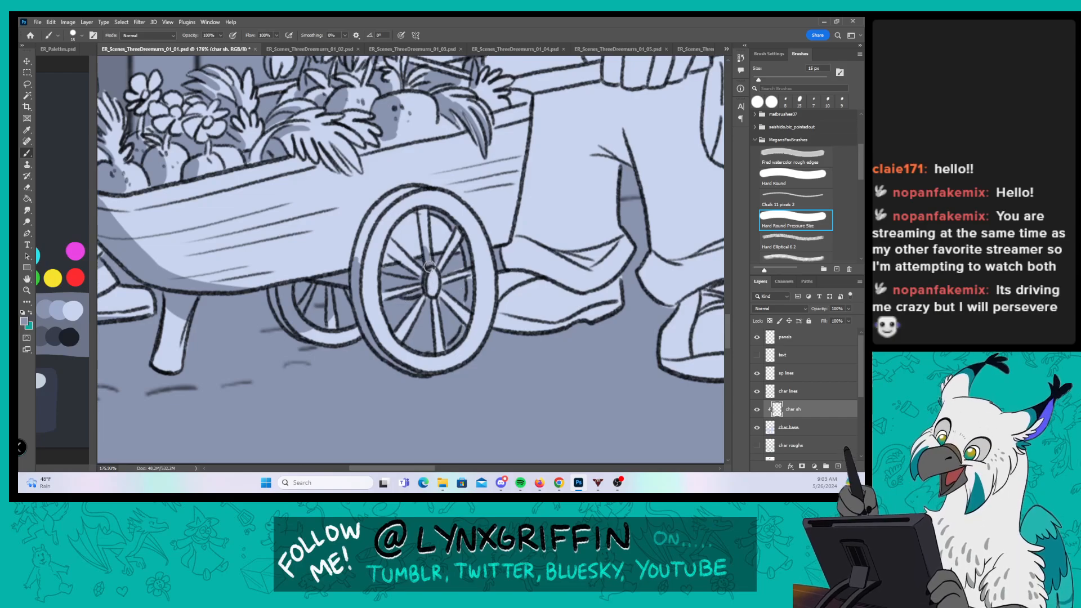
Step: Shade the trouser folds, cuffs and both shoes of the bearded man pushing the cart
drag(563, 286, 492, 326)
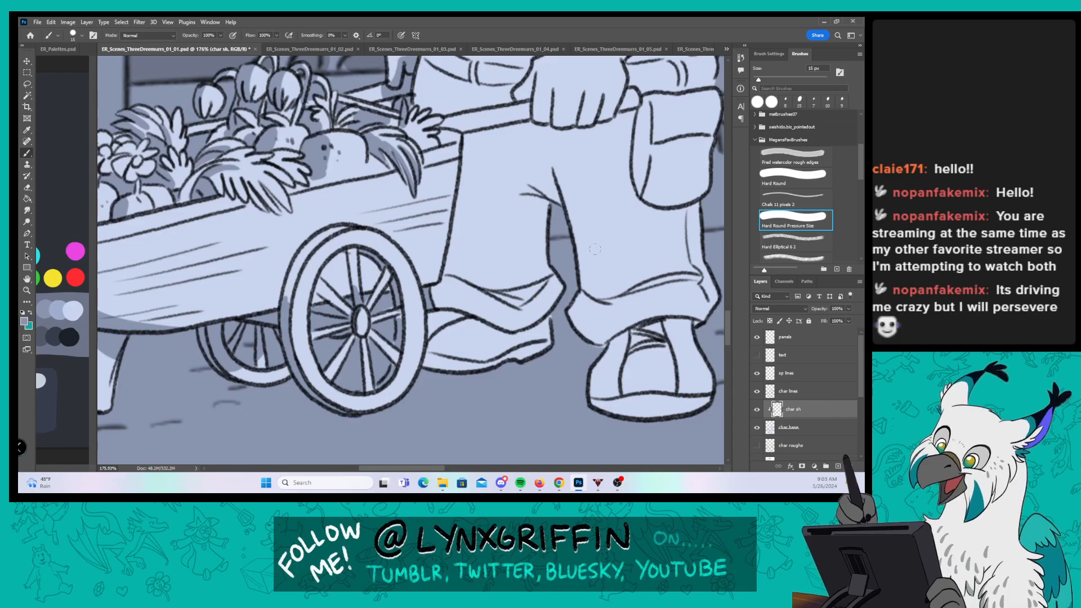
drag(581, 316, 442, 320)
mouse_move(324, 160)
mouse_down()
mouse_move(339, 282)
mouse_move(382, 303)
mouse_move(399, 291)
mouse_move(376, 307)
mouse_move(333, 311)
mouse_move(378, 314)
mouse_move(304, 374)
mouse_up()
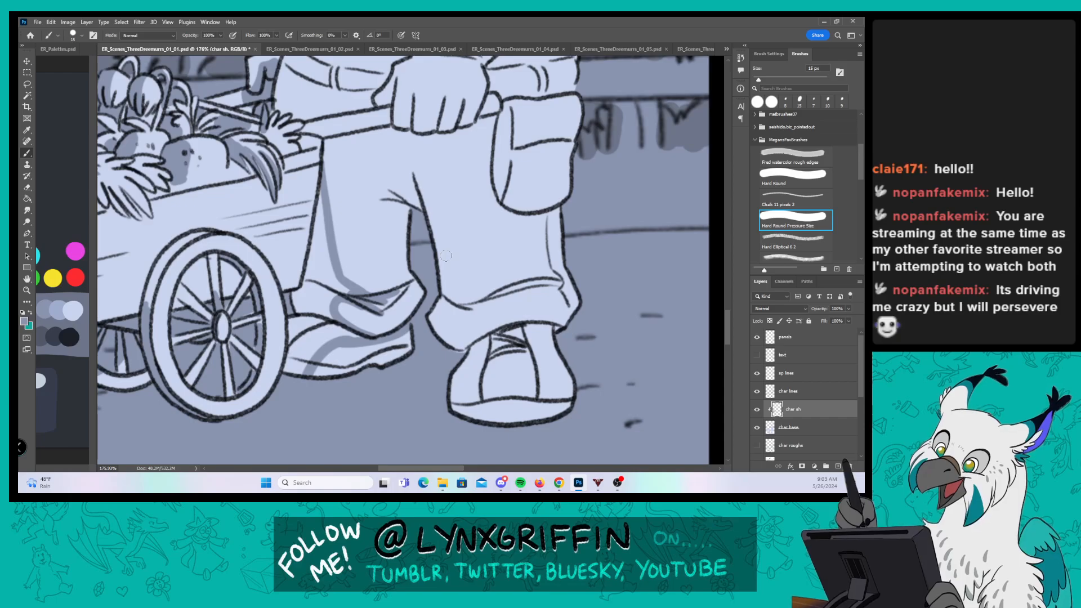
mouse_move(404, 197)
mouse_down()
mouse_move(490, 290)
mouse_move(563, 279)
mouse_move(471, 313)
mouse_move(485, 332)
mouse_move(562, 326)
mouse_move(479, 348)
mouse_move(453, 389)
mouse_move(467, 346)
mouse_move(479, 423)
mouse_move(456, 417)
mouse_move(474, 412)
mouse_up()
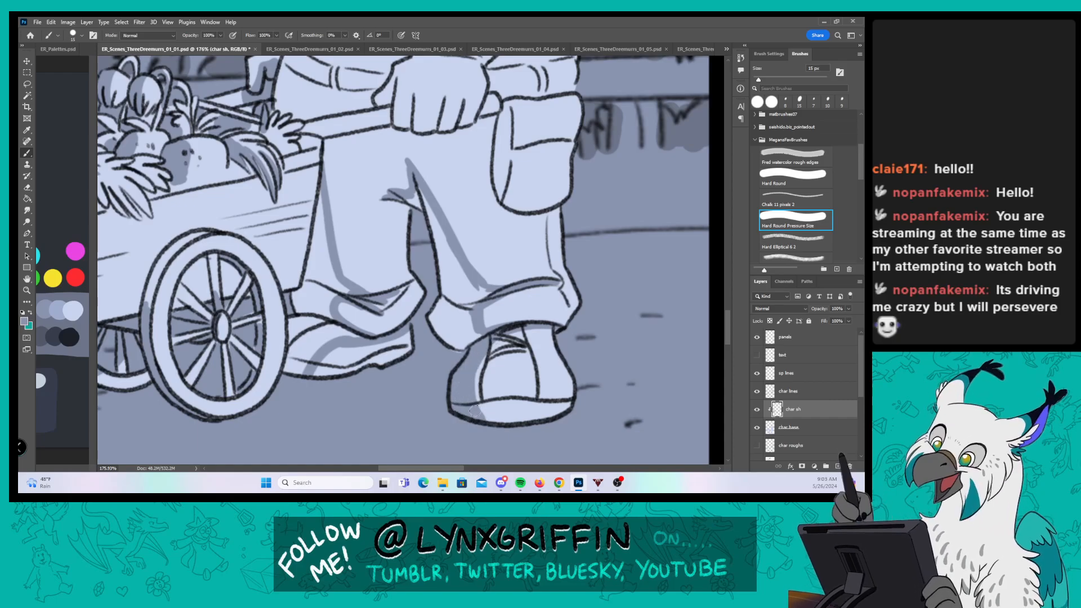
mouse_move(403, 202)
mouse_down()
mouse_move(420, 216)
mouse_move(410, 231)
mouse_move(423, 215)
mouse_move(436, 221)
mouse_up()
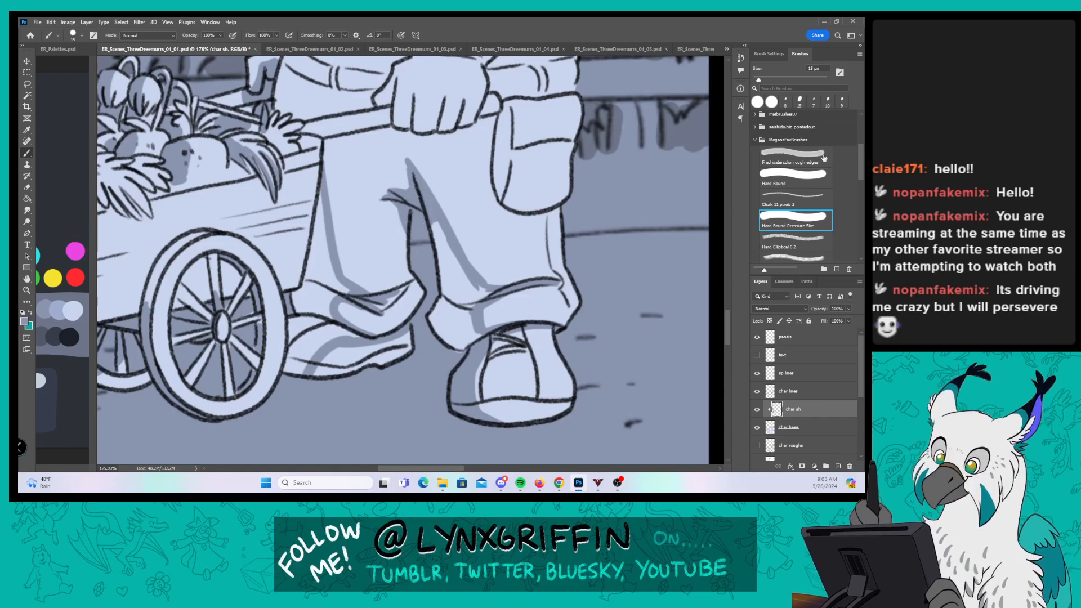
Step: Broaden the shadows along both trouser legs and over the rear shoe with the Hard Round brush
click(788, 181)
mouse_move(322, 209)
mouse_down()
mouse_move(295, 296)
mouse_move(314, 315)
mouse_move(334, 284)
mouse_move(329, 248)
mouse_move(318, 280)
mouse_up()
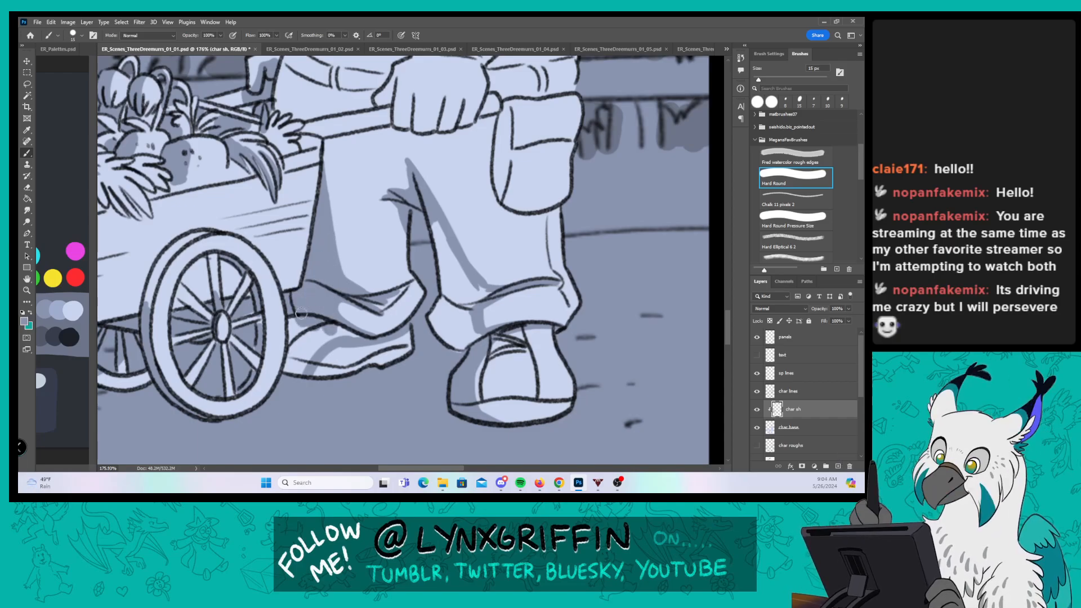
mouse_move(294, 315)
mouse_down()
mouse_move(290, 366)
mouse_move(346, 332)
mouse_up()
mouse_move(431, 224)
mouse_down()
mouse_move(452, 310)
mouse_move(473, 315)
mouse_move(490, 291)
mouse_move(448, 338)
mouse_move(471, 343)
mouse_up()
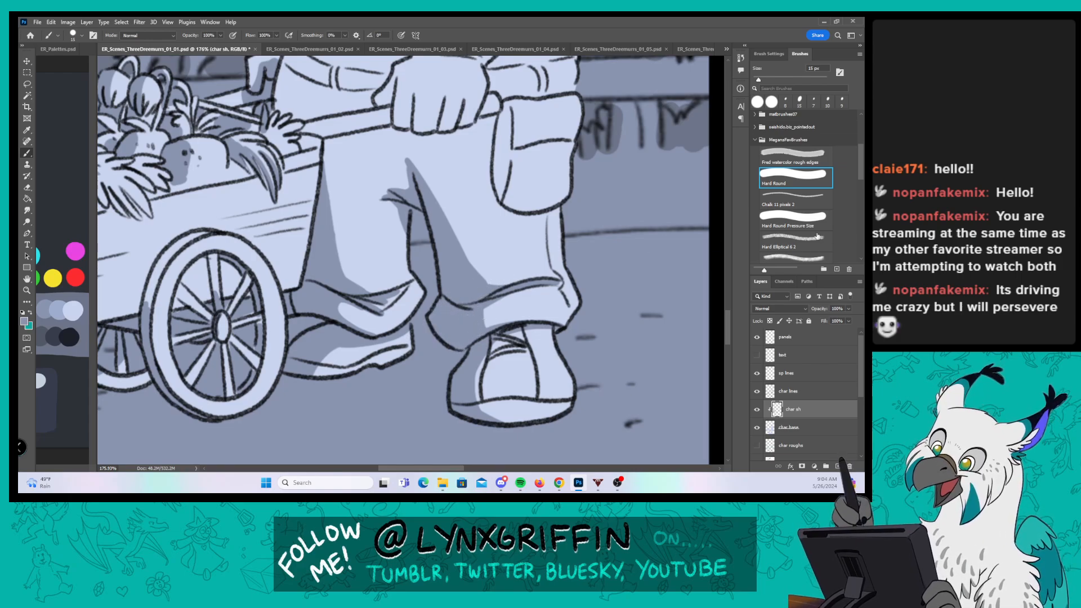
Step: Shade the hip pouch's side and the trouser leg's back edge below it with the Hard Round Pressure Size brush
click(796, 219)
drag(589, 224, 529, 272)
drag(439, 165, 438, 231)
mouse_move(434, 191)
mouse_down()
mouse_move(439, 248)
mouse_move(446, 168)
mouse_up()
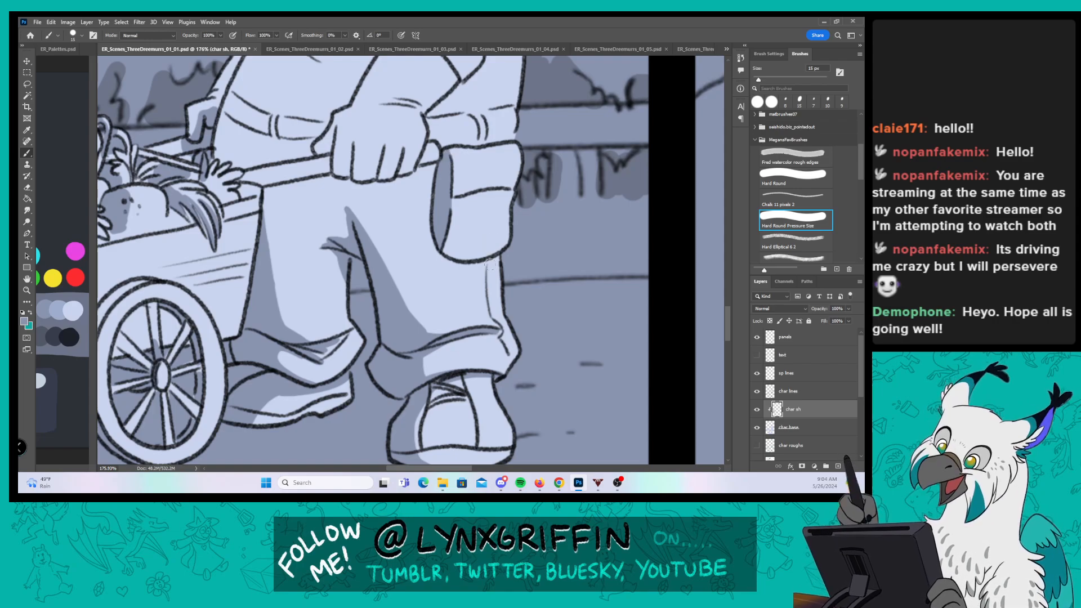
drag(490, 264, 503, 317)
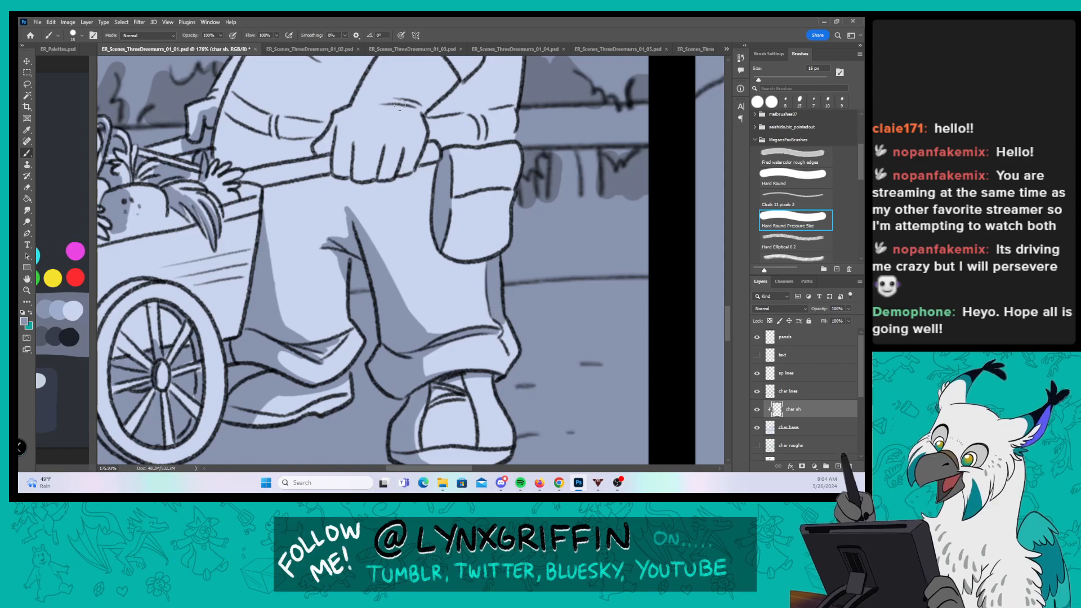
Step: Shade the front side of the man's overalls from the belly down past the waistband
drag(400, 104, 397, 219)
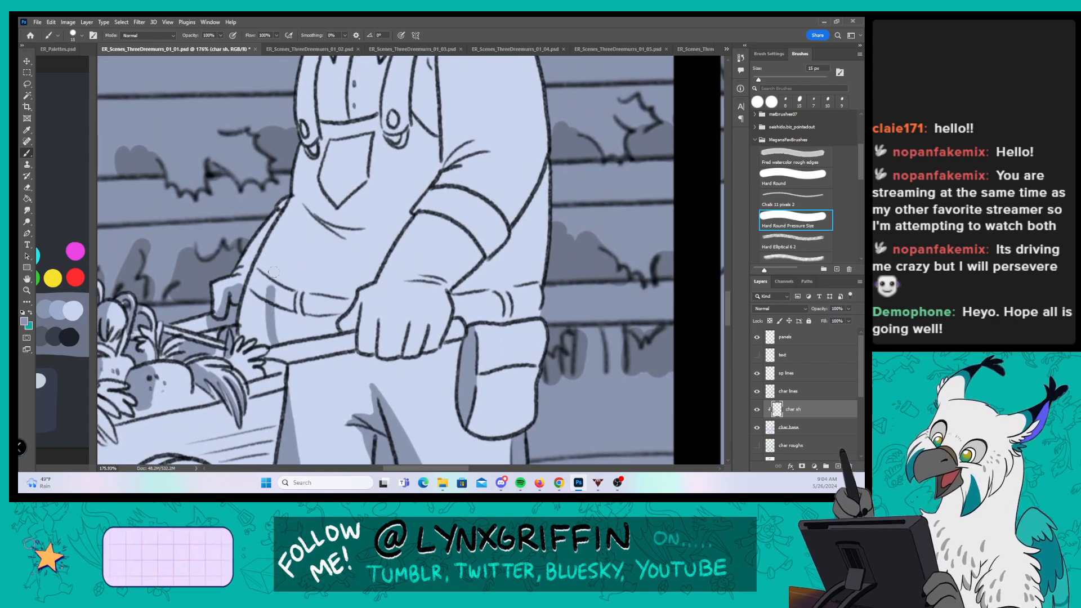
drag(269, 337, 276, 216)
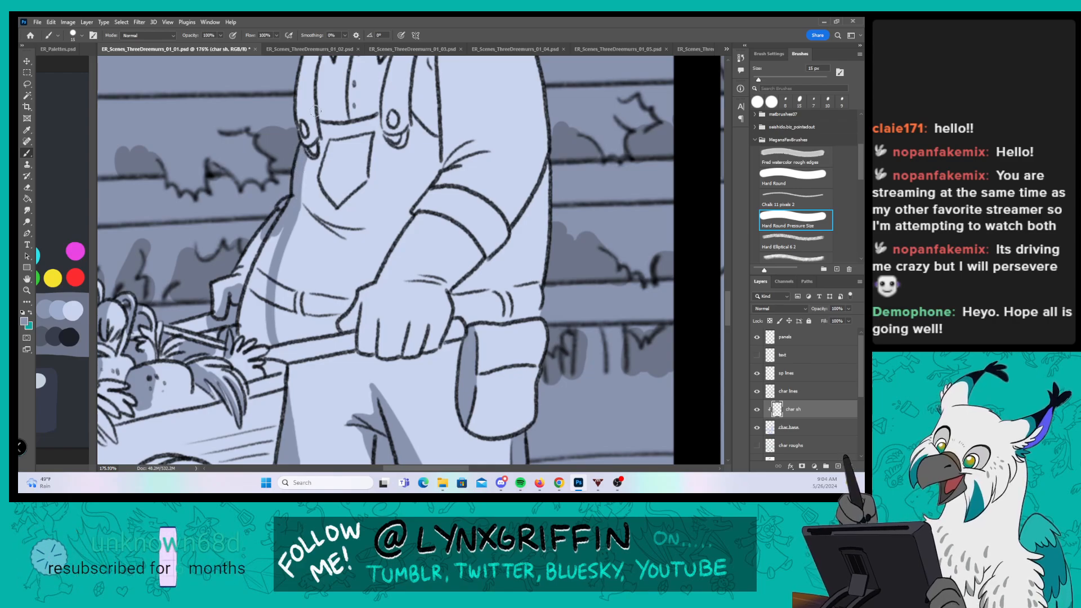
mouse_move(272, 215)
mouse_down()
mouse_move(268, 267)
mouse_move(265, 248)
mouse_move(244, 326)
mouse_up()
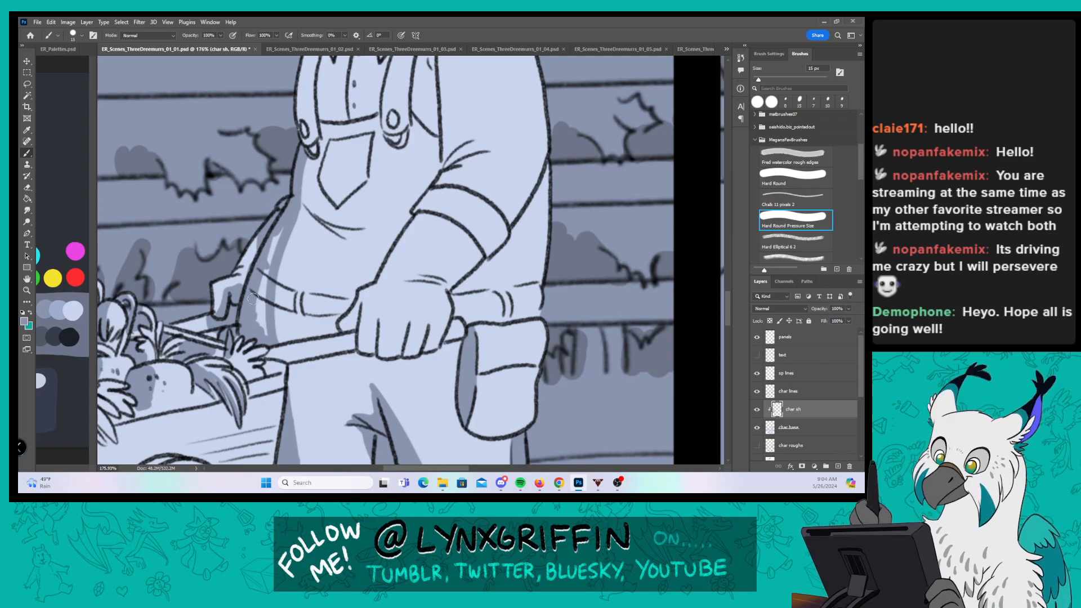
drag(252, 299, 284, 223)
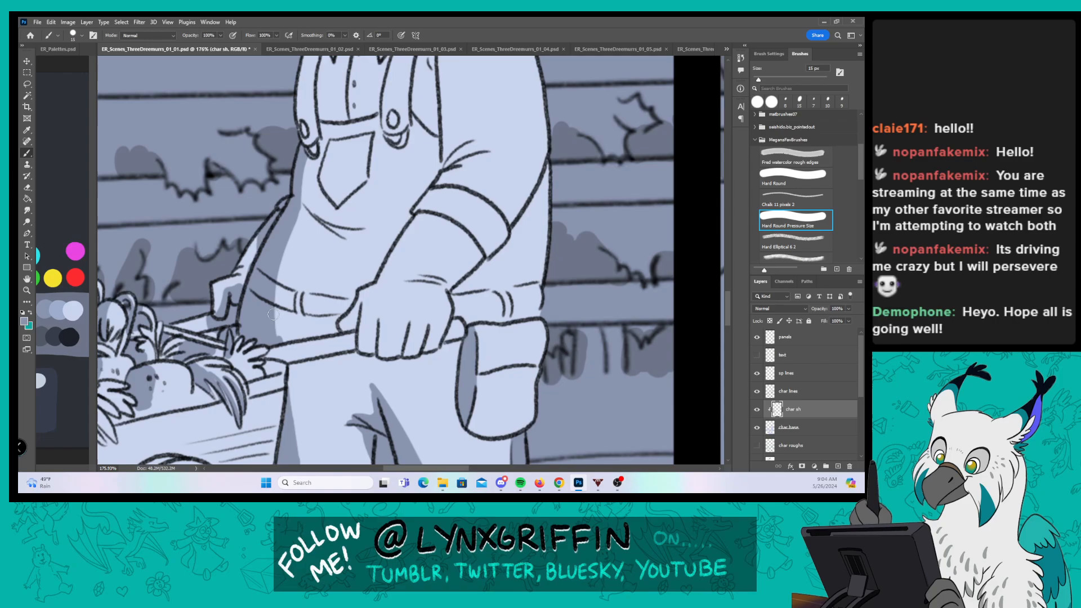
Step: Shade the man's near hand and forearm, the rolled sleeve cuff, the cart handle and the belt loops
drag(360, 304, 359, 336)
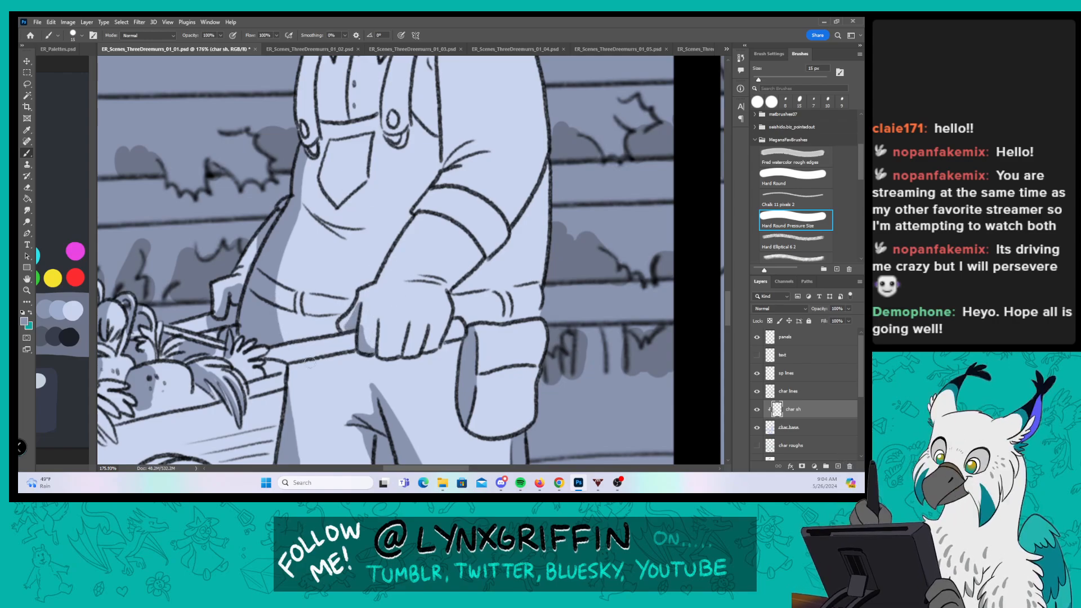
mouse_move(293, 360)
mouse_down()
mouse_move(355, 343)
mouse_move(282, 358)
mouse_move(344, 344)
mouse_move(370, 351)
mouse_move(379, 317)
mouse_move(389, 359)
mouse_up()
mouse_move(406, 321)
mouse_down()
mouse_move(407, 353)
mouse_move(443, 323)
mouse_move(431, 349)
mouse_up()
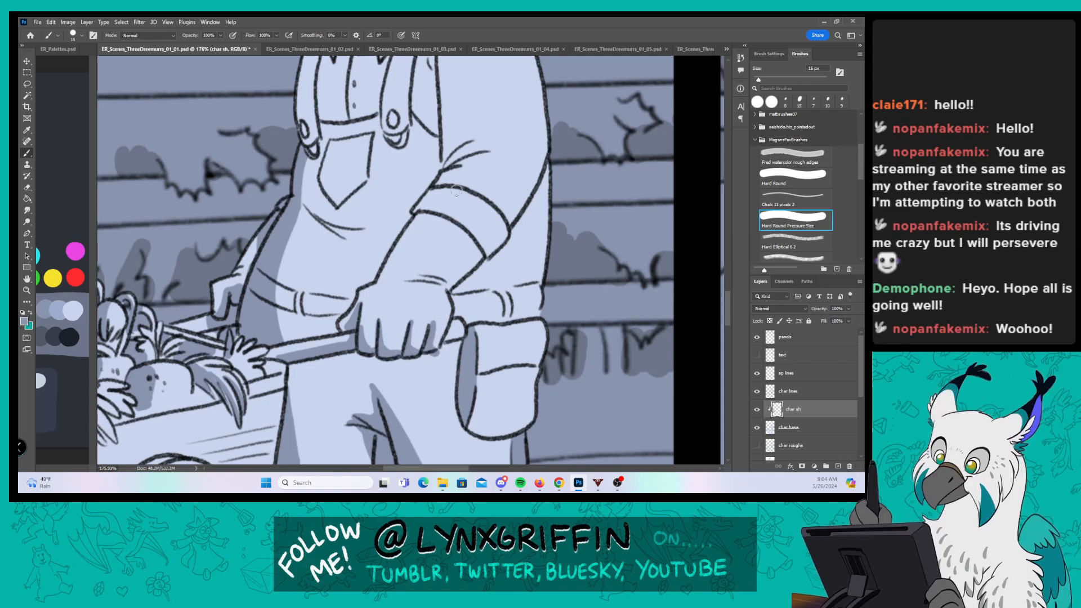
mouse_move(412, 281)
mouse_down()
mouse_move(451, 264)
mouse_move(452, 275)
mouse_move(470, 240)
mouse_move(449, 286)
mouse_move(478, 255)
mouse_up()
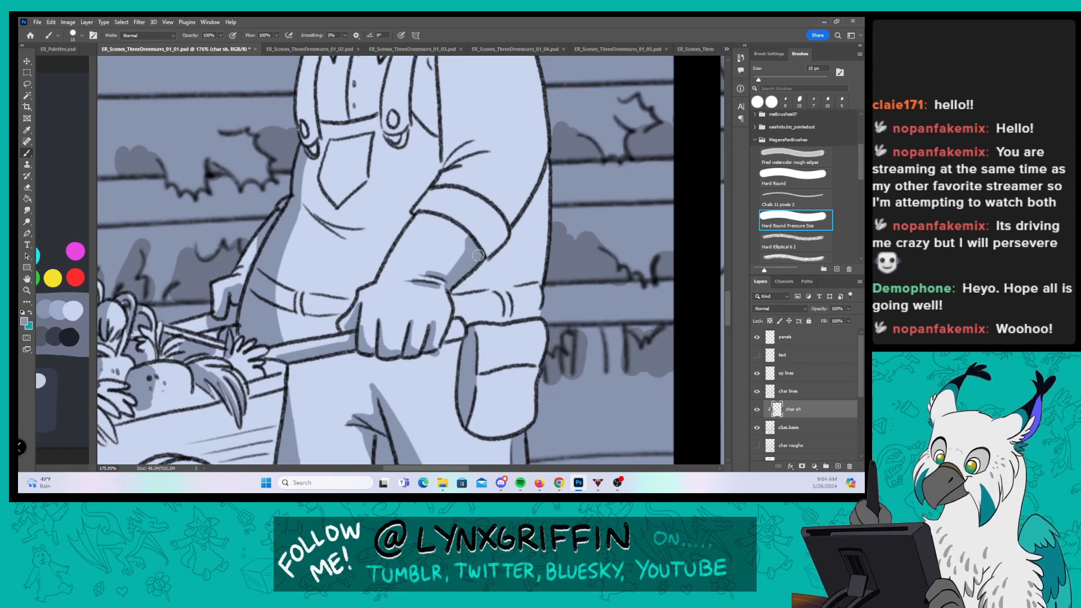
mouse_move(428, 213)
mouse_down()
mouse_move(468, 250)
mouse_move(462, 232)
mouse_move(477, 201)
mouse_move(501, 238)
mouse_up()
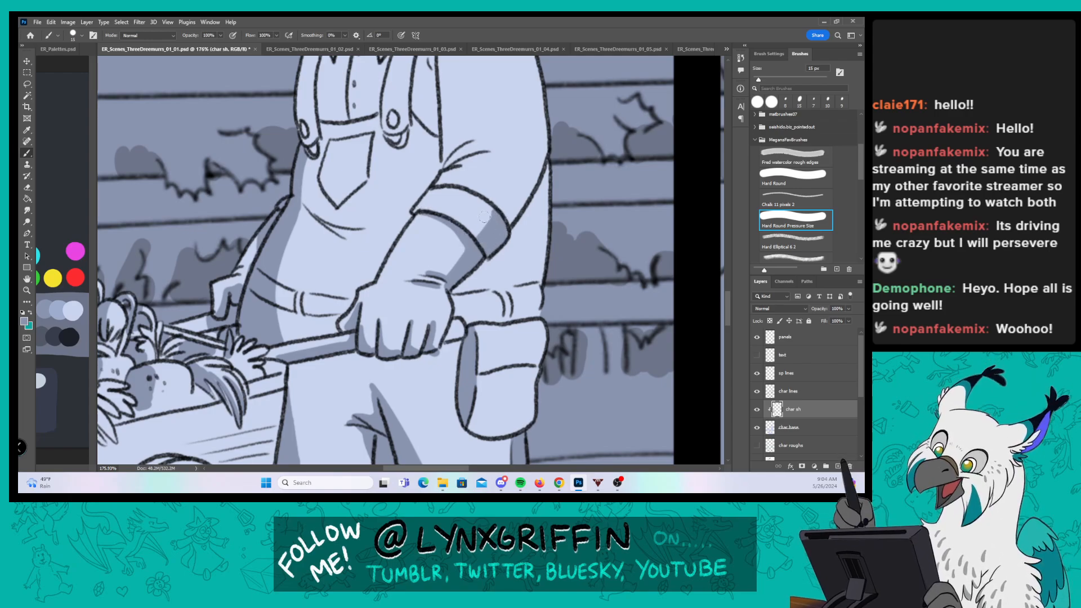
drag(304, 296, 302, 314)
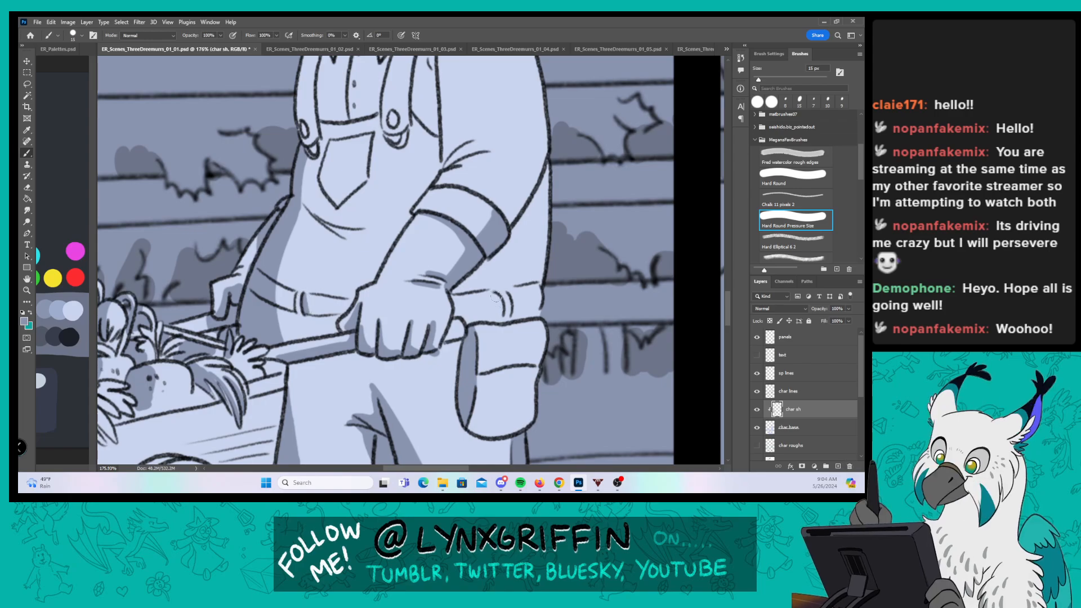
drag(495, 296, 509, 291)
Step: Shade the overalls' belly fold and bib, the shirt front and the underside of the beard
drag(541, 185, 473, 293)
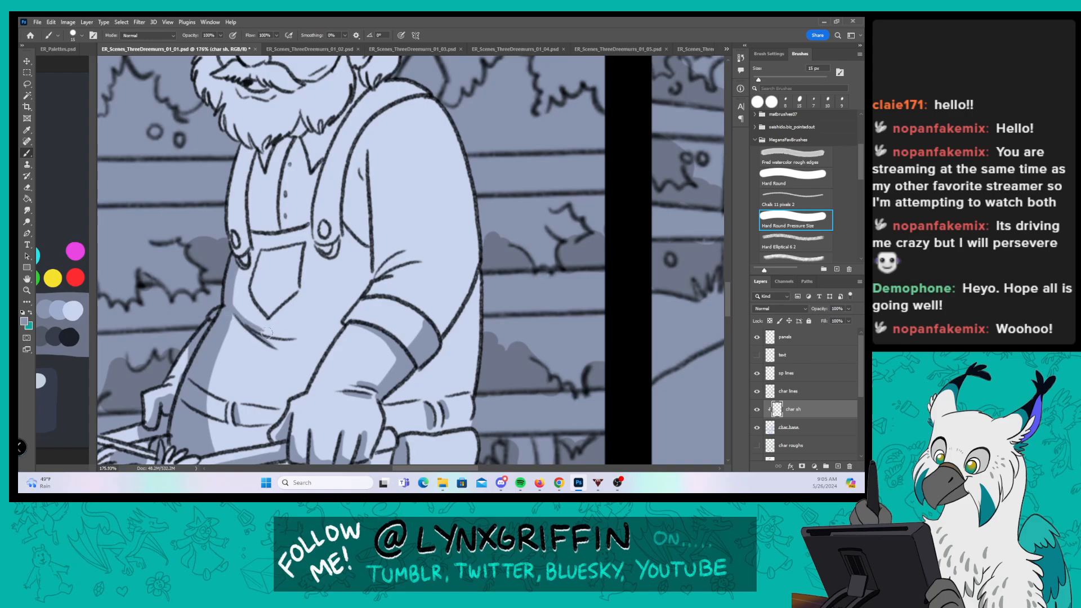
drag(275, 290, 289, 355)
mouse_move(248, 317)
mouse_down()
mouse_move(272, 217)
mouse_move(268, 293)
mouse_up()
mouse_move(279, 214)
mouse_down()
mouse_move(273, 292)
mouse_move(295, 207)
mouse_move(314, 188)
mouse_move(321, 197)
mouse_move(285, 228)
mouse_move(260, 190)
mouse_move(283, 220)
mouse_move(287, 192)
mouse_move(285, 204)
mouse_move(311, 182)
mouse_up()
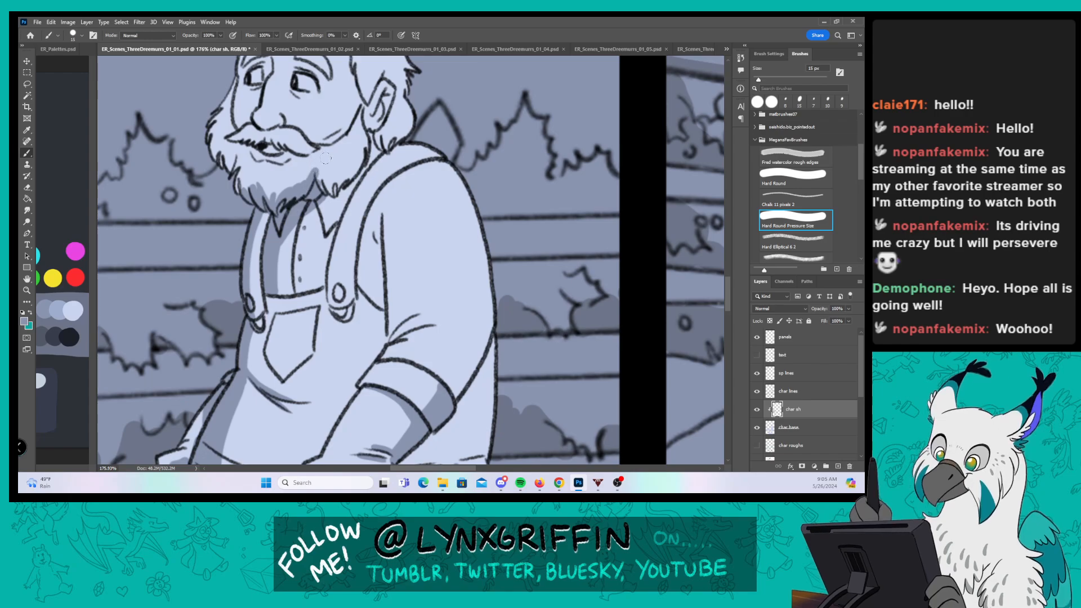
Step: Shade the far edge of the beard and face, the far eye socket and the hair above the forehead
mouse_move(220, 169)
mouse_down()
mouse_move(213, 135)
mouse_move(225, 144)
mouse_up()
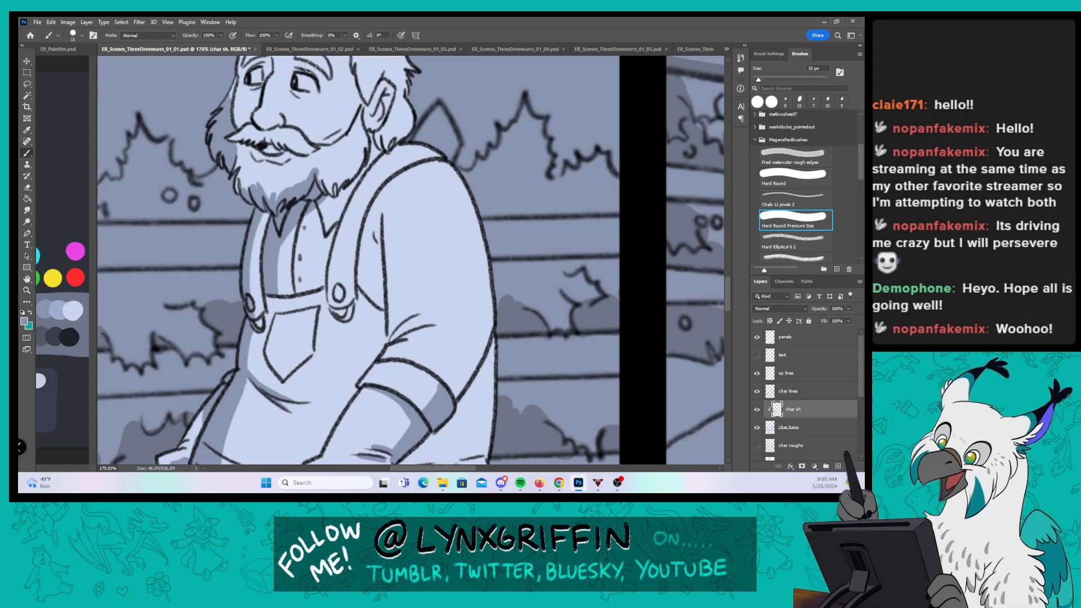
scroll(216, 69, up, 4)
mouse_move(236, 171)
mouse_down()
mouse_move(237, 225)
mouse_move(237, 167)
mouse_move(245, 194)
mouse_up()
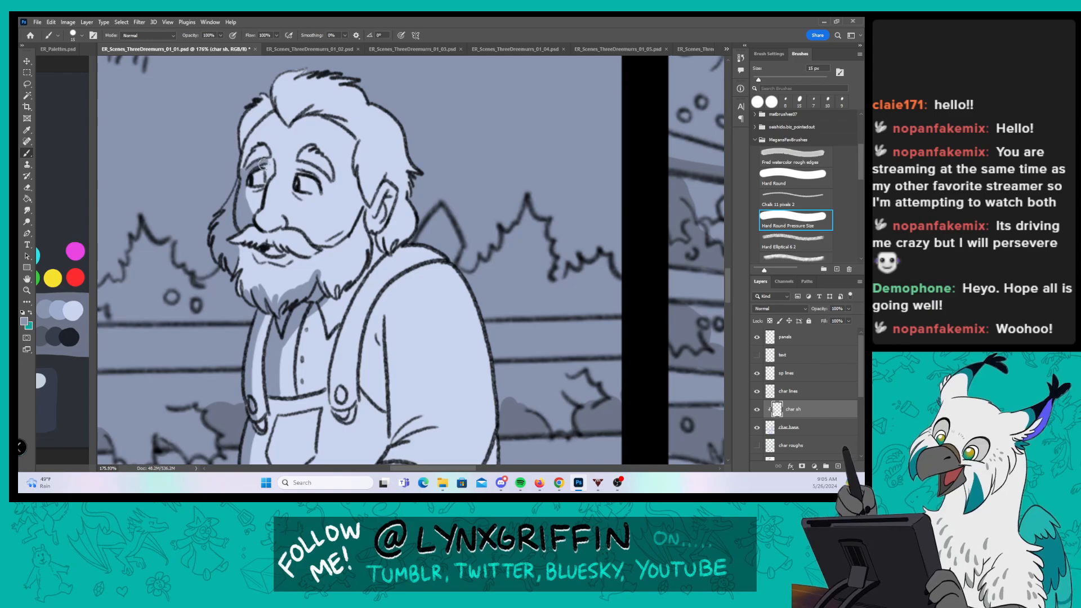
mouse_move(275, 161)
mouse_down()
mouse_move(247, 148)
mouse_move(240, 172)
mouse_move(255, 62)
mouse_move(239, 153)
mouse_move(250, 126)
mouse_move(286, 119)
mouse_move(294, 75)
mouse_up()
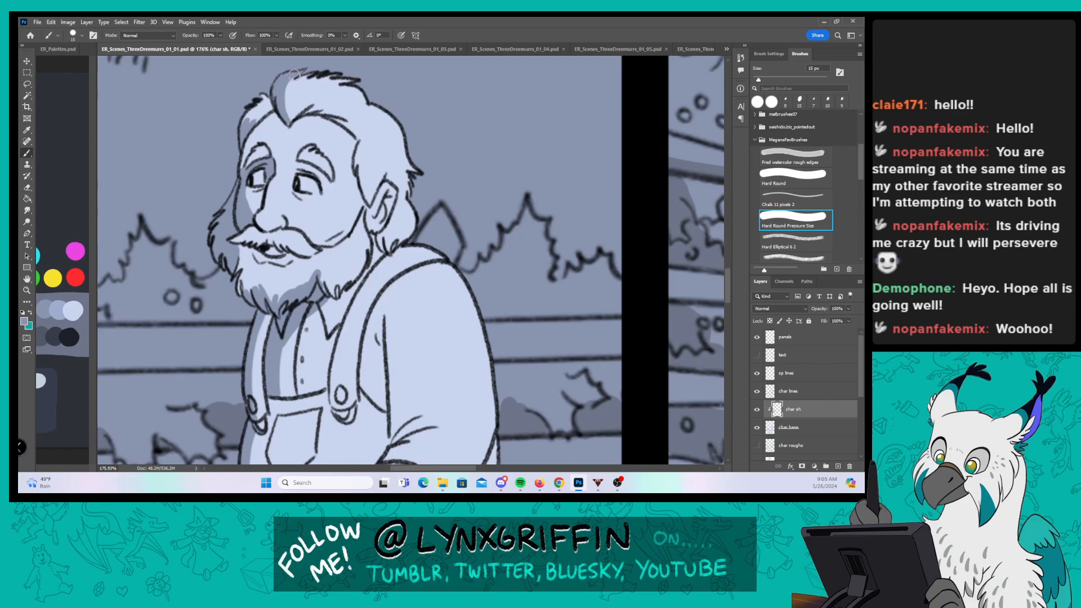
mouse_move(290, 117)
mouse_down()
mouse_move(304, 75)
mouse_move(298, 95)
mouse_up()
drag(291, 120, 304, 98)
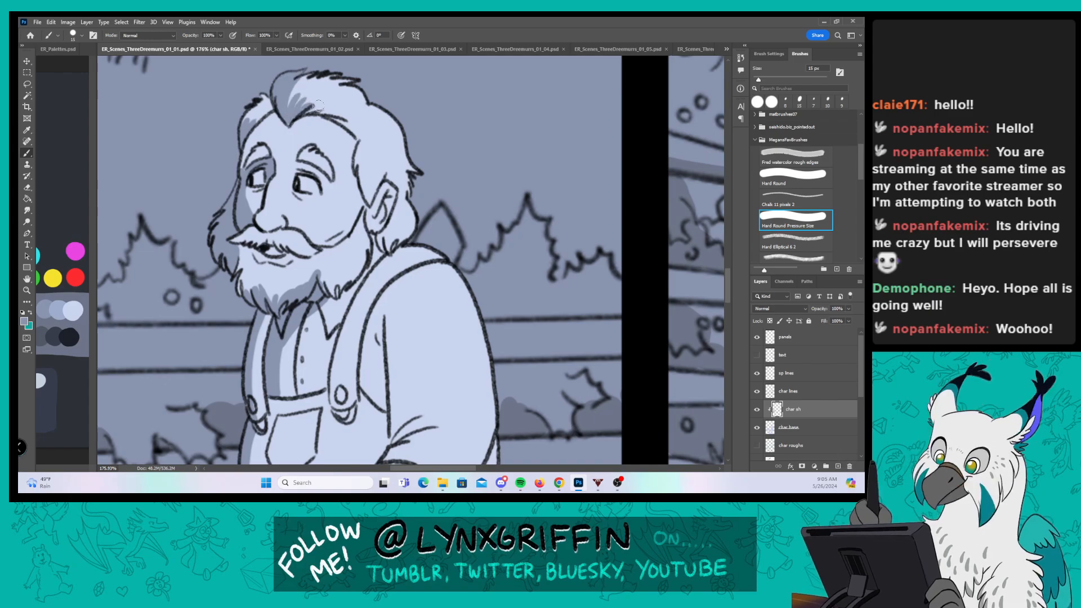
Step: Shade the near eye socket, the mouth, and the side hair around the ear
mouse_move(296, 175)
mouse_down()
mouse_move(293, 163)
mouse_move(313, 163)
mouse_up()
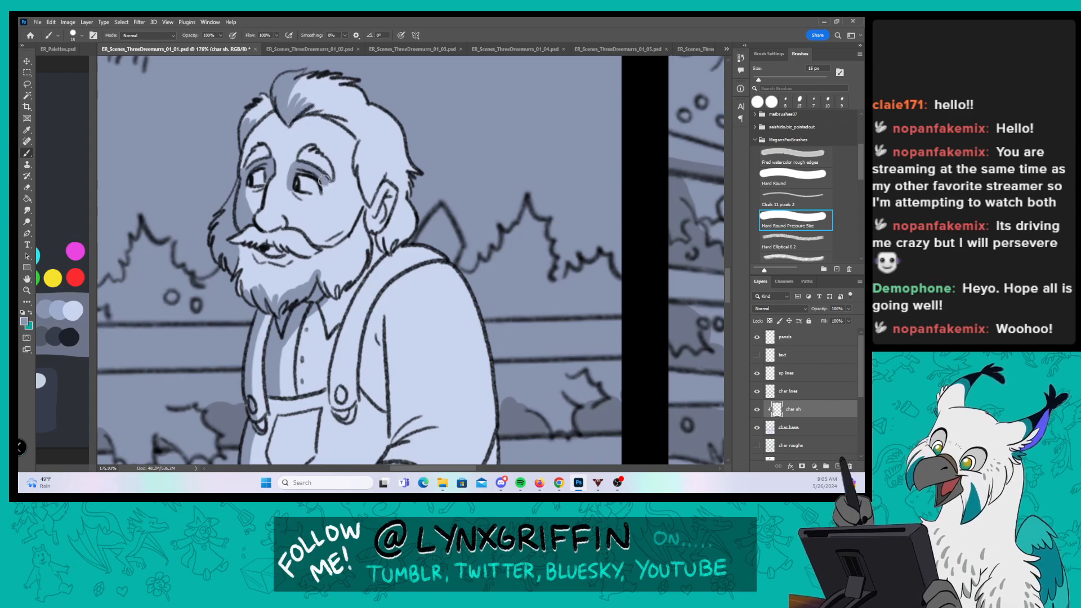
drag(261, 251, 285, 254)
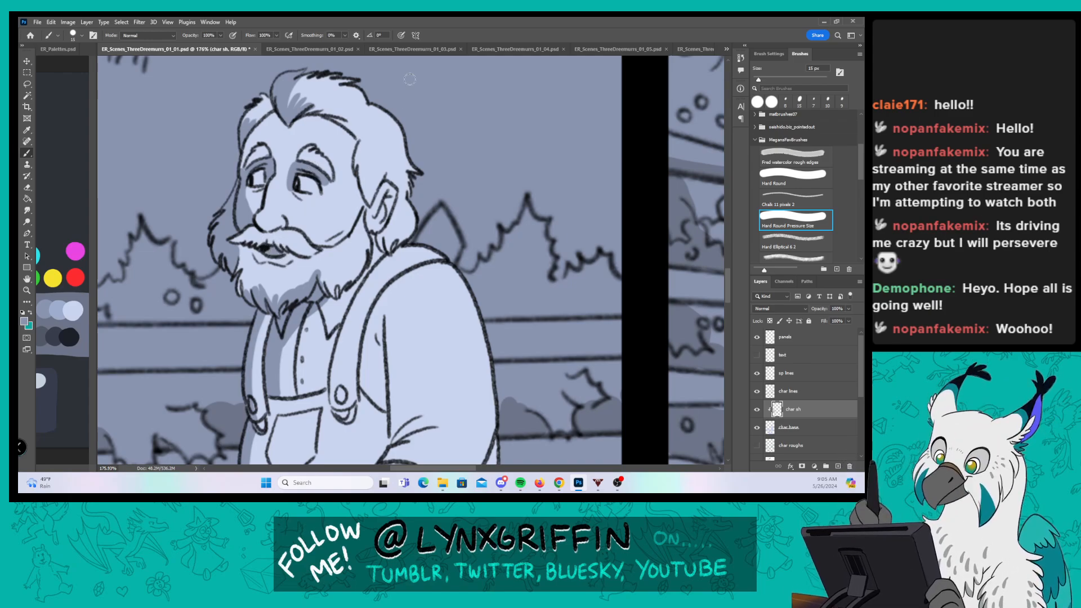
mouse_move(361, 145)
mouse_down()
mouse_move(366, 204)
mouse_move(377, 154)
mouse_move(375, 253)
mouse_move(410, 229)
mouse_up()
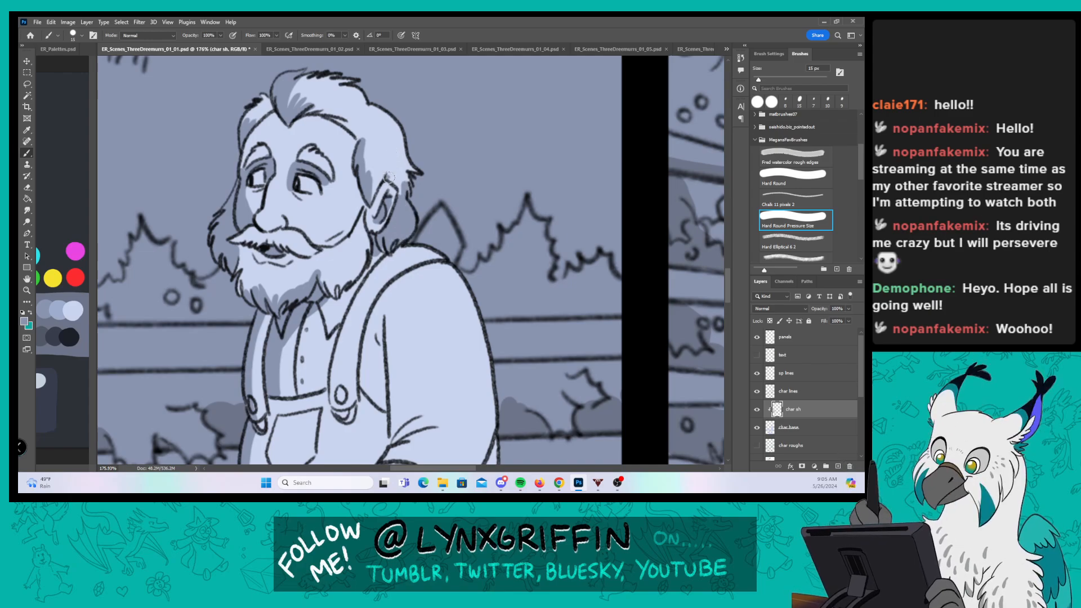
drag(389, 177, 404, 163)
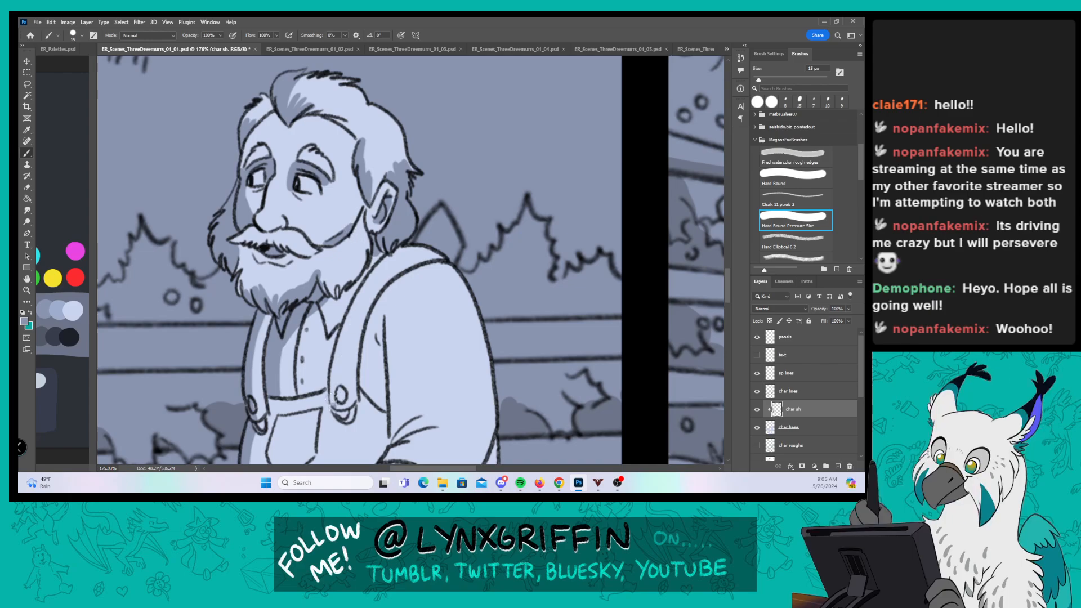
Step: Shade the near suspender strap, the shirt beneath the armpit and the front edge of the near sleeve
mouse_move(333, 398)
mouse_down()
mouse_move(355, 303)
mouse_move(347, 319)
mouse_move(398, 247)
mouse_move(371, 267)
mouse_up()
mouse_move(335, 385)
mouse_down()
mouse_move(377, 277)
mouse_move(393, 140)
mouse_up()
mouse_move(374, 206)
mouse_down()
mouse_move(364, 250)
mouse_move(350, 259)
mouse_move(365, 237)
mouse_up()
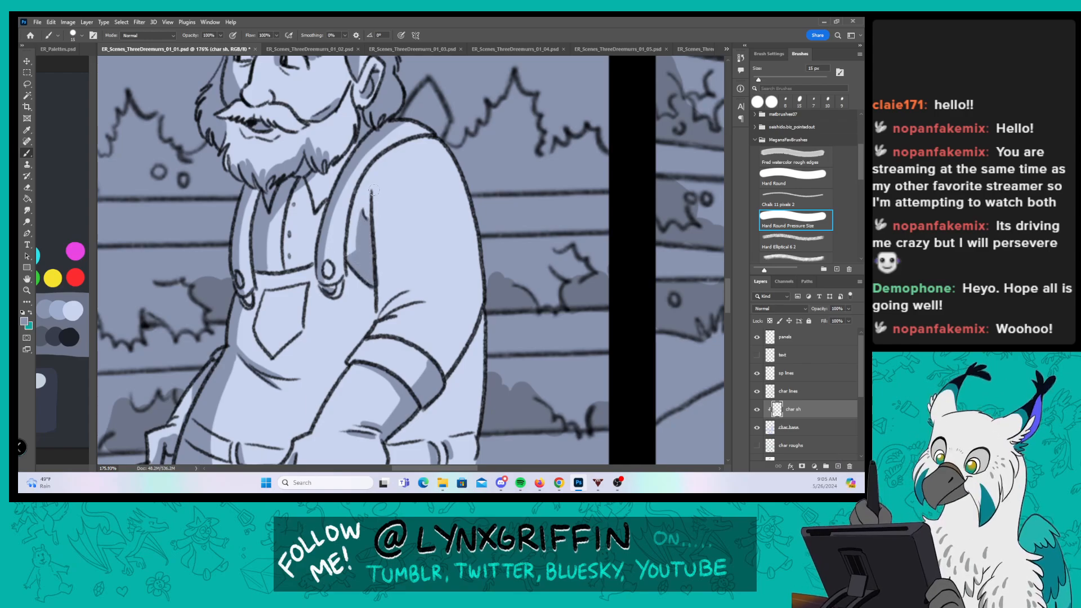
drag(373, 190, 380, 308)
drag(436, 270, 458, 191)
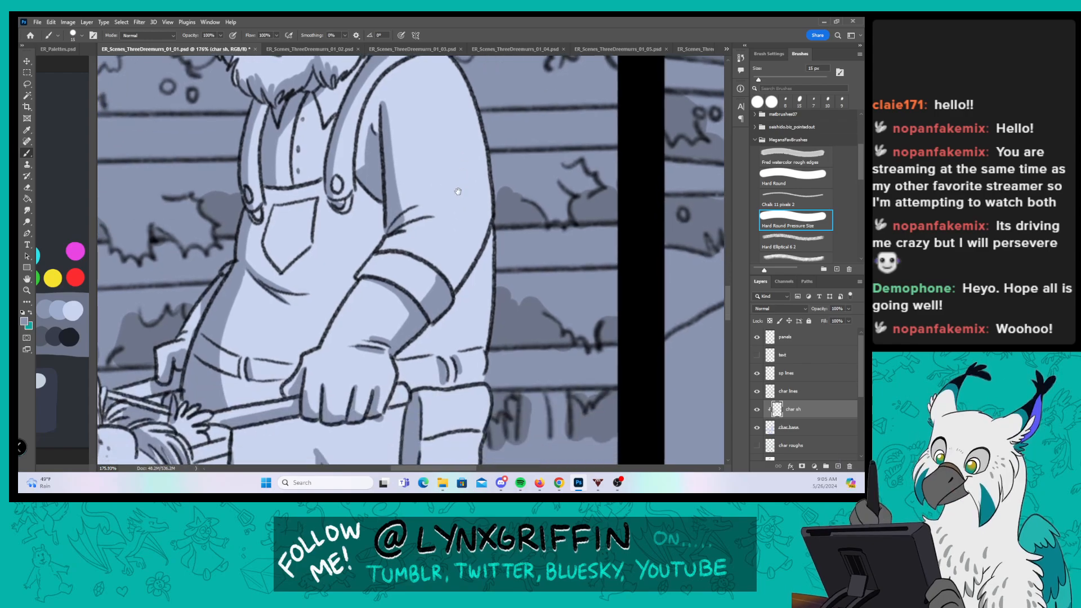
Step: Shade the folds and rear edge of the near sleeve, the overalls behind the cuff and the area beneath the gripping hand
mouse_move(394, 229)
mouse_down()
mouse_move(412, 212)
mouse_move(393, 218)
mouse_up()
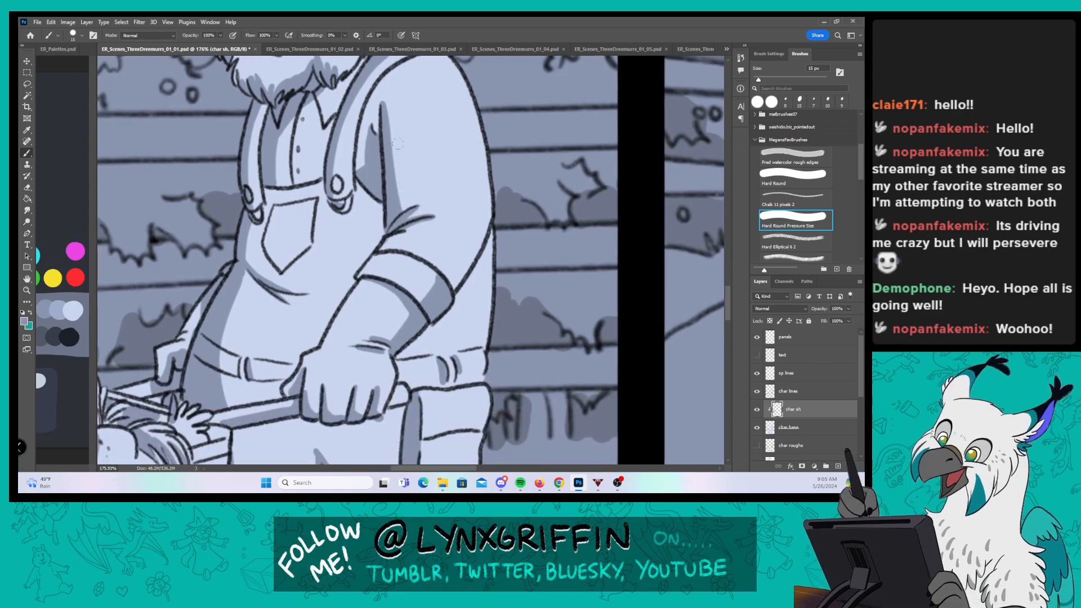
mouse_move(356, 265)
mouse_down()
mouse_move(385, 203)
mouse_move(375, 222)
mouse_up()
scroll(513, 128, down, 4)
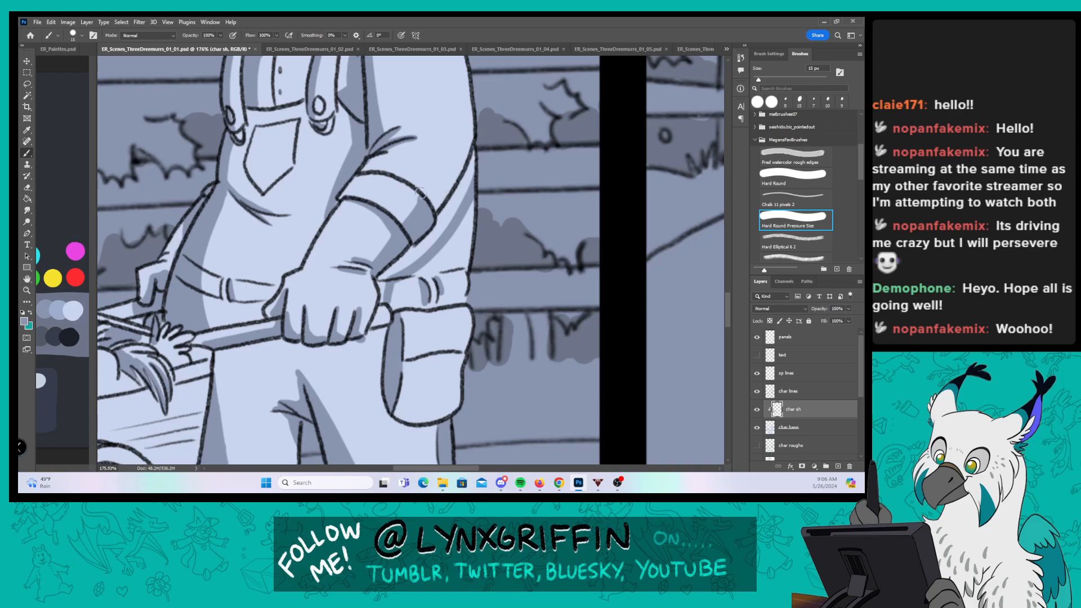
mouse_move(420, 193)
mouse_down()
mouse_move(453, 169)
mouse_move(476, 172)
mouse_up()
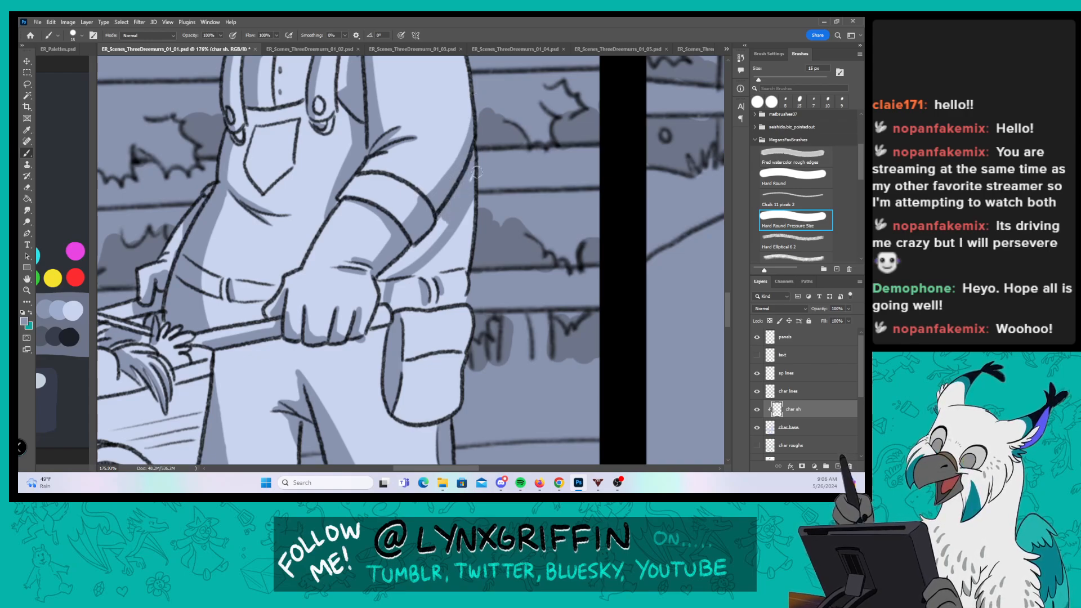
mouse_move(406, 250)
mouse_down()
mouse_move(381, 302)
mouse_move(381, 275)
mouse_move(445, 221)
mouse_up()
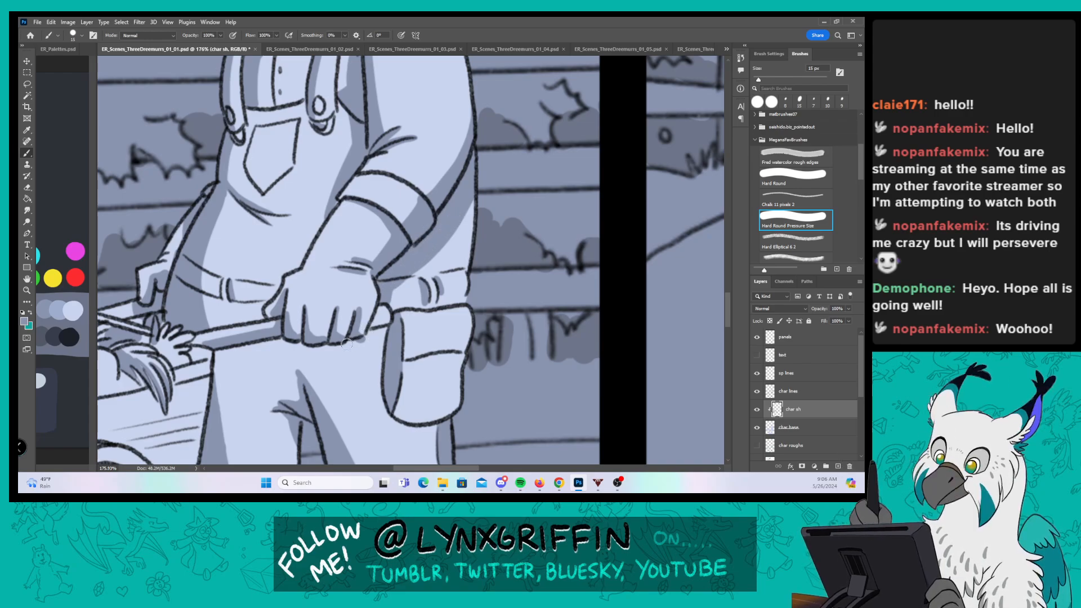
drag(346, 344, 383, 342)
Step: With a 30 px brush, paint shadow beneath the rim and along the side of the cart in the close-up panel
key(z)
mouse_move(447, 236)
mouse_down()
mouse_move(405, 238)
mouse_move(427, 243)
mouse_up()
key(z)
key(b)
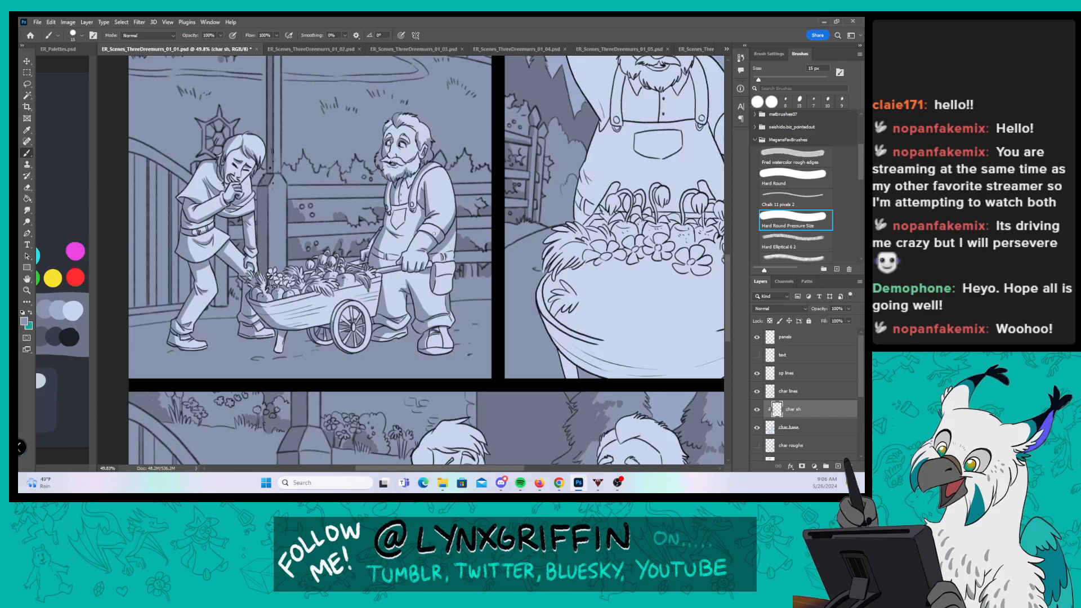
key(space)
mouse_move(616, 323)
mouse_down()
mouse_move(428, 310)
mouse_move(397, 290)
mouse_move(501, 271)
mouse_up()
key(z)
key(b)
key(space)
drag(389, 296, 405, 237)
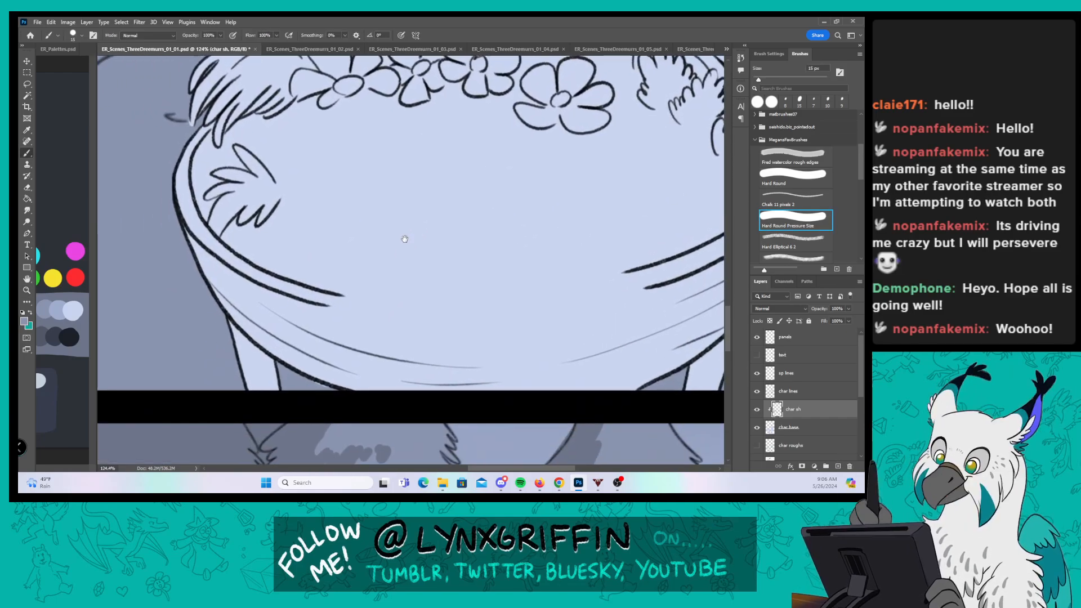
key(bracketright)
key(bracketright)
key(bracketright)
mouse_move(297, 286)
mouse_down()
mouse_move(360, 361)
mouse_move(417, 387)
mouse_up()
mouse_move(179, 206)
mouse_down()
mouse_move(285, 289)
mouse_move(262, 275)
mouse_up()
drag(198, 249, 229, 302)
Step: Fill the shadowed end of the cart's side and the leg beneath it using the Hard Round brush
click(785, 182)
mouse_move(194, 239)
mouse_down()
mouse_move(241, 325)
mouse_move(331, 350)
mouse_up()
key(ctrl+z)
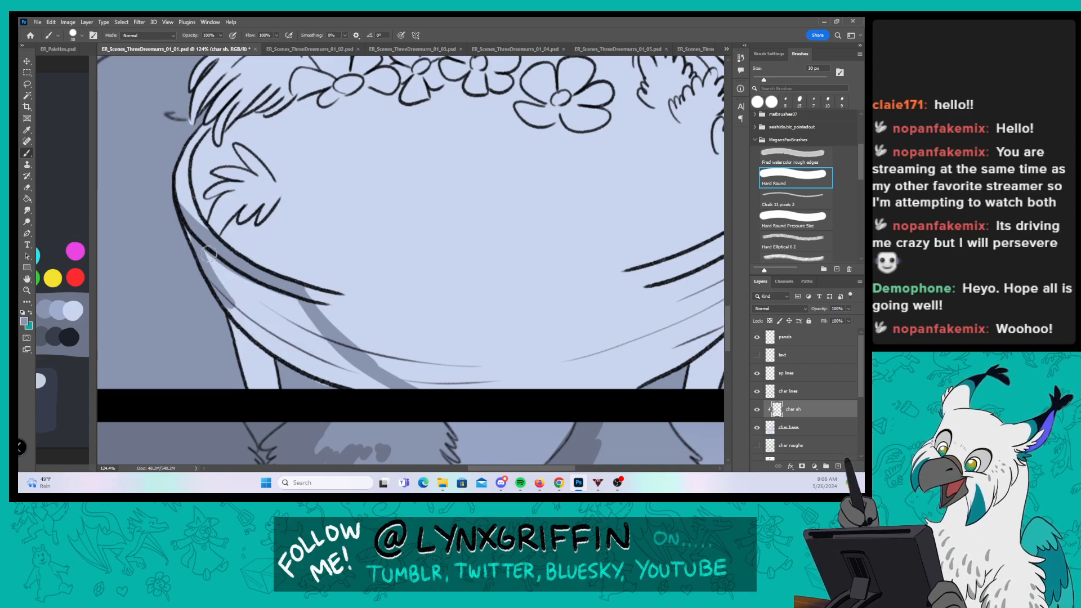
mouse_move(204, 254)
mouse_down()
mouse_move(251, 316)
mouse_move(286, 342)
mouse_move(317, 335)
mouse_move(382, 389)
mouse_move(239, 355)
mouse_up()
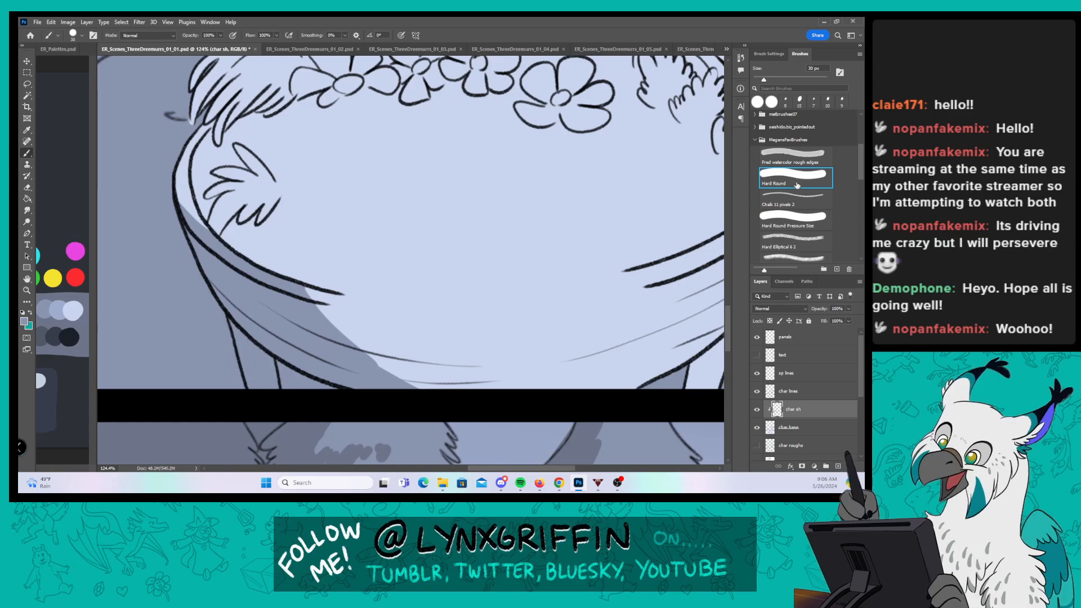
Step: Shade beneath and around the small leaf sprig inside the cart's rim with the Hard Round Pressure Size brush
click(795, 219)
drag(375, 183, 418, 214)
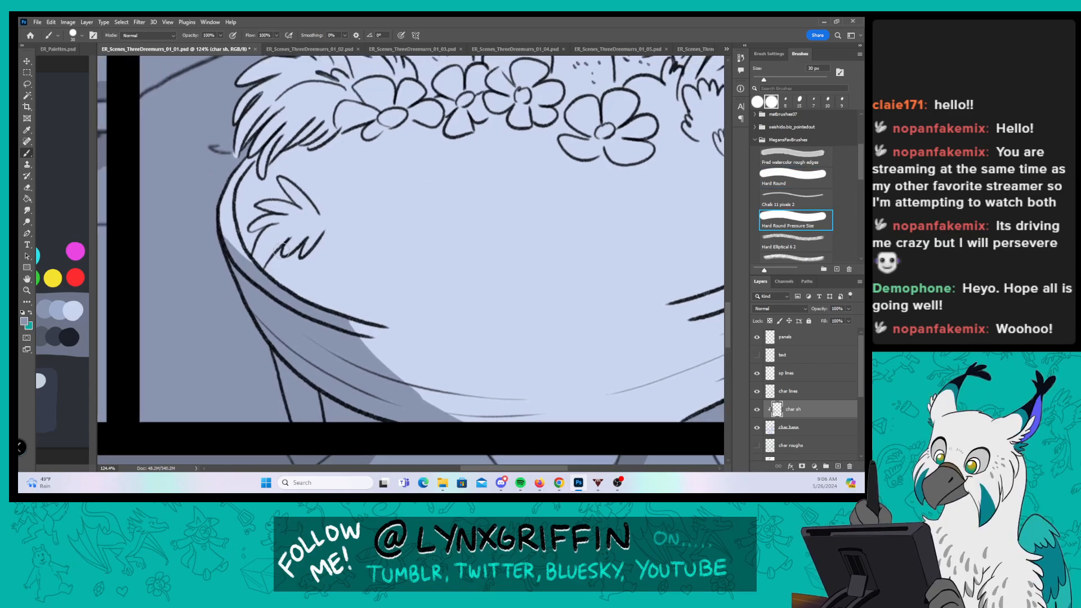
mouse_move(282, 251)
mouse_down()
mouse_move(272, 270)
mouse_move(266, 257)
mouse_move(279, 239)
mouse_move(300, 290)
mouse_up()
drag(320, 241, 320, 302)
drag(324, 242, 342, 321)
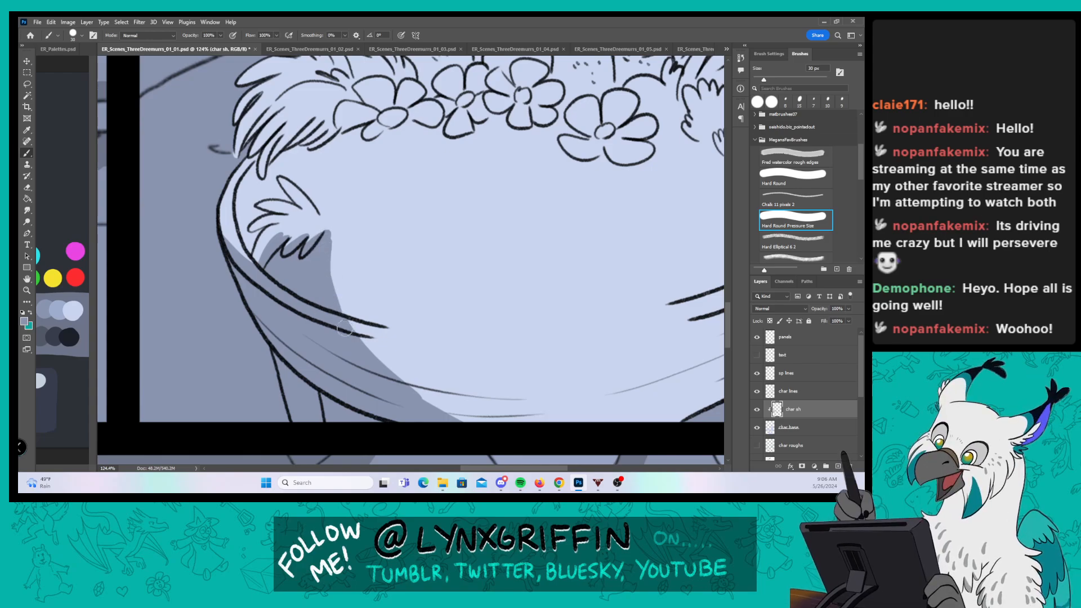
Step: Shade the underside of the large leafy clump and extend its shadow into the cart down to the small sprig
scroll(419, 151, up, 5)
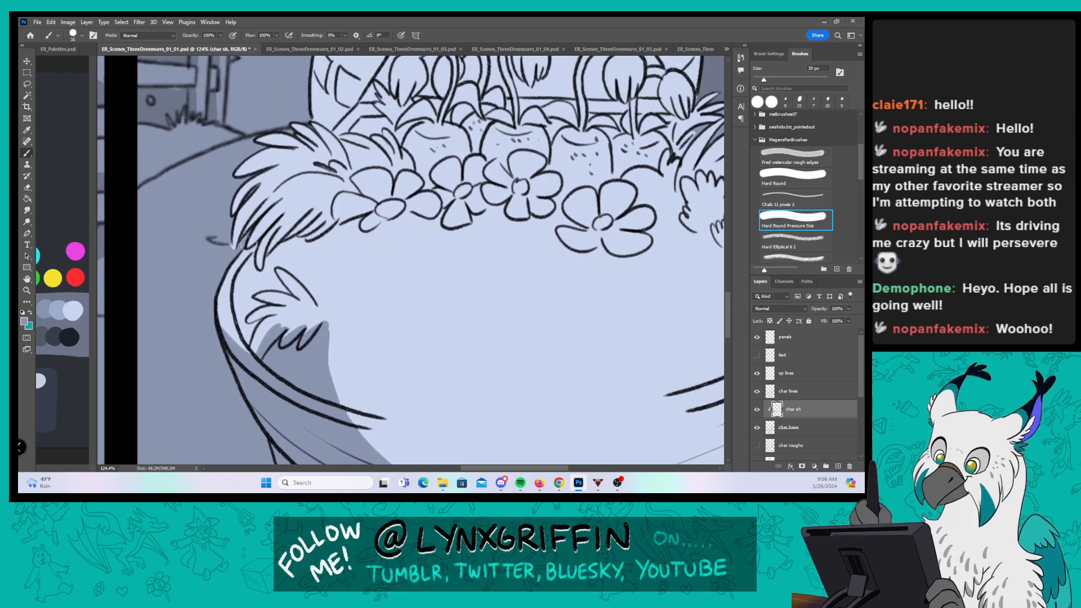
drag(247, 244, 289, 199)
mouse_move(247, 233)
mouse_down()
mouse_move(302, 179)
mouse_move(342, 183)
mouse_up()
drag(260, 269, 290, 210)
mouse_move(243, 330)
mouse_down()
mouse_move(241, 284)
mouse_move(242, 295)
mouse_move(280, 249)
mouse_move(263, 266)
mouse_move(309, 188)
mouse_move(328, 198)
mouse_move(341, 186)
mouse_move(332, 207)
mouse_move(343, 210)
mouse_up()
drag(242, 325, 249, 333)
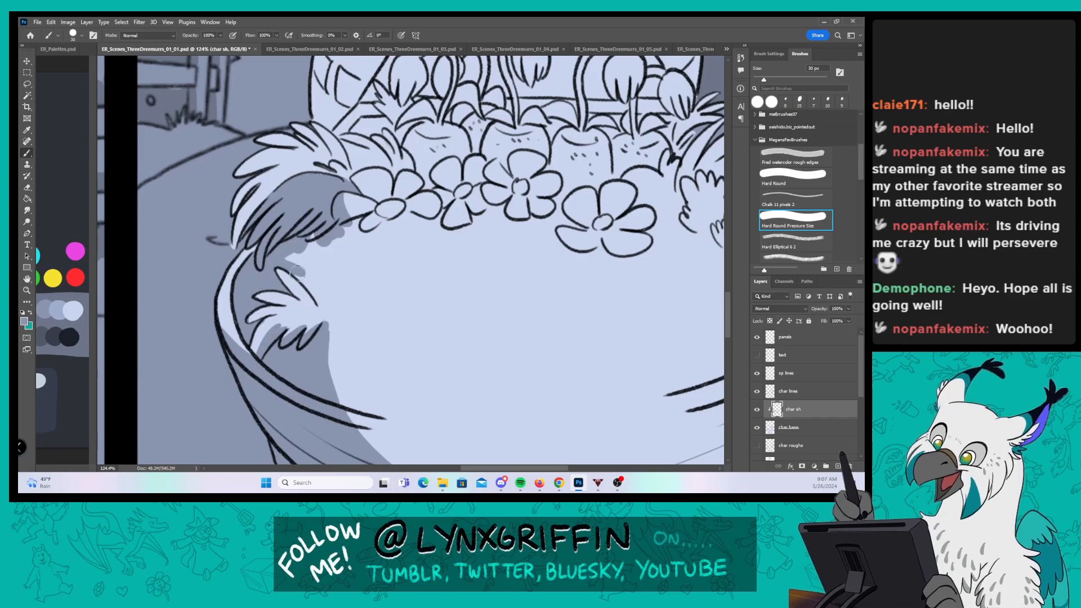
mouse_move(305, 229)
mouse_down()
mouse_move(321, 248)
mouse_move(329, 228)
mouse_move(349, 226)
mouse_move(325, 213)
mouse_up()
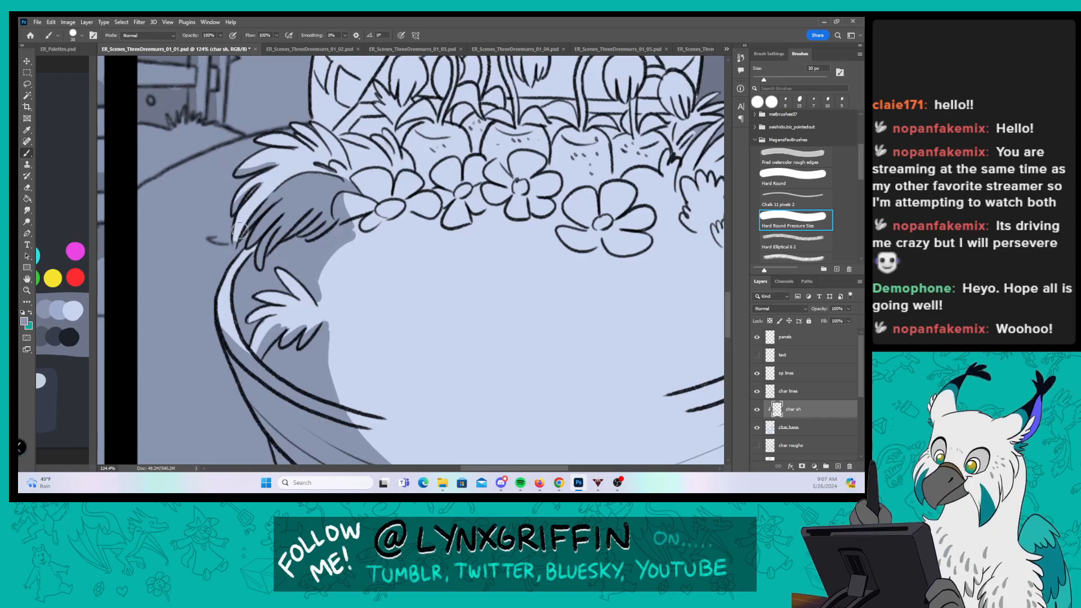
drag(238, 240, 267, 195)
Step: Shade the three flowers beside the leafy clump, the gaps behind them and the cart area beneath, reducing the brush to 20 px
drag(370, 130, 283, 123)
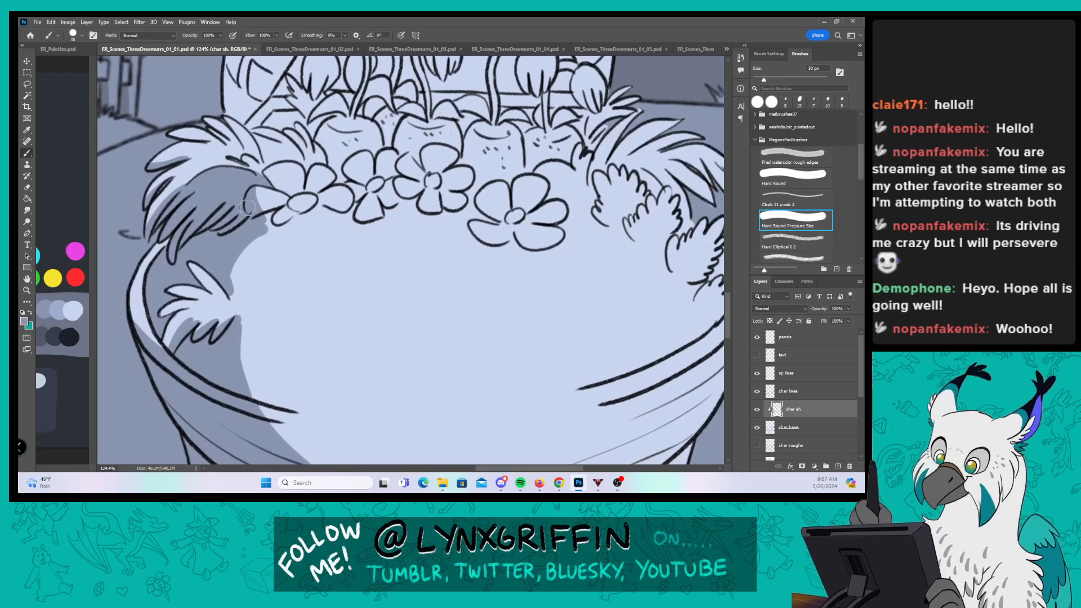
mouse_move(264, 203)
mouse_down()
mouse_move(284, 207)
mouse_move(276, 232)
mouse_move(249, 246)
mouse_move(300, 225)
mouse_move(302, 205)
mouse_move(345, 211)
mouse_up()
scroll(257, 103, up, 3)
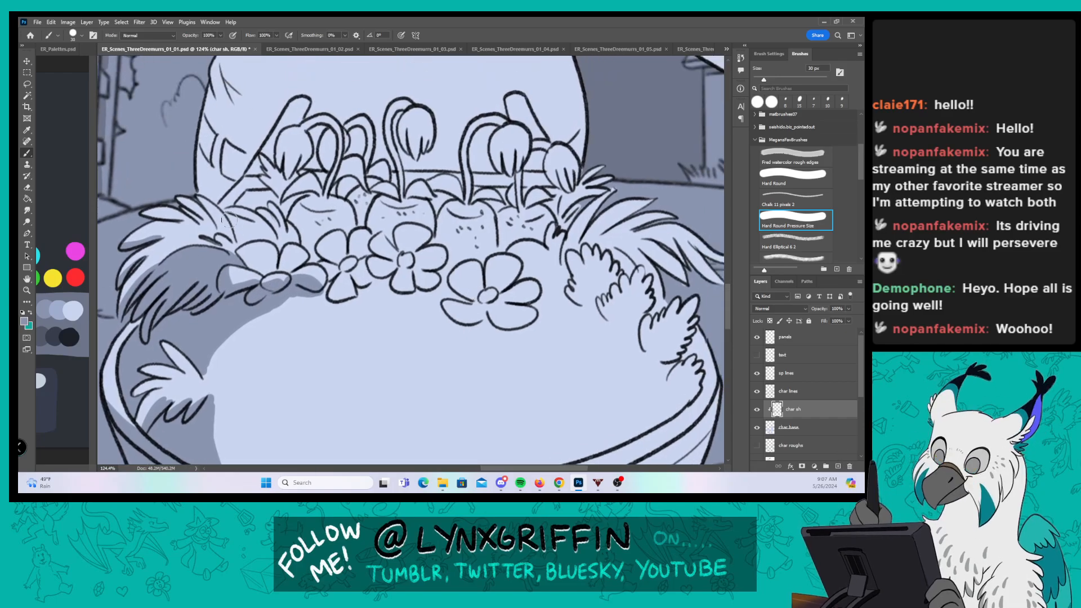
mouse_move(236, 214)
mouse_down()
mouse_move(237, 239)
mouse_move(237, 219)
mouse_move(266, 238)
mouse_up()
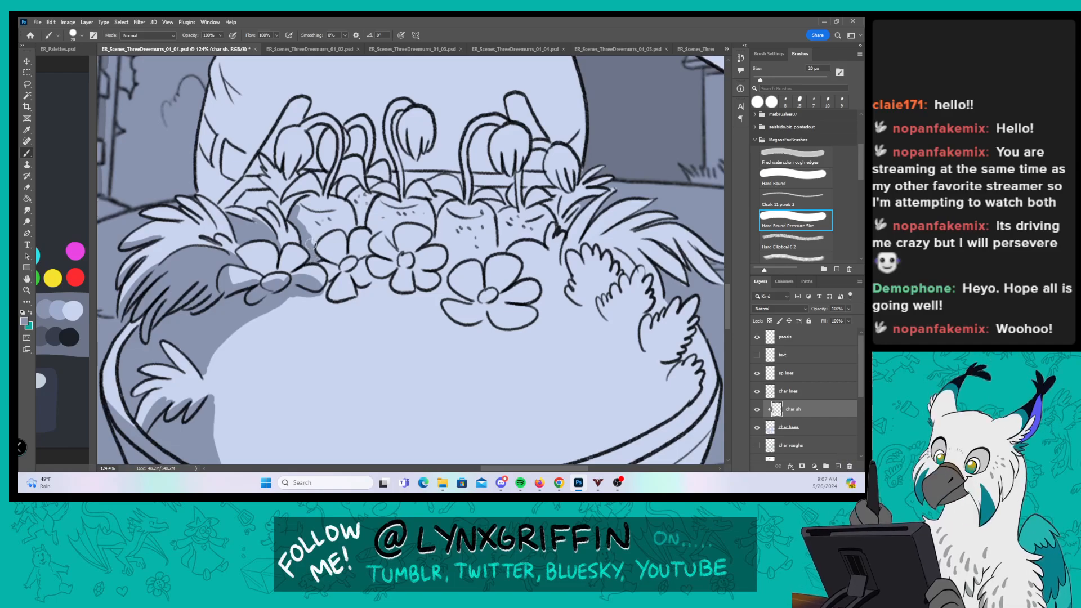
mouse_move(313, 248)
mouse_down()
mouse_move(301, 217)
mouse_move(309, 240)
mouse_up()
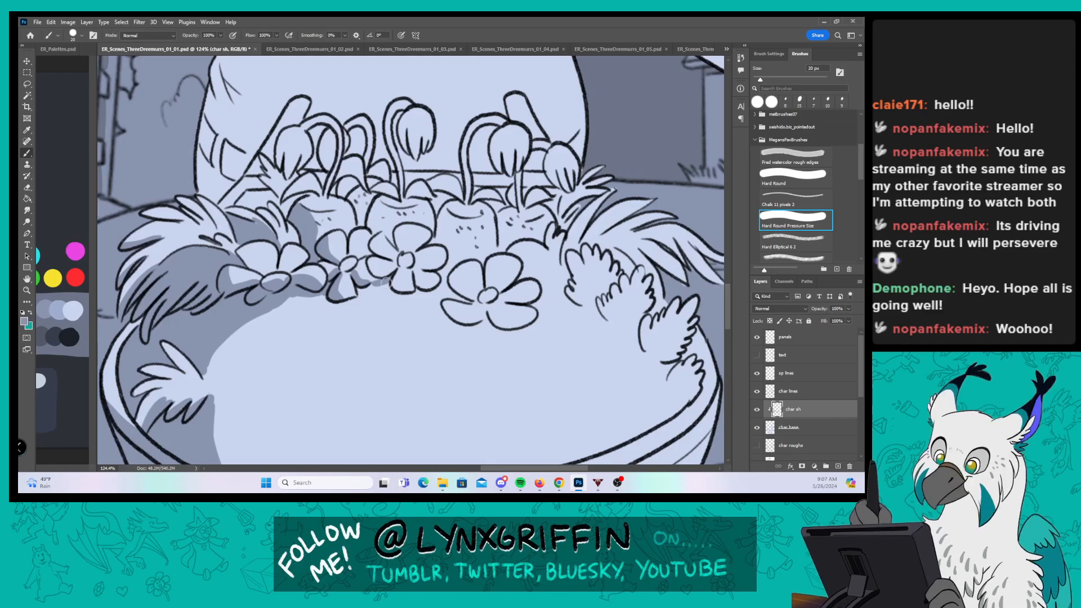
drag(387, 282, 386, 272)
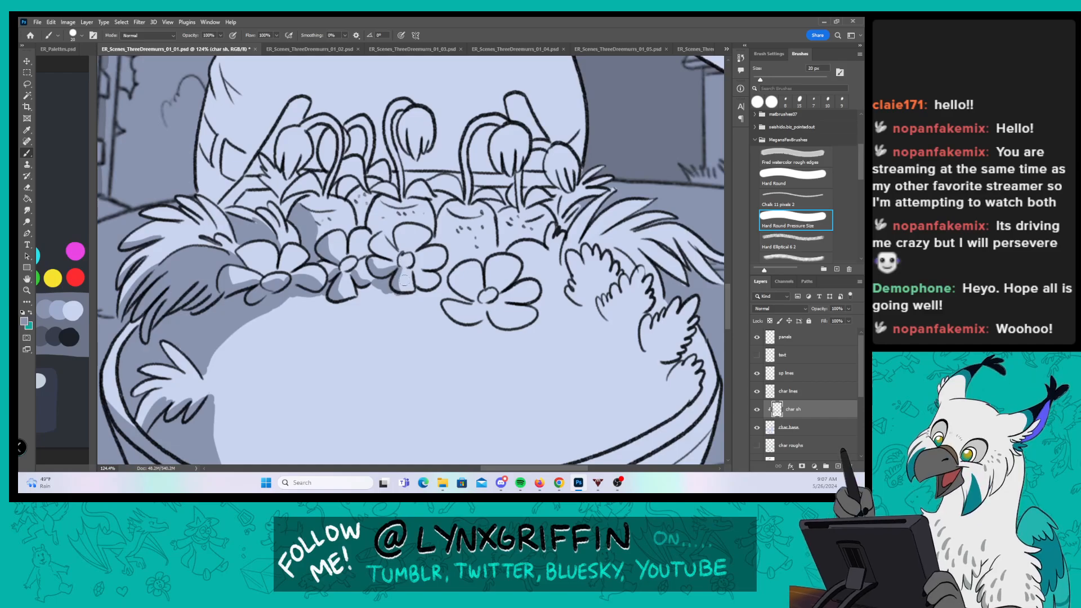
mouse_move(385, 293)
mouse_down()
mouse_move(365, 288)
mouse_move(417, 294)
mouse_up()
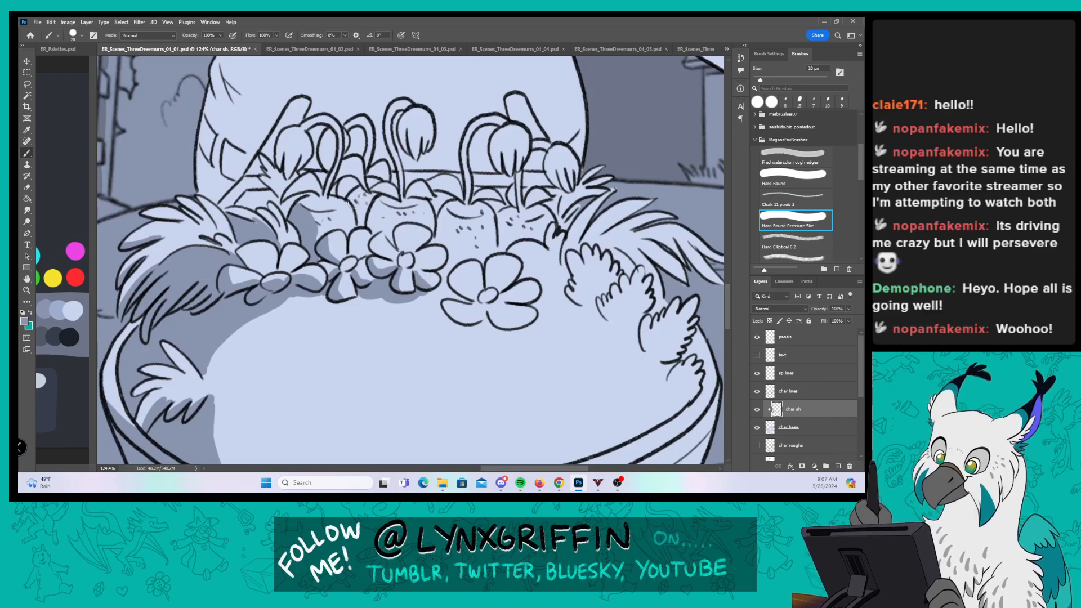
Step: Shade the gaps between the plants behind the flowers, plus the middle drooping bud and the one nearest the leafy clump
mouse_move(352, 197)
mouse_down()
mouse_move(363, 226)
mouse_move(369, 196)
mouse_up()
mouse_move(253, 198)
mouse_down()
mouse_move(271, 195)
mouse_move(283, 211)
mouse_up()
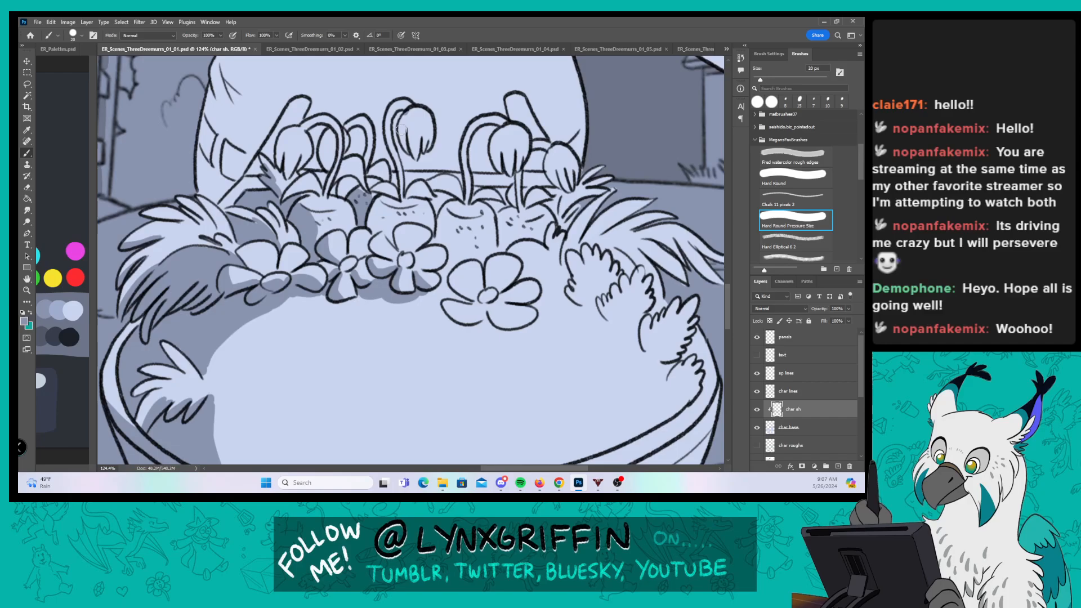
drag(401, 130, 417, 156)
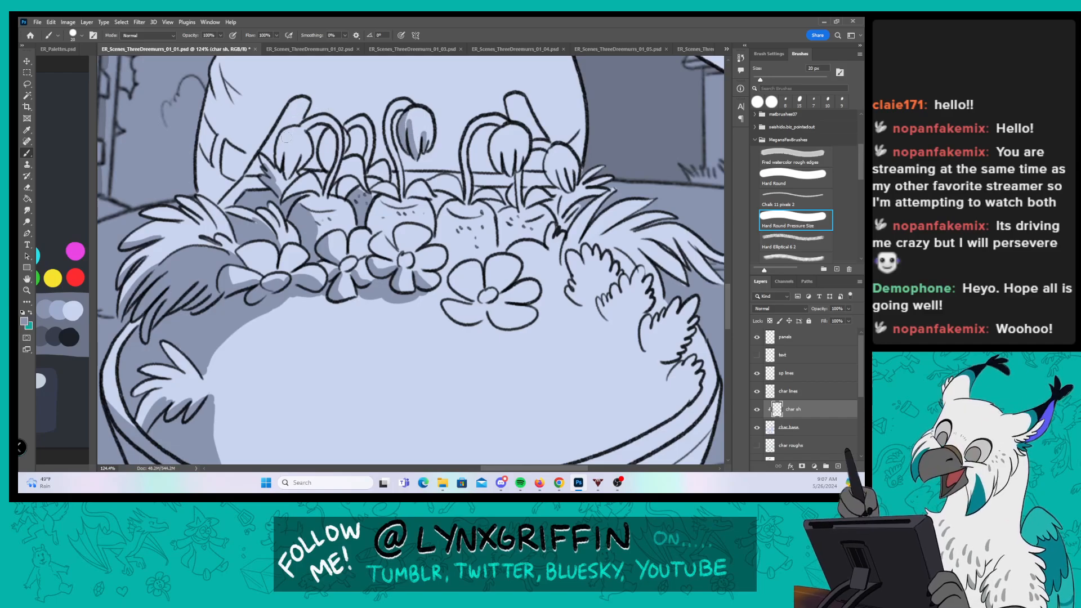
drag(286, 137, 286, 163)
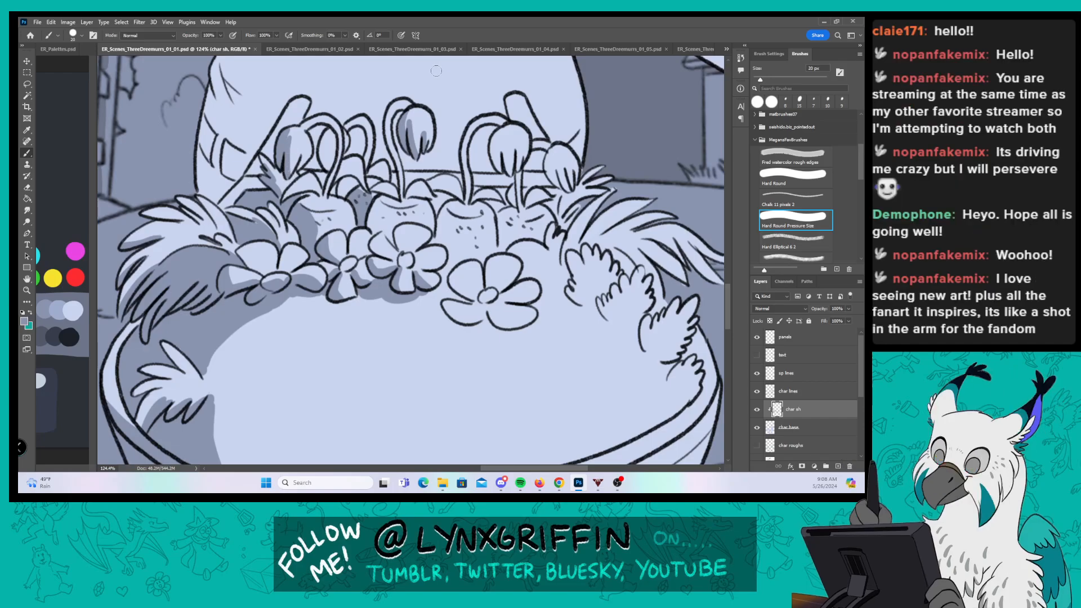
Step: Shade the shadowed sides of the root vegetables and the lower petals of the large front flower
mouse_move(370, 212)
mouse_down()
mouse_move(394, 246)
mouse_move(381, 201)
mouse_move(402, 196)
mouse_move(431, 217)
mouse_up()
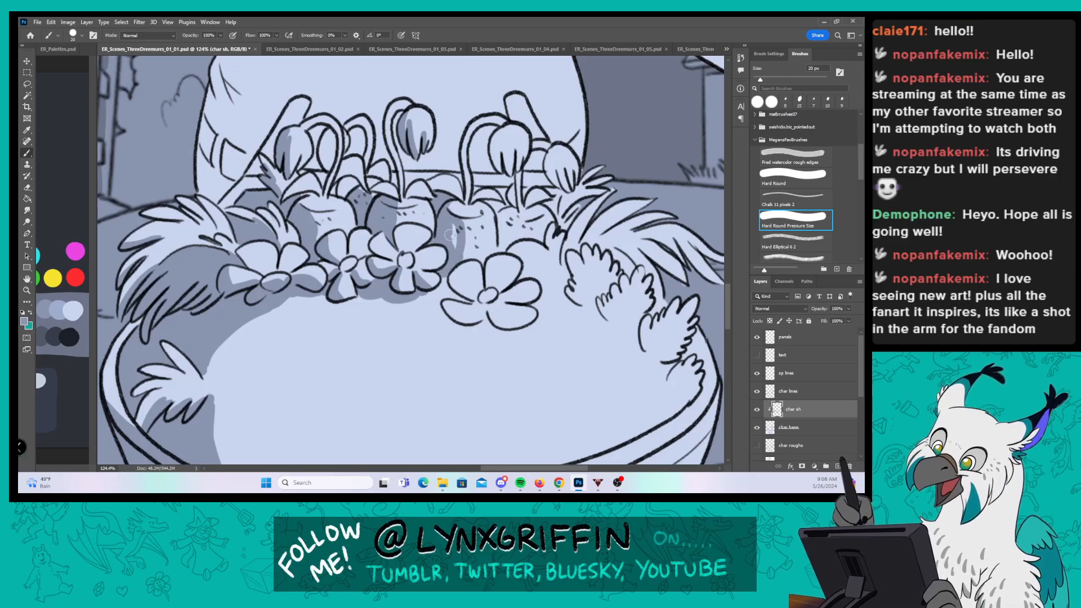
drag(458, 261, 453, 222)
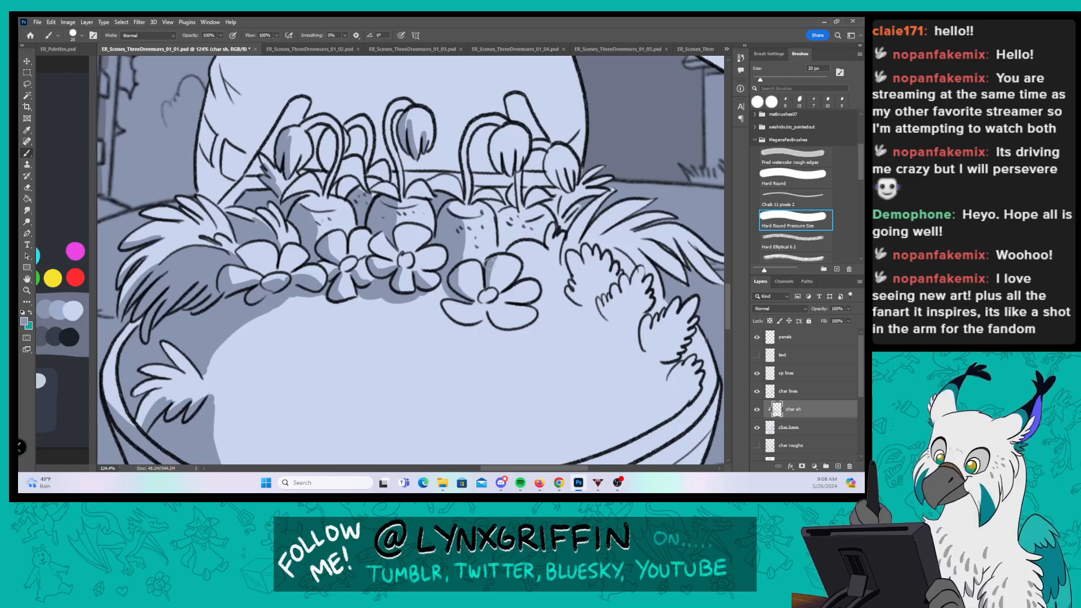
mouse_move(462, 321)
mouse_down()
mouse_move(480, 316)
mouse_move(497, 297)
mouse_move(473, 317)
mouse_move(496, 299)
mouse_move(499, 325)
mouse_up()
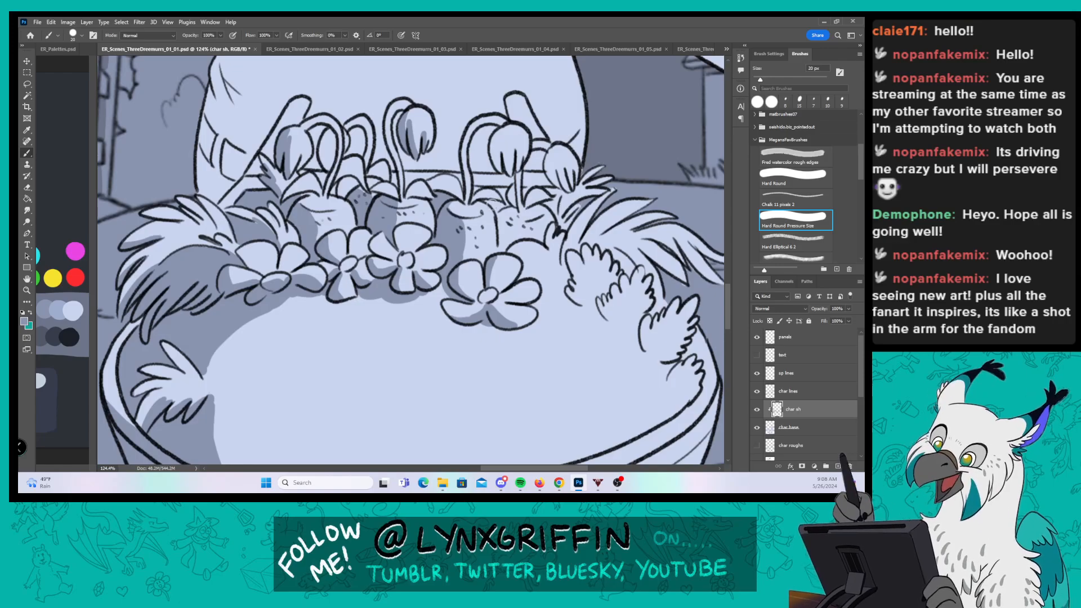
mouse_move(498, 223)
mouse_down()
mouse_move(501, 248)
mouse_move(511, 229)
mouse_move(508, 241)
mouse_move(532, 228)
mouse_move(525, 235)
mouse_move(511, 193)
mouse_move(584, 157)
mouse_move(552, 192)
mouse_up()
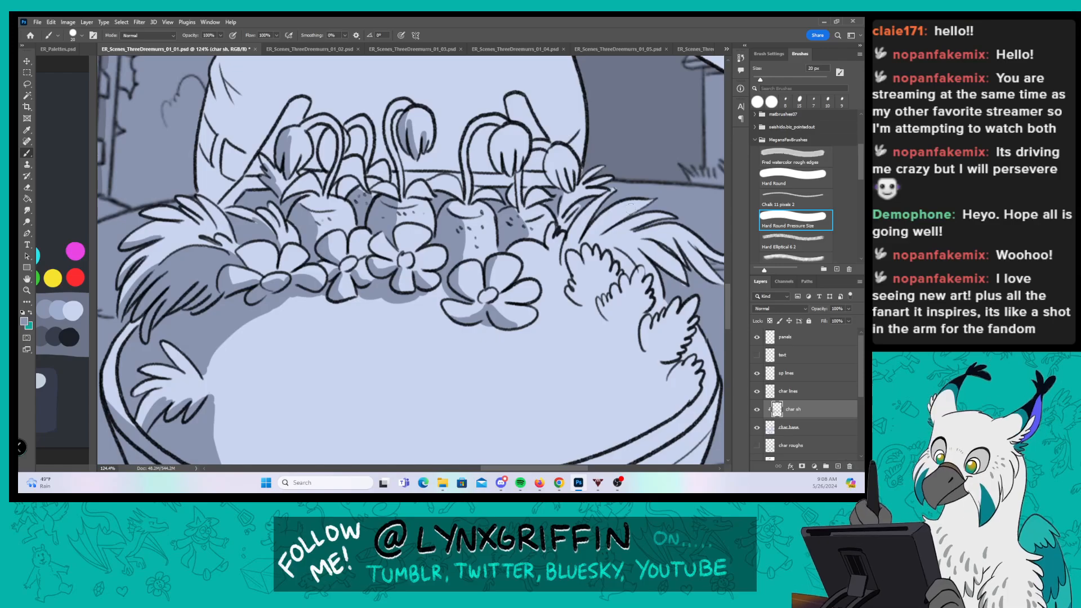
Step: Shade the spiky fronds at the cart's far end, the produce beside the large flower and the two drooping buds above
drag(623, 329, 452, 296)
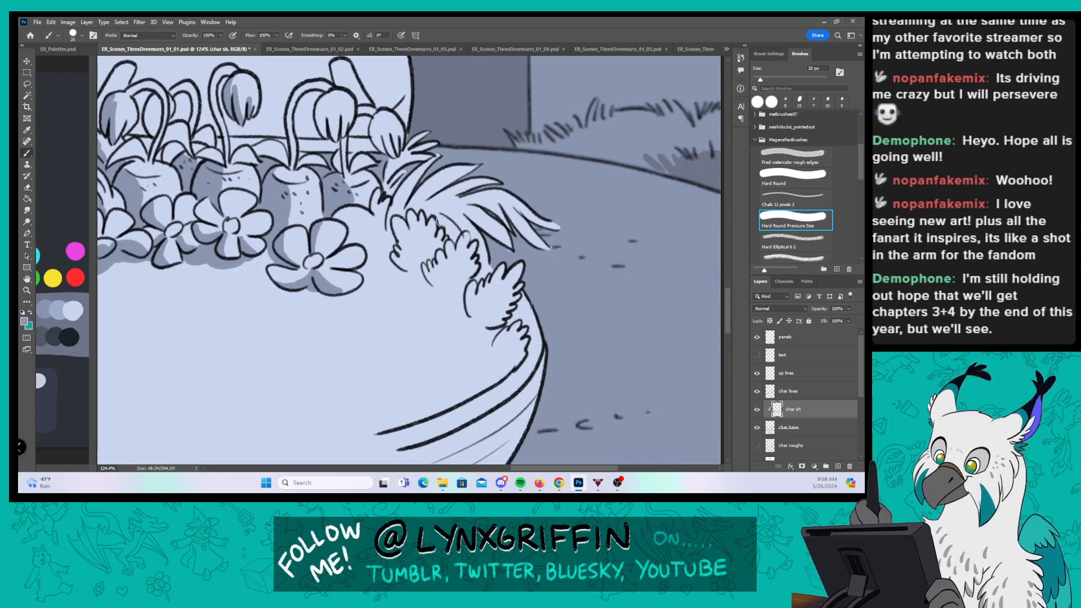
mouse_move(436, 219)
mouse_down()
mouse_move(477, 228)
mouse_move(490, 268)
mouse_up()
mouse_move(466, 211)
mouse_down()
mouse_move(514, 254)
mouse_move(478, 206)
mouse_move(517, 236)
mouse_up()
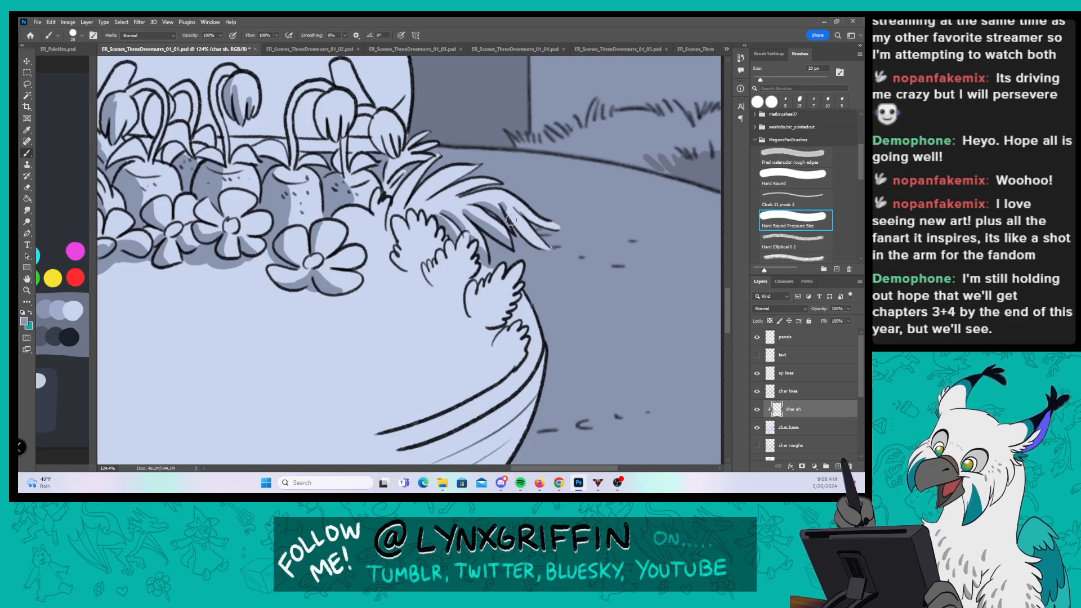
drag(511, 220, 563, 252)
drag(530, 220, 558, 228)
mouse_move(479, 186)
mouse_down()
mouse_move(451, 203)
mouse_move(499, 177)
mouse_move(431, 200)
mouse_move(445, 186)
mouse_move(434, 163)
mouse_up()
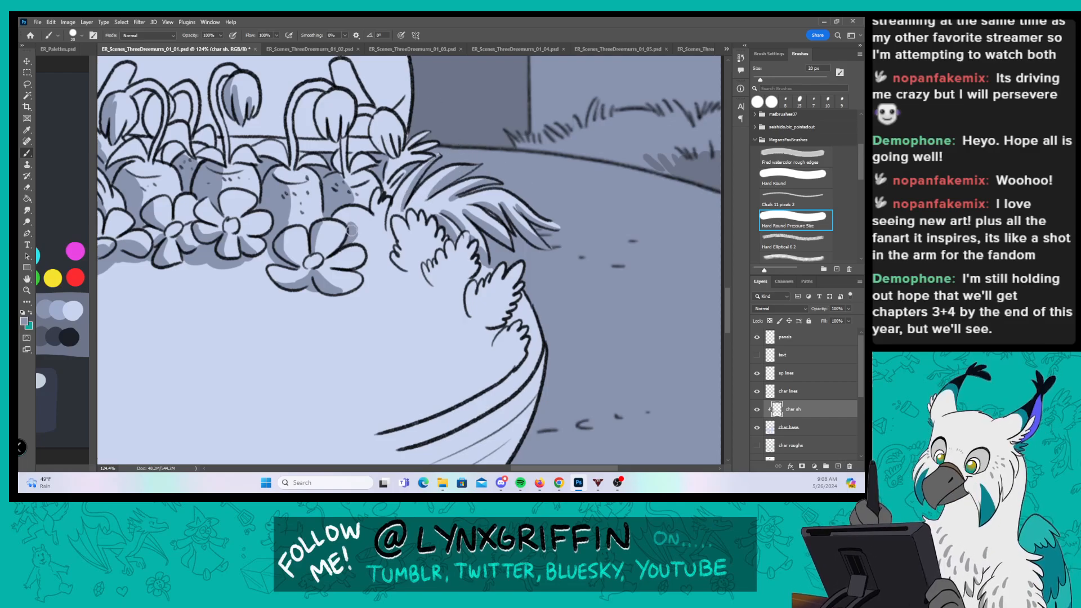
mouse_move(352, 230)
mouse_down()
mouse_move(369, 251)
mouse_move(376, 238)
mouse_move(385, 261)
mouse_up()
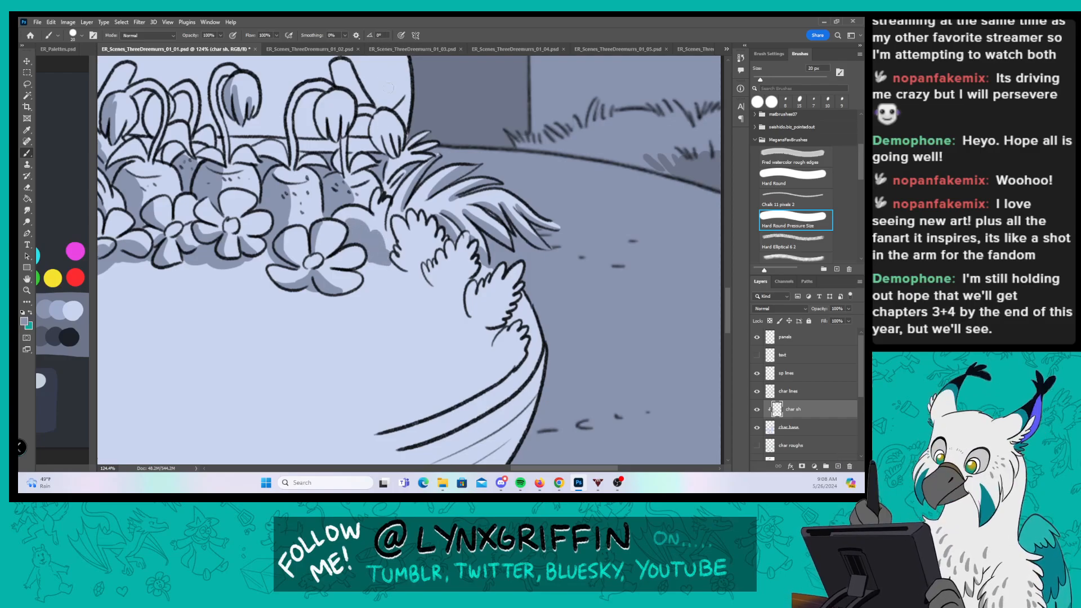
mouse_move(325, 100)
mouse_down()
mouse_move(325, 136)
mouse_move(336, 86)
mouse_move(332, 135)
mouse_move(345, 116)
mouse_move(344, 133)
mouse_move(396, 111)
mouse_move(372, 116)
mouse_move(380, 145)
mouse_move(383, 129)
mouse_move(394, 139)
mouse_move(390, 109)
mouse_move(386, 185)
mouse_move(395, 161)
mouse_up()
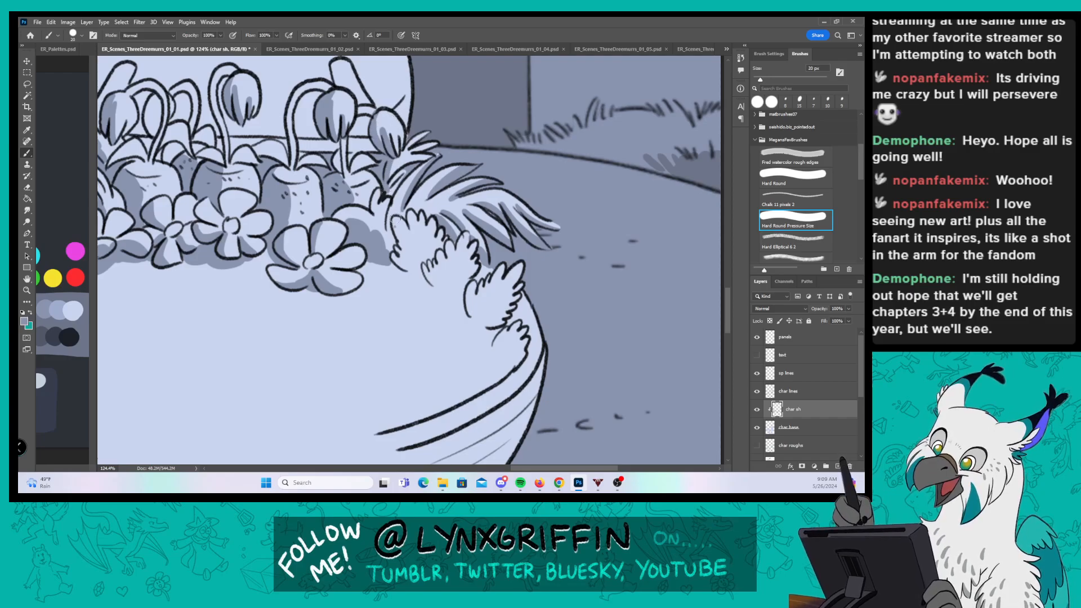
Step: Shade the undersides of the curly leaf sprigs running down to the cart's rim
mouse_move(396, 220)
mouse_down()
mouse_move(407, 249)
mouse_move(399, 234)
mouse_move(392, 257)
mouse_move(416, 270)
mouse_move(417, 216)
mouse_up()
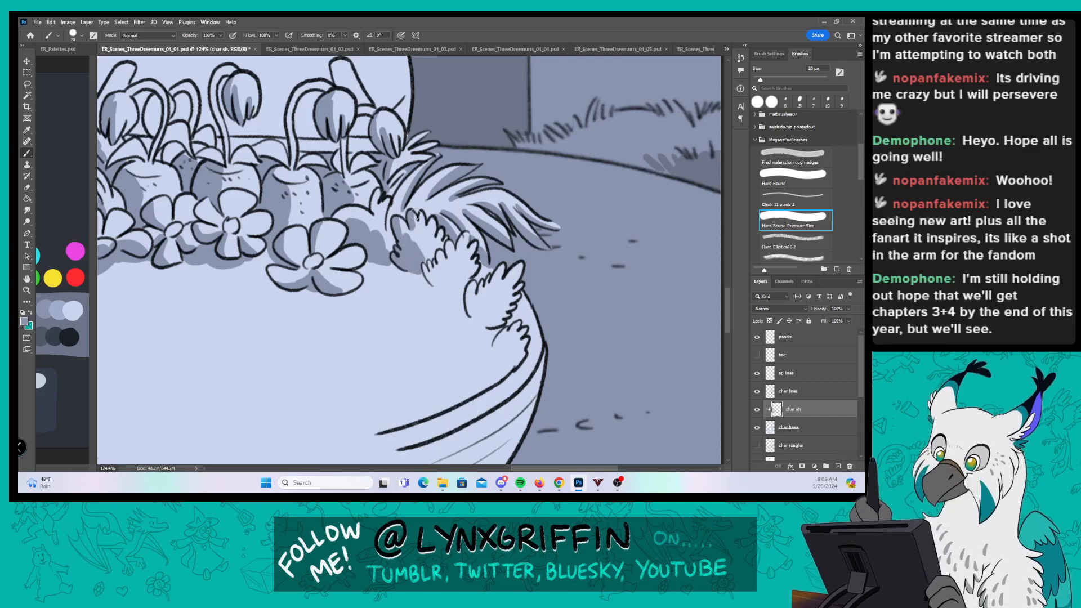
mouse_move(426, 265)
mouse_down()
mouse_move(445, 290)
mouse_move(431, 260)
mouse_move(441, 251)
mouse_up()
mouse_move(525, 306)
mouse_down()
mouse_move(540, 196)
mouse_move(517, 204)
mouse_move(526, 203)
mouse_up()
drag(503, 152, 493, 168)
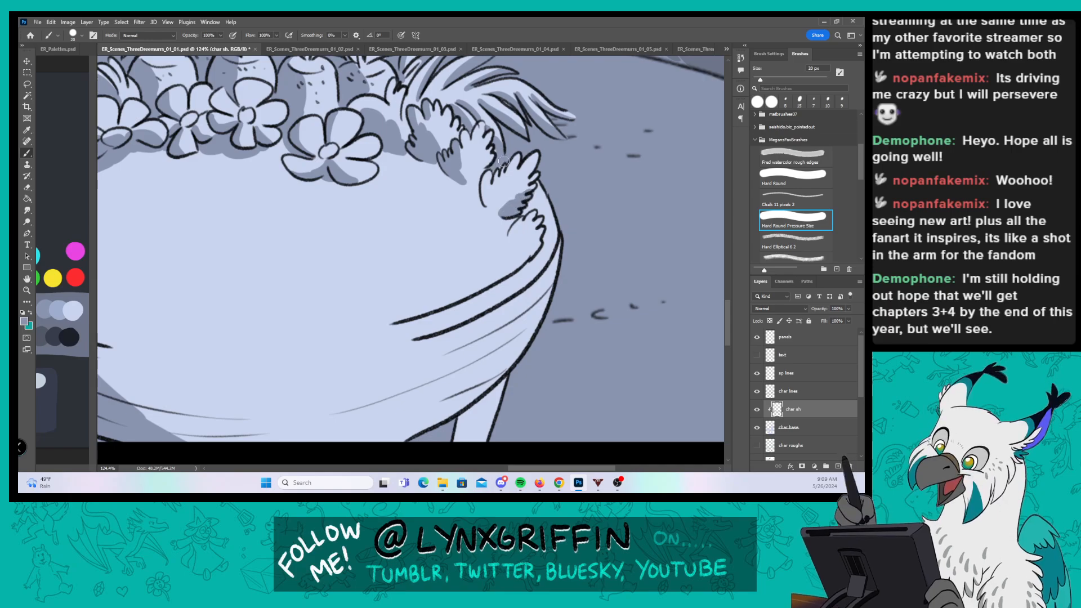
drag(524, 214, 534, 207)
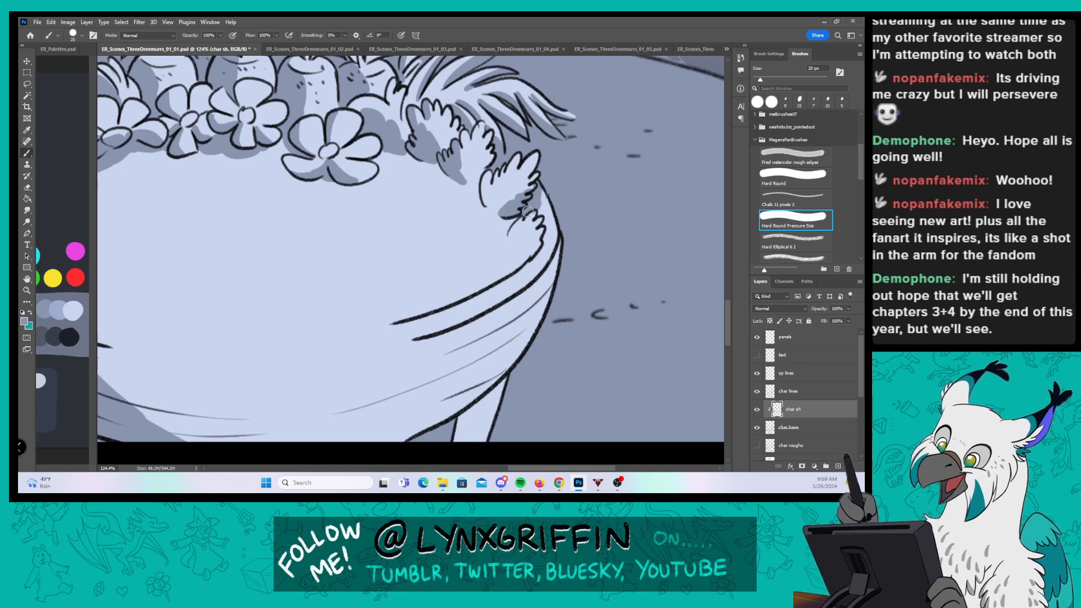
drag(511, 270, 532, 248)
Step: Shade the far underside of the cart's curved body with the Hard Round brush
drag(572, 309, 609, 226)
drag(534, 313, 489, 343)
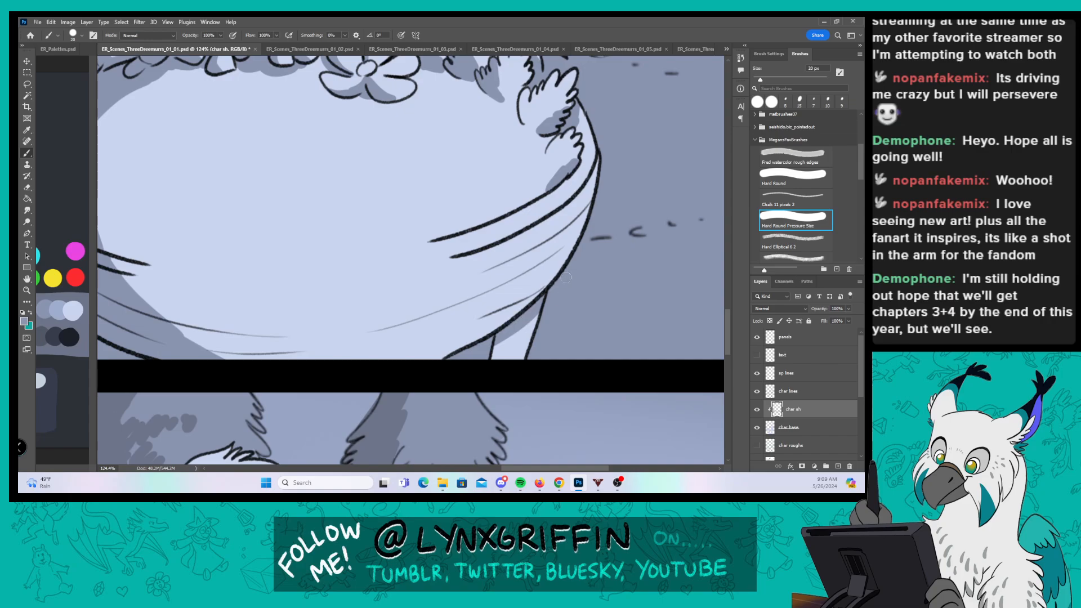
click(782, 177)
mouse_move(419, 361)
mouse_down()
mouse_move(463, 339)
mouse_move(426, 344)
mouse_move(510, 302)
mouse_move(602, 211)
mouse_move(501, 320)
mouse_move(531, 294)
mouse_up()
drag(393, 354, 516, 291)
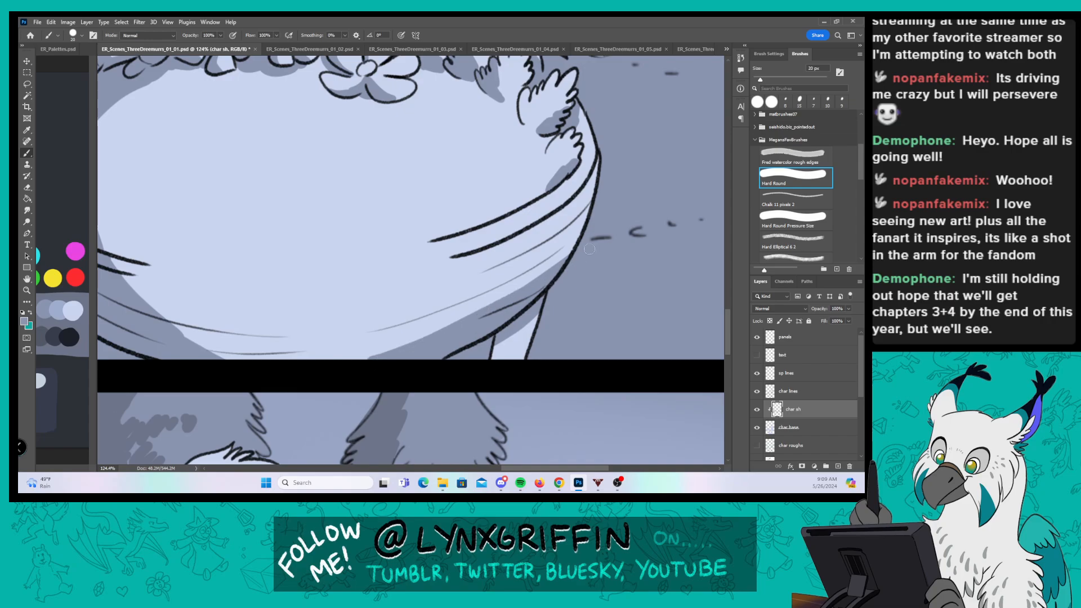
Step: Shade the outer edge and armpit folds of the farmer's raised sleeve and his nearby suspender with Hard Round Pressure Size
click(805, 219)
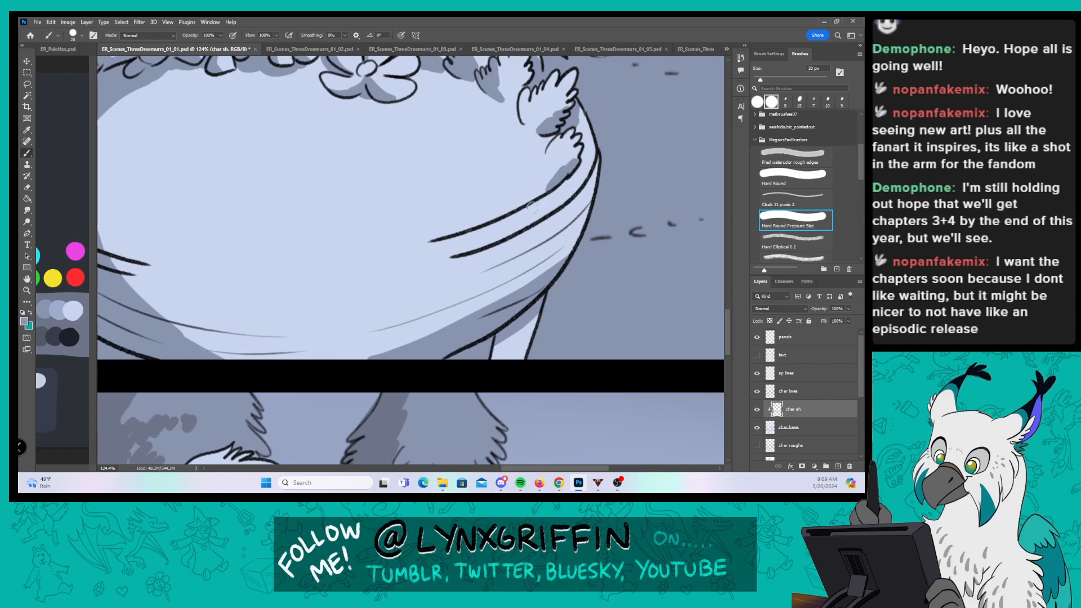
drag(544, 211, 496, 212)
drag(455, 59, 435, 239)
drag(322, 145, 393, 285)
drag(384, 181, 387, 182)
drag(387, 182, 374, 293)
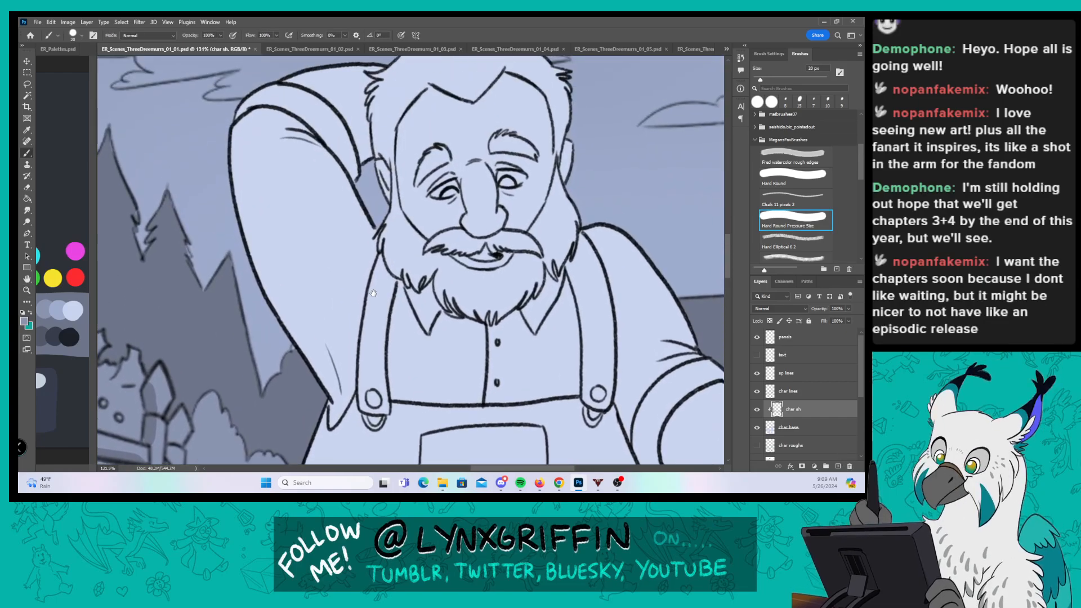
mouse_move(229, 159)
mouse_down()
mouse_move(270, 256)
mouse_move(335, 366)
mouse_up()
mouse_move(313, 296)
mouse_down()
mouse_move(341, 386)
mouse_move(347, 373)
mouse_up()
drag(369, 280, 353, 389)
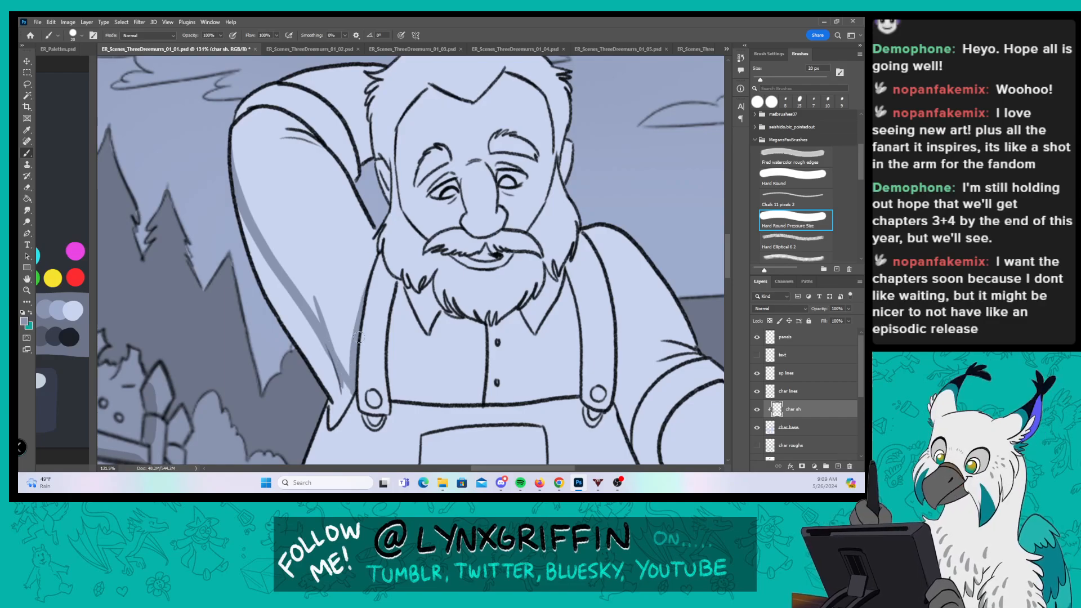
drag(417, 347, 417, 244)
mouse_move(397, 180)
mouse_down()
mouse_move(386, 303)
mouse_move(386, 293)
mouse_move(377, 315)
mouse_up()
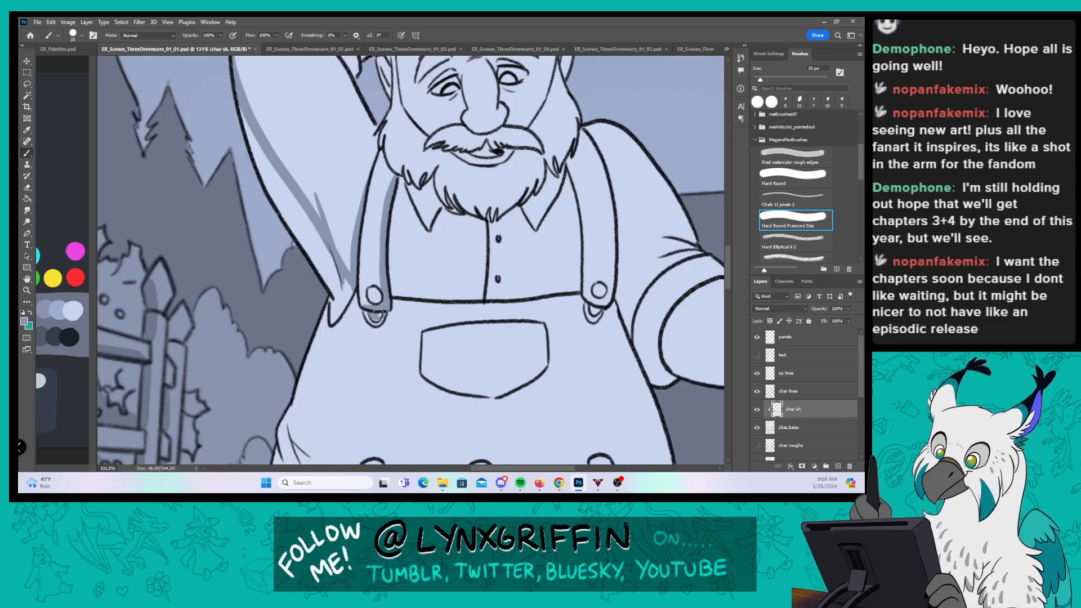
Step: Shade the rolled cuff and forearm of the raised arm, plus the side of the hair next to it
scroll(387, 282, up, 5)
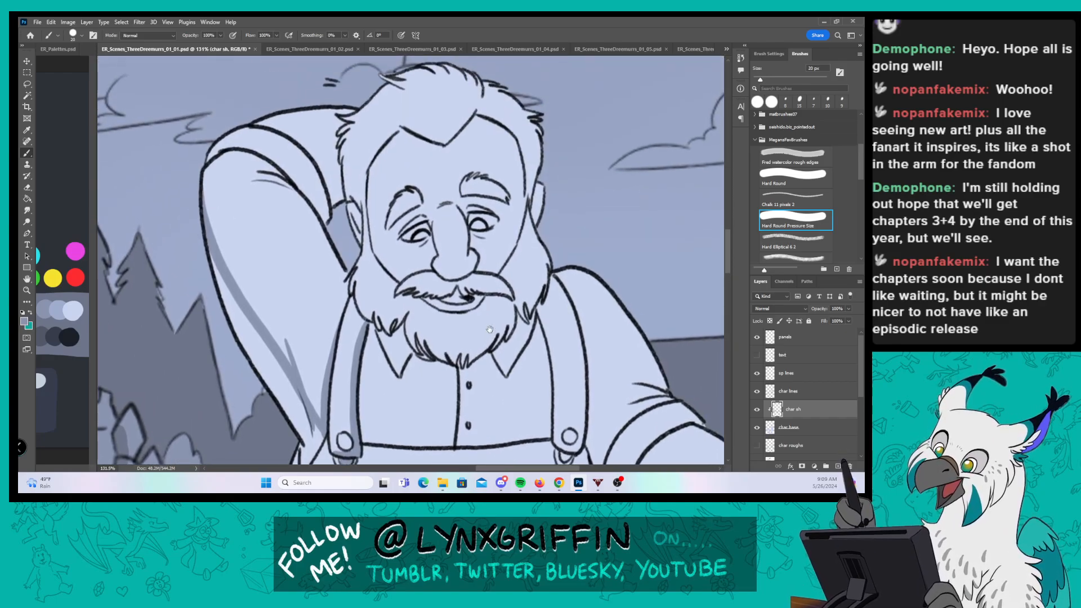
mouse_move(260, 170)
mouse_down()
mouse_move(280, 176)
mouse_move(230, 141)
mouse_move(304, 186)
mouse_move(324, 217)
mouse_move(314, 201)
mouse_up()
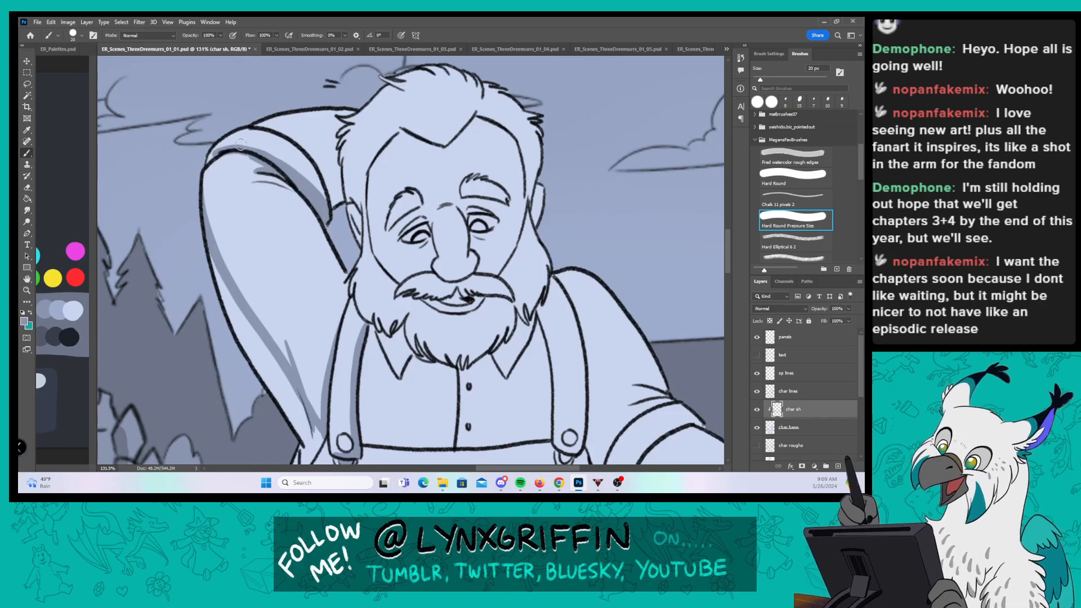
mouse_move(217, 152)
mouse_down()
mouse_move(247, 149)
mouse_move(306, 176)
mouse_move(312, 160)
mouse_move(295, 146)
mouse_move(319, 187)
mouse_up()
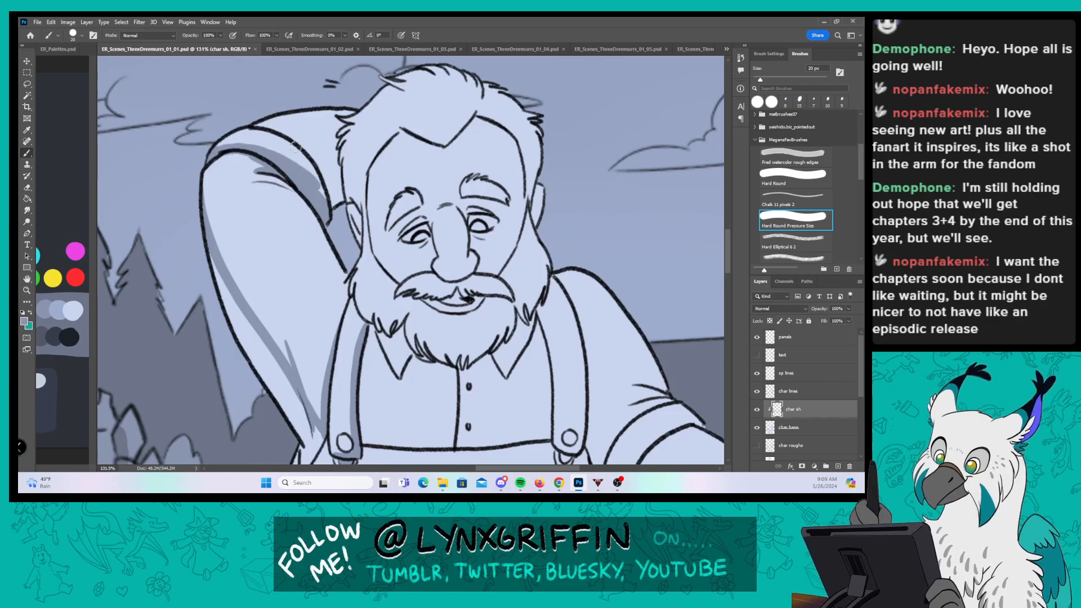
drag(297, 147, 328, 210)
mouse_move(303, 154)
mouse_down()
mouse_move(323, 148)
mouse_move(337, 204)
mouse_move(342, 137)
mouse_move(354, 225)
mouse_move(358, 215)
mouse_up()
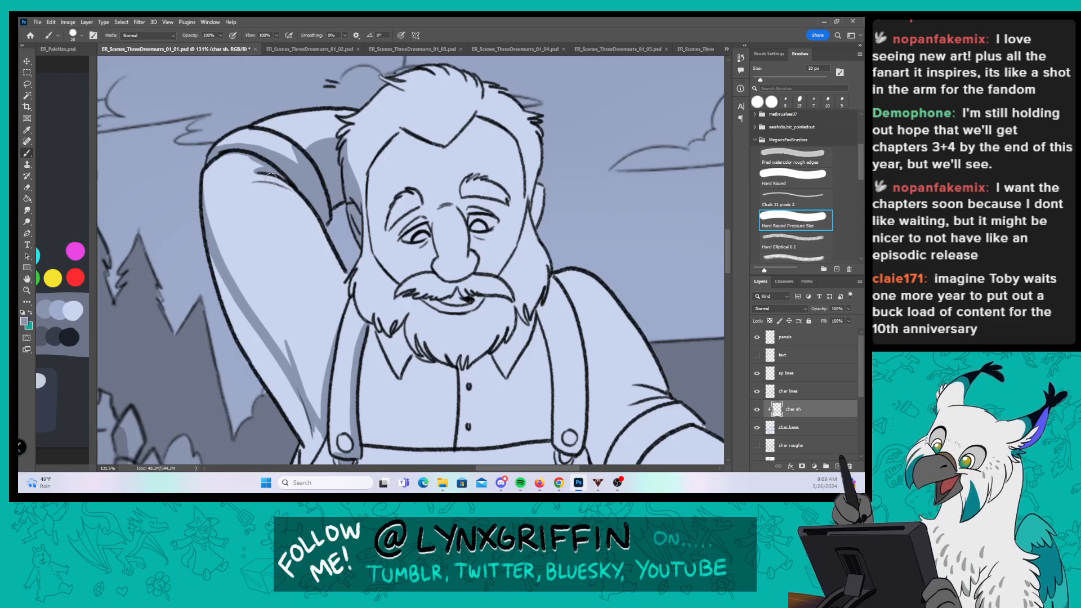
Step: Add fold shadows near the raised sleeve's elbow and broaden the sleeve's side shadow, filling it in with Hard Round
drag(256, 183, 295, 196)
drag(216, 261, 262, 347)
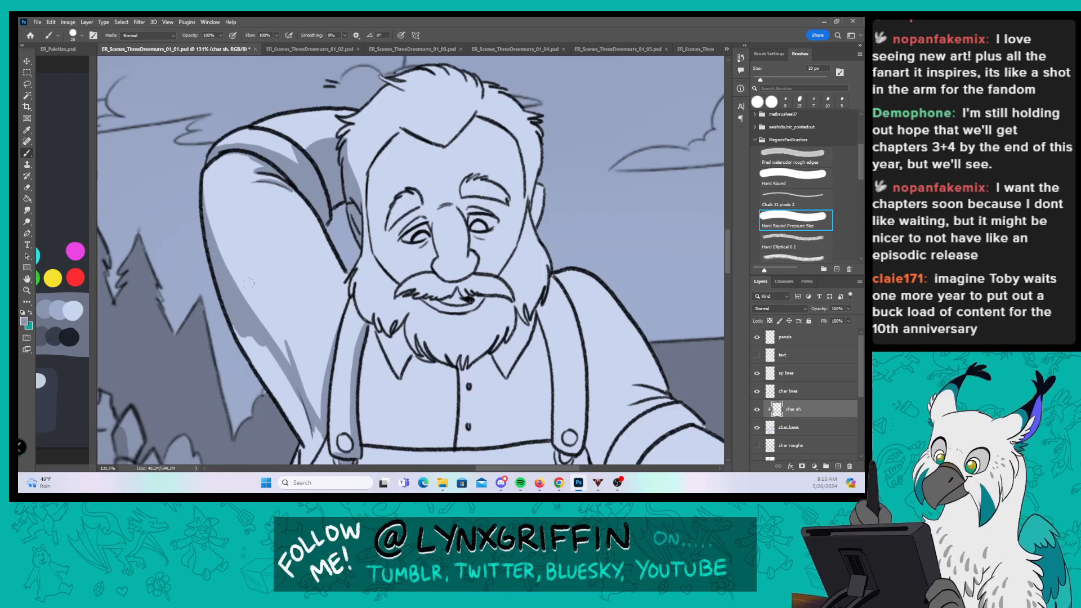
drag(338, 314, 341, 269)
scroll(395, 269, down, 5)
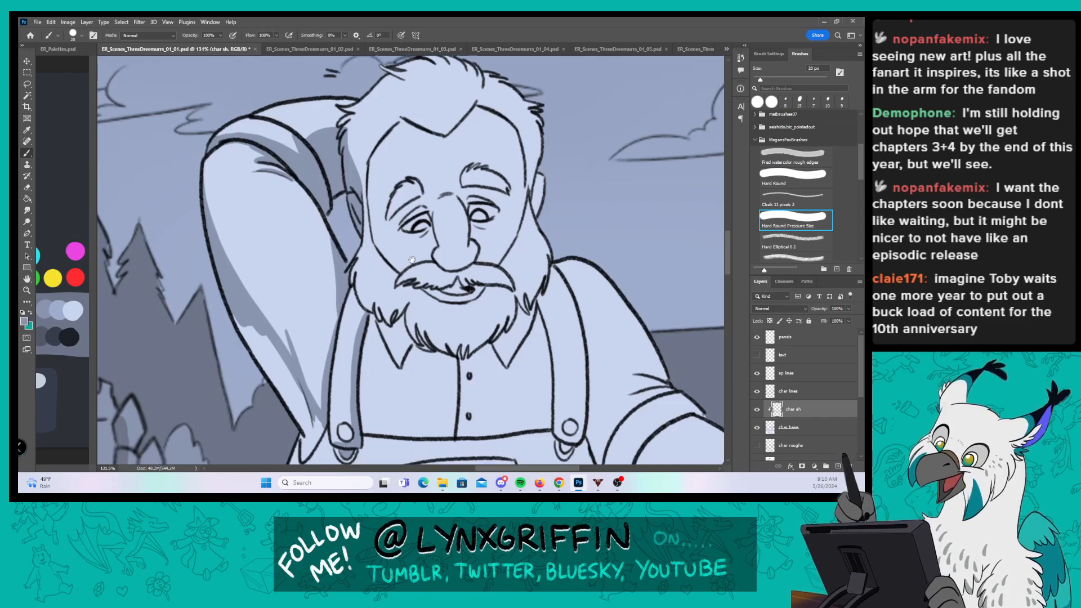
click(796, 179)
drag(248, 197, 310, 294)
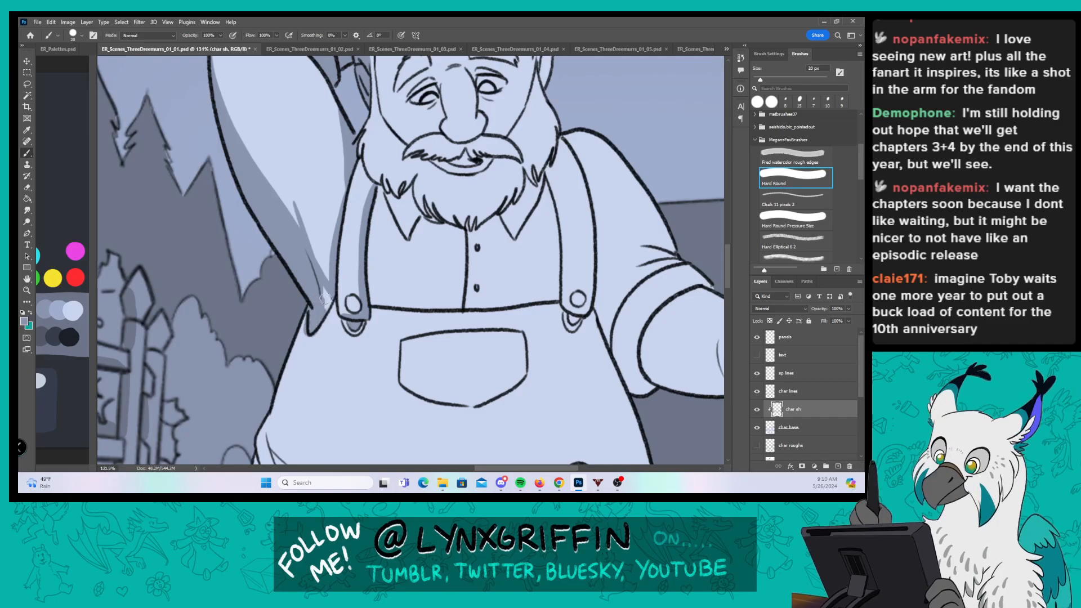
Step: Shade the overalls' side and hip folds below the raised arm with Hard Round Pressure Size
scroll(433, 159, down, 5)
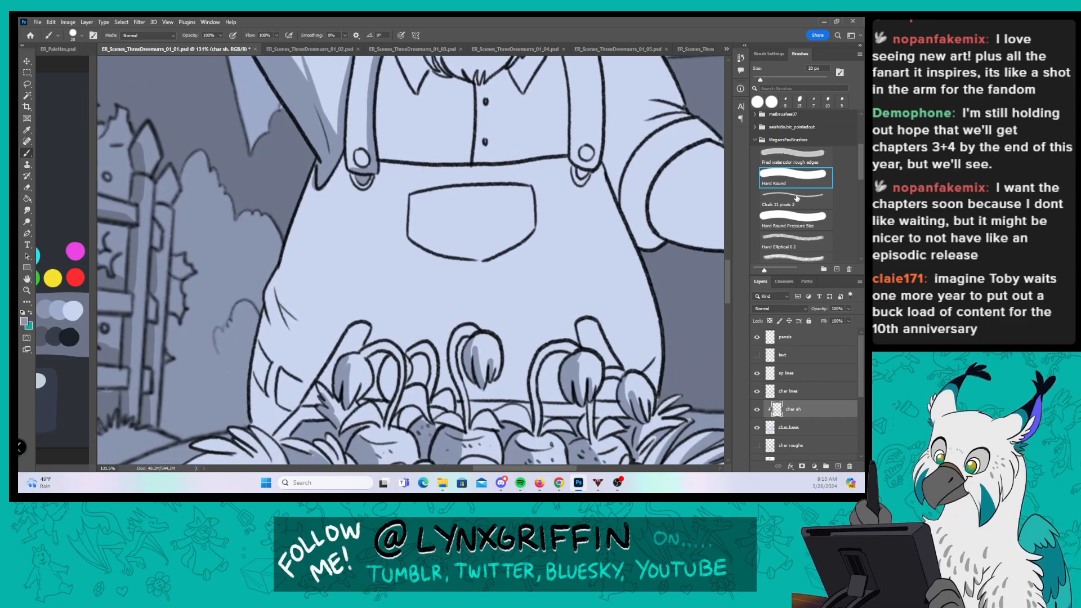
click(796, 220)
mouse_move(340, 154)
mouse_down()
mouse_move(284, 309)
mouse_move(273, 290)
mouse_move(301, 326)
mouse_move(280, 264)
mouse_move(303, 214)
mouse_up()
drag(276, 273, 293, 342)
mouse_move(268, 306)
mouse_down()
mouse_move(281, 333)
mouse_move(272, 357)
mouse_up()
drag(366, 227, 362, 159)
drag(270, 269, 296, 321)
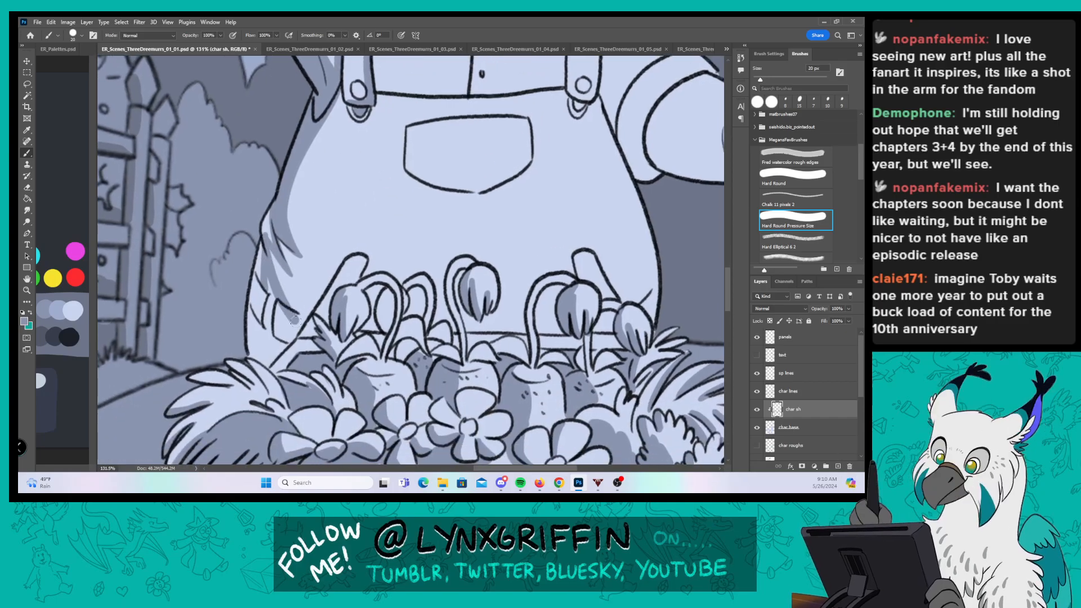
drag(260, 224, 259, 268)
mouse_move(269, 212)
mouse_down()
mouse_move(250, 344)
mouse_move(269, 363)
mouse_move(295, 332)
mouse_up()
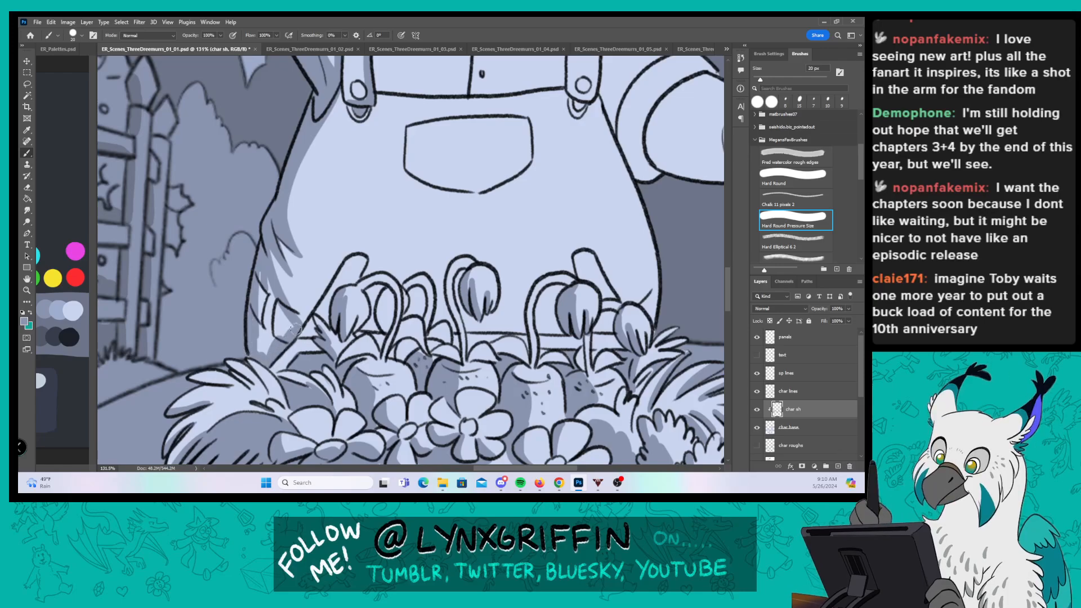
mouse_move(257, 275)
mouse_down()
mouse_move(288, 327)
mouse_move(262, 343)
mouse_move(272, 320)
mouse_up()
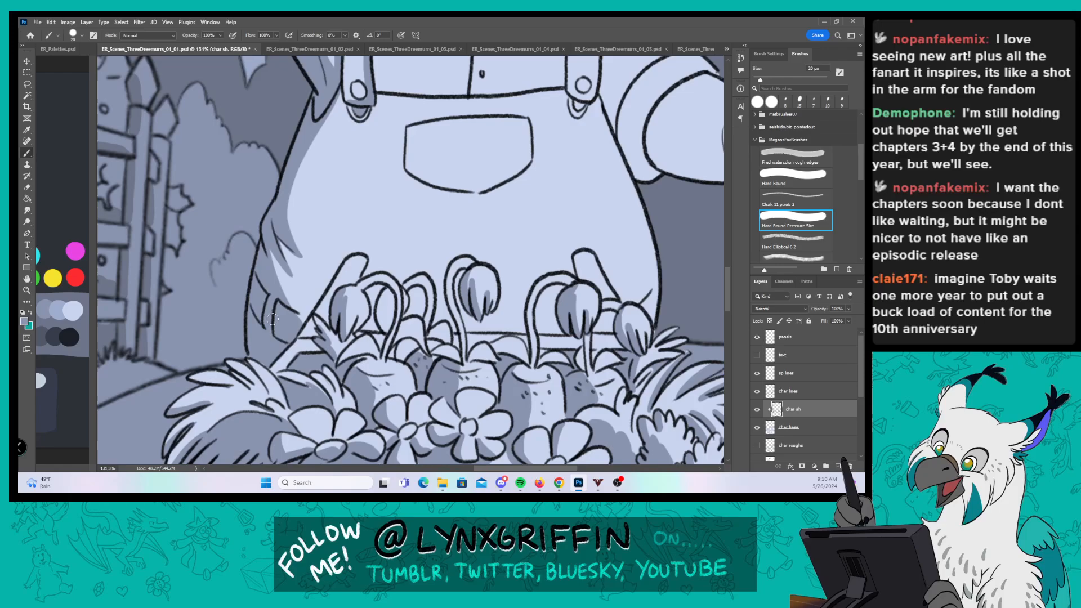
Step: Shade the overalls' edge below the outstretched arm, plus that arm's sleeve, rolled cuff and forearm
mouse_move(617, 220)
mouse_down()
mouse_move(502, 255)
mouse_move(419, 259)
mouse_move(416, 245)
mouse_up()
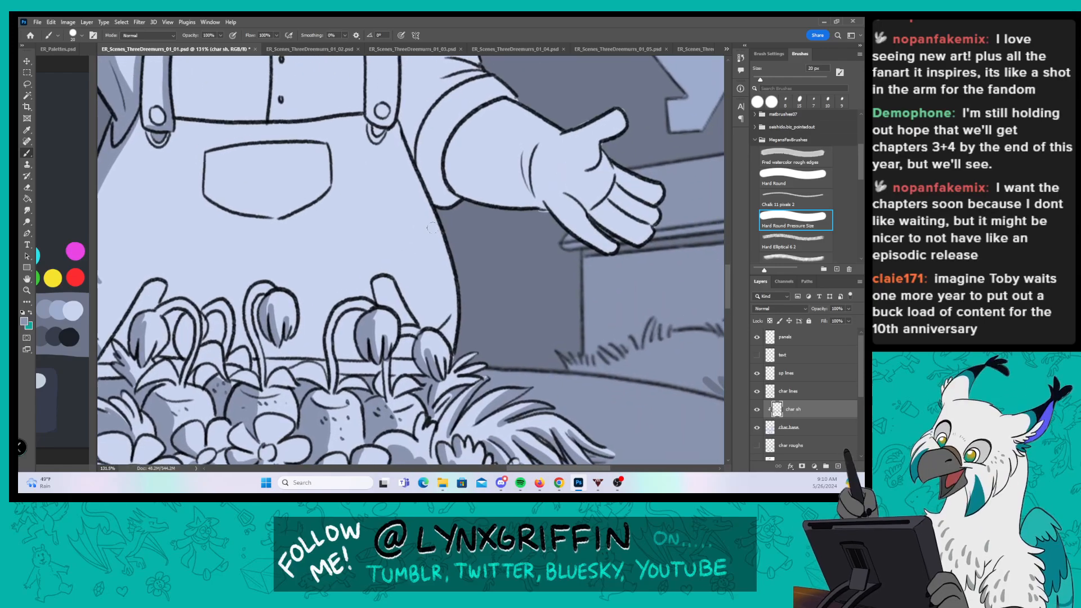
mouse_move(426, 188)
mouse_down()
mouse_move(425, 316)
mouse_move(455, 348)
mouse_move(446, 282)
mouse_move(456, 300)
mouse_move(507, 311)
mouse_move(479, 414)
mouse_up()
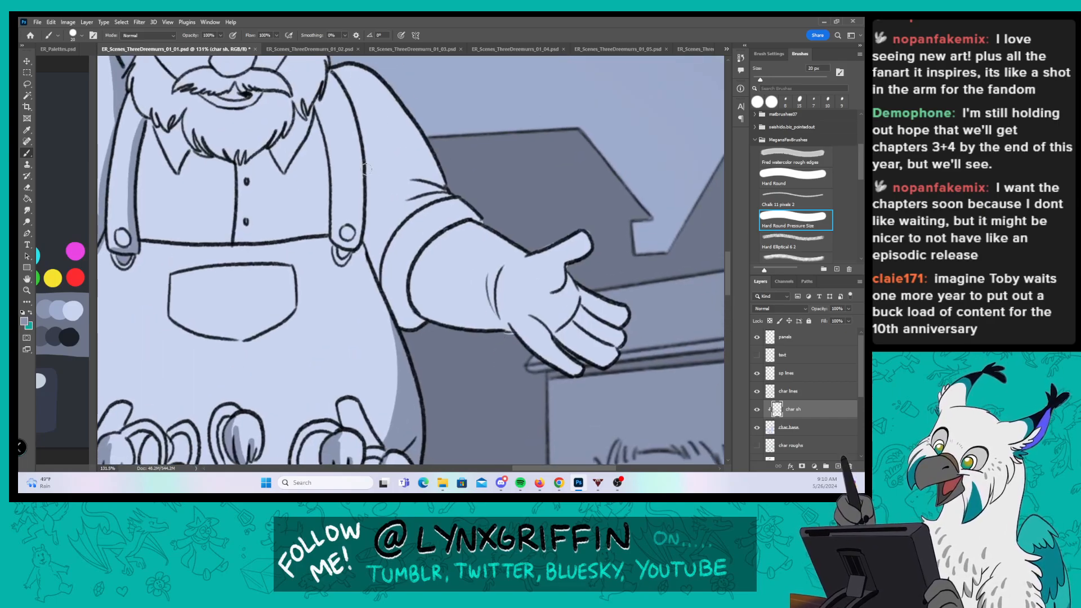
mouse_move(366, 169)
mouse_down()
mouse_move(387, 246)
mouse_move(401, 224)
mouse_move(407, 296)
mouse_up()
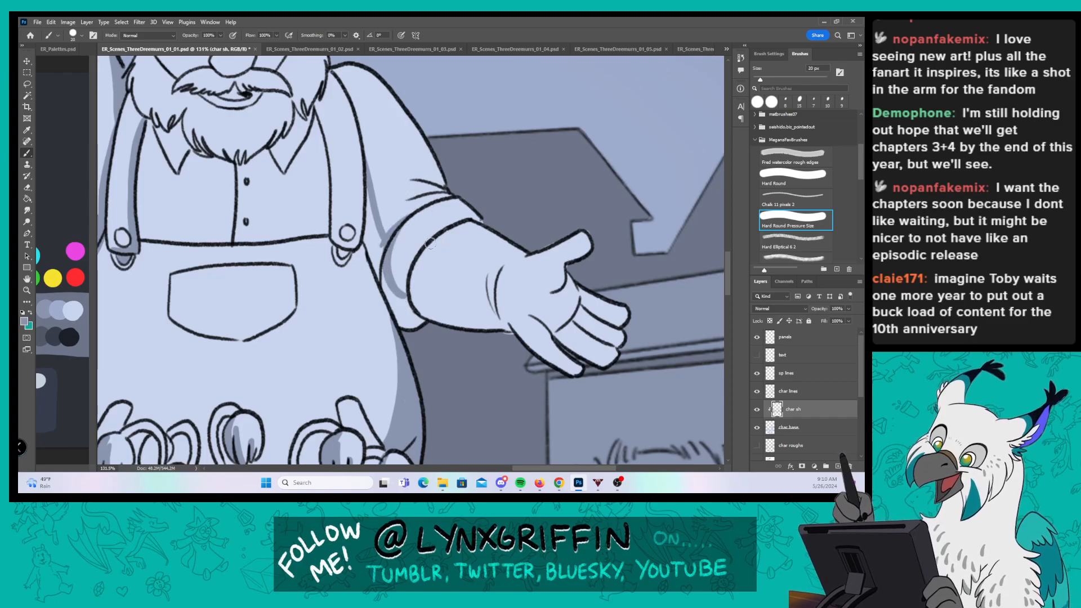
mouse_move(433, 237)
mouse_down()
mouse_move(411, 293)
mouse_move(419, 281)
mouse_move(489, 307)
mouse_move(510, 338)
mouse_up()
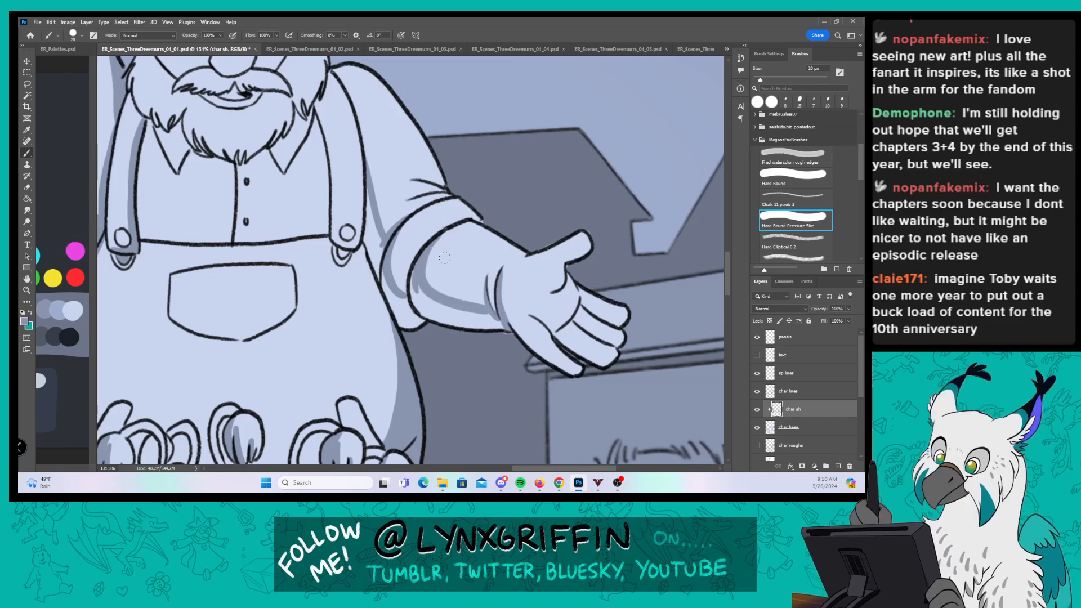
mouse_move(367, 197)
mouse_down()
mouse_move(399, 317)
mouse_move(415, 309)
mouse_move(488, 331)
mouse_up()
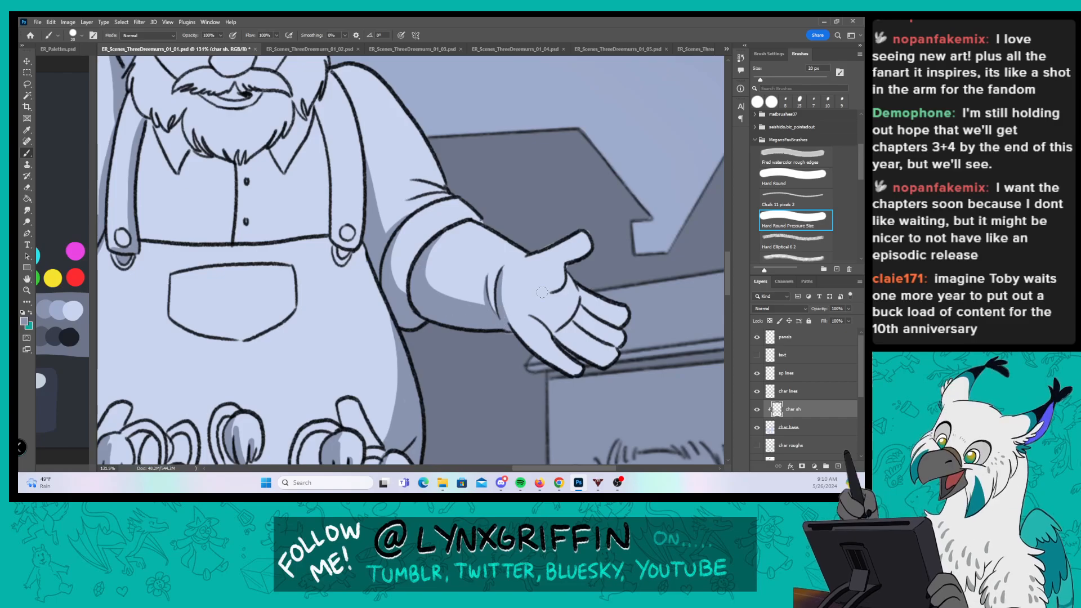
Step: Shade the palm, the base of the thumb and the undersides of the fingers on the outstretched hand
drag(605, 336, 486, 278)
mouse_move(382, 248)
mouse_down()
mouse_move(427, 303)
mouse_move(462, 320)
mouse_up()
mouse_move(417, 288)
mouse_down()
mouse_move(459, 314)
mouse_move(442, 277)
mouse_move(493, 310)
mouse_up()
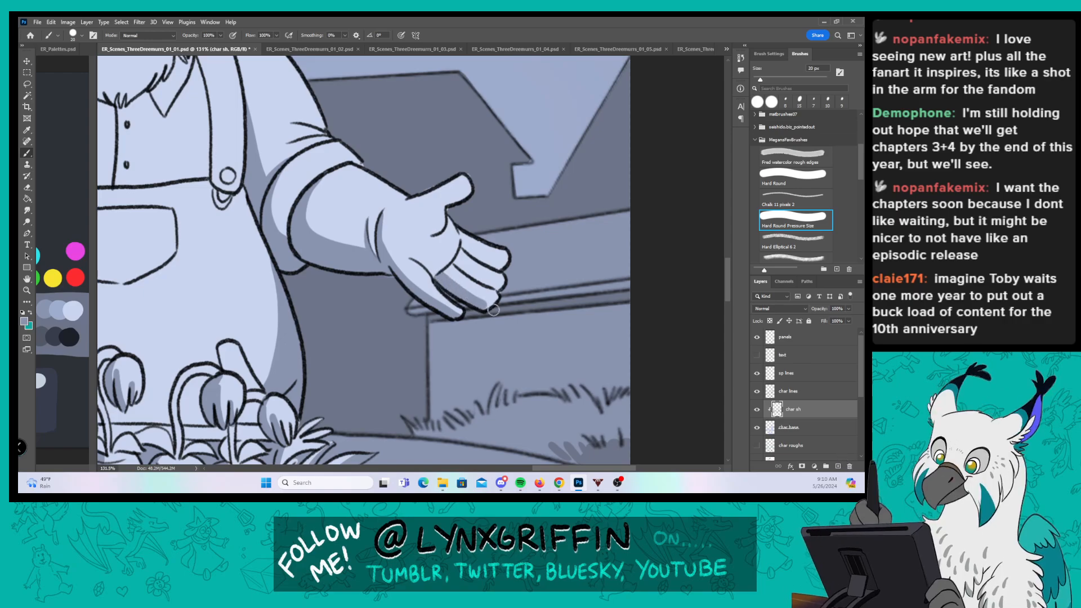
drag(455, 261, 495, 288)
drag(467, 247, 509, 273)
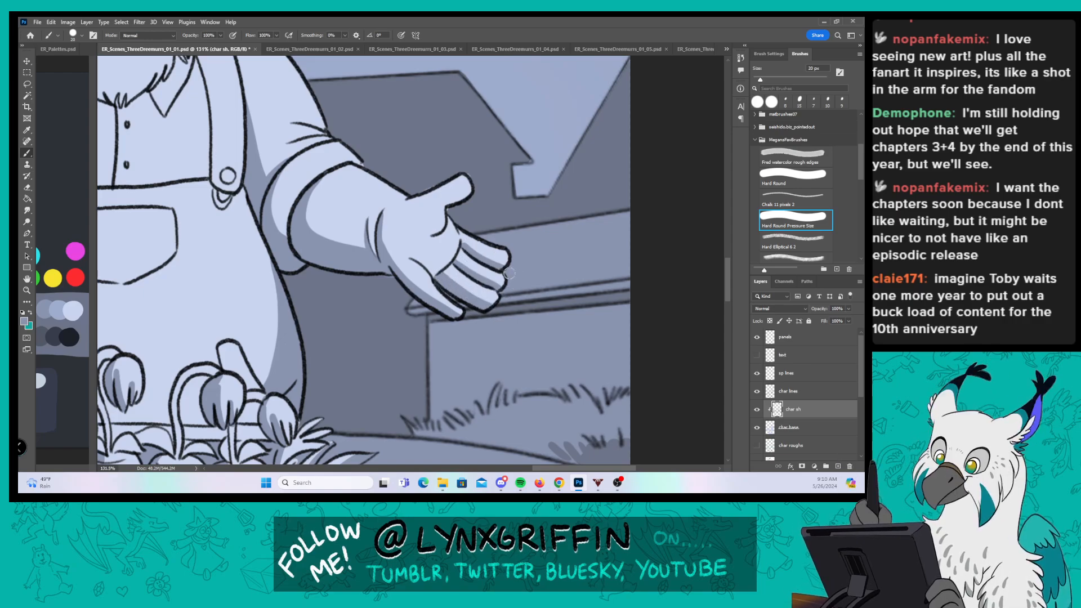
drag(411, 259, 441, 285)
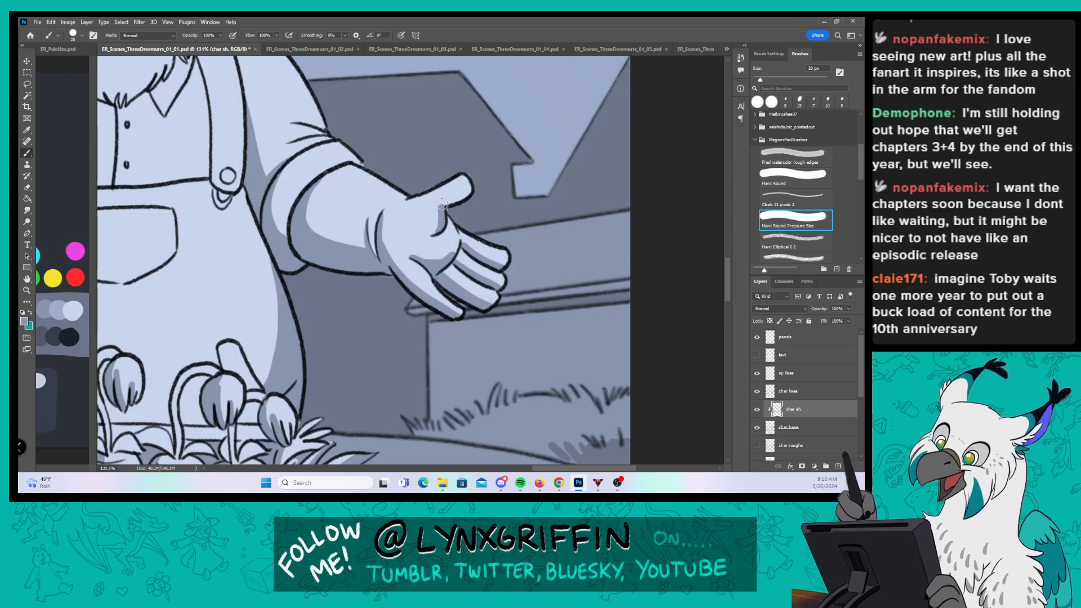
Step: Shade the side and lower edge of the overalls' front pocket
drag(411, 239, 616, 239)
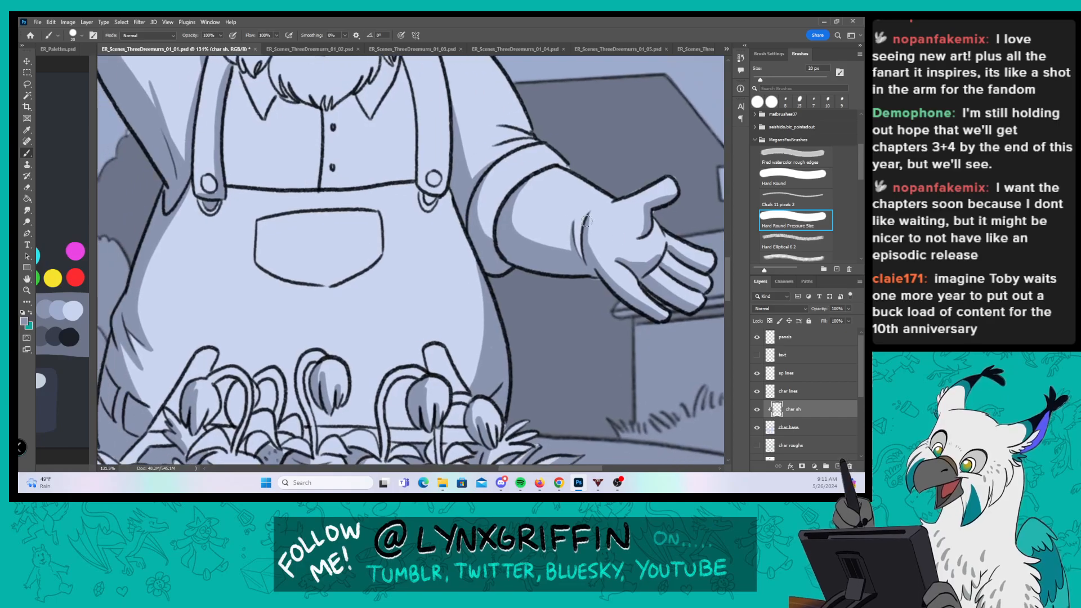
mouse_move(259, 221)
mouse_down()
mouse_move(269, 264)
mouse_move(324, 284)
mouse_up()
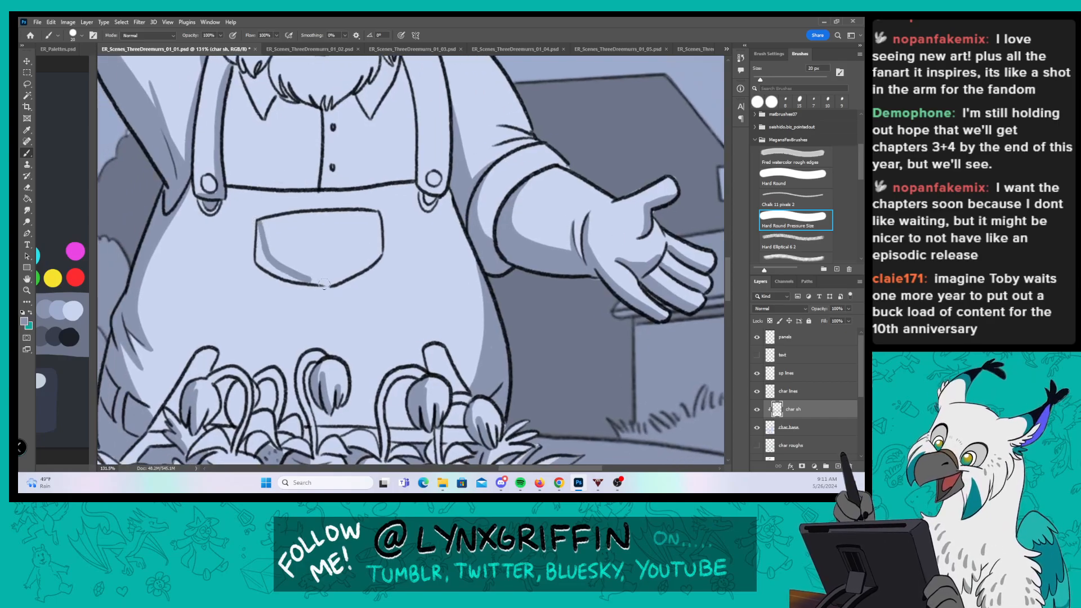
mouse_move(260, 242)
mouse_down()
mouse_move(276, 276)
mouse_move(307, 284)
mouse_up()
Step: Shade the farmer's eye sockets, the side of his nose and the sideburn on his shadowed side
drag(507, 191, 536, 349)
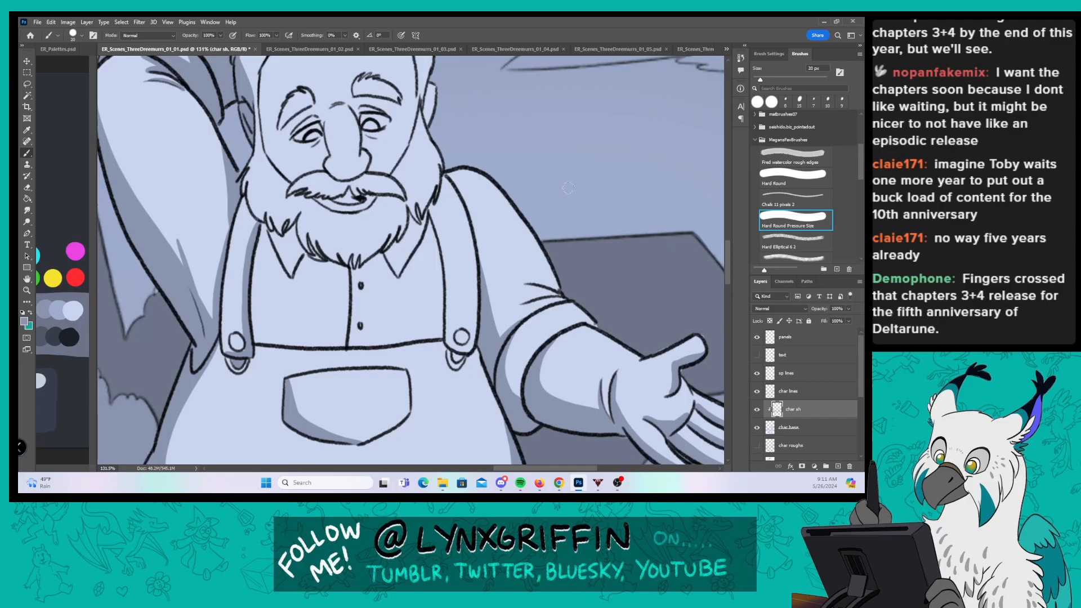
drag(401, 141, 428, 254)
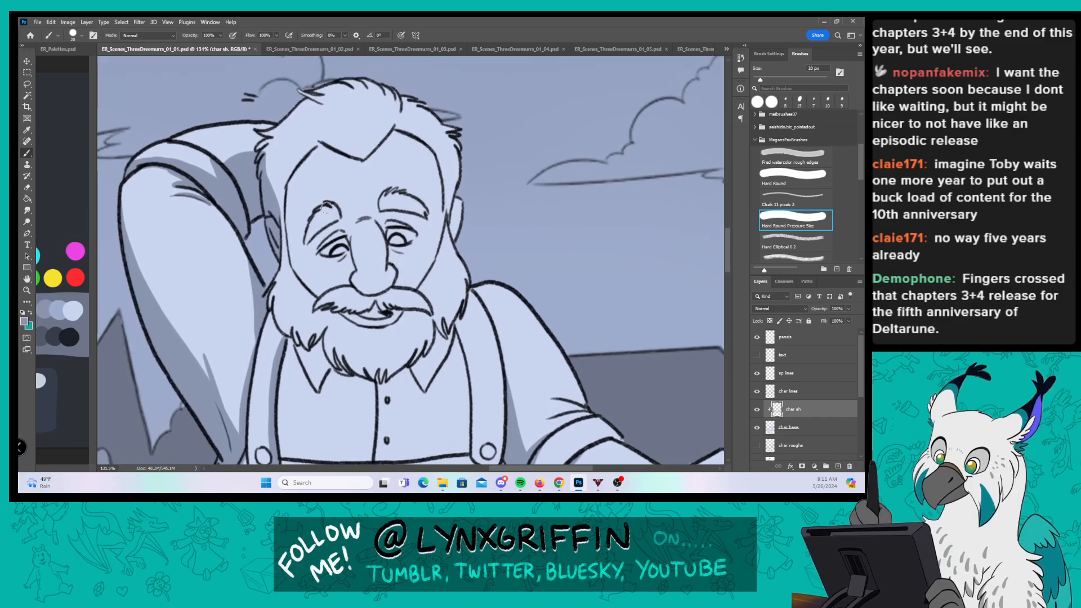
mouse_move(322, 237)
mouse_down()
mouse_move(386, 216)
mouse_move(410, 220)
mouse_up()
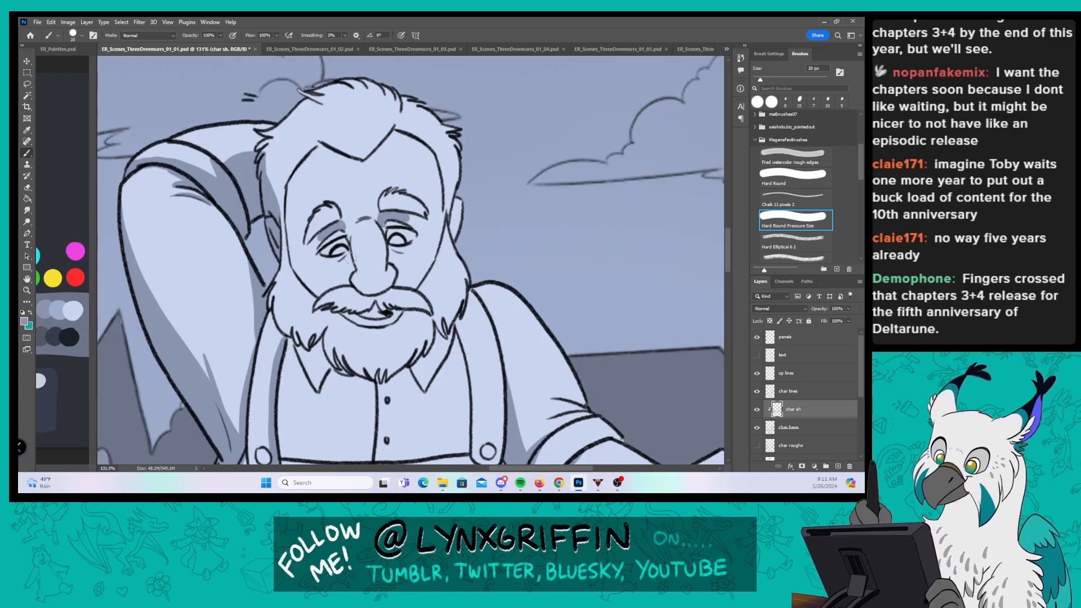
mouse_move(334, 261)
mouse_down()
mouse_move(355, 260)
mouse_move(358, 245)
mouse_move(357, 284)
mouse_move(375, 293)
mouse_move(350, 274)
mouse_up()
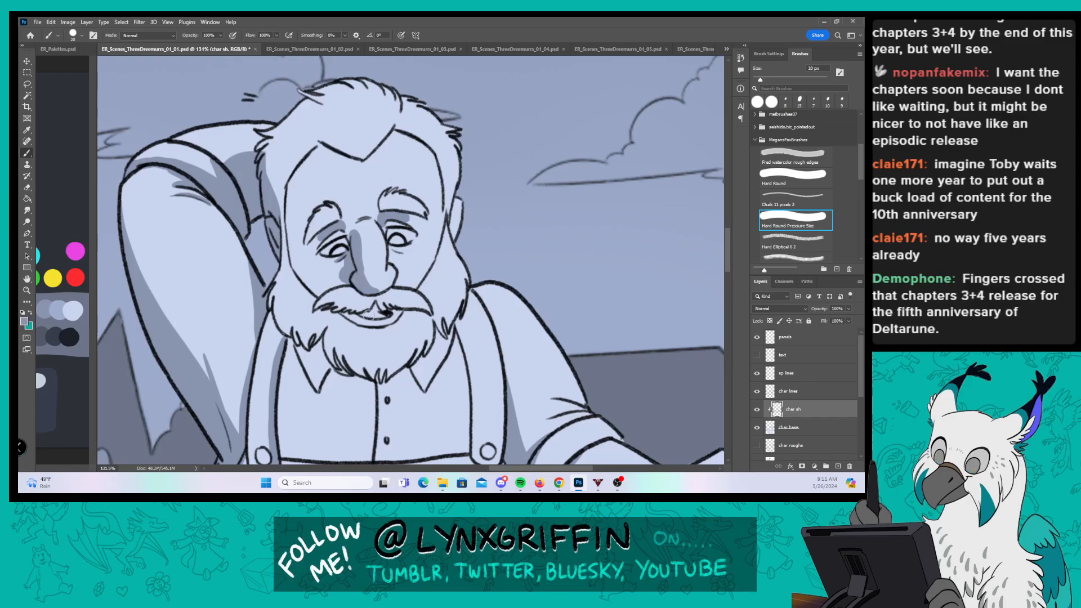
mouse_move(278, 260)
mouse_down()
mouse_move(269, 301)
mouse_move(278, 287)
mouse_move(290, 333)
mouse_move(278, 210)
mouse_up()
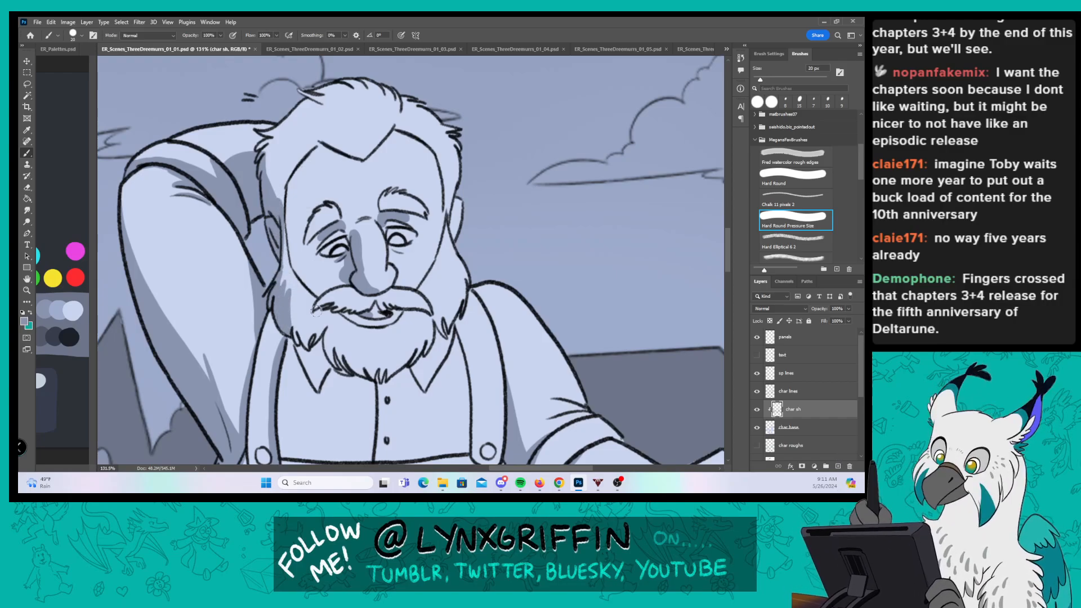
Step: Shade the underside of the farmer's mustache and beard, and the beard's cast shadow on his collar
mouse_move(316, 312)
mouse_down()
mouse_move(299, 340)
mouse_move(308, 345)
mouse_move(310, 312)
mouse_move(310, 347)
mouse_move(324, 326)
mouse_move(306, 346)
mouse_move(318, 340)
mouse_move(323, 362)
mouse_move(300, 340)
mouse_move(300, 350)
mouse_move(345, 374)
mouse_move(324, 334)
mouse_move(338, 367)
mouse_move(346, 342)
mouse_move(335, 332)
mouse_move(352, 373)
mouse_move(352, 345)
mouse_move(356, 372)
mouse_move(346, 335)
mouse_move(361, 384)
mouse_move(313, 321)
mouse_move(332, 368)
mouse_move(349, 375)
mouse_move(316, 358)
mouse_move(356, 381)
mouse_up()
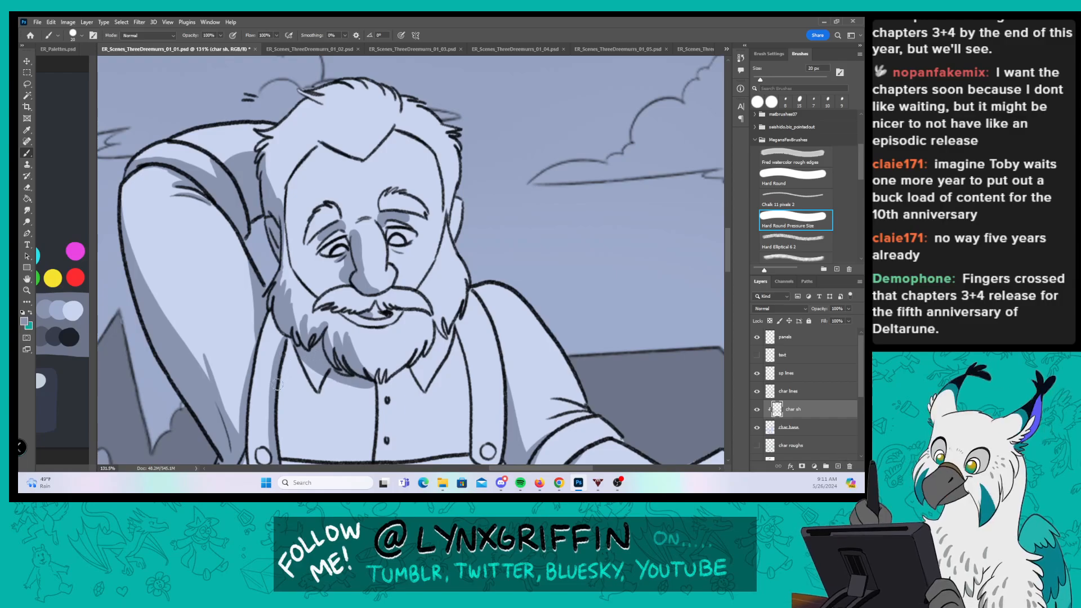
drag(278, 384, 295, 313)
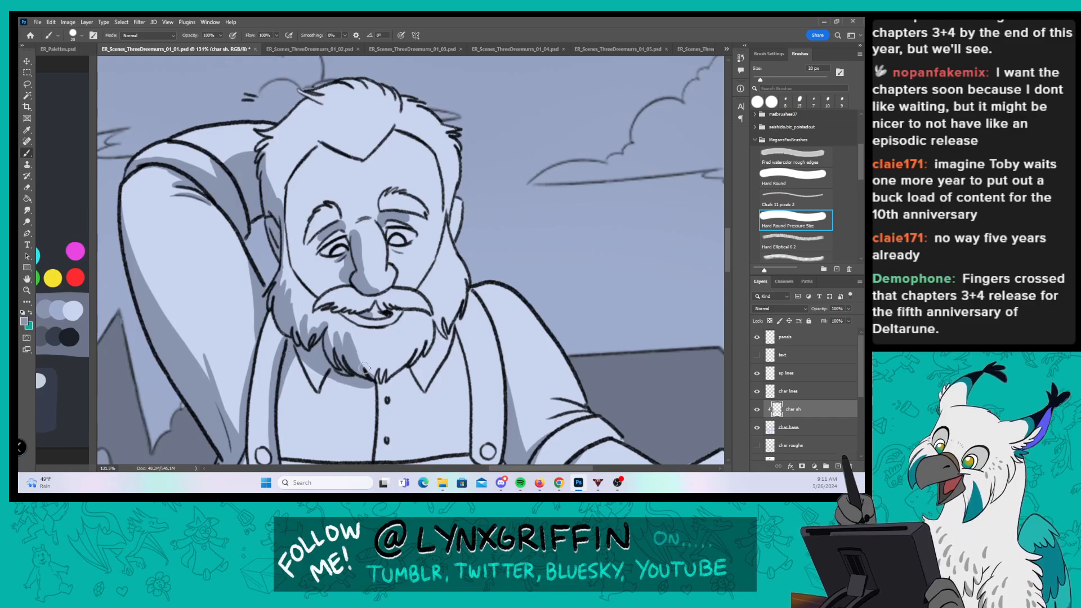
mouse_move(367, 358)
mouse_down()
mouse_move(401, 371)
mouse_move(436, 333)
mouse_up()
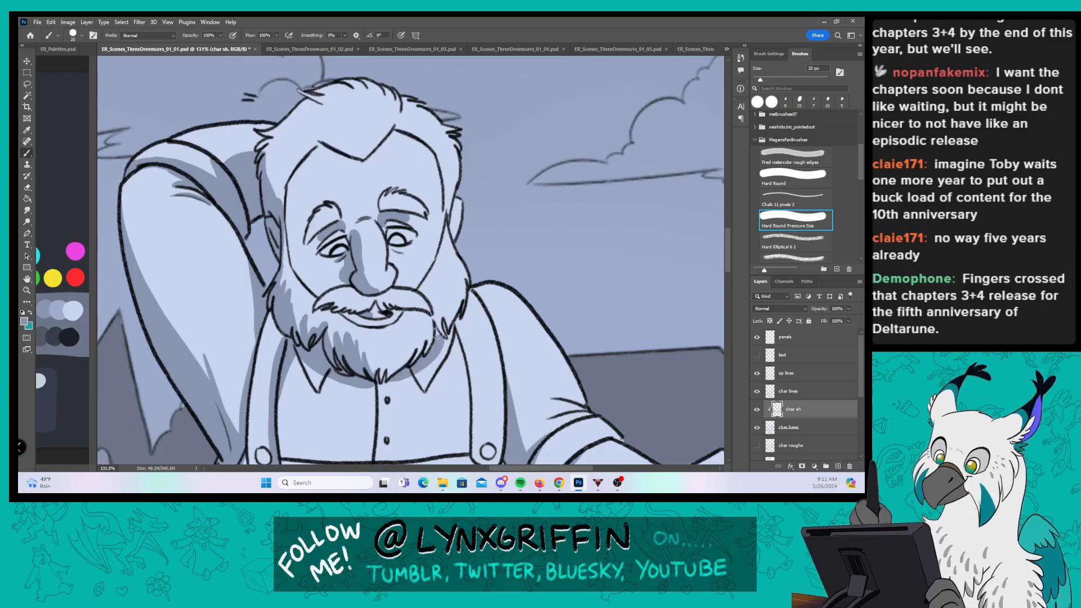
Step: Shade the far side of the farmer's beard and its cast shadow on the collar and shoulder strap
mouse_move(402, 370)
mouse_down()
mouse_move(417, 338)
mouse_move(423, 353)
mouse_move(446, 342)
mouse_up()
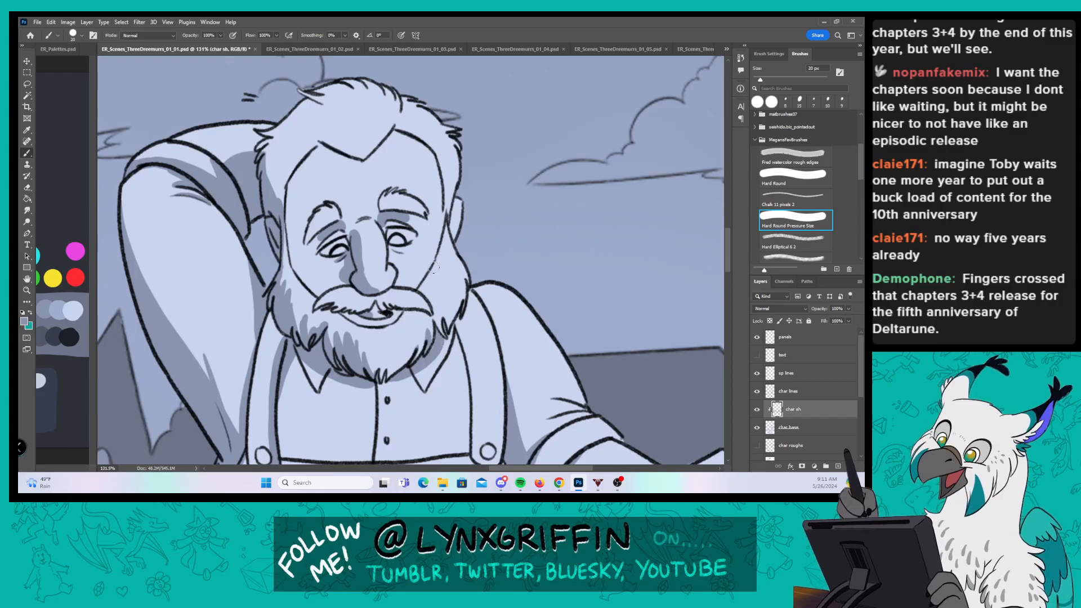
mouse_move(439, 323)
mouse_down()
mouse_move(443, 302)
mouse_move(447, 332)
mouse_move(443, 293)
mouse_move(447, 329)
mouse_move(471, 312)
mouse_move(454, 327)
mouse_move(469, 364)
mouse_move(459, 315)
mouse_move(473, 402)
mouse_up()
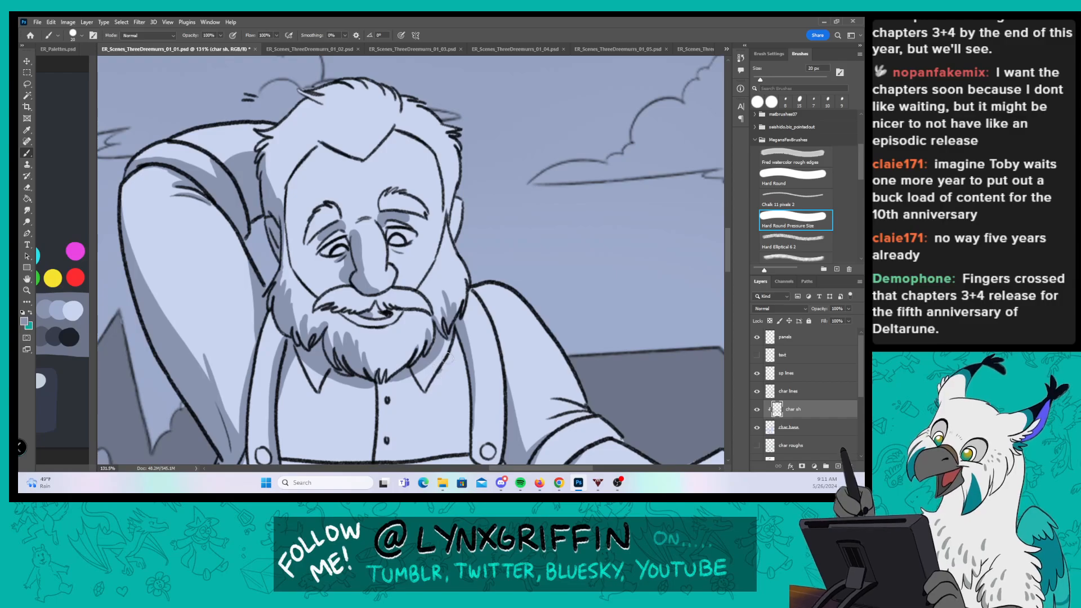
drag(447, 358, 456, 311)
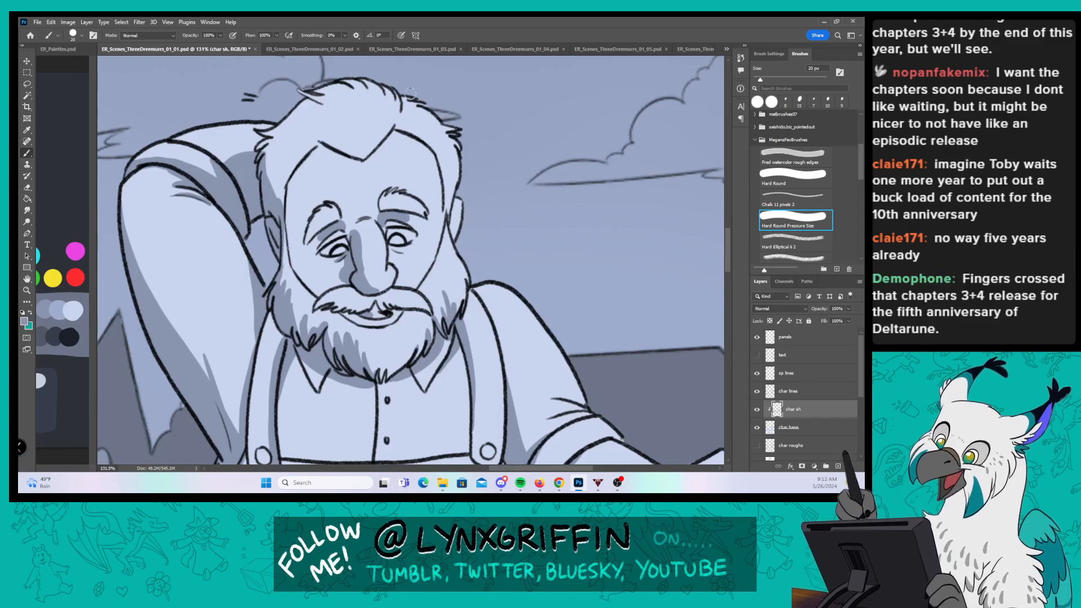
Step: Shade the farmer's hairline, ear and side hair, plus the hair's shadow on his forehead
drag(463, 158, 441, 243)
mouse_move(293, 222)
mouse_down()
mouse_move(331, 239)
mouse_move(274, 189)
mouse_move(312, 197)
mouse_move(286, 177)
mouse_move(320, 209)
mouse_up()
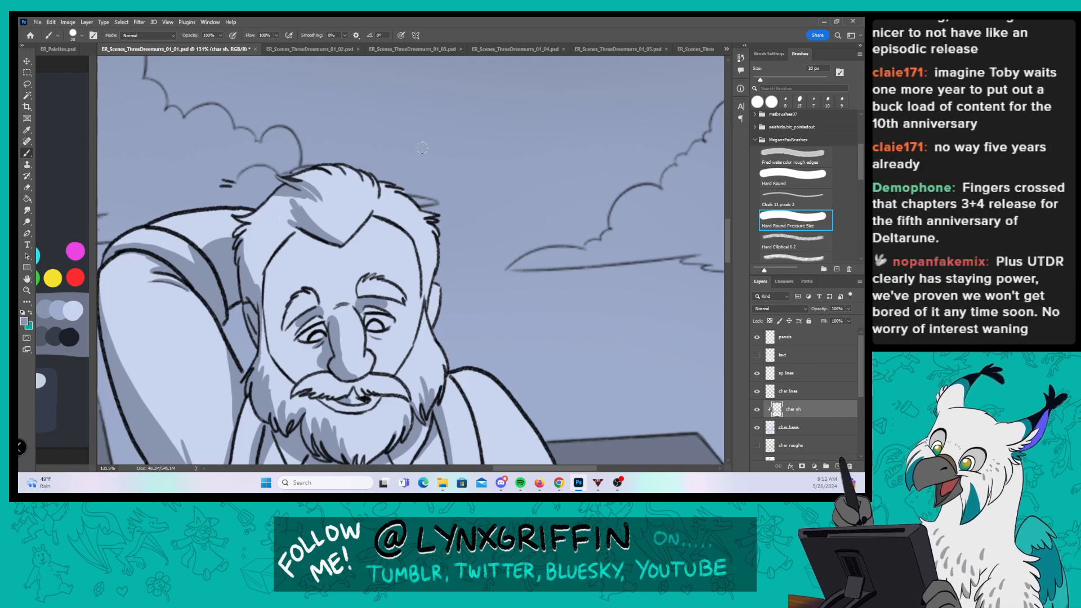
mouse_move(424, 299)
mouse_down()
mouse_move(436, 246)
mouse_move(436, 328)
mouse_move(428, 280)
mouse_up()
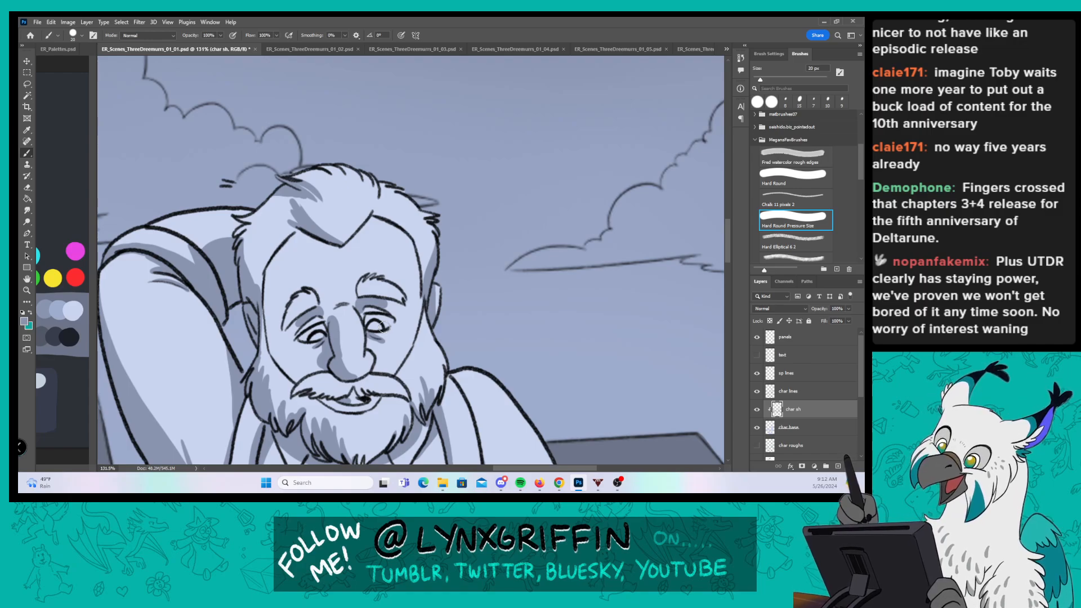
mouse_move(246, 259)
mouse_down()
mouse_move(258, 293)
mouse_move(242, 230)
mouse_move(247, 268)
mouse_move(249, 227)
mouse_up()
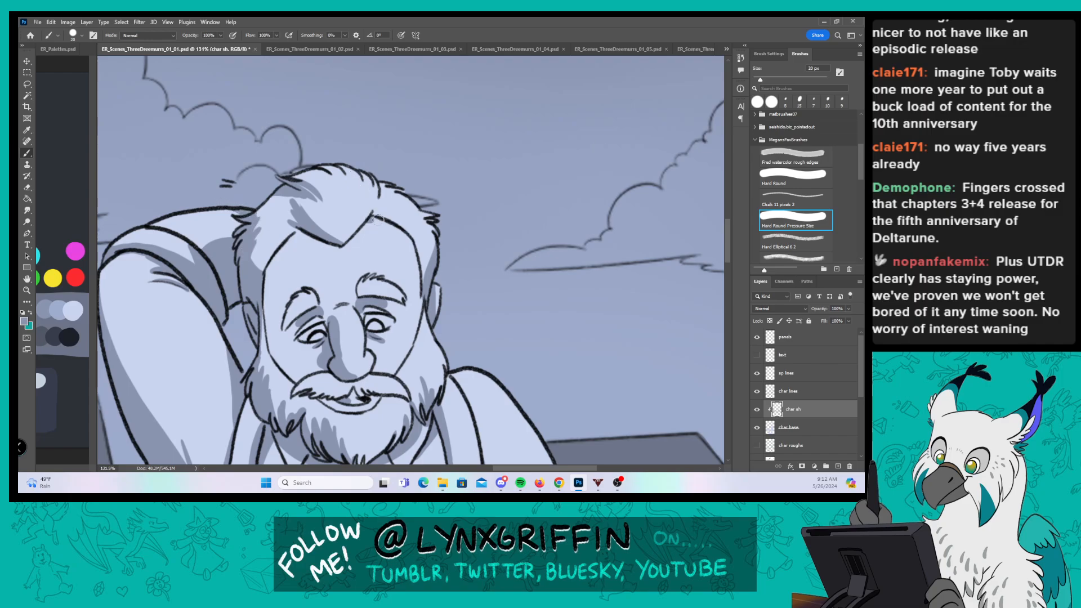
drag(273, 258, 300, 230)
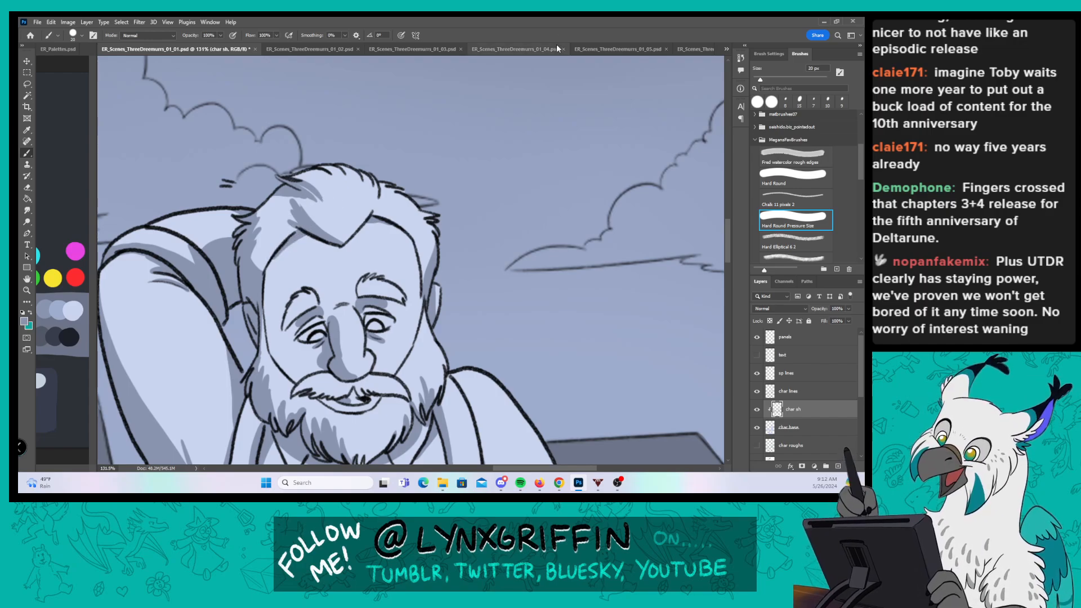
Step: Shade the inner edge of the farmer's overall strap down his chest and the underside of his mustache
key(z)
mouse_move(597, 300)
mouse_down()
mouse_move(582, 375)
mouse_move(504, 238)
mouse_up()
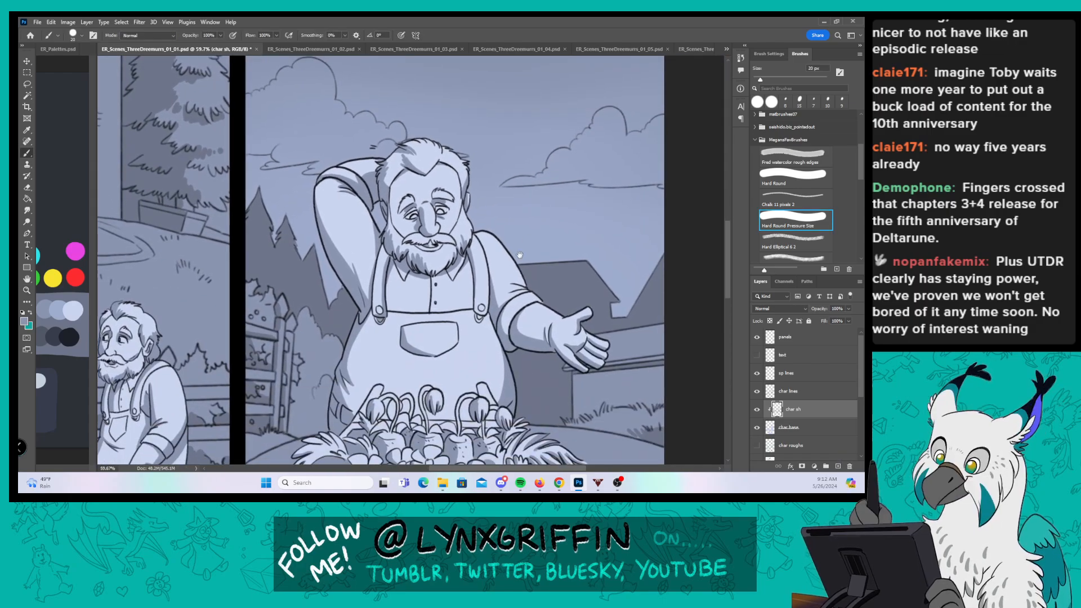
key(z)
drag(410, 197, 473, 195)
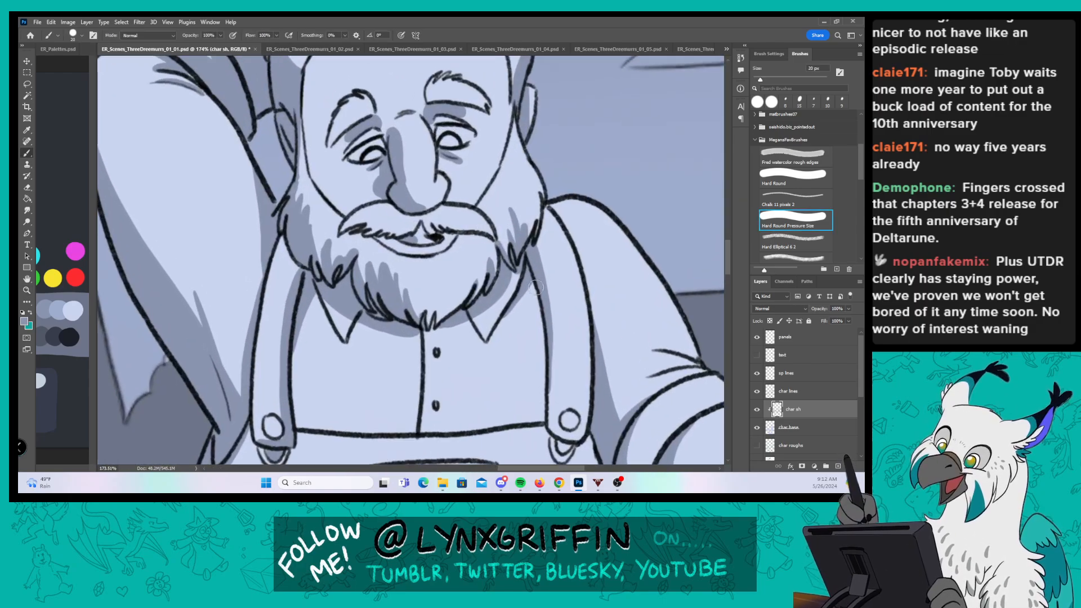
mouse_move(533, 273)
mouse_down()
mouse_move(540, 421)
mouse_move(566, 446)
mouse_up()
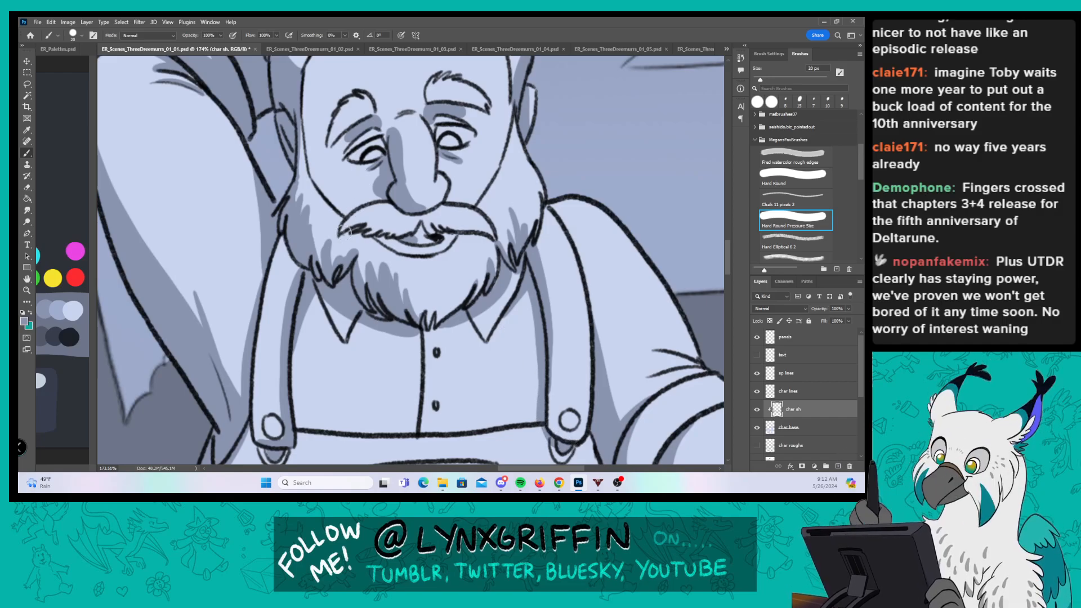
mouse_move(347, 230)
mouse_down()
mouse_move(399, 203)
mouse_move(349, 230)
mouse_move(371, 217)
mouse_move(353, 232)
mouse_move(380, 228)
mouse_move(344, 234)
mouse_move(378, 219)
mouse_move(406, 232)
mouse_move(388, 233)
mouse_move(477, 230)
mouse_up()
Step: In the lower panel, shade the back and side of the young man's hair above his ear
key(z)
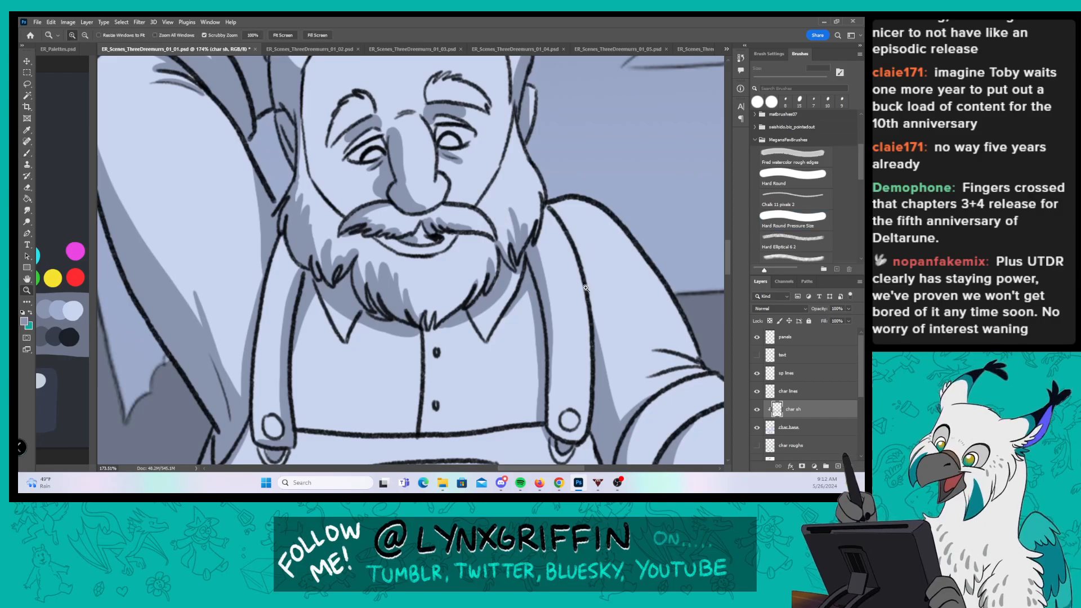
drag(586, 288, 484, 288)
drag(590, 442, 527, 210)
key(z)
mouse_move(358, 277)
mouse_down()
mouse_move(425, 274)
mouse_move(320, 252)
mouse_up()
key(b)
mouse_move(258, 206)
mouse_down()
mouse_move(275, 288)
mouse_move(260, 254)
mouse_move(274, 271)
mouse_move(273, 262)
mouse_move(293, 346)
mouse_move(271, 340)
mouse_move(276, 372)
mouse_move(300, 361)
mouse_move(272, 345)
mouse_move(267, 308)
mouse_up()
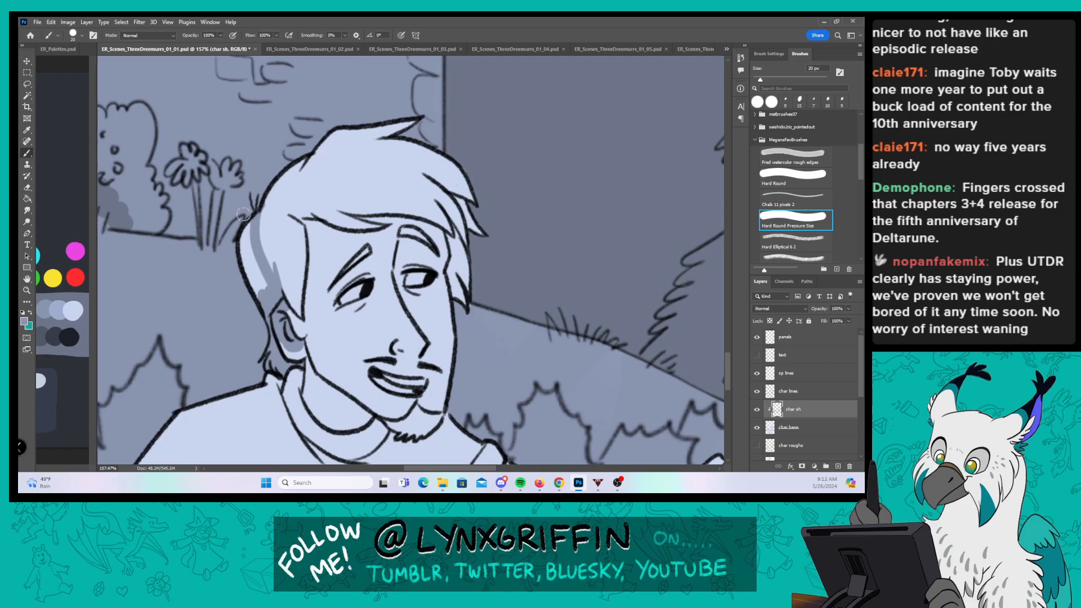
drag(244, 214, 262, 296)
drag(276, 258, 288, 300)
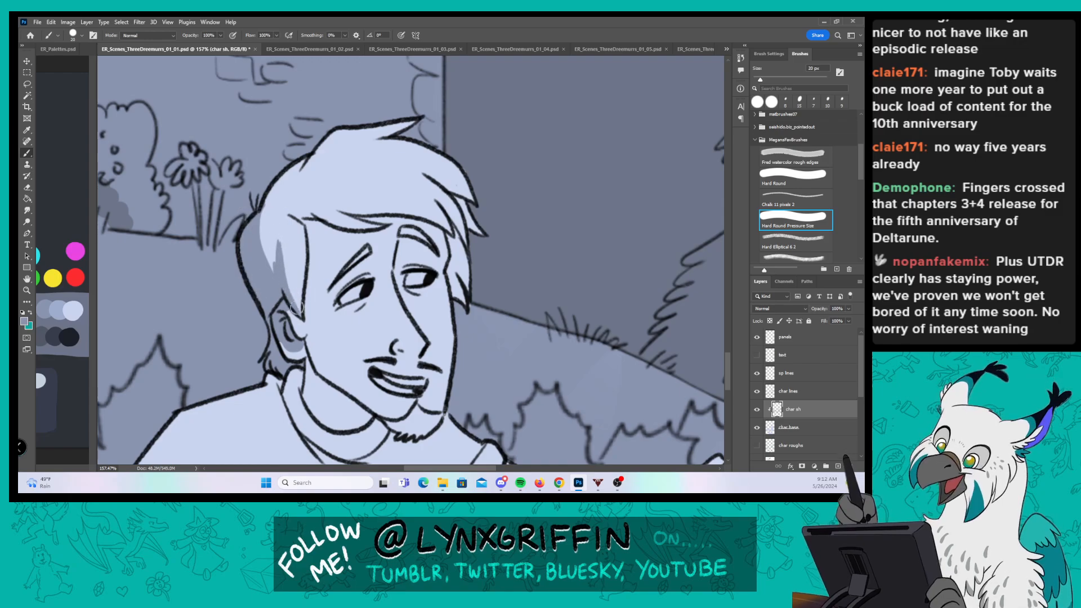
Step: Shade the underside of the young man's swept fringe and the locks on the far side of his face
drag(292, 211, 339, 229)
mouse_move(309, 275)
mouse_down()
mouse_move(305, 206)
mouse_move(255, 251)
mouse_move(263, 76)
mouse_move(312, 199)
mouse_move(306, 210)
mouse_move(377, 227)
mouse_up()
mouse_move(327, 197)
mouse_down()
mouse_move(423, 221)
mouse_move(324, 189)
mouse_move(361, 209)
mouse_move(327, 195)
mouse_move(341, 209)
mouse_move(320, 190)
mouse_move(364, 212)
mouse_move(339, 201)
mouse_move(448, 231)
mouse_up()
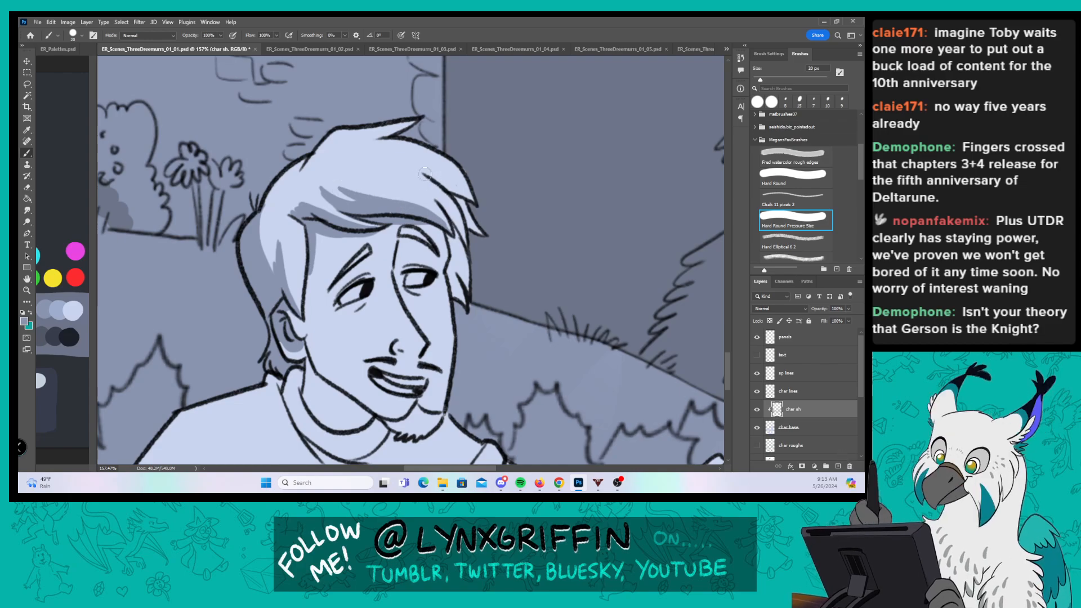
mouse_move(424, 169)
mouse_down()
mouse_move(475, 199)
mouse_move(433, 178)
mouse_move(471, 223)
mouse_move(426, 193)
mouse_move(448, 214)
mouse_move(459, 270)
mouse_up()
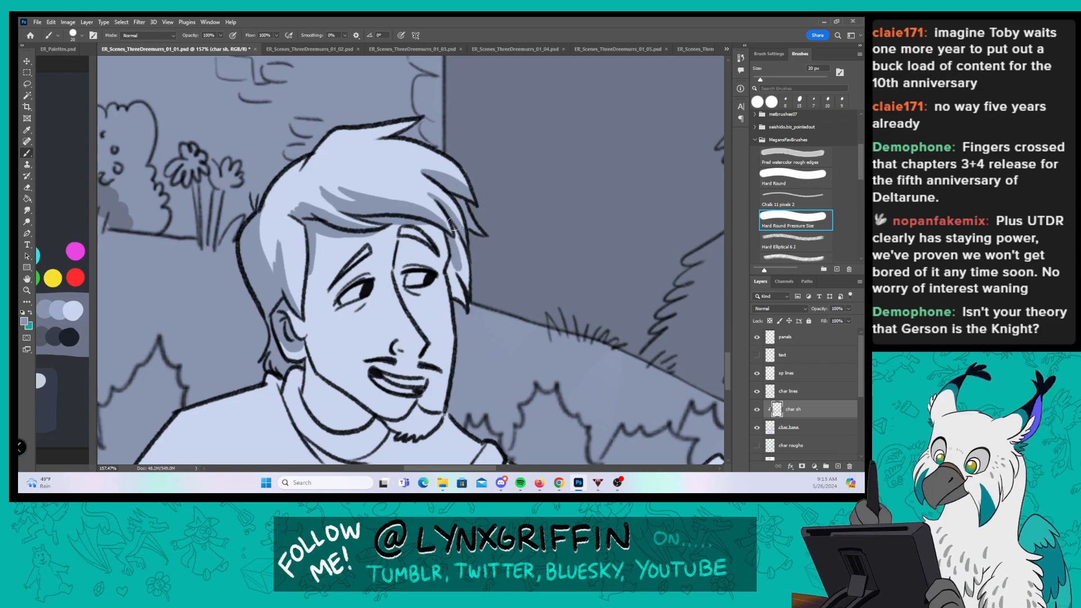
mouse_move(454, 225)
mouse_down()
mouse_move(459, 299)
mouse_move(472, 279)
mouse_up()
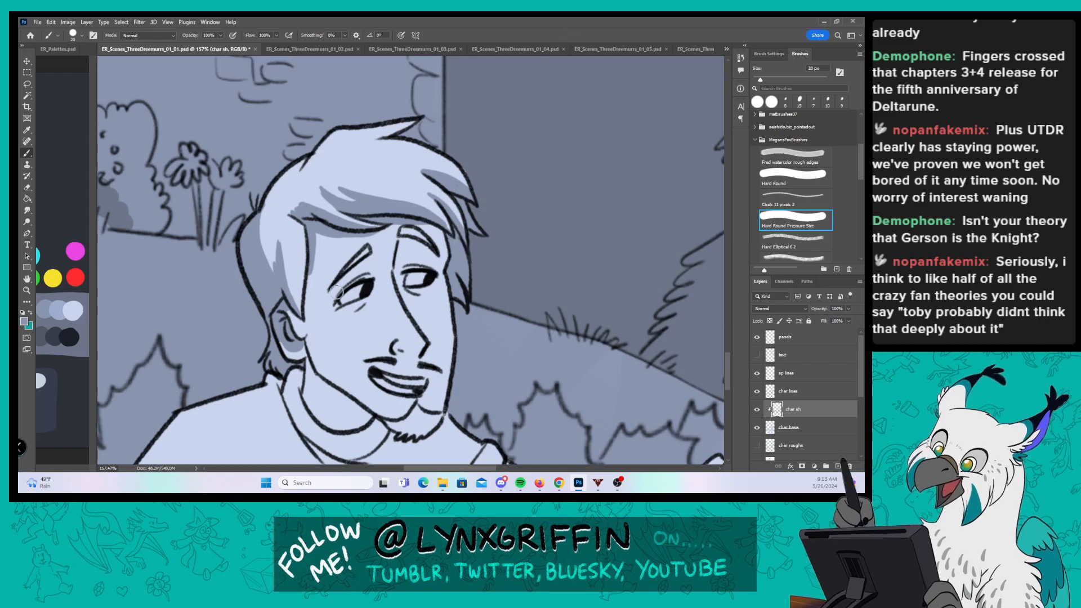
Step: Shade the young man's eye sockets, the side of his nose, and his jaw and neck
mouse_move(336, 292)
mouse_down()
mouse_move(366, 252)
mouse_move(405, 264)
mouse_move(416, 248)
mouse_move(433, 256)
mouse_move(419, 242)
mouse_up()
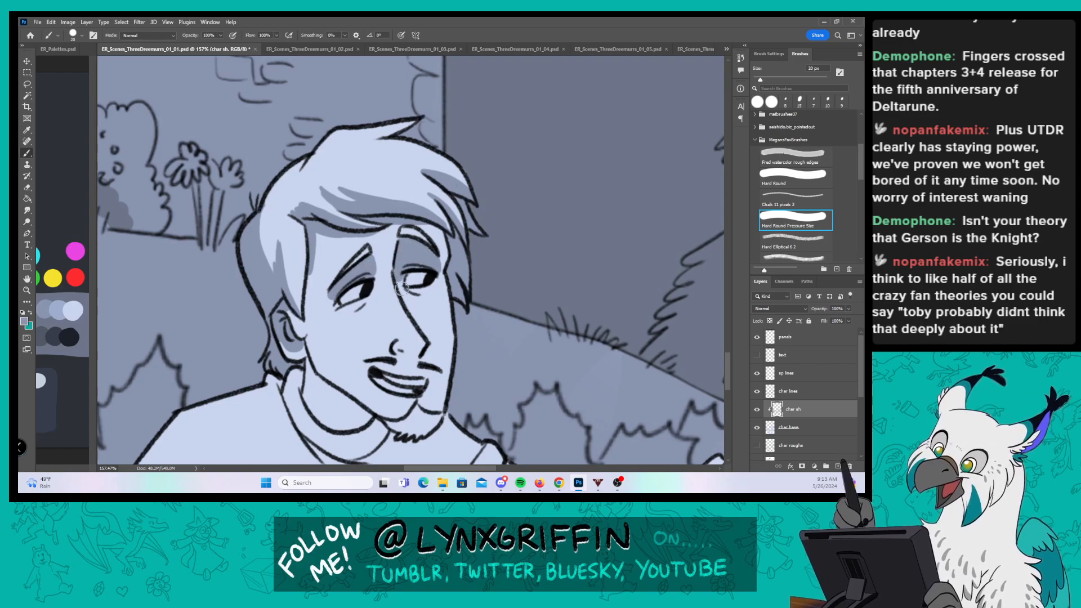
mouse_move(401, 288)
mouse_down()
mouse_move(408, 308)
mouse_move(406, 291)
mouse_up()
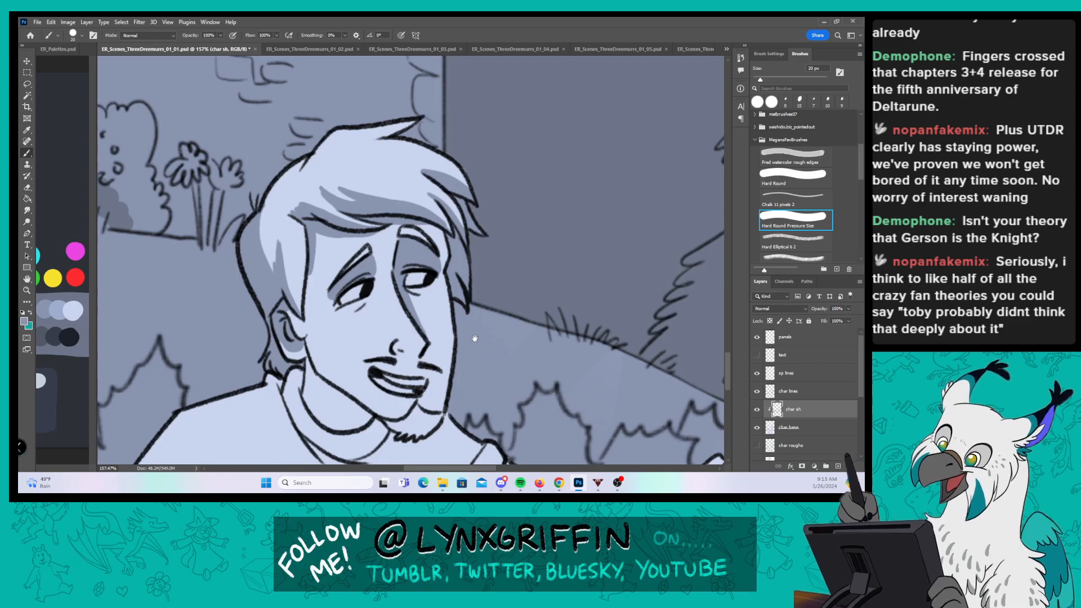
drag(475, 338, 404, 223)
mouse_move(237, 224)
mouse_down()
mouse_move(246, 255)
mouse_move(292, 292)
mouse_up()
drag(253, 260, 303, 299)
mouse_move(232, 281)
mouse_down()
mouse_move(236, 253)
mouse_move(298, 301)
mouse_move(241, 269)
mouse_move(293, 307)
mouse_move(298, 283)
mouse_move(356, 226)
mouse_up()
drag(374, 151, 376, 144)
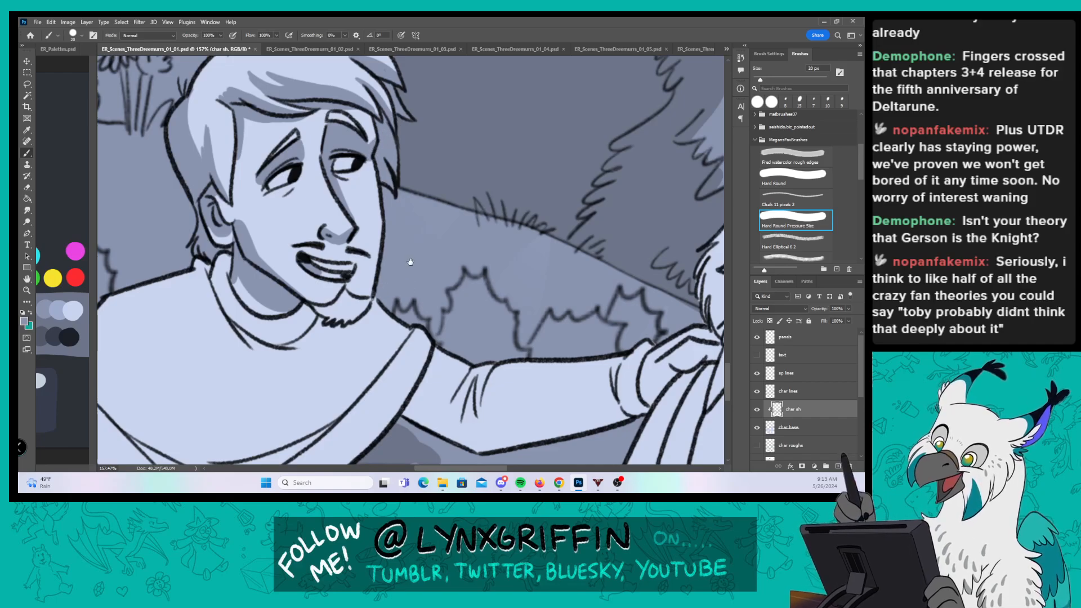
Step: Shade the young man's rolled collar and the shadow it casts on his draped cape, redoing the last stroke
drag(410, 261, 480, 236)
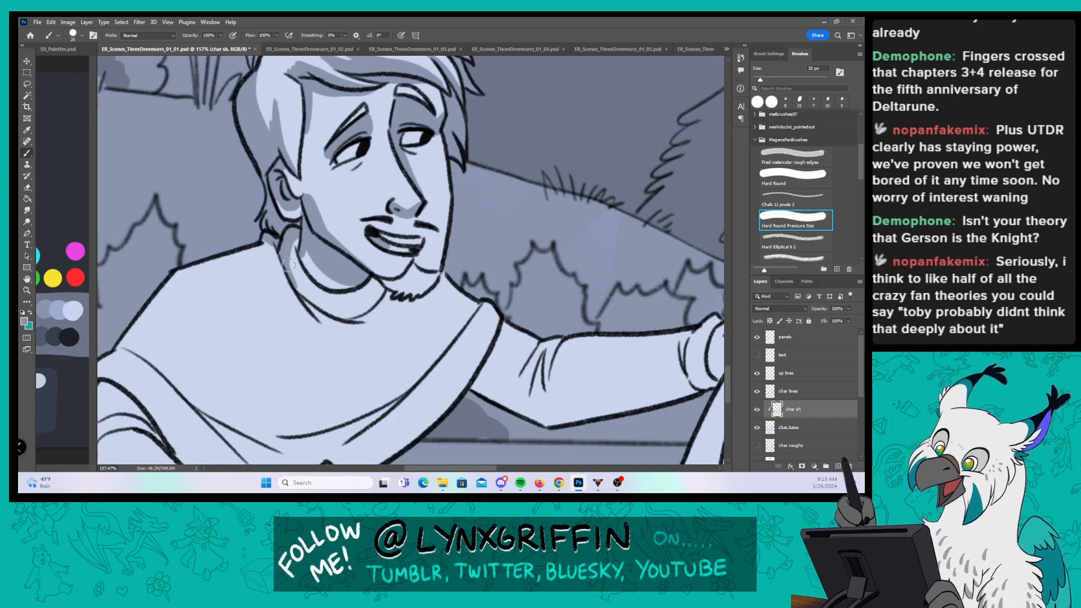
drag(288, 266, 303, 295)
mouse_move(288, 242)
mouse_down()
mouse_move(318, 308)
mouse_move(358, 320)
mouse_move(403, 216)
mouse_up()
drag(319, 219, 355, 263)
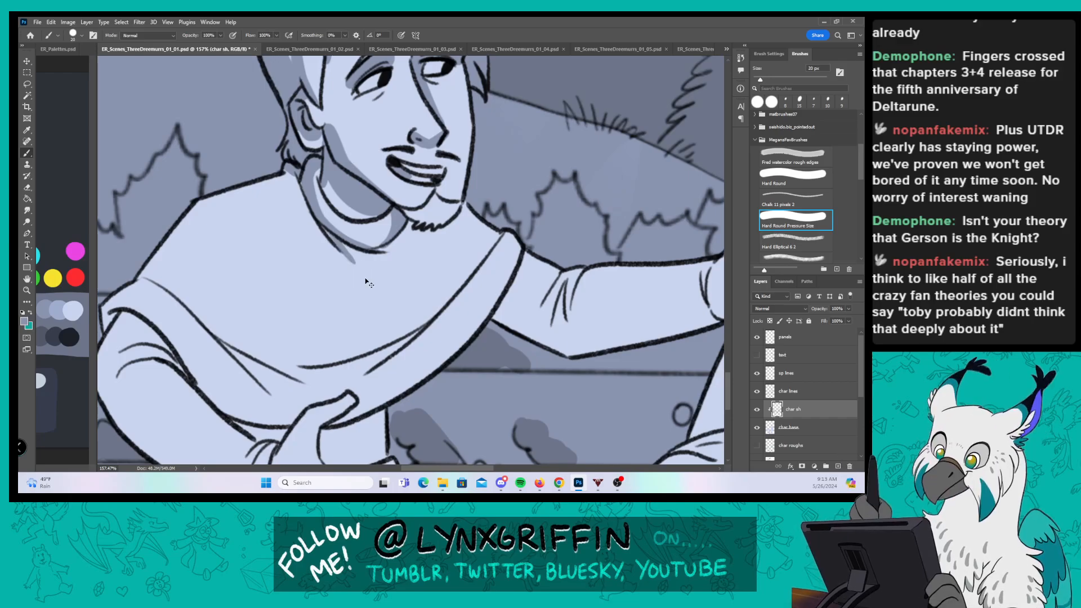
key(ctrl+z)
mouse_move(321, 222)
mouse_down()
mouse_move(371, 272)
mouse_move(385, 356)
mouse_move(418, 186)
mouse_move(407, 231)
mouse_up()
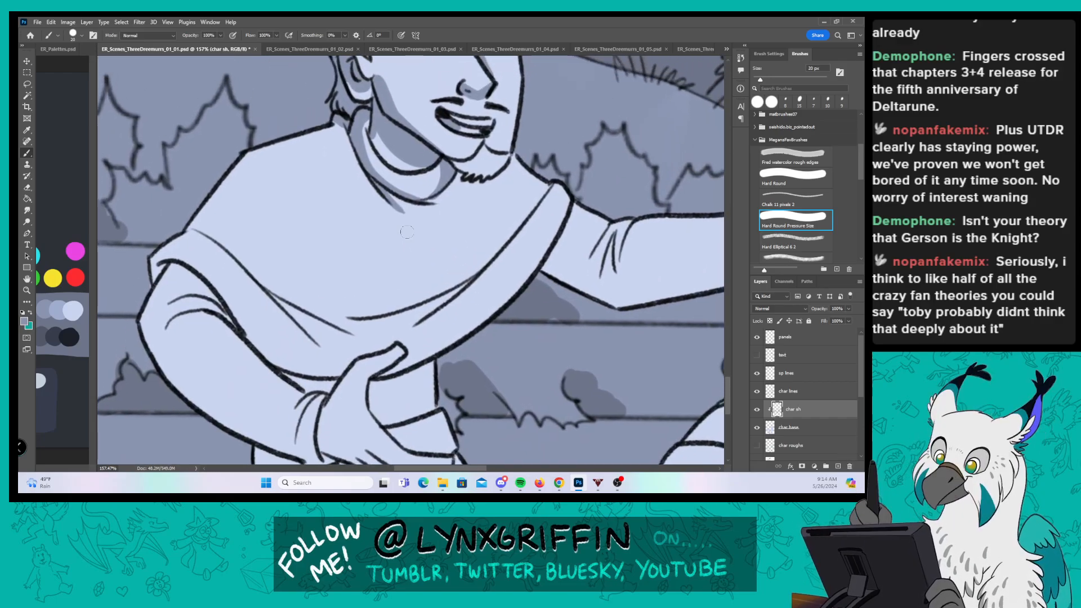
Step: Shade the shoulder edge of the cape and the diagonal folds running down across its front
mouse_move(243, 152)
mouse_down()
mouse_move(218, 237)
mouse_move(326, 349)
mouse_up()
mouse_move(236, 249)
mouse_down()
mouse_move(307, 314)
mouse_move(376, 344)
mouse_up()
mouse_move(233, 254)
mouse_down()
mouse_move(205, 232)
mouse_move(194, 255)
mouse_move(247, 325)
mouse_move(304, 371)
mouse_up()
drag(255, 333, 341, 381)
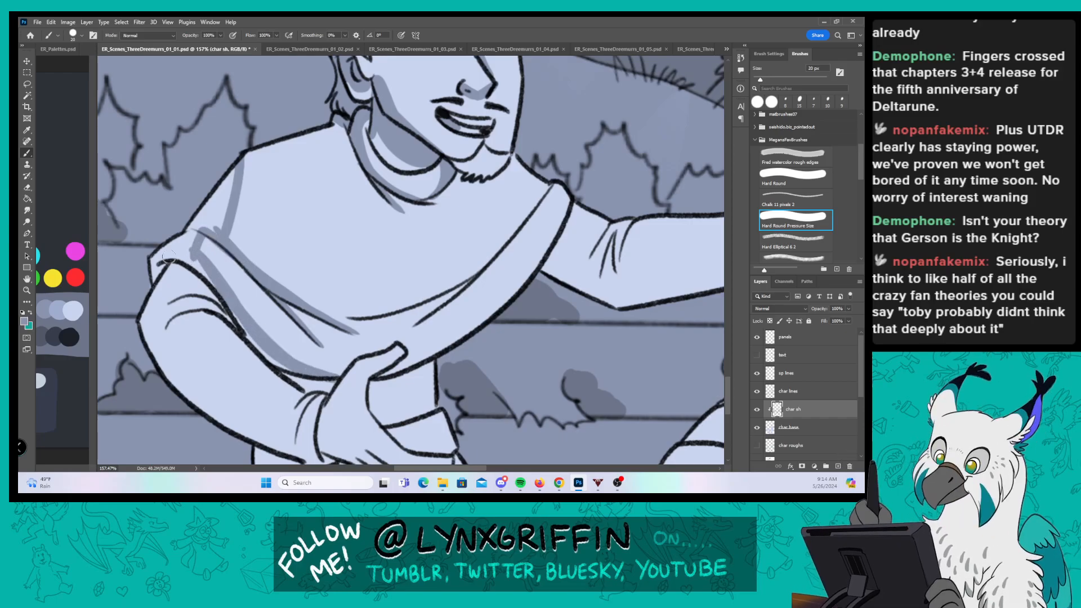
Step: Add the cape hem's cast shadow along the bent arm's sleeve and fill in the shadow on the cape's shoulder
mouse_move(169, 262)
mouse_down()
mouse_move(163, 281)
mouse_move(148, 276)
mouse_move(206, 279)
mouse_move(248, 344)
mouse_move(313, 390)
mouse_move(327, 384)
mouse_up()
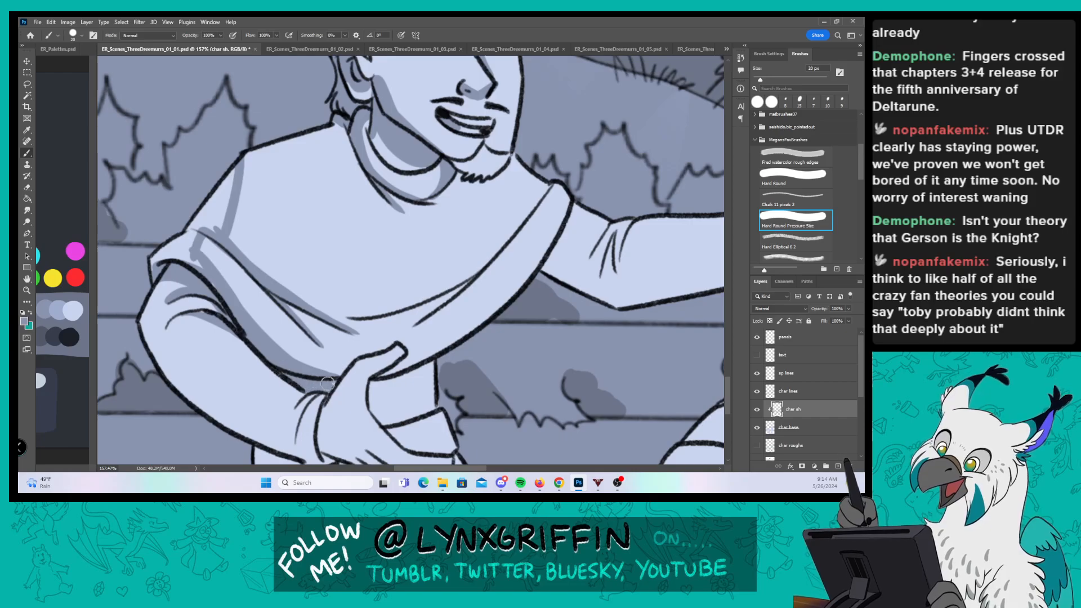
mouse_move(167, 234)
mouse_down()
mouse_move(182, 248)
mouse_move(200, 237)
mouse_move(231, 179)
mouse_up()
scroll(230, 186, down, 3)
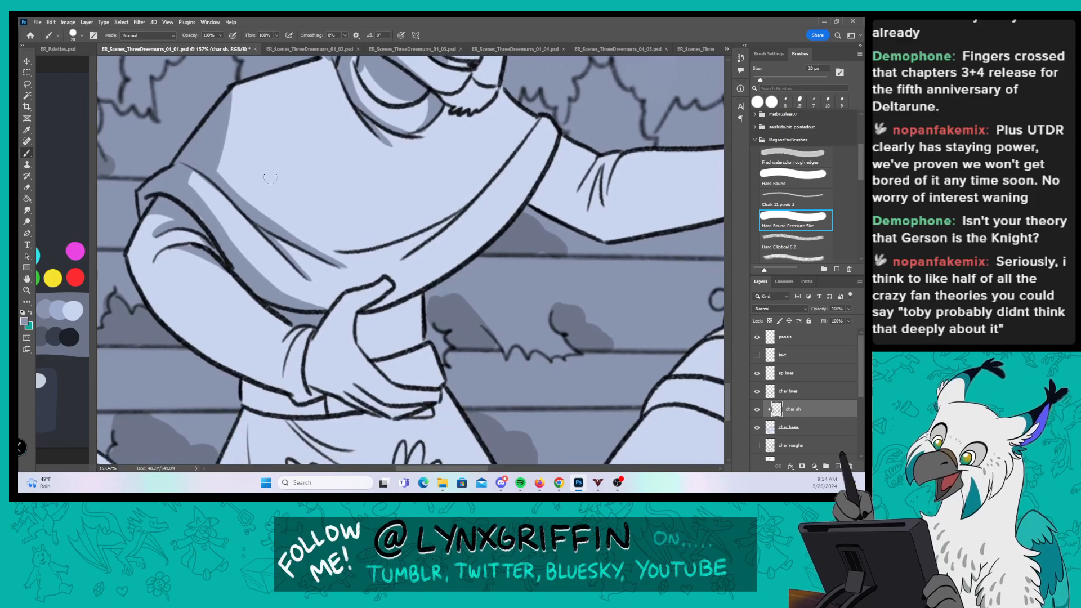
drag(218, 228, 199, 191)
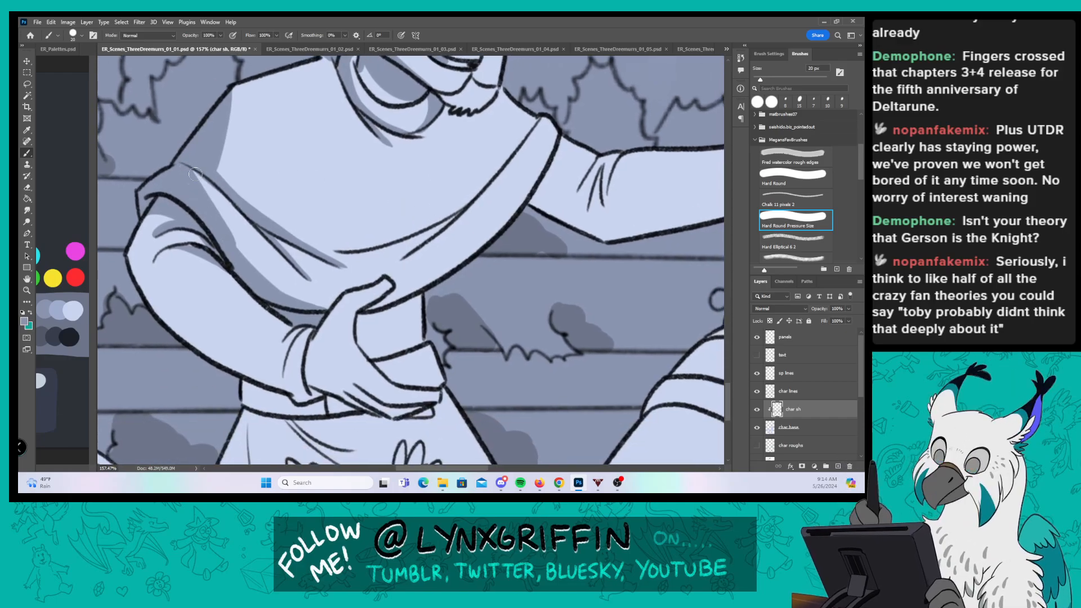
drag(256, 269, 195, 174)
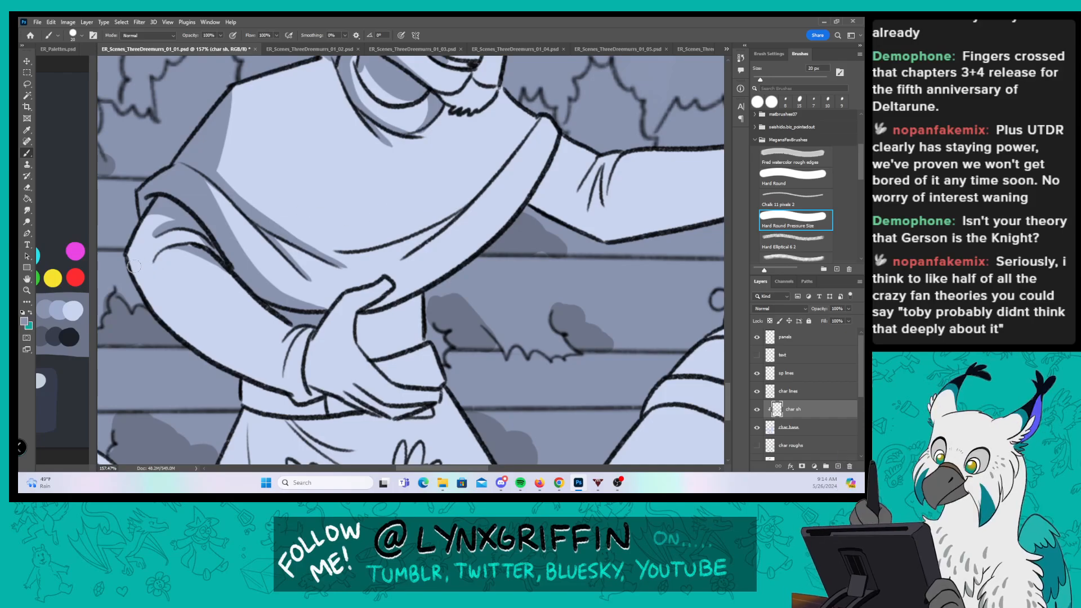
Step: Shade the underside of the bent arm's sleeve from elbow to wrist and the creases near the cuff
drag(125, 258, 230, 360)
drag(153, 309, 276, 384)
mouse_move(207, 346)
mouse_down()
mouse_move(278, 379)
mouse_move(302, 325)
mouse_up()
drag(276, 374, 285, 392)
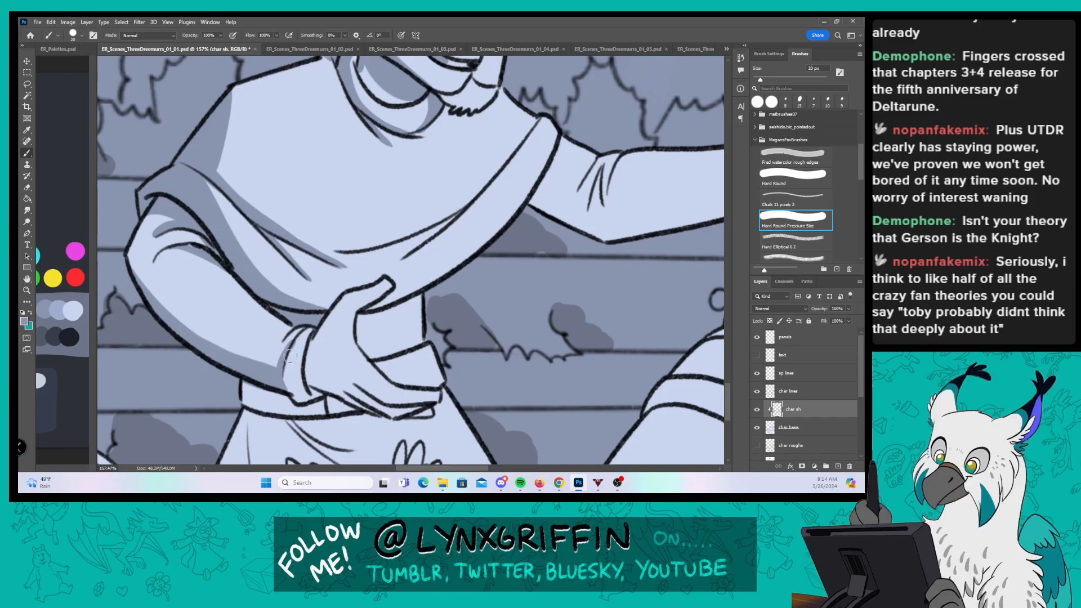
drag(294, 343, 285, 373)
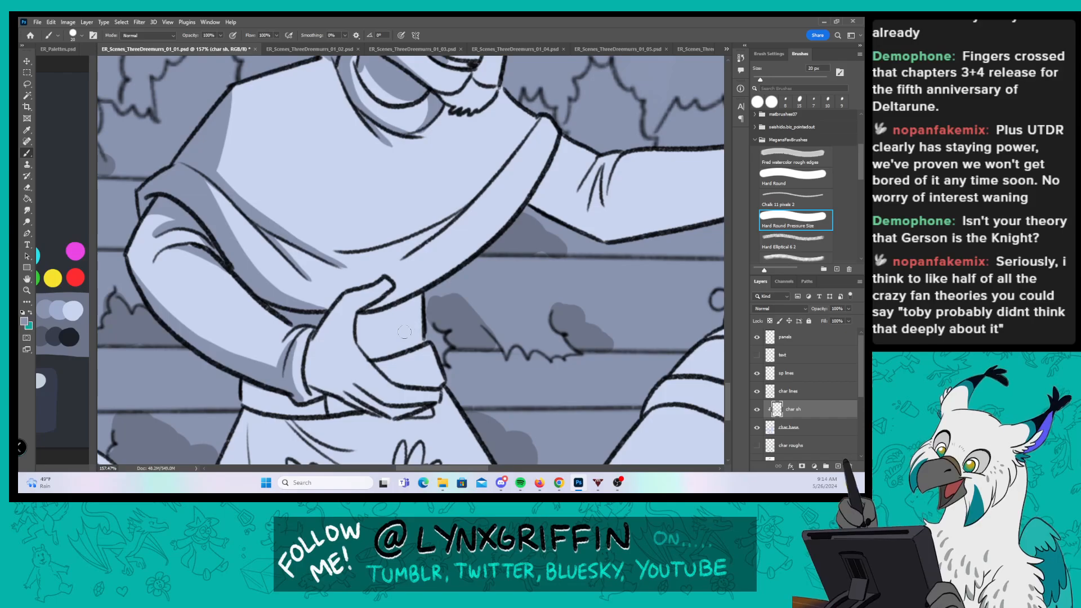
Step: Shade the cuff and the lower side of the young man's hand and fingers at his waist
drag(445, 318, 393, 261)
drag(238, 293, 254, 267)
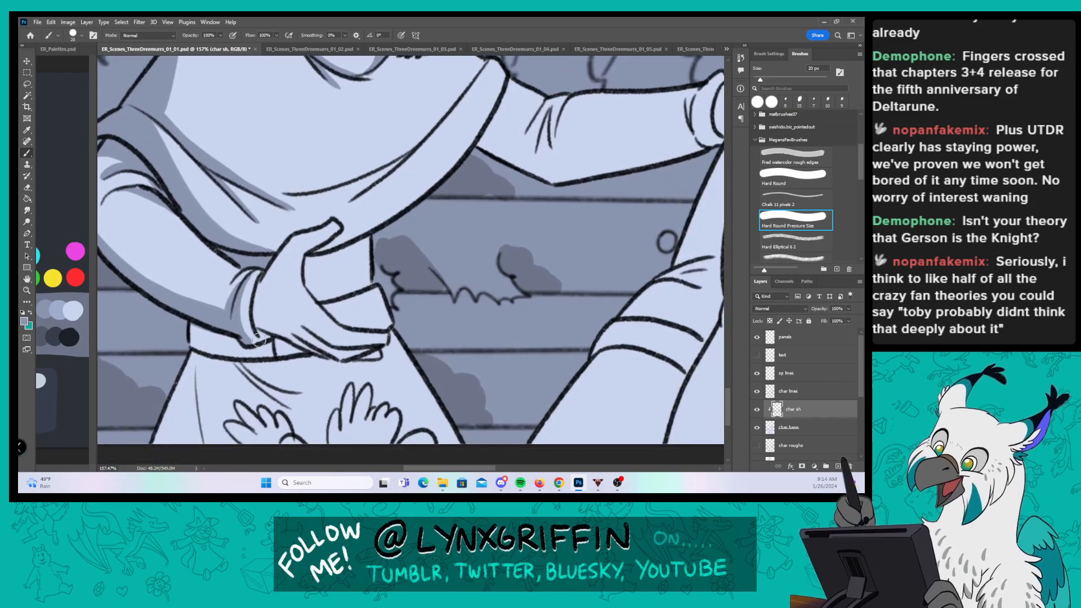
mouse_move(259, 340)
mouse_down()
mouse_move(256, 320)
mouse_move(315, 352)
mouse_up()
mouse_move(261, 313)
mouse_down()
mouse_move(341, 357)
mouse_move(370, 350)
mouse_up()
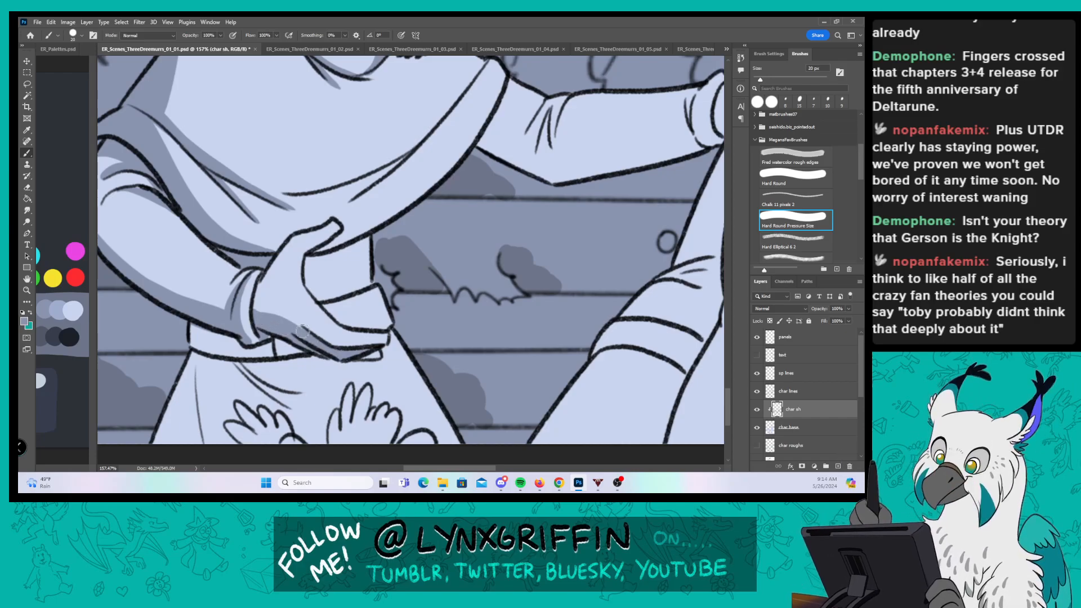
mouse_move(302, 331)
mouse_down()
mouse_move(349, 350)
mouse_move(387, 338)
mouse_up()
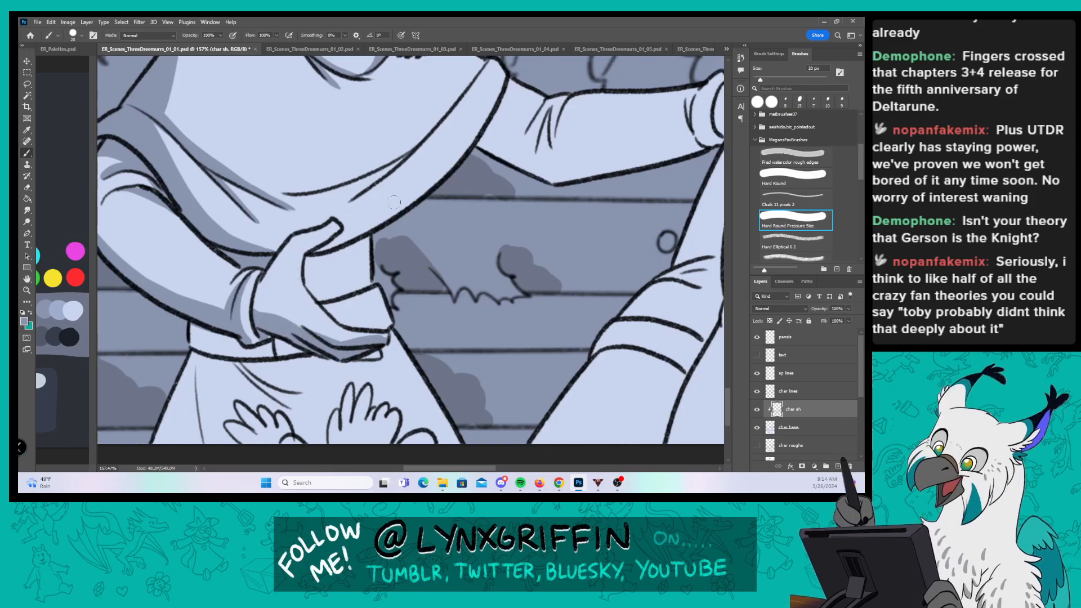
Step: Shade the lower edge of the cape up to the far shoulder, along with its front fold
drag(413, 220, 443, 271)
mouse_move(337, 318)
mouse_down()
mouse_move(365, 315)
mouse_move(352, 308)
mouse_move(349, 320)
mouse_move(393, 295)
mouse_move(342, 325)
mouse_move(385, 300)
mouse_up()
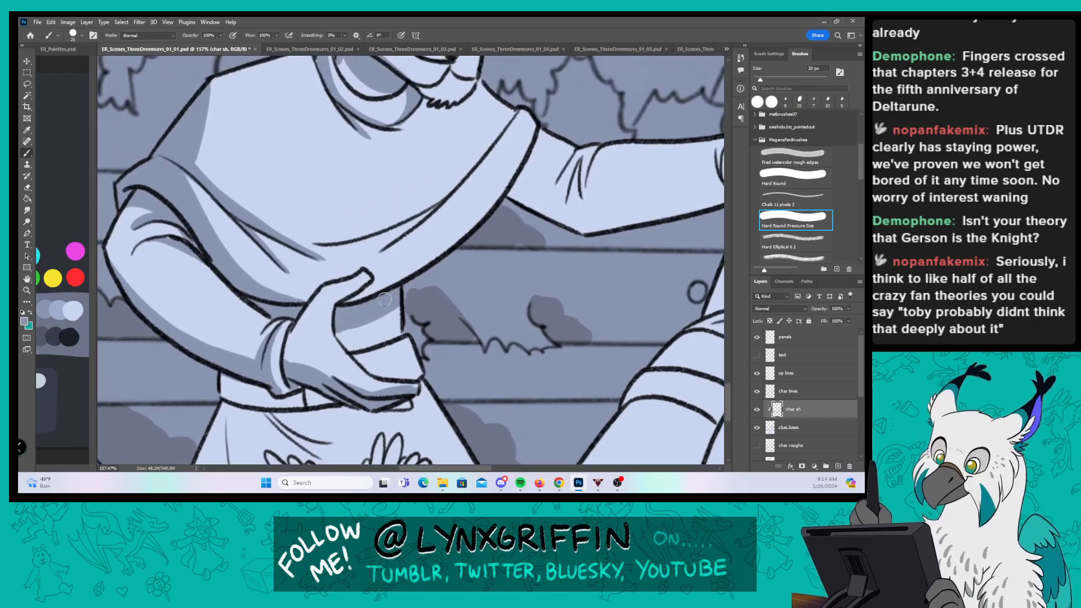
mouse_move(189, 194)
mouse_down()
mouse_move(259, 279)
mouse_move(305, 304)
mouse_move(417, 270)
mouse_move(508, 195)
mouse_up()
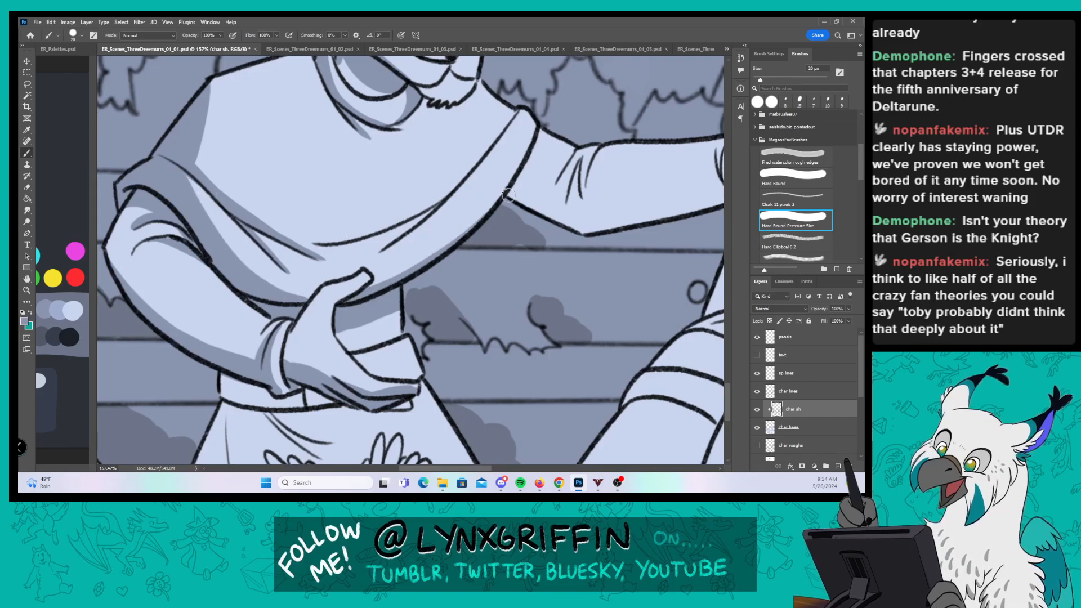
mouse_move(339, 240)
mouse_down()
mouse_move(420, 221)
mouse_move(386, 233)
mouse_move(384, 249)
mouse_move(425, 215)
mouse_up()
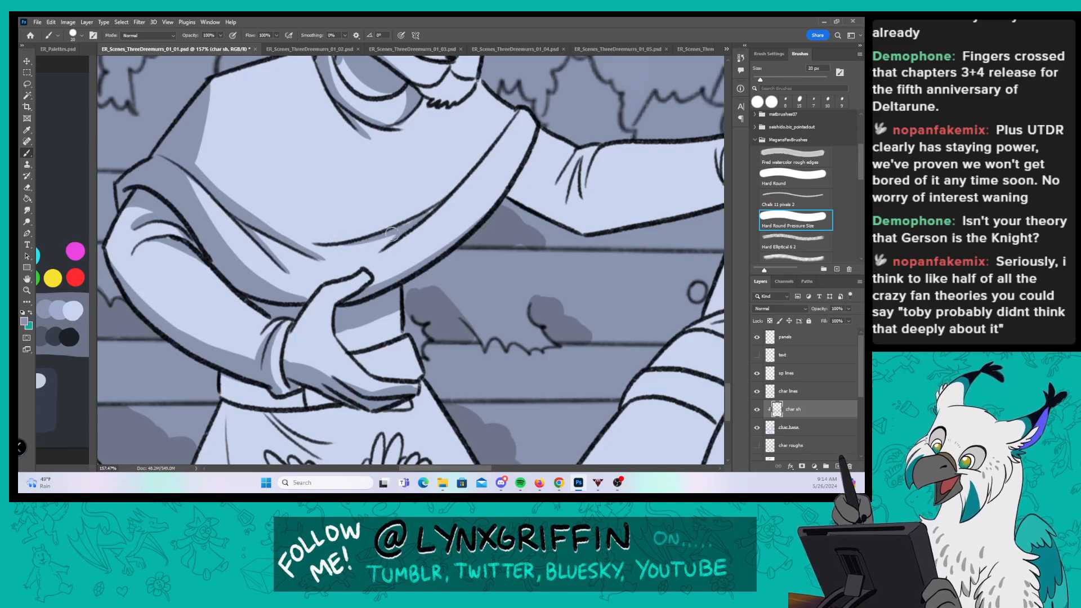
Step: Shade the band along the young man's cape hem up to the far shoulder and the cloth below his neck
drag(506, 220, 412, 313)
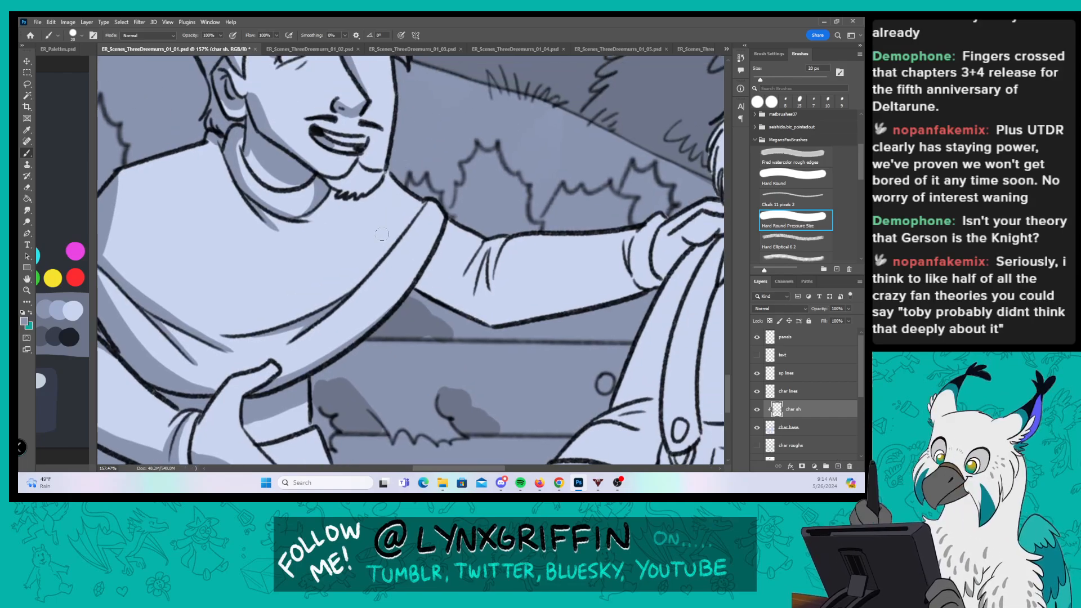
mouse_move(361, 281)
mouse_down()
mouse_move(411, 180)
mouse_move(399, 234)
mouse_move(412, 215)
mouse_move(391, 172)
mouse_up()
mouse_move(443, 213)
mouse_down()
mouse_move(384, 316)
mouse_move(423, 254)
mouse_move(312, 374)
mouse_up()
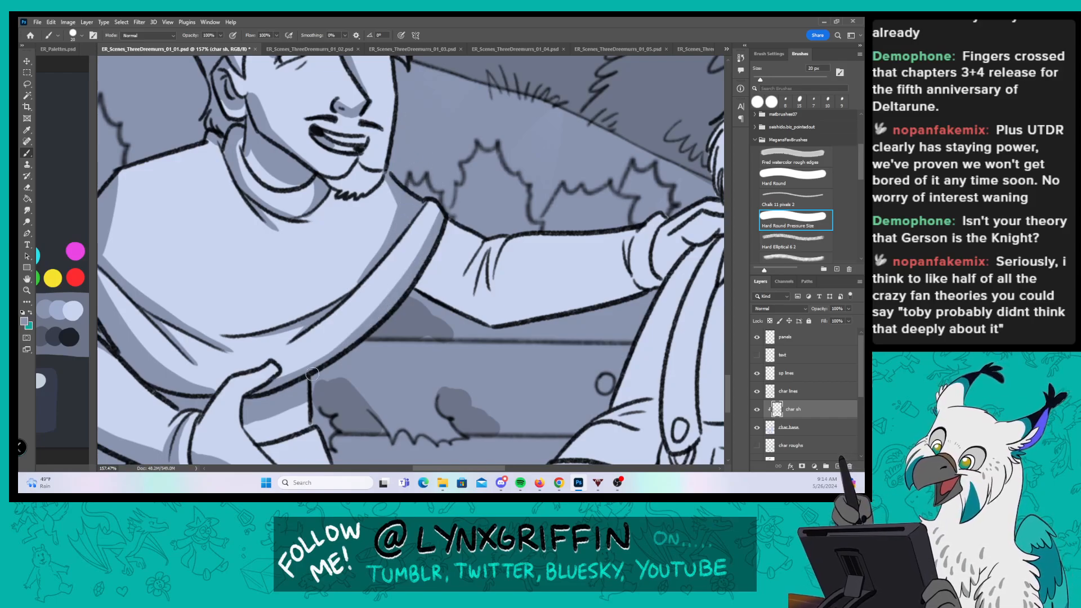
Step: Shade the underside, creases and cuff of the young man's outstretched sleeve, plus the hand resting on the bearded man's shoulder
drag(399, 364, 304, 321)
mouse_move(350, 172)
mouse_down()
mouse_move(343, 250)
mouse_move(330, 247)
mouse_move(333, 226)
mouse_move(360, 265)
mouse_move(400, 289)
mouse_move(355, 246)
mouse_move(401, 266)
mouse_move(394, 212)
mouse_move(383, 278)
mouse_move(390, 217)
mouse_move(392, 280)
mouse_move(384, 235)
mouse_move(362, 250)
mouse_move(384, 207)
mouse_up()
mouse_move(390, 260)
mouse_down()
mouse_move(471, 258)
mouse_move(534, 238)
mouse_move(396, 277)
mouse_up()
drag(549, 250, 447, 296)
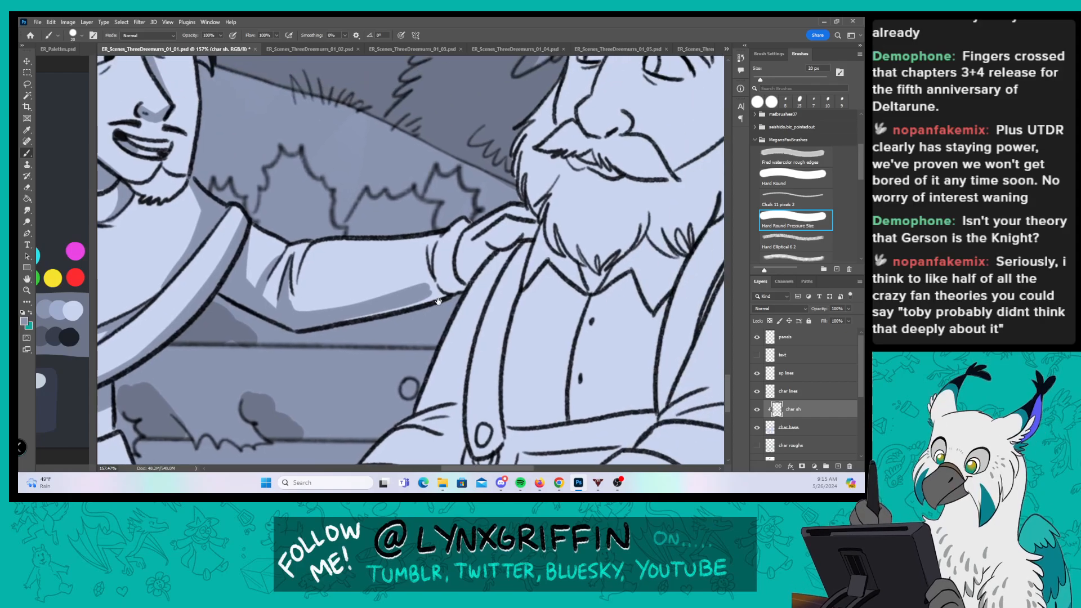
mouse_move(360, 315)
mouse_down()
mouse_move(429, 263)
mouse_move(444, 293)
mouse_move(439, 241)
mouse_move(457, 290)
mouse_up()
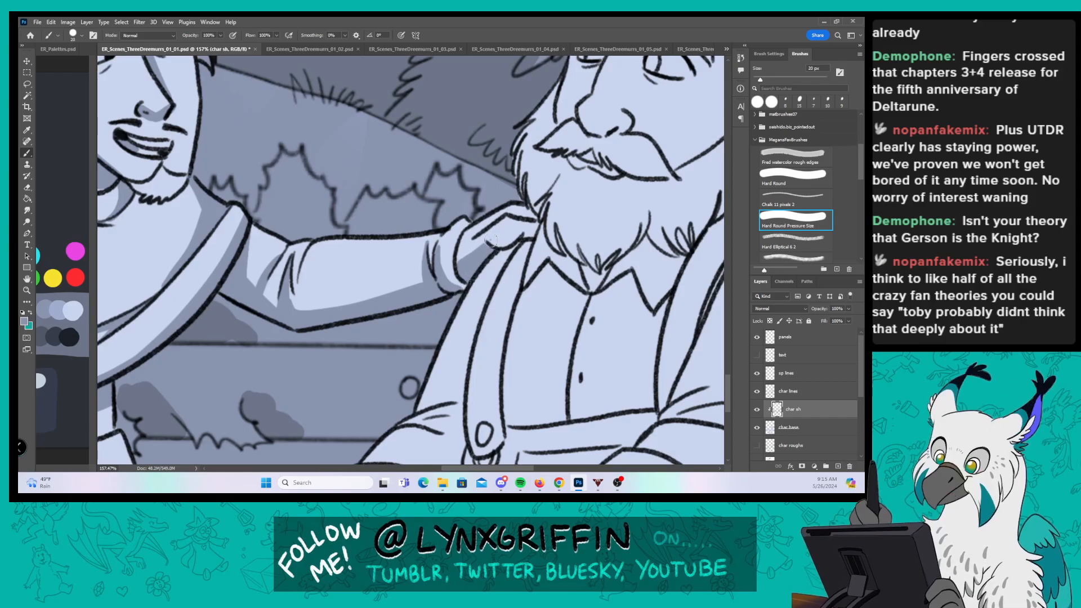
mouse_move(488, 247)
mouse_down()
mouse_move(532, 234)
mouse_move(516, 213)
mouse_move(542, 222)
mouse_up()
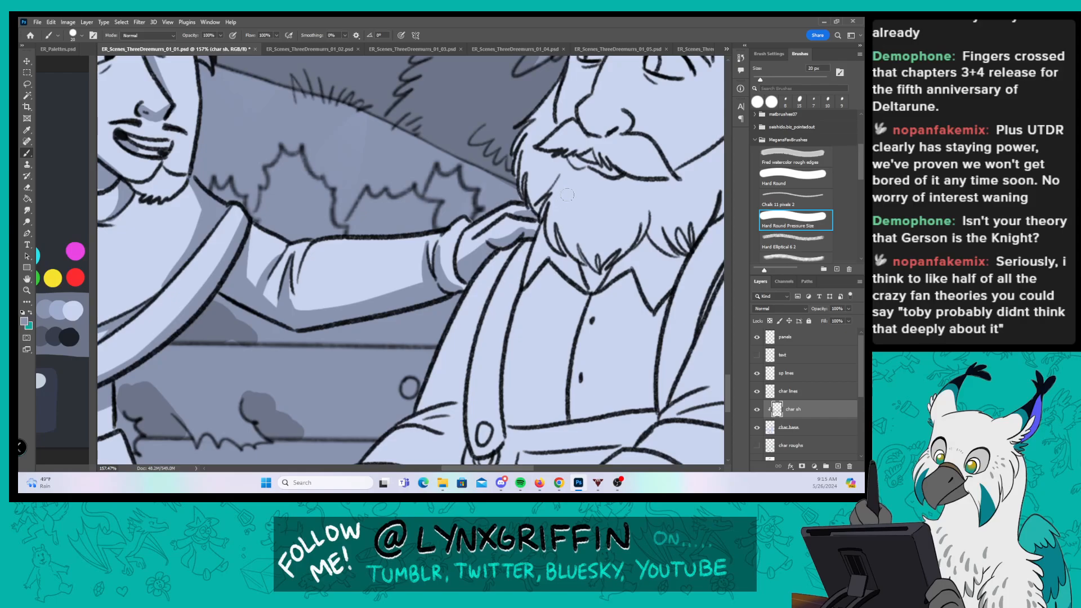
Step: Shade the leafy tufts at the bottom edge of the panel, beside the young man
key(z)
mouse_move(539, 269)
mouse_down()
mouse_move(369, 317)
mouse_move(473, 316)
mouse_up()
key(b)
drag(101, 226, 276, 190)
mouse_move(169, 342)
mouse_down()
mouse_move(194, 330)
mouse_move(222, 352)
mouse_move(231, 336)
mouse_up()
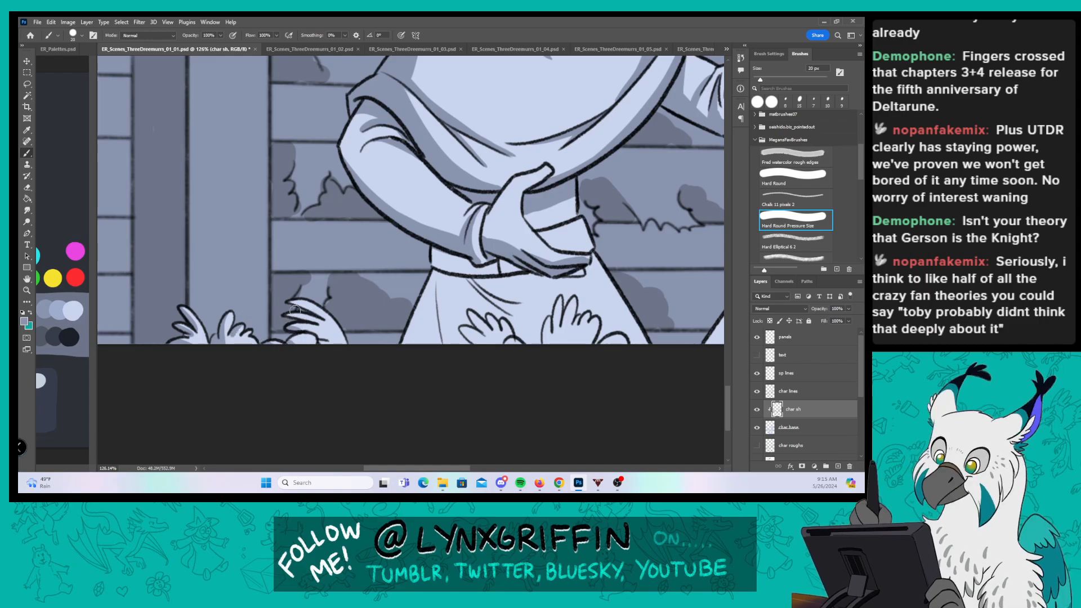
drag(287, 318, 312, 310)
Step: Shade the young man's waist sash under the cape, the cloth behind his fingers, and the tunic folds below the belt
mouse_move(533, 284)
mouse_down()
mouse_move(424, 267)
mouse_move(431, 288)
mouse_up()
mouse_move(328, 256)
mouse_down()
mouse_move(364, 277)
mouse_move(421, 276)
mouse_up()
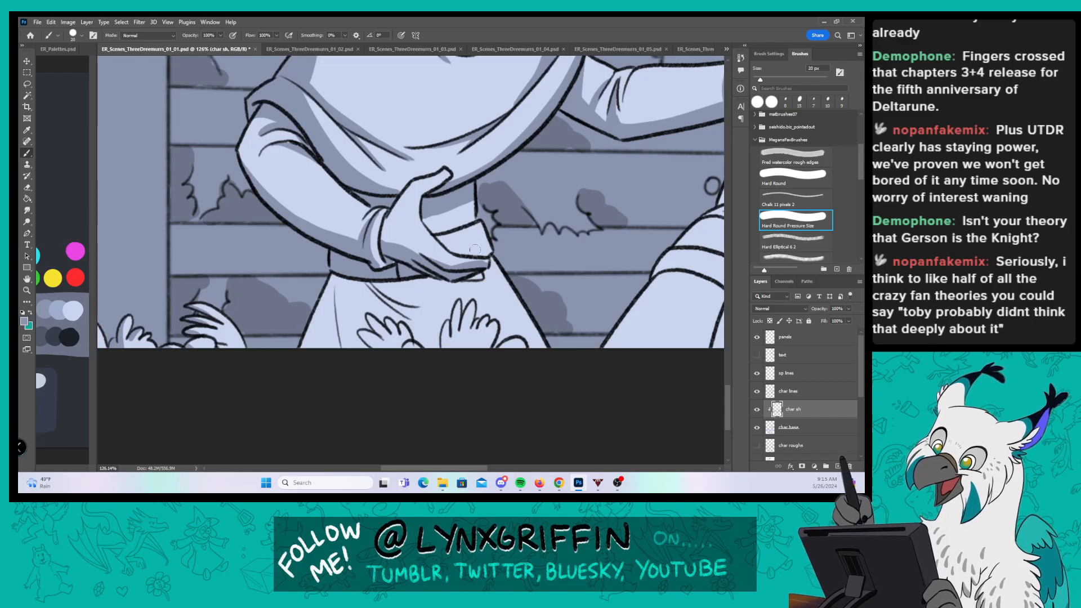
drag(475, 249, 484, 252)
mouse_move(325, 277)
mouse_down()
mouse_move(311, 367)
mouse_move(334, 341)
mouse_move(330, 260)
mouse_move(351, 361)
mouse_move(352, 262)
mouse_move(354, 291)
mouse_move(409, 323)
mouse_move(357, 275)
mouse_move(390, 288)
mouse_up()
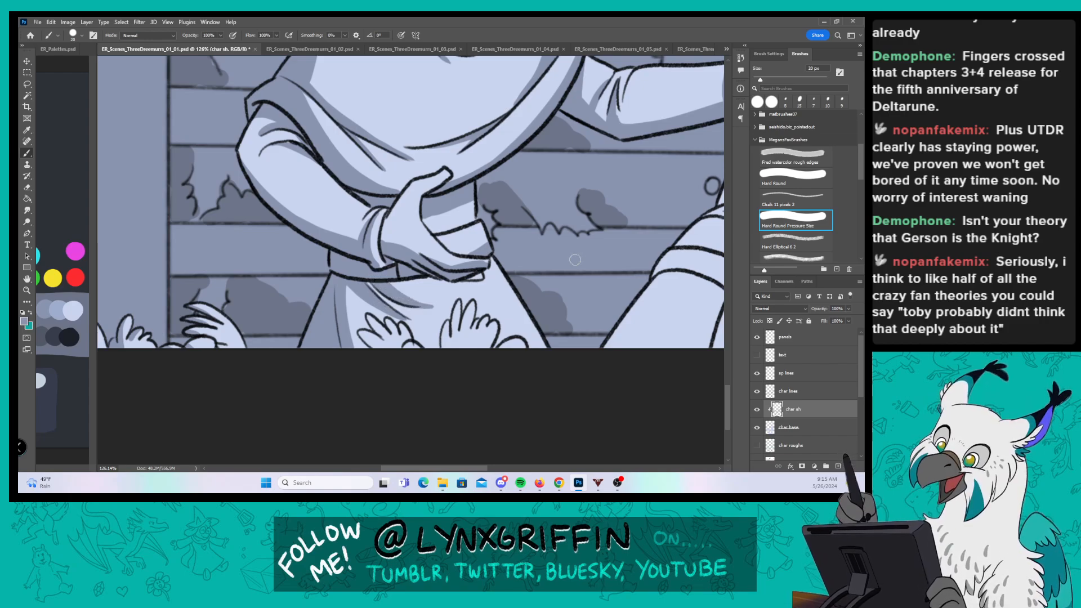
Step: Shade the leafy tufts in front of the young man's tunic and the tunic's side edge facing the bearded man
drag(481, 315, 372, 243)
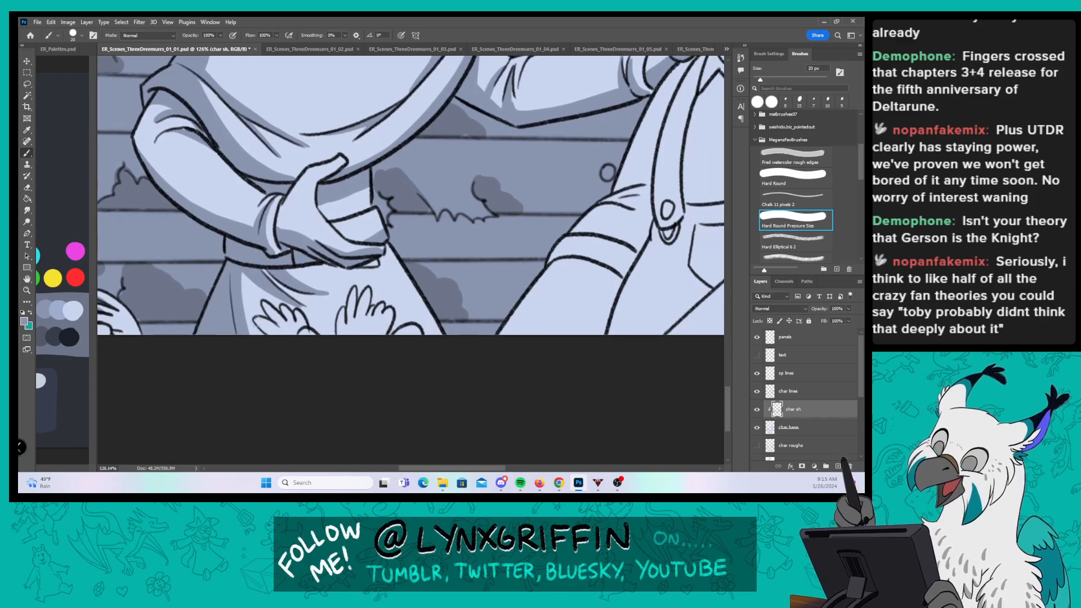
mouse_move(255, 320)
mouse_down()
mouse_move(282, 328)
mouse_move(281, 307)
mouse_move(297, 304)
mouse_move(340, 322)
mouse_move(353, 291)
mouse_move(345, 337)
mouse_up()
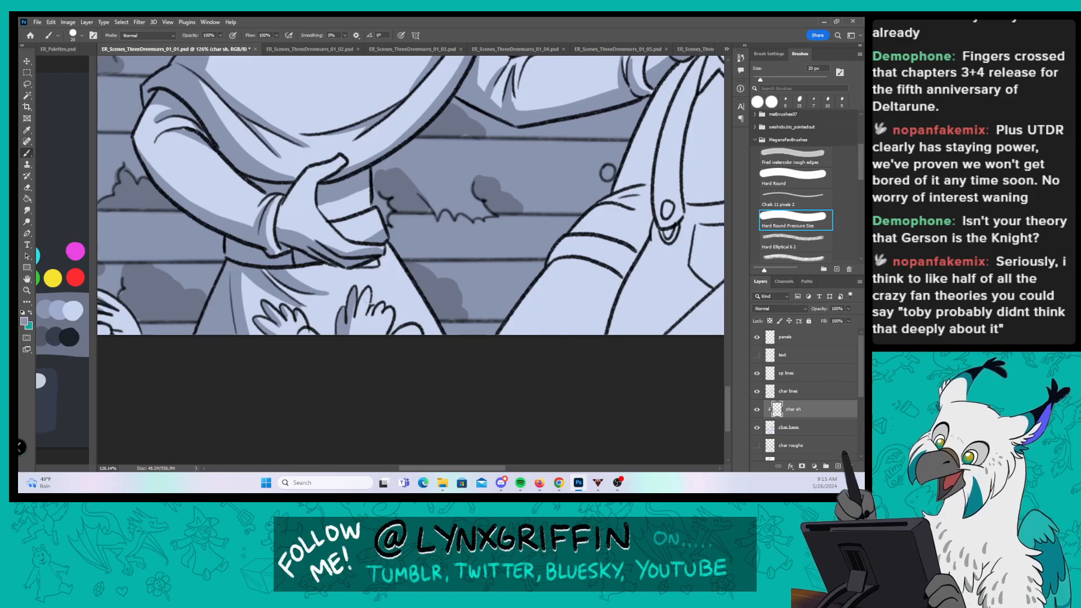
drag(367, 286, 362, 311)
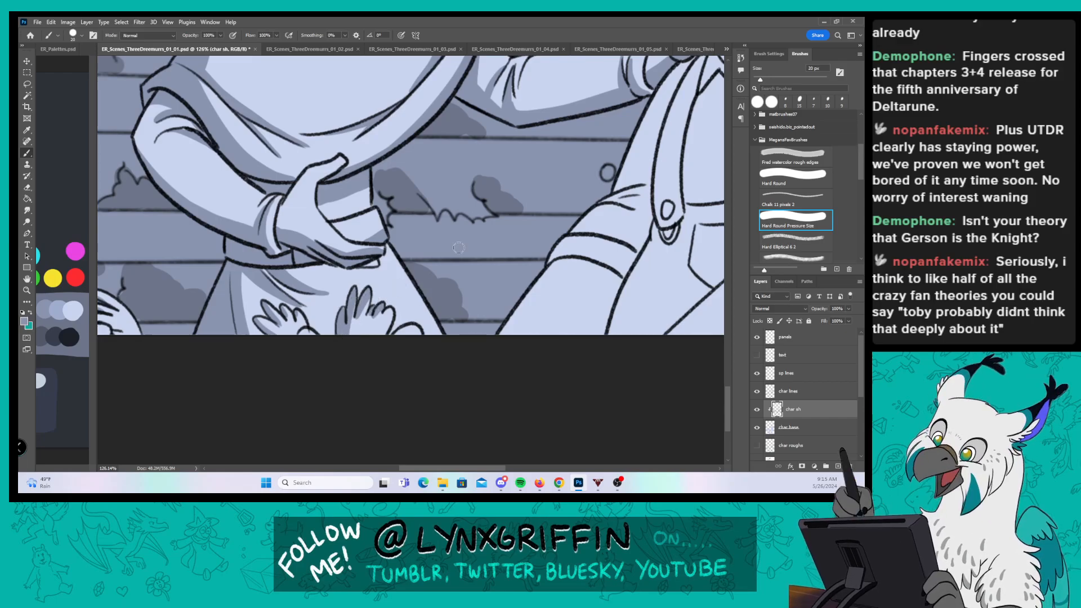
drag(394, 255, 436, 348)
drag(422, 311, 437, 338)
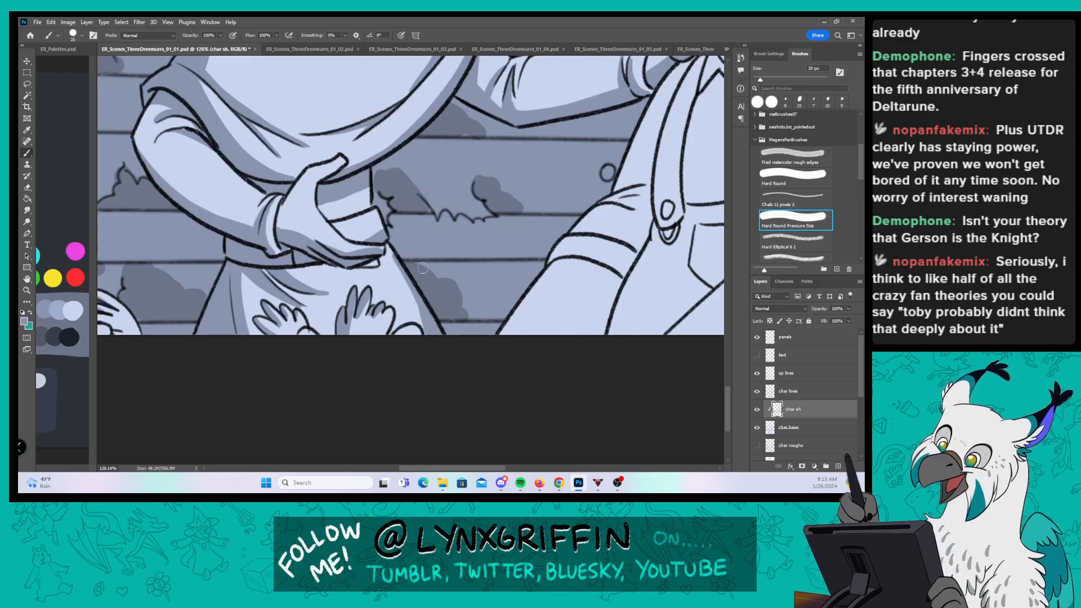
drag(393, 251, 435, 347)
Step: Shade the bearded man's far sleeve, its rolled cuff and the inner side of the forearm below it
drag(681, 235, 498, 293)
drag(511, 250, 430, 233)
mouse_move(426, 125)
mouse_down()
mouse_move(363, 246)
mouse_move(387, 260)
mouse_move(379, 281)
mouse_move(385, 243)
mouse_move(384, 277)
mouse_move(372, 255)
mouse_move(357, 291)
mouse_up()
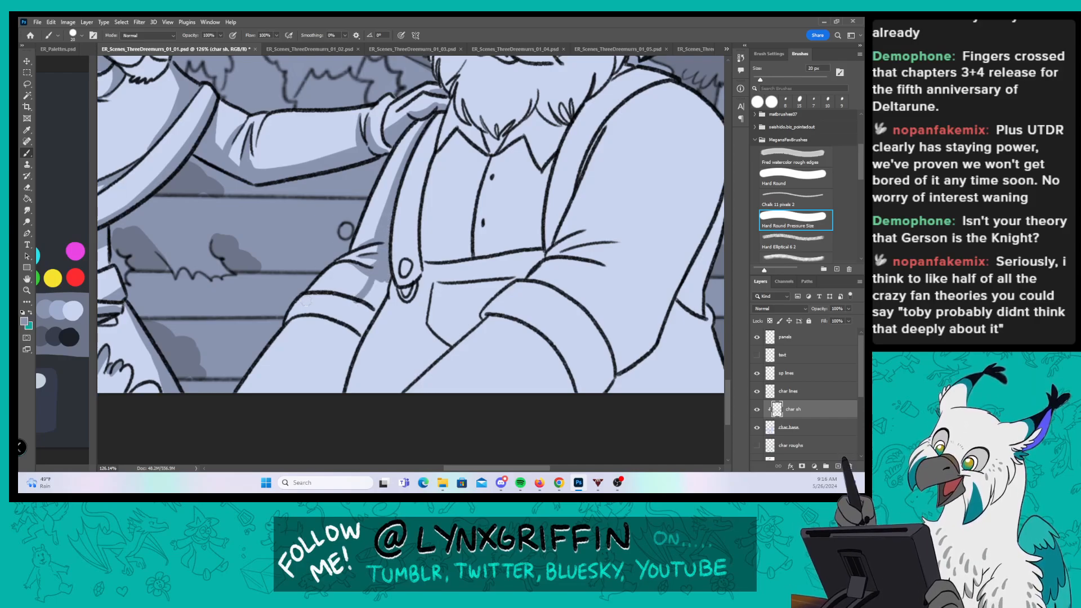
mouse_move(287, 320)
mouse_down()
mouse_move(349, 324)
mouse_move(347, 301)
mouse_move(363, 331)
mouse_move(385, 280)
mouse_up()
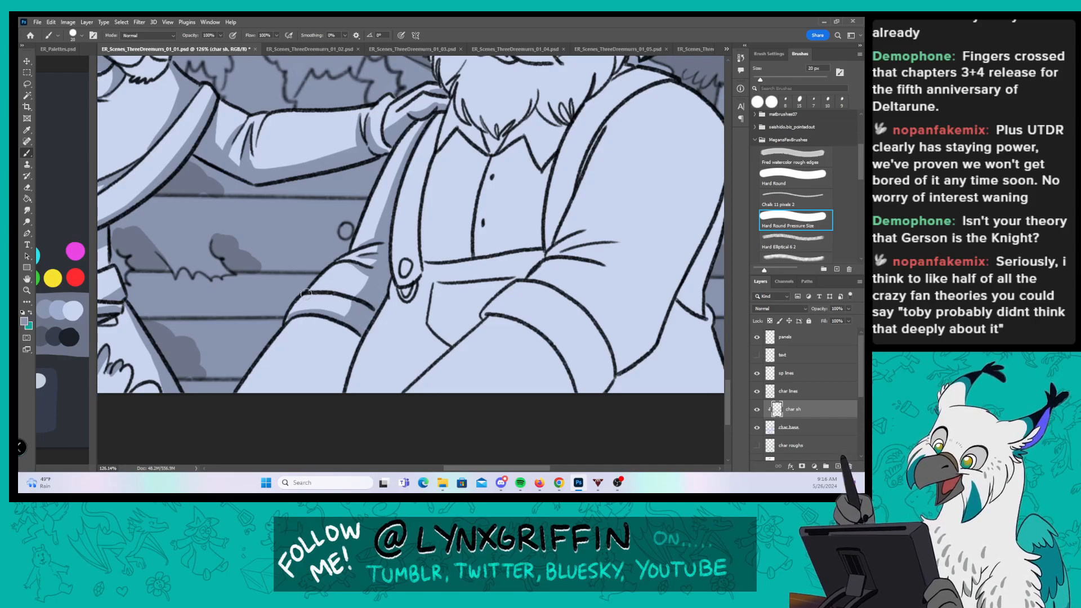
drag(328, 321, 285, 399)
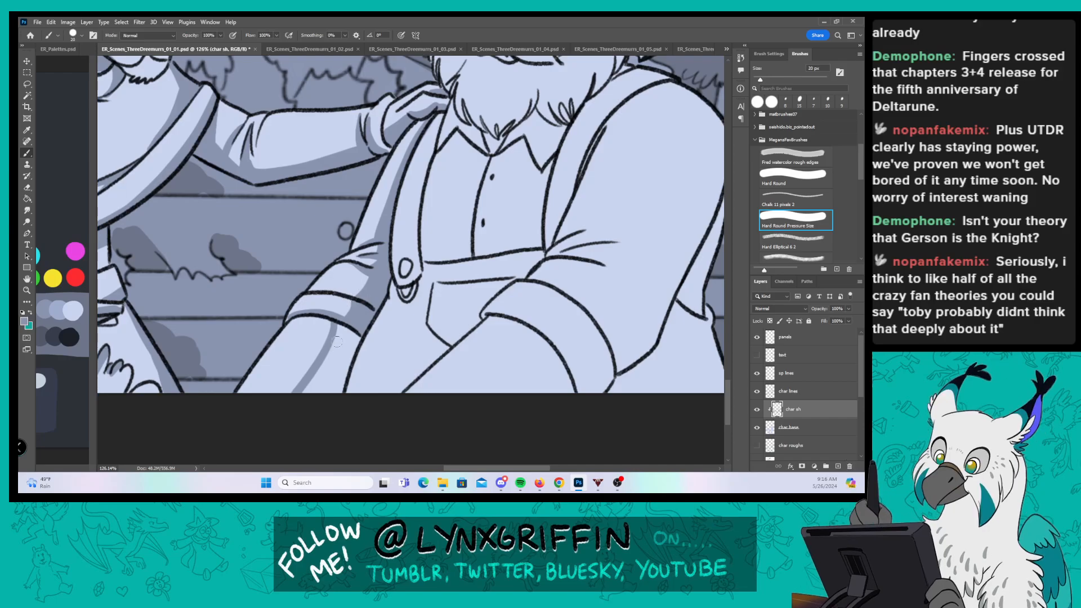
mouse_move(339, 327)
mouse_down()
mouse_move(314, 388)
mouse_move(322, 397)
mouse_move(340, 350)
mouse_move(351, 357)
mouse_up()
Step: Shade the bearded man's far suspender strap and outline the shadow and fold on the side of his overalls
drag(607, 211, 502, 229)
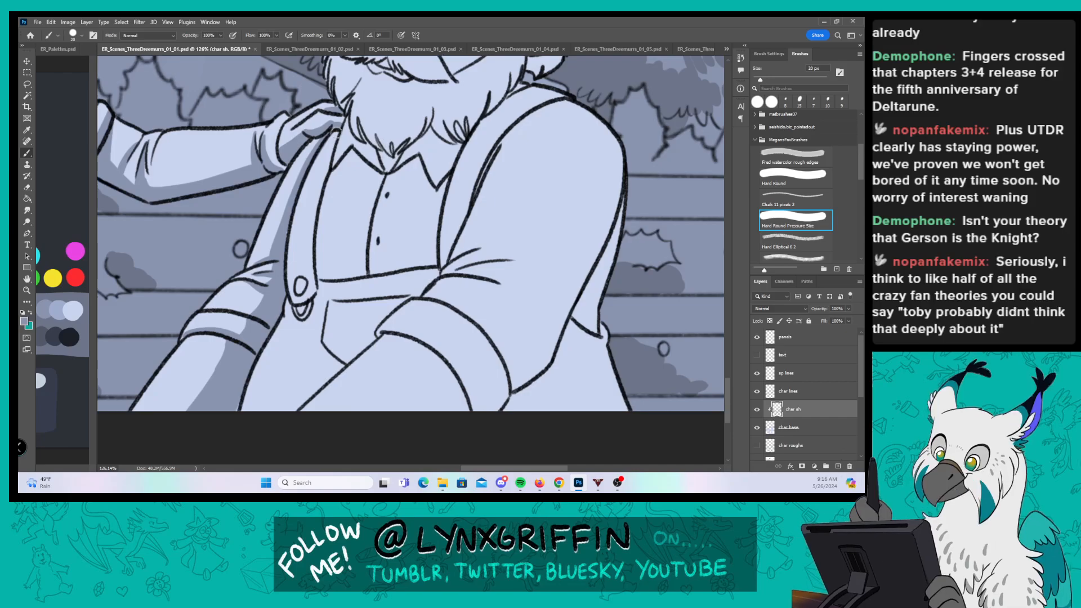
mouse_move(310, 167)
mouse_down()
mouse_move(335, 134)
mouse_move(292, 270)
mouse_move(301, 314)
mouse_move(288, 316)
mouse_move(286, 357)
mouse_move(304, 400)
mouse_up()
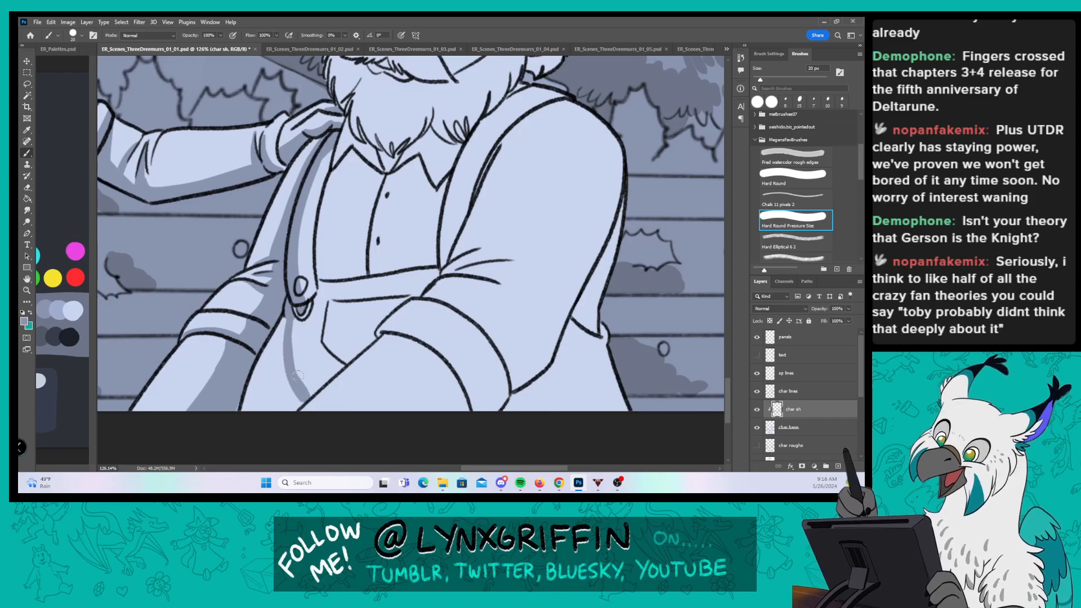
drag(292, 320, 315, 366)
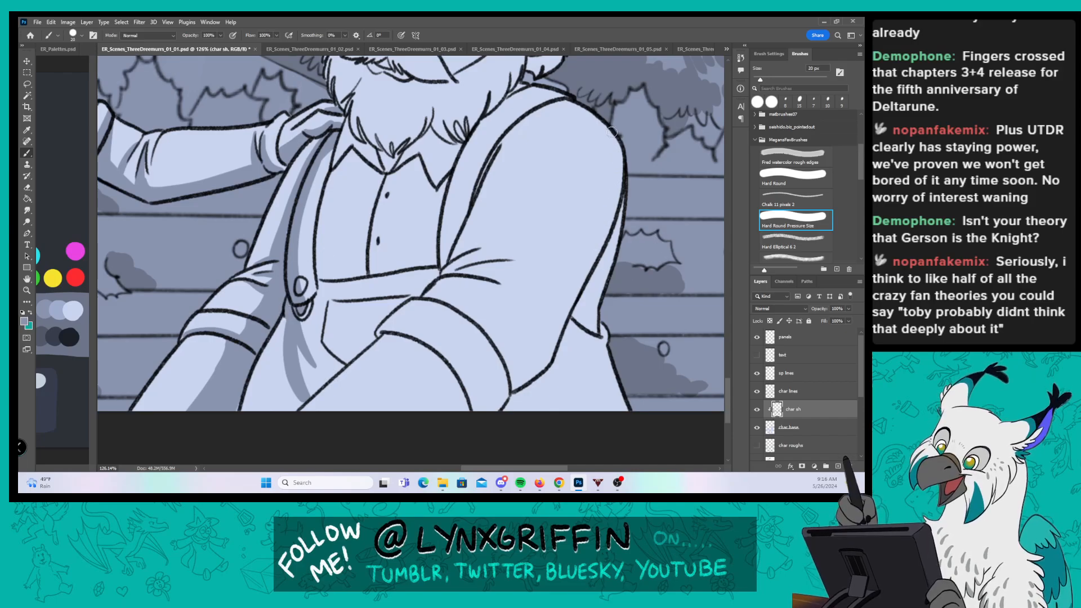
Step: Outline the shadows on the bearded man's near sleeve, rolled cuff and forearm, and shade his shirt beside the far strap
mouse_move(614, 138)
mouse_down()
mouse_move(616, 180)
mouse_move(494, 341)
mouse_up()
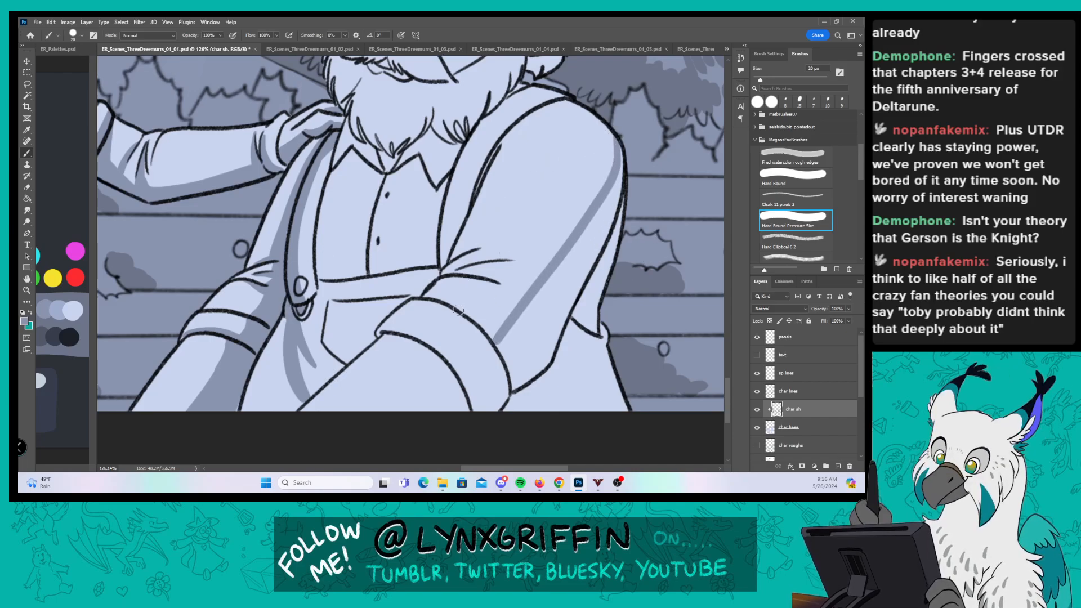
mouse_move(407, 336)
mouse_down()
mouse_move(473, 377)
mouse_move(491, 376)
mouse_up()
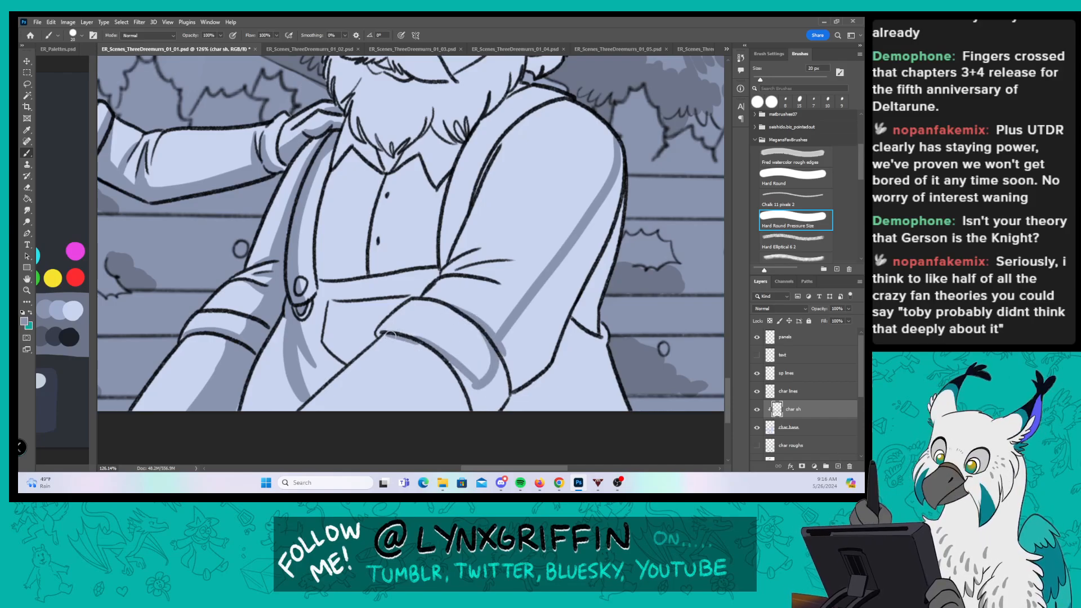
drag(390, 335, 439, 410)
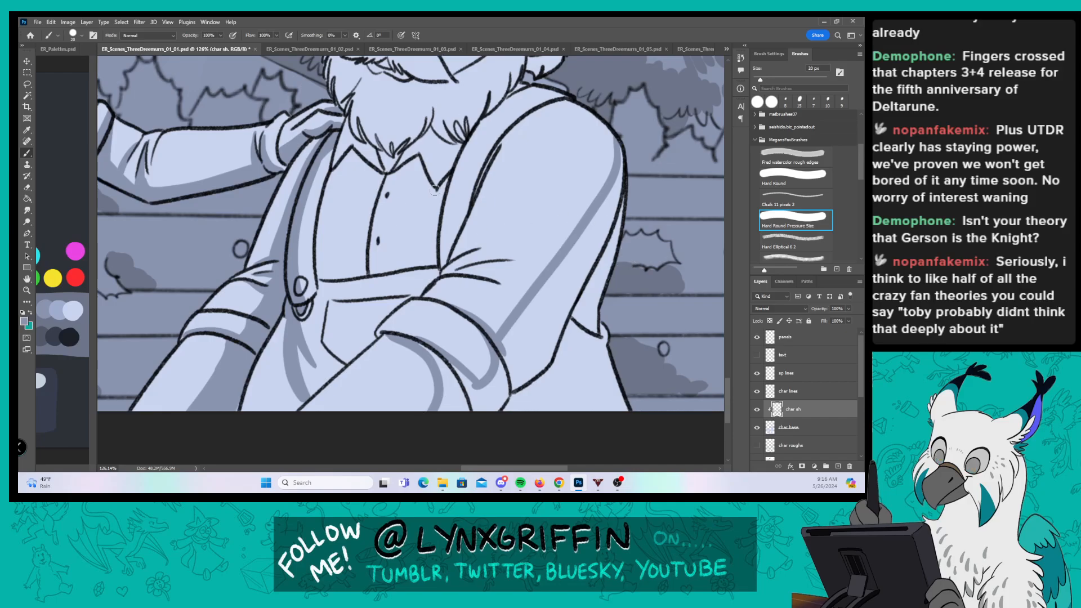
mouse_move(315, 244)
mouse_down()
mouse_move(335, 172)
mouse_move(355, 150)
mouse_up()
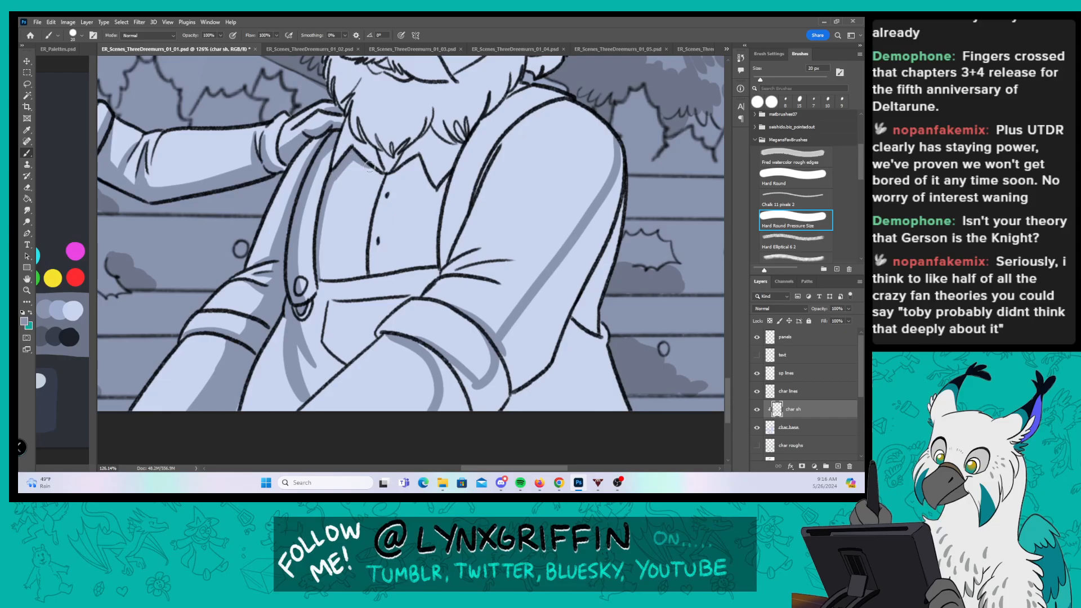
Step: Fill in the shadows on the overalls, near sleeve, cuff, forearm and back of the bearded man with the Hard Round brush
click(811, 182)
drag(275, 328, 241, 414)
mouse_move(279, 328)
mouse_down()
mouse_move(279, 414)
mouse_move(284, 389)
mouse_move(289, 404)
mouse_up()
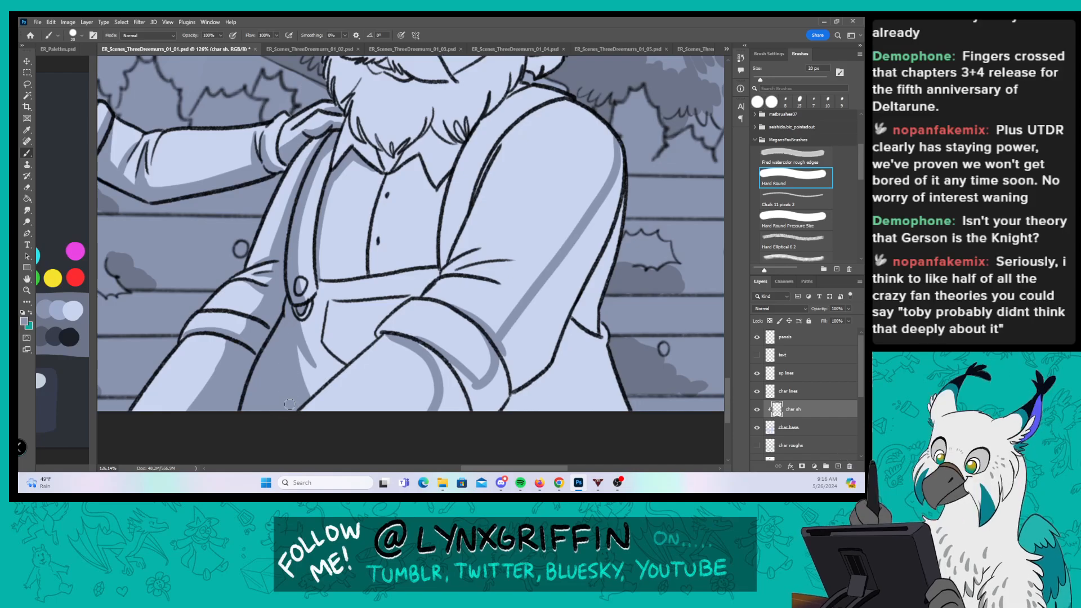
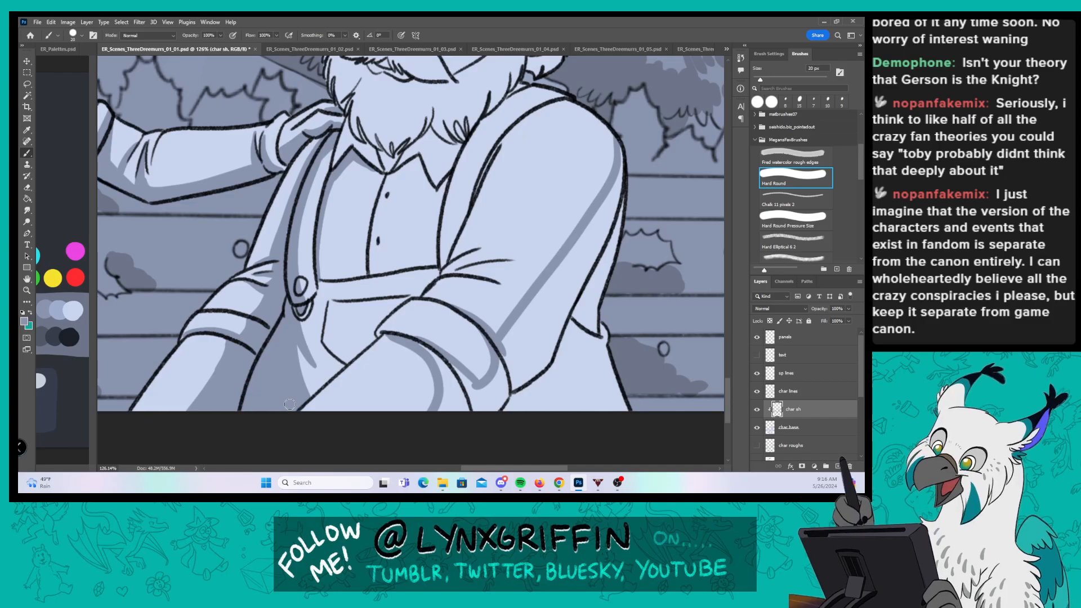
mouse_move(447, 388)
mouse_down()
mouse_move(450, 406)
mouse_move(484, 397)
mouse_move(583, 251)
mouse_move(619, 169)
mouse_move(634, 197)
mouse_move(631, 231)
mouse_up()
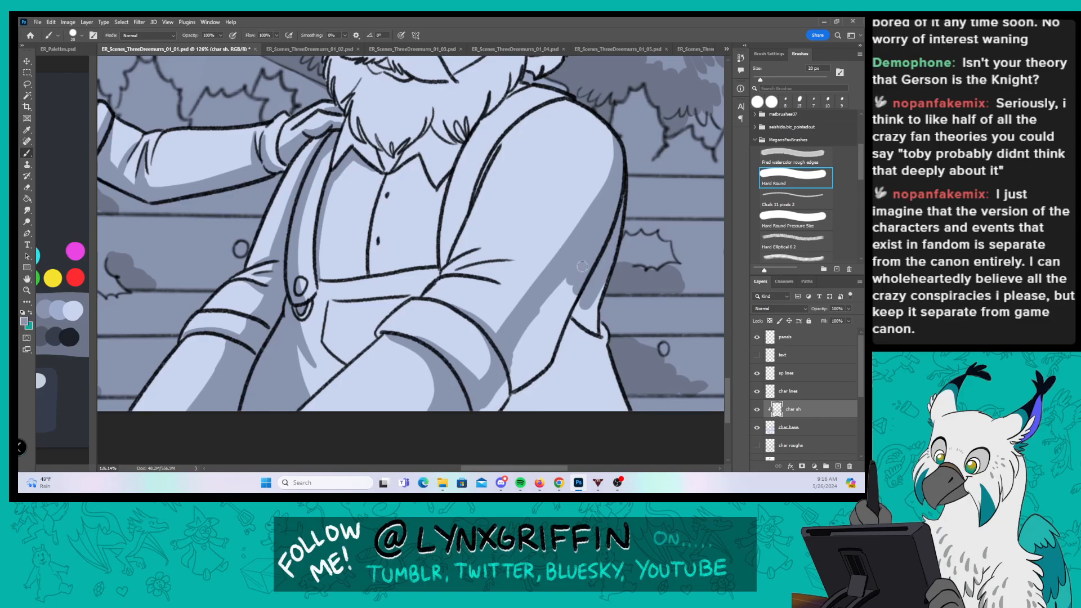
mouse_move(582, 266)
mouse_down()
mouse_move(529, 371)
mouse_move(585, 304)
mouse_move(546, 355)
mouse_move(512, 376)
mouse_move(613, 332)
mouse_move(602, 388)
mouse_move(627, 430)
mouse_up()
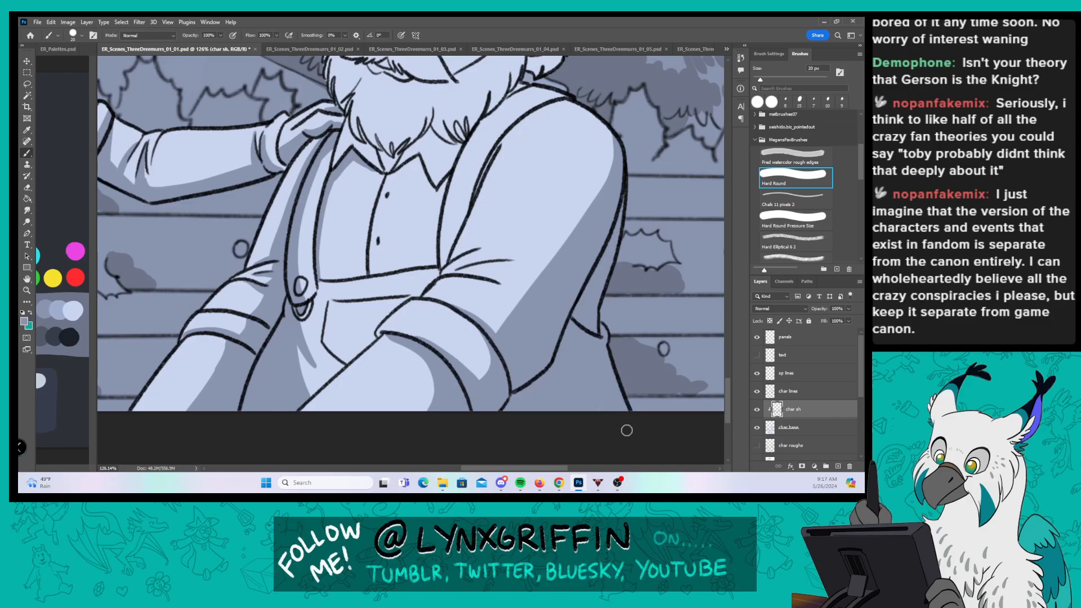
Step: Shade the bib pocket's edge, the shirt front and the near strap at the shoulder with the Hard Round Pressure Size brush
click(785, 218)
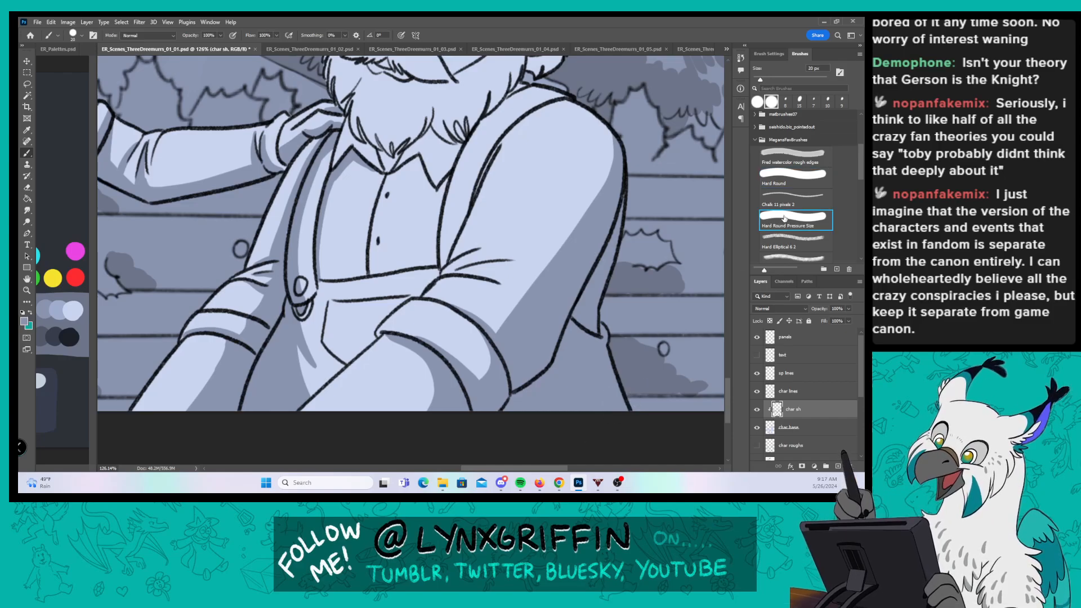
drag(474, 304, 417, 324)
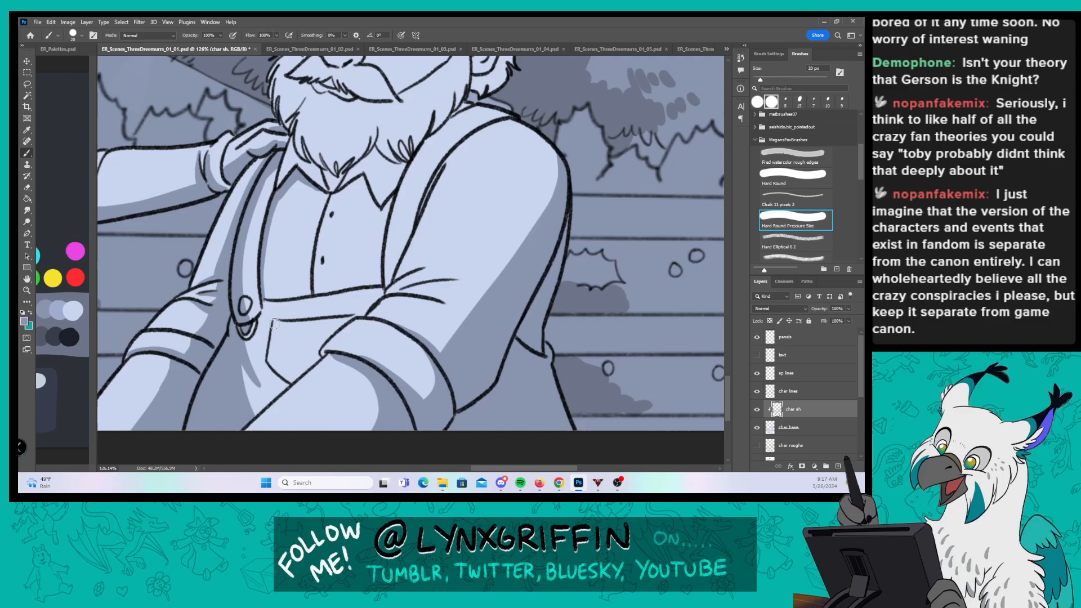
mouse_move(274, 324)
mouse_down()
mouse_move(269, 363)
mouse_move(291, 381)
mouse_up()
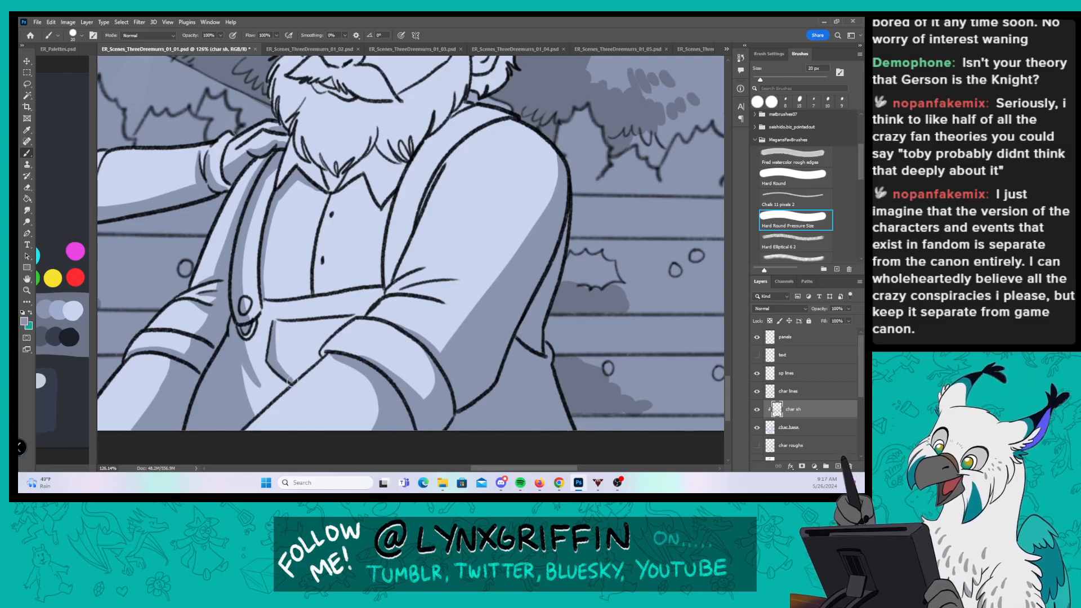
drag(423, 173, 324, 232)
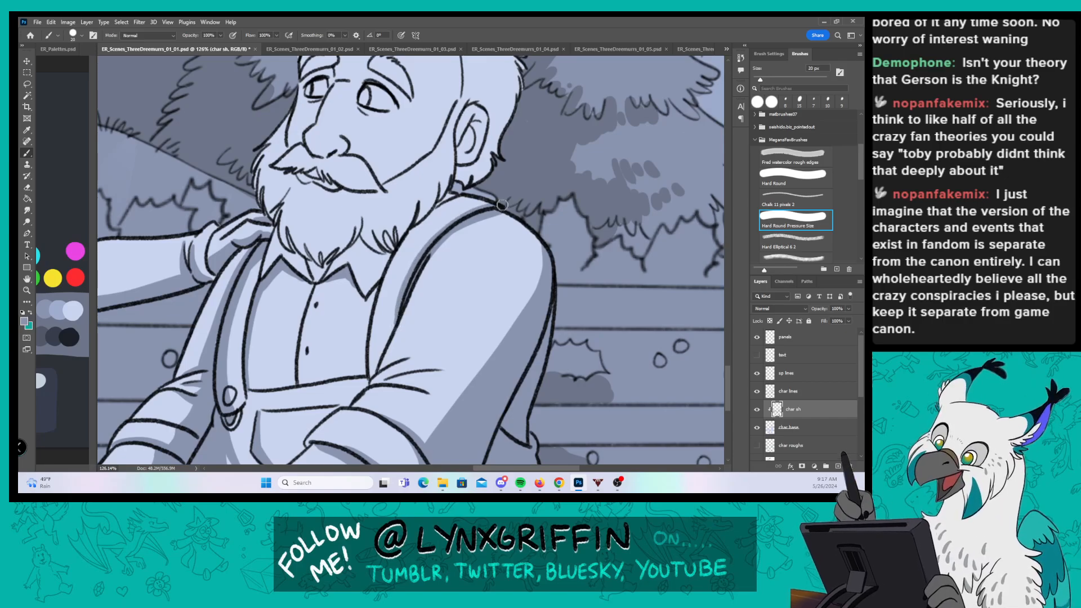
mouse_move(386, 382)
mouse_down()
mouse_move(428, 375)
mouse_move(401, 383)
mouse_move(382, 367)
mouse_up()
Step: Shade the bearded man's brow, nose, eye sockets and far side of the forehead, plus the beard beneath his moustache
drag(488, 205, 476, 318)
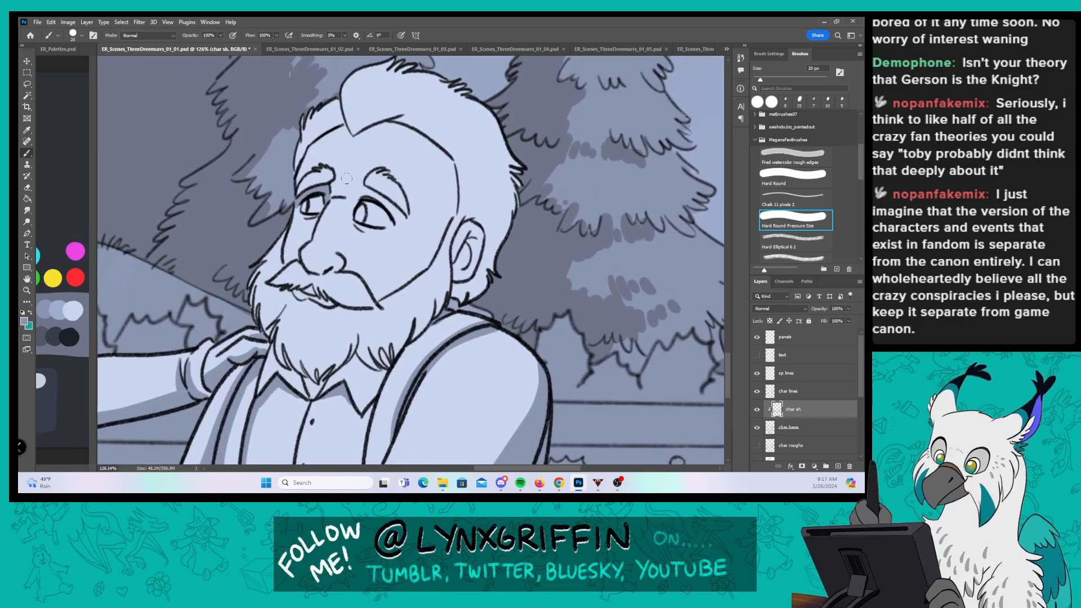
mouse_move(332, 187)
mouse_down()
mouse_move(291, 225)
mouse_move(284, 263)
mouse_move(303, 230)
mouse_move(309, 265)
mouse_move(327, 274)
mouse_up()
mouse_move(340, 232)
mouse_down()
mouse_move(338, 253)
mouse_move(251, 285)
mouse_move(248, 308)
mouse_move(288, 256)
mouse_move(263, 313)
mouse_move(269, 333)
mouse_move(282, 289)
mouse_move(289, 360)
mouse_up()
drag(306, 375, 286, 313)
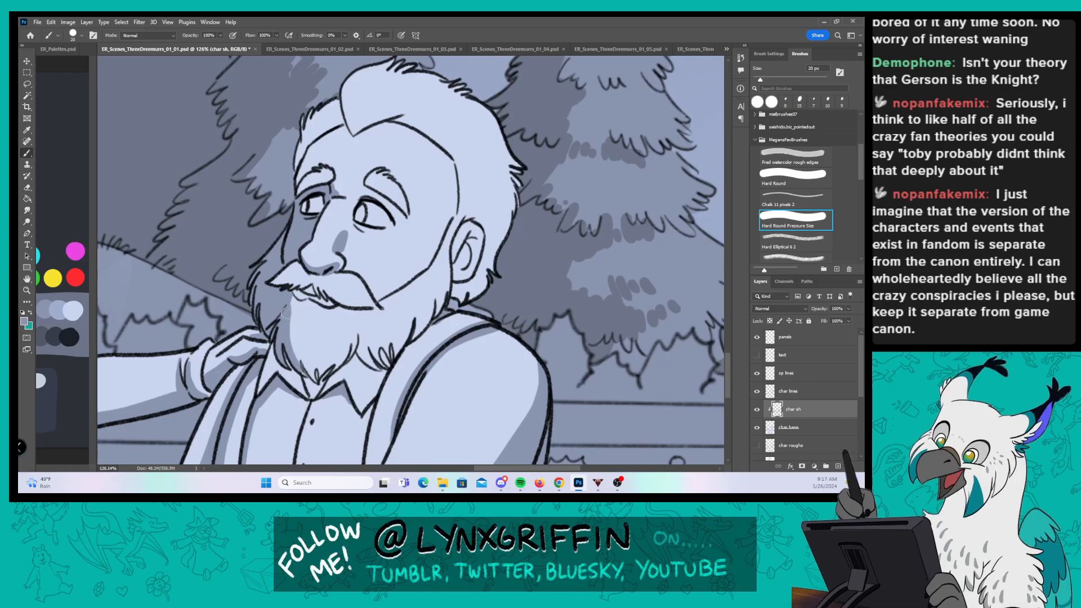
mouse_move(304, 380)
mouse_down()
mouse_move(293, 342)
mouse_move(297, 358)
mouse_move(301, 320)
mouse_move(303, 360)
mouse_move(307, 333)
mouse_move(285, 350)
mouse_move(296, 356)
mouse_move(275, 336)
mouse_move(320, 361)
mouse_up()
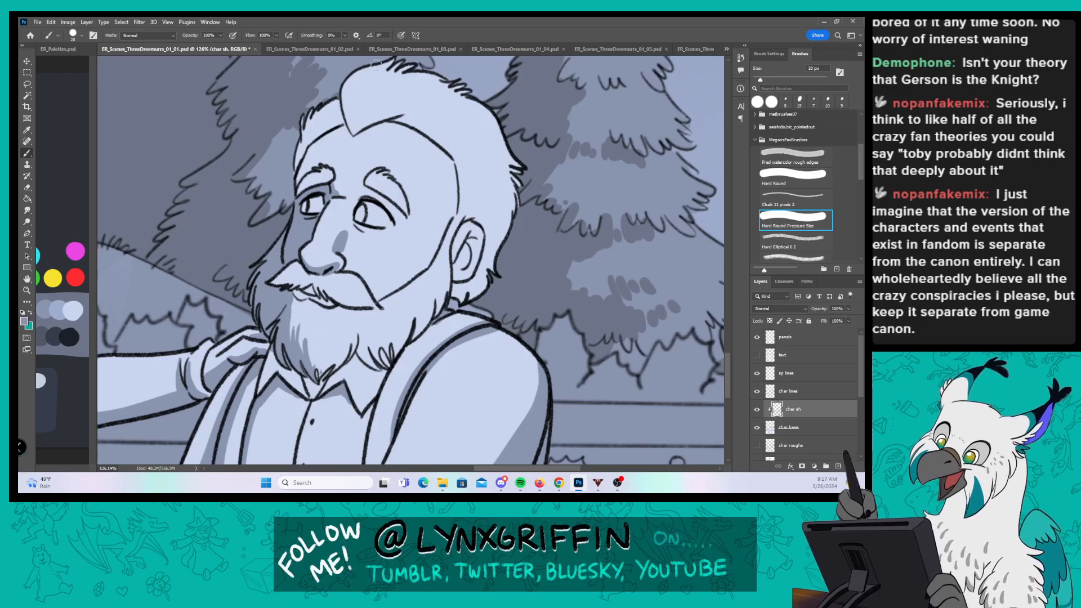
drag(360, 187, 398, 217)
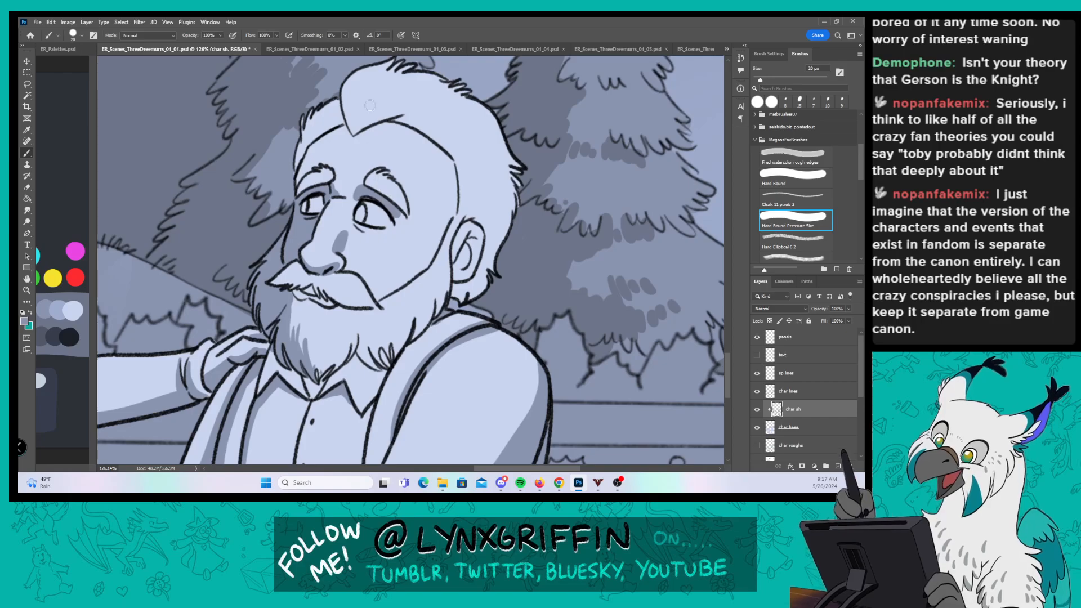
mouse_move(303, 173)
mouse_down()
mouse_move(338, 129)
mouse_move(311, 109)
mouse_move(300, 167)
mouse_move(329, 102)
mouse_up()
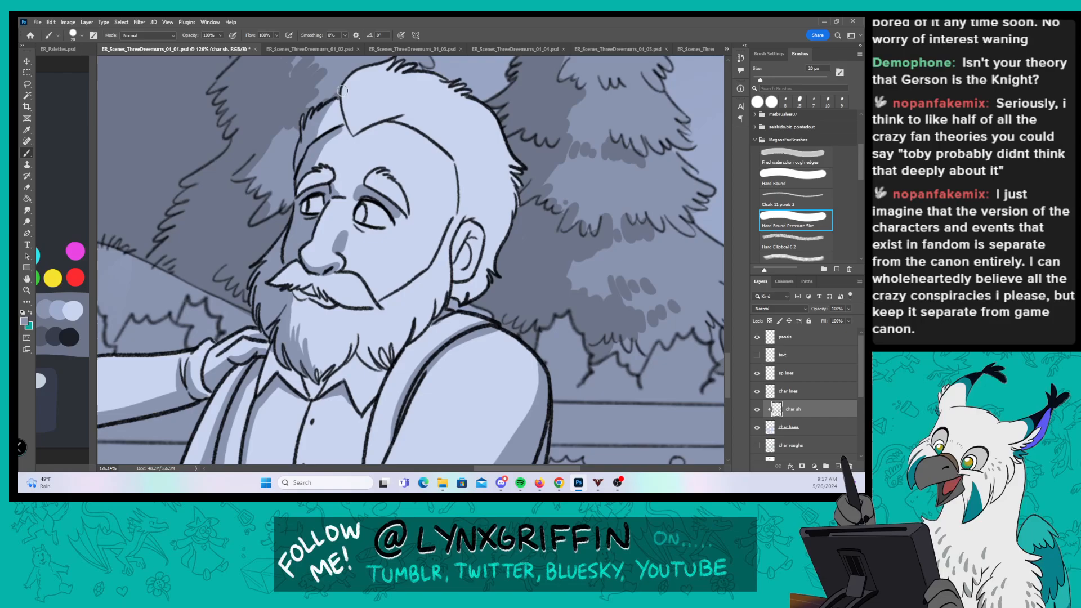
Step: Shade the underside of the bearded man's forelock and the forehead directly beneath his hairline
drag(439, 133, 429, 221)
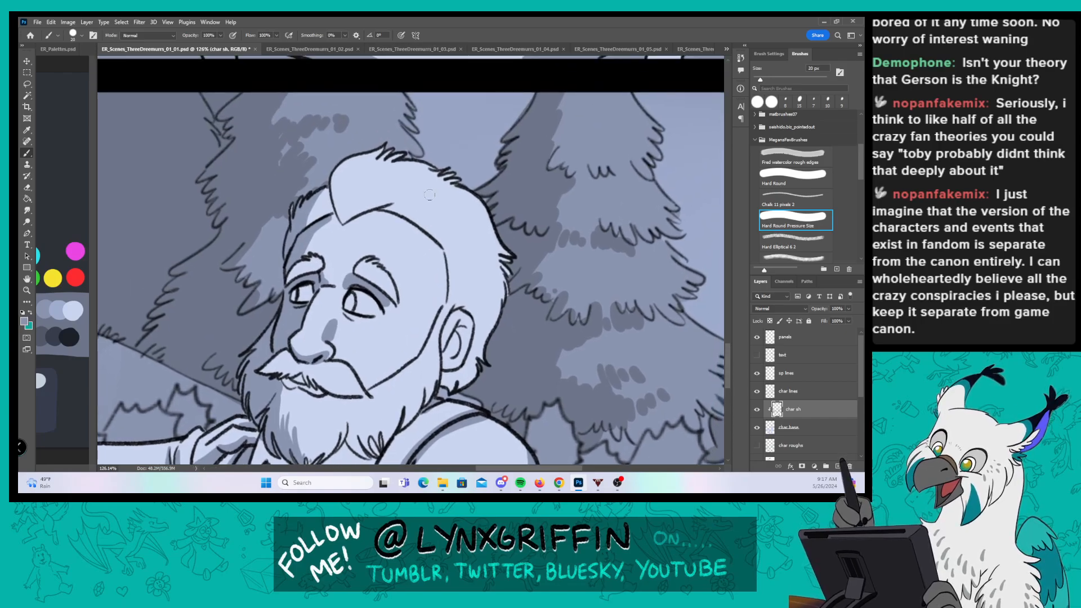
mouse_move(342, 215)
mouse_down()
mouse_move(340, 178)
mouse_move(339, 207)
mouse_move(359, 150)
mouse_move(345, 205)
mouse_move(381, 145)
mouse_move(344, 216)
mouse_move(371, 152)
mouse_move(361, 178)
mouse_move(420, 146)
mouse_move(403, 212)
mouse_up()
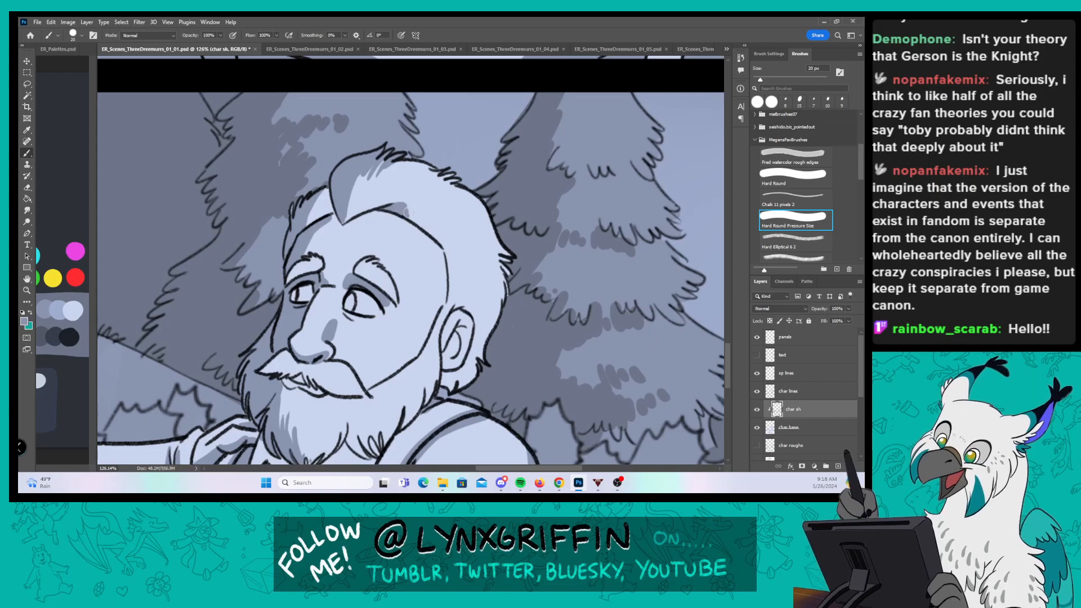
drag(379, 211, 427, 239)
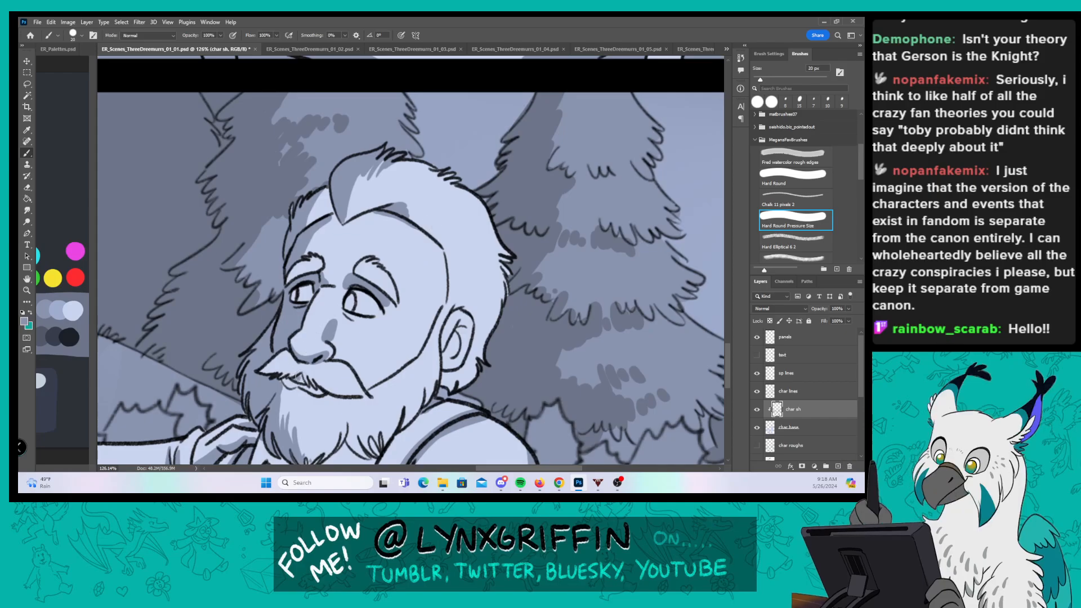
Step: Shade the lower edge of the bearded man's moustache, the beard tufts, and the ear and hair around it
mouse_move(287, 372)
mouse_down()
mouse_move(299, 377)
mouse_move(291, 384)
mouse_move(367, 396)
mouse_up()
mouse_move(462, 346)
mouse_down()
mouse_move(439, 268)
mouse_move(421, 274)
mouse_move(440, 246)
mouse_move(435, 261)
mouse_up()
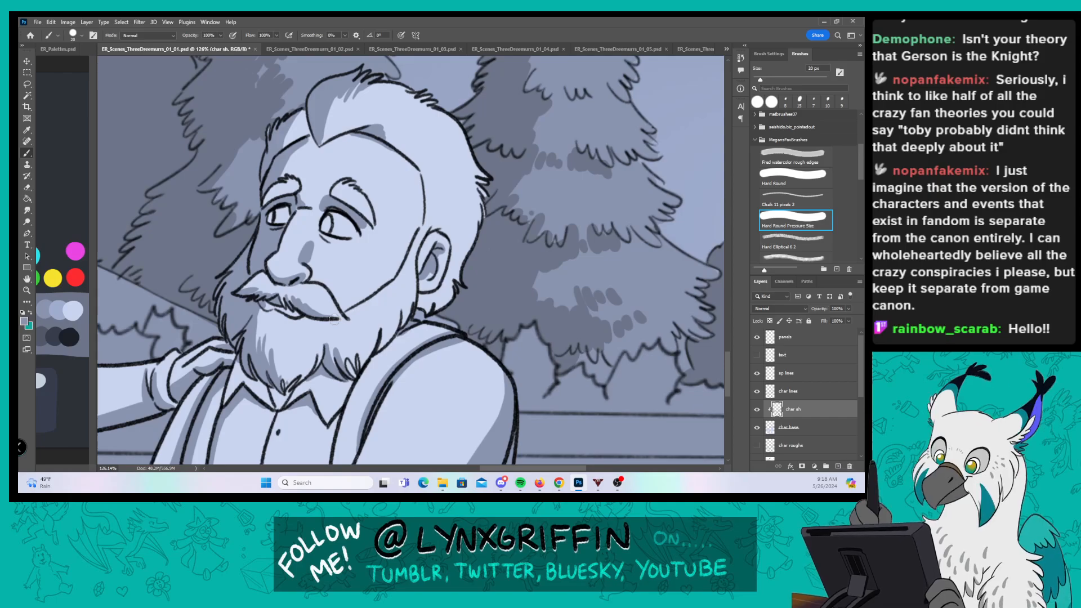
mouse_move(347, 359)
mouse_down()
mouse_move(356, 376)
mouse_move(358, 346)
mouse_up()
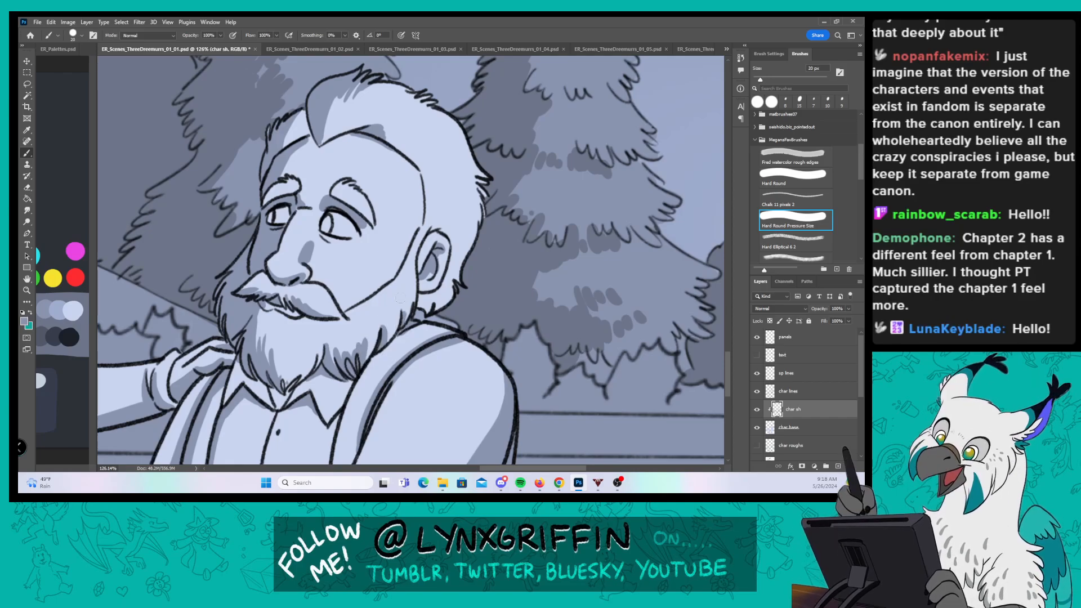
mouse_move(421, 294)
mouse_down()
mouse_move(422, 304)
mouse_move(439, 299)
mouse_move(439, 285)
mouse_move(427, 299)
mouse_up()
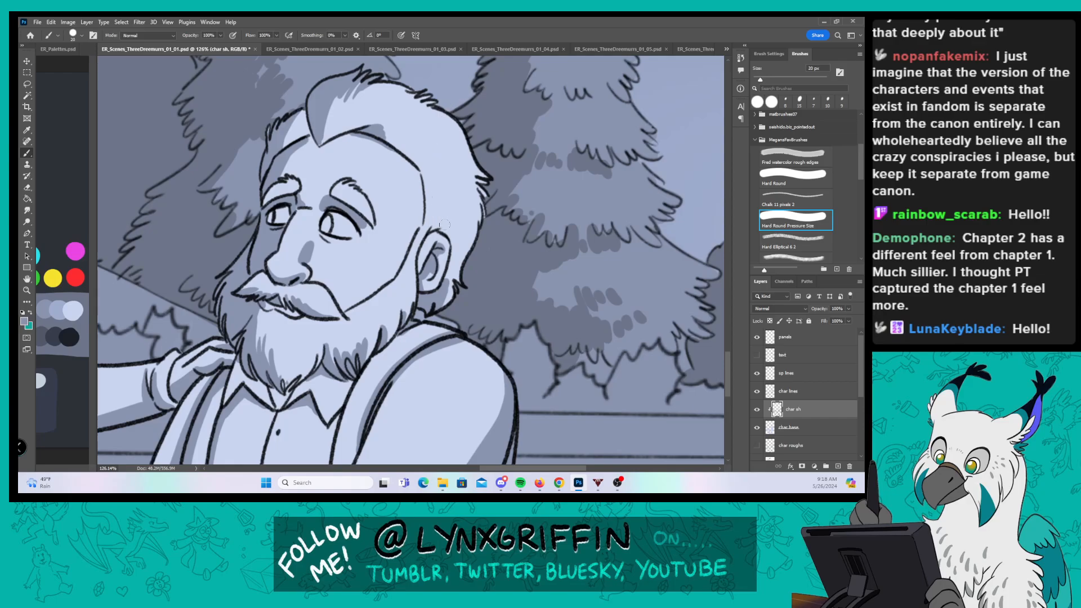
mouse_move(436, 229)
mouse_down()
mouse_move(453, 238)
mouse_move(457, 294)
mouse_move(459, 242)
mouse_move(465, 251)
mouse_move(455, 224)
mouse_move(464, 241)
mouse_move(473, 207)
mouse_up()
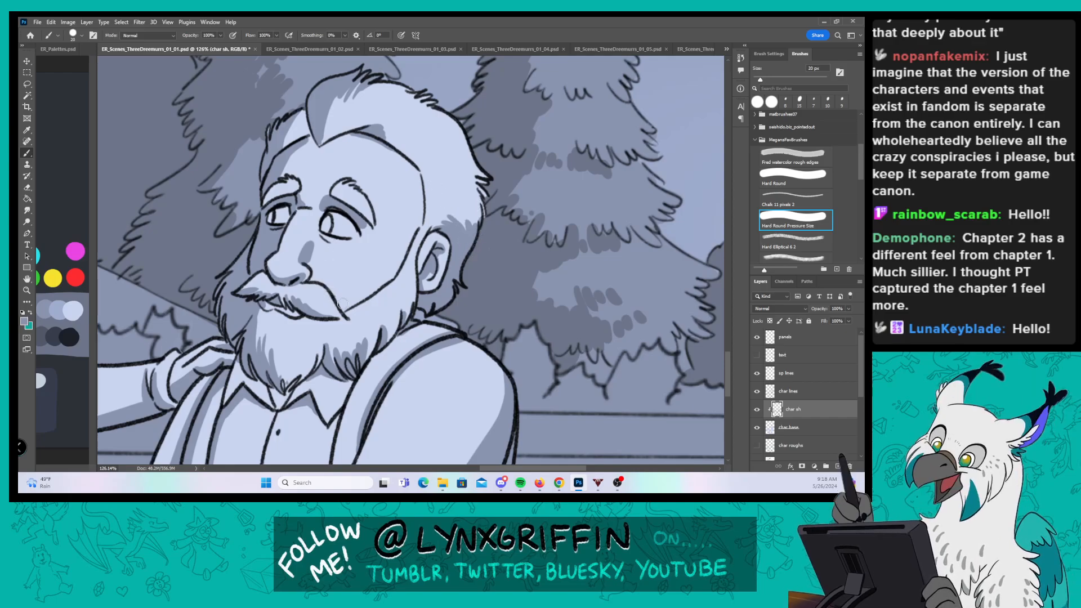
drag(342, 304, 386, 282)
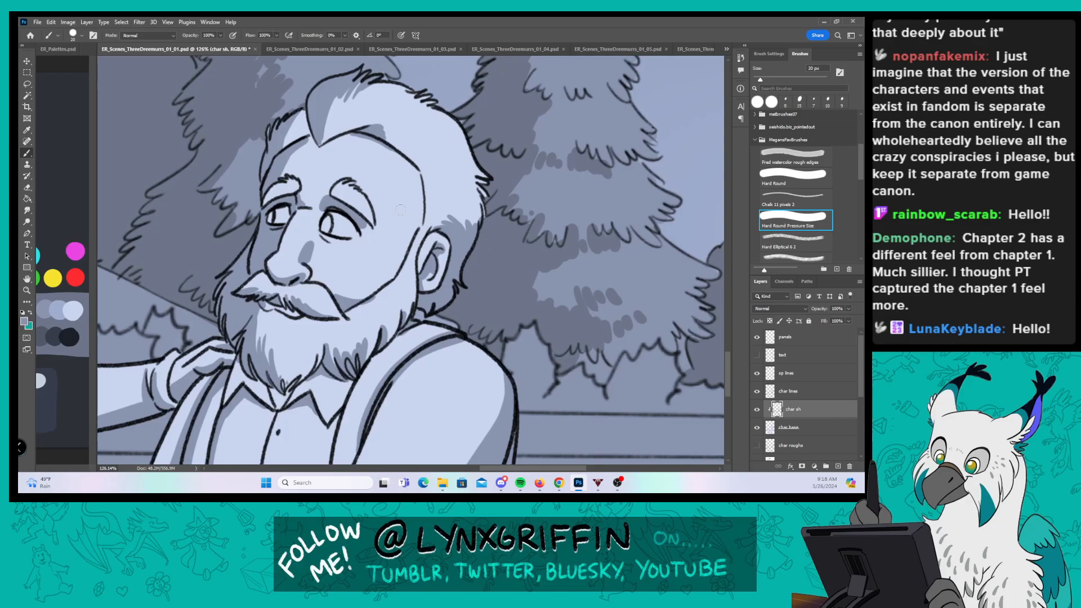
key(ctrl+z)
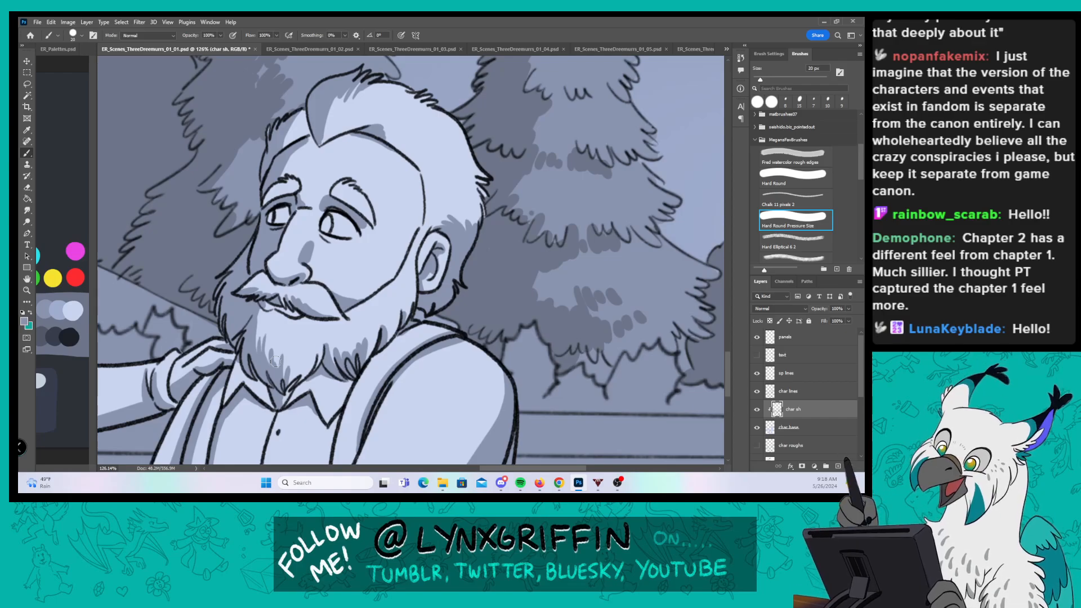
Step: Save the shaded page and switch to the document ER_Scenes_ThreeDreemurrs_01_02.psd
drag(503, 289, 420, 289)
drag(502, 257, 512, 311)
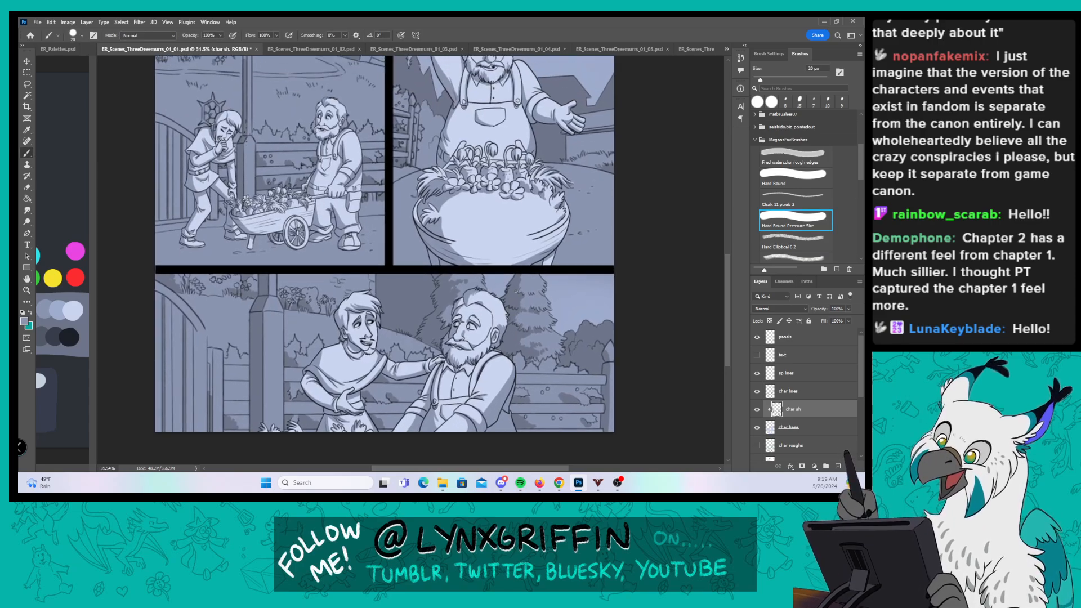
key(ctrl+s)
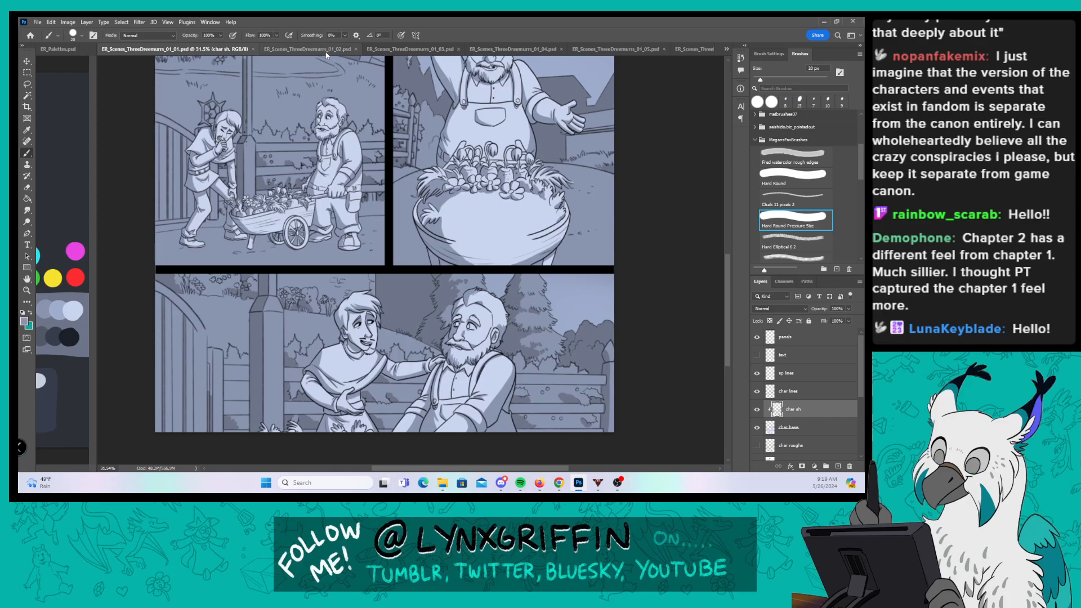
click(307, 49)
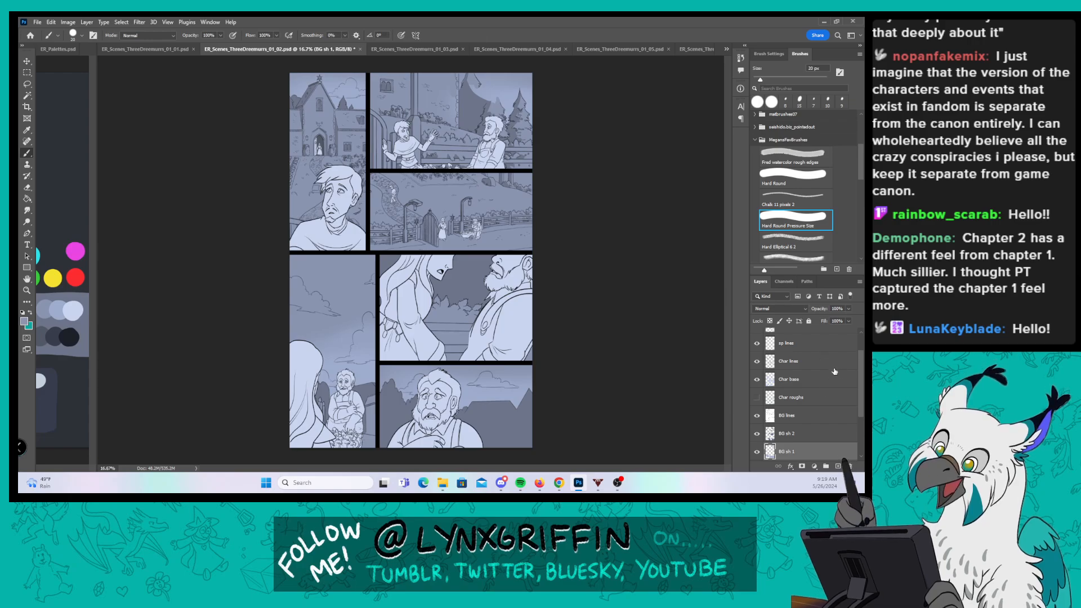
Step: Add a new layer named "Char sh" above the Char base layer and clip it to that layer
click(811, 388)
click(838, 465)
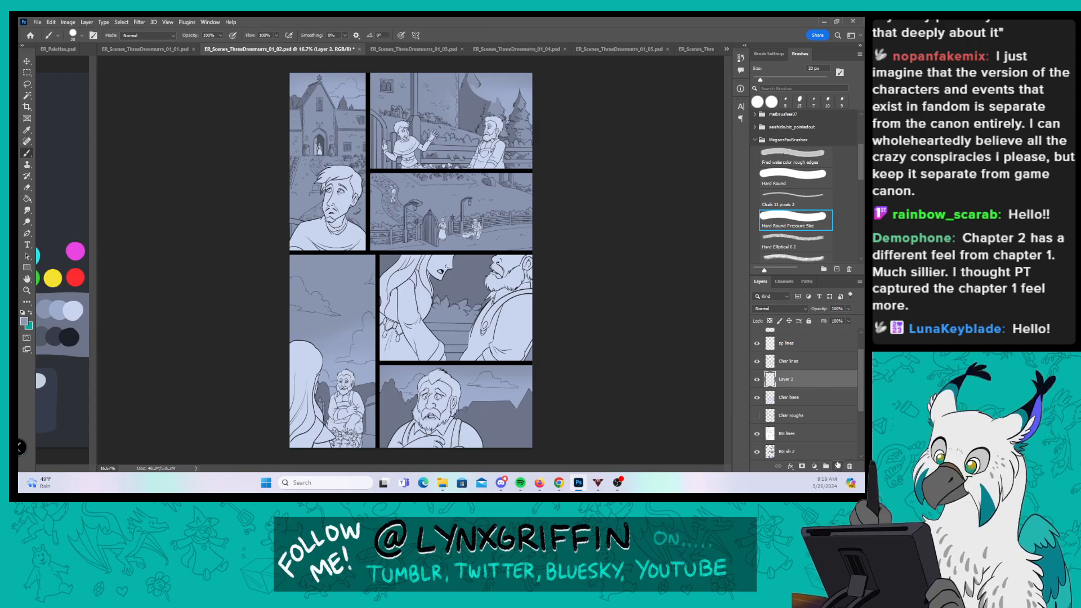
double_click(787, 380)
text(Char sh)
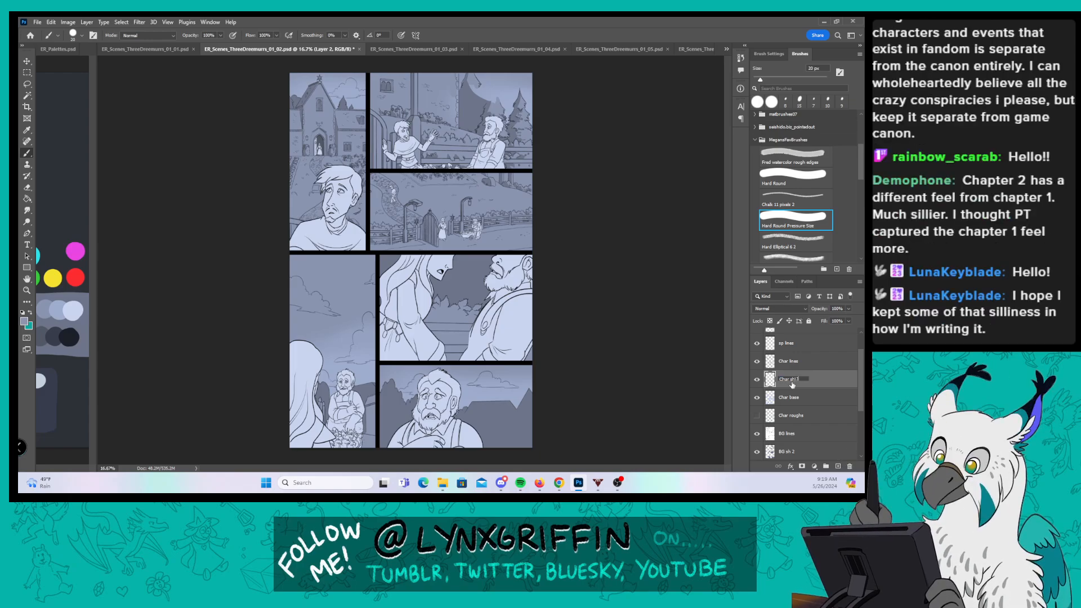
key(Return)
right_click(792, 384)
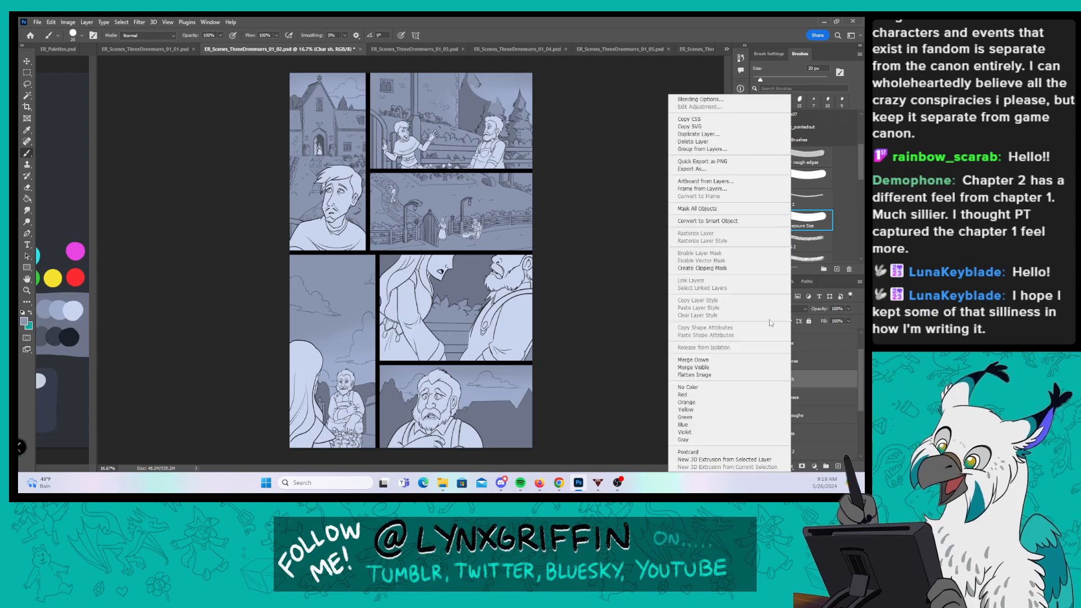
click(751, 268)
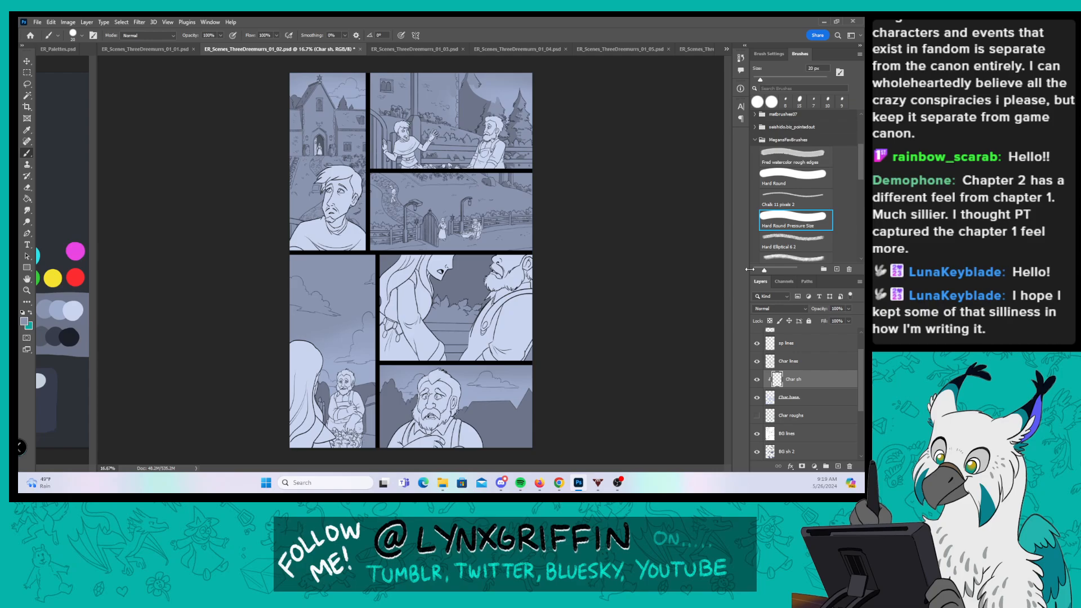
Step: Shade the hair, sleeves, bodice and skirt edges of the small woman standing in the arched doorway of the first panel
key(ctrl+space)
drag(347, 125, 385, 125)
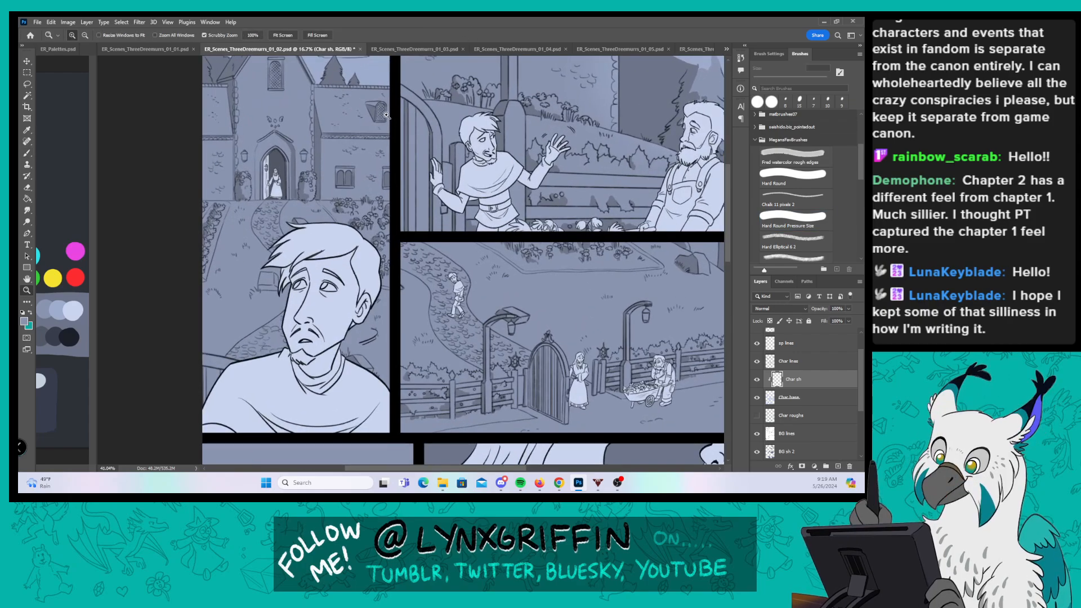
key(ctrl+space)
drag(278, 148, 338, 135)
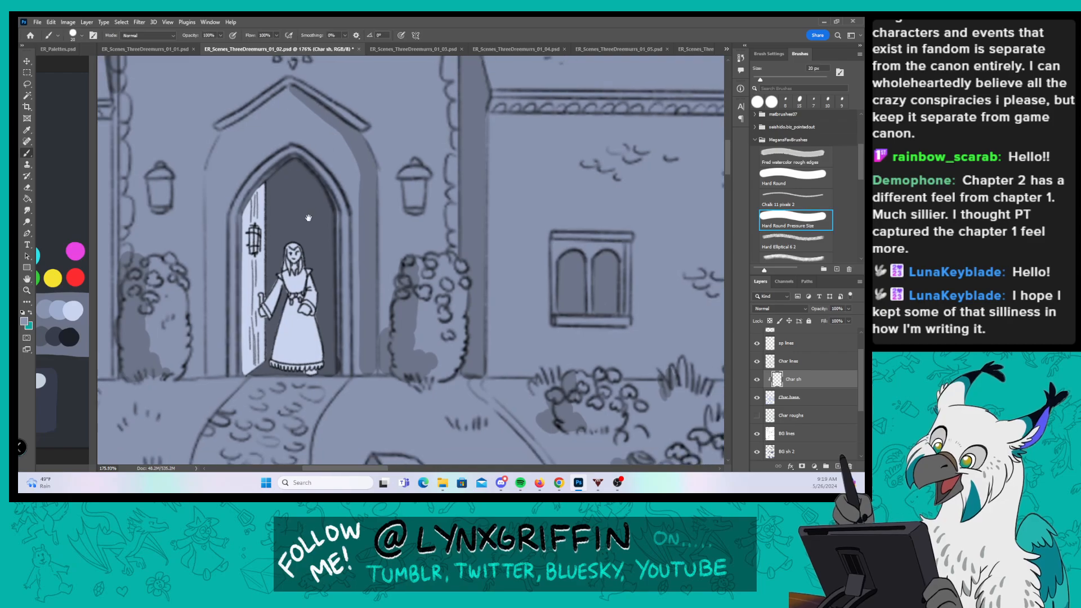
key(space)
drag(309, 217, 336, 184)
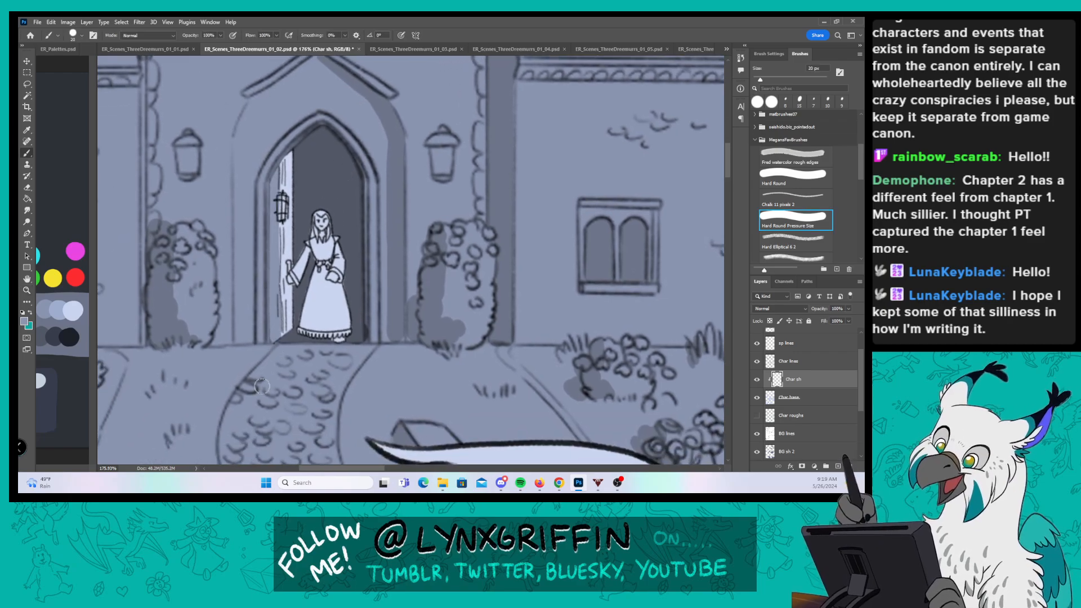
mouse_move(297, 277)
mouse_down()
mouse_move(315, 240)
mouse_move(300, 312)
mouse_move(338, 236)
mouse_up()
drag(332, 273, 336, 258)
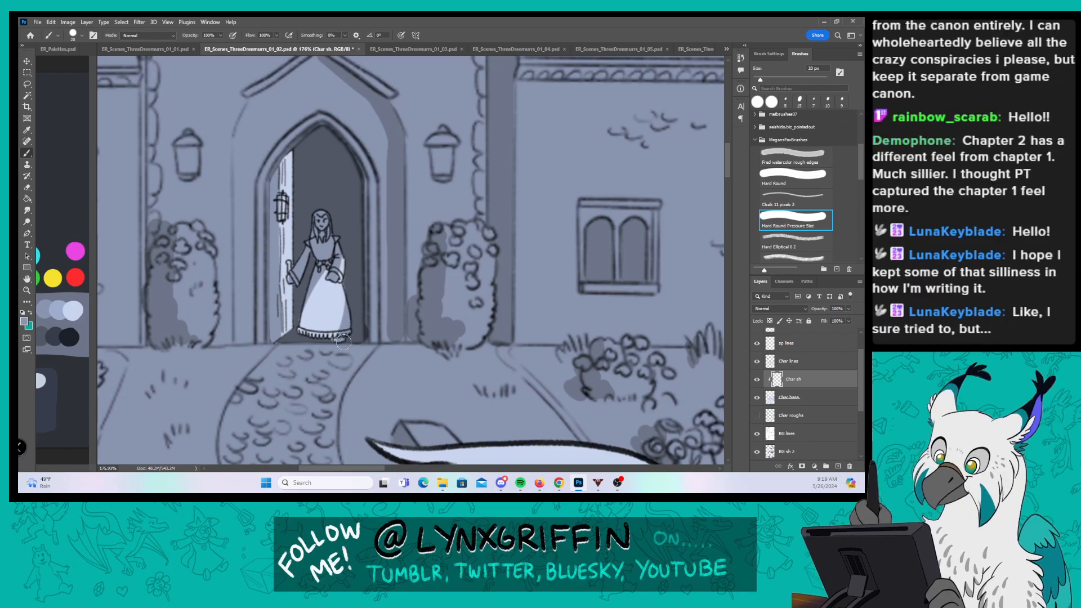
drag(299, 319, 301, 333)
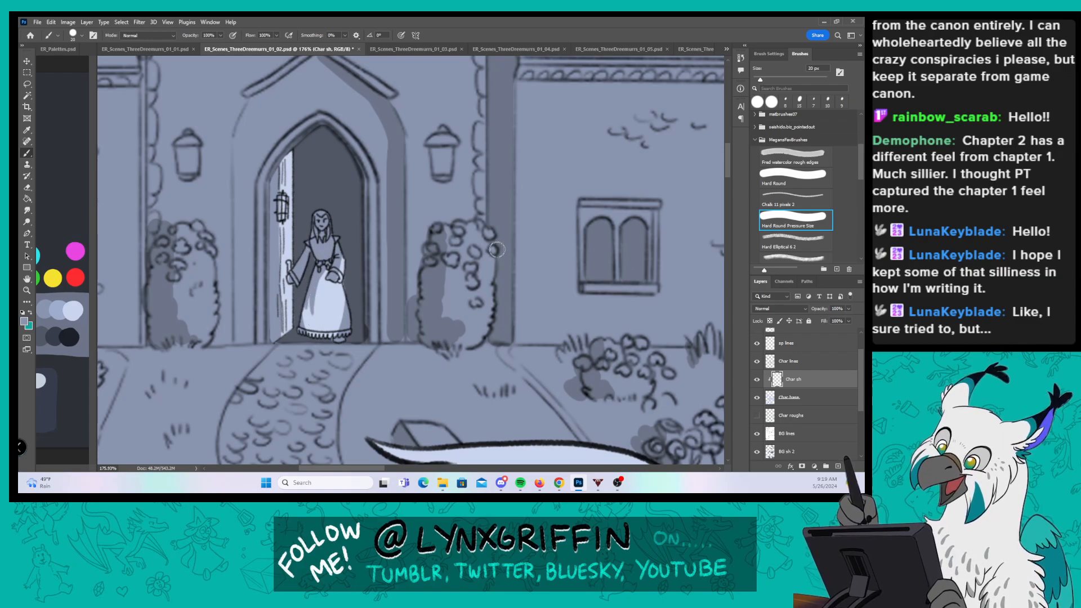
Step: Shade the young man's far side locks and the tips of his swept fringe with tapered Hard Round Pressure Size strokes
key(z)
drag(489, 296, 450, 296)
key(b)
mouse_move(496, 333)
mouse_down()
mouse_move(451, 137)
mouse_move(473, 290)
mouse_move(459, 273)
mouse_up()
key(z)
drag(378, 219, 399, 219)
key(b)
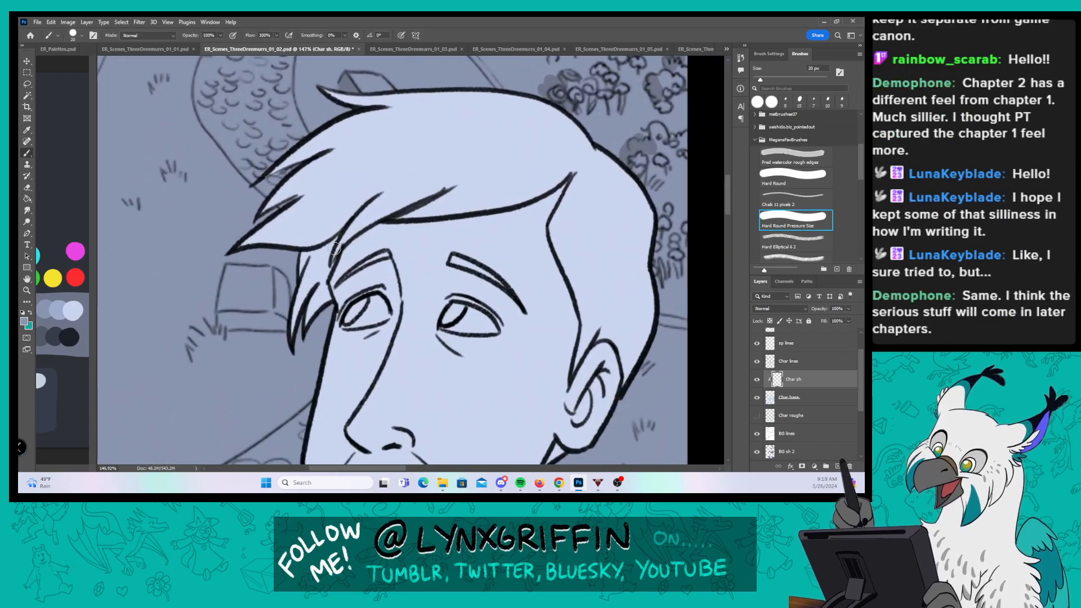
mouse_move(339, 235)
mouse_down()
mouse_move(302, 257)
mouse_move(295, 292)
mouse_move(301, 309)
mouse_move(325, 281)
mouse_move(329, 314)
mouse_move(296, 299)
mouse_up()
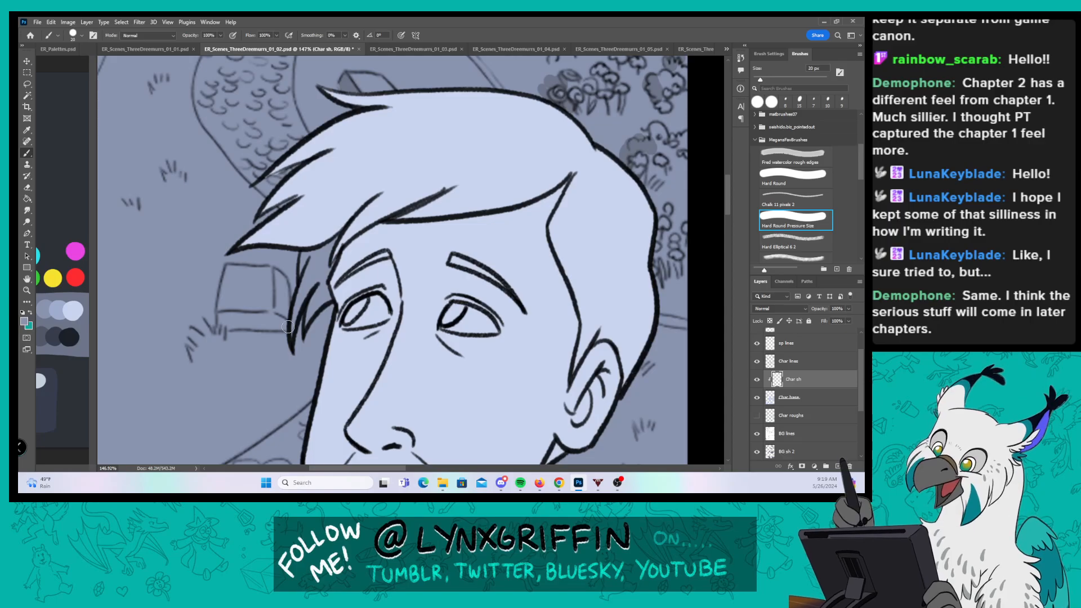
drag(244, 242, 407, 172)
mouse_move(266, 210)
mouse_down()
mouse_move(363, 171)
mouse_move(319, 176)
mouse_move(316, 153)
mouse_up()
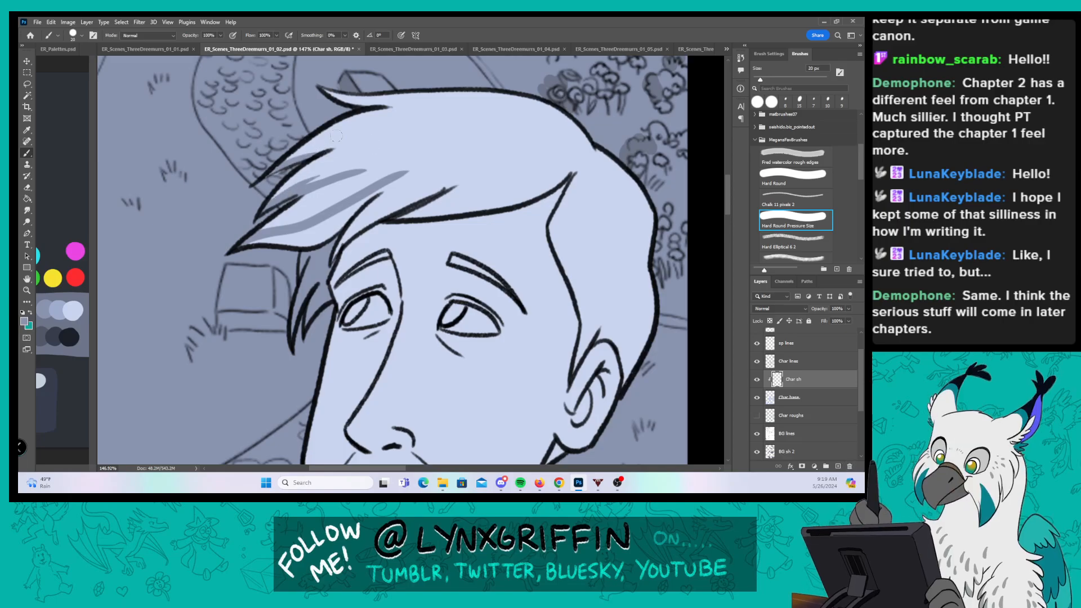
mouse_move(396, 181)
mouse_down()
mouse_move(313, 262)
mouse_move(245, 251)
mouse_up()
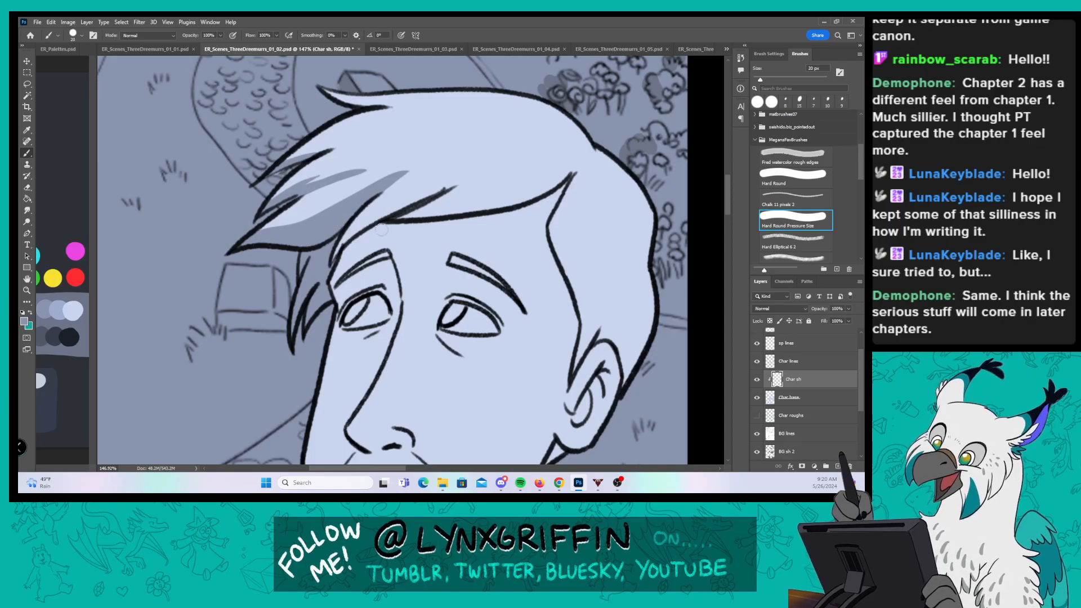
Step: Shade the young man's far eye socket, the side of his nose bridge and the area under that eye
mouse_move(360, 273)
mouse_down()
mouse_move(337, 295)
mouse_move(384, 263)
mouse_move(399, 318)
mouse_move(388, 356)
mouse_up()
drag(366, 395, 389, 304)
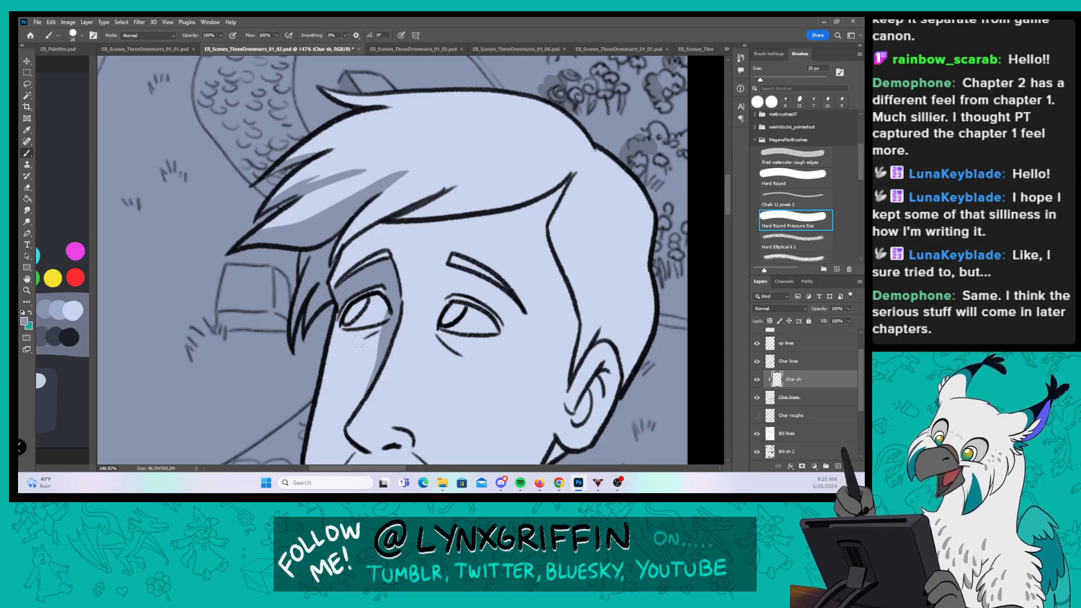
drag(359, 341, 384, 326)
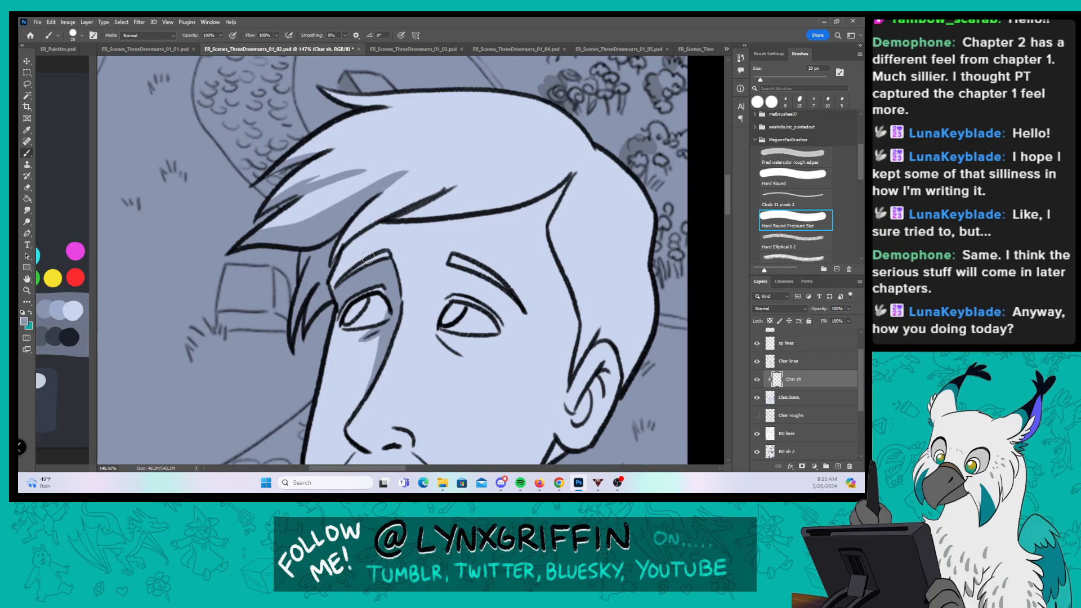
Step: Shade the lower edge and inner strands of the young man's fringe and the shadow it casts on his forehead
mouse_move(334, 257)
mouse_down()
mouse_move(394, 207)
mouse_move(375, 218)
mouse_move(436, 190)
mouse_up()
mouse_move(336, 285)
mouse_down()
mouse_move(354, 239)
mouse_move(578, 164)
mouse_up()
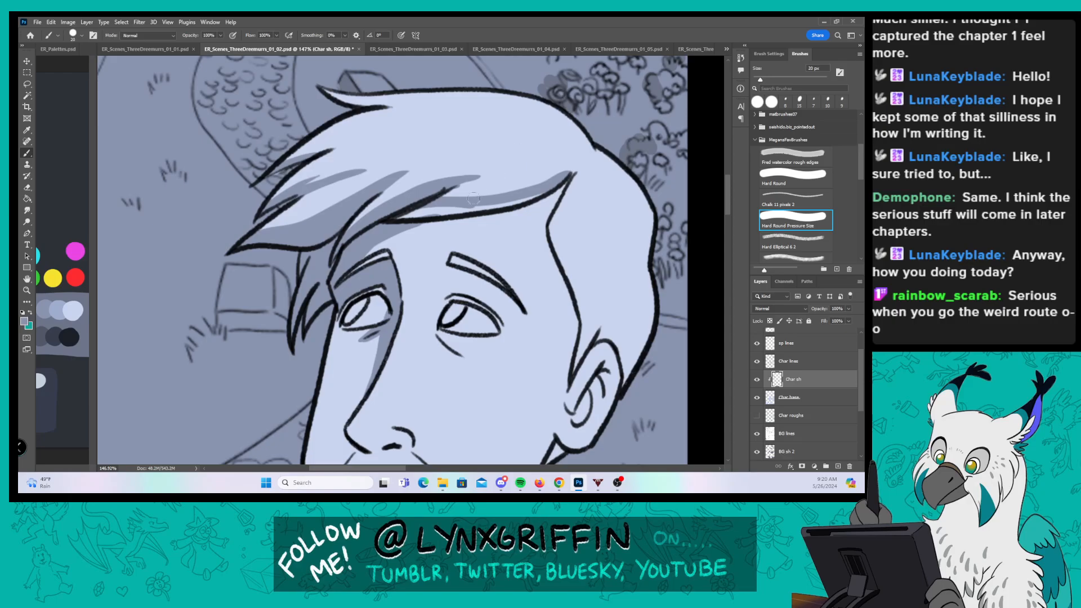
drag(397, 214, 510, 201)
drag(365, 213, 461, 159)
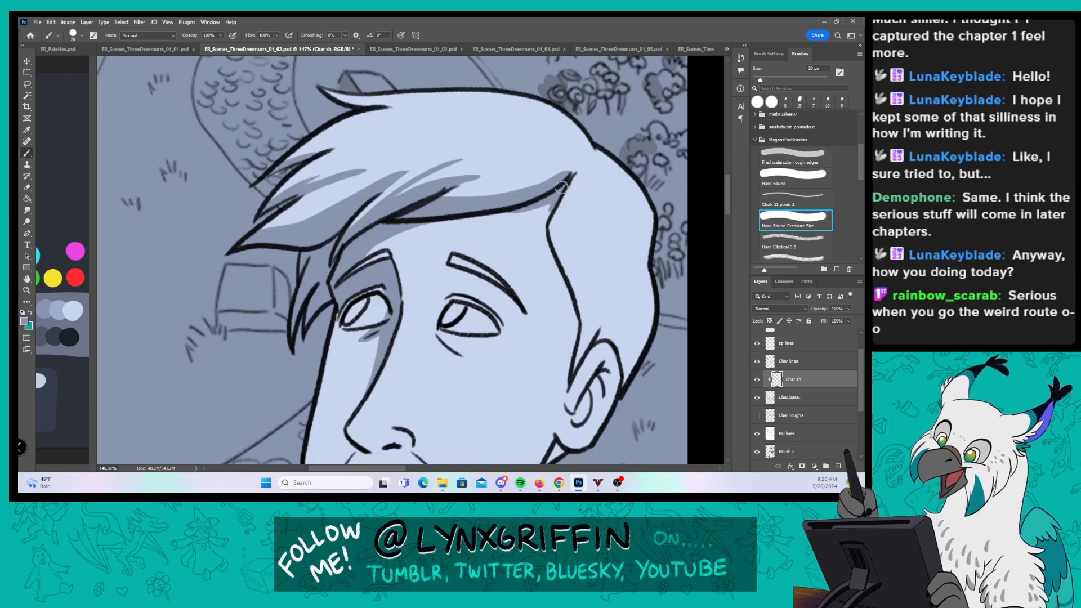
Step: Shade the young man's near eye socket beneath the eyebrow and the crease under that eye
drag(553, 220, 525, 93)
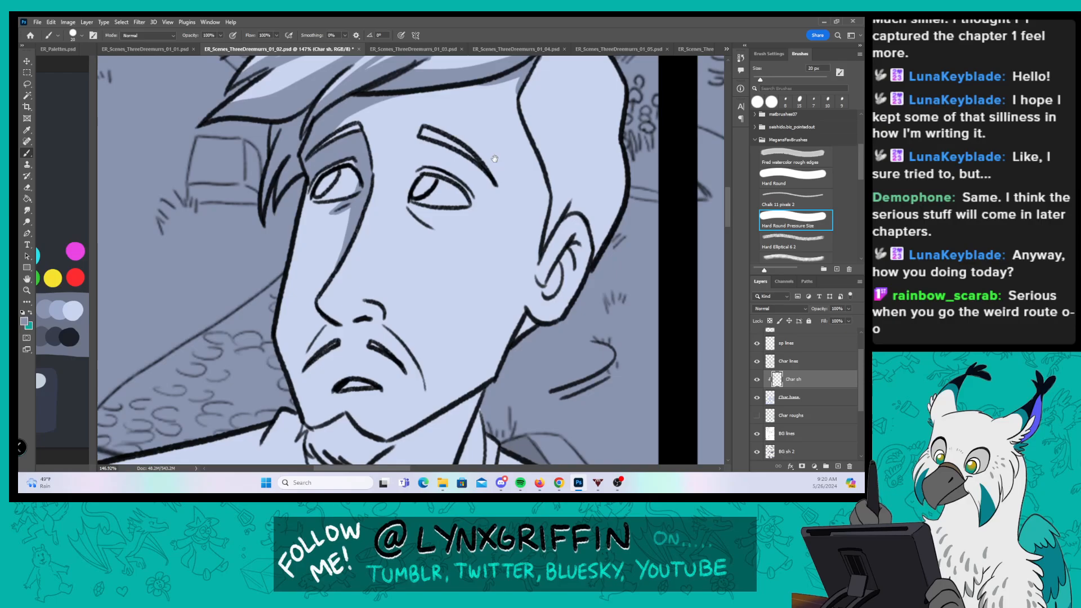
mouse_move(404, 200)
mouse_down()
mouse_move(423, 139)
mouse_move(486, 191)
mouse_up()
drag(426, 147, 488, 184)
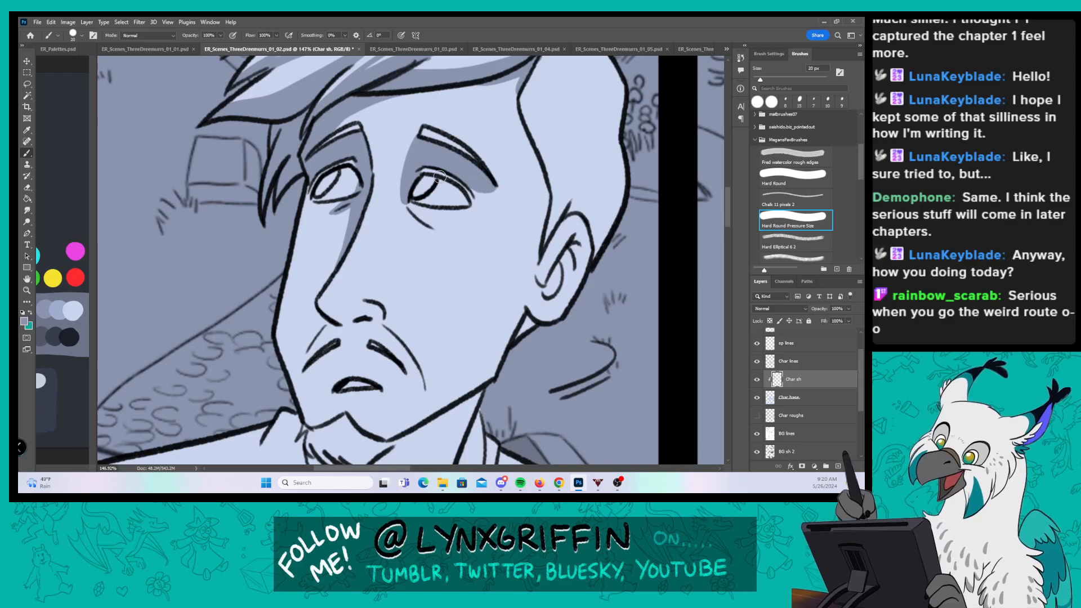
drag(423, 221, 411, 204)
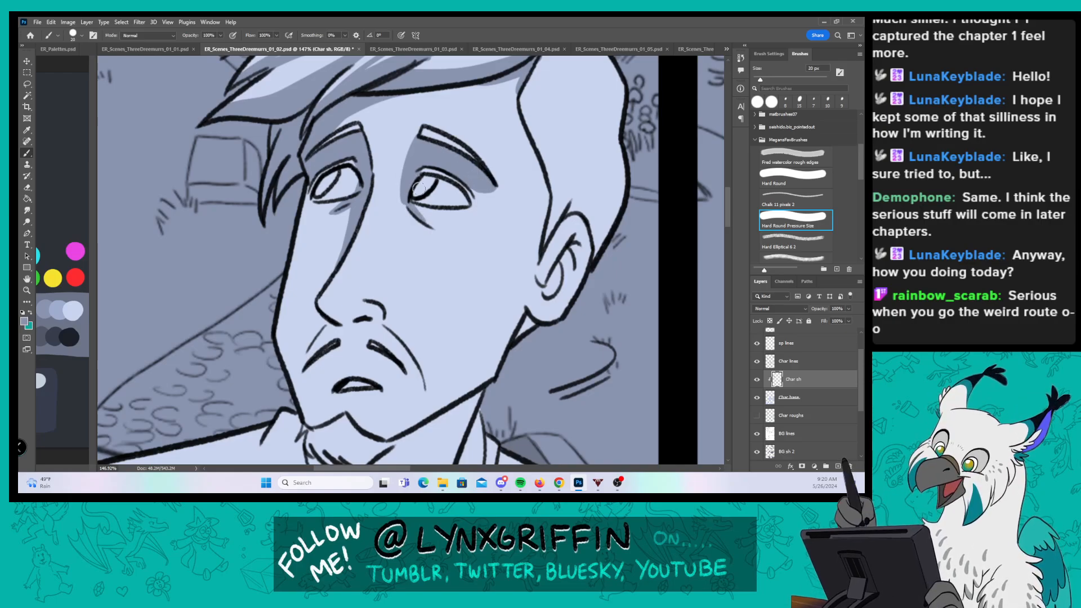
Step: Shade the underside of the young man's nose and the far side of his moustache
mouse_move(338, 323)
mouse_down()
mouse_move(320, 306)
mouse_move(350, 324)
mouse_move(381, 310)
mouse_up()
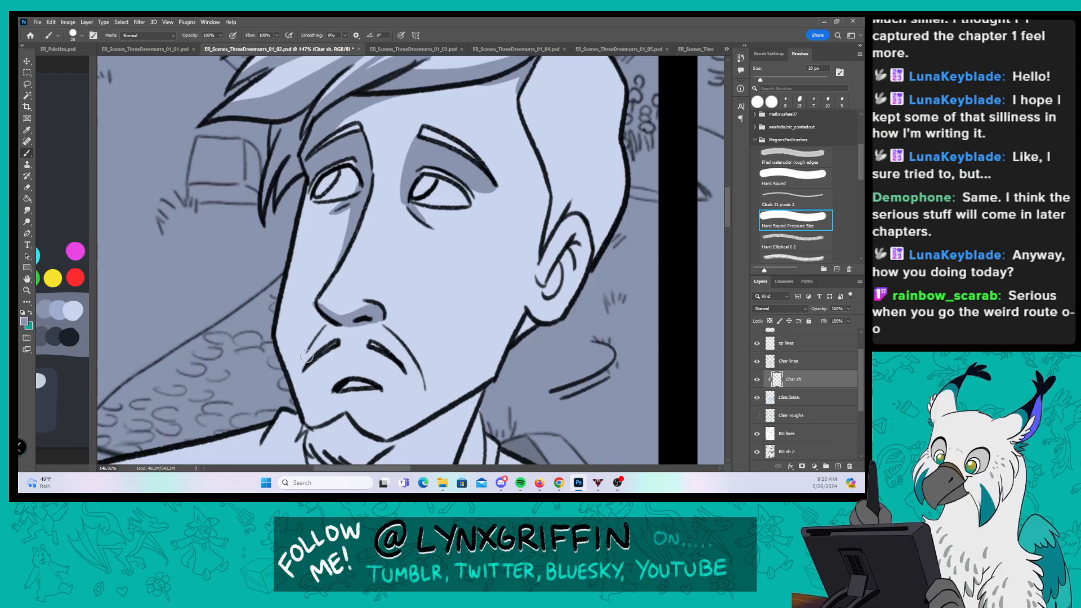
drag(305, 356, 334, 325)
click(27, 188)
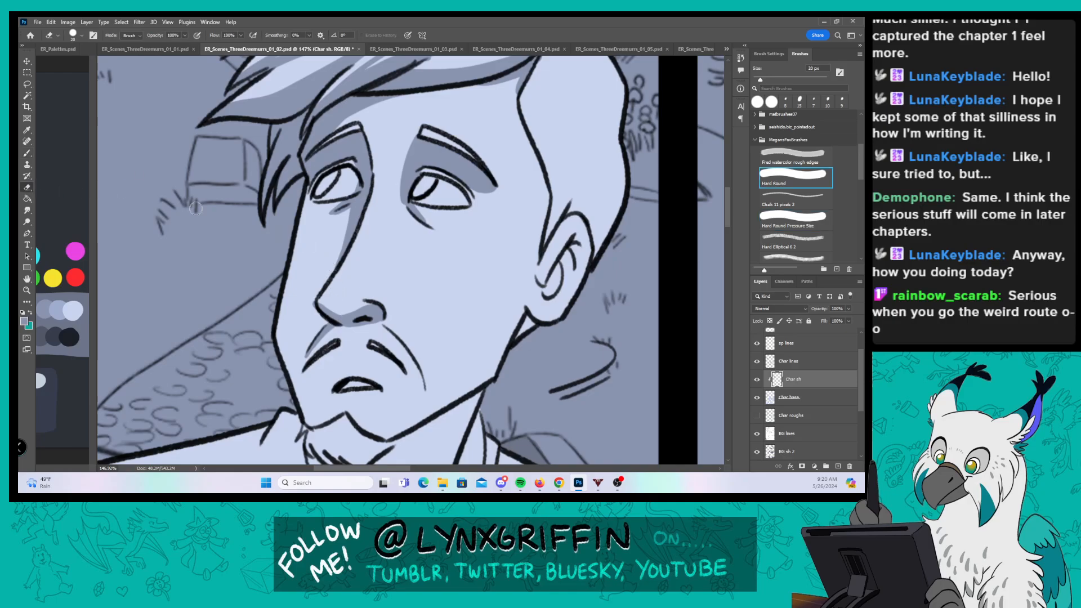
click(26, 154)
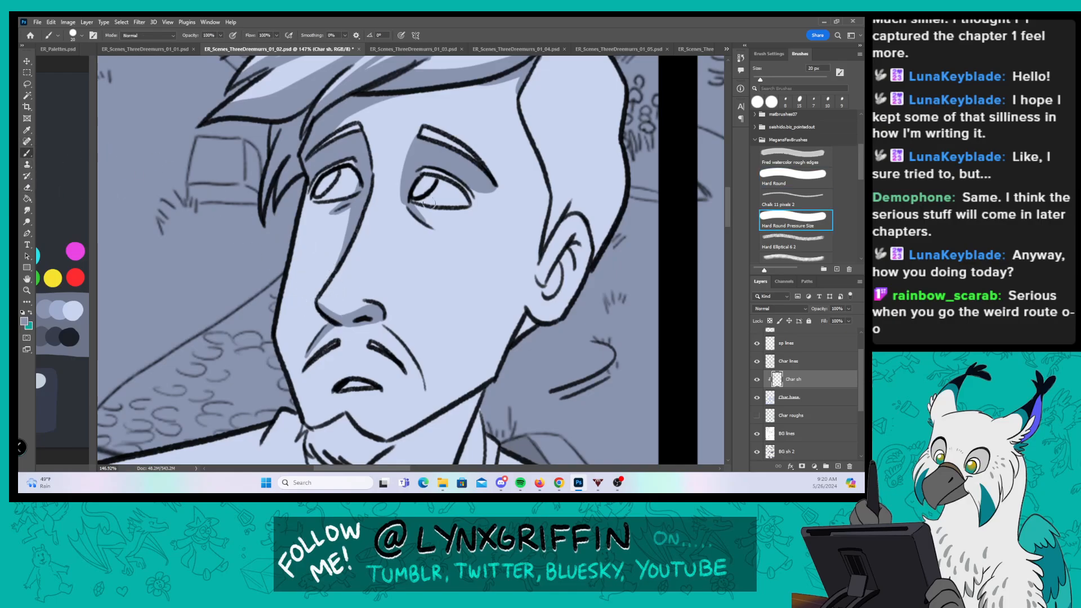
Step: Shade the inside of the young man's near ear and the jaw edge just below the earlobe
drag(379, 326, 398, 342)
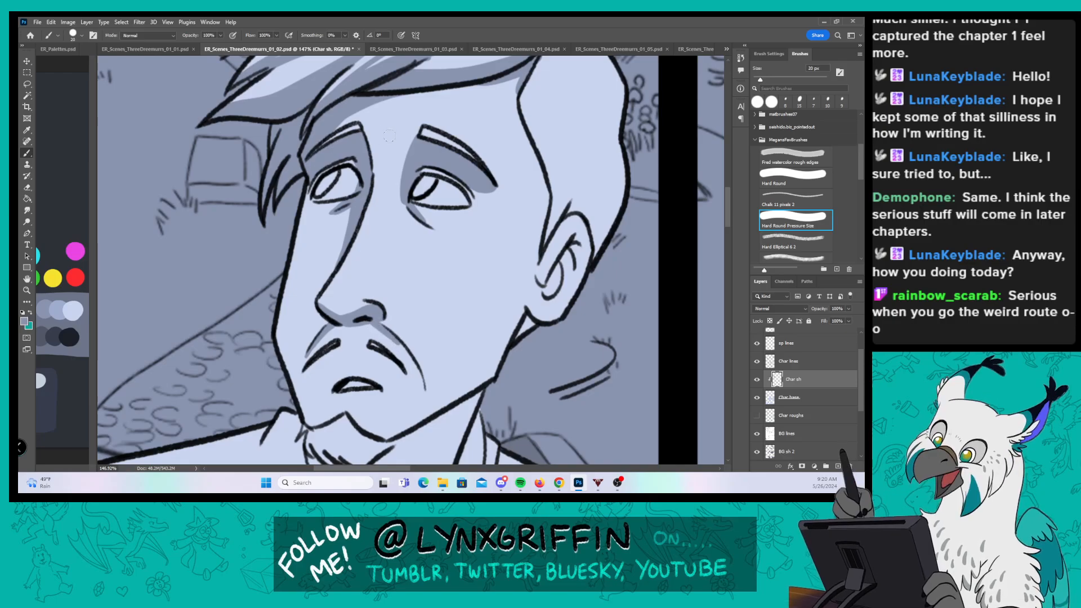
mouse_move(533, 290)
mouse_down()
mouse_move(574, 249)
mouse_move(582, 257)
mouse_move(570, 284)
mouse_up()
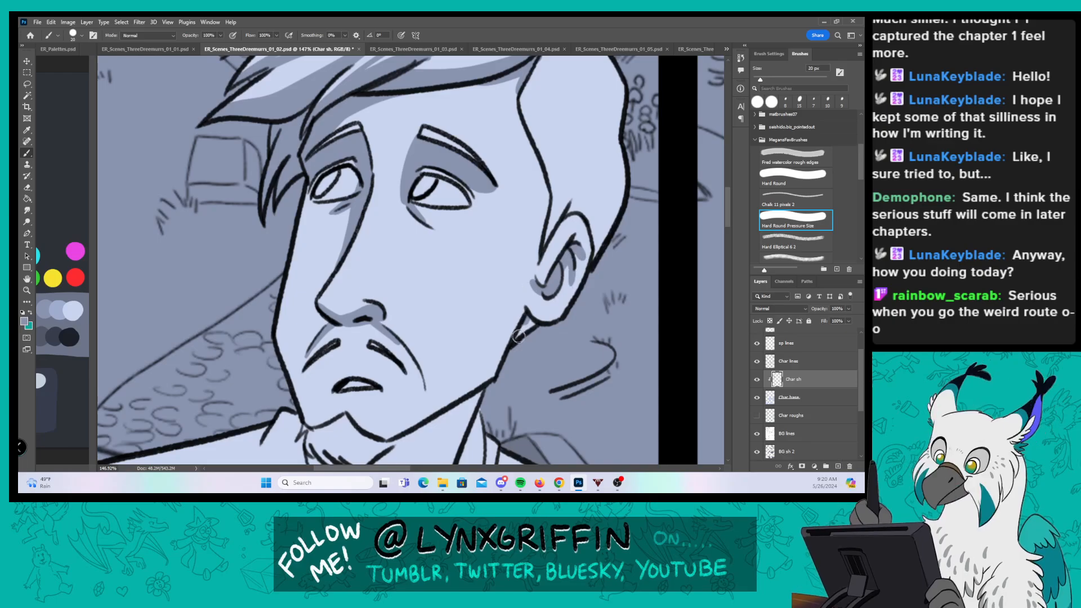
drag(527, 318, 519, 336)
Step: Shade the young man's side hair along the edge by the temple and just above the near ear
drag(611, 205, 509, 279)
mouse_move(443, 128)
mouse_down()
mouse_move(426, 175)
mouse_move(446, 237)
mouse_move(442, 217)
mouse_up()
mouse_move(438, 158)
mouse_down()
mouse_move(431, 188)
mouse_move(463, 290)
mouse_up()
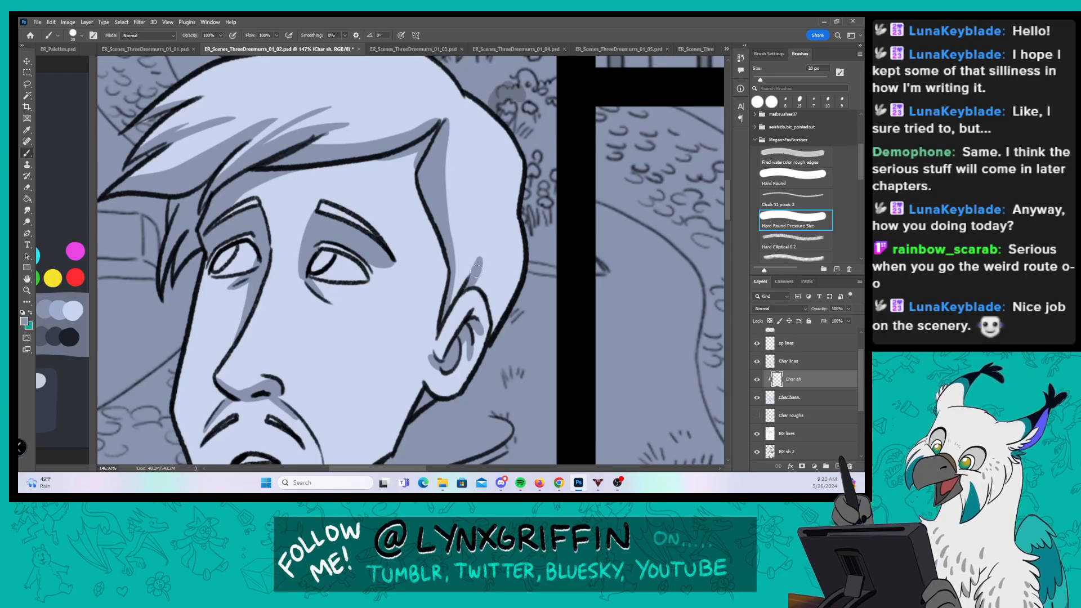
drag(481, 246, 462, 308)
Step: Shade the far side of the young man's face, from beneath the far eye down the cheek beside the nose
key(z)
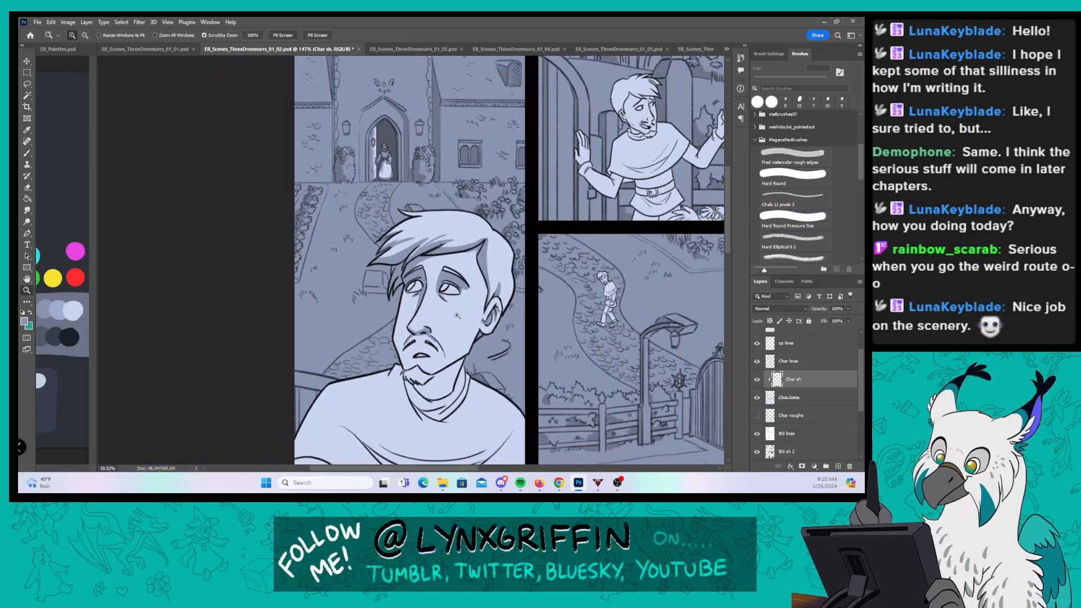
drag(440, 357, 485, 339)
key(b)
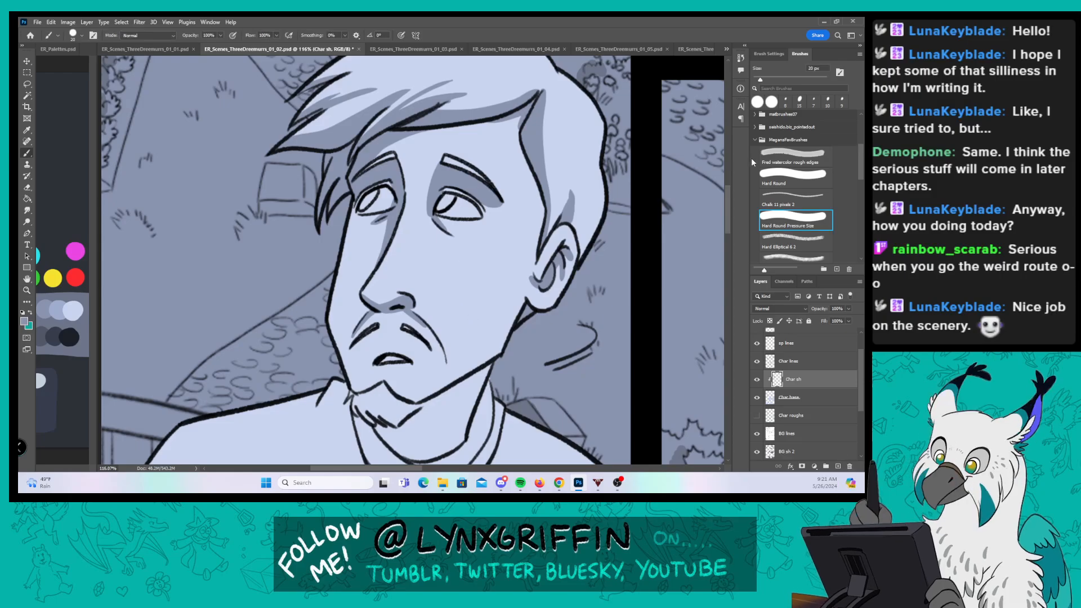
mouse_move(335, 298)
mouse_down()
mouse_move(384, 240)
mouse_move(356, 232)
mouse_move(376, 217)
mouse_move(366, 229)
mouse_up()
mouse_move(367, 242)
mouse_down()
mouse_move(397, 219)
mouse_move(372, 274)
mouse_move(379, 257)
mouse_move(329, 315)
mouse_move(364, 306)
mouse_move(337, 364)
mouse_move(352, 311)
mouse_up()
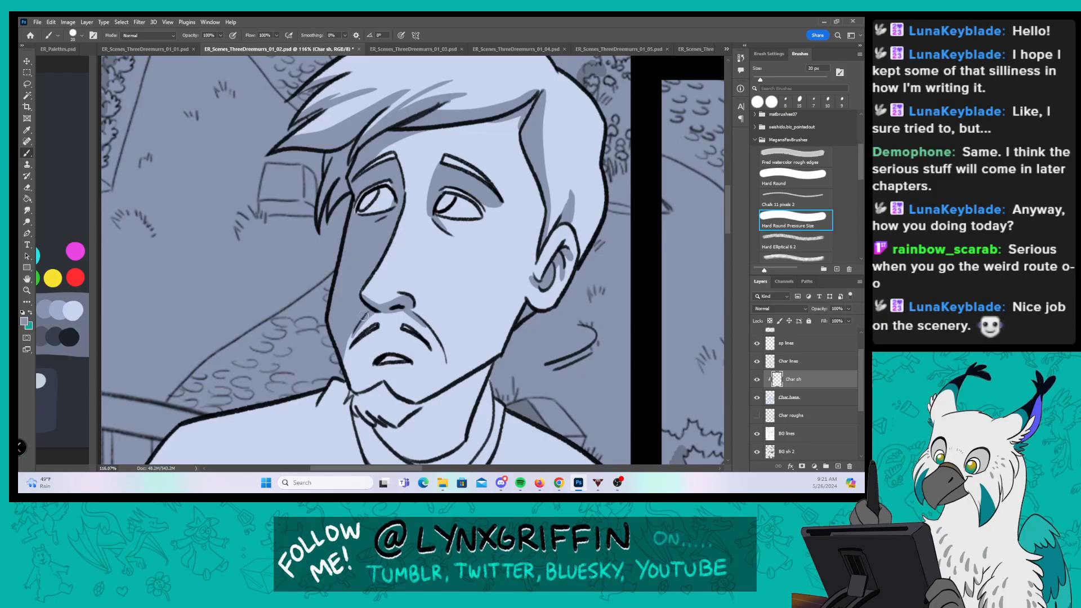
Step: Shade the young man's neck beneath the jaw and the underside of his goatee
scroll(462, 200, down, 5)
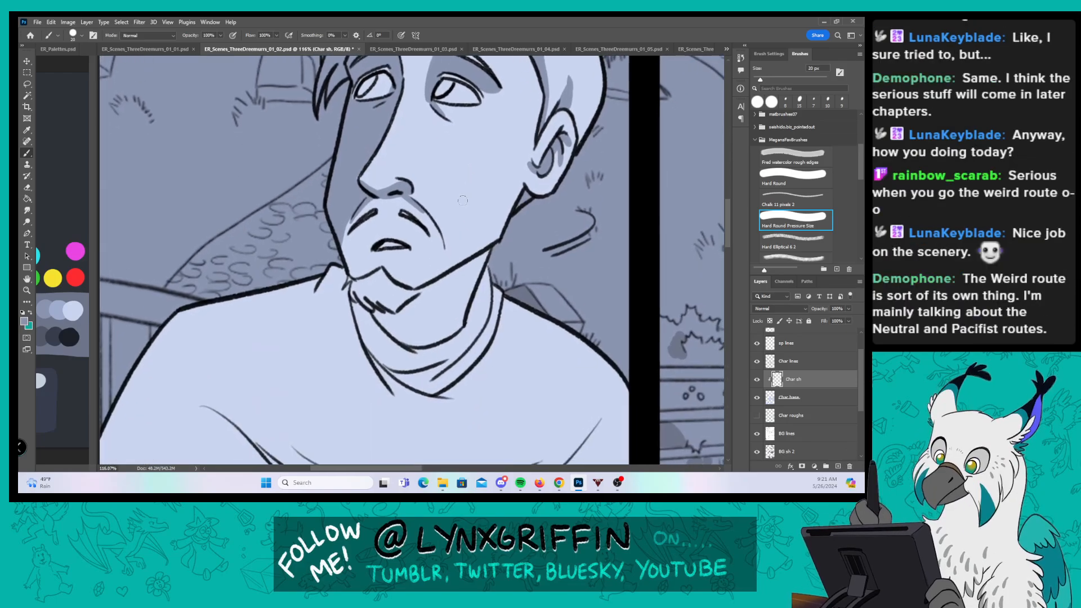
drag(478, 278, 388, 322)
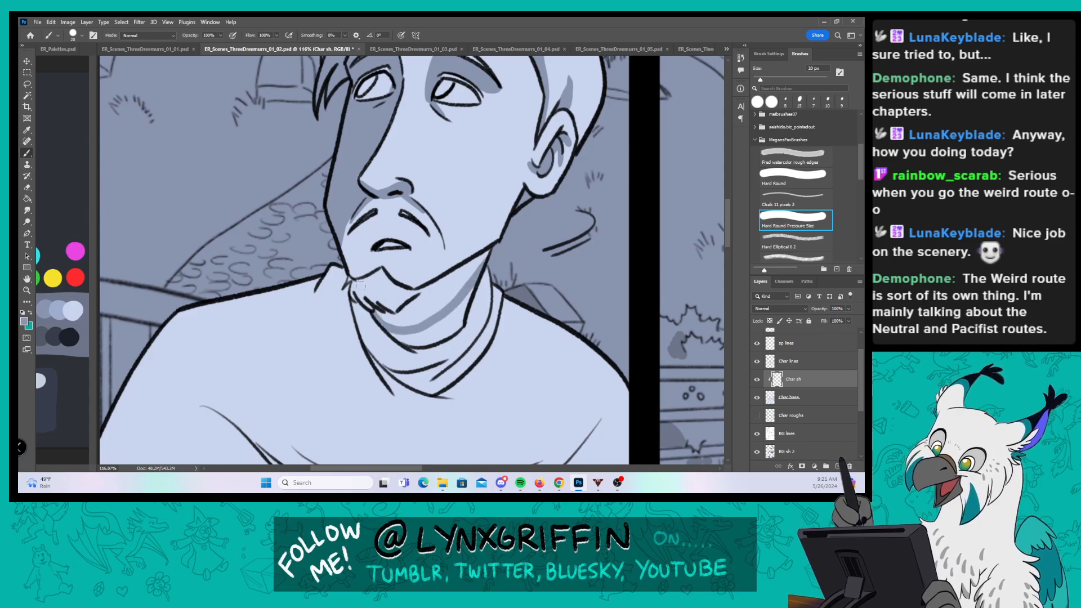
mouse_move(348, 275)
mouse_down()
mouse_move(353, 299)
mouse_move(359, 280)
mouse_move(401, 323)
mouse_move(488, 253)
mouse_move(412, 317)
mouse_move(477, 269)
mouse_move(443, 277)
mouse_move(434, 203)
mouse_up()
Step: Shade the folds of the collar wrapped around the young man's neck
mouse_move(305, 199)
mouse_down()
mouse_move(362, 268)
mouse_move(344, 220)
mouse_move(358, 271)
mouse_up()
mouse_move(346, 228)
mouse_down()
mouse_move(383, 316)
mouse_move(357, 246)
mouse_move(379, 283)
mouse_move(371, 280)
mouse_move(358, 263)
mouse_move(378, 278)
mouse_move(434, 278)
mouse_up()
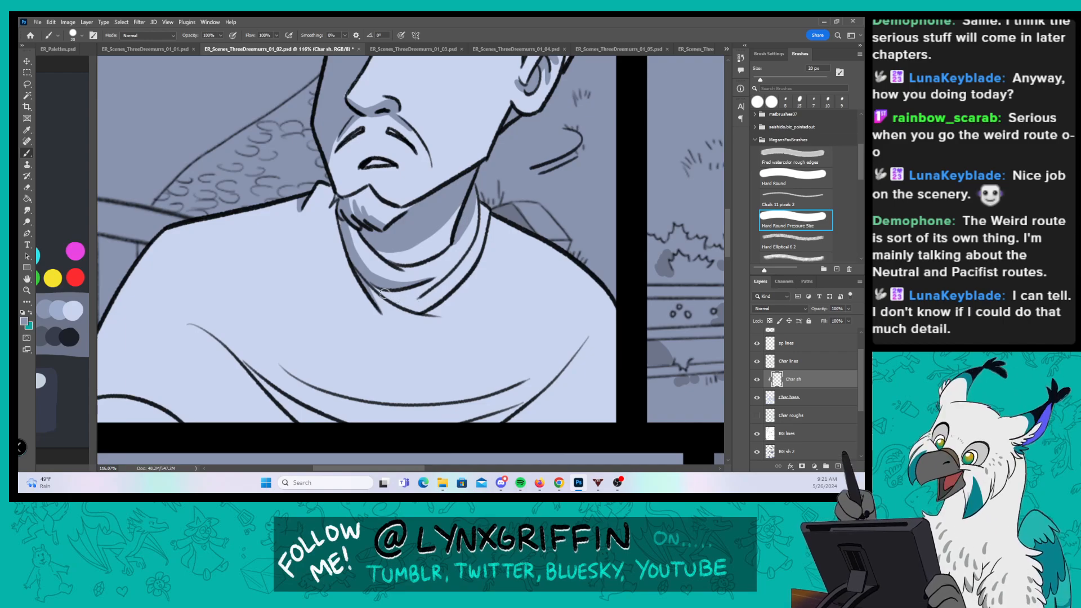
mouse_move(383, 292)
mouse_down()
mouse_move(436, 302)
mouse_move(432, 290)
mouse_move(410, 296)
mouse_move(434, 286)
mouse_move(408, 301)
mouse_move(447, 273)
mouse_move(423, 309)
mouse_move(433, 282)
mouse_move(436, 301)
mouse_move(517, 250)
mouse_up()
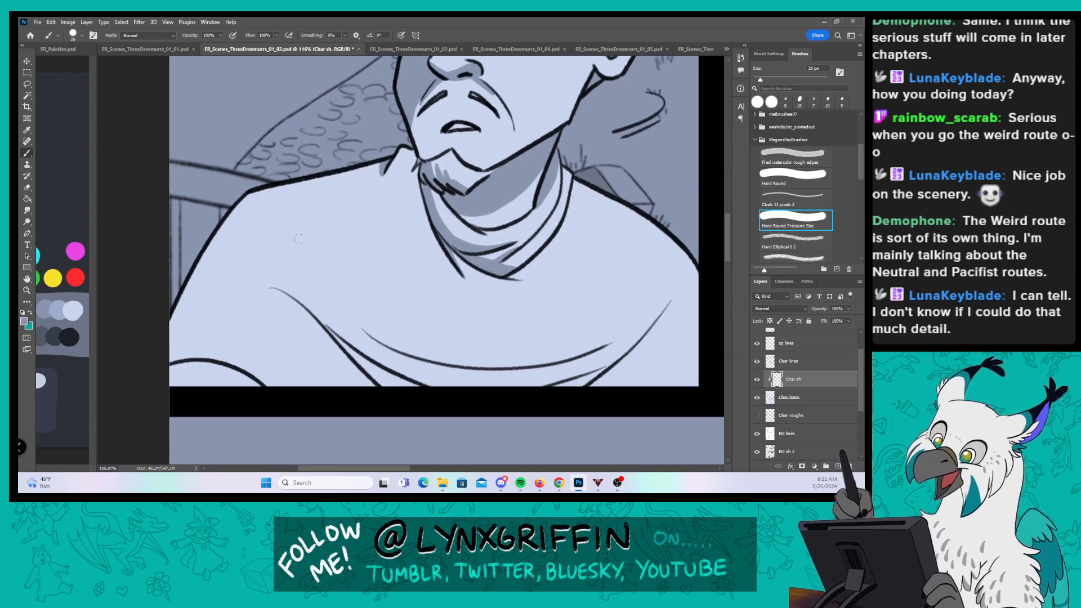
Step: Shade the fold under the cape's near edge and outline the shadow areas on the near shoulder and sleeve
mouse_move(325, 394)
mouse_down()
mouse_move(191, 289)
mouse_move(227, 291)
mouse_move(335, 339)
mouse_move(279, 296)
mouse_move(395, 392)
mouse_move(340, 342)
mouse_move(431, 394)
mouse_up()
mouse_move(258, 287)
mouse_down()
mouse_move(291, 305)
mouse_move(375, 172)
mouse_up()
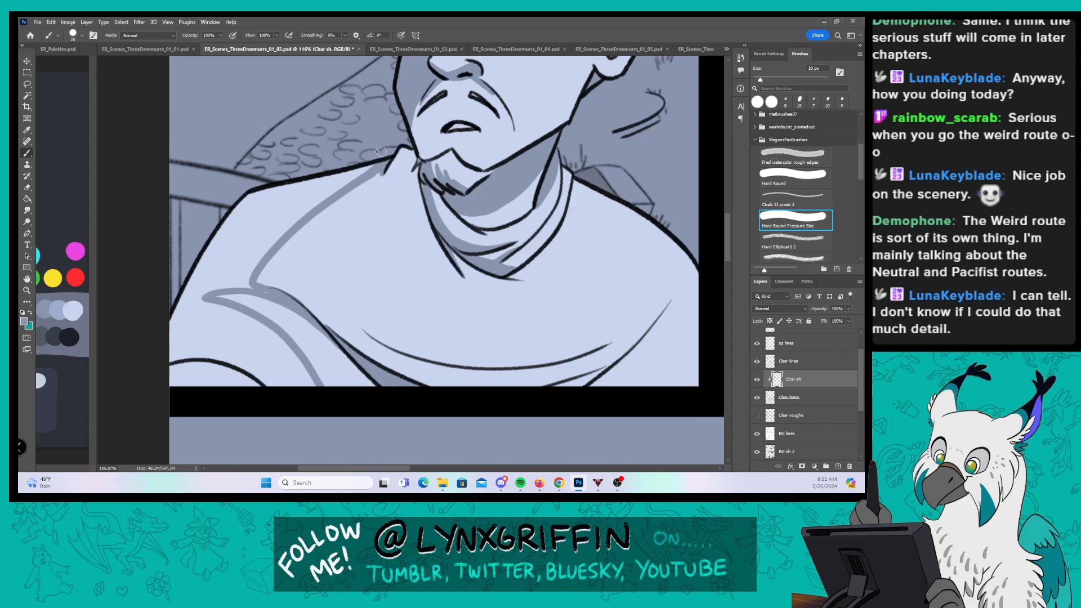
Step: Shade along the curved chest fold of the cape and its far lower corner at the panel border
drag(554, 347, 402, 329)
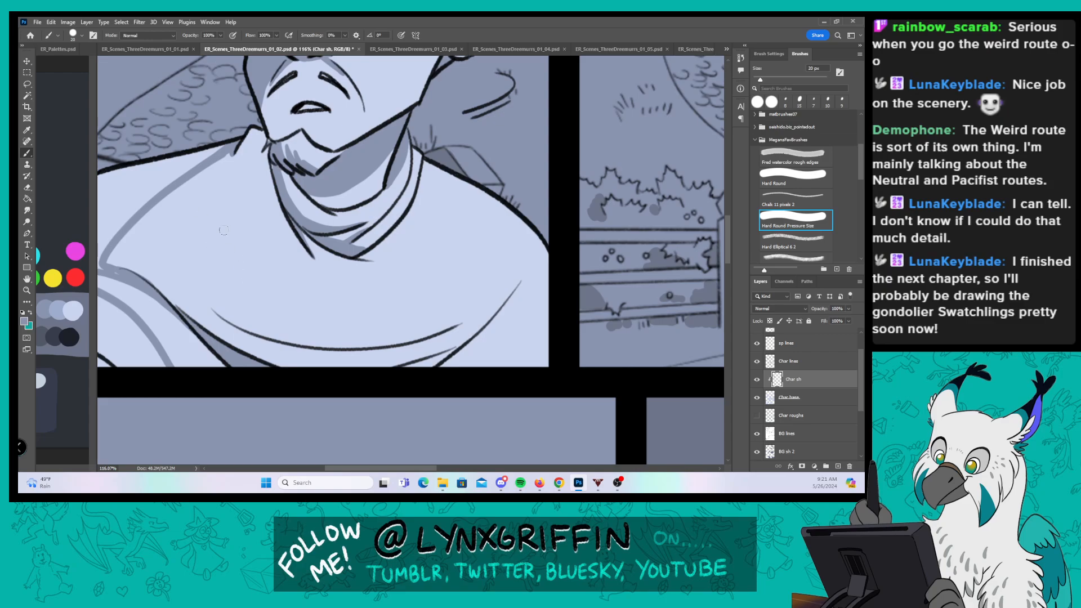
mouse_move(230, 322)
mouse_down()
mouse_move(351, 347)
mouse_move(407, 341)
mouse_up()
drag(299, 341, 432, 334)
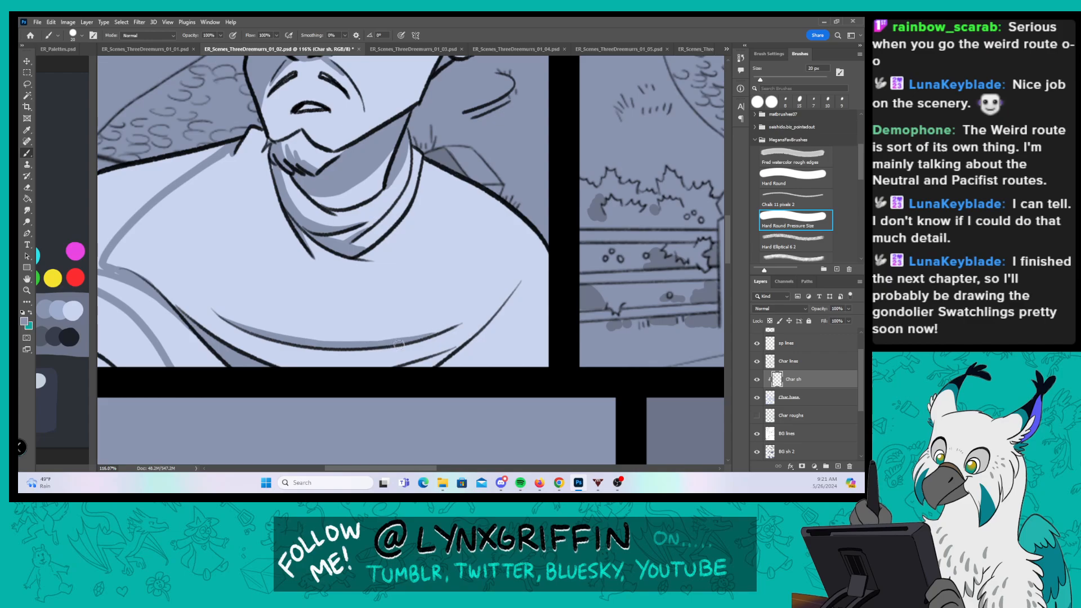
drag(415, 369, 457, 348)
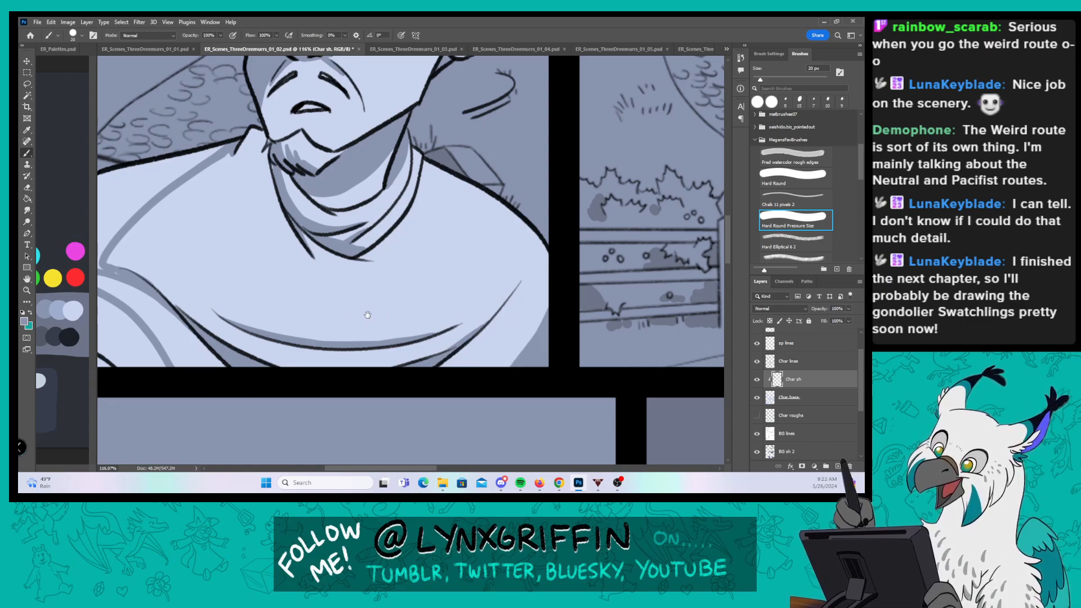
Step: Fill the outlined shadows on the near shoulder and sleeve using the Hard Round brush
drag(366, 306, 569, 303)
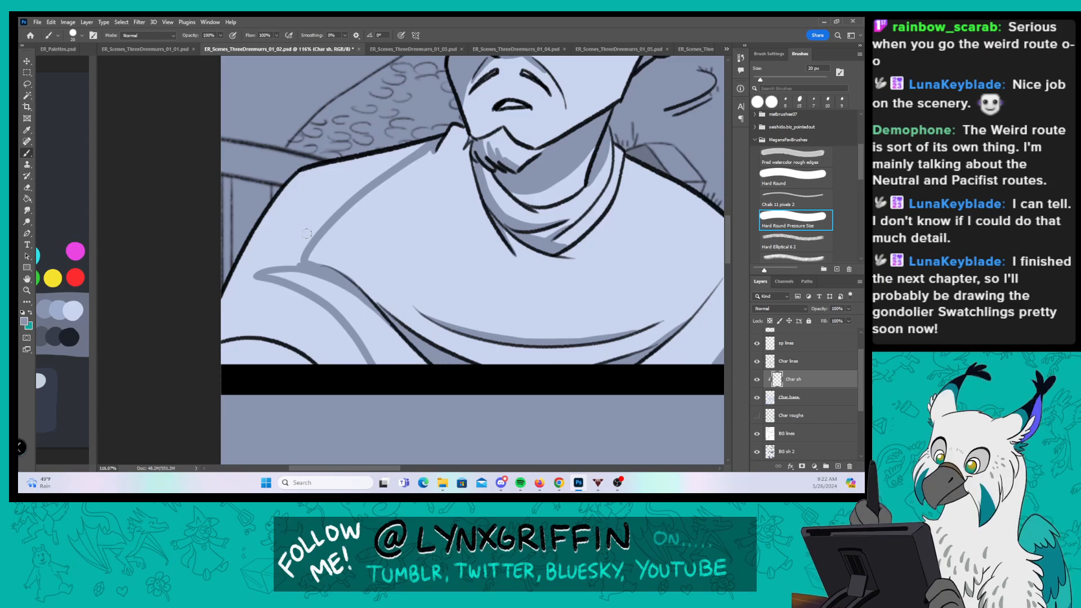
click(794, 179)
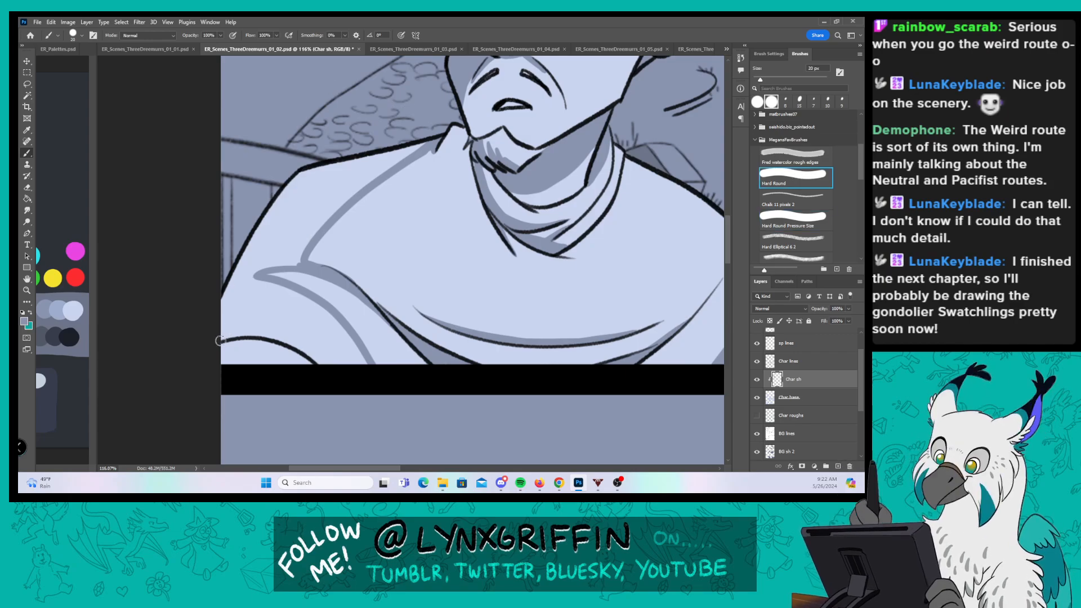
mouse_move(235, 374)
mouse_down()
mouse_move(317, 349)
mouse_move(291, 344)
mouse_move(311, 336)
mouse_move(365, 363)
mouse_move(317, 311)
mouse_move(255, 278)
mouse_move(296, 258)
mouse_move(324, 208)
mouse_move(427, 139)
mouse_up()
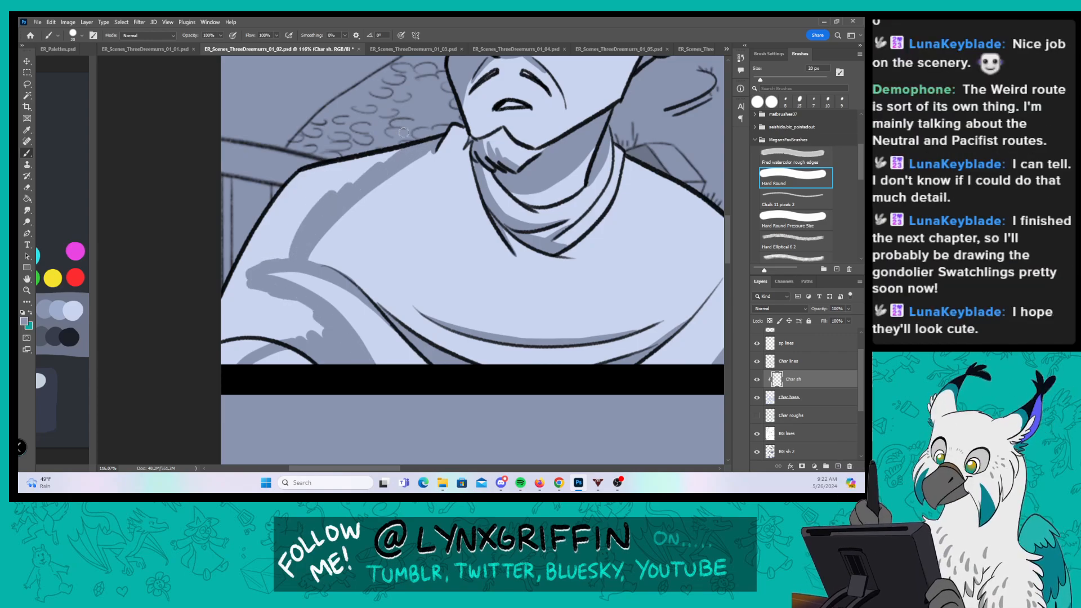
mouse_move(290, 176)
mouse_down()
mouse_move(271, 224)
mouse_move(276, 268)
mouse_move(313, 216)
mouse_move(382, 165)
mouse_up()
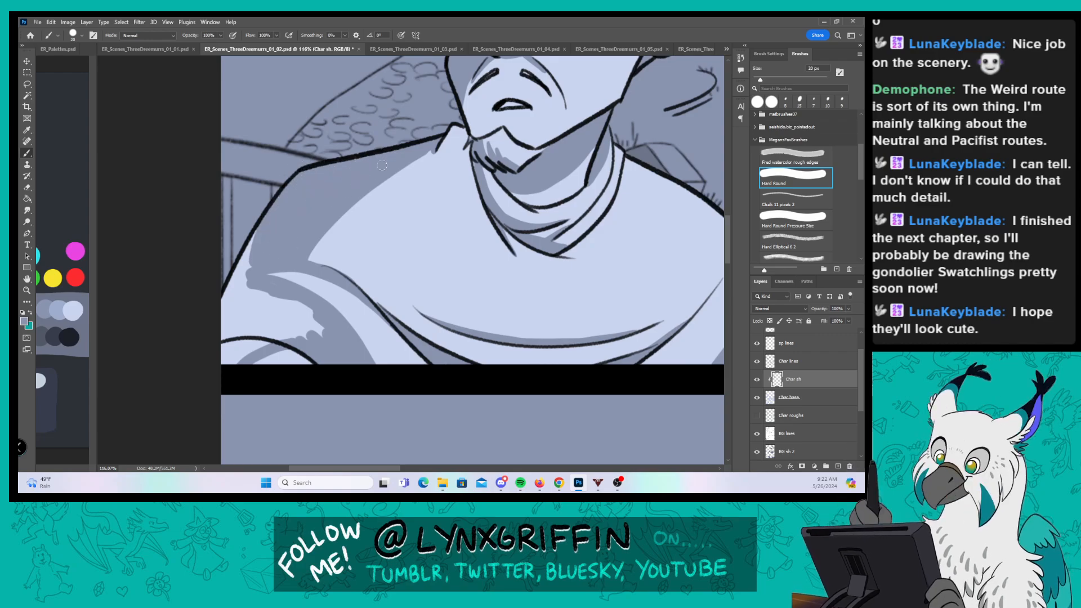
mouse_move(257, 231)
mouse_down()
mouse_move(224, 308)
mouse_move(247, 338)
mouse_move(283, 289)
mouse_move(323, 336)
mouse_up()
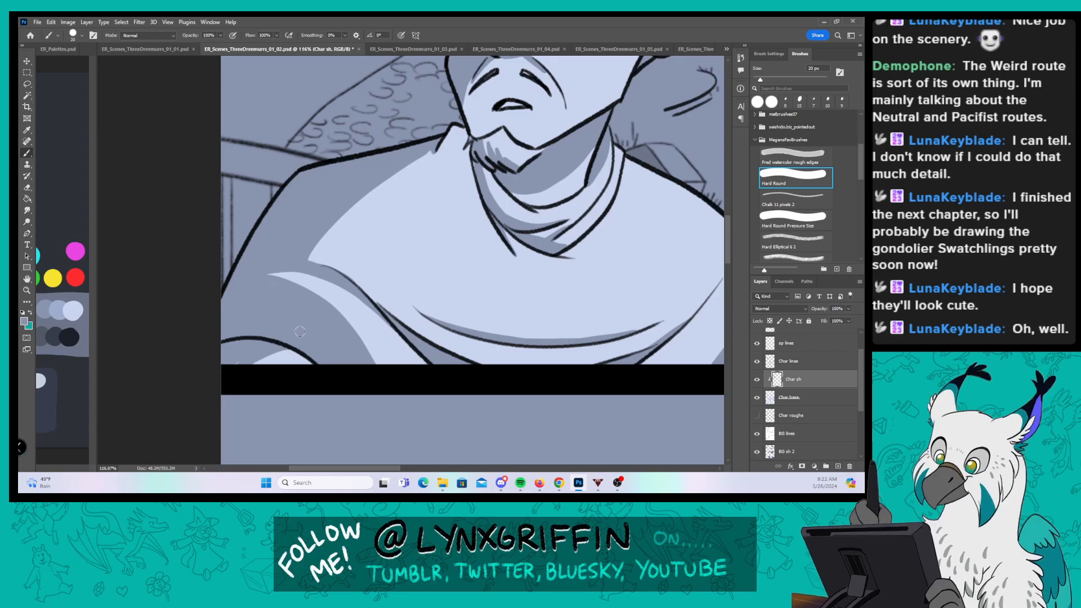
Step: In the panel with the bearded old man, shade the young man's hand by the gate using the Hard Round Pressure Size brush at 15 px
key(z)
drag(563, 307, 479, 309)
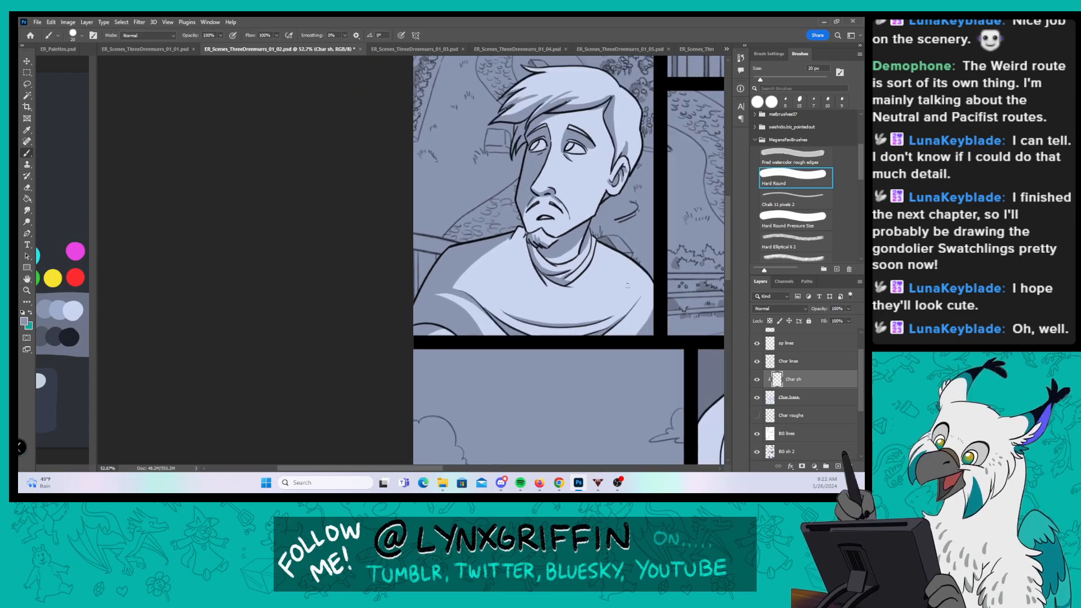
key(space)
drag(606, 291, 426, 336)
key(z)
drag(588, 235, 436, 321)
key(space)
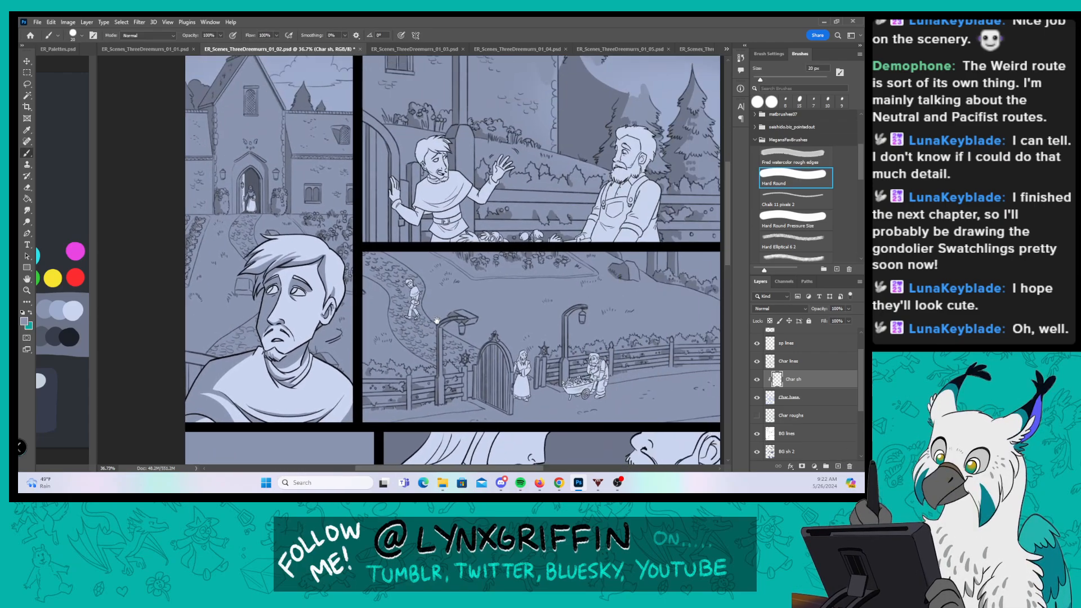
click(800, 219)
key(z)
drag(455, 162, 510, 163)
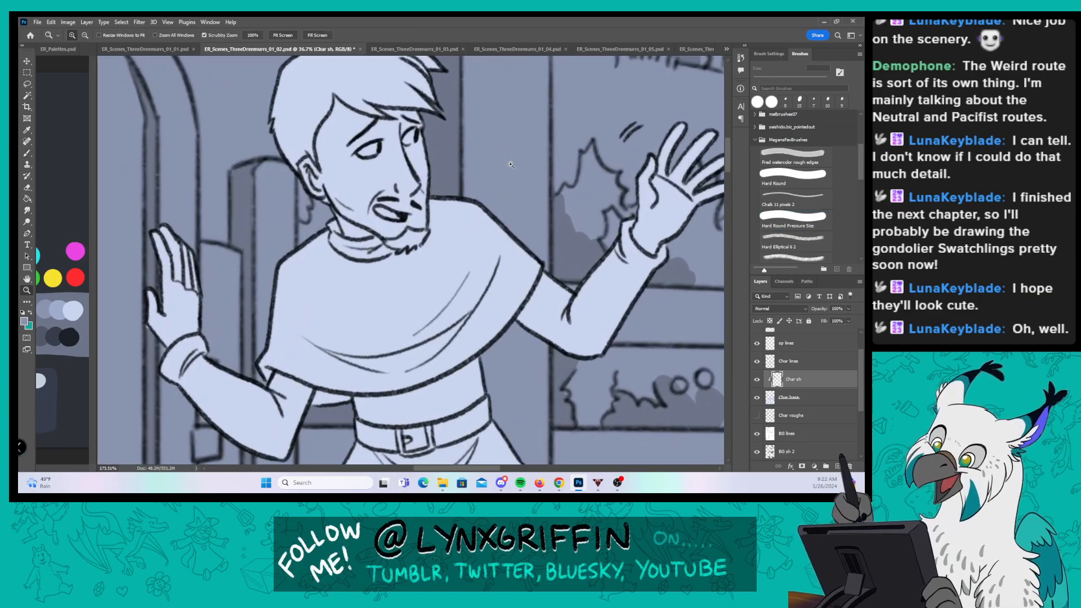
key(space)
drag(457, 238, 569, 166)
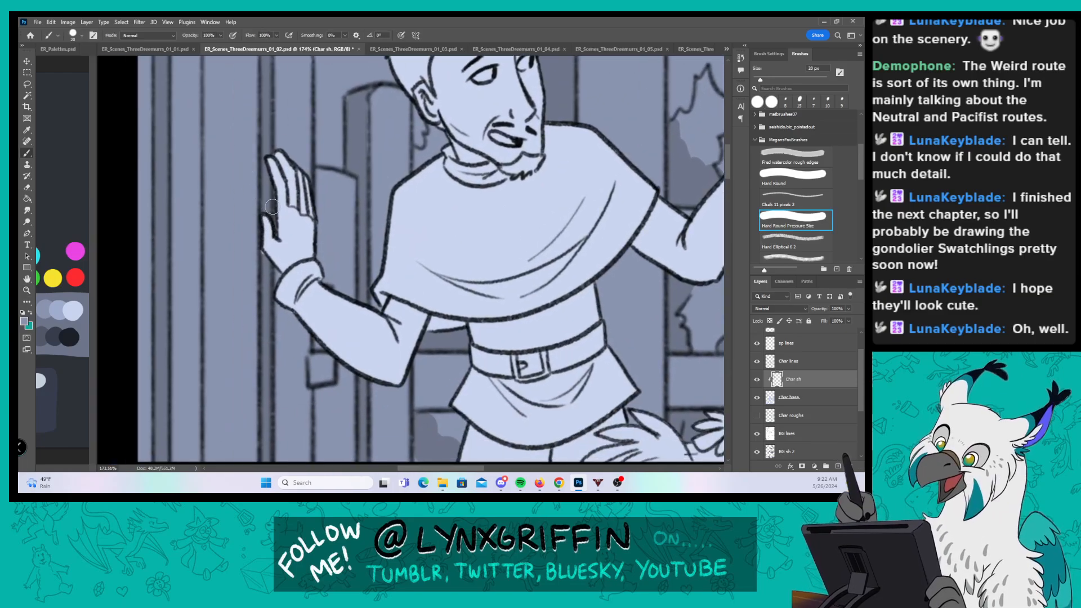
mouse_move(269, 225)
mouse_down()
mouse_move(263, 256)
mouse_move(284, 270)
mouse_move(276, 248)
mouse_up()
drag(277, 164, 283, 240)
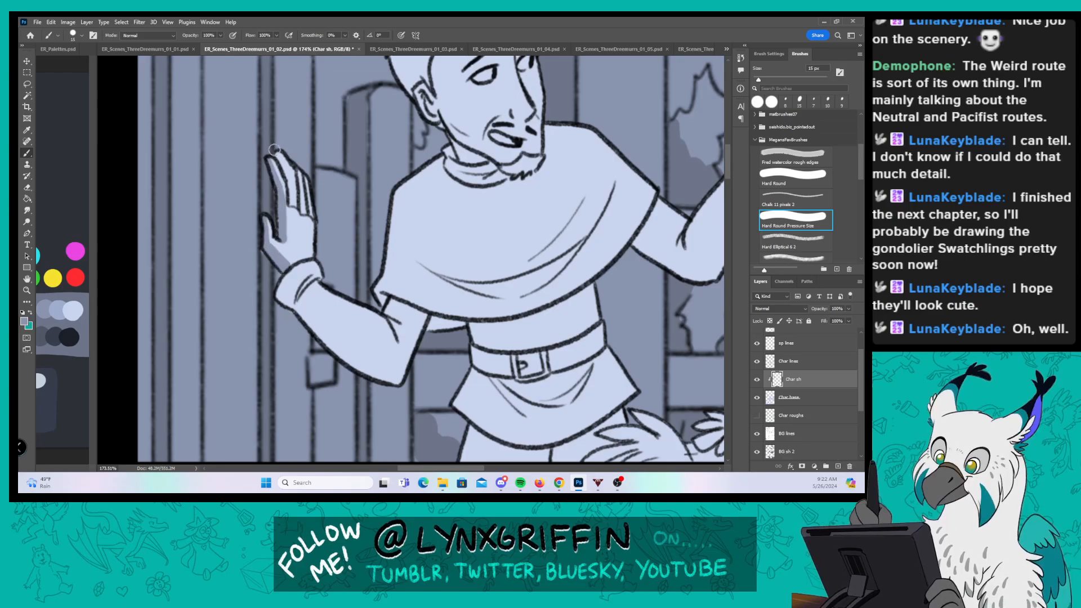
drag(275, 149, 298, 208)
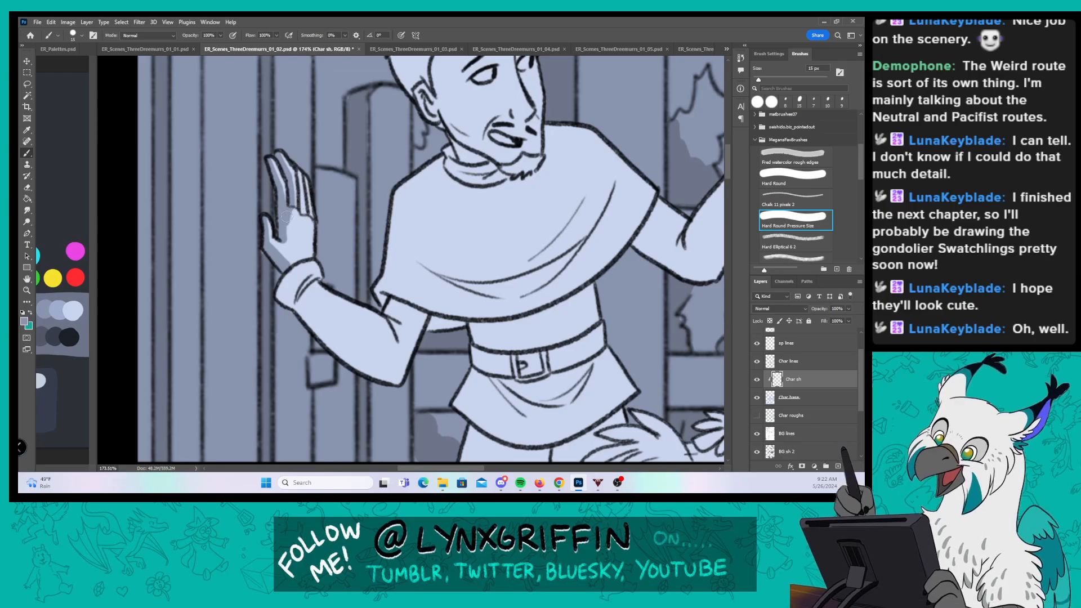
Step: Shade the cuff, the underside of the forearm and the upper sleeve beneath the cape on the gate-side arm
mouse_move(288, 285)
mouse_down()
mouse_move(298, 314)
mouse_move(320, 186)
mouse_move(299, 313)
mouse_move(299, 298)
mouse_move(366, 367)
mouse_up()
mouse_move(319, 321)
mouse_down()
mouse_move(356, 351)
mouse_move(360, 375)
mouse_move(351, 360)
mouse_move(369, 366)
mouse_move(387, 307)
mouse_move(393, 370)
mouse_up()
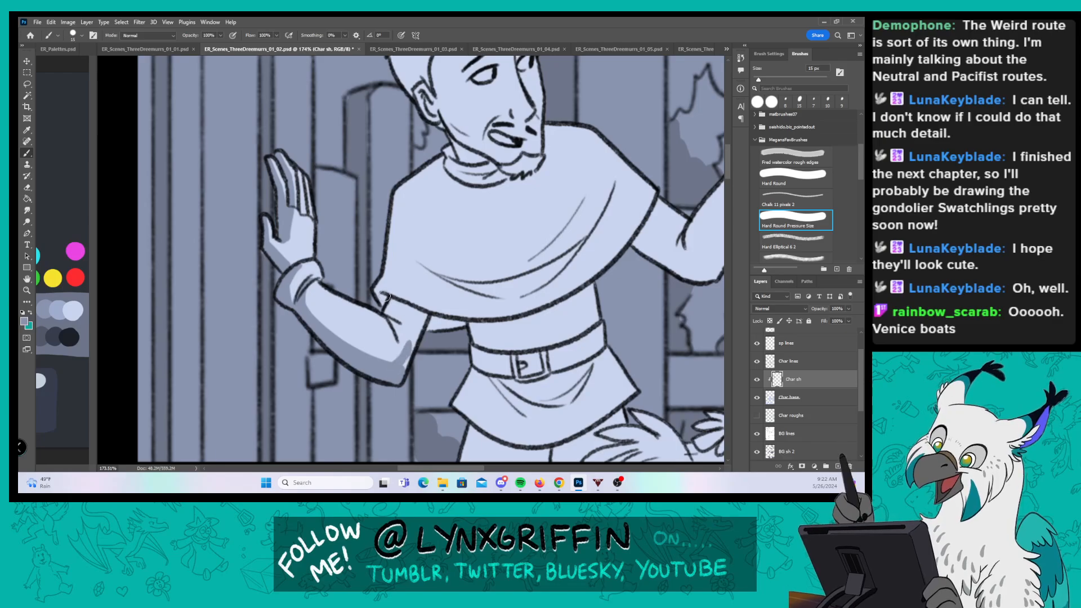
mouse_move(384, 297)
mouse_down()
mouse_move(416, 303)
mouse_move(387, 290)
mouse_move(404, 304)
mouse_move(384, 309)
mouse_move(406, 322)
mouse_move(399, 376)
mouse_move(392, 319)
mouse_move(407, 356)
mouse_up()
drag(407, 306, 428, 325)
Step: Shade the lower hem of the young man's cape and the cloth beneath it beside the gate-side arm
drag(543, 359, 414, 332)
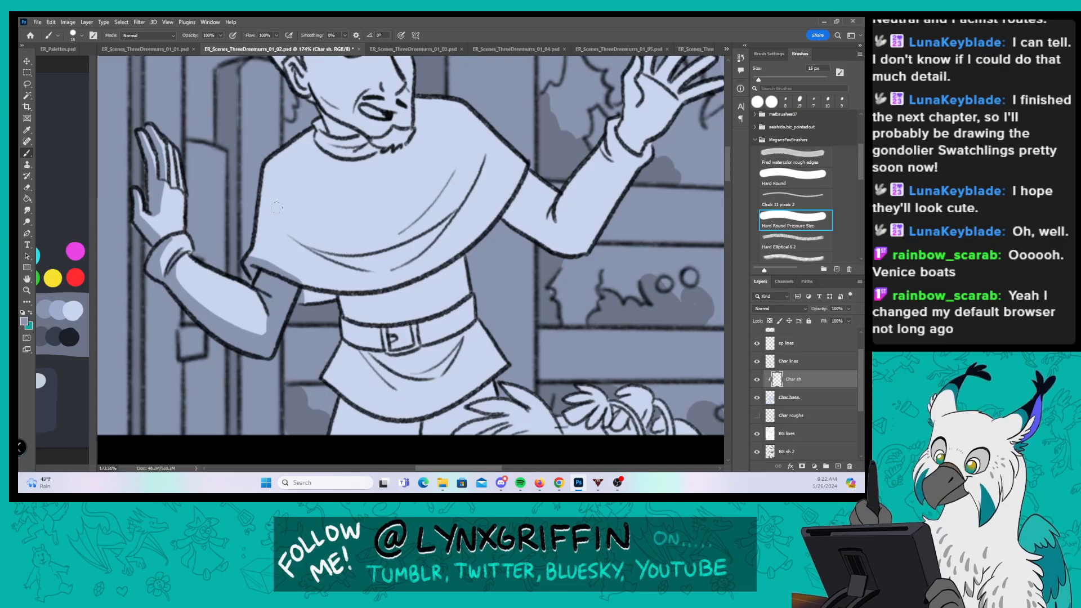
mouse_move(259, 259)
mouse_down()
mouse_move(394, 287)
mouse_move(413, 269)
mouse_up()
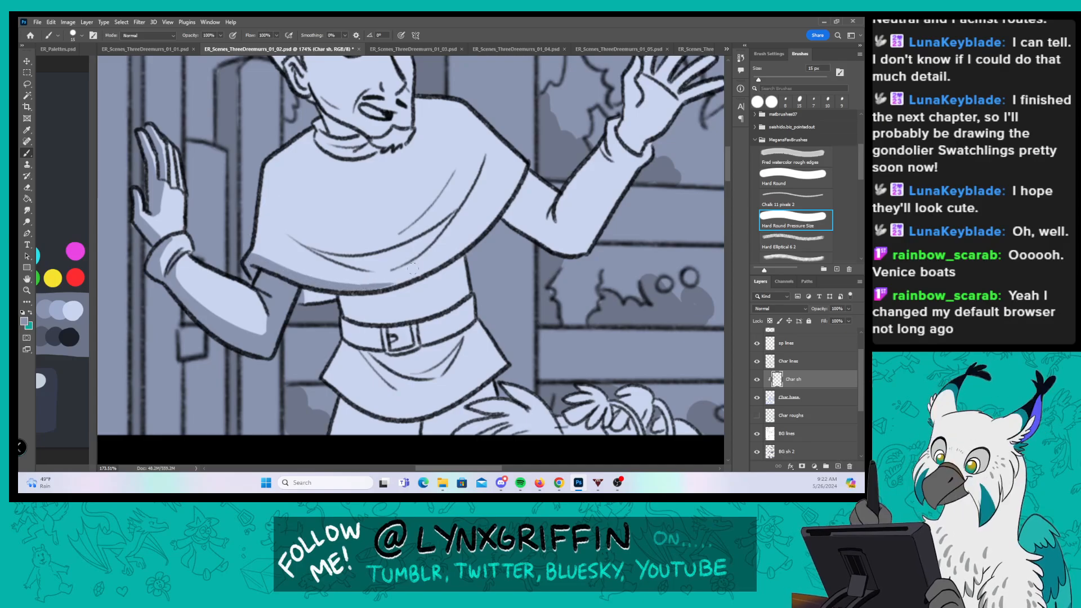
mouse_move(302, 303)
mouse_down()
mouse_move(327, 290)
mouse_move(332, 303)
mouse_move(330, 280)
mouse_move(401, 282)
mouse_move(368, 282)
mouse_move(421, 271)
mouse_up()
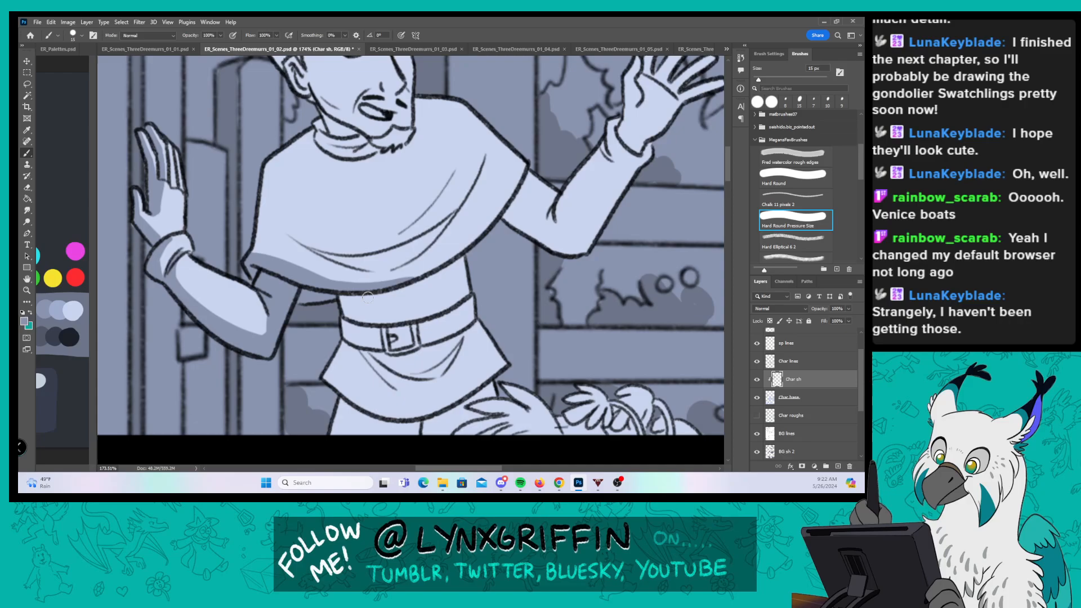
Step: Shade the cape's curved chest folds and its outer edge on the raised-arm side
mouse_move(310, 249)
mouse_down()
mouse_move(366, 268)
mouse_move(326, 255)
mouse_move(422, 243)
mouse_move(381, 256)
mouse_move(429, 229)
mouse_move(414, 223)
mouse_move(389, 270)
mouse_move(429, 244)
mouse_move(407, 253)
mouse_move(441, 225)
mouse_move(430, 242)
mouse_move(470, 182)
mouse_move(427, 238)
mouse_move(473, 179)
mouse_up()
mouse_move(405, 230)
mouse_down()
mouse_move(420, 215)
mouse_move(402, 231)
mouse_up()
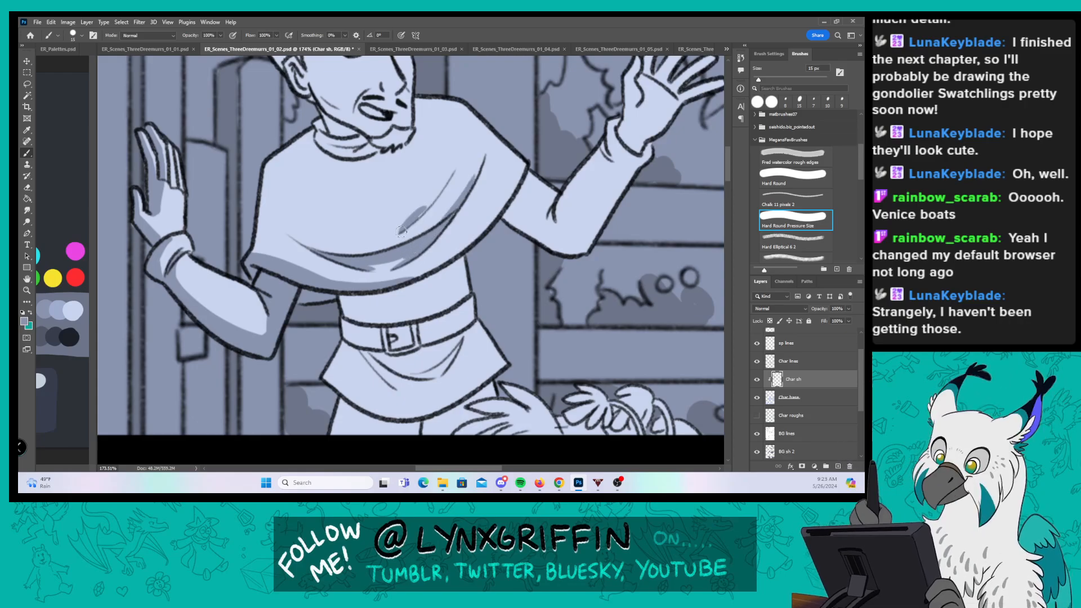
drag(433, 198, 454, 175)
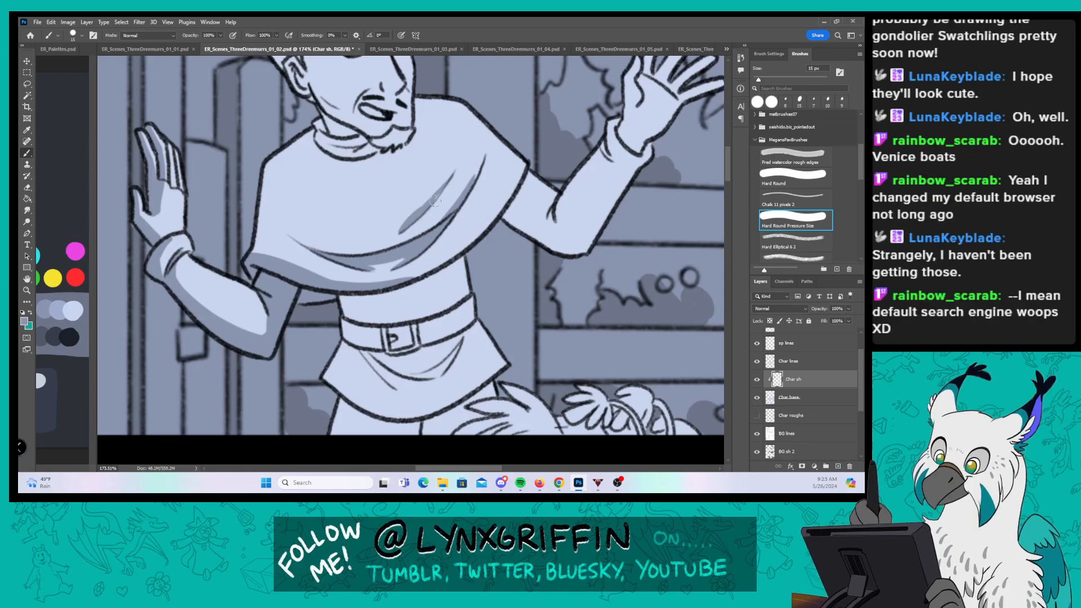
mouse_move(518, 158)
mouse_down()
mouse_move(477, 247)
mouse_move(510, 209)
mouse_up()
Step: Shade the elbow crease and the underside of the forearm on the young man's raised arm with the Hard Round Pressure Size brush
drag(611, 104, 540, 127)
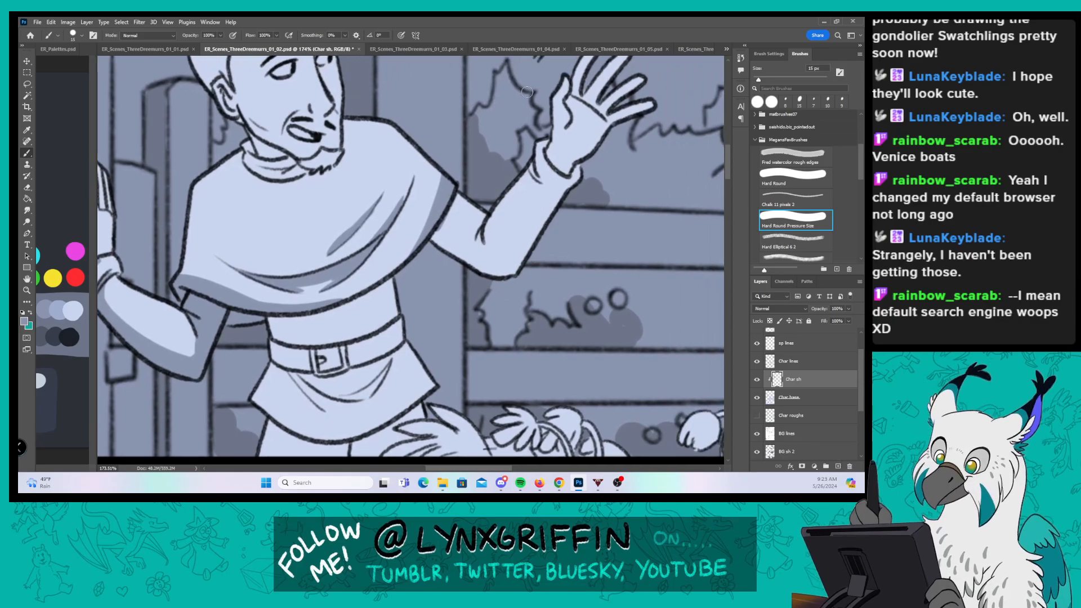
mouse_move(479, 233)
mouse_down()
mouse_move(483, 261)
mouse_move(528, 271)
mouse_up()
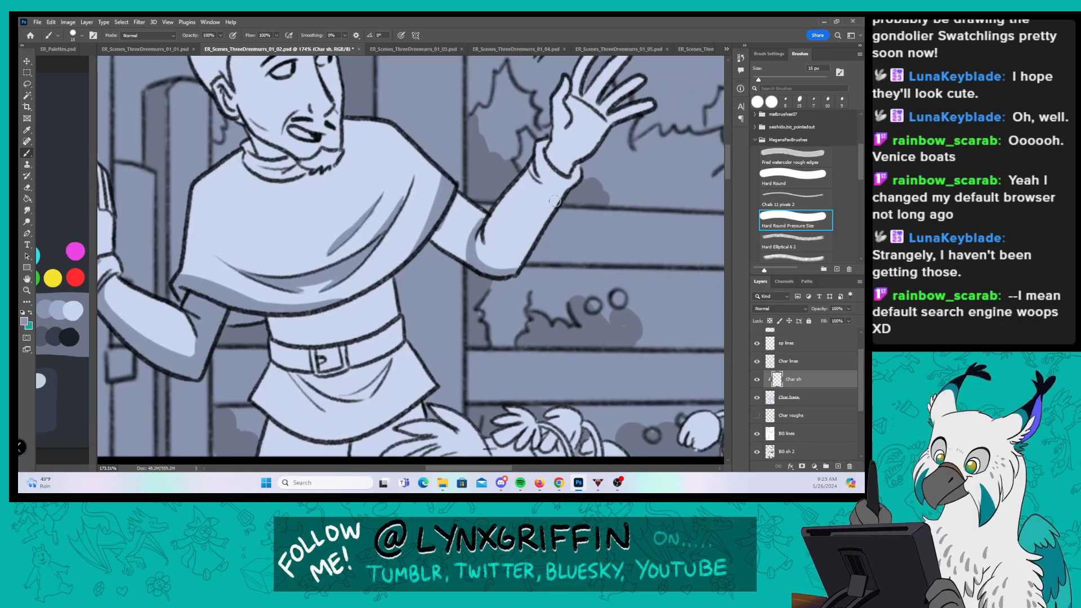
drag(554, 201, 509, 279)
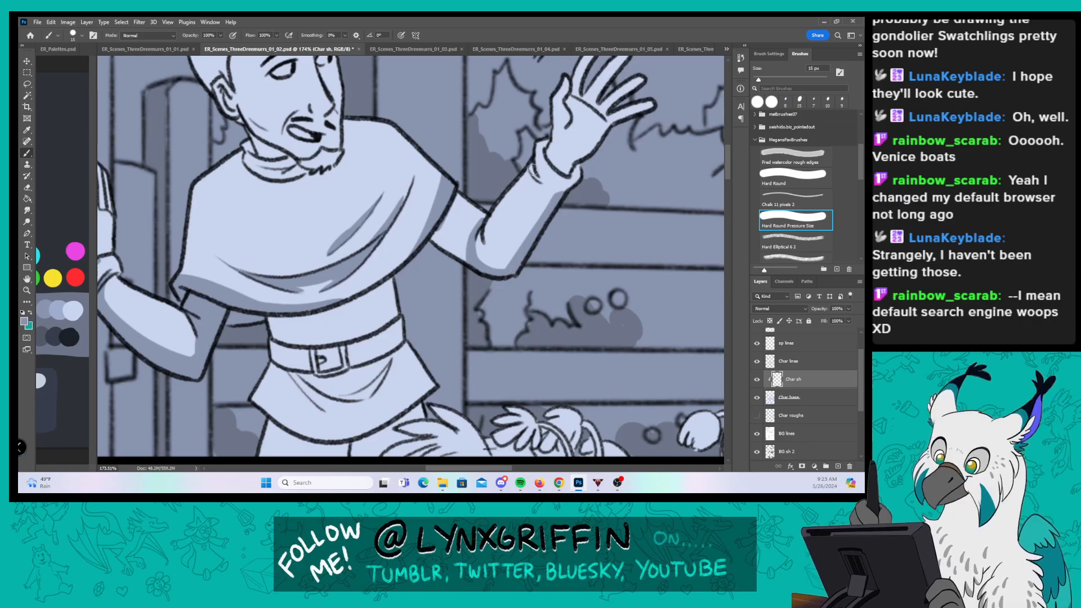
click(785, 179)
mouse_move(465, 191)
mouse_down()
mouse_move(447, 232)
mouse_move(464, 221)
mouse_move(471, 232)
mouse_move(498, 189)
mouse_up()
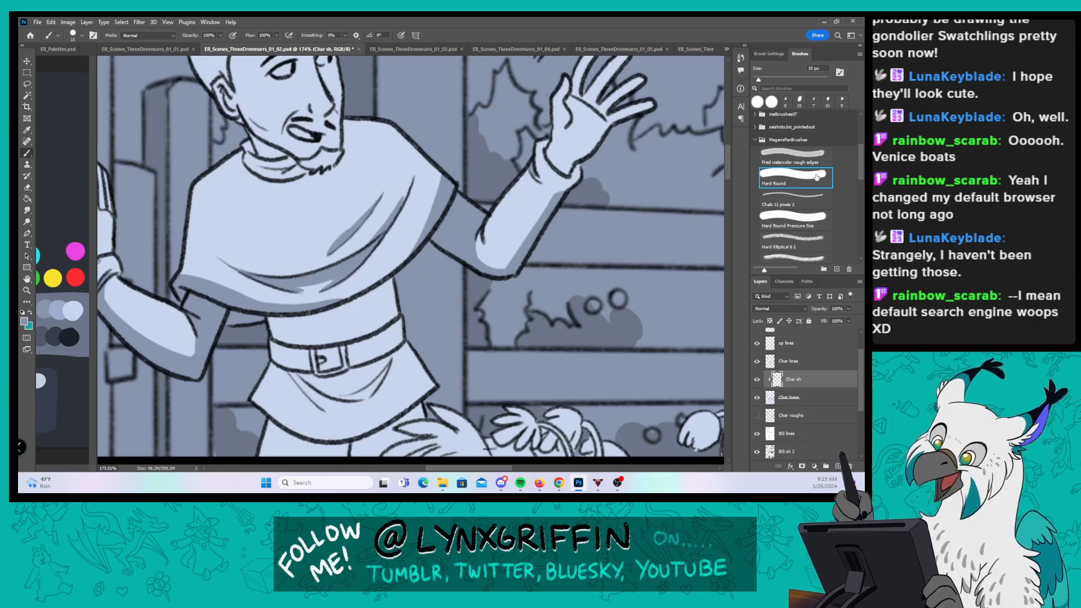
click(790, 219)
Step: Shade the palm, thumb, wrist and the edges of the fingers on the young man's raised hand
drag(645, 204, 550, 248)
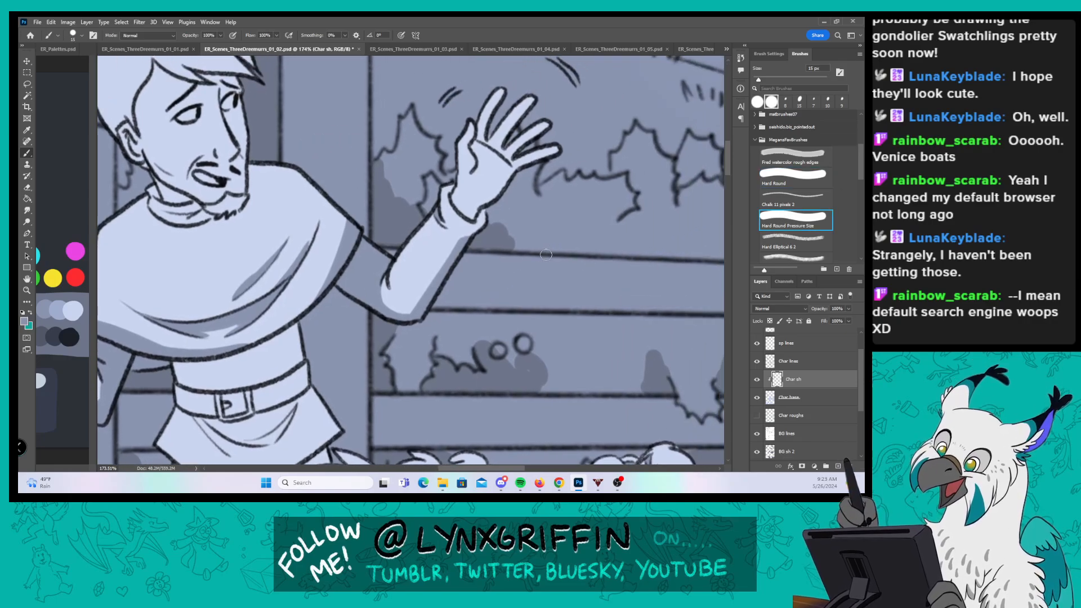
mouse_move(459, 173)
mouse_down()
mouse_move(463, 208)
mouse_move(460, 194)
mouse_up()
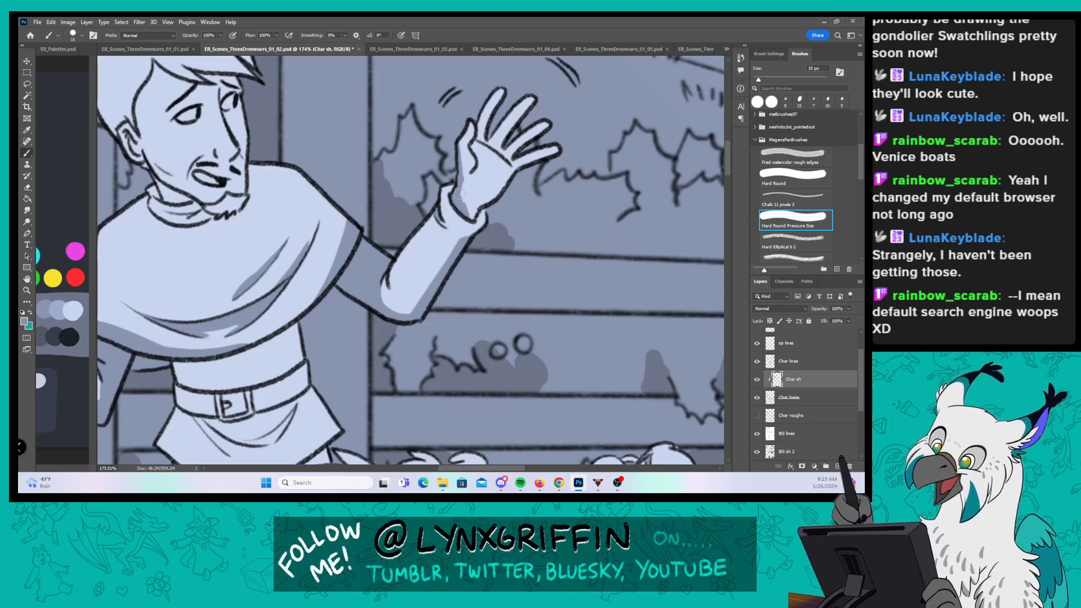
mouse_move(475, 144)
mouse_down()
mouse_move(485, 149)
mouse_move(505, 88)
mouse_move(539, 93)
mouse_up()
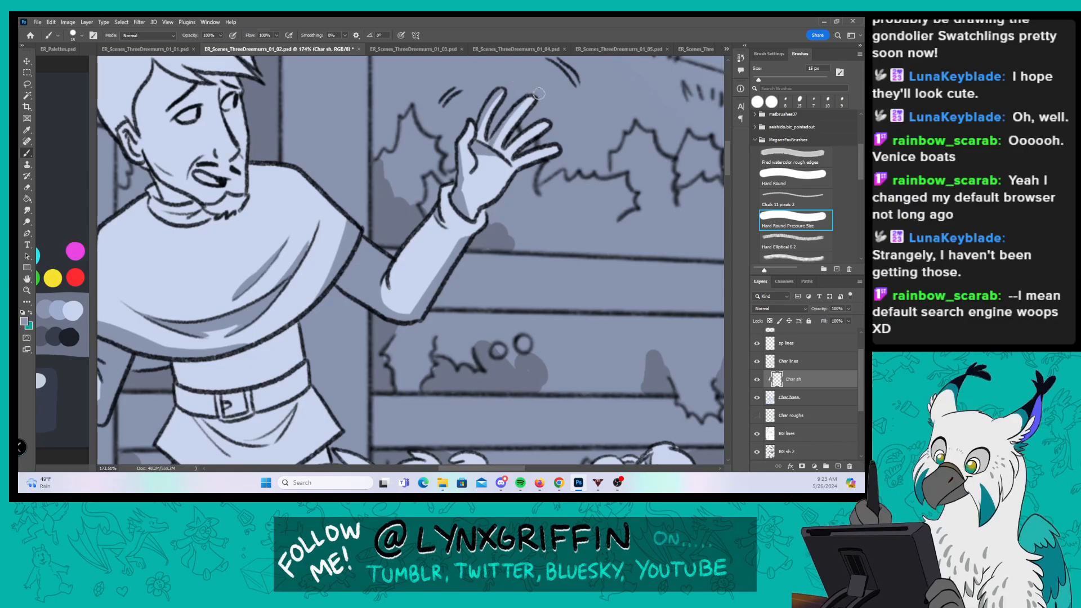
drag(519, 135, 549, 125)
drag(513, 160, 561, 144)
drag(463, 191, 473, 207)
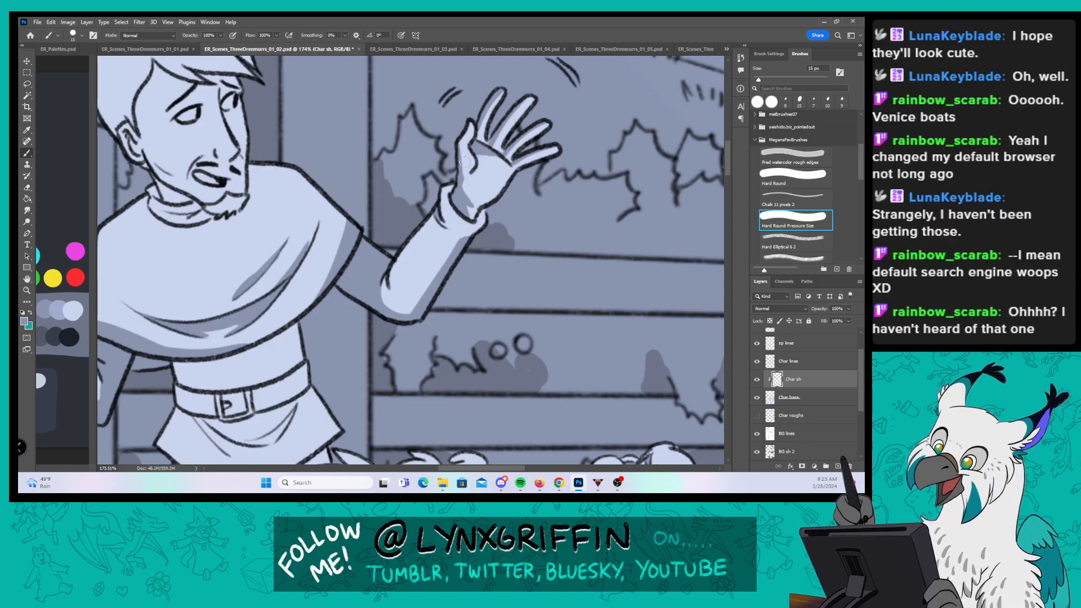
drag(466, 170, 459, 184)
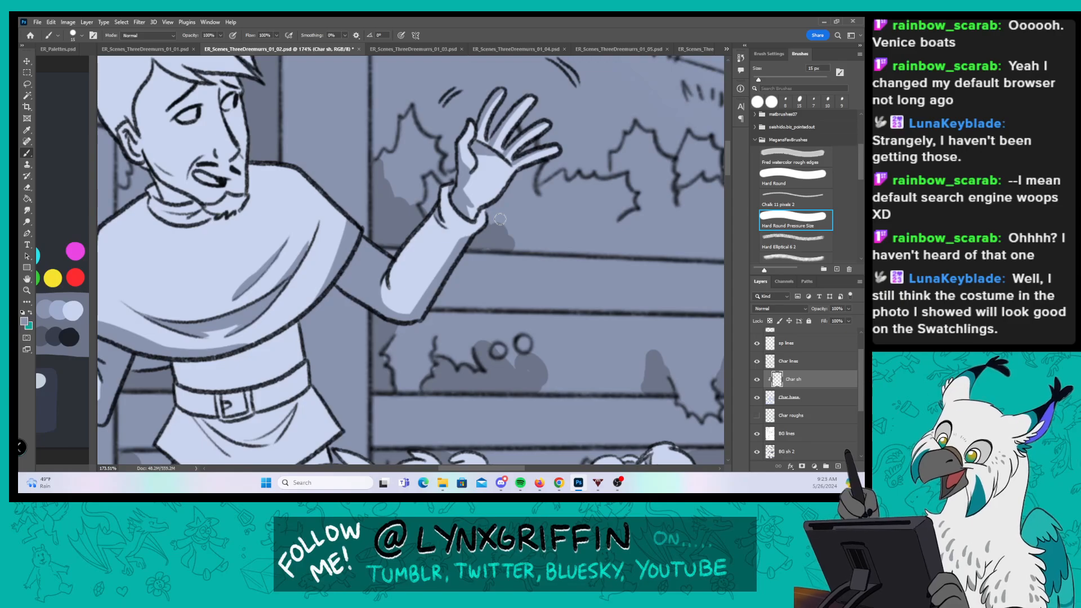
Step: Shade the young man's waist beneath the cape, his belt, the tunic skirt folds and the trousers below them
drag(319, 332, 390, 166)
mouse_move(248, 197)
mouse_down()
mouse_move(293, 225)
mouse_move(264, 193)
mouse_move(308, 199)
mouse_move(360, 174)
mouse_move(354, 161)
mouse_move(315, 192)
mouse_move(353, 179)
mouse_move(245, 197)
mouse_up()
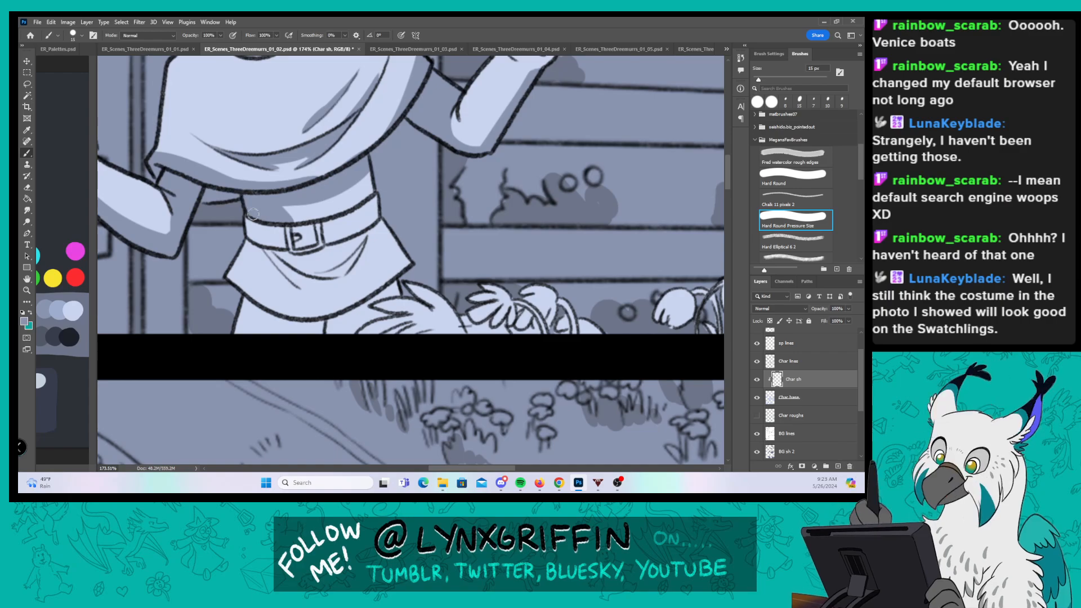
drag(246, 227, 256, 234)
mouse_move(252, 279)
mouse_down()
mouse_move(237, 262)
mouse_move(244, 243)
mouse_move(293, 285)
mouse_move(306, 266)
mouse_move(333, 267)
mouse_move(314, 257)
mouse_move(376, 227)
mouse_up()
mouse_move(328, 273)
mouse_down()
mouse_move(346, 267)
mouse_move(370, 227)
mouse_up()
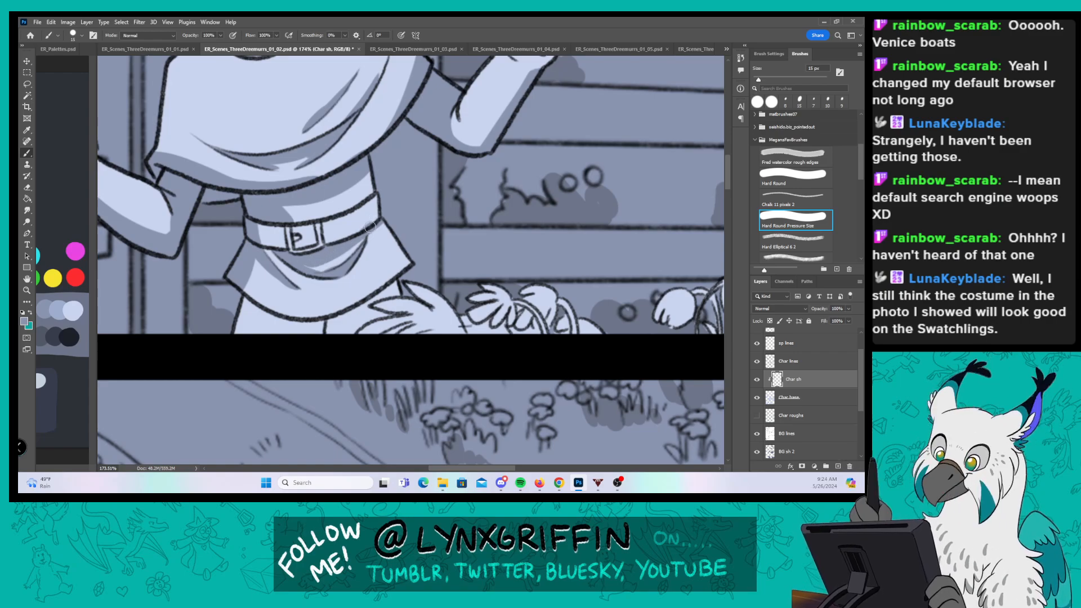
mouse_move(236, 337)
mouse_down()
mouse_move(239, 306)
mouse_move(318, 323)
mouse_move(259, 331)
mouse_move(331, 325)
mouse_move(395, 284)
mouse_up()
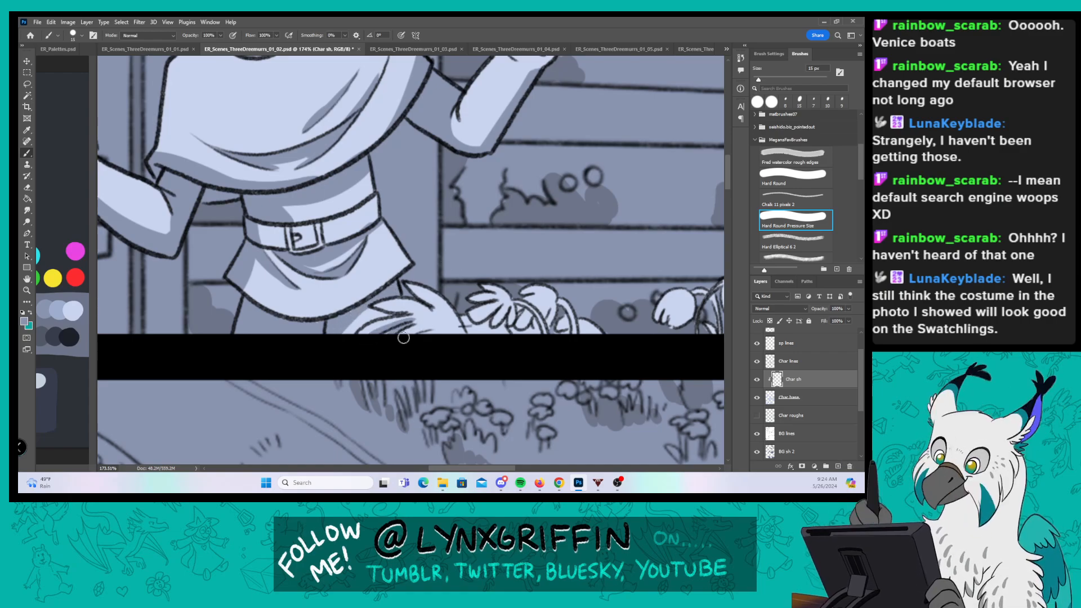
Step: Shade the leafy tuft and the drooping flowers along the lower edge of the panel between the two men
drag(404, 285, 433, 307)
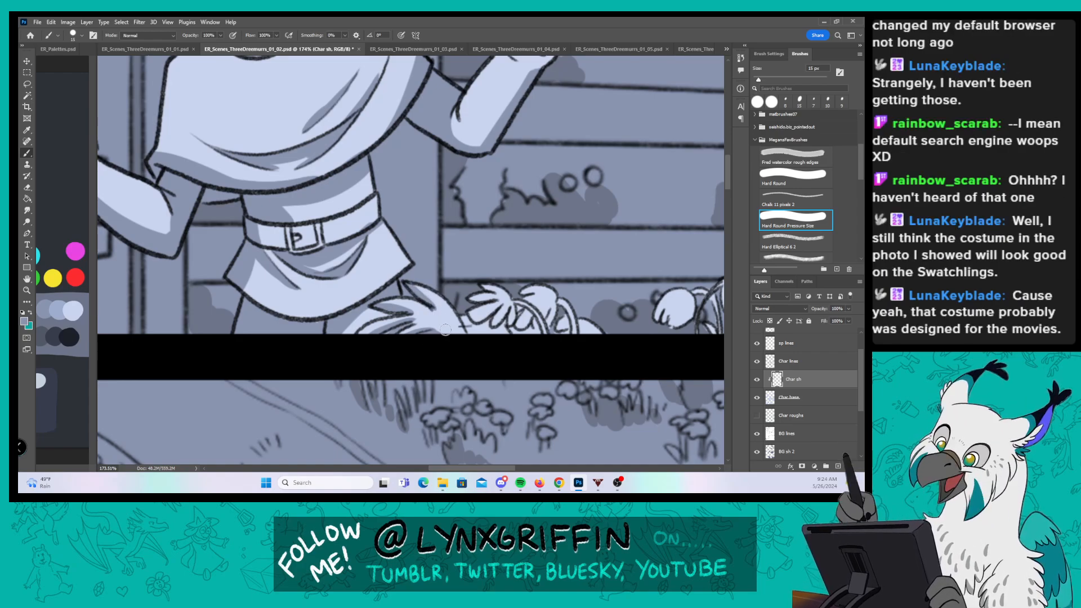
drag(541, 295, 430, 265)
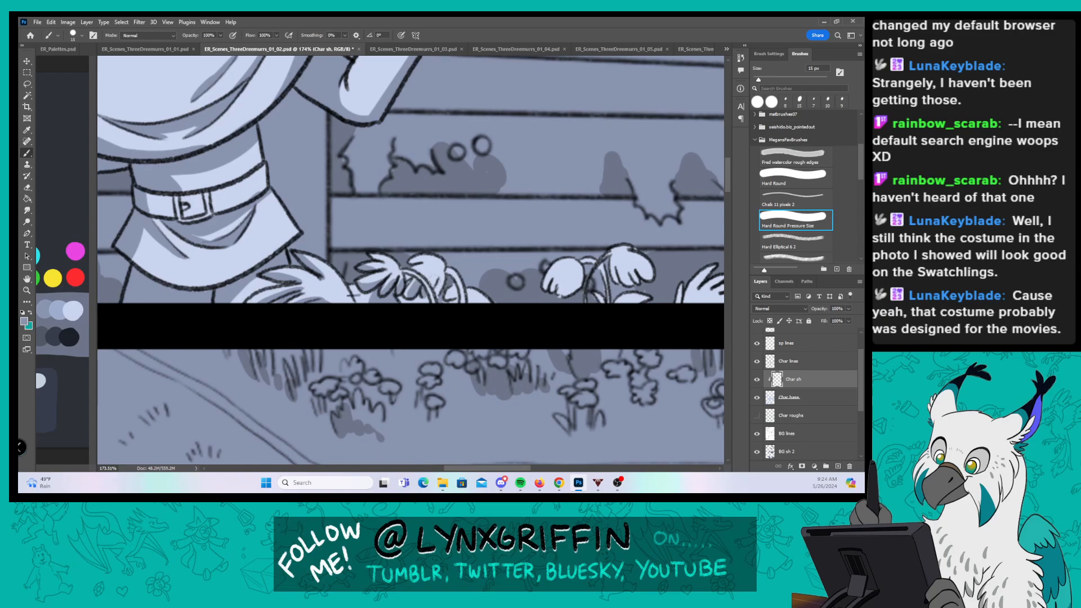
mouse_move(440, 284)
mouse_down()
mouse_move(450, 277)
mouse_move(459, 296)
mouse_up()
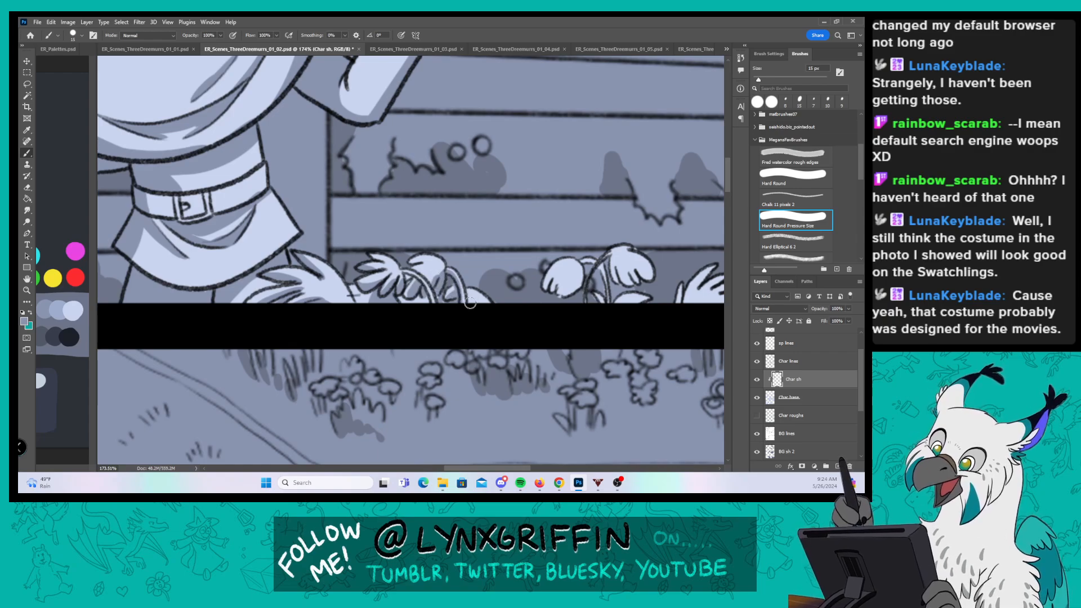
drag(621, 274, 472, 256)
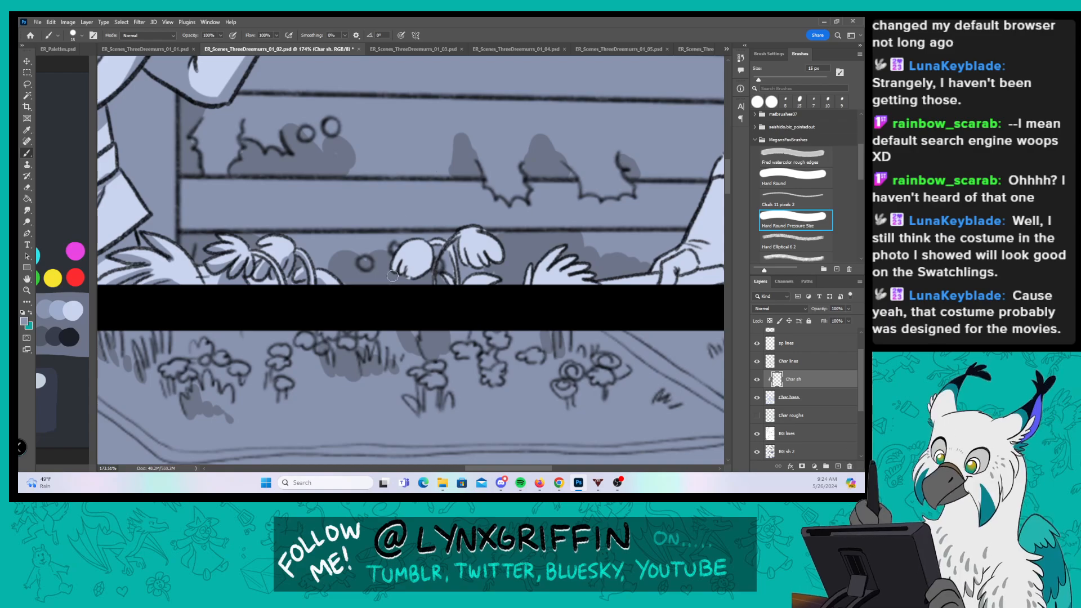
drag(401, 274, 419, 274)
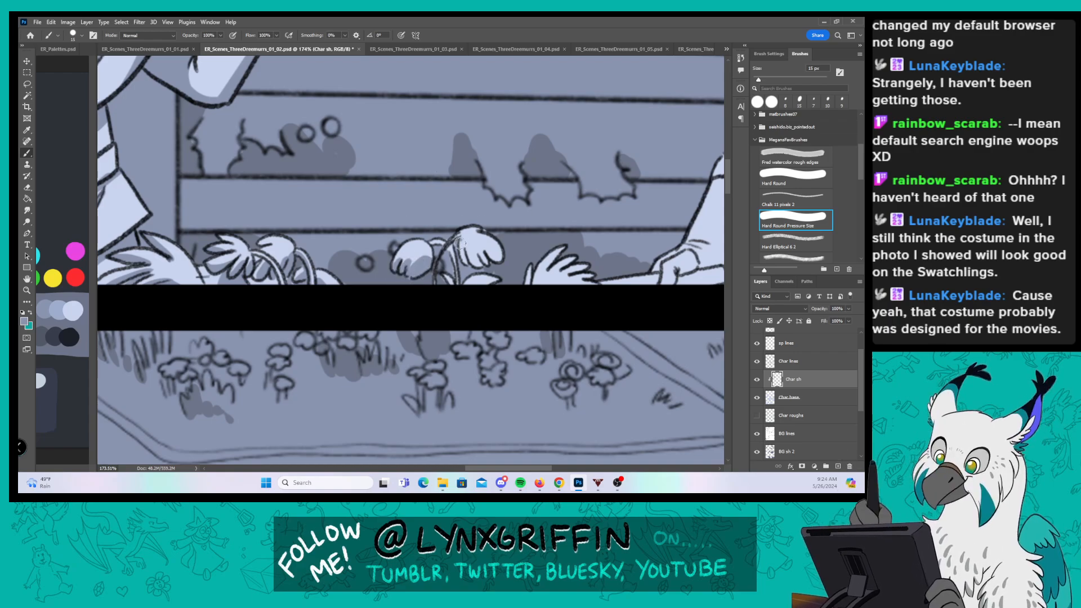
drag(460, 244, 499, 277)
mouse_move(553, 255)
mouse_down()
mouse_move(400, 251)
mouse_move(372, 287)
mouse_move(384, 259)
mouse_up()
Step: Shade the young man's jaw and neck, his collar folds and the gate-side shoulder and edge of the cape
mouse_move(270, 192)
mouse_down()
mouse_move(364, 229)
mouse_move(689, 253)
mouse_move(732, 276)
mouse_up()
drag(416, 212, 472, 316)
drag(448, 169, 433, 277)
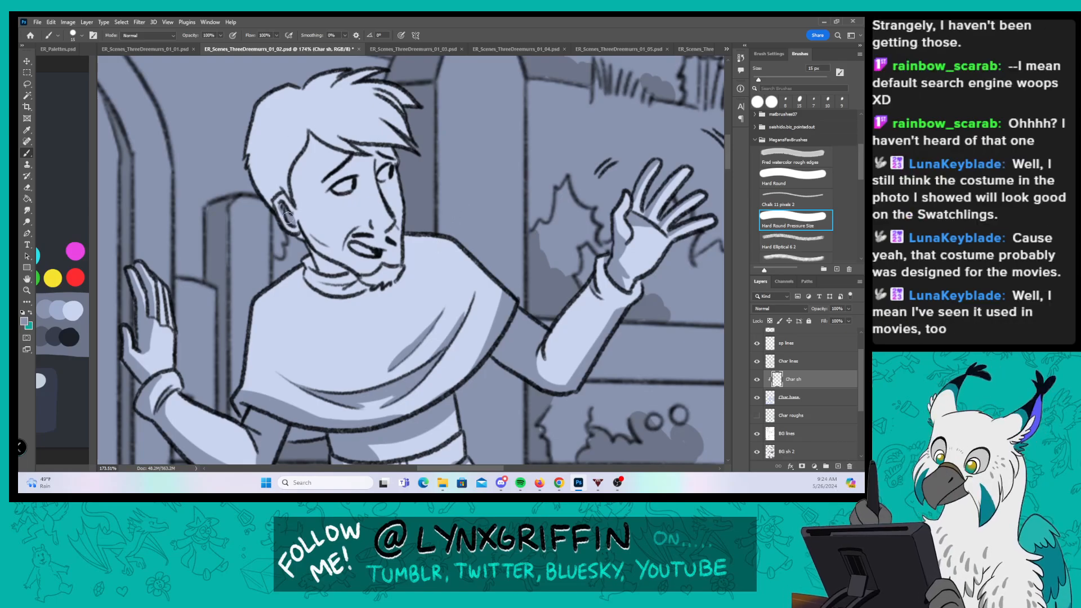
mouse_move(298, 219)
mouse_down()
mouse_move(362, 285)
mouse_move(310, 253)
mouse_move(334, 264)
mouse_up()
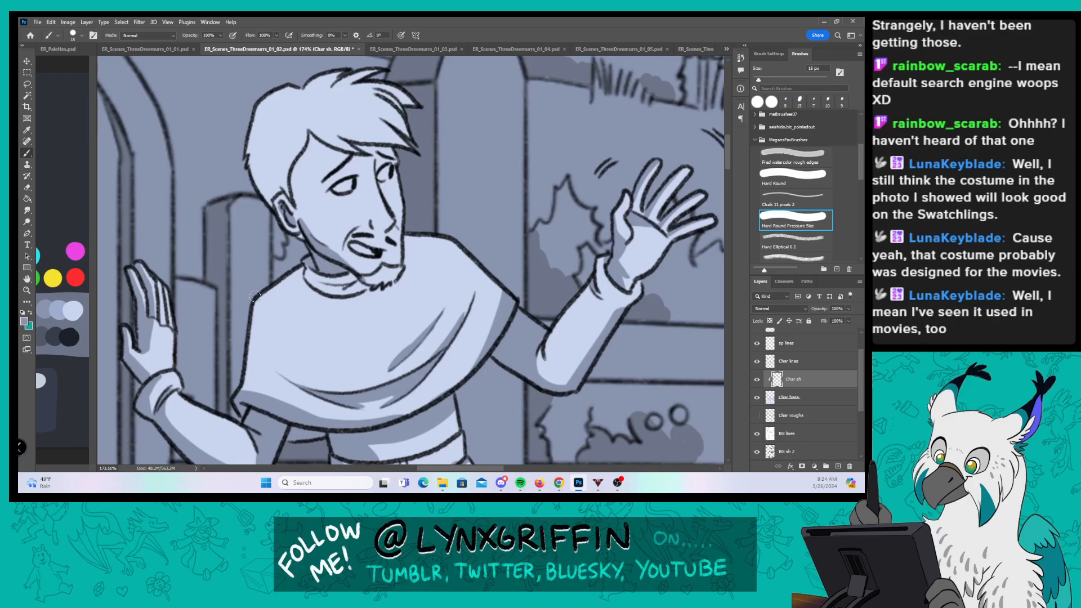
drag(233, 386, 342, 423)
mouse_move(254, 307)
mouse_down()
mouse_move(292, 283)
mouse_move(275, 290)
mouse_move(296, 259)
mouse_move(286, 280)
mouse_move(340, 301)
mouse_up()
mouse_move(283, 279)
mouse_down()
mouse_move(353, 300)
mouse_move(303, 270)
mouse_move(326, 285)
mouse_up()
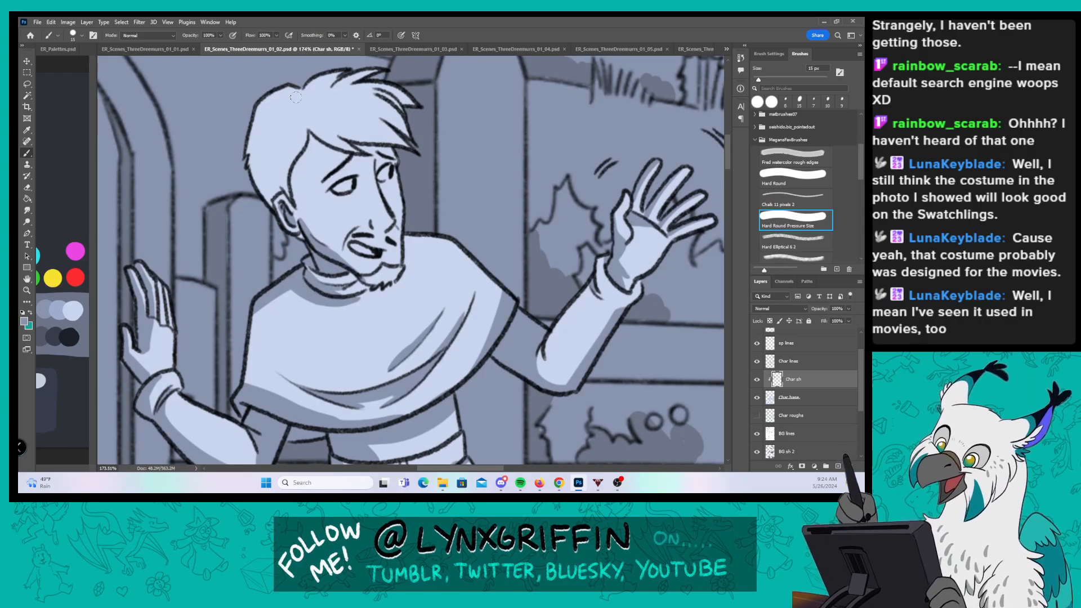
Step: Shade the young man's hair from behind the ear through the fringe strands, and add shadow around his face and eye
mouse_move(274, 187)
mouse_down()
mouse_move(267, 119)
mouse_move(245, 161)
mouse_move(268, 203)
mouse_move(285, 191)
mouse_move(278, 149)
mouse_move(285, 178)
mouse_move(310, 141)
mouse_move(335, 153)
mouse_move(324, 148)
mouse_move(417, 151)
mouse_up()
mouse_move(315, 134)
mouse_down()
mouse_move(352, 151)
mouse_move(361, 137)
mouse_move(339, 134)
mouse_move(417, 155)
mouse_up()
drag(340, 115, 420, 147)
drag(385, 96, 411, 107)
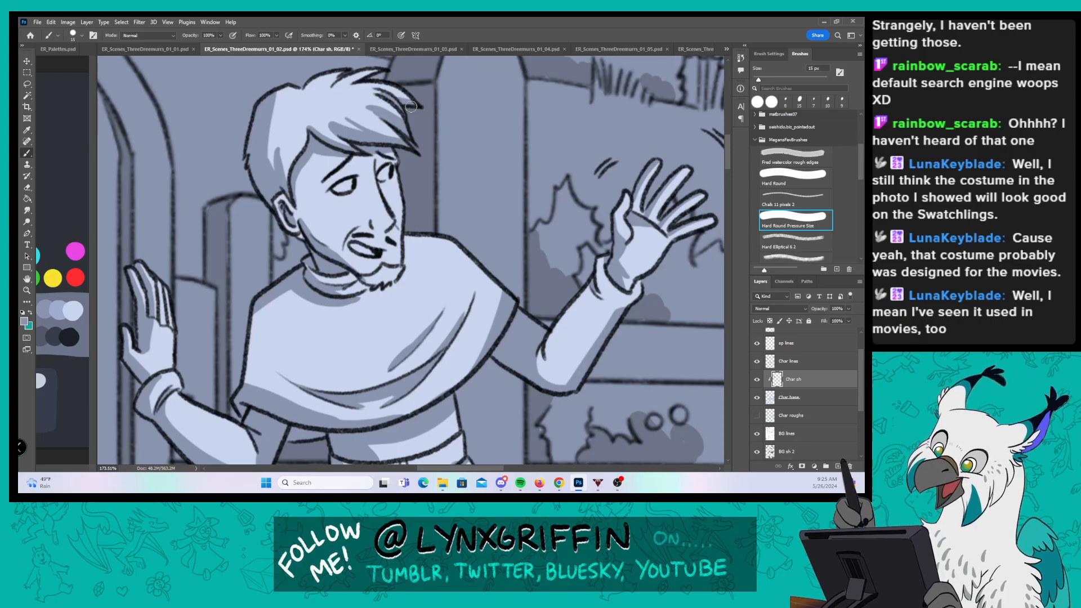
drag(330, 182, 348, 175)
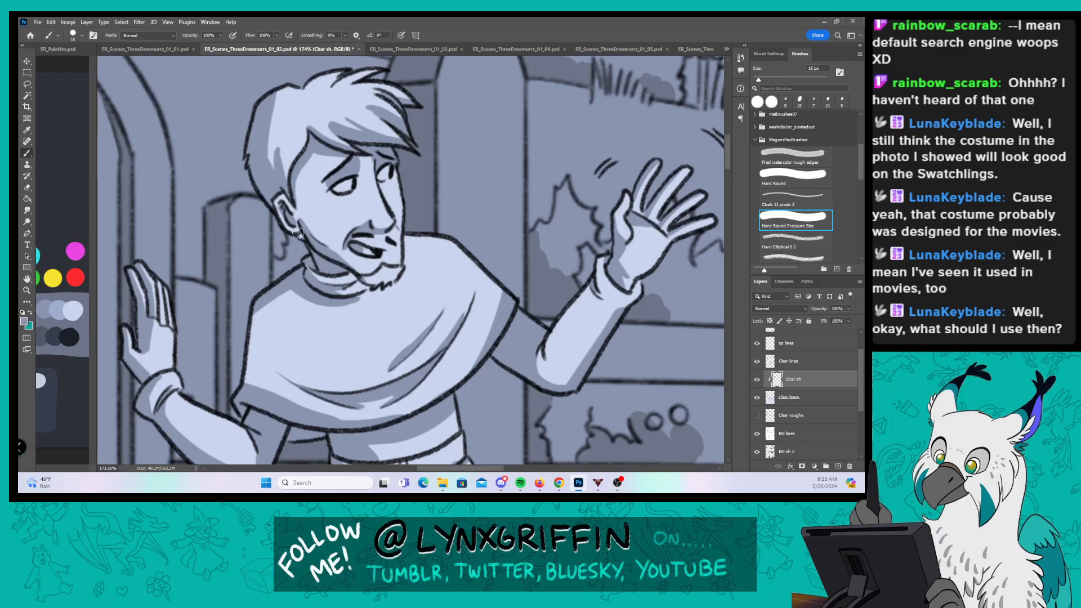
Step: Shade the bearded old man's far arm, covering the upper sleeve, rolled cuff, forearm and hand
key(z)
drag(511, 316, 434, 317)
key(space)
drag(573, 389, 427, 313)
drag(637, 338, 451, 328)
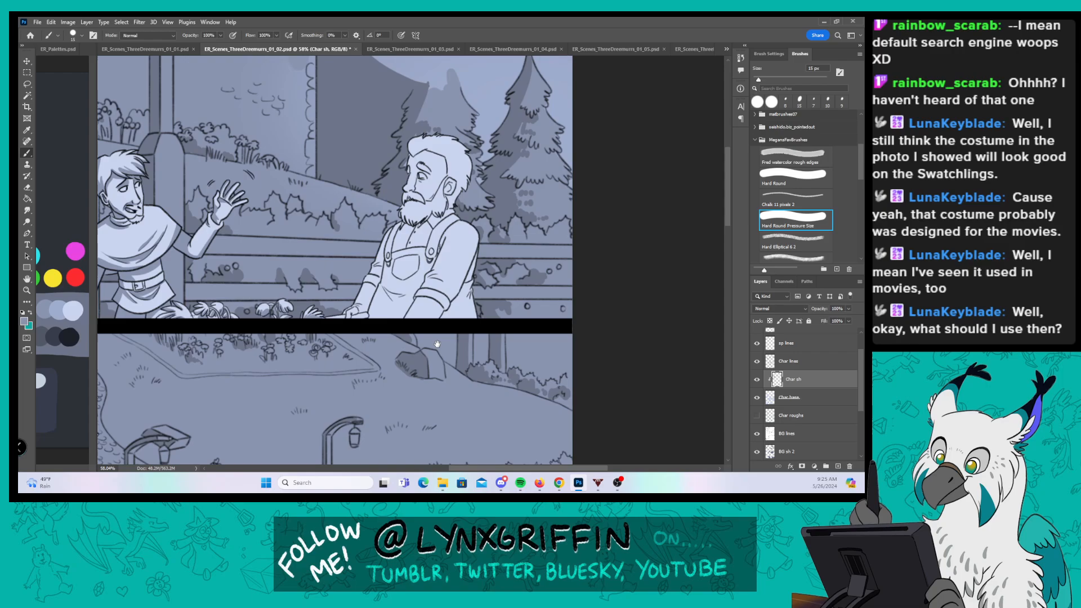
key(z)
mouse_move(387, 253)
mouse_down()
mouse_move(470, 251)
mouse_move(452, 213)
mouse_up()
key(space)
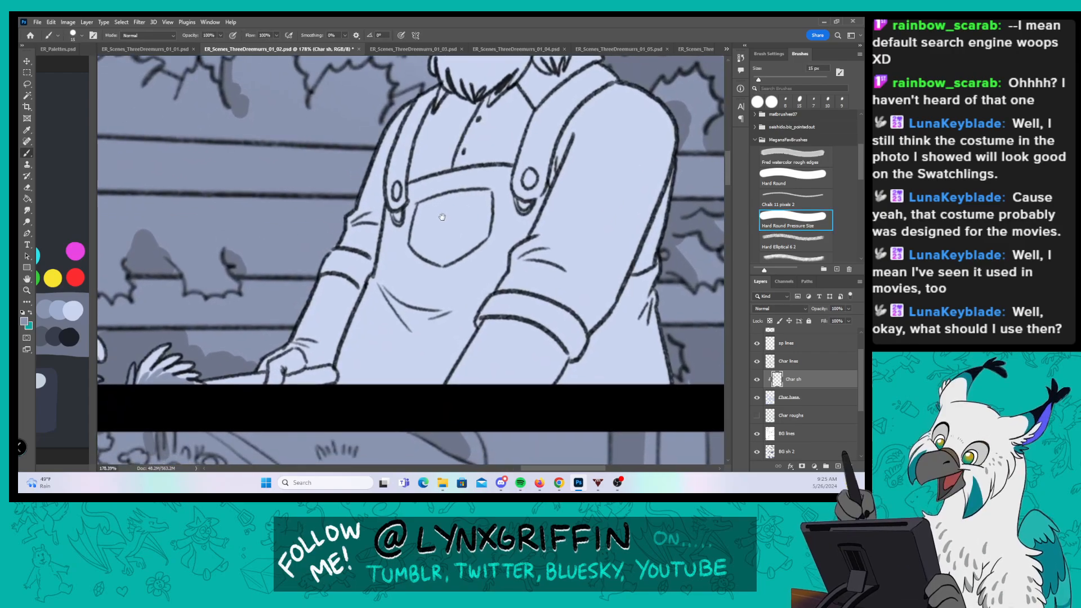
mouse_move(397, 130)
mouse_down()
mouse_move(365, 219)
mouse_move(378, 211)
mouse_move(376, 222)
mouse_move(375, 183)
mouse_move(401, 157)
mouse_move(360, 267)
mouse_up()
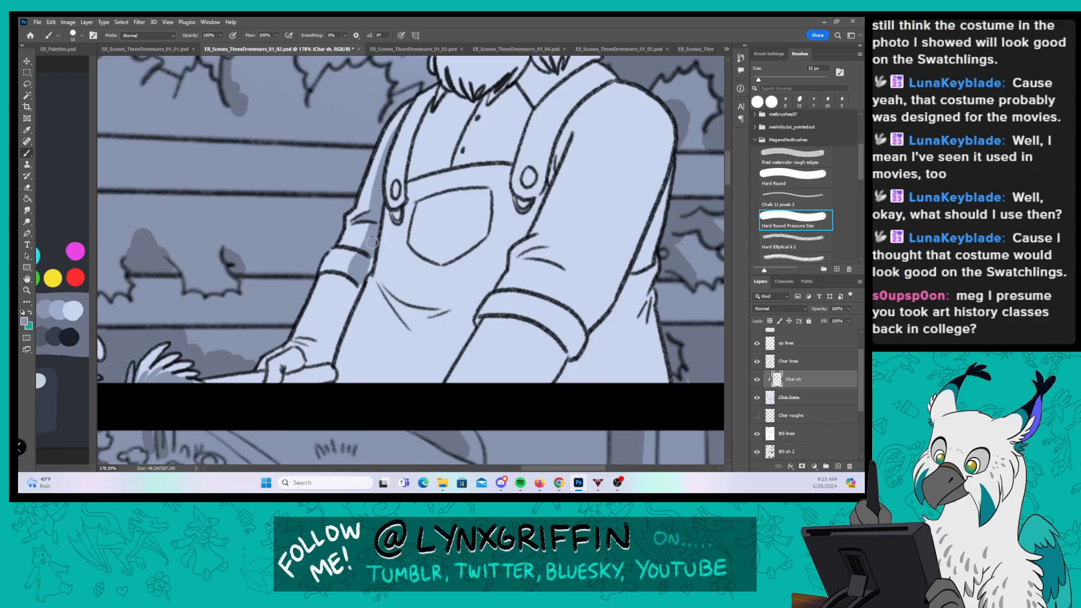
mouse_move(356, 286)
mouse_down()
mouse_move(311, 361)
mouse_move(275, 381)
mouse_move(333, 351)
mouse_move(353, 298)
mouse_up()
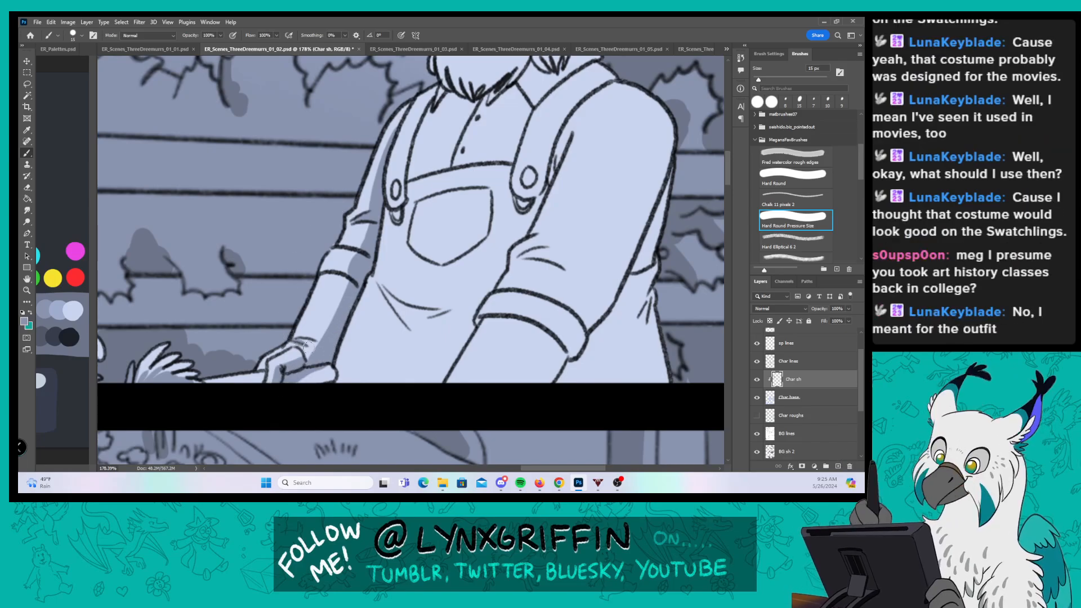
drag(274, 342, 258, 368)
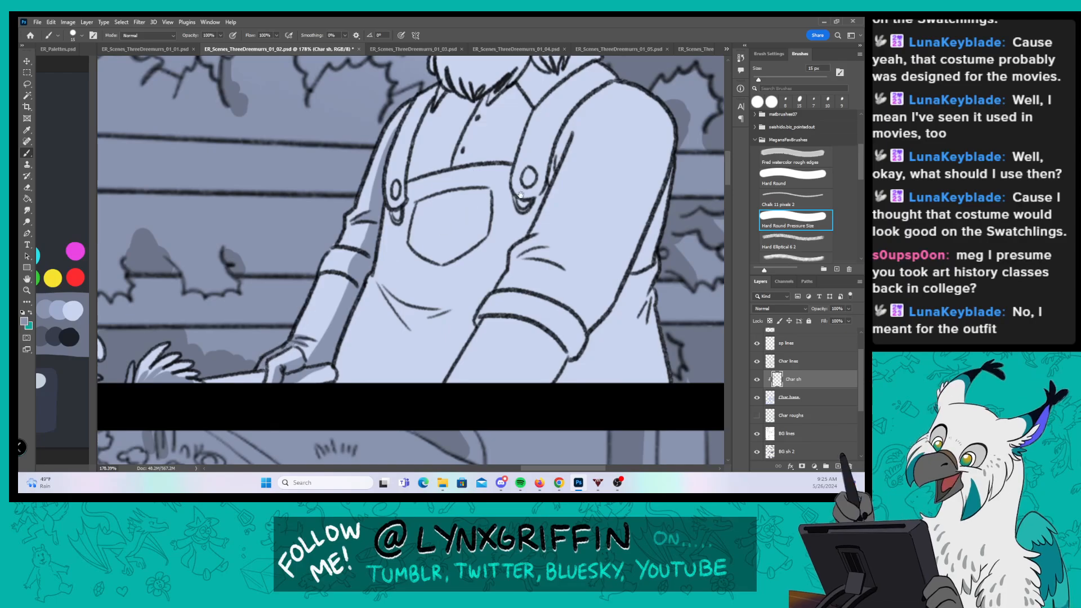
Step: Shade along the old man's far overall strap, the side of the bib and the folds beneath its pocket
drag(433, 68, 349, 113)
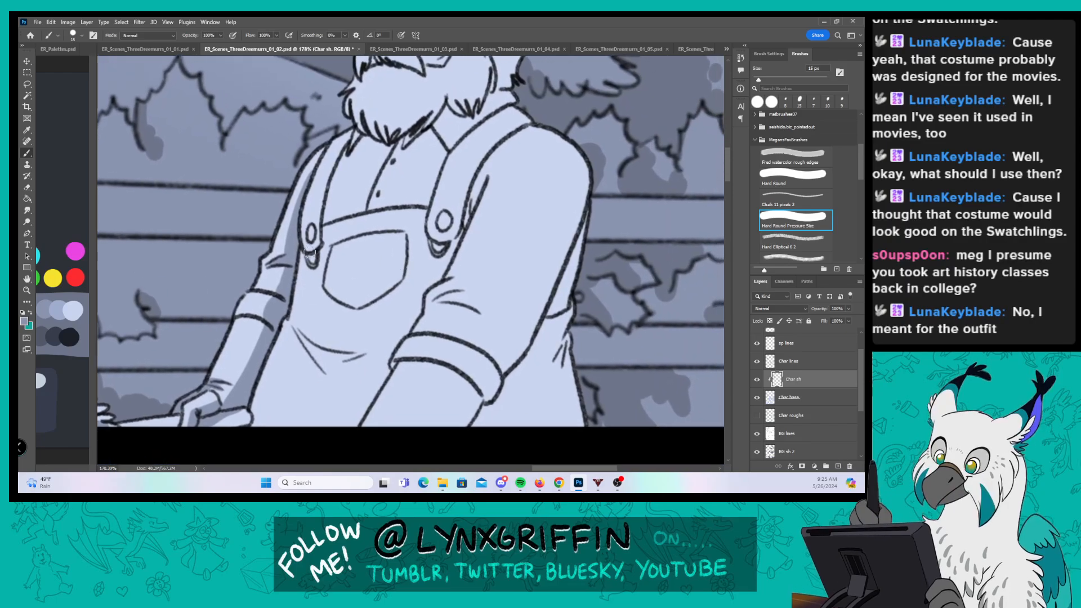
mouse_move(310, 252)
mouse_down()
mouse_move(310, 188)
mouse_move(307, 204)
mouse_move(343, 122)
mouse_up()
mouse_move(299, 250)
mouse_down()
mouse_move(298, 287)
mouse_move(283, 280)
mouse_move(319, 343)
mouse_move(302, 328)
mouse_move(337, 351)
mouse_move(300, 290)
mouse_move(303, 303)
mouse_move(301, 252)
mouse_up()
drag(358, 228, 373, 109)
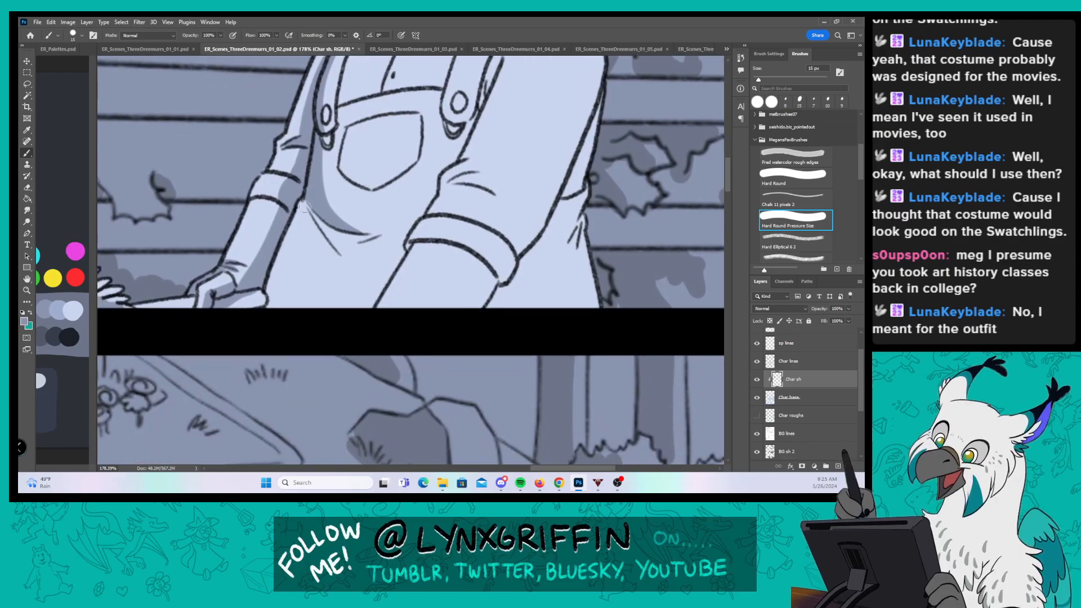
mouse_move(337, 255)
mouse_down()
mouse_move(306, 215)
mouse_move(338, 309)
mouse_move(303, 197)
mouse_move(267, 313)
mouse_move(311, 314)
mouse_up()
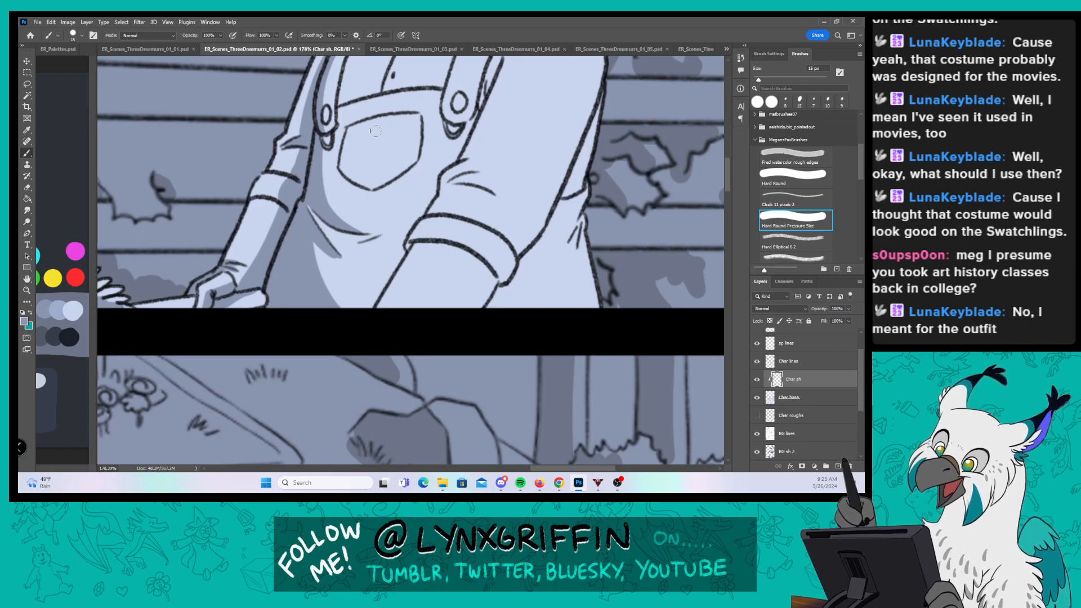
Step: Shade the inner side of the old man's near arm, from the upper sleeve and elbow folds through the cuff and forearm
drag(454, 260, 367, 327)
mouse_move(395, 171)
mouse_down()
mouse_move(418, 109)
mouse_move(428, 120)
mouse_move(399, 214)
mouse_move(385, 224)
mouse_move(415, 138)
mouse_up()
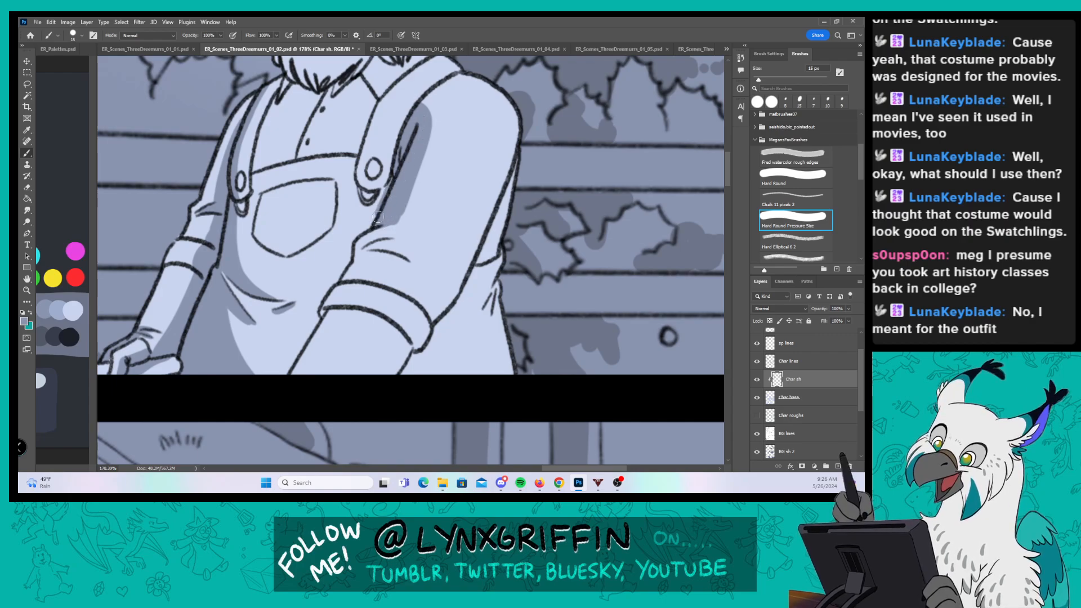
mouse_move(394, 216)
mouse_down()
mouse_move(362, 241)
mouse_move(355, 265)
mouse_move(386, 243)
mouse_move(359, 266)
mouse_move(405, 263)
mouse_move(346, 280)
mouse_move(368, 265)
mouse_move(377, 261)
mouse_move(323, 316)
mouse_up()
drag(369, 288, 301, 369)
mouse_move(329, 324)
mouse_down()
mouse_move(316, 375)
mouse_move(357, 310)
mouse_up()
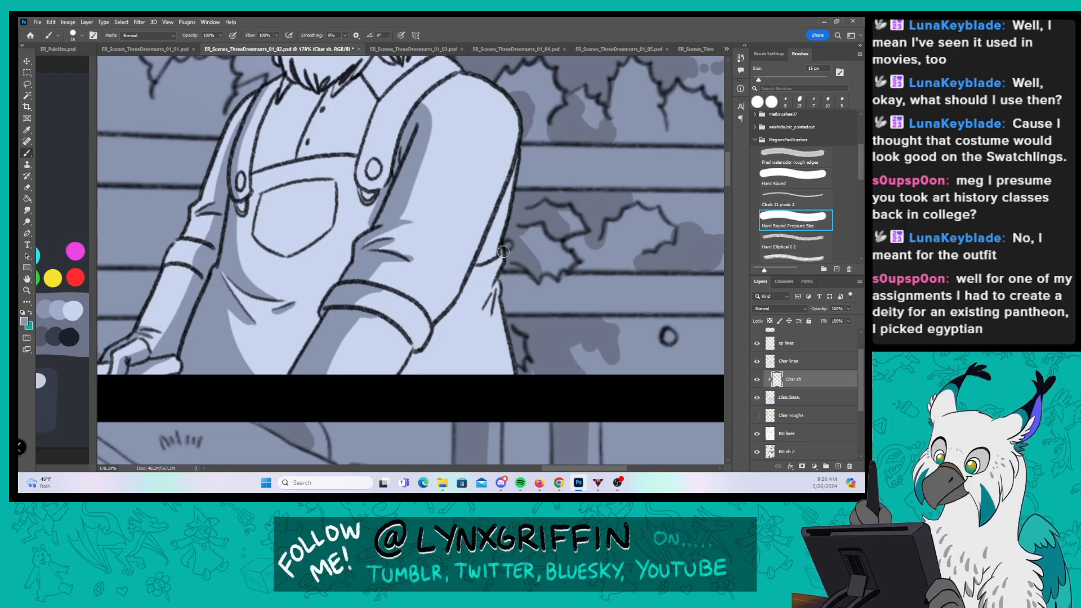
Step: Shade the back edge of the old man's near sleeve and the overalls and side folds behind that arm
mouse_move(512, 175)
mouse_down()
mouse_move(465, 294)
mouse_move(428, 313)
mouse_move(437, 316)
mouse_move(399, 370)
mouse_move(419, 354)
mouse_move(419, 389)
mouse_move(487, 269)
mouse_up()
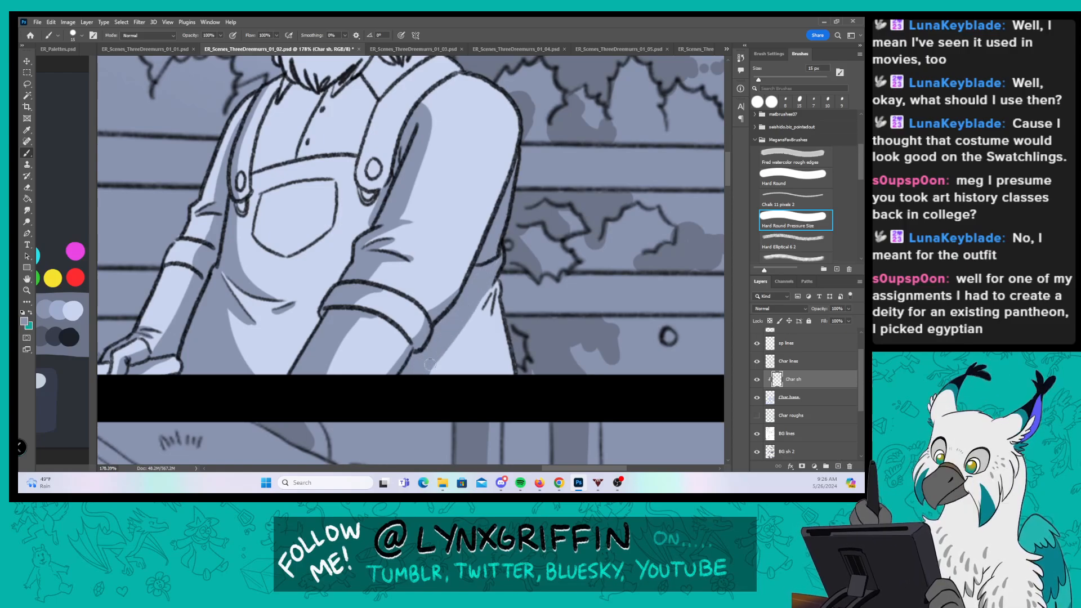
mouse_move(471, 337)
mouse_down()
mouse_move(495, 286)
mouse_move(490, 303)
mouse_up()
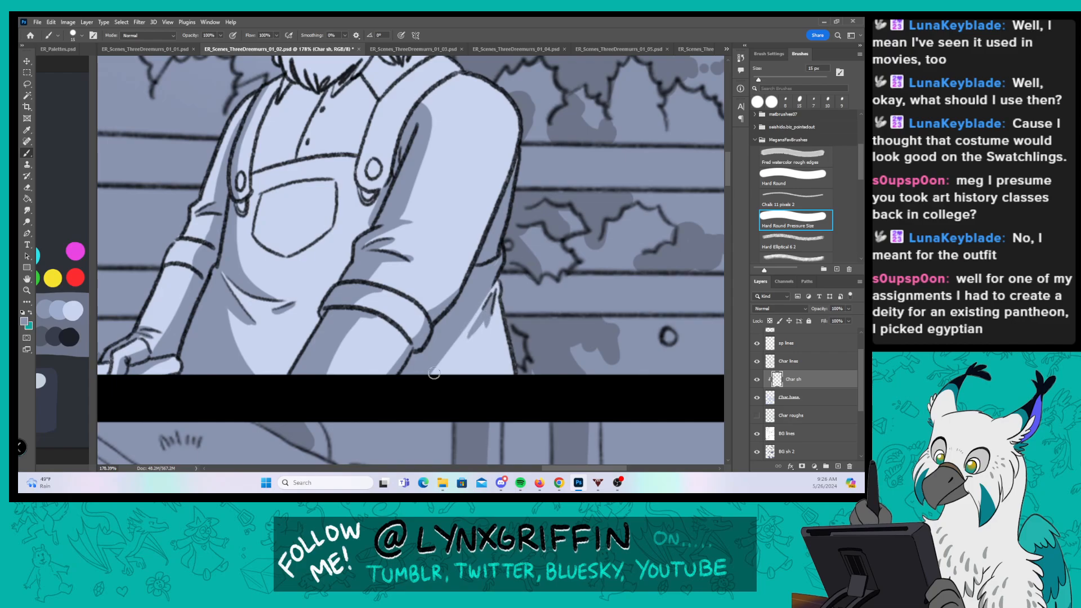
drag(434, 373, 494, 287)
drag(442, 176, 492, 338)
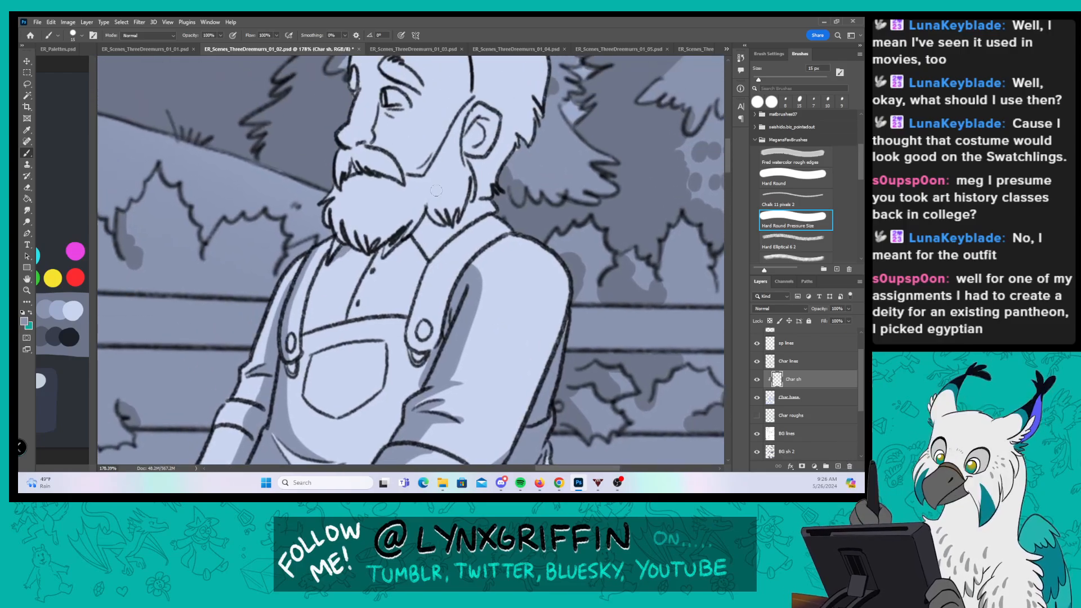
Step: Shade the bearded old man's neck and collar, the far side of his face, his ear and the back of his hair
drag(399, 246, 431, 221)
mouse_move(422, 305)
mouse_down()
mouse_move(413, 341)
mouse_move(445, 252)
mouse_move(495, 216)
mouse_move(464, 325)
mouse_up()
mouse_move(311, 154)
mouse_down()
mouse_move(307, 167)
mouse_move(315, 132)
mouse_move(321, 146)
mouse_move(318, 107)
mouse_move(338, 122)
mouse_move(360, 113)
mouse_move(389, 136)
mouse_up()
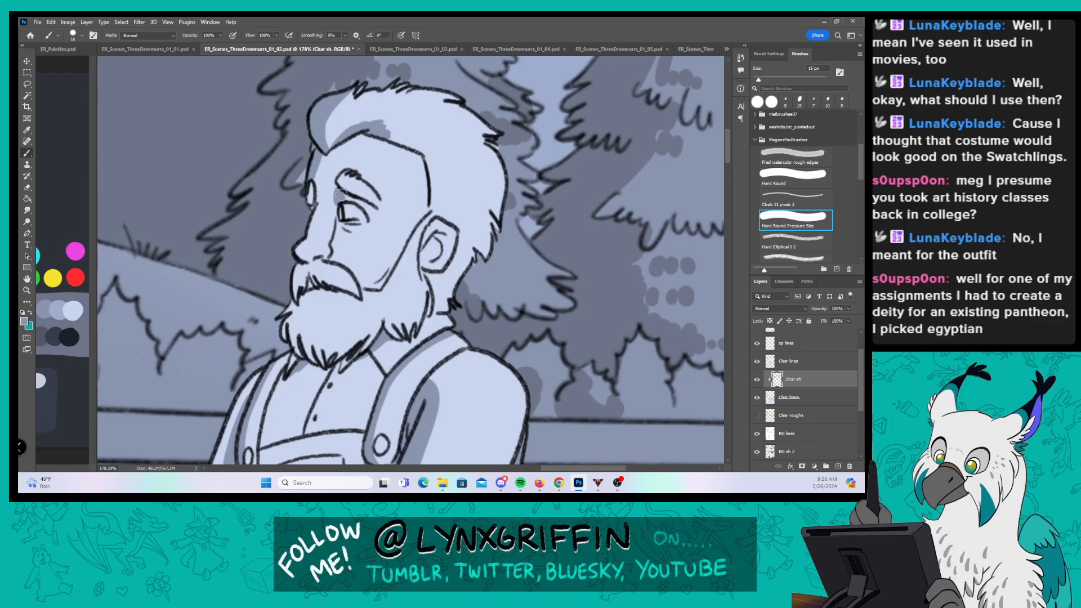
mouse_move(337, 197)
mouse_down()
mouse_move(333, 224)
mouse_move(357, 233)
mouse_move(312, 188)
mouse_move(316, 172)
mouse_up()
mouse_move(422, 263)
mouse_down()
mouse_move(437, 246)
mouse_move(444, 307)
mouse_move(434, 276)
mouse_move(457, 259)
mouse_move(468, 266)
mouse_move(459, 231)
mouse_move(478, 265)
mouse_move(498, 209)
mouse_up()
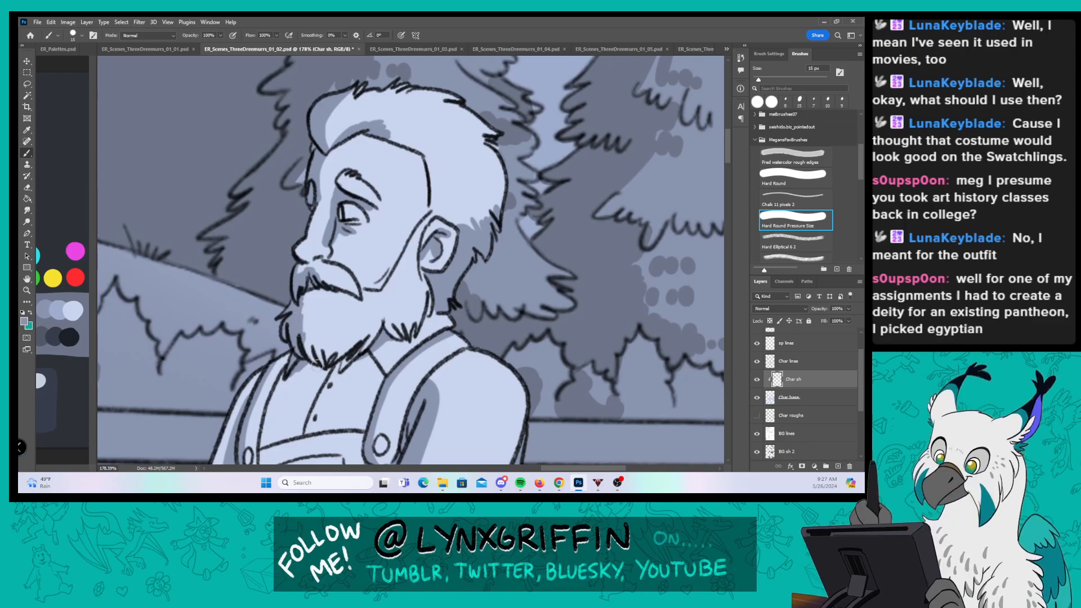
Step: Shade the lower edge of the old man's beard, his jawline, and the hair behind his ear and at the back of his head
mouse_move(317, 367)
mouse_down()
mouse_move(299, 309)
mouse_move(327, 364)
mouse_move(366, 342)
mouse_up()
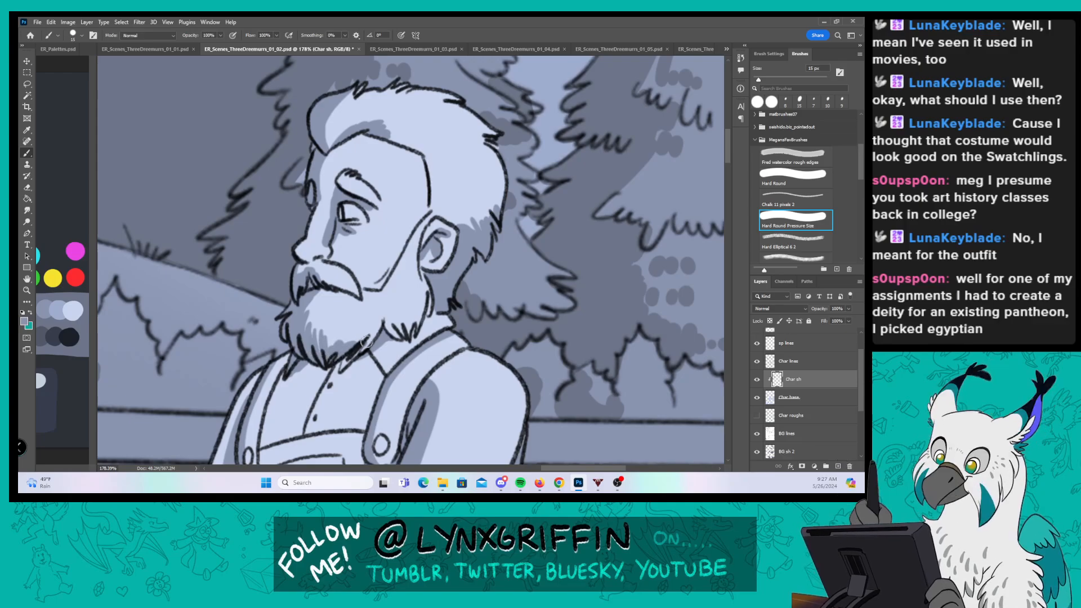
drag(361, 287, 380, 284)
drag(388, 322, 406, 309)
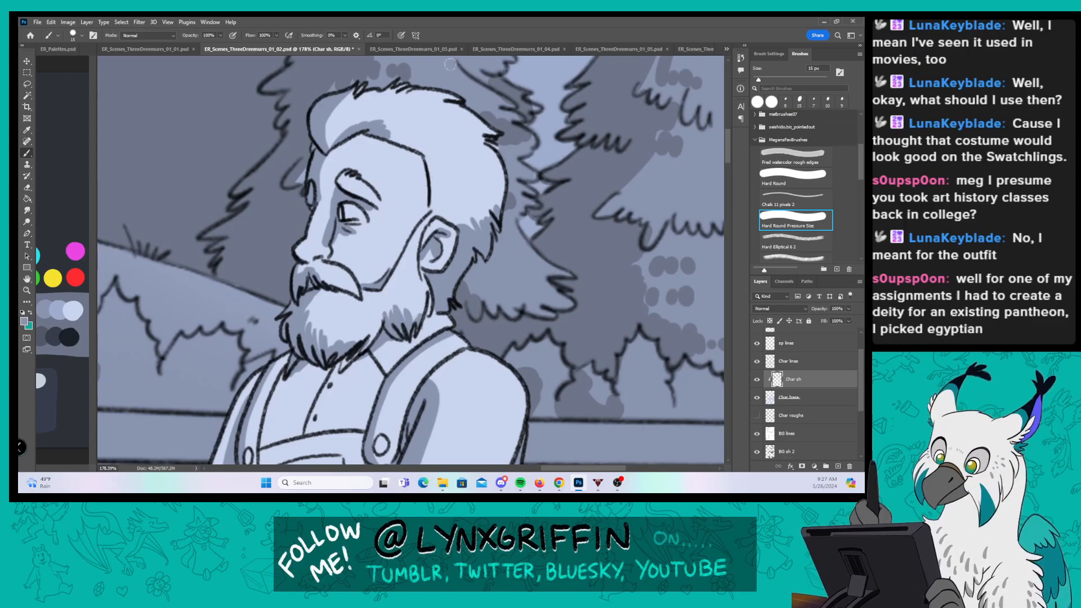
drag(449, 223, 461, 227)
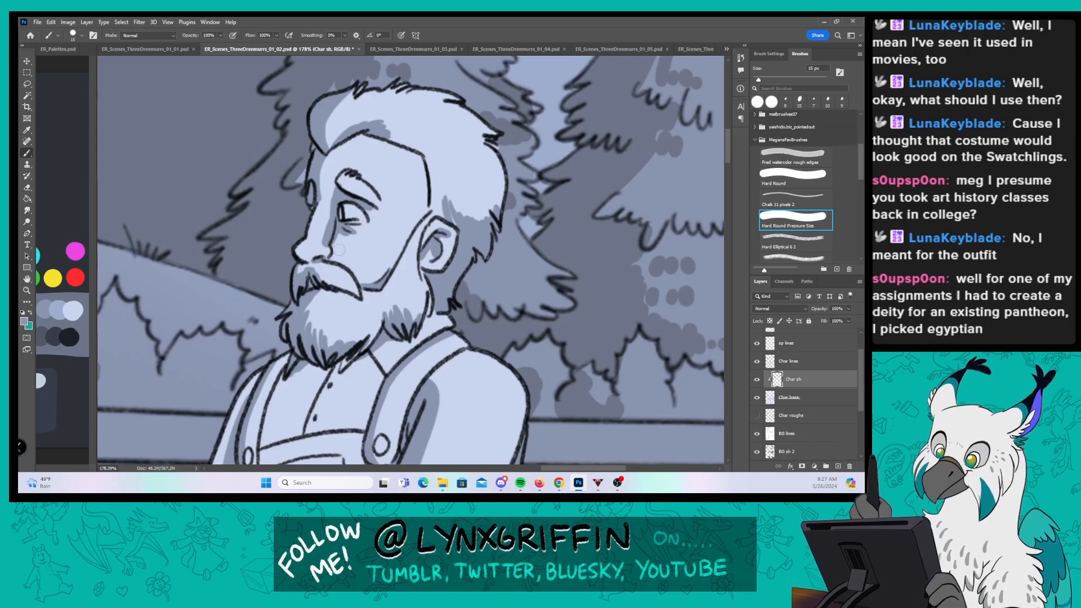
drag(336, 259, 334, 246)
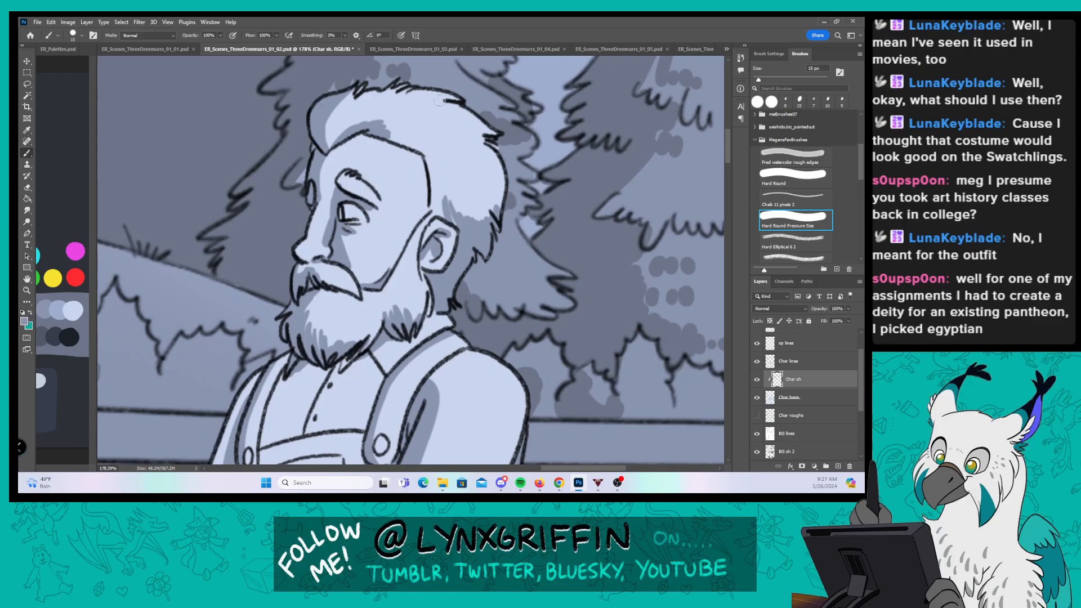
key(ctrl+z)
mouse_move(486, 180)
mouse_down()
mouse_move(500, 189)
mouse_move(489, 130)
mouse_up()
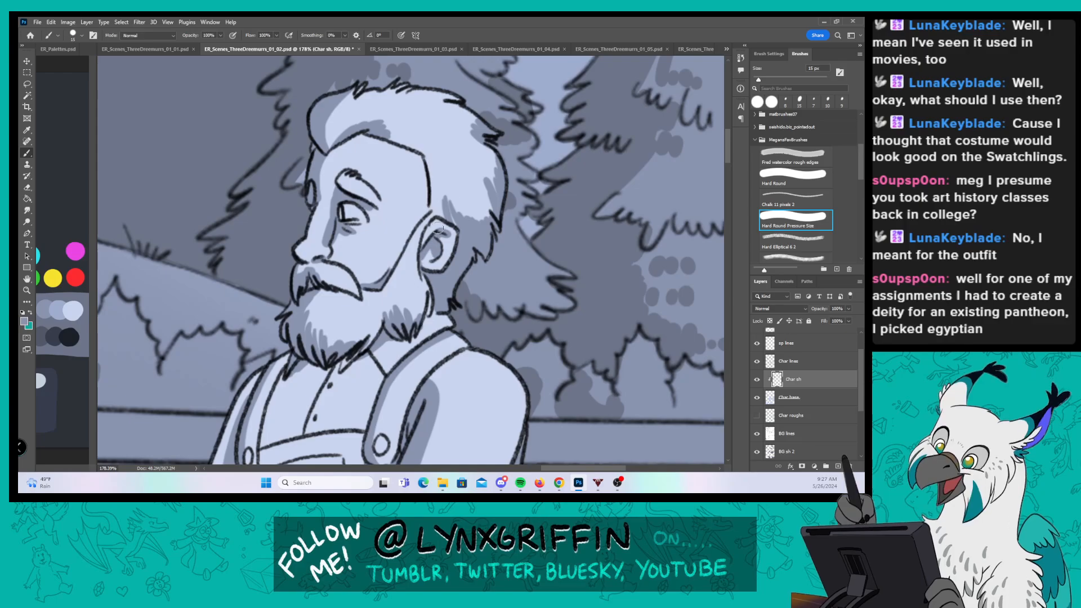
Step: Shade the hair and face of the small figure walking on the cobbled path, using a 9 px brush
scroll(468, 186, down, 8)
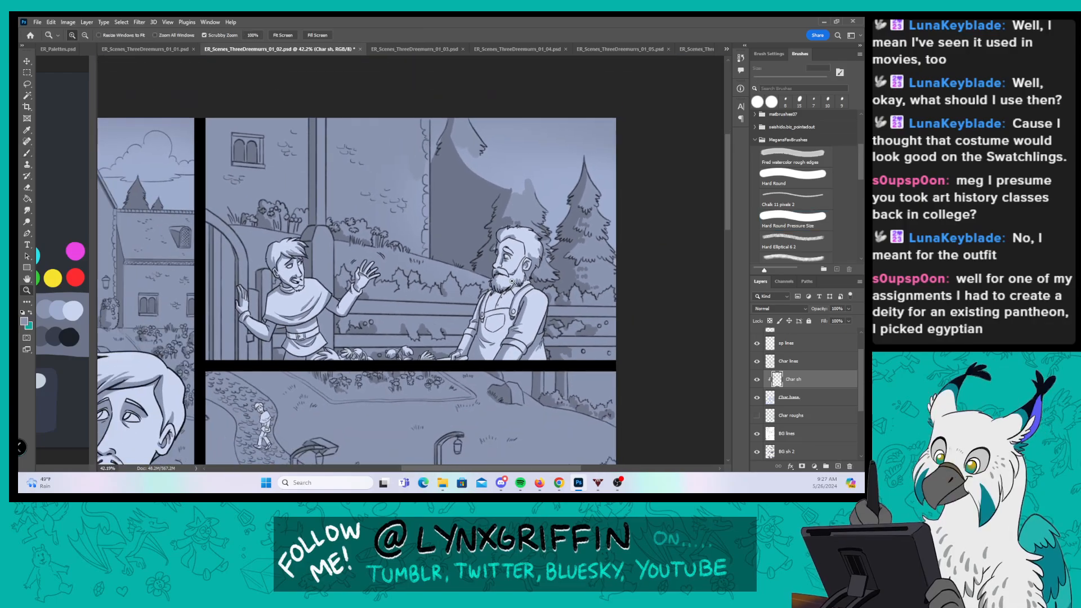
drag(514, 299, 530, 269)
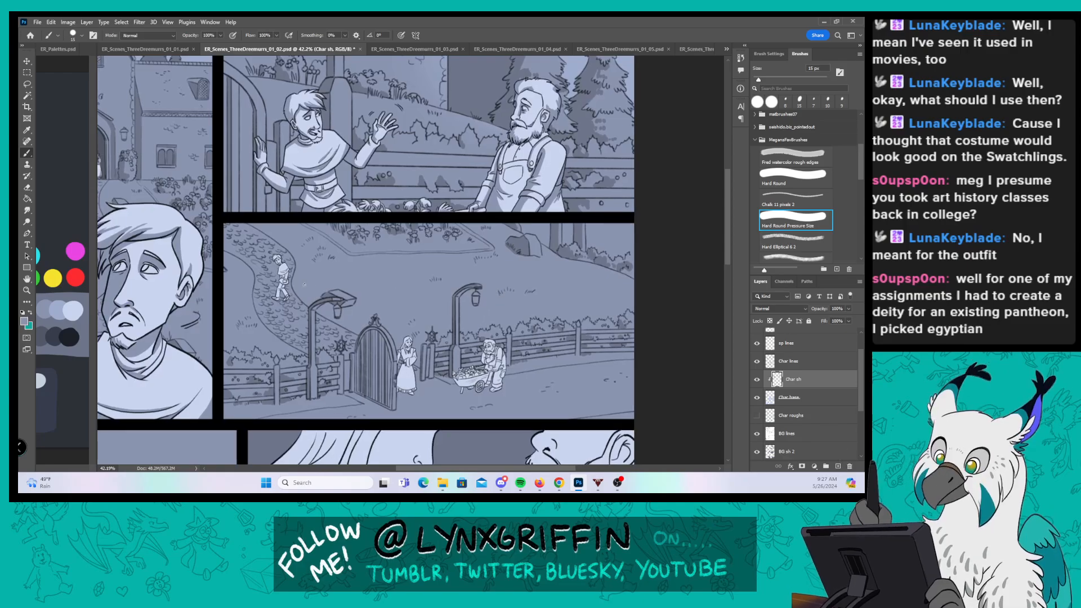
key(z)
drag(263, 241, 342, 239)
key(b)
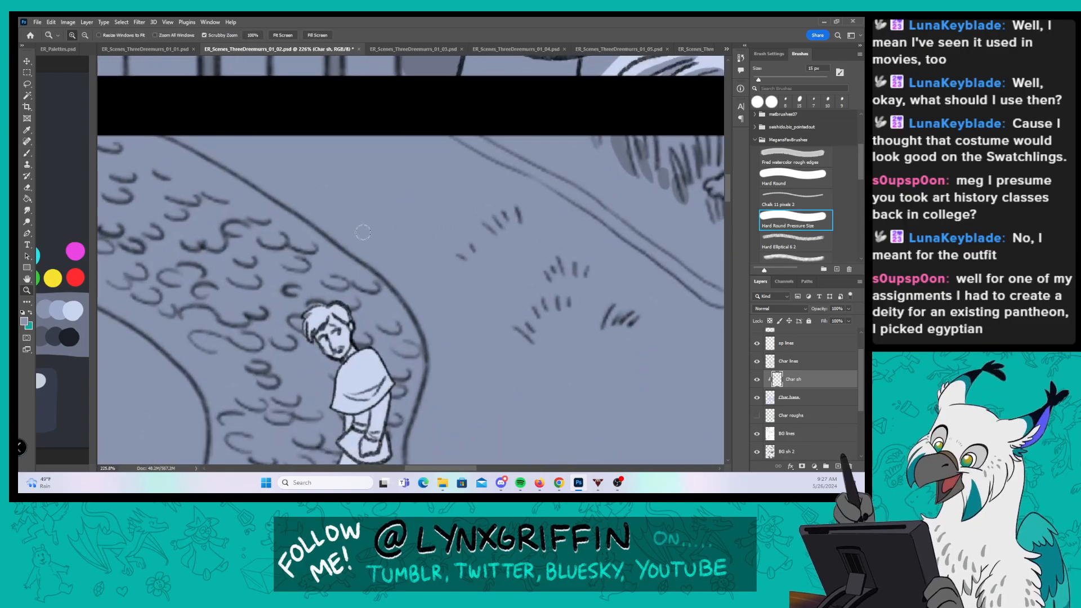
drag(386, 302, 341, 191)
key(bracketleft)
key(bracketleft)
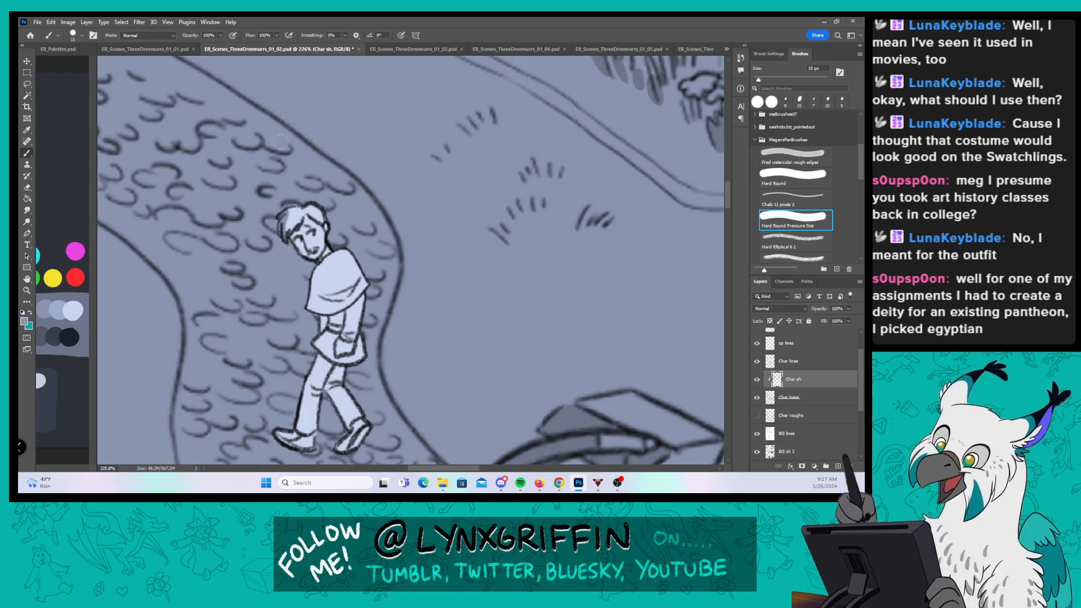
drag(297, 245, 329, 256)
drag(307, 215, 321, 226)
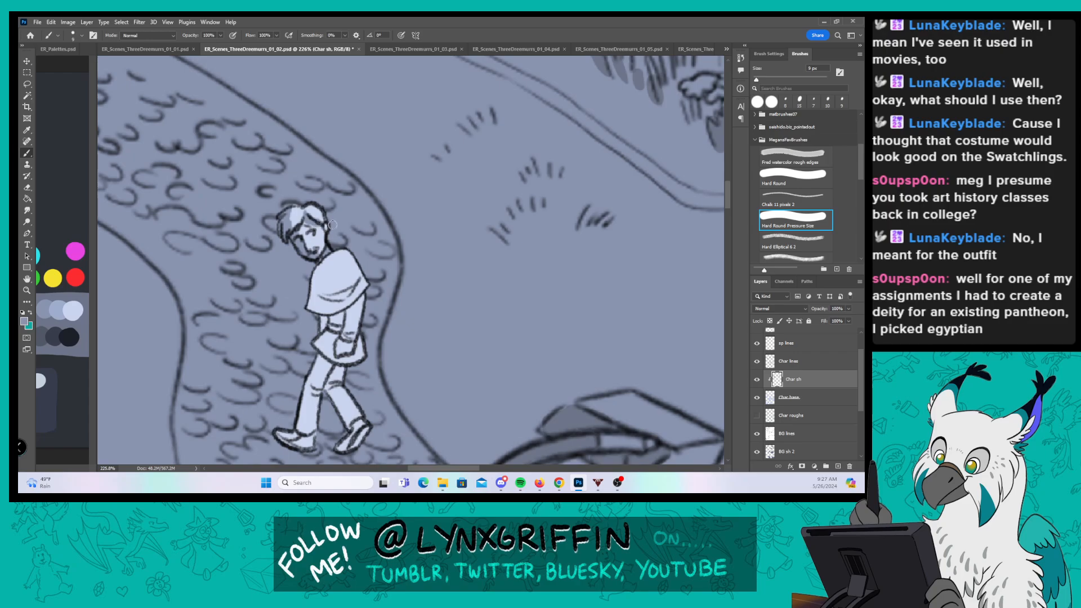
Step: Shade the walking figure's cape, arm, tunic, trouser legs and shoes
mouse_move(372, 254)
mouse_down()
mouse_move(367, 203)
mouse_move(301, 236)
mouse_move(325, 241)
mouse_move(307, 224)
mouse_move(304, 285)
mouse_move(331, 254)
mouse_move(333, 271)
mouse_move(349, 239)
mouse_up()
mouse_move(325, 296)
mouse_down()
mouse_move(331, 270)
mouse_move(372, 230)
mouse_up()
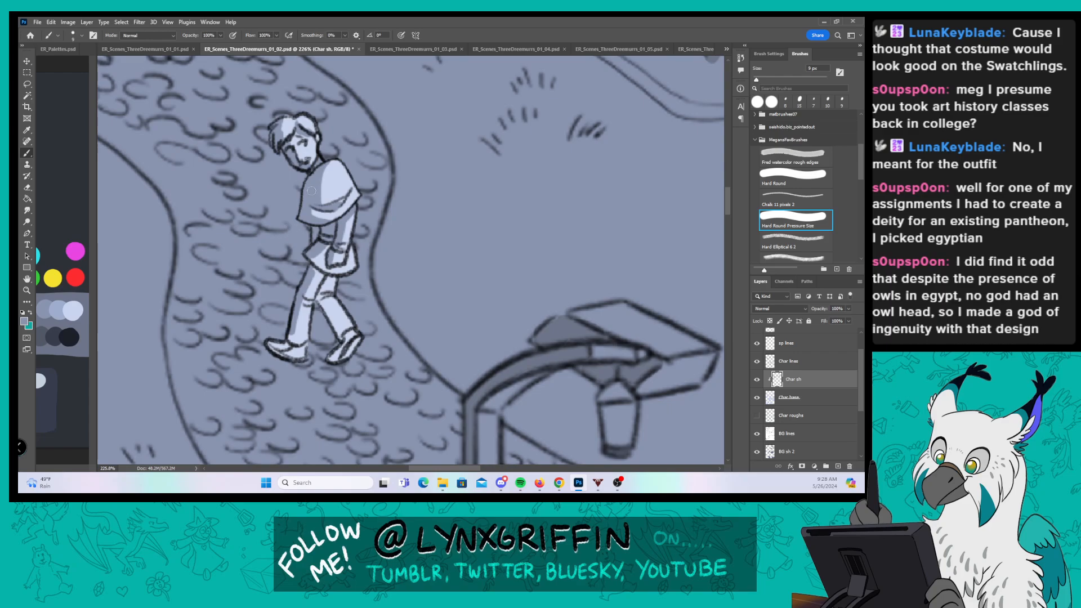
drag(269, 344, 293, 351)
mouse_move(323, 291)
mouse_down()
mouse_move(321, 275)
mouse_move(331, 282)
mouse_move(333, 358)
mouse_move(345, 360)
mouse_move(331, 351)
mouse_up()
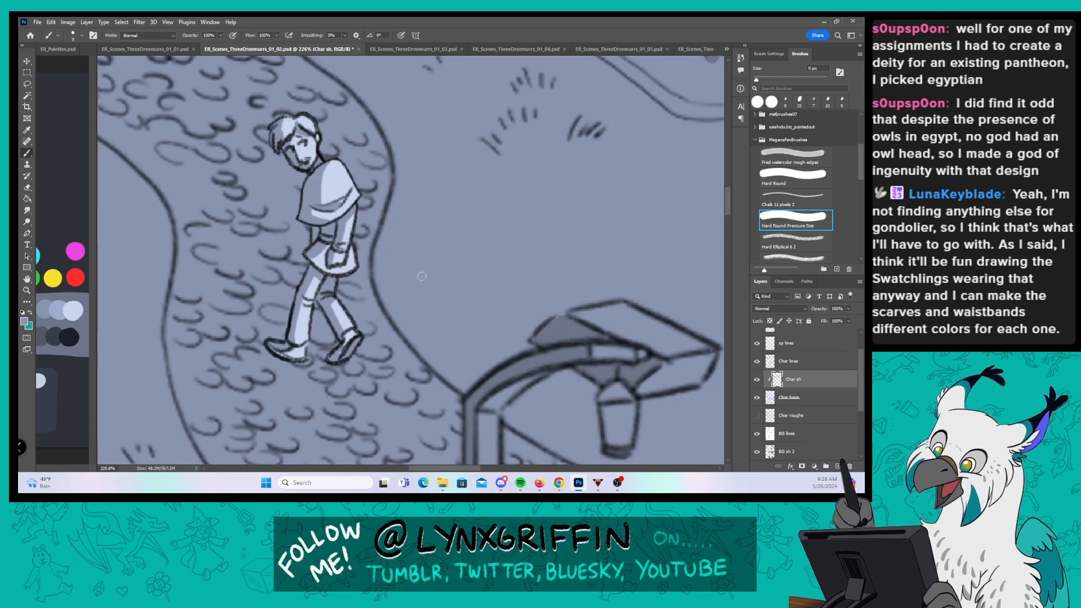
Step: Shade the far sleeve, bodice side, hair and neck of the long-haired woman standing at the gate
key(z)
drag(566, 285, 507, 285)
key(b)
drag(617, 379, 243, 165)
key(z)
drag(364, 204, 431, 204)
key(b)
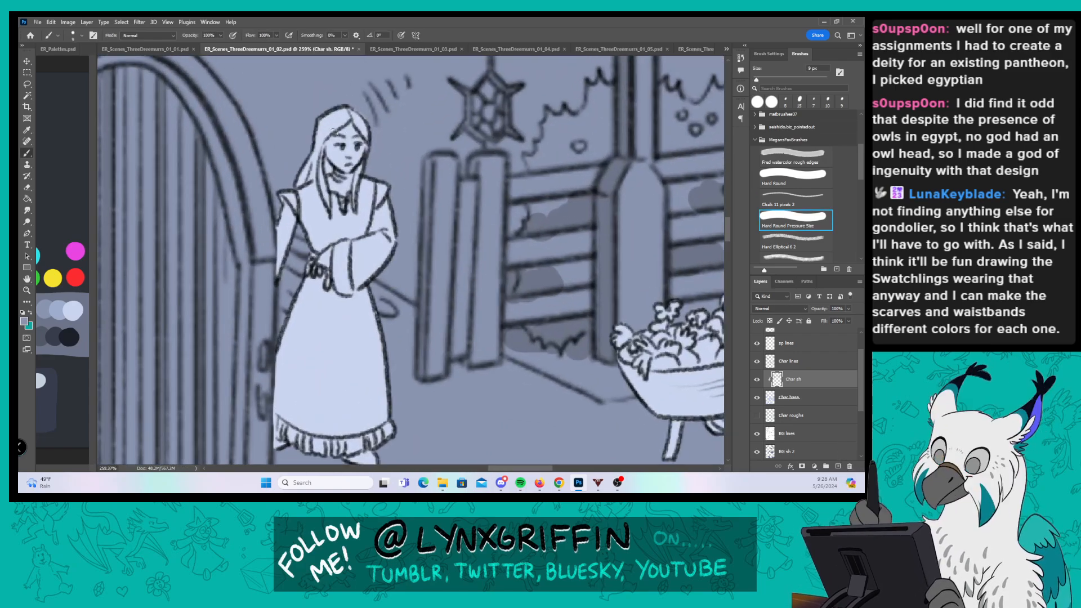
drag(291, 214, 276, 277)
mouse_move(299, 212)
mouse_down()
mouse_move(316, 251)
mouse_move(323, 243)
mouse_move(304, 218)
mouse_up()
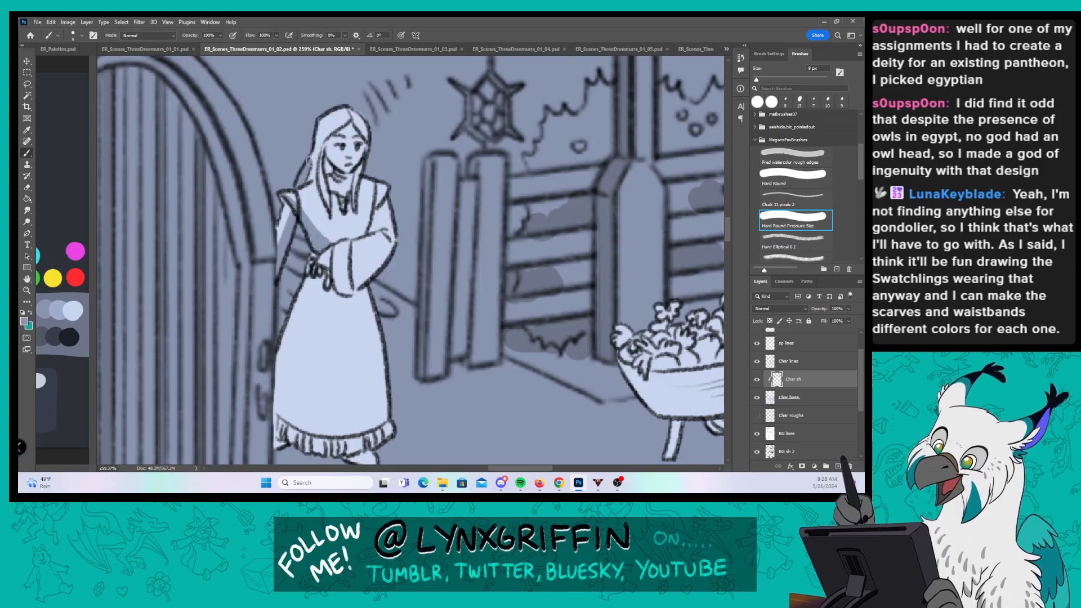
mouse_move(315, 181)
mouse_down()
mouse_move(321, 135)
mouse_move(329, 174)
mouse_move(336, 139)
mouse_move(333, 185)
mouse_move(346, 174)
mouse_up()
Step: Shade the woman's near sleeve, the gate-side edge of her skirt, the frilled hem and her shoes
mouse_move(315, 260)
mouse_down()
mouse_move(331, 283)
mouse_move(337, 245)
mouse_move(351, 296)
mouse_move(394, 243)
mouse_move(375, 227)
mouse_move(404, 205)
mouse_move(414, 157)
mouse_up()
mouse_move(332, 197)
mouse_down()
mouse_move(284, 359)
mouse_move(296, 350)
mouse_up()
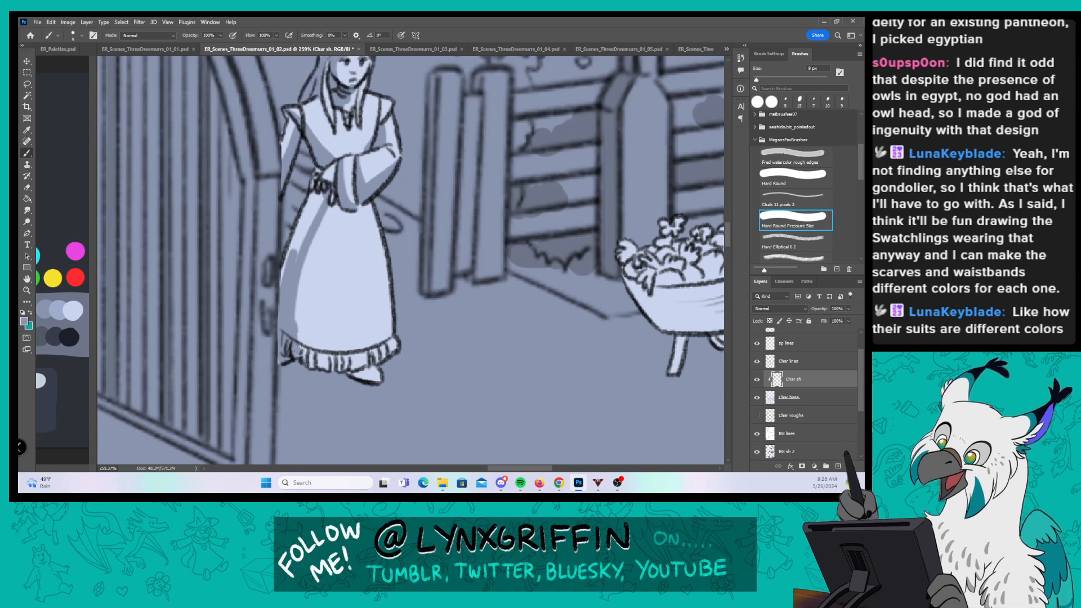
mouse_move(323, 192)
mouse_down()
mouse_move(287, 297)
mouse_move(314, 215)
mouse_up()
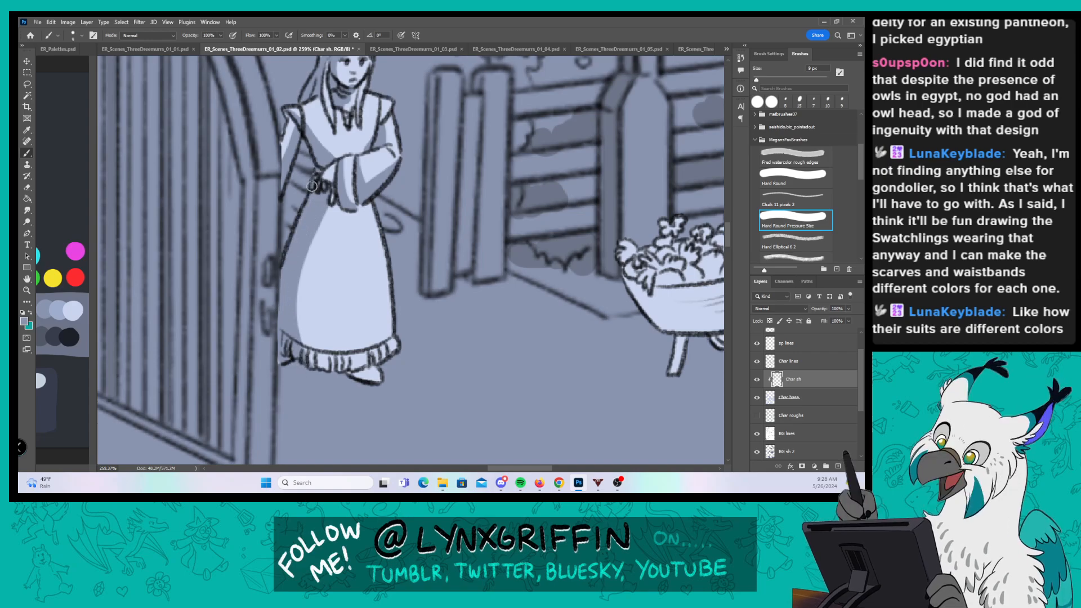
mouse_move(351, 375)
mouse_down()
mouse_move(377, 367)
mouse_move(328, 371)
mouse_up()
mouse_move(339, 355)
mouse_down()
mouse_move(348, 372)
mouse_move(371, 364)
mouse_up()
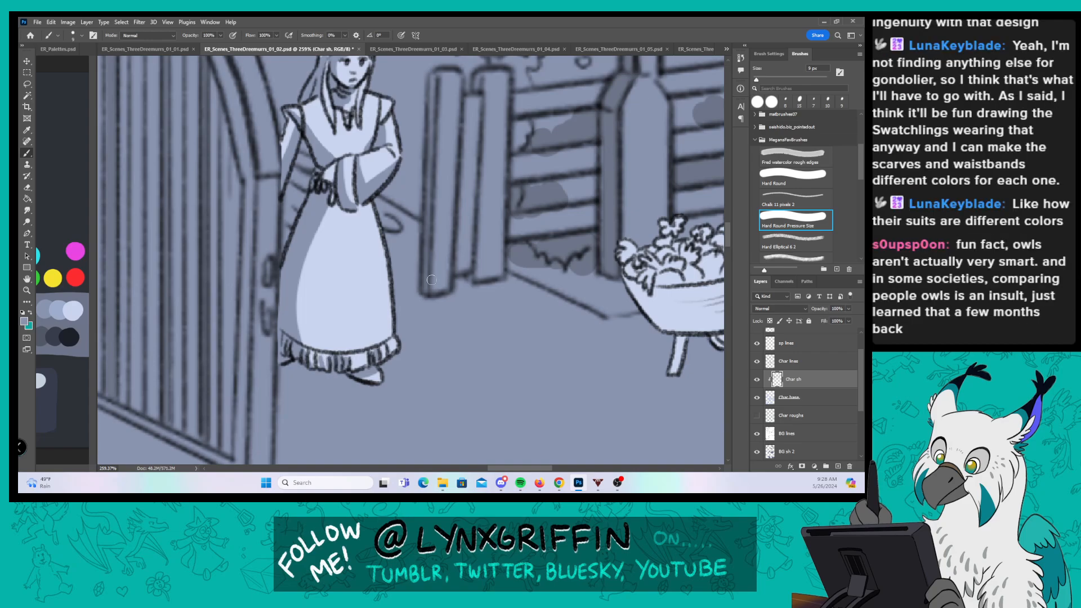
Step: Shade the front and underside of the wheelbarrow and its far wheel with a 10 px brush
drag(648, 318, 301, 316)
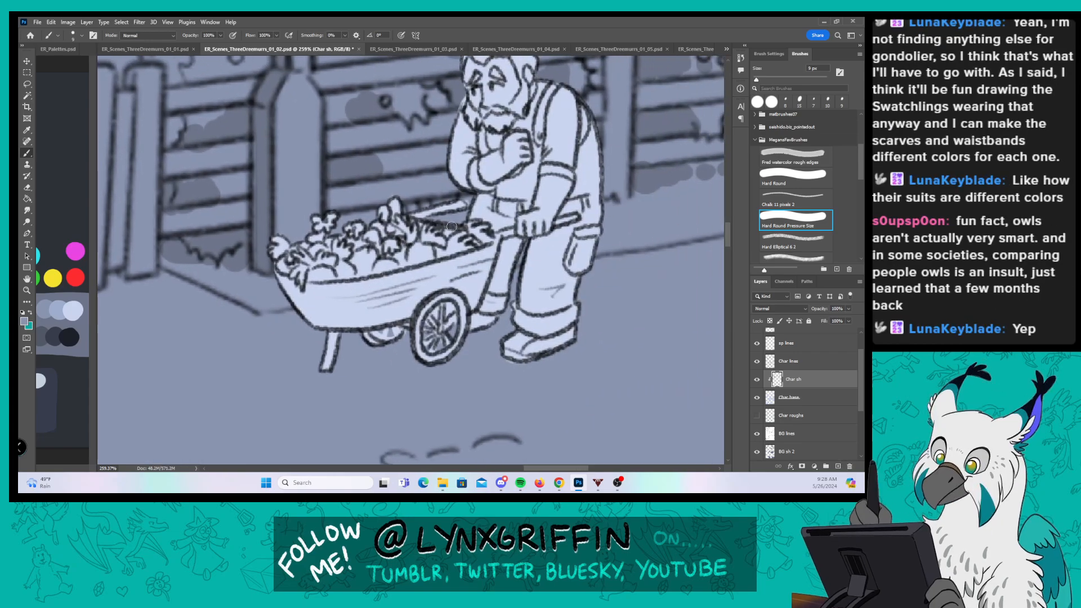
mouse_move(279, 266)
mouse_down()
mouse_move(296, 307)
mouse_move(296, 295)
mouse_move(316, 322)
mouse_move(337, 326)
mouse_up()
mouse_move(299, 294)
mouse_down()
mouse_move(331, 319)
mouse_move(379, 329)
mouse_move(301, 304)
mouse_move(403, 328)
mouse_up()
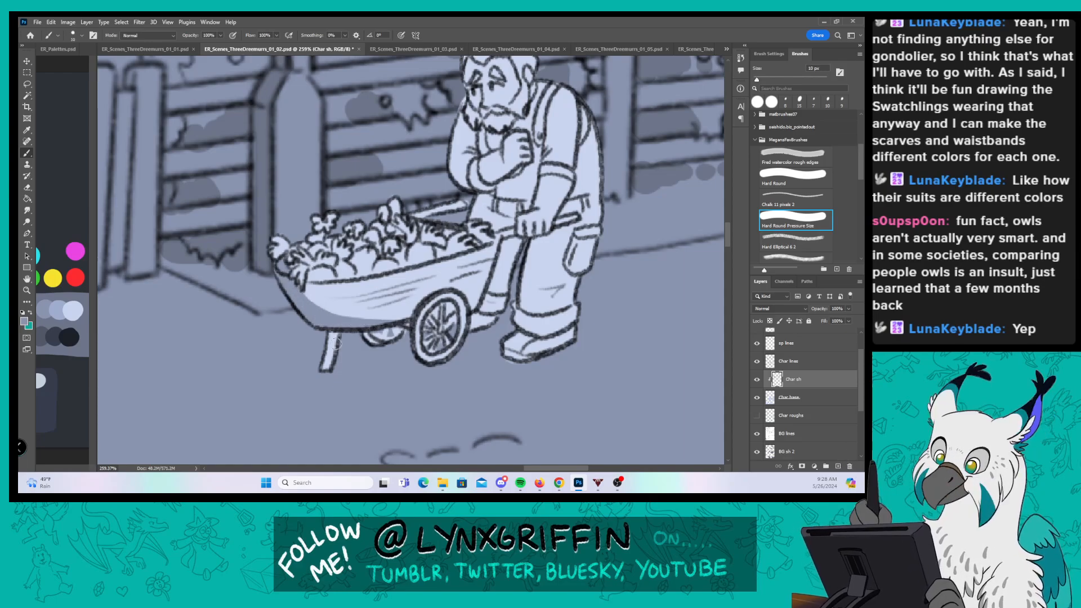
mouse_move(336, 343)
mouse_down()
mouse_move(375, 315)
mouse_move(407, 325)
mouse_up()
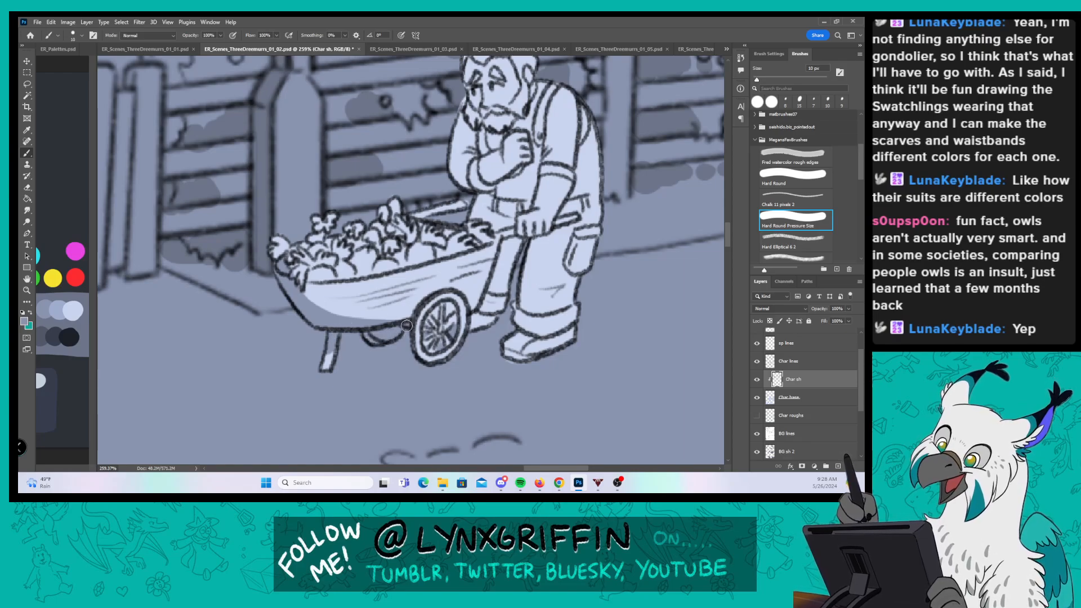
Step: Shade the pile of vegetables in the wheelbarrow and the side of the barrow near its wheel
mouse_move(275, 249)
mouse_down()
mouse_move(300, 285)
mouse_move(341, 277)
mouse_move(315, 252)
mouse_move(324, 239)
mouse_move(358, 258)
mouse_move(364, 228)
mouse_move(369, 248)
mouse_move(384, 228)
mouse_move(399, 239)
mouse_move(386, 260)
mouse_up()
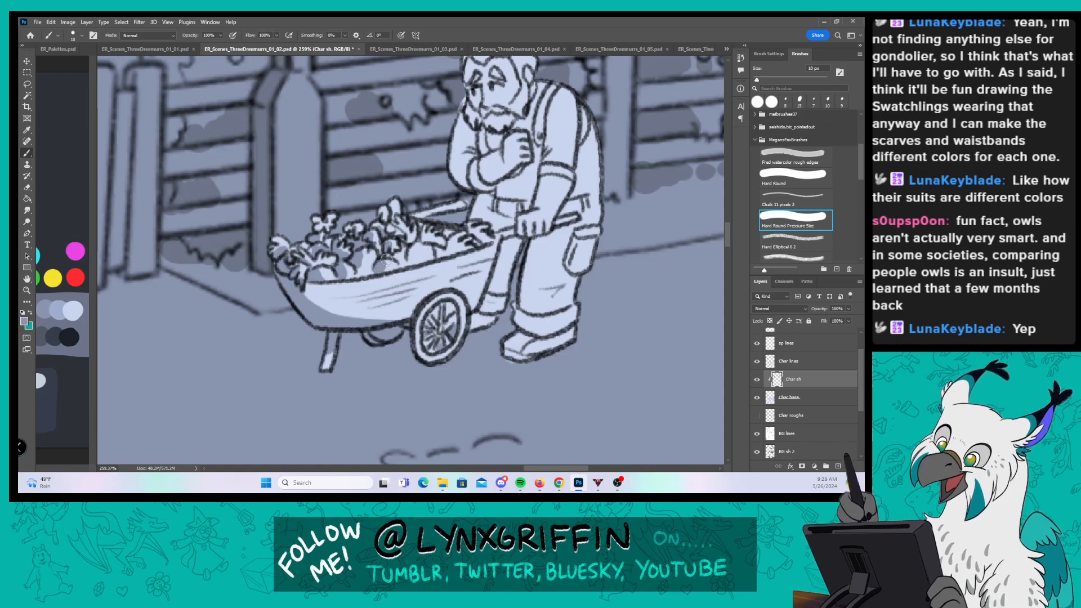
drag(476, 277, 422, 291)
mouse_move(331, 222)
mouse_down()
mouse_move(358, 264)
mouse_move(354, 278)
mouse_move(375, 244)
mouse_move(388, 264)
mouse_up()
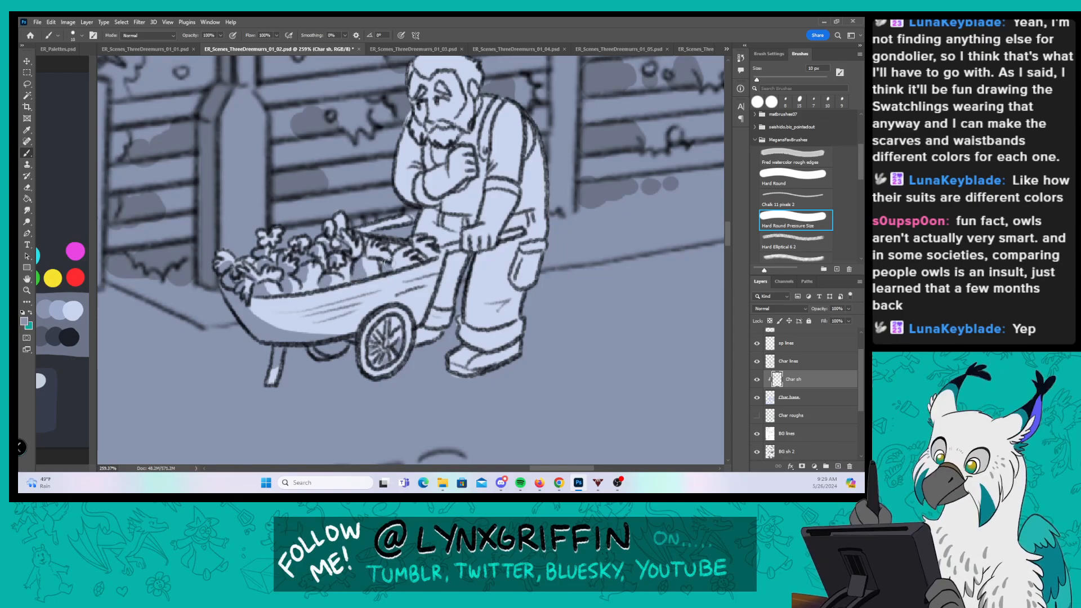
Step: Shade the far leg of the old man behind the wheelbarrow, then his near trouser leg, cuff, boot and pocket
mouse_move(381, 322)
mouse_down()
mouse_move(380, 333)
mouse_move(416, 326)
mouse_up()
mouse_move(453, 260)
mouse_down()
mouse_move(413, 345)
mouse_move(450, 315)
mouse_up()
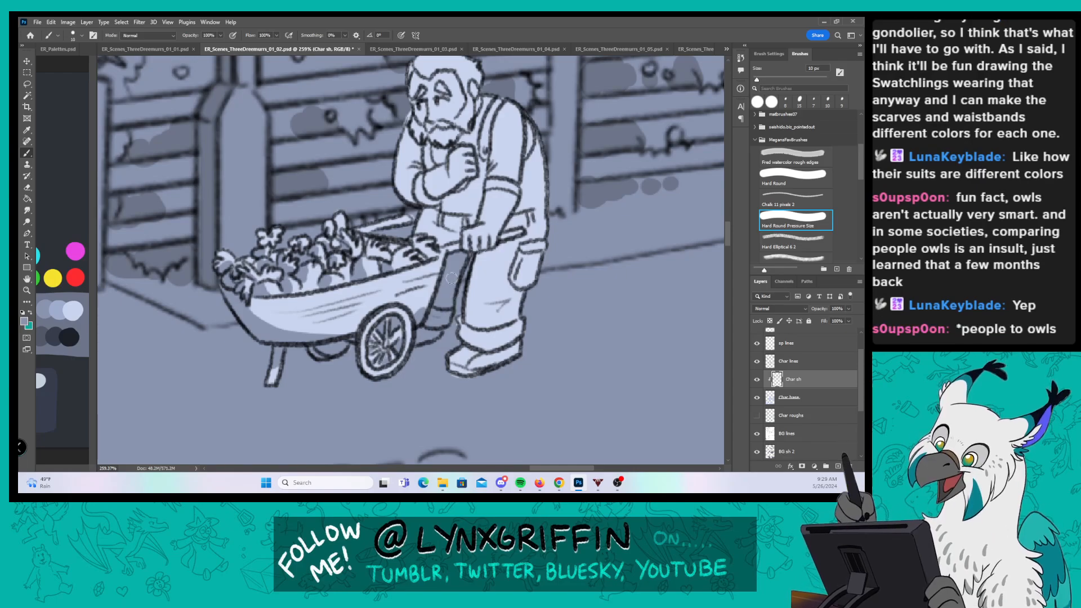
mouse_move(472, 252)
mouse_down()
mouse_move(467, 324)
mouse_move(478, 305)
mouse_up()
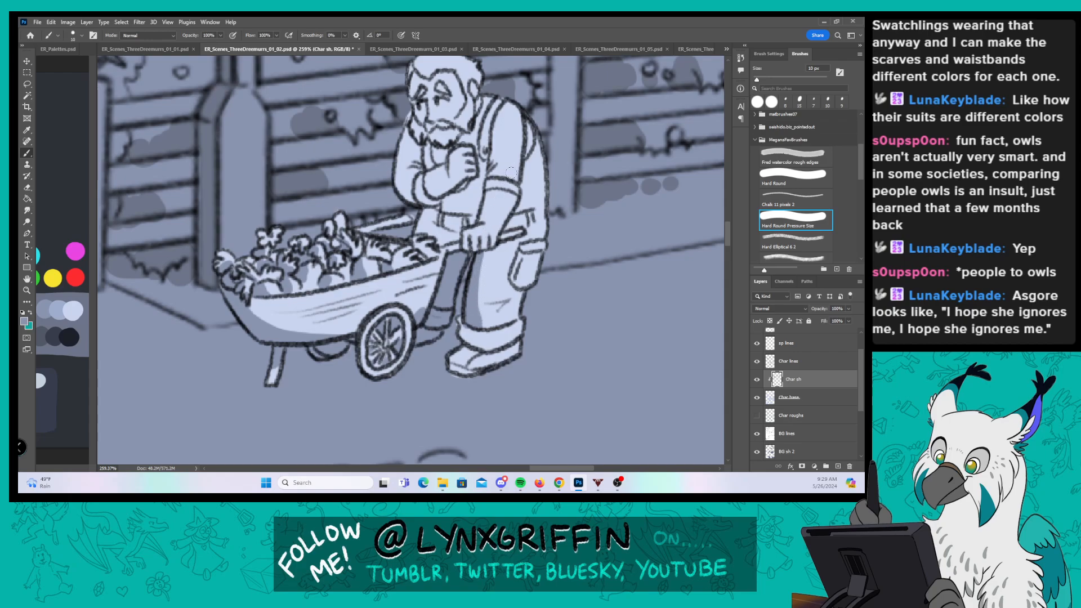
mouse_move(468, 321)
mouse_down()
mouse_move(455, 361)
mouse_move(463, 351)
mouse_move(503, 350)
mouse_up()
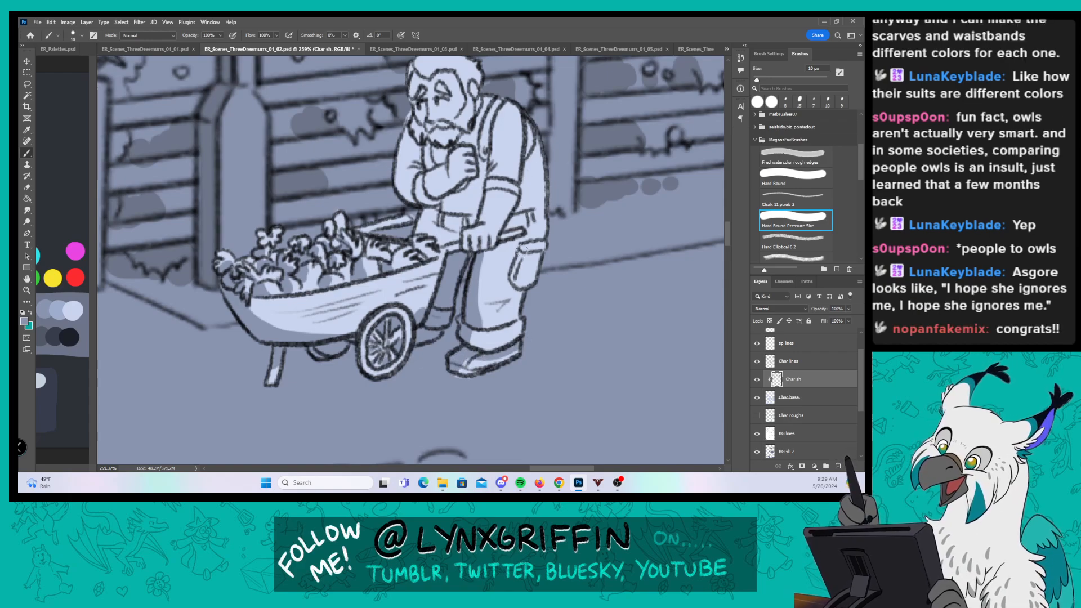
drag(520, 250, 523, 246)
Step: Shade the old man's back, torso and arms, along with his face, hair and overall straps
drag(567, 161, 532, 231)
mouse_move(374, 179)
mouse_down()
mouse_move(362, 237)
mouse_move(373, 261)
mouse_move(386, 270)
mouse_move(420, 250)
mouse_move(401, 264)
mouse_move(435, 235)
mouse_move(390, 283)
mouse_move(403, 310)
mouse_move(410, 298)
mouse_move(420, 307)
mouse_move(425, 249)
mouse_move(488, 175)
mouse_move(458, 250)
mouse_move(456, 207)
mouse_move(455, 235)
mouse_move(466, 192)
mouse_move(445, 289)
mouse_move(462, 244)
mouse_up()
mouse_move(436, 299)
mouse_down()
mouse_move(431, 316)
mouse_move(455, 310)
mouse_up()
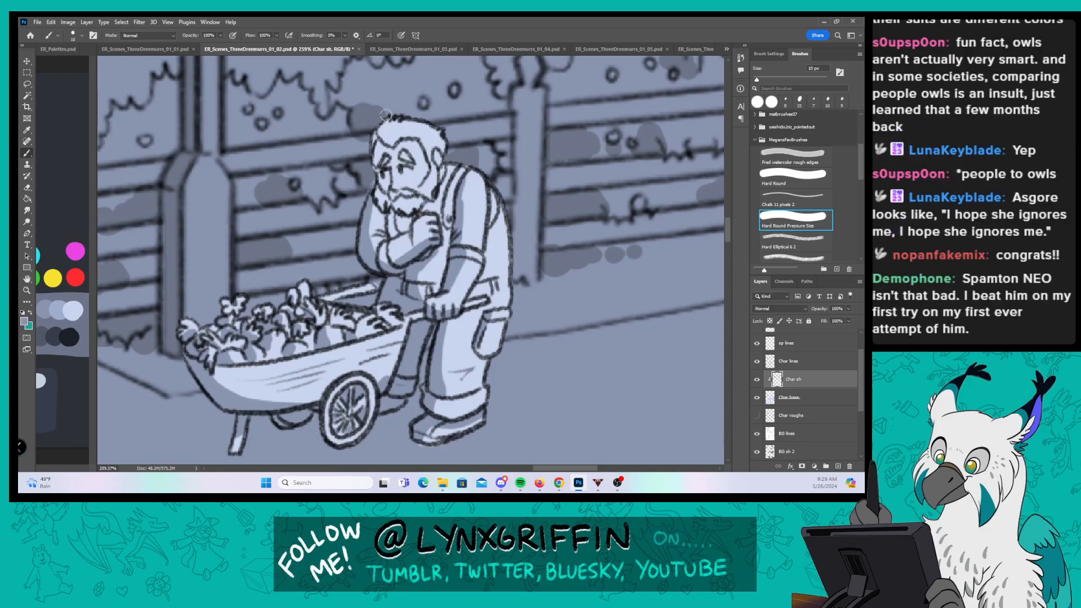
mouse_move(378, 171)
mouse_down()
mouse_move(393, 232)
mouse_move(400, 214)
mouse_move(375, 153)
mouse_move(378, 119)
mouse_move(393, 145)
mouse_move(388, 119)
mouse_up()
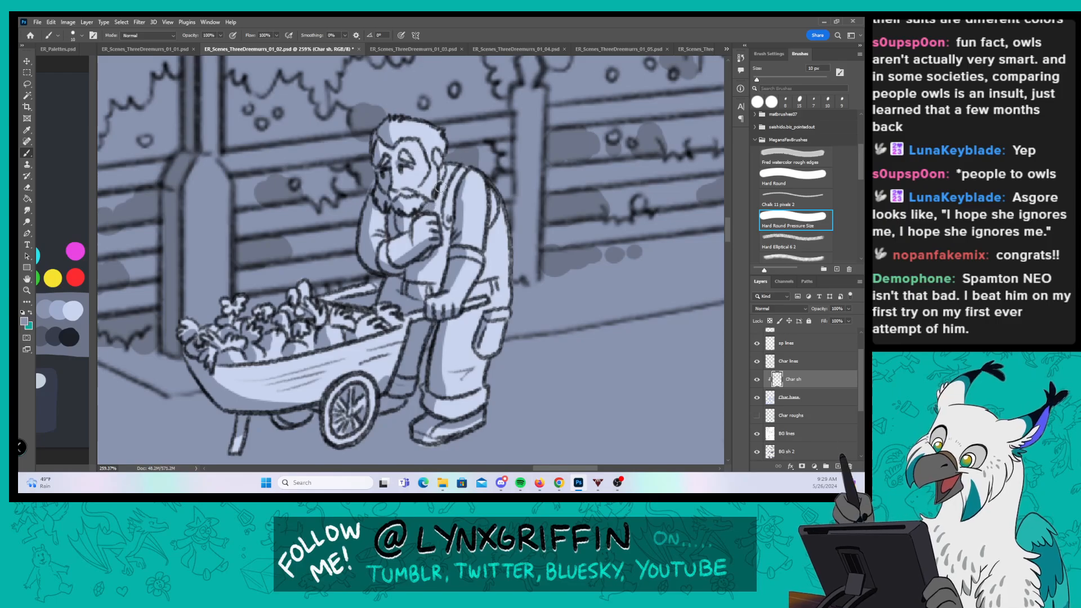
mouse_move(443, 214)
mouse_down()
mouse_move(500, 211)
mouse_move(493, 190)
mouse_move(490, 215)
mouse_move(498, 176)
mouse_up()
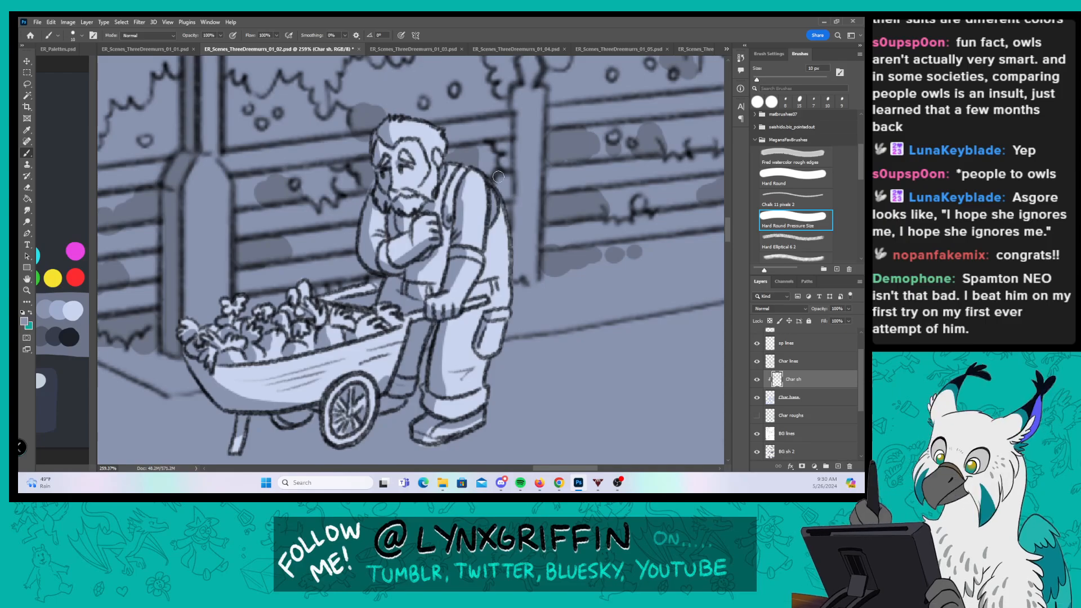
Step: Save the shaded comic page
key(z)
mouse_move(529, 269)
mouse_down()
mouse_move(491, 226)
mouse_move(462, 231)
mouse_move(458, 274)
mouse_up()
key(z)
key(ctrl+s)
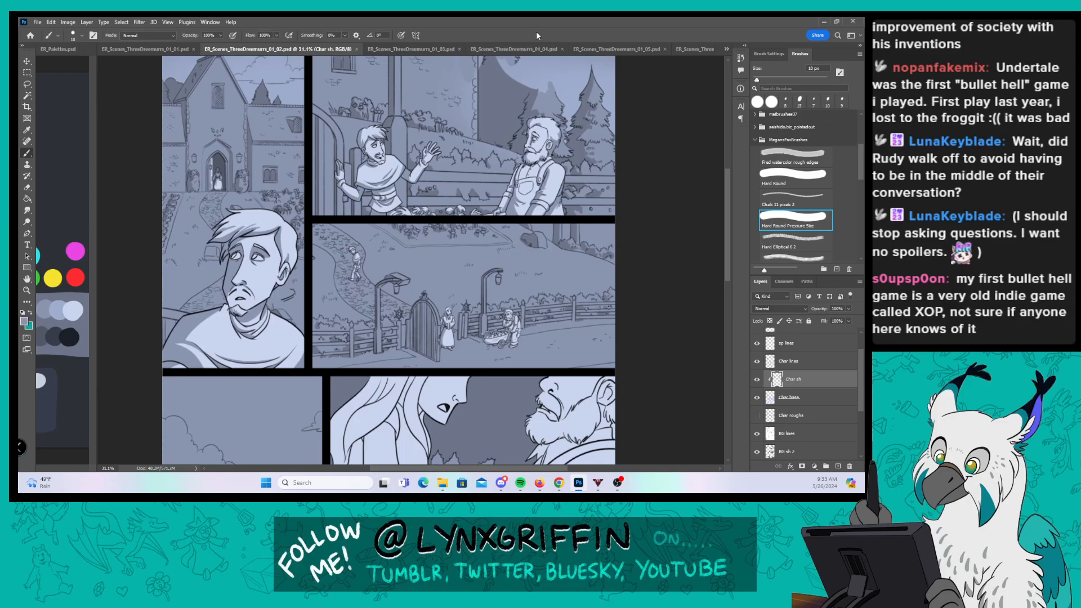
Step: Shade the first long strands at the outer side of the foreground woman's hair in the lower panel, using a 25 px brush
drag(306, 465, 398, 133)
drag(277, 268, 313, 269)
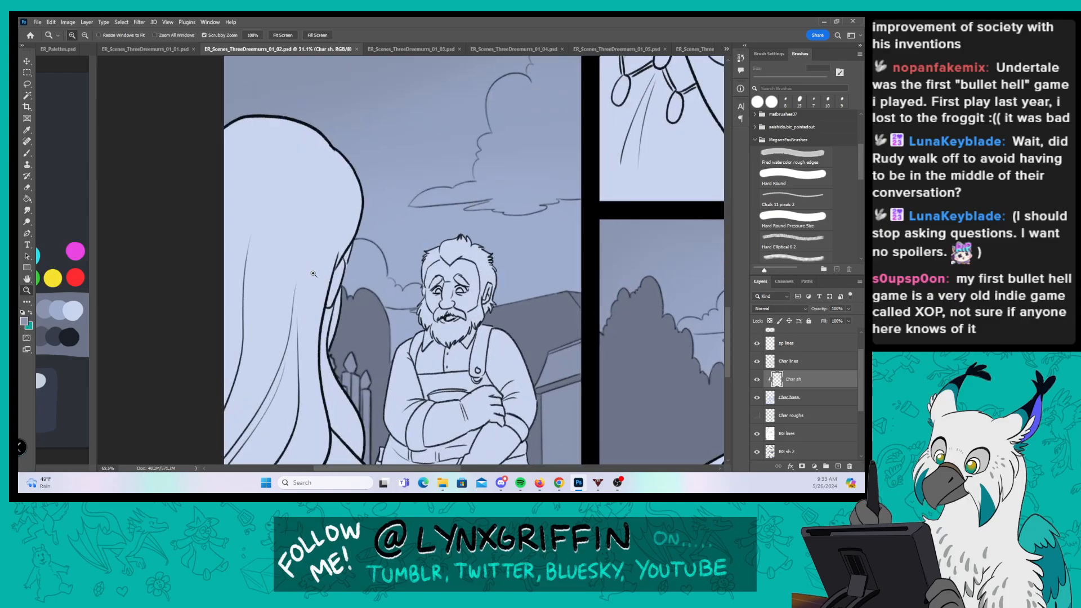
drag(329, 352, 313, 286)
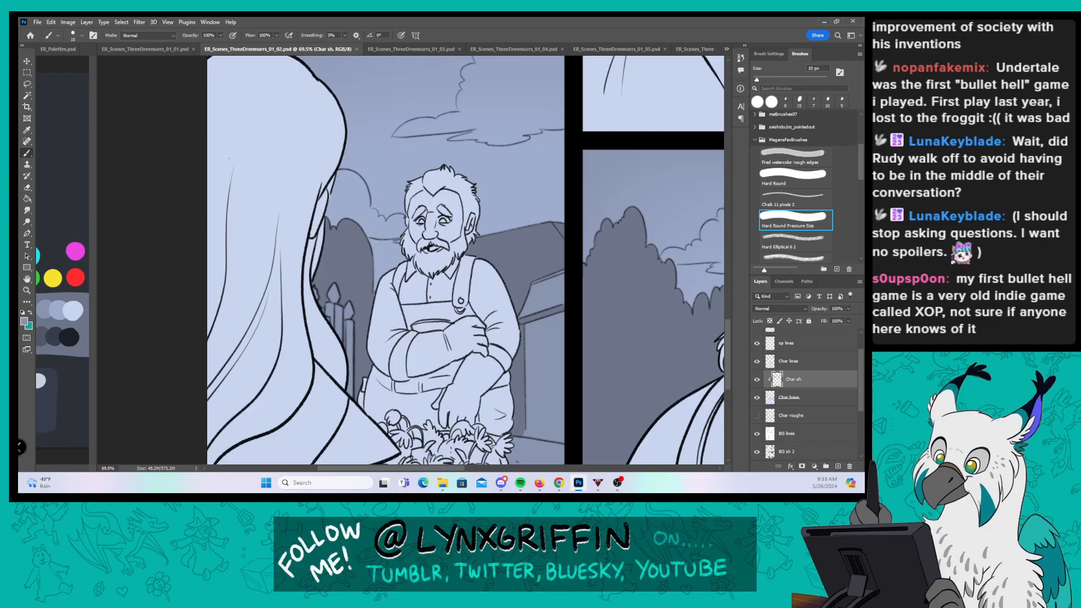
key(bracketright)
key(bracketright)
key(bracketright)
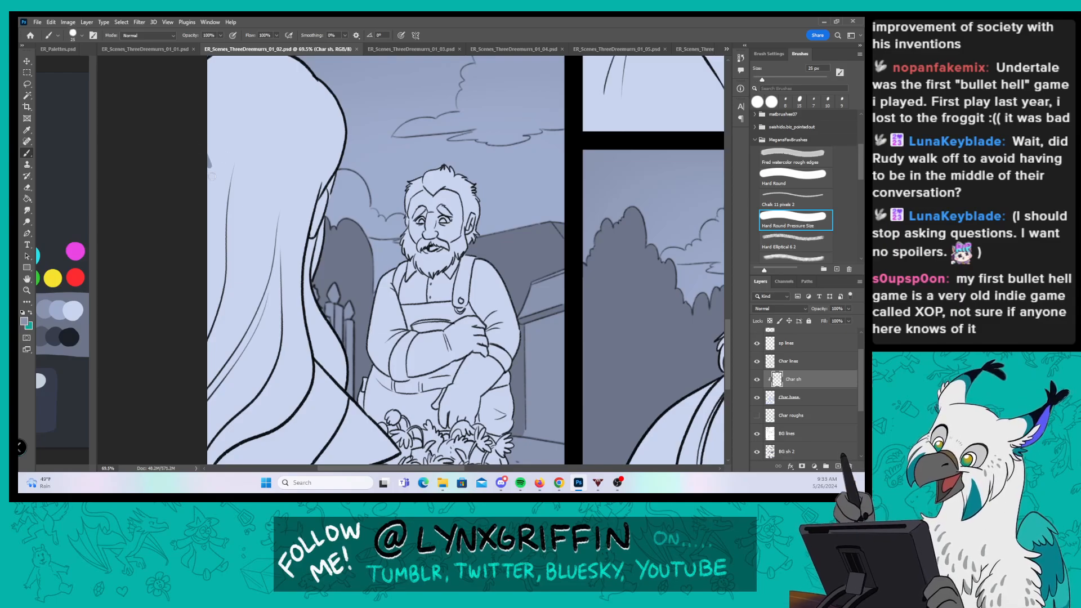
drag(209, 163, 226, 299)
drag(240, 152, 224, 293)
drag(241, 147, 220, 354)
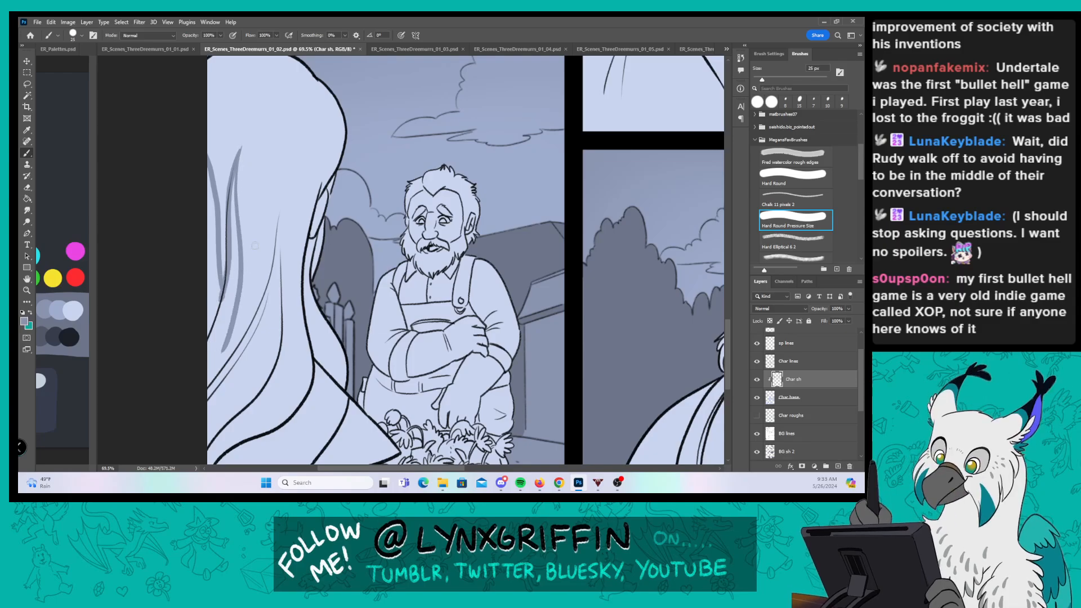
Step: Shade the middle and lower strands of the foreground woman's hair and thicken the shadow on the upper strand
mouse_move(286, 199)
mouse_down()
mouse_move(268, 292)
mouse_move(240, 342)
mouse_move(215, 367)
mouse_up()
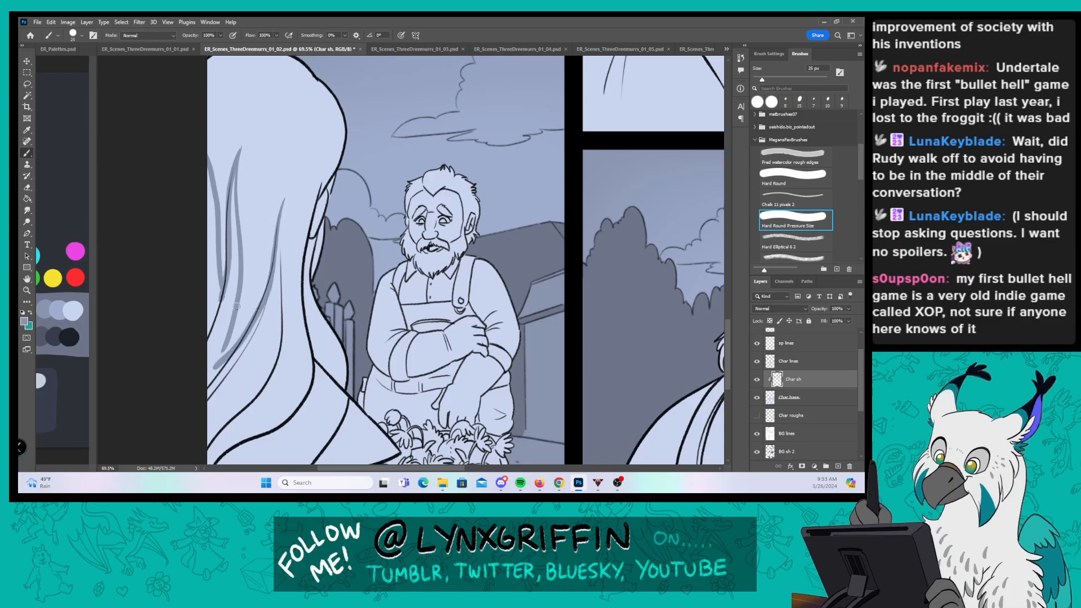
drag(235, 316, 214, 365)
drag(384, 267, 395, 197)
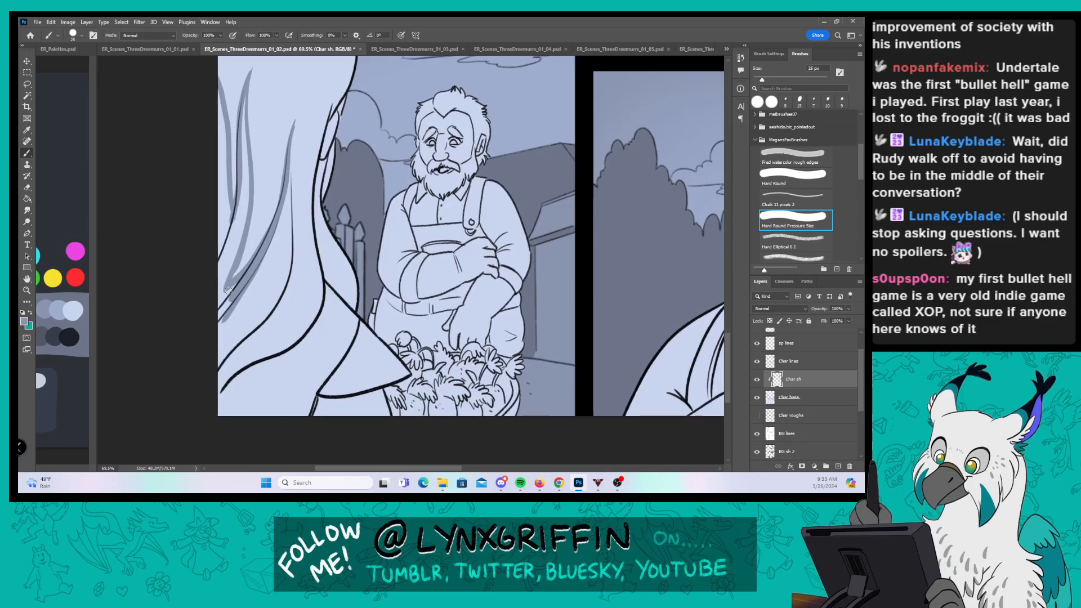
mouse_move(293, 167)
mouse_down()
mouse_move(283, 273)
mouse_move(233, 336)
mouse_move(238, 288)
mouse_move(220, 333)
mouse_move(253, 256)
mouse_move(221, 339)
mouse_move(219, 310)
mouse_up()
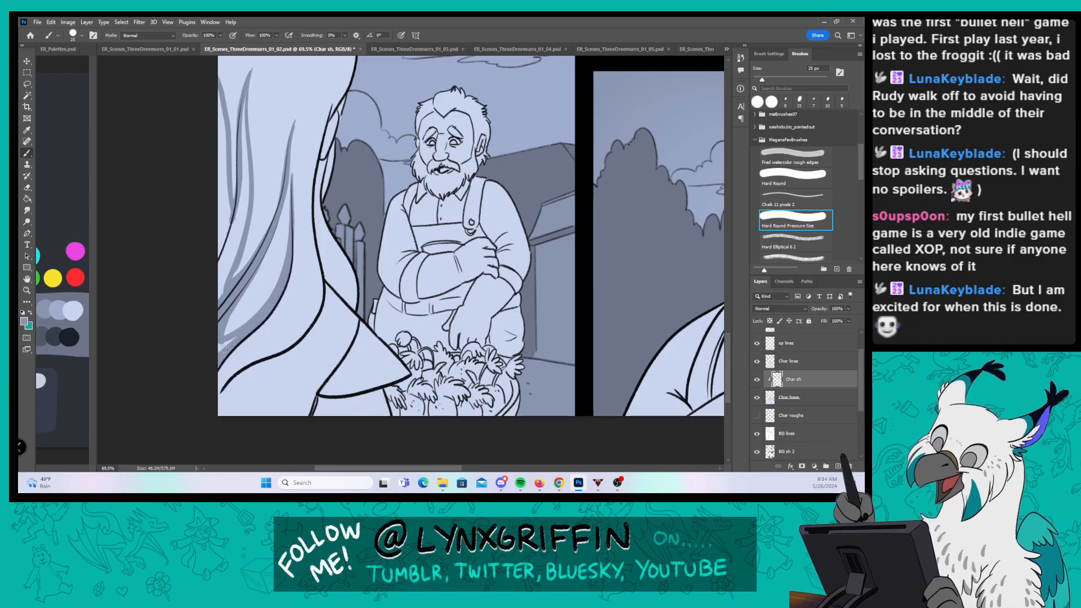
scroll(293, 180, up, 3)
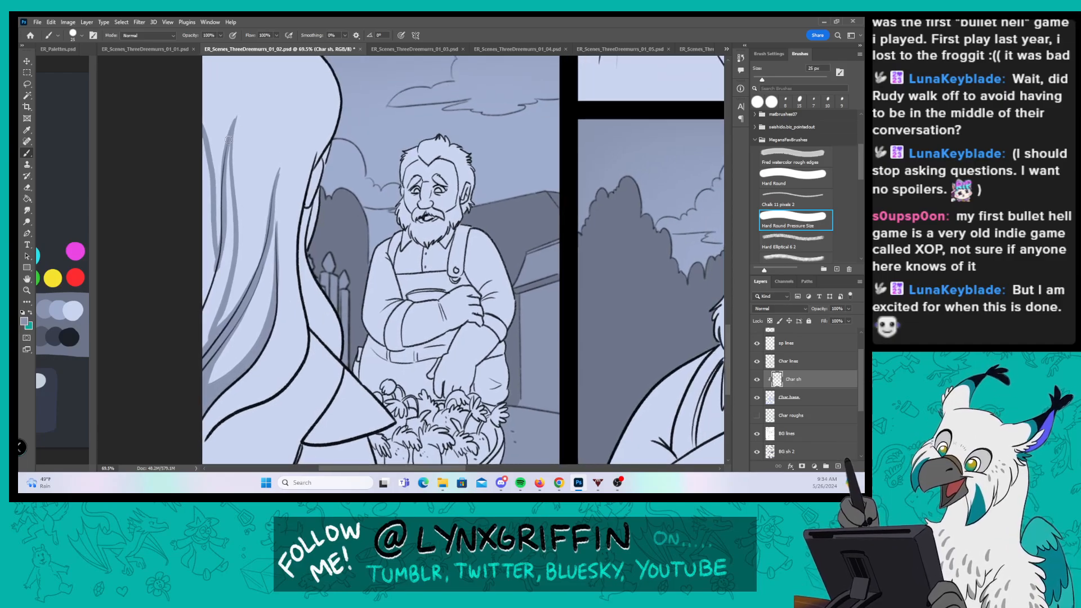
drag(229, 139, 231, 215)
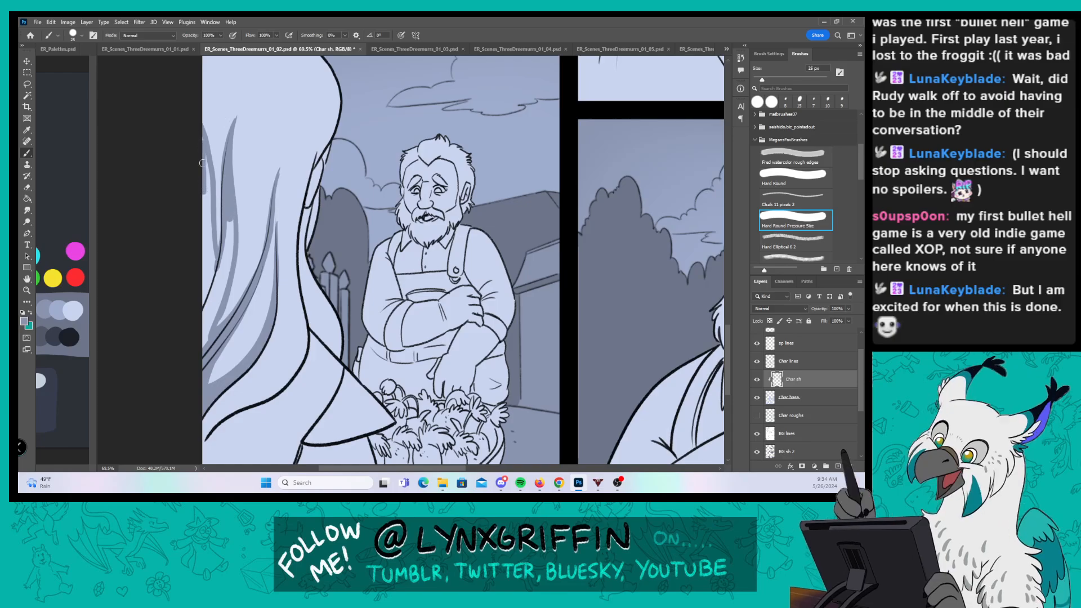
Step: Fill in the shadow along the panel-edge side of the foreground character's long hair with the Hard Round brush on the Char sh layer
click(809, 181)
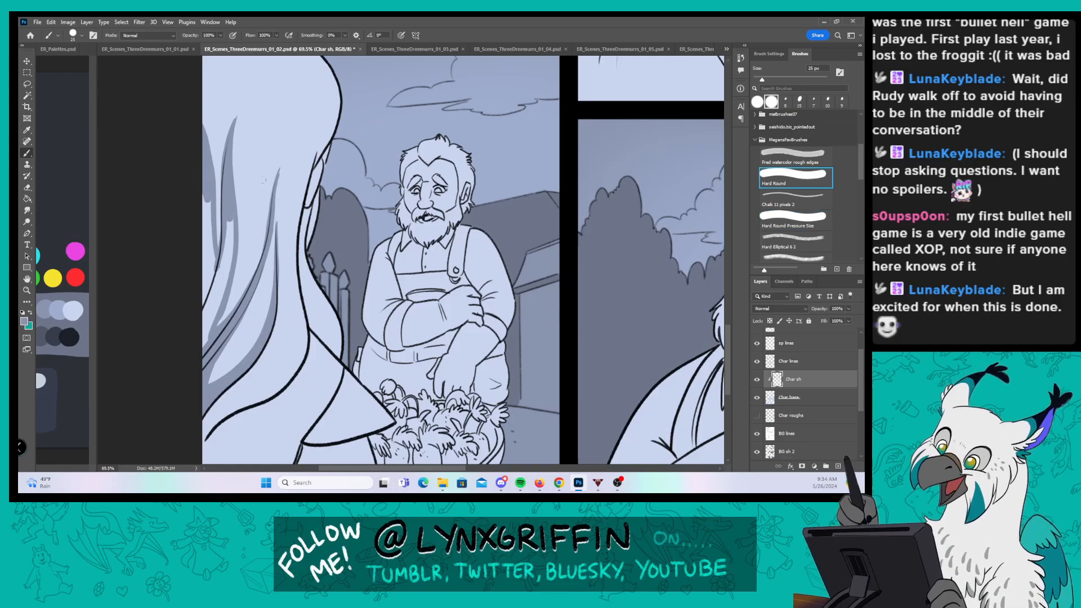
drag(199, 192, 219, 280)
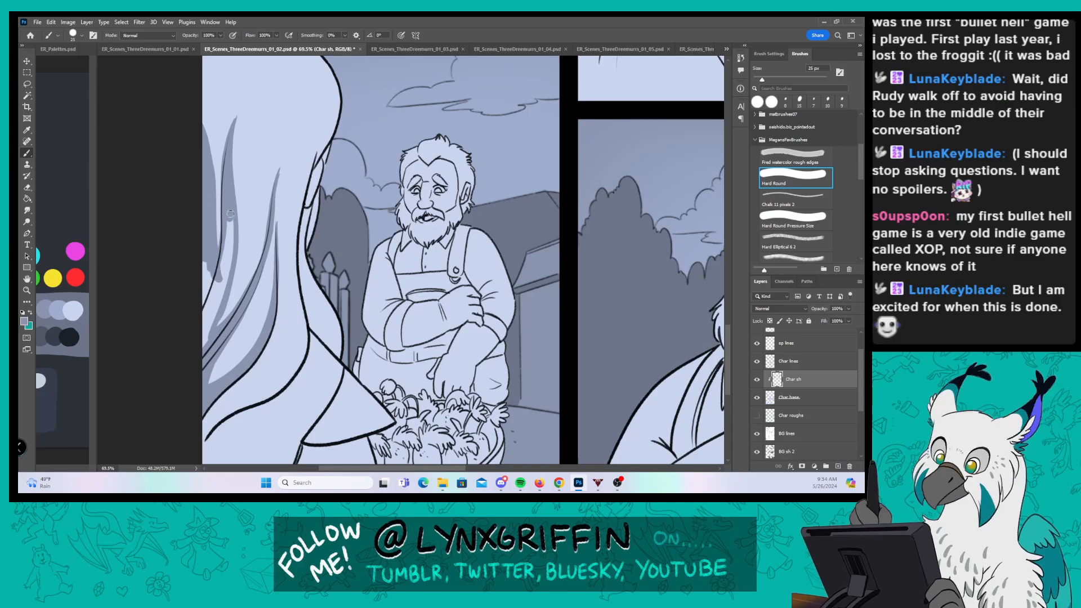
mouse_move(228, 225)
mouse_down()
mouse_move(225, 249)
mouse_move(233, 227)
mouse_up()
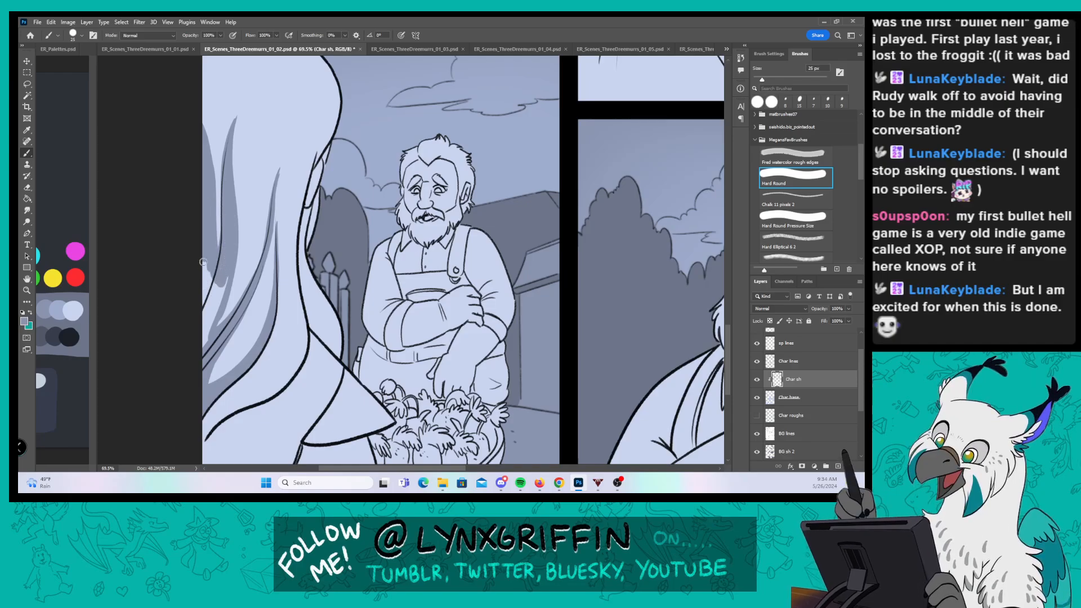
mouse_move(203, 260)
mouse_down()
mouse_move(204, 341)
mouse_move(209, 277)
mouse_move(228, 265)
mouse_up()
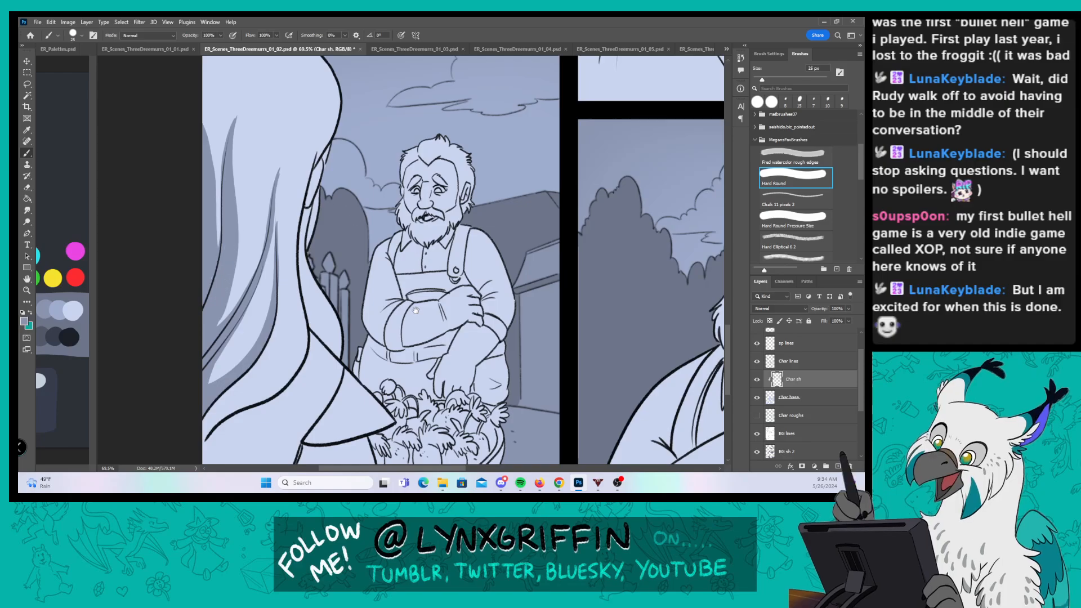
Step: Paint tapered shadow strands down the lower hair and beside the shoulder with the Hard Round Pressure Size brush
mouse_move(417, 310)
mouse_down()
mouse_move(427, 219)
mouse_move(423, 232)
mouse_up()
click(795, 222)
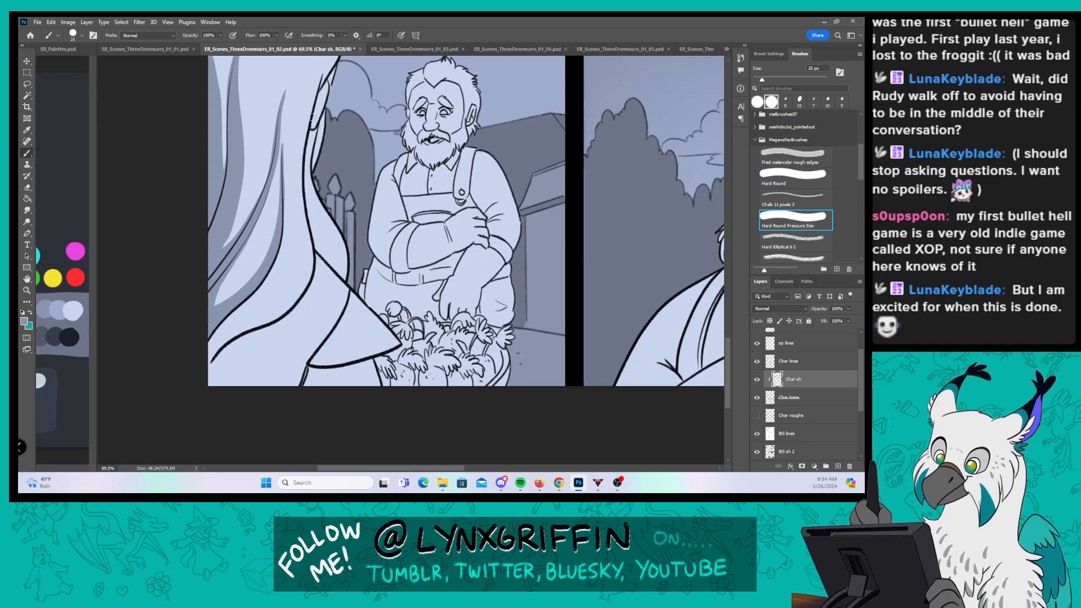
mouse_move(312, 119)
mouse_down()
mouse_move(257, 308)
mouse_move(194, 363)
mouse_up()
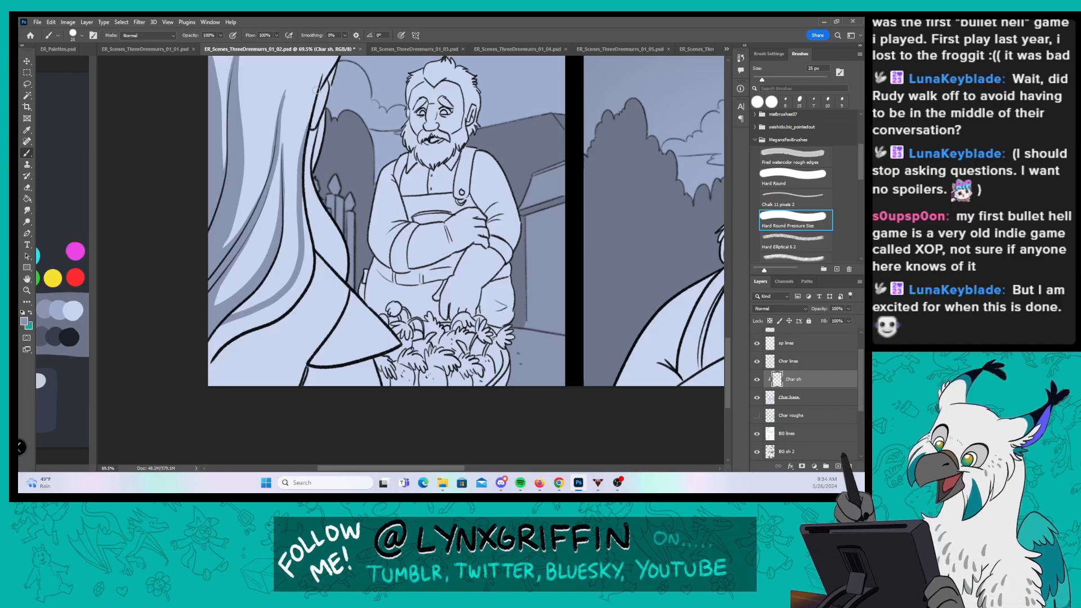
mouse_move(310, 127)
mouse_down()
mouse_move(314, 211)
mouse_move(327, 231)
mouse_move(306, 180)
mouse_move(340, 271)
mouse_up()
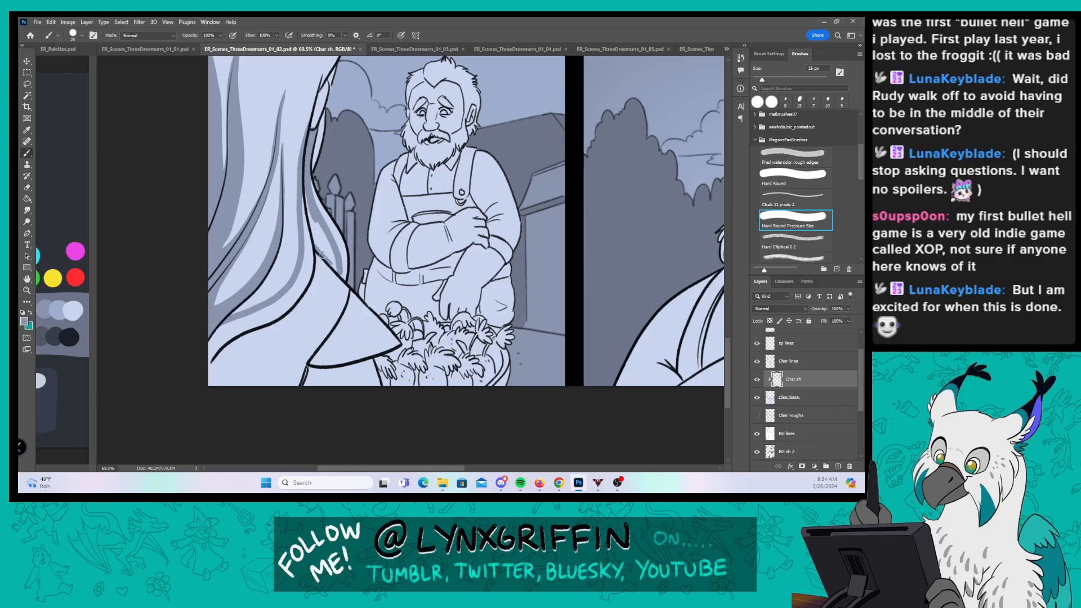
mouse_move(321, 254)
mouse_down()
mouse_move(333, 267)
mouse_move(304, 189)
mouse_up()
mouse_move(315, 225)
mouse_down()
mouse_move(328, 256)
mouse_move(321, 226)
mouse_move(294, 330)
mouse_up()
drag(294, 190, 286, 231)
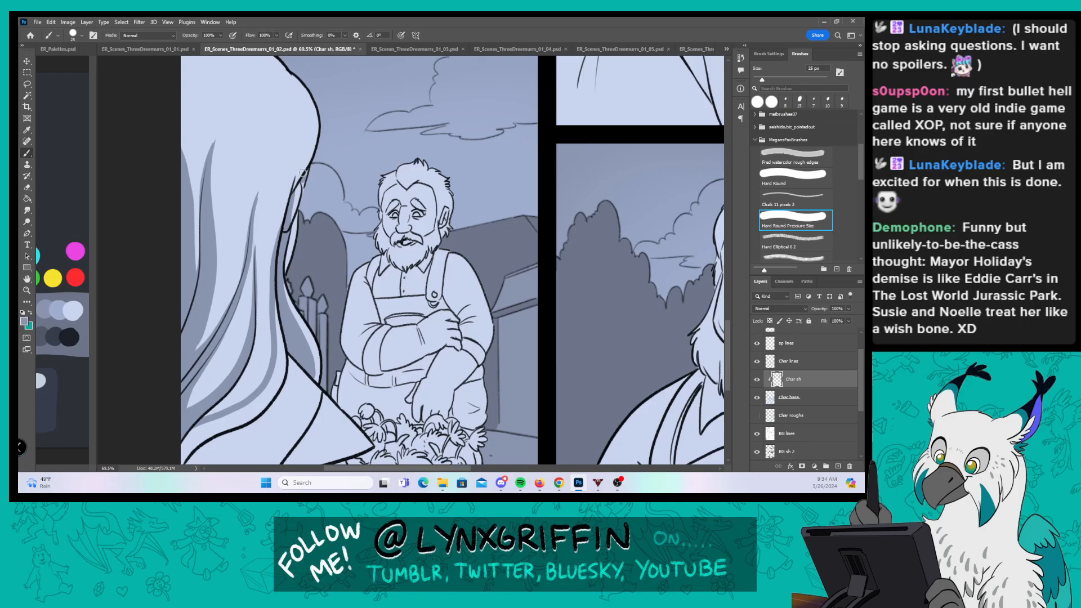
Step: Paint shadow shapes on the foreground character's pointed cape, along its fold and lower edge
drag(346, 282, 356, 202)
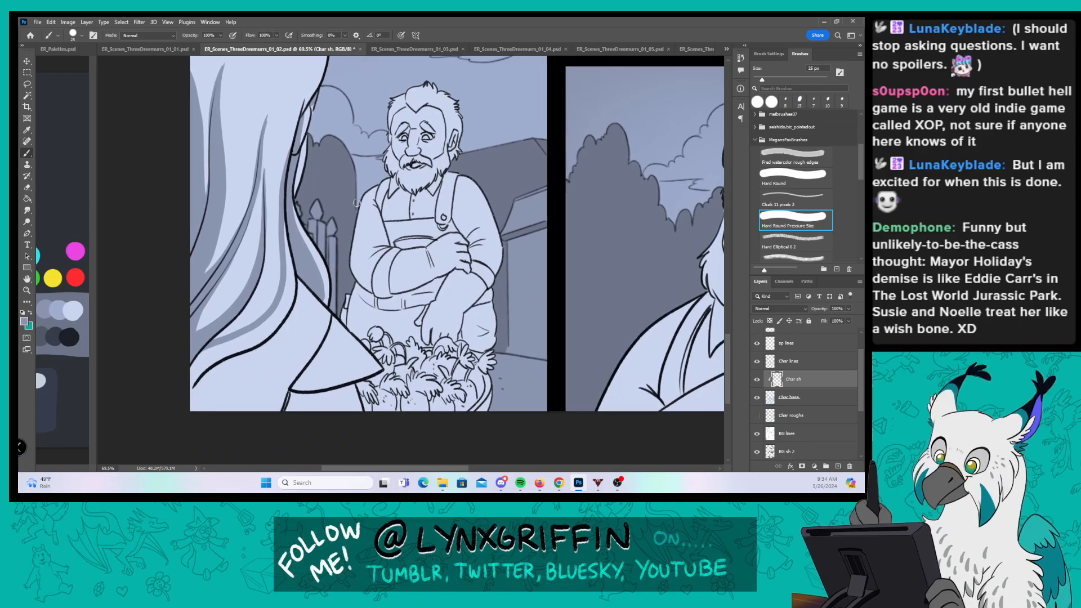
mouse_move(350, 283)
mouse_down()
mouse_move(361, 238)
mouse_move(312, 323)
mouse_up()
drag(310, 251, 314, 332)
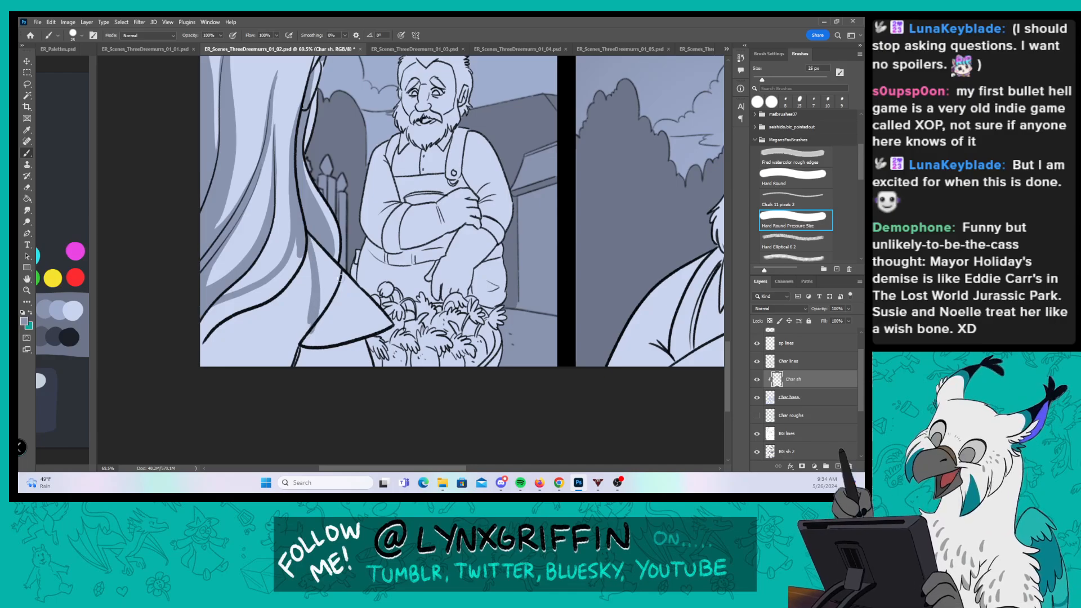
drag(342, 273, 309, 334)
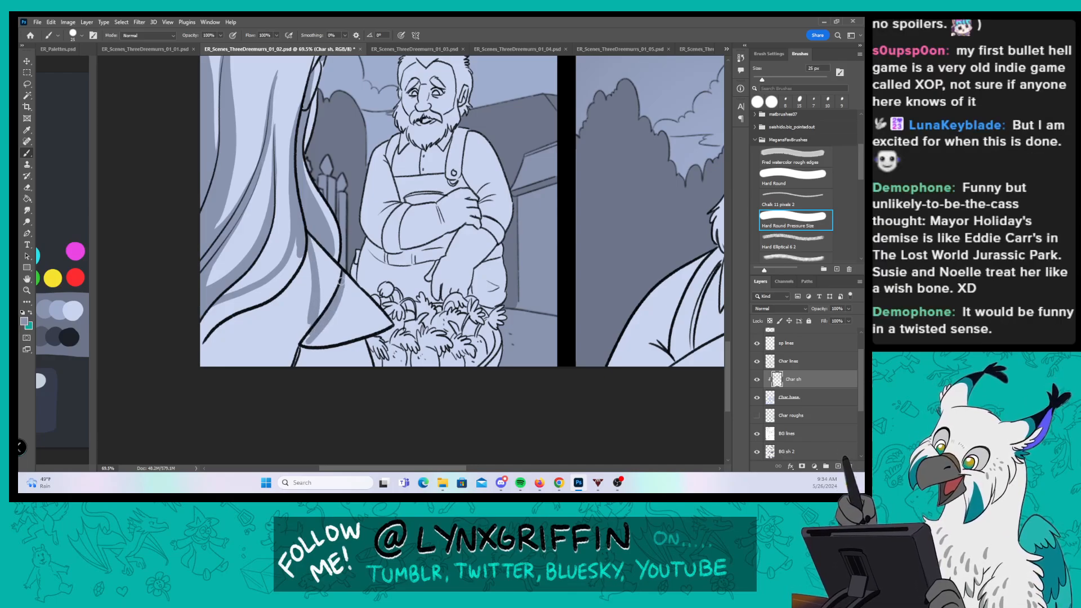
mouse_move(341, 284)
mouse_down()
mouse_move(331, 313)
mouse_move(373, 332)
mouse_up()
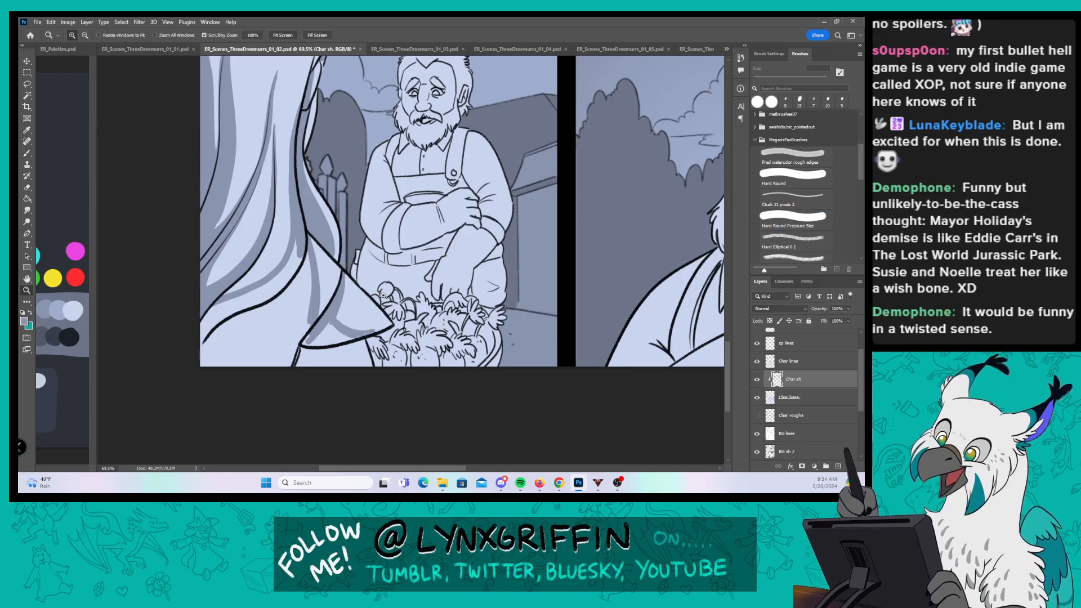
scroll(383, 297, up, 3)
mouse_move(318, 328)
mouse_down()
mouse_move(345, 341)
mouse_move(315, 331)
mouse_move(387, 341)
mouse_up()
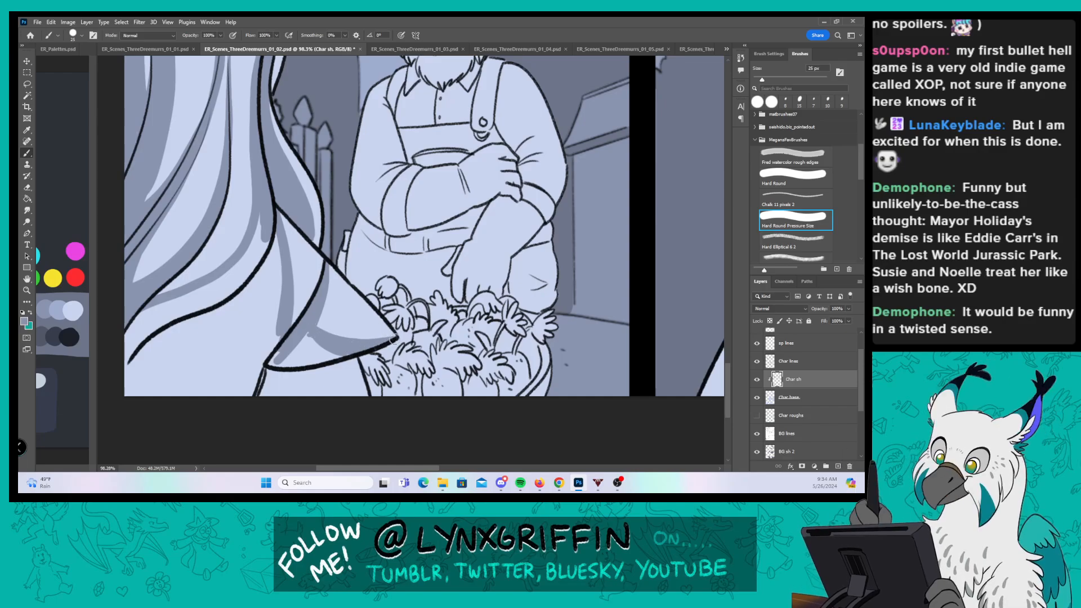
Step: Fill in the remaining shadow areas of the lower hair and cape with the Hard Round brush
drag(404, 303, 461, 268)
click(785, 181)
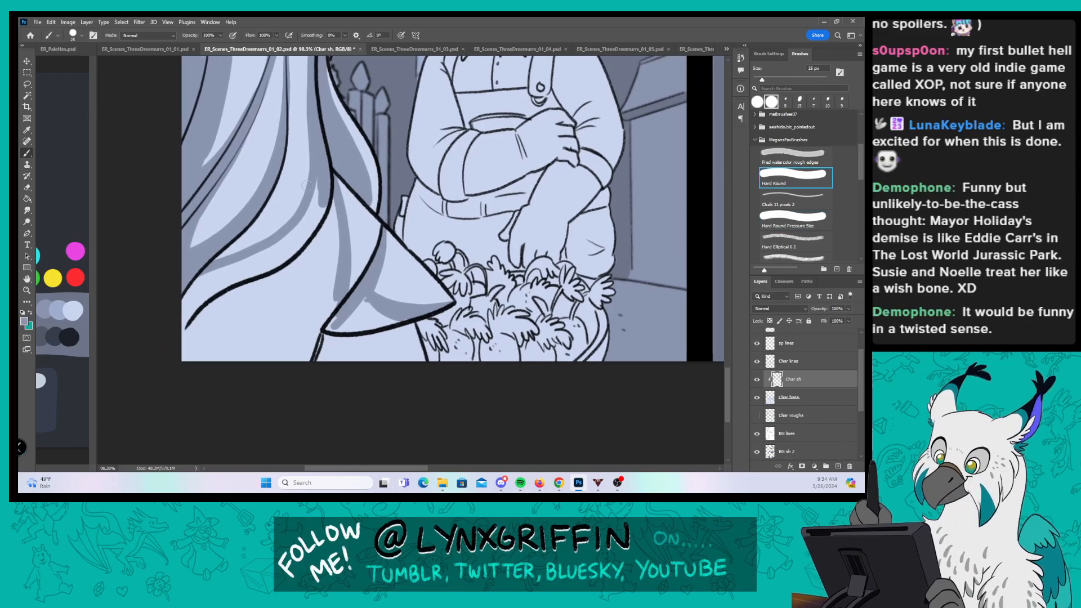
drag(324, 174, 290, 248)
mouse_move(331, 201)
mouse_down()
mouse_move(298, 271)
mouse_move(335, 203)
mouse_move(209, 280)
mouse_move(192, 307)
mouse_move(288, 255)
mouse_move(258, 283)
mouse_move(240, 384)
mouse_move(330, 346)
mouse_move(335, 317)
mouse_move(337, 343)
mouse_up()
drag(442, 287, 376, 262)
mouse_move(299, 277)
mouse_down()
mouse_move(283, 299)
mouse_move(285, 289)
mouse_move(344, 311)
mouse_move(321, 388)
mouse_move(226, 411)
mouse_up()
Step: Shade the outer edge, elbow and inner fold of the bearded man's folded-arm sleeve using Hard Round Pressure Size, reduced to 20 px
click(778, 217)
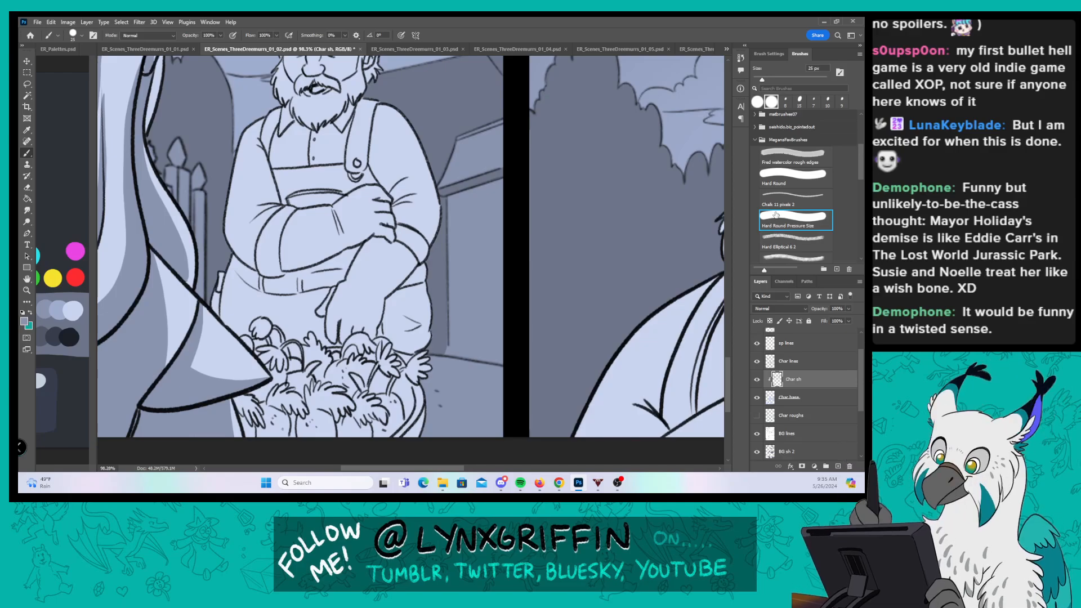
drag(332, 278, 354, 278)
drag(296, 177, 303, 227)
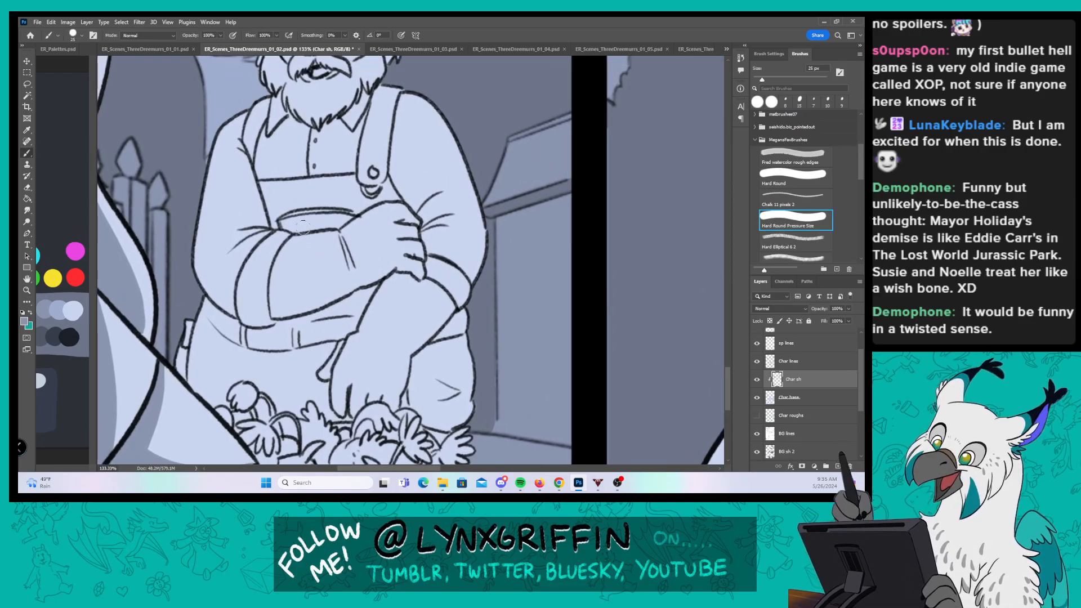
mouse_move(206, 151)
mouse_down()
mouse_move(203, 279)
mouse_move(194, 247)
mouse_move(225, 303)
mouse_move(200, 263)
mouse_move(208, 289)
mouse_move(232, 312)
mouse_move(206, 281)
mouse_up()
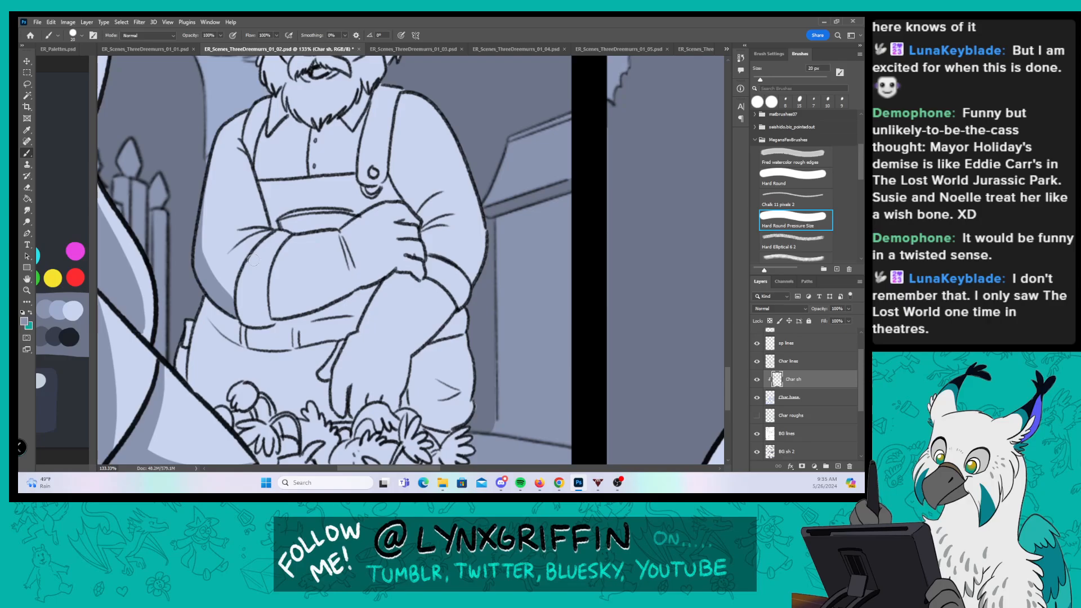
mouse_move(258, 248)
mouse_down()
mouse_move(241, 287)
mouse_move(241, 277)
mouse_move(252, 257)
mouse_move(241, 315)
mouse_move(270, 323)
mouse_move(250, 299)
mouse_move(242, 240)
mouse_move(235, 249)
mouse_move(269, 231)
mouse_move(239, 232)
mouse_move(264, 231)
mouse_up()
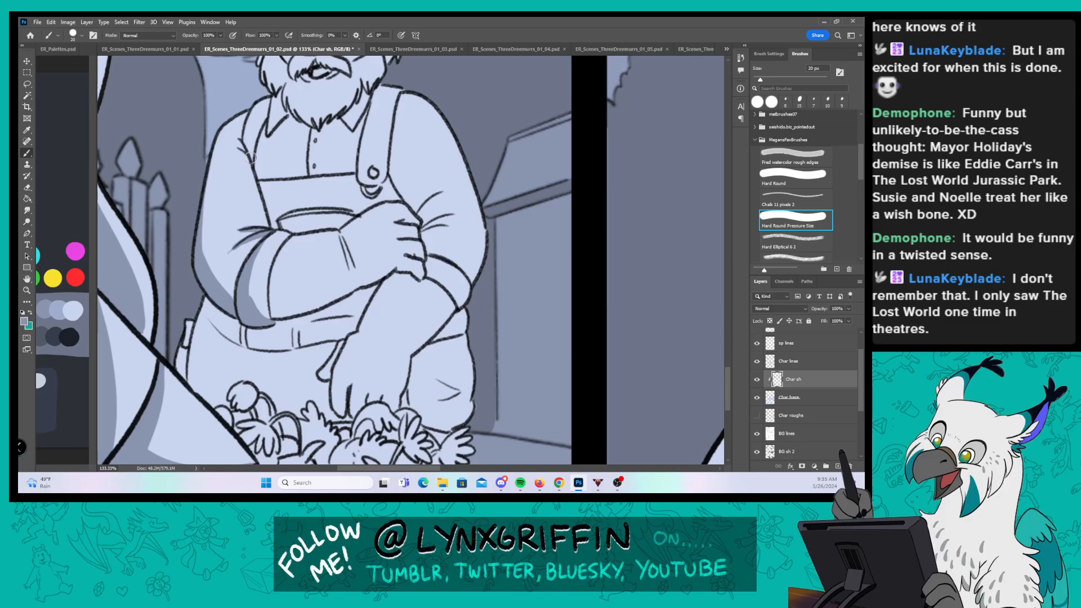
drag(251, 158, 272, 224)
mouse_move(243, 150)
mouse_down()
mouse_move(259, 228)
mouse_move(263, 211)
mouse_move(281, 227)
mouse_move(245, 167)
mouse_move(302, 231)
mouse_up()
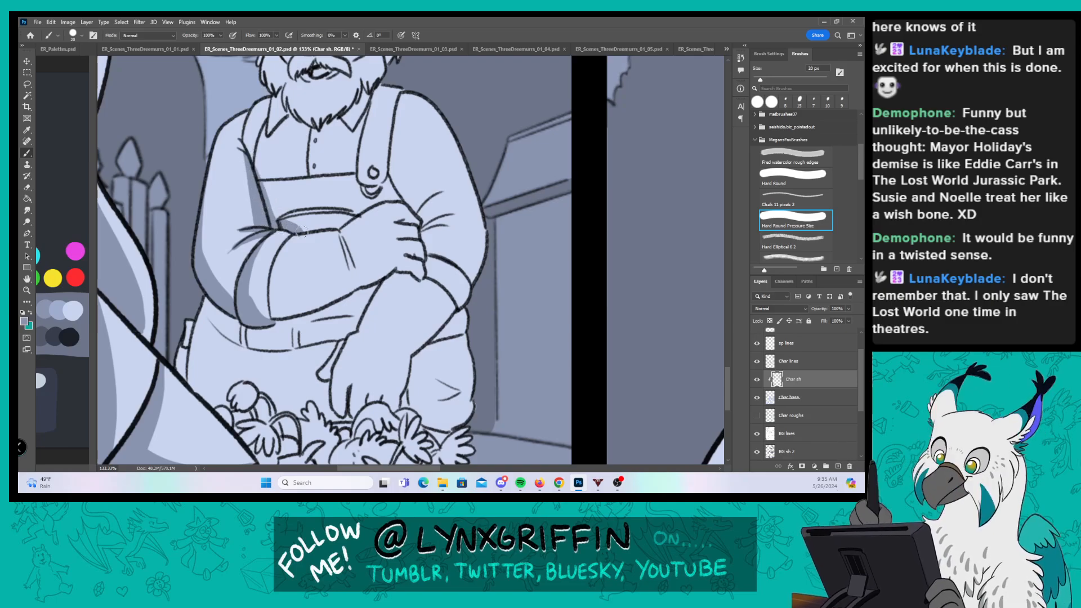
Step: Shade the cuff and underside of the bearded man's folded forearm
drag(414, 244, 441, 229)
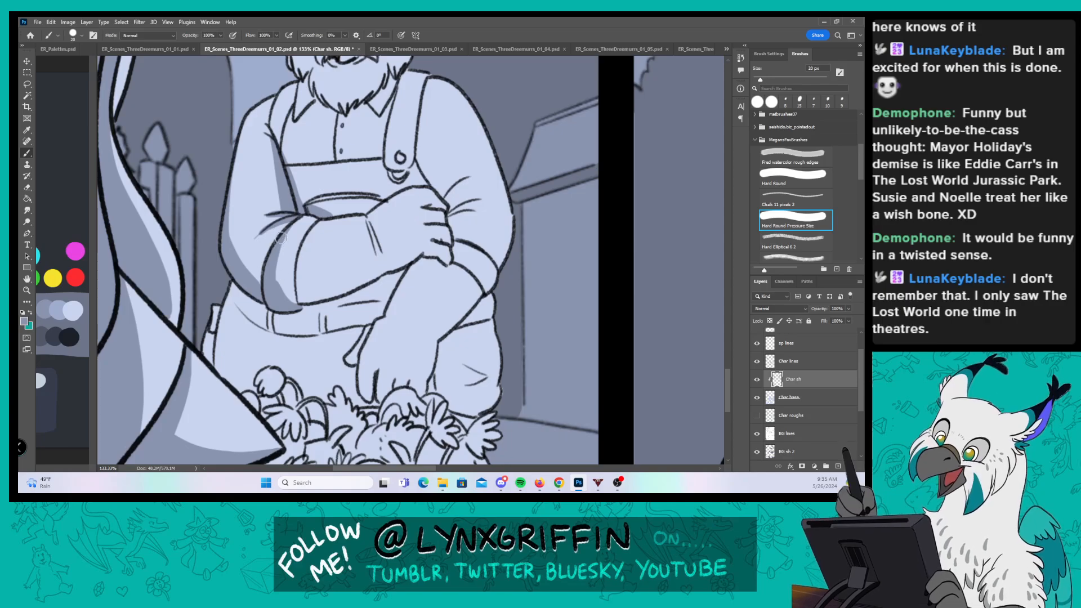
mouse_move(286, 287)
mouse_down()
mouse_move(282, 235)
mouse_move(302, 290)
mouse_up()
mouse_move(304, 239)
mouse_down()
mouse_move(302, 296)
mouse_move(310, 229)
mouse_move(306, 296)
mouse_move(305, 247)
mouse_move(327, 270)
mouse_move(312, 278)
mouse_move(357, 273)
mouse_move(393, 254)
mouse_up()
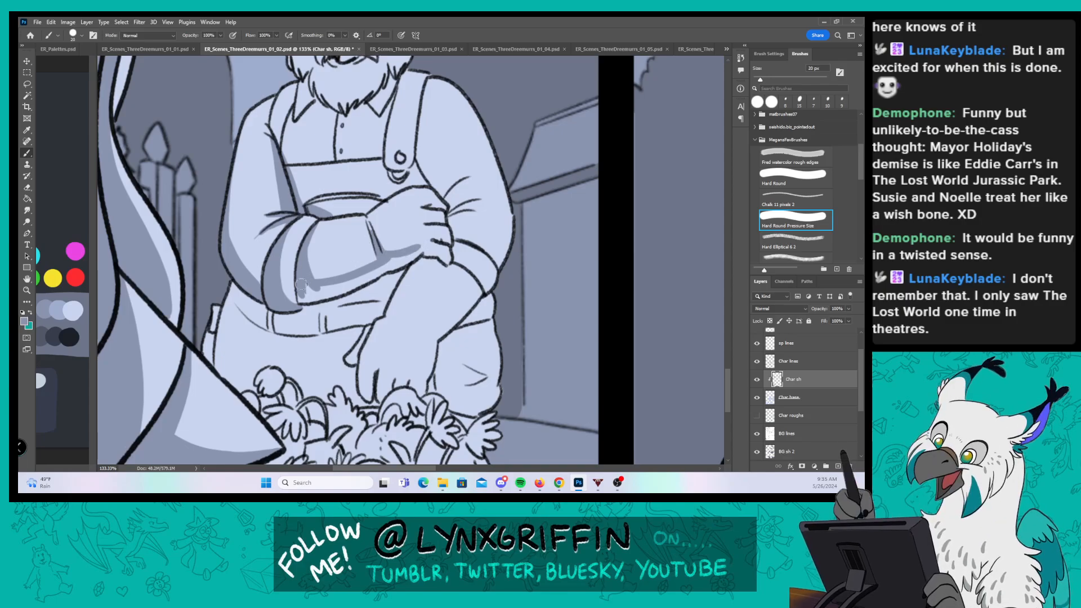
mouse_move(301, 285)
mouse_down()
mouse_move(309, 302)
mouse_move(333, 302)
mouse_up()
drag(454, 265, 418, 294)
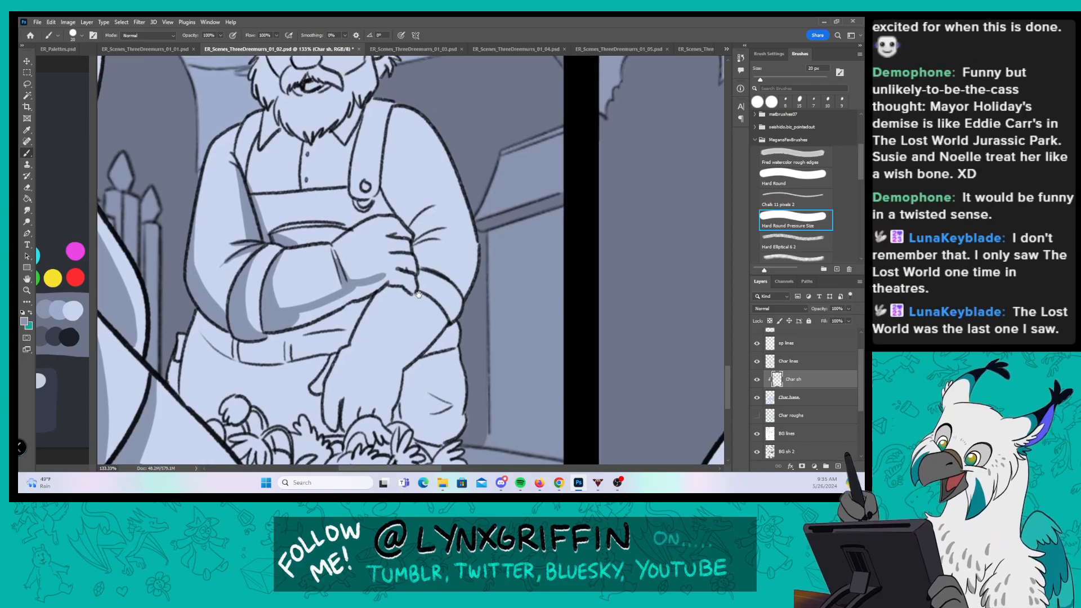
mouse_move(315, 310)
mouse_down()
mouse_move(288, 324)
mouse_move(378, 285)
mouse_up()
Step: Add shadows to the underside of the folded arm's hand and between its fingers
drag(460, 277, 416, 277)
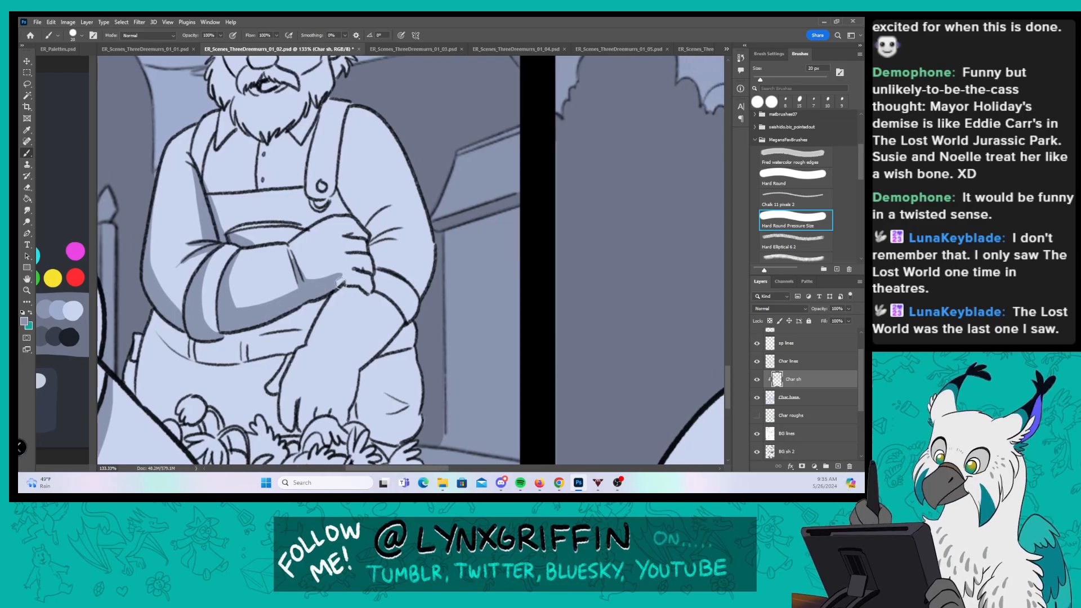
drag(340, 283, 382, 294)
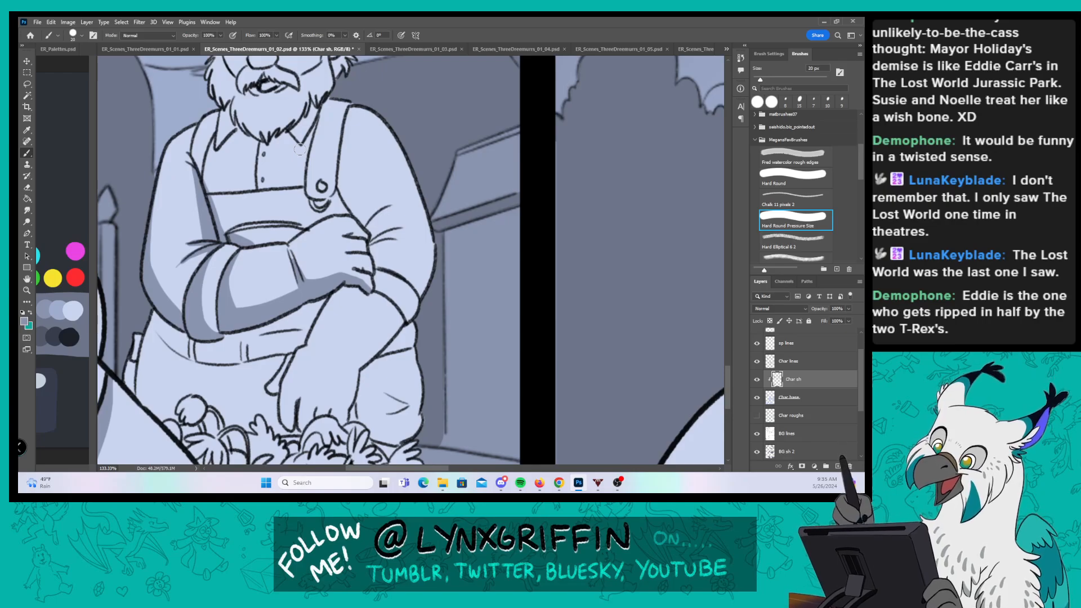
mouse_move(350, 256)
mouse_down()
mouse_move(373, 276)
mouse_move(345, 248)
mouse_move(364, 240)
mouse_up()
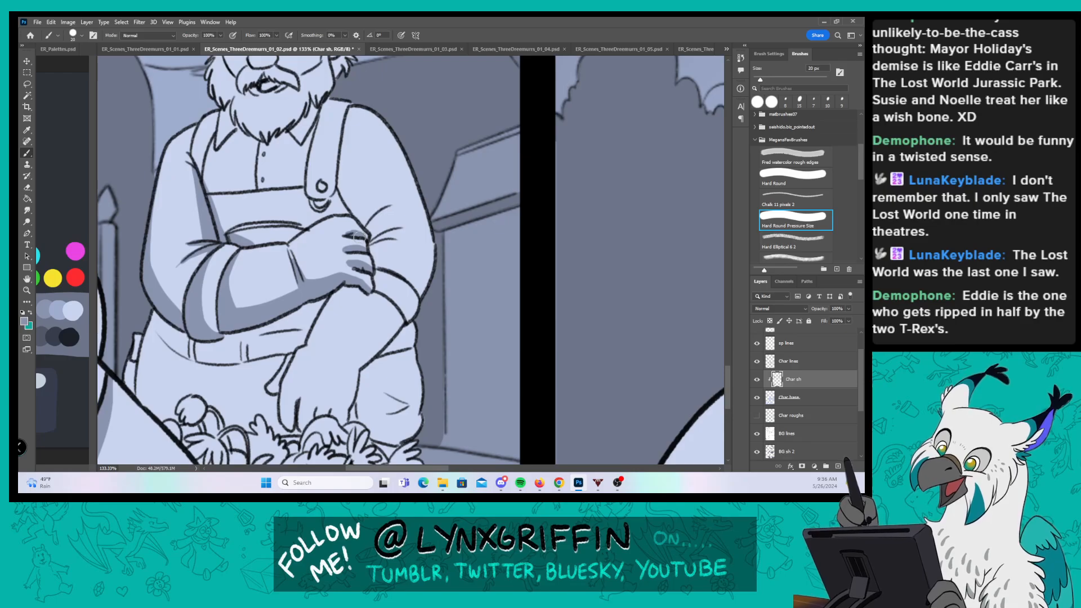
Step: Shade beside the overall strap and its button, and along the folds of the bearded man's other sleeve
drag(339, 186, 349, 213)
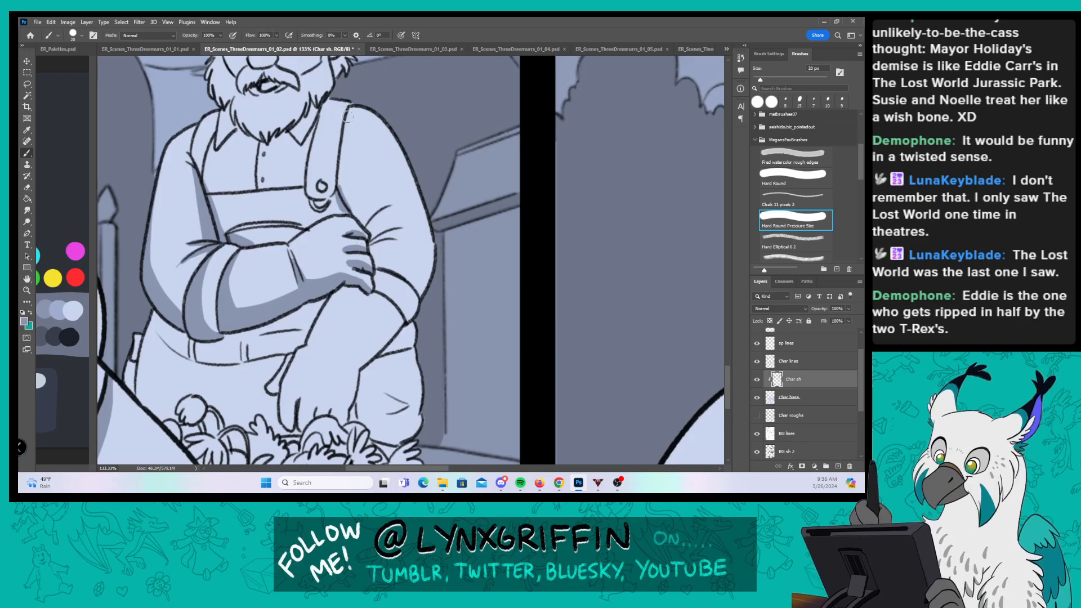
drag(343, 110, 349, 212)
mouse_move(347, 107)
mouse_down()
mouse_move(341, 139)
mouse_move(348, 96)
mouse_move(327, 198)
mouse_up()
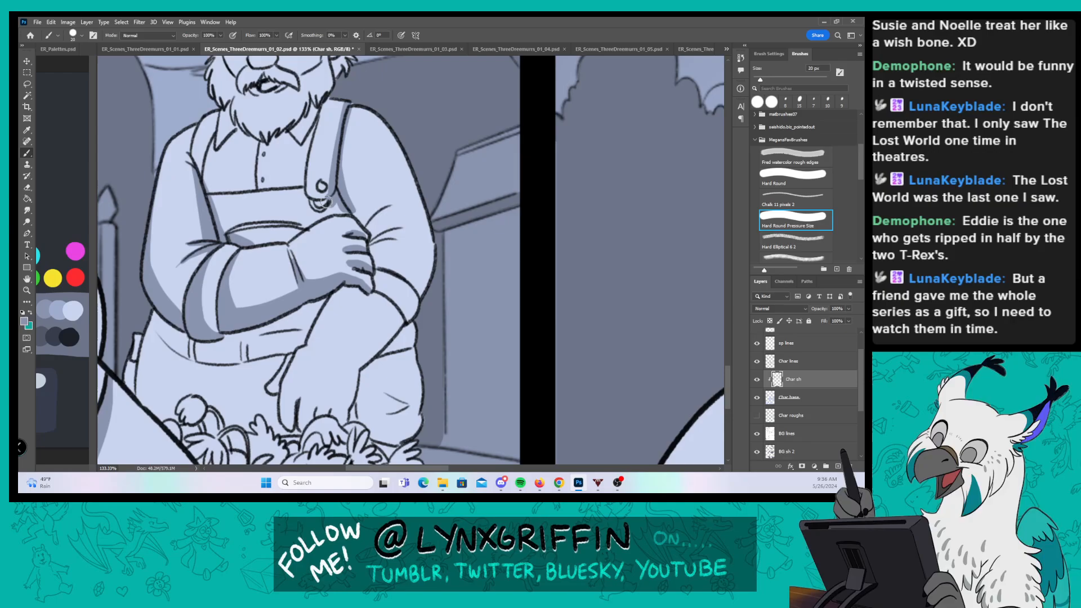
mouse_move(341, 196)
mouse_down()
mouse_move(364, 218)
mouse_move(340, 151)
mouse_move(363, 227)
mouse_move(393, 207)
mouse_move(365, 233)
mouse_move(404, 228)
mouse_move(376, 261)
mouse_up()
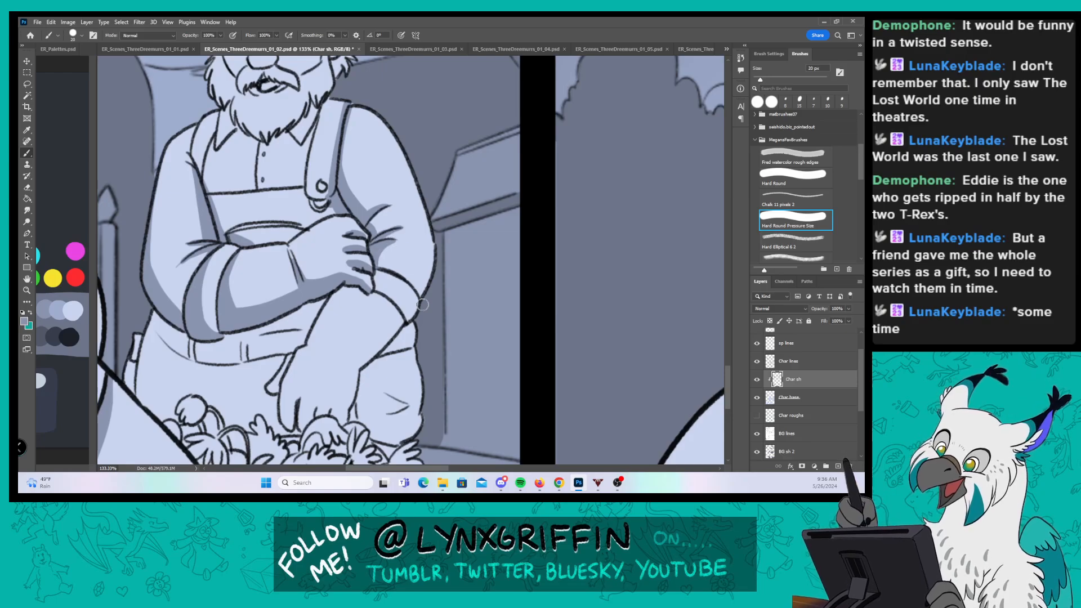
Step: Shade the side of the overalls and the waistband beneath the folded arm, extending onto the lowered forearm
mouse_move(422, 304)
mouse_down()
mouse_move(423, 256)
mouse_move(454, 205)
mouse_up()
drag(194, 263, 203, 312)
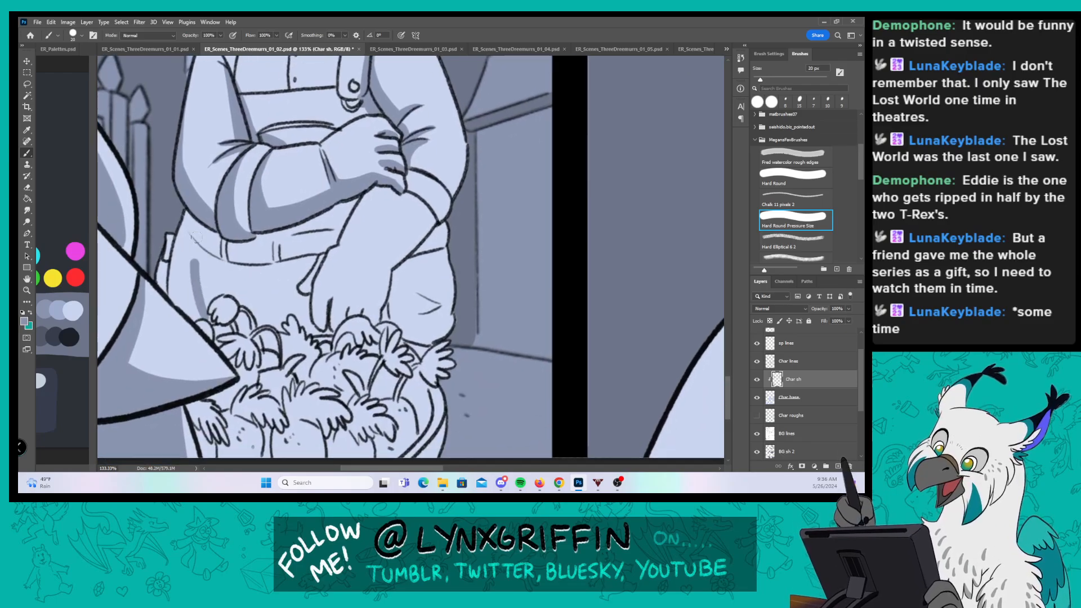
mouse_move(184, 231)
mouse_down()
mouse_move(173, 273)
mouse_move(159, 277)
mouse_move(193, 314)
mouse_move(189, 268)
mouse_up()
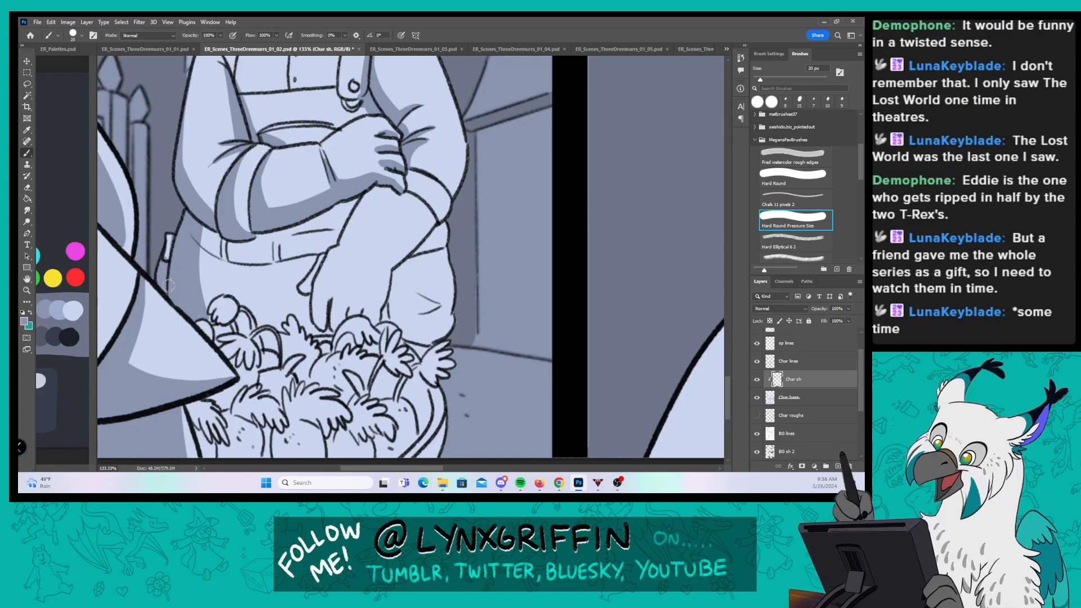
drag(179, 148, 174, 136)
mouse_move(199, 237)
mouse_down()
mouse_move(212, 254)
mouse_move(200, 221)
mouse_move(248, 240)
mouse_move(359, 197)
mouse_up()
mouse_move(341, 240)
mouse_down()
mouse_move(376, 192)
mouse_move(364, 202)
mouse_up()
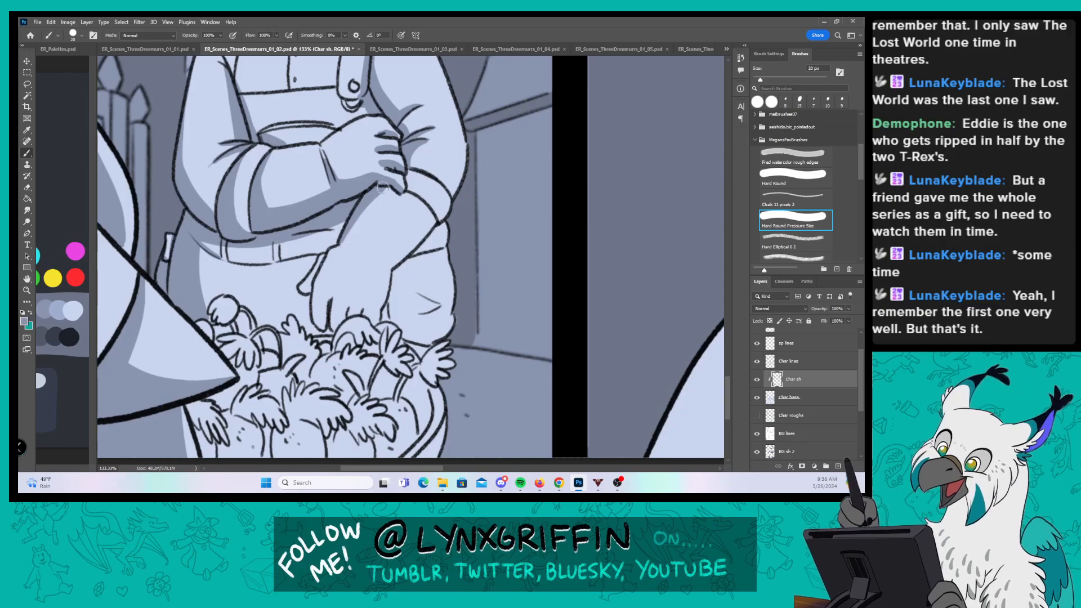
Step: Shade the lowered arm's hand and cuff, and the trouser leg behind it
drag(299, 235, 283, 235)
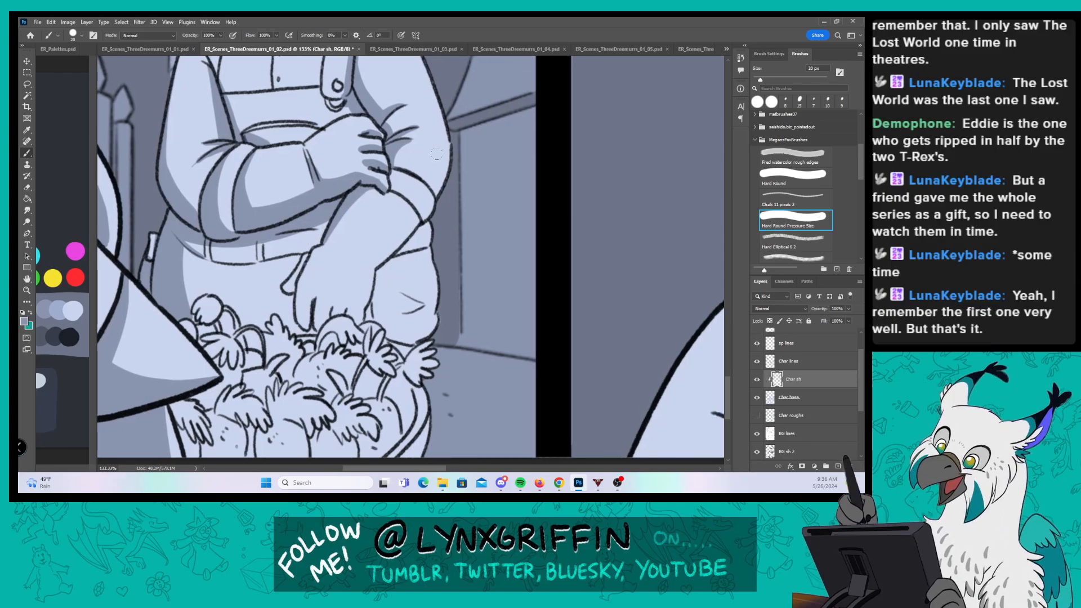
mouse_move(383, 316)
mouse_down()
mouse_move(378, 279)
mouse_move(394, 337)
mouse_up()
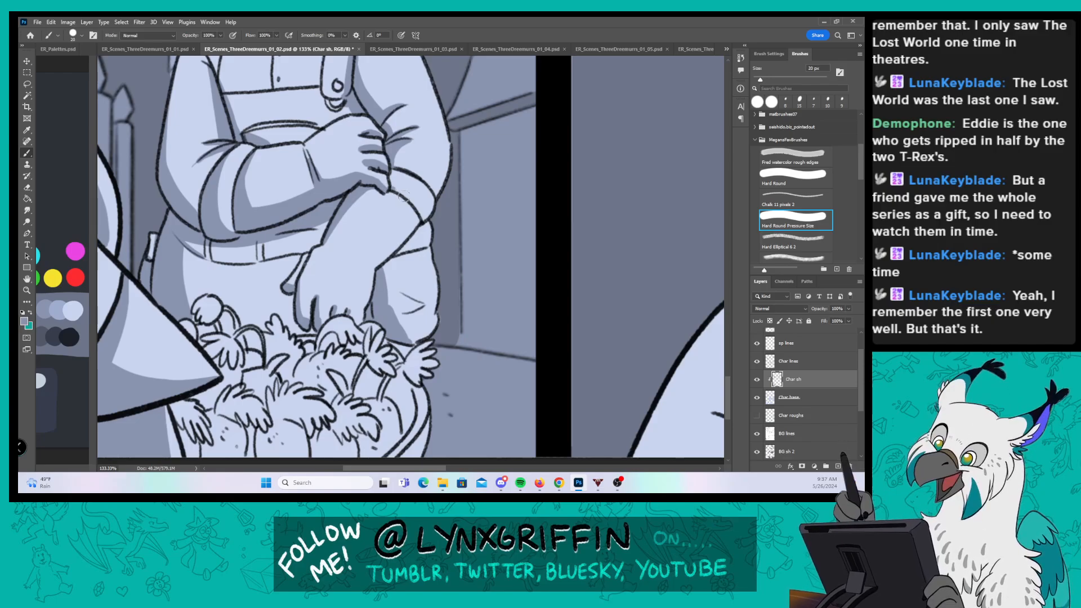
drag(392, 187, 422, 218)
Step: Shade the undersides of the vegetables and their leafy tops in the basket in front of the bearded man
drag(455, 252, 493, 207)
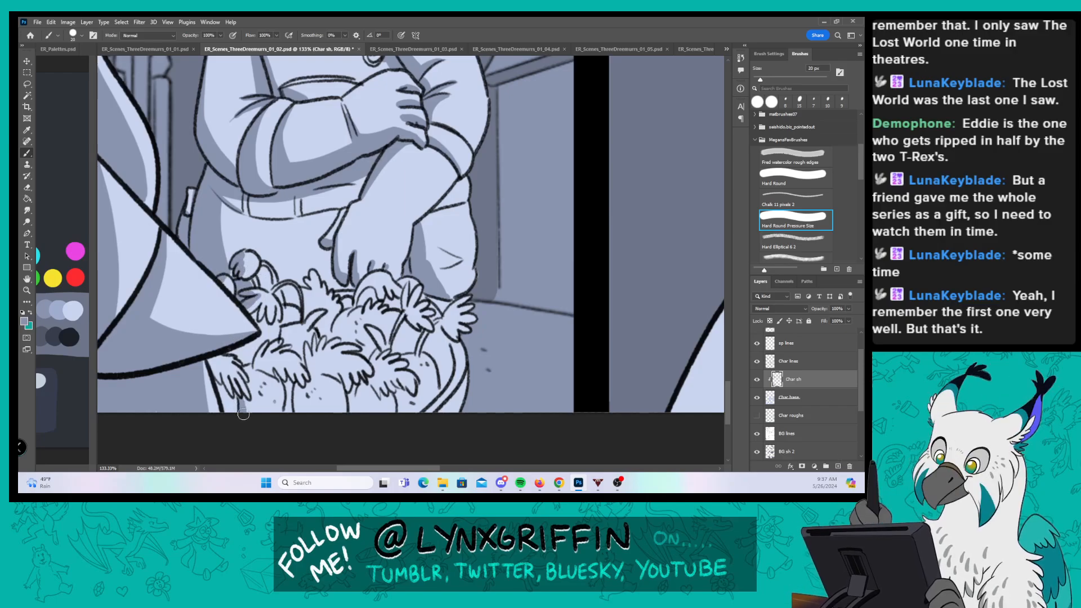
mouse_move(254, 400)
mouse_down()
mouse_move(249, 367)
mouse_move(260, 424)
mouse_up()
drag(287, 381, 291, 418)
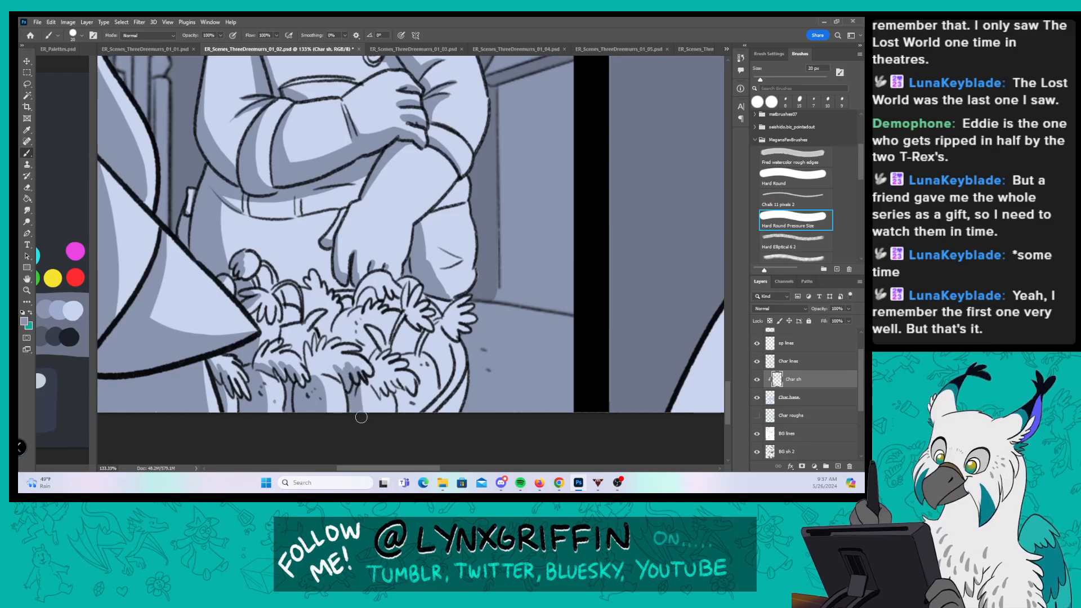
mouse_move(360, 384)
mouse_down()
mouse_move(413, 379)
mouse_move(403, 415)
mouse_move(418, 393)
mouse_up()
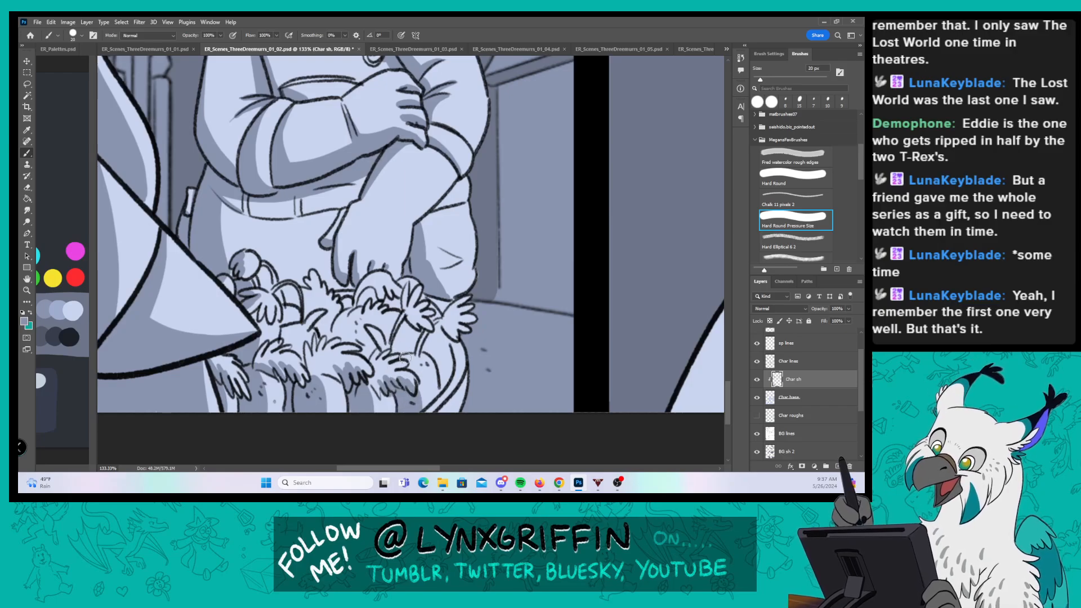
mouse_move(300, 306)
mouse_down()
mouse_move(289, 318)
mouse_move(325, 299)
mouse_move(331, 337)
mouse_move(344, 299)
mouse_up()
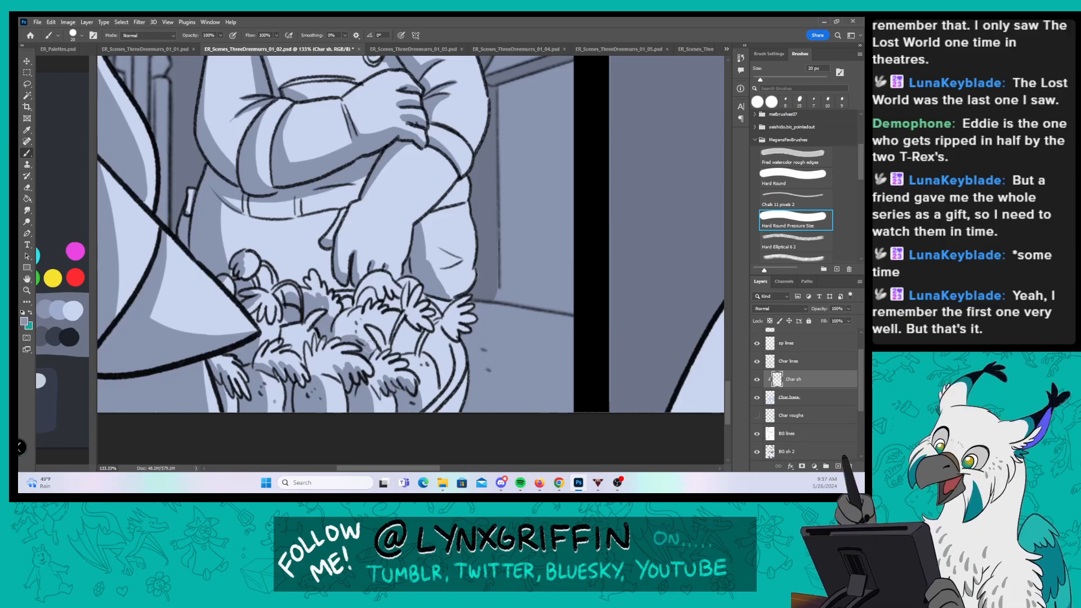
mouse_move(367, 337)
mouse_down()
mouse_move(371, 347)
mouse_move(402, 348)
mouse_move(391, 328)
mouse_up()
mouse_move(387, 286)
mouse_down()
mouse_move(361, 301)
mouse_move(367, 291)
mouse_move(396, 307)
mouse_up()
mouse_move(410, 319)
mouse_down()
mouse_move(435, 321)
mouse_move(425, 348)
mouse_move(443, 384)
mouse_move(436, 342)
mouse_up()
Step: Touch up the crease on the bearded man's trouser leg and shade along the overall strap and shoulder beside his collar
drag(510, 199, 500, 250)
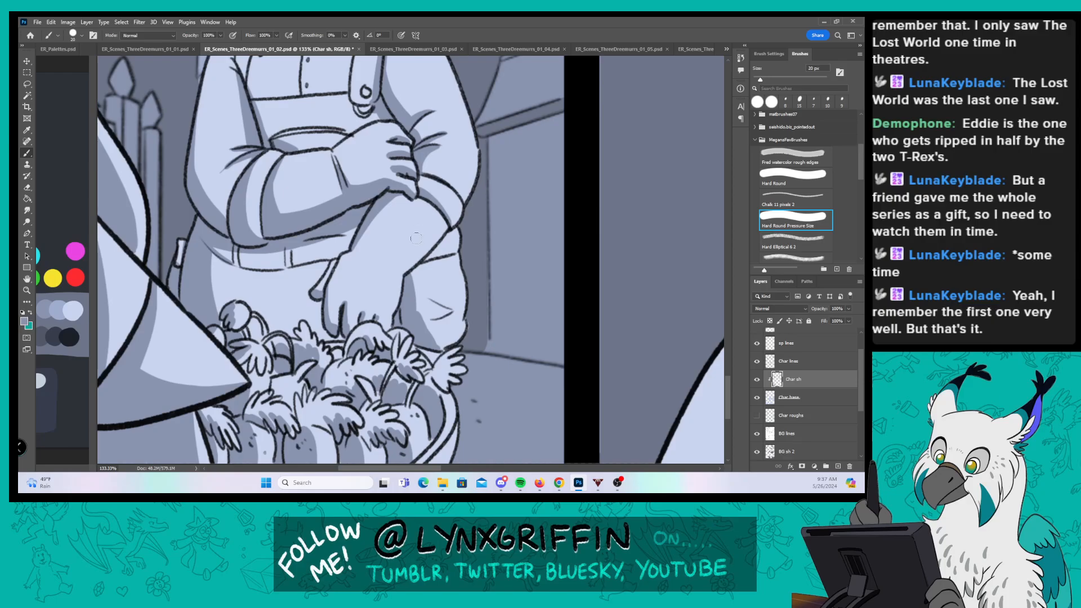
drag(427, 296, 442, 310)
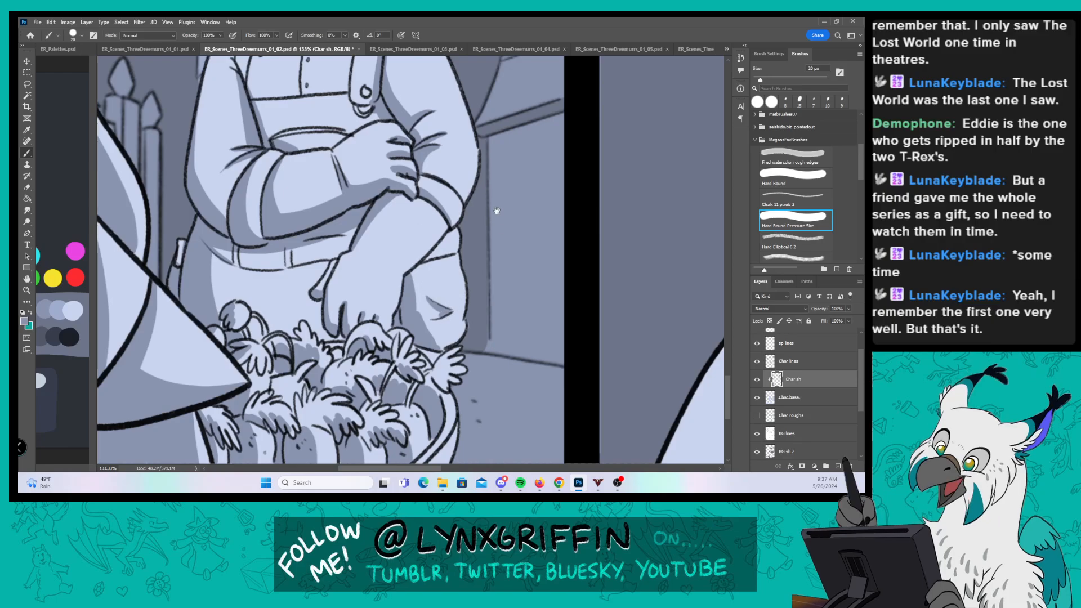
mouse_move(458, 78)
mouse_down()
mouse_move(500, 353)
mouse_move(497, 298)
mouse_up()
mouse_move(283, 301)
mouse_down()
mouse_move(305, 238)
mouse_move(299, 270)
mouse_up()
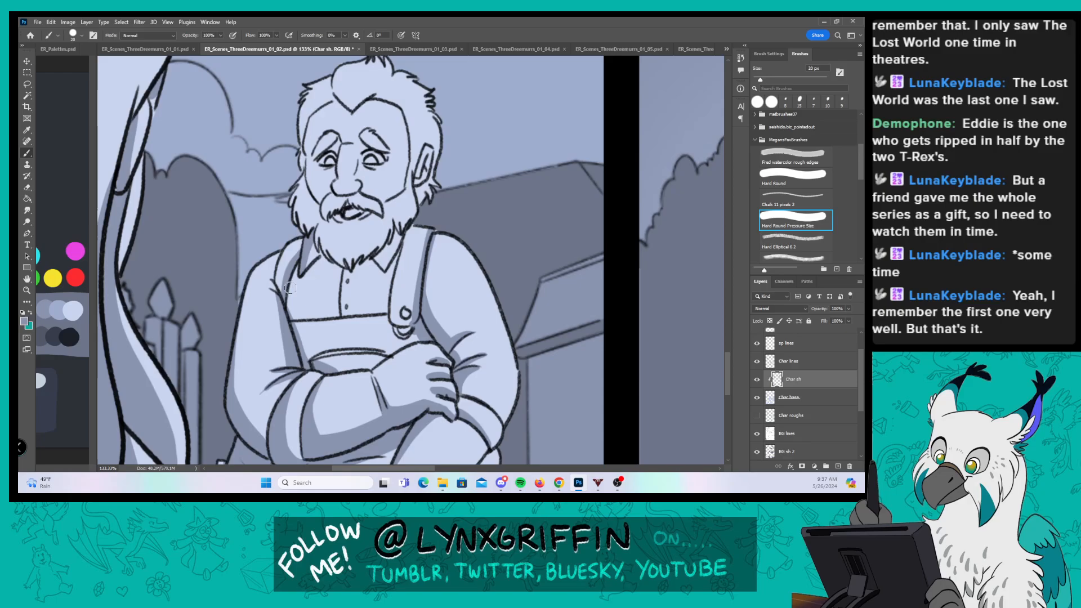
drag(287, 313, 296, 266)
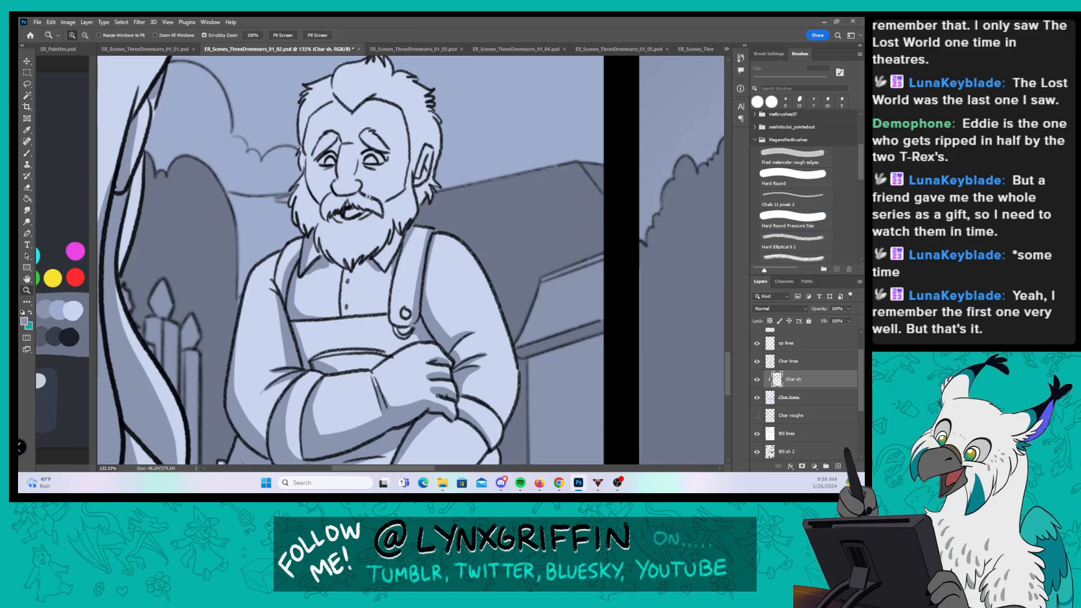
Step: Shade the bearded man's nose and eye area, the side of his face and hair, and the underside of his beard
drag(338, 232, 360, 231)
drag(349, 186, 349, 238)
mouse_move(310, 192)
mouse_down()
mouse_move(338, 169)
mouse_move(372, 179)
mouse_up()
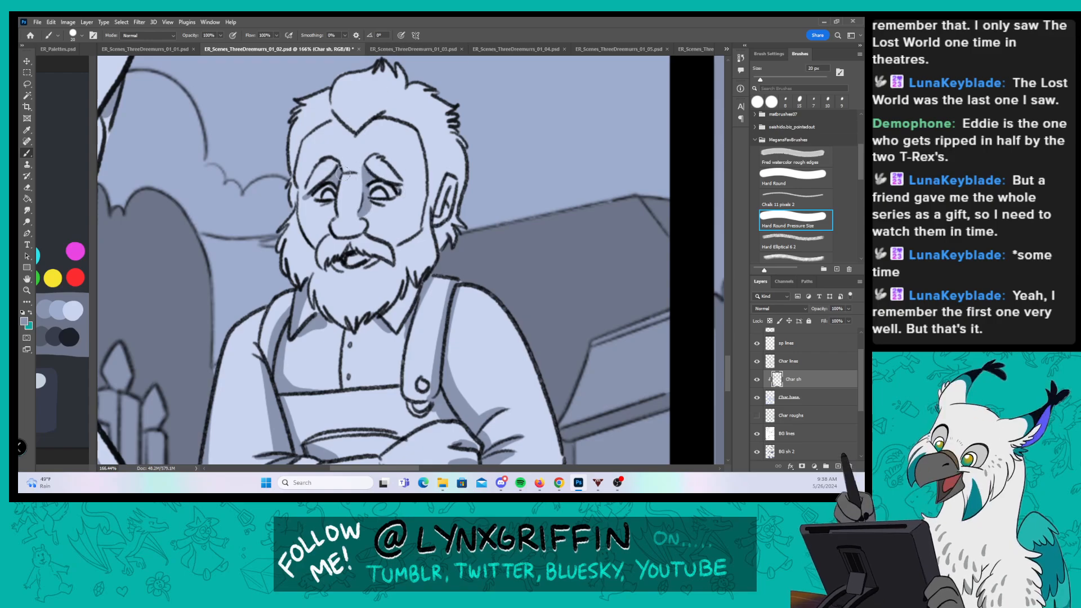
mouse_move(298, 194)
mouse_down()
mouse_move(293, 121)
mouse_move(298, 98)
mouse_up()
mouse_move(297, 193)
mouse_down()
mouse_move(315, 244)
mouse_move(305, 201)
mouse_move(288, 259)
mouse_move(301, 279)
mouse_move(341, 254)
mouse_up()
mouse_move(308, 293)
mouse_down()
mouse_move(322, 269)
mouse_move(335, 312)
mouse_move(354, 331)
mouse_move(345, 298)
mouse_move(364, 311)
mouse_up()
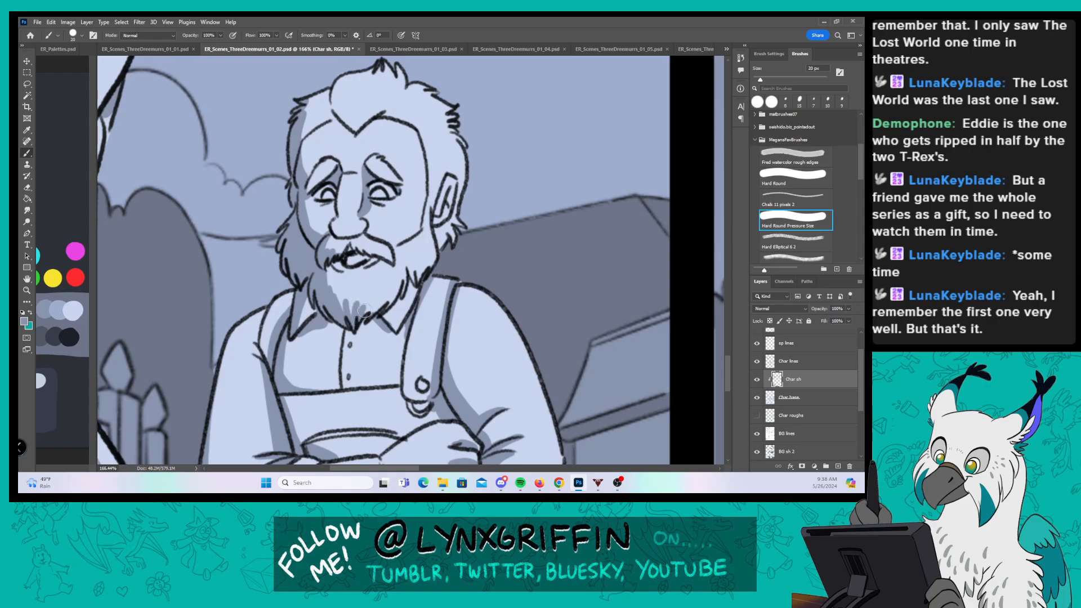
Step: Shade the hair behind the bearded man's ear, the far edge of his beard, and the swept-up hair above his forehead
drag(488, 241, 475, 268)
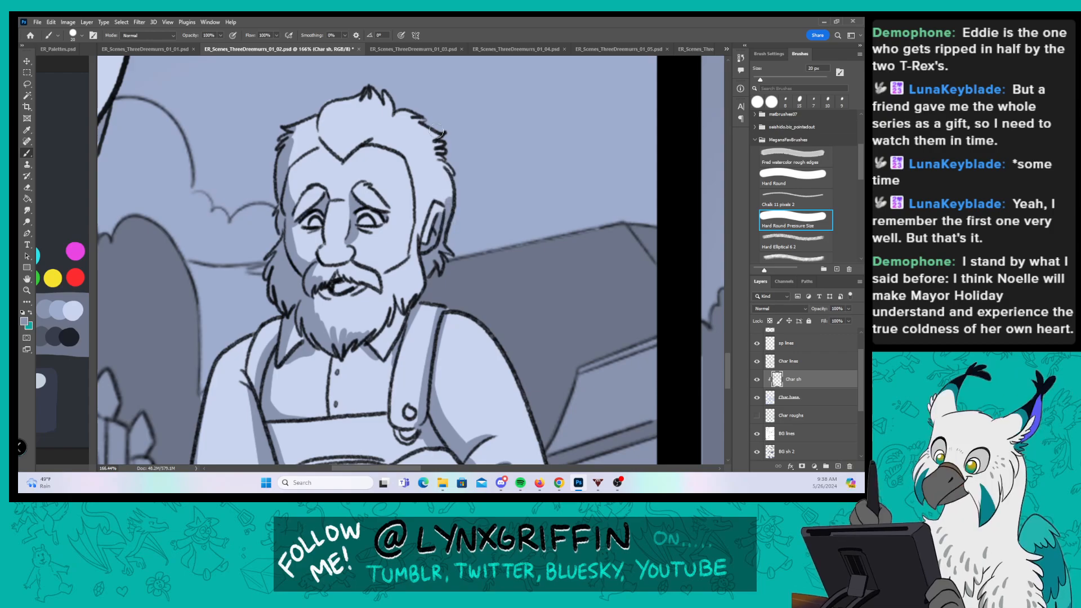
drag(448, 208, 455, 199)
mouse_move(387, 288)
mouse_down()
mouse_move(401, 309)
mouse_move(404, 299)
mouse_up()
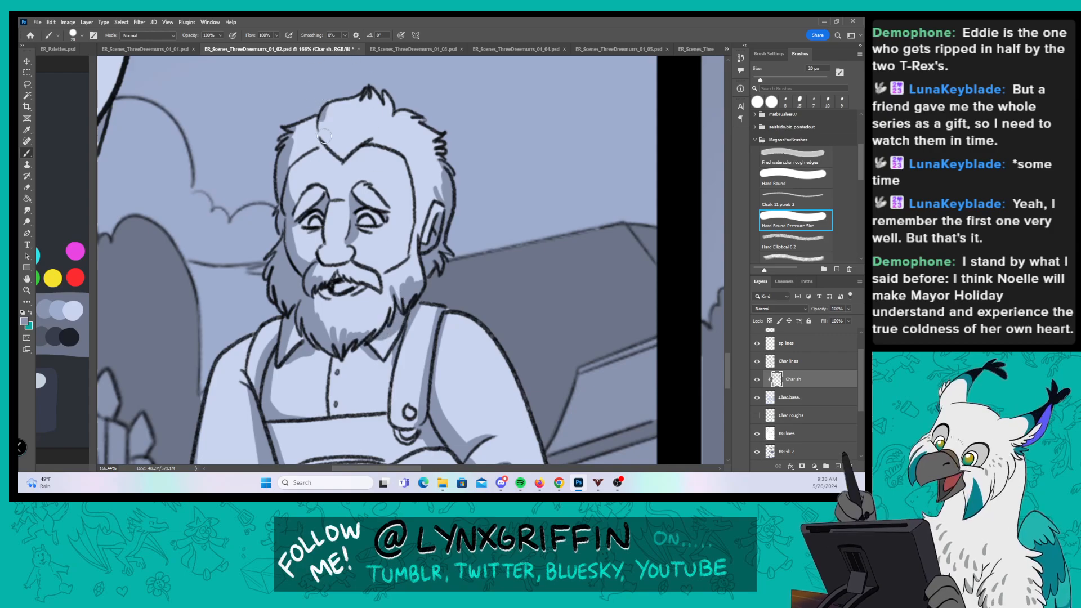
mouse_move(339, 103)
mouse_down()
mouse_move(323, 135)
mouse_move(340, 155)
mouse_move(328, 125)
mouse_move(370, 135)
mouse_move(375, 150)
mouse_up()
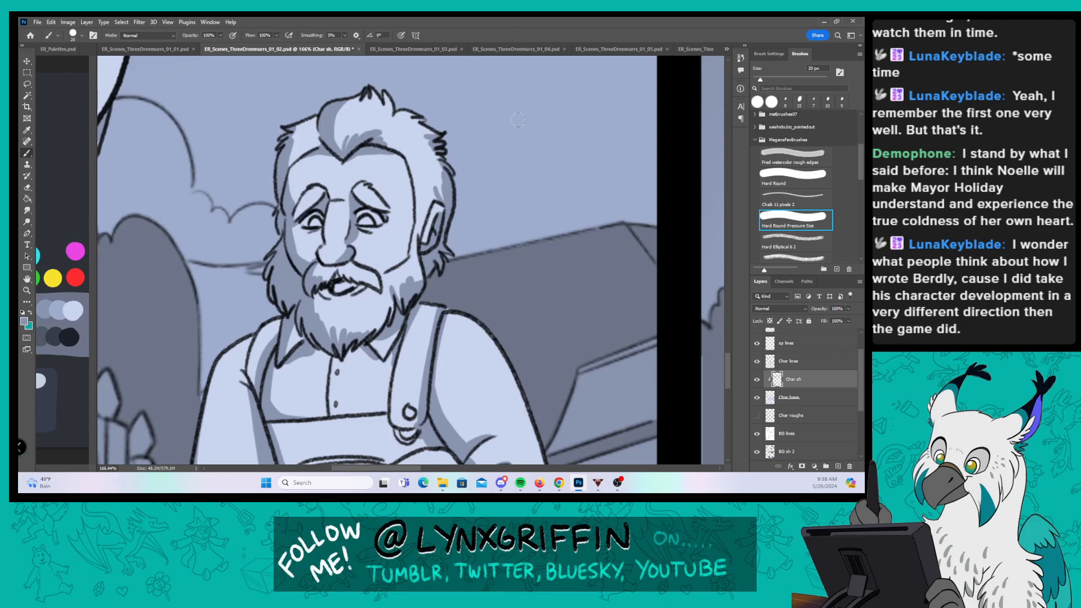
Step: Go to the panel with the two facing characters and shade the long-haired figure's upper sleeve down to the elbow folds
key(z)
drag(534, 243, 451, 242)
drag(607, 322, 338, 348)
drag(422, 208, 371, 425)
key(z)
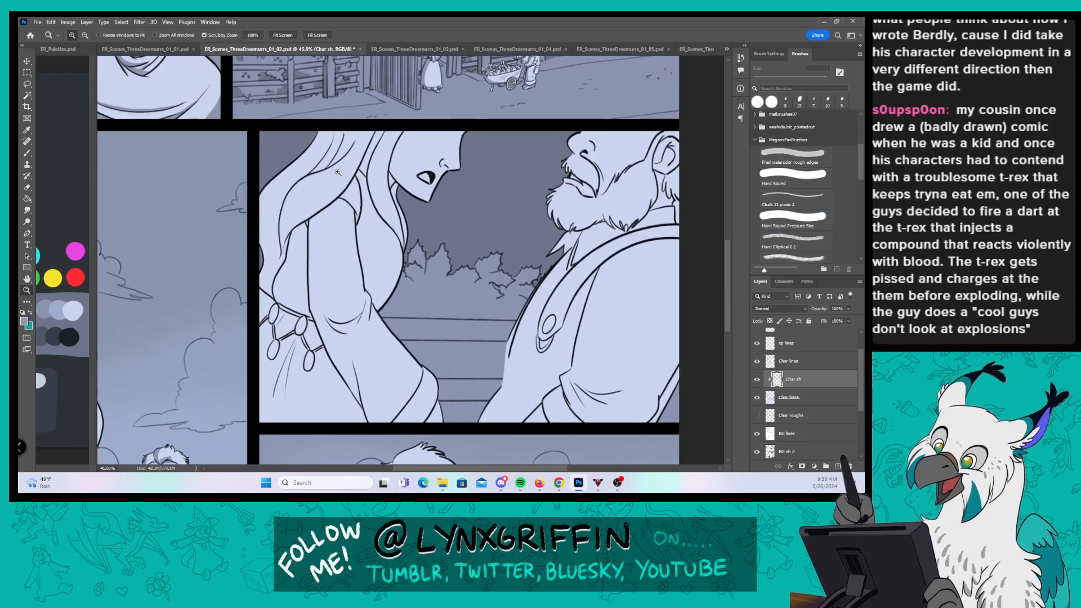
drag(338, 173, 378, 172)
key(b)
mouse_move(327, 233)
mouse_down()
mouse_move(344, 99)
mouse_move(333, 299)
mouse_move(366, 312)
mouse_move(364, 334)
mouse_move(389, 339)
mouse_up()
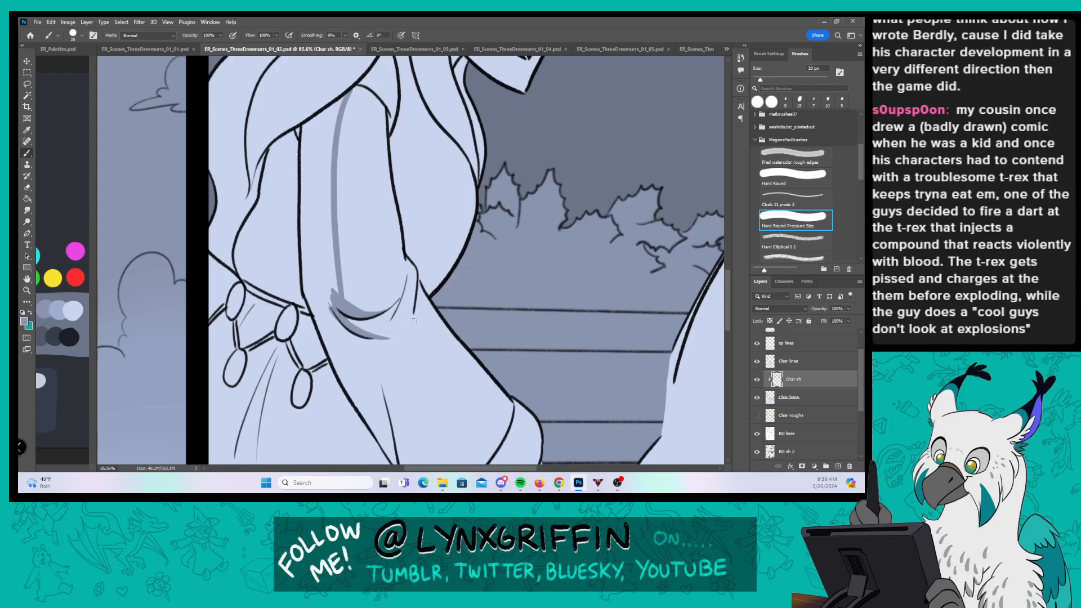
Step: Shade the folds of the long-haired figure's lower sleeve and the area along its cuff
drag(469, 252, 421, 132)
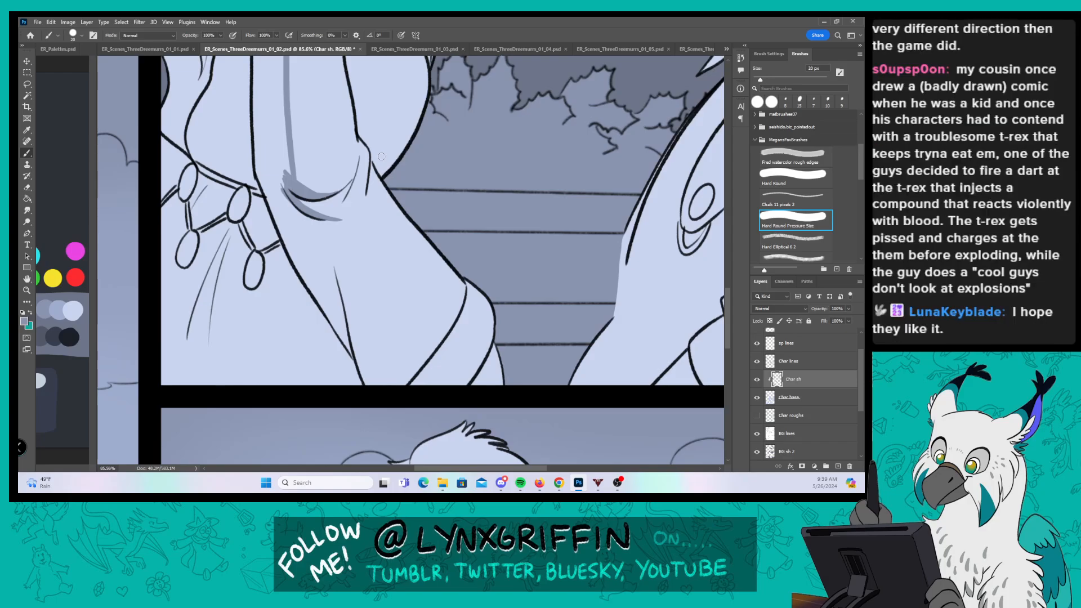
mouse_move(297, 217)
mouse_down()
mouse_move(337, 309)
mouse_move(329, 237)
mouse_up()
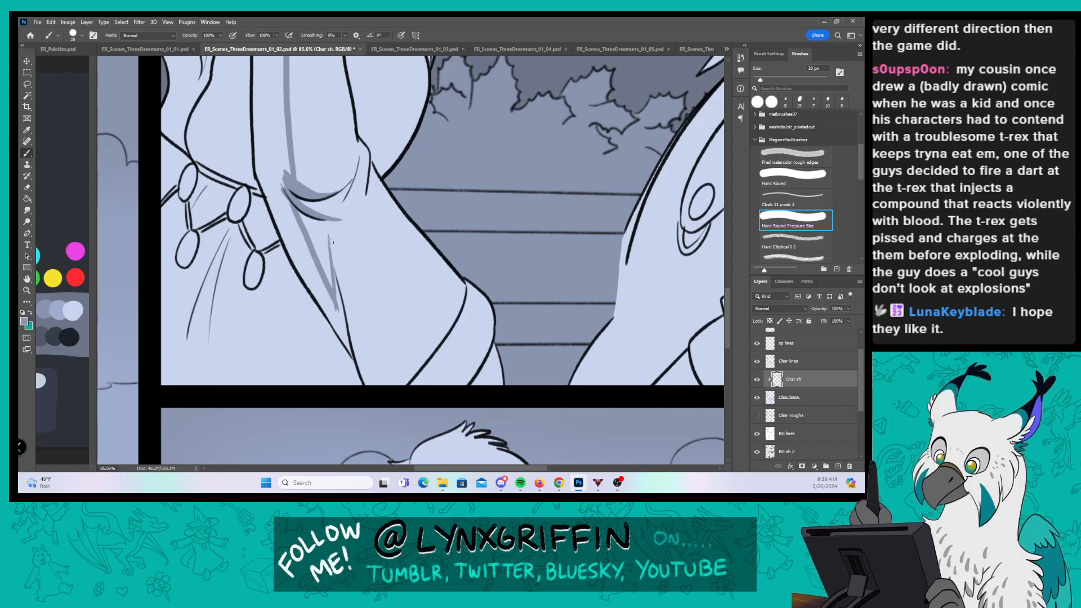
drag(336, 290, 344, 326)
drag(334, 260, 398, 373)
mouse_move(463, 298)
mouse_down()
mouse_move(424, 358)
mouse_move(419, 345)
mouse_move(465, 304)
mouse_move(440, 357)
mouse_move(403, 383)
mouse_up()
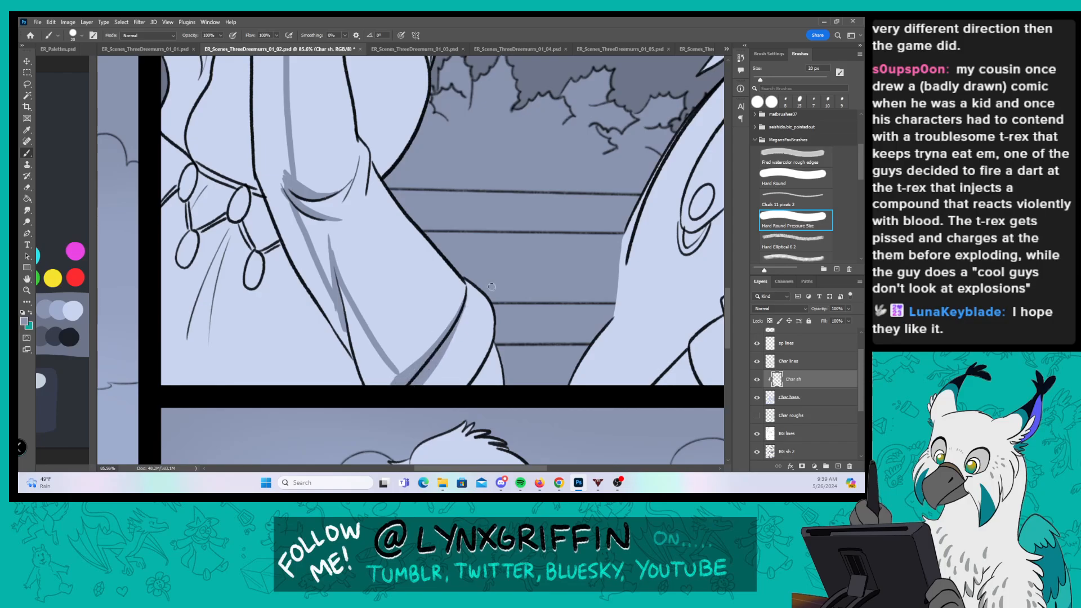
drag(496, 339, 473, 385)
Step: Paint long shadow strands through the long-haired figure's hair falling over the back and shoulder
drag(414, 248, 448, 356)
drag(441, 294, 441, 392)
drag(438, 201, 445, 265)
mouse_move(417, 109)
mouse_down()
mouse_move(363, 186)
mouse_move(263, 258)
mouse_move(242, 337)
mouse_up()
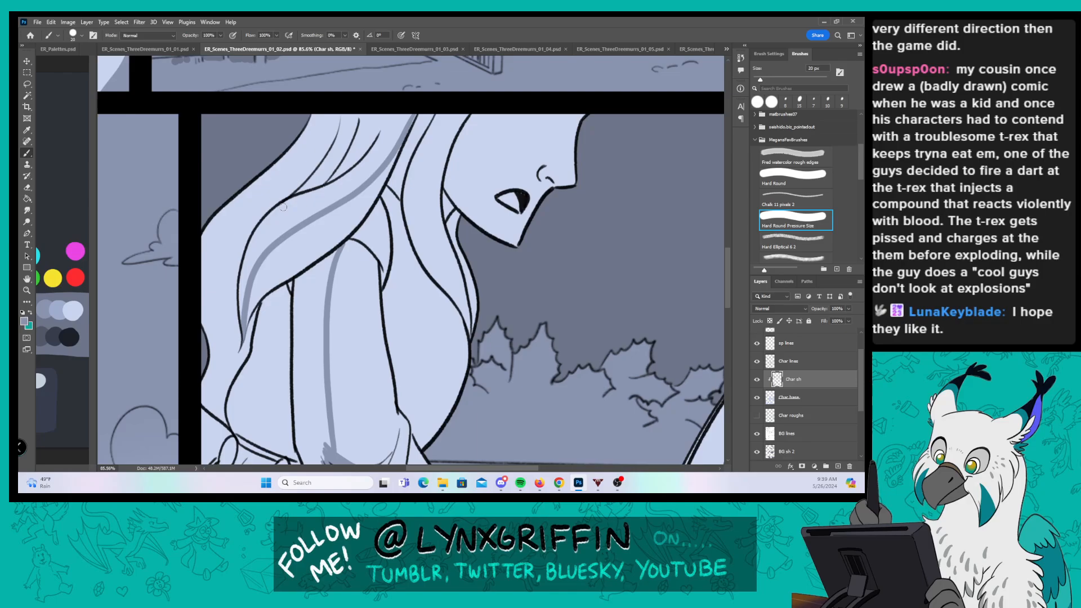
mouse_move(342, 115)
mouse_down()
mouse_move(210, 256)
mouse_move(206, 356)
mouse_up()
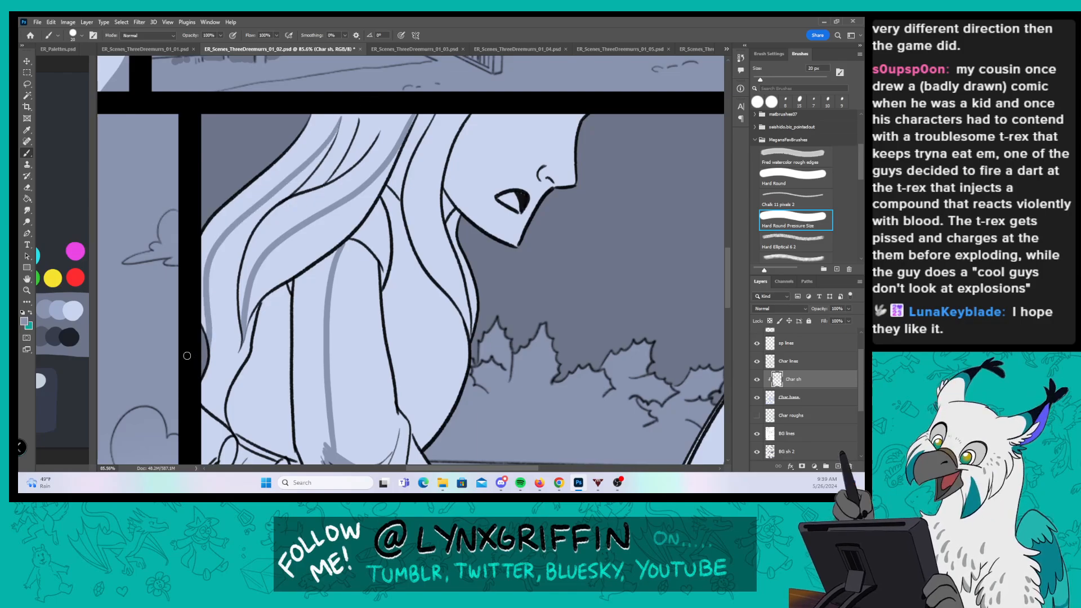
drag(334, 139, 311, 169)
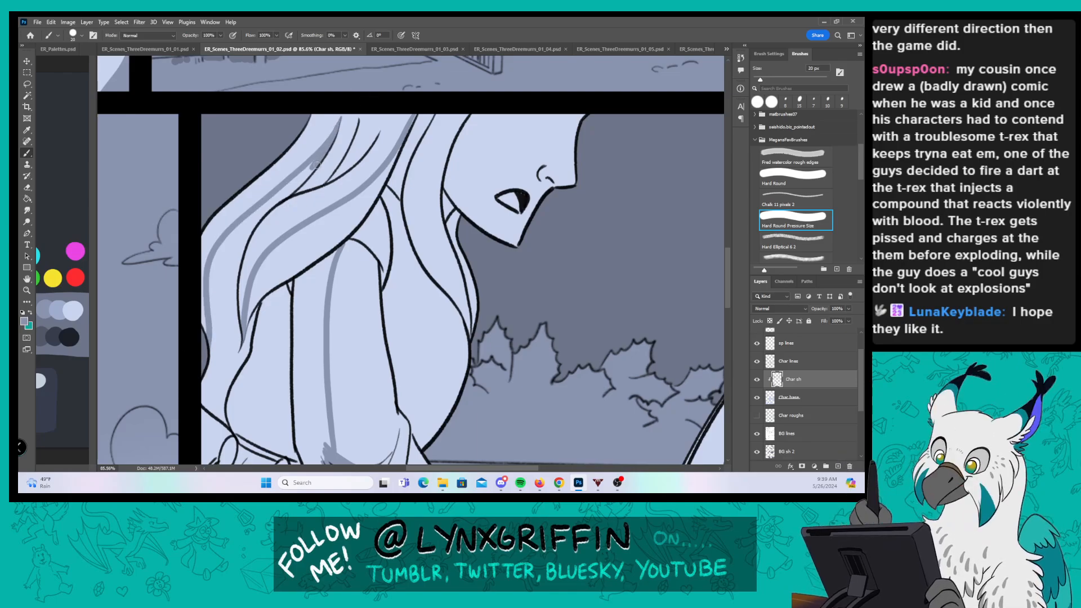
mouse_move(292, 189)
mouse_down()
mouse_move(331, 155)
mouse_move(354, 107)
mouse_move(345, 147)
mouse_move(297, 190)
mouse_move(380, 128)
mouse_move(344, 168)
mouse_up()
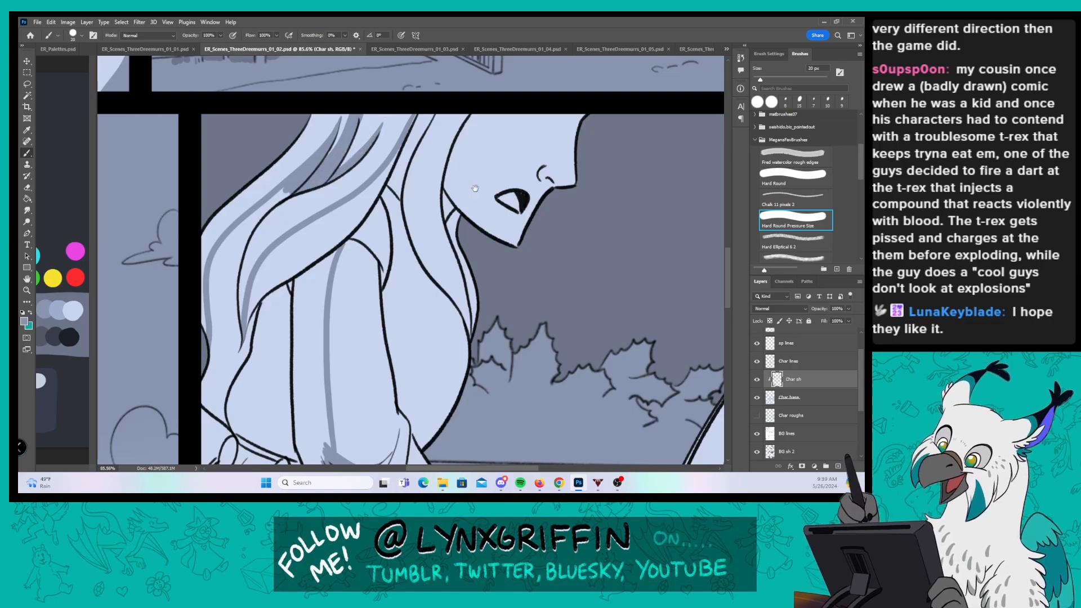
Step: Shade the dress behind the long-haired figure's shoulder and add shadow strands to the hair locks framing the face
drag(475, 189, 457, 149)
mouse_move(365, 219)
mouse_down()
mouse_move(364, 247)
mouse_move(342, 207)
mouse_move(356, 216)
mouse_move(336, 201)
mouse_up()
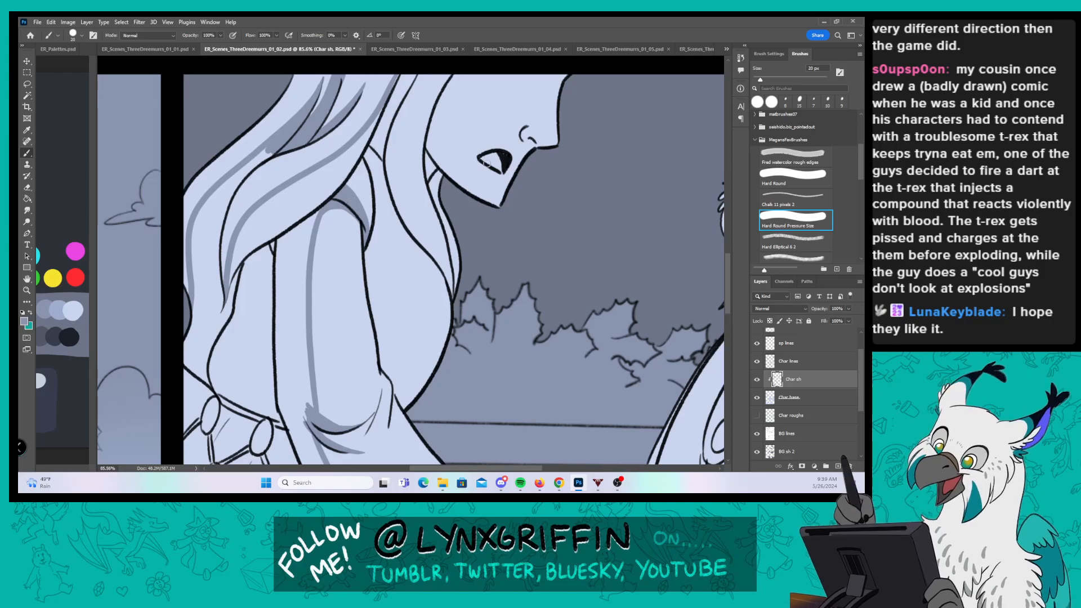
drag(487, 164, 433, 205)
mouse_move(383, 104)
mouse_down()
mouse_move(353, 162)
mouse_move(347, 230)
mouse_move(386, 311)
mouse_up()
drag(330, 239, 383, 308)
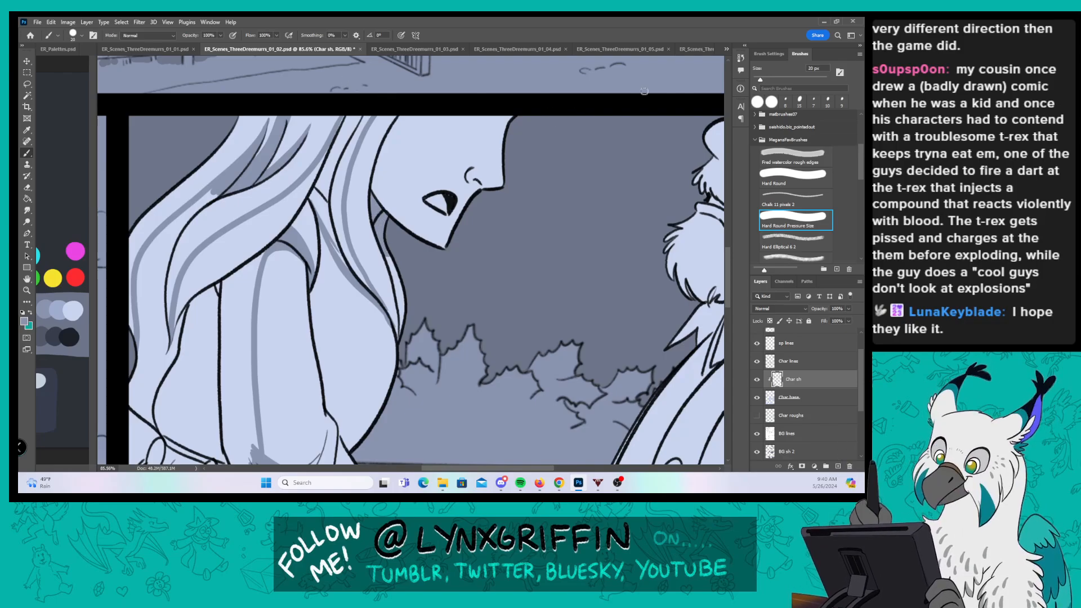
drag(314, 179, 348, 116)
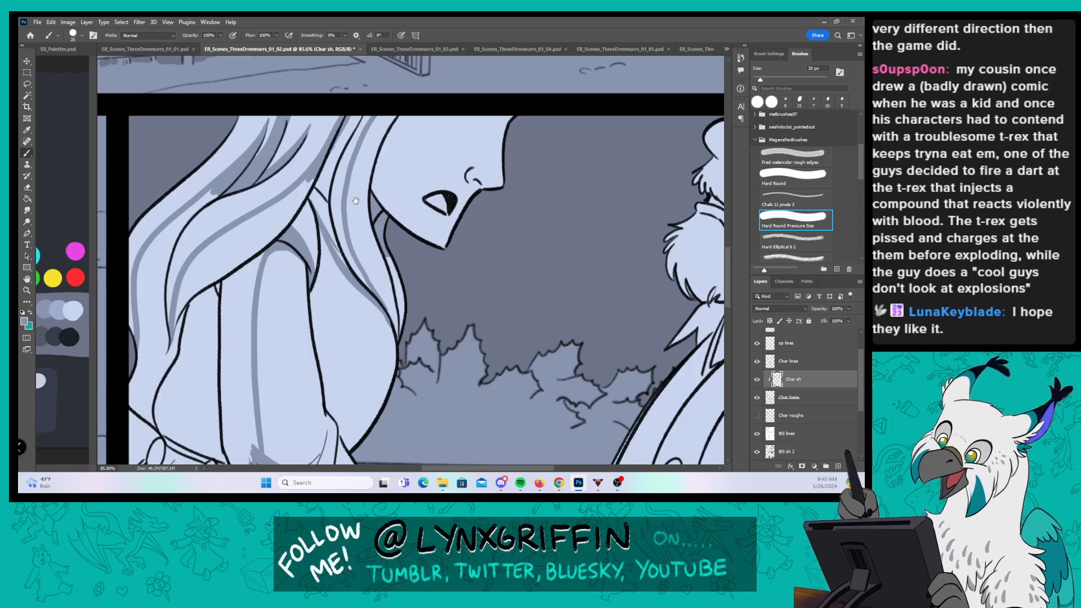
Step: Shade the long-haired figure's neckline between the hair locks and the side of the face along the hair and jaw
drag(356, 201, 417, 135)
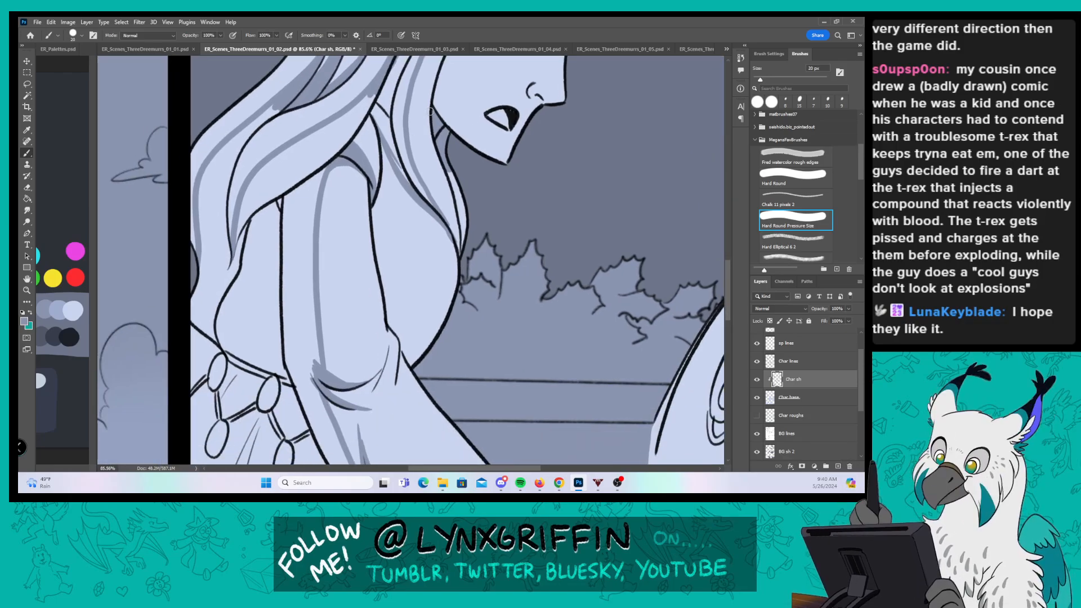
click(780, 176)
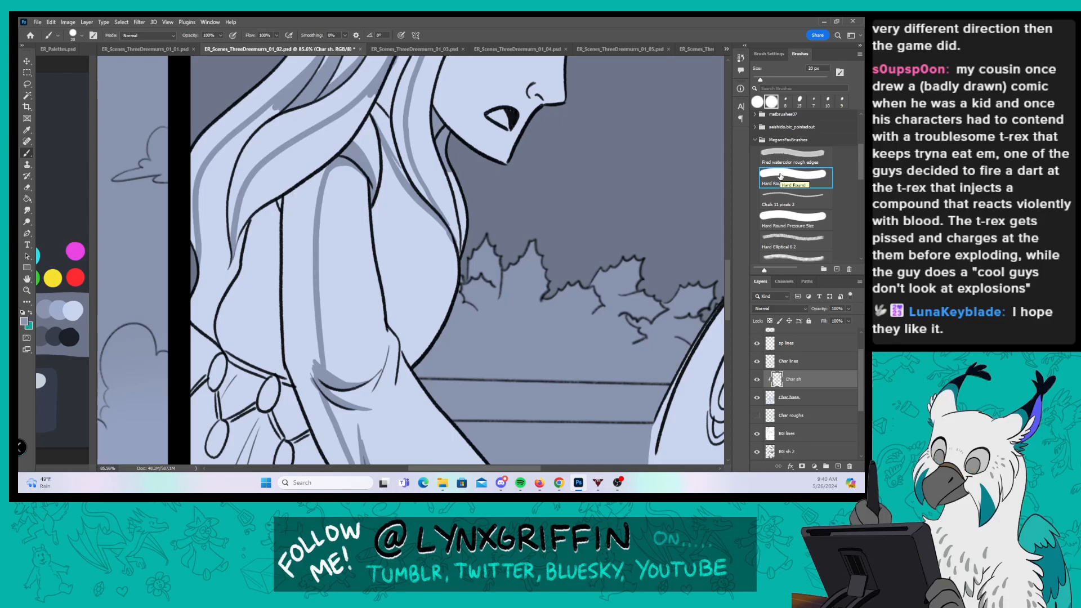
drag(445, 105, 406, 161)
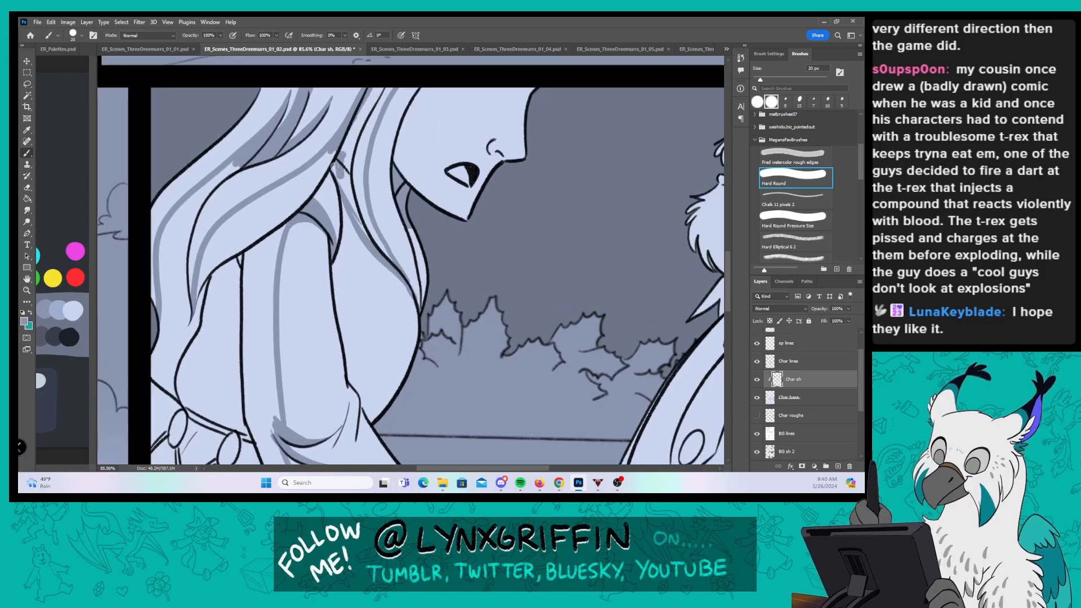
mouse_move(358, 221)
mouse_down()
mouse_move(383, 251)
mouse_move(349, 132)
mouse_move(346, 143)
mouse_up()
mouse_move(370, 93)
mouse_down()
mouse_move(361, 151)
mouse_move(387, 91)
mouse_move(424, 180)
mouse_up()
click(779, 218)
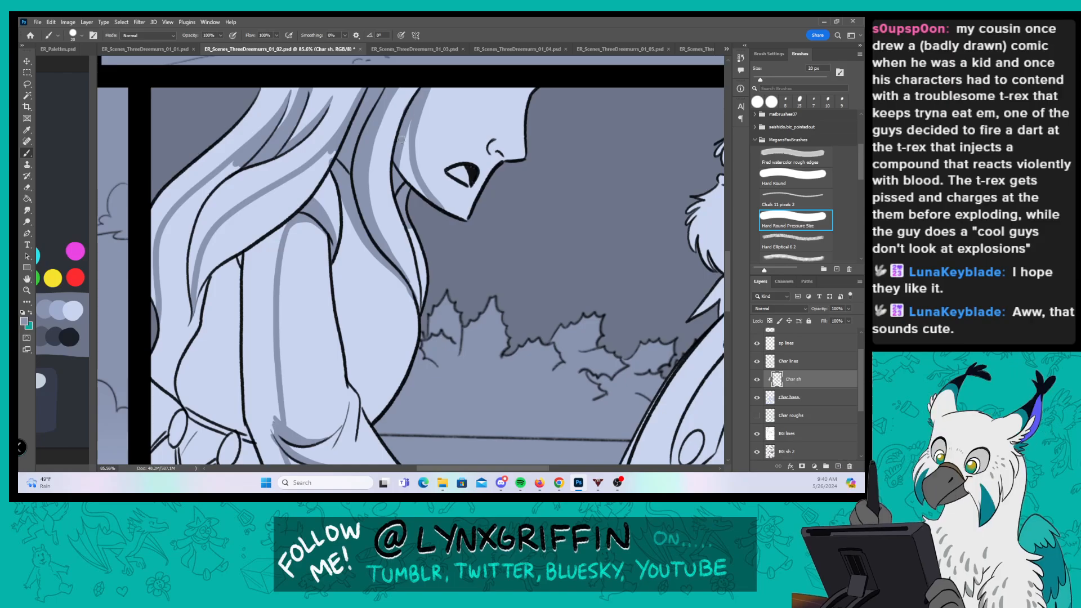
key(ctrl+z)
mouse_move(424, 88)
mouse_down()
mouse_move(401, 133)
mouse_move(403, 168)
mouse_move(410, 145)
mouse_up()
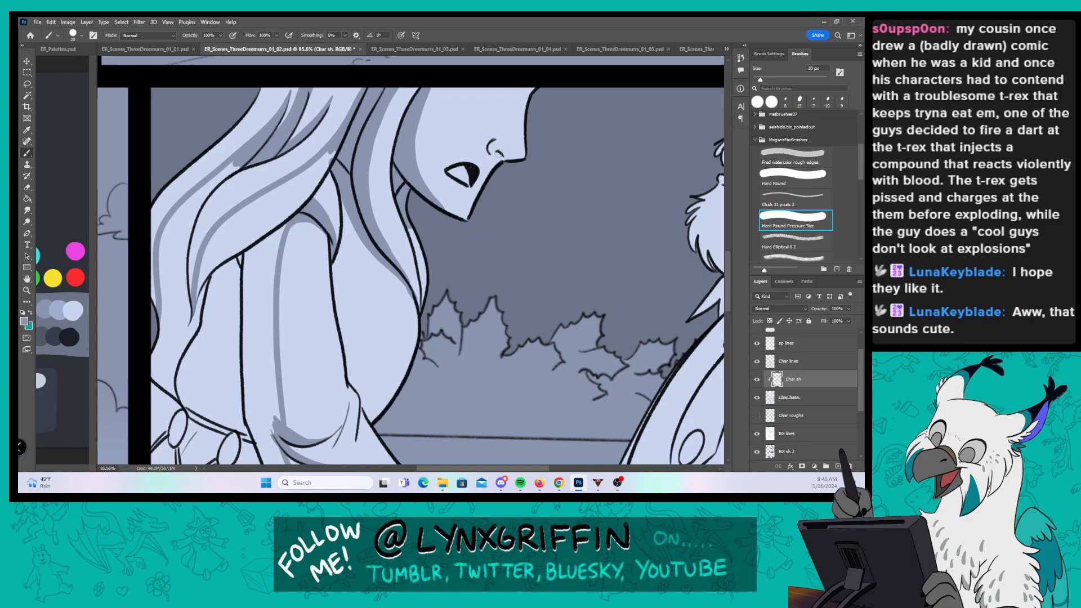
Step: Fill in the shadow on the long-haired figure's back hair behind the torso using the Hard Round brush
mouse_move(480, 254)
mouse_down()
mouse_move(569, 129)
mouse_move(533, 216)
mouse_up()
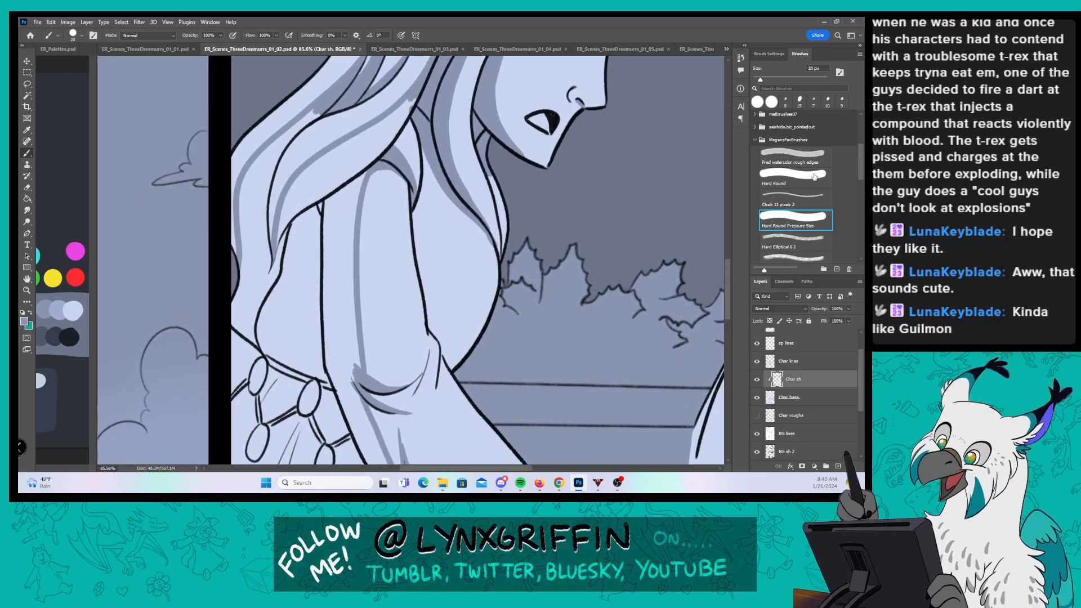
click(795, 178)
drag(355, 200, 376, 246)
mouse_move(294, 203)
mouse_down()
mouse_move(265, 242)
mouse_move(271, 265)
mouse_move(287, 265)
mouse_move(305, 188)
mouse_move(376, 111)
mouse_up()
mouse_move(302, 166)
mouse_down()
mouse_move(310, 259)
mouse_move(326, 194)
mouse_move(326, 215)
mouse_move(330, 53)
mouse_up()
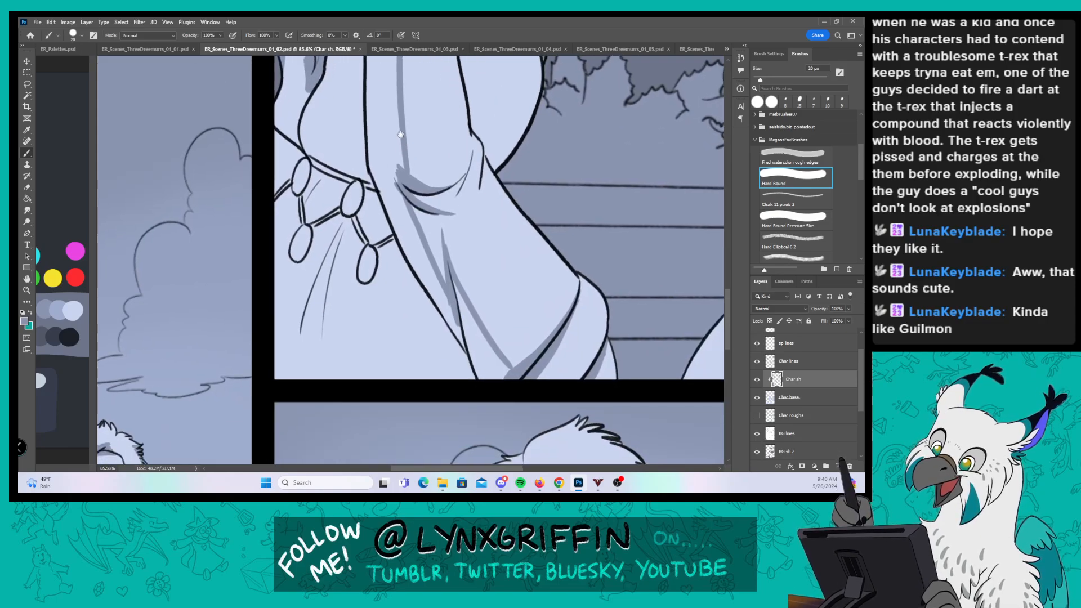
Step: Shade the skirt folds beneath the long-haired figure's belt with the Hard Round Pressure Size brush
click(809, 222)
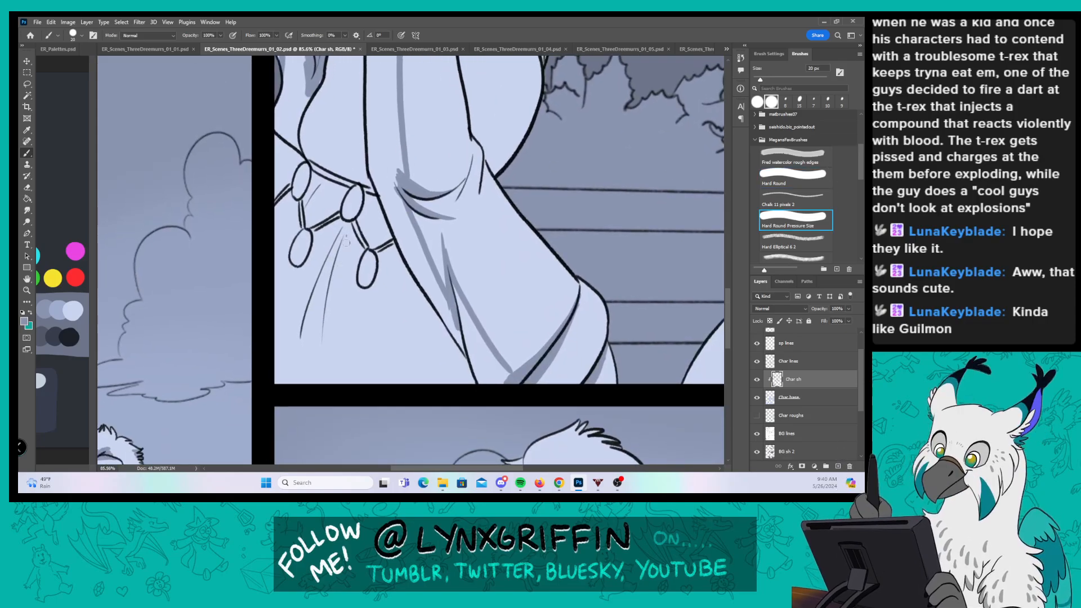
mouse_move(347, 236)
mouse_down()
mouse_move(317, 355)
mouse_move(322, 314)
mouse_up()
drag(330, 272, 317, 355)
drag(325, 306, 318, 353)
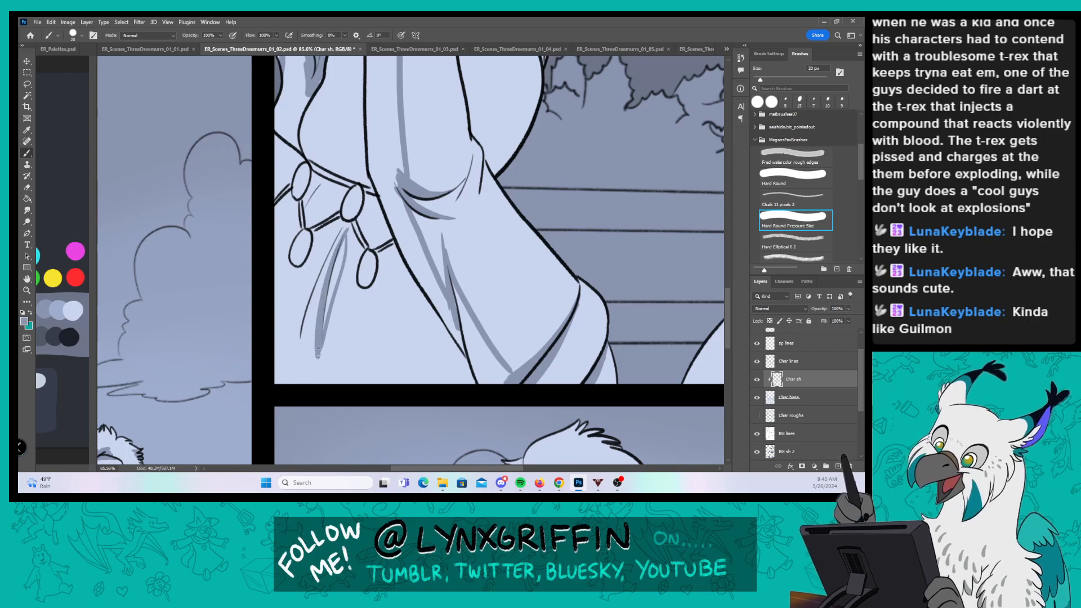
drag(346, 229, 307, 309)
drag(328, 272, 299, 349)
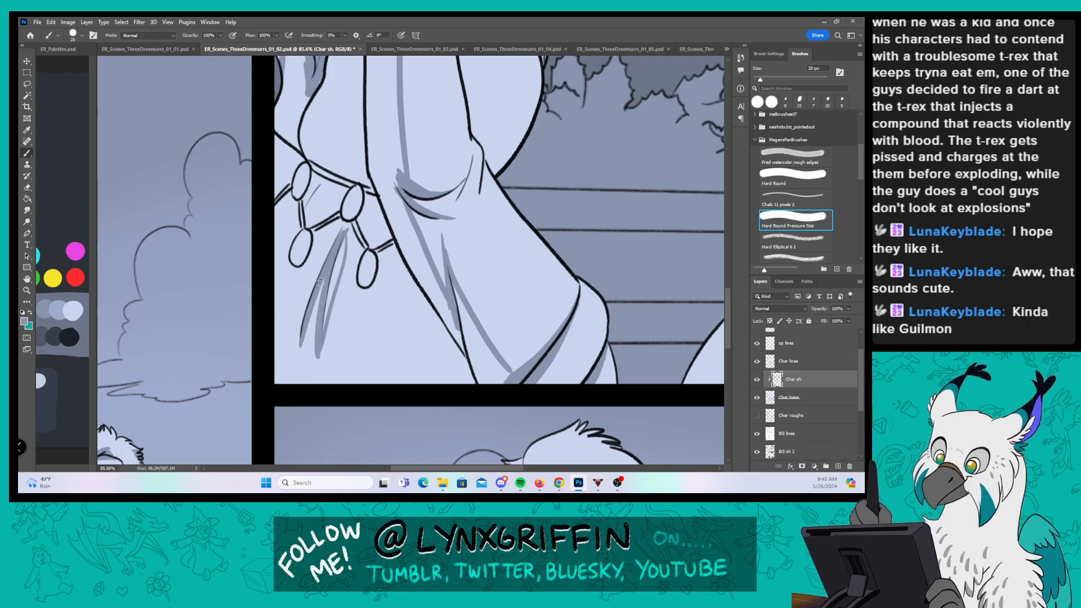
Step: Add fold shadows down the long-haired figure's skirt and shade the inner edges of the hanging belt ovals
drag(326, 280, 290, 384)
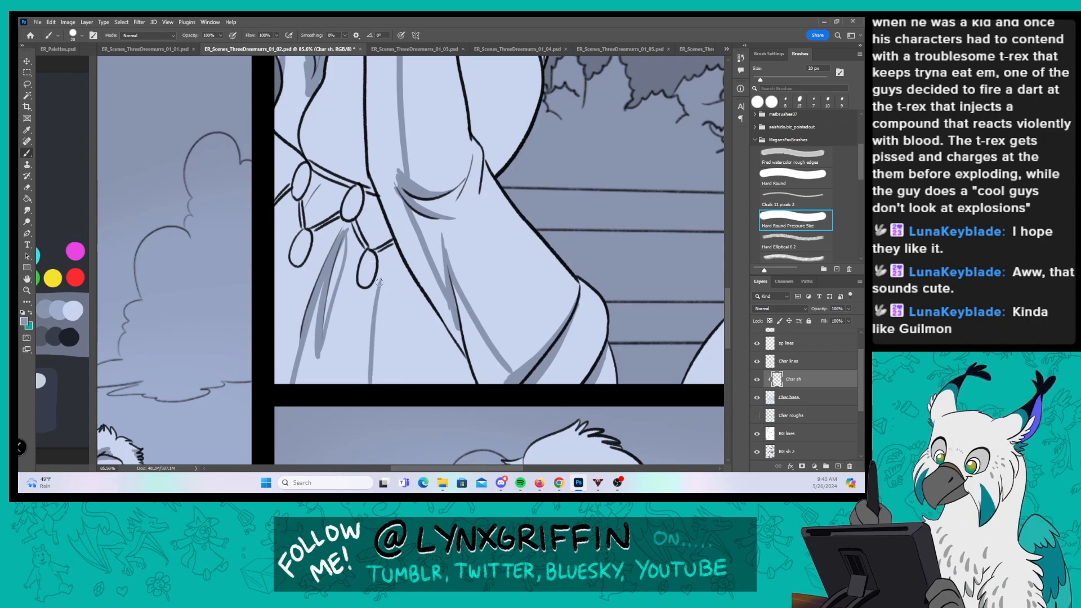
drag(387, 276, 431, 378)
mouse_move(366, 285)
mouse_down()
mouse_move(360, 264)
mouse_move(372, 251)
mouse_move(367, 291)
mouse_up()
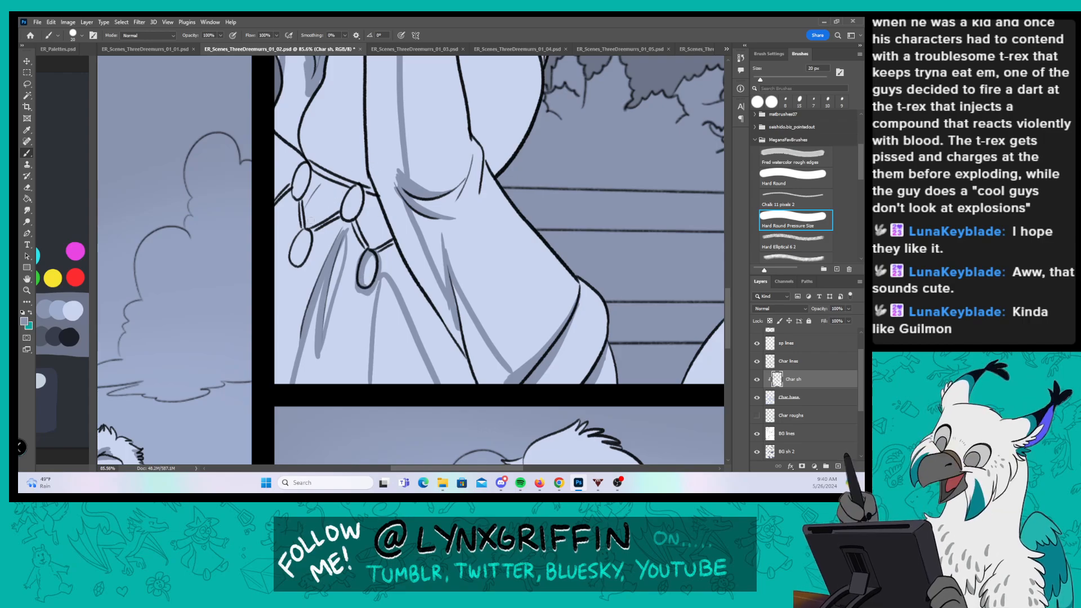
mouse_move(299, 271)
mouse_down()
mouse_move(289, 256)
mouse_move(315, 241)
mouse_move(297, 271)
mouse_up()
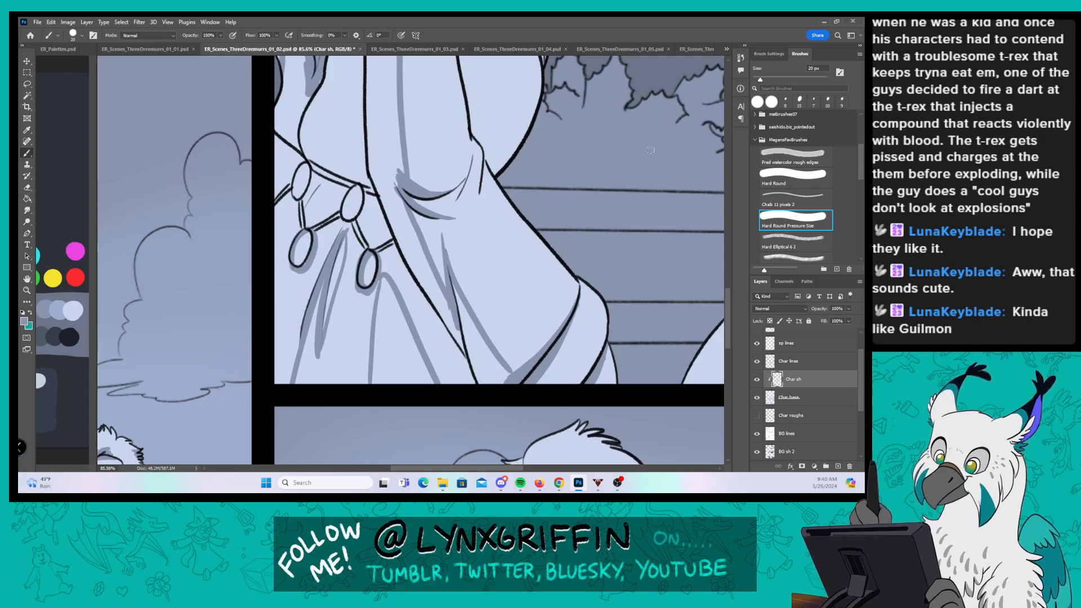
Step: Fill in the shadows on the skirt folds and around the belt chain with the Hard Round brush
click(800, 176)
drag(286, 153, 299, 192)
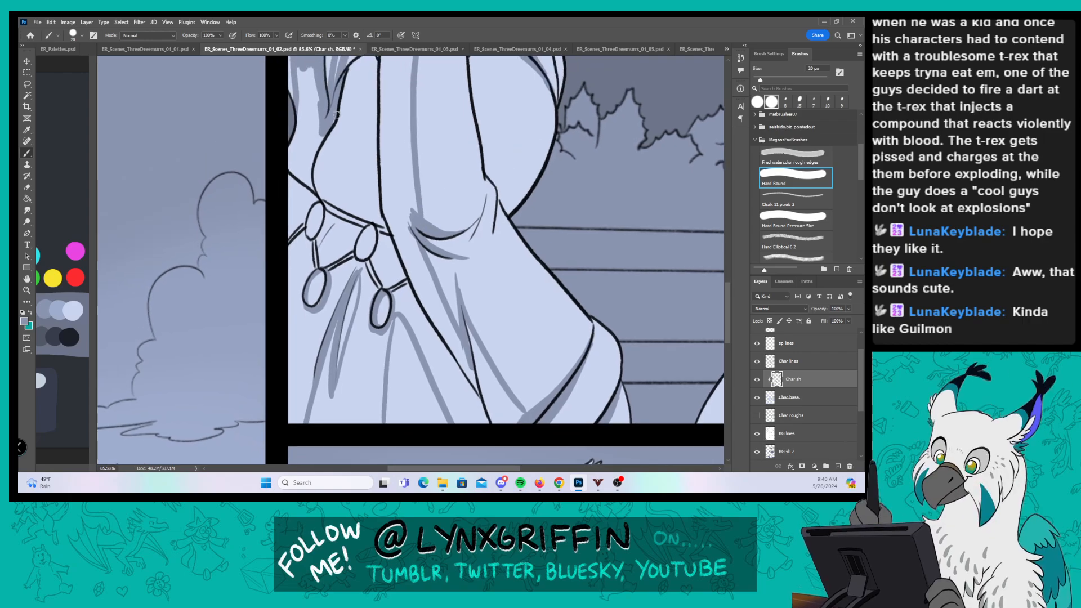
drag(320, 248, 298, 308)
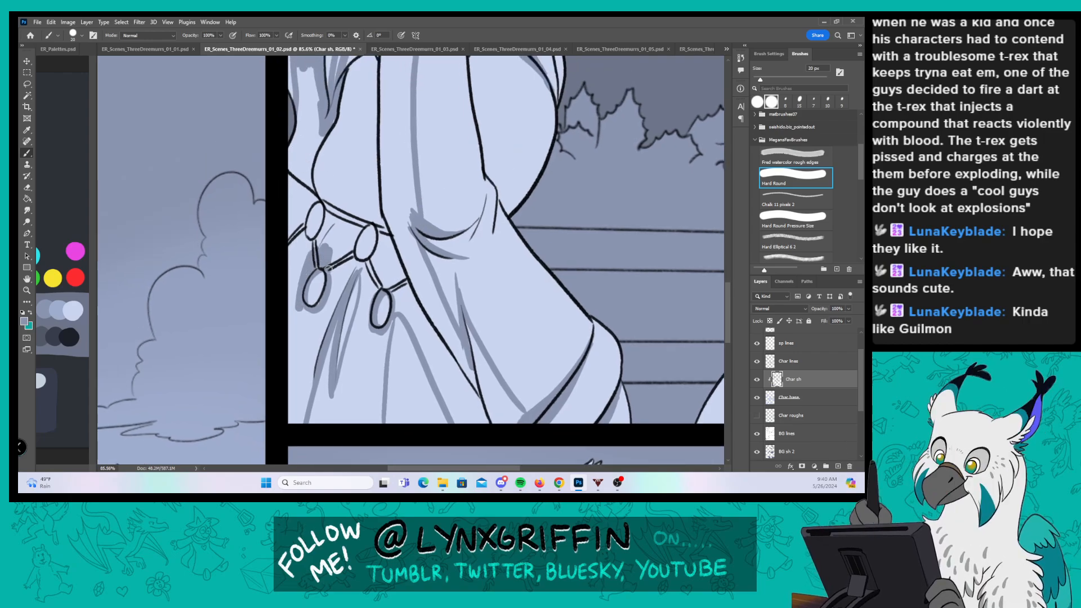
drag(338, 251, 326, 286)
drag(318, 335, 298, 425)
mouse_move(333, 308)
mouse_down()
mouse_move(315, 371)
mouse_move(331, 312)
mouse_up()
drag(363, 232, 345, 255)
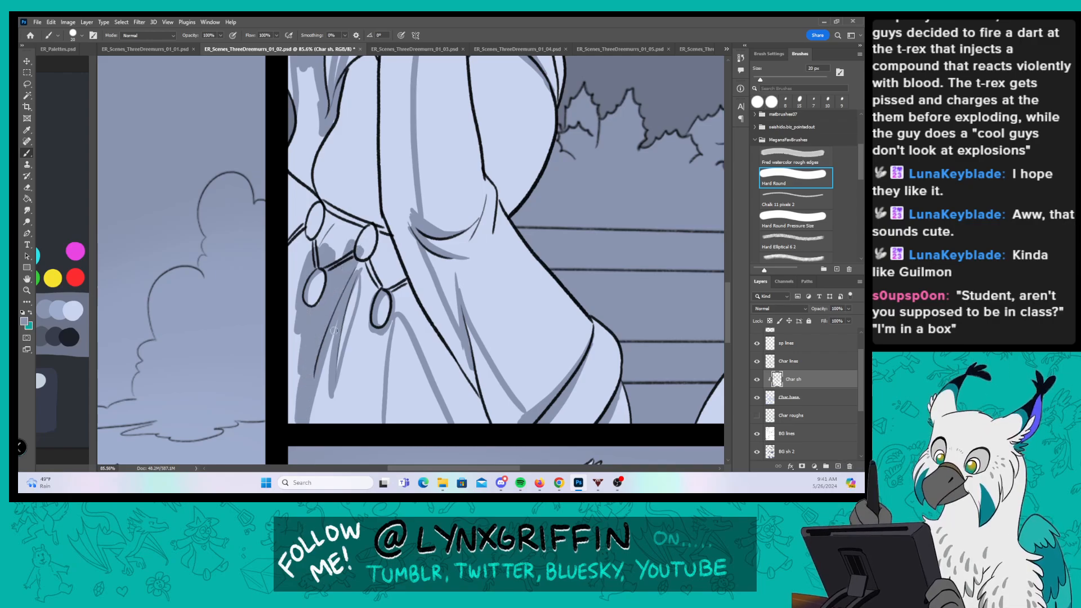
drag(337, 321, 323, 415)
drag(348, 369, 331, 410)
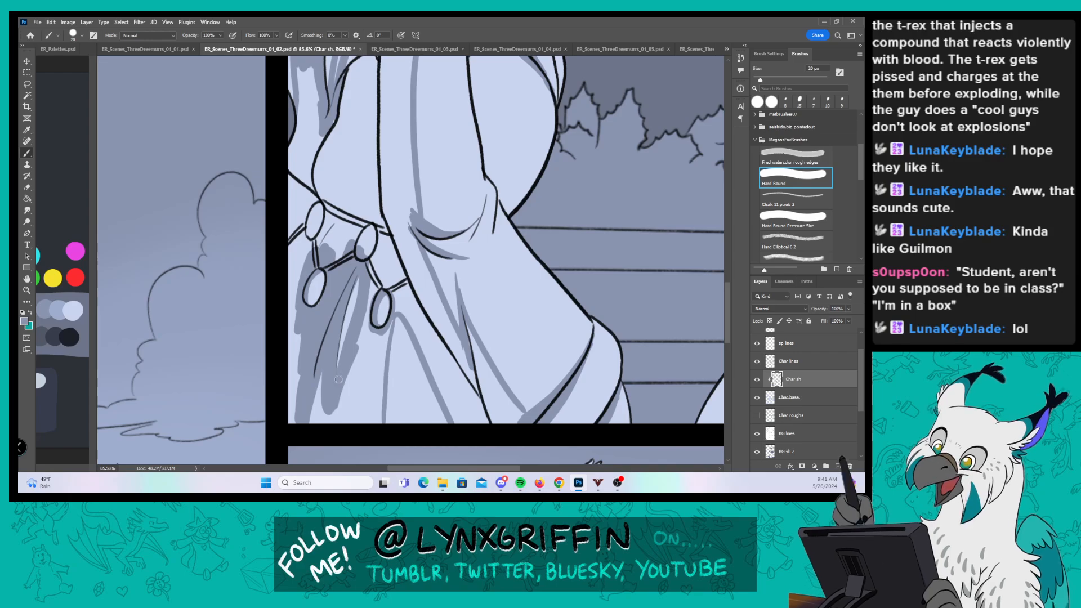
Step: Enlarge the brush to 35 px and block in shadow across the skirt beneath the belt and the bodice above it
mouse_move(420, 324)
mouse_down()
mouse_move(418, 284)
mouse_move(374, 227)
mouse_up()
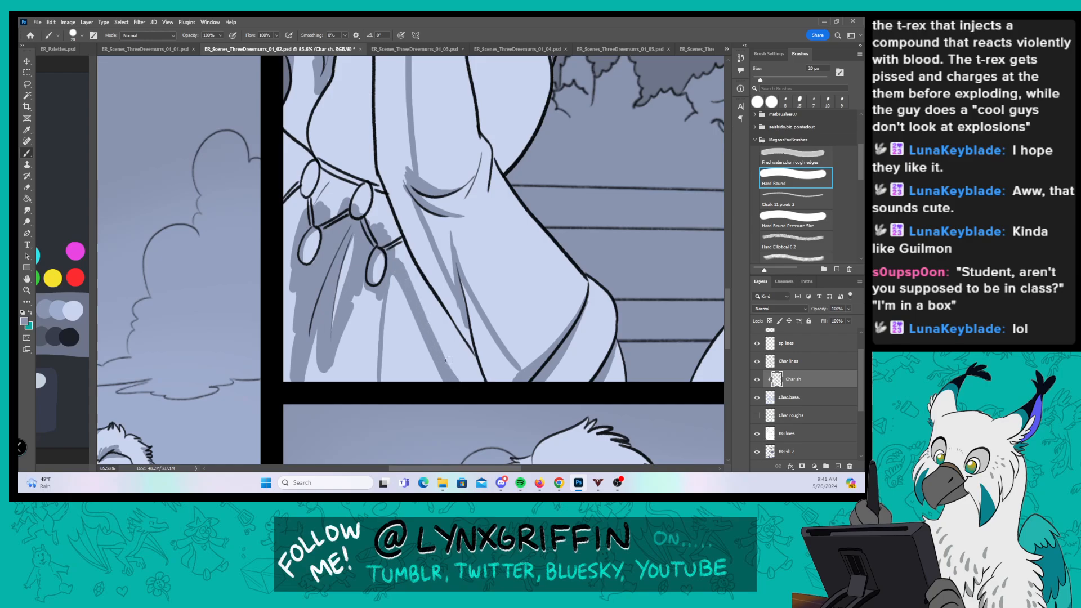
key(bracketright)
key(bracketright)
key(bracketright)
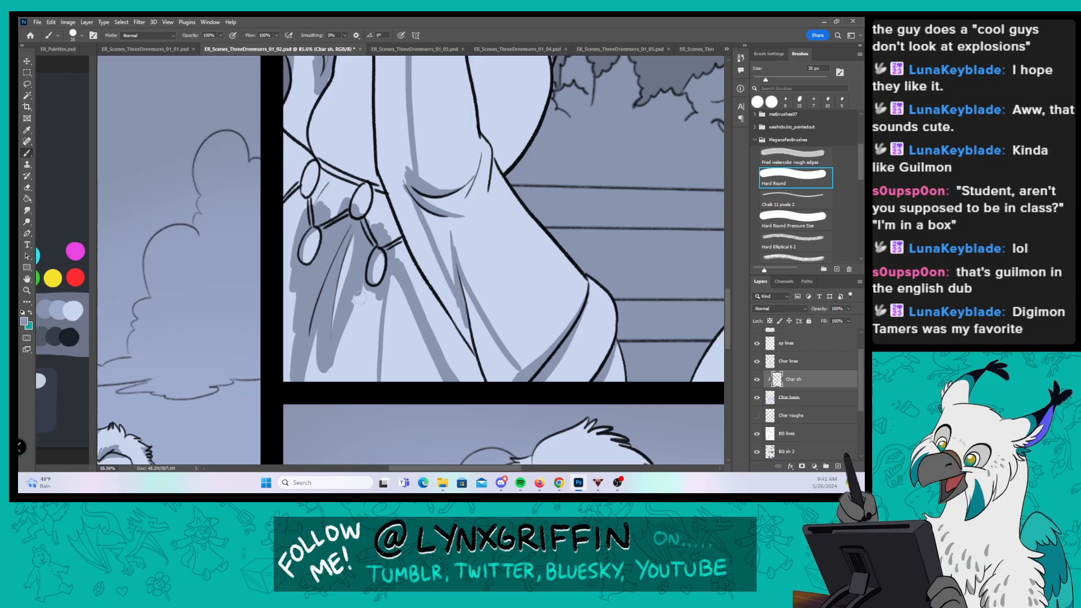
mouse_move(360, 297)
mouse_down()
mouse_move(358, 326)
mouse_move(374, 303)
mouse_move(371, 385)
mouse_move(373, 313)
mouse_move(335, 381)
mouse_move(364, 346)
mouse_move(316, 329)
mouse_move(333, 388)
mouse_up()
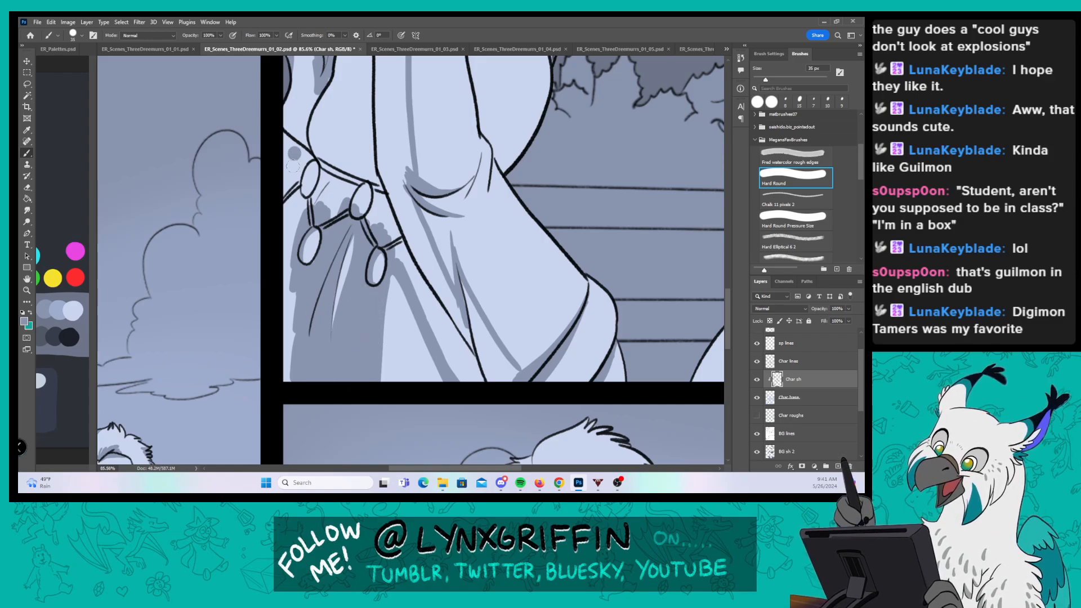
drag(294, 155, 290, 377)
mouse_move(290, 175)
mouse_down()
mouse_move(299, 111)
mouse_move(332, 143)
mouse_move(336, 221)
mouse_up()
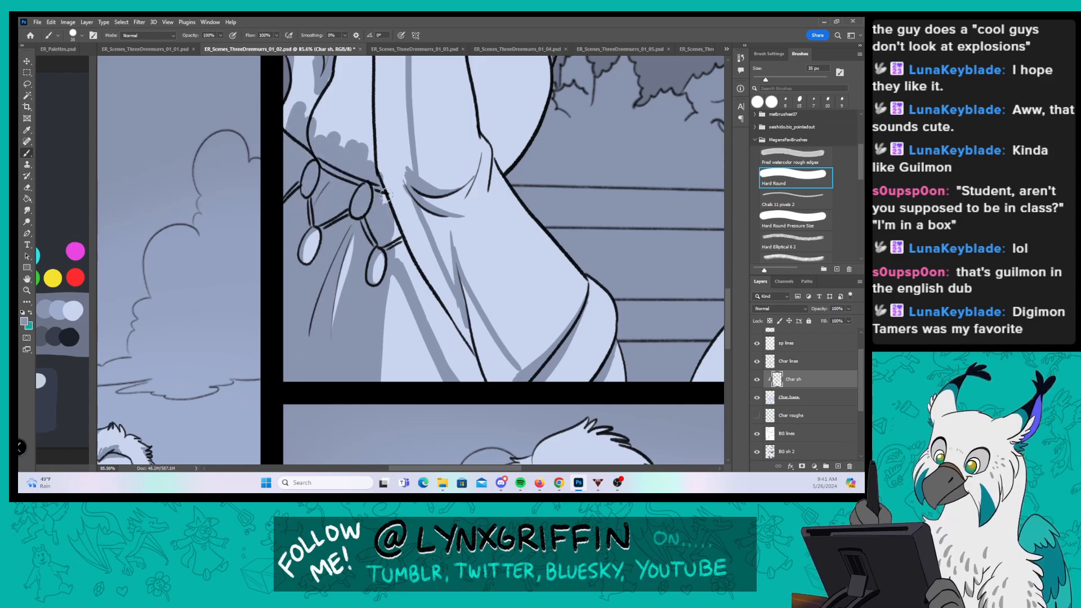
Step: Shade the back edge of the long-haired figure's sleeve and refine its lower folds with the Hard Round Pressure Size brush
drag(383, 189, 421, 290)
drag(421, 223, 469, 348)
mouse_move(425, 301)
mouse_down()
mouse_move(451, 359)
mouse_move(487, 384)
mouse_up()
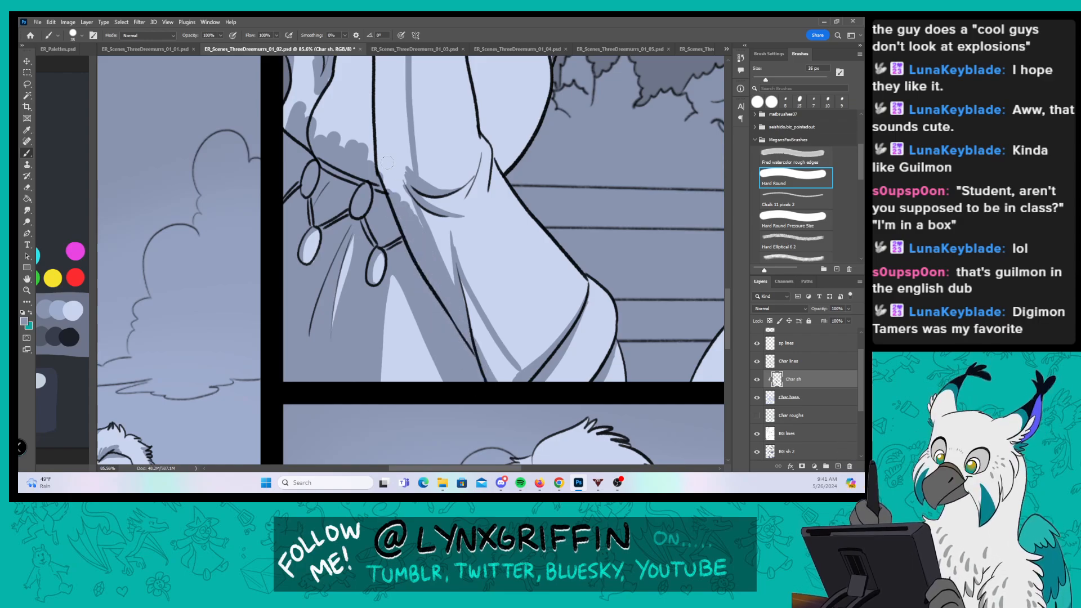
mouse_move(398, 142)
mouse_down()
mouse_move(379, 168)
mouse_move(377, 89)
mouse_up()
click(792, 219)
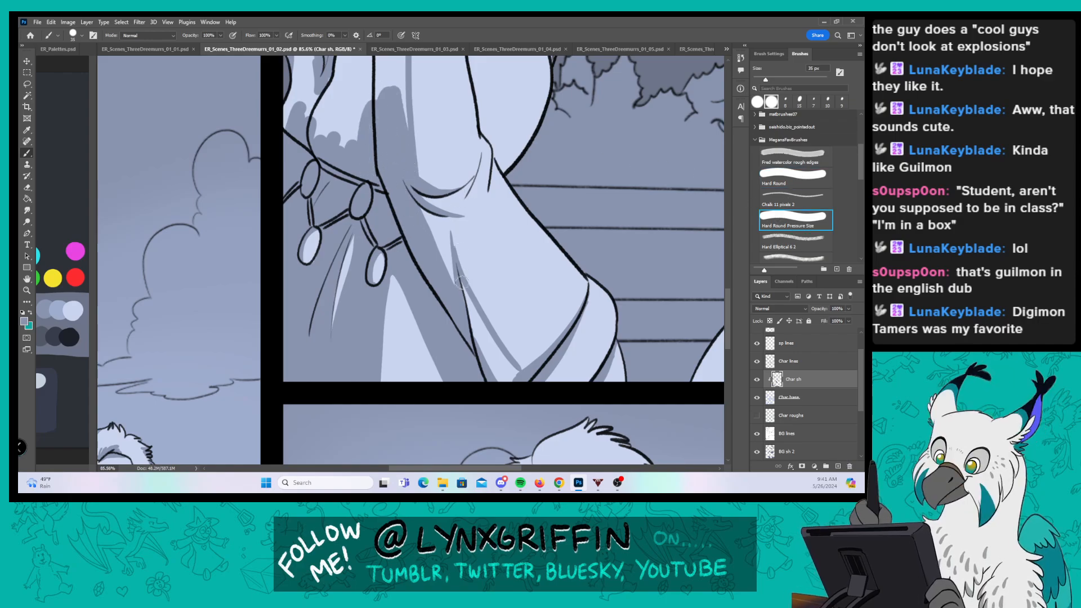
drag(460, 281, 495, 355)
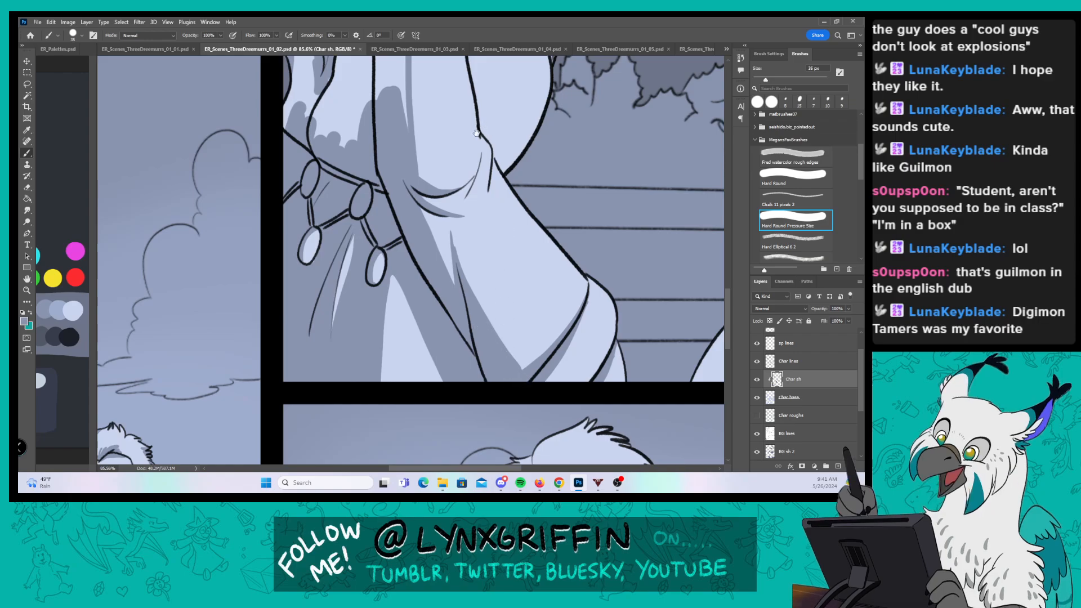
Step: Fill in the shadows on the back hair, the bodice behind the arm and the upper sleeve with the Hard Round brush
scroll(509, 349, up, 5)
mouse_move(500, 326)
mouse_down()
mouse_move(563, 259)
mouse_move(512, 328)
mouse_up()
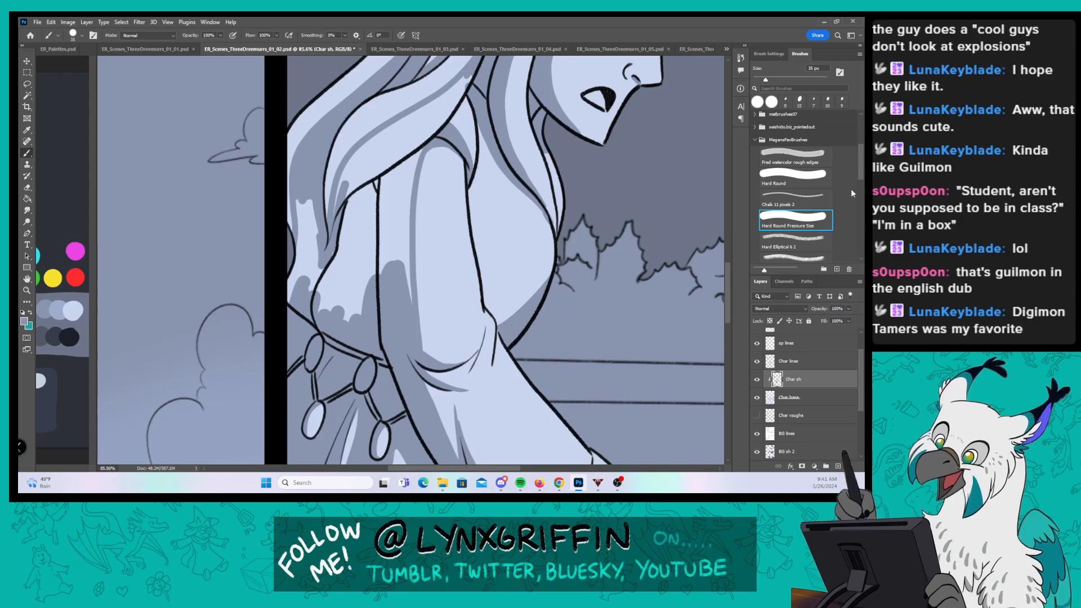
click(794, 176)
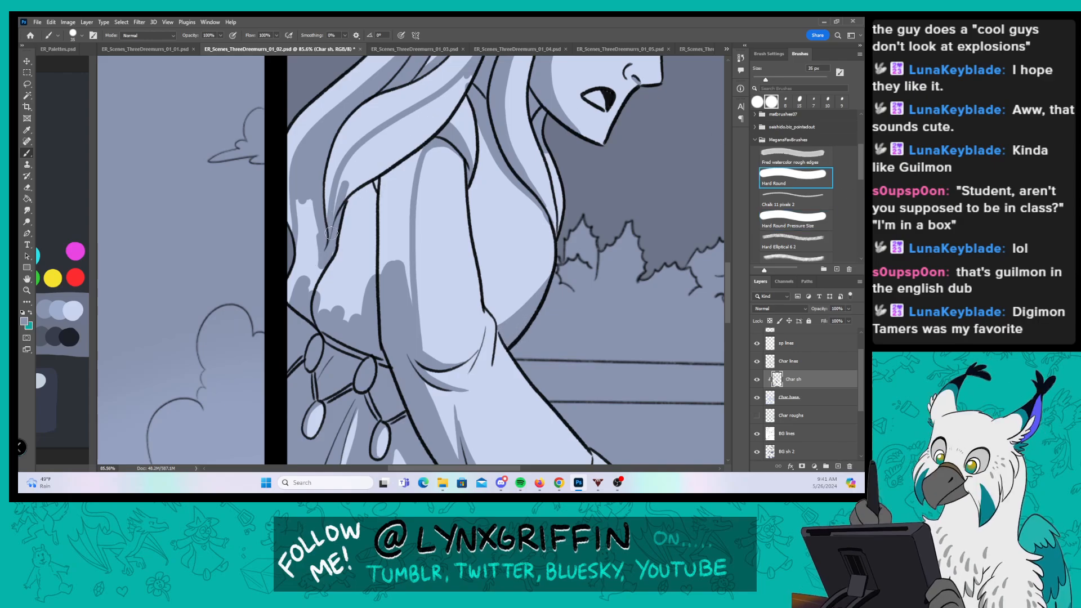
drag(432, 135, 408, 186)
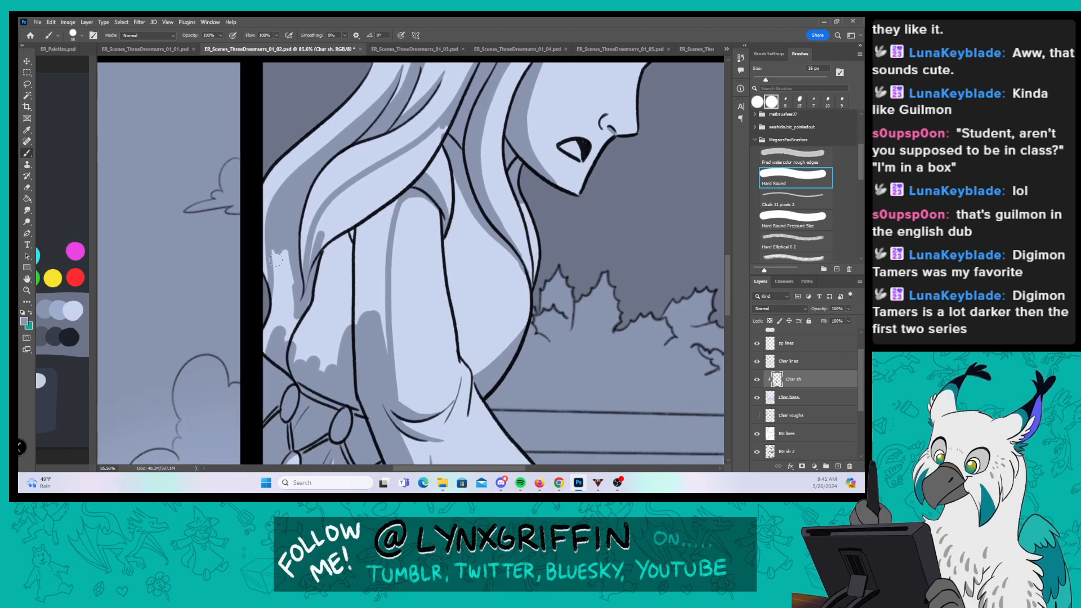
mouse_move(271, 249)
mouse_down()
mouse_move(268, 339)
mouse_move(283, 277)
mouse_move(303, 365)
mouse_move(313, 305)
mouse_move(338, 284)
mouse_move(352, 279)
mouse_move(369, 303)
mouse_move(376, 293)
mouse_move(382, 333)
mouse_move(398, 190)
mouse_move(360, 265)
mouse_up()
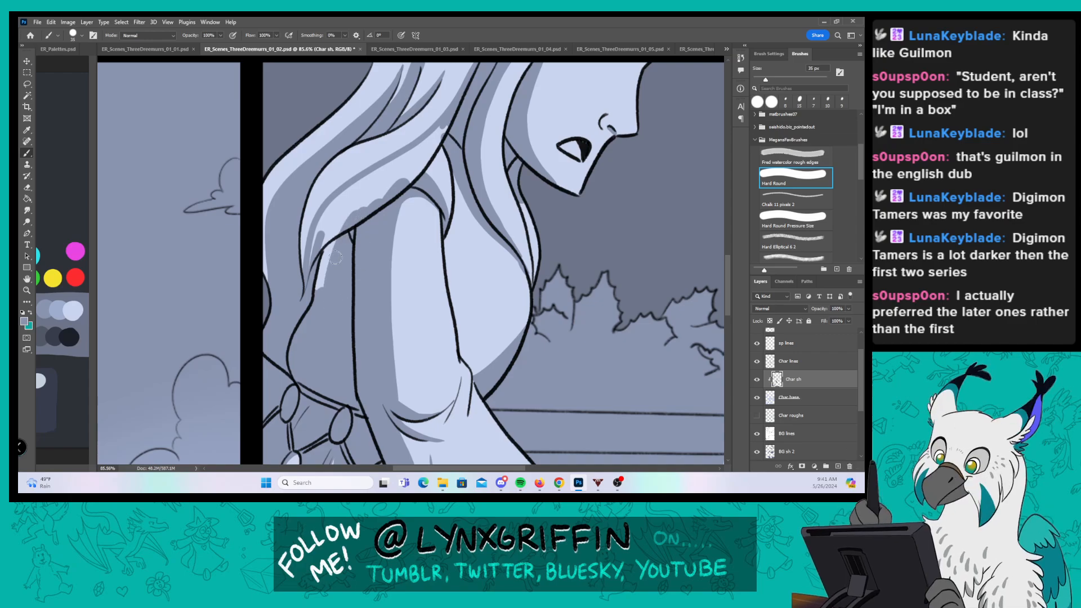
drag(339, 223, 311, 272)
mouse_move(327, 217)
mouse_down()
mouse_move(422, 152)
mouse_move(410, 162)
mouse_up()
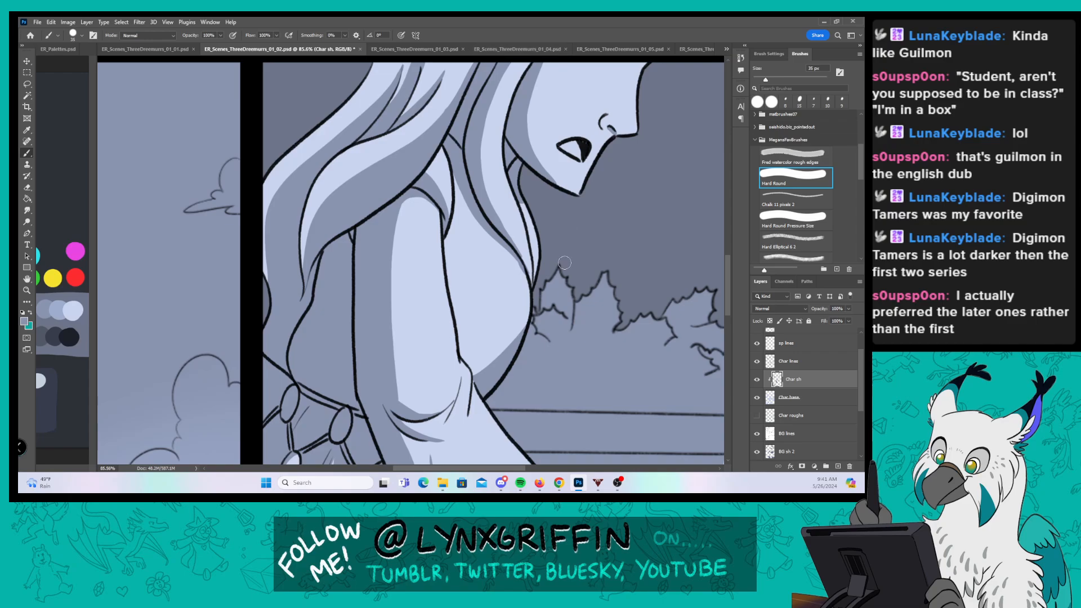
Step: Shade the bearded man's overall strap and its cast shadow beneath with the Hard Round Pressure Size brush
key(z)
drag(572, 321, 496, 322)
drag(599, 380, 384, 344)
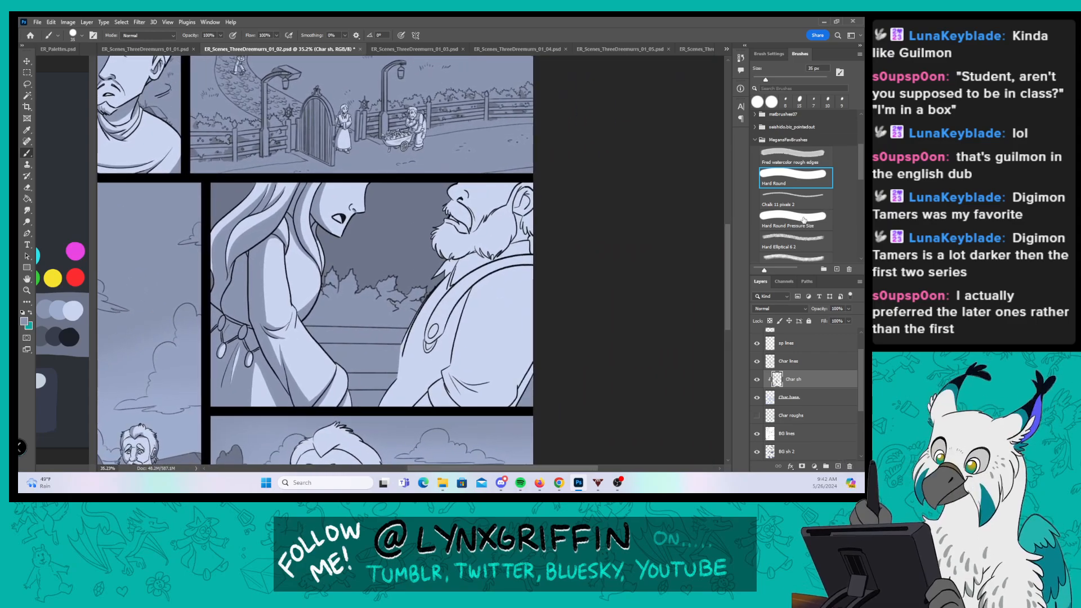
key(z)
mouse_move(493, 316)
mouse_down()
mouse_move(526, 313)
mouse_move(448, 321)
mouse_up()
key(b)
mouse_move(316, 373)
mouse_down()
mouse_move(373, 265)
mouse_move(452, 195)
mouse_move(382, 256)
mouse_move(548, 160)
mouse_move(656, 167)
mouse_up()
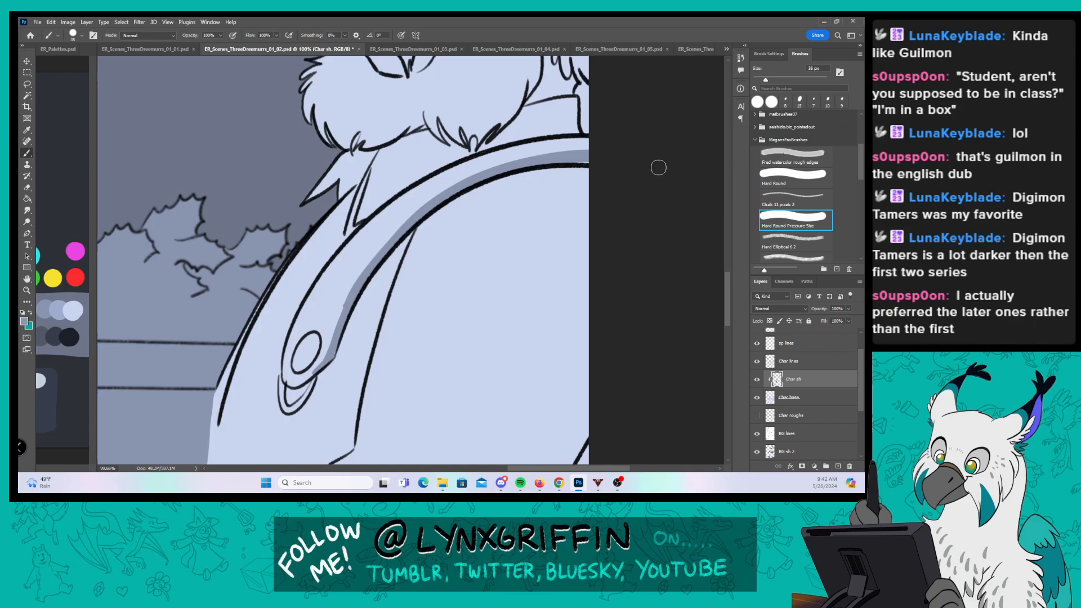
mouse_move(295, 399)
mouse_down()
mouse_move(316, 395)
mouse_move(305, 409)
mouse_move(355, 320)
mouse_up()
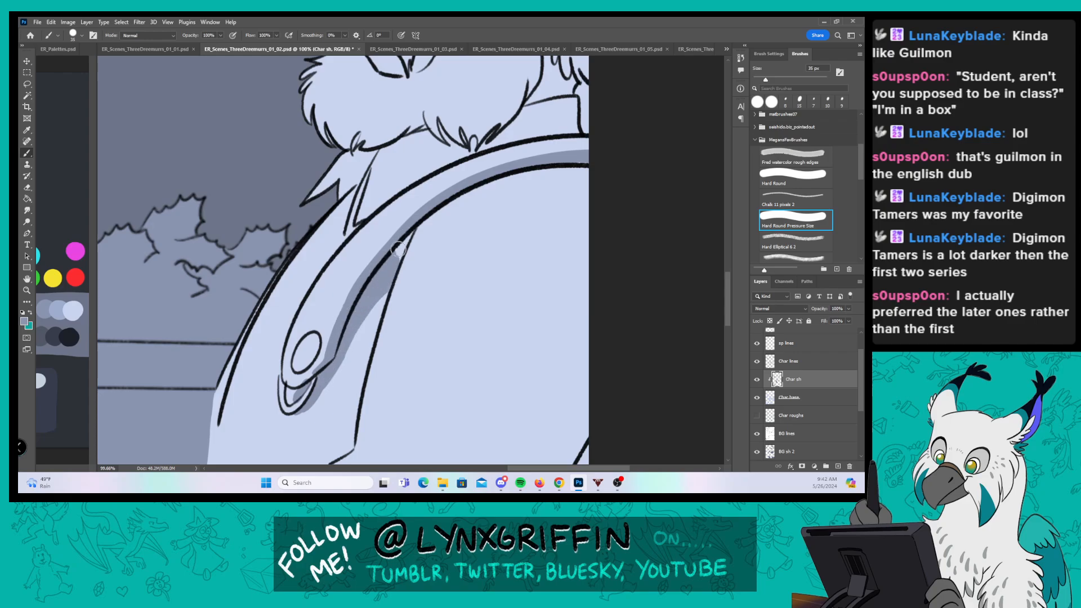
Step: Outline the shadow along the back of the bearded man's sleeve and paint the shadows of the elbow folds
drag(523, 356, 501, 291)
mouse_move(549, 103)
mouse_down()
mouse_move(479, 369)
mouse_move(448, 422)
mouse_up()
drag(589, 315, 610, 231)
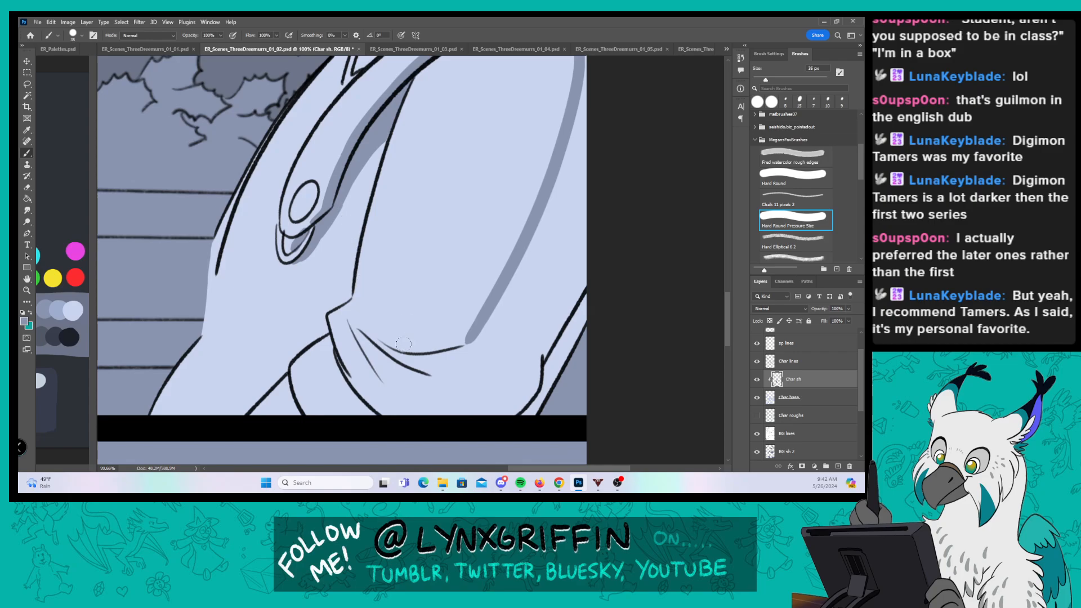
mouse_move(396, 353)
mouse_down()
mouse_move(452, 356)
mouse_move(483, 335)
mouse_up()
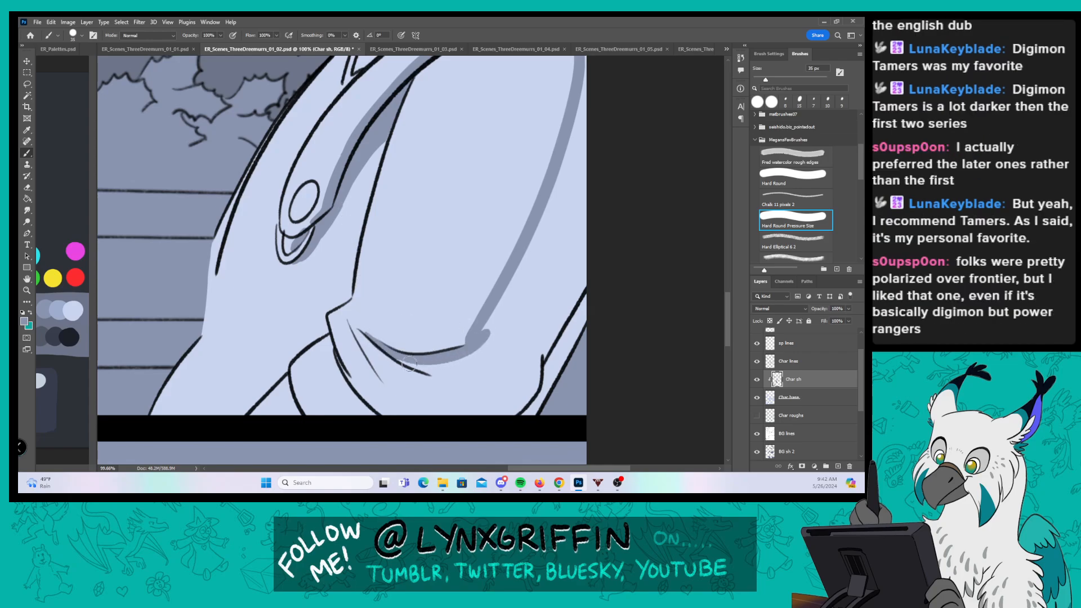
drag(403, 362, 465, 367)
mouse_move(350, 332)
mouse_down()
mouse_move(410, 405)
mouse_move(368, 371)
mouse_move(389, 388)
mouse_move(397, 373)
mouse_move(454, 381)
mouse_up()
drag(530, 280, 582, 229)
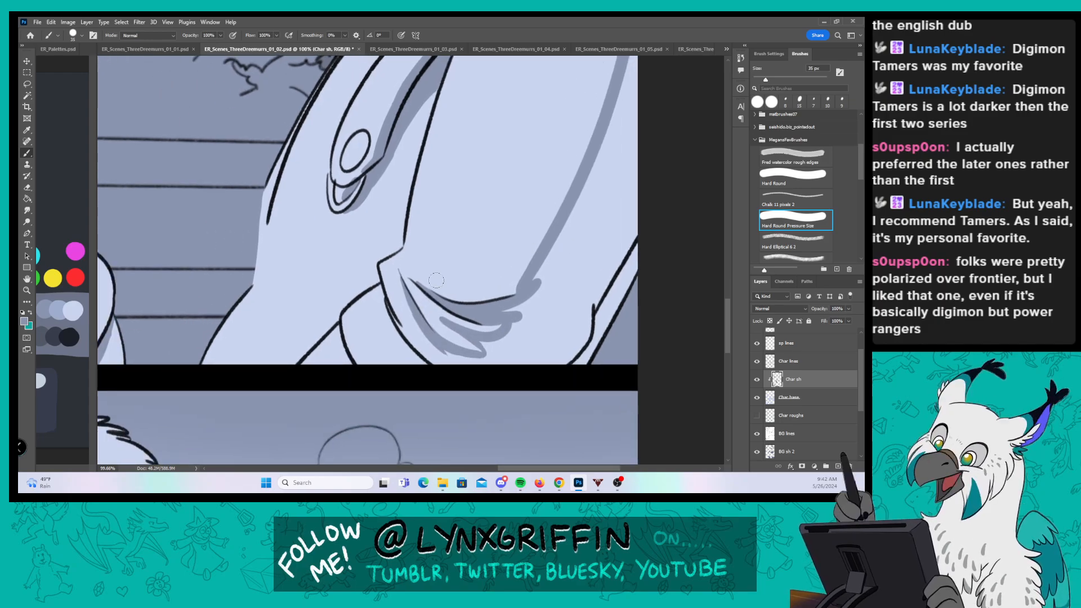
Step: Shade the bearded man's rolled cuff and the lower front of his overalls beside the forearm
mouse_move(379, 286)
mouse_down()
mouse_move(414, 363)
mouse_move(426, 362)
mouse_up()
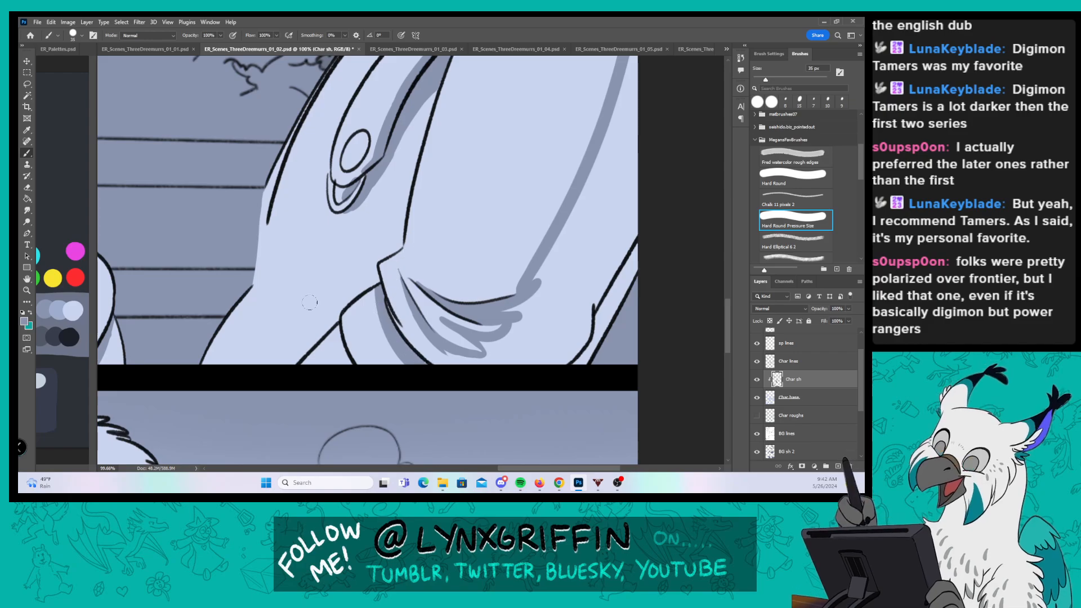
mouse_move(252, 288)
mouse_down()
mouse_move(265, 340)
mouse_move(343, 306)
mouse_up()
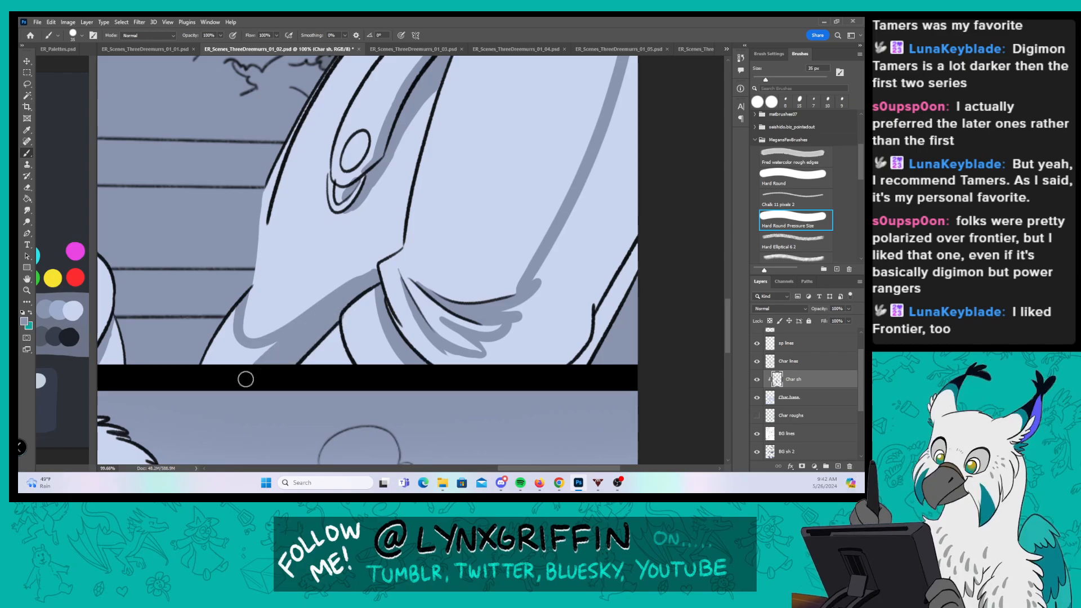
mouse_move(235, 329)
mouse_down()
mouse_move(219, 367)
mouse_move(269, 351)
mouse_up()
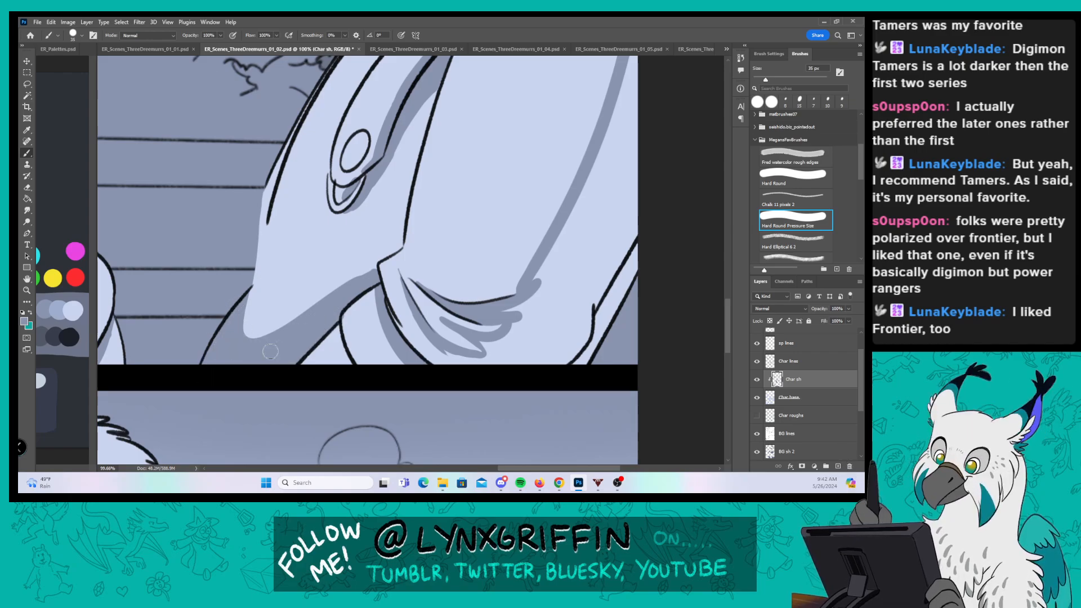
Step: Thicken the shadows on the folds of the bearded man's rolled cuff and elbow
key(space)
drag(563, 241, 410, 276)
click(794, 184)
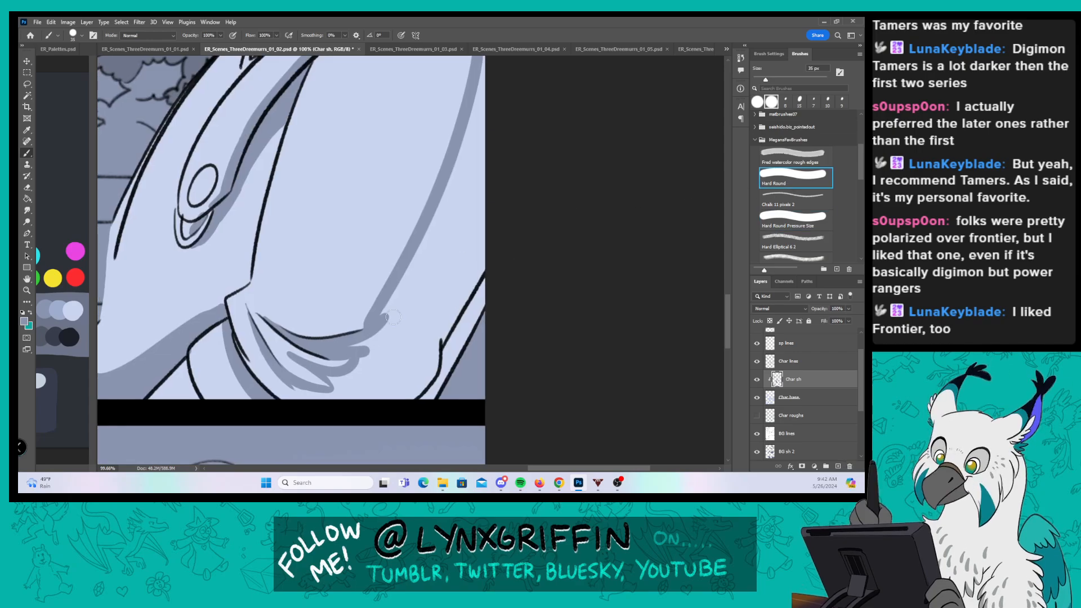
drag(293, 389, 314, 406)
click(791, 214)
mouse_move(259, 329)
mouse_down()
mouse_move(279, 392)
mouse_move(311, 408)
mouse_up()
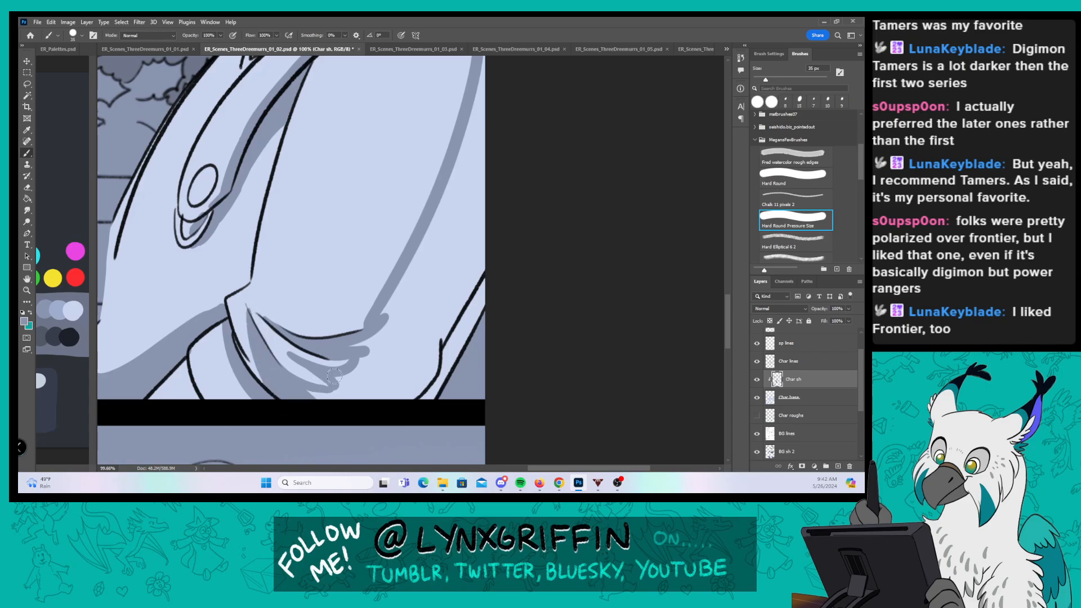
Step: Fill in the shadow on the bearded man's lower sleeve and up its back edge with the Hard Round brush
click(790, 176)
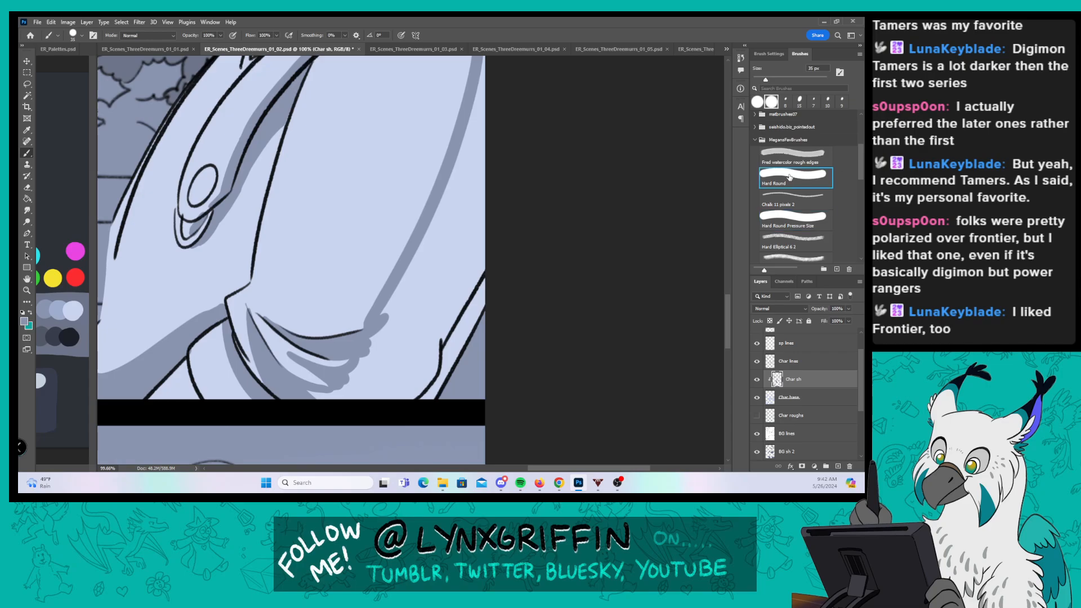
drag(360, 321, 403, 394)
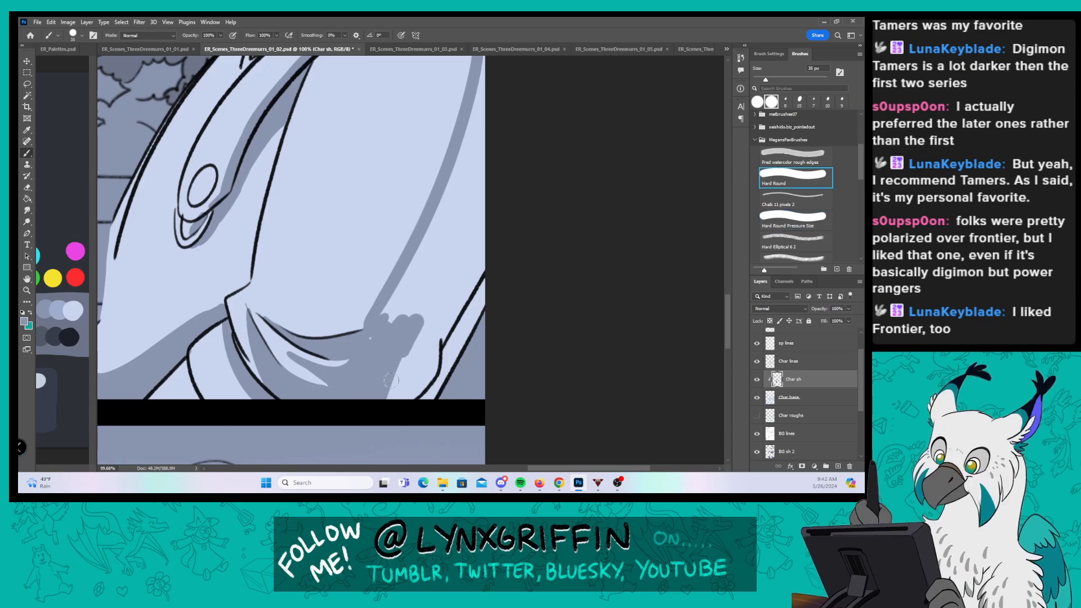
drag(394, 315, 421, 403)
drag(450, 338, 407, 401)
mouse_move(382, 340)
mouse_down()
mouse_move(388, 306)
mouse_move(386, 342)
mouse_move(434, 304)
mouse_move(455, 348)
mouse_move(479, 344)
mouse_up()
drag(497, 205, 461, 307)
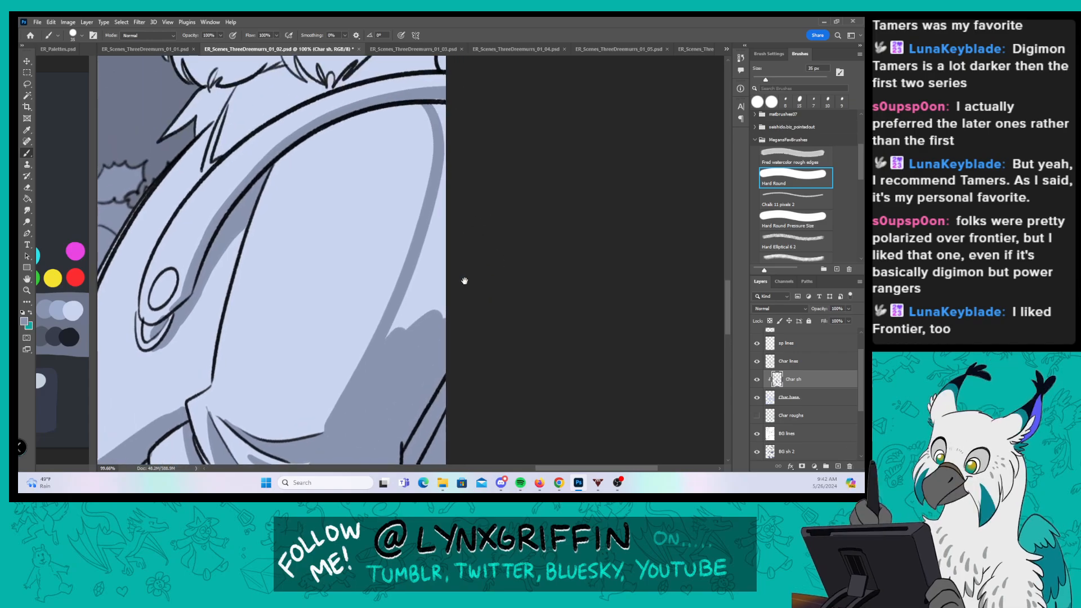
mouse_move(435, 97)
mouse_down()
mouse_move(445, 160)
mouse_move(432, 245)
mouse_move(397, 320)
mouse_move(457, 241)
mouse_move(457, 276)
mouse_move(550, 227)
mouse_move(585, 316)
mouse_move(539, 447)
mouse_up()
Step: Shade the bearded man's collar points, ear, and neck behind the beard with the Hard Round Pressure Size brush
click(793, 220)
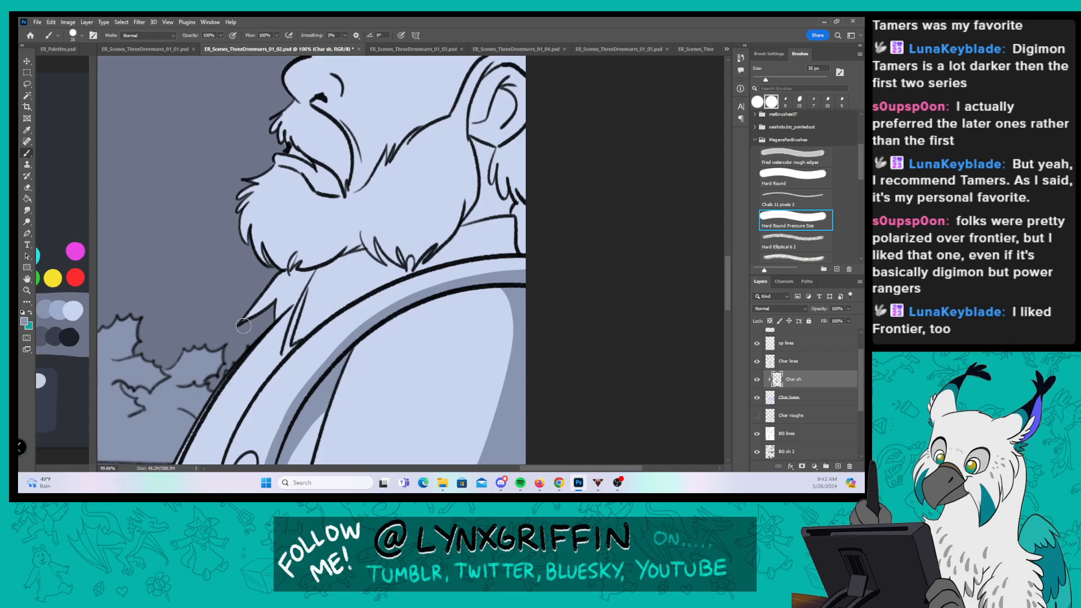
drag(243, 325, 275, 311)
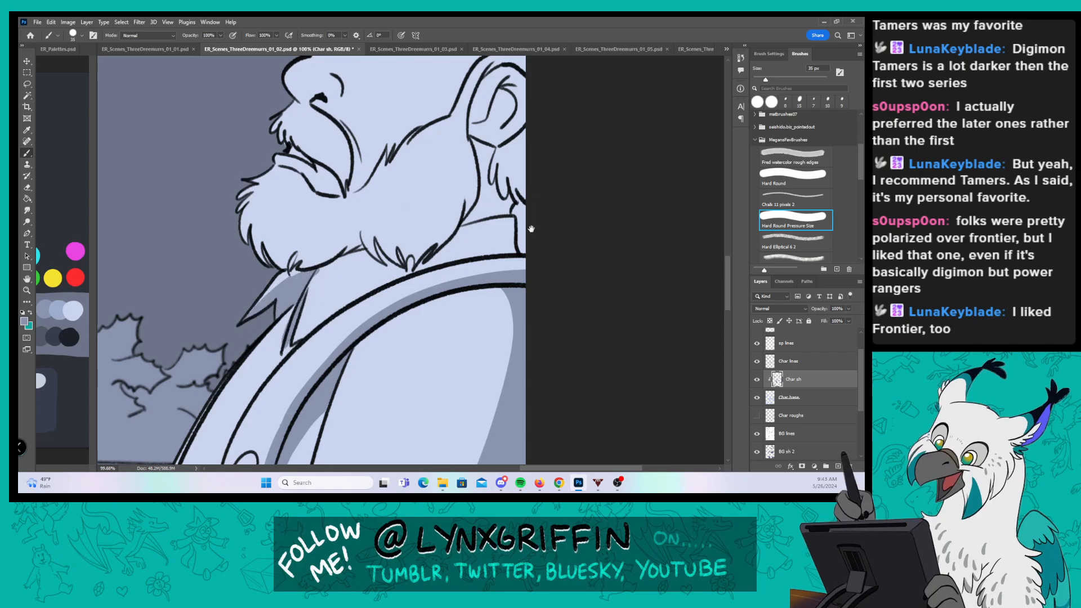
drag(531, 217, 515, 267)
mouse_move(457, 176)
mouse_down()
mouse_move(499, 131)
mouse_move(484, 155)
mouse_move(493, 157)
mouse_move(495, 124)
mouse_move(470, 124)
mouse_move(515, 104)
mouse_up()
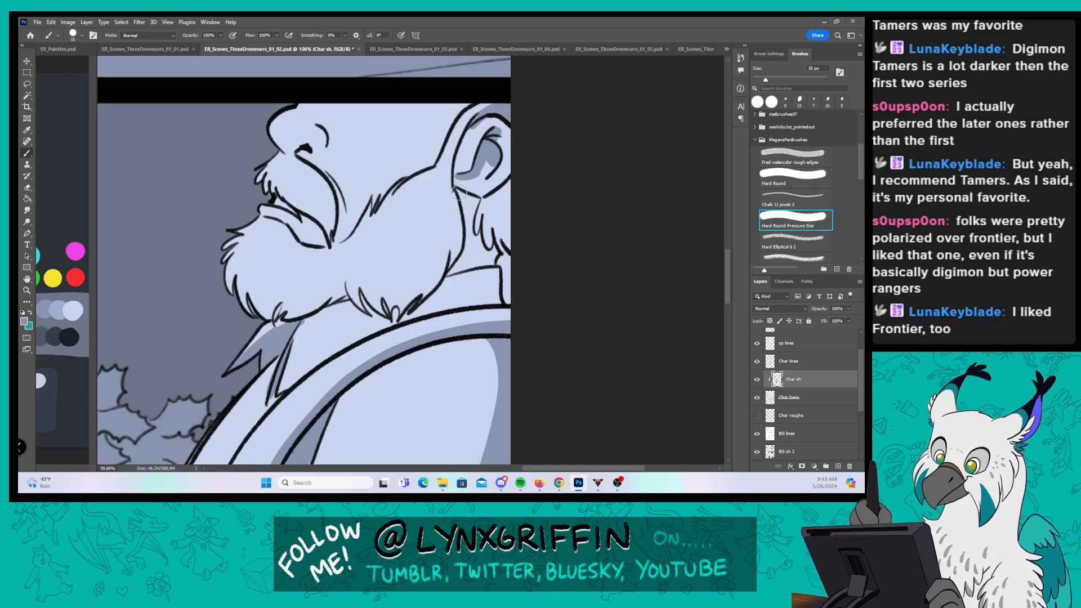
mouse_move(472, 200)
mouse_down()
mouse_move(473, 238)
mouse_move(479, 206)
mouse_move(509, 191)
mouse_move(510, 242)
mouse_up()
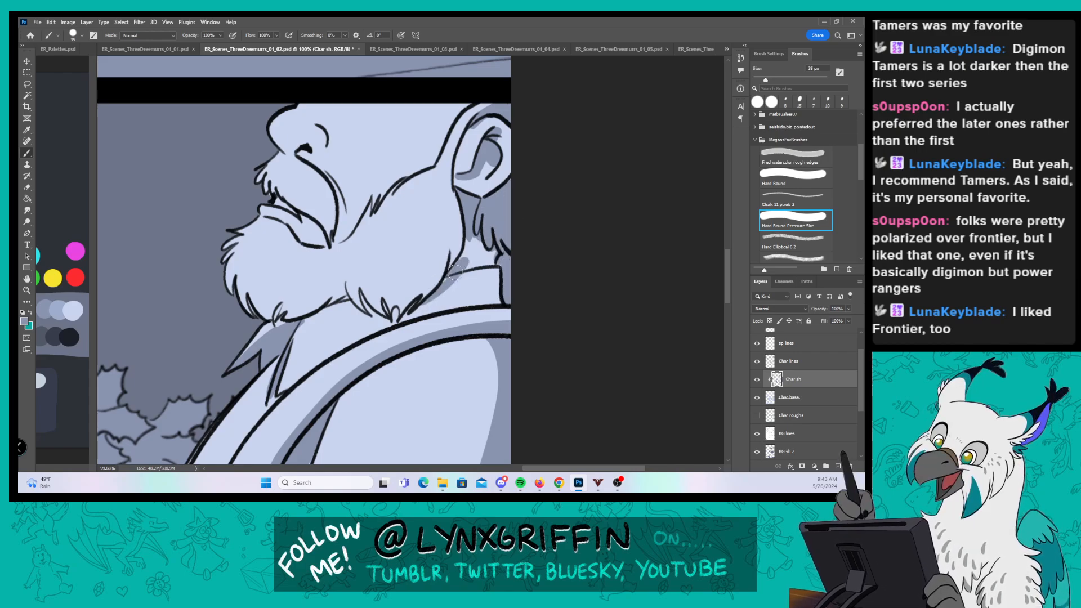
drag(483, 247, 490, 260)
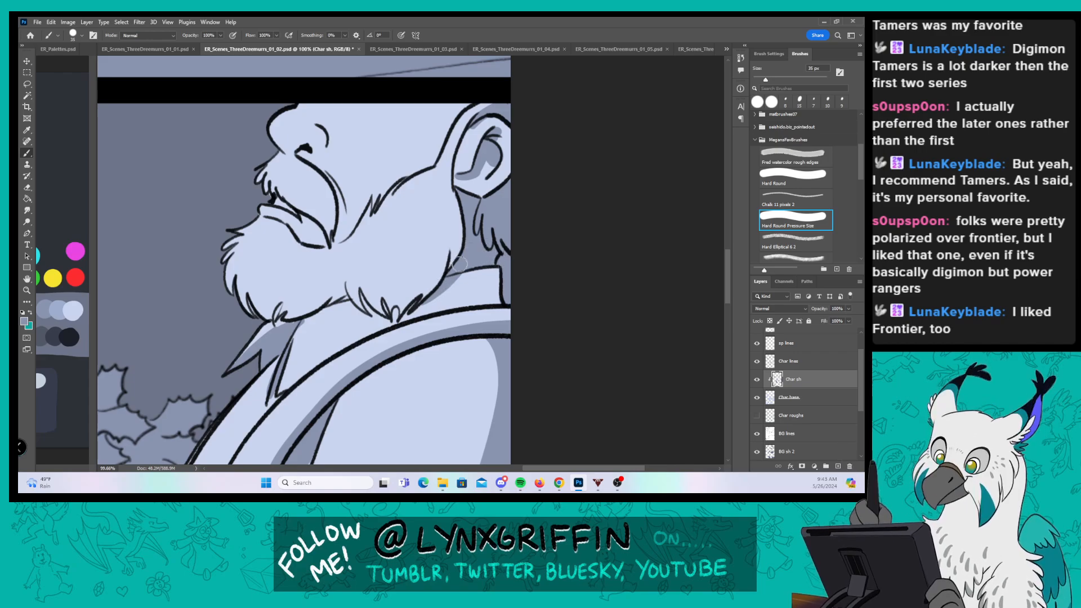
Step: Paint tufted shadows along the underside and back edge of the bearded man's beard, plus the shadow beneath his nose and moustache
drag(345, 270, 363, 310)
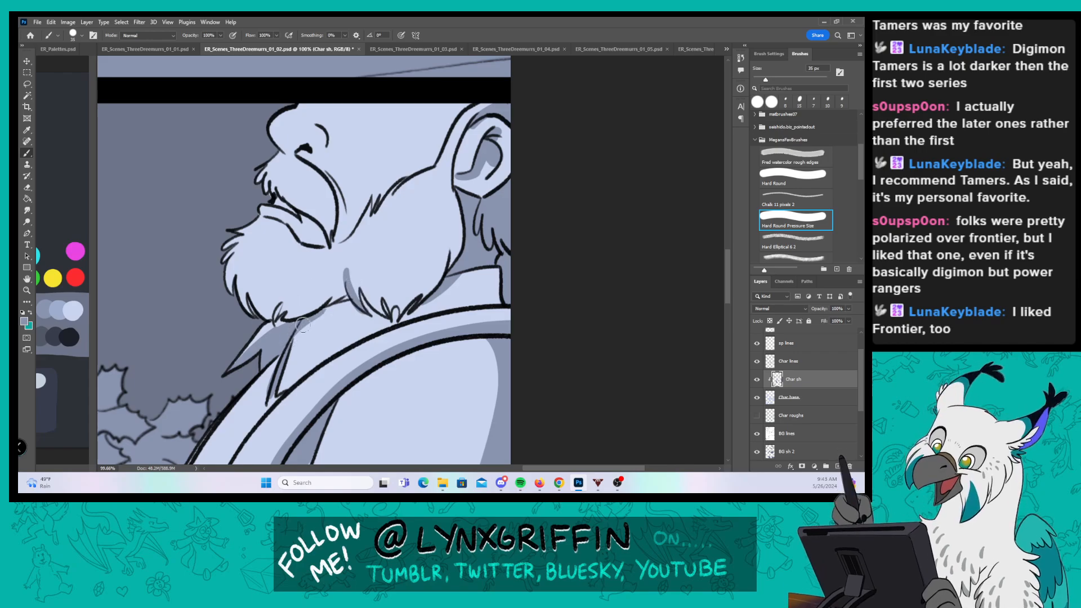
drag(303, 325, 346, 300)
mouse_move(269, 318)
mouse_down()
mouse_move(266, 297)
mouse_move(332, 297)
mouse_move(313, 287)
mouse_up()
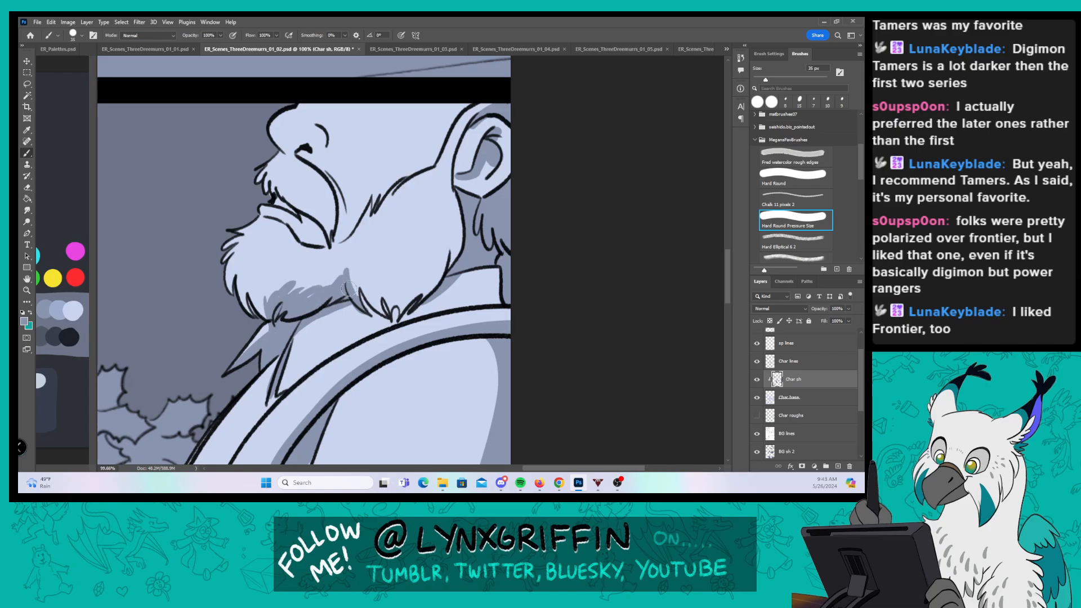
mouse_move(371, 310)
mouse_down()
mouse_move(377, 291)
mouse_move(401, 284)
mouse_move(404, 262)
mouse_up()
mouse_move(401, 320)
mouse_down()
mouse_move(409, 284)
mouse_move(448, 241)
mouse_up()
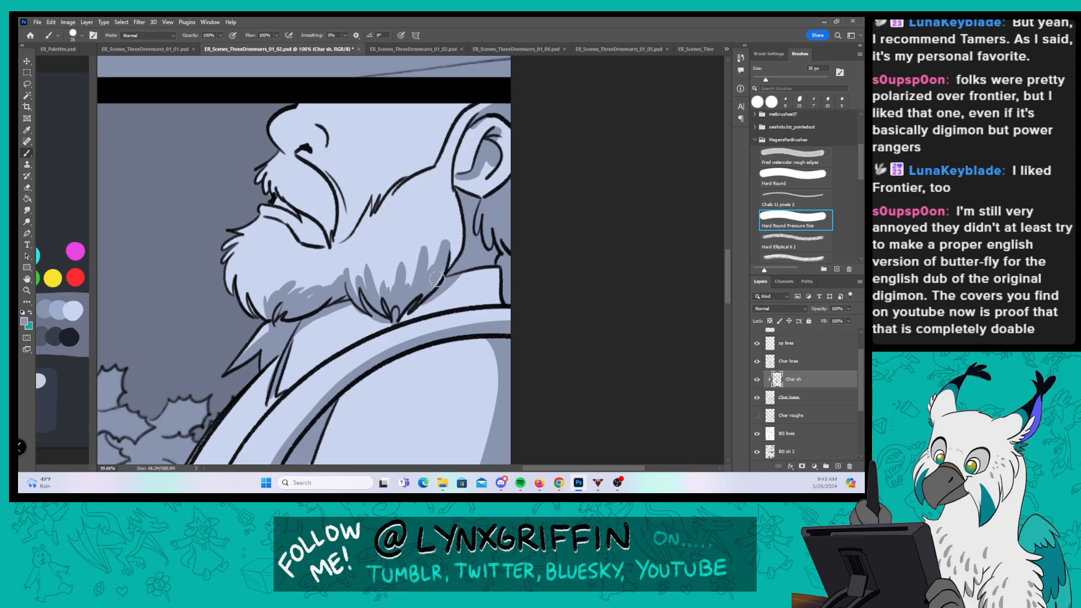
drag(434, 290, 459, 220)
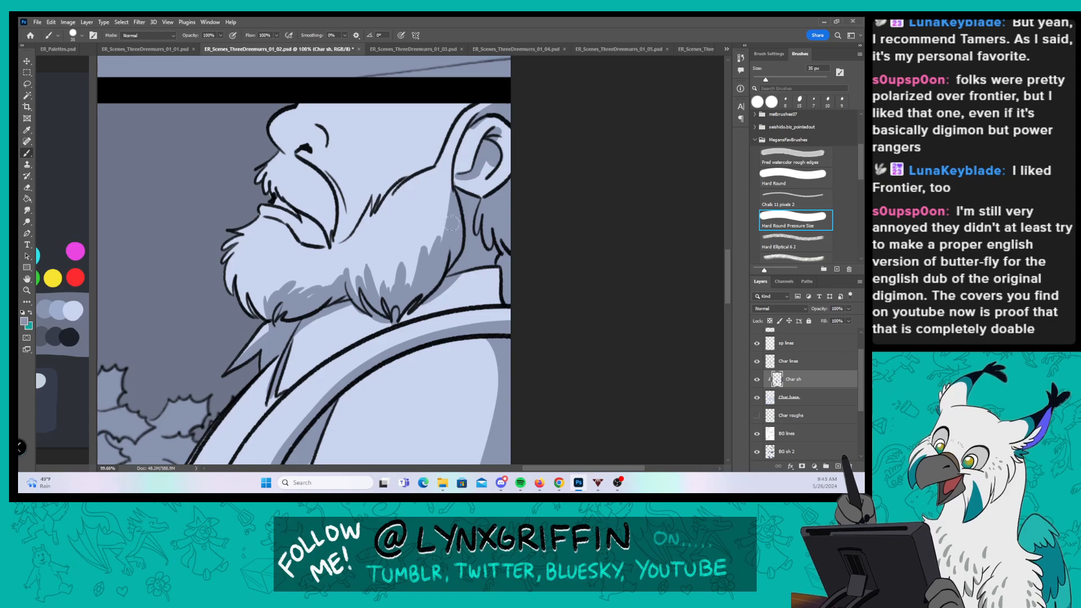
drag(449, 209, 453, 158)
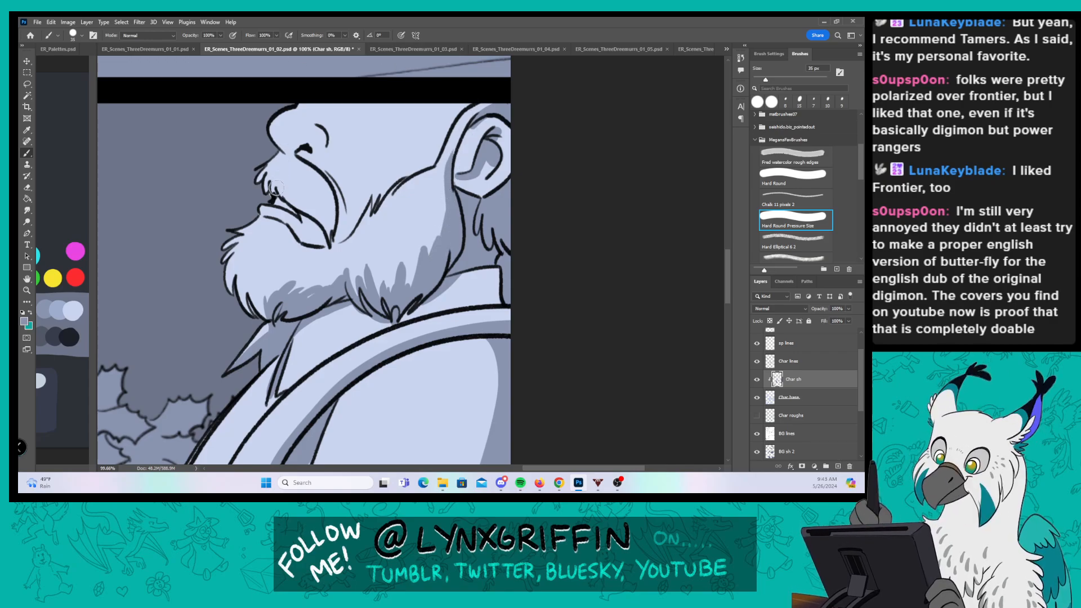
drag(276, 187, 304, 211)
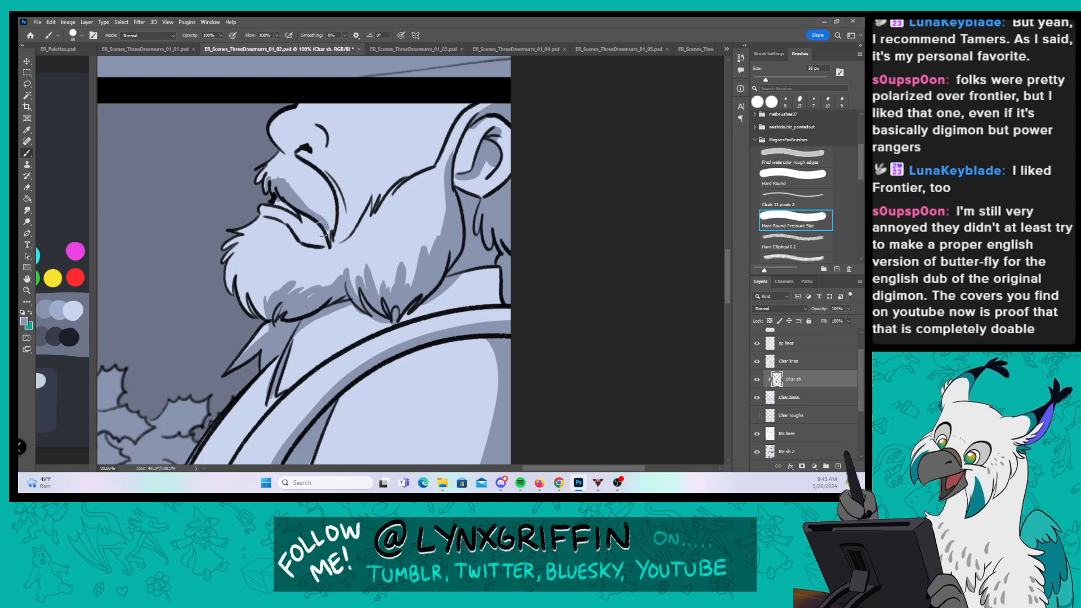
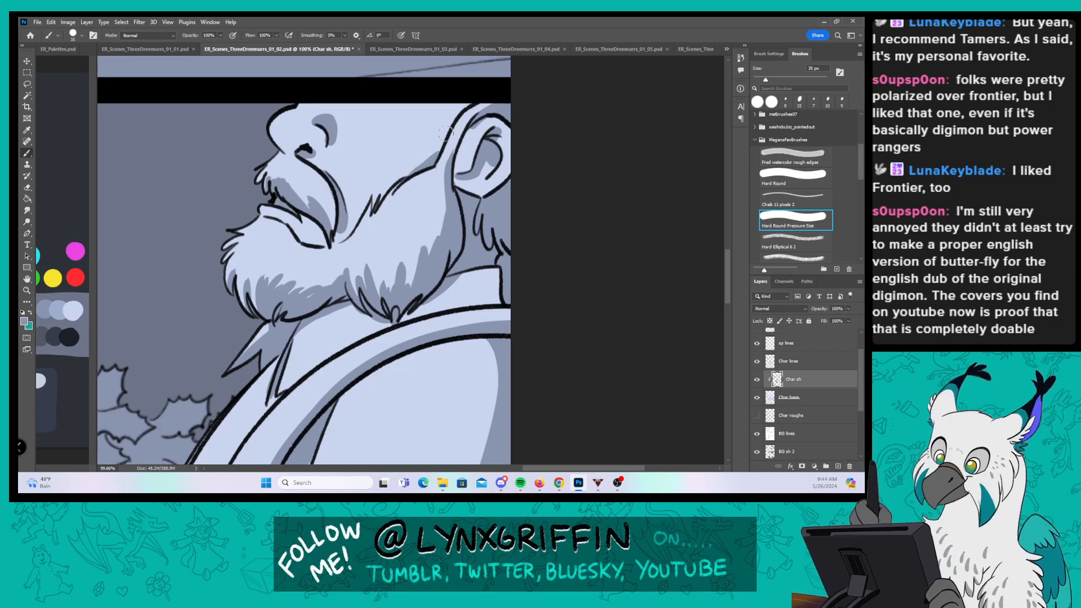
Step: Lasso the upper part of the panel around the heads and shoulders of the long-haired figure and the bearded man
key(z)
drag(462, 313, 360, 313)
drag(309, 247, 348, 207)
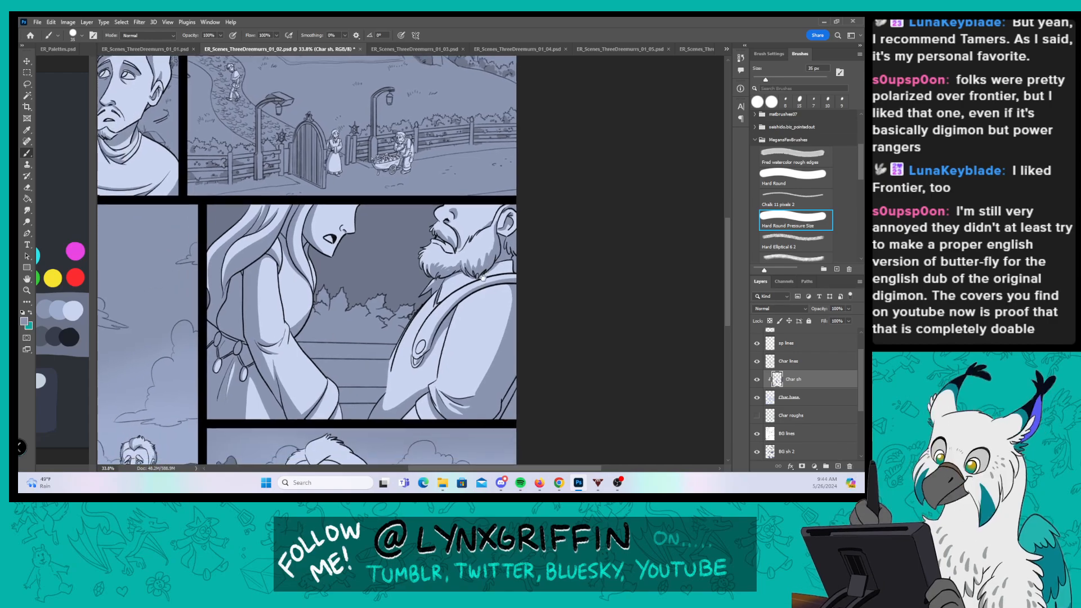
click(27, 86)
drag(243, 273, 549, 248)
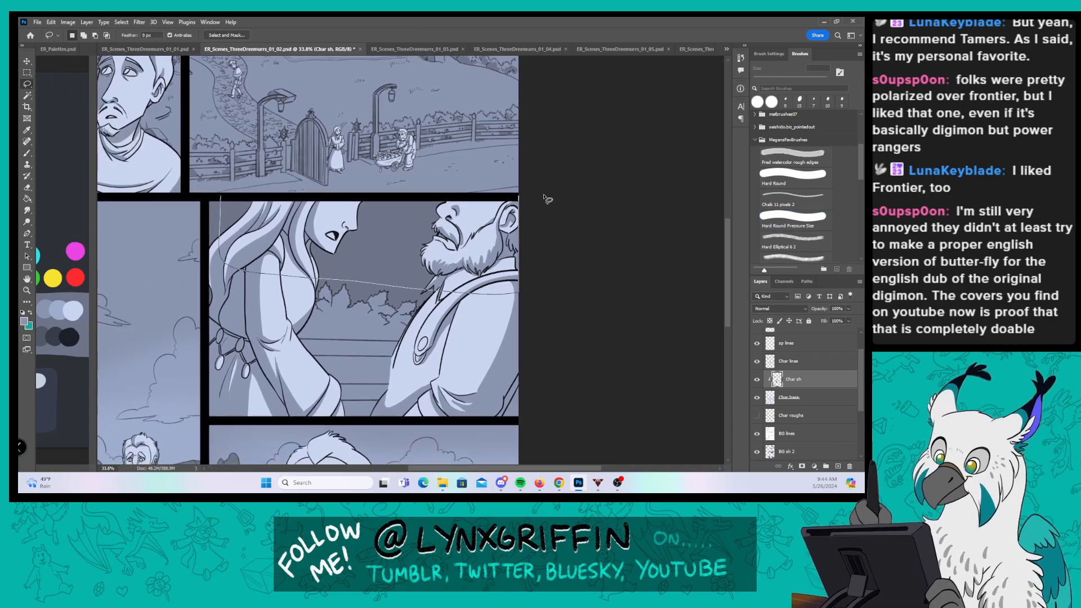
drag(546, 199, 220, 196)
Step: Set up the Gradient tool with the foreground-to-transparent preset from the Basics group, staying on page 02
click(27, 198)
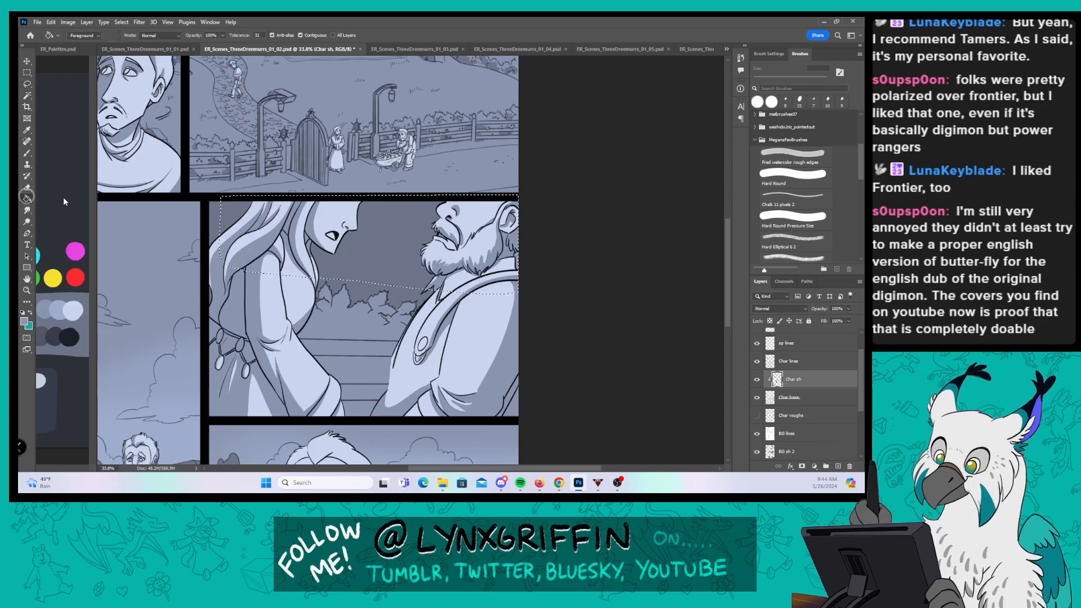
right_click(27, 198)
click(63, 199)
click(103, 35)
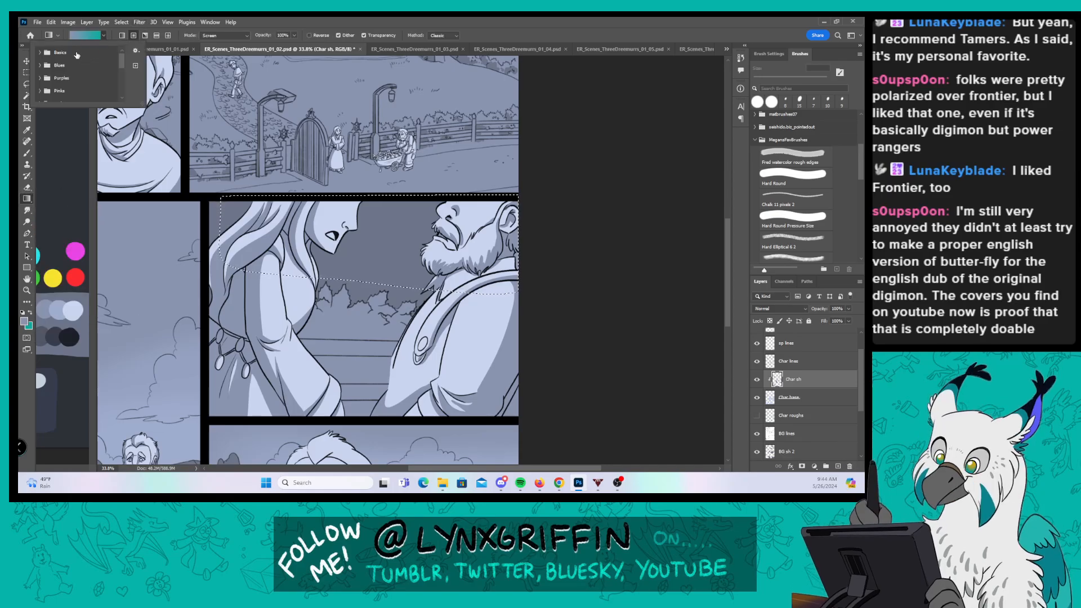
click(40, 53)
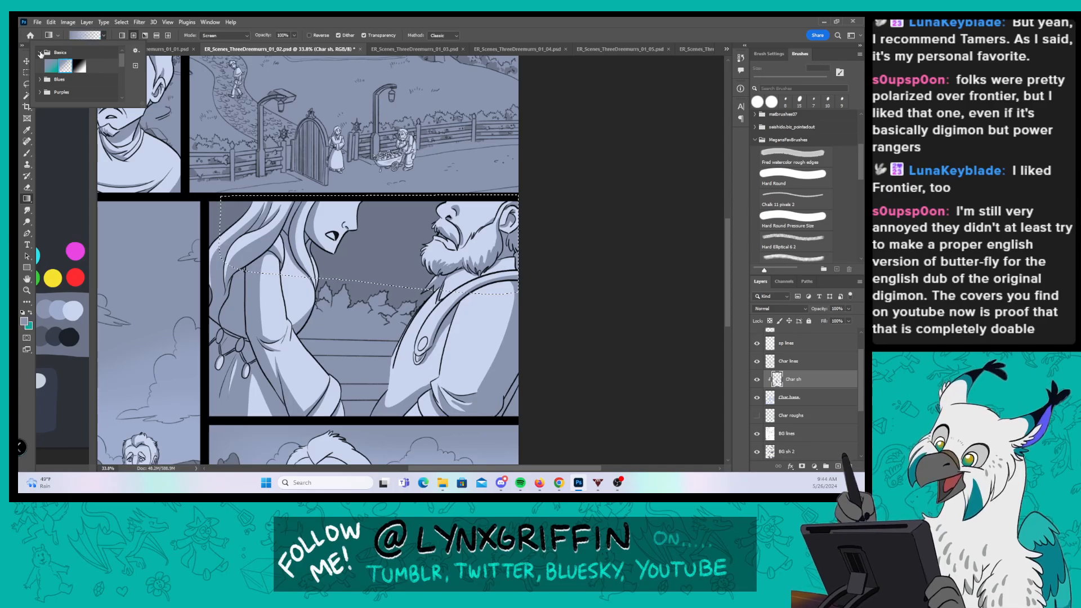
click(554, 49)
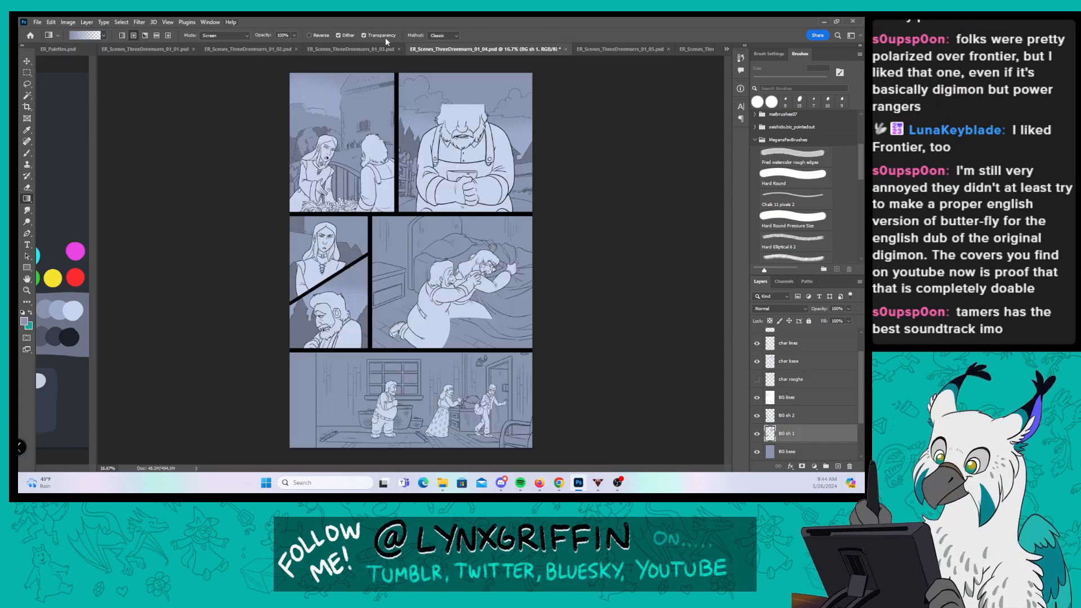
click(354, 49)
click(275, 47)
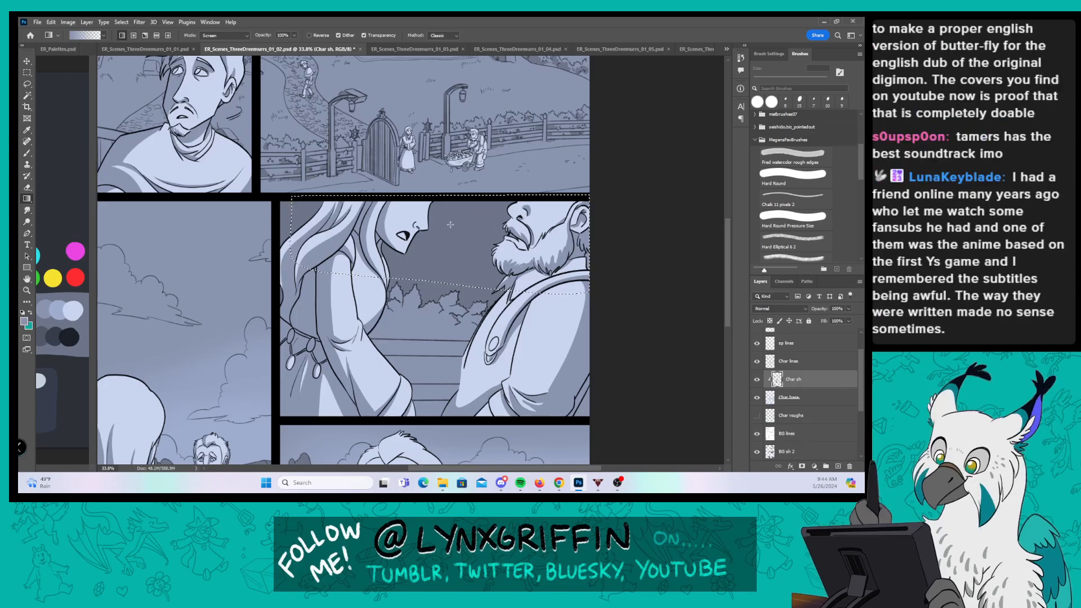
Step: Set the gradient mode to Normal, fade shadow down over the selected heads of both characters, and deselect
drag(449, 256, 449, 257)
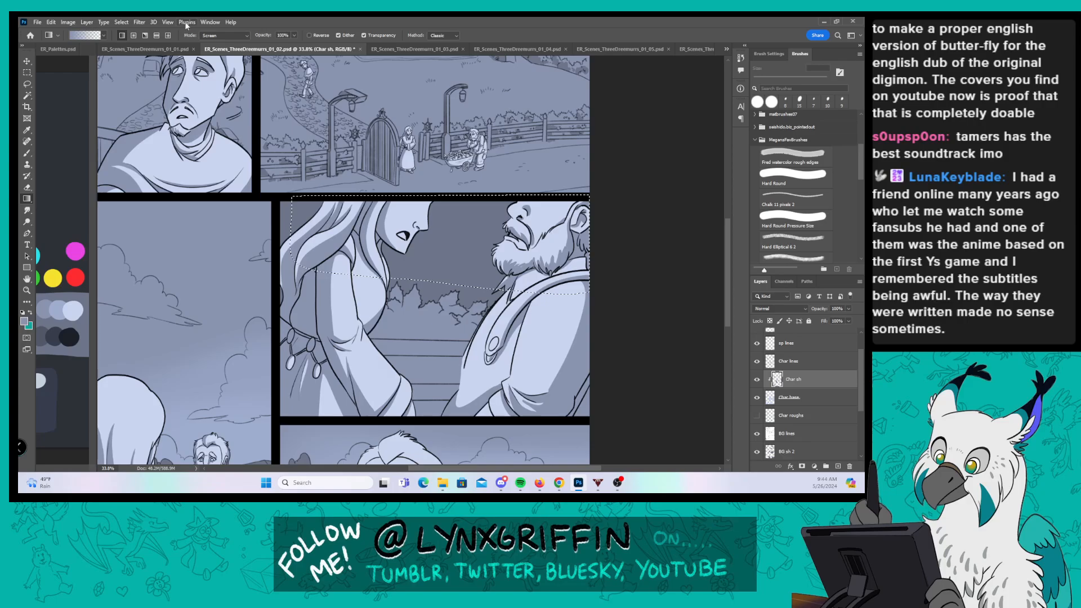
click(224, 35)
click(228, 43)
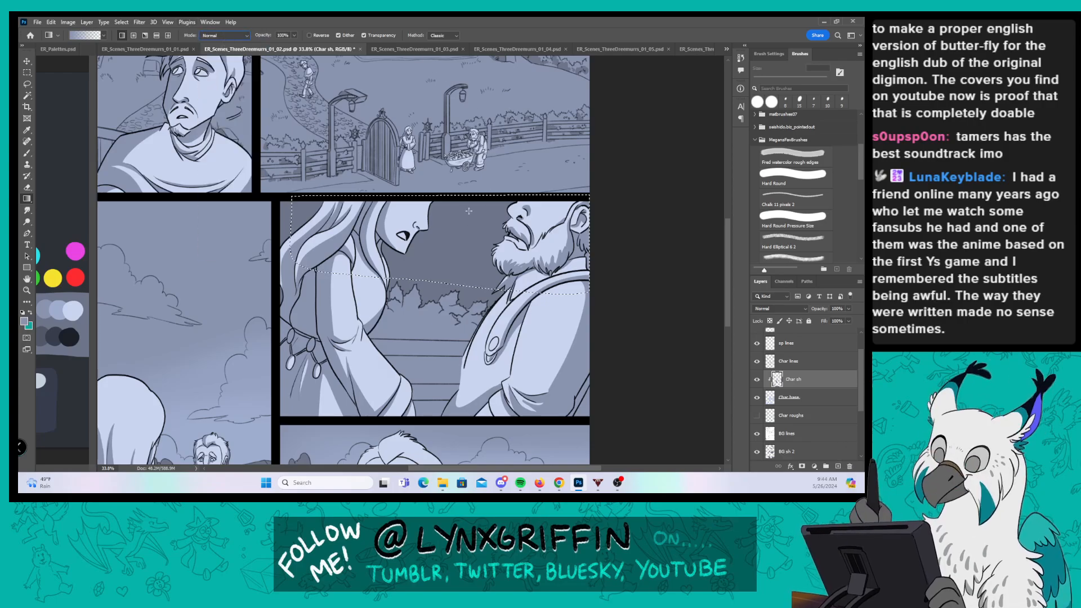
key(ctrl+d)
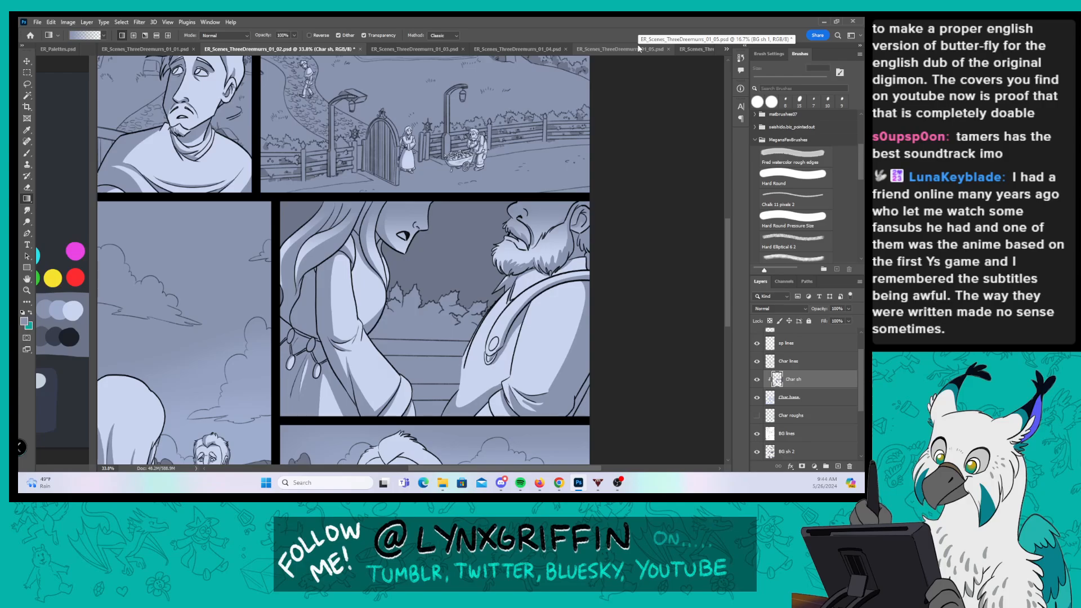
Step: In the bottom panel, shade the bearded man's armpit folds and suspender edges with the Hard Round Pressure Size brush at 25 px
scroll(716, 284, down, 5)
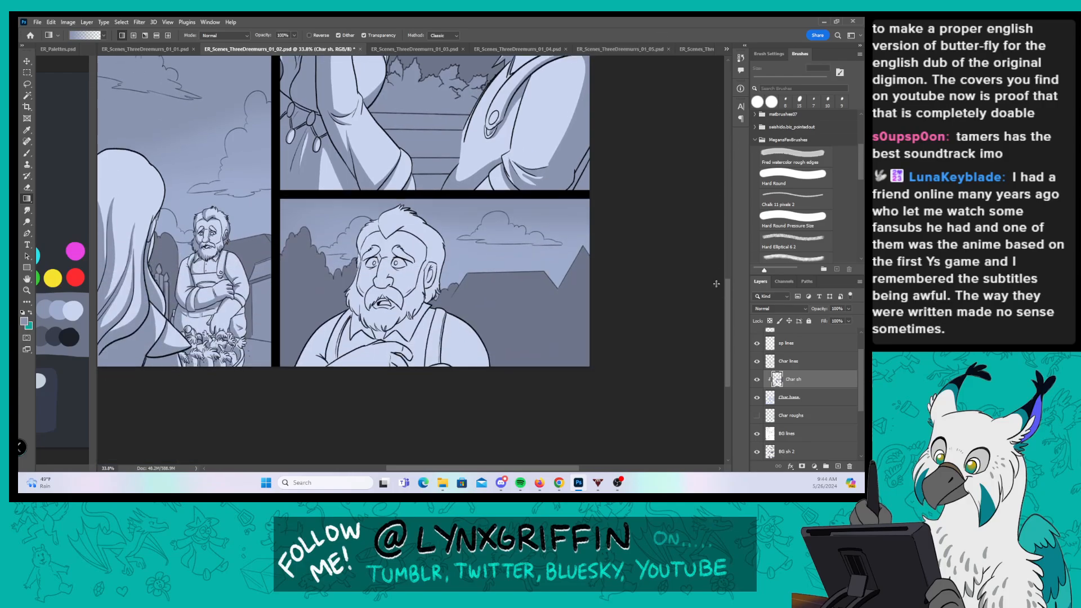
click(27, 155)
click(805, 224)
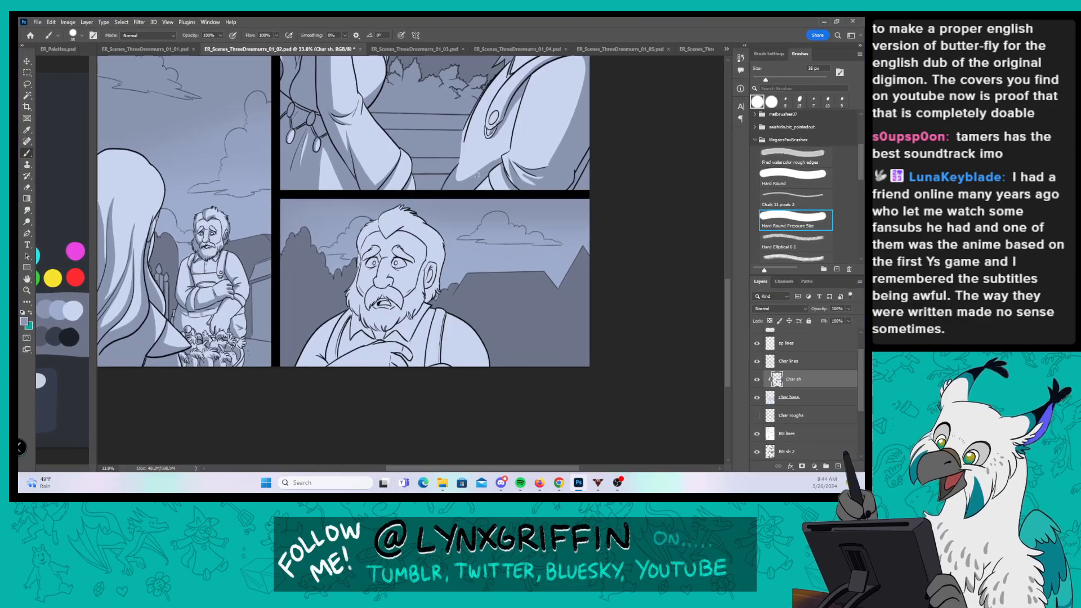
key(ctrl+space)
drag(383, 320, 444, 321)
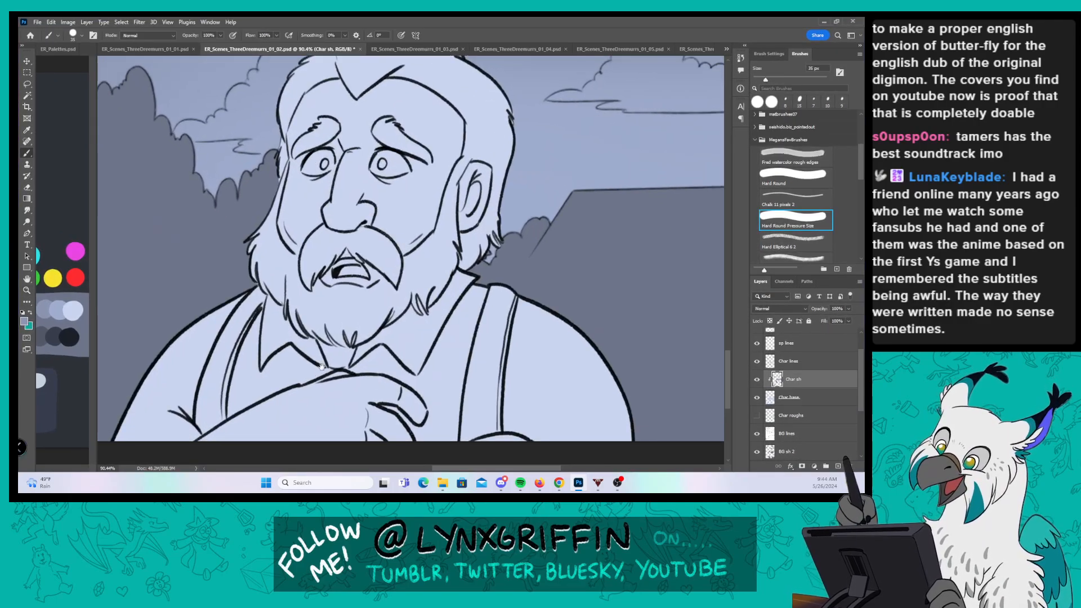
key(space)
drag(322, 369, 401, 284)
key(ctrl+space)
drag(336, 313, 360, 313)
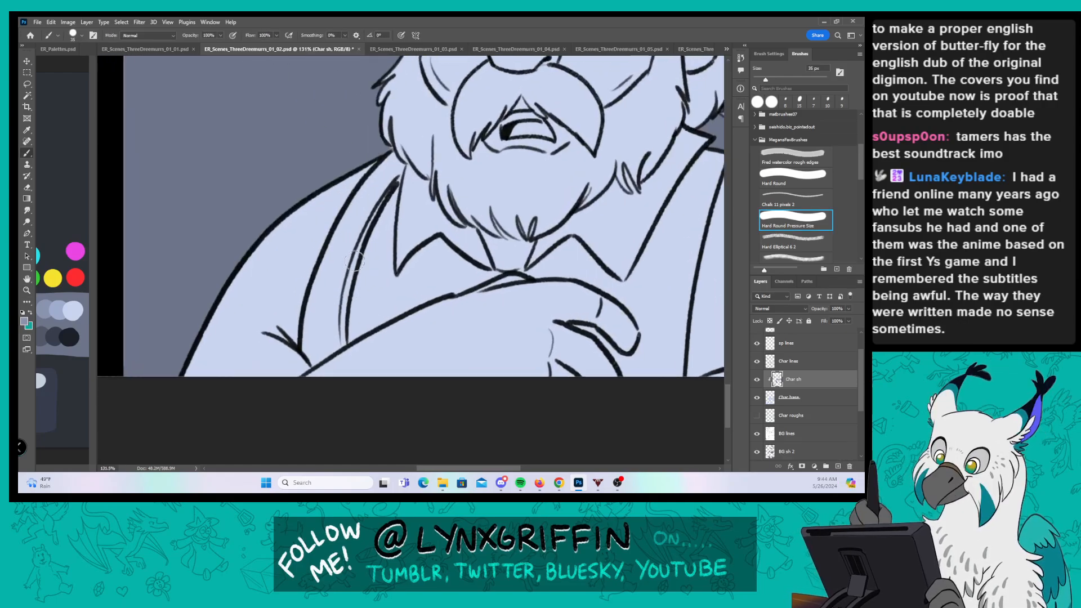
mouse_move(256, 329)
mouse_down()
mouse_move(285, 381)
mouse_move(262, 335)
mouse_move(294, 360)
mouse_move(299, 370)
mouse_move(280, 339)
mouse_move(254, 333)
mouse_move(297, 358)
mouse_move(268, 313)
mouse_move(309, 272)
mouse_move(283, 343)
mouse_move(355, 250)
mouse_move(342, 341)
mouse_move(365, 235)
mouse_move(344, 308)
mouse_move(395, 187)
mouse_up()
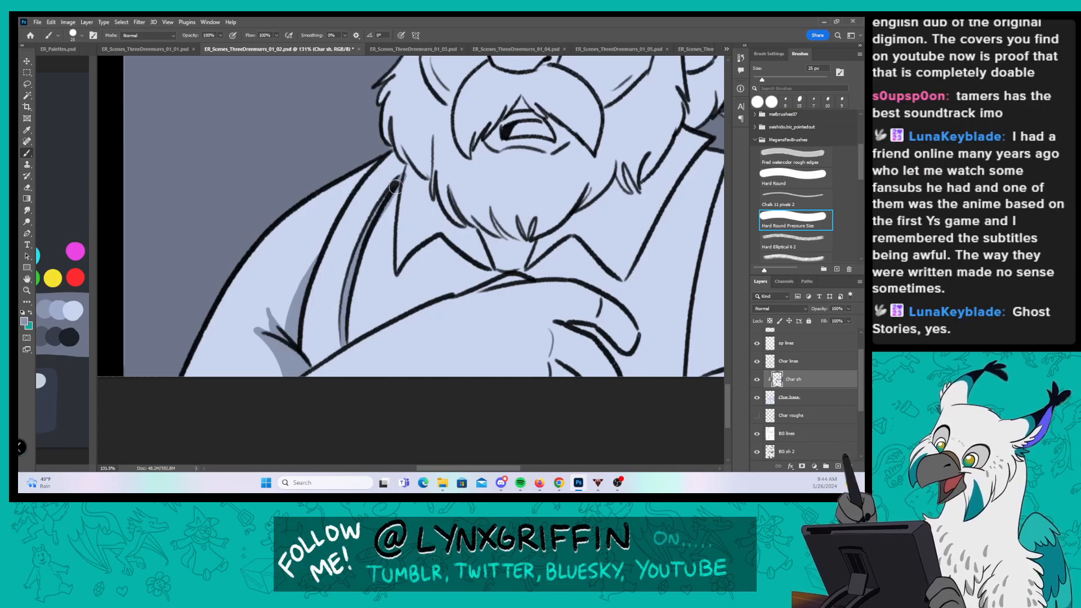
Step: Paint the shadows on the shirt beside the suspender, around the collar, and on the throat under the beard
mouse_move(358, 248)
mouse_down()
mouse_move(394, 199)
mouse_move(387, 243)
mouse_up()
mouse_move(392, 197)
mouse_down()
mouse_move(417, 182)
mouse_move(411, 136)
mouse_move(424, 180)
mouse_up()
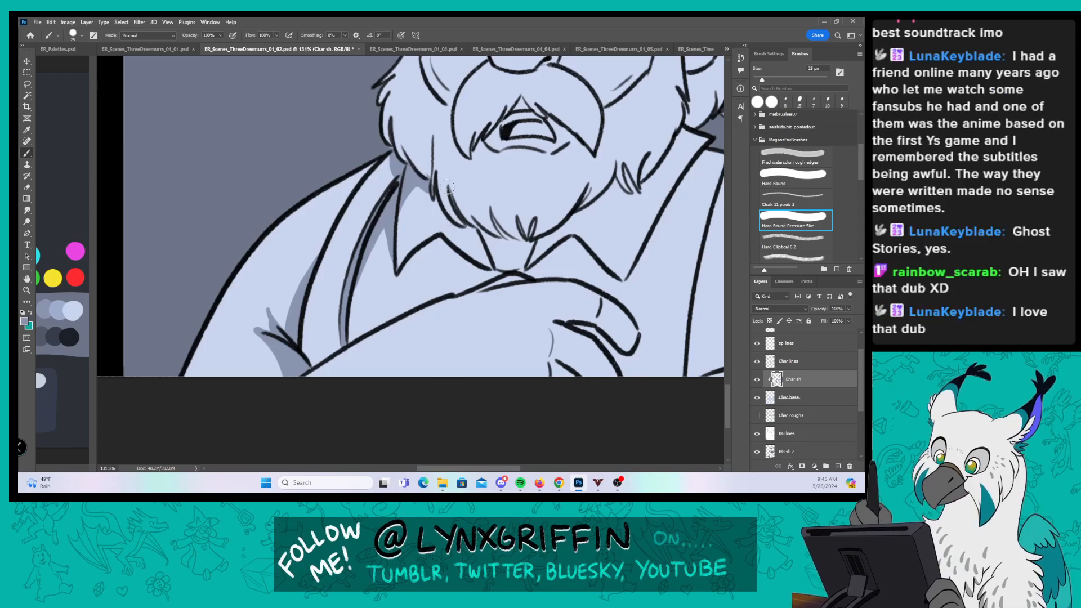
drag(556, 177, 437, 178)
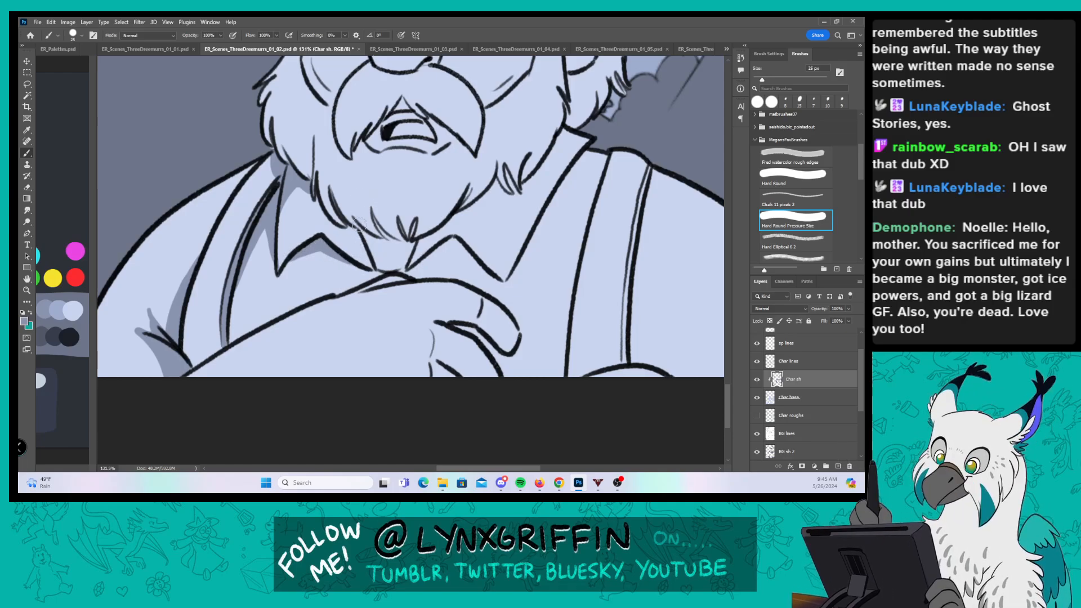
mouse_move(364, 235)
mouse_down()
mouse_move(377, 256)
mouse_move(394, 254)
mouse_move(362, 237)
mouse_move(390, 230)
mouse_move(371, 209)
mouse_move(409, 242)
mouse_up()
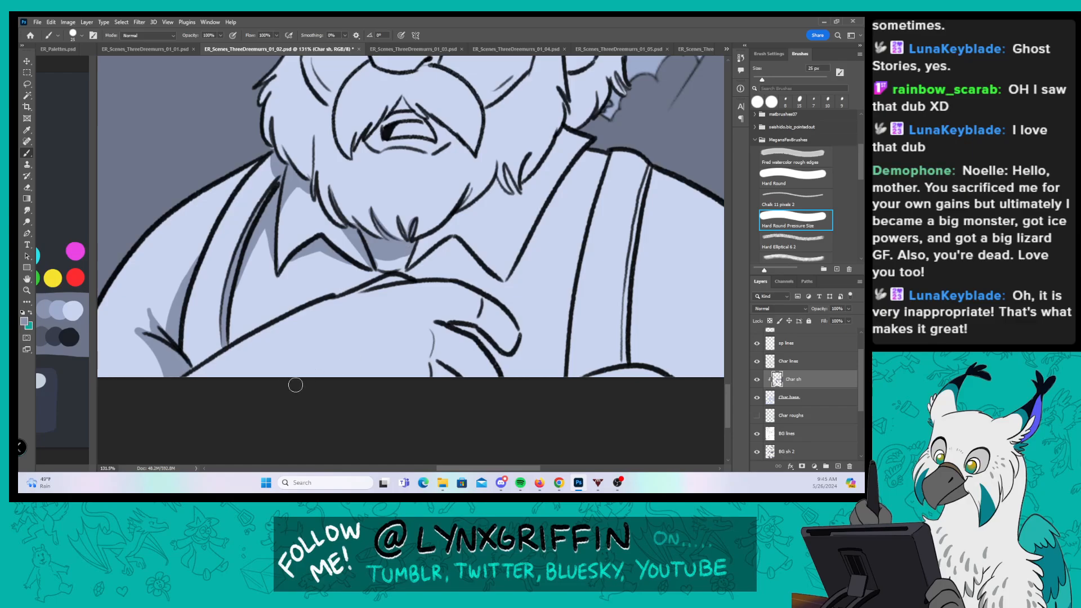
Step: Shade the underside of the bearded man's raised forearm and the fingers of his hand
mouse_move(311, 377)
mouse_down()
mouse_move(434, 347)
mouse_move(492, 398)
mouse_move(475, 315)
mouse_move(445, 319)
mouse_move(464, 329)
mouse_move(476, 318)
mouse_move(508, 348)
mouse_move(488, 339)
mouse_up()
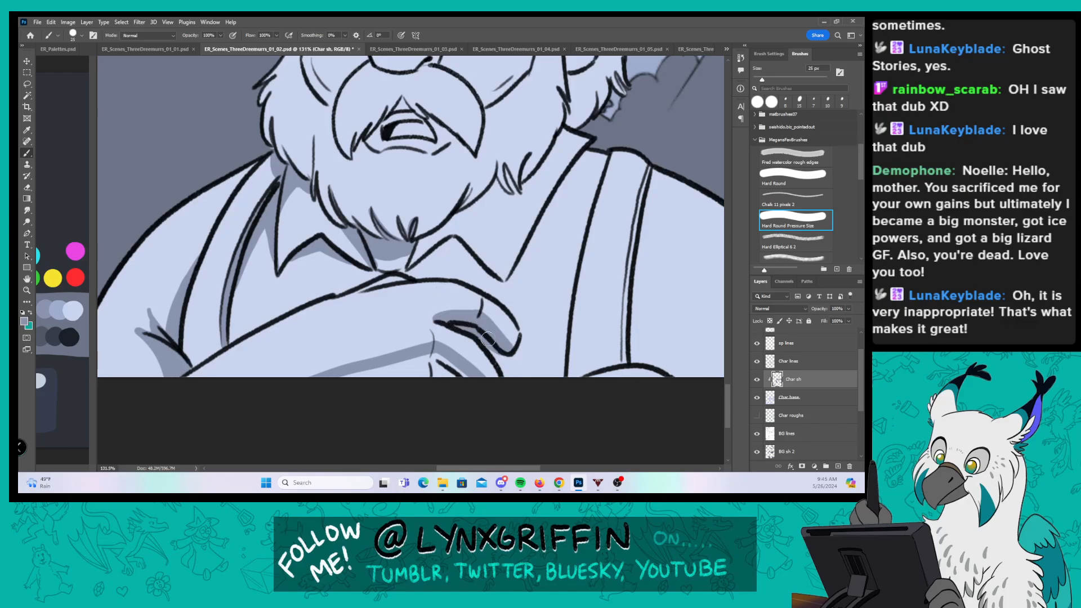
drag(339, 372, 443, 358)
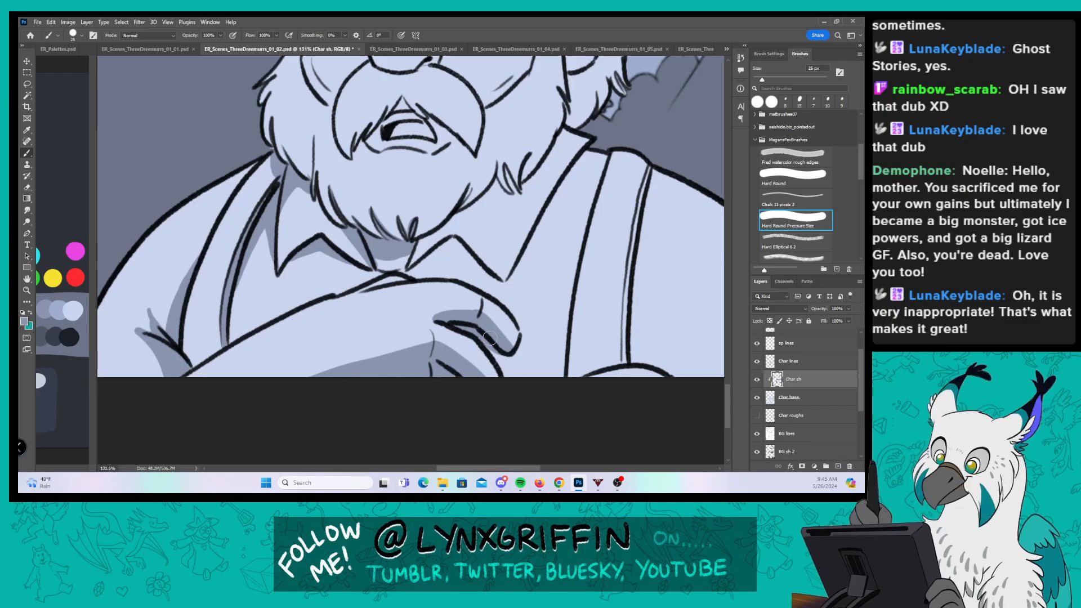
Step: Shade the edge of the bearded man's right-hand suspender and the shirt folds running down beside it
drag(530, 193, 470, 242)
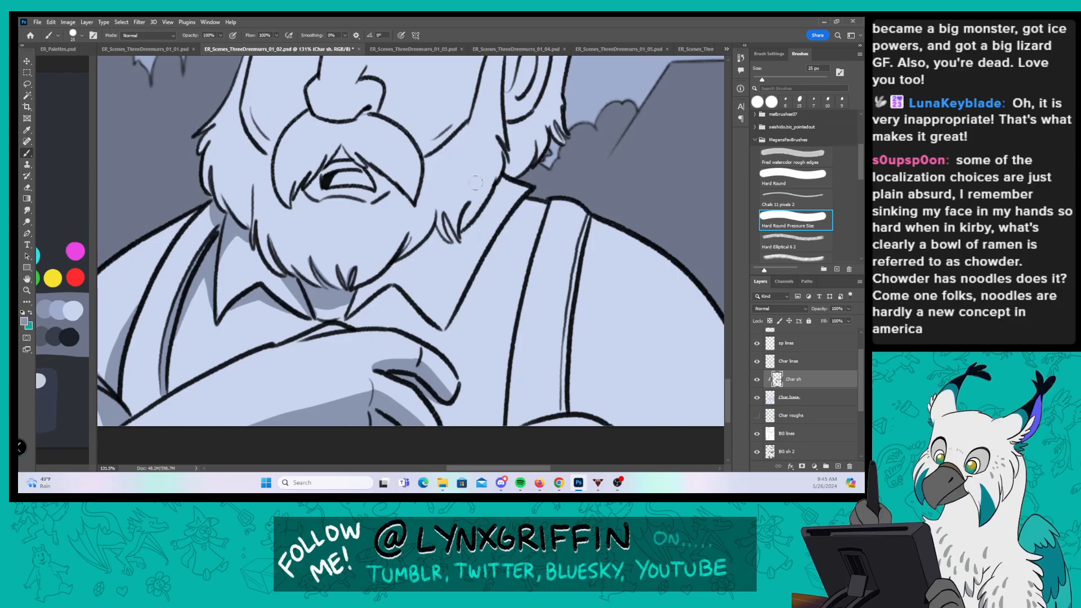
mouse_move(369, 303)
mouse_down()
mouse_move(400, 292)
mouse_move(414, 311)
mouse_move(397, 293)
mouse_up()
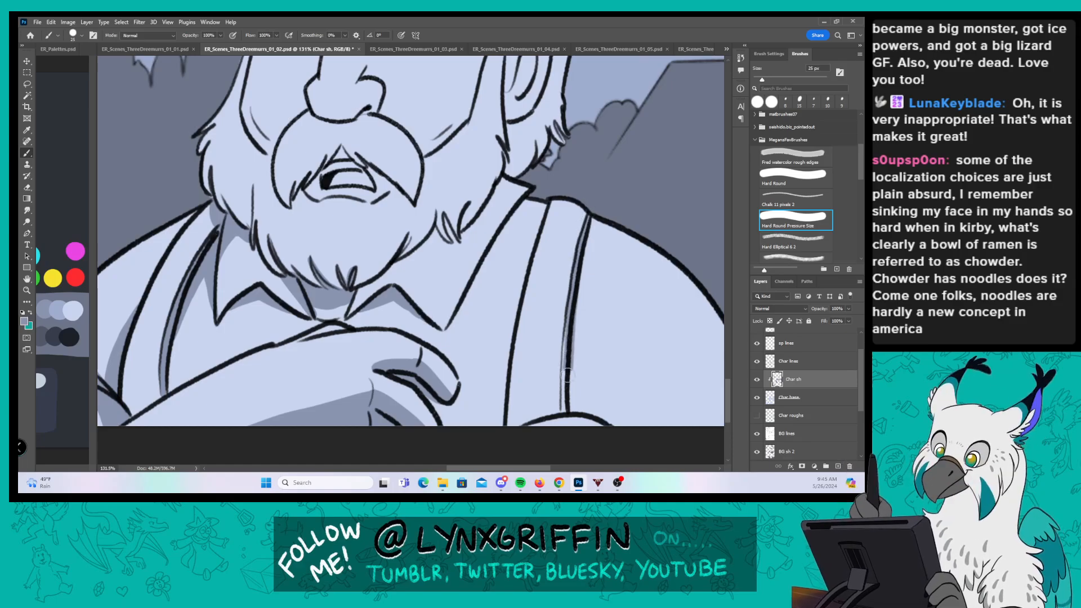
drag(566, 315, 566, 393)
drag(586, 265, 575, 400)
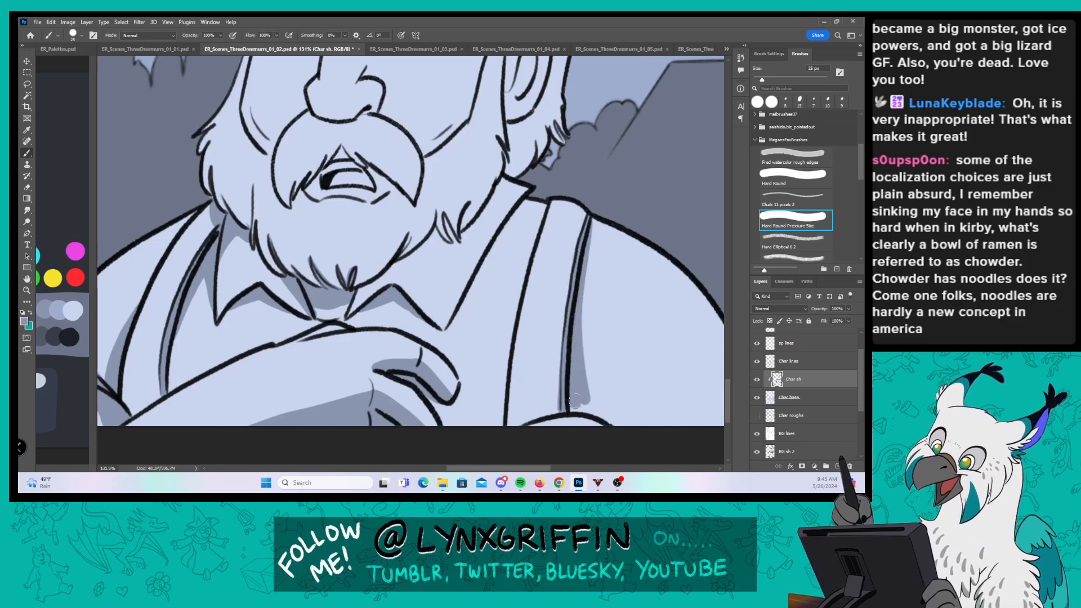
drag(586, 344, 618, 437)
mouse_move(598, 401)
mouse_down()
mouse_move(579, 332)
mouse_move(586, 246)
mouse_up()
mouse_move(596, 209)
mouse_down()
mouse_move(605, 399)
mouse_move(628, 442)
mouse_move(608, 339)
mouse_up()
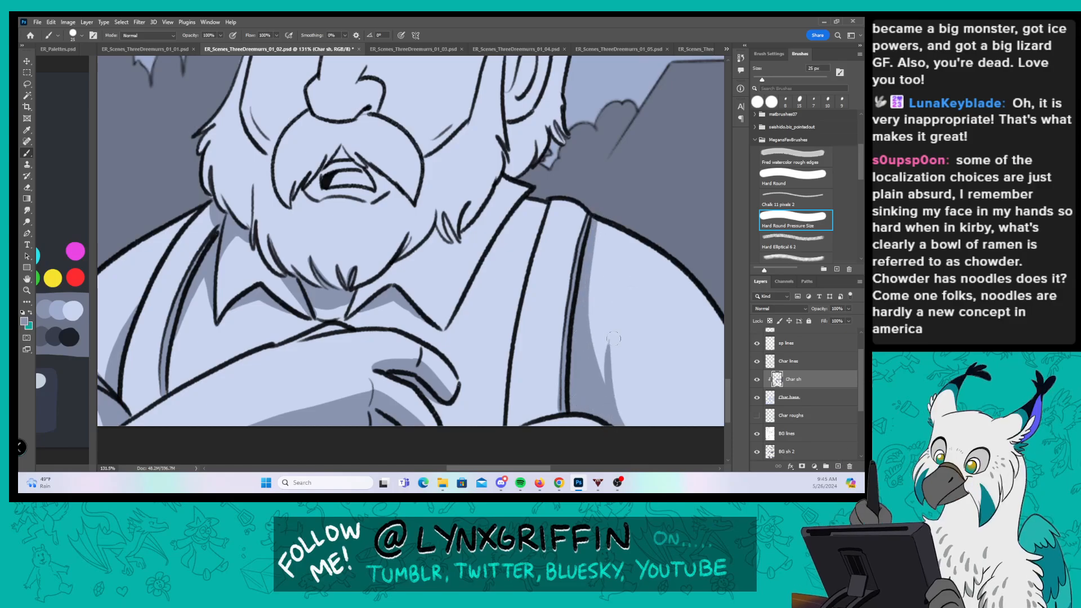
drag(598, 422, 576, 431)
Step: Paint the shadow cast by the beard on the right side of the neck, collar and shirt
drag(469, 226, 481, 309)
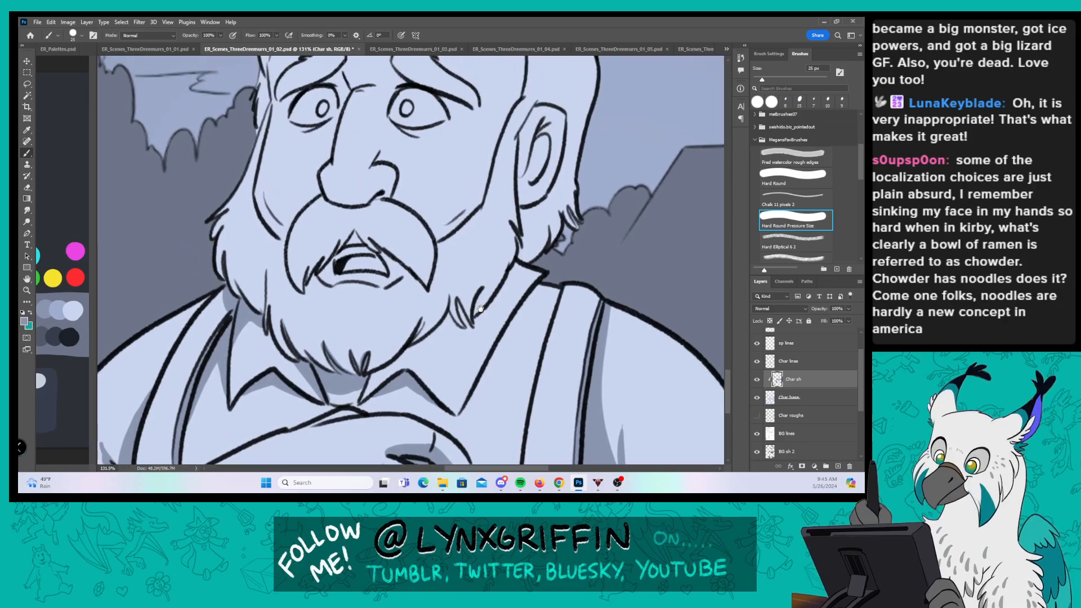
drag(521, 266, 505, 314)
drag(484, 369, 546, 290)
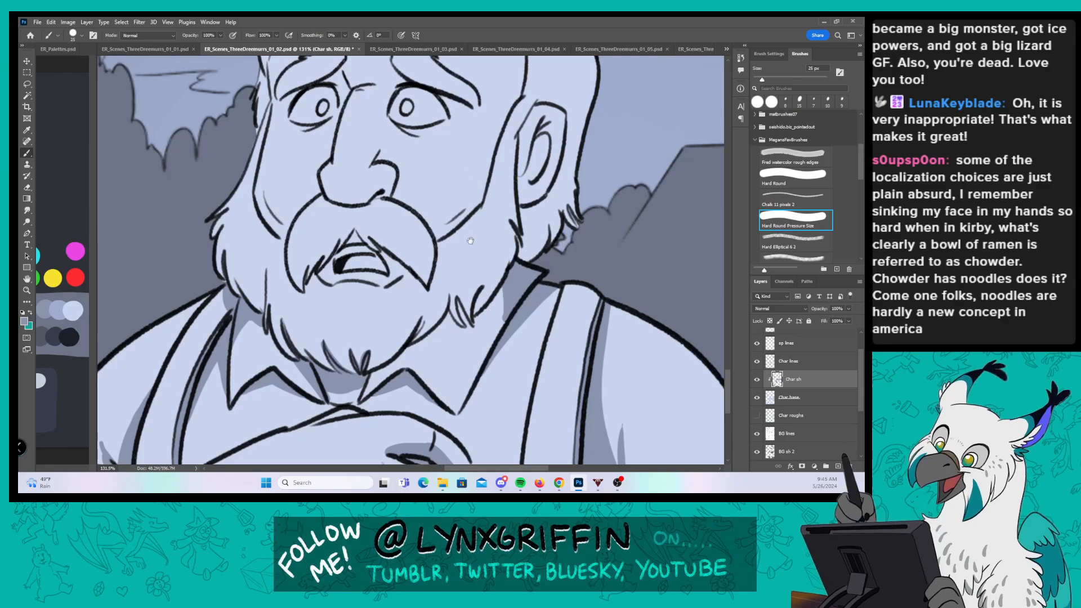
Step: Shade the bearded man's eye sockets, the brow crease and under the eyes, then undo the last stroke
drag(602, 181, 599, 239)
mouse_move(277, 172)
mouse_down()
mouse_move(299, 150)
mouse_move(278, 159)
mouse_move(338, 112)
mouse_move(324, 105)
mouse_move(335, 128)
mouse_move(327, 136)
mouse_move(337, 164)
mouse_up()
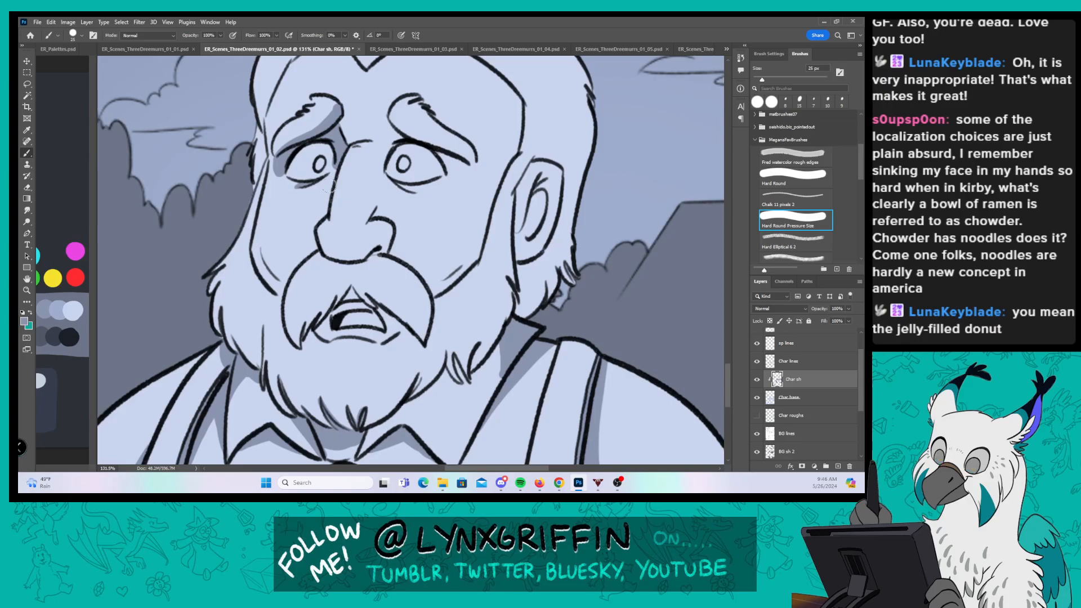
drag(324, 206, 335, 165)
mouse_move(389, 144)
mouse_down()
mouse_move(386, 143)
mouse_move(387, 122)
mouse_move(399, 117)
mouse_move(401, 131)
mouse_move(394, 110)
mouse_move(448, 171)
mouse_up()
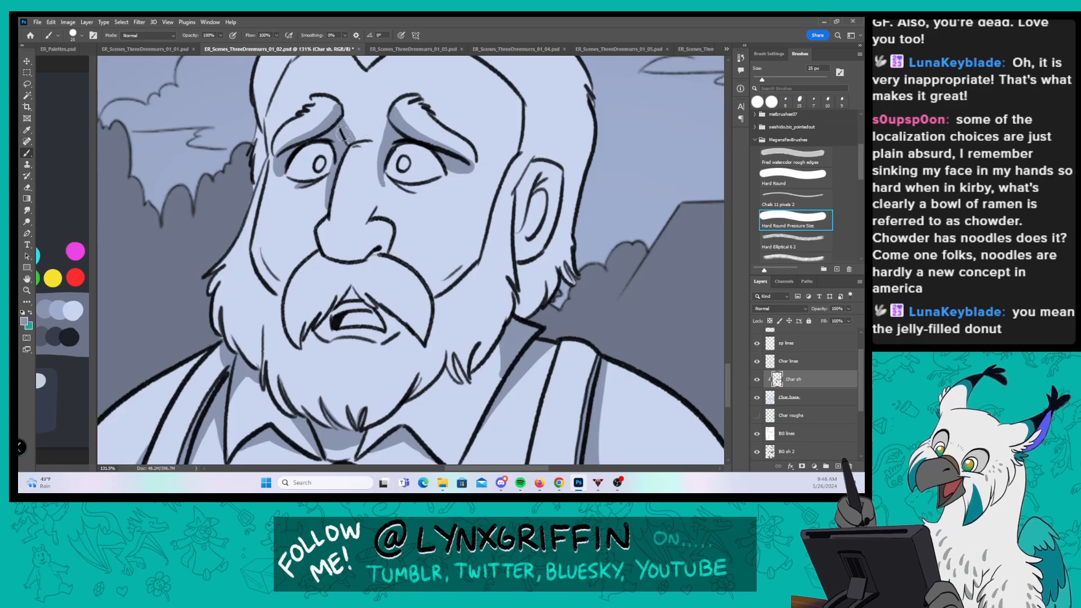
drag(343, 134, 365, 140)
mouse_move(394, 180)
mouse_down()
mouse_move(387, 146)
mouse_move(387, 106)
mouse_move(417, 193)
mouse_up()
key(ctrl+z)
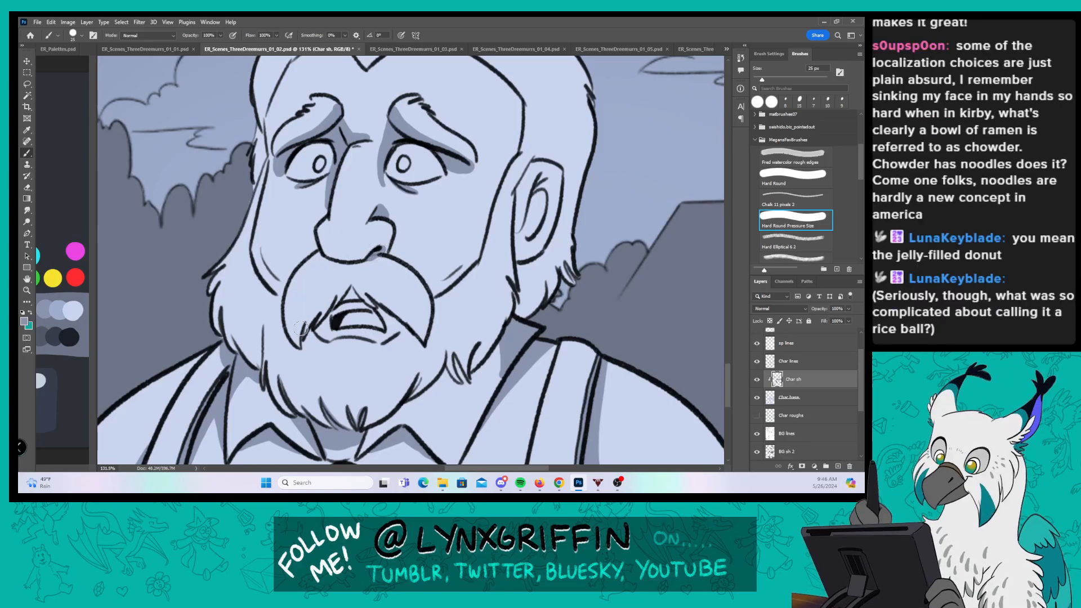
Step: Shade the mustache and paint tapered hair shadows down the left sideburn and through the beard to the chin
mouse_move(301, 328)
mouse_down()
mouse_move(314, 306)
mouse_move(318, 317)
mouse_move(353, 294)
mouse_move(323, 322)
mouse_move(374, 282)
mouse_move(358, 289)
mouse_move(403, 328)
mouse_up()
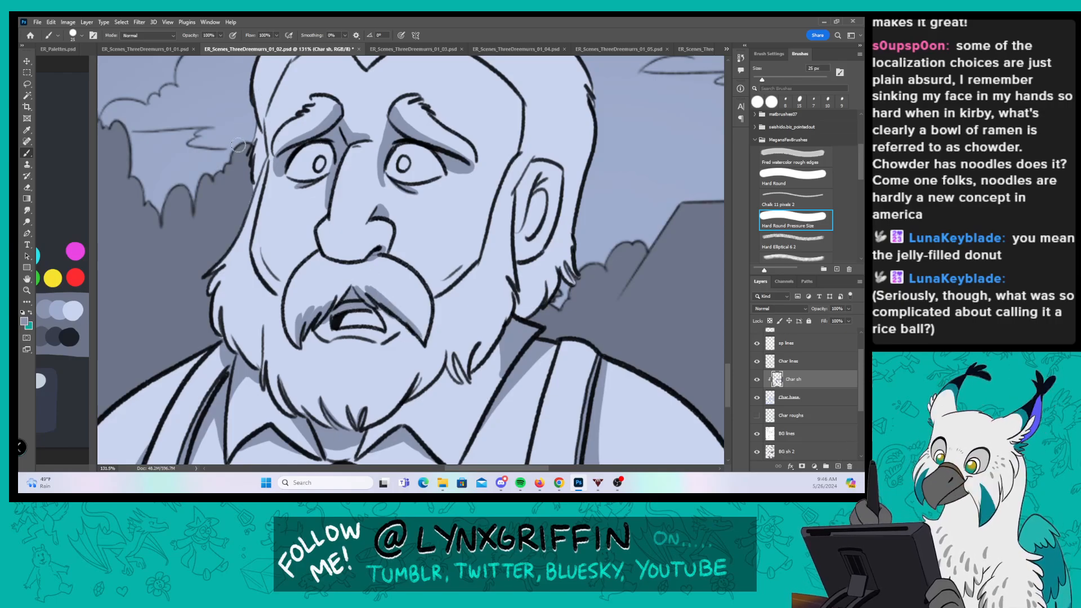
mouse_move(238, 145)
mouse_down()
mouse_move(257, 173)
mouse_move(267, 149)
mouse_move(262, 112)
mouse_up()
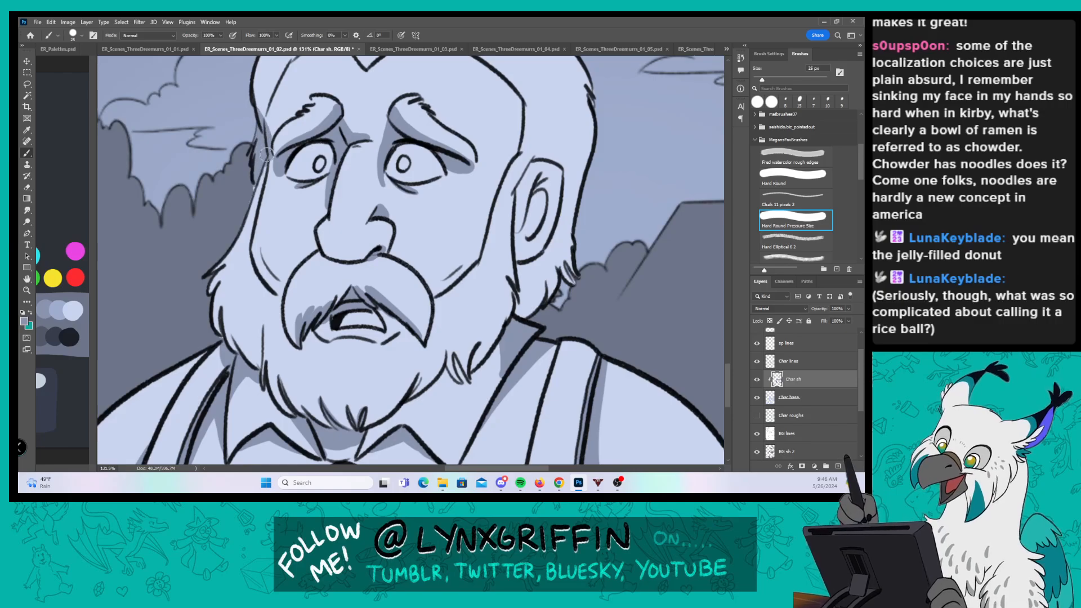
mouse_move(267, 155)
mouse_down()
mouse_move(214, 278)
mouse_move(210, 328)
mouse_move(214, 316)
mouse_move(221, 334)
mouse_move(235, 265)
mouse_move(229, 344)
mouse_move(231, 275)
mouse_move(239, 356)
mouse_move(246, 269)
mouse_move(242, 361)
mouse_up()
mouse_move(235, 318)
mouse_down()
mouse_move(248, 363)
mouse_move(260, 360)
mouse_move(257, 333)
mouse_up()
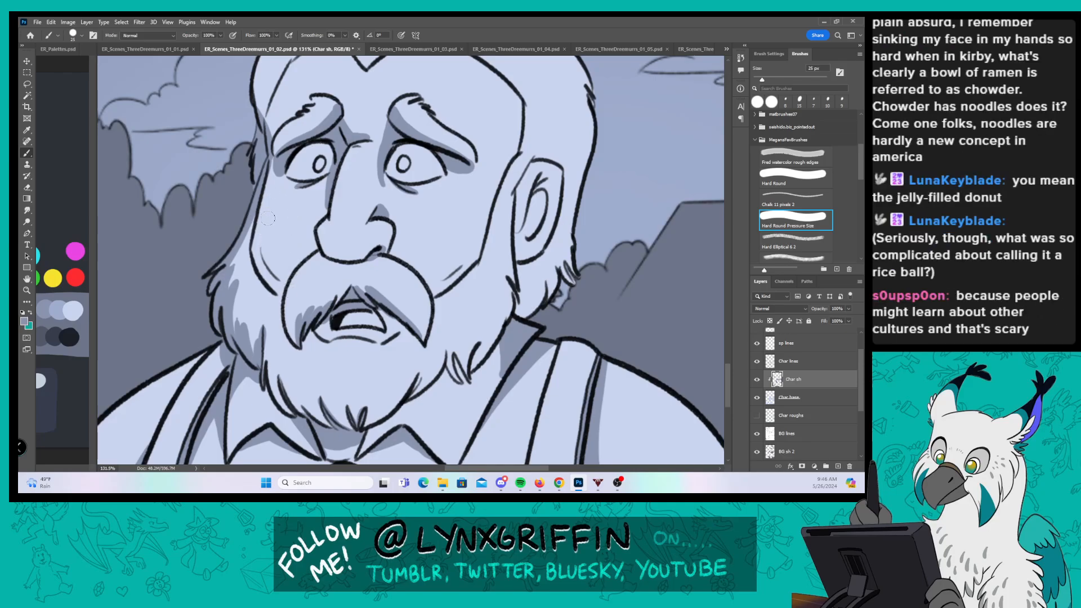
mouse_move(266, 345)
mouse_down()
mouse_move(294, 413)
mouse_move(275, 344)
mouse_move(307, 417)
mouse_move(286, 393)
mouse_up()
drag(329, 422, 312, 364)
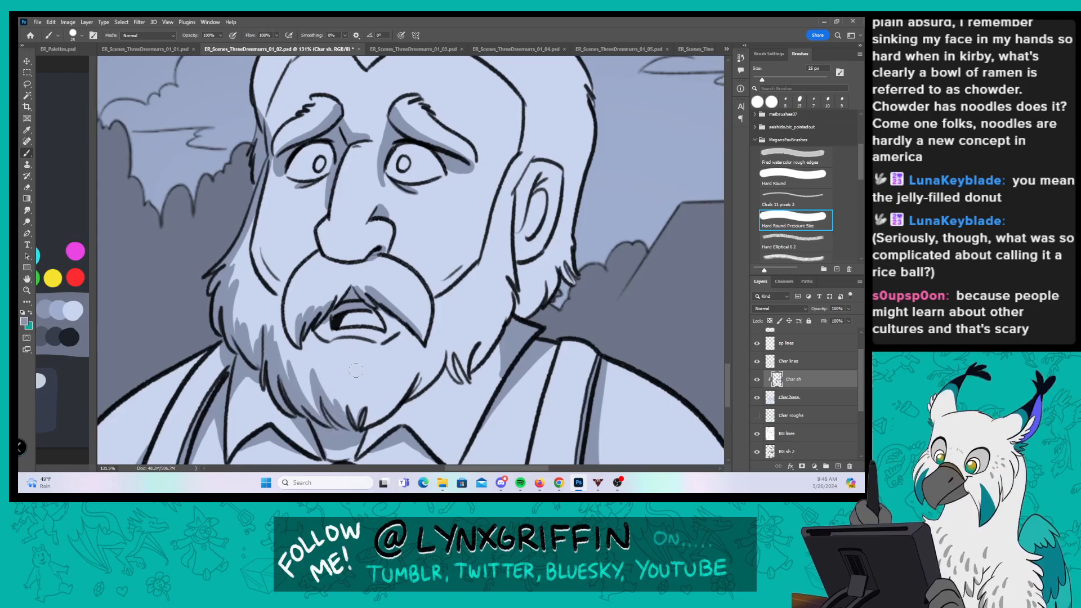
Step: Shade both cheek edges, the inside of the mouth and the beard tuft at the right jaw
drag(281, 153, 254, 265)
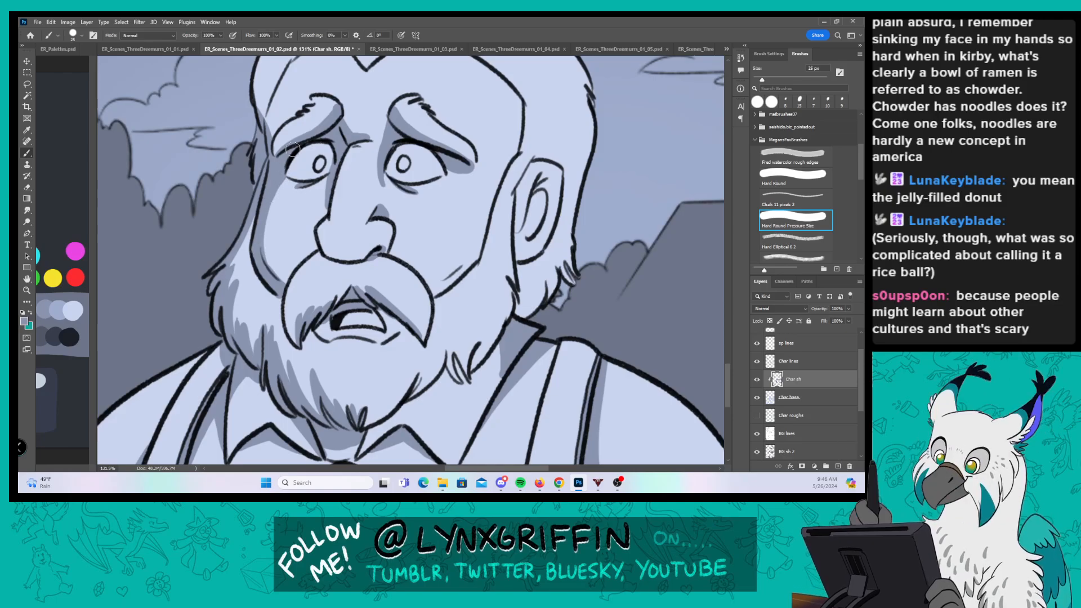
mouse_move(454, 276)
mouse_down()
mouse_move(431, 288)
mouse_move(471, 259)
mouse_up()
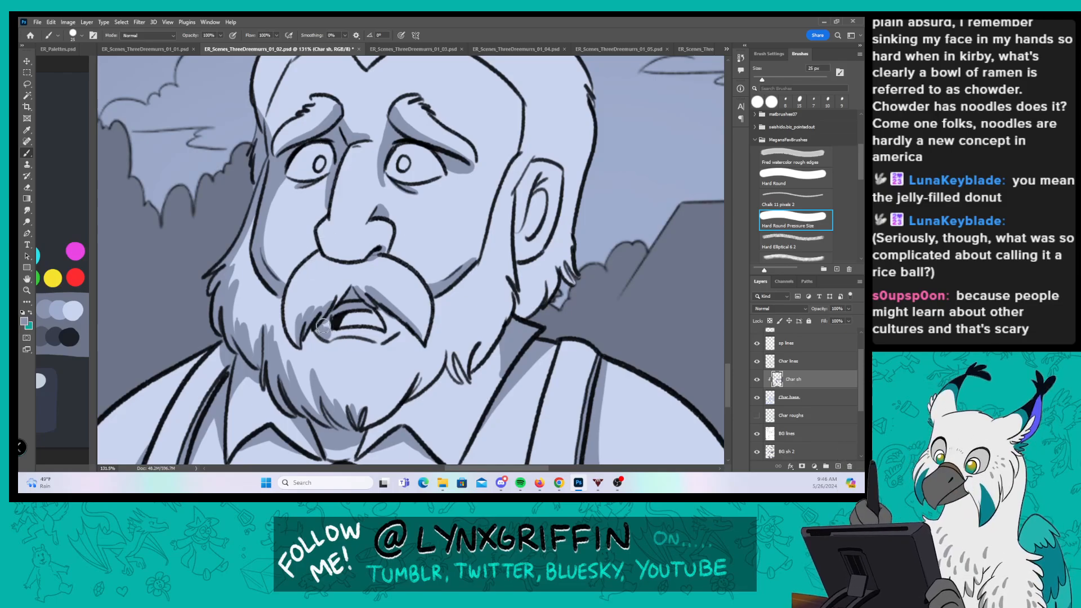
drag(345, 321, 360, 311)
mouse_move(423, 369)
mouse_down()
mouse_move(455, 342)
mouse_move(466, 385)
mouse_move(462, 336)
mouse_move(461, 370)
mouse_move(461, 347)
mouse_move(454, 354)
mouse_move(472, 368)
mouse_up()
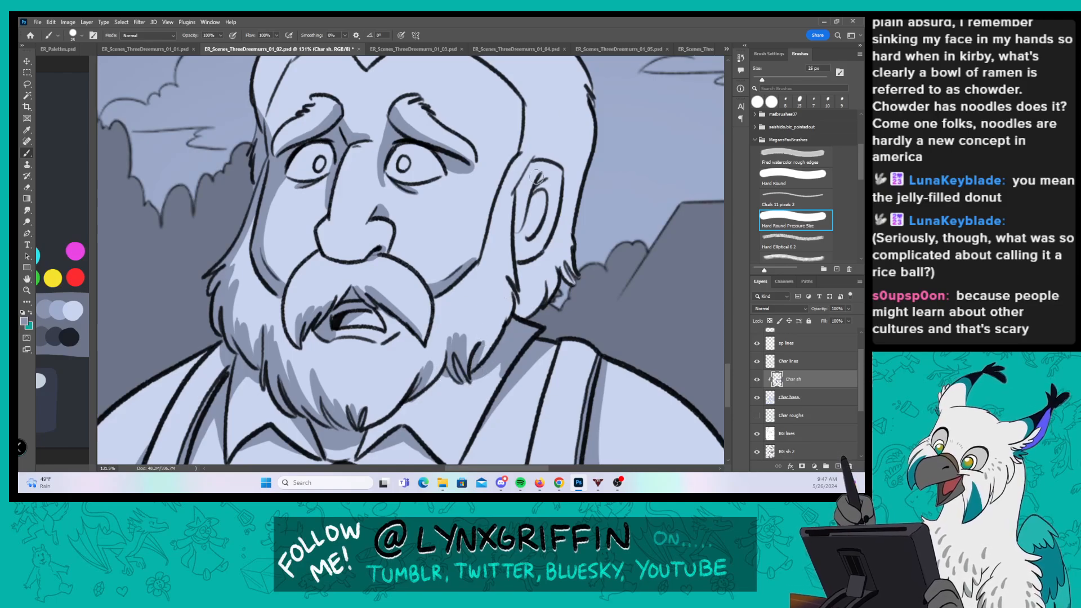
Step: Shade the inside of the bearded man's ear and the hair behind and below it
mouse_move(516, 236)
mouse_down()
mouse_move(541, 181)
mouse_move(535, 225)
mouse_up()
drag(541, 189, 539, 205)
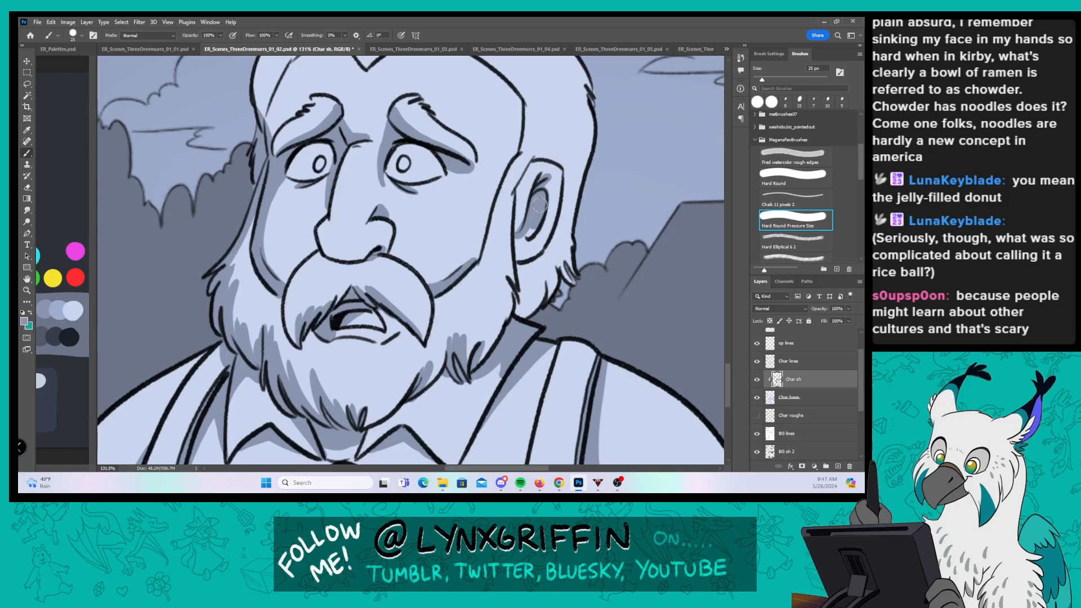
drag(629, 265, 549, 320)
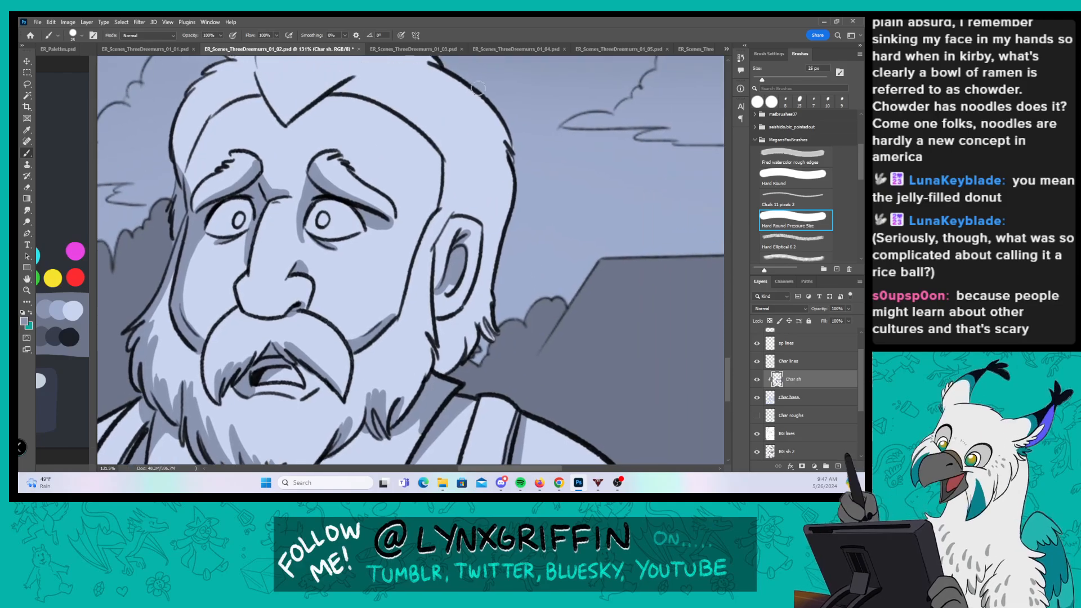
drag(472, 194, 465, 210)
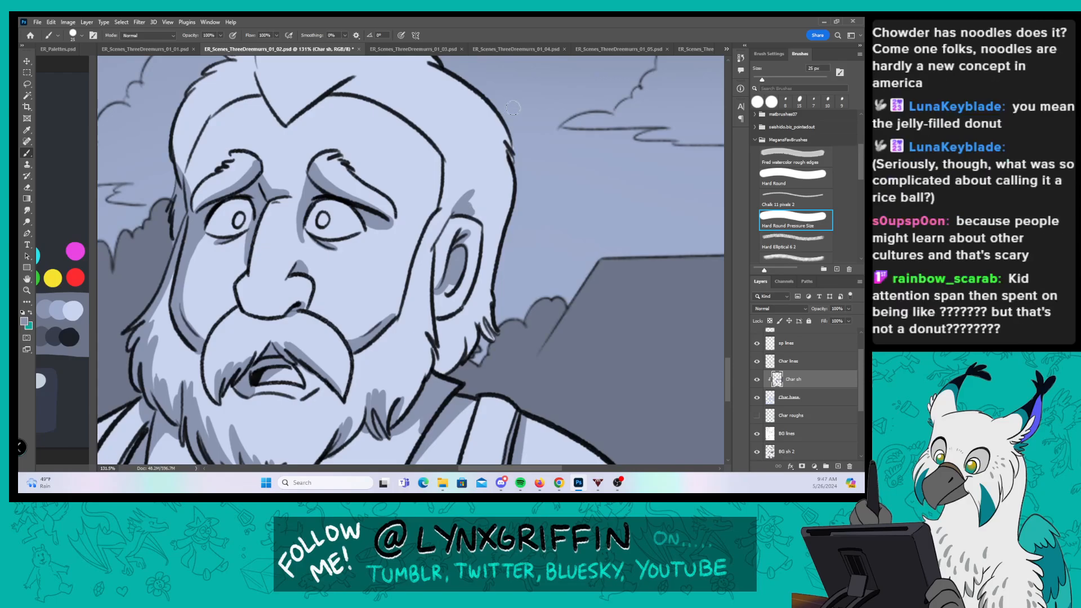
drag(481, 270, 506, 203)
drag(476, 318, 483, 274)
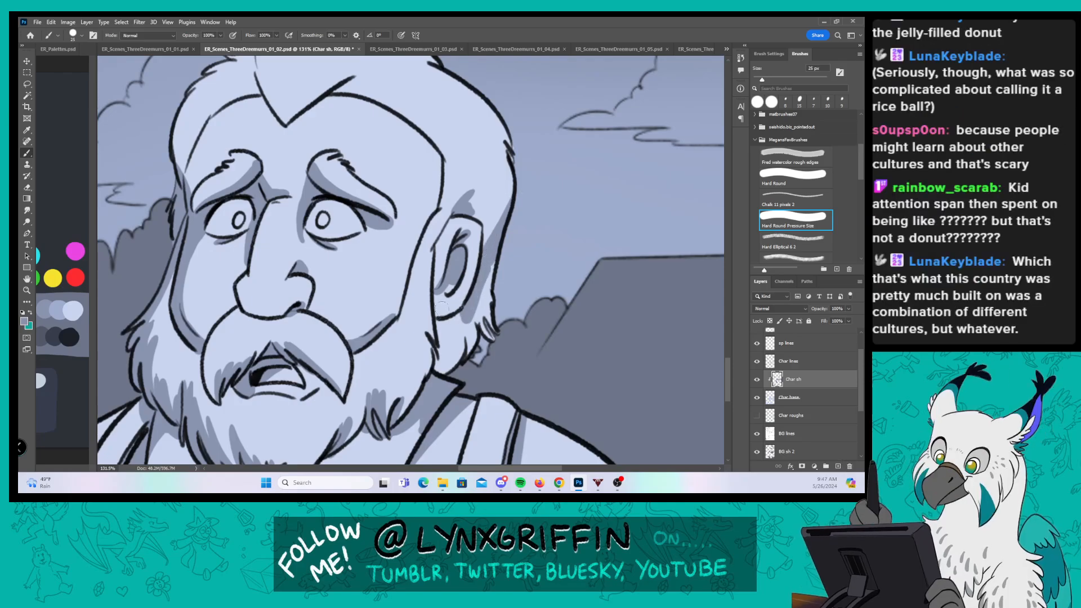
mouse_move(442, 308)
mouse_down()
mouse_move(445, 287)
mouse_move(467, 313)
mouse_move(444, 335)
mouse_move(439, 369)
mouse_move(452, 371)
mouse_move(504, 258)
mouse_up()
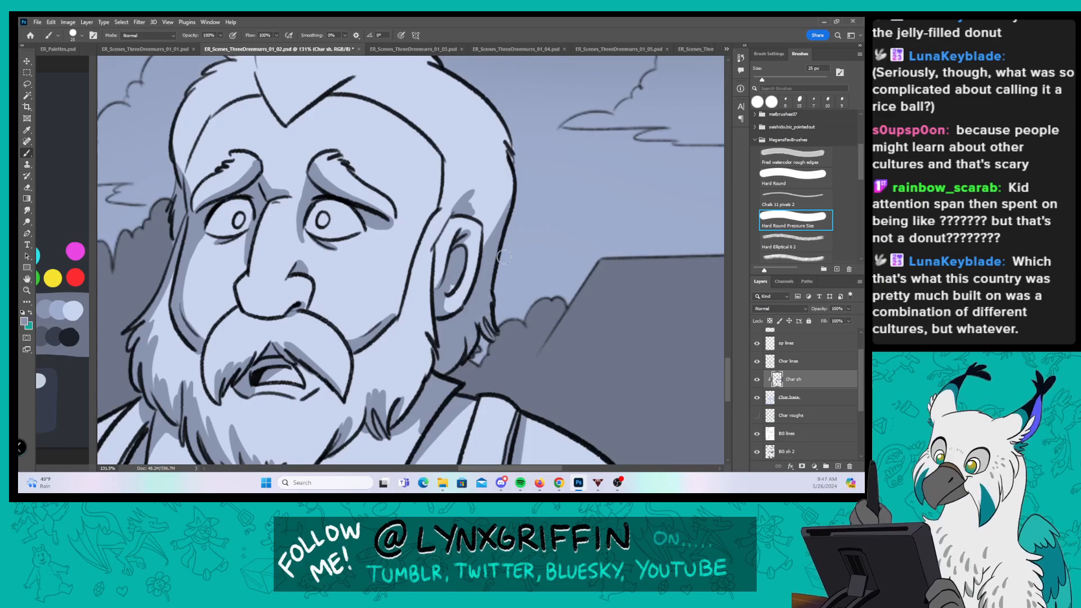
mouse_move(410, 362)
mouse_down()
mouse_move(424, 377)
mouse_move(430, 353)
mouse_up()
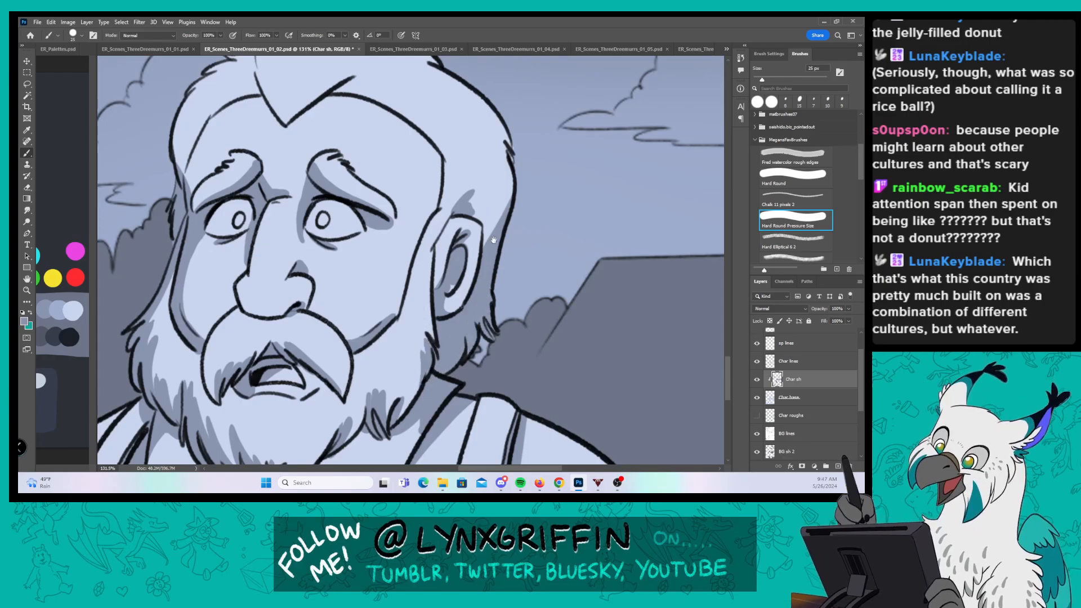
Step: Paint shadows on the left temple hair, the forelock and the tufts along the right edge of the head
drag(494, 240, 474, 282)
mouse_move(184, 276)
mouse_down()
mouse_move(188, 237)
mouse_move(197, 274)
mouse_move(194, 209)
mouse_move(198, 253)
mouse_move(212, 221)
mouse_up()
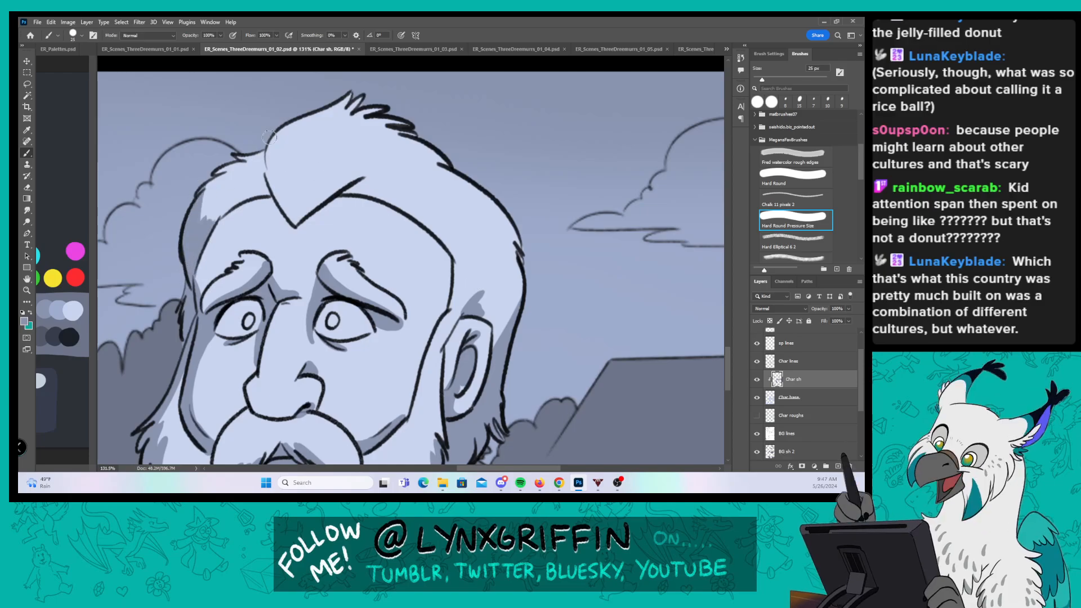
mouse_move(272, 188)
mouse_down()
mouse_move(282, 168)
mouse_move(268, 144)
mouse_move(298, 108)
mouse_up()
mouse_move(286, 193)
mouse_down()
mouse_move(299, 217)
mouse_move(371, 184)
mouse_move(363, 192)
mouse_up()
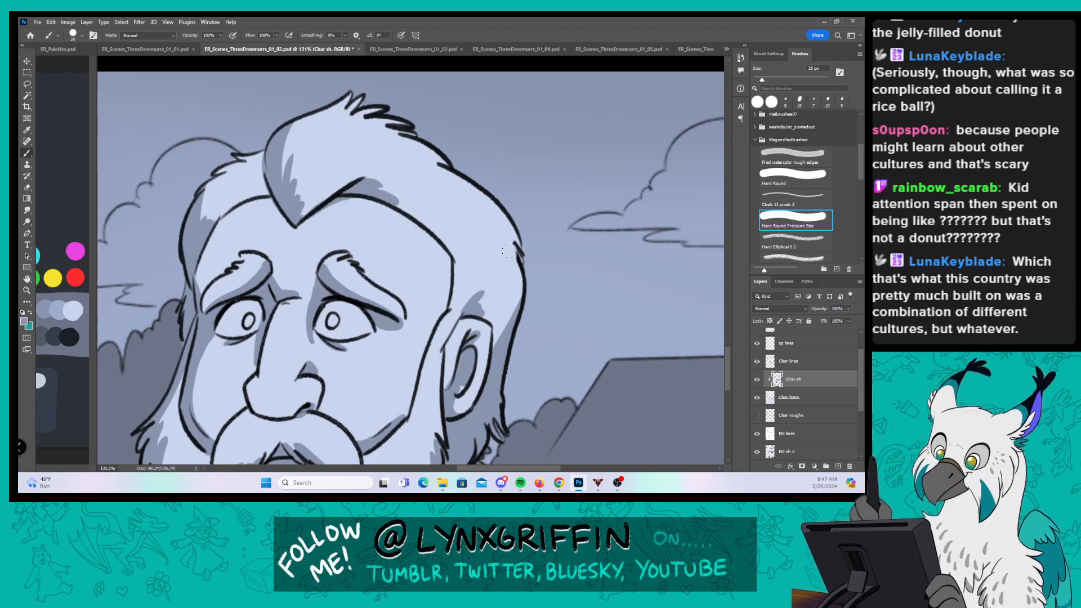
drag(505, 237, 520, 250)
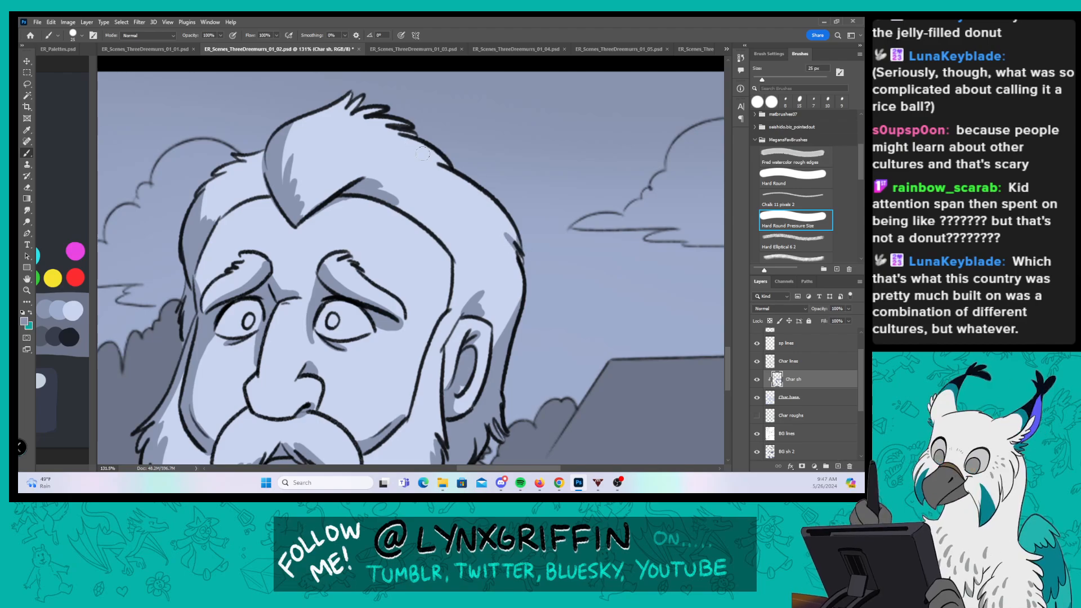
drag(425, 152, 446, 166)
mouse_move(390, 129)
mouse_down()
mouse_move(415, 134)
mouse_move(403, 129)
mouse_up()
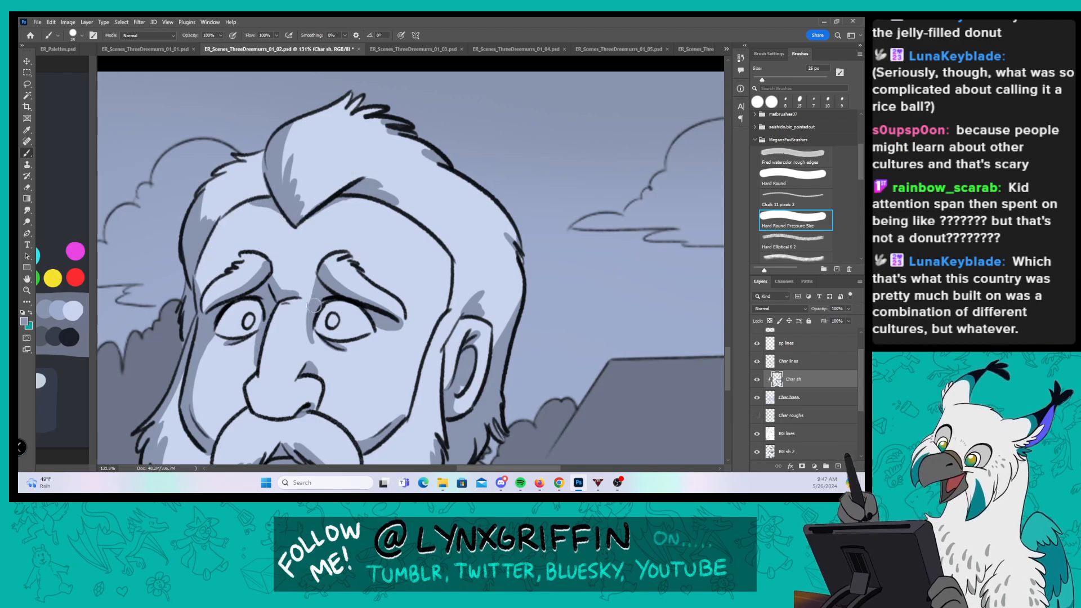
drag(314, 305, 319, 285)
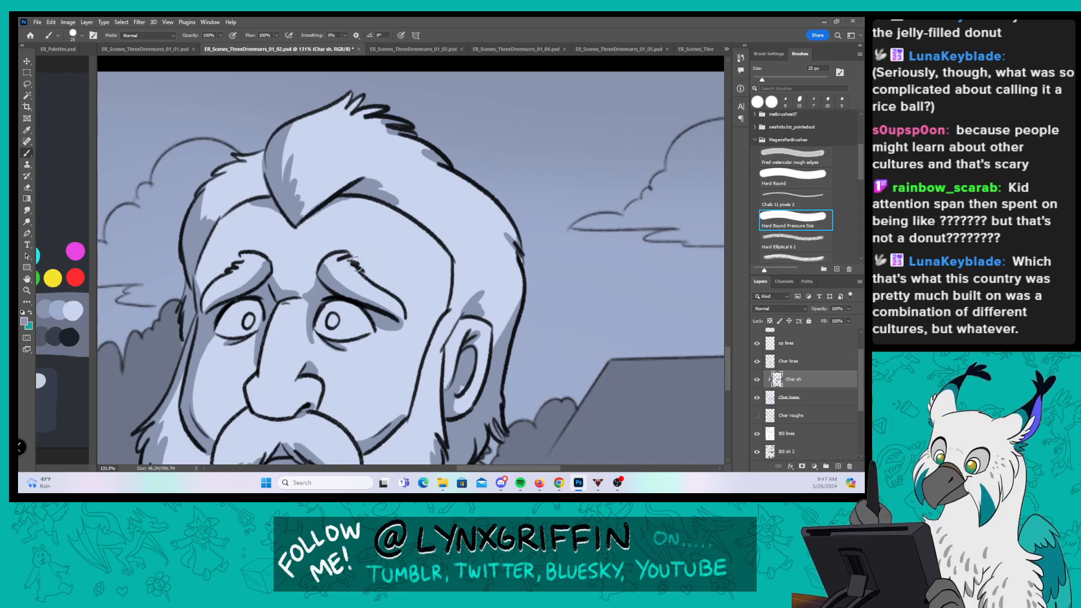
key(ctrl+z)
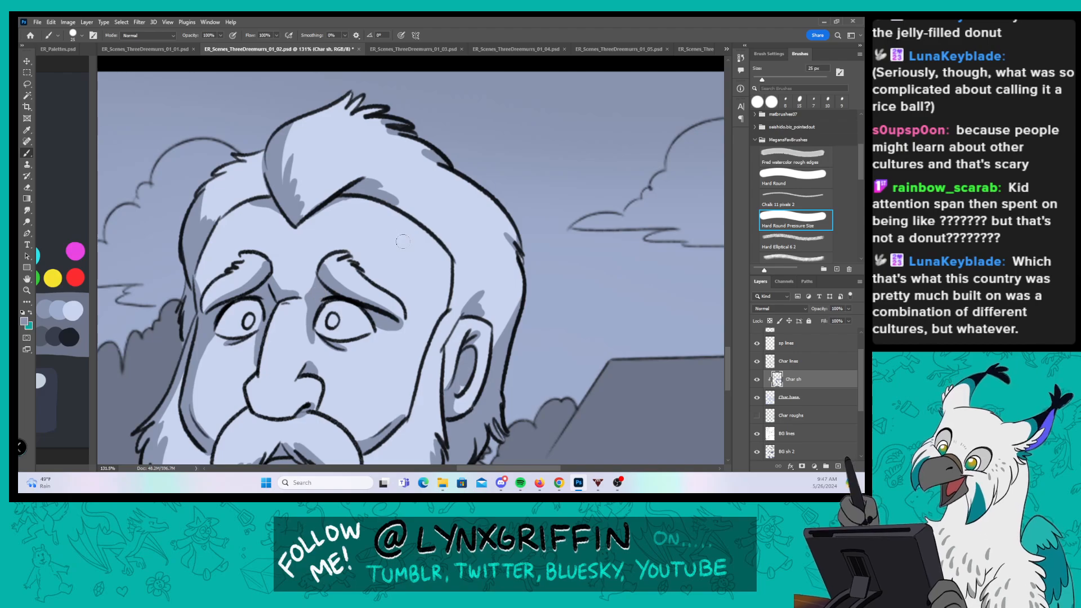
Step: Shade the shirt front between the bearded man's raised hand and the right-hand suspender
scroll(541, 294, down, 5)
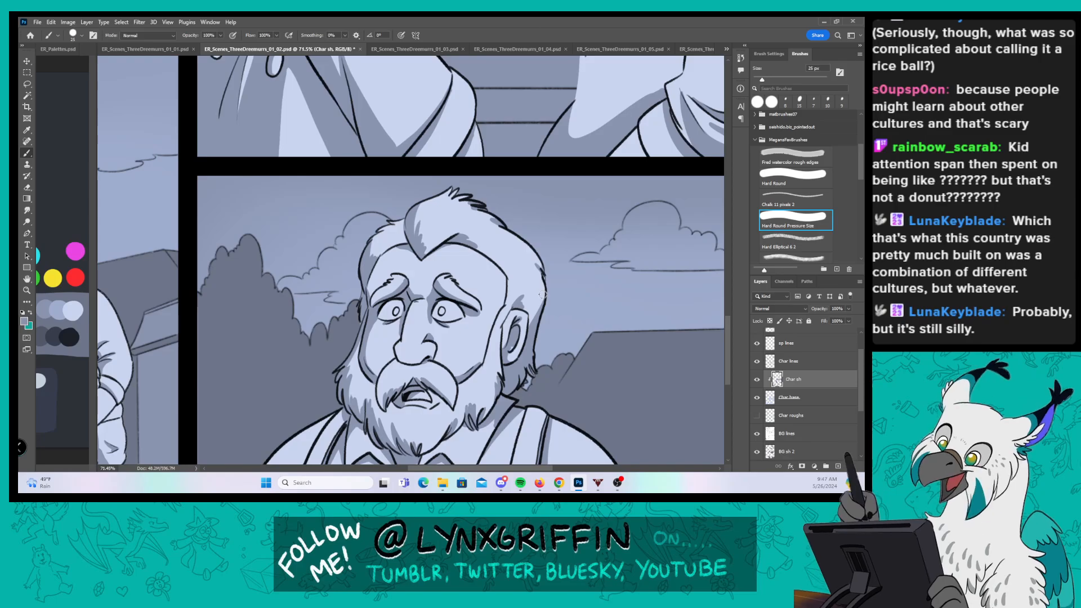
drag(550, 300, 498, 300)
drag(566, 350, 478, 289)
mouse_move(409, 358)
mouse_down()
mouse_move(467, 352)
mouse_move(442, 372)
mouse_move(469, 368)
mouse_up()
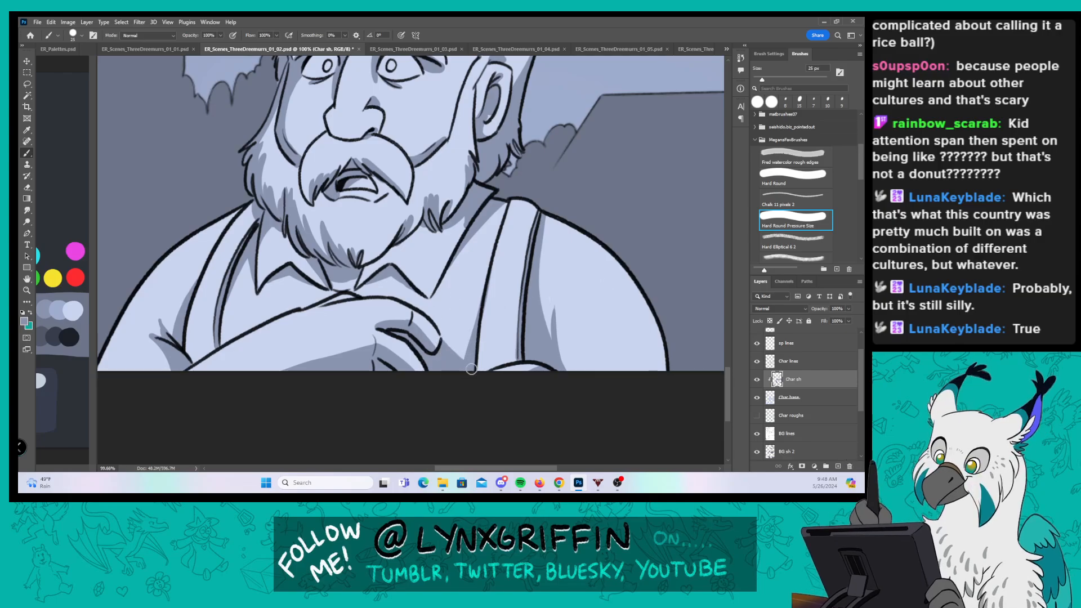
Step: Check the shaded panels at full-page scale and save the comic page
key(z)
click(552, 315)
drag(570, 305, 489, 305)
key(b)
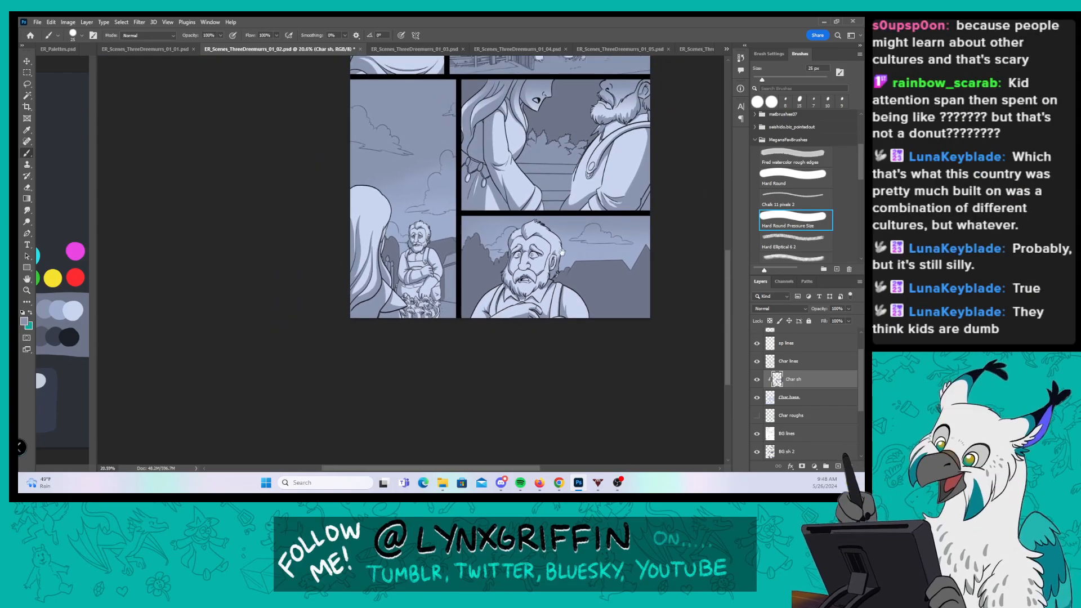
drag(563, 237, 439, 344)
key(ctrl+s)
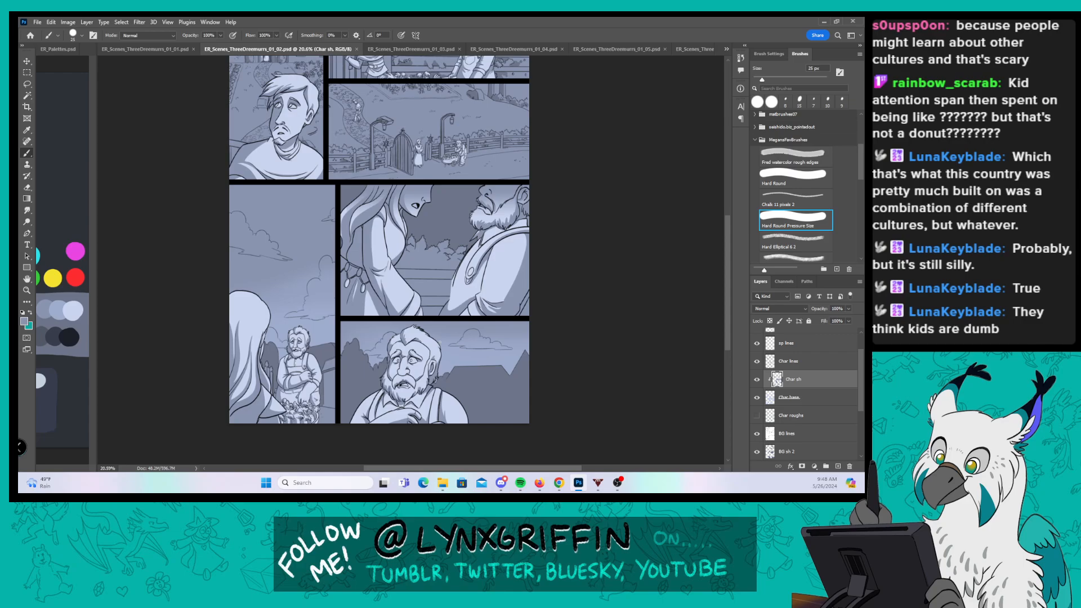
Step: Switch to ER_Scenes_ThreeDreemurrs_01_03.psd and frame its first panel with the long-haired woman
click(414, 49)
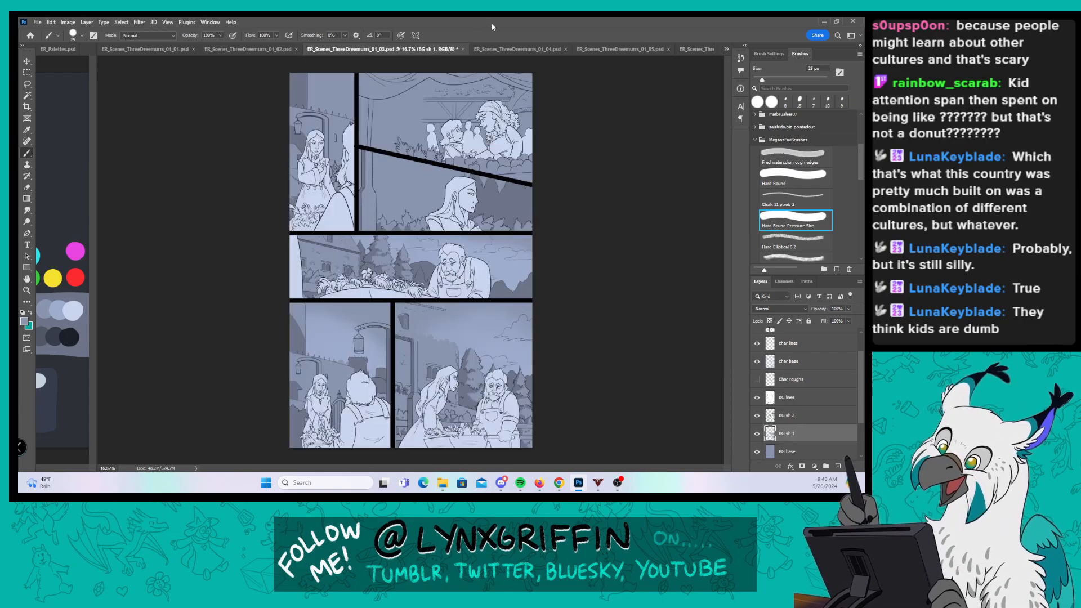
key(z)
drag(362, 125, 420, 125)
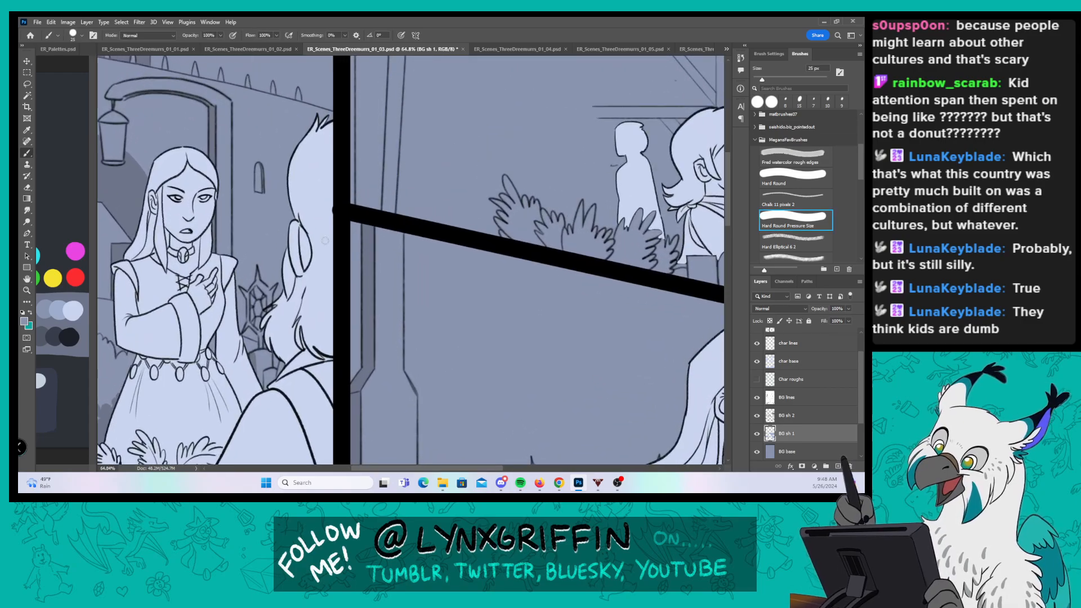
key(z)
drag(394, 204, 381, 203)
drag(354, 299, 385, 240)
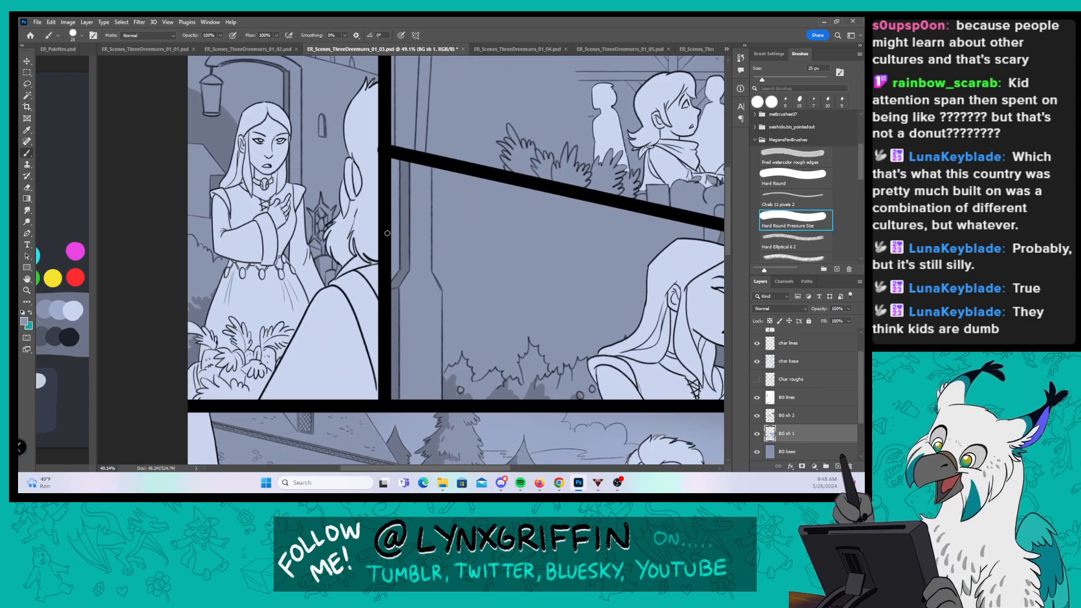
Step: Add a layer named "char sh" directly above char base and clip it to that layer
click(813, 364)
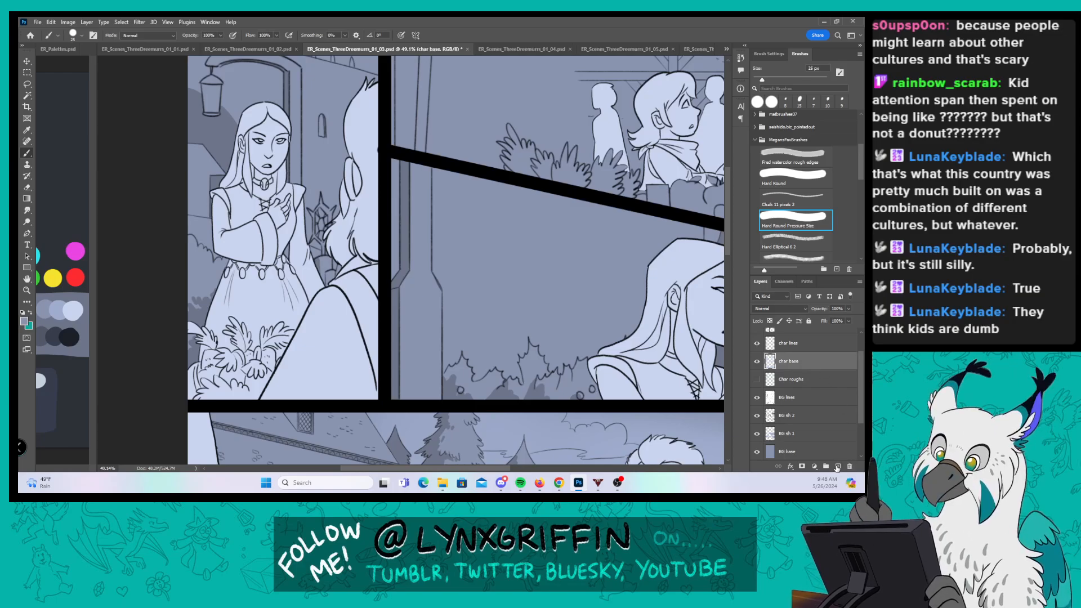
key(ctrl+shift+alt+n)
double_click(788, 361)
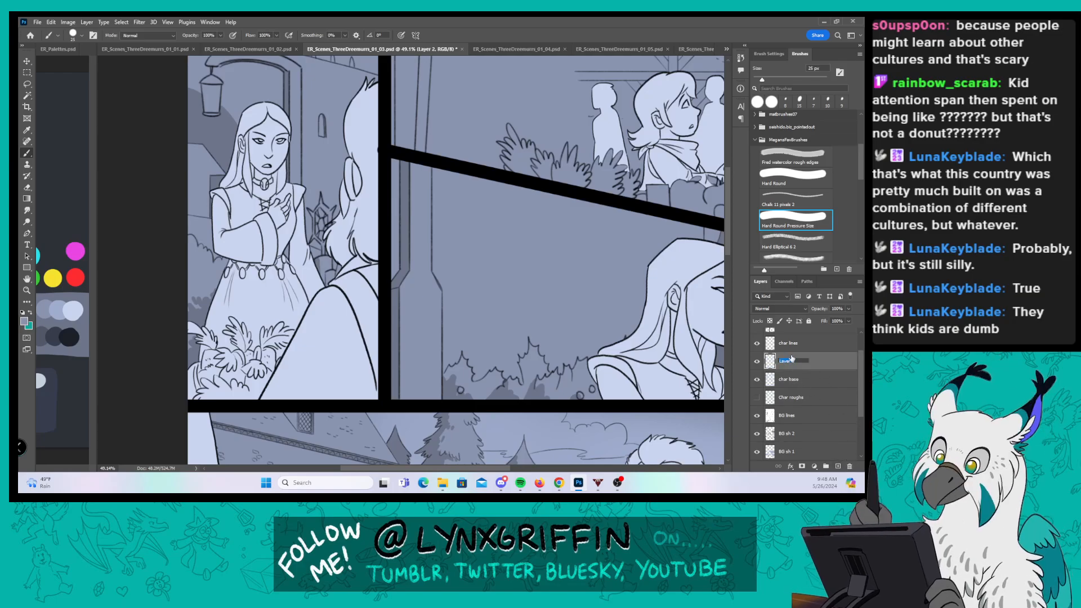
text(char sh)
key(Return)
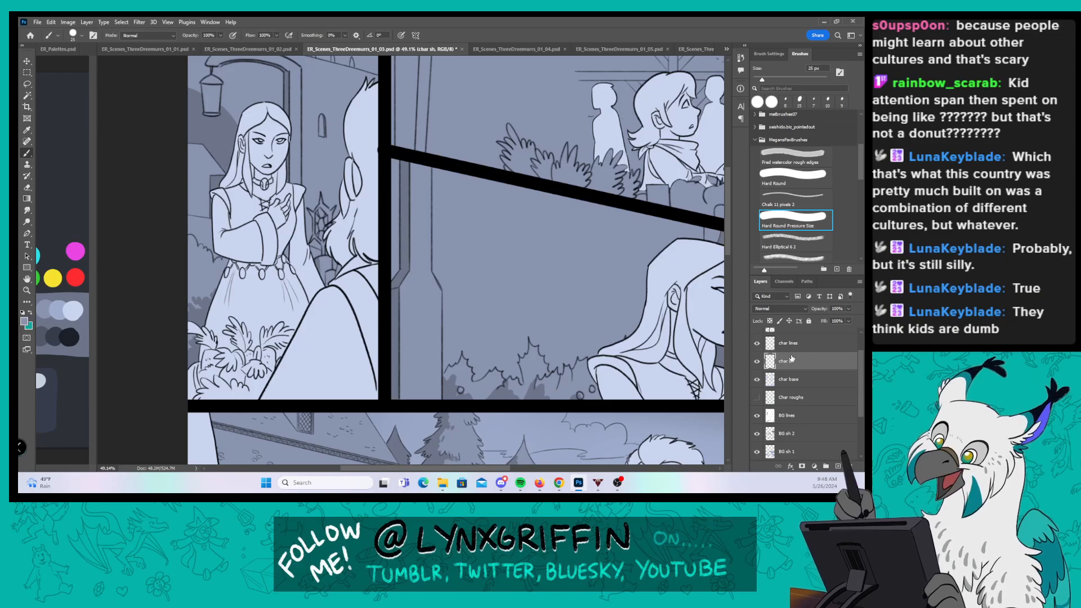
right_click(793, 358)
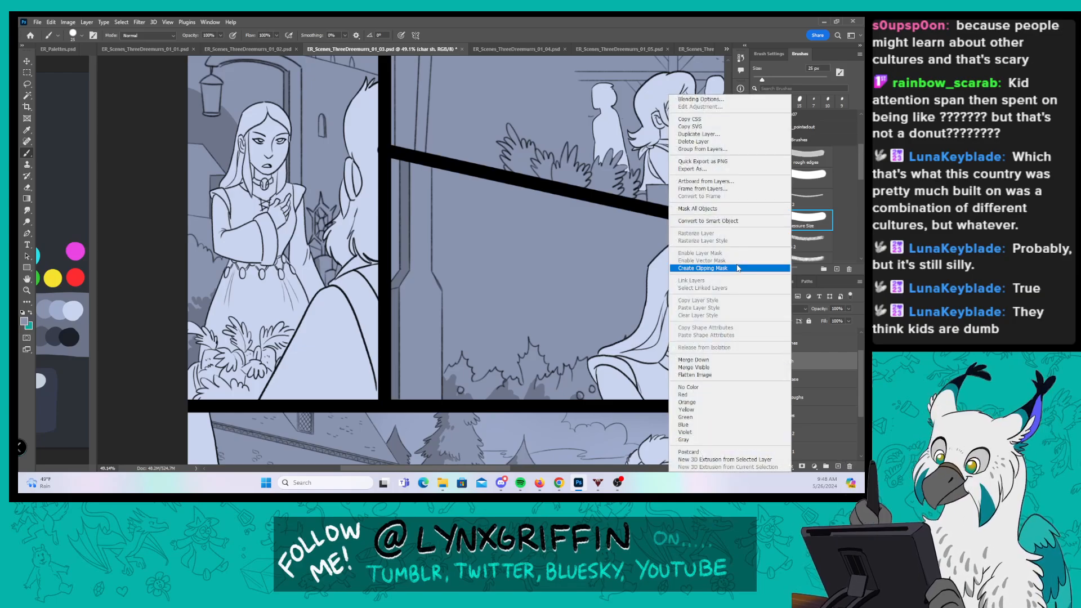
click(737, 267)
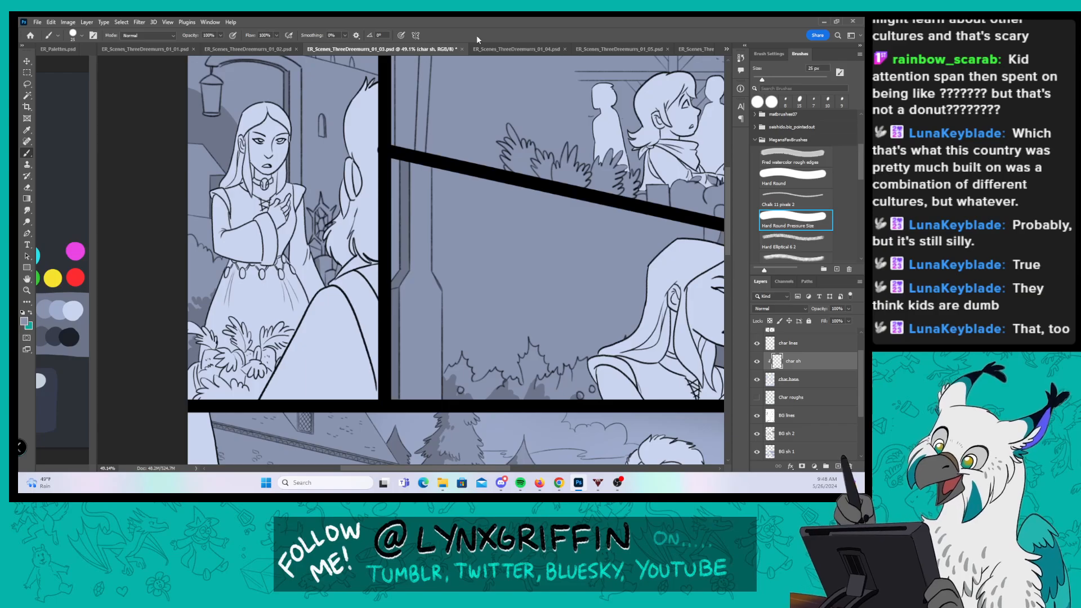
Step: Outline the shadow edge across the shoulder and sleeve of the foreground figure's cloak in the first panel
drag(357, 295, 386, 246)
drag(287, 370, 396, 252)
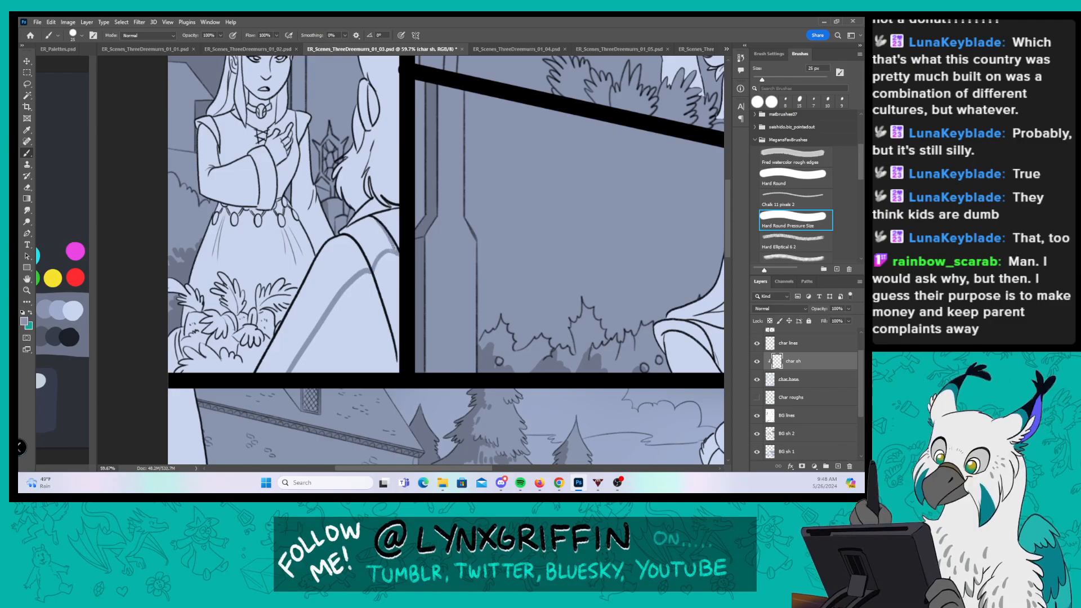
drag(279, 307, 301, 307)
Step: Paint shadows on the leaves and blossoms of the plant in front of the woman's skirt
drag(194, 279, 268, 217)
mouse_move(229, 341)
mouse_down()
mouse_move(265, 338)
mouse_move(243, 324)
mouse_move(274, 326)
mouse_up()
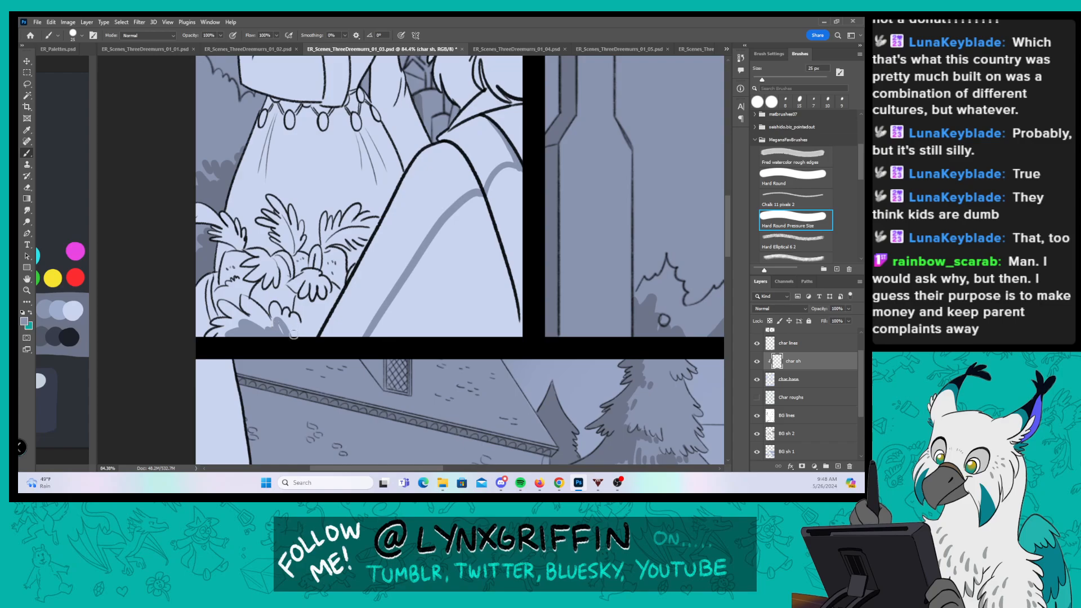
drag(199, 294, 208, 331)
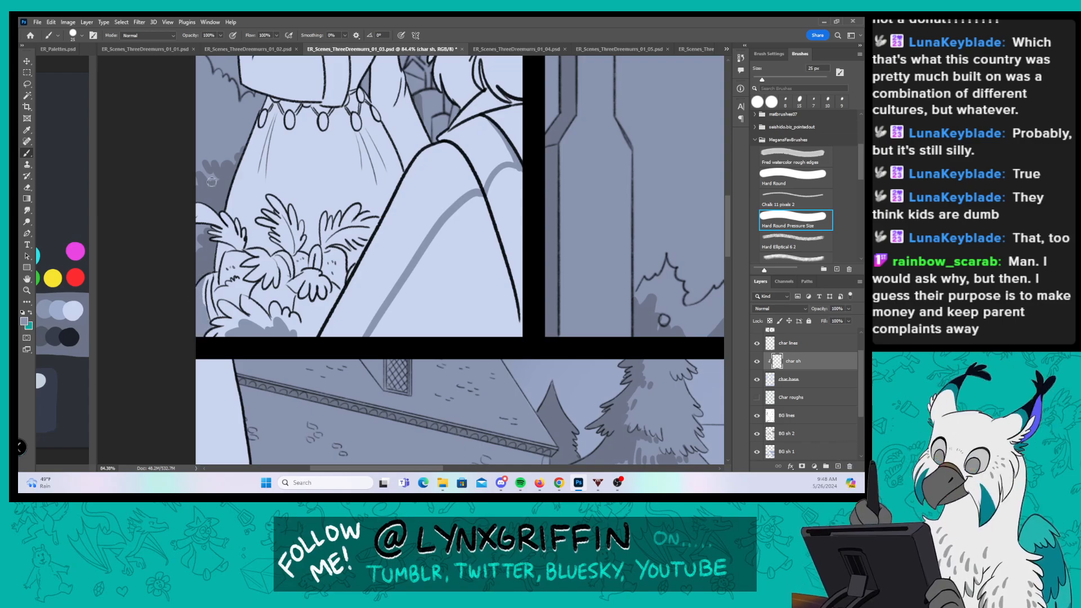
mouse_move(228, 241)
mouse_down()
mouse_move(206, 232)
mouse_move(231, 247)
mouse_move(214, 228)
mouse_up()
mouse_move(221, 280)
mouse_down()
mouse_move(230, 252)
mouse_move(217, 262)
mouse_move(217, 239)
mouse_move(258, 256)
mouse_move(247, 279)
mouse_move(271, 276)
mouse_move(254, 294)
mouse_move(263, 287)
mouse_move(266, 301)
mouse_move(283, 235)
mouse_move(288, 271)
mouse_move(257, 134)
mouse_move(270, 231)
mouse_move(290, 247)
mouse_move(259, 220)
mouse_move(284, 236)
mouse_move(264, 212)
mouse_move(291, 250)
mouse_move(283, 210)
mouse_move(306, 248)
mouse_move(290, 304)
mouse_move(287, 284)
mouse_move(313, 310)
mouse_up()
mouse_move(332, 267)
mouse_down()
mouse_move(325, 256)
mouse_move(331, 279)
mouse_up()
drag(328, 242, 367, 231)
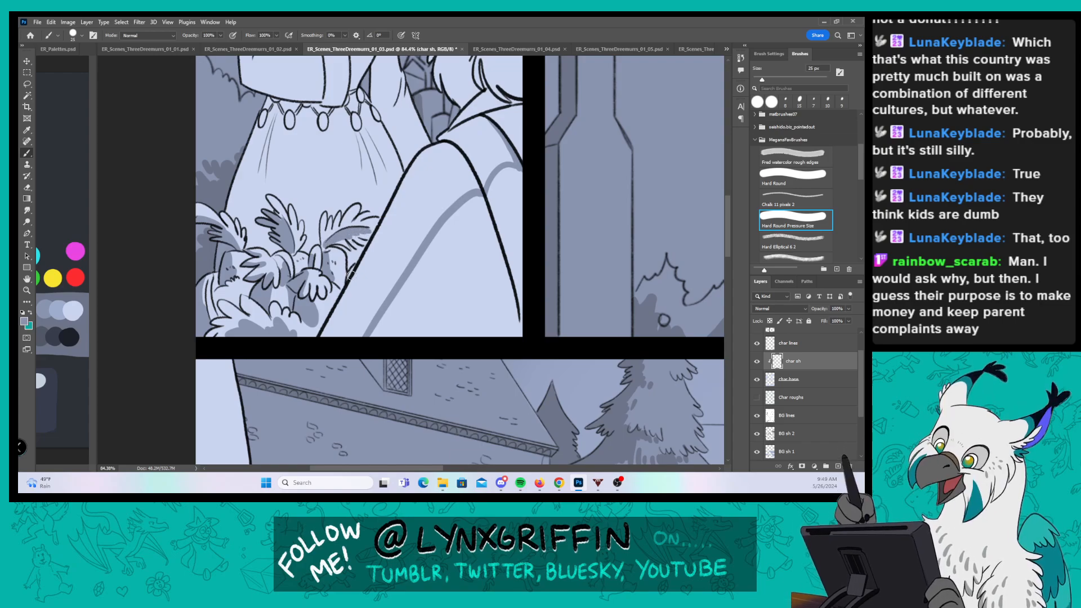
drag(350, 276, 364, 262)
Step: Shade the foreground figure's ear, the hair strands behind it and the collar under the hair
drag(477, 203, 408, 345)
drag(422, 188, 418, 231)
drag(387, 113, 401, 173)
mouse_move(399, 111)
mouse_down()
mouse_move(412, 156)
mouse_move(383, 203)
mouse_move(401, 202)
mouse_move(404, 183)
mouse_up()
drag(413, 128, 410, 254)
drag(422, 149, 416, 262)
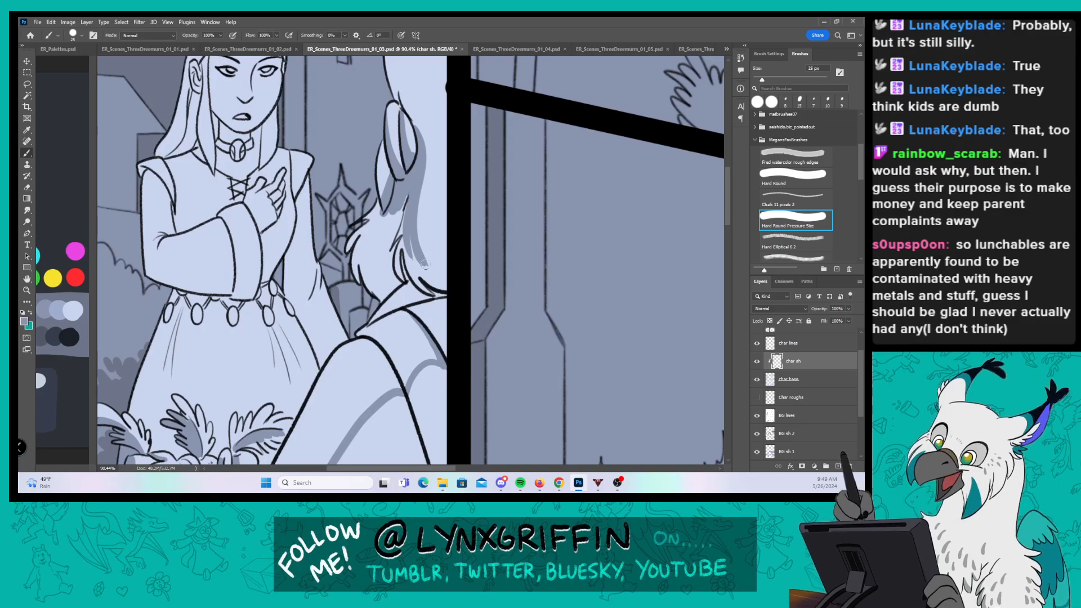
mouse_move(421, 213)
mouse_down()
mouse_move(443, 263)
mouse_move(424, 209)
mouse_move(426, 243)
mouse_move(444, 262)
mouse_move(434, 228)
mouse_move(452, 270)
mouse_up()
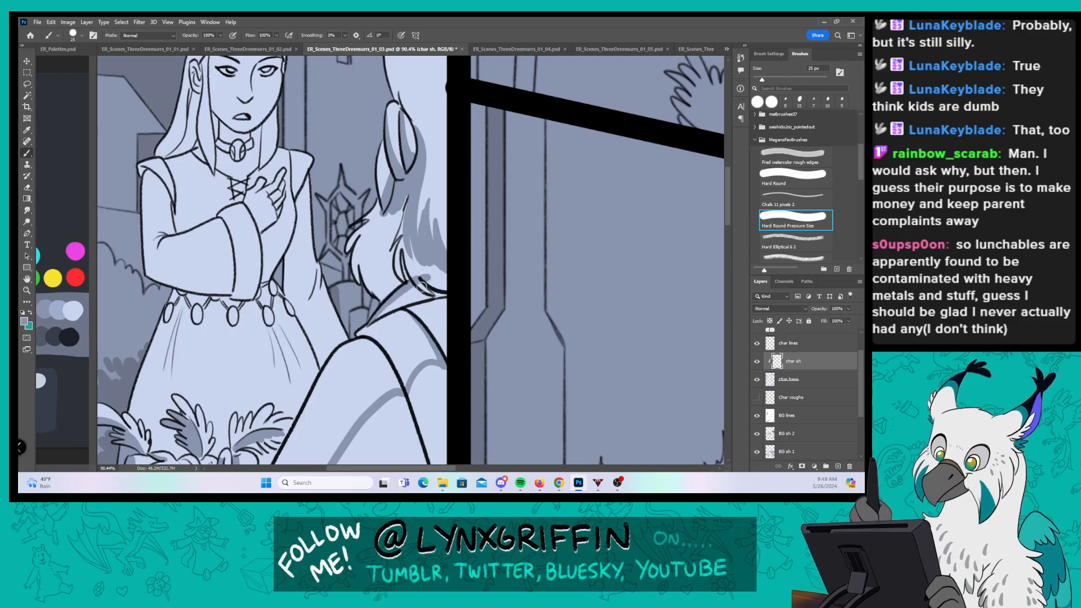
mouse_move(421, 287)
mouse_down()
mouse_move(427, 270)
mouse_move(443, 278)
mouse_move(445, 264)
mouse_up()
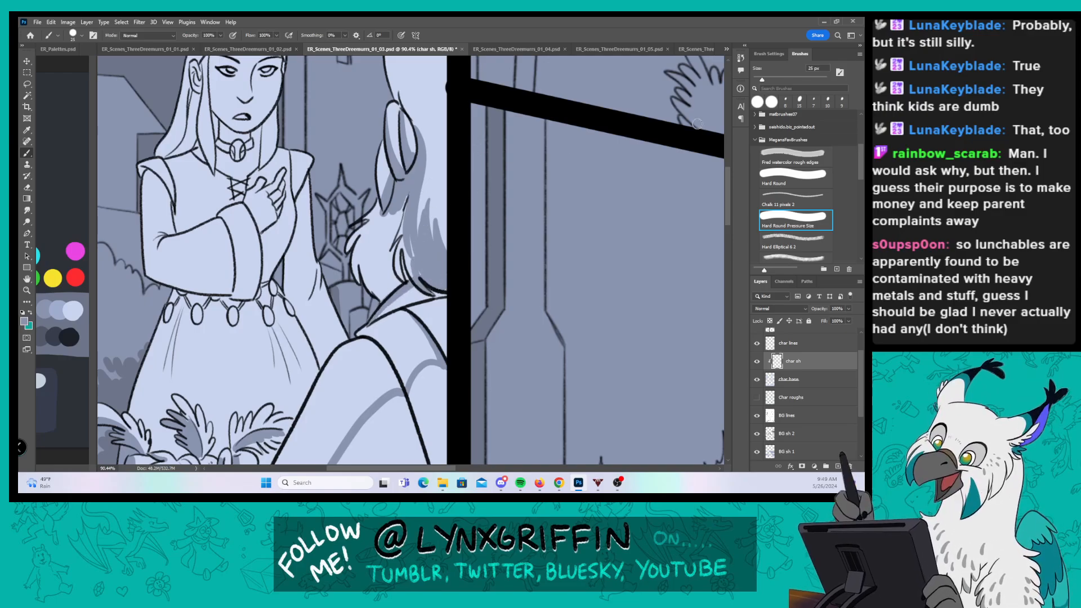
Step: Fill the foreground figure's lower hair with shadow using Hard Round, then add tapered hair shadows above the ear with Hard Round Pressure Size
click(791, 182)
mouse_move(382, 197)
mouse_down()
mouse_move(354, 278)
mouse_move(389, 264)
mouse_move(403, 284)
mouse_up()
mouse_move(397, 208)
mouse_down()
mouse_move(403, 253)
mouse_move(432, 280)
mouse_up()
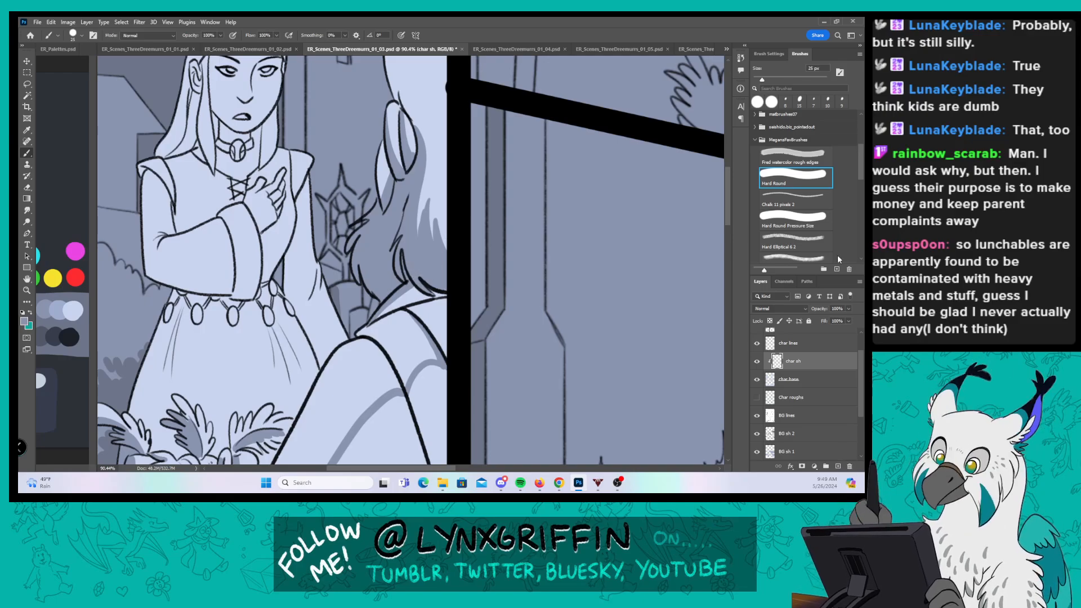
click(787, 222)
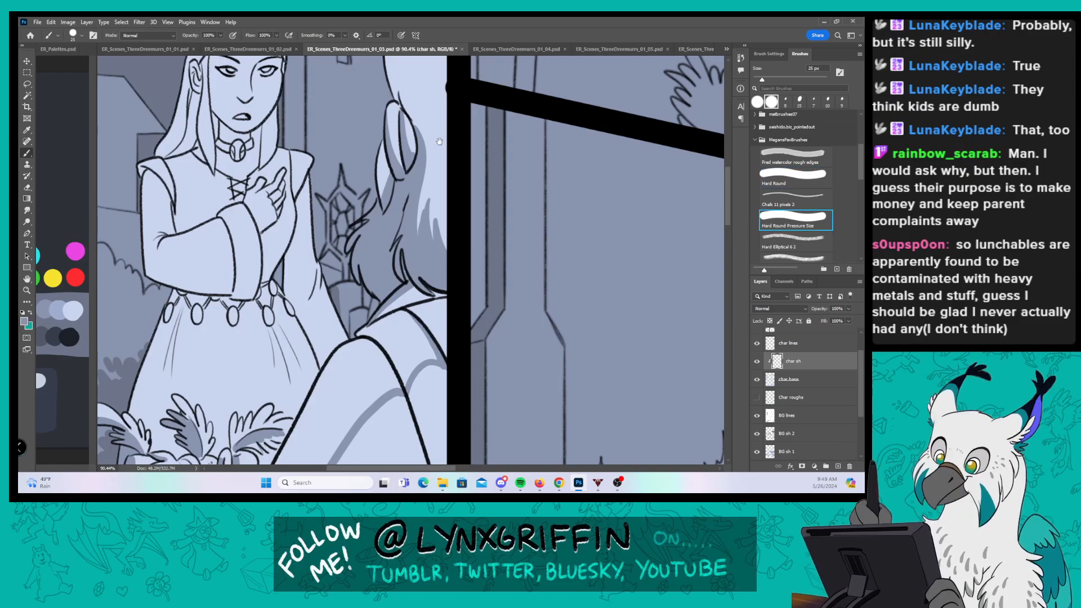
drag(439, 141, 416, 278)
mouse_move(363, 182)
mouse_down()
mouse_move(400, 279)
mouse_move(372, 228)
mouse_move(384, 248)
mouse_move(388, 223)
mouse_up()
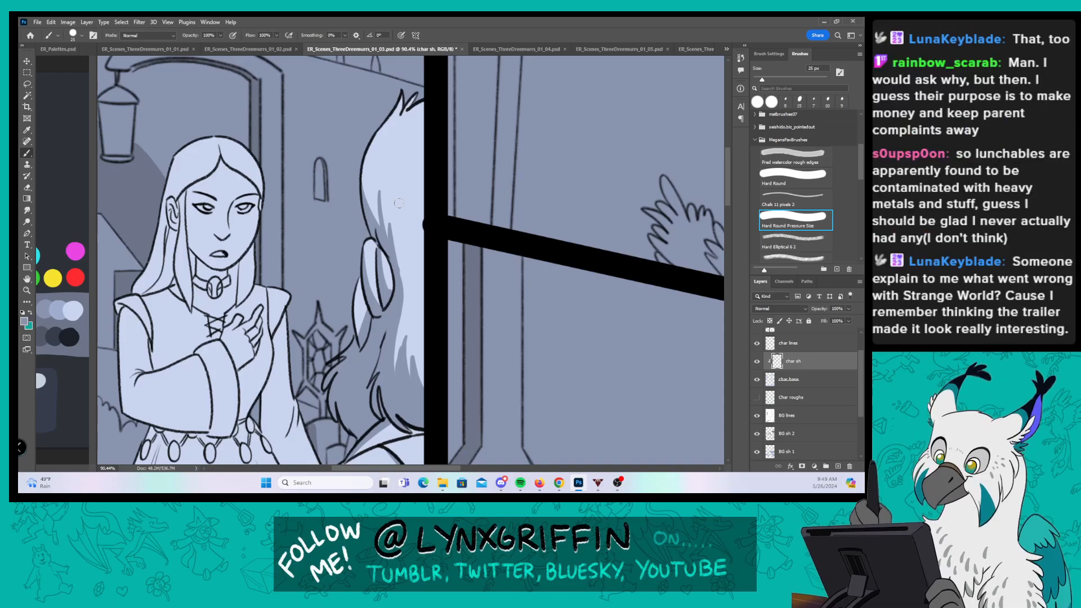
Step: Fill the cloak's sleeve and back shadows with Hard Round at 35 px, then refine the shoulder with Hard Round Pressure Size
click(791, 177)
mouse_move(444, 345)
mouse_down()
mouse_move(461, 120)
mouse_move(436, 287)
mouse_move(448, 189)
mouse_up()
mouse_move(450, 151)
mouse_down()
mouse_move(431, 194)
mouse_move(462, 169)
mouse_move(460, 184)
mouse_up()
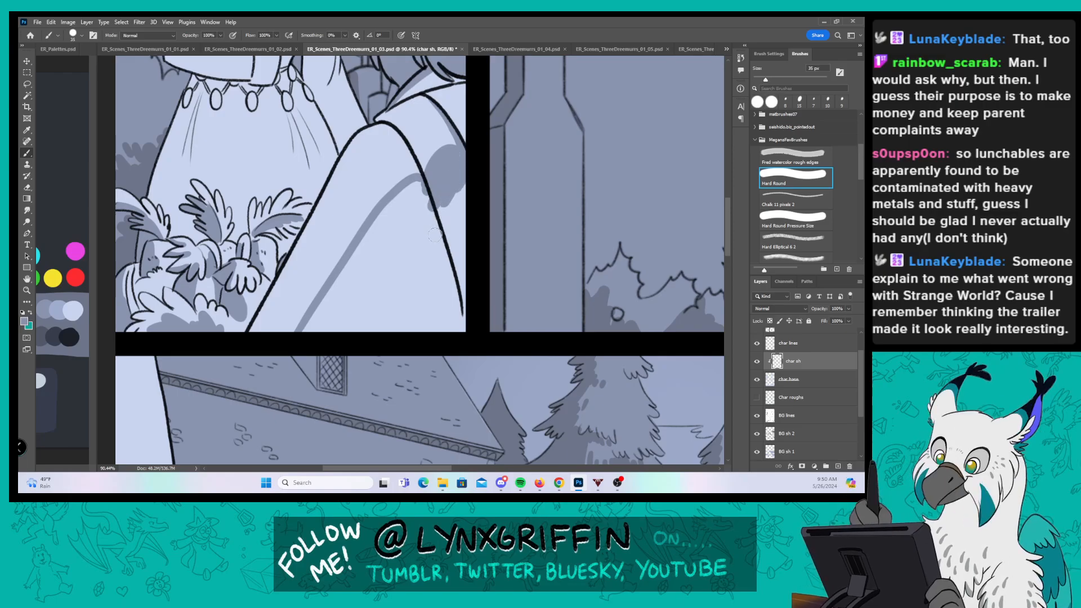
mouse_move(417, 194)
mouse_down()
mouse_move(384, 214)
mouse_move(329, 324)
mouse_up()
mouse_move(360, 259)
mouse_down()
mouse_move(394, 236)
mouse_move(425, 236)
mouse_move(451, 253)
mouse_move(460, 310)
mouse_move(447, 338)
mouse_up()
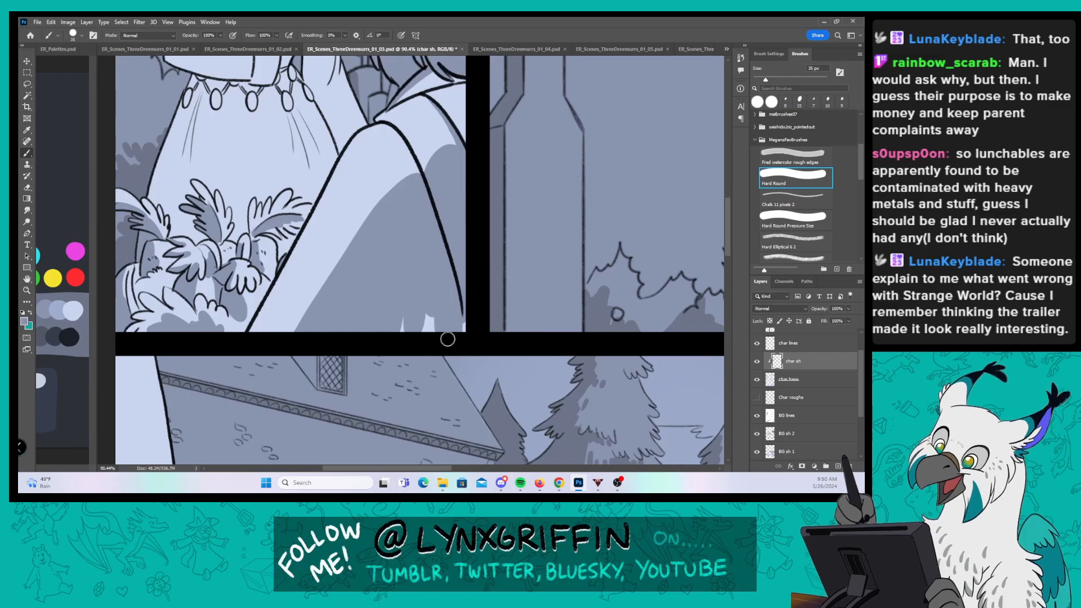
click(781, 214)
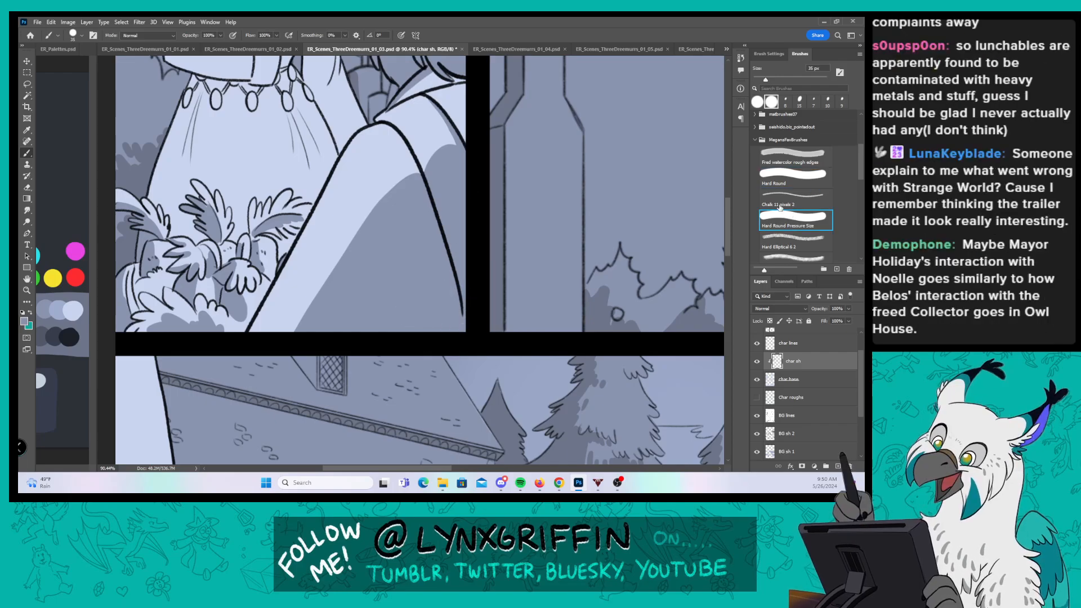
drag(516, 203, 457, 266)
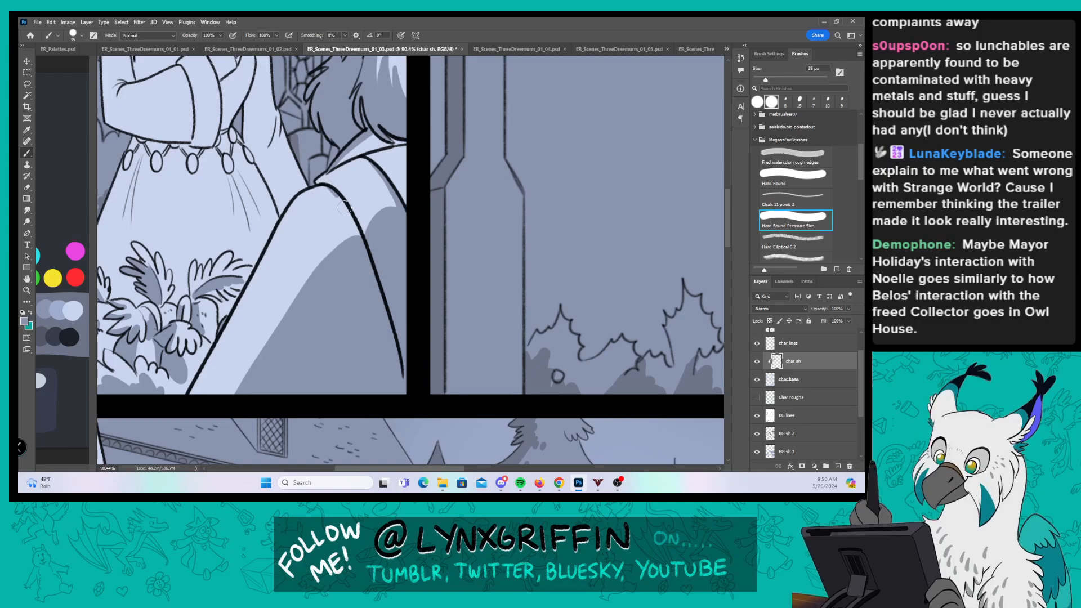
Step: Paint the shadow down the left side of the woman's skirt and along its nearby fold
drag(395, 191, 553, 234)
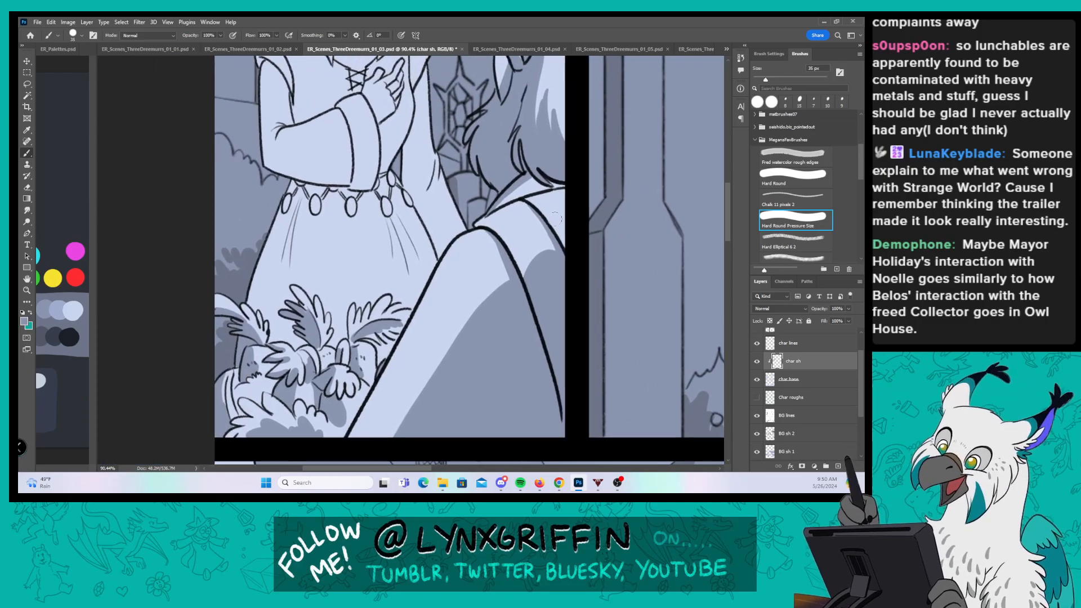
scroll(292, 147, up, 2)
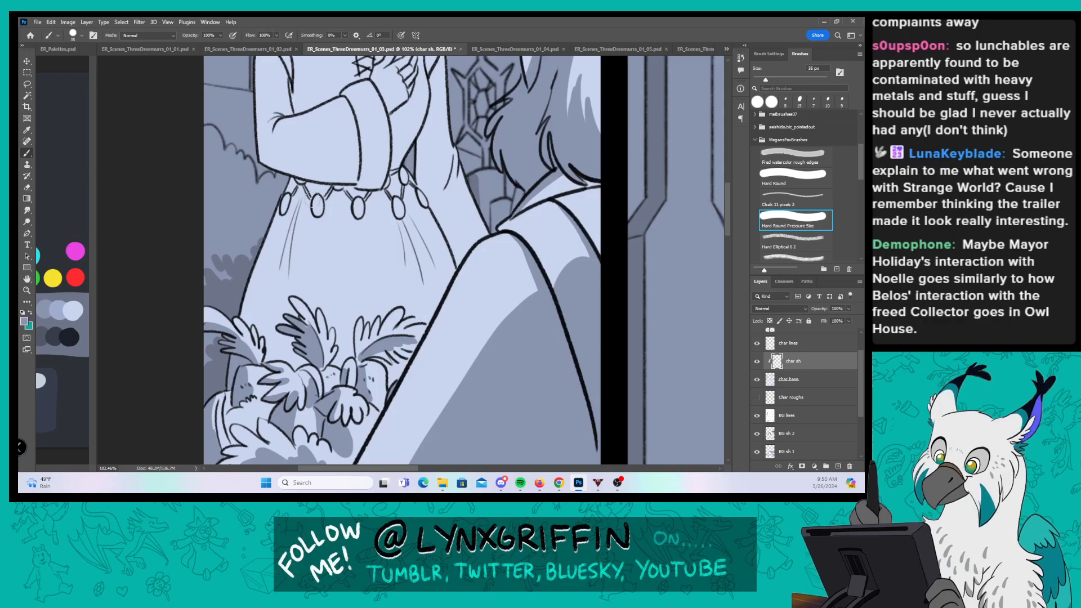
mouse_move(313, 201)
mouse_down()
mouse_move(289, 243)
mouse_move(269, 321)
mouse_move(269, 306)
mouse_move(268, 358)
mouse_move(313, 184)
mouse_up()
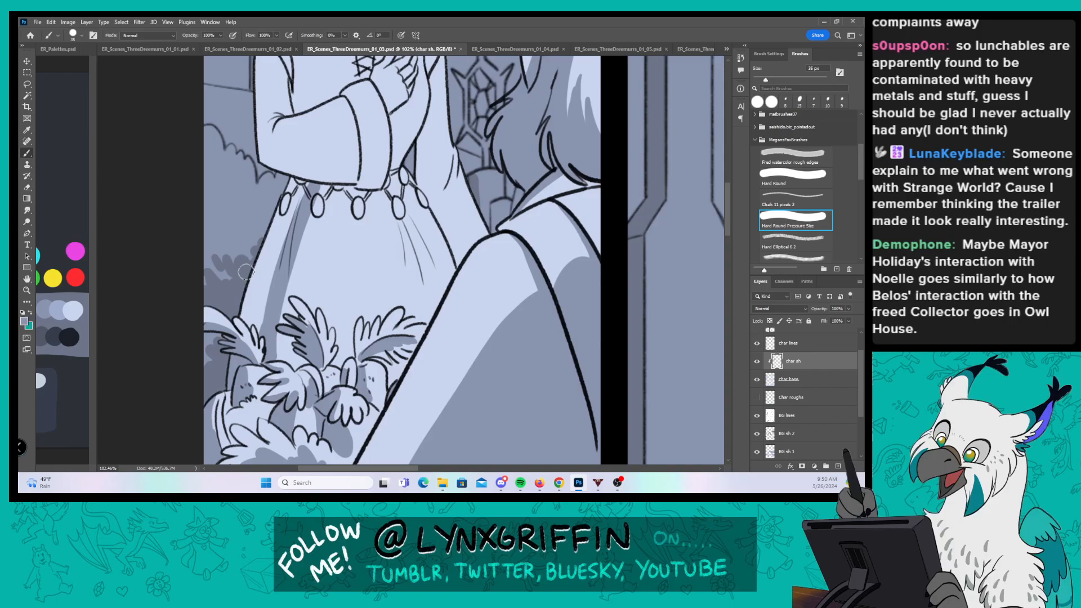
mouse_move(250, 325)
mouse_down()
mouse_move(247, 308)
mouse_move(292, 186)
mouse_move(304, 185)
mouse_move(304, 270)
mouse_up()
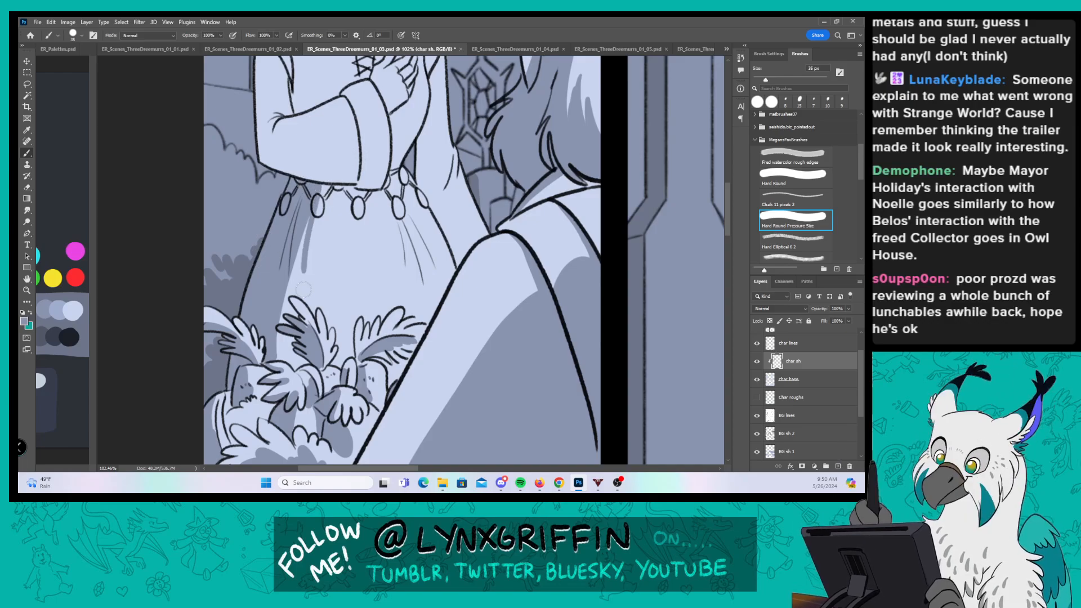
Step: Shade the left side of the woman's bodice, her bent arm's sleeve and the wide cuff
drag(499, 157, 460, 241)
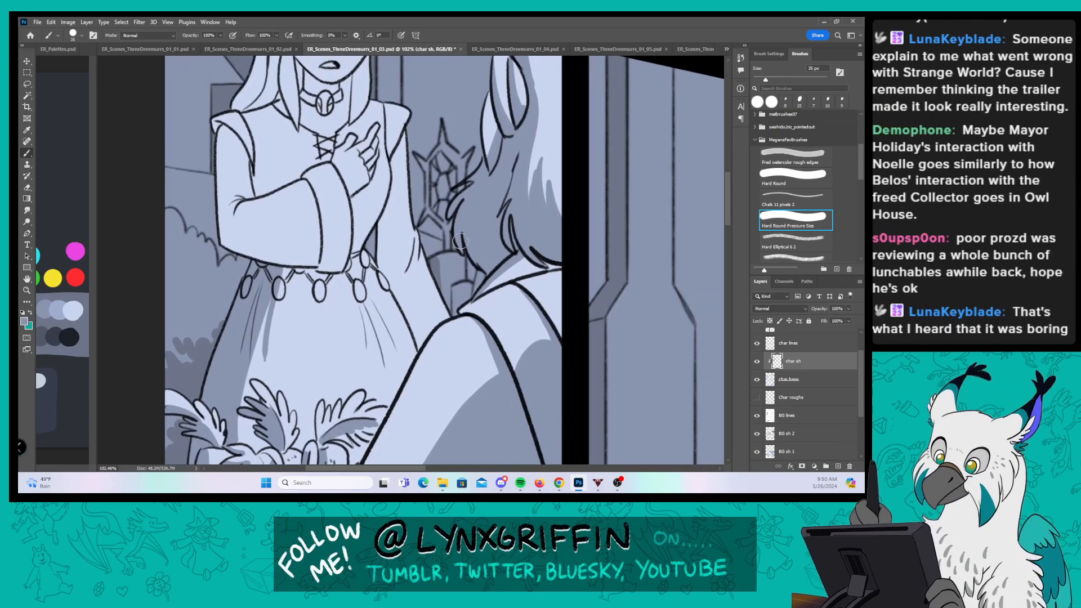
mouse_move(217, 123)
mouse_down()
mouse_move(225, 228)
mouse_move(274, 260)
mouse_move(322, 264)
mouse_up()
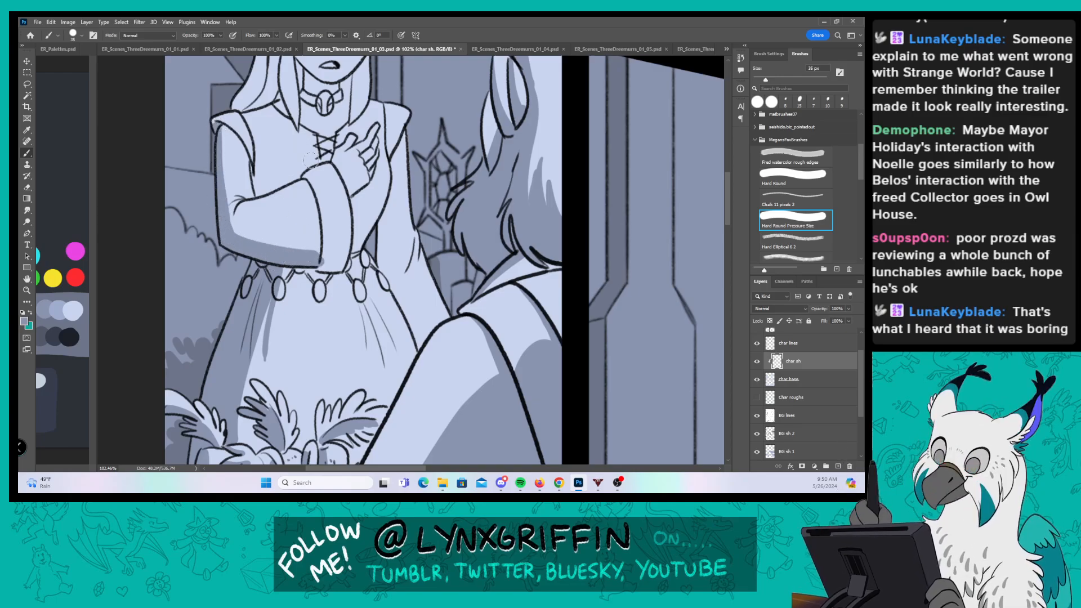
drag(311, 183, 317, 249)
mouse_move(310, 181)
mouse_down()
mouse_move(326, 266)
mouse_move(346, 272)
mouse_up()
drag(350, 206, 337, 256)
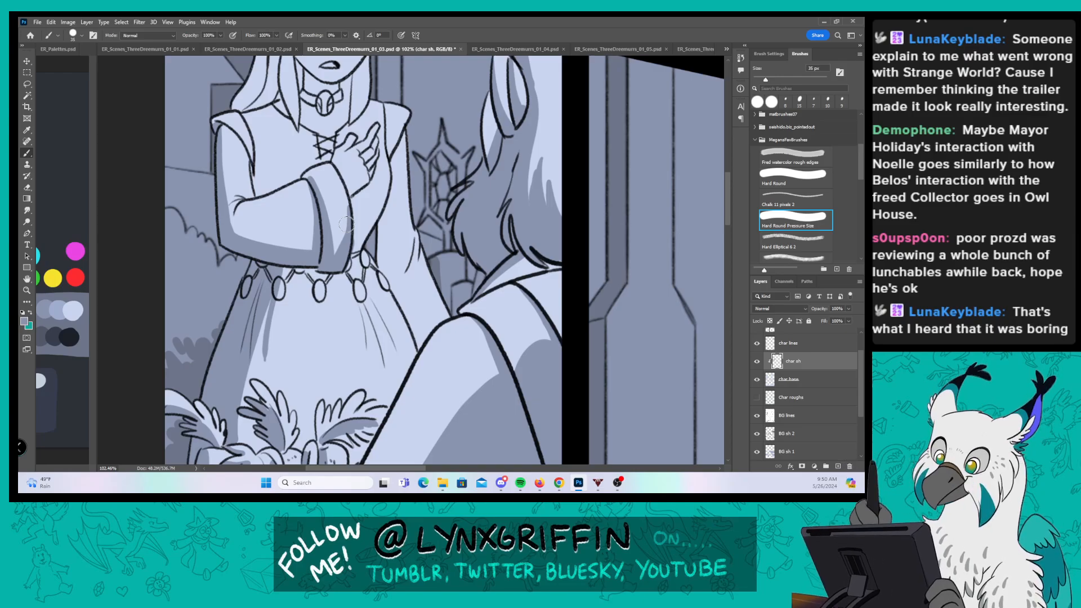
mouse_move(352, 203)
mouse_down()
mouse_move(356, 247)
mouse_move(380, 214)
mouse_up()
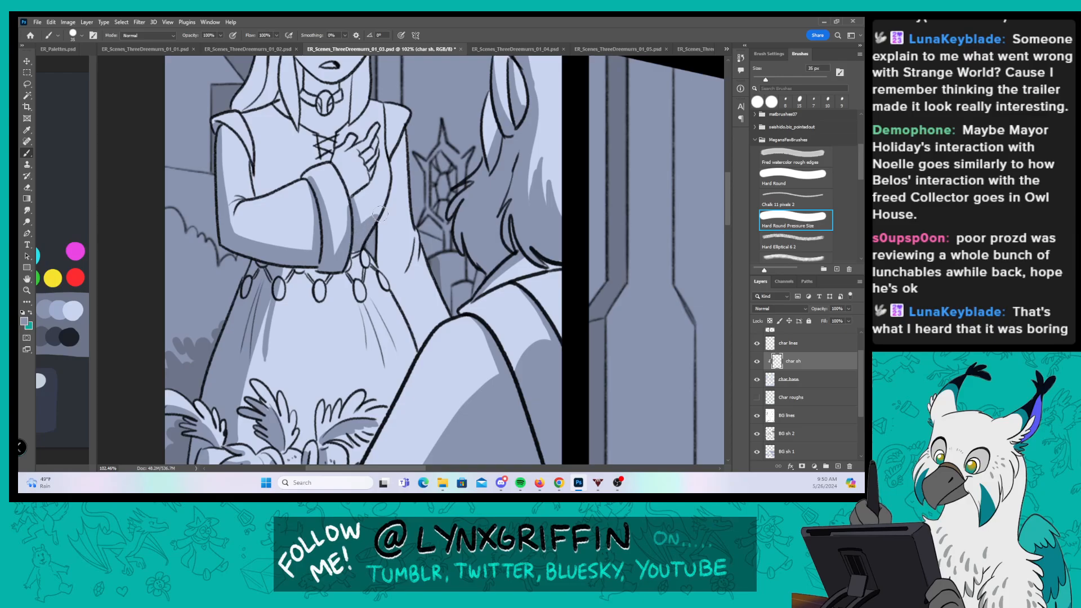
Step: Paint the shadow down the woman's hanging sleeve on the right, from the shoulder to the foreground figure's cloak
mouse_move(403, 137)
mouse_down()
mouse_move(389, 241)
mouse_move(375, 263)
mouse_up()
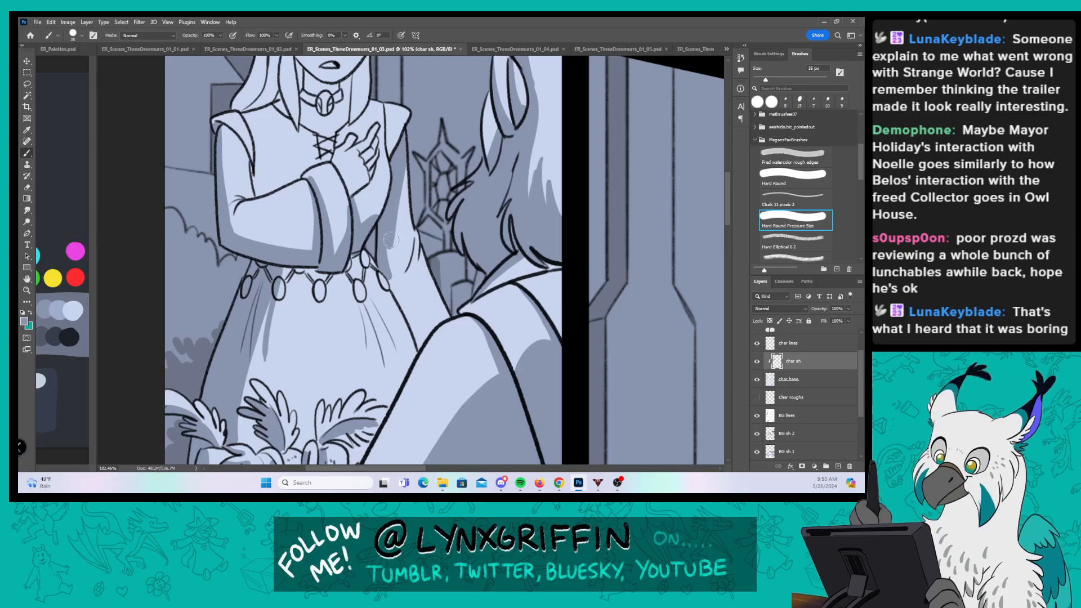
drag(397, 228, 407, 307)
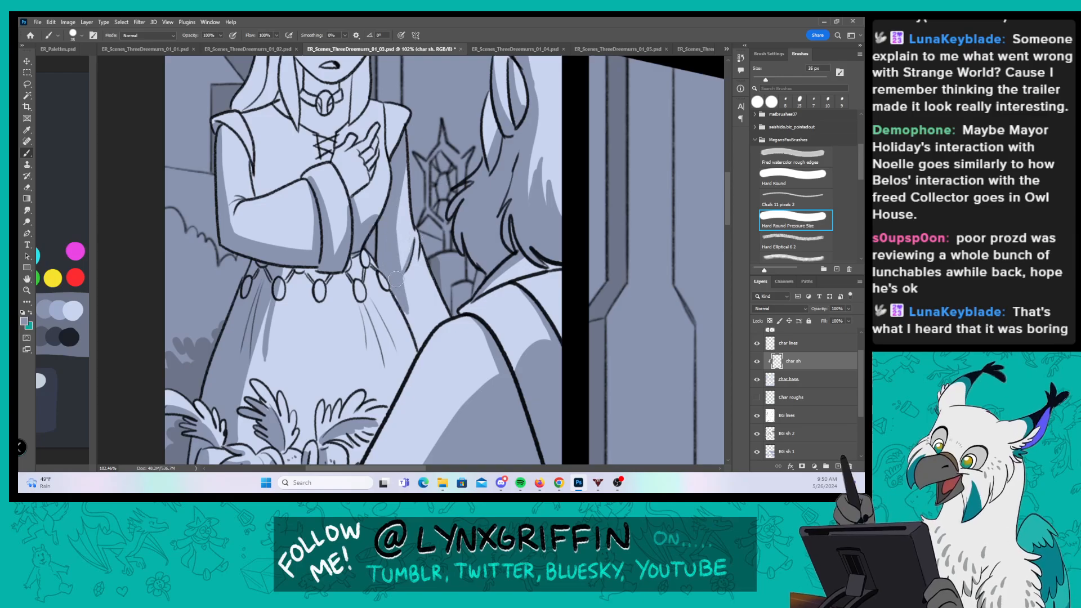
drag(401, 286, 414, 334)
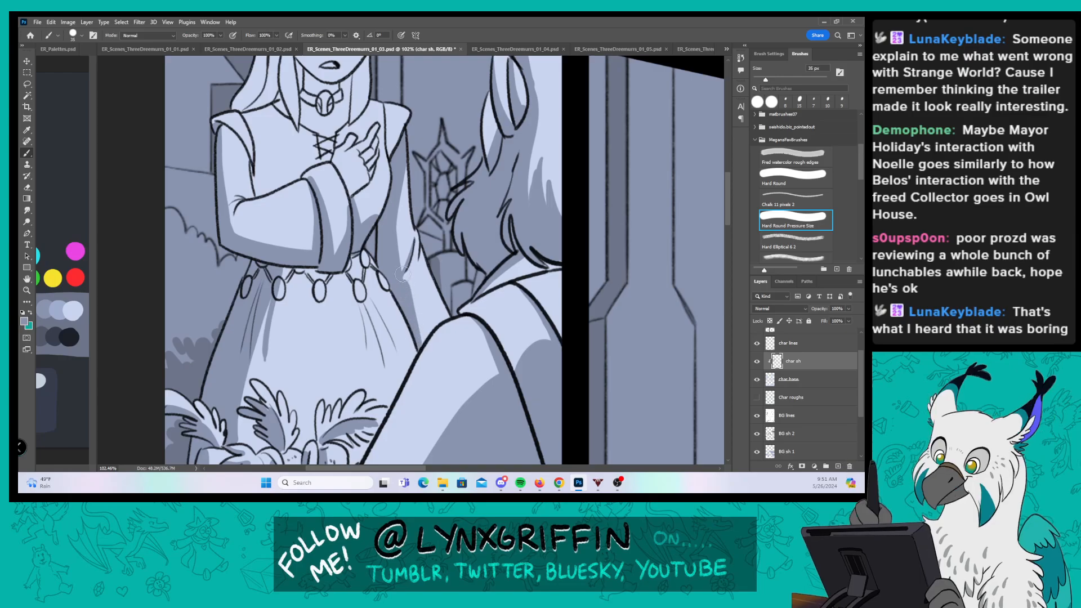
Step: Shade the oval medallions on the woman's belt with the brush at 30 px
key(bracketleft)
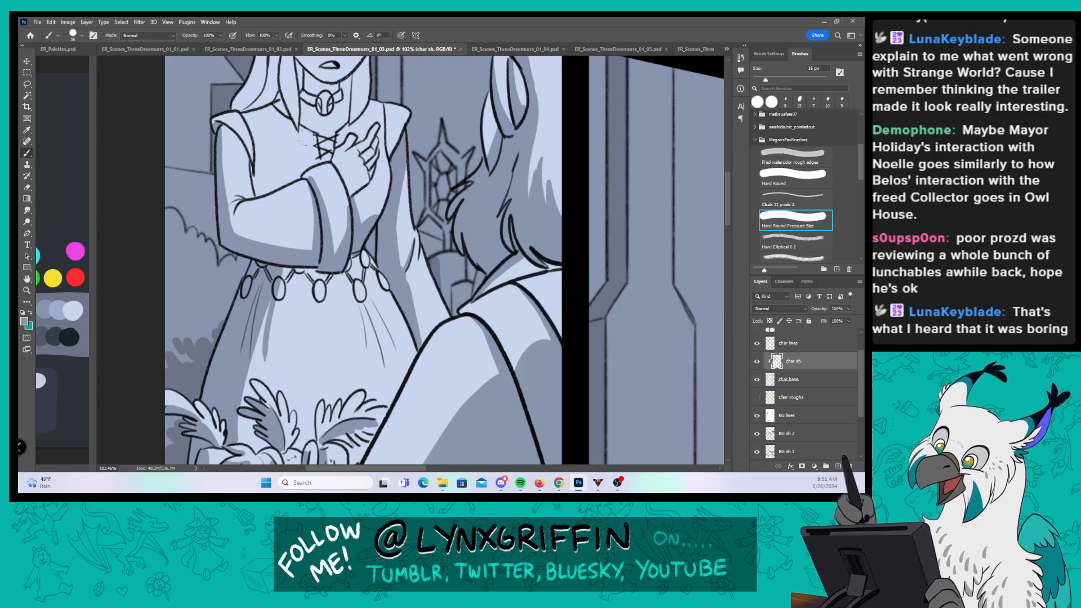
mouse_move(297, 267)
mouse_down()
mouse_move(323, 275)
mouse_move(284, 275)
mouse_move(302, 268)
mouse_up()
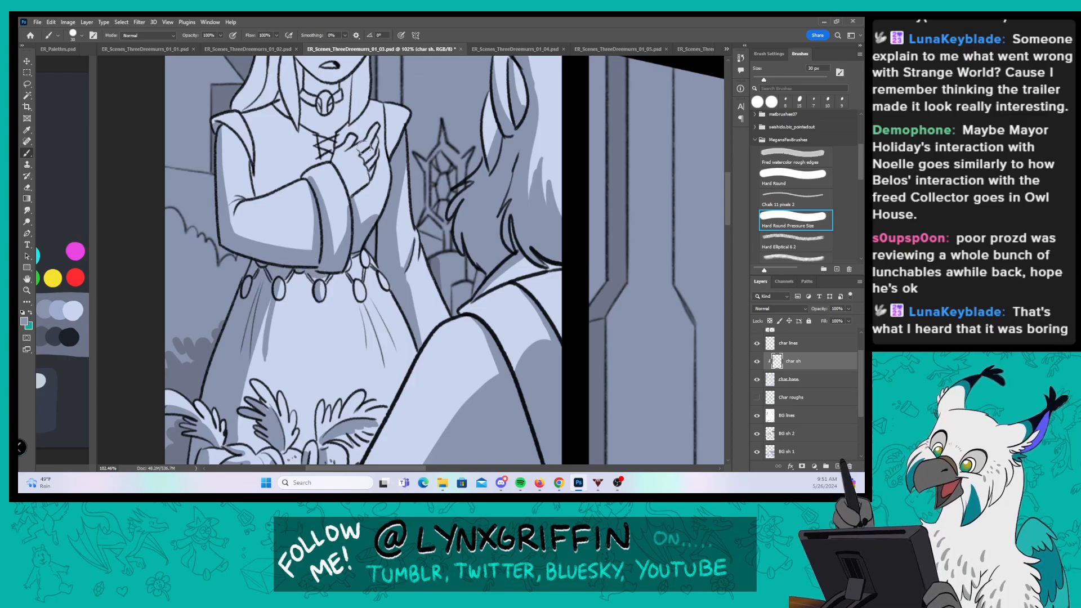
mouse_move(356, 246)
mouse_down()
mouse_move(346, 270)
mouse_move(363, 251)
mouse_move(360, 298)
mouse_move(385, 287)
mouse_up()
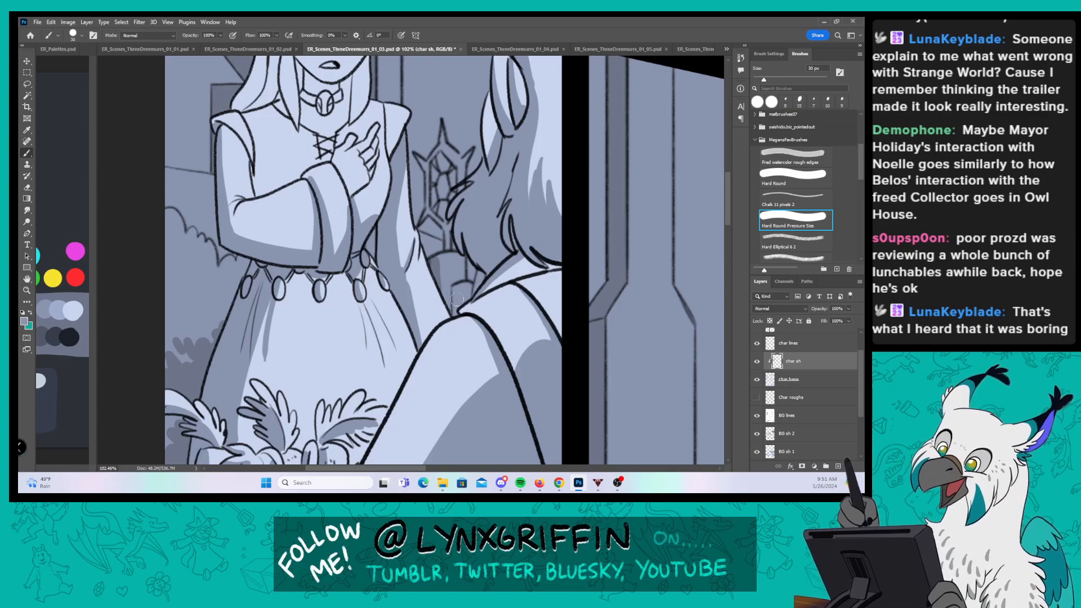
Step: Paint the fold shadows below the belt down the right side of the woman's skirt
drag(457, 299, 447, 241)
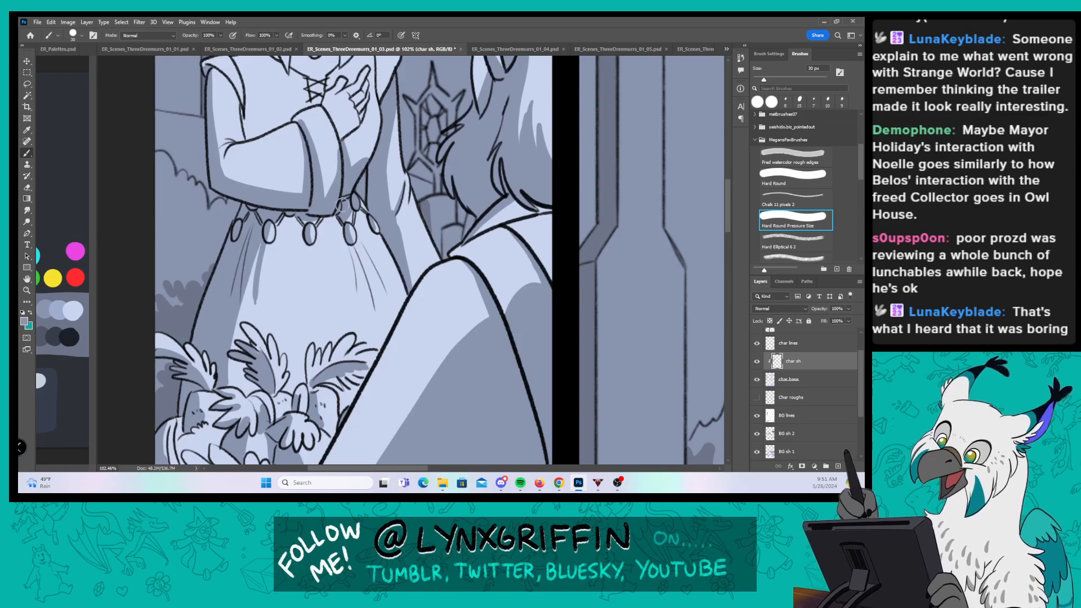
drag(332, 212, 352, 291)
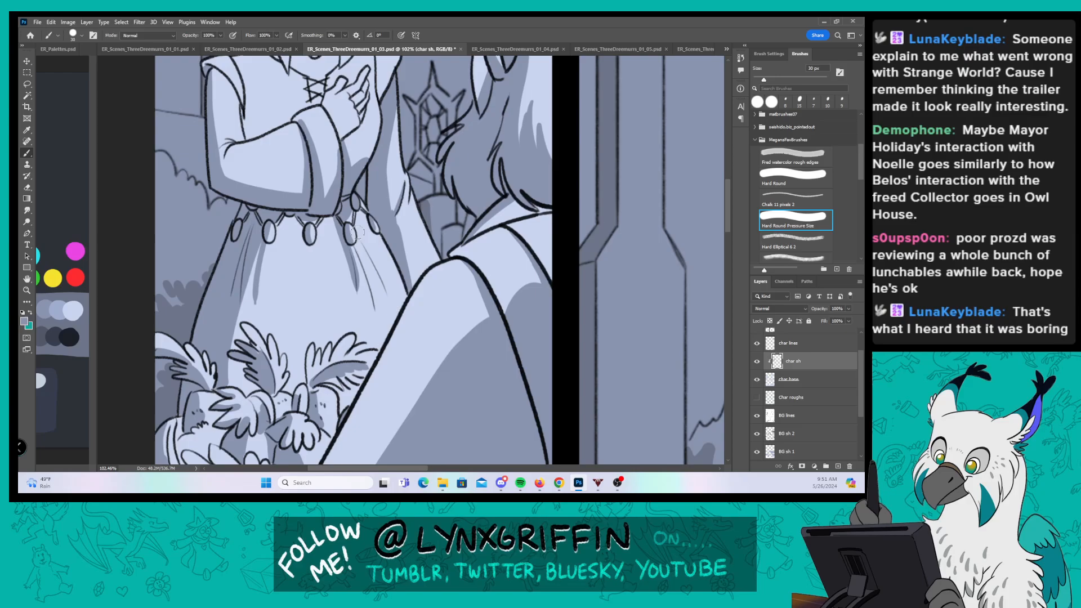
drag(358, 233, 387, 301)
mouse_move(434, 214)
mouse_down()
mouse_move(460, 350)
mouse_move(448, 269)
mouse_move(440, 243)
mouse_up()
drag(388, 265, 401, 342)
drag(401, 297, 413, 327)
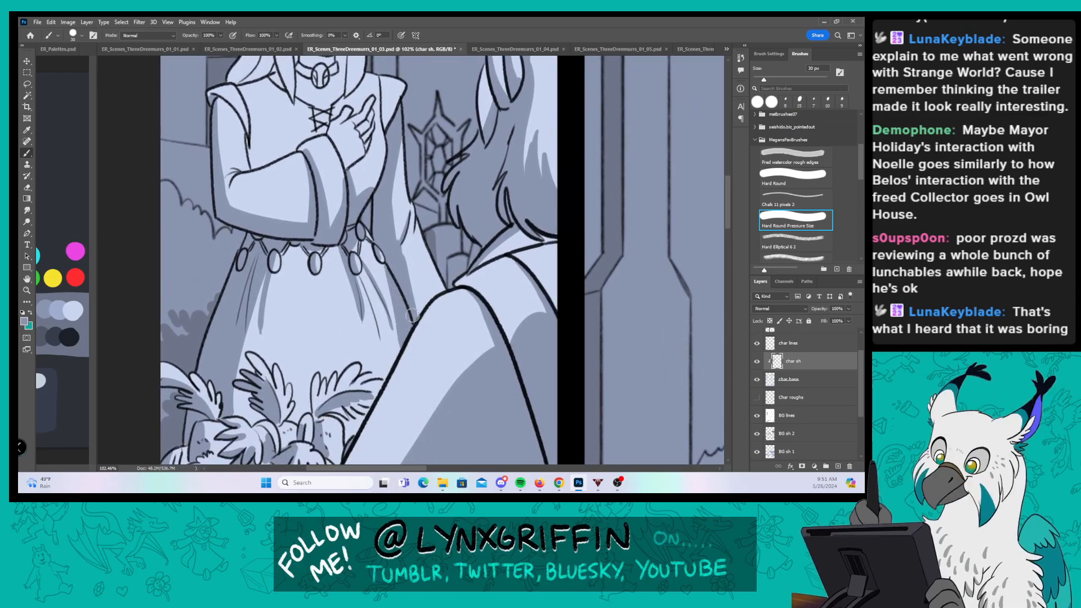
Step: Shade the woman's bodice along the left armhole seam, down to the crook of her bent arm
drag(441, 237, 433, 298)
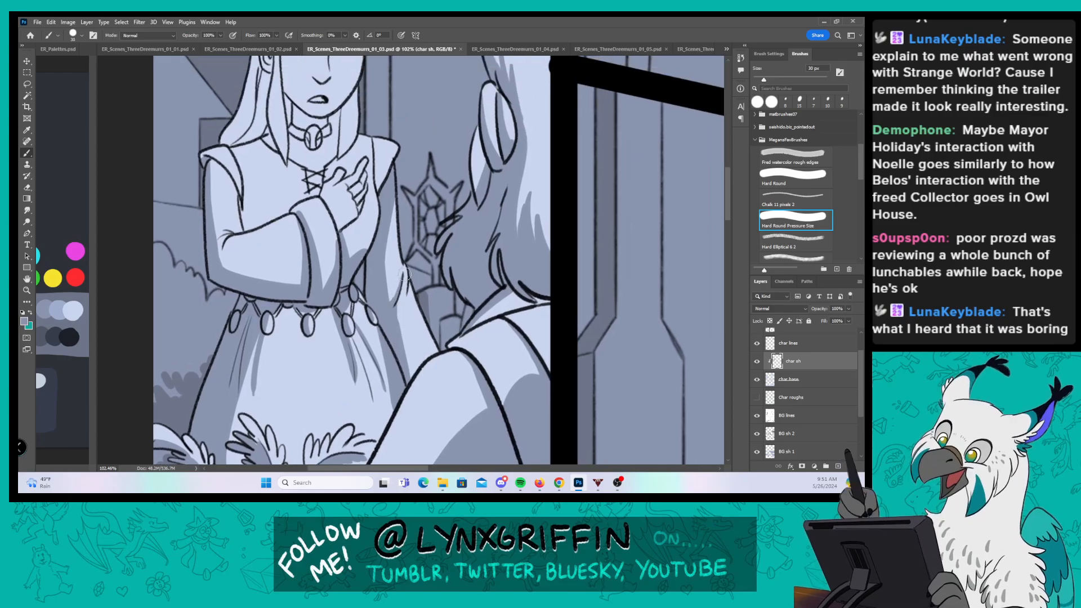
drag(464, 167, 449, 258)
drag(304, 222, 390, 203)
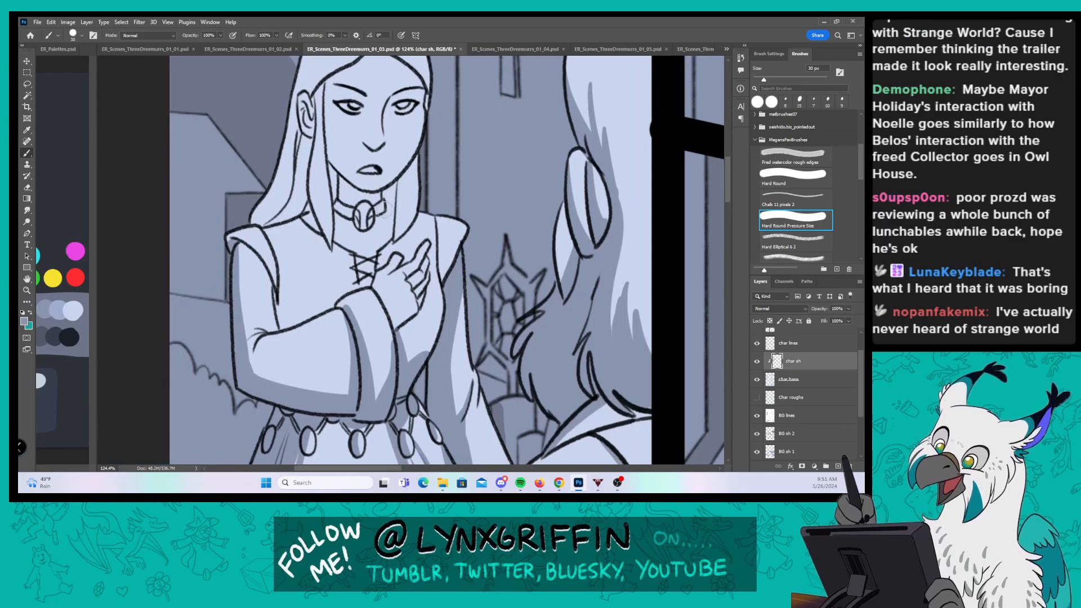
drag(266, 251, 280, 334)
drag(272, 292, 277, 312)
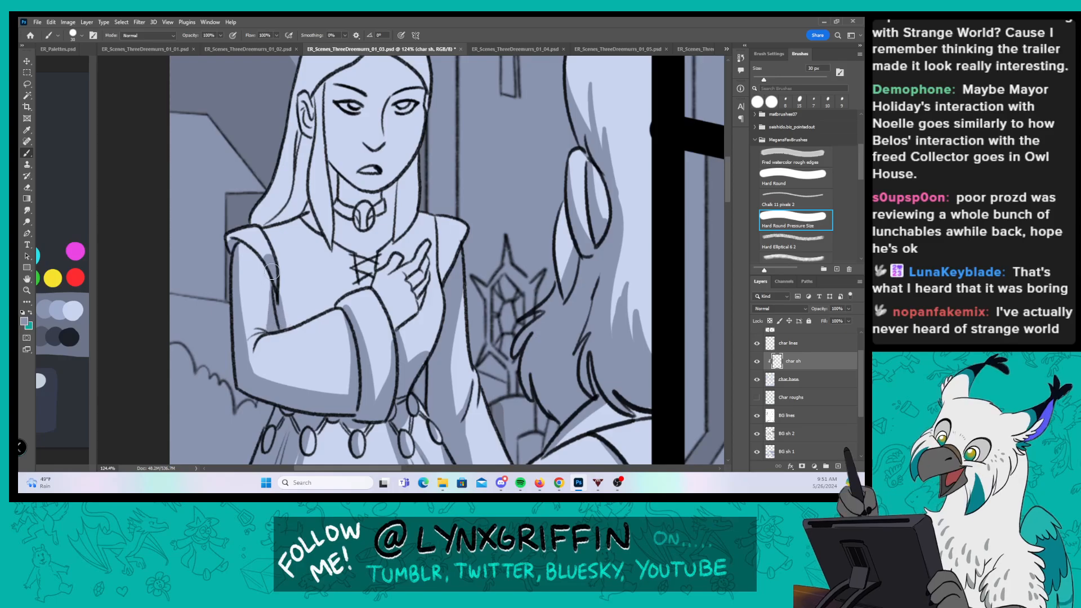
drag(253, 350, 280, 323)
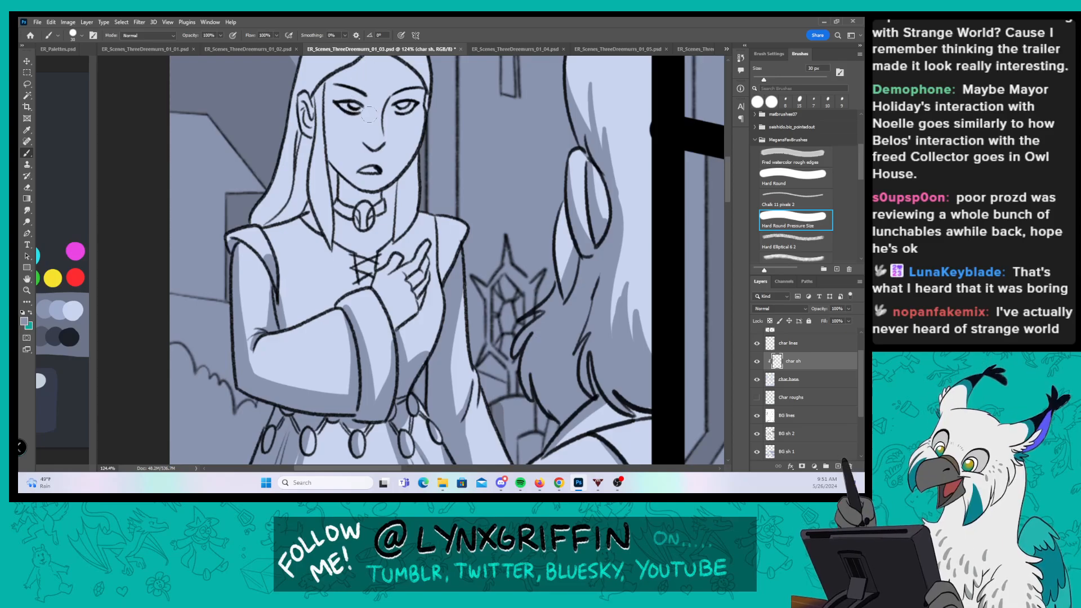
Step: Shade the woman's left hair strands, then her ear and the lock framing her face with the brush at 25 px
drag(369, 115, 380, 172)
mouse_move(291, 159)
mouse_down()
mouse_move(271, 240)
mouse_move(253, 252)
mouse_up()
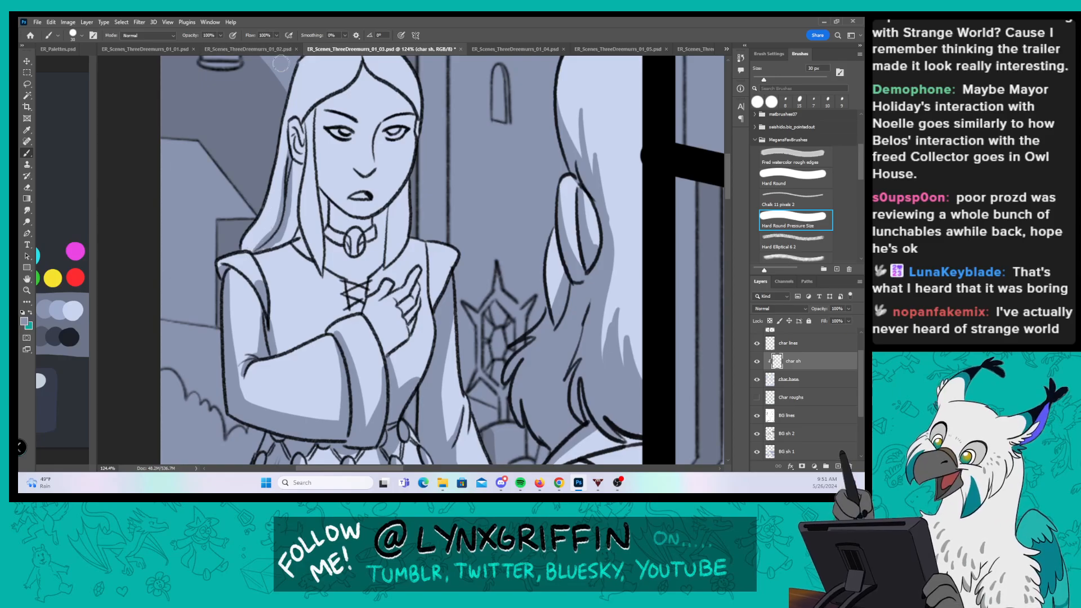
drag(296, 134, 299, 152)
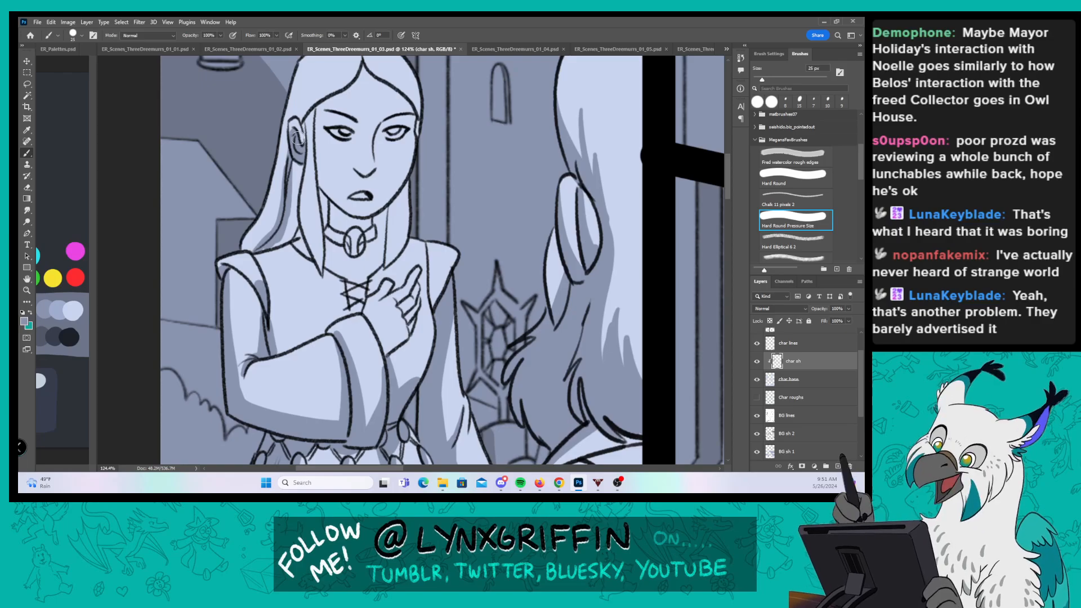
mouse_move(299, 165)
mouse_down()
mouse_move(284, 239)
mouse_move(272, 245)
mouse_move(295, 221)
mouse_up()
mouse_move(305, 117)
mouse_down()
mouse_move(304, 239)
mouse_move(321, 276)
mouse_move(324, 242)
mouse_up()
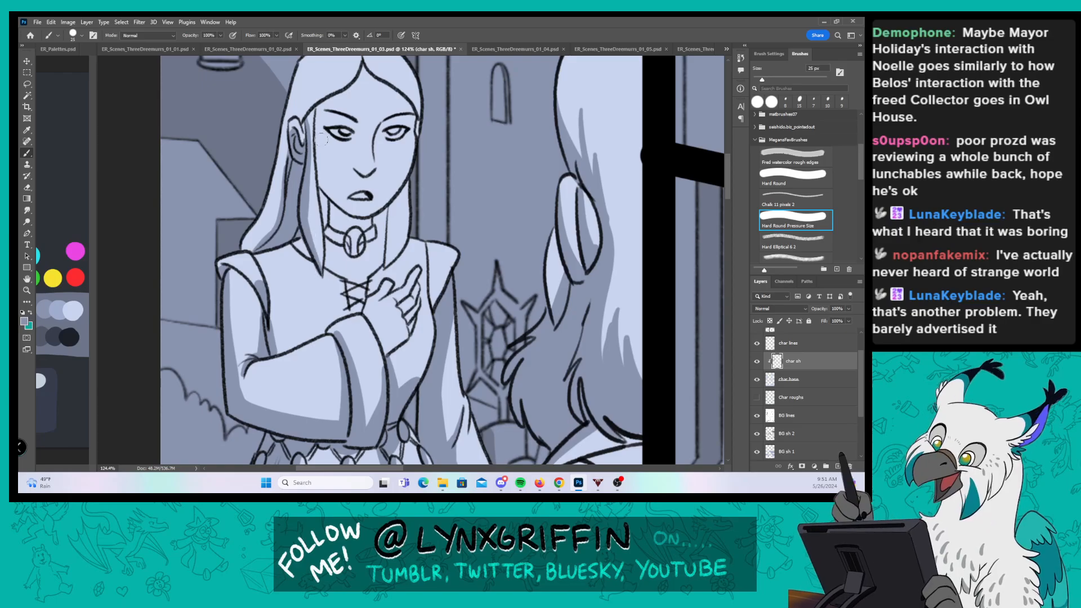
Step: Paint the shadows around the woman's eyes, beneath both brows
drag(465, 235, 440, 278)
mouse_move(297, 215)
mouse_down()
mouse_move(290, 184)
mouse_move(306, 237)
mouse_move(293, 212)
mouse_move(296, 226)
mouse_move(329, 249)
mouse_move(297, 245)
mouse_move(300, 265)
mouse_move(299, 241)
mouse_move(324, 261)
mouse_move(354, 265)
mouse_move(363, 251)
mouse_move(362, 305)
mouse_move(390, 187)
mouse_up()
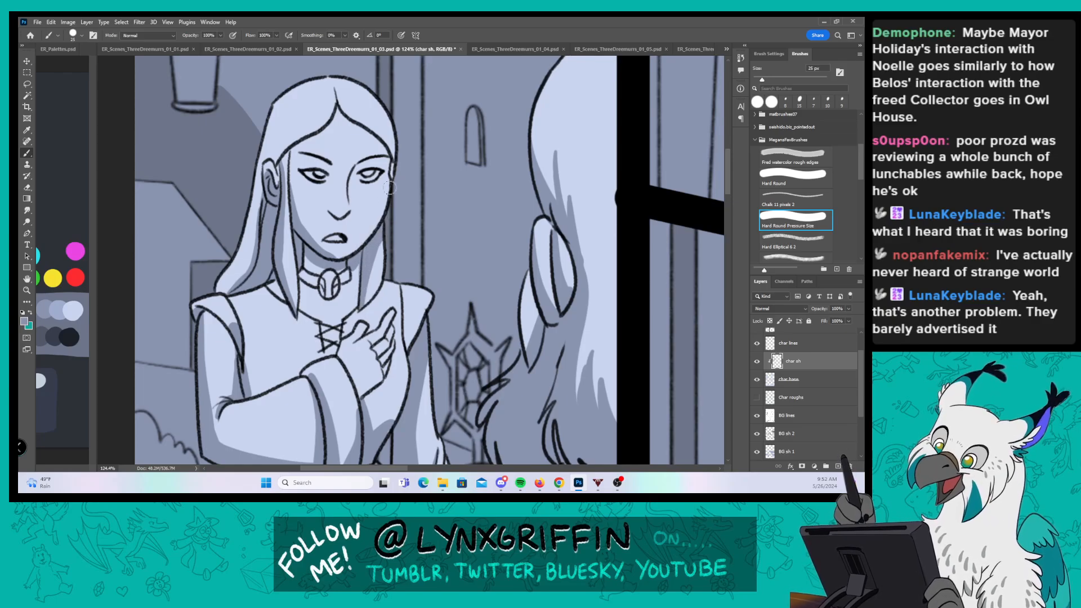
mouse_move(314, 157)
mouse_down()
mouse_move(322, 169)
mouse_move(304, 156)
mouse_up()
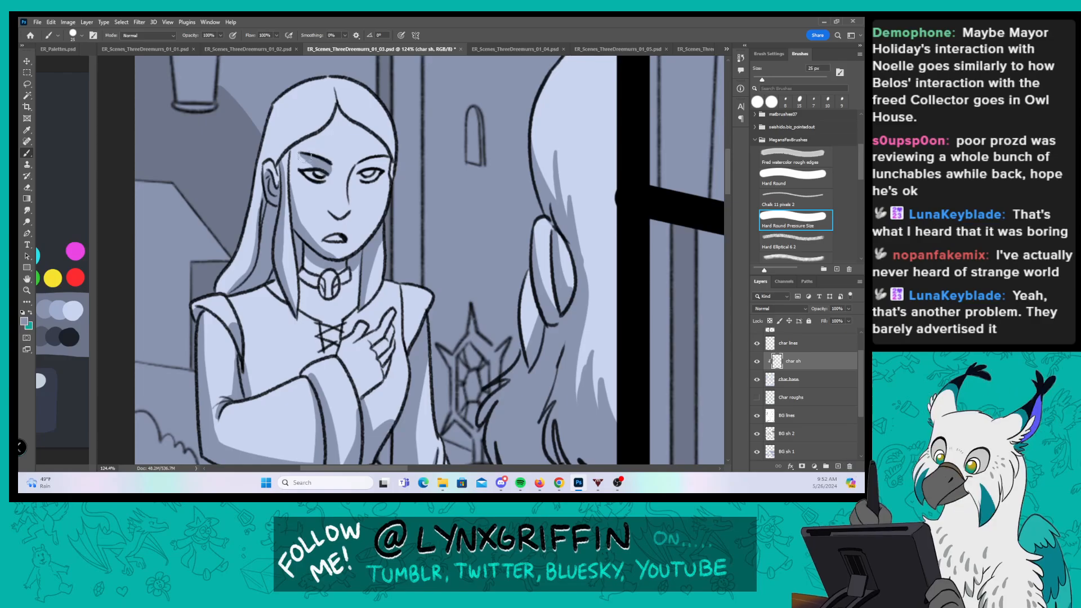
mouse_move(369, 172)
mouse_down()
mouse_move(359, 169)
mouse_move(387, 156)
mouse_up()
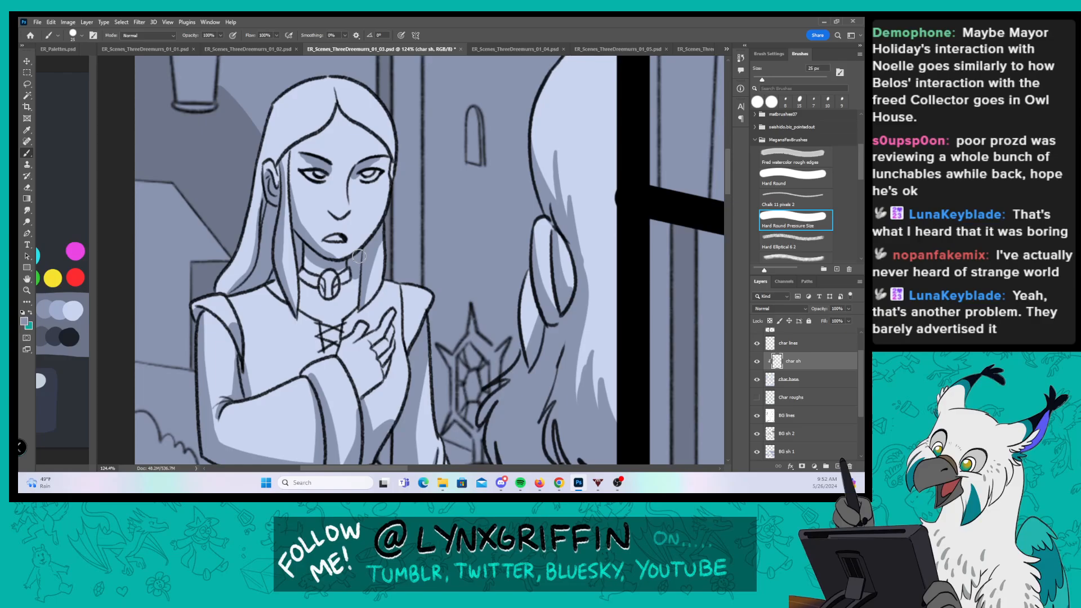
Step: Add small shadows to the woman's right-side shoulder, raised hand, bodice lacing and choker pendant
drag(411, 318, 417, 327)
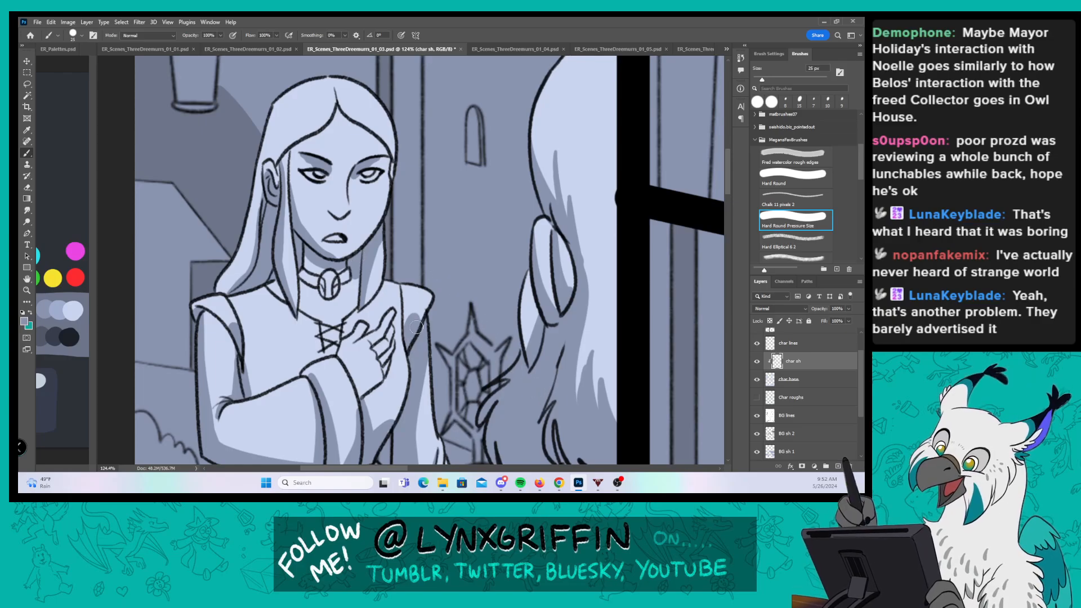
scroll(440, 291, down, 3)
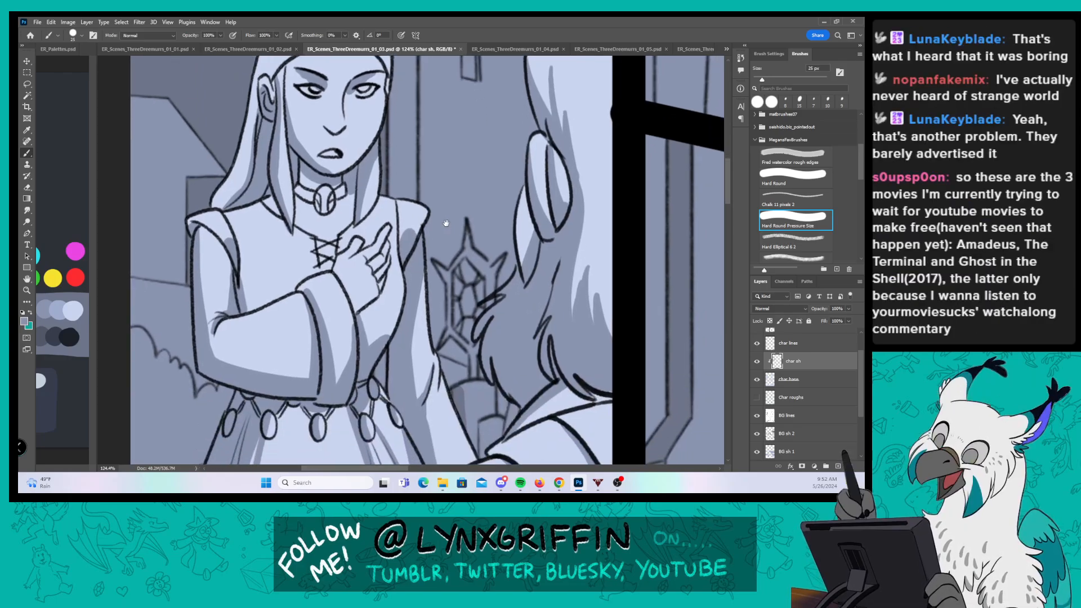
drag(372, 240, 378, 228)
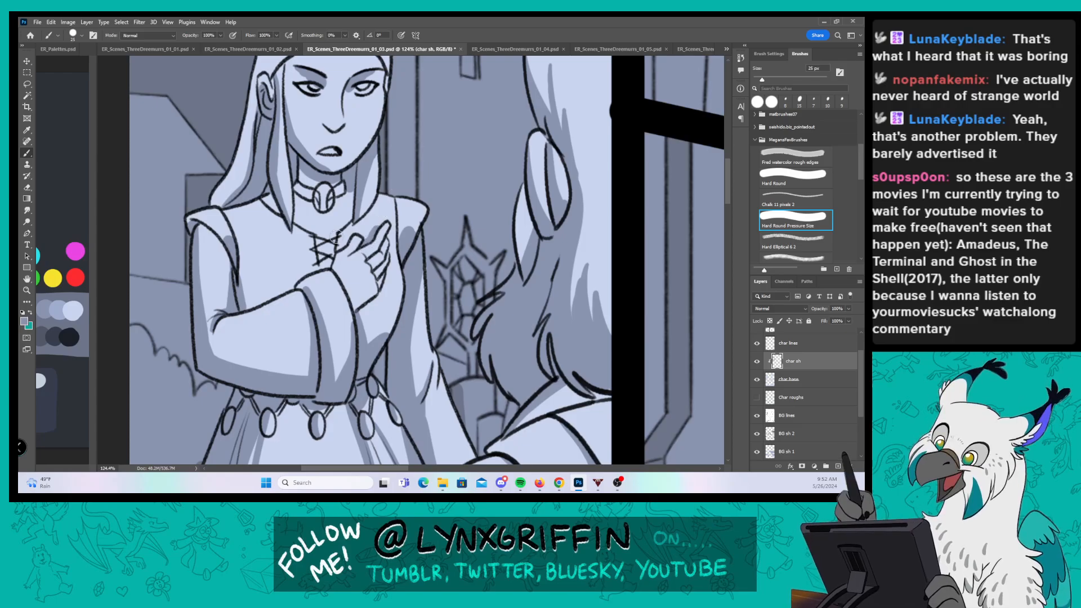
drag(327, 264, 332, 256)
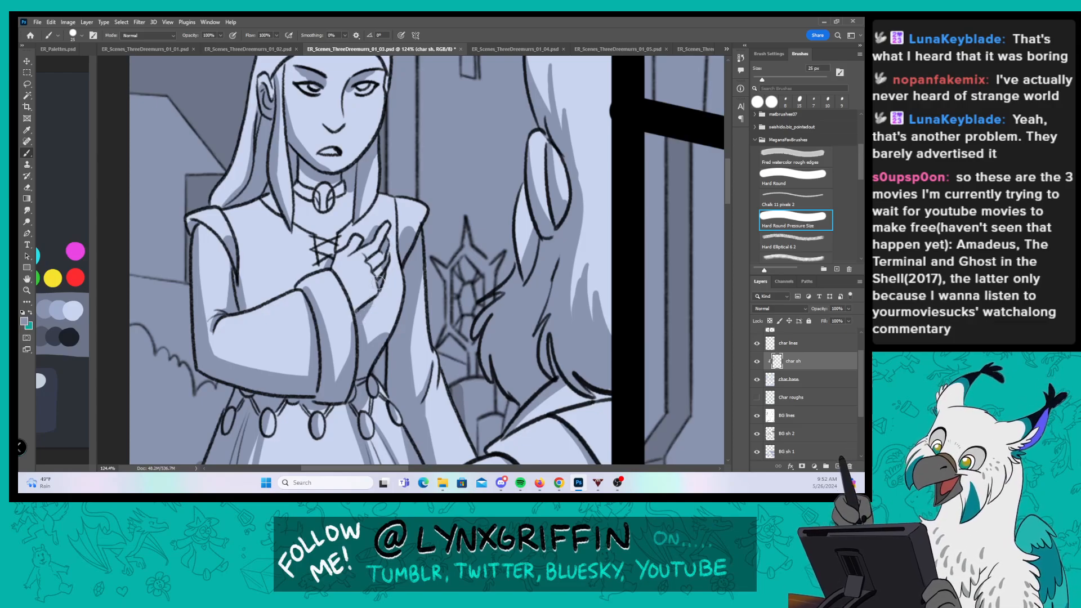
drag(412, 208, 388, 244)
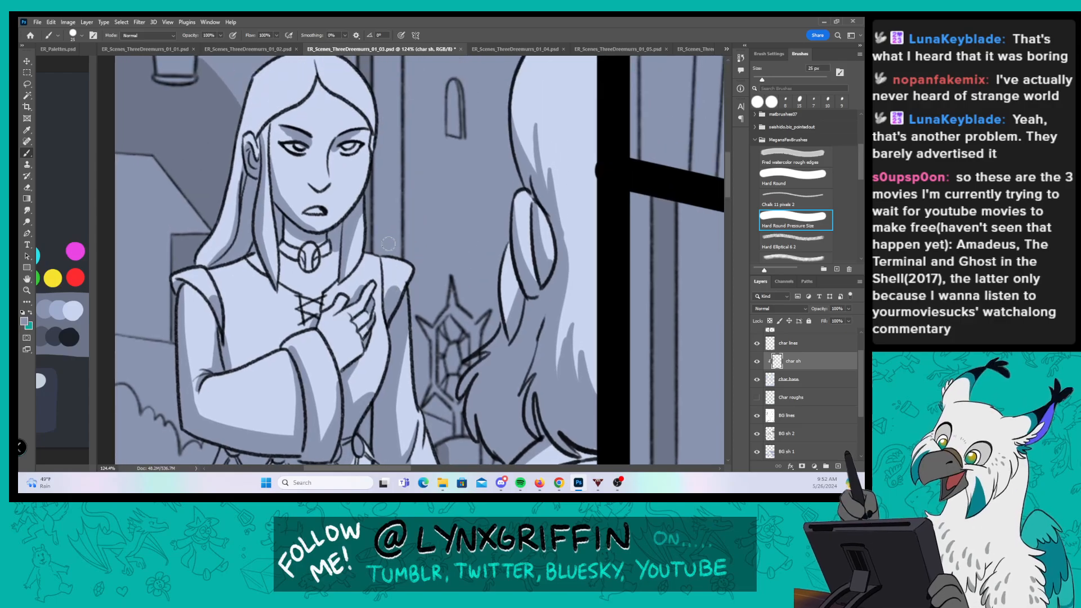
drag(305, 248, 306, 267)
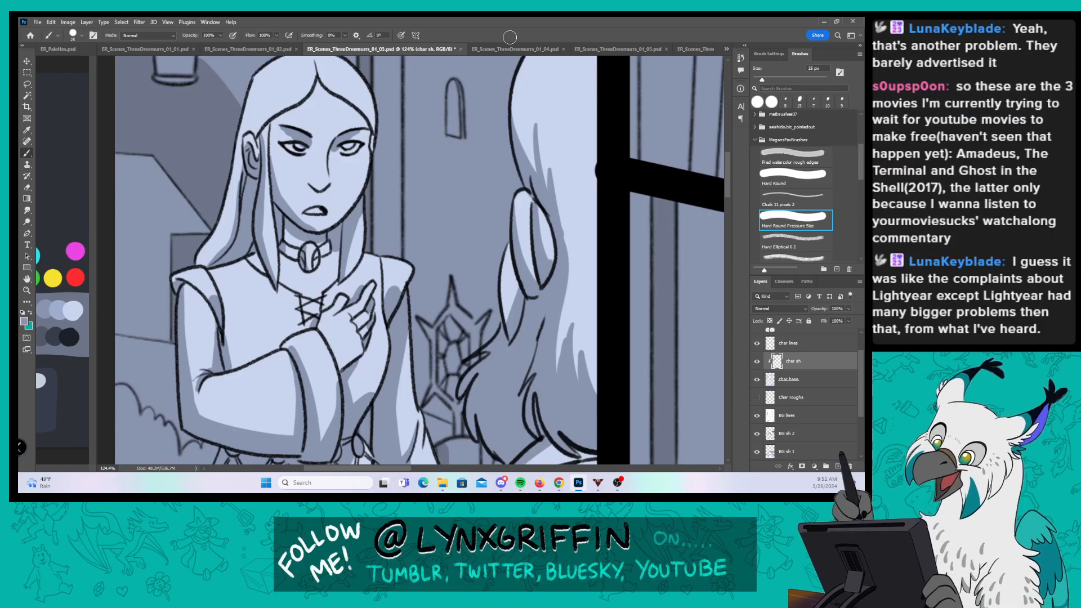
Step: Shade the lock behind the ear and the inner ear of the long-haired woman in the profile panel
key(z)
drag(482, 286, 405, 286)
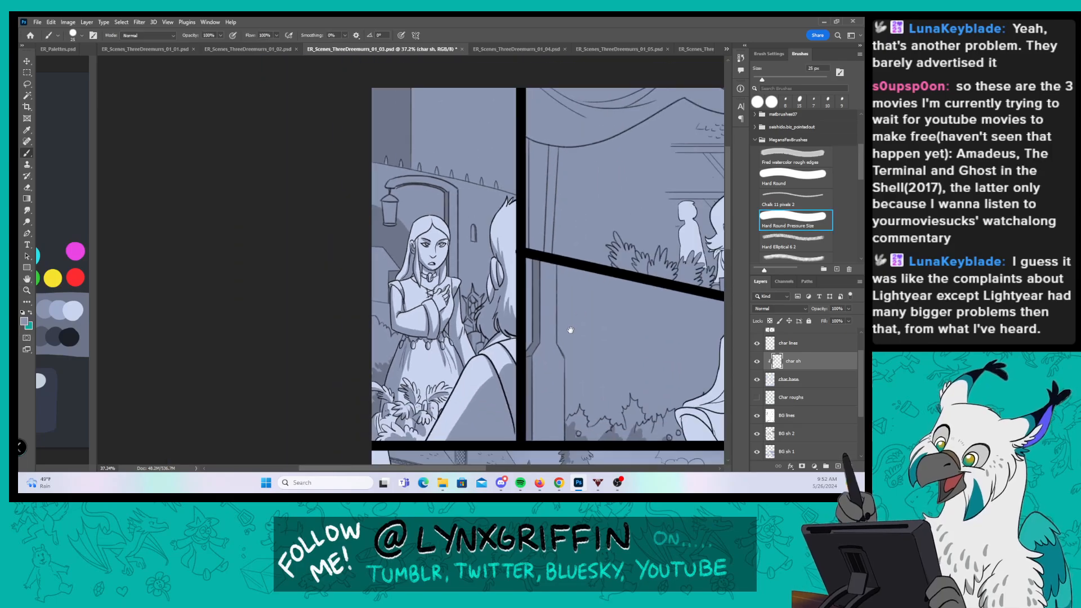
drag(570, 330, 318, 289)
key(z)
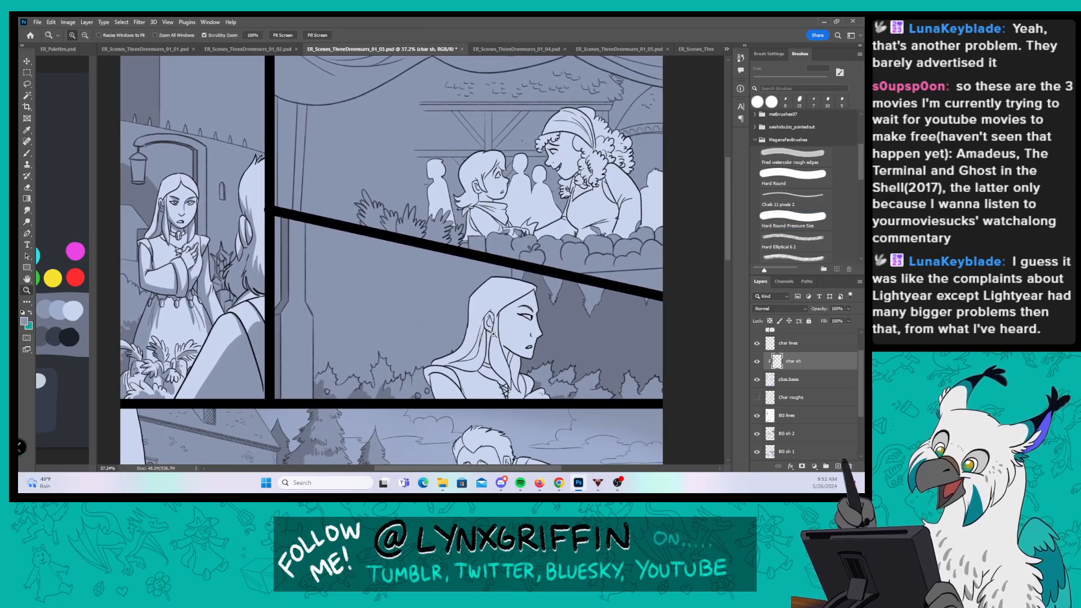
drag(487, 341, 561, 340)
drag(468, 370, 438, 261)
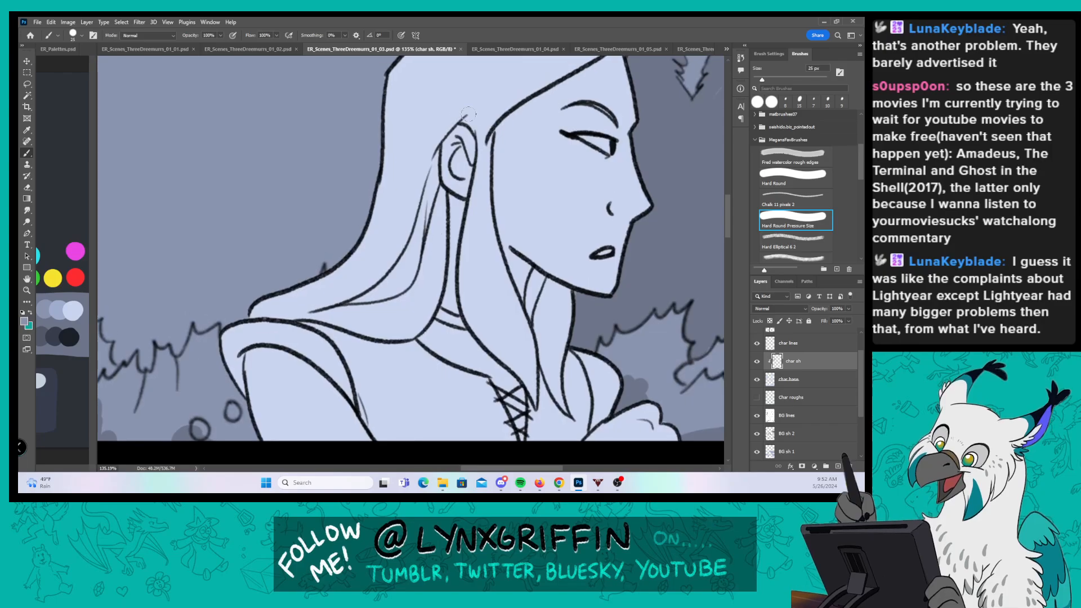
mouse_move(441, 148)
mouse_down()
mouse_move(391, 246)
mouse_move(239, 299)
mouse_up()
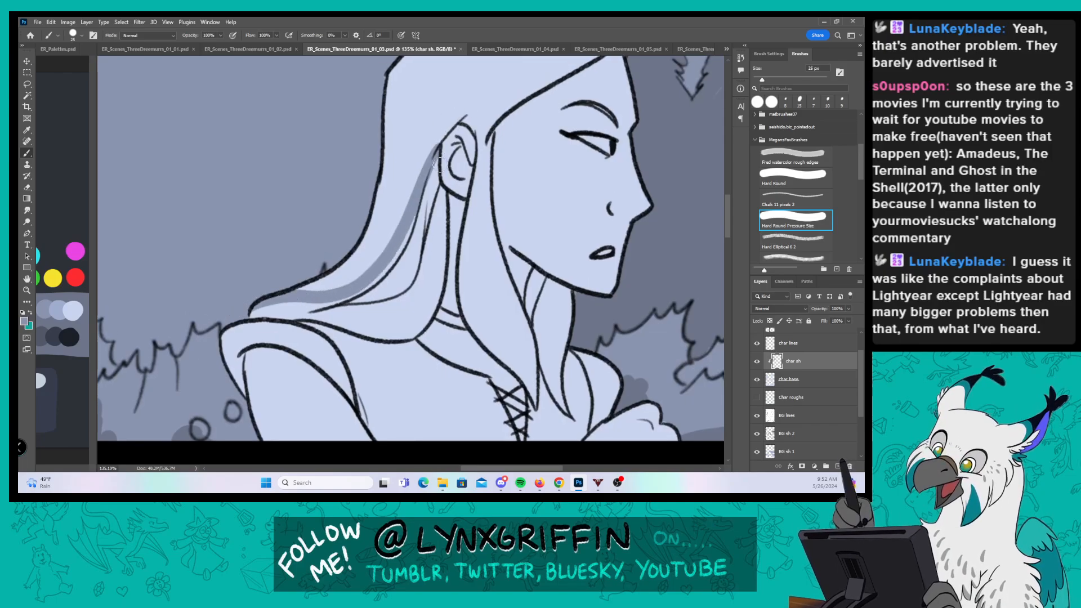
drag(434, 152, 463, 117)
mouse_move(453, 130)
mouse_down()
mouse_move(444, 180)
mouse_move(465, 199)
mouse_move(463, 149)
mouse_move(436, 167)
mouse_move(415, 235)
mouse_up()
Step: Fill the shadows along the profile woman's lower hair strands where they sweep over her shoulder
mouse_move(251, 315)
mouse_down()
mouse_move(309, 304)
mouse_move(289, 317)
mouse_move(386, 270)
mouse_move(363, 289)
mouse_move(416, 223)
mouse_up()
mouse_move(374, 275)
mouse_down()
mouse_move(409, 280)
mouse_move(432, 185)
mouse_move(396, 279)
mouse_move(405, 248)
mouse_up()
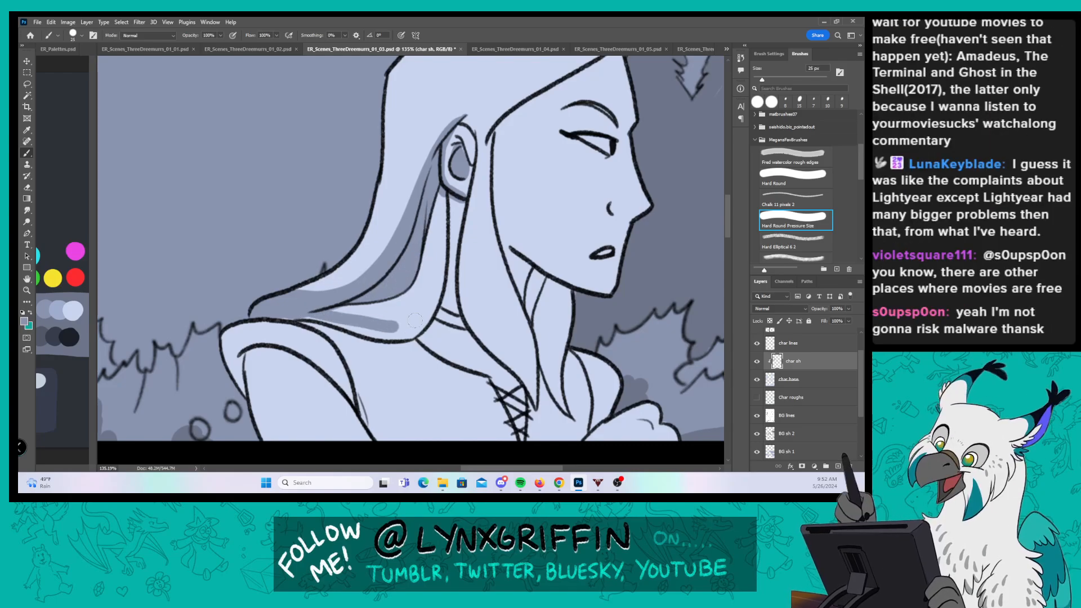
mouse_move(310, 312)
mouse_down()
mouse_move(431, 314)
mouse_move(450, 194)
mouse_move(457, 225)
mouse_up()
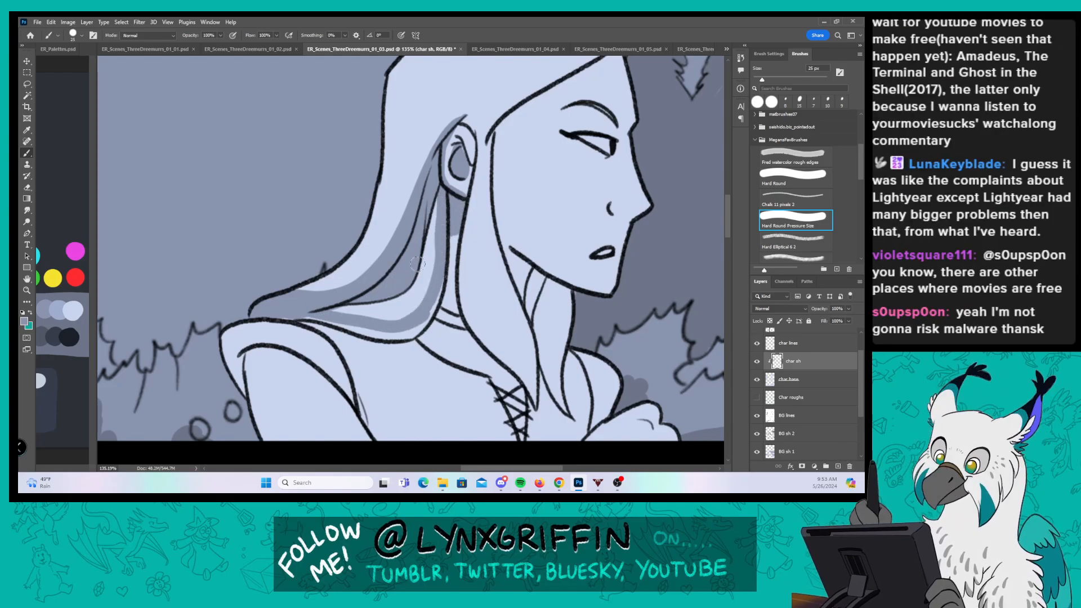
drag(277, 316, 307, 320)
Step: Shade the profile woman's neck and the long front lock from her ear down to the bodice lacing
drag(496, 288, 402, 281)
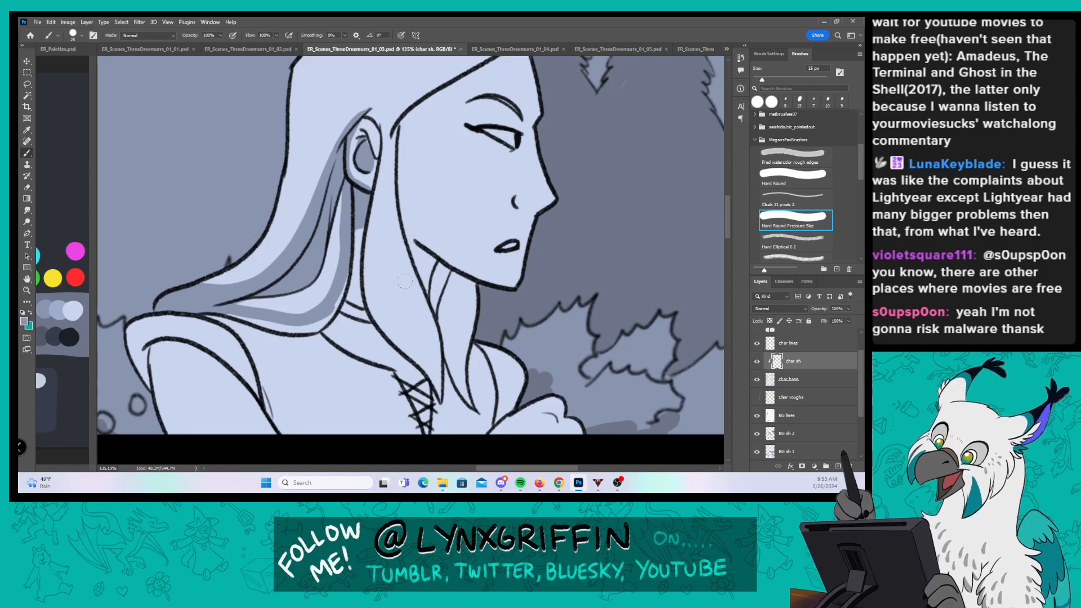
mouse_move(281, 333)
mouse_down()
mouse_move(320, 281)
mouse_move(342, 294)
mouse_move(321, 323)
mouse_move(346, 275)
mouse_move(356, 302)
mouse_move(360, 235)
mouse_up()
mouse_move(375, 181)
mouse_down()
mouse_move(377, 329)
mouse_move(428, 380)
mouse_up()
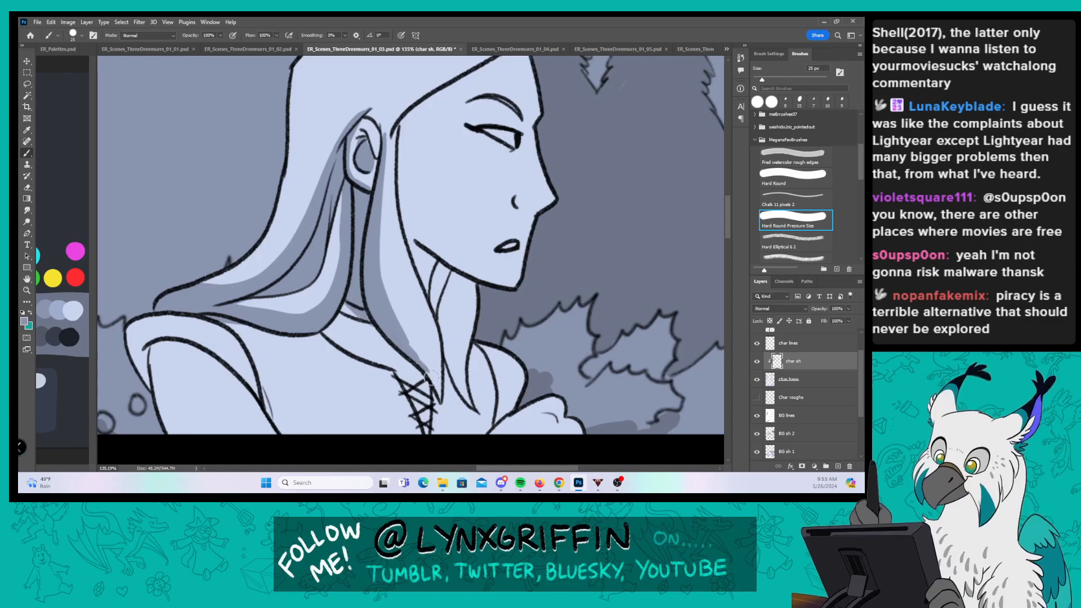
mouse_move(410, 341)
mouse_down()
mouse_move(442, 397)
mouse_move(388, 269)
mouse_up()
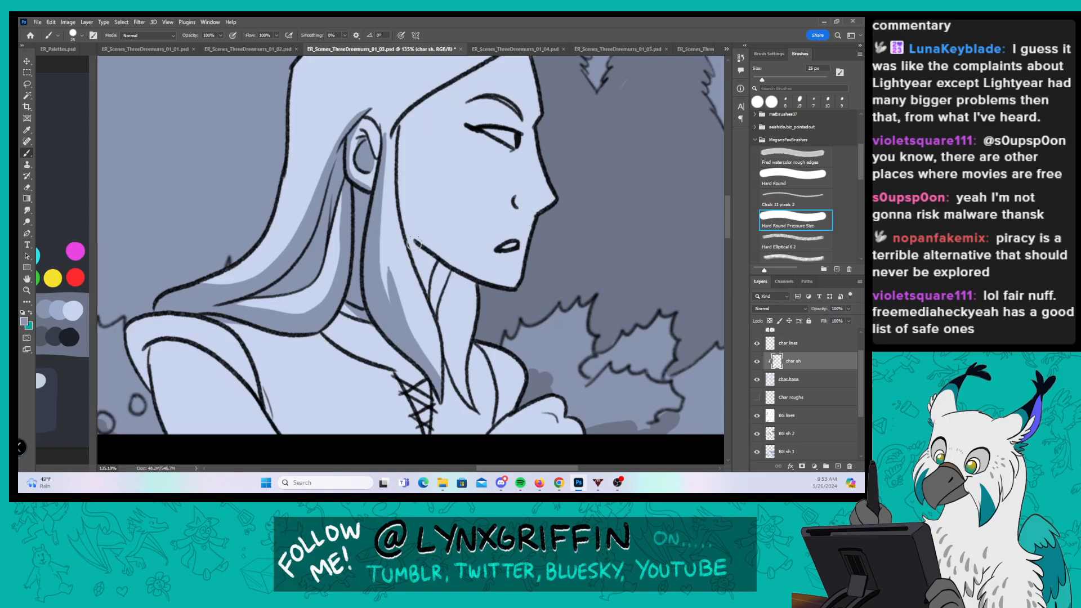
mouse_move(413, 242)
mouse_down()
mouse_move(431, 298)
mouse_move(419, 248)
mouse_move(428, 274)
mouse_up()
Step: Paint the shadow along the profile woman's cheek and jaw, then shade the hair lock on the far side of her neck
drag(532, 294, 454, 320)
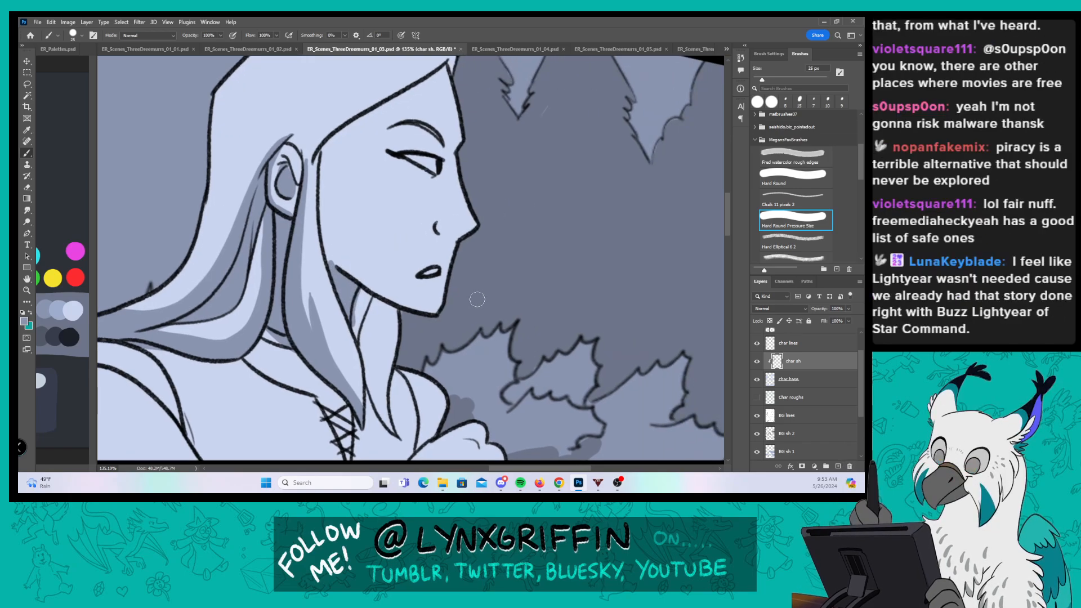
mouse_move(318, 178)
mouse_down()
mouse_move(349, 265)
mouse_move(383, 297)
mouse_move(433, 315)
mouse_up()
mouse_move(319, 203)
mouse_down()
mouse_move(338, 274)
mouse_move(354, 272)
mouse_up()
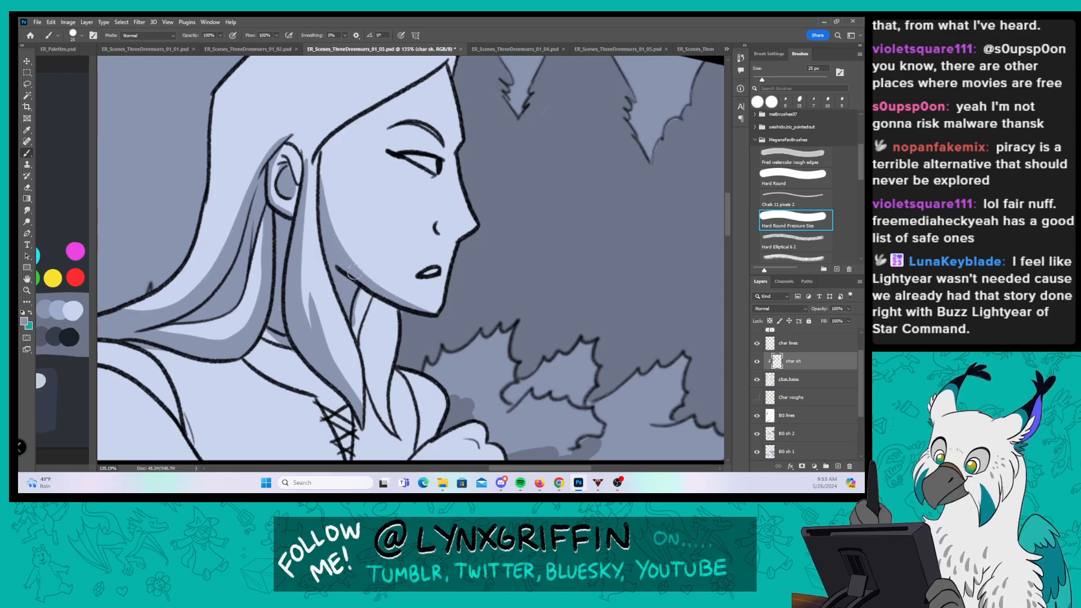
mouse_move(352, 313)
mouse_down()
mouse_move(360, 293)
mouse_move(375, 338)
mouse_up()
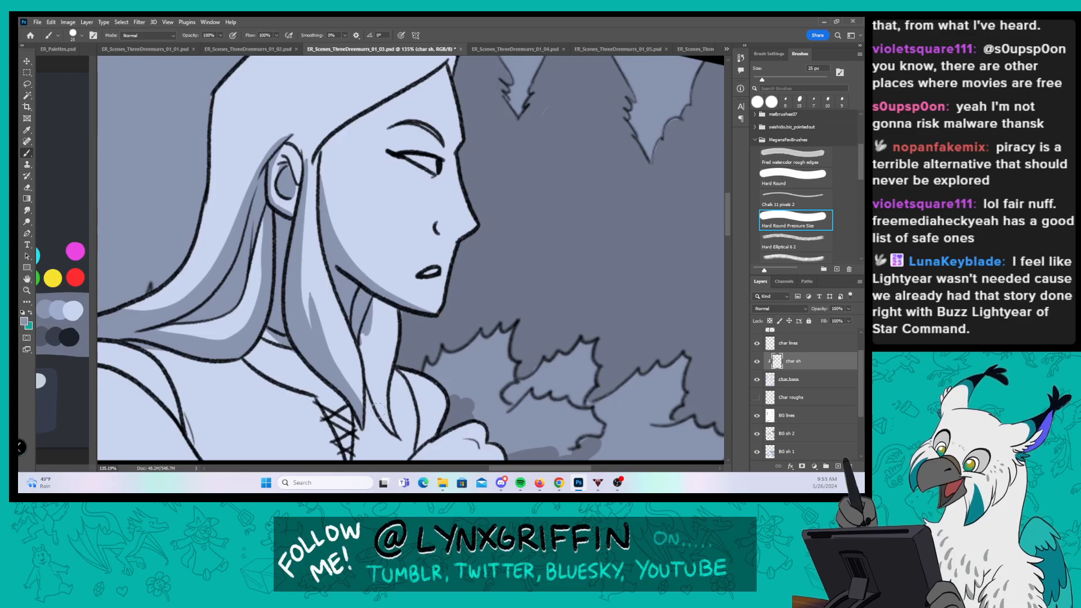
mouse_move(388, 431)
mouse_down()
mouse_move(360, 338)
mouse_move(366, 358)
mouse_move(376, 292)
mouse_up()
mouse_move(418, 357)
mouse_down()
mouse_move(468, 242)
mouse_move(519, 255)
mouse_up()
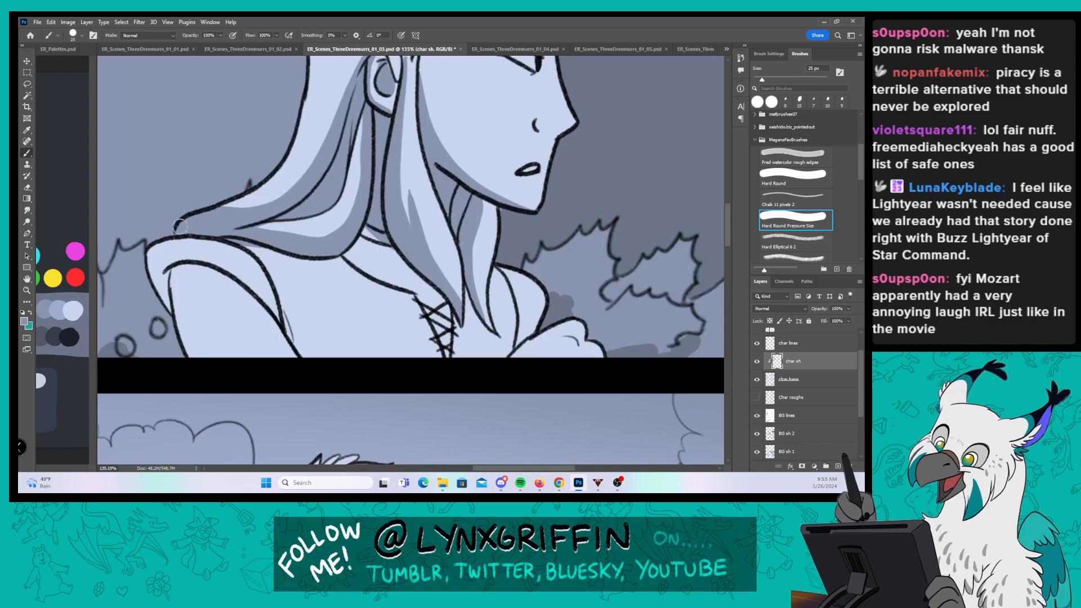
Step: Paint shadows on the profile woman's near sleeve and bodice side, plus her far arm and hand
mouse_move(169, 272)
mouse_down()
mouse_move(161, 290)
mouse_move(209, 366)
mouse_move(187, 267)
mouse_move(265, 301)
mouse_move(313, 360)
mouse_move(338, 356)
mouse_up()
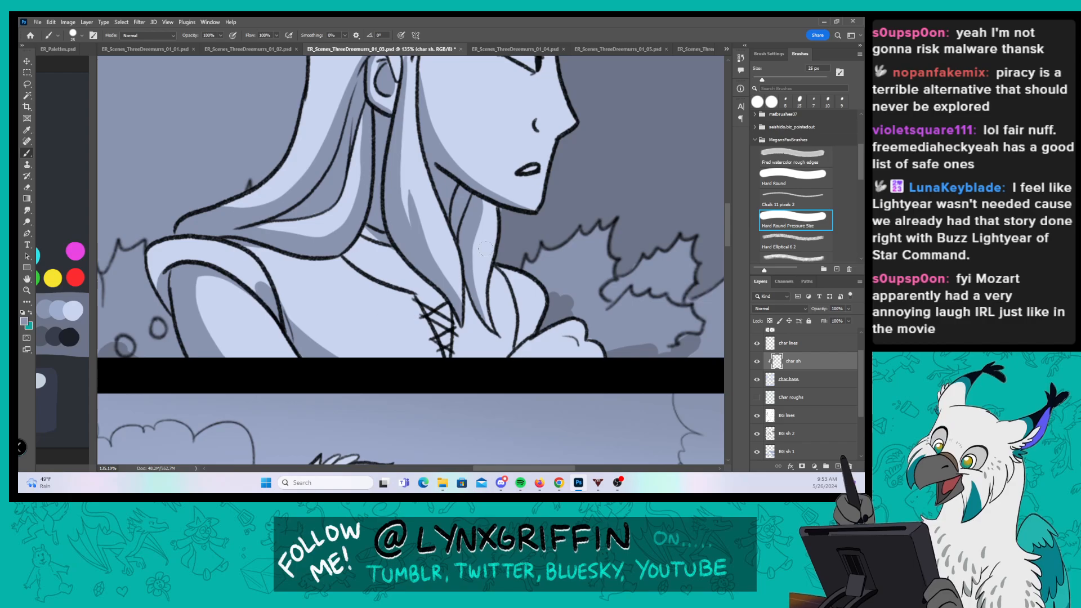
drag(543, 292, 462, 299)
drag(364, 313, 366, 362)
drag(437, 352, 444, 338)
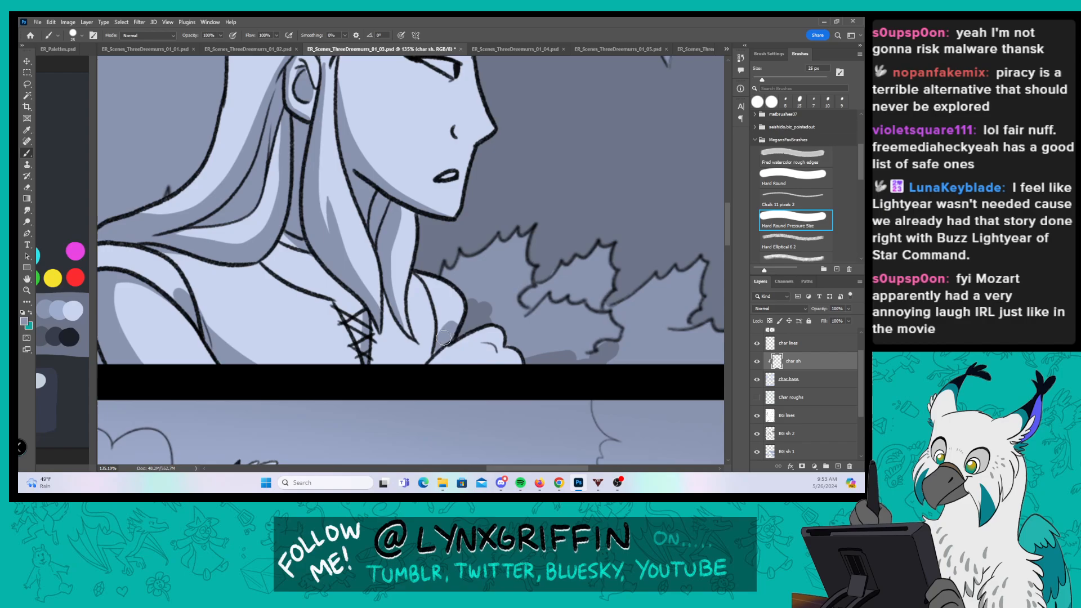
mouse_move(419, 283)
mouse_down()
mouse_move(428, 360)
mouse_move(432, 345)
mouse_up()
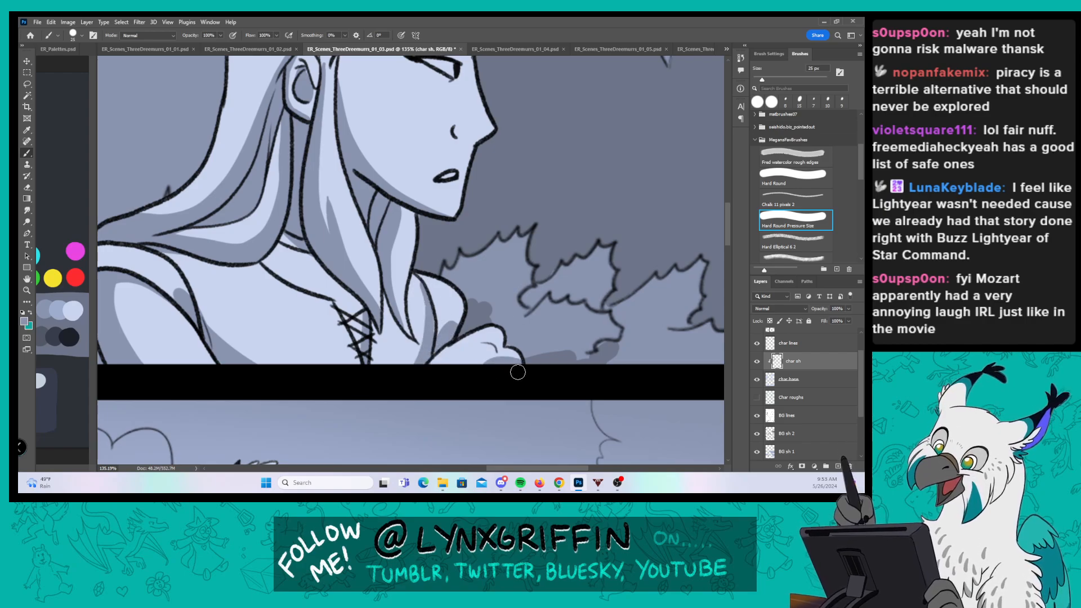
Step: Shade the profile woman's eyelid, the underside of her nose and the hair along her forehead parting
drag(239, 229, 297, 266)
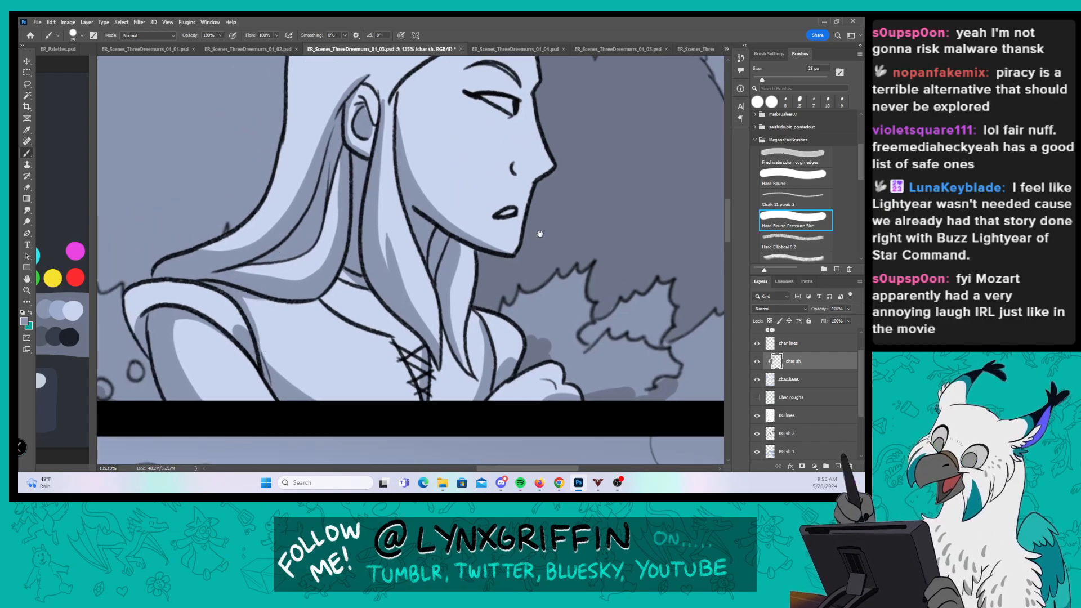
drag(540, 233, 467, 355)
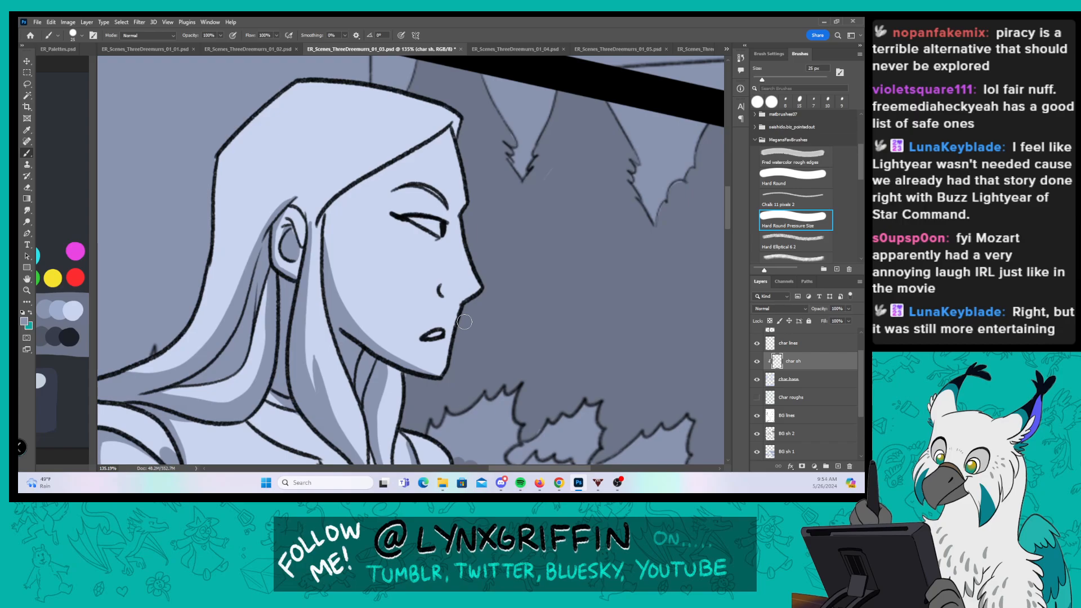
mouse_move(398, 192)
mouse_down()
mouse_move(437, 201)
mouse_move(445, 221)
mouse_up()
drag(444, 290, 479, 291)
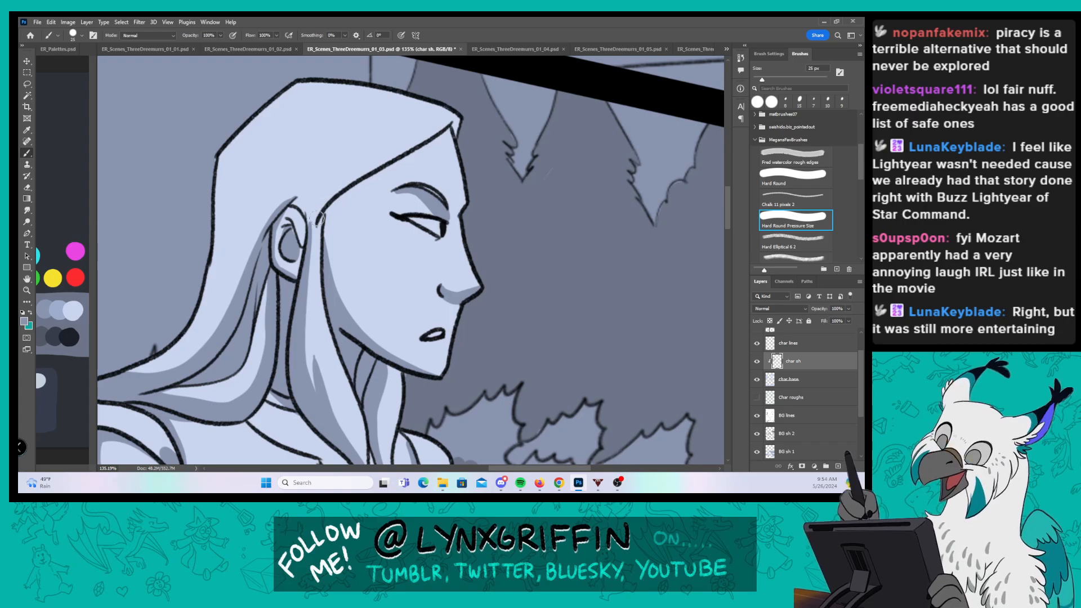
mouse_move(317, 219)
mouse_down()
mouse_move(366, 172)
mouse_move(456, 121)
mouse_up()
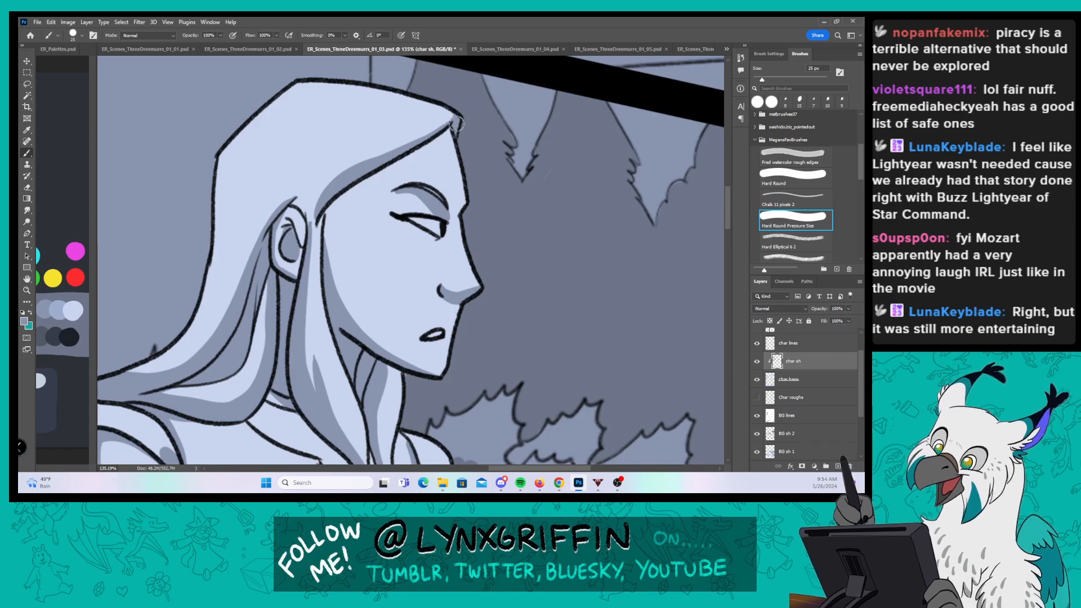
Step: Examine the profile woman's shading up close and within the whole panel
key(z)
drag(307, 183, 277, 183)
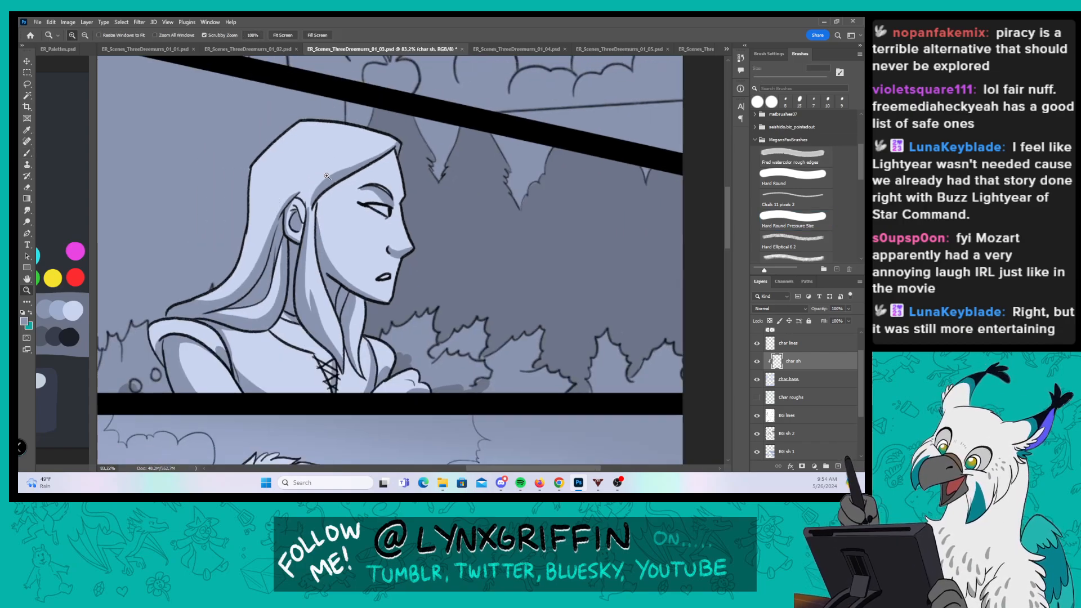
key(z)
mouse_move(395, 317)
mouse_down()
mouse_move(373, 320)
mouse_move(402, 340)
mouse_move(366, 297)
mouse_move(402, 287)
mouse_up()
key(ctrl+z)
key(z)
drag(348, 353, 359, 321)
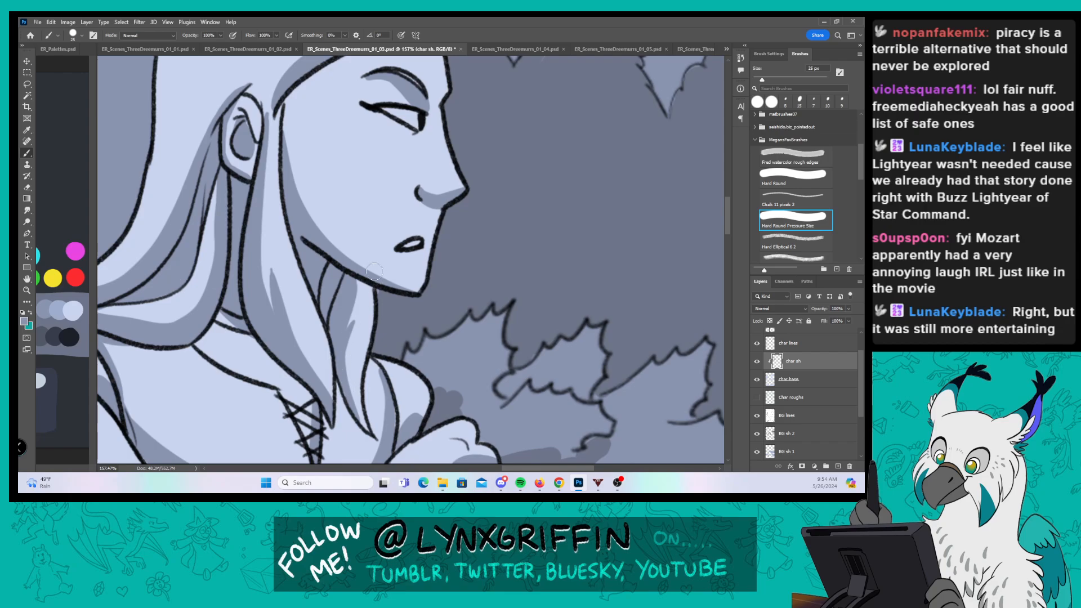
key(z)
drag(360, 164, 330, 163)
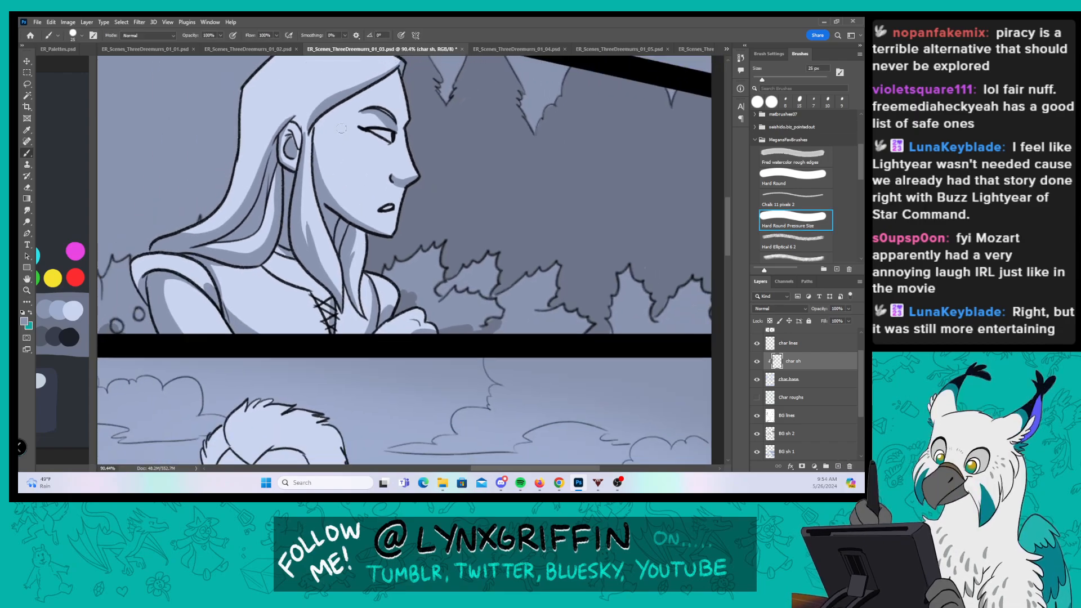
key(space)
drag(315, 125, 365, 221)
key(z)
click(362, 170)
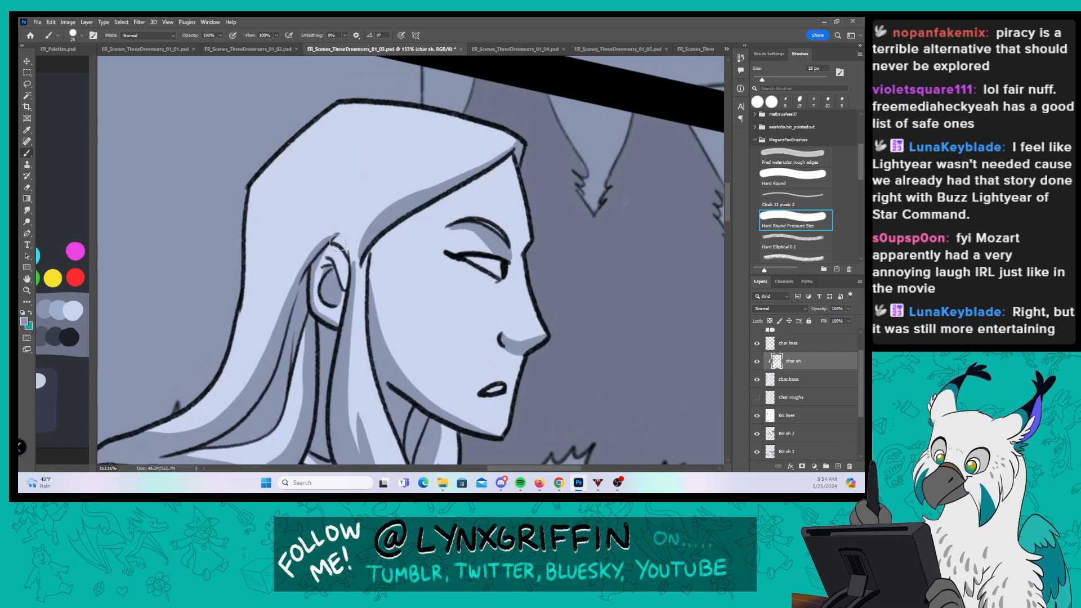
key(b)
key(z)
mouse_move(530, 258)
mouse_down()
mouse_move(401, 262)
mouse_move(424, 263)
mouse_move(438, 240)
mouse_up()
key(b)
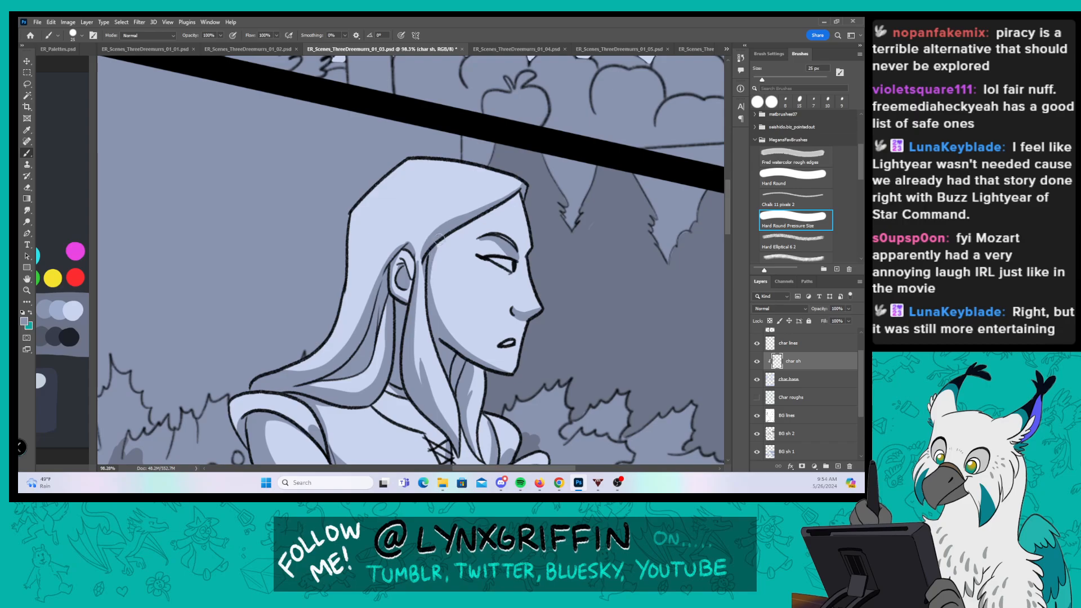
key(z)
drag(532, 283, 323, 283)
key(b)
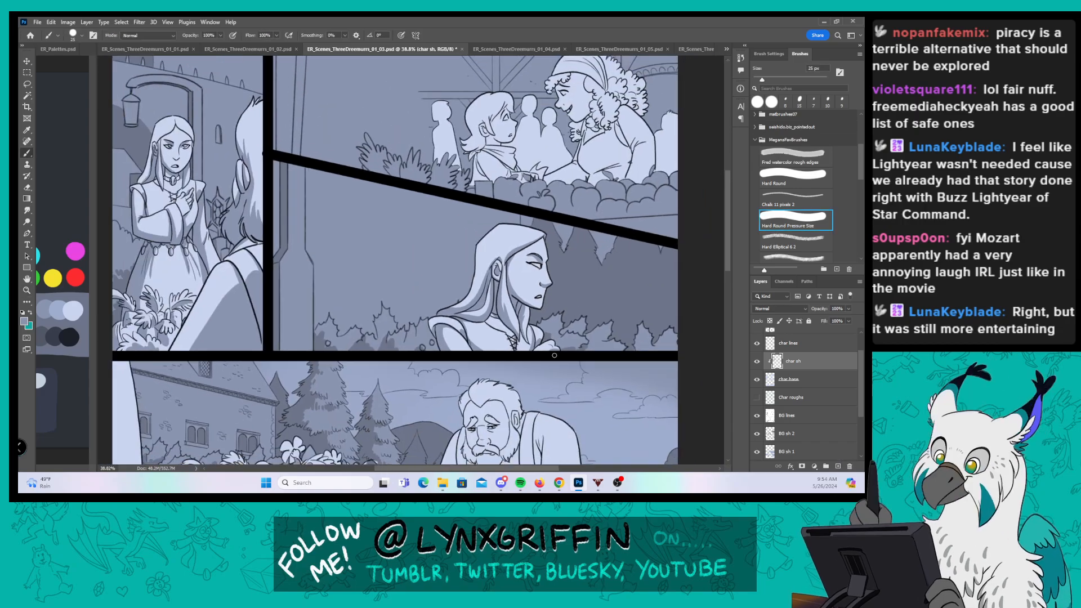
Step: Fill a broad shadow on the foreground figure at the edge of the house panel with an enlarged Hard Round brush
mouse_move(450, 404)
mouse_down()
mouse_move(462, 235)
mouse_move(520, 238)
mouse_up()
key(z)
drag(207, 288, 329, 288)
key(b)
click(805, 173)
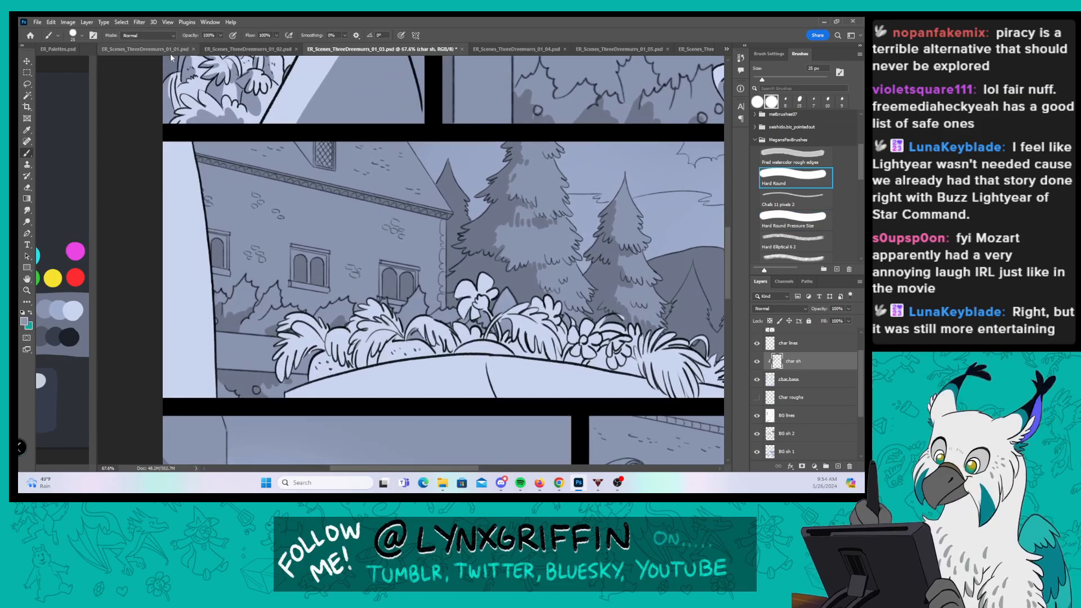
key(bracketright)
key(bracketright)
key(bracketright)
key(bracketright)
mouse_move(180, 145)
mouse_down()
mouse_move(194, 376)
mouse_move(169, 403)
mouse_move(175, 315)
mouse_move(159, 152)
mouse_move(180, 264)
mouse_up()
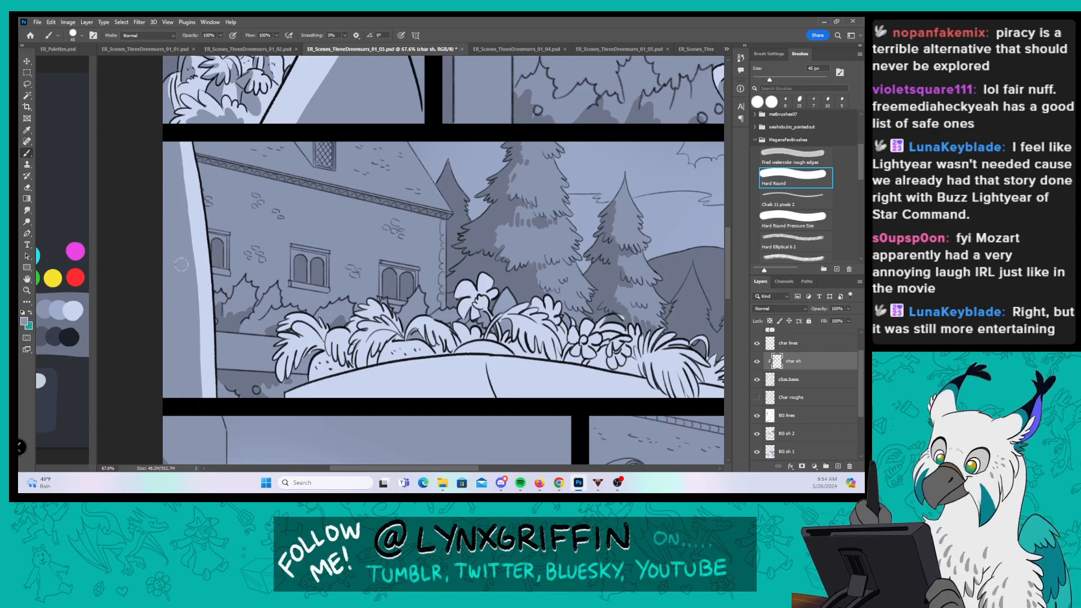
Step: Fill the curved surface beneath the flowers with shadow up to its dividing line, using the Hard Round Pressure Size brush
click(799, 222)
mouse_move(423, 370)
mouse_down()
mouse_move(402, 357)
mouse_move(375, 290)
mouse_up()
key(z)
key(b)
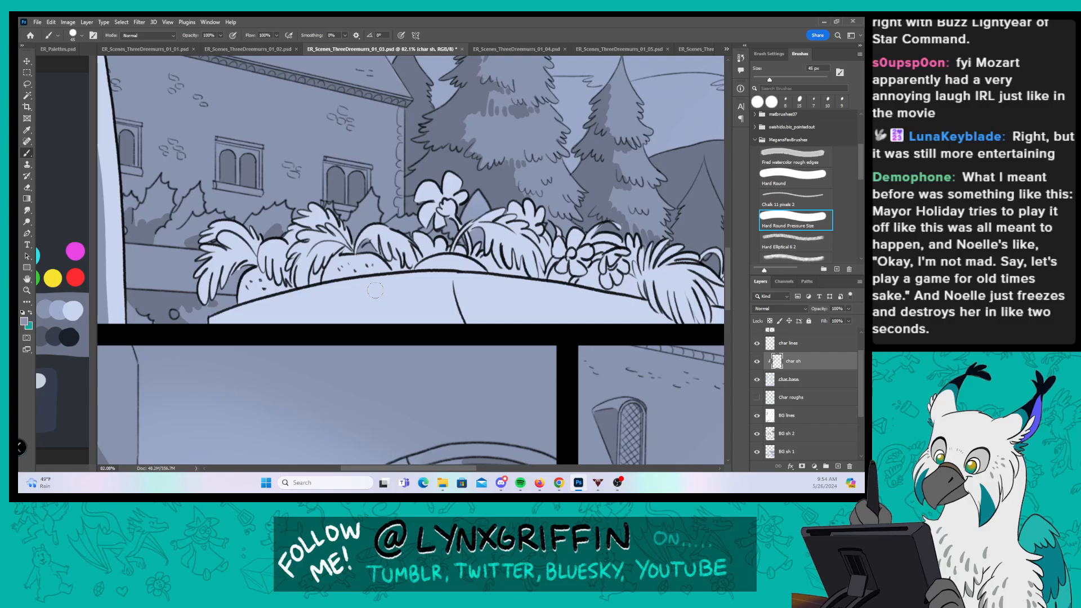
mouse_move(224, 318)
mouse_down()
mouse_move(441, 275)
mouse_move(458, 323)
mouse_up()
mouse_move(222, 332)
mouse_down()
mouse_move(302, 333)
mouse_move(442, 281)
mouse_up()
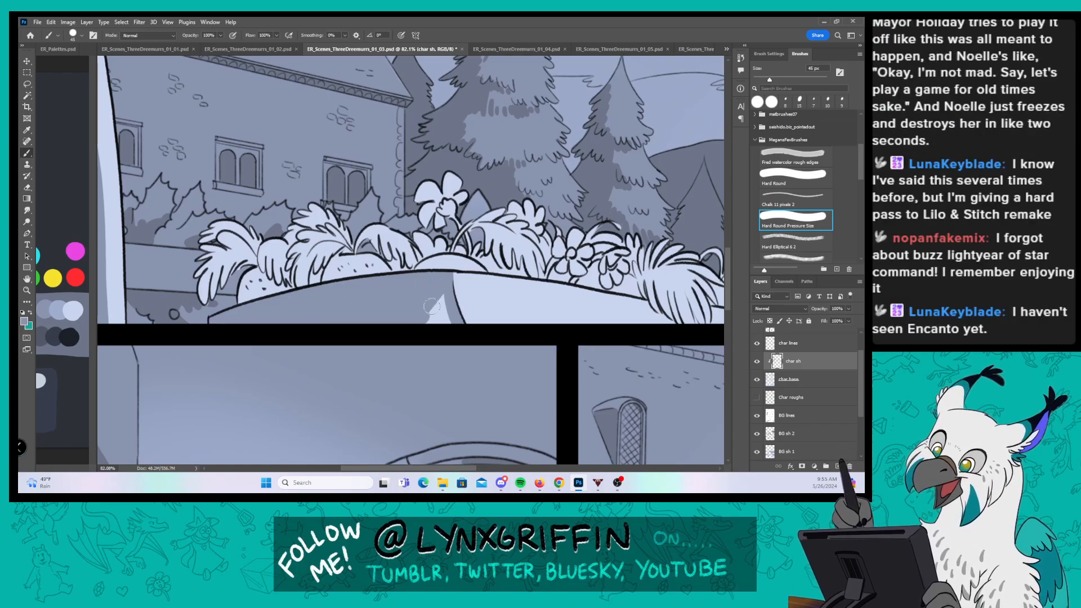
Step: Shade the leftmost drooping leaves, the dotted fruit under them and the rounded leaf beside it, reducing the brush size for the leaf
drag(582, 289, 542, 294)
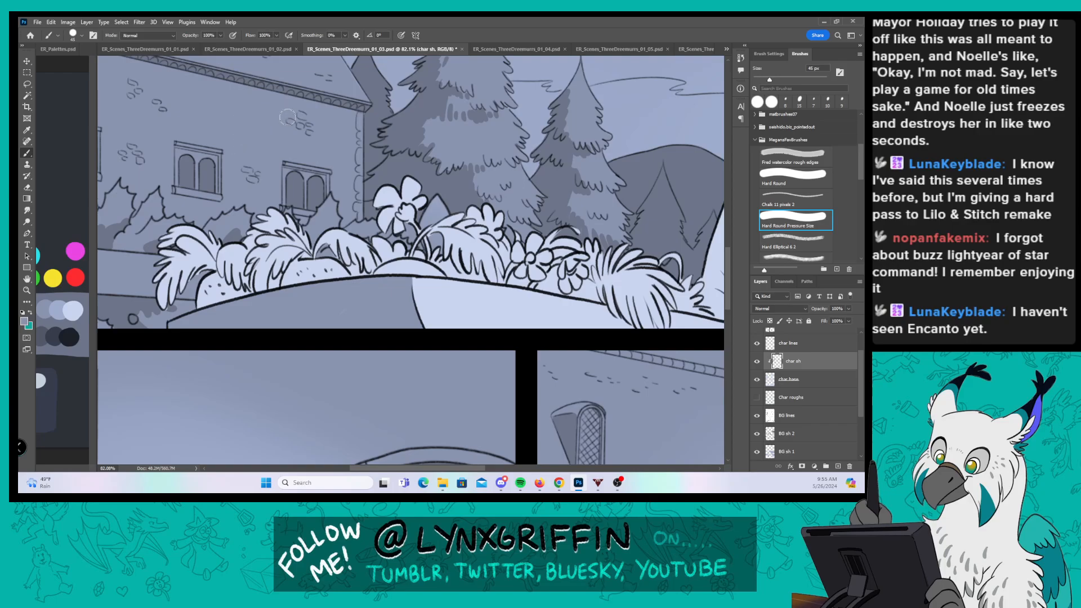
mouse_move(164, 304)
mouse_down()
mouse_move(183, 263)
mouse_move(181, 295)
mouse_move(210, 274)
mouse_up()
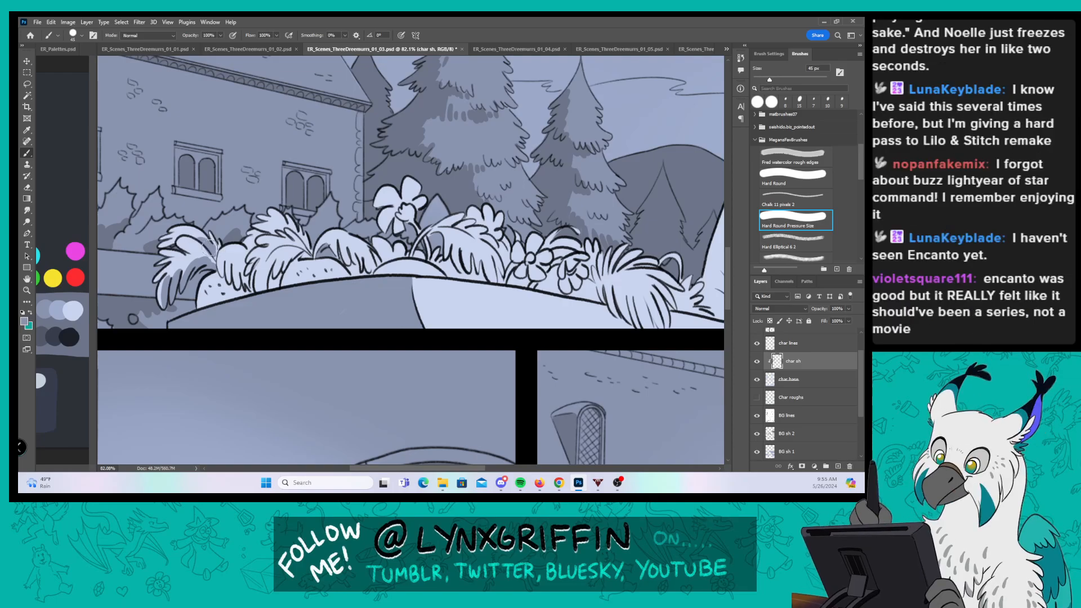
mouse_move(209, 275)
mouse_down()
mouse_move(201, 302)
mouse_move(214, 303)
mouse_move(213, 274)
mouse_up()
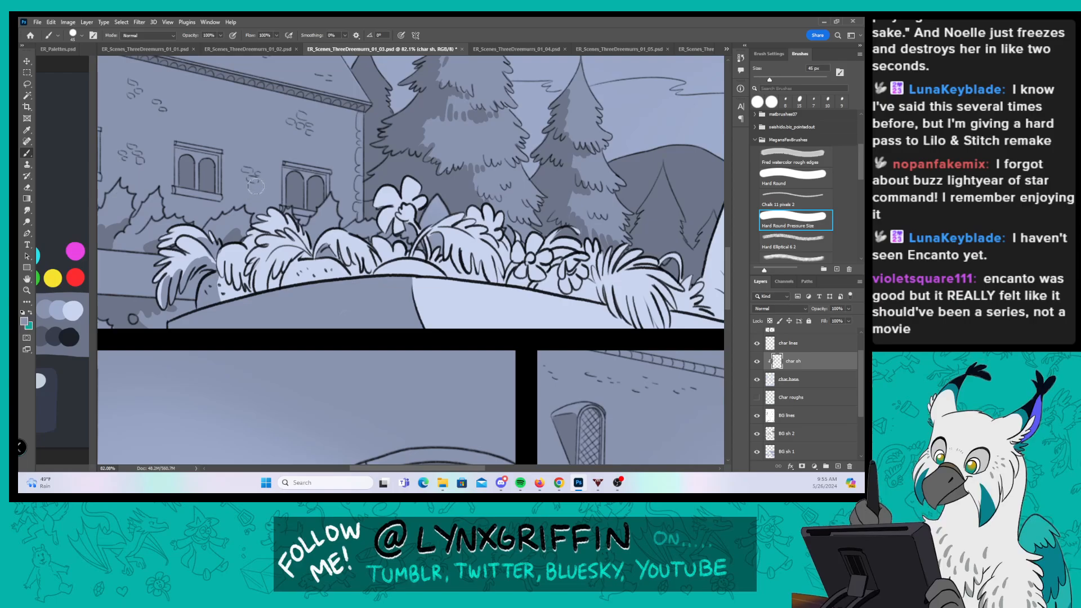
scroll(261, 240, up, 2)
key(bracketleft)
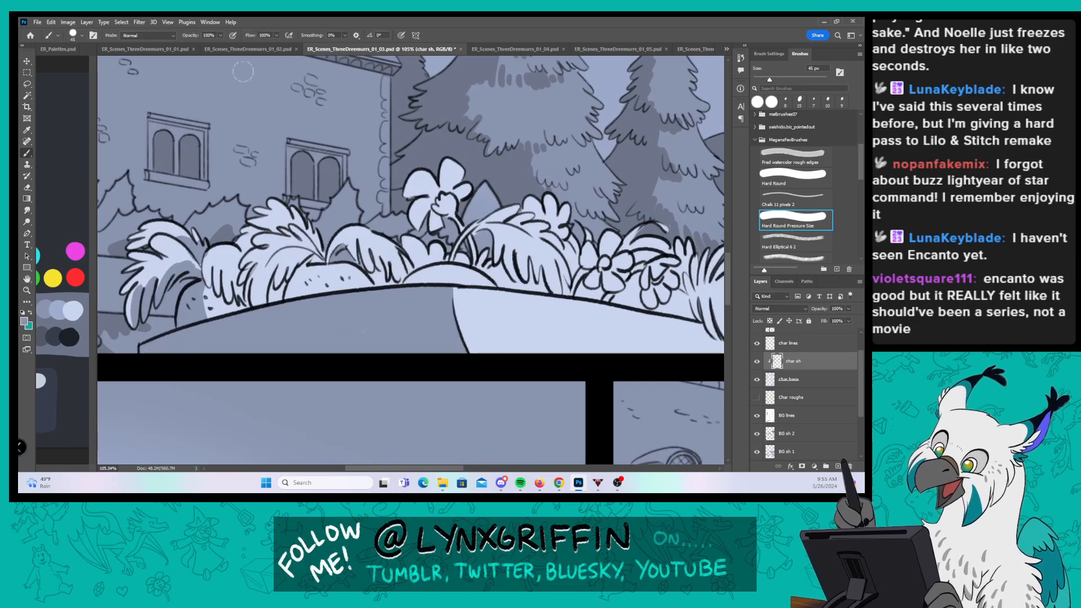
drag(205, 253, 209, 289)
drag(220, 236, 207, 250)
drag(208, 258, 231, 301)
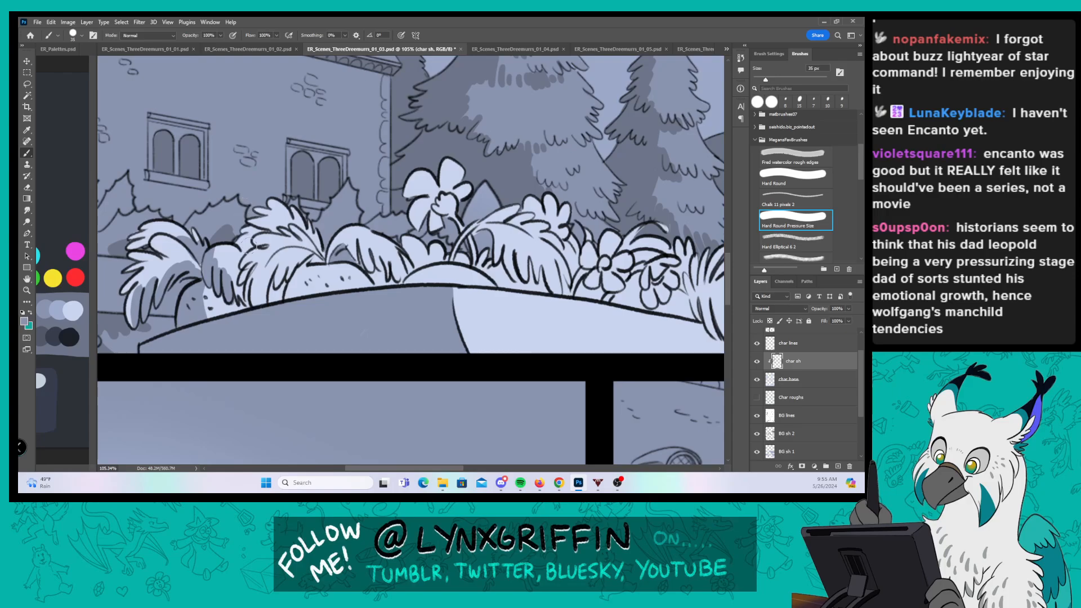
Step: Shade the second leafy plant's fronds and the near side of the dotted fruit beneath it
mouse_move(233, 275)
mouse_down()
mouse_move(251, 269)
mouse_move(251, 306)
mouse_move(256, 265)
mouse_move(241, 281)
mouse_move(273, 254)
mouse_move(261, 307)
mouse_move(273, 264)
mouse_move(264, 296)
mouse_move(290, 259)
mouse_move(276, 297)
mouse_move(286, 273)
mouse_up()
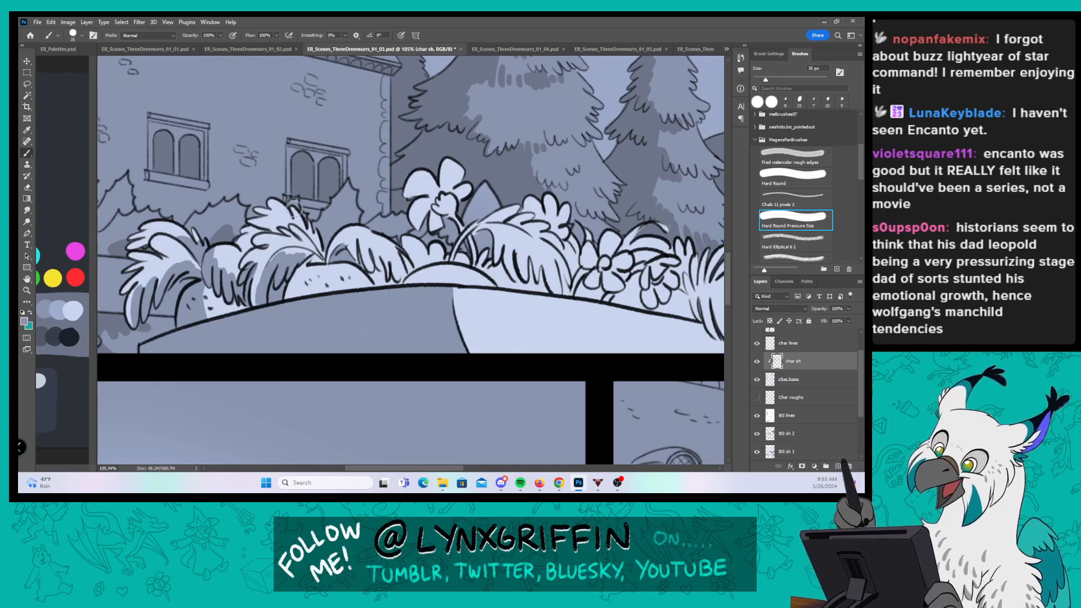
drag(254, 216, 283, 224)
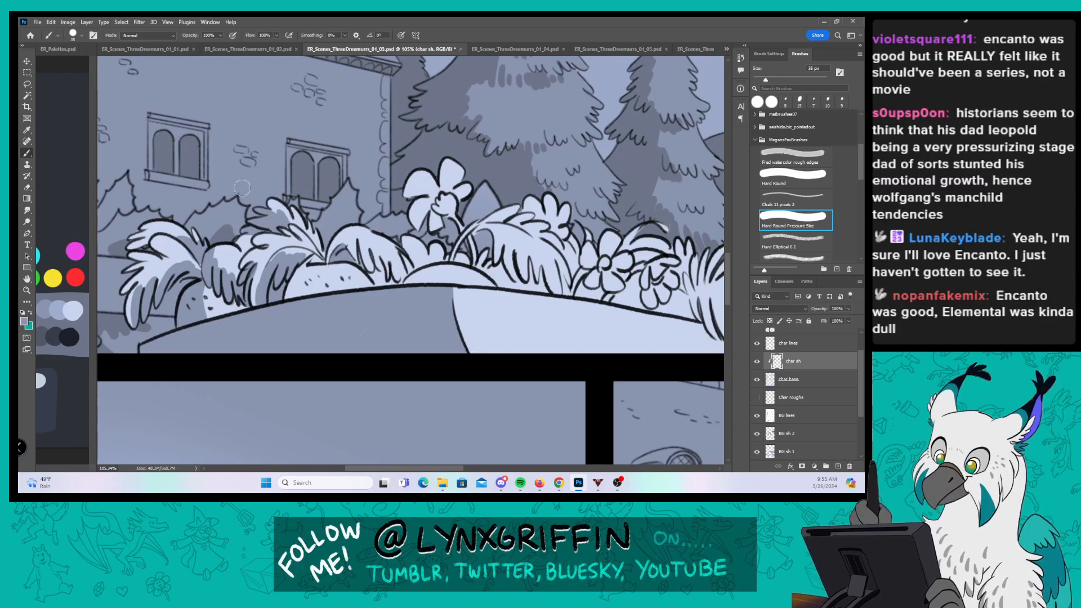
drag(251, 245, 248, 237)
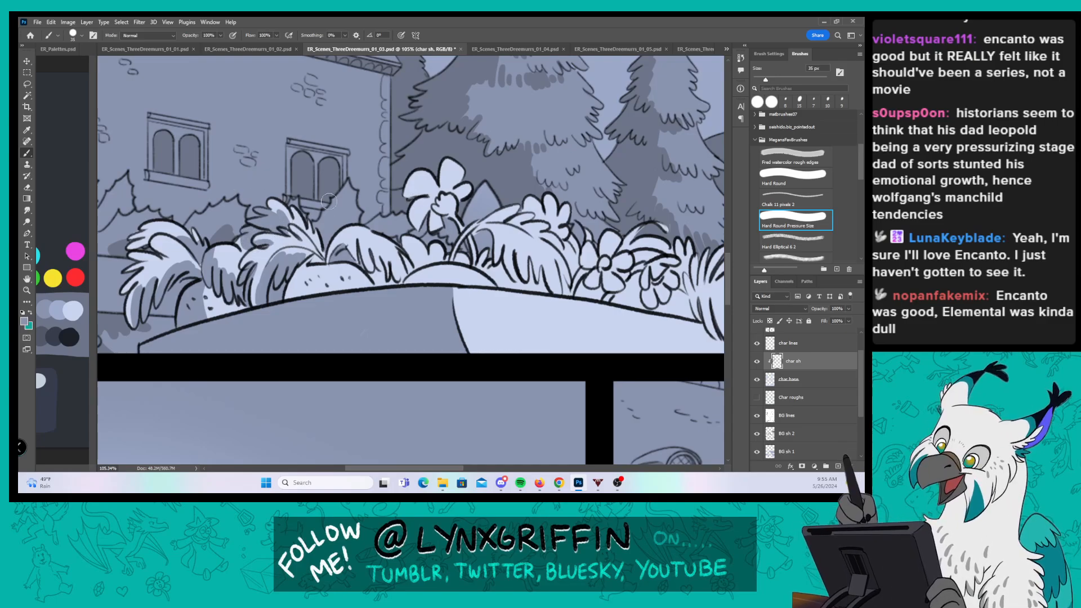
mouse_move(290, 295)
mouse_down()
mouse_move(300, 271)
mouse_move(324, 282)
mouse_up()
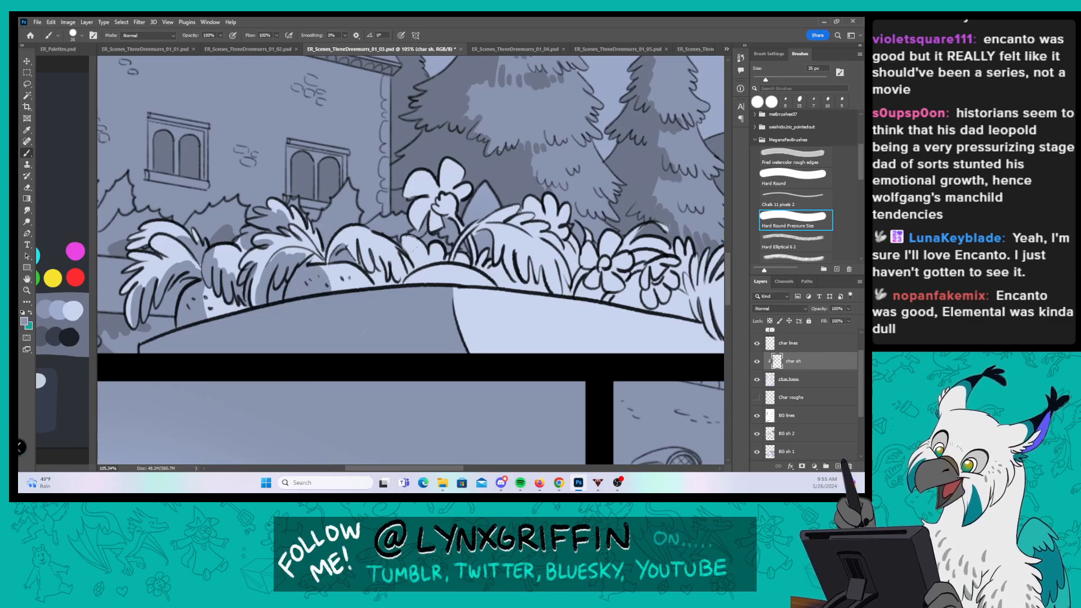
Step: Shade the rounded mound at the centre of the arrangement, the small leaves around it and the tall flower's lower petals
drag(429, 323, 356, 308)
mouse_move(285, 223)
mouse_down()
mouse_move(284, 247)
mouse_move(307, 269)
mouse_move(322, 241)
mouse_move(321, 256)
mouse_up()
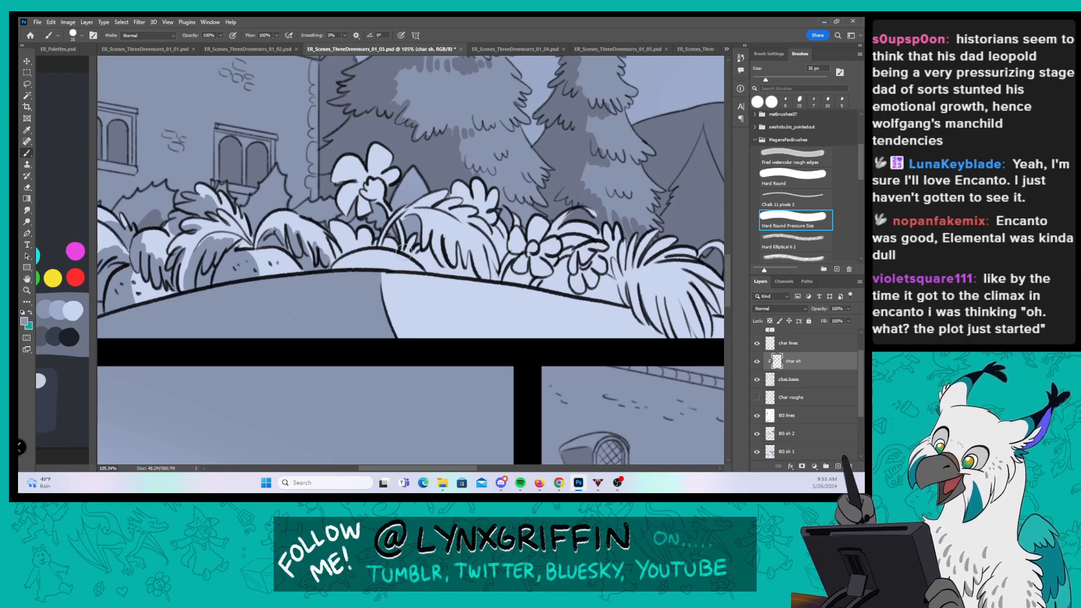
key(z)
drag(396, 256, 420, 255)
mouse_move(318, 273)
mouse_down()
mouse_move(253, 333)
mouse_move(304, 310)
mouse_move(337, 259)
mouse_move(362, 262)
mouse_move(351, 264)
mouse_move(369, 276)
mouse_move(298, 208)
mouse_move(321, 255)
mouse_up()
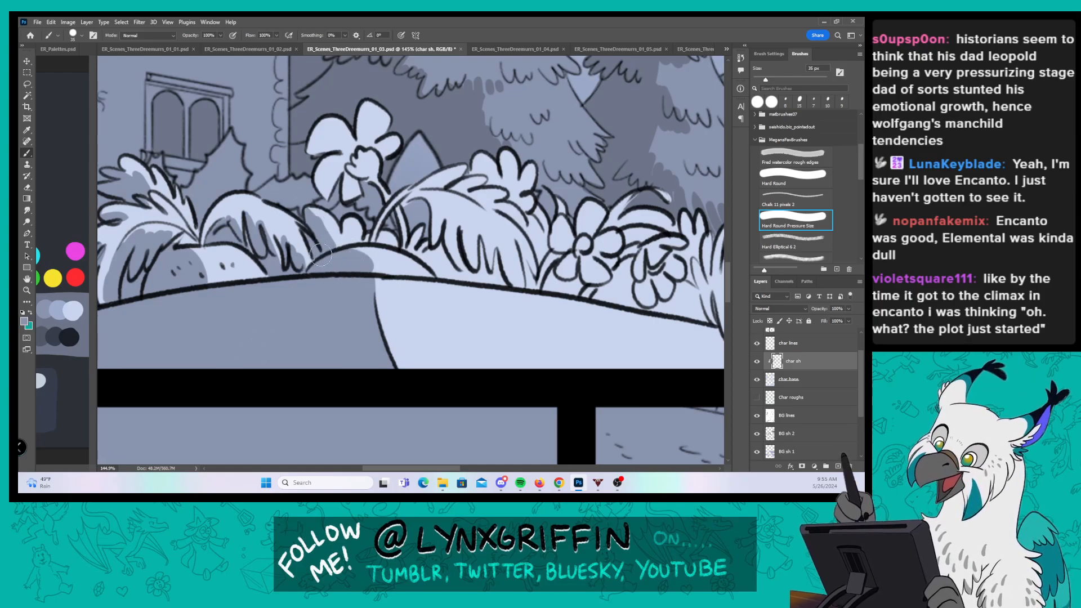
mouse_move(330, 205)
mouse_down()
mouse_move(356, 164)
mouse_move(397, 251)
mouse_move(389, 200)
mouse_move(405, 202)
mouse_move(442, 248)
mouse_move(472, 255)
mouse_move(379, 245)
mouse_up()
mouse_move(315, 178)
mouse_down()
mouse_move(335, 219)
mouse_move(335, 186)
mouse_move(311, 186)
mouse_move(370, 206)
mouse_move(359, 194)
mouse_move(388, 223)
mouse_move(305, 181)
mouse_move(337, 162)
mouse_up()
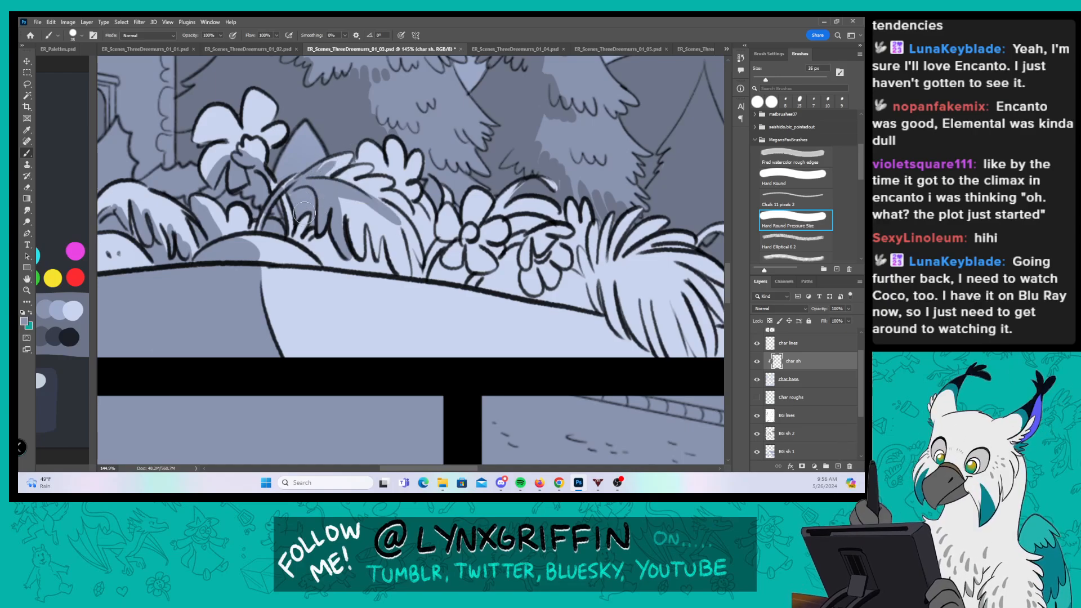
Step: Shade the large drooping frond beside the central mound and the blossom cluster above it
drag(304, 213, 340, 271)
mouse_move(347, 217)
mouse_down()
mouse_move(369, 224)
mouse_move(388, 276)
mouse_up()
drag(382, 233, 405, 277)
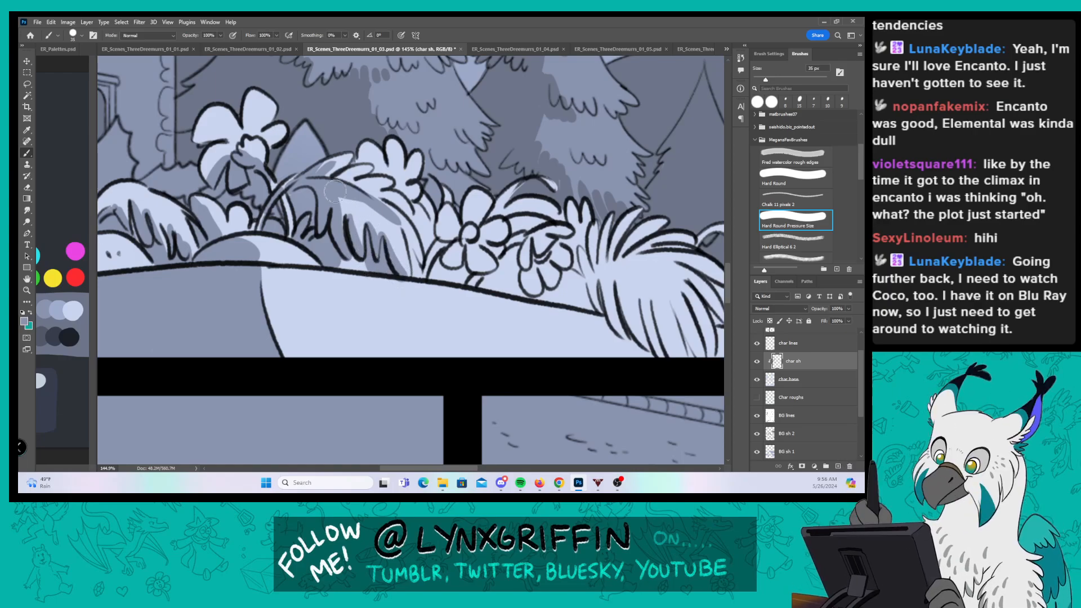
mouse_move(335, 191)
mouse_down()
mouse_move(360, 235)
mouse_move(370, 206)
mouse_move(385, 272)
mouse_up()
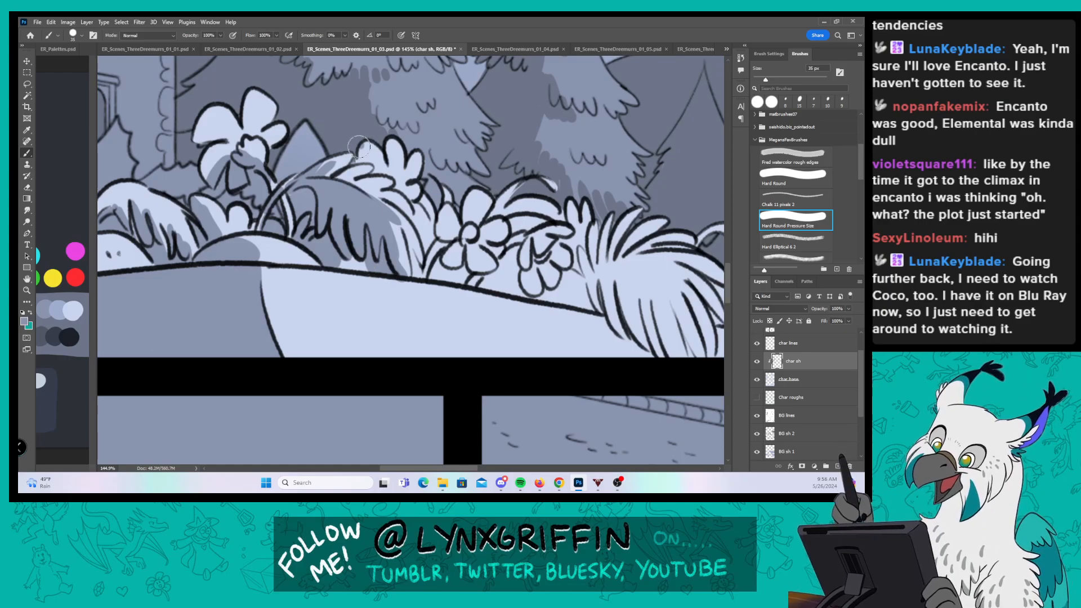
key(ctrl+z)
mouse_move(361, 145)
mouse_down()
mouse_move(392, 174)
mouse_move(407, 131)
mouse_up()
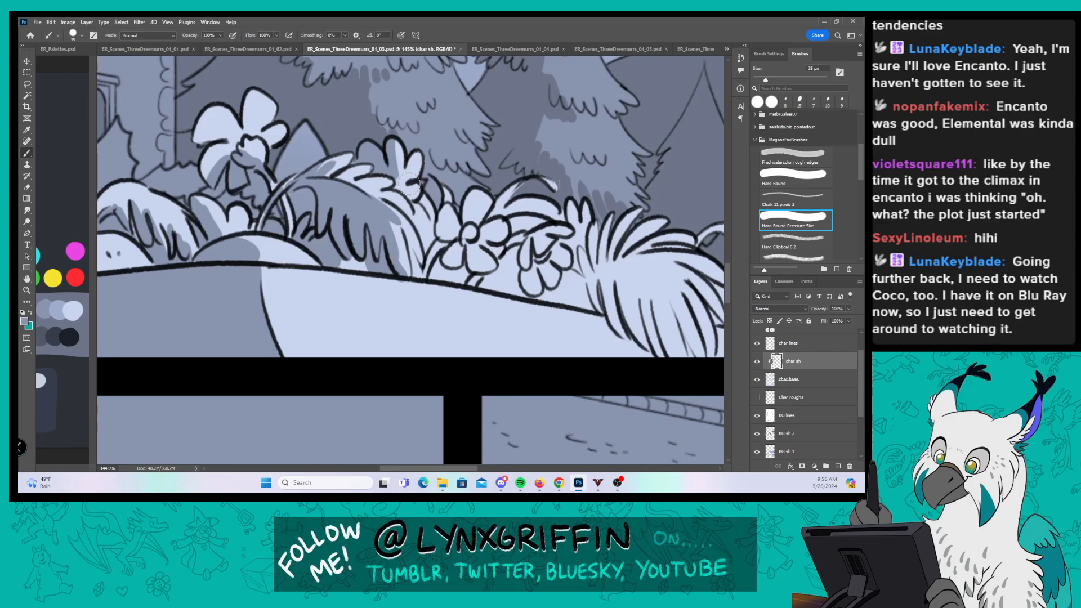
Step: Shade the two open blossoms and the leaves between the large frond and the bushy plant
drag(552, 186, 469, 165)
mouse_move(343, 227)
mouse_down()
mouse_move(360, 190)
mouse_move(357, 209)
mouse_move(376, 214)
mouse_move(363, 217)
mouse_move(355, 254)
mouse_move(377, 253)
mouse_move(377, 242)
mouse_move(352, 255)
mouse_move(385, 232)
mouse_move(379, 239)
mouse_move(398, 247)
mouse_move(398, 230)
mouse_move(427, 235)
mouse_move(408, 260)
mouse_move(429, 231)
mouse_move(440, 261)
mouse_up()
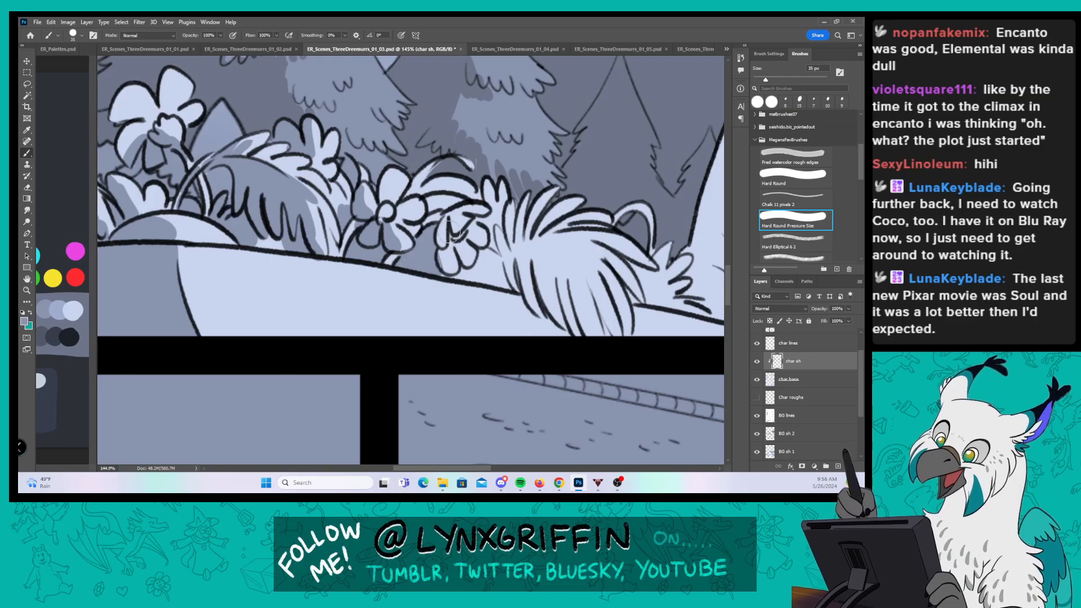
drag(547, 270, 453, 261)
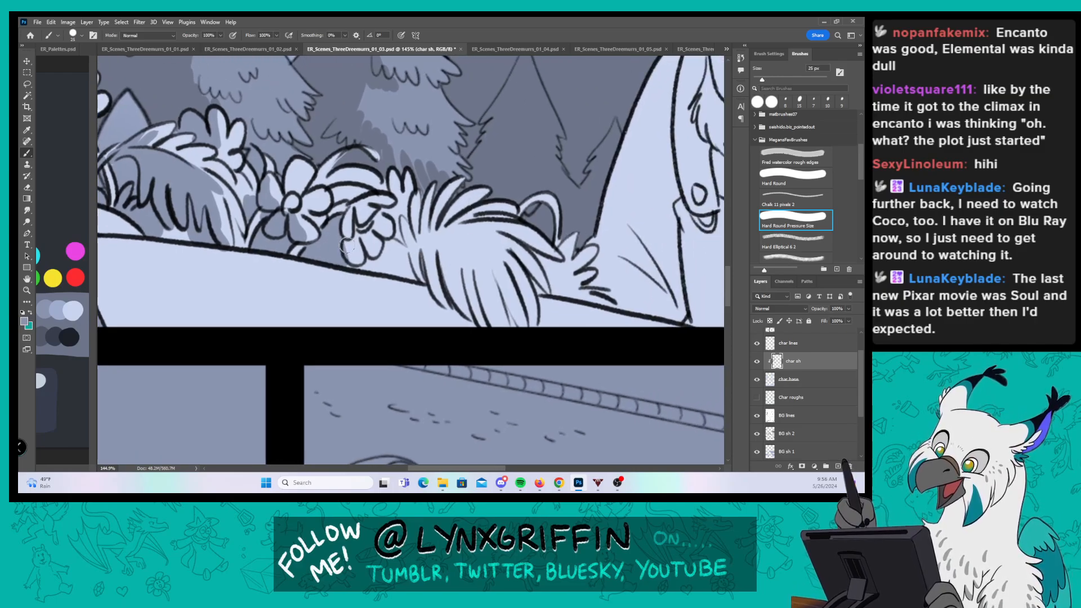
mouse_move(346, 245)
mouse_down()
mouse_move(352, 260)
mouse_move(350, 242)
mouse_up()
mouse_move(338, 200)
mouse_down()
mouse_move(341, 188)
mouse_move(363, 190)
mouse_up()
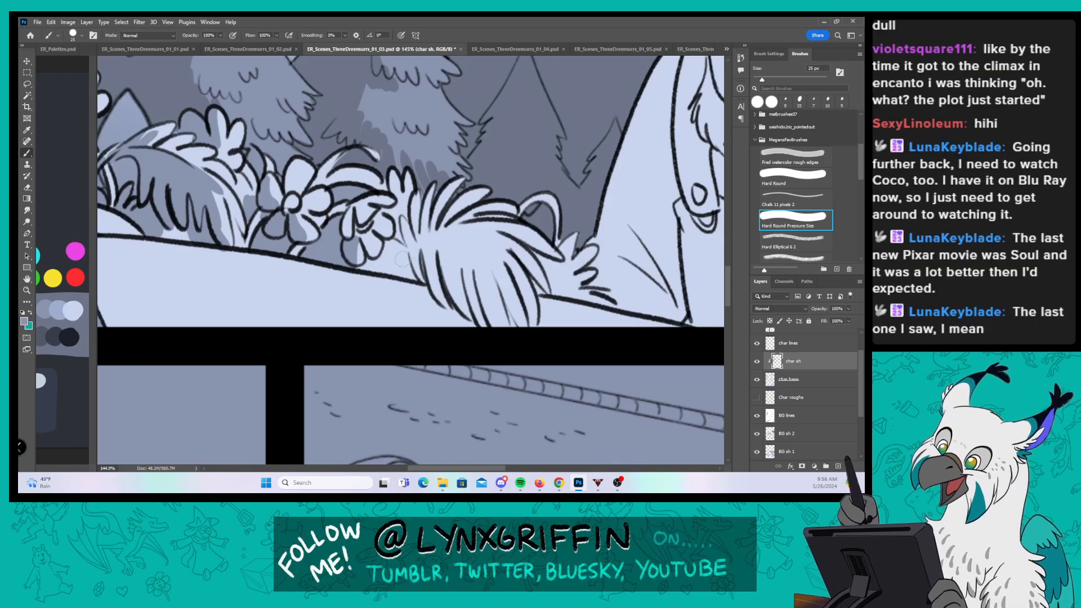
Step: Shade the large bushy plant's fronds and underside along with the small leaves between it and the man's arm
mouse_move(390, 273)
mouse_down()
mouse_move(423, 282)
mouse_move(427, 254)
mouse_move(435, 285)
mouse_move(429, 280)
mouse_move(465, 328)
mouse_move(442, 249)
mouse_move(464, 245)
mouse_move(485, 265)
mouse_move(499, 314)
mouse_move(501, 277)
mouse_move(510, 323)
mouse_up()
mouse_move(506, 251)
mouse_down()
mouse_move(532, 321)
mouse_move(529, 252)
mouse_move(537, 285)
mouse_up()
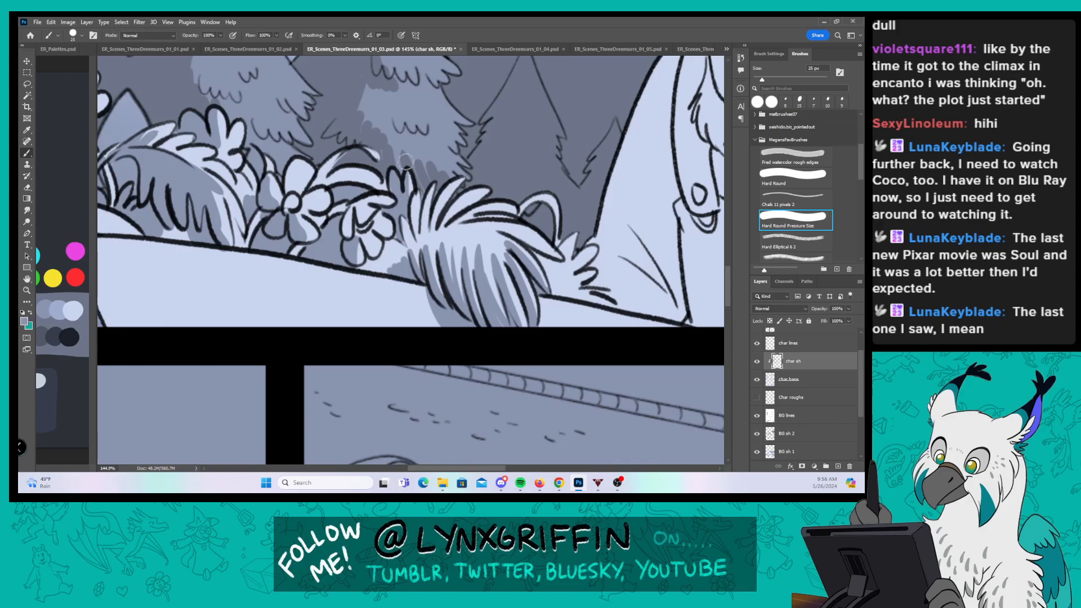
drag(549, 276, 593, 302)
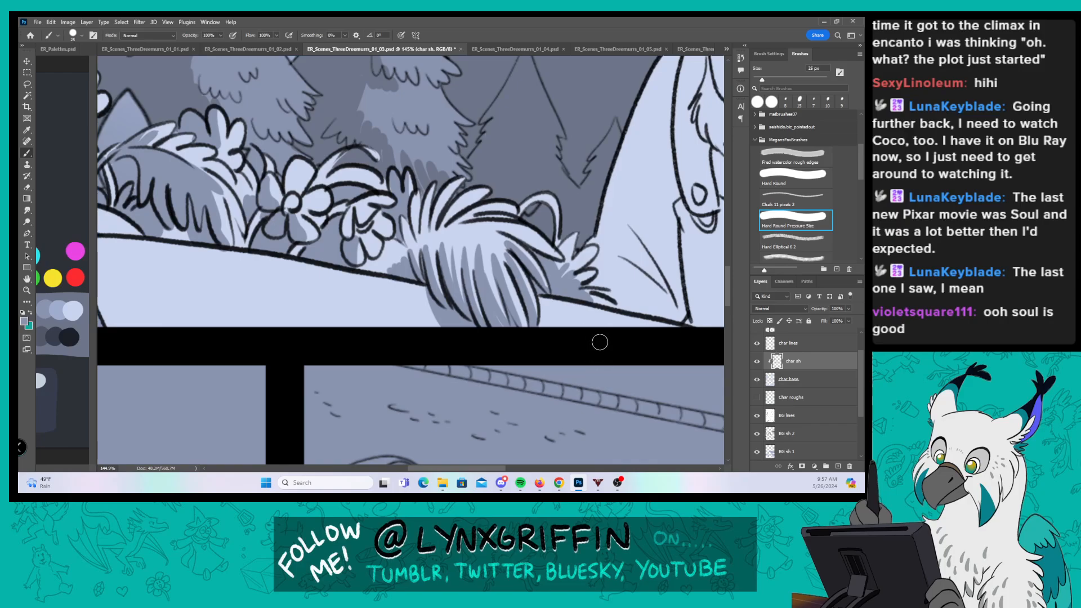
Step: Shade the bearded man's sleeve beside the plants, along its inner edge and in the elbow creases
drag(710, 252, 379, 320)
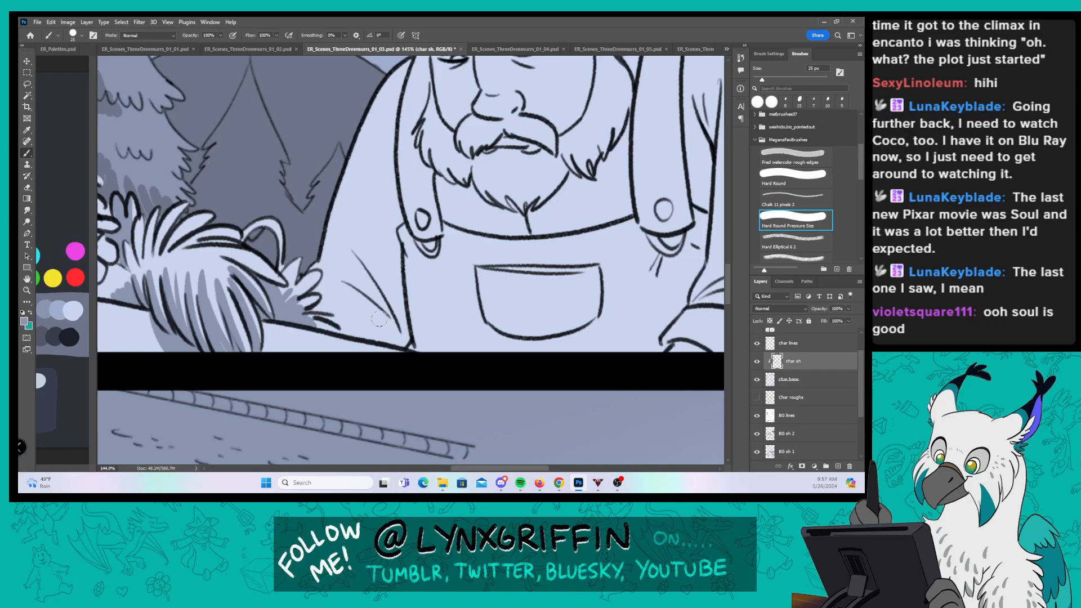
mouse_move(400, 98)
mouse_down()
mouse_move(370, 248)
mouse_move(389, 319)
mouse_up()
mouse_move(339, 278)
mouse_down()
mouse_move(366, 309)
mouse_move(349, 322)
mouse_move(375, 338)
mouse_up()
mouse_move(360, 294)
mouse_down()
mouse_move(414, 349)
mouse_move(406, 307)
mouse_up()
drag(384, 116, 394, 256)
drag(388, 147, 377, 253)
drag(385, 166, 377, 296)
mouse_move(388, 248)
mouse_down()
mouse_move(401, 321)
mouse_move(393, 209)
mouse_up()
Step: Shade the overalls' side nearest the plants and the lower corner of the front pocket
key(space)
drag(487, 259, 383, 241)
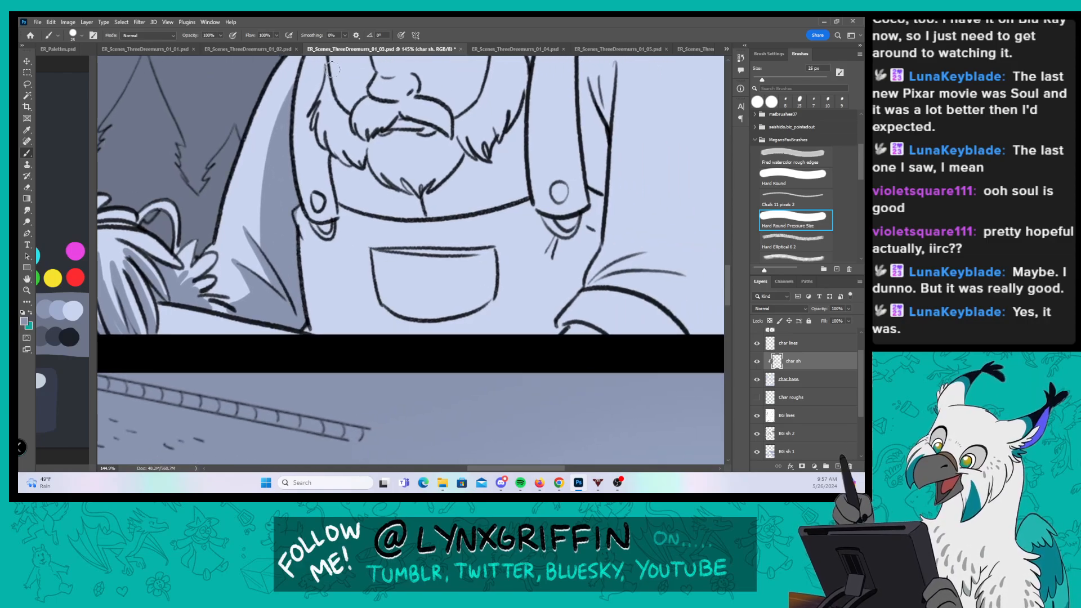
mouse_move(298, 204)
mouse_down()
mouse_move(319, 331)
mouse_move(307, 302)
mouse_move(324, 334)
mouse_up()
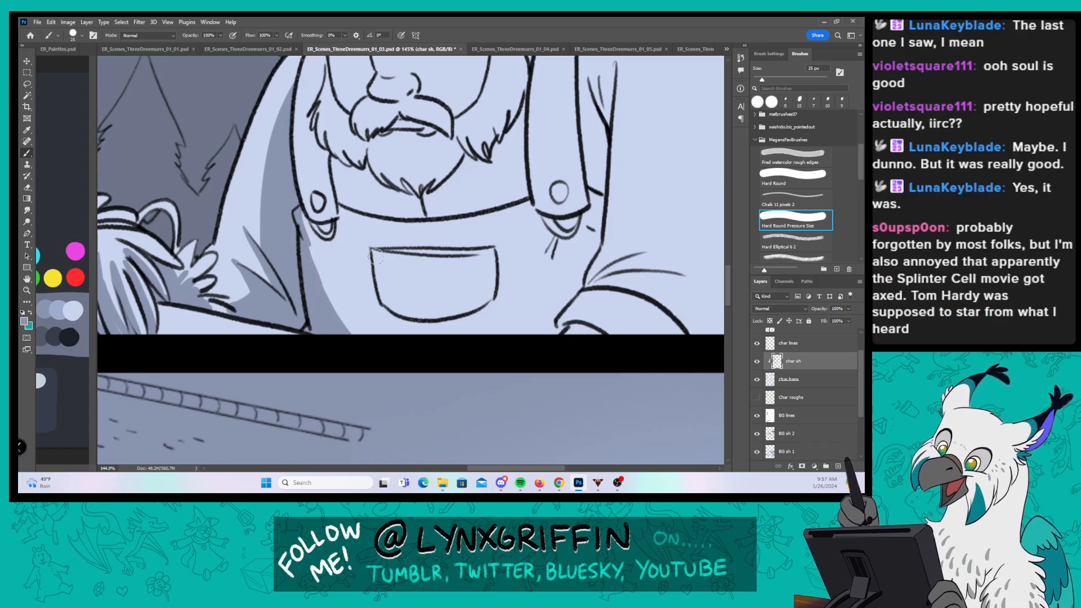
mouse_move(376, 257)
mouse_down()
mouse_move(401, 312)
mouse_move(445, 318)
mouse_move(465, 308)
mouse_up()
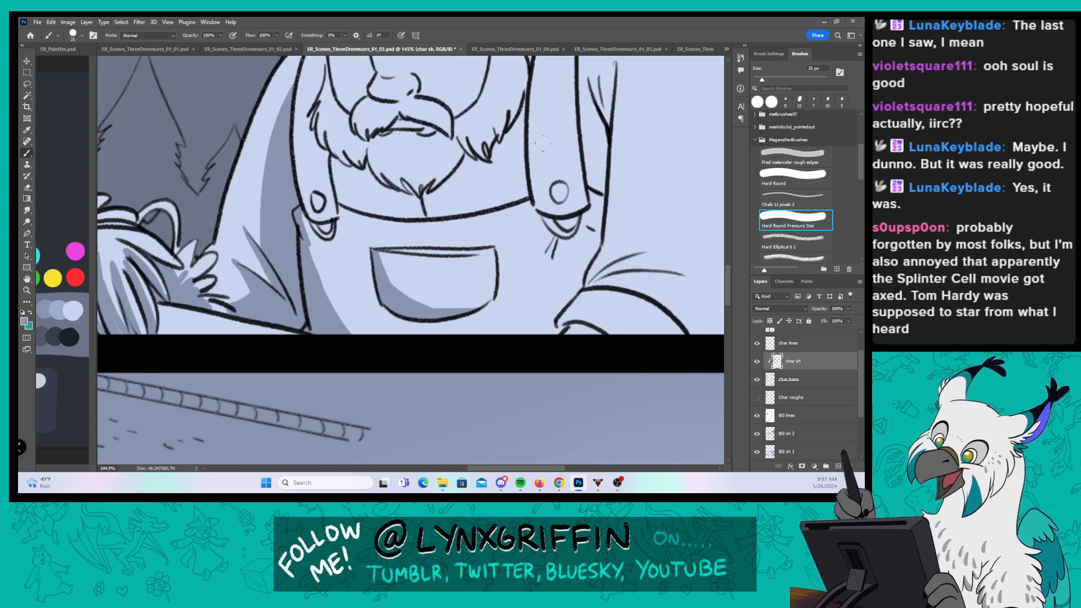
Step: Shade the shirt beneath the man's beard, the beard's side tufts nearest the plants and the chin beard
mouse_move(543, 143)
mouse_down()
mouse_move(529, 211)
mouse_move(507, 233)
mouse_up()
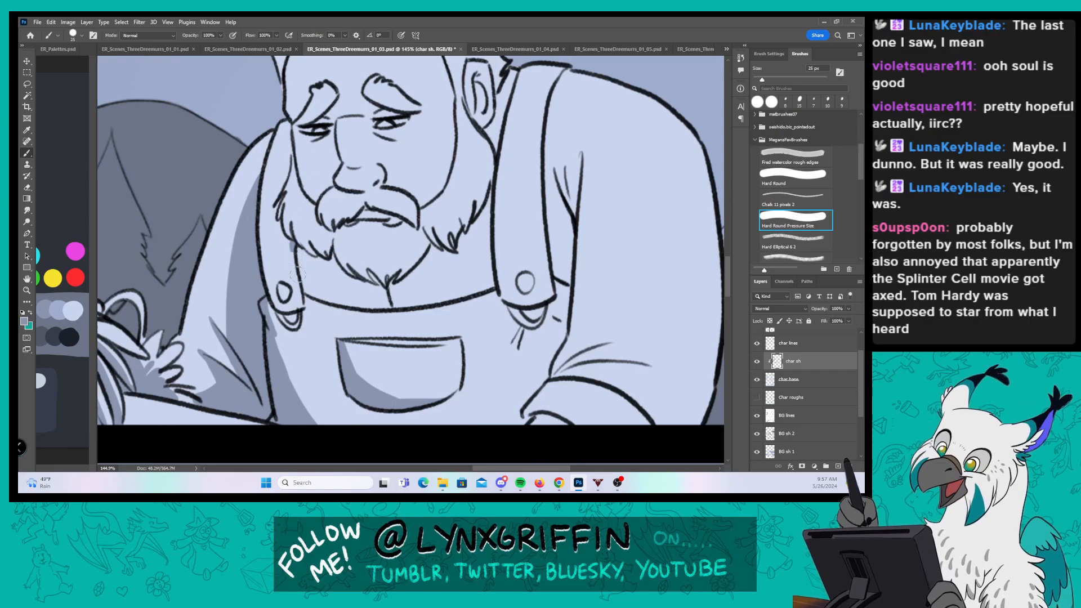
drag(298, 274, 338, 301)
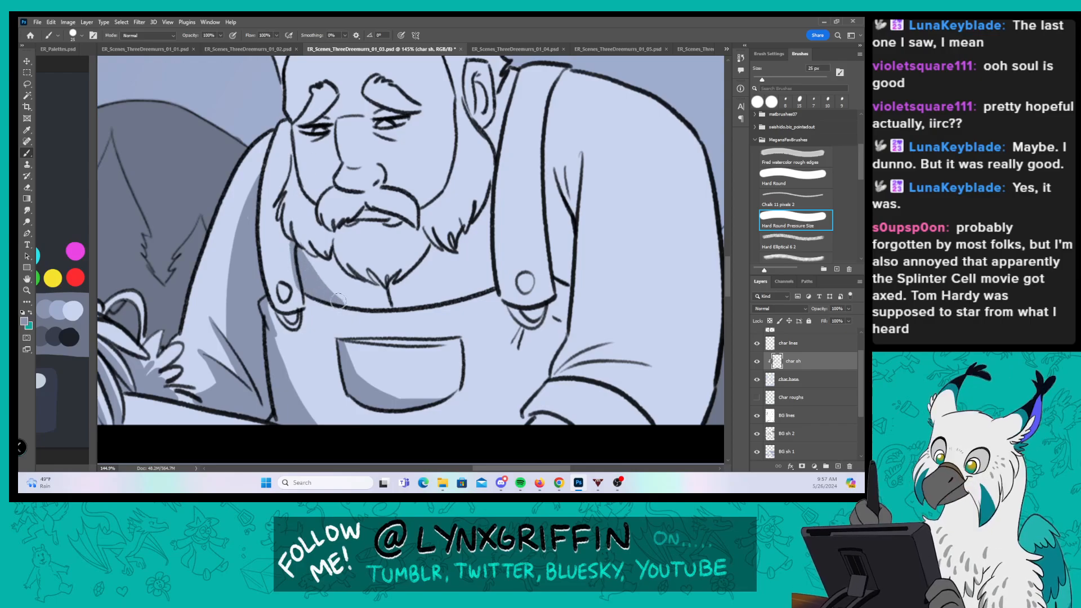
mouse_move(283, 186)
mouse_down()
mouse_move(290, 141)
mouse_move(286, 224)
mouse_move(298, 246)
mouse_move(313, 238)
mouse_move(332, 252)
mouse_move(295, 190)
mouse_up()
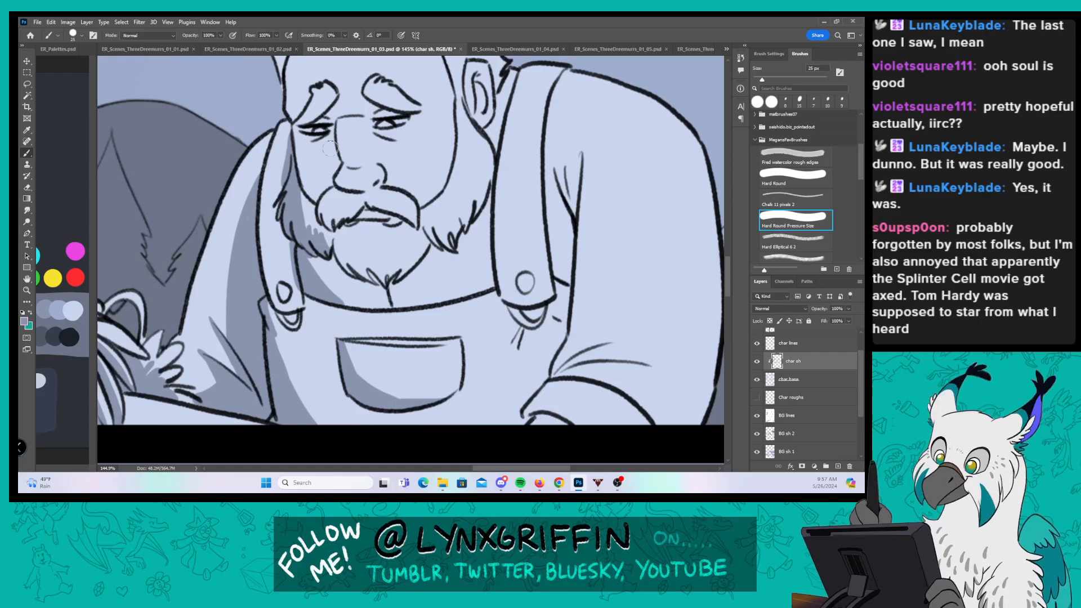
mouse_move(339, 234)
mouse_down()
mouse_move(352, 267)
mouse_move(392, 254)
mouse_up()
drag(396, 257, 389, 277)
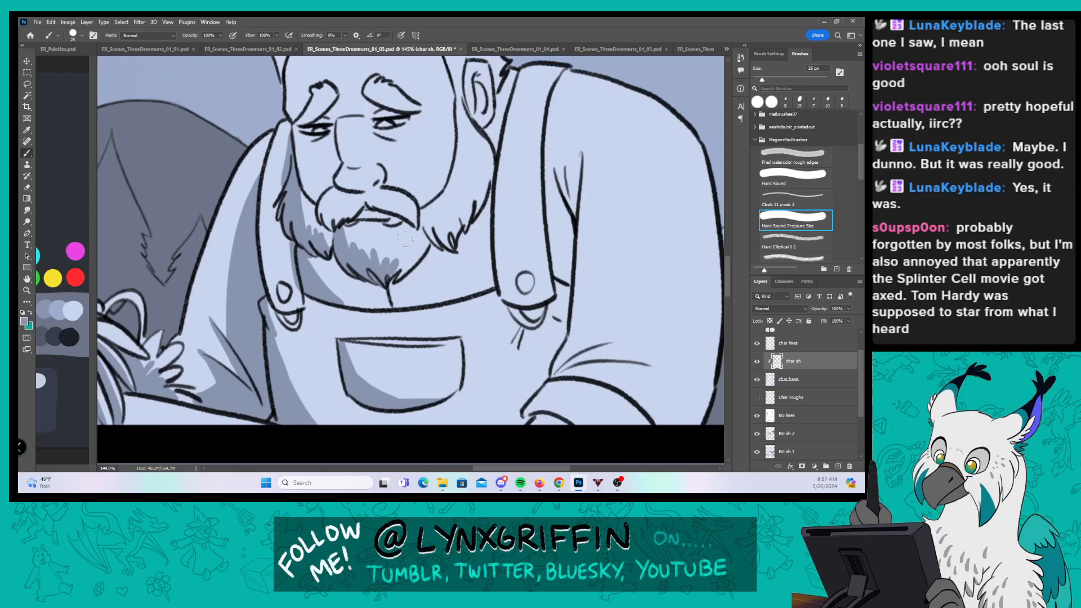
Step: Shade the outer edge of the overalls' far strap and the shirt folds at the armpit beside it
mouse_move(568, 67)
mouse_down()
mouse_move(539, 113)
mouse_move(542, 290)
mouse_up()
drag(570, 197, 558, 231)
drag(551, 163, 571, 222)
mouse_move(580, 152)
mouse_down()
mouse_move(561, 294)
mouse_move(556, 259)
mouse_up()
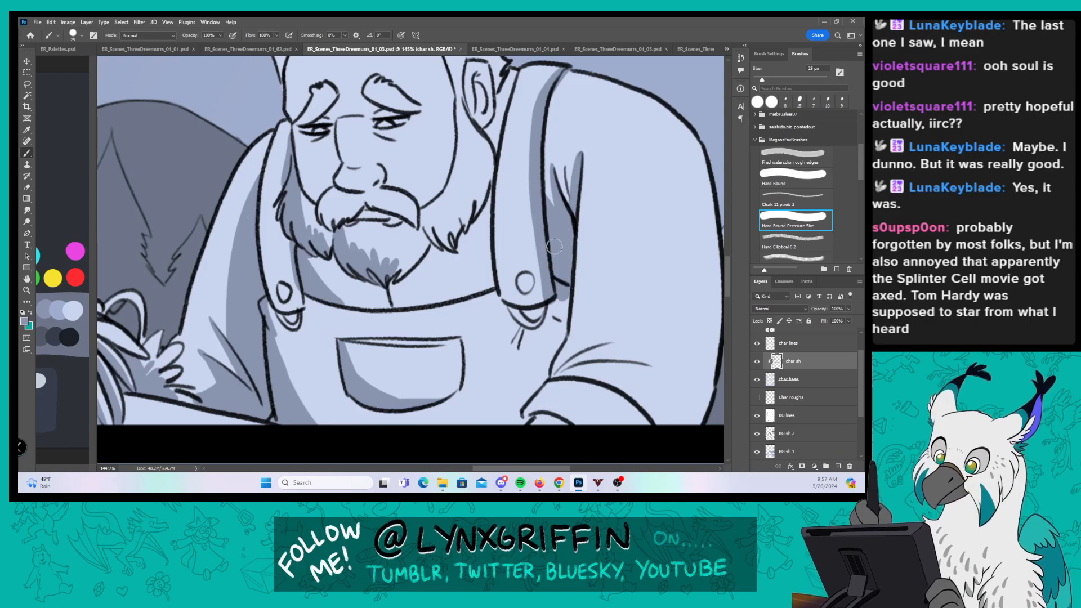
Step: Shade around the far strap's button loop and down the overalls' side toward the man's hand
mouse_move(549, 297)
mouse_down()
mouse_move(531, 314)
mouse_move(550, 302)
mouse_up()
mouse_move(523, 287)
mouse_down()
mouse_move(564, 252)
mouse_move(567, 263)
mouse_move(566, 219)
mouse_move(582, 194)
mouse_move(529, 280)
mouse_move(553, 315)
mouse_move(548, 349)
mouse_move(559, 341)
mouse_move(493, 441)
mouse_move(539, 346)
mouse_up()
key(ctrl+z)
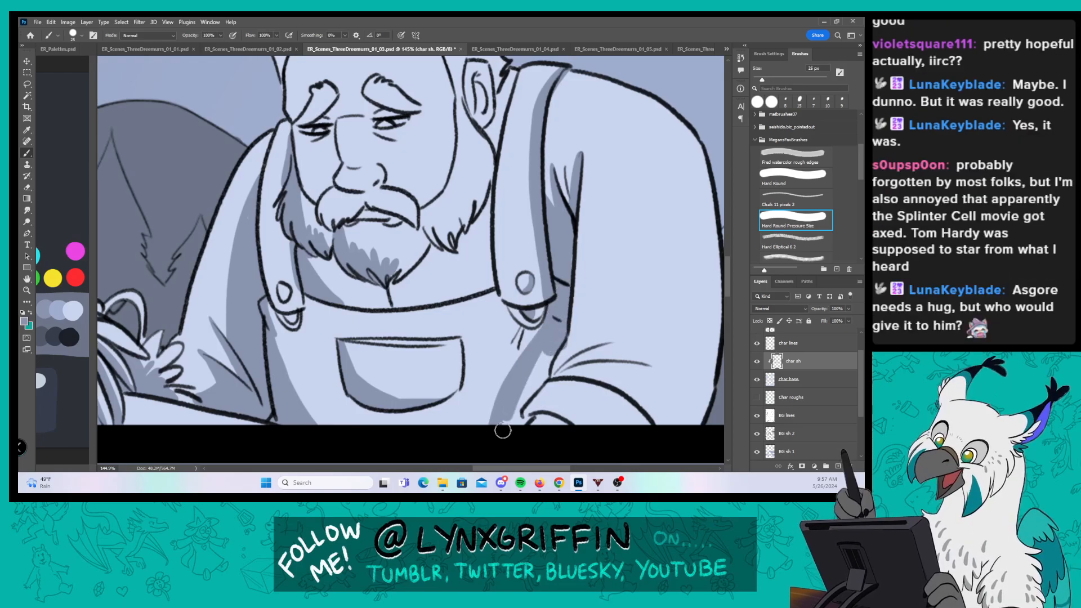
mouse_move(495, 436)
mouse_down()
mouse_move(537, 373)
mouse_move(530, 379)
mouse_up()
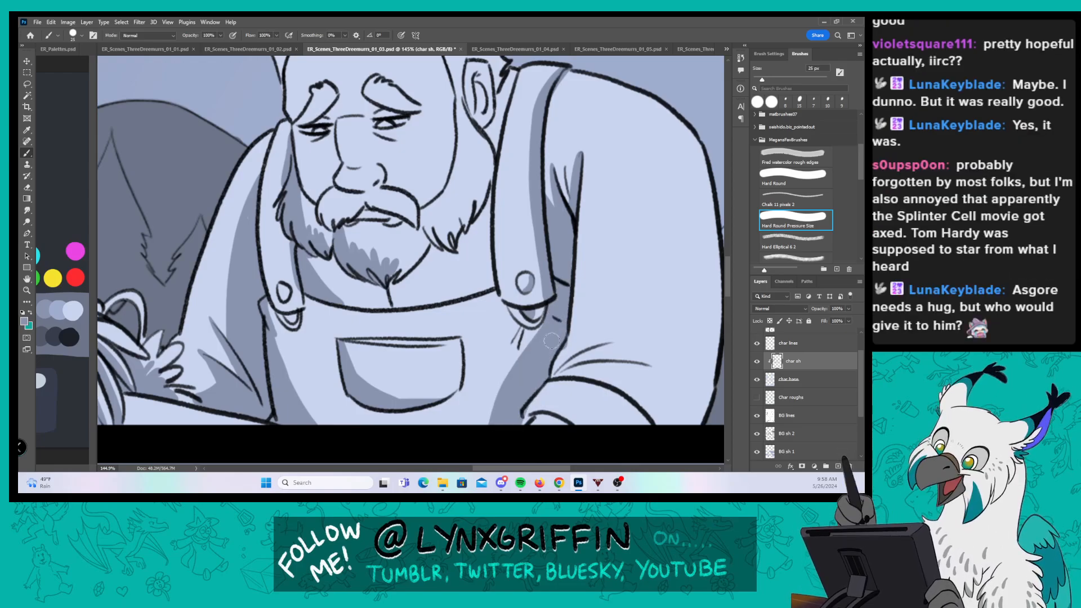
Step: Shade the far sleeve's inner fold, its outer edge, the cuff and the hand beneath it
drag(662, 334, 507, 322)
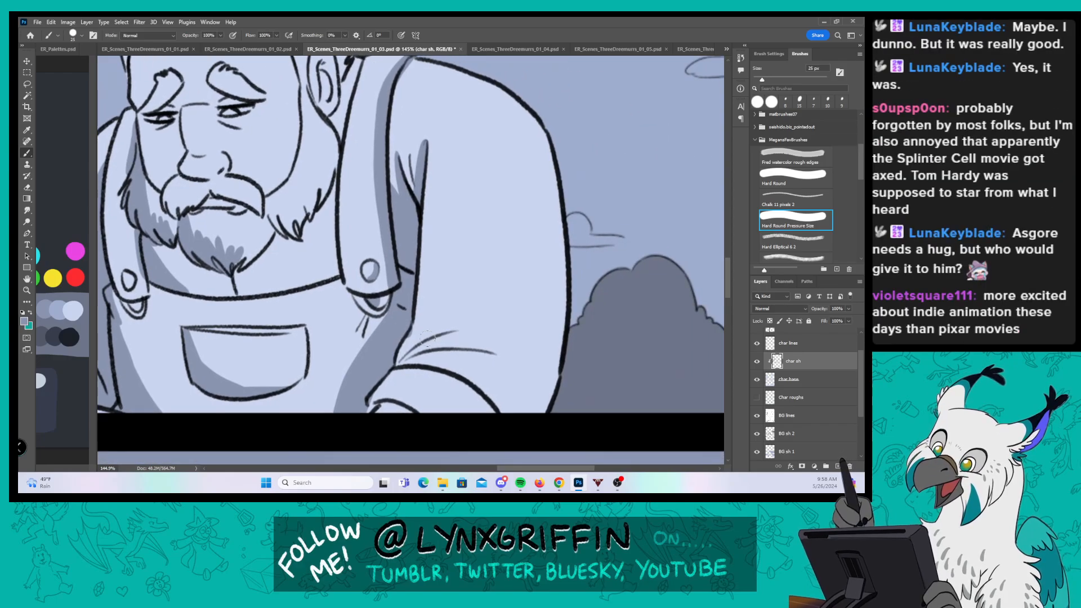
mouse_move(423, 161)
mouse_down()
mouse_move(420, 334)
mouse_move(400, 358)
mouse_move(452, 329)
mouse_move(430, 332)
mouse_move(471, 341)
mouse_up()
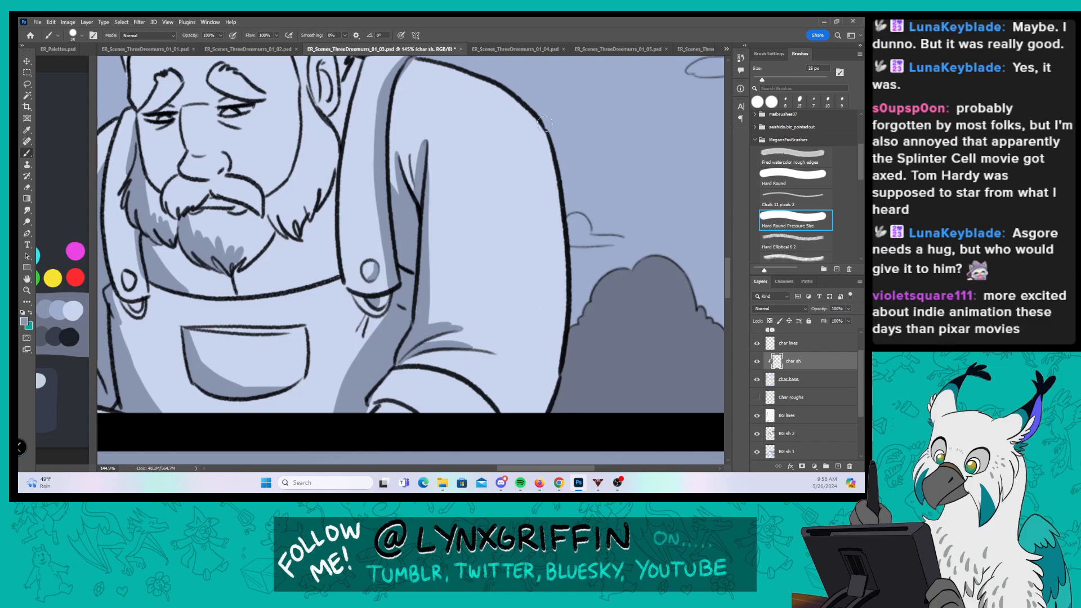
mouse_move(544, 125)
mouse_down()
mouse_move(554, 176)
mouse_move(505, 411)
mouse_up()
drag(460, 376, 519, 419)
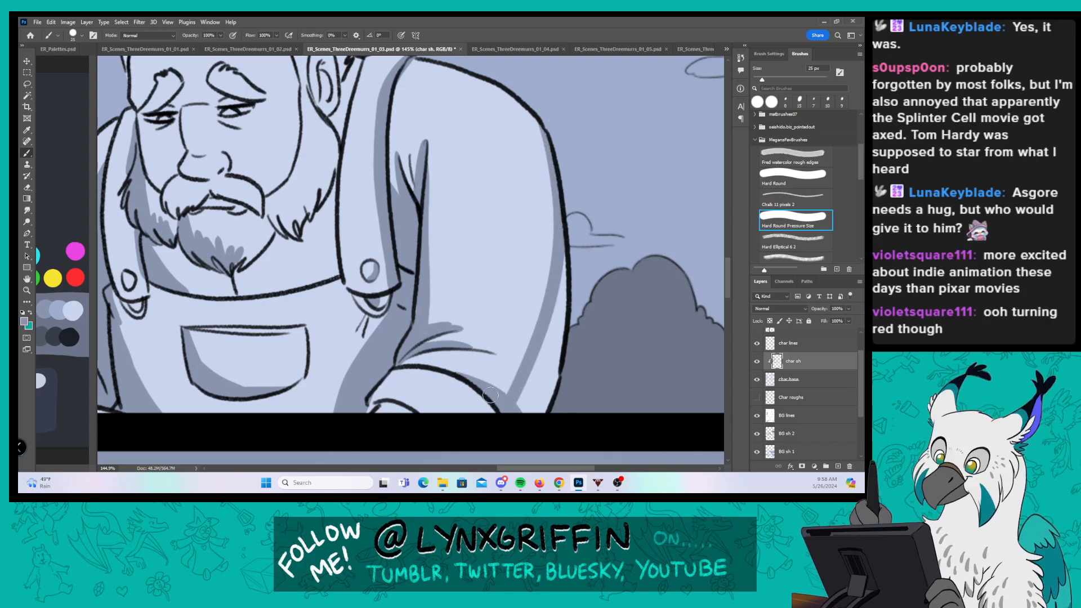
mouse_move(355, 414)
mouse_down()
mouse_move(375, 398)
mouse_move(373, 417)
mouse_move(412, 417)
mouse_up()
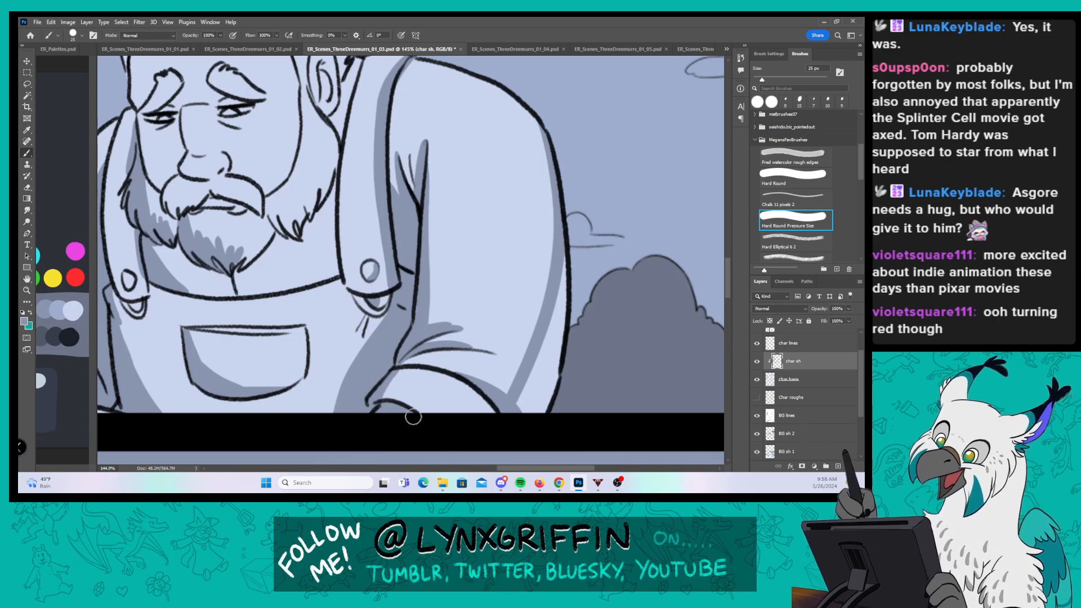
Step: Fill in the far sleeve's outer shadow with the Hard Round brush, then return to Hard Round Pressure Size
click(794, 176)
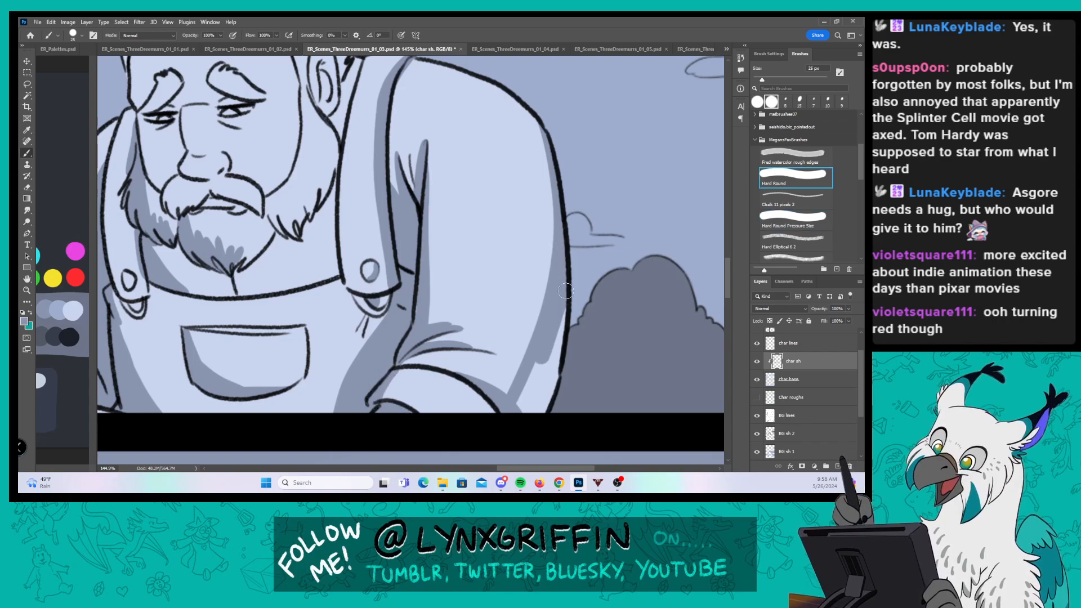
drag(565, 292, 521, 408)
drag(558, 316, 554, 403)
click(786, 219)
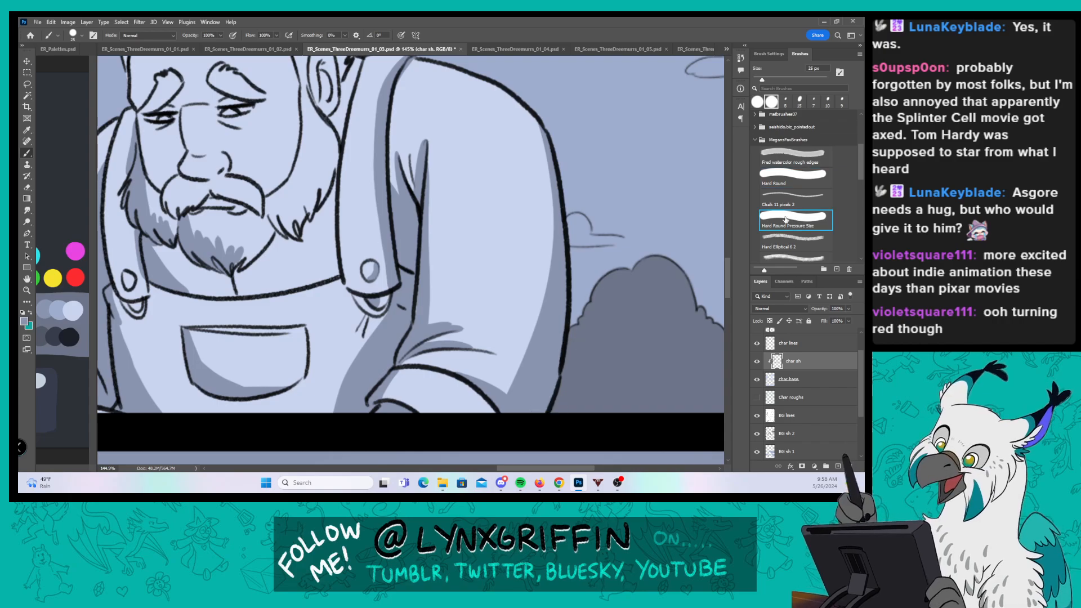
Step: Shade along the pocket's upper edge, the beard tufts on the far cheek and the underside of the chin beard
mouse_move(488, 238)
mouse_down()
mouse_move(577, 242)
mouse_move(574, 261)
mouse_up()
drag(284, 351, 390, 351)
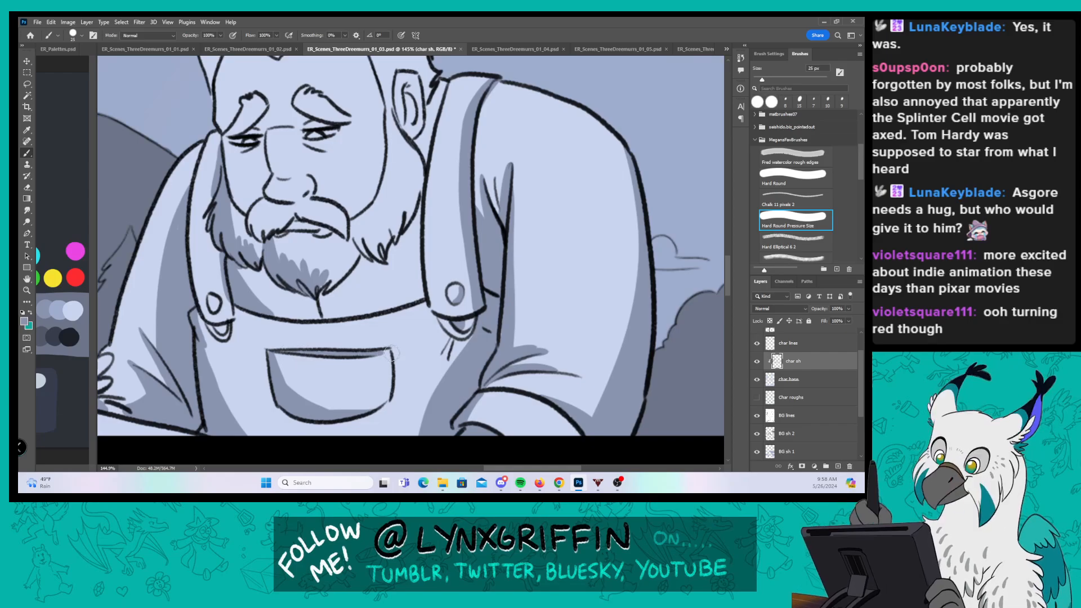
drag(494, 205, 500, 266)
mouse_move(361, 294)
mouse_down()
mouse_move(393, 322)
mouse_move(374, 279)
mouse_move(389, 298)
mouse_up()
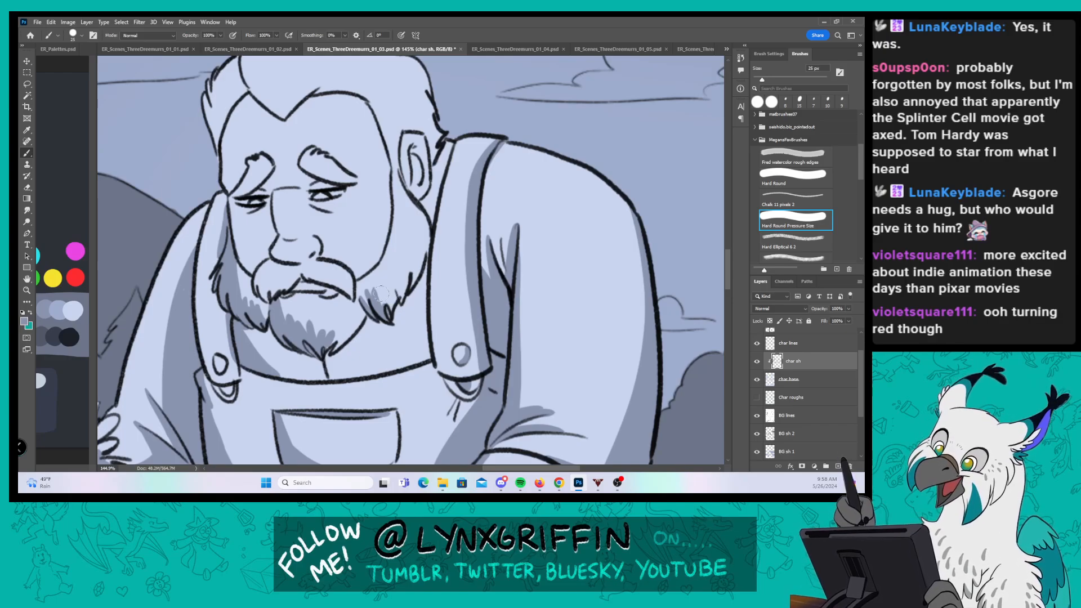
drag(381, 294, 387, 317)
drag(394, 278, 394, 301)
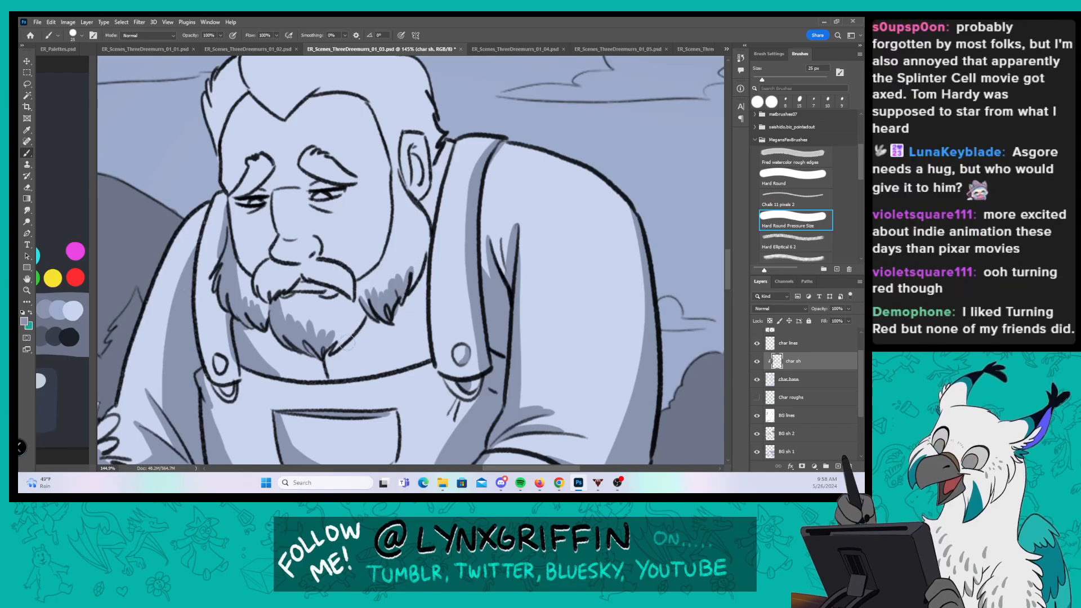
drag(349, 341, 372, 318)
drag(248, 326, 272, 358)
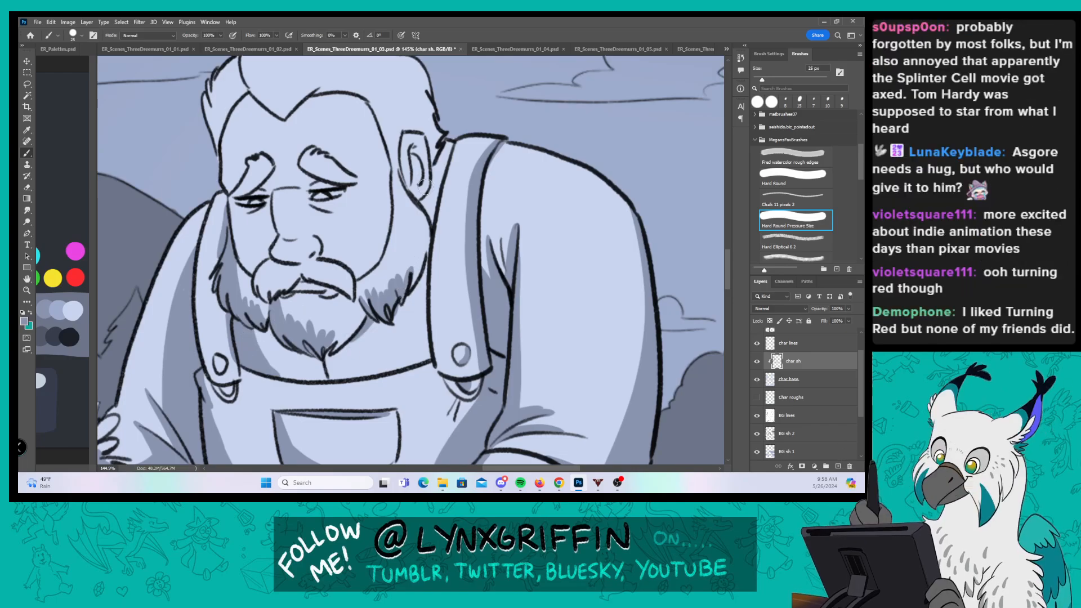
Step: Shade the inside of the man's ear, the area behind it and the hair above the nape
mouse_move(411, 150)
mouse_down()
mouse_move(414, 183)
mouse_move(413, 148)
mouse_up()
mouse_move(421, 196)
mouse_down()
mouse_move(431, 222)
mouse_move(444, 153)
mouse_up()
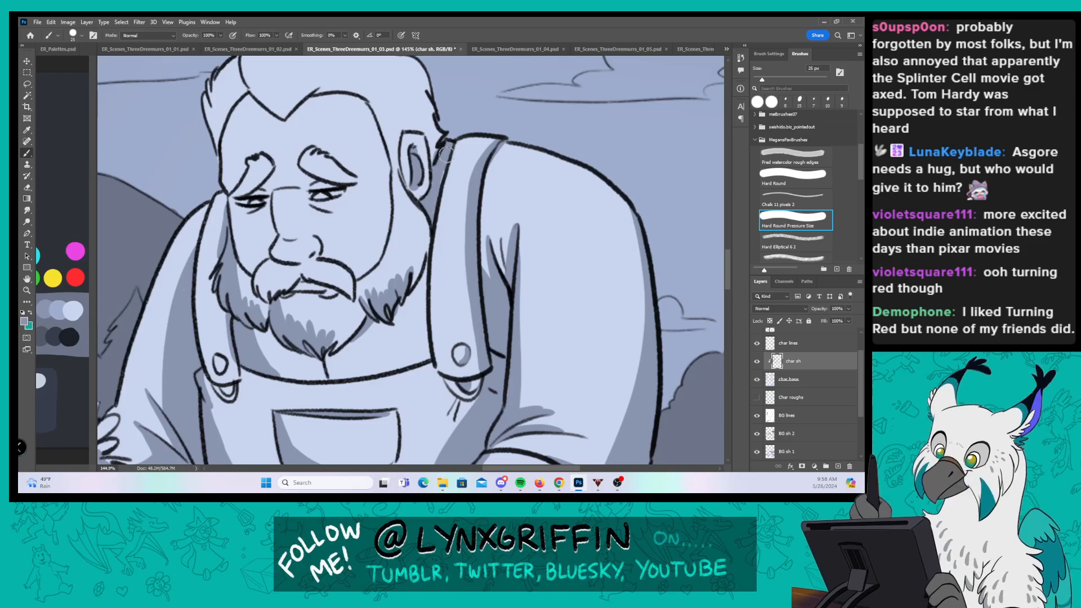
scroll(442, 102, up, 3)
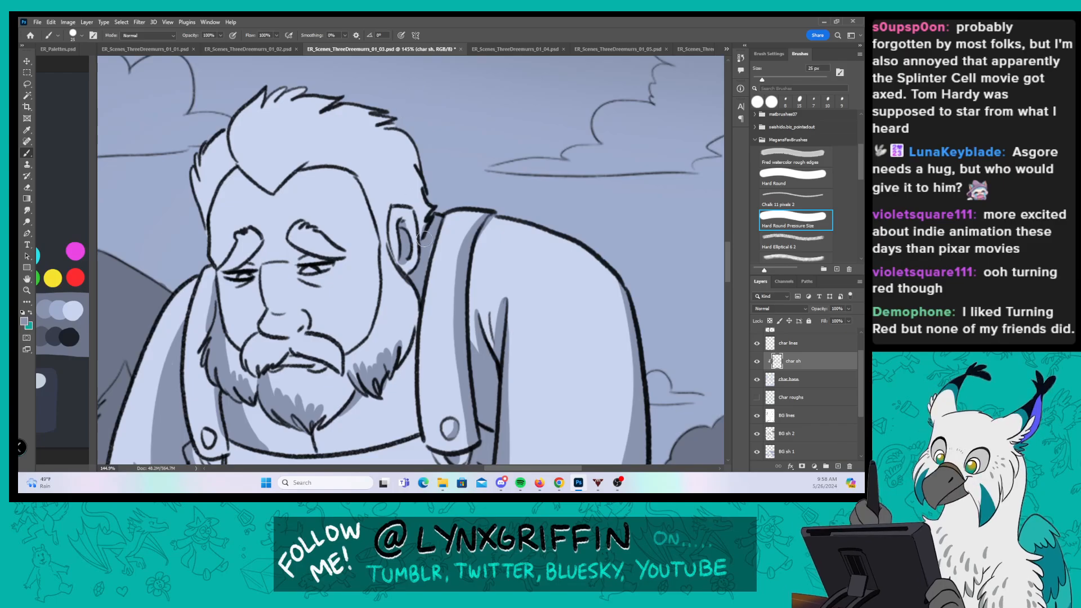
mouse_move(425, 239)
mouse_down()
mouse_move(431, 193)
mouse_move(422, 218)
mouse_move(430, 196)
mouse_move(399, 202)
mouse_move(402, 185)
mouse_move(432, 196)
mouse_move(414, 181)
mouse_move(418, 169)
mouse_move(432, 183)
mouse_move(417, 212)
mouse_up()
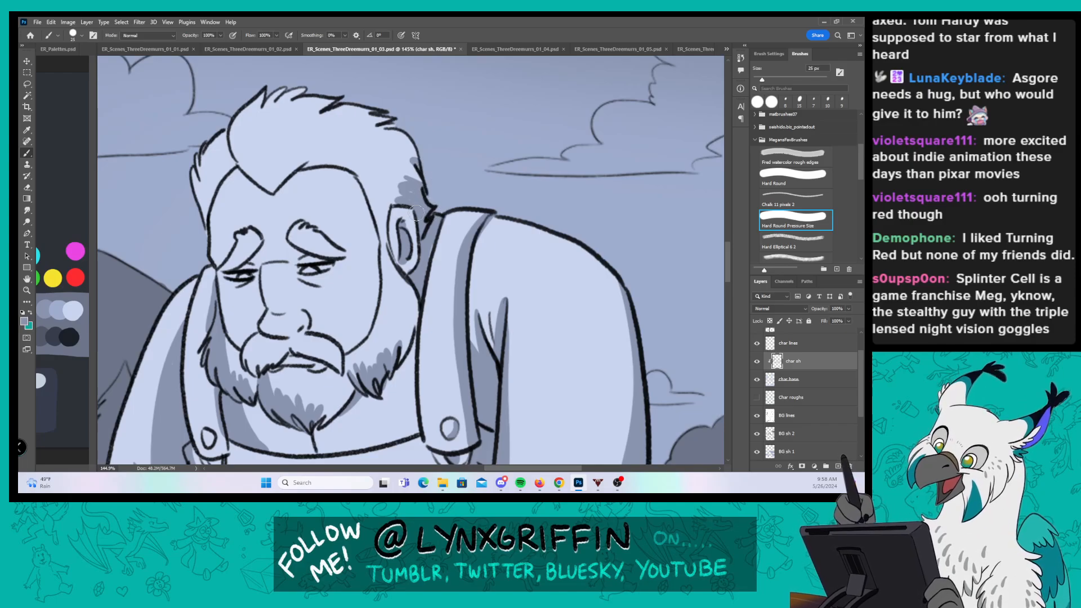
Step: Shade the hair at the man's temple and the near side of the swept-up forelock
drag(332, 234, 314, 117)
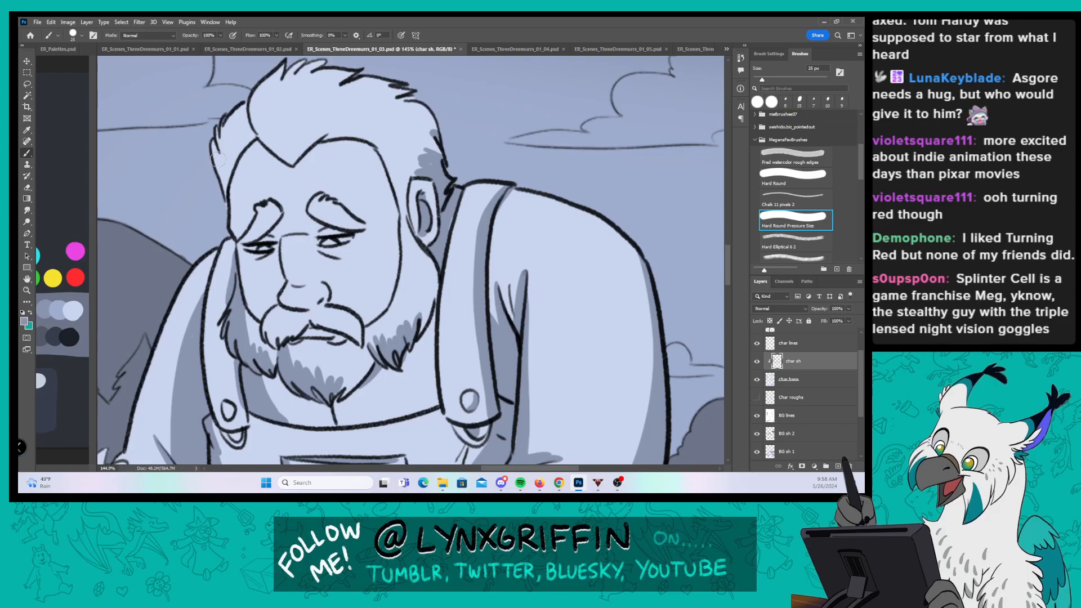
mouse_move(218, 159)
mouse_down()
mouse_move(219, 126)
mouse_move(226, 116)
mouse_move(232, 171)
mouse_move(253, 109)
mouse_move(295, 166)
mouse_move(264, 80)
mouse_up()
drag(347, 134, 343, 226)
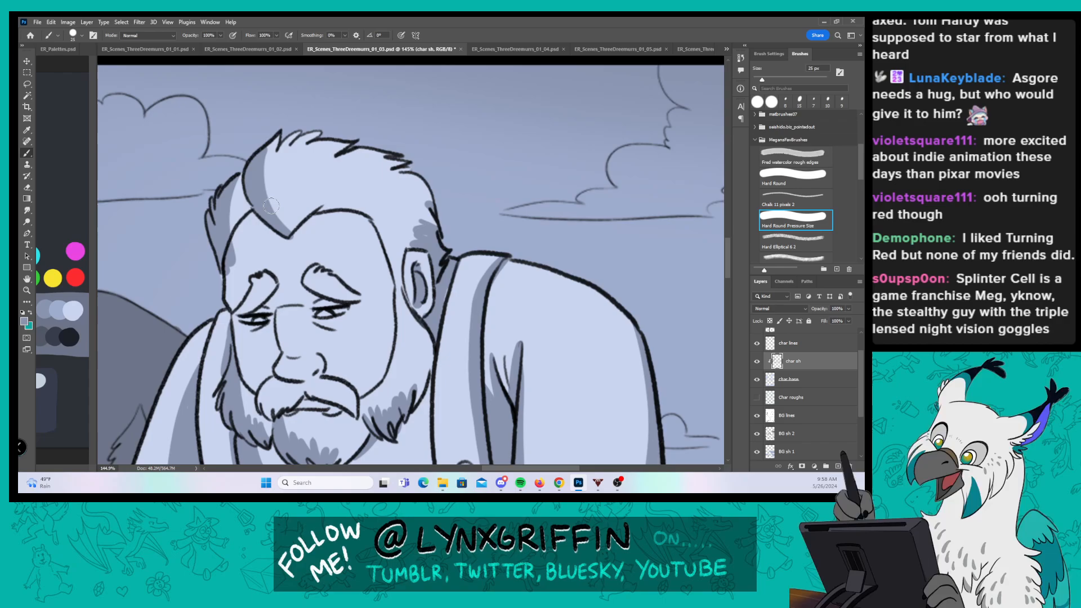
mouse_move(274, 217)
mouse_down()
mouse_move(267, 178)
mouse_move(290, 129)
mouse_move(276, 219)
mouse_move(275, 162)
mouse_move(286, 151)
mouse_move(288, 164)
mouse_move(334, 120)
mouse_move(285, 179)
mouse_move(332, 142)
mouse_up()
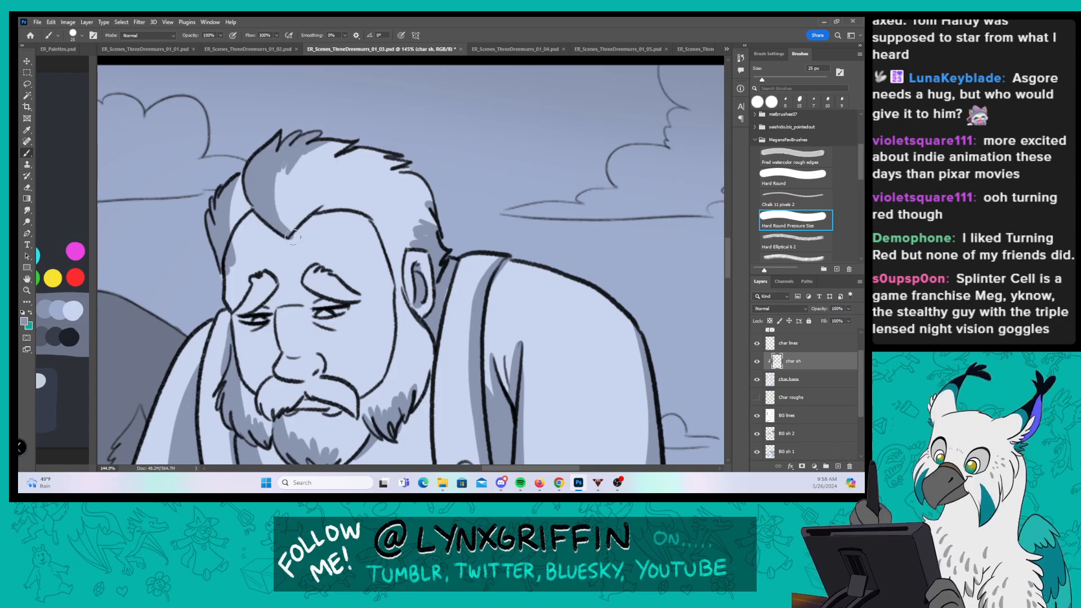
drag(292, 236, 353, 174)
mouse_move(257, 156)
mouse_down()
mouse_move(238, 245)
mouse_move(251, 173)
mouse_up()
Step: Shade the man's eye sockets, the near side of his forehead and the undersides of his eyebrows
drag(319, 233, 315, 187)
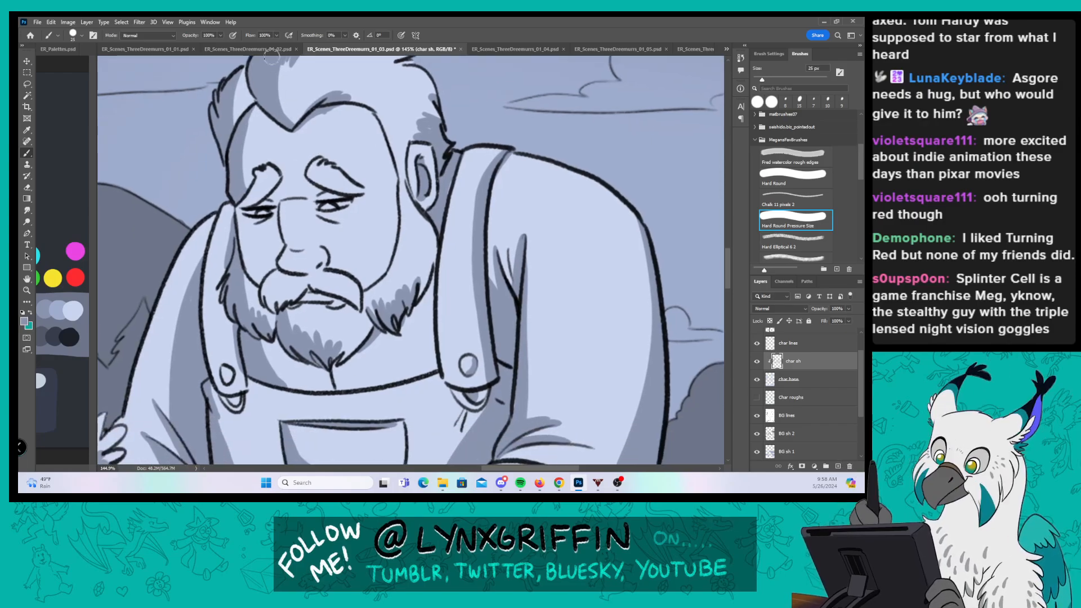
mouse_move(256, 215)
mouse_down()
mouse_move(279, 188)
mouse_move(272, 222)
mouse_move(242, 213)
mouse_move(238, 268)
mouse_move(252, 226)
mouse_move(275, 237)
mouse_move(286, 169)
mouse_move(286, 195)
mouse_up()
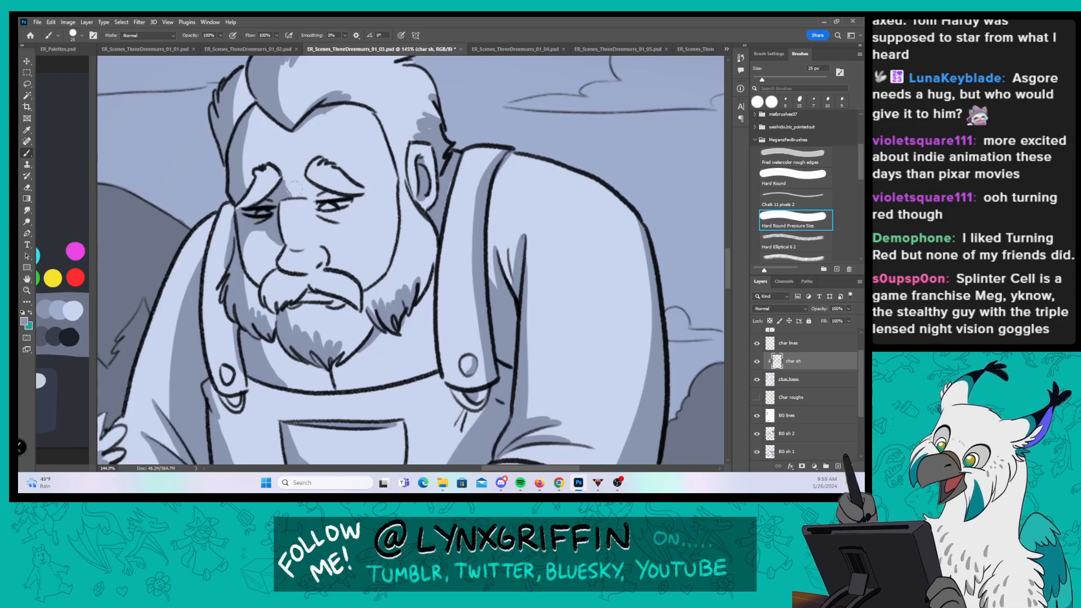
drag(308, 182, 342, 197)
mouse_move(240, 208)
mouse_down()
mouse_move(269, 179)
mouse_move(242, 207)
mouse_move(325, 175)
mouse_move(310, 169)
mouse_move(346, 185)
mouse_up()
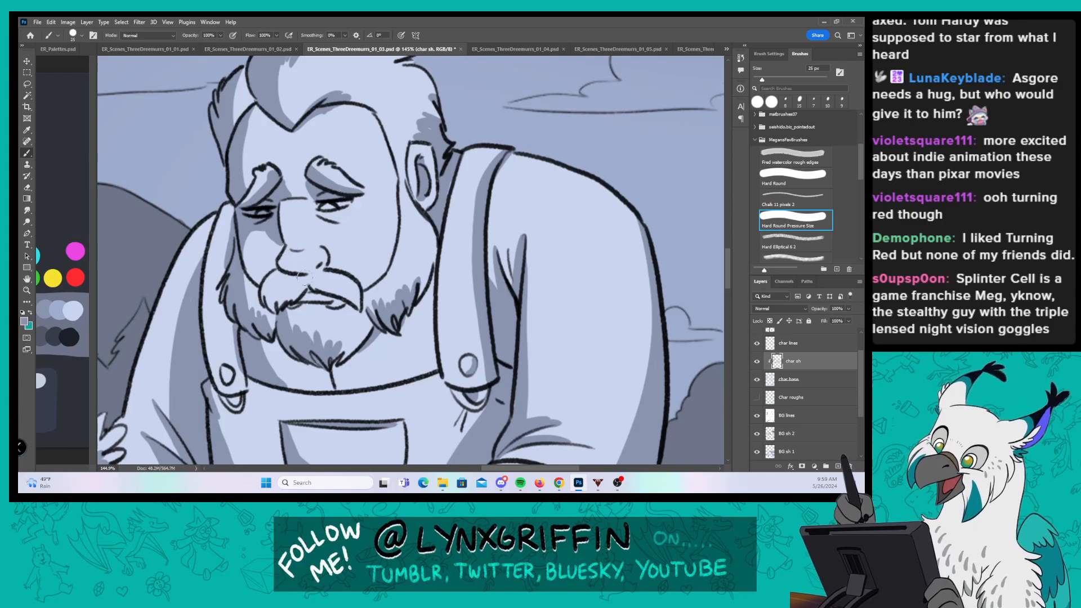
Step: Shade the underside of the man's moustache, his near cheek and the skin around the bridge of his nose
mouse_move(309, 297)
mouse_down()
mouse_move(333, 299)
mouse_move(282, 309)
mouse_move(321, 298)
mouse_move(307, 291)
mouse_move(280, 304)
mouse_move(324, 288)
mouse_up()
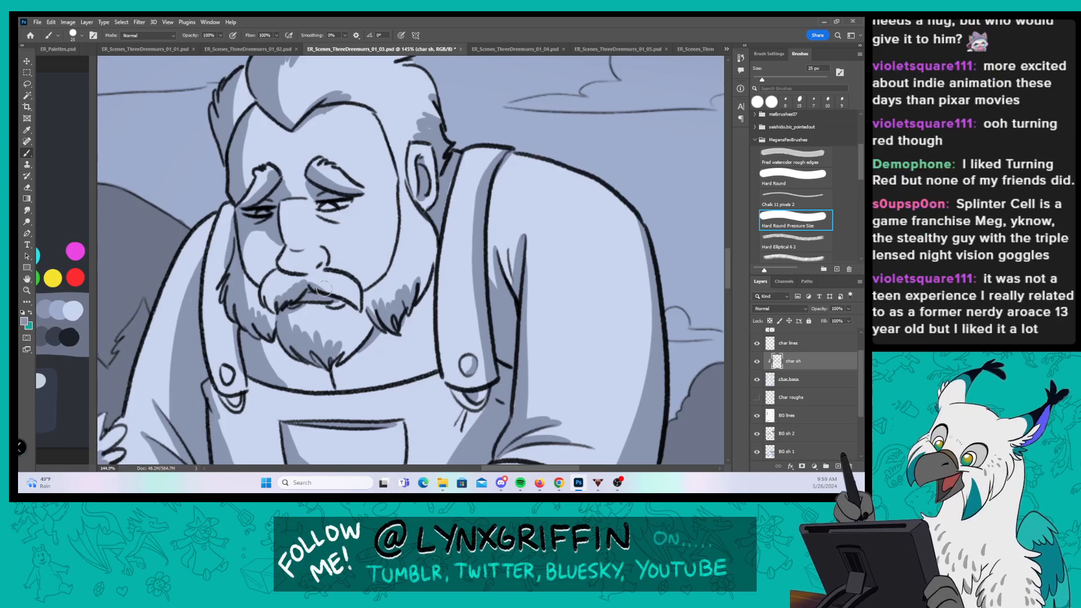
mouse_move(243, 266)
mouse_down()
mouse_move(259, 282)
mouse_move(247, 250)
mouse_up()
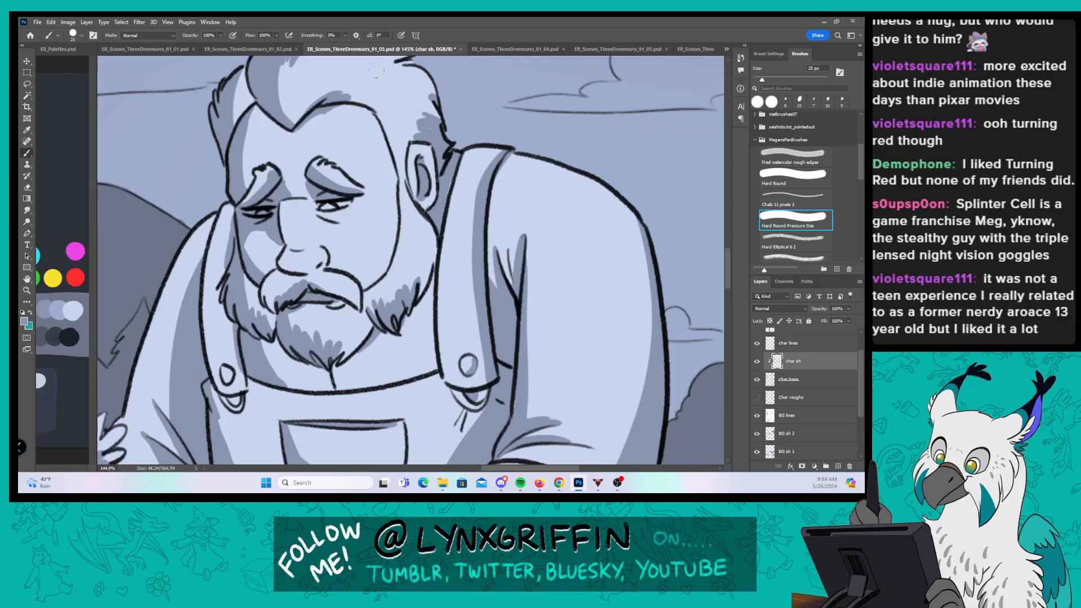
mouse_move(307, 179)
mouse_down()
mouse_move(335, 223)
mouse_move(316, 204)
mouse_move(359, 201)
mouse_move(311, 188)
mouse_move(315, 242)
mouse_up()
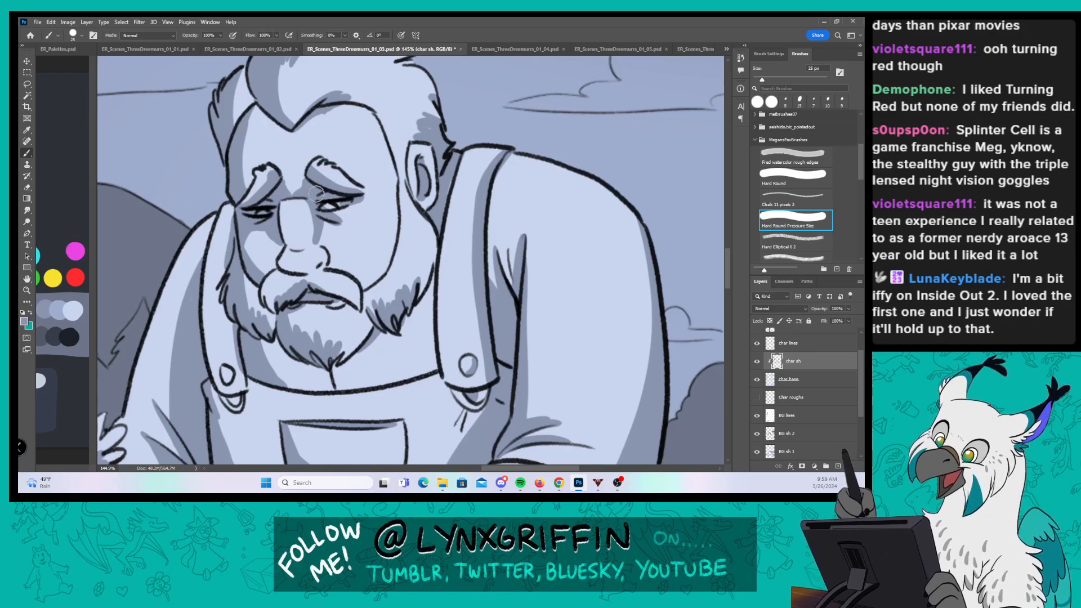
Step: Touch up the shadow beside the man's nose and on his cheek toward the ear
mouse_move(321, 269)
mouse_down()
mouse_move(325, 248)
mouse_move(336, 253)
mouse_up()
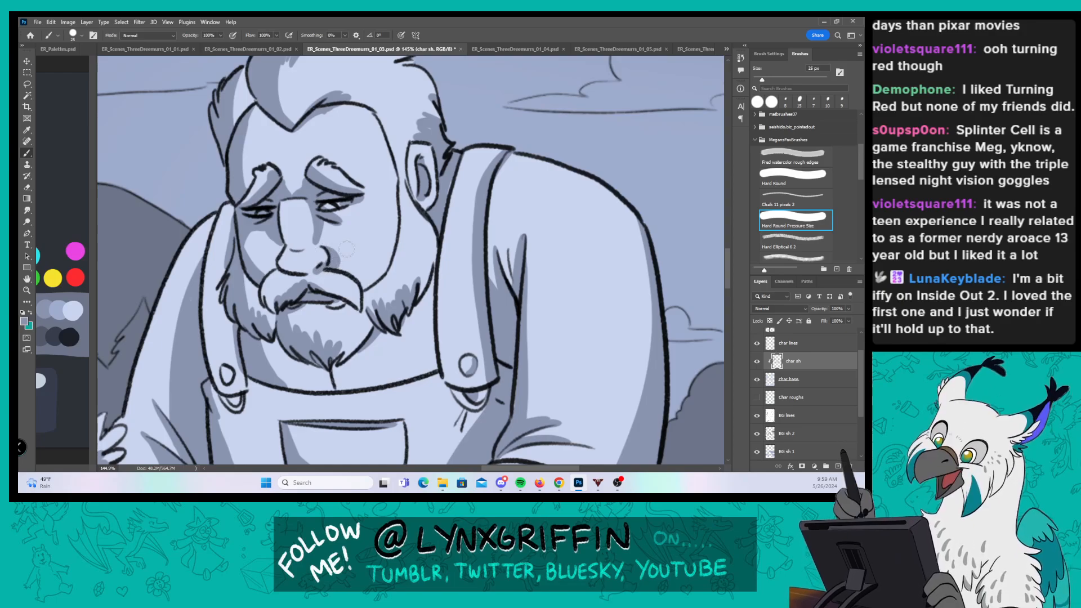
drag(364, 286, 393, 225)
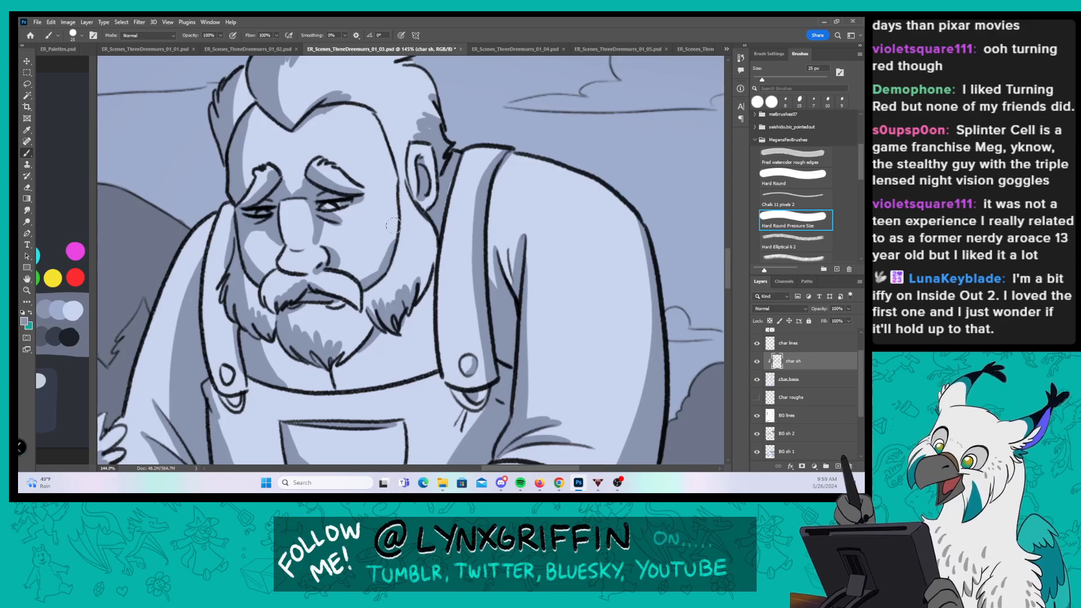
key(z)
drag(519, 286, 422, 289)
key(z)
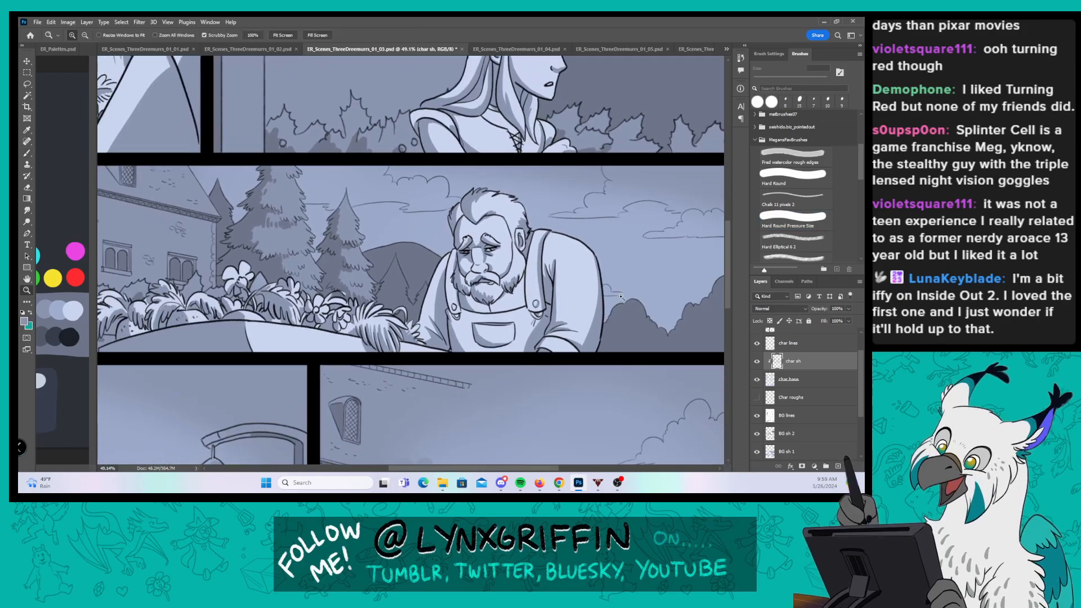
Step: Shade the elbow folds, inner arm contour and strap-side shoulder of the man's sleeve in the back-view panel
drag(641, 295, 581, 299)
key(space)
mouse_move(451, 408)
mouse_down()
mouse_move(417, 322)
mouse_move(402, 238)
mouse_up()
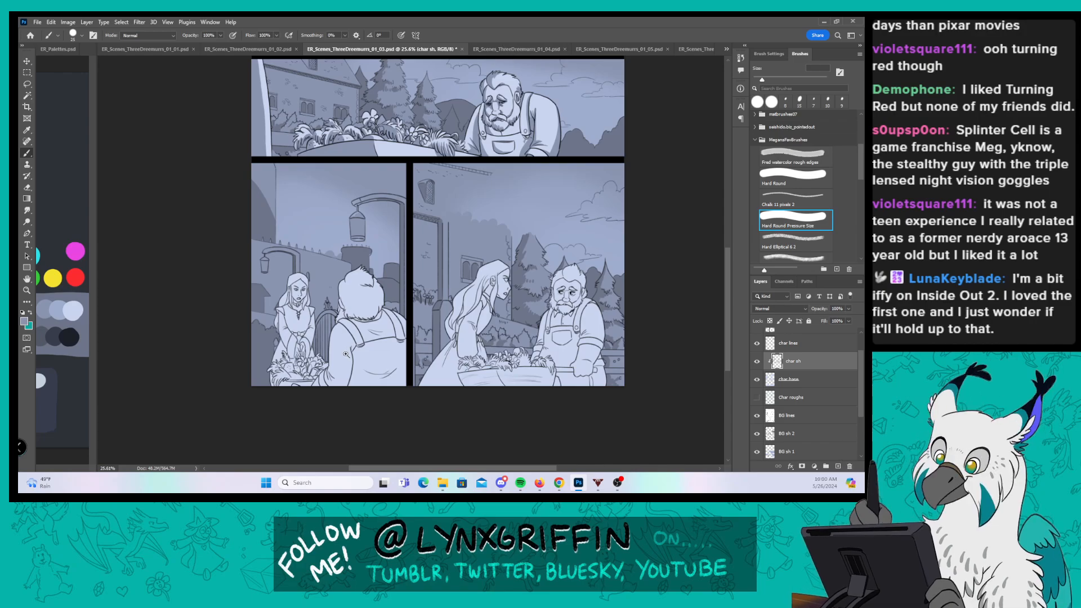
drag(346, 354, 412, 350)
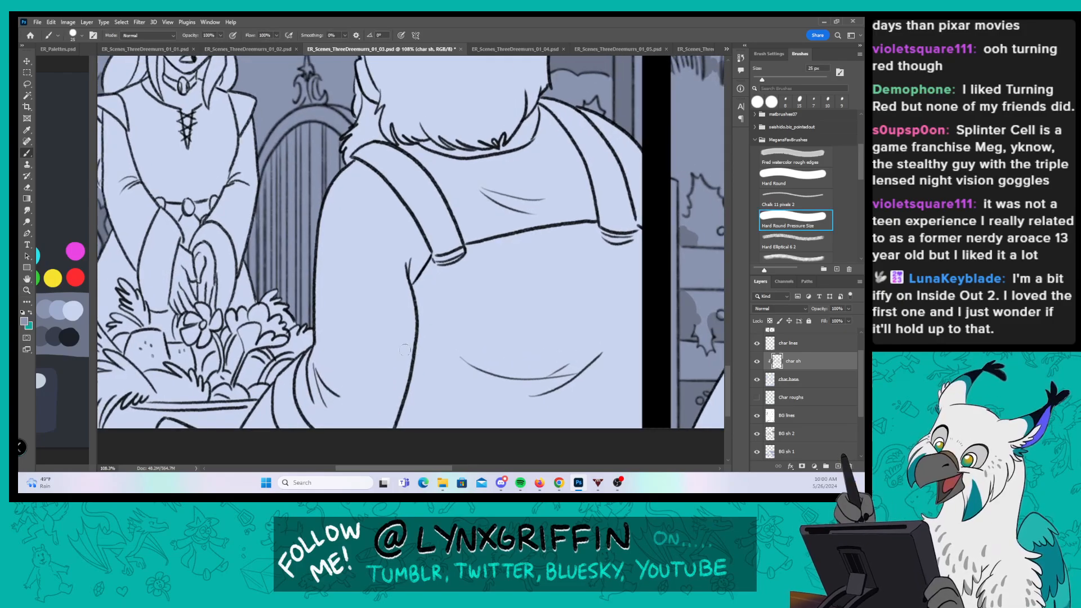
drag(404, 350, 411, 349)
drag(405, 344, 383, 275)
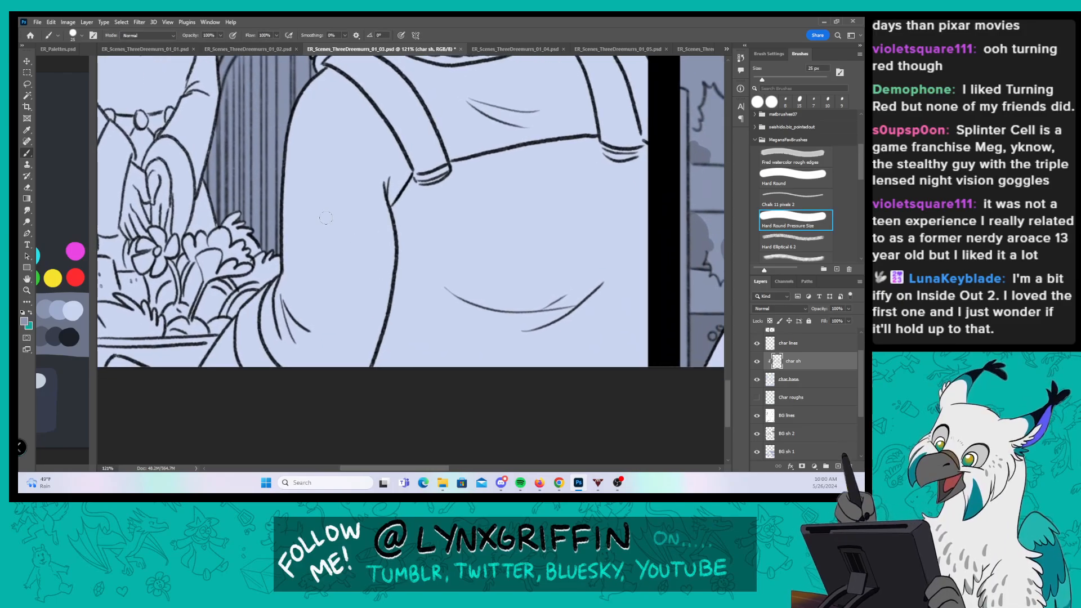
mouse_move(272, 291)
mouse_down()
mouse_move(279, 345)
mouse_move(288, 369)
mouse_move(299, 366)
mouse_up()
mouse_move(284, 303)
mouse_down()
mouse_move(298, 361)
mouse_move(324, 345)
mouse_move(301, 363)
mouse_move(344, 322)
mouse_move(400, 157)
mouse_up()
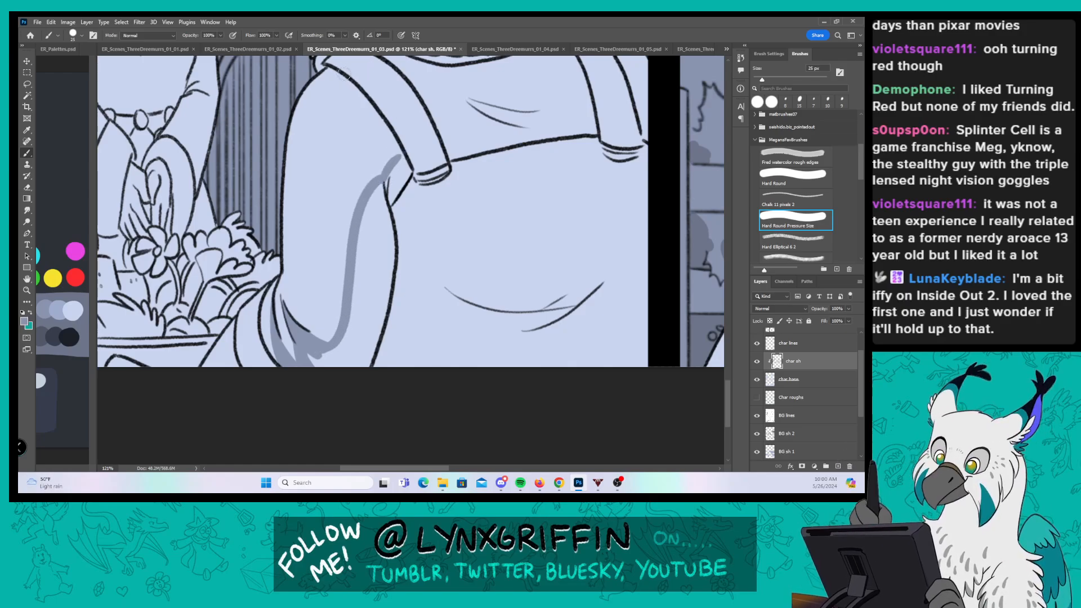
drag(343, 73, 392, 149)
drag(510, 227, 491, 266)
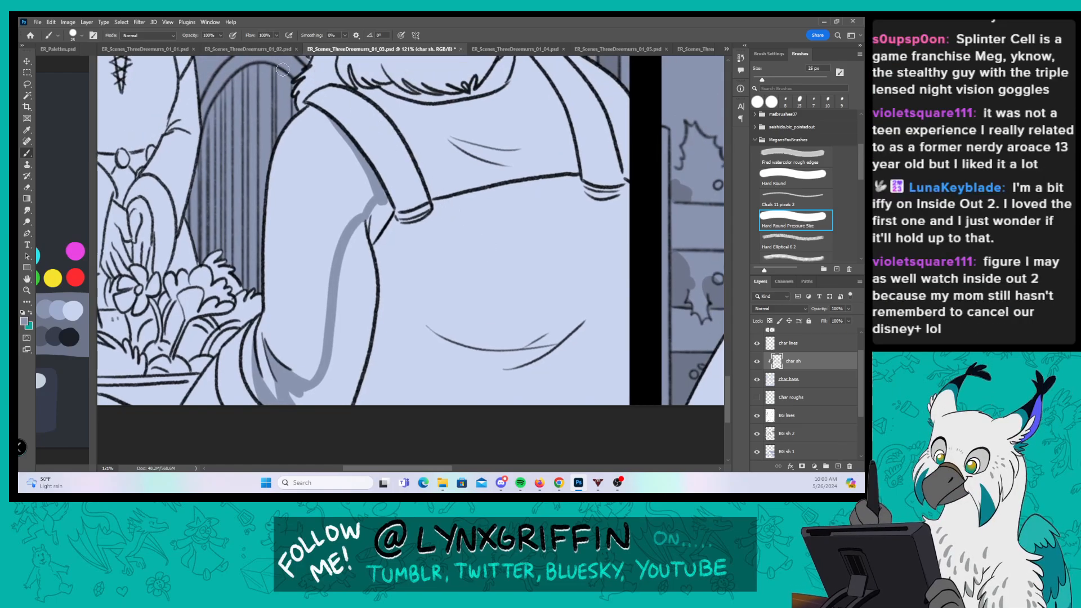
Step: Shade the outer edge of the man's suspender strap and the side of his overalls along the arm
mouse_move(302, 97)
mouse_down()
mouse_move(332, 116)
mouse_move(395, 207)
mouse_move(366, 239)
mouse_move(381, 256)
mouse_move(384, 402)
mouse_up()
drag(366, 304, 372, 405)
drag(380, 360, 377, 403)
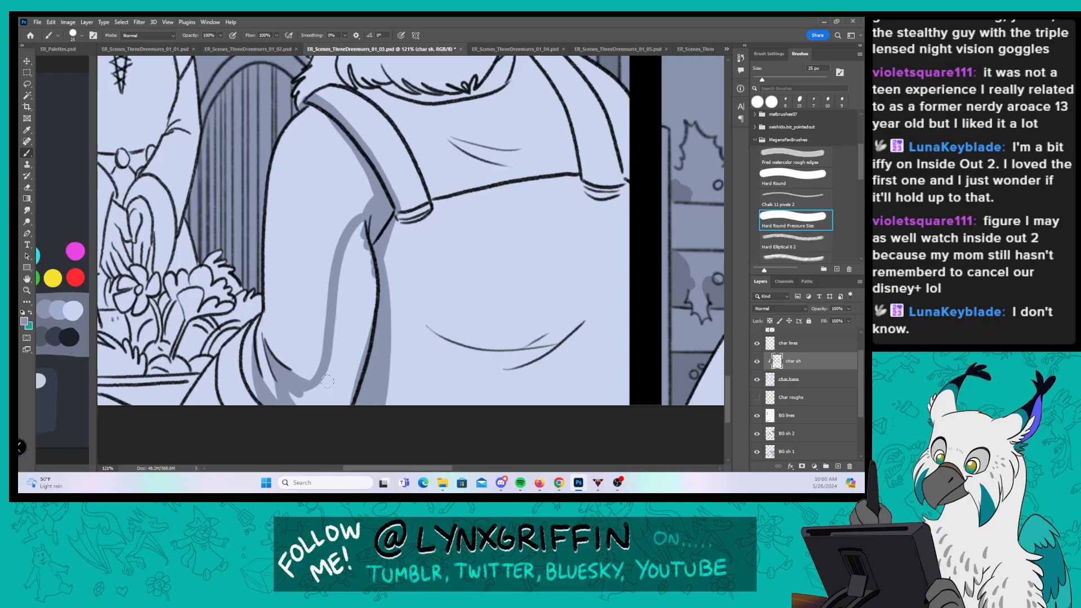
Step: Fill the inner sleeve shadow with the Hard Round brush, and shade the forearm folds with Hard Round Pressure Size
mouse_move(301, 399)
mouse_down()
mouse_move(315, 397)
mouse_move(340, 338)
mouse_move(344, 270)
mouse_move(351, 342)
mouse_move(361, 337)
mouse_move(344, 394)
mouse_move(319, 412)
mouse_up()
click(795, 177)
drag(379, 190, 356, 217)
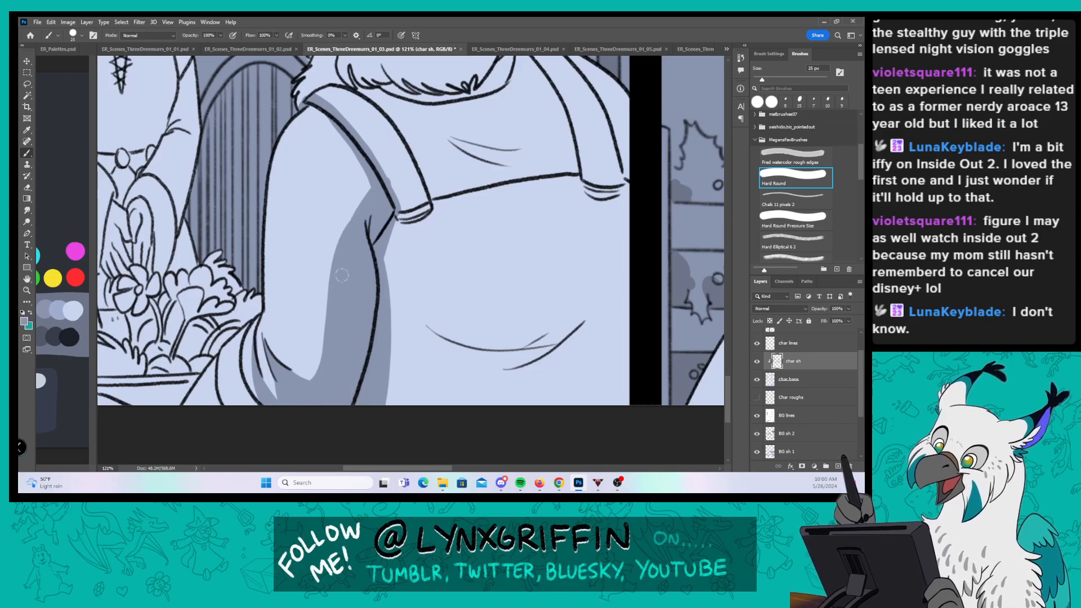
drag(373, 180, 325, 340)
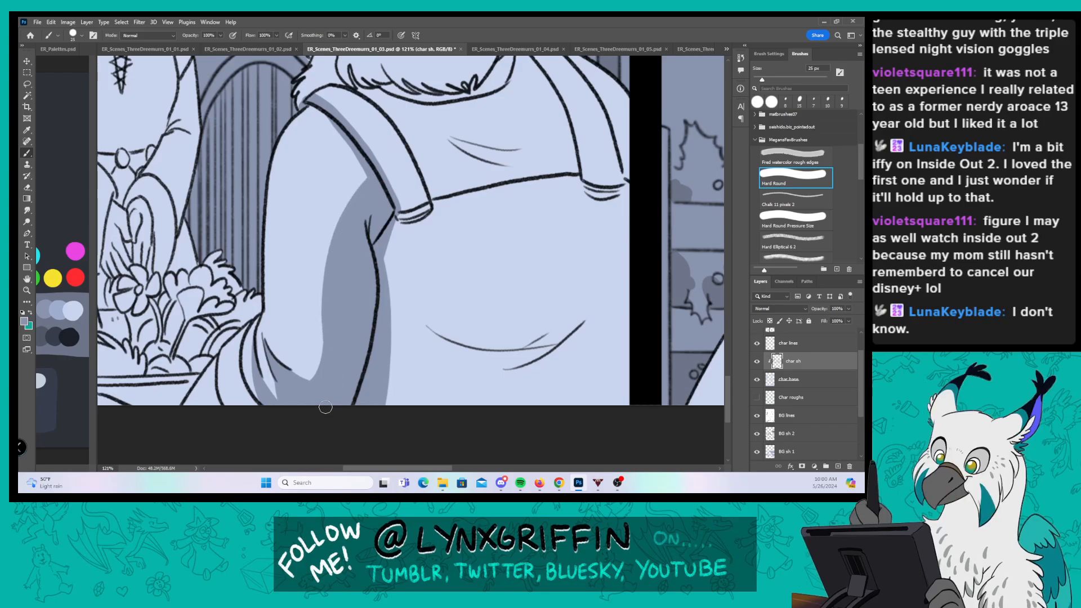
click(804, 221)
drag(353, 296, 385, 235)
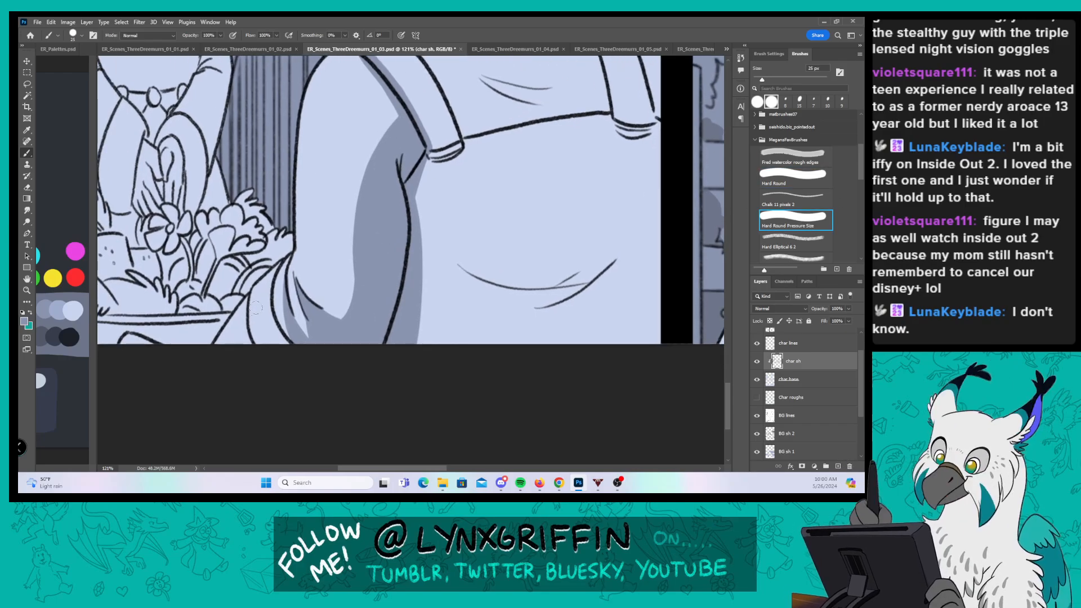
mouse_move(280, 263)
mouse_down()
mouse_move(266, 315)
mouse_move(290, 350)
mouse_up()
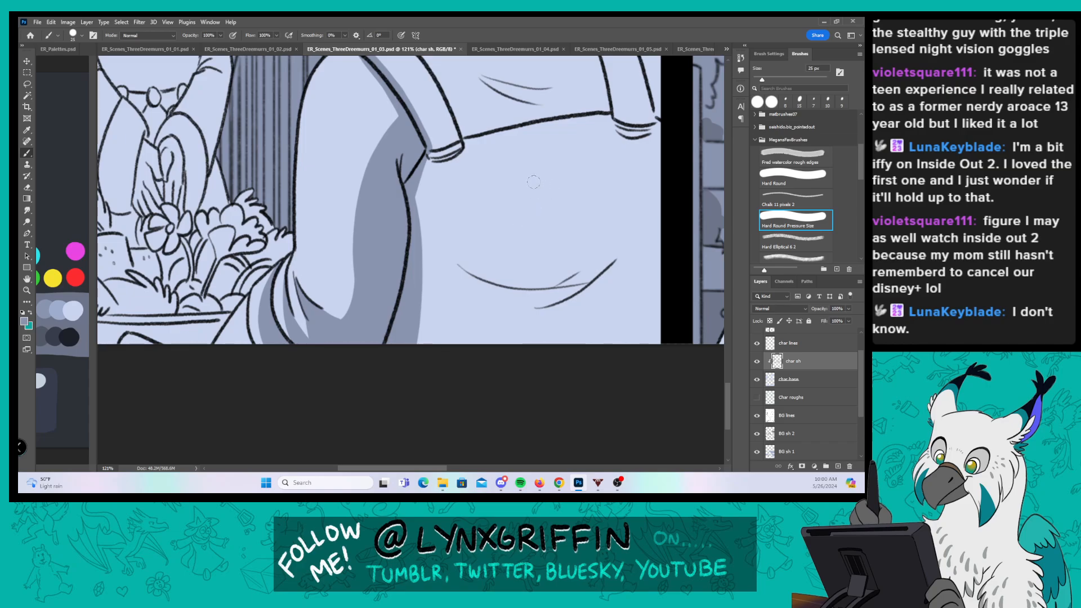
Step: Shade the lower sides of the man's overalls around the curved back crease, using the Hard Round brush for the broad areas
drag(613, 237, 518, 271)
mouse_move(315, 228)
mouse_down()
mouse_move(341, 282)
mouse_move(378, 306)
mouse_move(343, 284)
mouse_move(327, 237)
mouse_move(340, 273)
mouse_move(326, 301)
mouse_move(397, 376)
mouse_up()
click(763, 175)
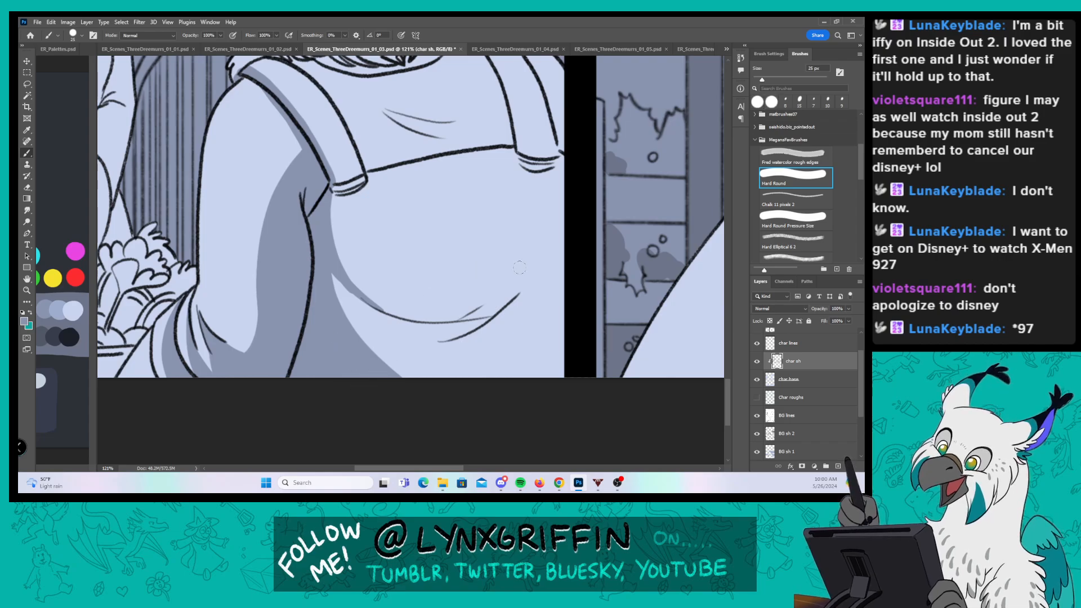
mouse_move(528, 286)
mouse_down()
mouse_move(467, 289)
mouse_move(507, 290)
mouse_move(475, 382)
mouse_up()
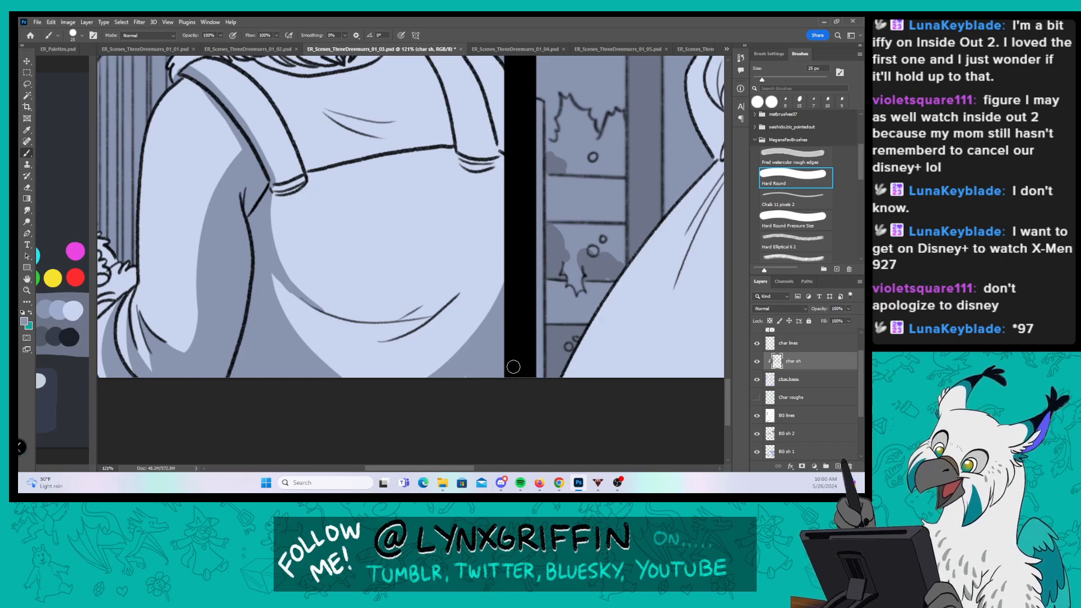
drag(277, 282, 376, 385)
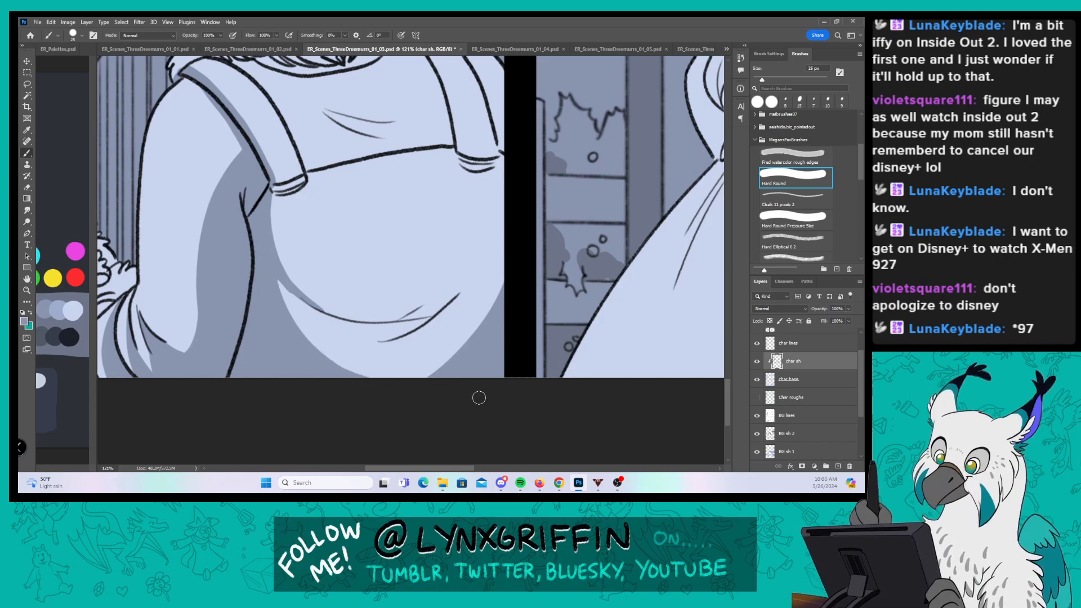
Step: Paint tapered shadows along the crease lines on the overalls' lower back with the Hard Round Pressure Size brush
click(800, 216)
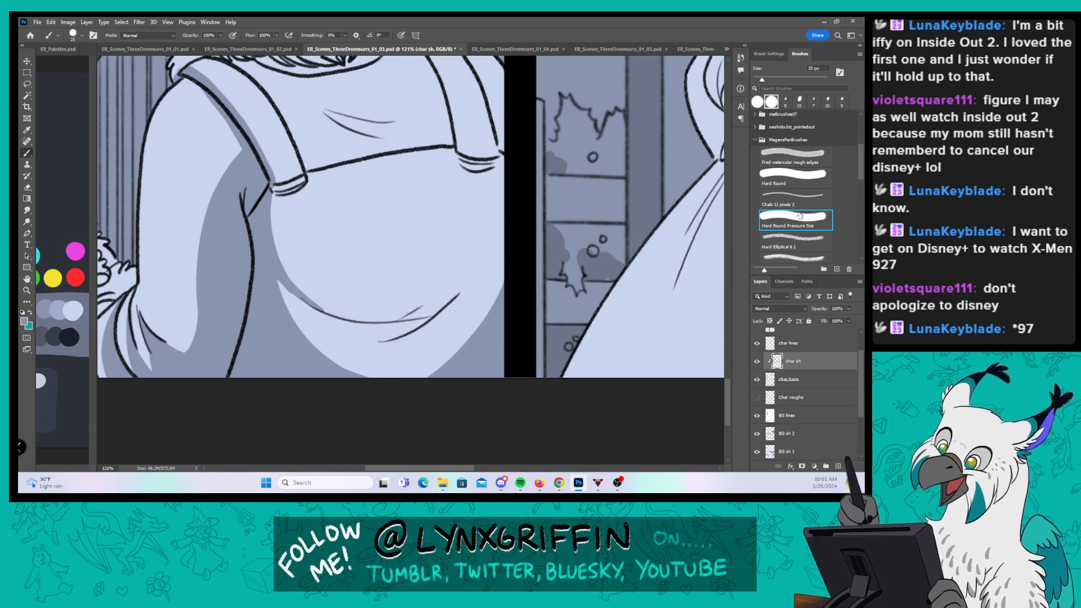
mouse_move(375, 341)
mouse_down()
mouse_move(443, 305)
mouse_move(401, 320)
mouse_move(421, 311)
mouse_up()
drag(460, 289, 390, 341)
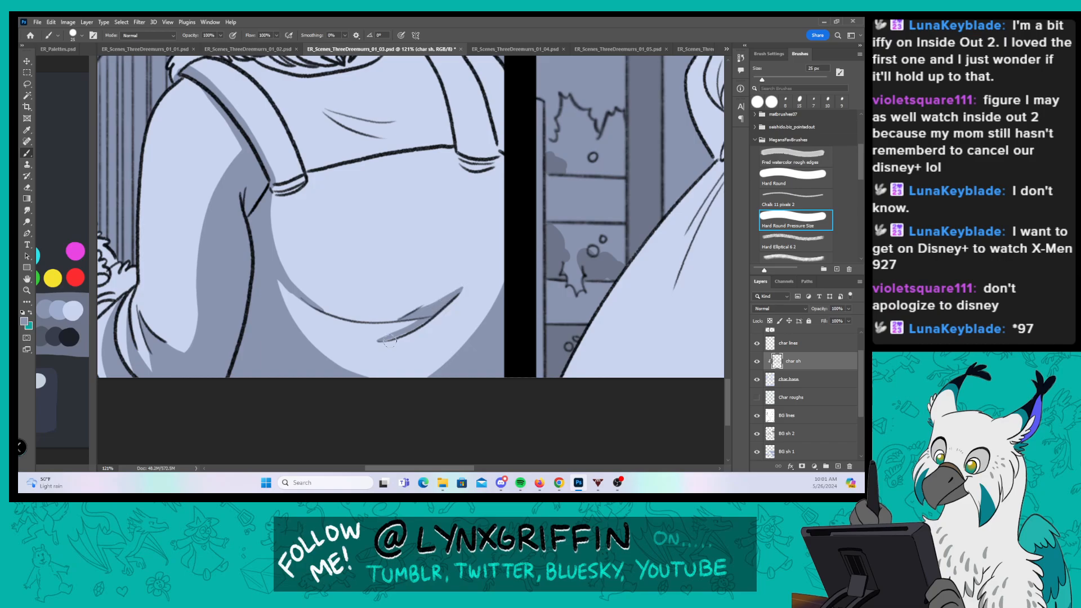
Step: Shade the side of the flower basket, its feathery leaves and the blocks between them
drag(525, 254, 689, 243)
drag(332, 279, 447, 243)
mouse_move(171, 281)
mouse_down()
mouse_move(179, 343)
mouse_move(195, 304)
mouse_move(194, 352)
mouse_move(204, 321)
mouse_move(224, 318)
mouse_move(214, 344)
mouse_move(232, 315)
mouse_move(228, 340)
mouse_move(239, 345)
mouse_up()
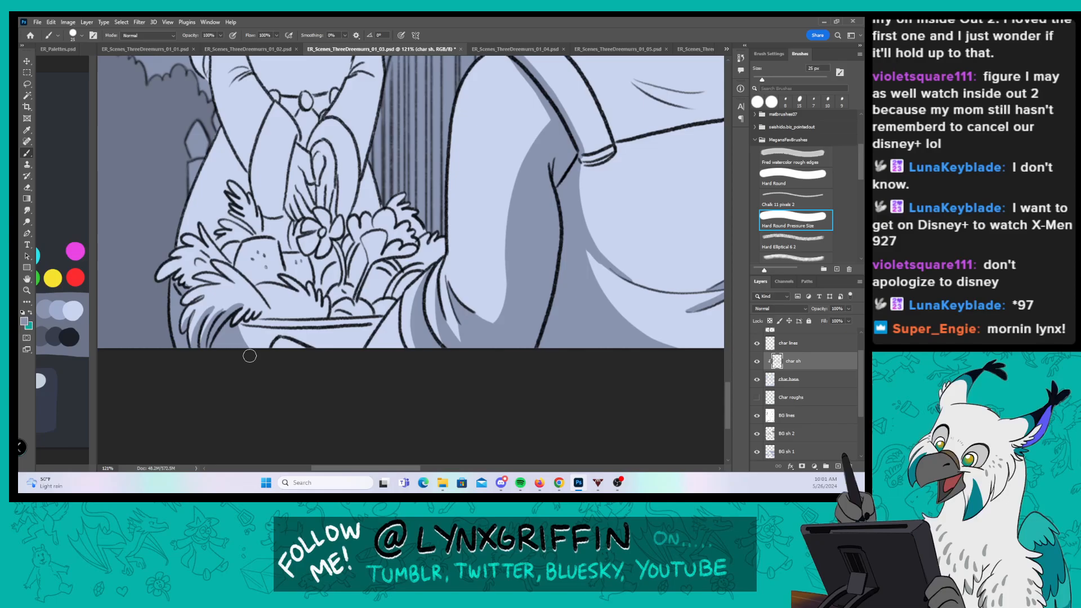
mouse_move(233, 321)
mouse_down()
mouse_move(254, 312)
mouse_move(262, 292)
mouse_move(277, 314)
mouse_move(292, 314)
mouse_move(271, 293)
mouse_move(307, 317)
mouse_up()
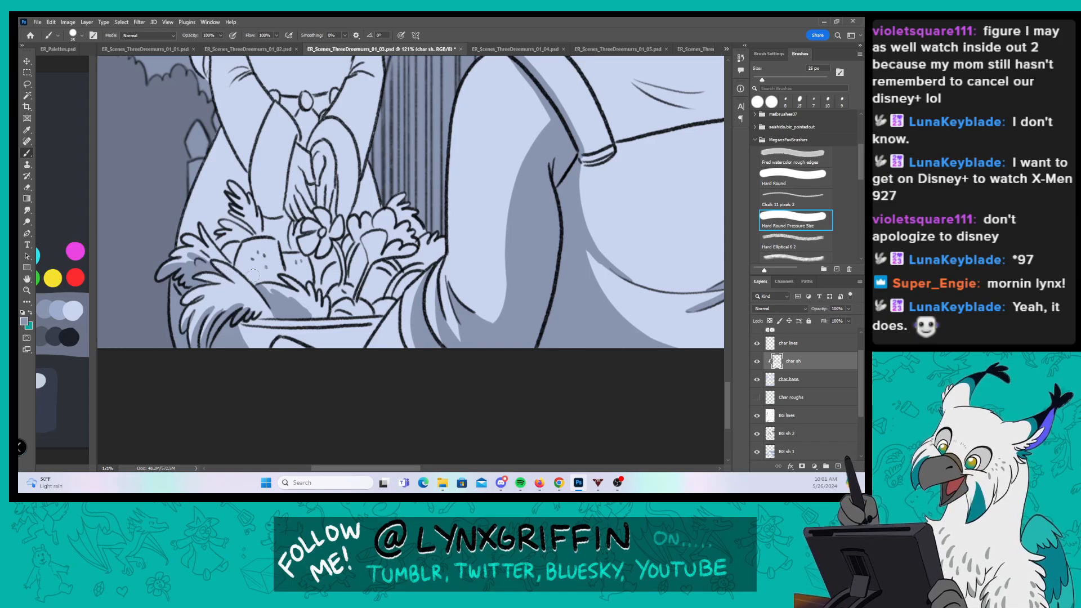
mouse_move(197, 271)
mouse_down()
mouse_move(218, 265)
mouse_move(237, 283)
mouse_move(247, 243)
mouse_move(240, 264)
mouse_move(251, 280)
mouse_move(249, 244)
mouse_move(261, 278)
mouse_up()
mouse_move(224, 246)
mouse_down()
mouse_move(253, 232)
mouse_move(268, 193)
mouse_up()
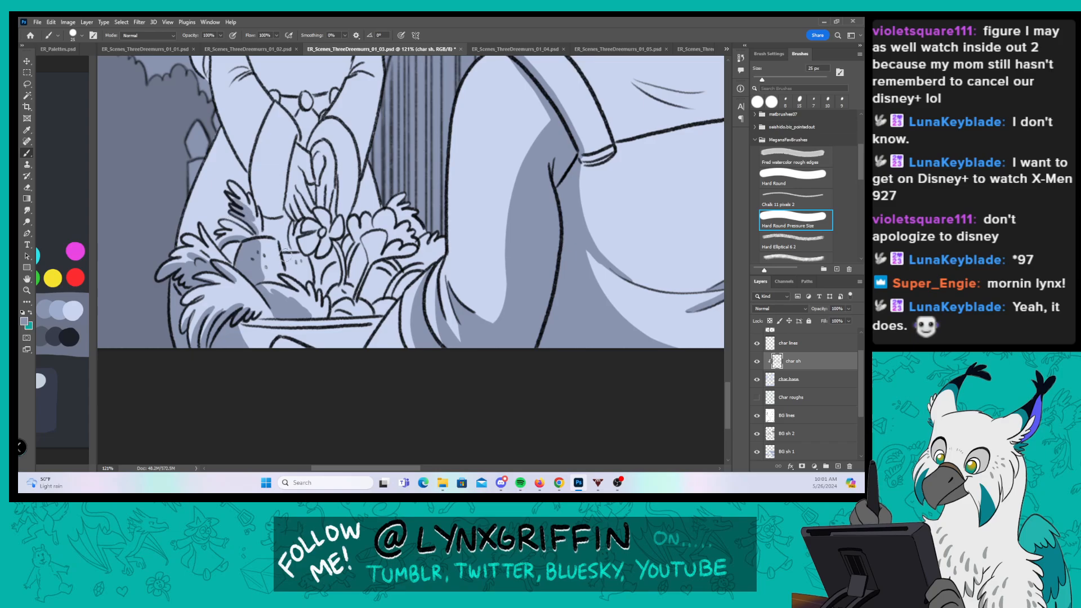
mouse_move(287, 255)
mouse_down()
mouse_move(303, 282)
mouse_move(284, 266)
mouse_up()
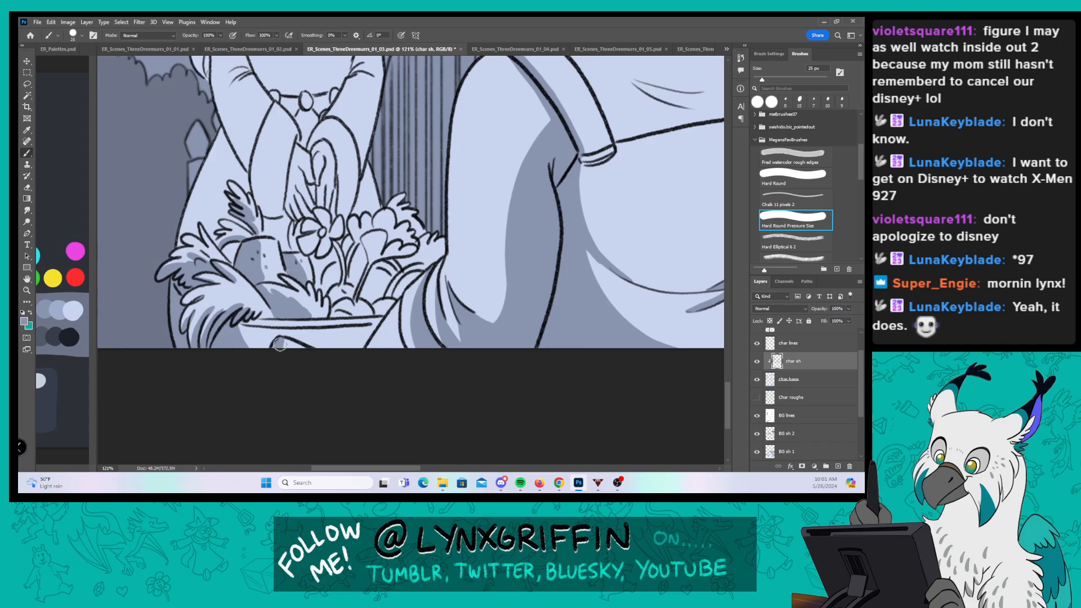
Step: Shade the woman's sleeve on the side away from the man, from shoulder to cuff, and the skirt beneath it
scroll(458, 198, up, 3)
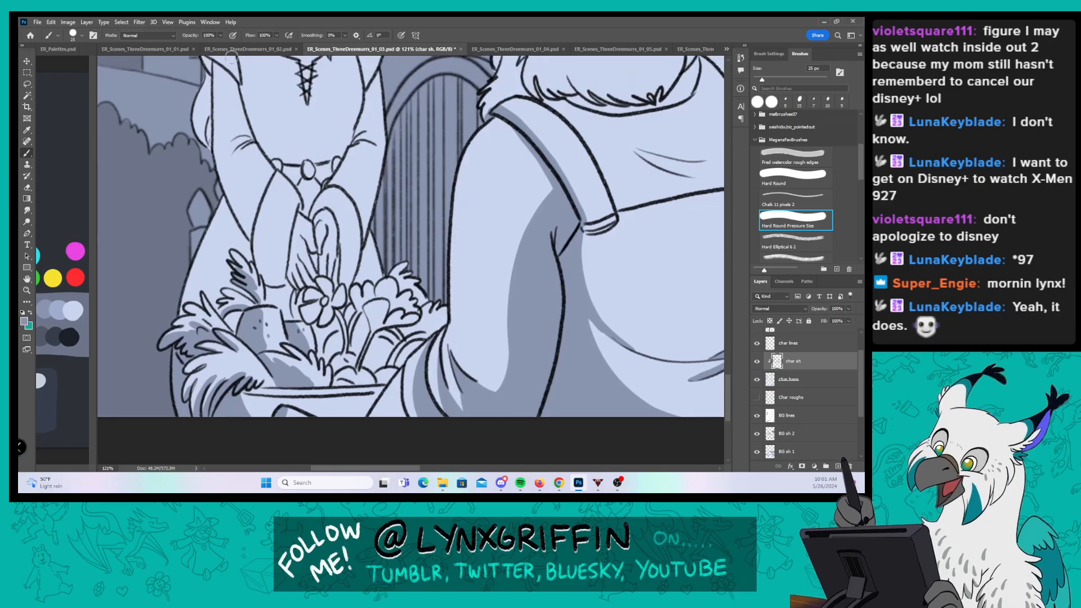
scroll(220, 113, up, 5)
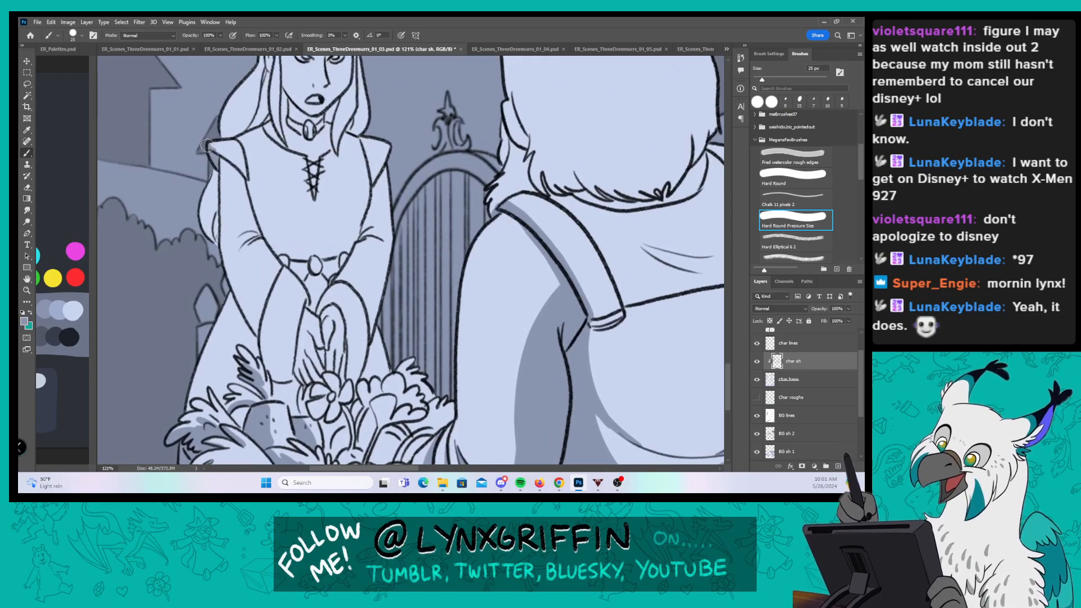
mouse_move(207, 146)
mouse_down()
mouse_move(240, 176)
mouse_move(222, 200)
mouse_move(226, 259)
mouse_up()
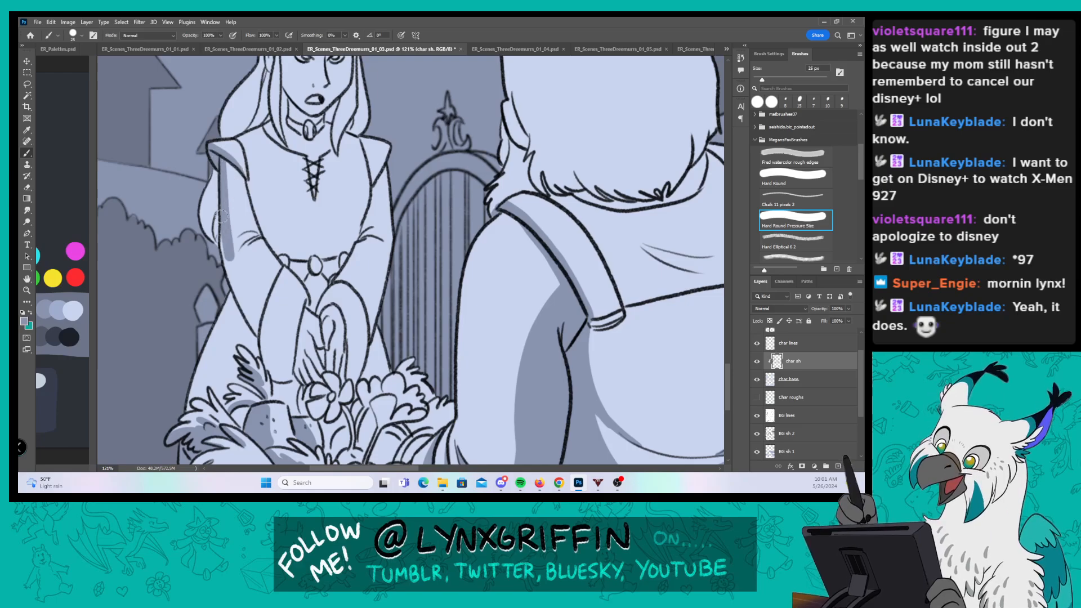
mouse_move(221, 216)
mouse_down()
mouse_move(228, 276)
mouse_move(213, 190)
mouse_move(208, 256)
mouse_move(225, 199)
mouse_move(249, 322)
mouse_move(245, 286)
mouse_move(263, 264)
mouse_move(273, 295)
mouse_move(283, 271)
mouse_move(264, 342)
mouse_move(264, 324)
mouse_move(282, 377)
mouse_move(274, 298)
mouse_up()
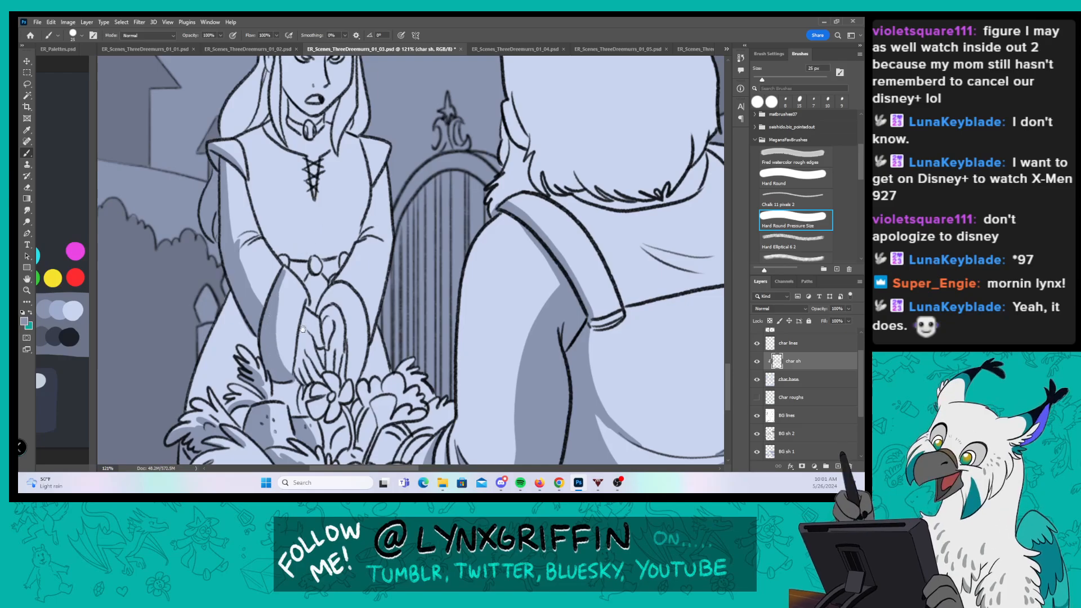
drag(372, 248, 388, 175)
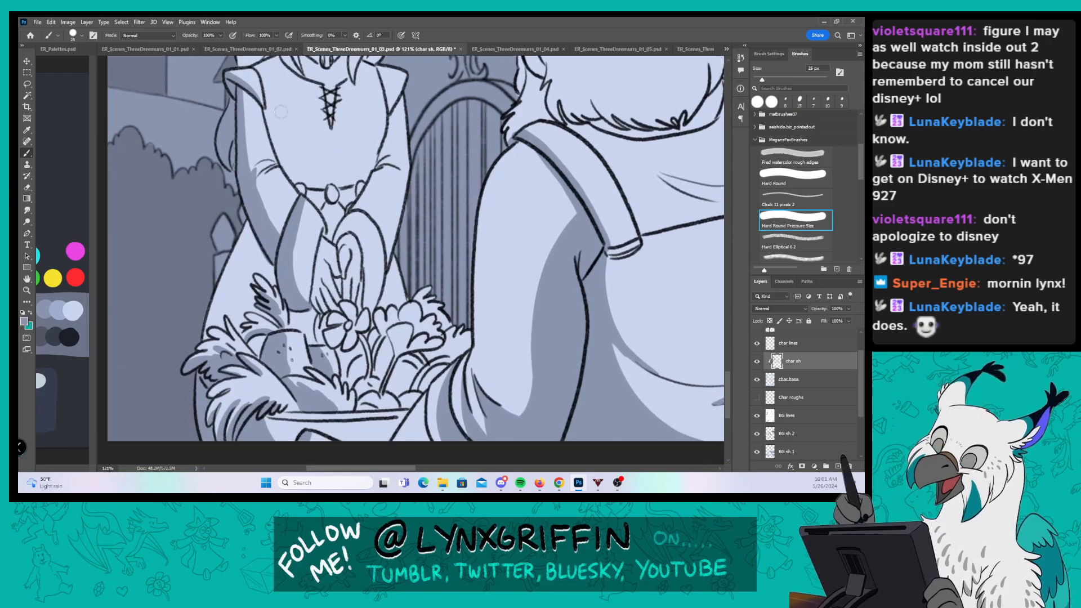
mouse_move(210, 300)
mouse_down()
mouse_move(204, 338)
mouse_move(206, 301)
mouse_move(210, 322)
mouse_move(228, 331)
mouse_move(215, 299)
mouse_move(219, 270)
mouse_move(234, 333)
mouse_move(223, 294)
mouse_move(240, 331)
mouse_move(242, 301)
mouse_move(275, 321)
mouse_move(245, 263)
mouse_move(250, 305)
mouse_move(260, 305)
mouse_move(246, 277)
mouse_move(254, 283)
mouse_move(255, 265)
mouse_move(273, 282)
mouse_move(268, 260)
mouse_move(255, 270)
mouse_move(233, 241)
mouse_move(226, 260)
mouse_move(259, 225)
mouse_up()
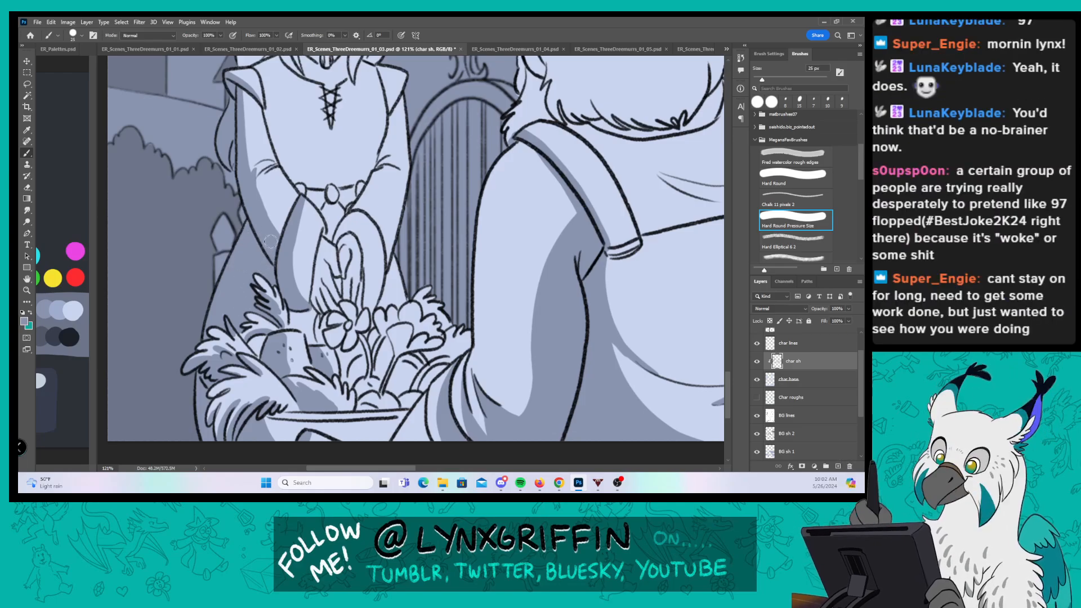
Step: Shade the woman's hands, the cuff nearest the man and the strip of skirt beside it, undoing one stray stroke
drag(401, 290, 357, 282)
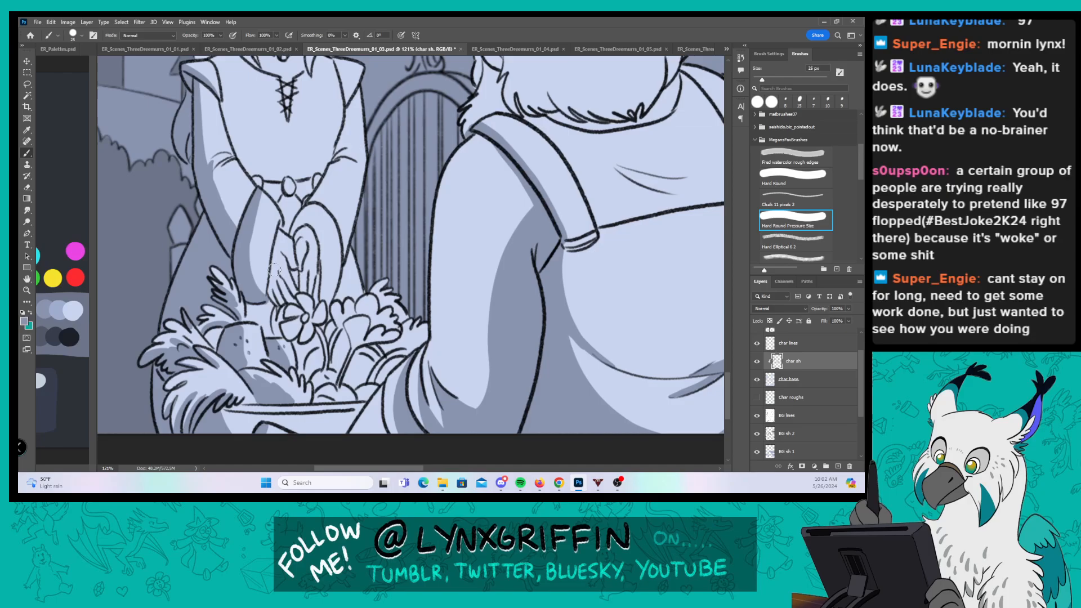
mouse_move(275, 270)
mouse_down()
mouse_move(277, 229)
mouse_move(270, 294)
mouse_move(284, 296)
mouse_move(275, 272)
mouse_move(293, 303)
mouse_move(284, 287)
mouse_move(247, 308)
mouse_move(251, 320)
mouse_move(263, 308)
mouse_move(258, 319)
mouse_move(251, 300)
mouse_move(250, 317)
mouse_move(257, 303)
mouse_move(264, 323)
mouse_move(271, 303)
mouse_move(275, 339)
mouse_move(283, 302)
mouse_up()
key(ctrl+z)
drag(405, 220, 394, 253)
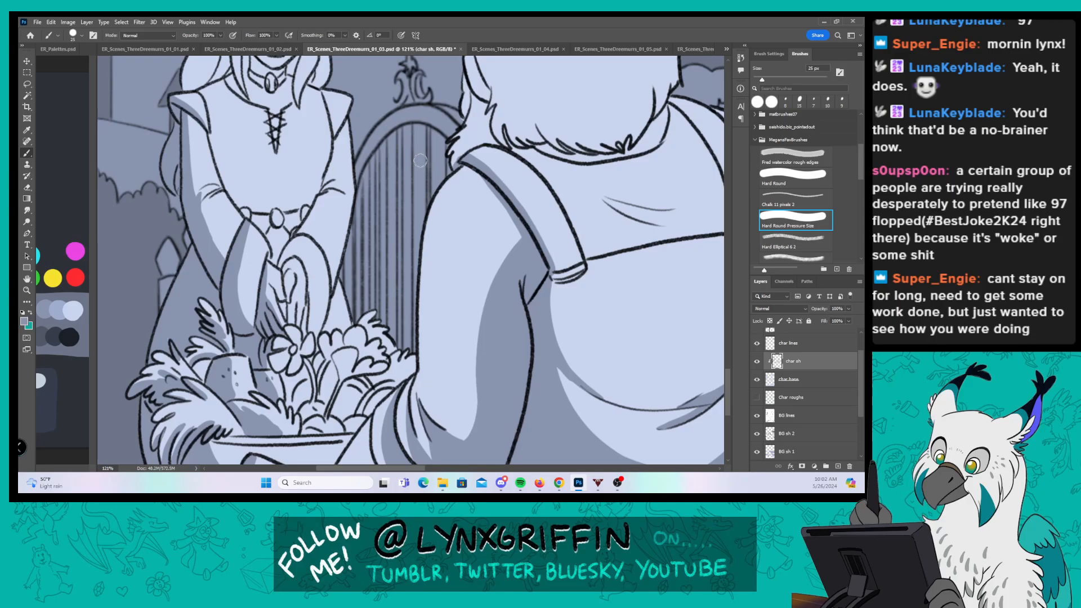
mouse_move(280, 302)
mouse_down()
mouse_move(295, 282)
mouse_move(290, 306)
mouse_up()
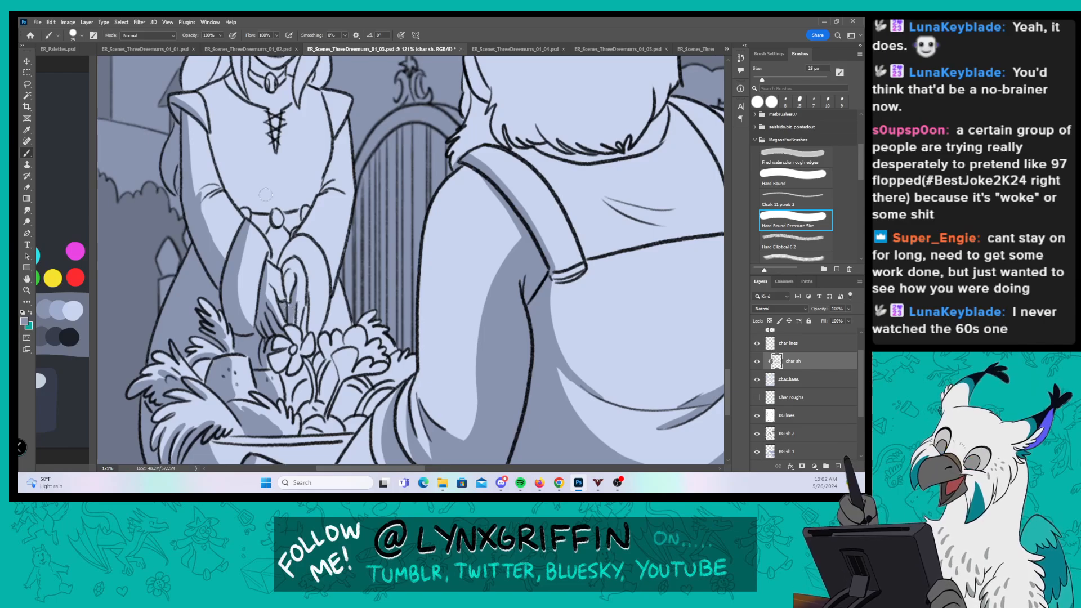
mouse_move(273, 261)
mouse_down()
mouse_move(305, 266)
mouse_move(274, 261)
mouse_move(308, 250)
mouse_move(291, 262)
mouse_move(310, 273)
mouse_move(296, 243)
mouse_move(311, 304)
mouse_move(309, 270)
mouse_move(307, 321)
mouse_move(330, 327)
mouse_move(340, 276)
mouse_up()
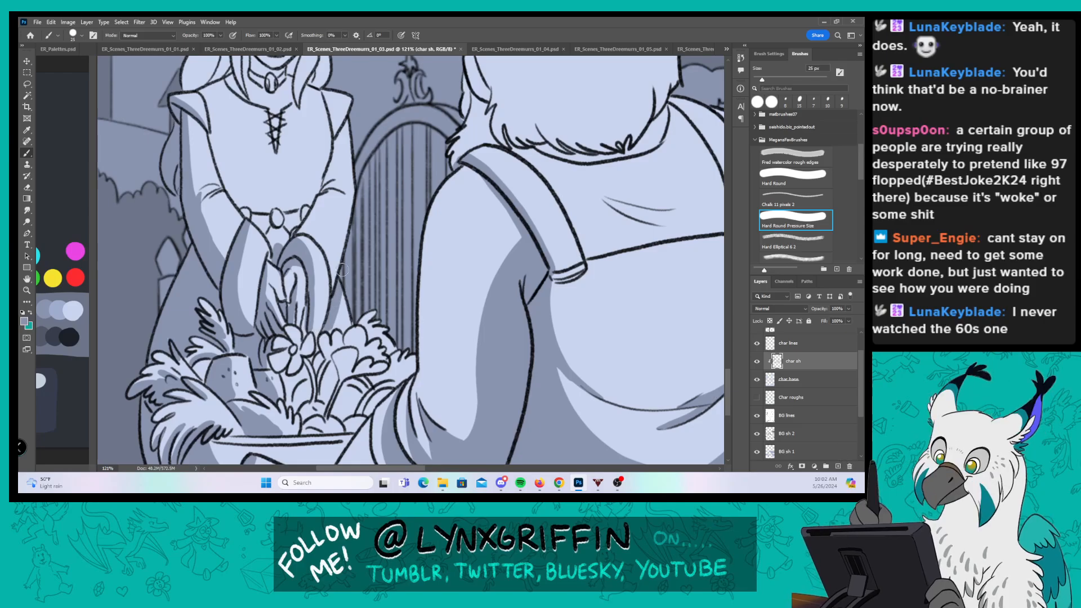
Step: Shade the blossoms, stems and rounded leaves at the front of the basket
scroll(343, 271, down, 4)
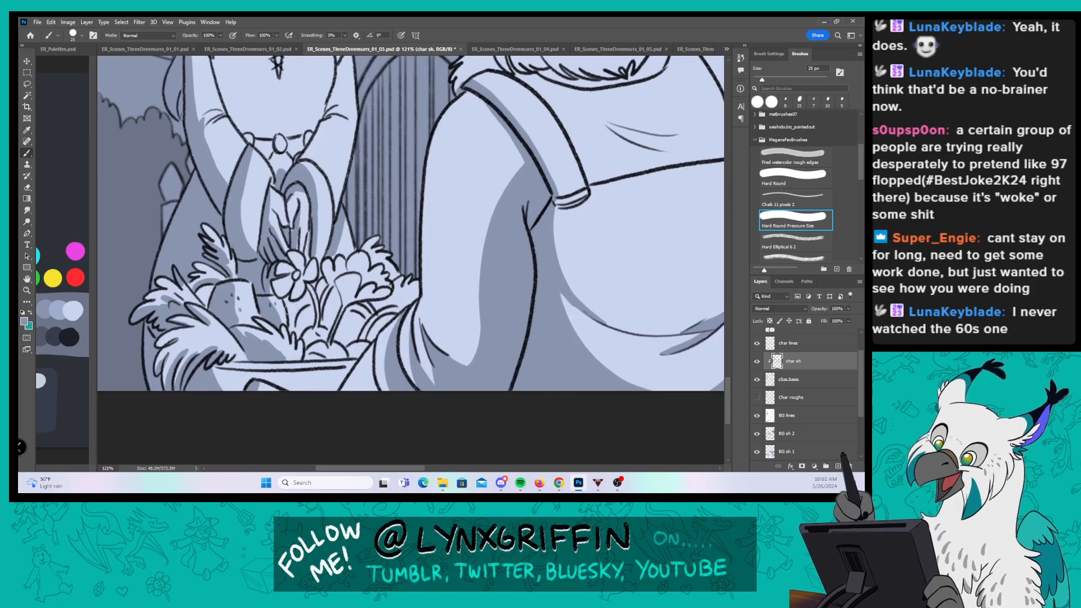
mouse_move(287, 303)
mouse_down()
mouse_move(293, 327)
mouse_move(307, 285)
mouse_move(277, 292)
mouse_move(290, 281)
mouse_move(295, 298)
mouse_move(349, 246)
mouse_move(323, 324)
mouse_move(335, 297)
mouse_move(322, 287)
mouse_move(318, 297)
mouse_move(355, 279)
mouse_move(336, 338)
mouse_move(360, 319)
mouse_up()
mouse_move(336, 281)
mouse_down()
mouse_move(365, 289)
mouse_move(340, 287)
mouse_move(365, 323)
mouse_move(390, 318)
mouse_up()
drag(306, 359, 326, 358)
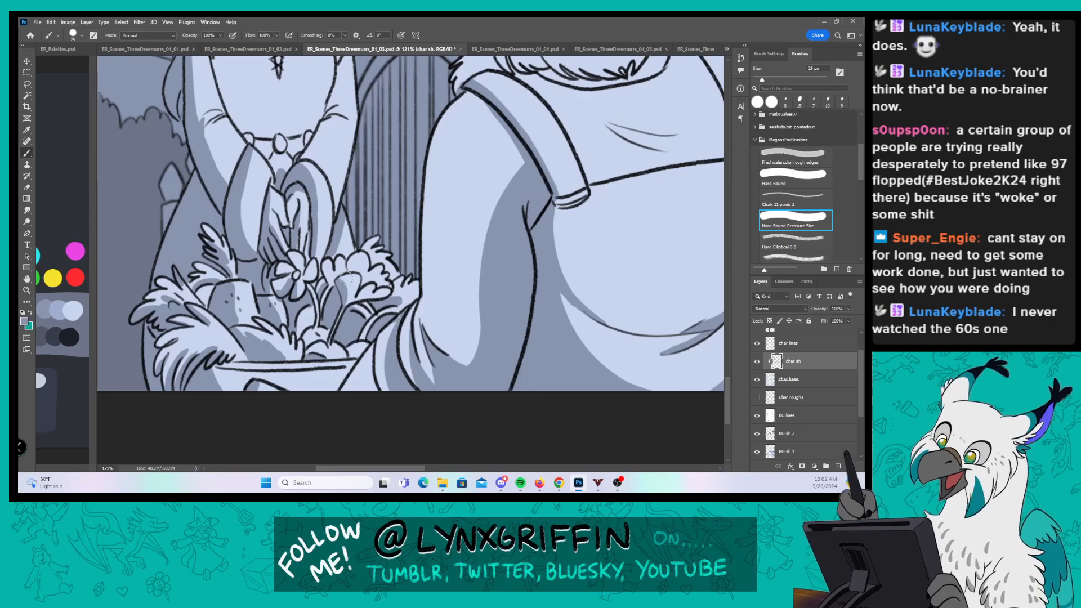
scroll(417, 266, up, 5)
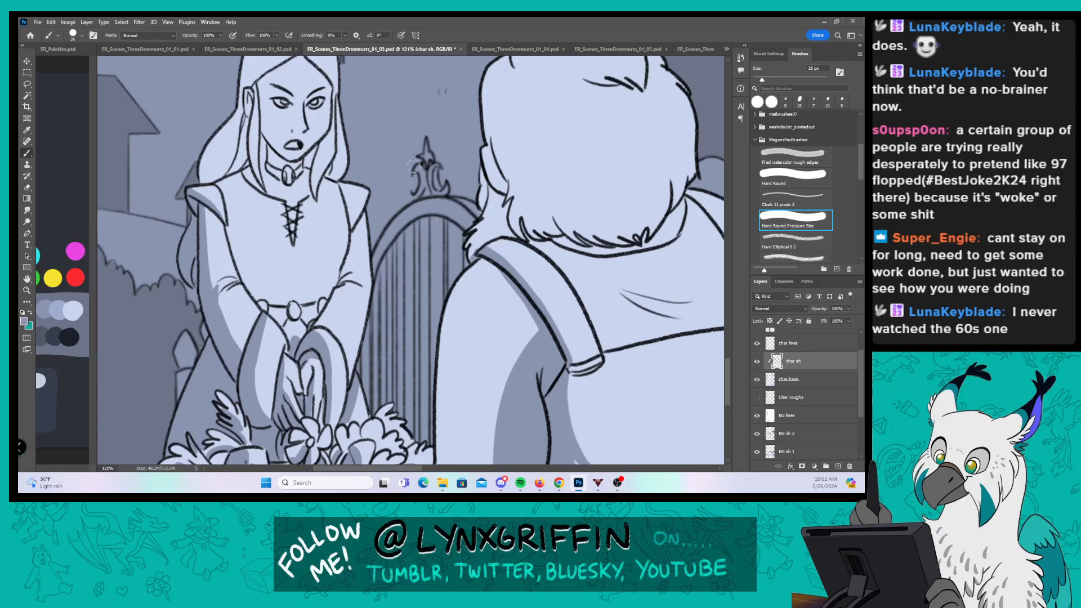
Step: Shade the woman's bodice beside both sleeves, along the waist above the belt and under the shoulder caps
mouse_move(365, 210)
mouse_down()
mouse_move(340, 283)
mouse_move(354, 279)
mouse_move(358, 223)
mouse_up()
mouse_move(323, 320)
mouse_down()
mouse_move(342, 286)
mouse_move(314, 332)
mouse_move(336, 341)
mouse_move(348, 236)
mouse_up()
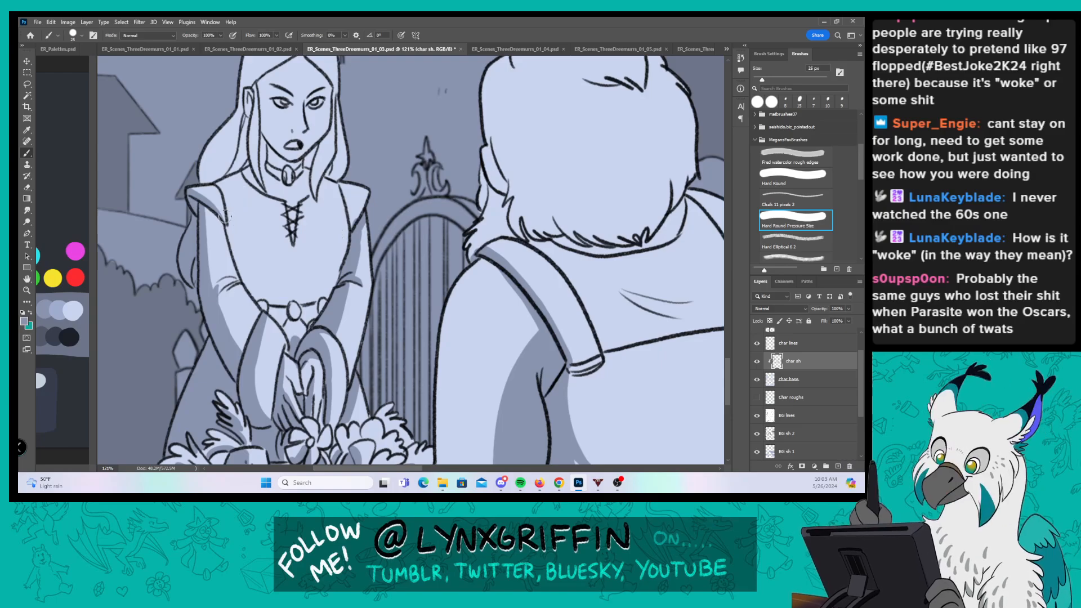
mouse_move(225, 216)
mouse_down()
mouse_move(257, 305)
mouse_move(278, 316)
mouse_move(319, 310)
mouse_up()
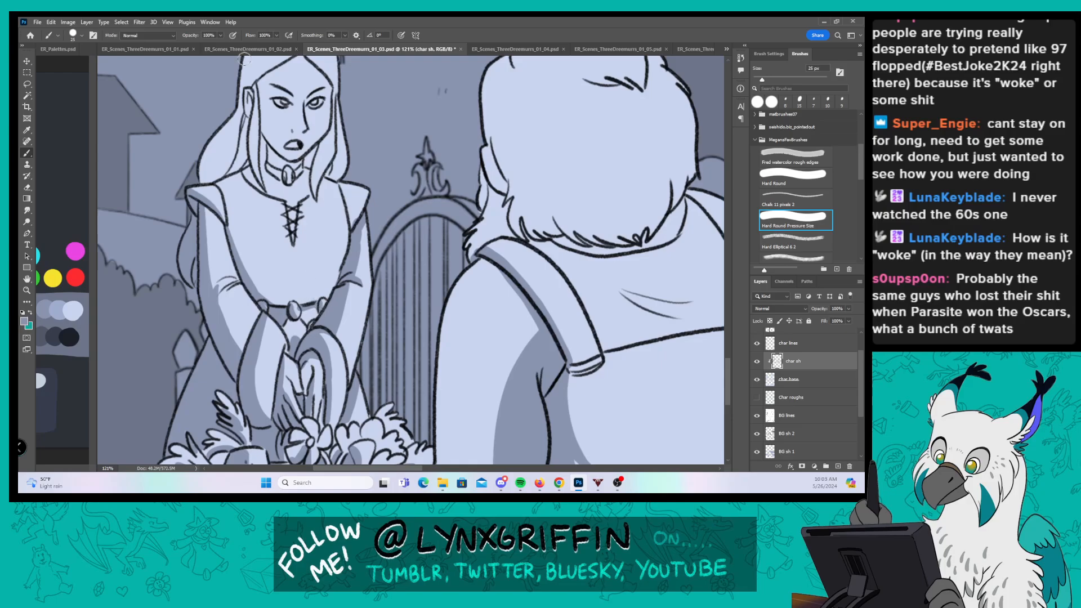
drag(234, 244, 241, 264)
drag(352, 225, 366, 194)
Step: Shade the woman's long hair behind her shoulders, the side of her face and her neck, redoing one stroke
scroll(427, 169, up, 3)
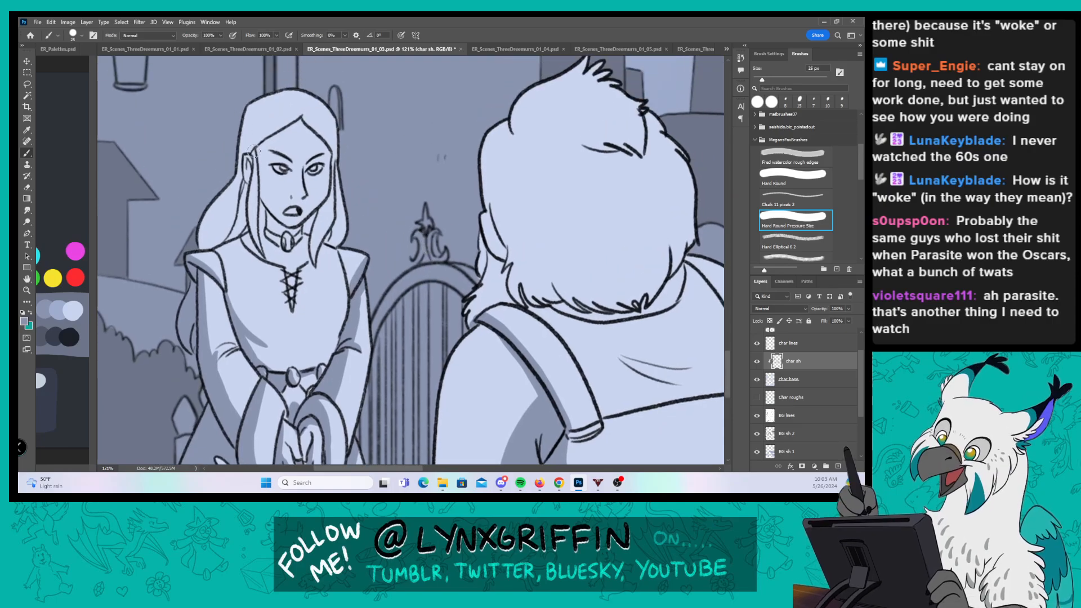
drag(241, 177, 216, 249)
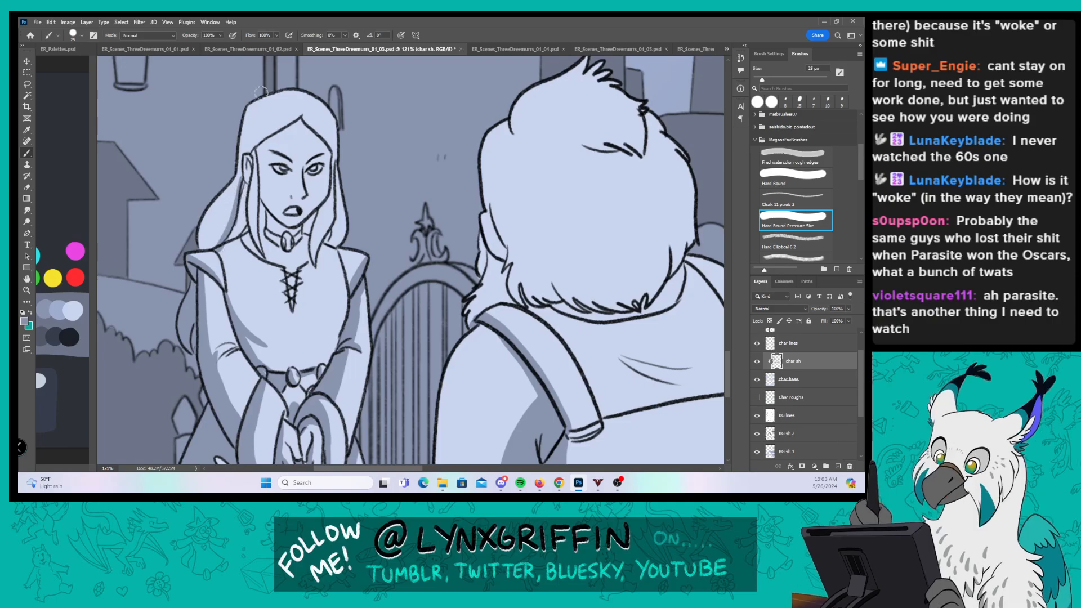
key(ctrl+z)
mouse_move(239, 189)
mouse_down()
mouse_move(216, 242)
mouse_move(250, 179)
mouse_move(262, 224)
mouse_move(270, 213)
mouse_move(289, 230)
mouse_move(319, 213)
mouse_move(312, 254)
mouse_move(321, 215)
mouse_up()
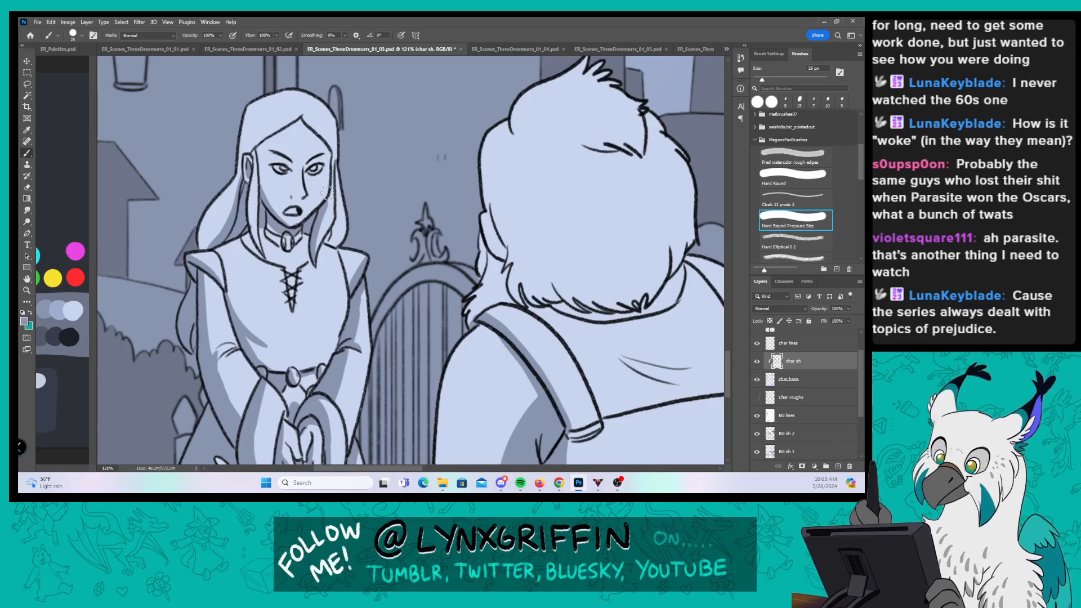
mouse_move(334, 236)
mouse_down()
mouse_move(324, 247)
mouse_move(336, 226)
mouse_up()
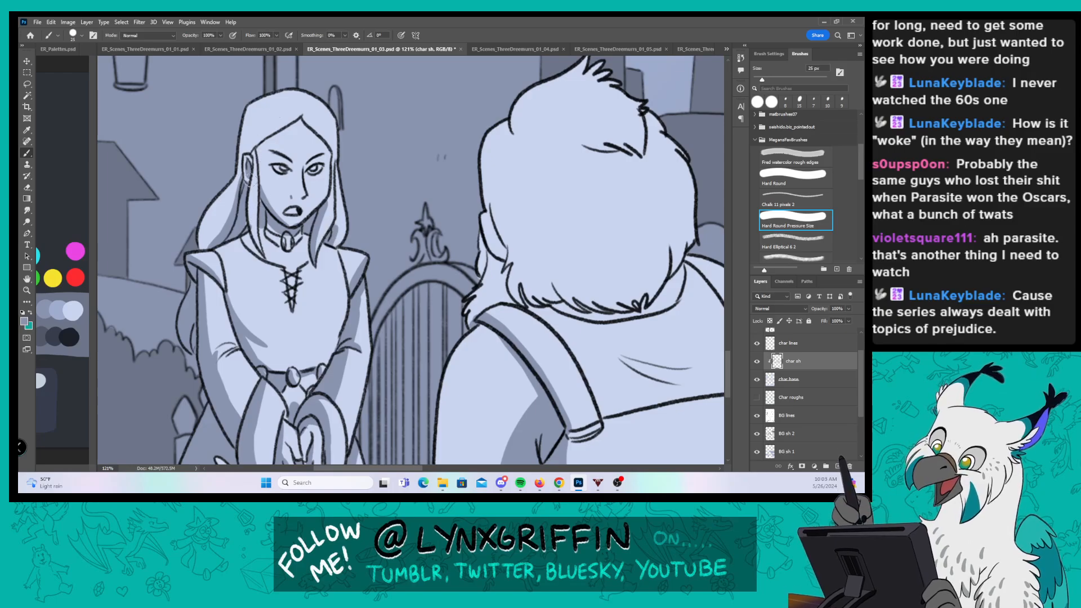
mouse_move(249, 180)
mouse_down()
mouse_move(248, 226)
mouse_move(261, 250)
mouse_move(262, 234)
mouse_move(280, 248)
mouse_move(246, 240)
mouse_up()
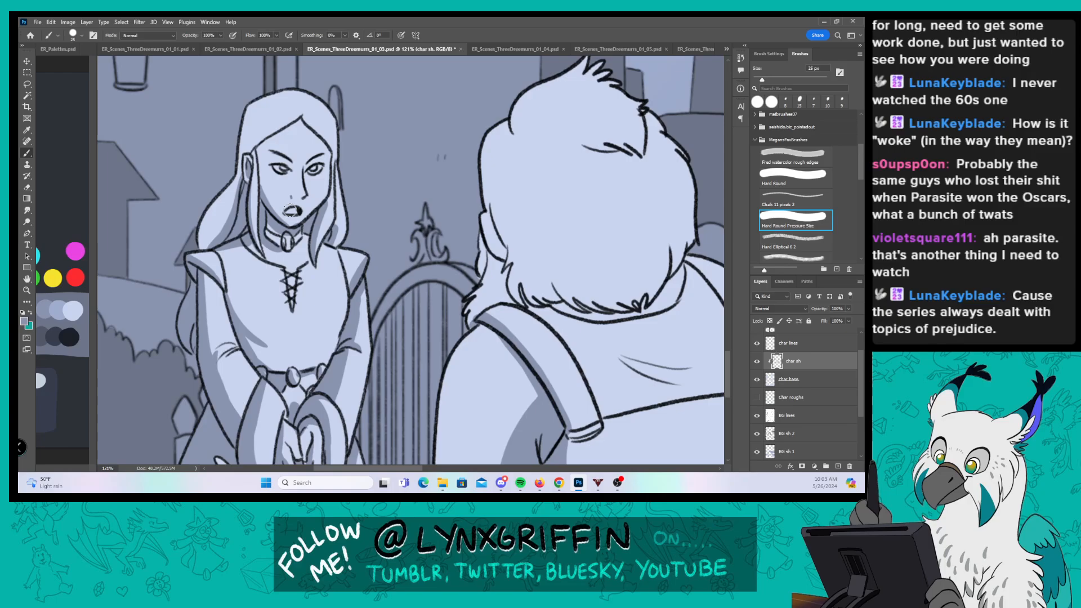
Step: Shade the lacing on the woman's bodice and the outer edges of the hair on both sides of her head
drag(293, 279, 291, 309)
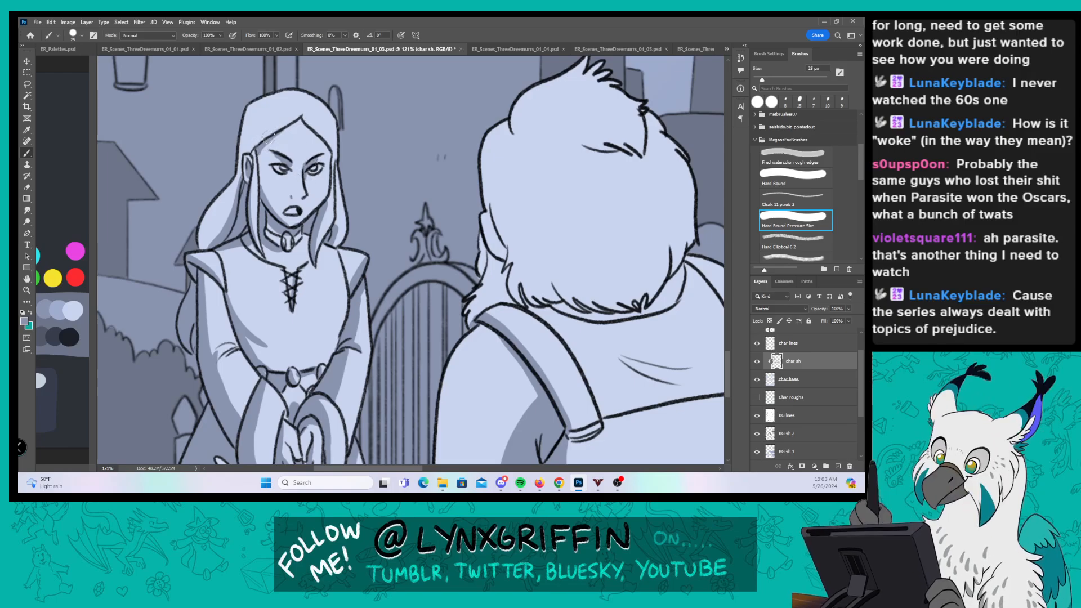
drag(241, 140, 254, 99)
drag(239, 148, 232, 208)
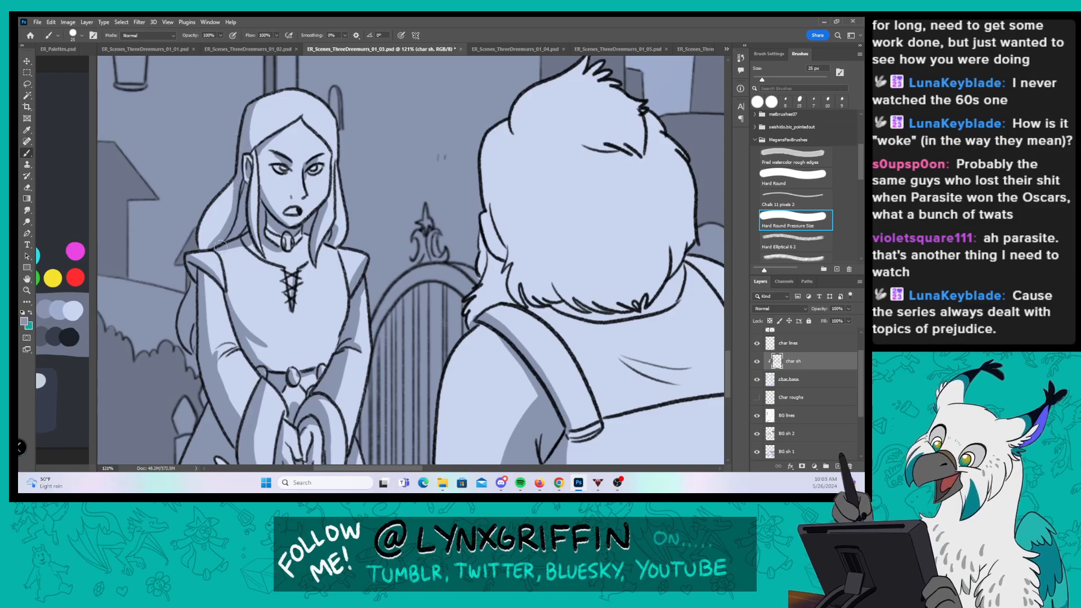
drag(340, 183, 331, 102)
Step: Shade the man's suspender strap nearest the panel border, including its lower end and the shirt beside it
key(ctrl+space)
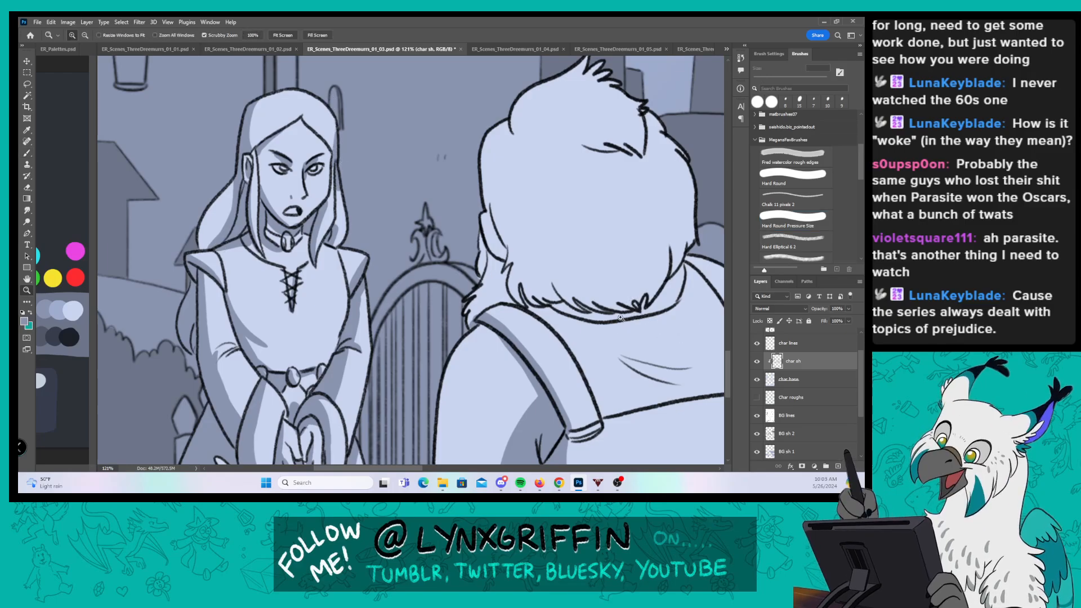
drag(632, 305, 603, 307)
key(space)
mouse_move(659, 364)
mouse_down()
mouse_move(485, 225)
mouse_move(398, 247)
mouse_up()
key(ctrl+space)
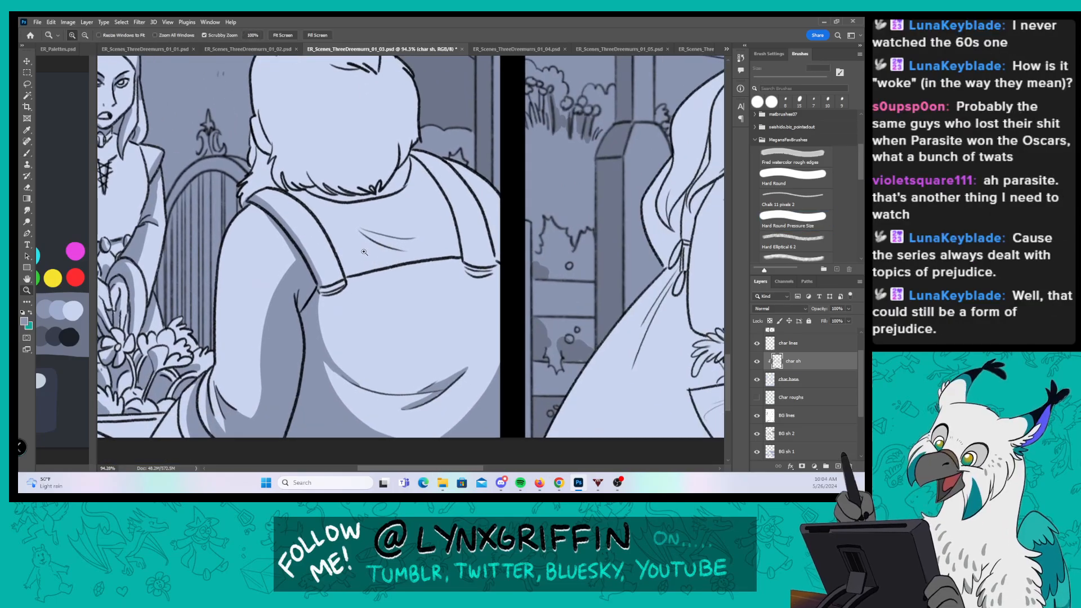
drag(369, 313, 398, 312)
key(space)
drag(400, 224, 373, 283)
drag(404, 156, 474, 301)
drag(462, 268, 469, 302)
mouse_move(419, 193)
mouse_down()
mouse_move(402, 174)
mouse_move(459, 279)
mouse_move(455, 292)
mouse_up()
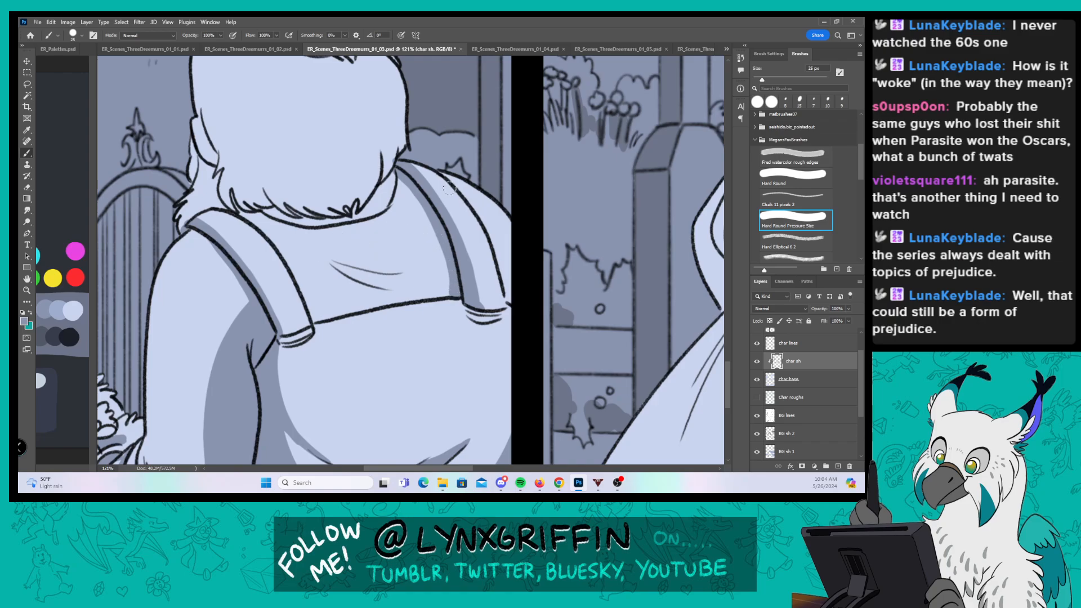
drag(458, 294, 472, 315)
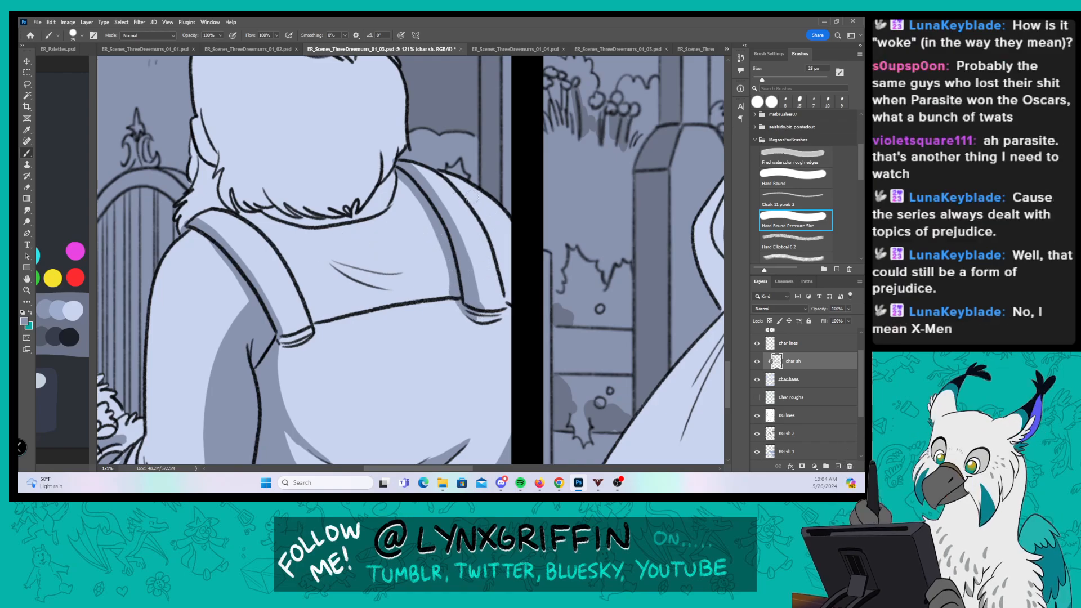
Step: Shade the man's ear, the beard beside it and the lower hair across his nape with jagged strands
drag(472, 168, 482, 251)
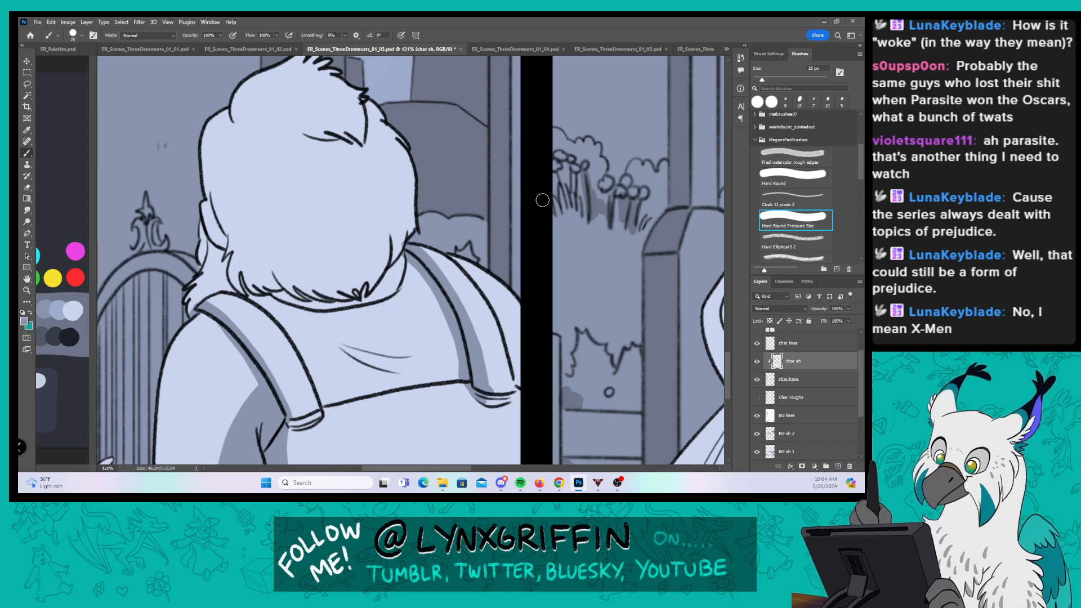
drag(202, 204, 208, 228)
mouse_move(204, 168)
mouse_down()
mouse_move(233, 237)
mouse_move(227, 254)
mouse_move(228, 208)
mouse_move(254, 251)
mouse_move(248, 225)
mouse_move(266, 226)
mouse_move(260, 252)
mouse_move(359, 275)
mouse_move(389, 235)
mouse_move(397, 252)
mouse_move(414, 224)
mouse_up()
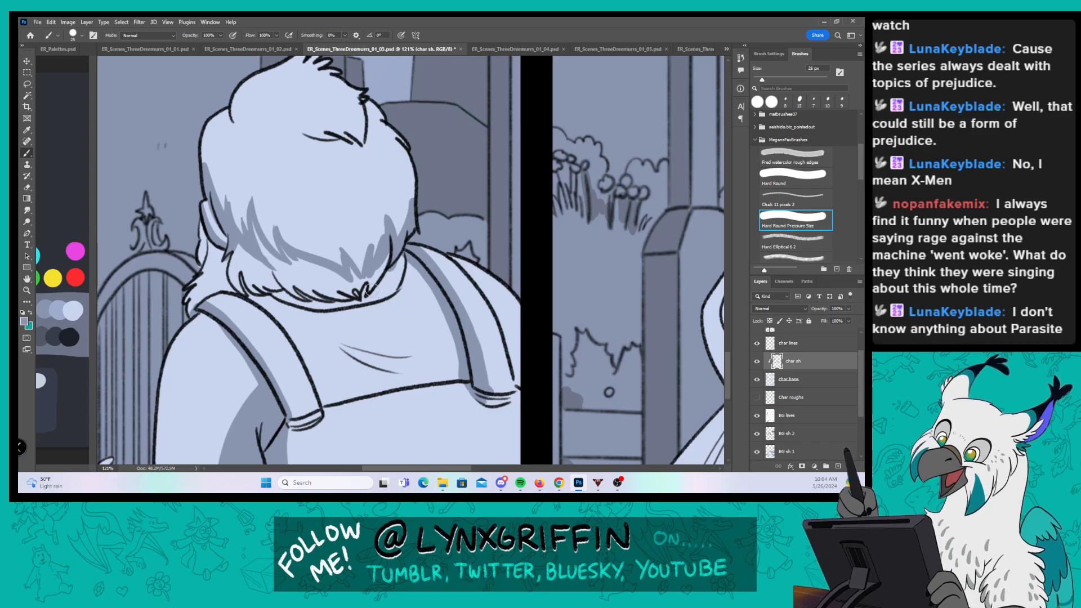
drag(366, 291, 405, 252)
drag(199, 267, 208, 235)
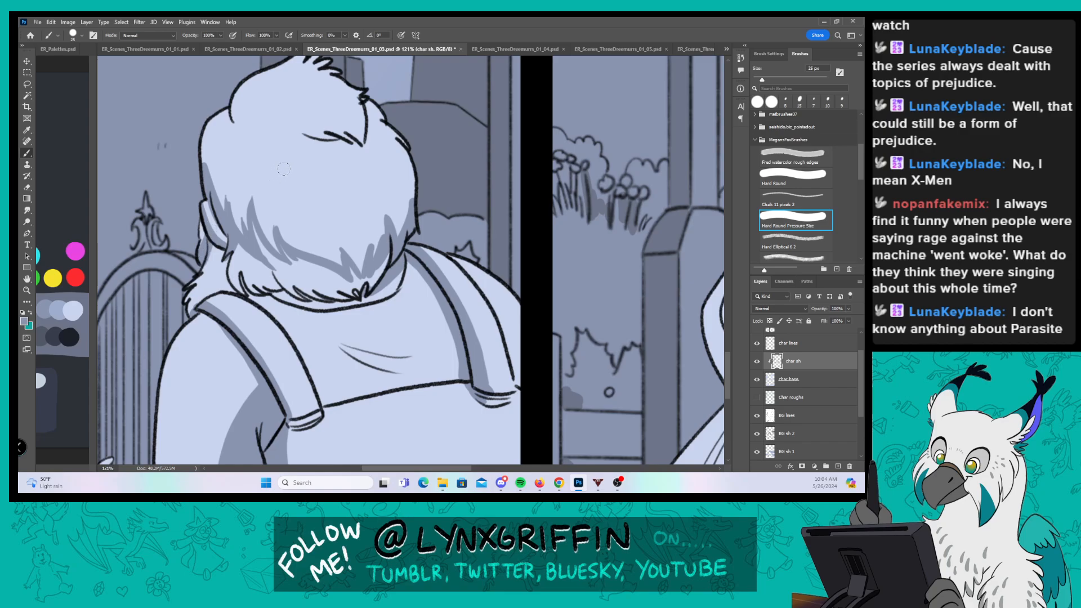
drag(225, 246, 230, 237)
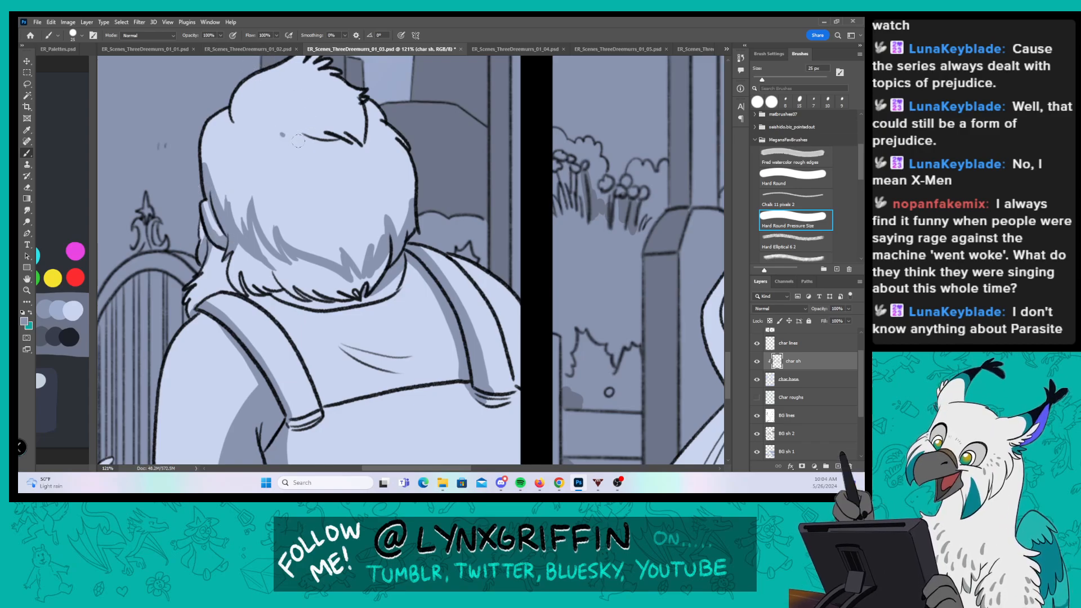
Step: Shade beneath the tuft on the man's crown and fill out the strands along his lower hair
mouse_move(299, 140)
mouse_down()
mouse_move(284, 125)
mouse_move(366, 148)
mouse_up()
mouse_move(332, 112)
mouse_down()
mouse_move(364, 141)
mouse_move(361, 102)
mouse_move(367, 140)
mouse_move(369, 101)
mouse_up()
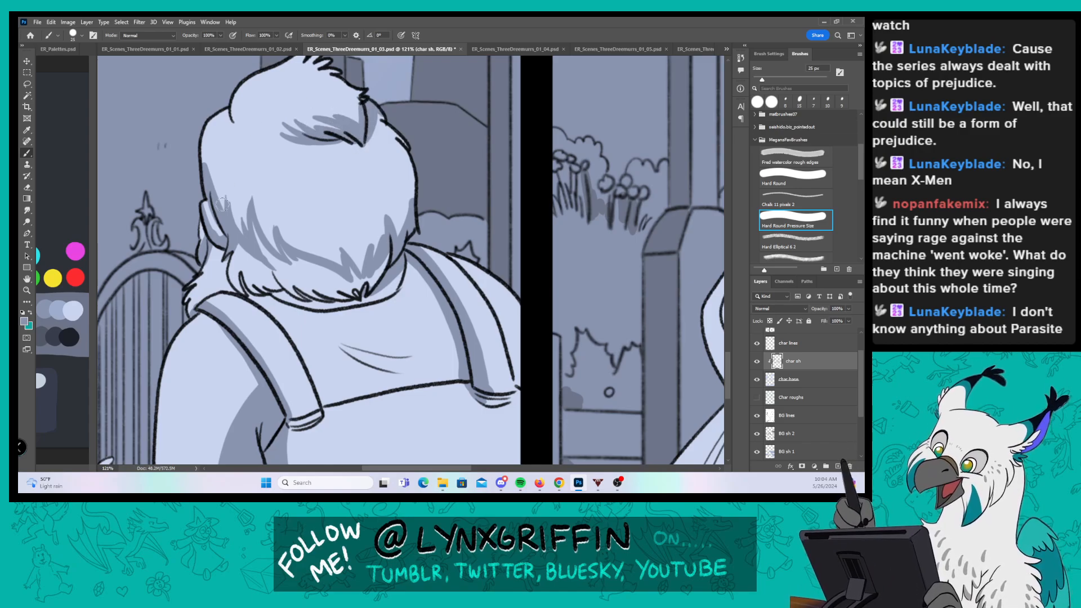
mouse_move(206, 256)
mouse_down()
mouse_move(195, 285)
mouse_move(231, 287)
mouse_move(213, 271)
mouse_move(201, 206)
mouse_move(237, 239)
mouse_move(214, 228)
mouse_move(228, 269)
mouse_move(243, 258)
mouse_move(230, 250)
mouse_move(251, 257)
mouse_move(244, 292)
mouse_move(252, 259)
mouse_move(275, 275)
mouse_up()
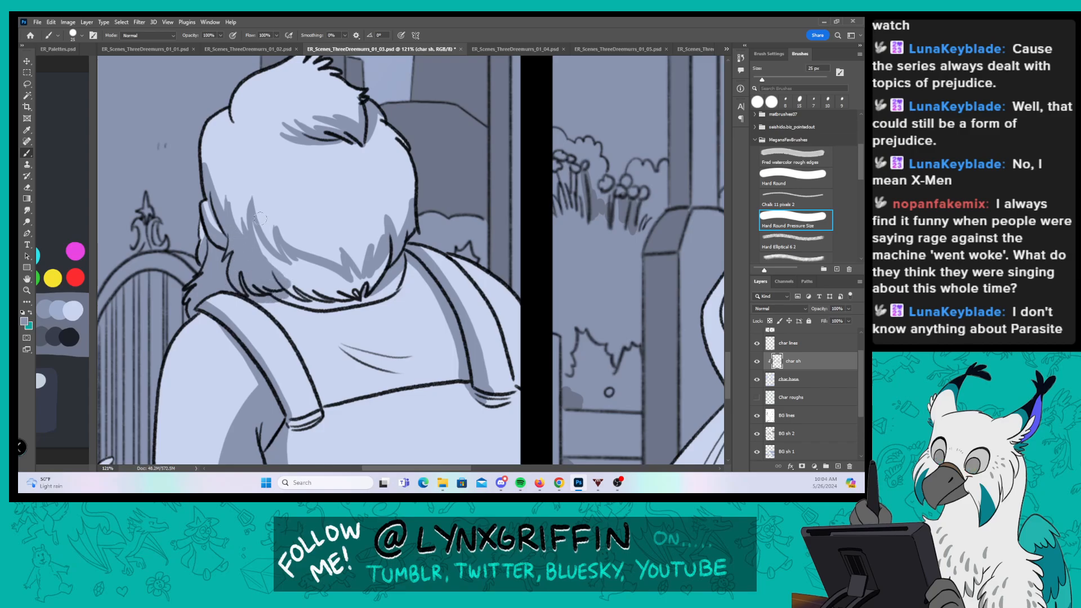
mouse_move(260, 218)
mouse_down()
mouse_move(257, 241)
mouse_move(287, 270)
mouse_move(264, 262)
mouse_move(262, 196)
mouse_move(293, 274)
mouse_move(309, 275)
mouse_move(286, 248)
mouse_move(307, 270)
mouse_move(337, 276)
mouse_move(309, 270)
mouse_move(254, 297)
mouse_move(301, 286)
mouse_move(337, 295)
mouse_move(318, 278)
mouse_move(334, 257)
mouse_move(357, 285)
mouse_move(386, 256)
mouse_up()
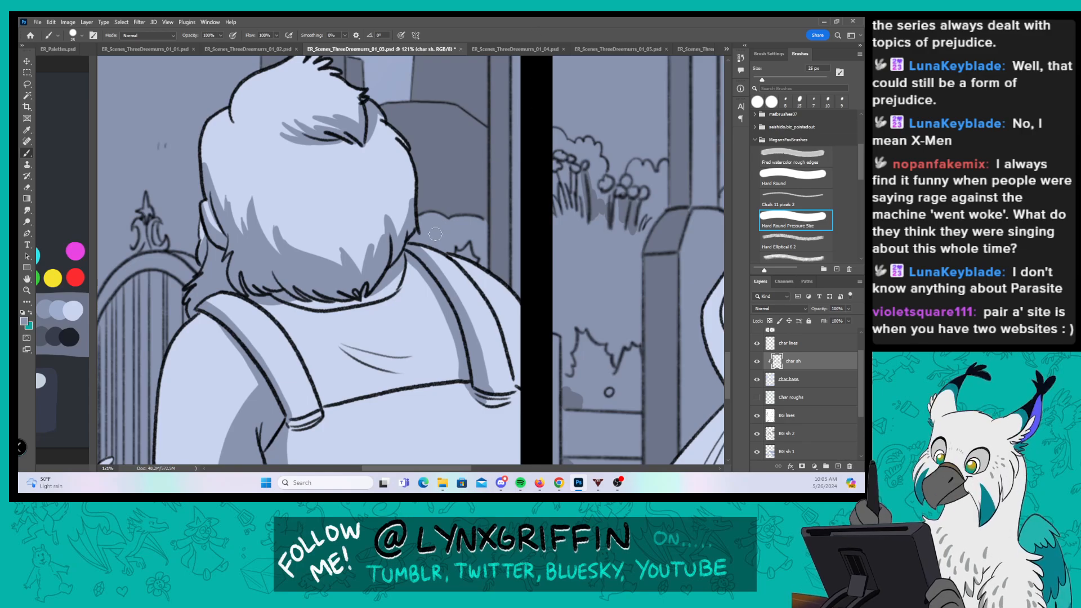
Step: Shade the shirt crease between the man's suspender straps and save page 03
key(z)
mouse_move(423, 273)
mouse_down()
mouse_move(390, 280)
mouse_move(480, 284)
mouse_up()
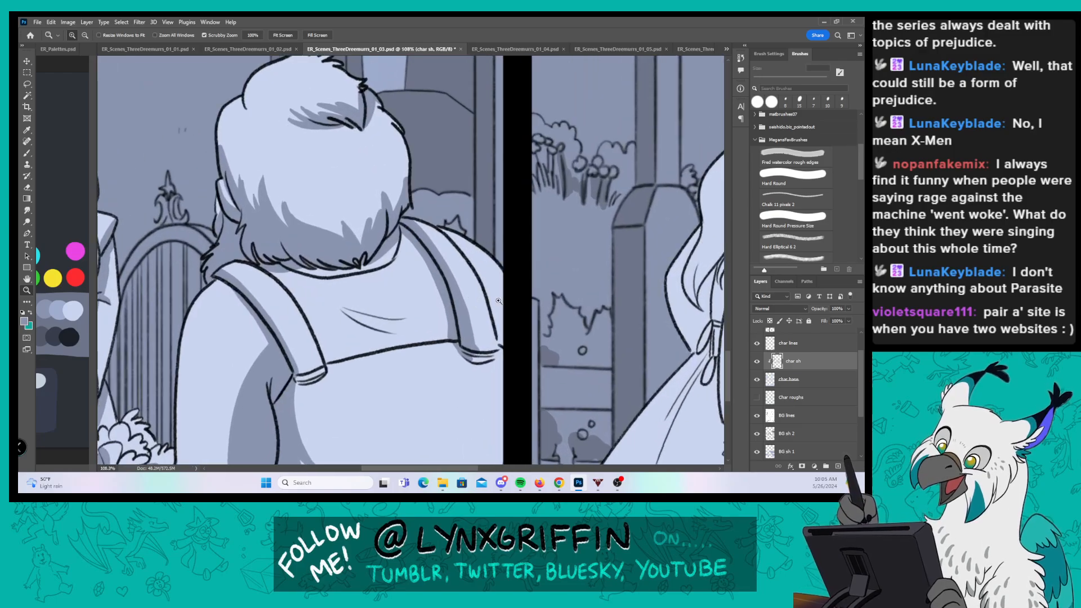
key(b)
drag(366, 387, 305, 348)
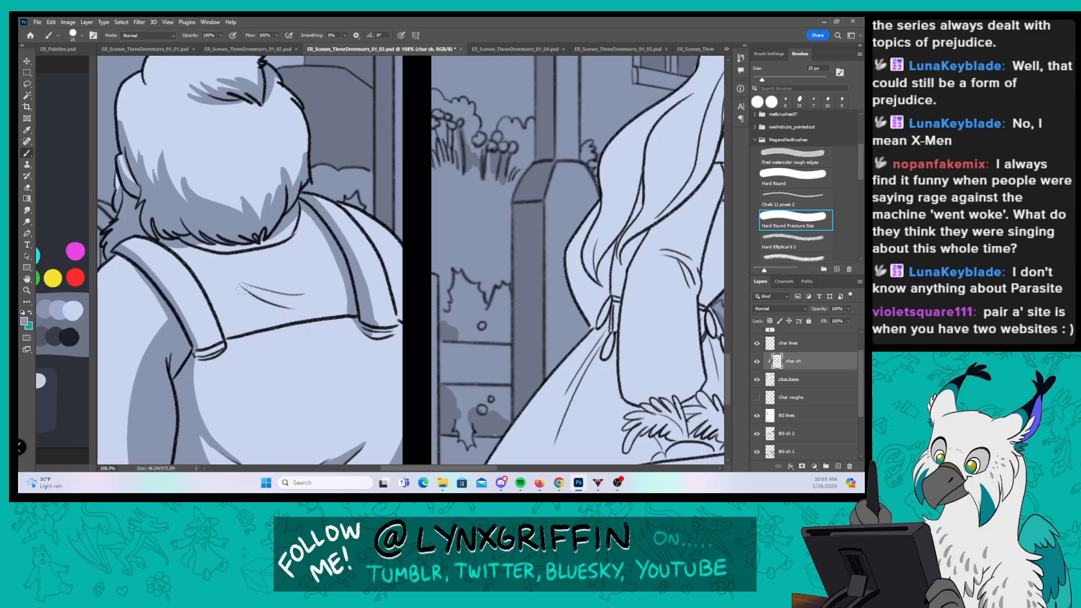
drag(242, 289, 268, 306)
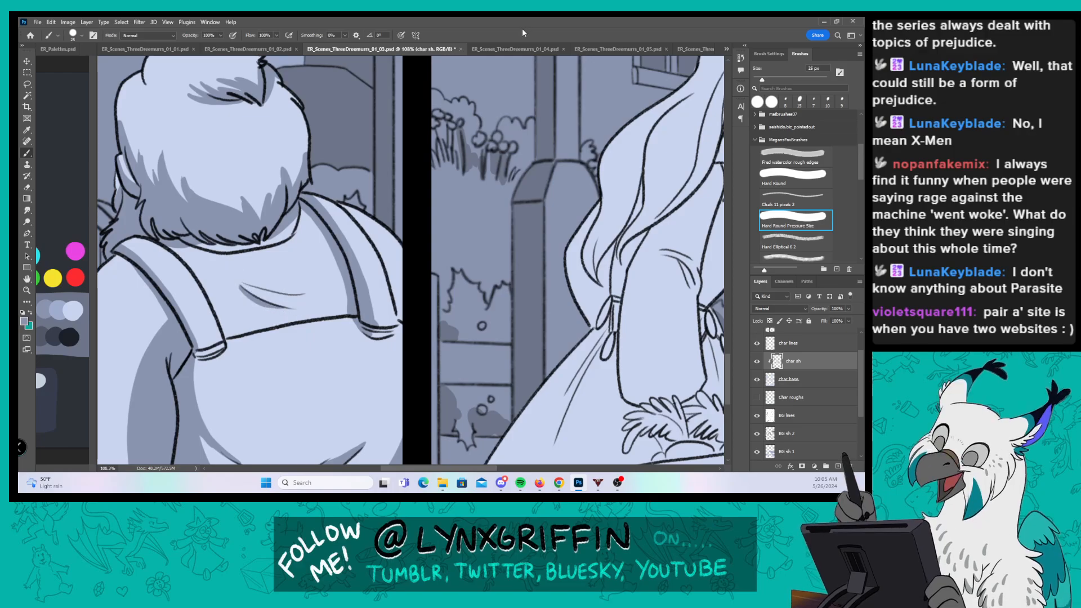
key(z)
drag(459, 288, 429, 288)
key(b)
drag(506, 355, 343, 343)
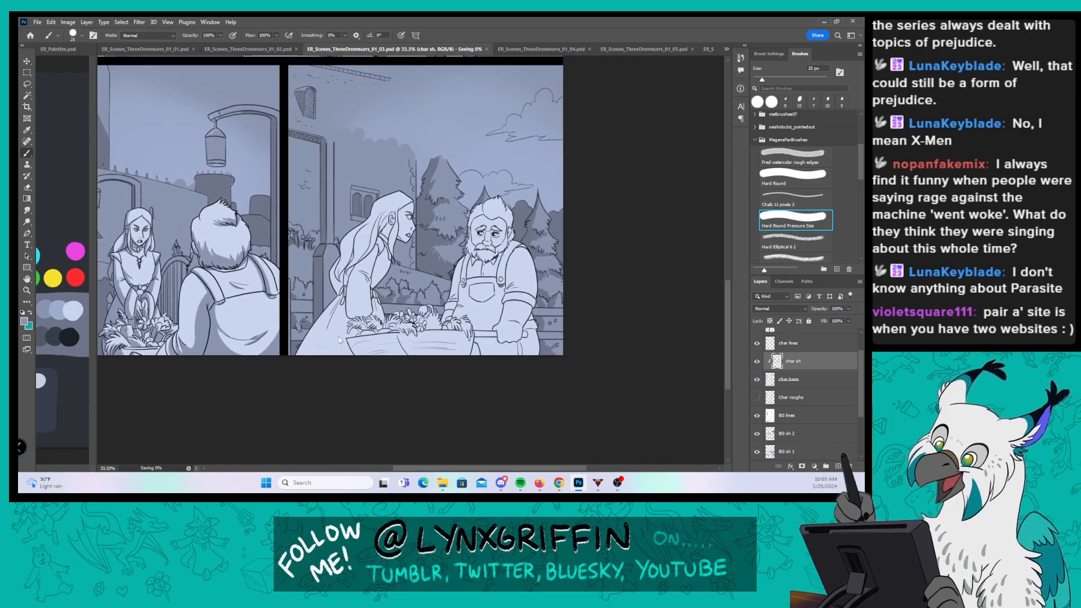
key(ctrl+s)
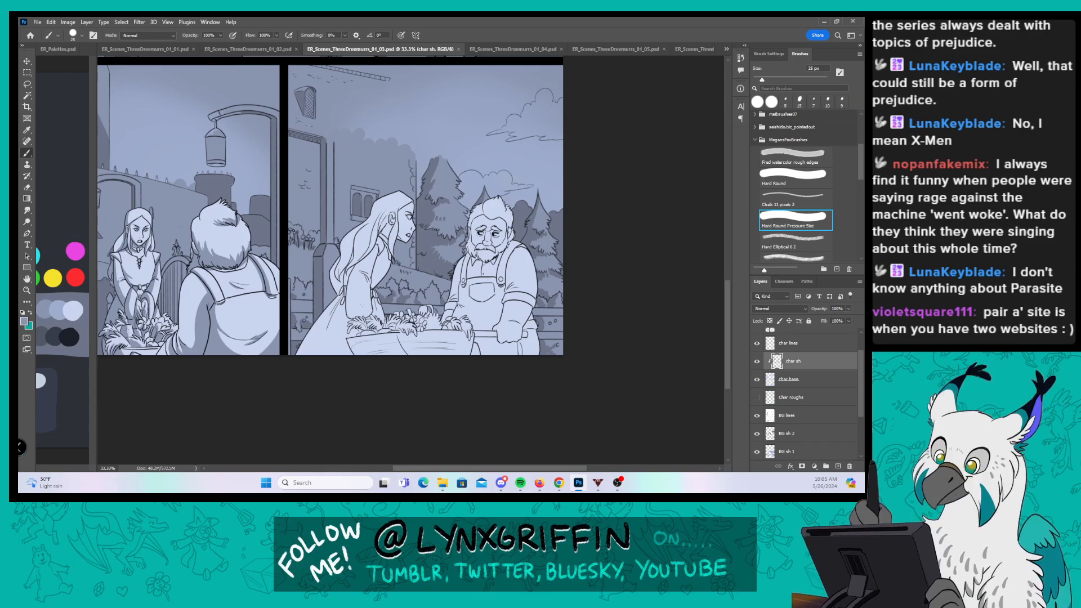
Step: Shade the leaning woman's sleeve in the last panel, from the shoulder under her hair to the cuff, including the elbow crease
drag(376, 313, 437, 313)
drag(437, 258, 373, 331)
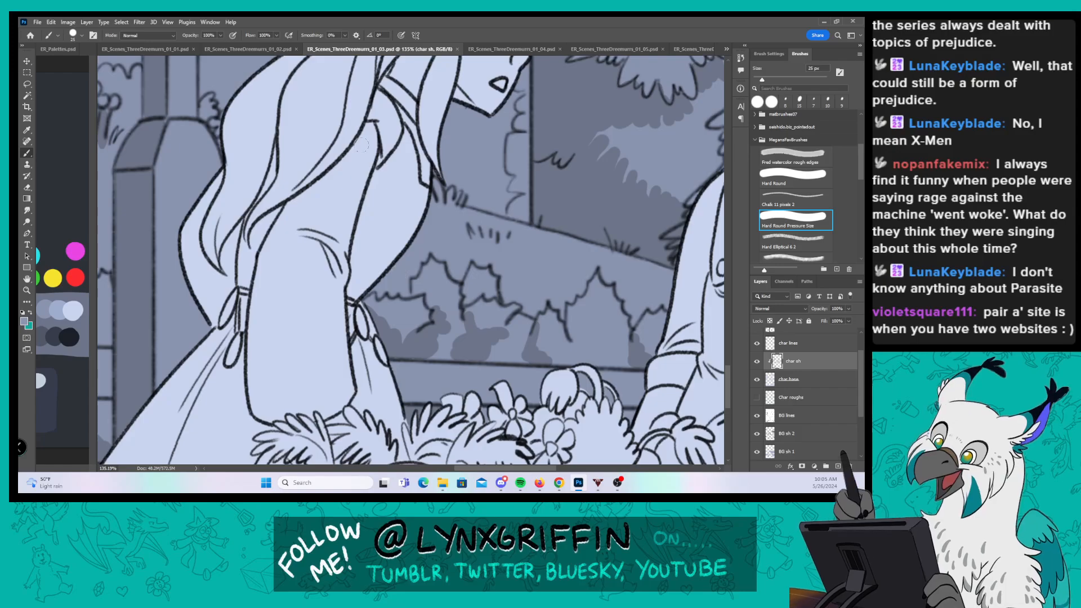
mouse_move(331, 165)
mouse_down()
mouse_move(287, 258)
mouse_move(294, 412)
mouse_up()
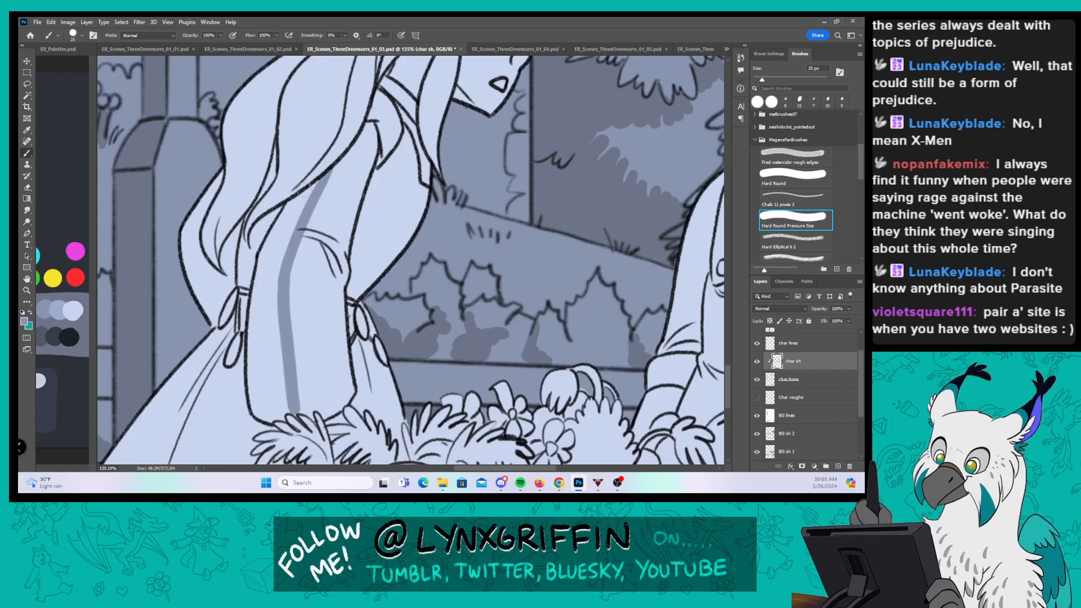
drag(313, 245, 304, 238)
drag(406, 246, 442, 216)
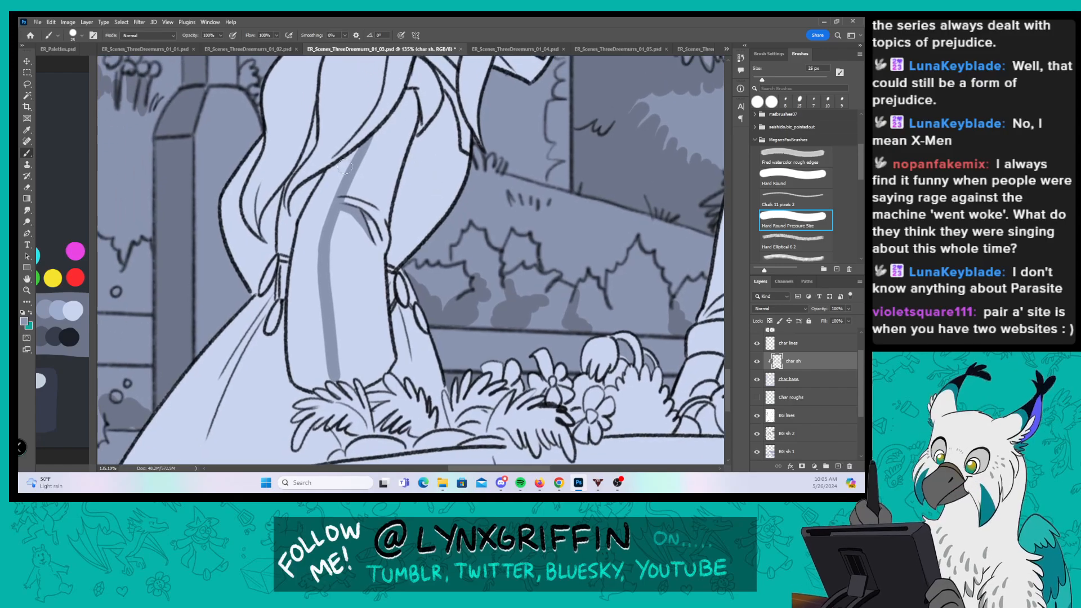
mouse_move(331, 175)
mouse_down()
mouse_move(293, 217)
mouse_move(322, 206)
mouse_up()
Step: Shade the strands of the leaning woman's long hair from behind her ear down to her back
drag(394, 174, 351, 322)
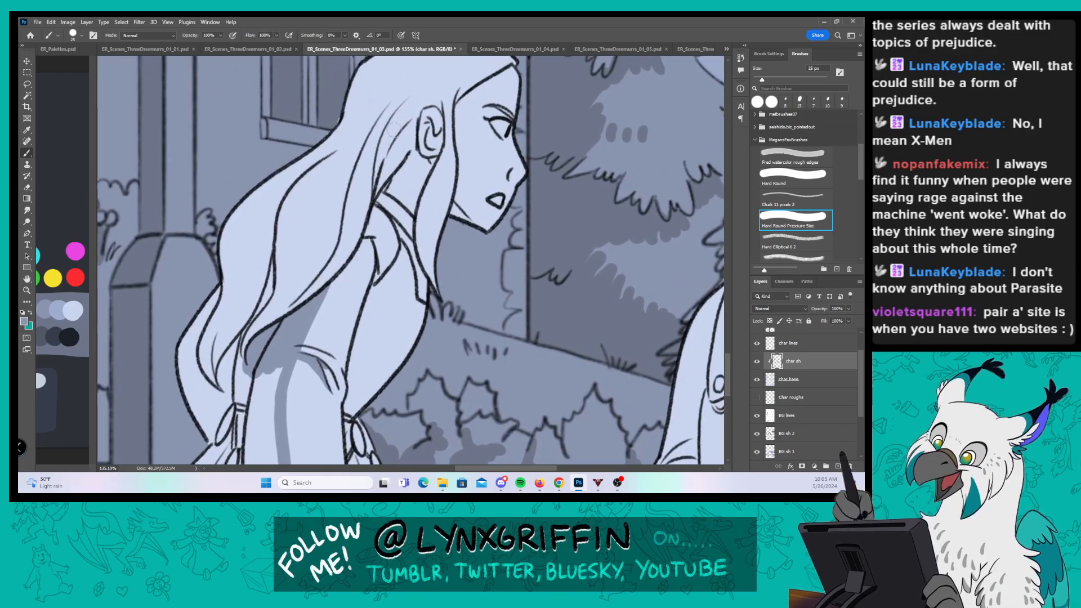
mouse_move(395, 98)
mouse_down()
mouse_move(366, 127)
mouse_move(326, 231)
mouse_move(248, 340)
mouse_move(239, 371)
mouse_up()
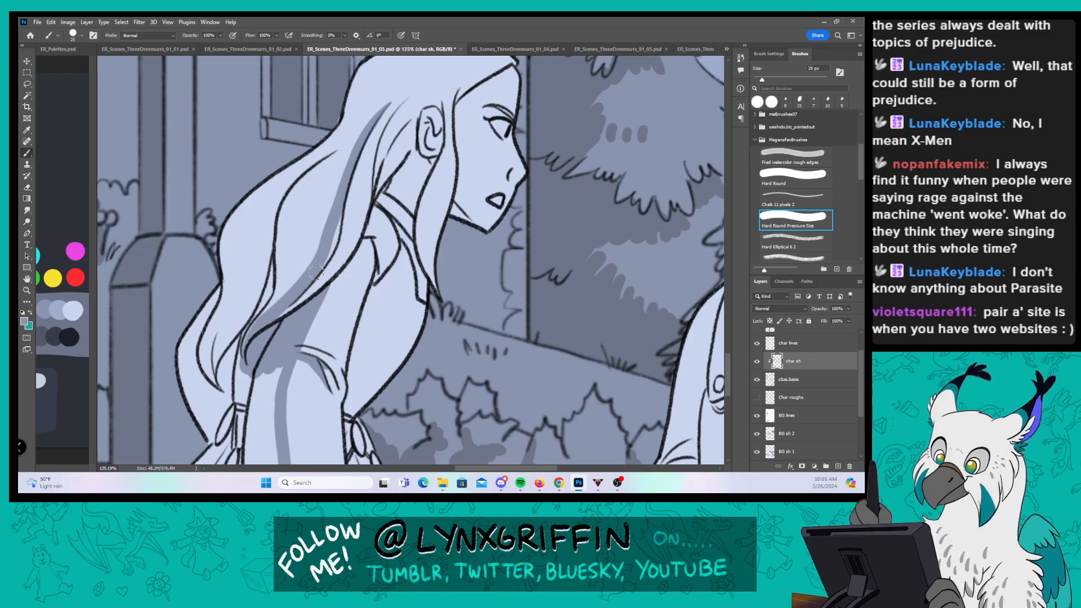
mouse_move(411, 95)
mouse_down()
mouse_move(378, 150)
mouse_move(357, 243)
mouse_move(276, 325)
mouse_up()
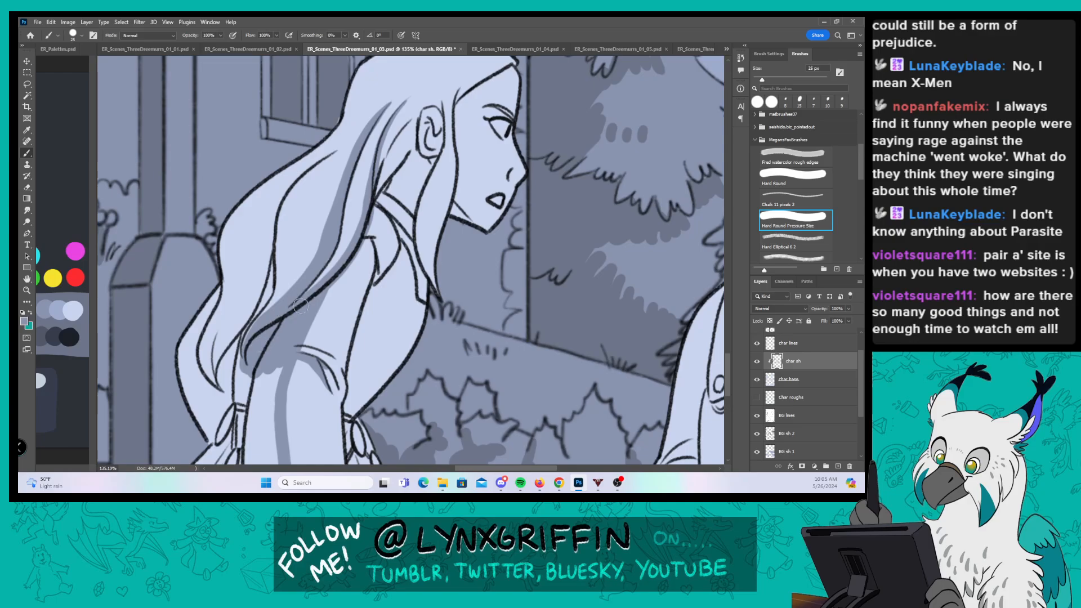
drag(404, 102, 370, 192)
mouse_move(409, 125)
mouse_down()
mouse_move(369, 212)
mouse_move(414, 123)
mouse_move(409, 145)
mouse_up()
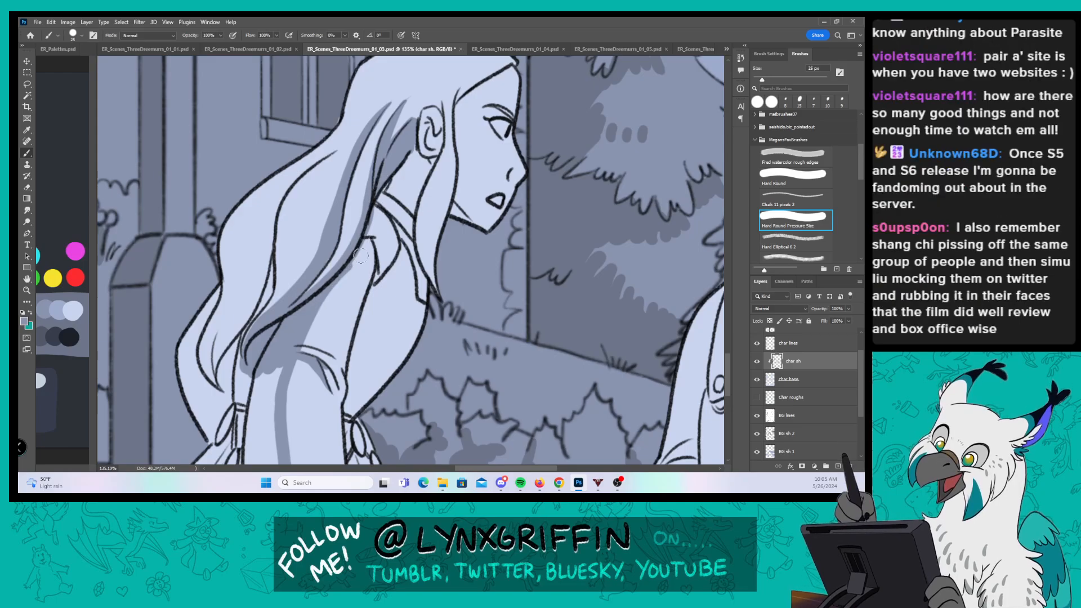
Step: Shade the leaning woman's shoulder under the hair, her collar and neck, and the inside of her ear
mouse_move(347, 269)
mouse_down()
mouse_move(367, 241)
mouse_move(374, 280)
mouse_move(380, 252)
mouse_move(369, 221)
mouse_up()
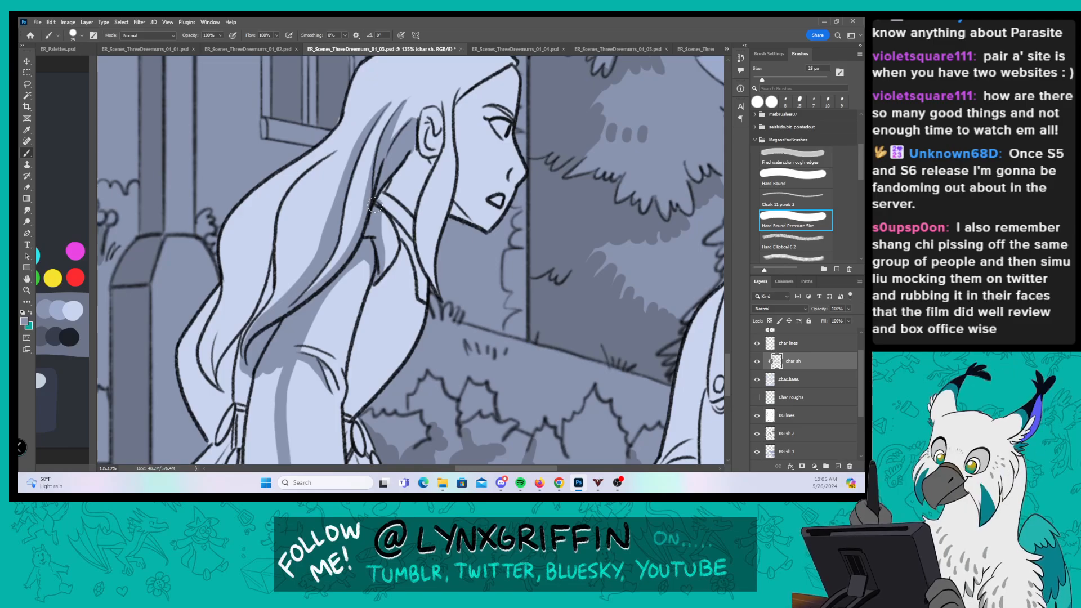
drag(423, 260, 358, 309)
drag(313, 244, 342, 281)
mouse_move(322, 225)
mouse_down()
mouse_move(343, 253)
mouse_move(347, 206)
mouse_move(360, 215)
mouse_move(347, 253)
mouse_up()
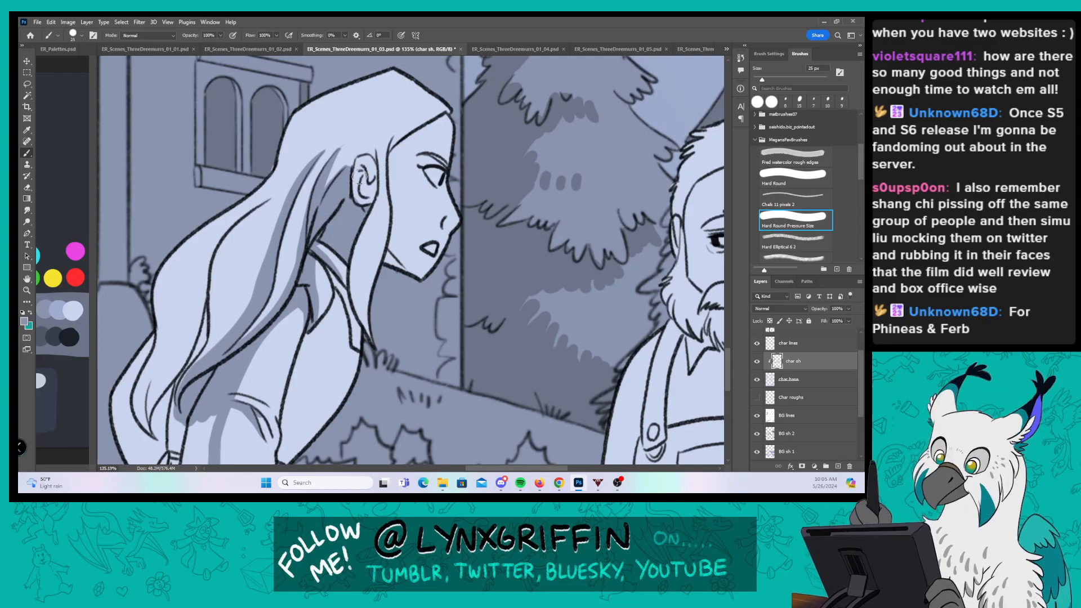
drag(365, 185, 362, 164)
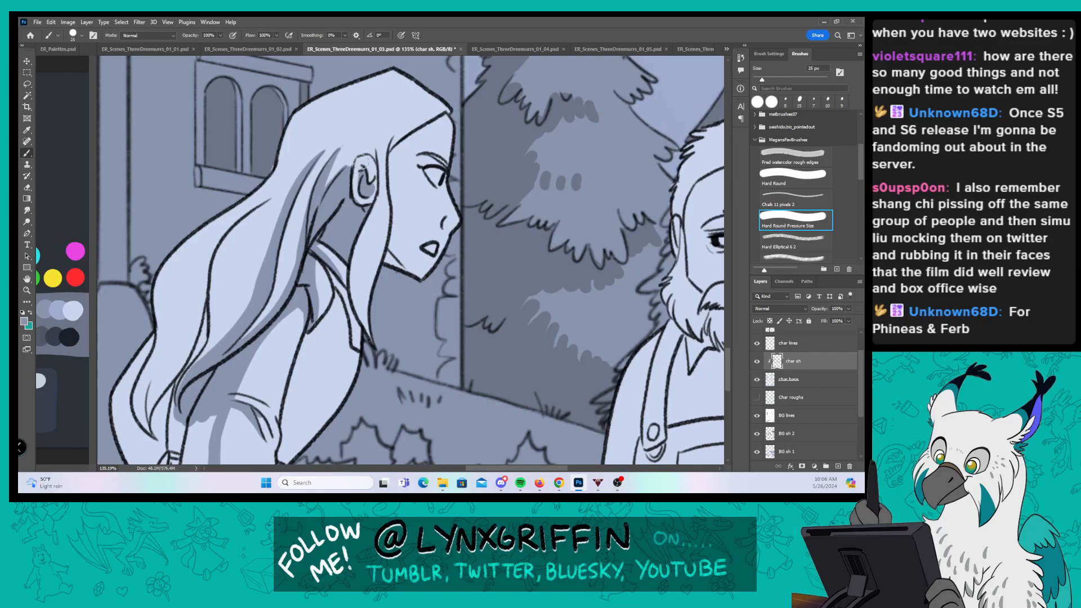
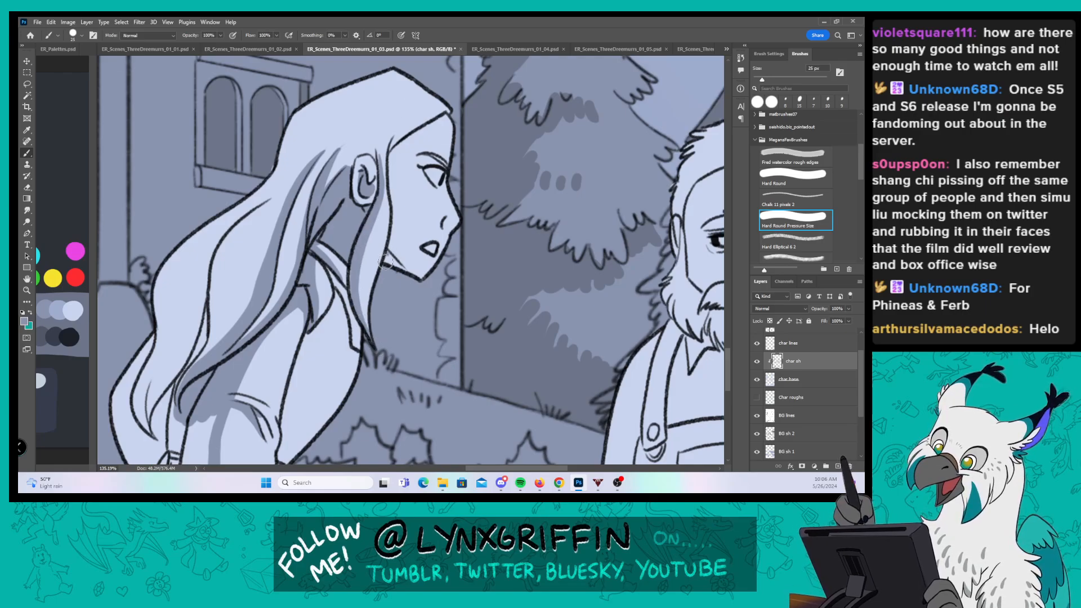
Step: Shade the leaning woman's face beside the nose, under the brow and at the hairline, and her back beneath the loose hair ends
drag(442, 232, 464, 217)
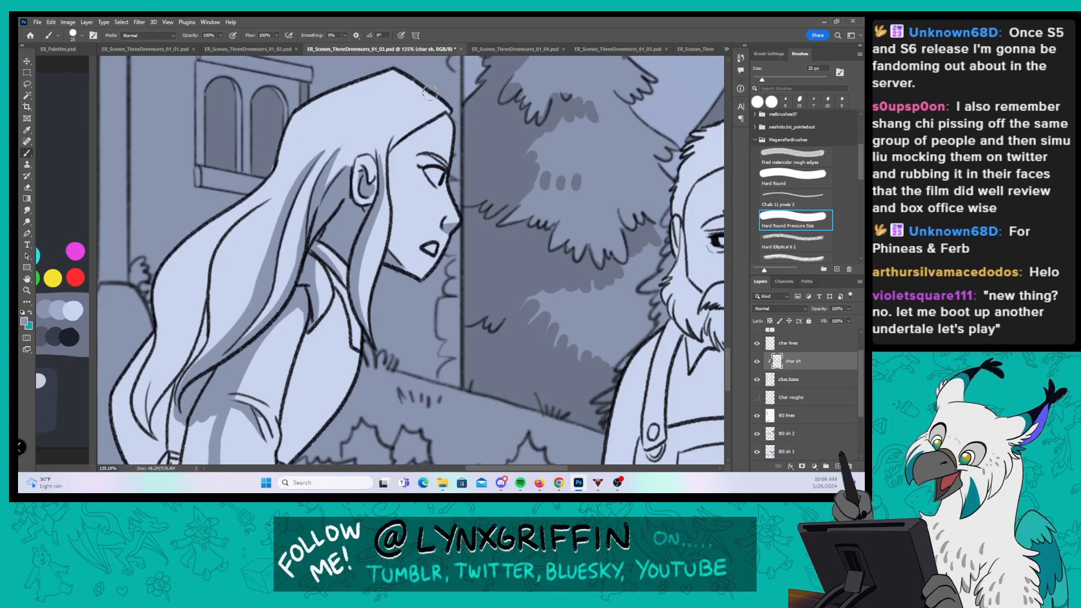
mouse_move(420, 158)
mouse_down()
mouse_move(445, 168)
mouse_move(441, 151)
mouse_up()
scroll(397, 220, down, 3)
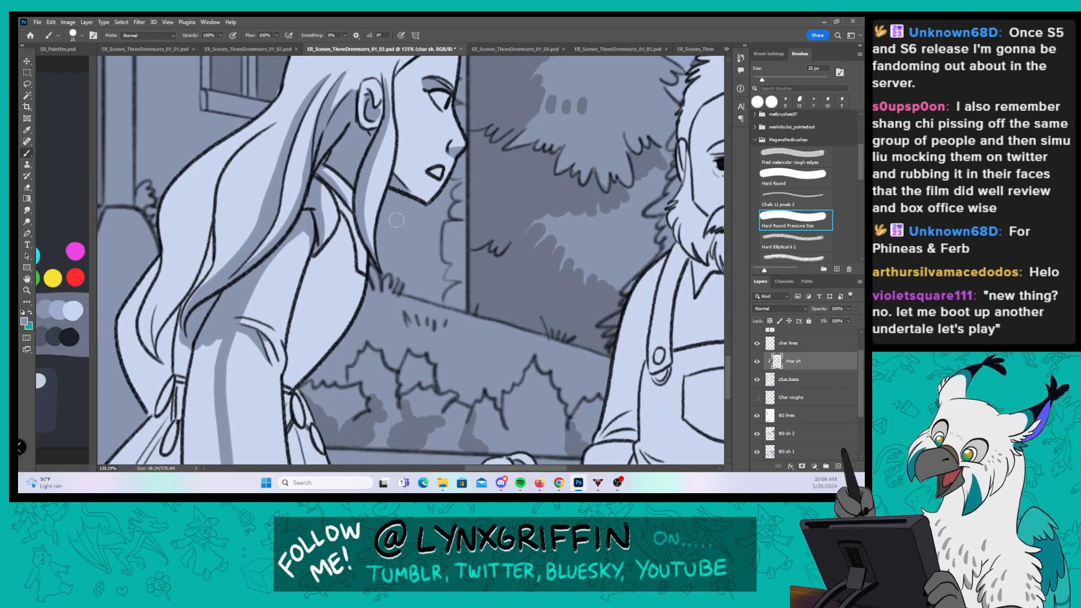
drag(396, 220, 414, 166)
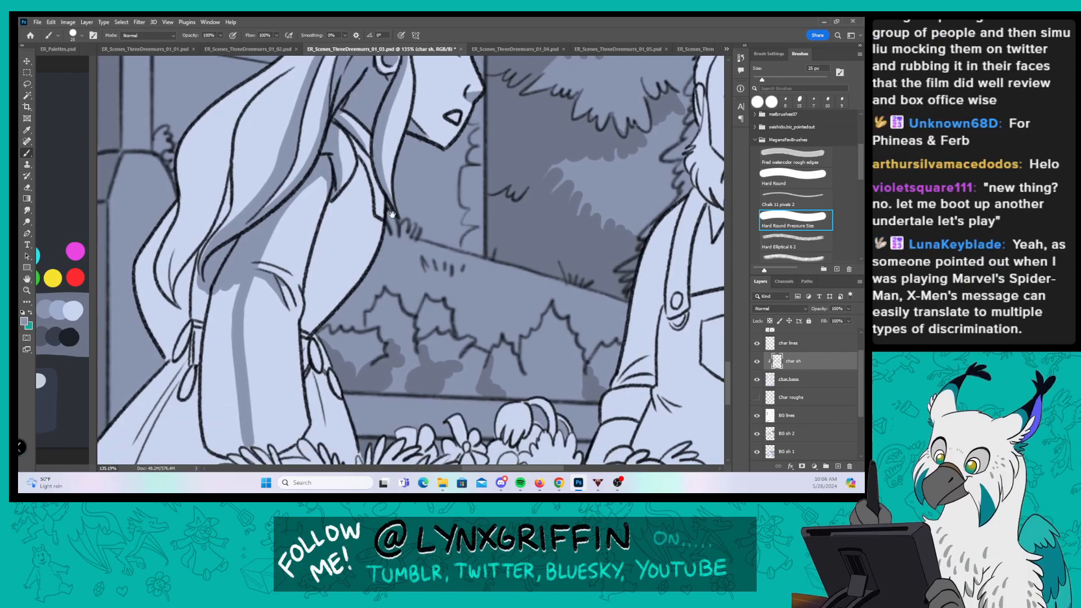
drag(252, 230, 288, 292)
mouse_move(336, 139)
mouse_down()
mouse_move(283, 176)
mouse_move(194, 336)
mouse_up()
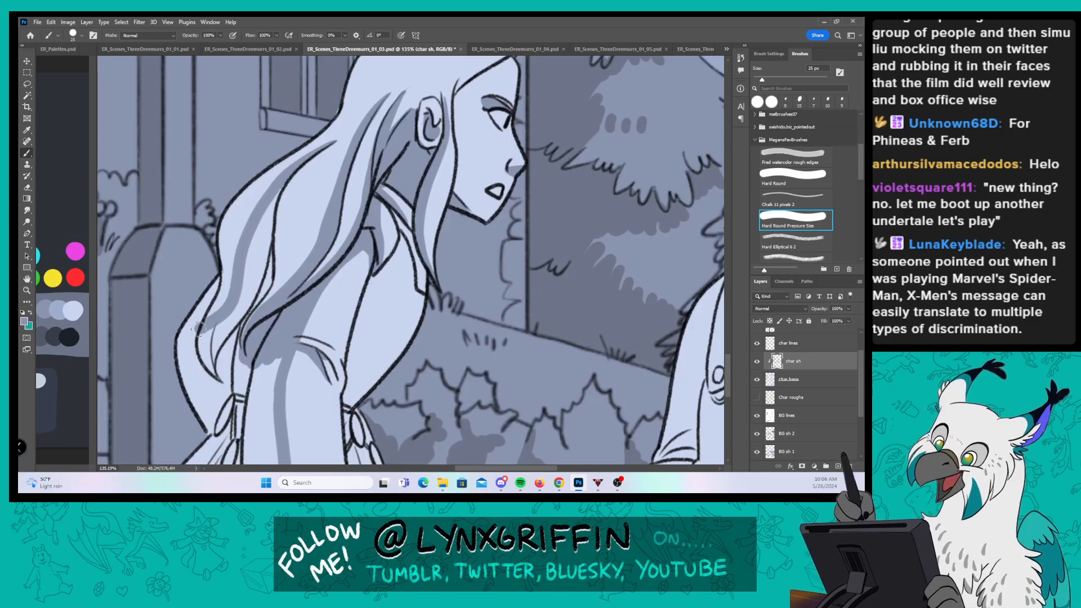
mouse_move(216, 258)
mouse_down()
mouse_move(196, 329)
mouse_move(209, 367)
mouse_move(260, 296)
mouse_move(283, 172)
mouse_move(263, 218)
mouse_move(260, 265)
mouse_up()
drag(439, 119, 365, 233)
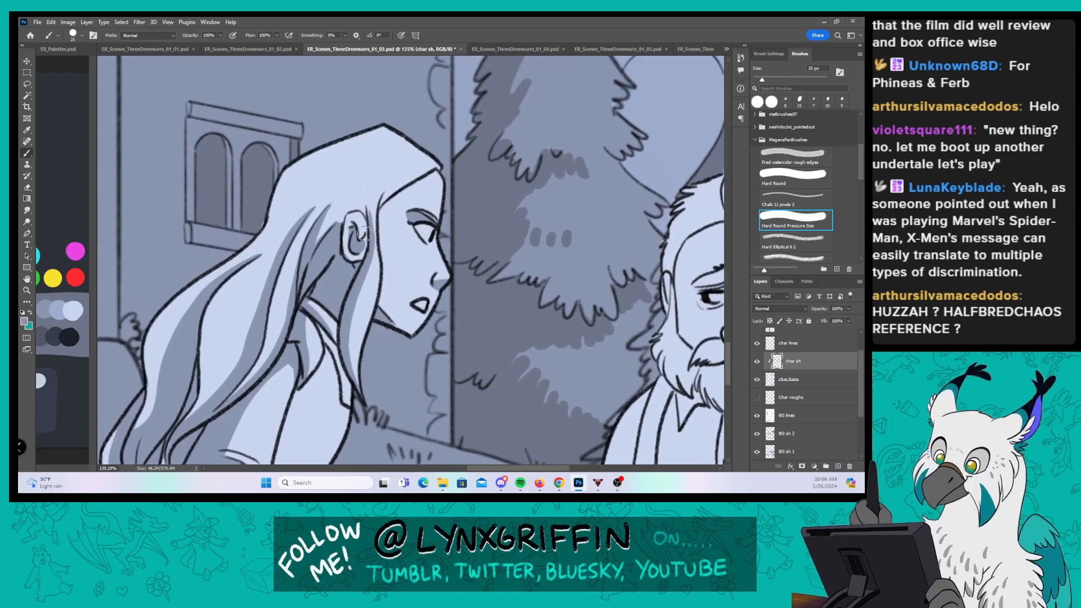
mouse_move(395, 191)
mouse_down()
mouse_move(382, 204)
mouse_move(387, 196)
mouse_up()
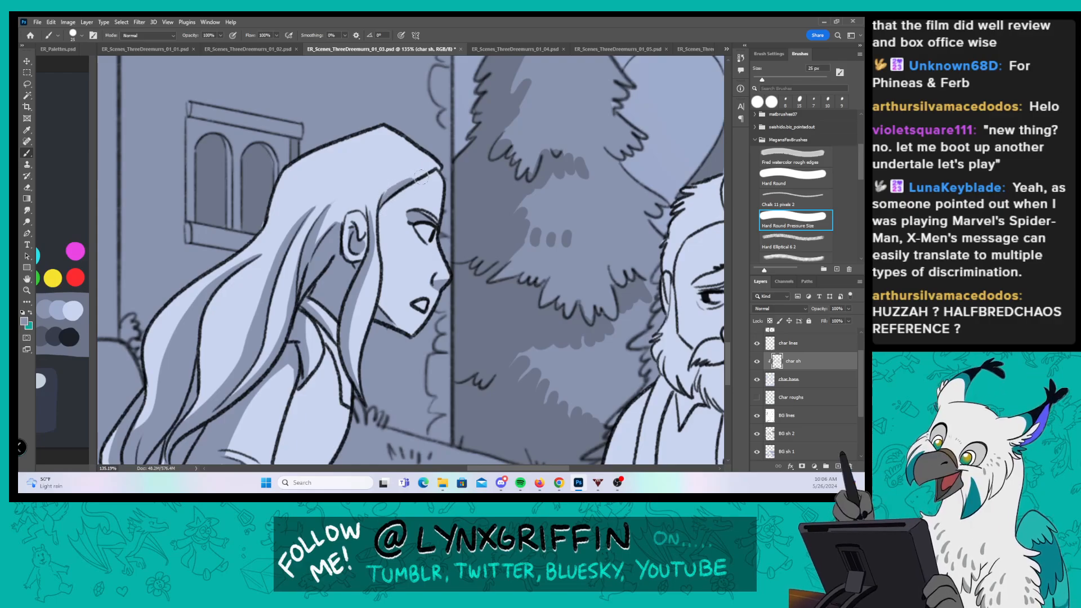
Step: Shade the leafy clump nearest the woman in the flower container and her cuff above it, and switch to the Hard Round brush
drag(383, 315, 460, 118)
drag(373, 287, 431, 159)
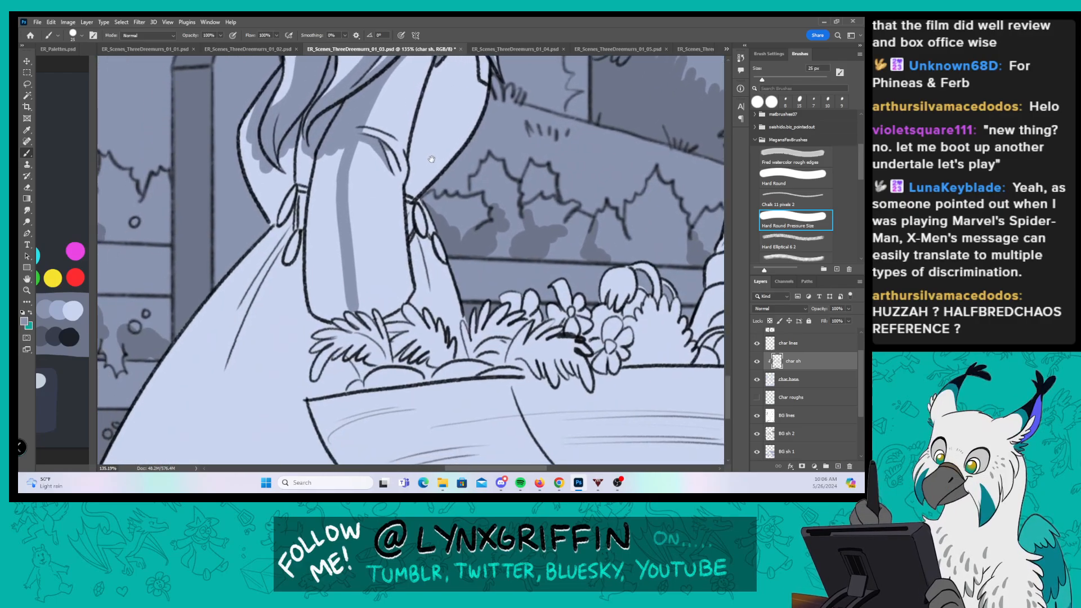
mouse_move(313, 382)
mouse_down()
mouse_move(330, 355)
mouse_move(331, 365)
mouse_move(357, 345)
mouse_move(389, 366)
mouse_up()
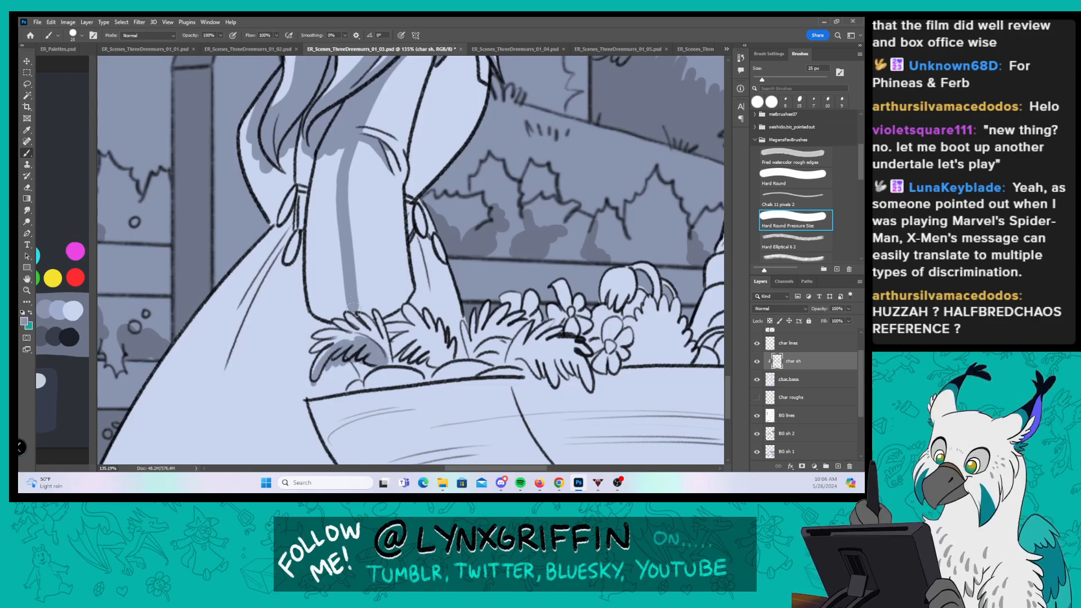
mouse_move(325, 292)
mouse_down()
mouse_move(313, 316)
mouse_move(321, 322)
mouse_move(338, 301)
mouse_move(346, 318)
mouse_move(347, 308)
mouse_up()
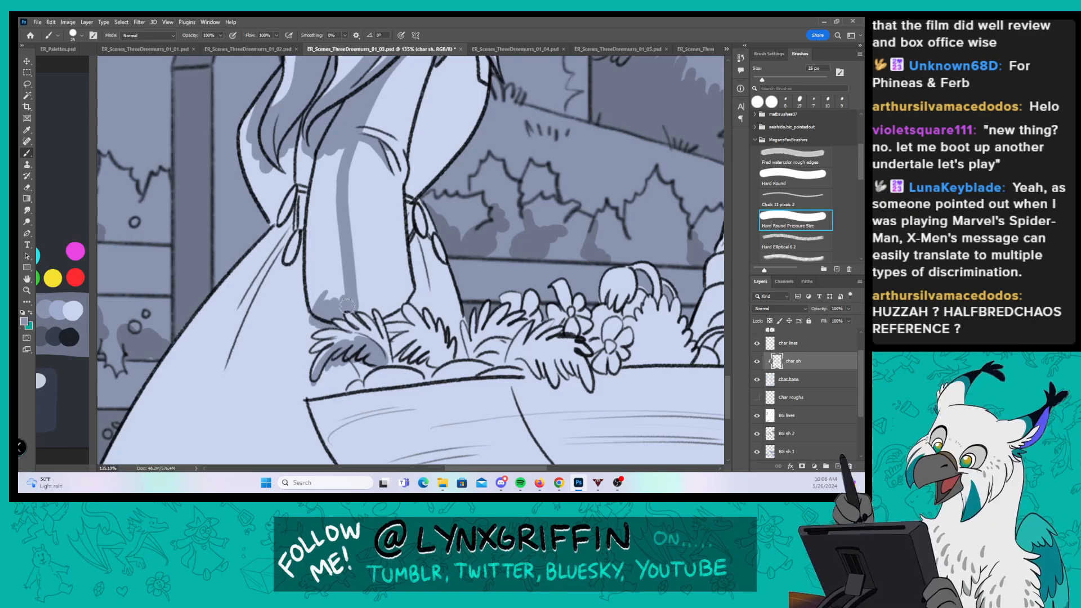
click(793, 182)
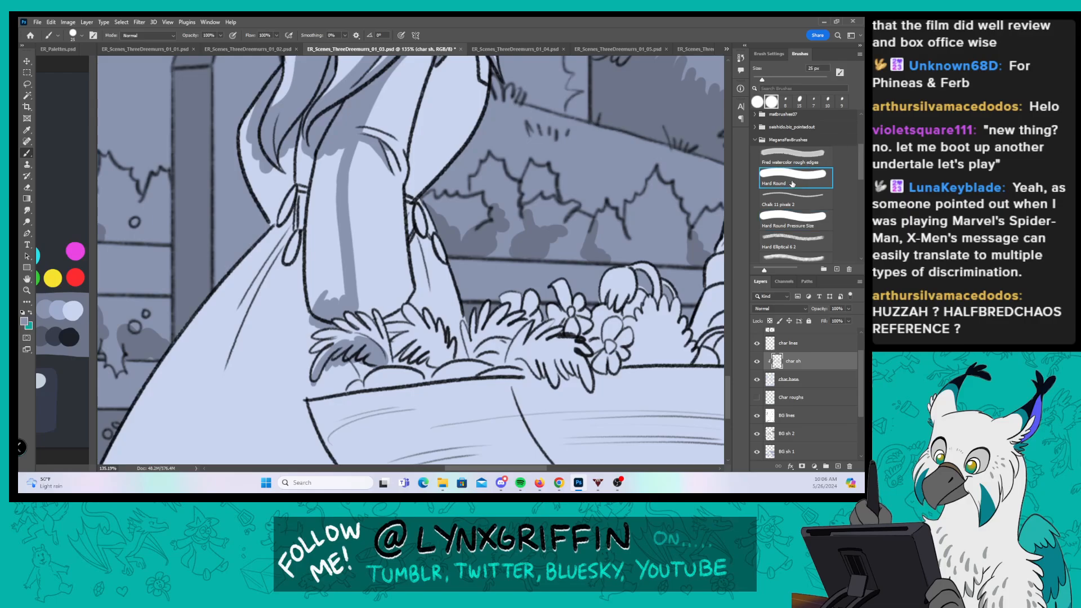
Step: Paint fold shadows on the woman's skirt with Hard Round Pressure Size, and fill the skirt's shaded back area with Hard Round
mouse_move(247, 112)
mouse_down()
mouse_move(265, 225)
mouse_move(281, 169)
mouse_move(298, 214)
mouse_move(307, 138)
mouse_move(307, 216)
mouse_move(326, 147)
mouse_move(329, 282)
mouse_move(319, 186)
mouse_move(290, 208)
mouse_move(304, 226)
mouse_move(313, 220)
mouse_up()
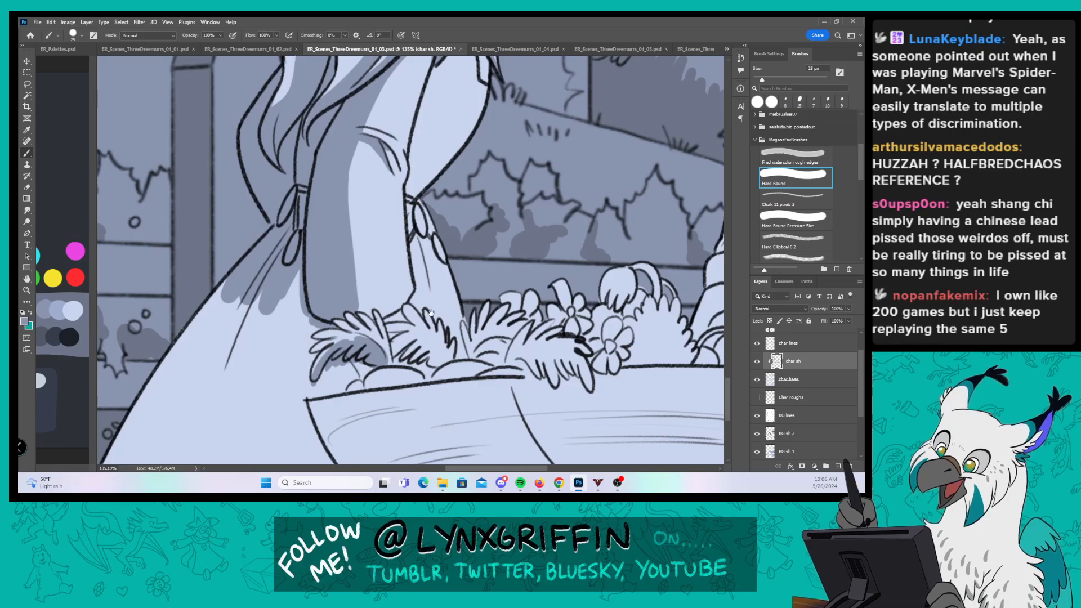
mouse_move(462, 301)
mouse_down()
mouse_move(491, 182)
mouse_move(481, 216)
mouse_up()
drag(303, 190, 237, 383)
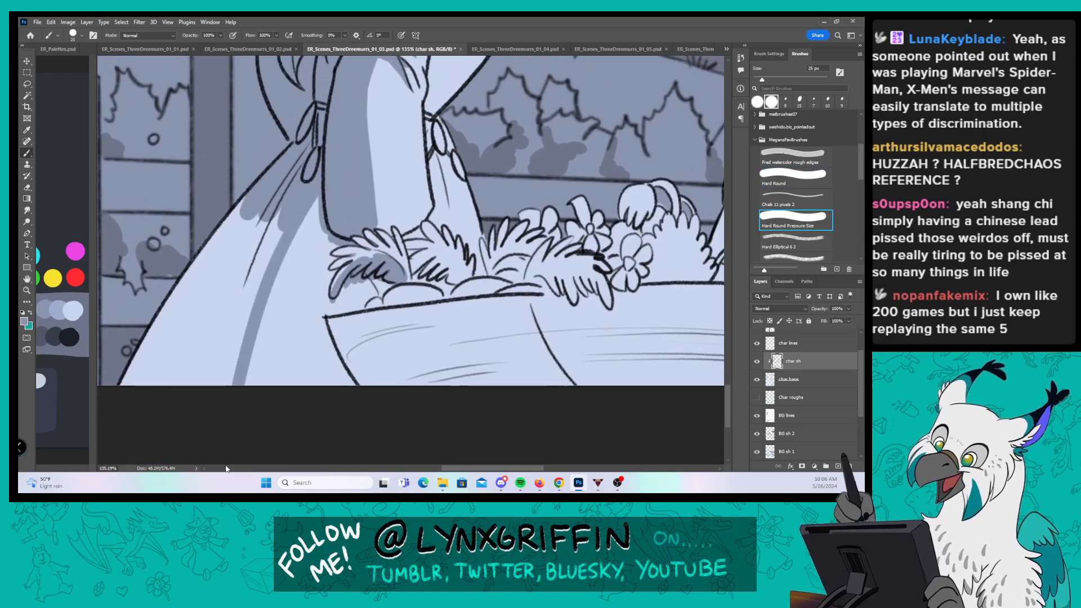
drag(298, 228, 279, 328)
mouse_move(318, 197)
mouse_down()
mouse_move(277, 329)
mouse_move(291, 259)
mouse_move(346, 299)
mouse_move(371, 296)
mouse_move(392, 267)
mouse_up()
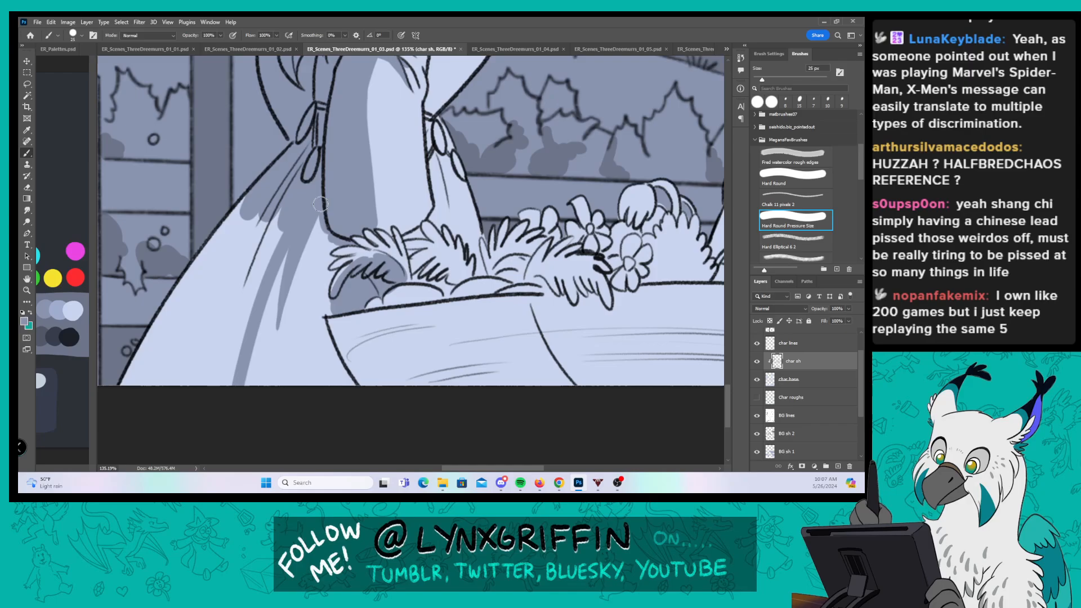
mouse_move(320, 209)
mouse_down()
mouse_move(329, 257)
mouse_move(345, 243)
mouse_up()
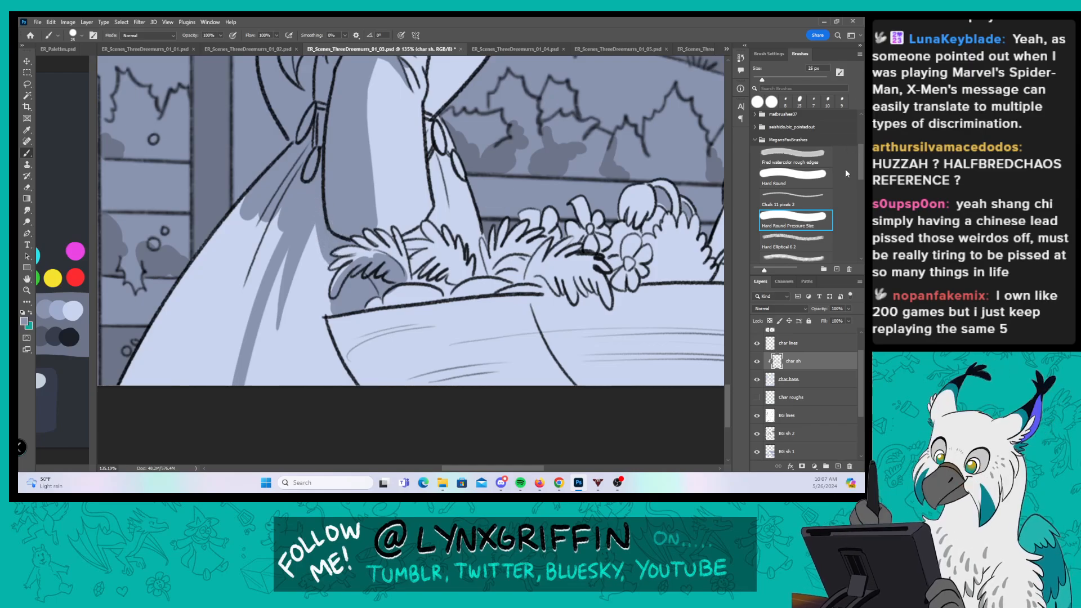
click(800, 172)
mouse_move(263, 186)
mouse_down()
mouse_move(186, 281)
mouse_move(220, 318)
mouse_move(253, 298)
mouse_move(260, 270)
mouse_move(116, 410)
mouse_move(129, 389)
mouse_move(180, 360)
mouse_move(210, 314)
mouse_move(230, 371)
mouse_move(245, 325)
mouse_up()
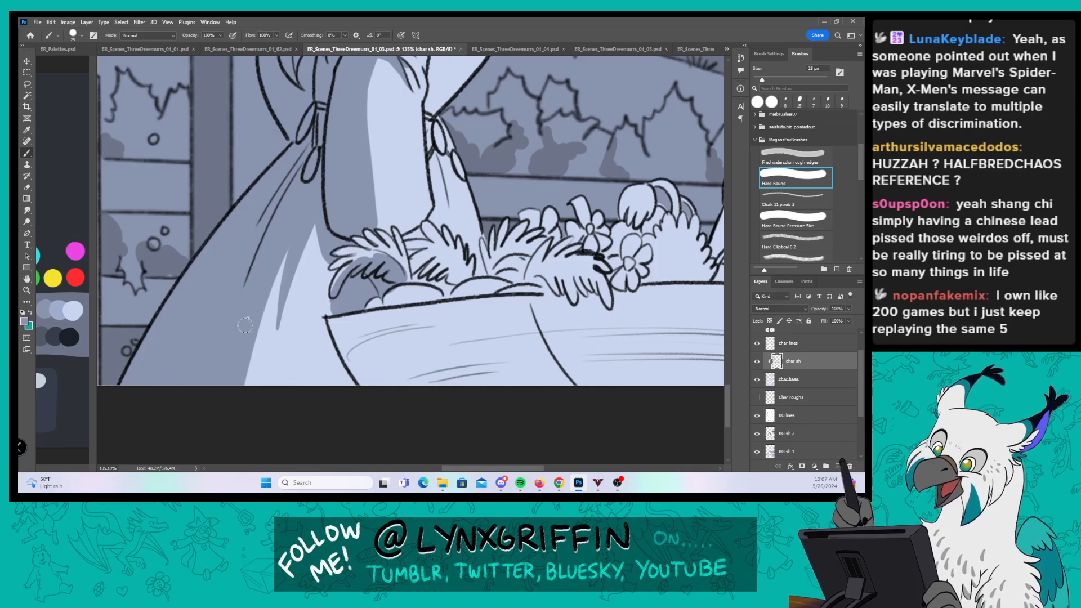
Step: Fill the wheelbarrow's left panel with shadow, and shade the rounded shapes above its rim using Hard Round Pressure Size
drag(587, 234, 467, 218)
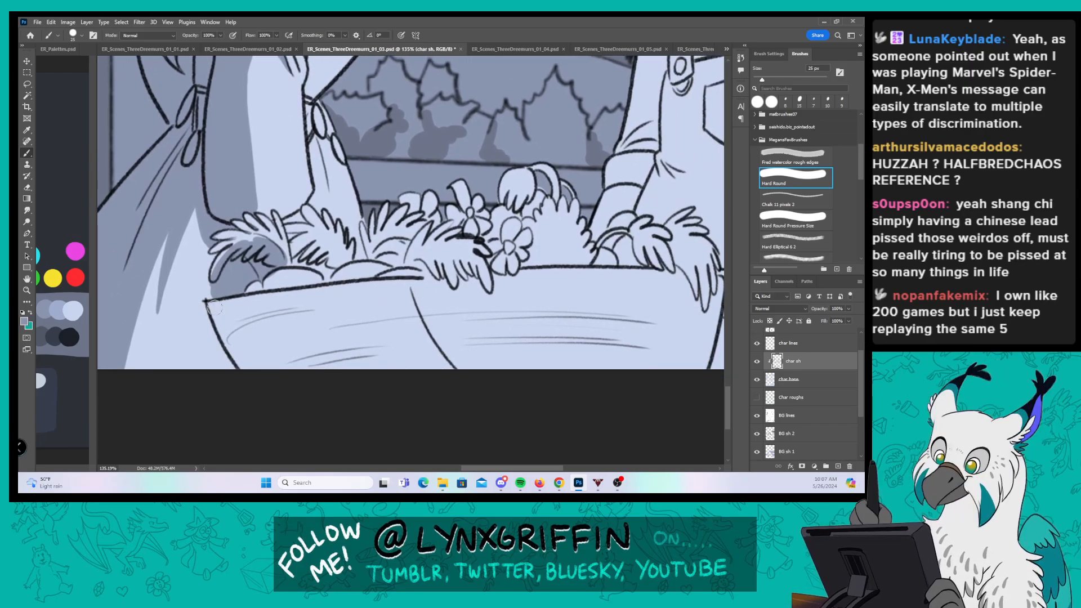
mouse_move(214, 307)
mouse_down()
mouse_move(279, 312)
mouse_move(288, 294)
mouse_move(406, 280)
mouse_move(427, 352)
mouse_move(448, 365)
mouse_move(258, 379)
mouse_move(286, 385)
mouse_move(317, 338)
mouse_move(376, 332)
mouse_move(401, 313)
mouse_move(429, 341)
mouse_up()
click(795, 216)
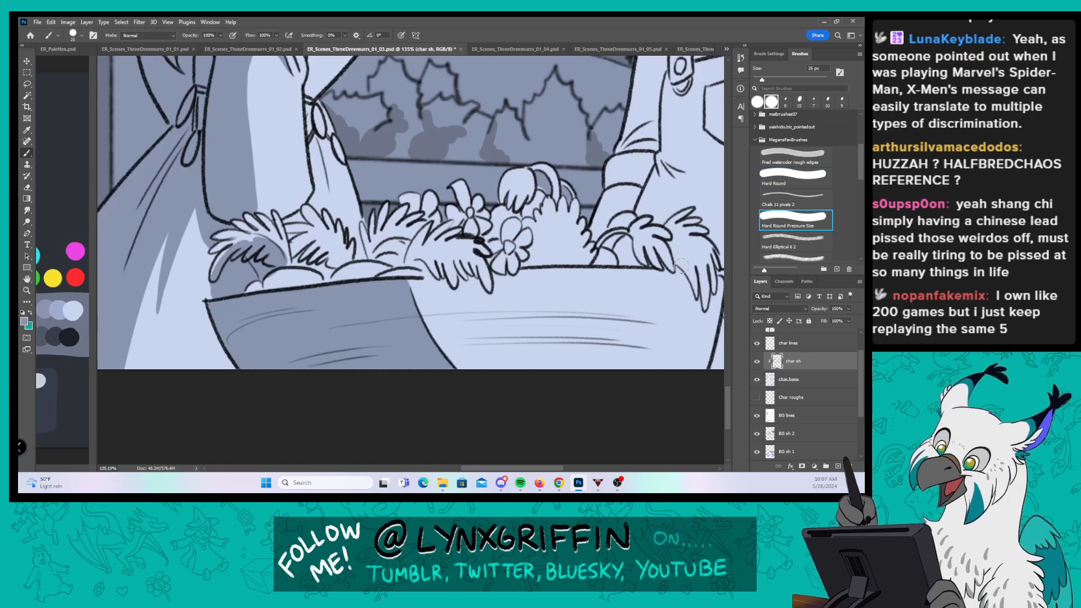
mouse_move(284, 282)
mouse_down()
mouse_move(270, 281)
mouse_move(293, 279)
mouse_move(253, 289)
mouse_up()
drag(336, 280, 348, 277)
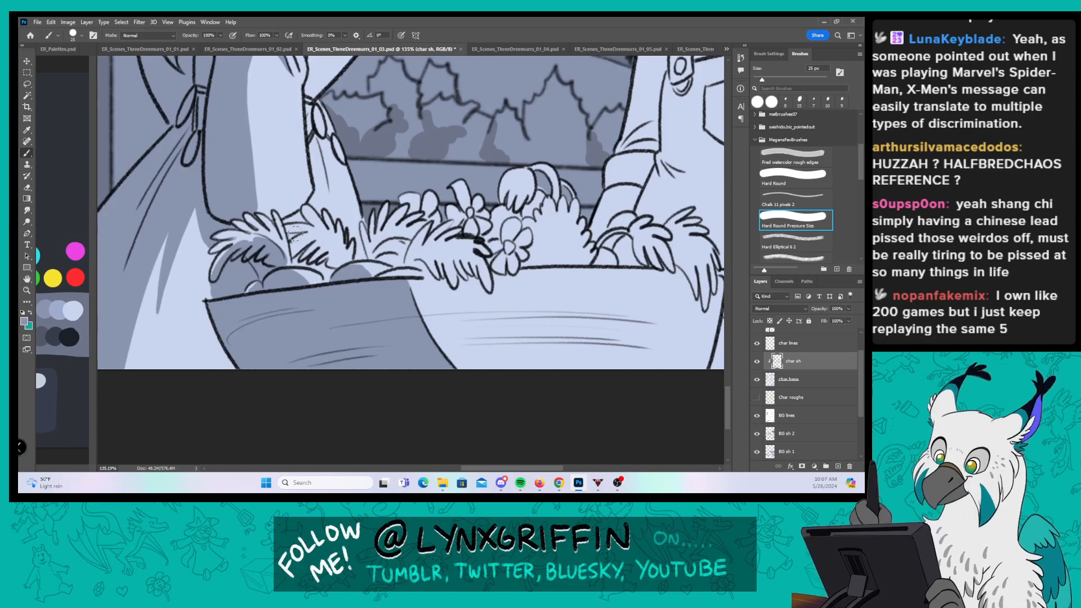
Step: Shade the undersides of the leafy plants at the left end and middle of the wheelbarrow
mouse_move(295, 233)
mouse_down()
mouse_move(311, 262)
mouse_move(336, 262)
mouse_up()
drag(287, 215, 315, 214)
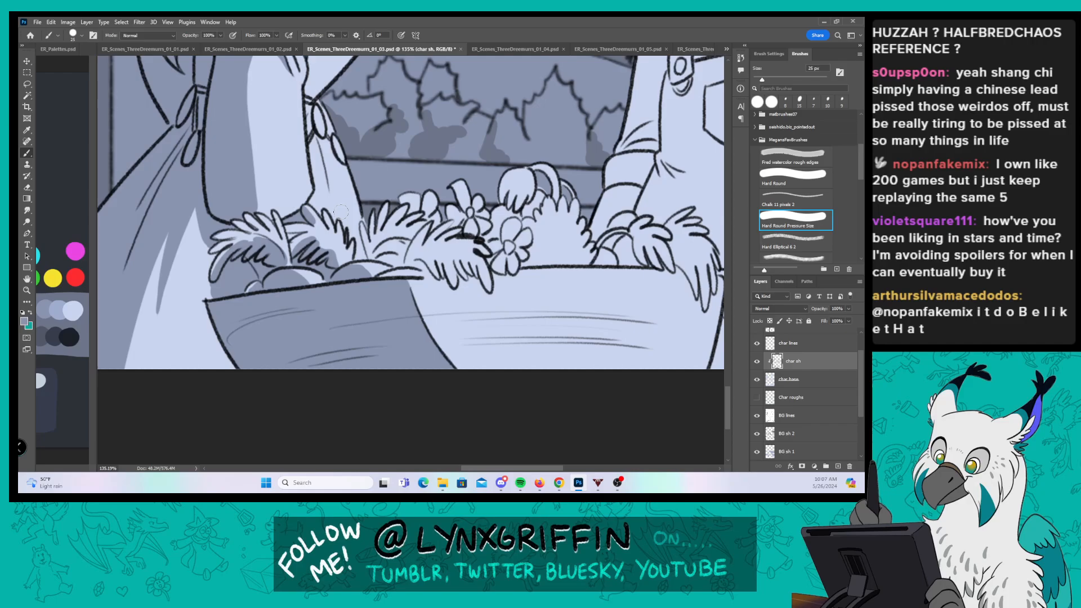
drag(399, 237, 392, 274)
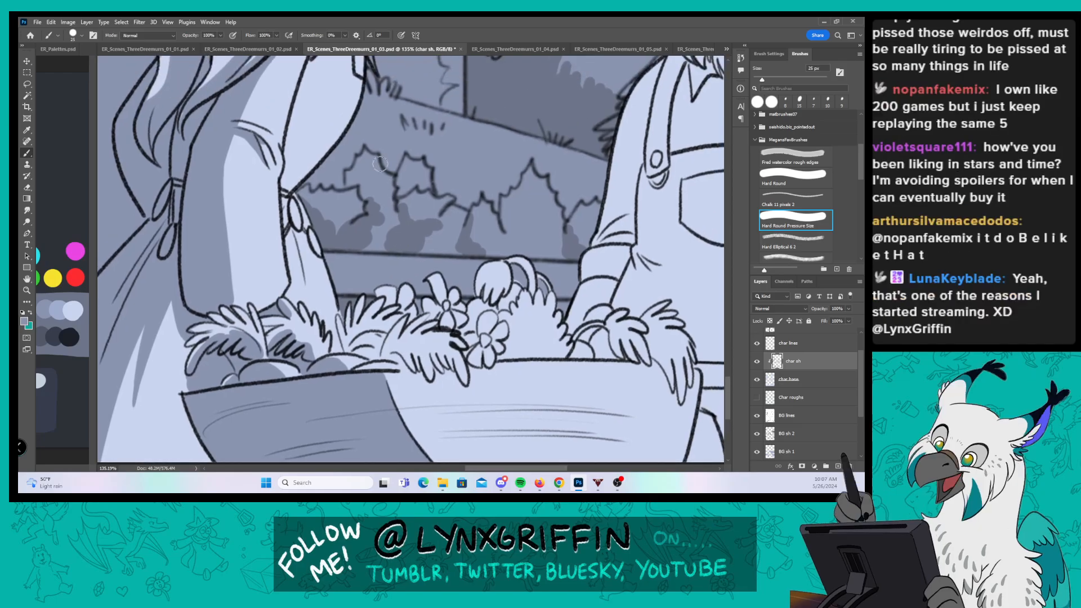
scroll(290, 196, up, 4)
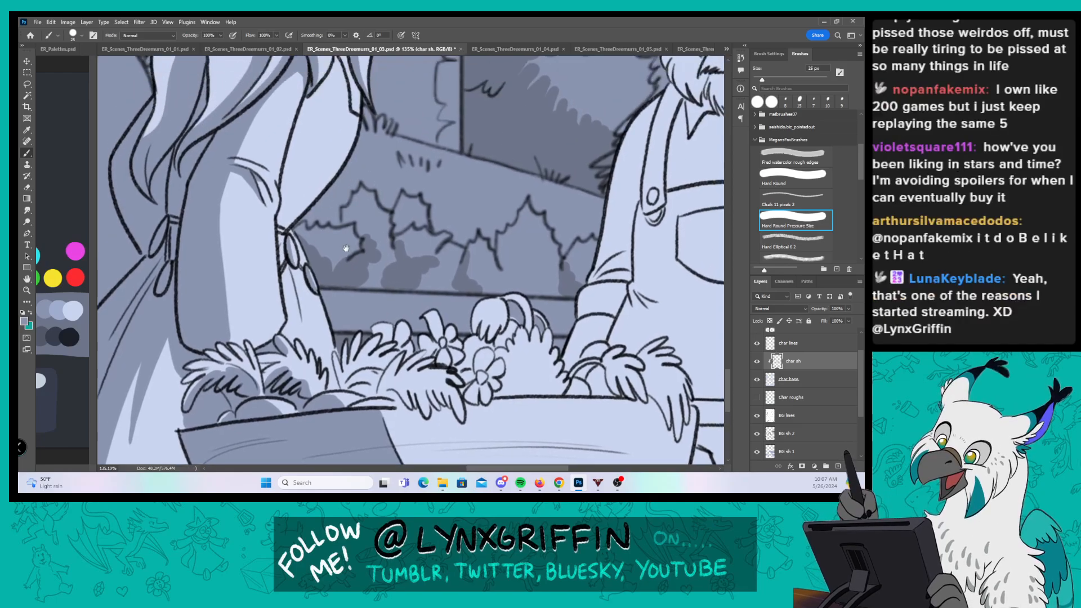
mouse_move(291, 196)
mouse_down()
mouse_move(276, 222)
mouse_move(273, 300)
mouse_move(282, 302)
mouse_move(280, 291)
mouse_move(273, 320)
mouse_up()
drag(413, 206, 366, 296)
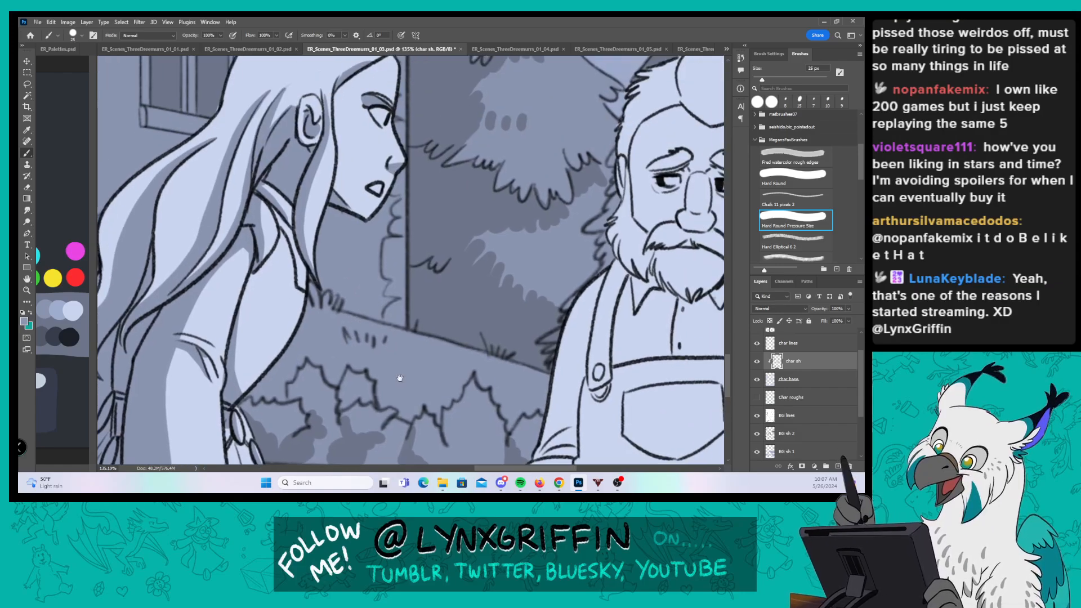
mouse_move(400, 378)
mouse_down()
mouse_move(389, 193)
mouse_move(401, 72)
mouse_up()
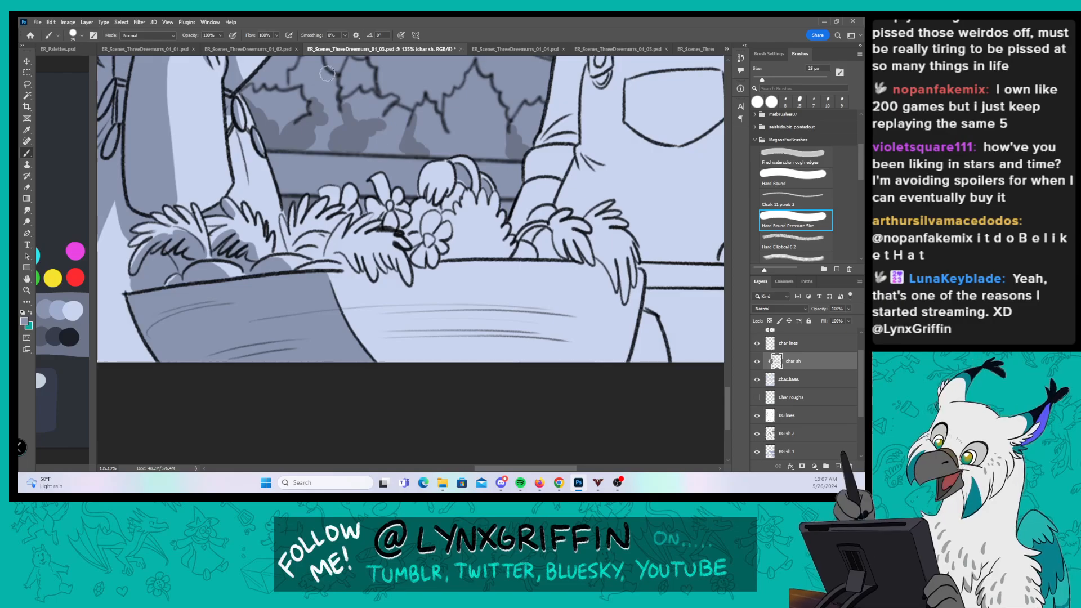
mouse_move(299, 236)
mouse_down()
mouse_move(337, 208)
mouse_move(334, 255)
mouse_move(359, 267)
mouse_move(354, 254)
mouse_move(363, 272)
mouse_move(363, 258)
mouse_move(374, 277)
mouse_move(344, 259)
mouse_move(369, 270)
mouse_move(371, 248)
mouse_move(410, 282)
mouse_up()
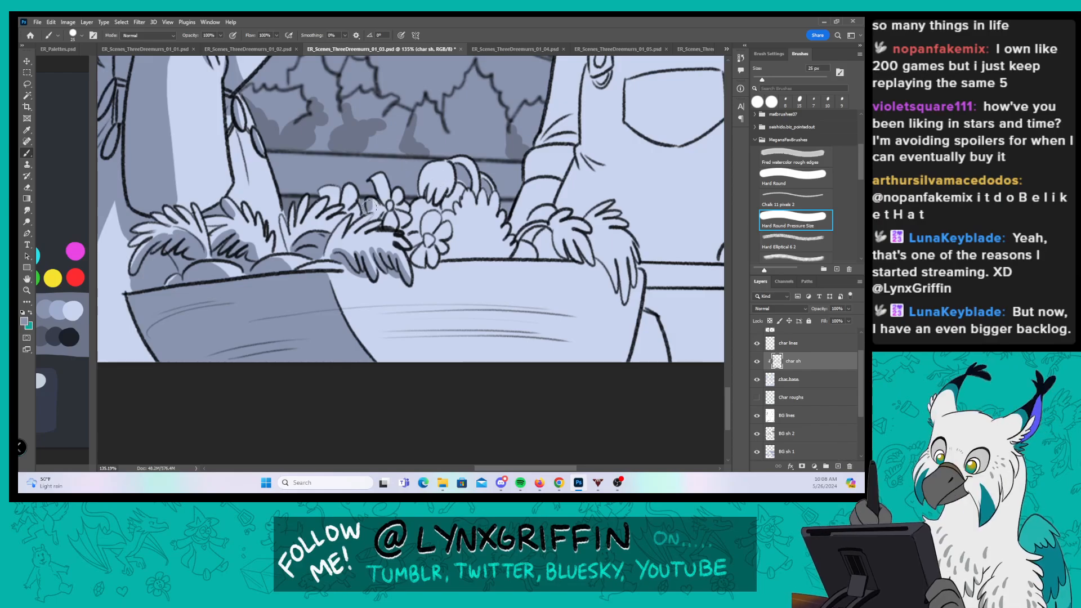
Step: Shade the flowers and bushy plant in the wheelbarrow, and the drooping leaf cluster at its right end
drag(357, 211, 363, 198)
mouse_move(410, 225)
mouse_down()
mouse_move(420, 258)
mouse_move(437, 155)
mouse_move(430, 196)
mouse_move(439, 179)
mouse_move(437, 202)
mouse_move(458, 202)
mouse_move(447, 213)
mouse_move(457, 238)
mouse_move(453, 207)
mouse_move(463, 240)
mouse_move(471, 233)
mouse_move(469, 250)
mouse_move(450, 239)
mouse_move(443, 258)
mouse_move(465, 246)
mouse_up()
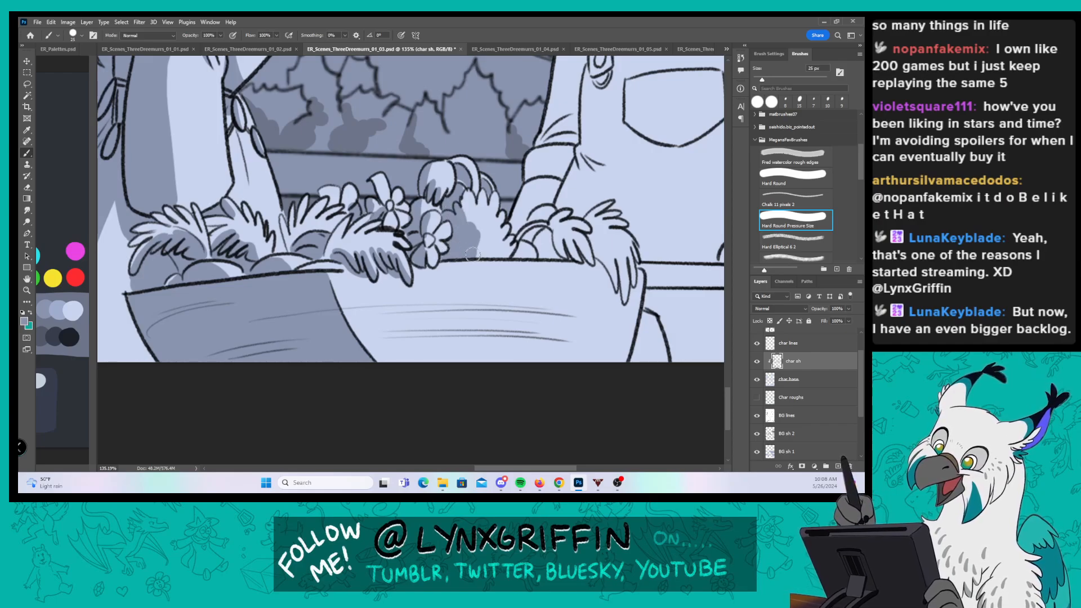
drag(625, 301, 453, 296)
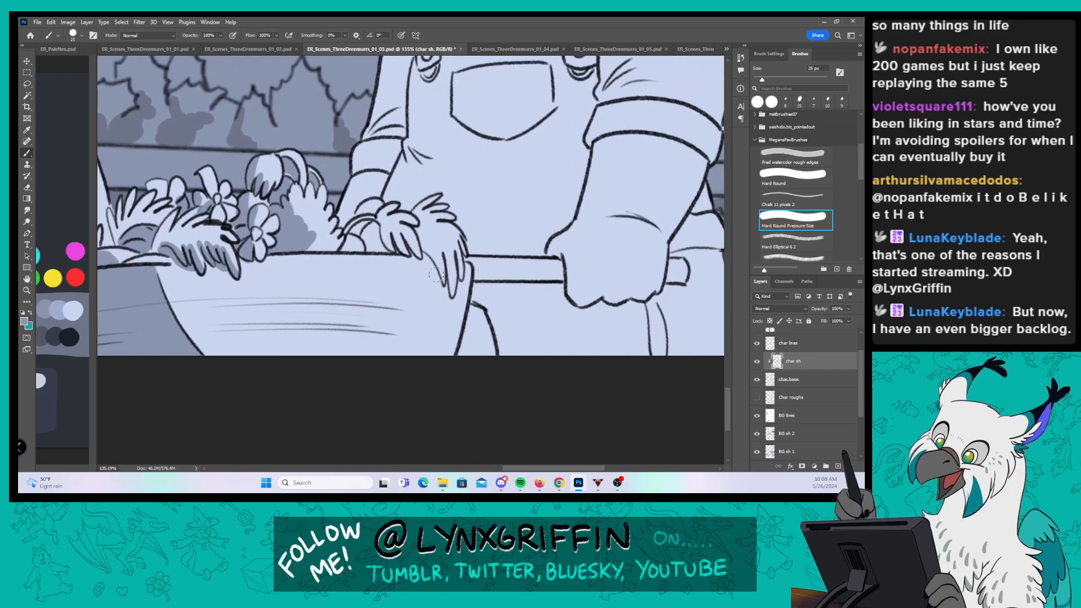
drag(364, 229, 442, 275)
mouse_move(420, 228)
mouse_down()
mouse_move(440, 263)
mouse_move(443, 250)
mouse_move(451, 284)
mouse_up()
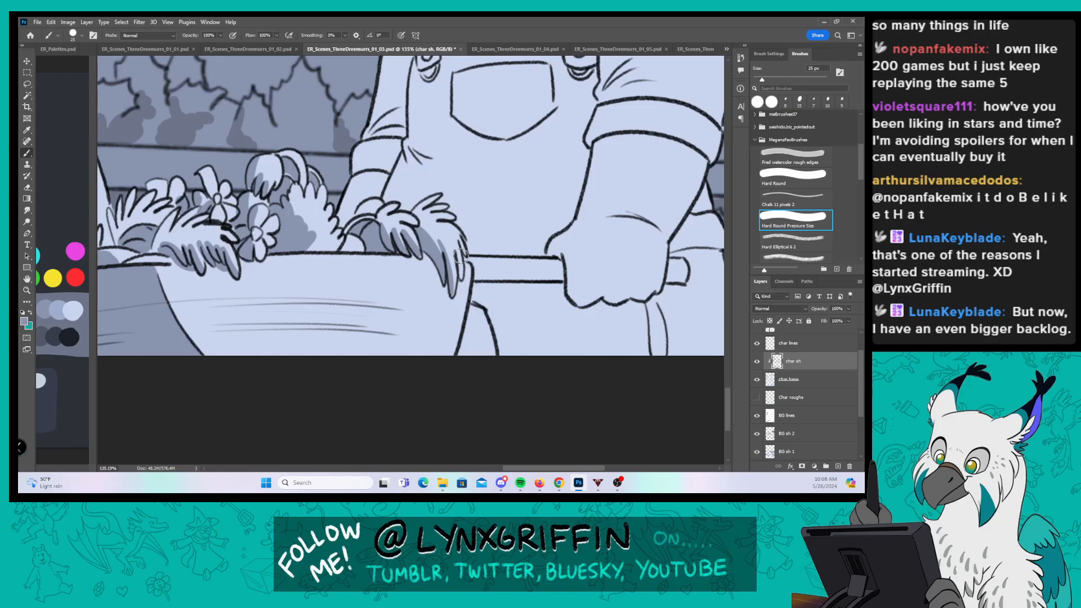
drag(457, 248, 462, 279)
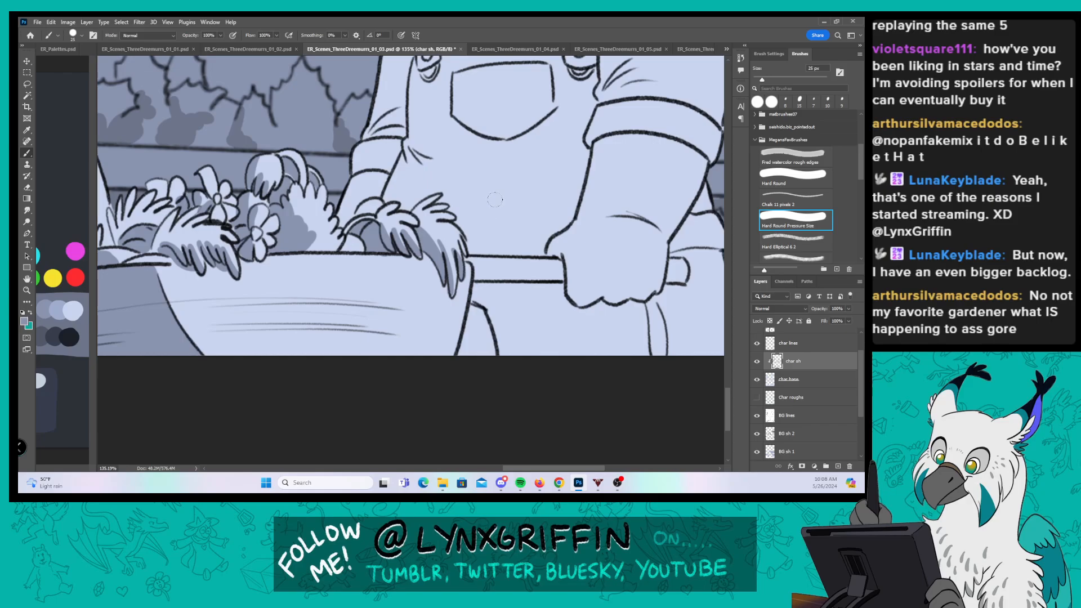
Step: Shade the area beside the wheelbarrow's right edge below the handle, and the bearded man's far sleeve and cuff
mouse_move(472, 296)
mouse_down()
mouse_move(459, 359)
mouse_move(473, 362)
mouse_move(489, 347)
mouse_move(472, 287)
mouse_up()
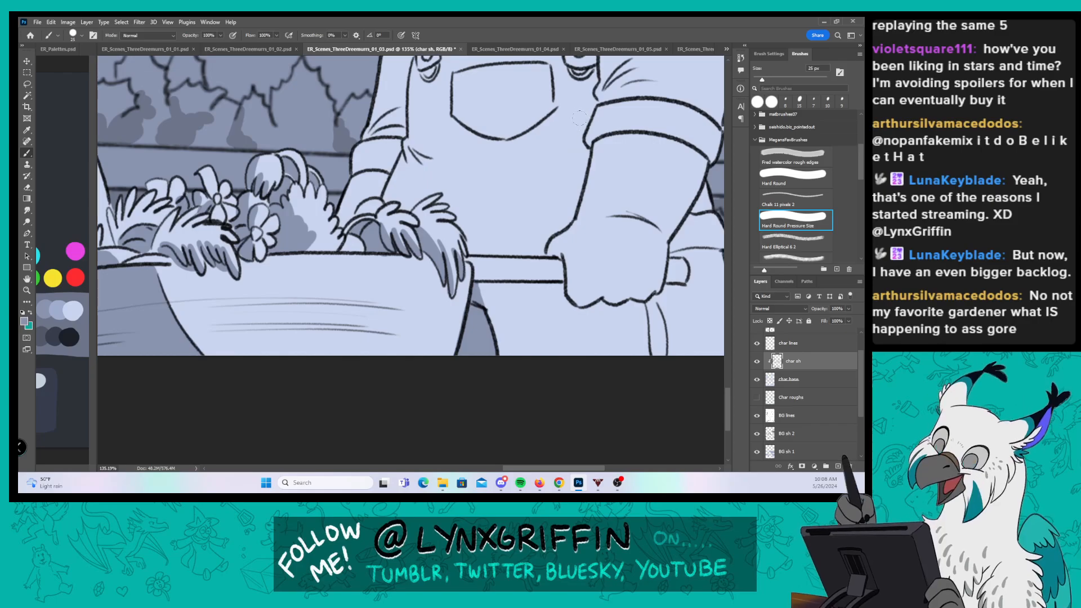
mouse_move(556, 120)
mouse_down()
mouse_move(467, 318)
mouse_move(478, 277)
mouse_up()
mouse_move(352, 133)
mouse_down()
mouse_move(302, 294)
mouse_move(321, 279)
mouse_move(324, 288)
mouse_move(332, 193)
mouse_up()
drag(361, 108, 335, 228)
mouse_move(303, 298)
mouse_down()
mouse_move(273, 374)
mouse_move(301, 314)
mouse_move(289, 352)
mouse_move(299, 349)
mouse_move(301, 308)
mouse_up()
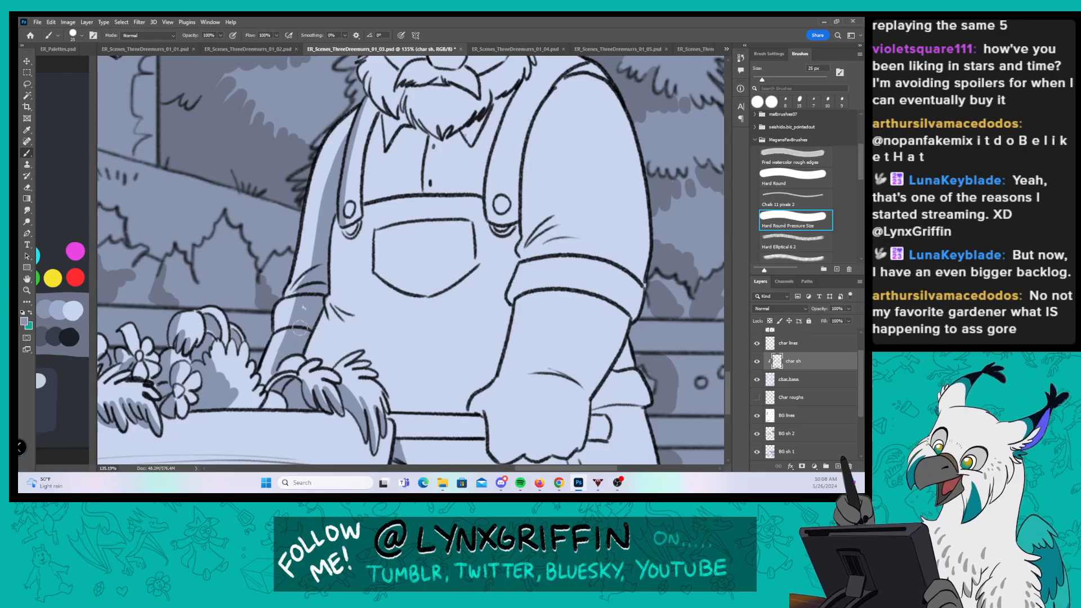
Step: Save the document with the whole scene in view
scroll(509, 221, down, 3)
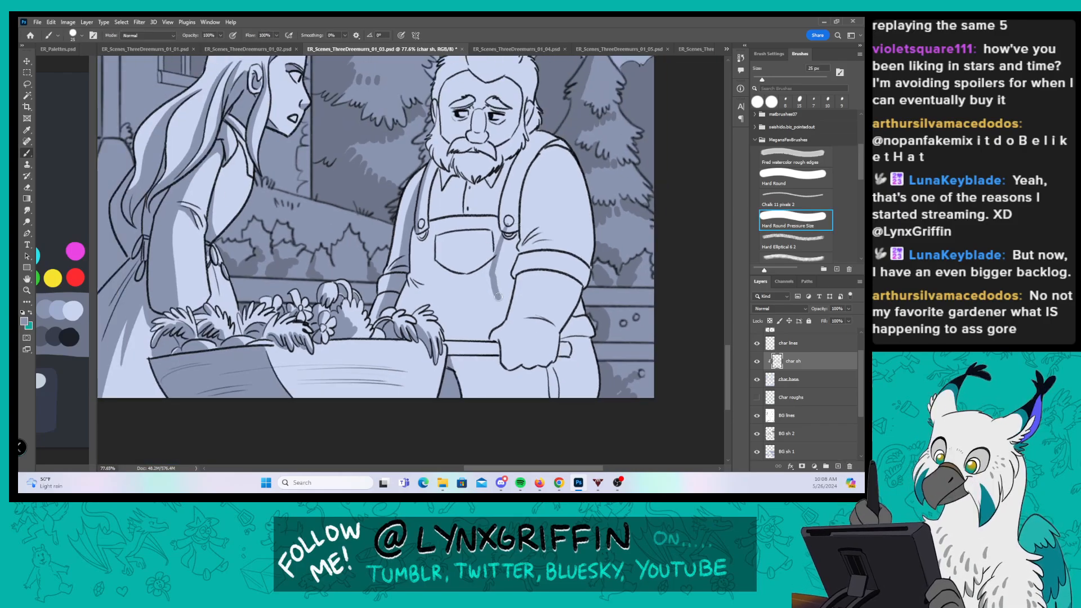
drag(522, 265, 524, 316)
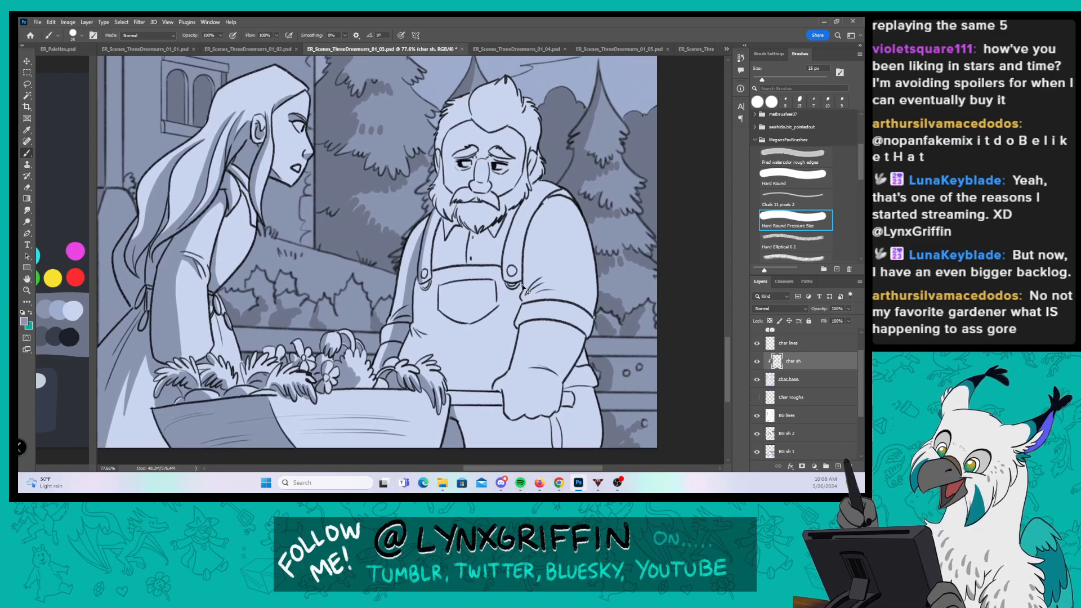
key(ctrl+s)
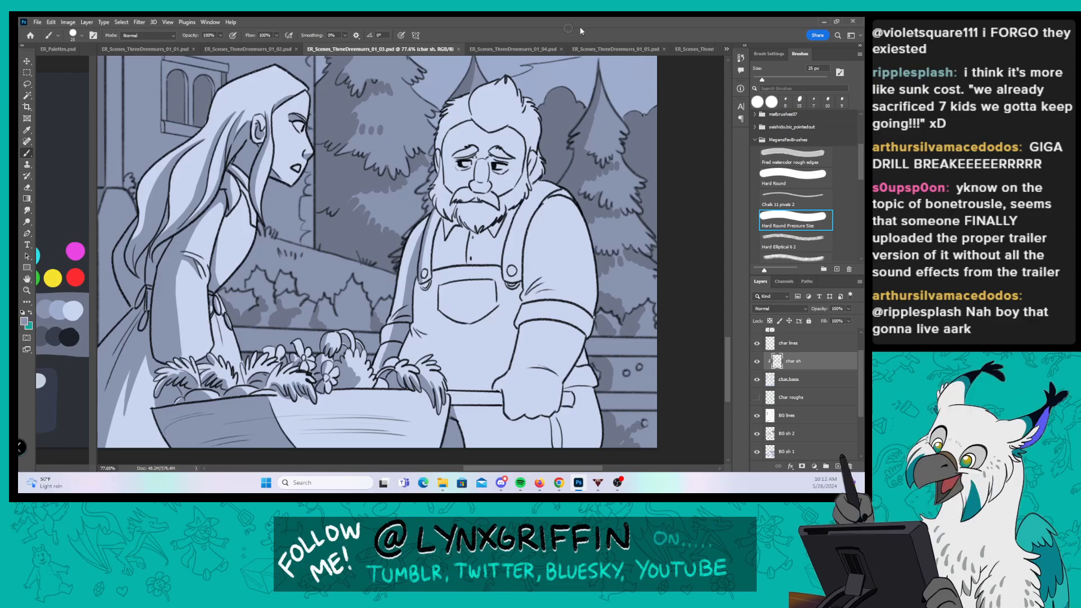
Step: Shade the bearded man's shirt around both collar points beneath the beard
key(z)
mouse_move(515, 170)
mouse_down()
mouse_move(546, 156)
mouse_move(536, 85)
mouse_up()
key(b)
mouse_move(314, 303)
mouse_down()
mouse_move(337, 202)
mouse_move(344, 247)
mouse_up()
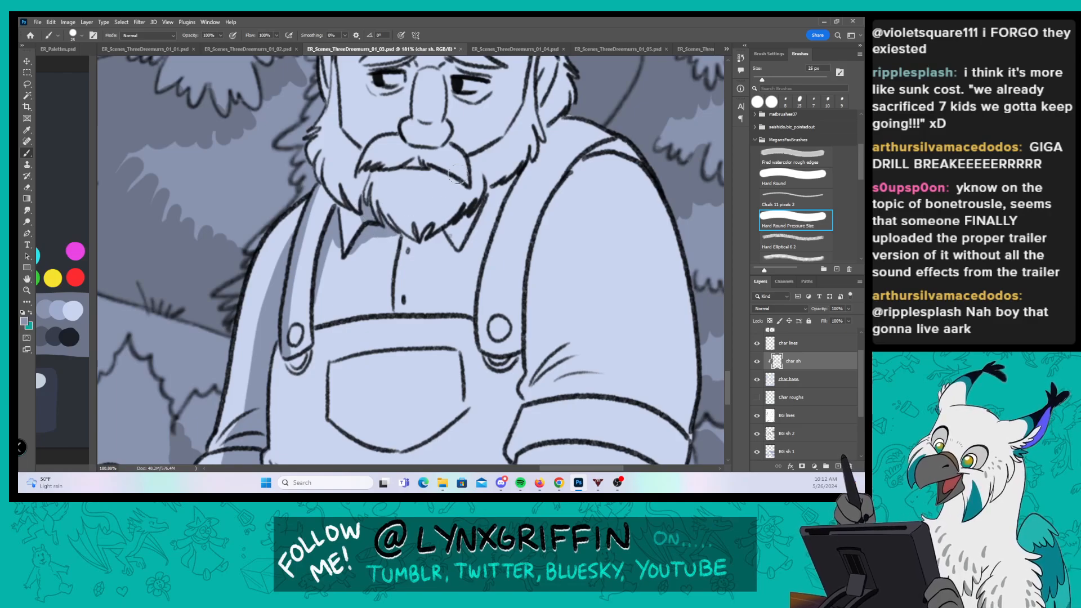
mouse_move(472, 229)
mouse_down()
mouse_move(504, 185)
mouse_move(487, 239)
mouse_up()
Step: Shade the lower left edge of the overalls' bib pocket and the side fold next to the man's far arm
drag(568, 314, 501, 230)
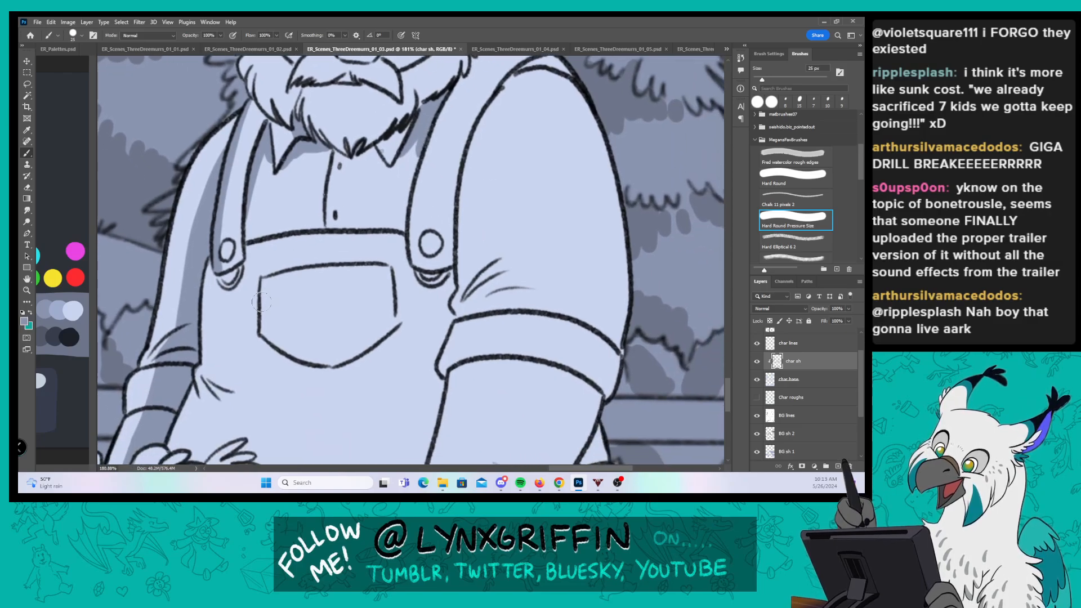
mouse_move(273, 342)
mouse_down()
mouse_move(312, 360)
mouse_move(362, 242)
mouse_up()
mouse_move(253, 159)
mouse_down()
mouse_move(250, 264)
mouse_move(242, 236)
mouse_move(264, 282)
mouse_move(251, 142)
mouse_up()
drag(247, 267, 232, 335)
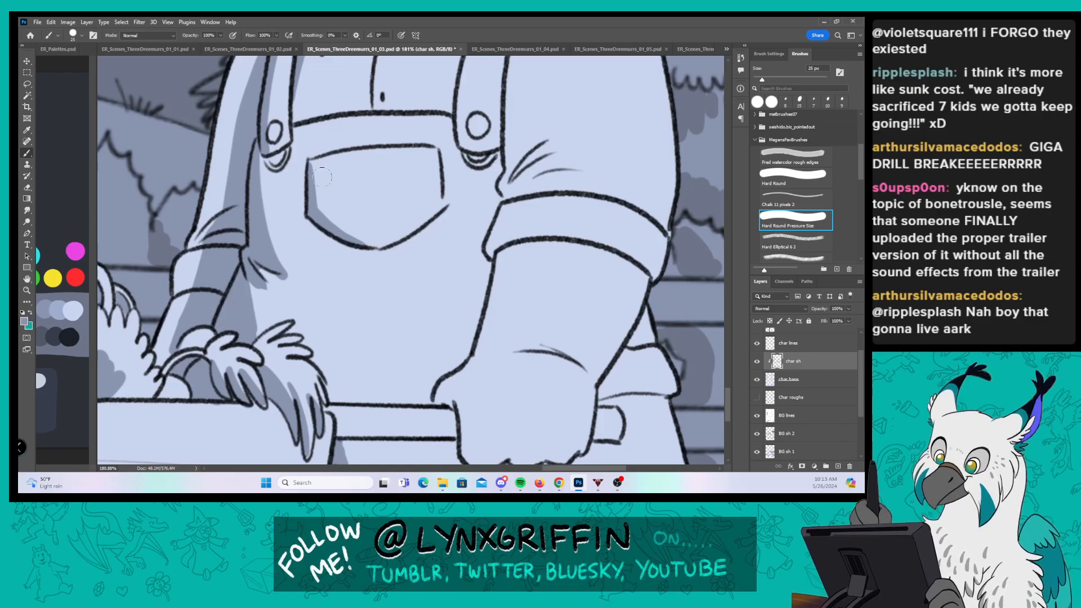
Step: Paint shadows on the man's trouser leg beside the wheelbarrow and on the narrow strip below his fist
drag(530, 316, 450, 162)
mouse_move(265, 291)
mouse_down()
mouse_move(321, 401)
mouse_move(286, 340)
mouse_up()
drag(490, 308, 501, 365)
Step: Shade the inner edge and elbow folds of the man's near sleeve, and the overalls beside it
drag(555, 59, 523, 360)
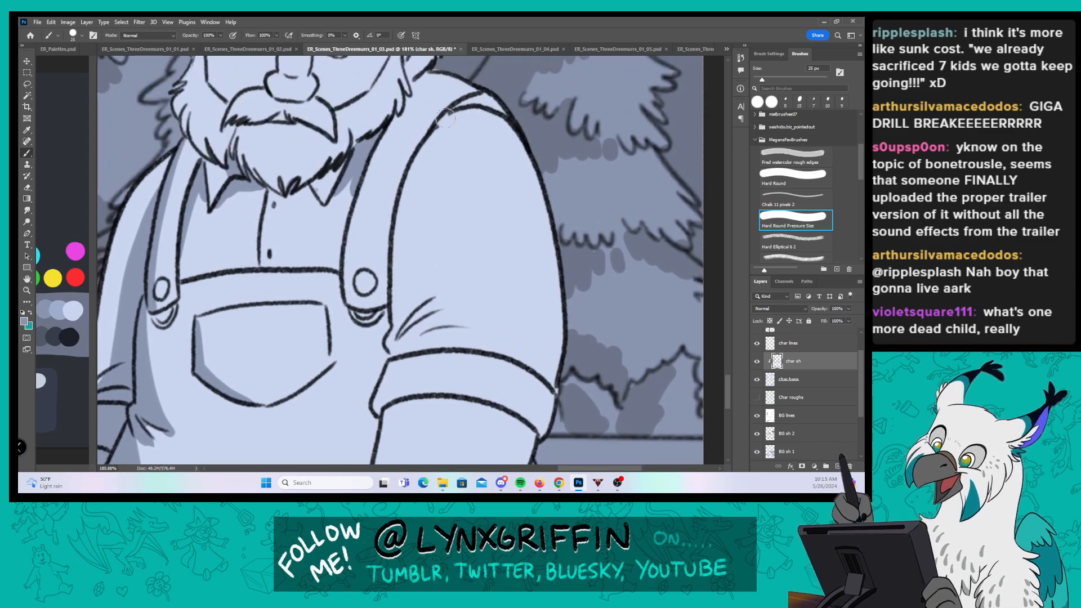
mouse_move(444, 115)
mouse_down()
mouse_move(409, 265)
mouse_move(416, 300)
mouse_up()
drag(404, 179, 397, 308)
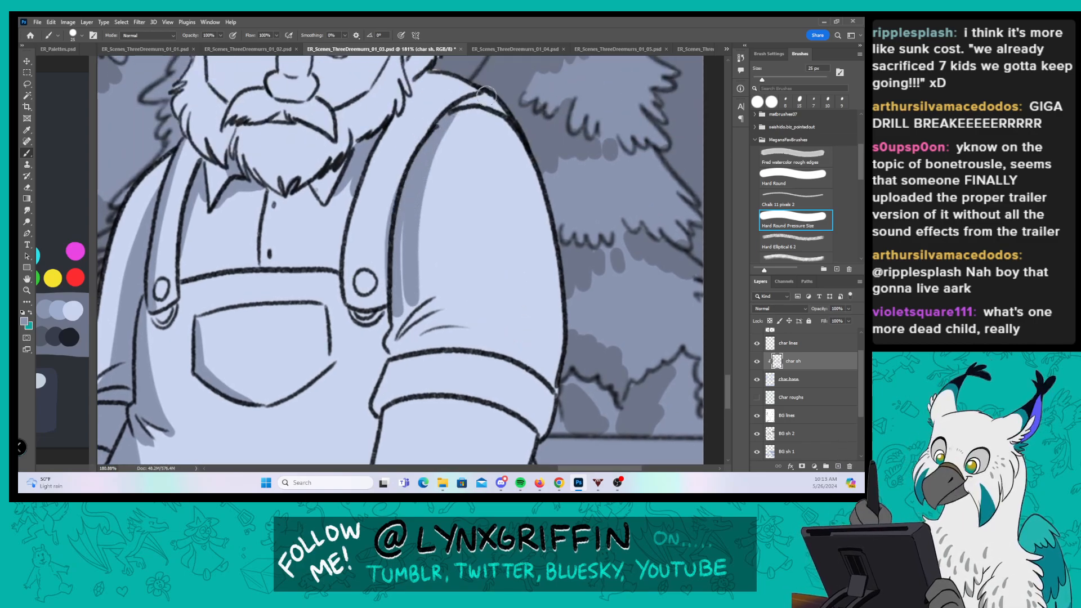
mouse_move(465, 103)
mouse_down()
mouse_move(499, 106)
mouse_move(476, 92)
mouse_move(420, 151)
mouse_move(397, 214)
mouse_move(387, 319)
mouse_up()
mouse_move(400, 262)
mouse_down()
mouse_move(405, 314)
mouse_move(411, 293)
mouse_move(506, 209)
mouse_move(503, 198)
mouse_move(452, 212)
mouse_move(409, 256)
mouse_move(412, 271)
mouse_move(448, 236)
mouse_move(421, 263)
mouse_move(476, 248)
mouse_up()
mouse_move(412, 239)
mouse_down()
mouse_move(398, 290)
mouse_move(464, 188)
mouse_up()
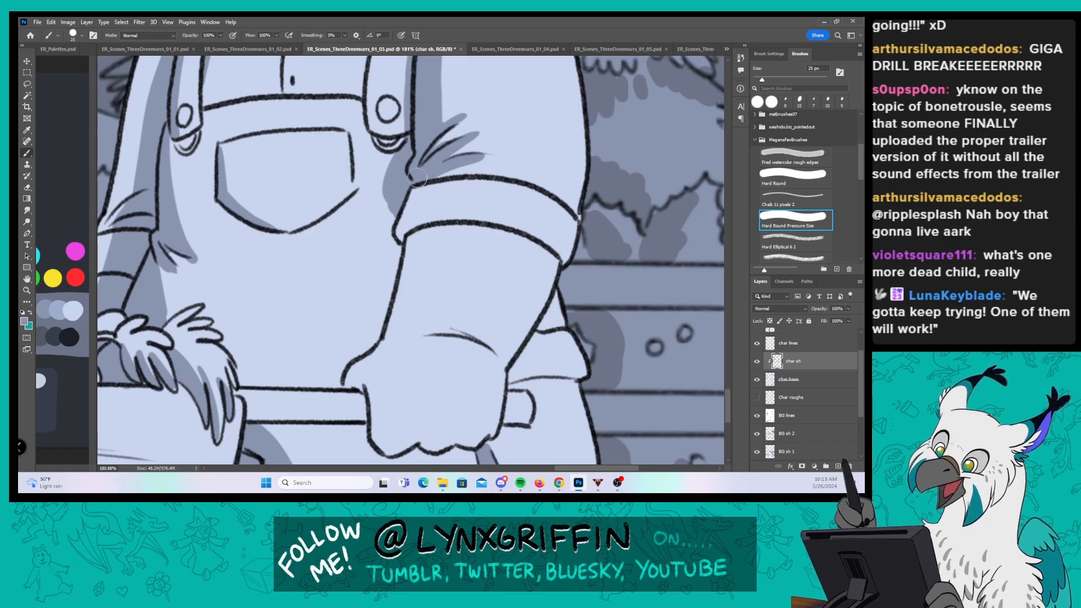
Step: Shade the rolled cuff of the man's near sleeve and the inner side of his forearm
mouse_move(399, 211)
mouse_down()
mouse_move(417, 178)
mouse_move(399, 224)
mouse_move(436, 197)
mouse_move(408, 230)
mouse_move(457, 215)
mouse_move(411, 221)
mouse_move(488, 216)
mouse_move(411, 217)
mouse_move(515, 224)
mouse_move(431, 215)
mouse_move(529, 234)
mouse_up()
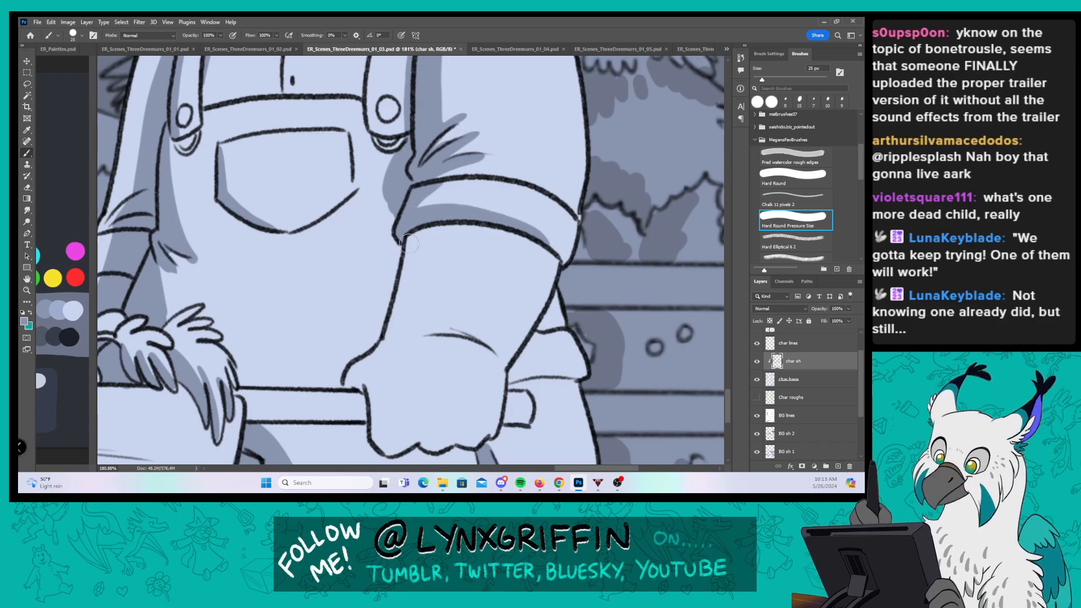
drag(408, 230, 388, 337)
drag(427, 260, 391, 324)
drag(444, 230, 420, 258)
mouse_move(419, 254)
mouse_down()
mouse_move(428, 230)
mouse_move(468, 224)
mouse_up()
drag(541, 269, 567, 191)
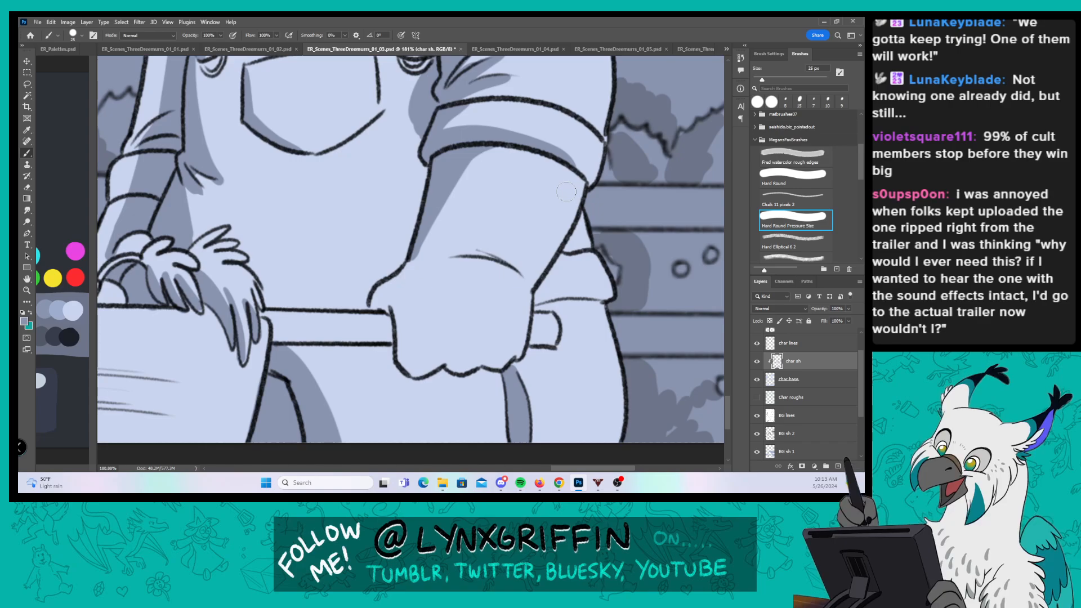
Step: Shade the edges of the man's fist and the shirt fabric behind his forearm
mouse_move(375, 284)
mouse_down()
mouse_move(389, 309)
mouse_move(390, 297)
mouse_move(397, 344)
mouse_move(373, 305)
mouse_move(384, 336)
mouse_move(389, 319)
mouse_move(382, 361)
mouse_move(462, 374)
mouse_move(513, 354)
mouse_up()
drag(541, 305, 605, 296)
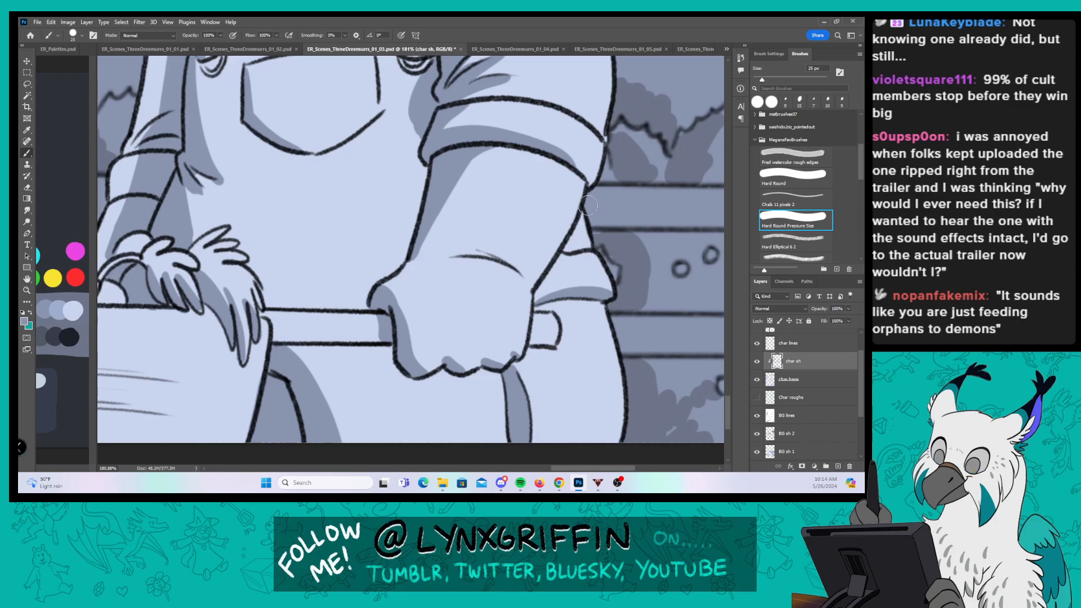
mouse_move(584, 219)
mouse_down()
mouse_move(568, 246)
mouse_move(585, 243)
mouse_up()
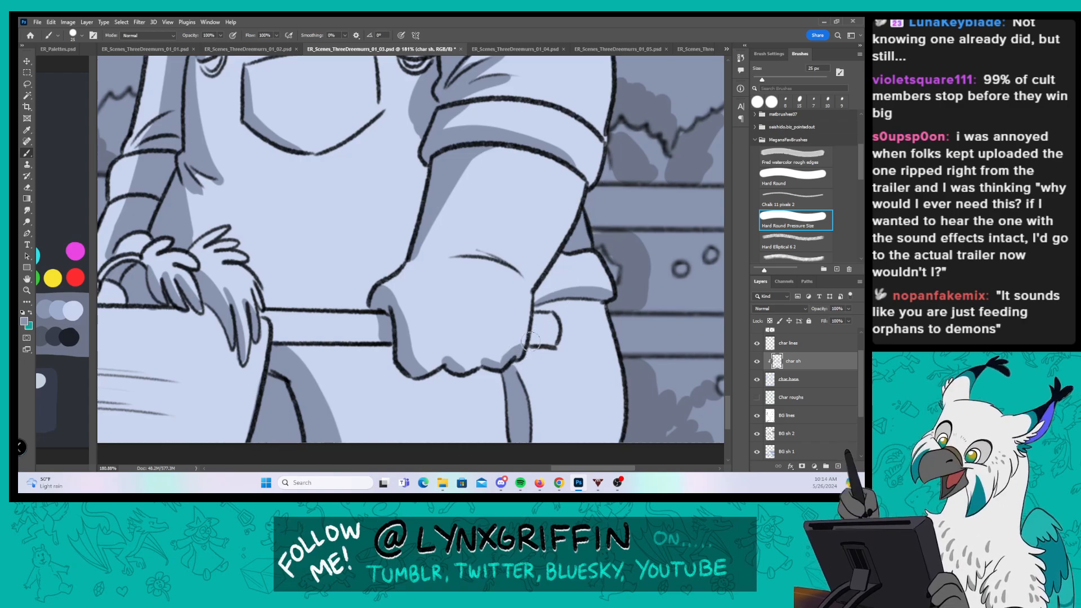
Step: Shade the underside of the wheelbarrow handle on both sides of the fist, and the trouser leg below it
drag(530, 341, 555, 340)
drag(275, 338, 396, 340)
drag(505, 376, 503, 445)
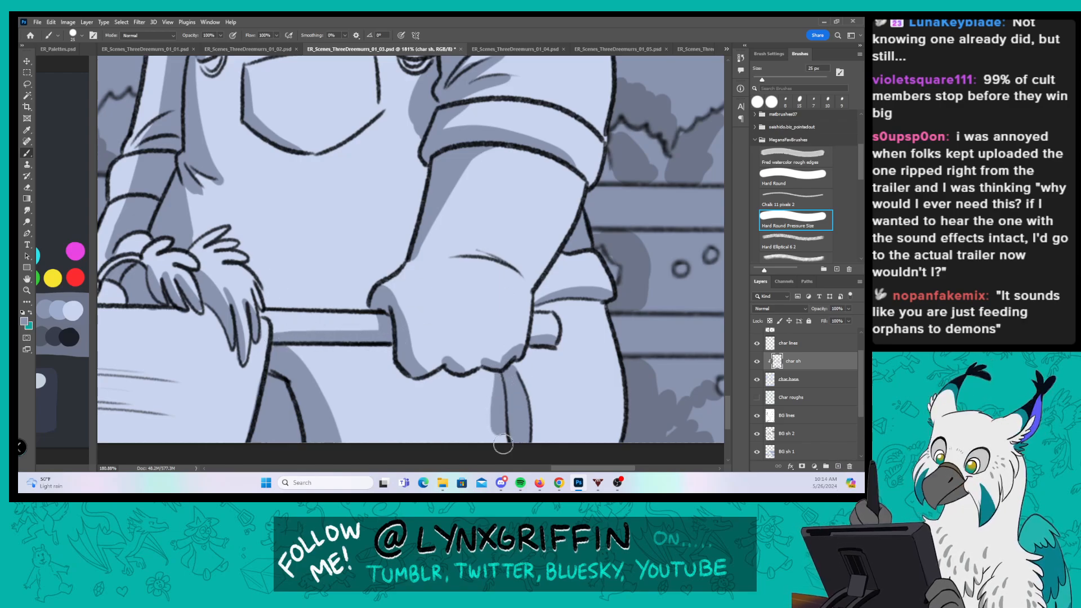
key(z)
drag(575, 311, 461, 311)
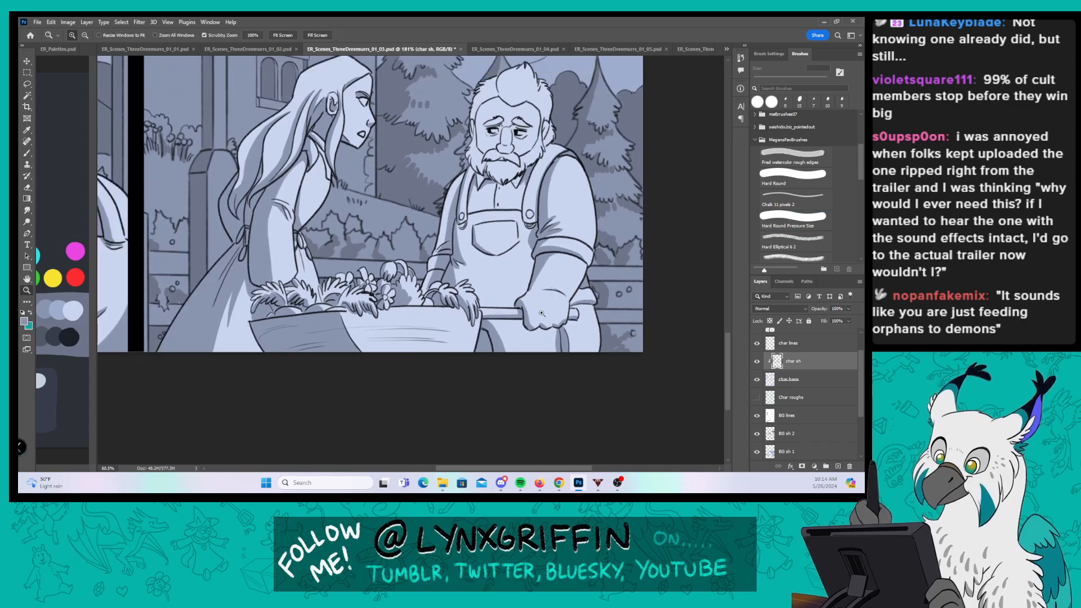
Step: Shade the outer edge of the man's side hair, the edge of his quiff and the tuft behind it
key(b)
drag(549, 210, 500, 301)
key(z)
drag(461, 202, 557, 202)
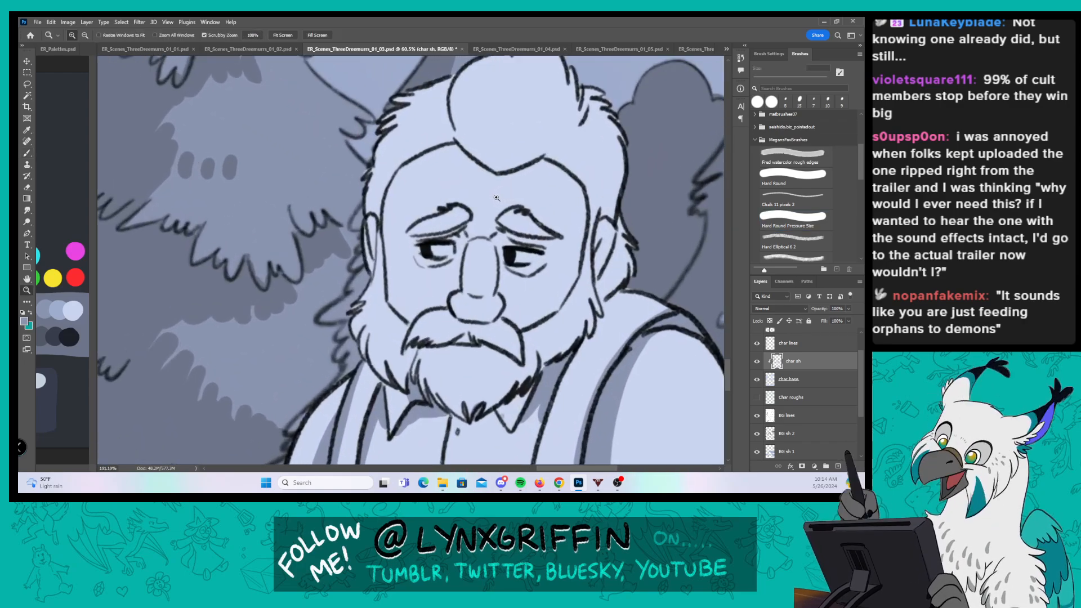
key(b)
mouse_move(364, 202)
mouse_down()
mouse_move(375, 152)
mouse_move(371, 184)
mouse_move(382, 183)
mouse_move(398, 140)
mouse_move(388, 162)
mouse_move(386, 125)
mouse_up()
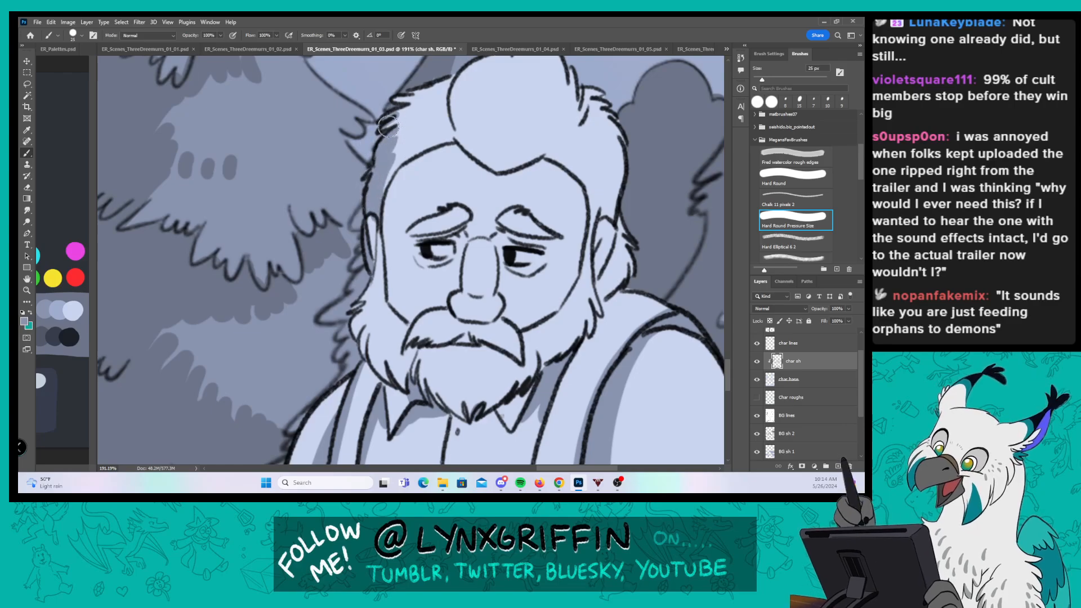
drag(470, 235, 380, 288)
mouse_move(373, 127)
mouse_down()
mouse_move(369, 178)
mouse_move(397, 222)
mouse_move(374, 118)
mouse_move(402, 106)
mouse_up()
drag(482, 176, 491, 151)
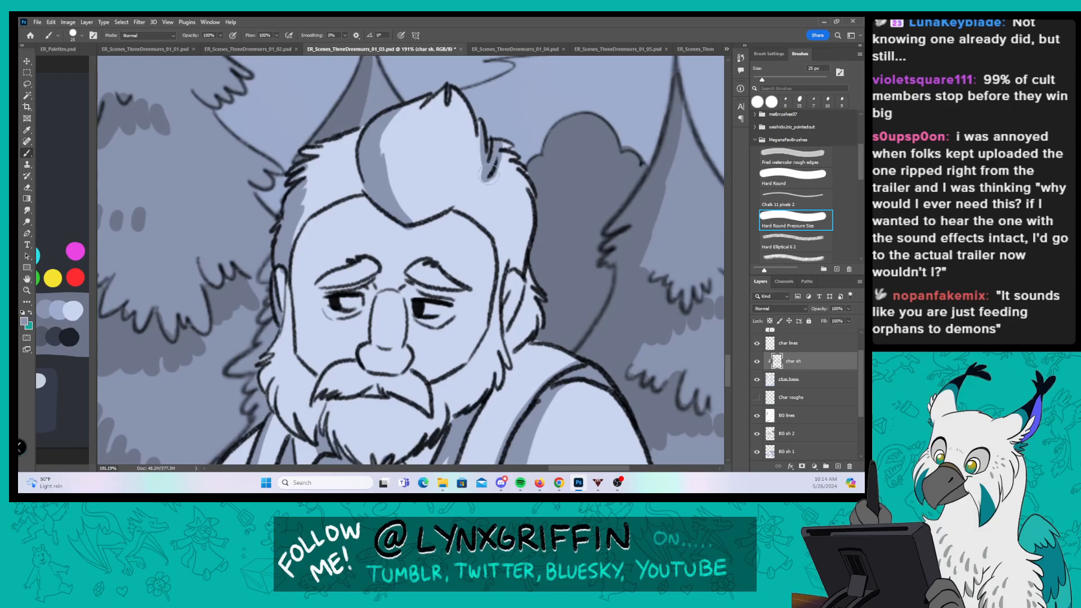
Step: Shade the man's eyelids beneath both brows and the side of his nose
mouse_move(322, 290)
mouse_down()
mouse_move(332, 202)
mouse_move(377, 199)
mouse_up()
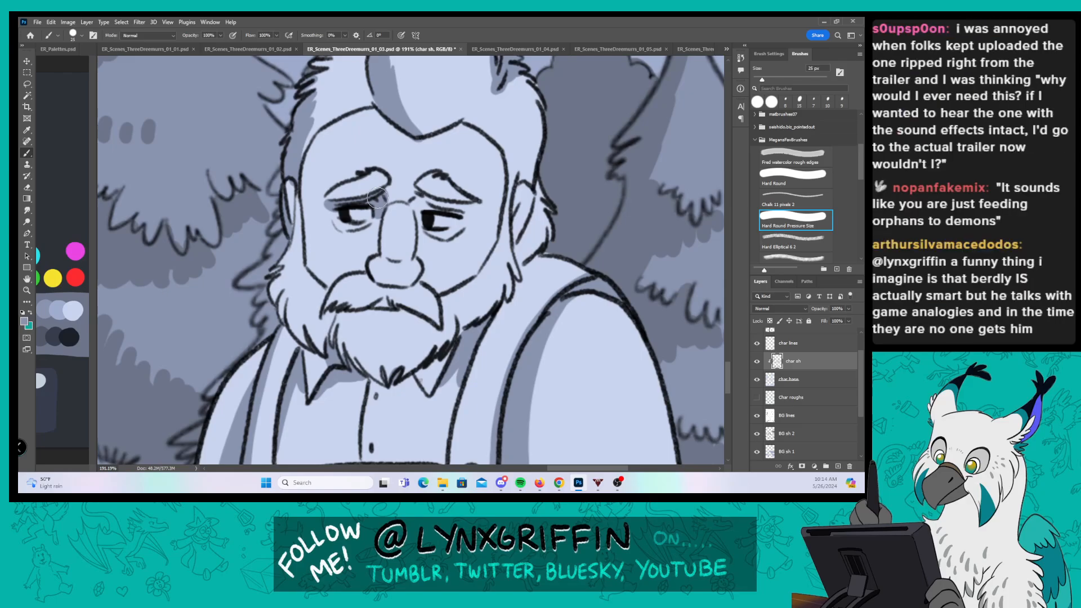
mouse_move(427, 197)
mouse_down()
mouse_move(416, 204)
mouse_move(464, 209)
mouse_up()
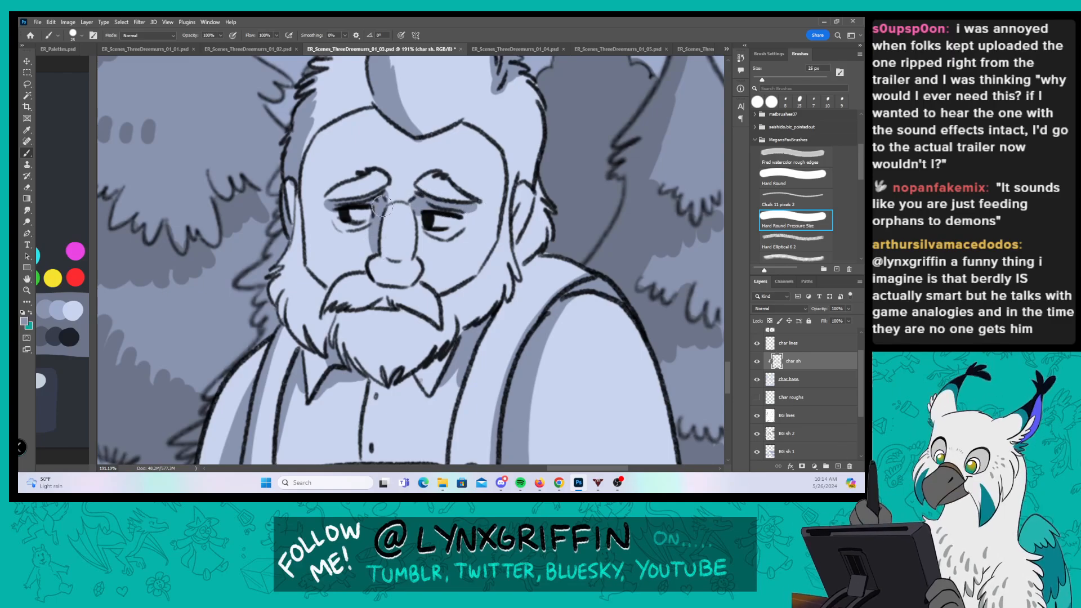
drag(386, 205, 377, 276)
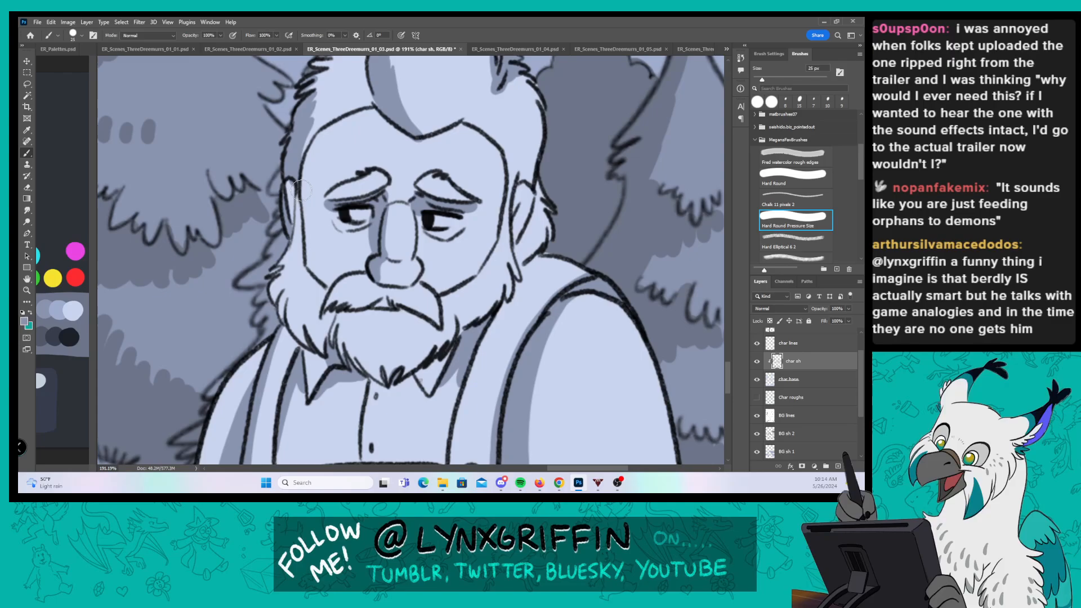
Step: Shade the outer edge of the man's beard, the chin hair below his mouth and the underside of his moustache
drag(282, 273, 294, 209)
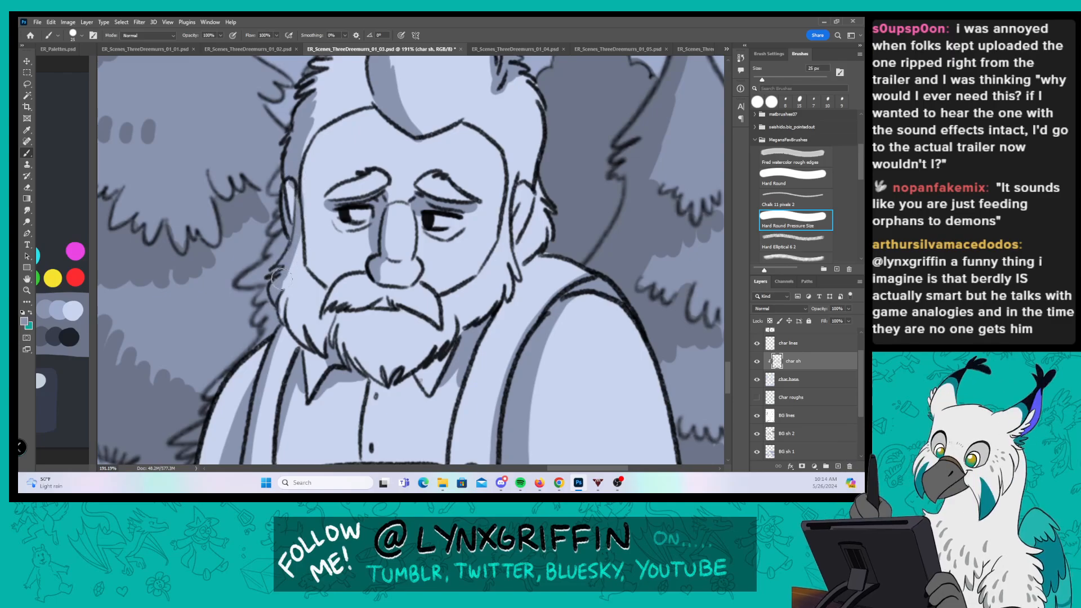
mouse_move(291, 288)
mouse_down()
mouse_move(314, 345)
mouse_move(296, 326)
mouse_move(292, 289)
mouse_move(315, 281)
mouse_move(300, 303)
mouse_move(329, 354)
mouse_move(339, 317)
mouse_move(344, 359)
mouse_move(352, 316)
mouse_move(352, 363)
mouse_up()
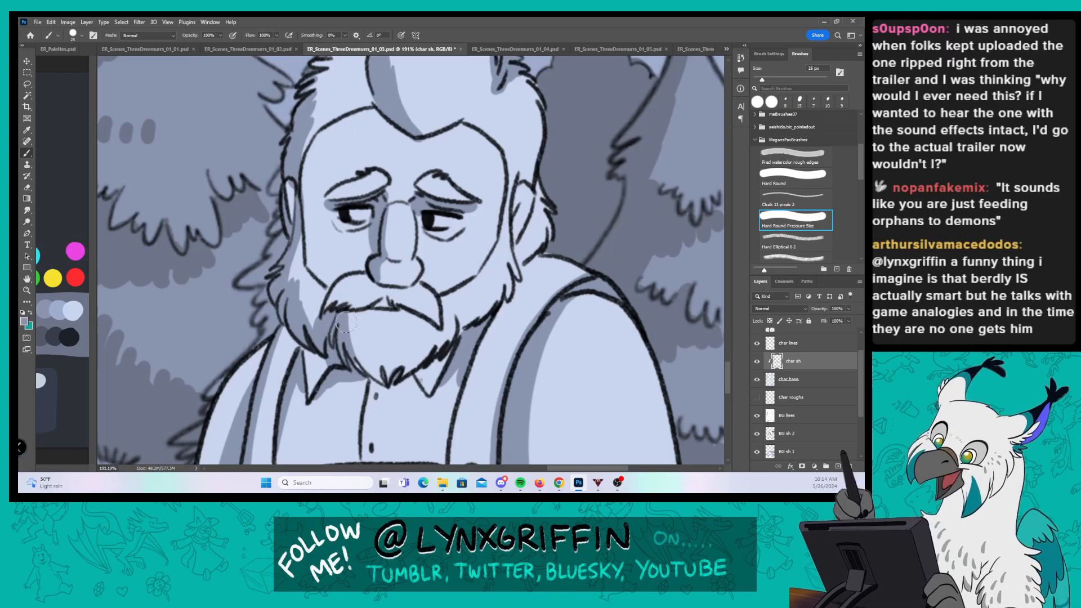
drag(357, 325, 360, 376)
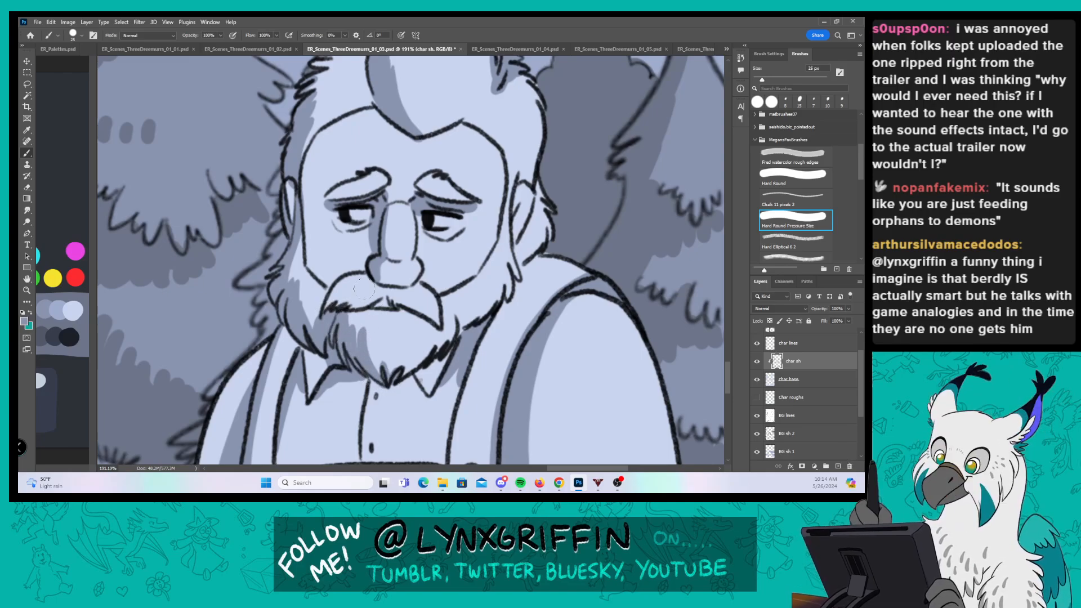
drag(363, 298, 388, 302)
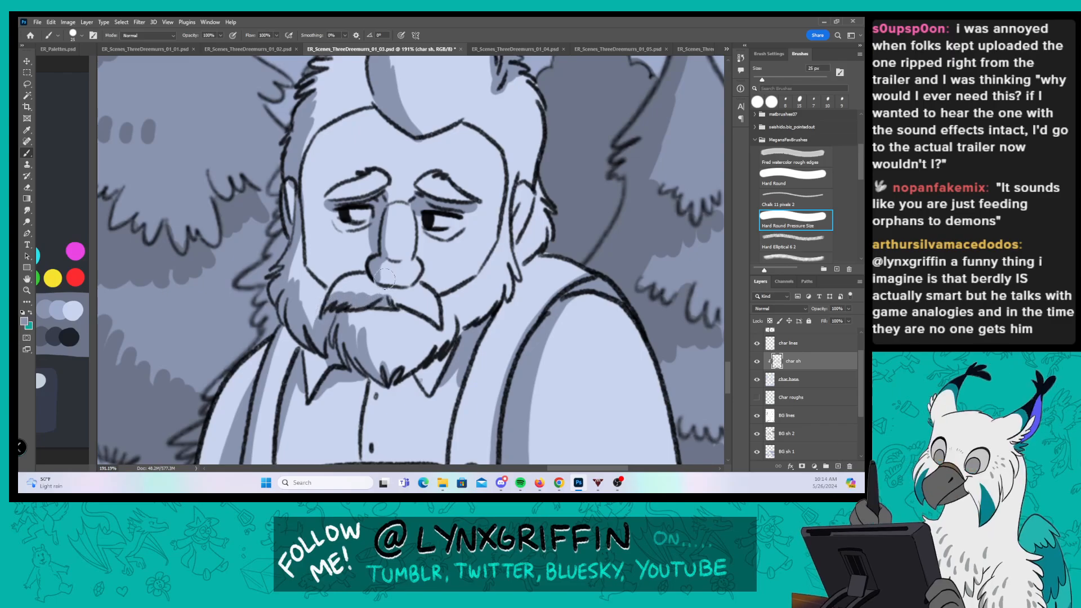
Step: Shade the bags under the man's eyes, the hollow of his cheek and the crease beside his nose
mouse_move(338, 215)
mouse_down()
mouse_move(460, 219)
mouse_move(429, 226)
mouse_move(467, 211)
mouse_up()
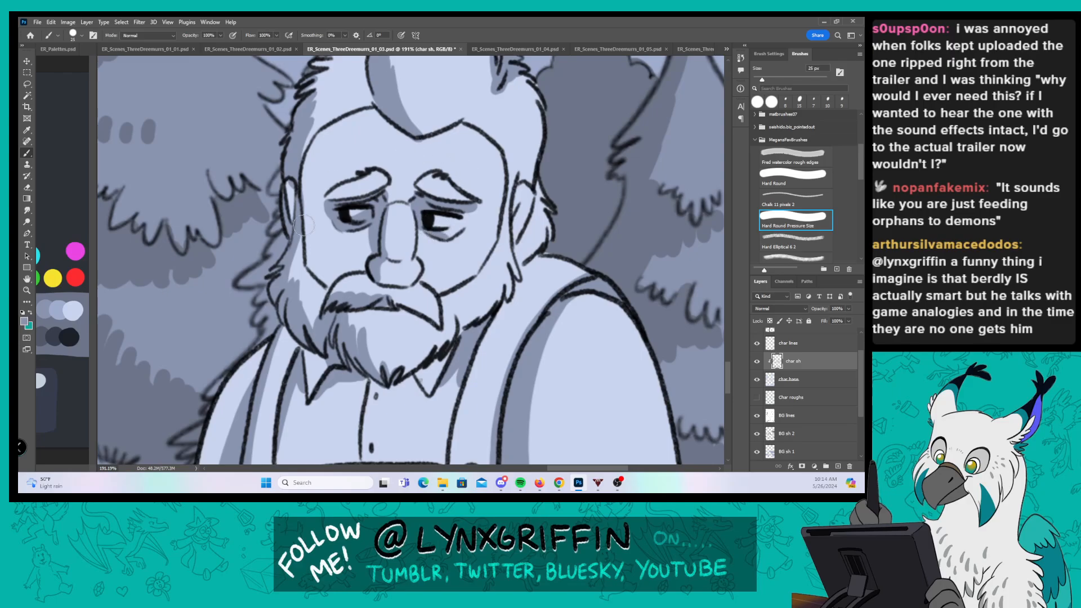
drag(301, 190, 310, 252)
drag(306, 204, 327, 279)
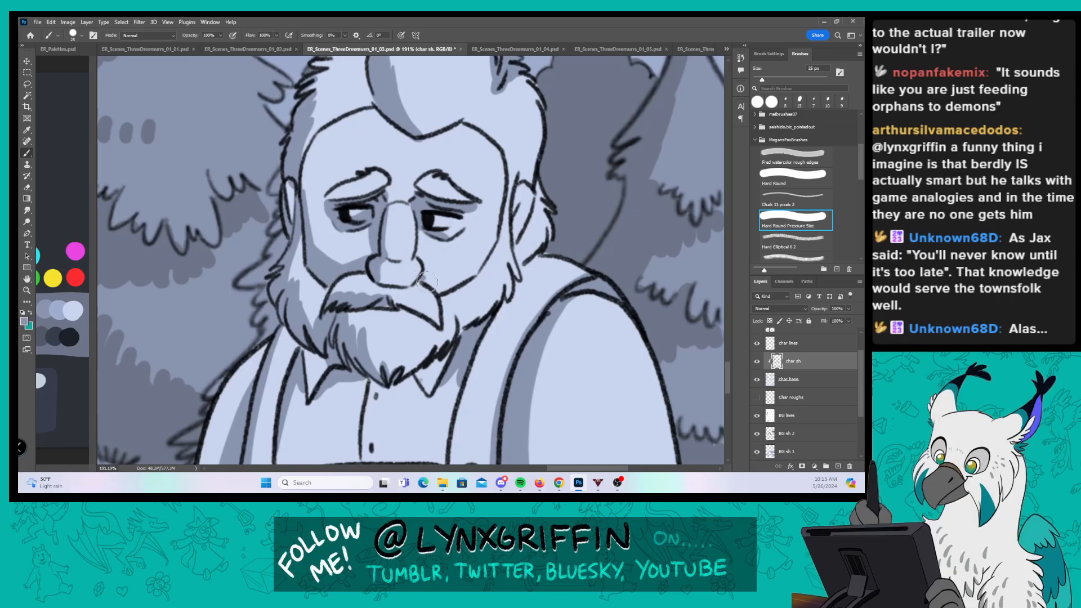
mouse_move(424, 276)
mouse_down()
mouse_move(437, 285)
mouse_move(426, 271)
mouse_up()
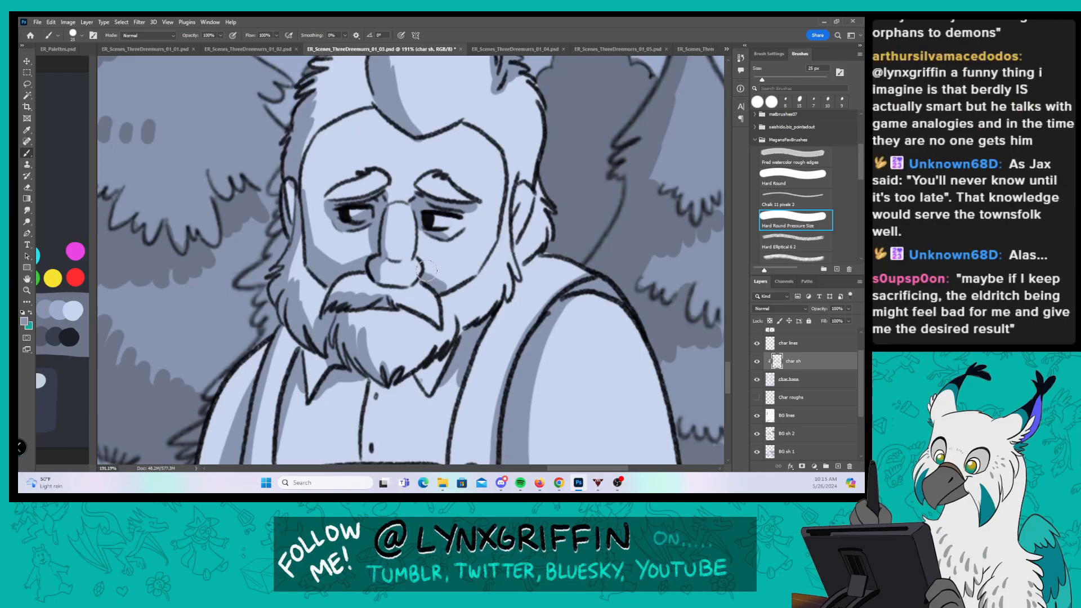
Step: Shade the man's beard beside the moustache tip, and the ear and hair on the same side of his head
mouse_move(442, 294)
mouse_down()
mouse_move(461, 334)
mouse_move(427, 361)
mouse_move(448, 337)
mouse_move(442, 296)
mouse_move(469, 321)
mouse_up()
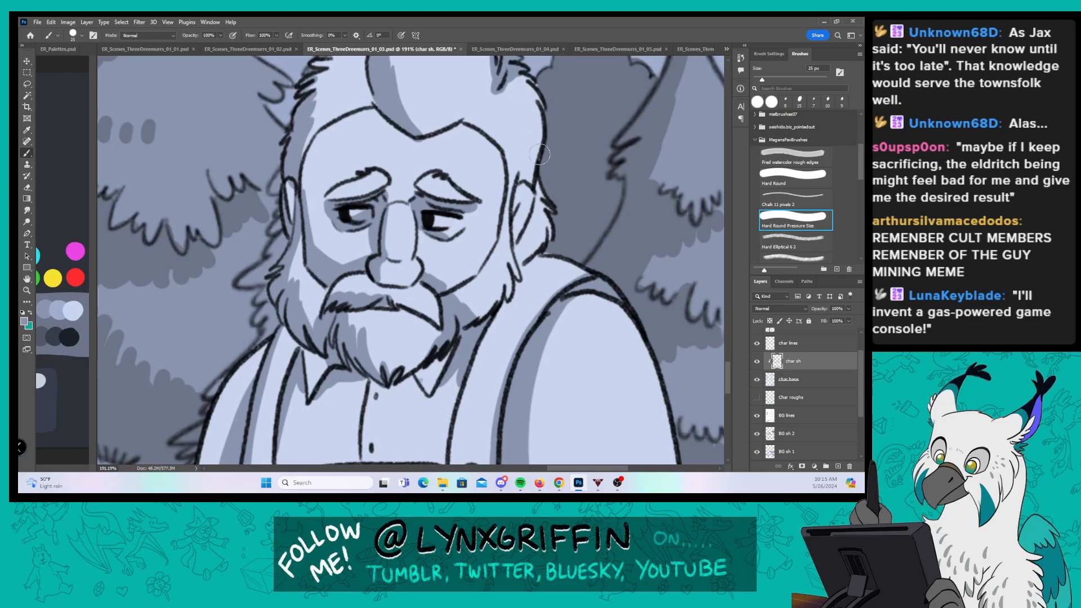
mouse_move(514, 227)
mouse_down()
mouse_move(542, 177)
mouse_move(521, 258)
mouse_move(539, 241)
mouse_move(520, 273)
mouse_move(541, 263)
mouse_up()
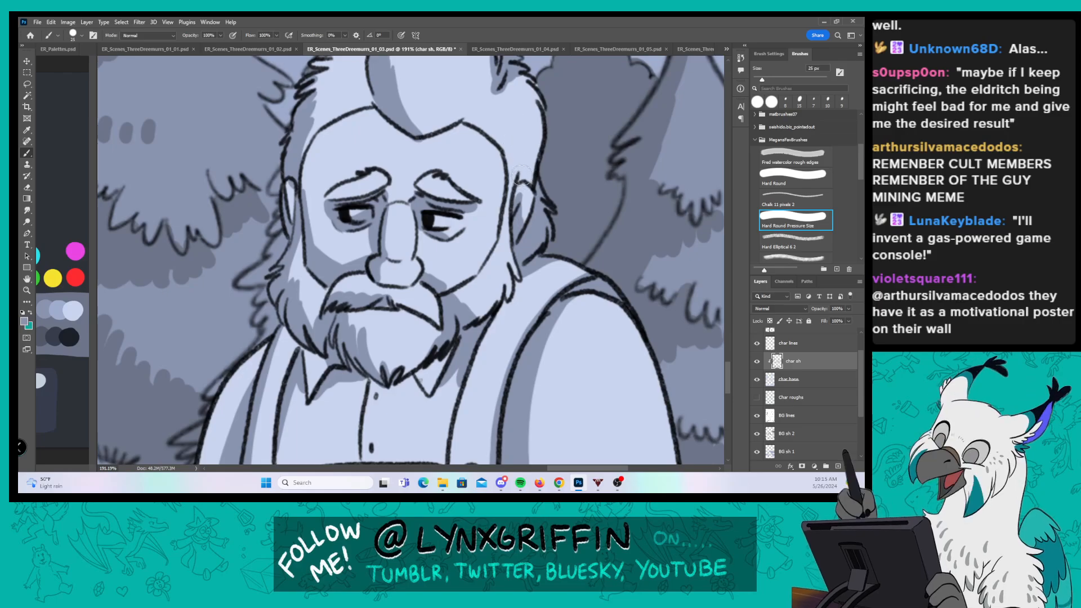
drag(525, 182, 551, 88)
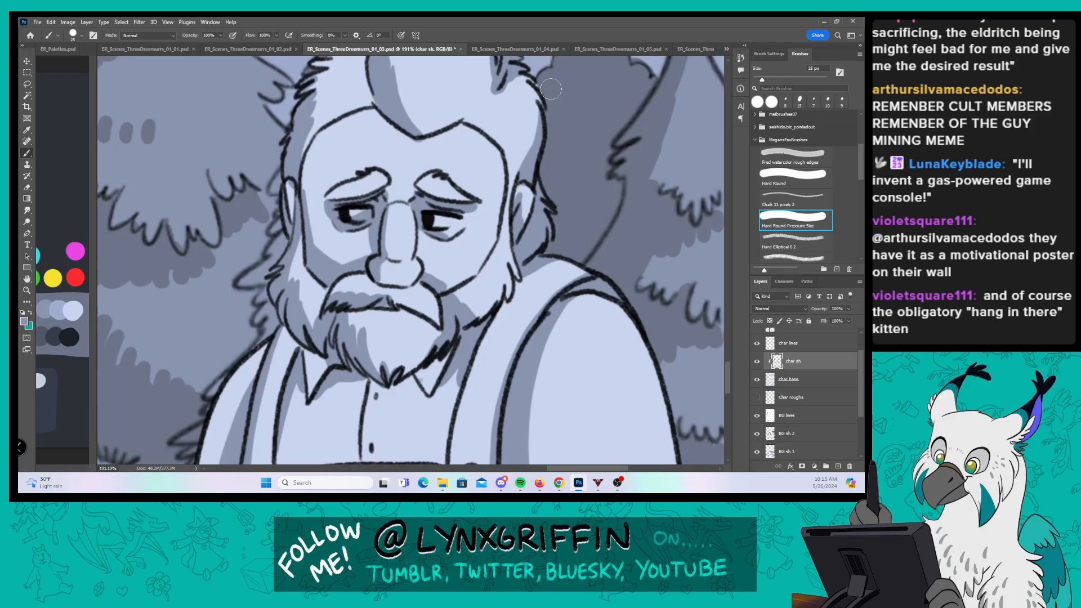
Step: Save the shaded comic page ER_Scenes_ThreeDreemurrs_01_03.psd
key(z)
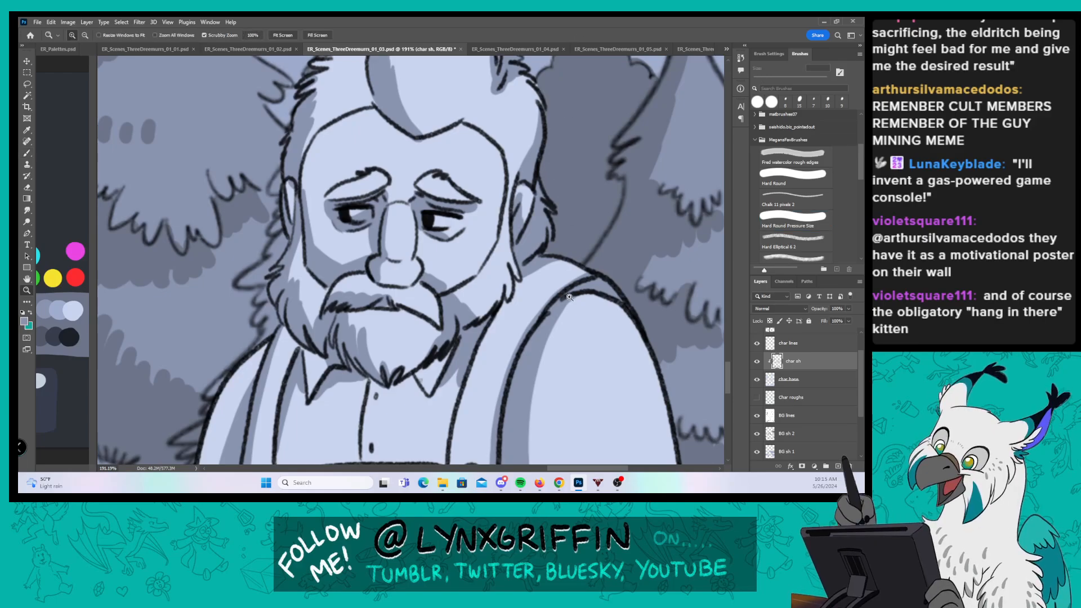
drag(568, 298, 479, 298)
scroll(583, 325, down, 2)
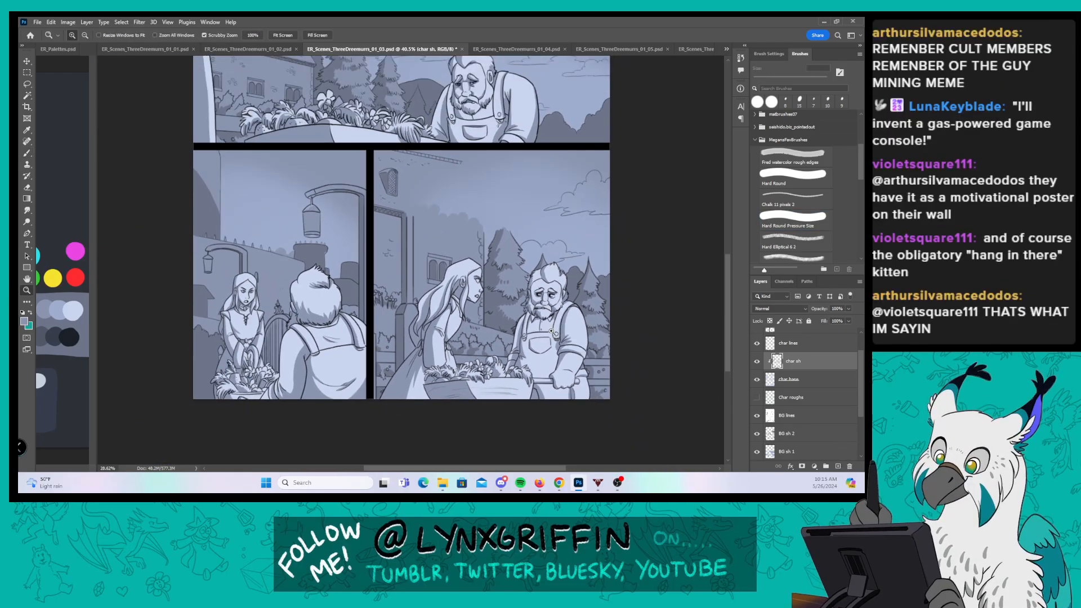
key(ctrl+s)
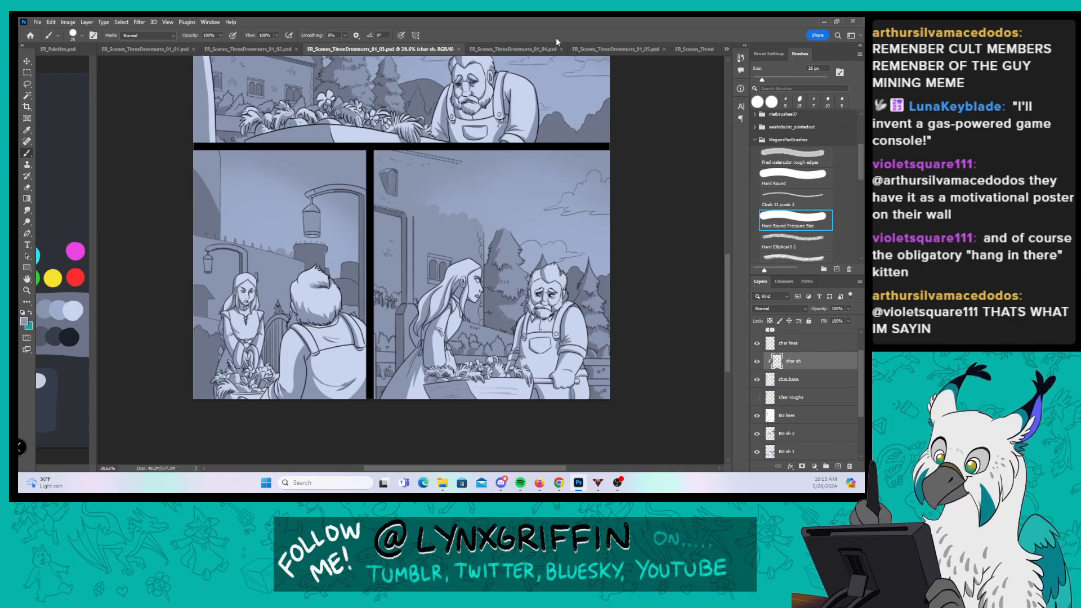
Step: In ER_Scenes_ThreeDreemurrs_01_04.psd, add a layer named "char sh" above "char base" and clip it to that layer
click(541, 51)
key(z)
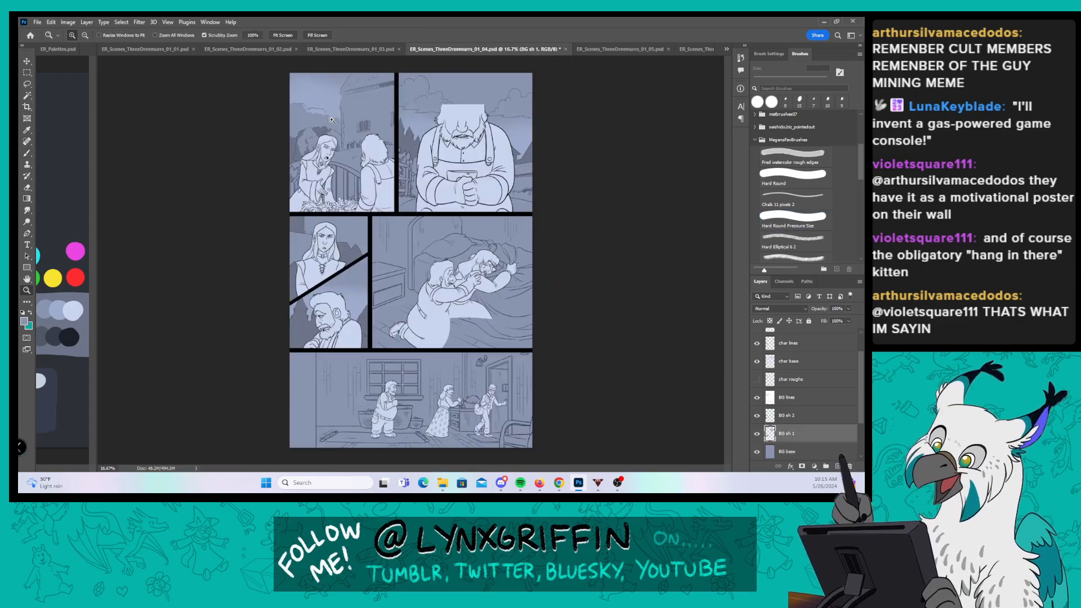
drag(332, 119, 399, 119)
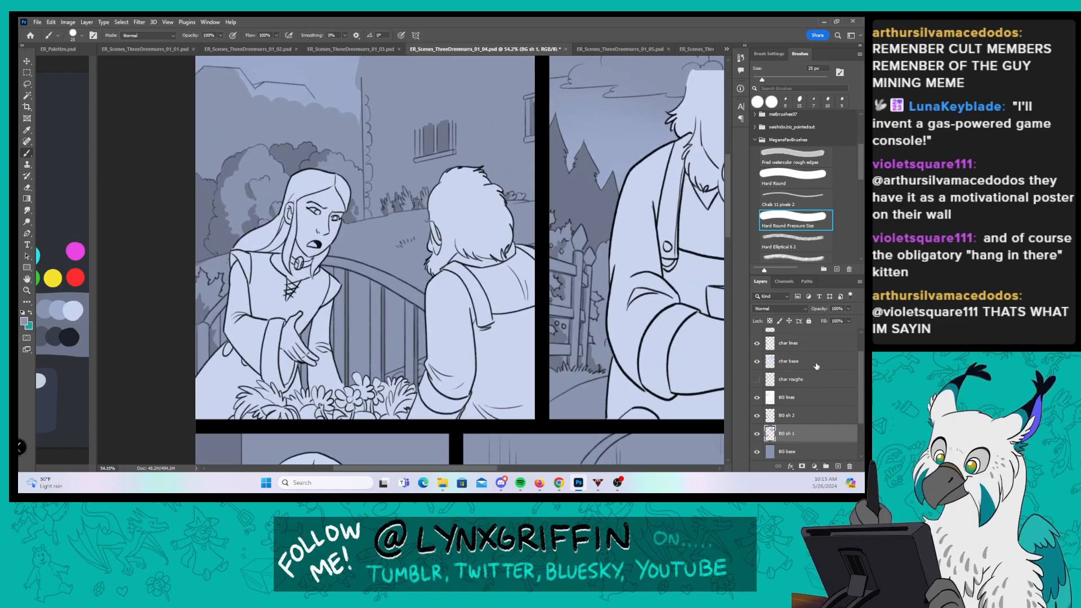
click(788, 363)
key(ctrl+shift+alt+n)
double_click(788, 360)
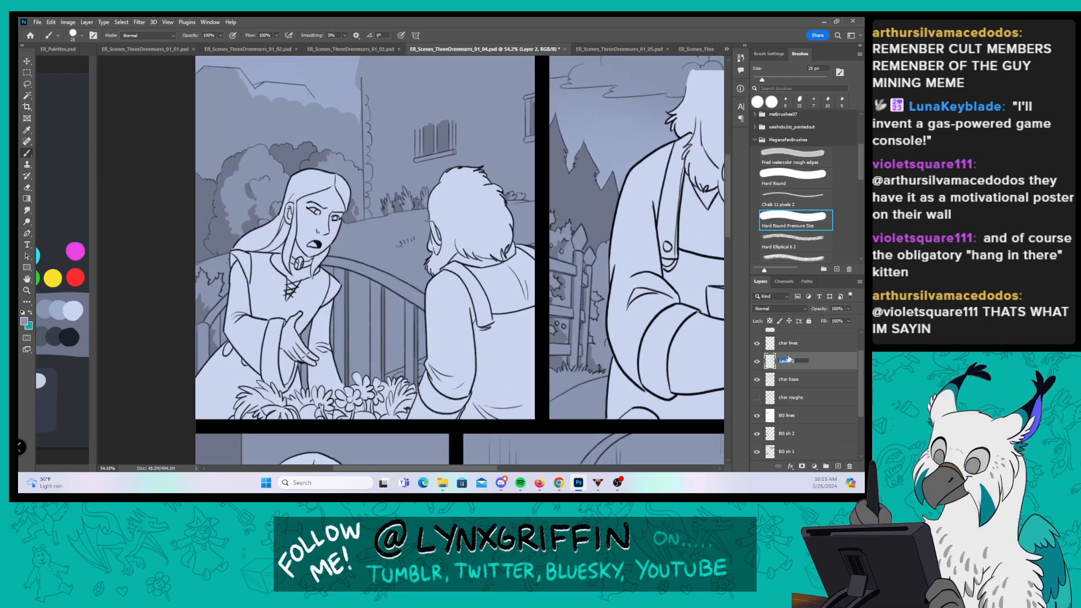
text(char sh)
key(Return)
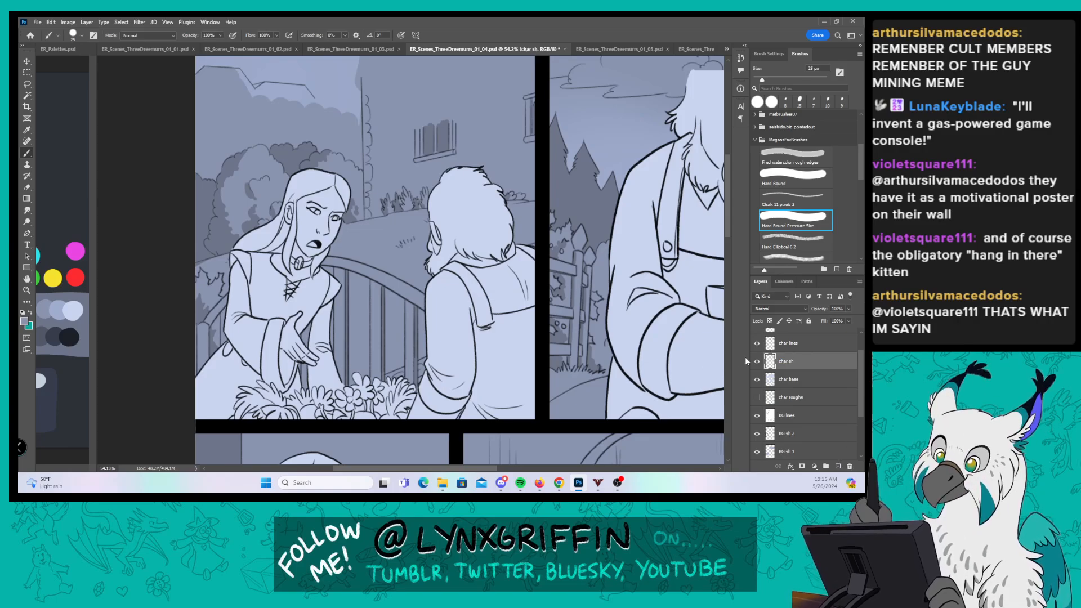
right_click(818, 363)
click(751, 270)
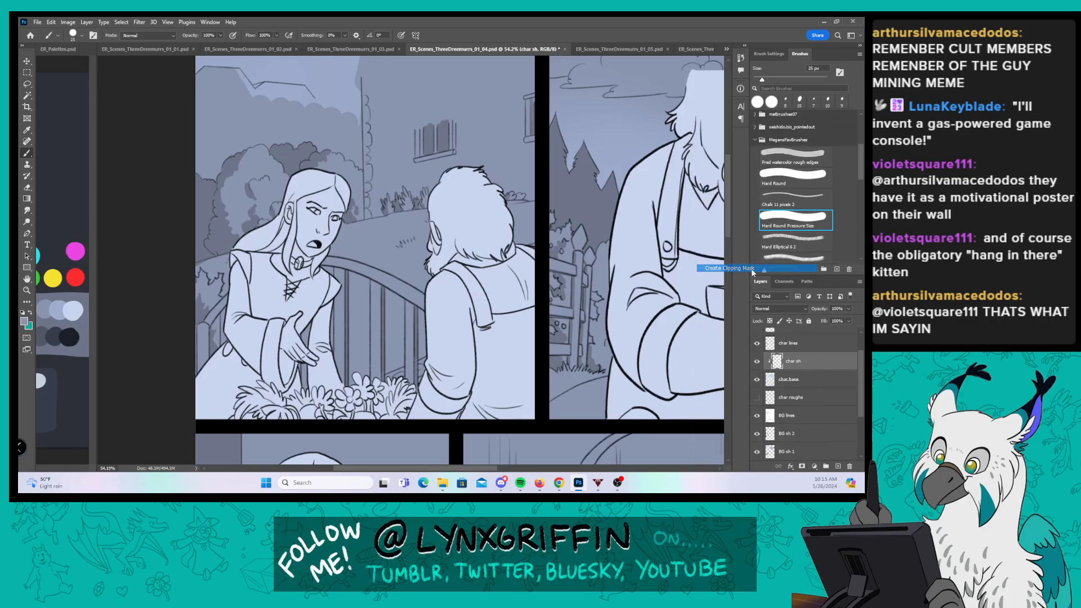
Step: Shade the inner edge of the woman's upper sleeve down to the elbow fold in the first panel
key(z)
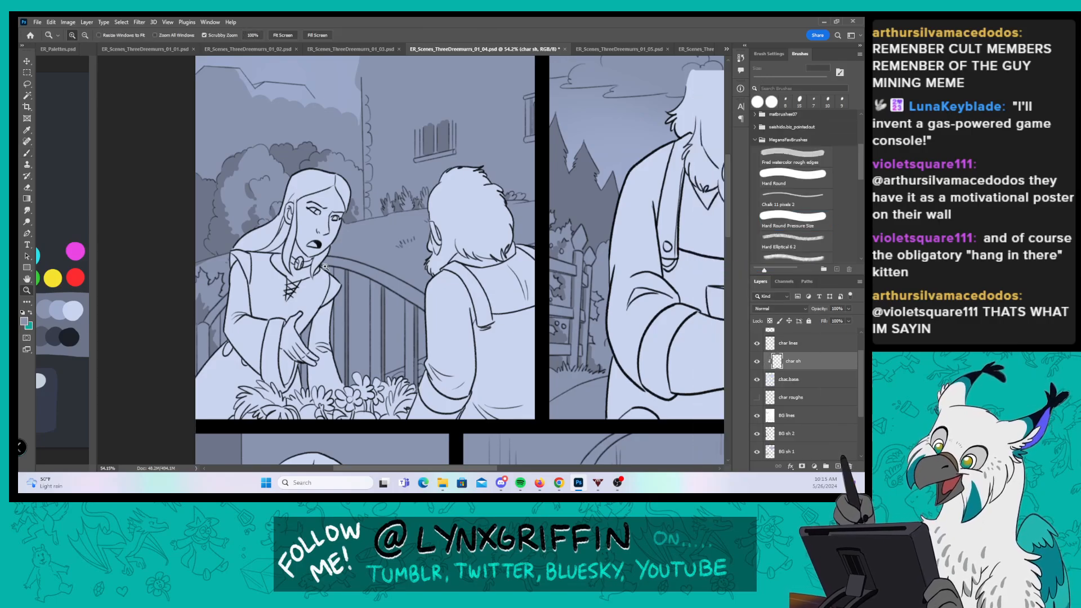
mouse_move(328, 269)
mouse_down()
mouse_move(379, 269)
mouse_move(343, 276)
mouse_move(464, 208)
mouse_up()
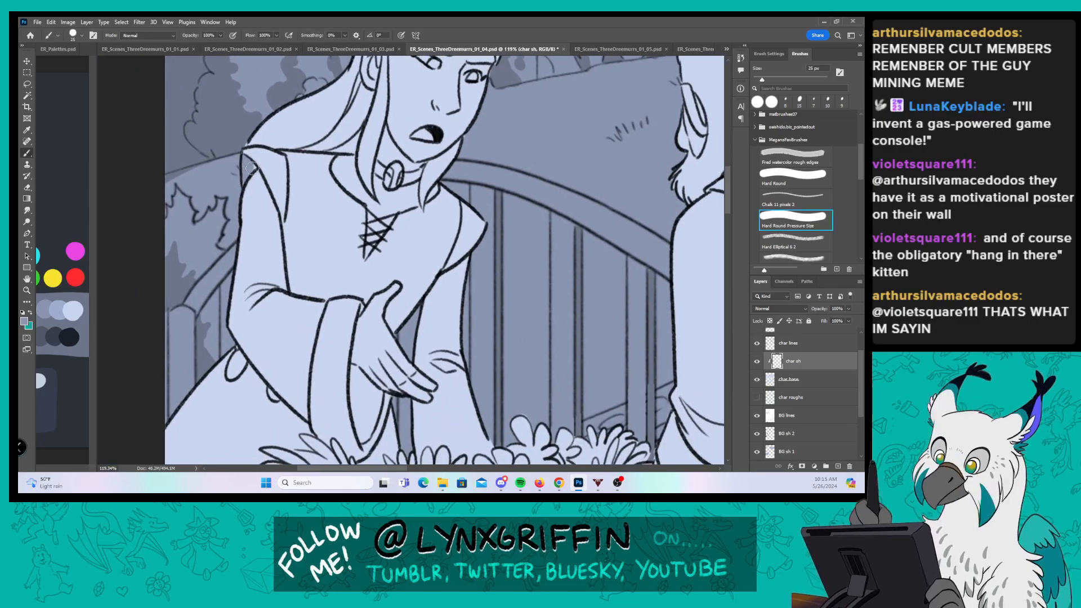
drag(371, 169, 380, 127)
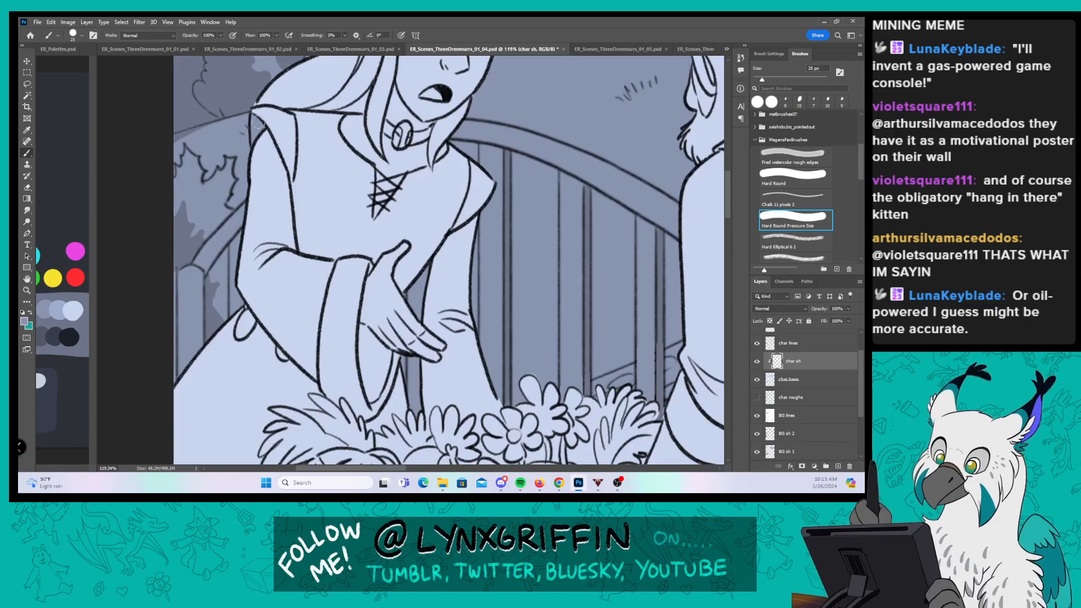
mouse_move(258, 132)
mouse_down()
mouse_move(280, 167)
mouse_move(269, 140)
mouse_move(286, 243)
mouse_up()
mouse_move(276, 230)
mouse_down()
mouse_move(292, 249)
mouse_move(284, 186)
mouse_move(296, 187)
mouse_move(283, 181)
mouse_move(304, 250)
mouse_up()
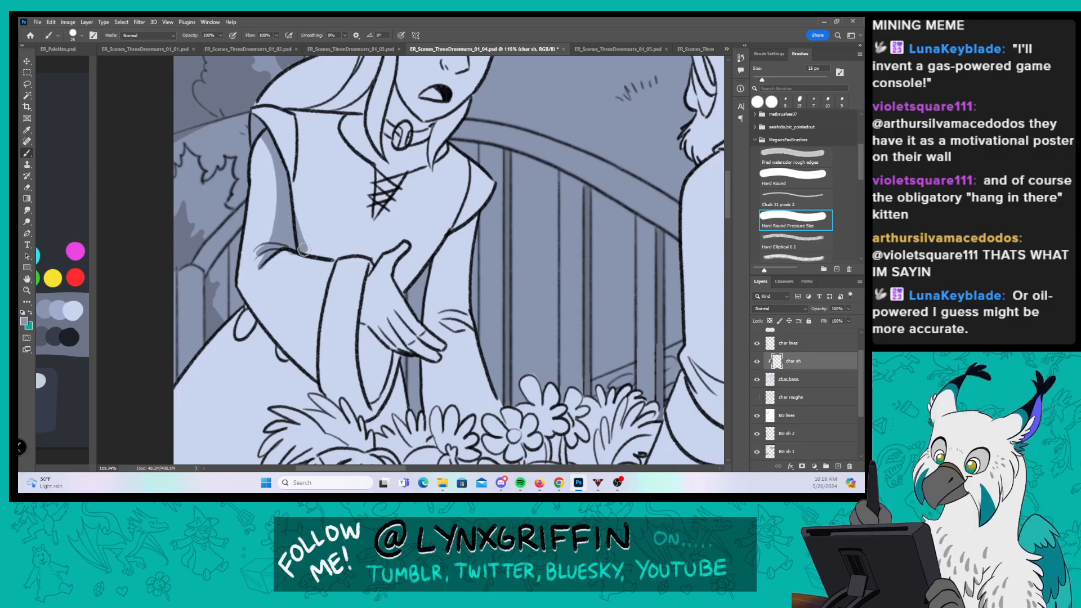
Step: Shade the underside of the woman's forearm sleeve and the edge of its wide cuff
mouse_move(239, 264)
mouse_down()
mouse_move(245, 293)
mouse_move(280, 325)
mouse_move(242, 293)
mouse_move(303, 358)
mouse_move(279, 341)
mouse_move(305, 347)
mouse_move(315, 379)
mouse_up()
mouse_move(351, 241)
mouse_down()
mouse_move(343, 172)
mouse_move(313, 278)
mouse_up()
mouse_move(326, 189)
mouse_down()
mouse_move(318, 308)
mouse_move(331, 333)
mouse_move(321, 242)
mouse_move(321, 282)
mouse_move(332, 189)
mouse_up()
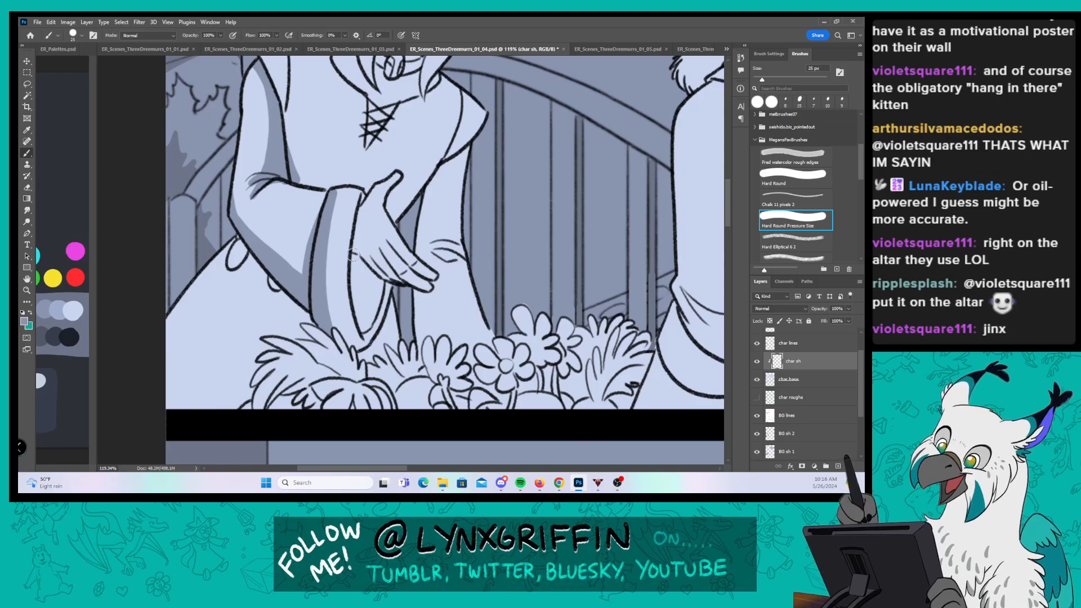
Step: Shade the lower side and fingers of the woman's outstretched hand
mouse_move(349, 253)
mouse_down()
mouse_move(360, 313)
mouse_move(366, 276)
mouse_move(356, 260)
mouse_move(374, 284)
mouse_move(365, 327)
mouse_move(375, 291)
mouse_up()
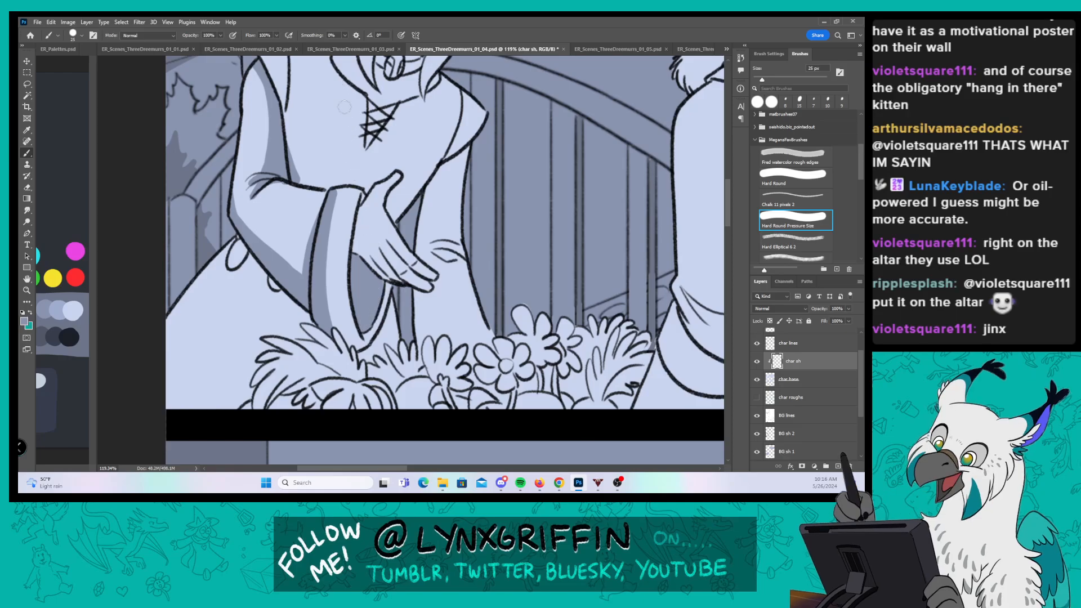
mouse_move(359, 204)
mouse_down()
mouse_move(395, 282)
mouse_move(364, 255)
mouse_move(398, 280)
mouse_move(420, 273)
mouse_up()
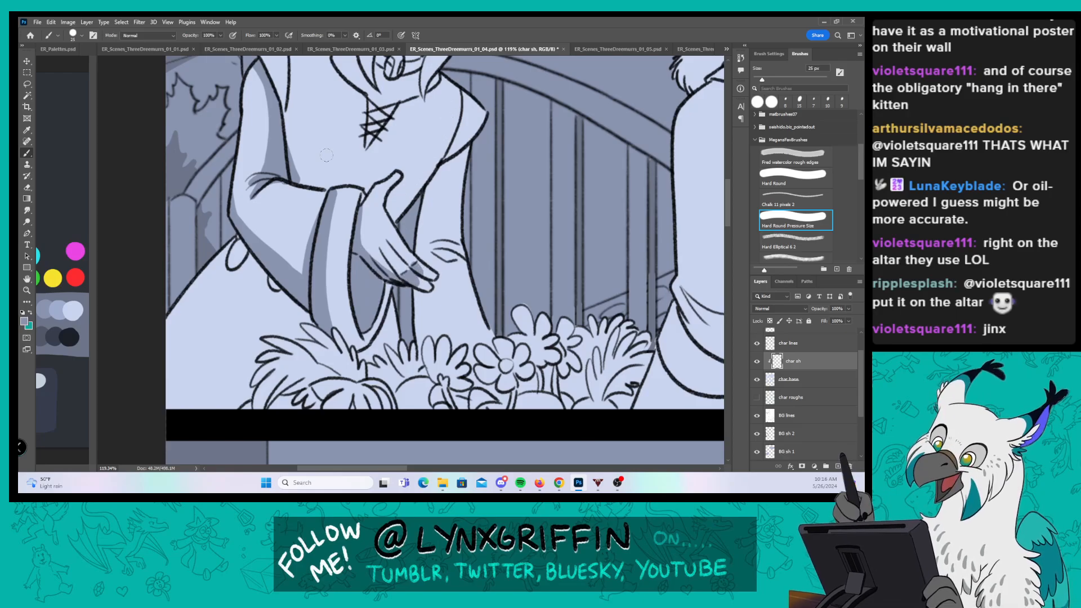
drag(286, 120, 309, 189)
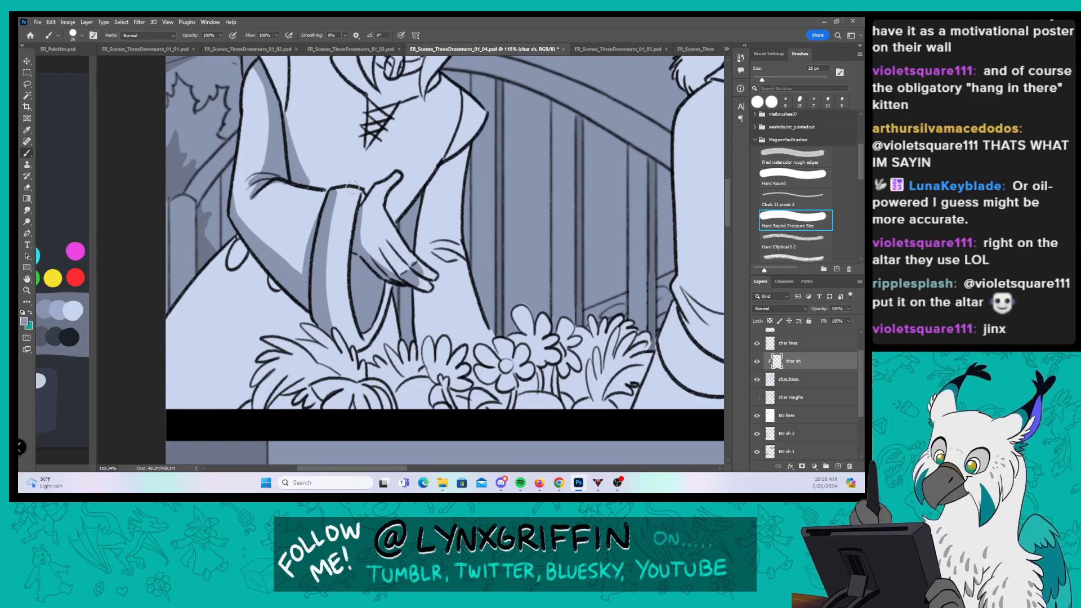
Step: Shade the woman's skirt below her waist bow and along the fold behind her forearm sleeve
drag(318, 230, 433, 213)
mouse_move(371, 246)
mouse_down()
mouse_move(287, 344)
mouse_move(321, 253)
mouse_move(349, 225)
mouse_move(364, 239)
mouse_up()
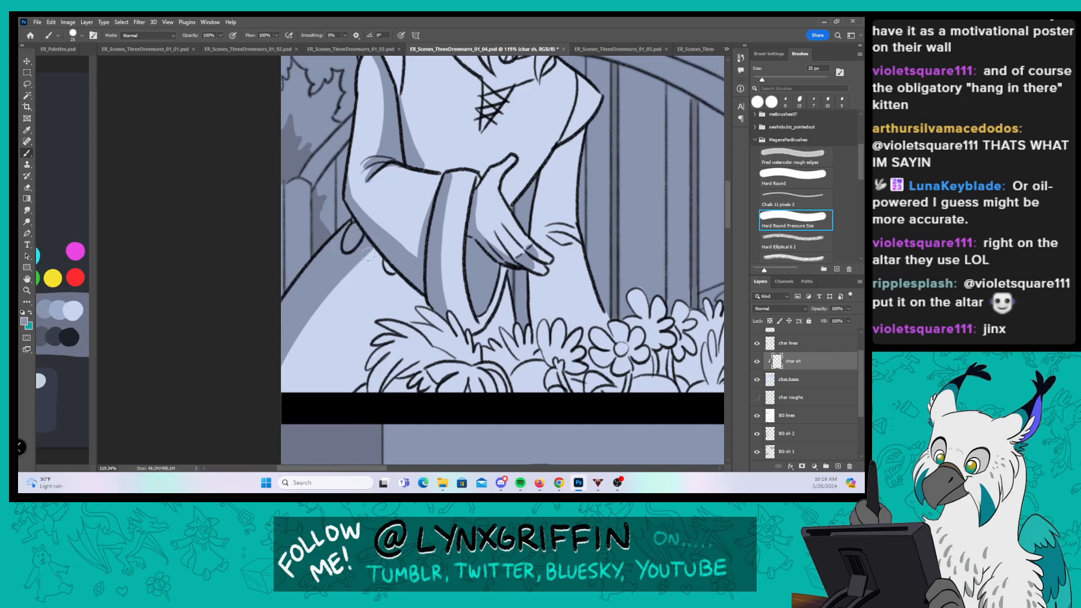
drag(463, 240, 370, 250)
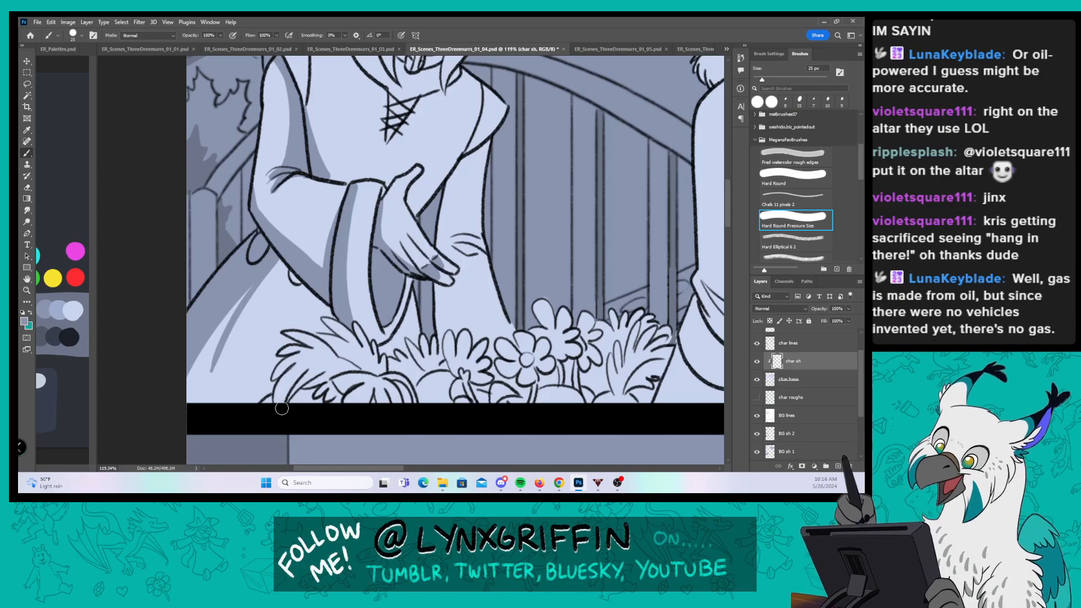
Step: Shade the undersides and inner leaves of the large leafy clumps nearest the woman's skirt in the flower bed
mouse_move(307, 365)
mouse_down()
mouse_move(285, 410)
mouse_move(332, 367)
mouse_move(289, 407)
mouse_move(303, 393)
mouse_move(330, 400)
mouse_up()
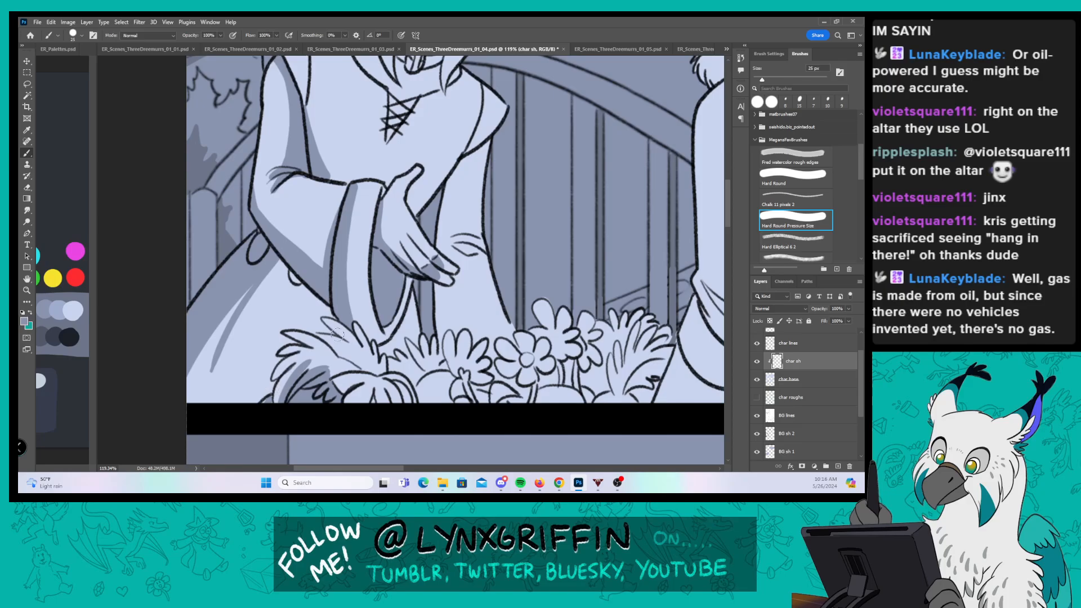
drag(331, 344, 369, 373)
mouse_move(321, 319)
mouse_down()
mouse_move(355, 347)
mouse_move(356, 327)
mouse_move(365, 348)
mouse_up()
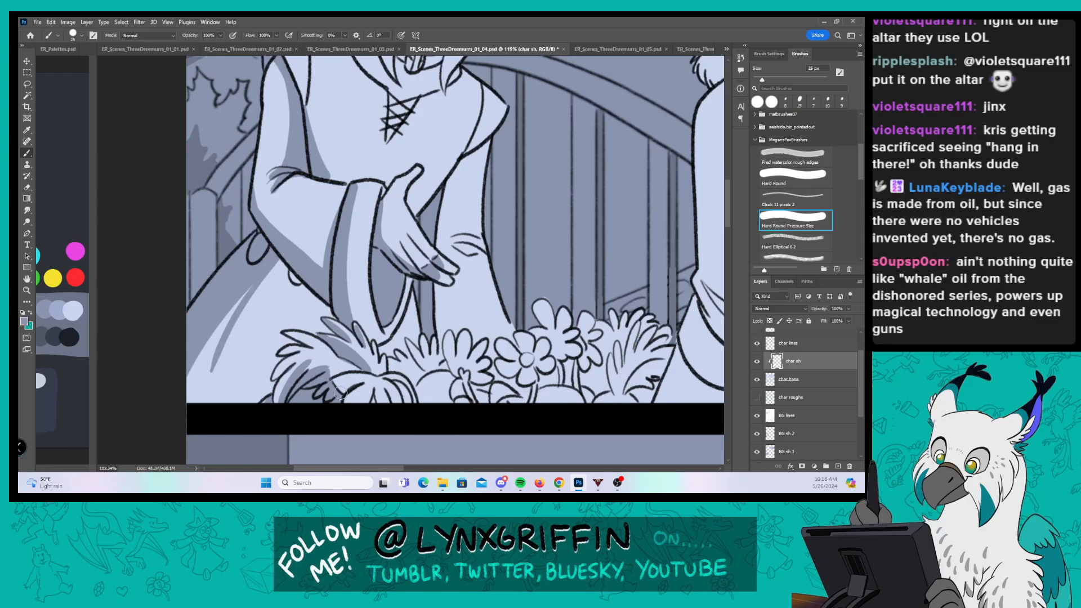
mouse_move(338, 394)
mouse_down()
mouse_move(366, 385)
mouse_move(396, 415)
mouse_up()
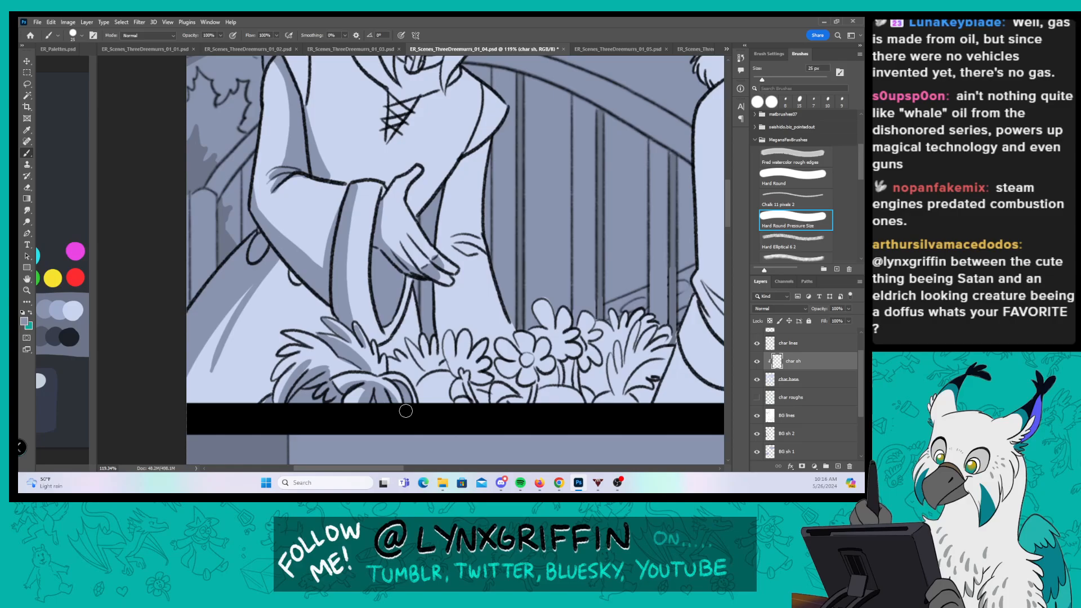
drag(387, 367, 410, 379)
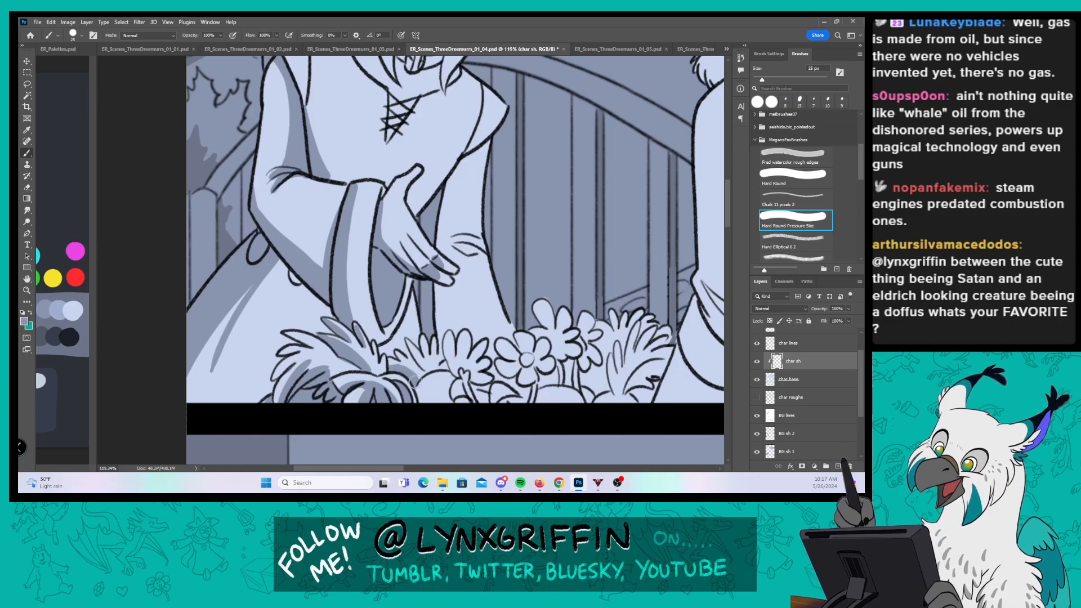
Step: Shade the skirt beneath the woman's wide cuff and the base of the flowers below it
drag(411, 295, 418, 325)
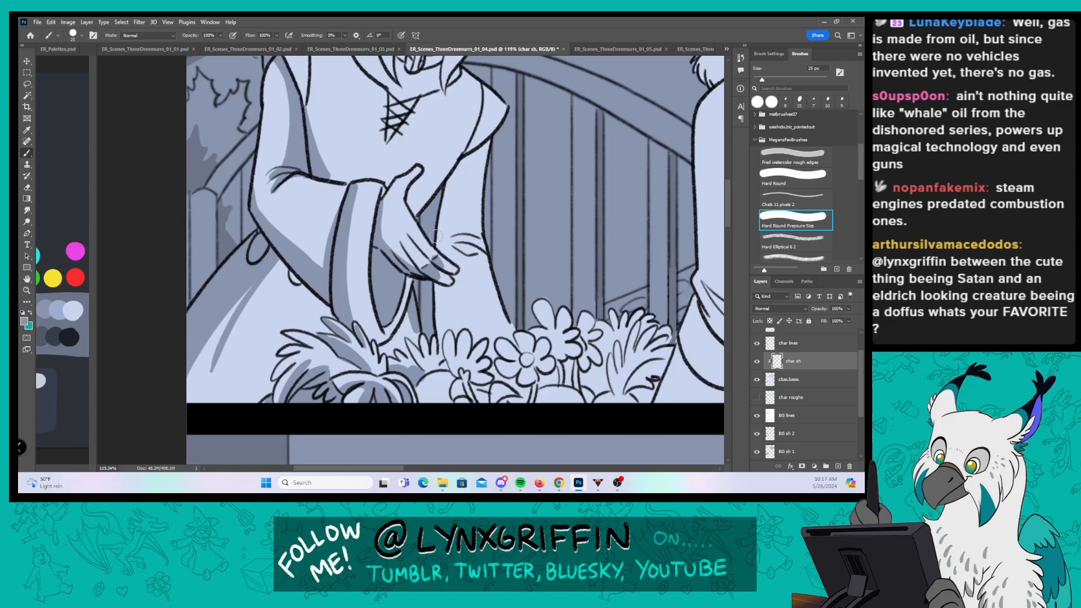
mouse_move(415, 309)
mouse_down()
mouse_move(426, 352)
mouse_move(423, 339)
mouse_move(411, 366)
mouse_up()
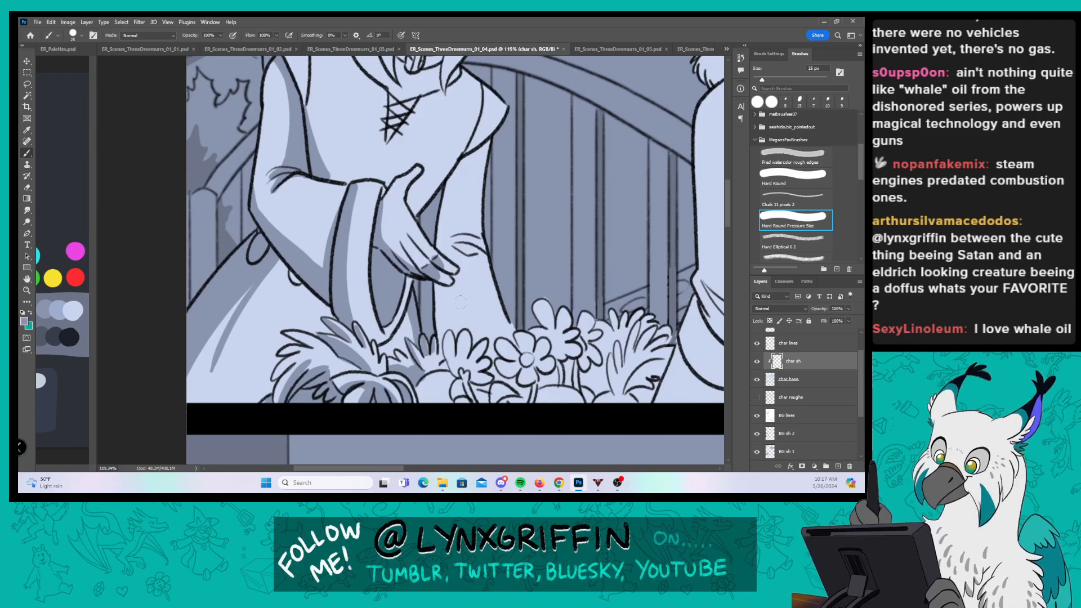
mouse_move(425, 405)
mouse_down()
mouse_move(437, 372)
mouse_move(434, 381)
mouse_up()
Step: Shade the inner edge of the woman's far sleeve from below the shoulder cap down to behind her outstretched hand
drag(498, 134, 480, 226)
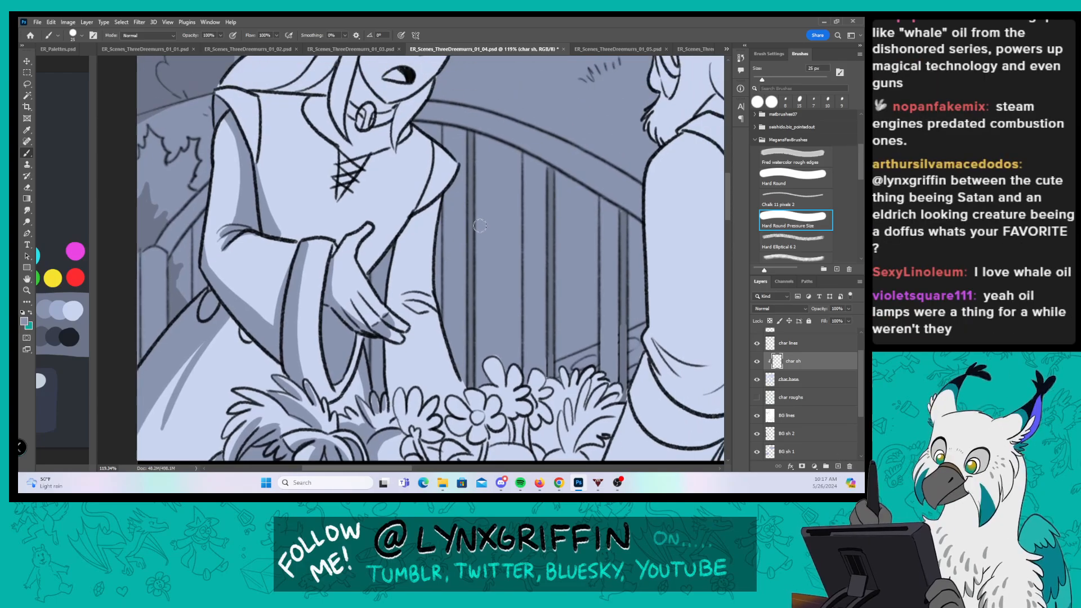
drag(422, 146, 417, 165)
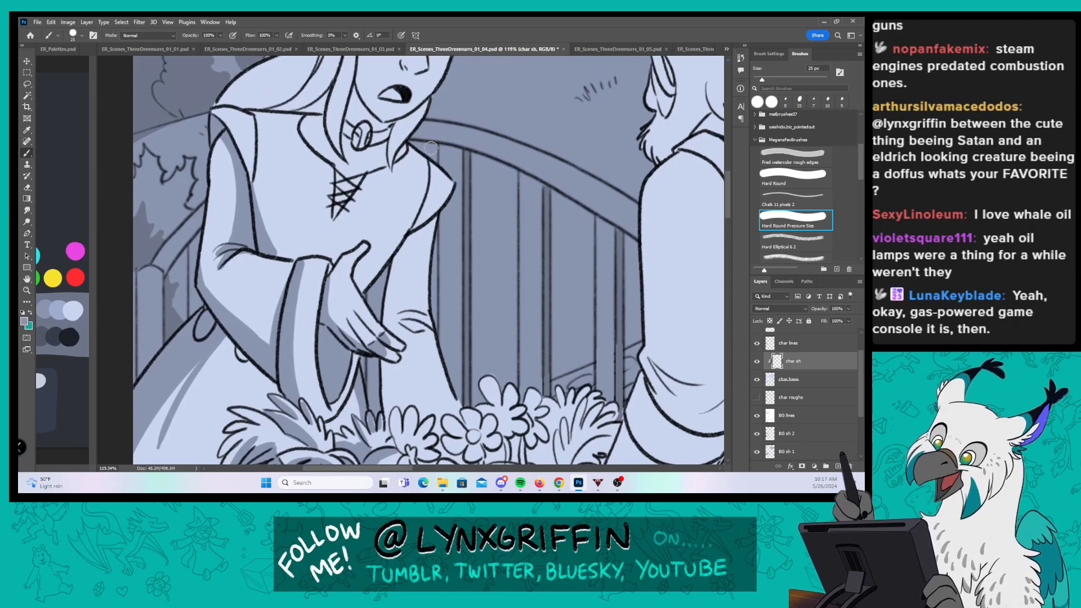
mouse_move(436, 210)
mouse_down()
mouse_move(394, 265)
mouse_move(387, 314)
mouse_move(433, 228)
mouse_up()
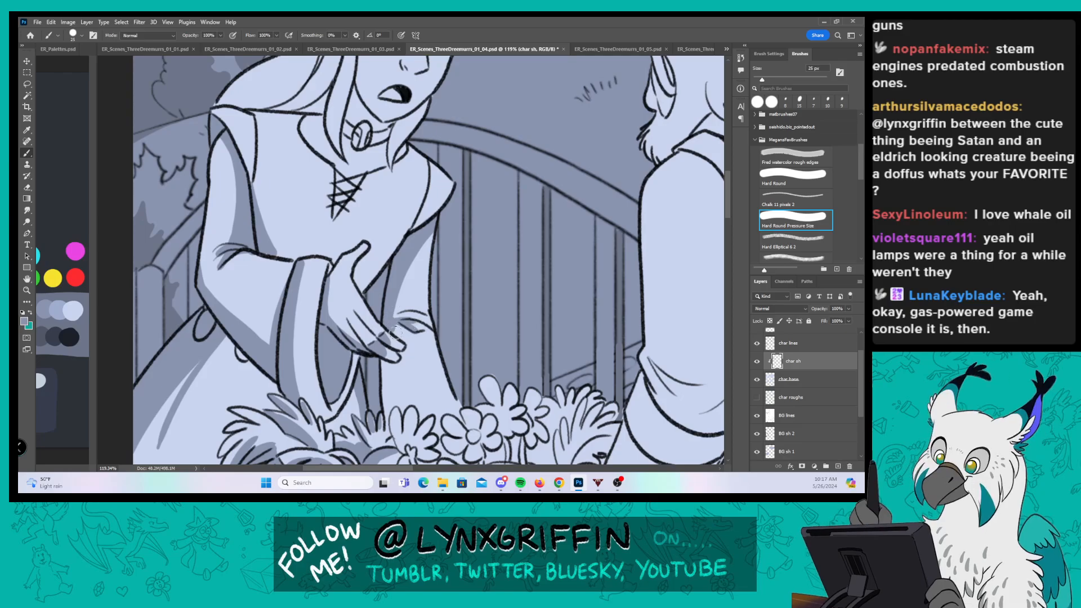
mouse_move(389, 358)
mouse_down()
mouse_move(397, 404)
mouse_move(389, 370)
mouse_up()
Step: Shade the petals, stems and leaves across the remaining flowers between the woman and the man
scroll(391, 353, down, 3)
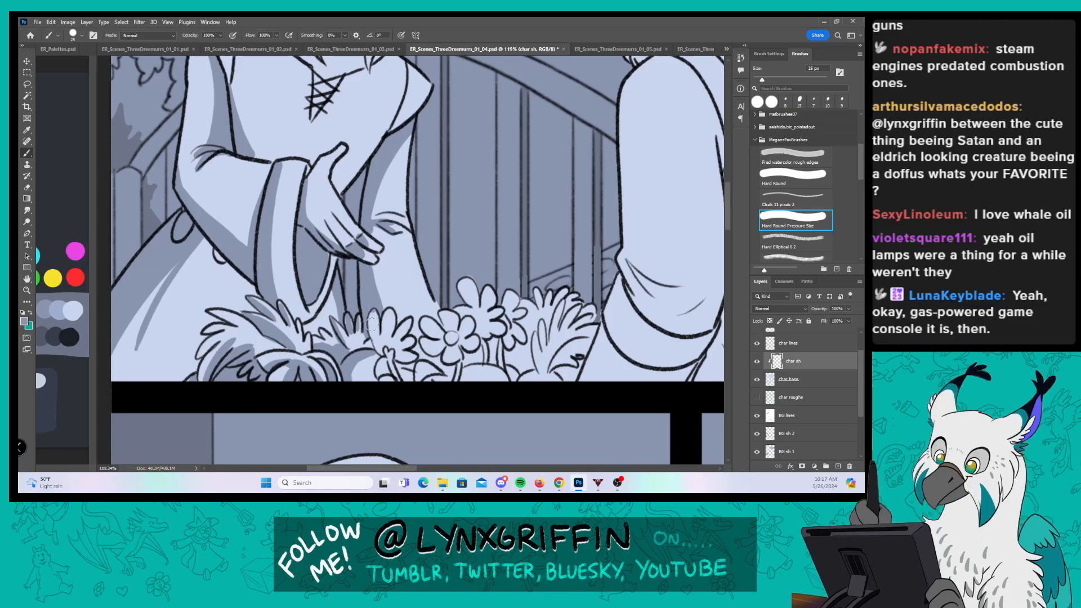
mouse_move(372, 324)
mouse_down()
mouse_move(385, 354)
mouse_move(407, 326)
mouse_move(414, 344)
mouse_move(402, 371)
mouse_up()
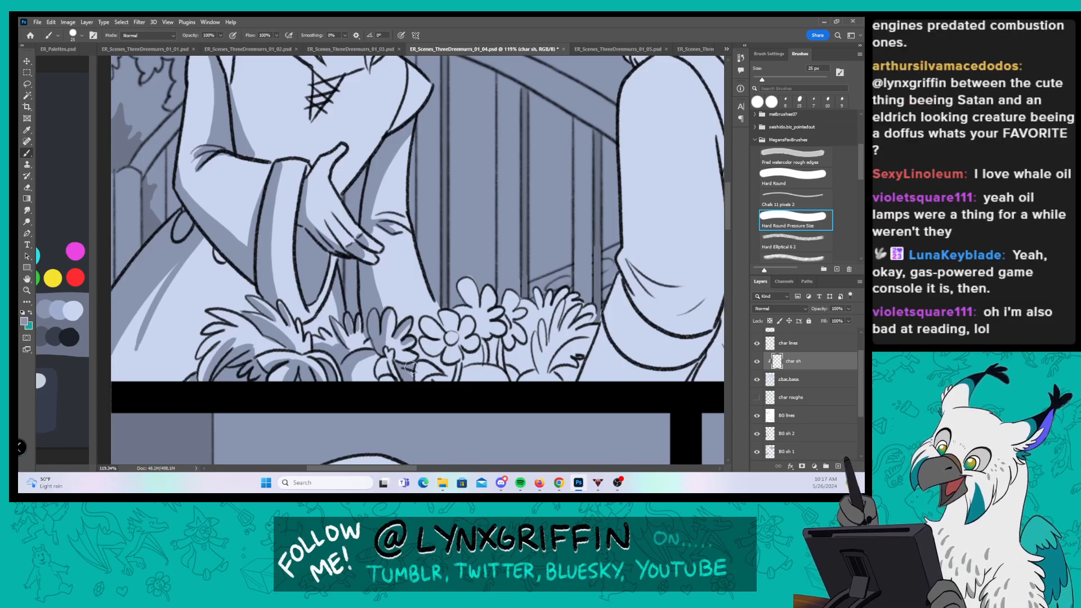
scroll(538, 252, right, 2)
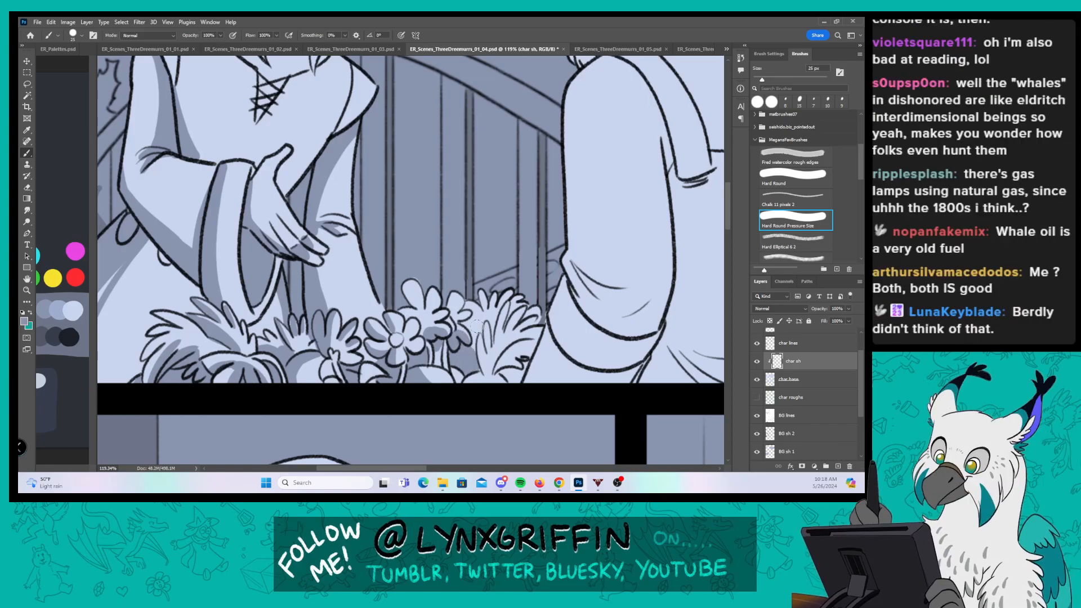
mouse_move(477, 327)
mouse_down()
mouse_move(436, 295)
mouse_move(431, 263)
mouse_move(435, 322)
mouse_move(417, 344)
mouse_move(443, 324)
mouse_move(432, 352)
mouse_move(426, 344)
mouse_move(449, 323)
mouse_move(440, 293)
mouse_move(393, 308)
mouse_up()
Step: Touch up the woman's far sleeve shadow and shade her ear and the long hair falling behind her shoulder
mouse_move(369, 128)
mouse_down()
mouse_move(442, 297)
mouse_move(513, 330)
mouse_up()
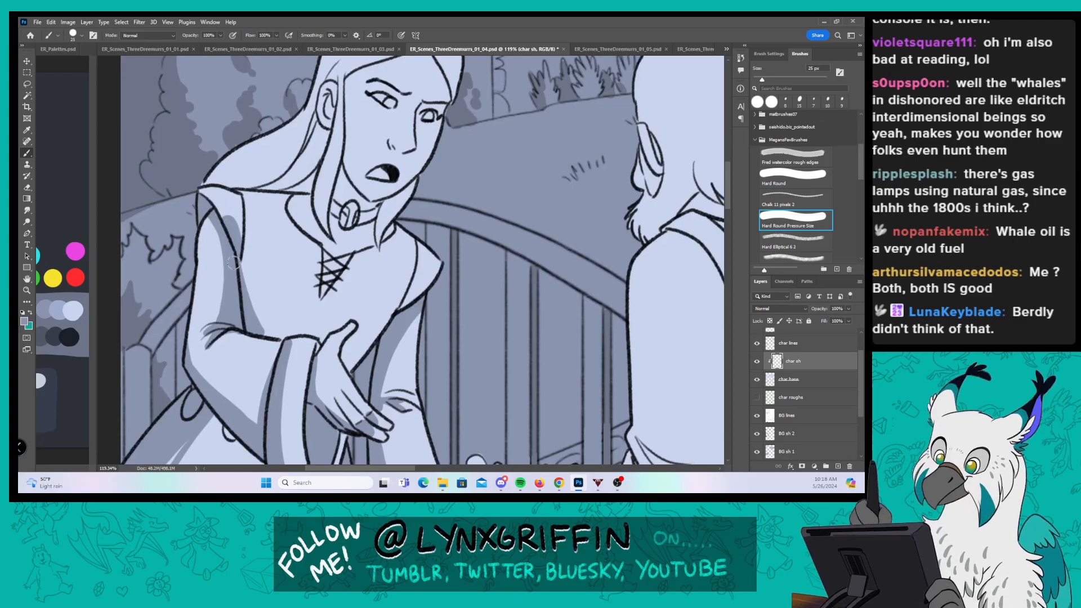
drag(399, 312, 423, 292)
drag(478, 262, 471, 329)
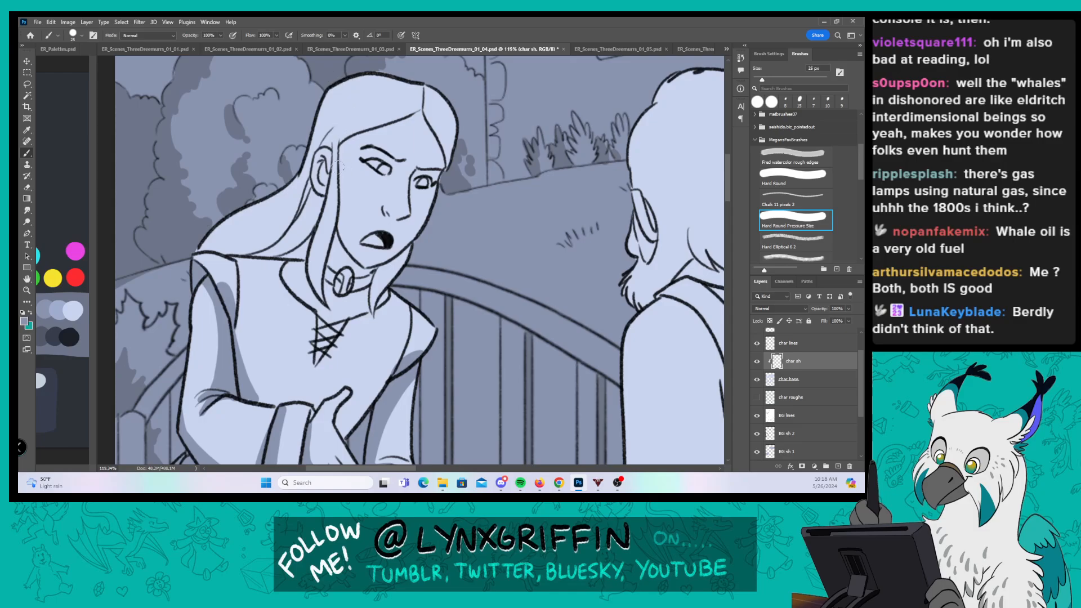
drag(302, 190, 275, 235)
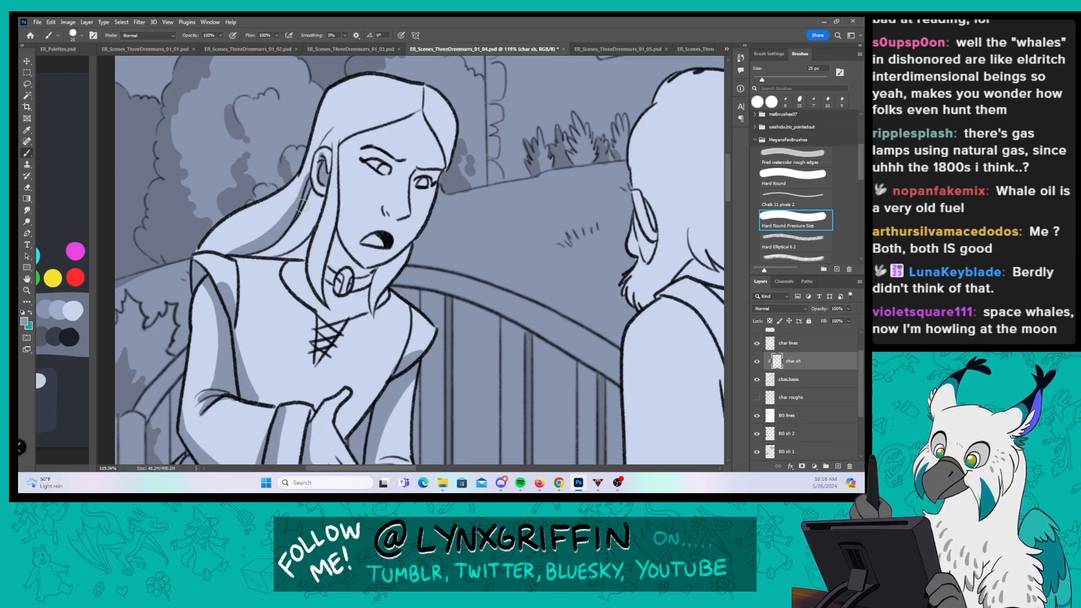
mouse_move(278, 254)
mouse_down()
mouse_move(311, 197)
mouse_move(305, 238)
mouse_move(284, 255)
mouse_move(302, 257)
mouse_up()
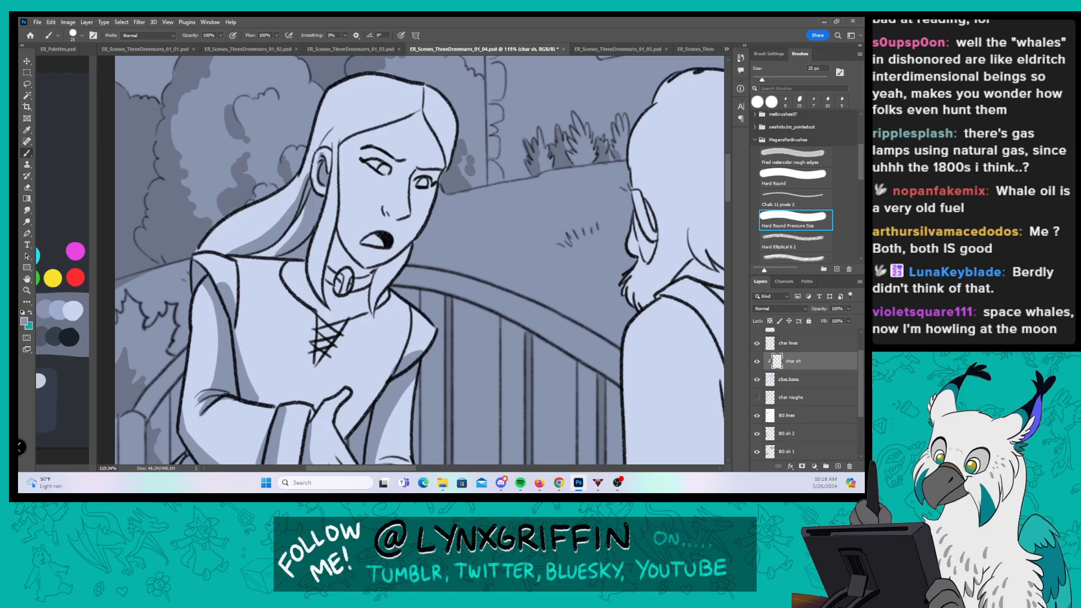
mouse_move(310, 196)
mouse_down()
mouse_move(313, 172)
mouse_move(320, 194)
mouse_up()
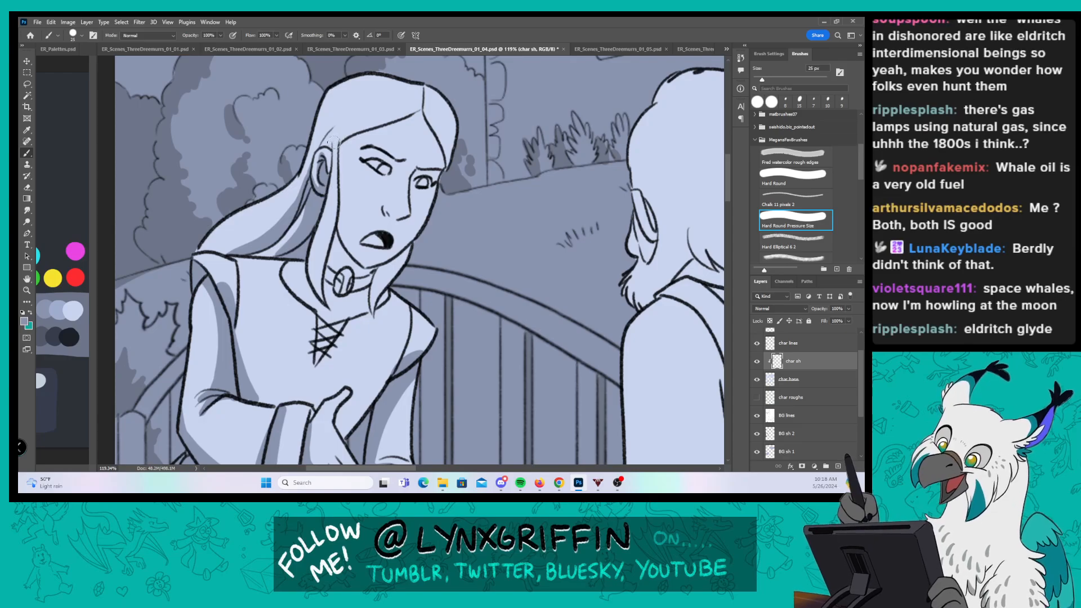
Step: Shade the woman's front hair locks and neck, plus her eye sockets, the underside of her nose and her cheek
mouse_move(334, 142)
mouse_down()
mouse_move(310, 280)
mouse_move(320, 293)
mouse_move(316, 248)
mouse_move(329, 261)
mouse_move(339, 242)
mouse_move(361, 271)
mouse_move(375, 267)
mouse_move(374, 306)
mouse_move(383, 269)
mouse_move(410, 248)
mouse_up()
mouse_move(366, 151)
mouse_down()
mouse_move(442, 175)
mouse_move(434, 178)
mouse_up()
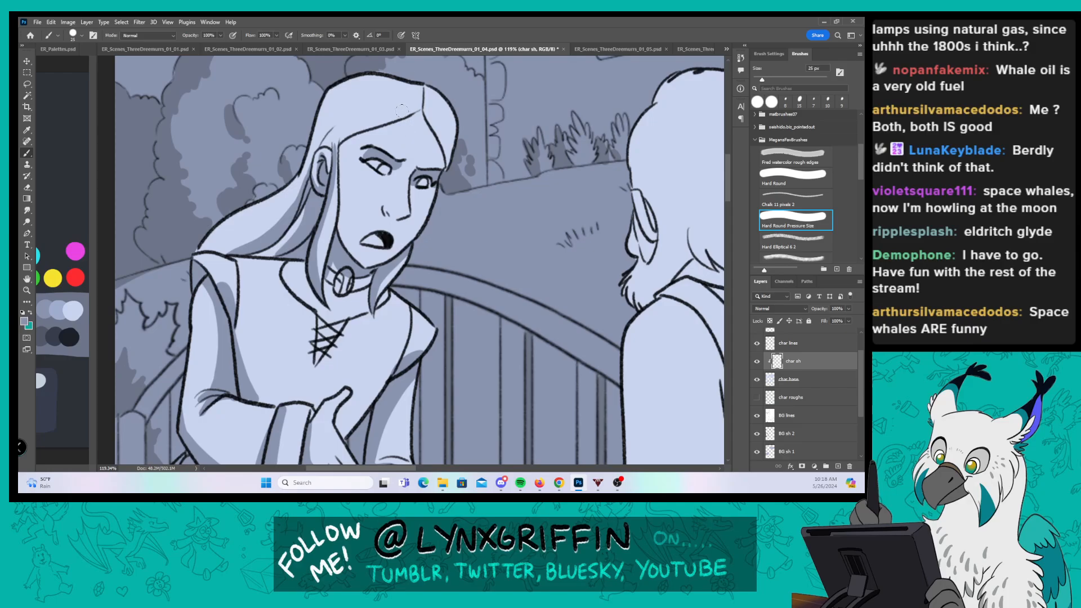
drag(387, 211, 393, 212)
drag(341, 217, 357, 262)
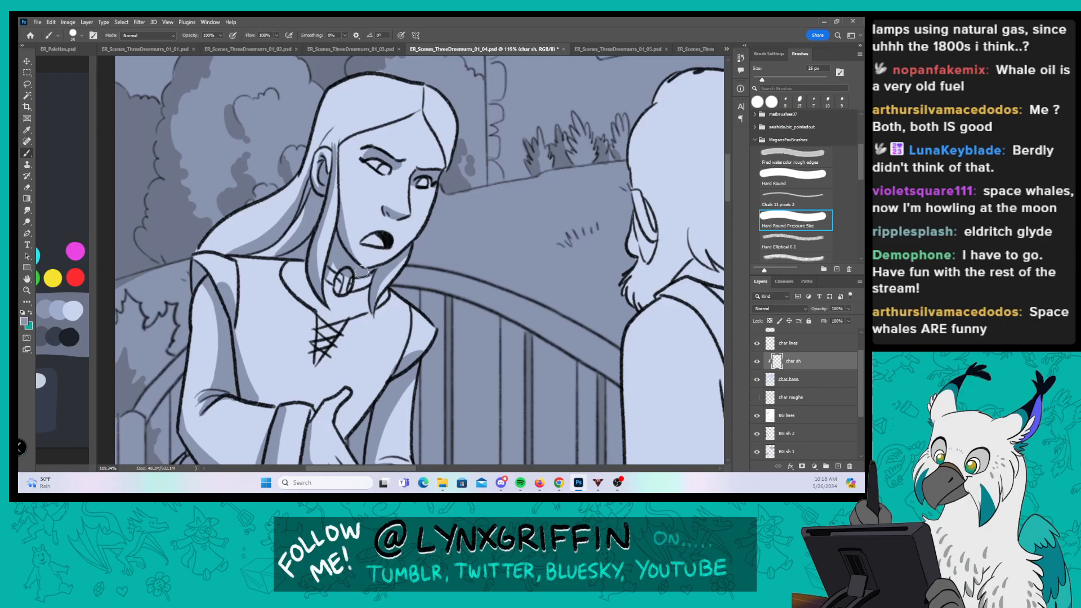
Step: Shade the hair on top and at the far side of the woman's head, and touch up her neckline lacing
mouse_move(314, 157)
mouse_down()
mouse_move(343, 119)
mouse_move(419, 93)
mouse_move(386, 126)
mouse_move(352, 137)
mouse_move(418, 107)
mouse_move(427, 86)
mouse_move(433, 127)
mouse_up()
drag(425, 86, 446, 174)
drag(469, 357, 481, 247)
drag(329, 268, 350, 232)
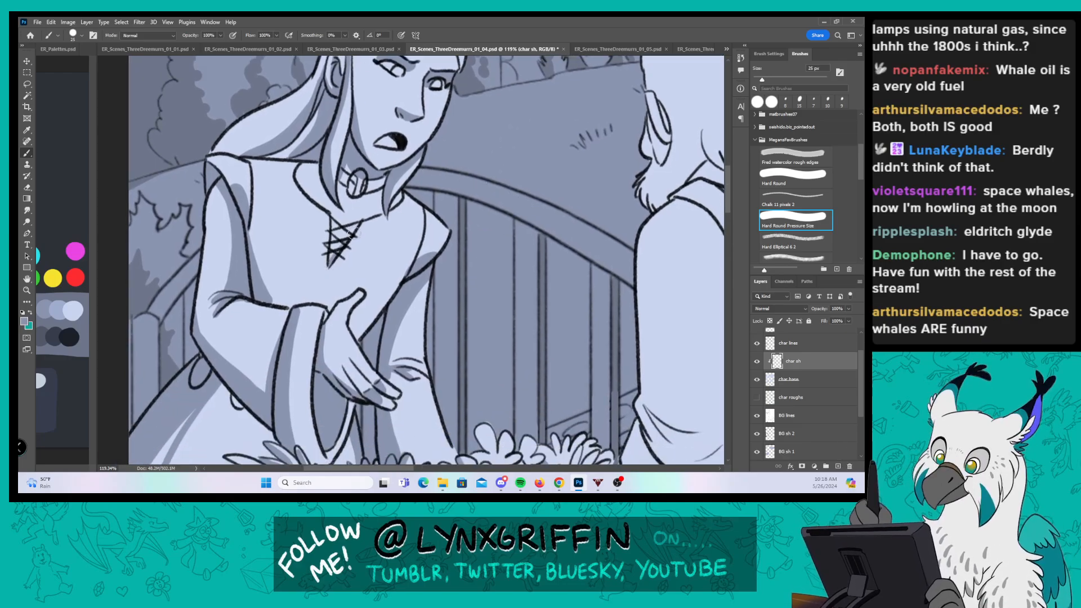
Step: Shade the outer edge and elbow folds of the sleeve on the man seen from behind in the first panel
key(z)
drag(473, 338, 417, 338)
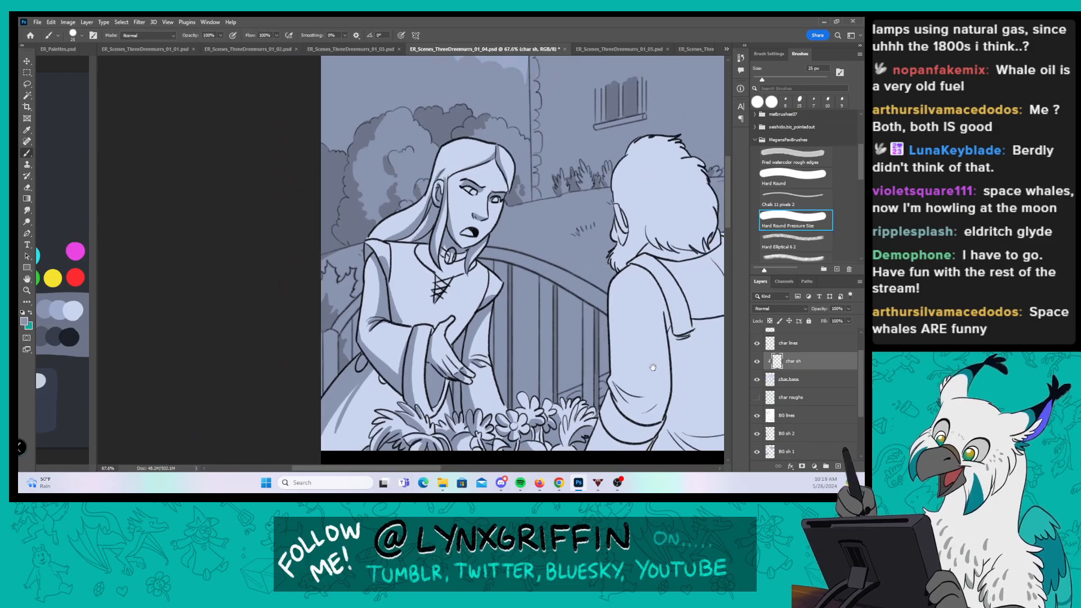
mouse_move(602, 362)
mouse_down()
mouse_move(479, 327)
mouse_move(532, 308)
mouse_up()
key(z)
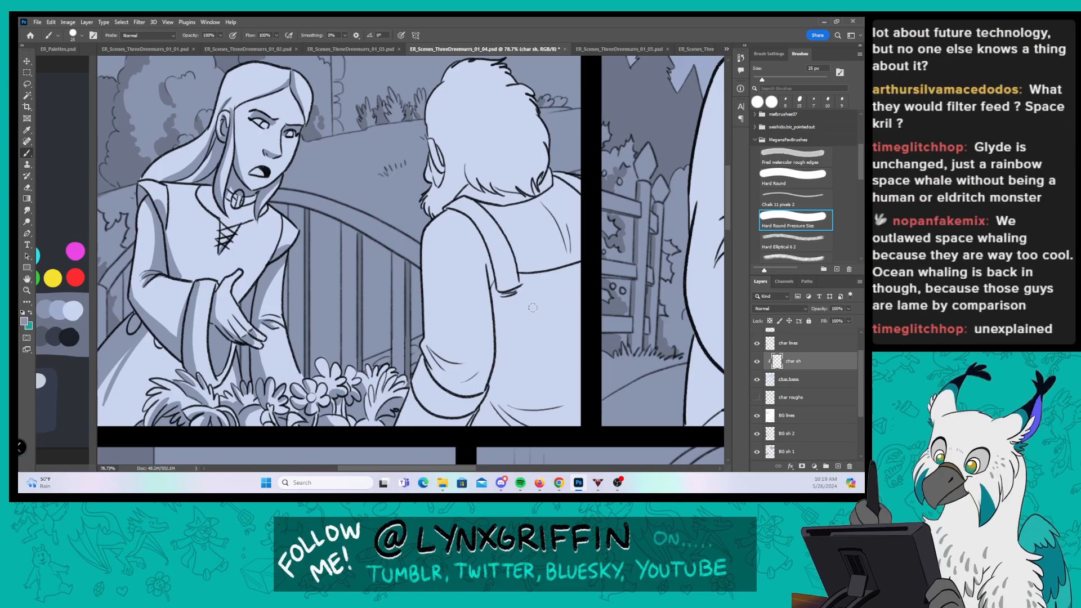
drag(473, 256, 399, 186)
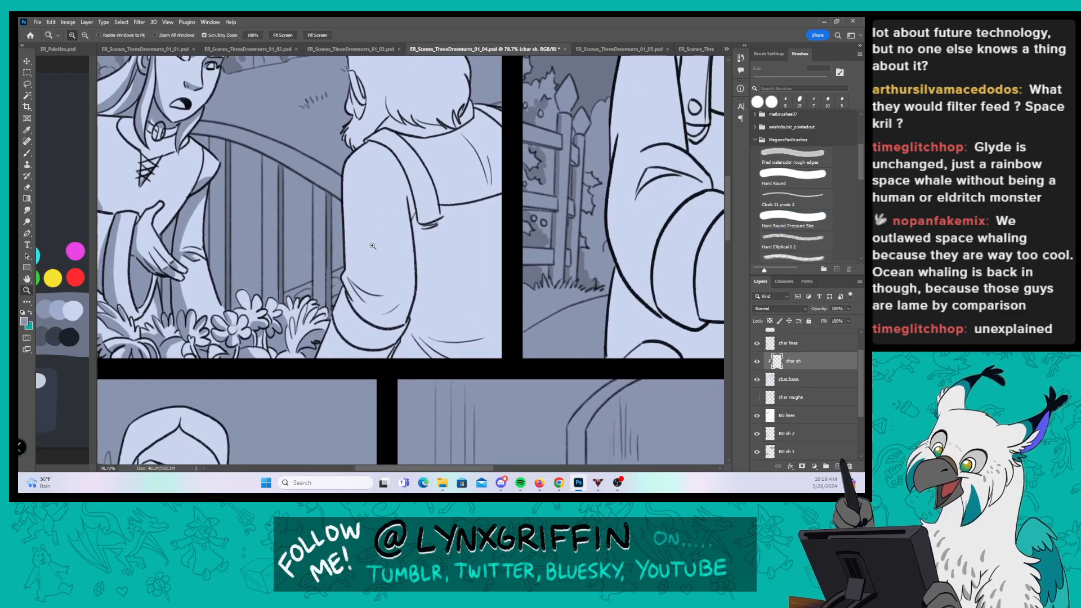
drag(394, 241, 420, 241)
mouse_move(336, 131)
mouse_down()
mouse_move(359, 294)
mouse_move(341, 279)
mouse_move(389, 311)
mouse_up()
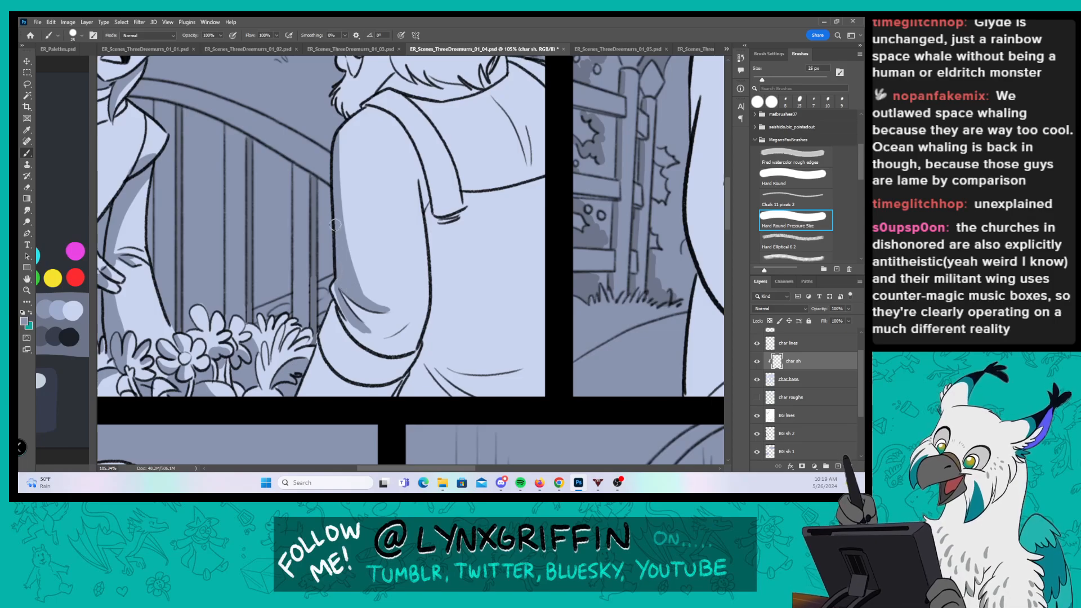
mouse_move(332, 276)
mouse_down()
mouse_move(342, 316)
mouse_move(387, 351)
mouse_move(399, 353)
mouse_move(357, 326)
mouse_move(404, 326)
mouse_move(362, 293)
mouse_move(348, 263)
mouse_move(361, 307)
mouse_move(347, 383)
mouse_up()
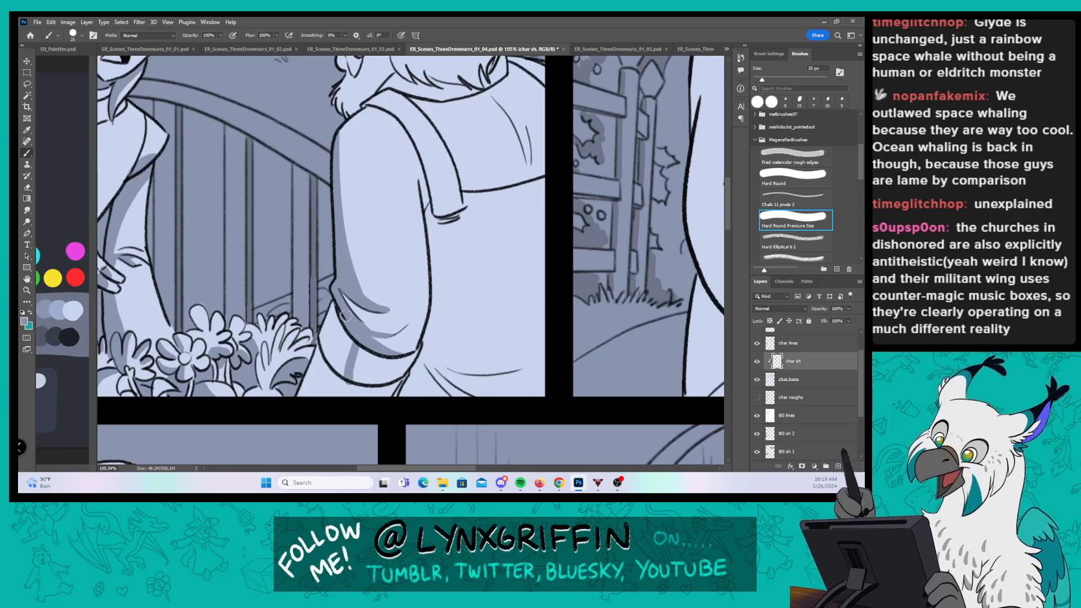
Step: Shade the outer side and underside of the man's lower sleeve cuff
drag(331, 299, 324, 360)
drag(329, 321, 347, 338)
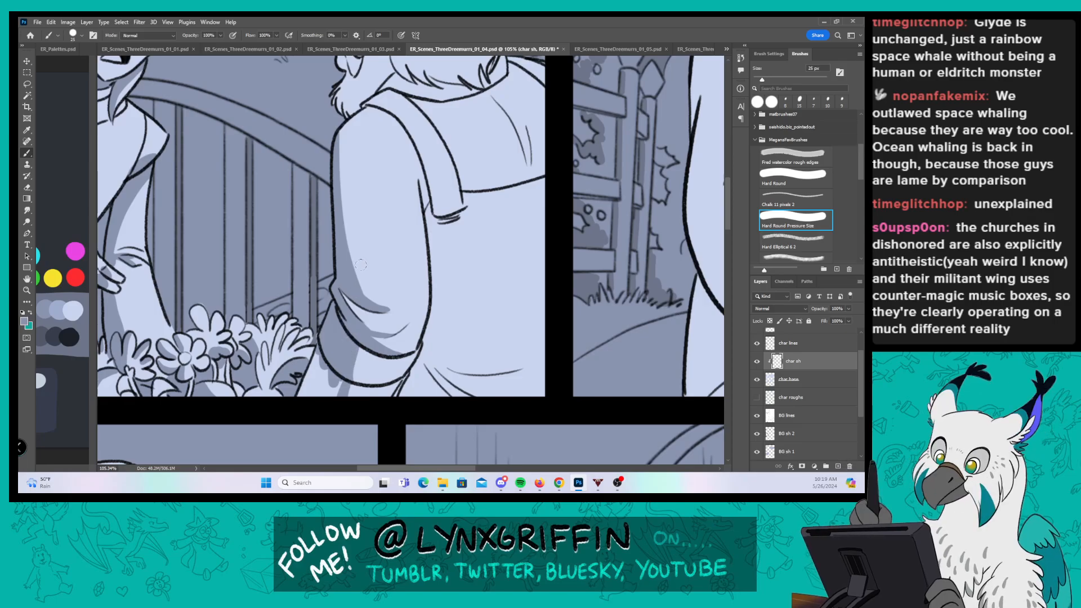
mouse_move(335, 353)
mouse_down()
mouse_move(314, 364)
mouse_move(327, 401)
mouse_move(340, 385)
mouse_move(341, 343)
mouse_move(357, 380)
mouse_move(336, 379)
mouse_move(388, 383)
mouse_up()
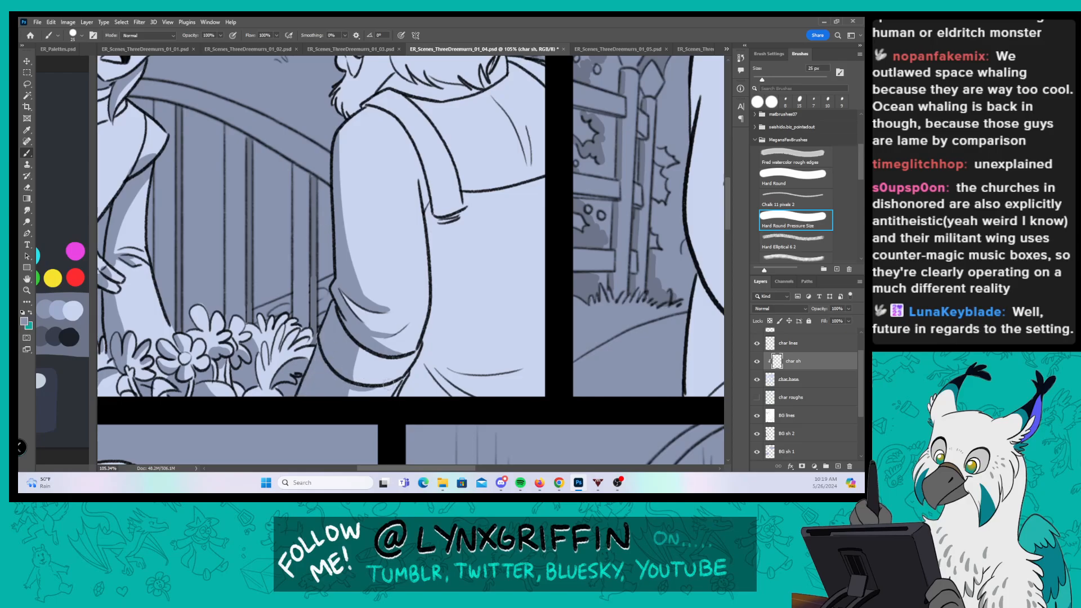
Step: Shade the man's armpit fold and the inner edge of his shoulder strap
drag(418, 171, 426, 208)
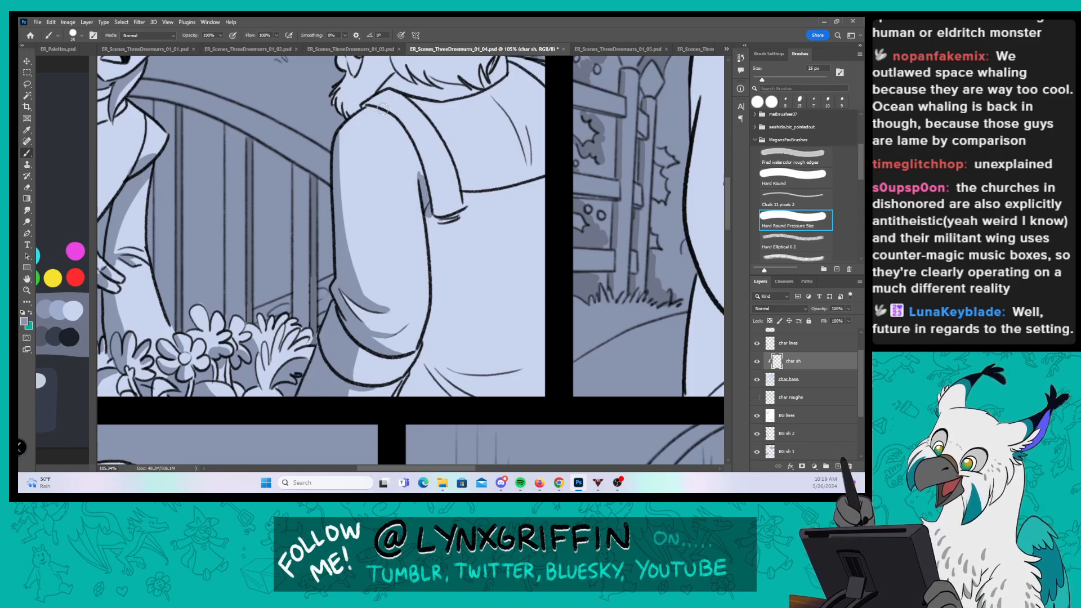
drag(382, 108, 419, 181)
mouse_move(367, 102)
mouse_down()
mouse_move(419, 152)
mouse_move(435, 230)
mouse_move(450, 219)
mouse_move(440, 324)
mouse_up()
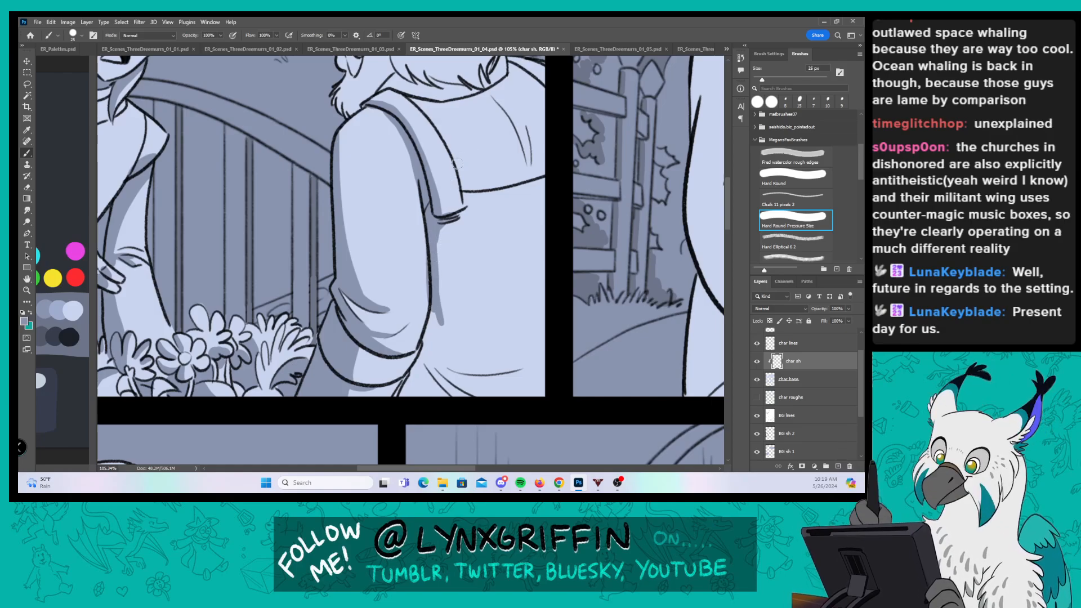
Step: Undo the last strokes and repaint the shadow down the man's back beside his arm, continuing into the waist folds
key(ctrl+z)
key(ctrl+z)
mouse_move(428, 242)
mouse_down()
mouse_move(438, 334)
mouse_move(473, 368)
mouse_move(517, 370)
mouse_up()
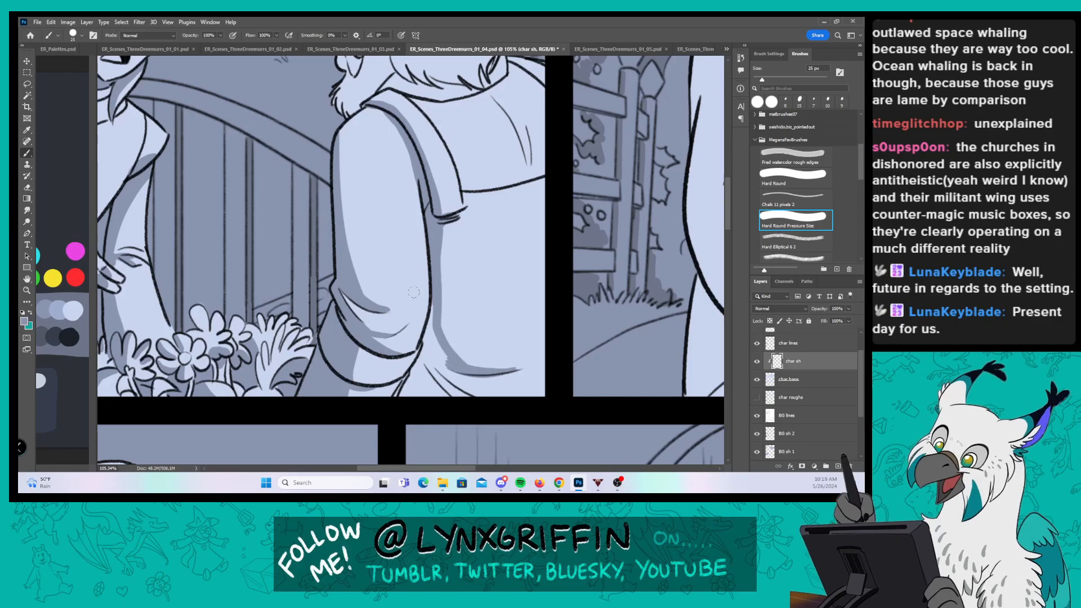
mouse_move(429, 357)
mouse_down()
mouse_move(469, 402)
mouse_move(398, 398)
mouse_move(430, 345)
mouse_move(433, 301)
mouse_up()
mouse_move(429, 337)
mouse_down()
mouse_move(439, 363)
mouse_move(451, 360)
mouse_move(413, 394)
mouse_move(442, 385)
mouse_up()
mouse_move(501, 402)
mouse_down()
mouse_move(551, 353)
mouse_move(549, 383)
mouse_up()
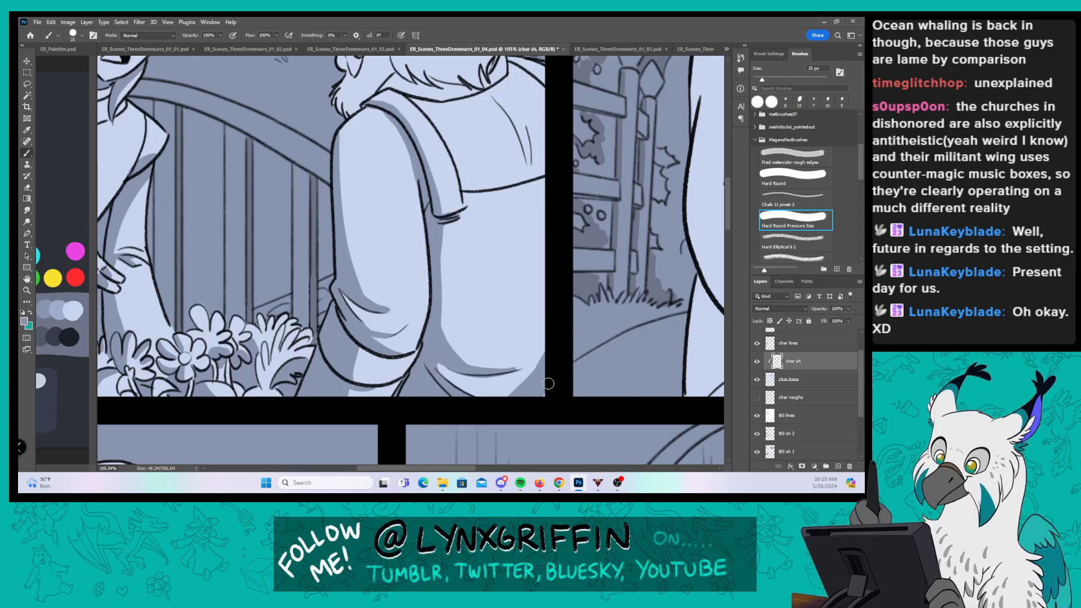
Step: Shade the sideburn around the ear and the lower back hair above the collar on the man seen from behind
drag(588, 210, 466, 342)
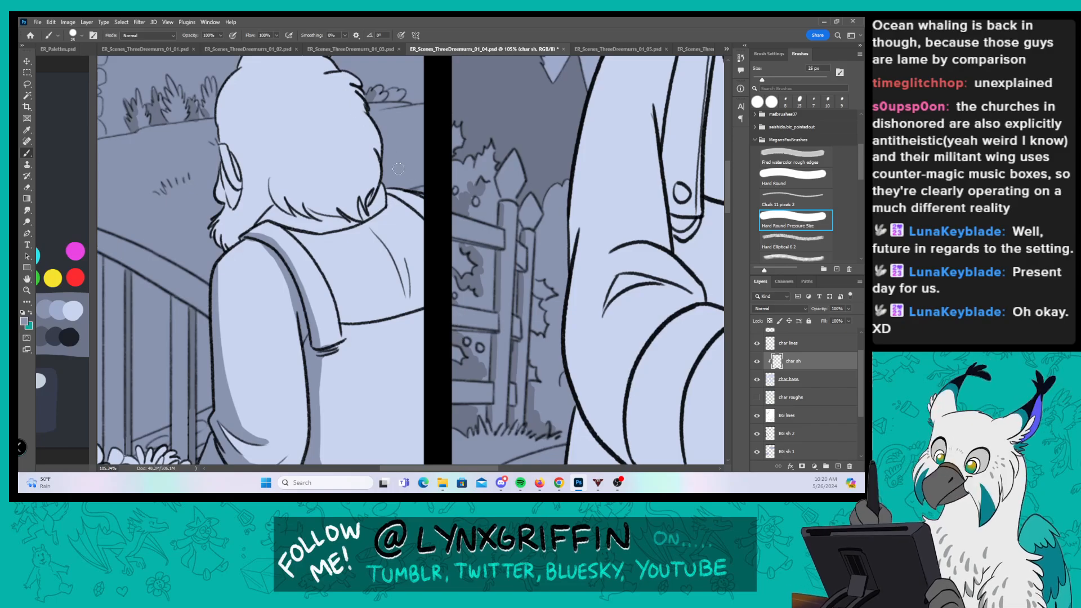
drag(386, 188, 423, 226)
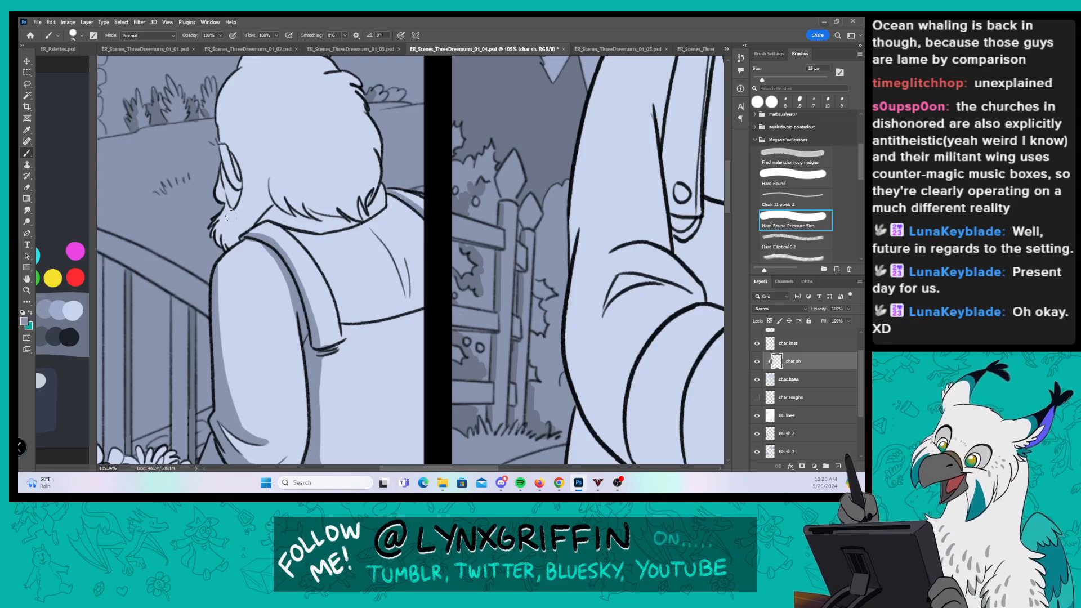
drag(231, 208, 238, 163)
mouse_move(220, 246)
mouse_down()
mouse_move(238, 219)
mouse_move(252, 223)
mouse_move(242, 221)
mouse_move(263, 210)
mouse_move(276, 179)
mouse_move(272, 198)
mouse_move(274, 170)
mouse_move(277, 195)
mouse_move(270, 175)
mouse_move(297, 209)
mouse_move(279, 183)
mouse_move(295, 172)
mouse_move(286, 154)
mouse_move(313, 214)
mouse_move(286, 163)
mouse_move(322, 218)
mouse_move(300, 195)
mouse_move(352, 217)
mouse_move(326, 186)
mouse_move(361, 217)
mouse_move(336, 181)
mouse_move(321, 190)
mouse_move(256, 178)
mouse_move(264, 217)
mouse_move(285, 206)
mouse_move(255, 222)
mouse_move(325, 217)
mouse_up()
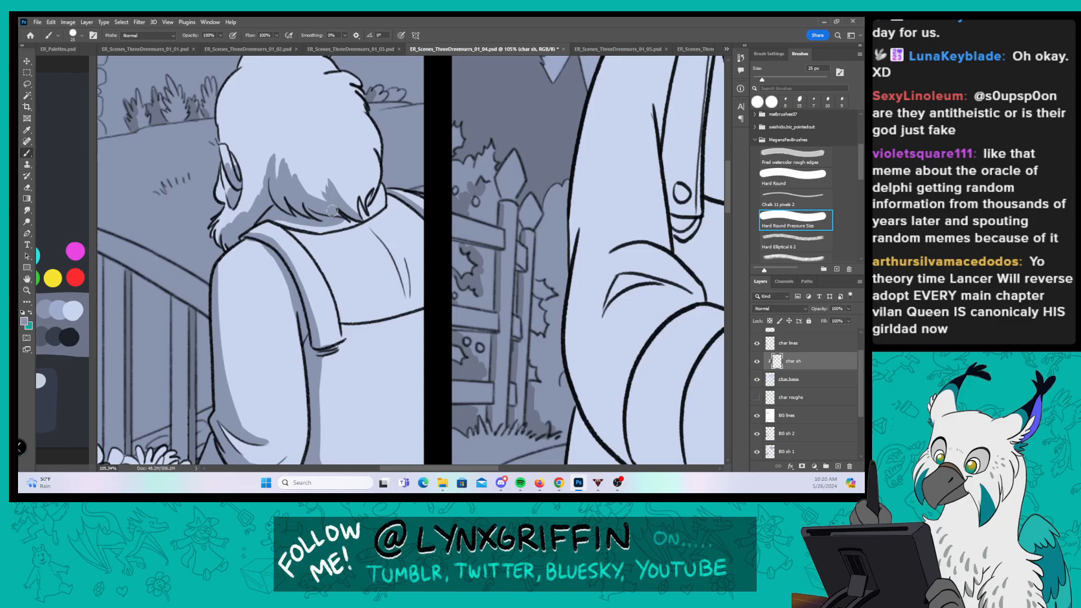
Step: Shade the outer side of the man's hair, the area above his ear, and the tufts near the crown
mouse_move(354, 213)
mouse_down()
mouse_move(365, 183)
mouse_move(369, 199)
mouse_move(375, 178)
mouse_move(368, 200)
mouse_move(365, 151)
mouse_move(378, 176)
mouse_move(381, 164)
mouse_move(373, 129)
mouse_up()
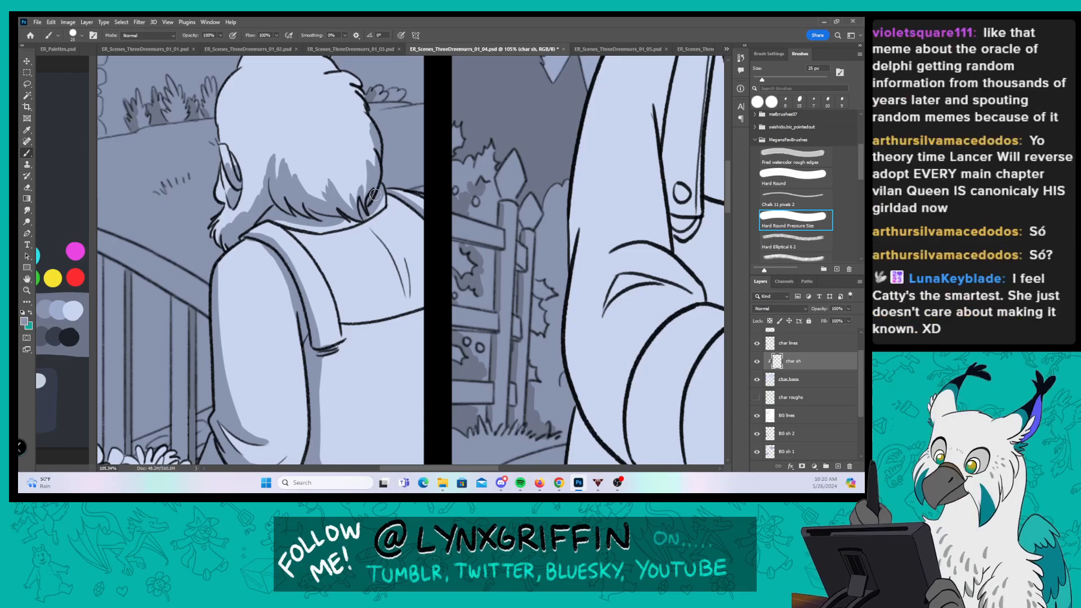
drag(352, 84, 384, 141)
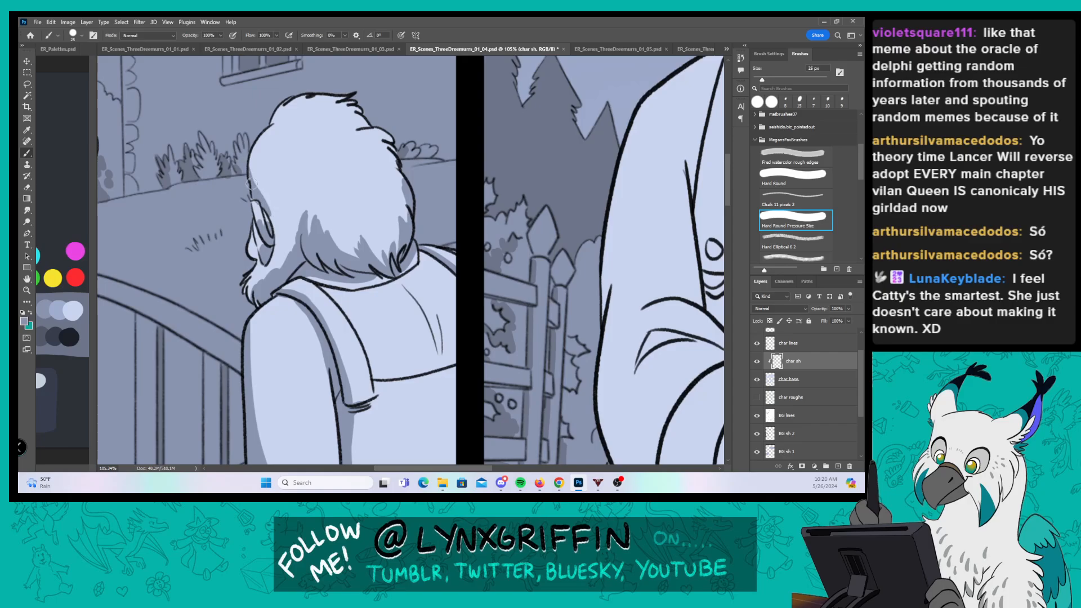
drag(251, 183, 273, 203)
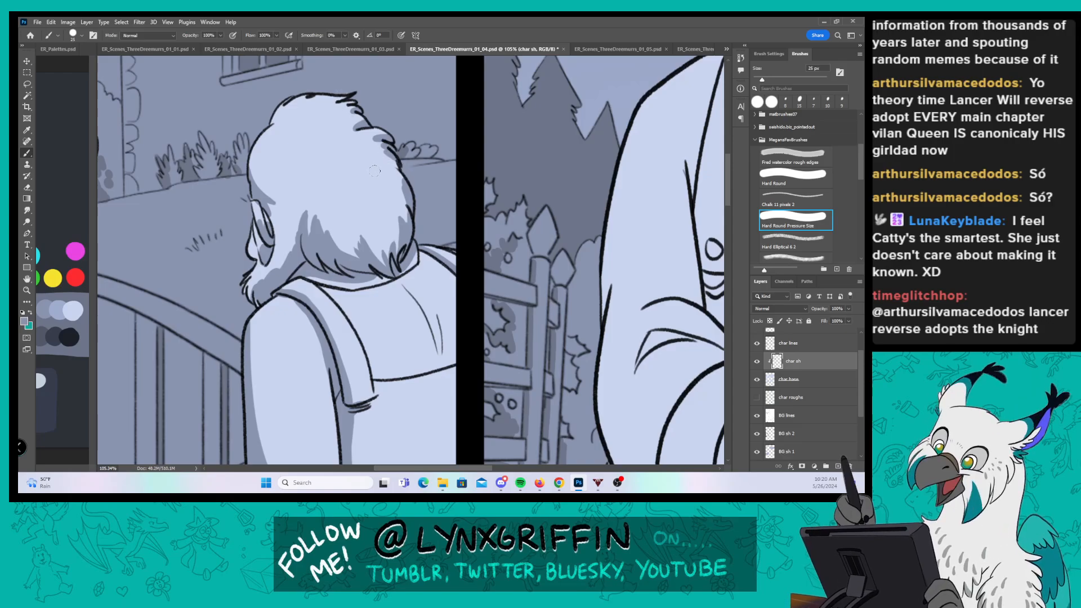
drag(393, 151, 360, 156)
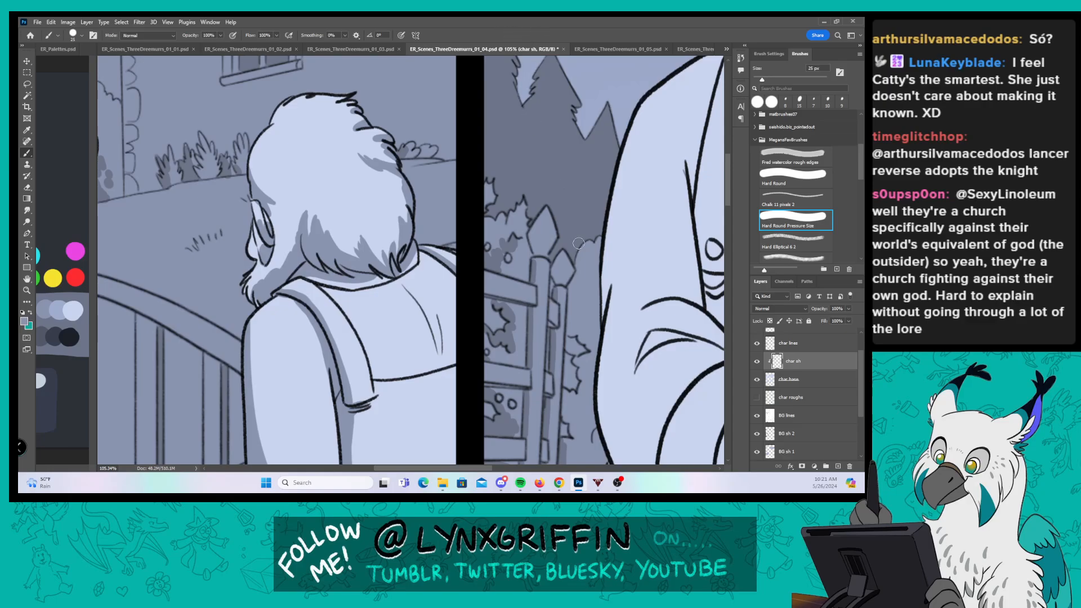
Step: Shade the outer edge of the front-facing man's sleeve on the fence side in the second panel
drag(596, 303, 575, 297)
drag(428, 317, 451, 287)
drag(371, 306, 404, 300)
drag(323, 112, 307, 264)
mouse_move(323, 196)
mouse_down()
mouse_move(304, 270)
mouse_move(312, 333)
mouse_move(305, 258)
mouse_move(319, 353)
mouse_move(341, 376)
mouse_up()
drag(438, 350, 386, 270)
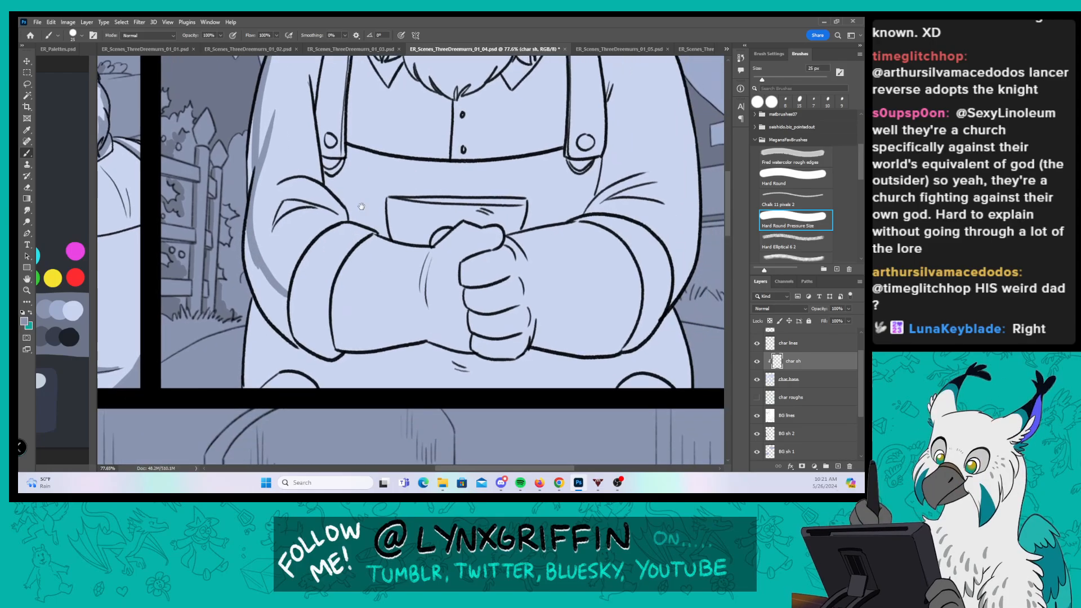
Step: Shade the rolled cuff, the forearm's underside and the elbow fold of the arm on the fence side
mouse_move(315, 239)
mouse_down()
mouse_move(300, 330)
mouse_move(345, 339)
mouse_up()
mouse_move(357, 247)
mouse_down()
mouse_move(344, 269)
mouse_move(341, 339)
mouse_up()
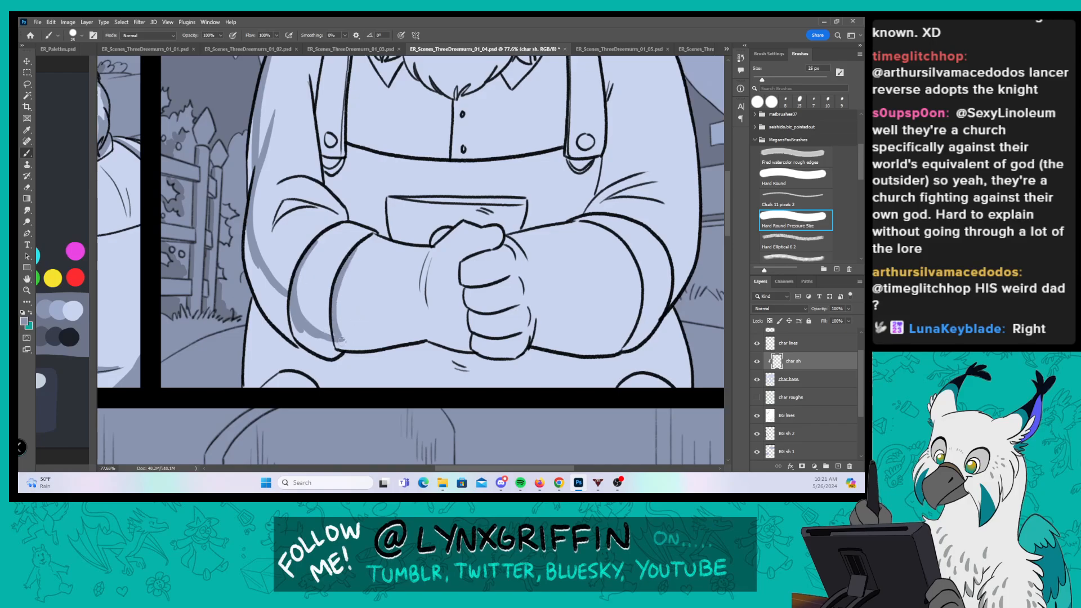
mouse_move(344, 286)
mouse_down()
mouse_move(343, 311)
mouse_move(442, 321)
mouse_move(424, 283)
mouse_move(432, 320)
mouse_up()
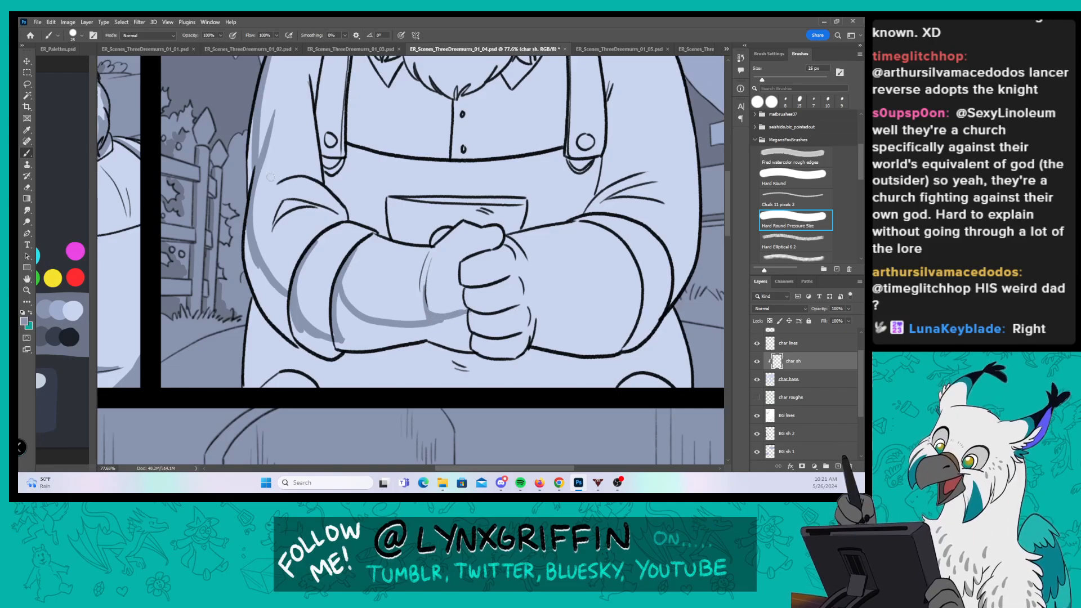
mouse_move(276, 224)
mouse_down()
mouse_move(287, 200)
mouse_move(328, 212)
mouse_up()
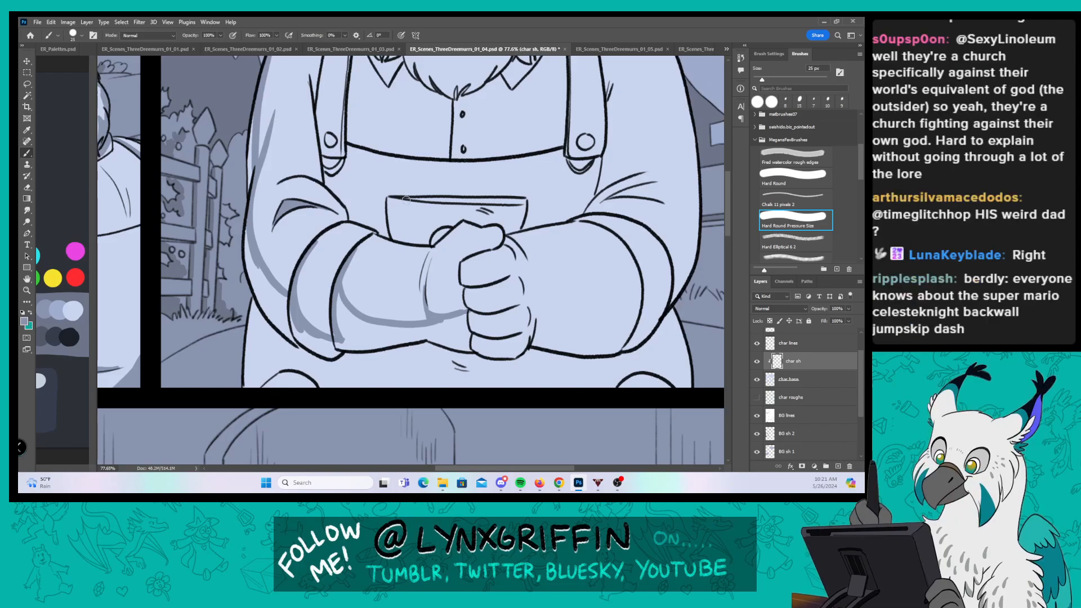
Step: Shade the undersides of the clasped fingers, the back of the hand and the wrist beside them
drag(528, 278, 440, 258)
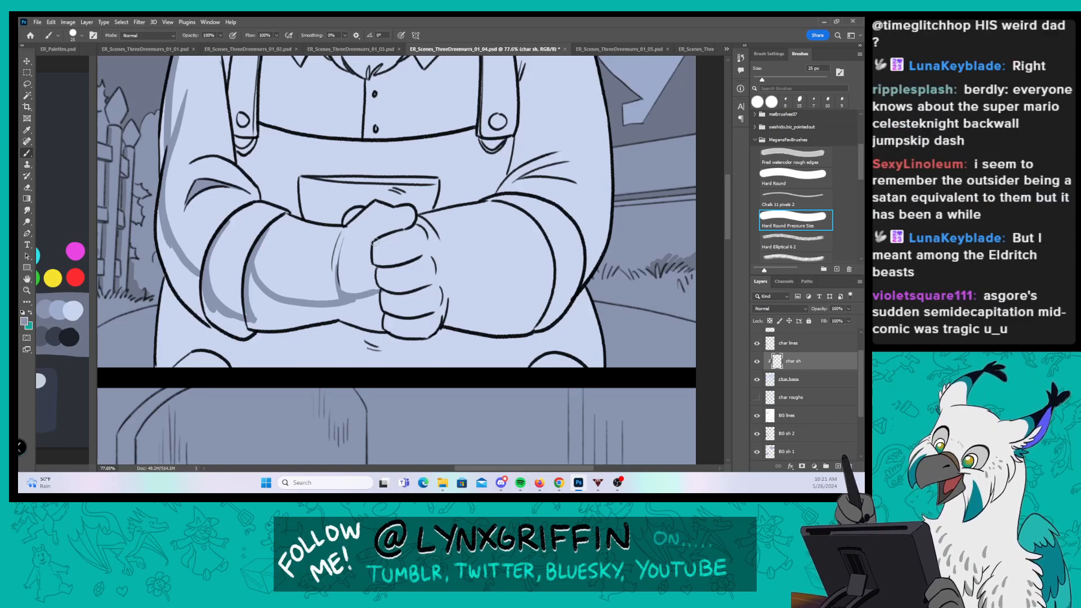
mouse_move(374, 245)
mouse_down()
mouse_move(394, 262)
mouse_move(419, 256)
mouse_up()
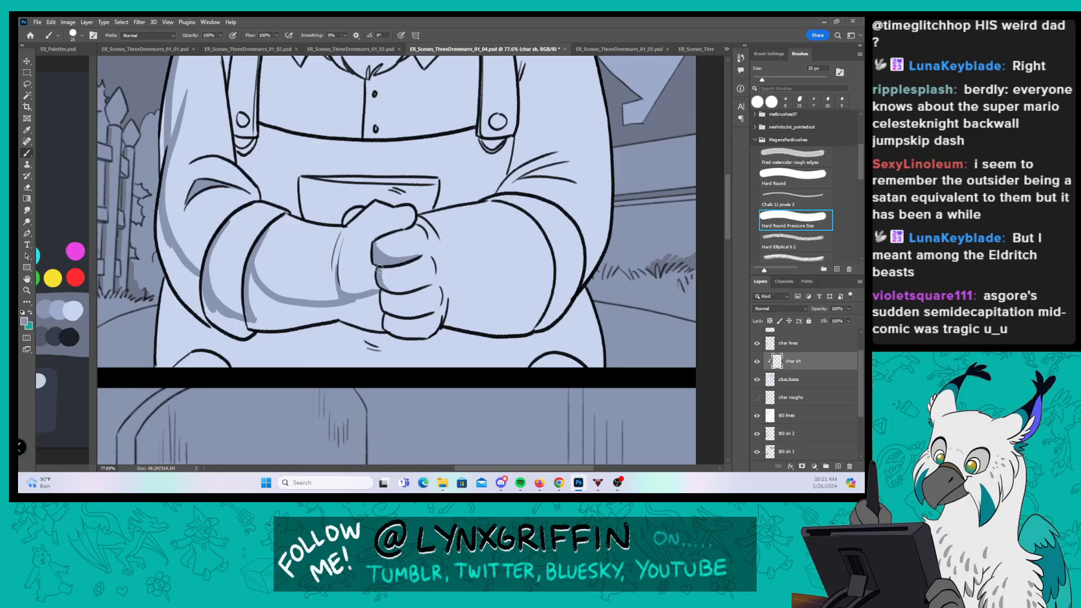
mouse_move(379, 269)
mouse_down()
mouse_move(418, 287)
mouse_move(384, 309)
mouse_move(440, 305)
mouse_move(434, 332)
mouse_up()
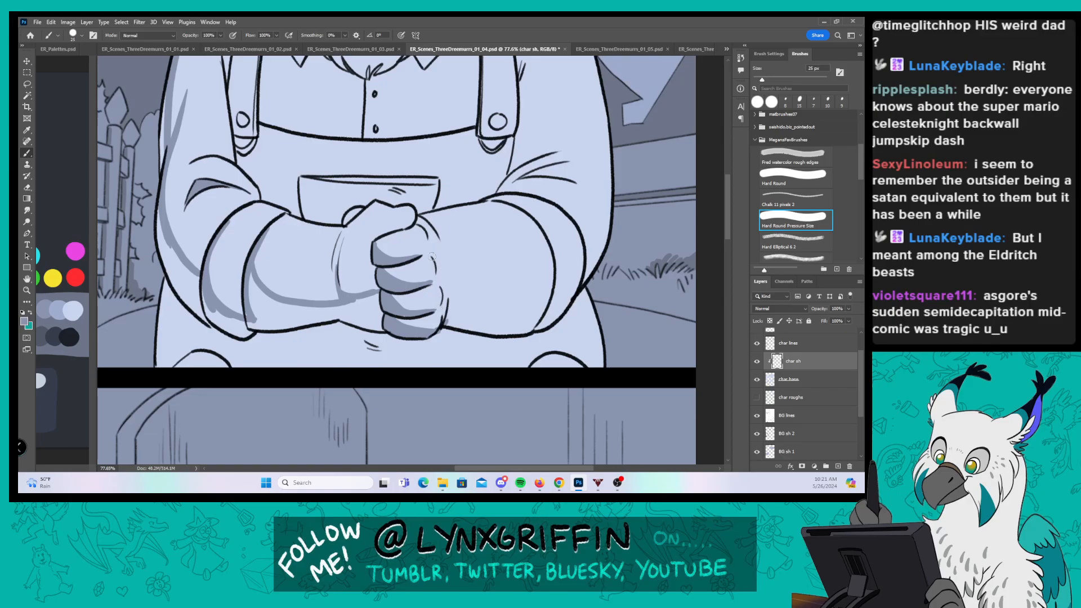
drag(432, 257, 444, 326)
drag(445, 276, 450, 301)
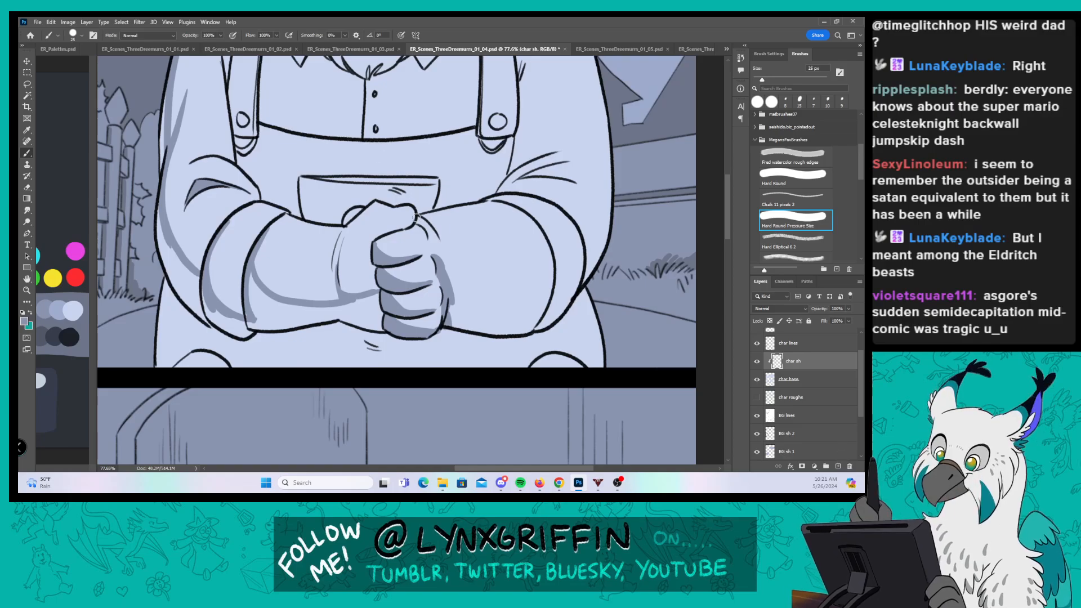
drag(419, 221, 428, 237)
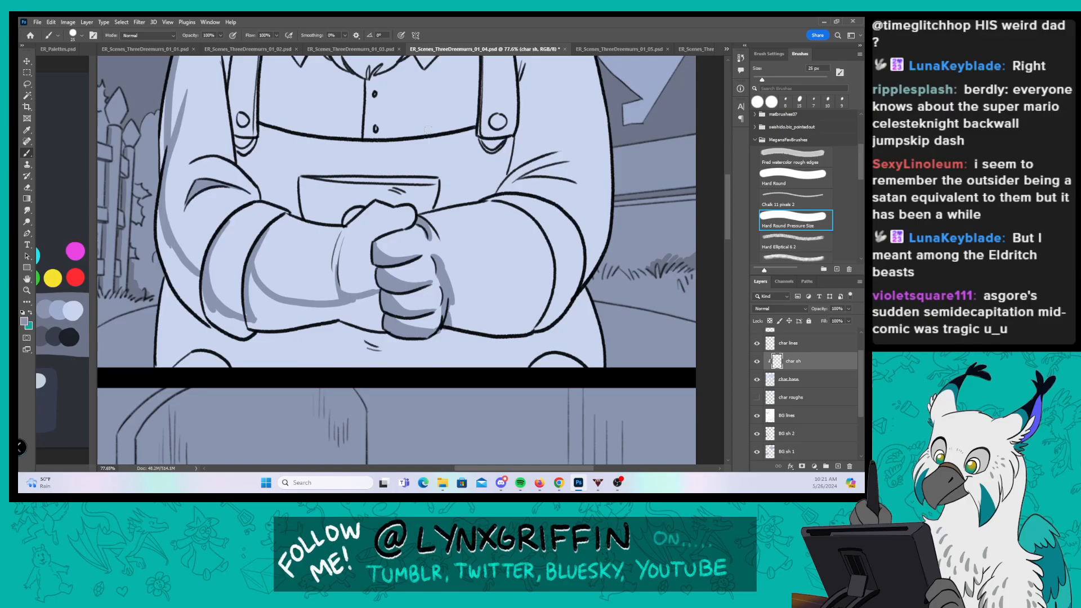
mouse_move(375, 238)
mouse_down()
mouse_move(407, 225)
mouse_move(387, 231)
mouse_up()
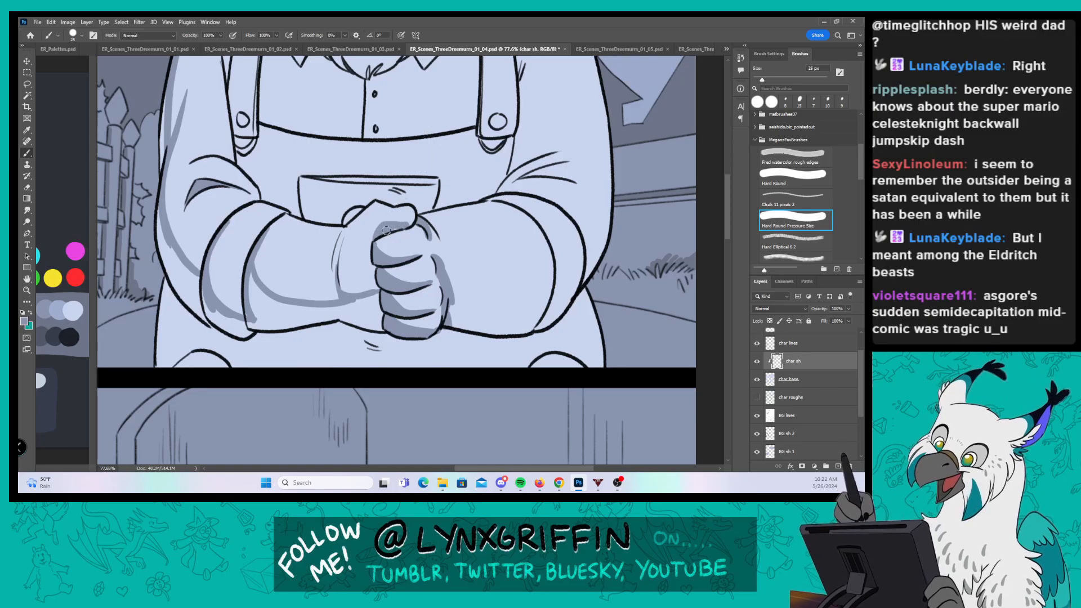
Step: Shade the opposite forearm's underside, its rolled cuff and the outer edge of that sleeve
drag(450, 307, 551, 292)
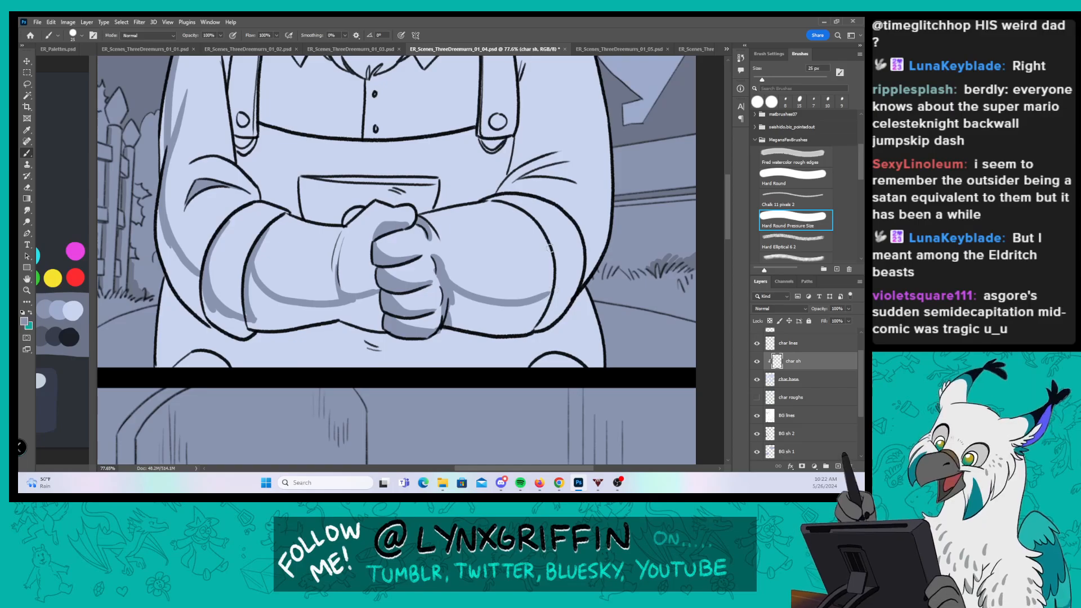
drag(533, 218, 549, 304)
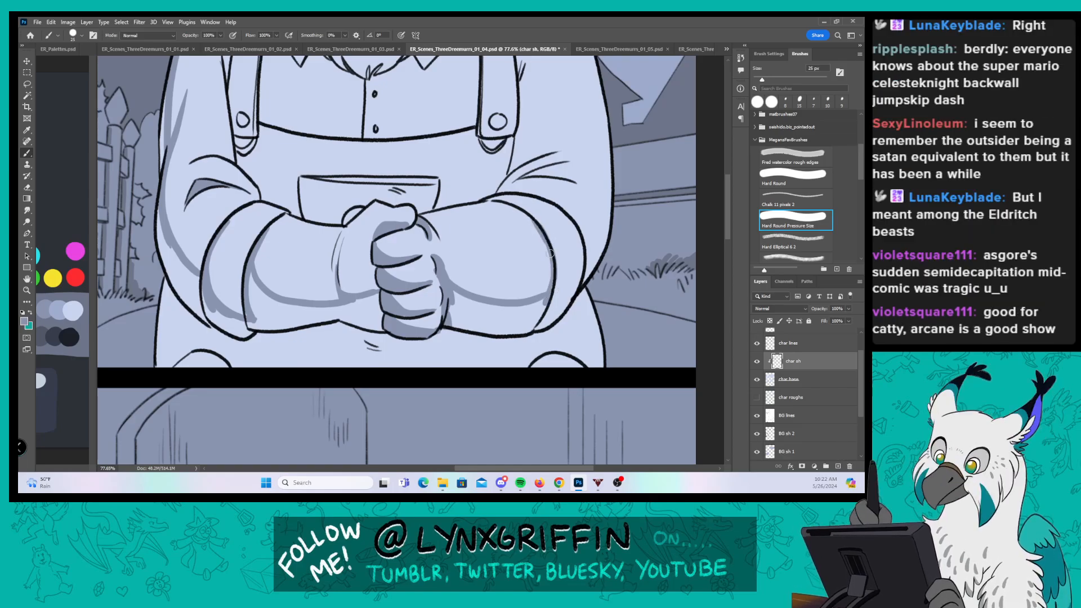
drag(576, 226, 560, 288)
mouse_move(612, 128)
mouse_down()
mouse_move(602, 218)
mouse_move(585, 254)
mouse_up()
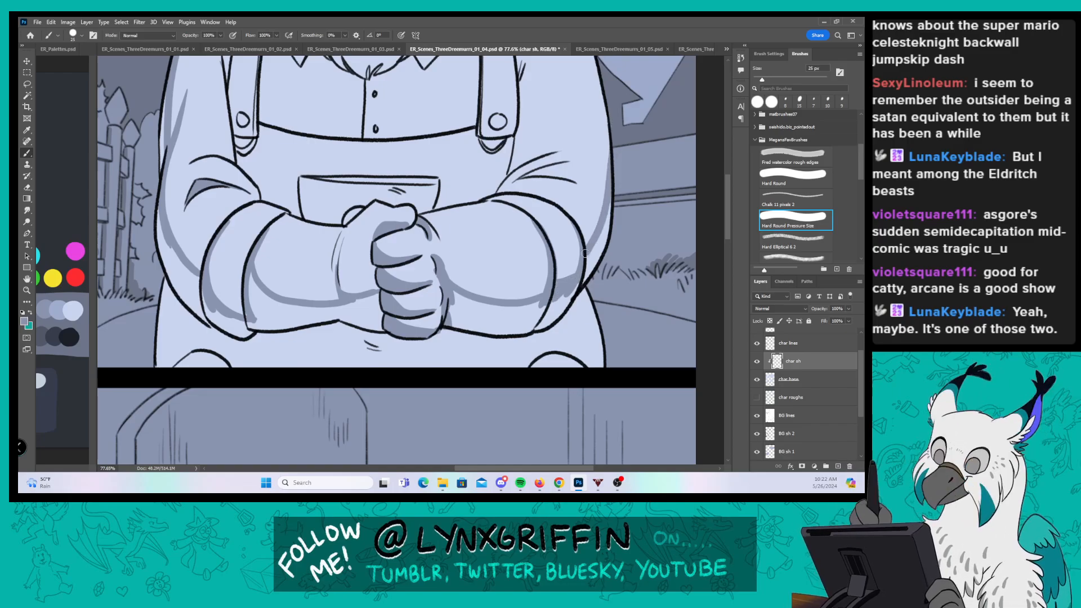
drag(608, 207, 605, 245)
Step: Broaden the shadows along the undersides of the sleeve, cuff and forearms with the Hard Round brush
click(794, 175)
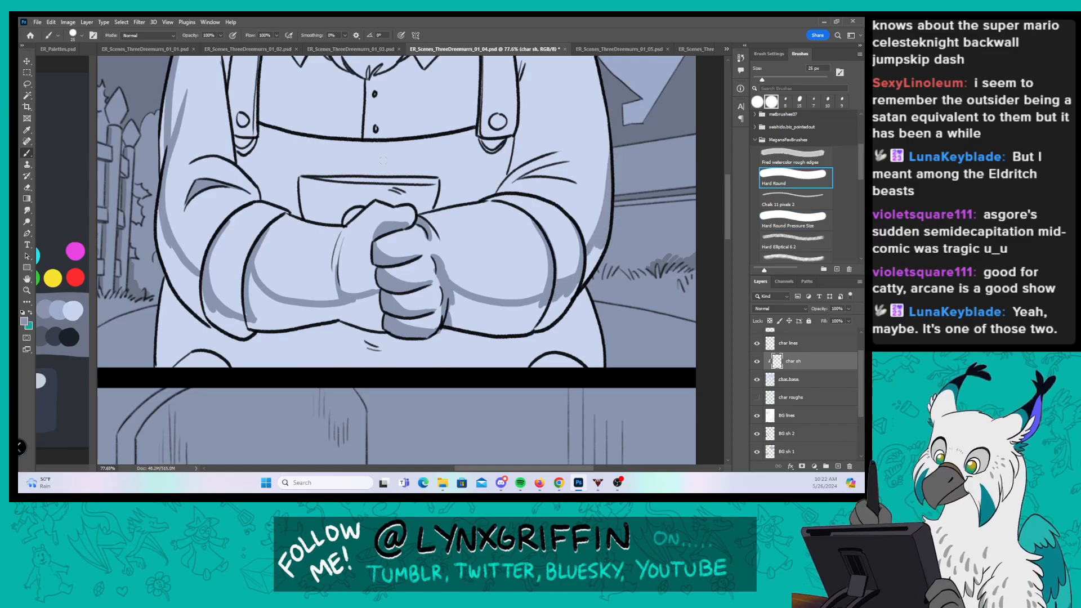
mouse_move(155, 216)
mouse_down()
mouse_move(194, 306)
mouse_move(189, 286)
mouse_move(217, 333)
mouse_move(250, 340)
mouse_move(262, 325)
mouse_move(250, 341)
mouse_up()
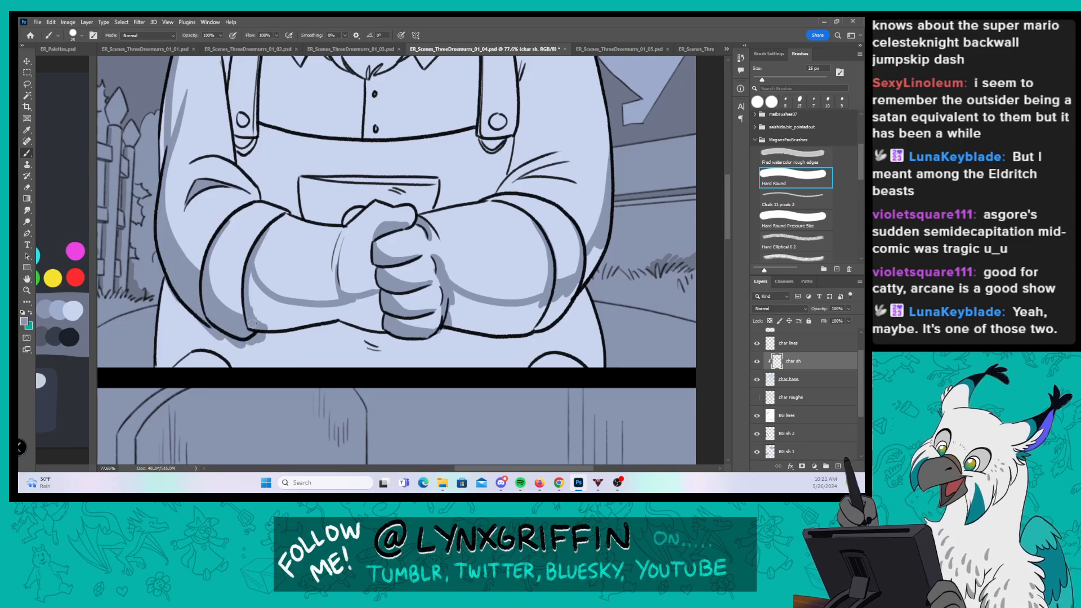
mouse_move(251, 277)
mouse_down()
mouse_move(291, 317)
mouse_move(349, 322)
mouse_move(363, 310)
mouse_move(343, 318)
mouse_move(361, 331)
mouse_move(374, 307)
mouse_up()
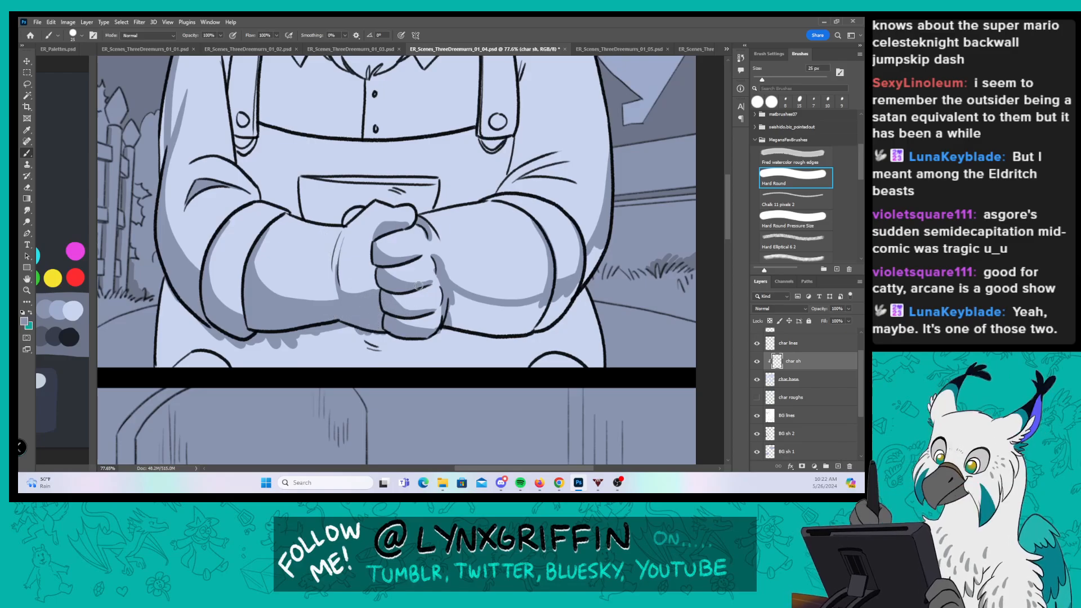
mouse_move(453, 295)
mouse_down()
mouse_move(463, 330)
mouse_move(462, 307)
mouse_up()
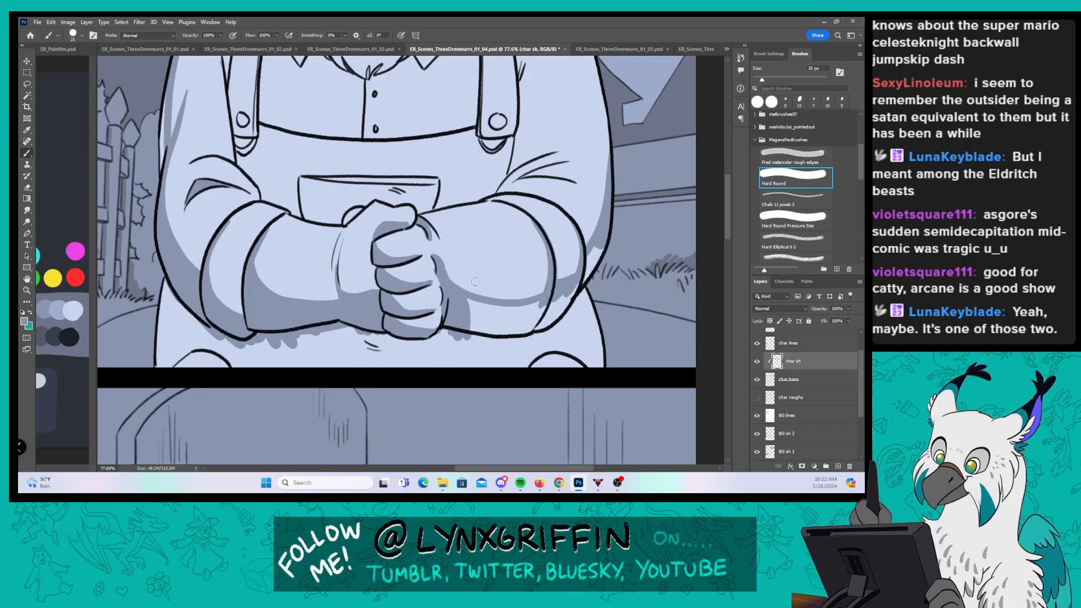
Step: Enlarge the brush to 40 px and paint the cast shadow on the overalls beneath the man's arms and hands
key(bracketright)
key(bracketright)
key(bracketright)
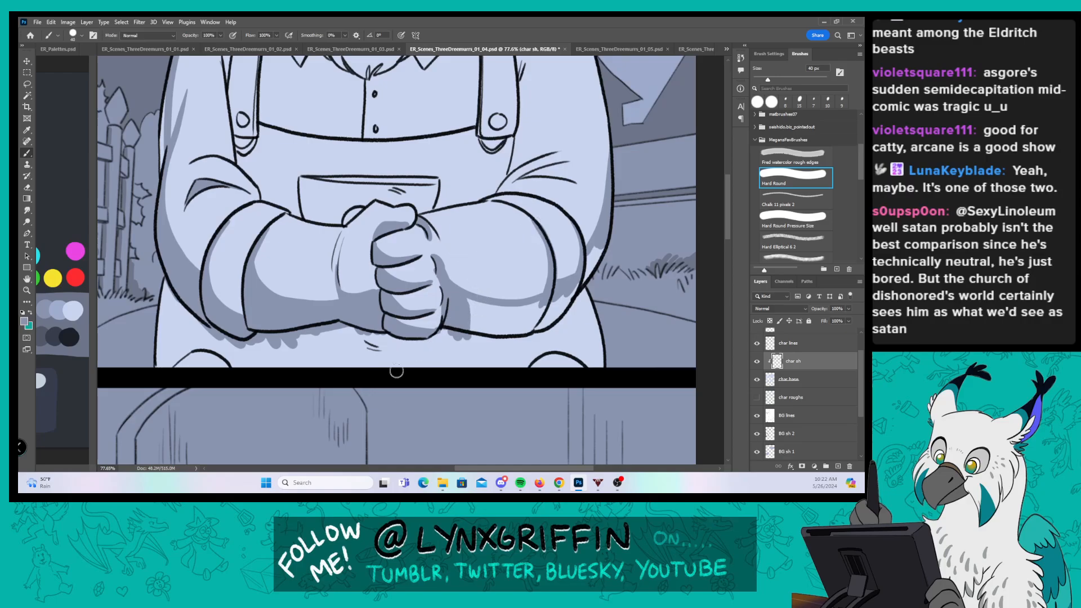
mouse_move(363, 345)
mouse_down()
mouse_move(410, 346)
mouse_move(438, 341)
mouse_move(468, 306)
mouse_move(511, 312)
mouse_move(487, 315)
mouse_move(488, 334)
mouse_move(515, 332)
mouse_move(522, 314)
mouse_move(534, 327)
mouse_move(557, 319)
mouse_move(588, 256)
mouse_up()
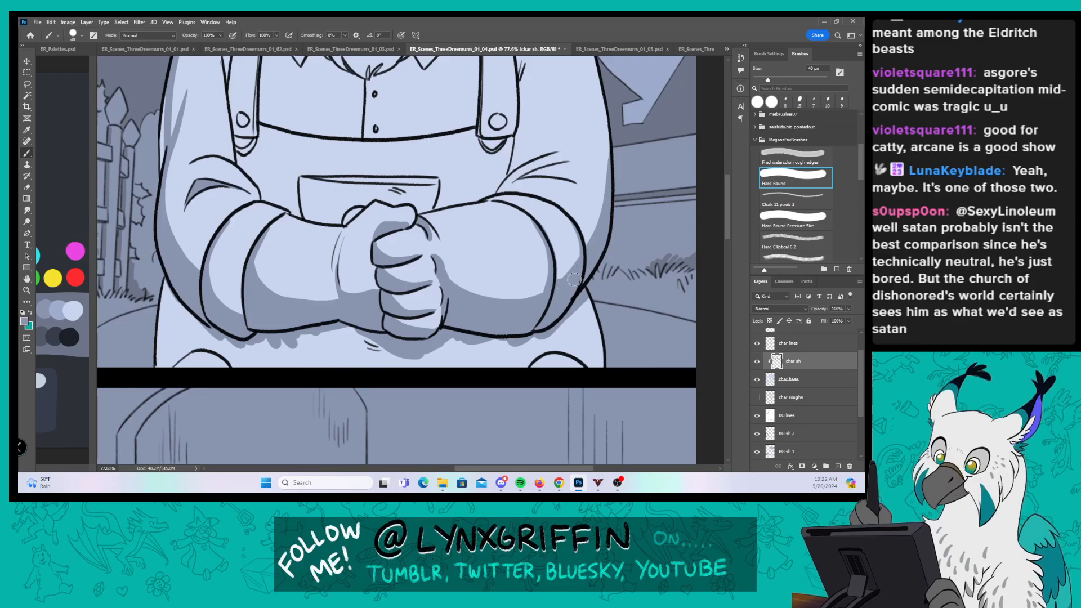
mouse_move(165, 284)
mouse_down()
mouse_move(168, 322)
mouse_move(196, 341)
mouse_move(189, 322)
mouse_move(164, 359)
mouse_move(192, 344)
mouse_move(222, 349)
mouse_move(242, 369)
mouse_move(170, 295)
mouse_move(213, 335)
mouse_up()
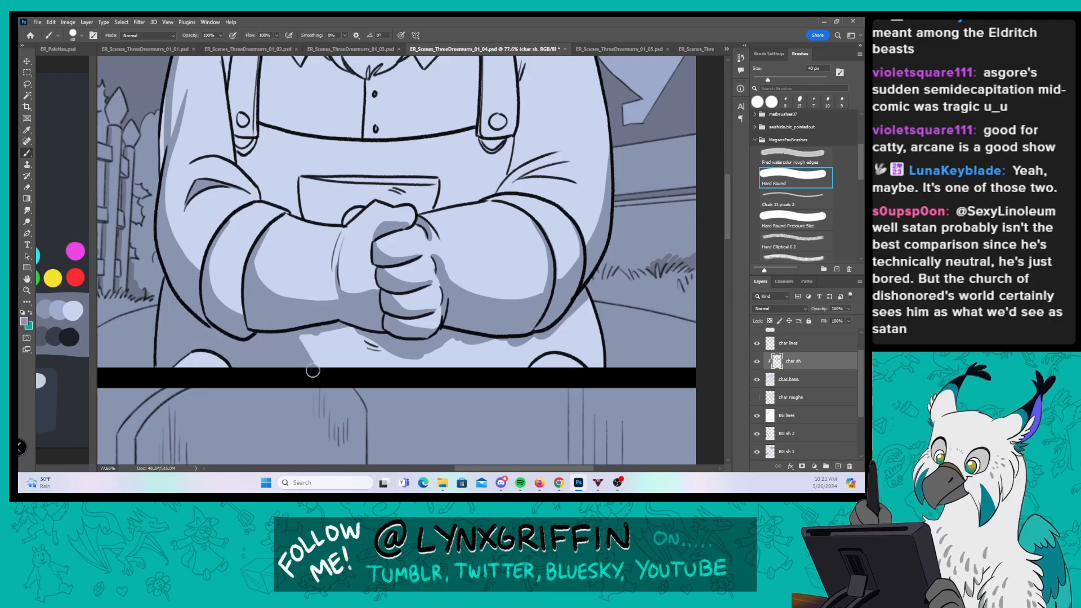
mouse_move(301, 326)
mouse_down()
mouse_move(367, 365)
mouse_move(421, 338)
mouse_move(387, 366)
mouse_move(466, 305)
mouse_move(454, 337)
mouse_move(481, 335)
mouse_move(452, 340)
mouse_move(509, 334)
mouse_move(464, 369)
mouse_move(554, 343)
mouse_move(601, 361)
mouse_move(565, 330)
mouse_up()
Step: Switch to the Hard Round Pressure Size brush and shade the fence-side sleeve's outer edge and the shirt beside the suspender strap
click(795, 219)
drag(512, 217, 554, 328)
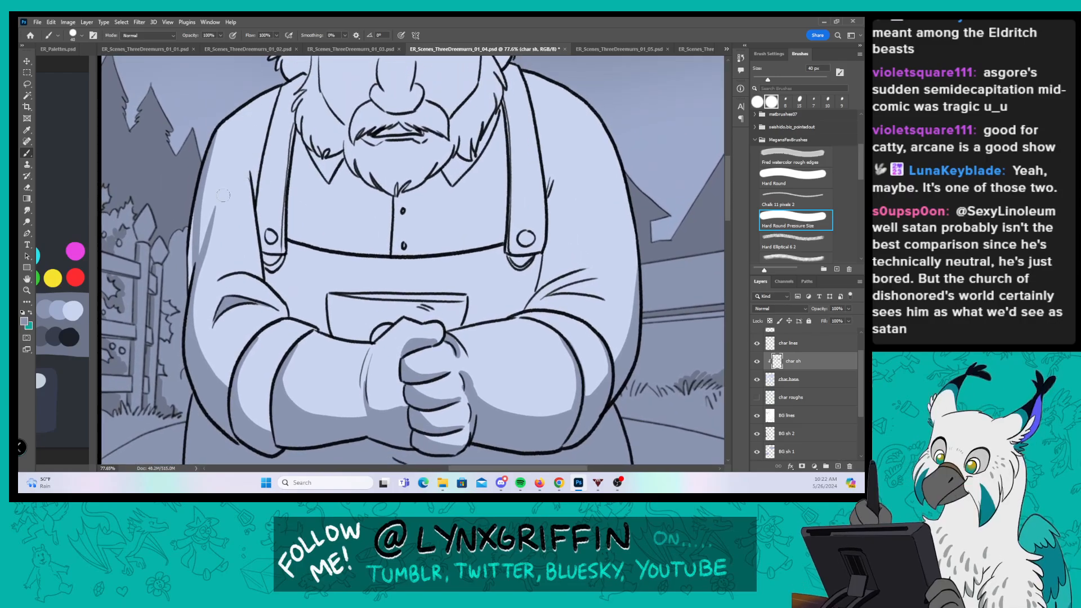
drag(187, 284, 189, 216)
drag(272, 116, 255, 173)
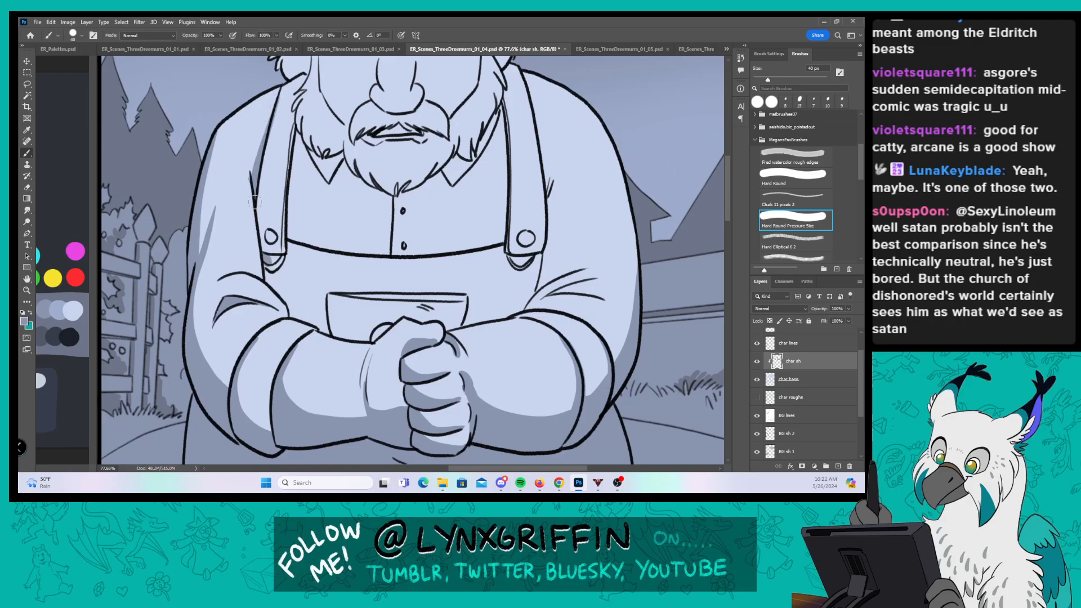
Step: Shade the side and the upper opening of the pocket on the overalls' front
drag(329, 296, 341, 340)
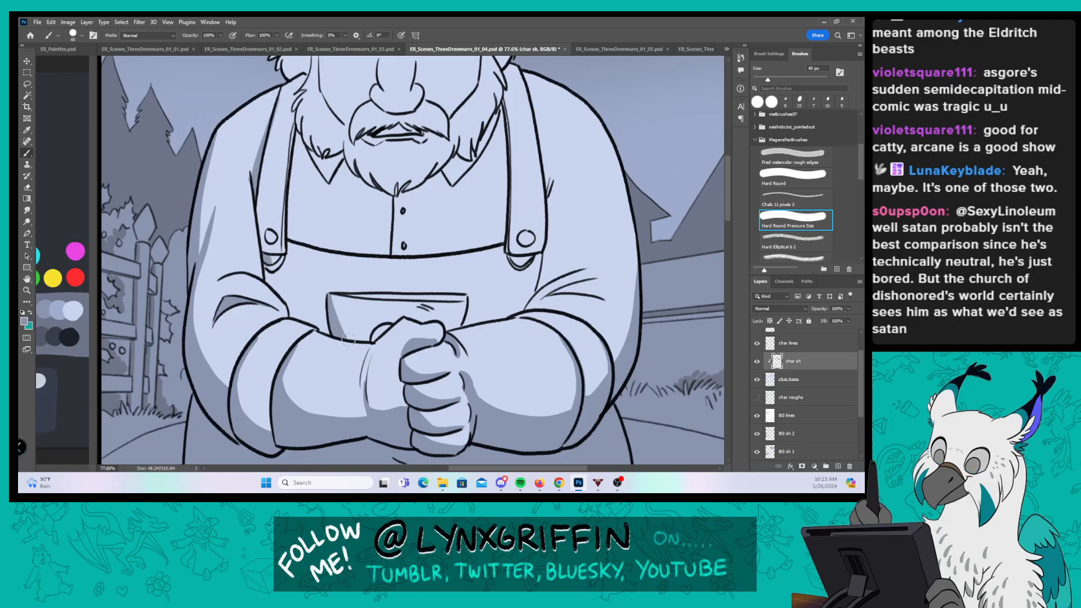
drag(507, 298, 425, 330)
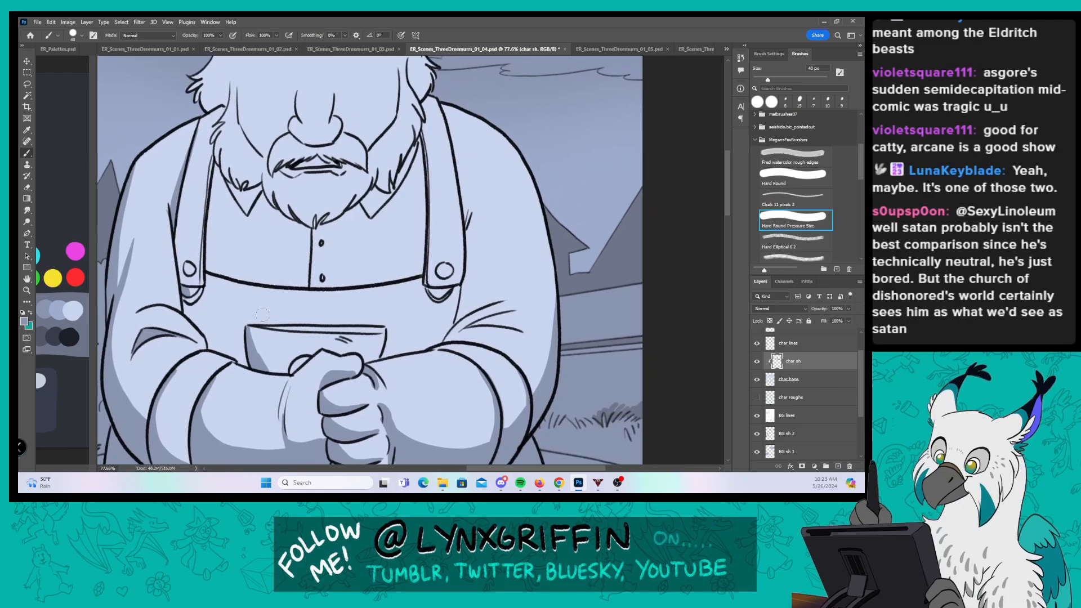
drag(269, 328, 382, 326)
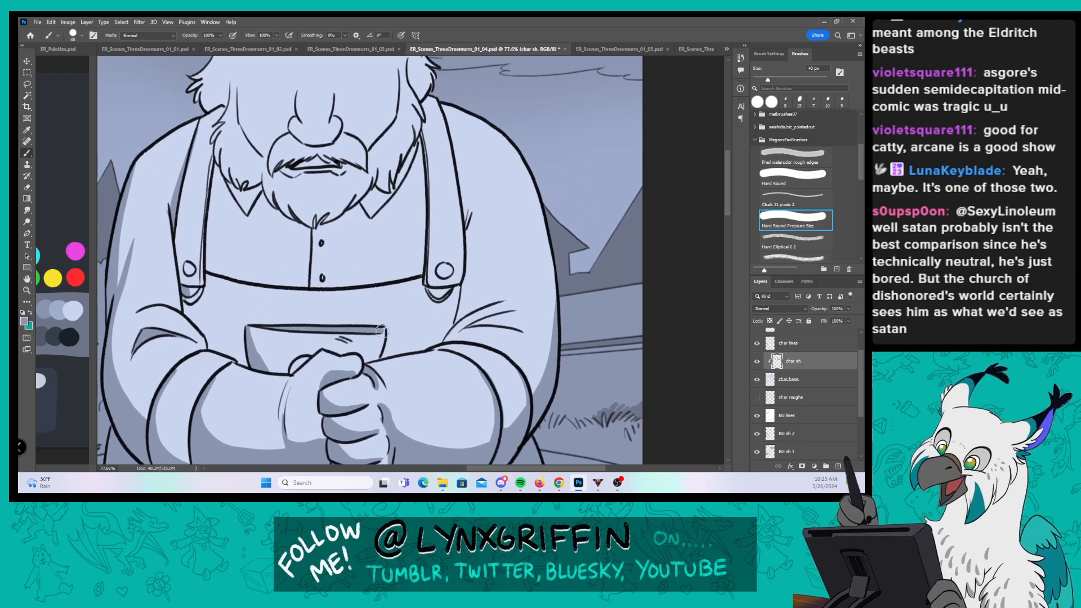
Step: Shade the overalls' side along the fence-side arm and the shirt beside the suspender strap's end
mouse_move(181, 300)
mouse_down()
mouse_move(210, 348)
mouse_move(186, 306)
mouse_move(224, 355)
mouse_up()
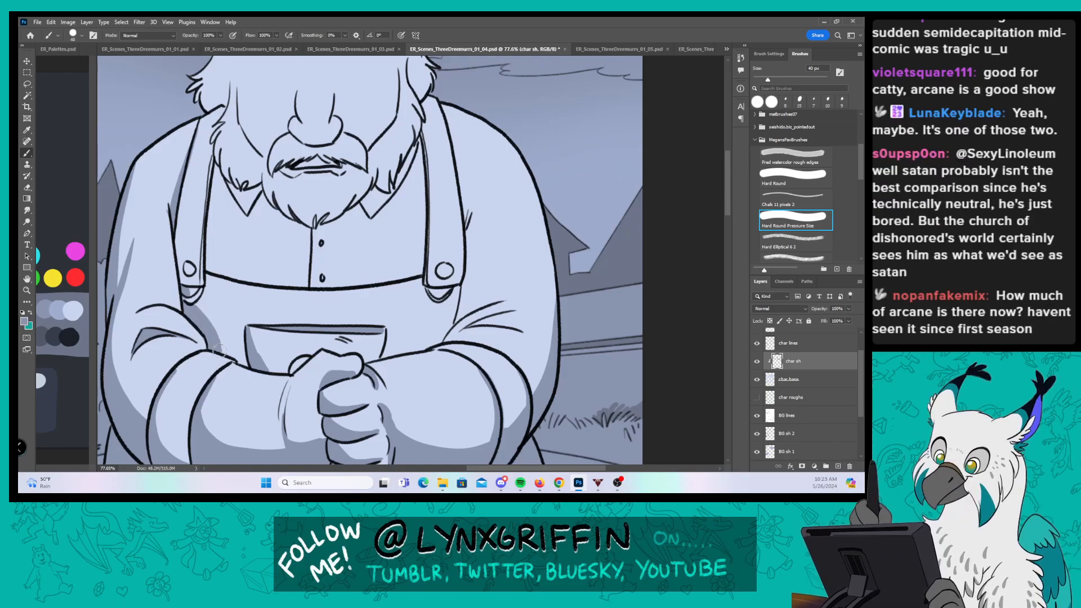
drag(192, 291, 184, 294)
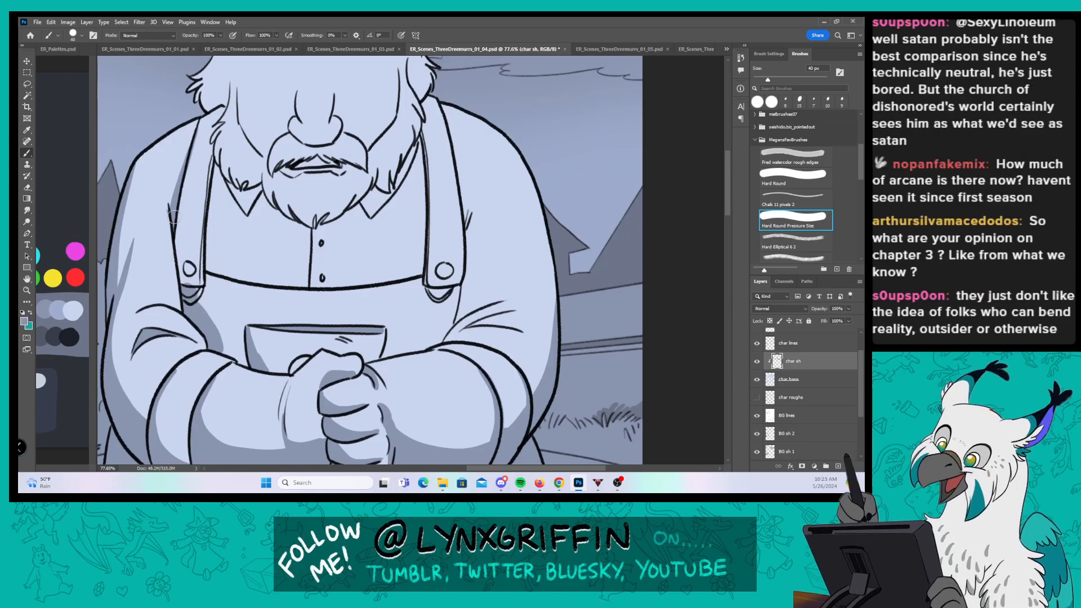
mouse_move(176, 230)
mouse_down()
mouse_move(184, 286)
mouse_move(179, 273)
mouse_up()
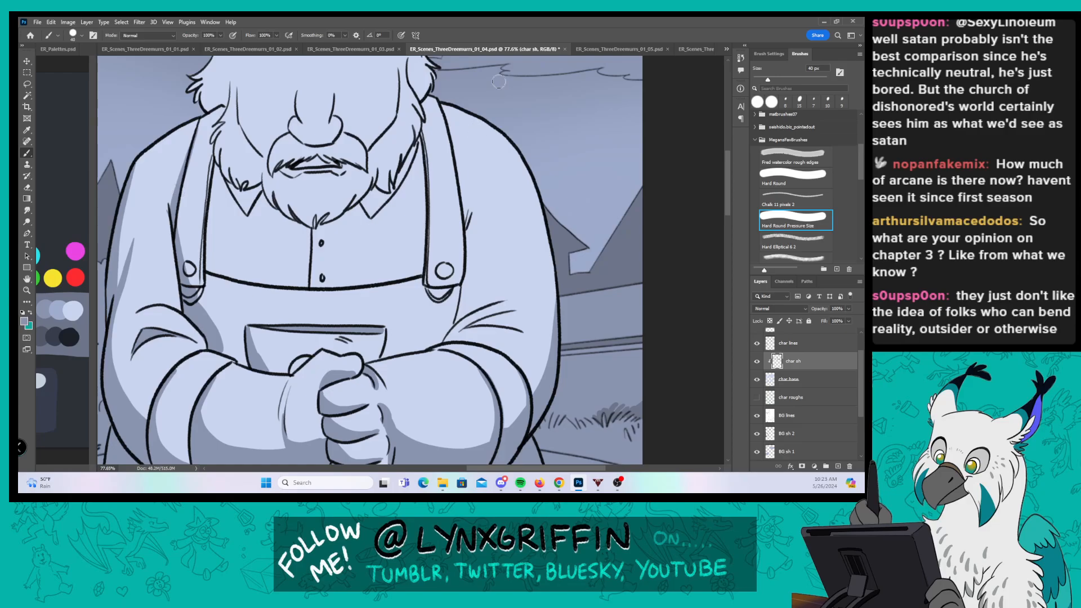
Step: Shade the man's suspender strap away from the fence, including the shirt along its inner edge and the sleeve beside it
drag(422, 132, 430, 283)
mouse_move(423, 138)
mouse_down()
mouse_move(409, 276)
mouse_move(420, 268)
mouse_move(425, 179)
mouse_up()
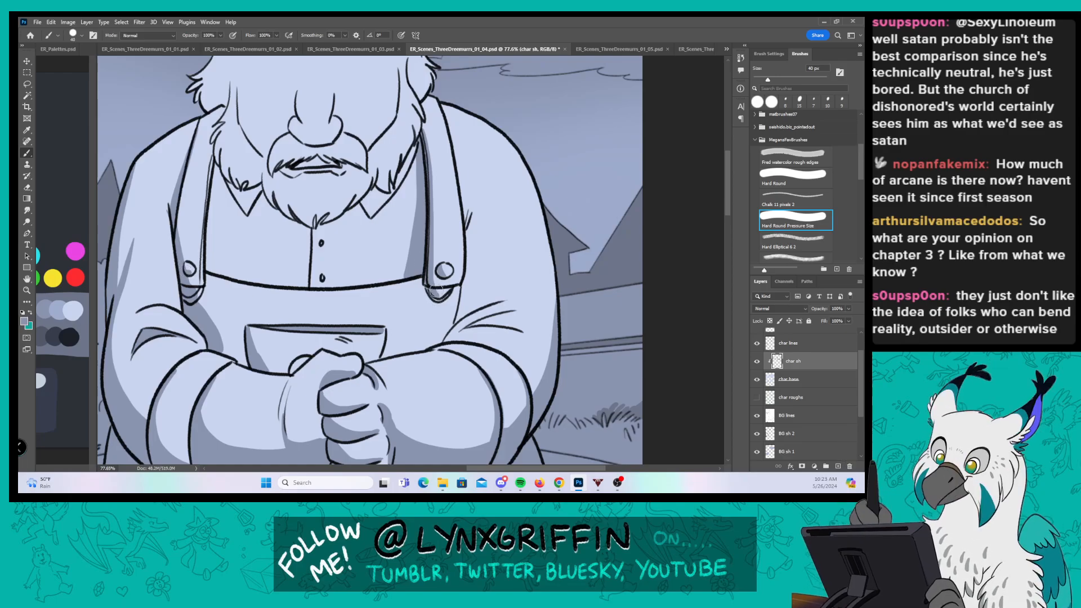
mouse_move(458, 181)
mouse_down()
mouse_move(472, 246)
mouse_move(465, 305)
mouse_up()
mouse_move(425, 347)
mouse_down()
mouse_move(457, 287)
mouse_move(442, 334)
mouse_move(430, 345)
mouse_move(450, 318)
mouse_move(424, 345)
mouse_up()
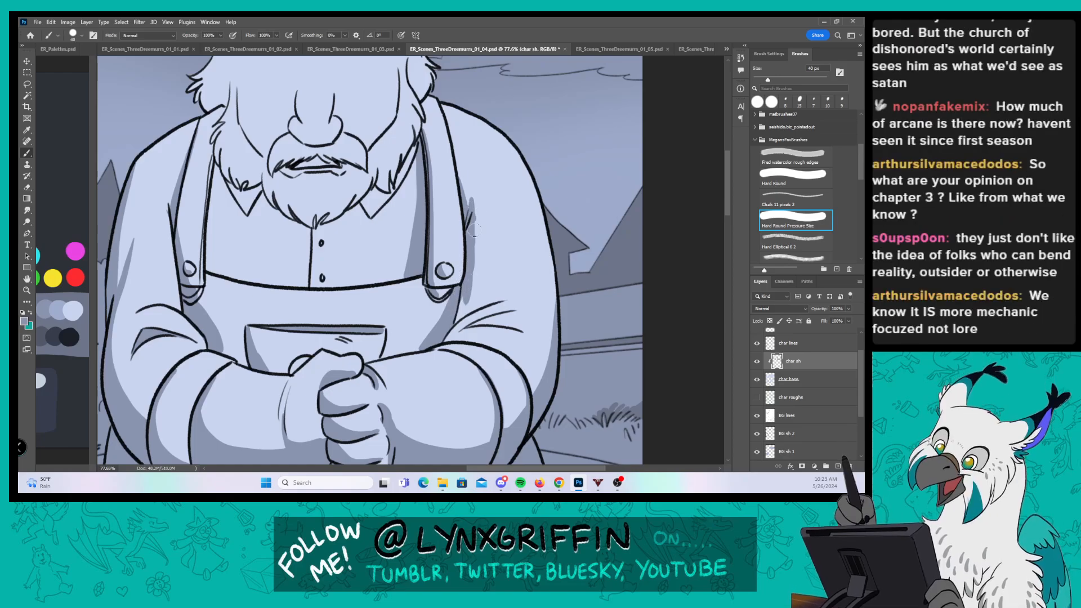
Step: Shade the elbow folds of the sleeve away from the fence and the fabric just behind its rolled cuff
drag(460, 313, 513, 294)
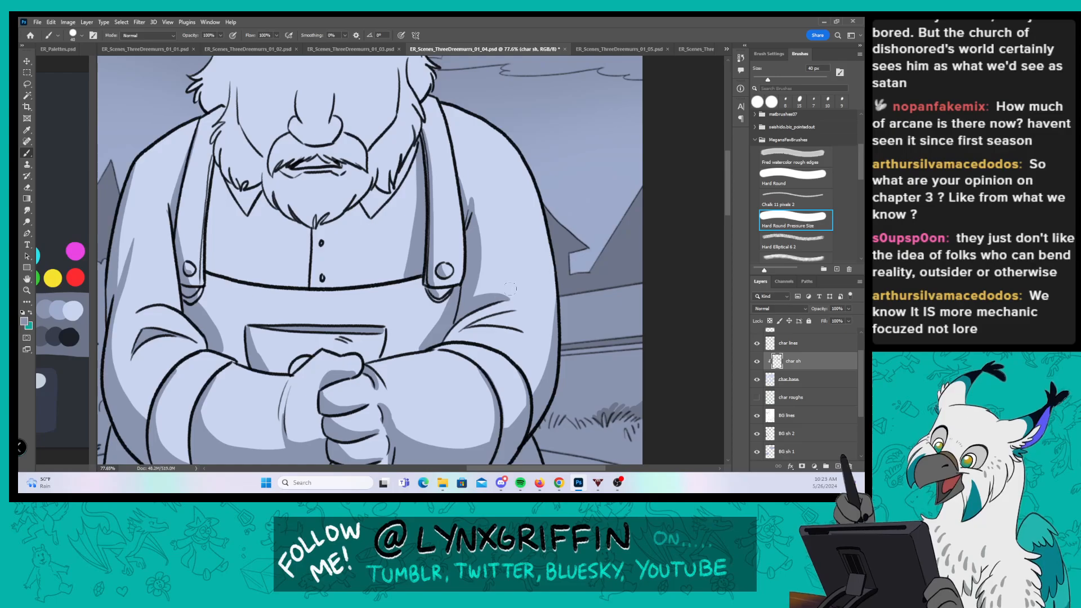
drag(467, 326, 519, 311)
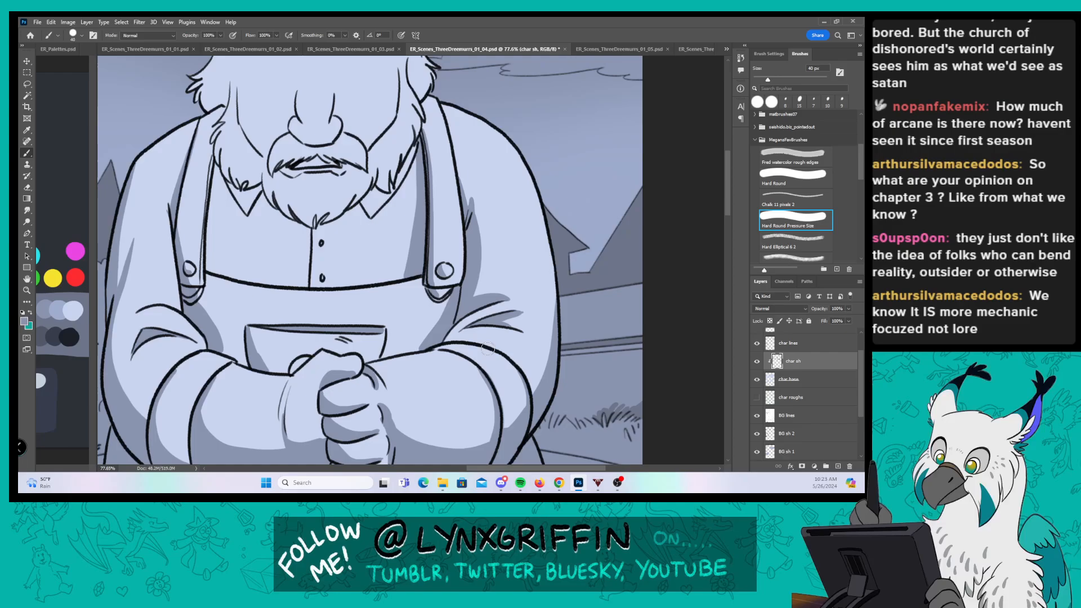
drag(487, 348, 539, 391)
drag(482, 346, 549, 377)
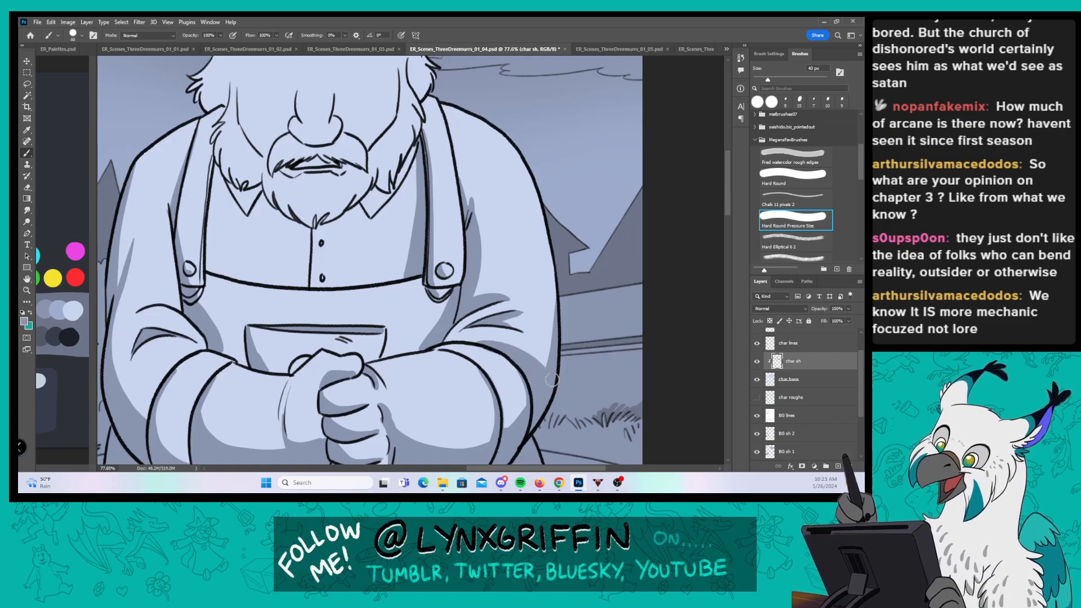
Step: Paint the shadow down the fence-side hair and sideburn and along the beard tufts below the cheek
mouse_move(409, 149)
mouse_down()
mouse_move(432, 208)
mouse_move(415, 152)
mouse_move(431, 152)
mouse_up()
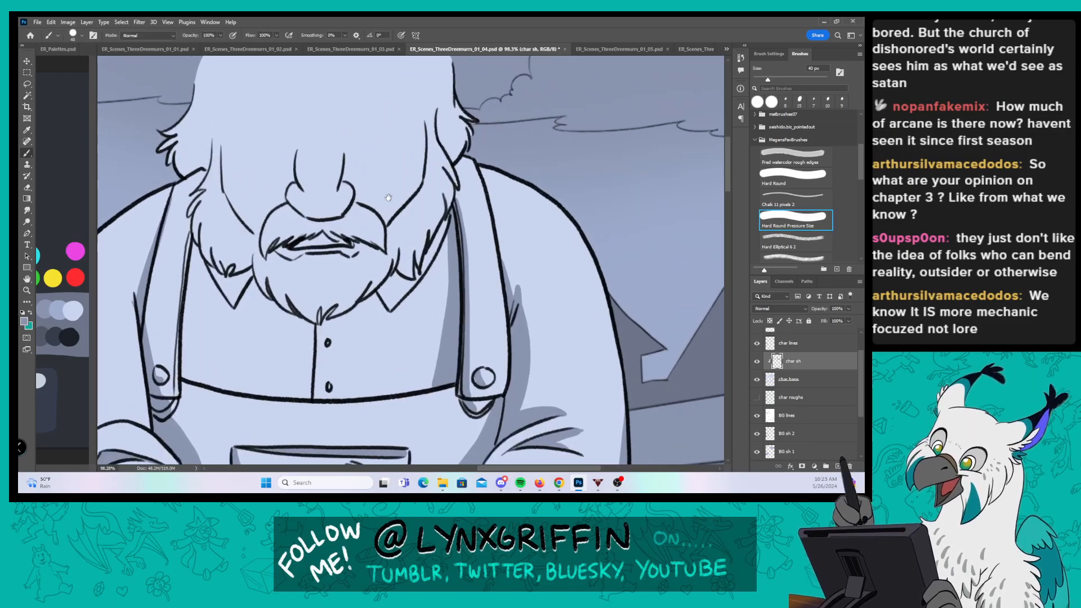
drag(388, 197, 451, 207)
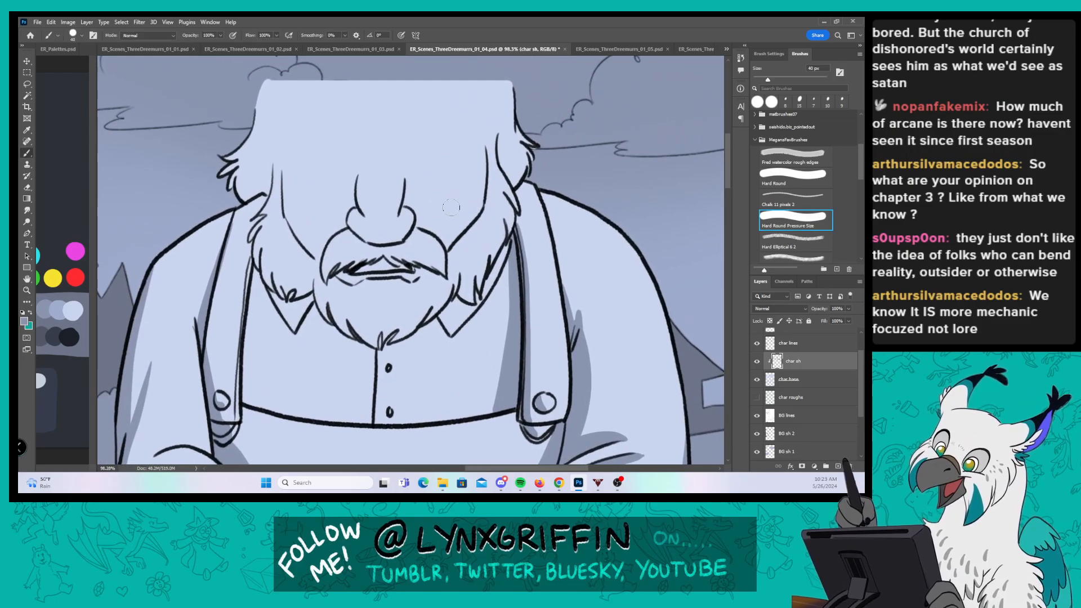
drag(387, 188, 414, 208)
mouse_move(253, 163)
mouse_down()
mouse_move(282, 226)
mouse_move(278, 126)
mouse_up()
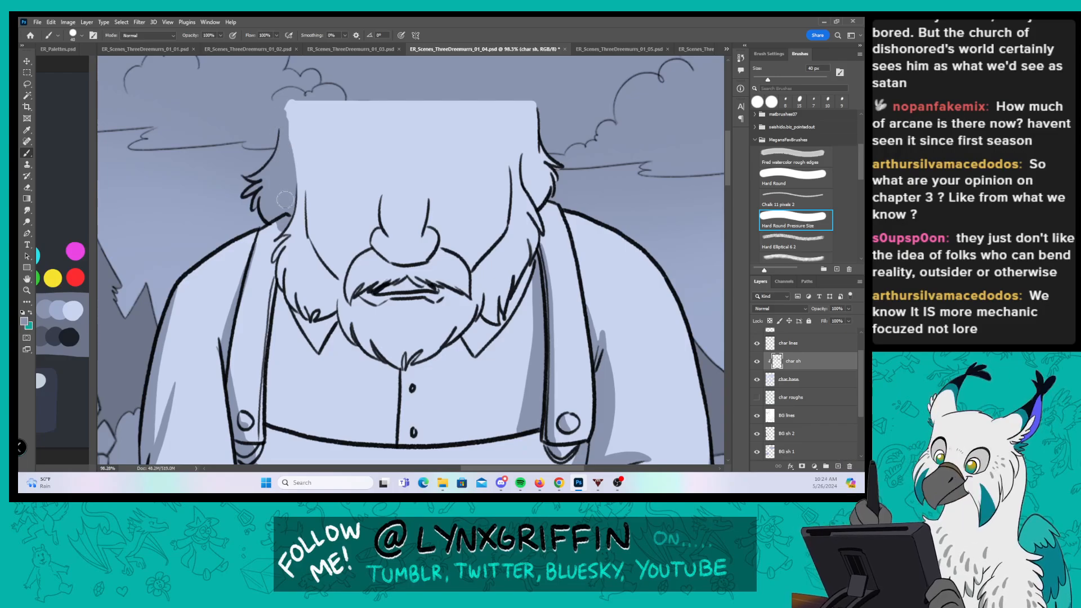
mouse_move(297, 185)
mouse_down()
mouse_move(279, 260)
mouse_move(293, 307)
mouse_move(293, 241)
mouse_up()
mouse_move(304, 304)
mouse_down()
mouse_move(315, 317)
mouse_move(304, 287)
mouse_move(285, 280)
mouse_up()
mouse_move(271, 355)
mouse_down()
mouse_move(279, 293)
mouse_move(306, 343)
mouse_move(337, 304)
mouse_move(348, 329)
mouse_move(337, 322)
mouse_up()
Step: Shade the chin beard's fence-side edge, the shirt beneath it, and the moustache around the mouth
drag(478, 313, 415, 257)
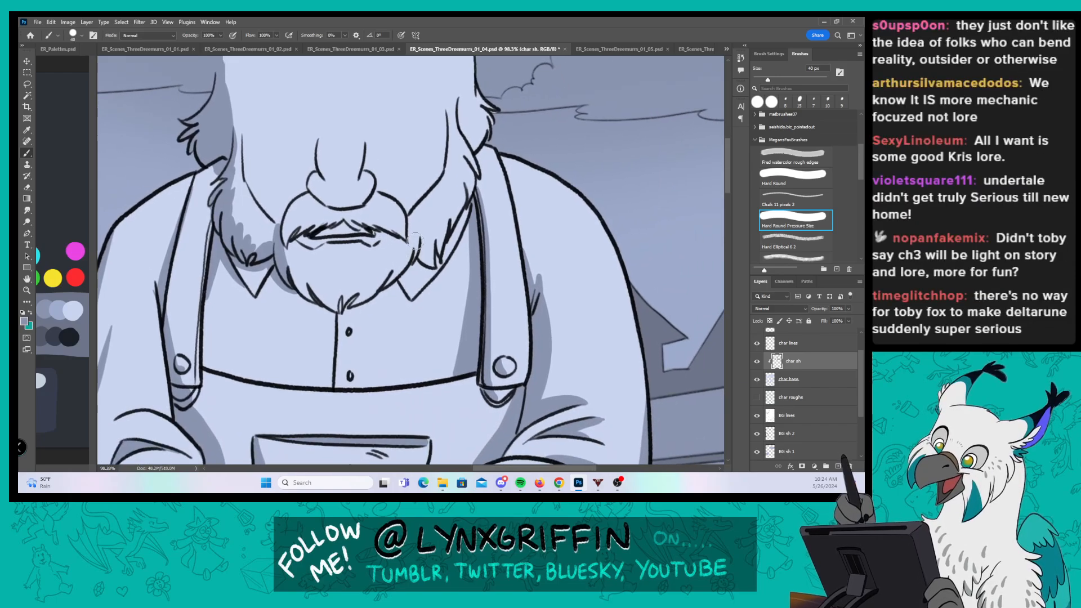
mouse_move(290, 269)
mouse_down()
mouse_move(298, 293)
mouse_move(314, 301)
mouse_move(320, 291)
mouse_move(336, 307)
mouse_up()
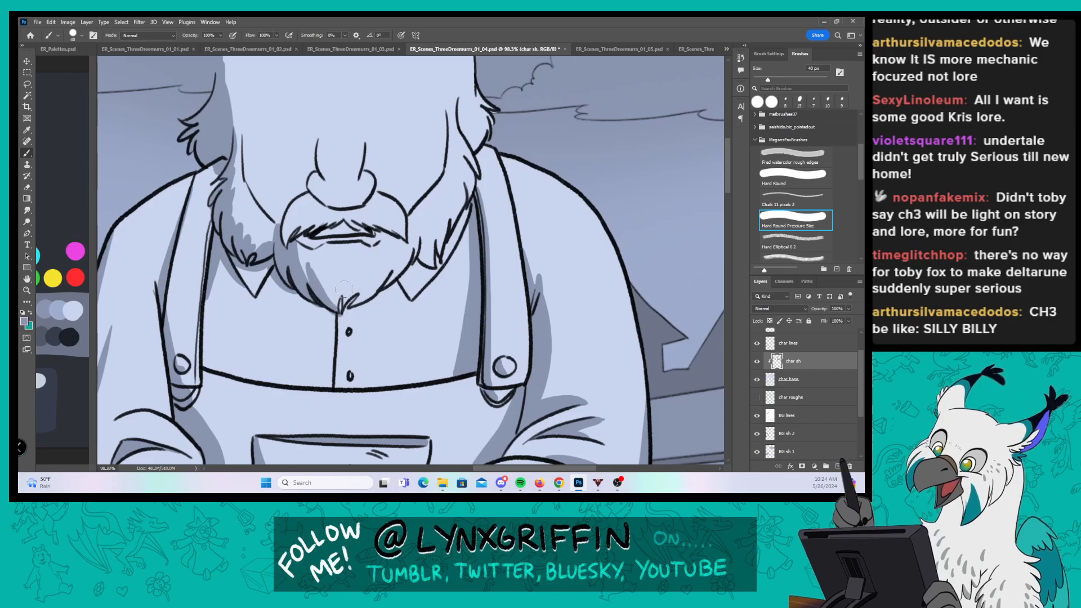
mouse_move(287, 231)
mouse_down()
mouse_move(276, 276)
mouse_move(317, 305)
mouse_up()
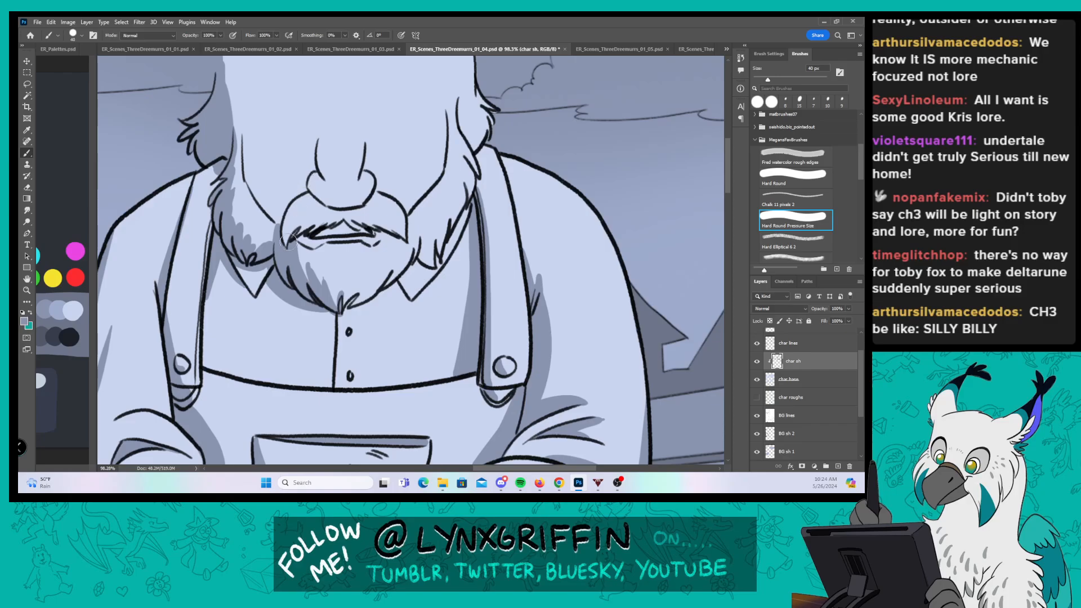
mouse_move(288, 242)
mouse_down()
mouse_move(292, 212)
mouse_move(287, 246)
mouse_move(304, 221)
mouse_move(317, 226)
mouse_up()
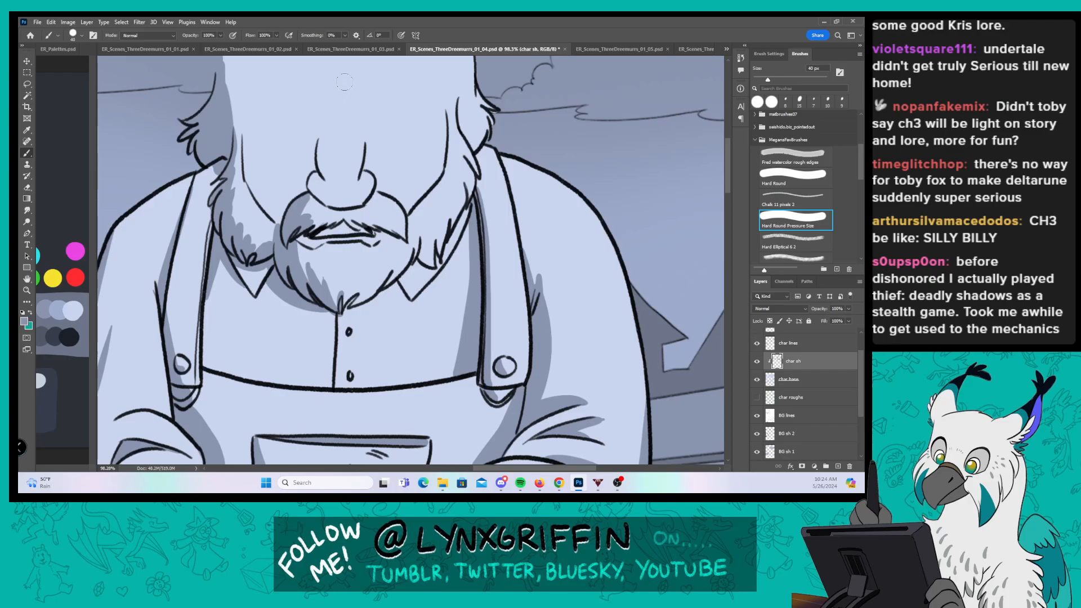
drag(314, 234, 363, 232)
Step: Shade the fence-side of the nose, the rest of the moustache, and both cheeks along the beard line
mouse_move(313, 179)
mouse_down()
mouse_move(311, 190)
mouse_move(333, 207)
mouse_up()
mouse_move(327, 148)
mouse_down()
mouse_move(321, 177)
mouse_move(318, 132)
mouse_move(313, 166)
mouse_up()
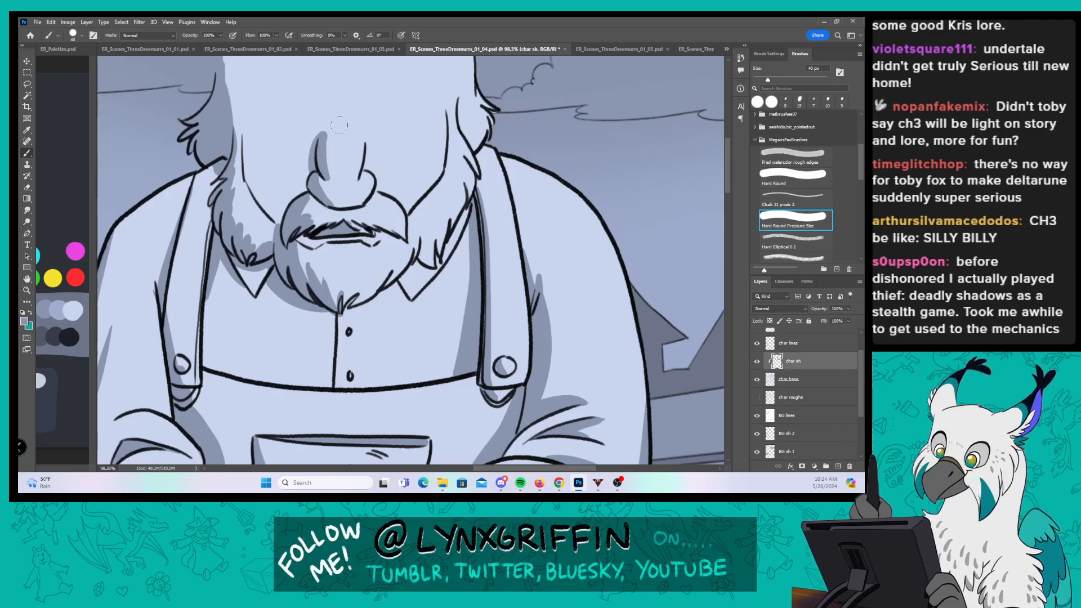
drag(350, 222, 405, 236)
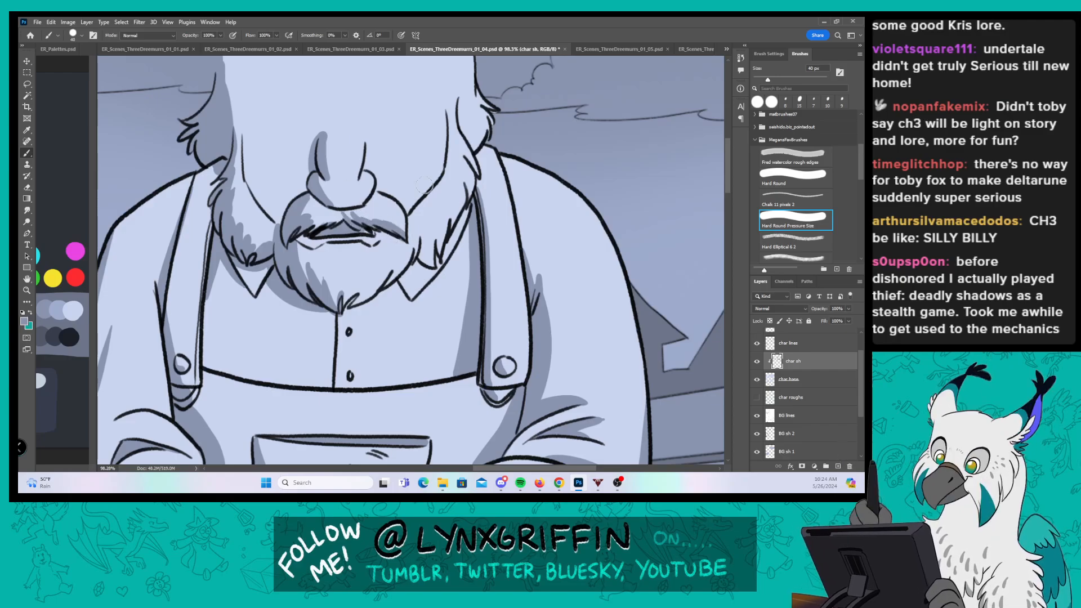
mouse_move(248, 184)
mouse_down()
mouse_move(279, 214)
mouse_move(260, 181)
mouse_move(255, 195)
mouse_move(302, 189)
mouse_up()
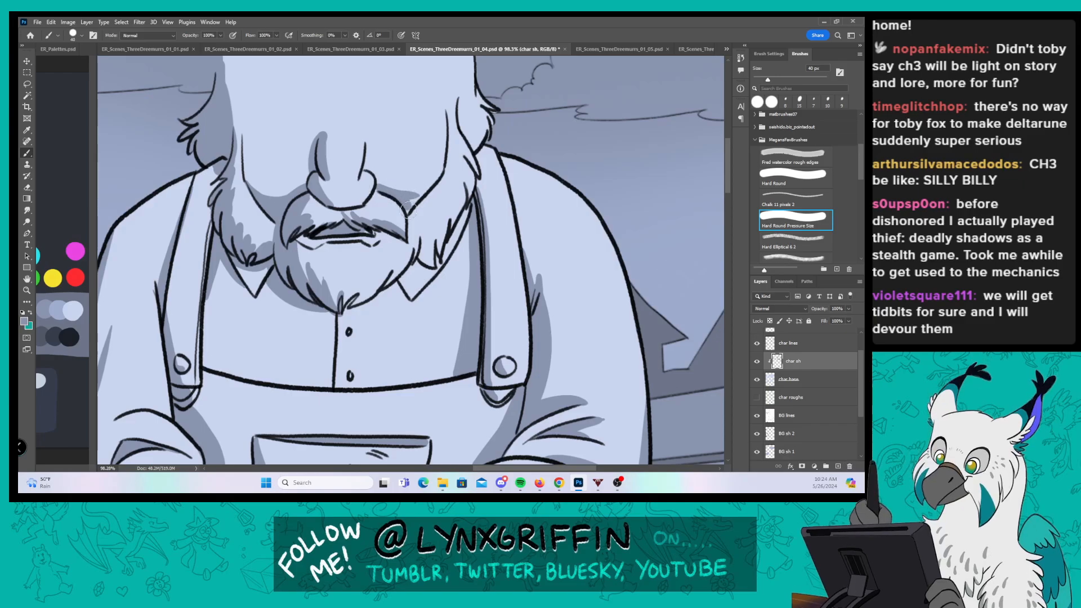
drag(409, 198, 444, 165)
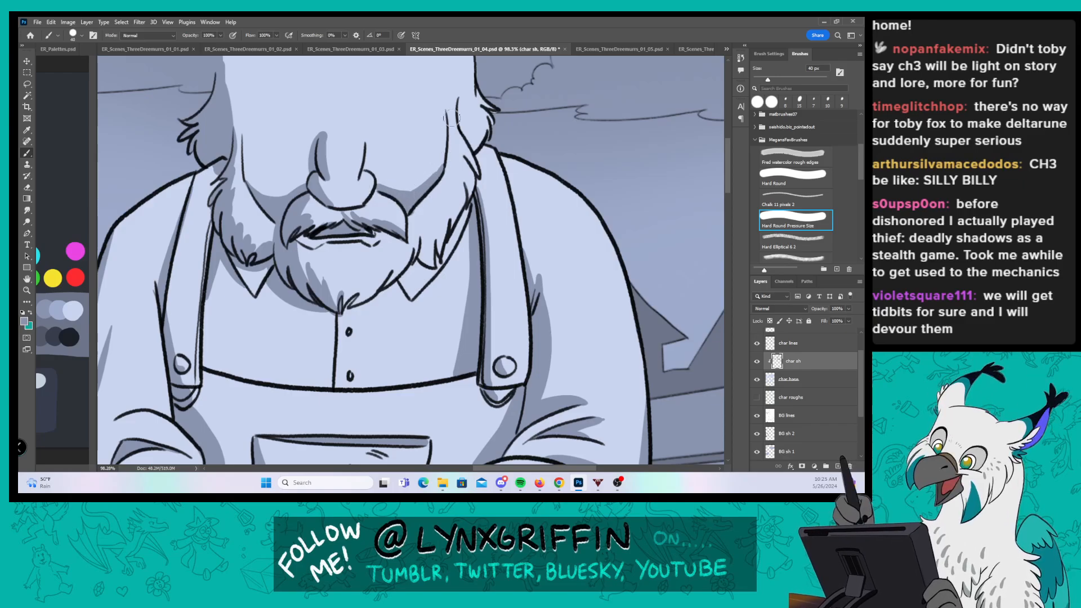
Step: Shade the beard, sideburn and hair on the side away from the fence, plus the collar and shirt under that beard edge
mouse_move(451, 118)
mouse_down()
mouse_move(418, 238)
mouse_move(419, 224)
mouse_move(411, 259)
mouse_move(386, 287)
mouse_move(424, 229)
mouse_move(413, 260)
mouse_move(419, 241)
mouse_move(430, 256)
mouse_move(446, 214)
mouse_up()
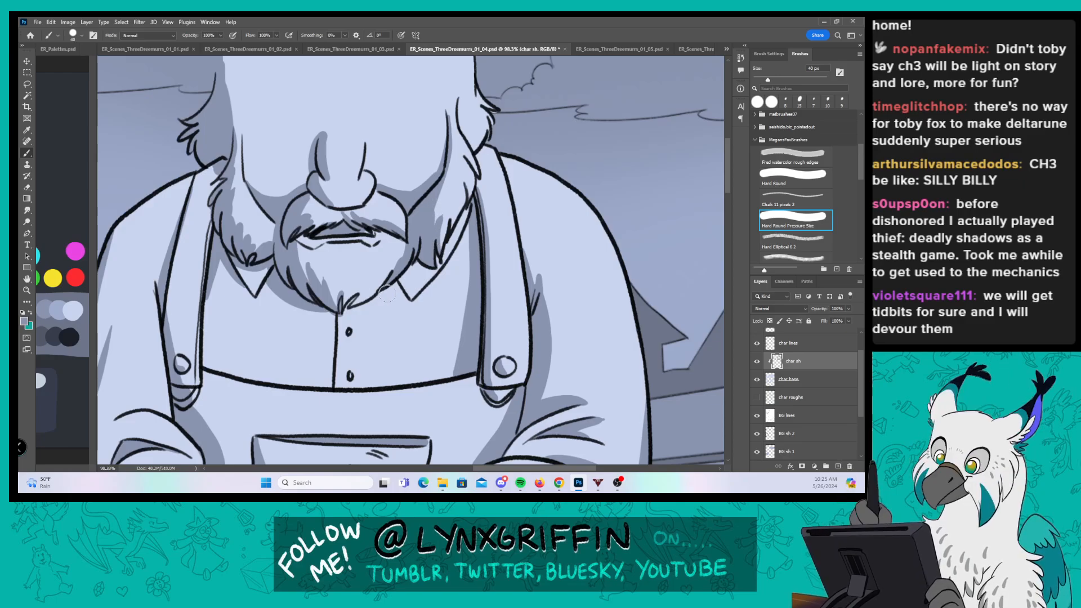
drag(386, 293, 424, 260)
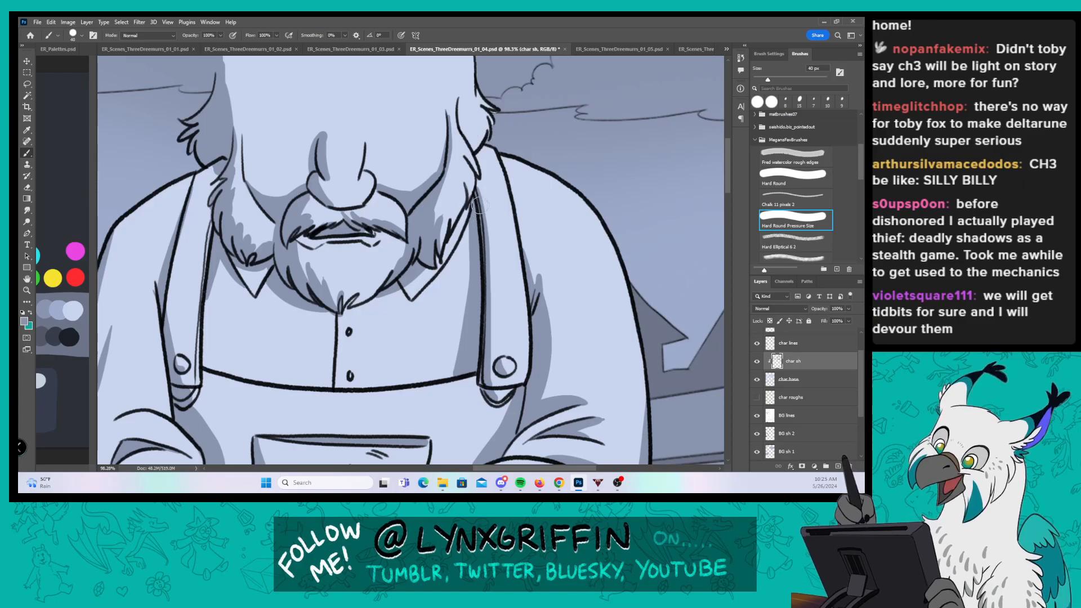
mouse_move(463, 186)
mouse_down()
mouse_move(471, 207)
mouse_move(442, 252)
mouse_up()
mouse_move(473, 204)
mouse_down()
mouse_move(442, 256)
mouse_move(470, 209)
mouse_move(472, 246)
mouse_up()
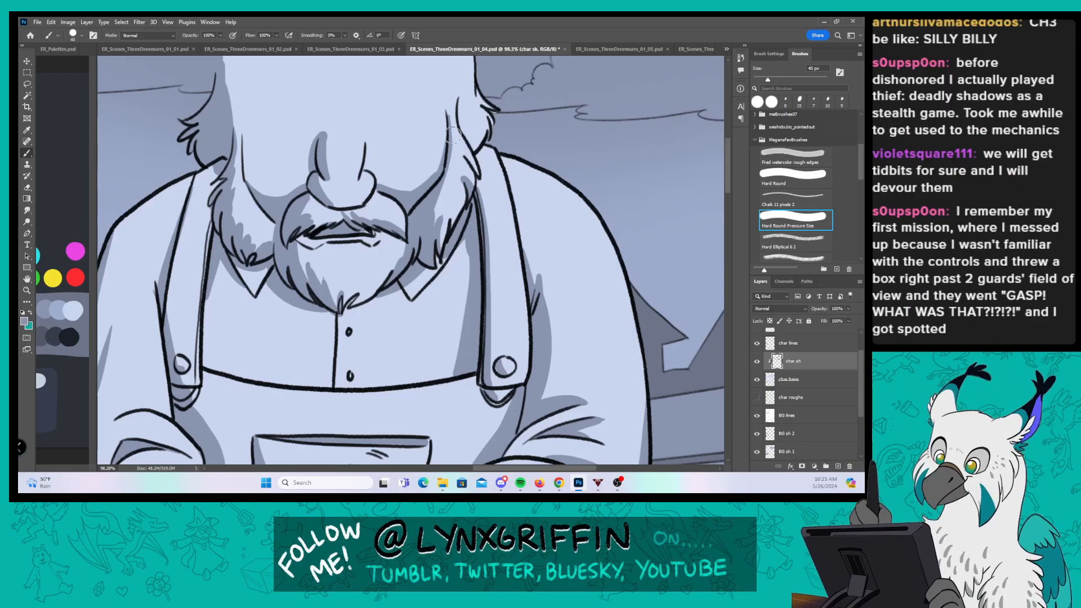
drag(463, 173, 476, 177)
mouse_move(464, 105)
mouse_down()
mouse_move(459, 138)
mouse_move(482, 141)
mouse_up()
drag(476, 82, 475, 90)
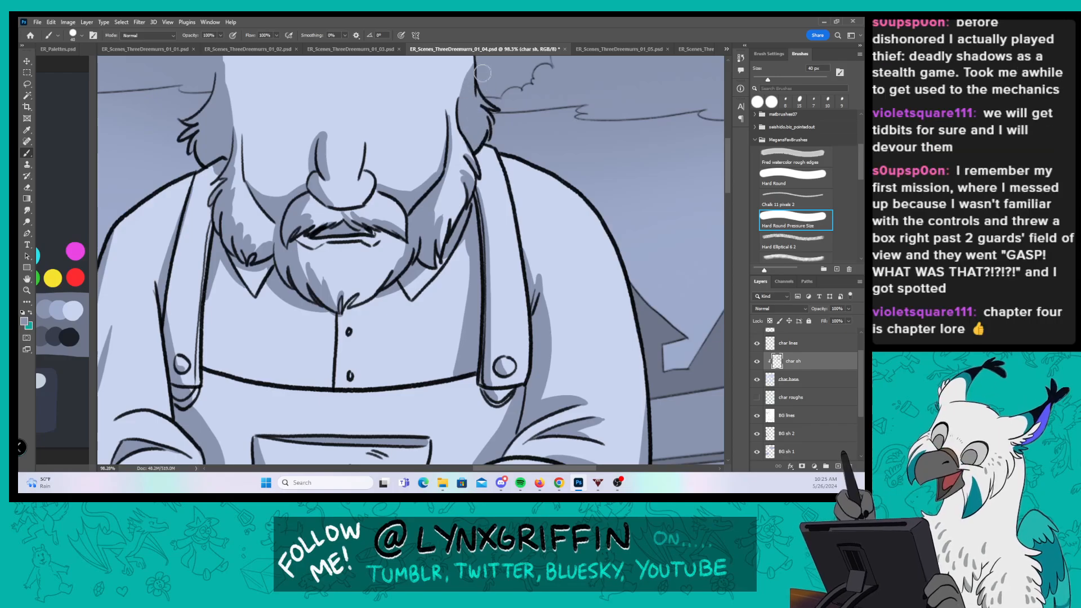
Step: Shade along the nose's remaining side and nostril, then save the page
drag(363, 172, 368, 130)
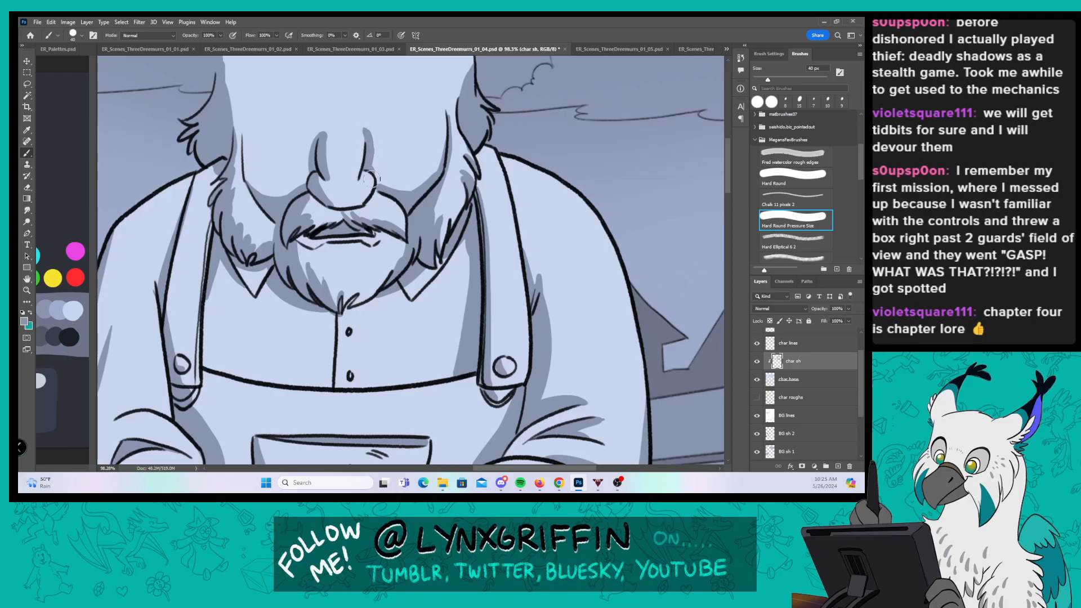
drag(360, 175, 376, 186)
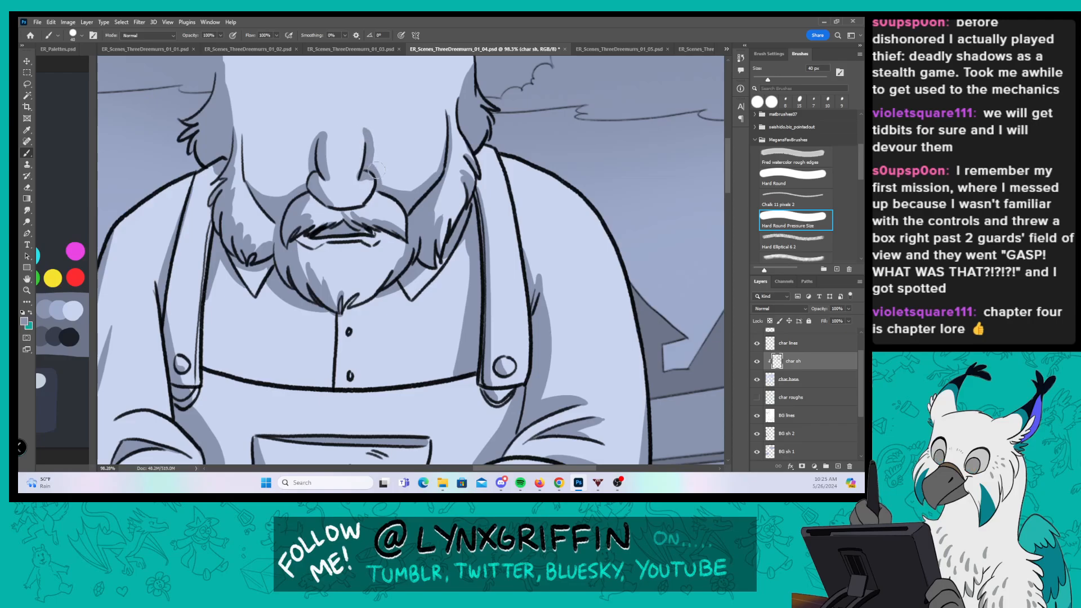
key(z)
drag(617, 313, 486, 160)
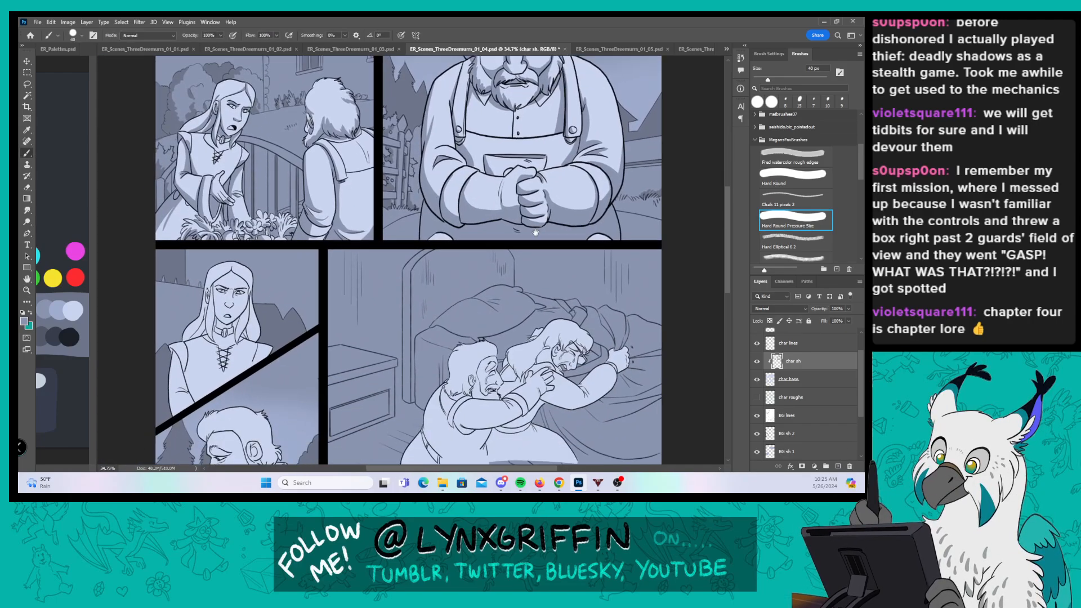
drag(346, 370, 486, 316)
key(ctrl+s)
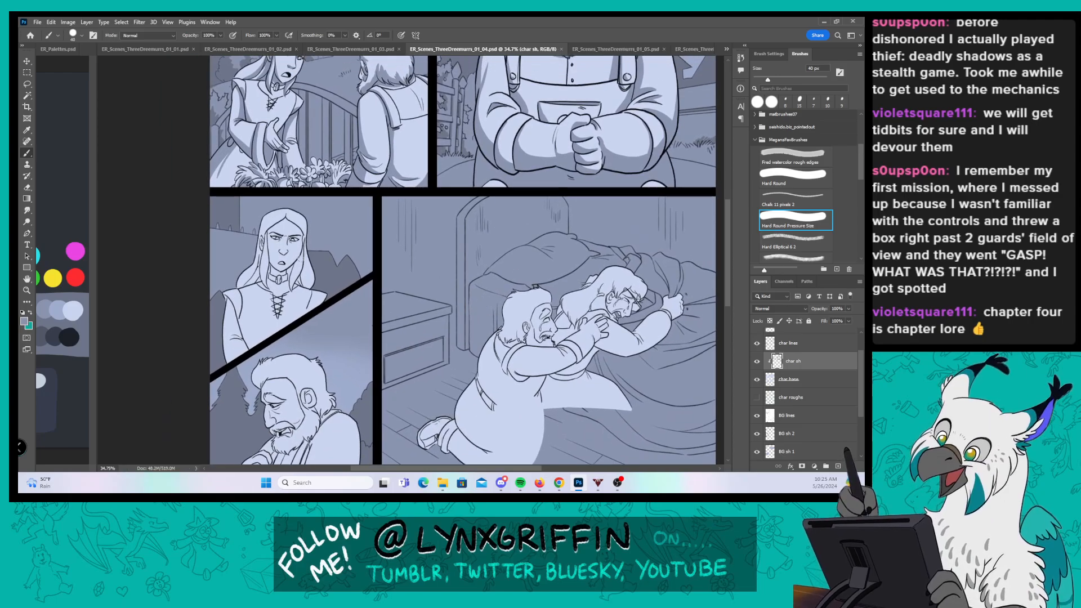
Step: Reduce the brush to 25 px and shade the outer edge, shoulder opening and elbow fold of the long-haired woman's sleeve
key(z)
drag(286, 261, 320, 260)
drag(257, 365, 333, 243)
key(z)
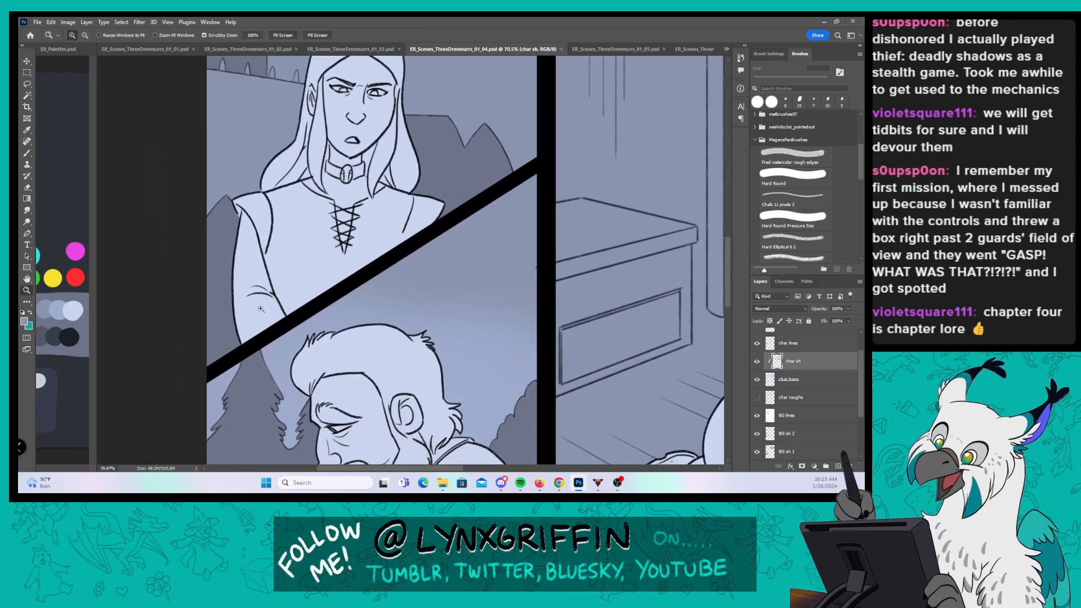
drag(261, 309, 315, 309)
key(b)
drag(229, 119, 215, 271)
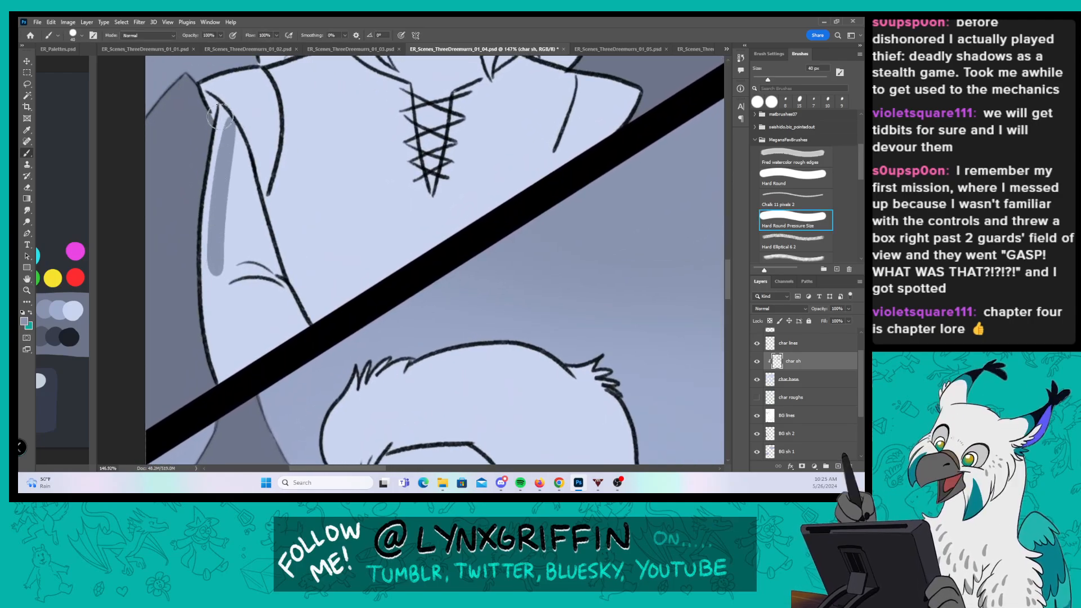
key([)
key([)
key([)
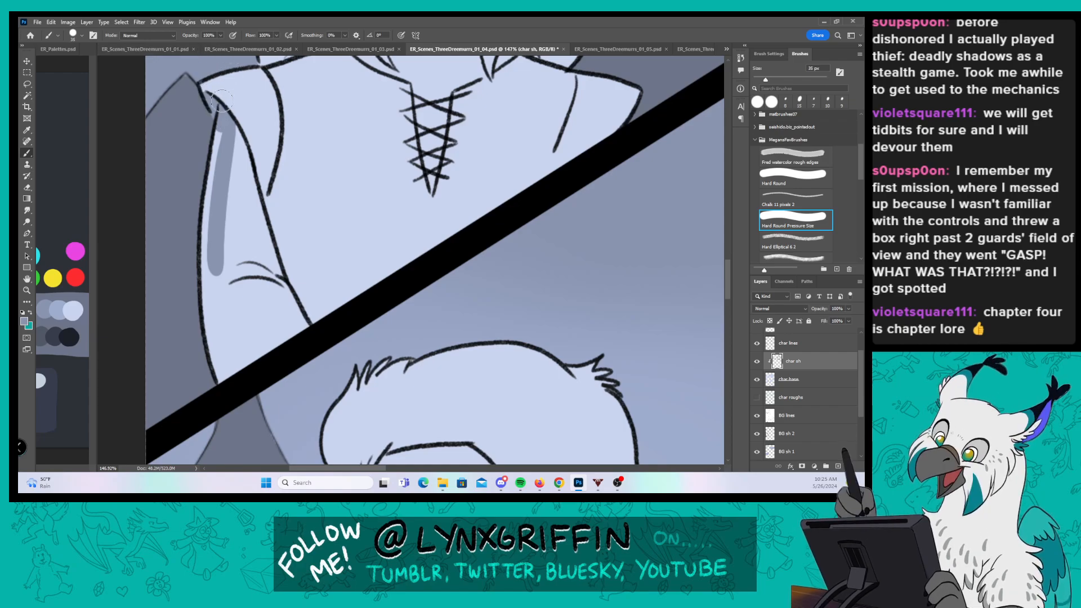
mouse_move(207, 96)
mouse_down()
mouse_move(261, 167)
mouse_move(263, 187)
mouse_up()
mouse_move(255, 141)
mouse_down()
mouse_move(266, 195)
mouse_move(247, 130)
mouse_move(253, 167)
mouse_up()
mouse_move(231, 116)
mouse_down()
mouse_move(244, 136)
mouse_move(241, 128)
mouse_move(221, 153)
mouse_up()
mouse_move(216, 269)
mouse_down()
mouse_move(219, 205)
mouse_move(240, 366)
mouse_move(210, 287)
mouse_move(203, 300)
mouse_move(214, 310)
mouse_move(215, 114)
mouse_move(236, 134)
mouse_up()
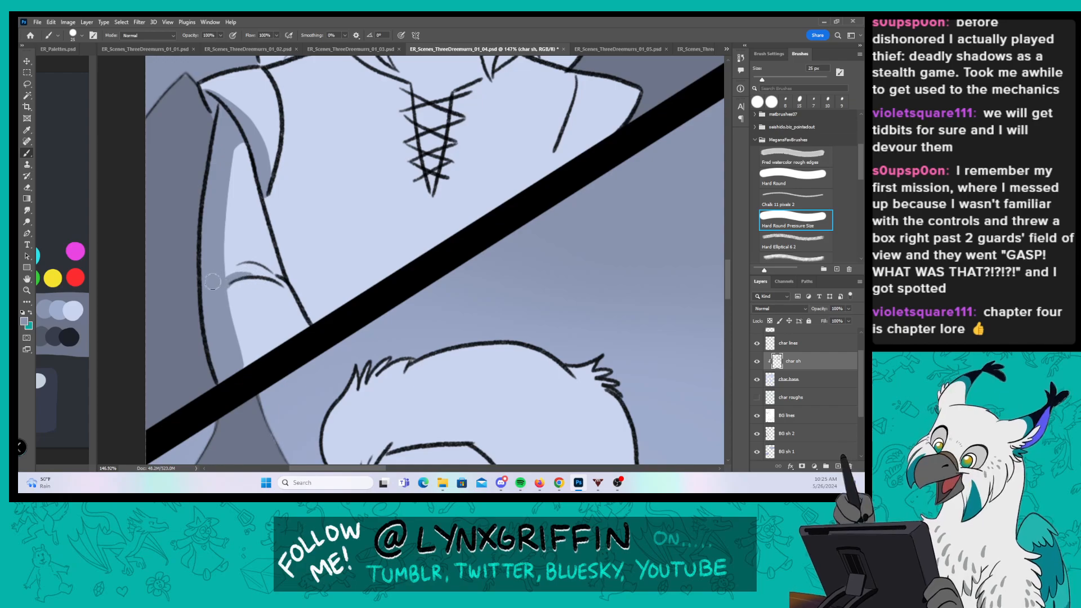
Step: Shade the side of the woman's bodice beside the shaded sleeve and the outer edge of her opposite shoulder
drag(399, 268, 350, 315)
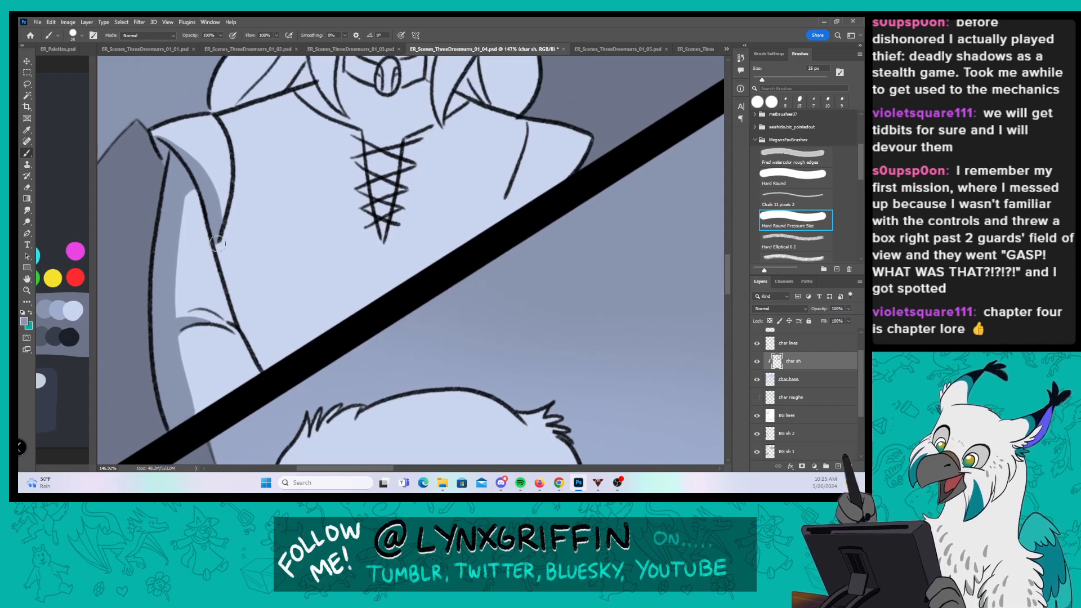
mouse_move(221, 243)
mouse_down()
mouse_move(296, 352)
mouse_move(236, 297)
mouse_move(278, 355)
mouse_up()
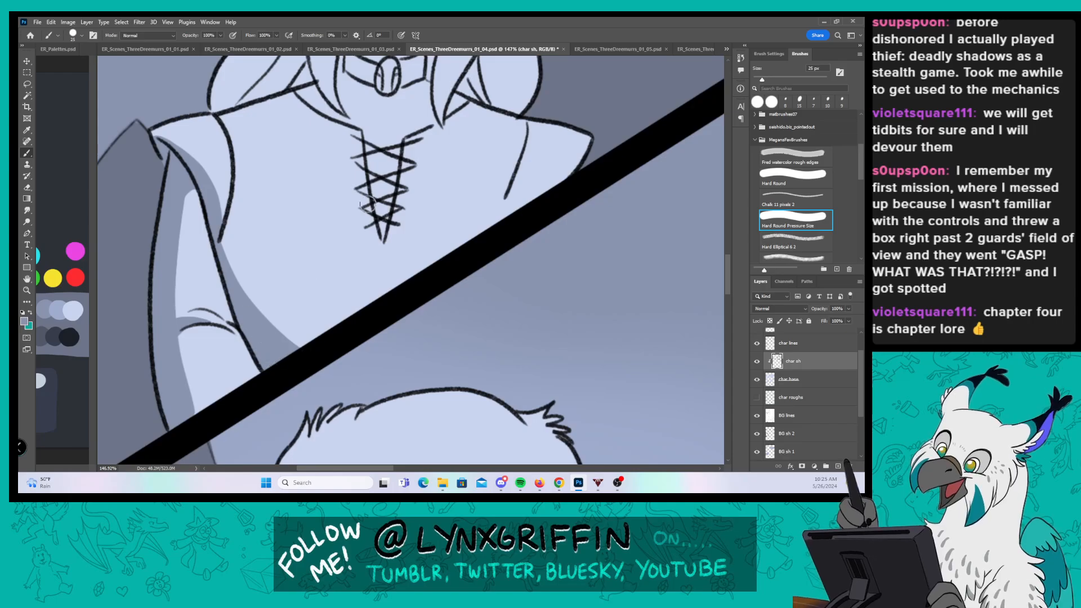
drag(369, 209, 343, 282)
drag(558, 259, 519, 361)
Step: Shade the woman's long hair below the visible ear, the lock beside her face, and the strands above her shoulder
drag(408, 254, 411, 293)
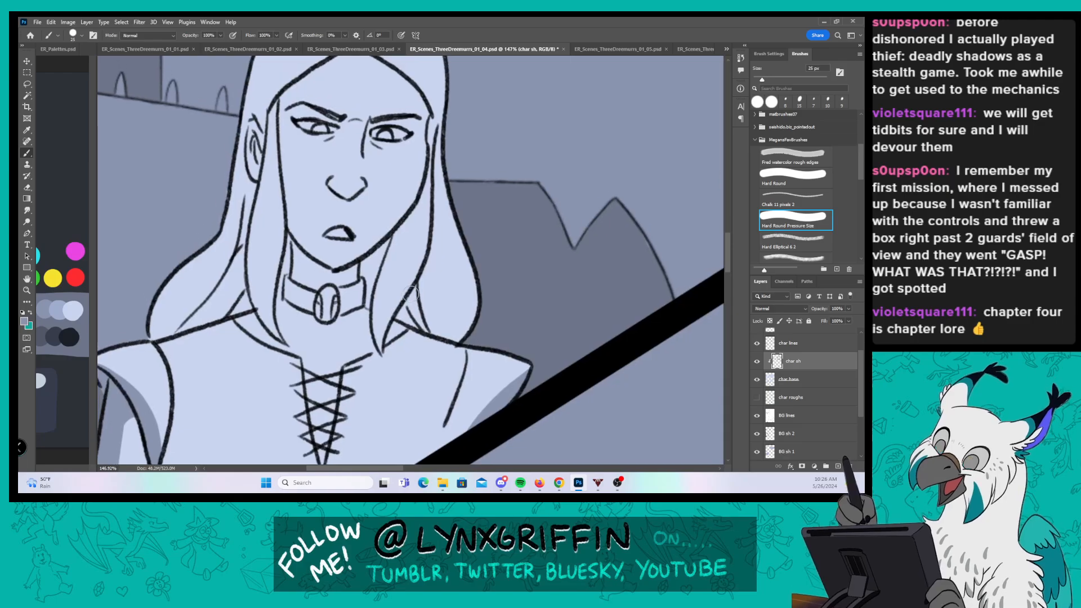
mouse_move(256, 144)
mouse_down()
mouse_move(239, 228)
mouse_move(179, 329)
mouse_move(225, 290)
mouse_move(239, 242)
mouse_move(229, 296)
mouse_move(243, 308)
mouse_move(253, 287)
mouse_up()
mouse_move(271, 123)
mouse_down()
mouse_move(257, 294)
mouse_move(267, 321)
mouse_move(249, 275)
mouse_move(286, 342)
mouse_move(258, 290)
mouse_move(265, 316)
mouse_move(256, 239)
mouse_move(270, 125)
mouse_move(252, 264)
mouse_move(277, 100)
mouse_move(265, 133)
mouse_move(280, 115)
mouse_up()
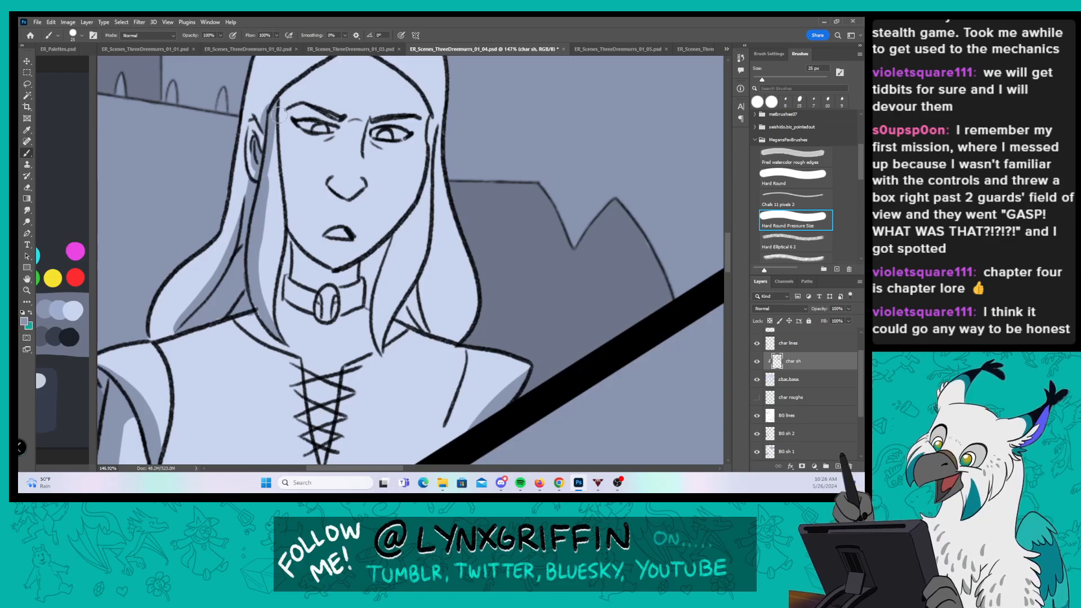
drag(220, 317, 254, 304)
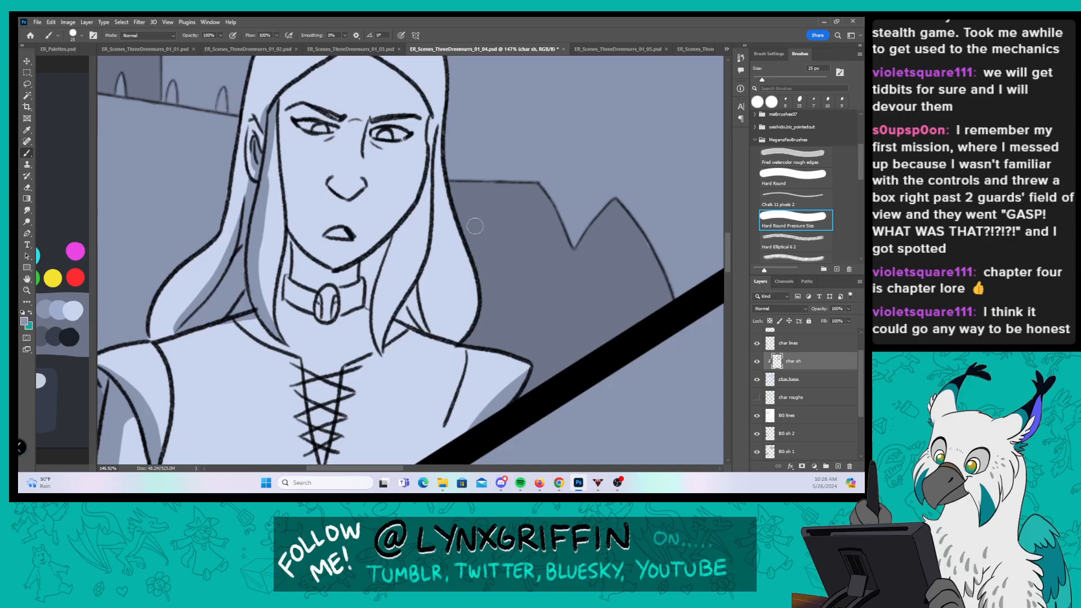
Step: Paint the shadow under the woman's chin across her neck and on the inner hair beside her opposite cheek
drag(446, 253, 404, 293)
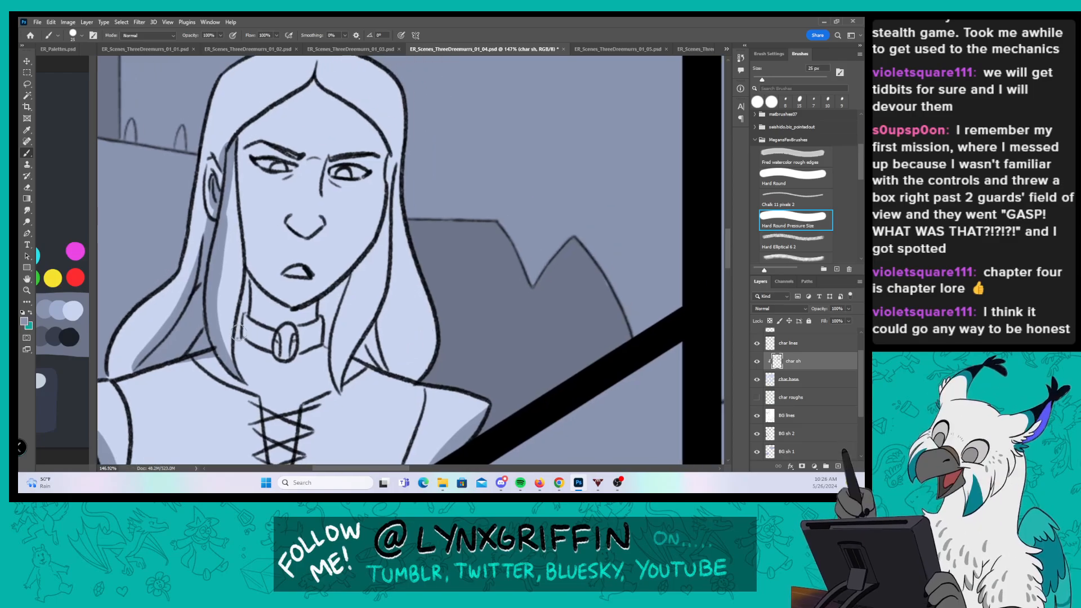
mouse_move(239, 333)
mouse_down()
mouse_move(246, 249)
mouse_move(248, 293)
mouse_move(249, 261)
mouse_move(289, 304)
mouse_move(256, 278)
mouse_move(270, 306)
mouse_move(254, 292)
mouse_move(322, 305)
mouse_move(309, 285)
mouse_move(321, 316)
mouse_move(356, 268)
mouse_up()
mouse_move(392, 169)
mouse_down()
mouse_move(373, 259)
mouse_move(335, 353)
mouse_move(338, 334)
mouse_move(334, 342)
mouse_move(341, 392)
mouse_move(330, 319)
mouse_move(327, 335)
mouse_move(366, 258)
mouse_up()
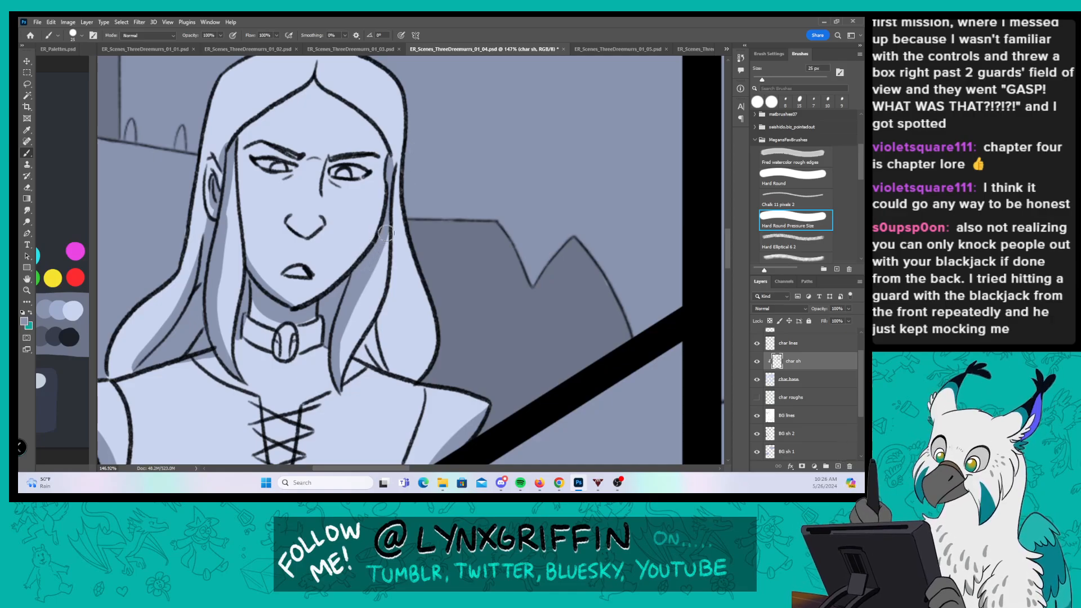
Step: Shade the hair strands beside the long-haired woman's far cheek and the side of her choker
mouse_move(390, 214)
mouse_down()
mouse_move(402, 279)
mouse_move(399, 372)
mouse_up()
mouse_move(394, 258)
mouse_down()
mouse_move(386, 316)
mouse_move(358, 355)
mouse_move(394, 293)
mouse_move(368, 357)
mouse_move(378, 360)
mouse_move(402, 292)
mouse_up()
drag(396, 376, 412, 284)
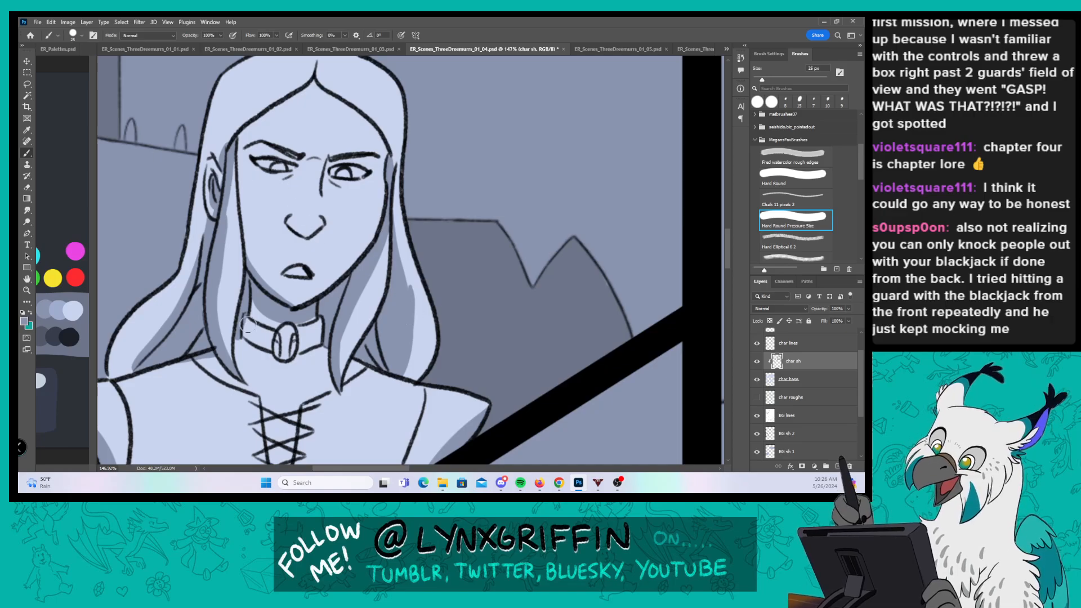
drag(246, 324, 270, 350)
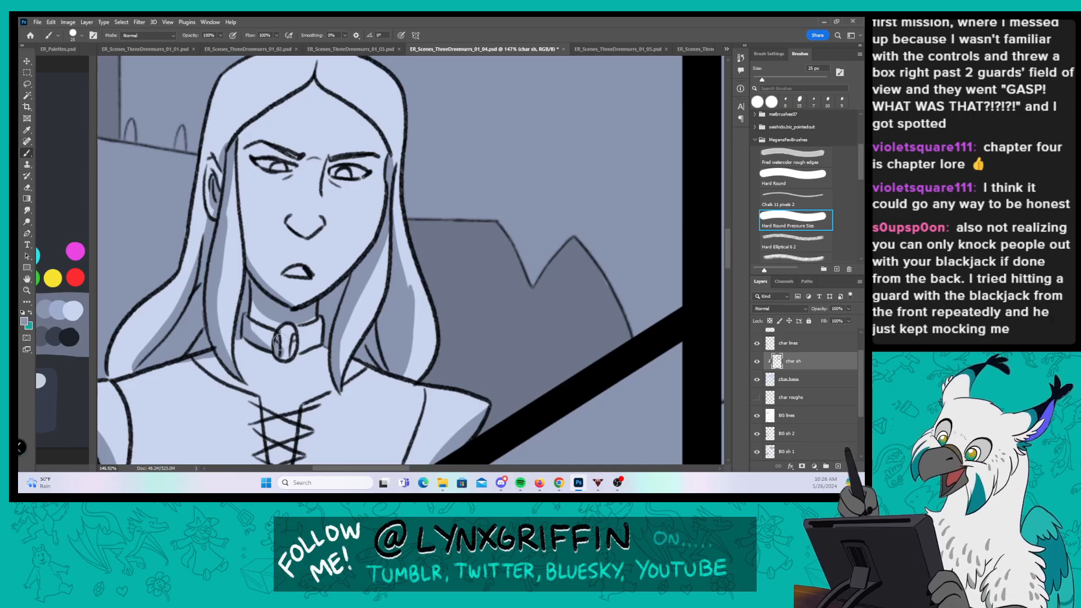
Step: Shade the woman's hair and forehead along the hairline, beneath her brows, around her visible ear, and beside her nose
drag(437, 254, 456, 323)
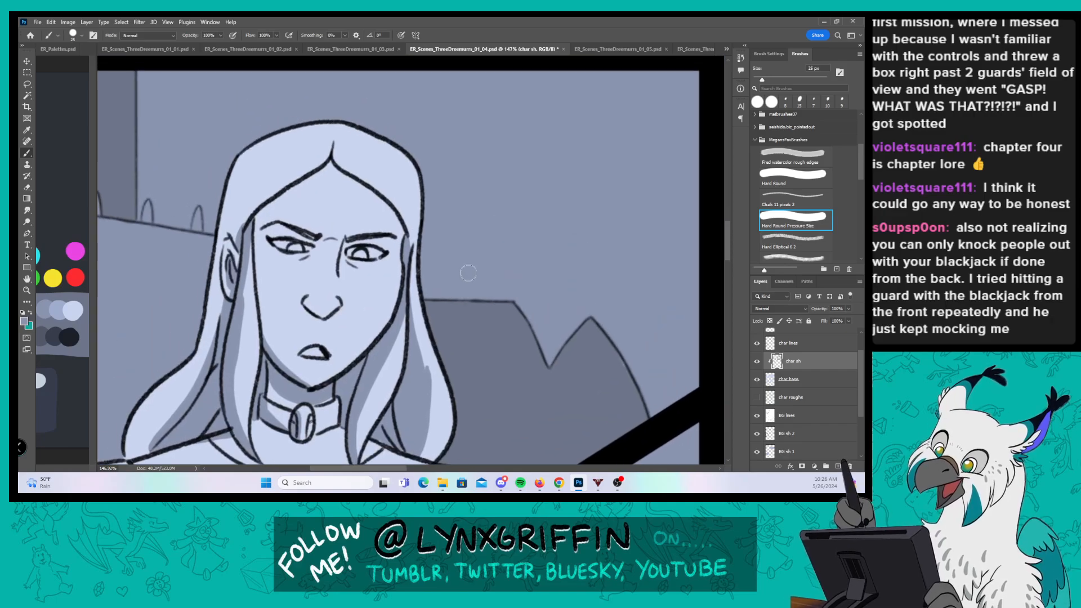
mouse_move(236, 216)
mouse_down()
mouse_move(233, 243)
mouse_move(255, 212)
mouse_move(330, 161)
mouse_up()
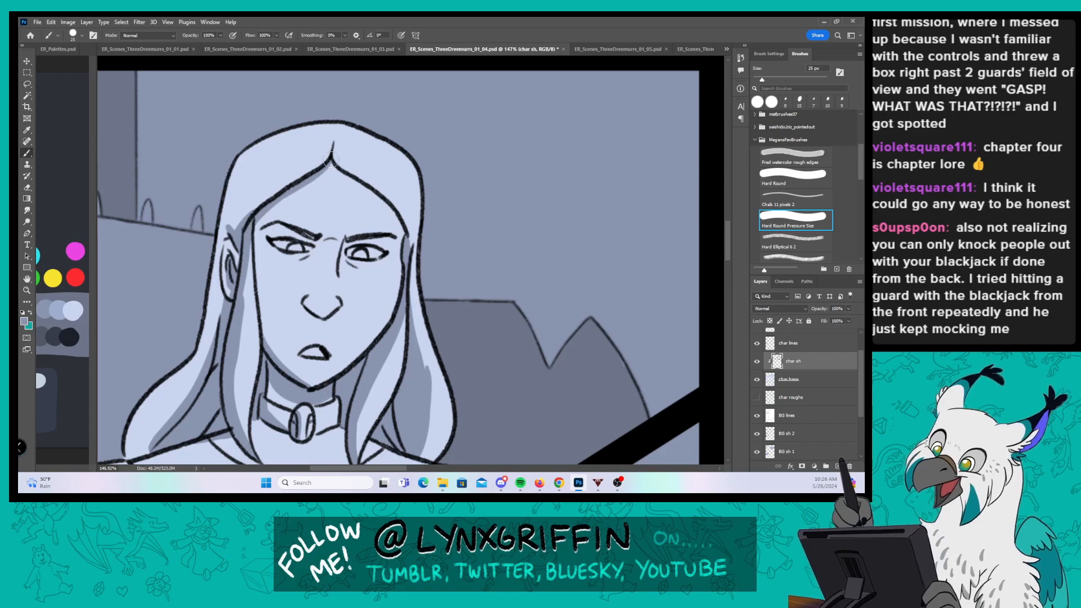
mouse_move(274, 227)
mouse_down()
mouse_move(318, 245)
mouse_move(299, 260)
mouse_move(331, 233)
mouse_move(394, 236)
mouse_move(394, 248)
mouse_move(393, 228)
mouse_up()
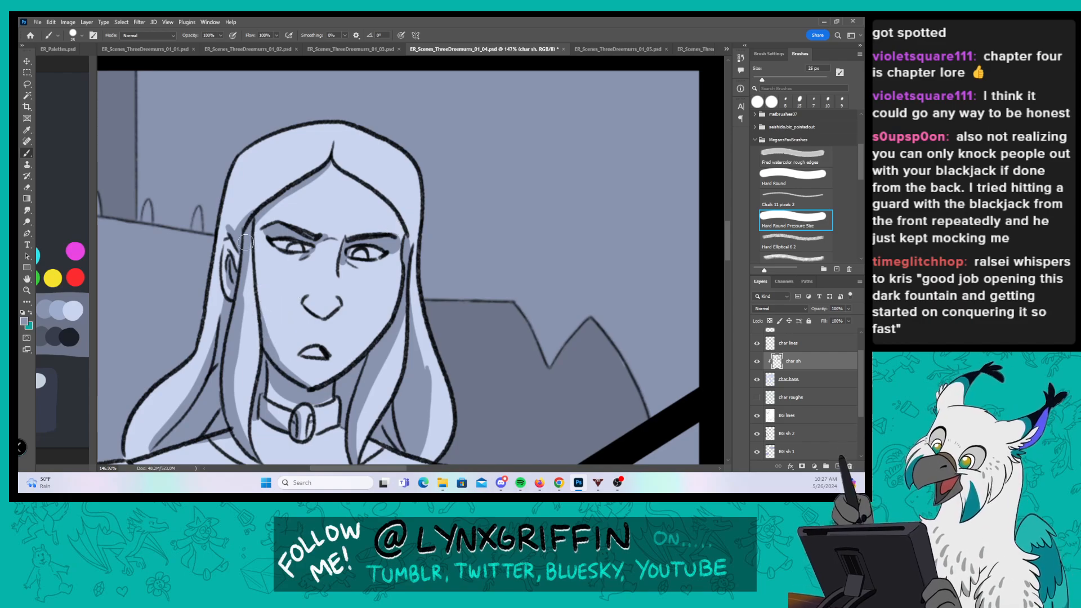
drag(248, 239, 241, 302)
mouse_move(222, 238)
mouse_down()
mouse_move(224, 264)
mouse_move(225, 214)
mouse_move(213, 366)
mouse_move(214, 353)
mouse_up()
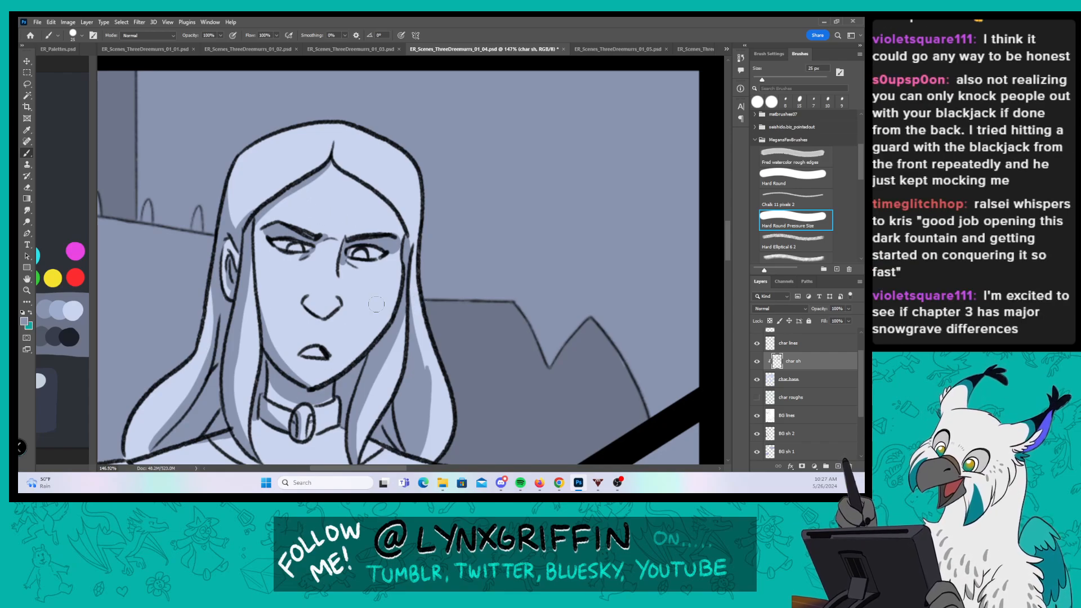
mouse_move(258, 226)
mouse_down()
mouse_move(260, 278)
mouse_move(269, 215)
mouse_up()
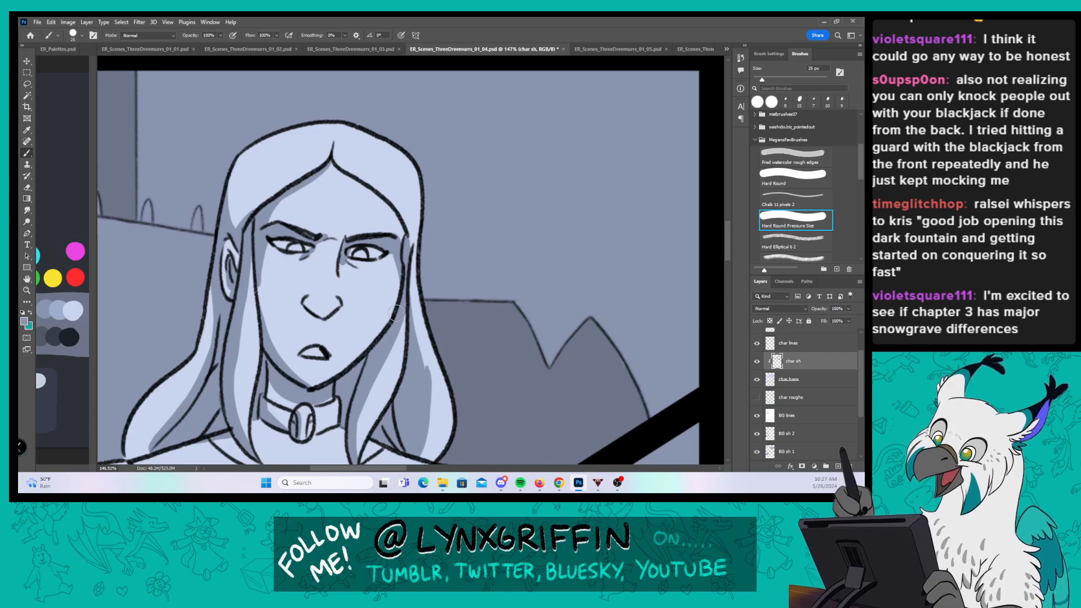
drag(370, 191, 402, 241)
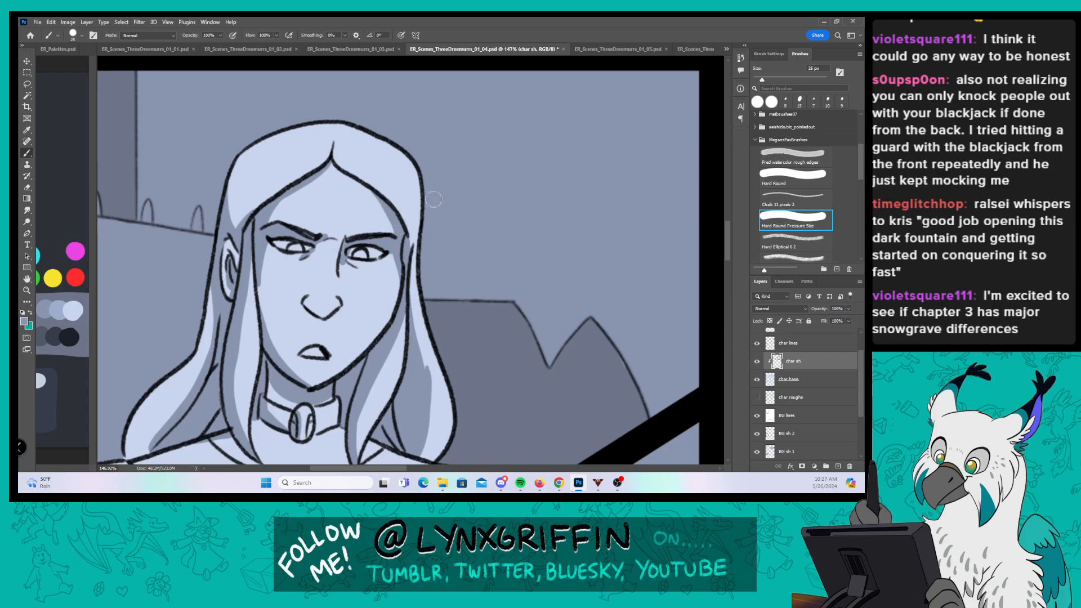
drag(301, 295, 329, 318)
Step: Shade the laced opening at the front of the woman's bodice
key(z)
drag(506, 349, 439, 352)
key(space)
drag(591, 379, 416, 271)
key(z)
drag(273, 300, 339, 294)
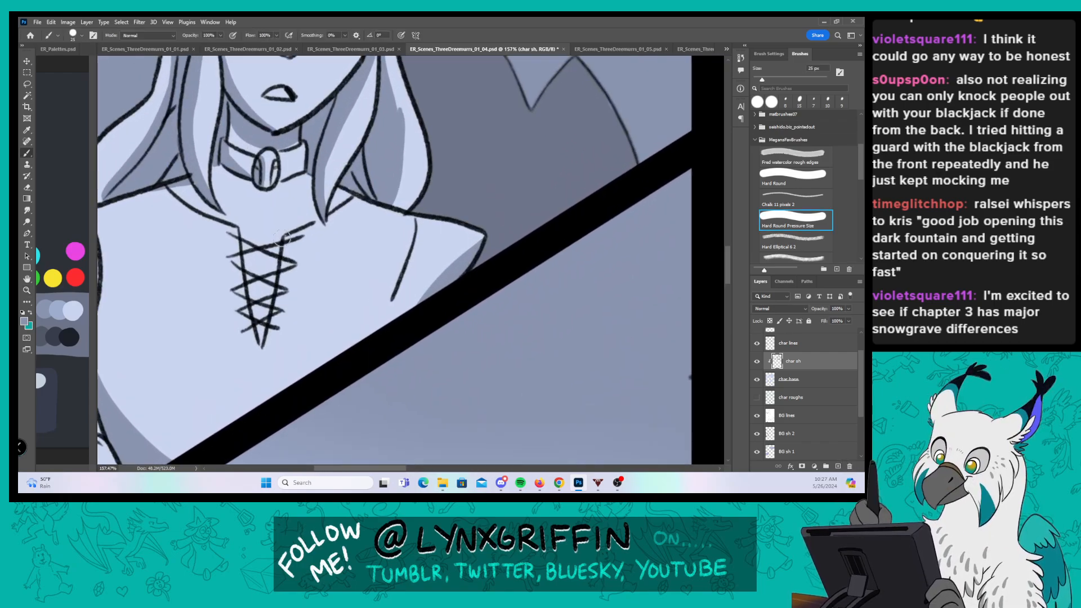
drag(283, 241, 261, 338)
Step: In the bearded man's panel, outline the shadow area on his sleeve and shade the narrow robe trim below his beard
key(z)
drag(550, 337, 484, 337)
key(space)
drag(631, 424, 520, 242)
key(z)
drag(383, 341, 411, 341)
key(space)
drag(438, 372, 416, 297)
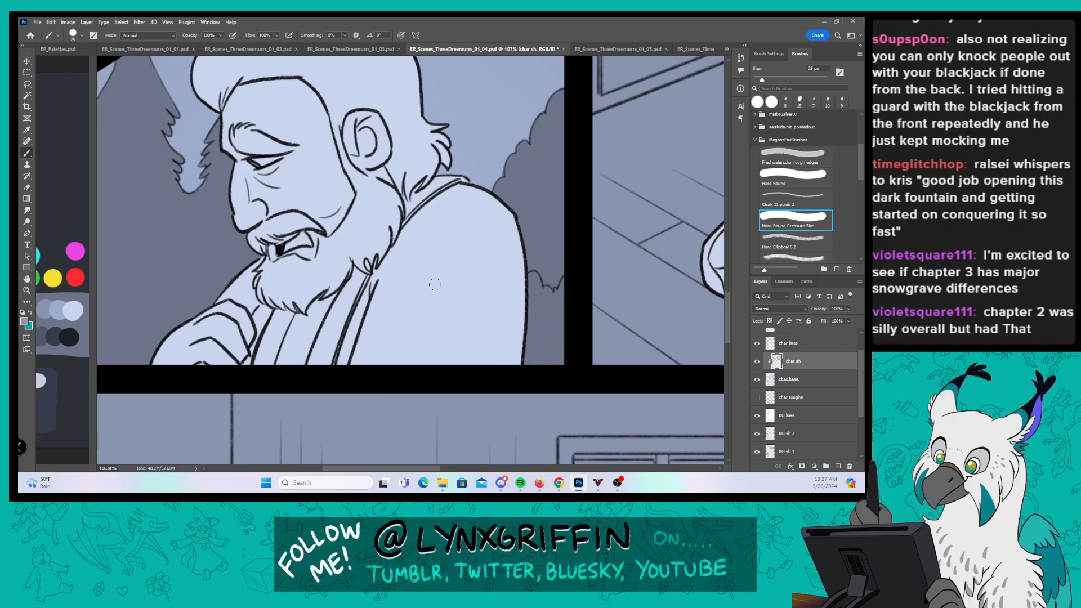
key(z)
drag(434, 285, 446, 246)
mouse_move(411, 385)
mouse_down()
mouse_move(488, 228)
mouse_move(516, 217)
mouse_up()
mouse_move(373, 269)
mouse_down()
mouse_move(335, 374)
mouse_move(378, 260)
mouse_move(327, 369)
mouse_up()
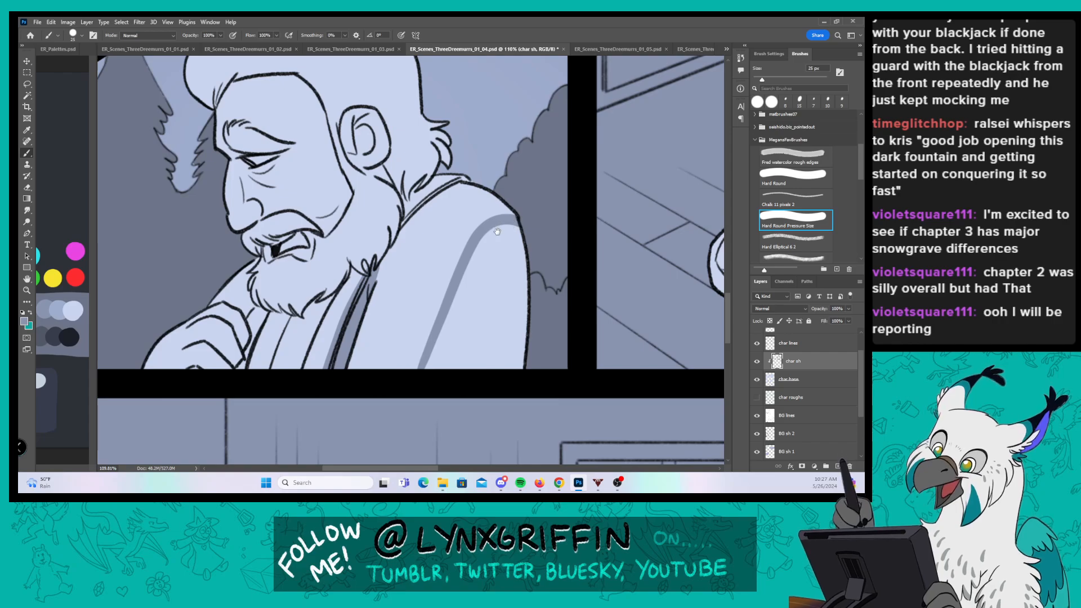
Step: Shade the side of the man's beard, the inside of his ear, and the hair and neck behind it
drag(497, 231, 488, 256)
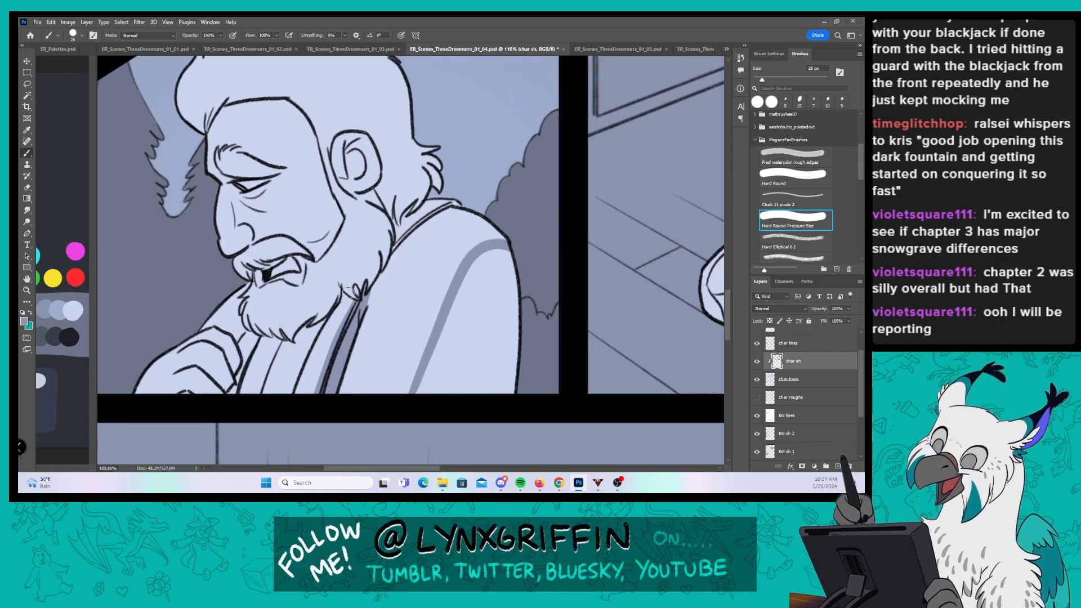
mouse_move(349, 291)
mouse_down()
mouse_move(361, 296)
mouse_move(358, 255)
mouse_up()
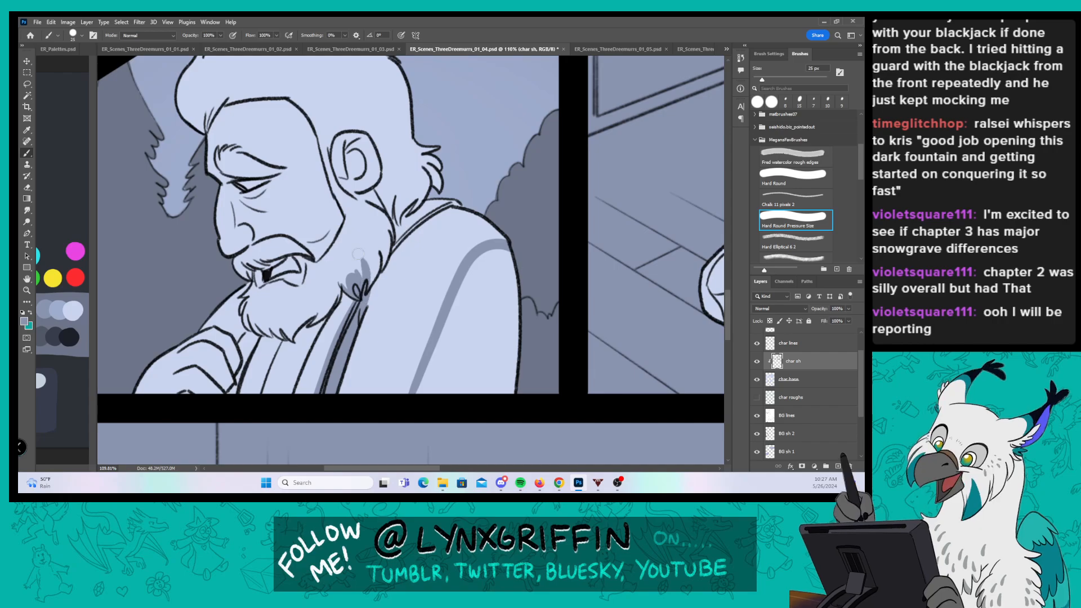
drag(361, 313, 389, 239)
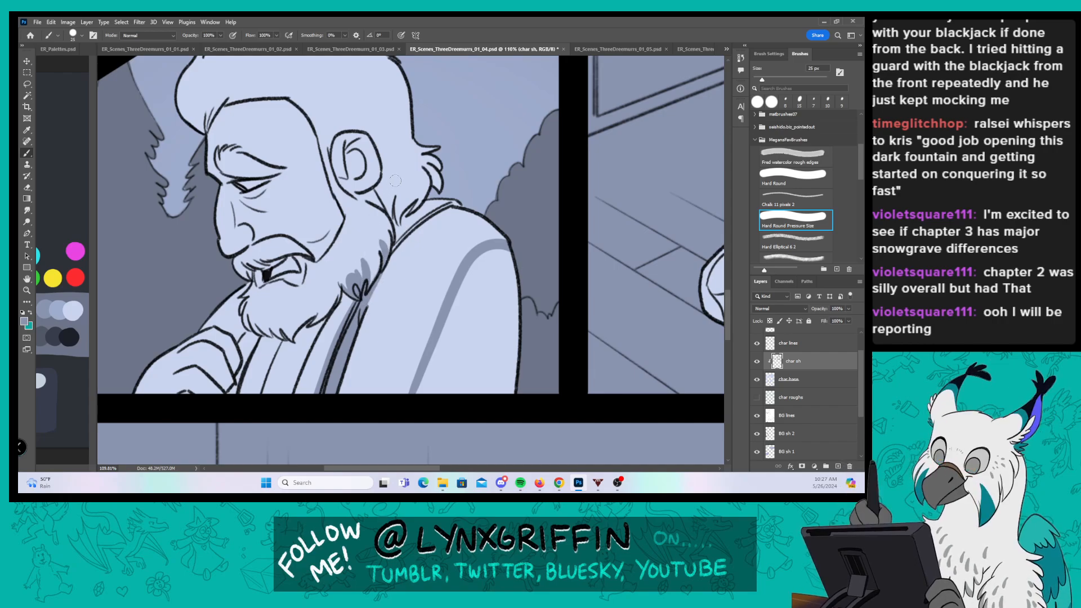
mouse_move(341, 180)
mouse_down()
mouse_move(351, 146)
mouse_move(353, 173)
mouse_move(388, 214)
mouse_move(385, 178)
mouse_move(403, 207)
mouse_move(405, 178)
mouse_move(406, 203)
mouse_move(416, 193)
mouse_move(407, 206)
mouse_move(419, 190)
mouse_move(412, 214)
mouse_move(419, 163)
mouse_move(443, 186)
mouse_up()
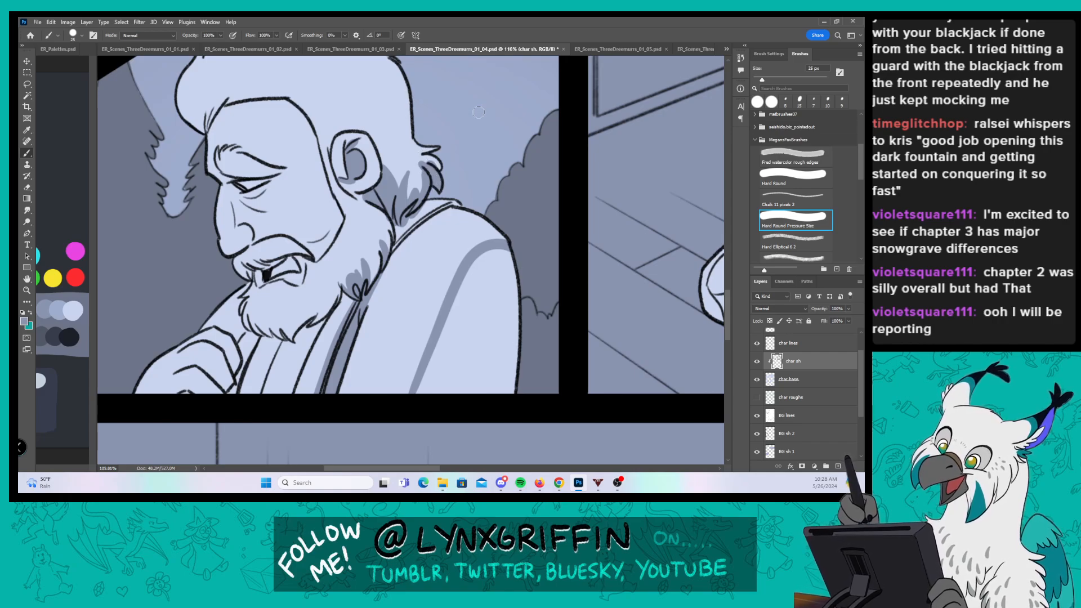
drag(392, 217, 398, 244)
mouse_move(431, 203)
mouse_down()
mouse_move(419, 211)
mouse_move(410, 187)
mouse_move(431, 160)
mouse_move(426, 181)
mouse_up()
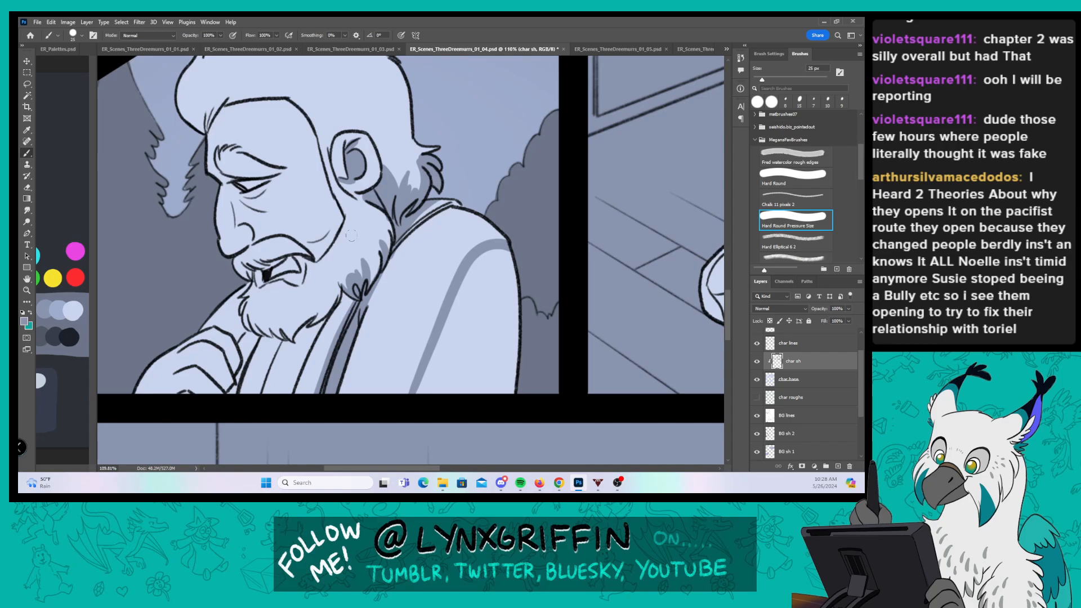
Step: Shade the man's raised hand and forearm beneath his beard, along with the folds of his robe front
drag(351, 236, 418, 218)
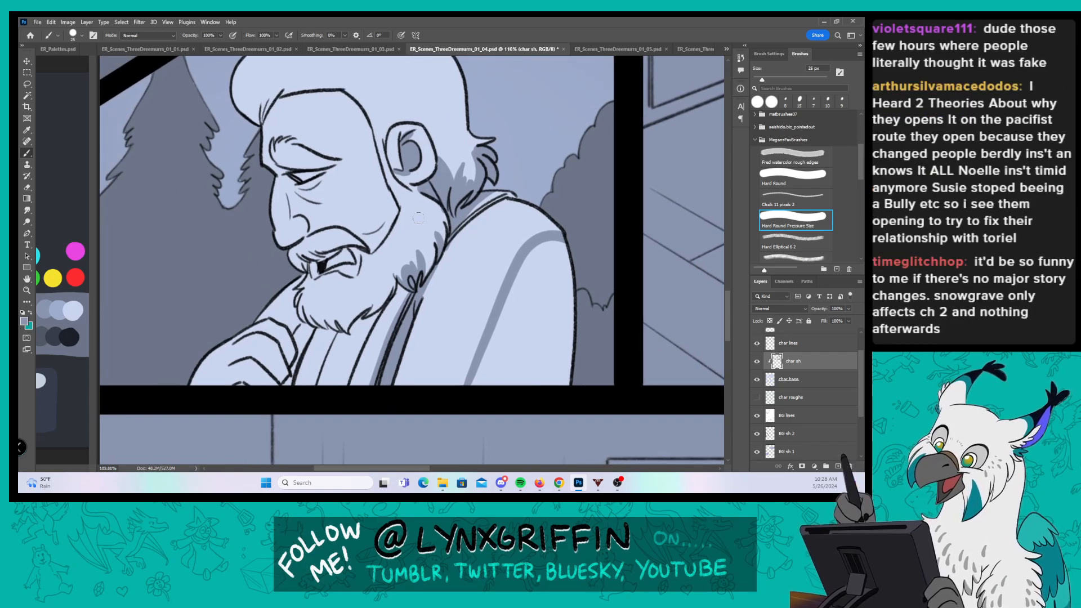
mouse_move(244, 387)
mouse_down()
mouse_move(258, 364)
mouse_move(250, 358)
mouse_move(264, 361)
mouse_move(255, 360)
mouse_move(275, 344)
mouse_move(266, 367)
mouse_move(287, 379)
mouse_move(284, 342)
mouse_move(292, 375)
mouse_up()
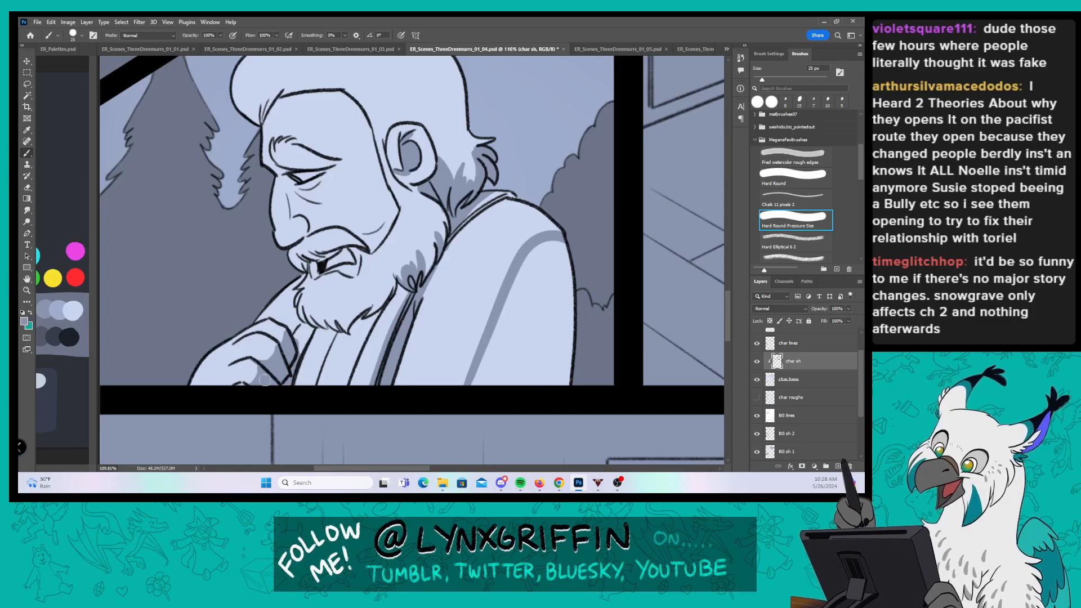
mouse_move(291, 329)
mouse_down()
mouse_move(306, 352)
mouse_move(298, 322)
mouse_up()
drag(469, 310, 401, 298)
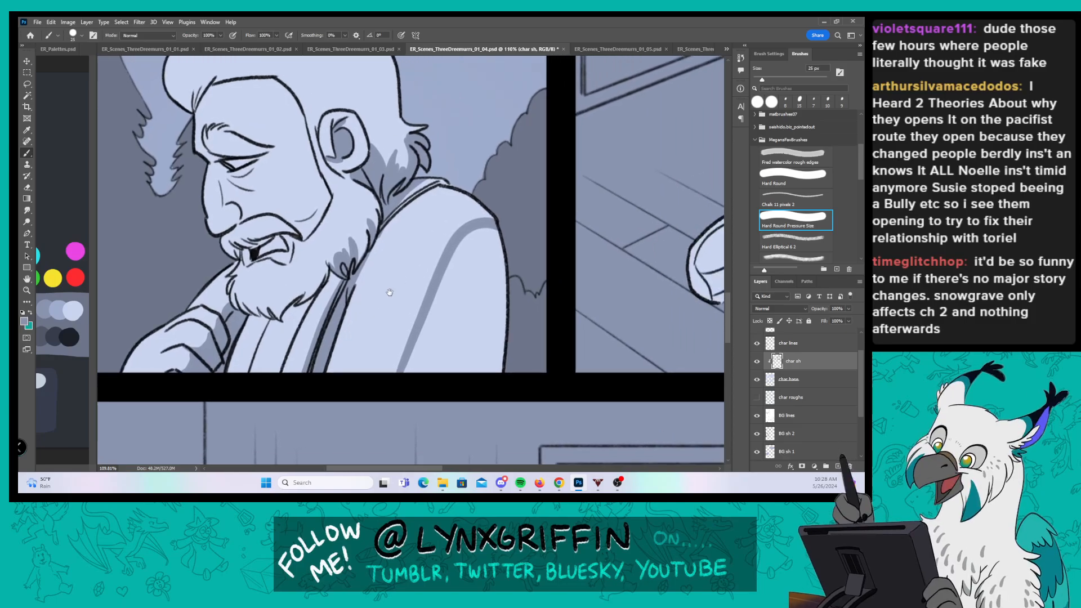
drag(263, 328, 247, 369)
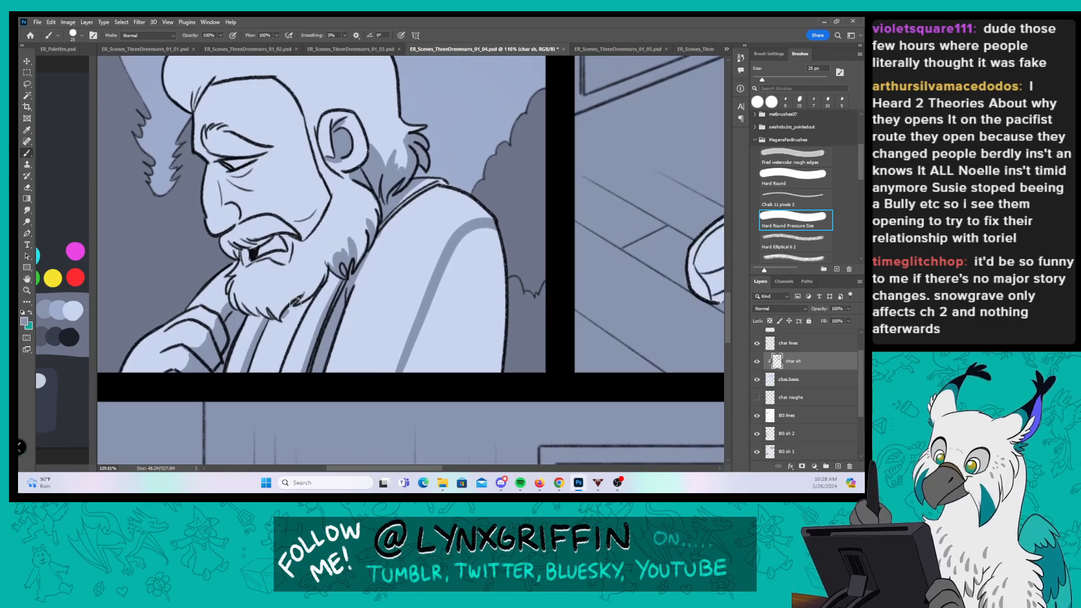
Step: Paint tufted shadows along the underside of the man's beard and up its side to the collar
mouse_move(295, 303)
mouse_down()
mouse_move(287, 315)
mouse_move(304, 307)
mouse_up()
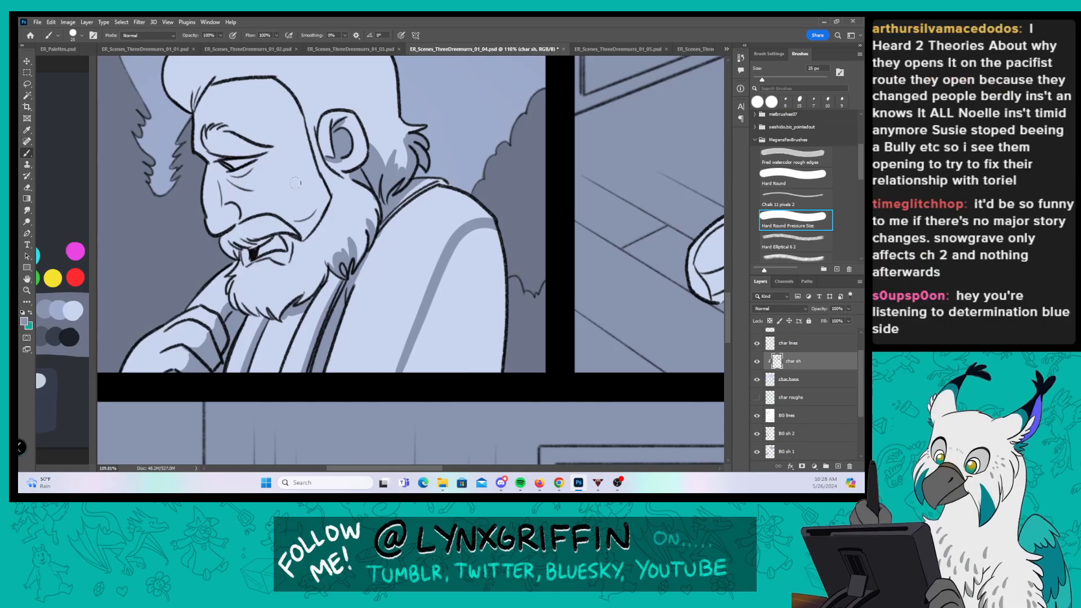
mouse_move(232, 301)
mouse_down()
mouse_move(277, 319)
mouse_move(263, 287)
mouse_move(278, 321)
mouse_move(264, 293)
mouse_move(279, 320)
mouse_move(287, 278)
mouse_move(281, 317)
mouse_move(332, 240)
mouse_move(329, 263)
mouse_move(324, 253)
mouse_move(340, 275)
mouse_move(338, 229)
mouse_up()
drag(354, 266, 383, 224)
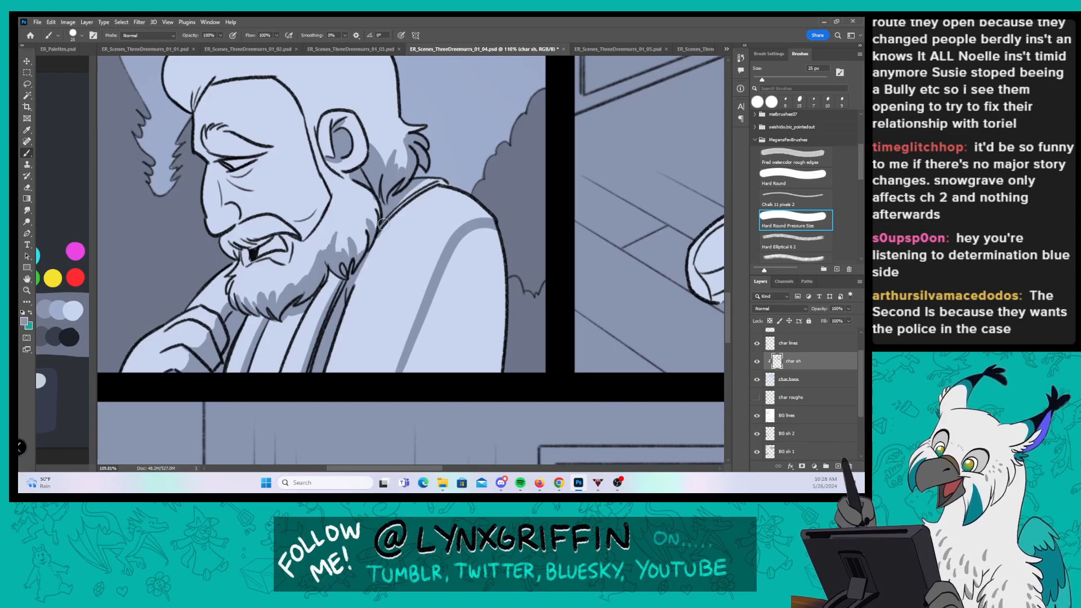
Step: Fill the man's outlined sleeve shadow with the Hard Round brush, and shade his collar band with Hard Round Pressure Size
click(792, 177)
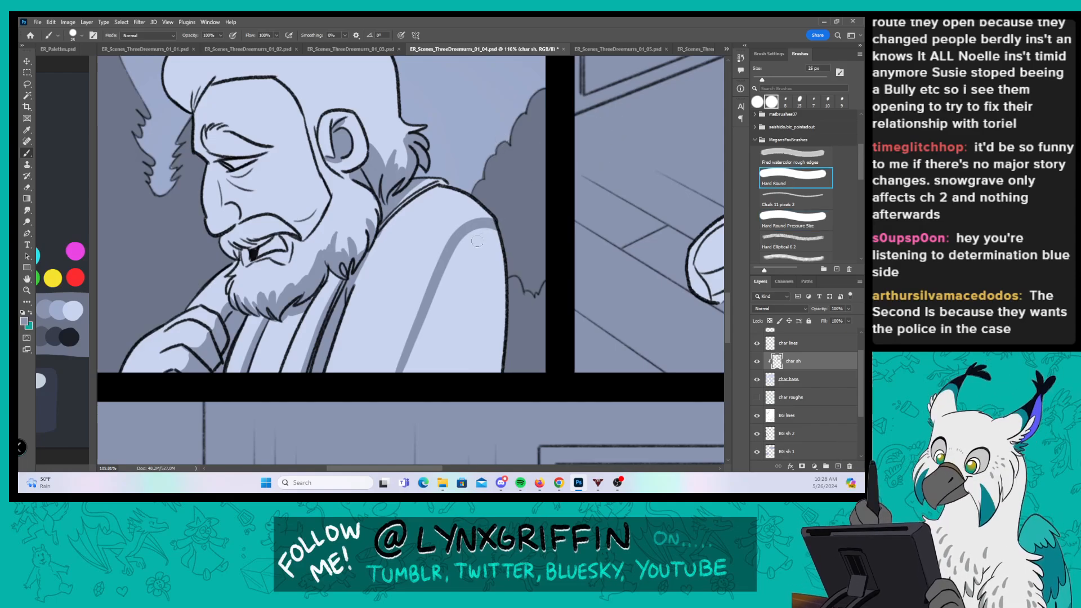
mouse_move(483, 229)
mouse_down()
mouse_move(444, 288)
mouse_move(493, 235)
mouse_move(499, 285)
mouse_move(460, 259)
mouse_move(432, 316)
mouse_move(451, 296)
mouse_move(505, 289)
mouse_move(513, 298)
mouse_move(501, 349)
mouse_up()
click(794, 218)
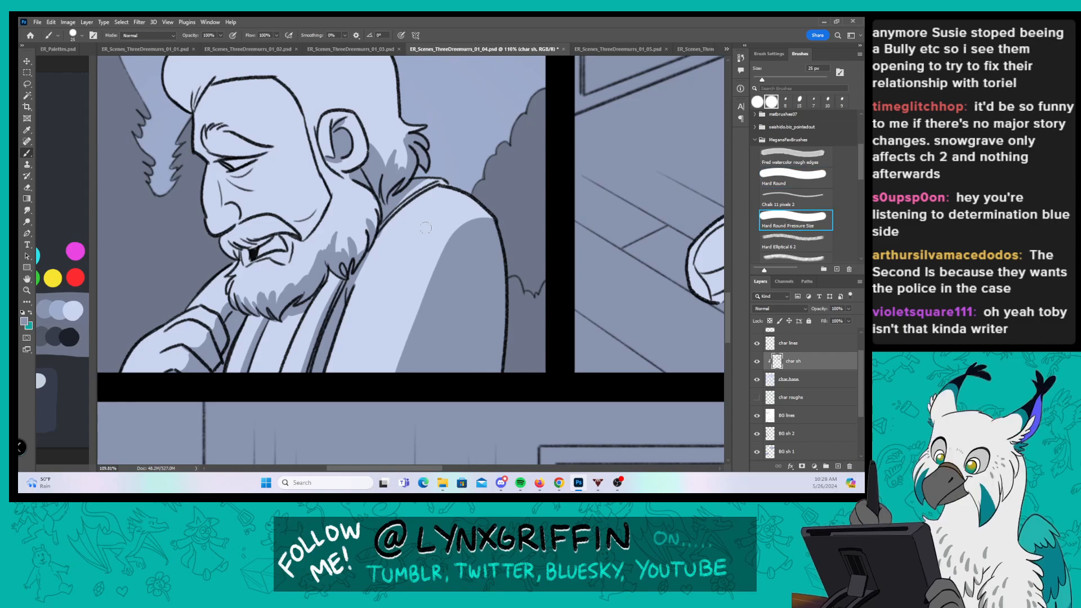
mouse_move(360, 260)
mouse_down()
mouse_move(400, 209)
mouse_move(462, 180)
mouse_move(406, 198)
mouse_up()
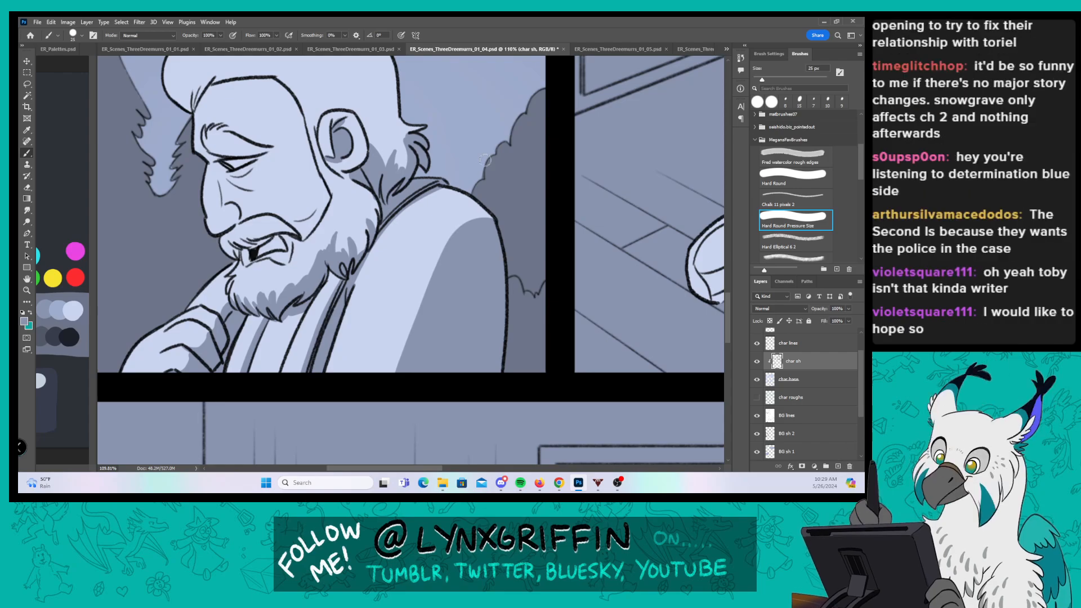
Step: Shade the man's eye socket and under-eye fold, his mustache and mouth, and the cheek along his beard line
drag(360, 198, 382, 254)
drag(328, 156, 360, 156)
mouse_move(206, 201)
mouse_down()
mouse_move(246, 194)
mouse_move(274, 200)
mouse_up()
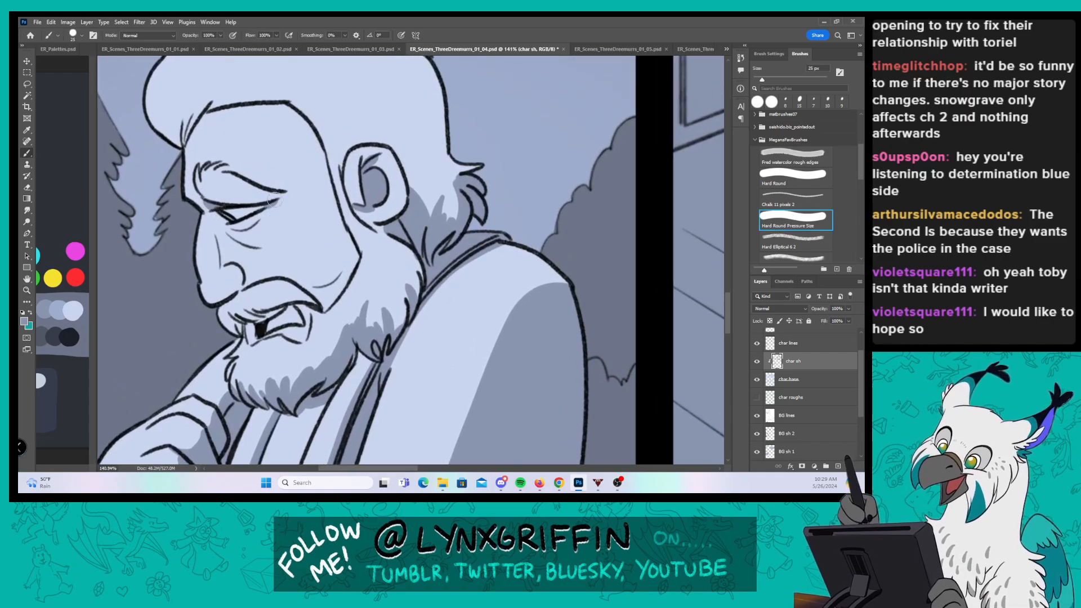
mouse_move(214, 217)
mouse_down()
mouse_move(224, 266)
mouse_move(213, 210)
mouse_move(223, 224)
mouse_move(249, 223)
mouse_move(224, 225)
mouse_move(260, 244)
mouse_up()
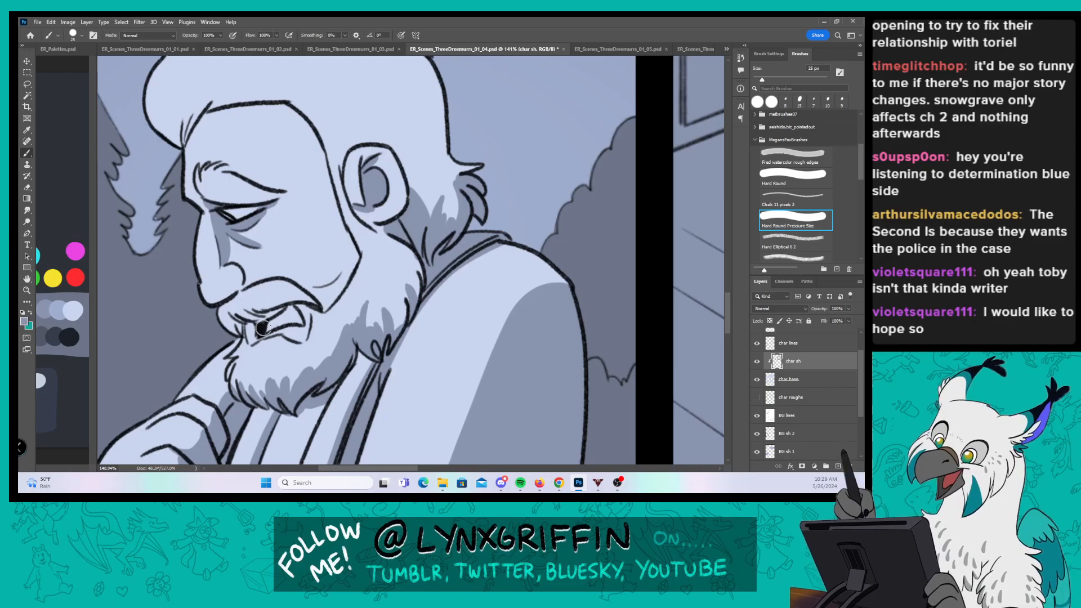
mouse_move(252, 324)
mouse_down()
mouse_move(227, 328)
mouse_move(219, 313)
mouse_move(230, 321)
mouse_move(225, 309)
mouse_move(312, 304)
mouse_up()
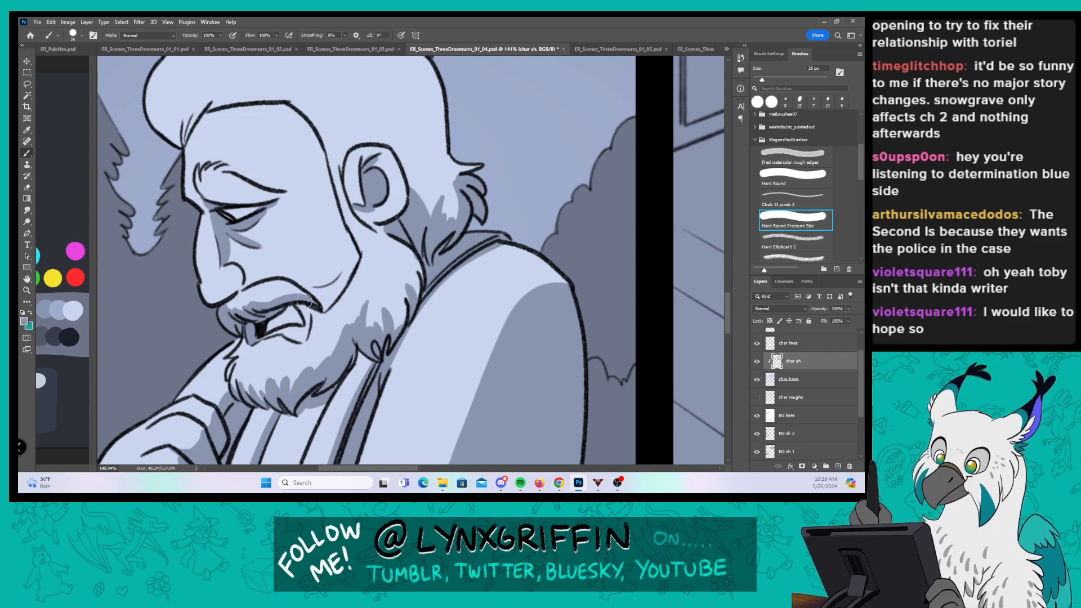
mouse_move(269, 327)
mouse_down()
mouse_move(303, 283)
mouse_move(311, 322)
mouse_move(310, 278)
mouse_move(320, 299)
mouse_move(333, 288)
mouse_move(328, 300)
mouse_move(344, 272)
mouse_move(343, 229)
mouse_move(346, 272)
mouse_move(352, 248)
mouse_up()
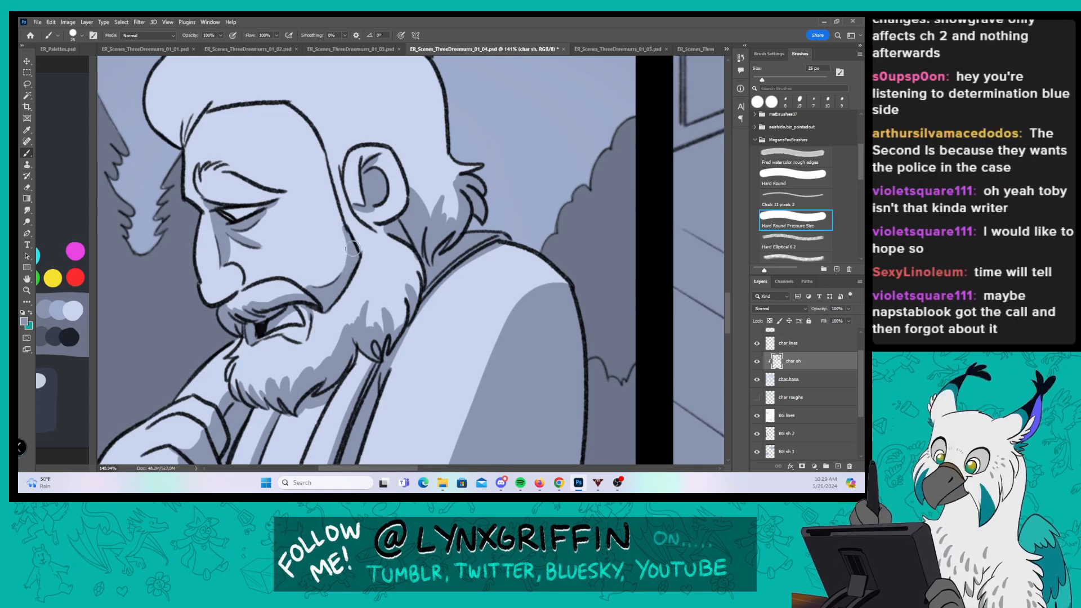
Step: Shade the hair in front of the man's ear, the underside of his eyebrow, and the rear rim of the ear
scroll(315, 169, up, 3)
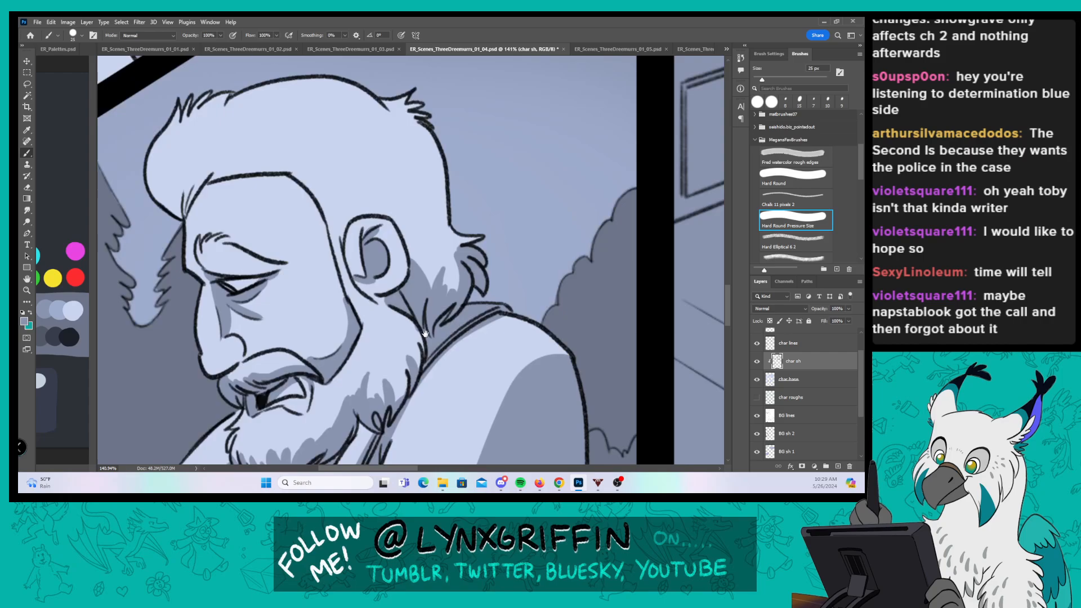
mouse_move(344, 242)
mouse_down()
mouse_move(331, 185)
mouse_move(344, 223)
mouse_move(353, 201)
mouse_up()
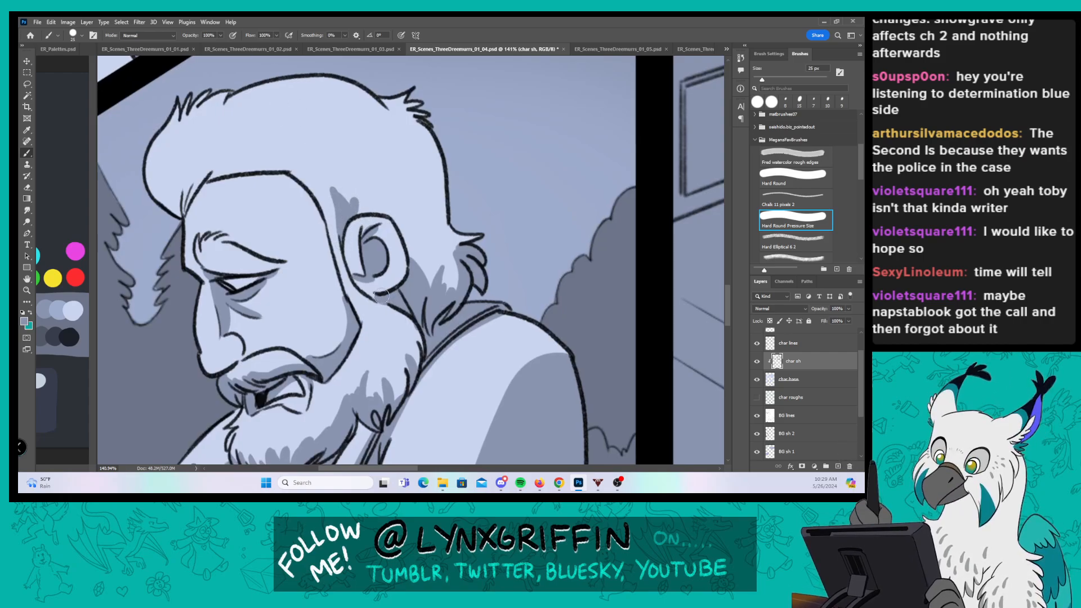
mouse_move(197, 241)
mouse_down()
mouse_move(213, 262)
mouse_move(254, 271)
mouse_move(206, 261)
mouse_move(273, 270)
mouse_up()
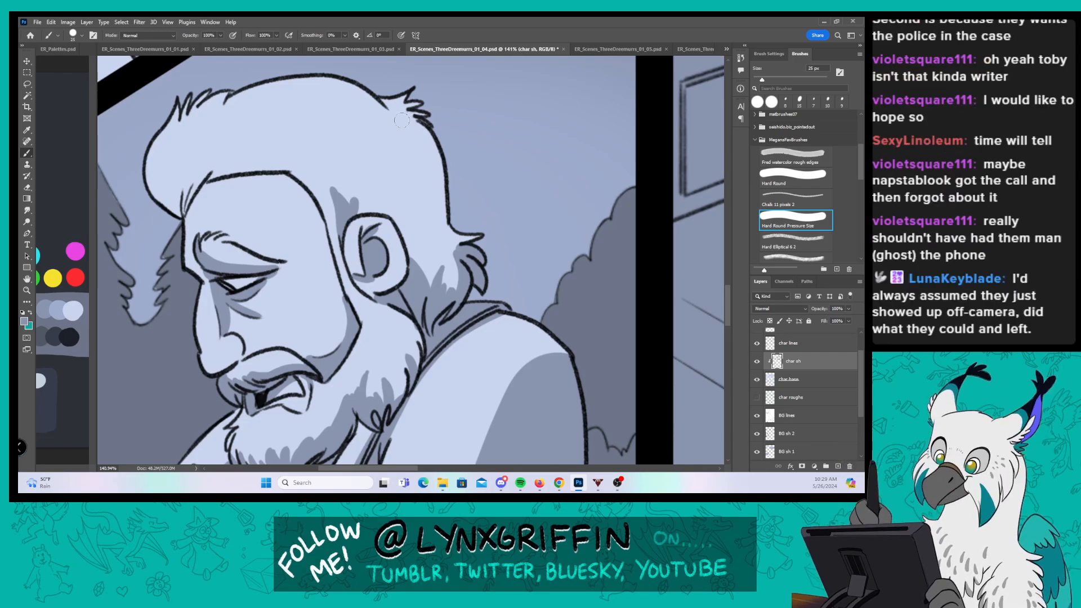
mouse_move(388, 224)
mouse_down()
mouse_move(398, 251)
mouse_move(378, 290)
mouse_move(385, 274)
mouse_move(400, 281)
mouse_move(401, 254)
mouse_up()
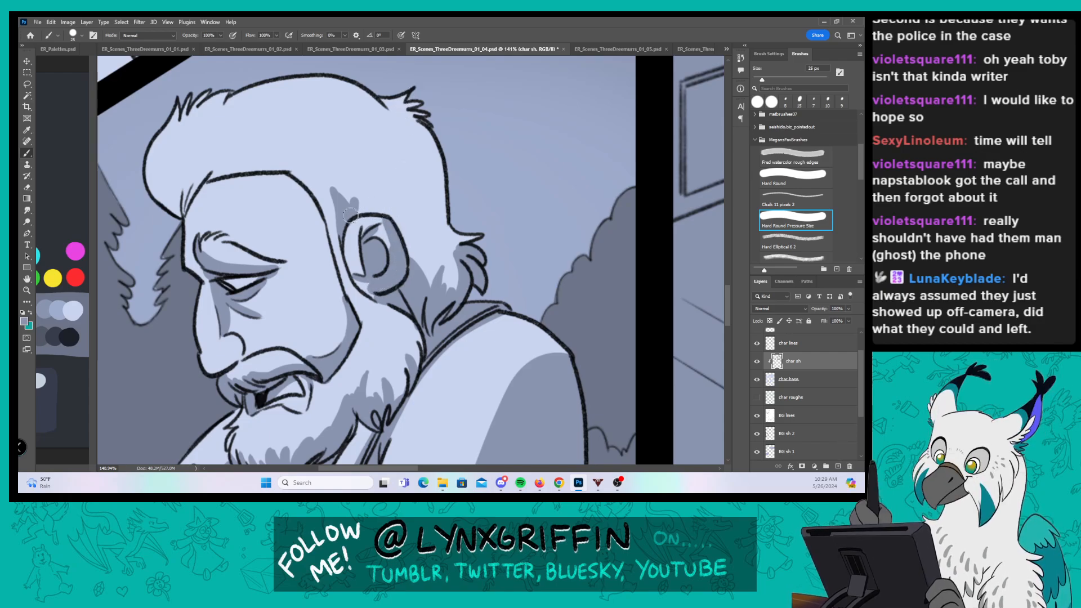
Step: Paint strand-shaped shadows in the man's hair above his ear, down the back of his head, and along his forehead hairline
mouse_move(350, 215)
mouse_down()
mouse_move(403, 216)
mouse_move(378, 214)
mouse_move(405, 239)
mouse_move(381, 212)
mouse_move(425, 232)
mouse_move(403, 185)
mouse_move(423, 218)
mouse_move(418, 193)
mouse_move(432, 210)
mouse_move(434, 164)
mouse_up()
mouse_move(423, 212)
mouse_down()
mouse_move(440, 138)
mouse_move(433, 185)
mouse_move(444, 176)
mouse_move(422, 189)
mouse_move(435, 228)
mouse_move(415, 232)
mouse_move(412, 259)
mouse_move(444, 296)
mouse_move(460, 292)
mouse_move(479, 224)
mouse_up()
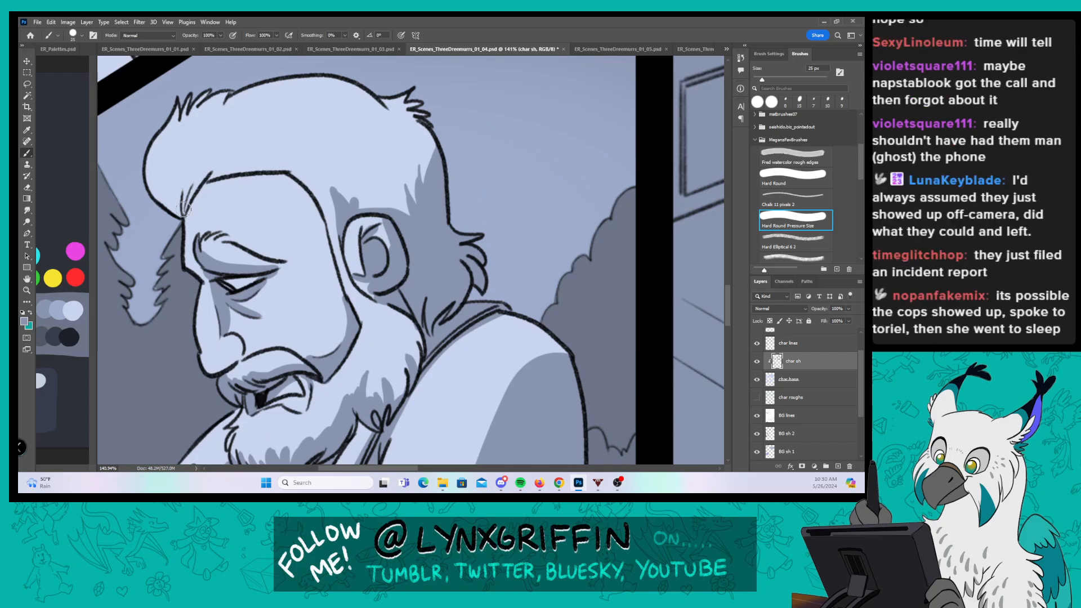
mouse_move(185, 217)
mouse_down()
mouse_move(200, 173)
mouse_move(187, 204)
mouse_move(236, 164)
mouse_move(209, 177)
mouse_move(268, 170)
mouse_up()
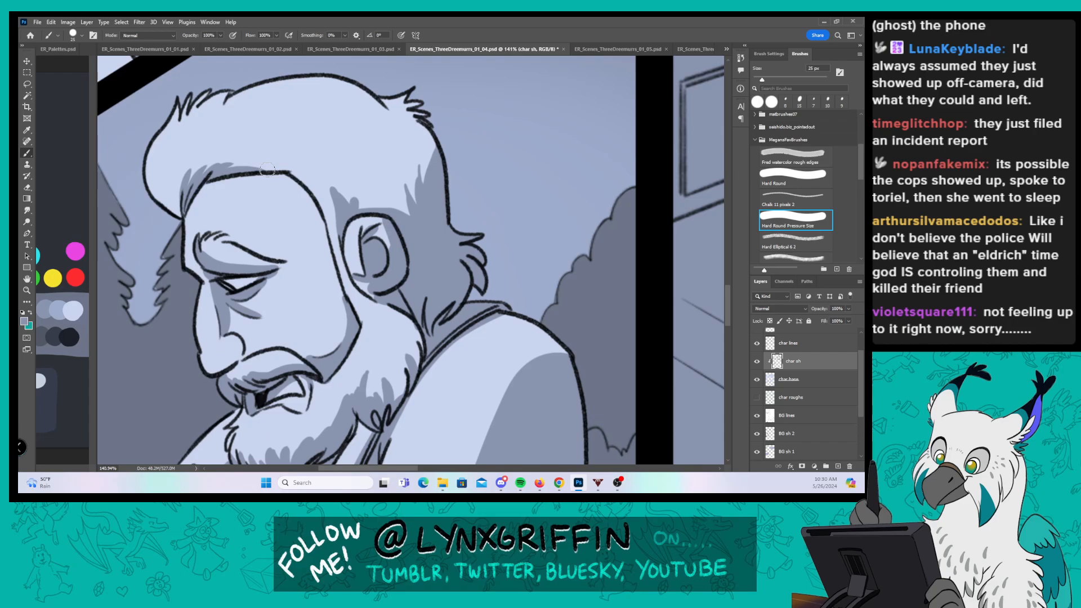
Step: Check the shaded panels across page 04 and save its file
key(z)
drag(568, 265, 528, 263)
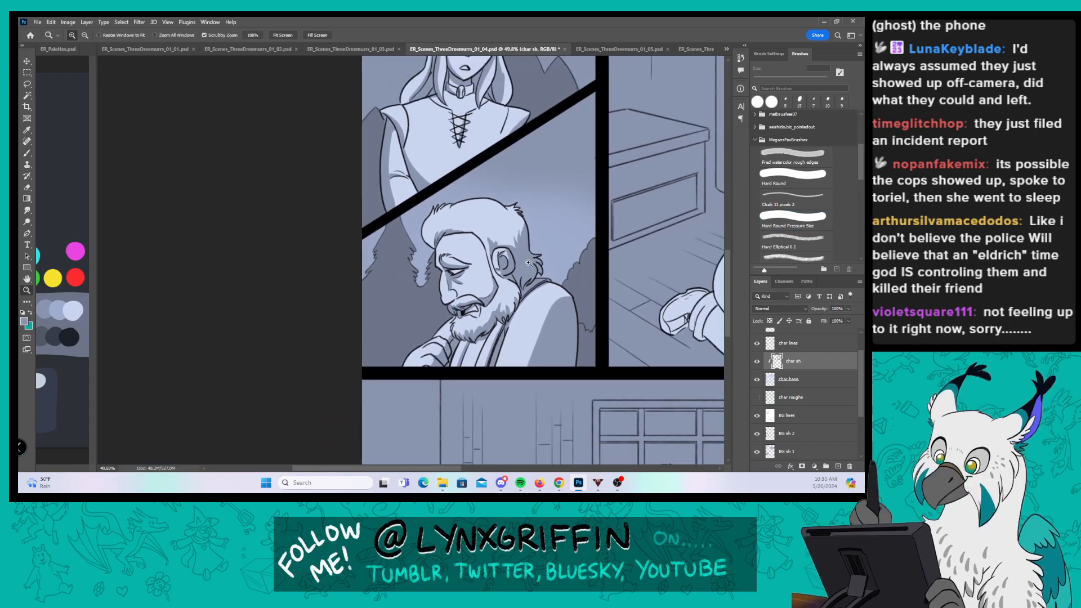
key(b)
drag(642, 341, 361, 342)
mouse_move(729, 252)
mouse_down()
mouse_move(736, 161)
mouse_move(728, 349)
mouse_move(720, 170)
mouse_up()
click(350, 49)
click(483, 49)
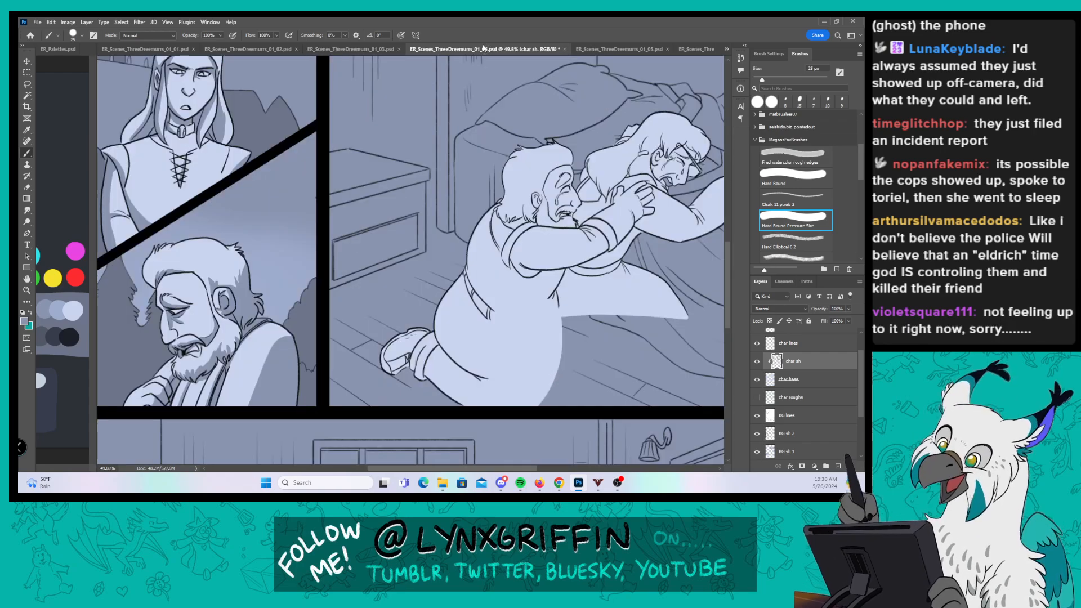
drag(728, 250, 730, 159)
key(ctrl+s)
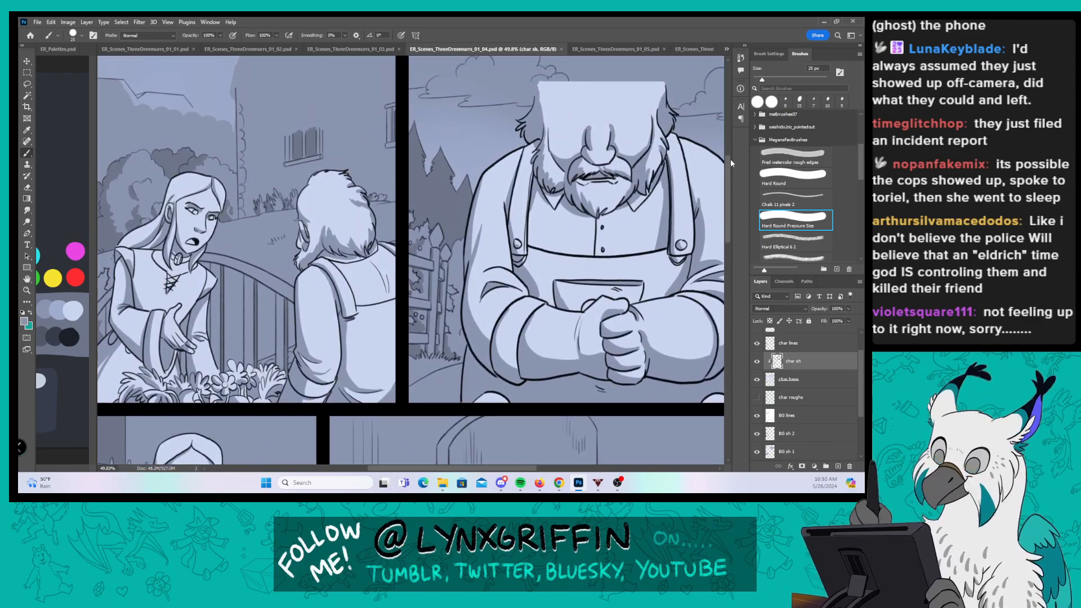
Step: On page 05, add a layer named "char sh" above "char base" and clip it to that layer
click(619, 49)
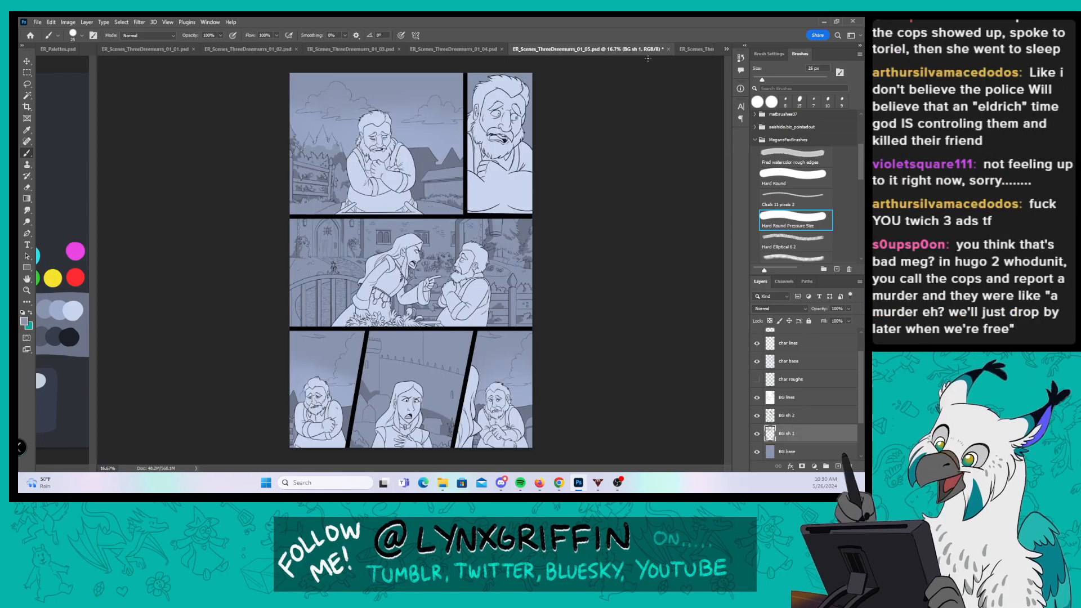
click(821, 360)
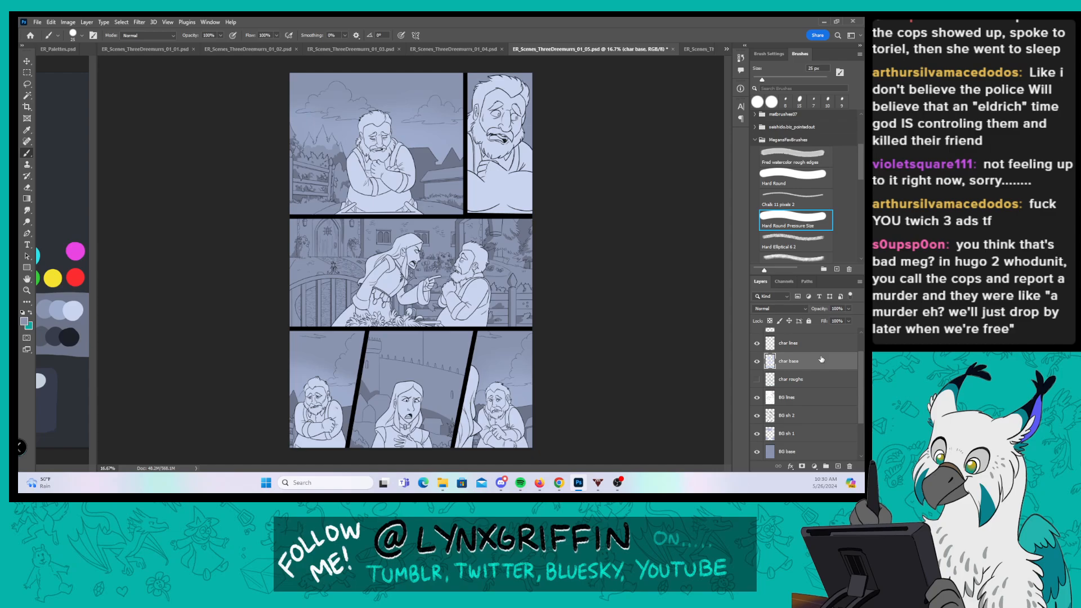
click(838, 466)
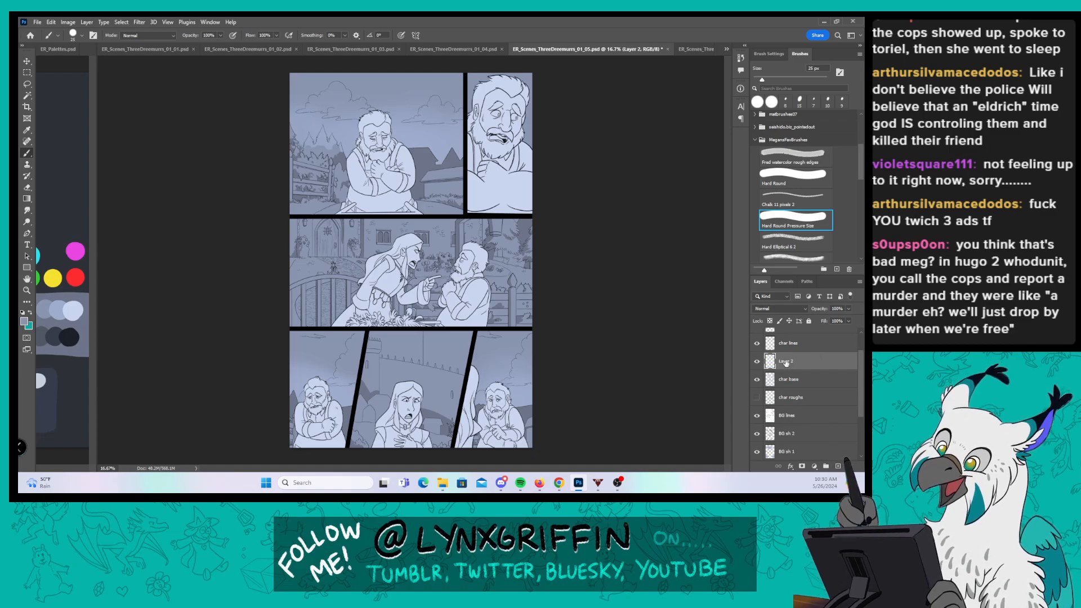
double_click(787, 360)
text(char sh1)
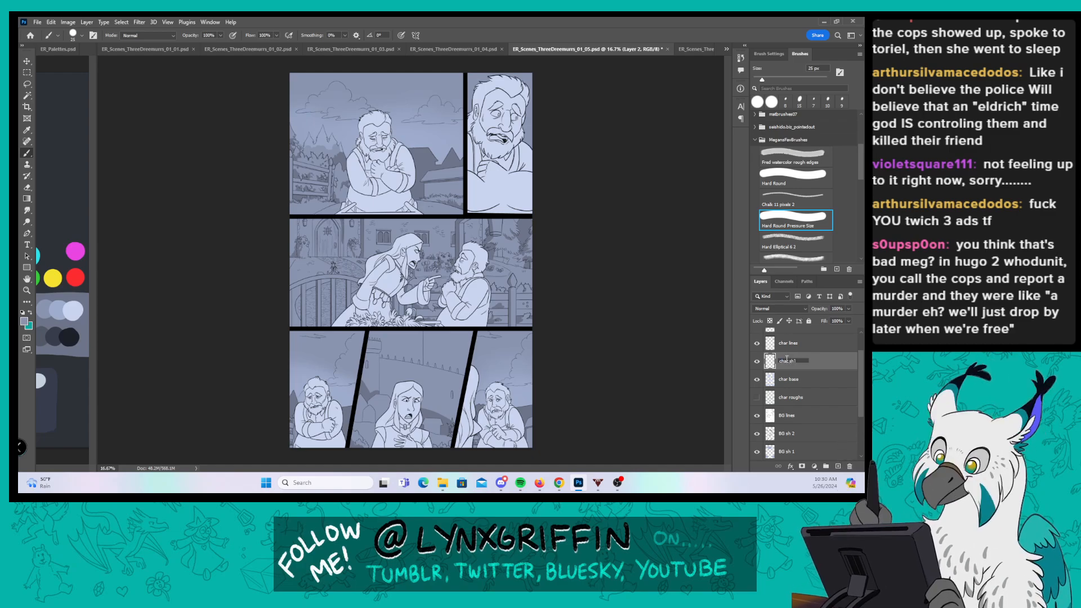
key(BackSpace)
key(Return)
right_click(802, 362)
click(739, 271)
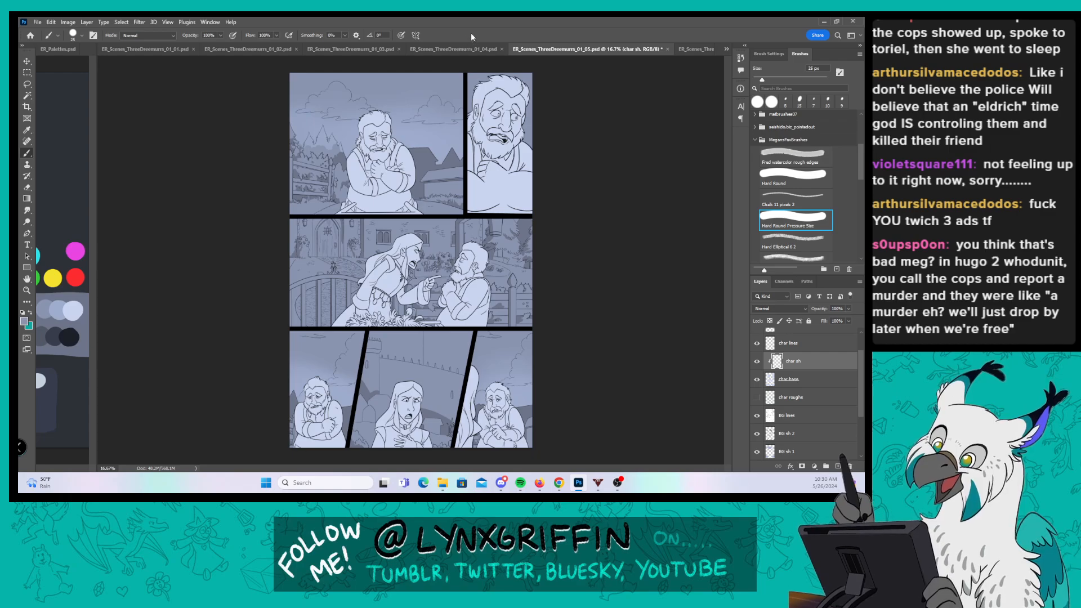
Step: In the first panel, outline shadows on the man's lower arm along the sleeve's outer edge and folds, the cuff, and the forearm
key(z)
drag(381, 153, 465, 141)
key(b)
key(space)
mouse_move(319, 278)
mouse_down()
mouse_move(359, 251)
mouse_move(333, 225)
mouse_up()
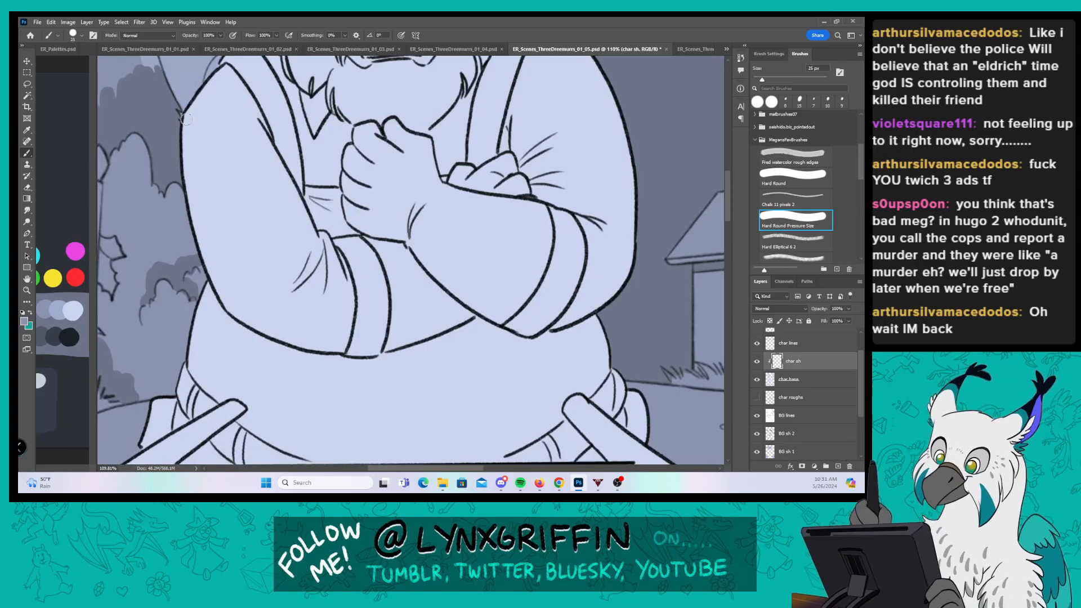
mouse_move(187, 119)
mouse_down()
mouse_move(194, 186)
mouse_move(267, 315)
mouse_move(314, 317)
mouse_move(289, 298)
mouse_up()
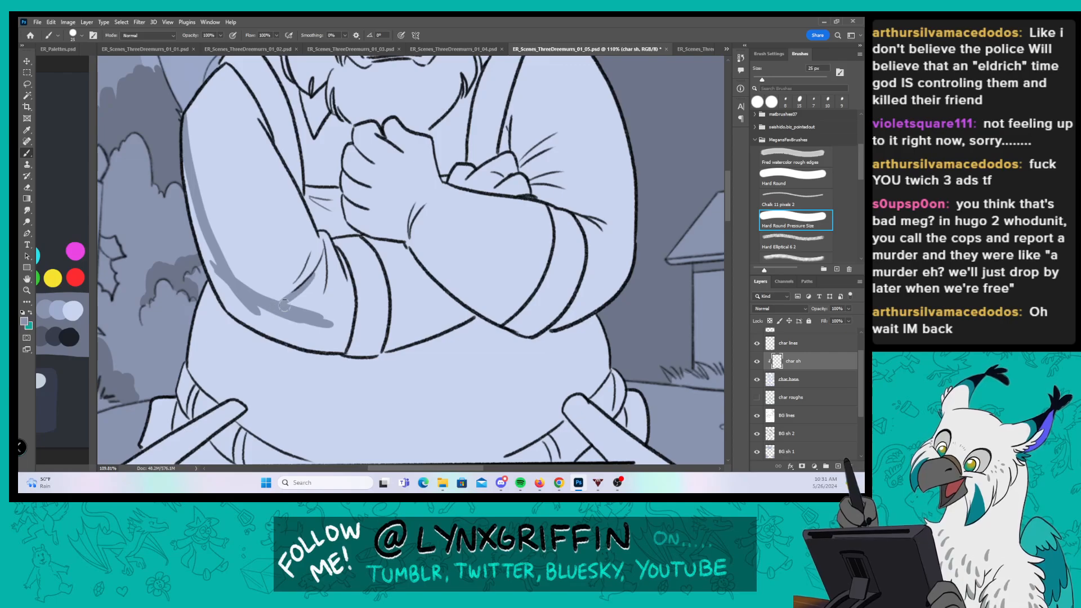
mouse_move(284, 304)
mouse_down()
mouse_move(318, 274)
mouse_move(293, 308)
mouse_move(323, 243)
mouse_move(320, 299)
mouse_move(315, 212)
mouse_move(300, 272)
mouse_move(309, 252)
mouse_move(319, 315)
mouse_up()
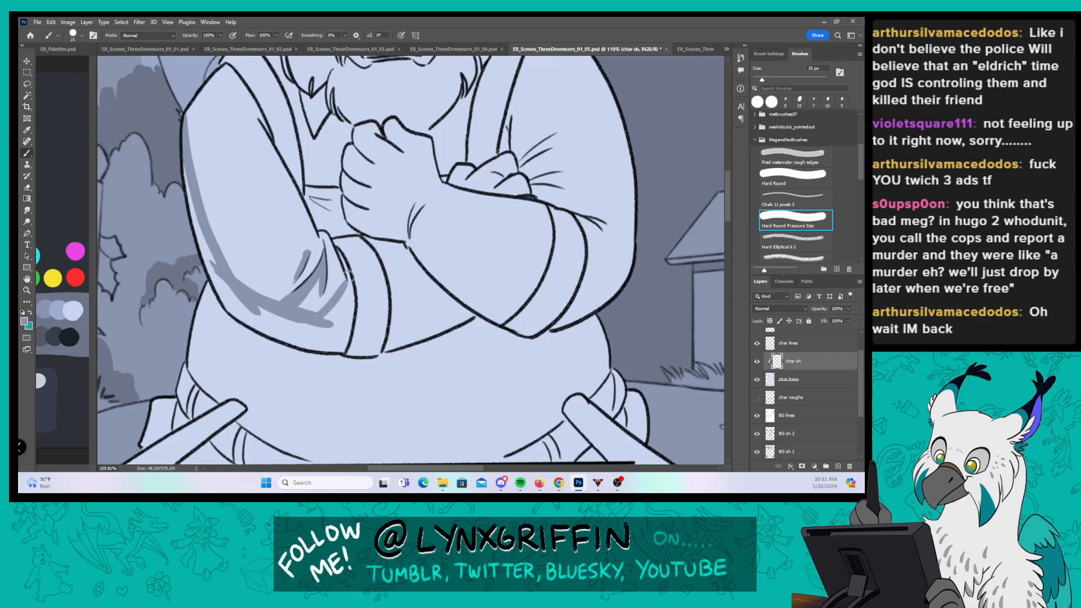
mouse_move(340, 249)
mouse_down()
mouse_move(351, 343)
mouse_move(394, 331)
mouse_up()
scroll(269, 218, right, 5)
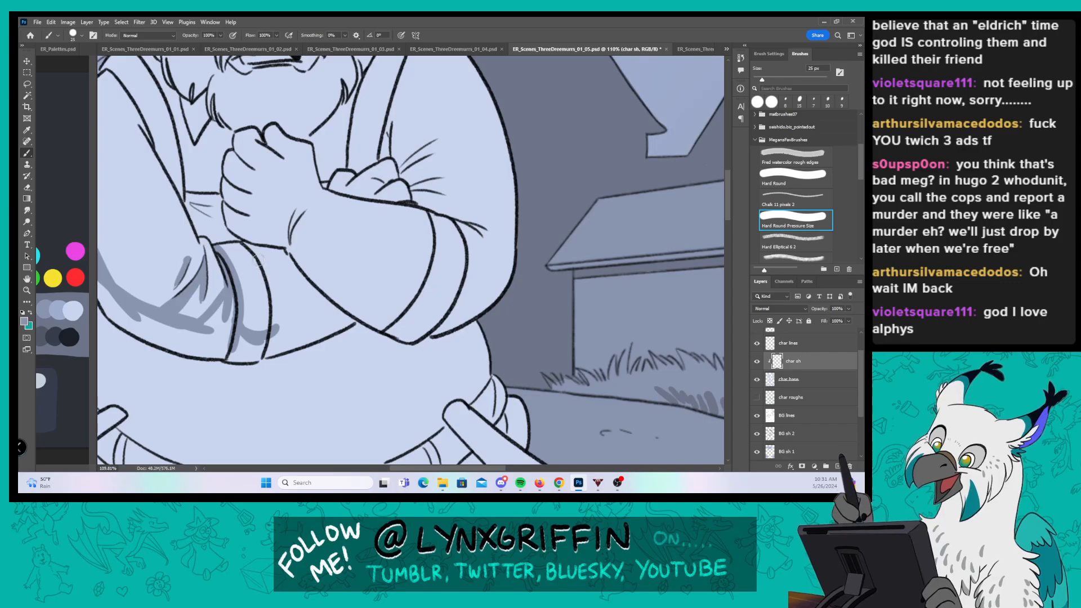
drag(274, 326, 304, 280)
mouse_move(246, 243)
mouse_down()
mouse_move(289, 255)
mouse_move(271, 250)
mouse_move(300, 272)
mouse_up()
Step: Outline shadows along the underside of the man's raised hand and forearm, its cuff, and the sleeve's outer edge
drag(381, 216, 361, 236)
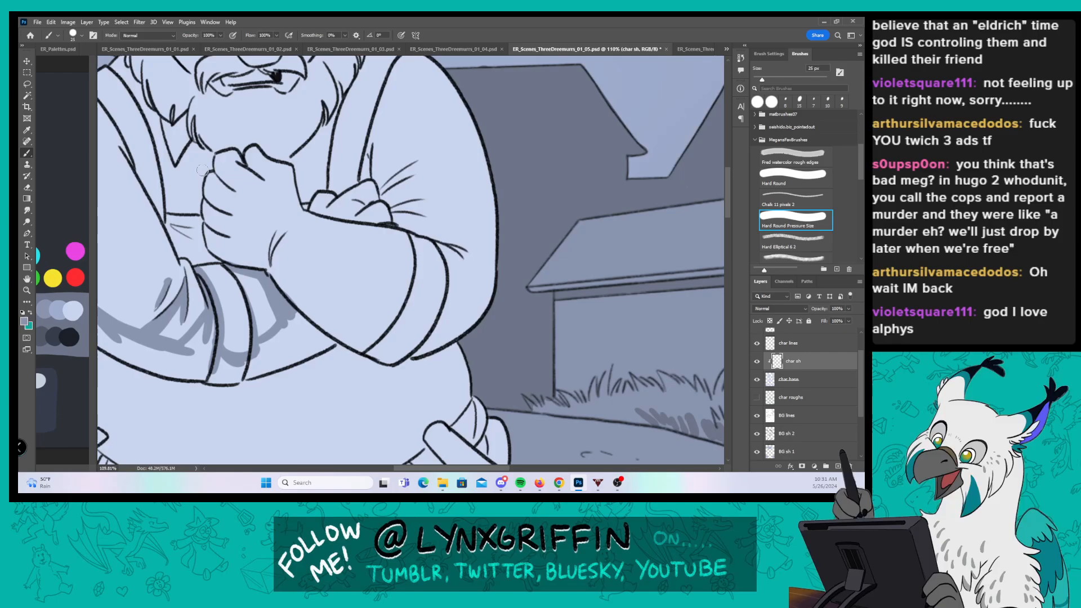
mouse_move(204, 227)
mouse_down()
mouse_move(259, 260)
mouse_move(231, 255)
mouse_move(255, 232)
mouse_move(265, 260)
mouse_move(284, 241)
mouse_move(321, 294)
mouse_move(388, 327)
mouse_up()
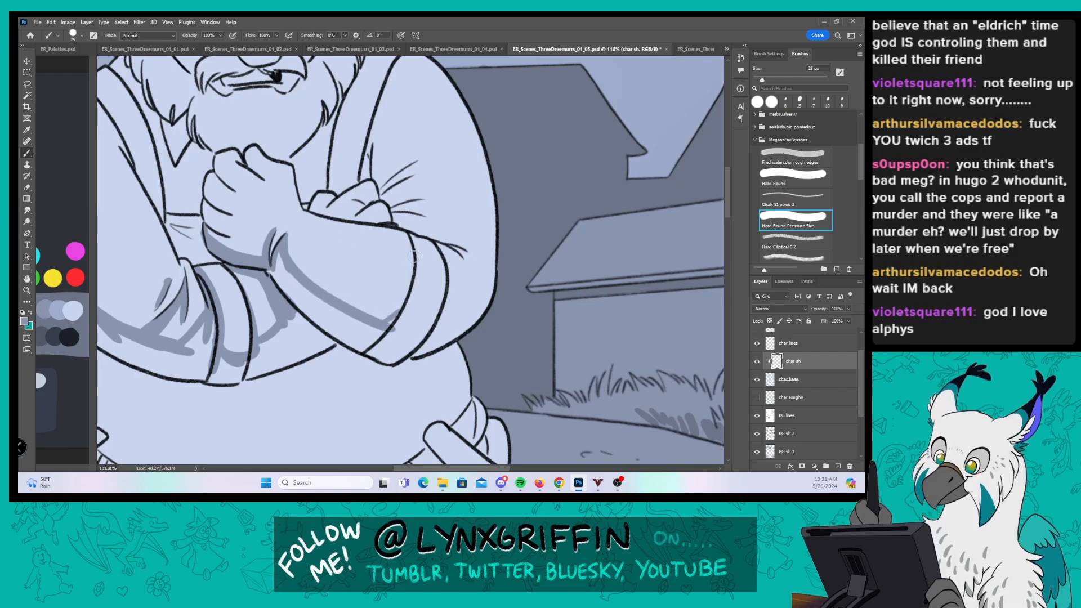
mouse_move(410, 250)
mouse_down()
mouse_move(413, 284)
mouse_move(392, 321)
mouse_move(434, 327)
mouse_up()
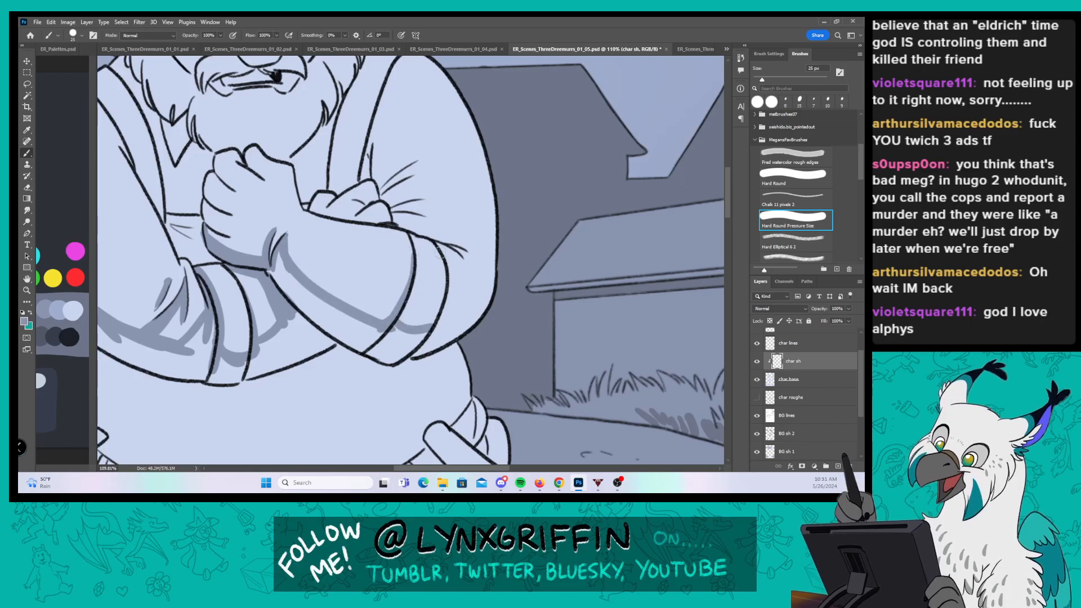
mouse_move(440, 251)
mouse_down()
mouse_move(419, 338)
mouse_move(436, 261)
mouse_move(442, 323)
mouse_up()
drag(494, 235, 457, 304)
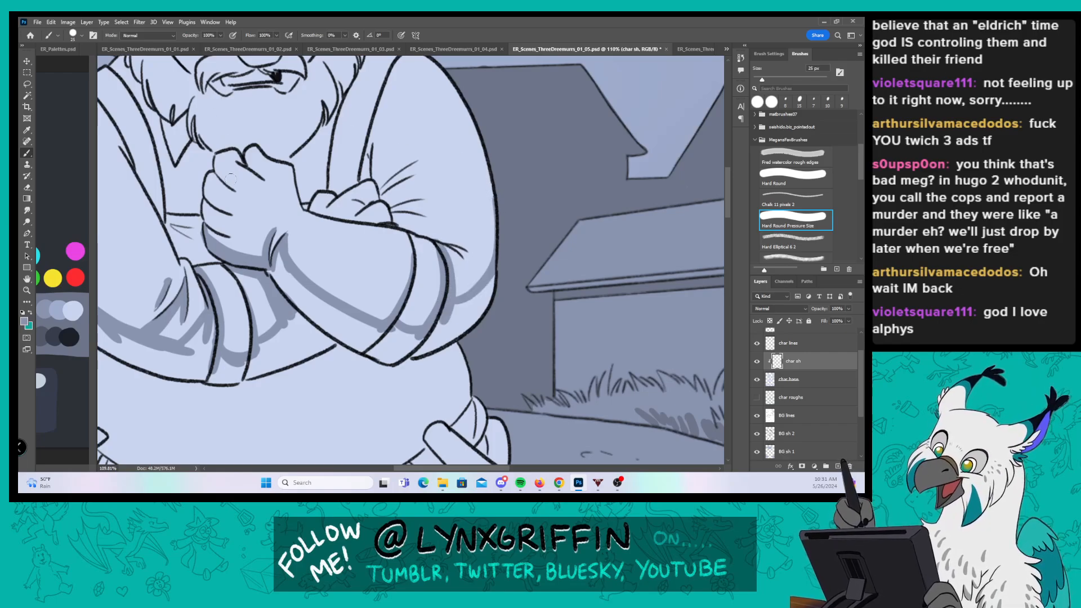
Step: Paint shadows between and along the fingers of the man's raised hand
mouse_move(204, 196)
mouse_down()
mouse_move(202, 222)
mouse_move(226, 233)
mouse_up()
mouse_move(206, 187)
mouse_down()
mouse_move(234, 213)
mouse_move(210, 177)
mouse_move(225, 154)
mouse_move(218, 167)
mouse_move(232, 188)
mouse_up()
drag(232, 188, 218, 158)
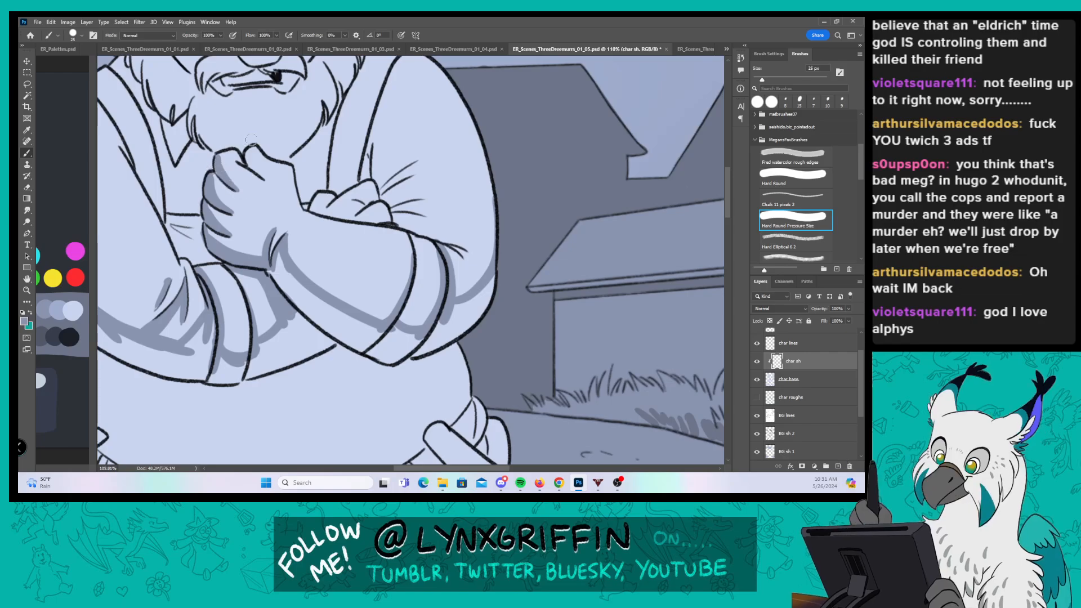
mouse_move(280, 283)
mouse_down()
mouse_move(271, 263)
mouse_move(288, 284)
mouse_up()
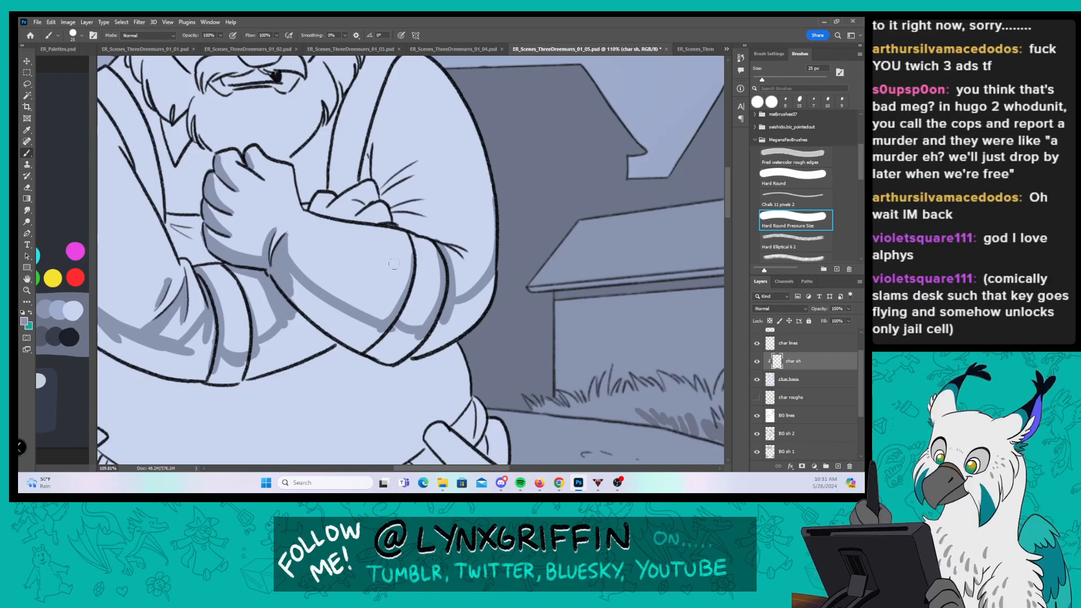
Step: Shade the man's shoulder beside the overall strap and the clothing gap between his arm and raised hand
drag(384, 241, 529, 315)
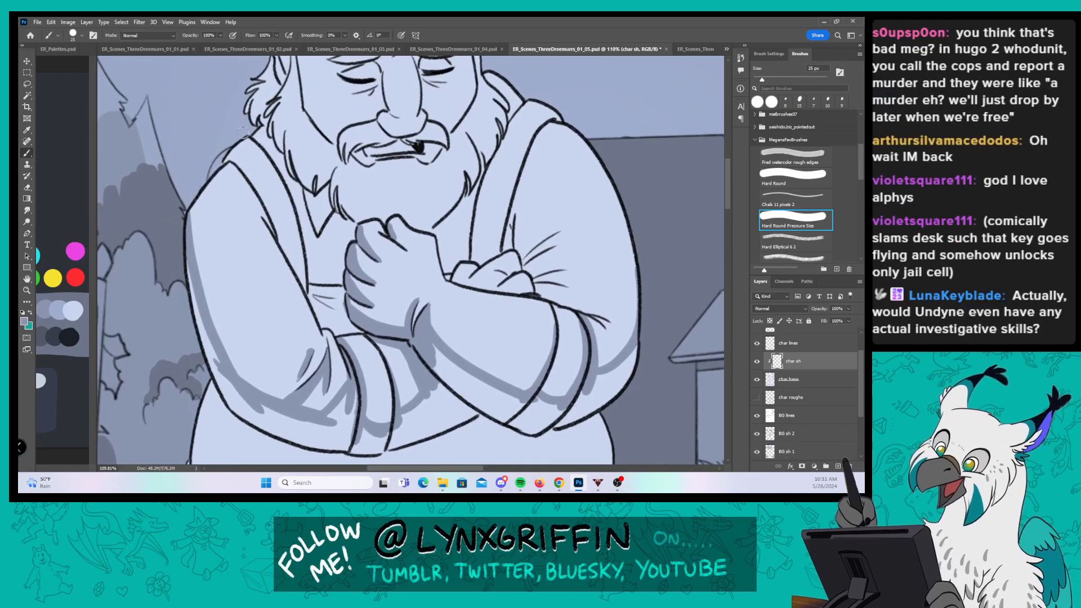
mouse_move(237, 165)
mouse_down()
mouse_move(260, 198)
mouse_move(227, 156)
mouse_move(272, 228)
mouse_up()
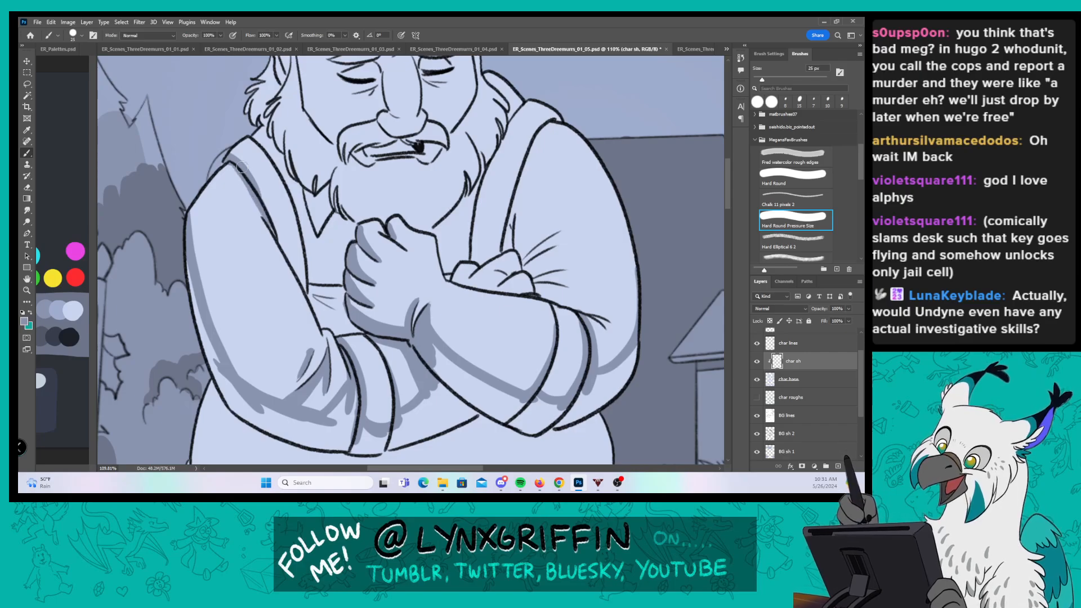
drag(242, 167, 269, 217)
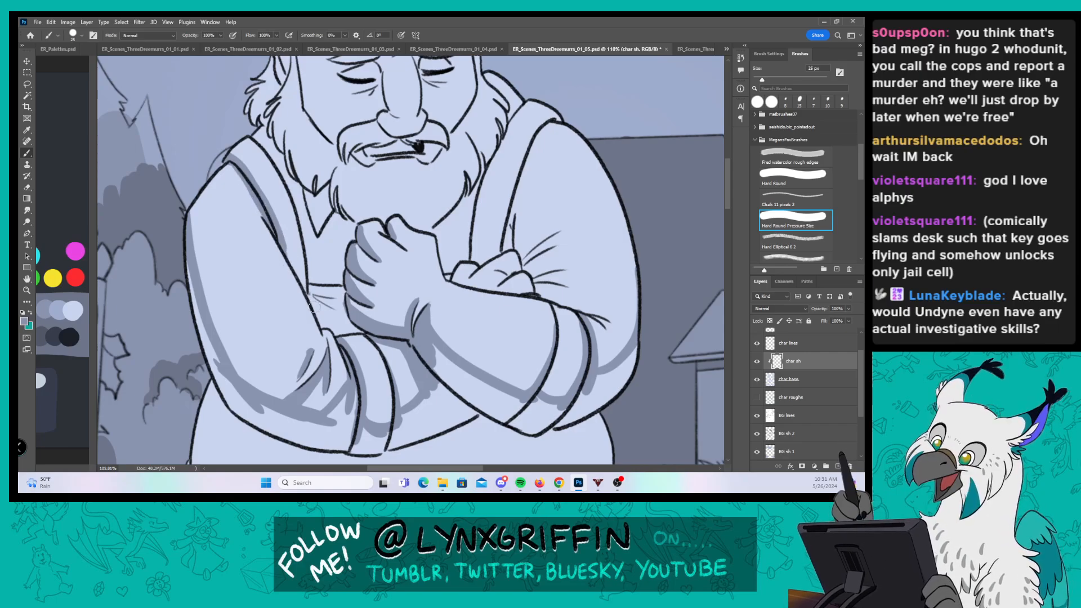
mouse_move(314, 306)
mouse_down()
mouse_move(326, 331)
mouse_move(337, 284)
mouse_move(343, 307)
mouse_move(326, 298)
mouse_up()
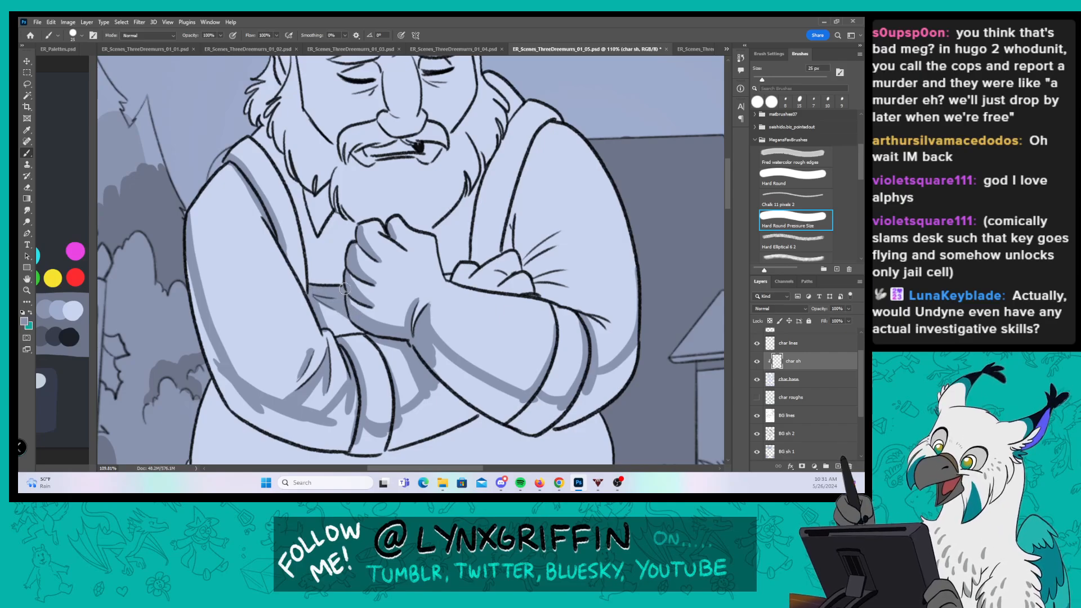
Step: Fill the outlined shadows on both of the man's arms, cuffs and sleeves with the Hard Round brush
drag(586, 288, 473, 235)
click(805, 176)
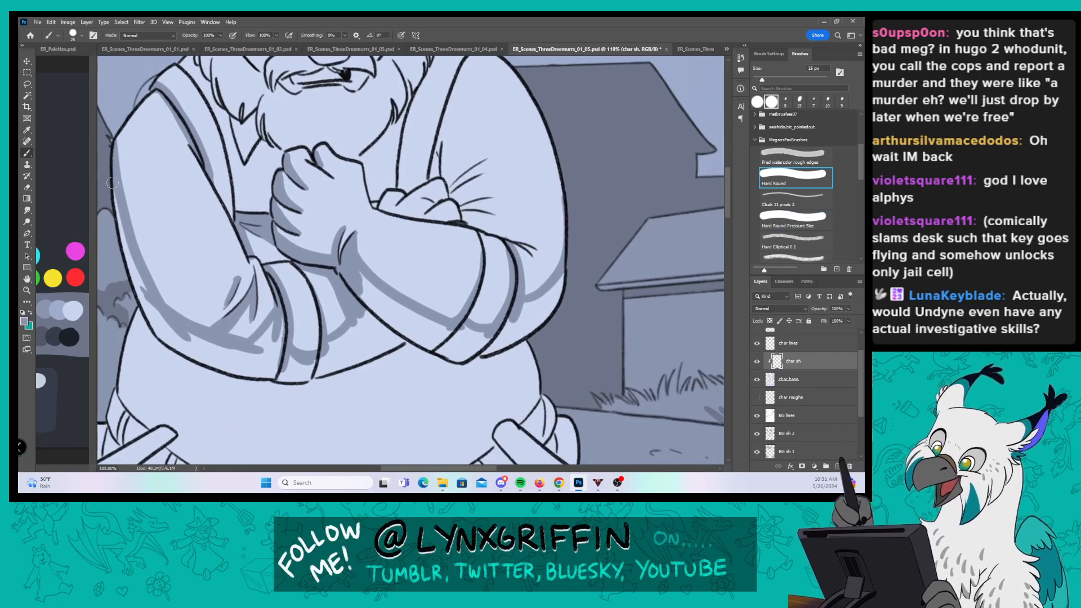
mouse_move(113, 183)
mouse_down()
mouse_move(144, 301)
mouse_move(160, 330)
mouse_move(210, 353)
mouse_move(198, 353)
mouse_move(223, 365)
mouse_move(250, 357)
mouse_move(243, 309)
mouse_move(208, 340)
mouse_move(240, 351)
mouse_move(272, 328)
mouse_move(261, 338)
mouse_move(278, 359)
mouse_move(252, 357)
mouse_move(248, 371)
mouse_move(306, 367)
mouse_move(330, 344)
mouse_move(327, 367)
mouse_move(398, 340)
mouse_up()
mouse_move(363, 278)
mouse_down()
mouse_move(353, 326)
mouse_move(364, 308)
mouse_move(355, 269)
mouse_move(383, 307)
mouse_move(413, 313)
mouse_move(397, 301)
mouse_move(426, 344)
mouse_move(454, 341)
mouse_move(462, 356)
mouse_move(467, 327)
mouse_move(484, 344)
mouse_move(526, 331)
mouse_up()
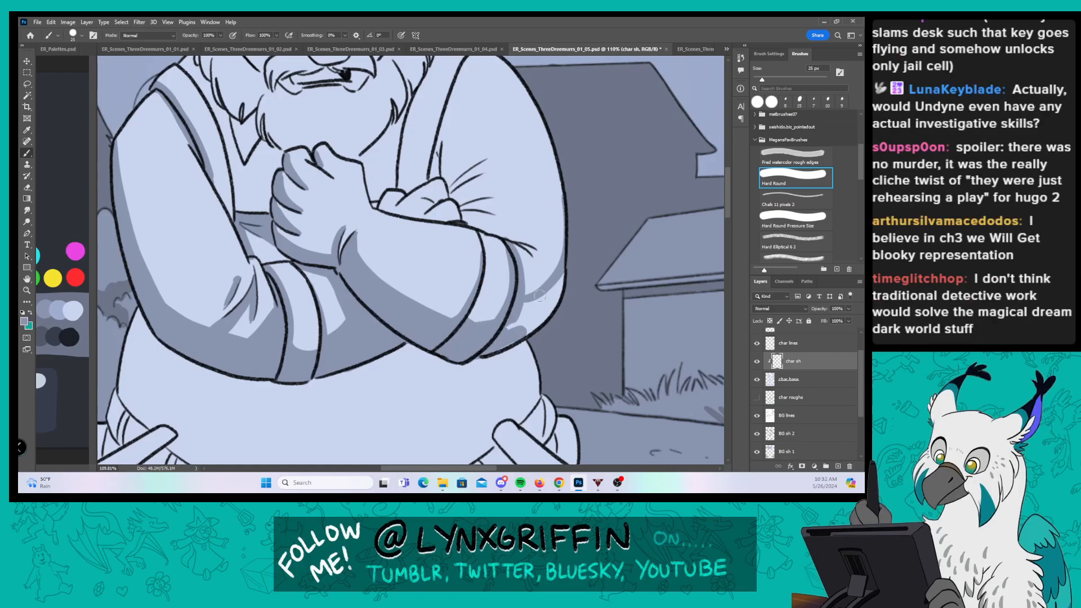
mouse_move(539, 295)
mouse_down()
mouse_move(560, 303)
mouse_move(570, 269)
mouse_up()
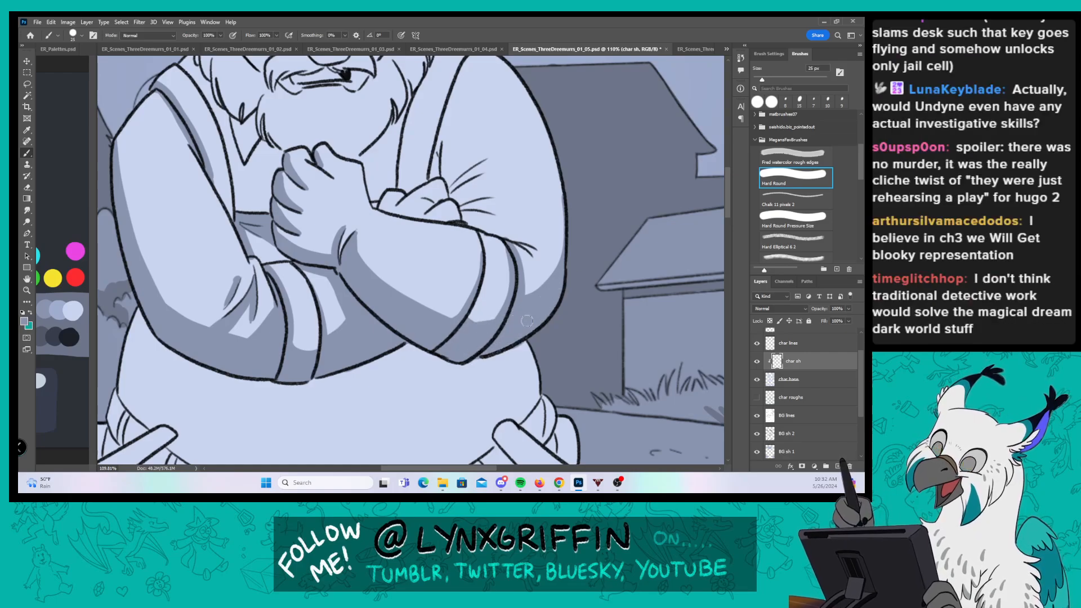
Step: Outline the shadow the crossed arms cast on the man's belly with Hard Round Pressure Size, and fill it with Hard Round
click(809, 225)
scroll(425, 253, down, 2)
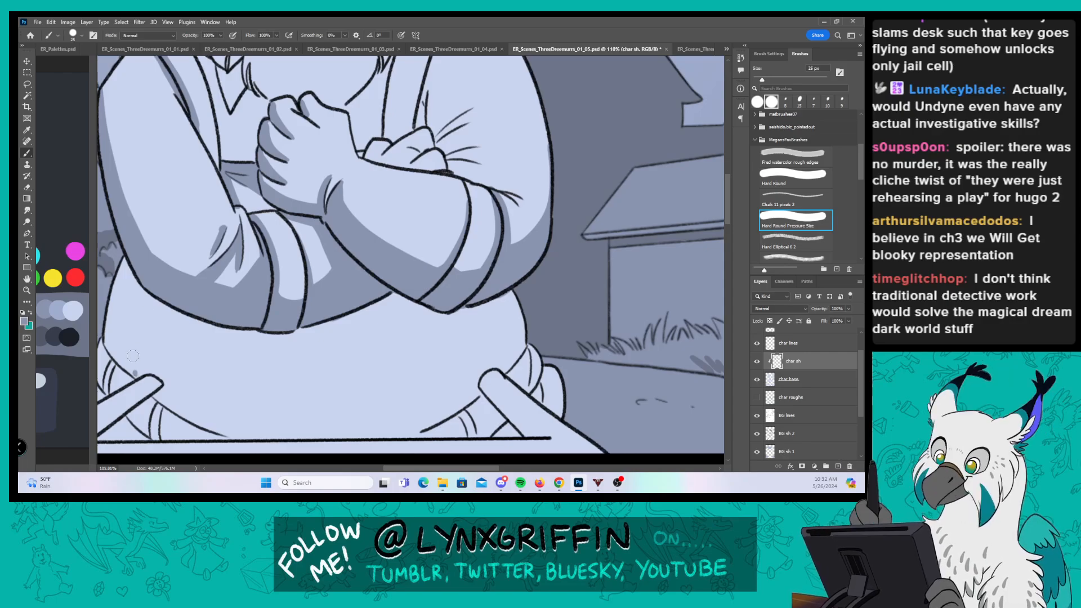
mouse_move(150, 304)
mouse_down()
mouse_move(195, 341)
mouse_move(325, 325)
mouse_move(282, 339)
mouse_move(365, 331)
mouse_move(444, 292)
mouse_move(487, 208)
mouse_move(503, 299)
mouse_move(481, 295)
mouse_move(521, 350)
mouse_move(511, 303)
mouse_up()
click(812, 182)
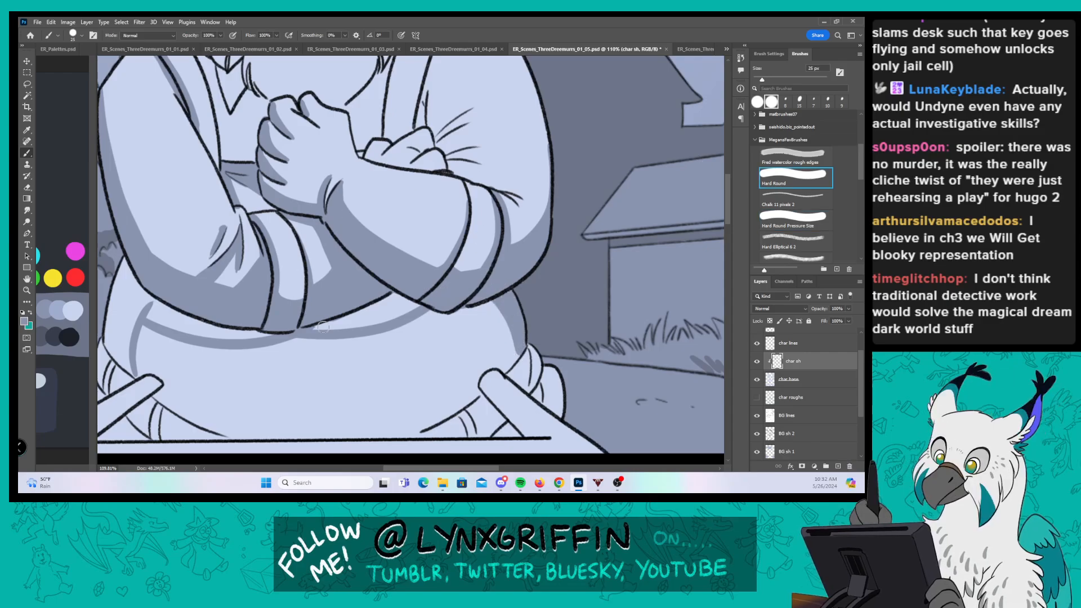
drag(316, 331, 418, 305)
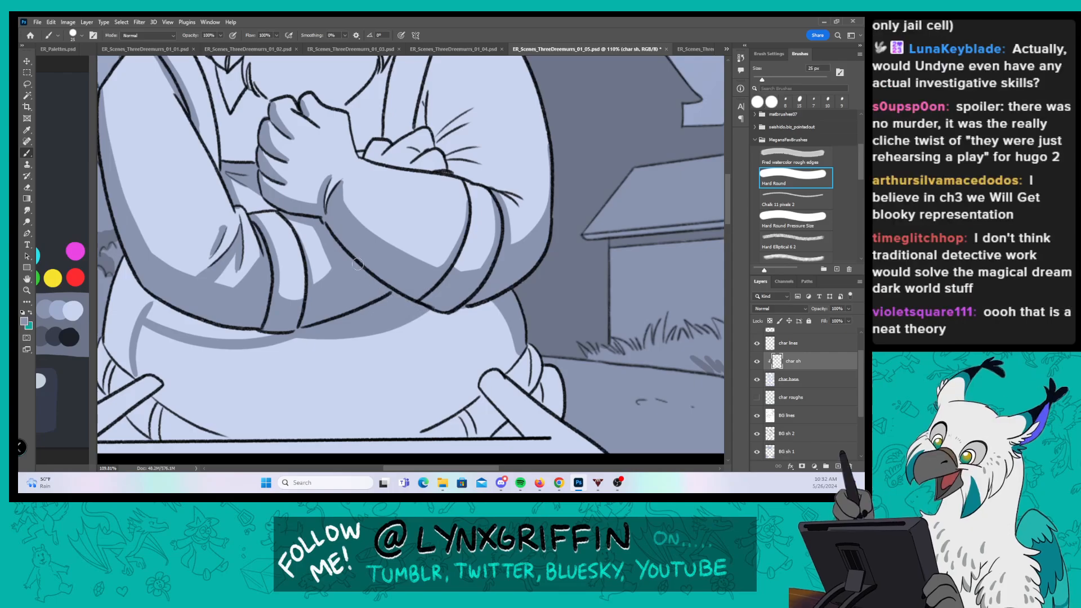
drag(329, 268, 439, 230)
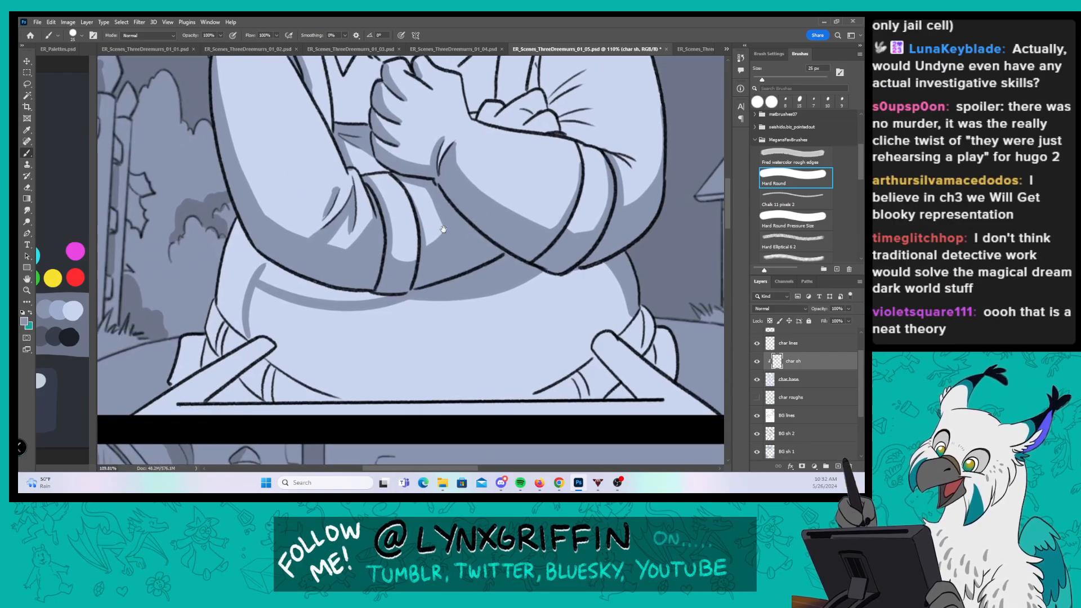
mouse_move(216, 292)
mouse_down()
mouse_move(239, 326)
mouse_move(221, 299)
mouse_move(224, 286)
mouse_move(237, 299)
mouse_move(252, 263)
mouse_move(244, 238)
mouse_move(281, 281)
mouse_move(325, 298)
mouse_move(277, 264)
mouse_move(313, 290)
mouse_move(367, 294)
mouse_move(407, 290)
mouse_up()
Step: With Hard Round Pressure Size, shade the belly's side edge, the clothing beside it, and the area around the nearby diagonal handle
click(795, 218)
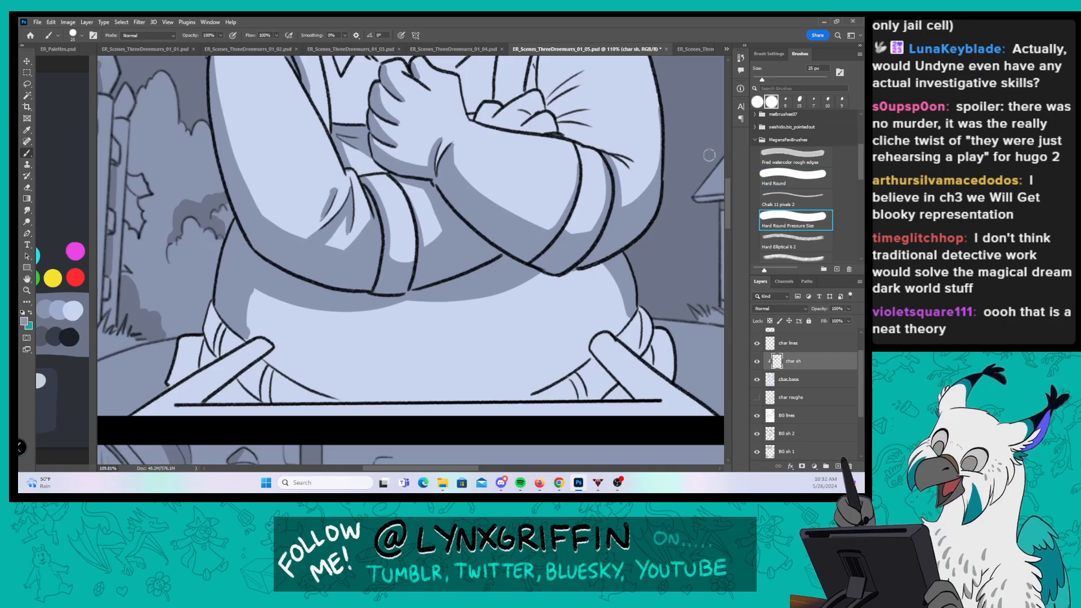
drag(248, 338, 257, 293)
drag(351, 282, 383, 232)
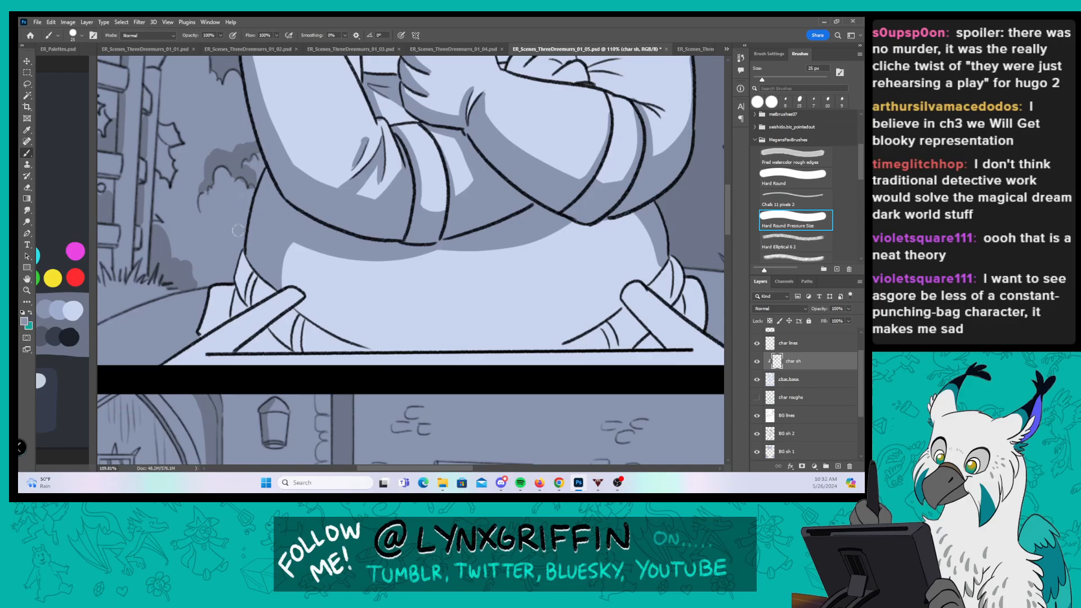
mouse_move(204, 313)
mouse_down()
mouse_move(225, 308)
mouse_move(242, 260)
mouse_move(257, 268)
mouse_move(270, 291)
mouse_move(228, 353)
mouse_up()
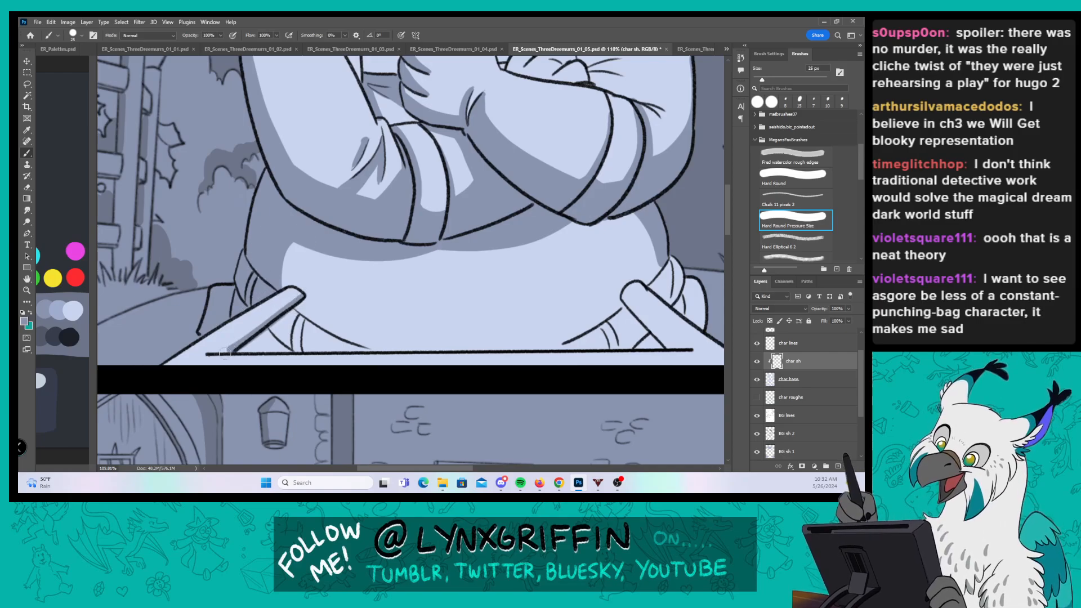
mouse_move(264, 322)
mouse_down()
mouse_move(299, 299)
mouse_move(318, 213)
mouse_move(269, 327)
mouse_move(279, 339)
mouse_move(282, 309)
mouse_move(247, 348)
mouse_move(241, 310)
mouse_move(261, 332)
mouse_move(241, 345)
mouse_move(279, 352)
mouse_move(243, 350)
mouse_move(265, 336)
mouse_move(255, 287)
mouse_move(301, 351)
mouse_up()
Step: Shade the underside of the opposite diagonal handle and the clothing folds at the man's hip, undoing the stray strokes
drag(653, 351, 413, 347)
mouse_move(385, 289)
mouse_down()
mouse_move(420, 325)
mouse_move(387, 297)
mouse_move(439, 342)
mouse_up()
drag(388, 289, 439, 340)
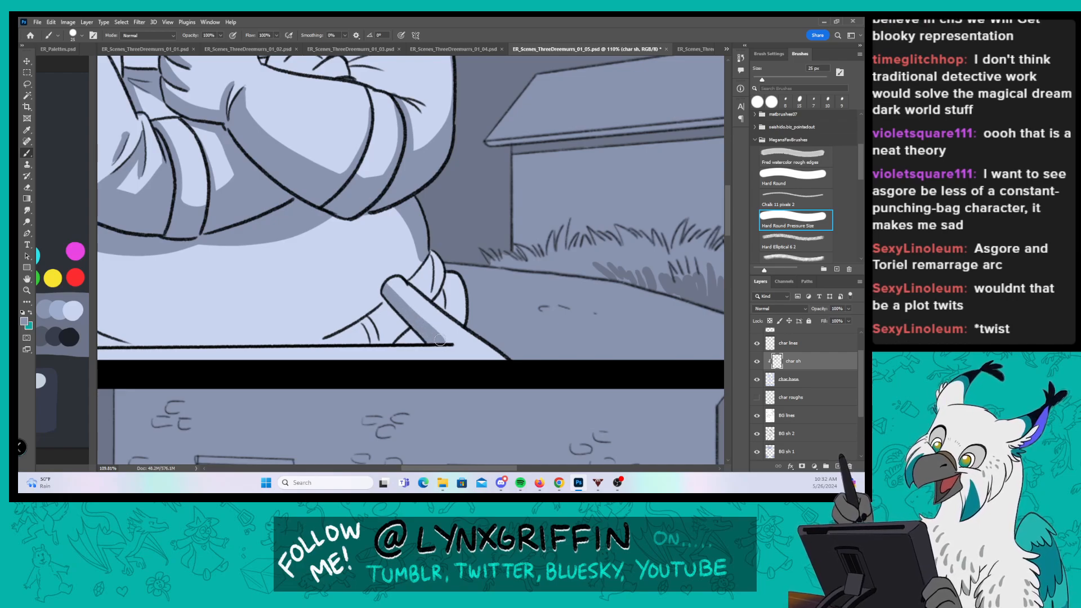
mouse_move(441, 295)
mouse_down()
mouse_move(439, 307)
mouse_move(451, 299)
mouse_move(460, 313)
mouse_up()
drag(432, 252, 430, 295)
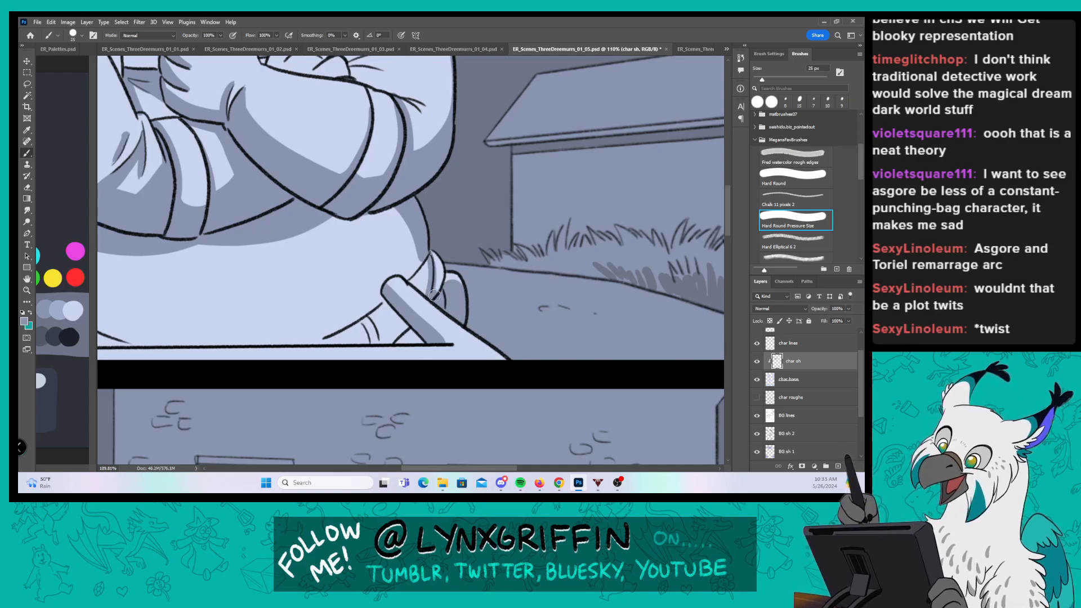
drag(430, 251, 433, 298)
mouse_move(363, 321)
mouse_down()
mouse_move(367, 342)
mouse_move(421, 332)
mouse_up()
key(ctrl+z)
key(ctrl+z)
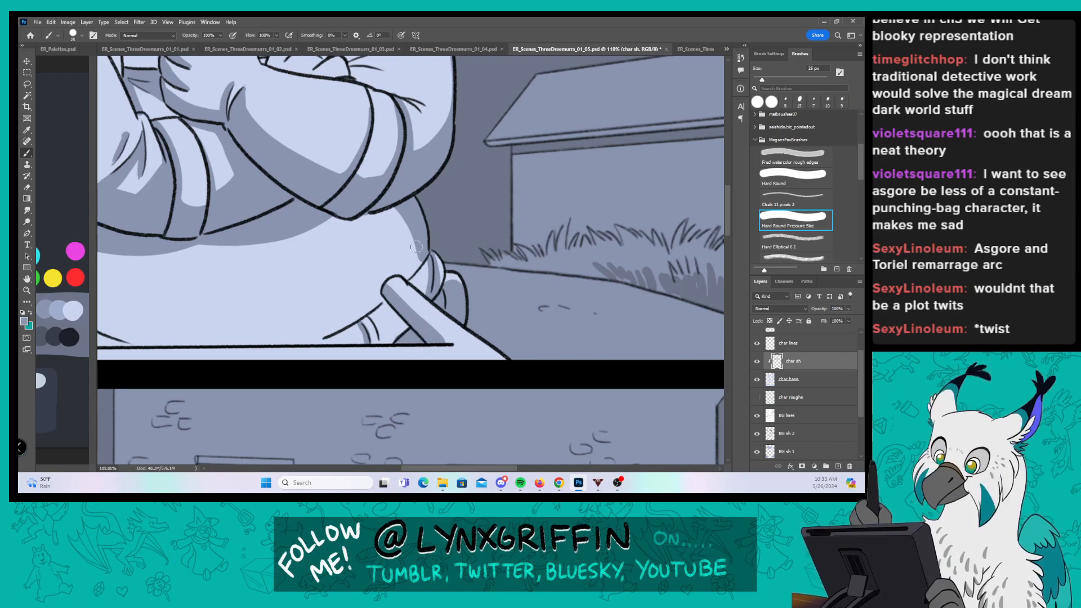
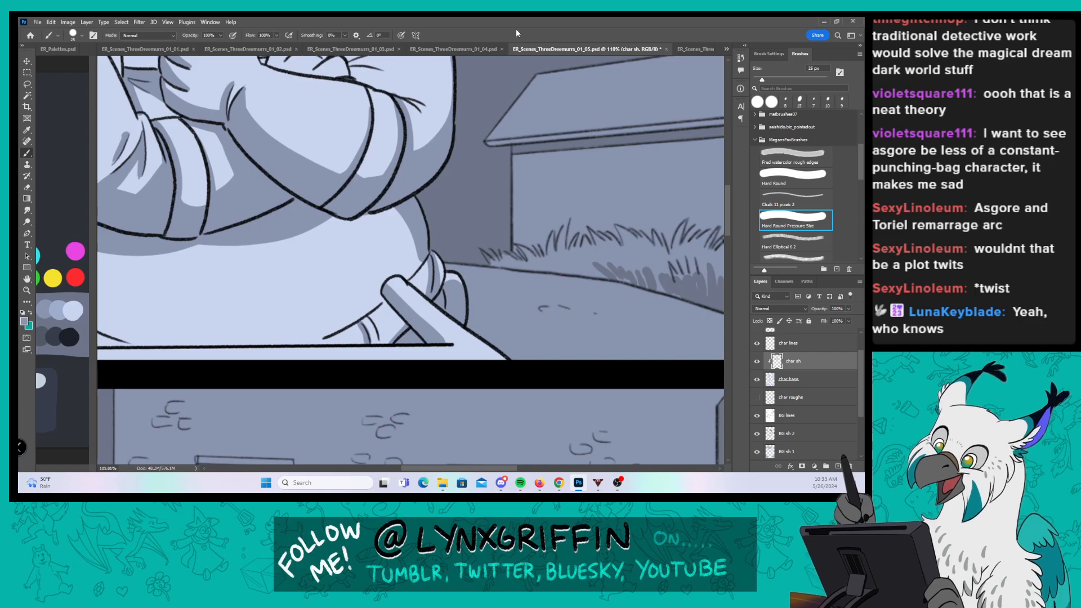
Step: Shade the hair behind the man's ear and the adjoining side of his beard with Hard Round Pressure Size
key(z)
drag(493, 193, 443, 329)
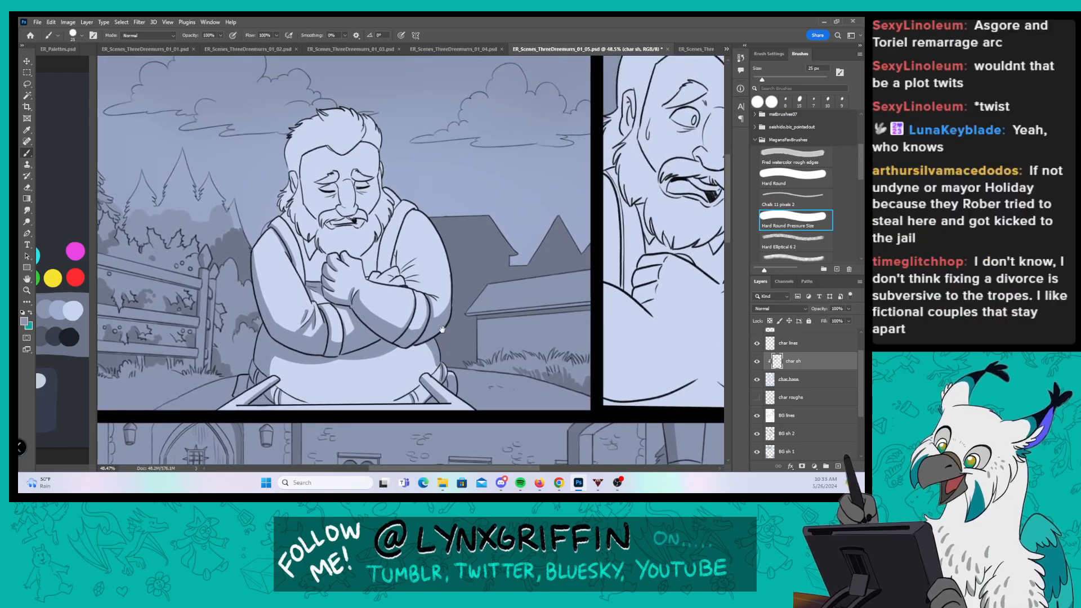
key(z)
drag(301, 176, 394, 178)
key(b)
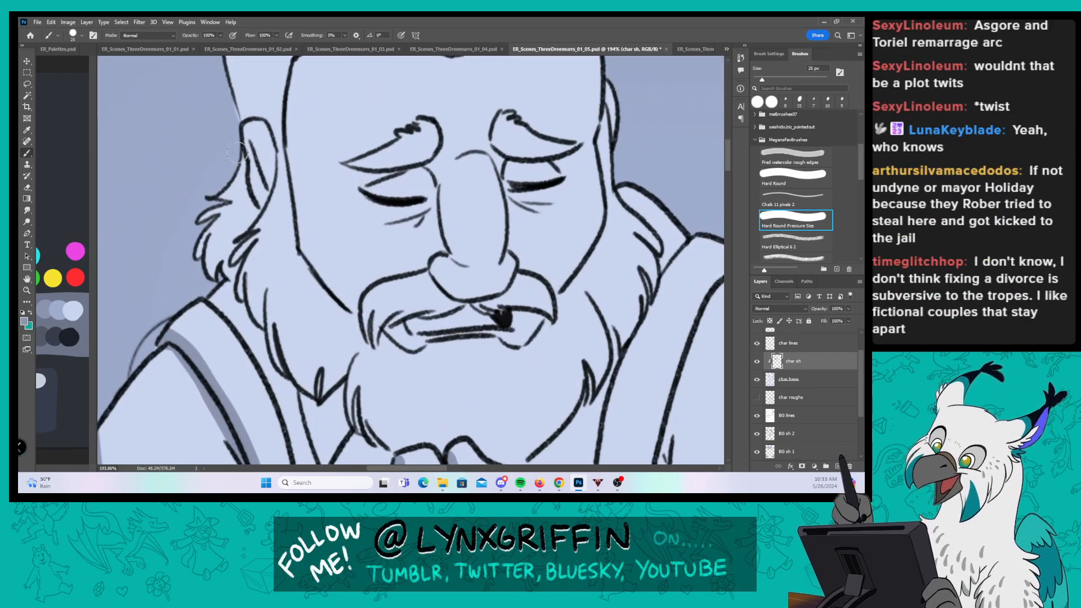
mouse_move(251, 192)
mouse_down()
mouse_move(248, 157)
mouse_move(260, 208)
mouse_move(224, 271)
mouse_move(212, 198)
mouse_move(238, 176)
mouse_move(254, 222)
mouse_up()
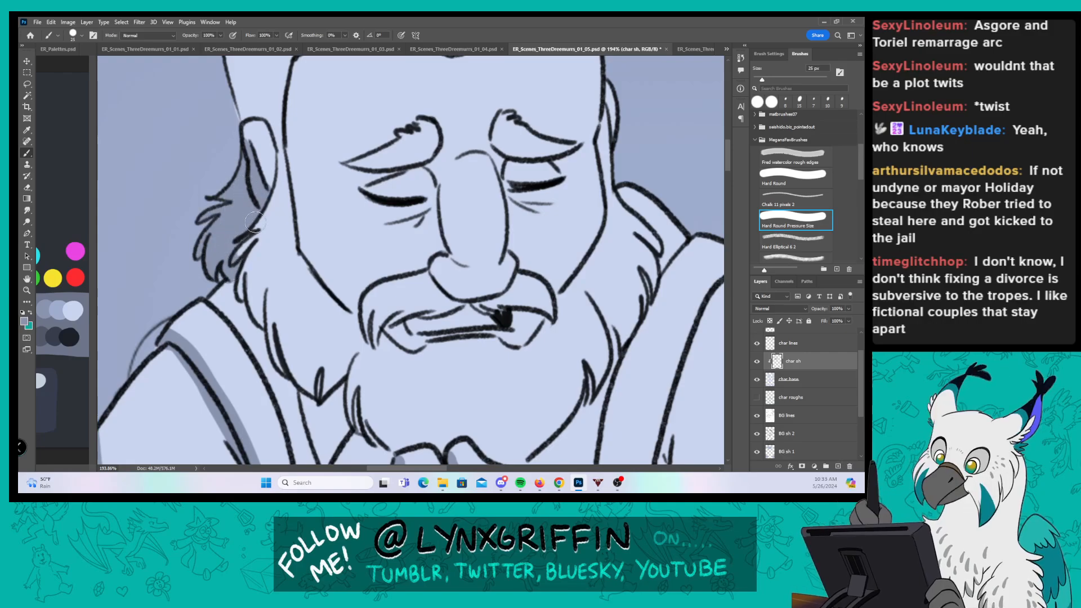
mouse_move(276, 158)
mouse_down()
mouse_move(237, 265)
mouse_move(269, 330)
mouse_move(265, 265)
mouse_move(310, 389)
mouse_move(276, 320)
mouse_move(315, 388)
mouse_move(324, 344)
mouse_move(346, 360)
mouse_move(362, 313)
mouse_up()
Step: Shade beneath the brow, around the closed eye and along the nose on the shadowed side of the man's face
drag(518, 270, 435, 266)
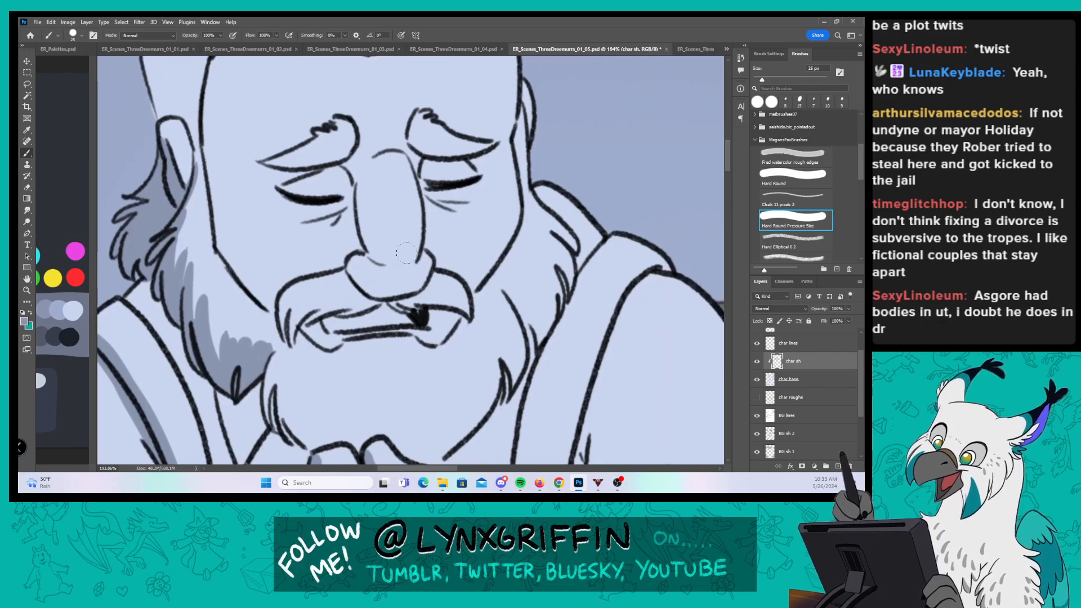
mouse_move(257, 164)
mouse_down()
mouse_move(288, 181)
mouse_move(350, 159)
mouse_move(355, 179)
mouse_up()
mouse_move(285, 175)
mouse_down()
mouse_move(352, 144)
mouse_move(369, 225)
mouse_move(360, 194)
mouse_move(365, 269)
mouse_move(360, 247)
mouse_move(352, 268)
mouse_up()
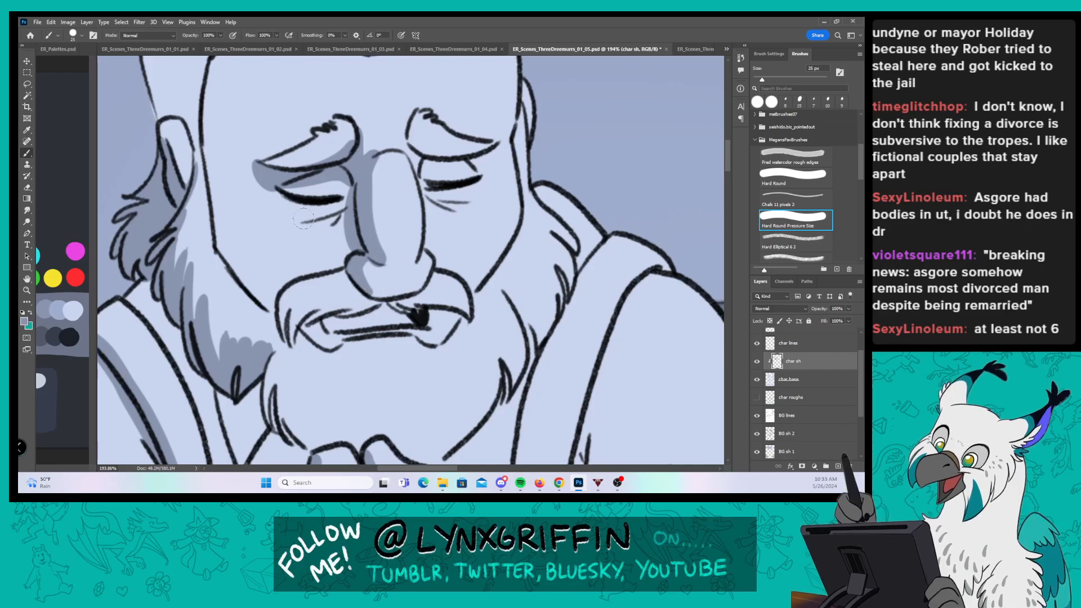
mouse_move(304, 224)
mouse_down()
mouse_move(334, 205)
mouse_move(352, 221)
mouse_move(330, 217)
mouse_up()
drag(281, 175, 348, 178)
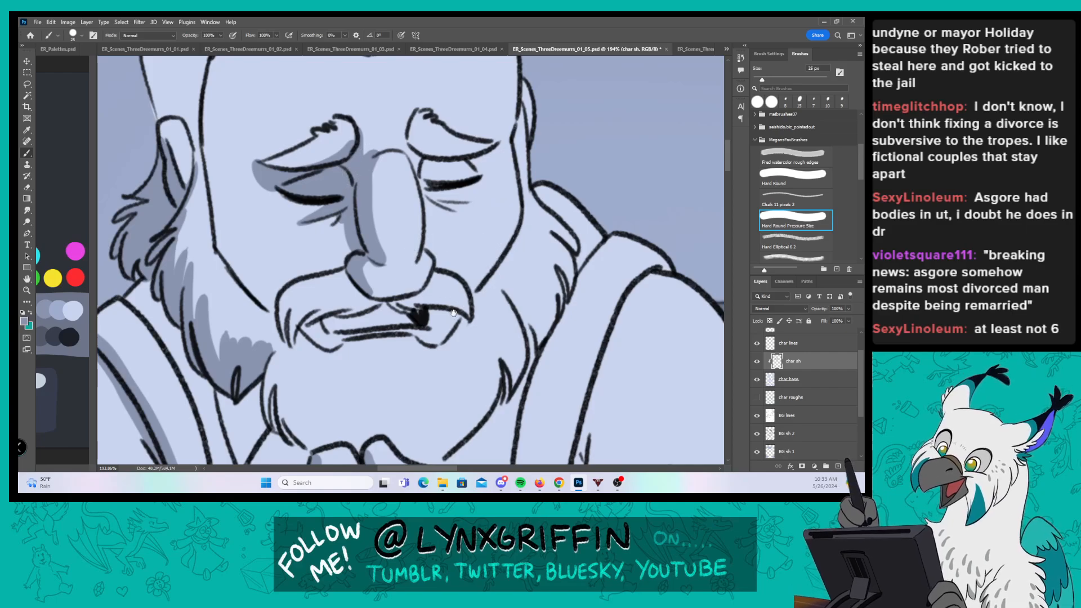
Step: Shade the shadowed half of the moustache and mouth, and add tufted shadows to the beard and chin beneath it
drag(431, 254, 402, 199)
drag(459, 250, 465, 221)
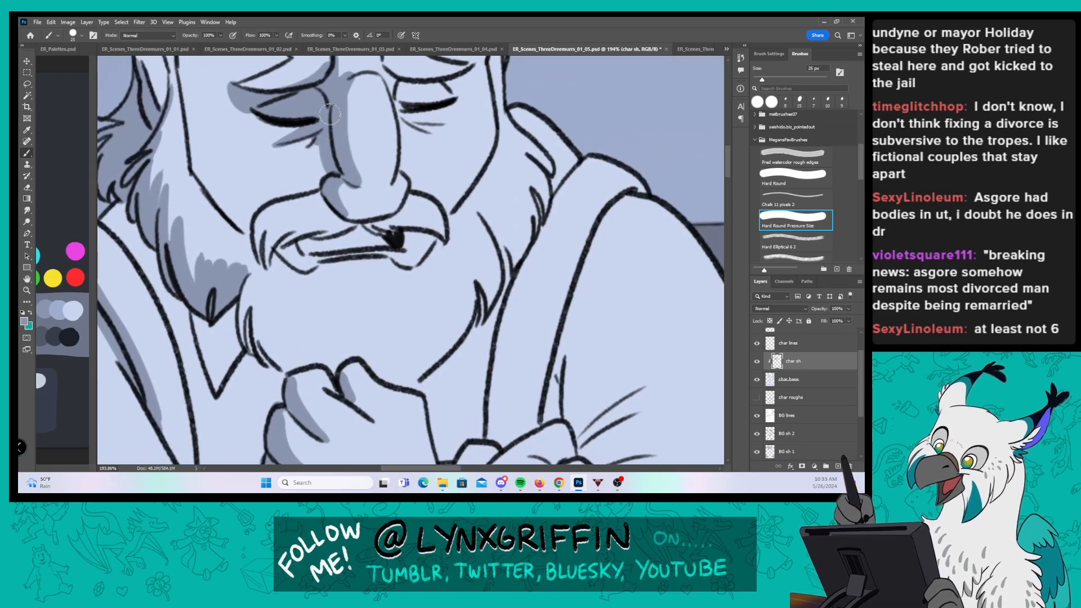
mouse_move(268, 264)
mouse_down()
mouse_move(264, 216)
mouse_move(313, 231)
mouse_move(389, 222)
mouse_up()
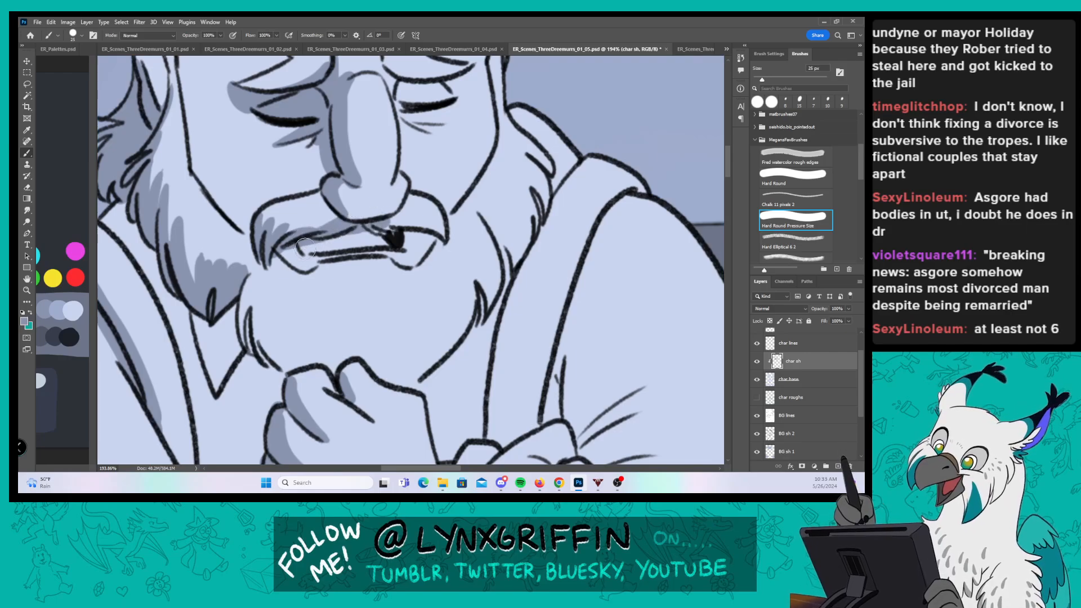
mouse_move(297, 240)
mouse_down()
mouse_move(325, 243)
mouse_move(290, 258)
mouse_up()
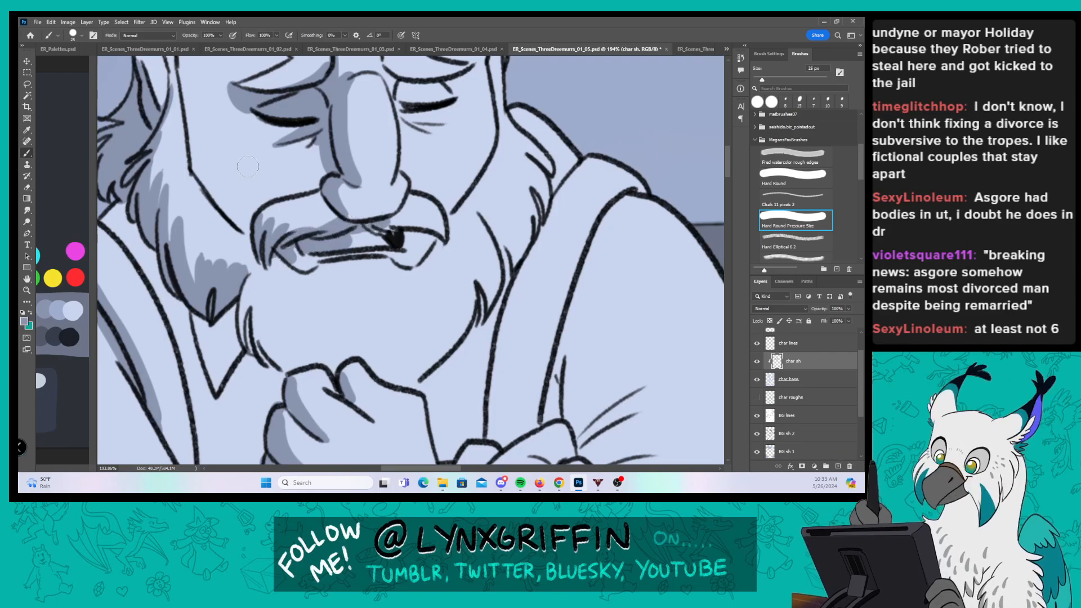
mouse_move(206, 307)
mouse_down()
mouse_move(234, 343)
mouse_move(227, 286)
mouse_move(250, 315)
mouse_move(248, 346)
mouse_move(256, 330)
mouse_move(278, 359)
mouse_move(296, 315)
mouse_up()
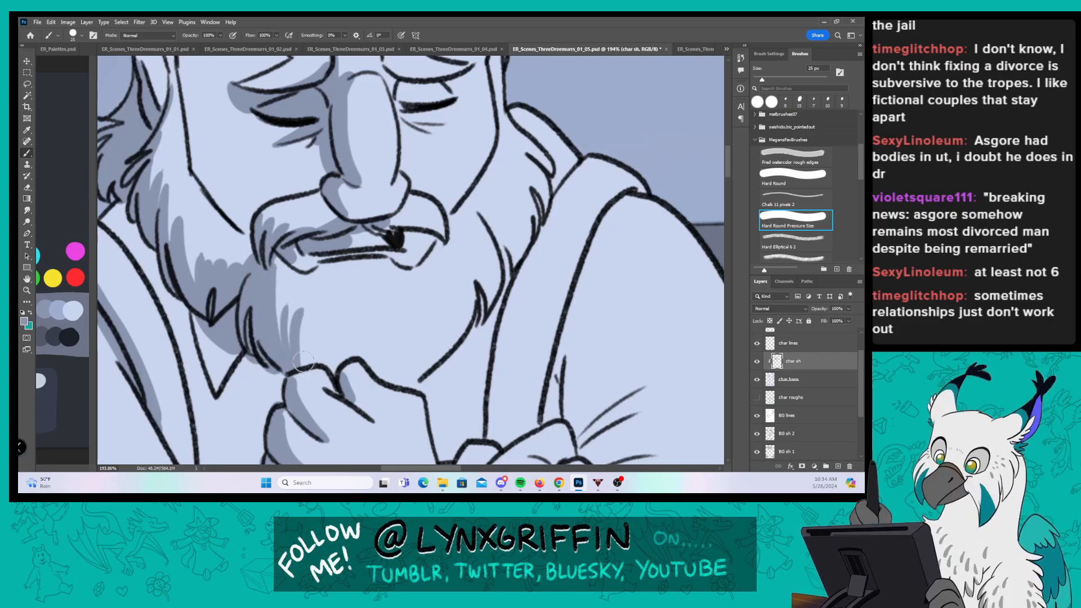
drag(304, 361, 410, 386)
drag(215, 241, 261, 293)
Step: Shade under the opposite eyebrow and around that eye beside the bridge of the nose
mouse_move(654, 287)
mouse_down()
mouse_move(483, 321)
mouse_move(517, 378)
mouse_up()
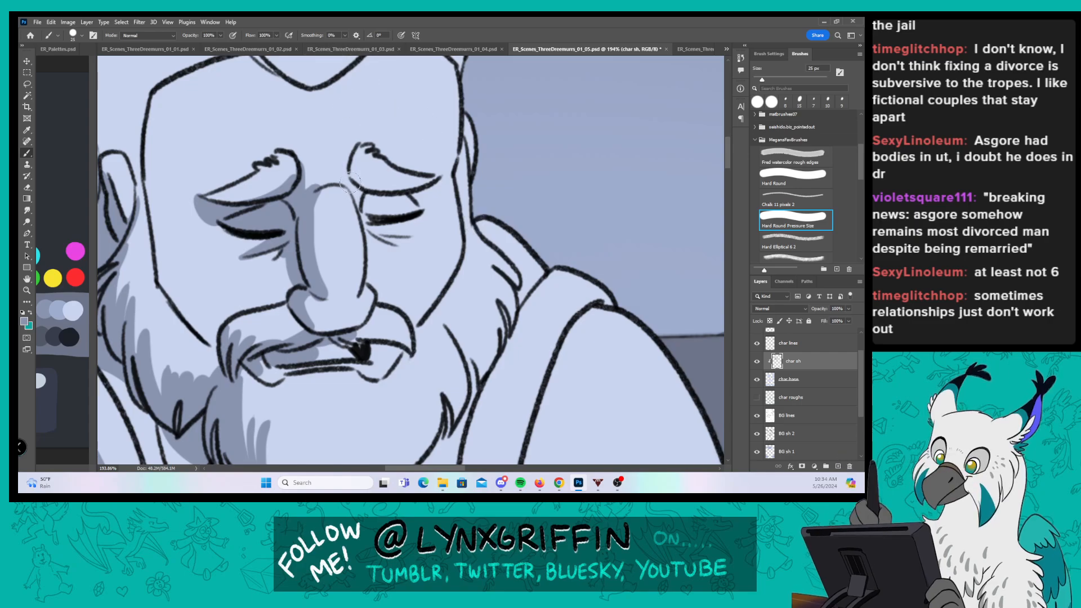
mouse_move(349, 181)
mouse_down()
mouse_move(364, 219)
mouse_move(432, 192)
mouse_move(425, 210)
mouse_up()
drag(363, 226, 368, 273)
Step: Shade the side of the man's hair above the ear and add a pointed shadow at the hairline's peak
mouse_move(369, 229)
mouse_down()
mouse_move(397, 246)
mouse_move(529, 399)
mouse_up()
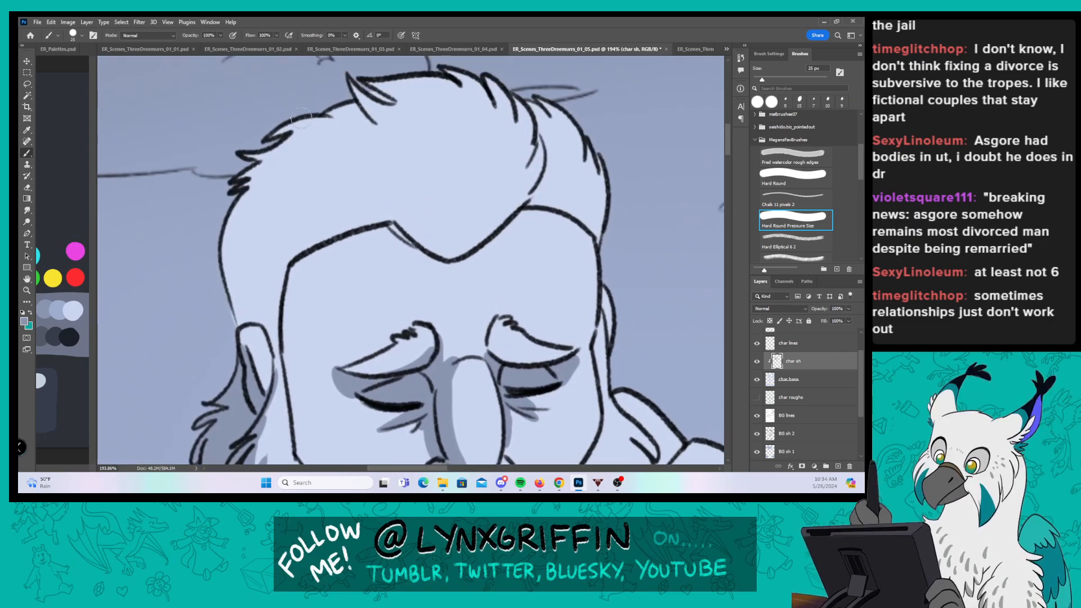
mouse_move(256, 154)
mouse_down()
mouse_move(248, 177)
mouse_move(285, 149)
mouse_move(290, 158)
mouse_move(235, 290)
mouse_move(265, 225)
mouse_move(245, 310)
mouse_move(278, 349)
mouse_up()
mouse_move(269, 244)
mouse_down()
mouse_move(240, 321)
mouse_move(231, 255)
mouse_up()
drag(479, 252, 436, 223)
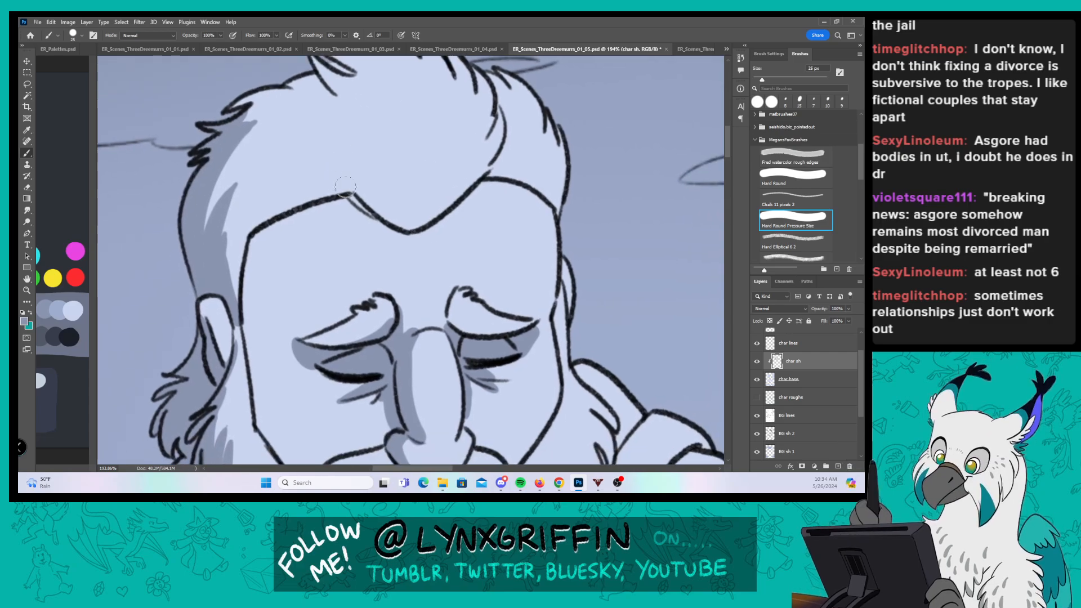
drag(354, 189, 367, 201)
drag(340, 163, 366, 204)
Step: Paint strand-shaped shadows behind the front hair tuft and along the parting on the far side of the hair
mouse_move(348, 145)
mouse_down()
mouse_move(411, 229)
mouse_move(369, 171)
mouse_move(320, 197)
mouse_move(355, 186)
mouse_move(327, 177)
mouse_move(338, 228)
mouse_move(327, 269)
mouse_move(356, 282)
mouse_up()
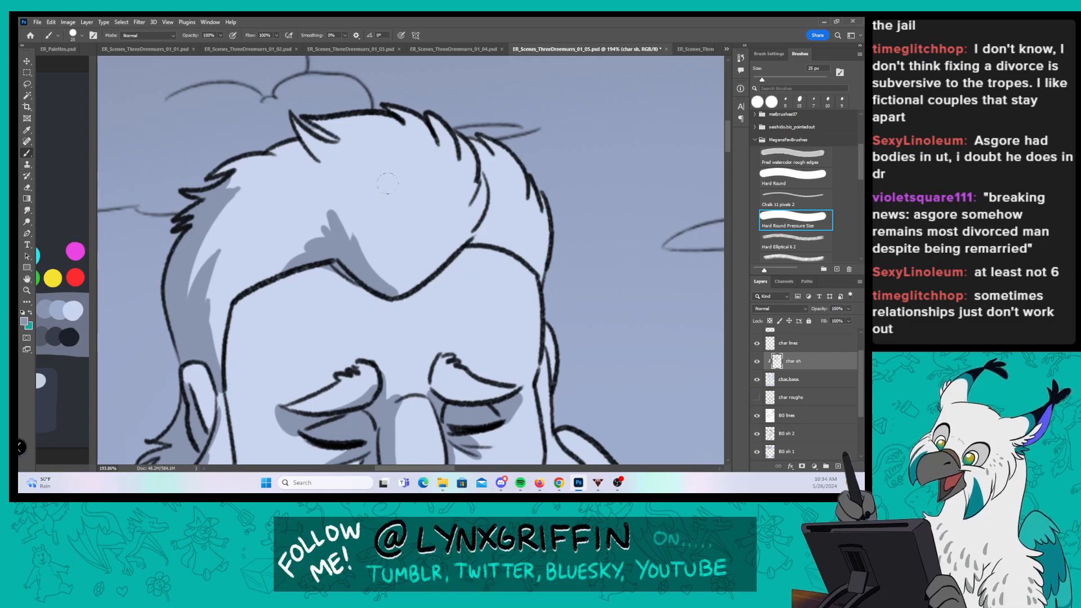
mouse_move(303, 132)
mouse_down()
mouse_move(360, 151)
mouse_move(311, 118)
mouse_move(395, 178)
mouse_up()
drag(269, 151, 379, 176)
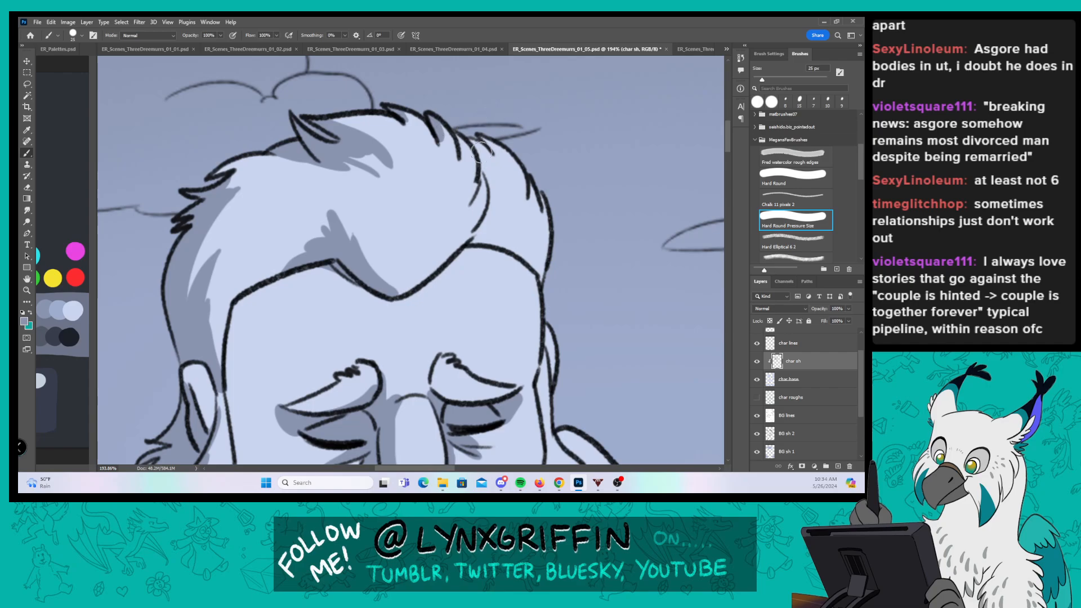
drag(479, 151, 498, 228)
mouse_move(476, 136)
mouse_down()
mouse_move(504, 197)
mouse_move(504, 166)
mouse_up()
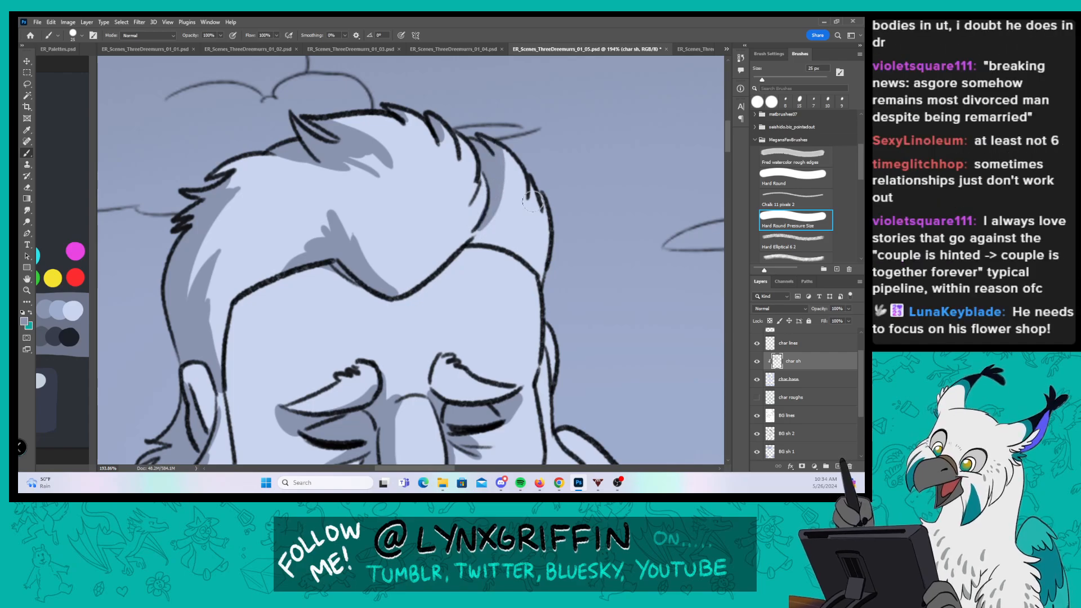
Step: Shade the lower edges of both cheeks where they meet the beard and moustache
scroll(590, 377, down, 5)
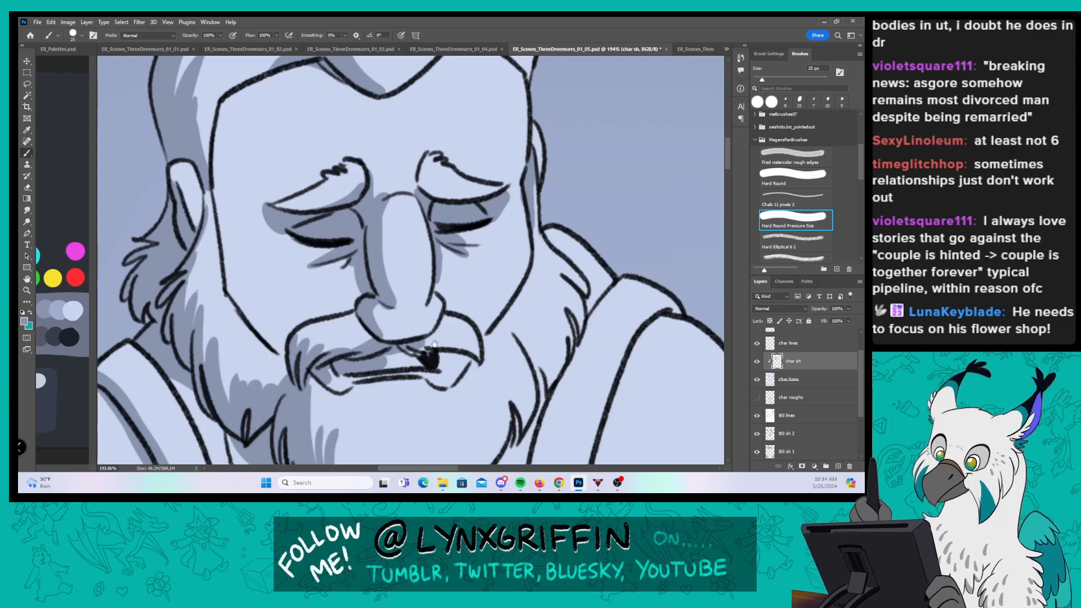
drag(434, 343, 406, 292)
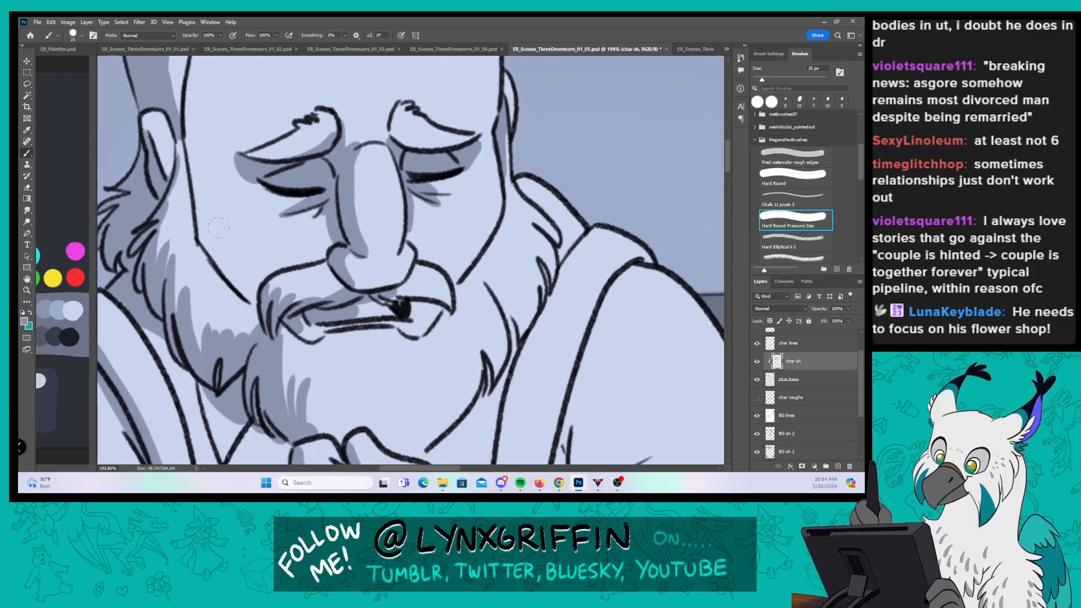
drag(200, 242, 254, 286)
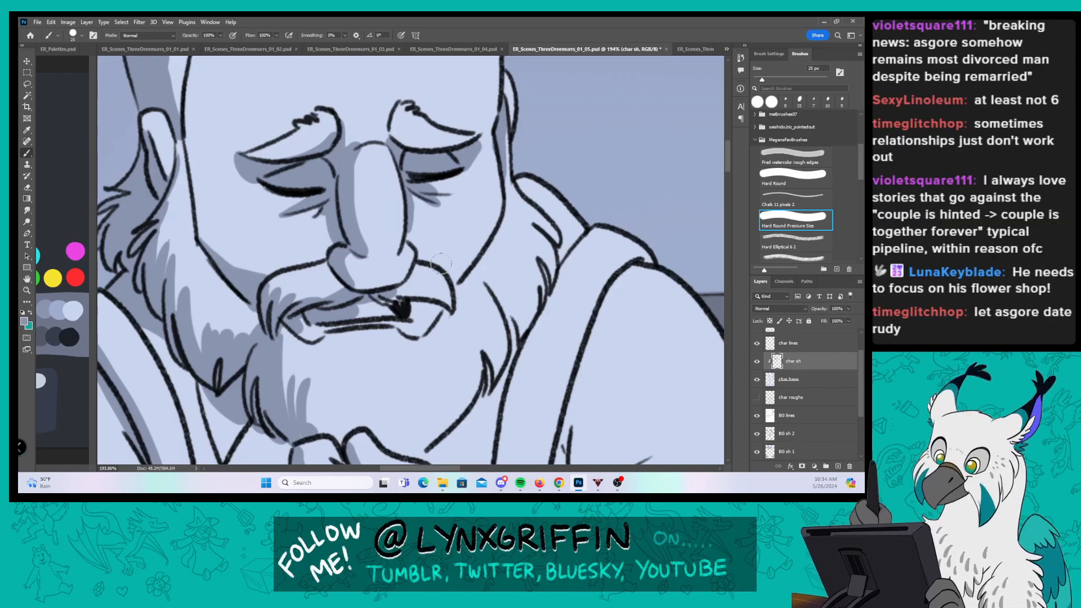
mouse_move(442, 267)
mouse_down()
mouse_move(467, 256)
mouse_move(455, 275)
mouse_move(485, 243)
mouse_up()
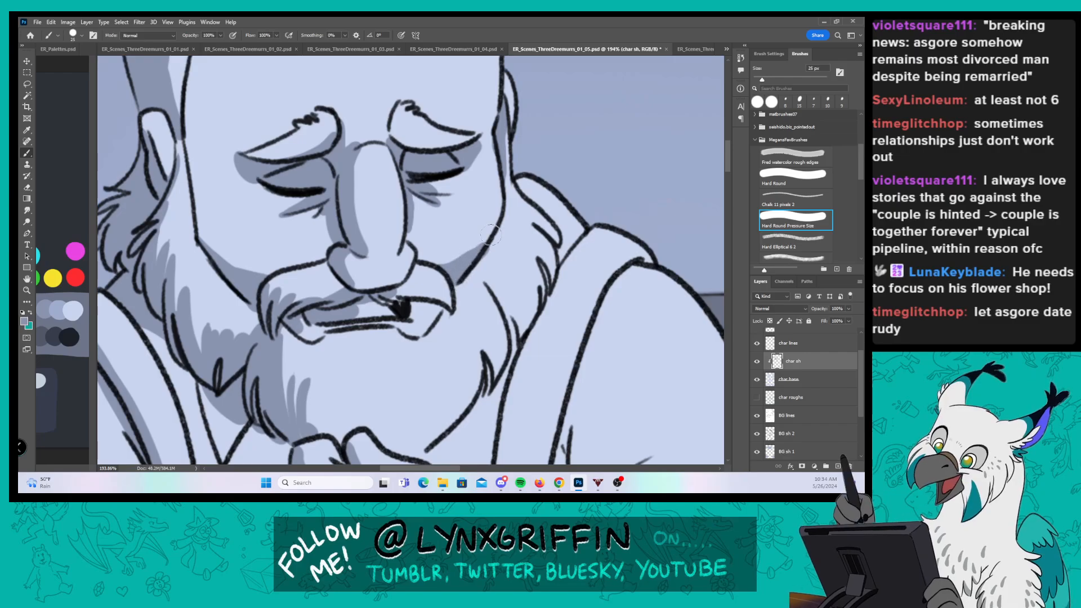
Step: Shade the far side of the beard below the cheek, and add tufted shadows to the chin above the raised fist
drag(549, 334, 496, 213)
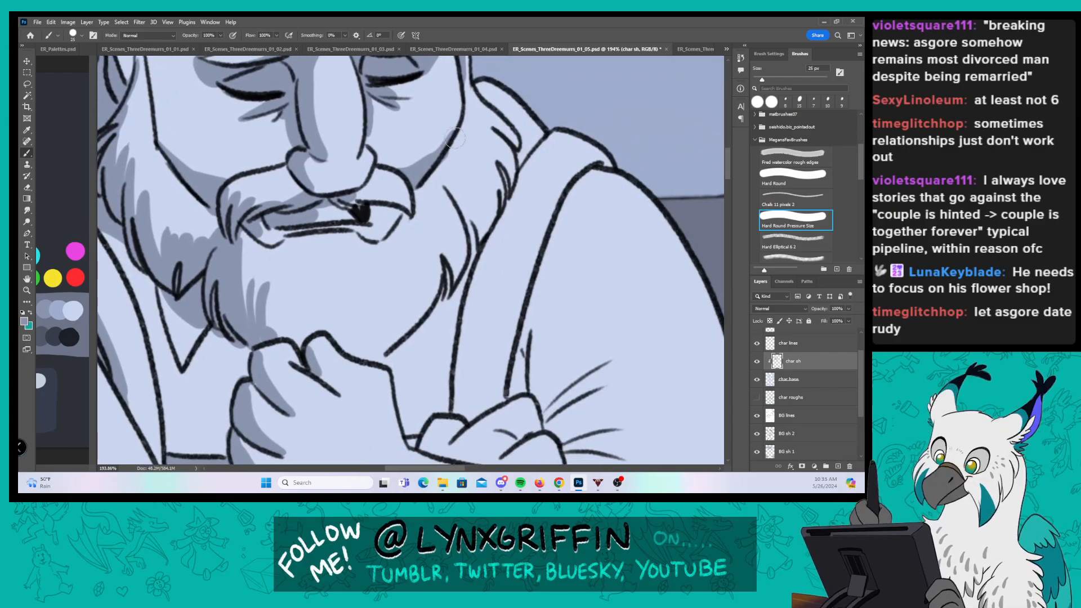
mouse_move(455, 137)
mouse_down()
mouse_move(446, 172)
mouse_move(442, 159)
mouse_move(481, 247)
mouse_up()
drag(465, 171, 478, 244)
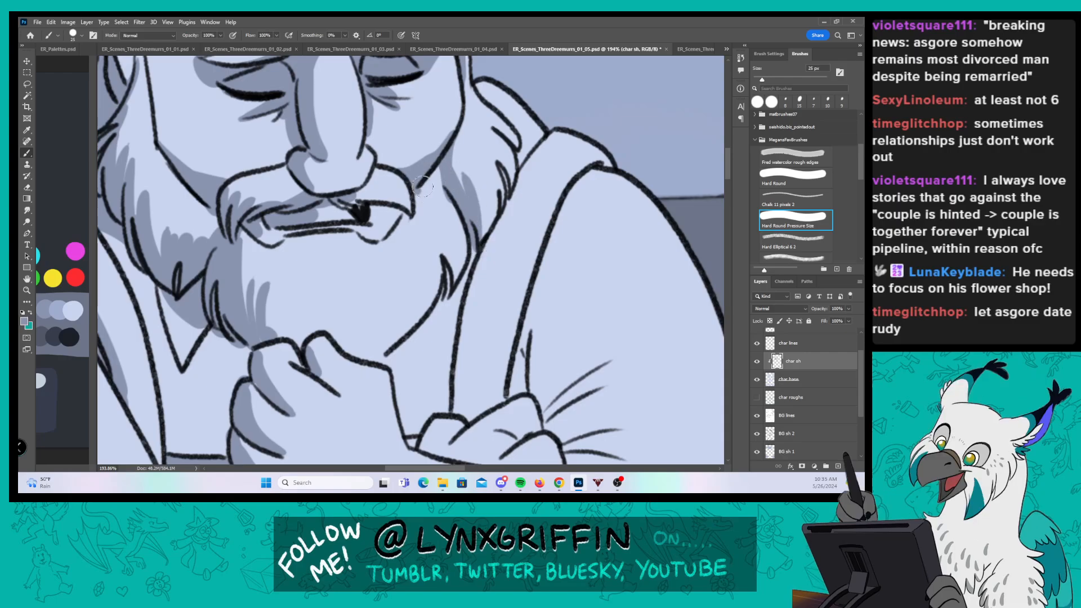
mouse_move(422, 186)
mouse_down()
mouse_move(444, 193)
mouse_move(439, 162)
mouse_move(467, 236)
mouse_up()
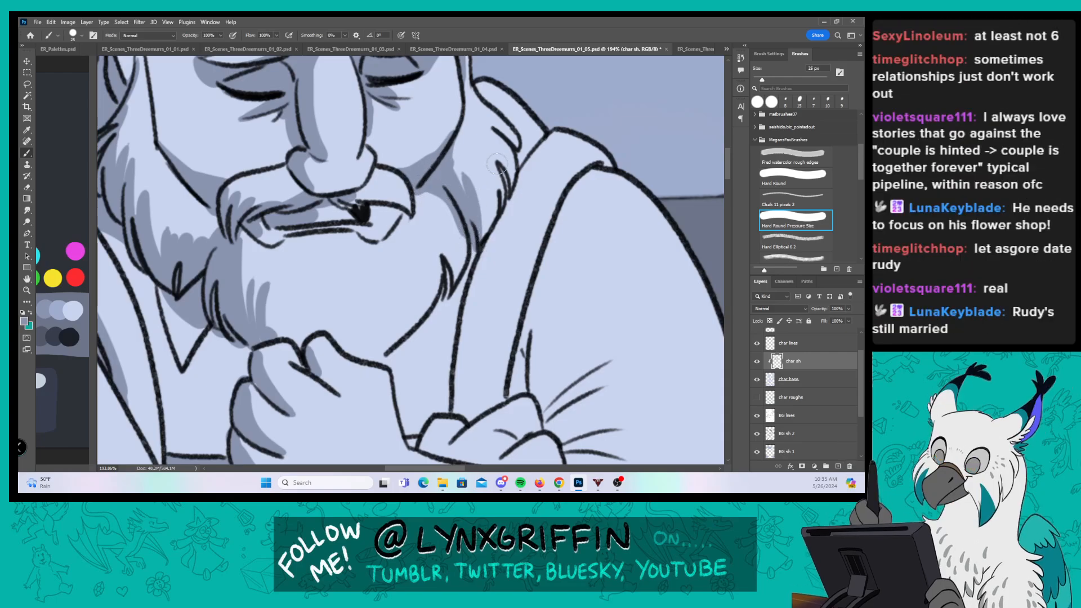
mouse_move(453, 138)
mouse_down()
mouse_move(459, 182)
mouse_move(485, 192)
mouse_move(491, 236)
mouse_up()
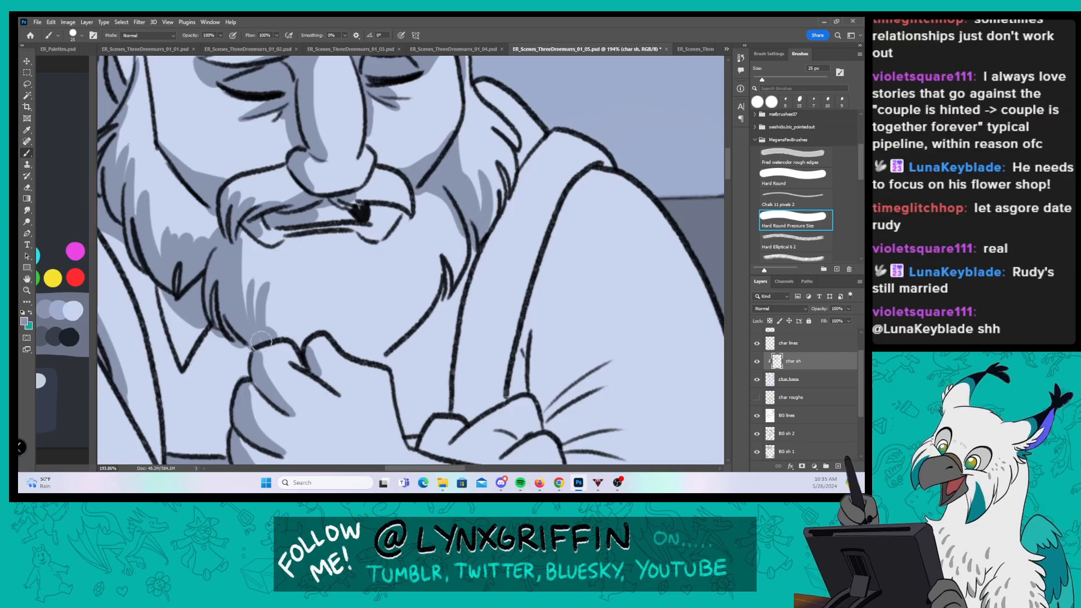
mouse_move(273, 339)
mouse_down()
mouse_move(275, 282)
mouse_move(267, 299)
mouse_move(269, 288)
mouse_move(298, 343)
mouse_move(286, 292)
mouse_up()
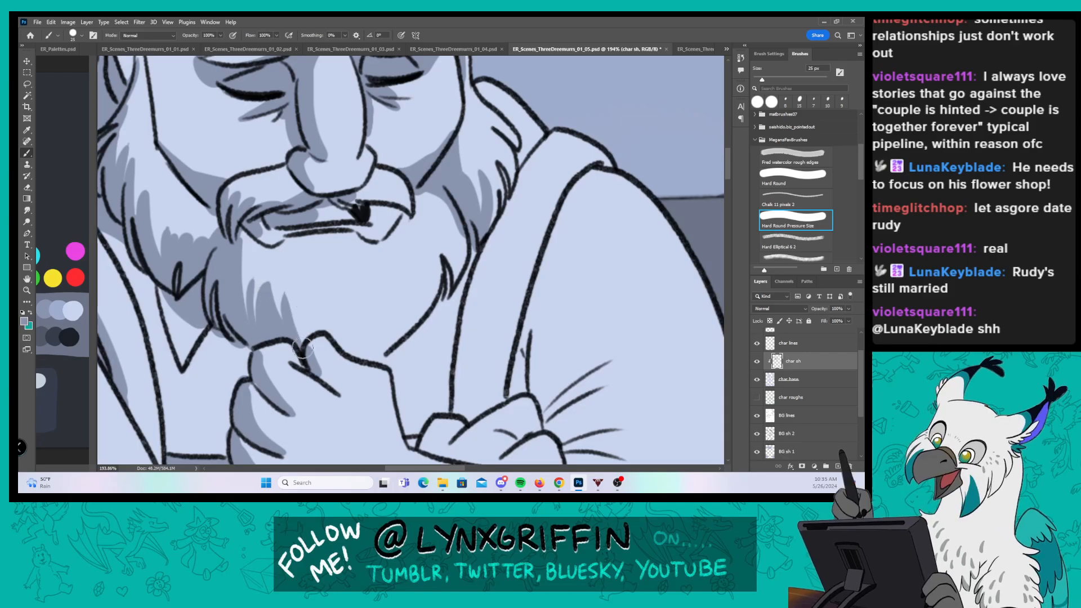
mouse_move(376, 363)
mouse_down()
mouse_move(396, 326)
mouse_move(407, 344)
mouse_move(447, 270)
mouse_move(444, 306)
mouse_move(465, 272)
mouse_up()
Step: Shade the clothing next to the beard, from the shoulder down the strap to the crossed arms
drag(553, 134, 507, 210)
drag(531, 160, 471, 302)
drag(495, 230, 459, 377)
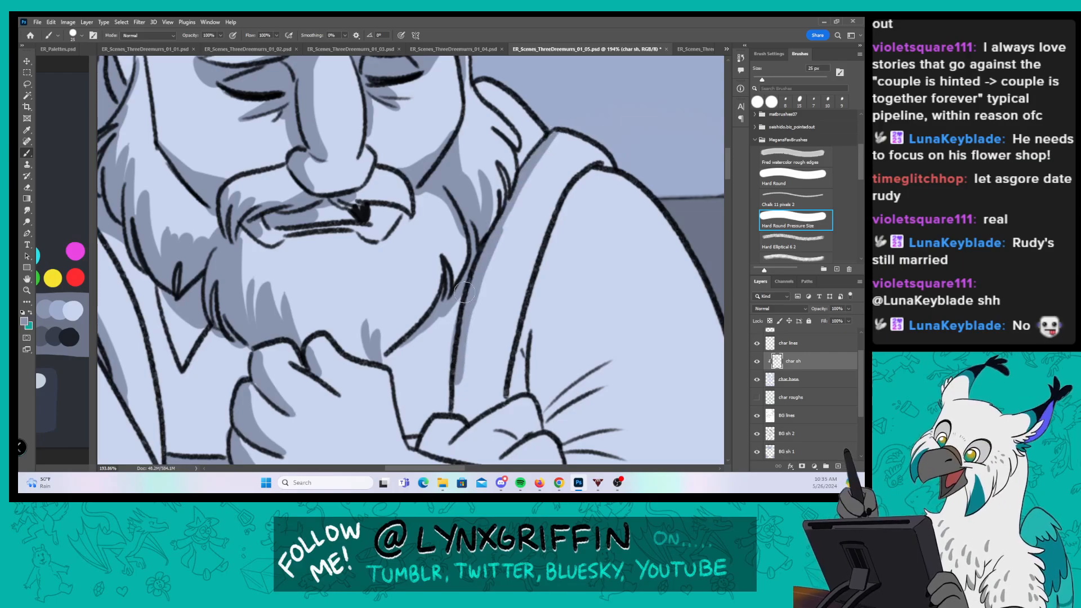
mouse_move(459, 304)
mouse_down()
mouse_move(451, 410)
mouse_move(446, 384)
mouse_up()
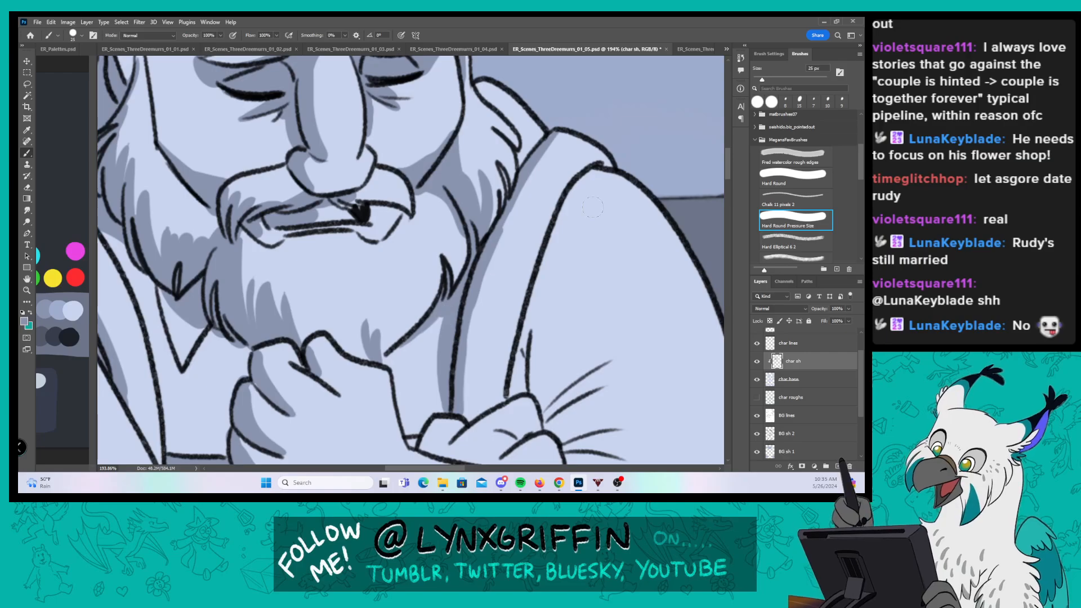
Step: Shade the inner edge of the far upper sleeve and the fabric folds at the bend of the crossed arm
drag(583, 212, 438, 302)
drag(394, 248, 427, 207)
drag(365, 325, 451, 213)
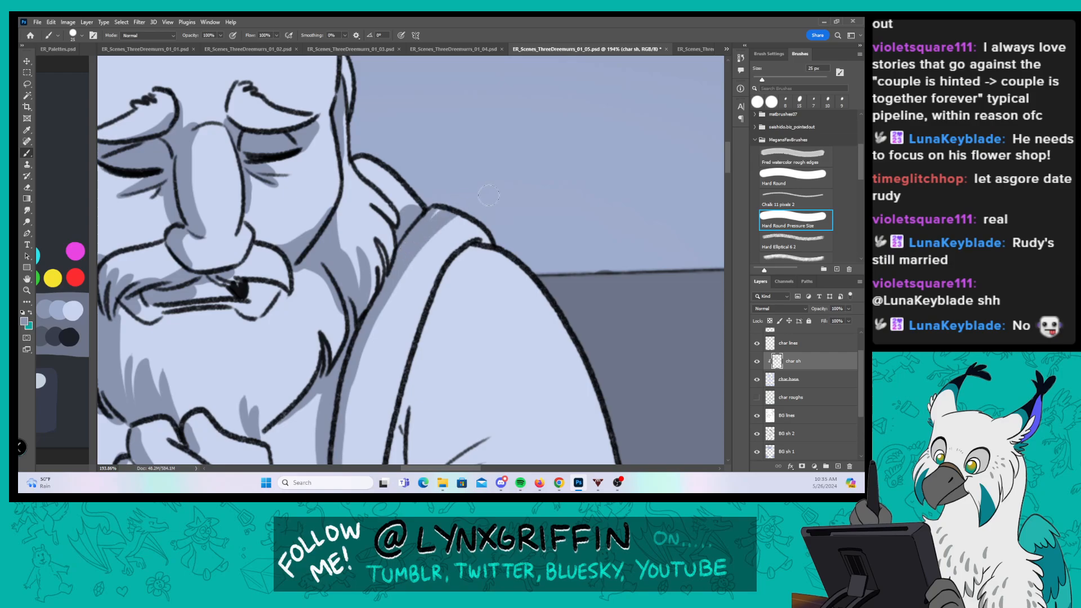
drag(454, 381, 486, 189)
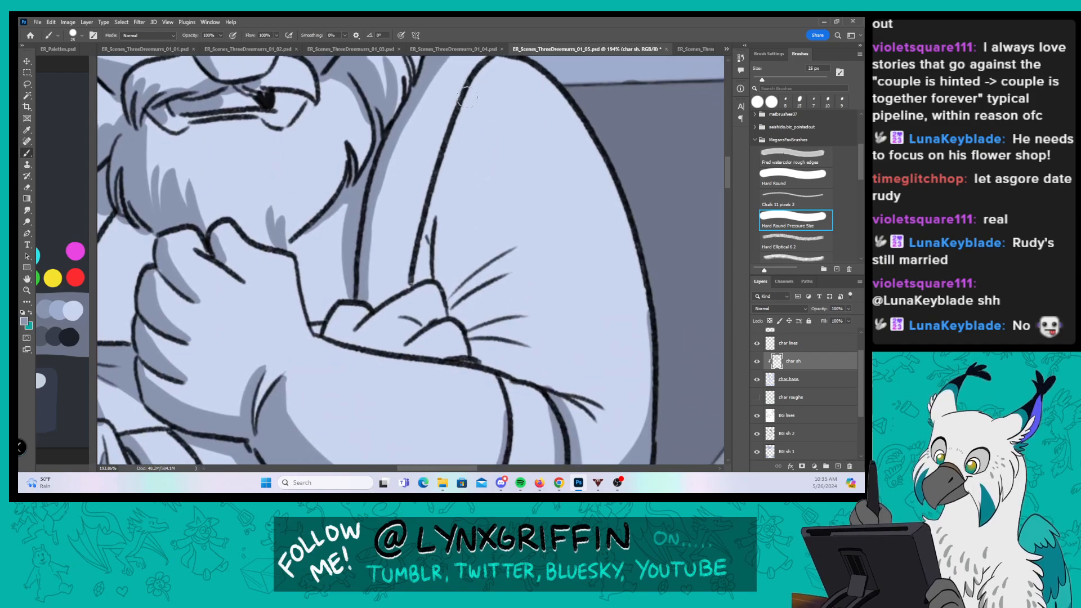
drag(467, 97, 425, 279)
mouse_move(457, 121)
mouse_down()
mouse_move(437, 275)
mouse_move(448, 294)
mouse_up()
mouse_move(440, 244)
mouse_down()
mouse_move(519, 250)
mouse_move(464, 283)
mouse_move(452, 306)
mouse_move(509, 275)
mouse_move(463, 310)
mouse_move(468, 321)
mouse_move(491, 331)
mouse_up()
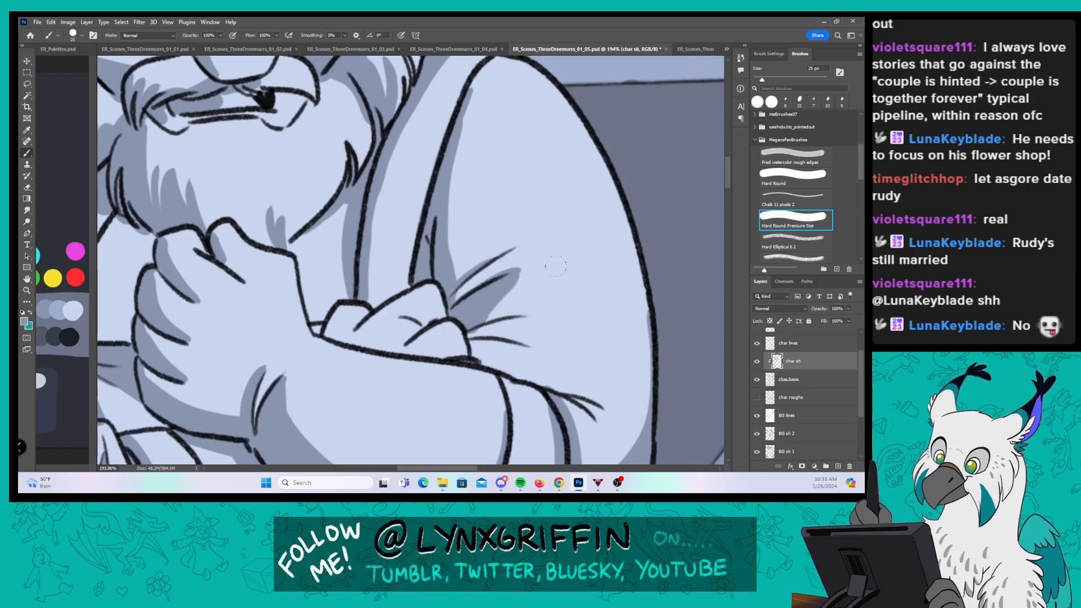
drag(570, 300, 491, 282)
mouse_move(389, 316)
mouse_down()
mouse_move(420, 349)
mouse_move(441, 335)
mouse_move(401, 328)
mouse_move(489, 375)
mouse_up()
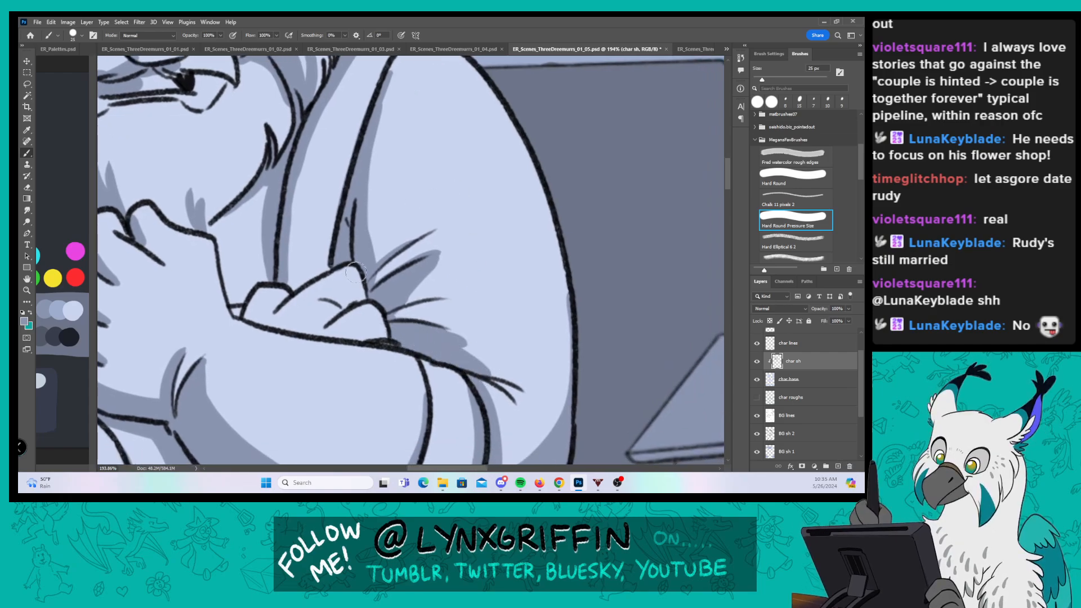
Step: Shade the fingers tucked over the crossed arm and check the whole panel
mouse_move(276, 307)
mouse_down()
mouse_move(289, 278)
mouse_move(341, 302)
mouse_move(337, 311)
mouse_move(359, 288)
mouse_move(380, 298)
mouse_up()
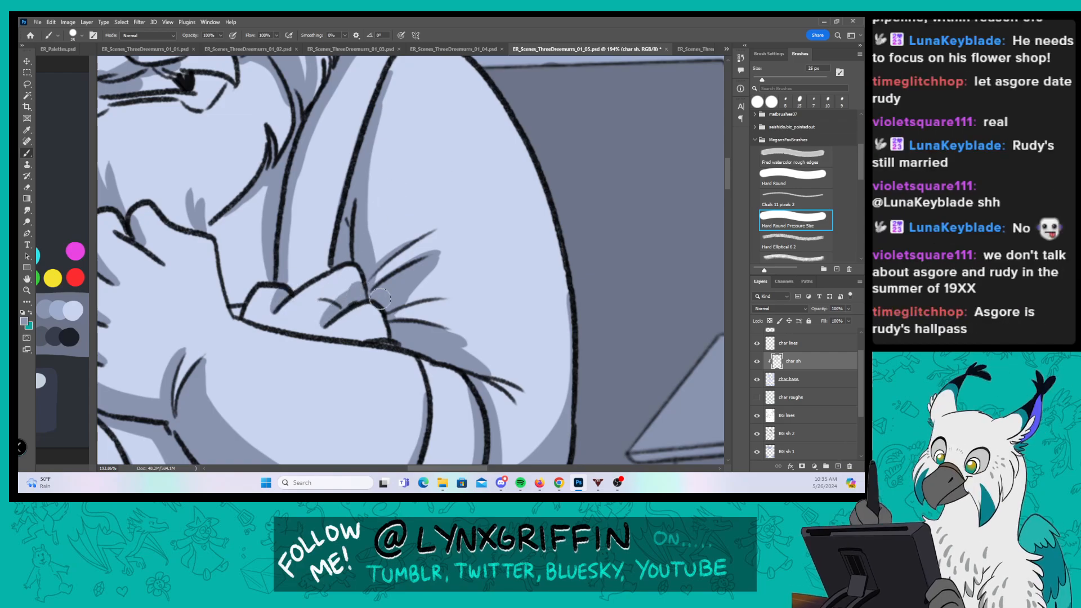
drag(363, 340, 389, 329)
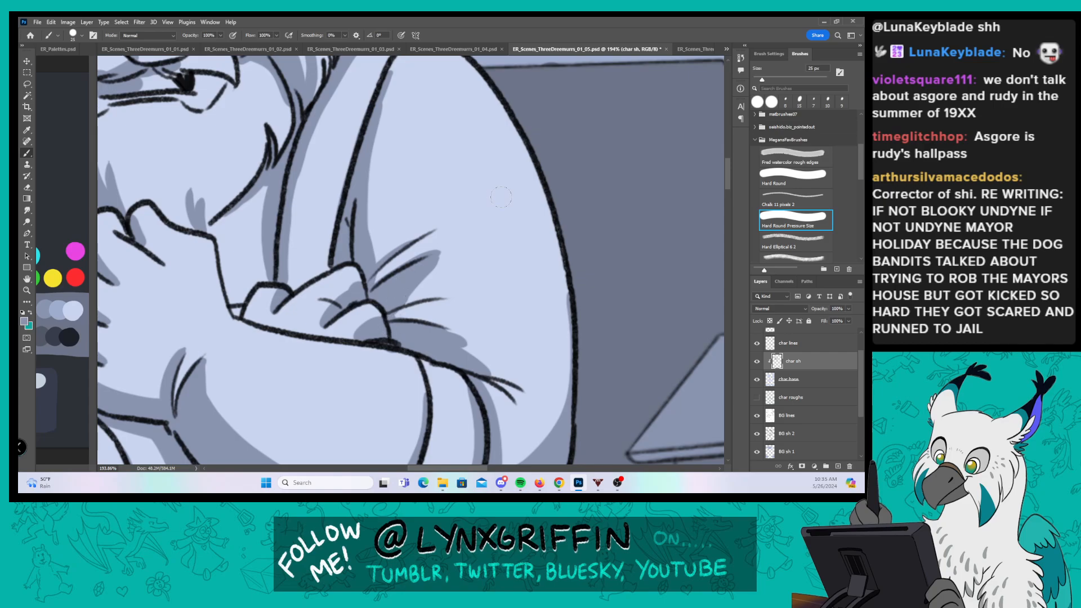
mouse_move(390, 321)
mouse_down()
mouse_move(446, 299)
mouse_move(411, 296)
mouse_up()
click(238, 311)
key(z)
key(space)
drag(508, 261, 425, 264)
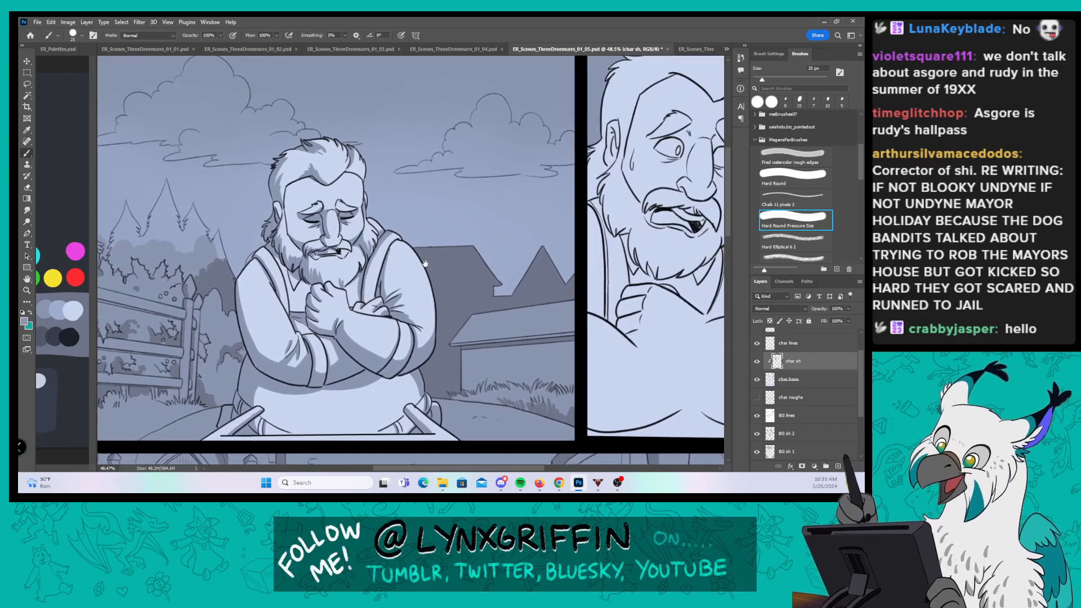
Step: Shade the inside of the near ear and the hair above it in the close-up panel of the bearded man
drag(569, 297, 426, 293)
drag(573, 230, 497, 281)
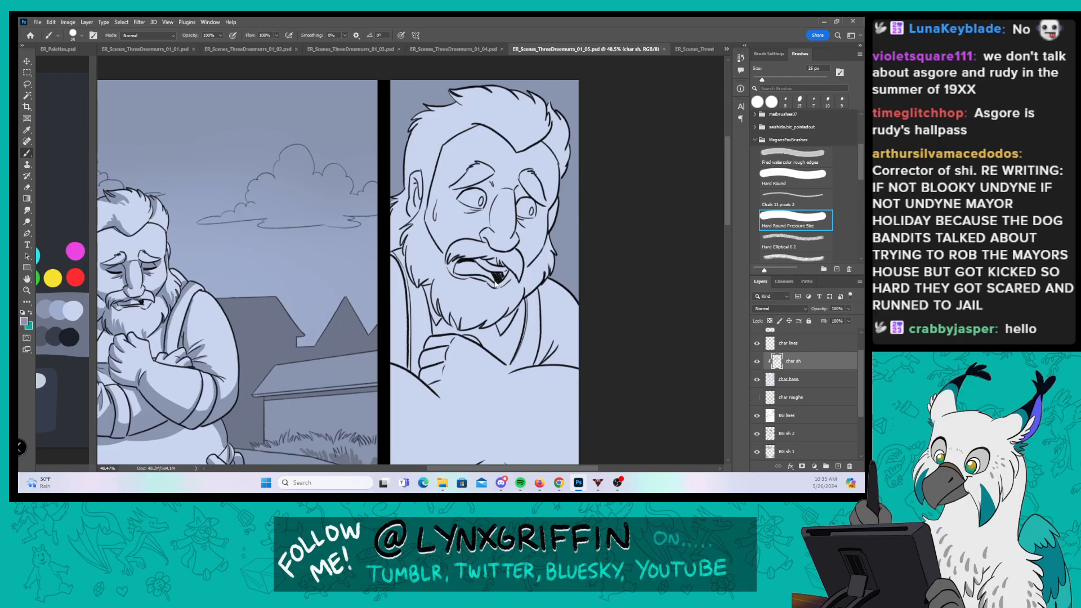
key(z)
drag(470, 155, 532, 146)
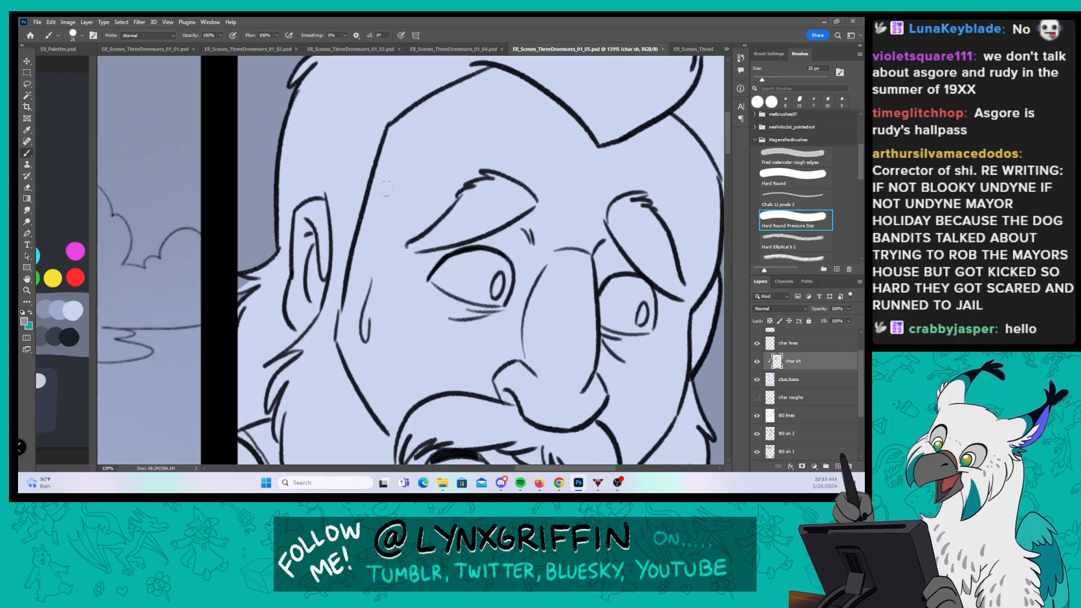
mouse_move(303, 220)
mouse_down()
mouse_move(310, 307)
mouse_move(319, 288)
mouse_up()
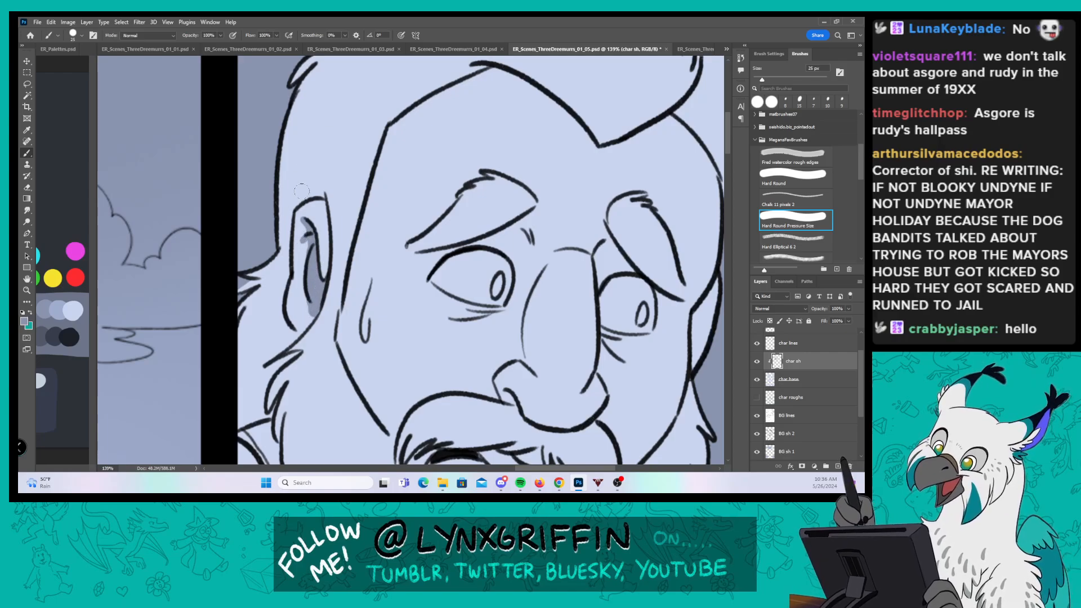
mouse_move(302, 191)
mouse_down()
mouse_move(314, 138)
mouse_move(331, 121)
mouse_up()
mouse_move(324, 174)
mouse_down()
mouse_move(320, 195)
mouse_move(317, 180)
mouse_move(286, 212)
mouse_move(310, 193)
mouse_move(312, 163)
mouse_move(281, 201)
mouse_move(317, 123)
mouse_up()
Step: Shade the hair tufts behind and below the near ear in the close-up panel
mouse_move(284, 199)
mouse_down()
mouse_move(279, 290)
mouse_move(283, 272)
mouse_move(281, 288)
mouse_move(313, 302)
mouse_up()
drag(388, 268, 400, 160)
mouse_move(316, 206)
mouse_down()
mouse_move(269, 269)
mouse_move(290, 251)
mouse_move(265, 298)
mouse_move(279, 305)
mouse_move(254, 270)
mouse_move(285, 214)
mouse_up()
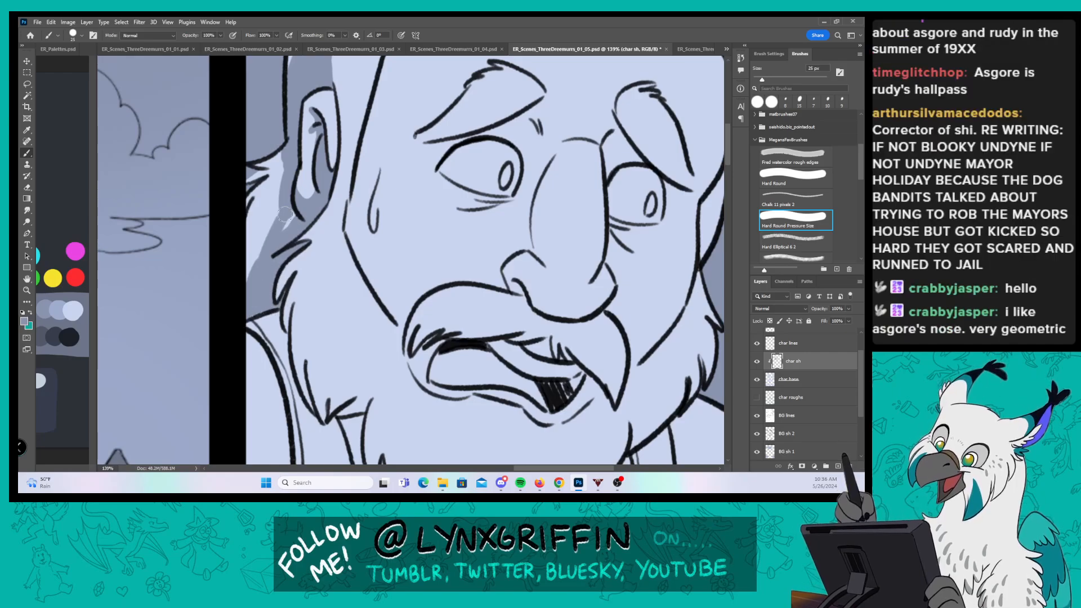
mouse_move(274, 156)
mouse_down()
mouse_move(253, 270)
mouse_move(282, 169)
mouse_move(270, 225)
mouse_up()
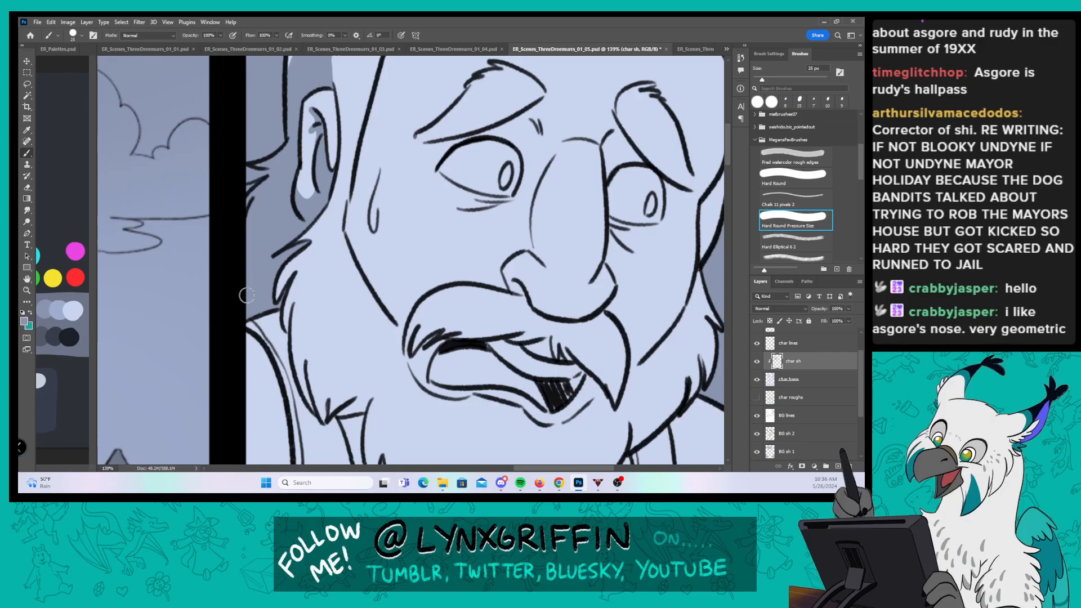
Step: Shade the side of the nose and the eye sockets under both brows, including the creases beneath the eyes
mouse_move(447, 180)
mouse_down()
mouse_move(398, 199)
mouse_move(394, 169)
mouse_move(472, 134)
mouse_move(476, 174)
mouse_move(488, 121)
mouse_move(482, 187)
mouse_move(411, 210)
mouse_move(461, 213)
mouse_move(500, 179)
mouse_move(489, 203)
mouse_move(491, 270)
mouse_move(503, 284)
mouse_up()
drag(640, 99, 568, 137)
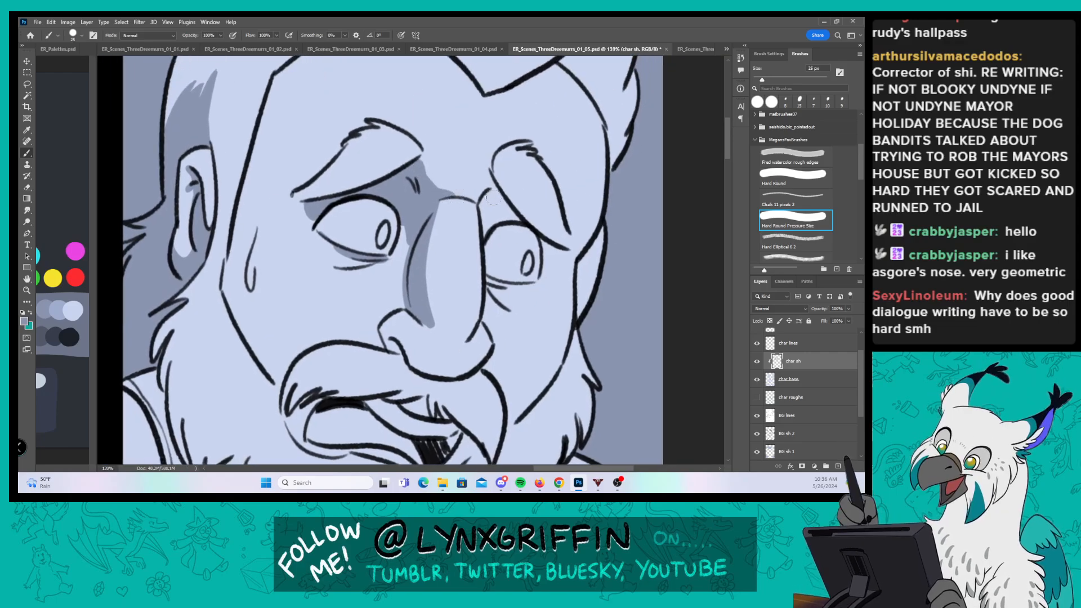
mouse_move(492, 196)
mouse_down()
mouse_move(481, 210)
mouse_move(491, 190)
mouse_move(502, 228)
mouse_move(553, 253)
mouse_up()
drag(489, 275, 510, 303)
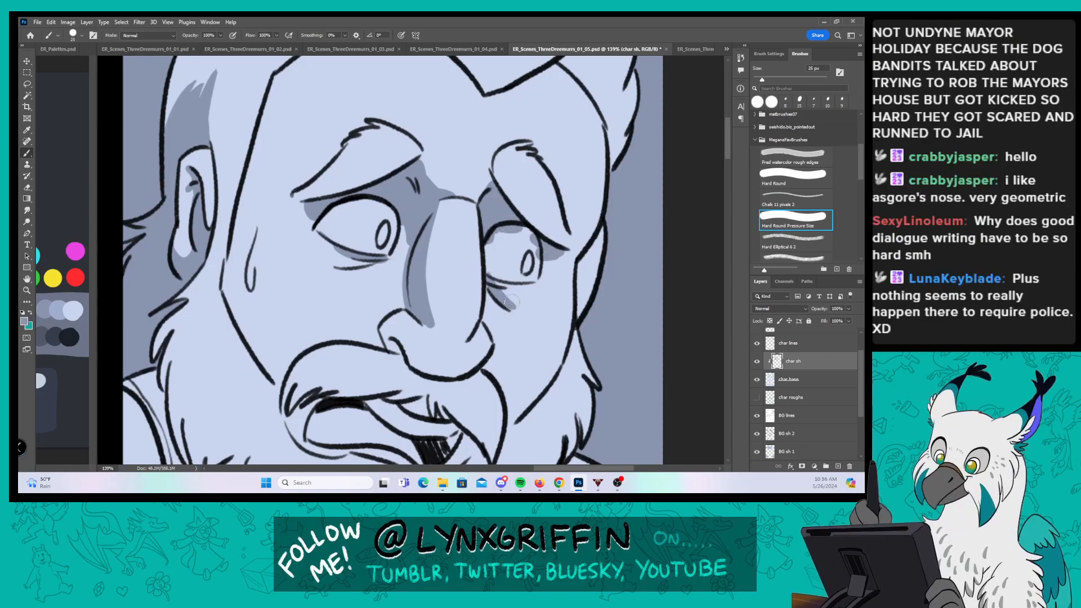
mouse_move(343, 260)
mouse_down()
mouse_move(379, 258)
mouse_move(405, 239)
mouse_up()
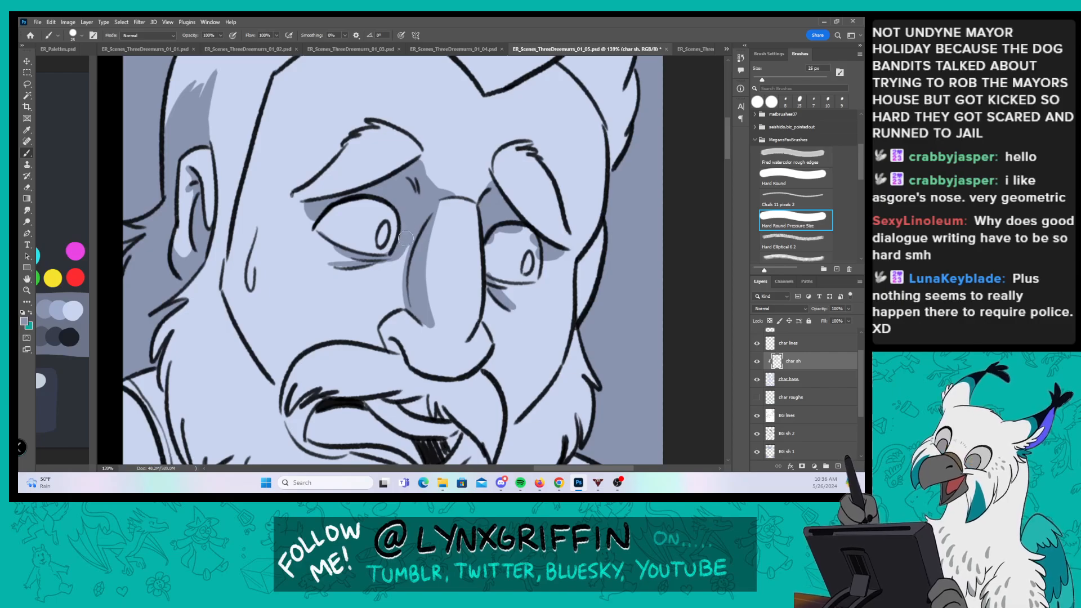
mouse_move(544, 246)
mouse_down()
mouse_move(543, 268)
mouse_move(568, 241)
mouse_up()
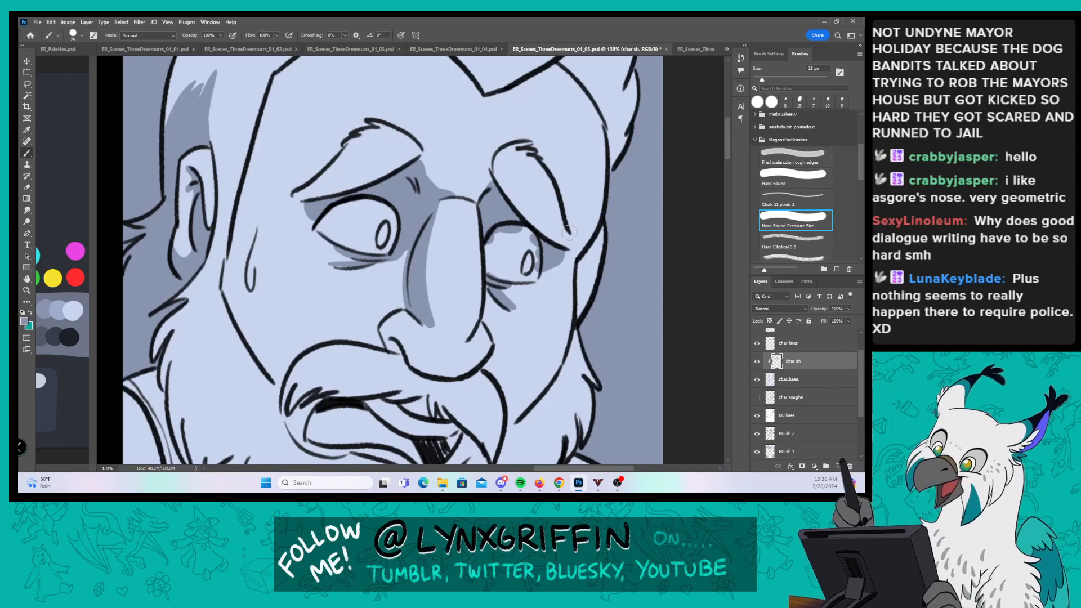
Step: Extend the shadow from beside the ear down the sideburn, and add tufted shadows to the near side of the beard
drag(394, 259, 443, 197)
drag(266, 97, 243, 217)
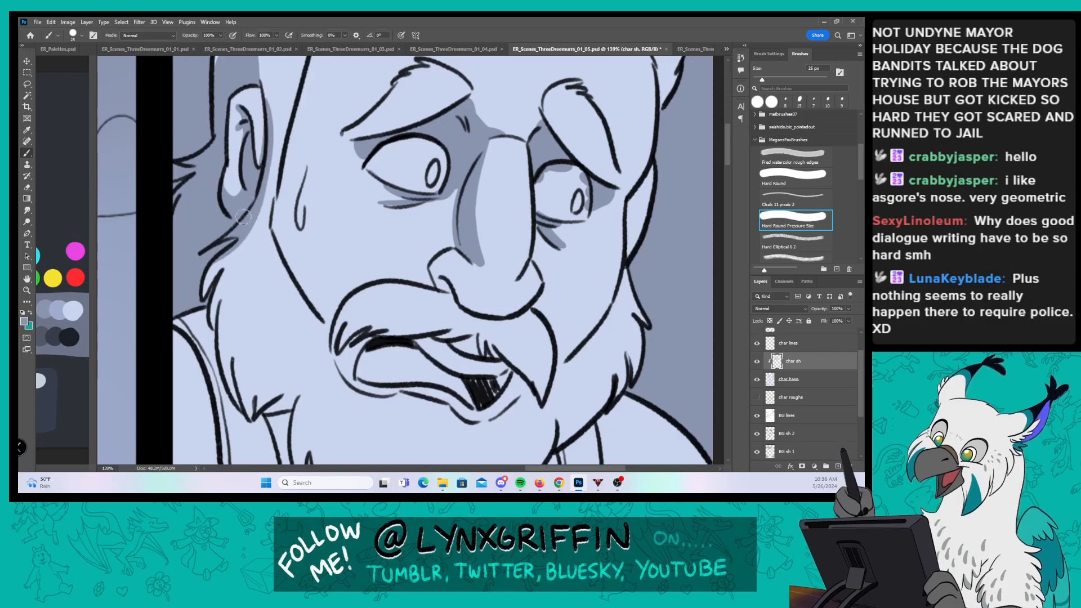
mouse_move(214, 274)
mouse_down()
mouse_move(204, 301)
mouse_move(257, 194)
mouse_up()
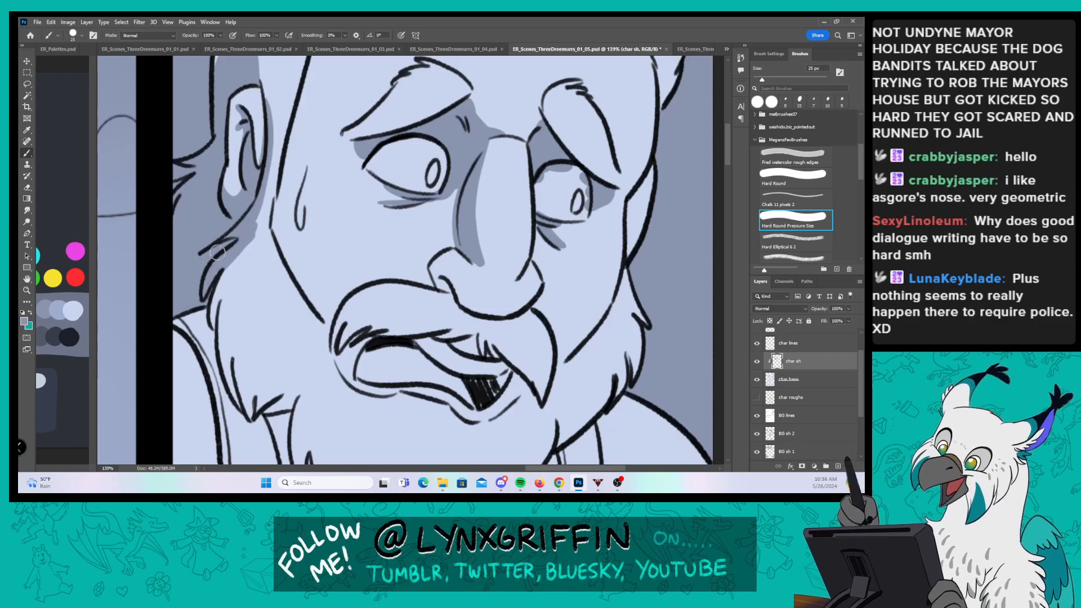
drag(314, 266, 335, 235)
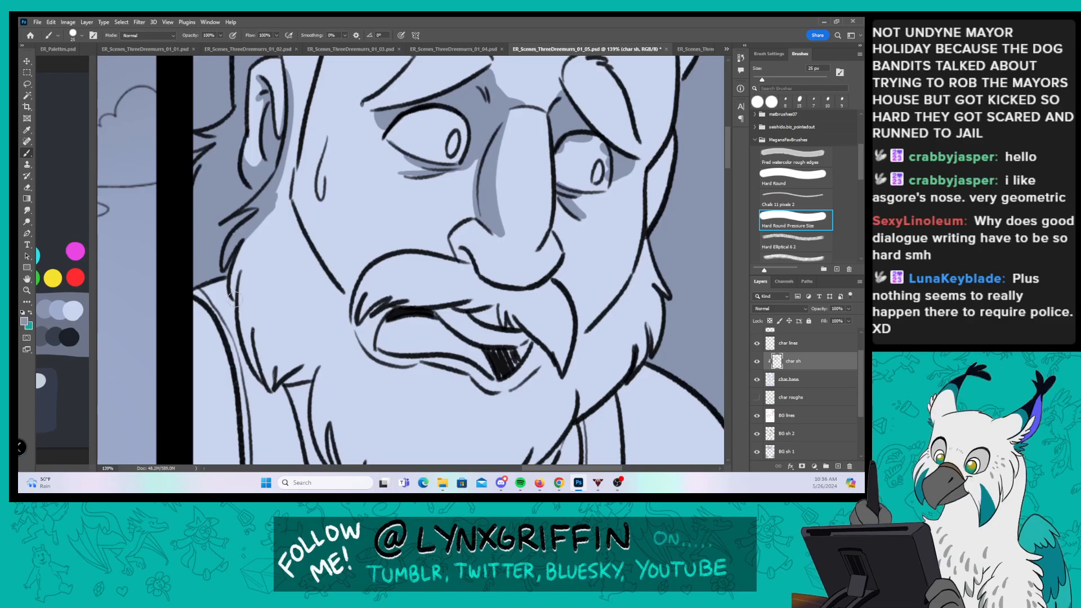
mouse_move(234, 298)
mouse_down()
mouse_move(279, 208)
mouse_move(245, 315)
mouse_move(255, 362)
mouse_move(247, 335)
mouse_move(265, 239)
mouse_move(272, 382)
mouse_move(274, 338)
mouse_move(285, 381)
mouse_move(316, 366)
mouse_move(288, 349)
mouse_move(298, 358)
mouse_up()
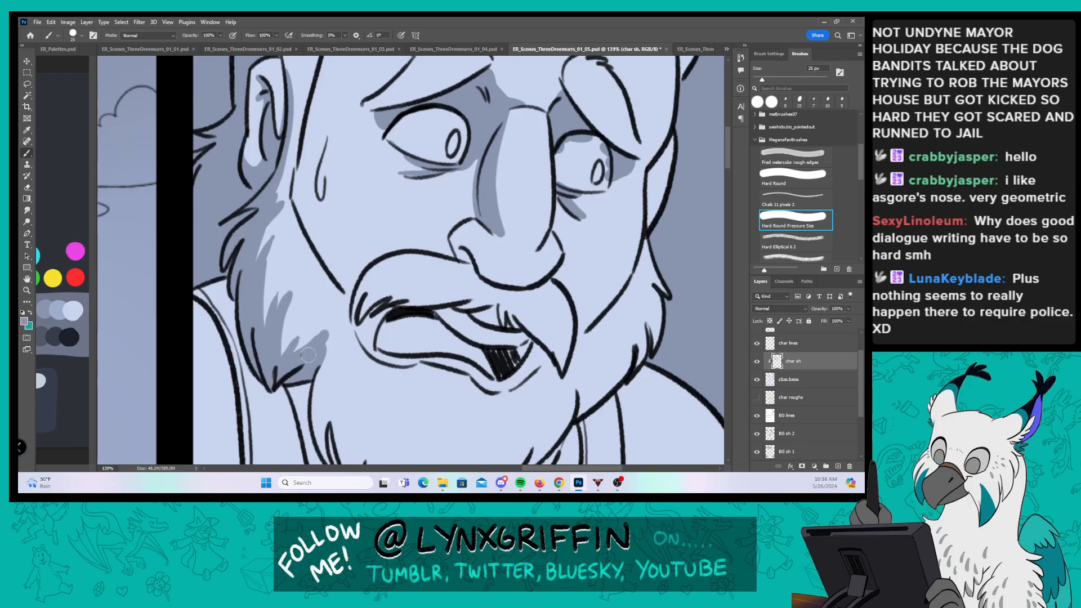
Step: Paint tufted shadows on the near side and lower edge of the chin beard, and shade the neck beneath it
drag(435, 271, 408, 158)
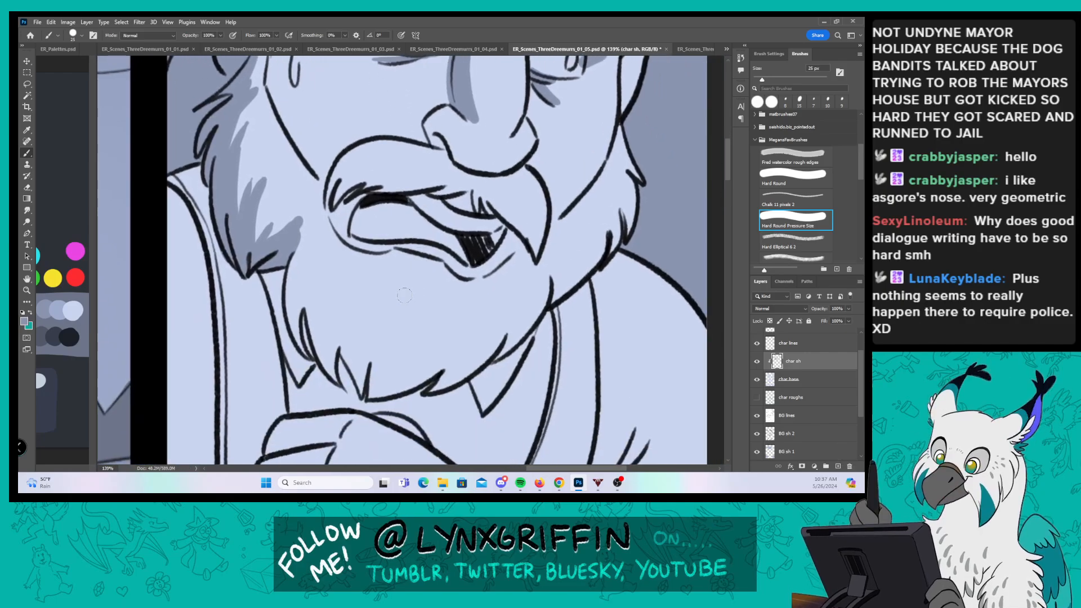
mouse_move(297, 264)
mouse_down()
mouse_move(293, 333)
mouse_move(313, 229)
mouse_up()
mouse_move(303, 302)
mouse_down()
mouse_move(326, 365)
mouse_move(316, 266)
mouse_move(320, 361)
mouse_move(360, 394)
mouse_move(346, 383)
mouse_move(352, 390)
mouse_move(347, 331)
mouse_up()
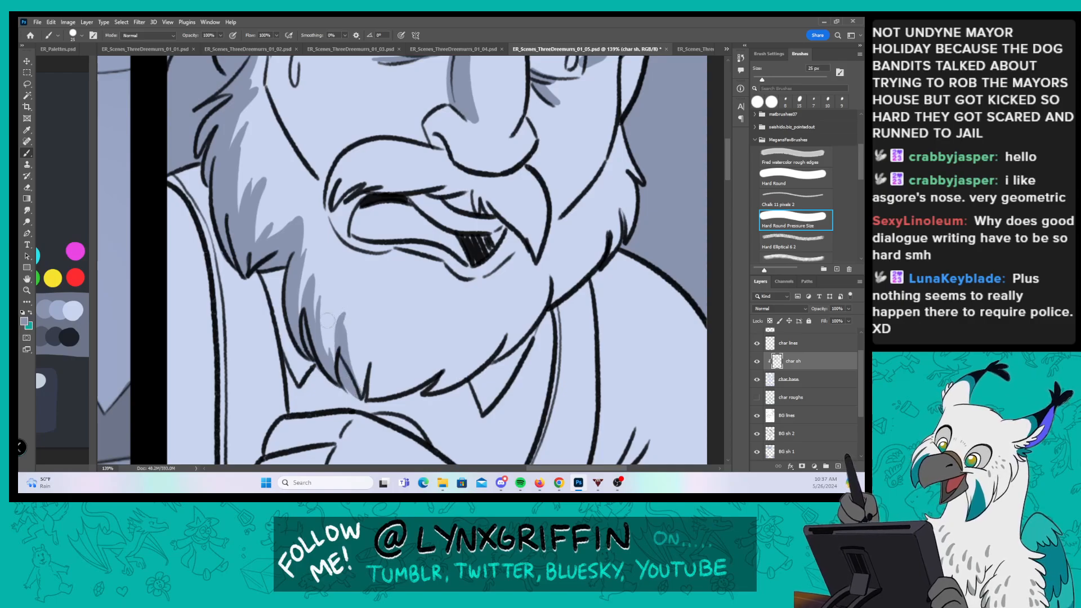
drag(268, 274, 284, 272)
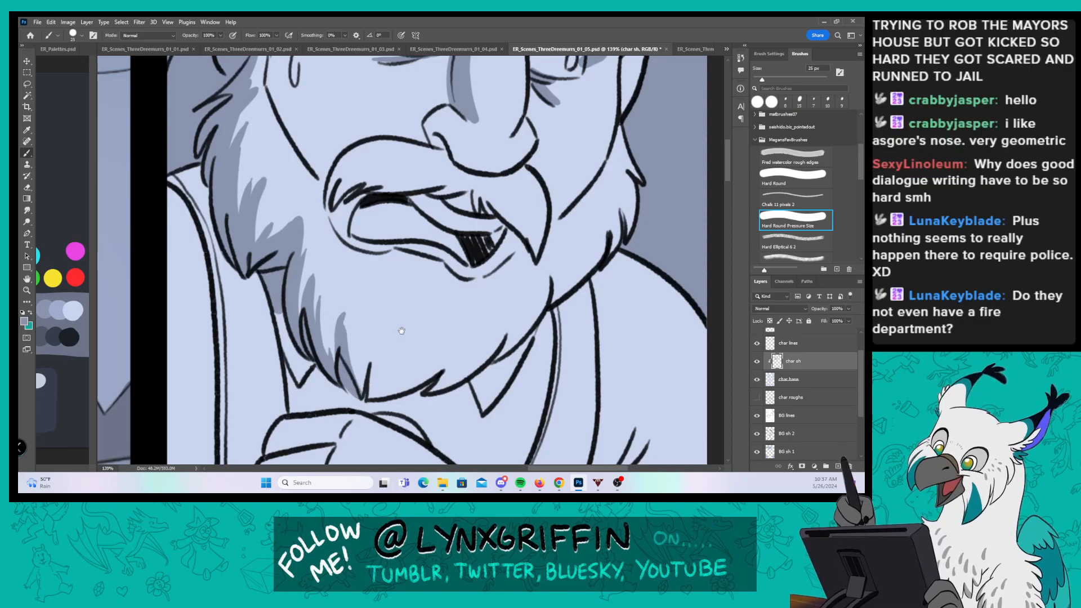
drag(402, 331, 376, 255)
mouse_move(338, 316)
mouse_down()
mouse_move(316, 239)
mouse_move(344, 296)
mouse_move(341, 323)
mouse_move(352, 256)
mouse_up()
drag(347, 323, 401, 310)
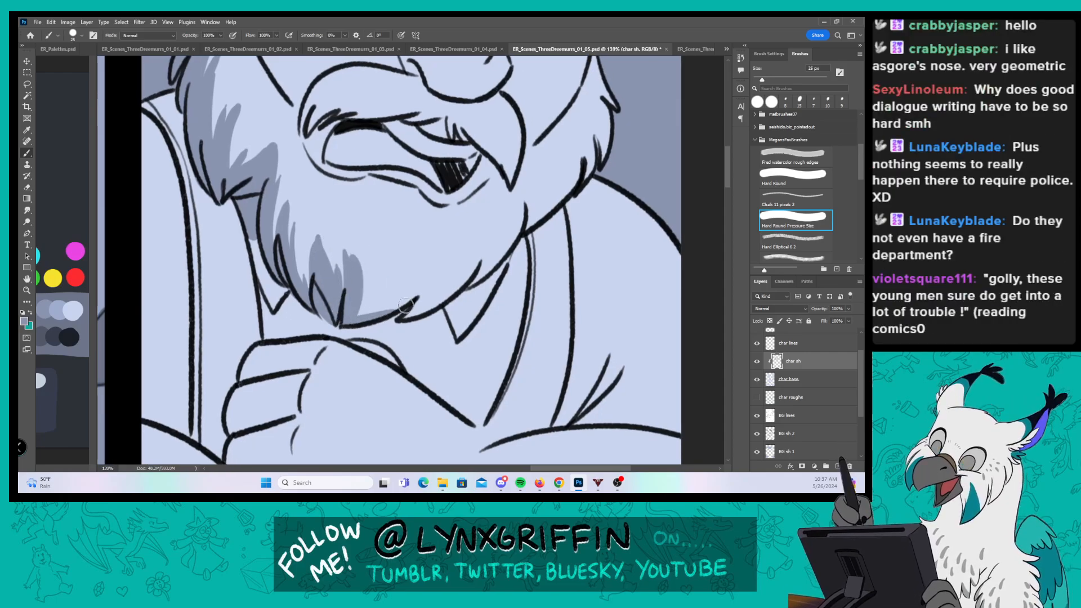
drag(412, 260, 479, 260)
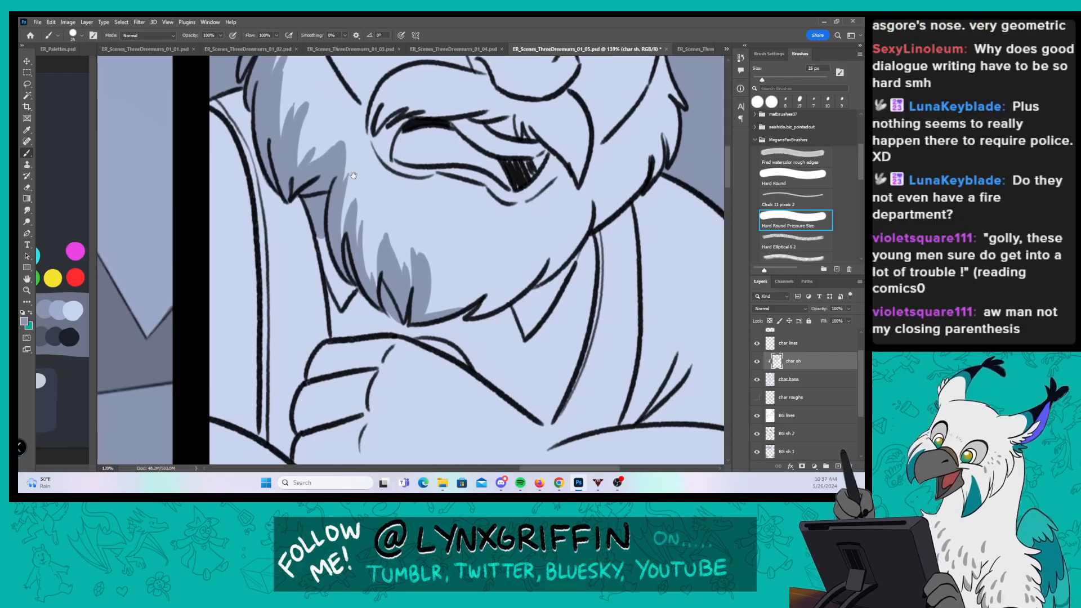
Step: Shade the near shoulder and the length of the strap beside the beard
drag(332, 129, 349, 156)
mouse_move(229, 210)
mouse_down()
mouse_move(260, 200)
mouse_move(222, 133)
mouse_up()
drag(222, 208, 267, 221)
mouse_move(226, 131)
mouse_down()
mouse_move(253, 163)
mouse_move(279, 261)
mouse_move(281, 455)
mouse_up()
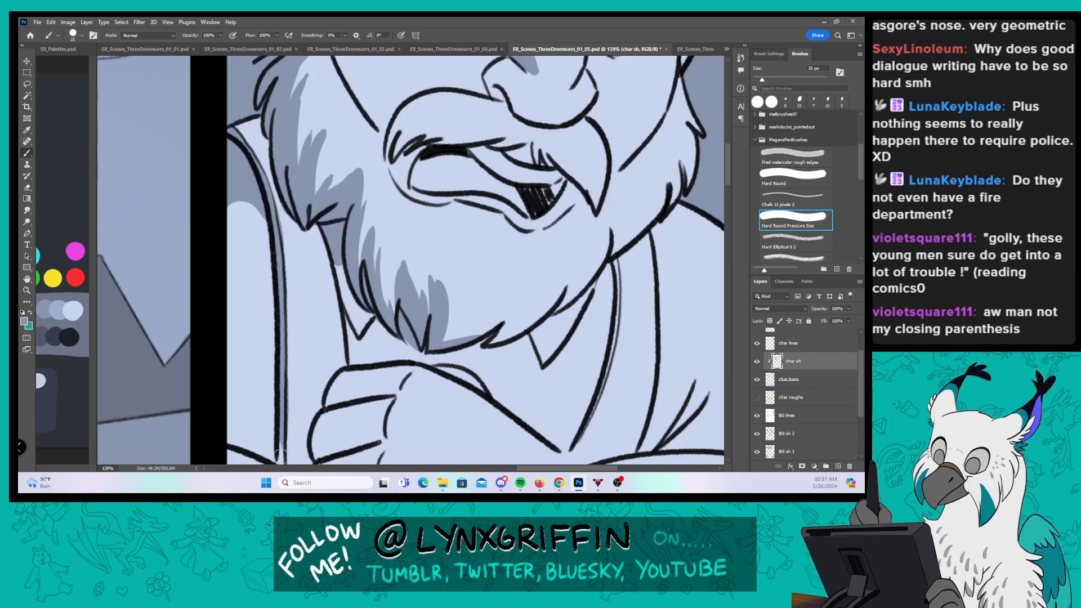
mouse_move(239, 129)
mouse_down()
mouse_move(251, 148)
mouse_move(236, 138)
mouse_up()
Step: Finish the shadow at the strap's lower end and shade the clenched fingers of the raised hand
scroll(416, 198, down, 4)
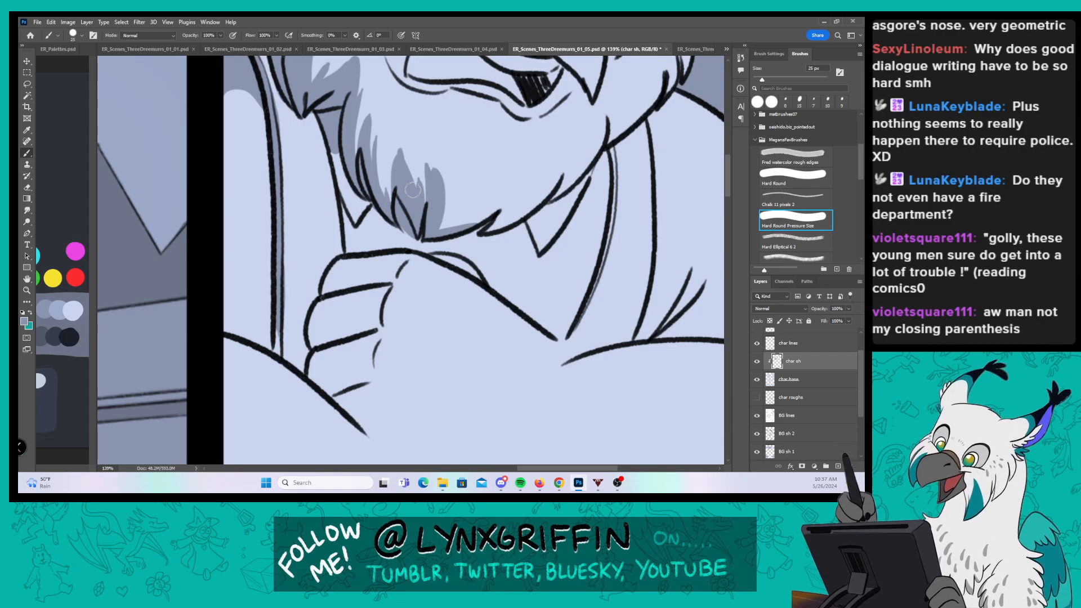
drag(273, 327, 278, 348)
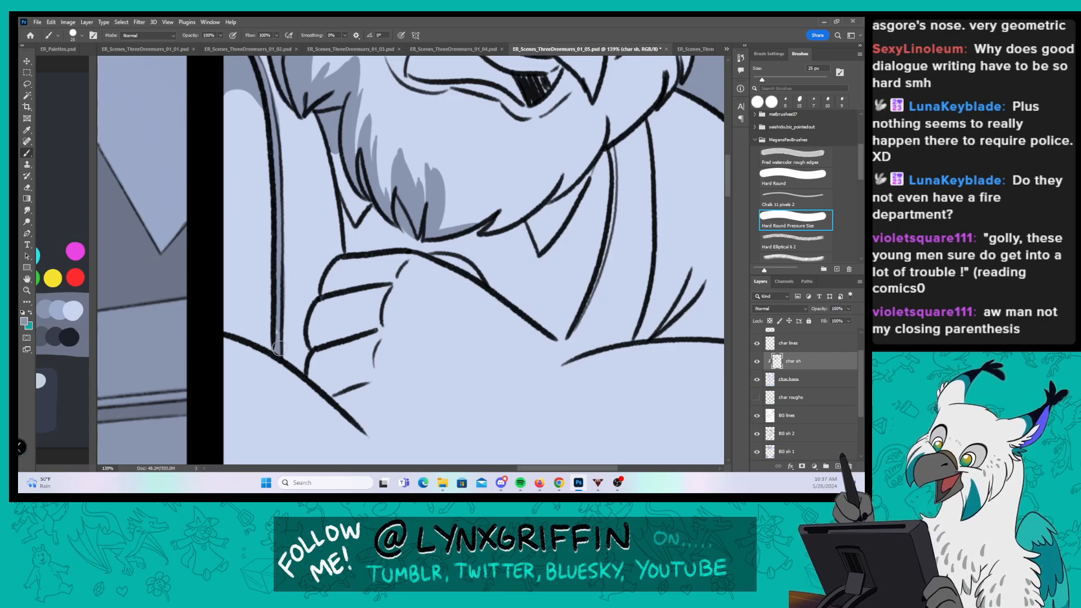
mouse_move(361, 262)
mouse_down()
mouse_move(335, 279)
mouse_move(392, 273)
mouse_move(327, 298)
mouse_move(313, 338)
mouse_move(346, 330)
mouse_move(381, 288)
mouse_move(373, 332)
mouse_move(326, 352)
mouse_move(313, 372)
mouse_move(336, 390)
mouse_move(366, 343)
mouse_move(375, 371)
mouse_move(344, 402)
mouse_move(356, 394)
mouse_move(373, 409)
mouse_move(358, 380)
mouse_up()
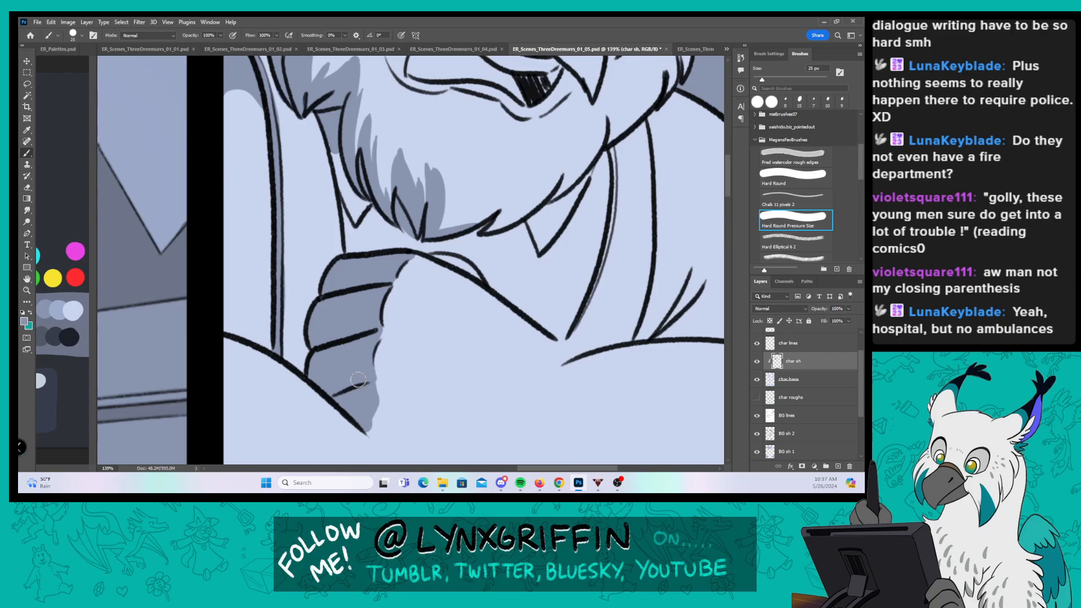
Step: Outline the shadow's wavy upper edge across the crossed arms, above their lower contour lines
drag(470, 340, 439, 105)
drag(376, 265, 385, 209)
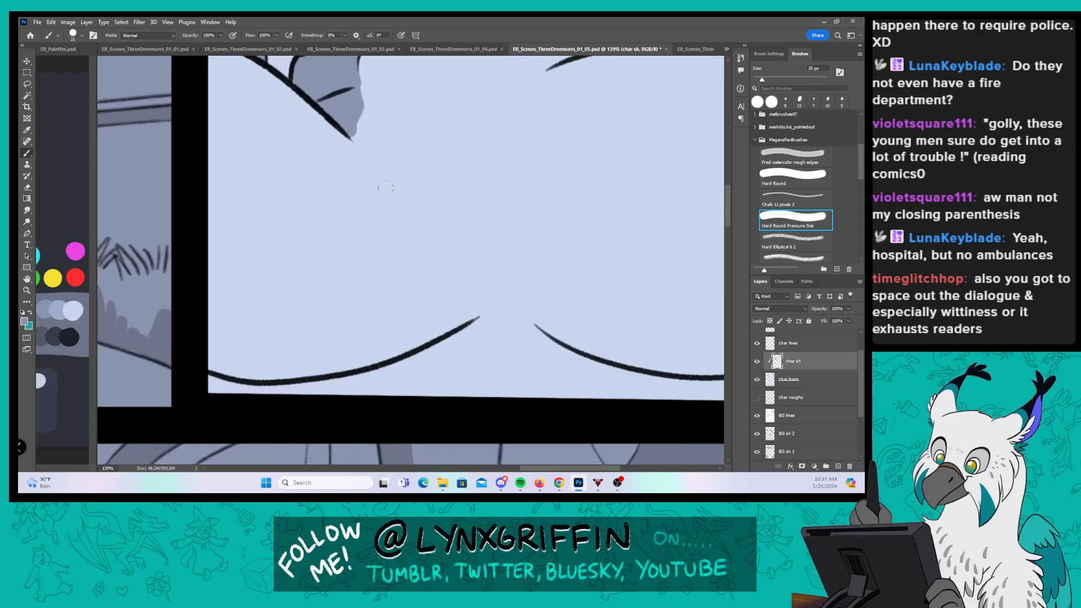
drag(214, 307, 520, 278)
mouse_move(519, 278)
mouse_down()
mouse_move(333, 290)
mouse_move(585, 304)
mouse_up()
drag(448, 341, 569, 306)
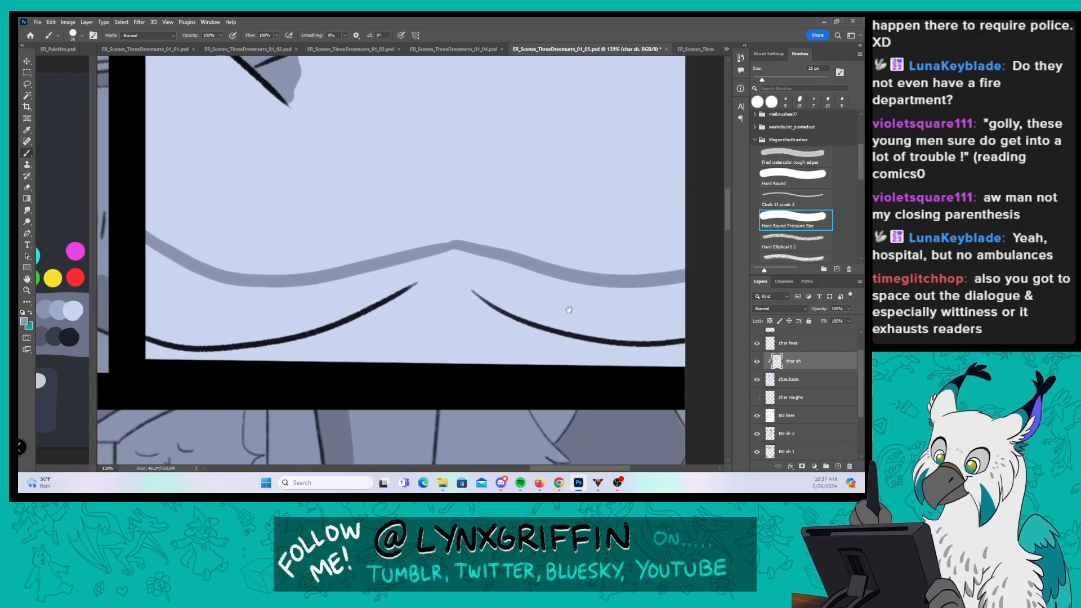
Step: Fill the shadow along the underside of the crossed arms down to the panel border with a 45 px Hard Round brush
click(795, 179)
key(])
mouse_move(169, 248)
mouse_down()
mouse_move(194, 273)
mouse_move(344, 290)
mouse_move(490, 263)
mouse_move(642, 298)
mouse_move(656, 261)
mouse_up()
mouse_move(145, 268)
mouse_down()
mouse_move(149, 351)
mouse_move(728, 359)
mouse_up()
drag(261, 304, 511, 276)
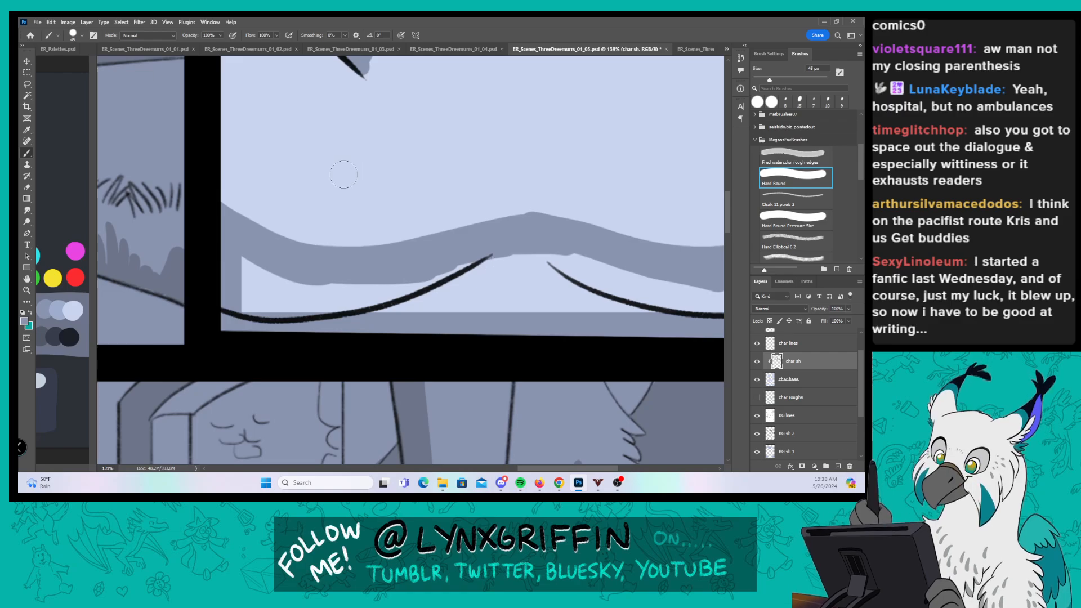
mouse_move(251, 264)
mouse_down()
mouse_move(289, 272)
mouse_move(323, 318)
mouse_move(373, 330)
mouse_move(499, 265)
mouse_move(561, 254)
mouse_move(594, 276)
mouse_up()
drag(532, 309, 350, 348)
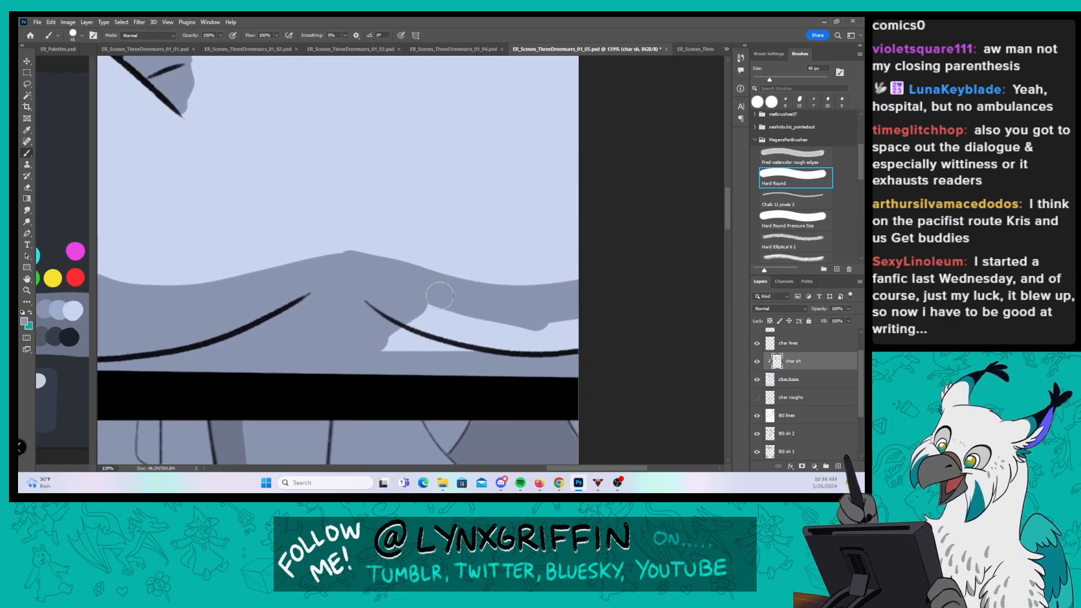
mouse_move(397, 320)
mouse_down()
mouse_move(586, 314)
mouse_move(563, 338)
mouse_up()
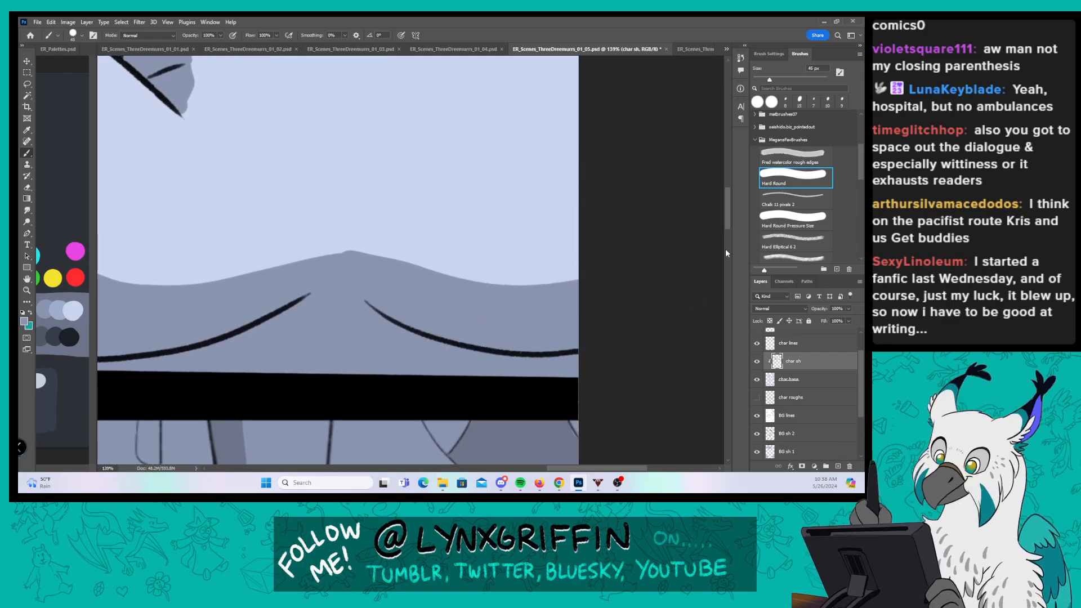
Step: Shade the lower far edge of the chin beard and the collar point with the Hard Round Pressure Size brush at 35 px
drag(726, 224, 726, 183)
click(791, 215)
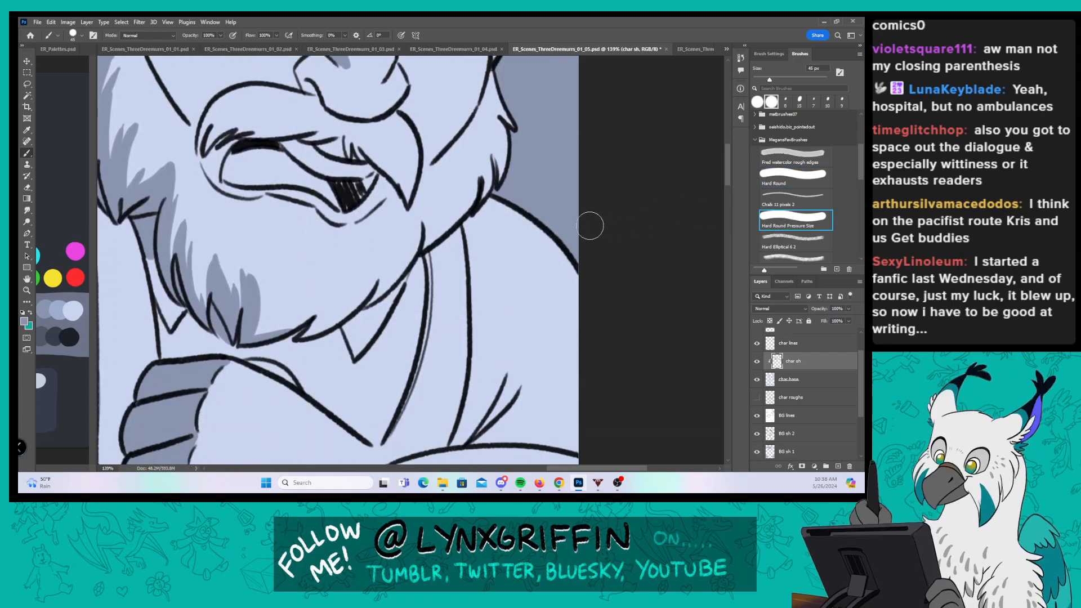
key(bracketleft)
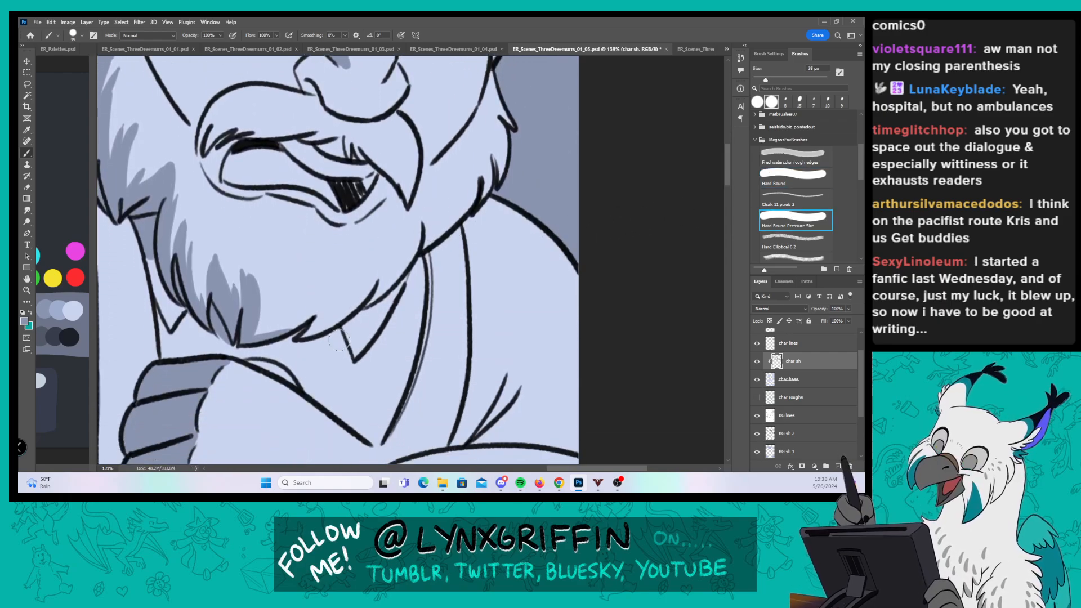
mouse_move(337, 335)
mouse_down()
mouse_move(364, 320)
mouse_move(335, 293)
mouse_up()
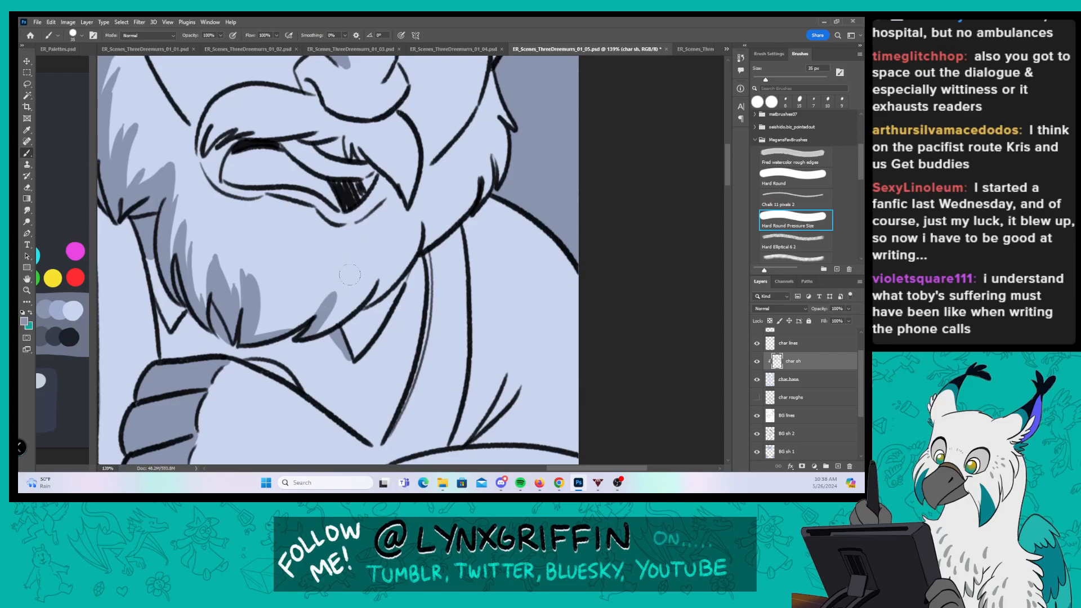
mouse_move(323, 323)
mouse_down()
mouse_move(370, 302)
mouse_move(382, 333)
mouse_up()
Step: Shade the shirt along the far strap, and add shadow to the far beard edge and the shoulder beneath it
mouse_move(410, 283)
mouse_down()
mouse_move(422, 261)
mouse_move(395, 410)
mouse_up()
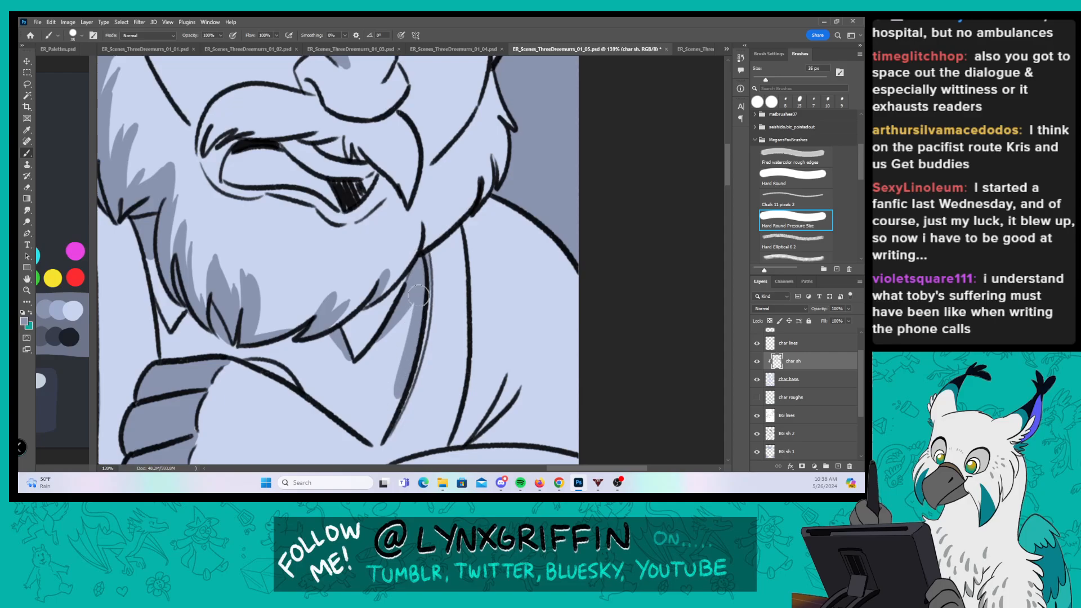
drag(415, 375, 374, 448)
mouse_move(428, 268)
mouse_down()
mouse_move(395, 413)
mouse_move(376, 447)
mouse_up()
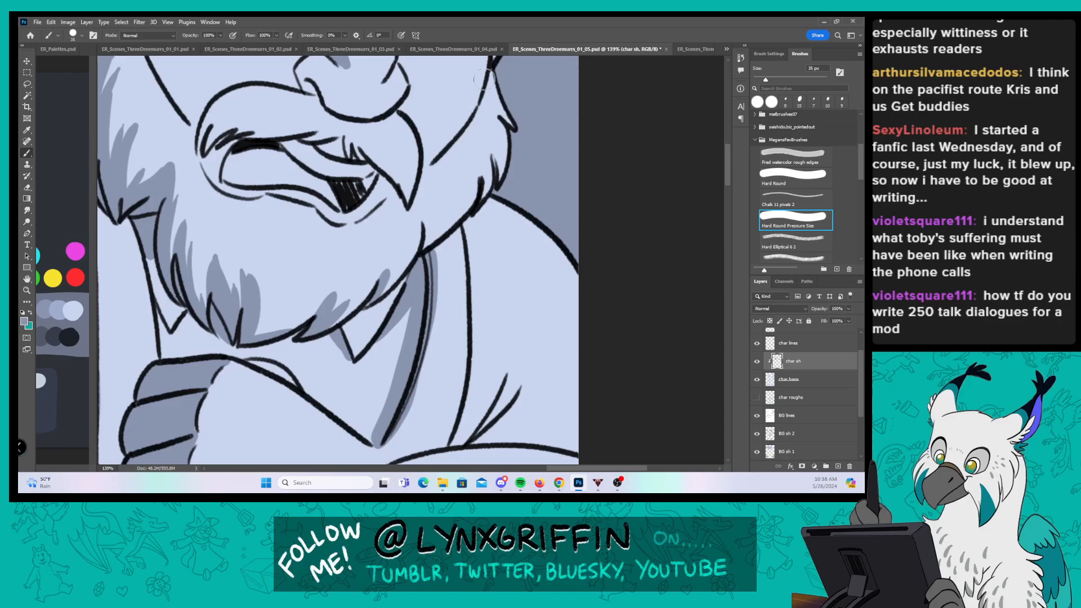
mouse_move(424, 250)
mouse_down()
mouse_move(476, 209)
mouse_move(424, 284)
mouse_move(498, 183)
mouse_up()
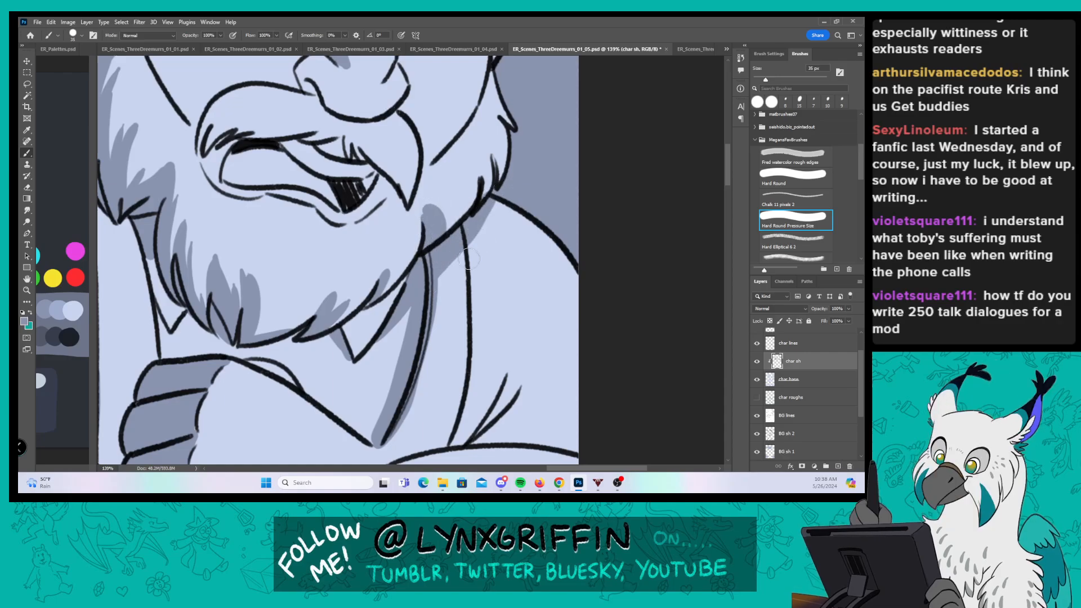
Step: Shade the far sleeve along its seam, its fabric folds, and the edge where it meets the crossed arm
mouse_move(476, 228)
mouse_down()
mouse_move(488, 397)
mouse_move(512, 337)
mouse_up()
drag(486, 390, 516, 324)
mouse_move(480, 430)
mouse_down()
mouse_move(517, 387)
mouse_move(572, 243)
mouse_up()
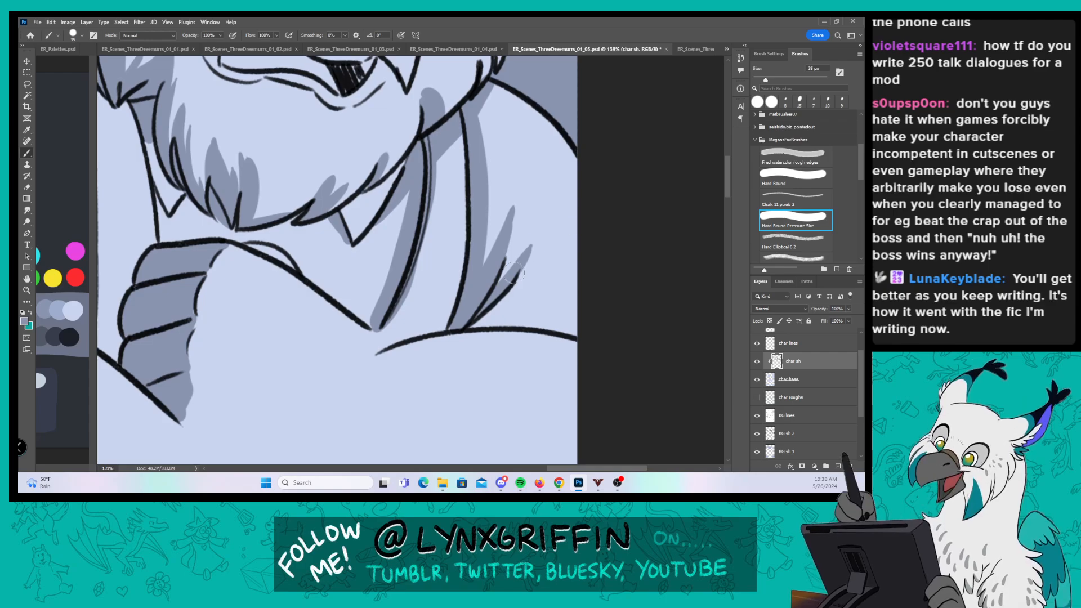
mouse_move(469, 325)
mouse_down()
mouse_move(523, 302)
mouse_move(576, 308)
mouse_up()
drag(483, 325, 531, 322)
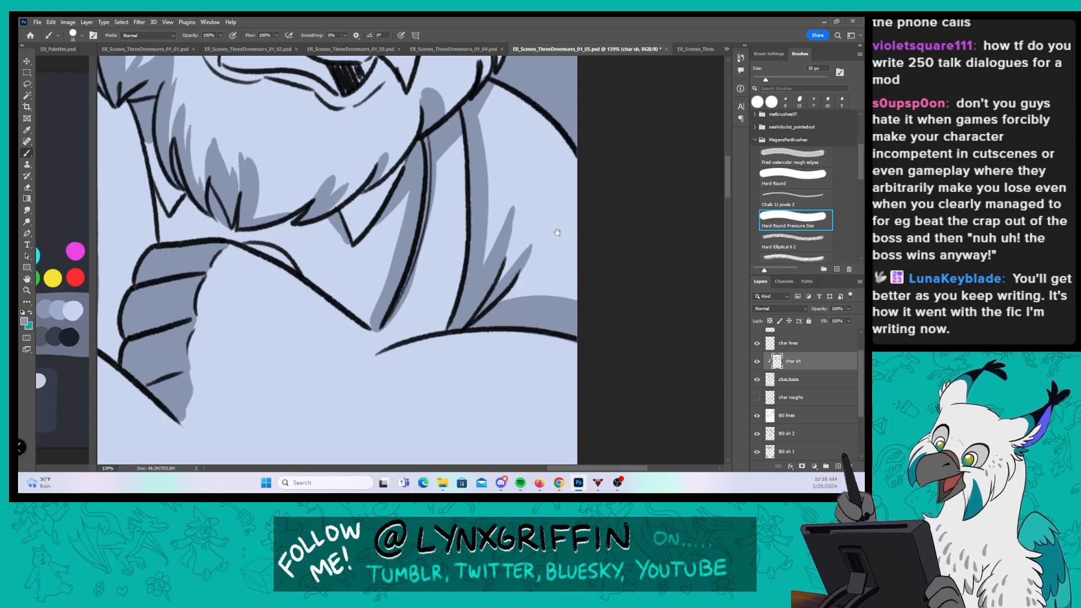
Step: Shade the underside of the bearded man's moustache and the inside of his open mouth
drag(534, 160, 567, 365)
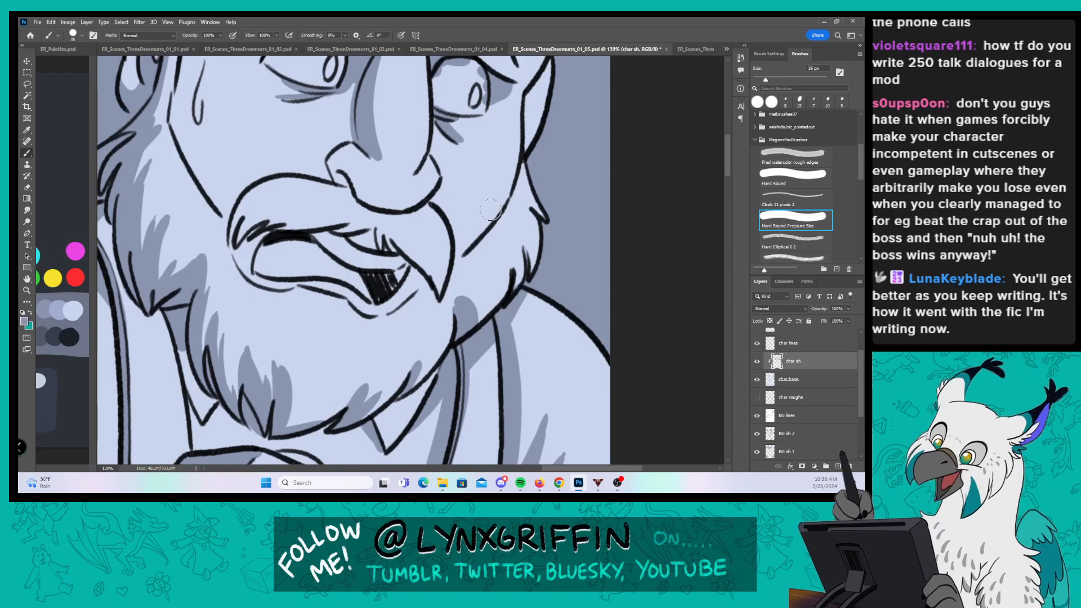
mouse_move(269, 244)
mouse_down()
mouse_move(308, 249)
mouse_move(273, 269)
mouse_move(317, 247)
mouse_up()
mouse_move(242, 228)
mouse_down()
mouse_move(266, 209)
mouse_move(247, 236)
mouse_move(361, 220)
mouse_move(342, 226)
mouse_move(360, 223)
mouse_move(355, 234)
mouse_move(333, 230)
mouse_move(364, 237)
mouse_move(355, 211)
mouse_move(383, 244)
mouse_move(409, 254)
mouse_move(407, 244)
mouse_move(422, 260)
mouse_up()
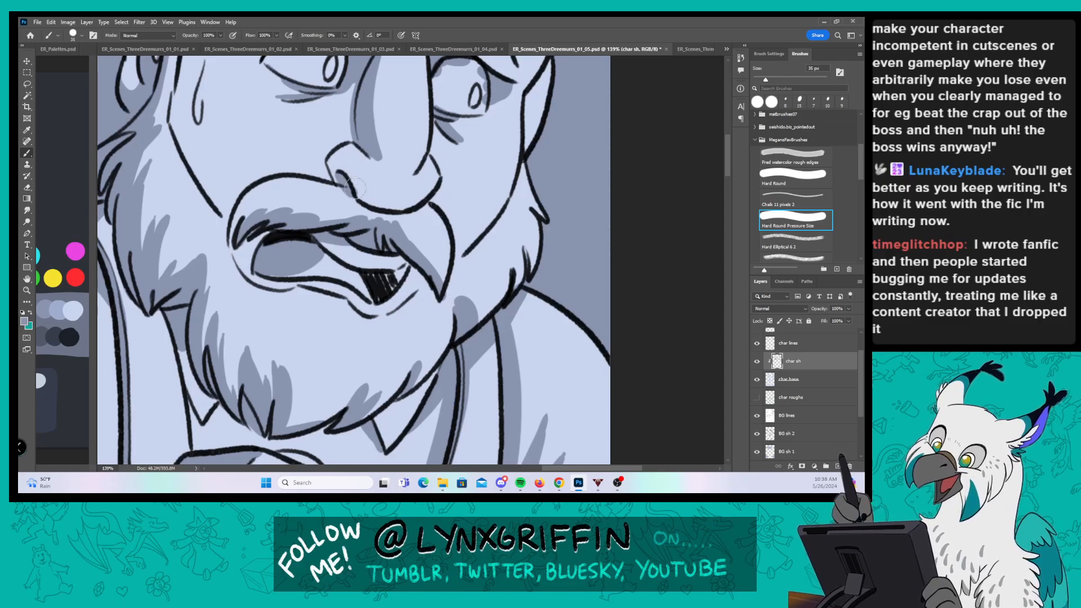
Step: Shade the near cheek along the beard line and the far cheek, side hair and beard edge
scroll(353, 187, up, 6)
mouse_move(165, 240)
mouse_down()
mouse_move(208, 313)
mouse_move(225, 302)
mouse_up()
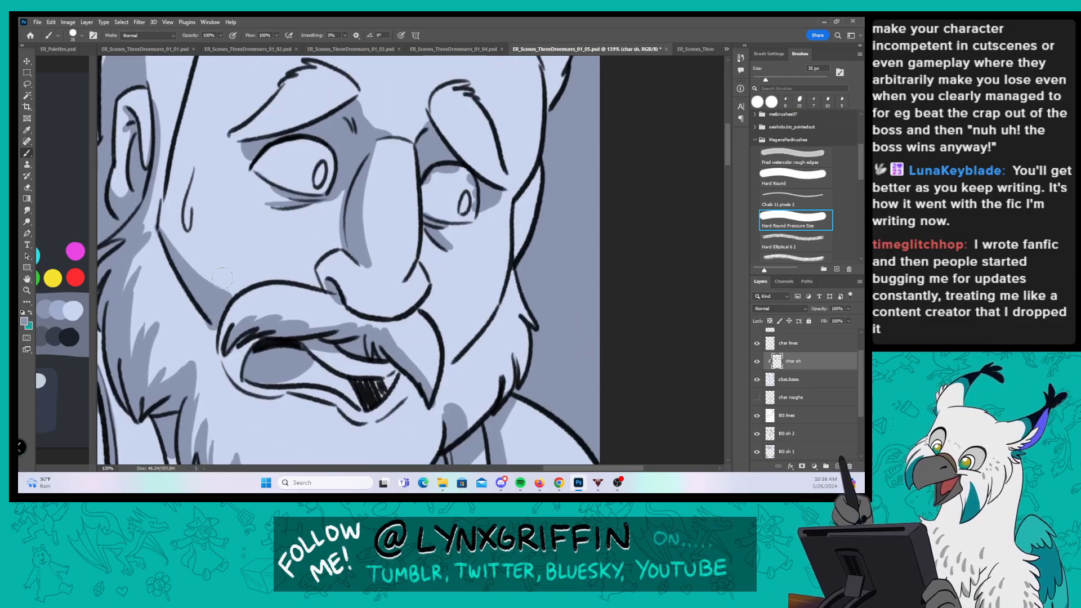
mouse_move(523, 189)
mouse_down()
mouse_move(515, 242)
mouse_move(538, 180)
mouse_move(537, 189)
mouse_up()
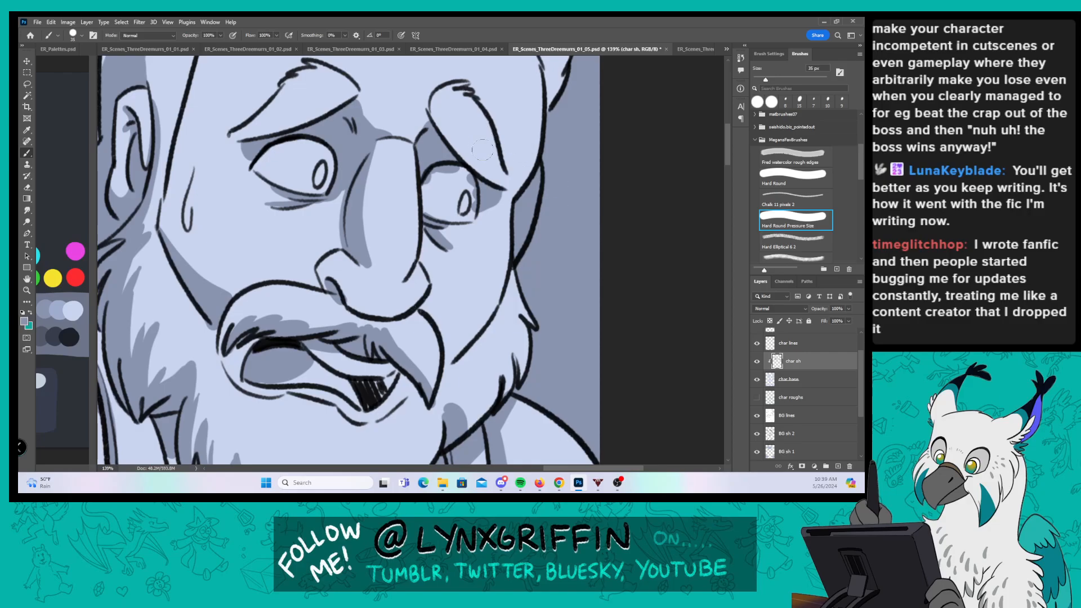
mouse_move(436, 322)
mouse_down()
mouse_move(490, 312)
mouse_move(450, 341)
mouse_move(448, 363)
mouse_move(487, 327)
mouse_up()
drag(563, 310, 519, 224)
mouse_move(405, 277)
mouse_down()
mouse_move(411, 338)
mouse_move(401, 288)
mouse_move(420, 299)
mouse_move(417, 325)
mouse_move(421, 257)
mouse_move(416, 348)
mouse_move(461, 270)
mouse_up()
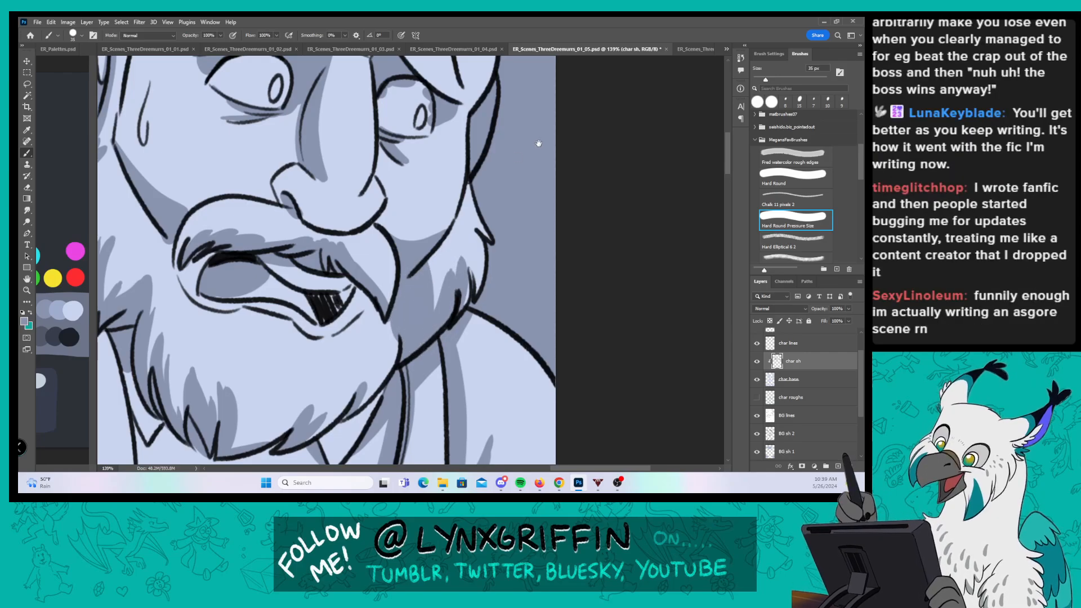
Step: Shade the lower edges of both eyebrows on the bearded man's face
drag(538, 142, 567, 357)
drag(473, 245, 570, 323)
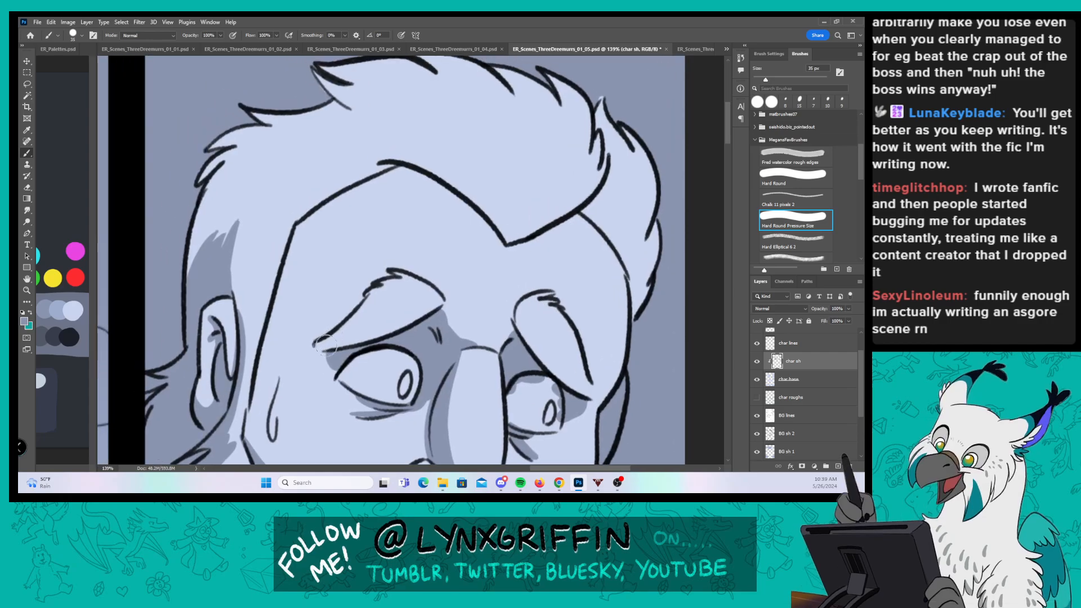
mouse_move(323, 346)
mouse_down()
mouse_move(422, 316)
mouse_move(437, 298)
mouse_move(411, 308)
mouse_up()
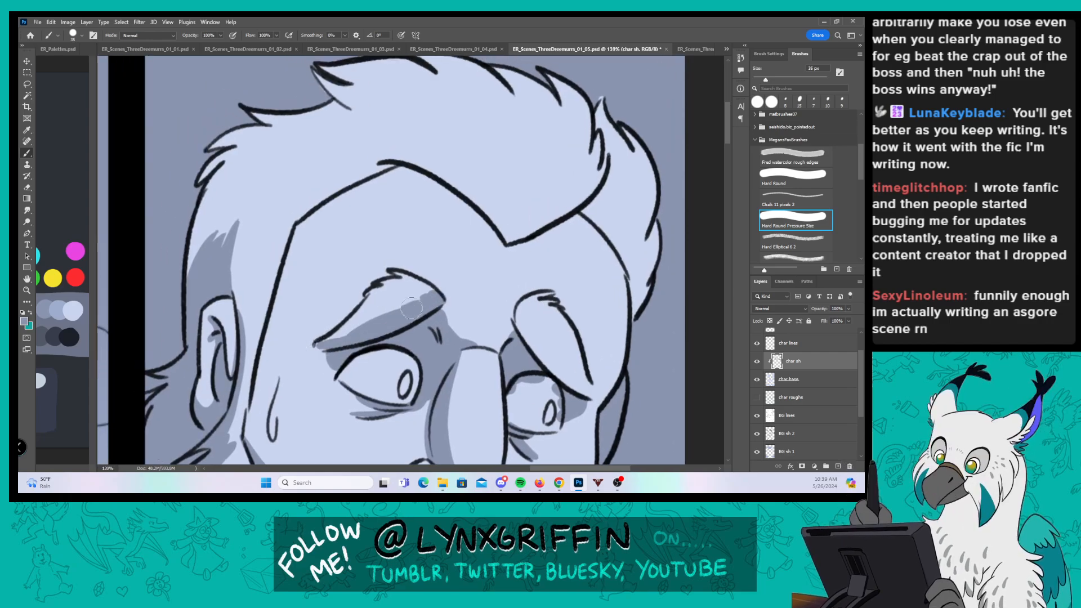
mouse_move(523, 320)
mouse_down()
mouse_move(529, 351)
mouse_move(563, 380)
mouse_move(556, 357)
mouse_up()
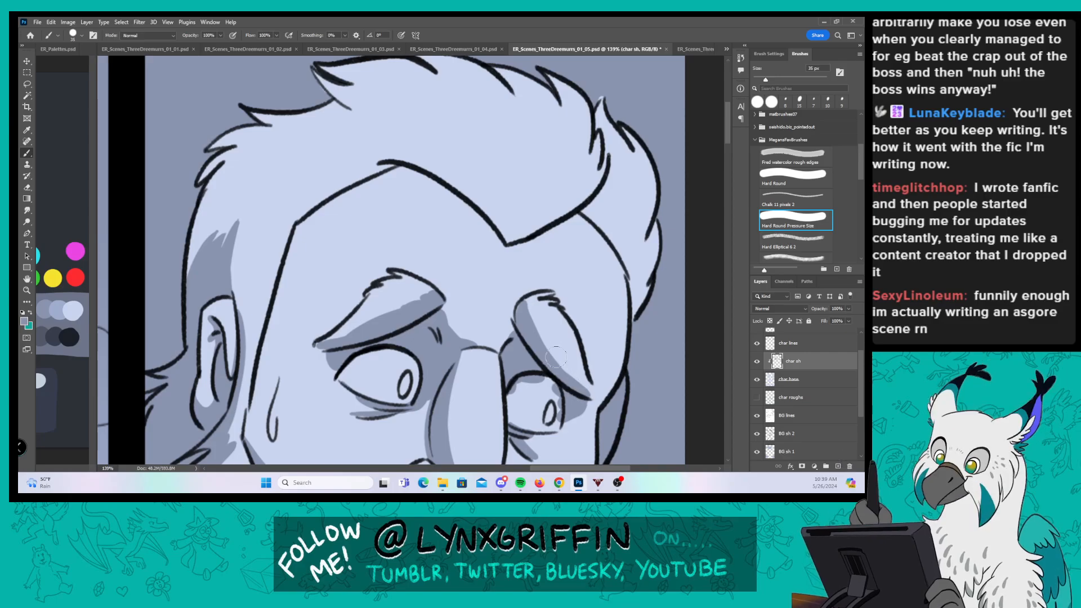
Step: Add shadow to the small side tufts and the large swept-back tuft at the crown of the hair
drag(485, 200, 444, 264)
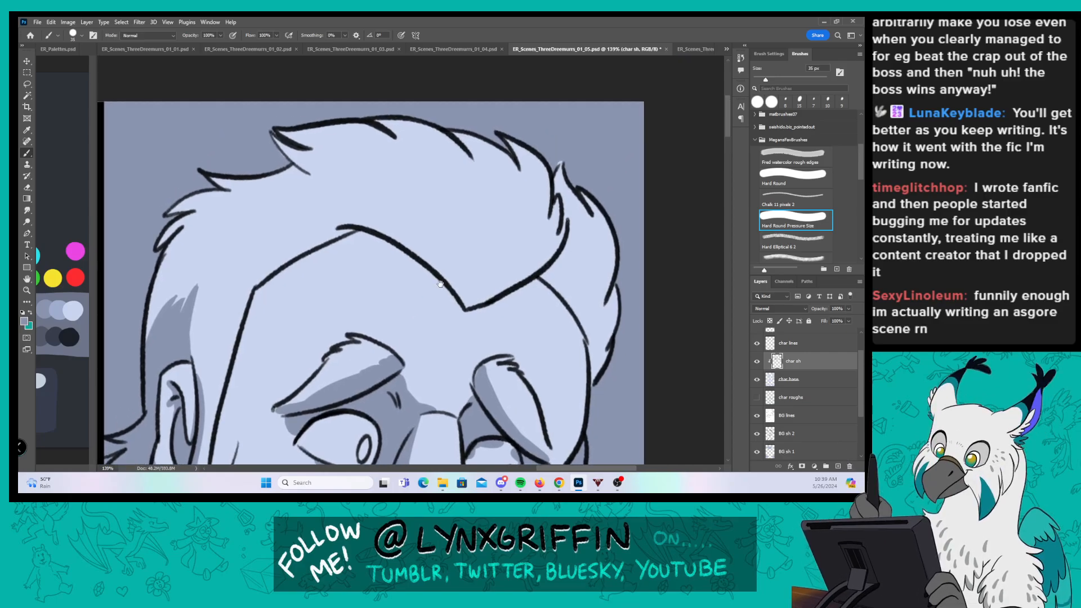
mouse_move(151, 253)
mouse_down()
mouse_move(169, 211)
mouse_move(206, 200)
mouse_up()
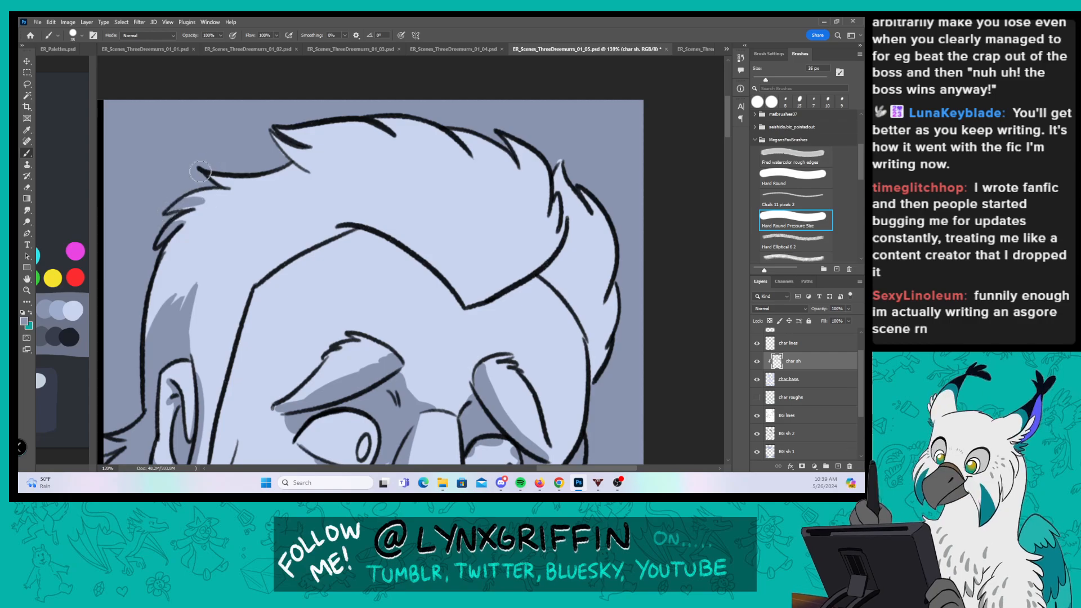
mouse_move(282, 146)
mouse_down()
mouse_move(325, 175)
mouse_move(349, 171)
mouse_up()
mouse_move(287, 135)
mouse_down()
mouse_move(373, 188)
mouse_move(378, 173)
mouse_up()
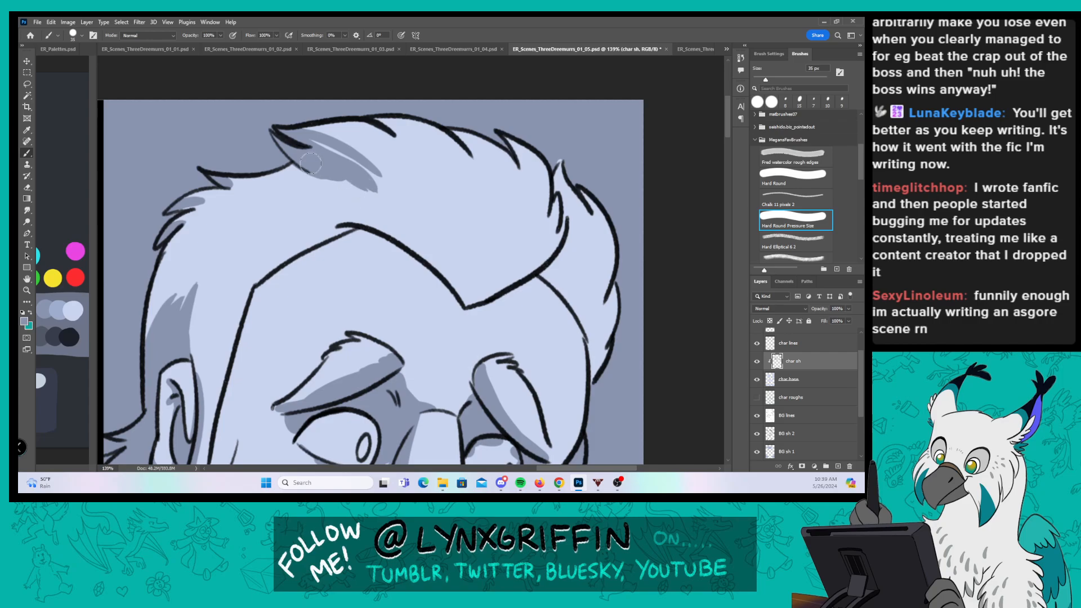
Step: Paint tufted shadow strokes in the hair above the widow's peak and a thin shadow on the forehead beneath the hairline
drag(355, 220, 479, 309)
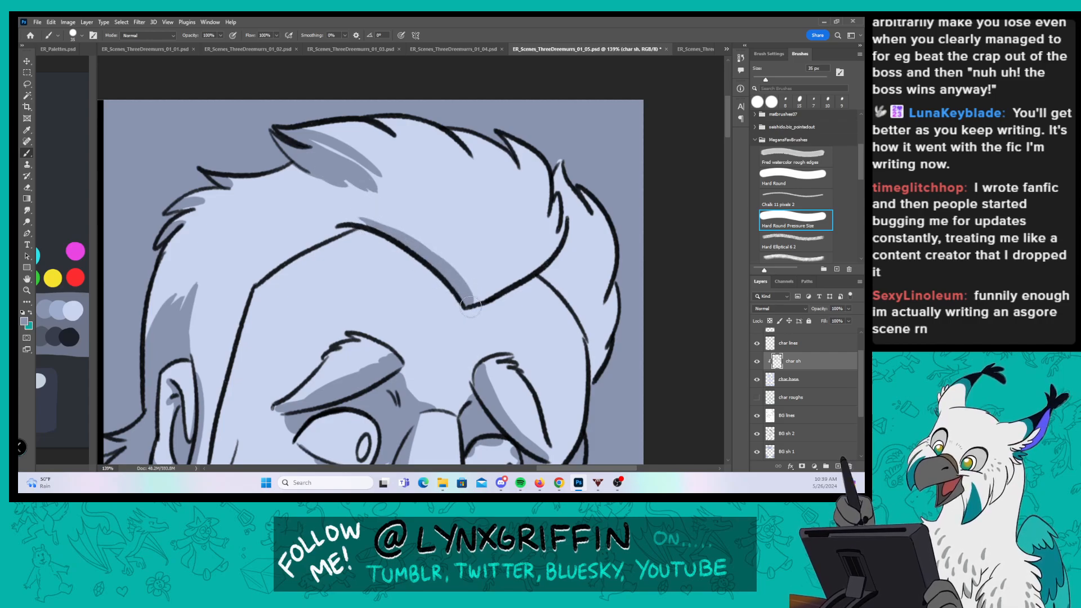
drag(442, 223, 466, 293)
drag(394, 222, 438, 256)
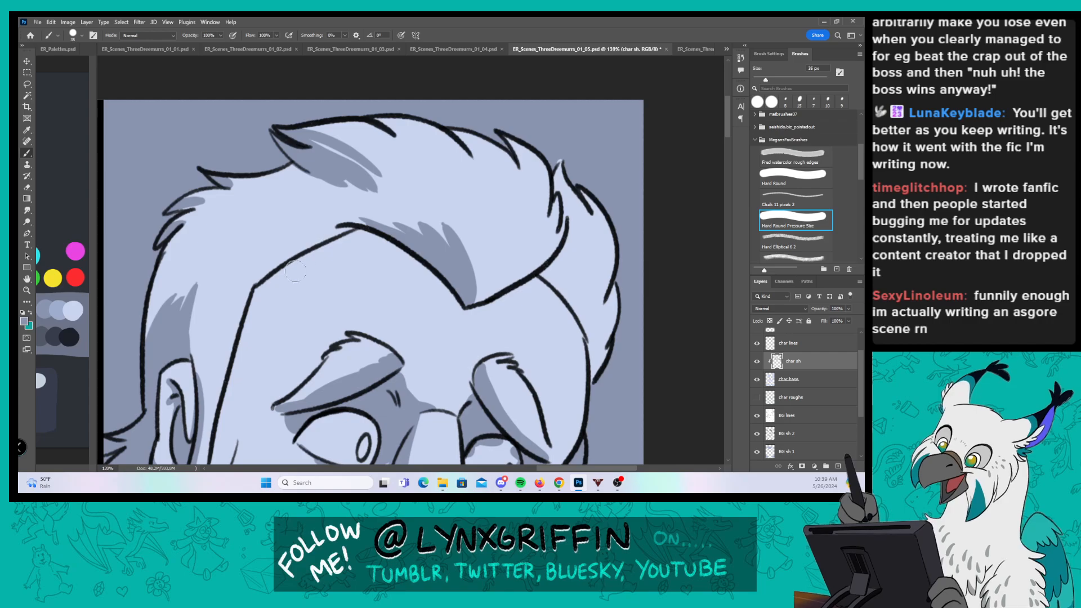
mouse_move(290, 260)
mouse_down()
mouse_move(377, 234)
mouse_move(299, 257)
mouse_move(356, 231)
mouse_move(396, 244)
mouse_up()
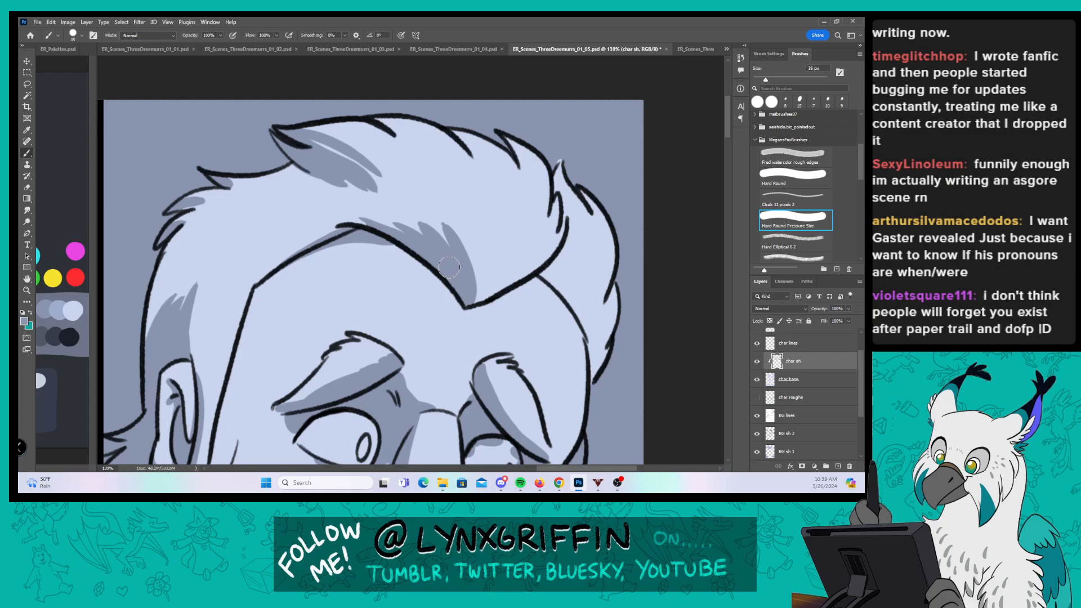
Step: Shade the strand tips along the top of the hair and the far section of hair down to its lower tuft
drag(397, 126, 425, 167)
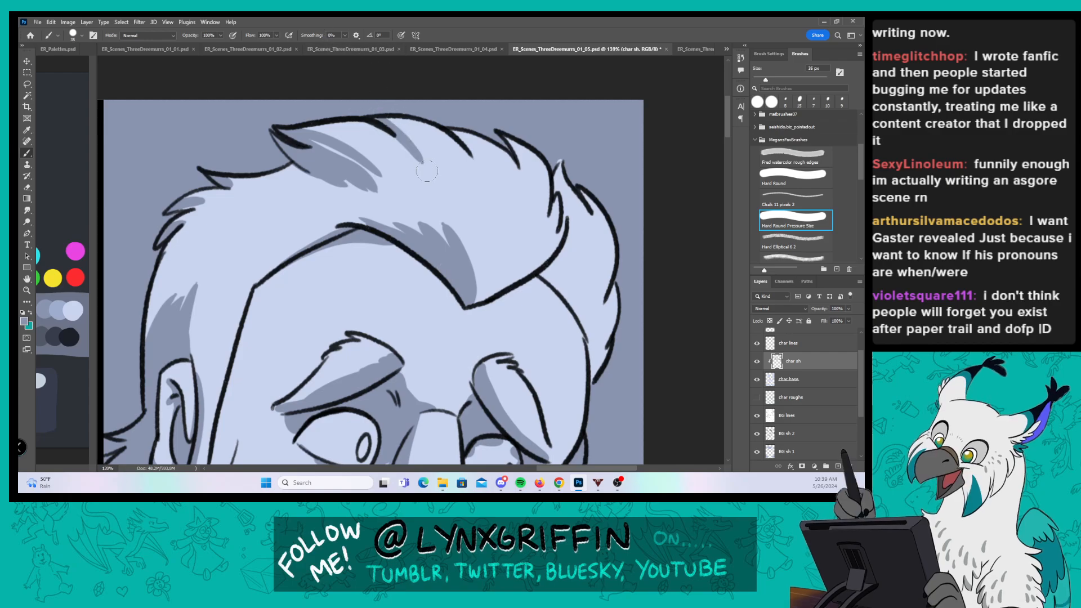
drag(448, 121, 481, 166)
mouse_move(498, 130)
mouse_down()
mouse_move(526, 172)
mouse_move(570, 193)
mouse_move(565, 211)
mouse_move(573, 189)
mouse_up()
mouse_move(545, 273)
mouse_down()
mouse_move(576, 196)
mouse_move(566, 232)
mouse_up()
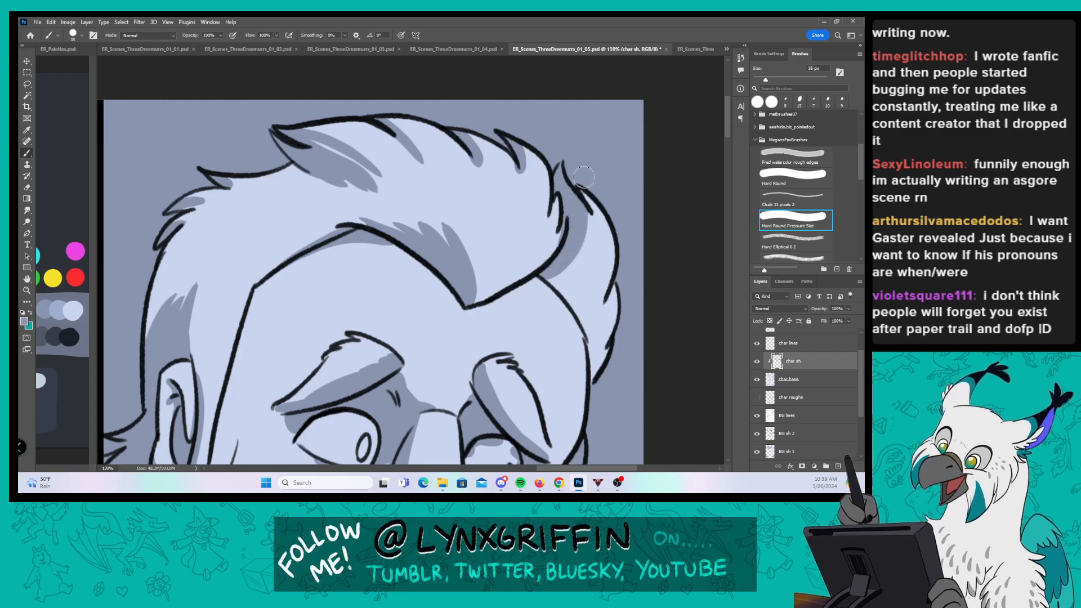
drag(584, 191, 566, 253)
drag(587, 211, 563, 276)
mouse_move(610, 341)
mouse_down()
mouse_move(588, 385)
mouse_move(592, 374)
mouse_up()
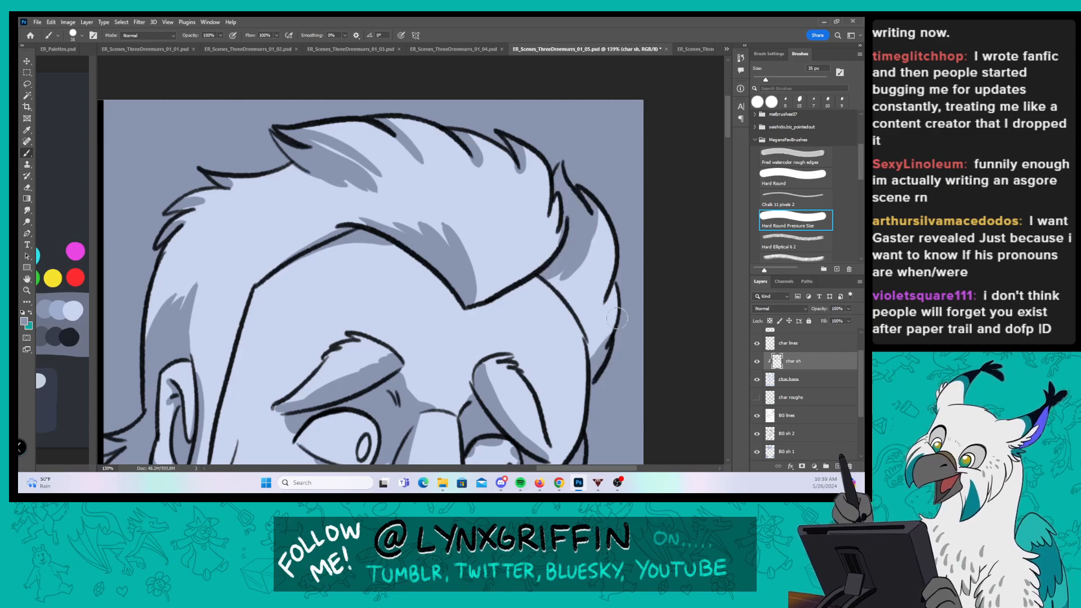
Step: Shade the hair beside the ear and along the near side of the face, and touch up the far eye
key(ctrl+space)
drag(552, 308, 532, 308)
key(space)
drag(455, 375, 427, 253)
drag(387, 308, 393, 292)
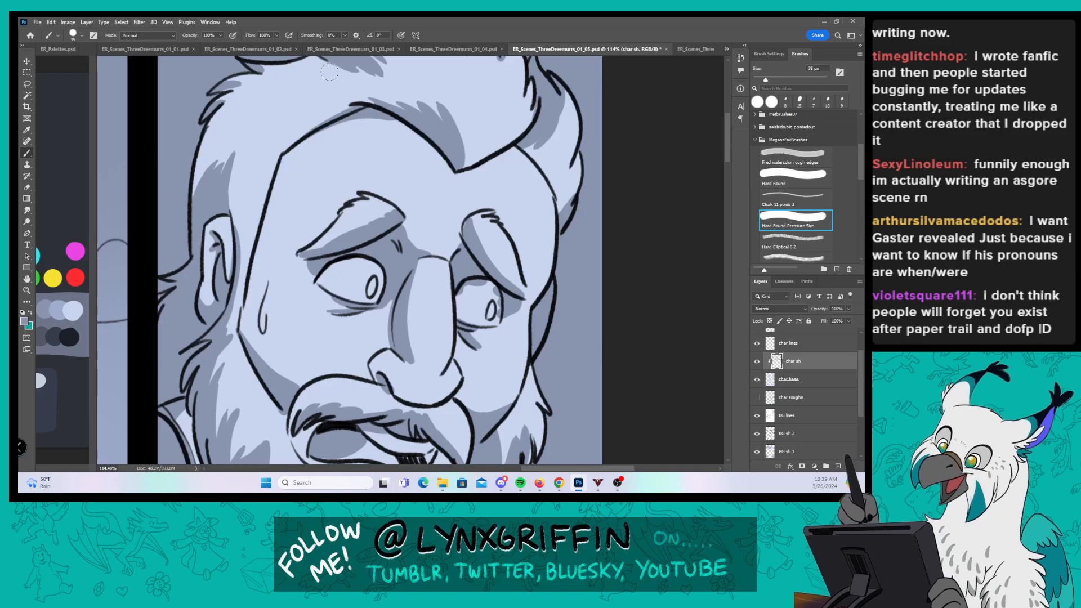
mouse_move(232, 294)
mouse_down()
mouse_move(230, 335)
mouse_move(239, 272)
mouse_up()
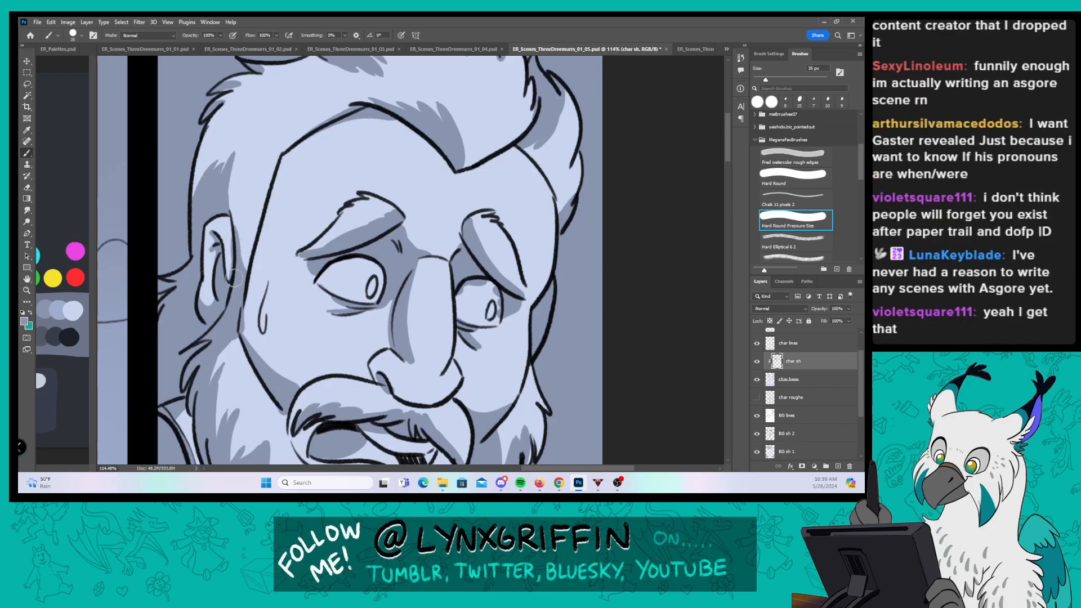
drag(271, 191, 250, 338)
drag(250, 265, 268, 363)
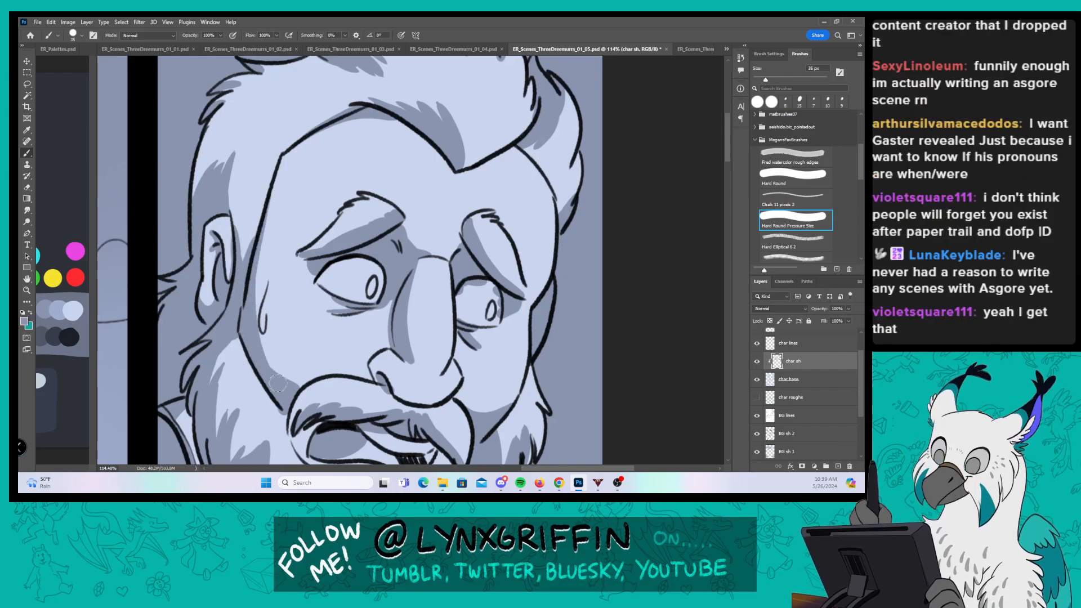
drag(246, 302, 271, 365)
drag(487, 276, 494, 286)
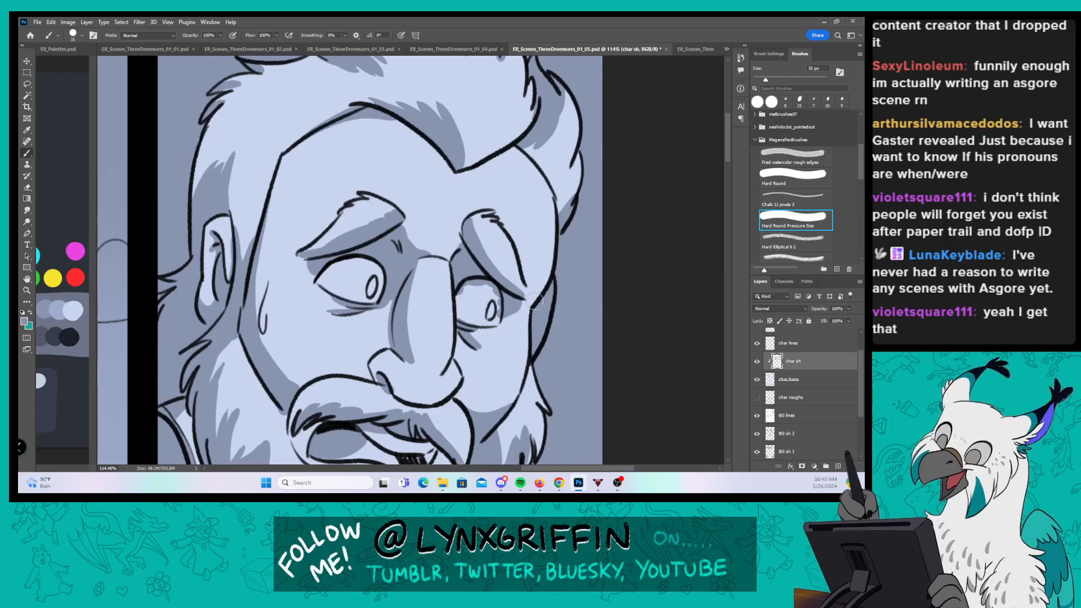
Step: Check the finished shading of the bearded man's close-up against the surrounding panels of the page
key(z)
drag(572, 320, 501, 340)
key(b)
mouse_move(504, 445)
mouse_down()
mouse_move(485, 395)
mouse_move(495, 228)
mouse_up()
drag(483, 339, 471, 331)
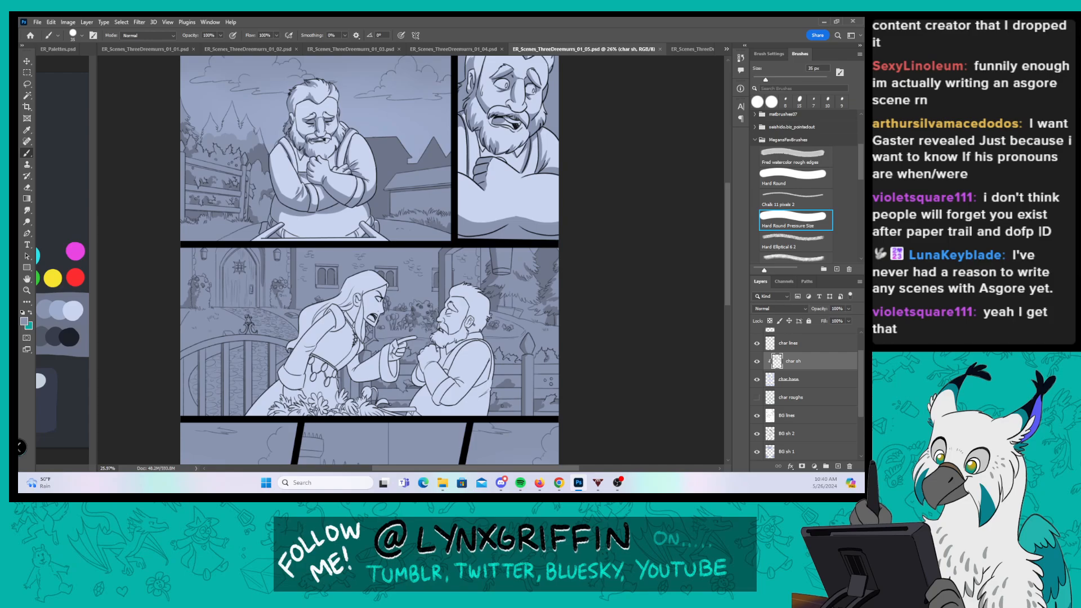
key(ctrl+space)
mouse_move(454, 155)
mouse_down()
mouse_move(504, 149)
mouse_move(511, 137)
mouse_move(476, 222)
mouse_move(495, 217)
mouse_move(507, 165)
mouse_up()
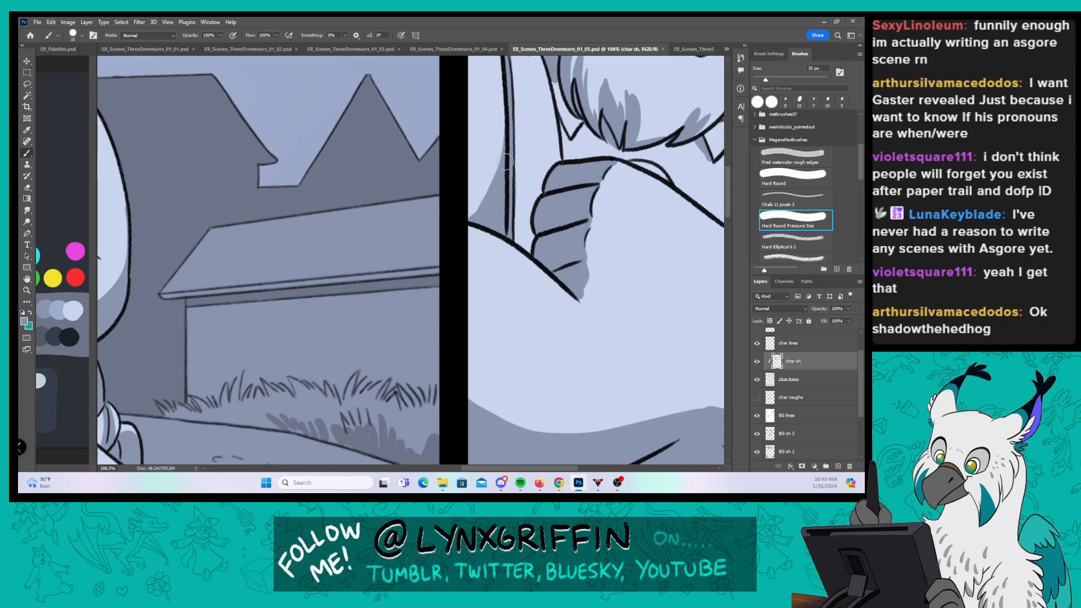
key(z)
drag(599, 241, 537, 244)
key(b)
Step: Shade the back of the long-haired character's sleeve and the gap by the shoulder in the garden argument panel
key(space)
drag(480, 400, 408, 202)
key(z)
drag(345, 217, 408, 217)
key(b)
key(space)
drag(409, 139, 390, 243)
mouse_move(469, 145)
mouse_down()
mouse_move(453, 175)
mouse_move(376, 204)
mouse_move(284, 356)
mouse_move(284, 374)
mouse_move(299, 295)
mouse_up()
drag(428, 193, 423, 237)
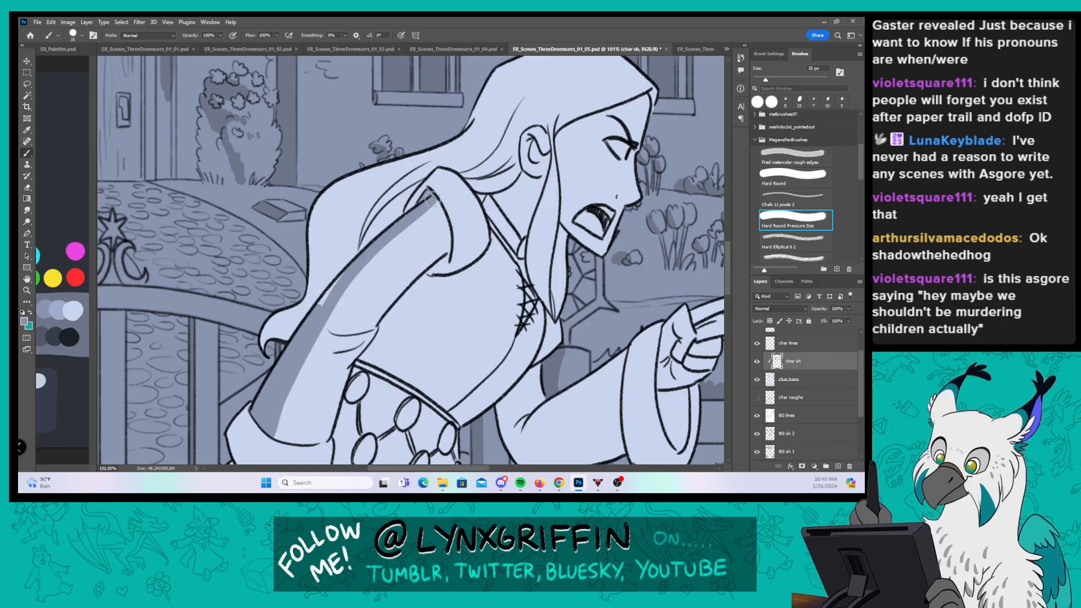
drag(434, 171, 406, 212)
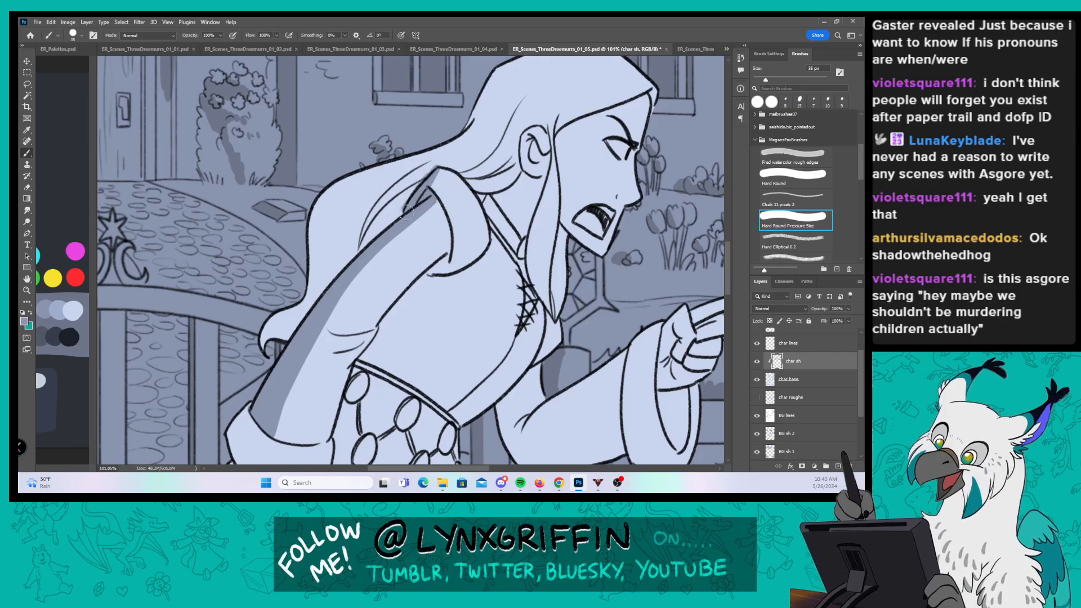
Step: Shade the long hair behind the ear and down to the nape, reducing the brush to 20 px
mouse_move(452, 154)
mouse_down()
mouse_move(441, 169)
mouse_move(503, 137)
mouse_up()
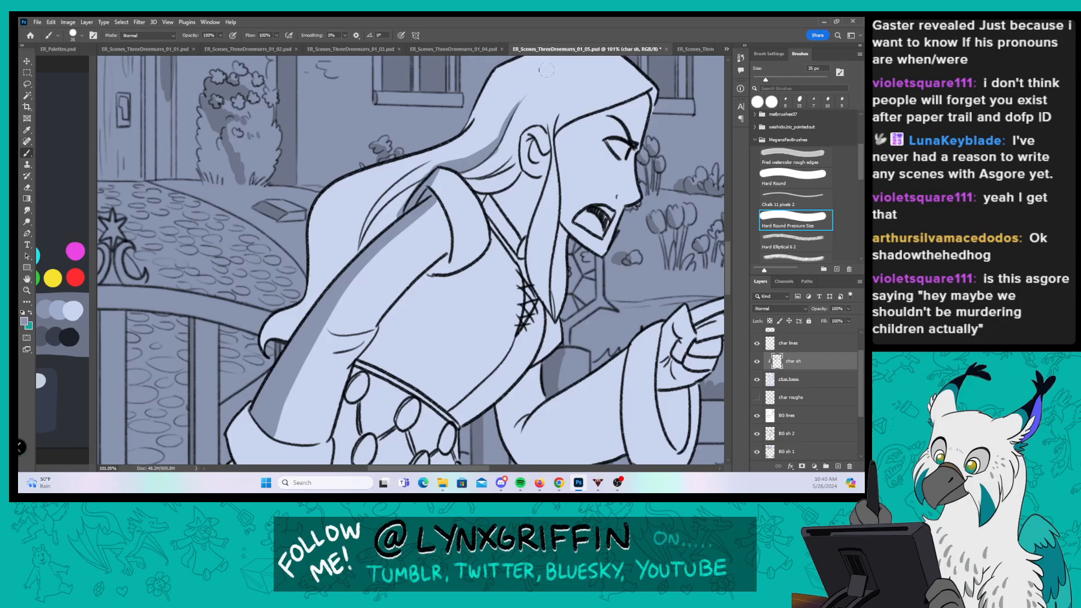
drag(533, 157, 545, 158)
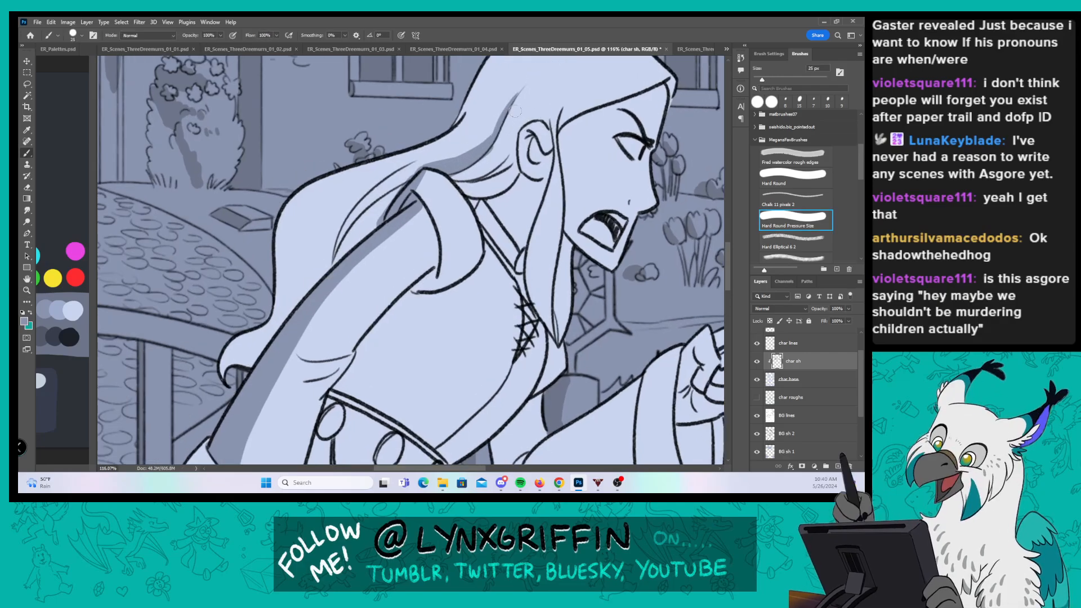
mouse_move(523, 90)
mouse_down()
mouse_move(476, 169)
mouse_move(460, 175)
mouse_move(473, 191)
mouse_move(509, 184)
mouse_move(418, 251)
mouse_up()
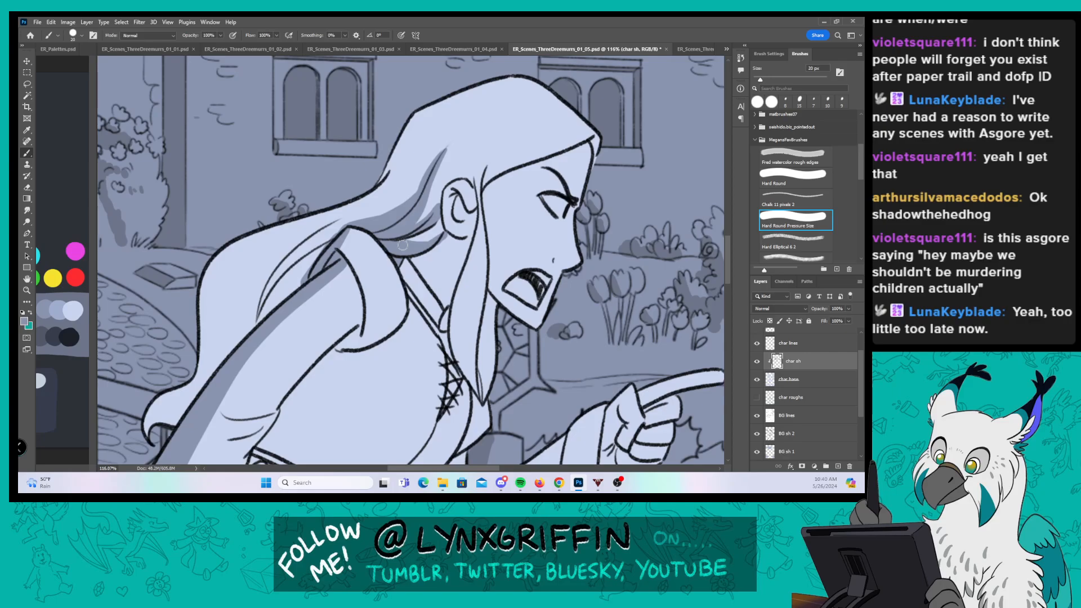
Step: Shade the shoulder cap along its inner edge and lower hem, and the top of the sleeve beneath it
mouse_move(340, 251)
mouse_down()
mouse_move(367, 299)
mouse_move(366, 281)
mouse_move(362, 330)
mouse_up()
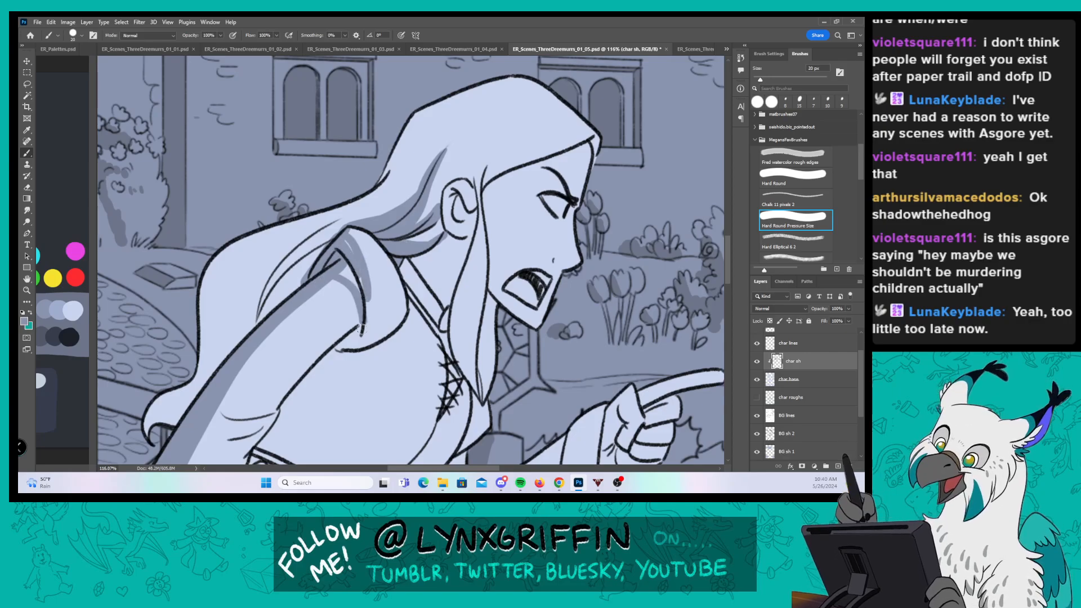
mouse_move(342, 273)
mouse_down()
mouse_move(341, 257)
mouse_move(357, 271)
mouse_up()
drag(361, 334, 366, 298)
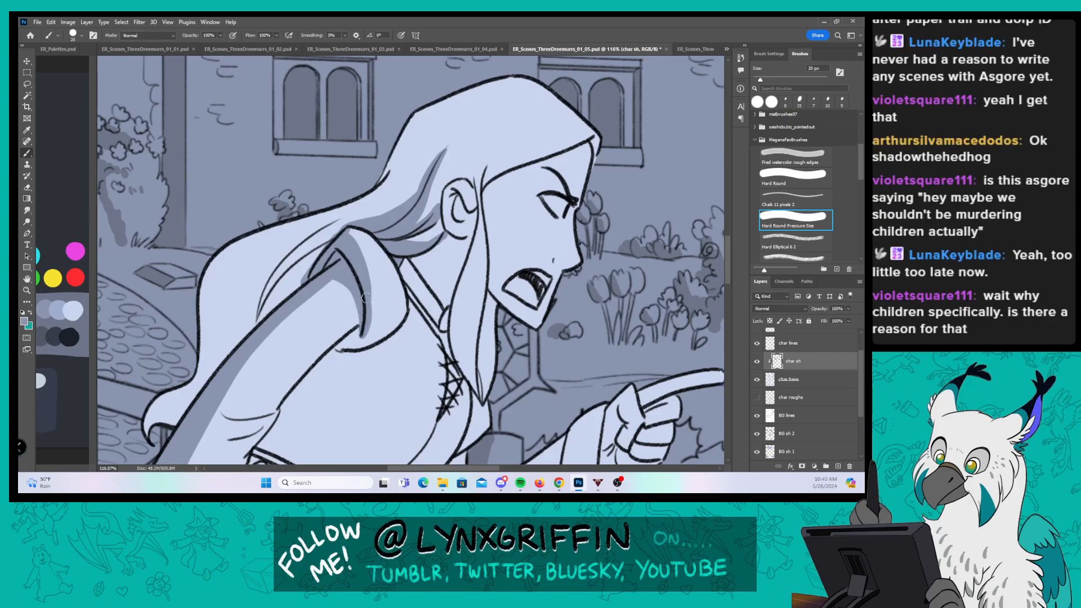
drag(359, 338, 348, 339)
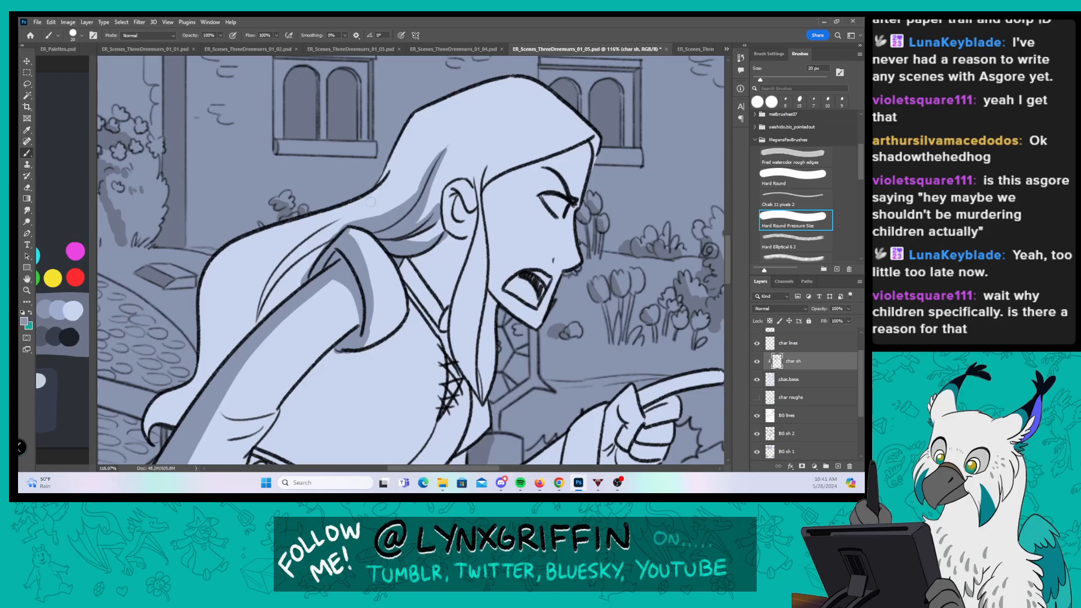
drag(345, 231, 373, 322)
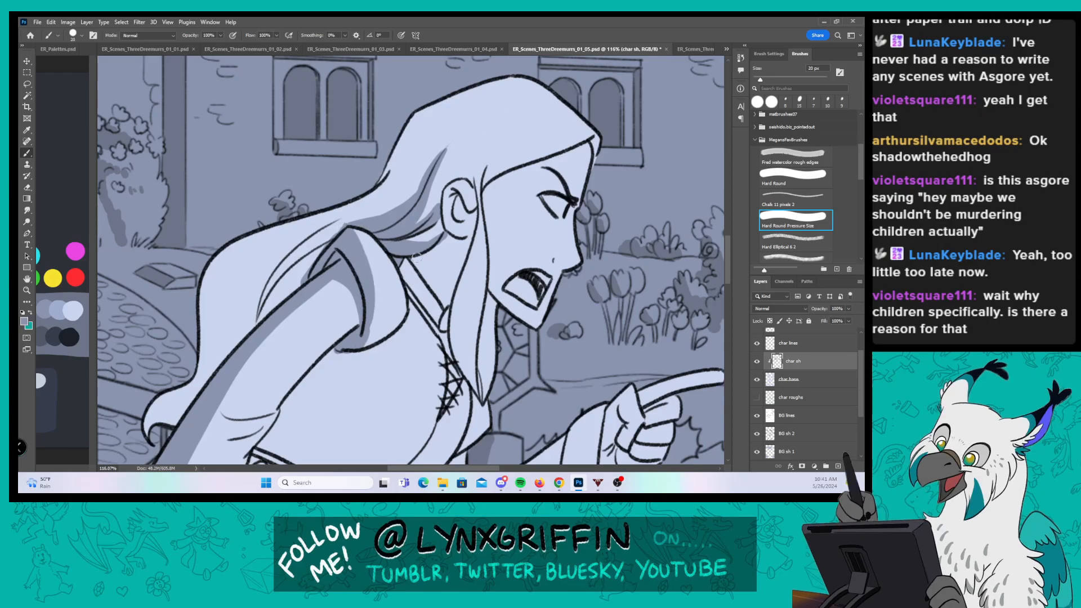
Step: Shade the ear, the neck beneath it, and the hair locks hanging in front of the chest
mouse_move(445, 214)
mouse_down()
mouse_move(463, 234)
mouse_move(459, 200)
mouse_move(457, 216)
mouse_move(472, 214)
mouse_move(455, 199)
mouse_move(470, 232)
mouse_move(453, 240)
mouse_move(457, 267)
mouse_up()
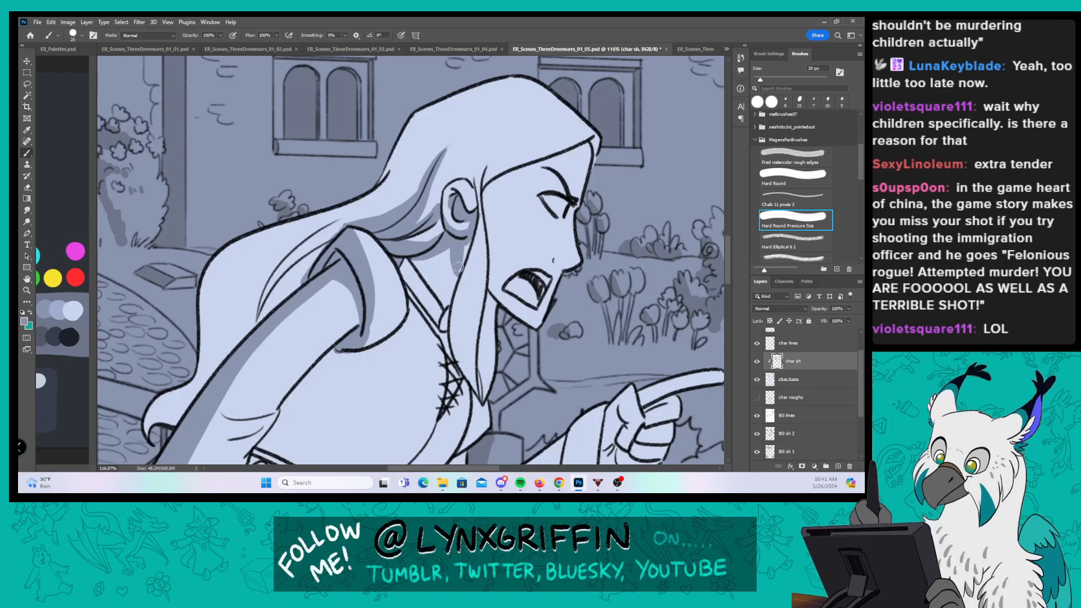
mouse_move(489, 313)
mouse_down()
mouse_move(493, 298)
mouse_move(478, 401)
mouse_up()
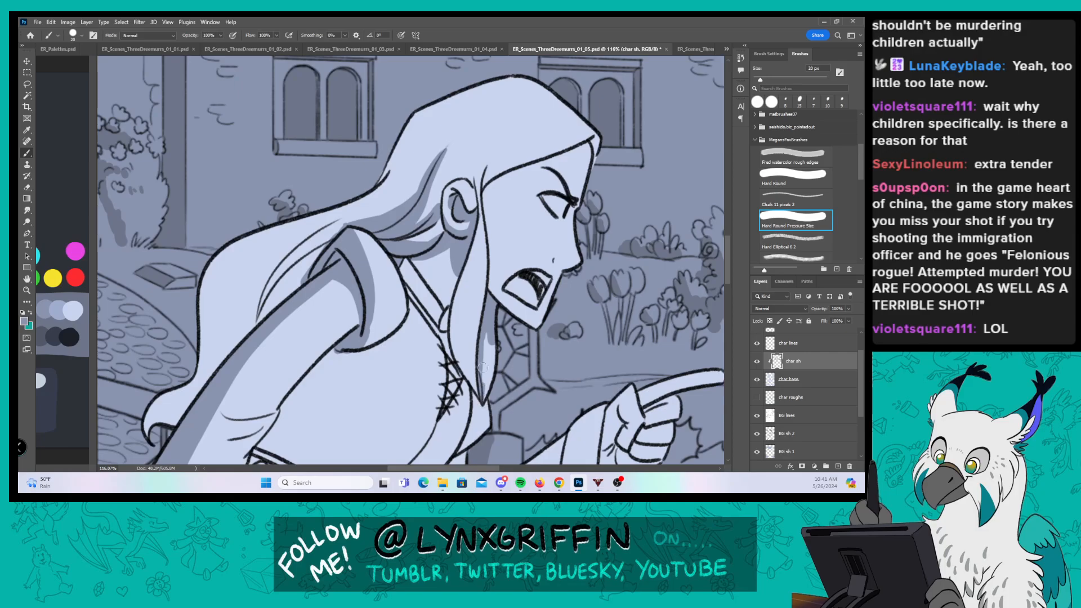
drag(484, 333, 492, 369)
drag(478, 175, 473, 217)
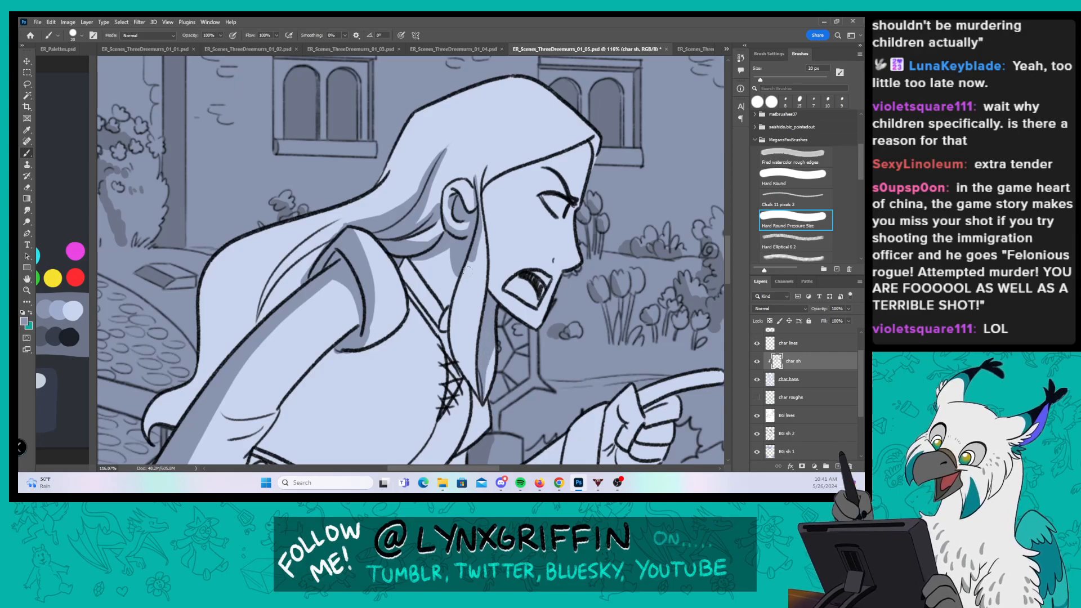
Step: Shade the long hair lock beside the face down to its tip, along with the eye socket and the inside of the mouth
drag(475, 262, 456, 353)
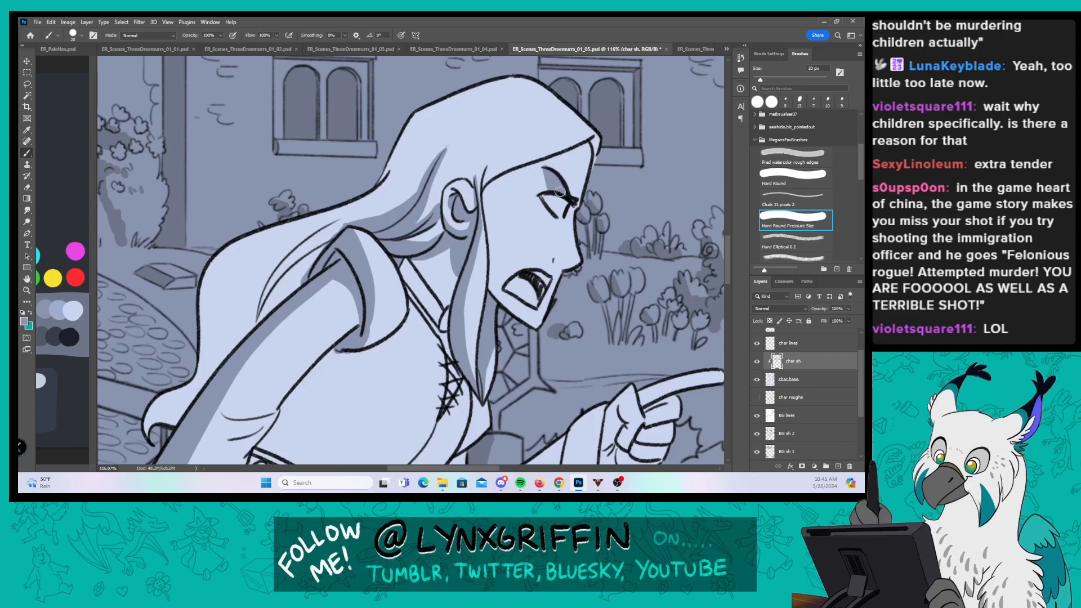
mouse_move(509, 277)
mouse_down()
mouse_move(515, 288)
mouse_move(532, 285)
mouse_up()
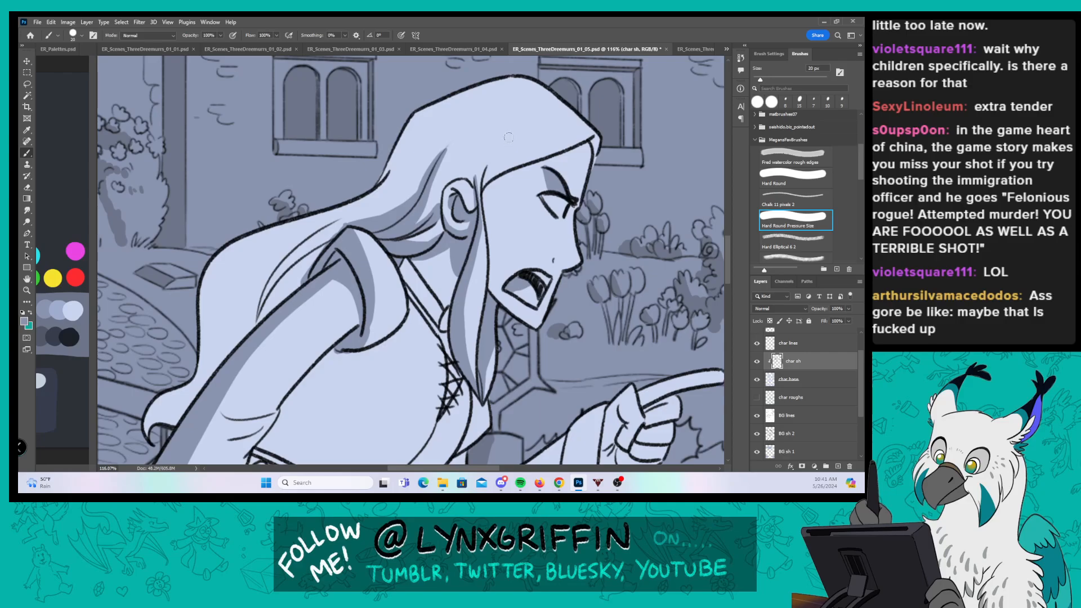
drag(509, 137, 484, 192)
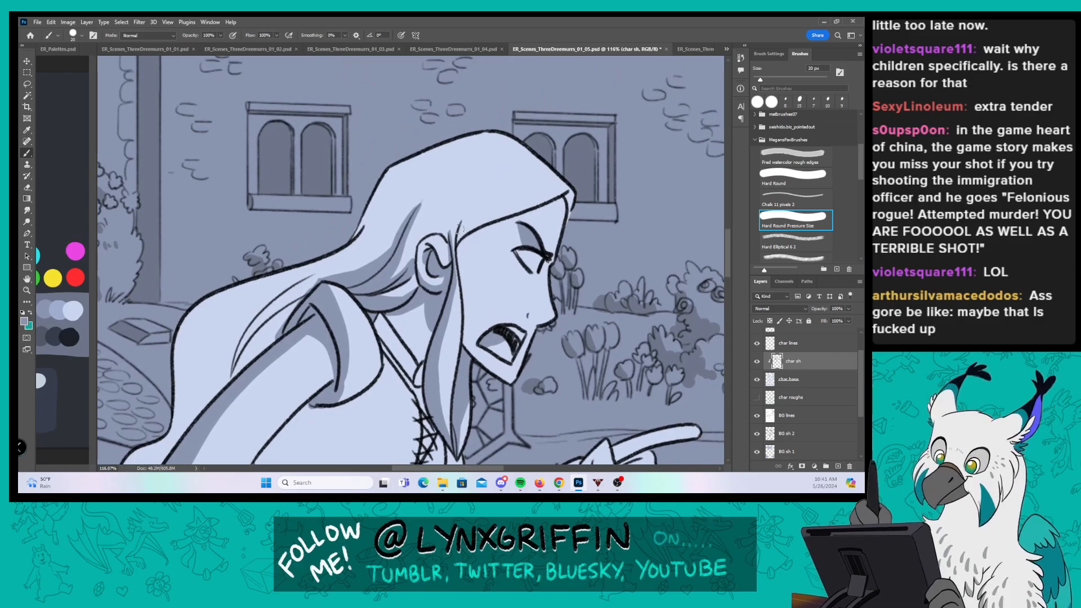
mouse_move(383, 315)
mouse_down()
mouse_move(406, 218)
mouse_move(448, 221)
mouse_move(403, 229)
mouse_move(441, 282)
mouse_up()
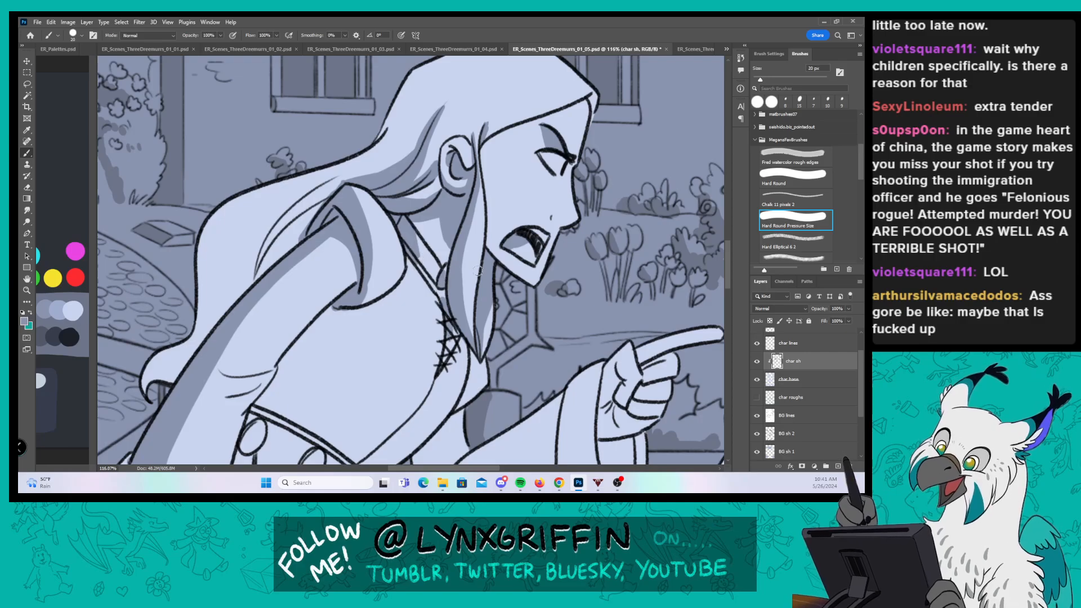
mouse_move(475, 329)
mouse_down()
mouse_move(495, 239)
mouse_move(482, 314)
mouse_up()
Step: Block in the shadow edge on the pointing arm's sleeve from elbow to cuff, and shade the cuff's back edge
drag(486, 359, 464, 422)
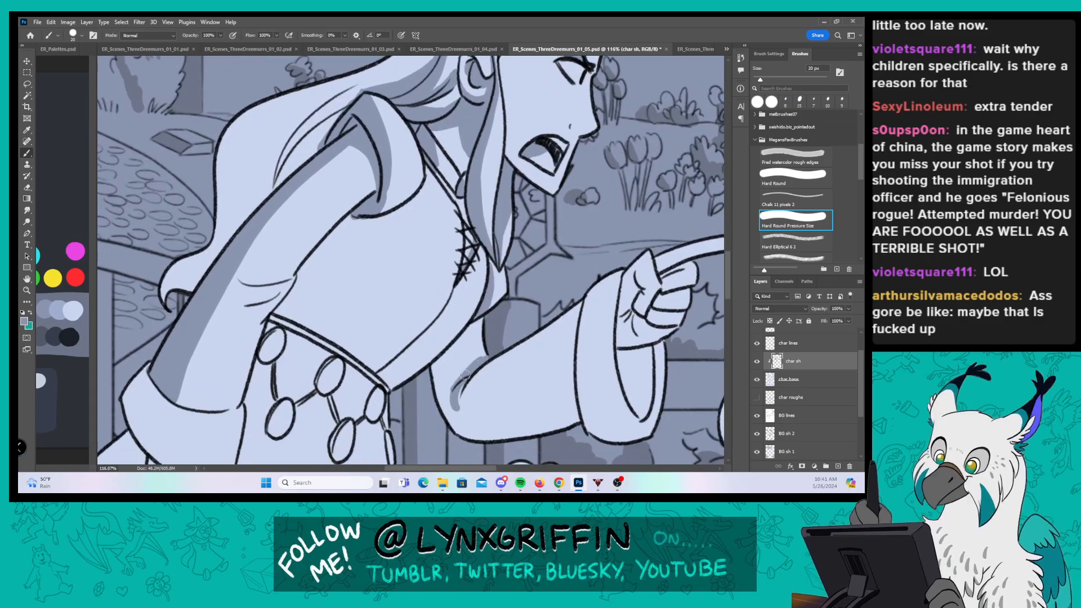
drag(538, 378, 452, 350)
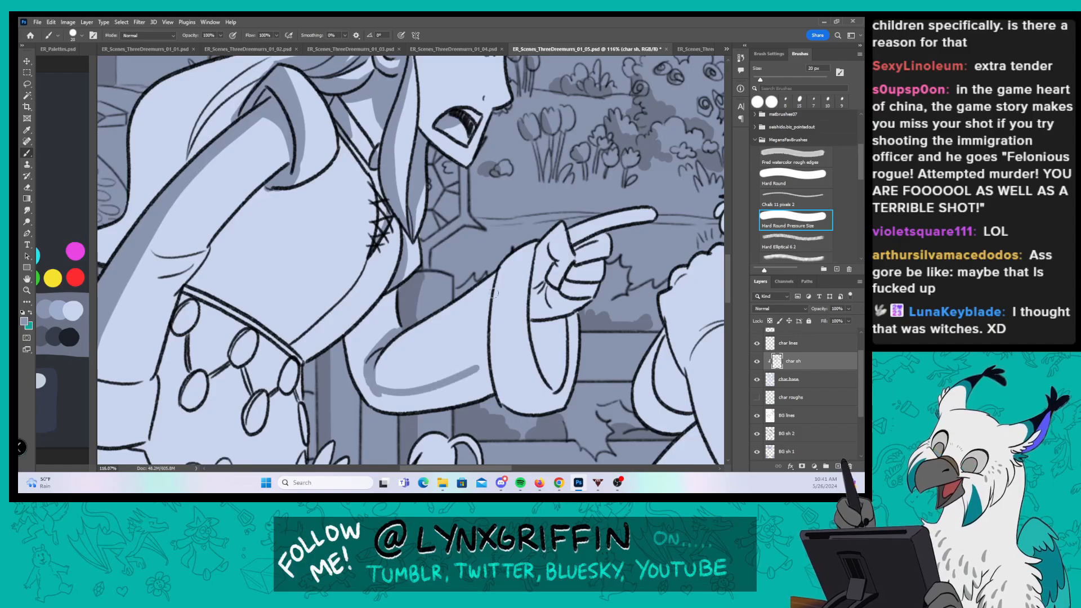
drag(498, 273, 480, 360)
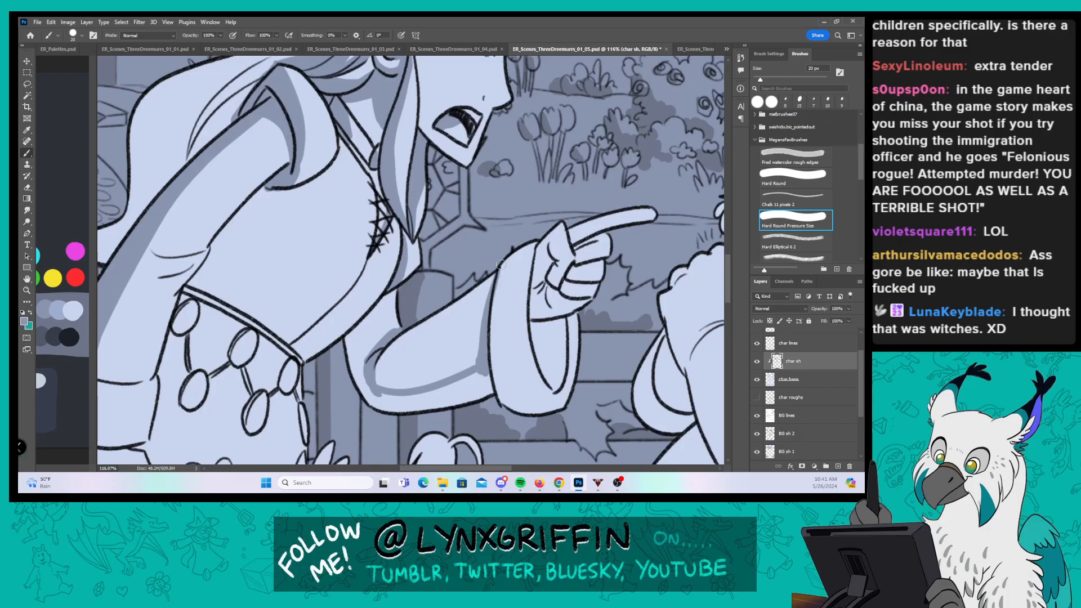
mouse_move(501, 264)
mouse_down()
mouse_move(494, 358)
mouse_move(496, 288)
mouse_move(535, 420)
mouse_up()
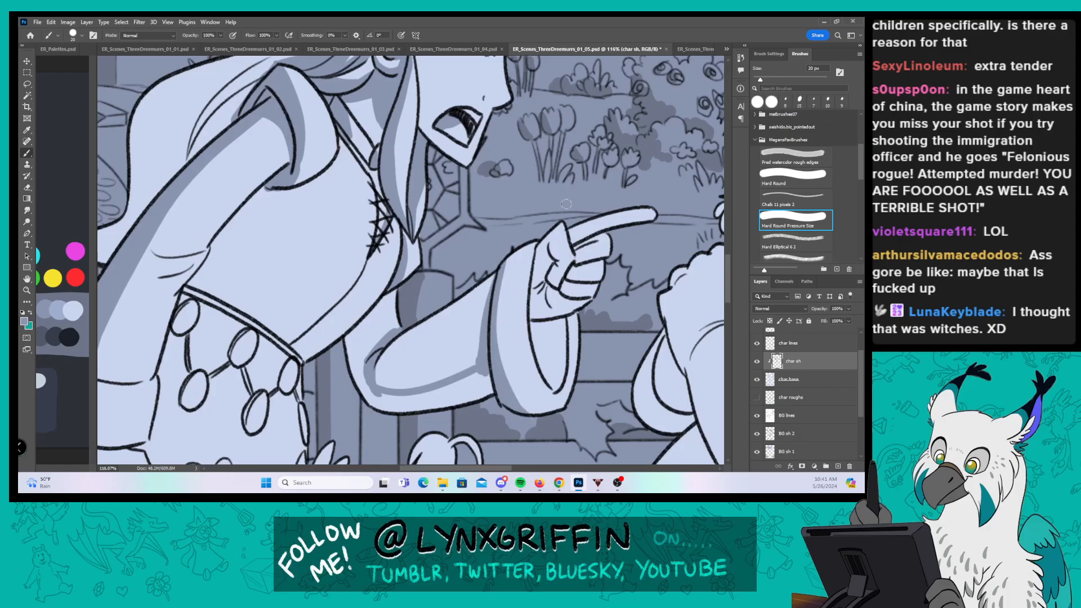
Step: Shade the pointing hand with its curled fingers and the inside of the cuff, switching to the Hard Round brush for the cuff interior
mouse_move(548, 246)
mouse_down()
mouse_move(554, 261)
mouse_move(532, 308)
mouse_move(606, 278)
mouse_move(612, 249)
mouse_move(590, 241)
mouse_move(653, 220)
mouse_up()
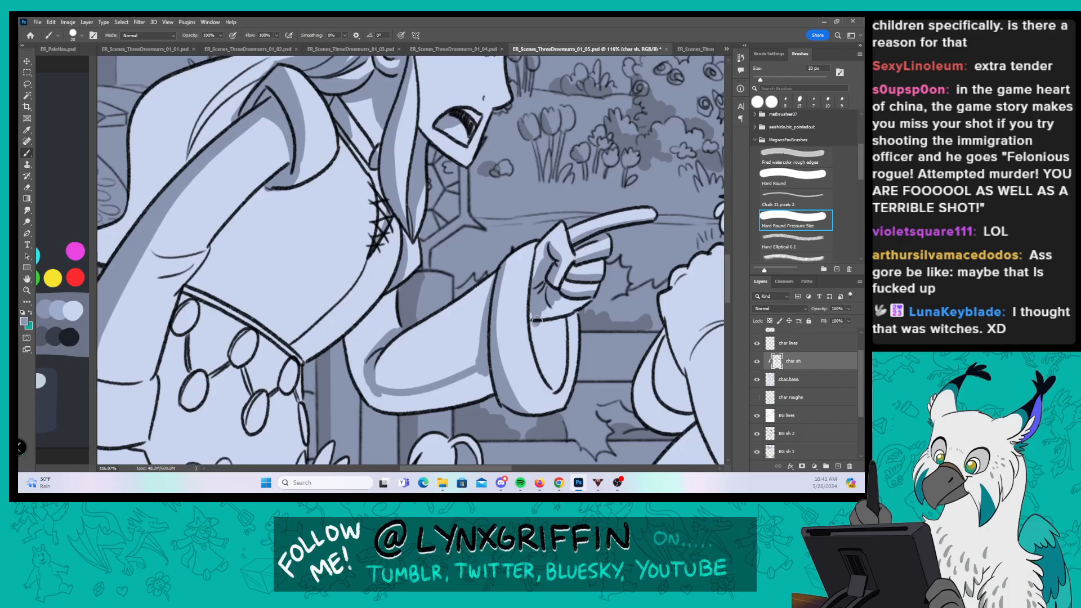
drag(539, 317, 591, 302)
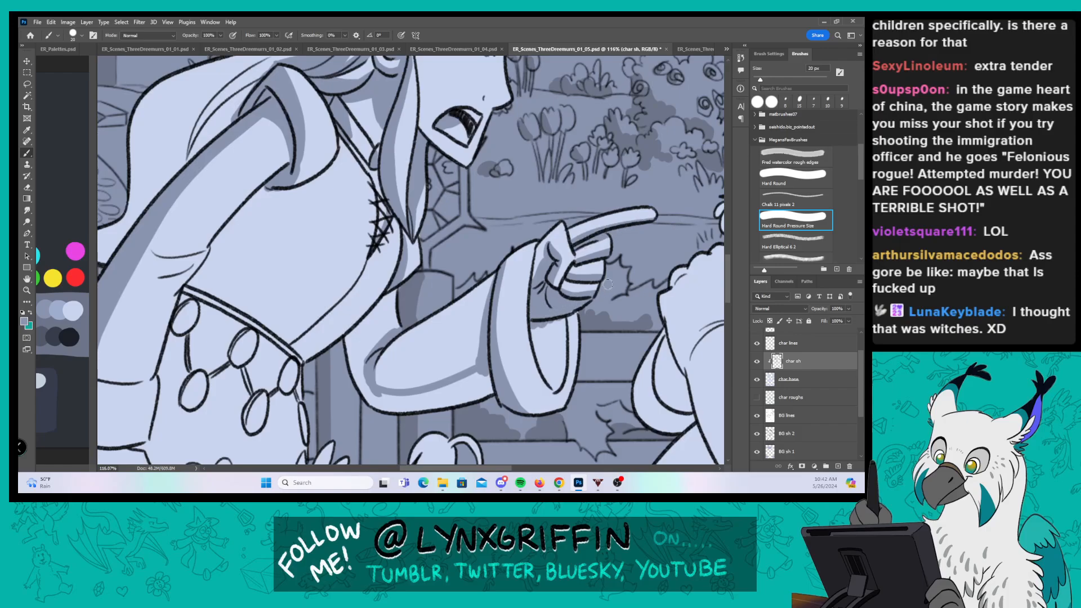
click(796, 178)
mouse_move(532, 323)
mouse_down()
mouse_move(553, 387)
mouse_move(545, 341)
mouse_move(556, 360)
mouse_move(562, 322)
mouse_up()
drag(561, 374, 556, 327)
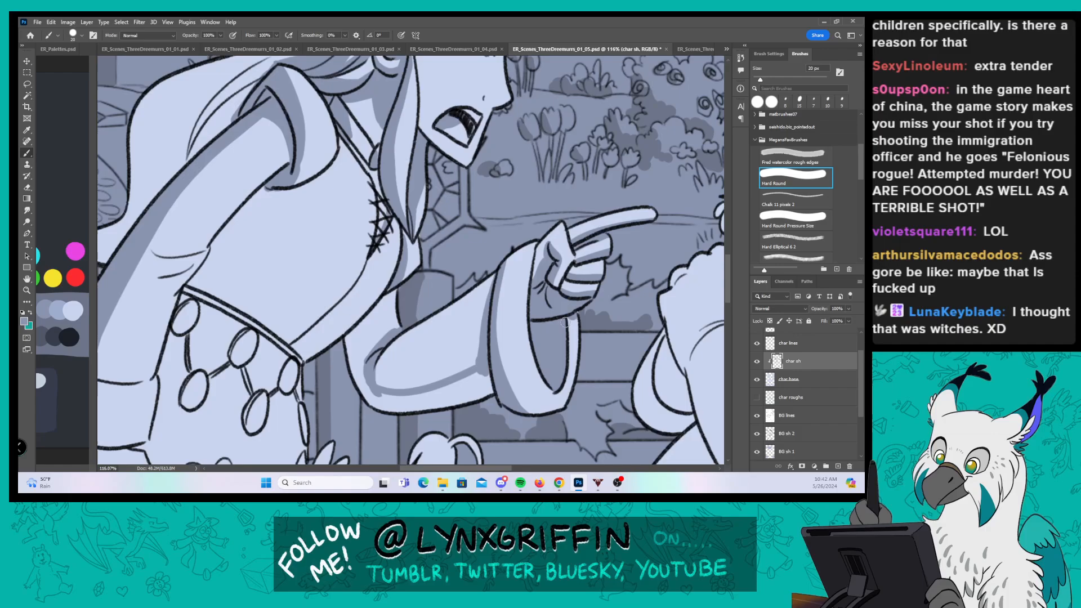
Step: Fill in the shadow along the underside of the pointing arm's sleeve up to the cuff
mouse_move(374, 316)
mouse_down()
mouse_move(393, 294)
mouse_move(348, 354)
mouse_move(360, 373)
mouse_up()
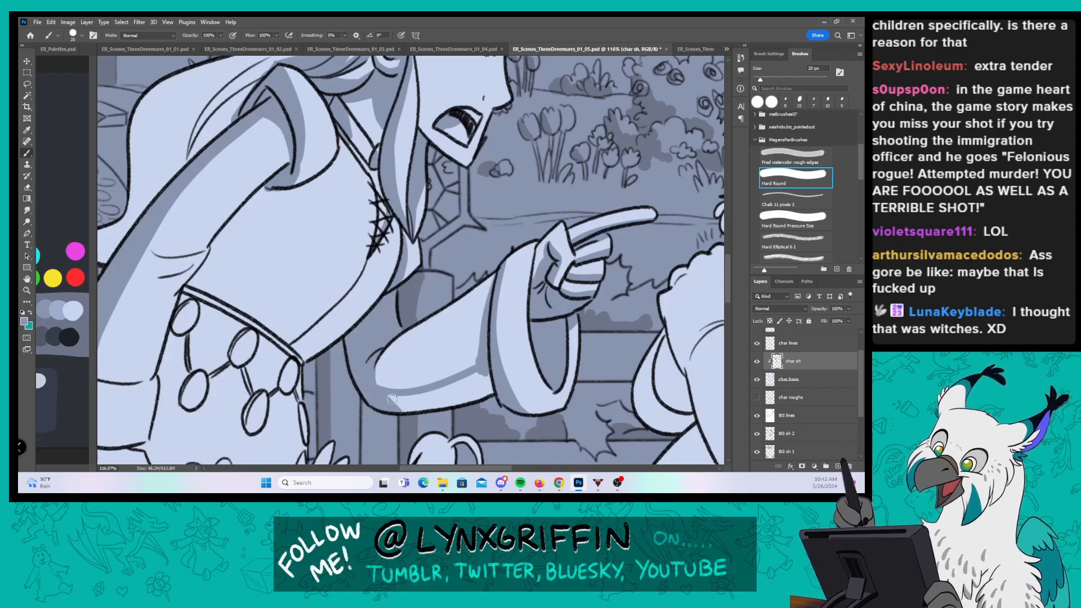
mouse_move(399, 407)
mouse_down()
mouse_move(480, 403)
mouse_move(496, 383)
mouse_up()
drag(487, 312, 474, 369)
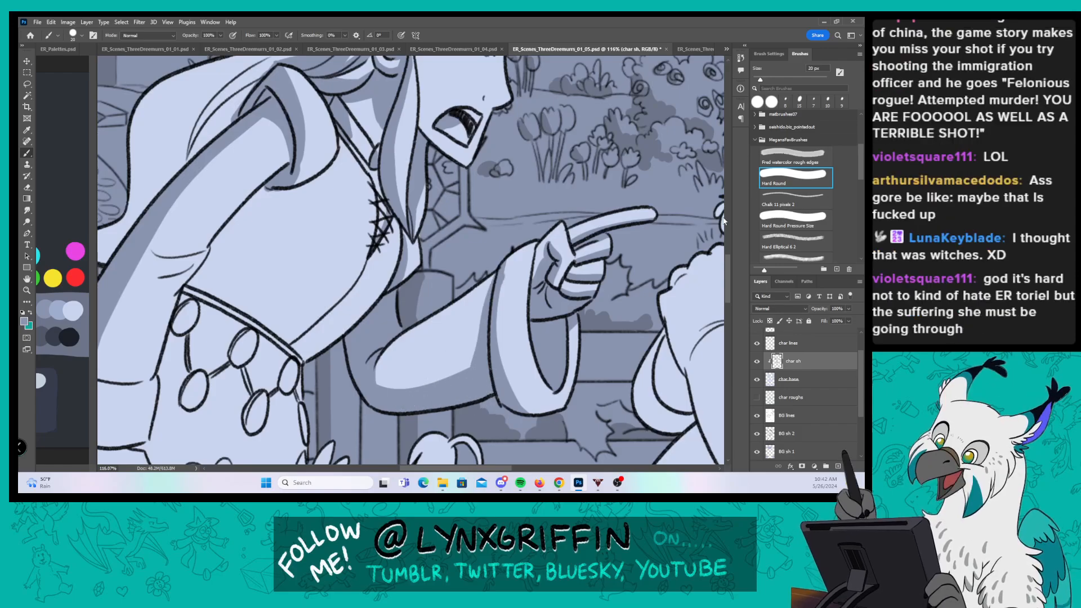
Step: Shade the near arm's cuff and the hand beneath it with the Hard Round Pressure Size brush
mouse_move(462, 262)
mouse_down()
mouse_move(546, 210)
mouse_move(600, 202)
mouse_up()
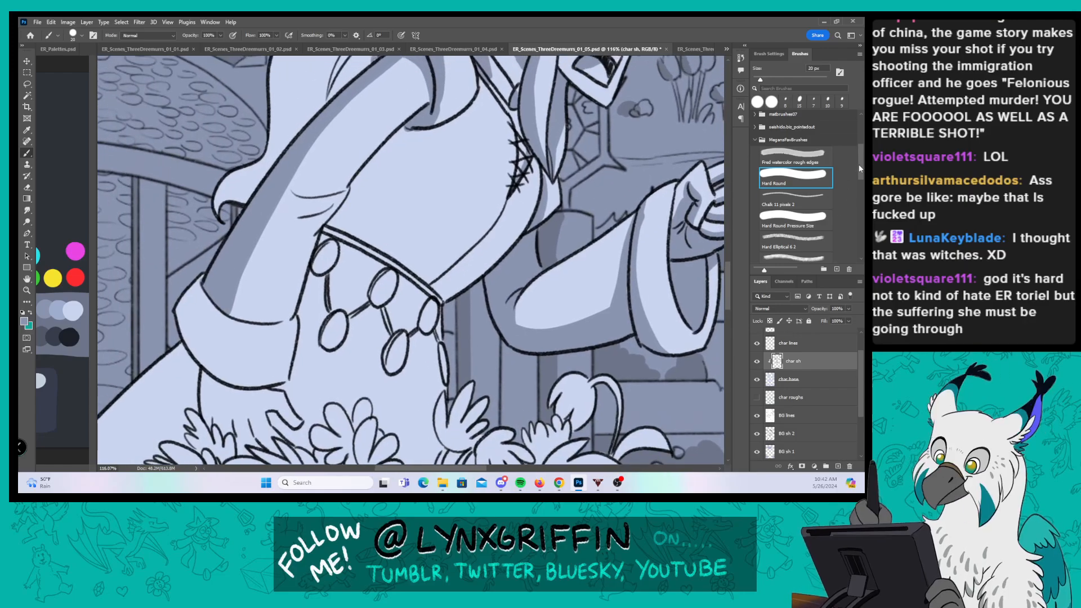
click(794, 218)
mouse_move(199, 353)
mouse_down()
mouse_move(205, 282)
mouse_move(177, 295)
mouse_move(186, 325)
mouse_move(206, 269)
mouse_up()
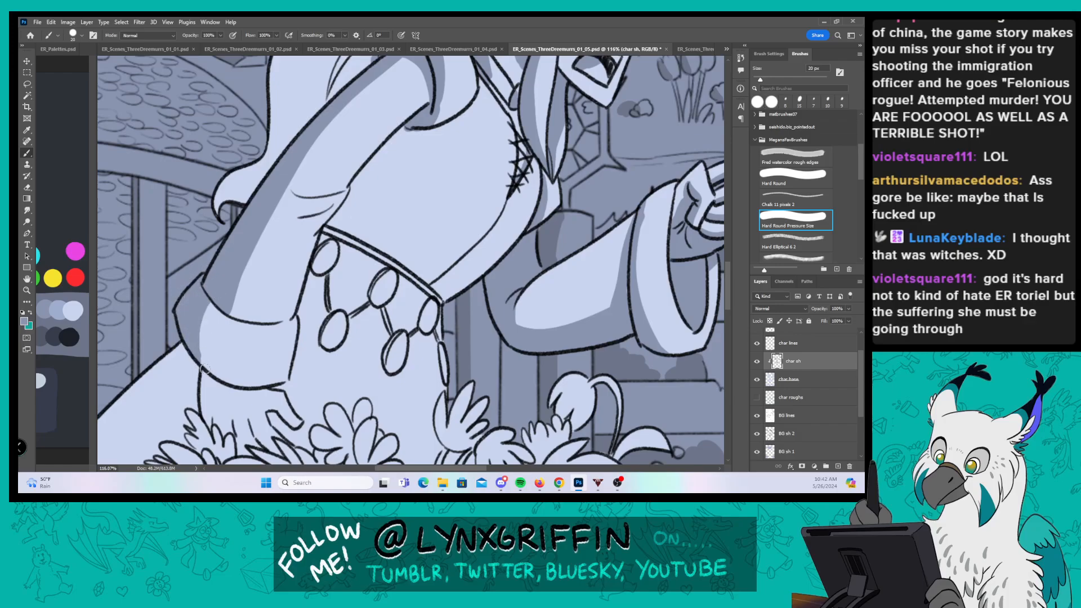
drag(203, 369, 225, 289)
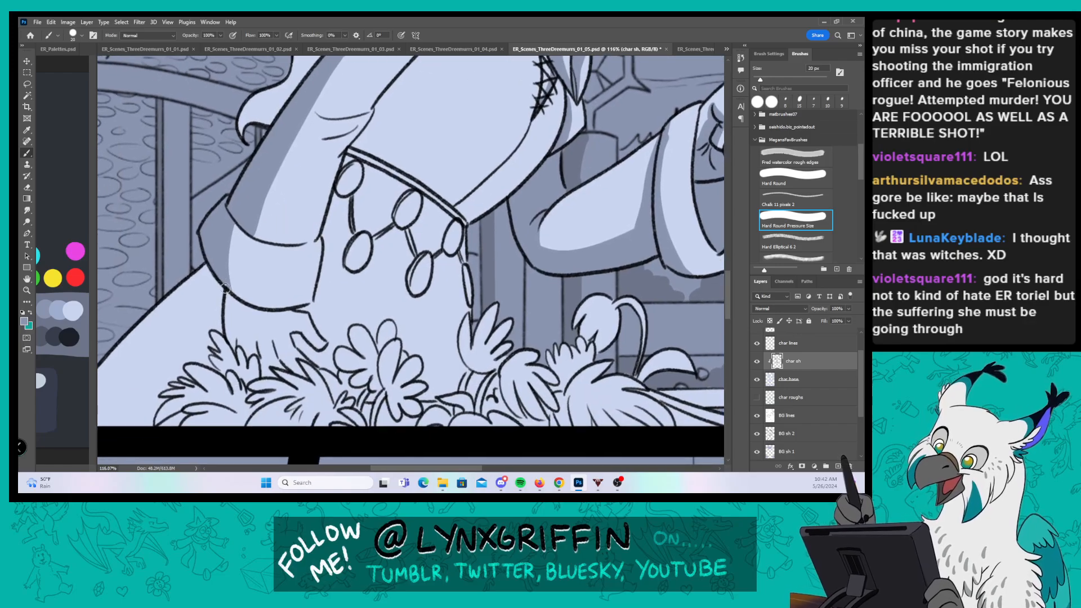
mouse_move(228, 338)
mouse_down()
mouse_move(229, 267)
mouse_move(233, 303)
mouse_move(254, 310)
mouse_move(228, 300)
mouse_move(287, 312)
mouse_move(230, 312)
mouse_move(293, 311)
mouse_move(252, 265)
mouse_move(236, 340)
mouse_move(243, 353)
mouse_move(243, 299)
mouse_move(263, 371)
mouse_move(277, 367)
mouse_move(275, 340)
mouse_move(302, 375)
mouse_up()
Step: Paint long fold shadows down the back of the skirt behind the flowers
mouse_move(270, 267)
mouse_down()
mouse_move(382, 228)
mouse_move(213, 386)
mouse_up()
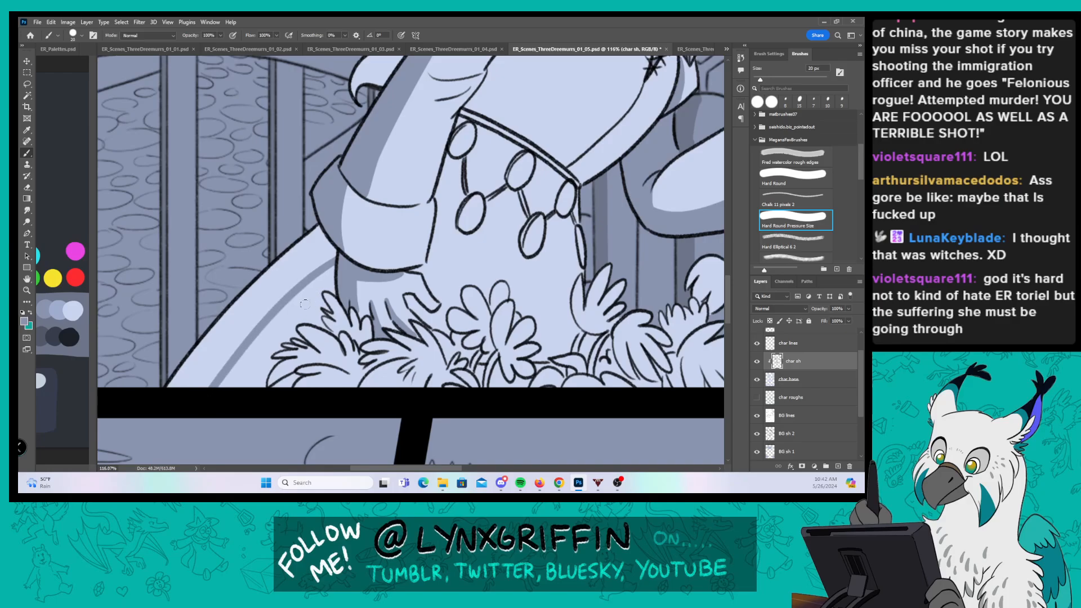
drag(308, 301, 223, 382)
drag(316, 293, 215, 396)
Step: Shade the leafy flower heads beneath the near hand, at the back end of the bouquet
mouse_move(257, 348)
mouse_down()
mouse_move(301, 366)
mouse_move(286, 373)
mouse_move(338, 361)
mouse_move(304, 363)
mouse_move(351, 369)
mouse_up()
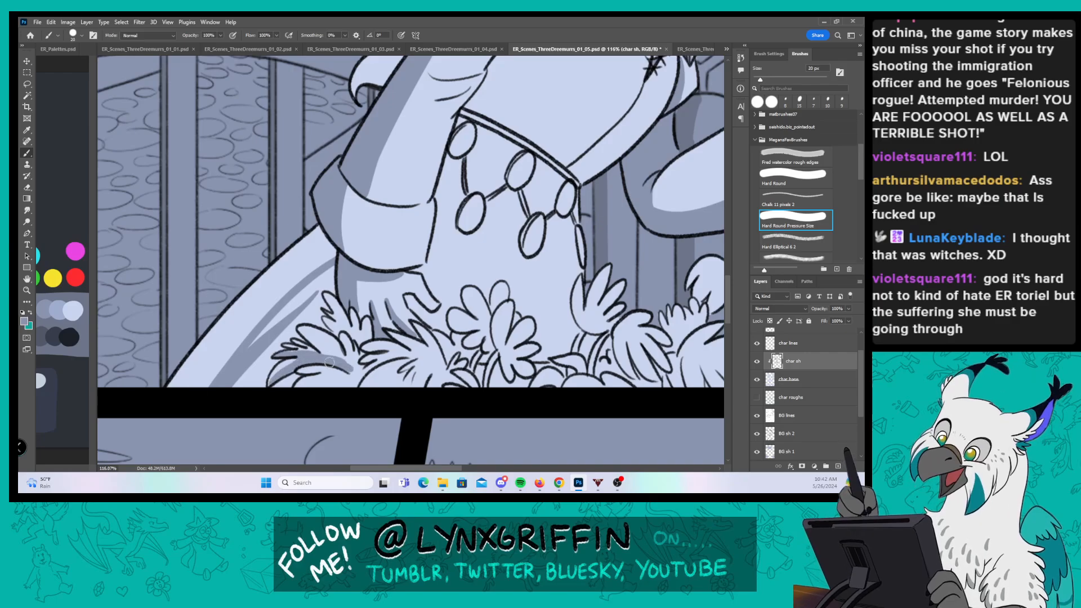
mouse_move(307, 335)
mouse_down()
mouse_move(353, 371)
mouse_move(351, 387)
mouse_move(332, 389)
mouse_up()
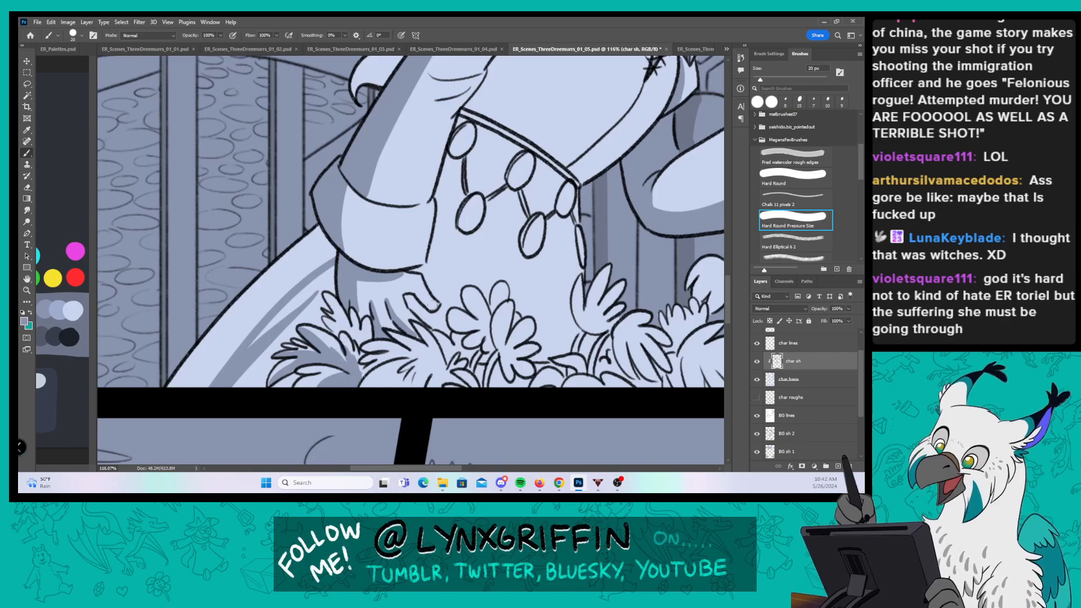
drag(431, 355, 351, 333)
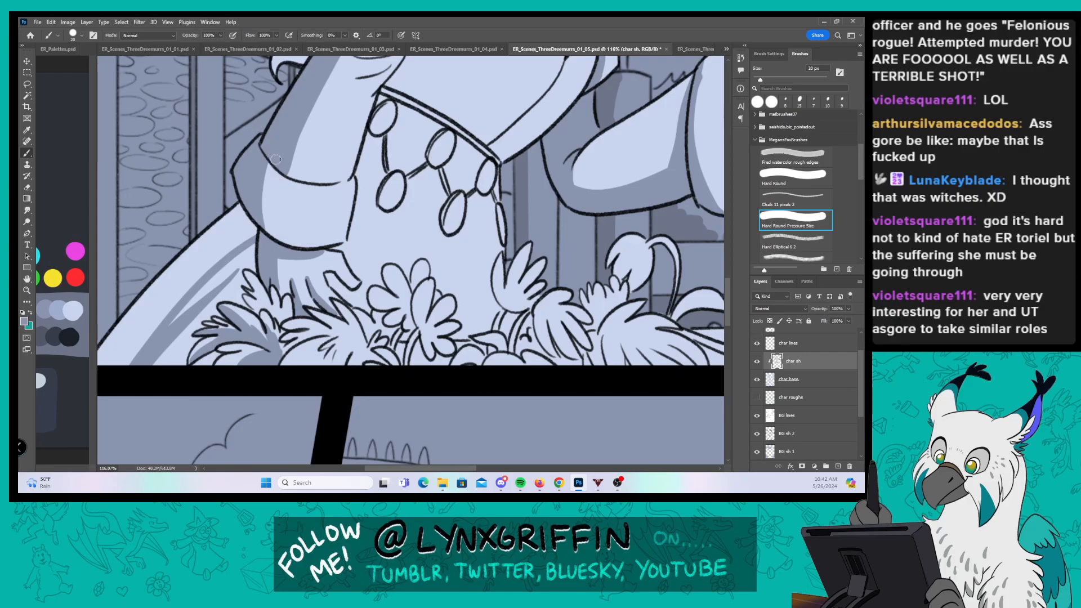
mouse_move(246, 290)
mouse_down()
mouse_move(269, 334)
mouse_move(245, 272)
mouse_move(273, 319)
mouse_move(246, 272)
mouse_move(271, 312)
mouse_move(262, 289)
mouse_move(283, 292)
mouse_move(297, 327)
mouse_move(290, 346)
mouse_move(300, 339)
mouse_move(288, 348)
mouse_move(321, 330)
mouse_move(275, 342)
mouse_move(324, 331)
mouse_move(287, 324)
mouse_move(343, 324)
mouse_move(311, 351)
mouse_move(326, 351)
mouse_move(319, 361)
mouse_move(367, 329)
mouse_move(336, 359)
mouse_up()
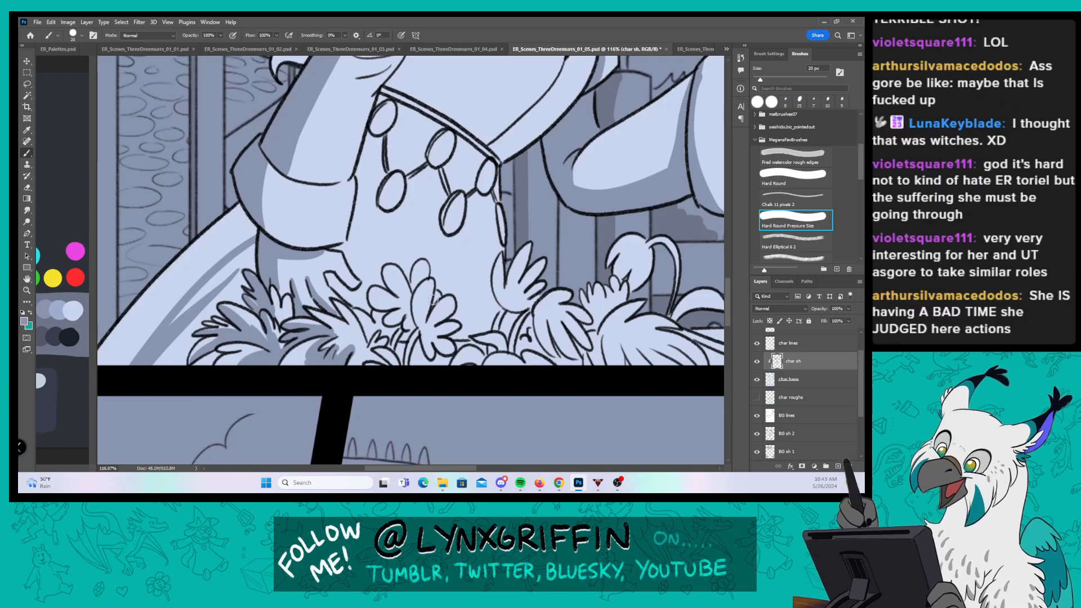
Step: Fill the back edge of the skirt with shadow using the Hard Round brush
drag(474, 336, 533, 327)
click(782, 177)
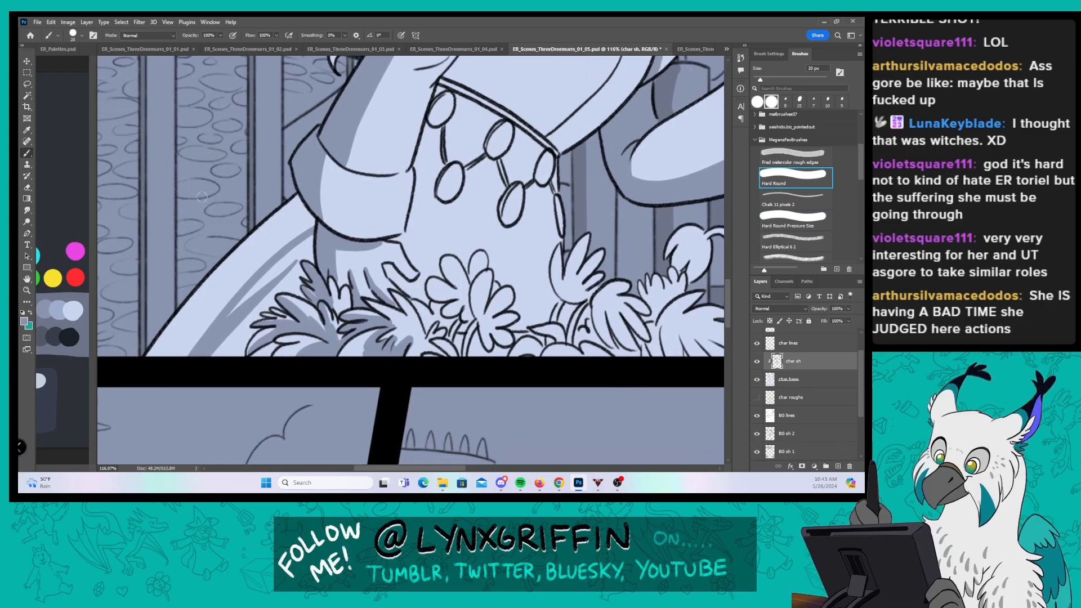
mouse_move(176, 319)
mouse_down()
mouse_move(141, 380)
mouse_move(173, 356)
mouse_move(246, 232)
mouse_move(266, 214)
mouse_move(267, 234)
mouse_move(310, 221)
mouse_move(278, 235)
mouse_up()
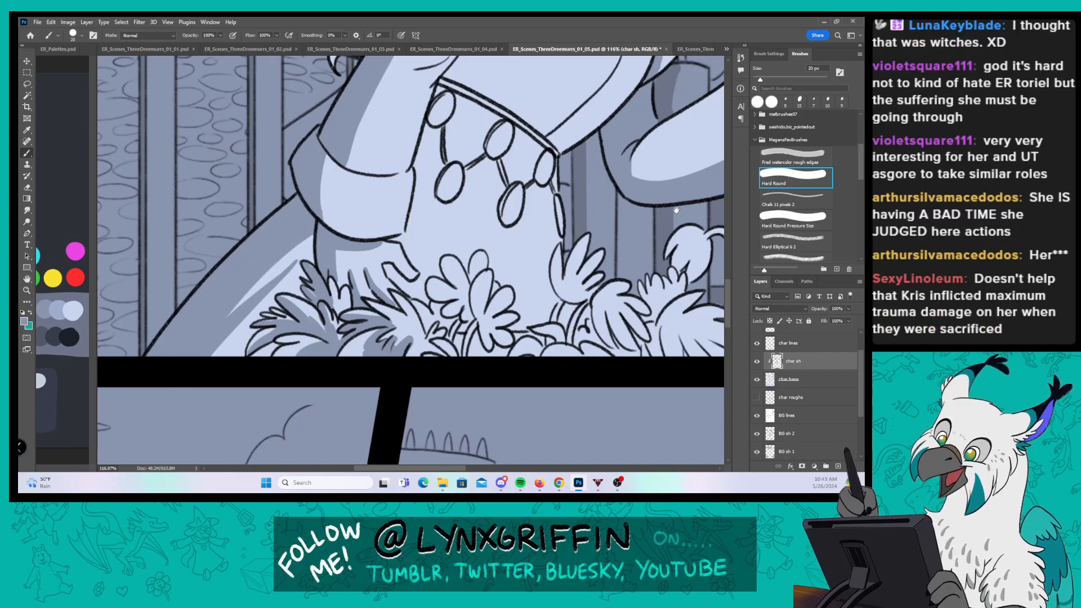
Step: Shade one side of each disc on the hanging belt with the Hard Round Pressure Size brush, and touch up the fingers below the cuff
drag(656, 250, 496, 293)
click(792, 216)
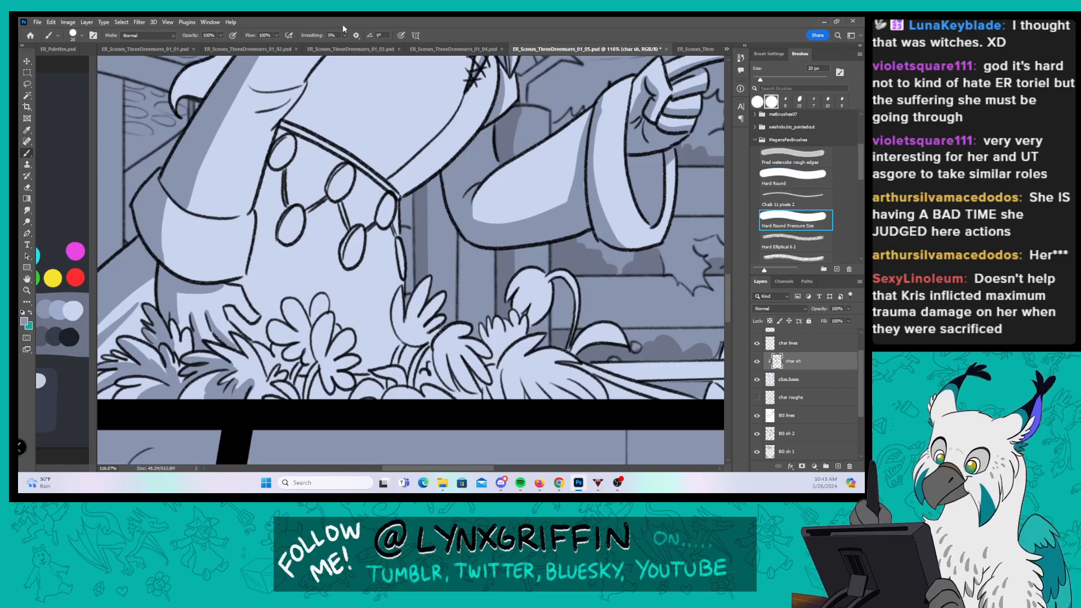
drag(276, 163, 285, 135)
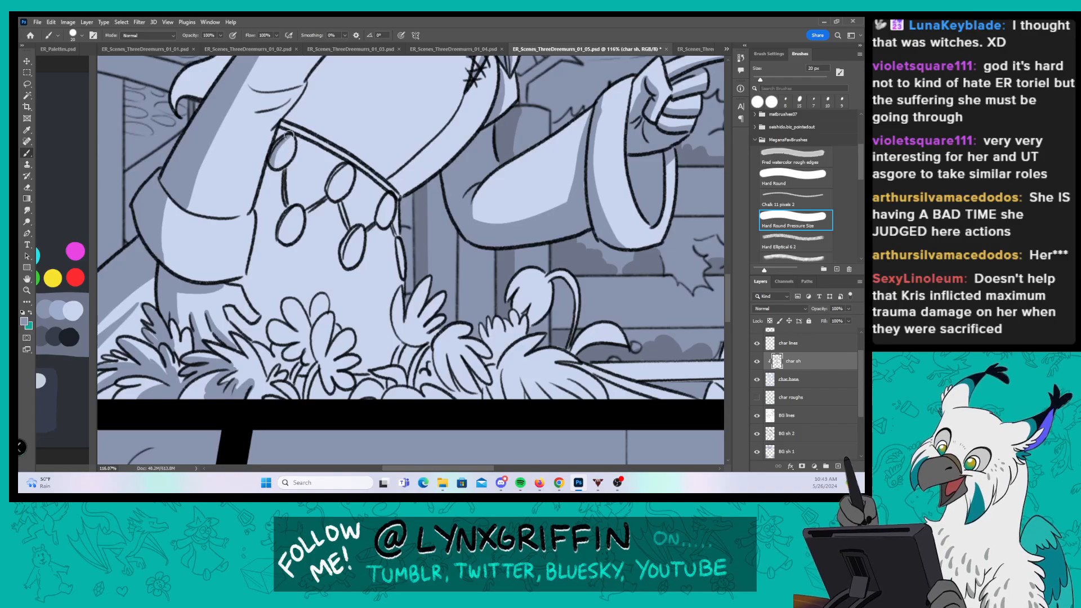
mouse_move(283, 237)
mouse_down()
mouse_move(293, 209)
mouse_move(341, 166)
mouse_move(331, 200)
mouse_move(353, 167)
mouse_up()
drag(355, 230, 341, 266)
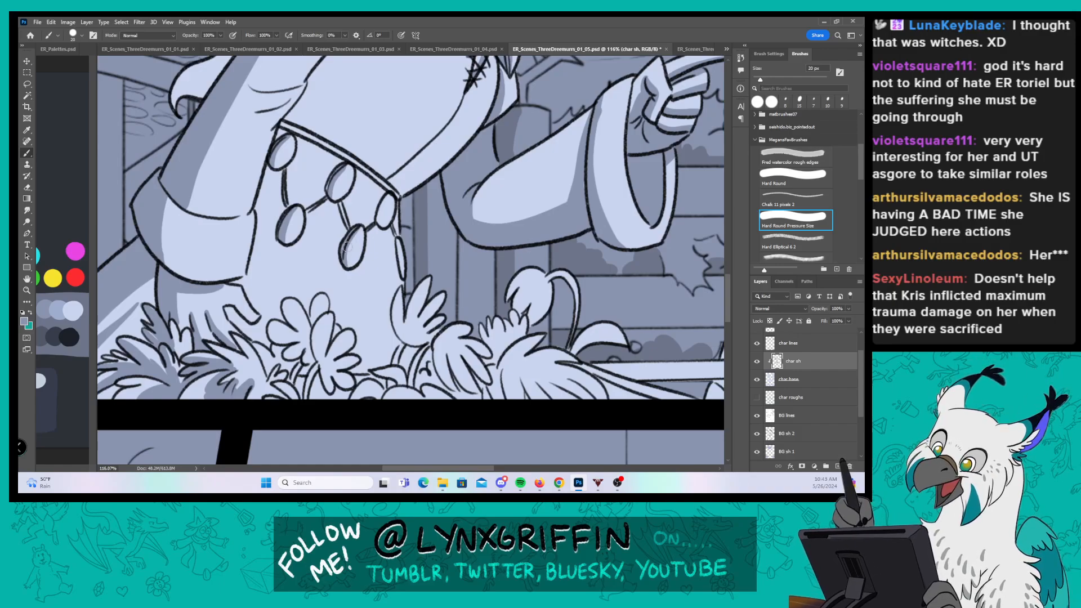
drag(376, 225, 387, 195)
drag(397, 236, 405, 284)
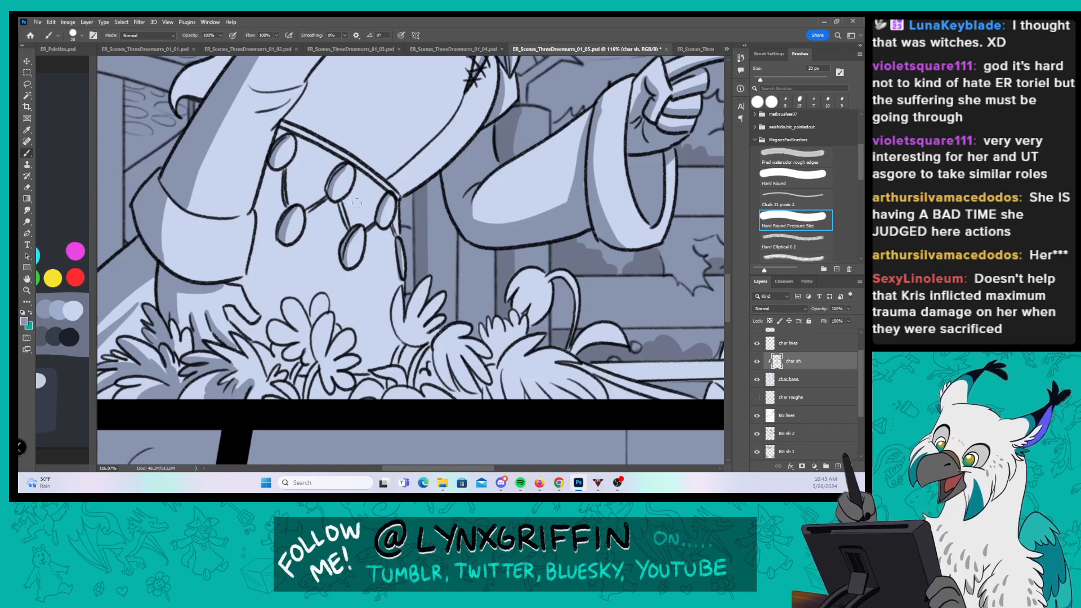
drag(230, 309, 231, 319)
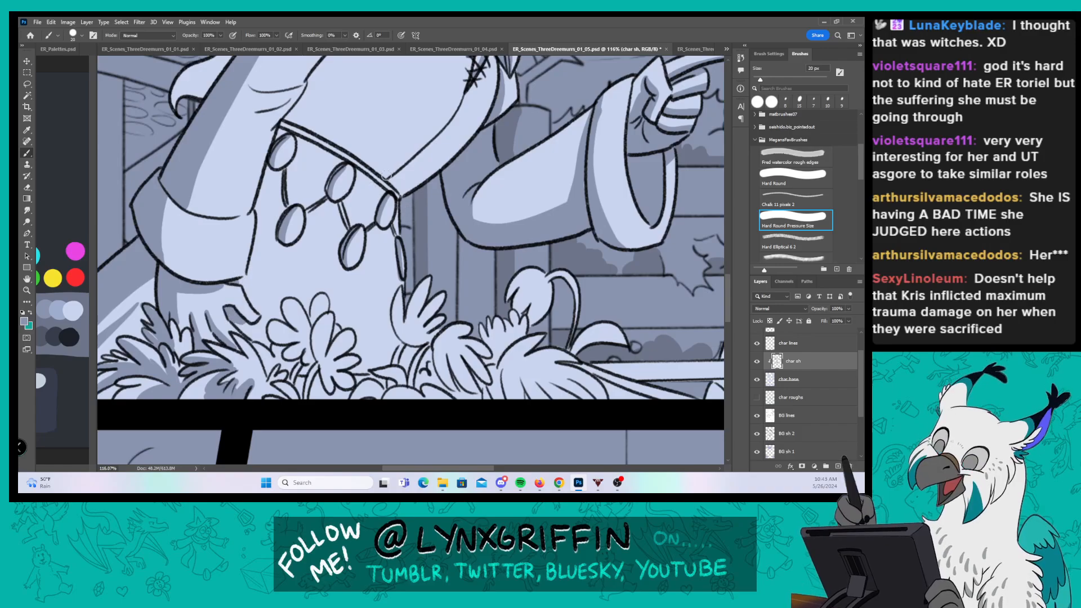
Step: Shade the fold at the near sleeve's elbow, finishing with a view of the whole argument panel
drag(356, 175, 416, 274)
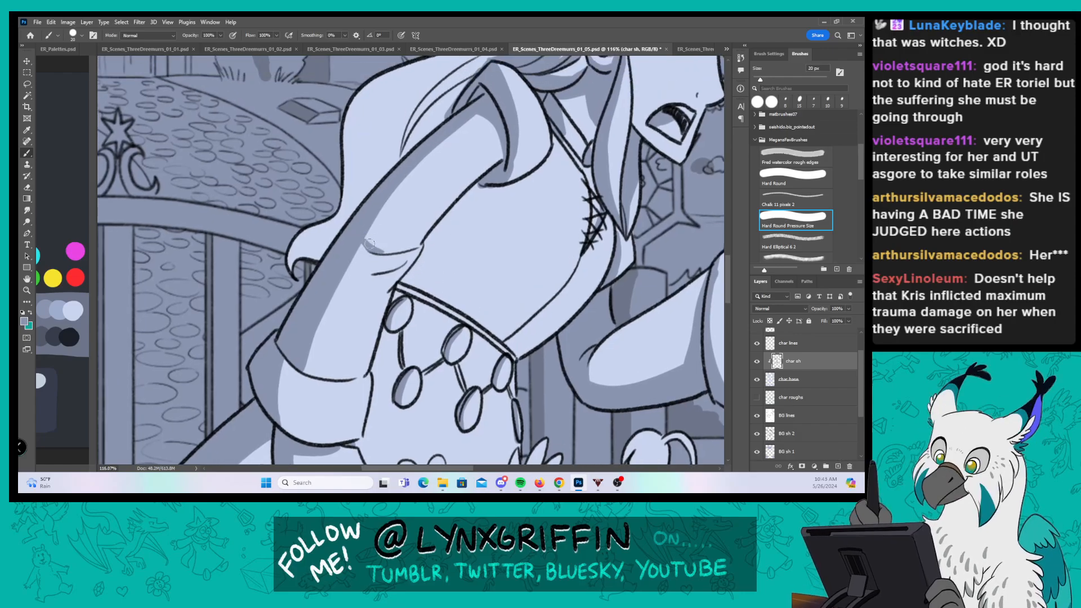
drag(375, 253, 372, 223)
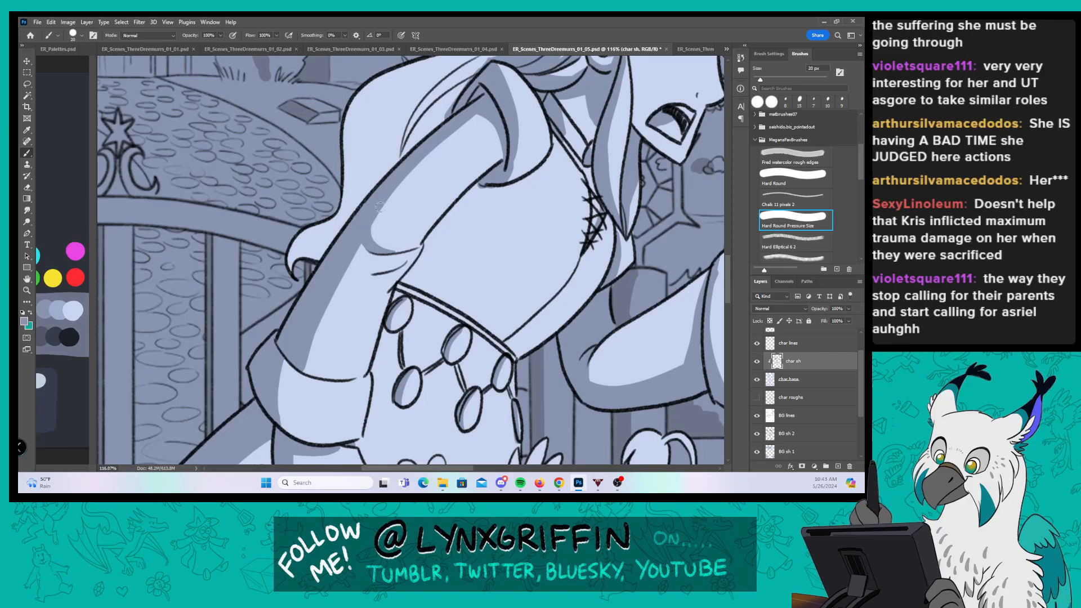
key(z)
drag(603, 330, 549, 333)
drag(605, 386, 407, 342)
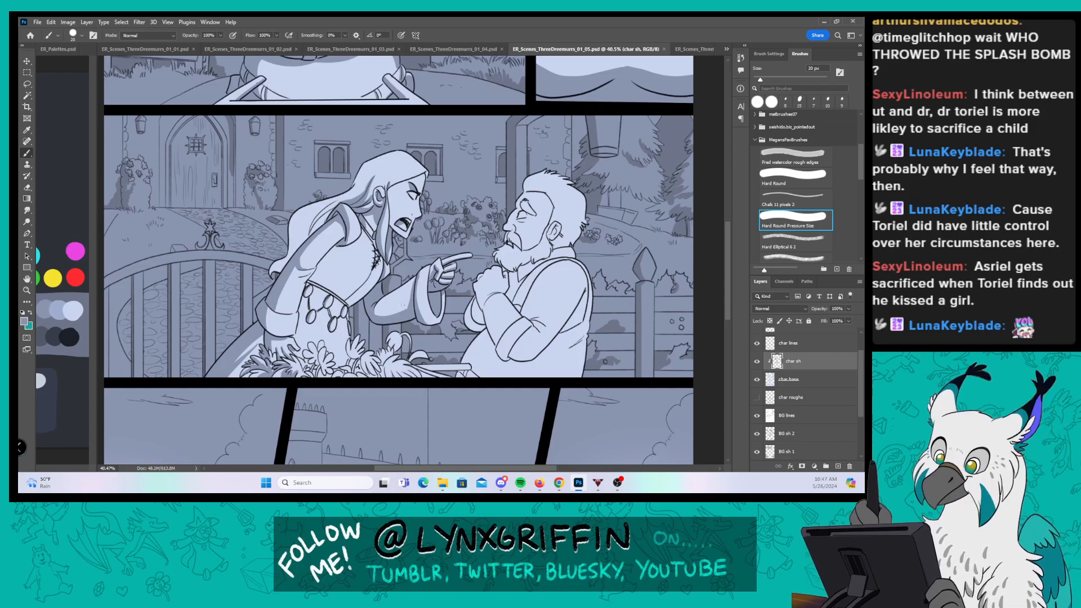
Step: Paint strand-shaped shadows through the long hair flowing from behind the ear over the shoulder and down the back
key(z)
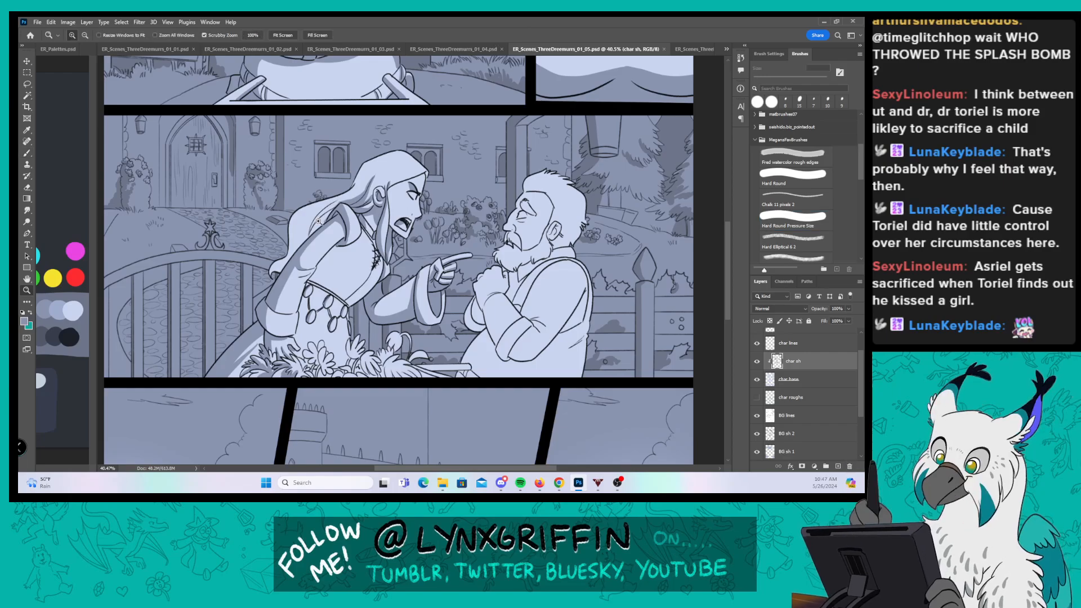
mouse_move(322, 222)
mouse_down()
mouse_move(370, 213)
mouse_move(443, 235)
mouse_up()
key(b)
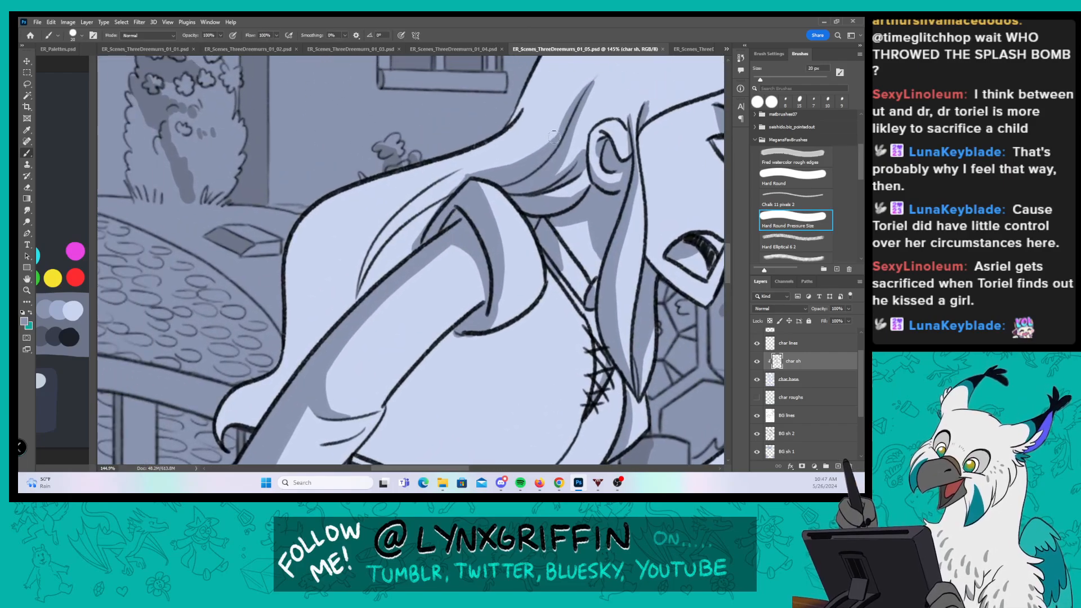
mouse_move(549, 136)
mouse_down()
mouse_move(405, 209)
mouse_move(348, 298)
mouse_up()
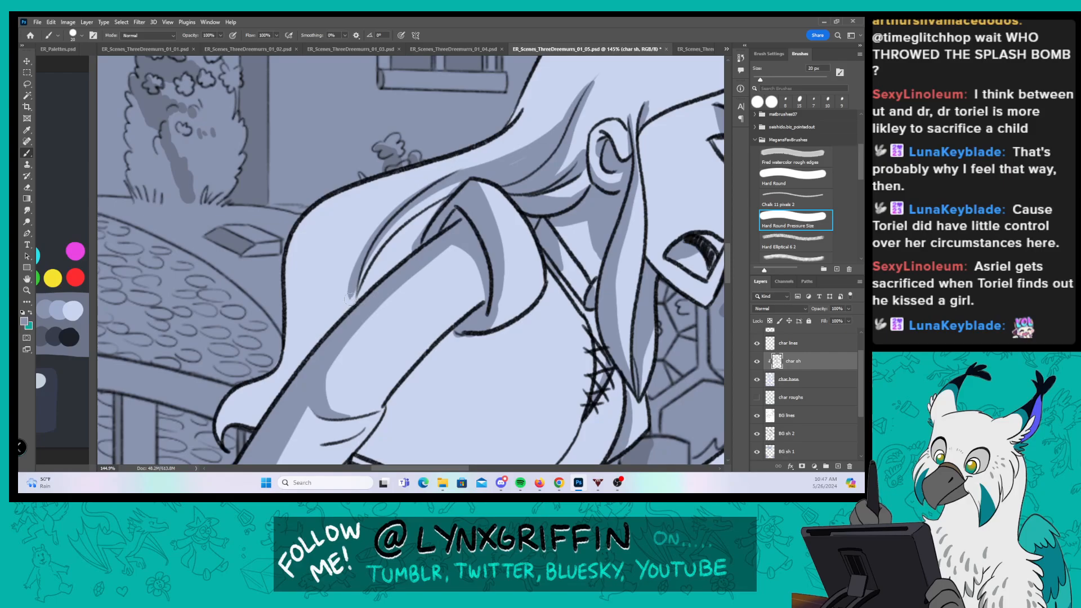
mouse_move(418, 177)
mouse_down()
mouse_move(325, 268)
mouse_move(294, 354)
mouse_move(225, 394)
mouse_up()
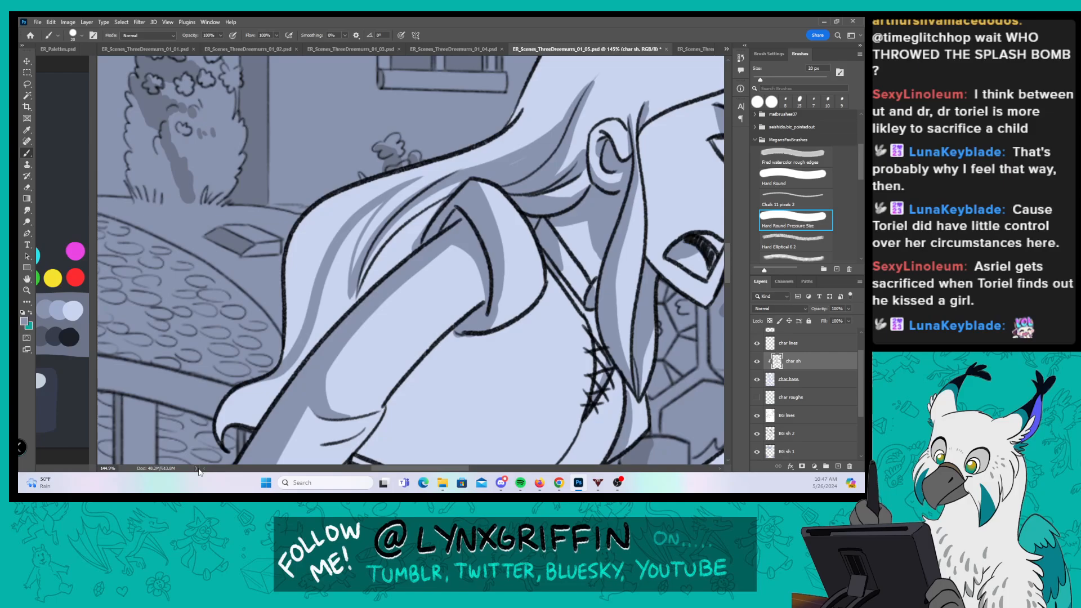
mouse_move(381, 204)
mouse_down()
mouse_move(345, 244)
mouse_move(336, 287)
mouse_up()
drag(354, 238, 344, 307)
mouse_move(340, 248)
mouse_down()
mouse_move(325, 332)
mouse_move(335, 299)
mouse_up()
mouse_move(383, 242)
mouse_down()
mouse_move(406, 236)
mouse_move(403, 261)
mouse_move(425, 216)
mouse_move(383, 237)
mouse_up()
Step: Fill the shadow on the lower hair behind the near sleeve using the Hard Round brush
drag(438, 296, 449, 220)
click(794, 177)
mouse_move(241, 332)
mouse_down()
mouse_move(265, 303)
mouse_move(300, 300)
mouse_move(332, 239)
mouse_up()
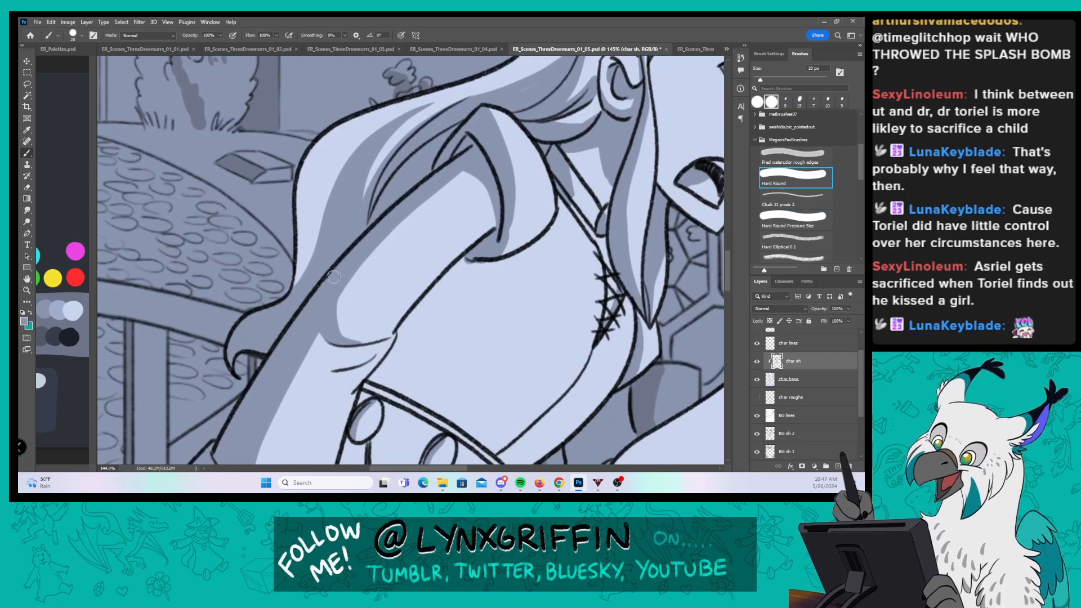
Step: Shade the hair at the temple along the hairline with the Hard Round Pressure Size brush
click(795, 219)
drag(648, 158, 331, 298)
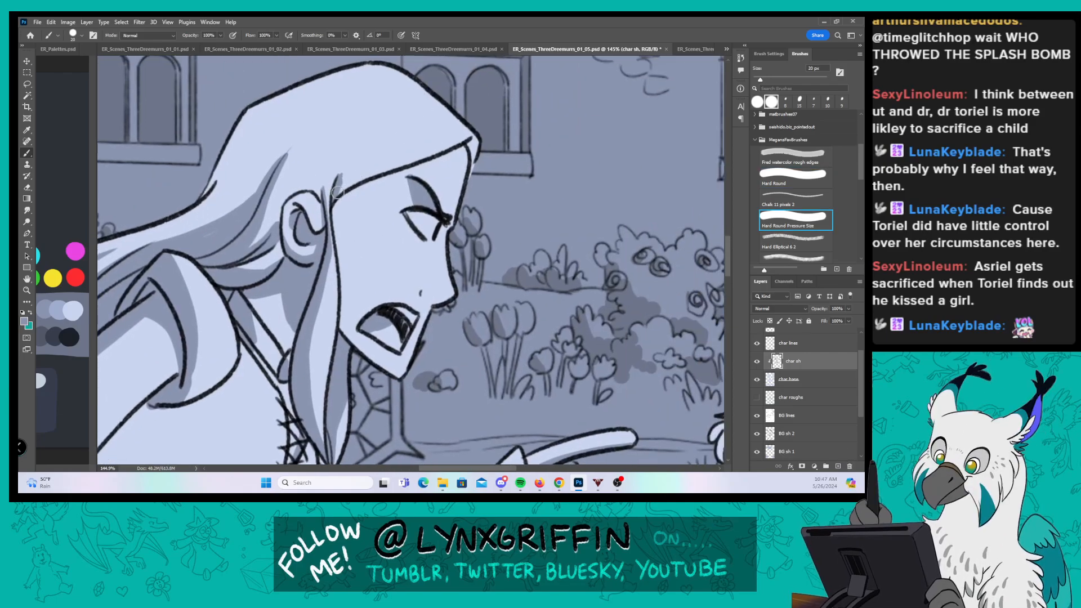
drag(338, 192, 367, 177)
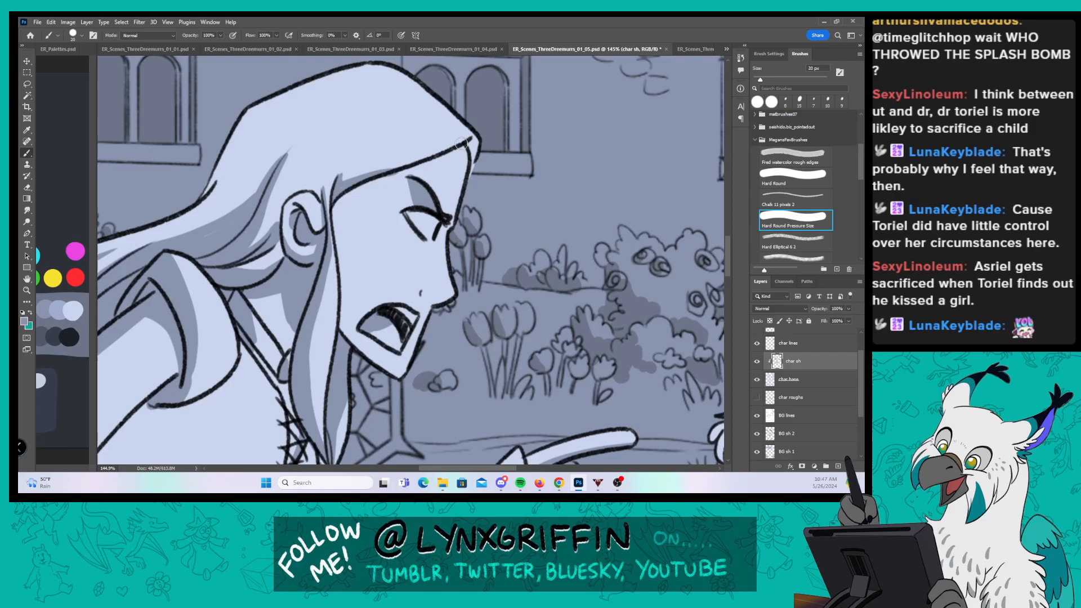
Step: Brush shadow under the long-haired character's hairline, across the forehead and at the front tip of the hair
mouse_move(462, 143)
mouse_down()
mouse_move(333, 216)
mouse_move(336, 201)
mouse_move(336, 235)
mouse_move(333, 195)
mouse_move(333, 244)
mouse_move(341, 198)
mouse_move(360, 188)
mouse_up()
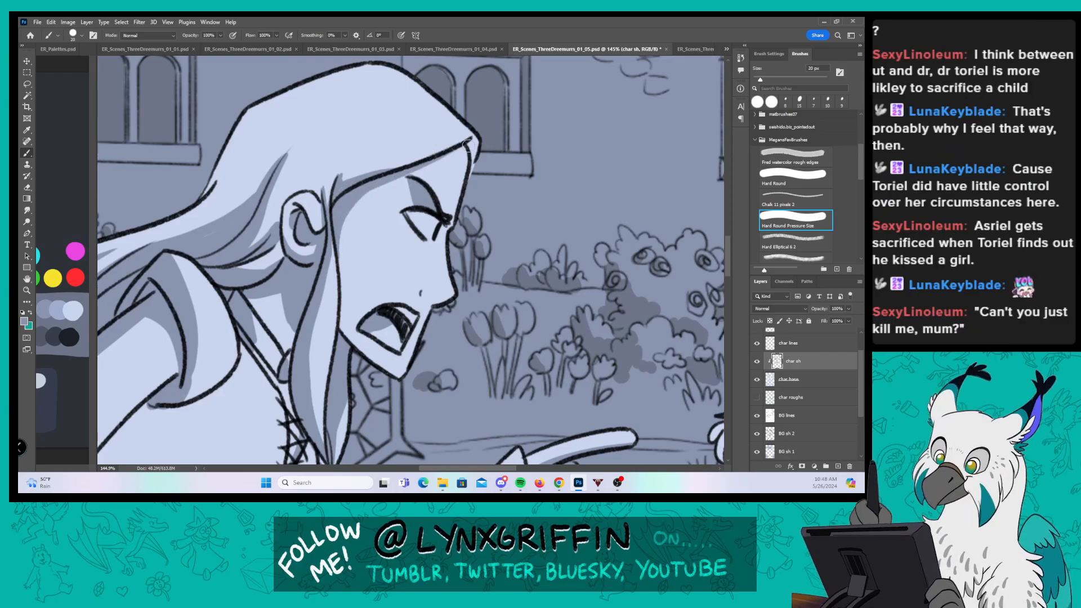
drag(466, 145, 470, 175)
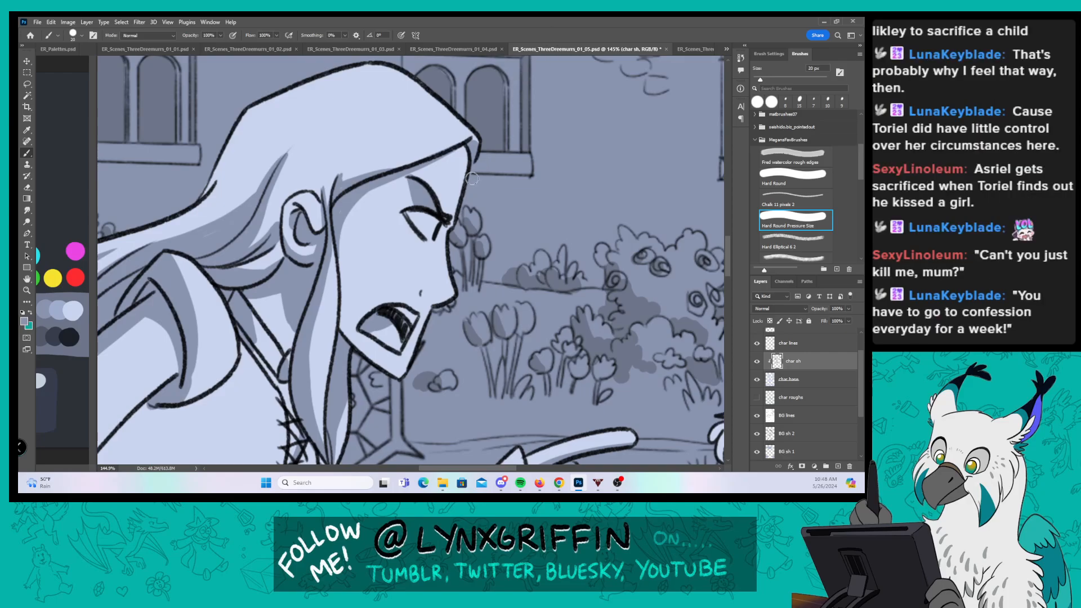
Step: Paint a shadow along the lower edge of the long-haired character's torso, just above the belt
key(z)
drag(465, 252, 399, 253)
drag(361, 324, 377, 226)
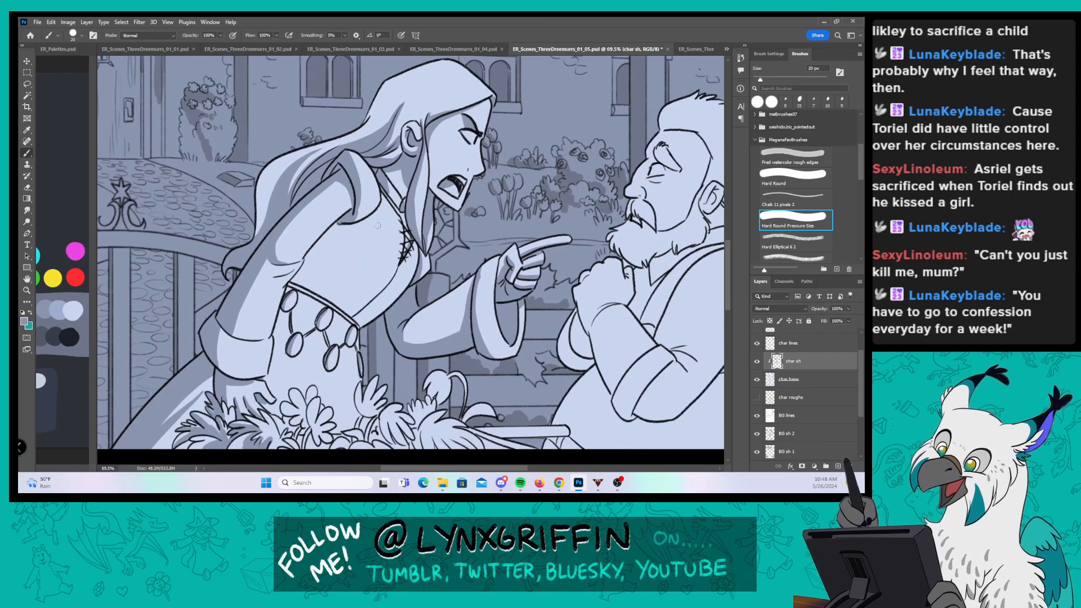
key(z)
drag(328, 254, 385, 251)
mouse_move(351, 186)
mouse_down()
mouse_move(303, 256)
mouse_move(285, 325)
mouse_move(272, 326)
mouse_move(278, 298)
mouse_move(257, 311)
mouse_move(270, 297)
mouse_move(277, 319)
mouse_move(273, 294)
mouse_move(300, 241)
mouse_up()
drag(270, 304, 347, 145)
mouse_move(303, 233)
mouse_down()
mouse_move(328, 197)
mouse_move(327, 173)
mouse_up()
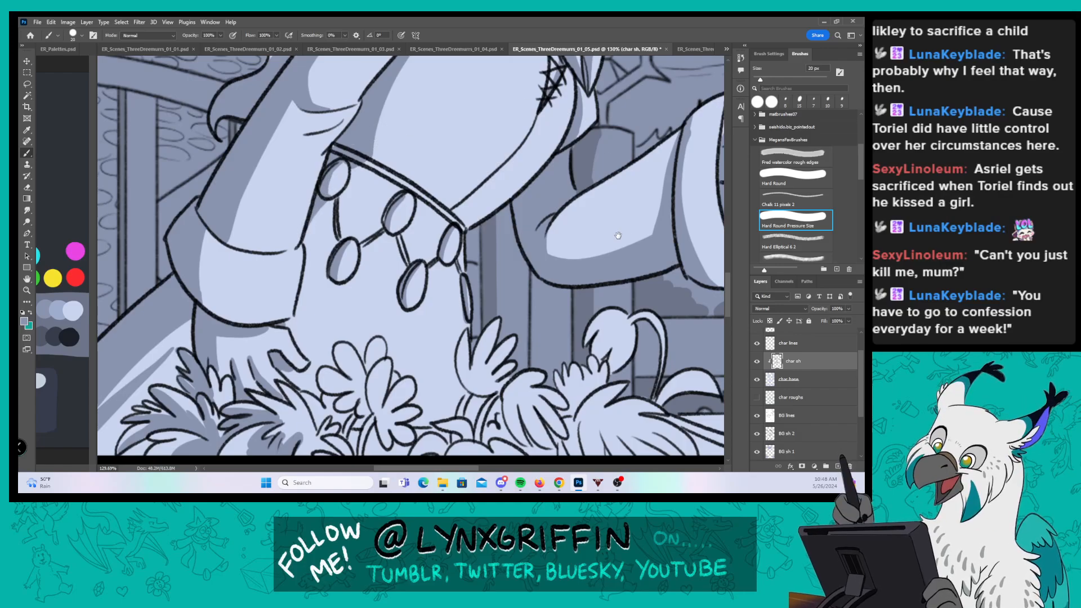
mouse_move(618, 235)
mouse_down()
mouse_move(513, 223)
mouse_move(562, 295)
mouse_move(537, 235)
mouse_move(502, 278)
mouse_up()
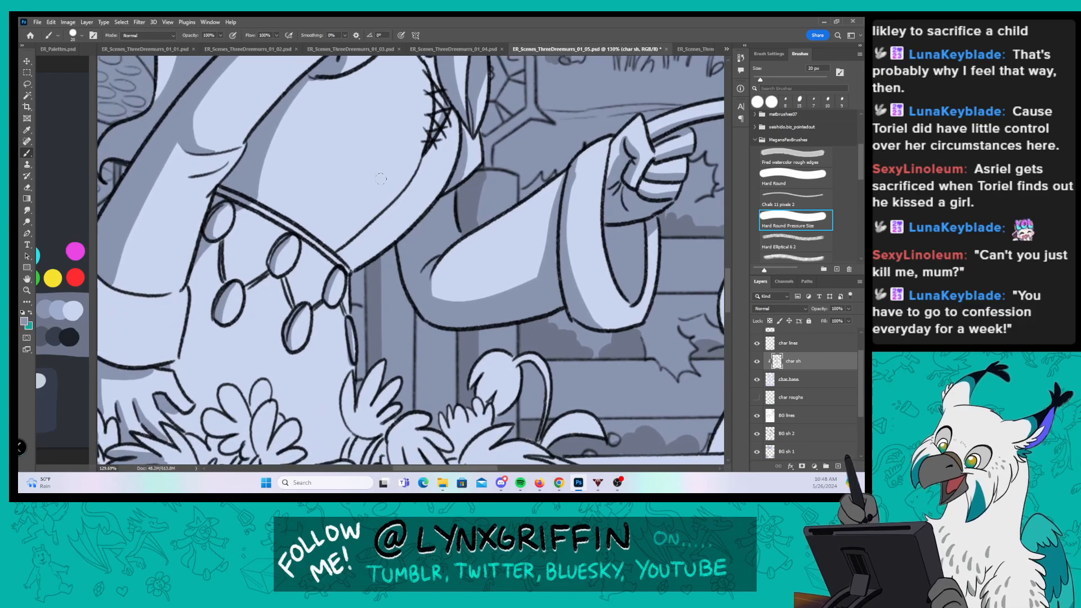
drag(363, 262, 418, 225)
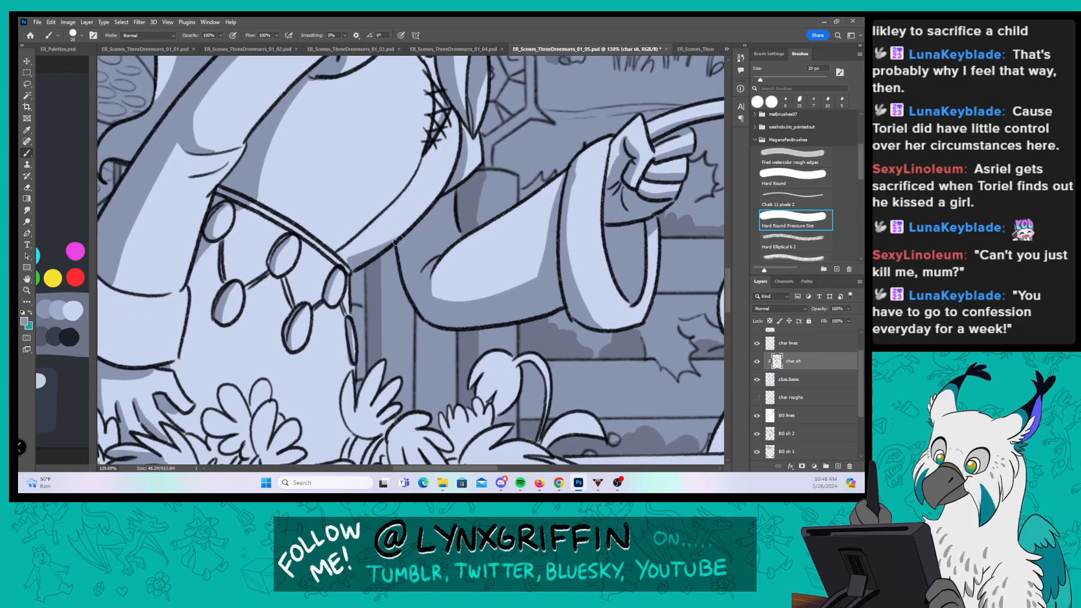
Step: Shade the petals of the broad-petalled flower in front of the long-haired character's skirt
drag(431, 324, 471, 220)
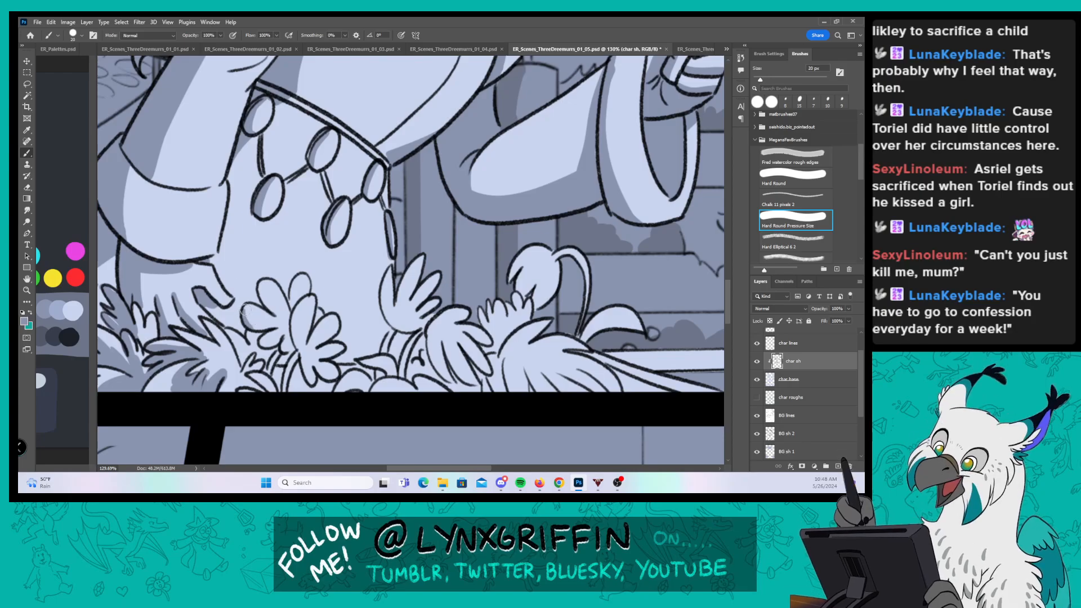
drag(246, 309, 280, 336)
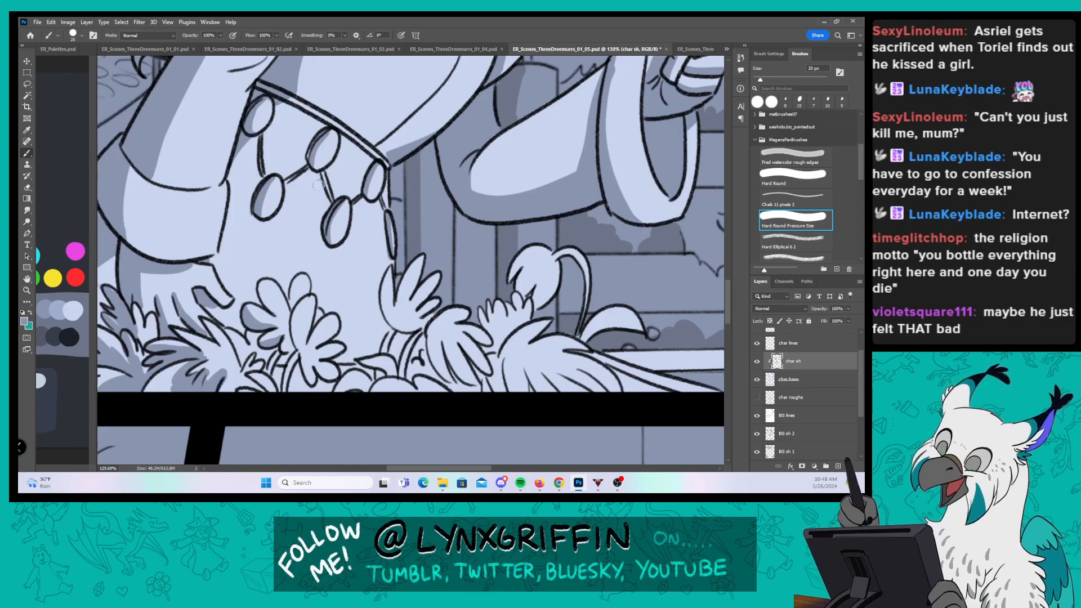
mouse_move(296, 344)
mouse_down()
mouse_move(307, 298)
mouse_move(296, 345)
mouse_move(310, 319)
mouse_move(312, 383)
mouse_move(303, 346)
mouse_move(331, 378)
mouse_move(340, 346)
mouse_up()
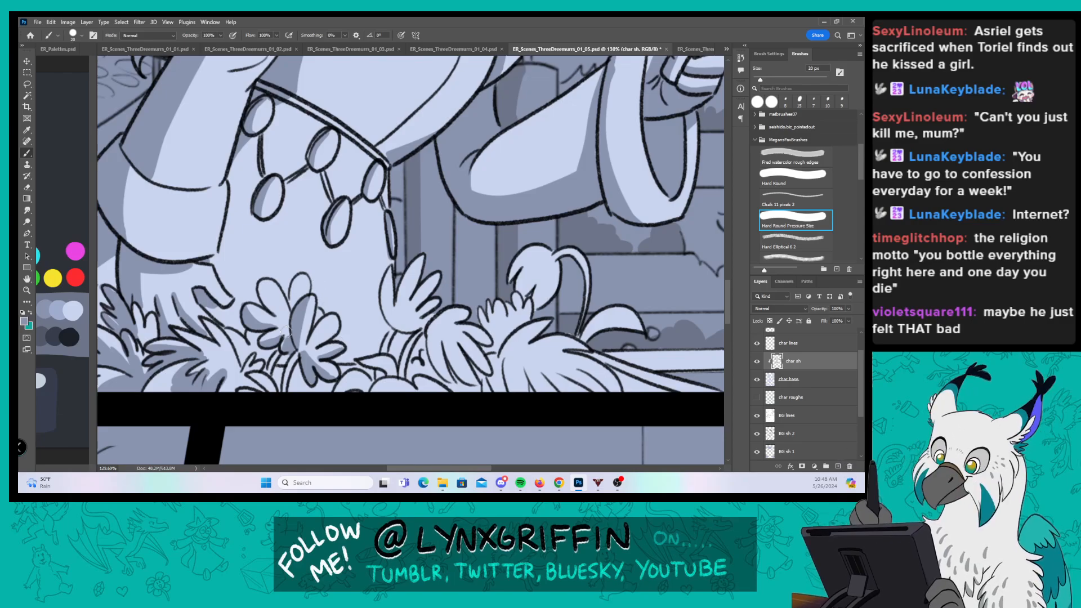
mouse_move(276, 372)
mouse_down()
mouse_move(298, 369)
mouse_move(291, 394)
mouse_move(316, 378)
mouse_move(336, 389)
mouse_up()
Step: Shade the low foliage, the upright flower and the top of the shaggy flower in the middle of the bouquet
drag(526, 339, 432, 273)
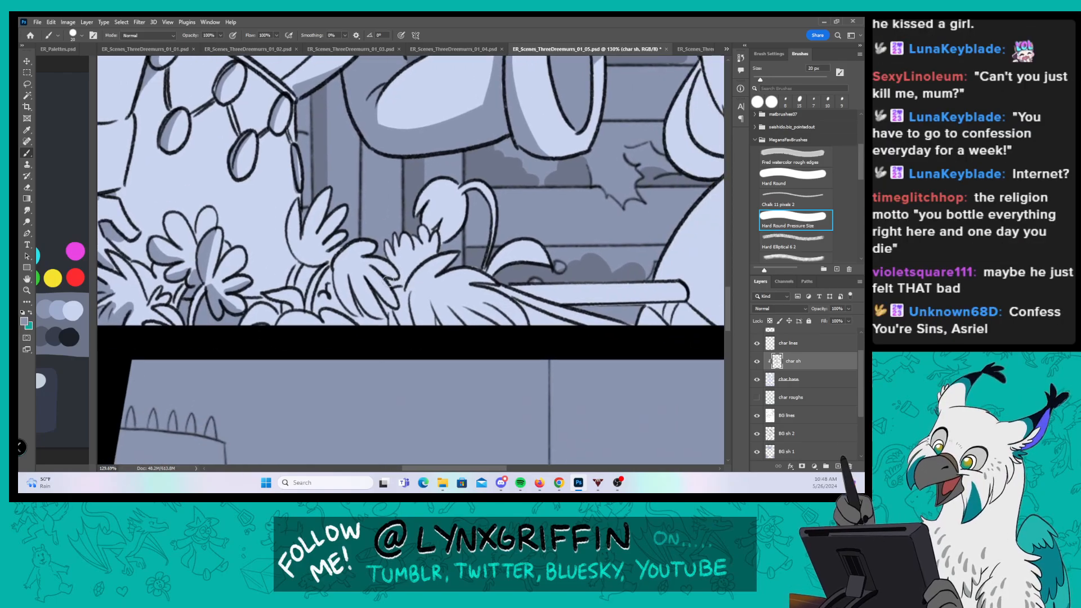
mouse_move(257, 324)
mouse_down()
mouse_move(285, 306)
mouse_move(281, 329)
mouse_move(311, 330)
mouse_up()
mouse_move(295, 210)
mouse_down()
mouse_move(305, 261)
mouse_move(319, 206)
mouse_move(305, 264)
mouse_move(325, 227)
mouse_move(309, 257)
mouse_move(343, 299)
mouse_up()
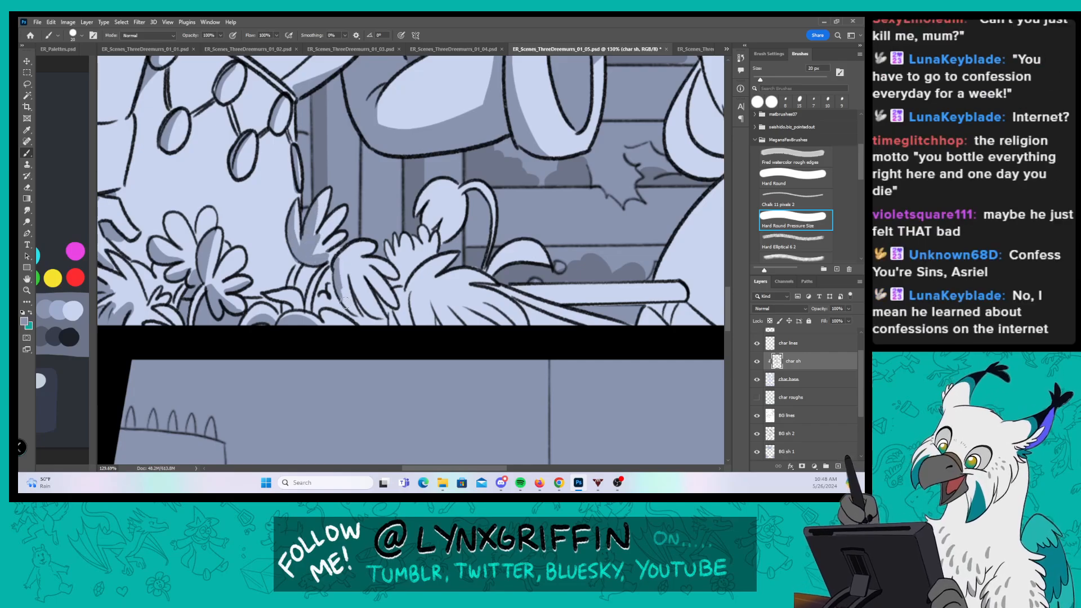
mouse_move(338, 248)
mouse_down()
mouse_move(360, 302)
mouse_move(348, 254)
mouse_move(358, 246)
mouse_up()
Step: Shade the lower petals of the middle flower, the large spiky bloom and the small flower behind it
drag(471, 278, 403, 291)
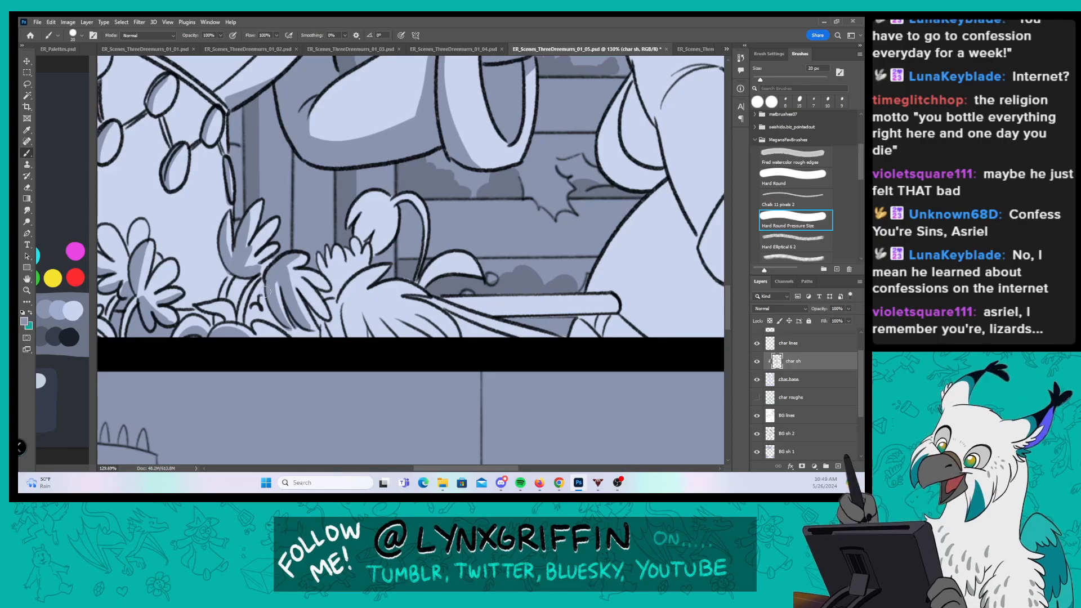
mouse_move(263, 291)
mouse_down()
mouse_move(250, 315)
mouse_move(265, 304)
mouse_move(300, 340)
mouse_move(313, 321)
mouse_up()
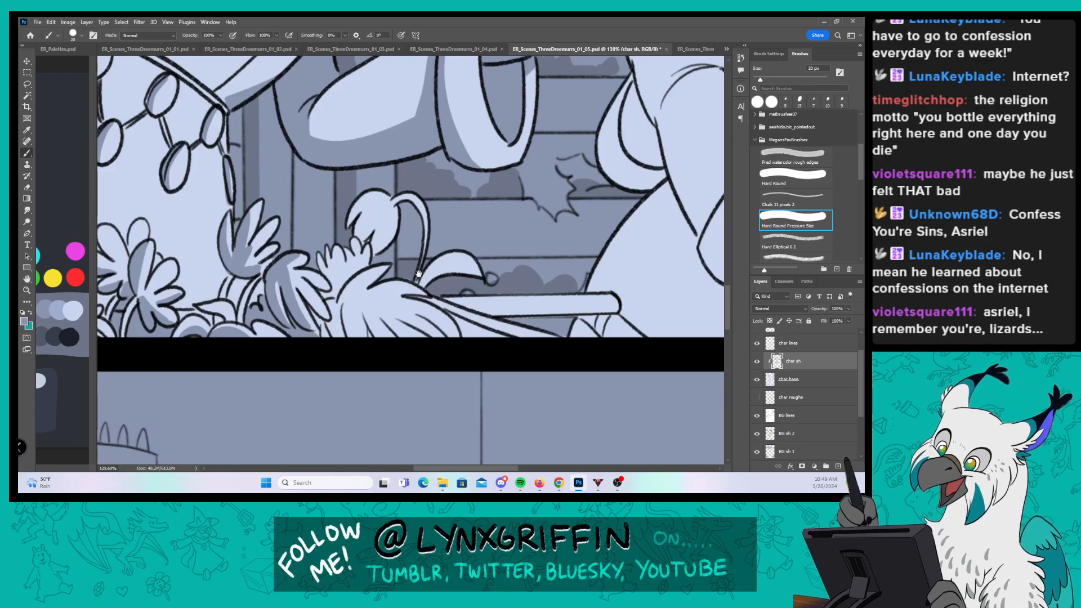
drag(418, 275, 403, 281)
mouse_move(314, 330)
mouse_down()
mouse_move(327, 307)
mouse_move(337, 334)
mouse_move(357, 344)
mouse_move(350, 316)
mouse_move(371, 357)
mouse_move(380, 328)
mouse_move(368, 323)
mouse_move(416, 358)
mouse_up()
drag(378, 322, 423, 345)
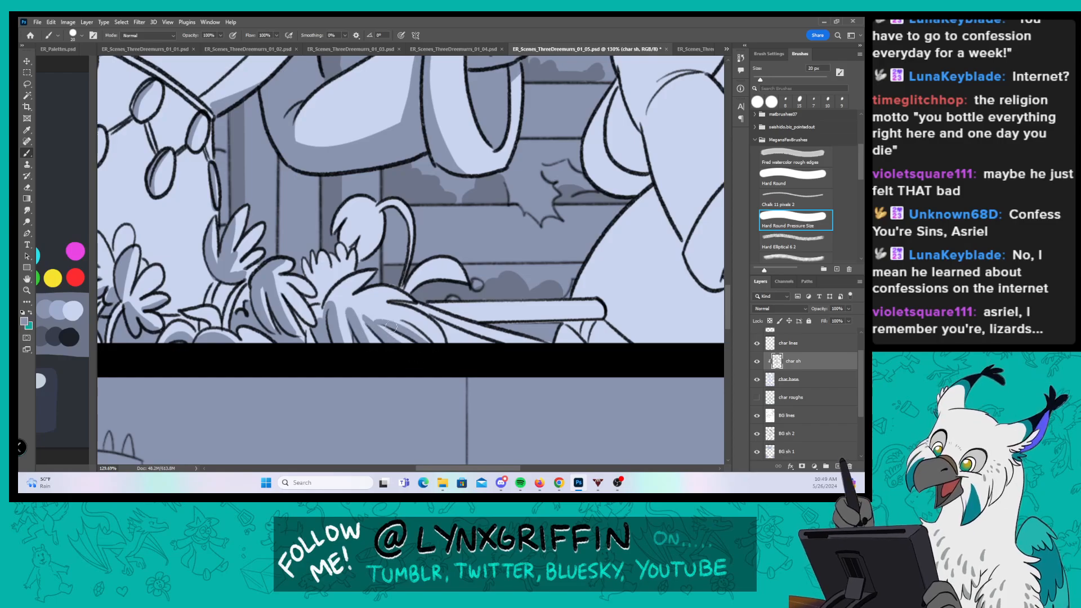
mouse_move(310, 304)
mouse_down()
mouse_move(324, 297)
mouse_move(314, 258)
mouse_move(328, 285)
mouse_up()
Step: Shade the drooping bud and curled leaf, plus the underside of the rod extending from the bouquet
drag(545, 240, 495, 267)
mouse_move(332, 244)
mouse_down()
mouse_move(317, 285)
mouse_move(330, 248)
mouse_move(308, 255)
mouse_up()
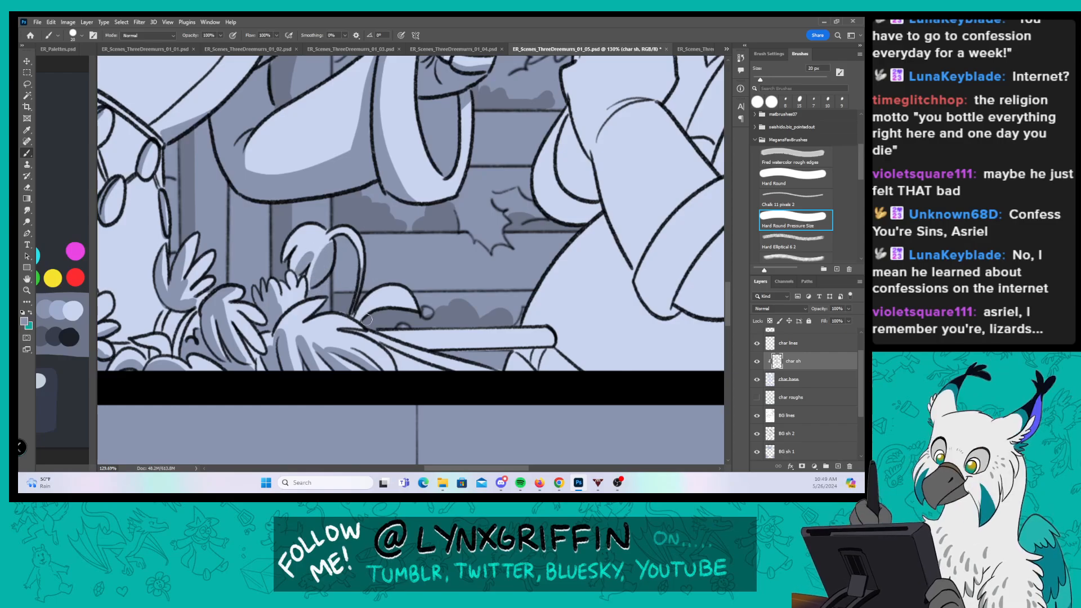
mouse_move(360, 320)
mouse_down()
mouse_move(392, 300)
mouse_move(416, 312)
mouse_up()
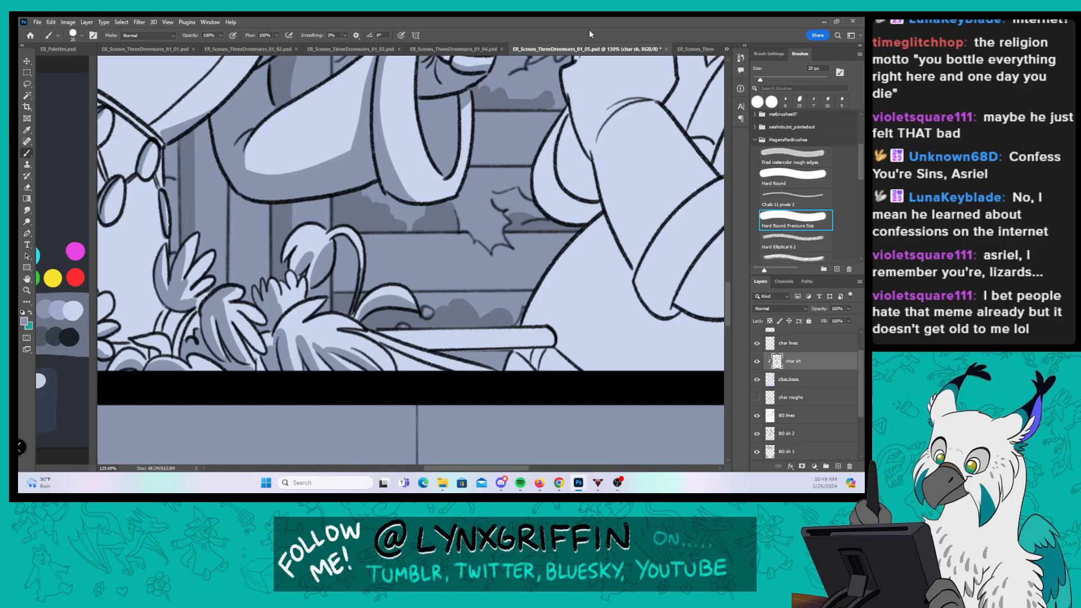
drag(538, 304, 343, 333)
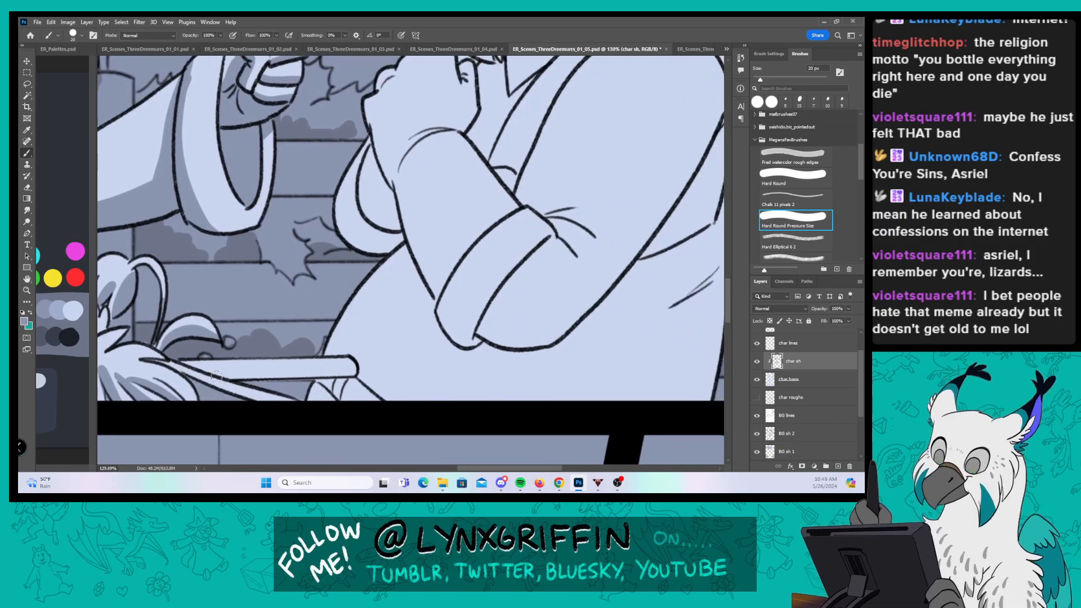
drag(221, 376, 355, 374)
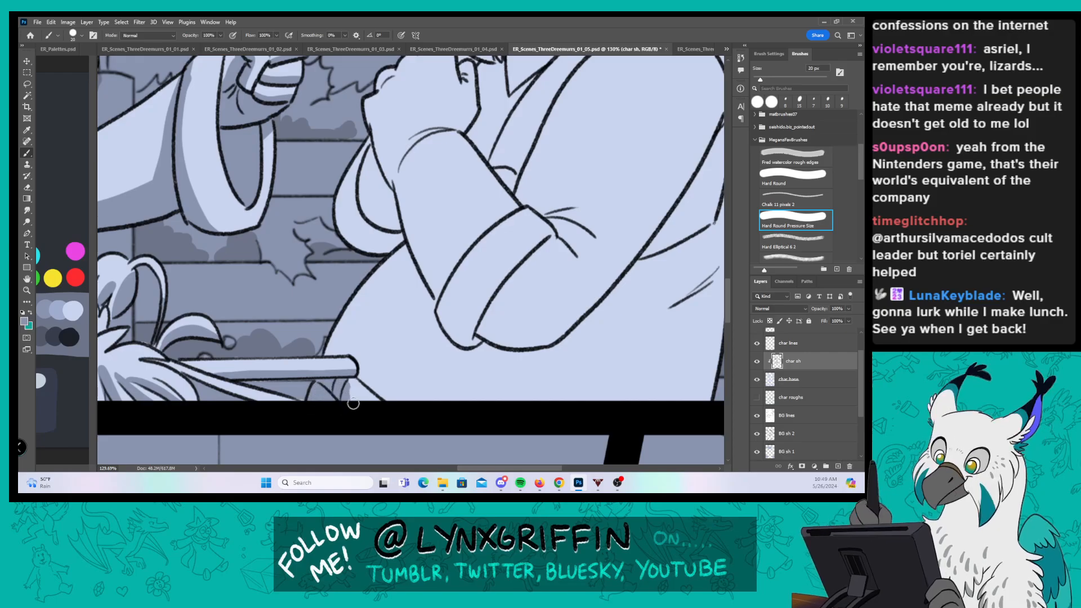
Step: Block in shadow edges on the bearded man's belly, clasped hand and near forearm
drag(545, 297, 429, 310)
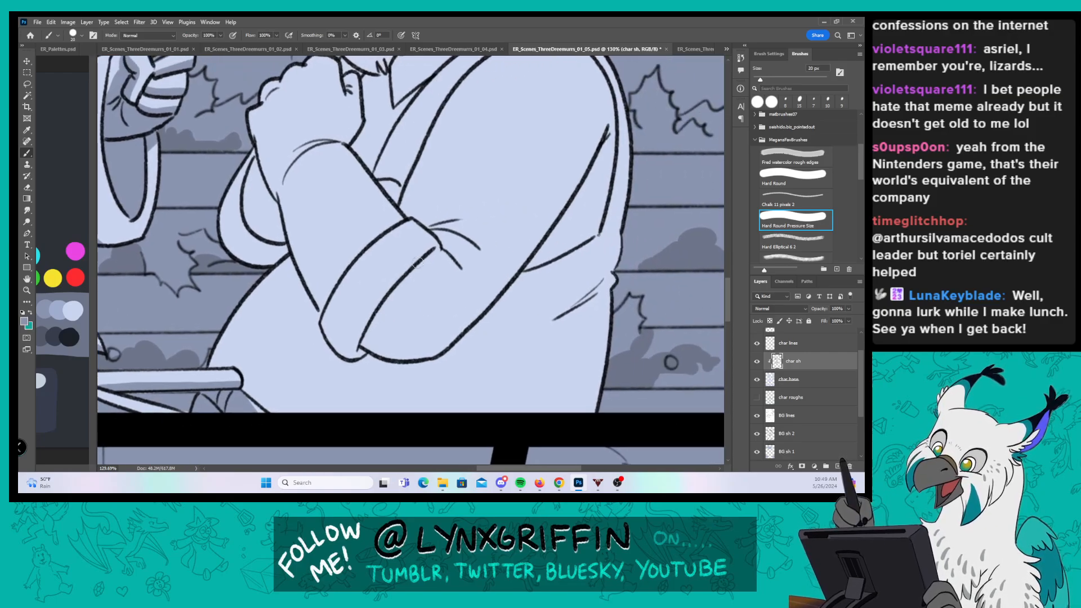
drag(256, 410, 295, 276)
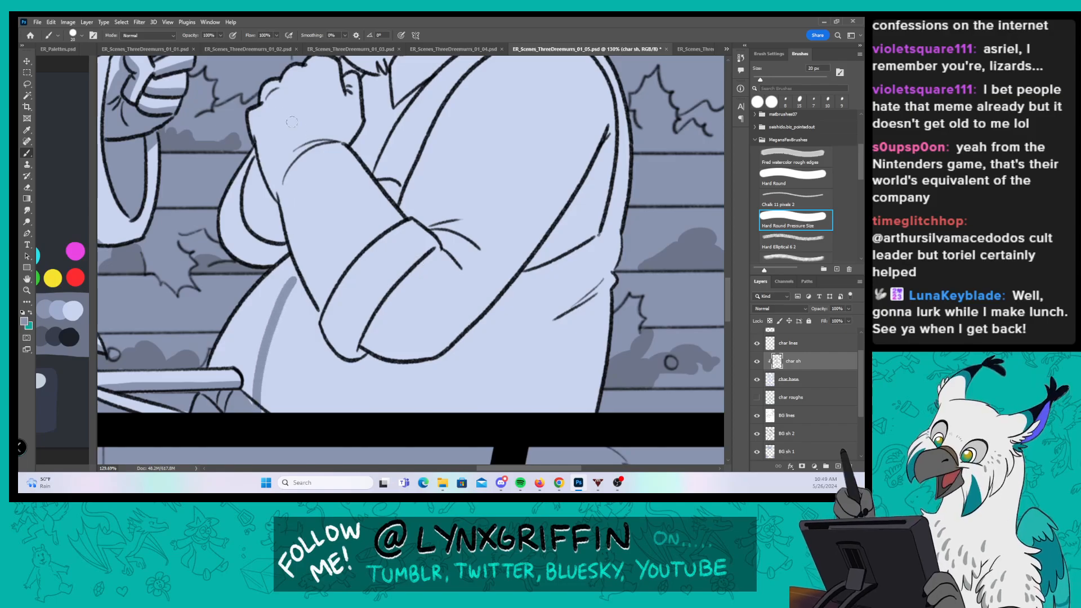
mouse_move(255, 115)
mouse_down()
mouse_move(413, 230)
mouse_move(311, 228)
mouse_move(307, 238)
mouse_move(327, 208)
mouse_move(326, 294)
mouse_up()
drag(319, 237, 356, 338)
drag(327, 197, 306, 213)
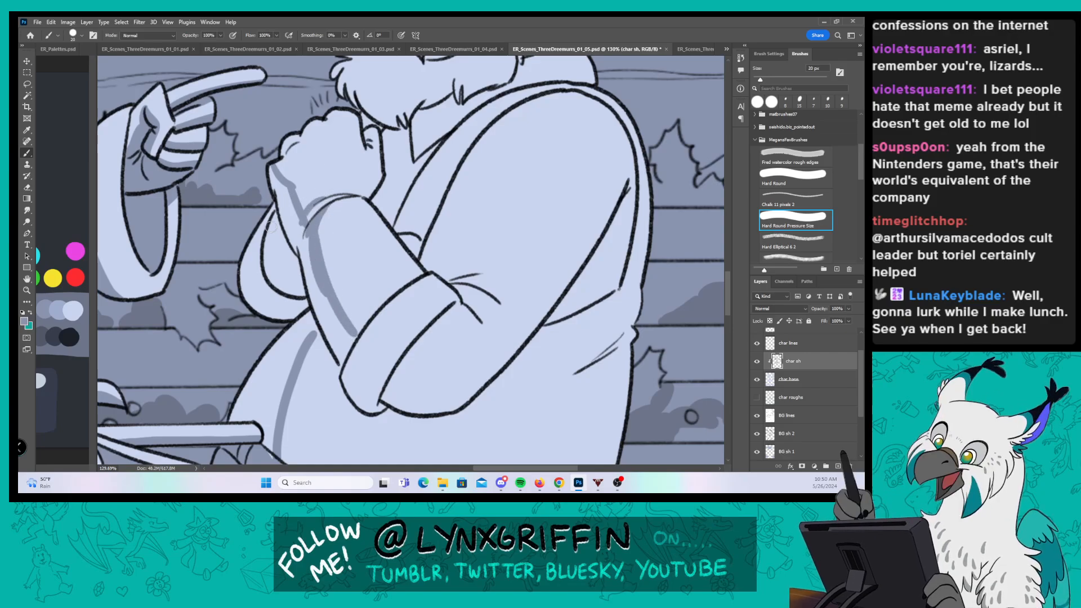
Step: Add shadow to the bearded man's far sleeve and knuckles, and along the near sleeve above its cuff
mouse_move(254, 295)
mouse_down()
mouse_move(247, 242)
mouse_move(273, 281)
mouse_move(282, 184)
mouse_up()
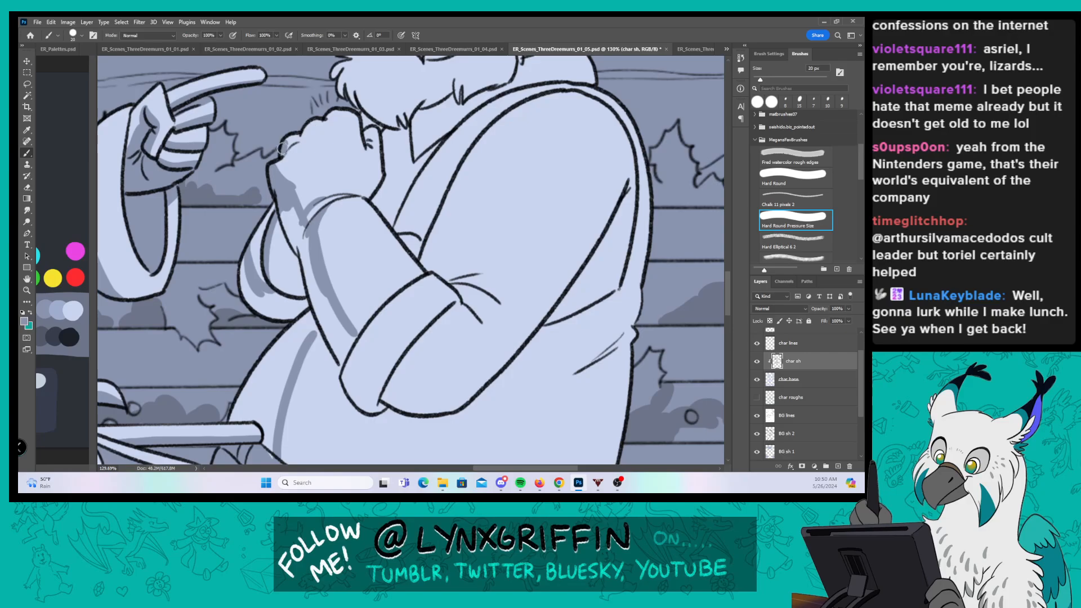
drag(304, 133, 310, 116)
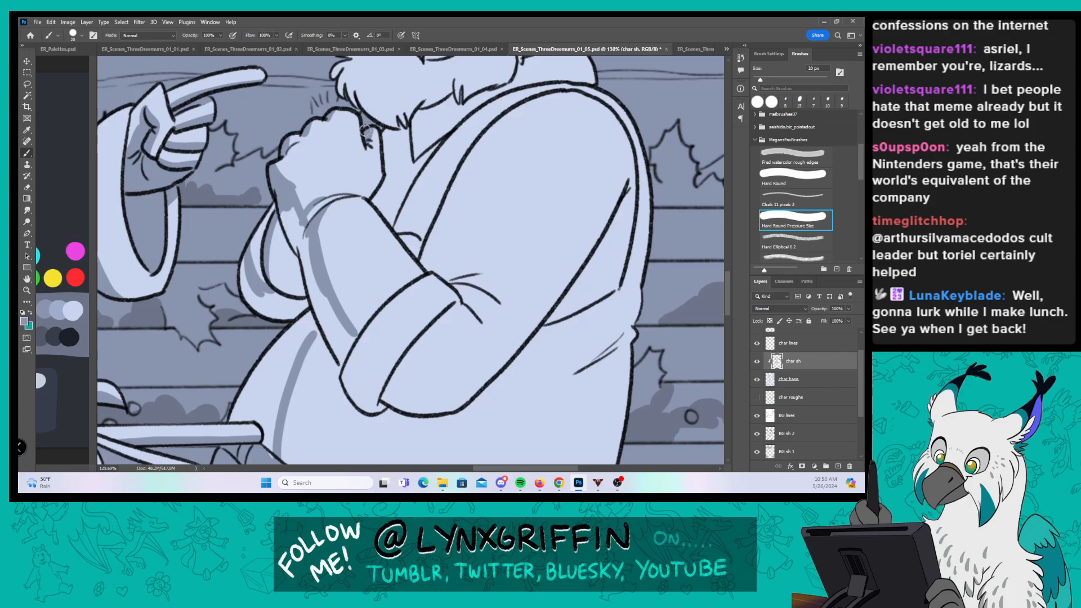
drag(352, 342, 383, 304)
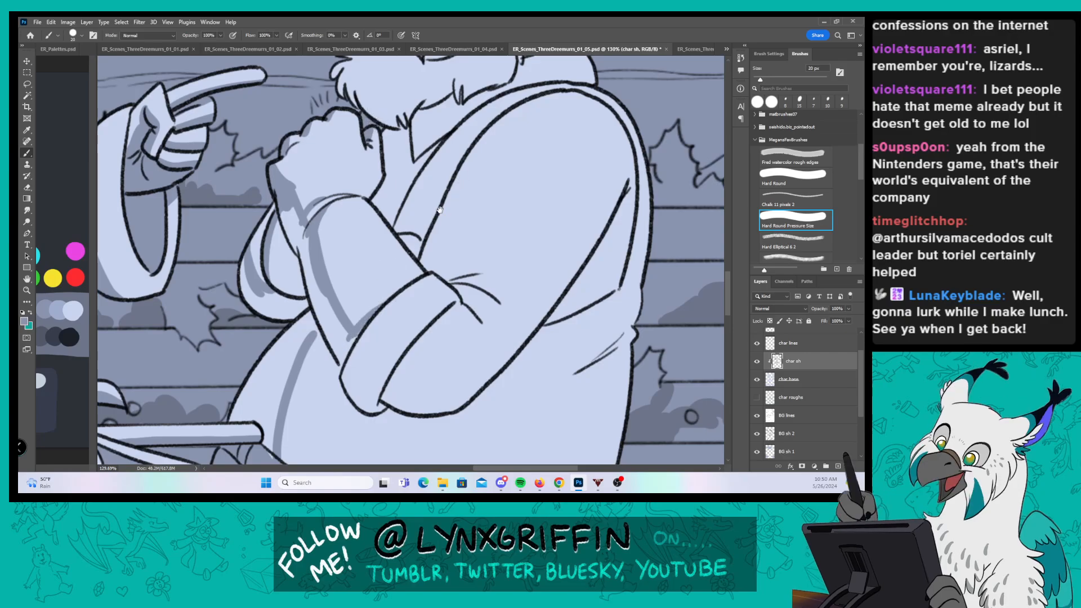
Step: Outline the shadows on the bearded man's near cuff and on his robe below the elbow
scroll(361, 304, right, 2)
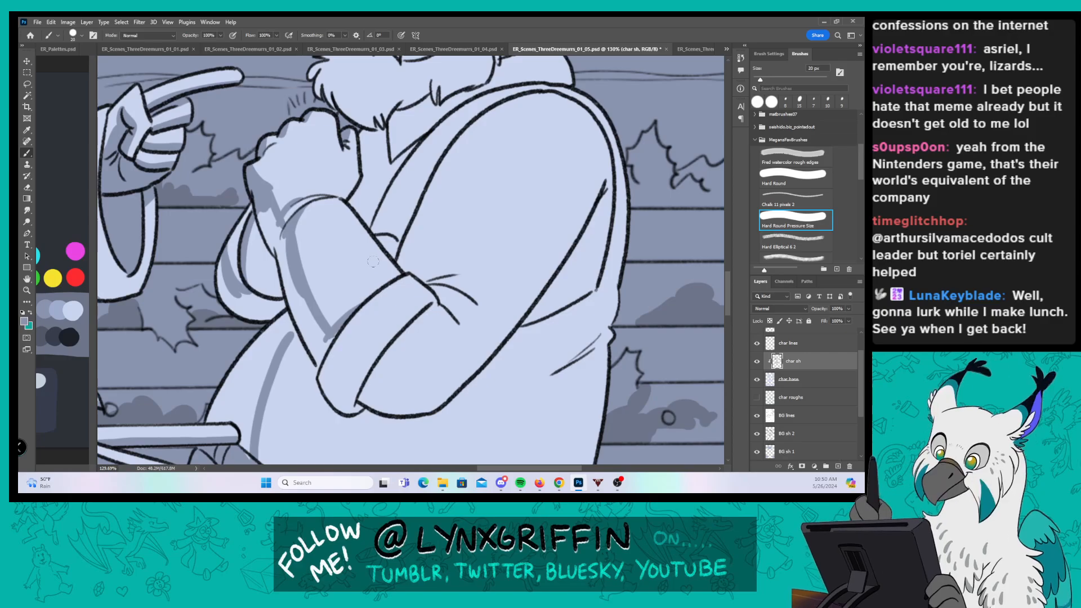
mouse_move(338, 325)
mouse_down()
mouse_move(386, 285)
mouse_move(360, 383)
mouse_up()
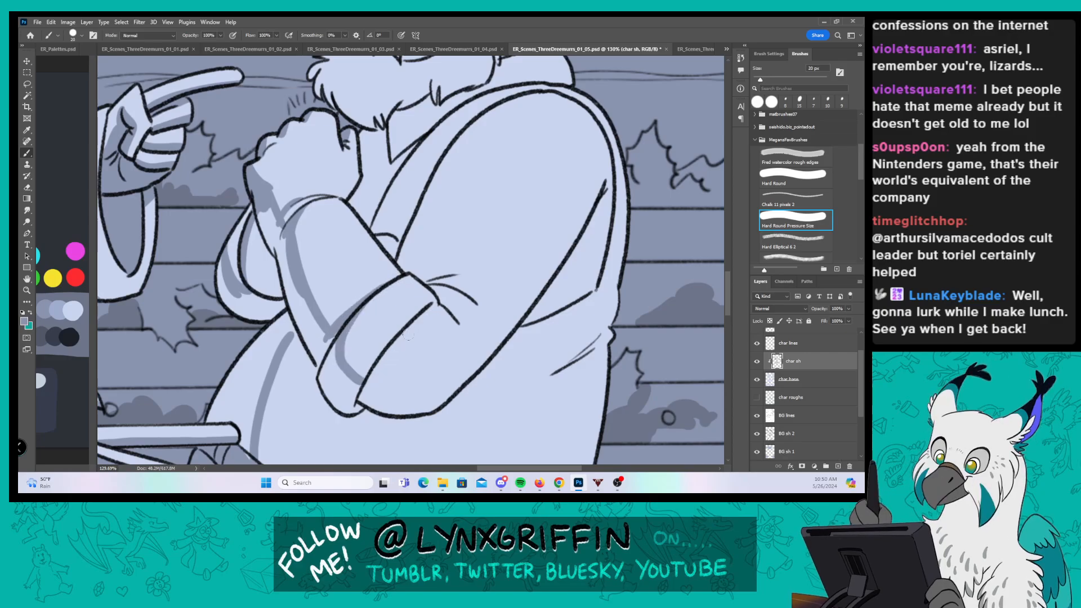
drag(429, 308, 367, 390)
mouse_move(428, 457)
mouse_down()
mouse_move(379, 357)
mouse_move(408, 313)
mouse_move(391, 310)
mouse_up()
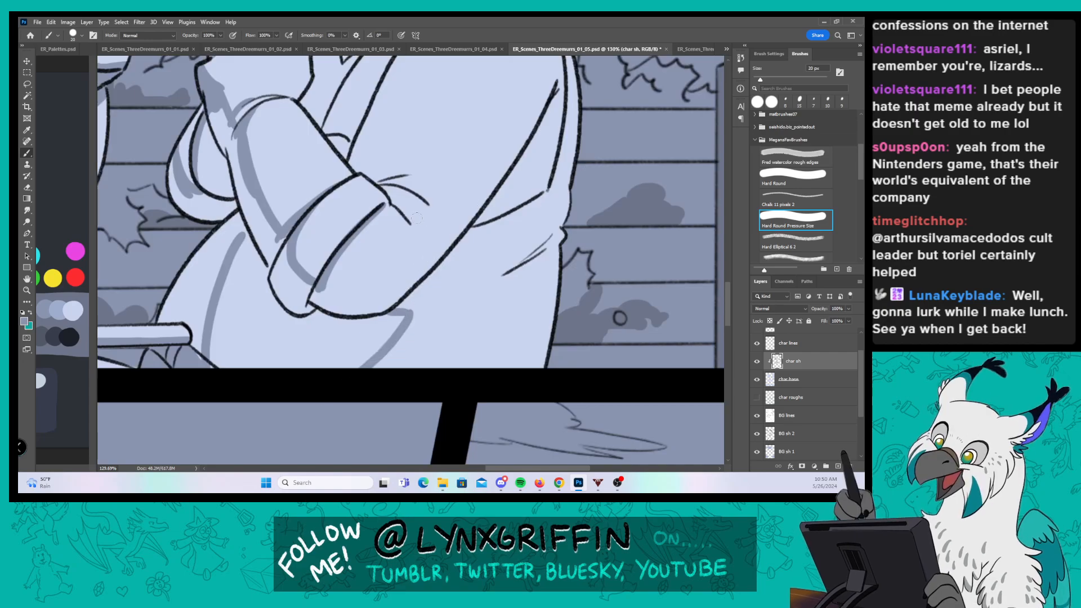
Step: Outline the shadow shapes around the elbow folds, upper arm and cuff edge of the bearded man's near sleeve
mouse_move(384, 208)
mouse_down()
mouse_move(380, 277)
mouse_move(416, 262)
mouse_move(399, 202)
mouse_up()
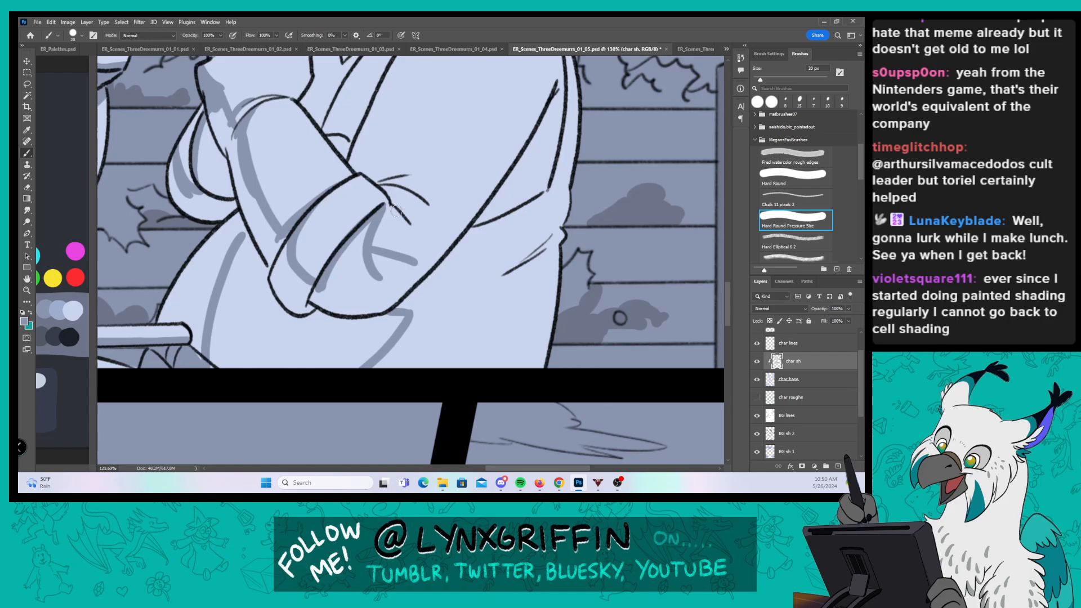
mouse_move(428, 239)
mouse_down()
mouse_move(402, 209)
mouse_move(429, 232)
mouse_up()
drag(516, 162, 466, 266)
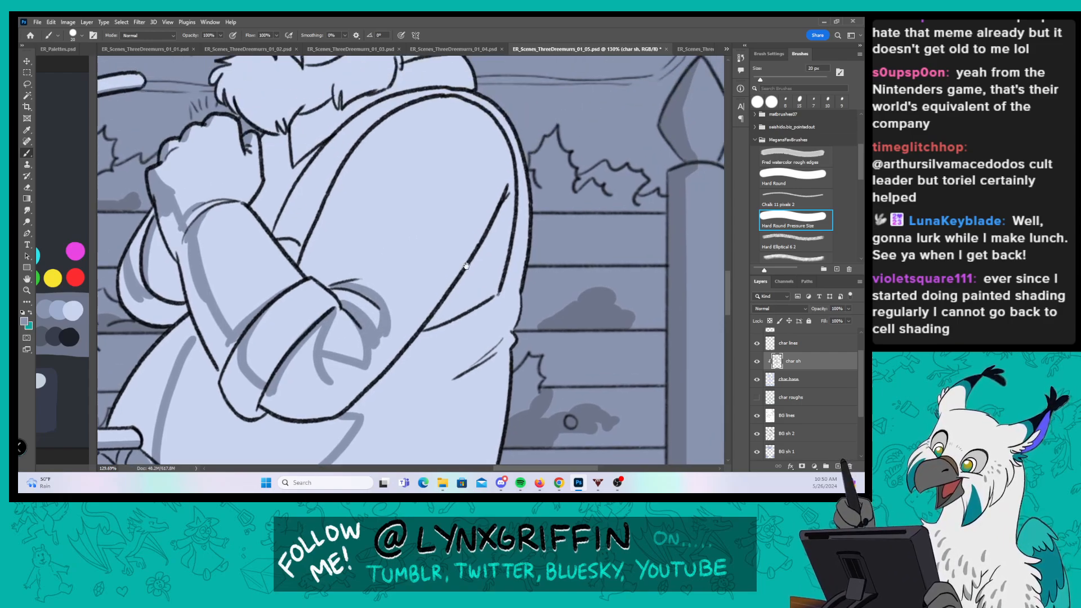
mouse_move(338, 286)
mouse_down()
mouse_move(404, 294)
mouse_move(453, 224)
mouse_move(514, 169)
mouse_move(485, 308)
mouse_move(525, 253)
mouse_move(558, 272)
mouse_move(574, 302)
mouse_up()
drag(342, 298, 364, 289)
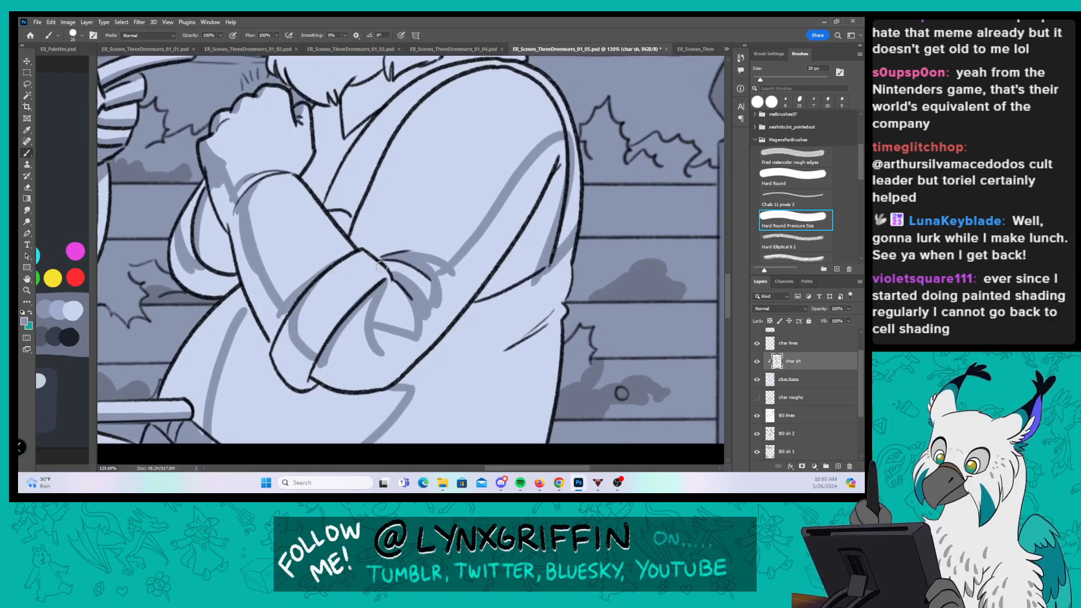
drag(248, 304, 299, 384)
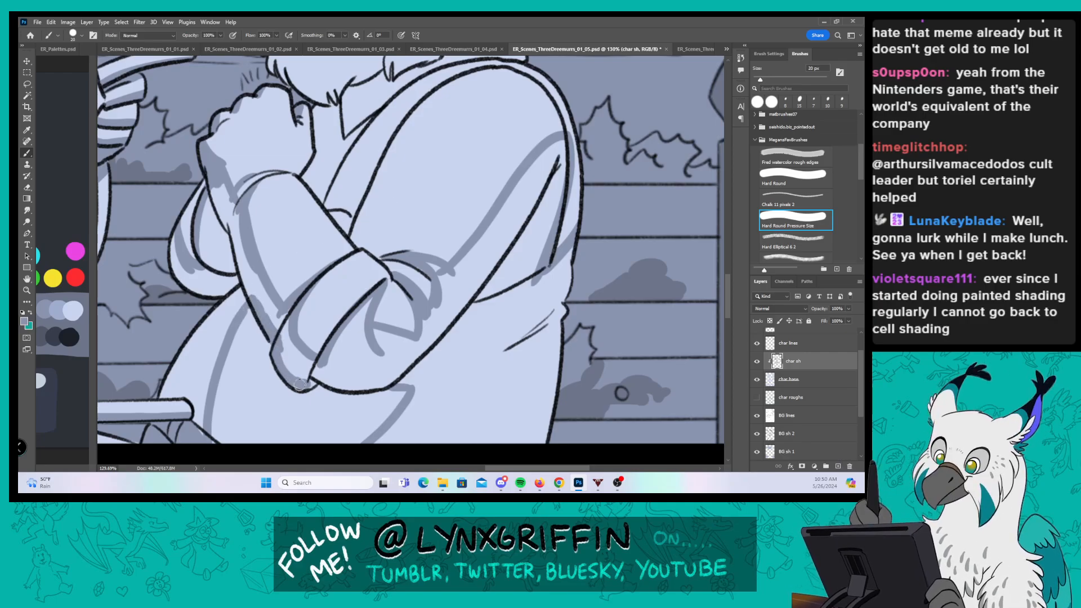
Step: Switch to the Hard Round brush and fill the shadows on the bearded man's far sleeve, near forearm and belly
click(799, 181)
mouse_move(169, 248)
mouse_down()
mouse_move(191, 290)
mouse_move(219, 287)
mouse_move(205, 227)
mouse_move(224, 265)
mouse_up()
mouse_move(216, 186)
mouse_down()
mouse_move(231, 248)
mouse_move(274, 327)
mouse_move(285, 319)
mouse_up()
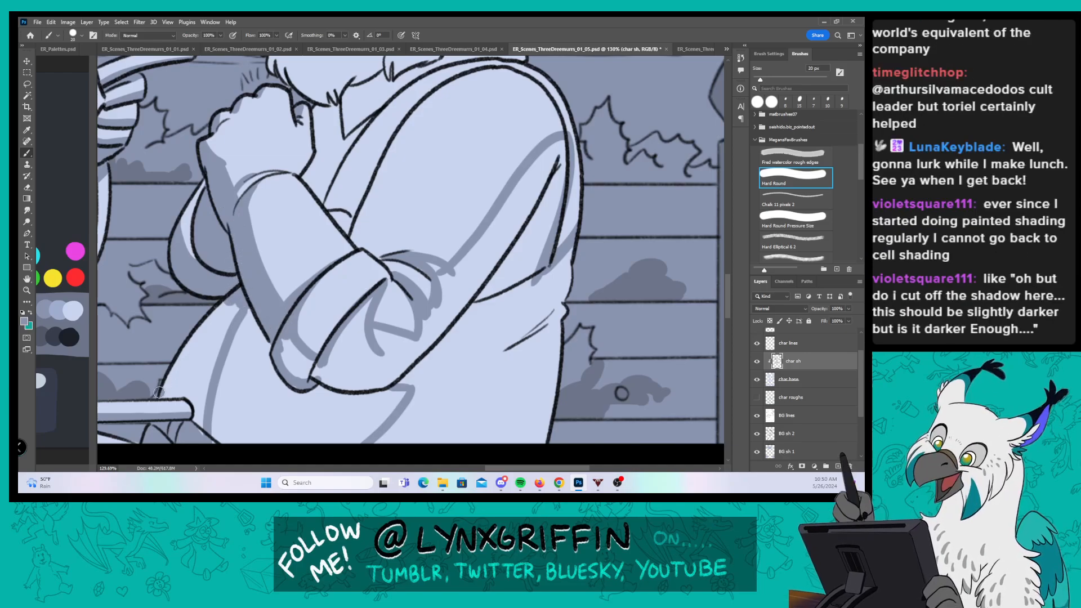
mouse_move(158, 392)
mouse_down()
mouse_move(185, 387)
mouse_move(202, 427)
mouse_move(203, 379)
mouse_up()
mouse_move(183, 350)
mouse_down()
mouse_move(217, 315)
mouse_move(242, 311)
mouse_up()
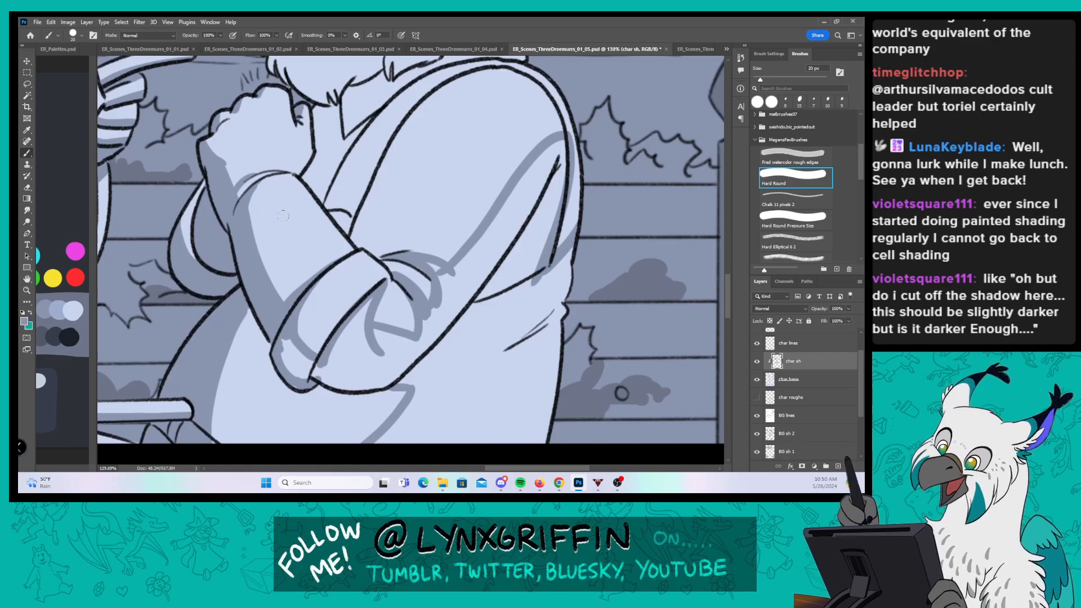
Step: Fill in the outlined shadow areas on the bearded man's near cuff, elbow and upper arm
mouse_move(284, 340)
mouse_down()
mouse_move(305, 388)
mouse_move(363, 323)
mouse_move(360, 360)
mouse_move(392, 338)
mouse_move(429, 341)
mouse_up()
mouse_move(435, 271)
mouse_down()
mouse_move(447, 295)
mouse_move(436, 332)
mouse_move(432, 303)
mouse_up()
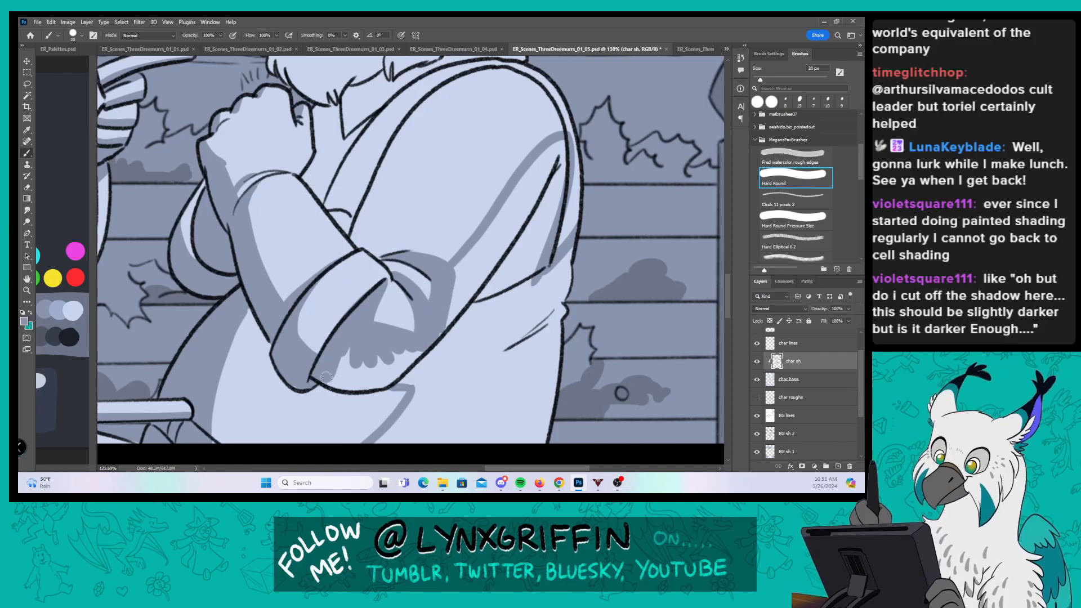
drag(326, 376, 375, 385)
mouse_move(341, 372)
mouse_down()
mouse_move(415, 361)
mouse_move(466, 313)
mouse_up()
mouse_move(550, 153)
mouse_down()
mouse_move(559, 205)
mouse_move(536, 171)
mouse_move(458, 268)
mouse_move(450, 324)
mouse_move(544, 196)
mouse_move(550, 225)
mouse_up()
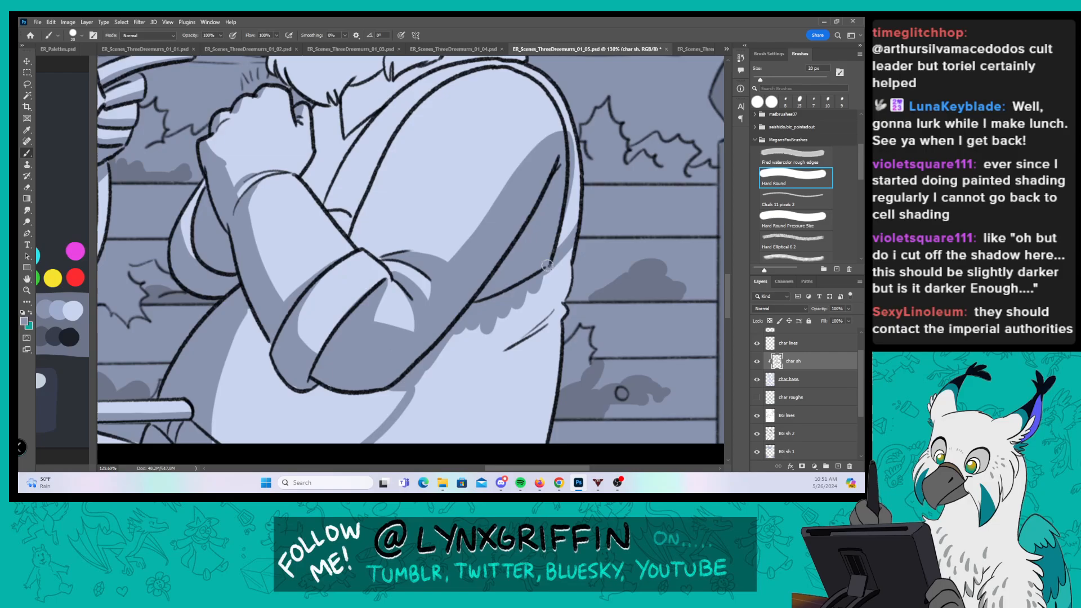
Step: Enlarge the brush to 40 px and fill the robe's back and lower side behind the near arm with shadow
key(bracketright)
key(bracketright)
key(bracketright)
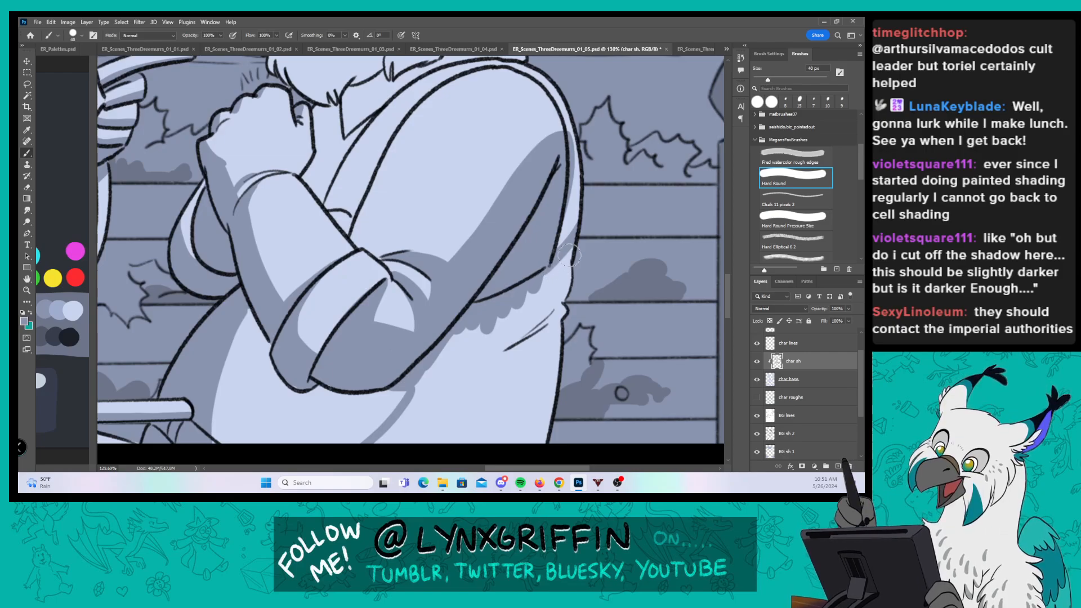
mouse_move(477, 327)
mouse_down()
mouse_move(433, 377)
mouse_move(470, 349)
mouse_up()
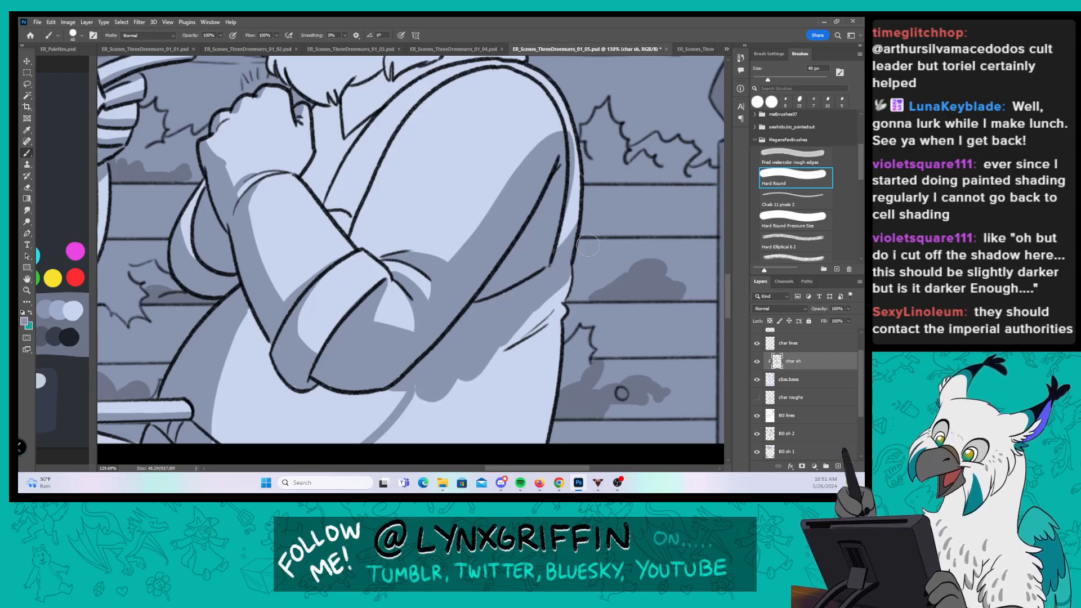
drag(555, 298, 526, 354)
mouse_move(414, 405)
mouse_down()
mouse_move(388, 448)
mouse_move(414, 461)
mouse_move(522, 454)
mouse_move(443, 432)
mouse_up()
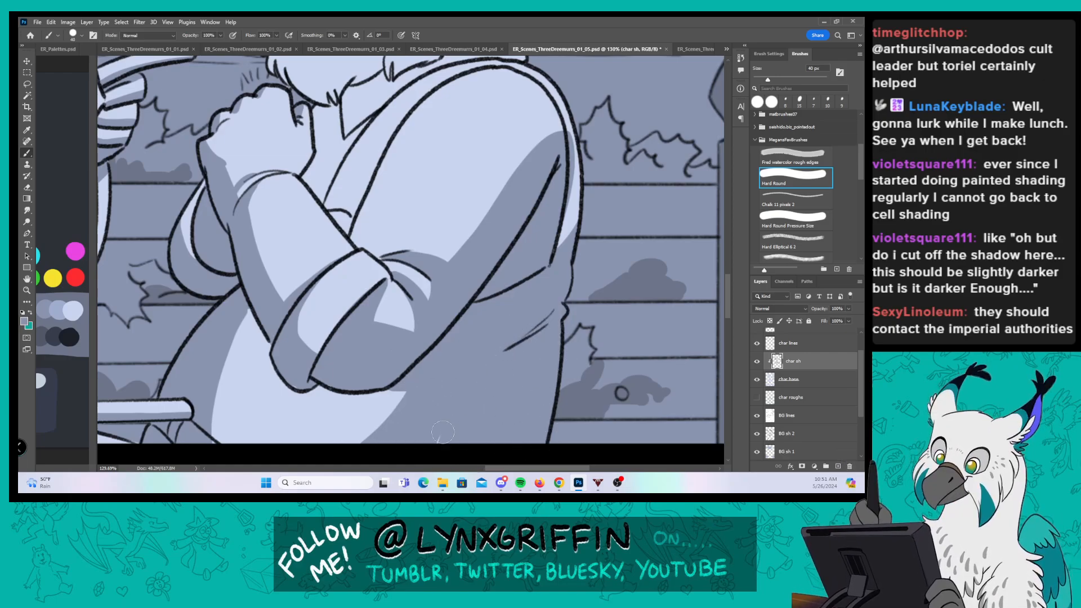
Step: Switch to the Hard Round Pressure Size brush at 20 px and shade the bearded man's shirt opening and robe edge along the shoulder
drag(543, 156, 546, 336)
click(792, 220)
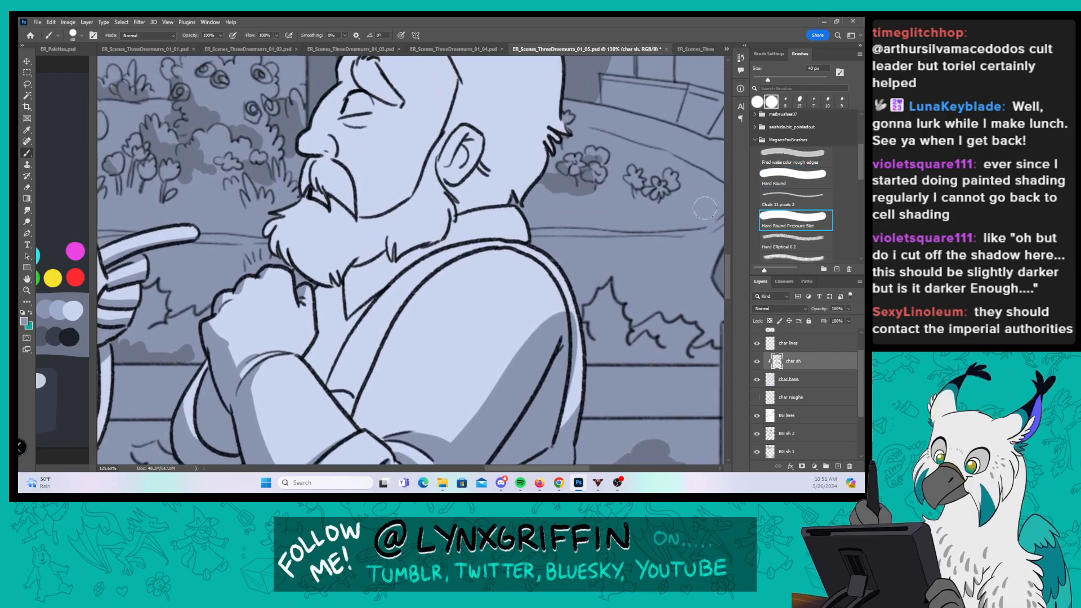
key(bracketleft)
key(bracketleft)
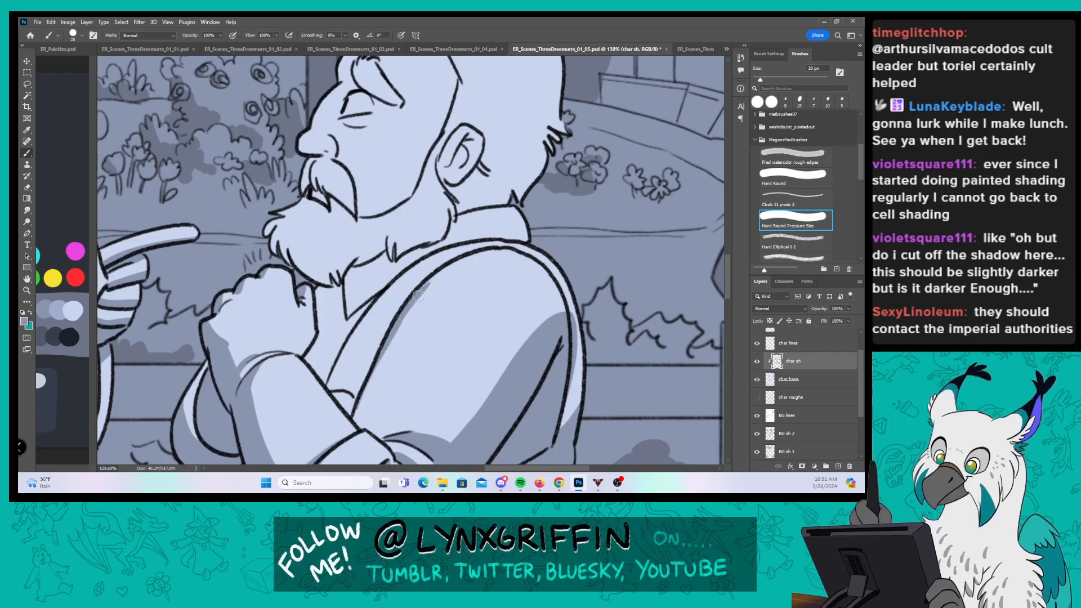
mouse_move(319, 291)
mouse_down()
mouse_move(318, 310)
mouse_move(336, 280)
mouse_move(326, 309)
mouse_move(343, 314)
mouse_up()
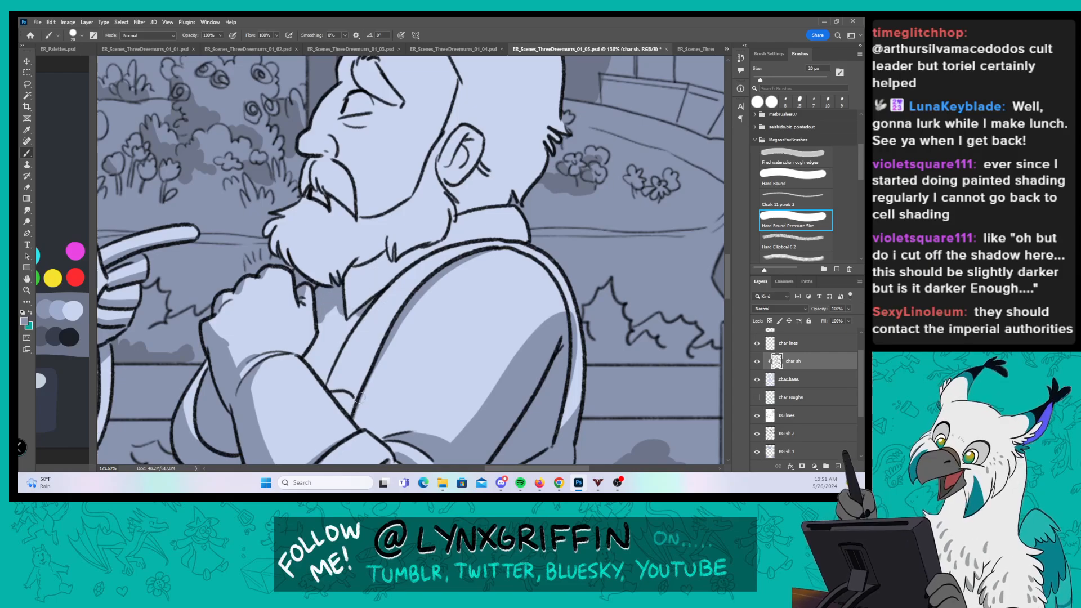
Step: Paint shadows under the bearded man's brow, eye and nose, and on his moustache and beard
drag(481, 103, 458, 154)
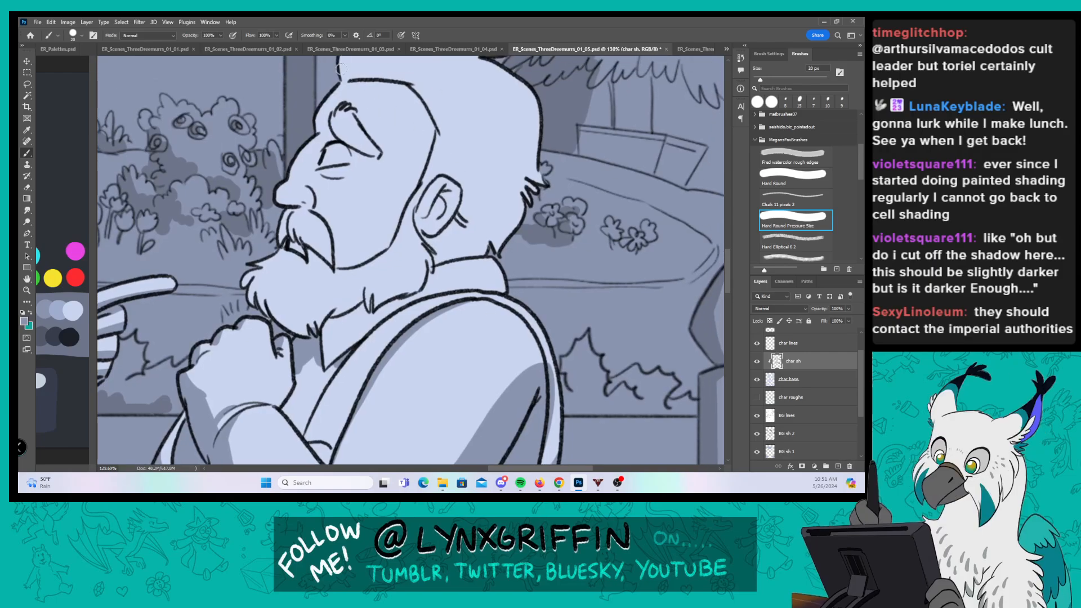
drag(325, 131, 375, 161)
mouse_move(277, 202)
mouse_down()
mouse_move(303, 202)
mouse_move(320, 181)
mouse_move(311, 195)
mouse_move(309, 175)
mouse_move(314, 195)
mouse_move(330, 166)
mouse_move(320, 168)
mouse_move(336, 177)
mouse_move(316, 164)
mouse_up()
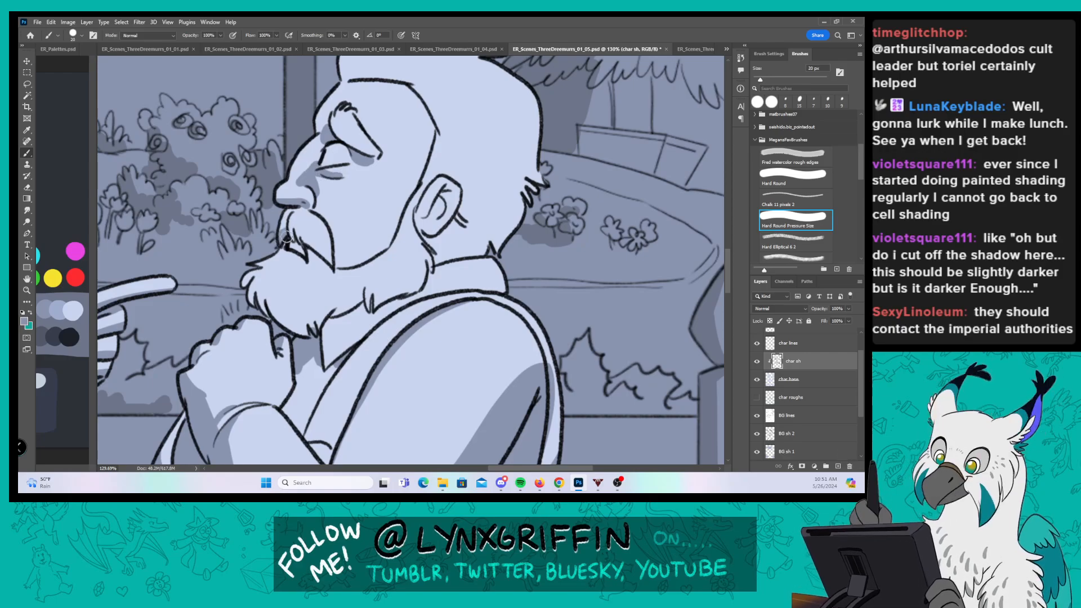
mouse_move(294, 234)
mouse_down()
mouse_move(327, 264)
mouse_move(254, 269)
mouse_move(245, 287)
mouse_move(248, 273)
mouse_move(256, 309)
mouse_move(263, 278)
mouse_move(277, 320)
mouse_move(267, 292)
mouse_move(275, 267)
mouse_move(276, 301)
mouse_move(267, 287)
mouse_move(307, 333)
mouse_move(266, 290)
mouse_move(310, 338)
mouse_move(283, 284)
mouse_move(303, 327)
mouse_move(284, 254)
mouse_move(313, 202)
mouse_move(314, 334)
mouse_move(302, 309)
mouse_move(321, 340)
mouse_move(325, 313)
mouse_move(341, 311)
mouse_move(322, 338)
mouse_move(326, 359)
mouse_move(356, 301)
mouse_up()
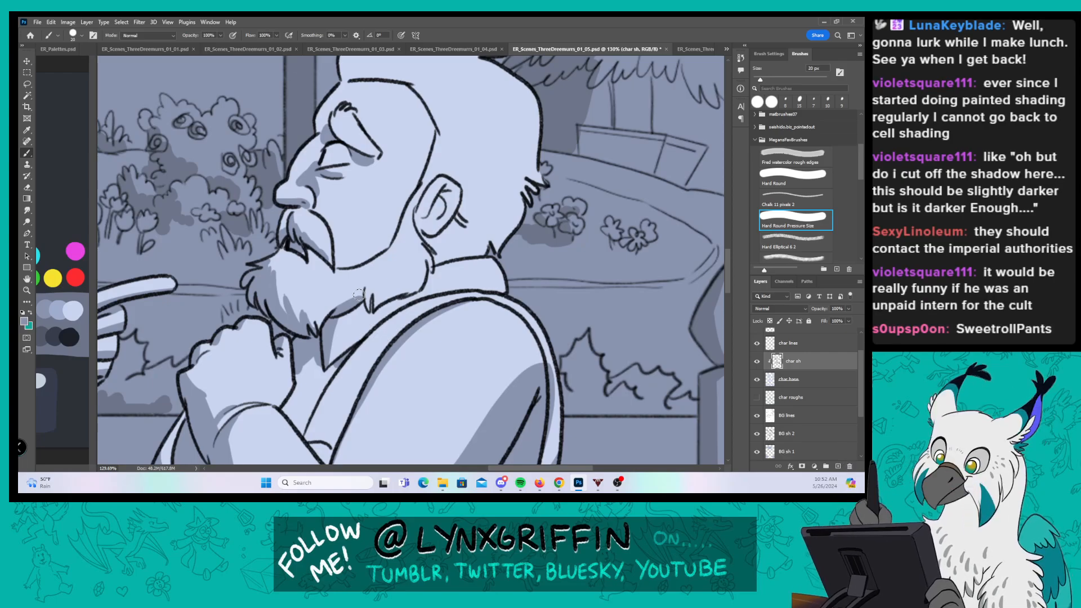
Step: Shade the inside of the bearded man's ear, his front hair, the area behind the ear and the back hair
mouse_move(424, 221)
mouse_down()
mouse_move(442, 195)
mouse_move(444, 209)
mouse_move(448, 190)
mouse_up()
drag(546, 200, 515, 253)
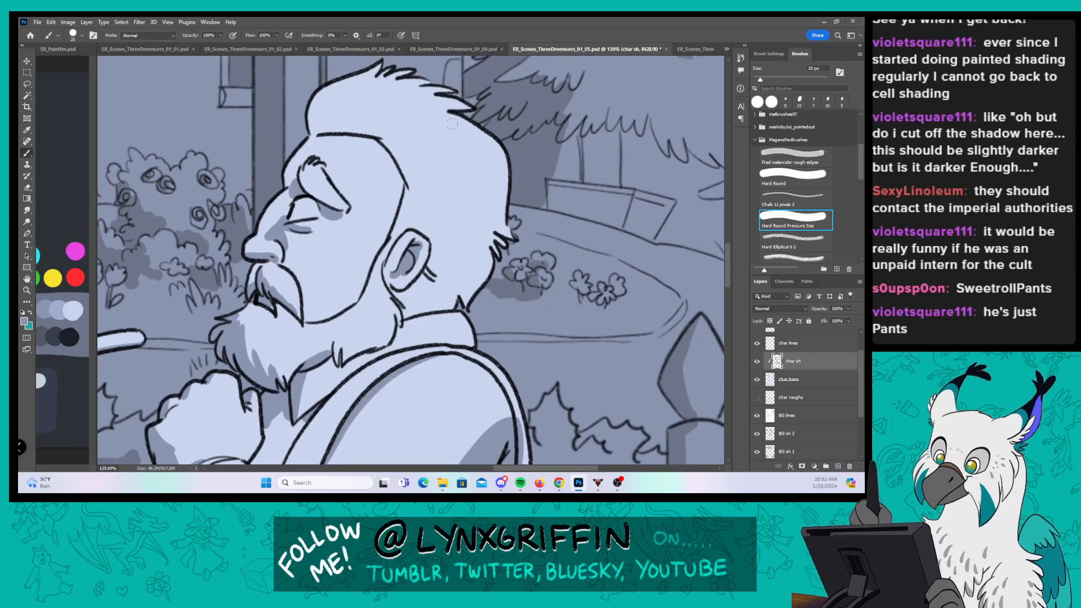
drag(285, 185, 292, 164)
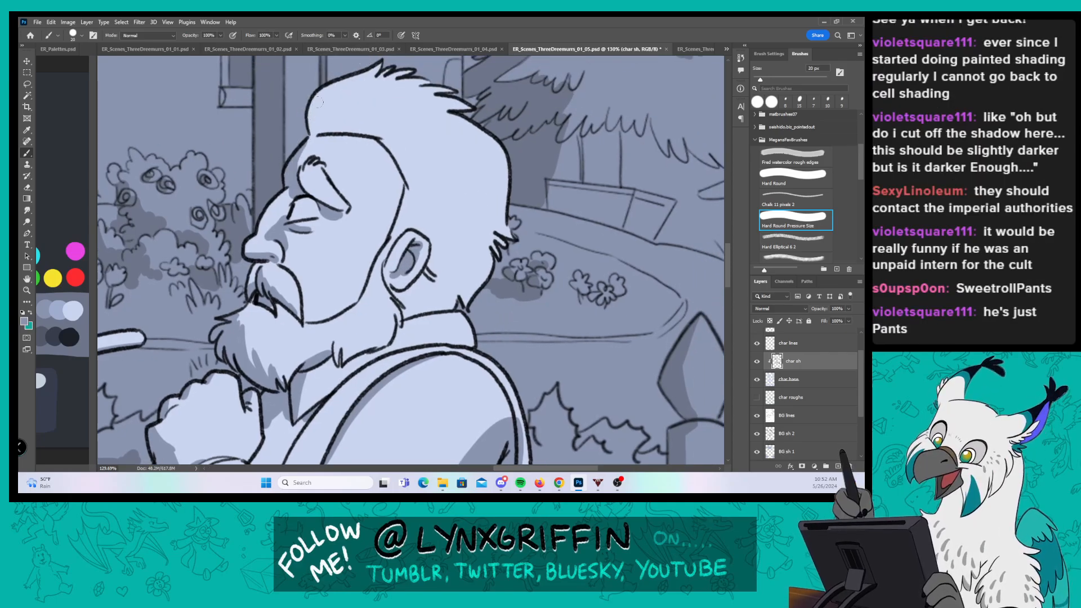
mouse_move(318, 103)
mouse_down()
mouse_move(318, 131)
mouse_move(325, 85)
mouse_move(313, 120)
mouse_move(345, 90)
mouse_move(318, 132)
mouse_move(360, 133)
mouse_up()
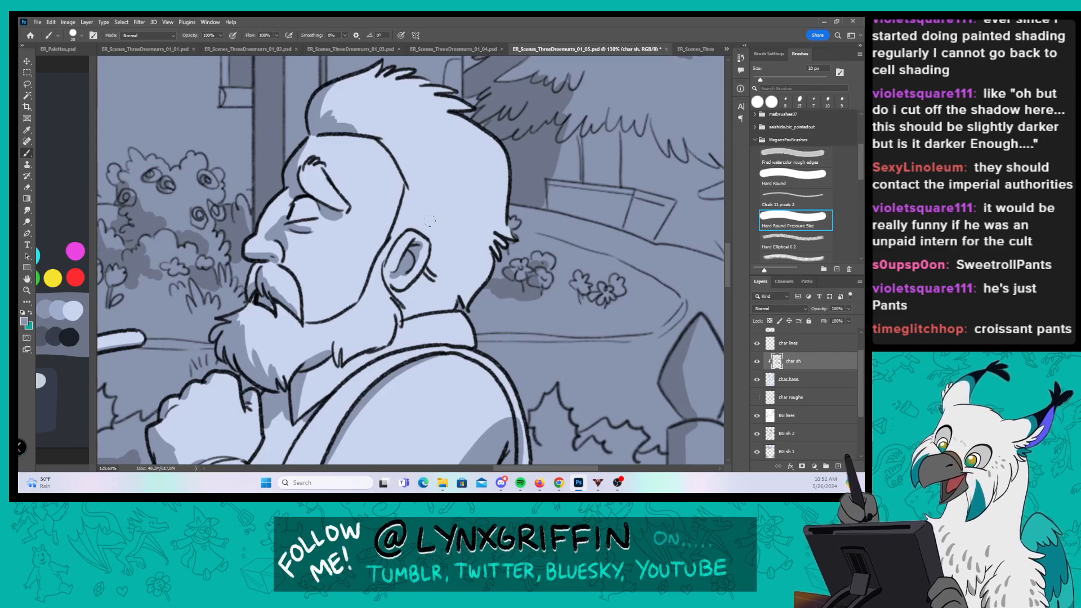
mouse_move(392, 290)
mouse_down()
mouse_move(415, 289)
mouse_move(432, 264)
mouse_move(434, 277)
mouse_move(439, 254)
mouse_move(447, 280)
mouse_up()
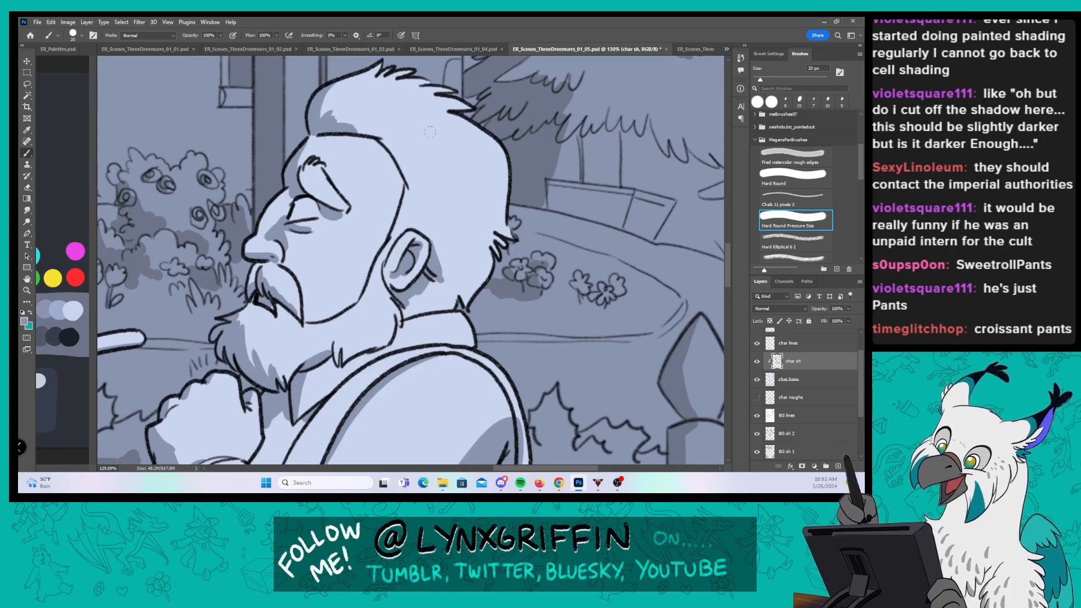
mouse_move(431, 242)
mouse_down()
mouse_move(460, 272)
mouse_move(462, 255)
mouse_move(471, 276)
mouse_move(465, 238)
mouse_move(447, 229)
mouse_move(480, 279)
mouse_move(474, 138)
mouse_move(500, 248)
mouse_move(483, 241)
mouse_move(518, 228)
mouse_up()
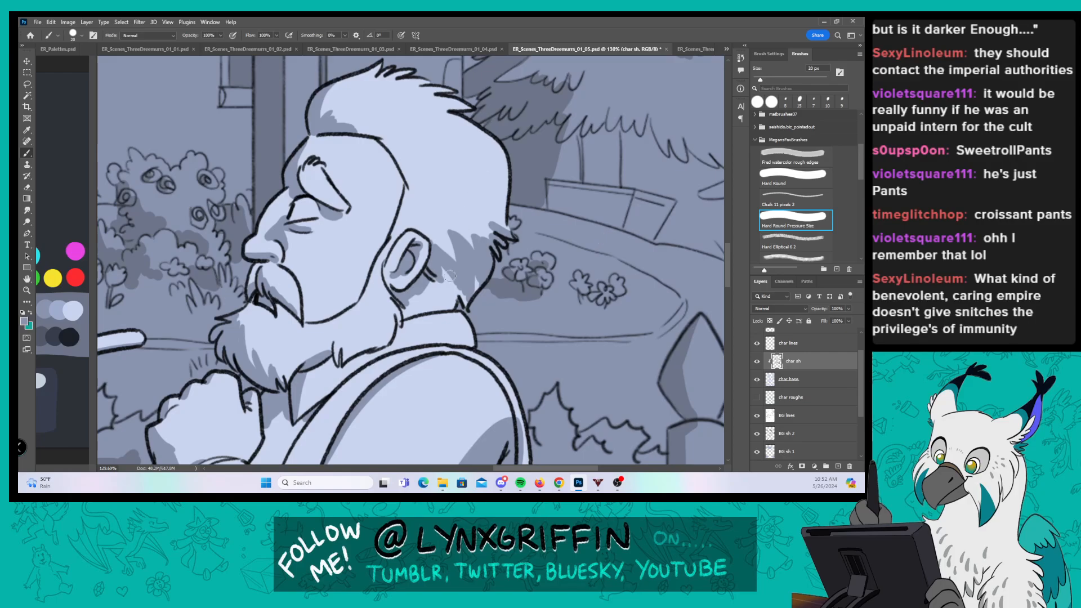
Step: Fill the shadow on the bearded man's neck, and shade his jaw beard, collar and temple
mouse_move(405, 308)
mouse_down()
mouse_move(445, 270)
mouse_move(453, 275)
mouse_move(437, 305)
mouse_move(473, 299)
mouse_up()
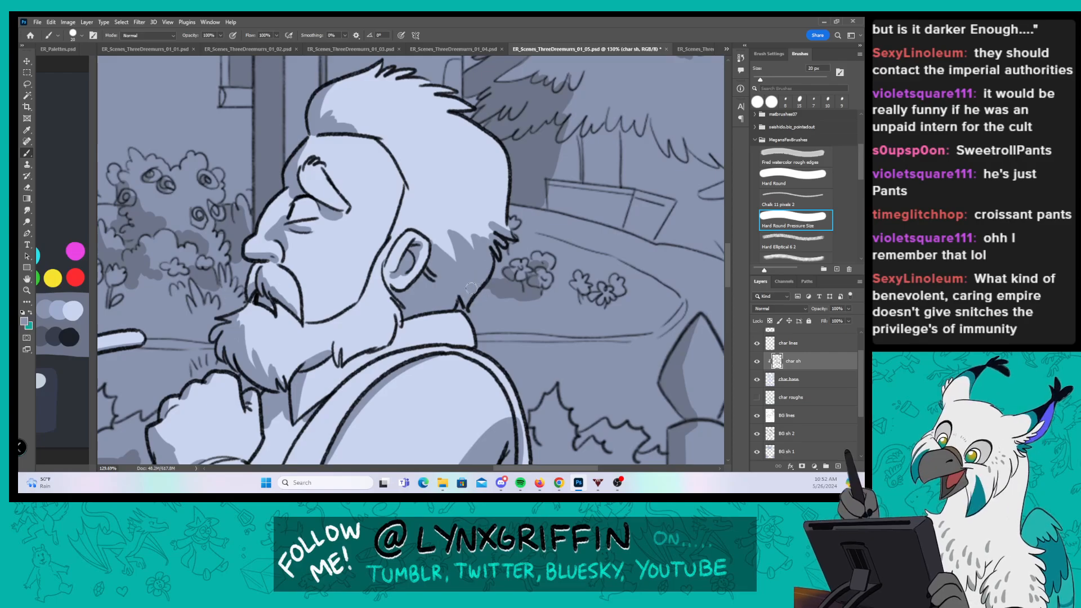
mouse_move(335, 354)
mouse_down()
mouse_move(345, 329)
mouse_move(345, 359)
mouse_move(344, 335)
mouse_move(351, 359)
mouse_move(383, 344)
mouse_up()
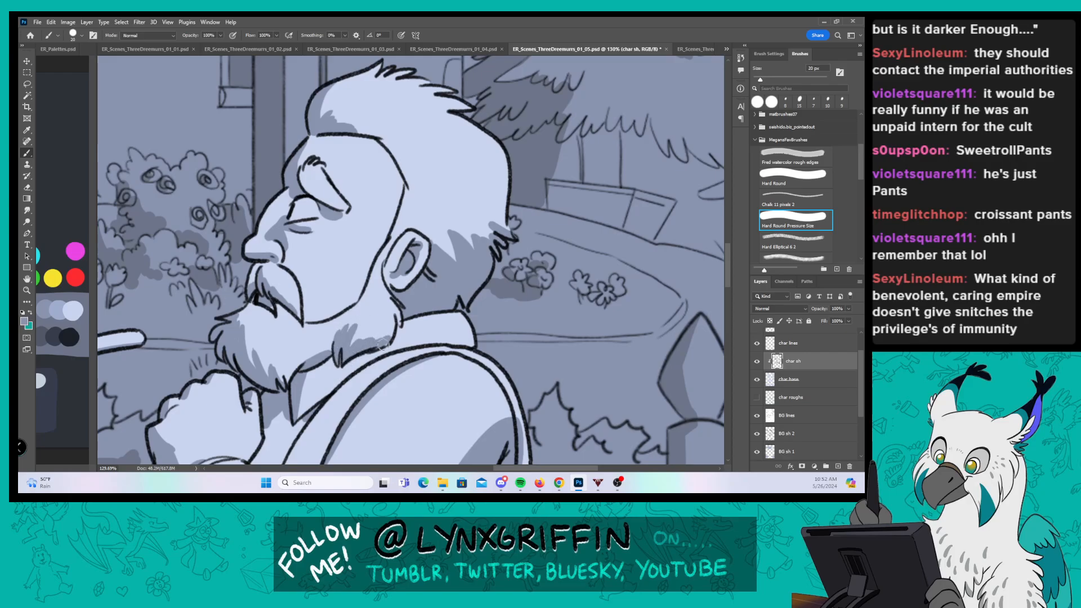
drag(306, 311, 324, 313)
drag(457, 317, 476, 348)
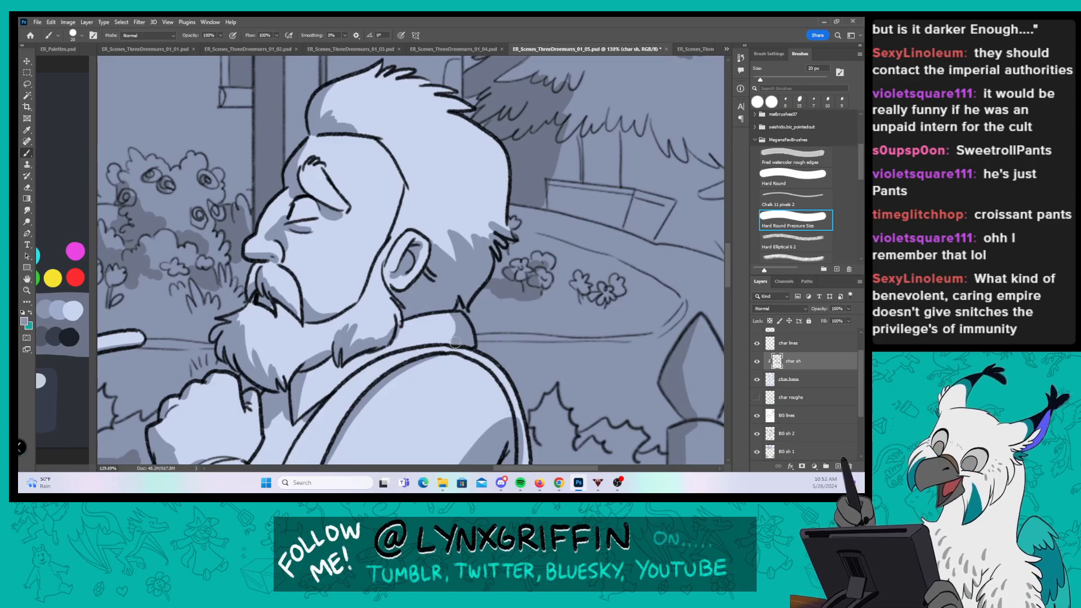
mouse_move(383, 239)
mouse_down()
mouse_move(404, 189)
mouse_move(391, 236)
mouse_move(404, 226)
mouse_move(405, 186)
mouse_move(409, 215)
mouse_up()
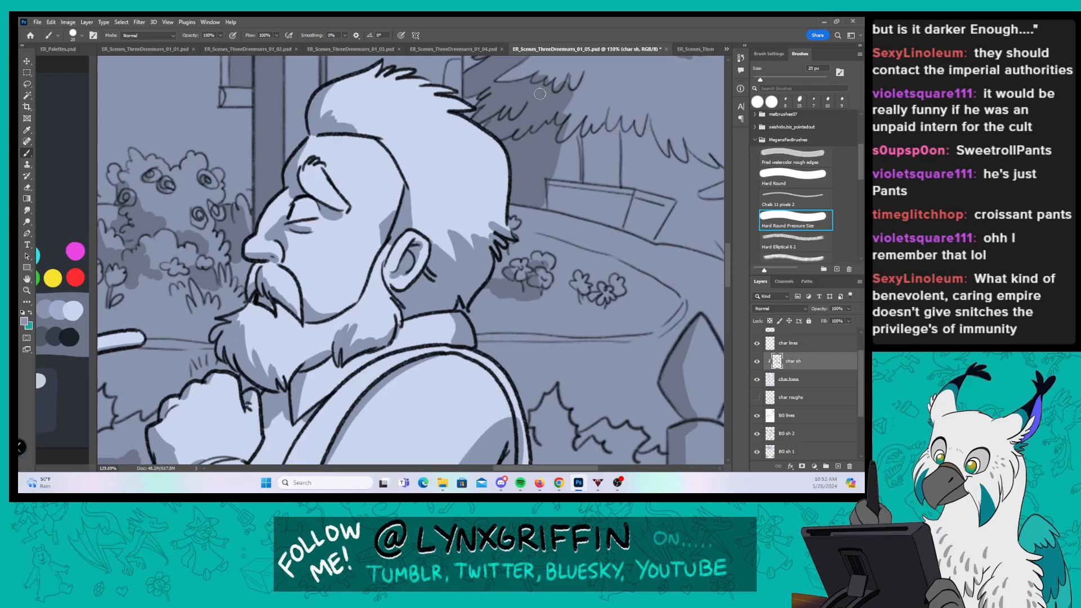
Step: Review the bearded man's finished shading in the garden panel and look over the panels below it
scroll(540, 348, down, 5)
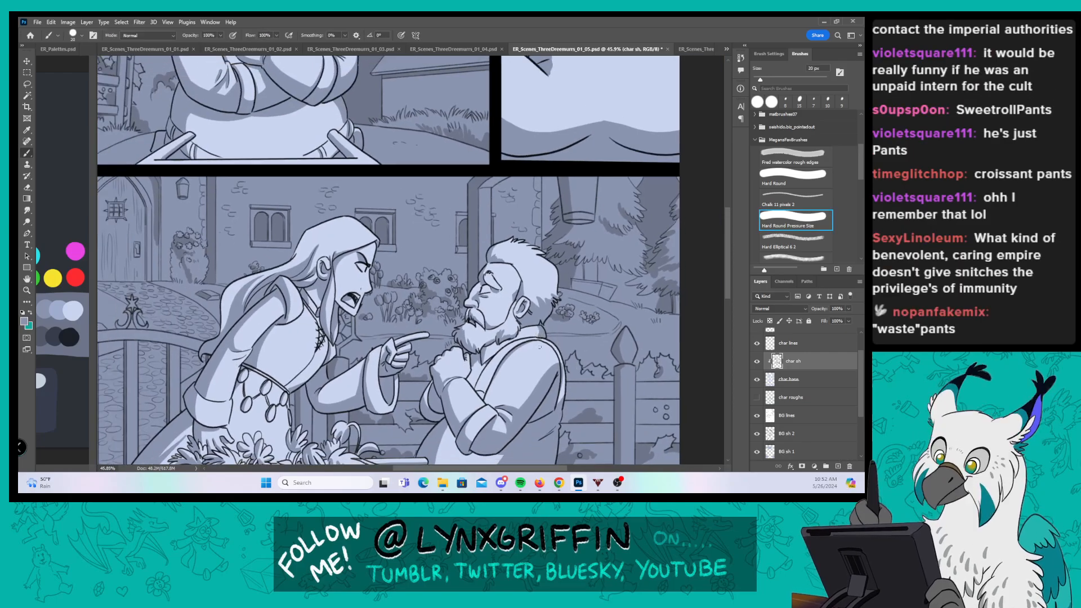
scroll(497, 390, up, 5)
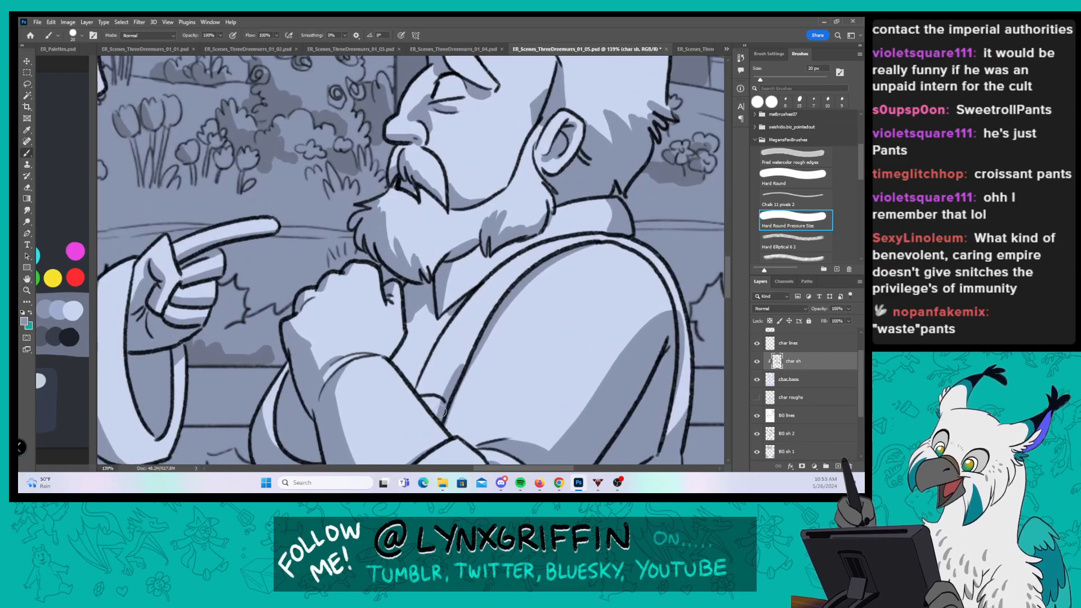
drag(440, 411, 512, 284)
key(z)
mouse_move(632, 269)
mouse_down()
mouse_move(603, 289)
mouse_move(495, 293)
mouse_up()
key(b)
drag(615, 358, 589, 335)
drag(521, 389, 540, 193)
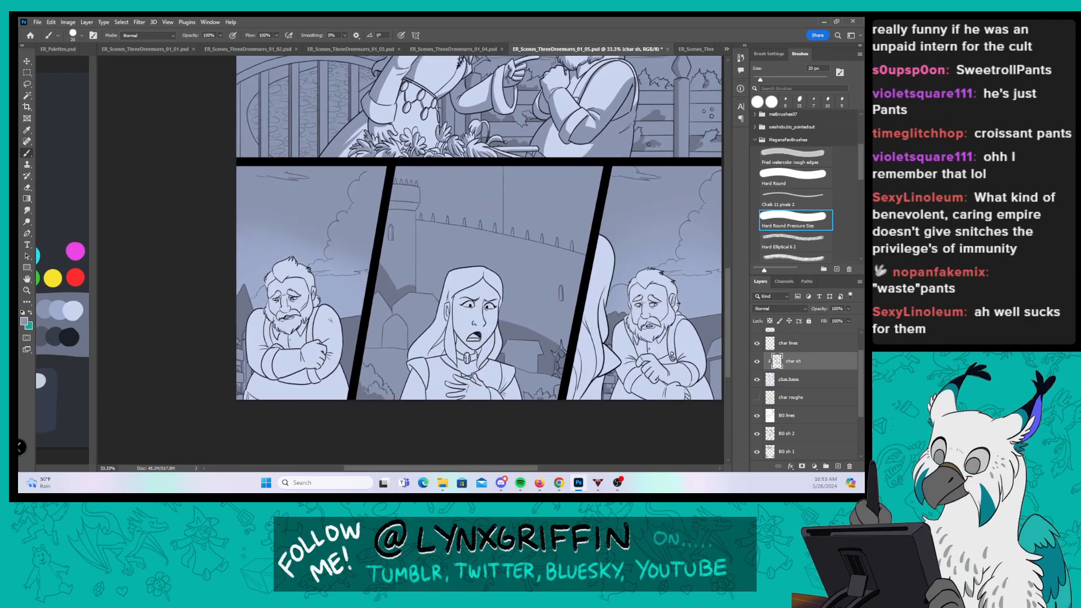
Step: In the lower-left panel, outline the shadow along the outer edge of the bearded man's front sleeve down to the elbow
key(z)
drag(280, 341, 417, 341)
key(b)
drag(313, 344, 346, 282)
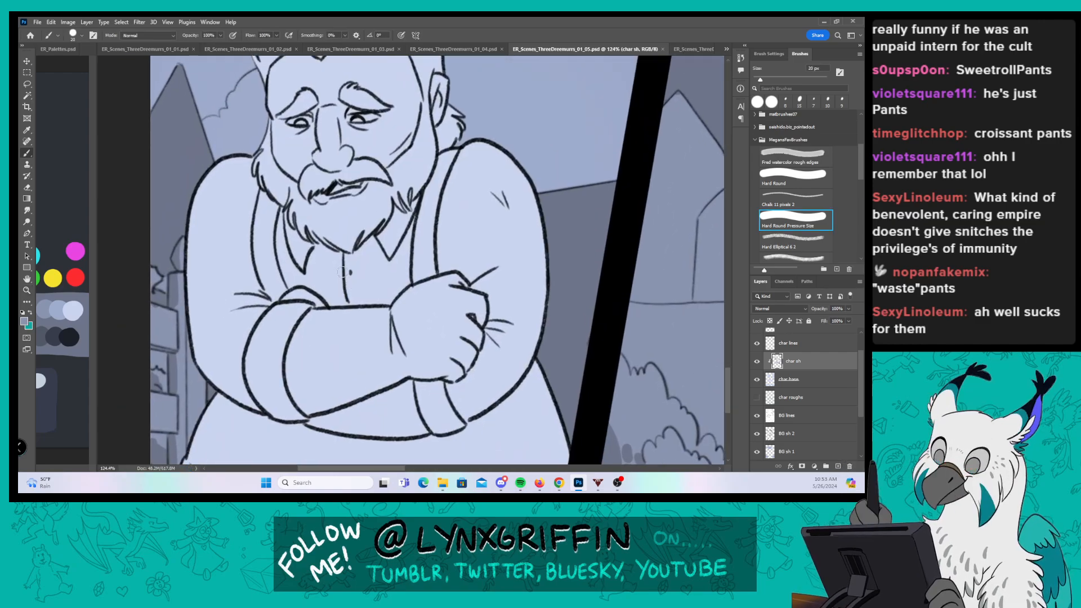
mouse_move(193, 175)
mouse_down()
mouse_move(190, 286)
mouse_move(238, 389)
mouse_up()
drag(213, 351, 253, 389)
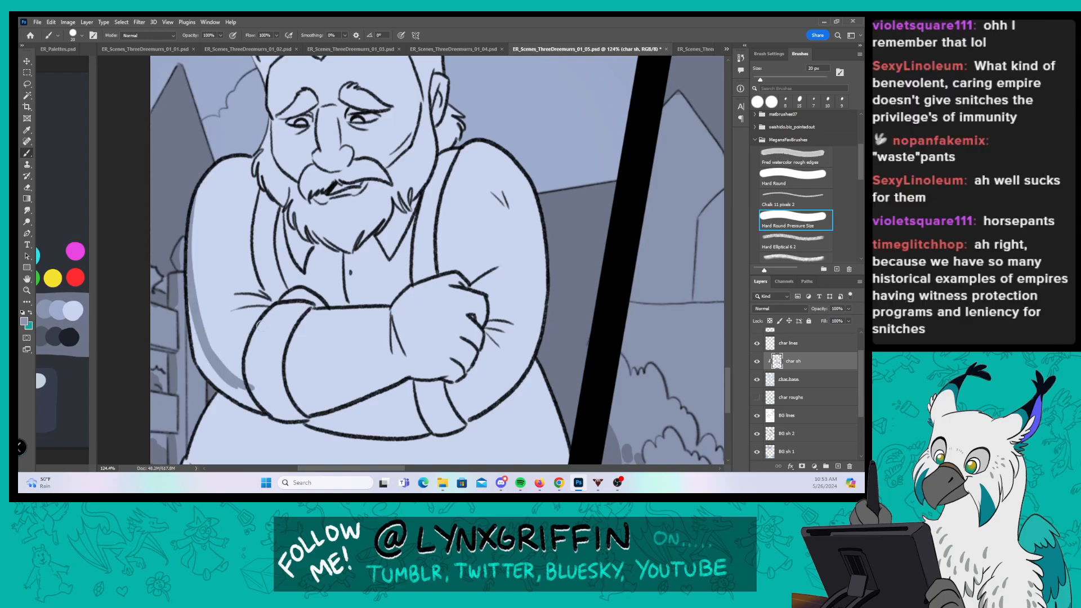
Step: Shade the front arm's cuff, the underside of the forearm, and the hand and knuckles of the cross-armed man
drag(274, 305, 256, 394)
mouse_move(254, 338)
mouse_down()
mouse_move(290, 403)
mouse_move(269, 394)
mouse_up()
mouse_move(314, 306)
mouse_down()
mouse_move(291, 391)
mouse_move(277, 378)
mouse_move(304, 305)
mouse_move(300, 374)
mouse_move(401, 361)
mouse_up()
drag(391, 321, 398, 358)
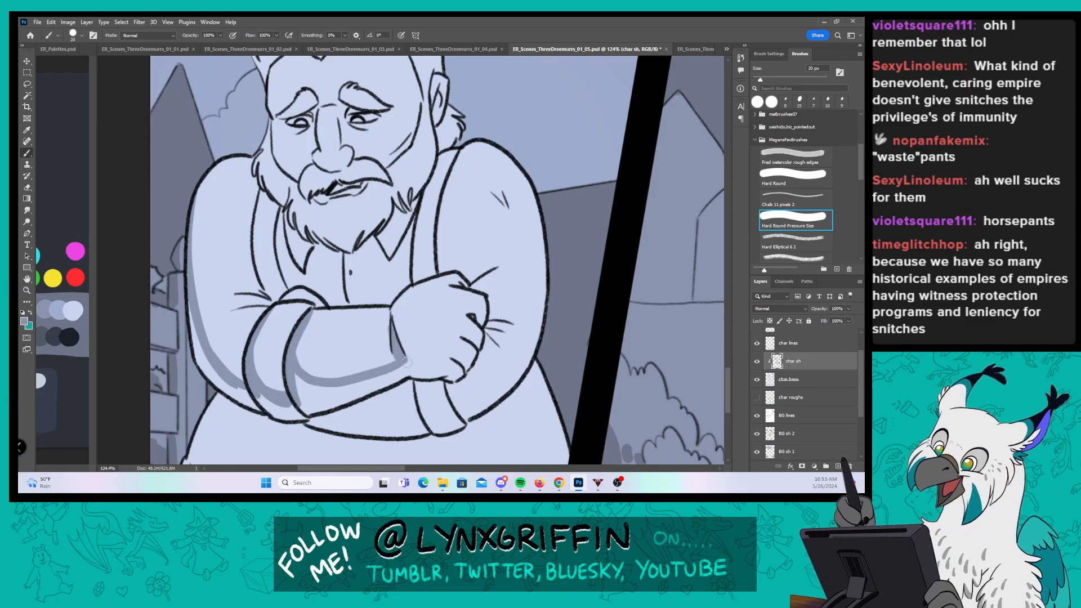
mouse_move(388, 321)
mouse_down()
mouse_move(399, 346)
mouse_move(460, 354)
mouse_move(462, 341)
mouse_move(457, 358)
mouse_move(472, 366)
mouse_move(435, 349)
mouse_move(407, 351)
mouse_move(438, 350)
mouse_move(463, 369)
mouse_move(480, 319)
mouse_up()
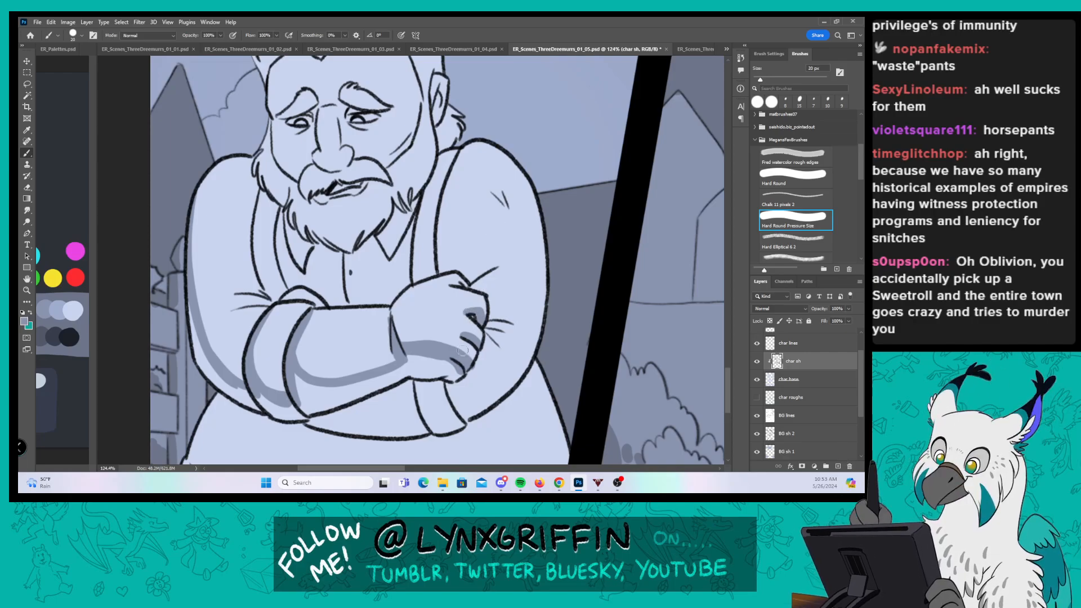
Step: Add shadows to the front sleeve's inner folds, the robe edge beside it and the tucked hand, and fill the elbow shadow
drag(236, 307, 270, 294)
drag(260, 192, 264, 296)
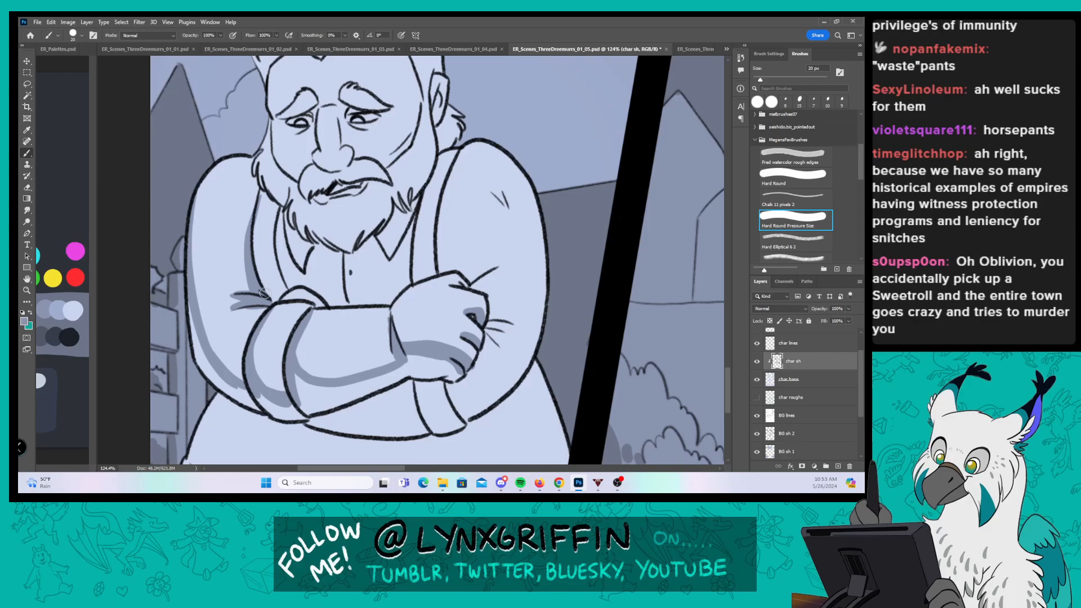
mouse_move(262, 204)
mouse_down()
mouse_move(263, 192)
mouse_move(284, 280)
mouse_up()
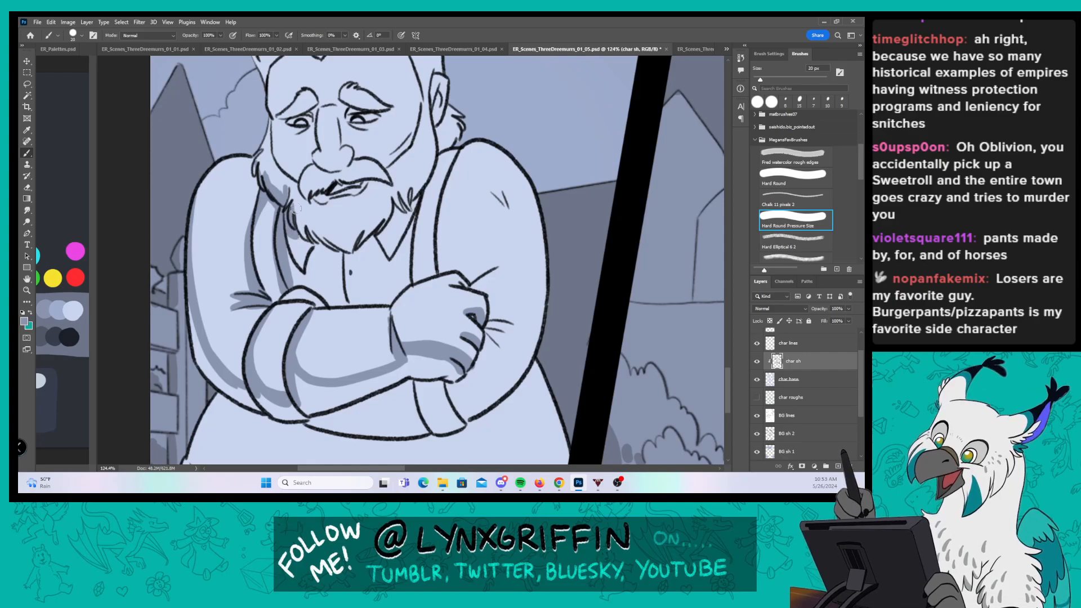
drag(286, 297, 305, 296)
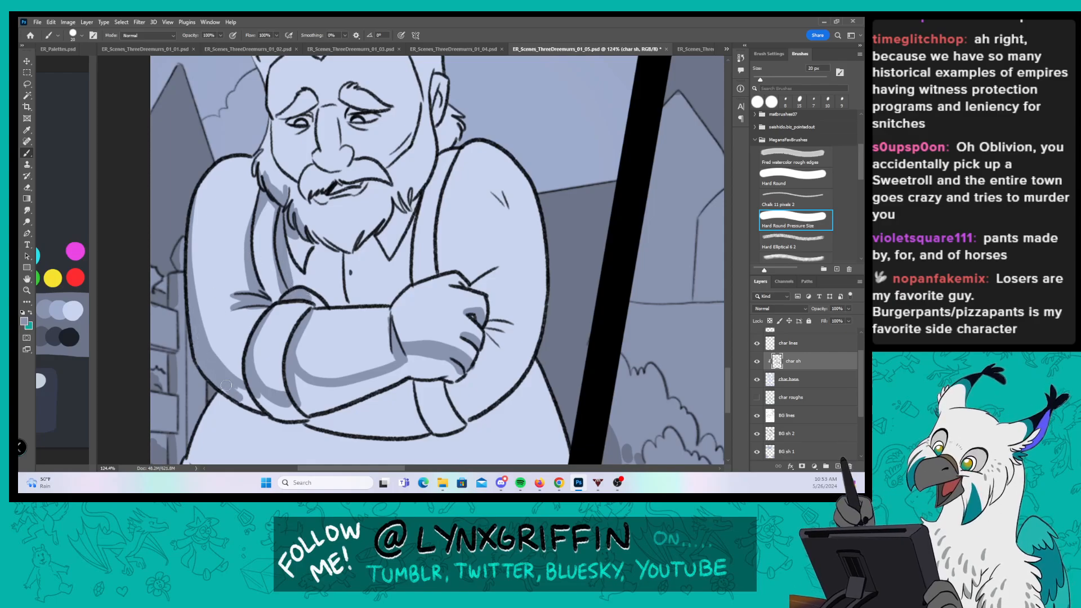
drag(243, 387, 258, 391)
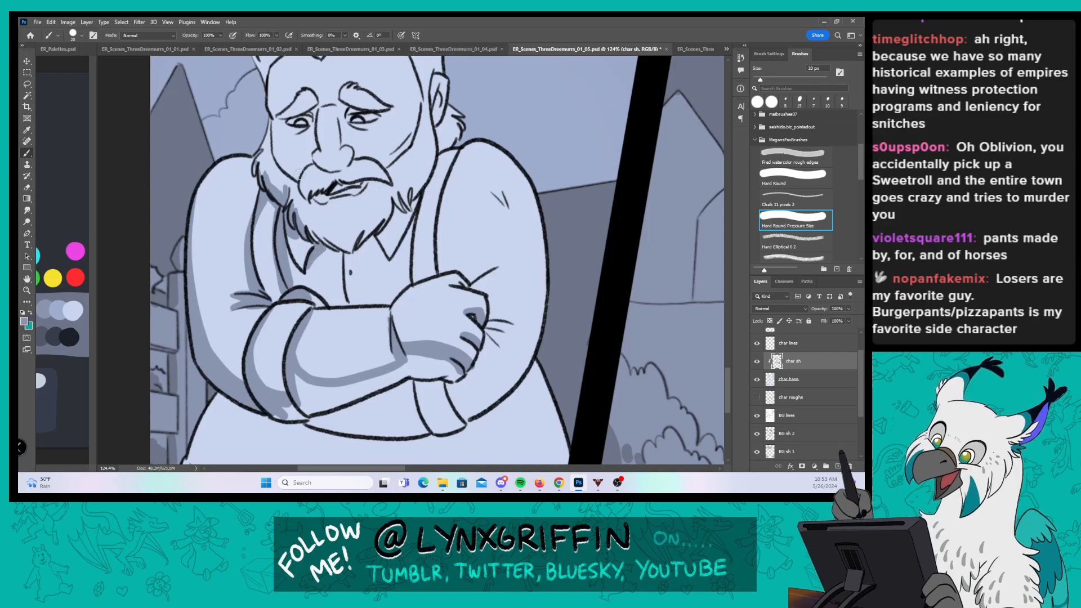
Step: Shade the cross-armed man's beard and the robe edge beneath it, along with his lower lip, eye sockets and nose
mouse_move(320, 239)
mouse_down()
mouse_move(373, 241)
mouse_move(402, 211)
mouse_move(400, 194)
mouse_move(414, 209)
mouse_move(406, 194)
mouse_move(414, 200)
mouse_move(426, 179)
mouse_move(409, 177)
mouse_move(426, 169)
mouse_move(410, 284)
mouse_move(418, 204)
mouse_up()
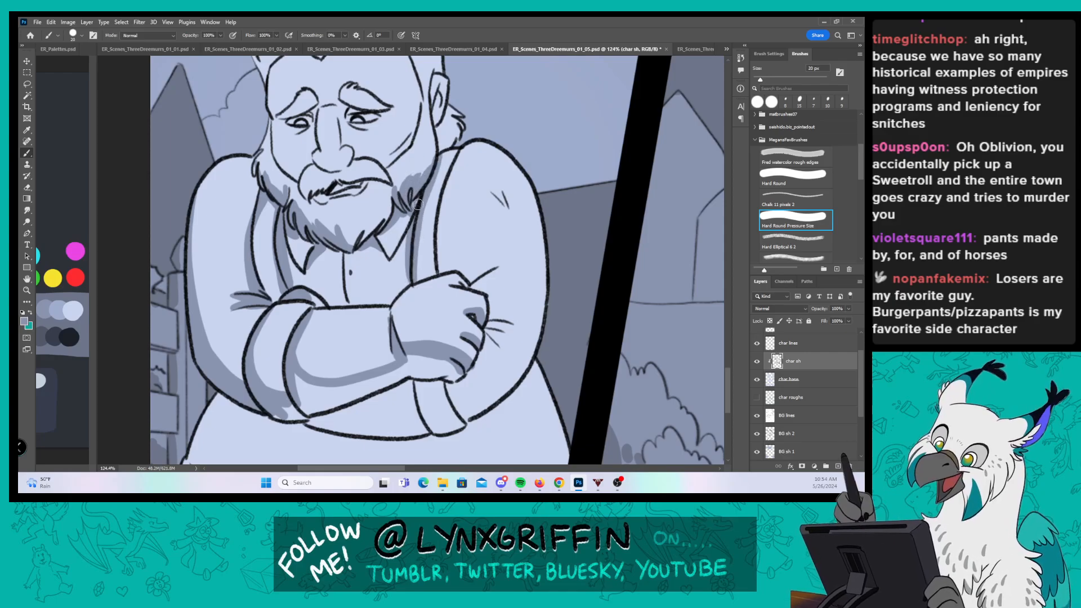
drag(496, 281, 475, 350)
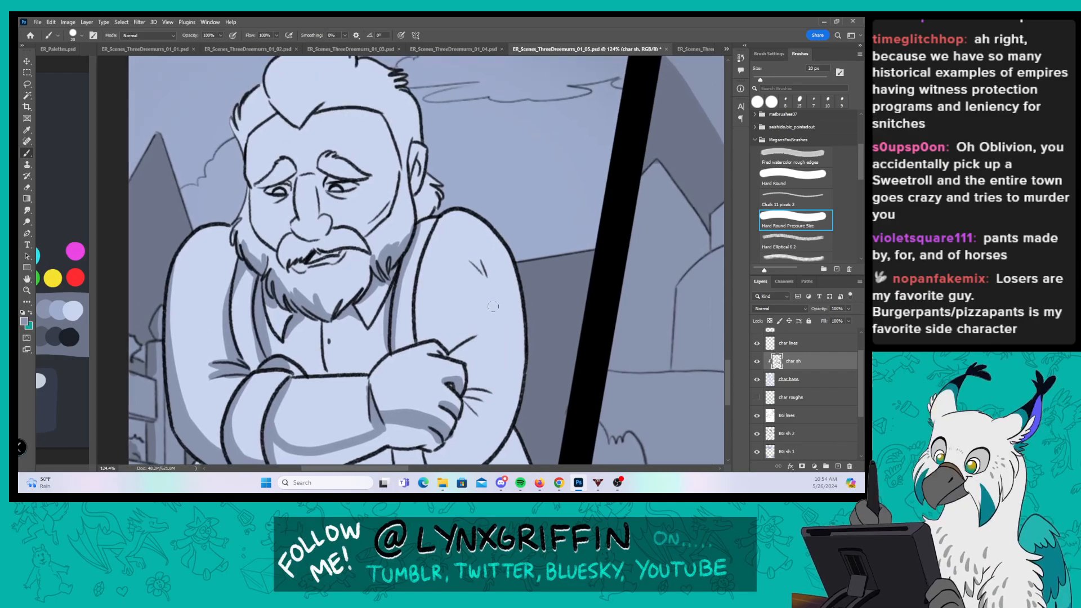
drag(263, 233, 260, 233)
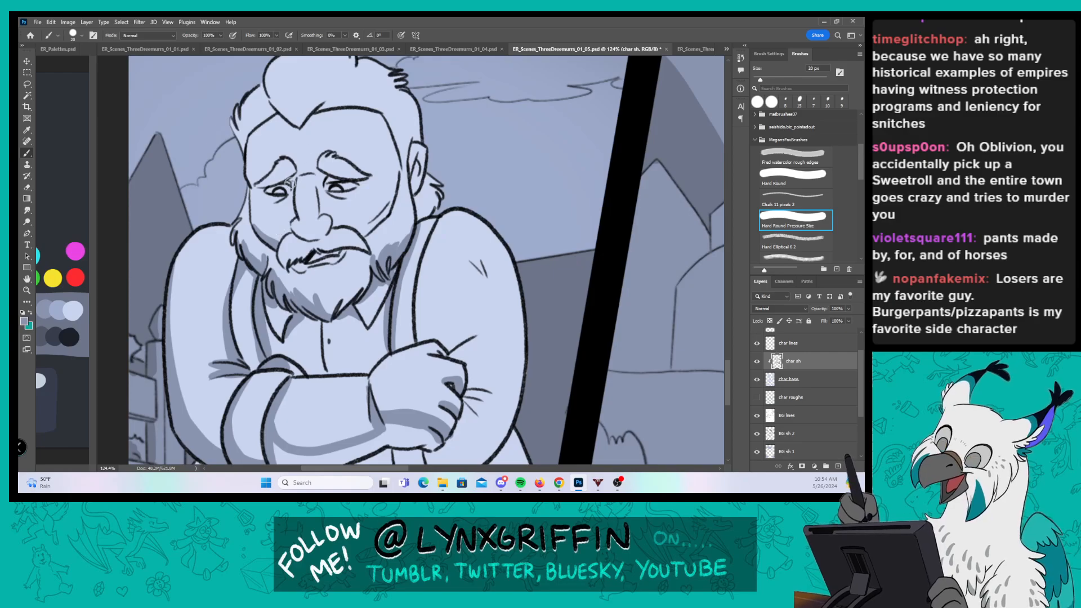
mouse_move(287, 178)
mouse_down()
mouse_move(281, 194)
mouse_move(293, 178)
mouse_move(322, 216)
mouse_up()
mouse_move(319, 173)
mouse_down()
mouse_move(322, 214)
mouse_move(319, 185)
mouse_move(358, 179)
mouse_up()
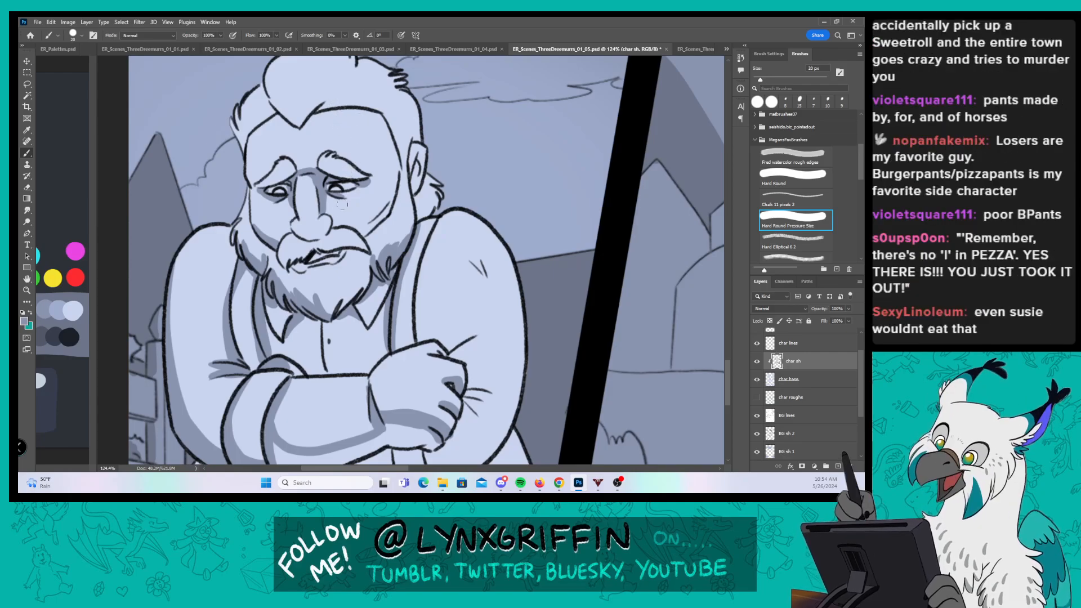
Step: Add shadows beside the cross-armed man's nose and along his cheek, and shade the inside of his ear
drag(323, 208, 329, 229)
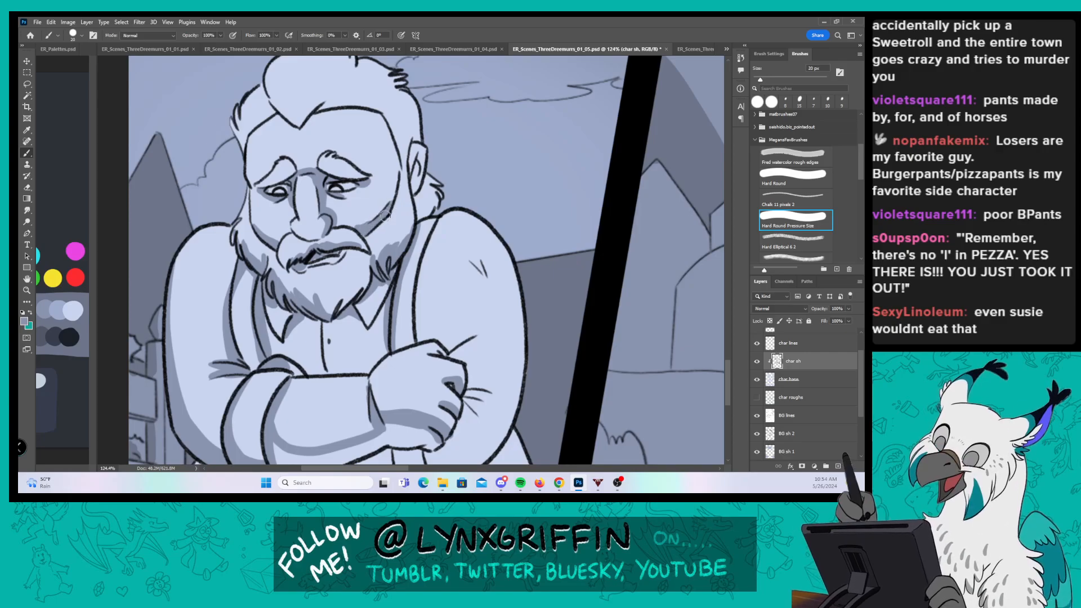
drag(469, 105, 441, 139)
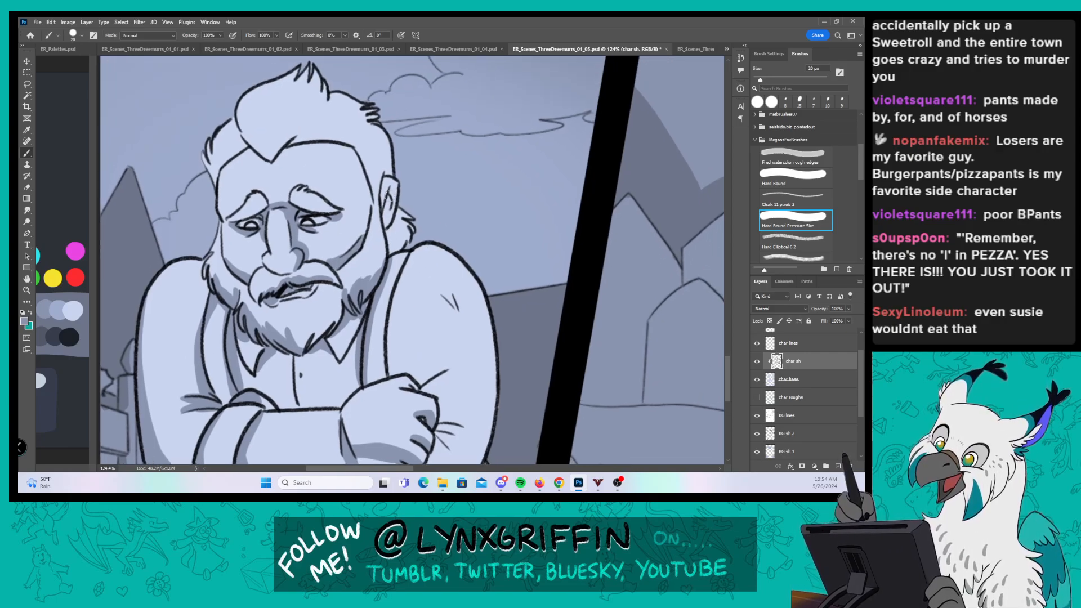
mouse_move(389, 206)
mouse_down()
mouse_move(390, 247)
mouse_move(400, 221)
mouse_up()
drag(454, 190, 452, 214)
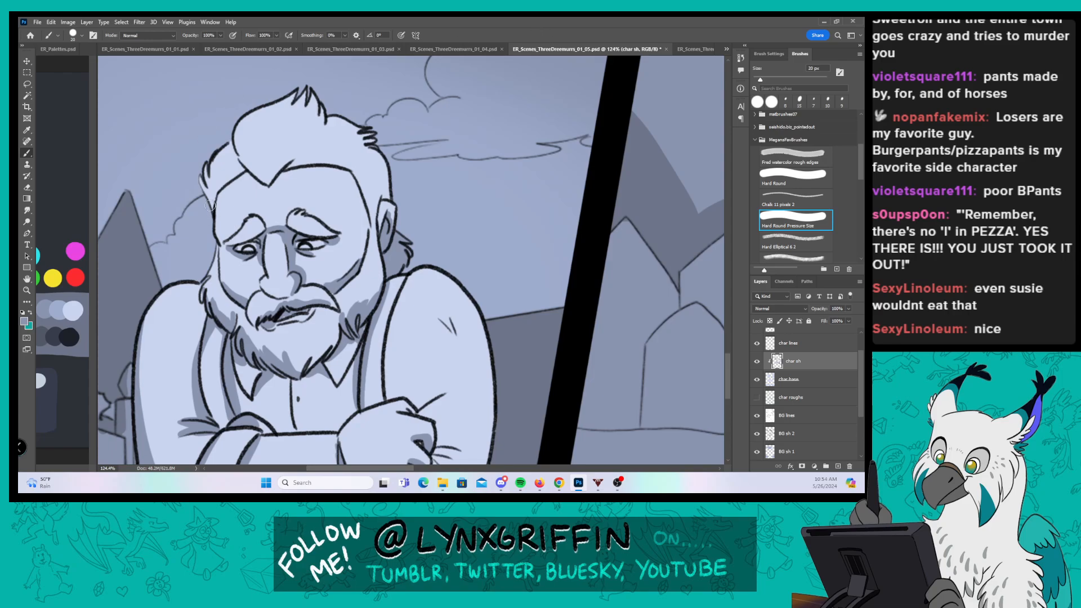
Step: Shade the bearded man's swept-up hair, side tufts and sideburn, along with the area beneath his brows
drag(209, 205, 218, 143)
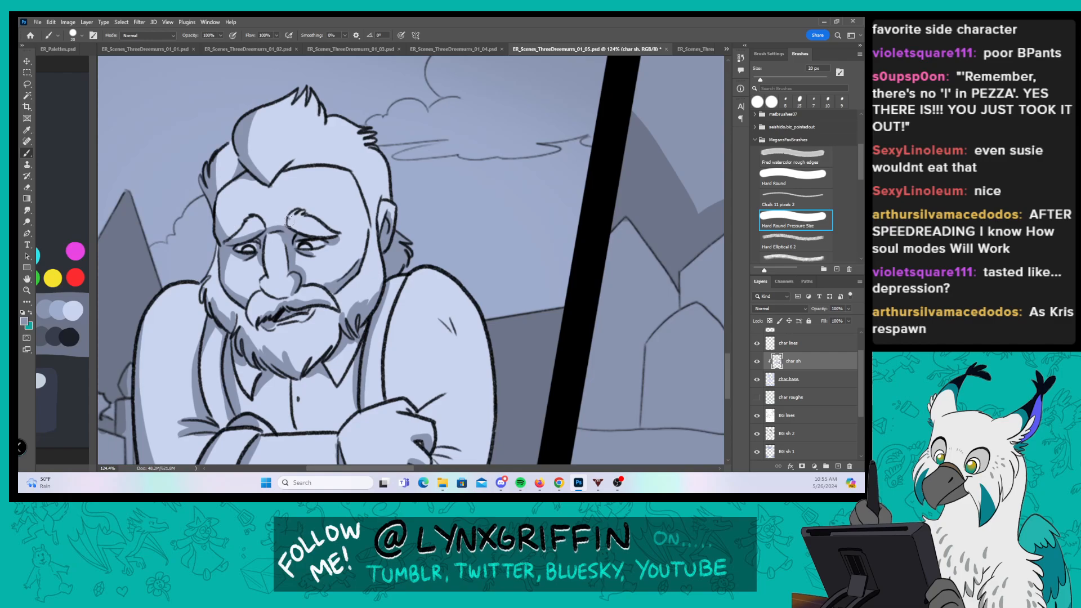
drag(288, 223, 329, 235)
drag(292, 166, 311, 161)
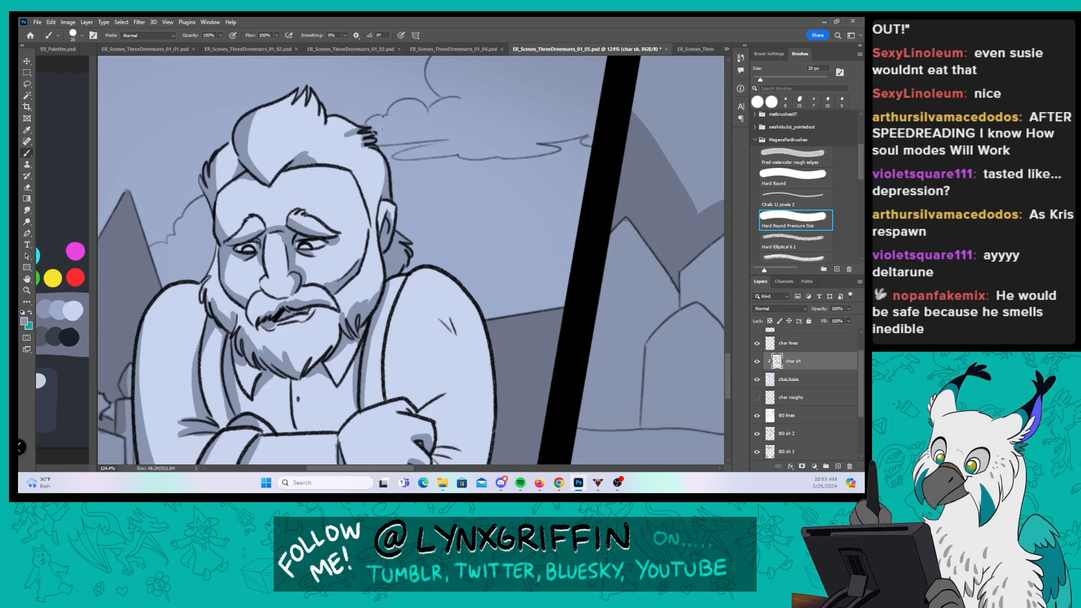
drag(360, 142, 376, 135)
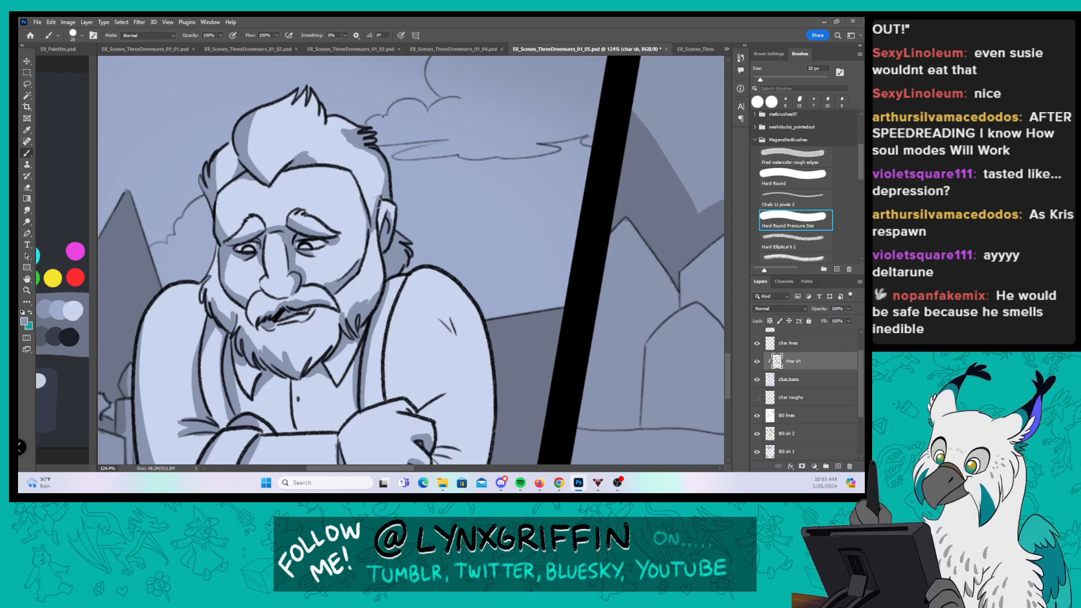
mouse_move(355, 183)
mouse_down()
mouse_move(367, 216)
mouse_move(403, 226)
mouse_up()
Step: Shade the outer edge of the sleeve beneath his gripping hand, along with the creases radiating from the fingers
key(z)
drag(478, 338, 468, 218)
key(z)
drag(437, 281, 461, 281)
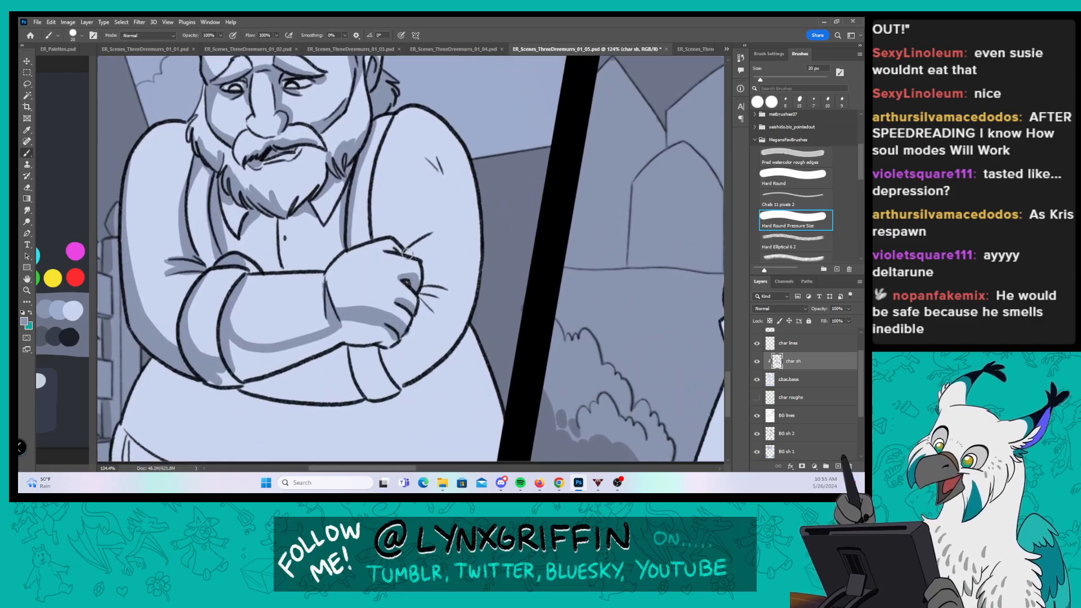
mouse_move(402, 339)
mouse_down()
mouse_move(438, 320)
mouse_move(436, 299)
mouse_move(417, 297)
mouse_move(445, 319)
mouse_move(431, 290)
mouse_move(452, 320)
mouse_up()
mouse_move(428, 285)
mouse_down()
mouse_move(455, 303)
mouse_move(460, 291)
mouse_up()
drag(469, 238, 447, 286)
drag(466, 159, 470, 236)
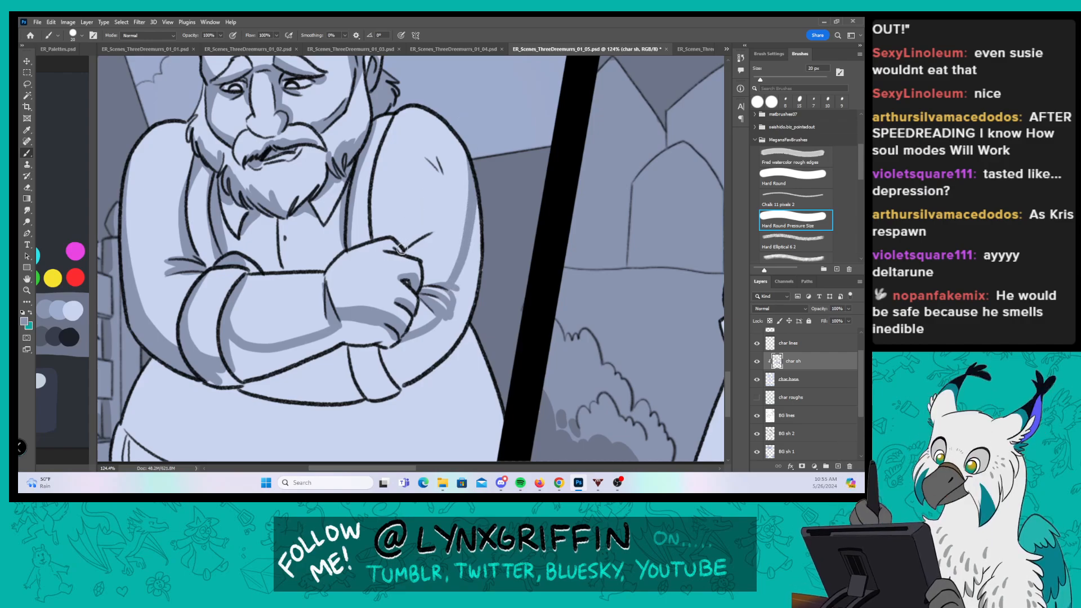
drag(404, 245, 430, 234)
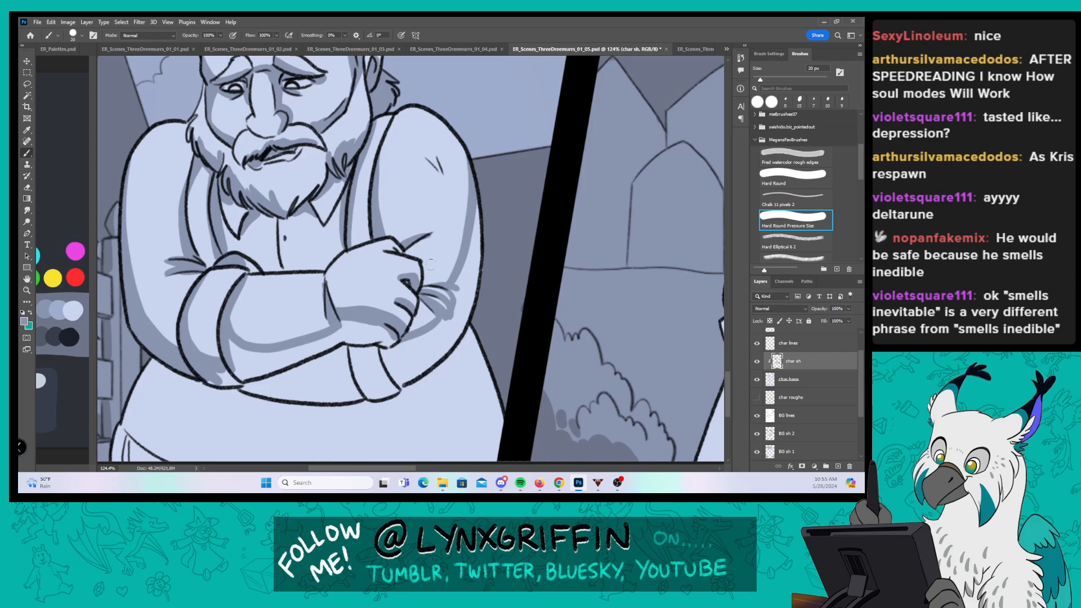
drag(449, 313, 442, 322)
Step: Shade the side of his waist, and use the Hard Round brush to fill the shadows under the forearm and on the lower sleeve
scroll(478, 312, down, 4)
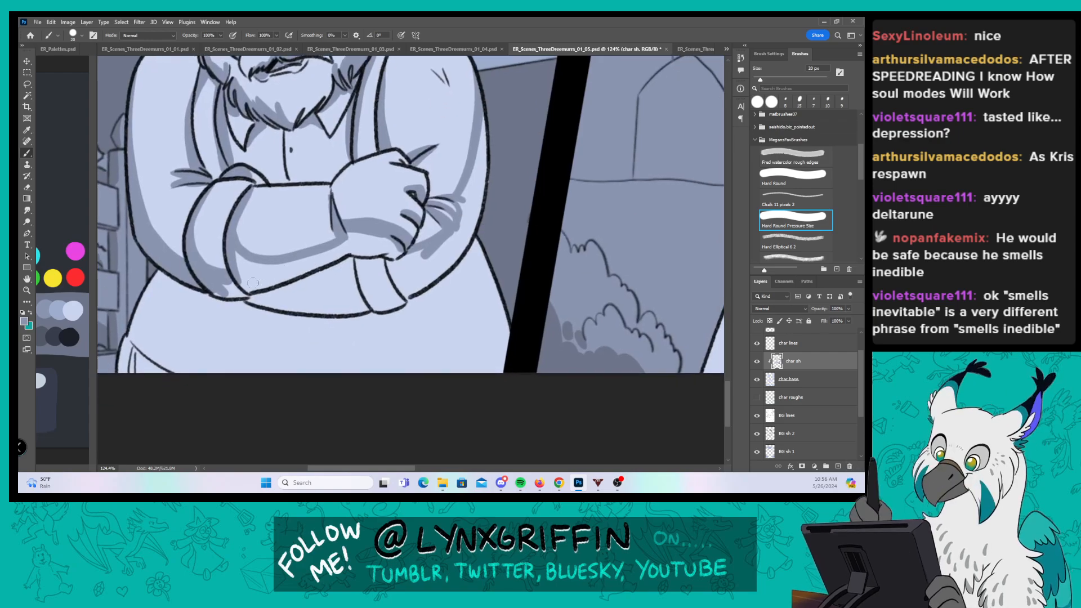
mouse_move(164, 265)
mouse_down()
mouse_move(149, 362)
mouse_move(138, 321)
mouse_move(127, 320)
mouse_move(143, 356)
mouse_move(139, 304)
mouse_move(165, 246)
mouse_move(190, 274)
mouse_move(145, 282)
mouse_move(181, 282)
mouse_up()
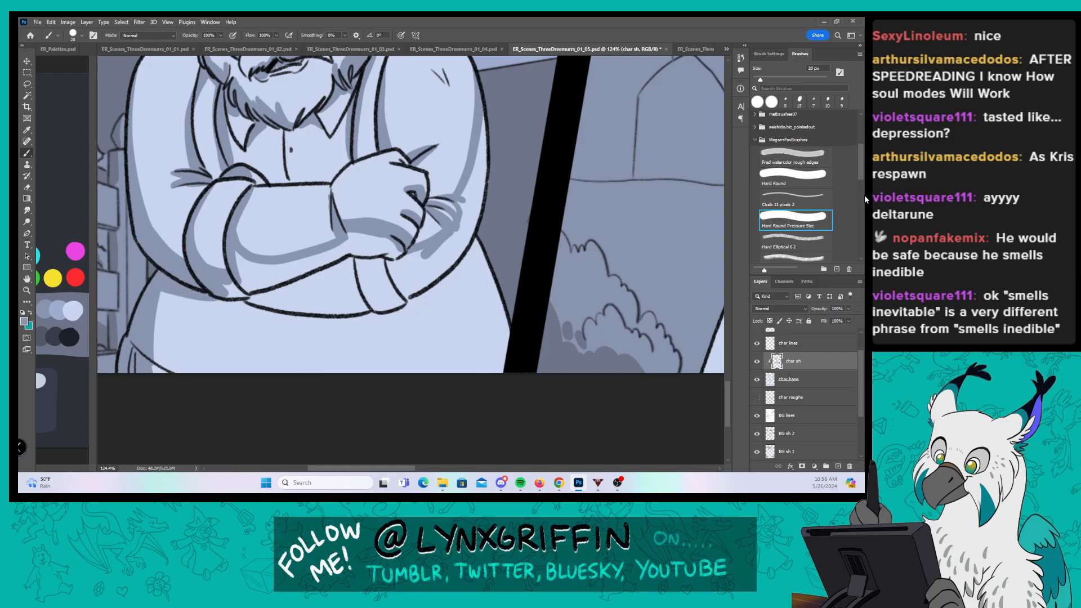
click(794, 177)
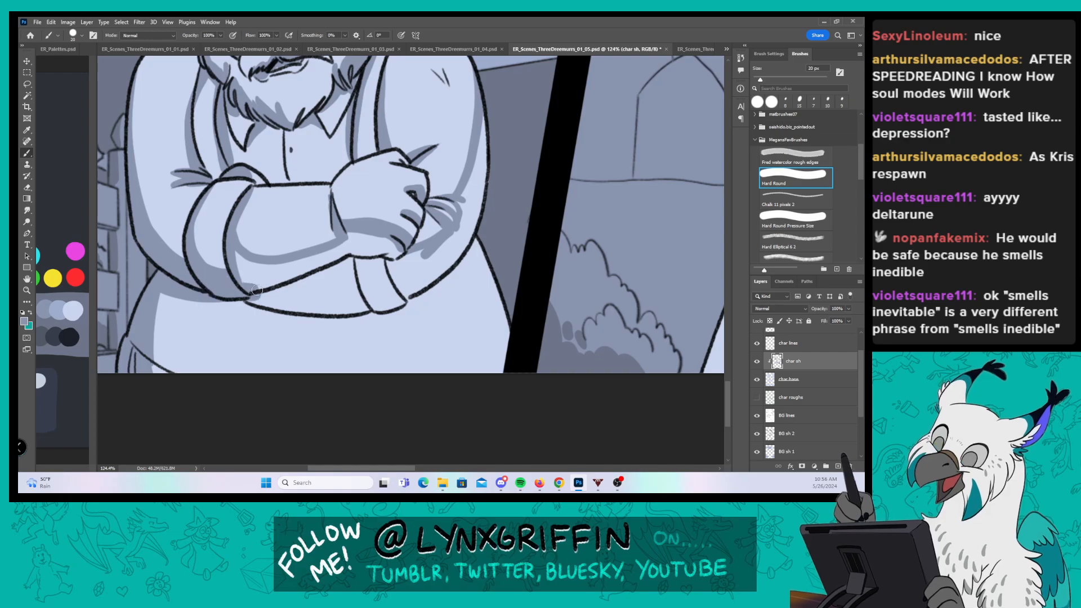
mouse_move(253, 285)
mouse_down()
mouse_move(292, 275)
mouse_move(277, 267)
mouse_move(358, 248)
mouse_move(336, 245)
mouse_move(330, 256)
mouse_move(352, 260)
mouse_move(398, 248)
mouse_up()
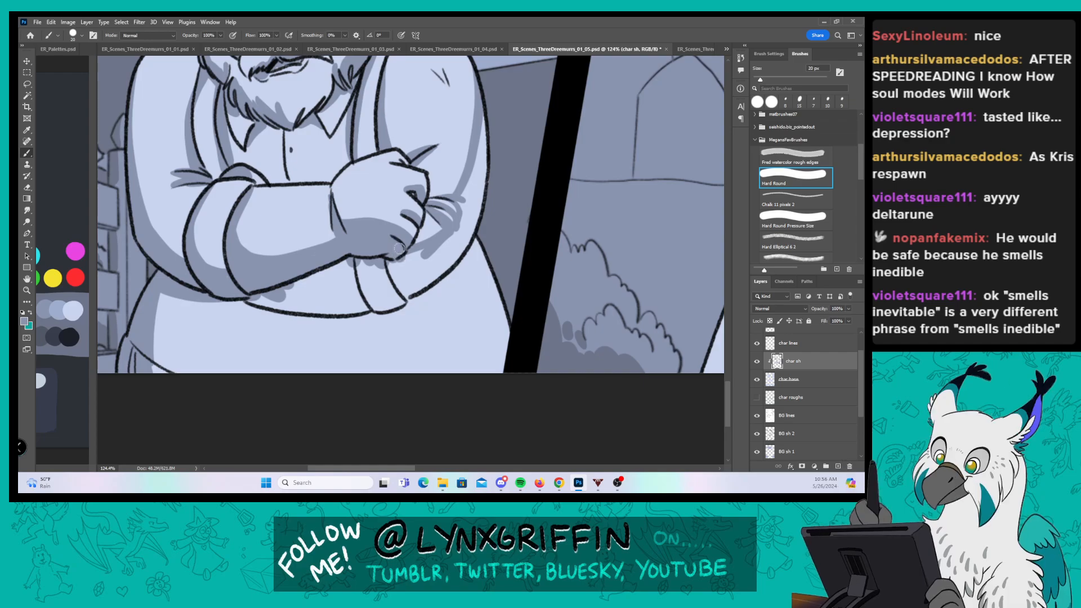
mouse_move(235, 291)
mouse_down()
mouse_move(323, 307)
mouse_move(294, 305)
mouse_move(404, 304)
mouse_up()
mouse_move(287, 292)
mouse_down()
mouse_move(363, 254)
mouse_move(388, 293)
mouse_move(428, 259)
mouse_move(395, 305)
mouse_move(467, 225)
mouse_move(481, 171)
mouse_up()
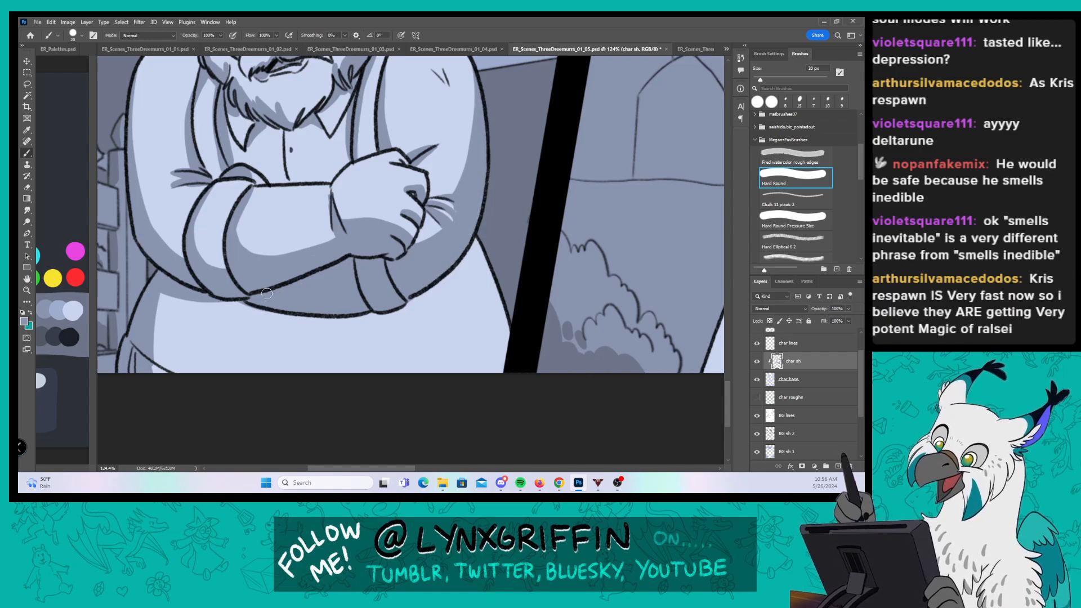
drag(267, 293, 438, 303)
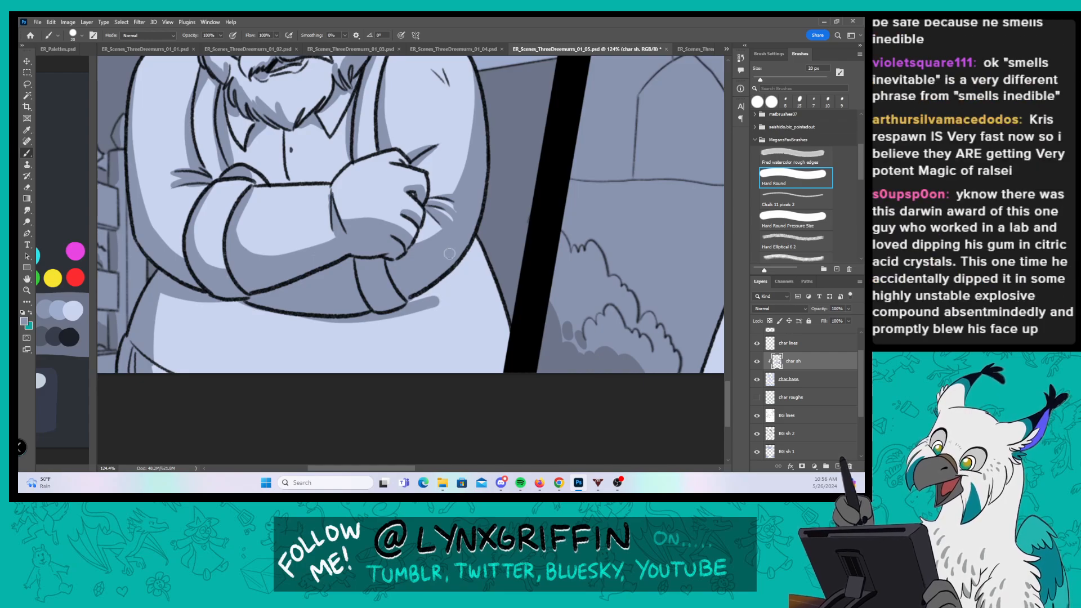
mouse_move(476, 237)
mouse_down()
mouse_move(467, 315)
mouse_move(478, 343)
mouse_move(449, 367)
mouse_move(487, 288)
mouse_up()
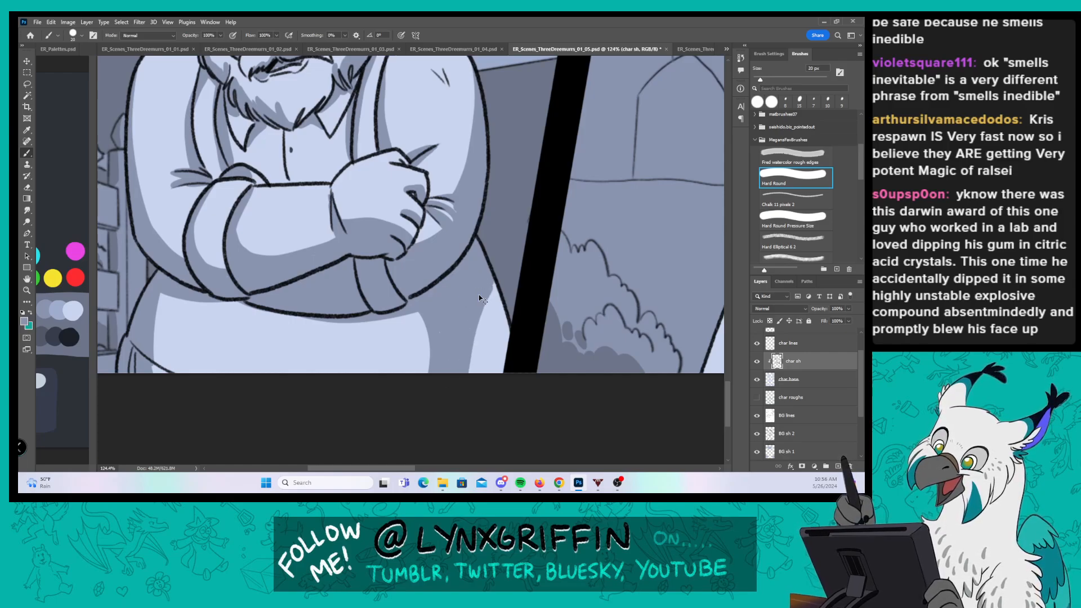
key(ctrl+z)
key(ctrl+z)
Step: Paint the shadow cast under the crossed arms and fill the far side of the man's belly down to the panel edge
mouse_move(315, 316)
mouse_down()
mouse_move(384, 314)
mouse_move(412, 265)
mouse_move(413, 294)
mouse_move(450, 326)
mouse_move(448, 266)
mouse_move(480, 232)
mouse_up()
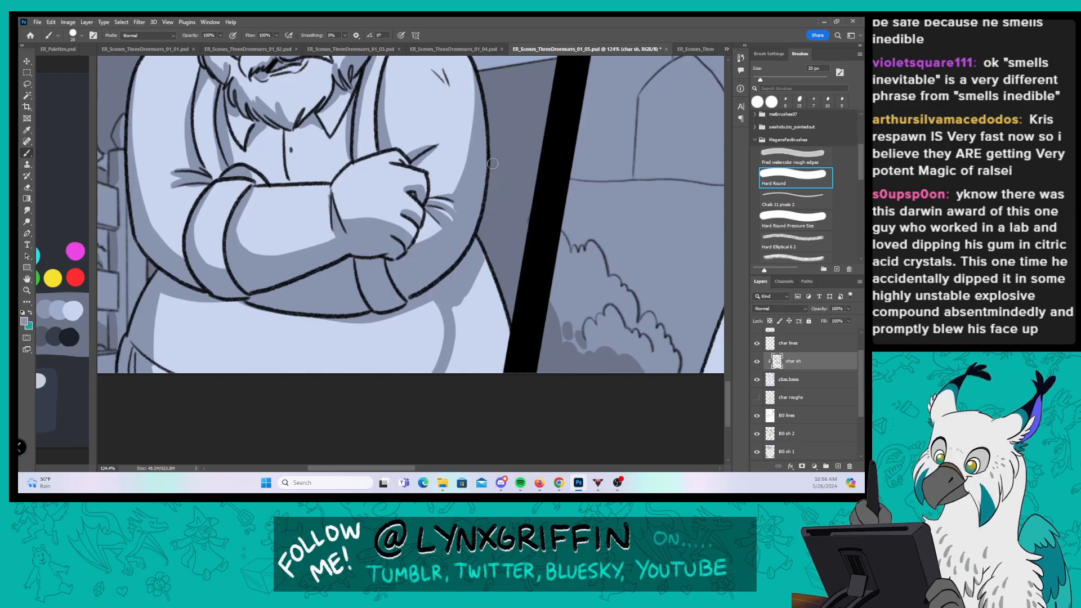
mouse_move(454, 302)
mouse_down()
mouse_move(459, 350)
mouse_move(479, 266)
mouse_move(488, 383)
mouse_move(505, 374)
mouse_up()
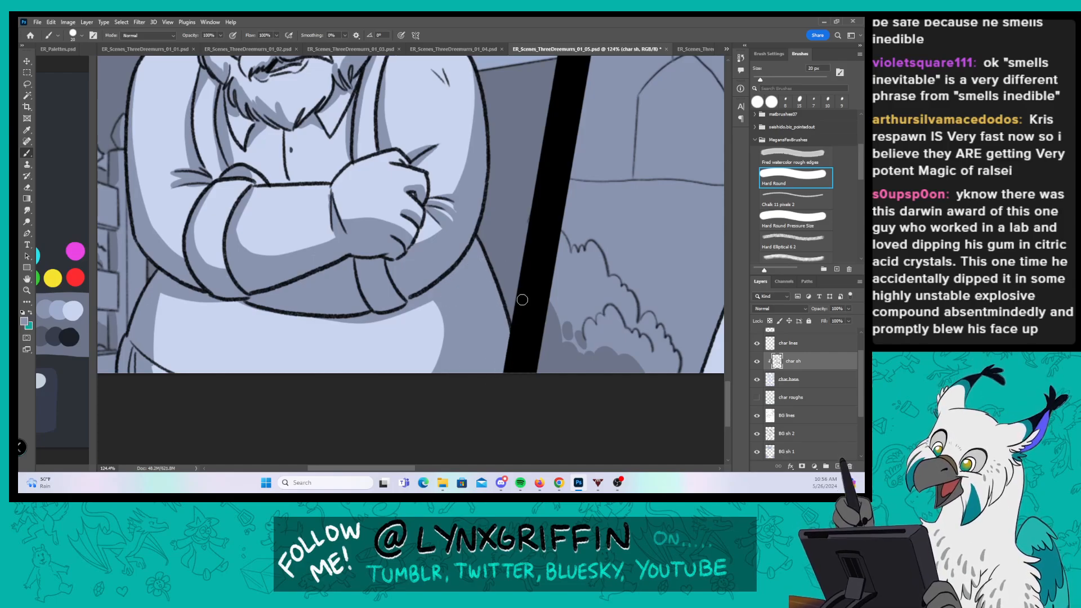
drag(516, 291, 468, 291)
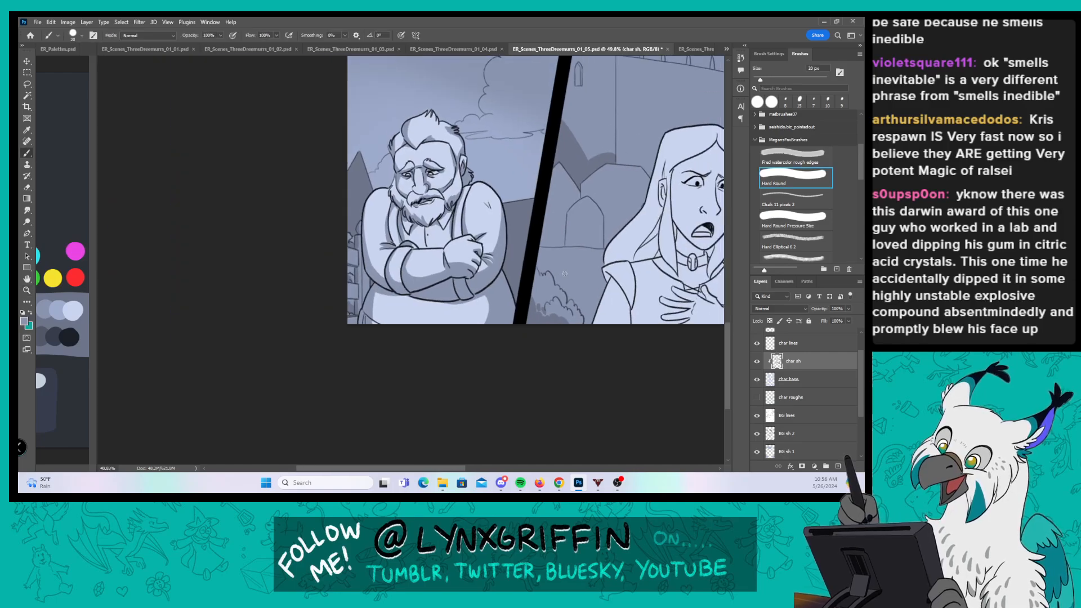
Step: In the neighbouring panel, use the Hard Round Pressure Size brush to shade the long-haired woman's inner ear and the hair above it
drag(563, 270, 363, 310)
click(808, 215)
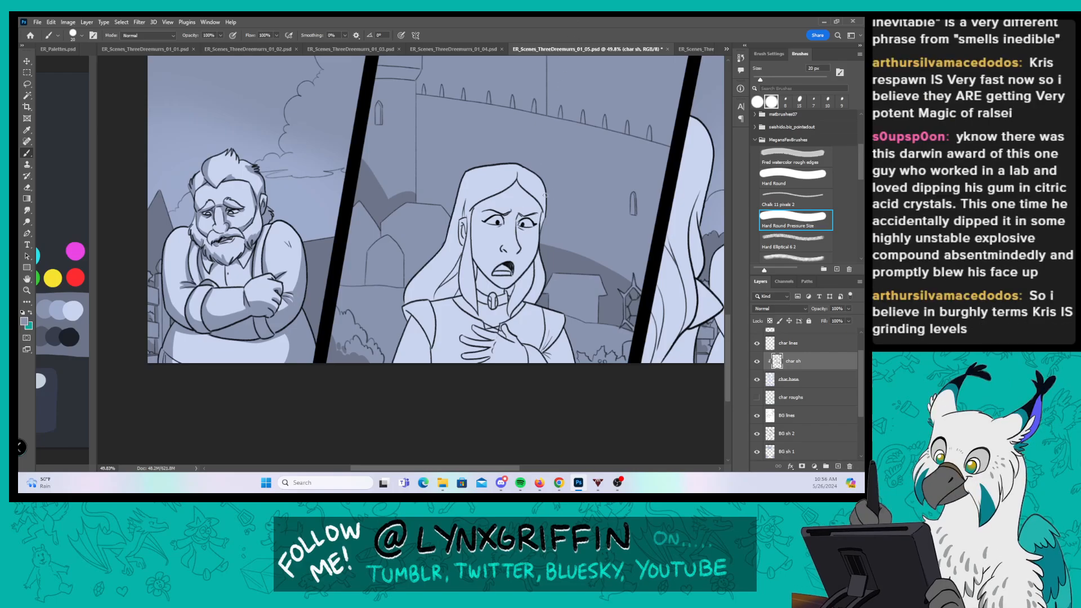
key(z)
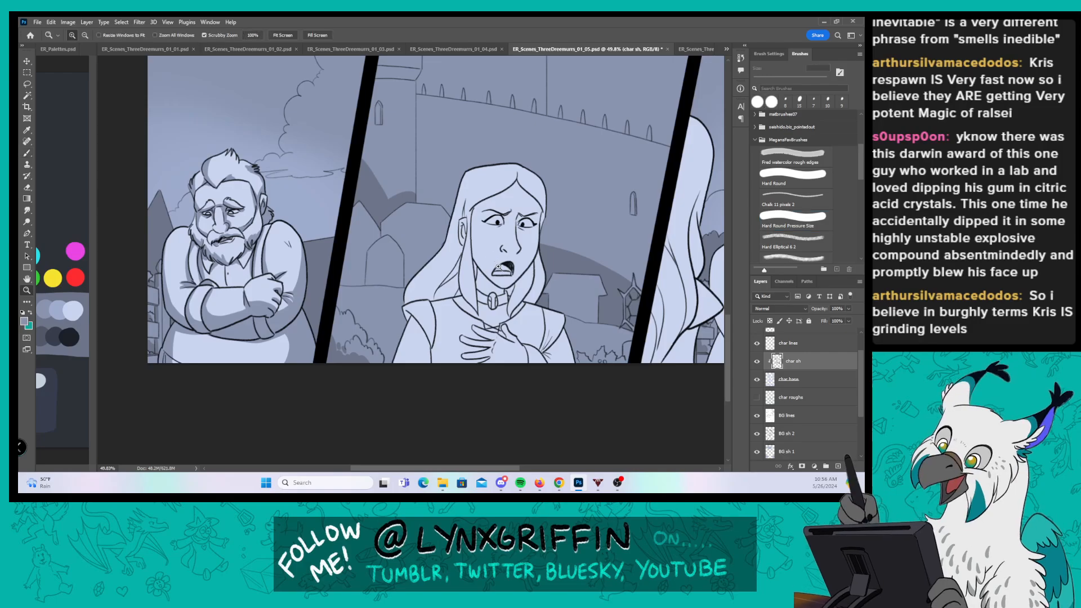
drag(494, 262, 536, 263)
key(b)
drag(456, 157, 454, 201)
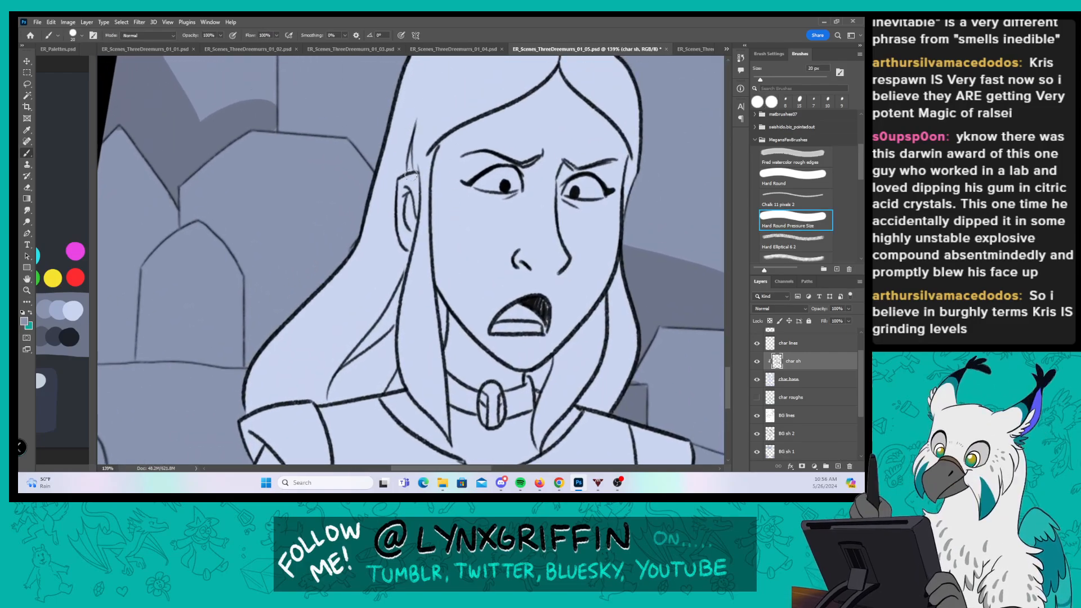
drag(407, 172, 403, 148)
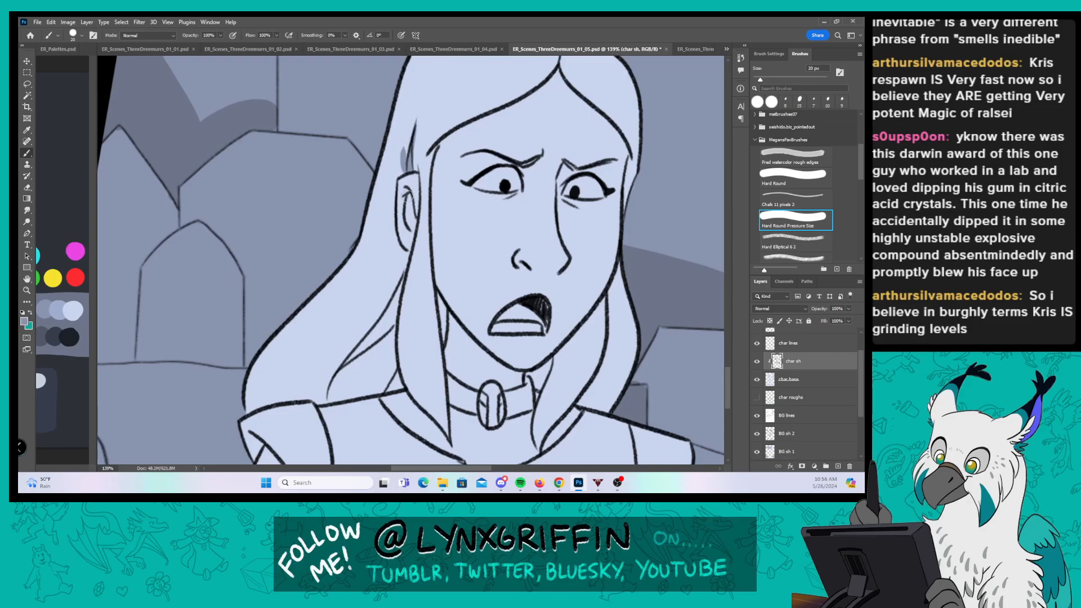
mouse_move(408, 198)
mouse_down()
mouse_move(487, 187)
mouse_move(471, 154)
mouse_up()
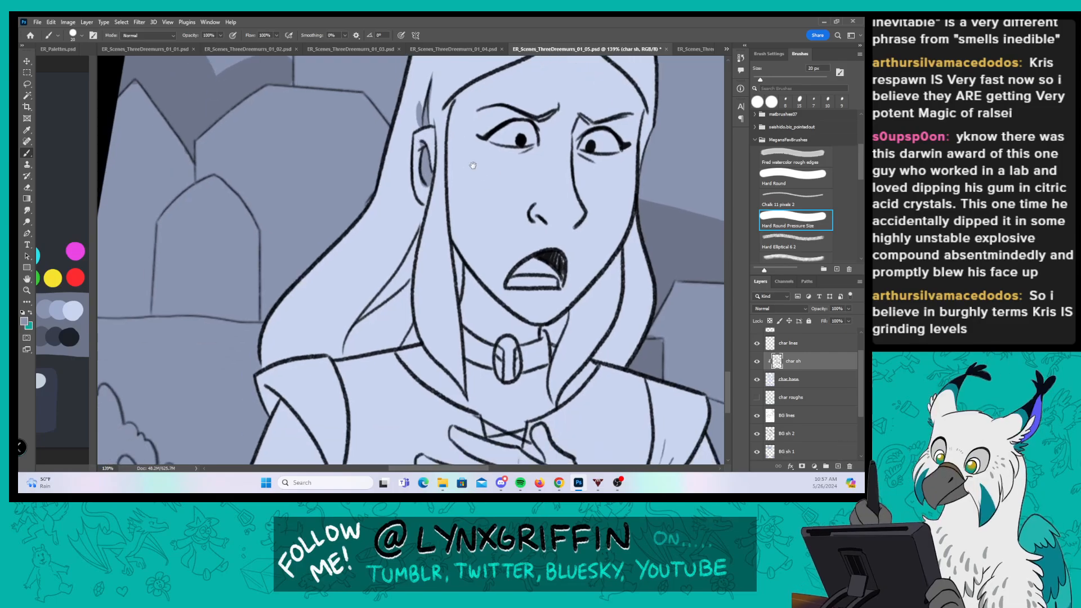
Step: Outline the shadow in the woman's hair behind her ear, shade the front lock, and fill the back hair with the Hard Round brush
mouse_move(410, 170)
mouse_down()
mouse_move(391, 232)
mouse_move(322, 345)
mouse_up()
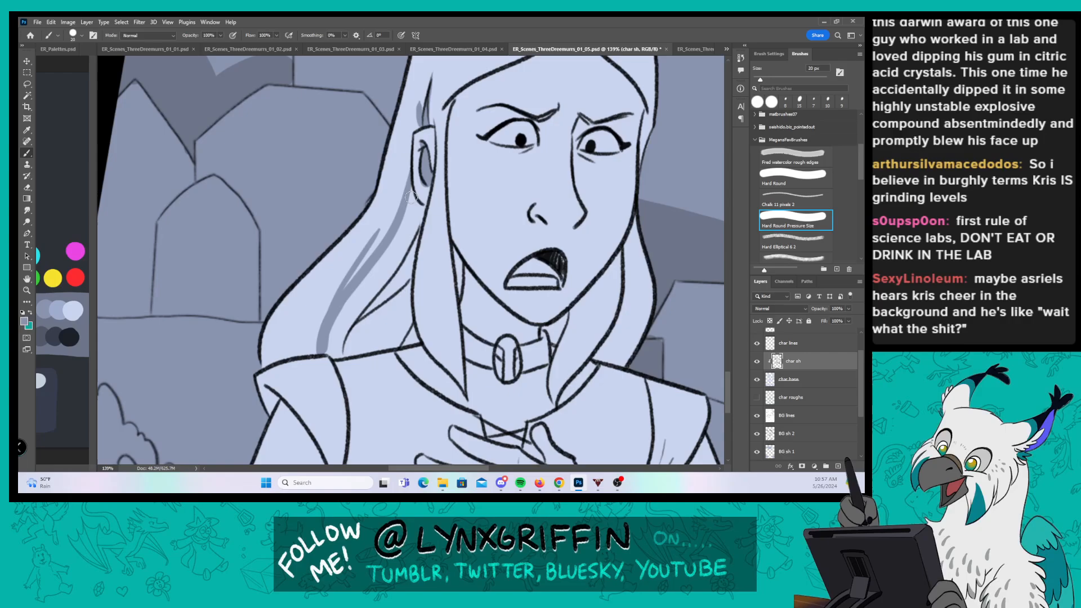
drag(414, 222, 404, 323)
drag(413, 259, 404, 315)
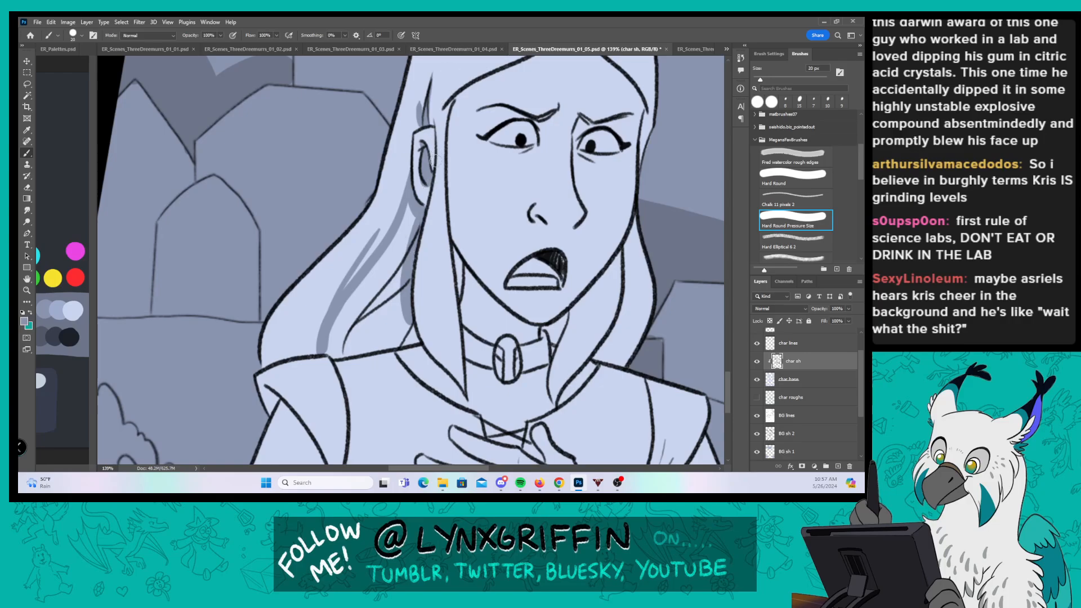
mouse_move(433, 161)
mouse_down()
mouse_move(421, 335)
mouse_move(455, 377)
mouse_move(429, 268)
mouse_up()
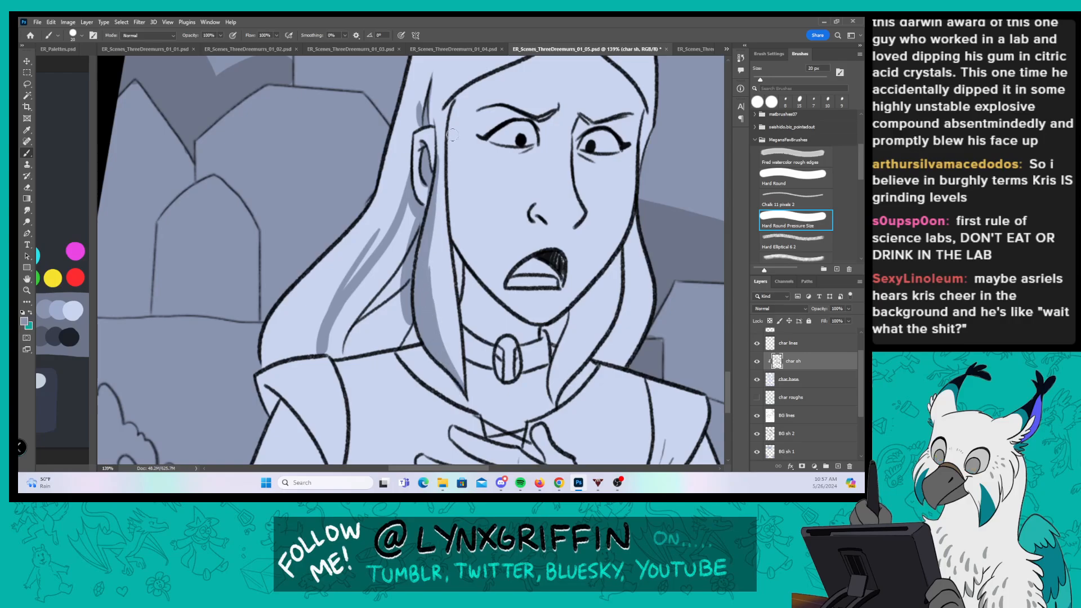
drag(323, 346, 331, 352)
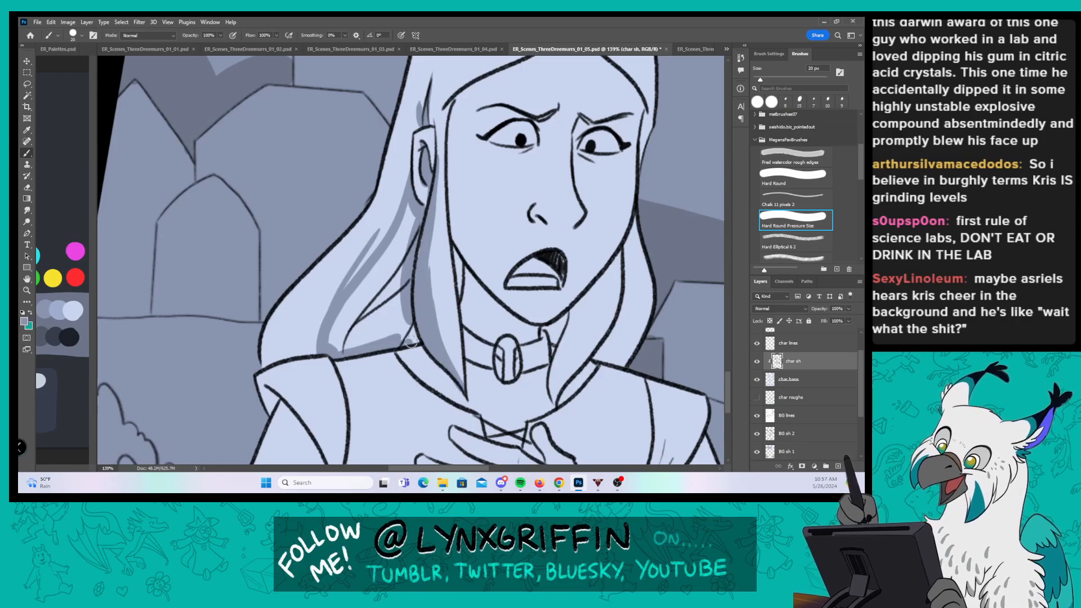
click(784, 174)
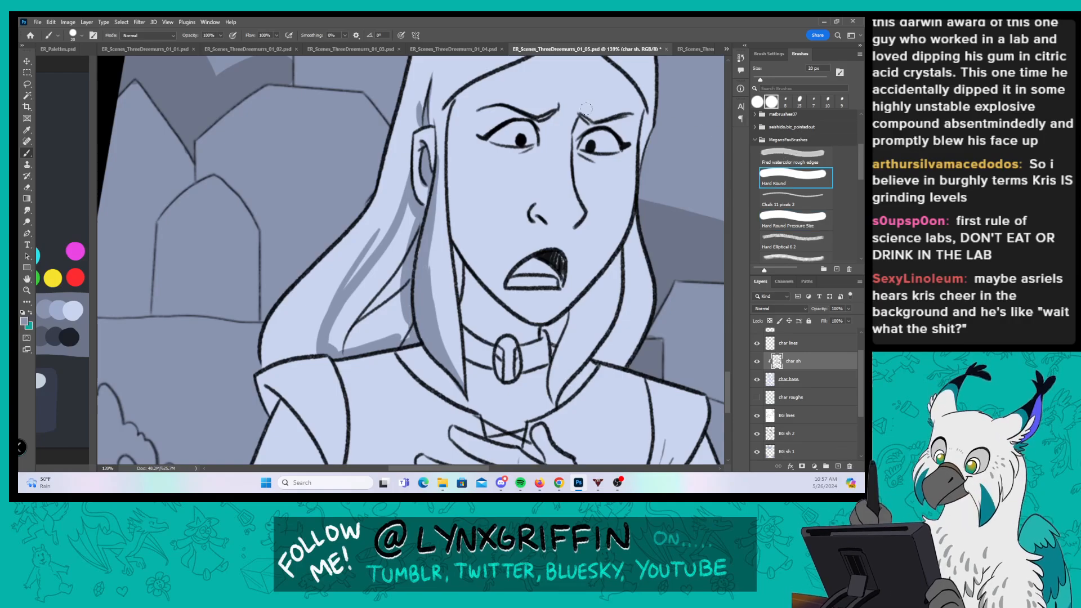
mouse_move(410, 212)
mouse_down()
mouse_move(404, 255)
mouse_move(392, 247)
mouse_move(334, 344)
mouse_move(357, 322)
mouse_move(362, 339)
mouse_move(405, 337)
mouse_up()
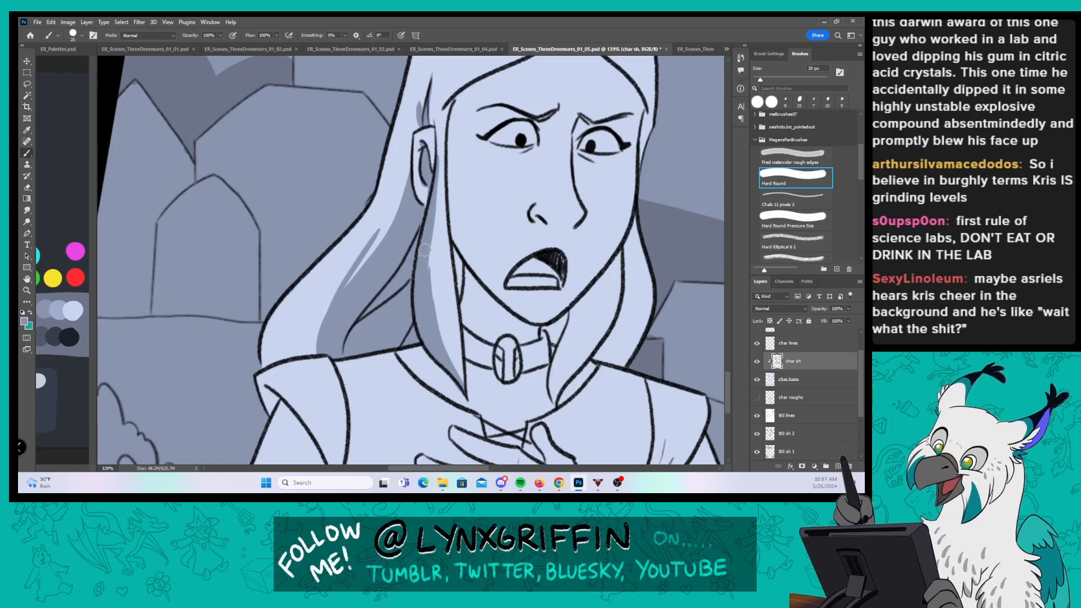
Step: With the Hard Round Pressure Size brush, shade the side of the woman's face down to the jaw and her neck under the chin
click(797, 214)
mouse_move(582, 314)
mouse_down()
mouse_move(427, 344)
mouse_move(443, 363)
mouse_up()
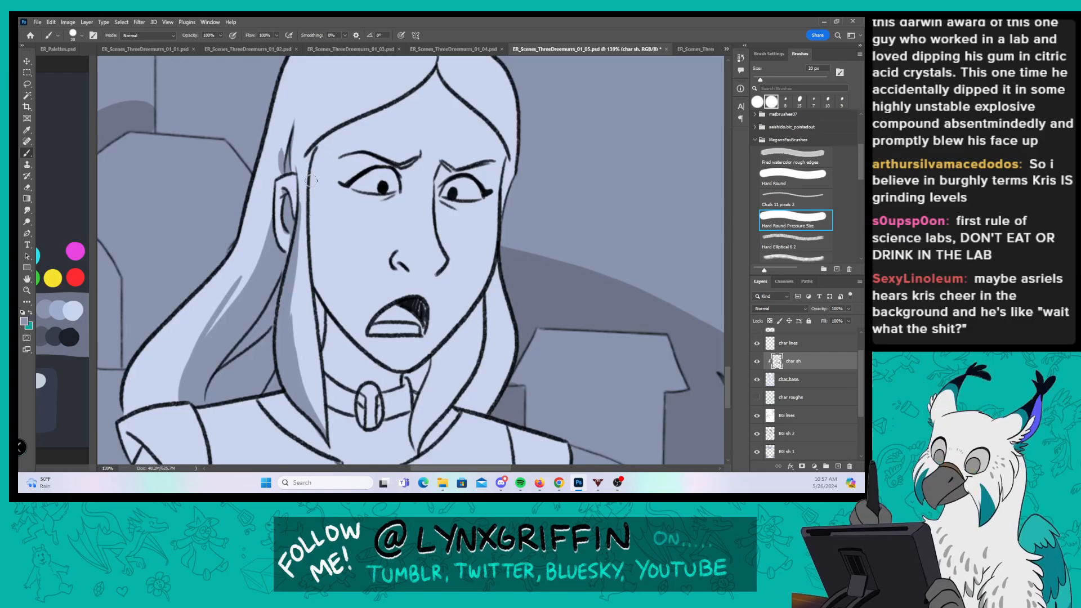
mouse_move(311, 181)
mouse_down()
mouse_move(317, 256)
mouse_move(347, 336)
mouse_move(391, 373)
mouse_up()
mouse_move(313, 240)
mouse_down()
mouse_move(322, 353)
mouse_move(322, 210)
mouse_move(335, 355)
mouse_move(324, 361)
mouse_move(330, 341)
mouse_move(354, 363)
mouse_move(334, 344)
mouse_move(406, 379)
mouse_up()
mouse_move(327, 314)
mouse_down()
mouse_move(361, 359)
mouse_move(416, 376)
mouse_move(423, 367)
mouse_up()
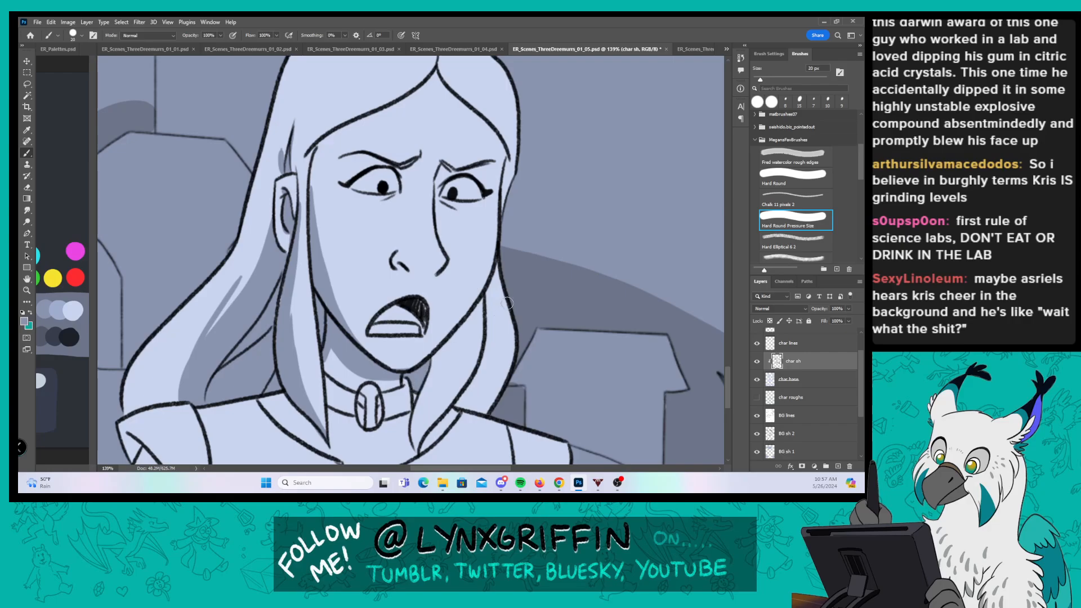
Step: Shade the woman's hair on the far side of her face and the eye sockets beneath her furrowed brows
drag(535, 288, 529, 204)
mouse_move(469, 229)
mouse_down()
mouse_move(407, 356)
mouse_move(431, 271)
mouse_move(464, 232)
mouse_up()
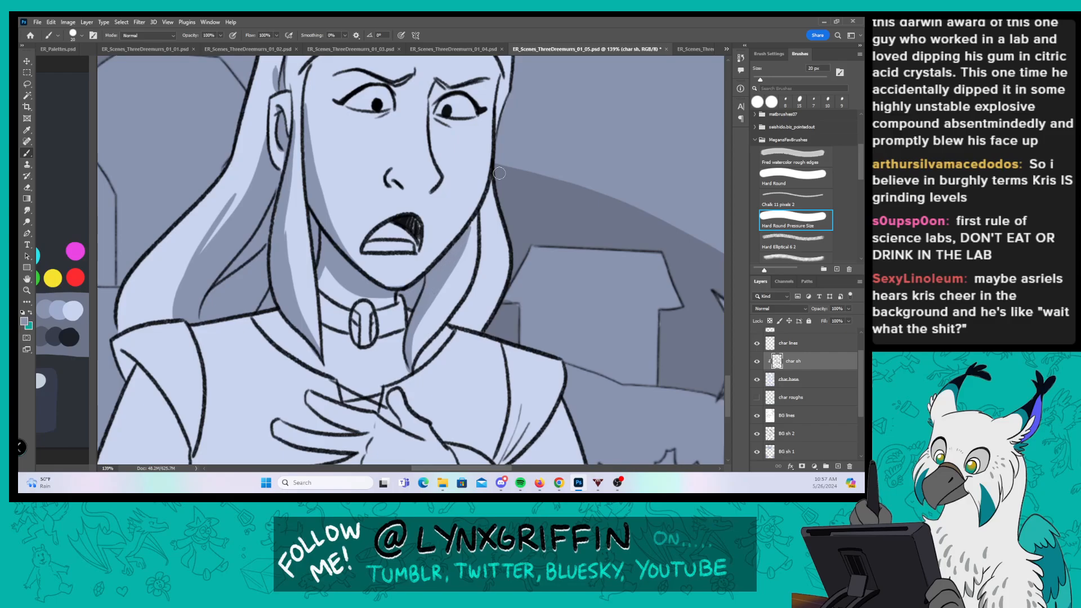
drag(498, 173, 483, 221)
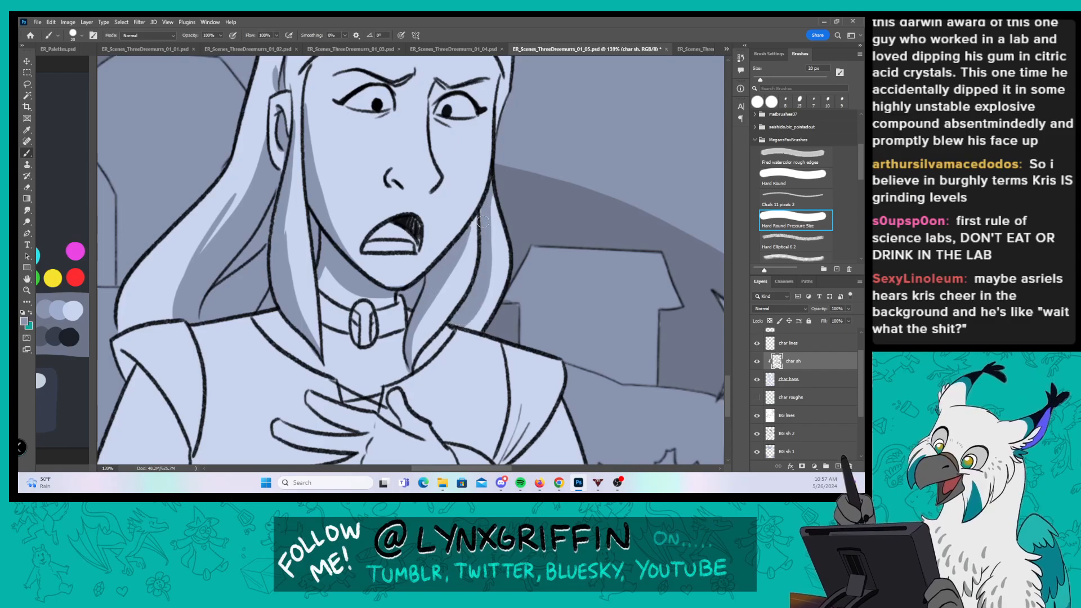
drag(528, 170, 513, 302)
mouse_move(331, 203)
mouse_down()
mouse_move(330, 221)
mouse_move(394, 201)
mouse_move(426, 218)
mouse_move(474, 217)
mouse_move(483, 255)
mouse_up()
drag(489, 210, 492, 242)
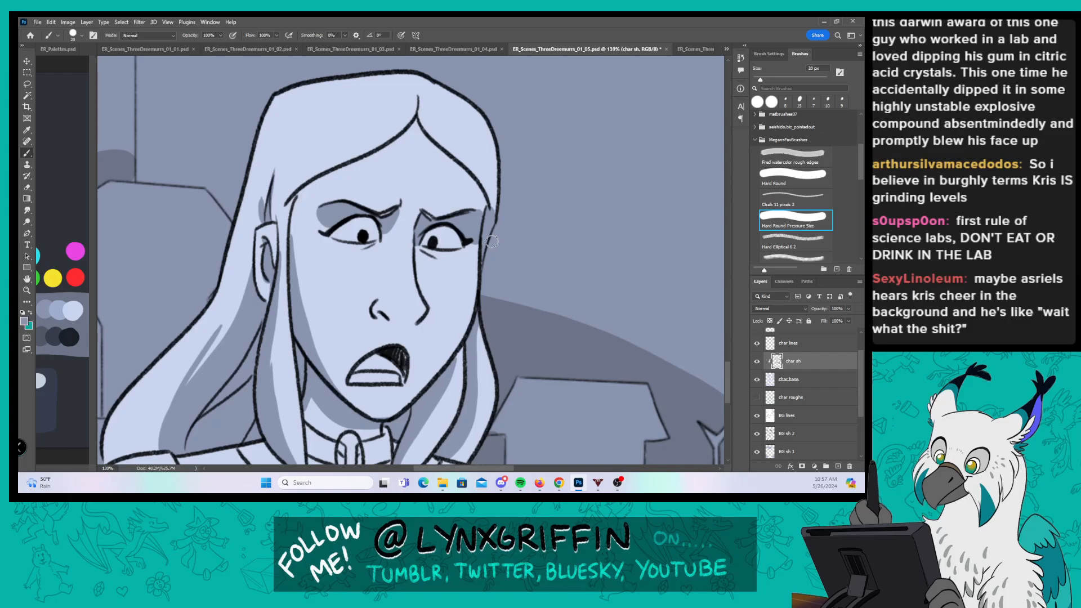
Step: Shade the base of the woman's nose, the inside of her mouth, and her forehead along the hairline
drag(383, 318, 395, 325)
drag(369, 361, 377, 360)
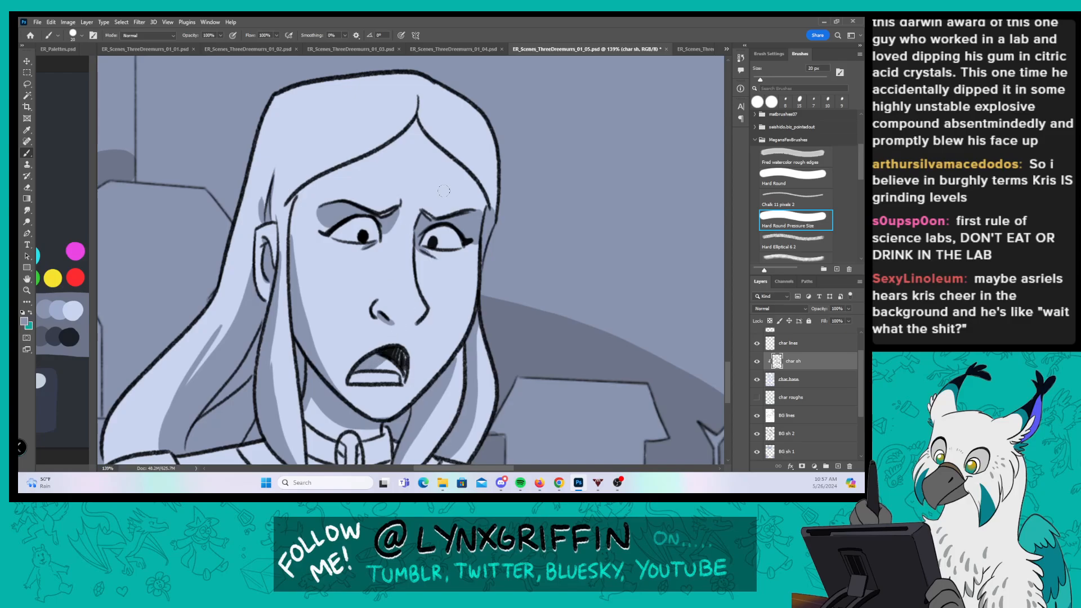
drag(444, 191, 524, 260)
mouse_move(387, 258)
mouse_down()
mouse_move(371, 293)
mouse_move(416, 241)
mouse_up()
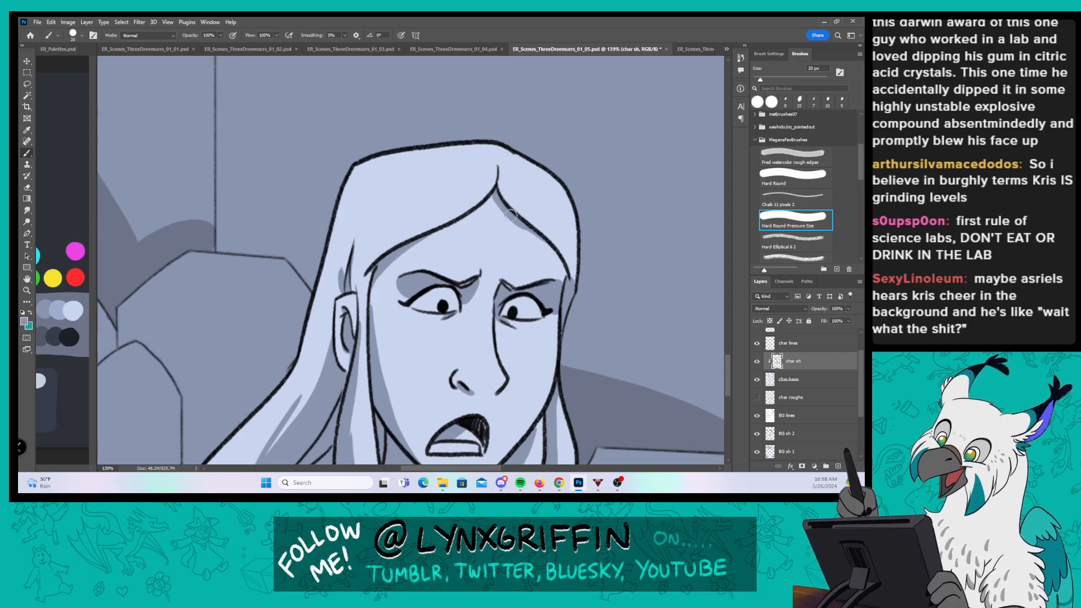
Step: Shade the underside of the woman's near shoulder cap and the sleeve along her arm beneath it
scroll(394, 191, down, 10)
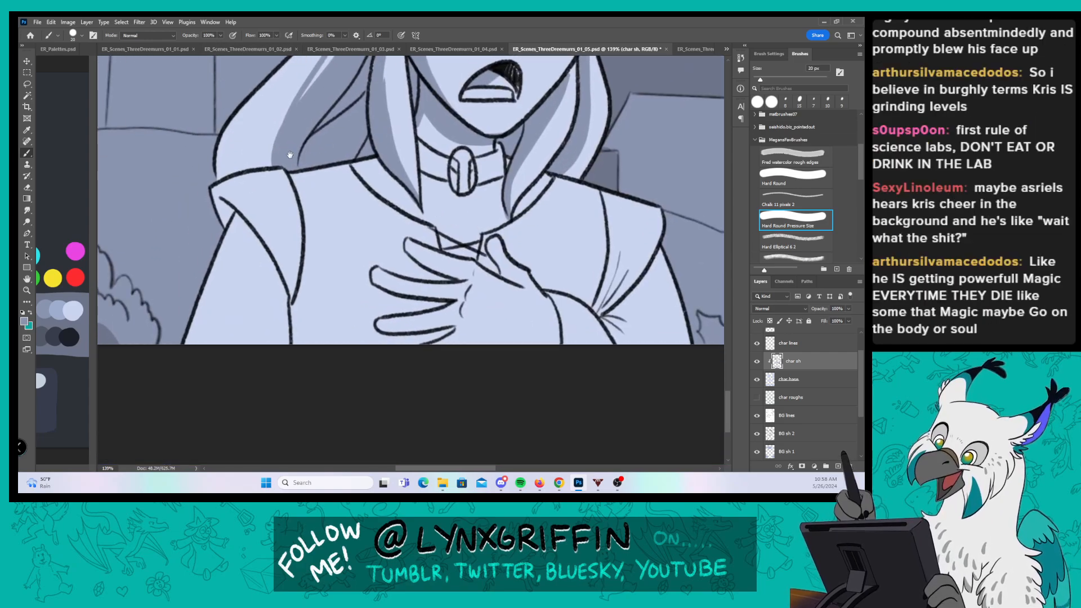
scroll(360, 191, up, 2)
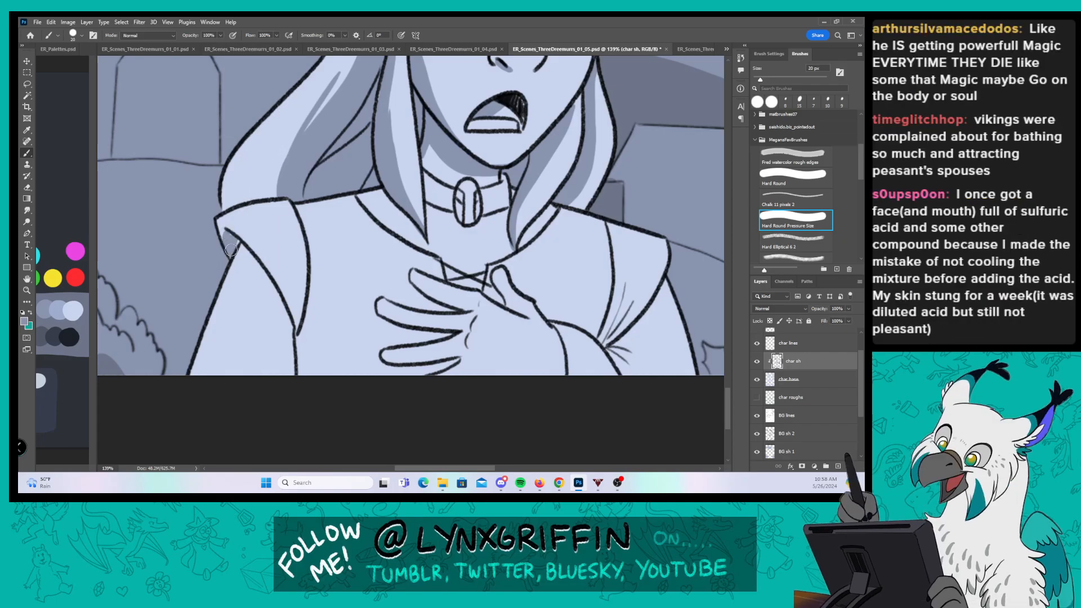
drag(226, 231, 257, 256)
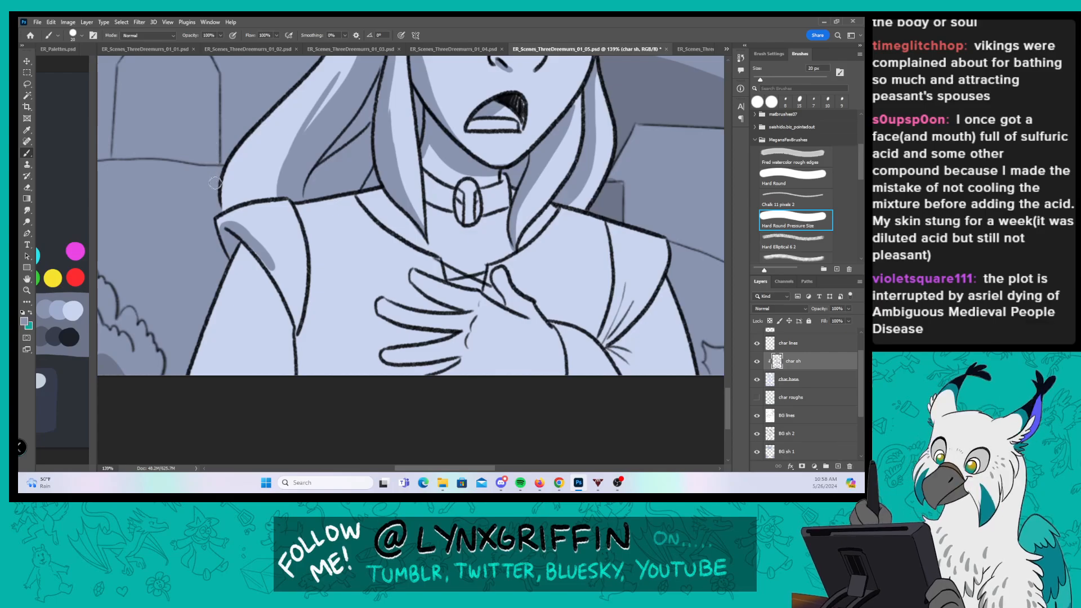
mouse_move(230, 225)
mouse_down()
mouse_move(286, 261)
mouse_move(270, 267)
mouse_move(265, 258)
mouse_move(296, 327)
mouse_move(260, 243)
mouse_up()
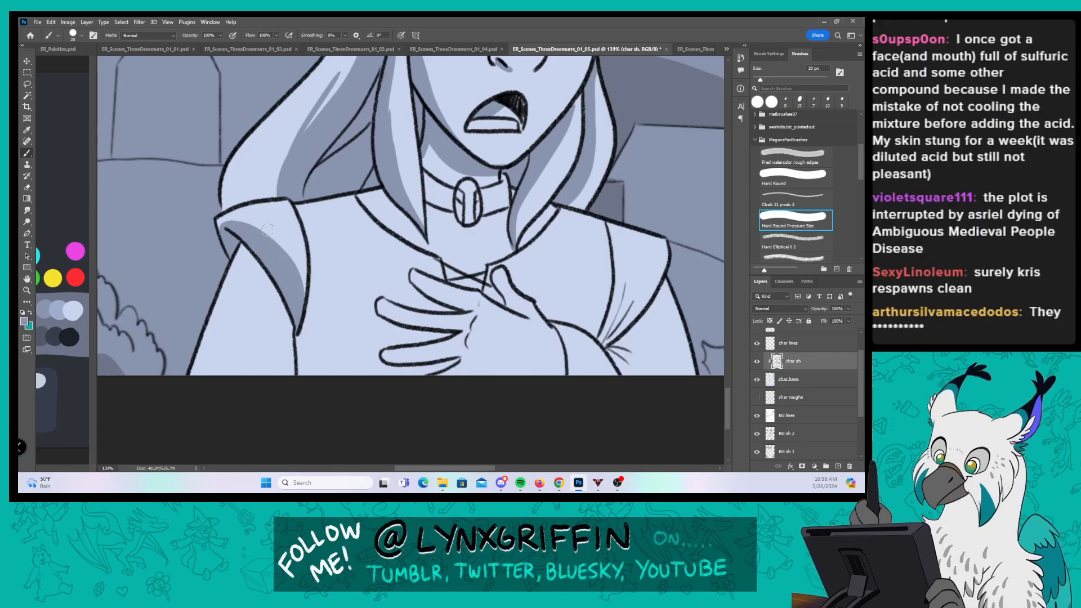
mouse_move(276, 274)
mouse_down()
mouse_move(273, 386)
mouse_move(306, 379)
mouse_move(297, 368)
mouse_up()
Step: Shade the undersides of the fingers on the hand the woman holds to her chest
drag(682, 272, 492, 309)
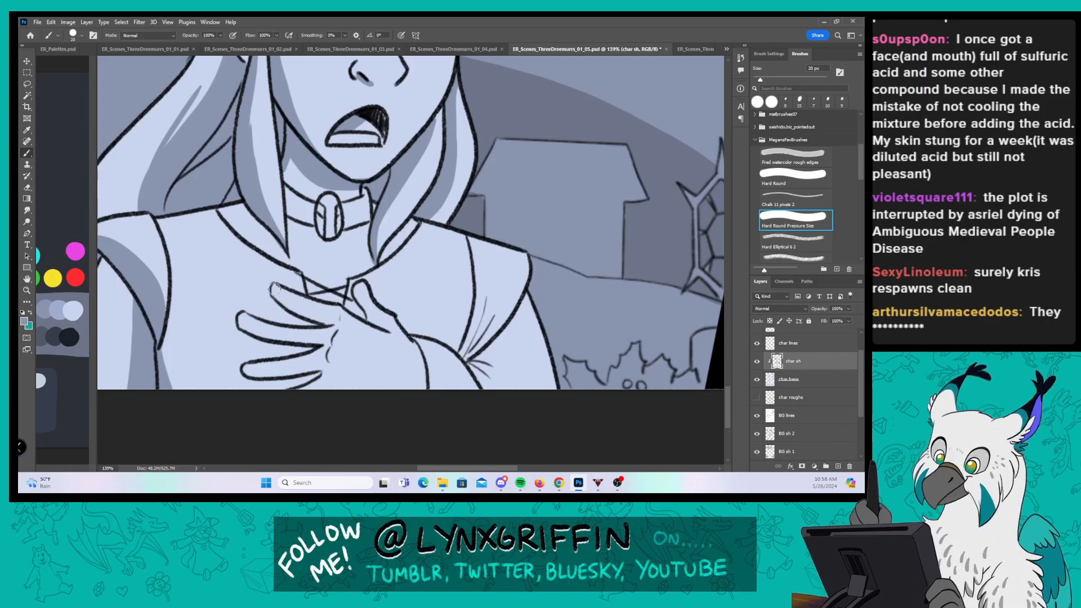
drag(274, 288, 325, 322)
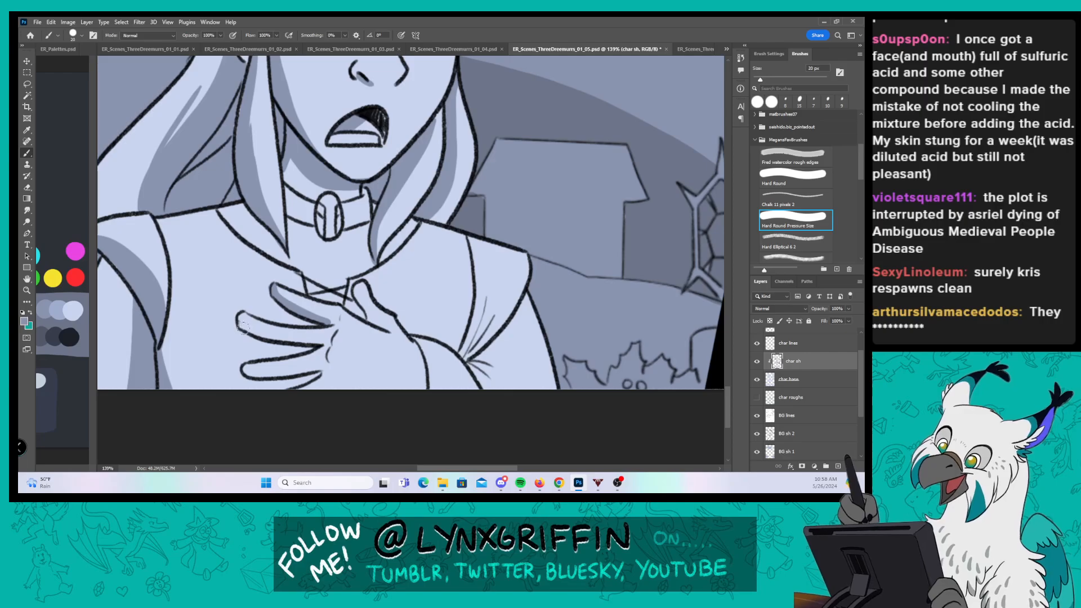
drag(243, 328, 285, 340)
drag(276, 296, 325, 323)
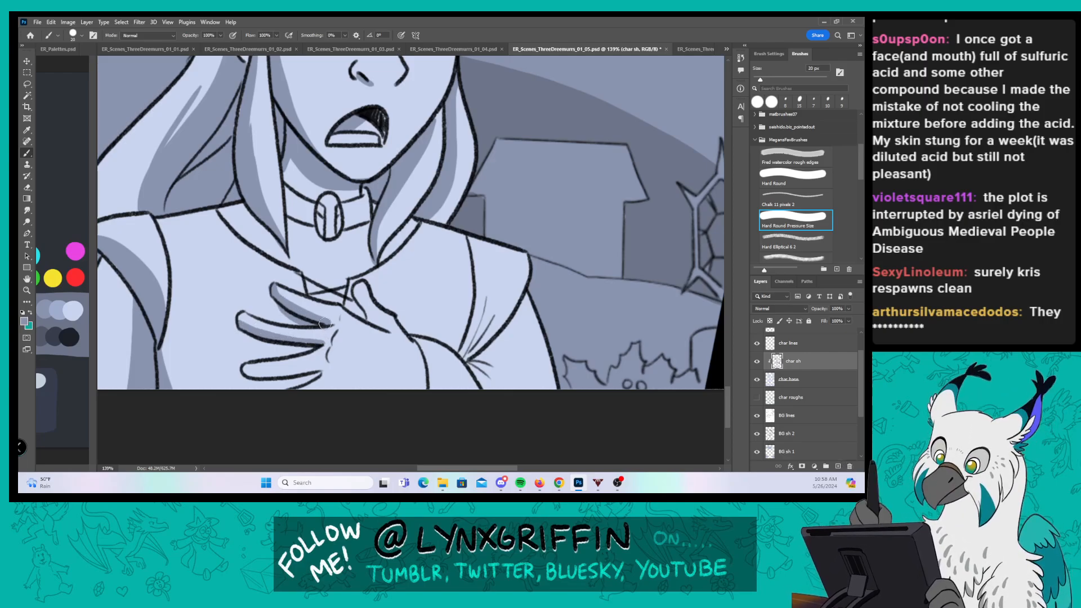
drag(248, 373, 314, 379)
drag(245, 335, 300, 349)
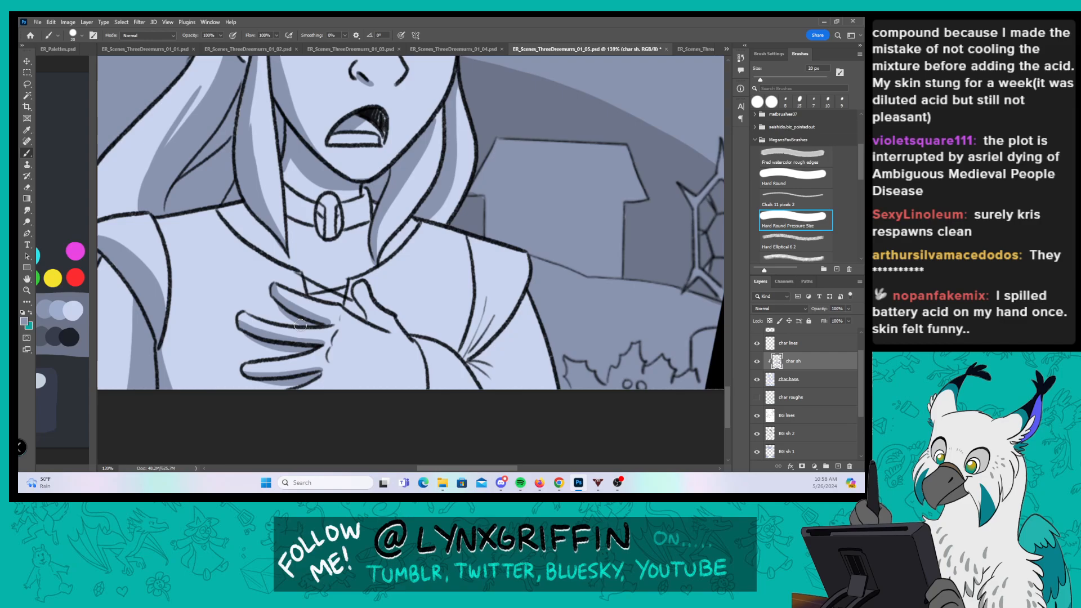
drag(329, 348, 326, 362)
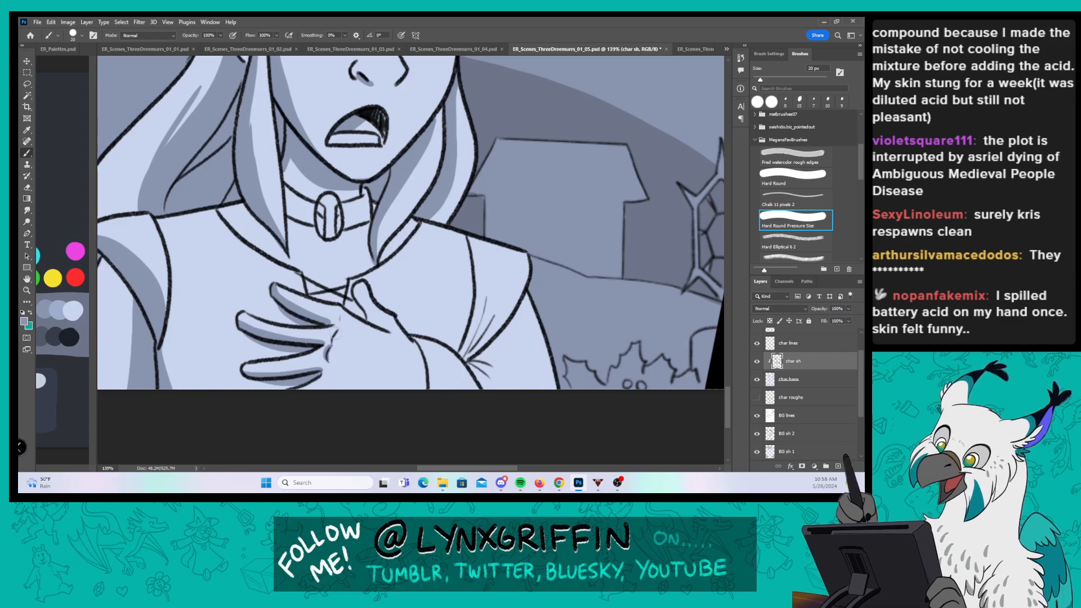
Step: Shade the woman's thumb and the sleeve cuff at her wrist, plus the laced collar opening above her hand
mouse_move(351, 291)
mouse_down()
mouse_move(368, 319)
mouse_move(386, 305)
mouse_move(424, 359)
mouse_move(413, 339)
mouse_move(424, 388)
mouse_up()
drag(415, 340, 433, 394)
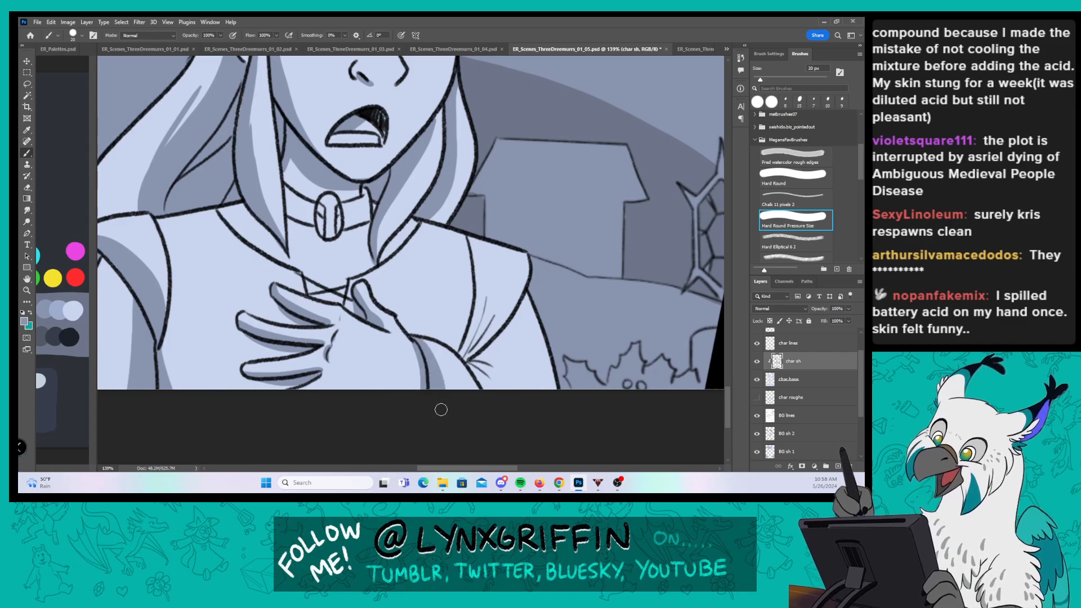
drag(346, 280, 341, 304)
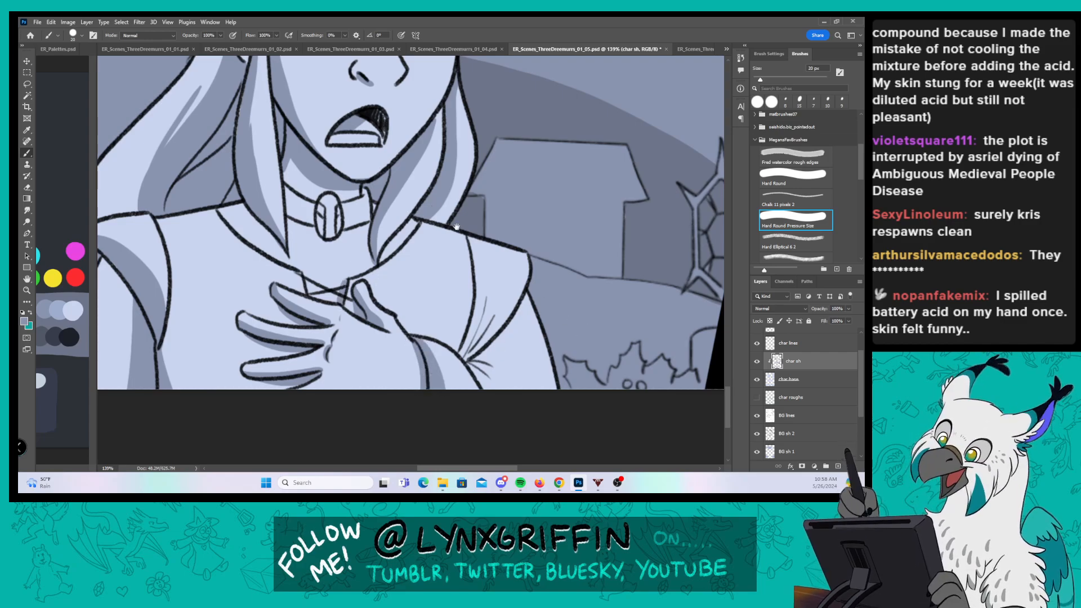
drag(297, 158, 286, 202)
mouse_move(314, 242)
mouse_down()
mouse_move(309, 281)
mouse_move(275, 226)
mouse_move(303, 254)
mouse_up()
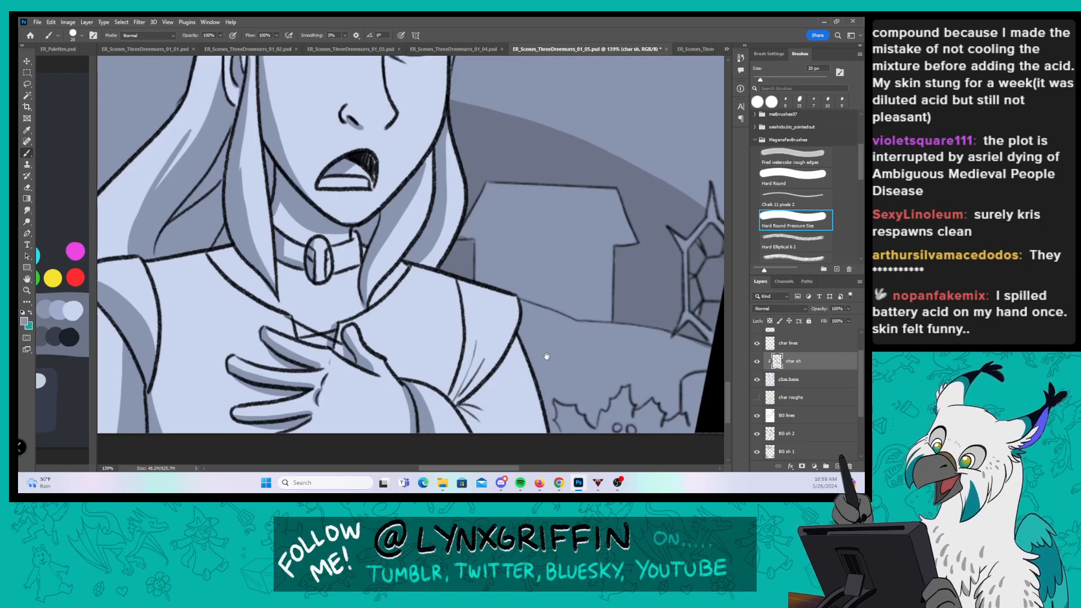
Step: Shade the folds of the woman's far shoulder cap and the bent sleeve beneath it
drag(546, 357, 529, 276)
drag(448, 215, 434, 322)
mouse_move(465, 249)
mouse_down()
mouse_move(444, 319)
mouse_move(464, 351)
mouse_move(485, 351)
mouse_up()
drag(448, 321, 501, 345)
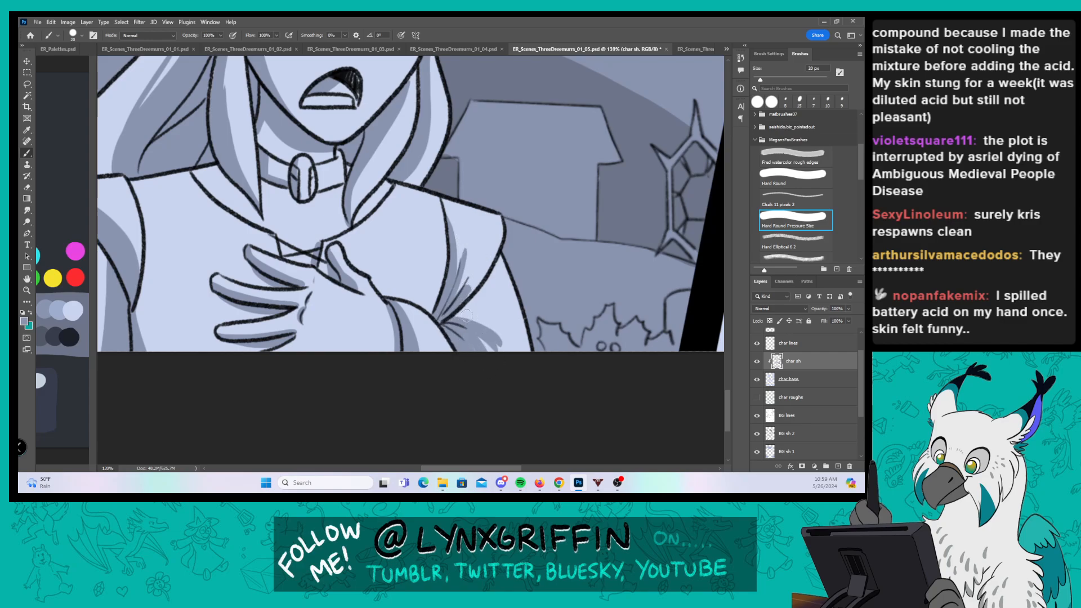
mouse_move(480, 290)
mouse_down()
mouse_move(456, 321)
mouse_move(471, 317)
mouse_up()
drag(500, 258, 473, 309)
Step: In the panel with the bearded man, paint long shadow strands down the foreground woman's hair
key(z)
drag(598, 276, 532, 276)
drag(704, 228, 435, 288)
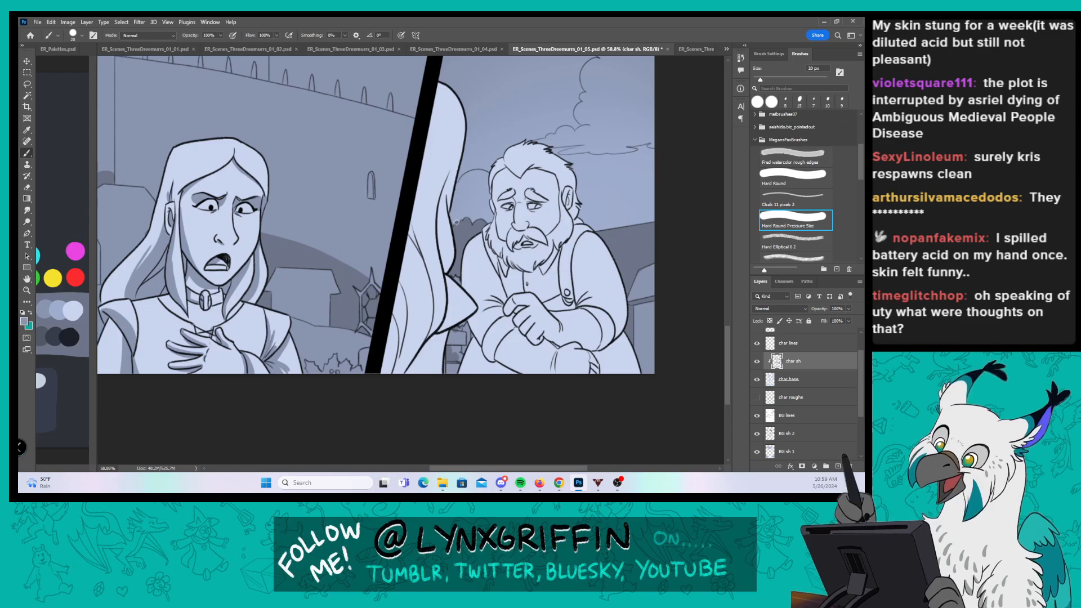
drag(457, 223, 496, 222)
mouse_move(409, 89)
mouse_down()
mouse_move(406, 201)
mouse_move(427, 318)
mouse_move(409, 399)
mouse_up()
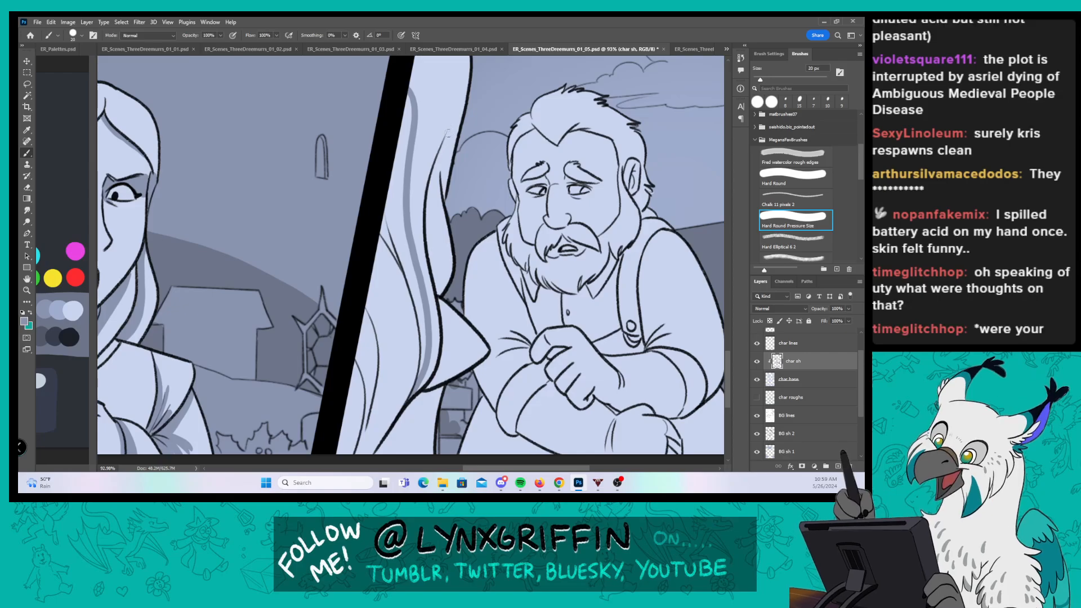
mouse_move(447, 133)
mouse_down()
mouse_move(431, 213)
mouse_move(444, 303)
mouse_up()
mouse_move(431, 181)
mouse_down()
mouse_move(442, 297)
mouse_move(438, 284)
mouse_up()
Step: Shade the lower strands of the foreground woman's hair and the folds of her pointed shoulder
drag(502, 240, 463, 163)
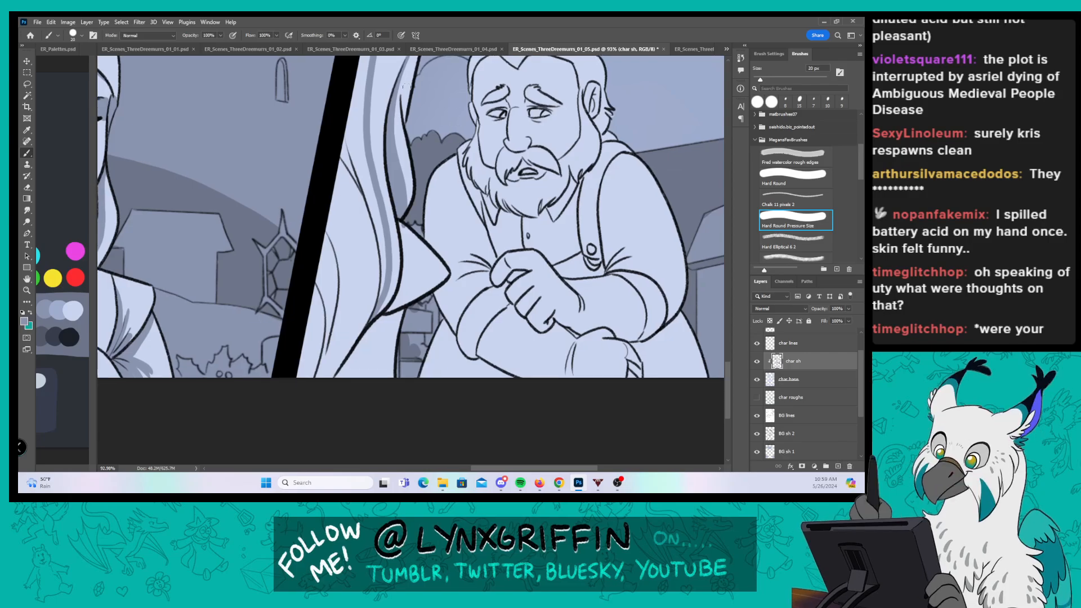
mouse_move(398, 217)
mouse_down()
mouse_move(412, 276)
mouse_move(447, 275)
mouse_move(414, 290)
mouse_move(408, 240)
mouse_move(405, 315)
mouse_move(419, 293)
mouse_move(397, 309)
mouse_move(372, 376)
mouse_up()
mouse_move(338, 180)
mouse_down()
mouse_move(371, 293)
mouse_move(357, 355)
mouse_up()
mouse_move(338, 148)
mouse_down()
mouse_move(376, 220)
mouse_move(371, 205)
mouse_move(380, 297)
mouse_up()
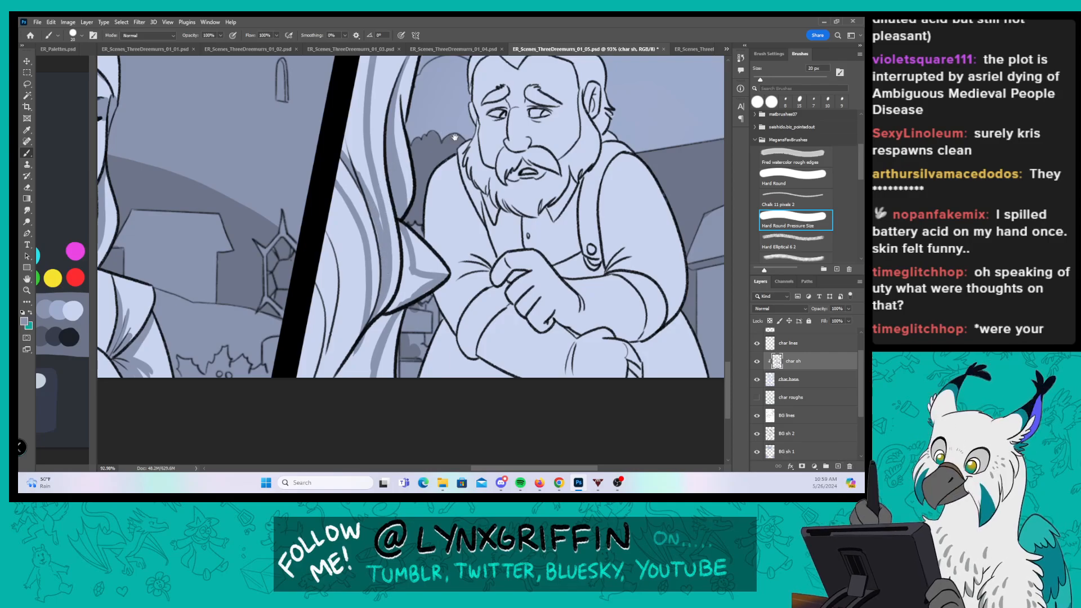
Step: With the Hard Round brush, fill the shadow areas in the lower part of the foreground woman's hair
drag(455, 137, 440, 189)
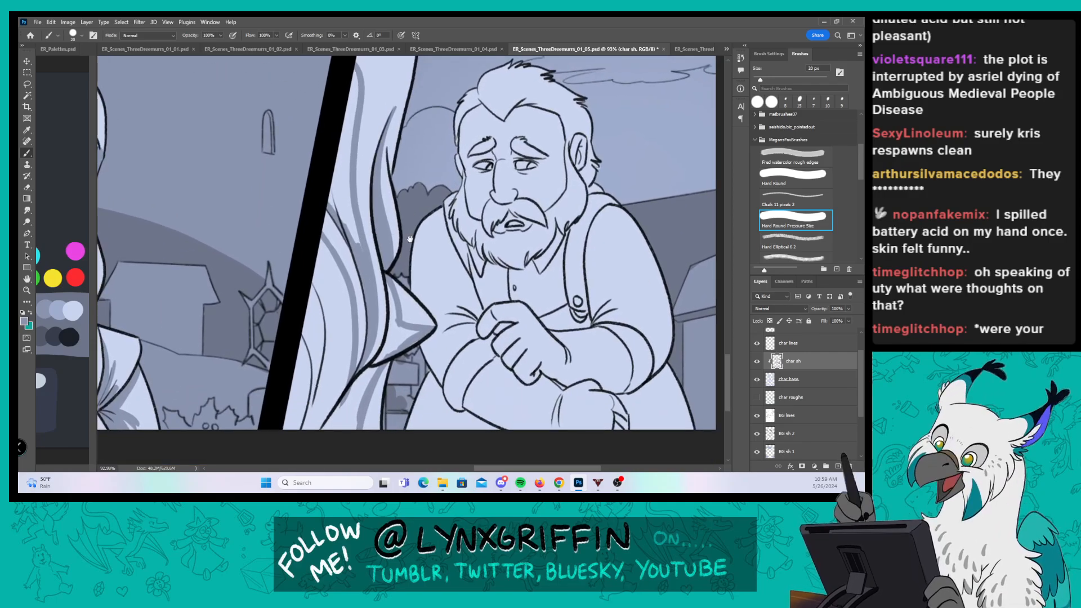
mouse_move(410, 239)
mouse_down()
mouse_move(423, 169)
mouse_move(437, 214)
mouse_up()
click(802, 178)
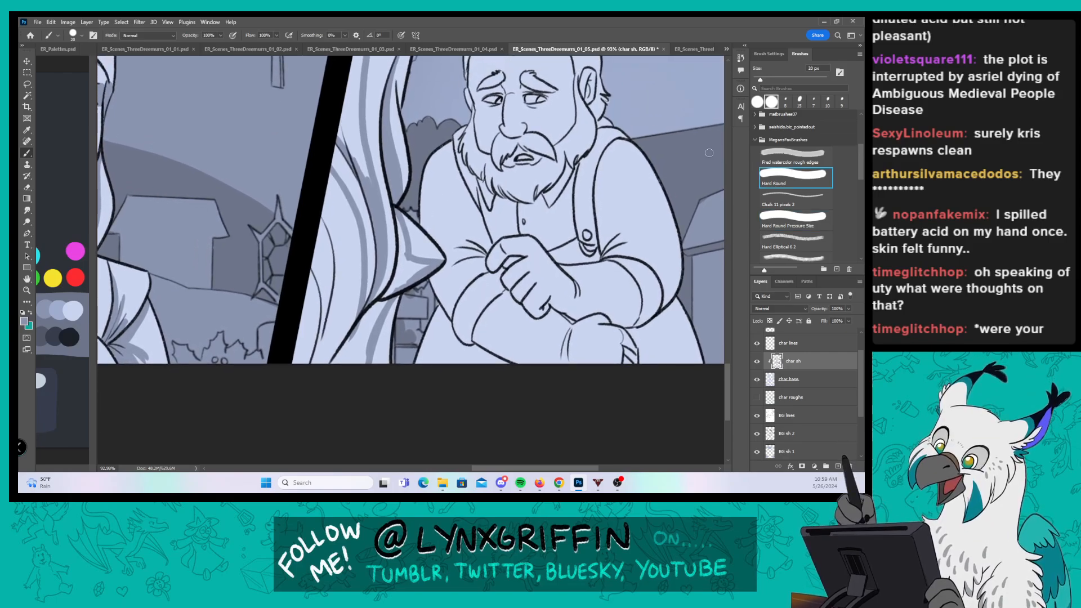
mouse_move(327, 179)
mouse_down()
mouse_move(347, 223)
mouse_move(352, 304)
mouse_move(341, 352)
mouse_up()
mouse_move(332, 194)
mouse_down()
mouse_move(319, 233)
mouse_move(344, 337)
mouse_up()
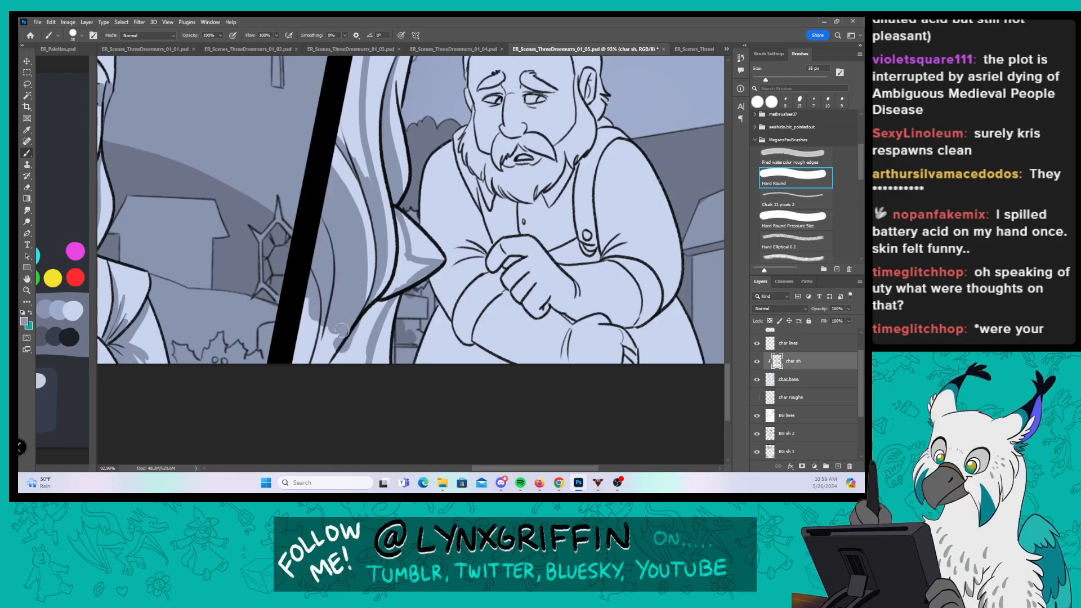
mouse_move(321, 279)
mouse_down()
mouse_move(307, 355)
mouse_move(332, 359)
mouse_up()
mouse_move(387, 297)
mouse_down()
mouse_move(351, 351)
mouse_move(364, 342)
mouse_up()
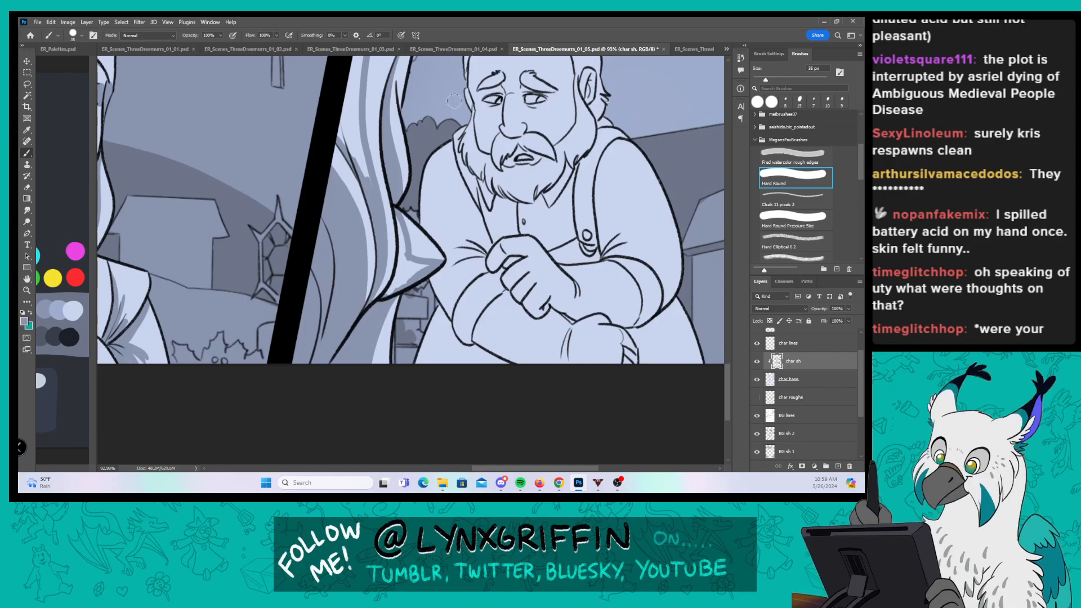
Step: Reduce the brush to 20 px and fill the remaining shadow gaps at her shoulder point and upper hair
key(bracketleft)
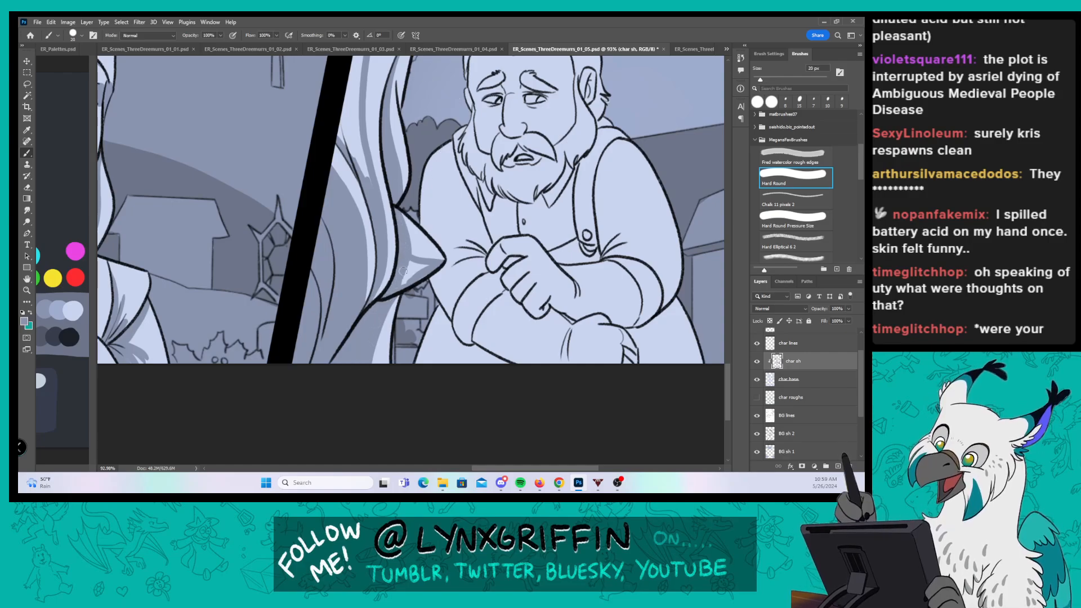
drag(421, 273, 429, 264)
drag(522, 183, 489, 312)
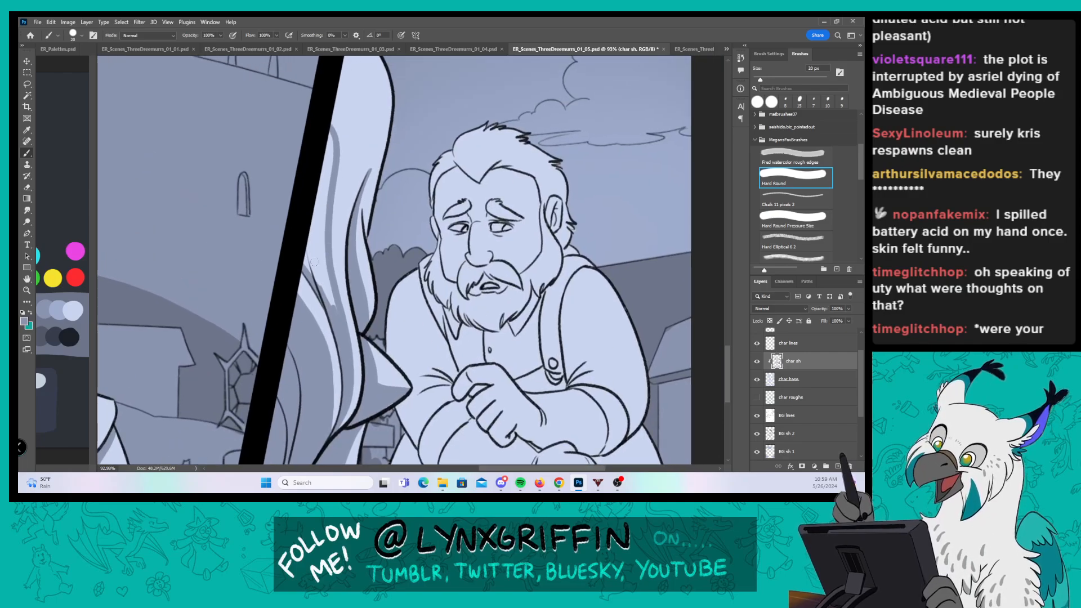
mouse_move(309, 247)
mouse_down()
mouse_move(322, 290)
mouse_move(314, 190)
mouse_move(317, 220)
mouse_move(329, 155)
mouse_move(326, 196)
mouse_up()
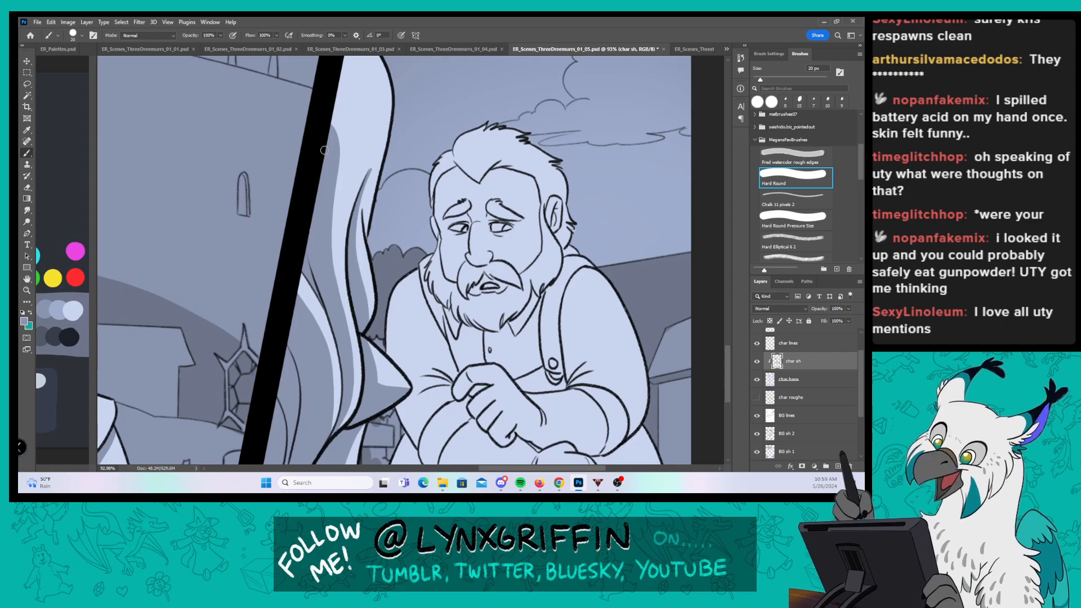
Step: With the Hard Round Pressure Size brush, shade the bearded man's eye sockets and eyebrows and the side of his nose
click(790, 220)
drag(453, 277, 362, 246)
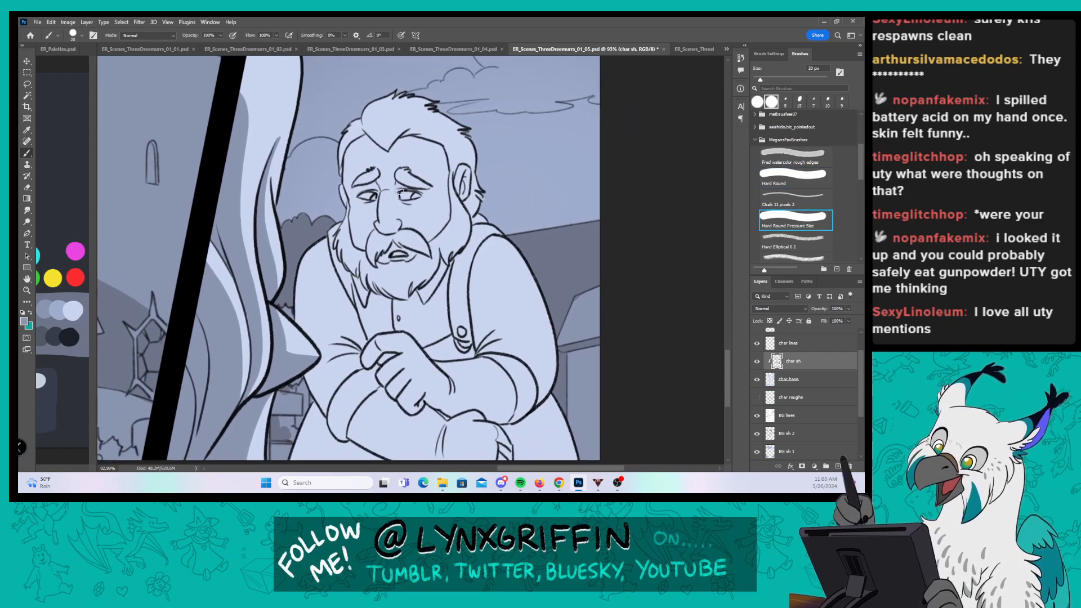
key(z)
drag(402, 151, 442, 148)
key(b)
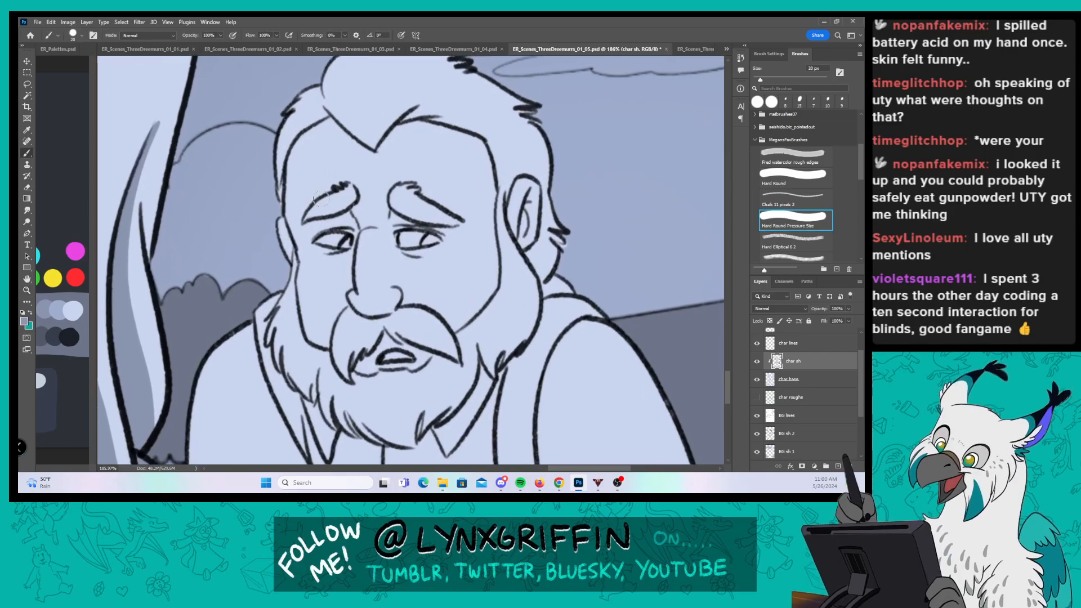
mouse_move(307, 241)
mouse_down()
mouse_move(354, 220)
mouse_move(353, 210)
mouse_move(460, 230)
mouse_up()
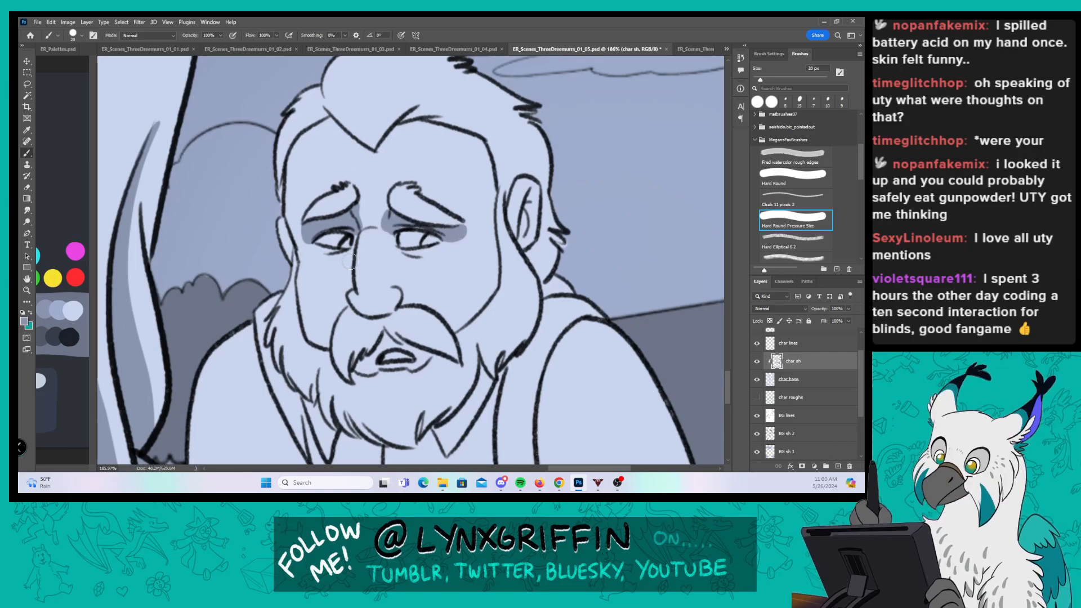
mouse_move(349, 261)
mouse_down()
mouse_move(351, 286)
mouse_move(355, 231)
mouse_up()
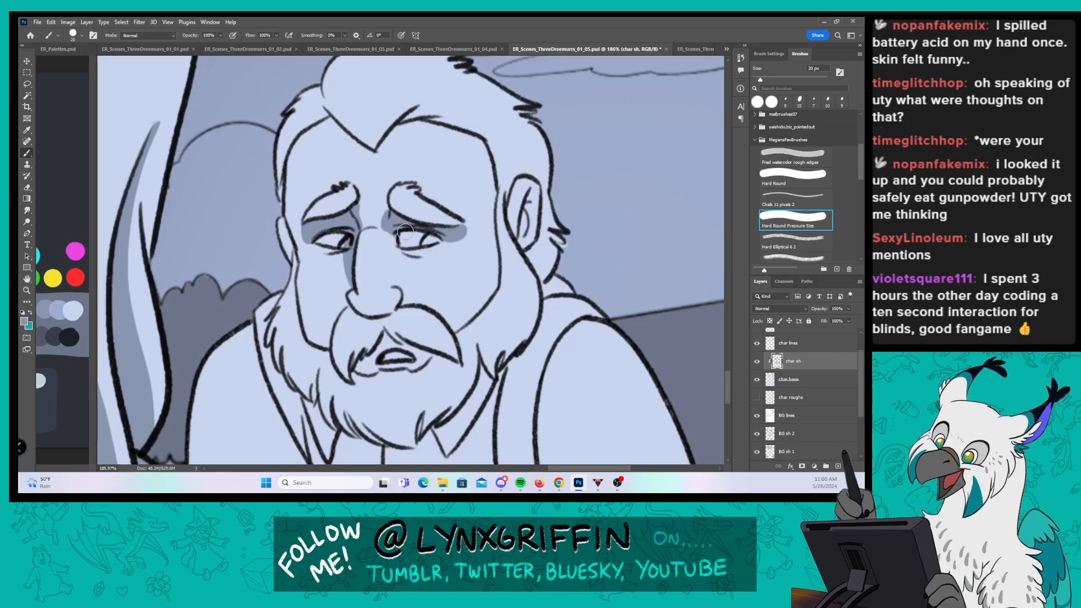
mouse_move(387, 287)
mouse_down()
mouse_move(397, 278)
mouse_move(406, 299)
mouse_move(401, 280)
mouse_up()
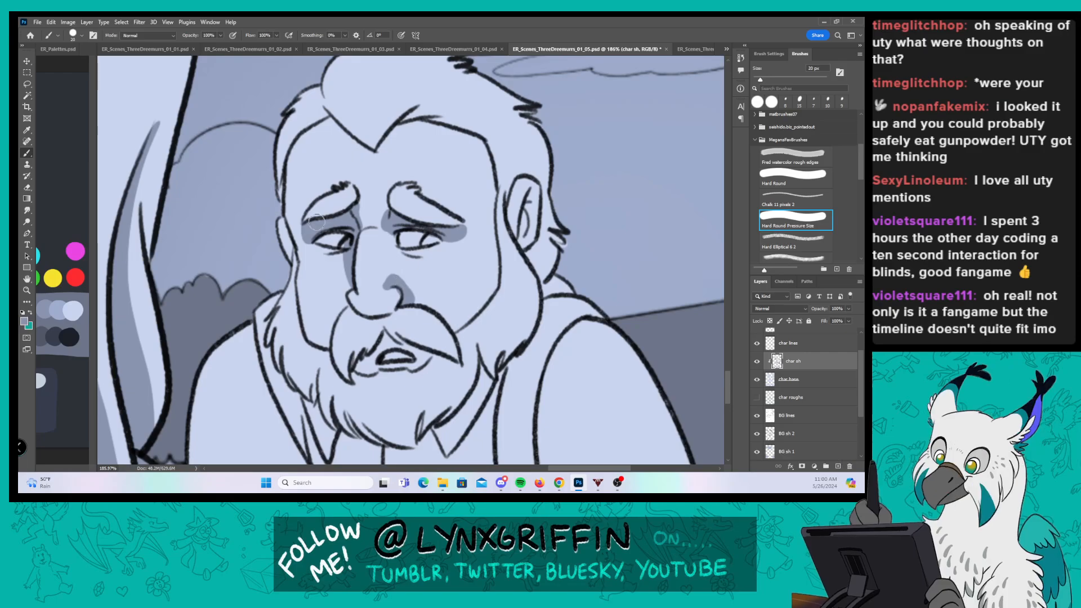
mouse_move(316, 221)
mouse_down()
mouse_move(355, 203)
mouse_move(353, 191)
mouse_move(441, 224)
mouse_up()
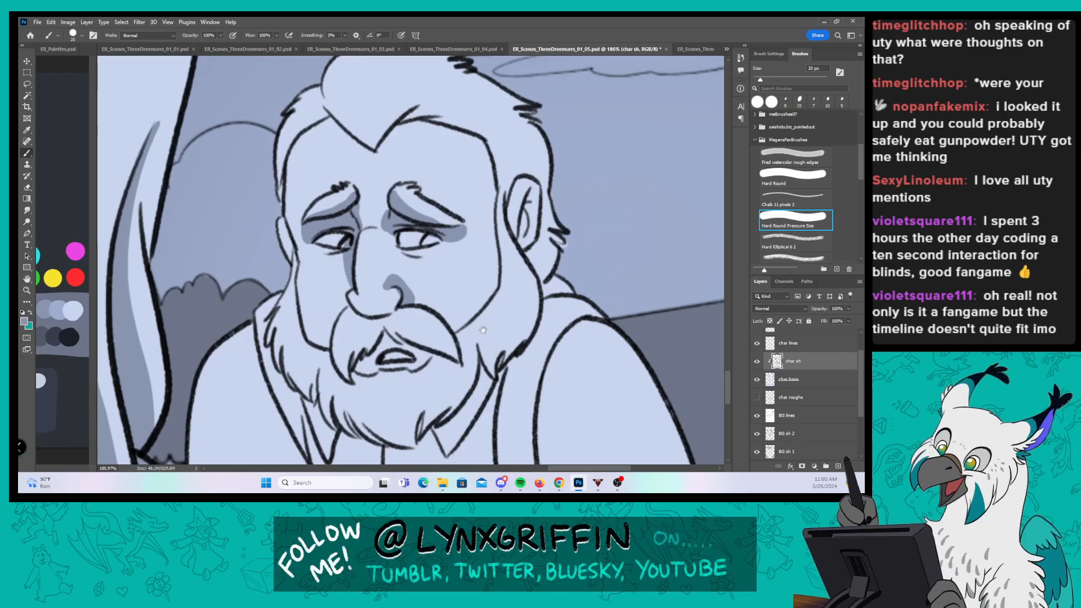
Step: Shade the outer edge of the bearded man's sleeve beside the woman's pointed shoulder, from his shoulder down to the elbow
drag(483, 329, 475, 267)
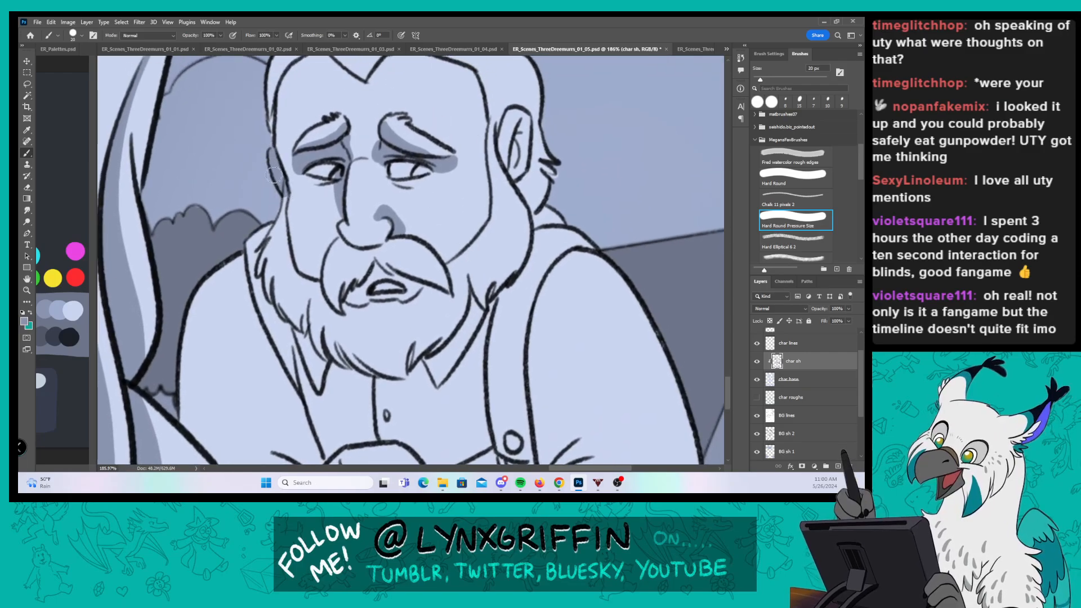
drag(236, 249, 261, 210)
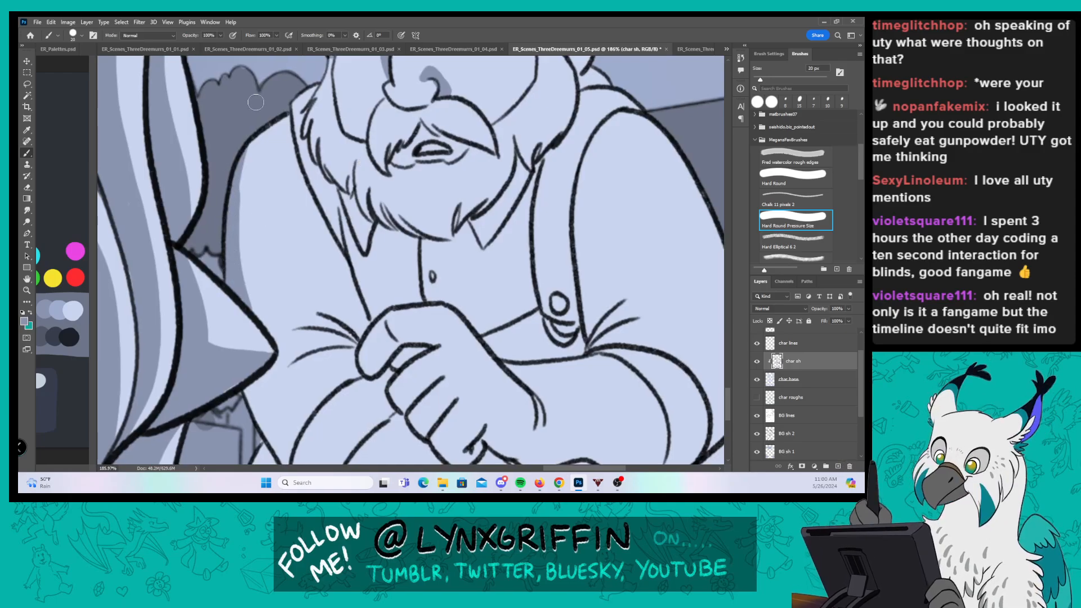
drag(335, 332, 338, 143)
mouse_move(268, 235)
mouse_down()
mouse_move(298, 297)
mouse_move(340, 250)
mouse_up()
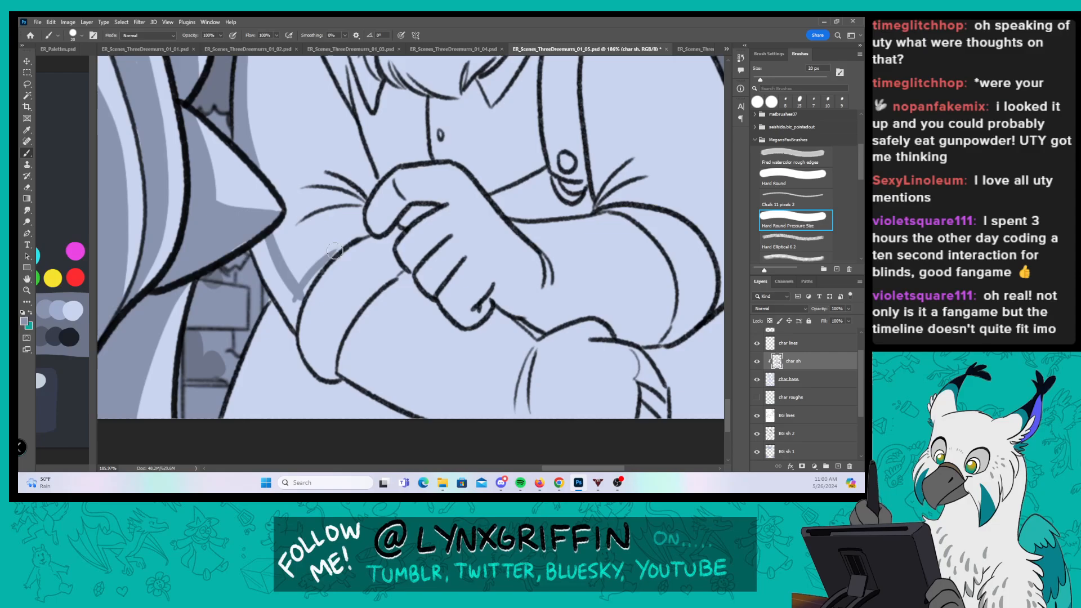
Step: Shade the rolled cuff below that elbow, the underside of the lower forearm and the folds where it meets the other arm
mouse_move(307, 282)
mouse_down()
mouse_move(367, 235)
mouse_move(310, 332)
mouse_move(321, 295)
mouse_move(339, 349)
mouse_move(369, 307)
mouse_up()
drag(403, 272, 353, 373)
drag(491, 301, 395, 266)
drag(262, 290, 421, 382)
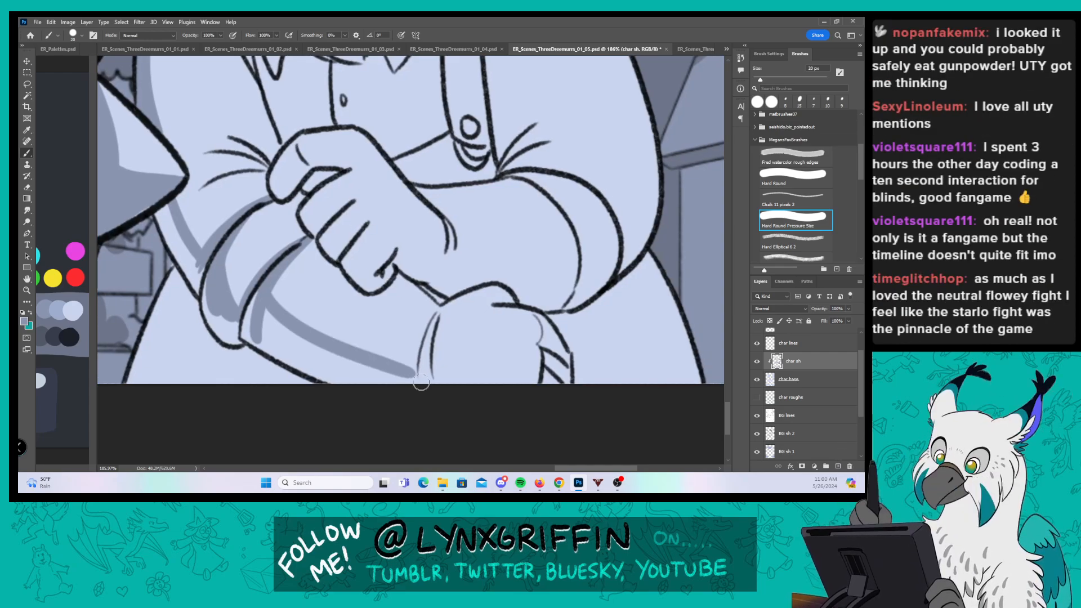
mouse_move(415, 380)
mouse_down()
mouse_move(432, 316)
mouse_move(422, 377)
mouse_move(436, 365)
mouse_up()
mouse_move(438, 319)
mouse_down()
mouse_move(448, 394)
mouse_move(435, 329)
mouse_move(453, 383)
mouse_move(451, 368)
mouse_up()
drag(495, 257, 565, 271)
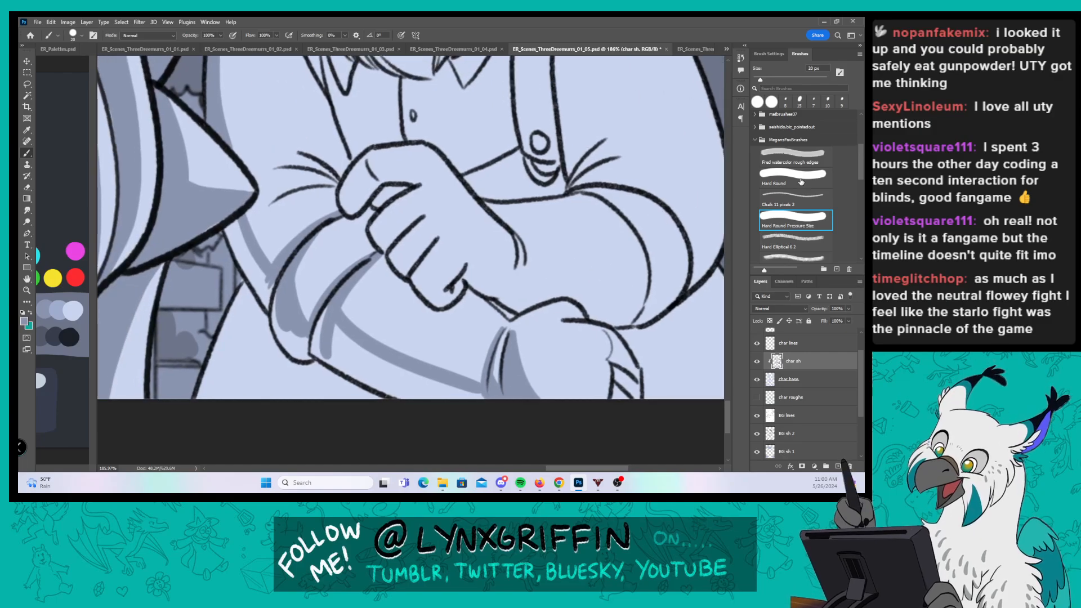
Step: With the Hard Round brush, fill the man's elbow, near leg and lower forearm shadows, checking comic page 03 for reference
click(800, 179)
mouse_move(236, 258)
mouse_down()
mouse_move(232, 227)
mouse_move(222, 228)
mouse_move(276, 338)
mouse_move(253, 286)
mouse_up()
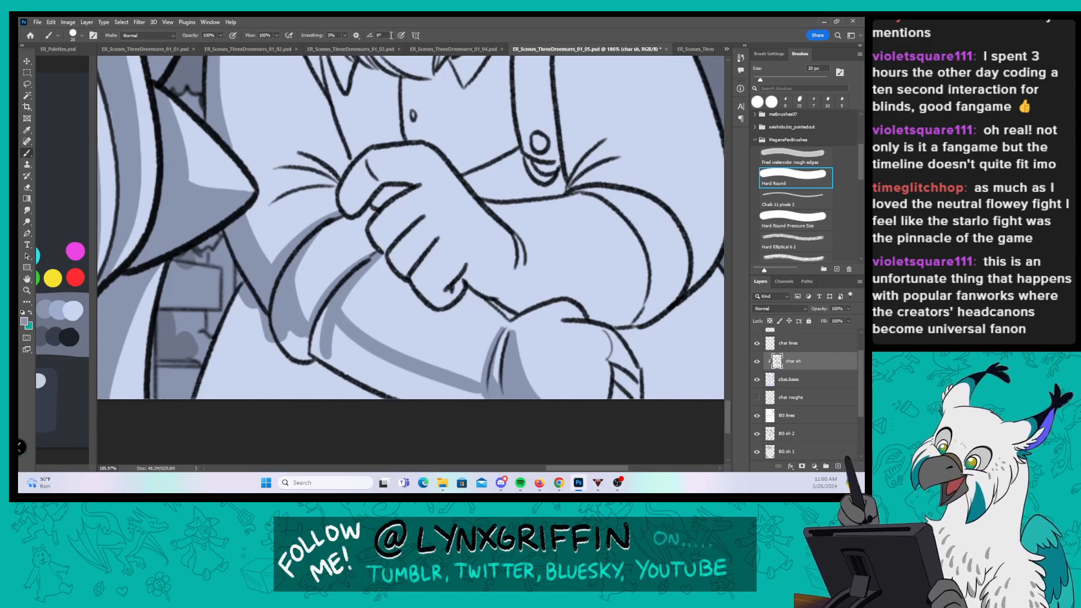
click(380, 49)
scroll(616, 213, up, 5)
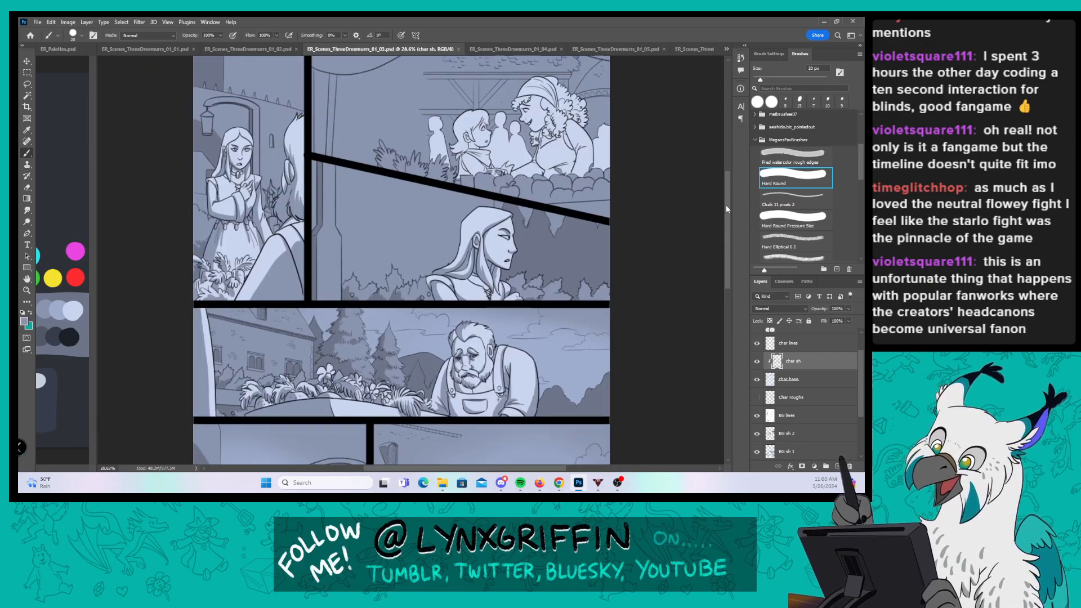
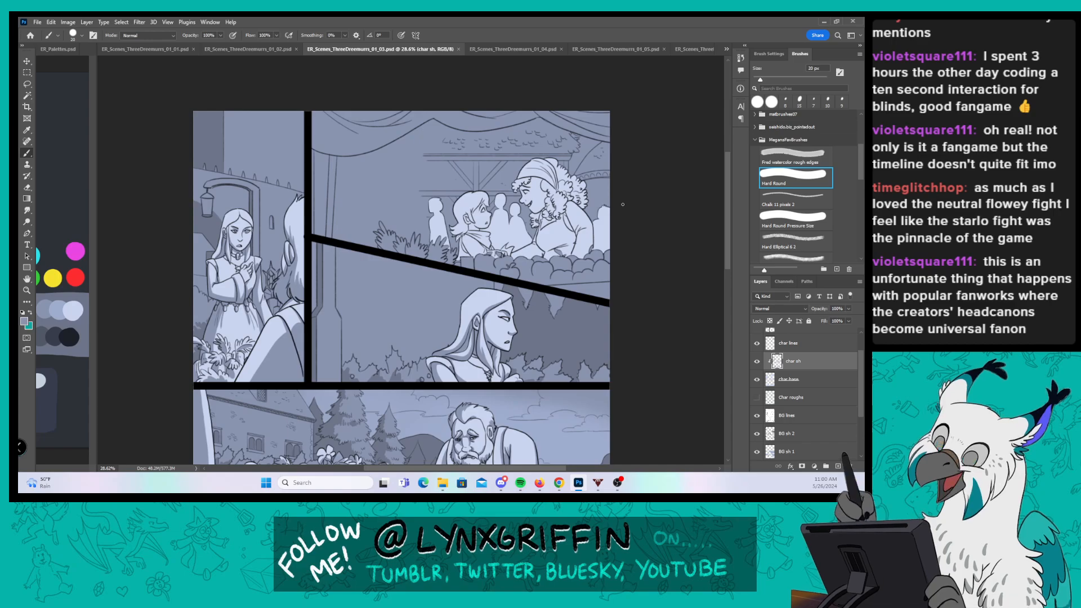
click(608, 48)
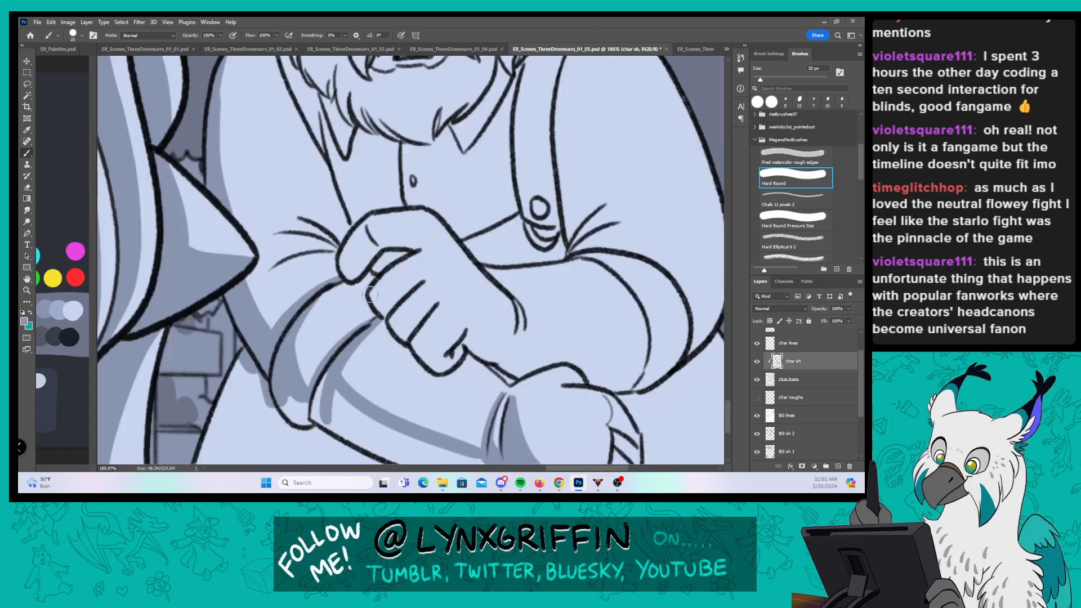
scroll(274, 192, down, 5)
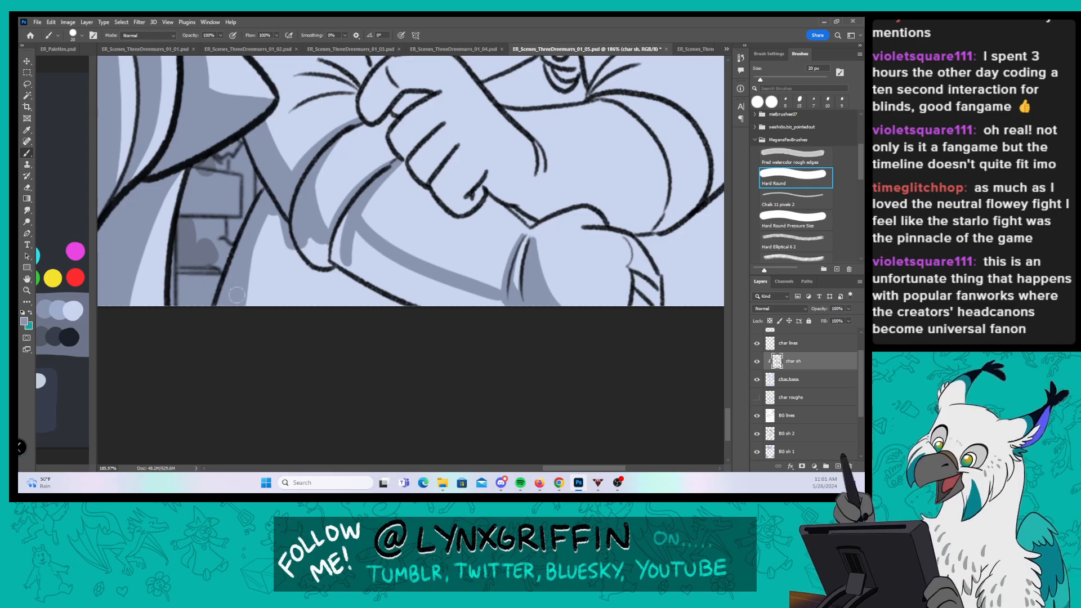
mouse_move(237, 294)
mouse_down()
mouse_move(256, 284)
mouse_move(285, 319)
mouse_move(325, 306)
mouse_up()
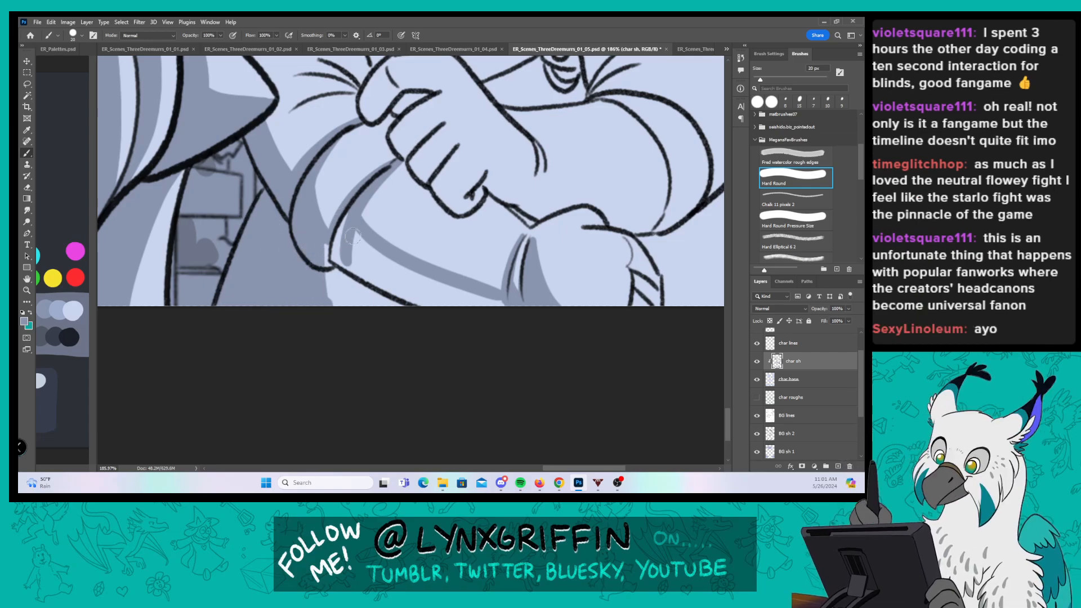
mouse_move(352, 237)
mouse_down()
mouse_move(328, 262)
mouse_move(321, 296)
mouse_move(342, 329)
mouse_move(366, 327)
mouse_move(377, 262)
mouse_move(358, 284)
mouse_move(386, 264)
mouse_move(504, 310)
mouse_up()
Step: With the Hard Round Pressure Size brush, shade the man's far leg beneath his other elbow
drag(683, 291, 556, 359)
click(804, 224)
mouse_move(513, 310)
mouse_down()
mouse_move(464, 264)
mouse_move(465, 333)
mouse_move(487, 328)
mouse_move(488, 266)
mouse_move(574, 197)
mouse_move(496, 270)
mouse_move(561, 204)
mouse_up()
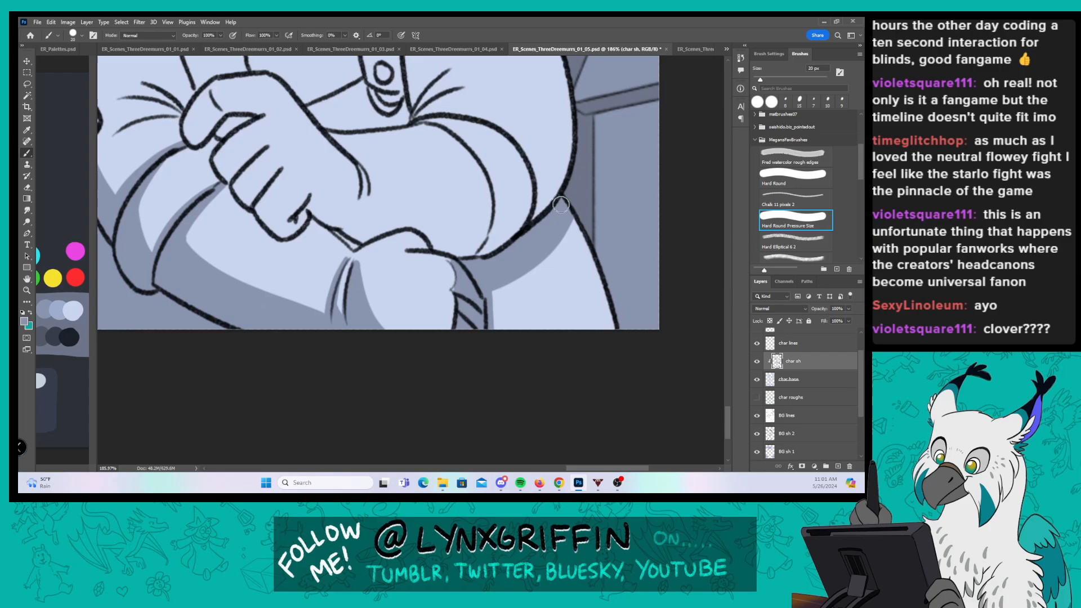
drag(582, 242, 602, 337)
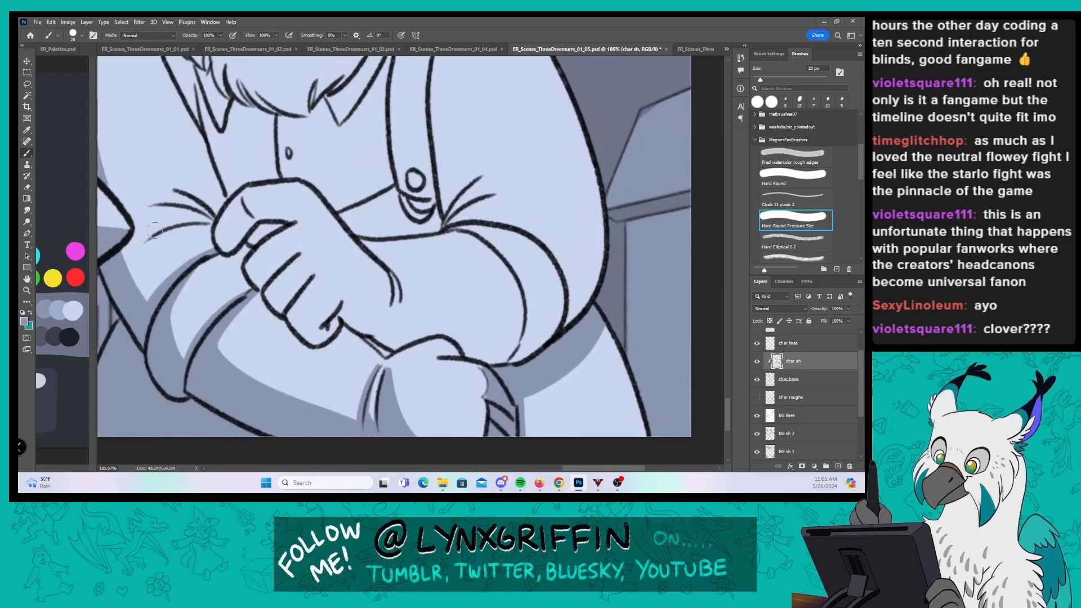
Step: Shade the sleeve creases beside the man's upper hand, plus its thumb and the gaps between its fingers
mouse_move(155, 234)
mouse_down()
mouse_move(206, 215)
mouse_move(158, 205)
mouse_move(212, 215)
mouse_up()
drag(340, 155, 412, 199)
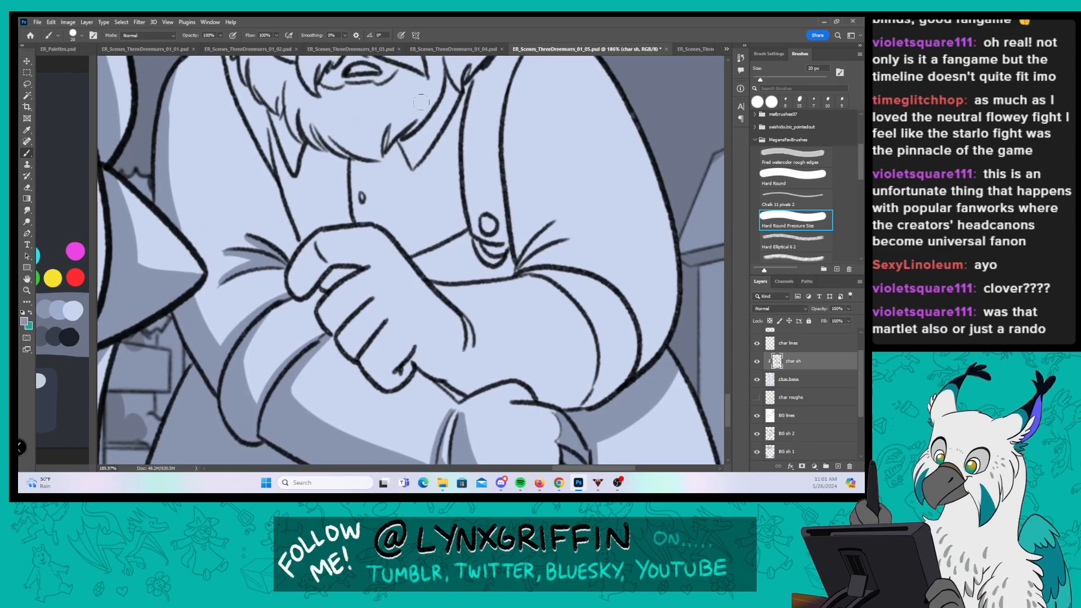
mouse_move(293, 296)
mouse_down()
mouse_move(309, 248)
mouse_move(312, 279)
mouse_move(328, 269)
mouse_up()
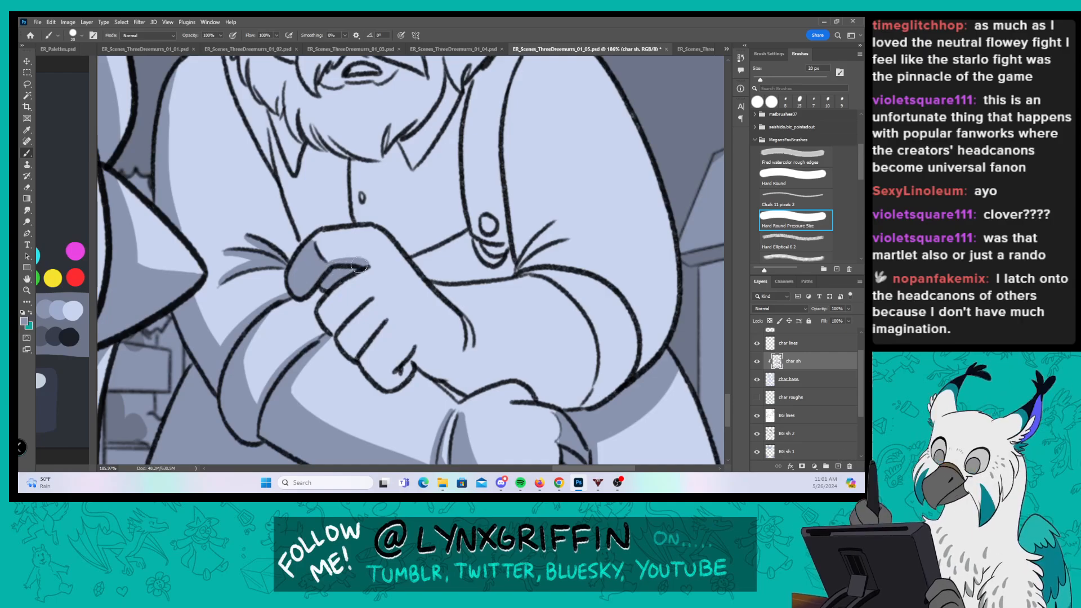
drag(459, 306, 399, 153)
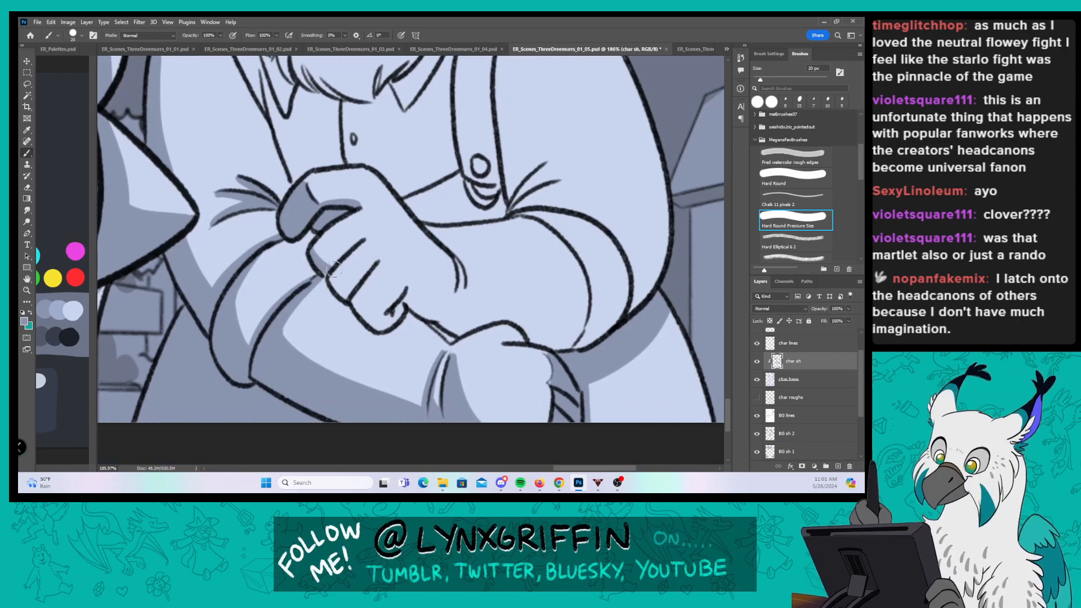
mouse_move(358, 246)
mouse_down()
mouse_move(333, 273)
mouse_move(360, 286)
mouse_move(344, 293)
mouse_move(387, 257)
mouse_move(362, 314)
mouse_move(397, 313)
mouse_up()
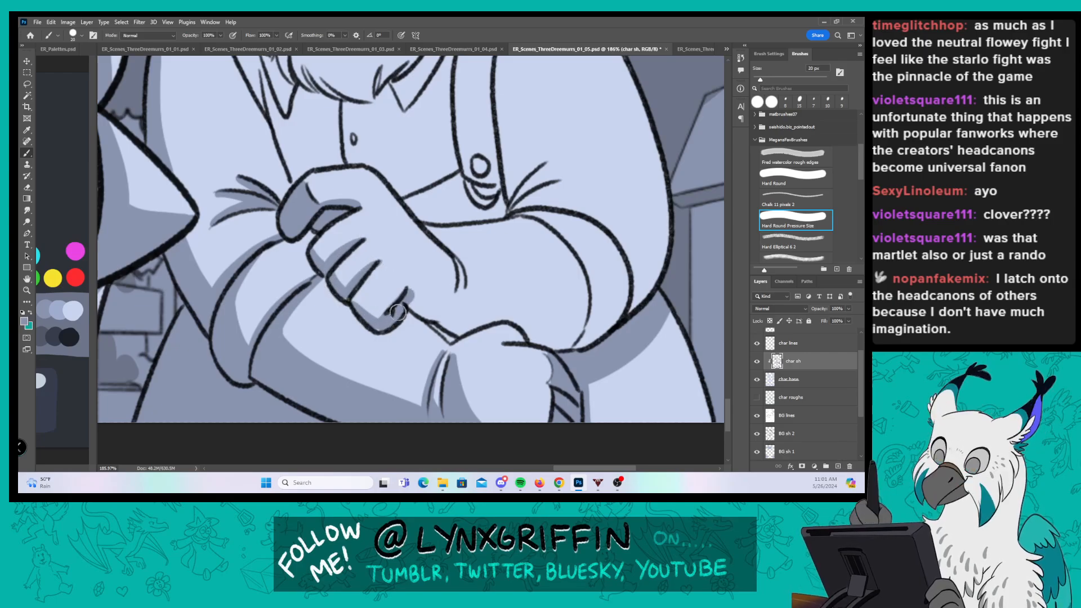
Step: Shade the underside of the man's upper hand and the edge of its wrist
drag(555, 267, 483, 262)
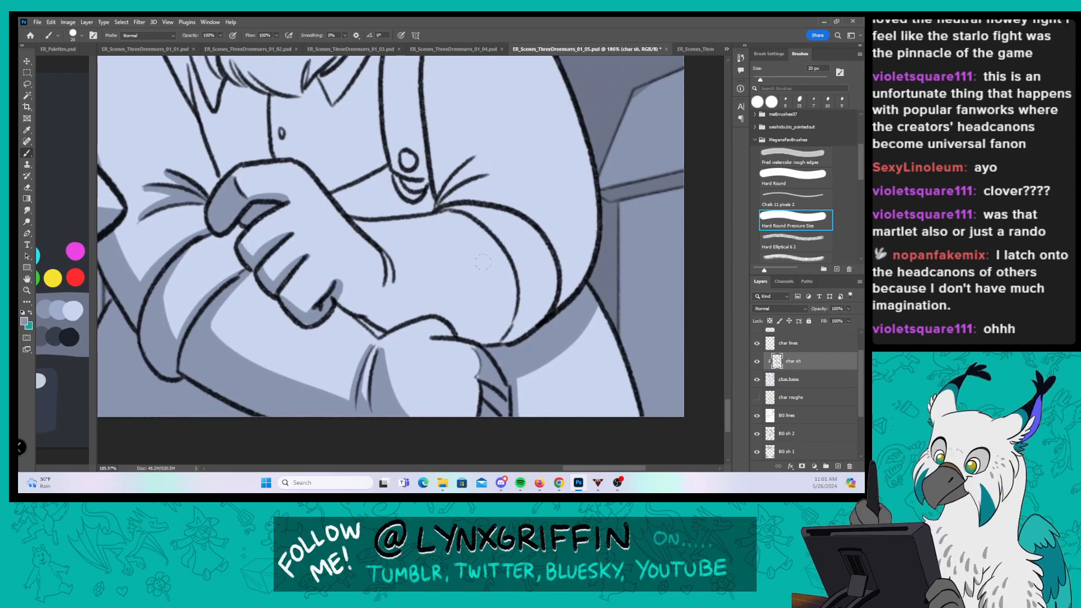
drag(336, 292, 383, 325)
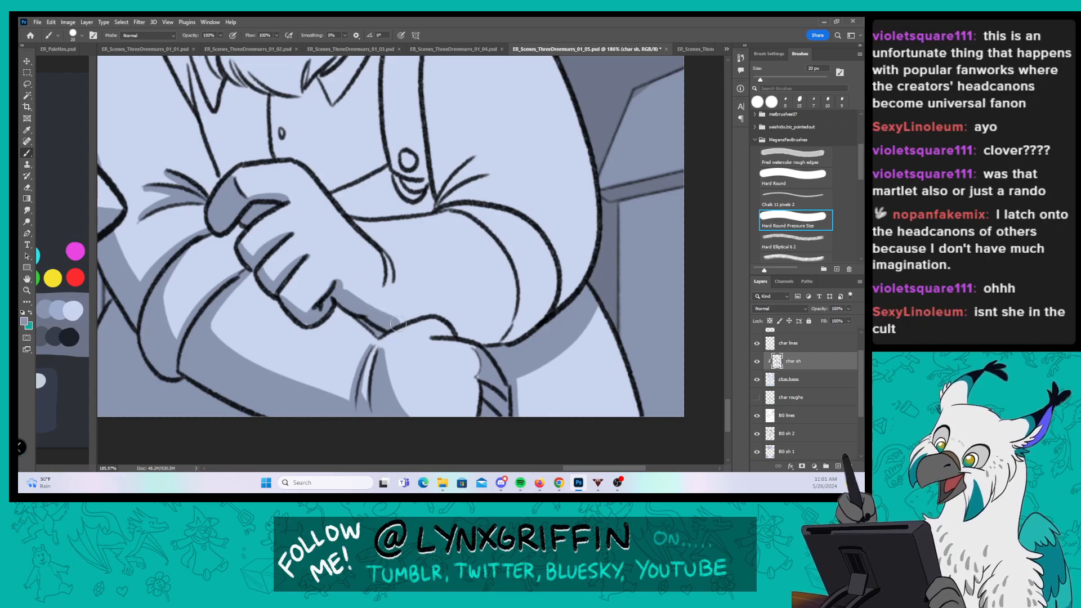
drag(340, 285, 407, 321)
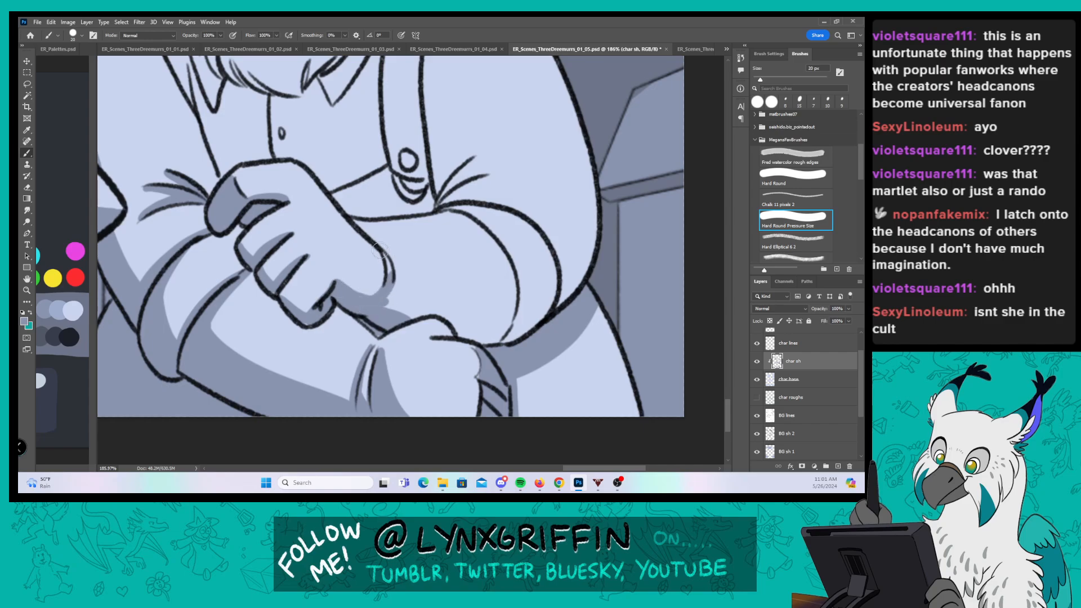
drag(380, 250, 394, 281)
Step: Shade the upper forearm behind the wrist and along its underside, and the inner and outer bands of its rolled cuff
mouse_move(355, 220)
mouse_down()
mouse_move(390, 256)
mouse_move(399, 302)
mouse_up()
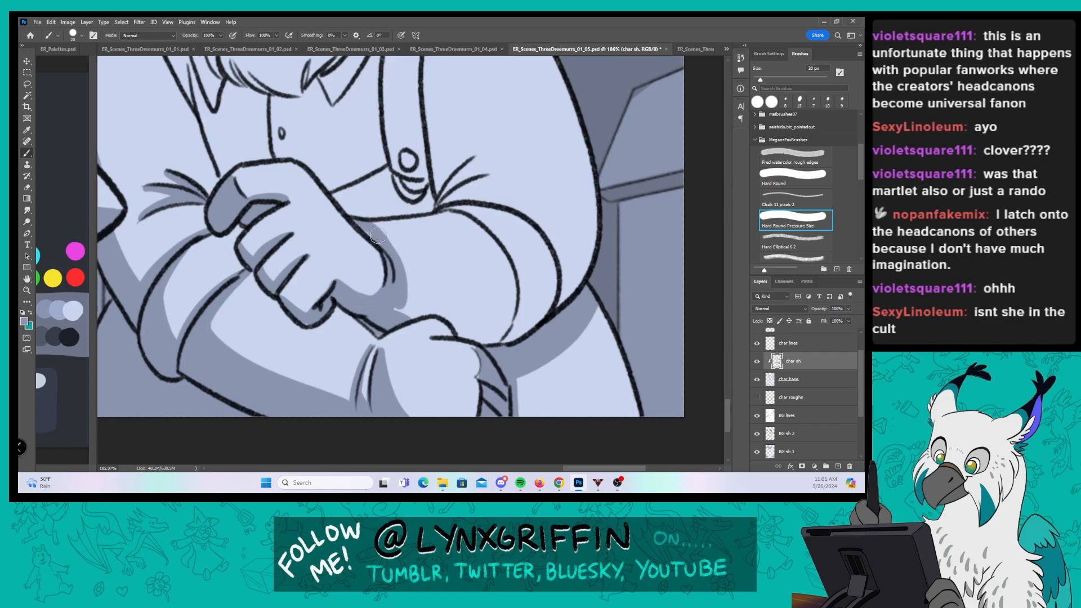
mouse_move(387, 257)
mouse_down()
mouse_move(499, 312)
mouse_move(511, 300)
mouse_up()
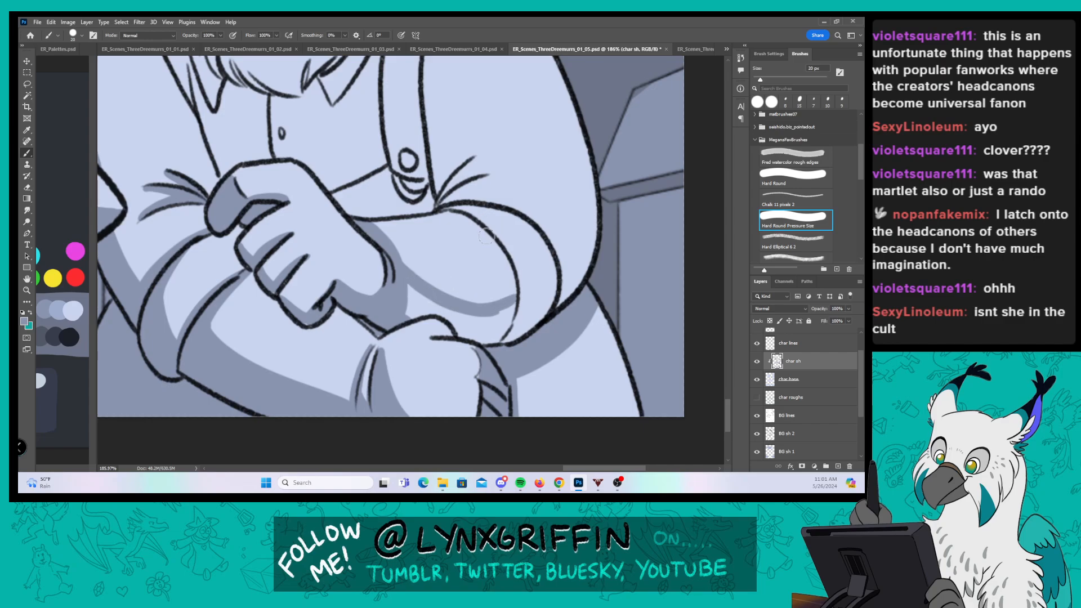
drag(487, 232, 507, 308)
mouse_move(419, 306)
mouse_down()
mouse_move(457, 324)
mouse_move(455, 314)
mouse_move(512, 318)
mouse_up()
mouse_move(464, 213)
mouse_down()
mouse_move(529, 299)
mouse_move(524, 338)
mouse_up()
drag(549, 249, 538, 319)
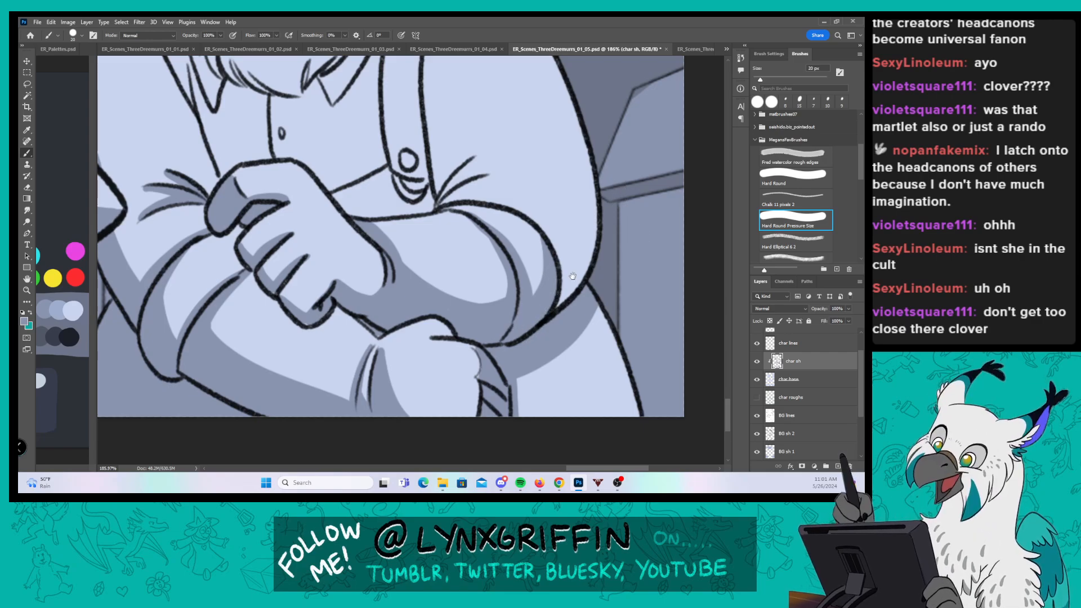
Step: Shade the outer edge of the man's far sleeve, curving from the shoulder down to the elbow
drag(573, 276, 481, 280)
mouse_move(388, 261)
mouse_down()
mouse_move(441, 326)
mouse_move(430, 294)
mouse_move(437, 355)
mouse_up()
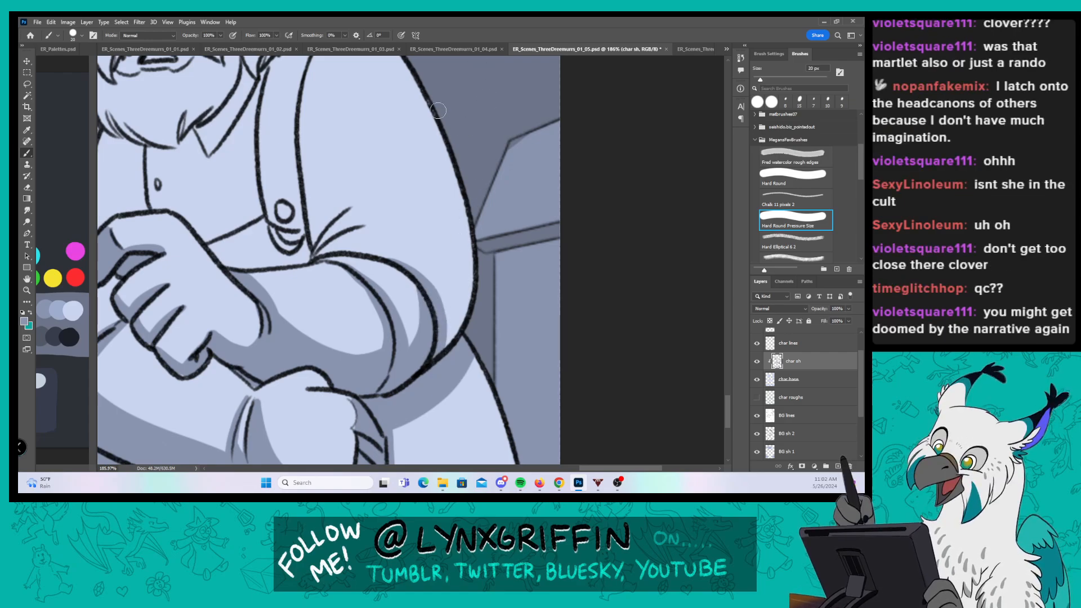
mouse_move(434, 86)
mouse_down()
mouse_move(453, 207)
mouse_move(431, 300)
mouse_up()
mouse_move(469, 218)
mouse_down()
mouse_move(465, 292)
mouse_move(473, 210)
mouse_up()
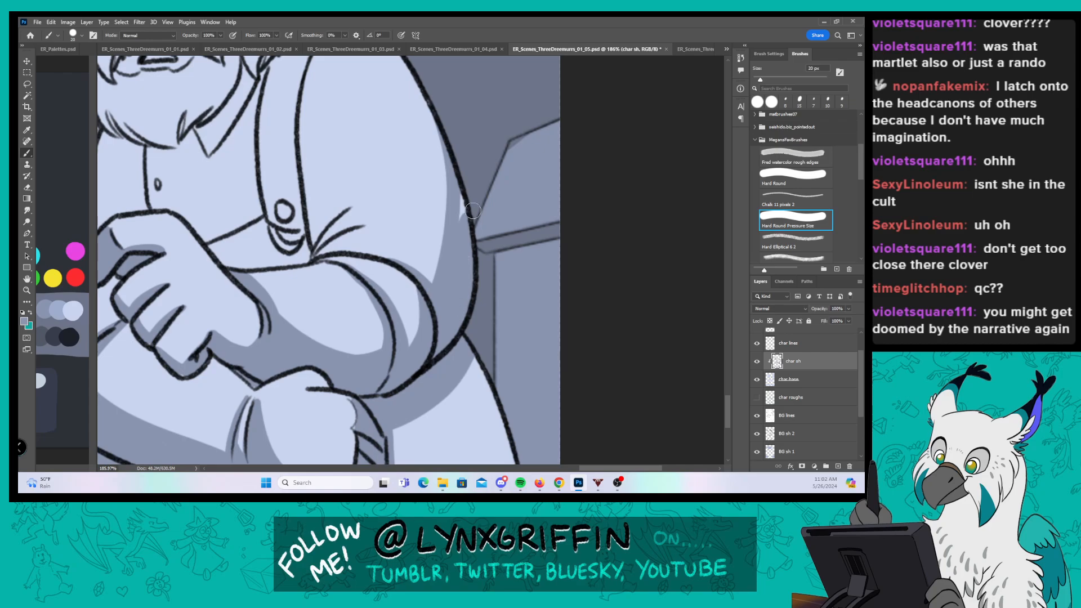
Step: With the Hard Round brush, fill the man's far leg completely with the shadow tone
scroll(465, 182, down, 5)
click(794, 176)
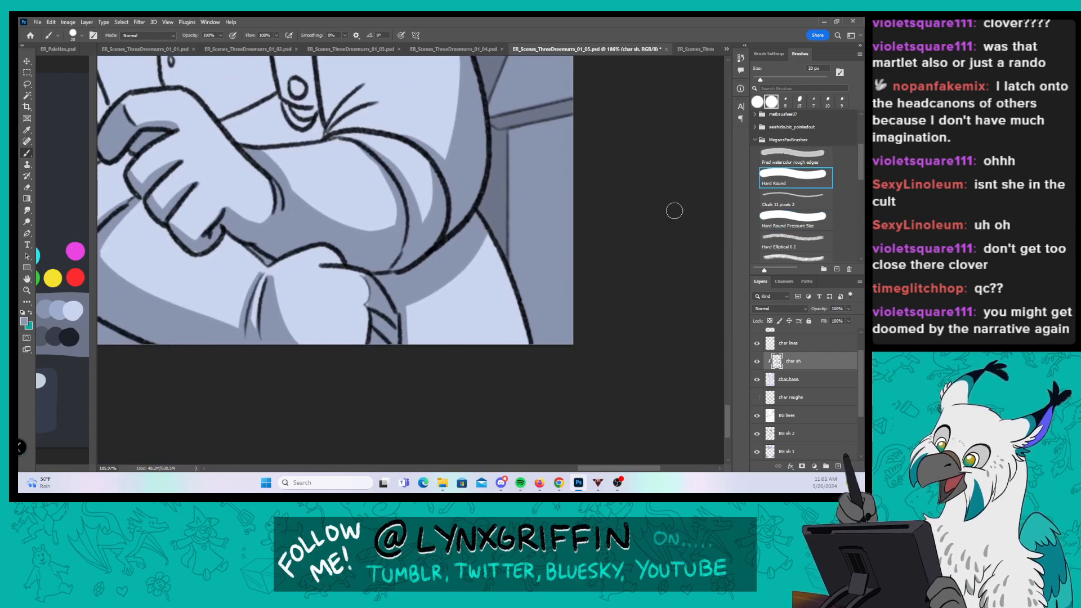
mouse_move(403, 302)
mouse_down()
mouse_move(456, 306)
mouse_move(493, 345)
mouse_move(532, 312)
mouse_up()
Step: With the Hard Round Pressure Size brush, shade the man's shirt beside his beard and the sleeve along the overall strap
click(796, 220)
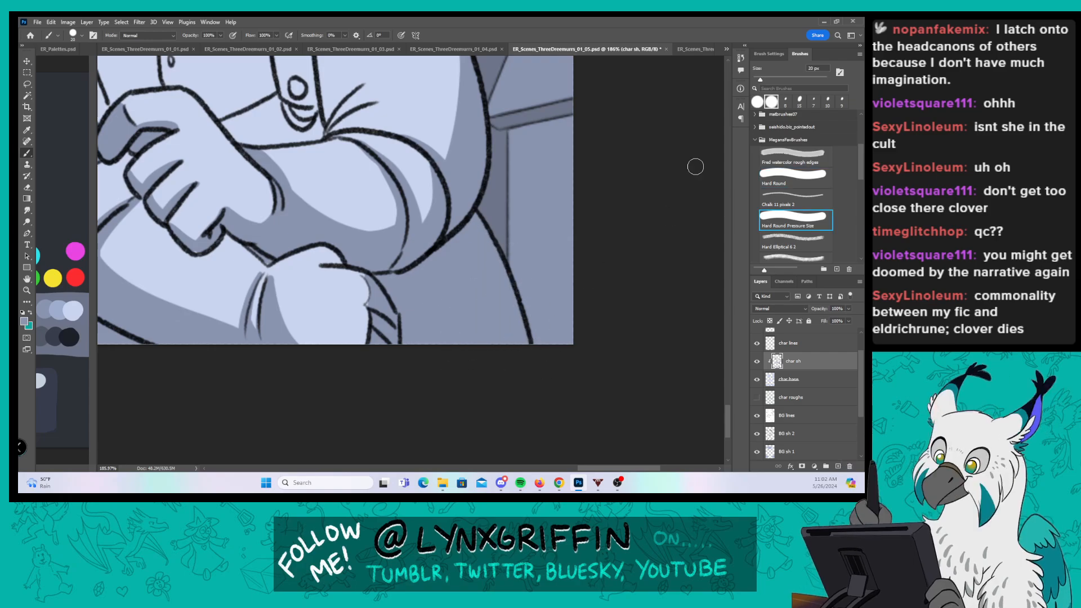
drag(432, 137, 606, 289)
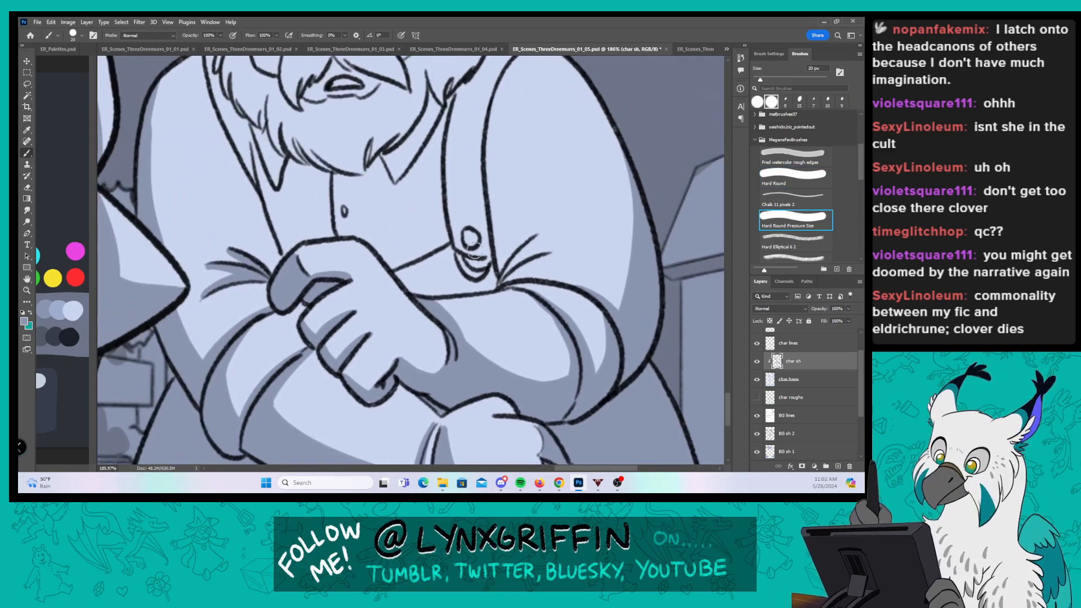
drag(360, 163, 393, 249)
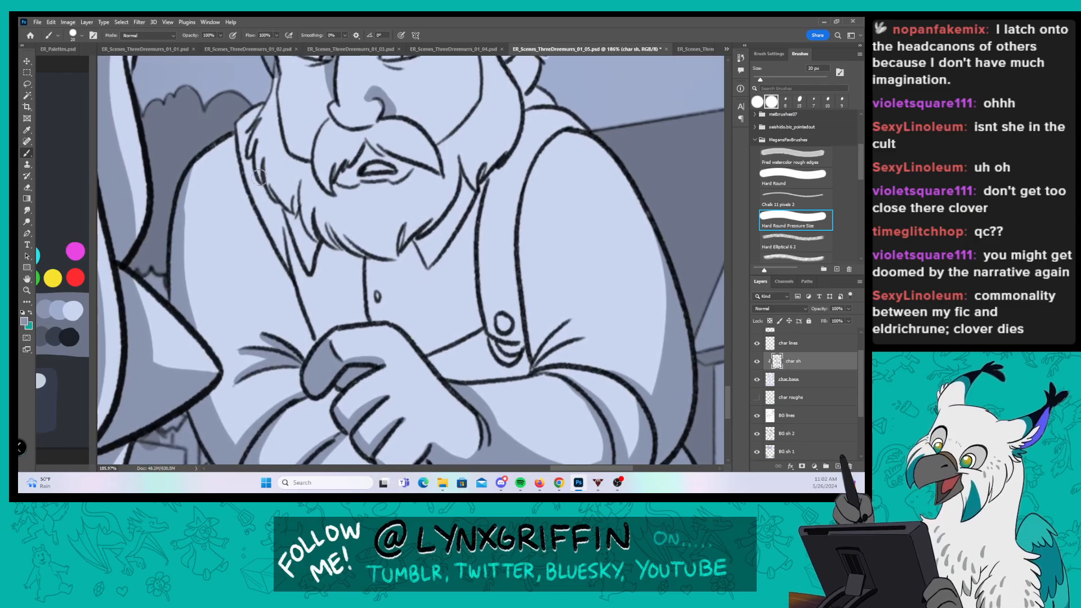
drag(268, 188, 290, 271)
mouse_move(244, 155)
mouse_down()
mouse_move(256, 230)
mouse_move(311, 352)
mouse_move(278, 293)
mouse_up()
drag(294, 336, 265, 263)
drag(277, 315, 247, 257)
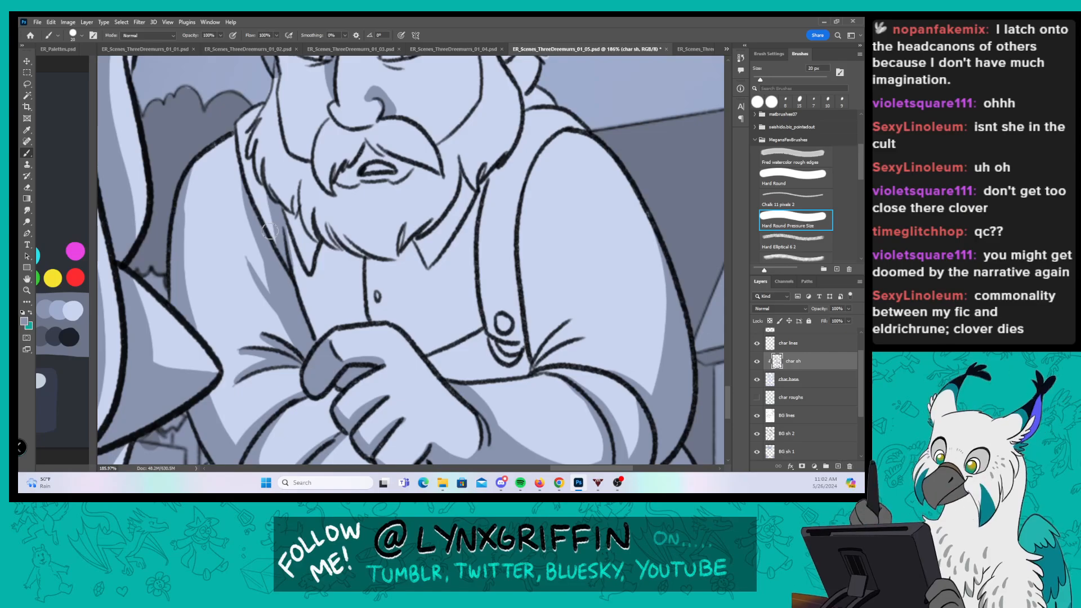
Step: Shade the shadowed side of the man's face and beard, from the sideburn down to the jaw
drag(405, 136, 420, 218)
mouse_move(290, 149)
mouse_down()
mouse_move(266, 223)
mouse_move(281, 278)
mouse_up()
drag(290, 238, 310, 299)
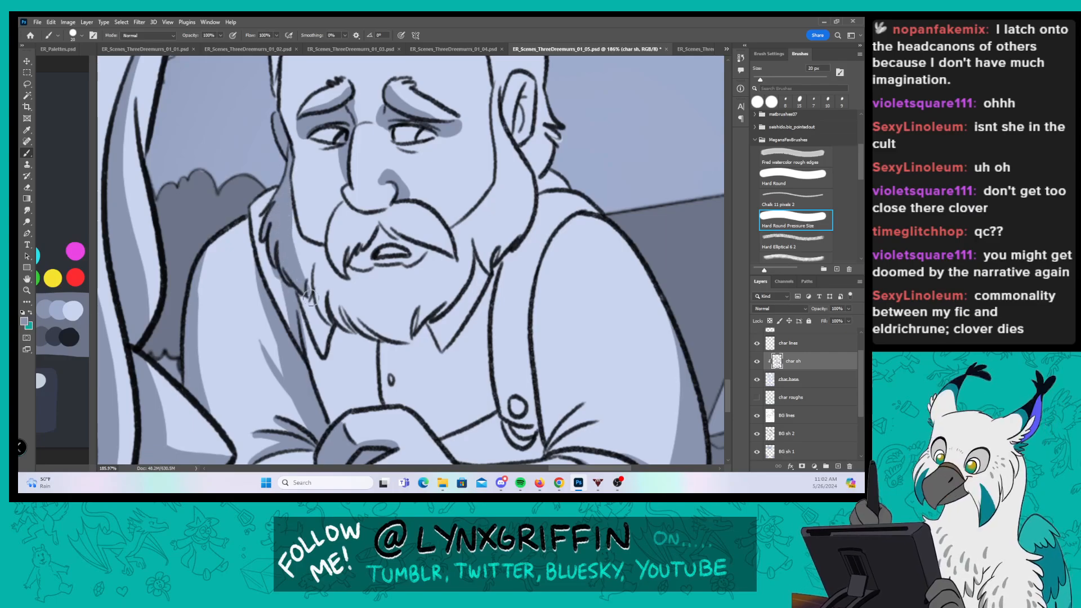
Step: Shade the man's moustache, the area around his mouth and the shadowed side and lower edge of his beard
mouse_move(333, 207)
mouse_down()
mouse_move(301, 216)
mouse_move(312, 228)
mouse_move(342, 206)
mouse_move(331, 222)
mouse_move(345, 275)
mouse_move(349, 207)
mouse_move(343, 261)
mouse_up()
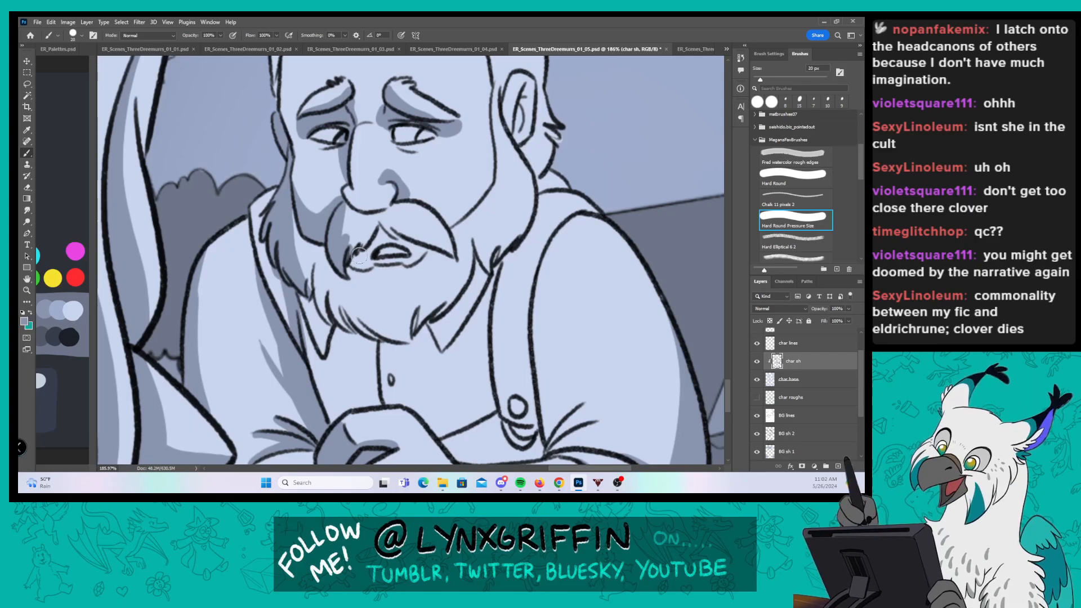
drag(376, 244, 354, 269)
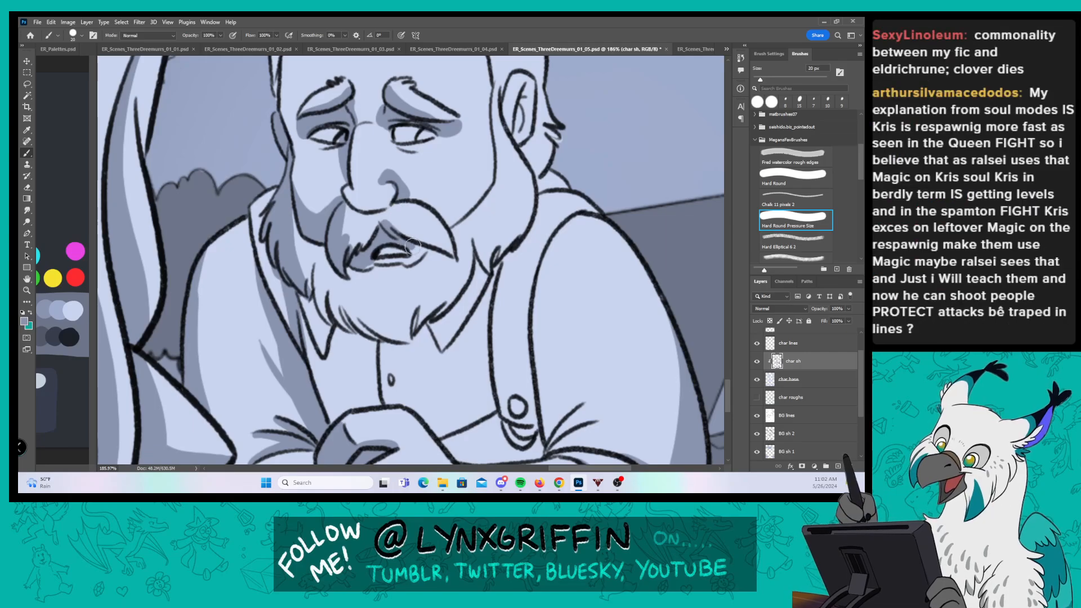
drag(401, 231, 451, 255)
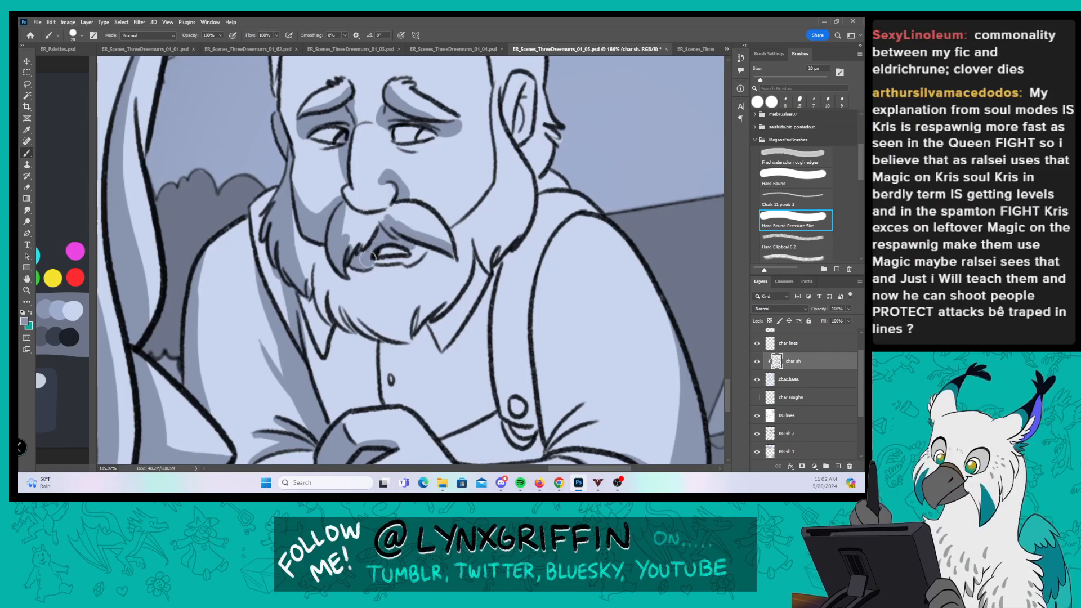
mouse_move(322, 242)
mouse_down()
mouse_move(328, 319)
mouse_move(330, 253)
mouse_move(348, 325)
mouse_move(343, 286)
mouse_up()
drag(388, 340, 355, 282)
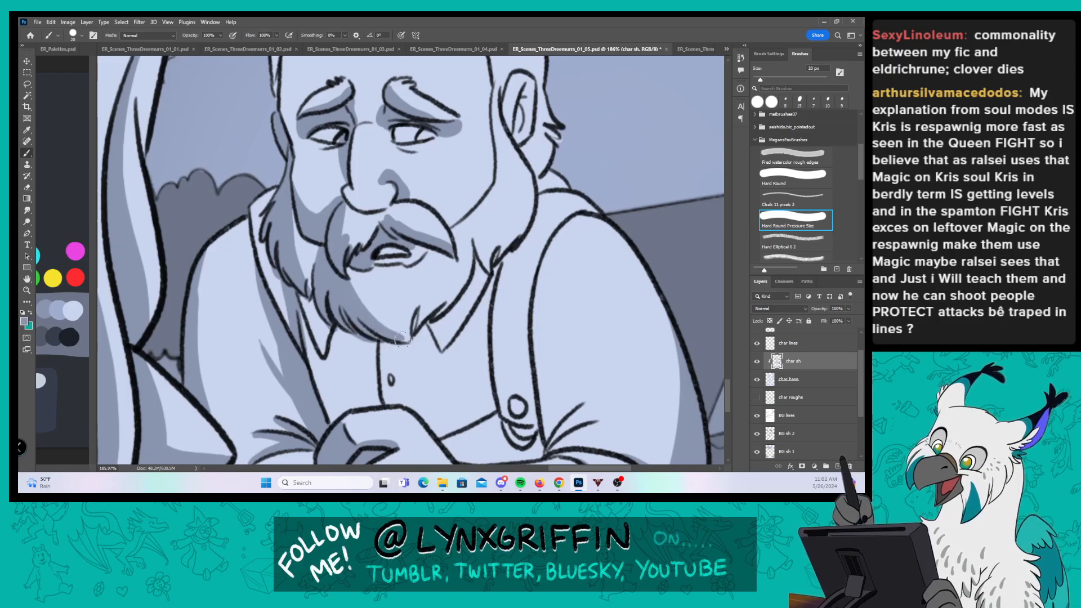
Step: Shade the man's shirt and collar directly beneath the lower edge and shadowed side of his beard
drag(416, 320, 426, 339)
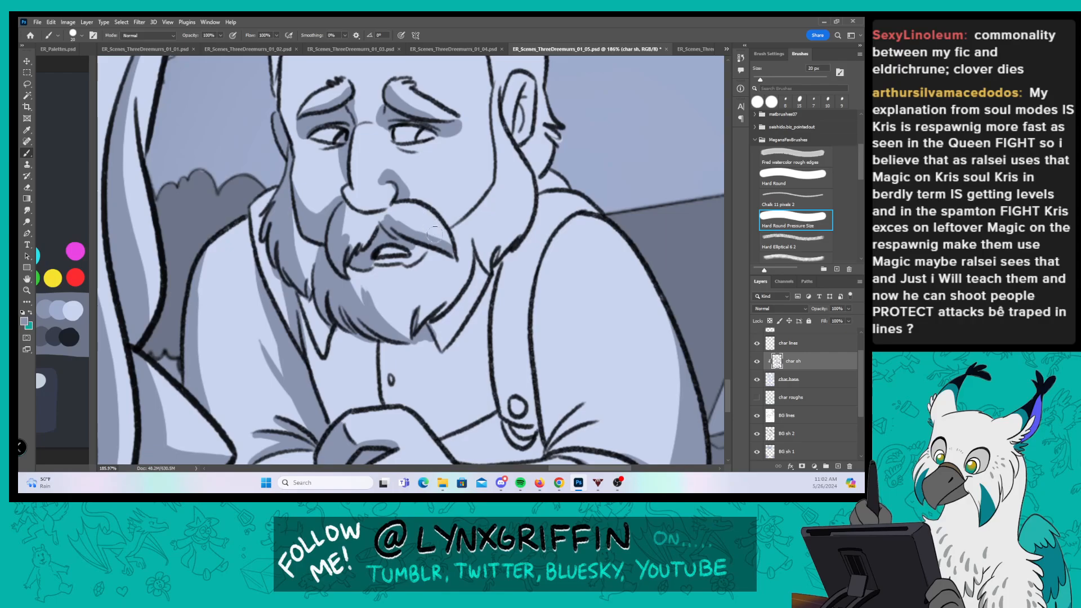
drag(445, 233, 447, 193)
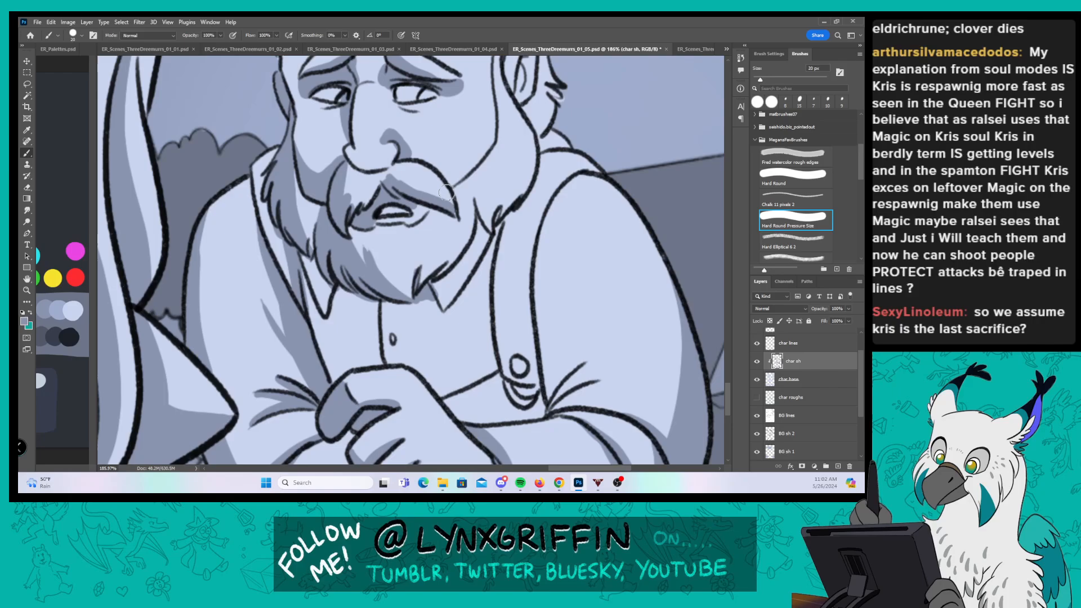
drag(336, 287, 343, 289)
drag(307, 241, 308, 282)
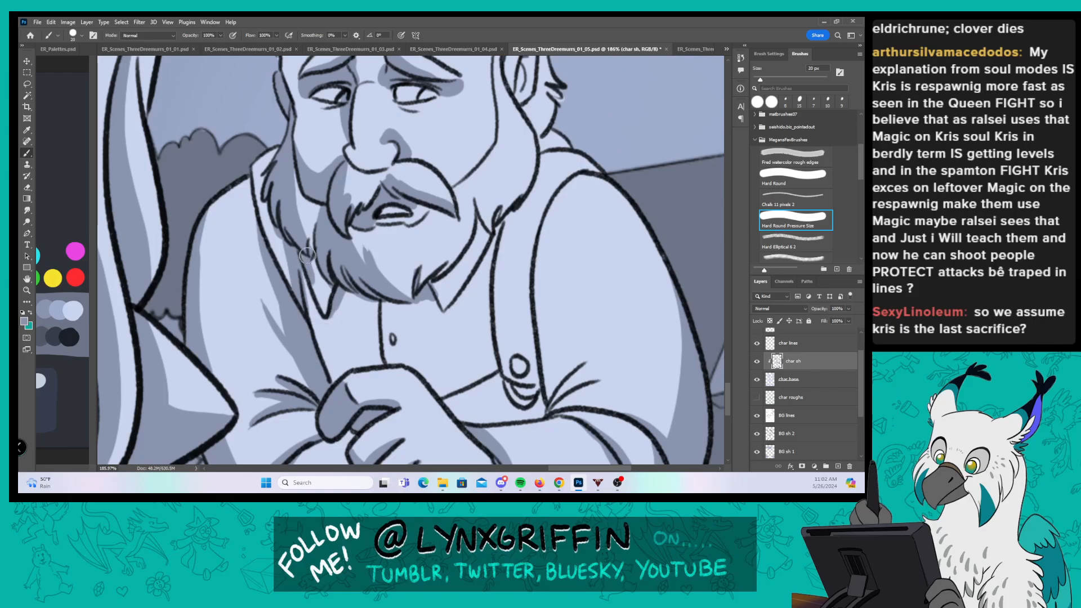
Step: Shade the man's hair at the shadowed temple and along the far side of his swept-back forelock
drag(424, 210, 413, 404)
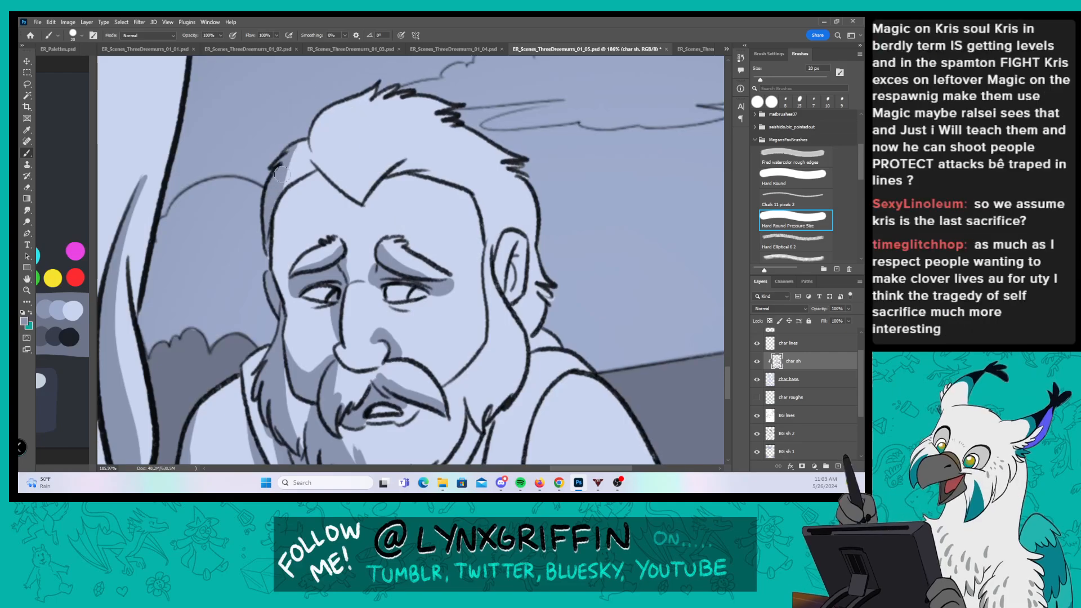
drag(293, 176, 329, 106)
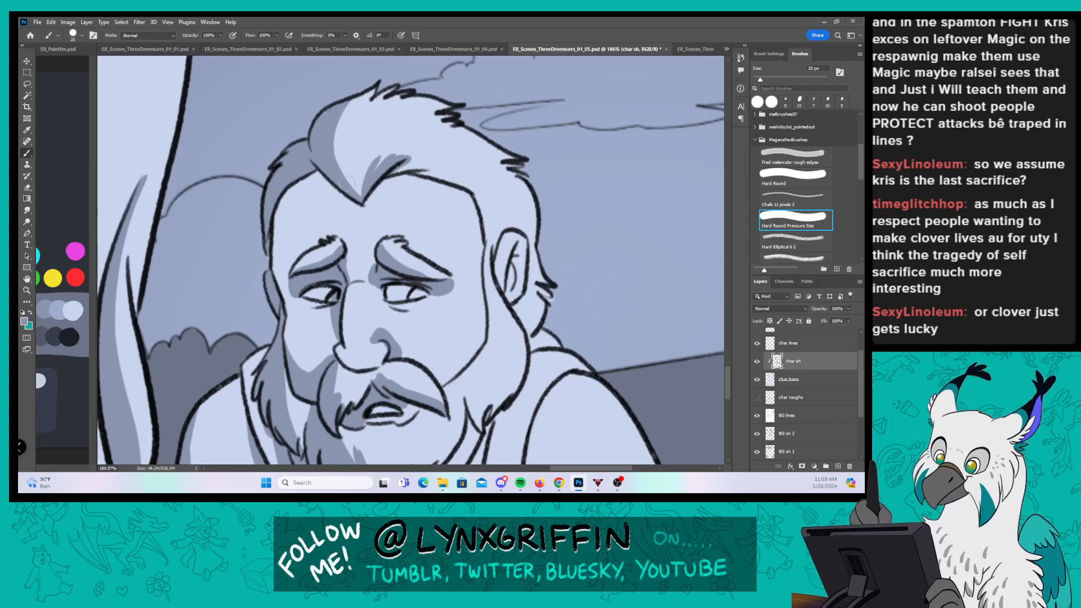
drag(274, 237, 286, 189)
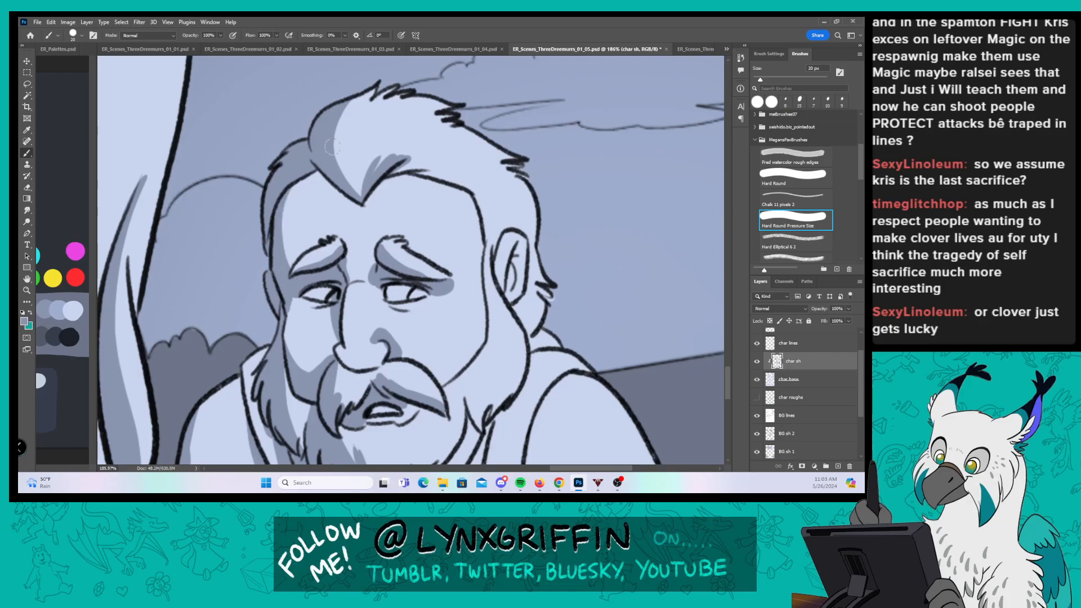
Step: Shade the inside of the man's ear, the hair and neck behind it, and the near side of his beard
mouse_move(509, 348)
mouse_down()
mouse_move(439, 269)
mouse_move(452, 269)
mouse_up()
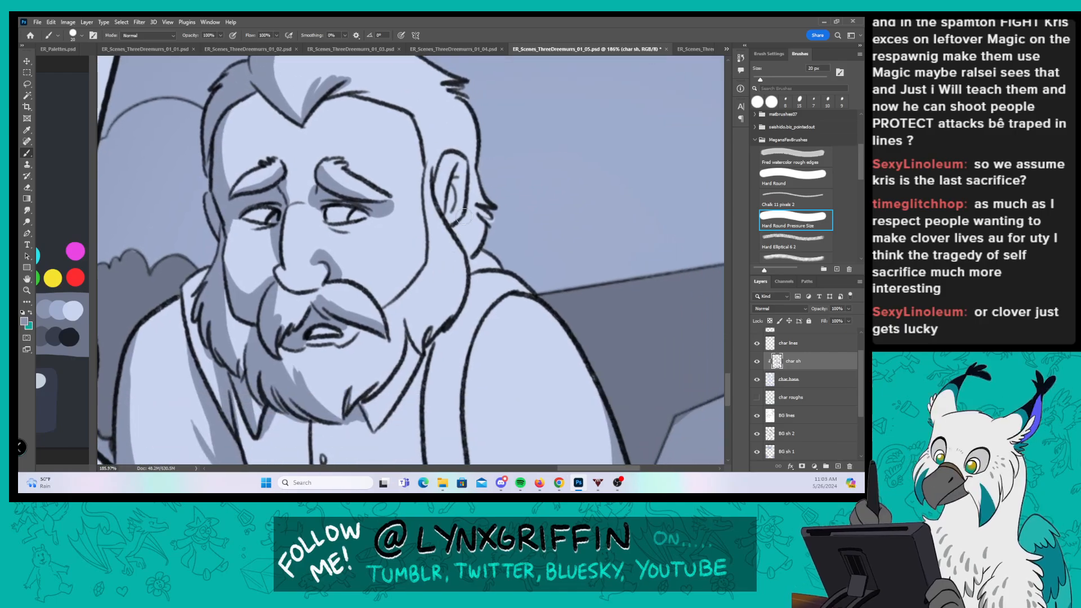
mouse_move(453, 166)
mouse_down()
mouse_move(470, 243)
mouse_move(485, 211)
mouse_up()
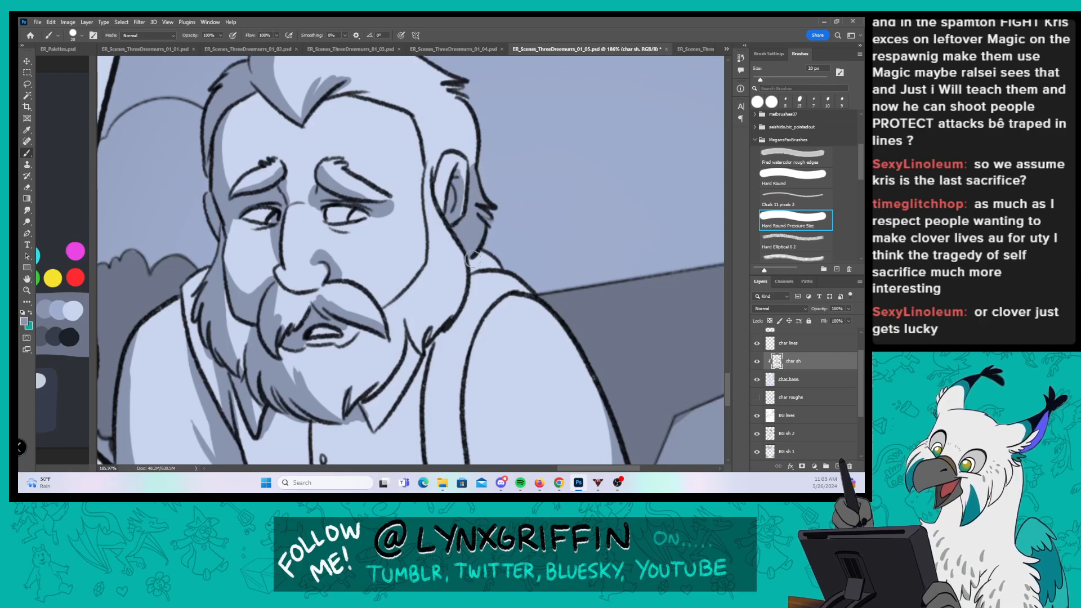
mouse_move(385, 387)
mouse_down()
mouse_move(401, 334)
mouse_move(440, 304)
mouse_move(430, 327)
mouse_up()
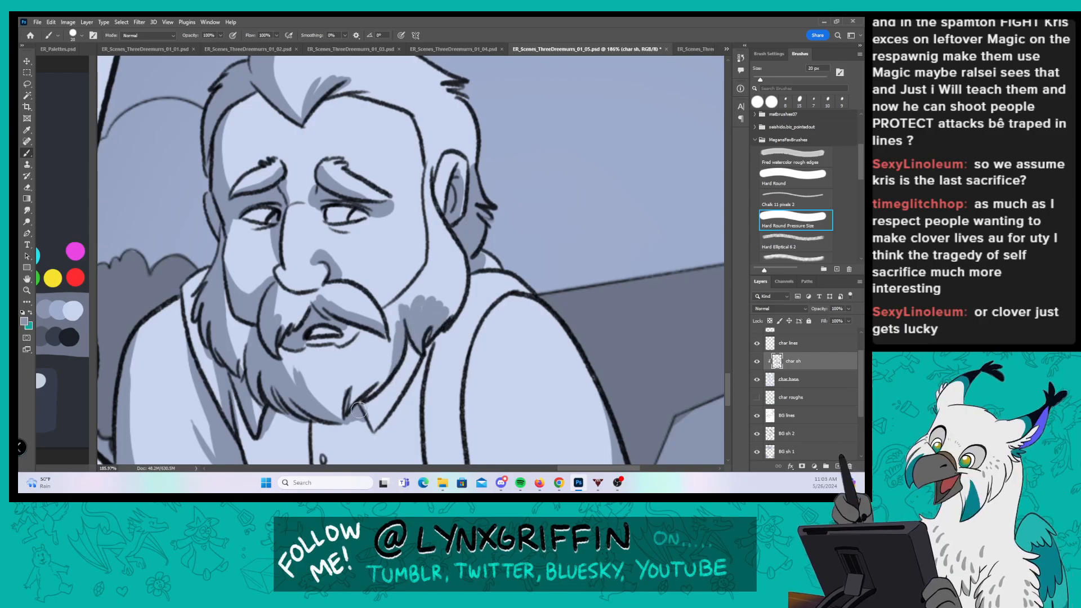
Step: Shade the shirt along the near overall strap and the shoulder area beside the man's neck
mouse_move(359, 410)
mouse_down()
mouse_move(392, 392)
mouse_move(454, 241)
mouse_up()
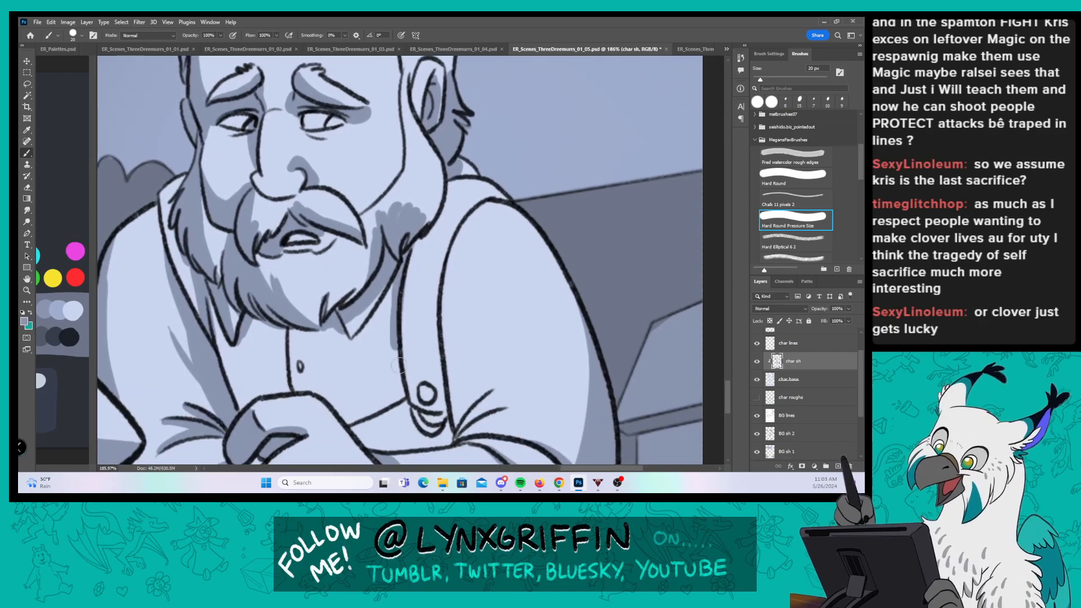
drag(422, 408, 413, 263)
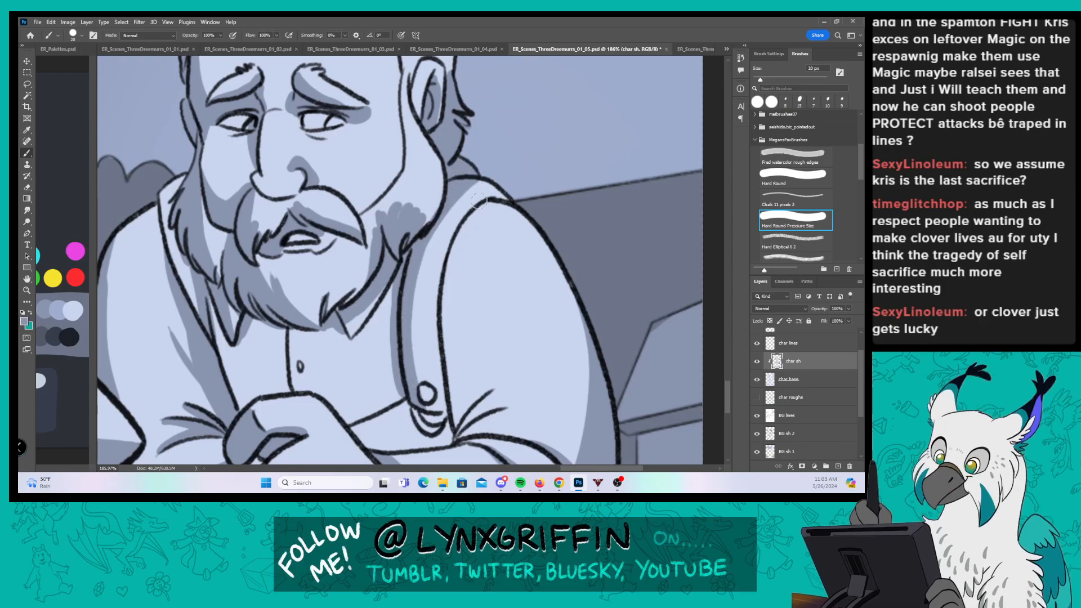
drag(478, 201, 457, 302)
Step: Shade the side hair above the man's near ear, between his temple and the back of his head
drag(343, 312, 335, 306)
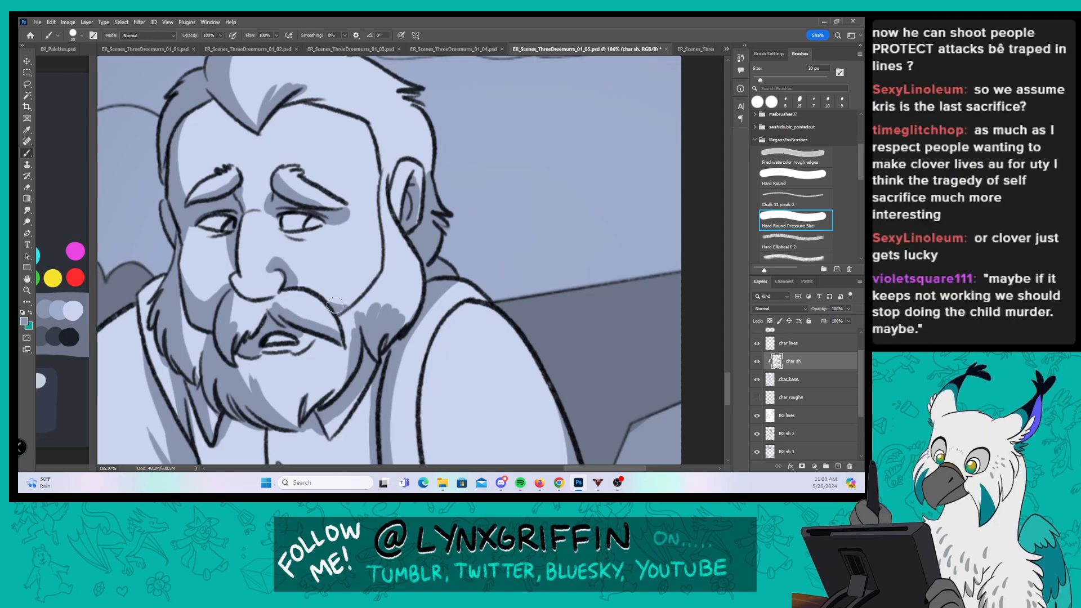
drag(466, 164, 461, 241)
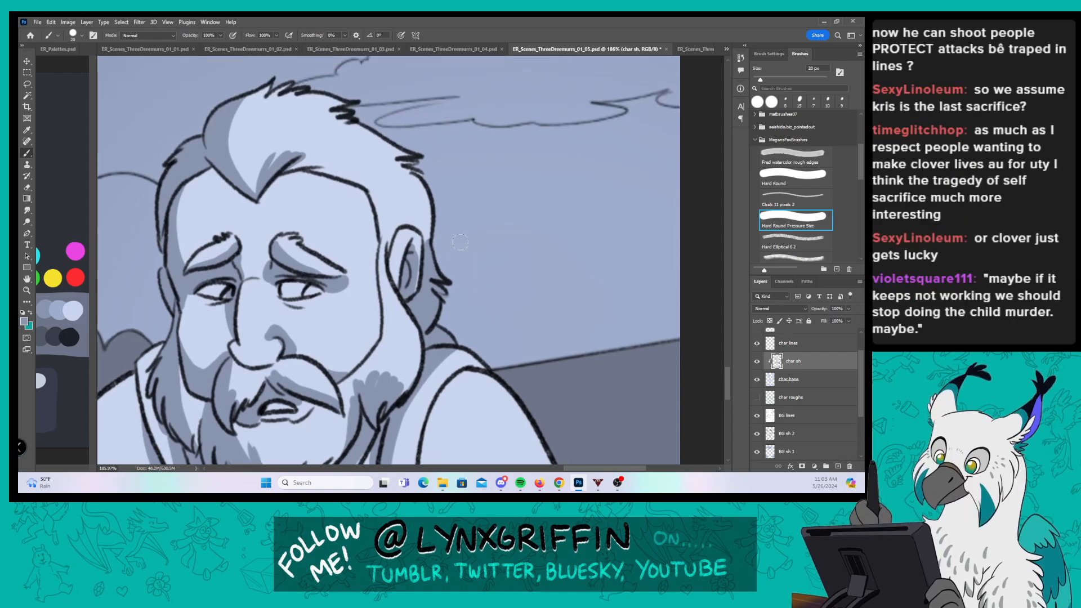
mouse_move(375, 207)
mouse_down()
mouse_move(380, 251)
mouse_move(388, 231)
mouse_move(424, 228)
mouse_move(429, 214)
mouse_move(420, 237)
mouse_up()
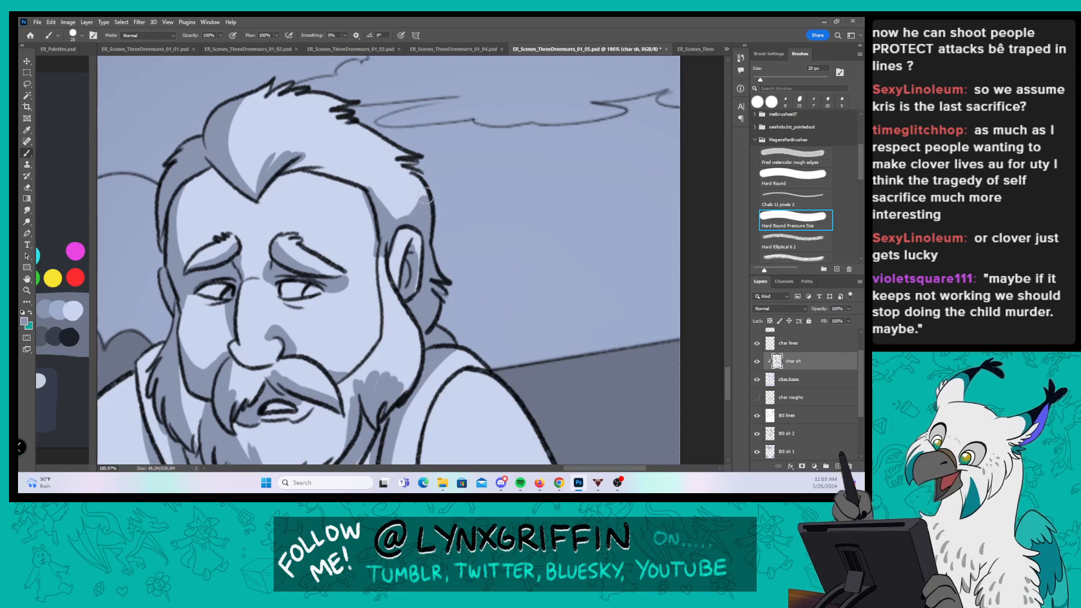
Step: Shade the man's near sleeve along the strap and around the folds at his elbow
drag(471, 260, 461, 59)
mouse_move(452, 197)
mouse_down()
mouse_move(445, 146)
mouse_move(426, 296)
mouse_up()
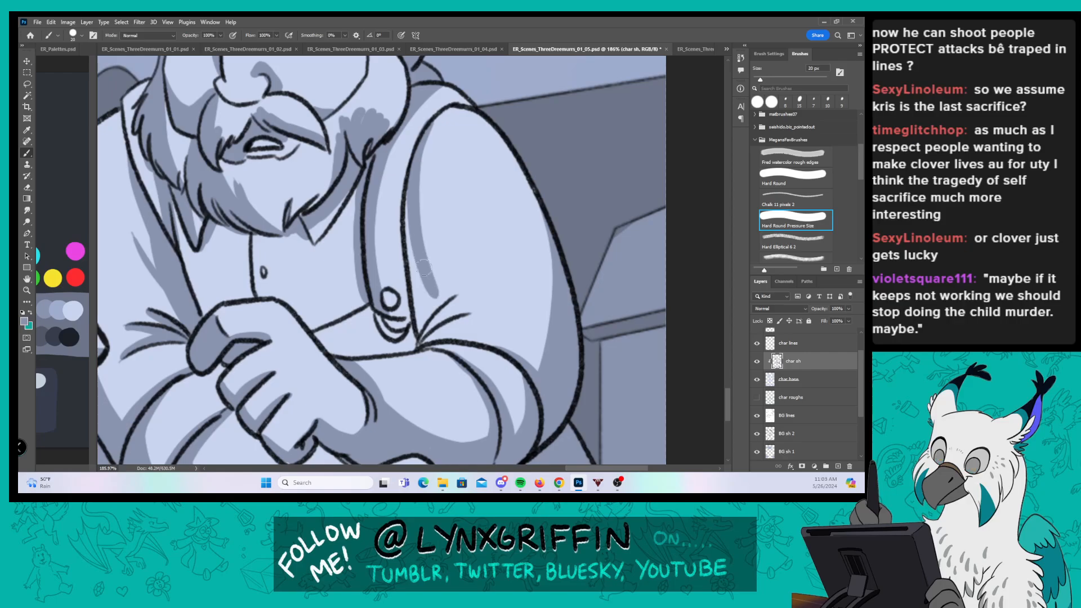
drag(411, 187, 421, 296)
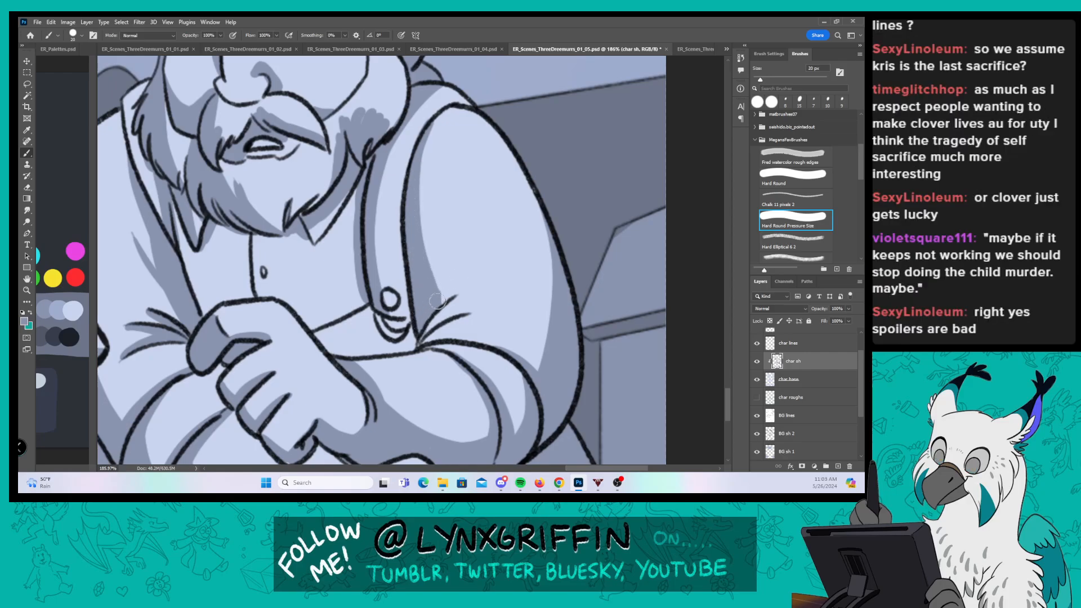
mouse_move(426, 339)
mouse_down()
mouse_move(500, 307)
mouse_move(434, 341)
mouse_move(479, 339)
mouse_move(460, 322)
mouse_move(510, 351)
mouse_up()
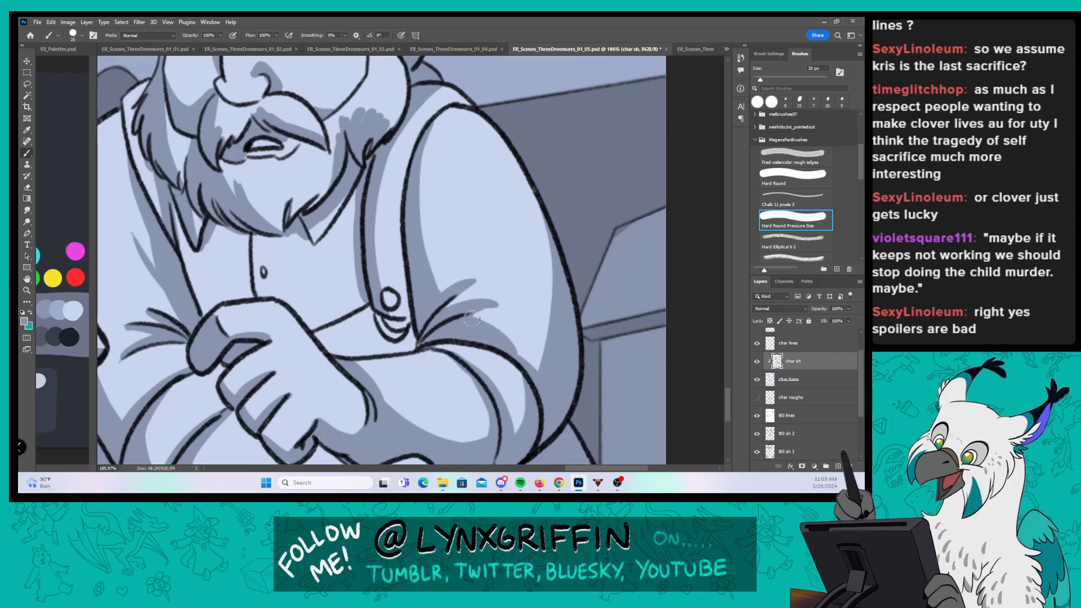
Step: Look over the shaded panels and switch to the page document ER_Scenes_ThreeDreemurrs_01_06.psd
key(z)
mouse_move(583, 241)
mouse_down()
mouse_move(547, 225)
mouse_move(530, 192)
mouse_up()
key(b)
drag(541, 67, 541, 201)
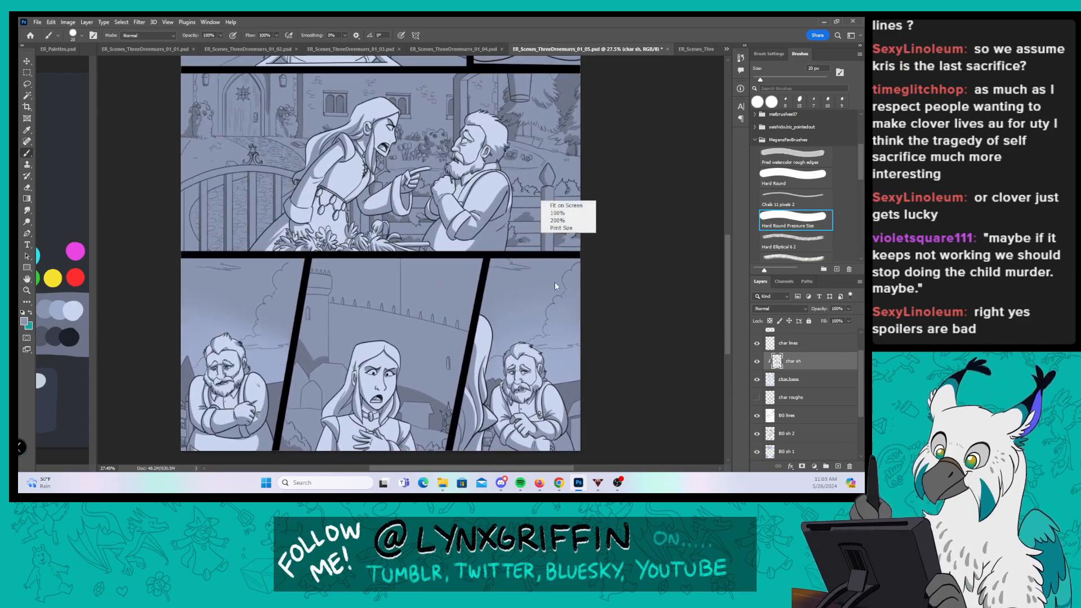
drag(563, 150, 552, 300)
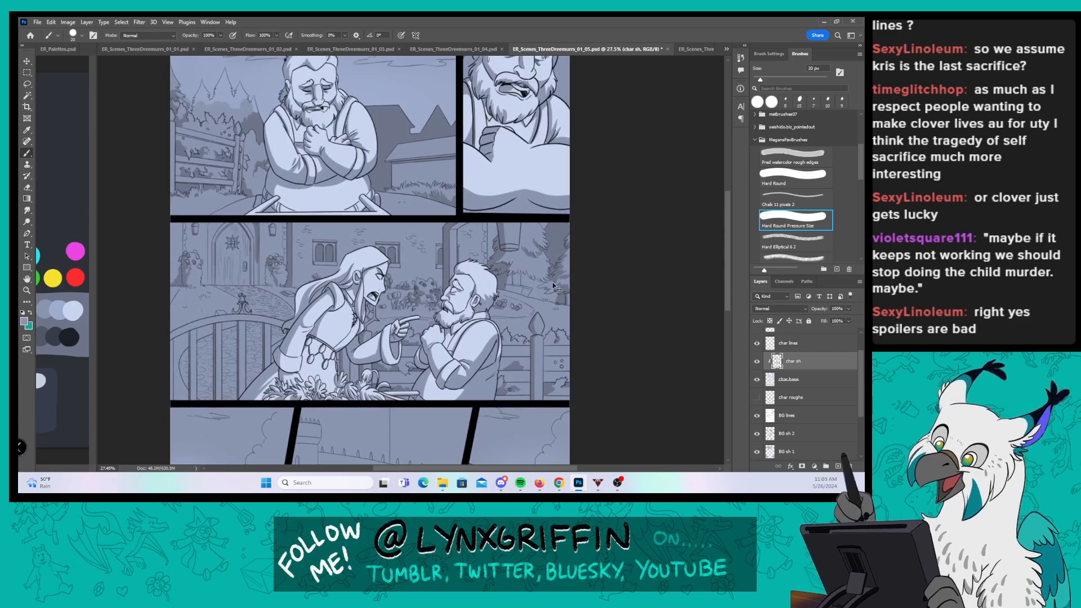
click(694, 49)
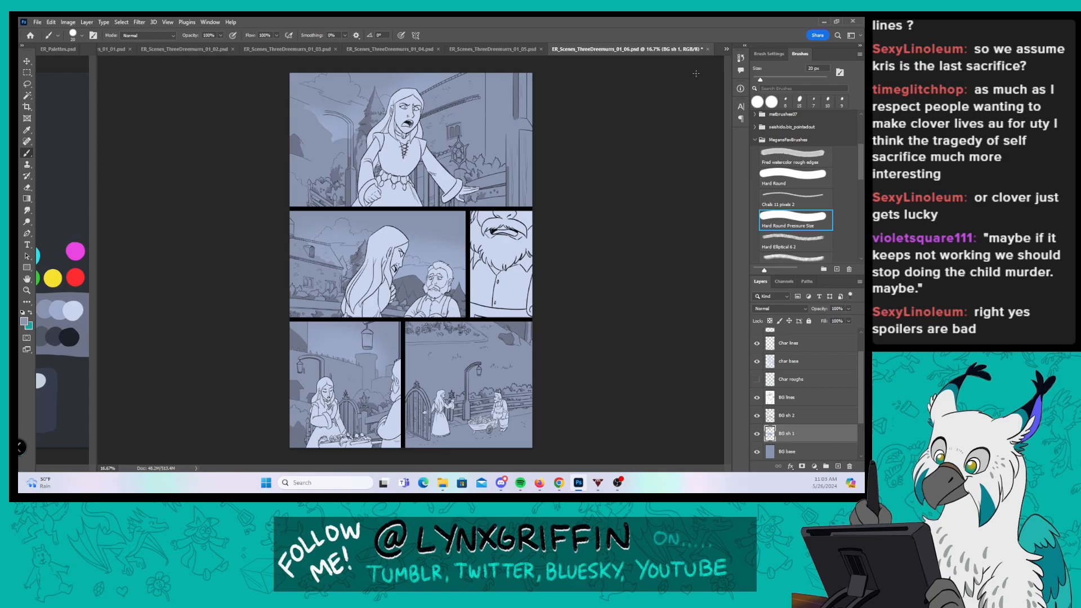
Step: Add a layer named "char sh" directly above the char base layer and clip it to that layer
click(813, 363)
click(838, 466)
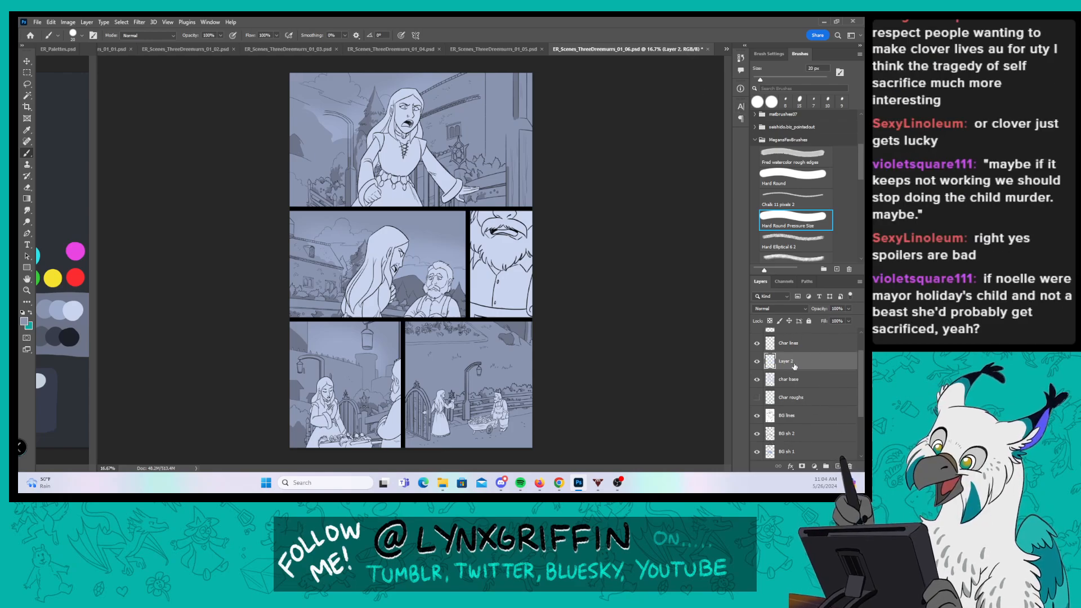
text(char sh)
key(Return)
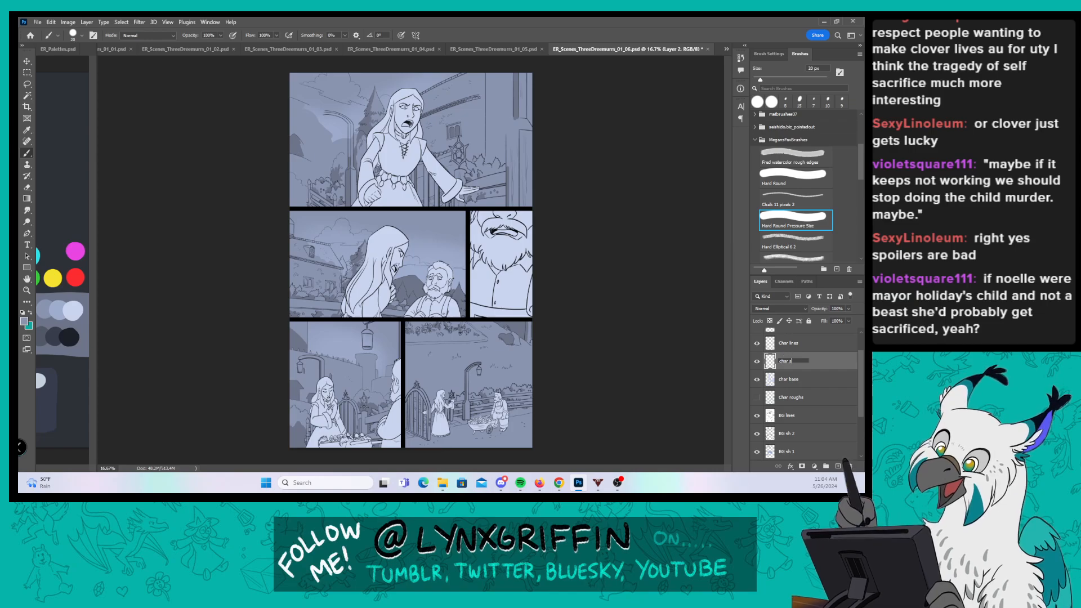
right_click(805, 362)
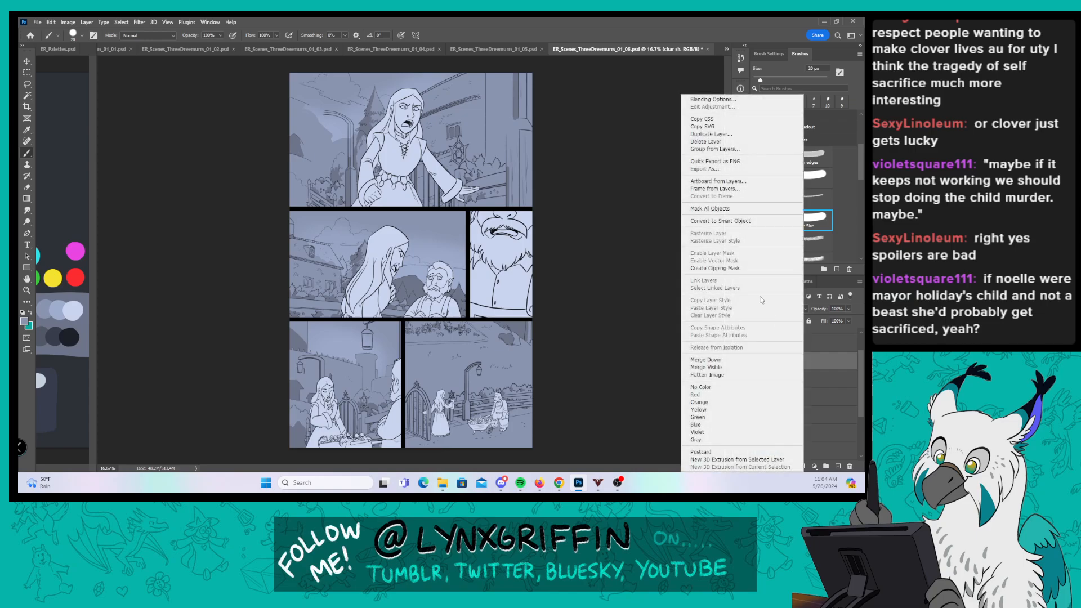
click(742, 269)
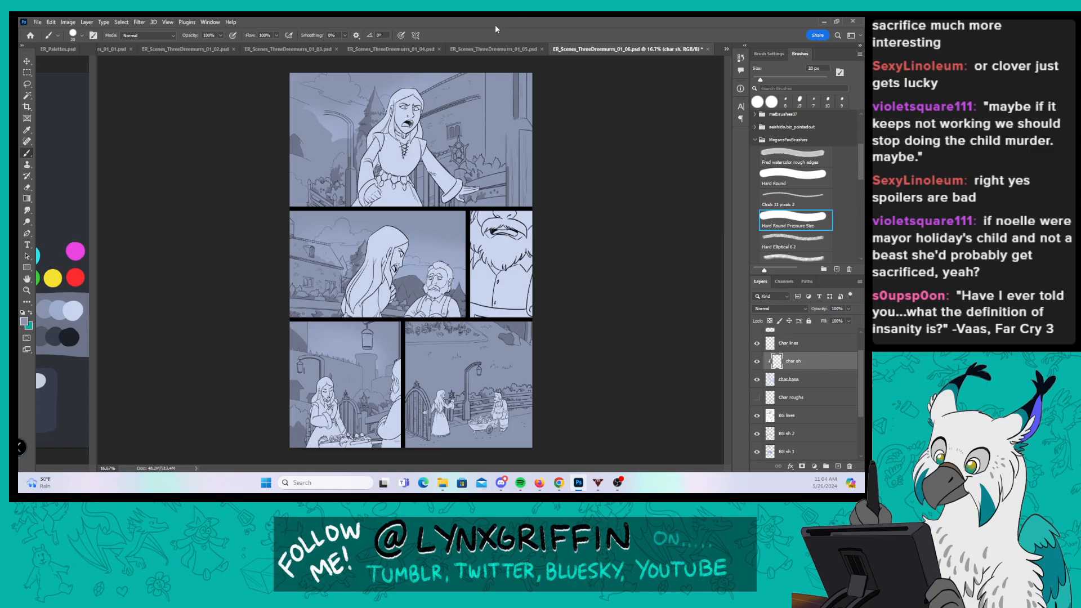
Step: Outline the shadow shape on the woman's long hair behind her shoulder in the page's first panel
key(z)
drag(386, 97, 437, 97)
key(space)
drag(388, 239, 396, 232)
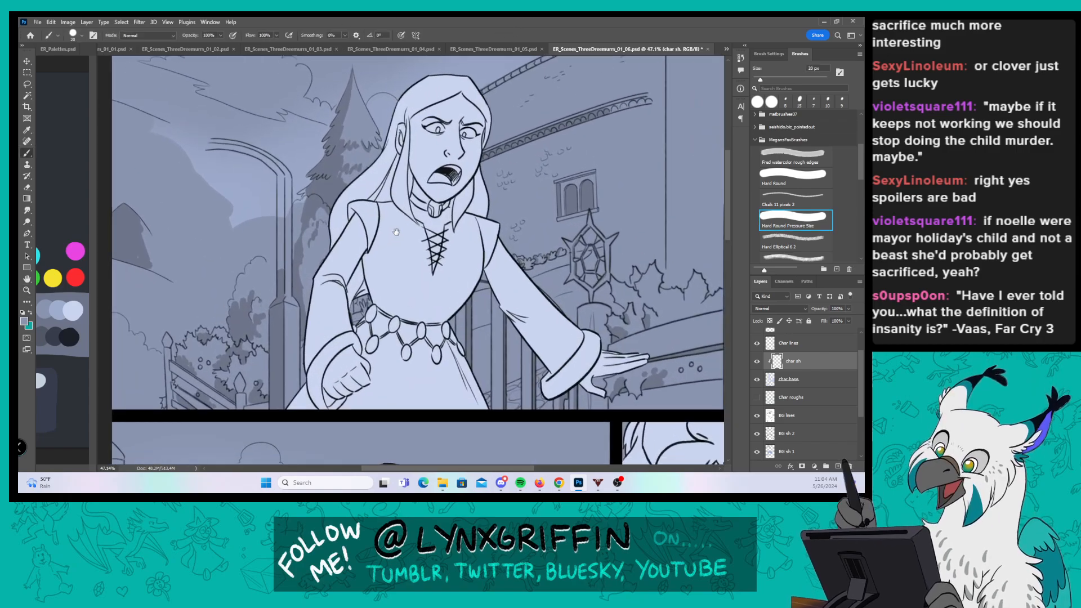
key(z)
mouse_move(377, 183)
mouse_down()
mouse_move(451, 145)
mouse_move(461, 177)
mouse_up()
key(space)
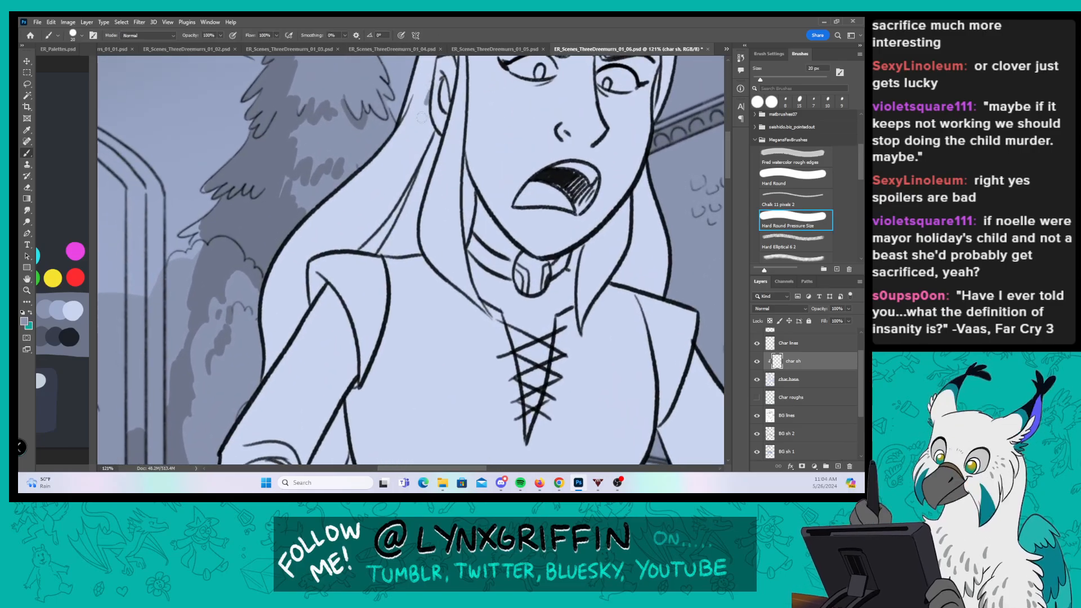
mouse_move(421, 117)
mouse_down()
mouse_move(308, 245)
mouse_move(279, 350)
mouse_up()
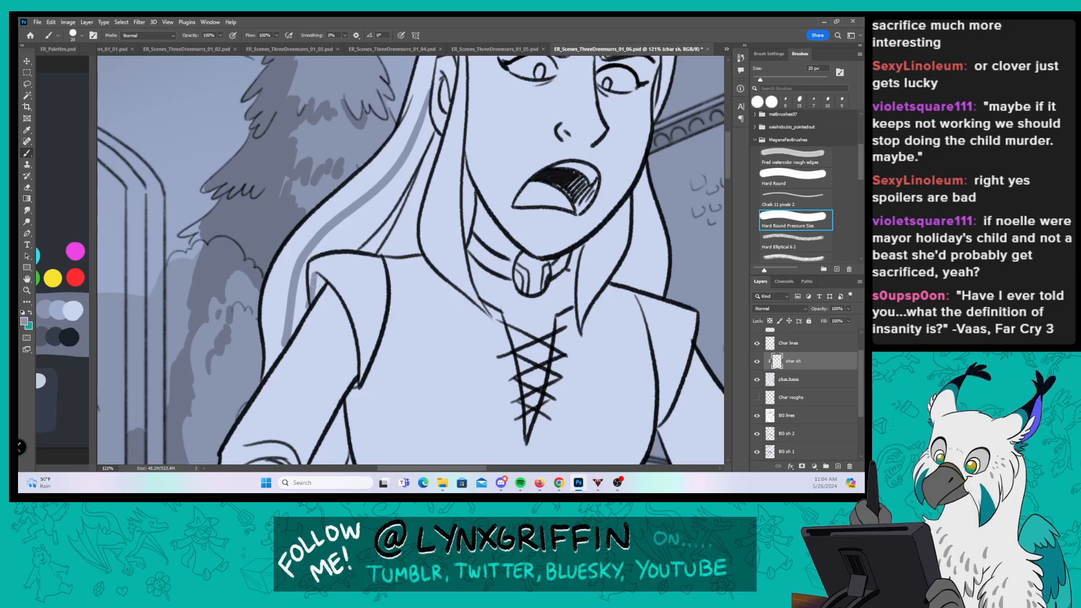
Step: Paint shadow shapes on the woman's upper sleeve, around its elbow folds and down the adjacent side of her bodice
key(space)
drag(399, 280, 414, 183)
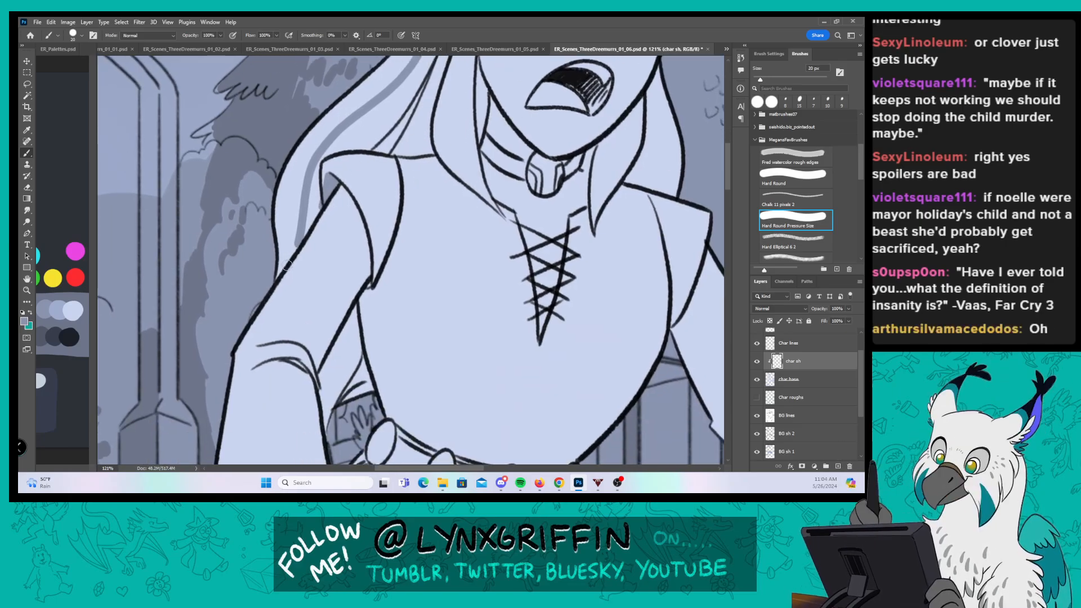
mouse_move(287, 263)
mouse_down()
mouse_move(350, 217)
mouse_move(337, 330)
mouse_up()
drag(399, 181, 397, 176)
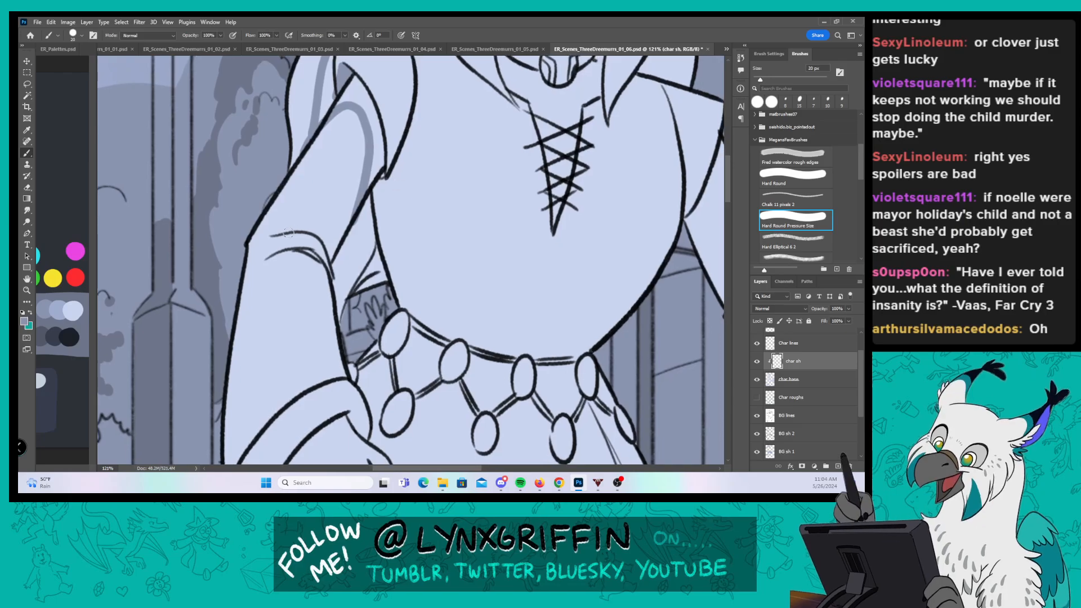
drag(301, 251, 320, 261)
drag(273, 233, 313, 226)
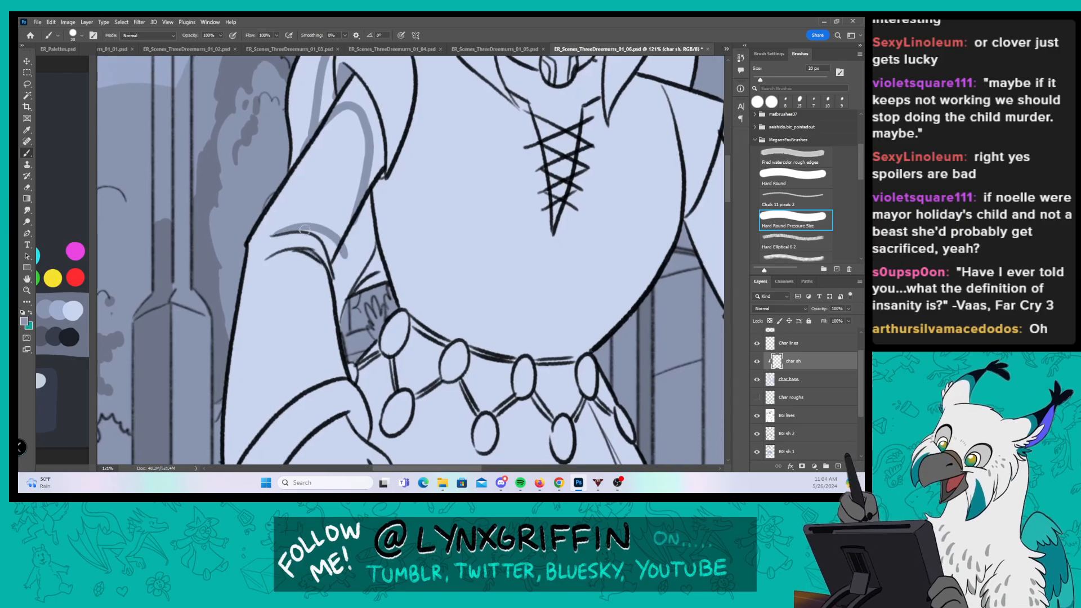
mouse_move(337, 263)
mouse_down()
mouse_move(324, 239)
mouse_move(367, 154)
mouse_move(403, 203)
mouse_move(431, 332)
mouse_up()
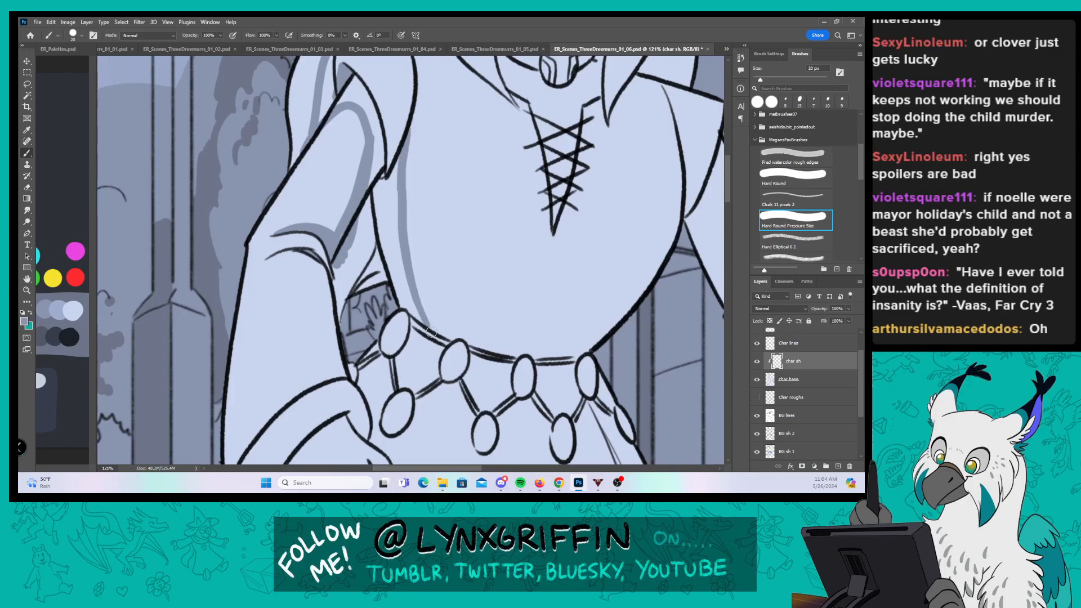
Step: Shade the beads of the woman's belt on the shadowed side and the strip of dress beneath them
drag(444, 236, 408, 197)
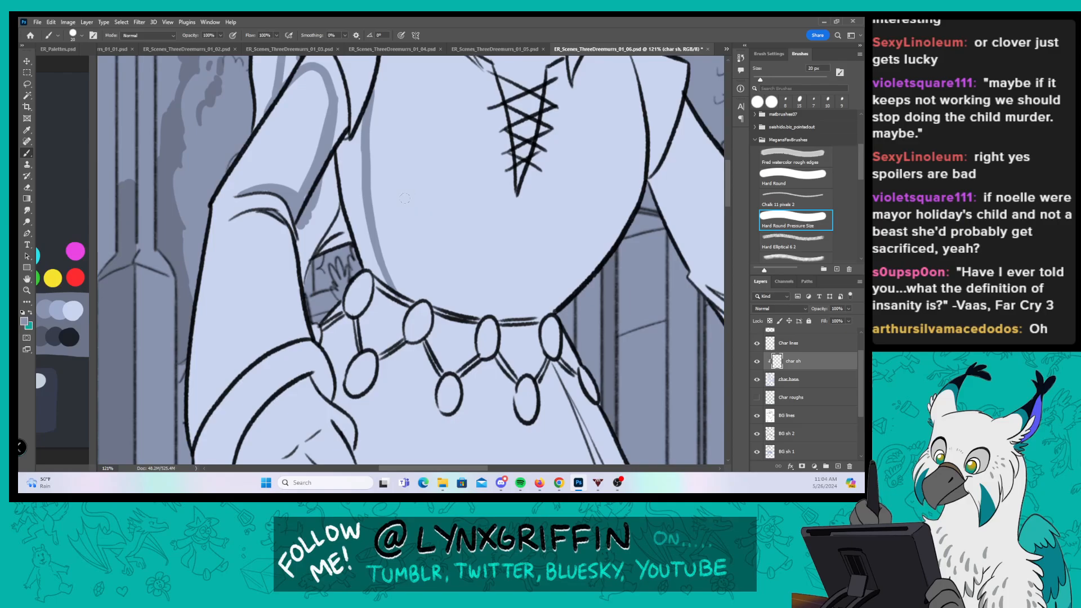
mouse_move(362, 323)
mouse_down()
mouse_move(376, 295)
mouse_move(389, 298)
mouse_move(352, 304)
mouse_move(374, 204)
mouse_up()
mouse_move(360, 304)
mouse_down()
mouse_move(356, 332)
mouse_move(365, 308)
mouse_up()
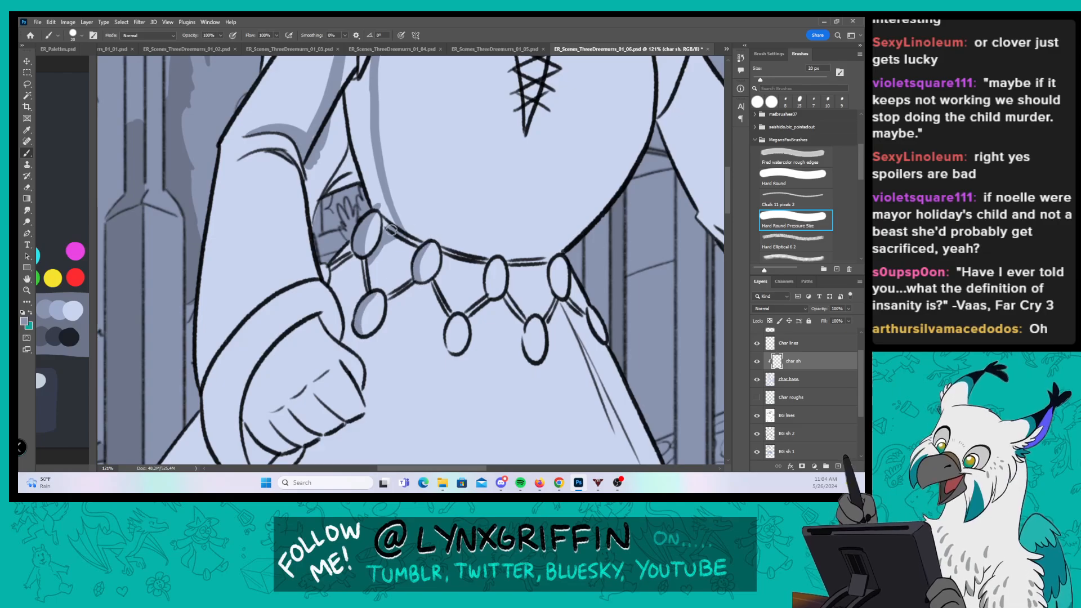
mouse_move(336, 258)
mouse_down()
mouse_move(341, 297)
mouse_move(347, 274)
mouse_up()
mouse_move(360, 275)
mouse_down()
mouse_move(342, 304)
mouse_move(373, 283)
mouse_move(345, 316)
mouse_move(354, 279)
mouse_move(357, 287)
mouse_move(399, 239)
mouse_up()
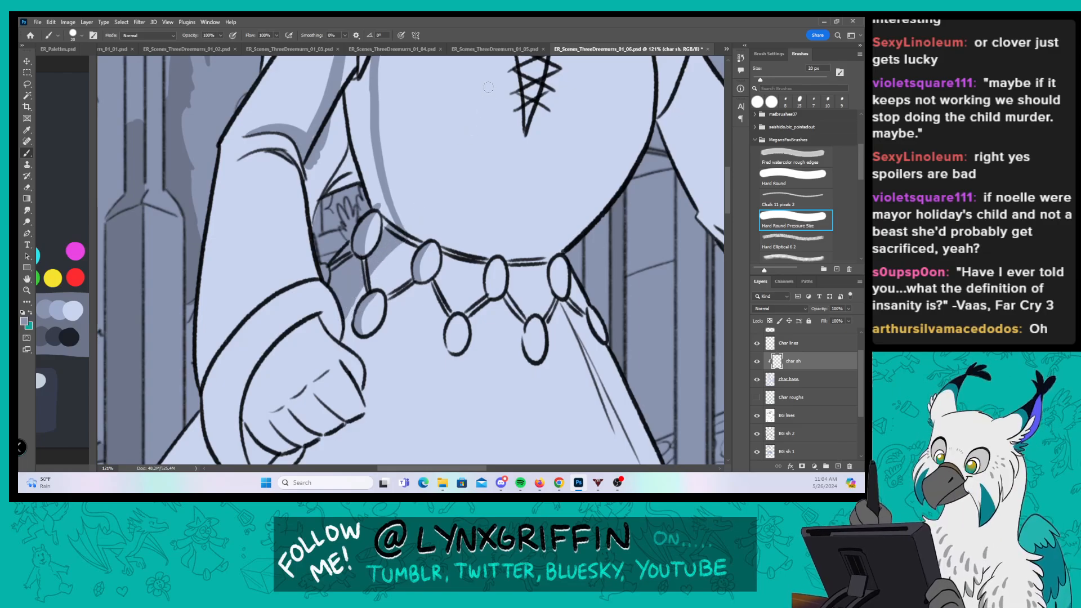
Step: Fill the shadow running down the shaded side of the woman's bodice with the Hard Round brush
drag(488, 87, 472, 173)
click(800, 175)
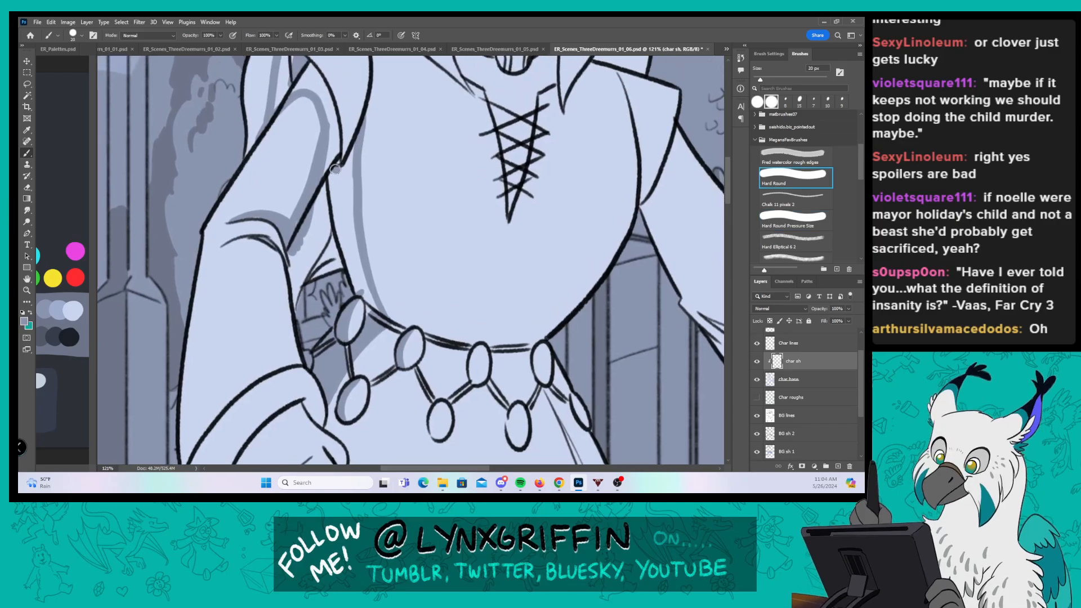
mouse_move(335, 169)
mouse_down()
mouse_move(357, 143)
mouse_move(339, 172)
mouse_move(336, 160)
mouse_move(342, 175)
mouse_move(350, 166)
mouse_move(348, 249)
mouse_move(369, 319)
mouse_move(368, 287)
mouse_move(323, 239)
mouse_move(294, 264)
mouse_move(299, 324)
mouse_move(307, 285)
mouse_move(331, 279)
mouse_move(319, 237)
mouse_up()
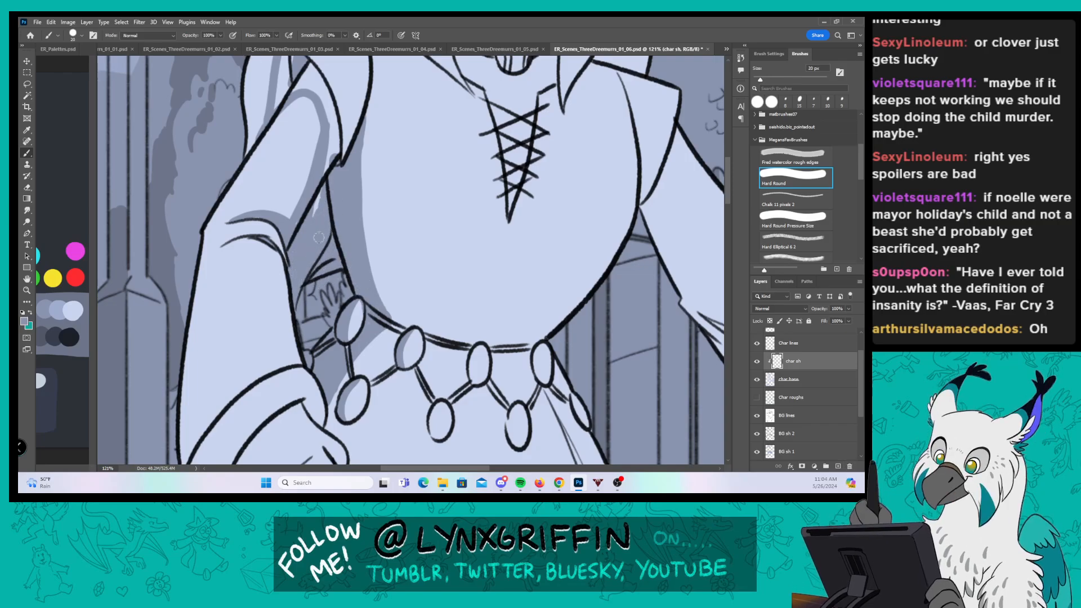
Step: Fill the shadows on her shoulder cap and the sleeve beneath it, plus the edge of the hair hanging behind the shoulder
scroll(313, 217, up, 3)
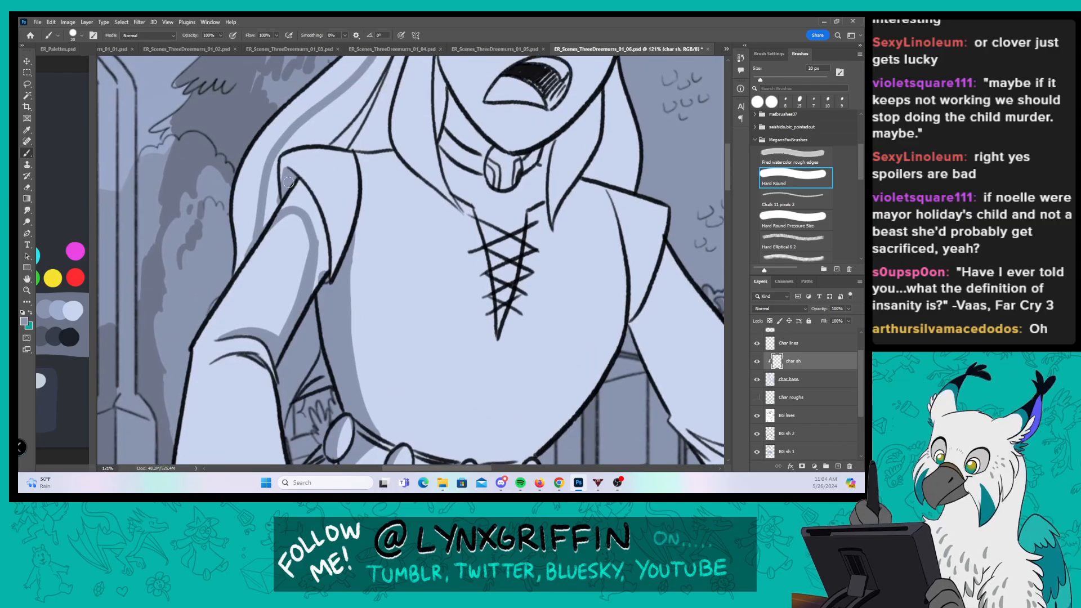
mouse_move(288, 165)
mouse_down()
mouse_move(335, 250)
mouse_move(325, 226)
mouse_up()
mouse_move(284, 184)
mouse_down()
mouse_move(303, 194)
mouse_move(325, 242)
mouse_move(318, 286)
mouse_up()
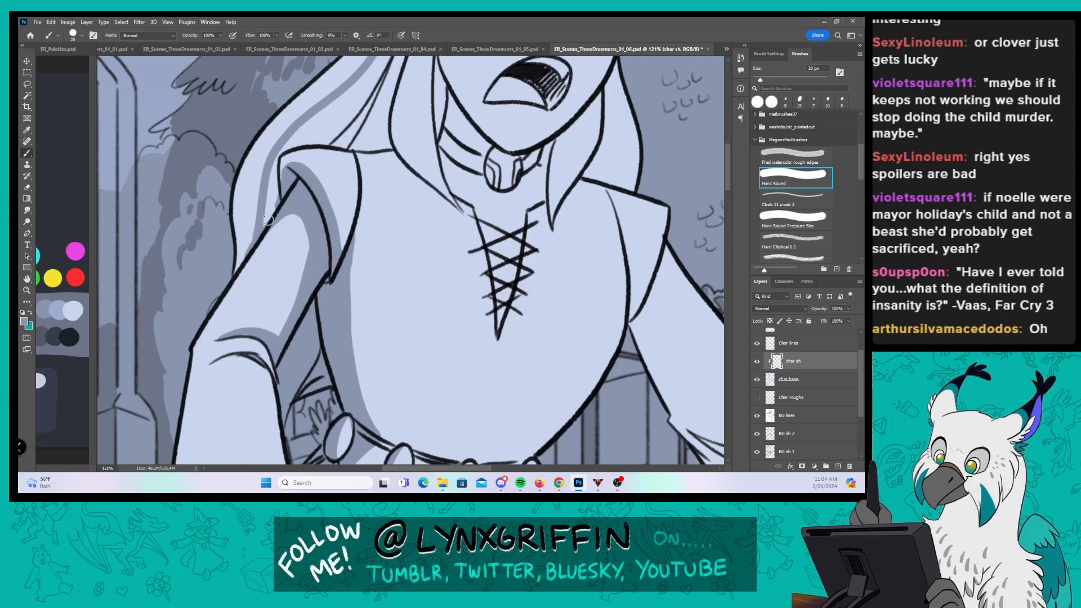
drag(264, 224, 272, 182)
scroll(272, 182, up, 3)
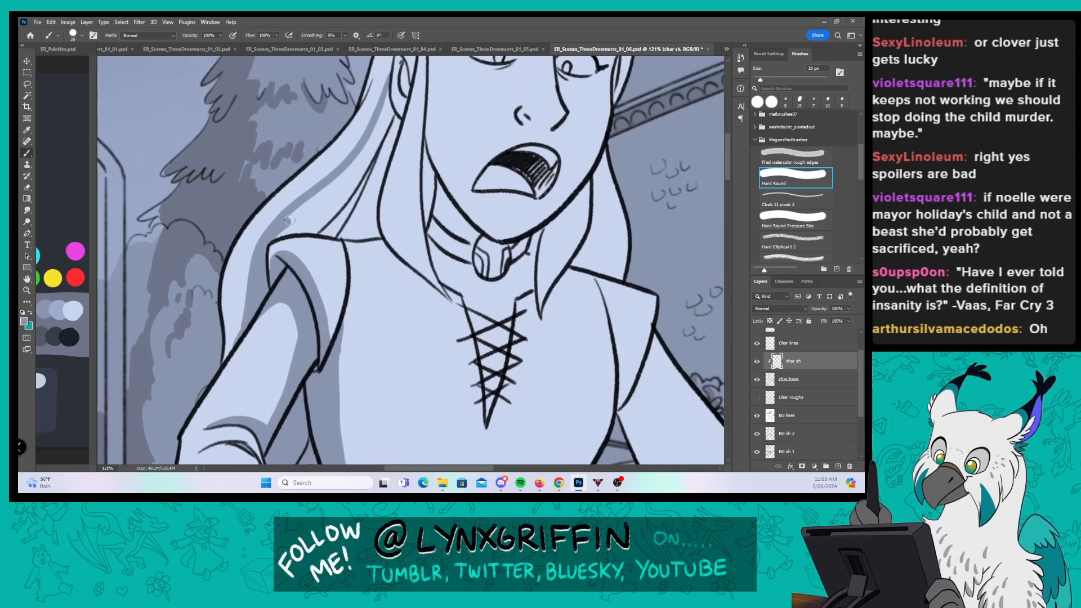
Step: Shade the long hair lock beside her face and the area around her ear with the Hard Round Pressure Size brush
mouse_move(301, 227)
mouse_down()
mouse_move(322, 230)
mouse_move(307, 285)
mouse_up()
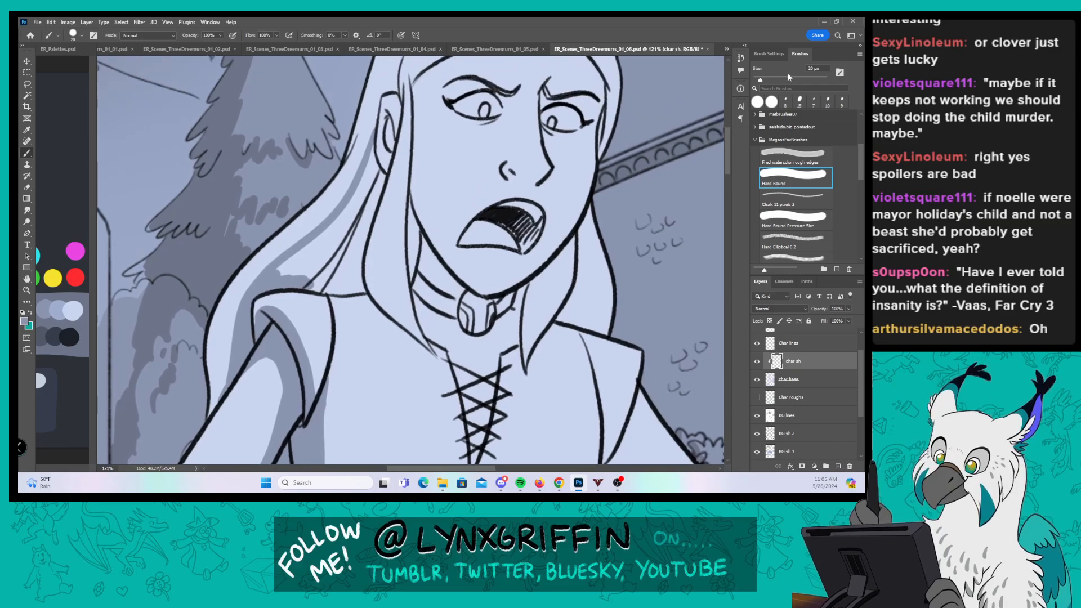
click(782, 216)
mouse_move(402, 80)
mouse_down()
mouse_move(374, 274)
mouse_move(379, 214)
mouse_move(369, 260)
mouse_move(399, 325)
mouse_move(365, 273)
mouse_move(420, 338)
mouse_move(408, 329)
mouse_move(388, 219)
mouse_up()
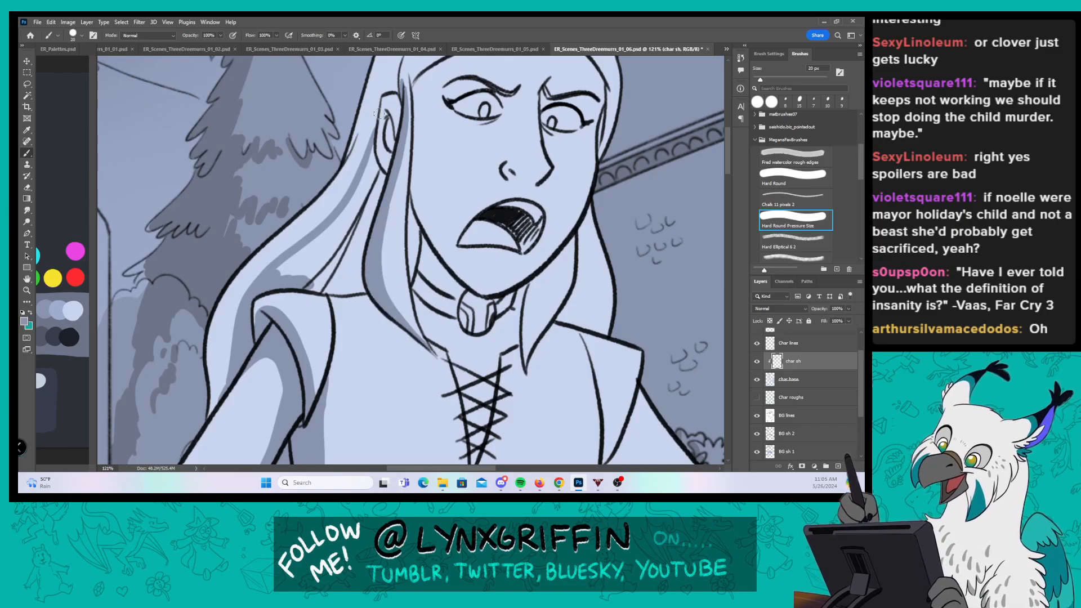
mouse_move(388, 117)
mouse_down()
mouse_move(390, 163)
mouse_move(373, 138)
mouse_move(379, 170)
mouse_up()
Step: Shade her neck and choker beneath the jaw and the hair locks on the far side of her face
drag(489, 151, 456, 179)
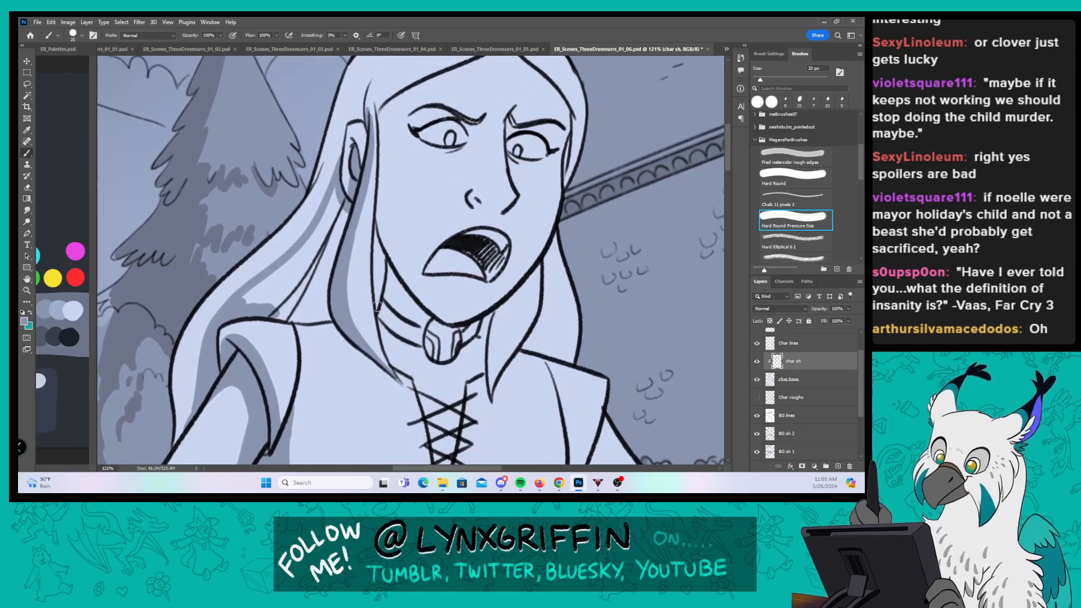
drag(379, 310, 376, 277)
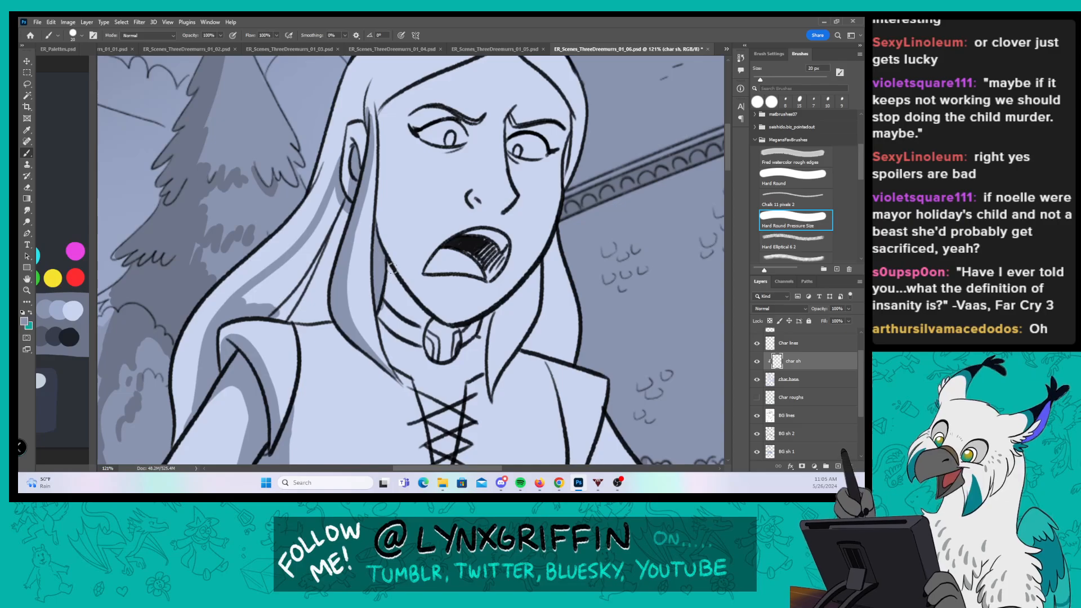
mouse_move(379, 314)
mouse_down()
mouse_move(386, 278)
mouse_move(436, 325)
mouse_up()
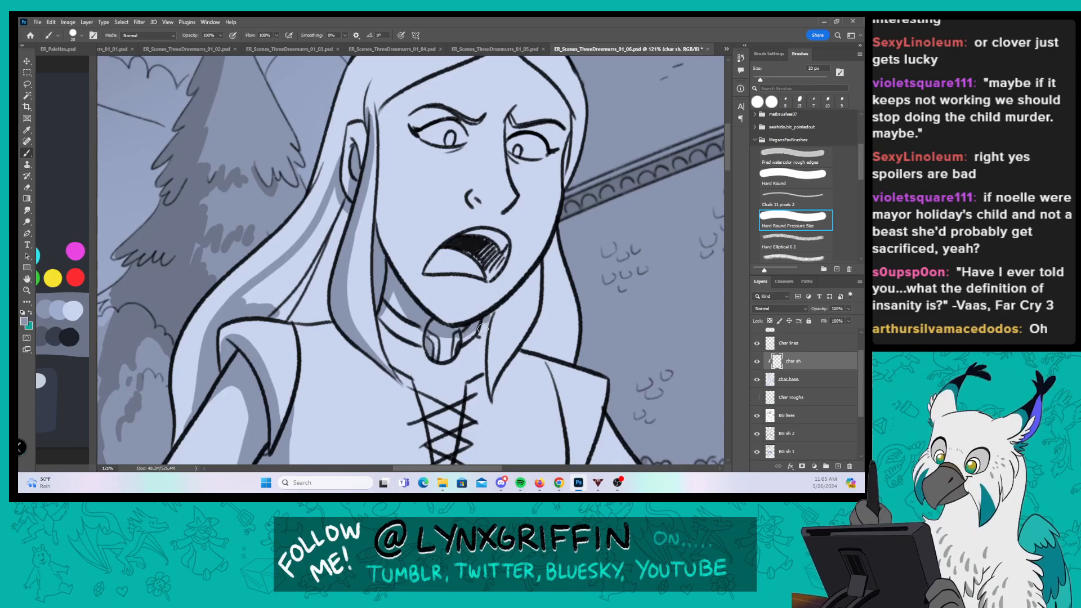
mouse_move(483, 329)
mouse_down()
mouse_move(493, 319)
mouse_move(490, 389)
mouse_up()
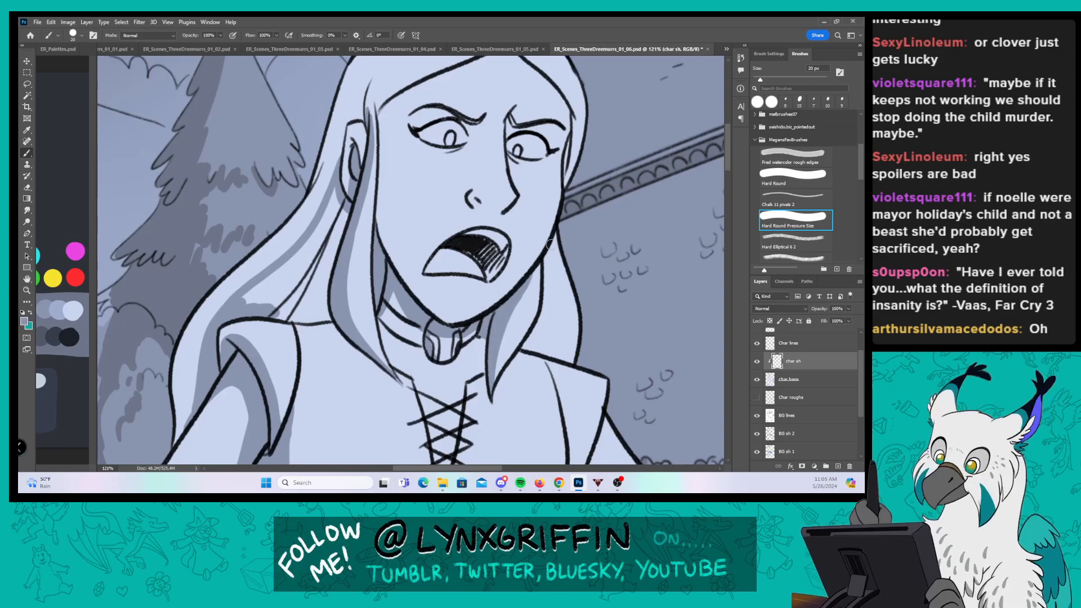
mouse_move(549, 245)
mouse_down()
mouse_move(542, 356)
mouse_move(526, 347)
mouse_move(537, 347)
mouse_move(544, 262)
mouse_up()
Step: Paint facial shadows along the near cheek, over both eyes, under the nose and across the teeth
drag(613, 217, 538, 293)
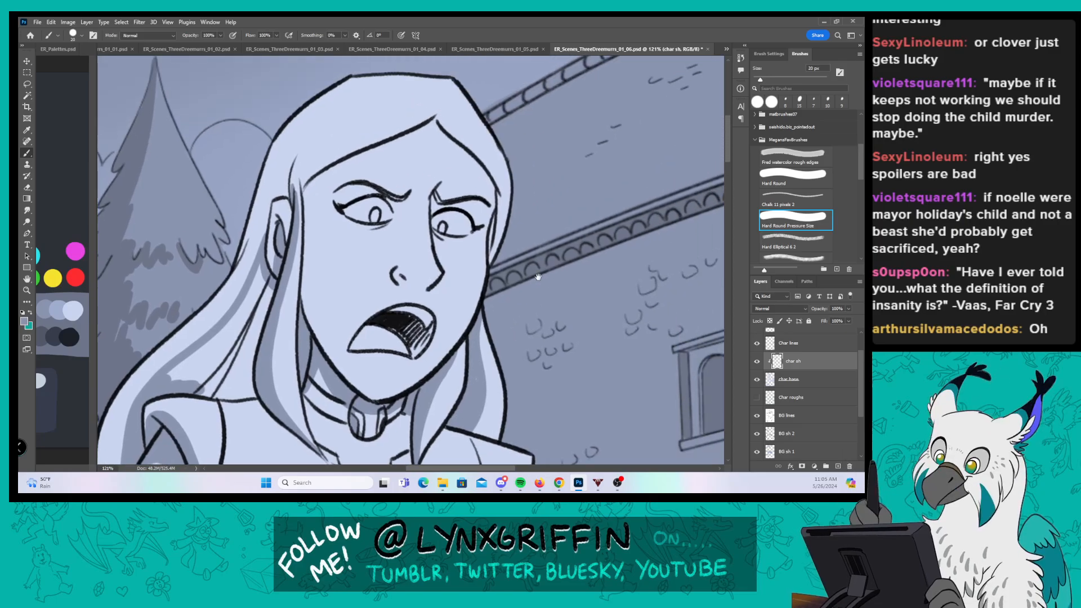
drag(304, 236, 333, 355)
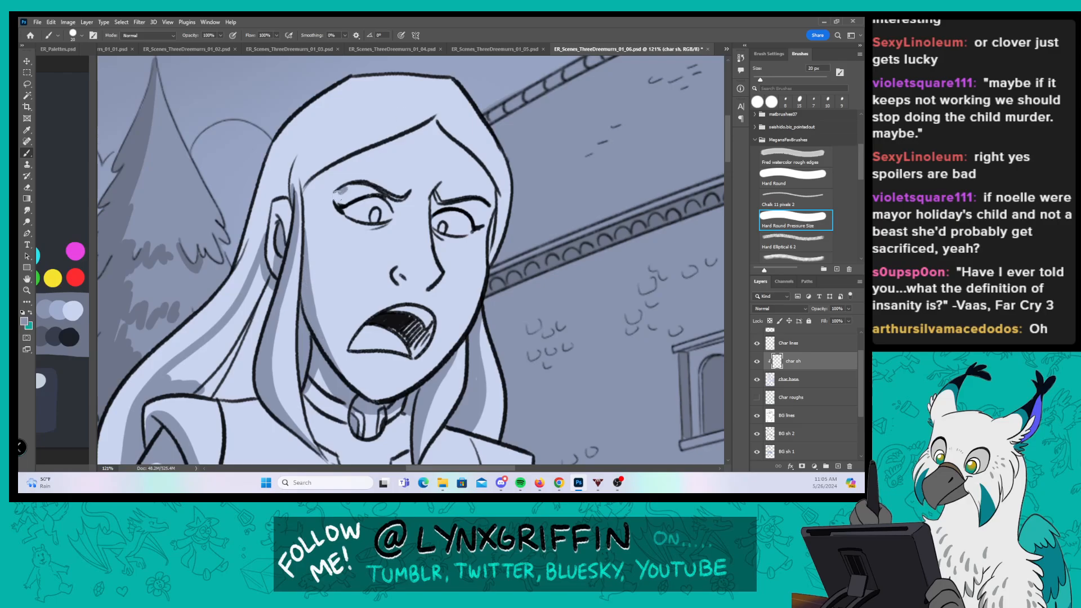
drag(338, 195, 378, 189)
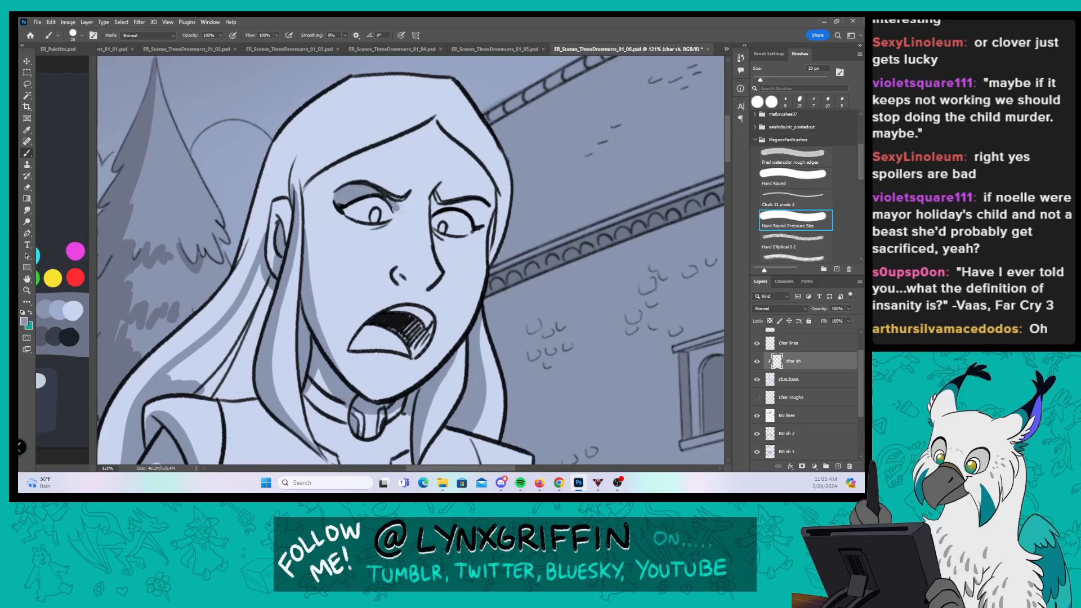
drag(438, 208, 468, 201)
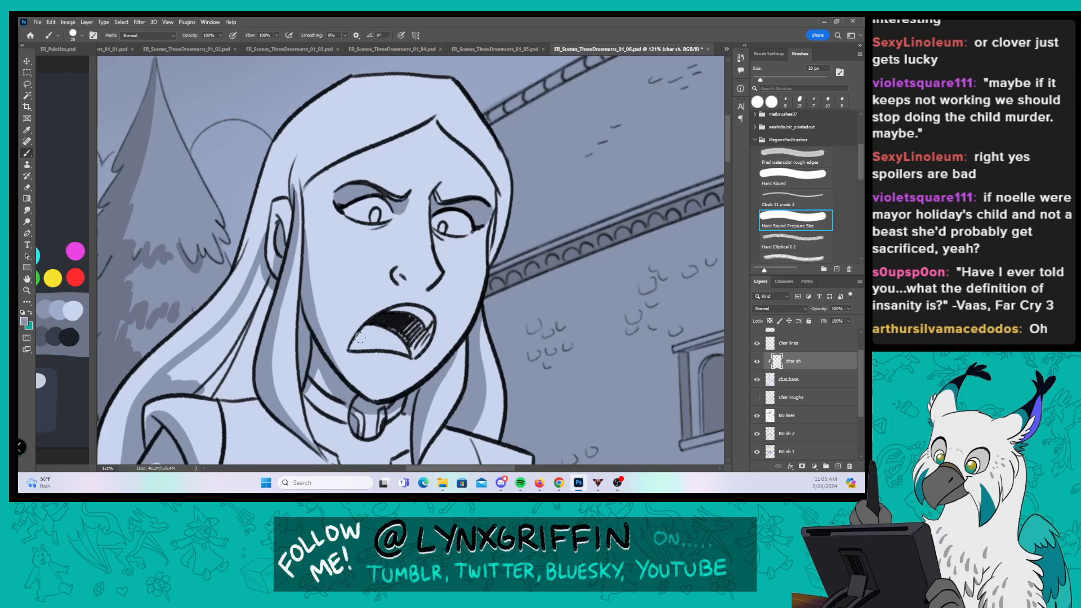
mouse_move(360, 338)
mouse_down()
mouse_move(392, 338)
mouse_move(394, 320)
mouse_move(412, 350)
mouse_up()
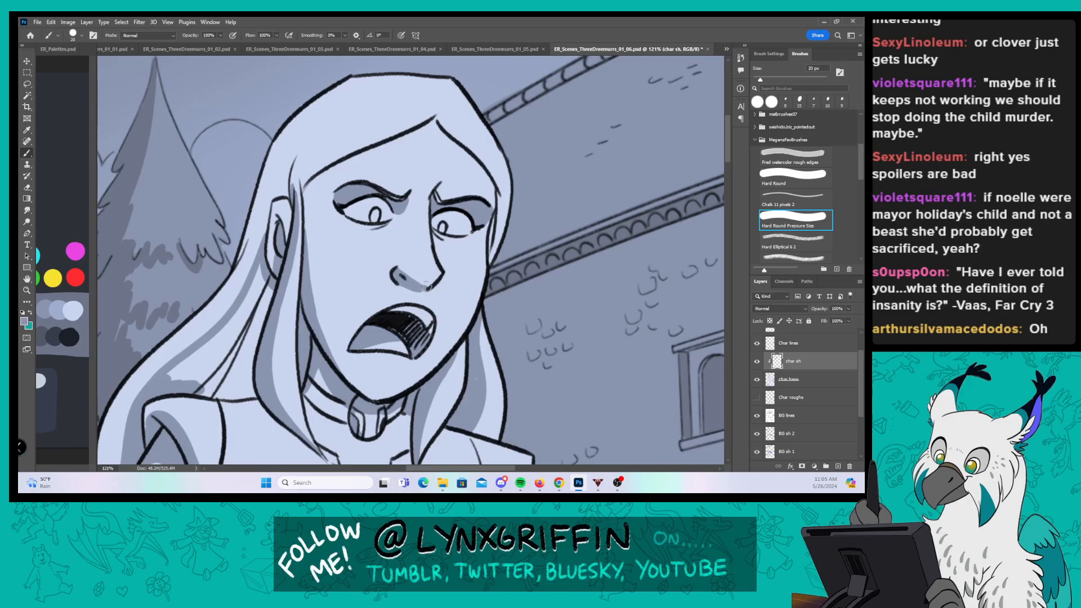
Step: Add shadow to the hair above her ear and the face's far edge, and fill the hair shadow behind her shoulder with Hard Round
drag(456, 180, 561, 172)
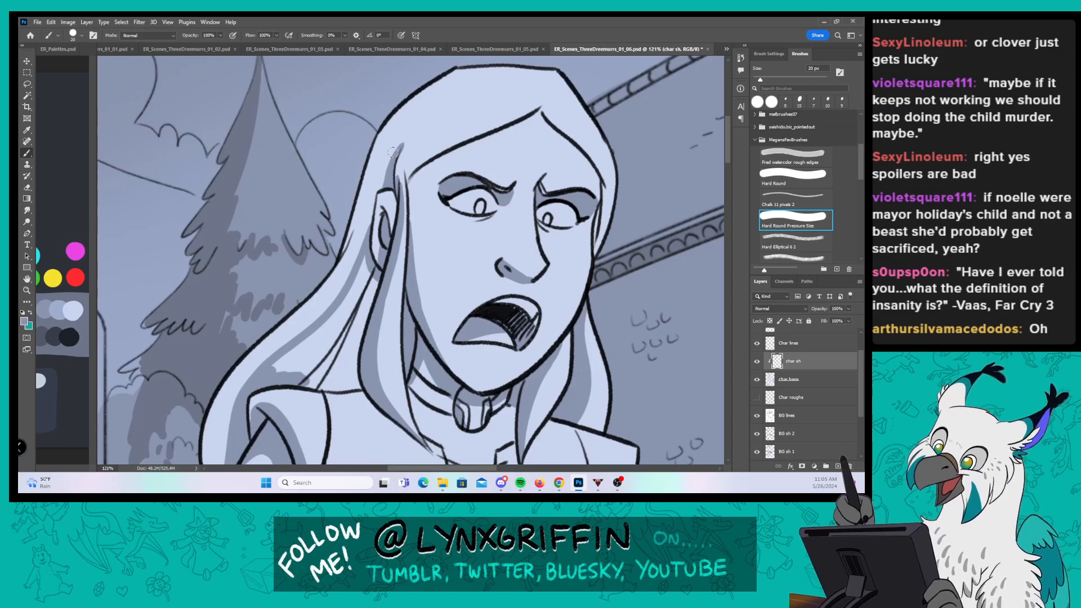
drag(600, 234, 594, 262)
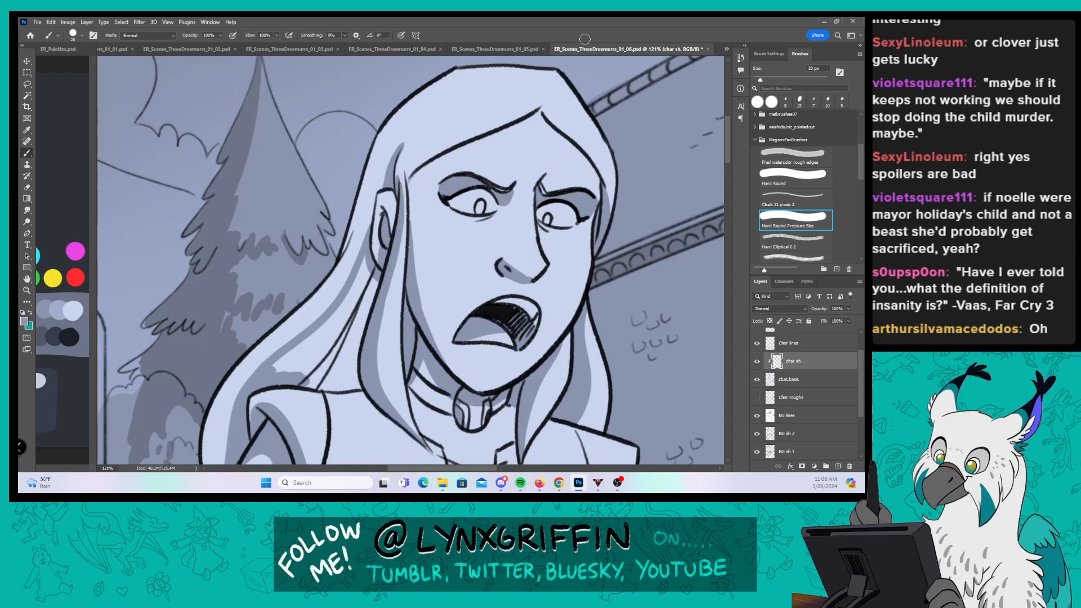
drag(509, 205, 525, 98)
click(802, 174)
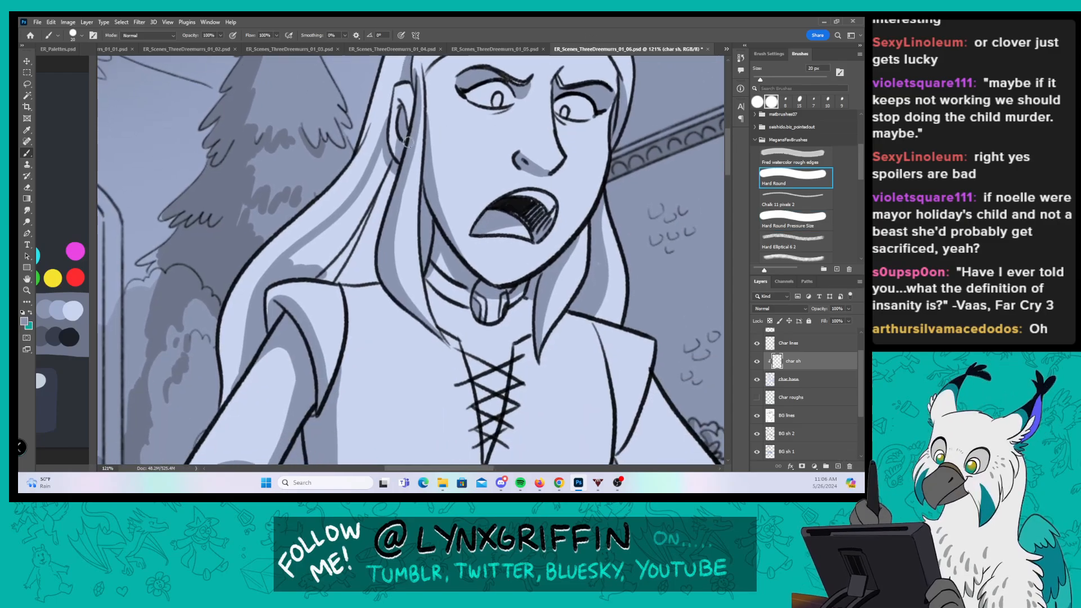
mouse_move(386, 175)
mouse_down()
mouse_move(361, 224)
mouse_move(310, 255)
mouse_move(308, 269)
mouse_move(332, 262)
mouse_move(347, 277)
mouse_up()
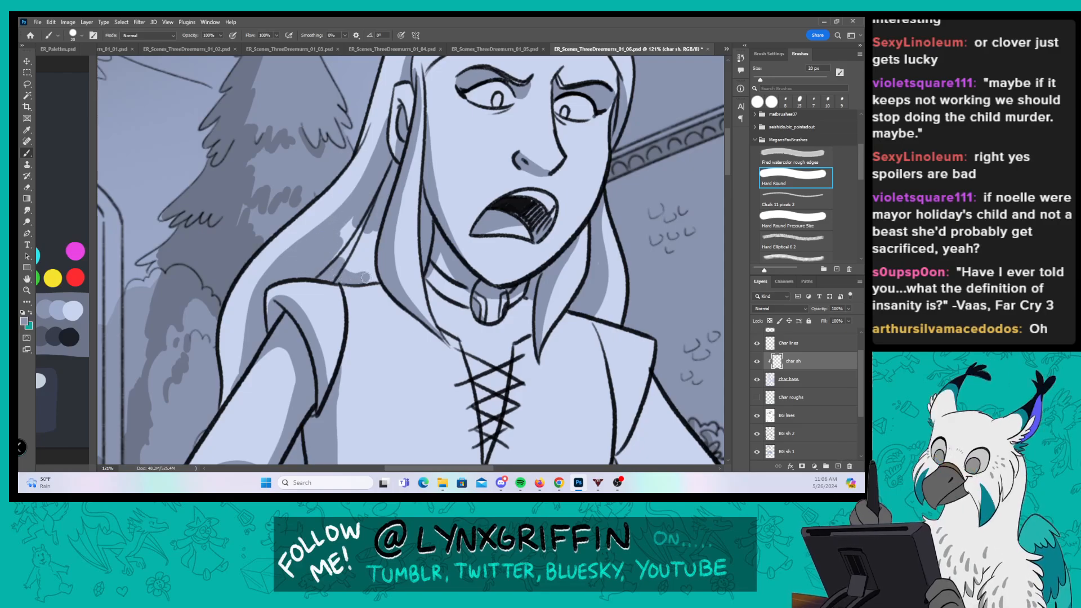
mouse_move(363, 212)
mouse_down()
mouse_move(343, 265)
mouse_move(371, 270)
mouse_up()
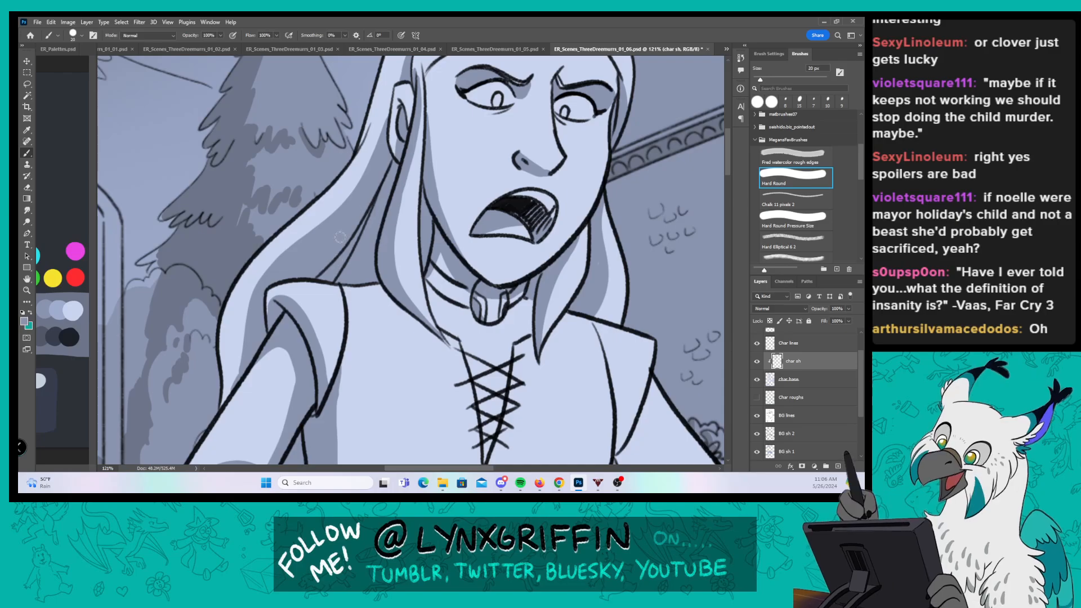
Step: Shade the forearm sleeve above the cuff and the outer edge of the cuff with the Hard Round Pressure Size brush
scroll(424, 232, down, 5)
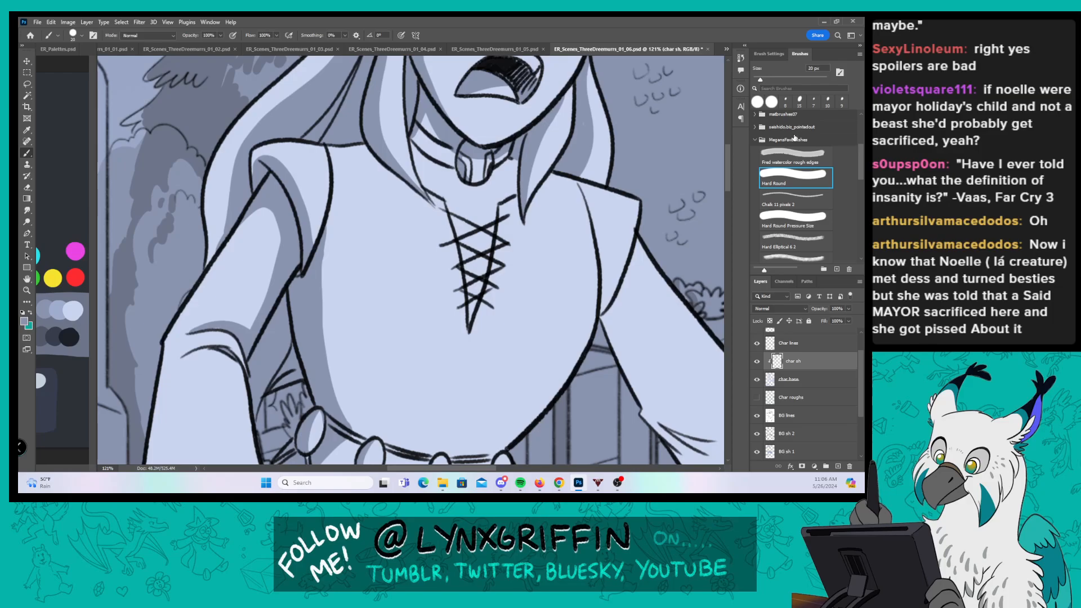
click(797, 215)
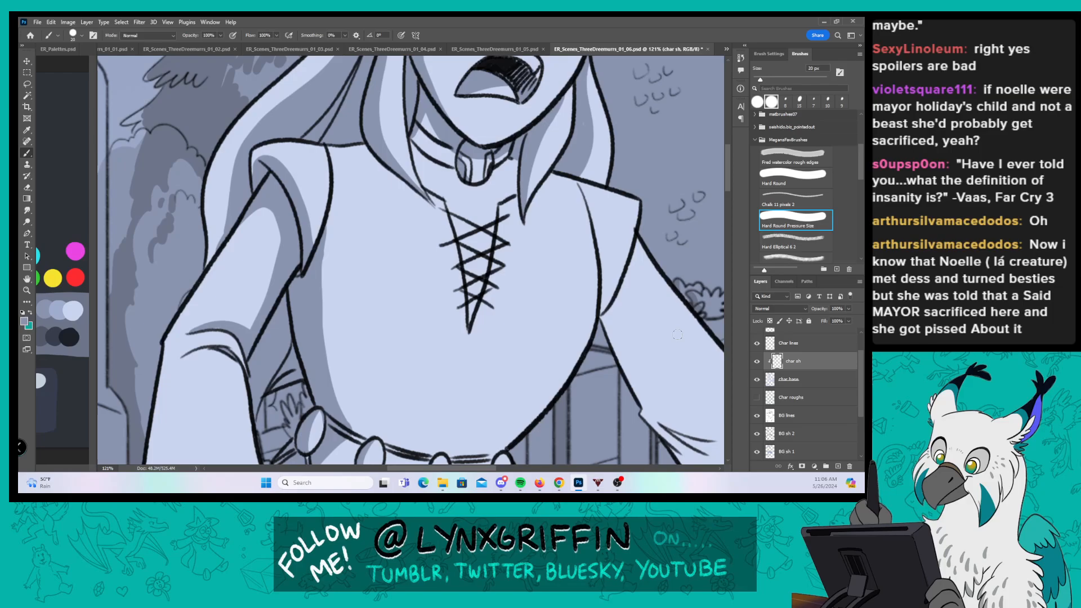
scroll(373, 306, down, 6)
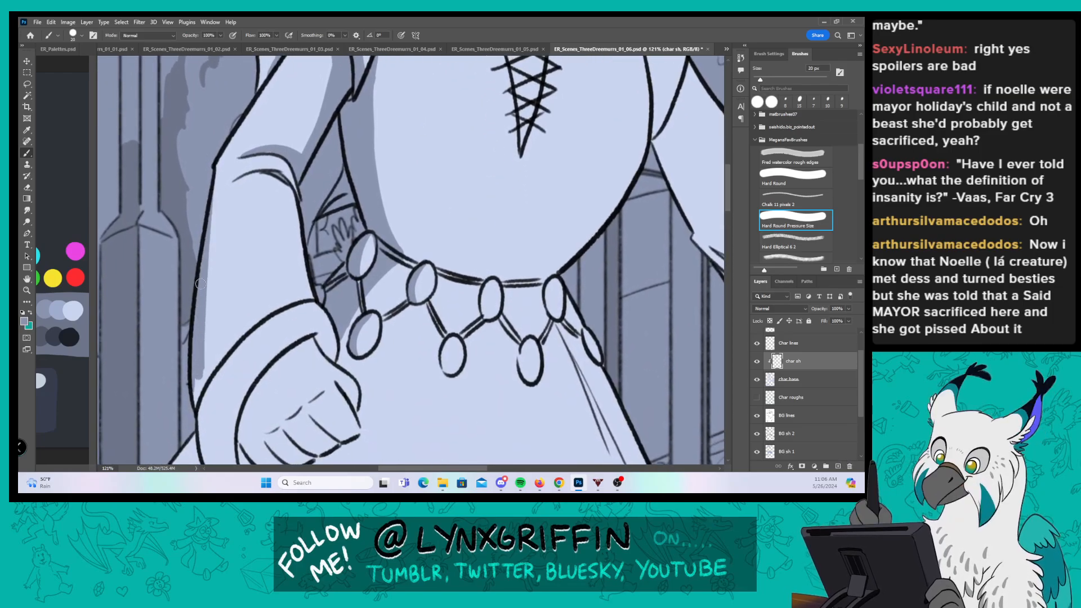
drag(303, 198, 391, 136)
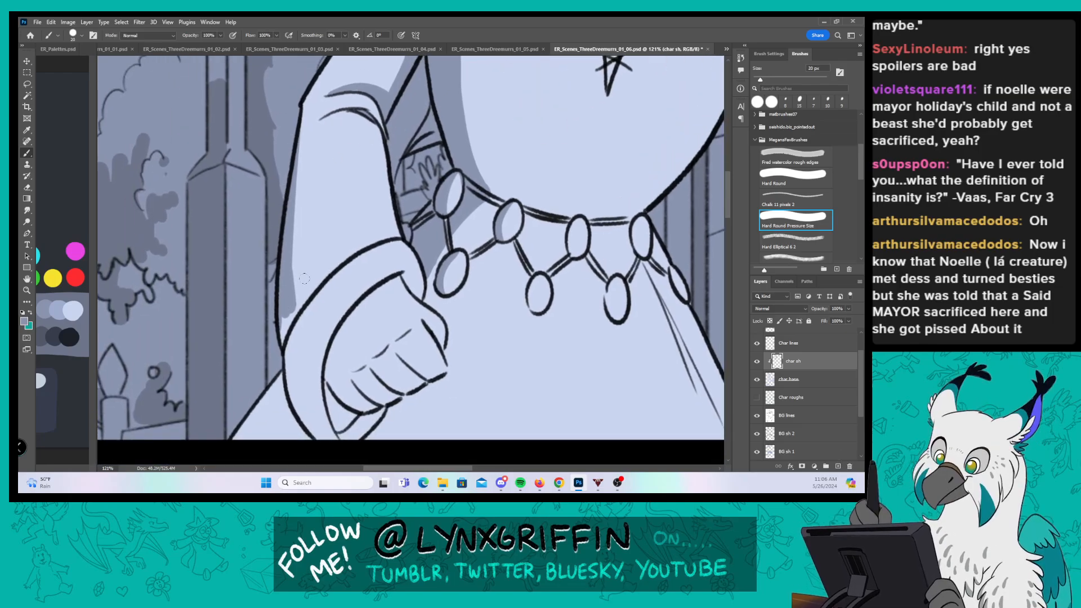
mouse_move(370, 245)
mouse_down()
mouse_move(298, 299)
mouse_move(279, 337)
mouse_up()
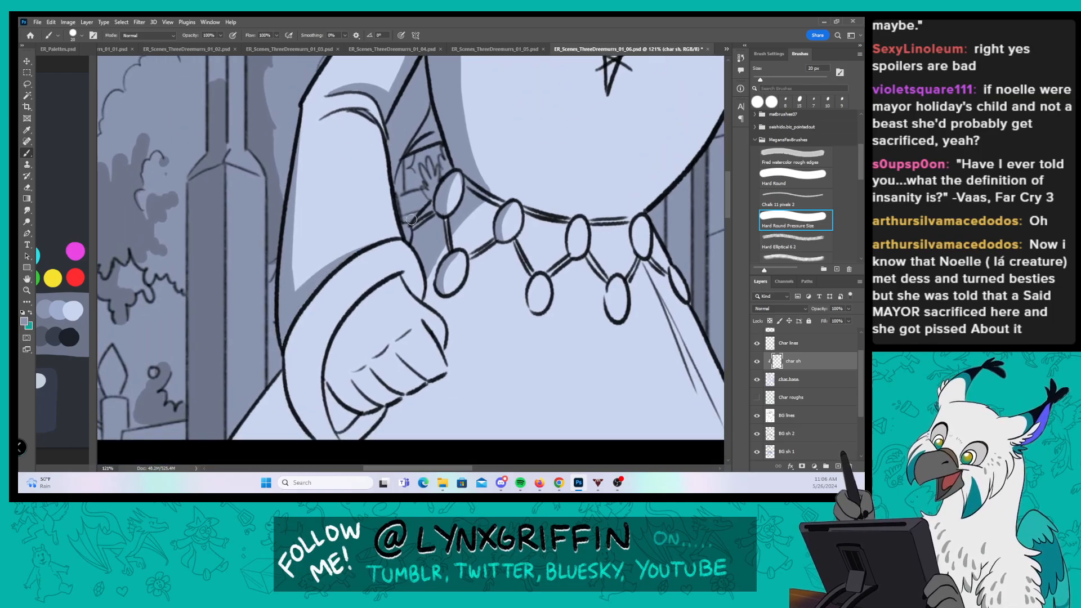
scroll(334, 282, down, 3)
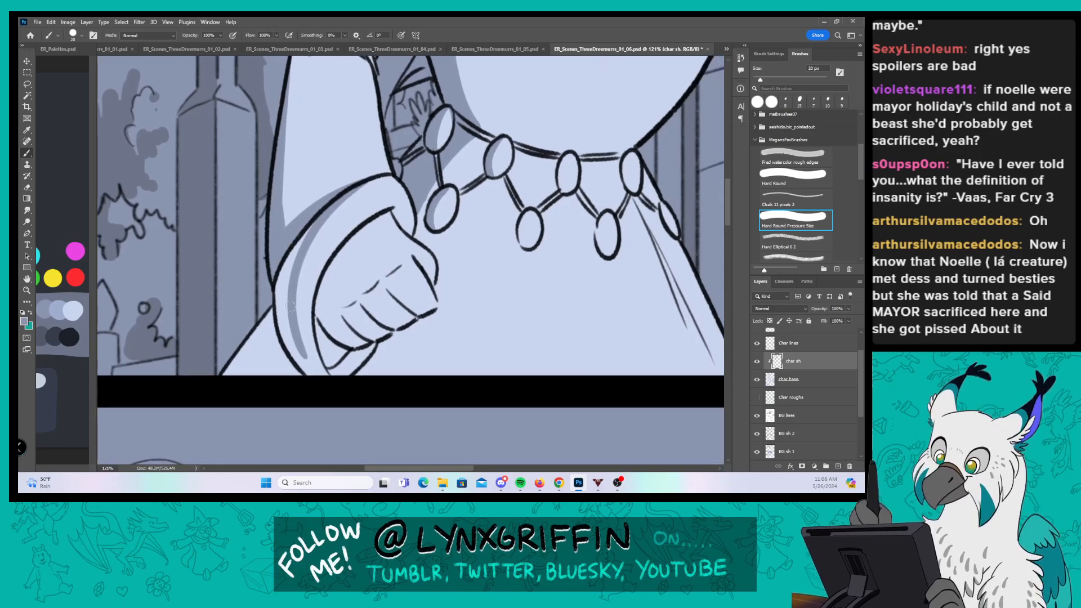
Step: Shade the inside of the cuff and the clenched hand, including the fingers, knuckles and back of the hand
mouse_move(296, 313)
mouse_down()
mouse_move(322, 377)
mouse_move(317, 324)
mouse_move(334, 380)
mouse_move(326, 361)
mouse_move(336, 368)
mouse_move(366, 352)
mouse_up()
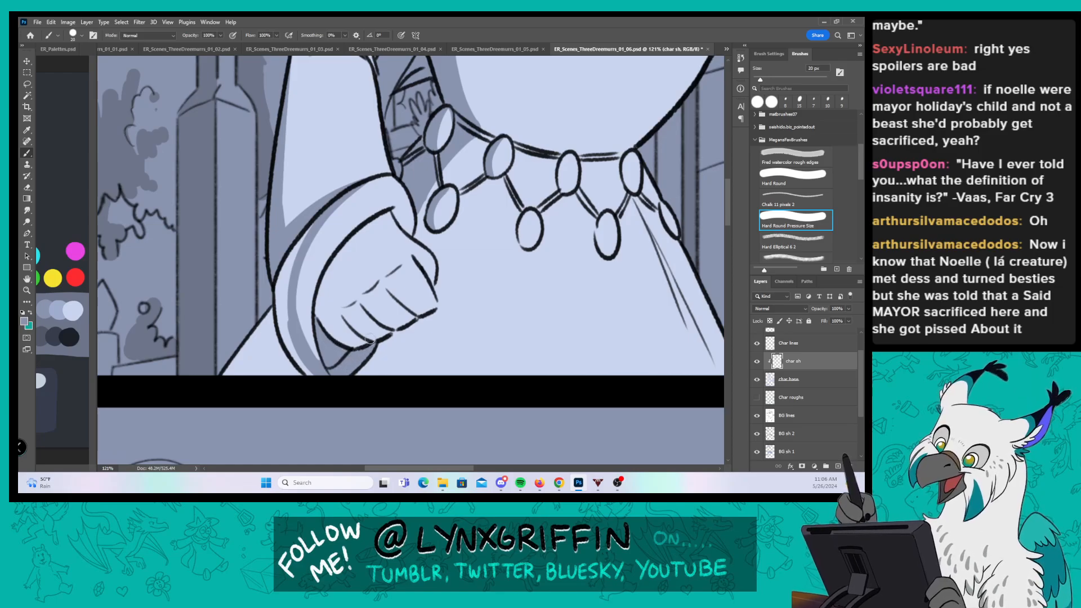
mouse_move(318, 313)
mouse_down()
mouse_move(355, 311)
mouse_move(341, 308)
mouse_move(374, 338)
mouse_up()
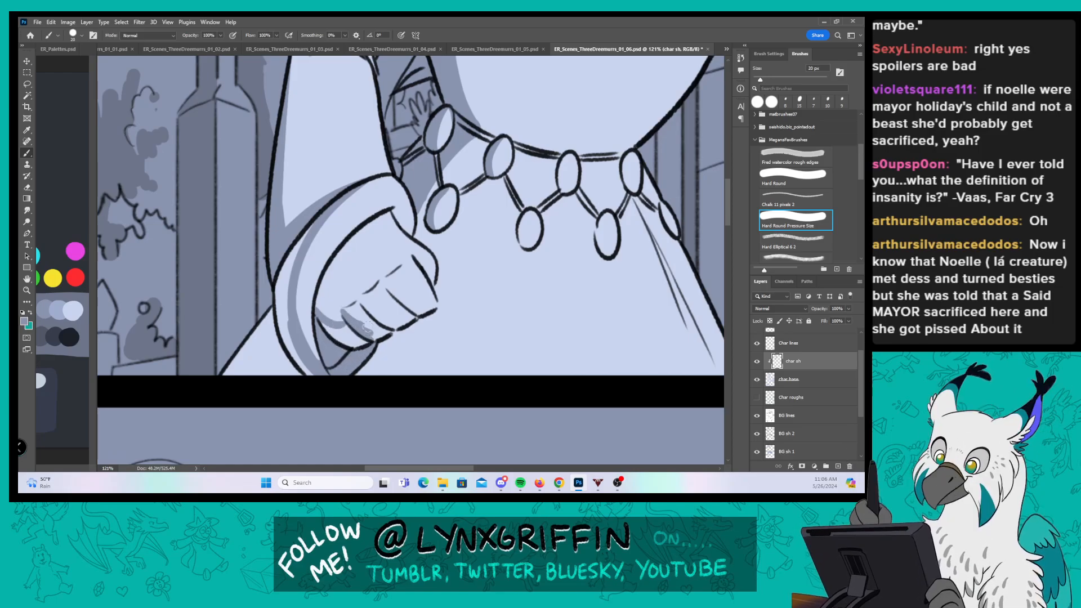
mouse_move(362, 299)
mouse_down()
mouse_move(408, 308)
mouse_move(389, 287)
mouse_move(425, 309)
mouse_up()
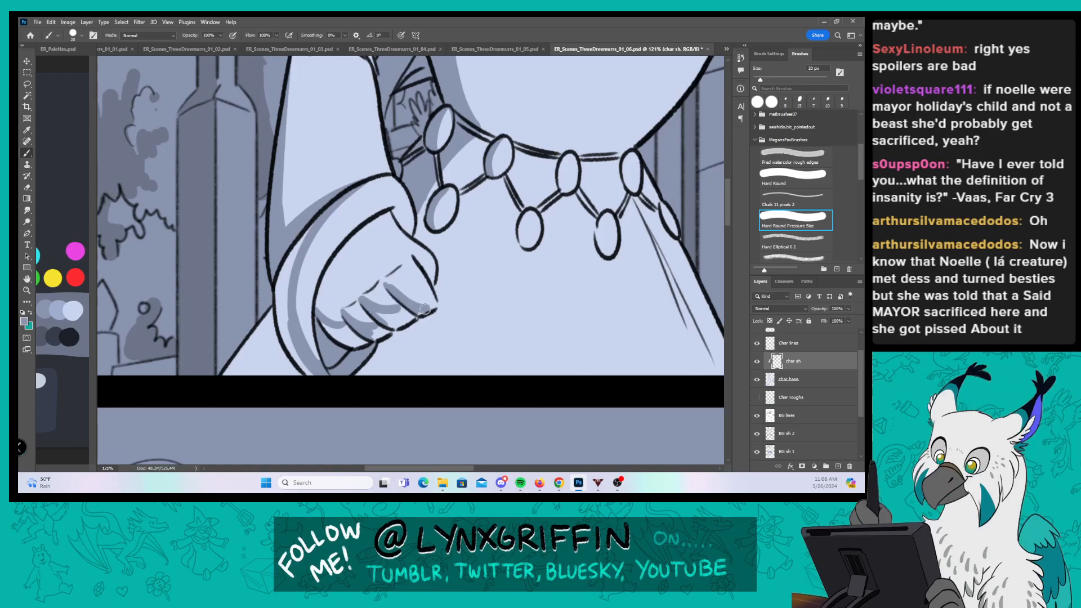
drag(319, 316, 339, 259)
drag(409, 224, 400, 223)
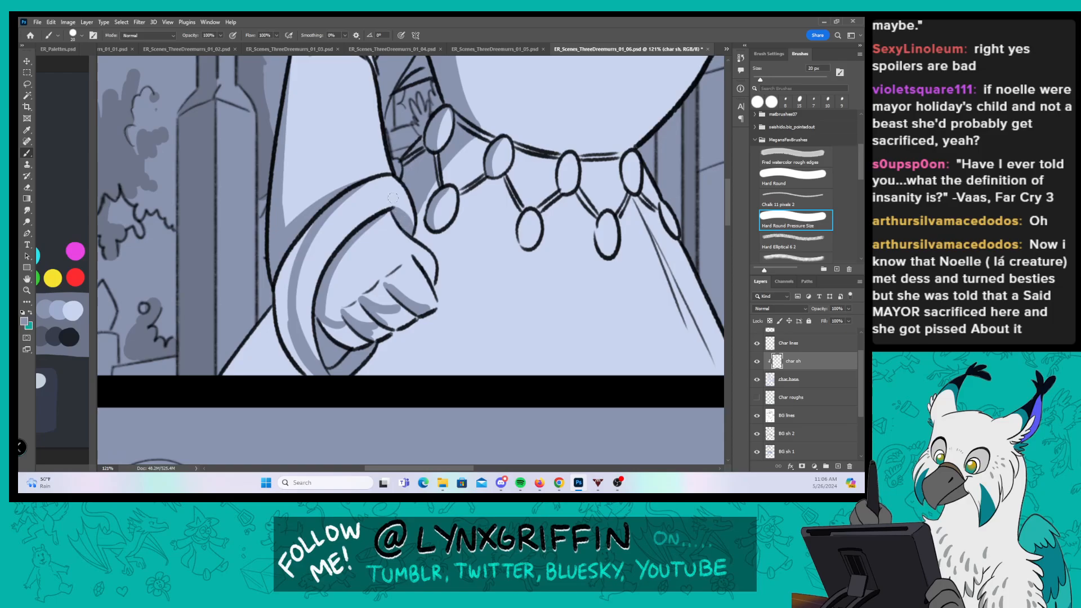
Step: Fill the shadows on the cuff, lower fingers and skirt behind the hand with Hard Round, and reselect the Hard Round Pressure Size brush
click(792, 181)
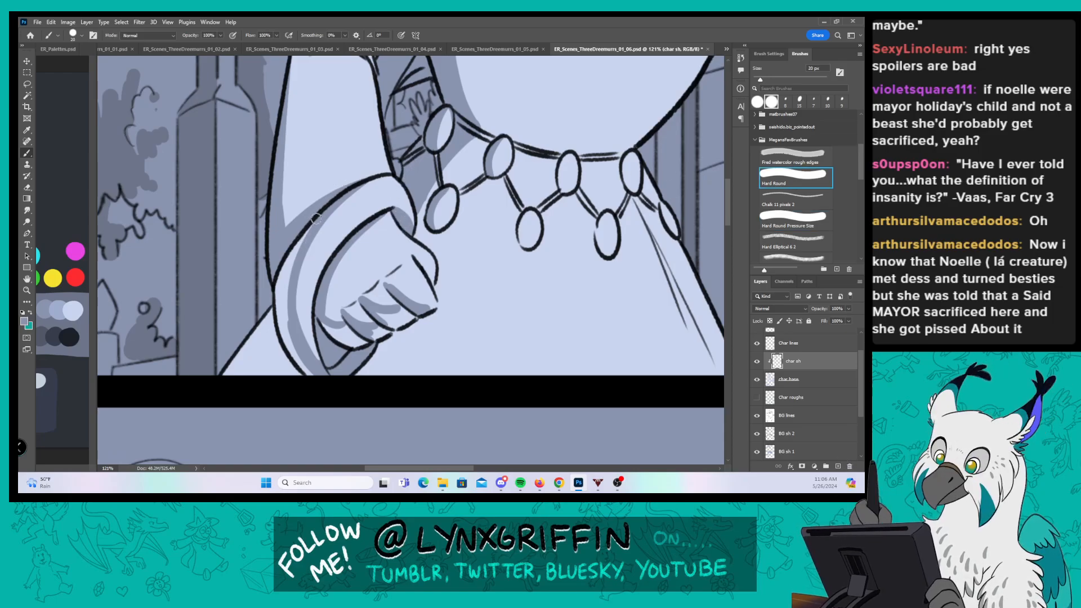
mouse_move(316, 219)
mouse_down()
mouse_move(282, 292)
mouse_move(281, 325)
mouse_move(304, 363)
mouse_move(279, 329)
mouse_move(230, 363)
mouse_move(284, 387)
mouse_up()
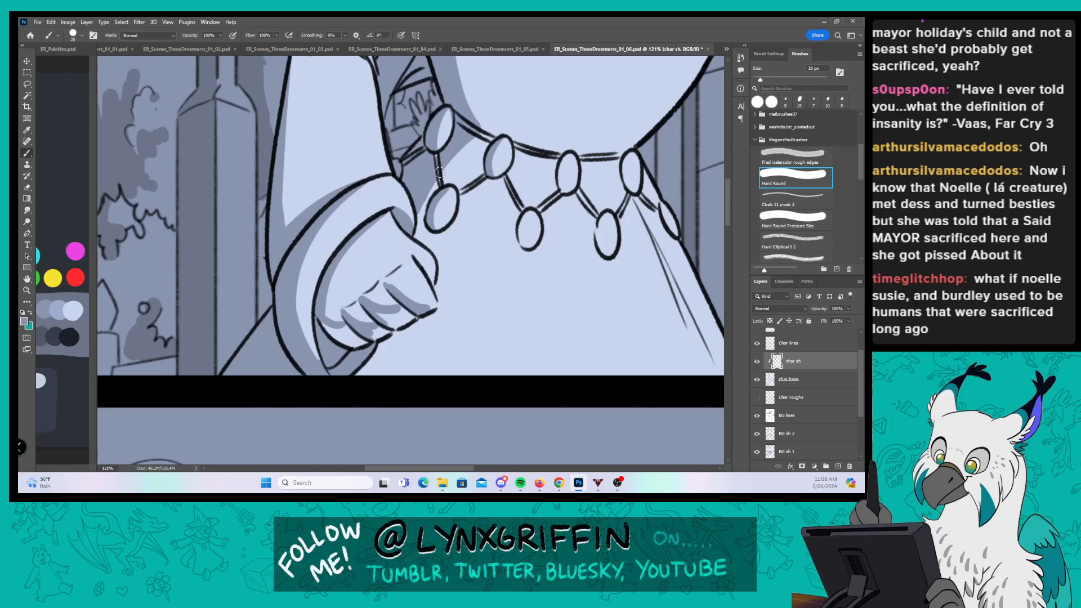
drag(339, 336, 326, 325)
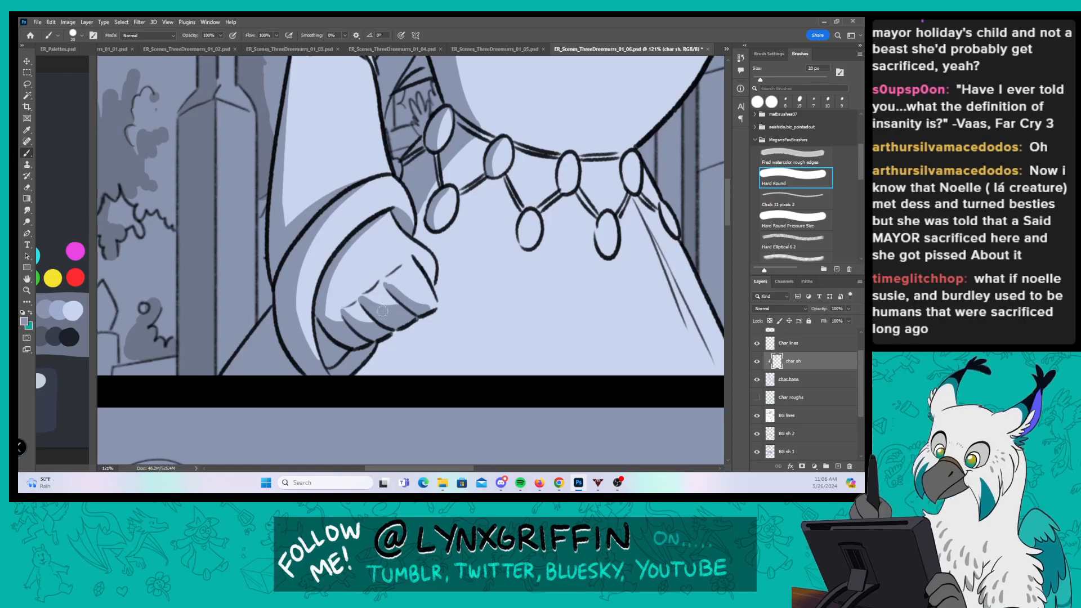
click(803, 223)
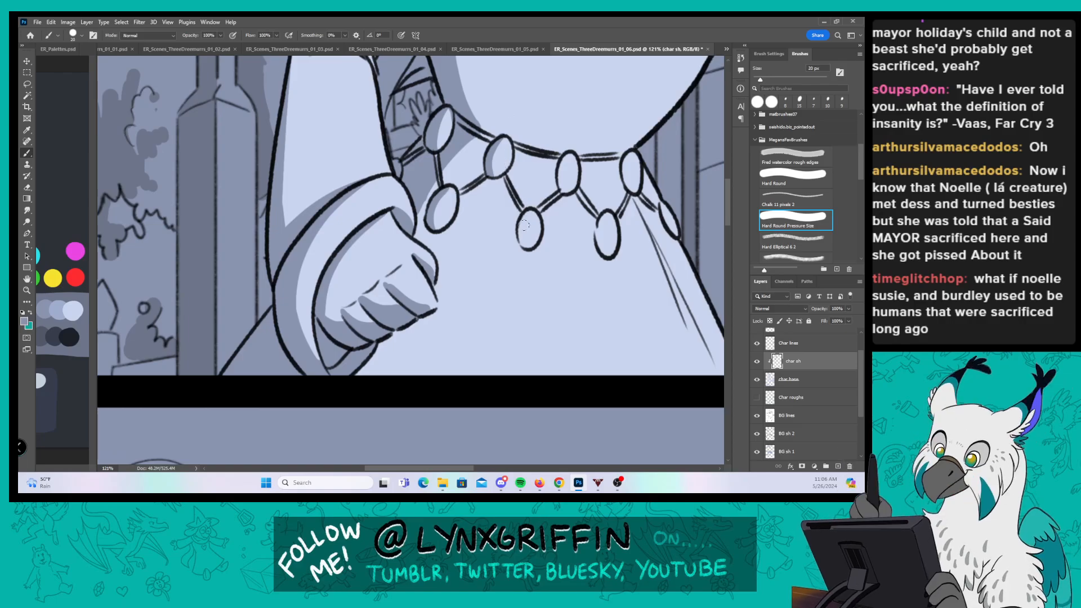
Step: Shade one side of the remaining oval beads on the woman's belt with the Hard Round Pressure Size brush
drag(521, 243, 526, 219)
drag(566, 158, 566, 184)
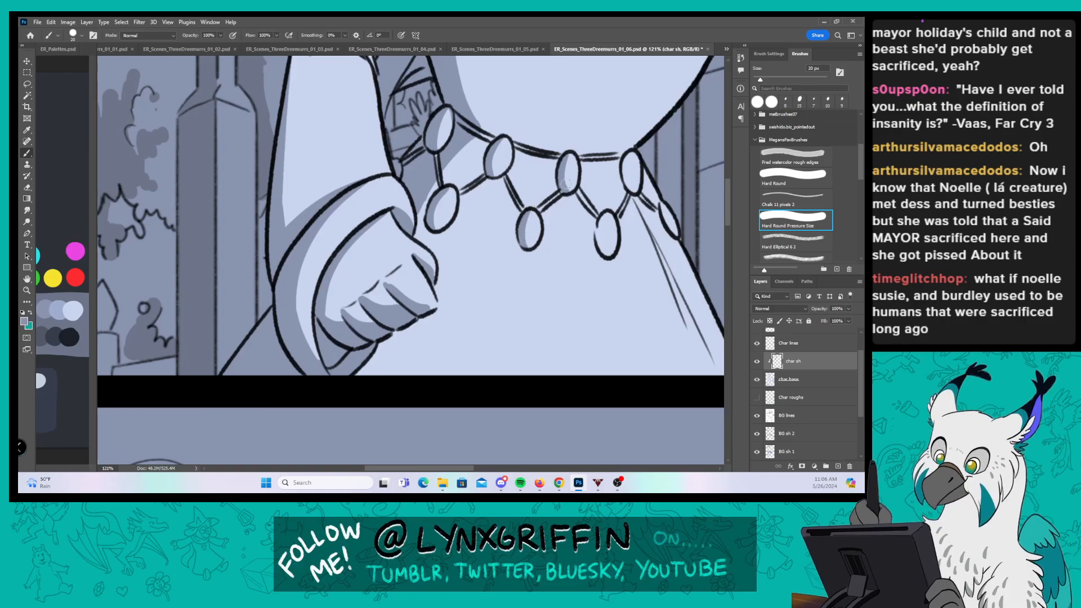
mouse_move(656, 174)
mouse_down()
mouse_move(498, 219)
mouse_move(514, 205)
mouse_up()
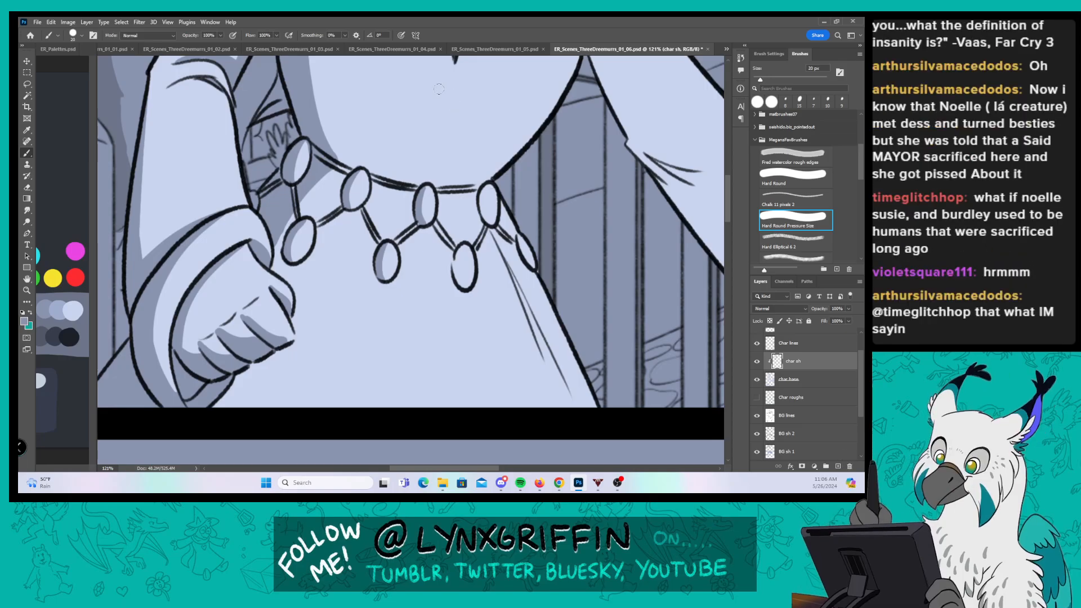
drag(459, 257, 463, 284)
mouse_move(487, 183)
mouse_down()
mouse_move(490, 207)
mouse_move(533, 265)
mouse_up()
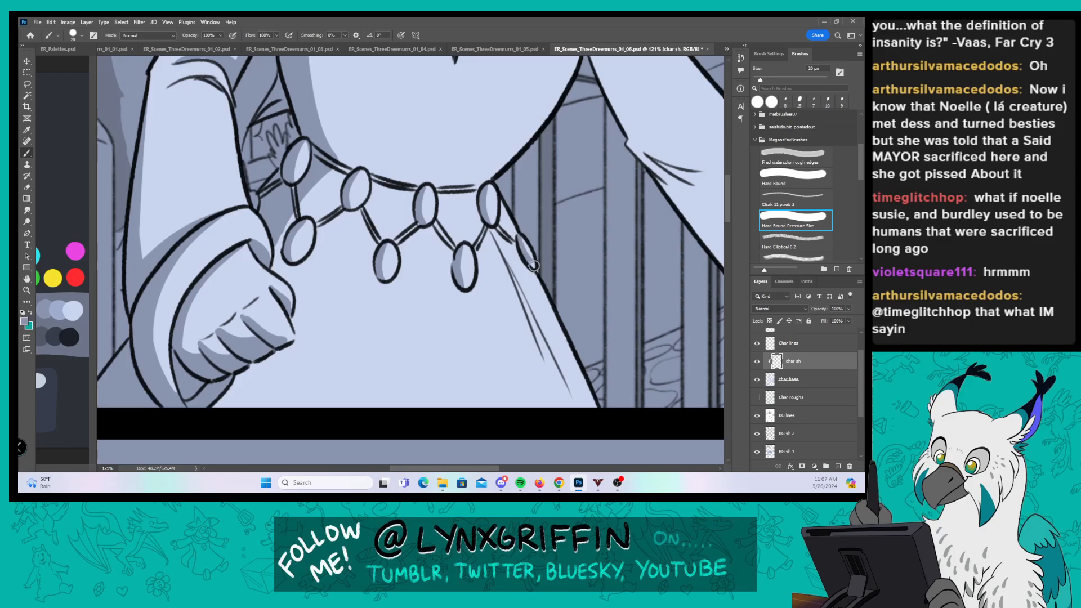
Step: Paint shadows into the skirt folds hanging below the belt and along the skirt's outer edge
drag(495, 235, 534, 325)
drag(511, 278, 538, 338)
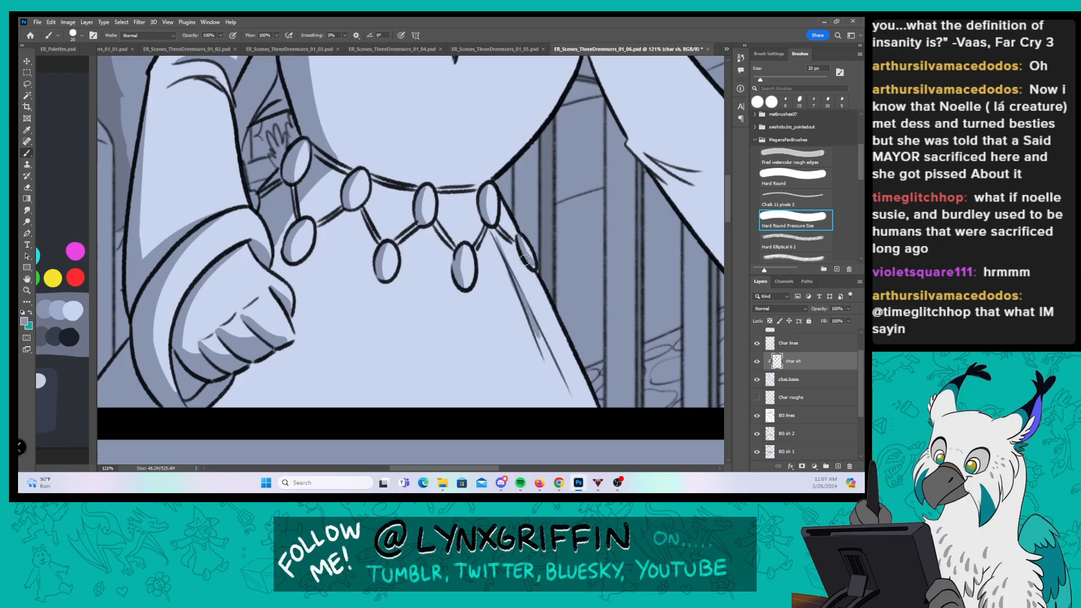
drag(535, 273, 579, 406)
drag(569, 345, 588, 387)
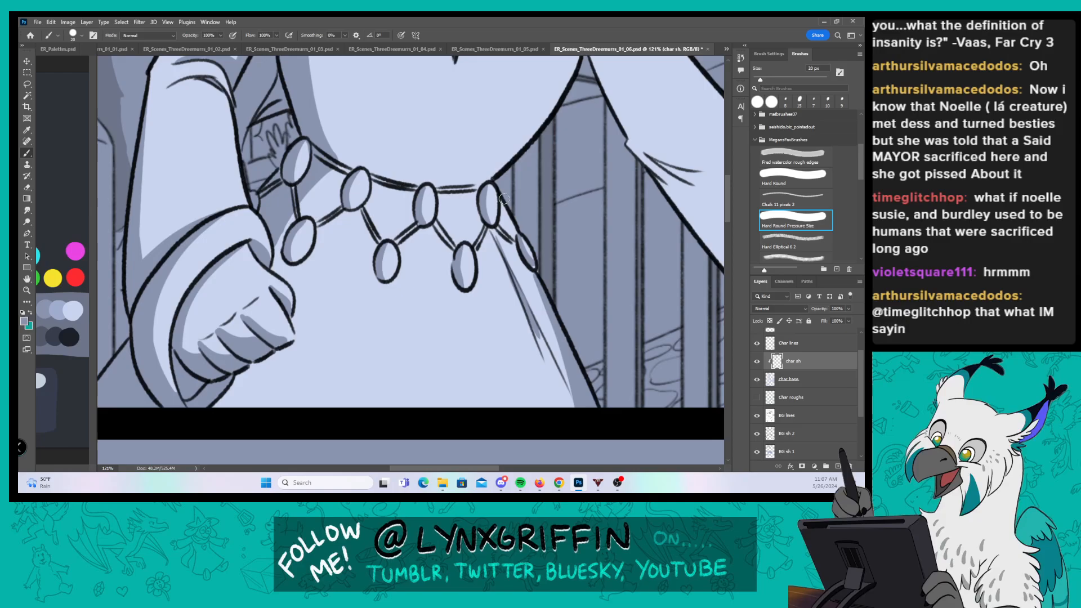
Step: Shade the side of the bodice above the belt and the shoulder cap over the outstretched arm
scroll(532, 158, up, 4)
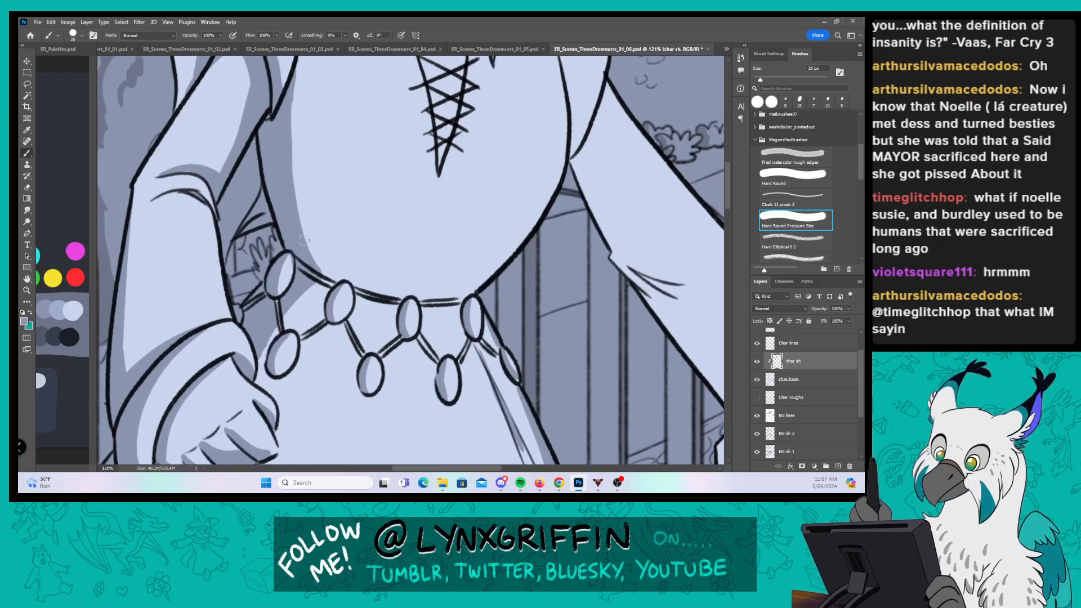
drag(332, 279, 288, 178)
scroll(301, 60, up, 3)
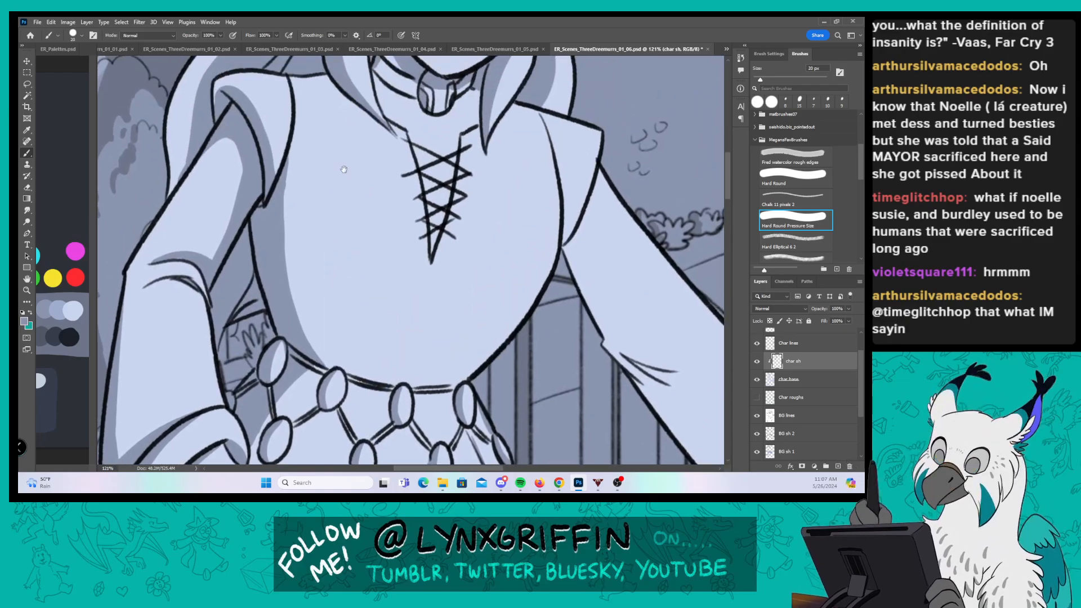
mouse_move(292, 136)
mouse_down()
mouse_move(286, 219)
mouse_move(314, 366)
mouse_up()
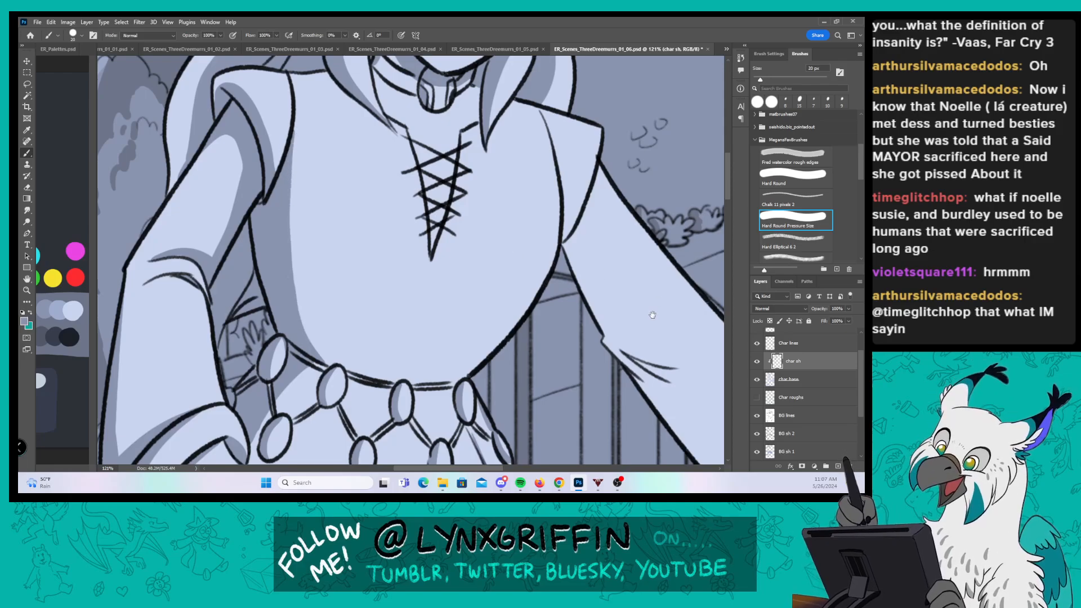
drag(652, 314, 478, 354)
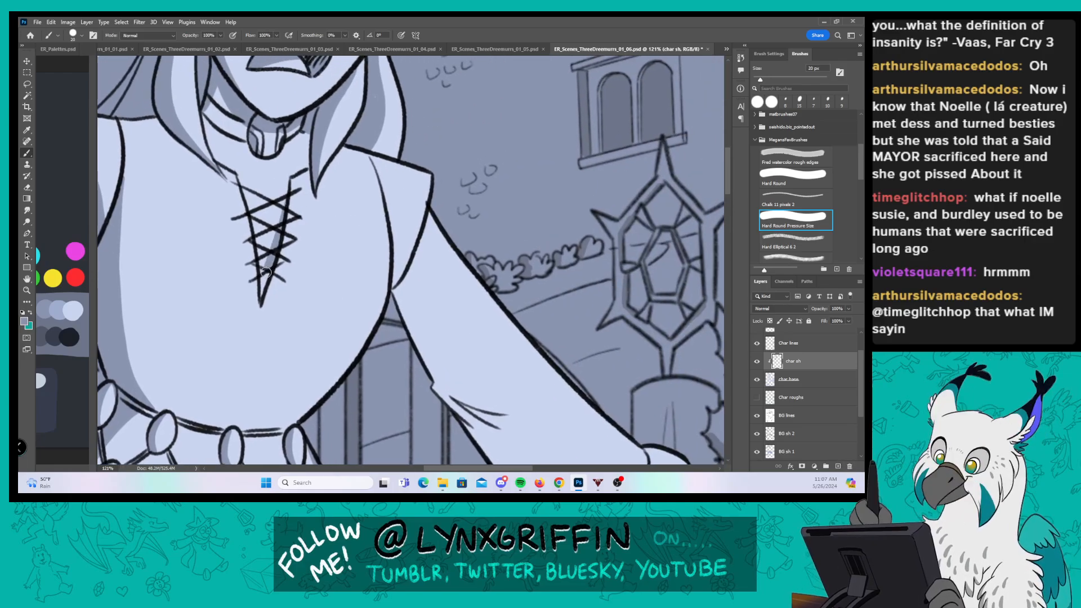
mouse_move(396, 277)
mouse_down()
mouse_move(410, 227)
mouse_move(398, 275)
mouse_up()
drag(456, 171, 412, 170)
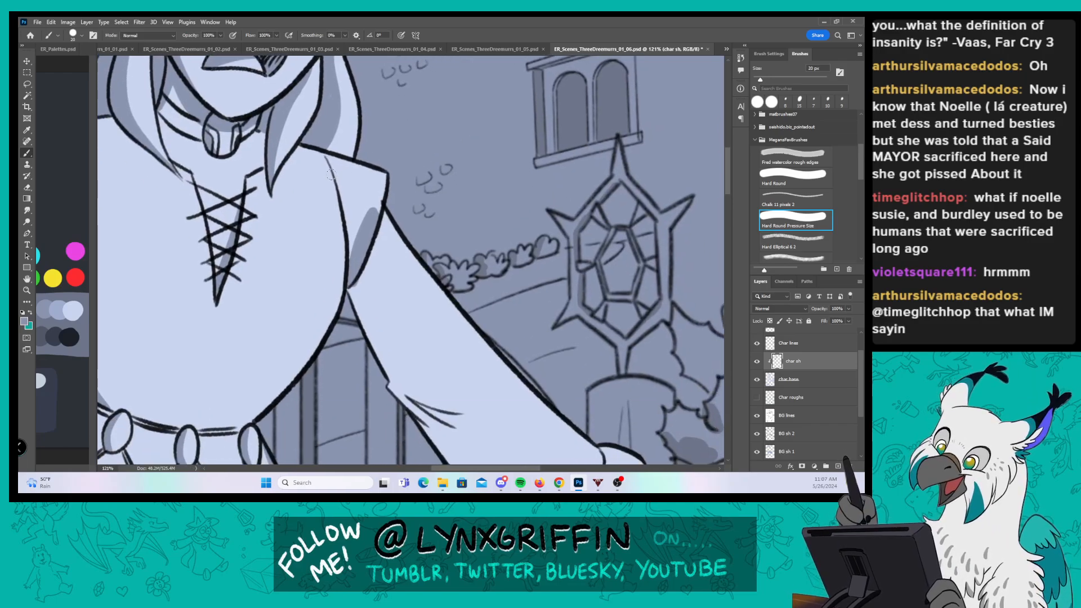
drag(331, 175, 353, 258)
Step: Outline the shadow along the underside of the outstretched arm's sleeve, including the elbow folds and the area above the cuff
drag(500, 290, 456, 181)
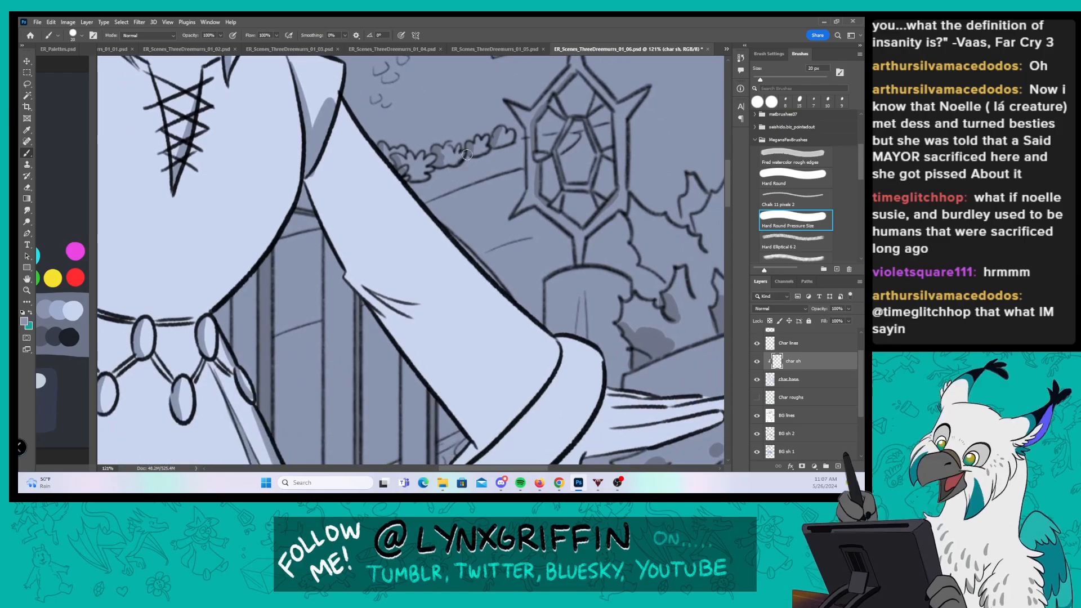
mouse_move(340, 95)
mouse_down()
mouse_move(364, 264)
mouse_move(419, 303)
mouse_move(364, 279)
mouse_move(447, 330)
mouse_up()
drag(478, 290, 429, 225)
mouse_move(402, 266)
mouse_down()
mouse_move(350, 249)
mouse_move(470, 345)
mouse_move(506, 296)
mouse_up()
Step: Outline the shadow on the outstretched arm's cuff and shade the wrist, thumb and lower edge of the open hand
mouse_move(469, 348)
mouse_down()
mouse_move(425, 392)
mouse_move(468, 414)
mouse_up()
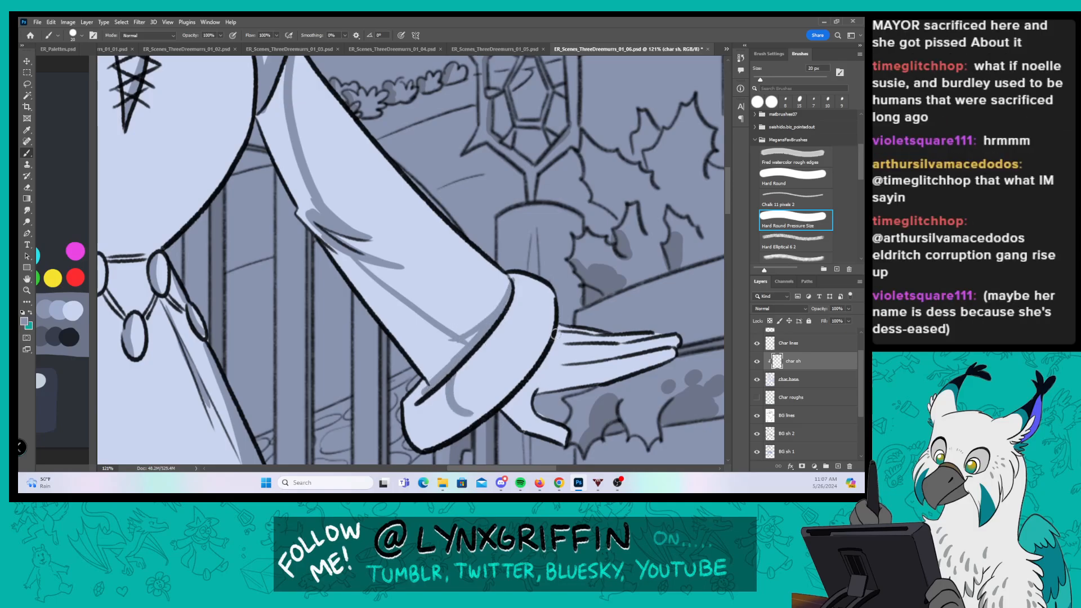
mouse_move(555, 326)
mouse_down()
mouse_move(496, 397)
mouse_move(462, 419)
mouse_move(473, 421)
mouse_up()
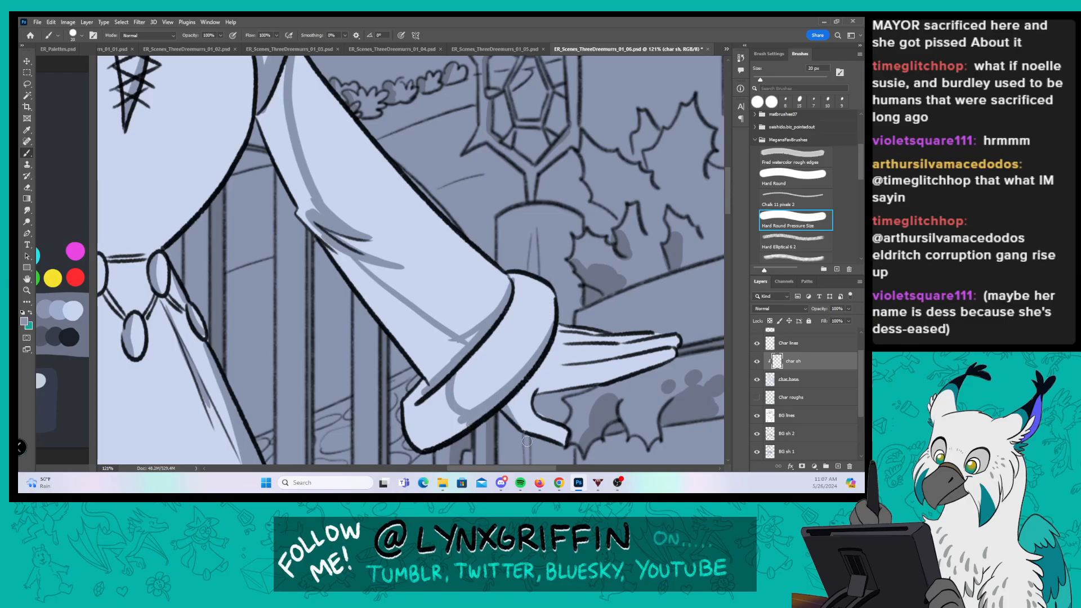
drag(527, 441, 515, 382)
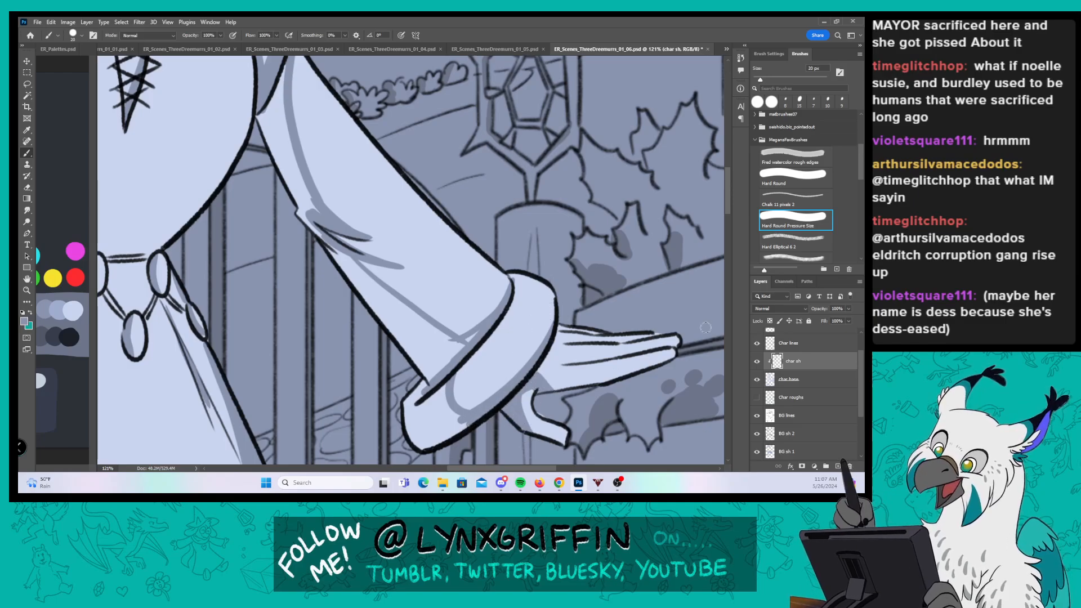
drag(566, 376, 664, 364)
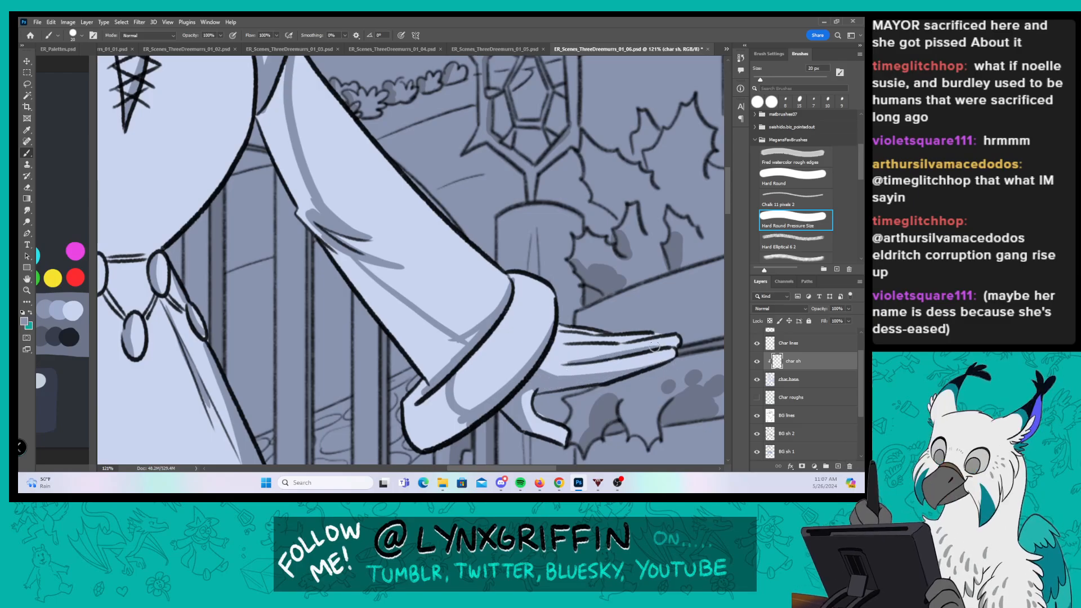
Step: Fill the outlined shadows on the shoulder cap, sleeve and cuff of the outstretched arm with Hard Round
click(780, 170)
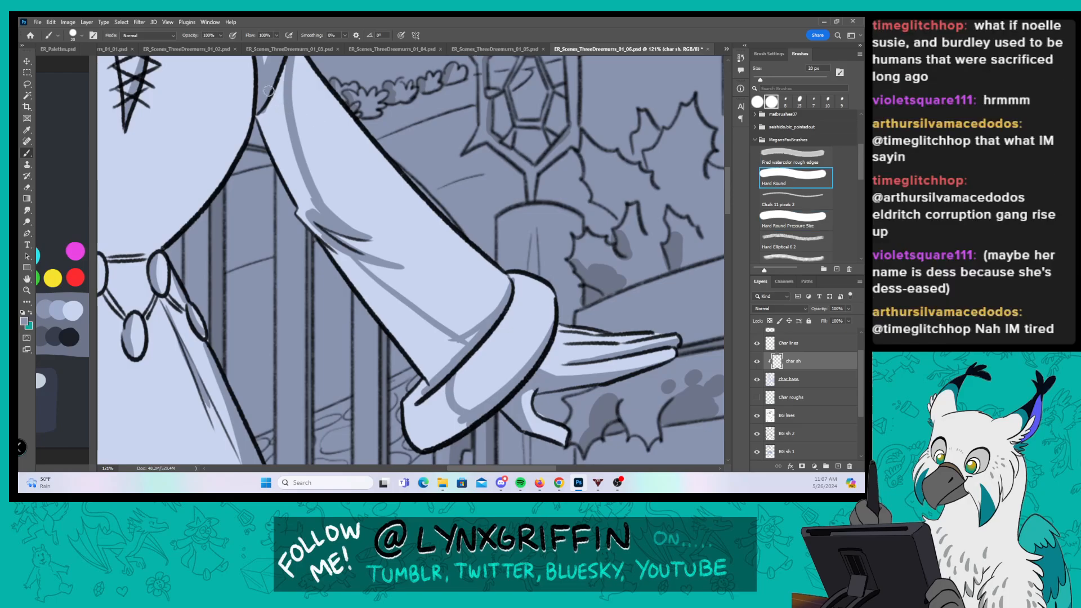
mouse_move(268, 90)
mouse_down()
mouse_move(269, 143)
mouse_move(290, 194)
mouse_move(359, 288)
mouse_up()
drag(368, 281, 372, 289)
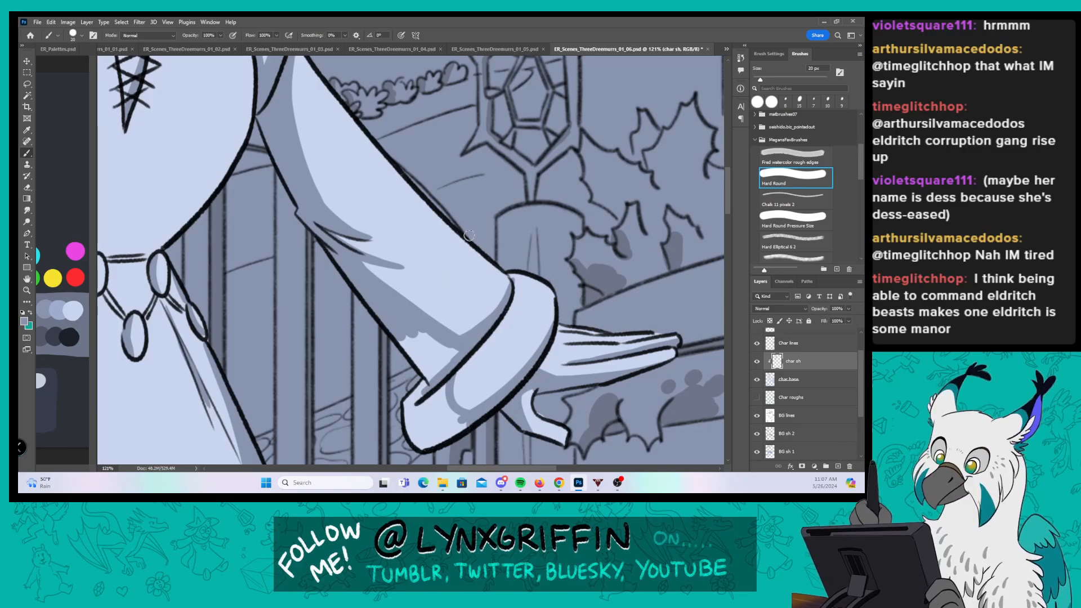
mouse_move(402, 339)
mouse_down()
mouse_move(412, 393)
mouse_move(441, 373)
mouse_move(403, 440)
mouse_up()
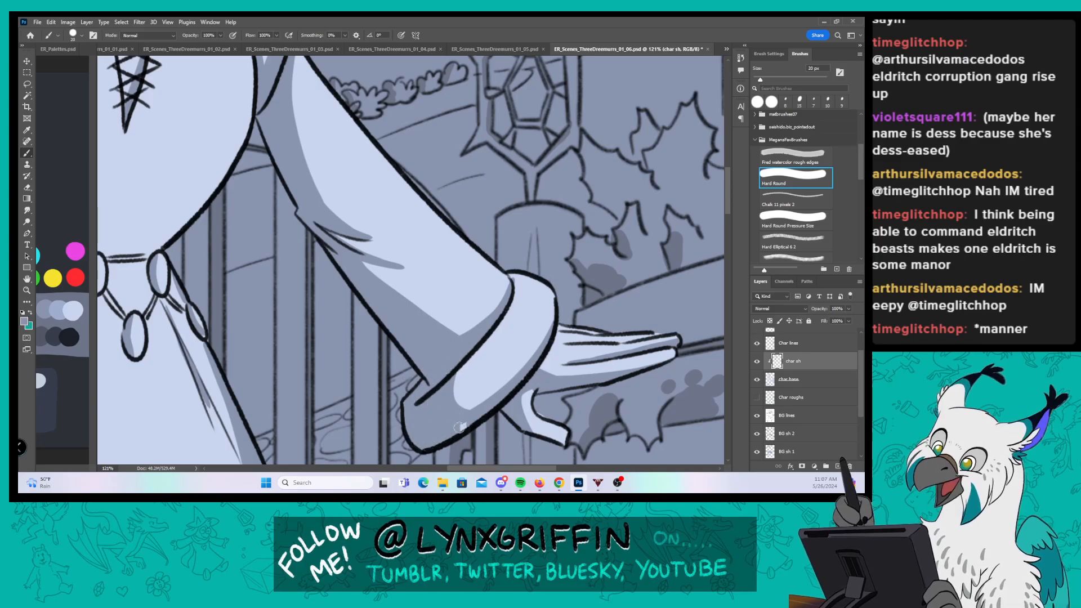
Step: Shade the long hair strands down the woman's back in the second panel with Hard Round Pressure Size
mouse_move(259, 303)
mouse_down()
mouse_move(364, 270)
mouse_move(563, 259)
mouse_move(490, 259)
mouse_move(402, 323)
mouse_up()
key(z)
key(b)
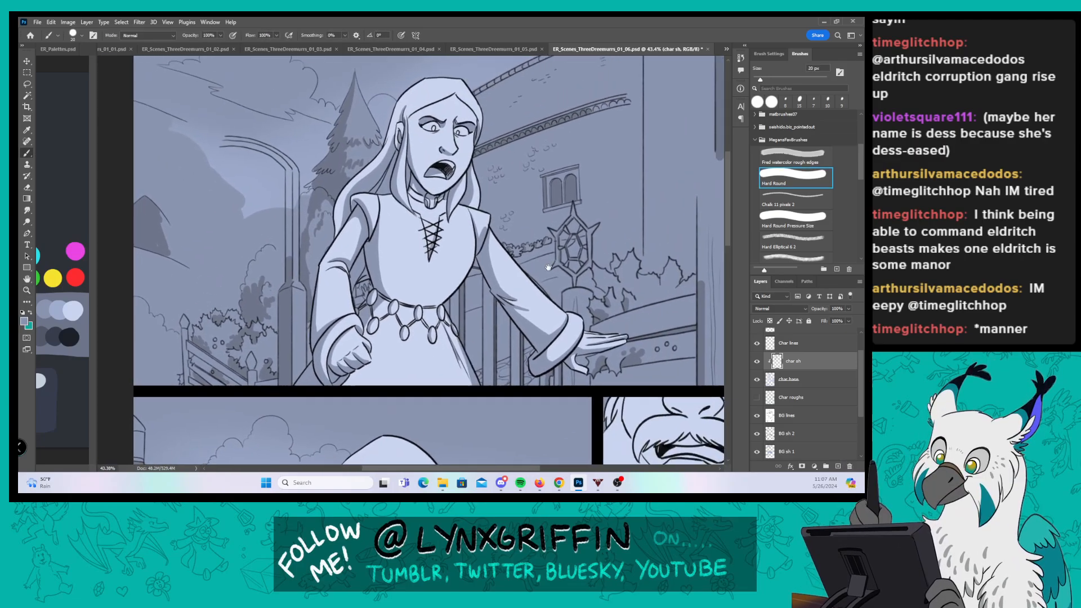
click(789, 222)
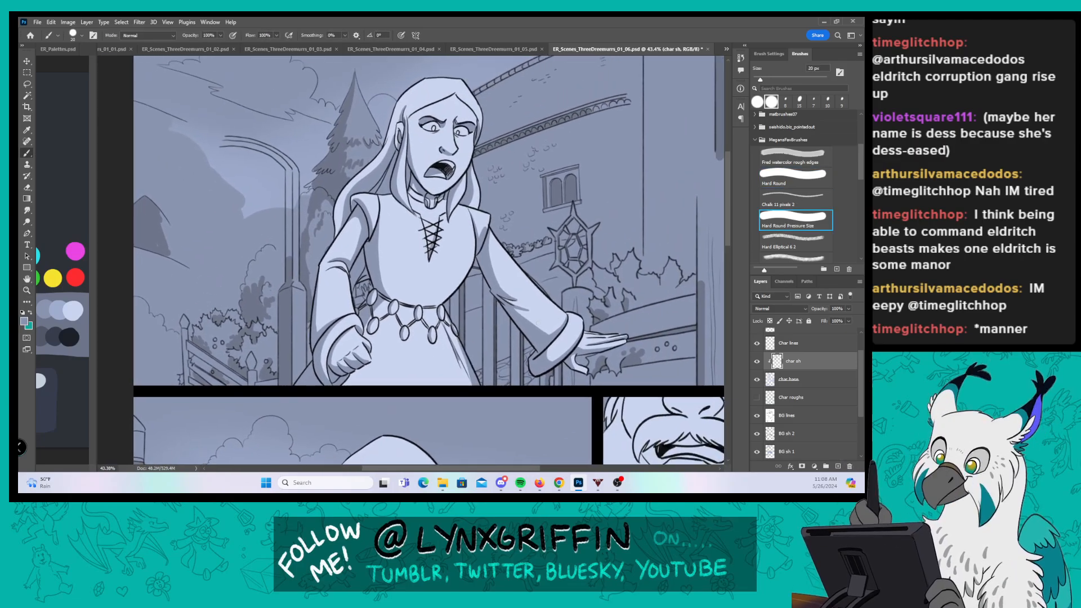
drag(537, 323, 555, 127)
drag(488, 326, 487, 241)
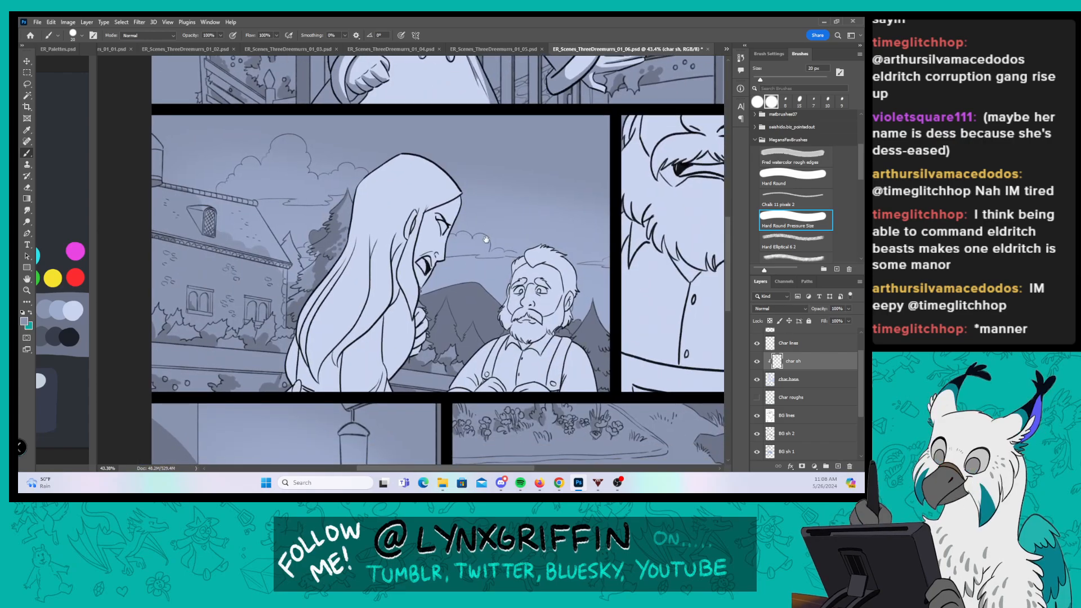
key(z)
drag(376, 254, 401, 241)
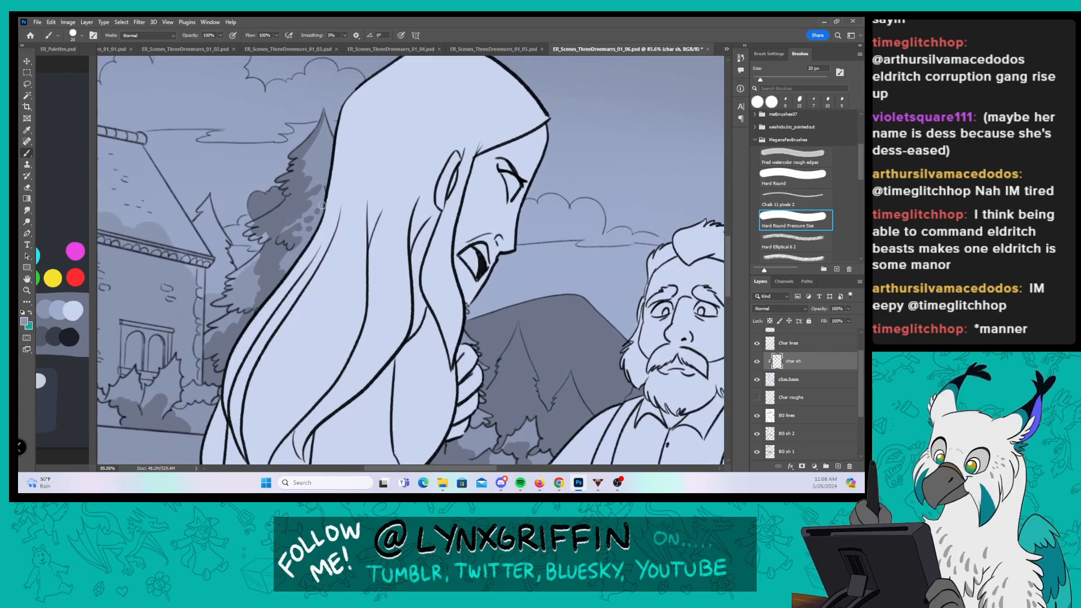
drag(322, 205, 284, 286)
drag(327, 241, 251, 346)
drag(343, 202, 307, 277)
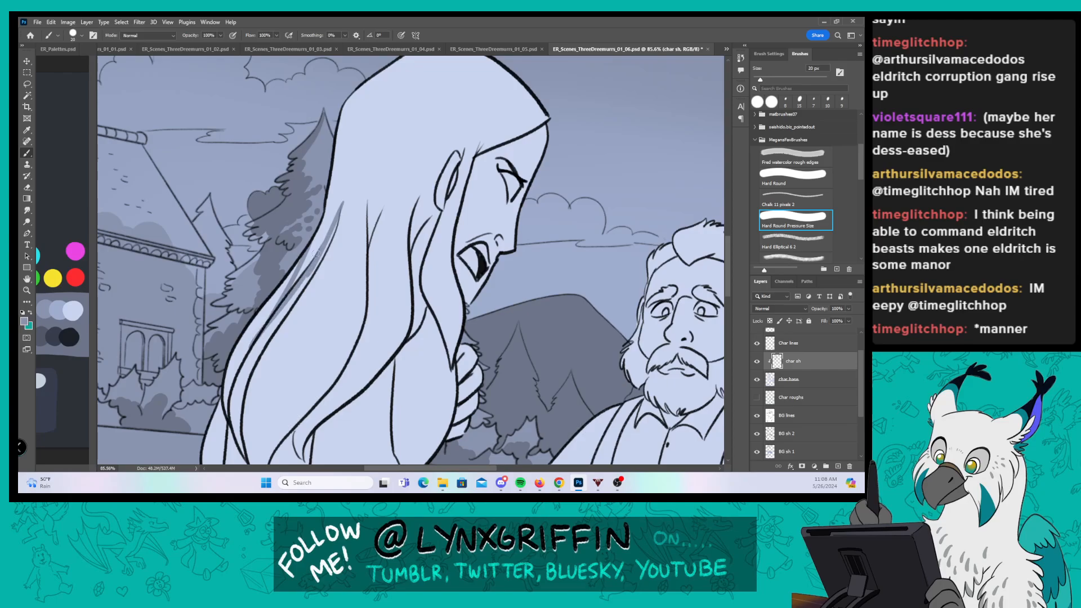
Step: Outline tapered shadows between the middle hair strands and along the lock falling from behind the woman's ear
mouse_move(340, 214)
mouse_down()
mouse_move(304, 290)
mouse_move(269, 422)
mouse_up()
drag(361, 298, 272, 422)
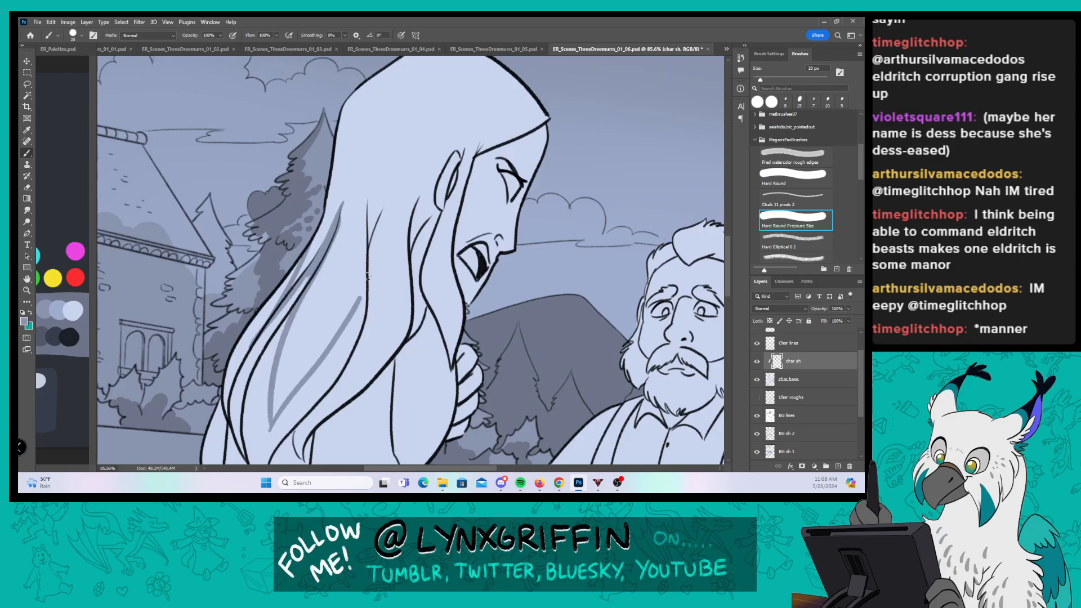
mouse_move(368, 197)
mouse_down()
mouse_move(346, 329)
mouse_move(326, 366)
mouse_up()
drag(367, 226, 362, 297)
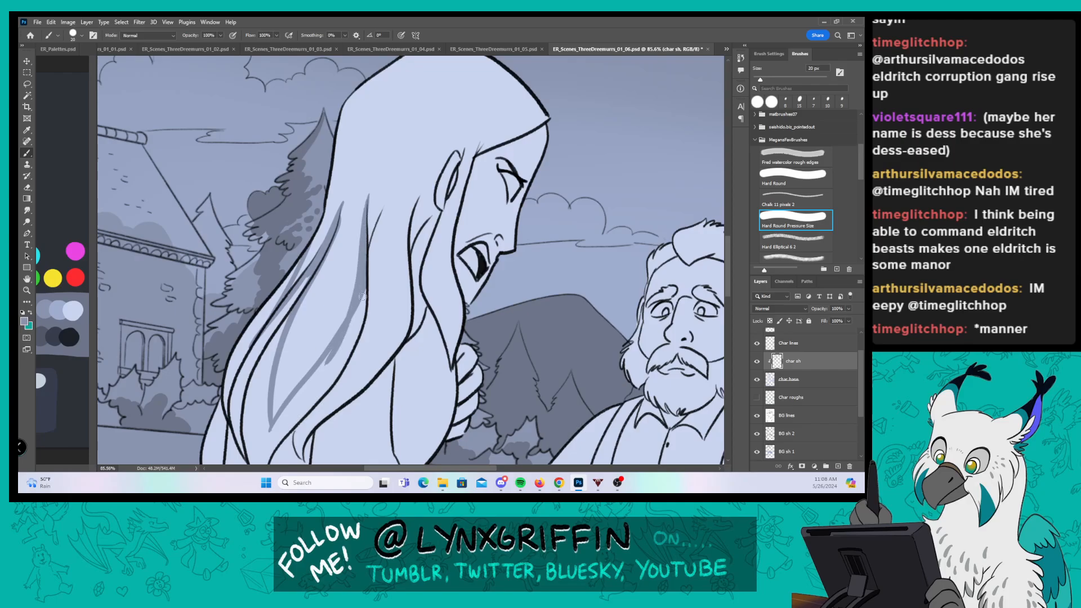
drag(383, 201, 369, 239)
mouse_move(398, 180)
mouse_down()
mouse_move(373, 231)
mouse_move(389, 194)
mouse_move(345, 396)
mouse_up()
mouse_move(415, 208)
mouse_down()
mouse_move(405, 286)
mouse_move(341, 403)
mouse_up()
mouse_move(422, 196)
mouse_down()
mouse_move(411, 244)
mouse_move(419, 228)
mouse_up()
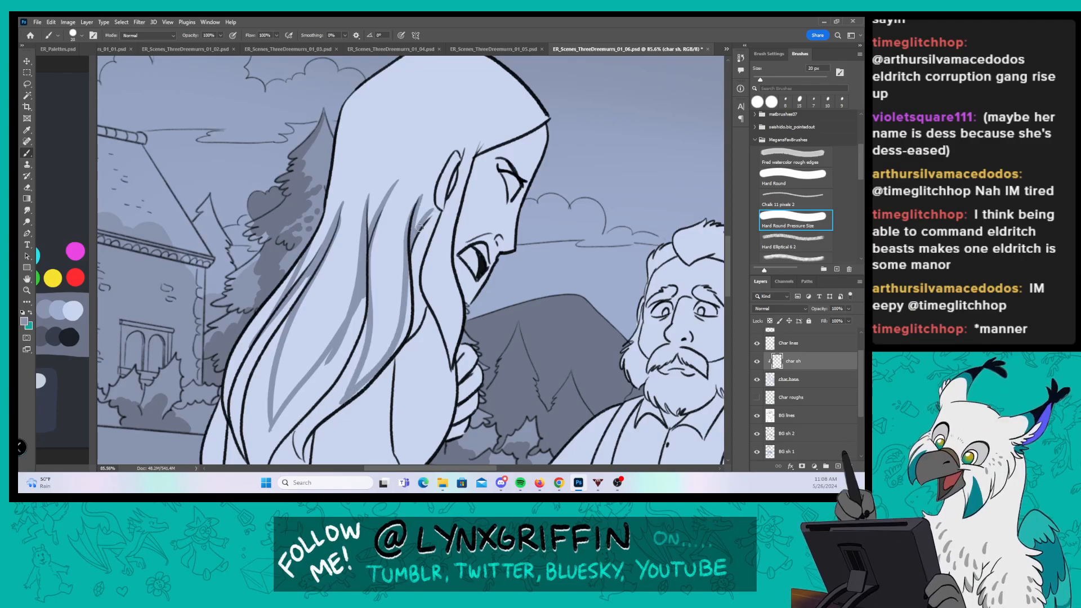
Step: Shade the woman's ear, the hair lock in front of it, the hairline at her temple and her open mouth
drag(454, 157, 427, 239)
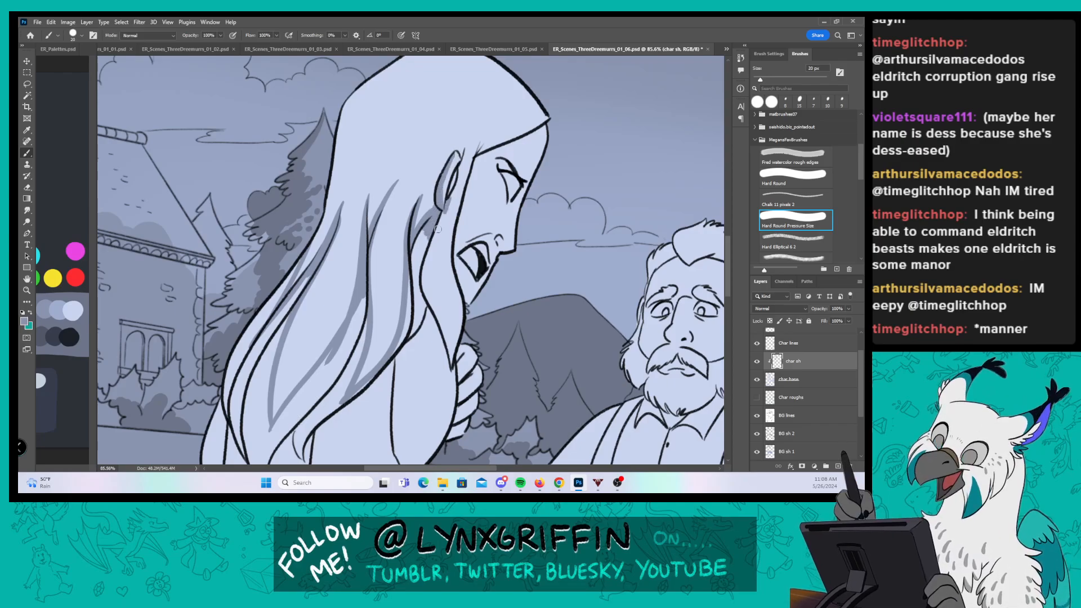
mouse_move(447, 196)
mouse_down()
mouse_move(432, 273)
mouse_move(449, 358)
mouse_move(422, 306)
mouse_move(441, 324)
mouse_up()
drag(533, 236, 485, 267)
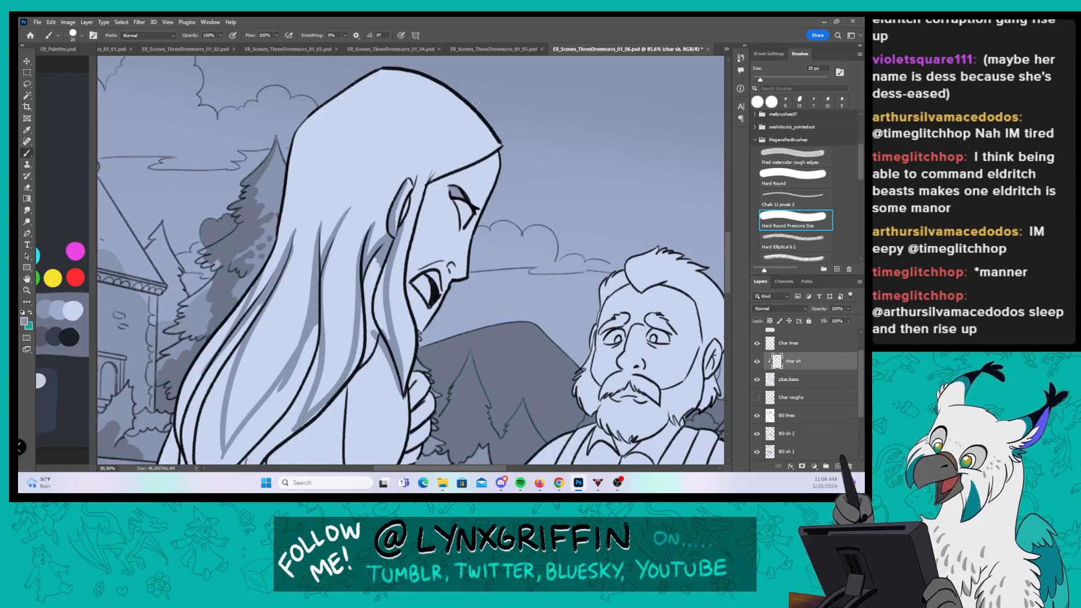
drag(426, 196, 440, 179)
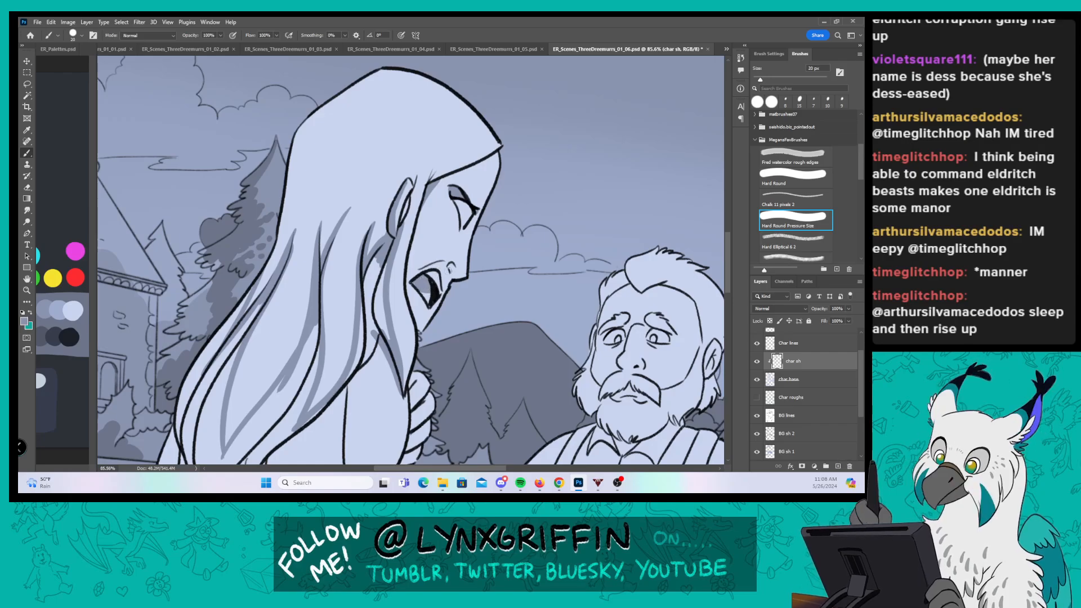
Step: Outline tapered shadows on the woman's lower hair, then fill between the outer strands and toward the hair tips with Hard Round
drag(462, 383, 535, 221)
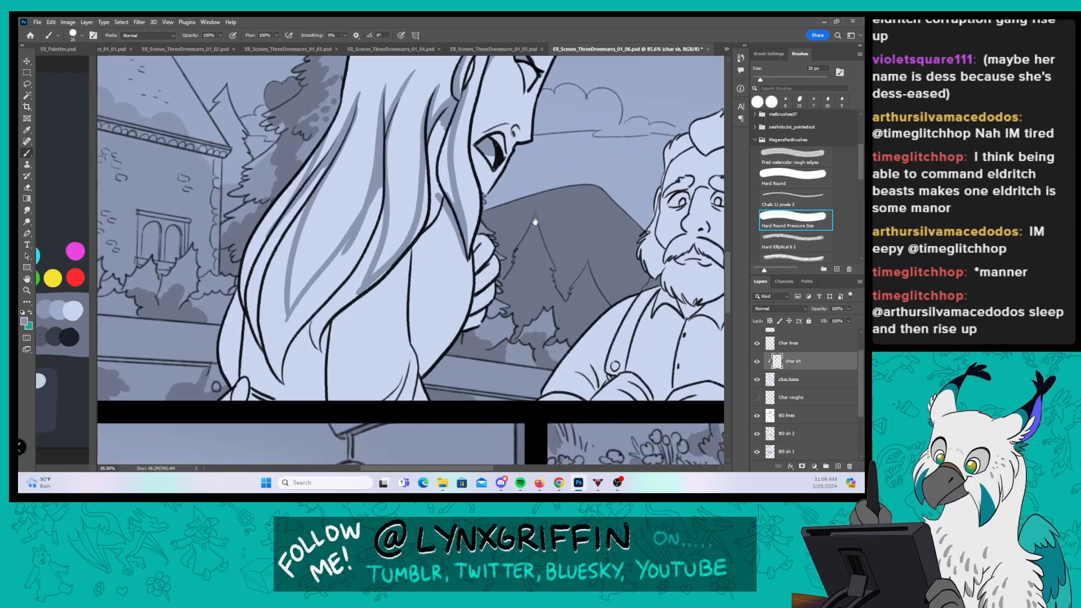
mouse_move(383, 285)
mouse_down()
mouse_move(367, 421)
mouse_move(404, 374)
mouse_move(356, 407)
mouse_move(403, 399)
mouse_up()
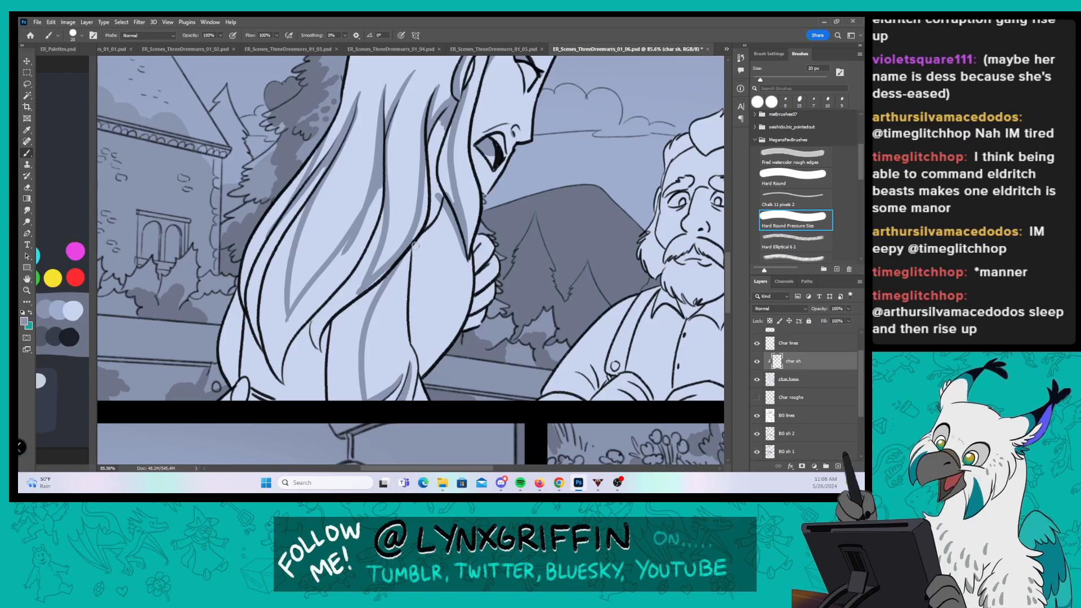
click(795, 175)
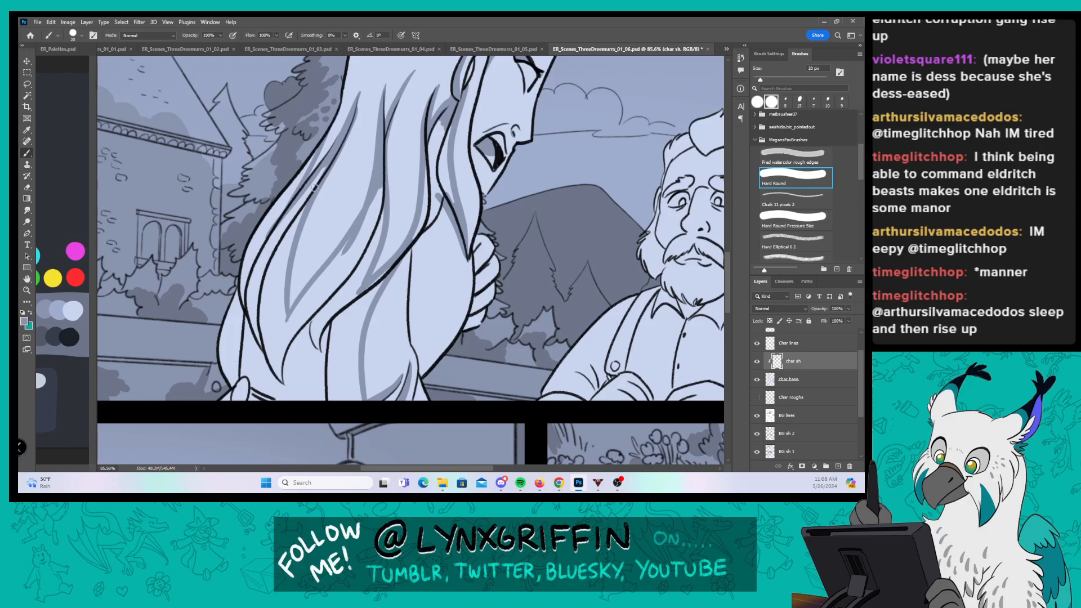
mouse_move(315, 178)
mouse_down()
mouse_move(287, 242)
mouse_move(266, 247)
mouse_move(291, 192)
mouse_up()
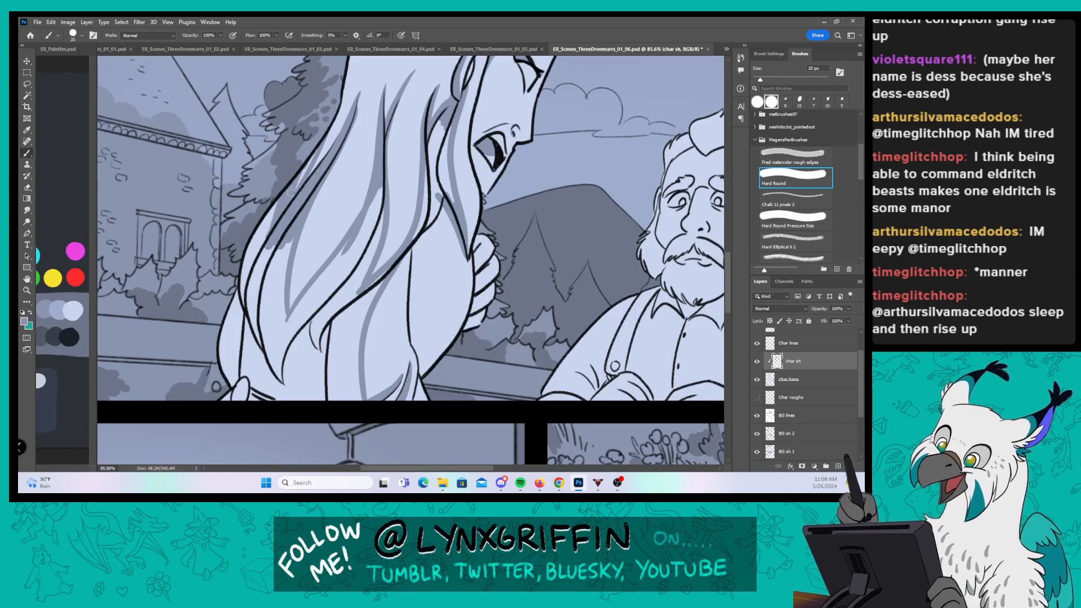
mouse_move(264, 248)
mouse_down()
mouse_move(263, 281)
mouse_move(284, 338)
mouse_move(293, 303)
mouse_move(288, 325)
mouse_move(324, 271)
mouse_up()
drag(370, 210, 346, 256)
drag(381, 186, 344, 319)
mouse_move(385, 270)
mouse_down()
mouse_move(347, 339)
mouse_move(357, 400)
mouse_up()
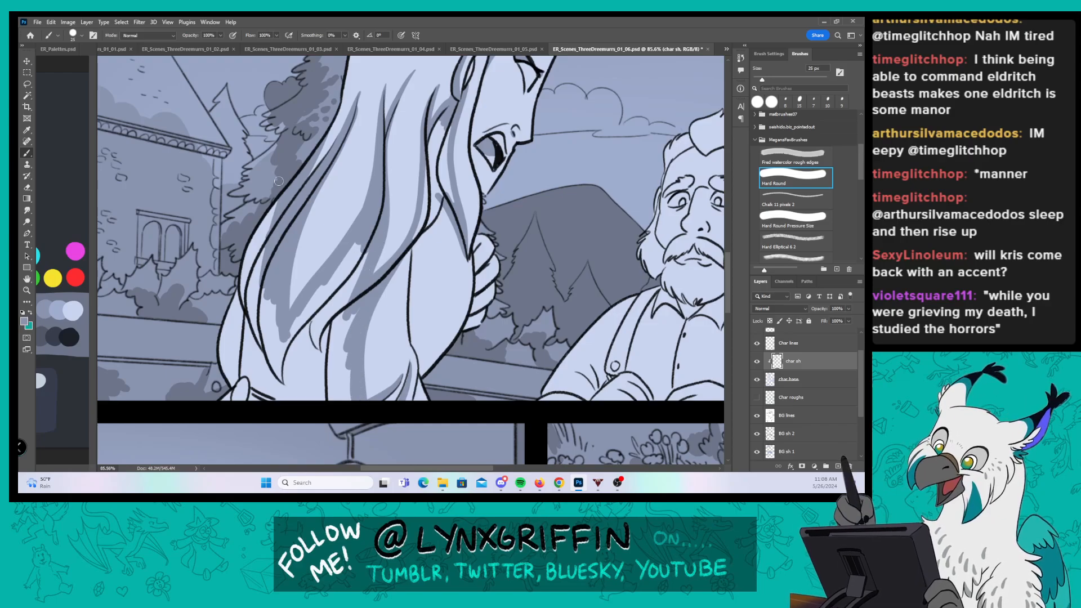
Step: Fill the shadowed hair ends and her lower back down to the panel border with Hard Round at 40 px
mouse_move(267, 228)
mouse_down()
mouse_move(241, 301)
mouse_move(242, 396)
mouse_up()
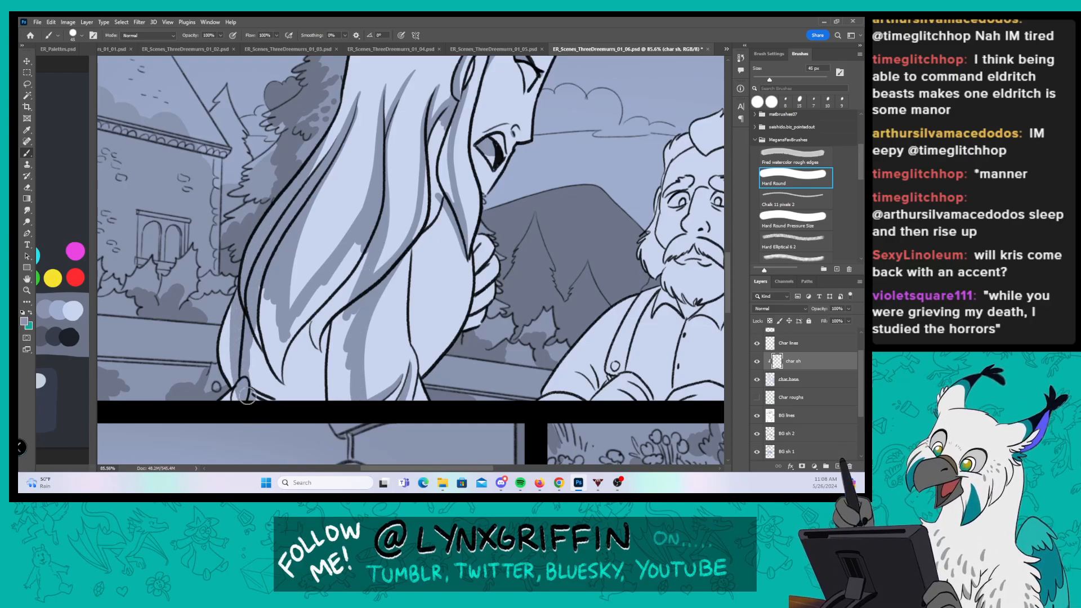
drag(260, 287, 265, 399)
drag(272, 308, 292, 420)
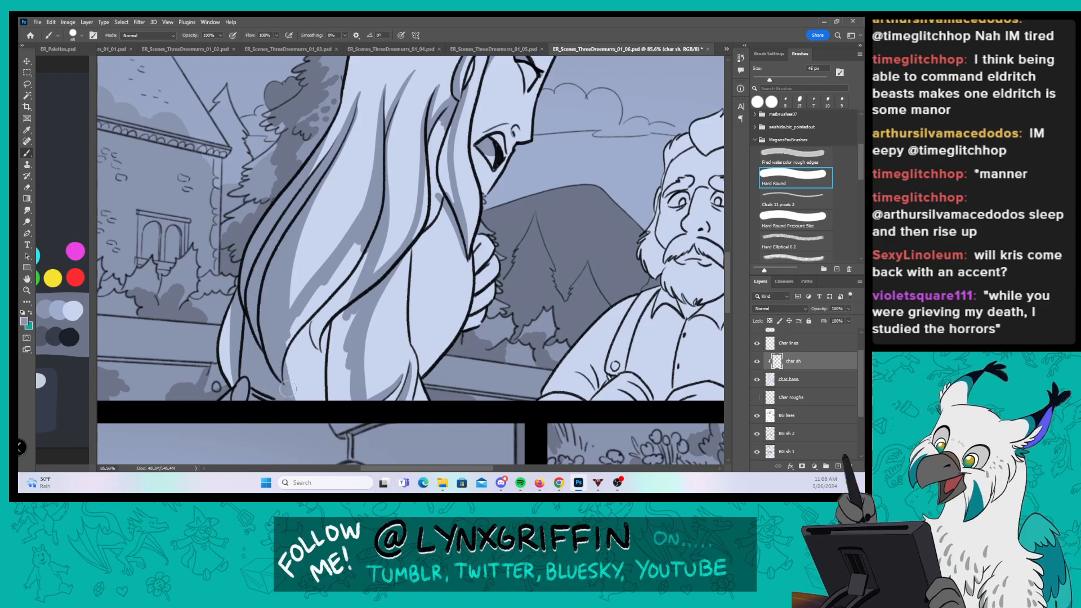
drag(290, 357, 290, 398)
drag(355, 248, 299, 360)
drag(304, 312, 301, 397)
drag(338, 287, 315, 400)
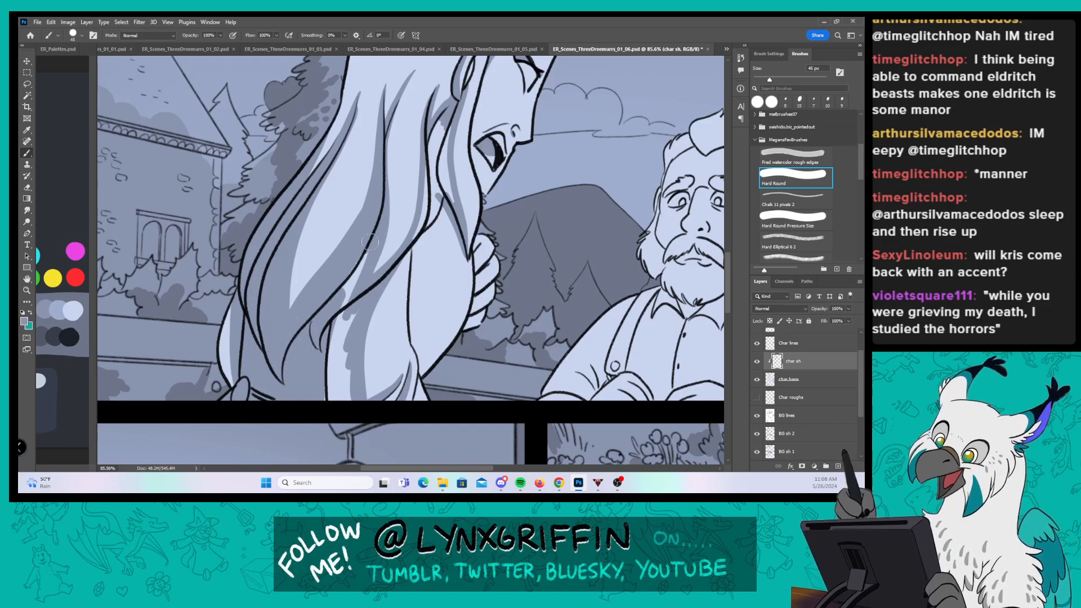
drag(366, 250, 332, 406)
drag(352, 321, 348, 409)
Step: Add a tapered shadow with Hard Round Pressure Size where the woman's hair crosses the top of her shoulder
drag(537, 293, 474, 352)
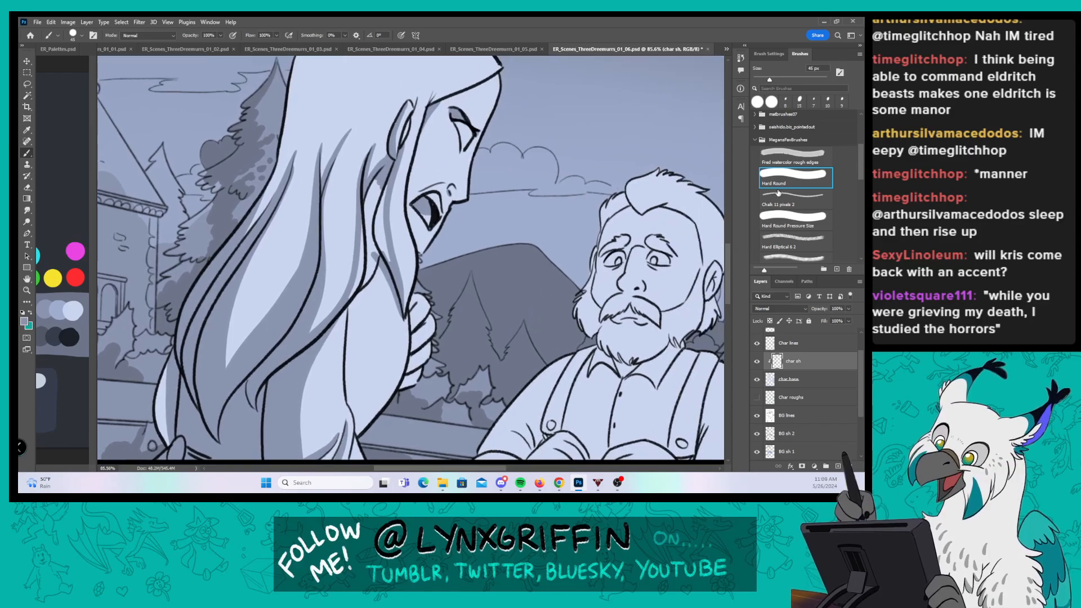
click(788, 223)
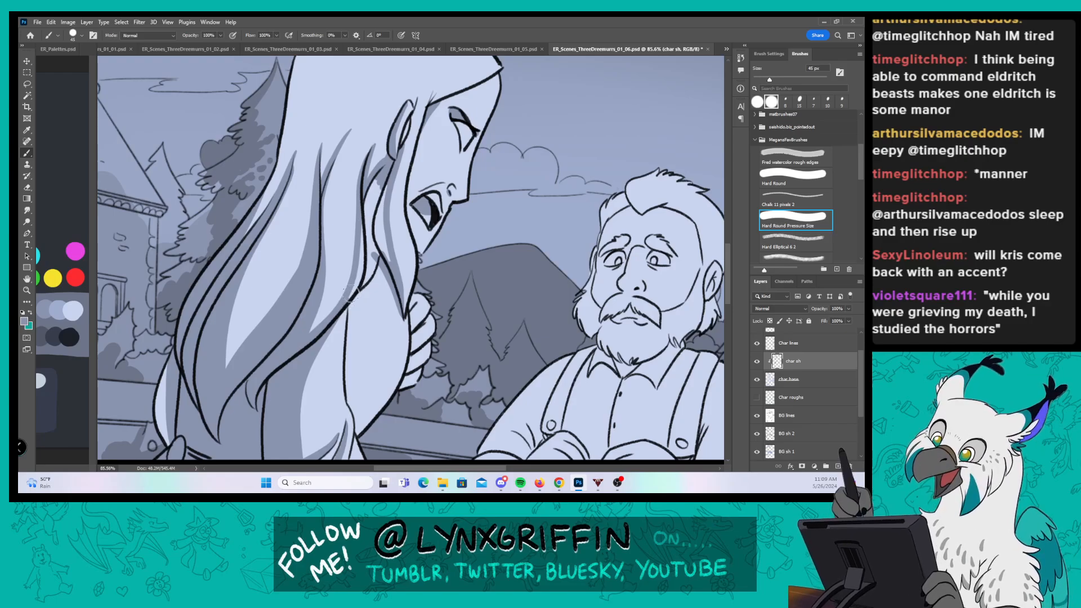
mouse_move(351, 294)
mouse_down()
mouse_move(381, 232)
mouse_move(370, 223)
mouse_move(363, 270)
mouse_up()
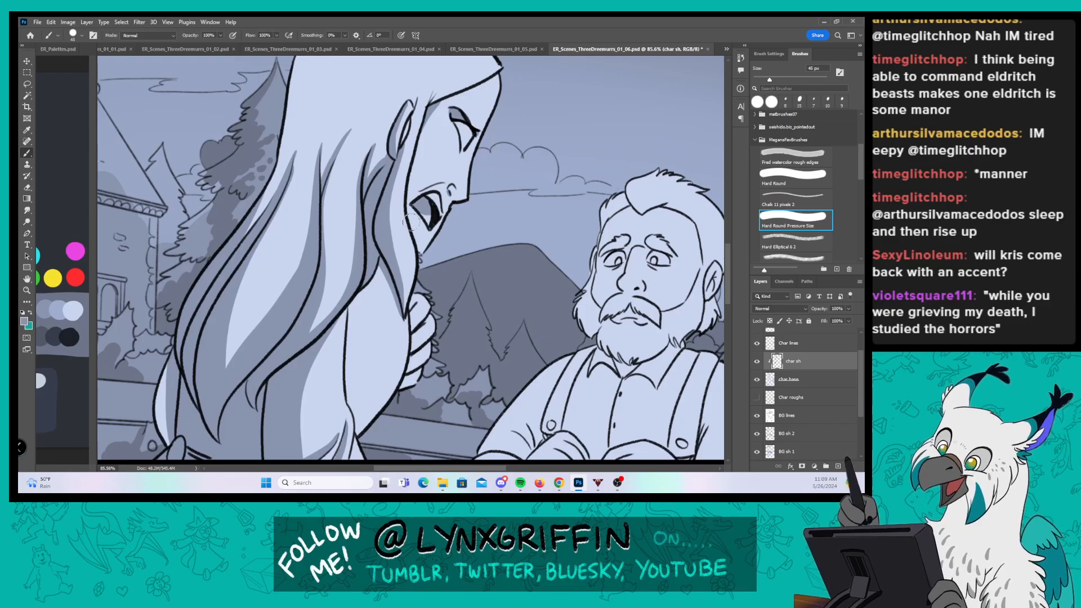
Step: Shade the woman's upper arm beside the hair and her clenched fingers with Hard Round Pressure Size at 30 px
drag(456, 350, 433, 254)
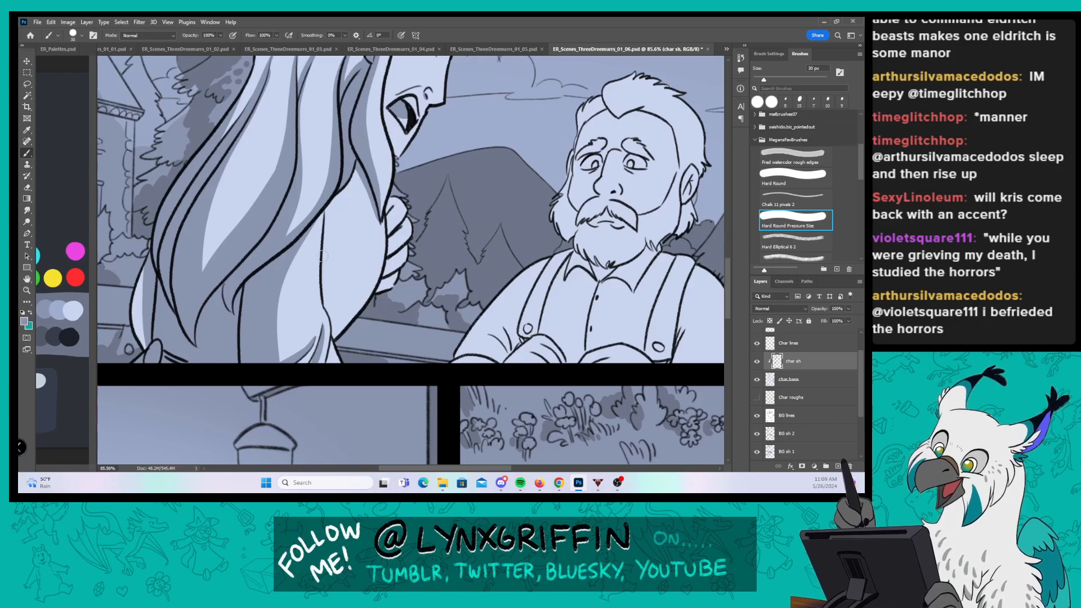
drag(323, 256, 340, 311)
drag(324, 272, 338, 334)
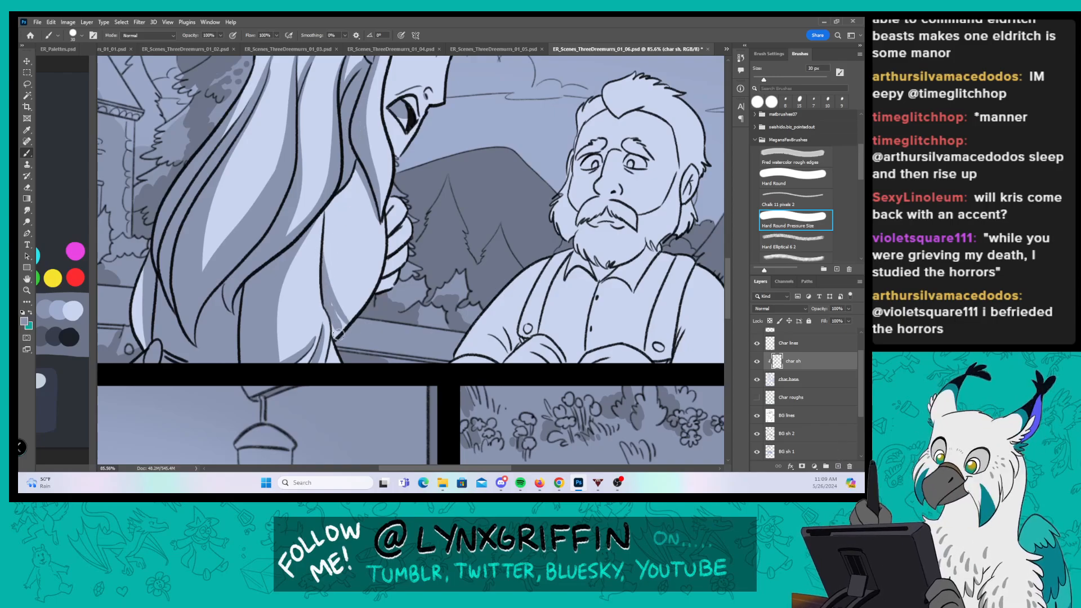
drag(326, 271, 354, 322)
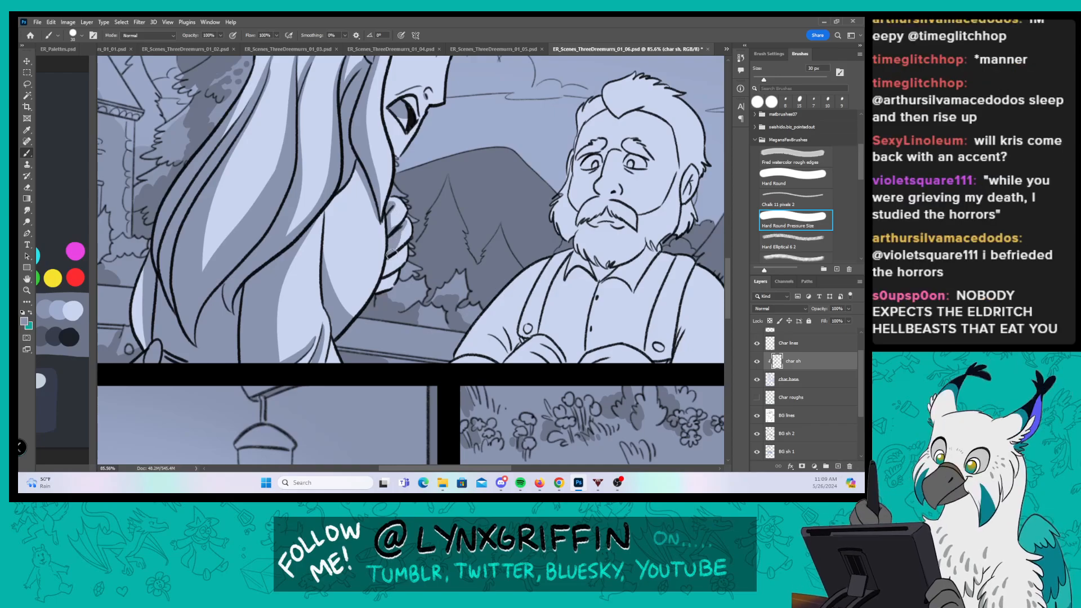
drag(383, 282, 384, 285)
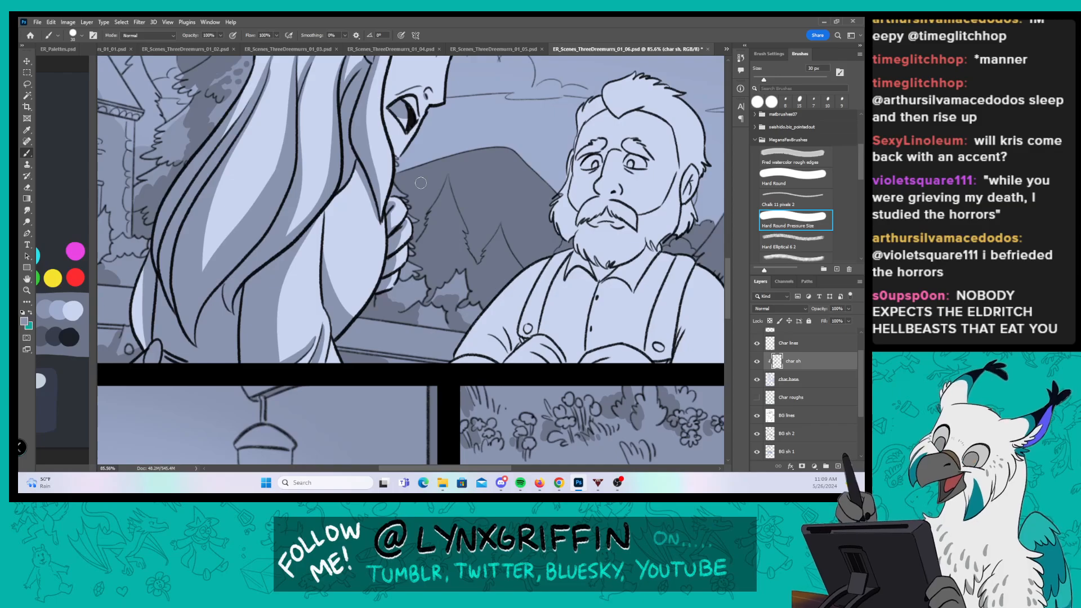
Step: Shade the bearded man's bent sleeve folds at 30 px, then the sleeve and shirt along the adjoining suspender at 20 px
mouse_move(572, 314)
mouse_down()
mouse_move(366, 292)
mouse_move(451, 292)
mouse_move(450, 223)
mouse_up()
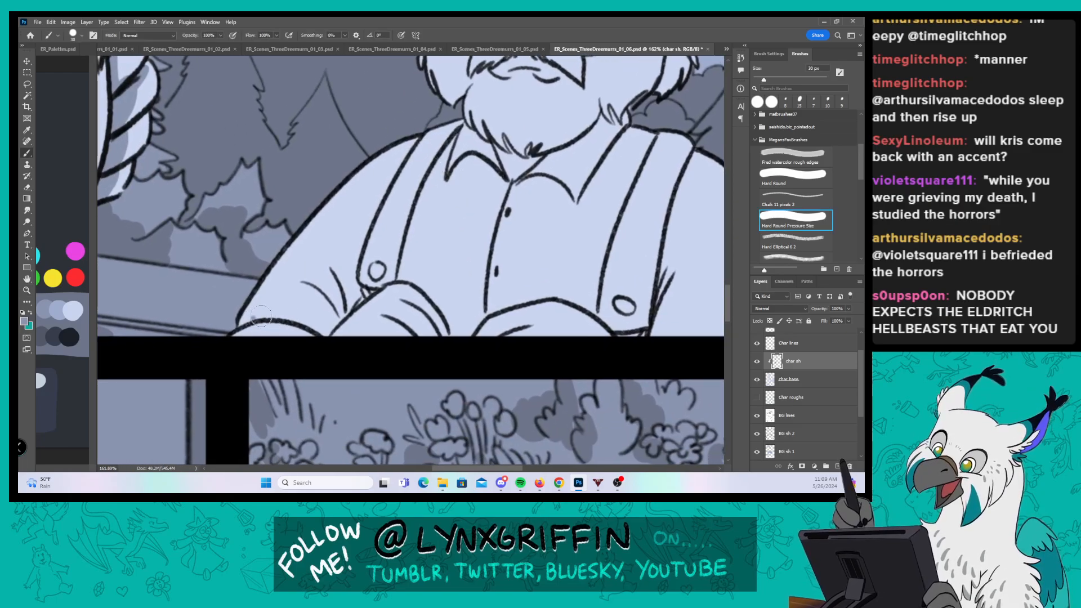
drag(261, 317, 330, 318)
mouse_move(295, 281)
mouse_down()
mouse_move(335, 316)
mouse_move(325, 332)
mouse_move(330, 277)
mouse_move(335, 294)
mouse_up()
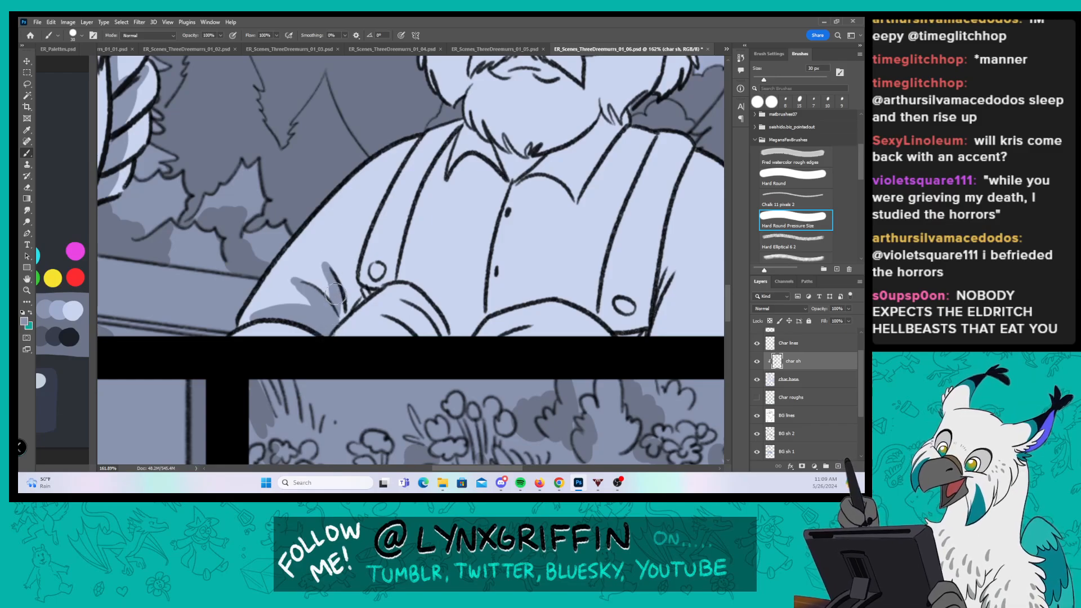
key(bracketleft)
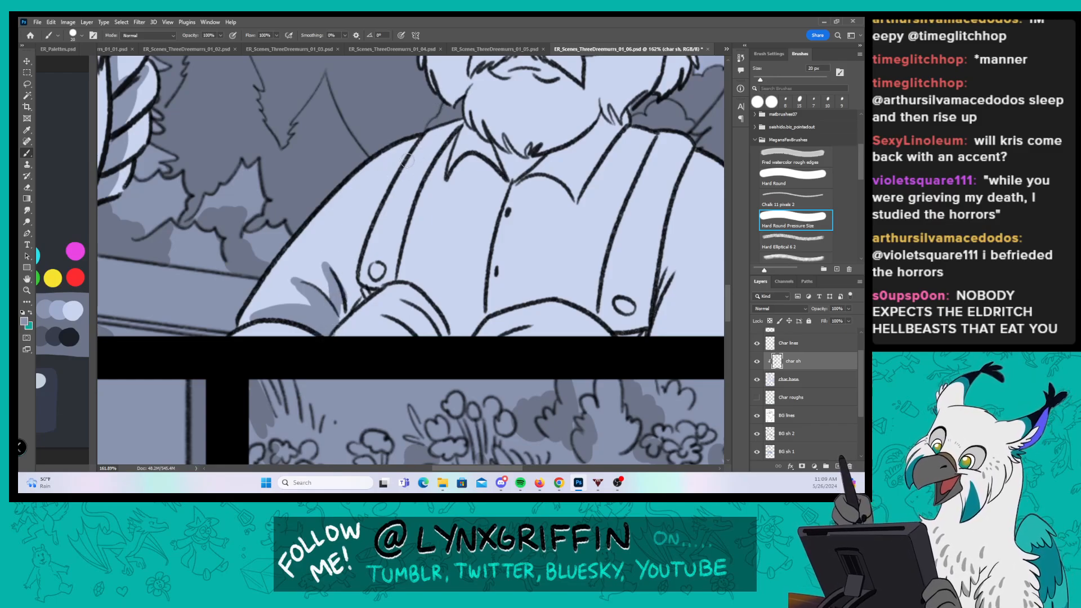
mouse_move(406, 160)
mouse_down()
mouse_move(341, 318)
mouse_move(356, 289)
mouse_up()
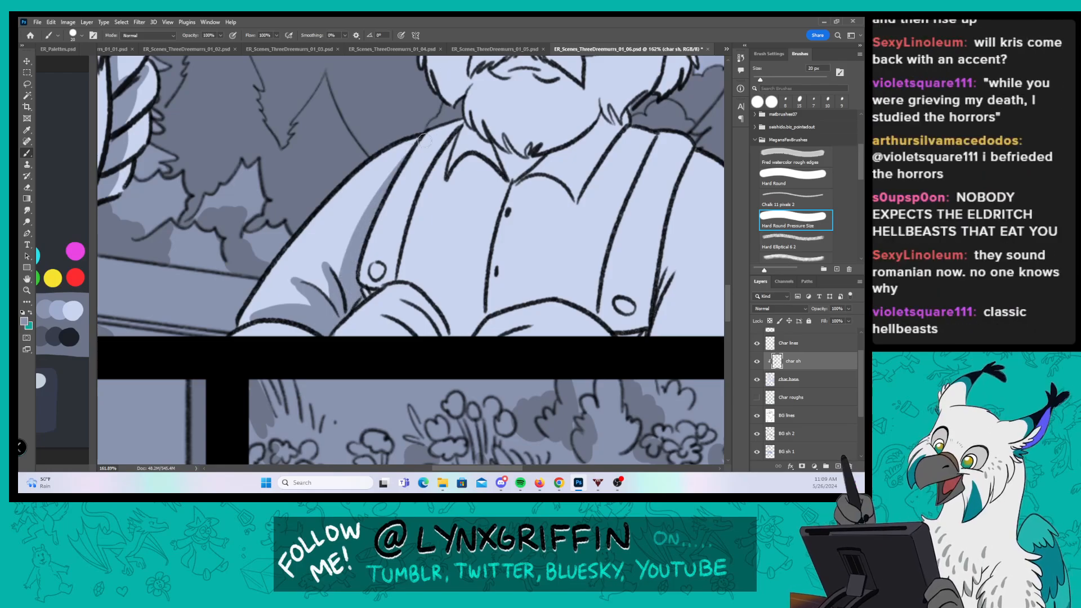
mouse_move(425, 139)
mouse_down()
mouse_move(369, 290)
mouse_move(368, 278)
mouse_up()
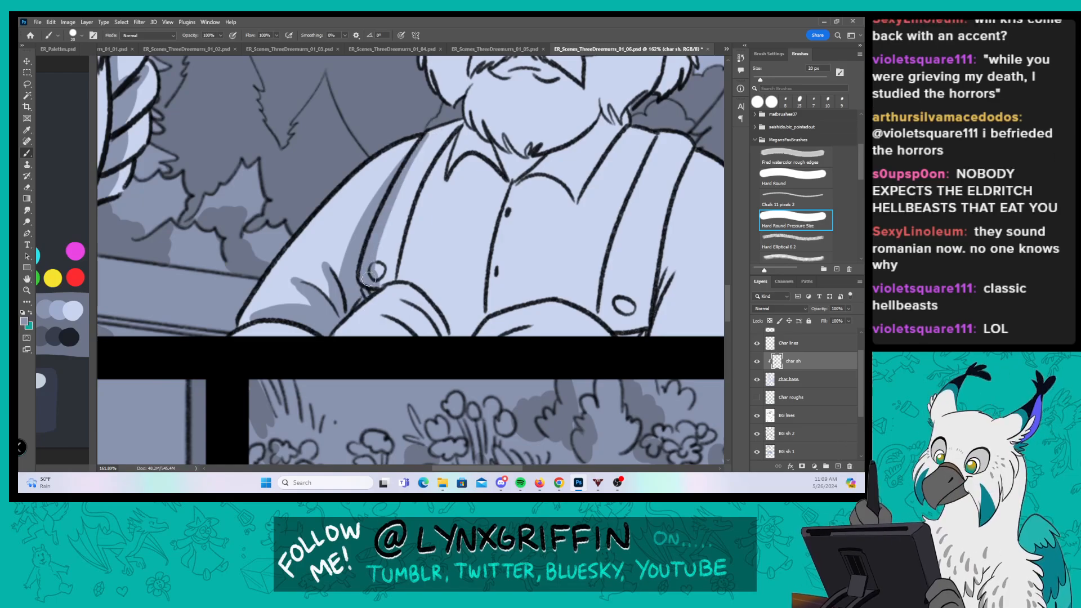
Step: Shade the man's shirt beneath his collar points and his neck beneath the beard
drag(423, 189, 460, 128)
mouse_move(452, 170)
mouse_down()
mouse_move(477, 160)
mouse_move(466, 164)
mouse_move(503, 177)
mouse_up()
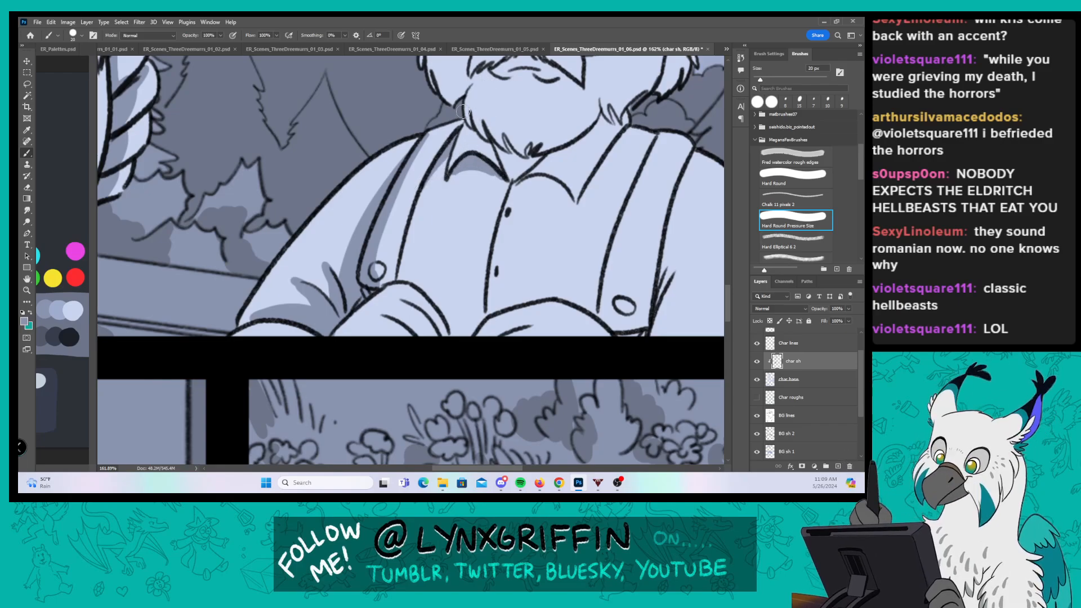
drag(460, 123, 535, 166)
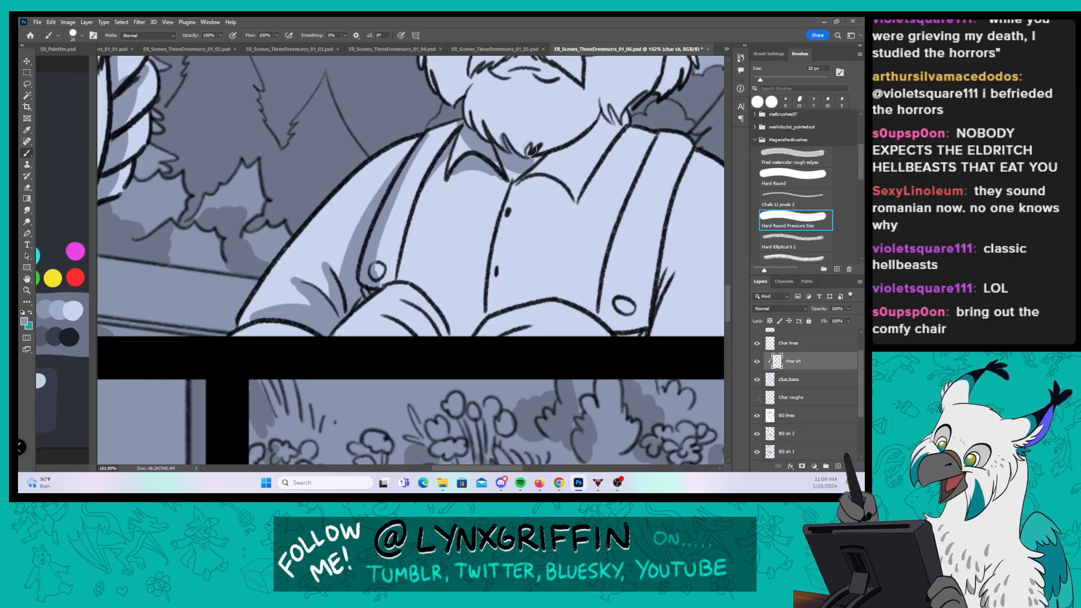
Step: Shade the folds of the man's crossed forearms and the shirt along the inner edge of the suspender
drag(346, 329, 431, 345)
drag(413, 304, 440, 326)
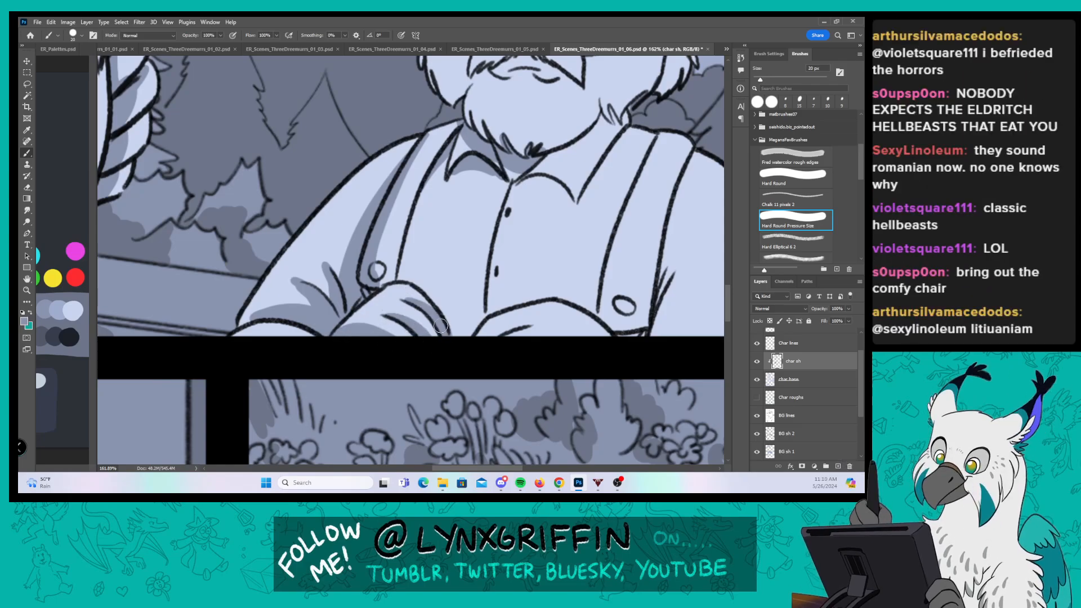
drag(478, 295, 325, 350)
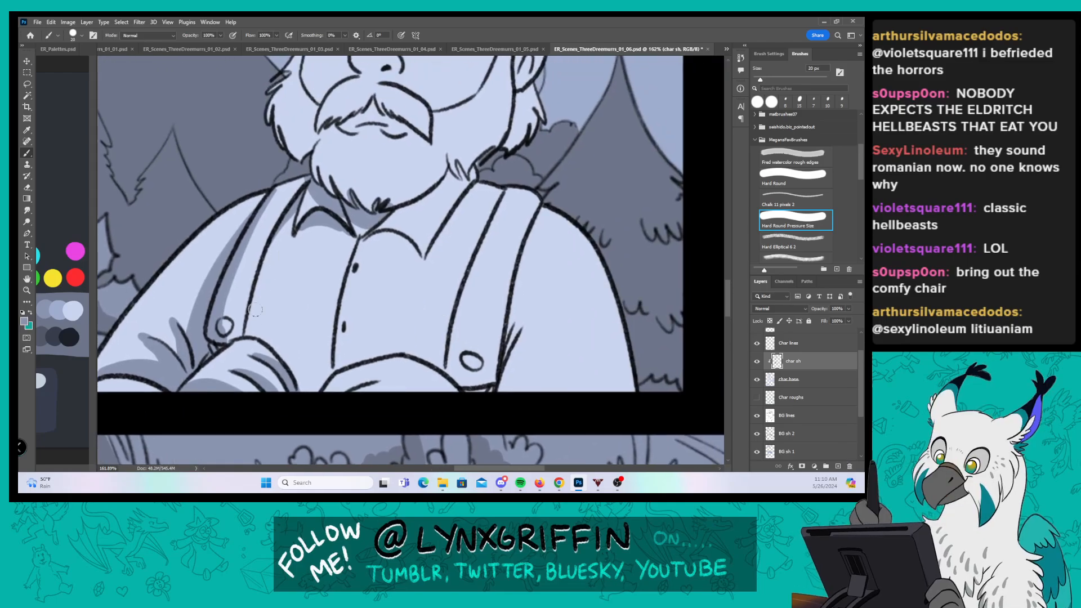
mouse_move(247, 335)
mouse_down()
mouse_move(271, 241)
mouse_move(302, 197)
mouse_up()
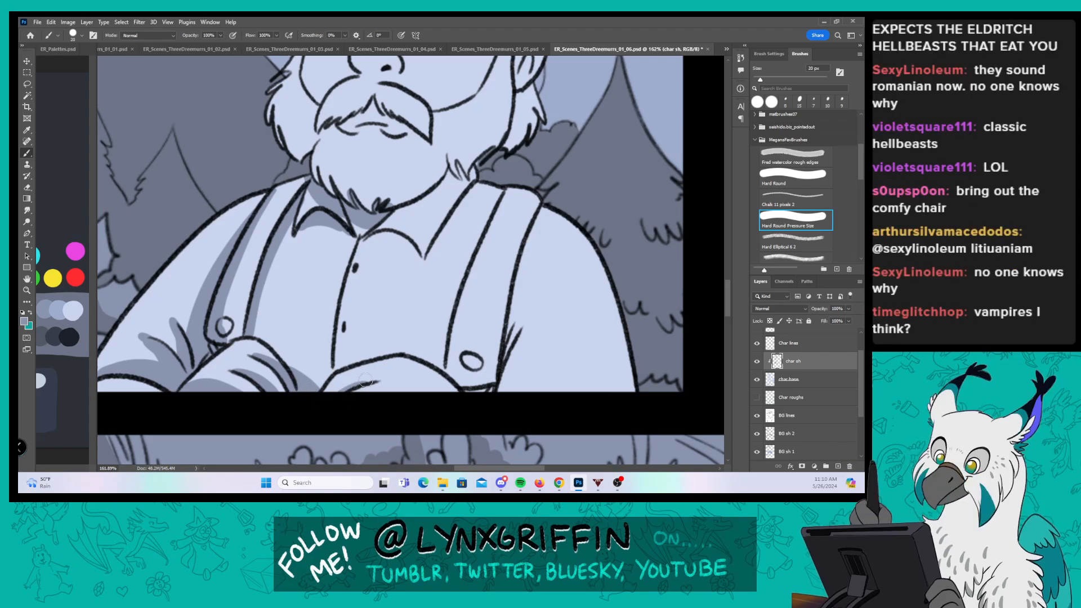
drag(337, 389, 381, 378)
Step: Shade the outer edge and inner folds of the man's other sleeve and the suspender beside it, using both Hard Round brushes
mouse_move(542, 203)
mouse_down()
mouse_move(492, 389)
mouse_move(527, 314)
mouse_move(537, 220)
mouse_move(608, 389)
mouse_move(627, 330)
mouse_move(633, 389)
mouse_up()
click(795, 178)
click(792, 219)
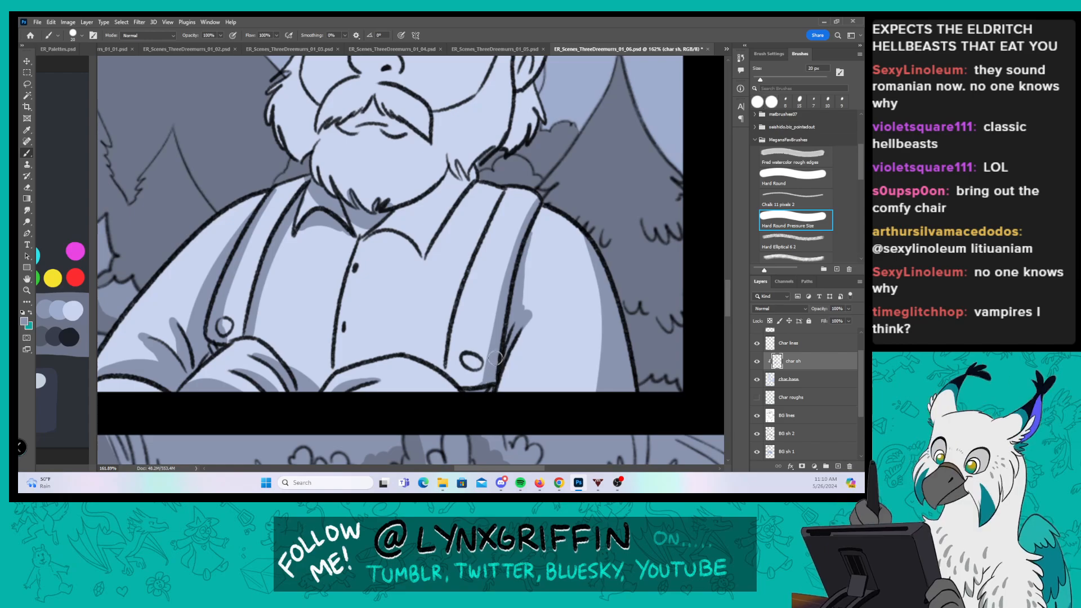
Step: Paint jagged tuft shadows across the underside of the man's beard with Hard Round Pressure Size at 20 px
mouse_move(364, 235)
mouse_down()
mouse_move(408, 242)
mouse_move(423, 322)
mouse_up()
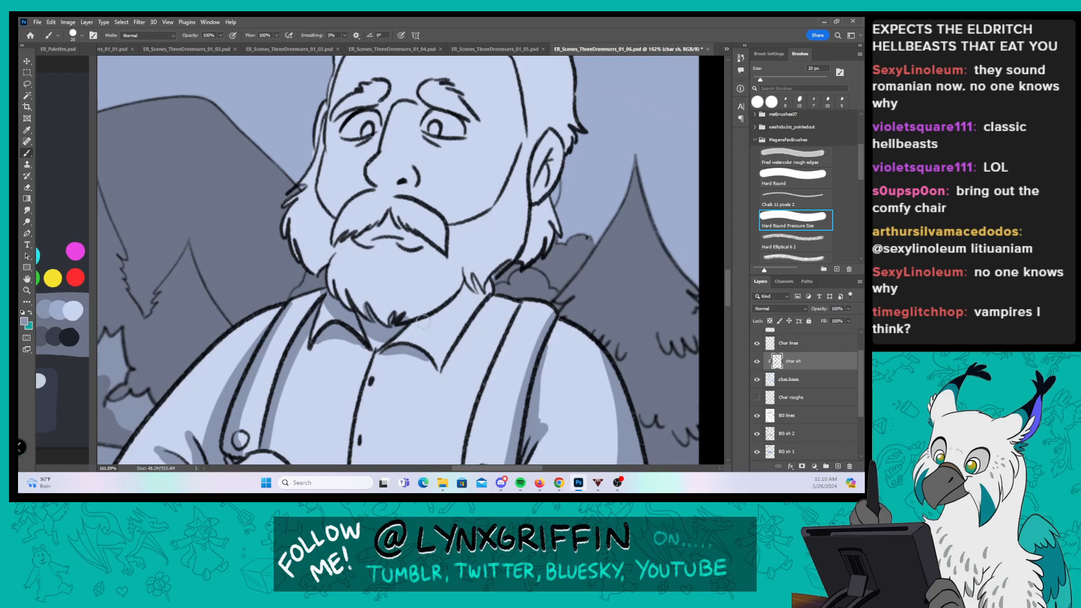
mouse_move(341, 282)
mouse_down()
mouse_move(358, 317)
mouse_move(388, 323)
mouse_up()
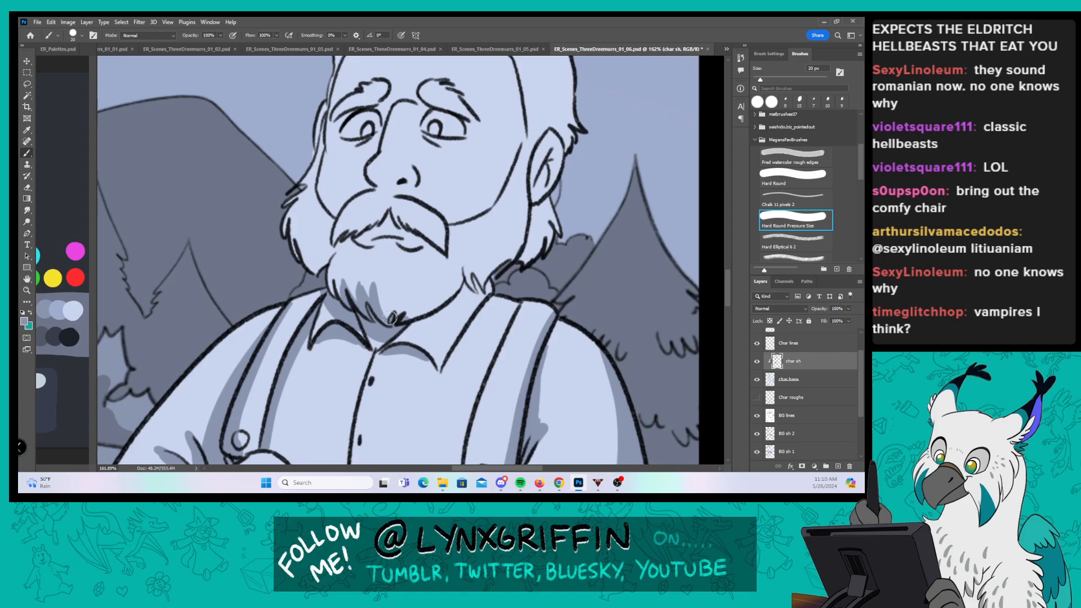
drag(376, 286, 402, 326)
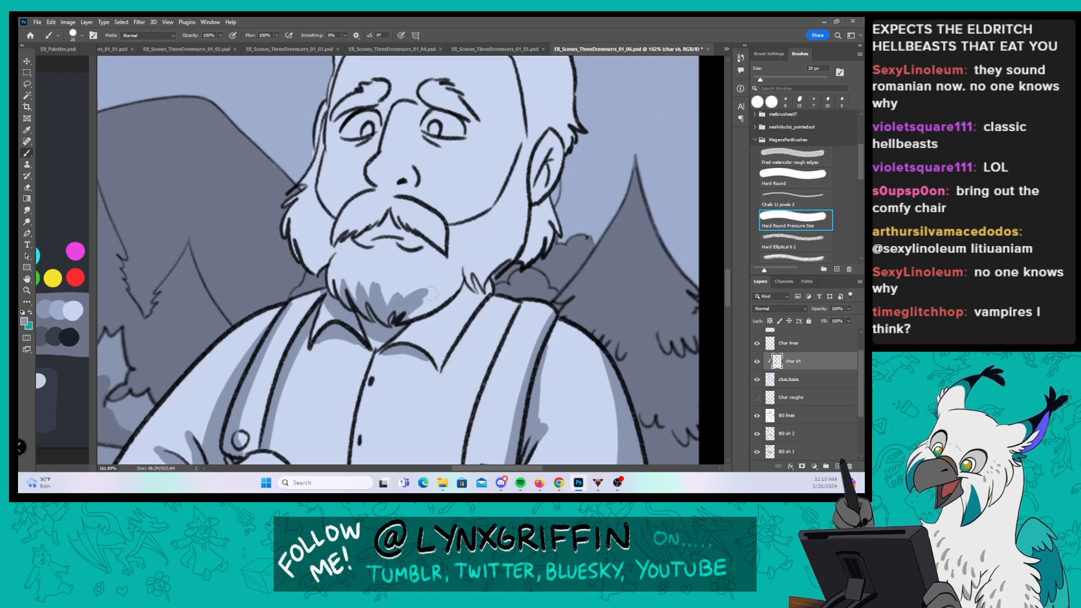
mouse_move(447, 286)
mouse_down()
mouse_move(412, 315)
mouse_move(456, 271)
mouse_up()
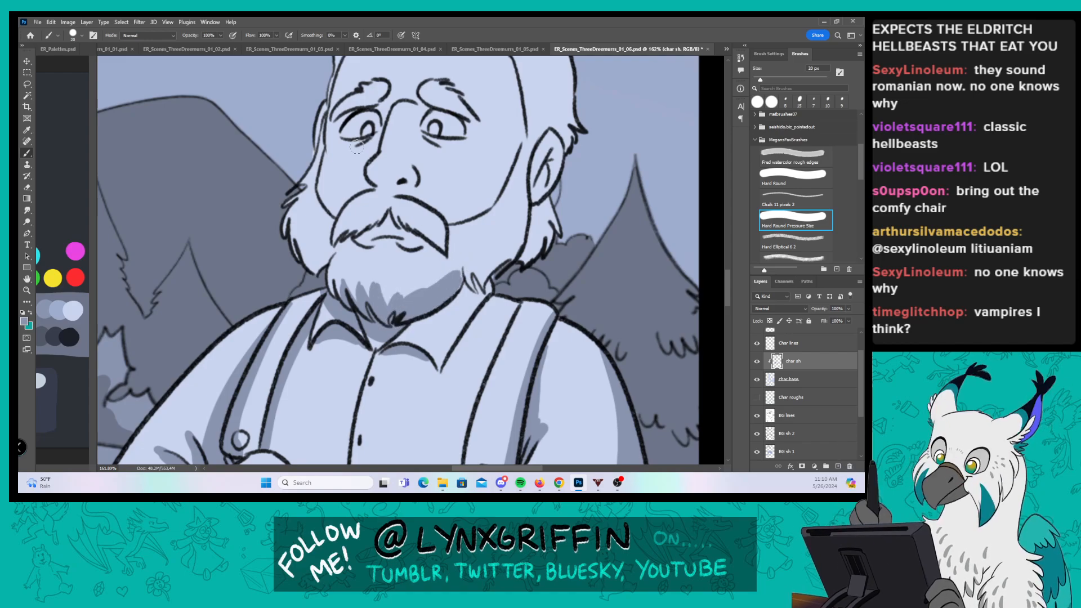
Step: Shade the man's side whiskers, the cheek above his moustache, and his temple and inner eye socket on the same side
drag(346, 129, 371, 161)
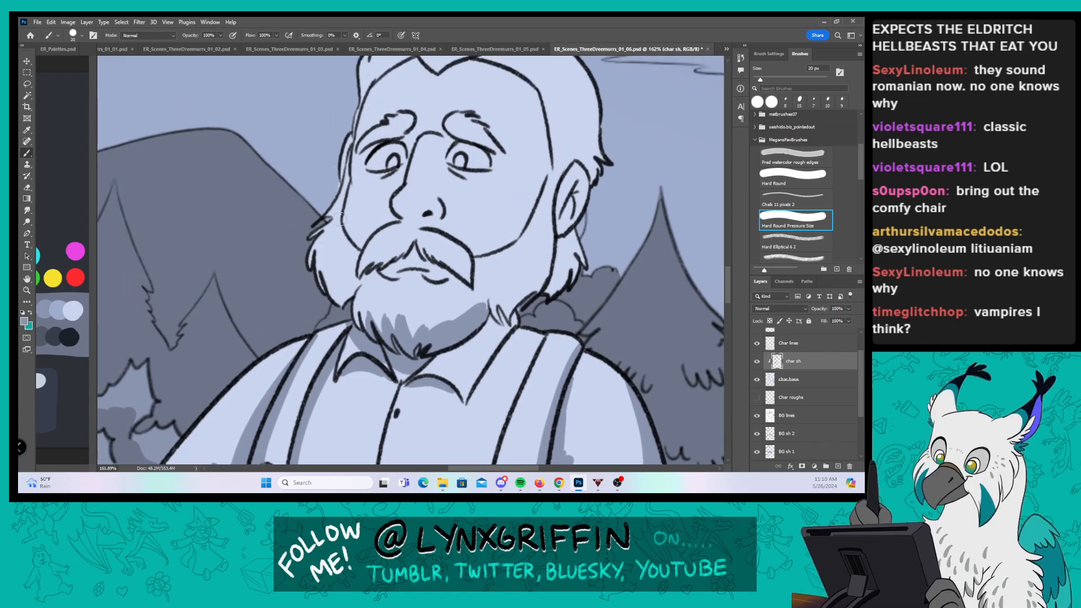
mouse_move(337, 203)
mouse_down()
mouse_move(324, 265)
mouse_move(337, 304)
mouse_up()
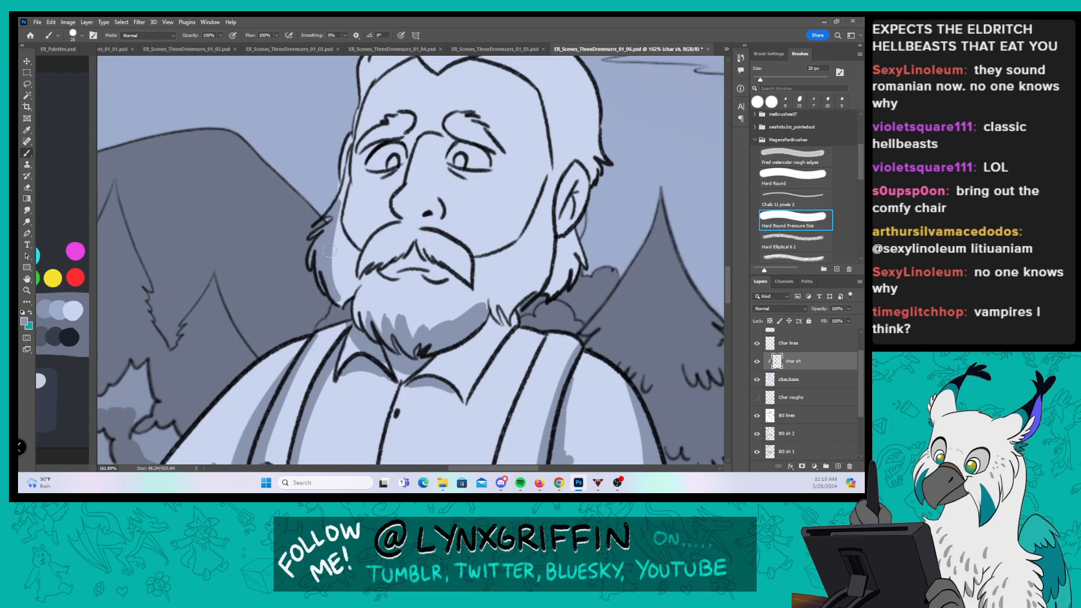
mouse_move(343, 234)
mouse_down()
mouse_move(345, 304)
mouse_move(352, 251)
mouse_up()
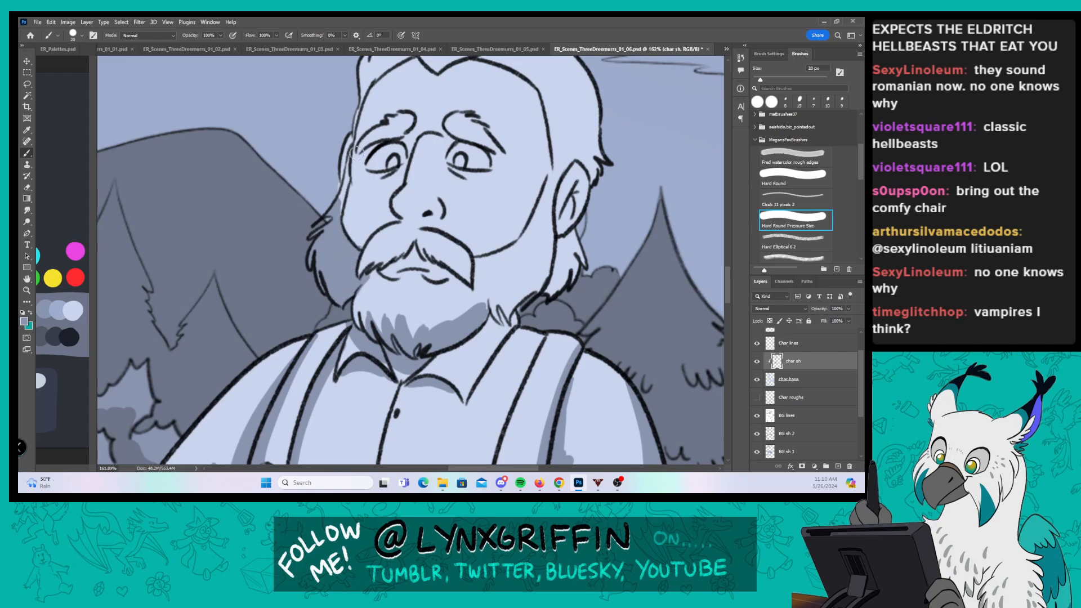
mouse_move(341, 210)
mouse_down()
mouse_move(374, 222)
mouse_move(354, 234)
mouse_move(383, 223)
mouse_up()
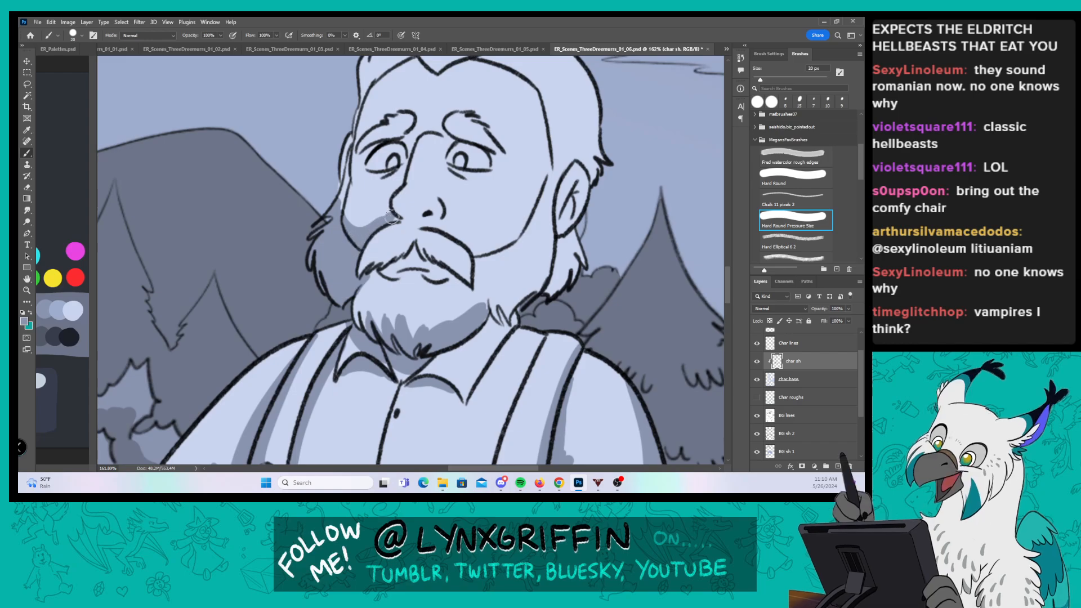
mouse_move(342, 145)
mouse_down()
mouse_move(324, 212)
mouse_move(333, 201)
mouse_move(354, 217)
mouse_move(345, 229)
mouse_move(387, 208)
mouse_move(395, 219)
mouse_move(401, 197)
mouse_up()
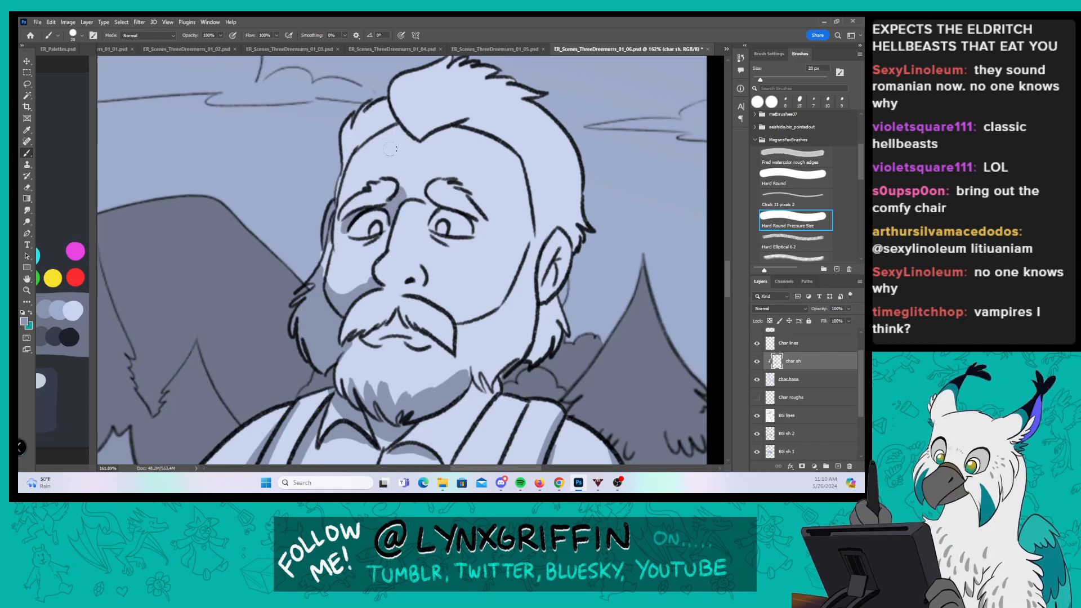
Step: Shade the bearded man's eye sockets beneath both eyebrows, his lower eyelid and the underside of his nose
drag(345, 218, 390, 206)
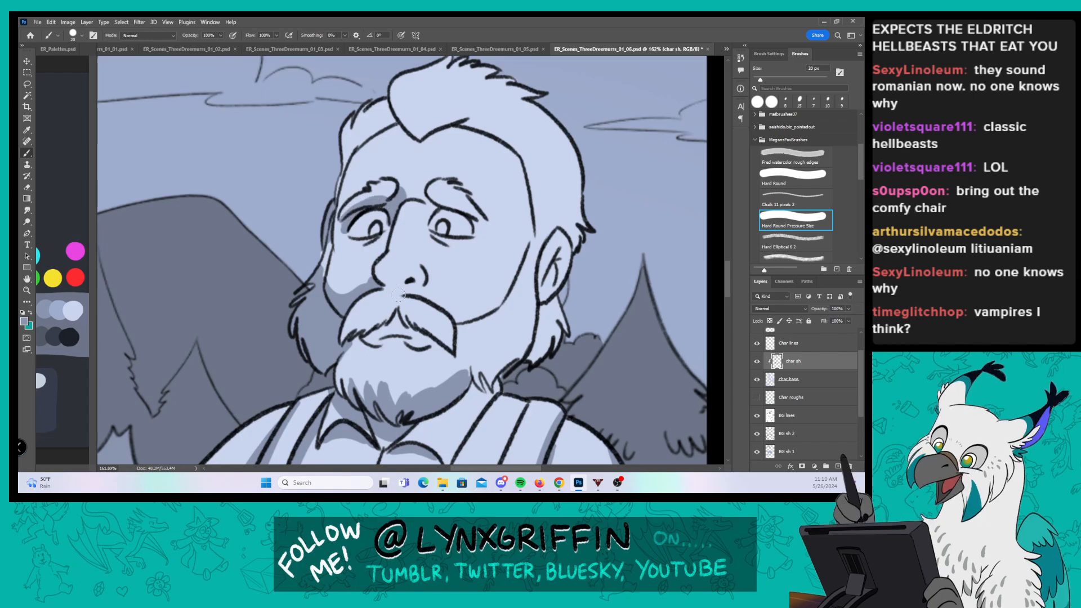
drag(384, 275, 422, 279)
drag(424, 207, 454, 241)
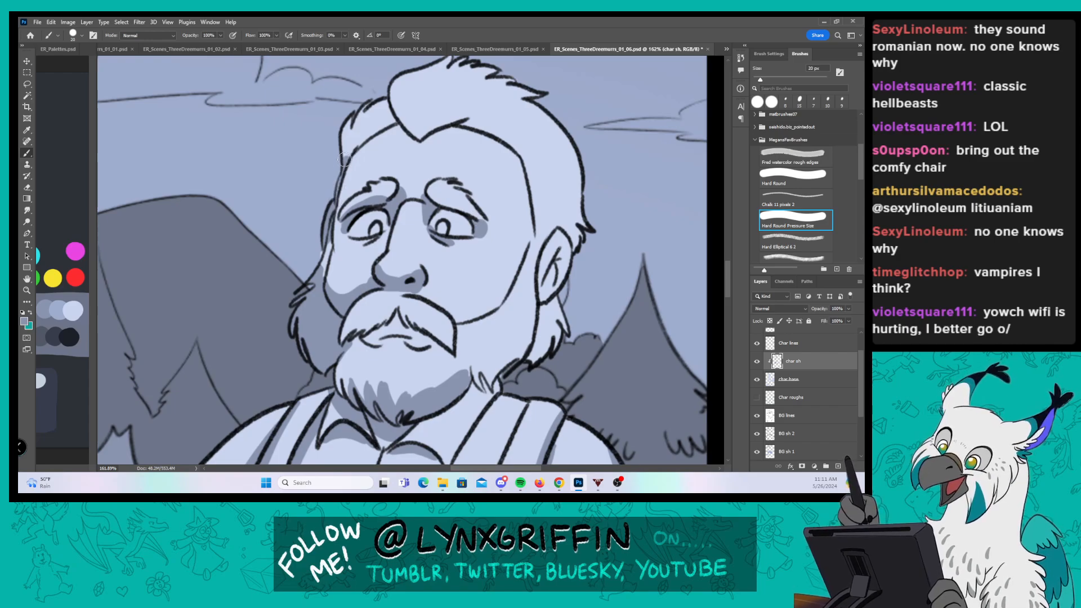
Step: Shade the man's hair at the temple, quiff and back of the head, plus his inner ear and the sideburn beneath it
drag(359, 110, 350, 148)
mouse_move(375, 123)
mouse_down()
mouse_move(376, 107)
mouse_move(393, 121)
mouse_move(420, 71)
mouse_up()
mouse_move(447, 114)
mouse_down()
mouse_move(478, 118)
mouse_move(490, 123)
mouse_move(464, 122)
mouse_move(513, 149)
mouse_up()
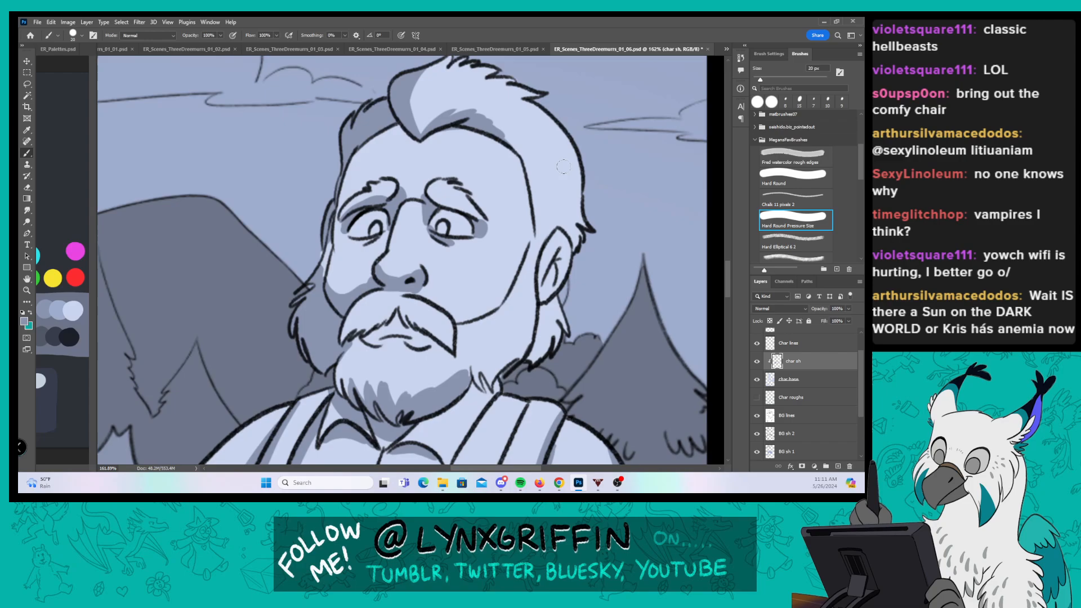
mouse_move(557, 275)
mouse_down()
mouse_move(560, 252)
mouse_move(546, 293)
mouse_move(541, 255)
mouse_up()
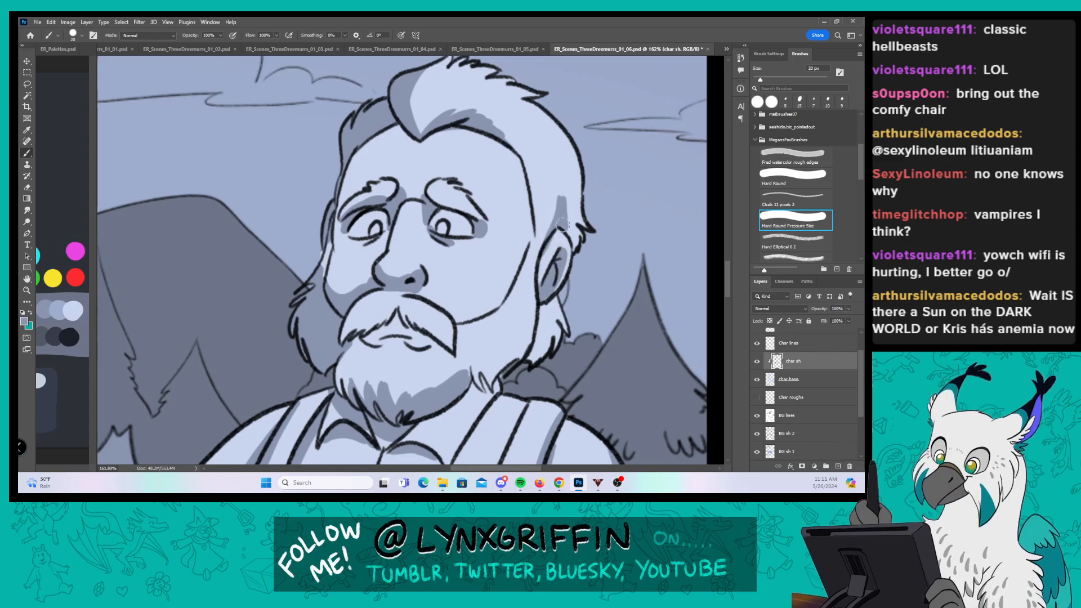
mouse_move(564, 197)
mouse_down()
mouse_move(581, 239)
mouse_move(570, 169)
mouse_move(586, 231)
mouse_up()
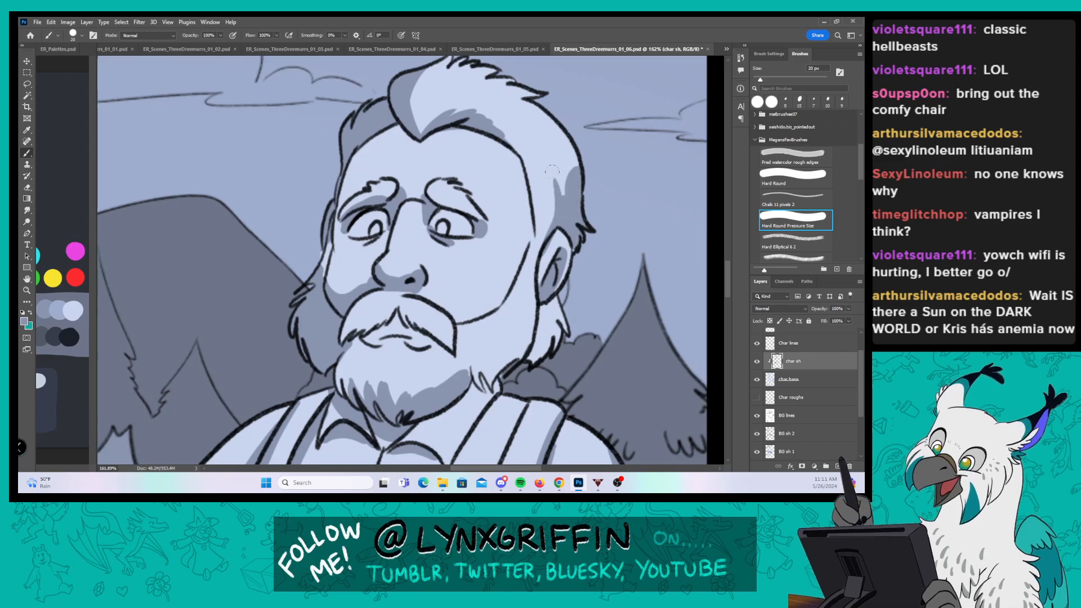
mouse_move(545, 298)
mouse_down()
mouse_move(535, 353)
mouse_move(547, 335)
mouse_move(564, 351)
mouse_up()
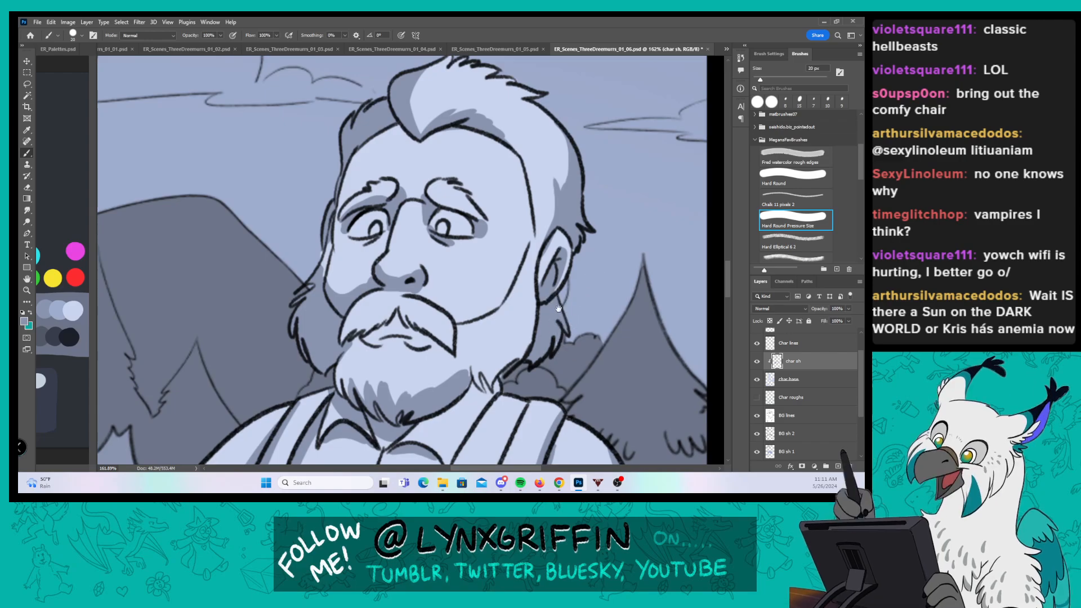
Step: Shade the beard along the man's jaw, the underside of his moustache, his neck and the cheek above the beard line
drag(559, 308, 535, 200)
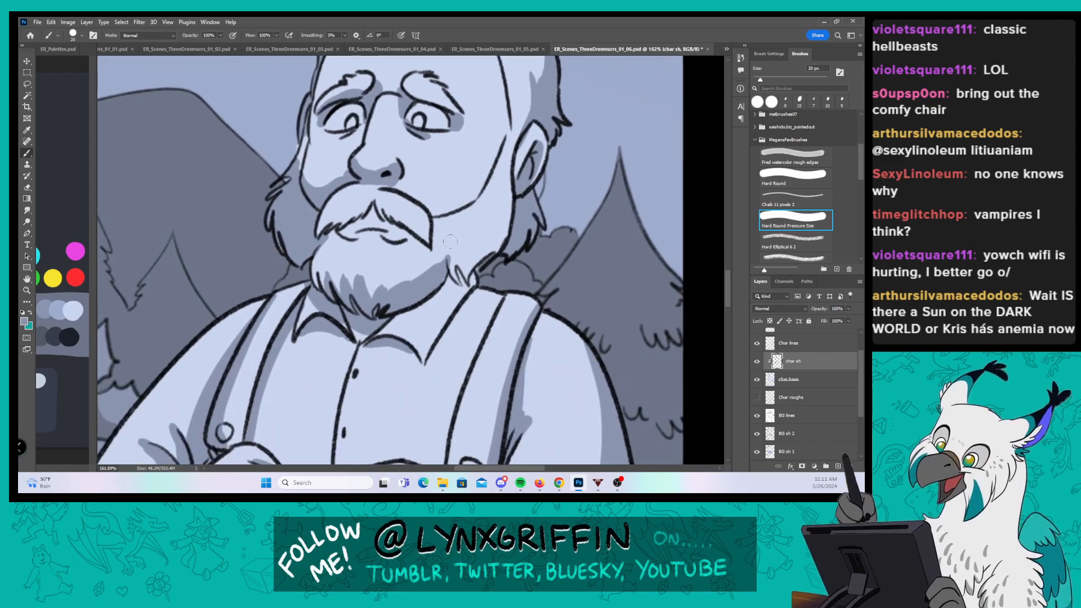
mouse_move(450, 241)
mouse_down()
mouse_move(461, 282)
mouse_move(453, 260)
mouse_move(469, 243)
mouse_move(455, 250)
mouse_move(463, 271)
mouse_move(472, 232)
mouse_move(467, 263)
mouse_move(505, 240)
mouse_up()
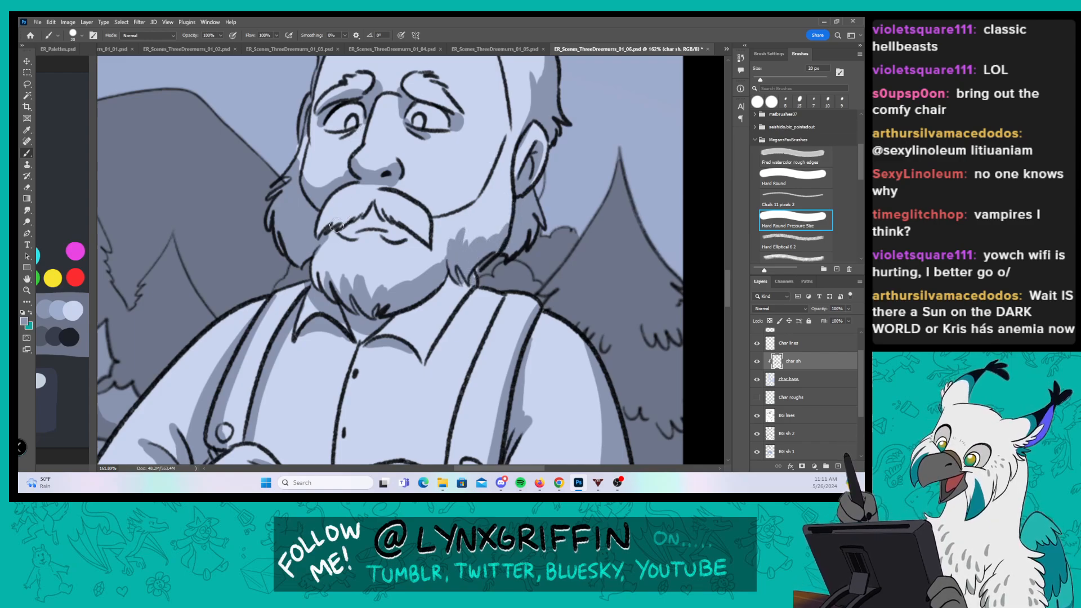
mouse_move(337, 225)
mouse_down()
mouse_move(370, 208)
mouse_move(375, 214)
mouse_move(355, 220)
mouse_move(383, 214)
mouse_move(395, 217)
mouse_up()
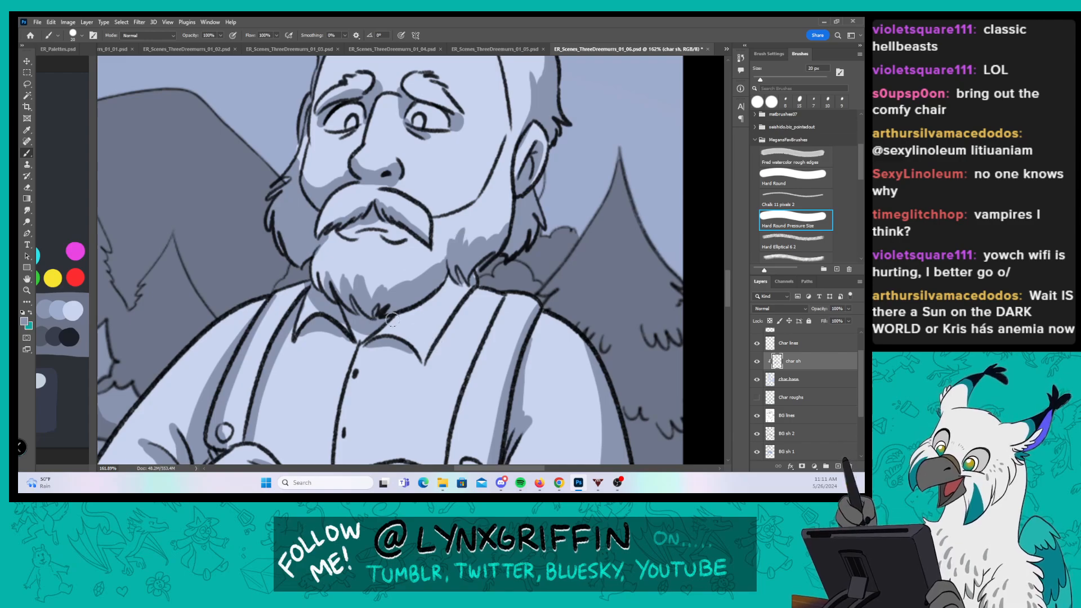
drag(392, 320, 459, 284)
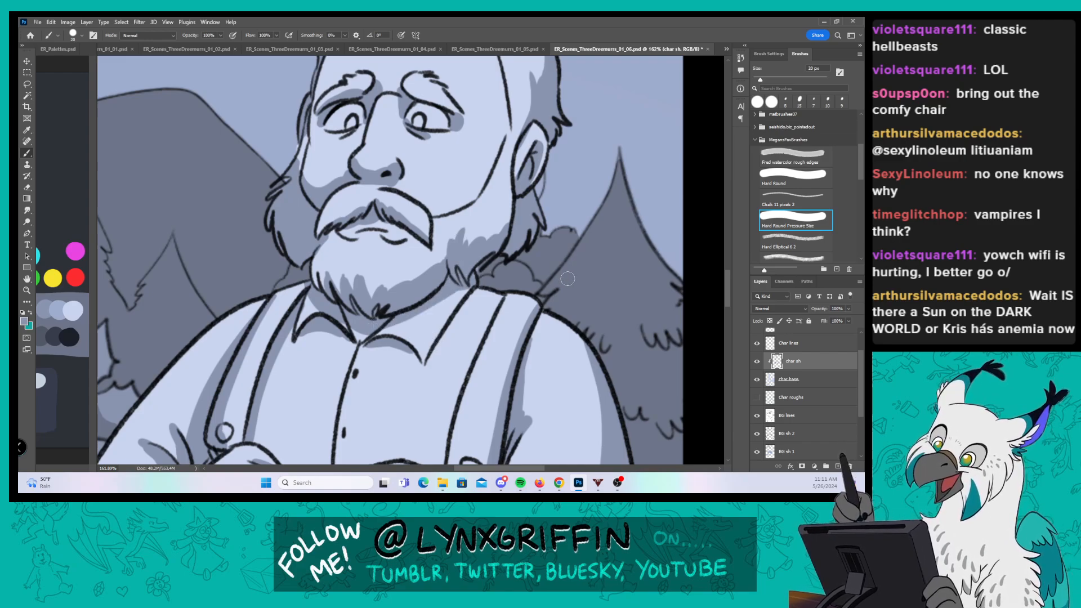
drag(608, 277, 582, 336)
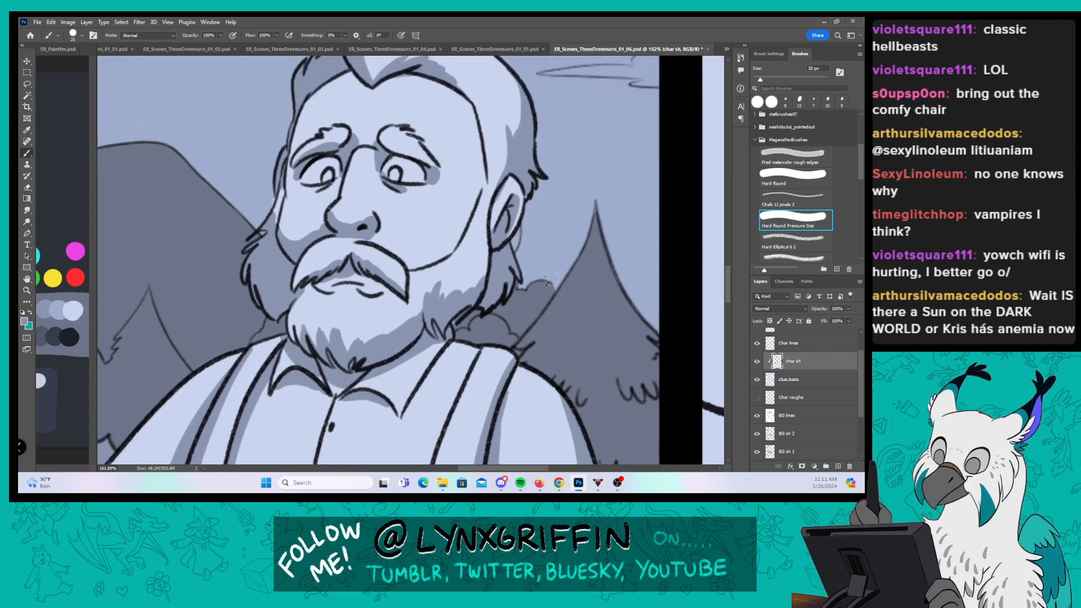
drag(371, 234, 426, 263)
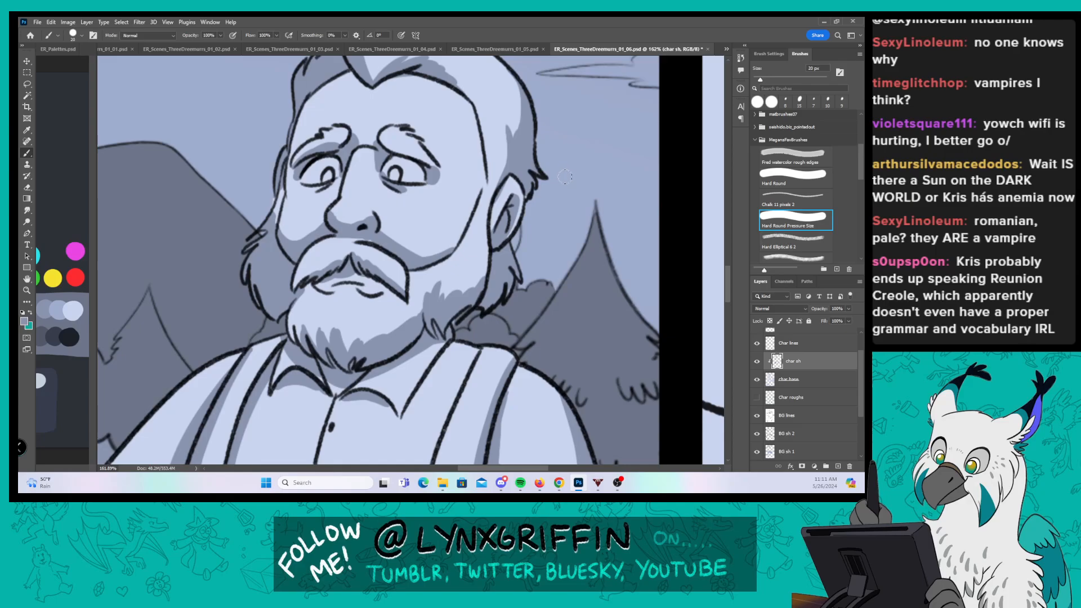
Step: In the neighbouring beard close-up panel, paint tuft shadows along the beard's edge nearest the gutter with a 35 px brush
key(z)
drag(574, 270, 518, 270)
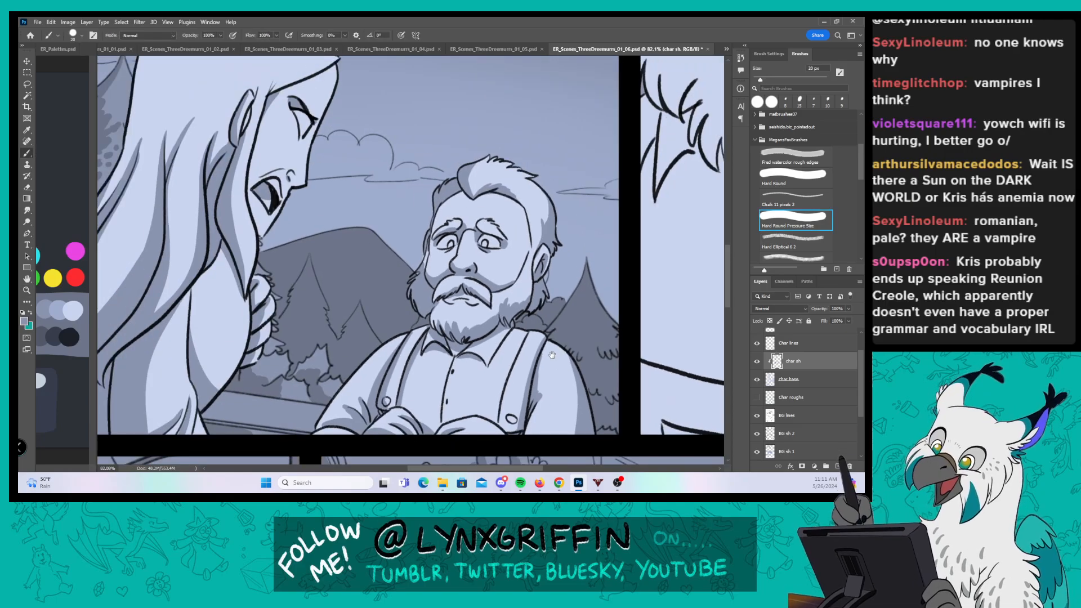
drag(560, 392, 538, 350)
key(z)
mouse_move(594, 324)
mouse_down()
mouse_move(549, 324)
mouse_move(593, 326)
mouse_up()
drag(507, 242, 555, 359)
mouse_move(340, 206)
mouse_down()
mouse_move(315, 281)
mouse_move(387, 259)
mouse_up()
key(])
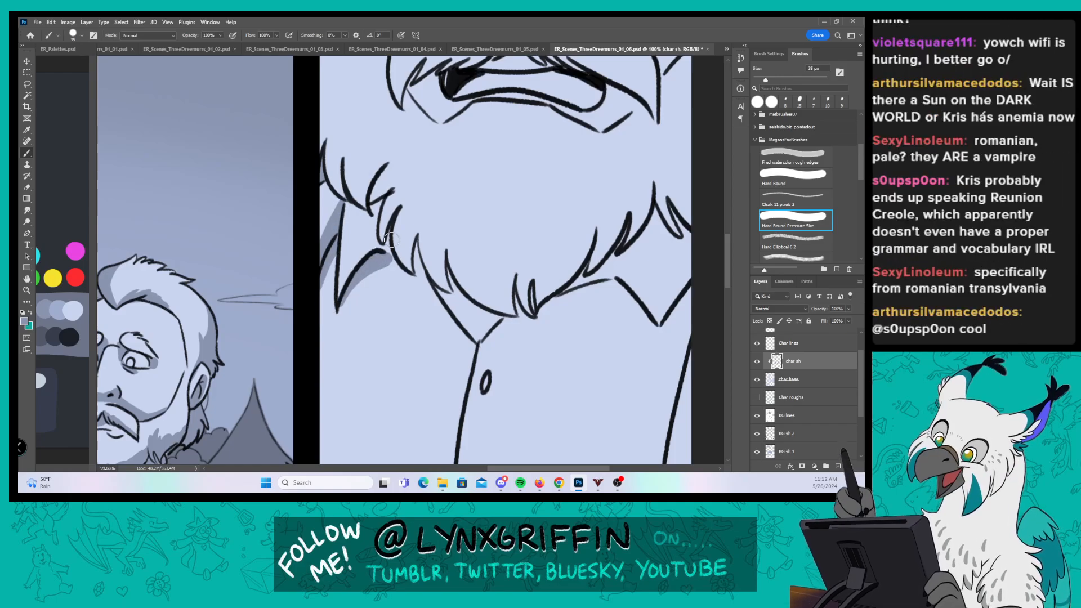
drag(467, 165, 454, 210)
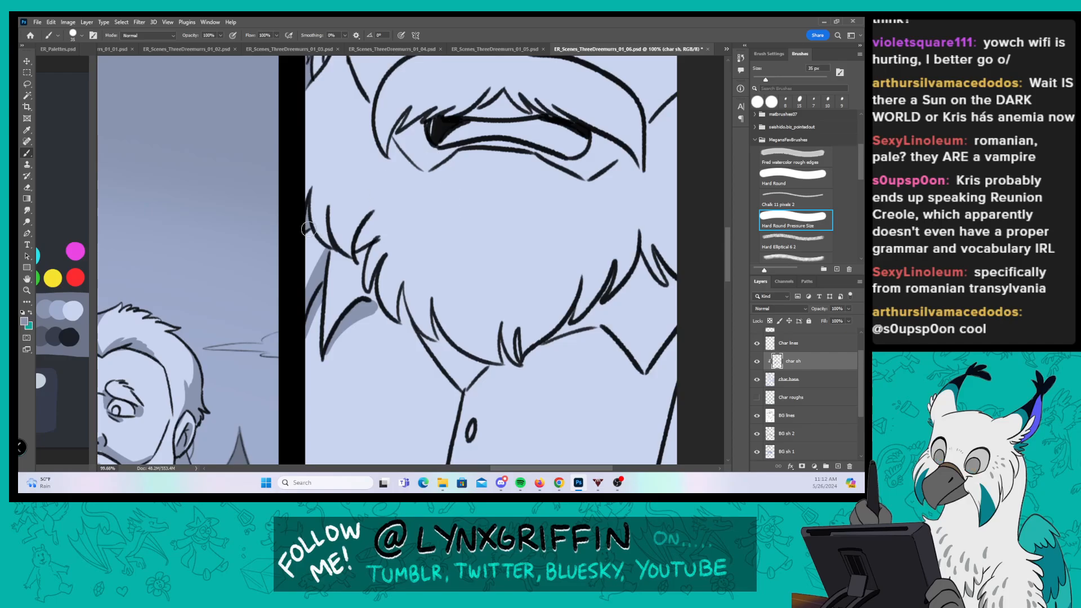
mouse_move(308, 230)
mouse_down()
mouse_move(323, 255)
mouse_move(312, 284)
mouse_up()
mouse_move(304, 212)
mouse_down()
mouse_move(324, 166)
mouse_move(327, 242)
mouse_move(338, 253)
mouse_move(334, 191)
mouse_move(352, 251)
mouse_move(337, 208)
mouse_move(365, 198)
mouse_up()
mouse_move(355, 255)
mouse_down()
mouse_move(402, 193)
mouse_move(364, 251)
mouse_move(379, 230)
mouse_move(371, 304)
mouse_move(413, 223)
mouse_move(386, 291)
mouse_move(386, 248)
mouse_up()
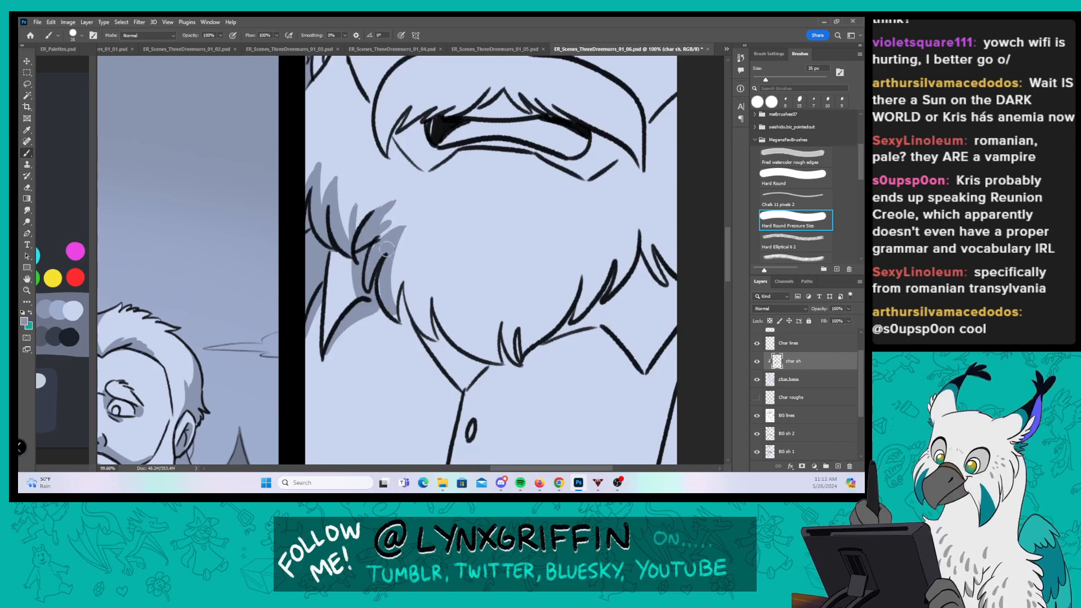
Step: Paint the shadow cast beneath the close-up beard and jagged tuft shadows along its lower edge, up toward the opposite side
mouse_move(384, 293)
mouse_down()
mouse_move(437, 351)
mouse_move(429, 335)
mouse_move(293, 354)
mouse_move(292, 336)
mouse_move(305, 375)
mouse_move(349, 412)
mouse_up()
mouse_move(320, 334)
mouse_down()
mouse_move(316, 393)
mouse_move(372, 429)
mouse_up()
drag(353, 376, 379, 419)
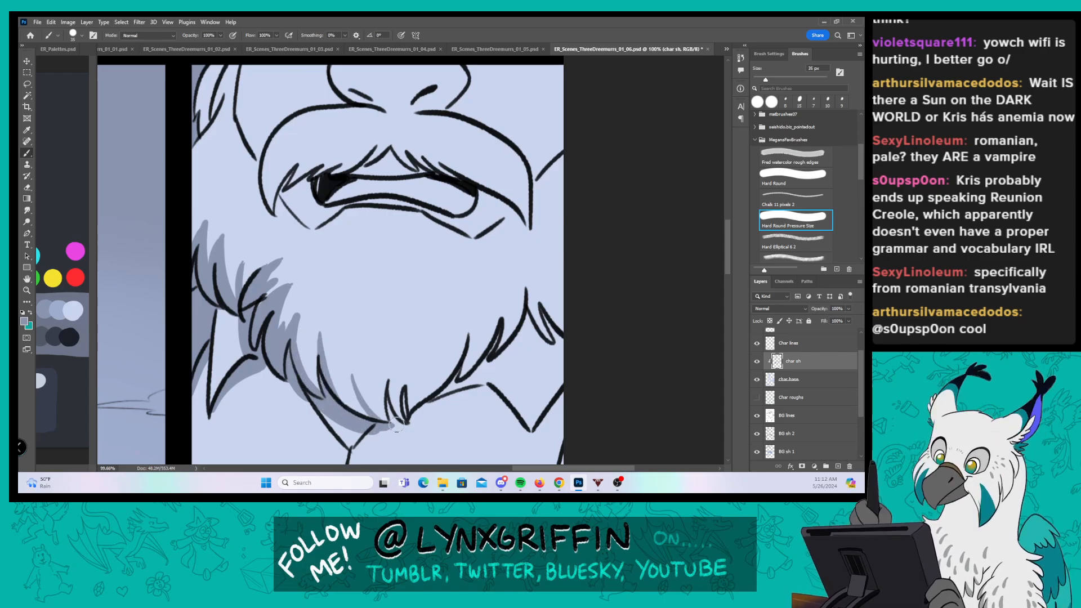
drag(353, 383, 394, 422)
mouse_move(386, 414)
mouse_down()
mouse_move(378, 363)
mouse_move(395, 391)
mouse_move(368, 403)
mouse_move(397, 422)
mouse_move(385, 418)
mouse_move(416, 398)
mouse_move(470, 311)
mouse_up()
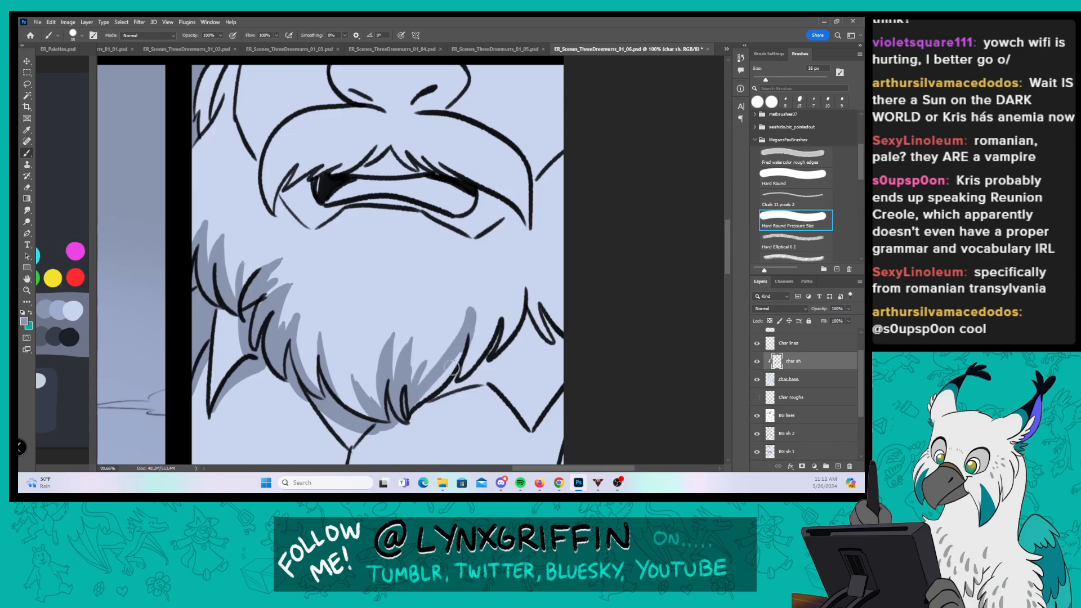
mouse_move(421, 405)
mouse_down()
mouse_move(467, 348)
mouse_move(455, 381)
mouse_move(482, 357)
mouse_move(495, 310)
mouse_up()
drag(455, 372, 497, 295)
mouse_move(422, 381)
mouse_down()
mouse_move(470, 332)
mouse_move(469, 317)
mouse_move(467, 353)
mouse_up()
Step: Shade the beard side at the outer panel edge and the cast shadow on the neck and collar beneath it
drag(535, 243, 448, 229)
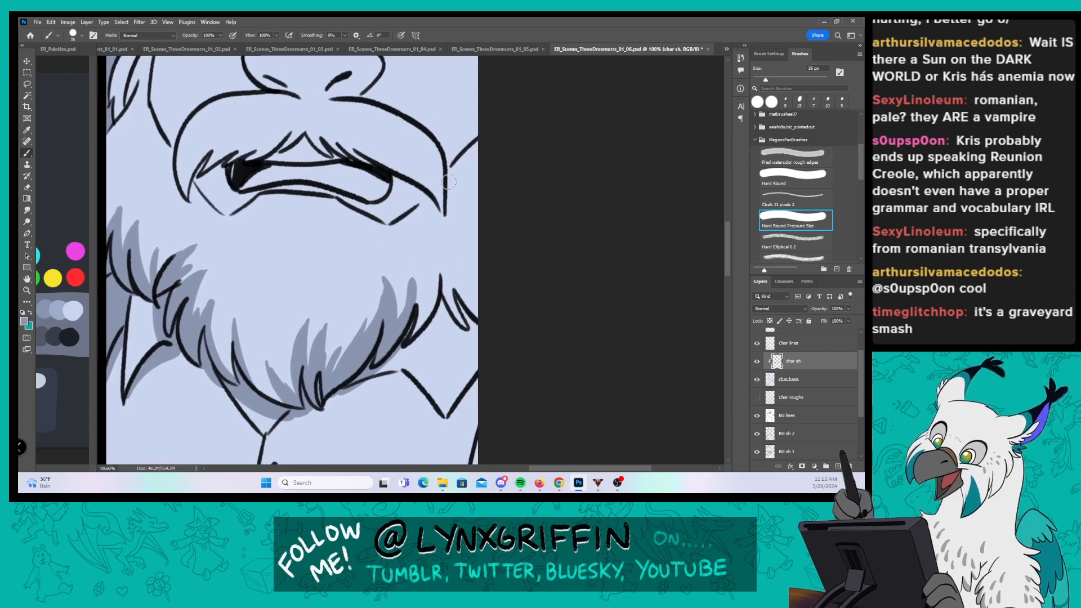
mouse_move(396, 355)
mouse_down()
mouse_move(420, 340)
mouse_move(401, 350)
mouse_move(448, 269)
mouse_move(438, 322)
mouse_move(449, 271)
mouse_move(444, 304)
mouse_move(436, 221)
mouse_move(467, 278)
mouse_move(456, 253)
mouse_move(463, 198)
mouse_up()
mouse_move(465, 248)
mouse_down()
mouse_move(481, 189)
mouse_move(460, 230)
mouse_move(469, 239)
mouse_move(491, 194)
mouse_move(456, 276)
mouse_move(466, 320)
mouse_move(446, 310)
mouse_move(457, 318)
mouse_move(437, 323)
mouse_move(477, 331)
mouse_up()
drag(474, 285, 487, 323)
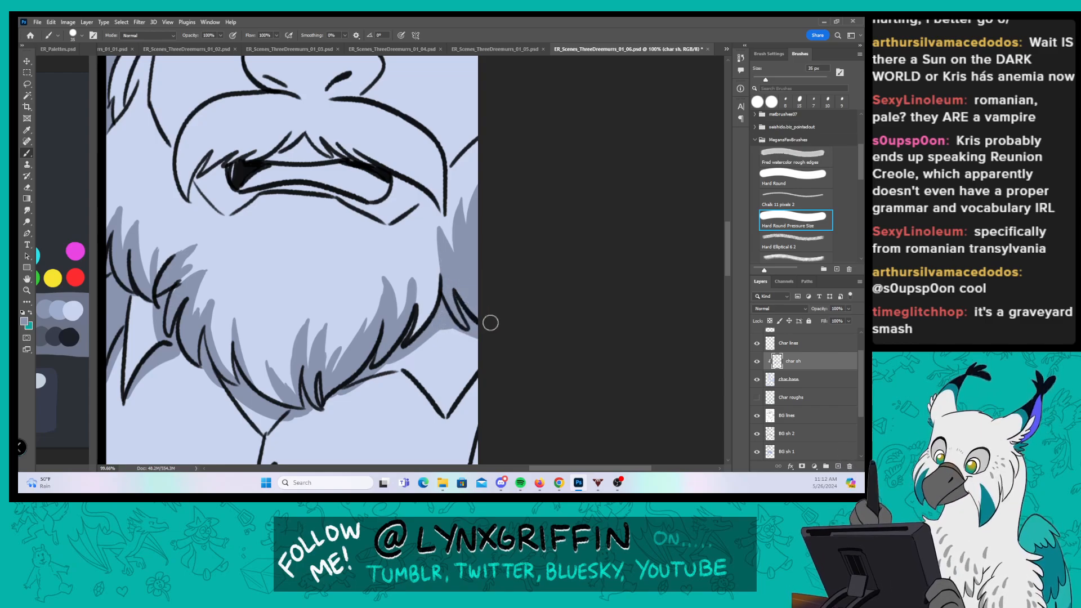
drag(358, 377, 419, 346)
mouse_move(327, 400)
mouse_down()
mouse_move(349, 394)
mouse_move(310, 410)
mouse_move(332, 408)
mouse_up()
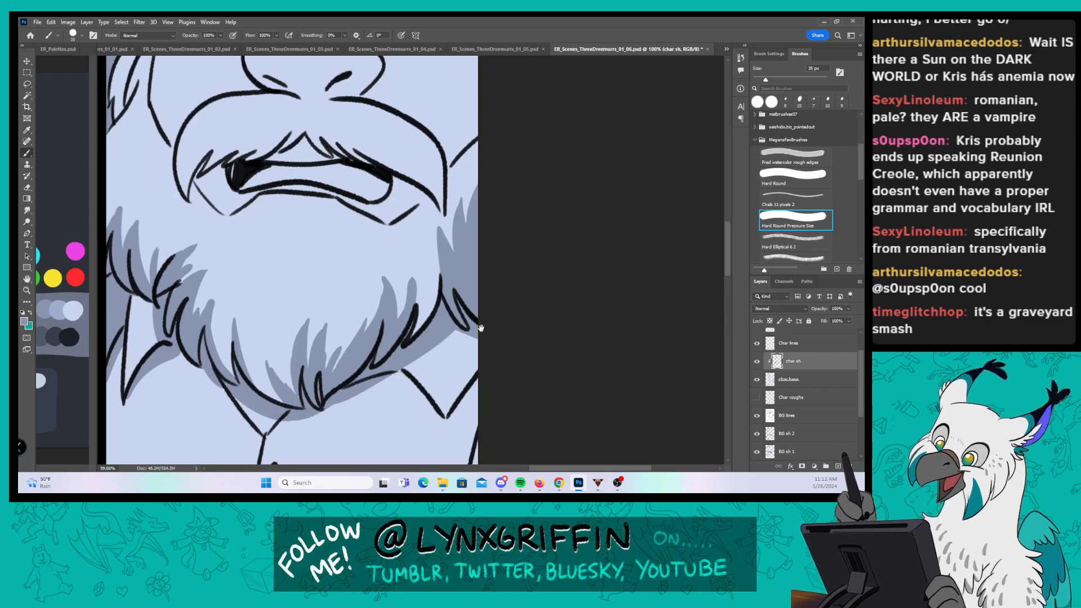
Step: Shade the gutter-side half of the close-up moustache, the underside of the nose and the cheek edge beside it
drag(460, 282, 439, 203)
mouse_move(349, 300)
mouse_down()
mouse_move(385, 304)
mouse_move(376, 289)
mouse_move(367, 295)
mouse_move(405, 321)
mouse_move(404, 297)
mouse_move(449, 303)
mouse_move(431, 325)
mouse_move(460, 296)
mouse_move(512, 288)
mouse_move(621, 213)
mouse_up()
drag(575, 271, 484, 308)
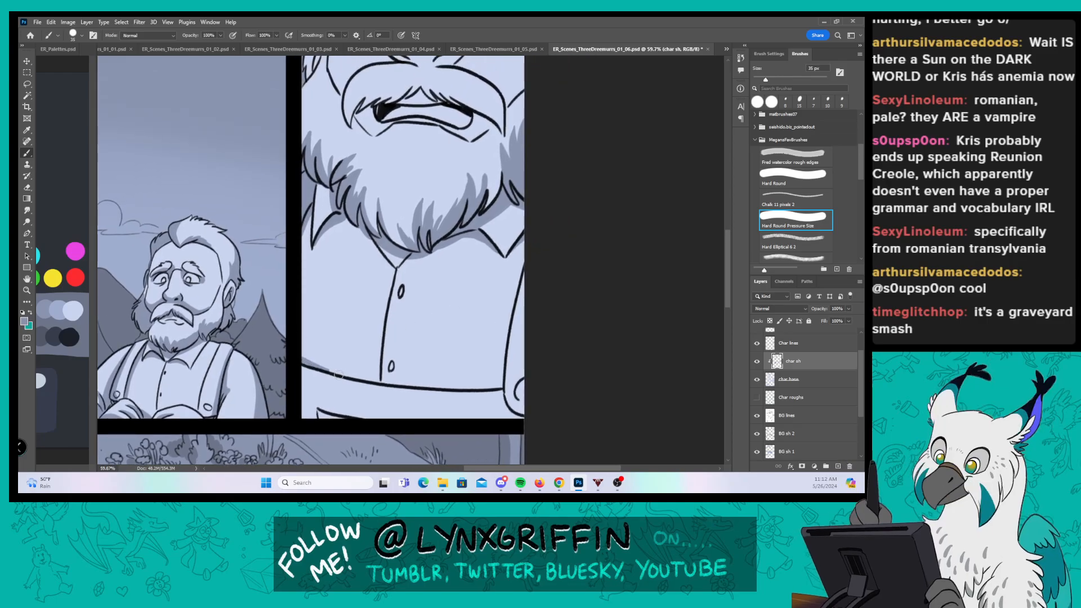
drag(504, 246, 490, 375)
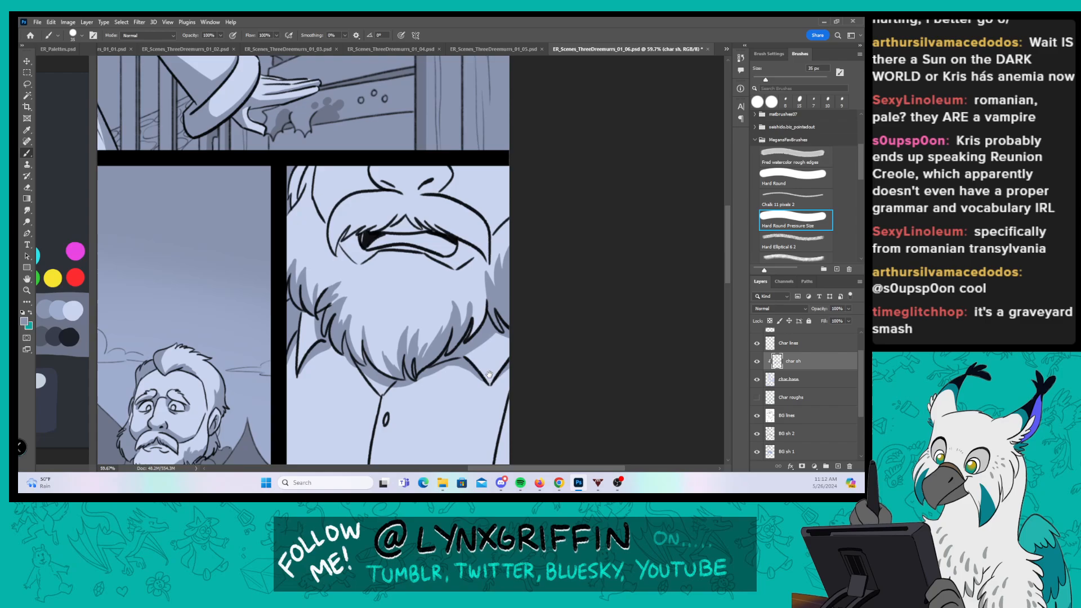
drag(381, 180, 400, 180)
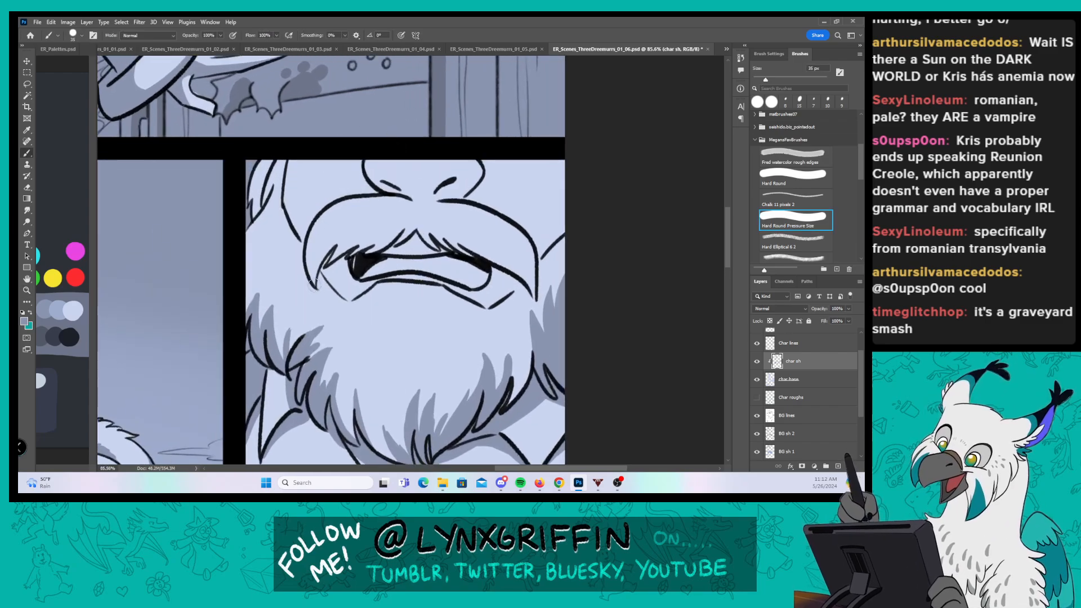
mouse_move(313, 283)
mouse_down()
mouse_move(331, 238)
mouse_move(348, 231)
mouse_move(338, 251)
mouse_move(397, 233)
mouse_up()
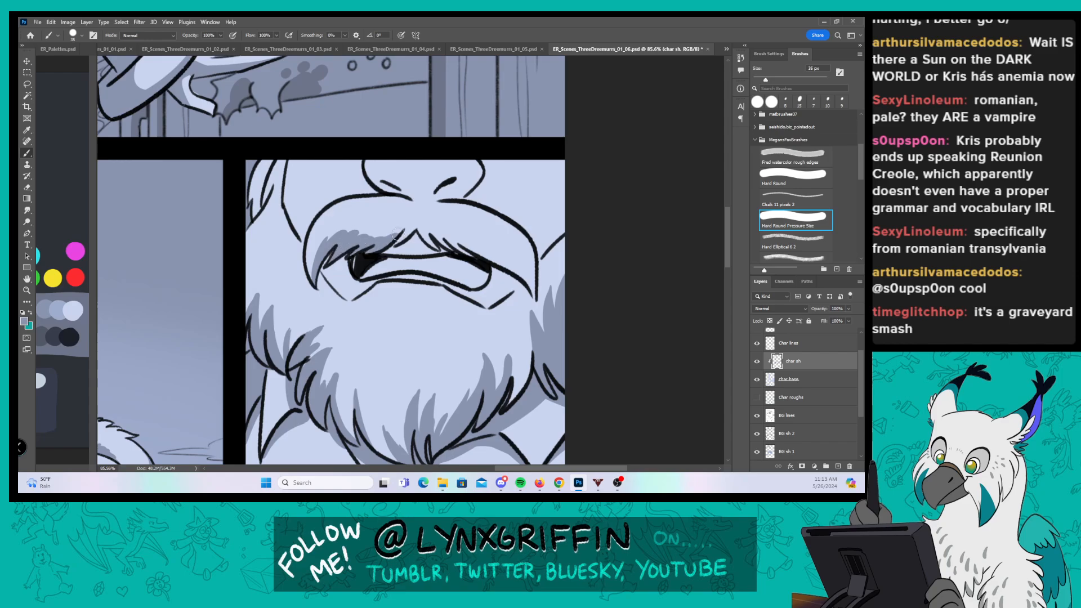
mouse_move(372, 180)
mouse_down()
mouse_move(431, 195)
mouse_move(459, 180)
mouse_move(451, 193)
mouse_up()
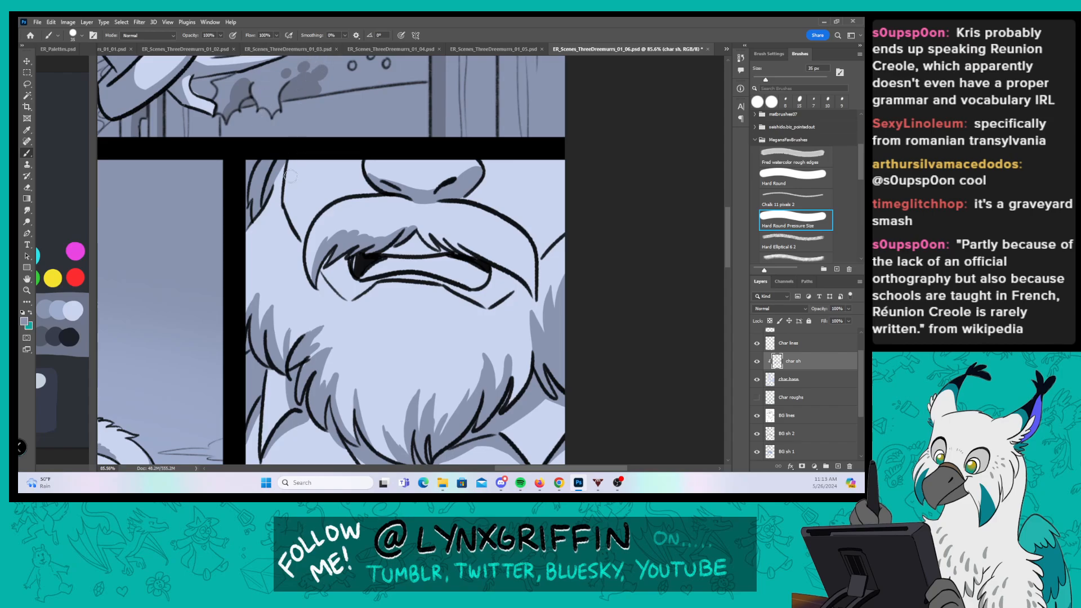
drag(285, 177, 309, 218)
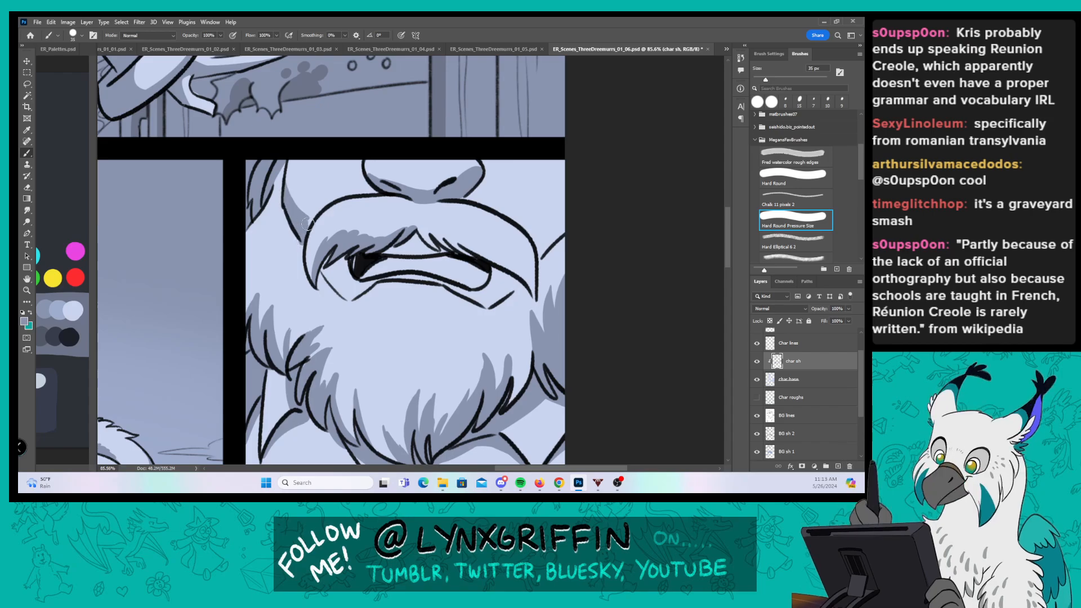
Step: Shade the inside of the mouth, the other half of the moustache, the mouth corner and the opposite cheek
drag(365, 269, 464, 261)
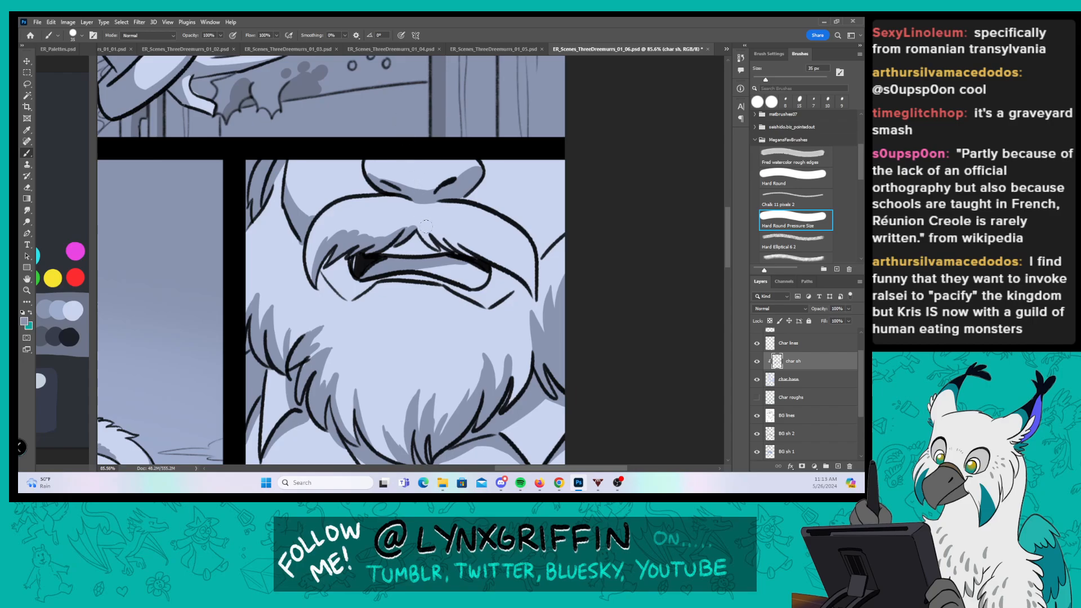
mouse_move(425, 226)
mouse_down()
mouse_move(440, 248)
mouse_move(417, 239)
mouse_up()
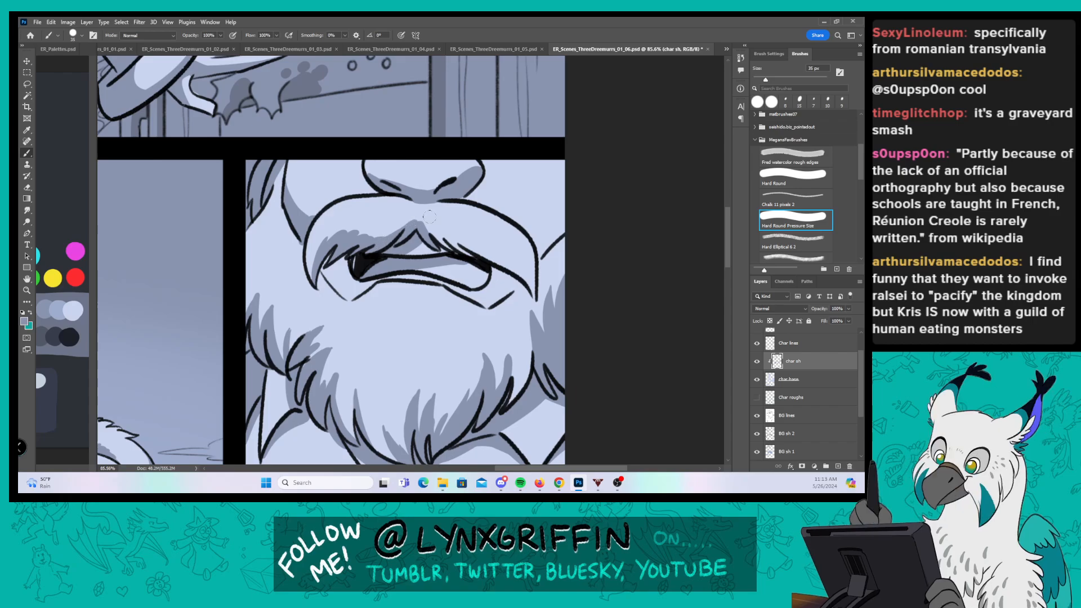
mouse_move(429, 217)
mouse_down()
mouse_move(445, 248)
mouse_move(489, 262)
mouse_move(480, 250)
mouse_move(532, 287)
mouse_move(485, 245)
mouse_up()
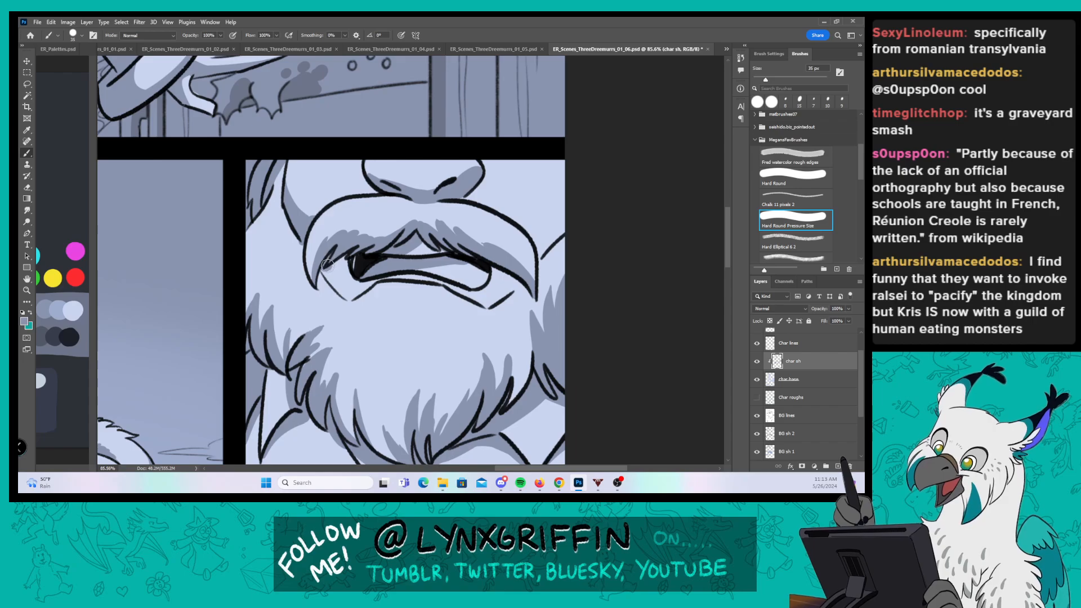
mouse_move(328, 266)
mouse_down()
mouse_move(345, 293)
mouse_move(350, 254)
mouse_up()
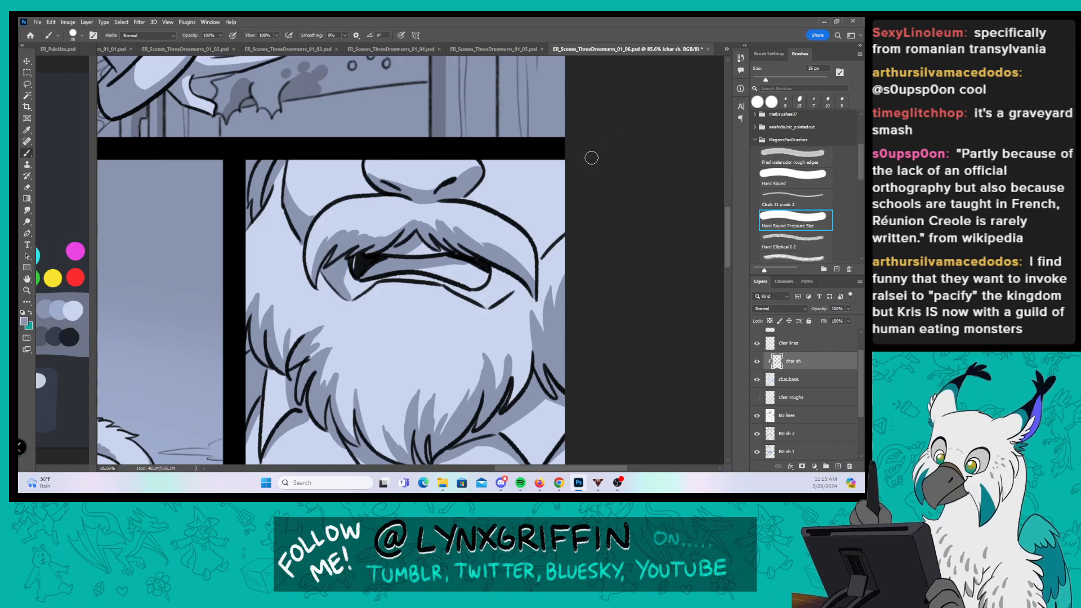
drag(545, 240, 546, 245)
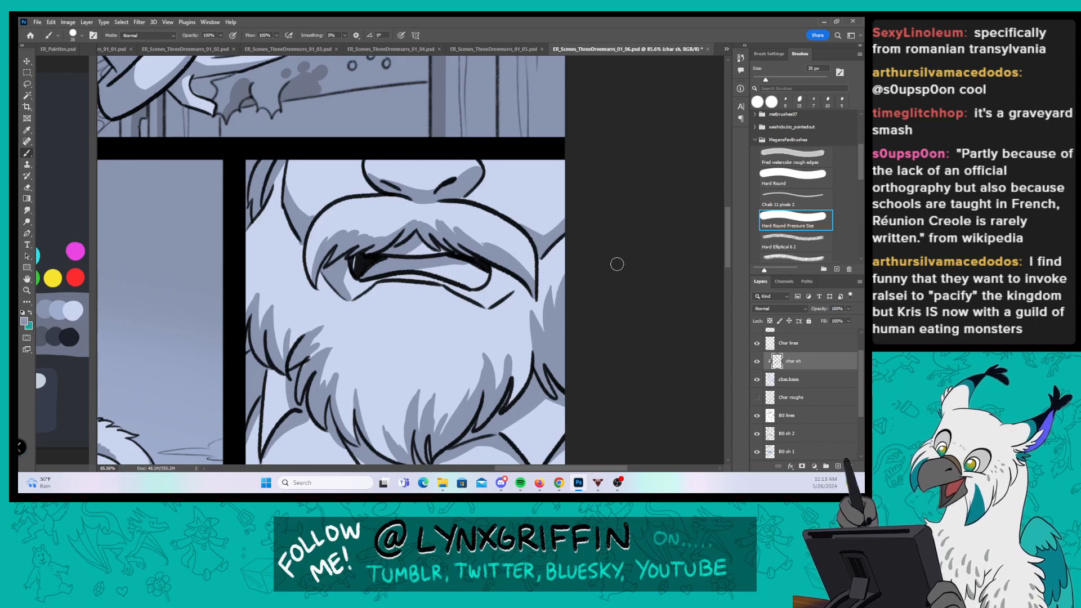
Step: Shade the bearded man's close-up shirt along the collar opening and down the edge of the button placket
key(z)
mouse_move(603, 333)
mouse_down()
mouse_move(587, 337)
mouse_move(540, 208)
mouse_up()
key(b)
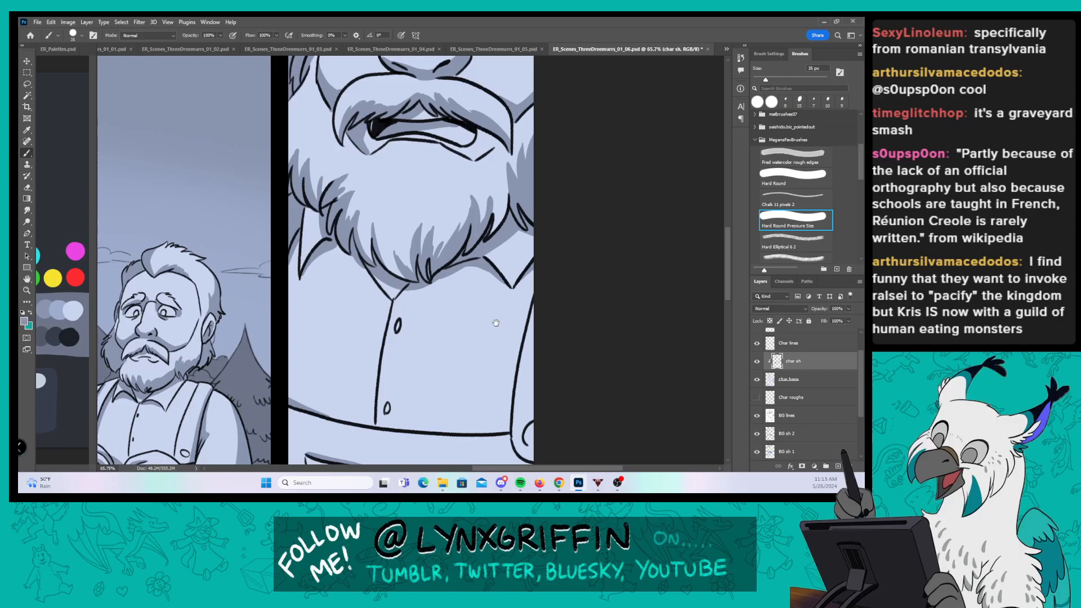
mouse_move(496, 322)
mouse_down()
mouse_move(502, 231)
mouse_move(539, 359)
mouse_up()
key(z)
key(b)
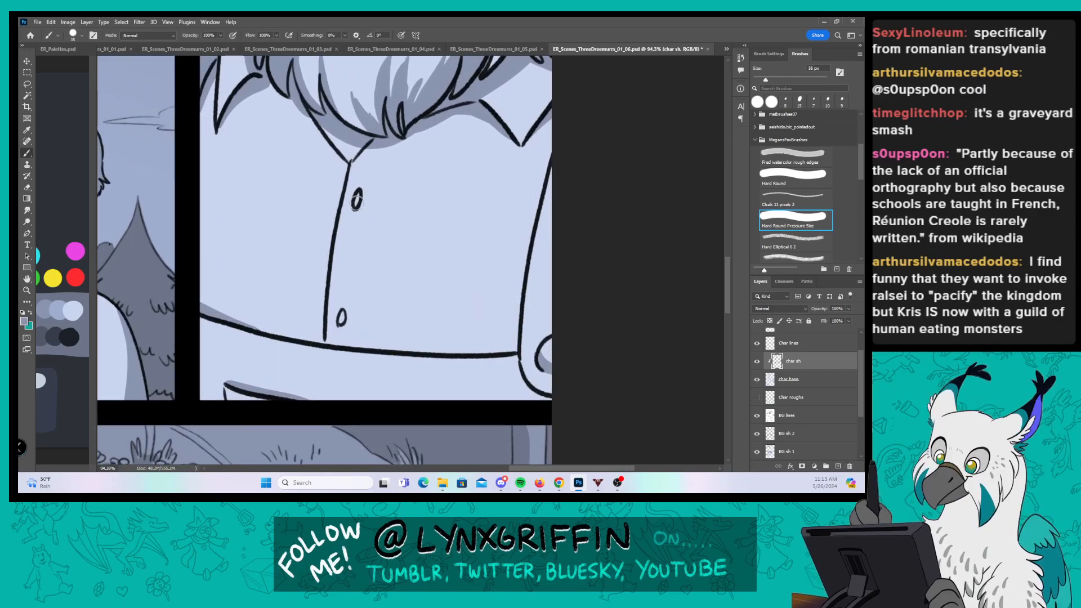
mouse_move(297, 102)
mouse_down()
mouse_move(340, 159)
mouse_move(336, 214)
mouse_up()
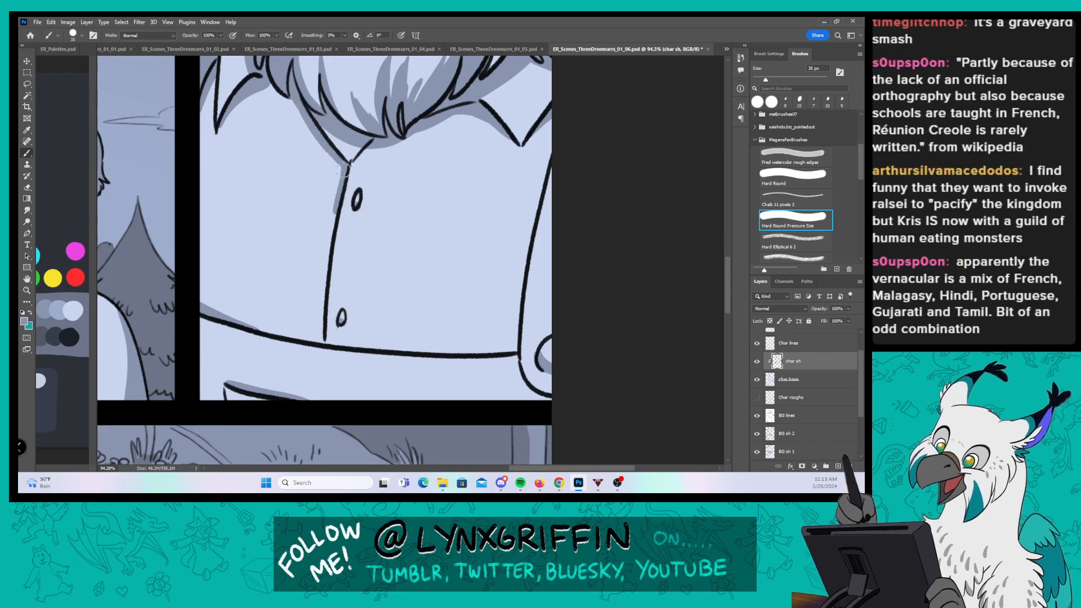
drag(345, 169, 332, 242)
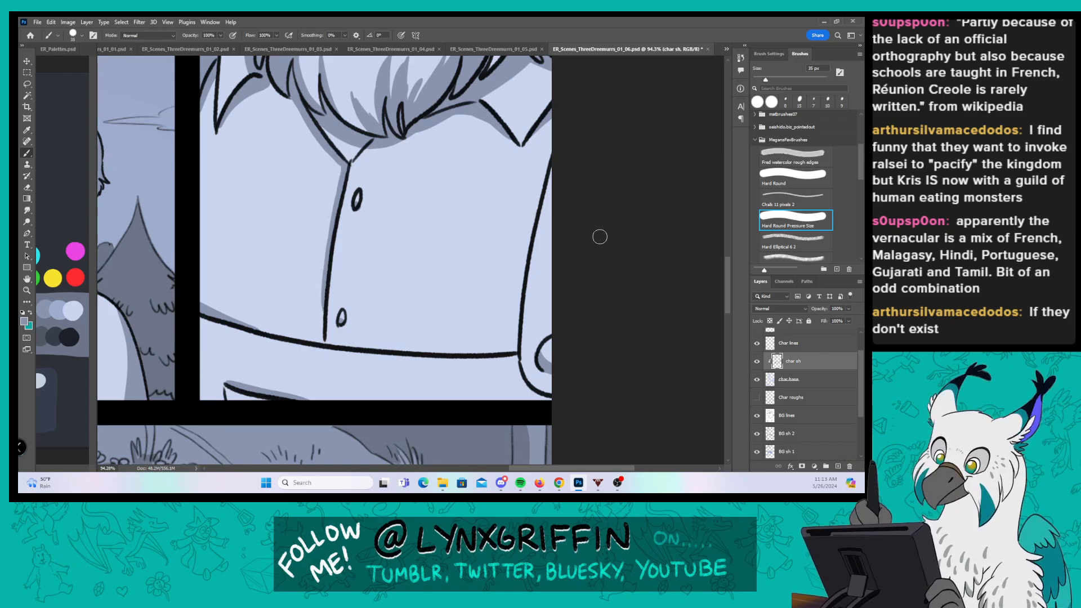
drag(516, 364, 557, 403)
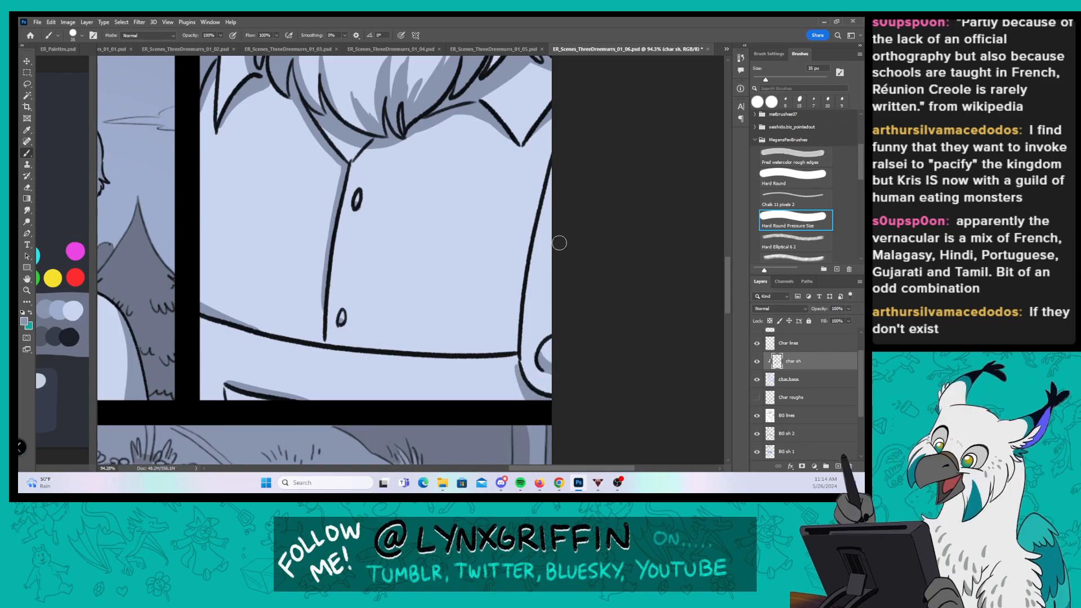
Step: Shade the long-haired woman's ear and the hair beside and behind it in the flower-cart panel, using a 15 px brush
key(z)
drag(590, 268, 540, 269)
drag(434, 379, 532, 209)
key(z)
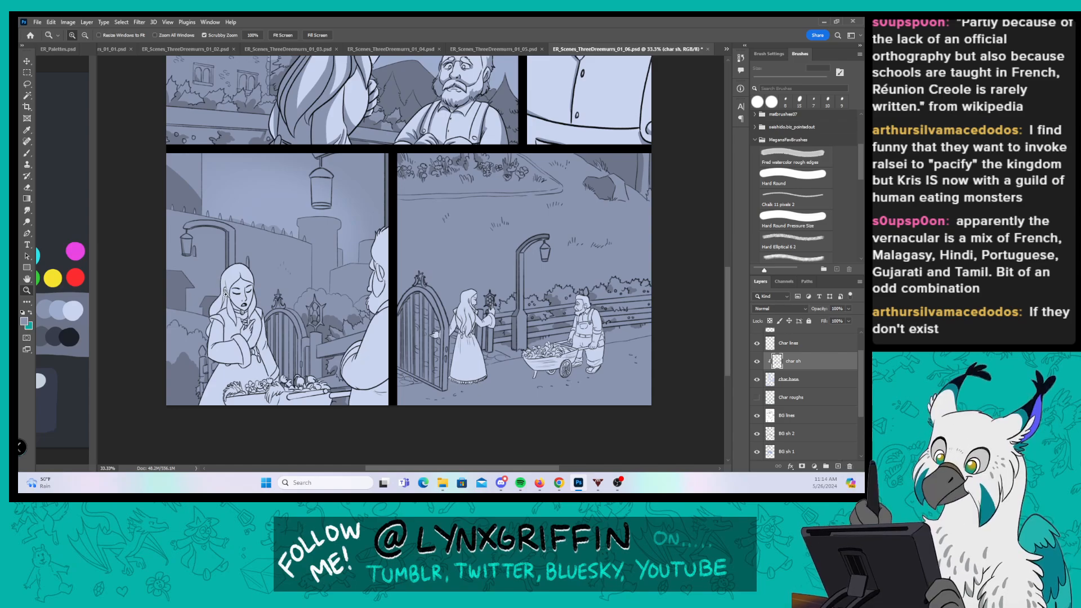
drag(225, 293, 413, 197)
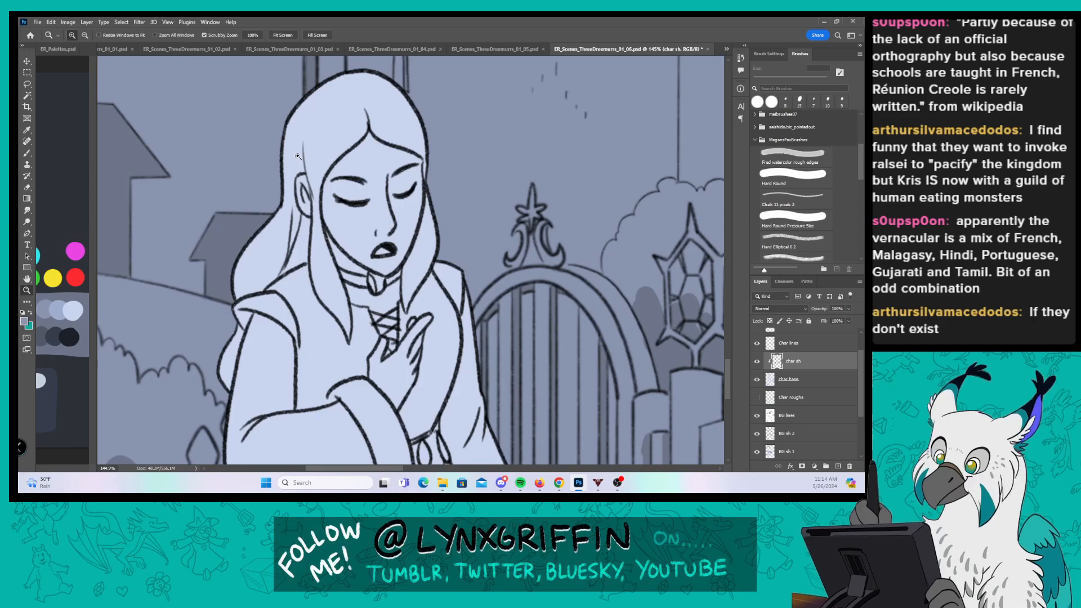
key(b)
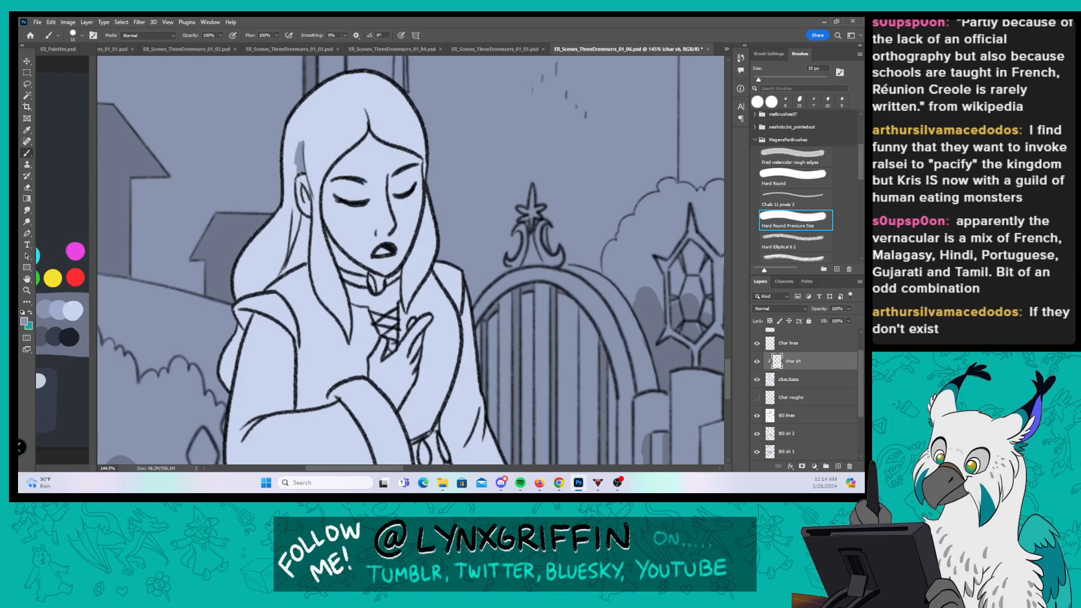
drag(294, 197, 284, 261)
drag(297, 217, 262, 291)
drag(274, 250, 267, 281)
drag(270, 279, 288, 233)
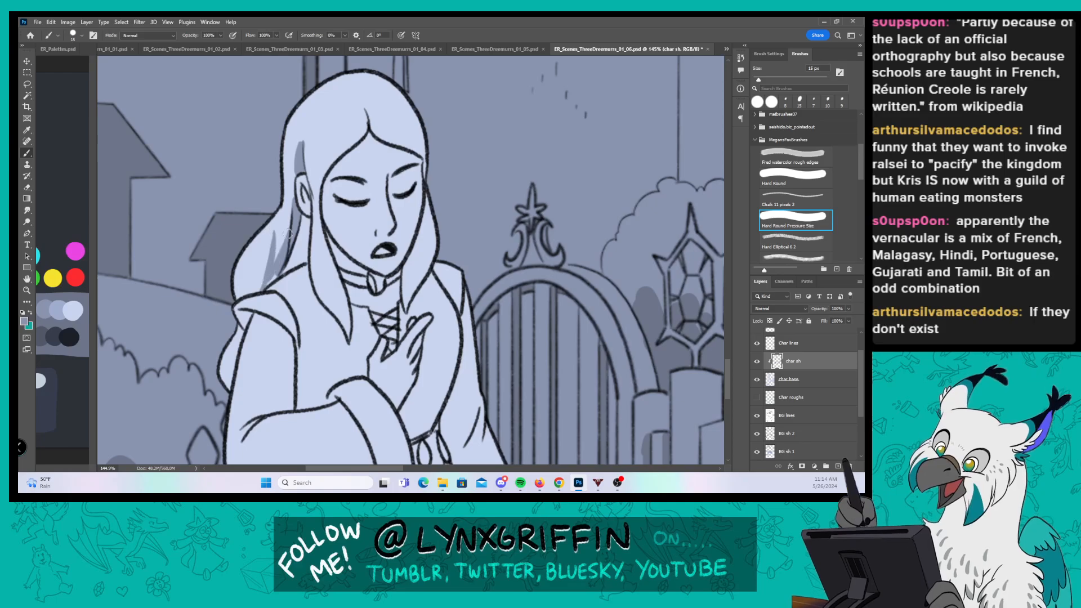
drag(276, 277, 297, 251)
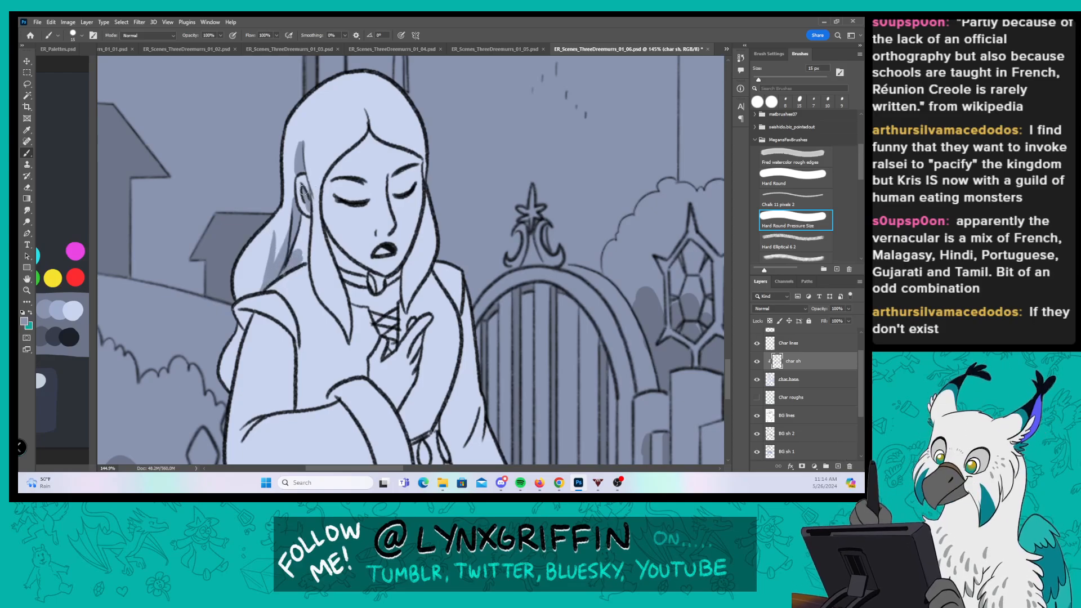
mouse_move(307, 204)
mouse_down()
mouse_move(290, 254)
mouse_move(304, 248)
mouse_up()
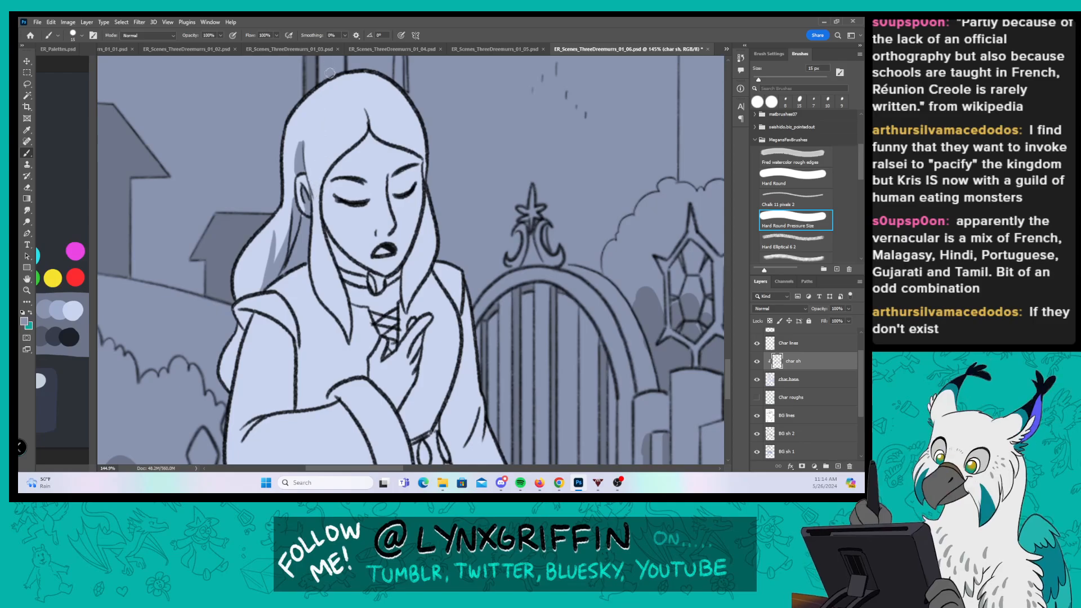
Step: Shade the woman's front hair lock below the ear, the adjoining cheek edge and the eye sockets beneath her brows
drag(311, 196, 313, 258)
mouse_move(329, 299)
mouse_down()
mouse_move(315, 259)
mouse_move(351, 339)
mouse_up()
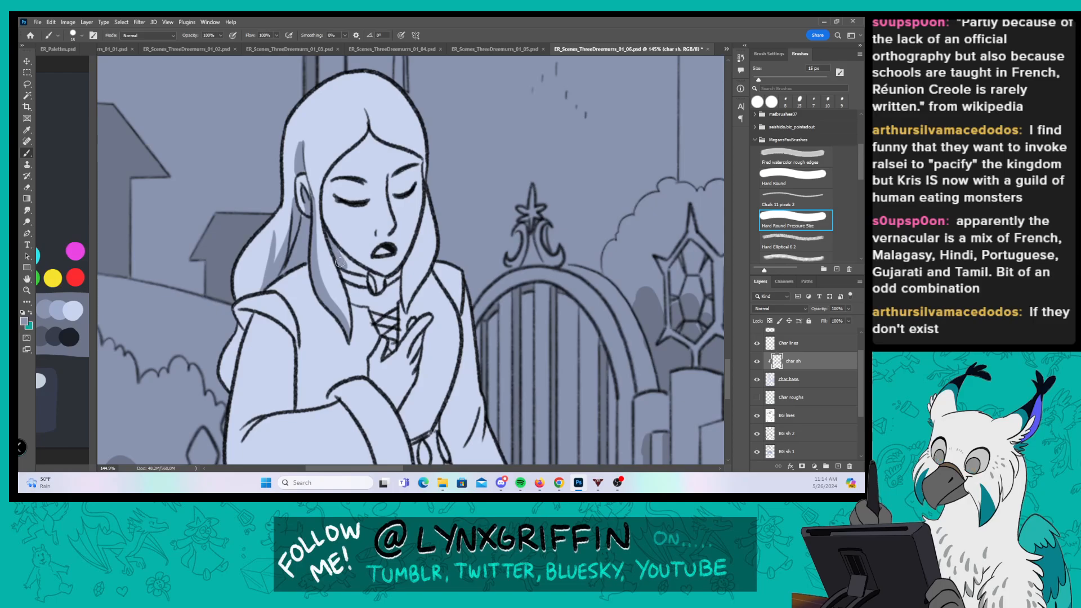
mouse_move(326, 210)
mouse_down()
mouse_move(373, 276)
mouse_move(362, 255)
mouse_move(384, 251)
mouse_up()
mouse_move(352, 187)
mouse_down()
mouse_move(335, 181)
mouse_move(392, 181)
mouse_move(391, 191)
mouse_move(418, 167)
mouse_up()
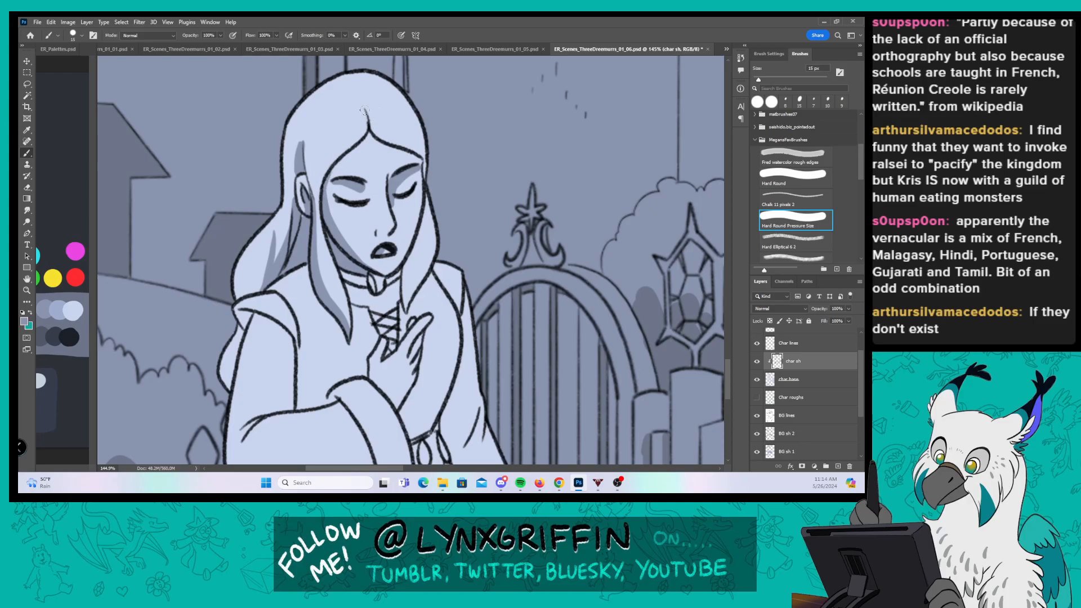
Step: Shade the hair from the woman's parting along the hairline, the opposite hanging lock and the neck beneath her chin
mouse_move(364, 110)
mouse_down()
mouse_move(391, 144)
mouse_move(421, 153)
mouse_up()
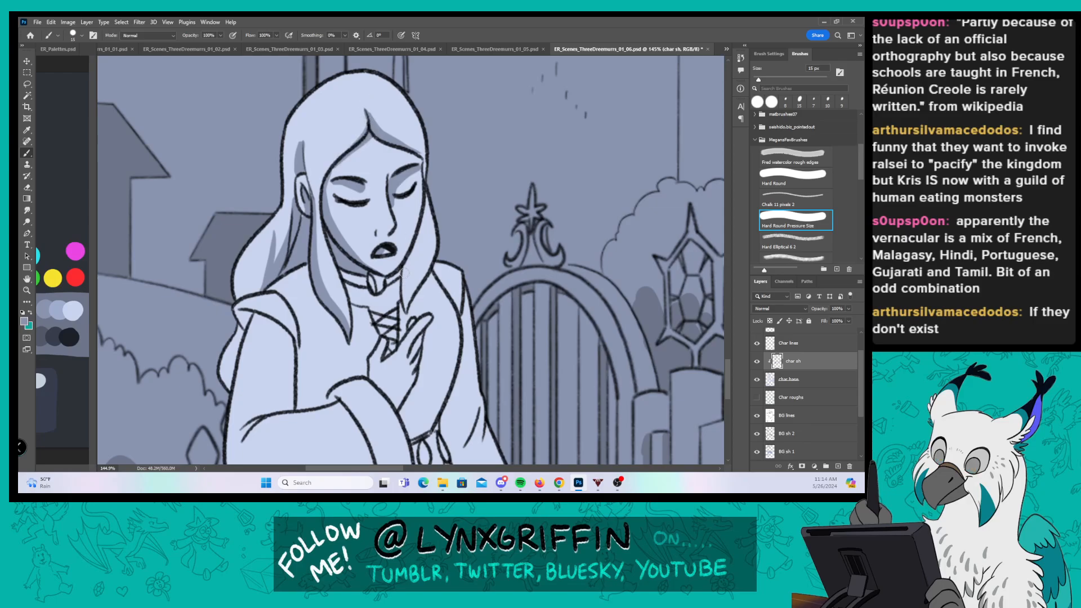
mouse_move(404, 273)
mouse_down()
mouse_move(425, 237)
mouse_move(424, 165)
mouse_up()
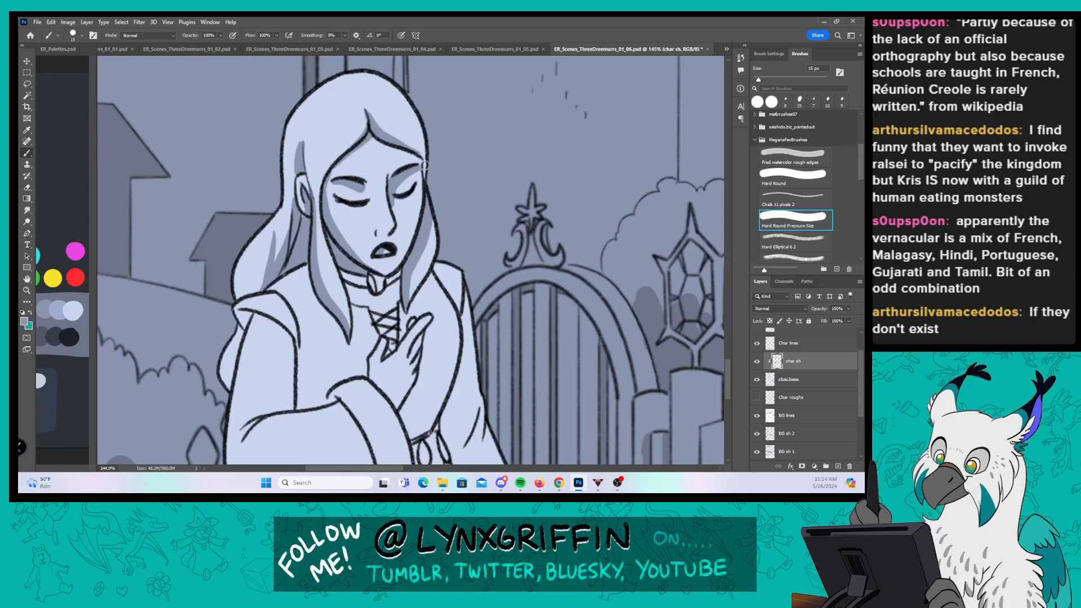
scroll(363, 180, down, 3)
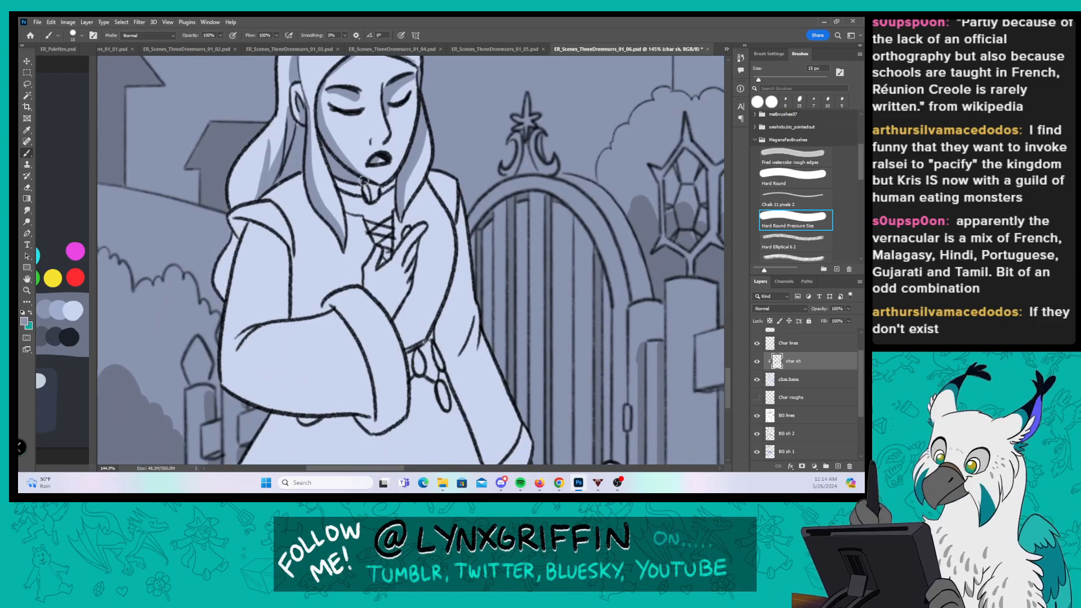
drag(363, 181, 391, 193)
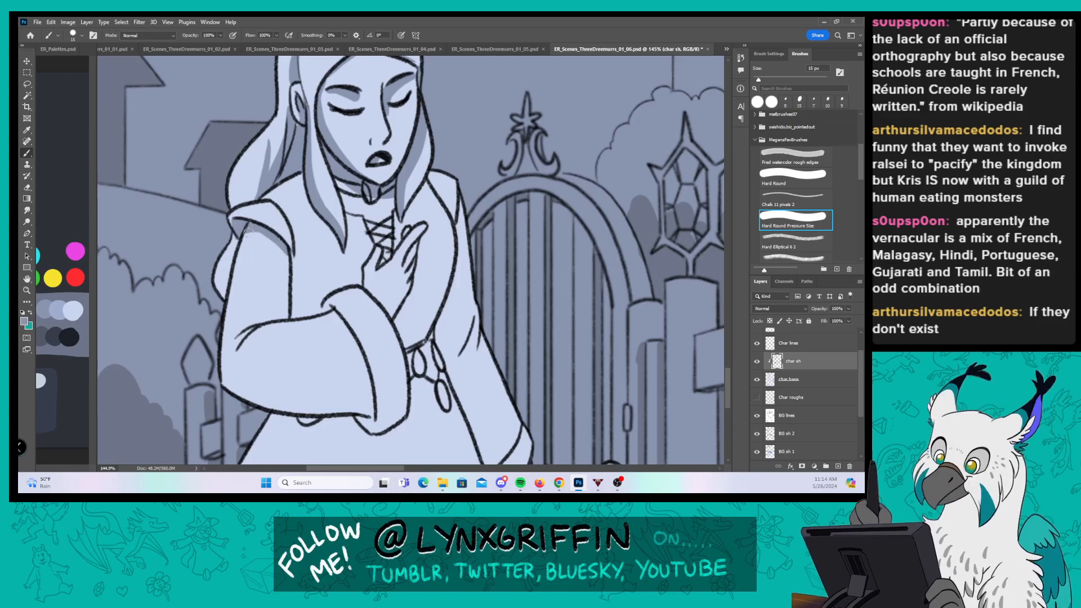
Step: Paint the shadow cast under the woman's shoulder cap and along the bodice beside her raised arm
key(bracketright)
mouse_move(240, 228)
mouse_down()
mouse_move(222, 299)
mouse_move(258, 219)
mouse_move(224, 304)
mouse_move(220, 382)
mouse_move(269, 231)
mouse_move(257, 237)
mouse_move(245, 220)
mouse_move(274, 224)
mouse_move(256, 222)
mouse_move(278, 231)
mouse_move(288, 262)
mouse_up()
key(bracketleft)
mouse_move(289, 318)
mouse_down()
mouse_move(297, 290)
mouse_move(307, 310)
mouse_move(318, 301)
mouse_move(297, 259)
mouse_up()
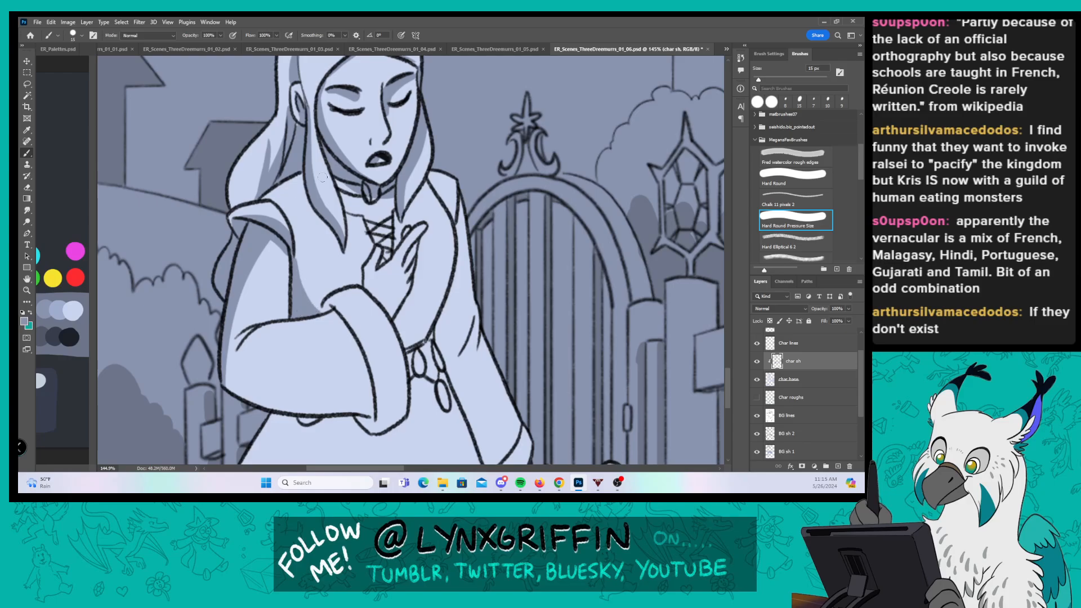
Step: Shade the bodice below the woman's hand and the inner edge and elbow folds of the gate-side sleeve, and save the file
mouse_move(410, 325)
mouse_down()
mouse_move(440, 296)
mouse_move(403, 340)
mouse_move(420, 336)
mouse_move(433, 321)
mouse_move(402, 335)
mouse_move(448, 293)
mouse_up()
drag(461, 200, 458, 276)
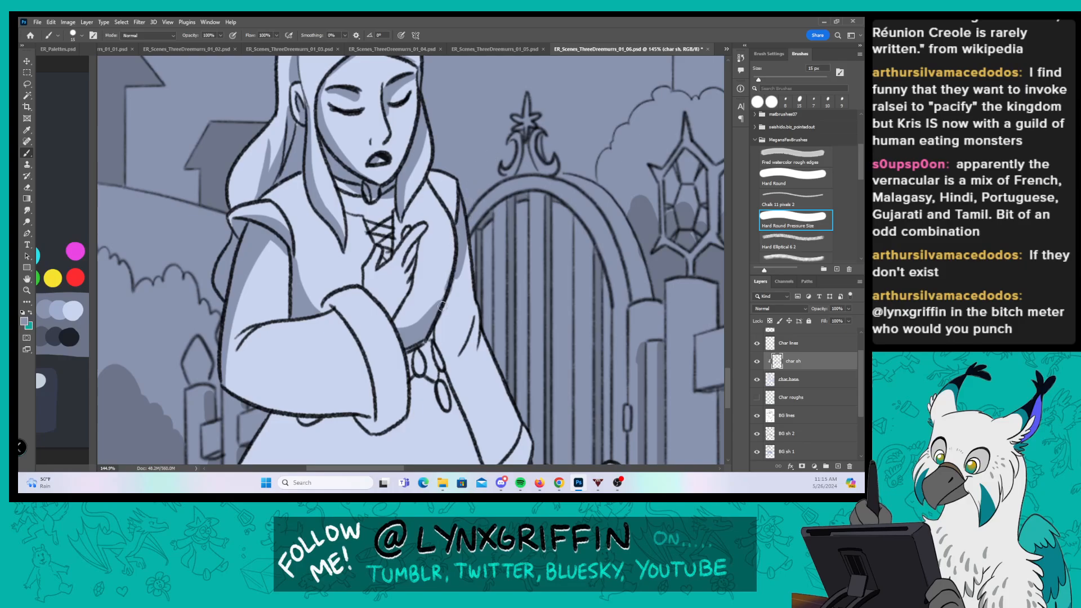
mouse_move(443, 336)
mouse_down()
mouse_move(448, 306)
mouse_move(448, 358)
mouse_up()
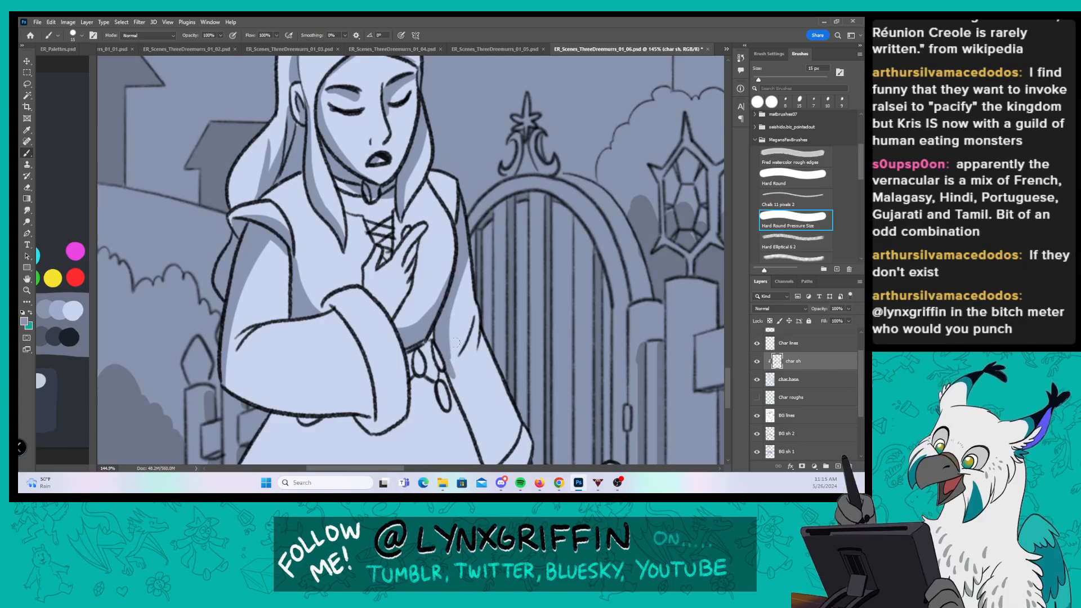
drag(472, 316, 456, 353)
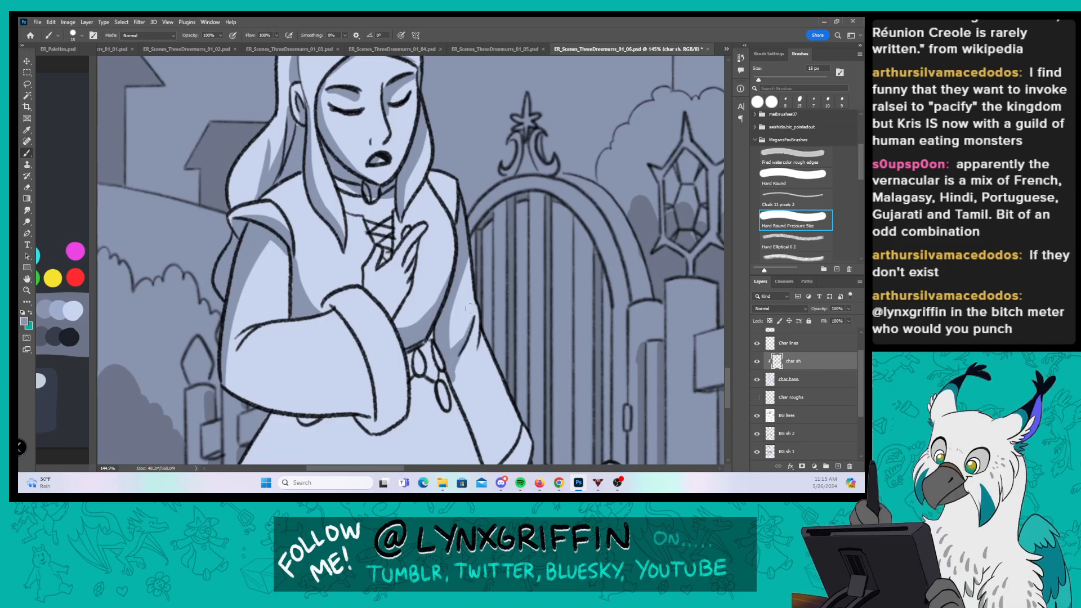
key(z)
drag(519, 285, 462, 286)
key(b)
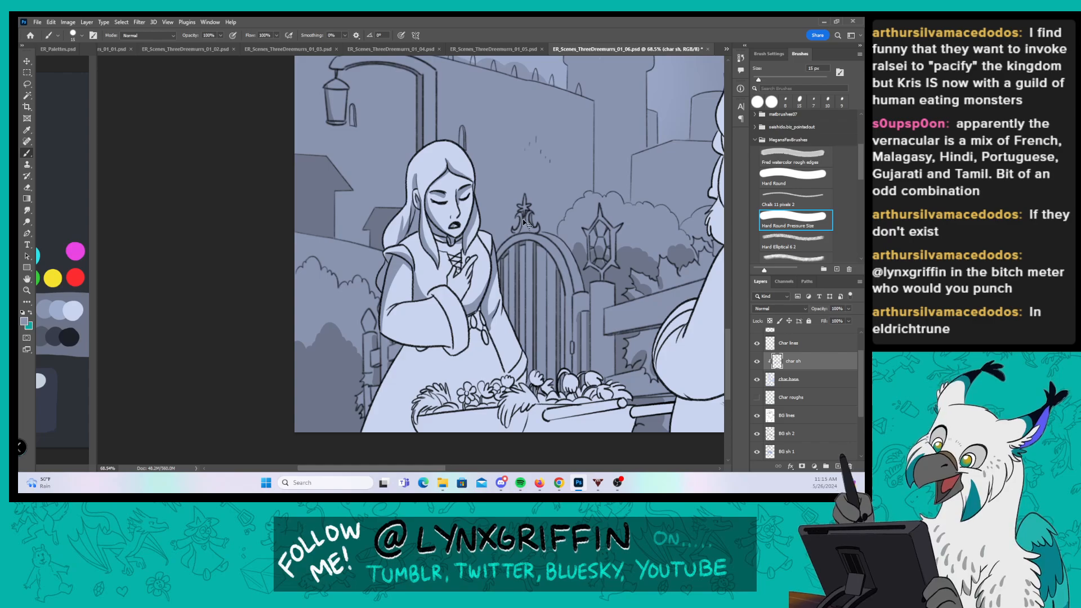
key(ctrl+s)
Step: Shade the woman's raised sleeve with a curved band along its underside and shadows along the cuff seam and outer edge
drag(564, 292, 438, 266)
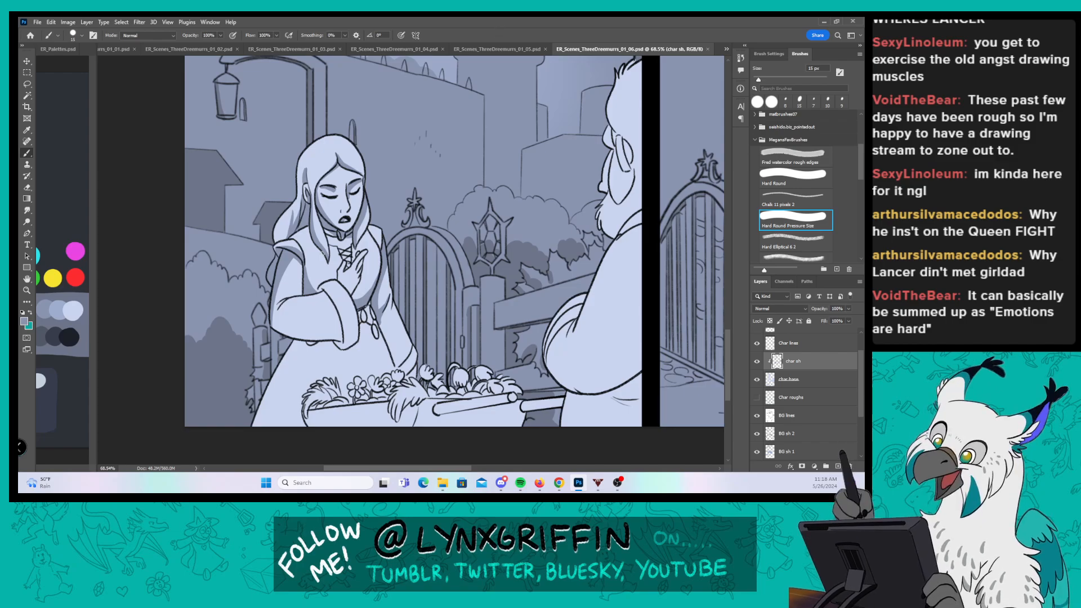
key(z)
drag(333, 310, 418, 309)
key(b)
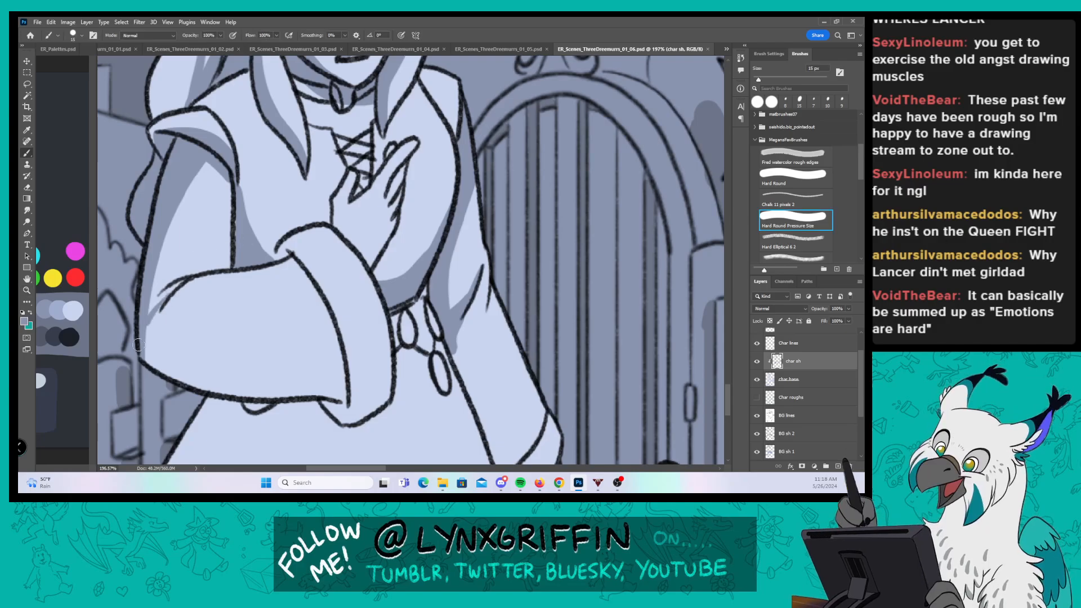
drag(138, 345, 146, 276)
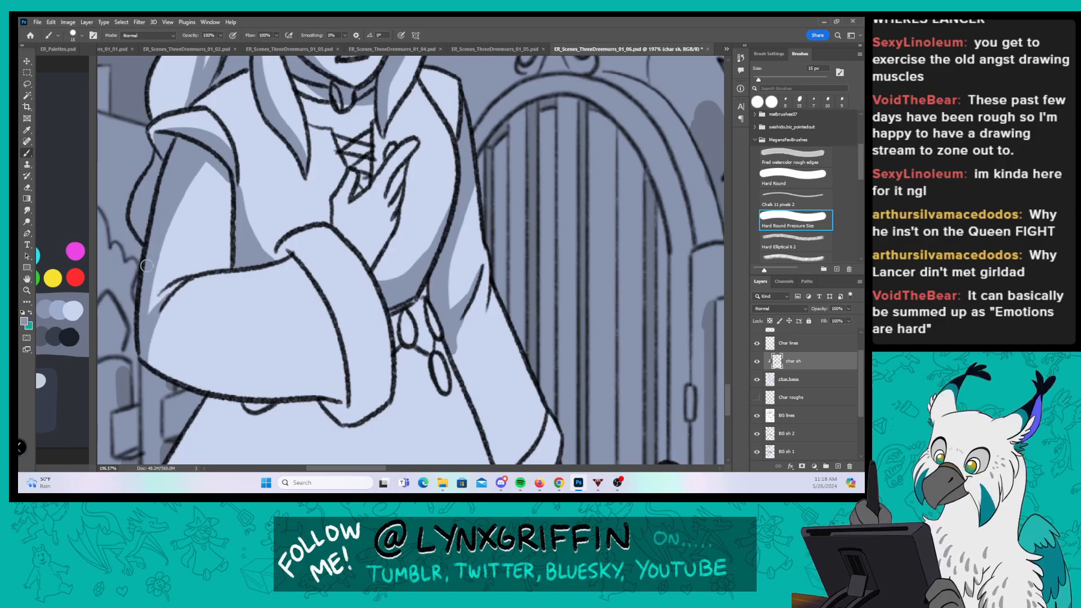
mouse_move(151, 329)
mouse_down()
mouse_move(292, 373)
mouse_move(349, 372)
mouse_up()
drag(290, 256, 333, 372)
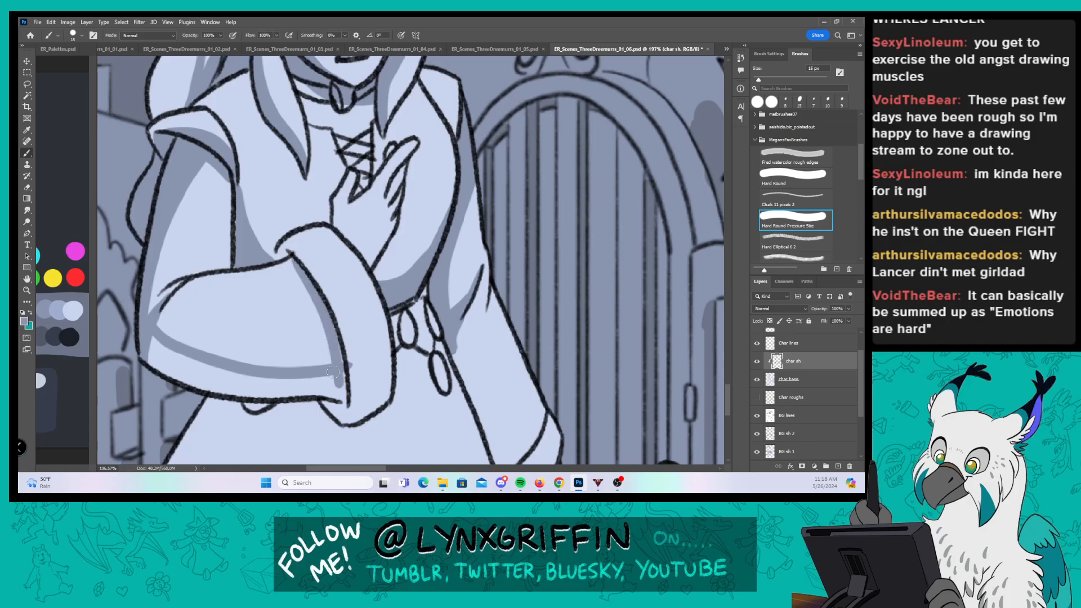
mouse_move(308, 276)
mouse_down()
mouse_move(341, 356)
mouse_move(388, 376)
mouse_up()
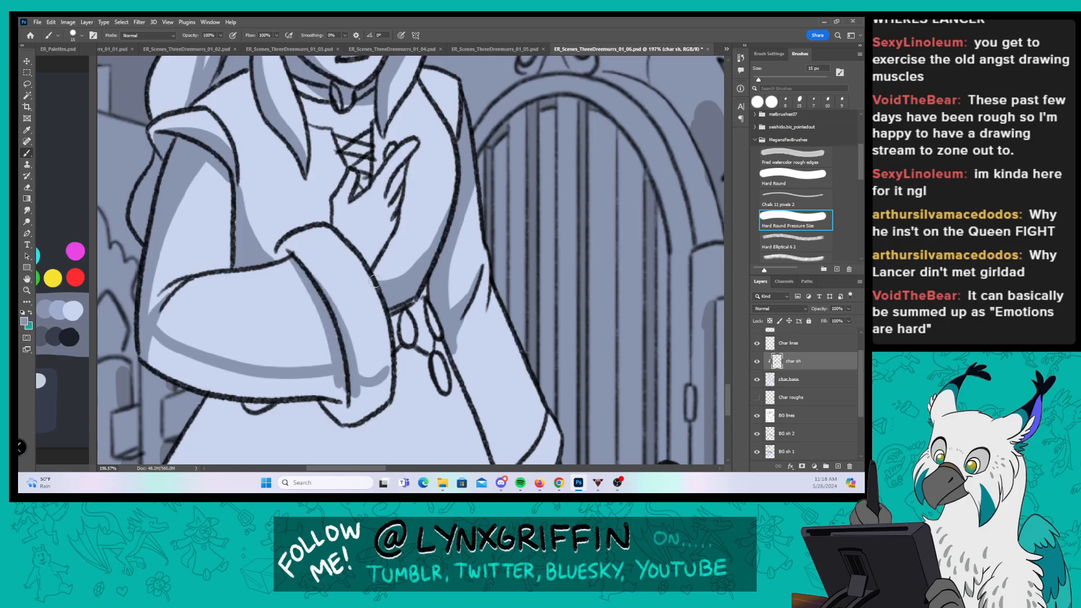
mouse_move(361, 260)
mouse_down()
mouse_move(379, 304)
mouse_move(386, 379)
mouse_up()
Step: Shade the woman's raised hand and fingers, the inner edge of the gate-side sleeve and its cuff
mouse_move(363, 260)
mouse_down()
mouse_move(402, 188)
mouse_move(370, 267)
mouse_move(397, 168)
mouse_move(387, 194)
mouse_up()
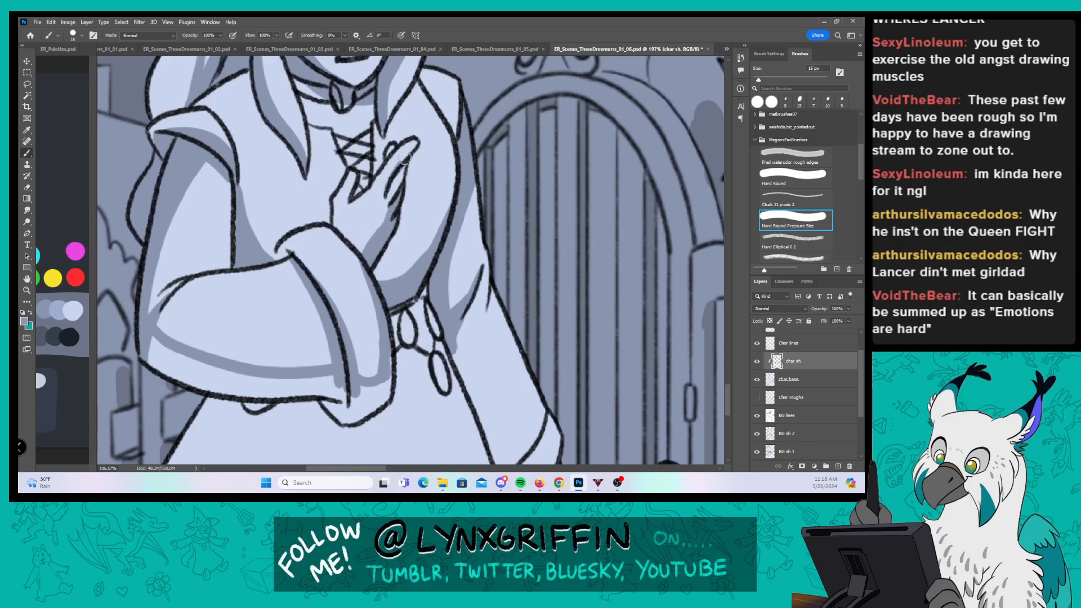
mouse_move(419, 139)
mouse_down()
mouse_move(401, 164)
mouse_move(428, 93)
mouse_move(419, 85)
mouse_up()
drag(458, 273, 511, 411)
mouse_move(546, 345)
mouse_down()
mouse_move(554, 367)
mouse_move(528, 417)
mouse_up()
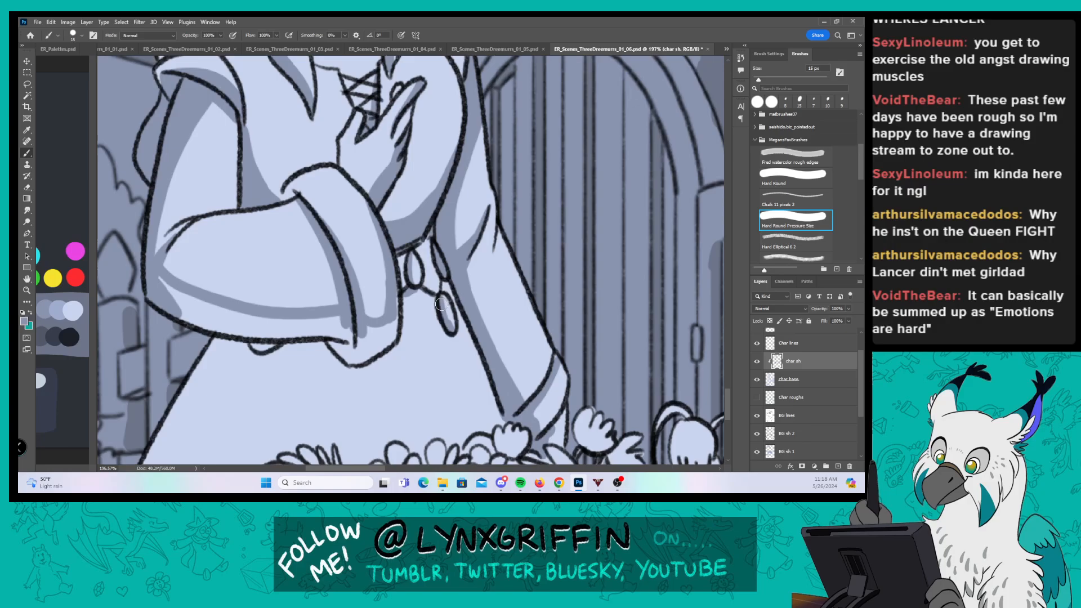
Step: Paint a long fold shadow down the woman's skirt and the shadow cast on it beneath the raised sleeve and cuff
scroll(252, 254, down, 5)
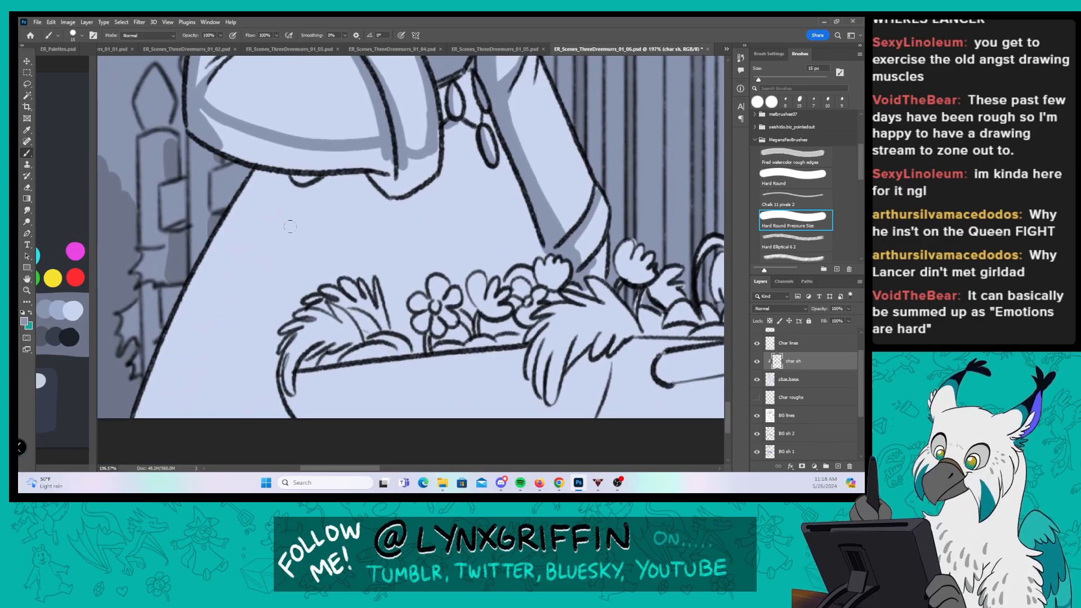
drag(272, 221, 208, 418)
mouse_move(265, 255)
mouse_down()
mouse_move(252, 329)
mouse_move(302, 173)
mouse_move(284, 202)
mouse_move(419, 246)
mouse_move(273, 231)
mouse_move(347, 224)
mouse_move(353, 240)
mouse_move(384, 235)
mouse_move(406, 204)
mouse_up()
drag(378, 246, 411, 205)
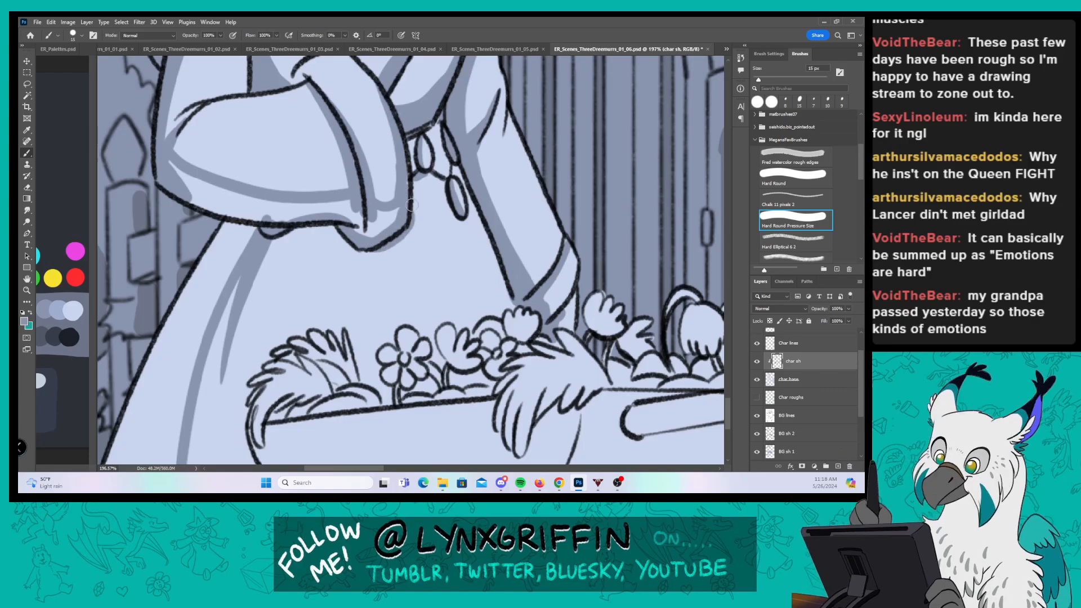
Step: Trim the shadow edges beneath the cuff and along the sleeve's lower band with a 20 px eraser, switching its tip to Hard Round Pressure Size
key(g)
click(27, 186)
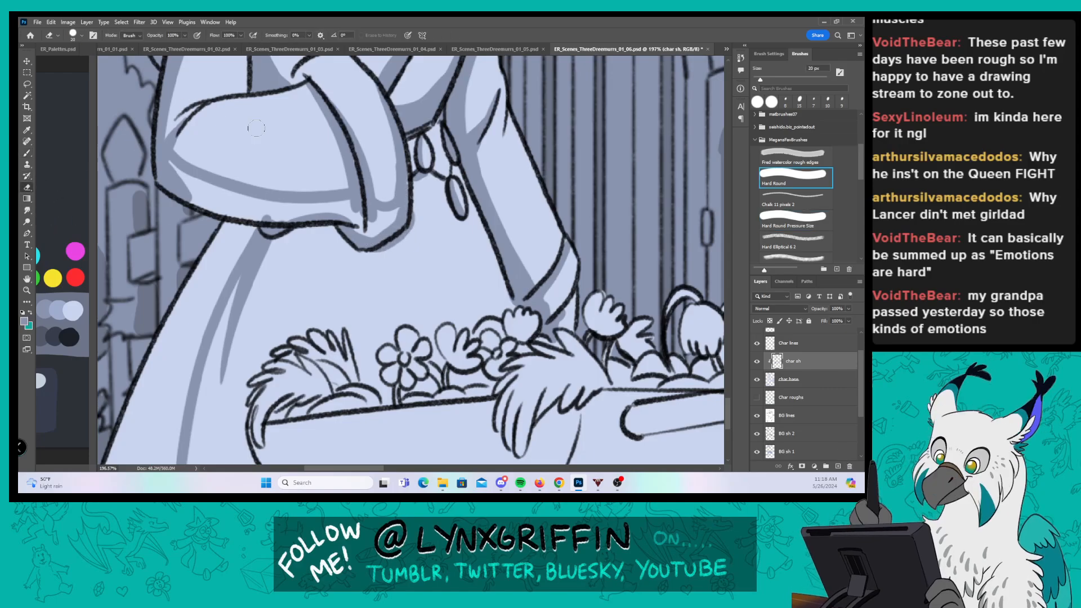
drag(380, 254, 402, 238)
click(783, 224)
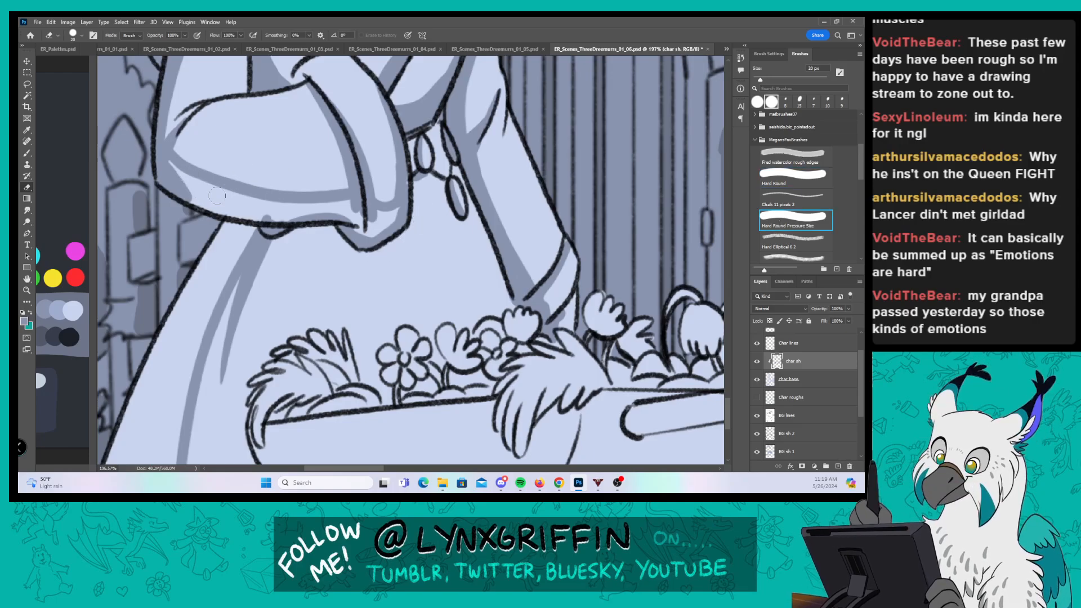
drag(221, 214, 207, 211)
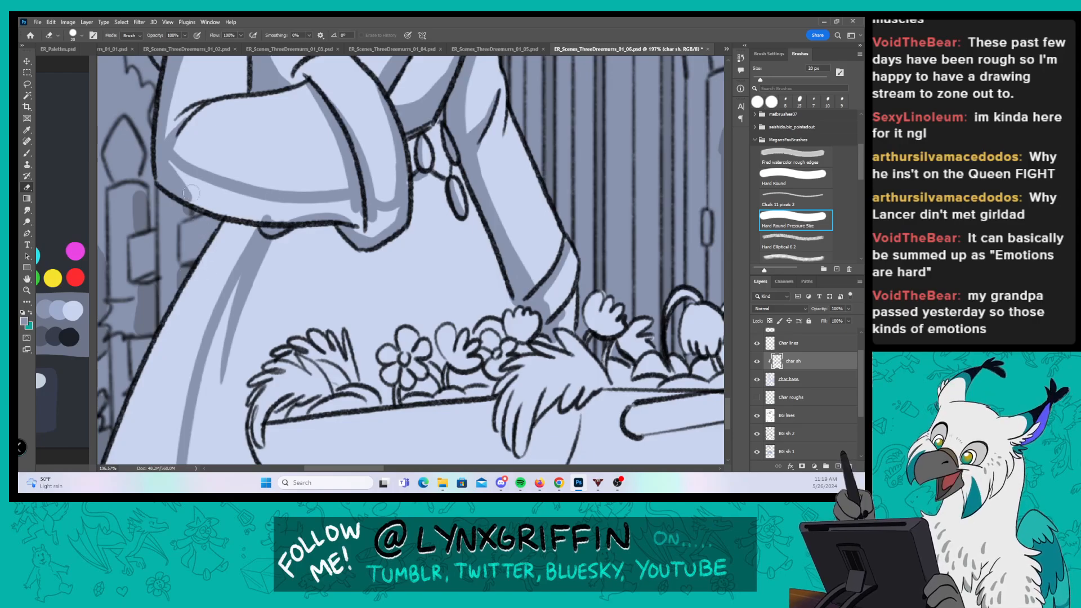
key(b)
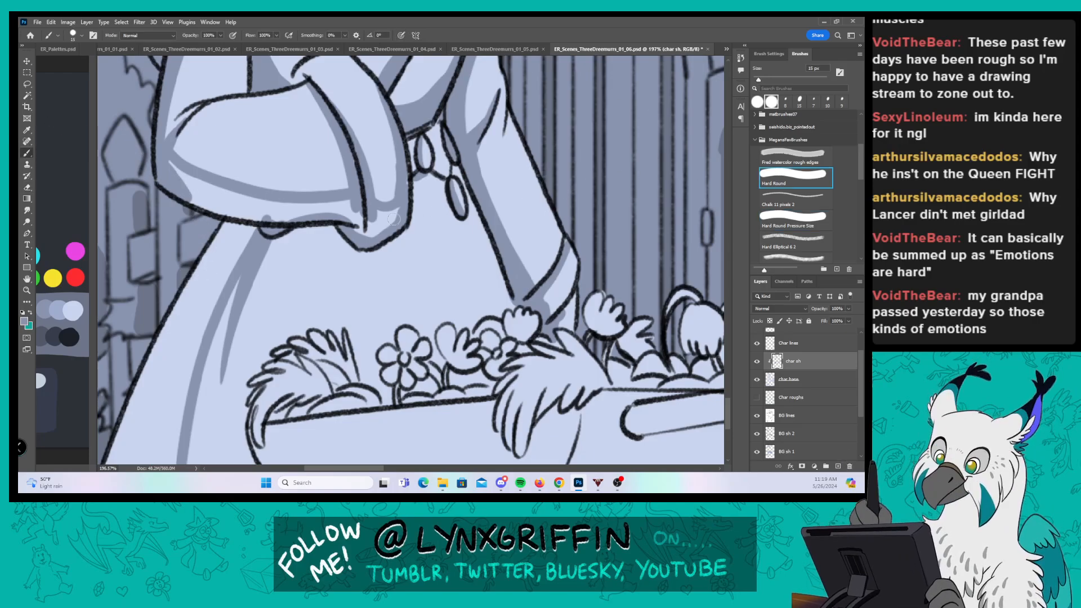
Step: Fill in solid shadow along the skirt's outer side, the raised sleeve's underside and the outer part of its cuff
drag(394, 219, 443, 180)
mouse_move(206, 312)
mouse_down()
mouse_move(155, 429)
mouse_move(211, 343)
mouse_move(224, 401)
mouse_move(270, 231)
mouse_move(250, 211)
mouse_move(282, 174)
mouse_move(303, 171)
mouse_up()
mouse_move(364, 184)
mouse_down()
mouse_move(353, 229)
mouse_move(321, 232)
mouse_up()
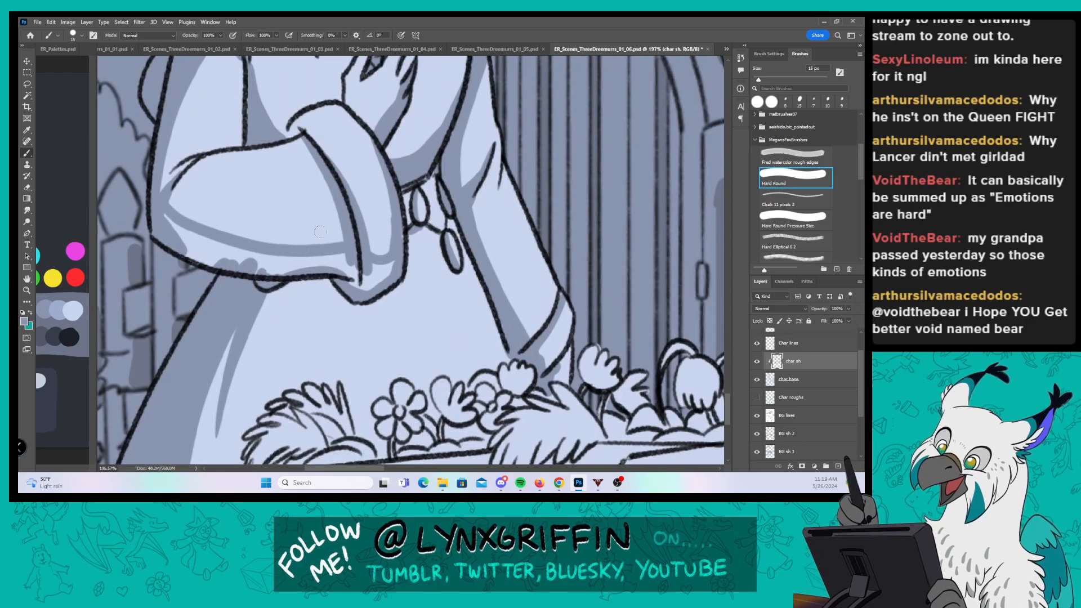
mouse_move(173, 224)
mouse_down()
mouse_move(246, 259)
mouse_move(246, 272)
mouse_move(313, 261)
mouse_up()
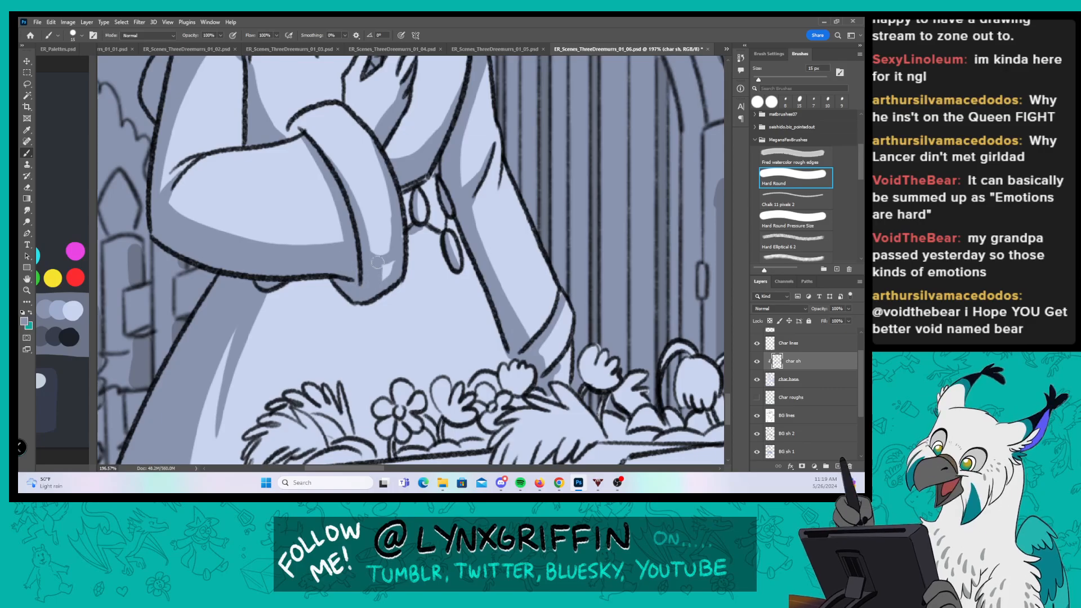
drag(395, 177, 390, 255)
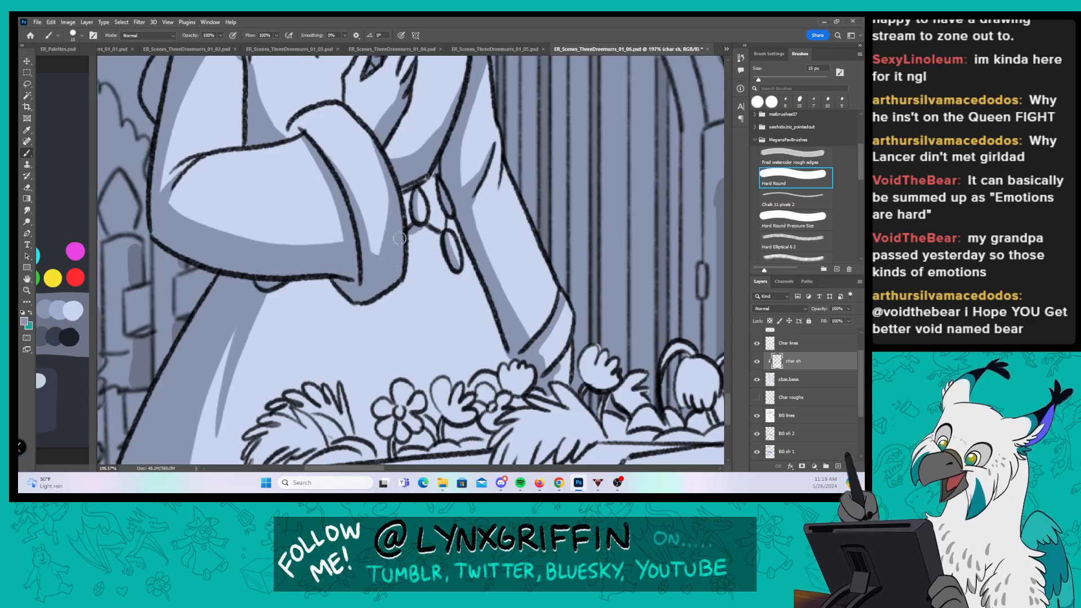
Step: Shade the leafy clump at the near end of the flower cart with the Hard Round Pressure Size brush
click(800, 221)
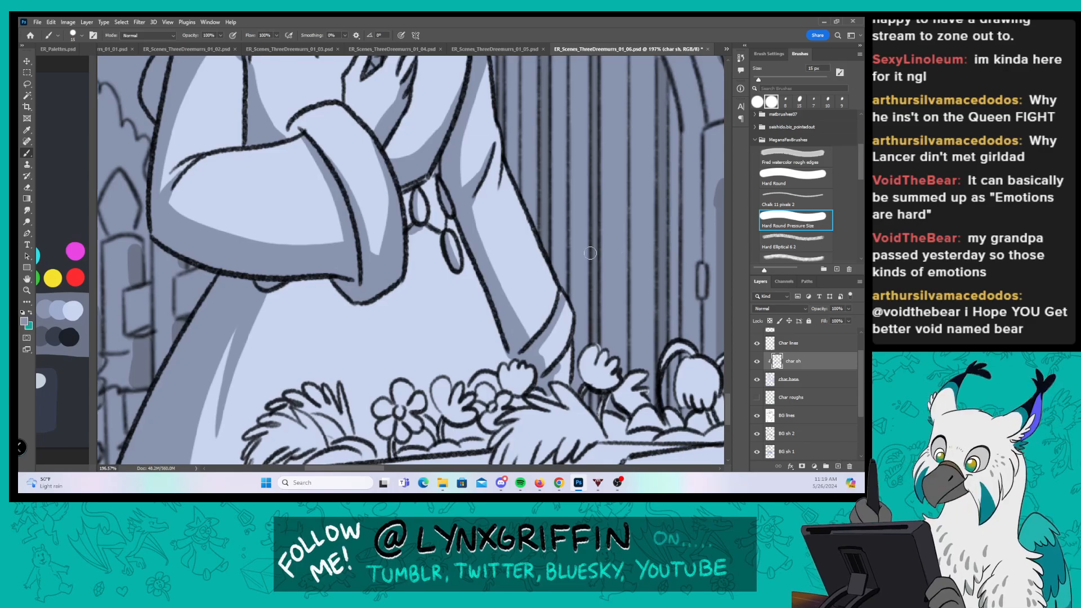
drag(475, 362, 416, 211)
mouse_move(198, 353)
mouse_down()
mouse_move(219, 299)
mouse_move(215, 320)
mouse_move(218, 302)
mouse_move(240, 292)
mouse_move(227, 317)
mouse_move(252, 298)
mouse_move(265, 297)
mouse_move(267, 313)
mouse_move(303, 309)
mouse_move(274, 279)
mouse_up()
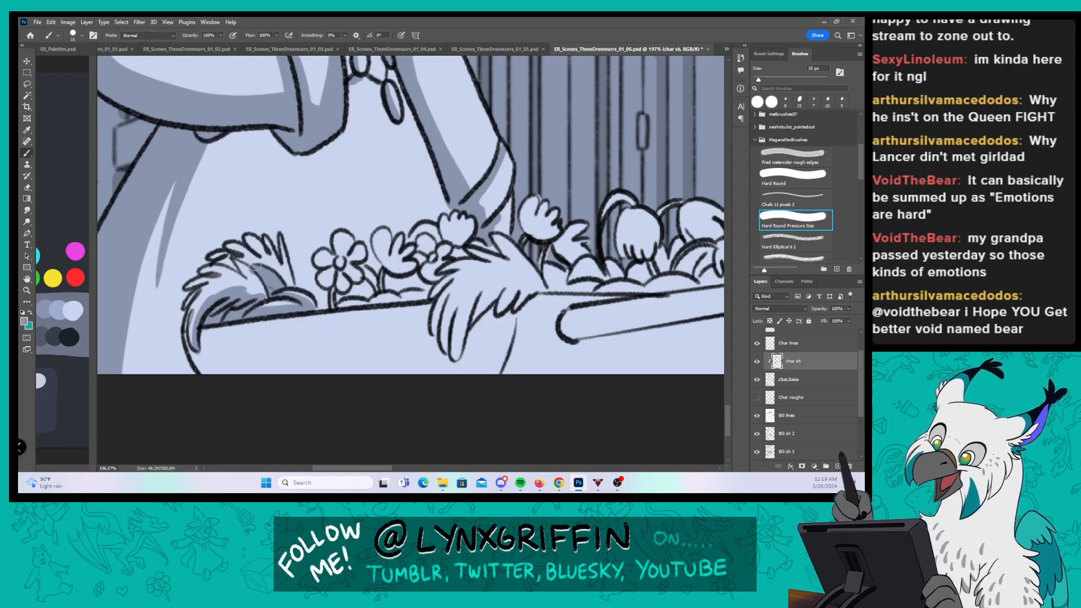
Step: Block in a diagonal-edged shadow on the cart's side below the rim with the Hard Round brush
click(791, 178)
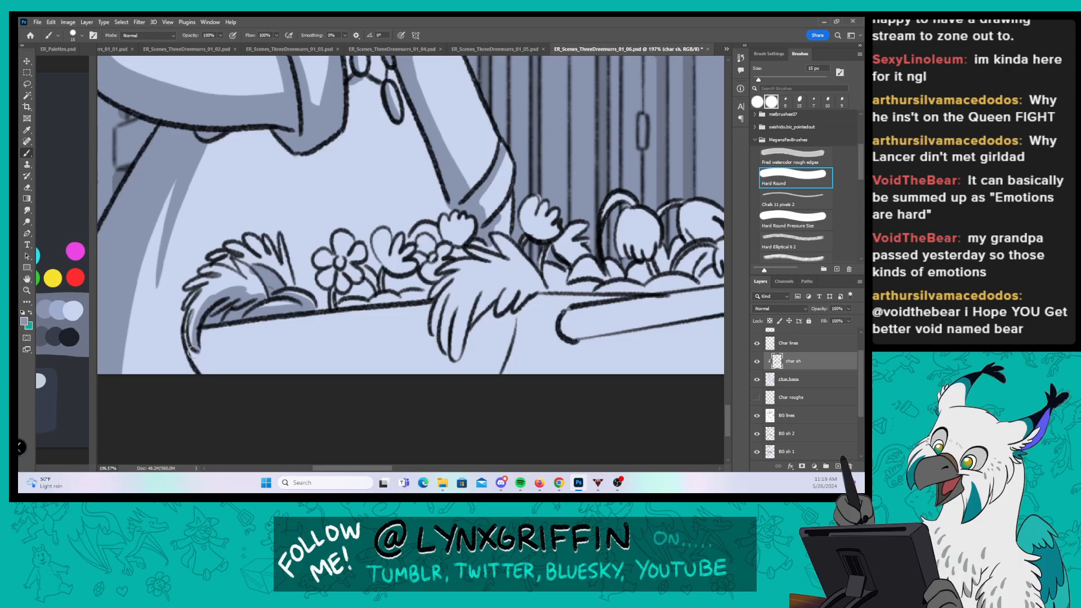
mouse_move(194, 352)
mouse_down()
mouse_move(208, 371)
mouse_move(209, 328)
mouse_move(246, 347)
mouse_up()
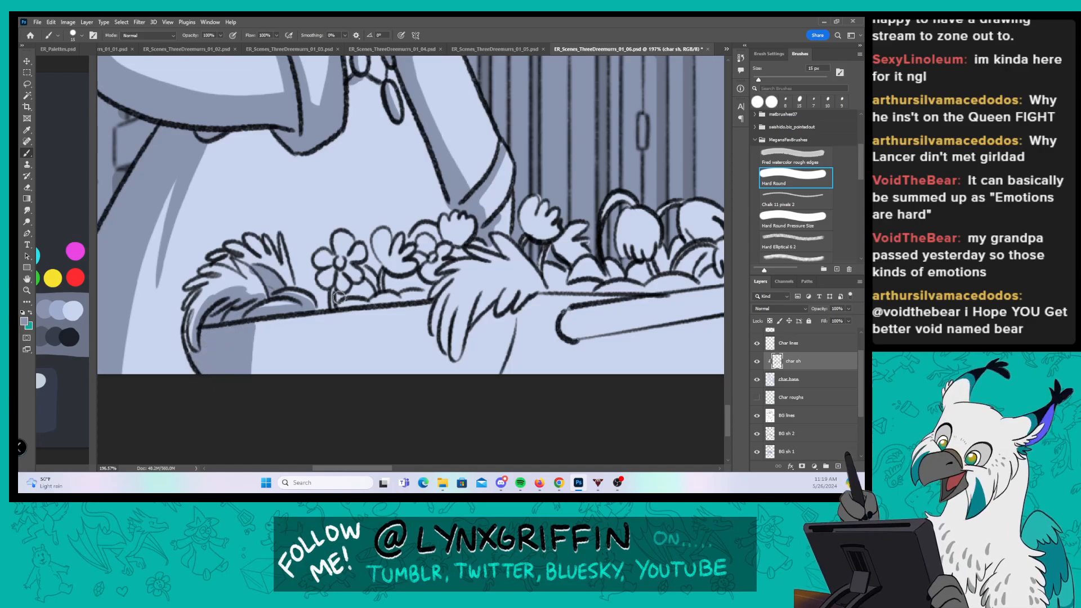
mouse_move(419, 308)
mouse_down()
mouse_move(282, 390)
mouse_move(315, 355)
mouse_move(259, 352)
mouse_move(273, 330)
mouse_move(344, 318)
mouse_move(361, 330)
mouse_move(394, 315)
mouse_move(376, 305)
mouse_up()
Step: Shade the daisy, the neighbouring open blossom and the foliage around their stems with the Hard Round Pressure Size brush
click(810, 223)
drag(315, 219, 174, 221)
drag(176, 279, 190, 297)
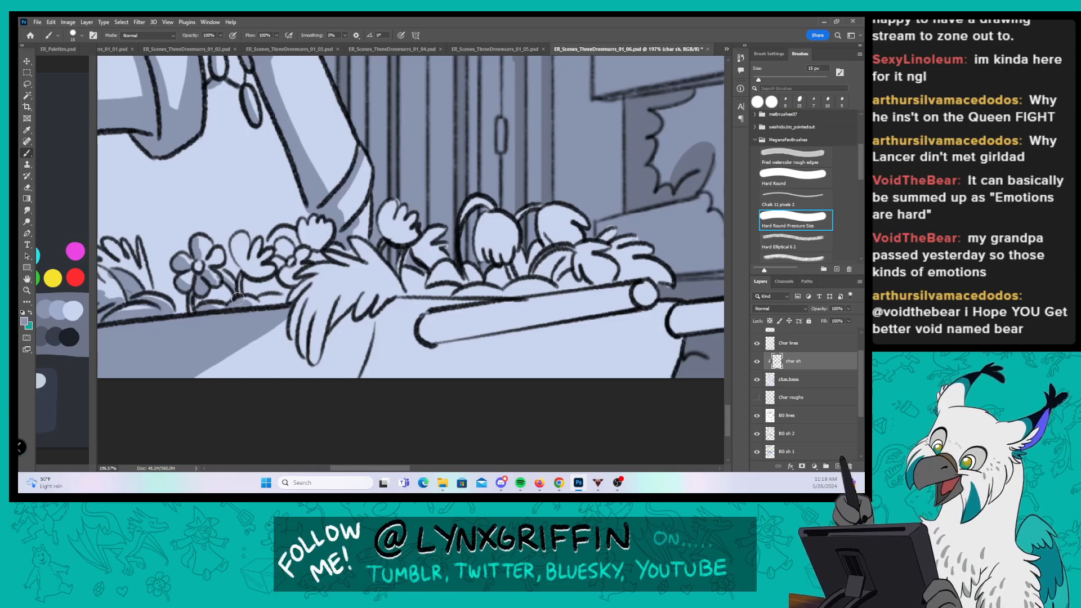
drag(247, 256, 237, 242)
drag(273, 303, 260, 298)
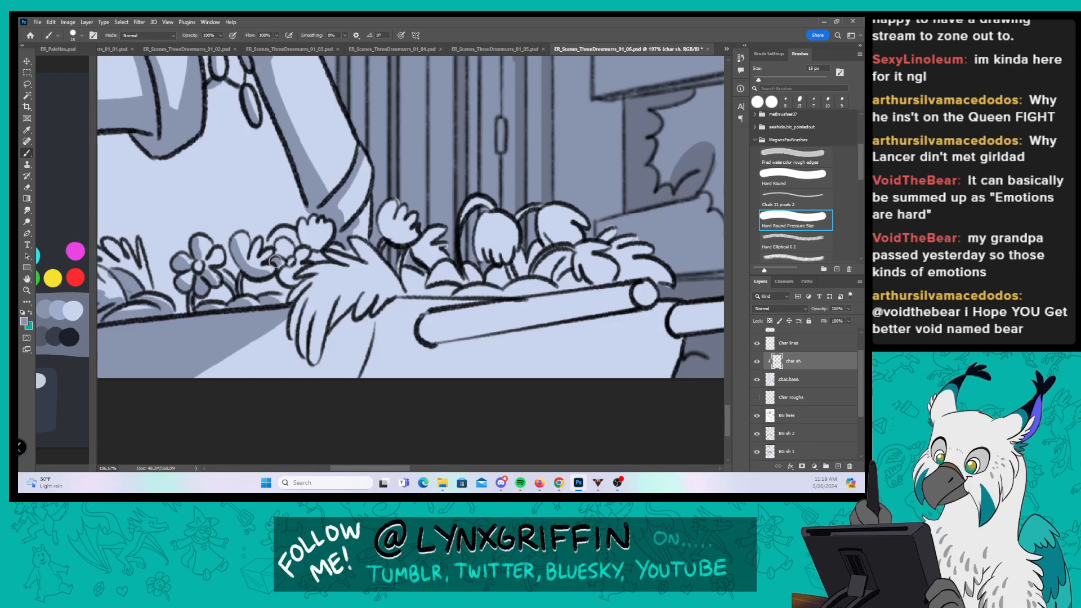
Step: Shade the leaf clump overhanging the cart's rim, plus the flowers and leaves beside the woman's lowered sleeve
mouse_move(283, 271)
mouse_down()
mouse_move(295, 233)
mouse_move(290, 303)
mouse_move(305, 309)
mouse_move(294, 332)
mouse_move(316, 303)
mouse_move(315, 360)
mouse_move(336, 294)
mouse_move(346, 309)
mouse_move(333, 321)
mouse_move(366, 303)
mouse_up()
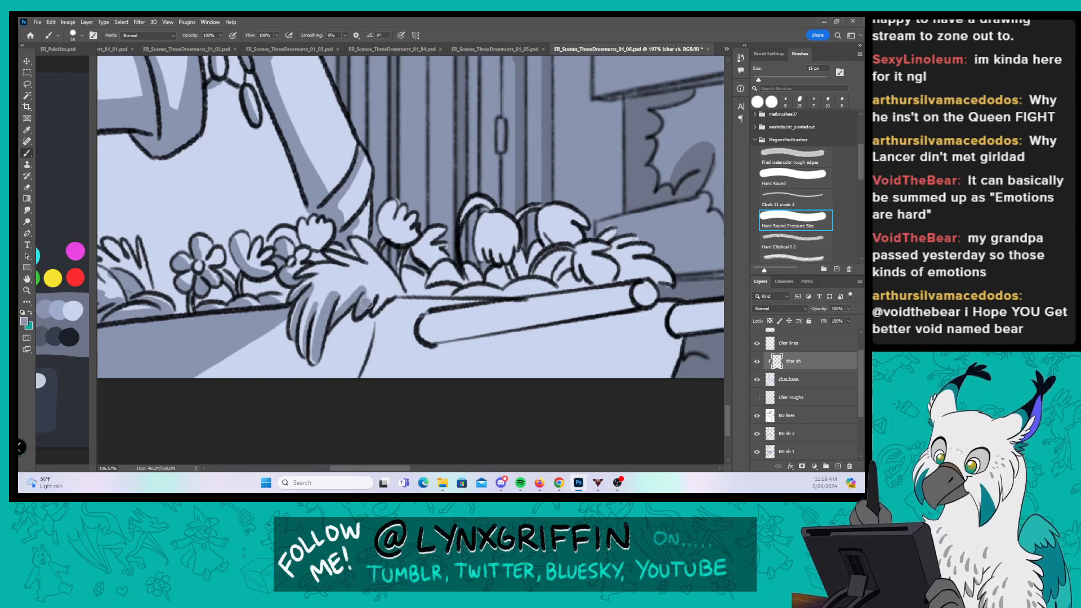
mouse_move(298, 235)
mouse_down()
mouse_move(301, 221)
mouse_move(311, 246)
mouse_up()
mouse_move(394, 244)
mouse_down()
mouse_move(382, 199)
mouse_move(416, 290)
mouse_move(444, 288)
mouse_move(423, 251)
mouse_move(457, 288)
mouse_move(492, 294)
mouse_move(383, 288)
mouse_up()
drag(292, 318, 306, 341)
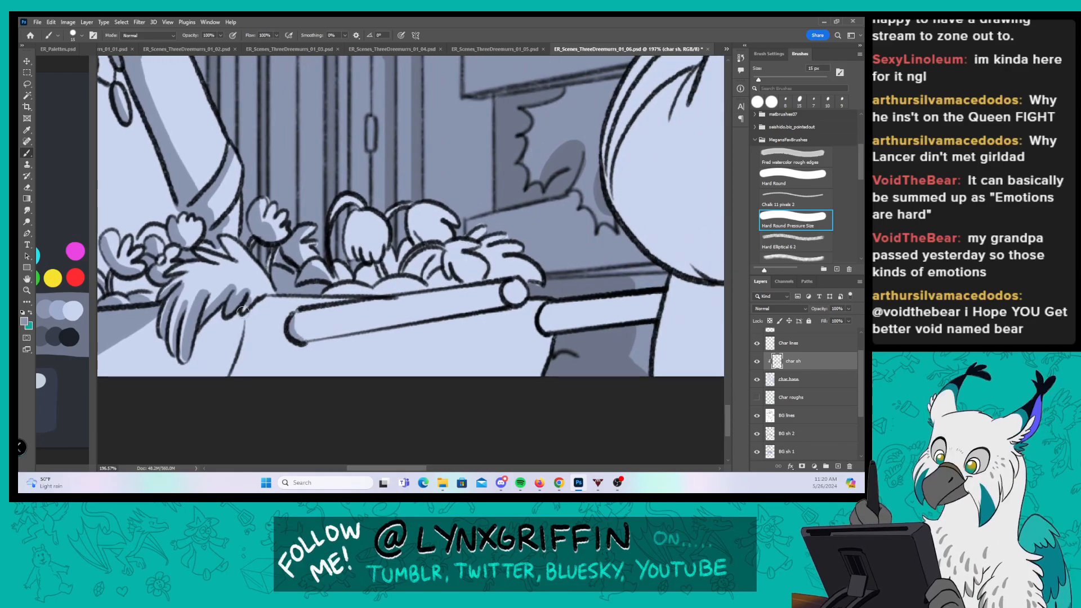
Step: Paint a shadow along the cart's curved edge below the leaves, and shade the long handle bar's underside with Hard Round
drag(241, 324, 226, 358)
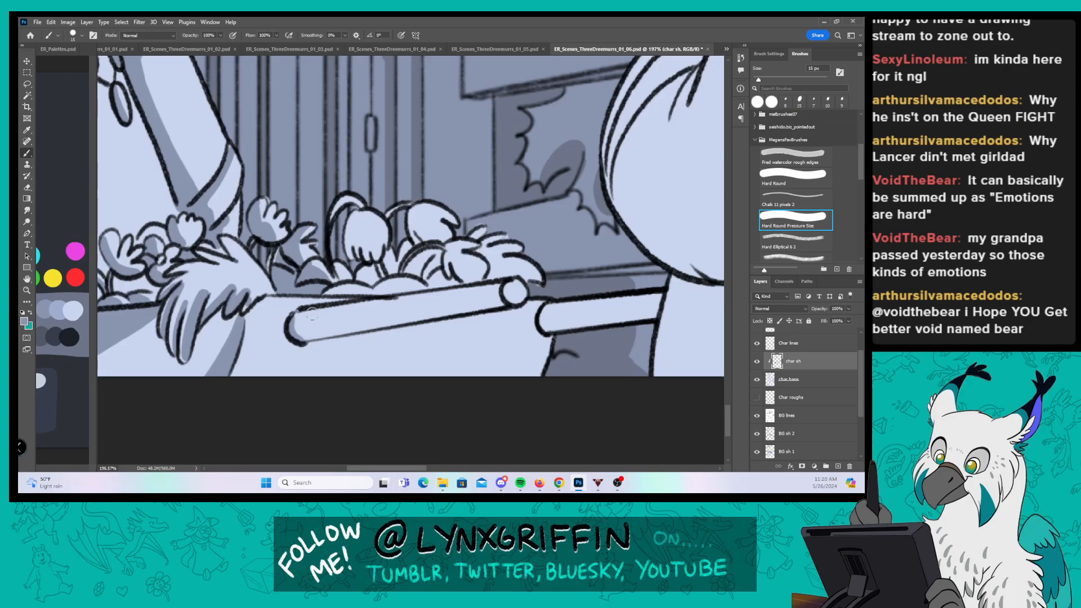
click(792, 178)
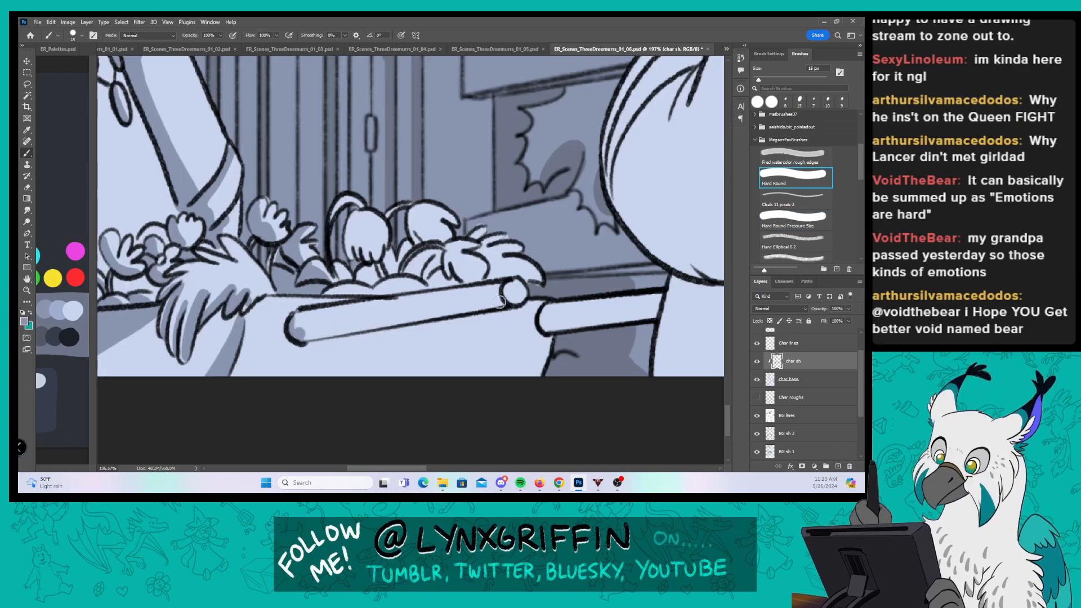
drag(499, 303, 299, 319)
mouse_move(376, 336)
mouse_down()
mouse_move(290, 339)
mouse_move(295, 313)
mouse_up()
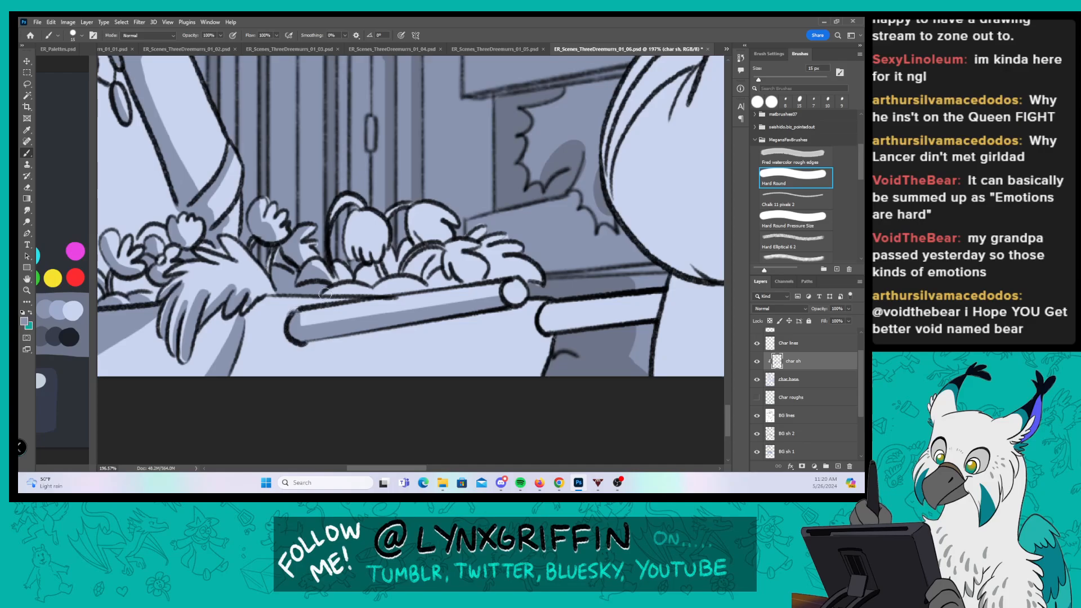
Step: Shade the underside of the right cart handle, and shade the flowers in the cart with the Hard Round Pressure Size brush
mouse_move(562, 323)
mouse_down()
mouse_move(509, 390)
mouse_move(528, 387)
mouse_move(544, 329)
mouse_up()
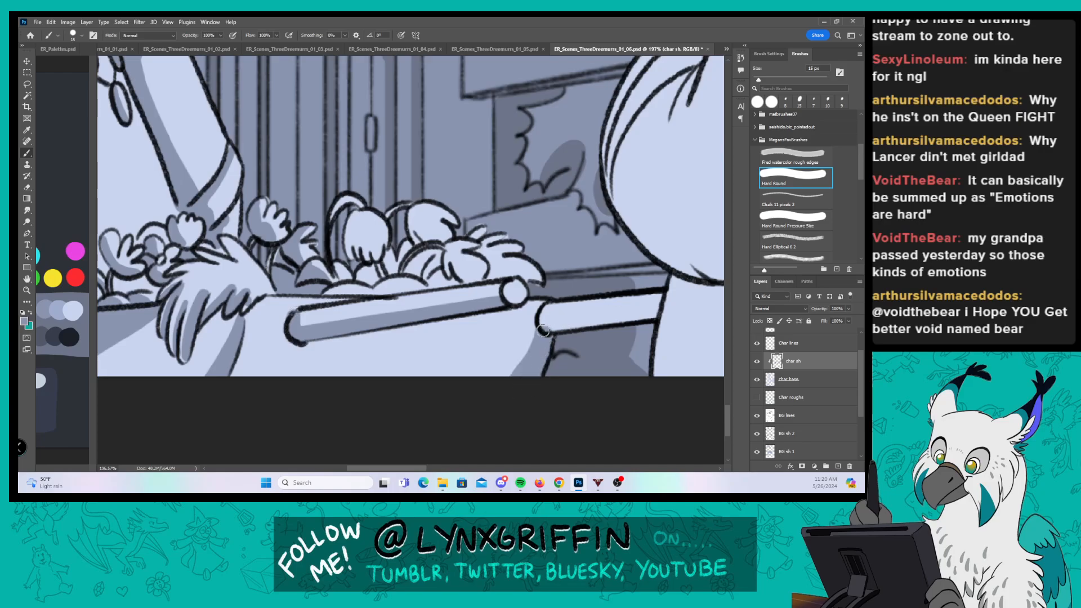
drag(656, 314, 549, 327)
click(780, 227)
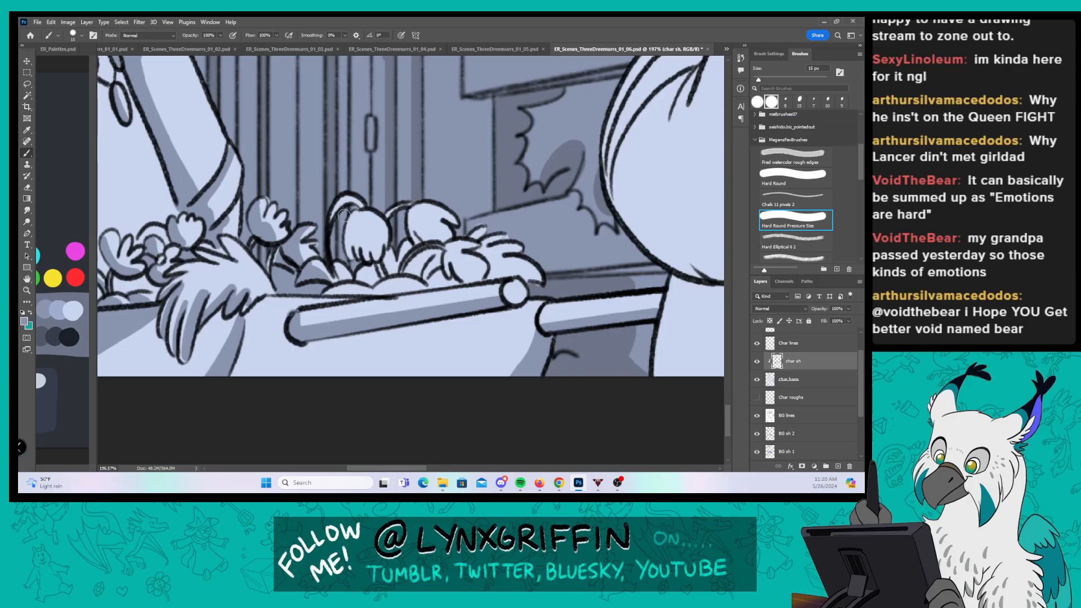
mouse_move(348, 208)
mouse_down()
mouse_move(356, 245)
mouse_move(377, 247)
mouse_move(375, 280)
mouse_up()
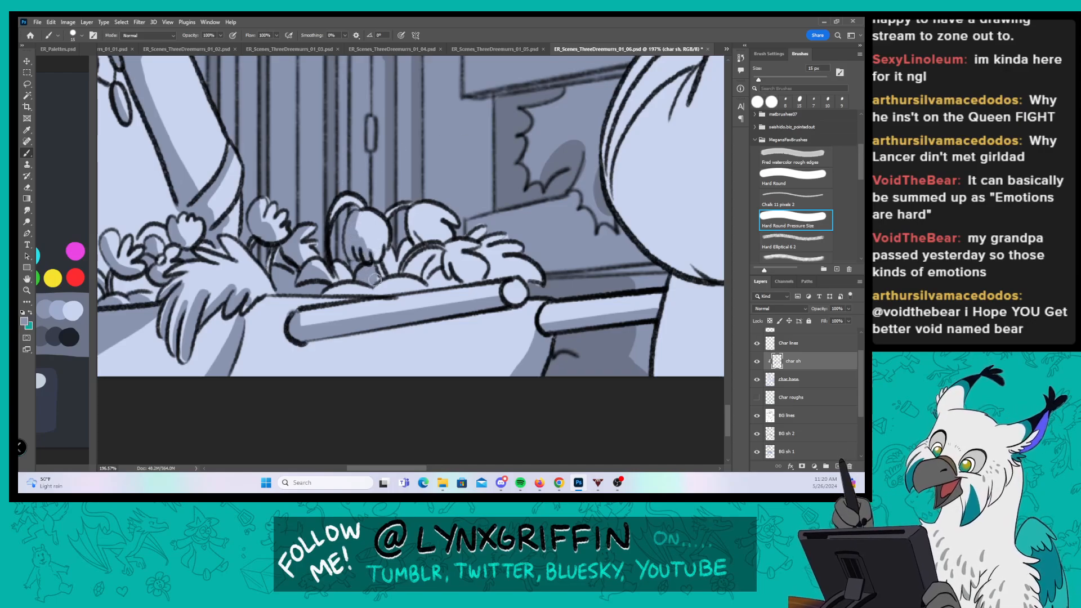
mouse_move(424, 227)
mouse_down()
mouse_move(455, 257)
mouse_move(448, 273)
mouse_move(452, 254)
mouse_move(457, 264)
mouse_move(438, 244)
mouse_move(416, 258)
mouse_move(448, 252)
mouse_move(431, 284)
mouse_move(504, 251)
mouse_move(509, 274)
mouse_up()
Step: Outline the shadow shapes on the large foreground figure's sleeve and lower robe, and shade the collar at the shoulder
key(z)
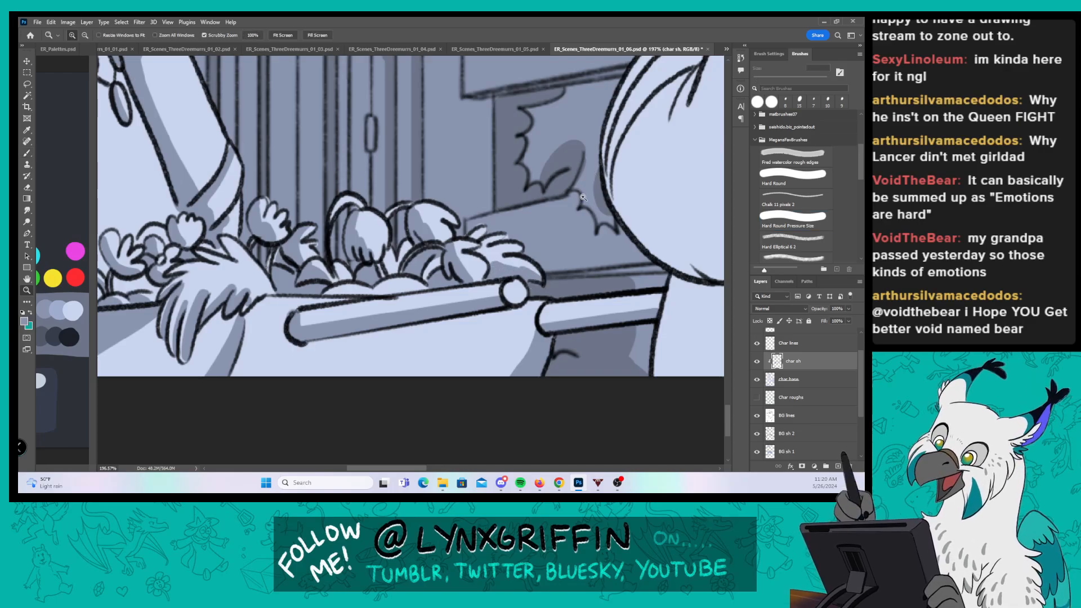
mouse_move(614, 234)
mouse_down()
mouse_move(607, 218)
mouse_move(298, 320)
mouse_up()
key(b)
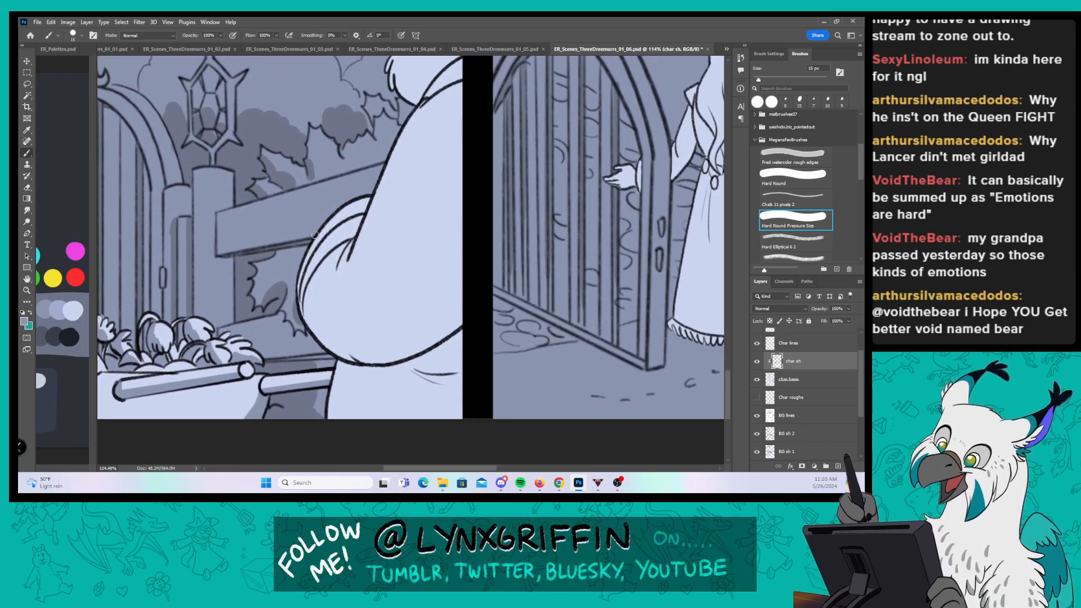
drag(336, 251, 320, 332)
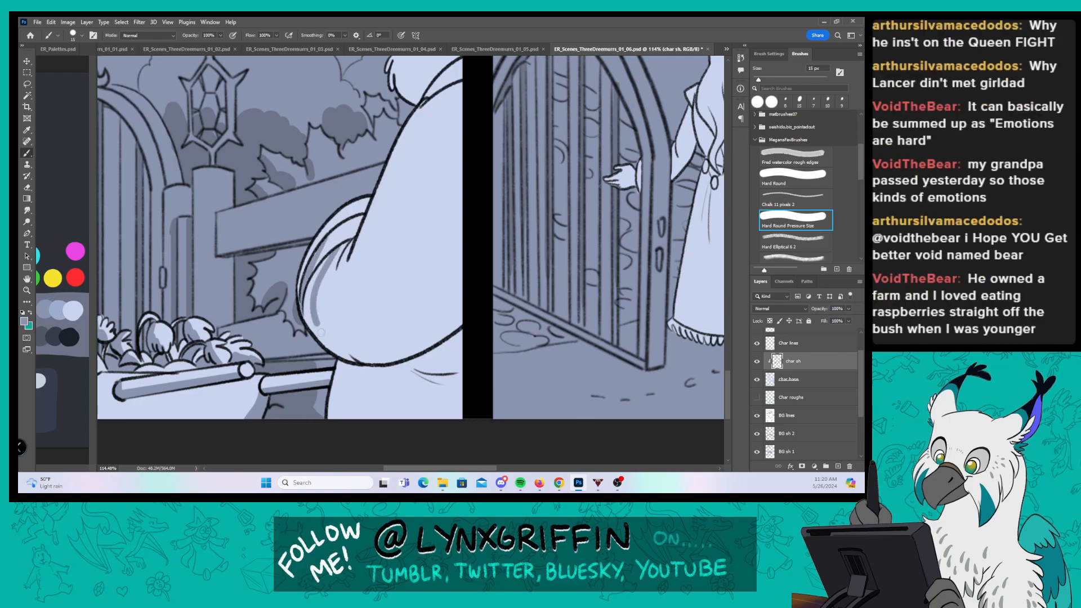
drag(322, 284, 351, 245)
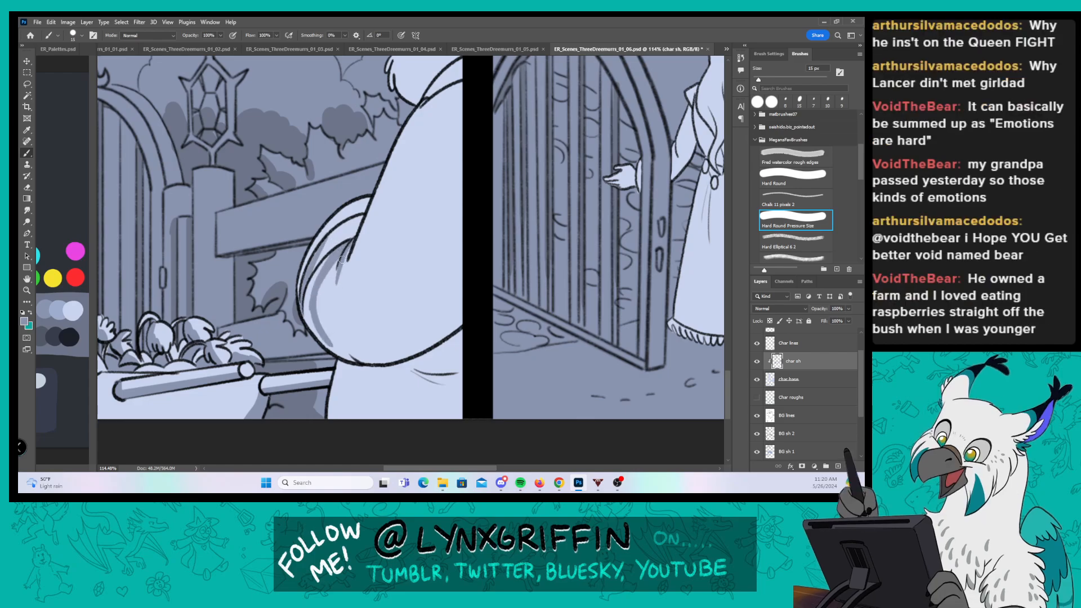
mouse_move(334, 327)
mouse_down()
mouse_move(371, 331)
mouse_move(361, 419)
mouse_up()
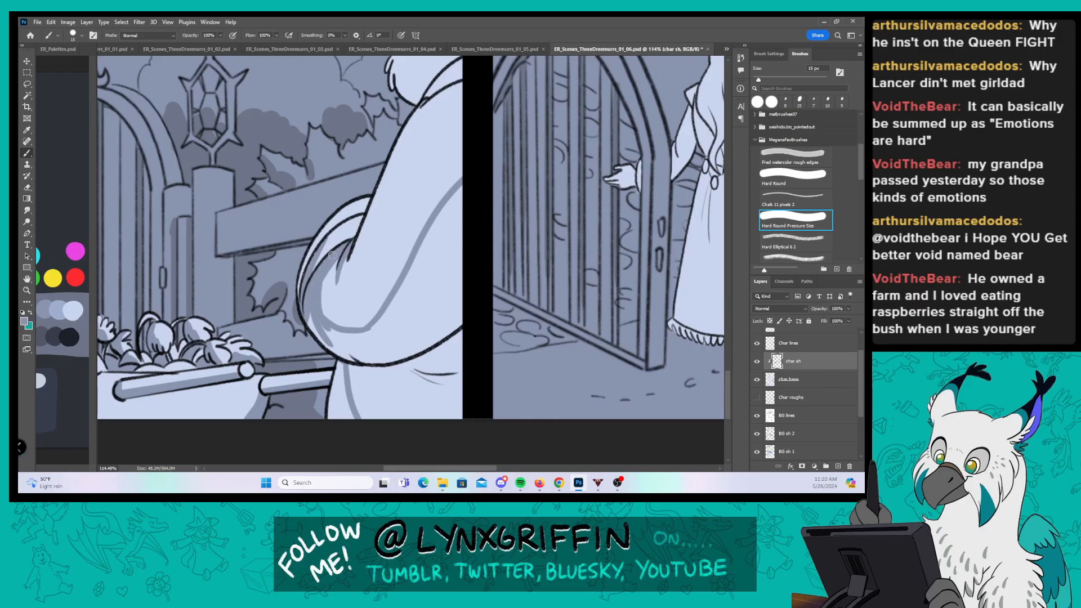
drag(332, 255, 295, 370)
drag(389, 214, 425, 192)
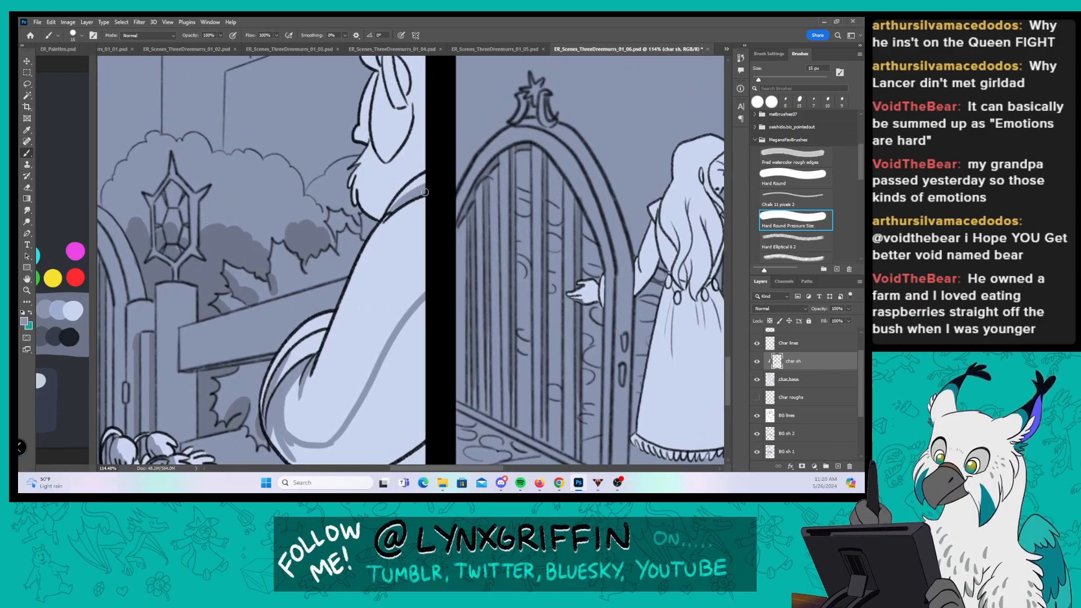
Step: Fill in the shadows on the foreground figure's sleeve and lower robe with the Hard Round brush at 35 px
drag(473, 160, 425, 264)
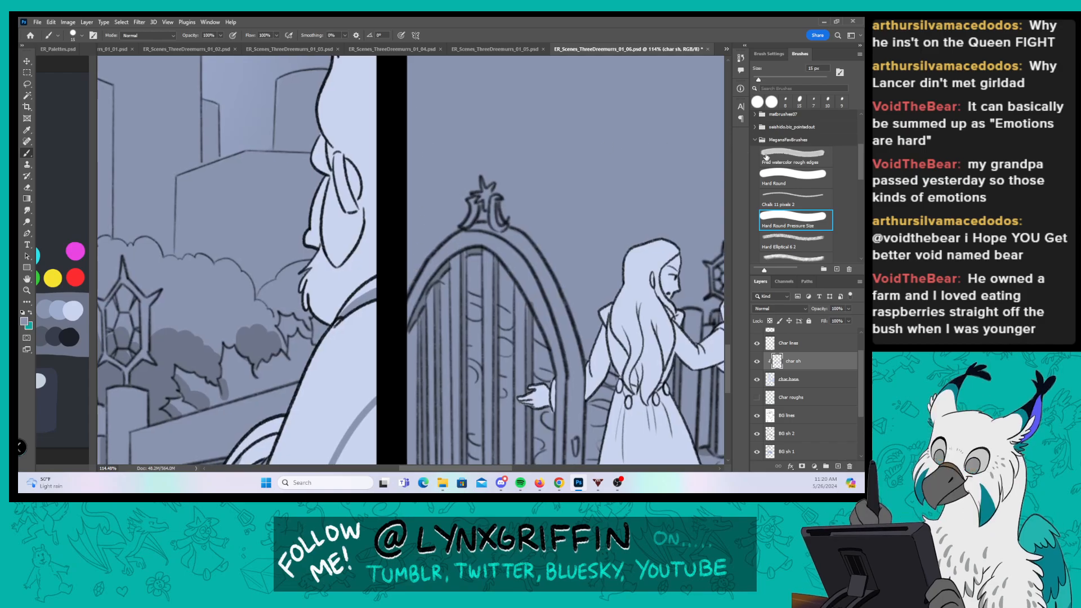
click(796, 177)
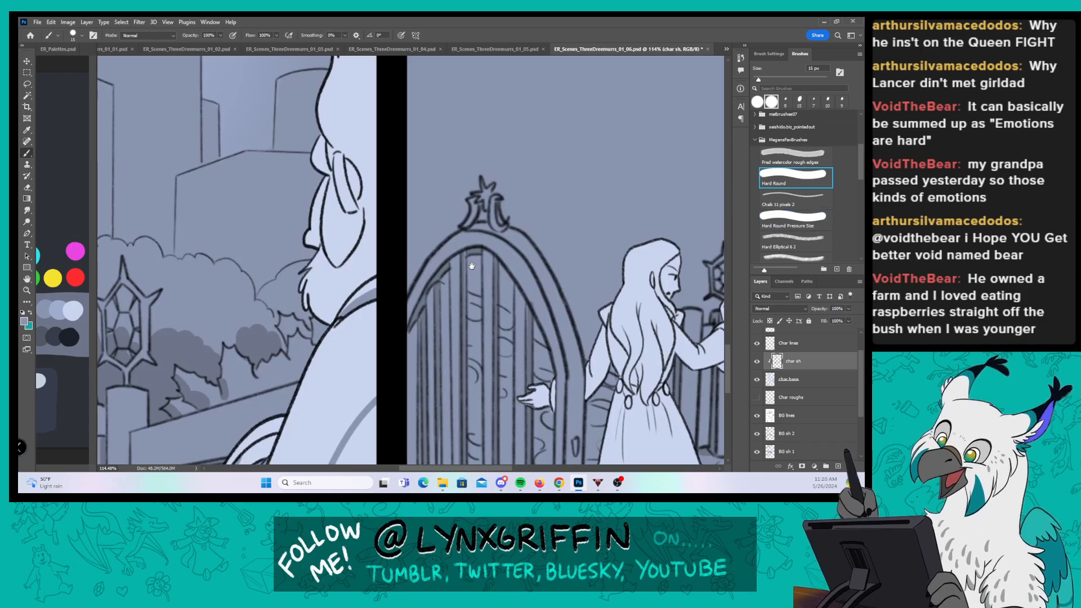
drag(379, 277, 416, 60)
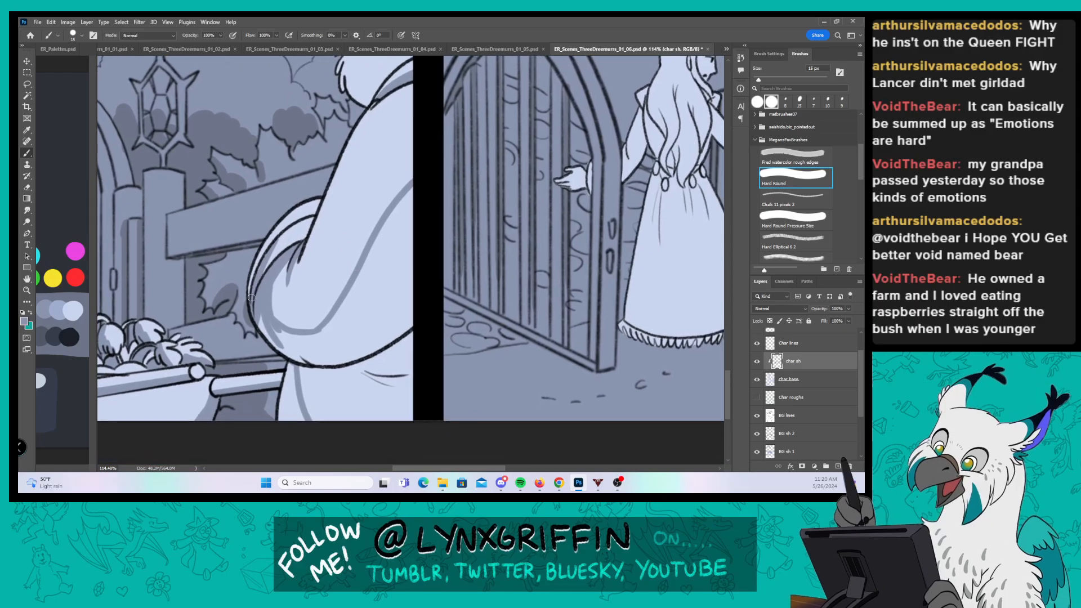
key(bracketright)
key(bracketright)
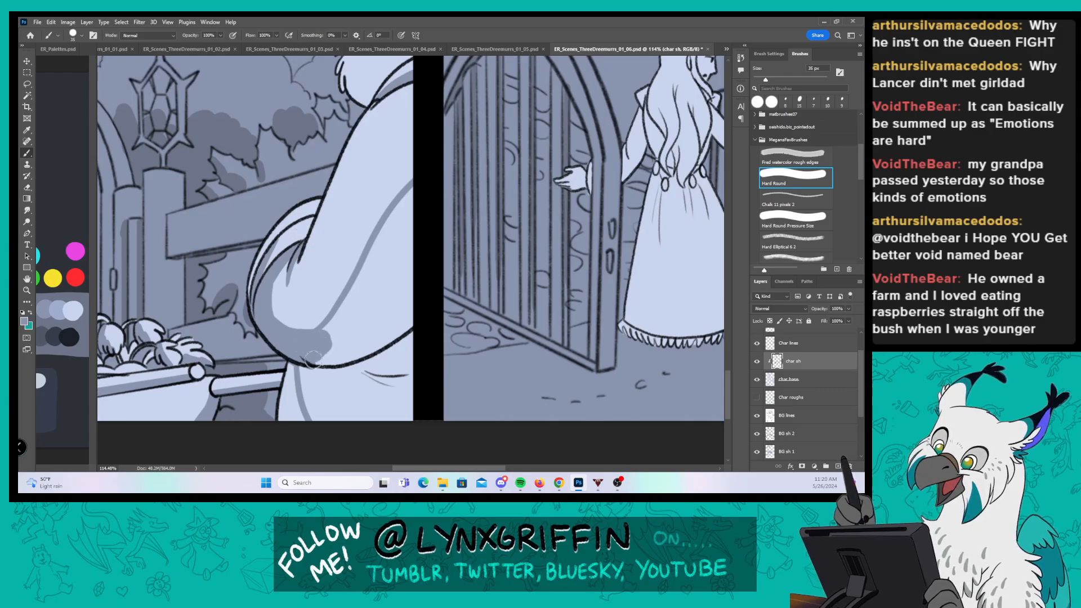
mouse_move(327, 339)
mouse_down()
mouse_move(408, 200)
mouse_move(374, 306)
mouse_move(412, 274)
mouse_up()
mouse_move(315, 363)
mouse_down()
mouse_move(326, 420)
mouse_move(379, 435)
mouse_move(416, 428)
mouse_move(398, 393)
mouse_up()
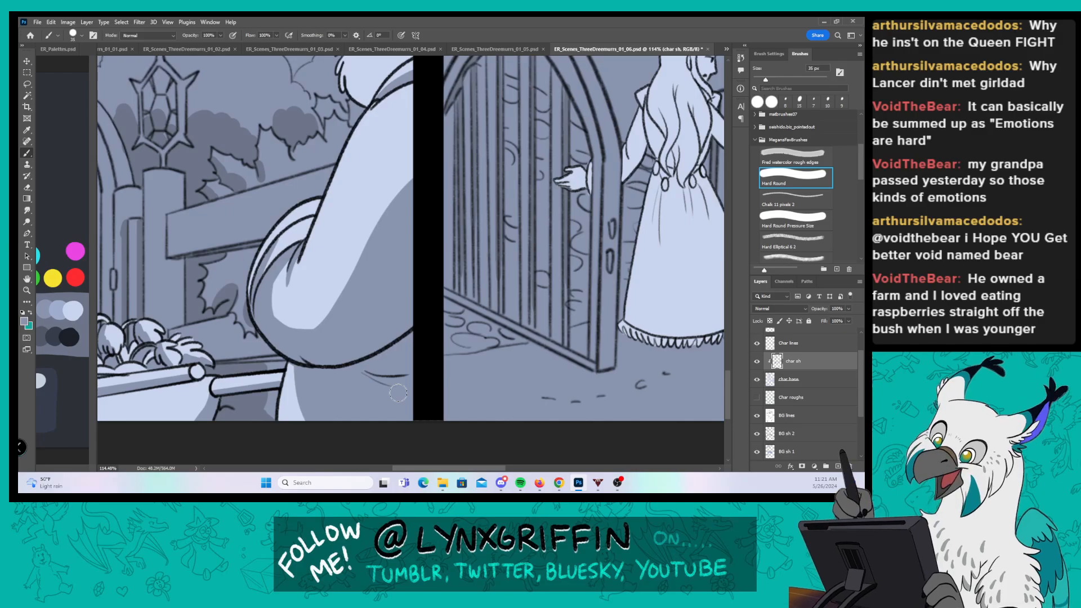
Step: Shade the foreground figure's beard, cheek and inner ear with the Hard Round Pressure Size brush at 25 px
mouse_move(456, 154)
mouse_down()
mouse_move(408, 318)
mouse_move(416, 347)
mouse_up()
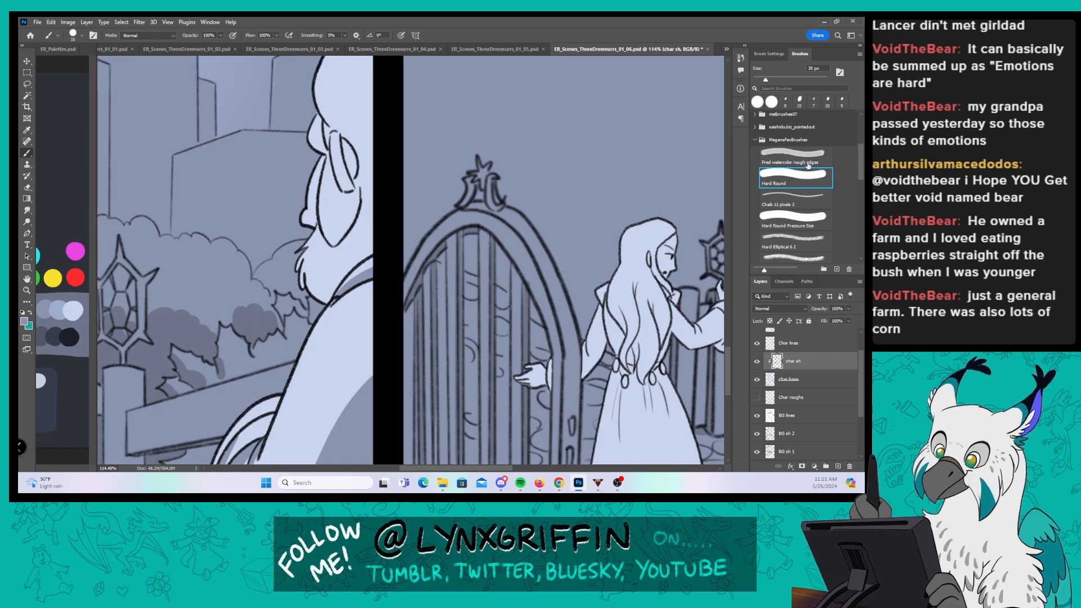
click(779, 221)
key(z)
drag(374, 218, 395, 221)
key(b)
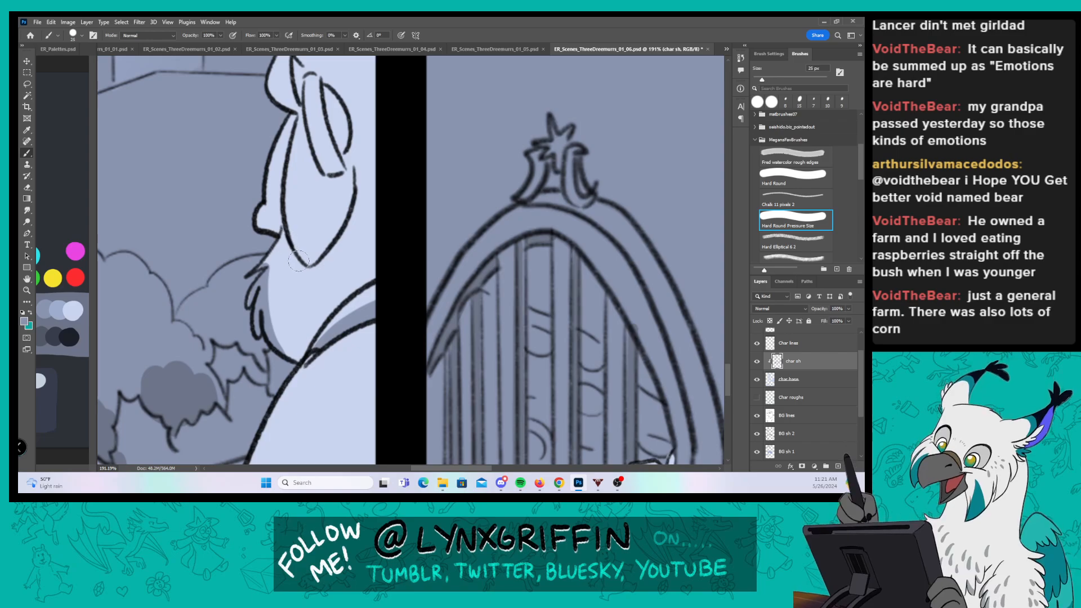
mouse_move(265, 262)
mouse_down()
mouse_move(291, 338)
mouse_move(291, 291)
mouse_move(300, 322)
mouse_move(291, 311)
mouse_move(334, 274)
mouse_move(318, 302)
mouse_move(366, 185)
mouse_up()
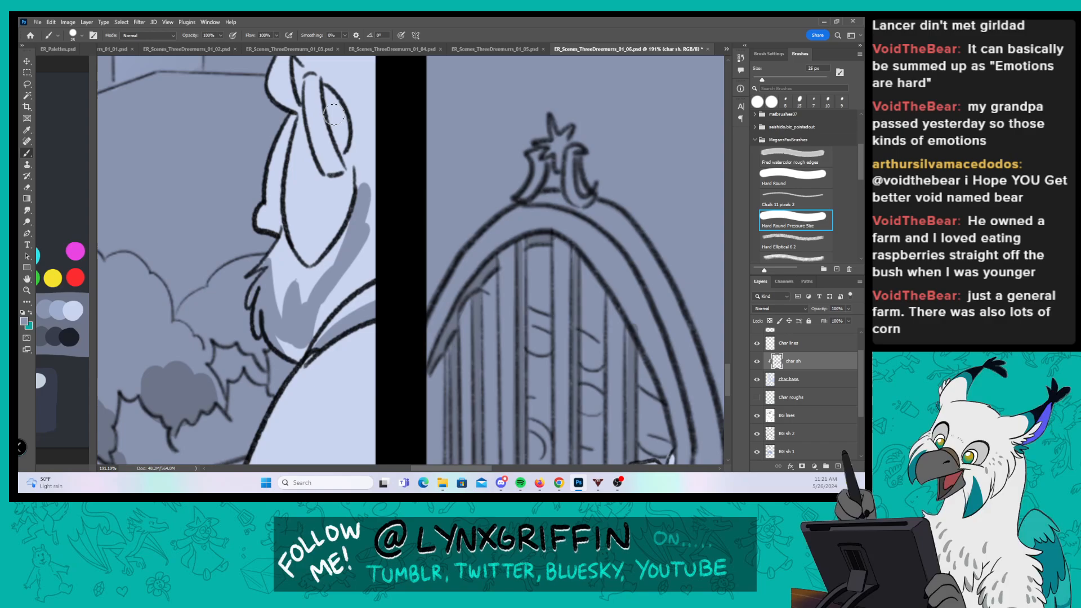
mouse_move(340, 144)
mouse_down()
mouse_move(333, 120)
mouse_move(322, 166)
mouse_move(363, 186)
mouse_move(352, 134)
mouse_move(360, 112)
mouse_move(378, 127)
mouse_move(368, 231)
mouse_up()
Step: Shade the foreground figure's long hanging ear, brow and face edge, adding tufted fur shadows above the ear
mouse_move(363, 186)
mouse_down()
mouse_move(332, 282)
mouse_move(287, 319)
mouse_move(309, 351)
mouse_move(352, 273)
mouse_move(386, 299)
mouse_move(375, 374)
mouse_up()
mouse_move(246, 337)
mouse_down()
mouse_move(275, 224)
mouse_move(267, 331)
mouse_up()
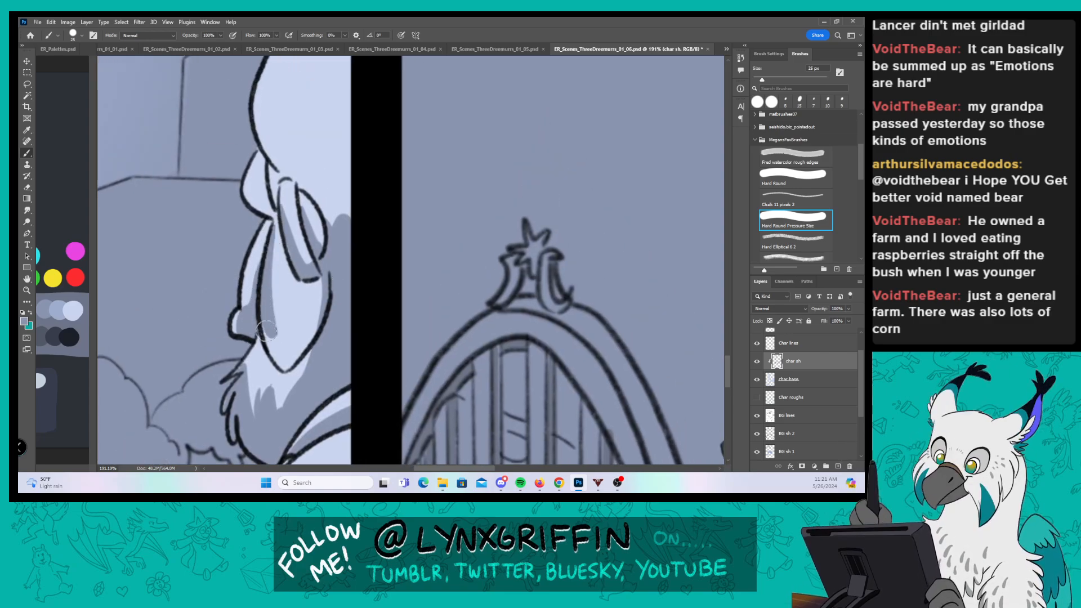
mouse_move(274, 193)
mouse_down()
mouse_move(261, 209)
mouse_move(270, 210)
mouse_move(251, 180)
mouse_up()
drag(381, 139, 353, 233)
drag(247, 309, 246, 265)
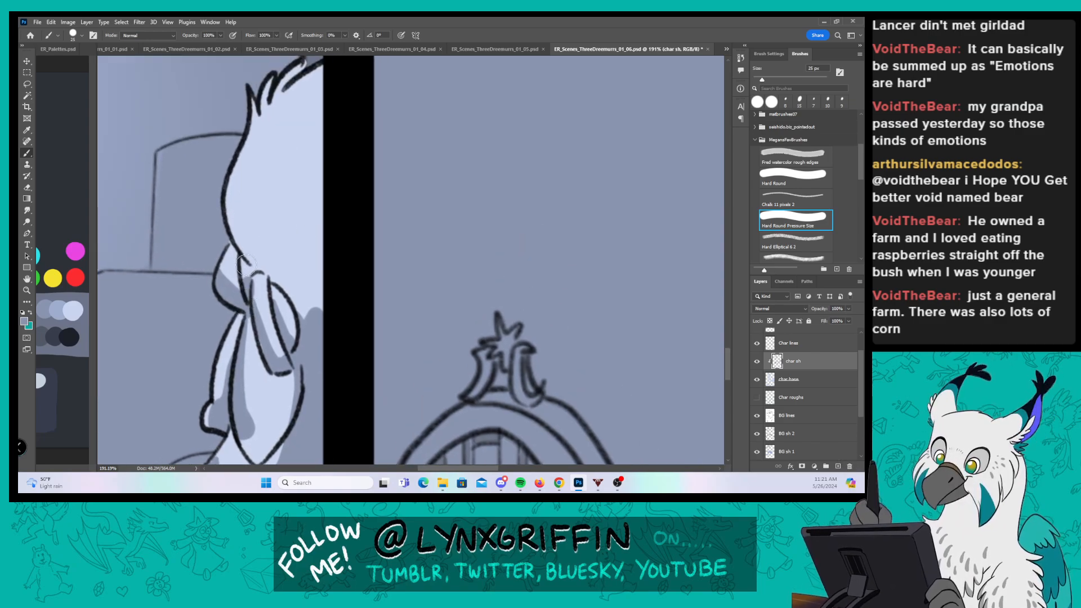
mouse_move(231, 172)
mouse_down()
mouse_move(249, 255)
mouse_move(241, 248)
mouse_move(273, 276)
mouse_move(241, 157)
mouse_move(240, 204)
mouse_move(238, 86)
mouse_move(274, 159)
mouse_move(251, 151)
mouse_up()
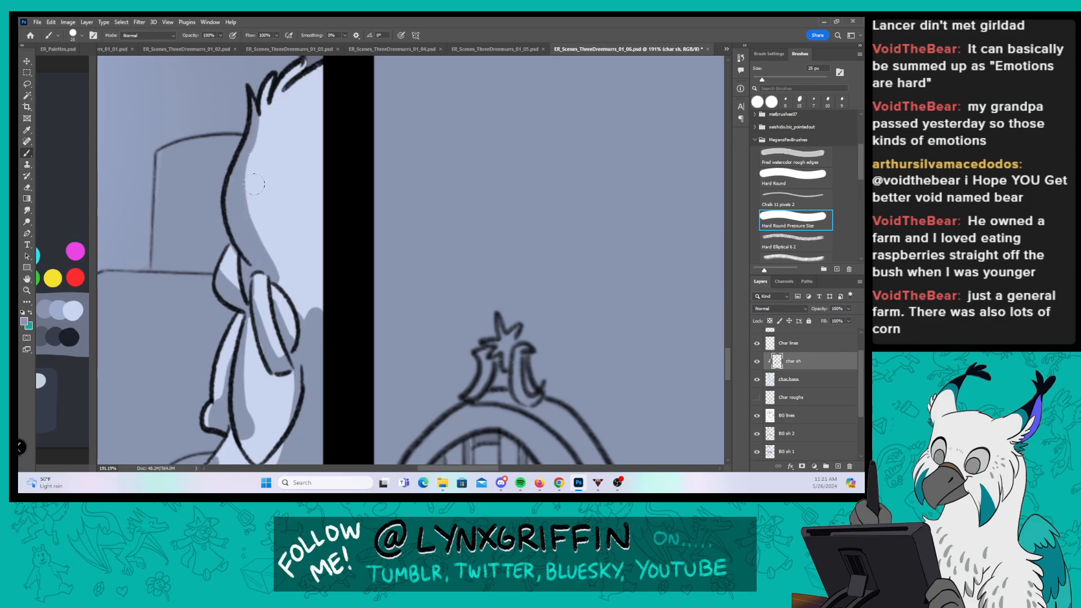
drag(275, 256, 288, 232)
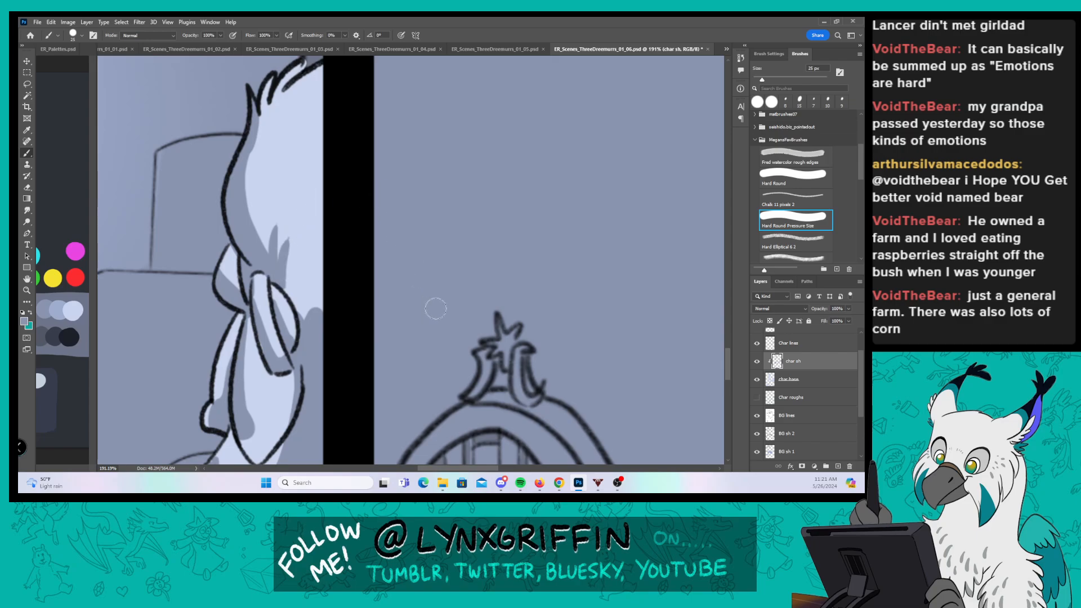
Step: Shade the long-haired woman's hand on the gate and her rear sleeve in the neighbouring panel, reducing the brush to 20 px
drag(470, 319, 394, 319)
drag(636, 343, 463, 254)
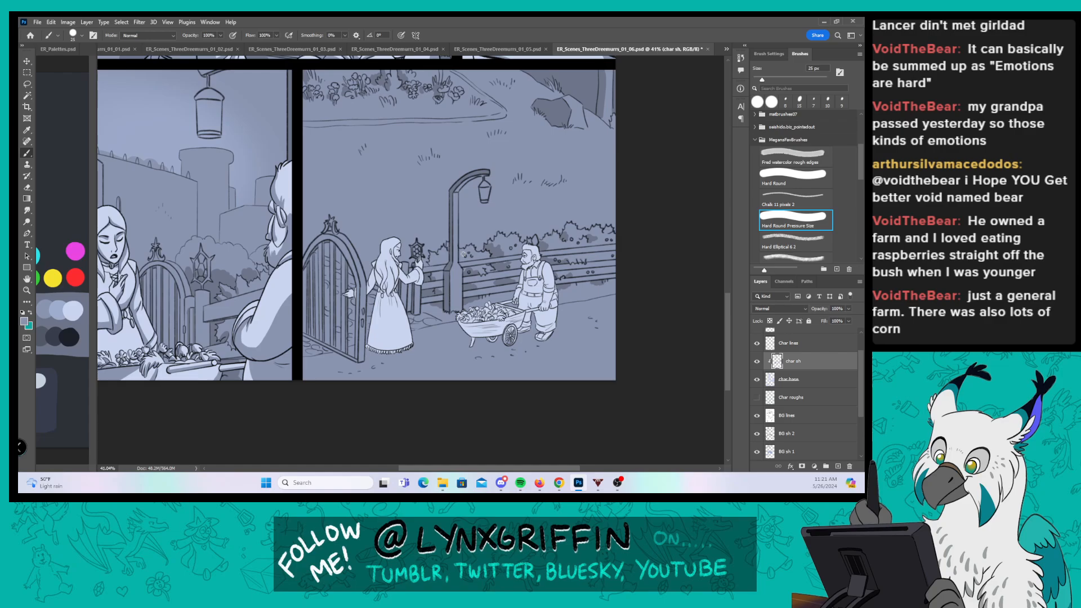
drag(404, 275, 481, 274)
drag(343, 280, 473, 229)
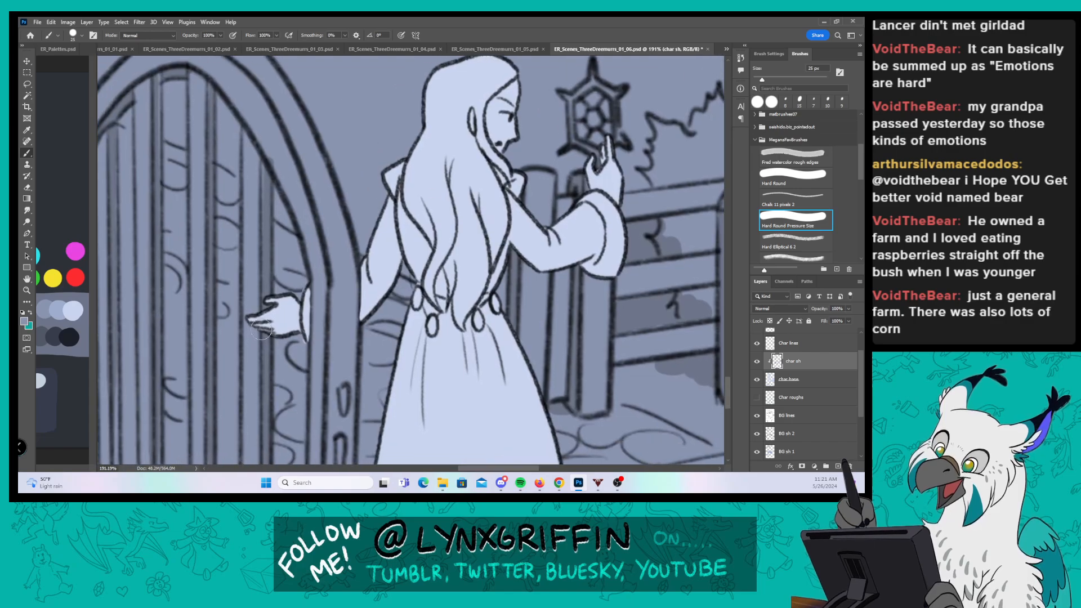
drag(317, 300, 310, 308)
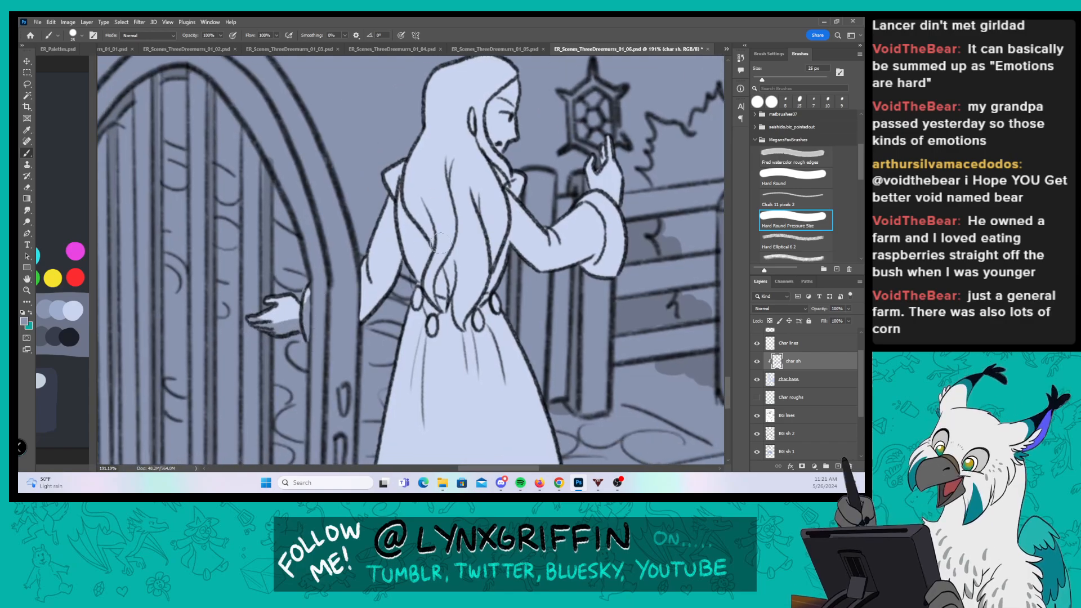
drag(440, 244, 351, 257)
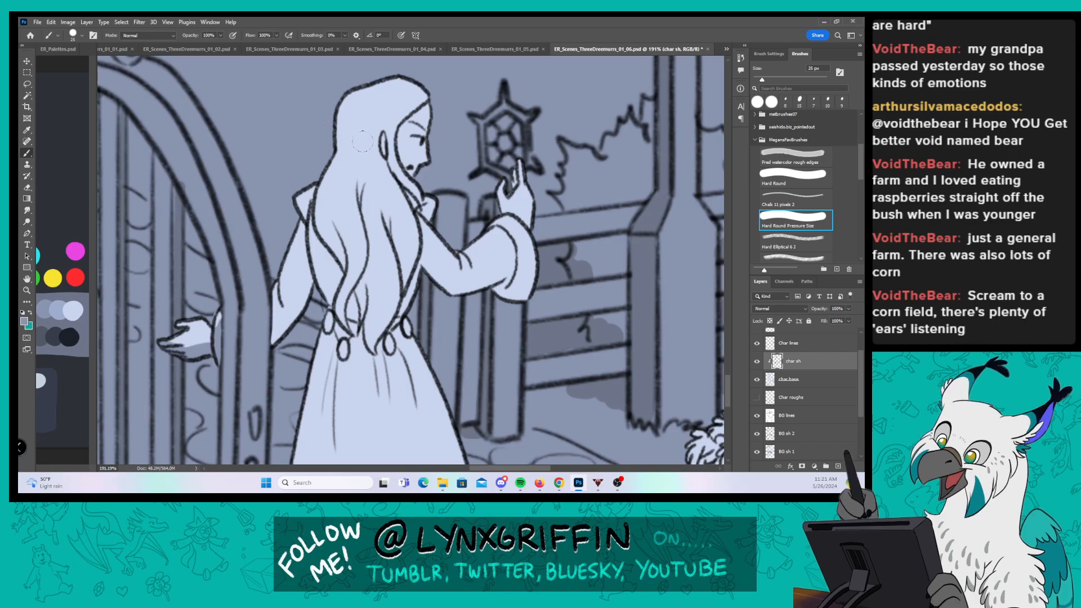
mouse_move(300, 222)
mouse_down()
mouse_move(315, 299)
mouse_move(303, 253)
mouse_move(269, 344)
mouse_move(287, 291)
mouse_up()
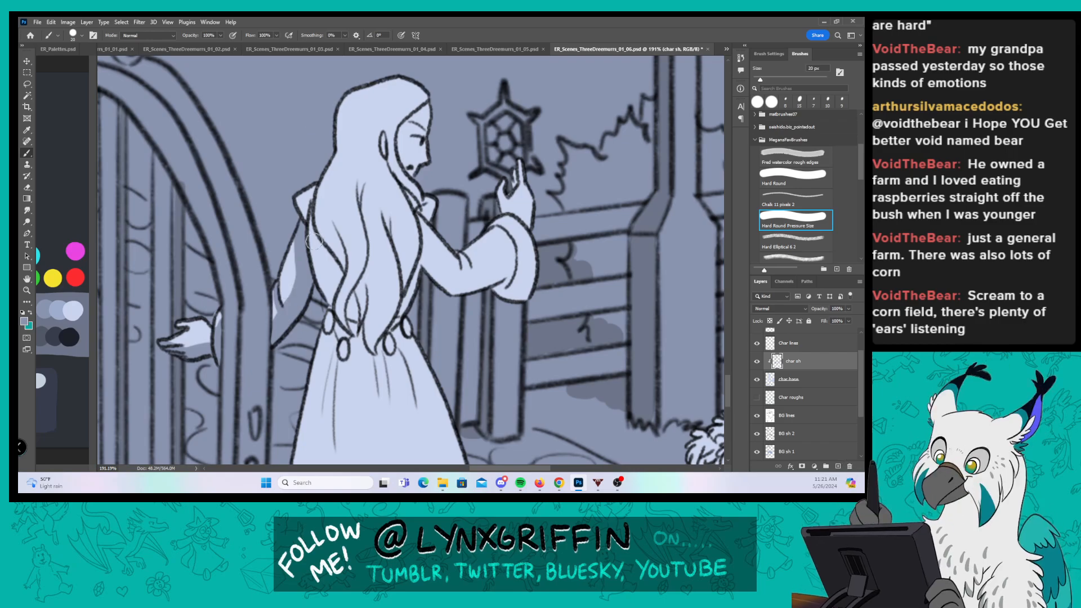
Step: Paint shadow strands down the back and middle locks of the woman's long hair
mouse_move(314, 241)
mouse_down()
mouse_move(307, 214)
mouse_move(318, 276)
mouse_move(317, 224)
mouse_move(315, 244)
mouse_up()
mouse_move(318, 195)
mouse_down()
mouse_move(343, 274)
mouse_move(336, 201)
mouse_move(350, 259)
mouse_move(342, 316)
mouse_up()
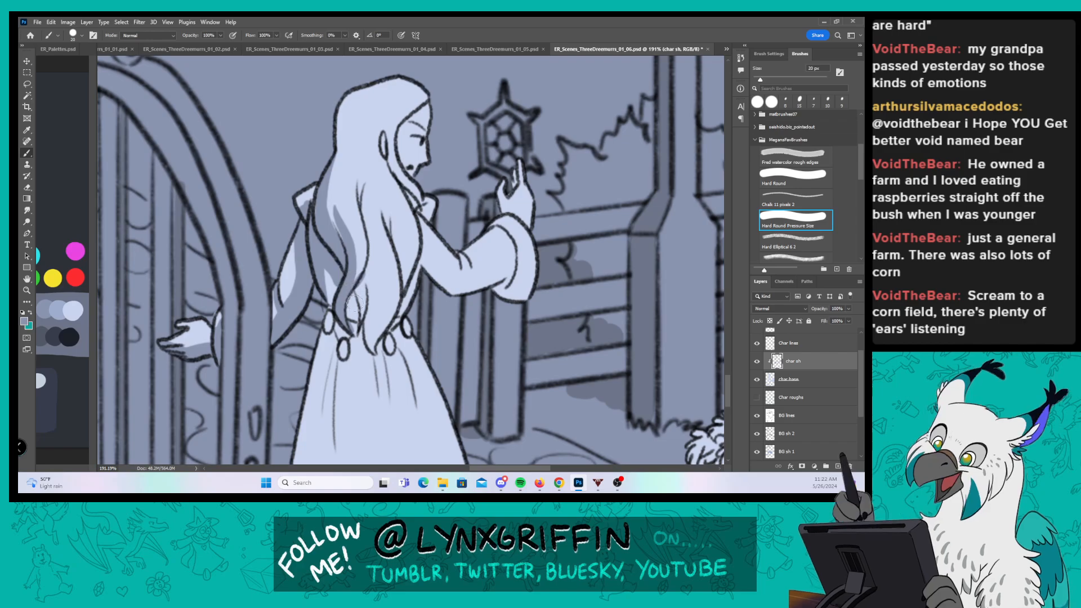
drag(354, 305, 362, 286)
drag(366, 179, 370, 252)
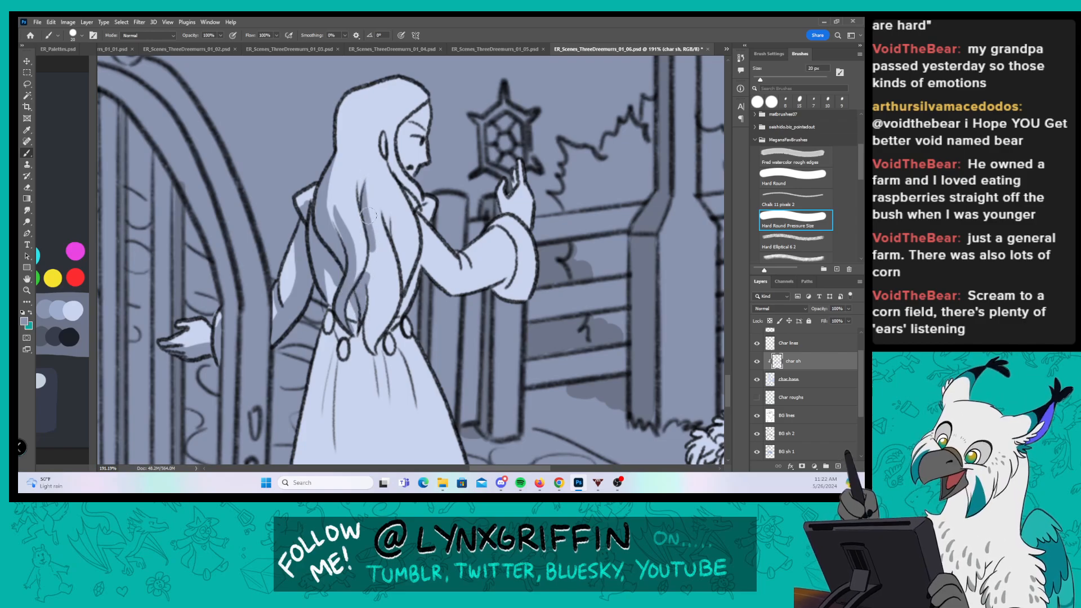
drag(365, 214, 358, 291)
mouse_move(367, 191)
mouse_down()
mouse_move(374, 353)
mouse_move(374, 248)
mouse_up()
Step: Add shadows to the woman's front hair locks and to her face
drag(479, 252, 400, 298)
drag(307, 267, 327, 323)
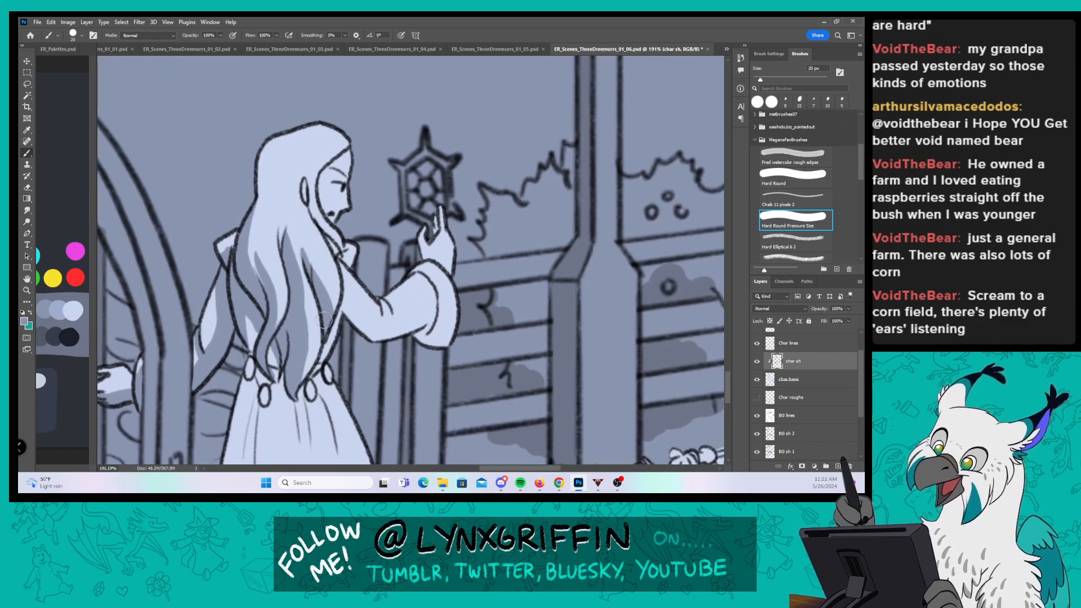
drag(321, 228, 331, 248)
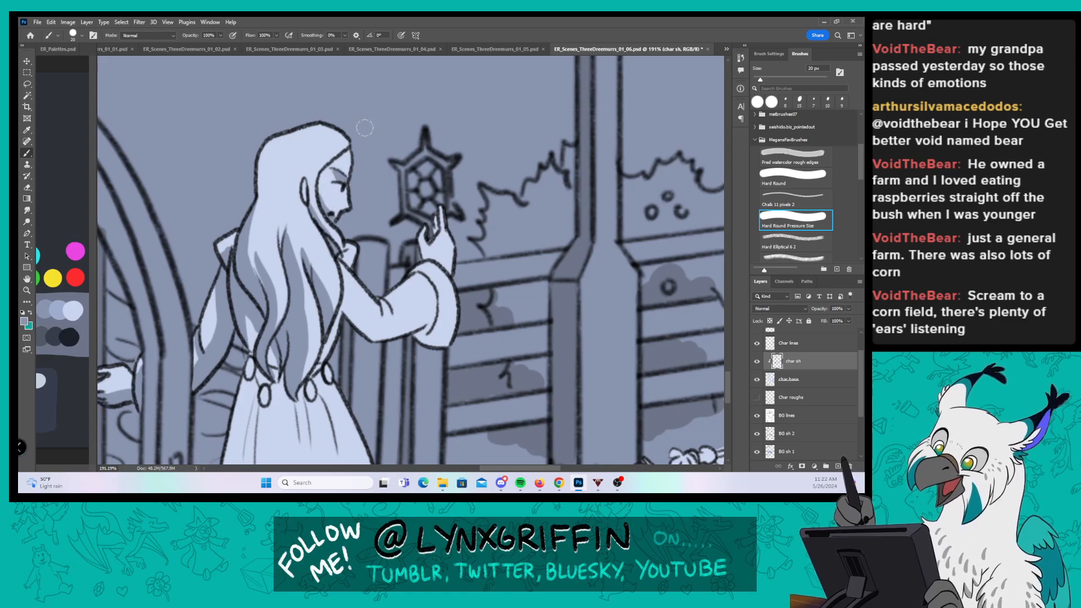
Step: Shade the underside of the woman's raised arm, its wide sleeve cuff and the raised hand
drag(395, 228, 403, 167)
drag(351, 192, 362, 197)
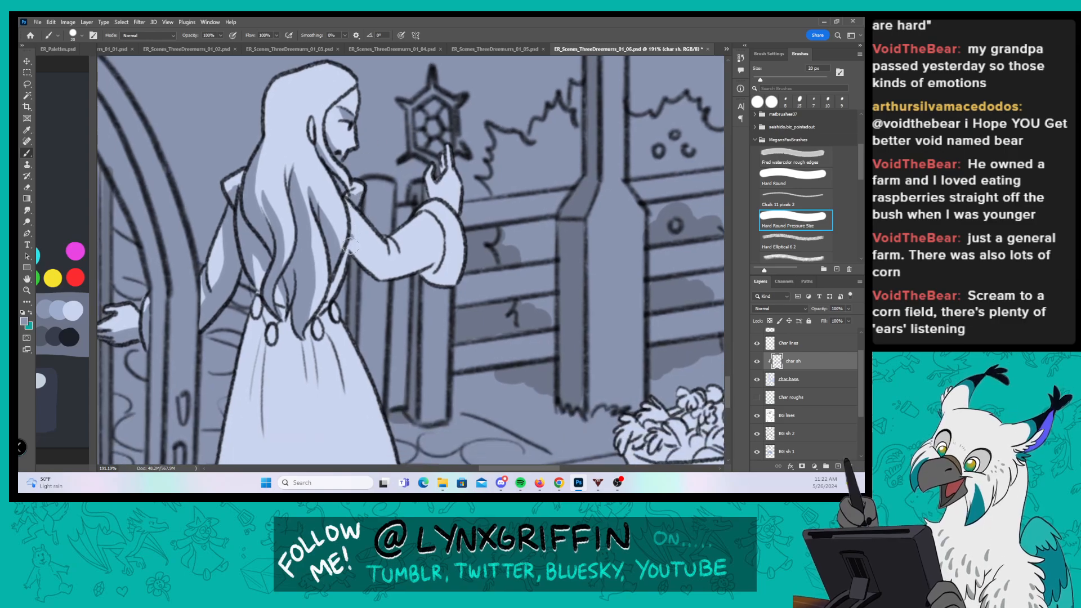
mouse_move(350, 246)
mouse_down()
mouse_move(391, 264)
mouse_move(394, 279)
mouse_move(444, 274)
mouse_up()
drag(454, 198, 460, 209)
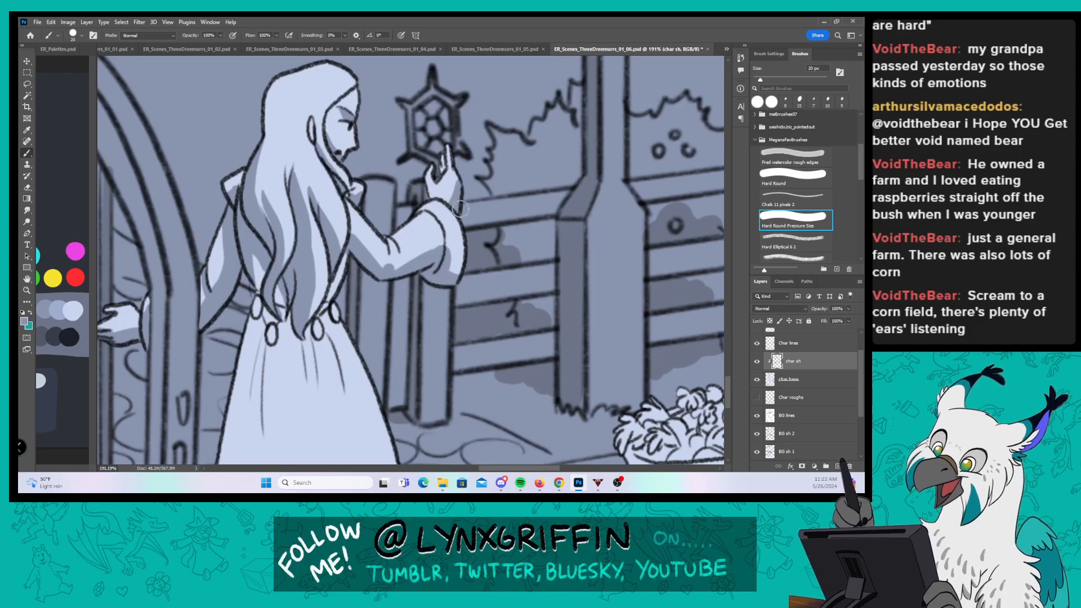
Step: Shade the waist folds and both outer sides of the long-haired woman's skirt
drag(454, 276, 477, 203)
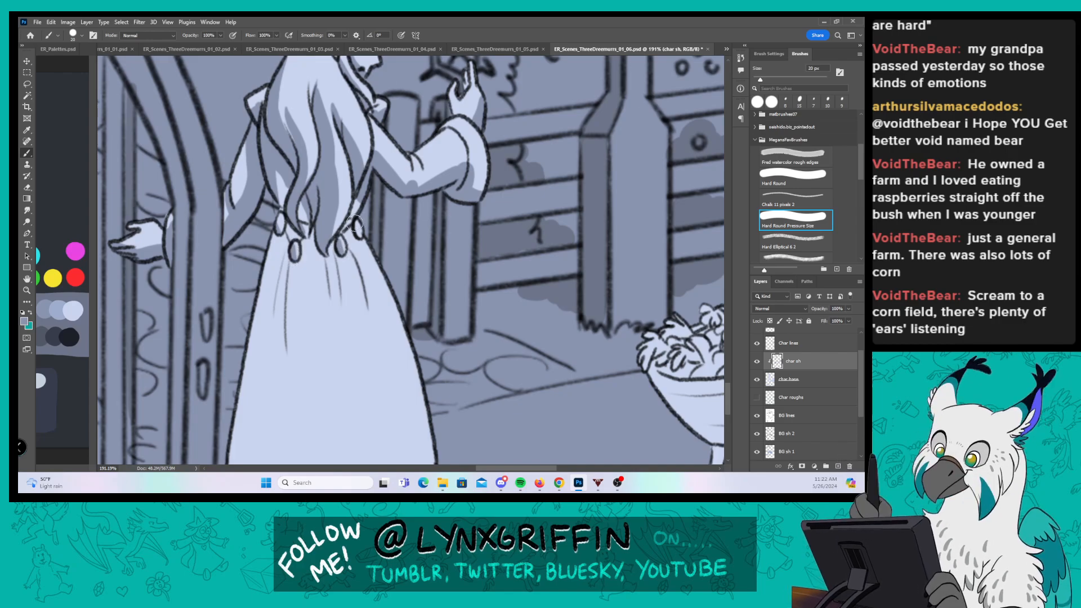
drag(476, 240, 437, 216)
drag(399, 301, 353, 259)
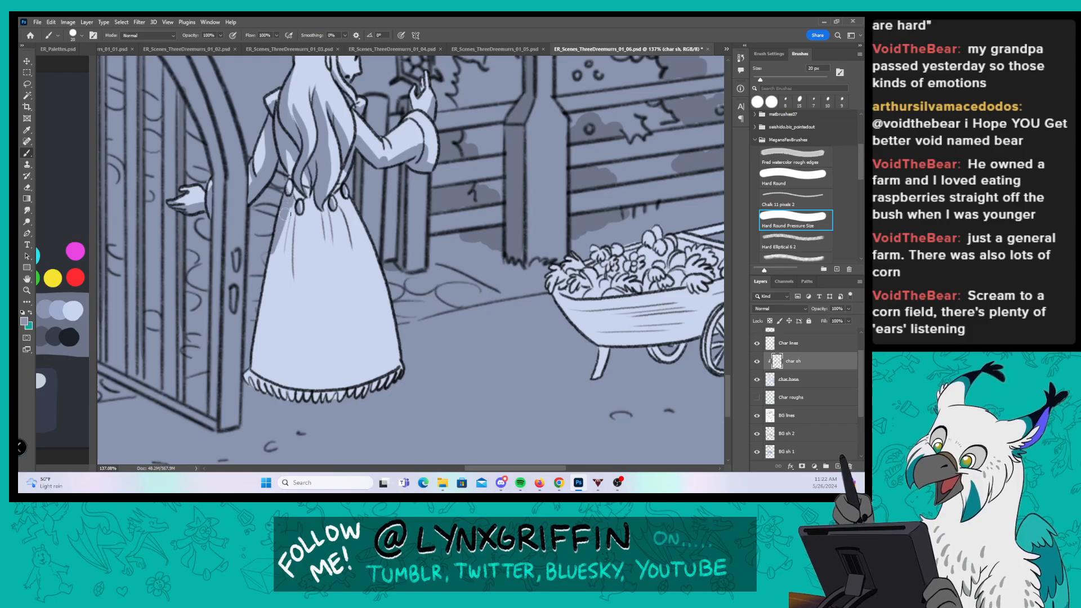
drag(299, 210, 295, 281)
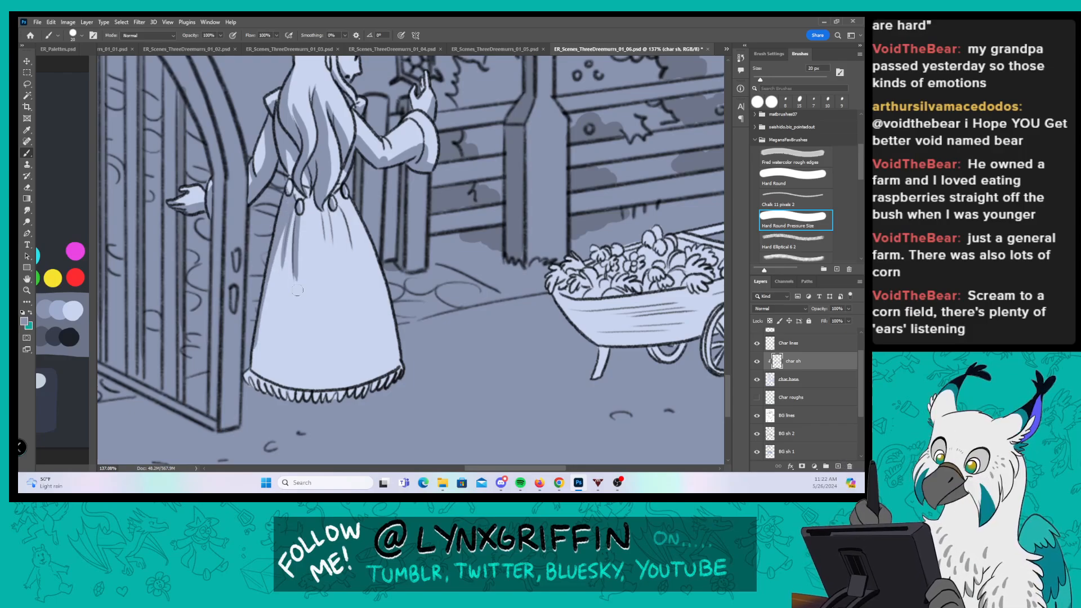
mouse_move(332, 206)
mouse_down()
mouse_move(330, 238)
mouse_move(353, 249)
mouse_up()
drag(348, 204, 396, 335)
mouse_move(277, 252)
mouse_down()
mouse_move(246, 381)
mouse_move(278, 397)
mouse_up()
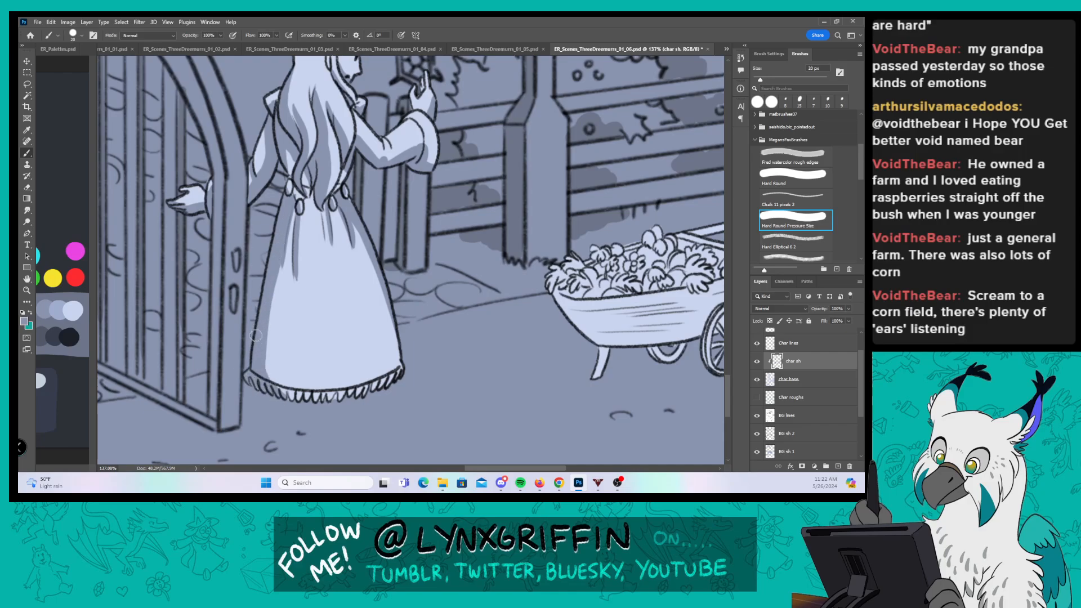
mouse_move(279, 231)
mouse_down()
mouse_move(275, 390)
mouse_move(284, 392)
mouse_up()
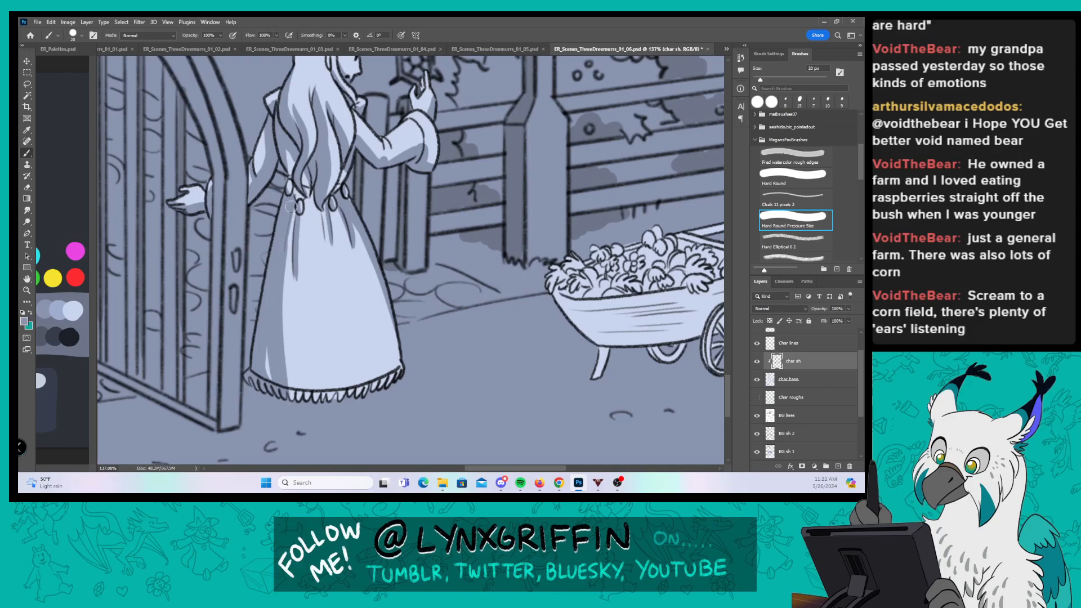
drag(269, 351, 283, 381)
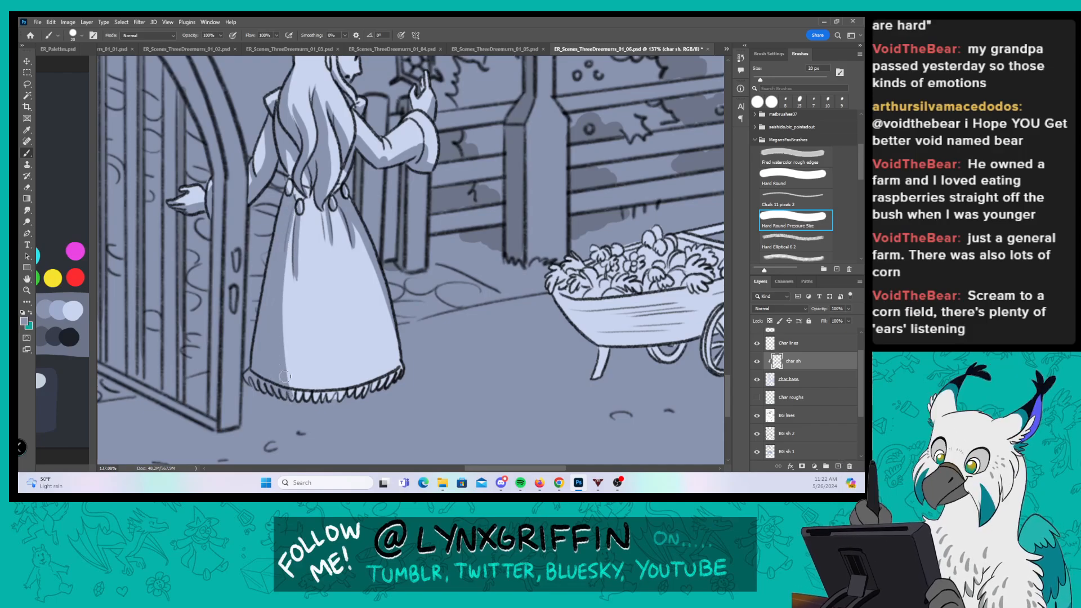
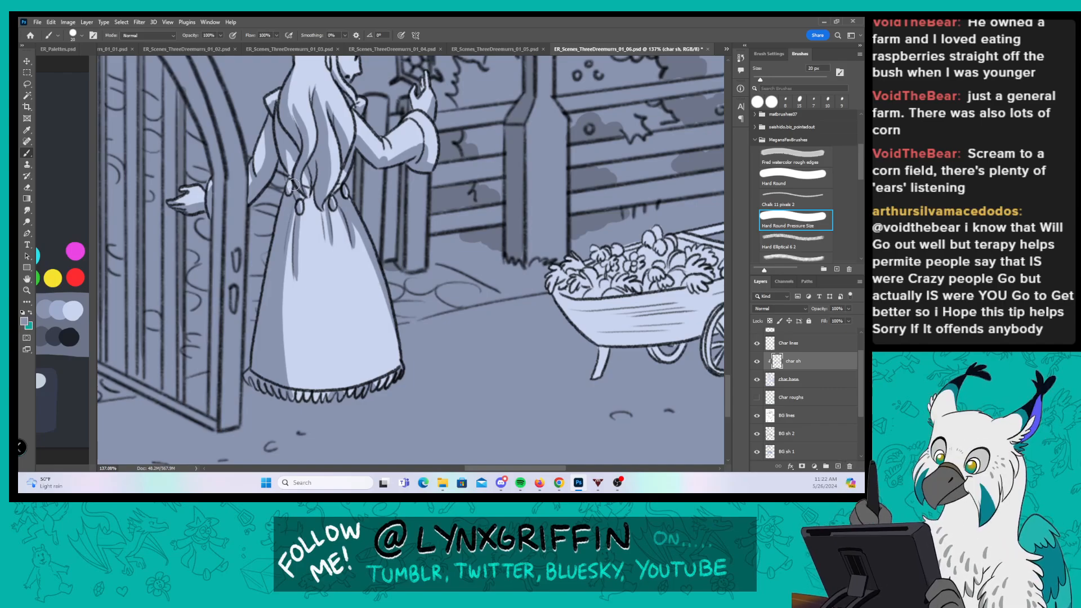
drag(496, 267, 403, 394)
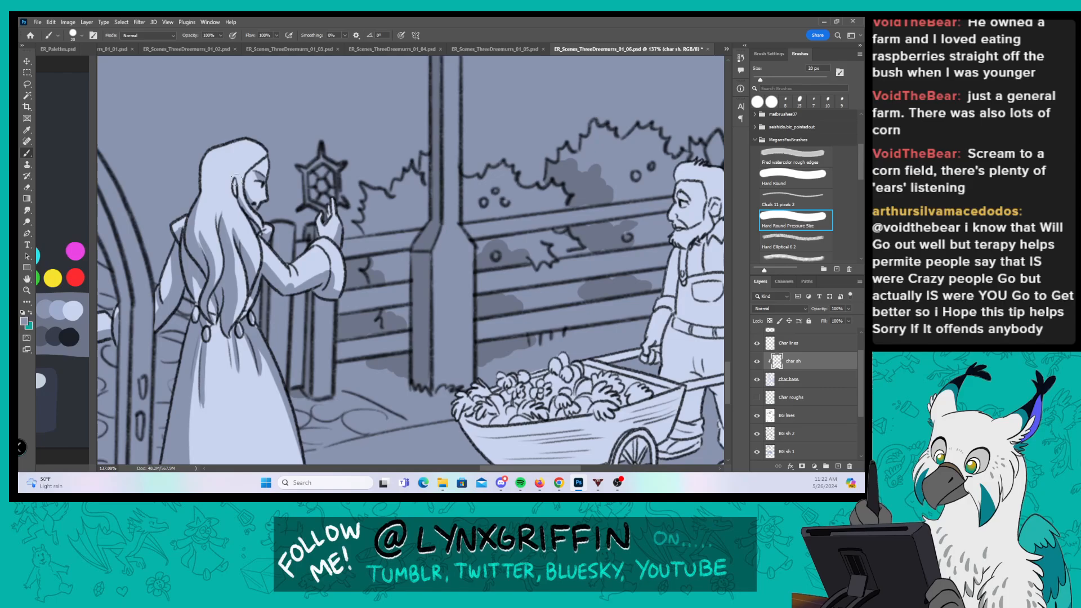
drag(237, 180, 242, 167)
Step: Paint shadows along the underside of the wooden cart, its front leg and the far wheel
drag(506, 330, 473, 330)
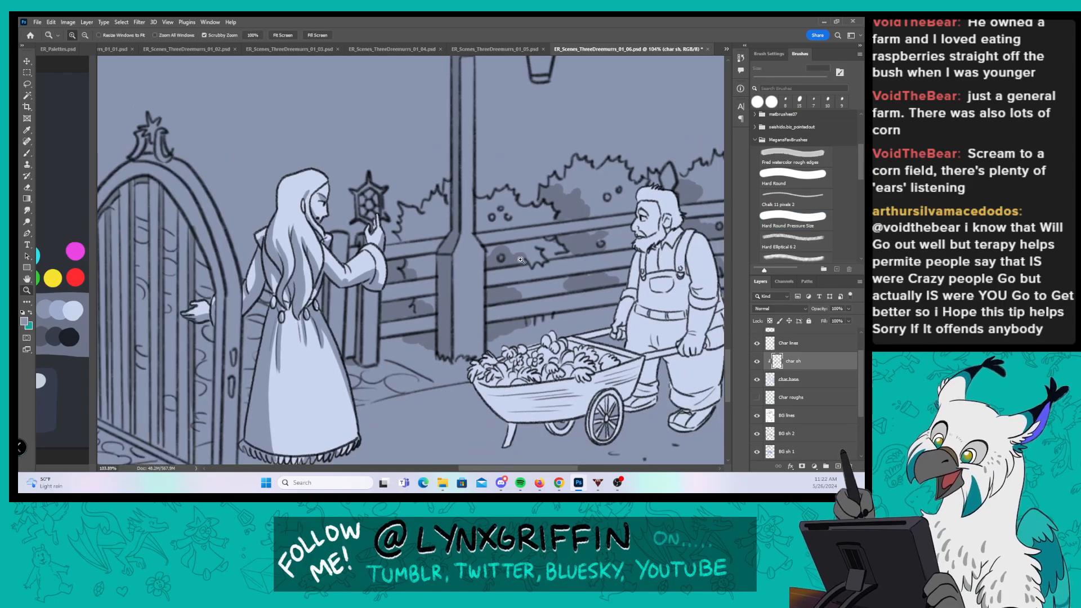
mouse_move(588, 369)
mouse_down()
mouse_move(571, 351)
mouse_move(343, 253)
mouse_up()
drag(277, 297, 315, 297)
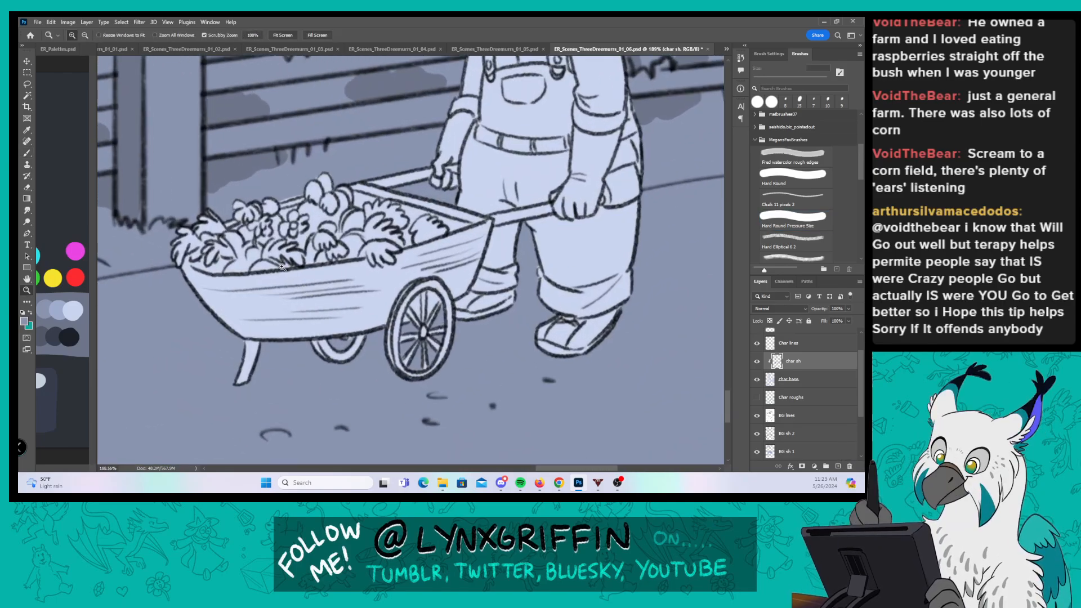
mouse_move(189, 273)
mouse_down()
mouse_move(228, 320)
mouse_move(304, 345)
mouse_move(359, 345)
mouse_up()
mouse_move(229, 310)
mouse_down()
mouse_move(313, 314)
mouse_move(225, 306)
mouse_up()
drag(258, 354, 248, 345)
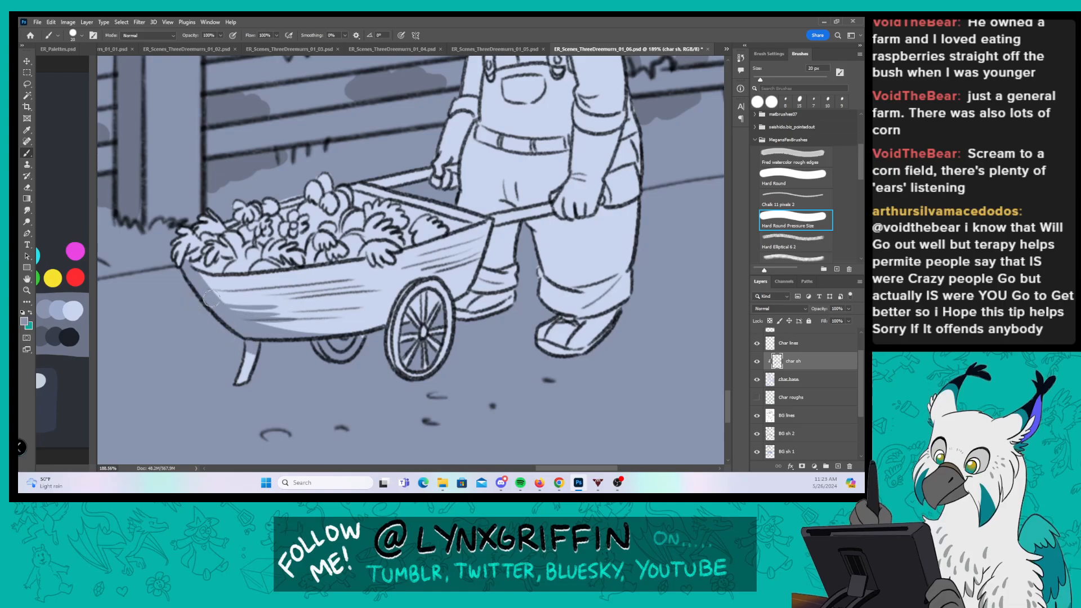
Step: Shade the heaped flowers and leafy plants in the cart and the cart's inner side
mouse_move(178, 268)
mouse_down()
mouse_move(195, 251)
mouse_move(217, 269)
mouse_move(225, 242)
mouse_move(280, 258)
mouse_up()
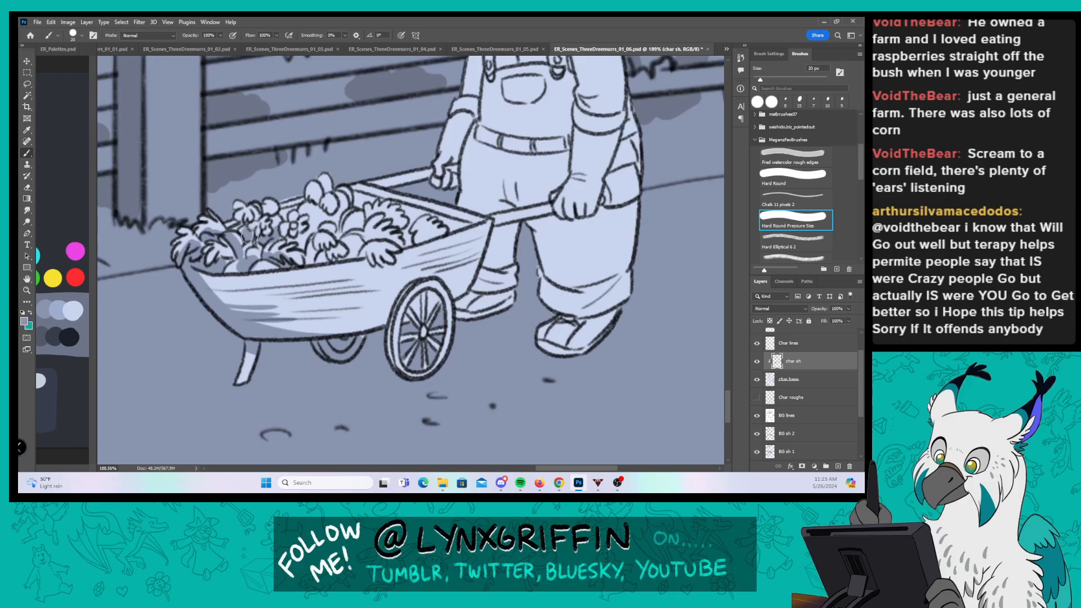
mouse_move(304, 242)
mouse_down()
mouse_move(290, 243)
mouse_move(332, 221)
mouse_move(319, 195)
mouse_move(342, 204)
mouse_up()
mouse_move(320, 259)
mouse_down()
mouse_move(349, 242)
mouse_move(369, 252)
mouse_up()
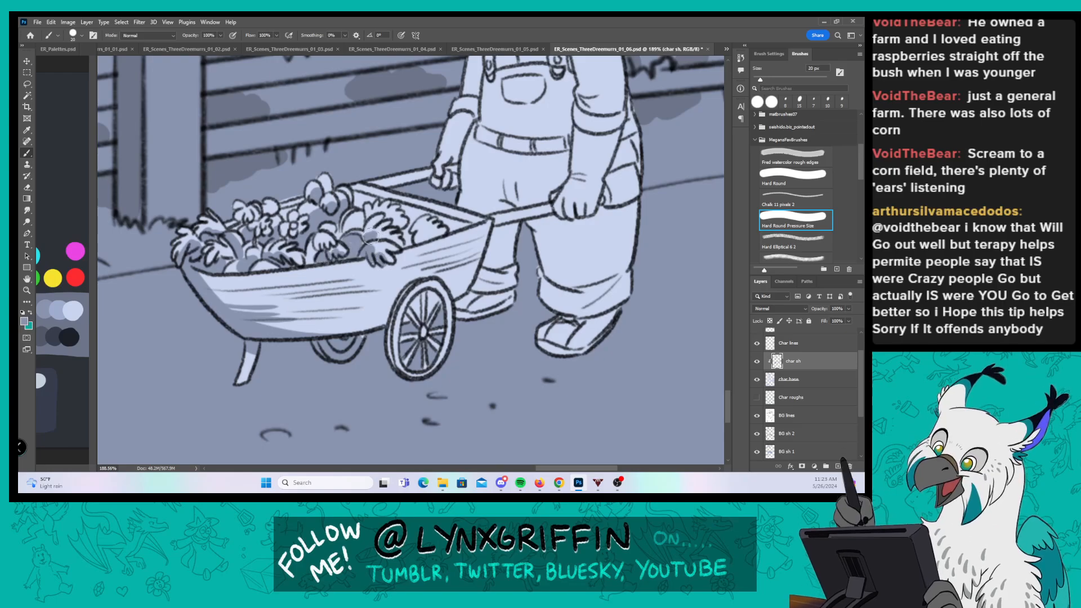
drag(379, 128, 260, 148)
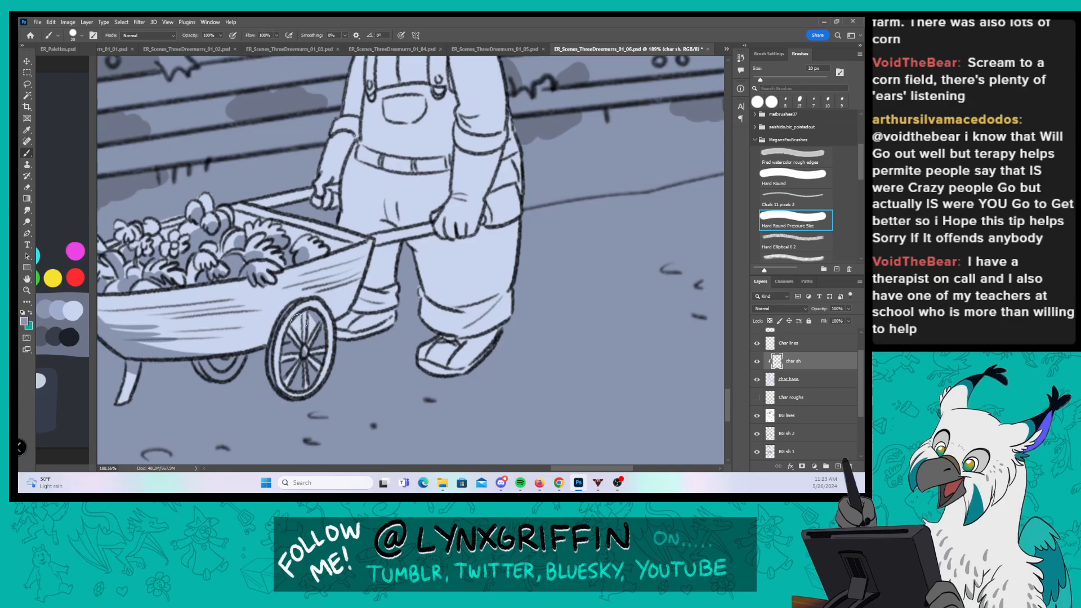
Step: Shade the bearded farmer's far arm and hand, the shirt beside his overall straps and the near sleeve edge
drag(476, 267, 360, 312)
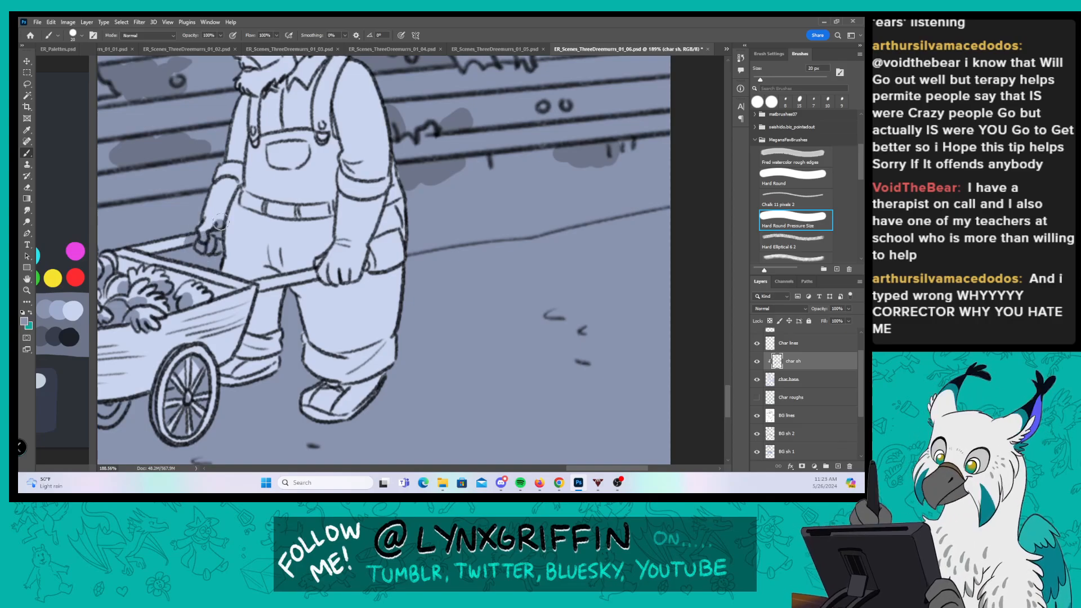
drag(217, 233, 241, 179)
drag(246, 137, 237, 159)
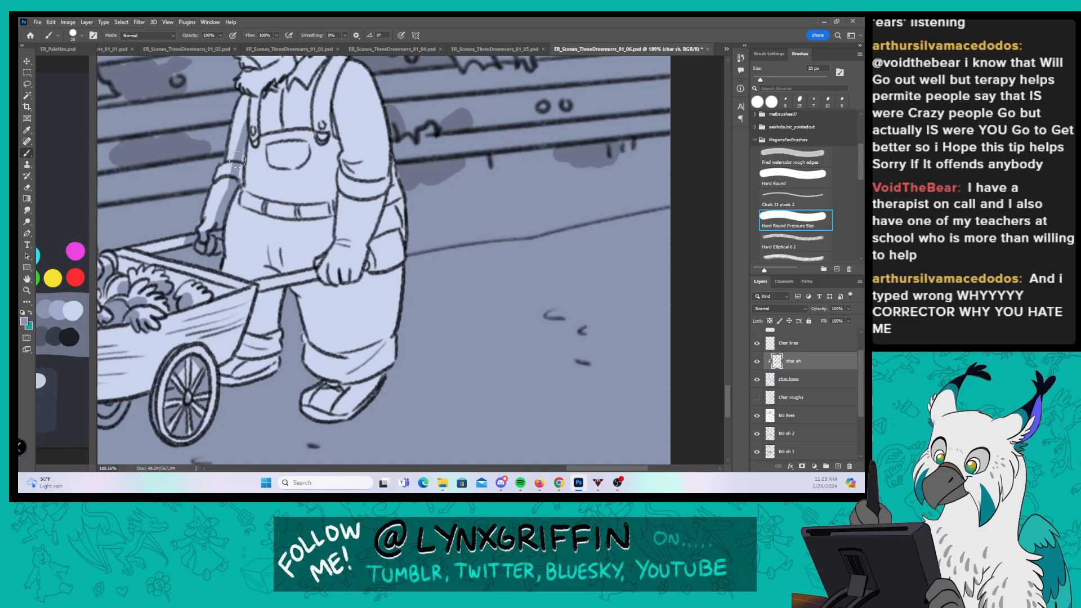
drag(254, 93, 253, 139)
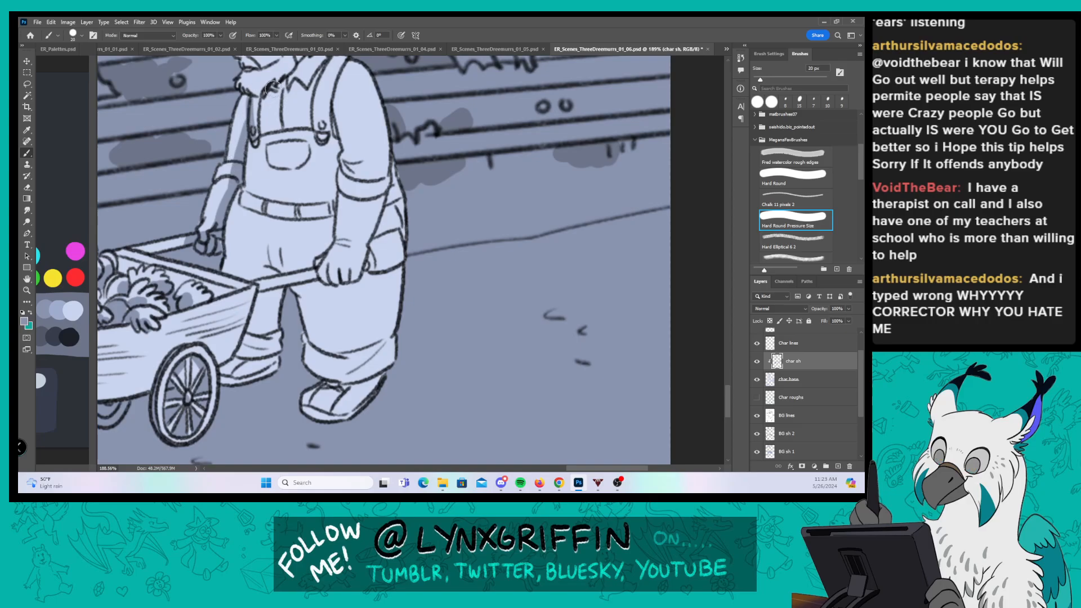
drag(353, 101, 339, 201)
Step: Add shadows to the farmer's hair, face and beard and down the front of his overalls
mouse_move(247, 231)
mouse_down()
mouse_move(289, 157)
mouse_move(285, 124)
mouse_move(297, 133)
mouse_up()
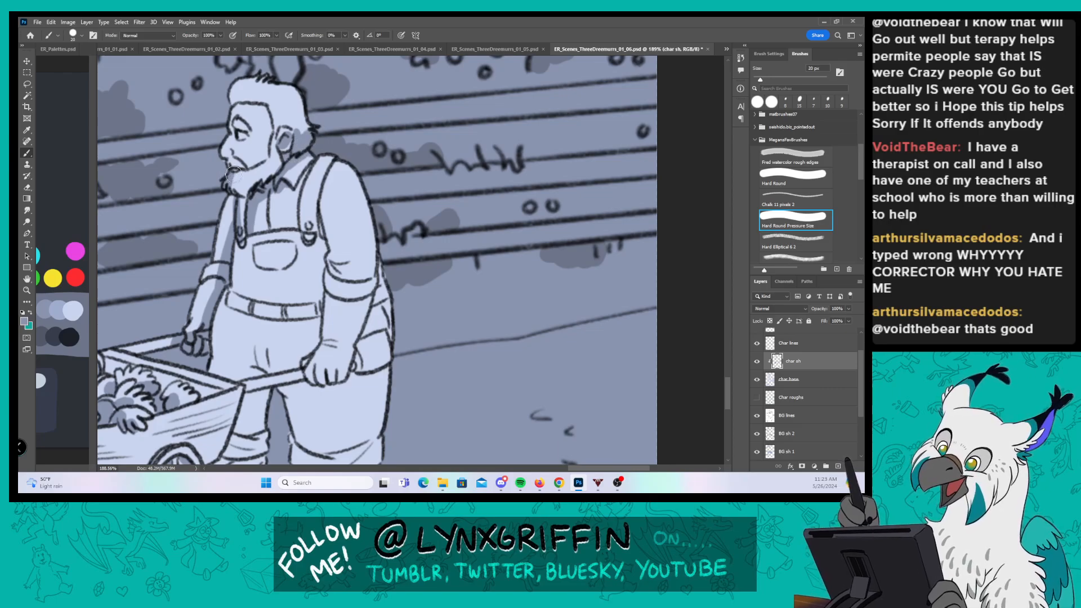
drag(230, 181, 252, 190)
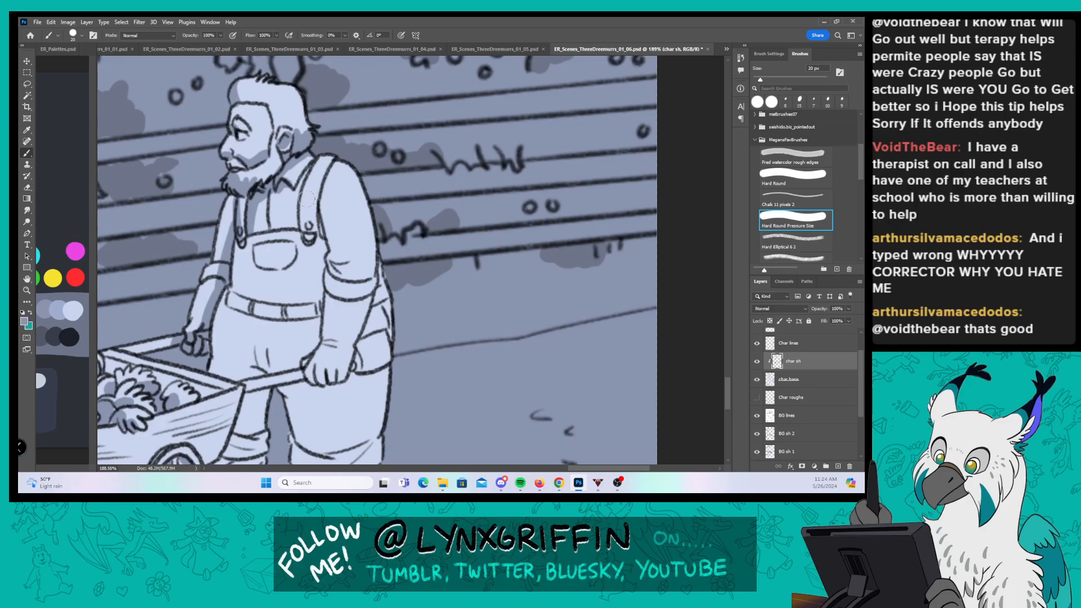
mouse_move(238, 278)
mouse_down()
mouse_move(226, 295)
mouse_move(231, 361)
mouse_move(214, 372)
mouse_move(236, 383)
mouse_up()
Step: Shade the farmer's far leg and shoe, then the inner side, cuff and shoe of his near leg
drag(291, 285, 269, 186)
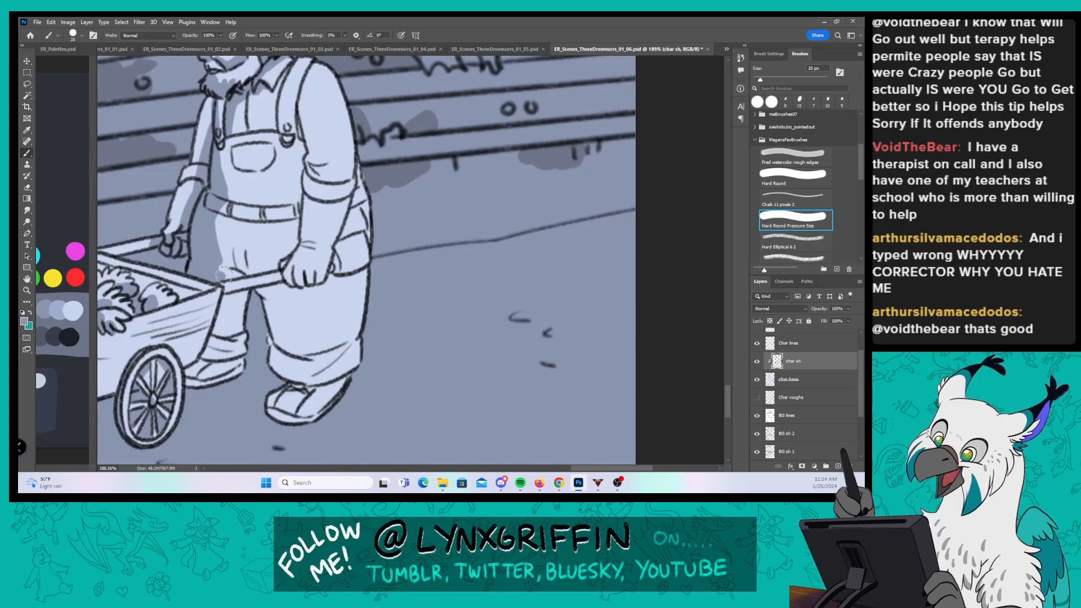
mouse_move(231, 299)
mouse_down()
mouse_move(208, 352)
mouse_move(214, 367)
mouse_move(239, 295)
mouse_move(219, 382)
mouse_move(230, 378)
mouse_move(191, 373)
mouse_move(210, 379)
mouse_up()
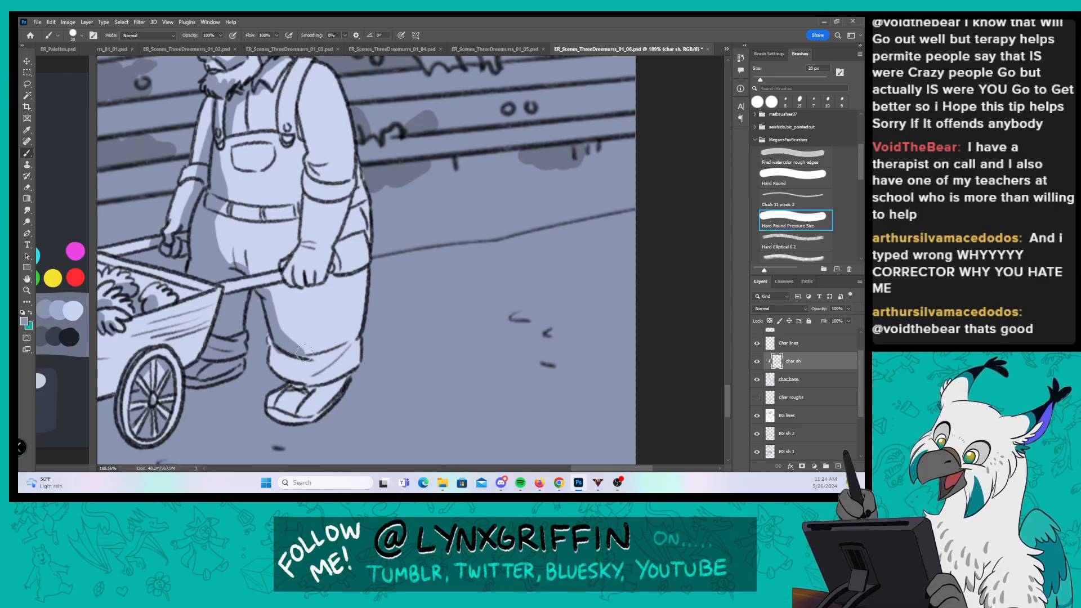
mouse_move(277, 335)
mouse_down()
mouse_move(342, 342)
mouse_move(285, 384)
mouse_move(354, 380)
mouse_up()
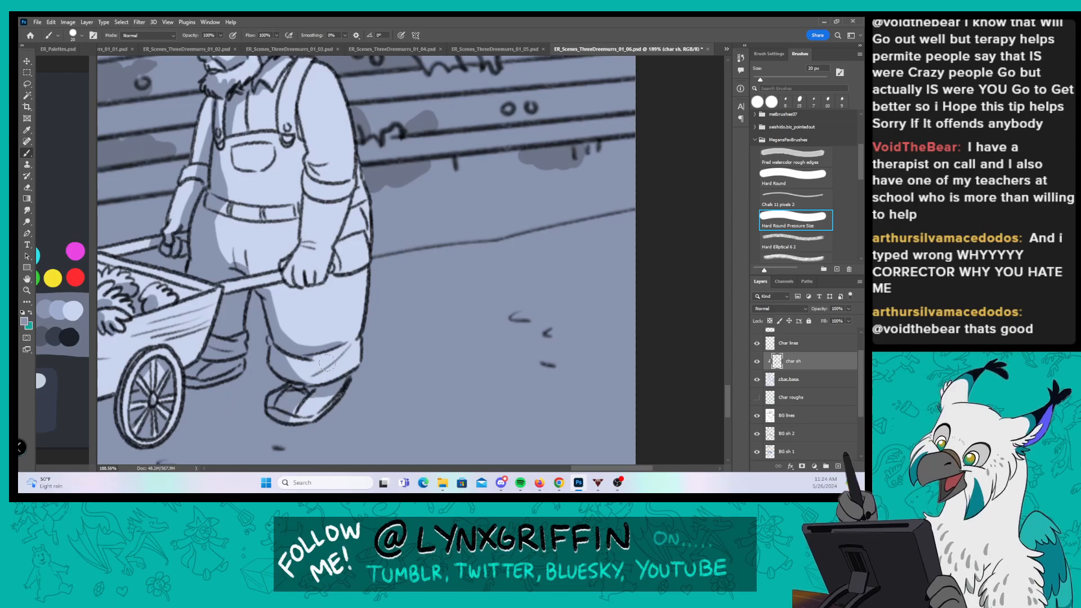
Step: Shade the farmer's near sleeve, forearm and hand, and the back of his overalls
drag(378, 233, 360, 296)
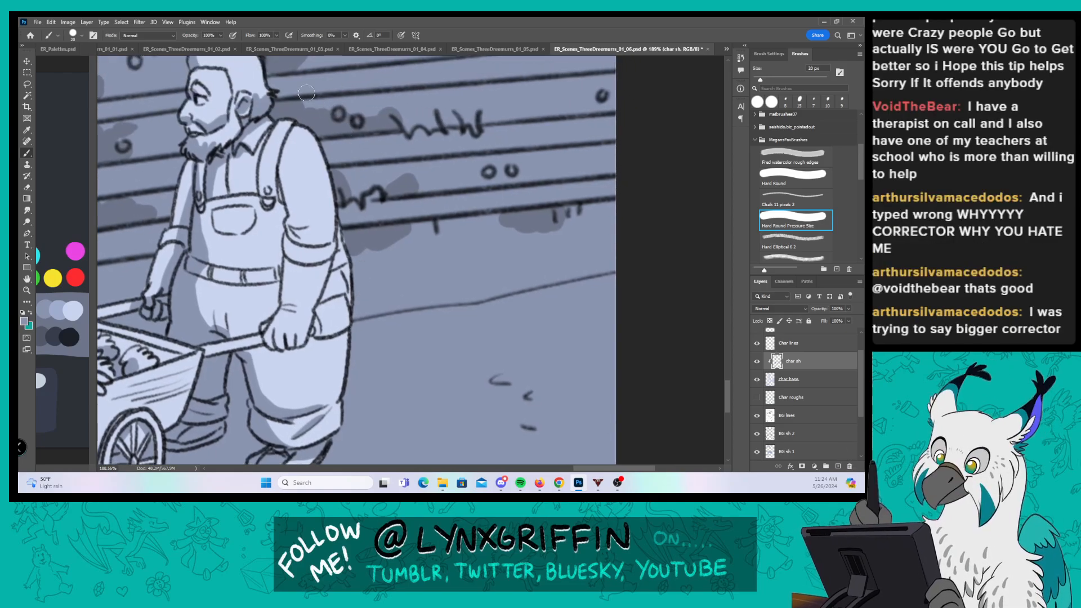
drag(293, 125, 274, 197)
mouse_move(278, 148)
mouse_down()
mouse_move(291, 226)
mouse_move(302, 214)
mouse_move(286, 305)
mouse_move(300, 250)
mouse_move(283, 315)
mouse_move(281, 341)
mouse_up()
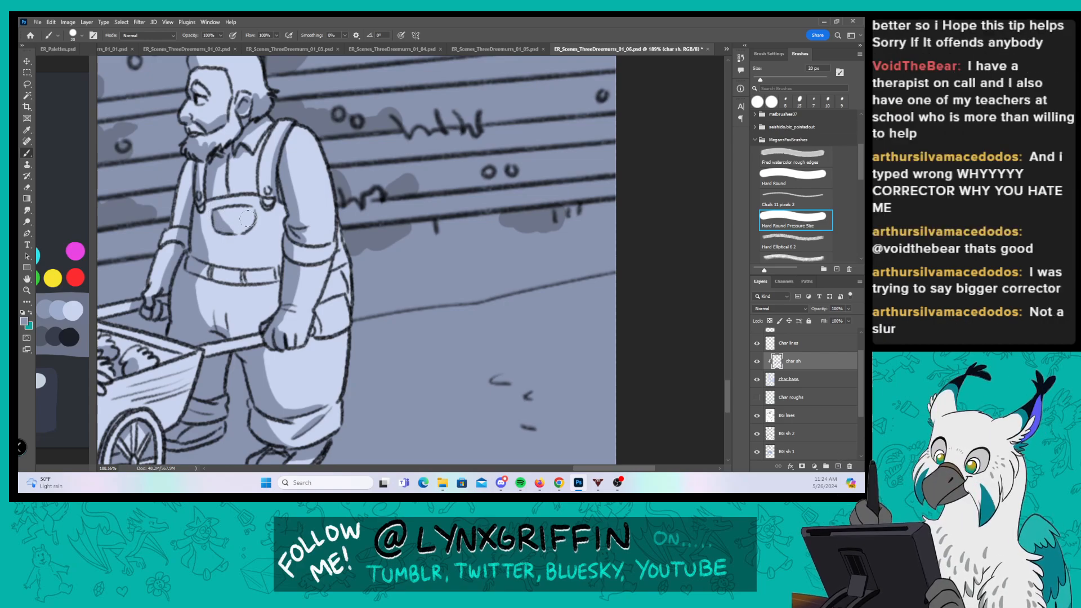
drag(333, 262, 341, 222)
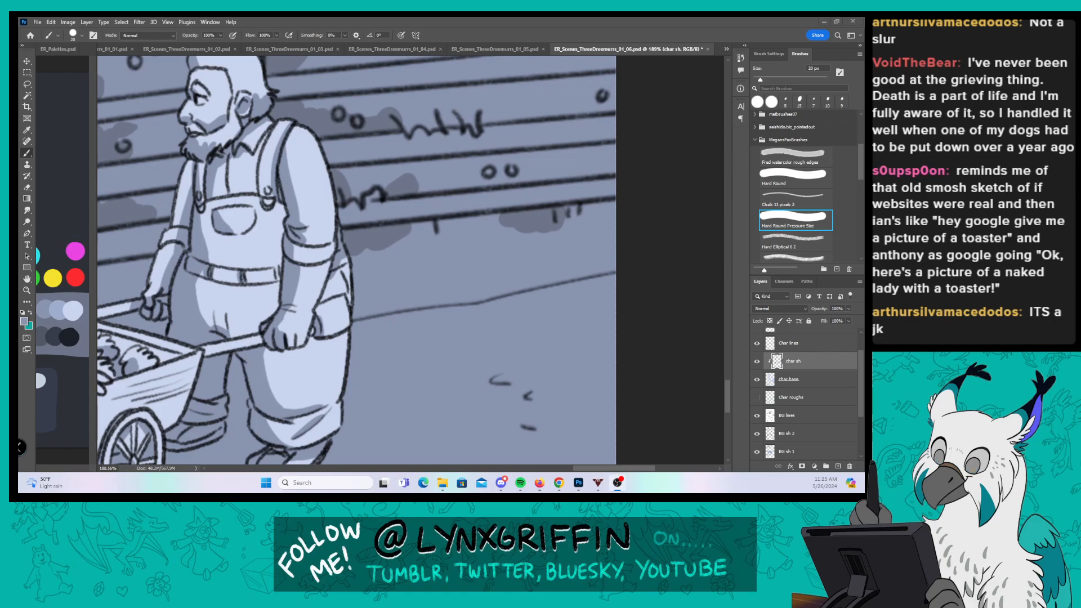
Step: Save the shaded 01_06 page and switch to the scene file ending in 01_07
click(463, 38)
click(486, 27)
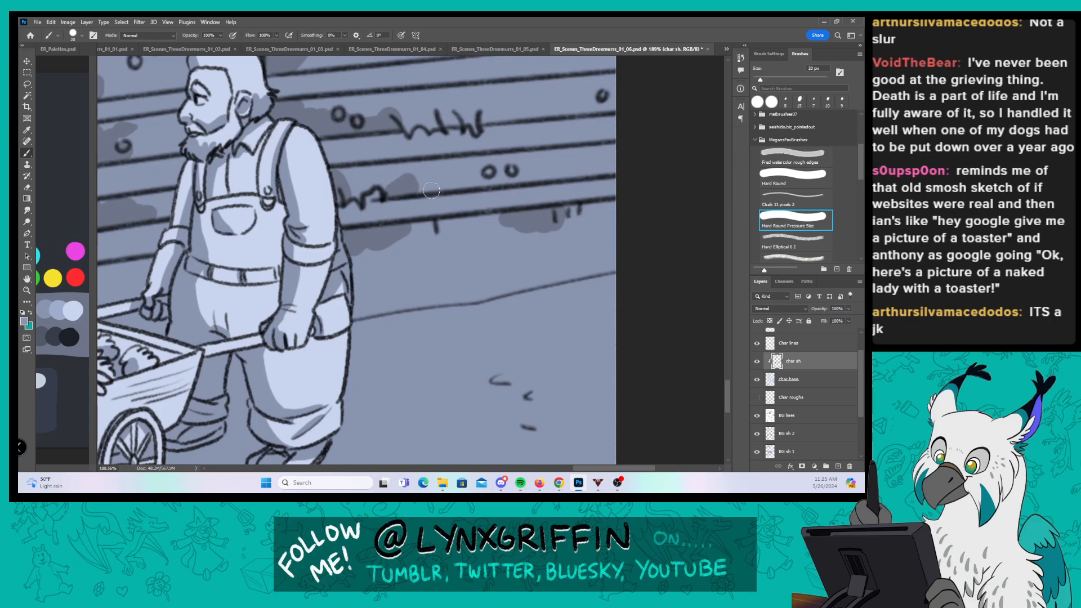
key(z)
mouse_move(430, 270)
mouse_down()
mouse_move(351, 296)
mouse_move(337, 283)
mouse_up()
key(b)
key(ctrl+s)
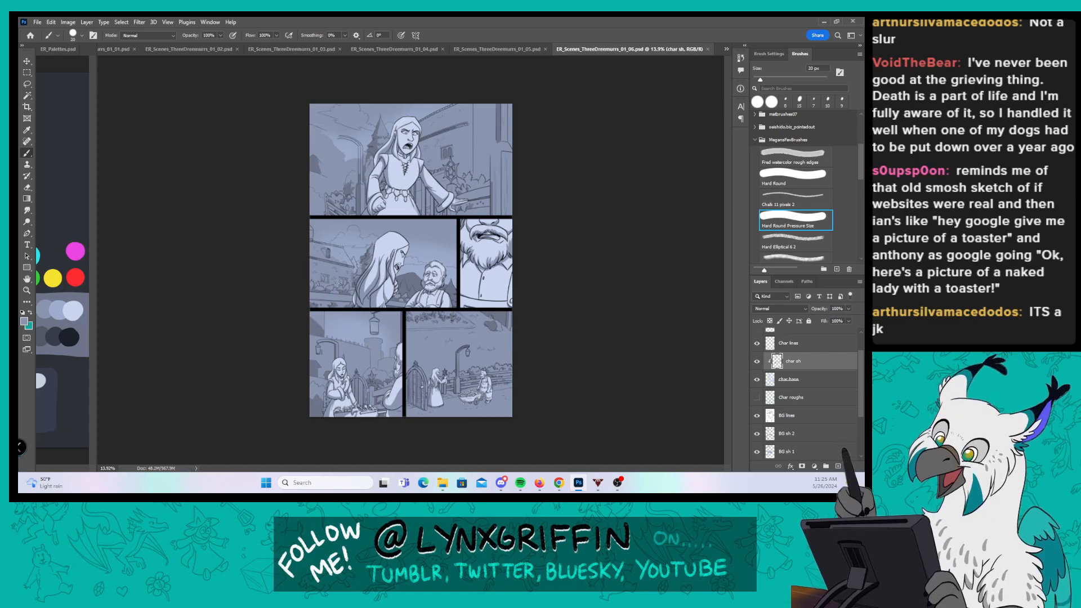
click(726, 49)
click(806, 110)
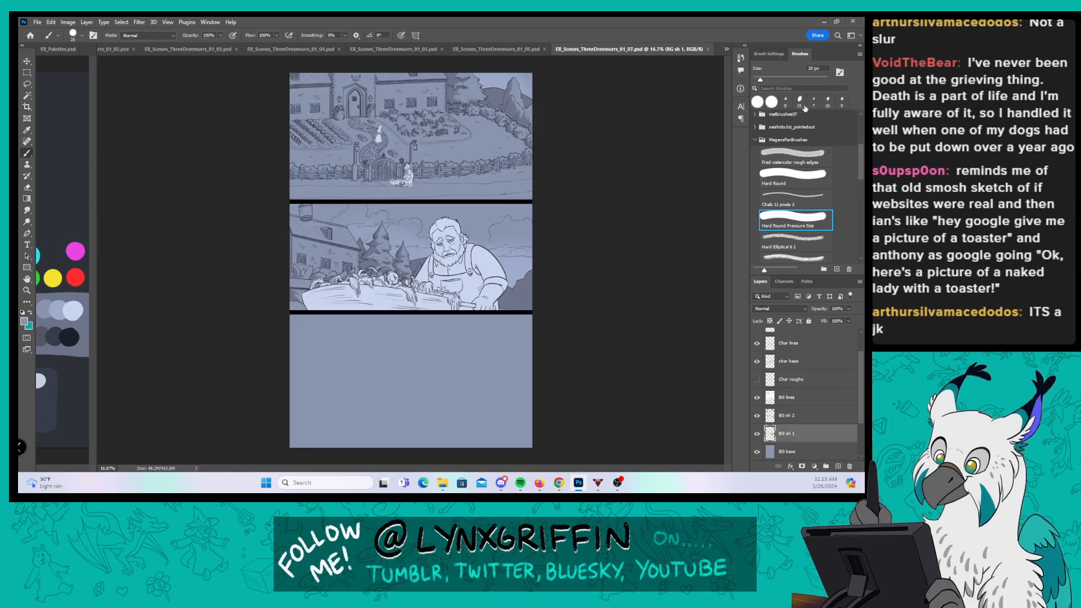
Step: Add a layer named char sh directly above char base and clip it to that layer
click(822, 363)
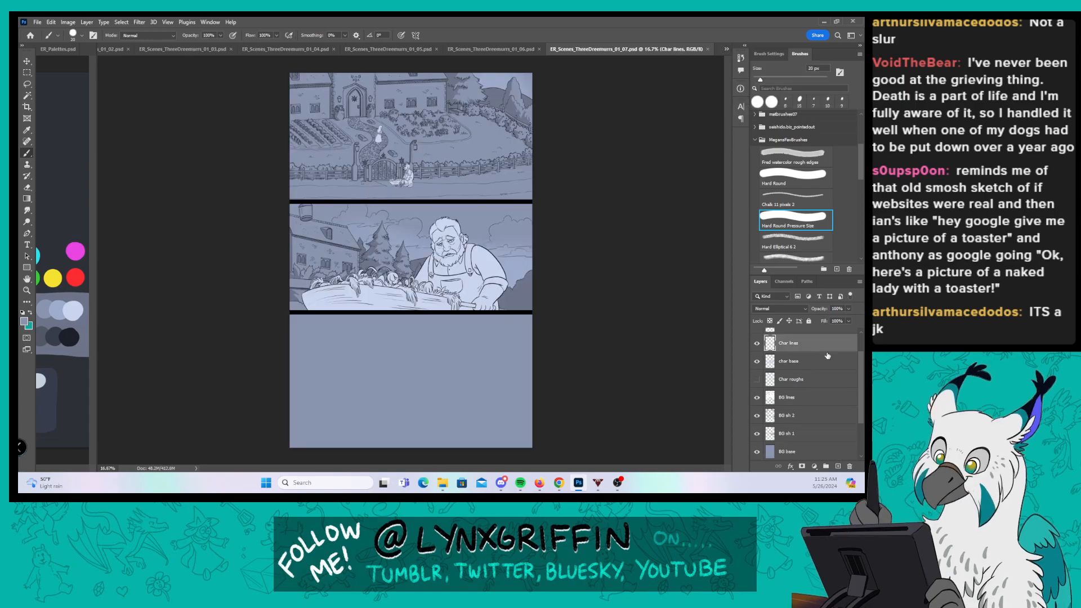
key(ctrl+shift+alt+n)
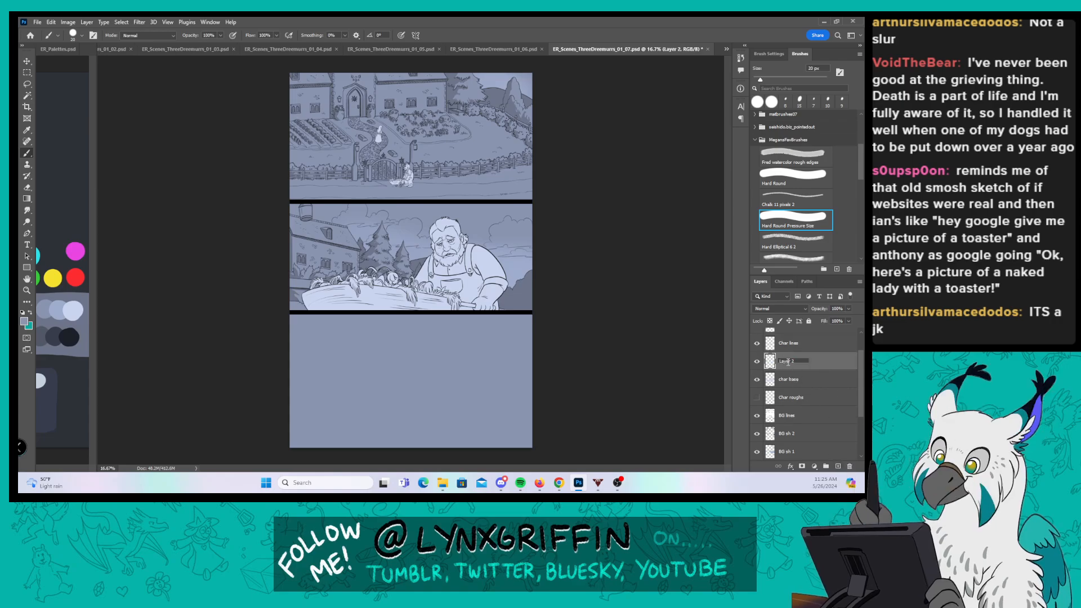
text(char sh)
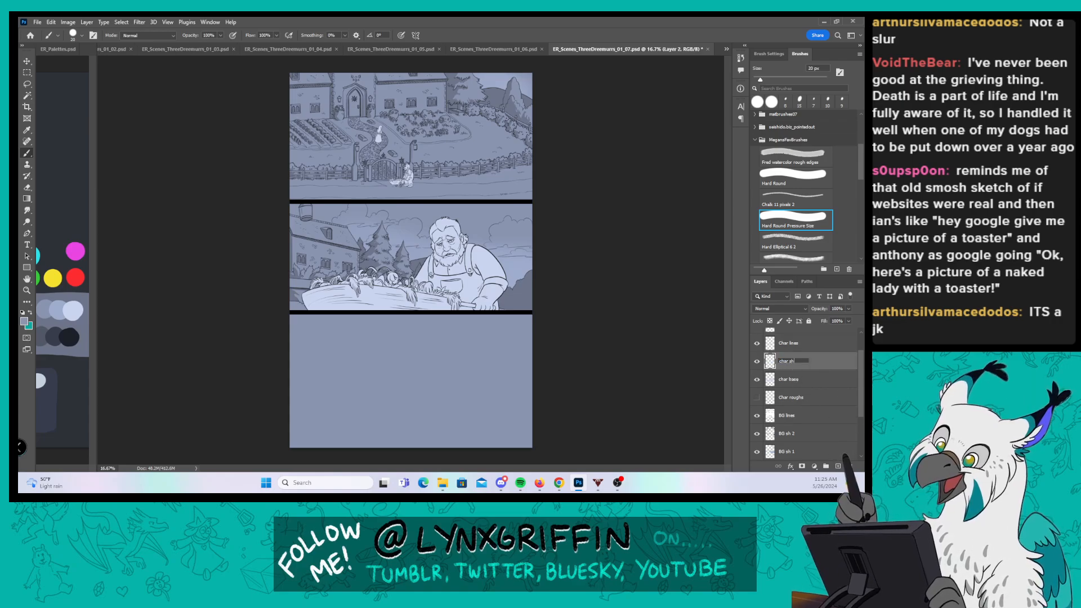
key(Return)
right_click(812, 358)
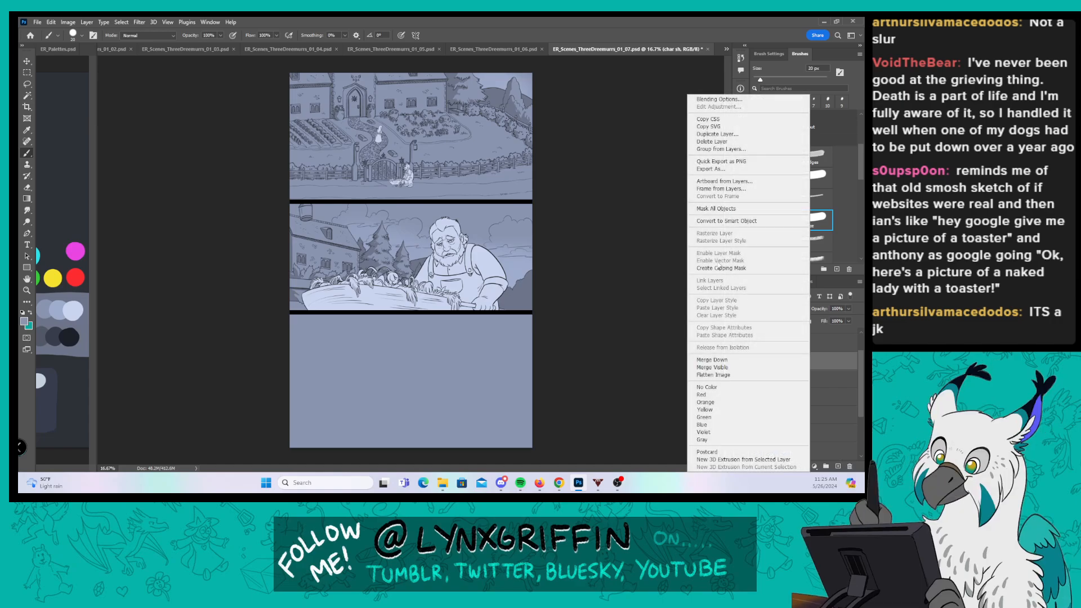
click(711, 268)
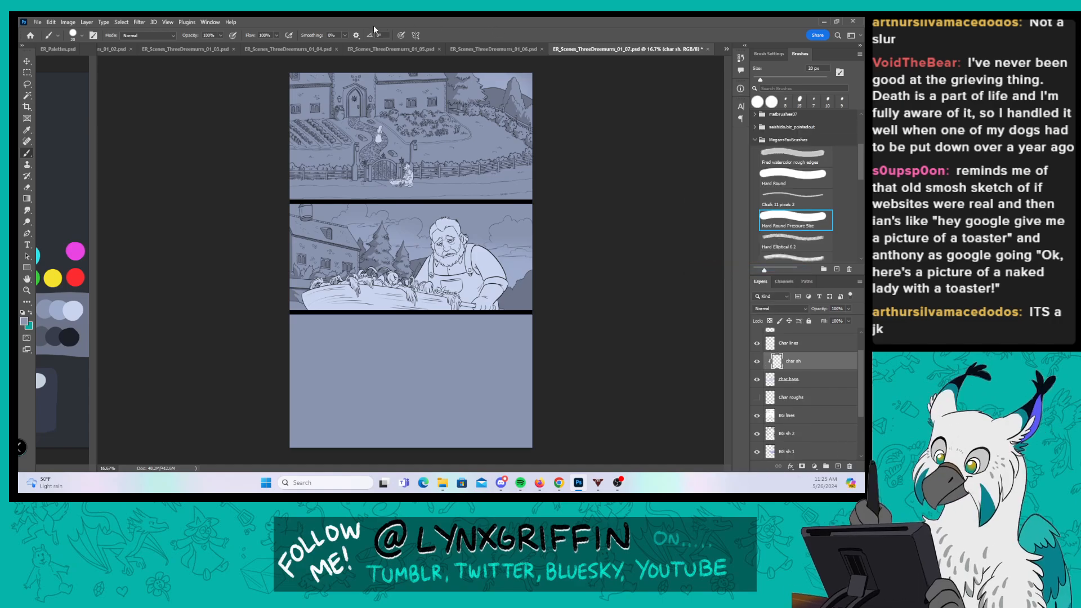
Step: Shade the woman on the garden path in the first scene: her back sleeve, long hair and the waist folds of her dress
key(z)
drag(394, 129, 469, 129)
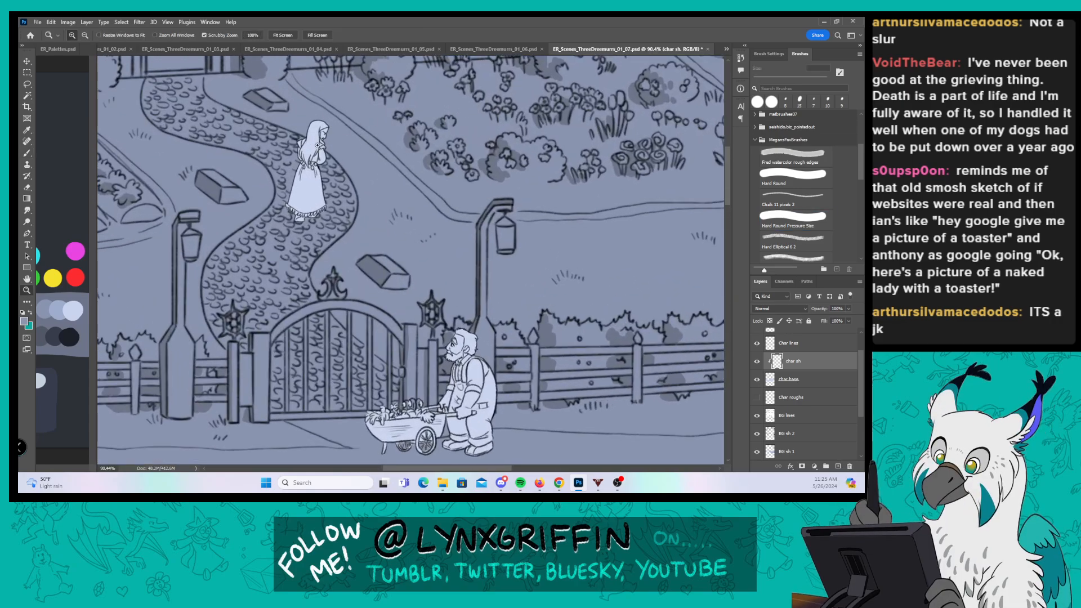
drag(318, 146, 366, 140)
key(b)
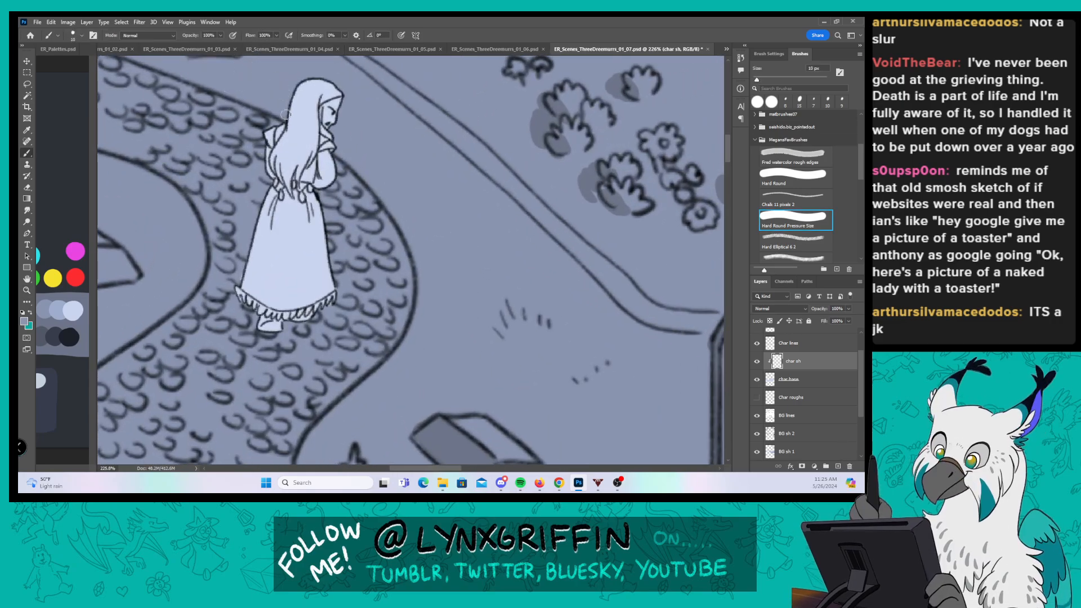
mouse_move(268, 147)
mouse_down()
mouse_move(275, 179)
mouse_move(287, 129)
mouse_up()
mouse_move(292, 92)
mouse_down()
mouse_move(282, 151)
mouse_move(291, 184)
mouse_move(314, 121)
mouse_move(293, 185)
mouse_move(306, 146)
mouse_up()
mouse_move(304, 147)
mouse_down()
mouse_move(297, 186)
mouse_move(256, 242)
mouse_move(283, 180)
mouse_up()
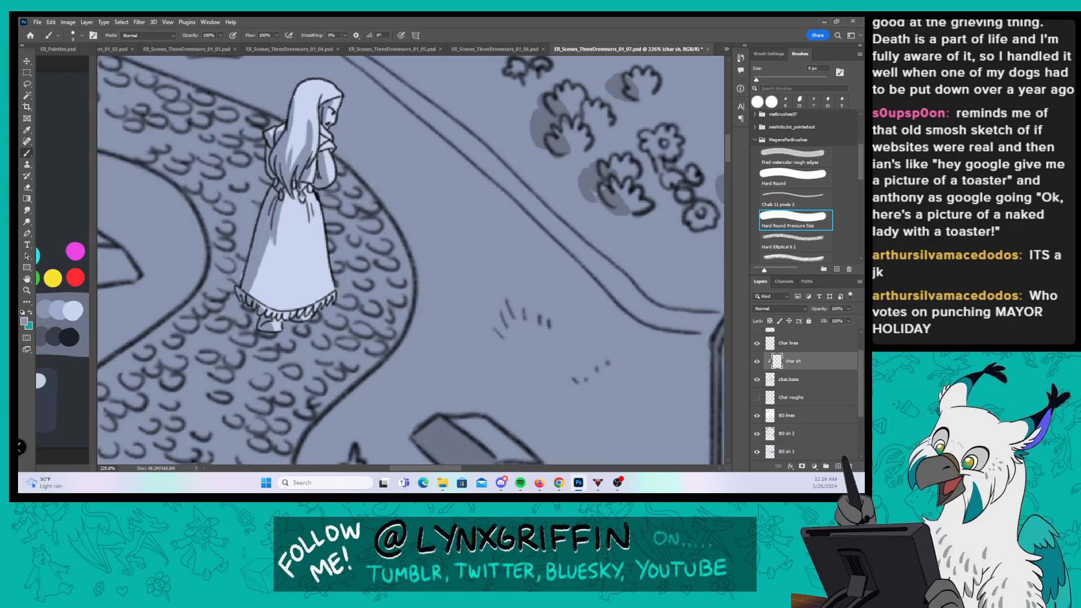
drag(298, 192, 302, 183)
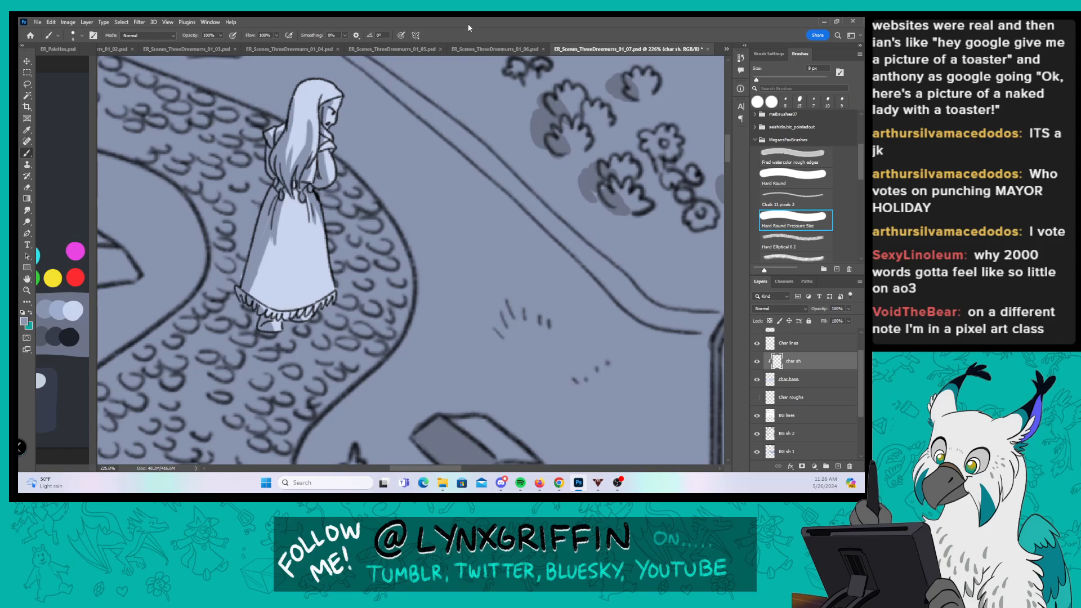
Step: Shade the front and underside of the small cart's wooden body by the gate, adding shadow streaks along its planks
key(z)
drag(316, 274, 247, 274)
drag(385, 428, 329, 239)
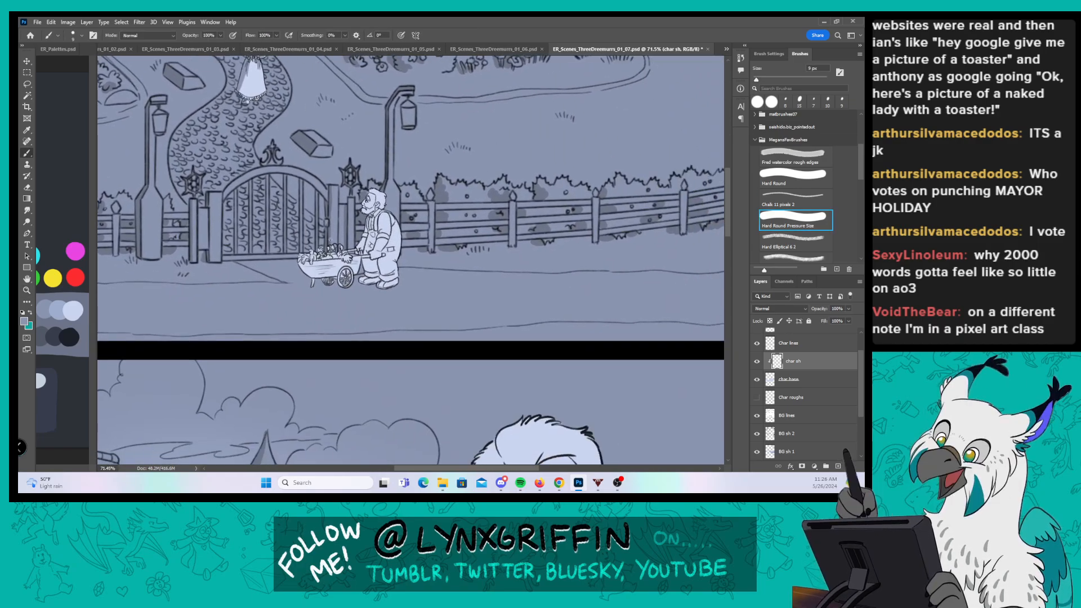
key(z)
drag(330, 278, 417, 277)
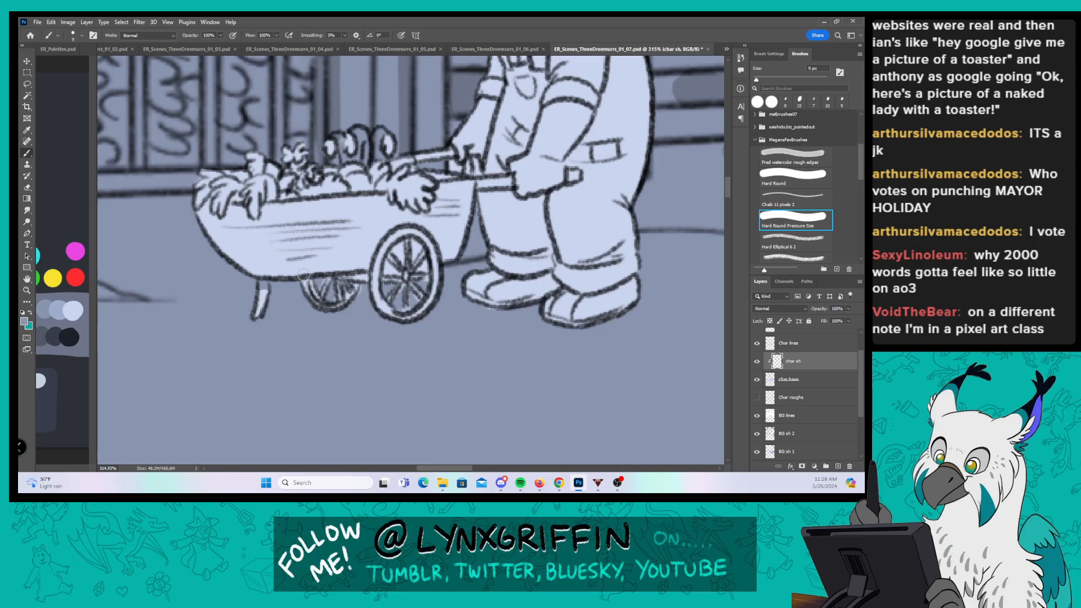
mouse_move(303, 275)
mouse_down()
mouse_move(352, 287)
mouse_move(360, 277)
mouse_up()
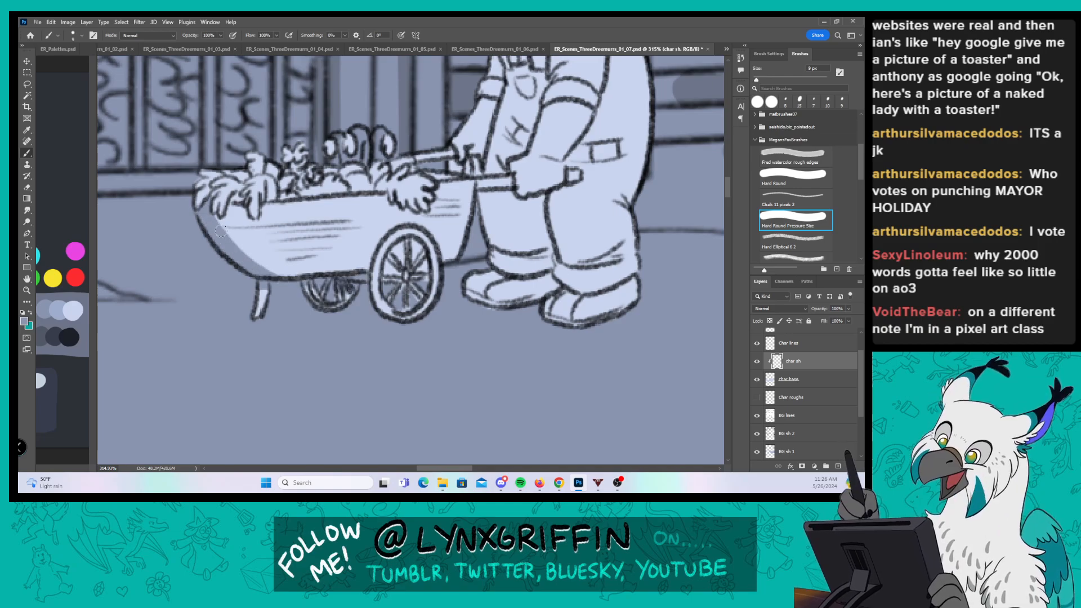
mouse_move(221, 231)
mouse_down()
mouse_move(258, 266)
mouse_move(222, 222)
mouse_move(289, 272)
mouse_up()
mouse_move(228, 222)
mouse_down()
mouse_move(291, 266)
mouse_move(244, 250)
mouse_move(326, 275)
mouse_move(270, 260)
mouse_move(363, 271)
mouse_move(275, 261)
mouse_move(295, 248)
mouse_move(255, 228)
mouse_up()
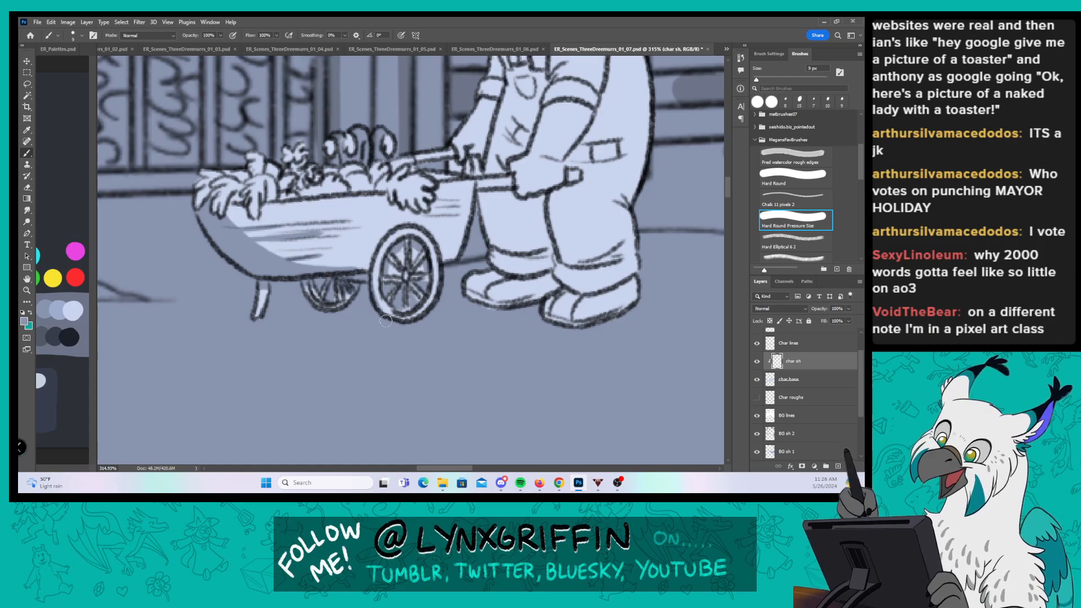
Step: Shade the leaves and vegetables piled in the small cart, and add shadow to its near wheel
scroll(250, 166, up, 3)
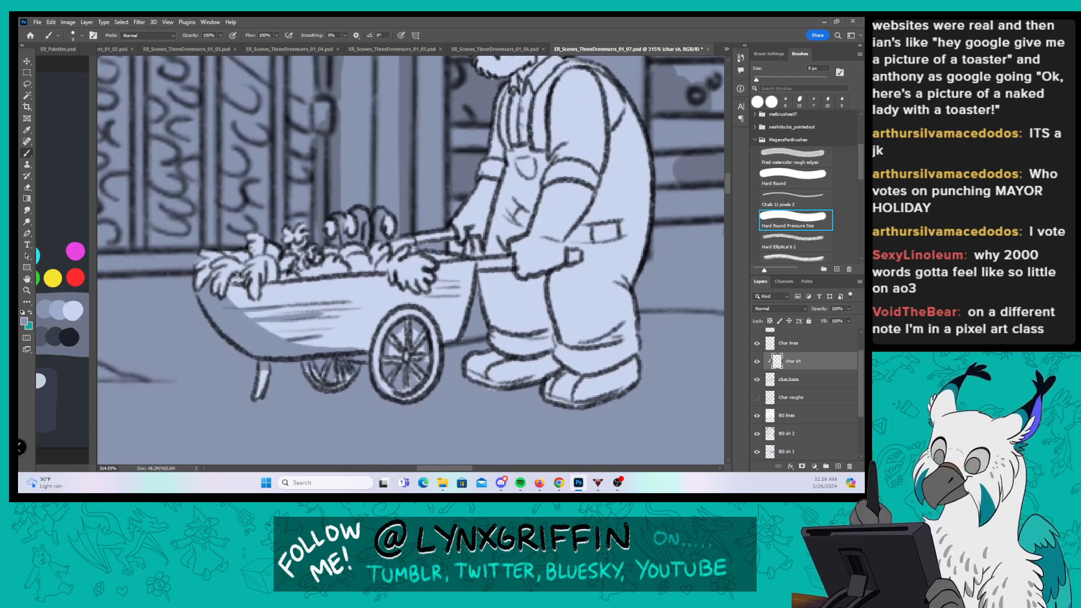
drag(209, 272, 201, 296)
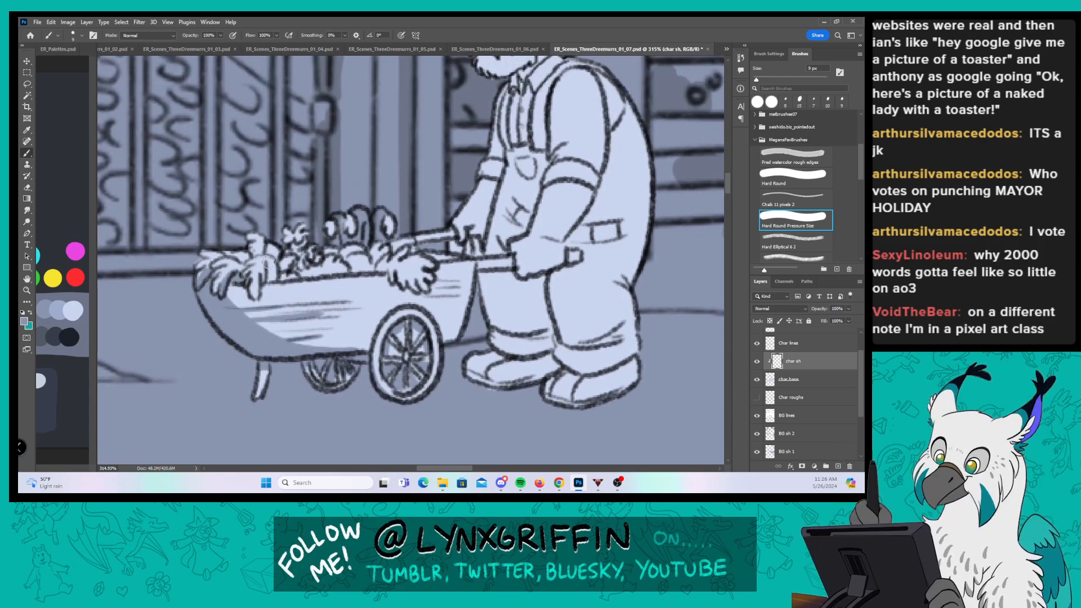
mouse_move(284, 275)
mouse_down()
mouse_move(305, 253)
mouse_move(314, 274)
mouse_move(358, 264)
mouse_up()
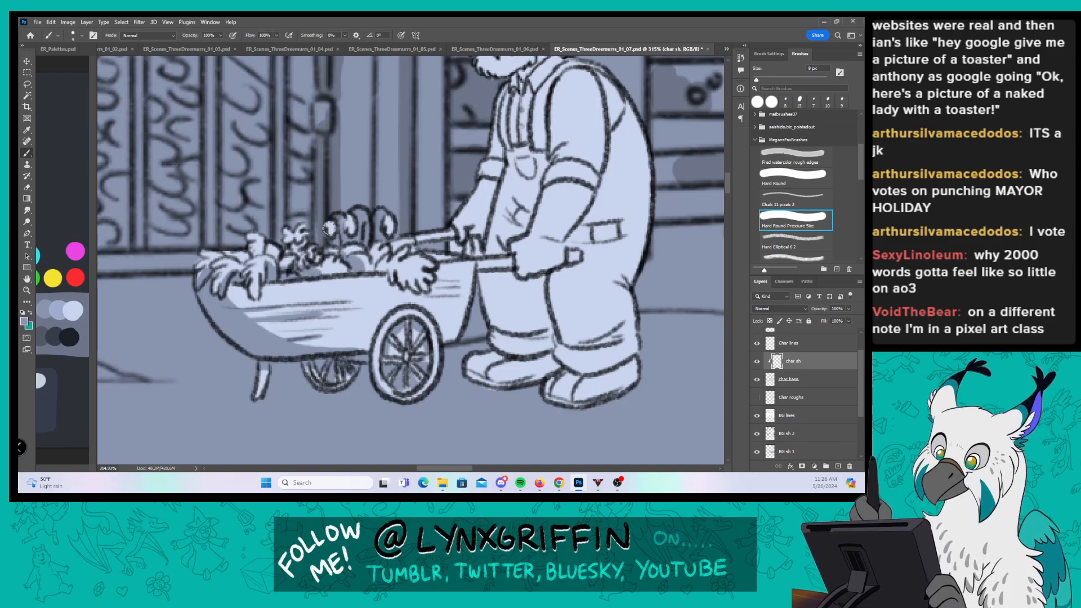
drag(375, 269, 404, 286)
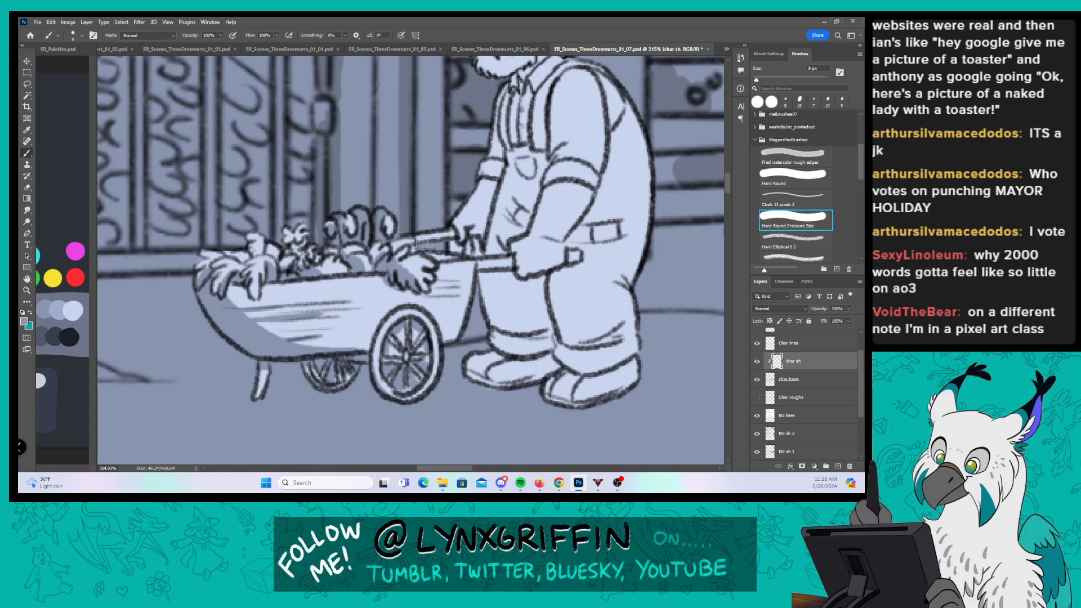
mouse_move(421, 244)
mouse_down()
mouse_move(451, 233)
mouse_move(450, 255)
mouse_move(382, 270)
mouse_up()
drag(396, 331, 381, 354)
Step: Shade the farmer's near sleeve, forearm and hand, then his far arm on the cart handle
mouse_move(508, 73)
mouse_down()
mouse_move(380, 133)
mouse_move(366, 216)
mouse_move(377, 216)
mouse_move(379, 147)
mouse_up()
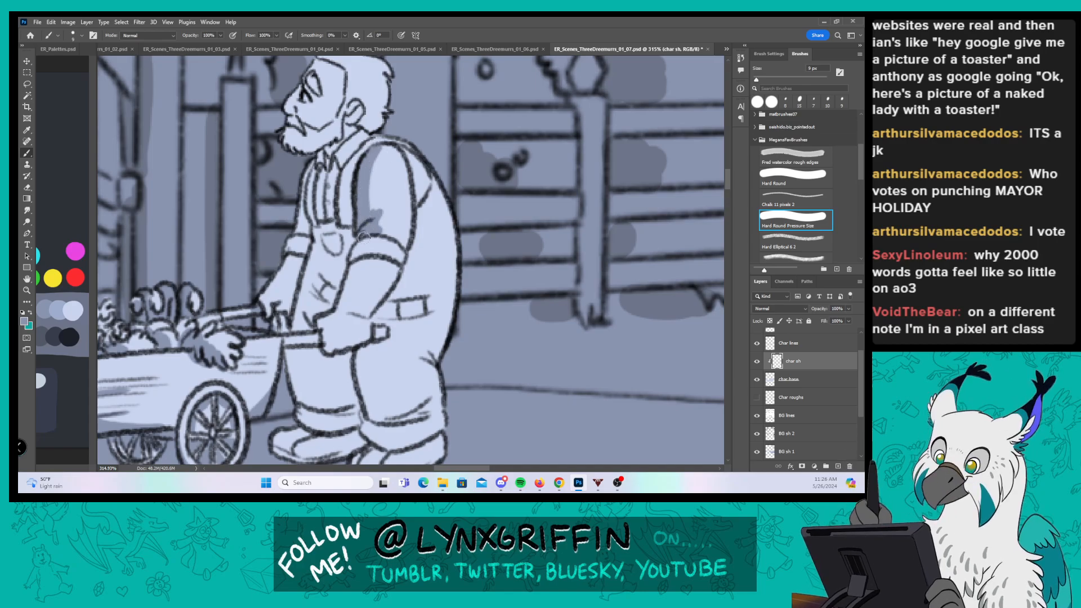
drag(364, 237, 339, 310)
drag(374, 254, 366, 276)
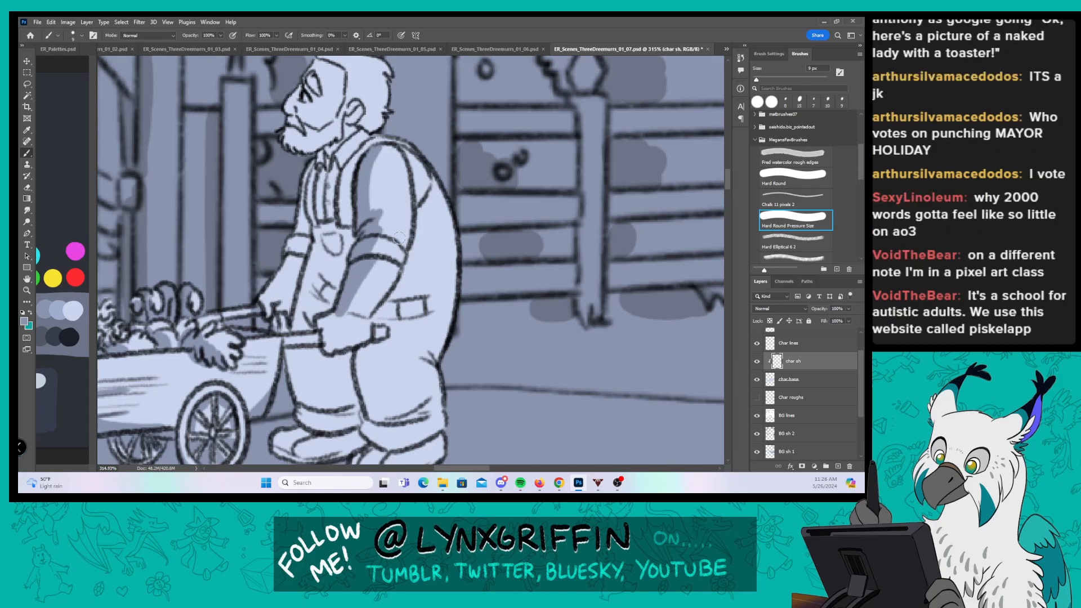
drag(399, 237, 428, 171)
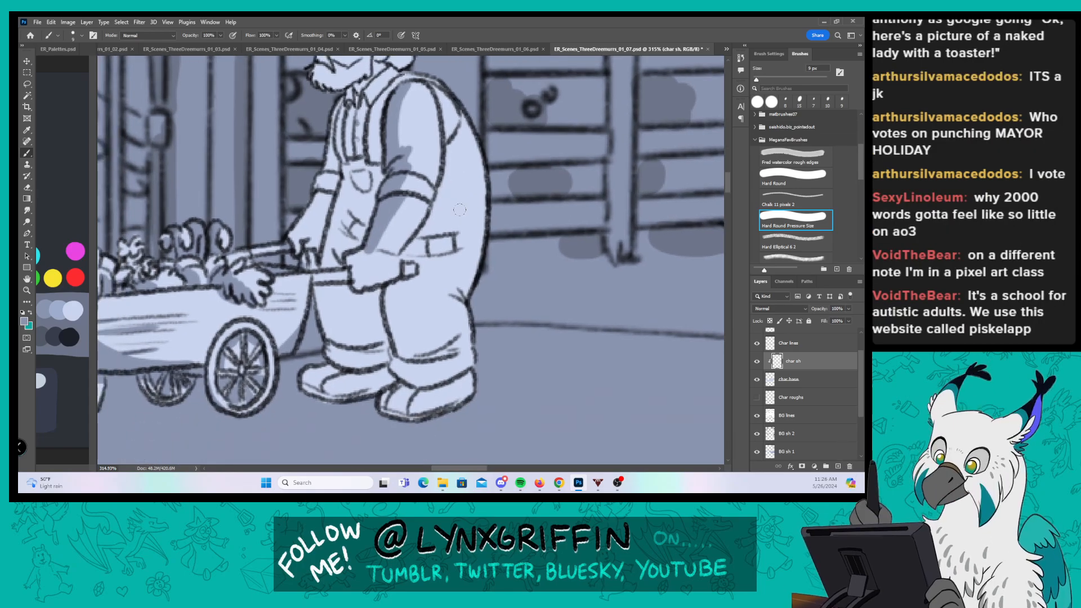
drag(355, 249, 361, 288)
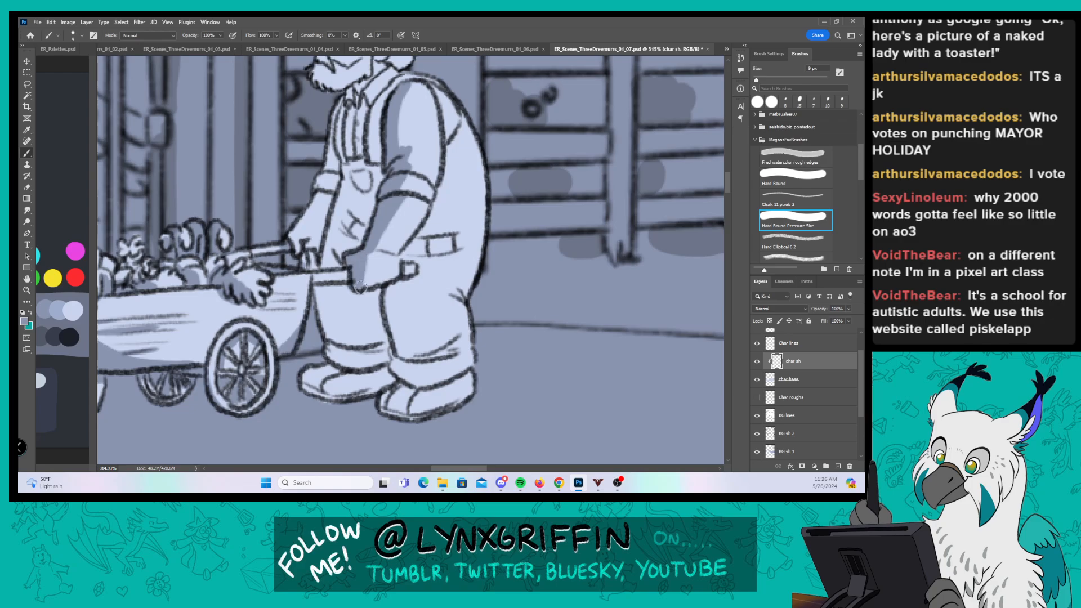
mouse_move(295, 239)
mouse_down()
mouse_move(308, 263)
mouse_move(304, 246)
mouse_move(332, 189)
mouse_move(323, 172)
mouse_move(336, 161)
mouse_up()
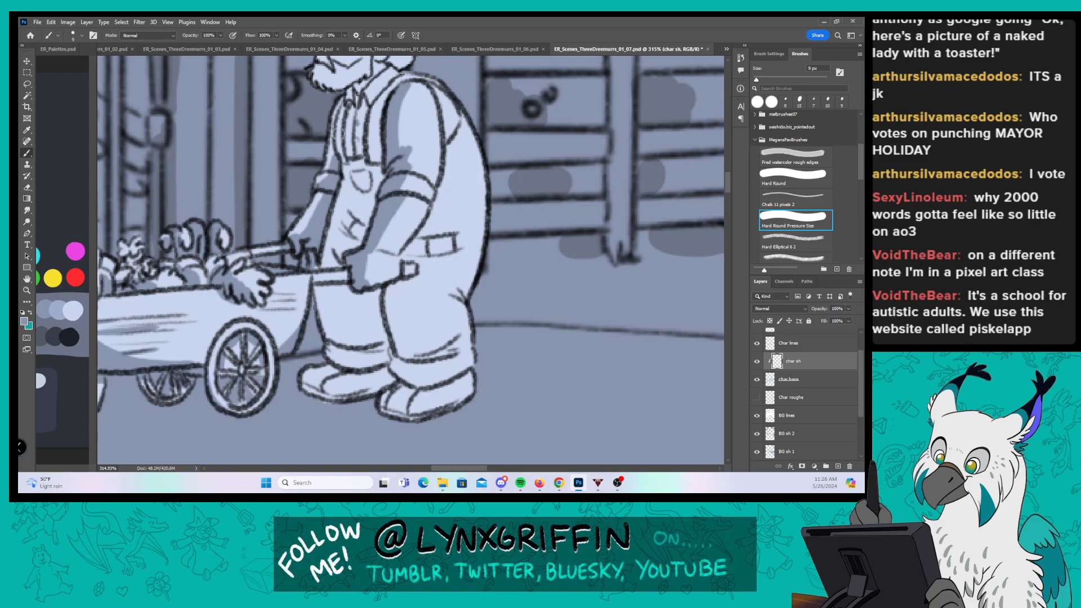
Step: Shade the farmer's shirt front and overalls bib, then fill his far leg with shadow using the Hard Round brush
drag(343, 104, 344, 160)
mouse_move(353, 102)
mouse_down()
mouse_move(353, 90)
mouse_move(360, 106)
mouse_up()
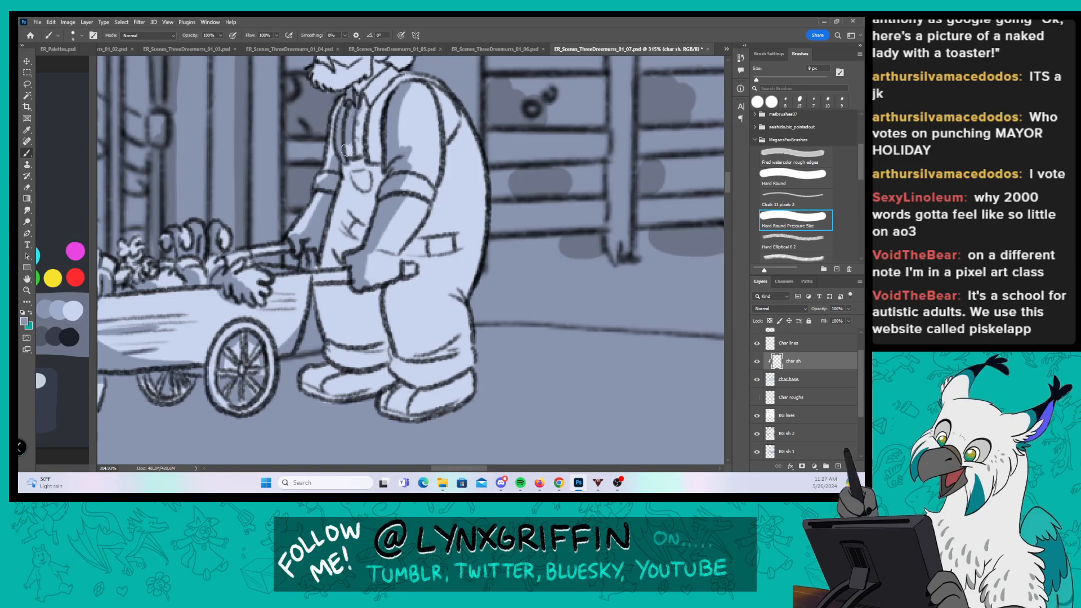
drag(345, 144, 349, 161)
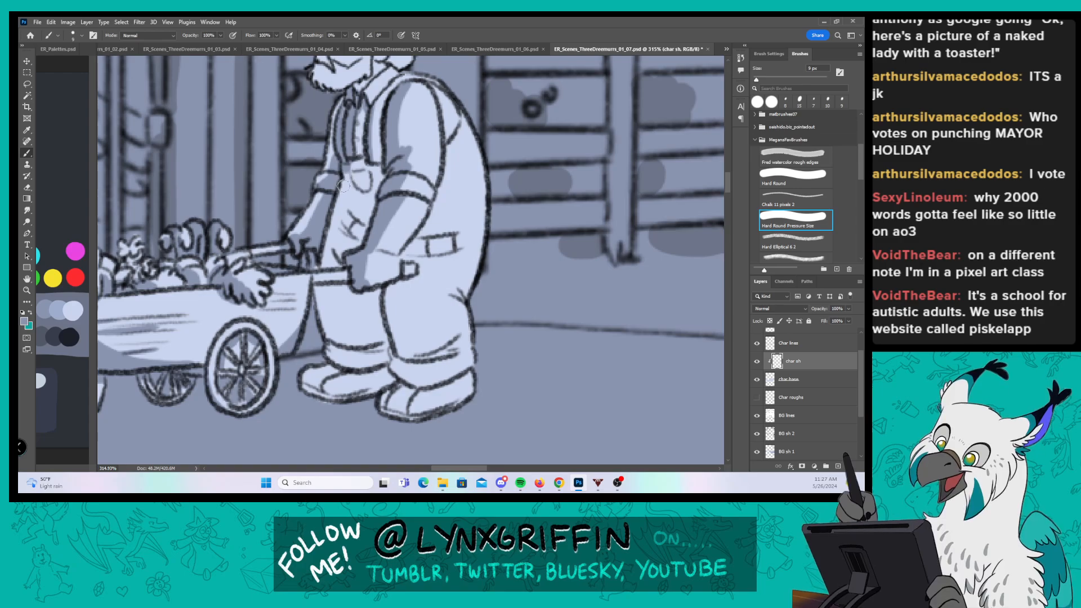
mouse_move(339, 213)
mouse_down()
mouse_move(318, 267)
mouse_move(347, 241)
mouse_move(331, 237)
mouse_move(349, 148)
mouse_move(335, 322)
mouse_move(318, 289)
mouse_move(329, 337)
mouse_move(352, 282)
mouse_move(370, 309)
mouse_up()
click(793, 177)
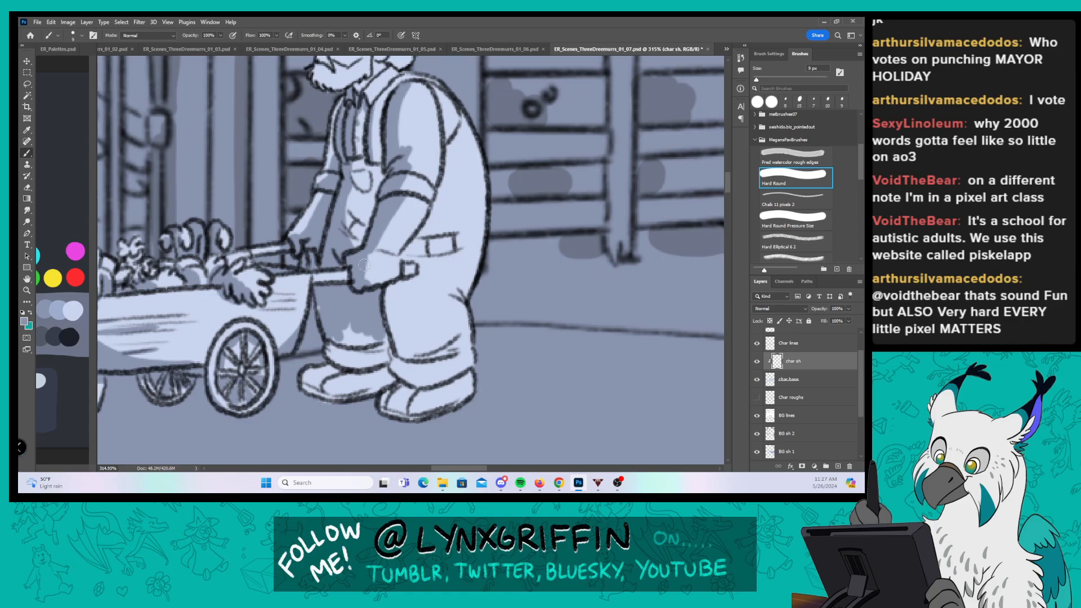
mouse_move(319, 307)
mouse_down()
mouse_move(335, 335)
mouse_move(341, 319)
mouse_move(387, 360)
mouse_move(339, 363)
mouse_move(329, 380)
mouse_move(350, 396)
mouse_move(391, 378)
mouse_up()
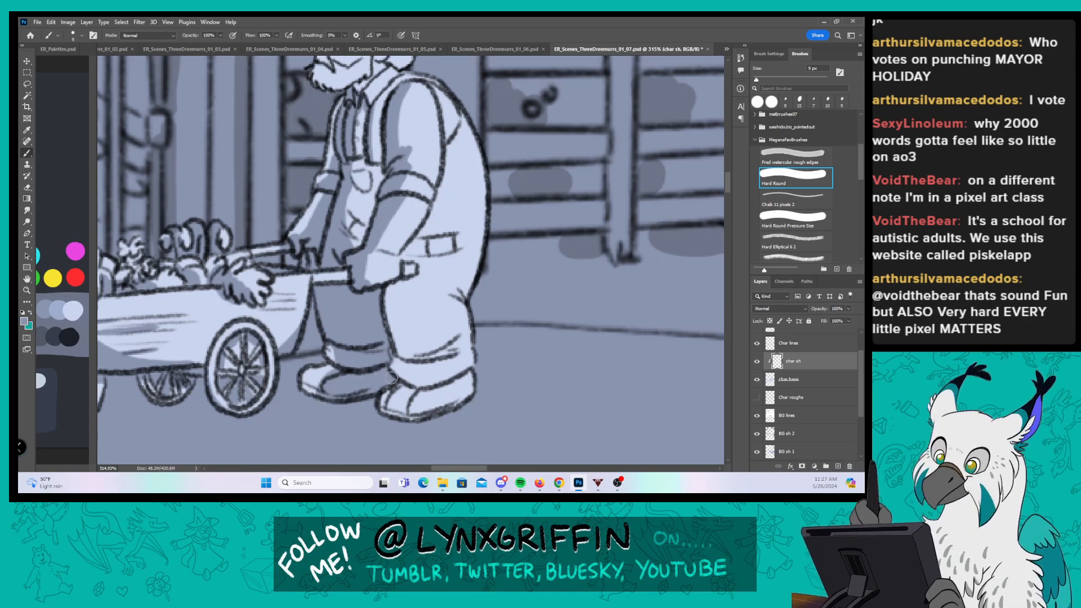
Step: With the Hard Round Pressure Size brush, shade the farmer's near leg, cuff and shoe, and the back and side of his overalls
click(793, 216)
drag(394, 287, 388, 343)
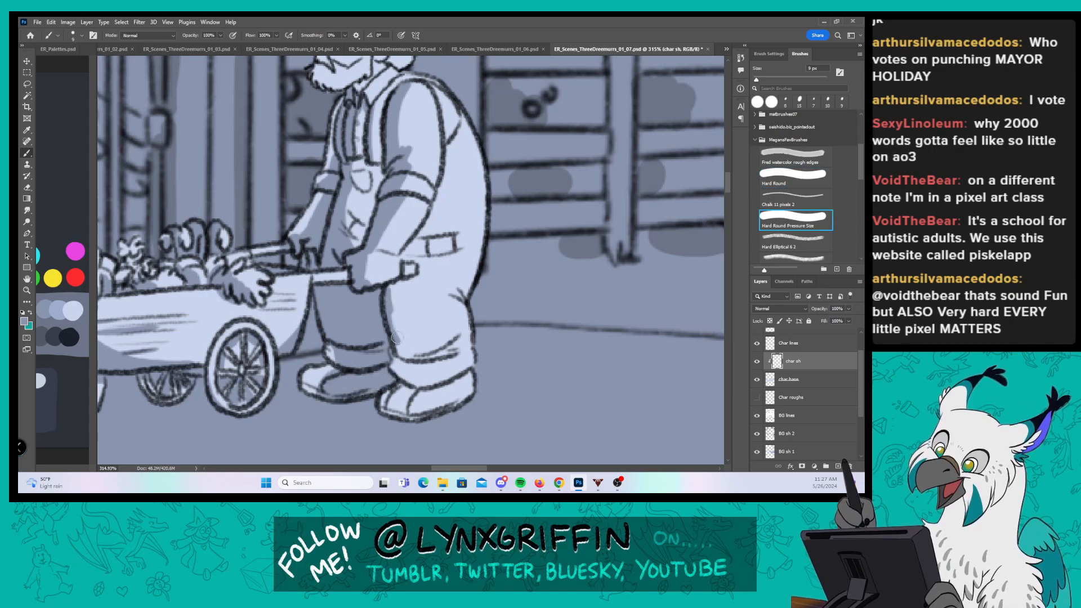
drag(400, 263, 428, 209)
drag(457, 293, 487, 204)
drag(440, 108, 448, 170)
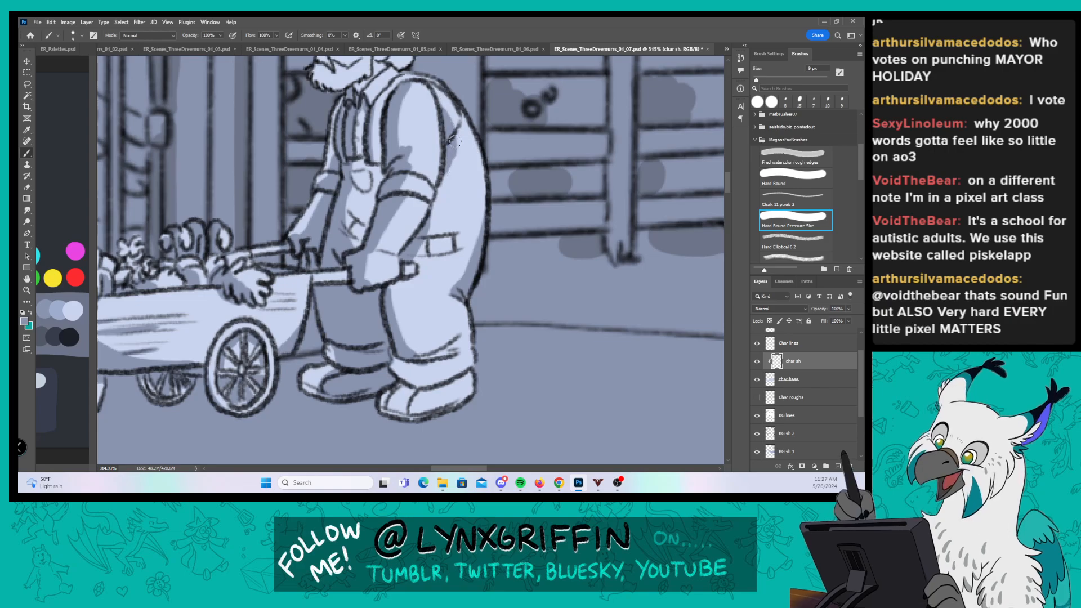
drag(454, 374, 470, 356)
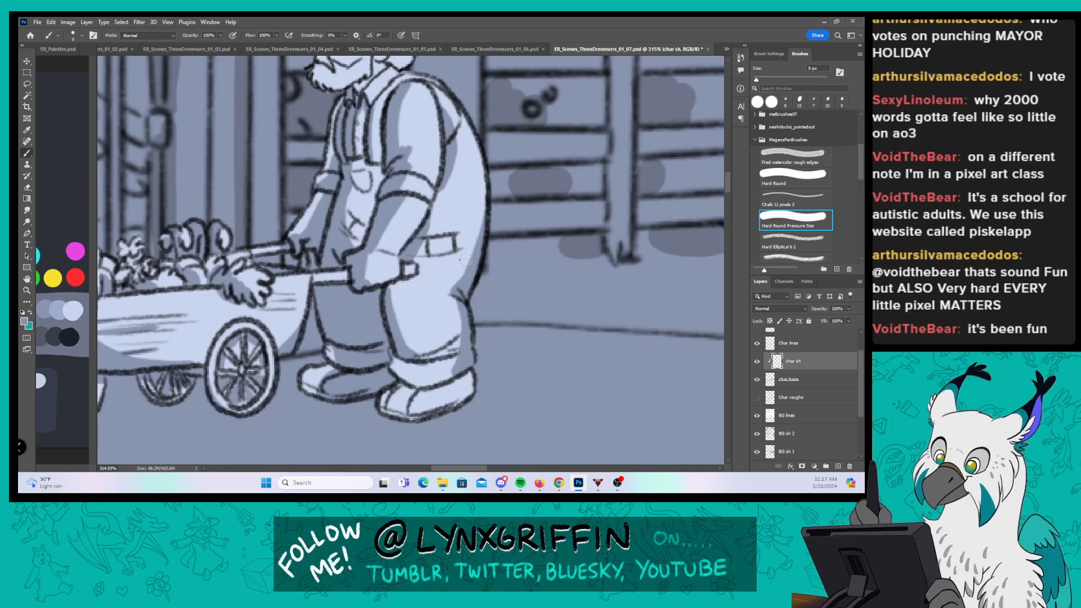
mouse_move(389, 356)
mouse_down()
mouse_move(427, 386)
mouse_move(396, 386)
mouse_move(381, 406)
mouse_move(410, 429)
mouse_move(429, 391)
mouse_move(478, 358)
mouse_up()
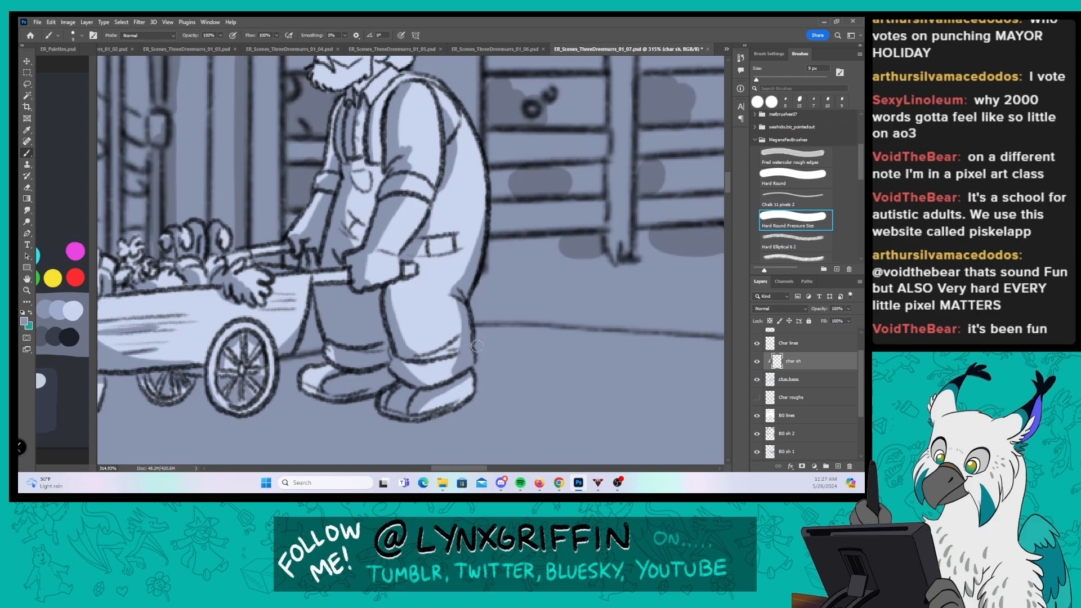
drag(535, 185, 515, 367)
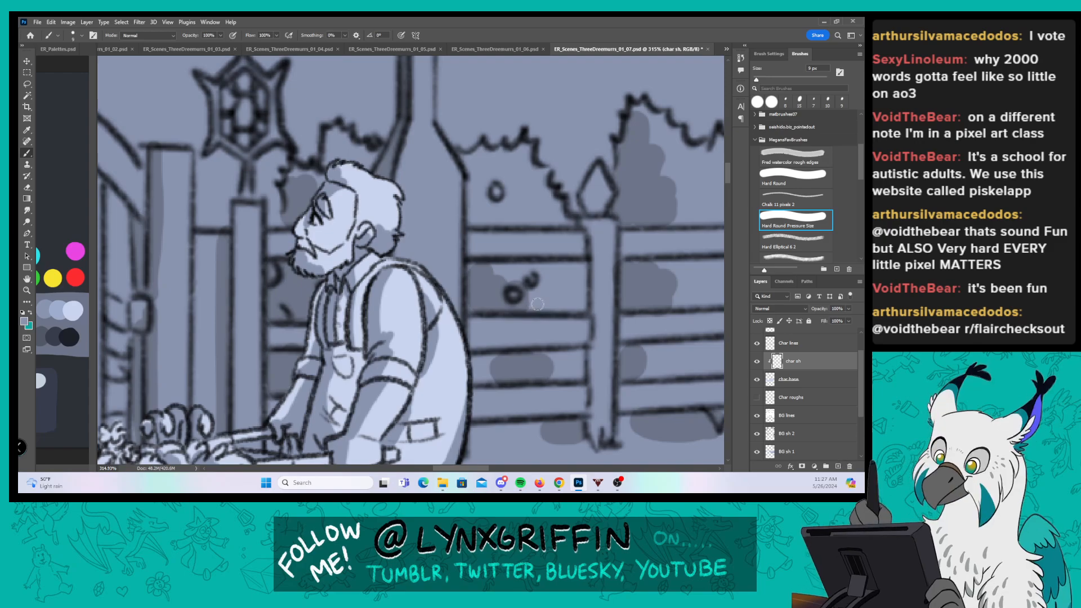
Step: Enlarge the brush to 30 px and shade the vegetables and leaves at the front end of the close-up cart in the second scene
drag(567, 304, 483, 205)
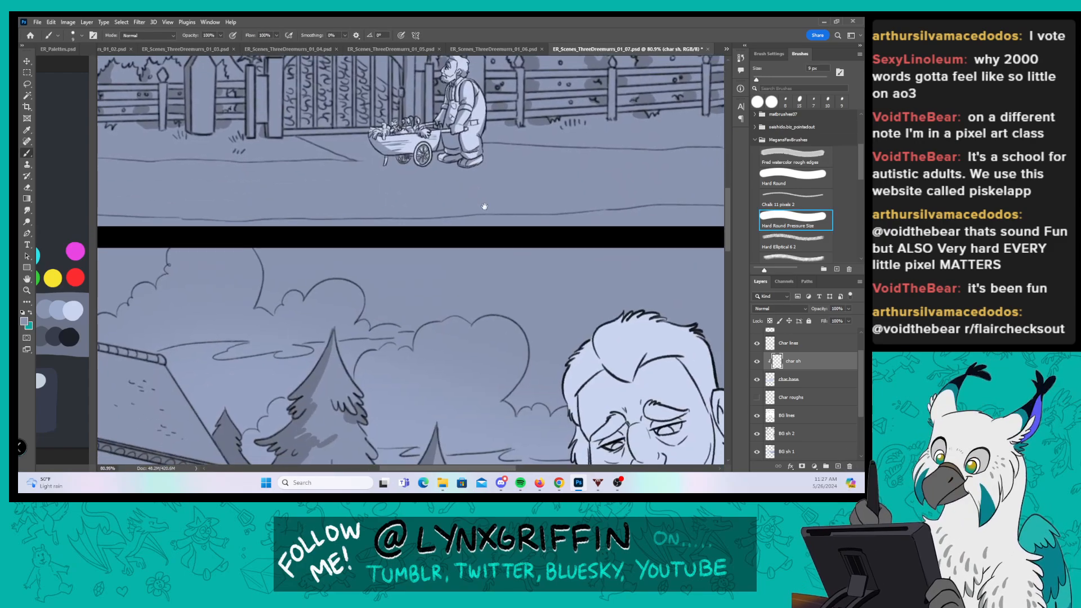
drag(456, 304, 640, 186)
drag(236, 284, 269, 284)
key(b)
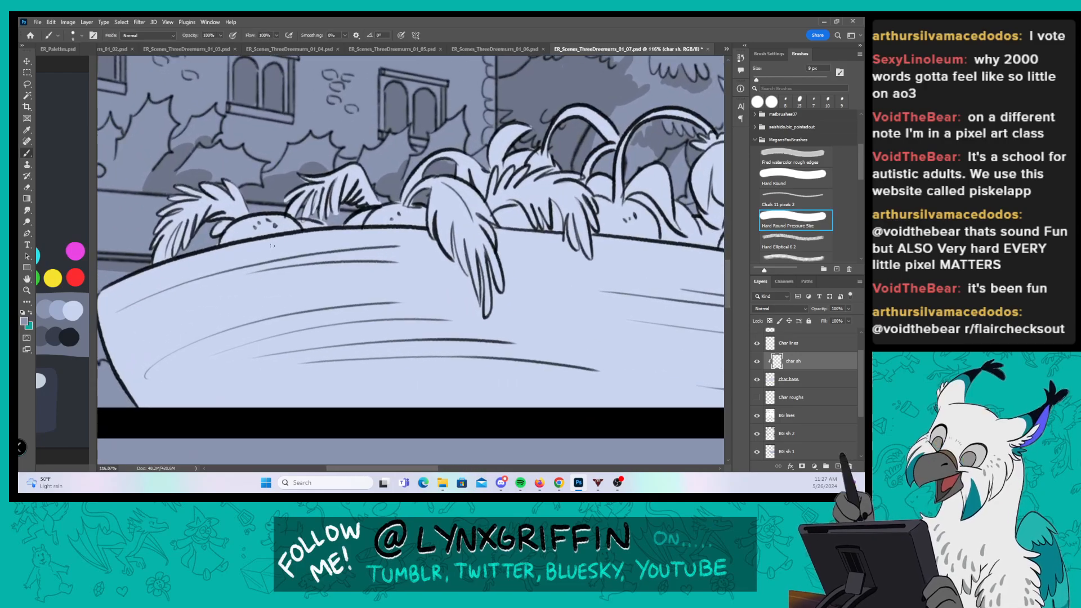
key(bracketright)
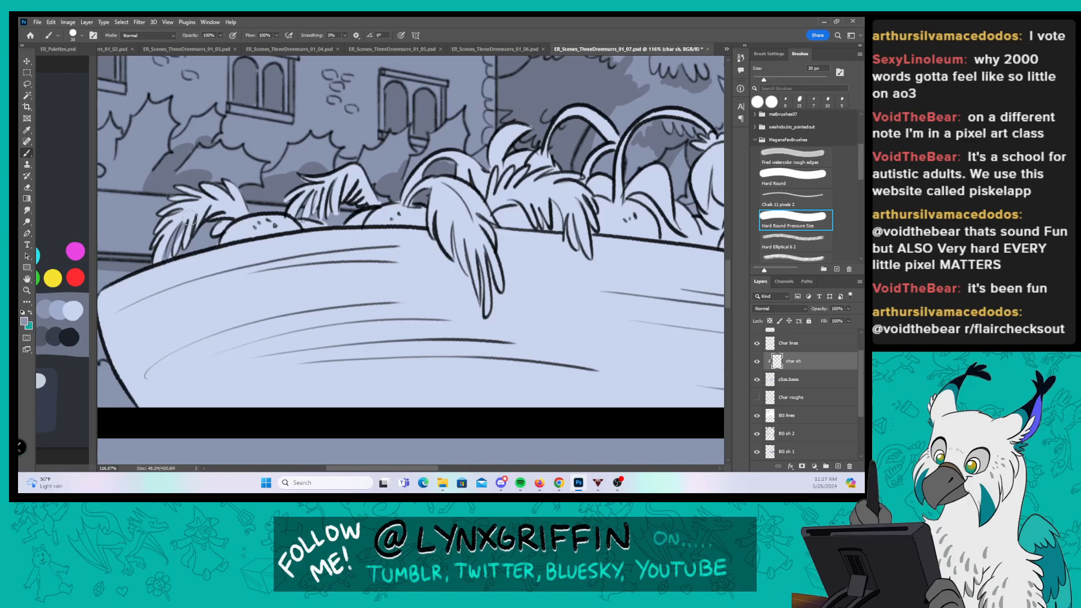
mouse_move(168, 265)
mouse_down()
mouse_move(197, 214)
mouse_move(234, 209)
mouse_move(239, 218)
mouse_move(212, 240)
mouse_move(239, 237)
mouse_move(222, 243)
mouse_move(274, 228)
mouse_move(286, 235)
mouse_move(276, 240)
mouse_move(302, 235)
mouse_move(255, 230)
mouse_move(319, 227)
mouse_up()
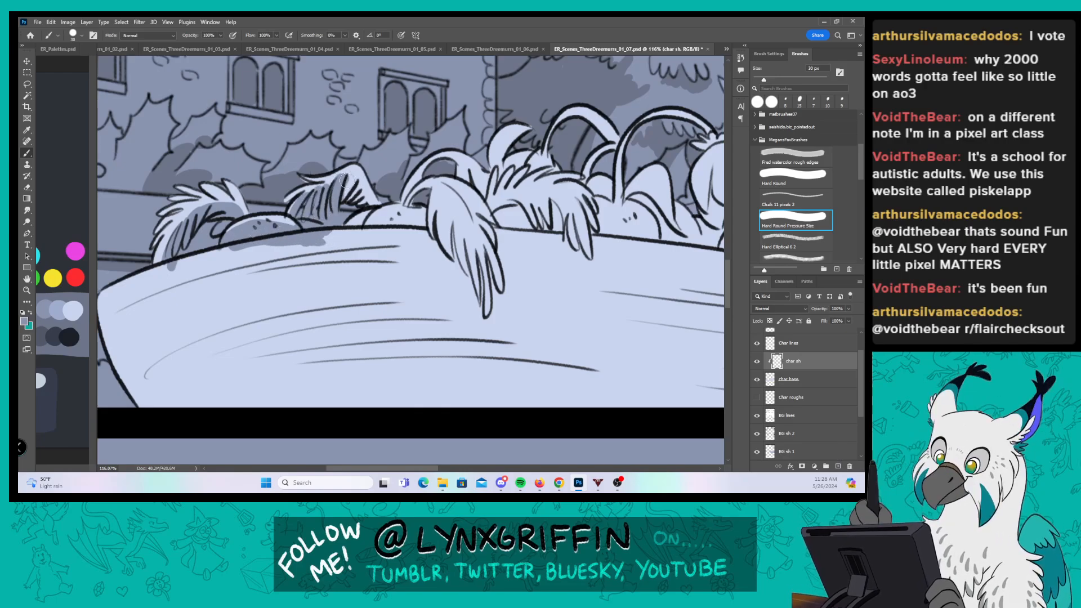
mouse_move(344, 180)
mouse_down()
mouse_move(367, 209)
mouse_move(348, 229)
mouse_move(422, 227)
mouse_up()
Step: Shade the long leaf drooping over the close-up cart's rim and paint its cast shadow on the wood
drag(567, 288, 420, 313)
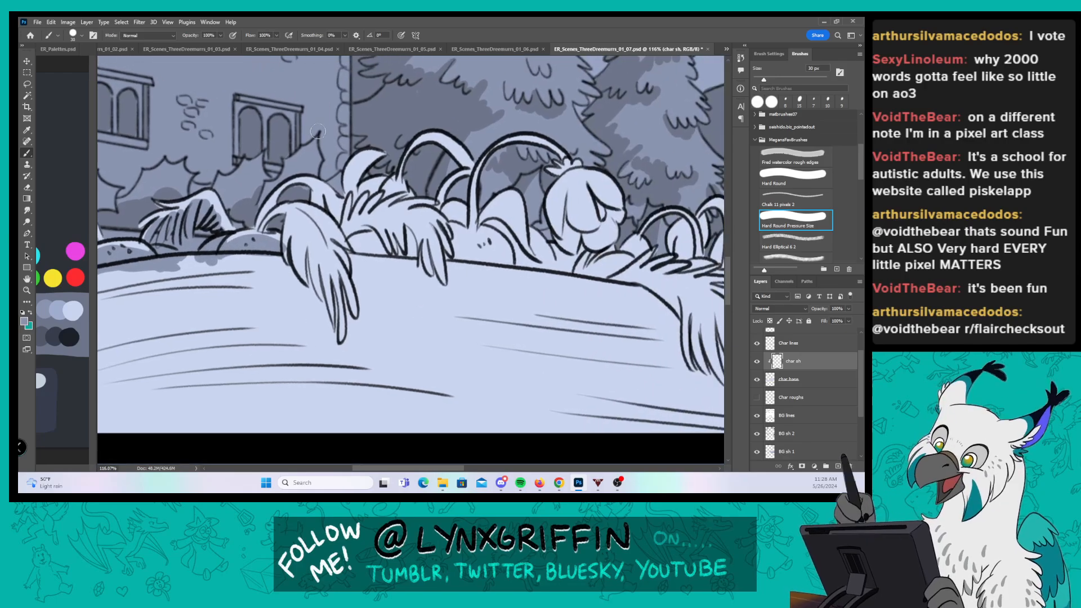
mouse_move(284, 217)
mouse_down()
mouse_move(299, 268)
mouse_move(293, 224)
mouse_move(324, 288)
mouse_move(319, 241)
mouse_move(329, 316)
mouse_up()
drag(328, 254, 340, 356)
mouse_move(332, 290)
mouse_down()
mouse_move(344, 362)
mouse_move(348, 349)
mouse_up()
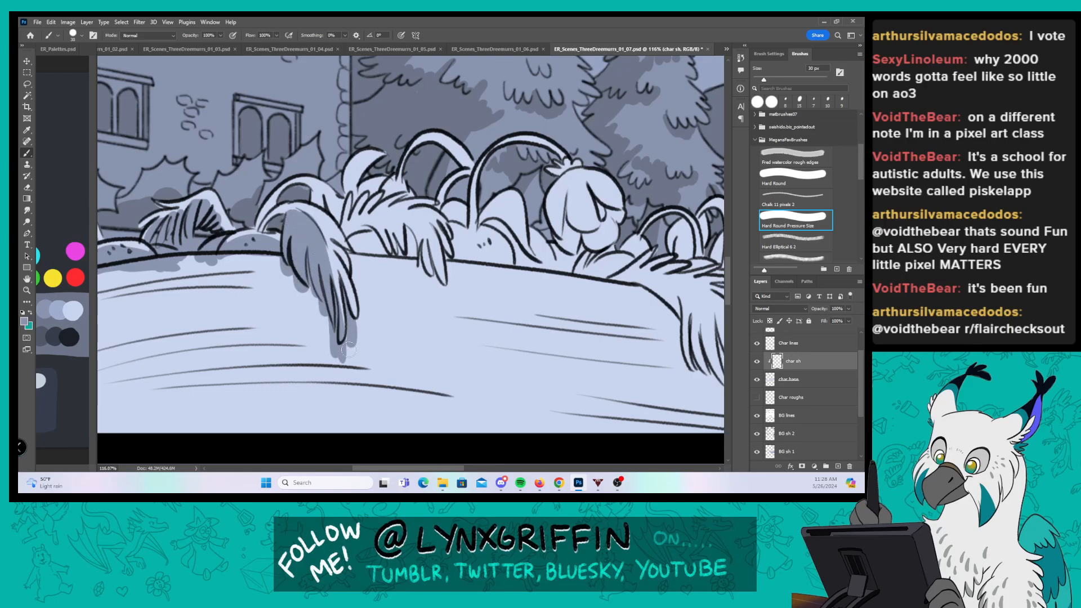
drag(349, 256, 363, 316)
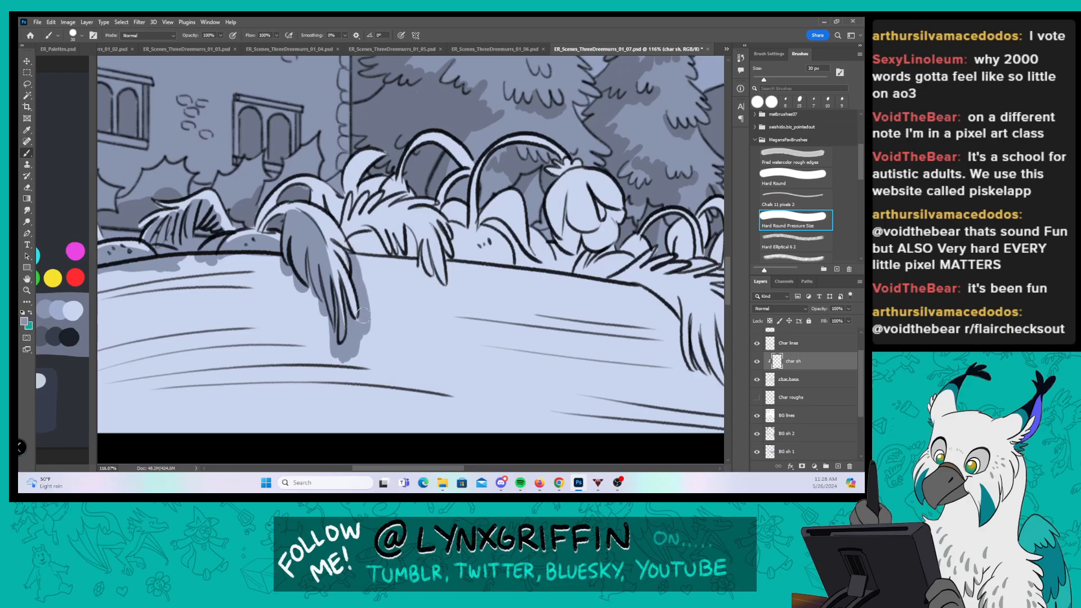
Step: Shade the undersides of the bushy leaf clump beside the long drooping leaf, including its hanging tips over the rim
mouse_move(359, 229)
mouse_down()
mouse_move(368, 287)
mouse_move(394, 271)
mouse_up()
drag(394, 223, 410, 268)
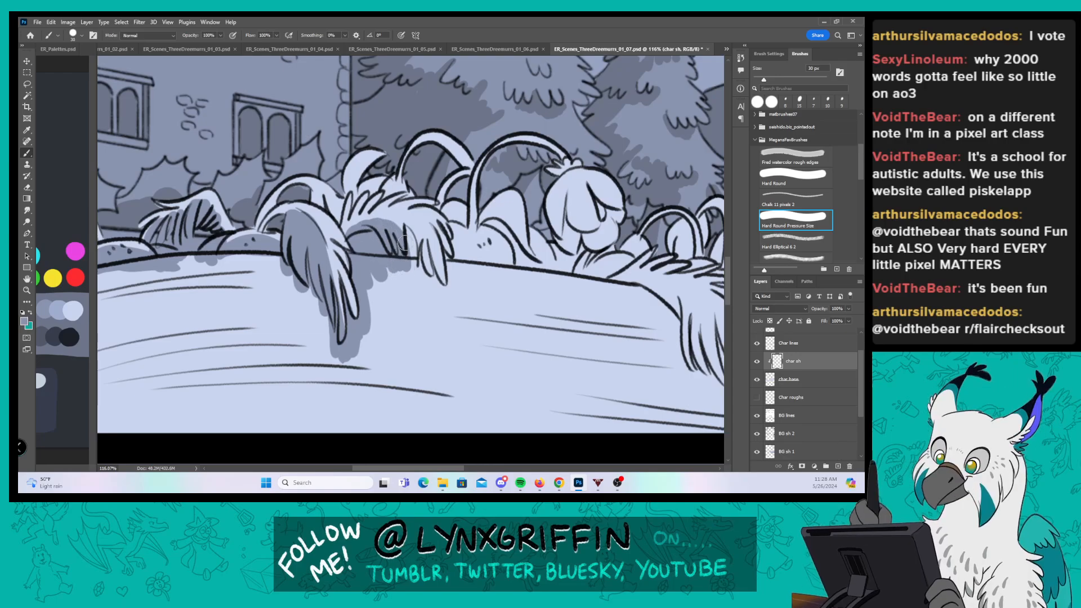
drag(431, 226, 446, 296)
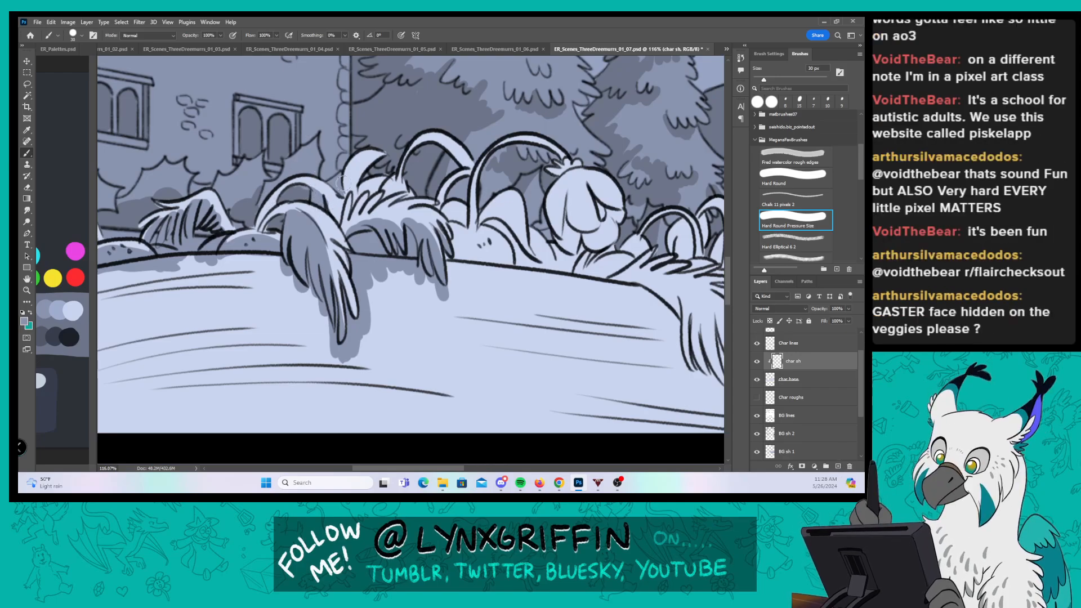
Step: Paint the rim shadow beyond the bushy leaf clump and shade the round vegetable and curved leaves just behind it
drag(613, 279, 510, 263)
mouse_move(352, 255)
mouse_down()
mouse_move(346, 239)
mouse_move(357, 232)
mouse_move(384, 248)
mouse_up()
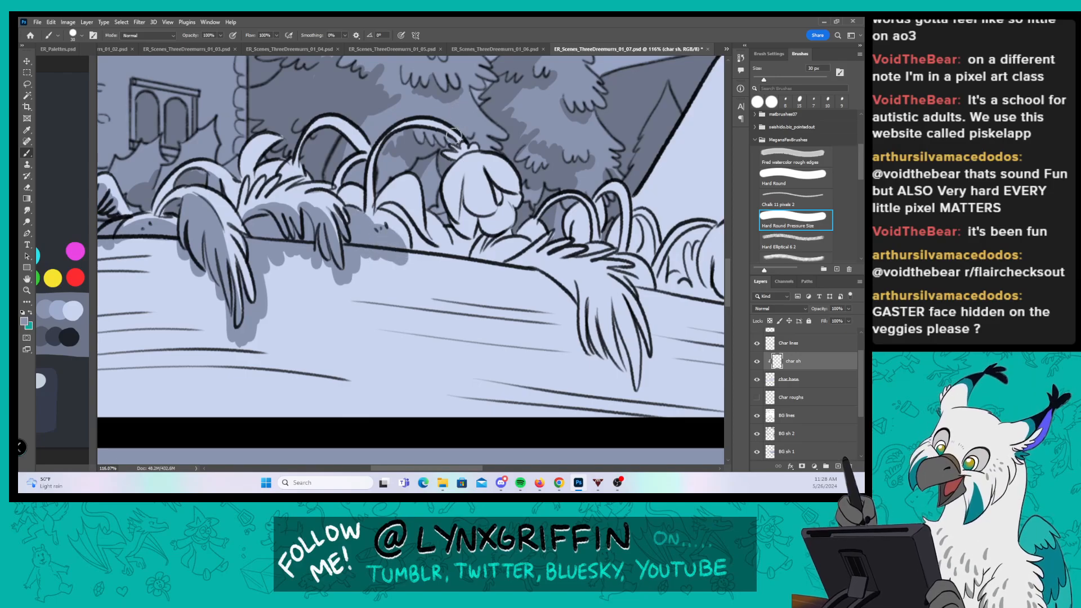
mouse_move(377, 206)
mouse_down()
mouse_move(402, 200)
mouse_move(381, 202)
mouse_move(416, 219)
mouse_move(393, 197)
mouse_move(405, 205)
mouse_move(428, 237)
mouse_move(403, 204)
mouse_move(385, 207)
mouse_move(402, 213)
mouse_move(416, 244)
mouse_up()
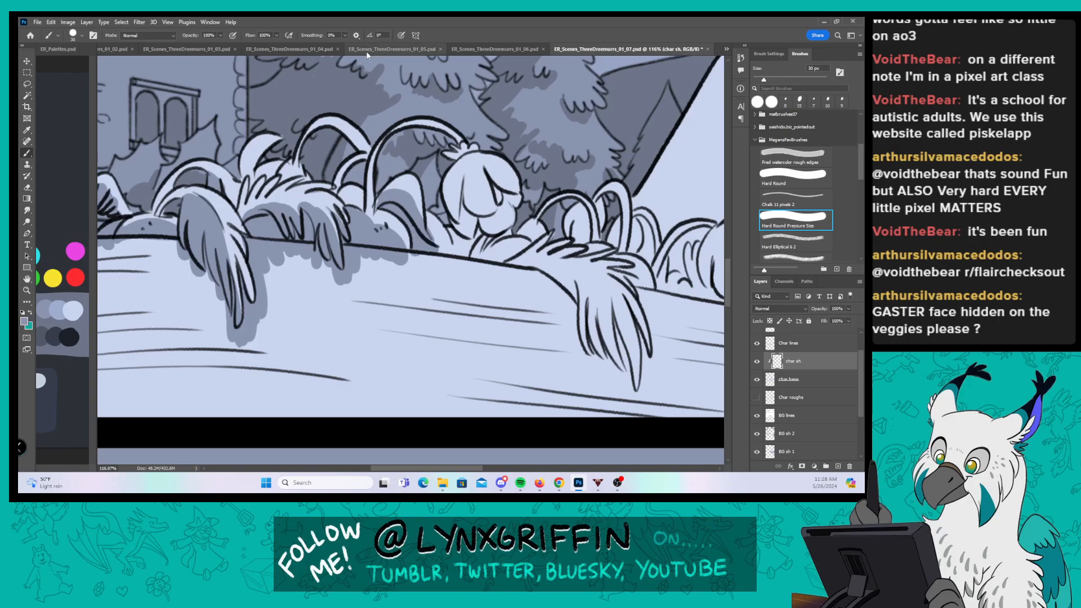
mouse_move(299, 148)
mouse_down()
mouse_move(345, 144)
mouse_move(348, 176)
mouse_up()
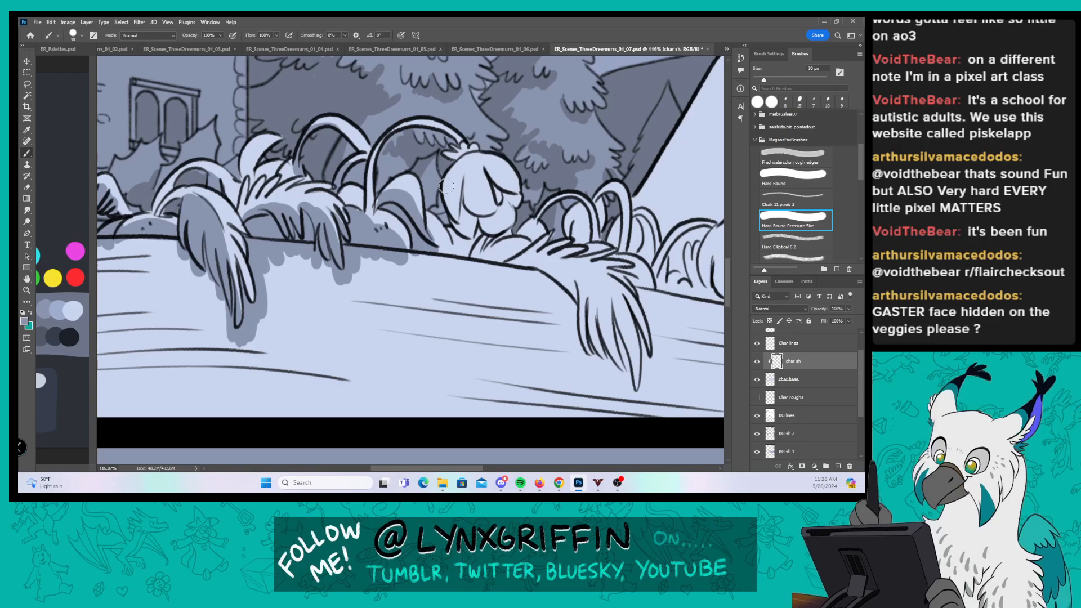
Step: Shade the large drooping bulb in the middle of the cart along its side, underside and petal folds
drag(451, 166, 457, 219)
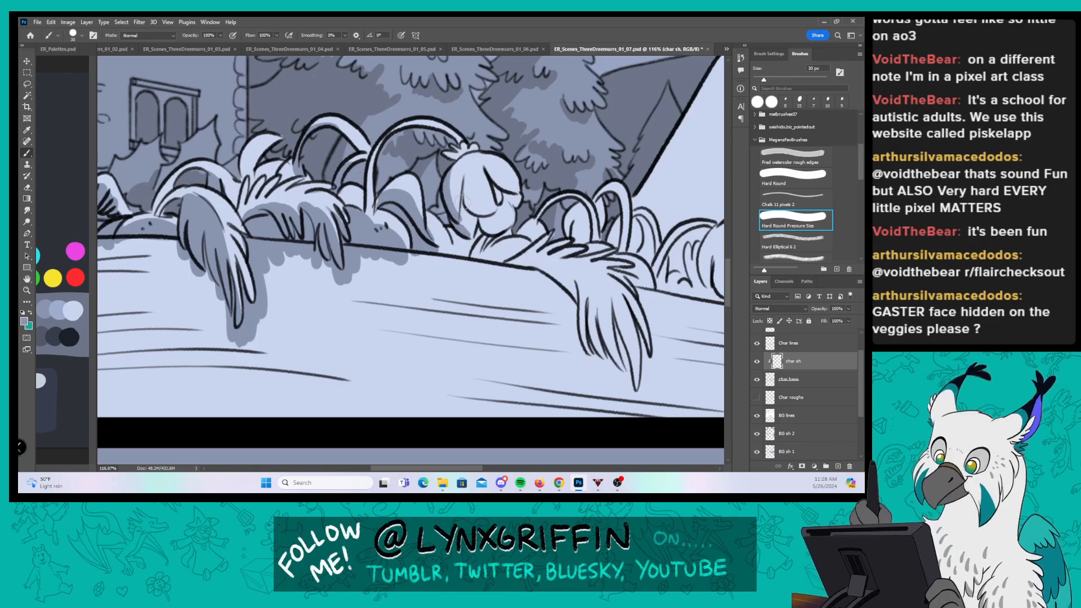
drag(485, 223, 492, 226)
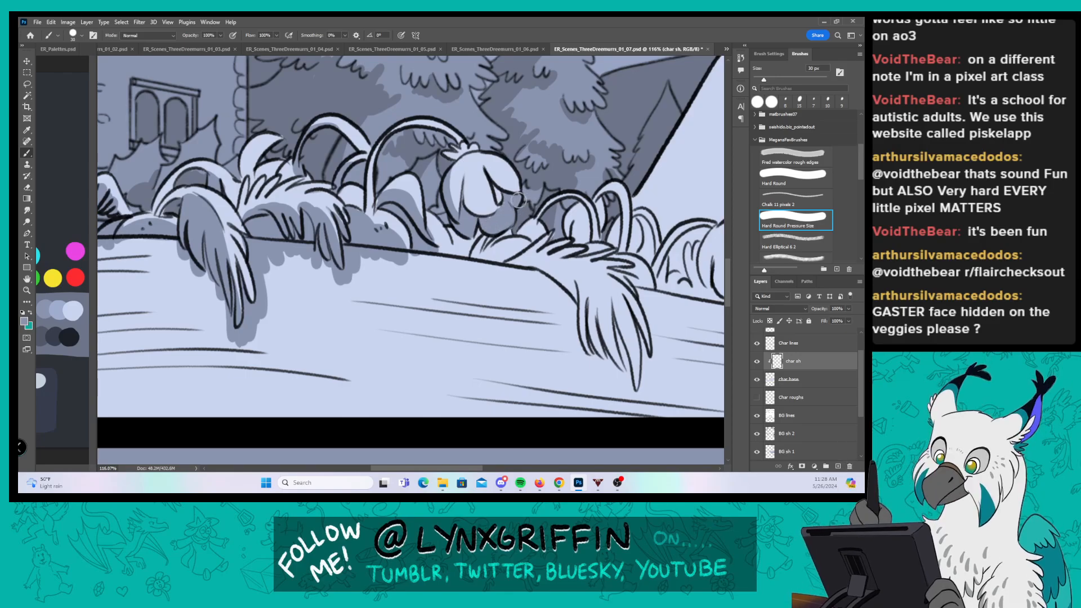
drag(463, 186, 488, 215)
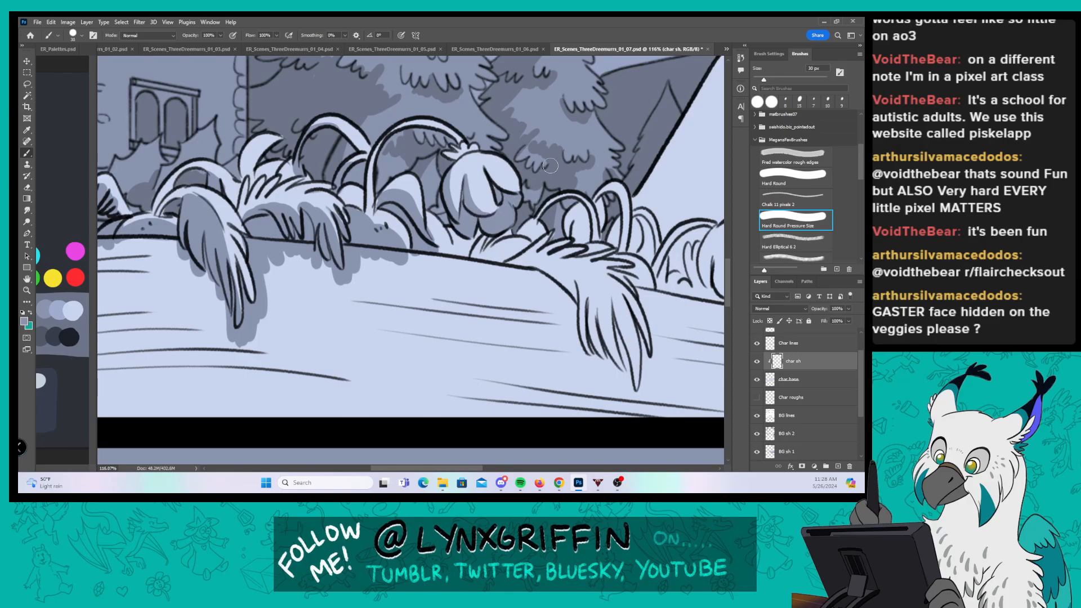
Step: Shade the leaf beside the large bulb, the rim below it, and the next long drooping leaf with its cast shadow on the wood
mouse_move(550, 355)
mouse_down()
mouse_move(408, 318)
mouse_move(357, 316)
mouse_up()
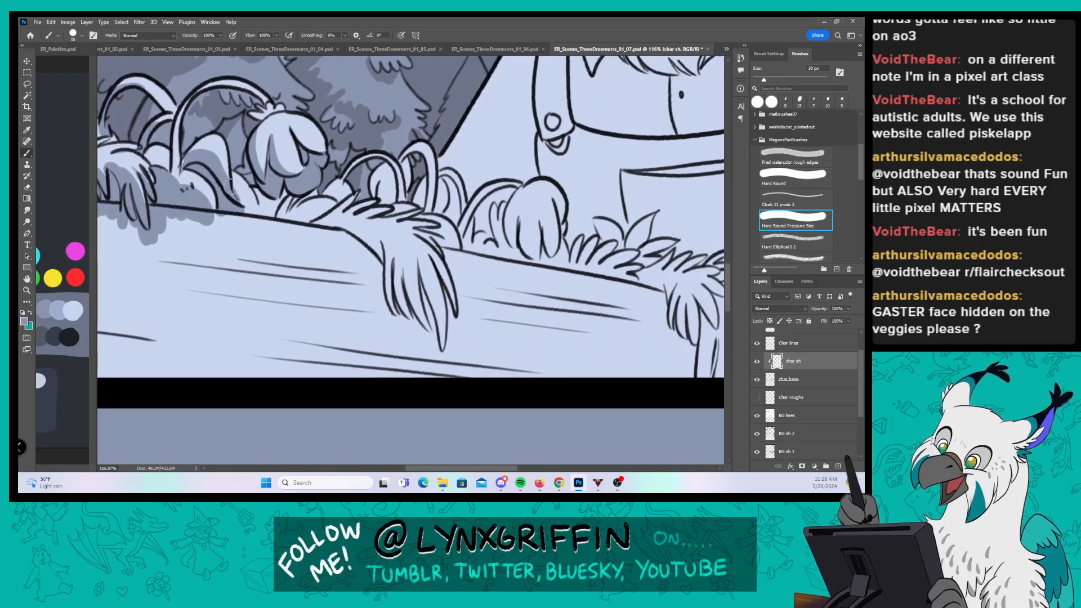
drag(231, 187, 243, 209)
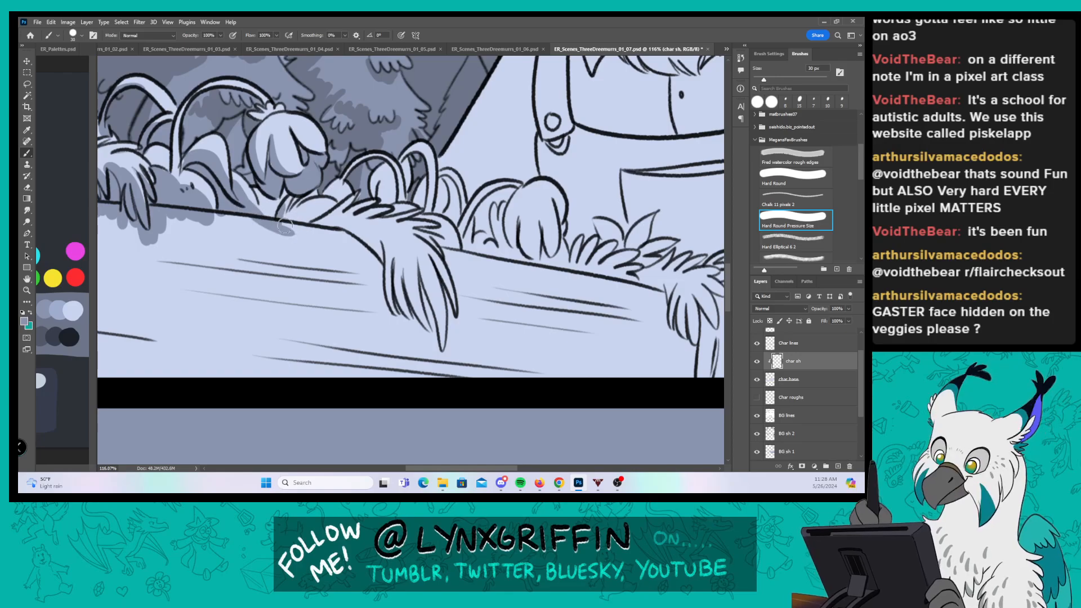
mouse_move(284, 226)
mouse_down()
mouse_move(365, 241)
mouse_move(307, 230)
mouse_move(377, 267)
mouse_move(353, 226)
mouse_move(382, 284)
mouse_move(407, 295)
mouse_move(396, 256)
mouse_move(416, 335)
mouse_up()
drag(416, 277, 426, 335)
drag(422, 277, 438, 344)
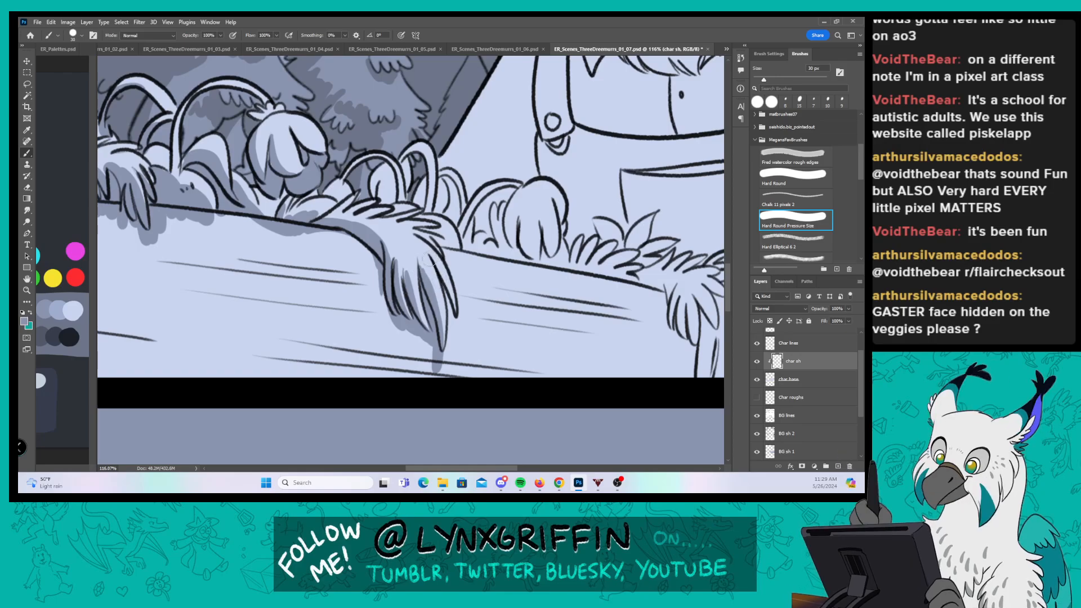
drag(442, 256, 451, 327)
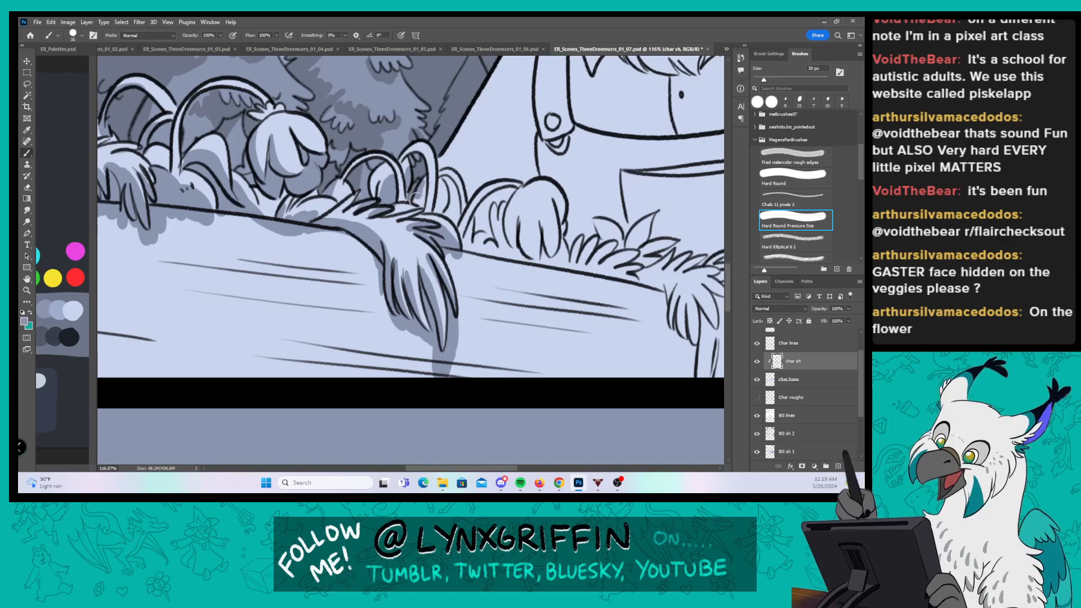
Step: Shade the curled stems and the smaller drooping bulb in front of the farmer, and paint the rim shadow beneath them
mouse_move(439, 183)
mouse_down()
mouse_move(441, 206)
mouse_move(447, 175)
mouse_up()
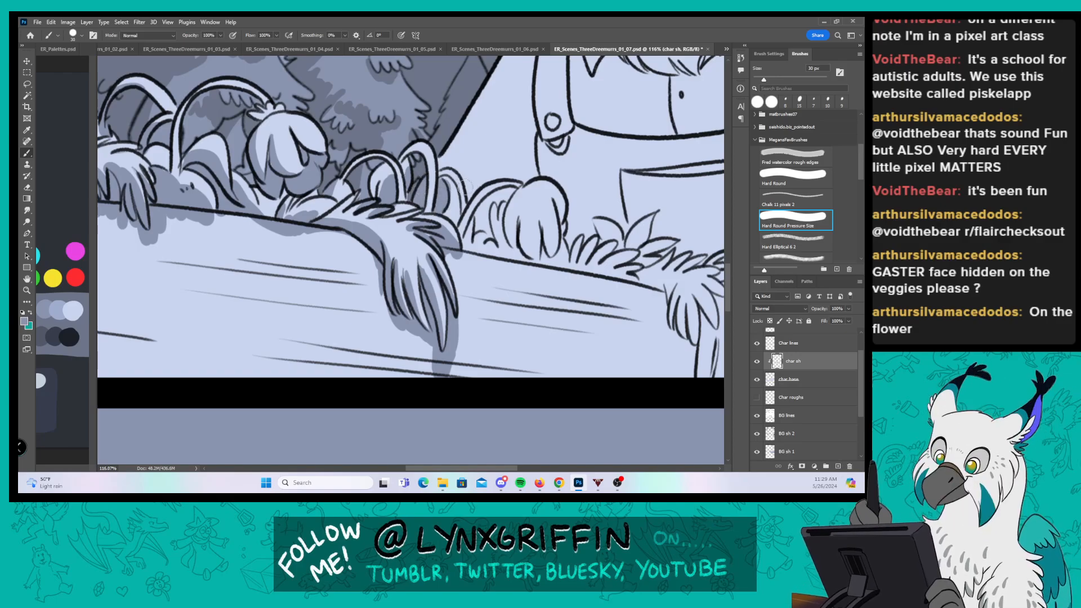
mouse_move(493, 209)
mouse_down()
mouse_move(268, 204)
mouse_move(287, 219)
mouse_up()
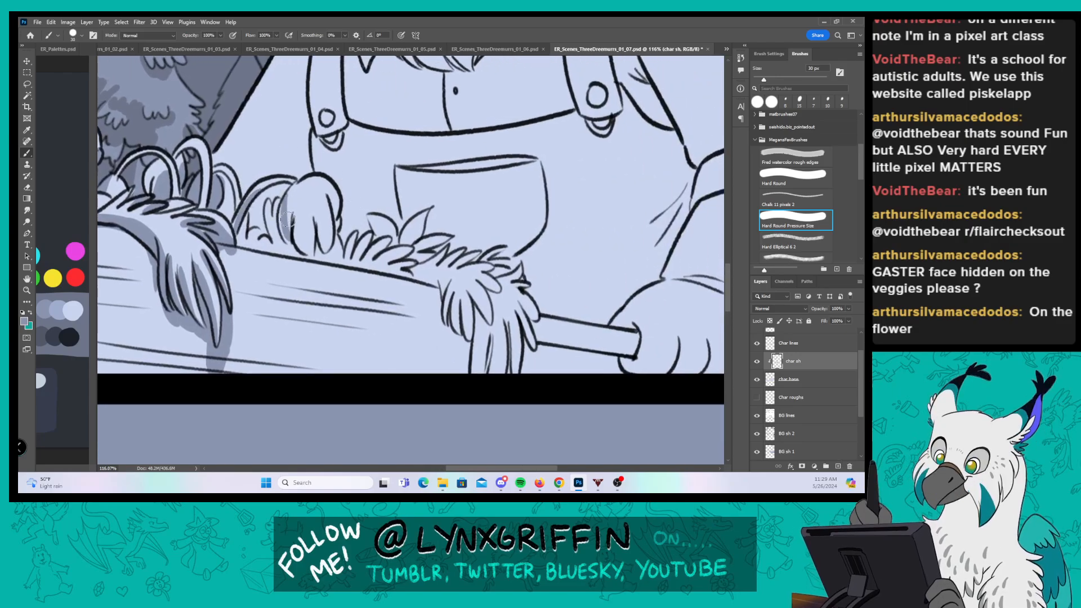
drag(304, 257, 298, 227)
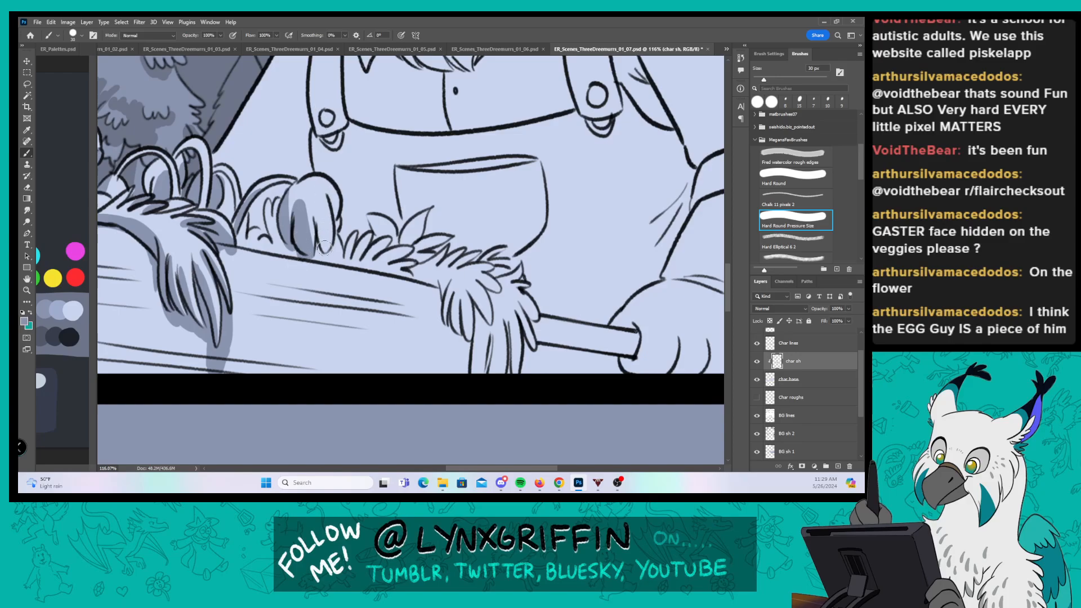
mouse_move(324, 247)
mouse_down()
mouse_move(315, 221)
mouse_move(268, 214)
mouse_move(277, 250)
mouse_move(279, 224)
mouse_move(242, 248)
mouse_move(314, 266)
mouse_move(318, 244)
mouse_move(320, 268)
mouse_move(349, 269)
mouse_up()
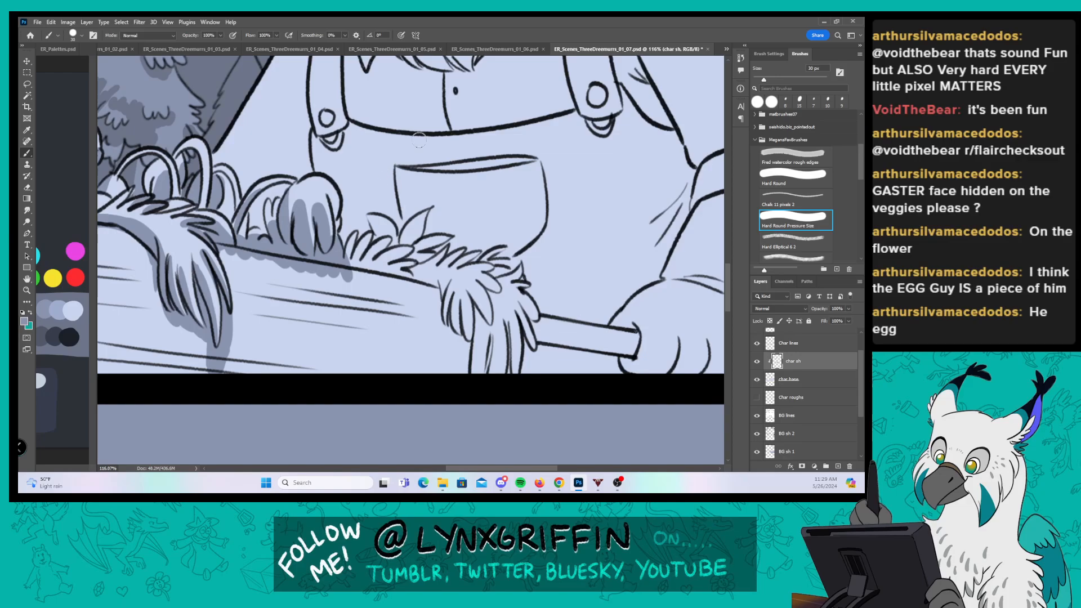
Step: Shade the short fronds, the pointed leaves and the hanging leaf cluster at the cart's rear corner, with their shadows on the wood
mouse_move(360, 248)
mouse_down()
mouse_move(354, 277)
mouse_move(378, 253)
mouse_move(360, 282)
mouse_move(394, 257)
mouse_move(354, 297)
mouse_move(403, 263)
mouse_move(378, 229)
mouse_up()
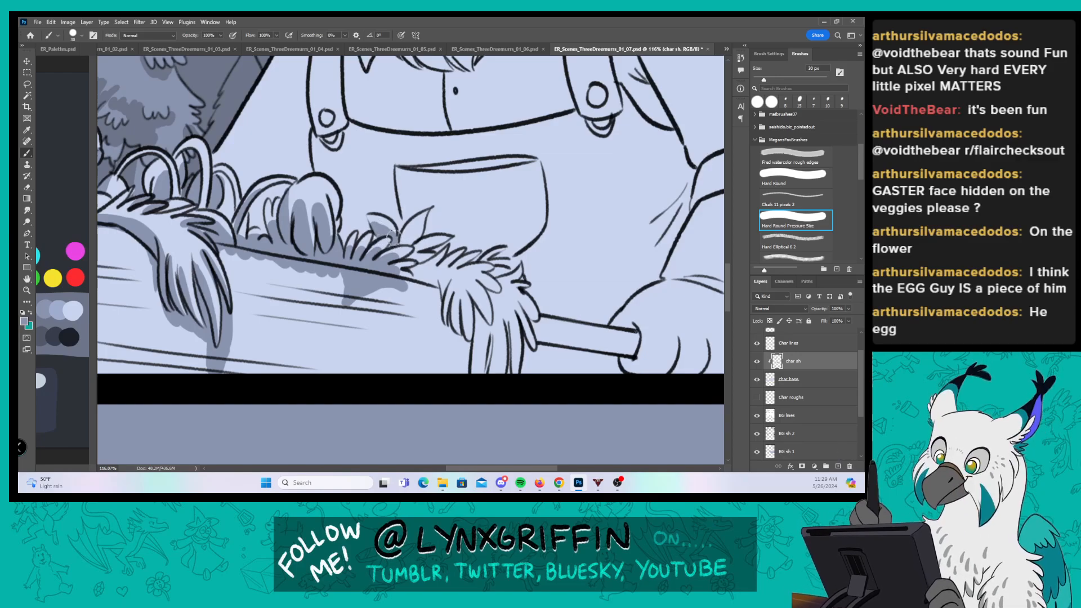
drag(403, 242, 410, 235)
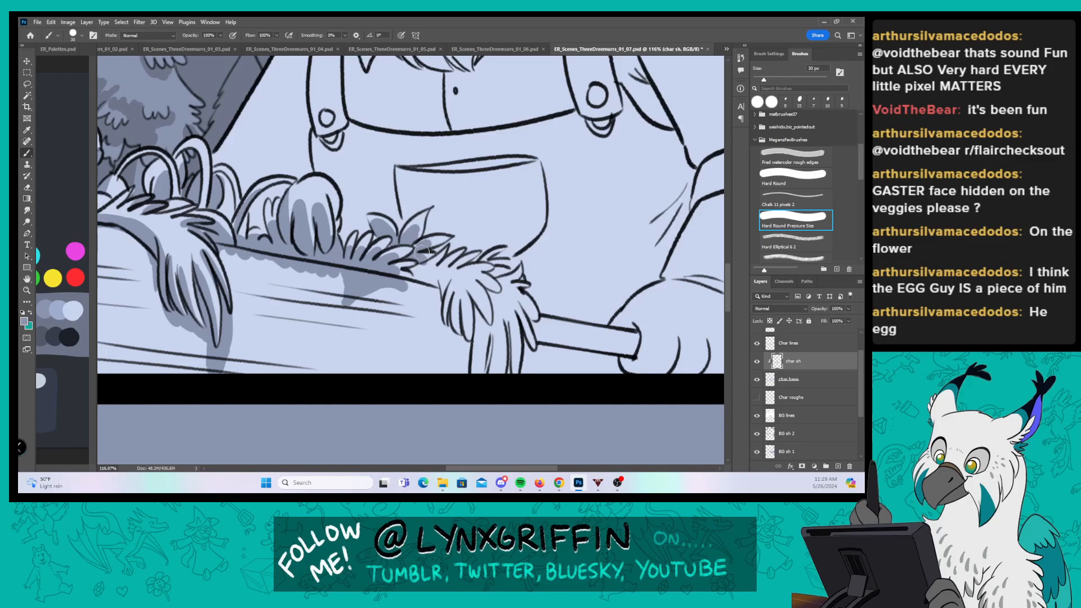
drag(539, 351, 459, 313)
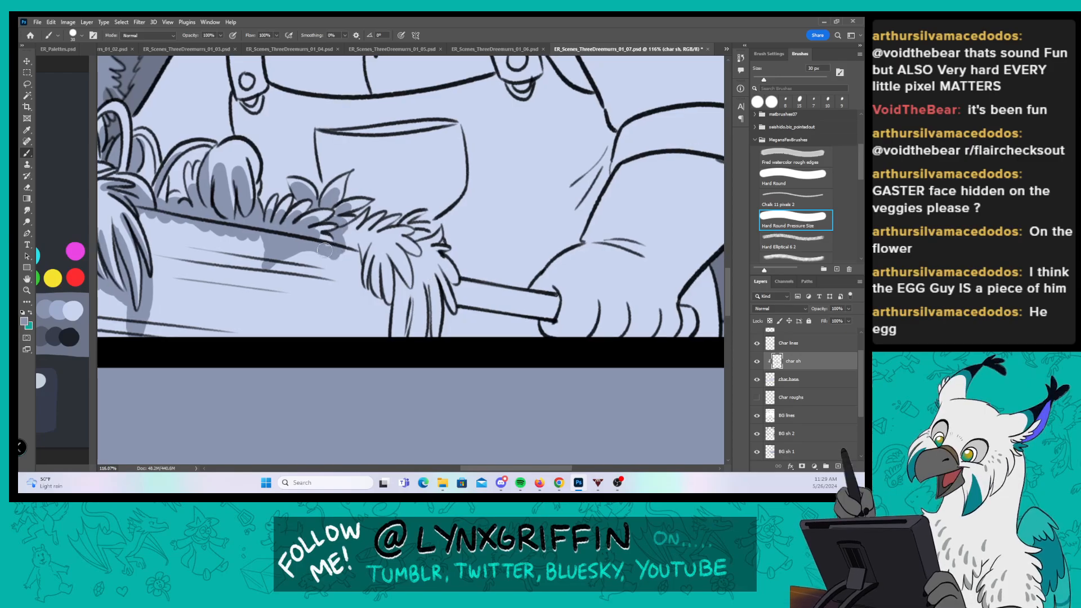
mouse_move(341, 238)
mouse_down()
mouse_move(357, 275)
mouse_move(370, 239)
mouse_move(364, 293)
mouse_move(366, 245)
mouse_move(364, 296)
mouse_move(375, 256)
mouse_move(375, 309)
mouse_move(368, 284)
mouse_move(377, 265)
mouse_move(377, 293)
mouse_move(385, 267)
mouse_move(384, 319)
mouse_move(395, 244)
mouse_move(390, 325)
mouse_up()
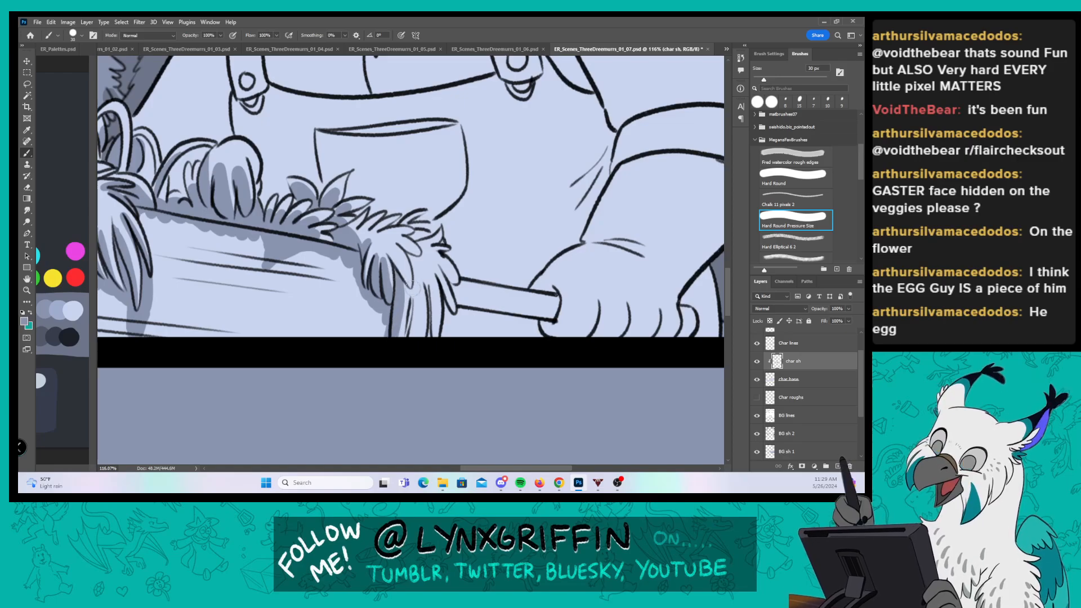
mouse_move(411, 289)
mouse_down()
mouse_move(407, 355)
mouse_move(424, 274)
mouse_move(421, 356)
mouse_up()
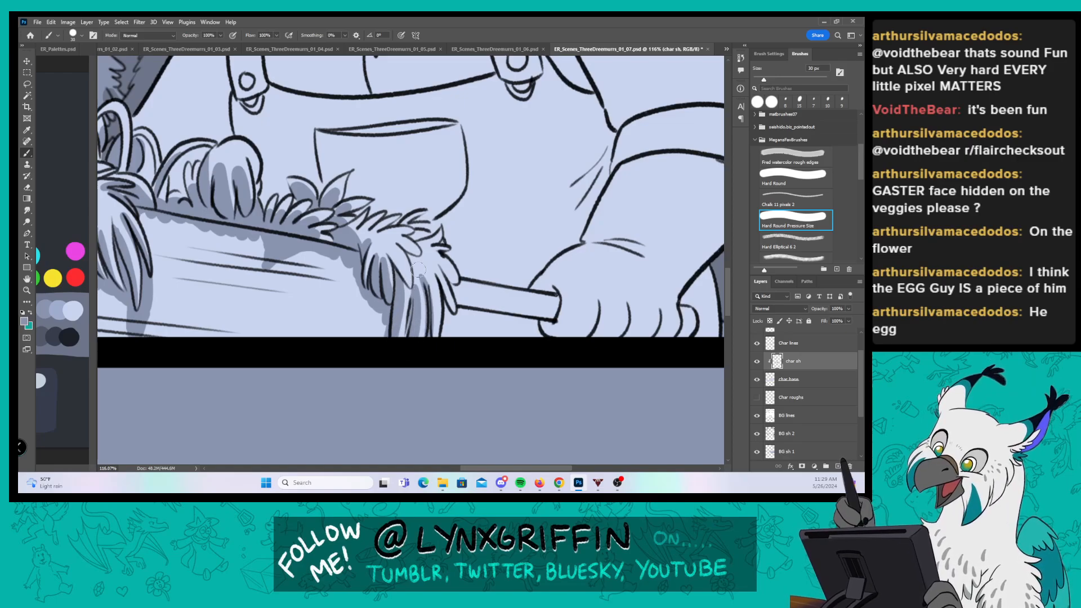
drag(429, 264, 447, 337)
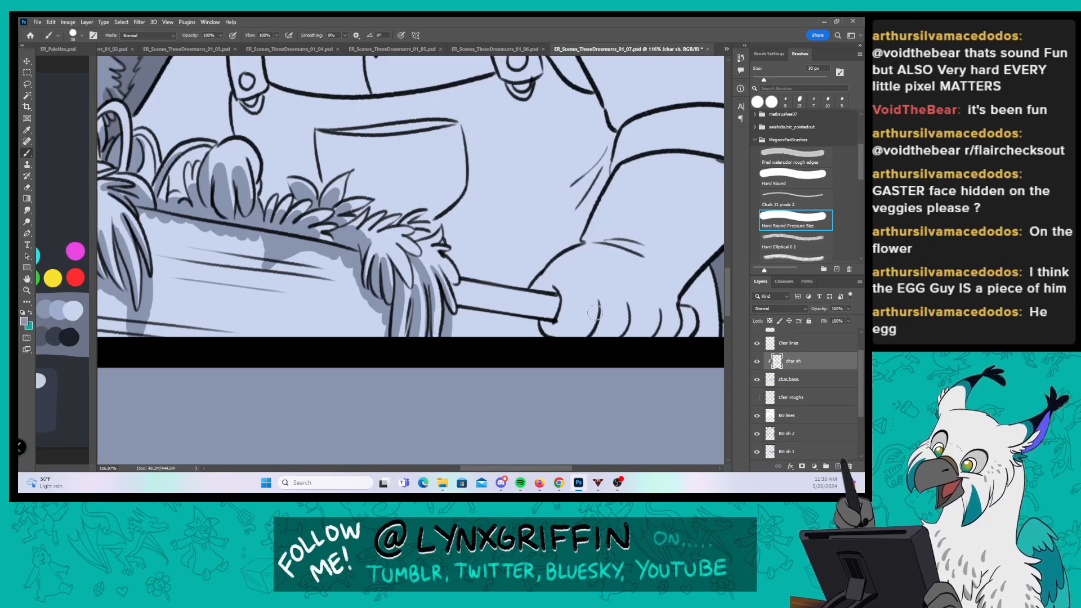
Step: Shade the underside of the cart handle and the farmer's gripping hand, including the shadows between the fingers
drag(590, 306, 441, 285)
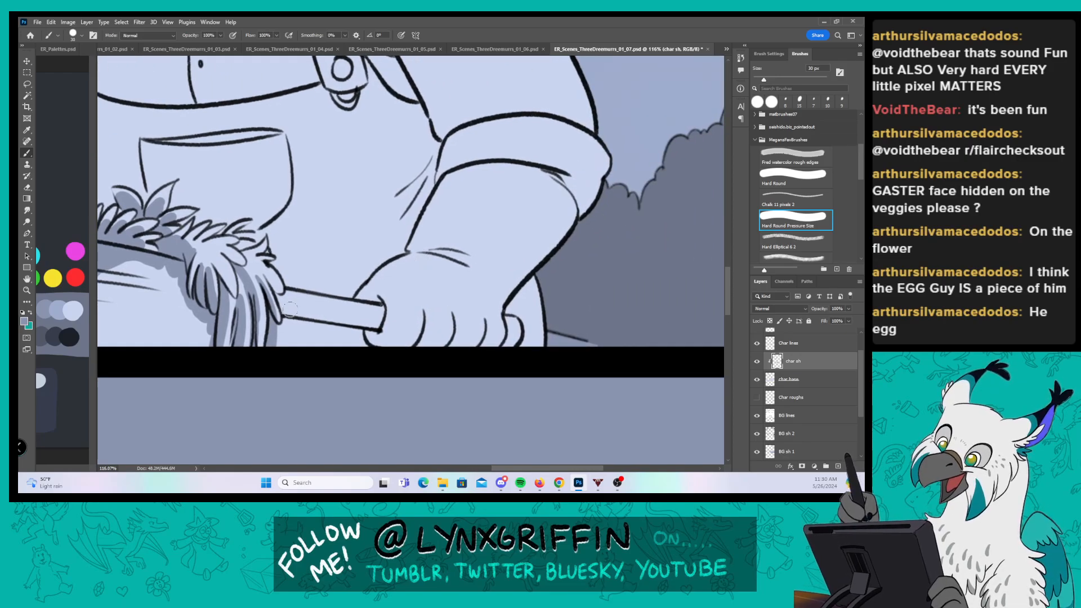
mouse_move(283, 309)
mouse_down()
mouse_move(385, 326)
mouse_move(353, 313)
mouse_move(372, 340)
mouse_move(393, 344)
mouse_move(383, 325)
mouse_move(416, 345)
mouse_up()
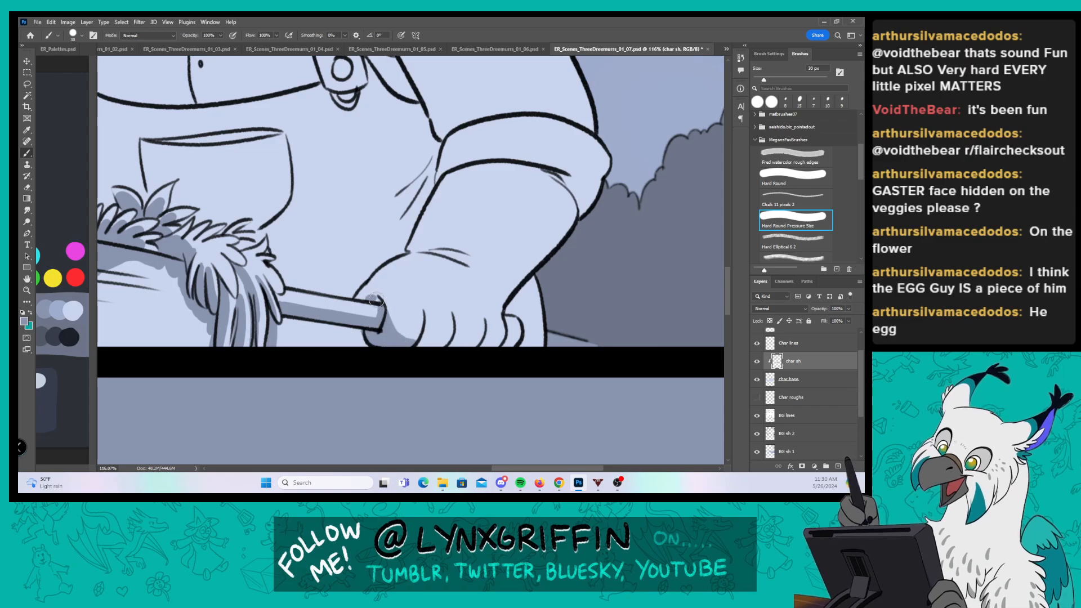
drag(373, 319, 378, 324)
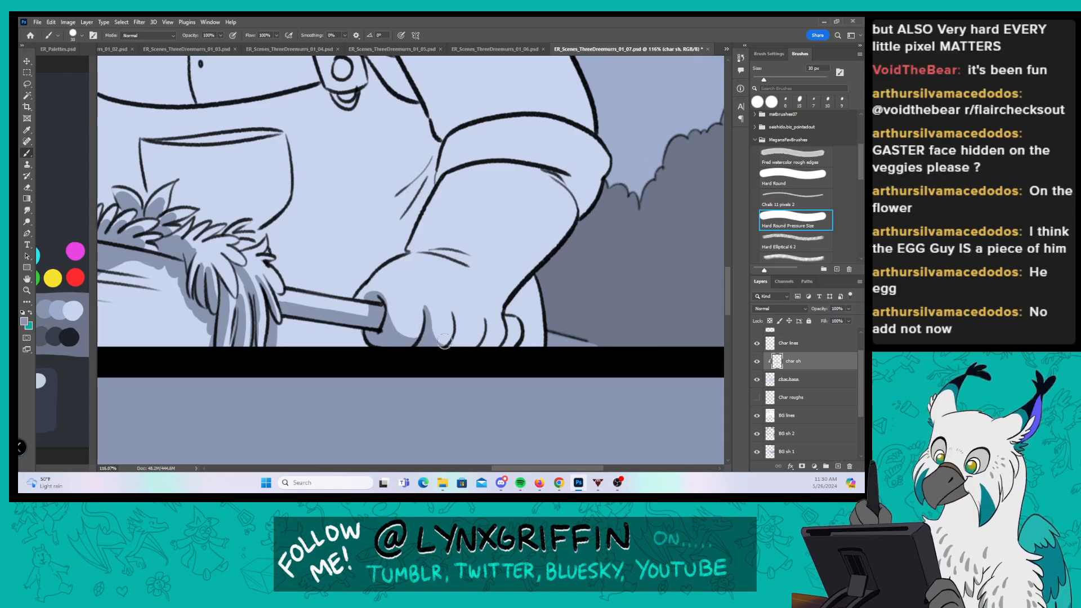
mouse_move(454, 311)
mouse_down()
mouse_move(457, 337)
mouse_move(510, 324)
mouse_move(524, 281)
mouse_move(524, 353)
mouse_move(541, 328)
mouse_up()
drag(381, 303, 509, 276)
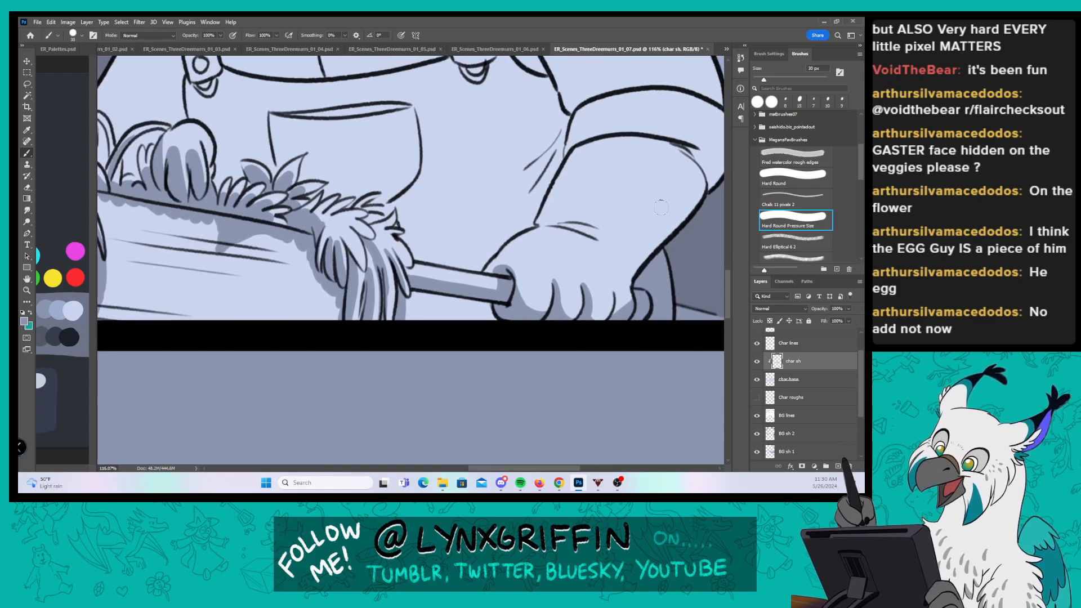
Step: With the Hard Round brush, fill shadow on the cart wood beside the rear leaf cluster and below the handle
click(794, 176)
mouse_move(289, 233)
mouse_down()
mouse_move(315, 324)
mouse_move(335, 300)
mouse_up()
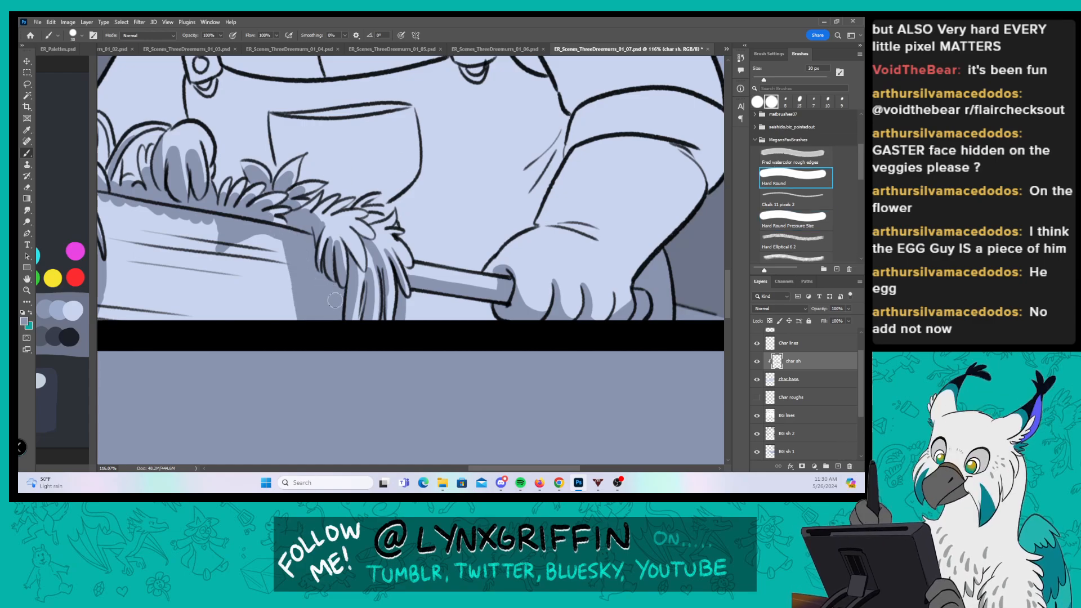
mouse_move(419, 313)
mouse_down()
mouse_move(428, 296)
mouse_move(483, 320)
mouse_up()
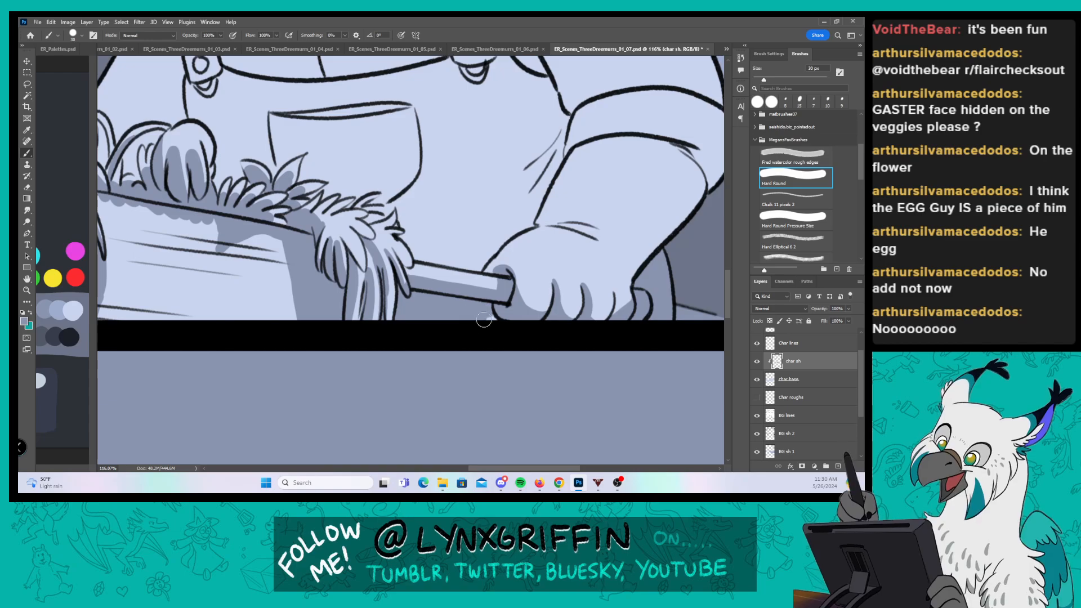
mouse_move(379, 282)
mouse_down()
mouse_move(547, 283)
mouse_move(587, 308)
mouse_up()
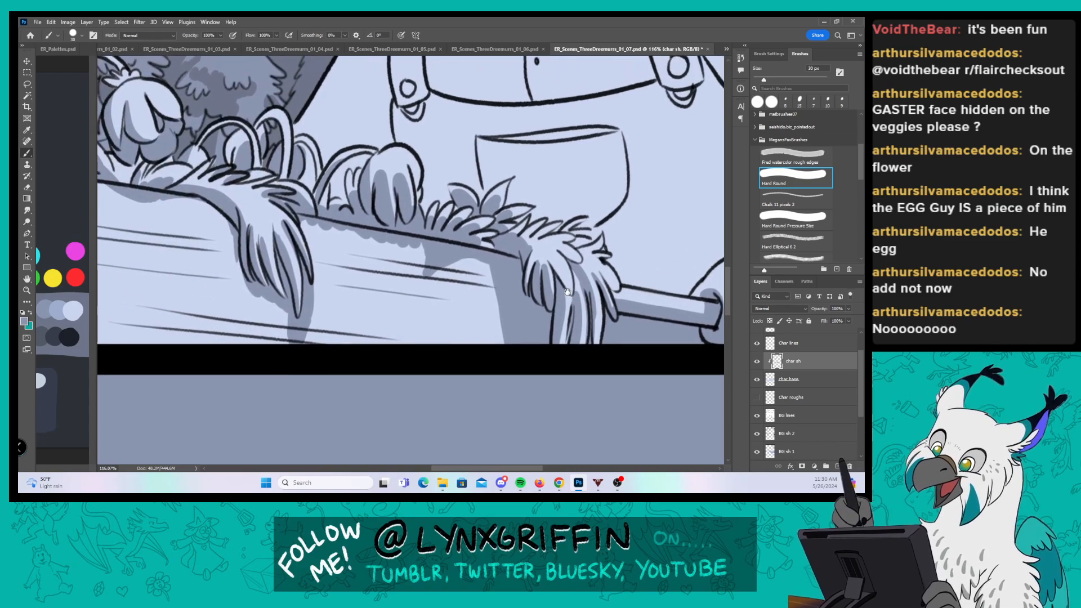
Step: Fill the rest of the close-up cart's wooden side with solid shadow, enlarging the Hard Round brush to 50 px
mouse_move(306, 225)
mouse_down()
mouse_move(321, 256)
mouse_move(311, 343)
mouse_move(337, 271)
mouse_move(332, 233)
mouse_move(351, 277)
mouse_move(394, 293)
mouse_move(427, 282)
mouse_move(338, 357)
mouse_move(377, 366)
mouse_move(424, 352)
mouse_move(459, 360)
mouse_move(501, 342)
mouse_up()
drag(318, 263, 721, 277)
drag(387, 278, 598, 246)
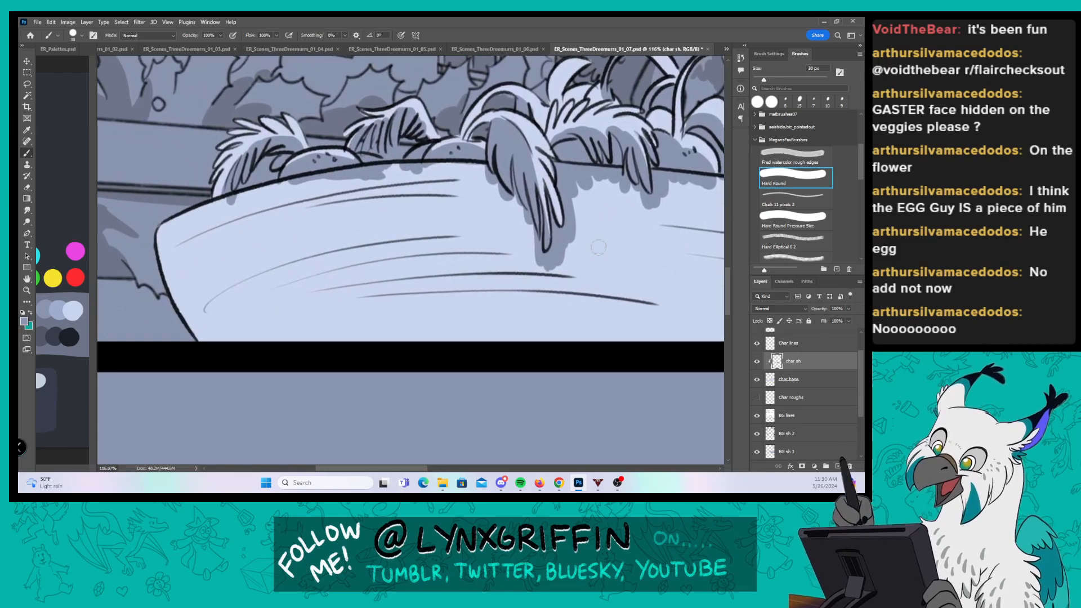
mouse_move(160, 272)
mouse_down()
mouse_move(212, 211)
mouse_move(481, 166)
mouse_move(451, 237)
mouse_move(521, 251)
mouse_move(482, 224)
mouse_move(175, 316)
mouse_move(193, 338)
mouse_move(293, 326)
mouse_move(350, 207)
mouse_move(467, 315)
mouse_move(475, 282)
mouse_up()
drag(623, 268, 343, 250)
mouse_move(204, 229)
mouse_down()
mouse_move(259, 315)
mouse_move(301, 242)
mouse_move(313, 307)
mouse_move(329, 166)
mouse_move(361, 265)
mouse_move(394, 180)
mouse_move(575, 188)
mouse_move(427, 194)
mouse_move(356, 227)
mouse_up()
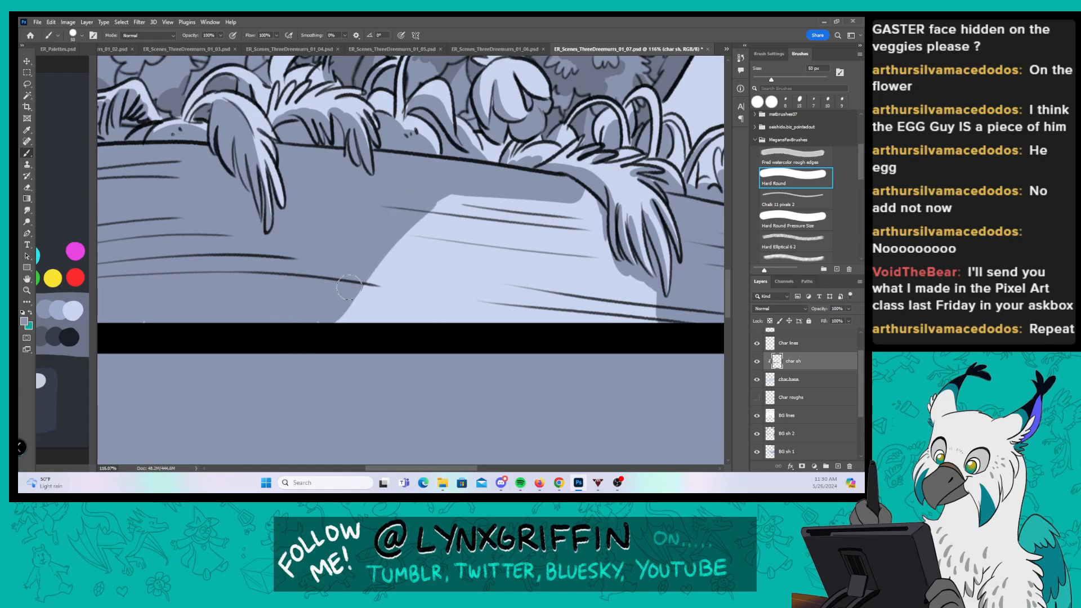
drag(434, 272, 275, 289)
mouse_move(269, 229)
mouse_down()
mouse_move(210, 340)
mouse_move(225, 338)
mouse_up()
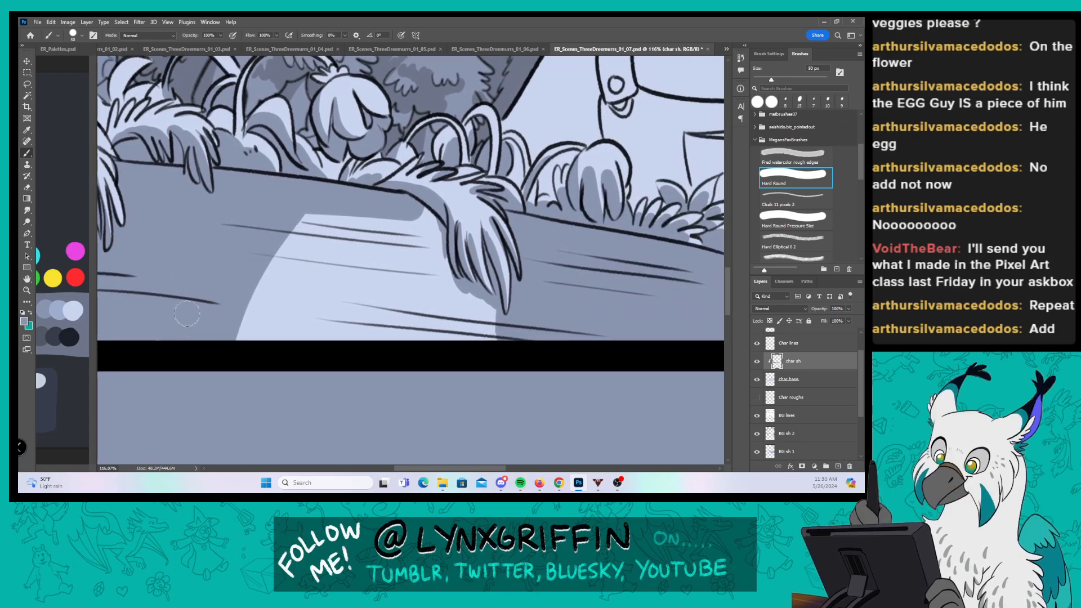
mouse_move(300, 213)
mouse_down()
mouse_move(329, 315)
mouse_move(330, 274)
mouse_up()
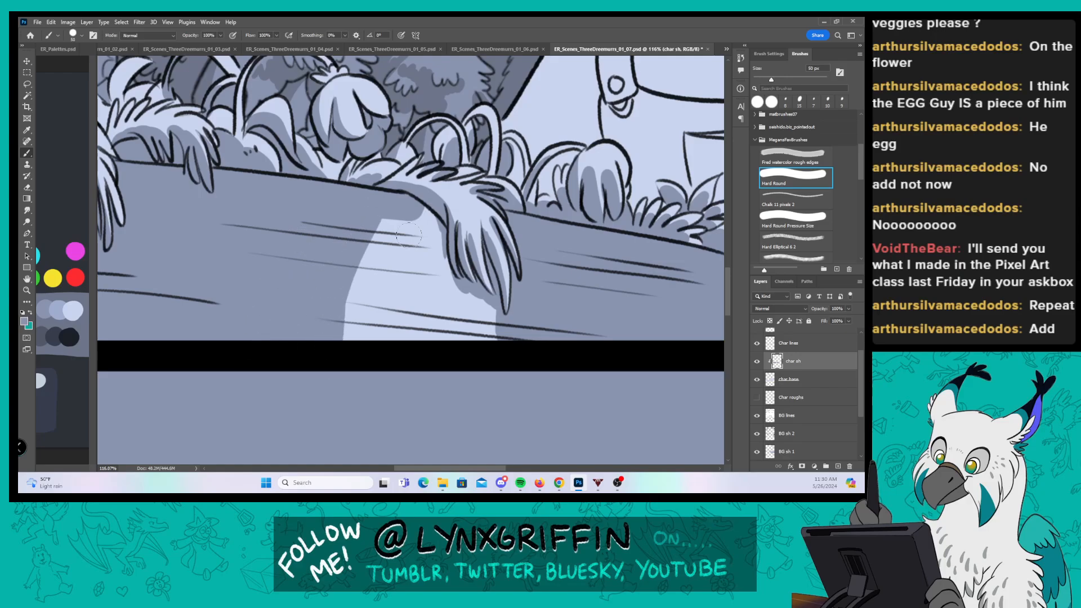
mouse_move(409, 236)
mouse_down()
mouse_move(371, 338)
mouse_move(428, 225)
mouse_move(451, 315)
mouse_move(492, 336)
mouse_up()
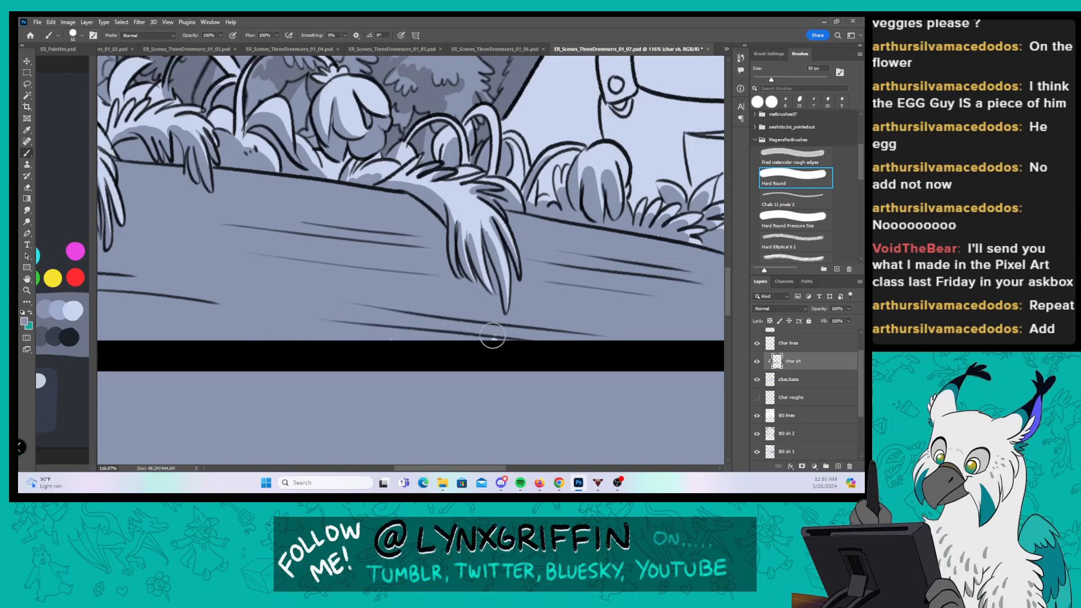
Step: Switch to the Hard Round Pressure Size brush at 35 px and shade the farmer's far sleeve along the overalls
drag(675, 329, 309, 337)
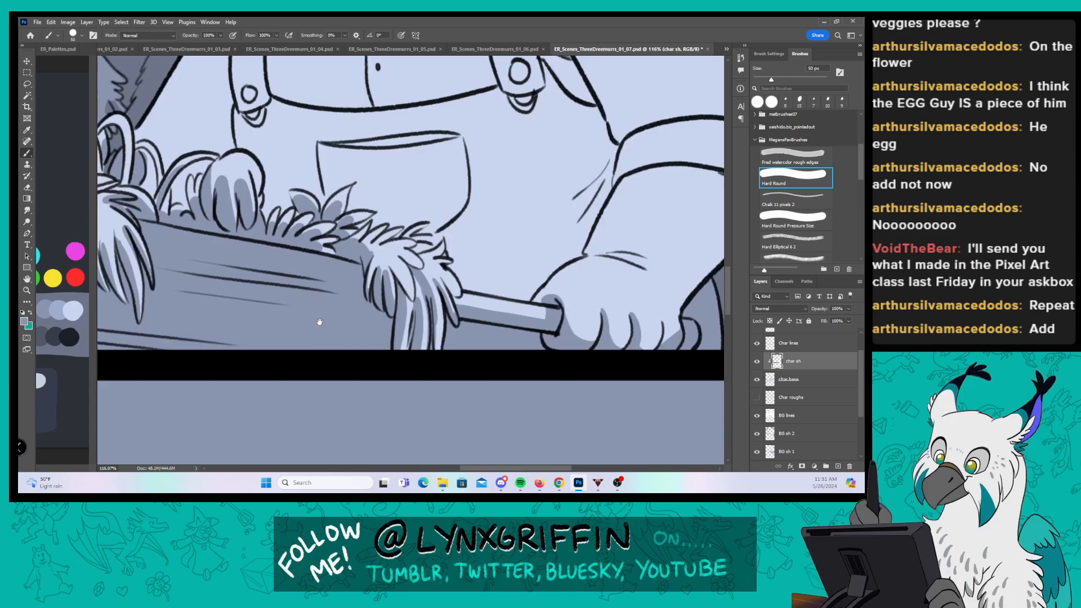
click(802, 220)
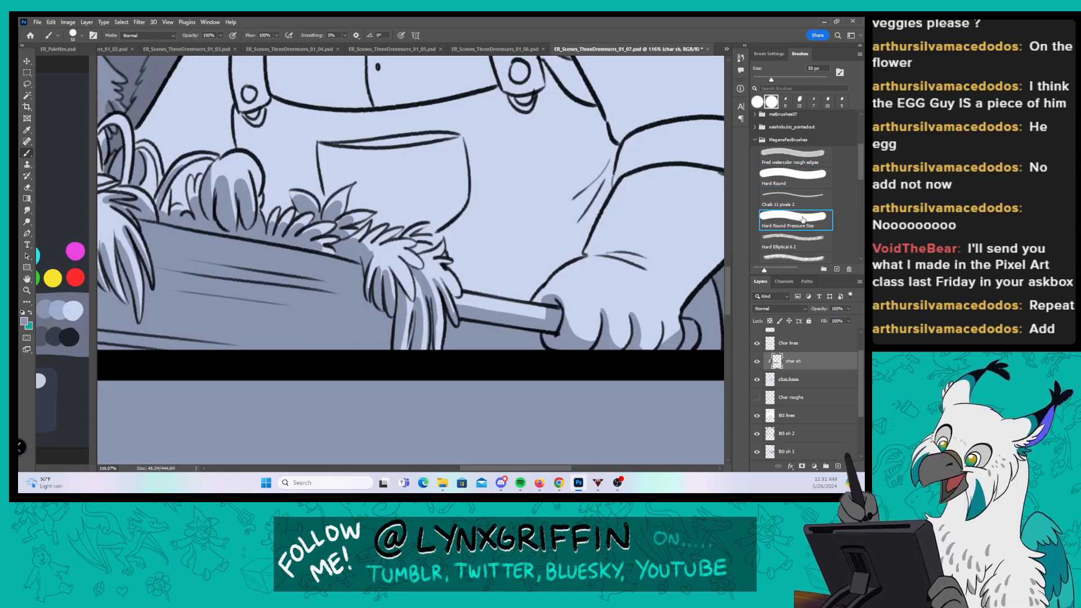
drag(361, 186, 436, 295)
mouse_move(302, 145)
mouse_down()
mouse_move(272, 252)
mouse_move(303, 144)
mouse_move(300, 218)
mouse_move(274, 254)
mouse_move(305, 250)
mouse_up()
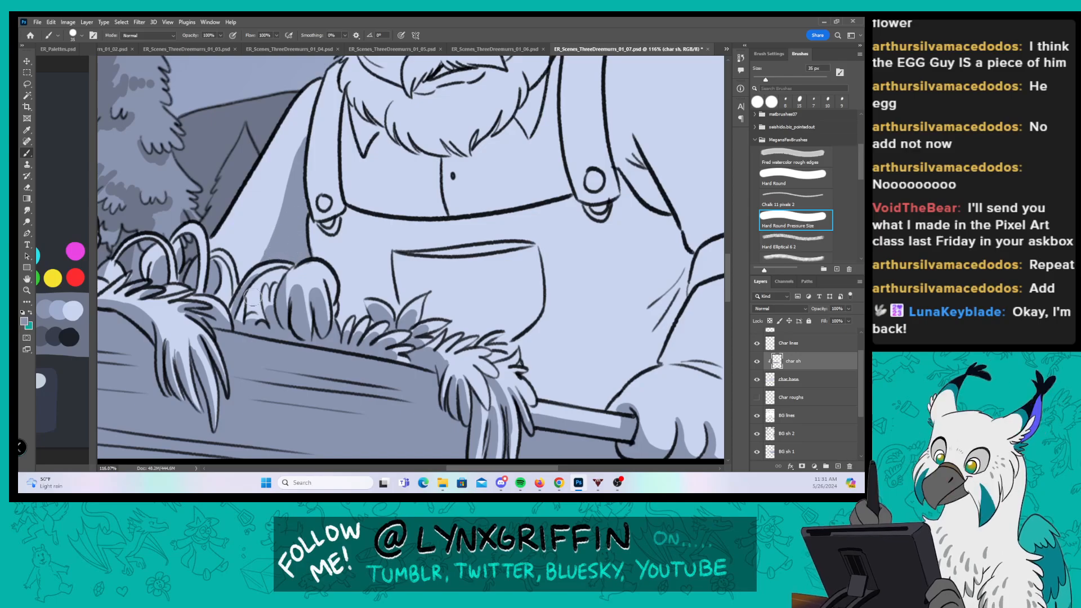
Step: Finish the far sleeve's shadow and shade the overalls' front pocket along its curved side and inside its opening
mouse_move(259, 284)
mouse_down()
mouse_move(258, 315)
mouse_move(255, 296)
mouse_move(293, 262)
mouse_up()
drag(621, 289, 381, 235)
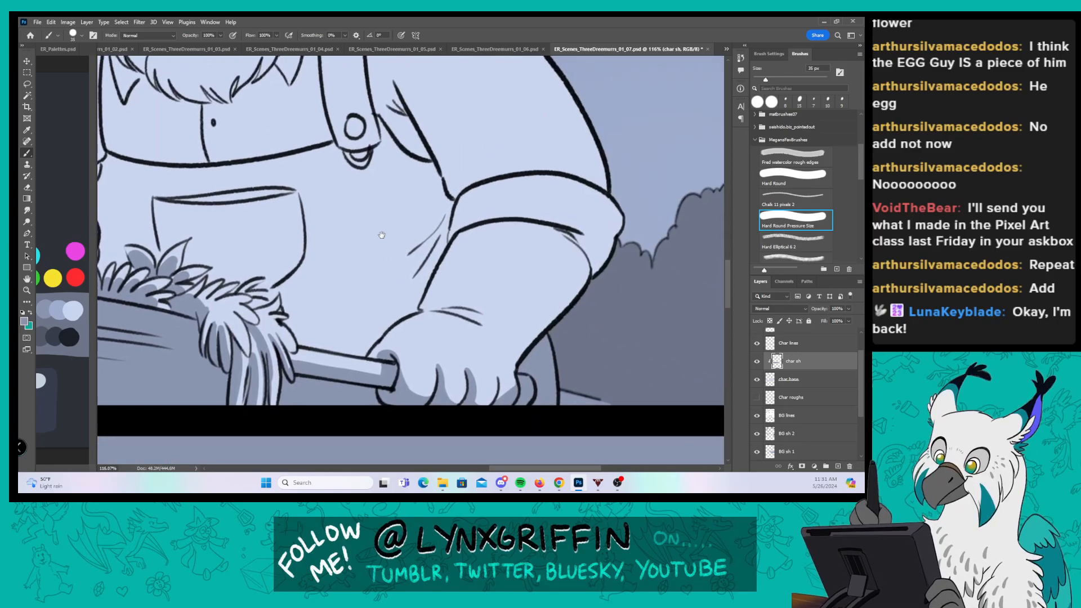
mouse_move(292, 196)
mouse_down()
mouse_move(294, 237)
mouse_move(258, 285)
mouse_move(292, 259)
mouse_move(297, 225)
mouse_up()
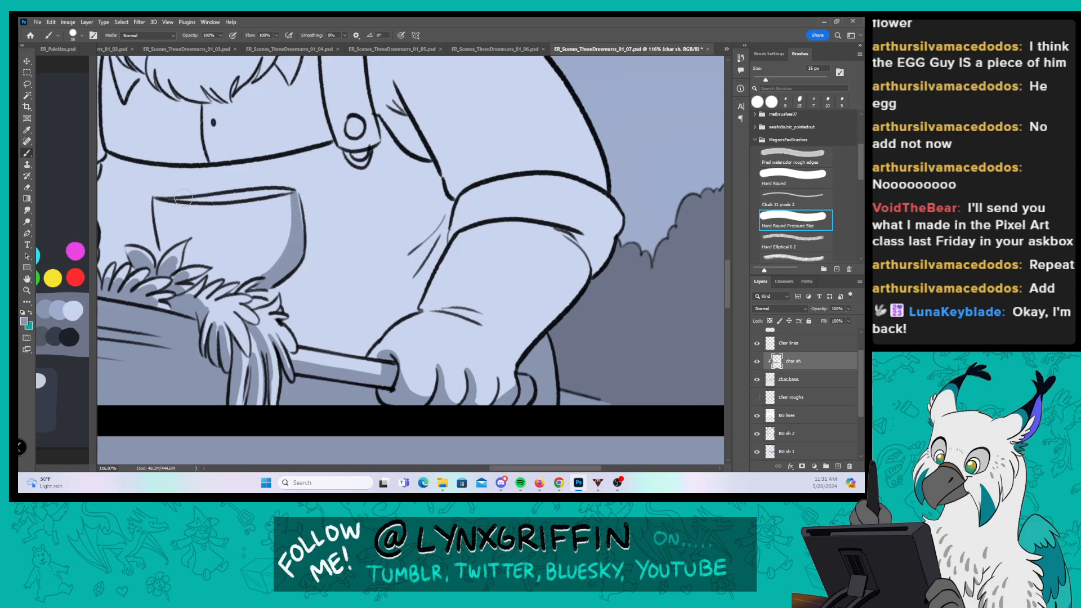
drag(183, 198, 271, 192)
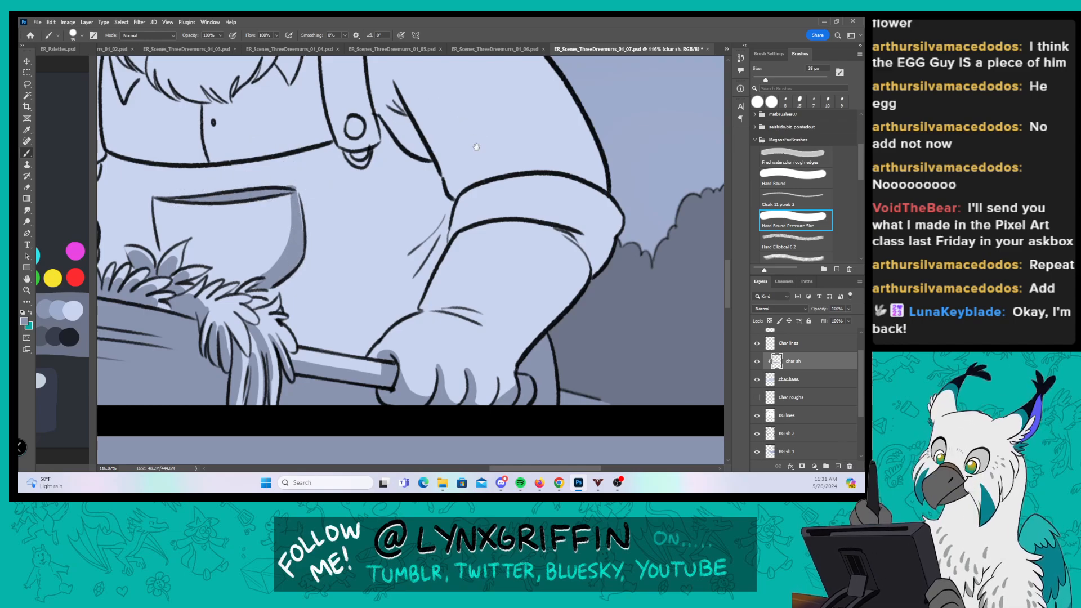
Step: Shade the armpit folds between the overalls strap and the near arm, including the sleeve's inner edge at the shoulder
drag(476, 146, 456, 248)
drag(345, 109, 391, 231)
mouse_move(363, 219)
mouse_down()
mouse_move(353, 148)
mouse_move(374, 230)
mouse_move(374, 191)
mouse_move(388, 239)
mouse_move(353, 167)
mouse_up()
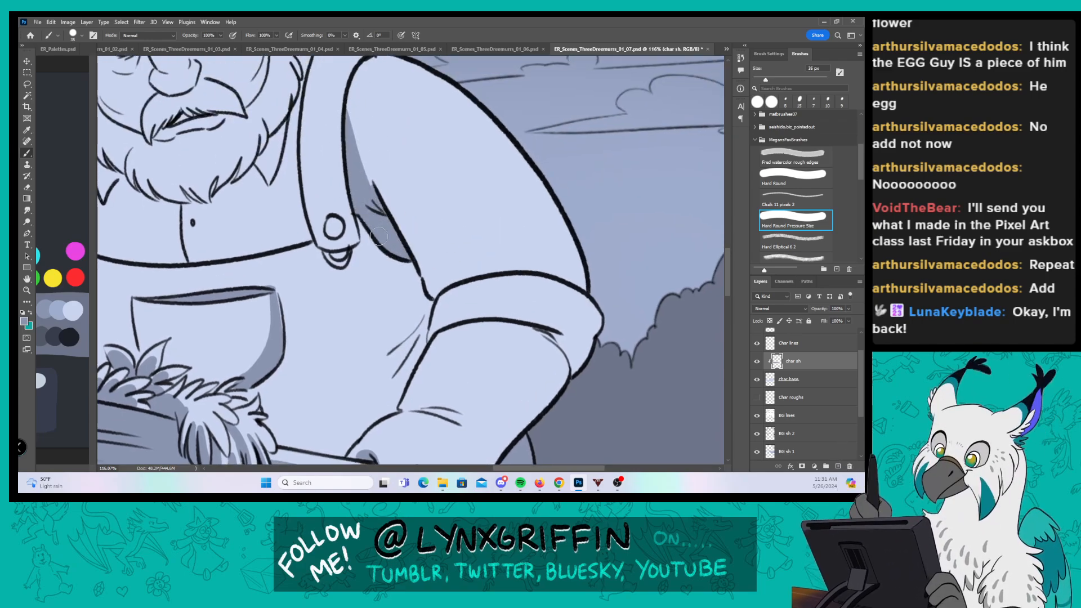
Step: Paint the shadow down the side of the overalls from the armpit to the hand, and along the near sleeve's inner edge
drag(378, 242, 376, 363)
drag(453, 225, 443, 172)
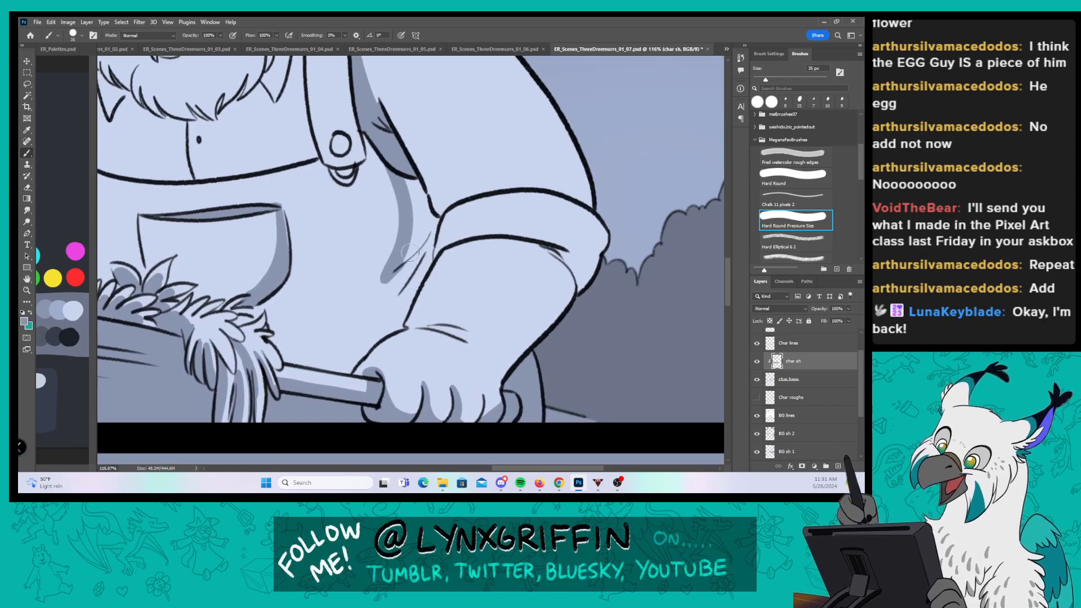
mouse_move(409, 253)
mouse_down()
mouse_move(314, 357)
mouse_move(341, 330)
mouse_move(292, 362)
mouse_move(340, 337)
mouse_move(301, 360)
mouse_move(352, 364)
mouse_move(400, 324)
mouse_up()
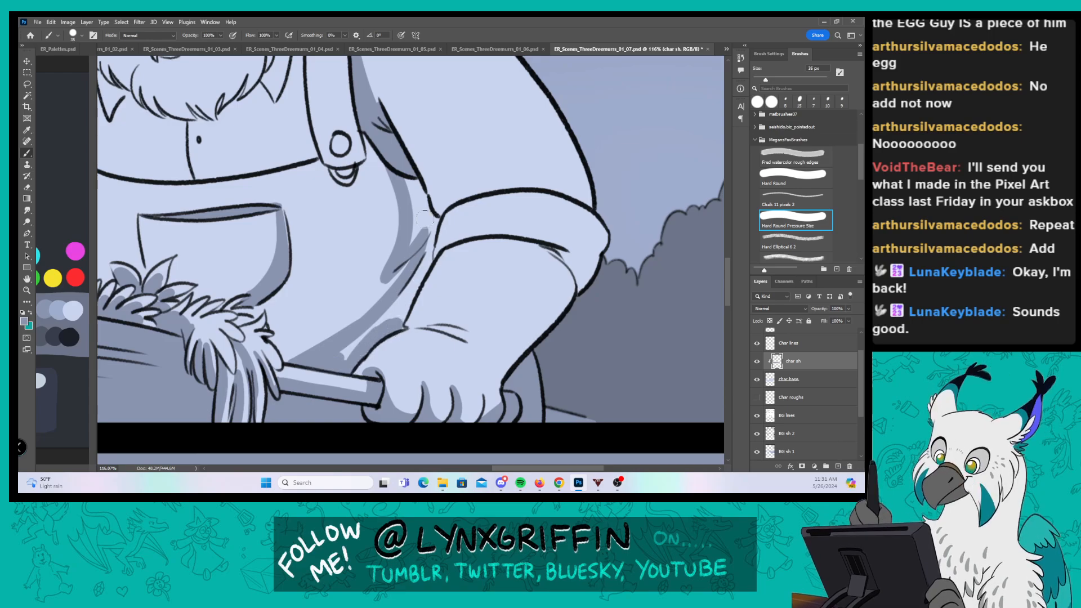
mouse_move(411, 182)
mouse_down()
mouse_move(418, 224)
mouse_move(415, 185)
mouse_up()
mouse_move(381, 113)
mouse_down()
mouse_move(448, 192)
mouse_move(436, 220)
mouse_move(450, 196)
mouse_move(438, 187)
mouse_move(444, 205)
mouse_move(420, 167)
mouse_move(429, 213)
mouse_move(412, 234)
mouse_move(449, 203)
mouse_up()
mouse_move(415, 268)
mouse_down()
mouse_move(343, 359)
mouse_move(393, 321)
mouse_move(423, 254)
mouse_up()
Step: Shade both edges of the near forearm, the area under the rolled cuff, and the cuff's outer side
drag(563, 264, 456, 193)
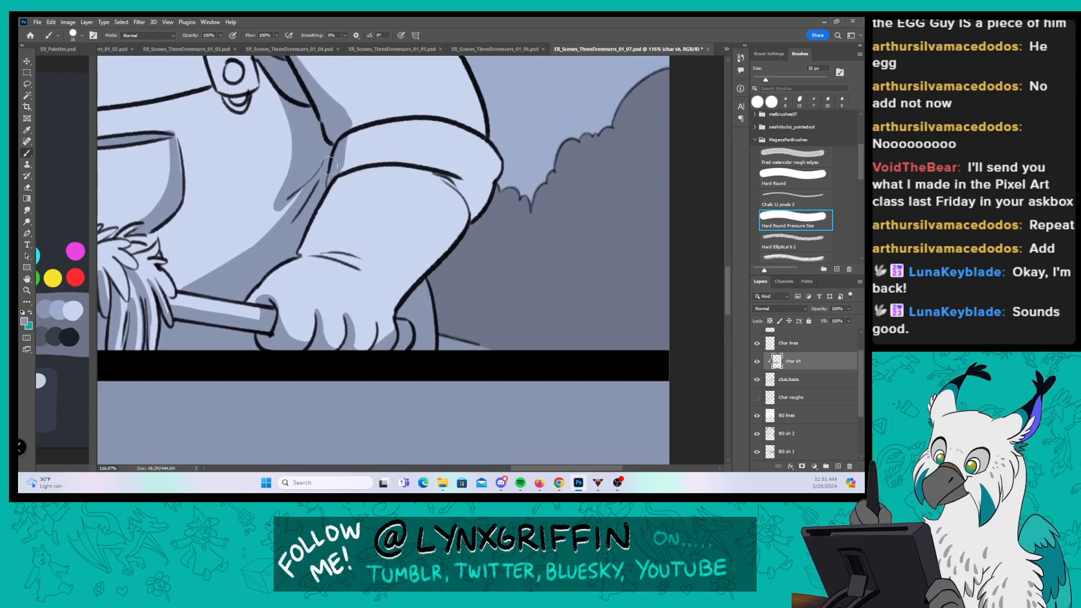
mouse_move(302, 254)
mouse_down()
mouse_move(350, 254)
mouse_move(306, 244)
mouse_move(337, 159)
mouse_up()
mouse_move(311, 232)
mouse_down()
mouse_move(344, 187)
mouse_move(324, 202)
mouse_move(377, 175)
mouse_move(340, 181)
mouse_move(373, 171)
mouse_up()
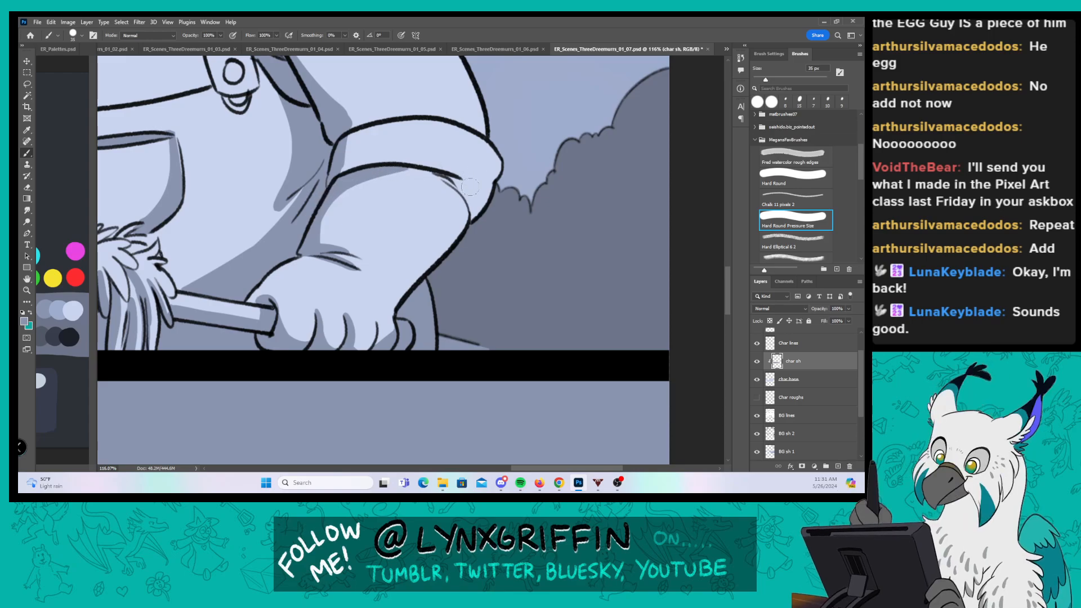
mouse_move(396, 319)
mouse_down()
mouse_move(436, 239)
mouse_move(428, 175)
mouse_move(415, 160)
mouse_move(412, 169)
mouse_move(447, 185)
mouse_move(429, 171)
mouse_move(459, 133)
mouse_up()
mouse_move(376, 172)
mouse_down()
mouse_move(452, 194)
mouse_move(428, 266)
mouse_move(458, 229)
mouse_move(471, 152)
mouse_up()
drag(453, 224, 473, 196)
Step: Outline a shadow band down the near upper sleeve's outer side and fill it with the Hard Round brush, returning to Hard Round Pressure Size
mouse_move(476, 141)
mouse_down()
mouse_move(474, 220)
mouse_move(514, 342)
mouse_move(501, 414)
mouse_up()
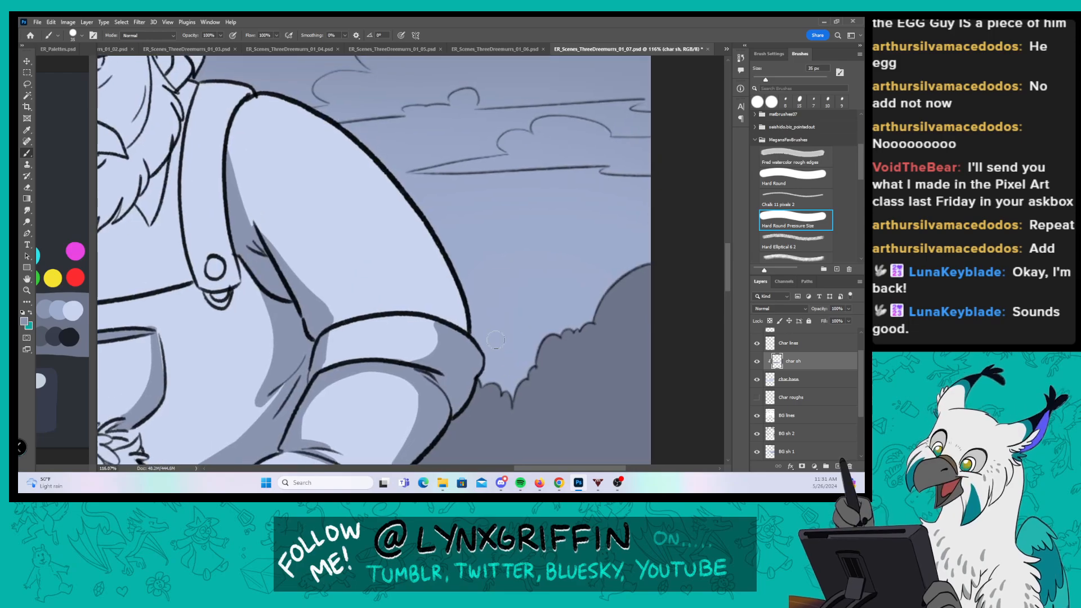
mouse_move(231, 121)
mouse_down()
mouse_move(297, 114)
mouse_move(379, 214)
mouse_move(415, 313)
mouse_up()
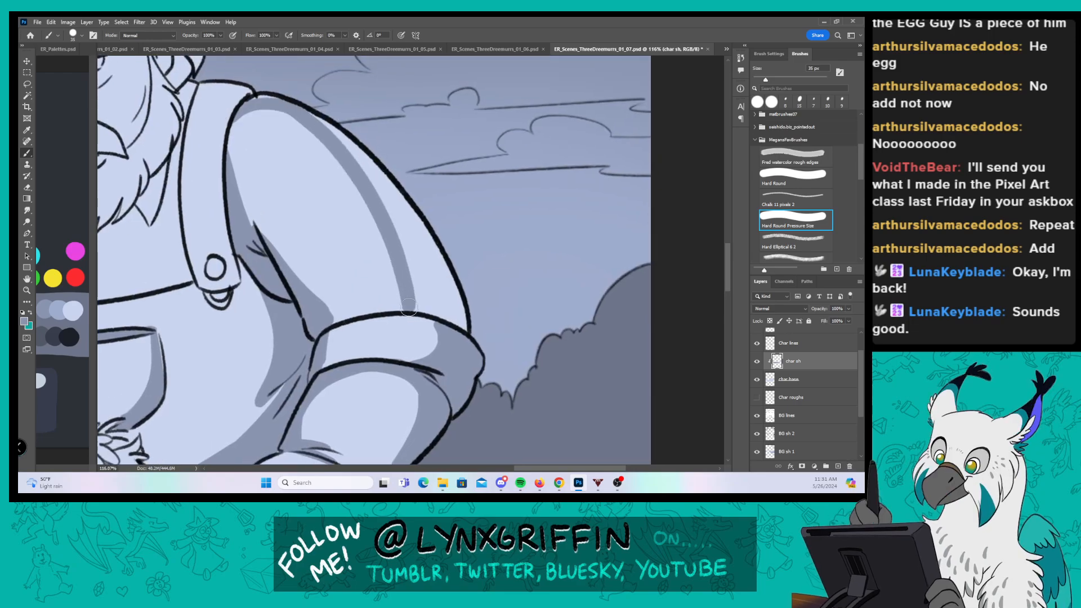
click(793, 174)
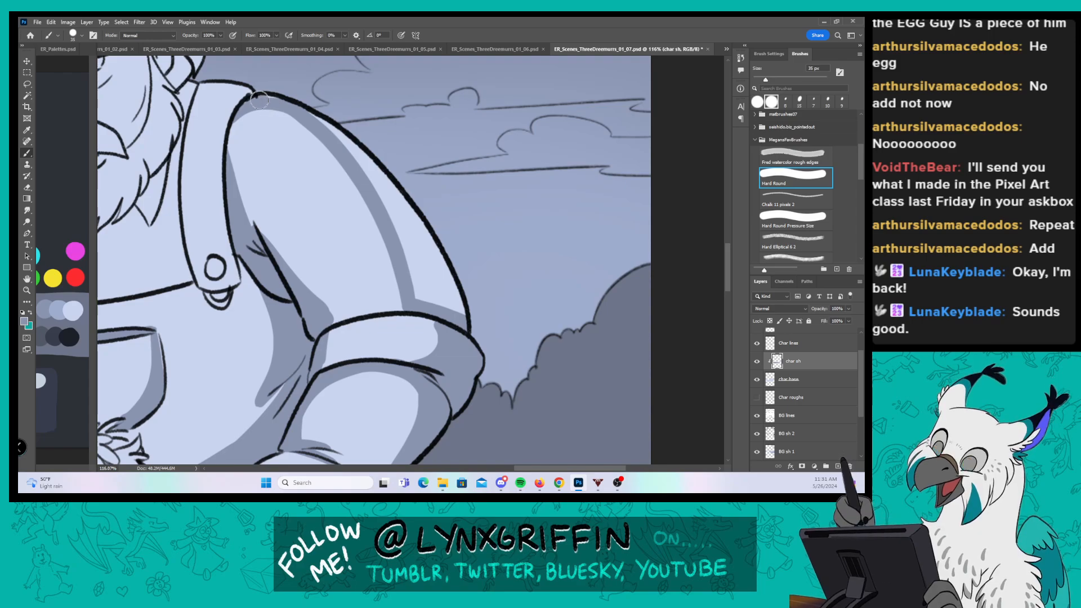
mouse_move(307, 108)
mouse_down()
mouse_move(396, 201)
mouse_move(380, 182)
mouse_move(432, 300)
mouse_move(435, 227)
mouse_up()
click(794, 219)
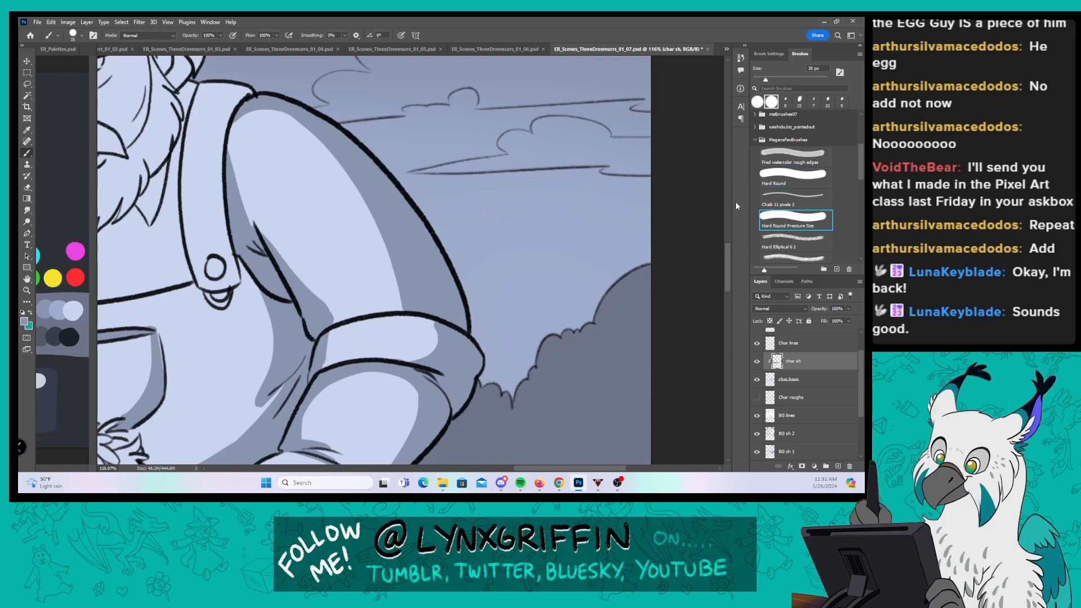
Step: Shade the outer edge of the near overalls strap from the shoulder down, including its button and buckle
mouse_move(274, 180)
mouse_down()
mouse_move(505, 201)
mouse_move(468, 188)
mouse_up()
mouse_move(423, 287)
mouse_down()
mouse_move(410, 166)
mouse_move(435, 101)
mouse_up()
drag(417, 169, 455, 89)
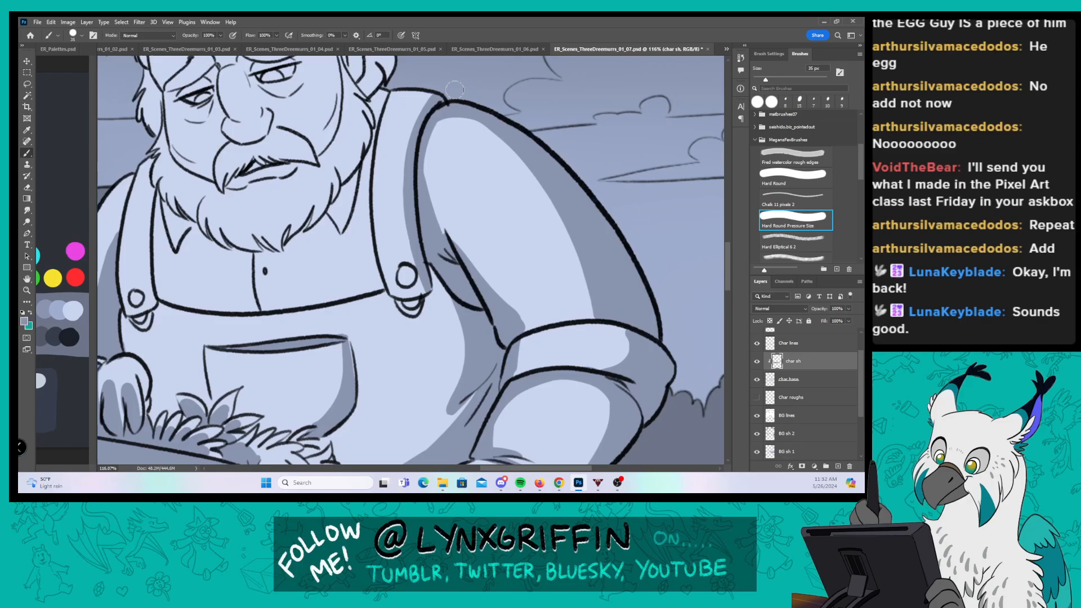
drag(523, 234, 483, 204)
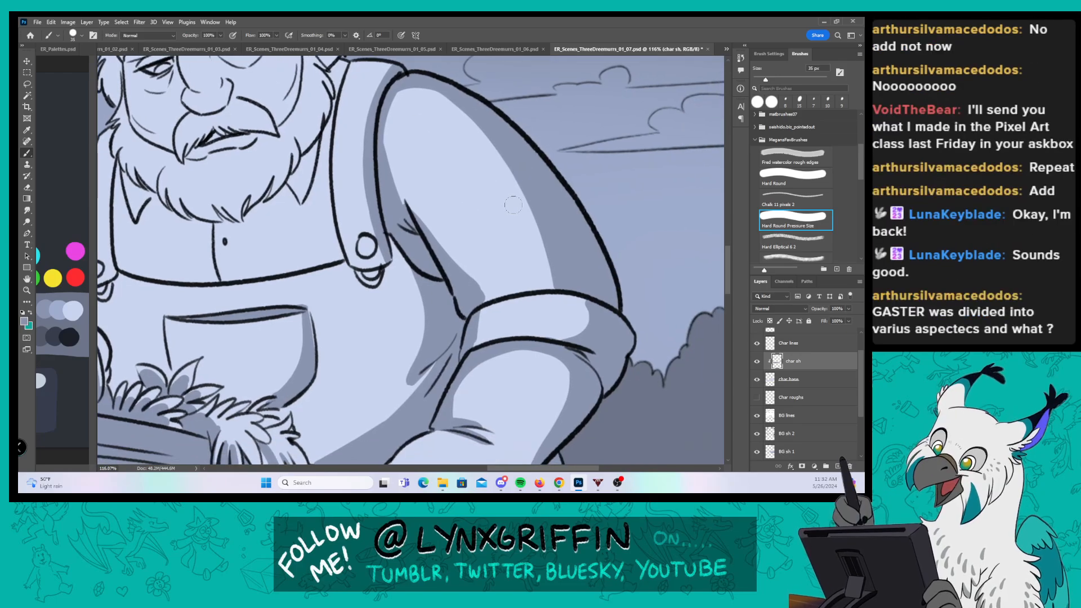
drag(370, 273, 376, 271)
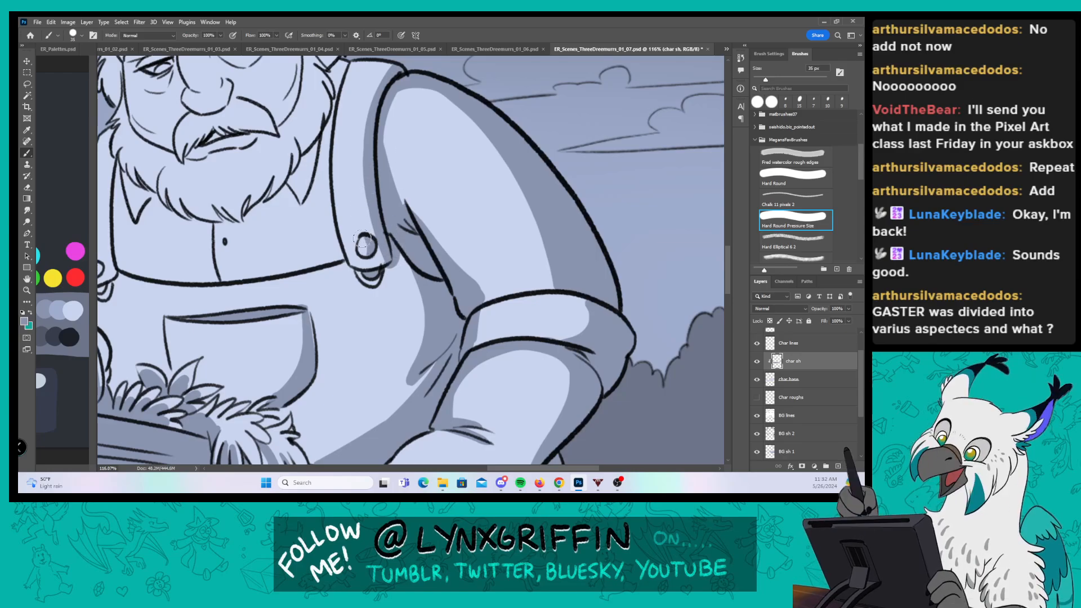
Step: Shade the far overalls strap from the beard down to its button and buckle
drag(323, 211, 544, 243)
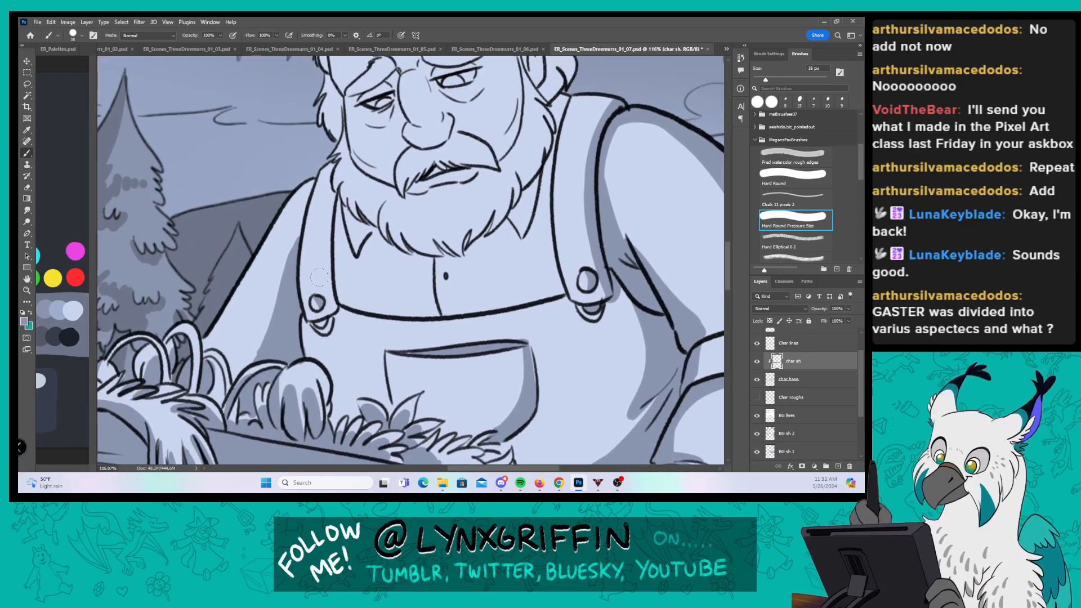
drag(329, 179, 333, 186)
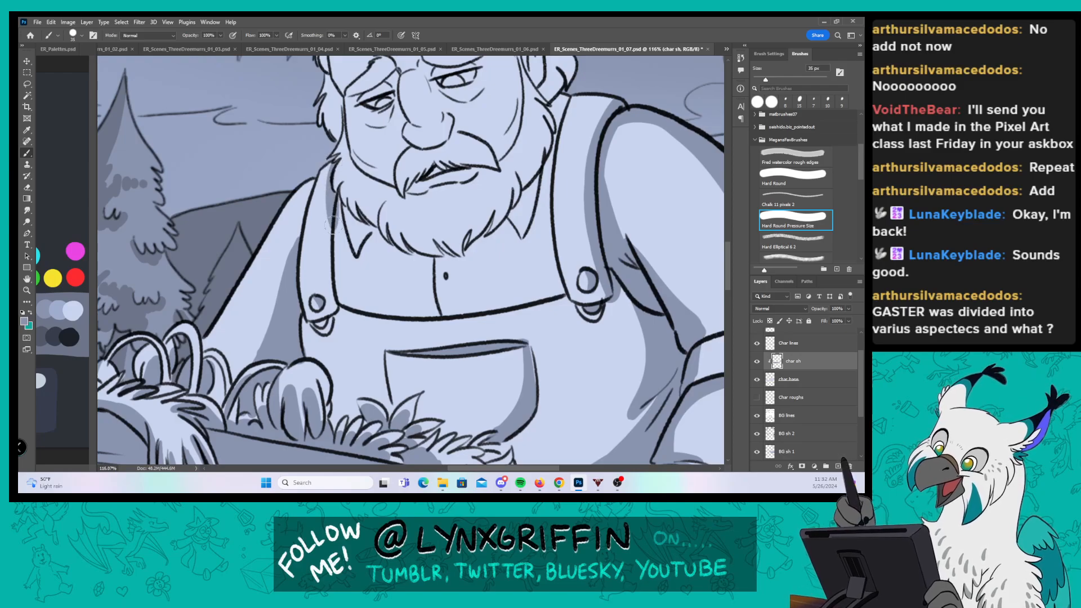
mouse_move(332, 224)
mouse_down()
mouse_move(332, 199)
mouse_move(342, 304)
mouse_move(332, 221)
mouse_up()
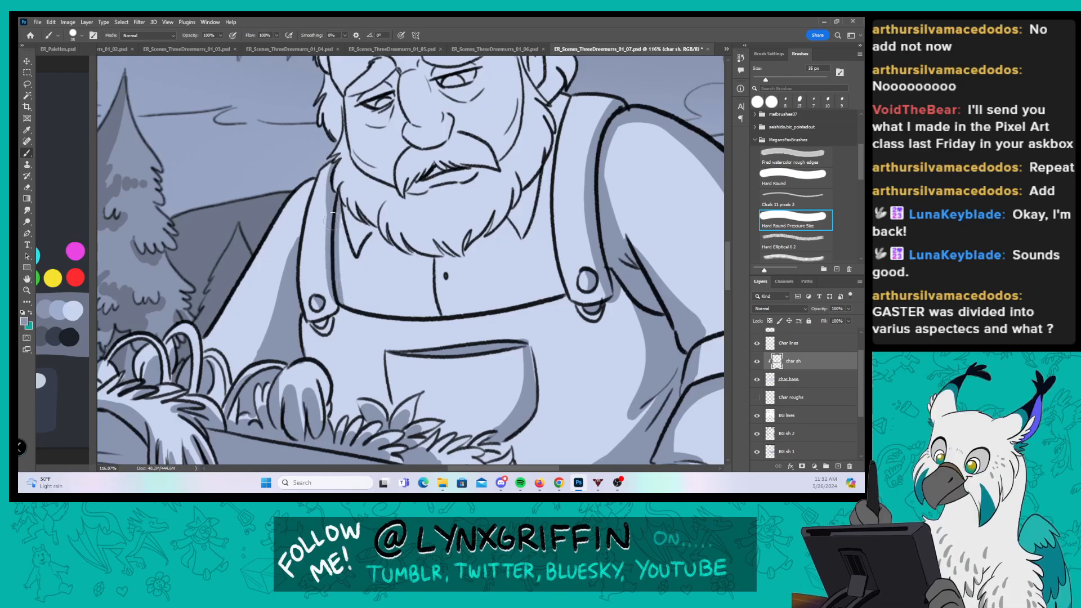
drag(338, 320, 340, 311)
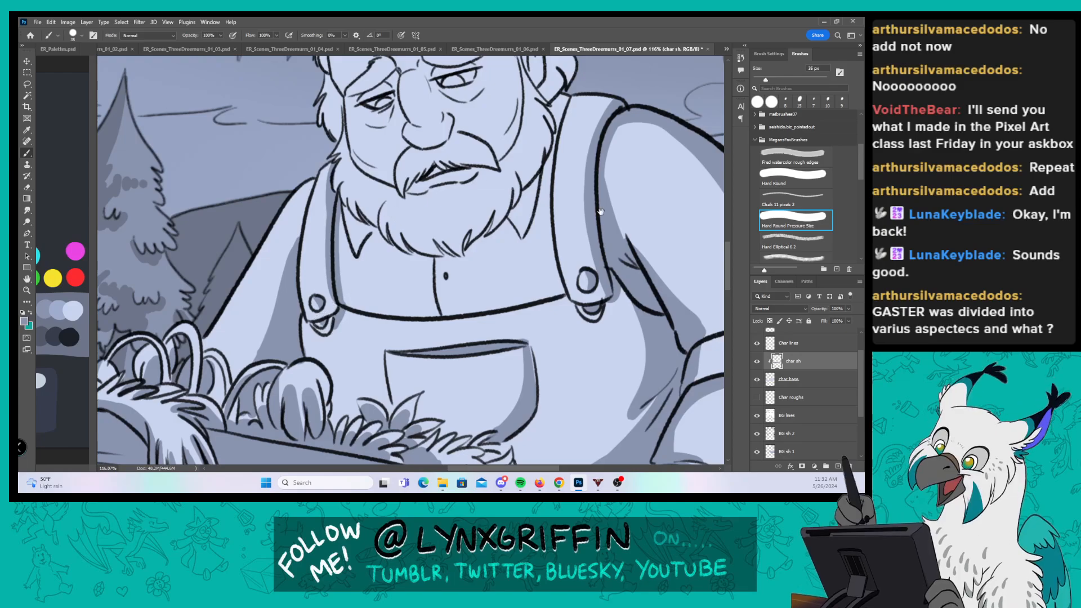
Step: Shade the far side of the farmer's face around the eye and cheek, plus the side and underside of his nose
mouse_move(601, 212)
mouse_down()
mouse_move(388, 284)
mouse_move(442, 263)
mouse_up()
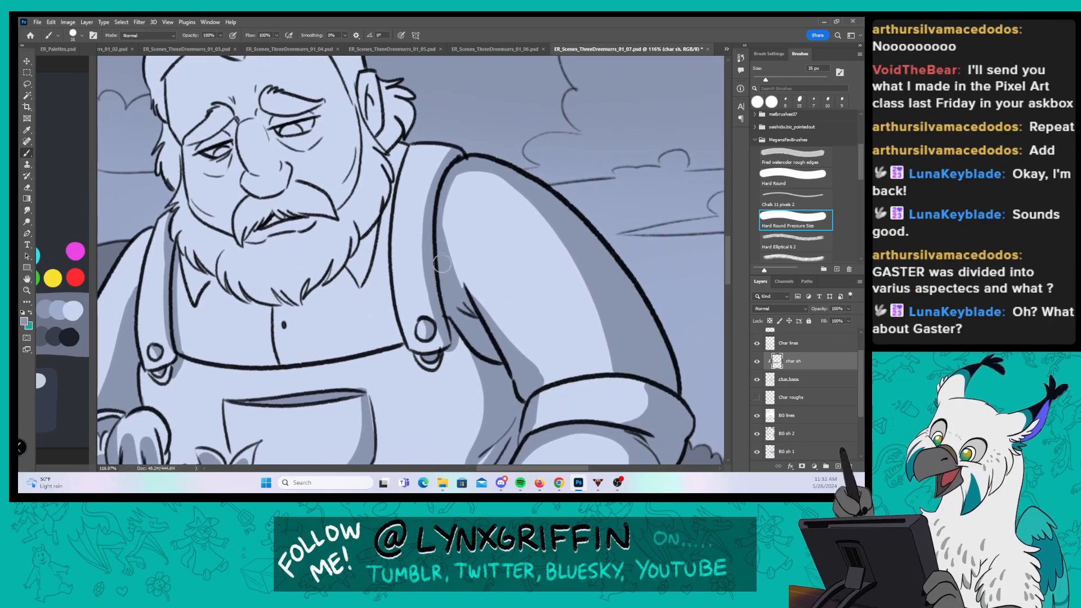
mouse_move(159, 157)
mouse_down()
mouse_move(171, 186)
mouse_move(159, 82)
mouse_move(162, 131)
mouse_move(173, 72)
mouse_move(165, 101)
mouse_move(177, 141)
mouse_move(205, 135)
mouse_move(191, 149)
mouse_move(227, 133)
mouse_move(209, 136)
mouse_move(226, 123)
mouse_move(206, 139)
mouse_move(235, 108)
mouse_move(231, 142)
mouse_move(205, 174)
mouse_move(230, 151)
mouse_move(187, 149)
mouse_move(213, 168)
mouse_move(187, 156)
mouse_move(187, 176)
mouse_move(189, 162)
mouse_move(200, 175)
mouse_move(233, 180)
mouse_up()
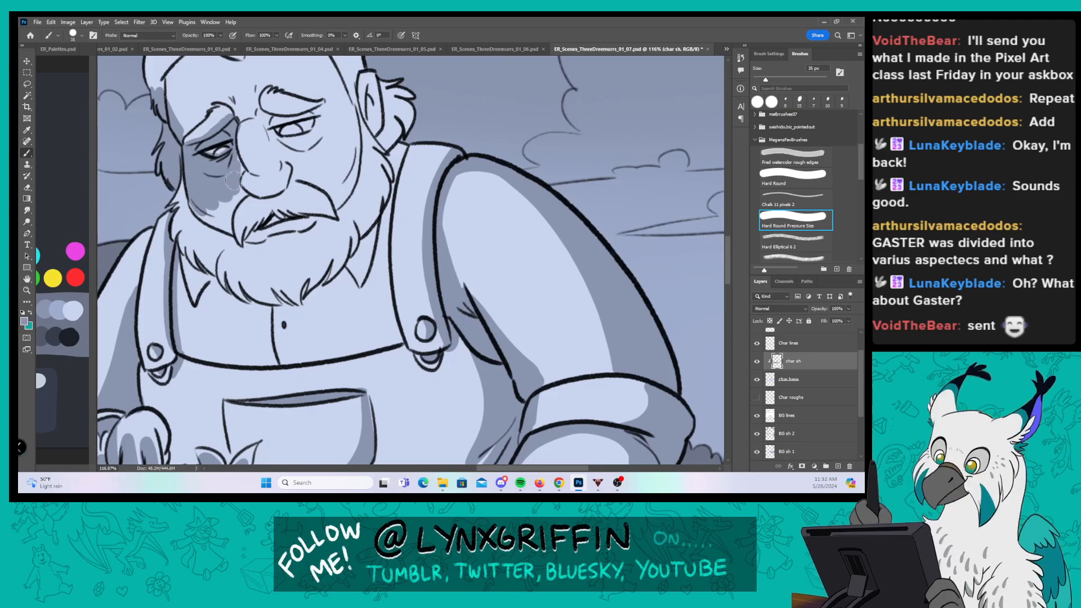
mouse_move(245, 110)
mouse_down()
mouse_move(260, 170)
mouse_move(238, 144)
mouse_move(249, 165)
mouse_move(251, 190)
mouse_up()
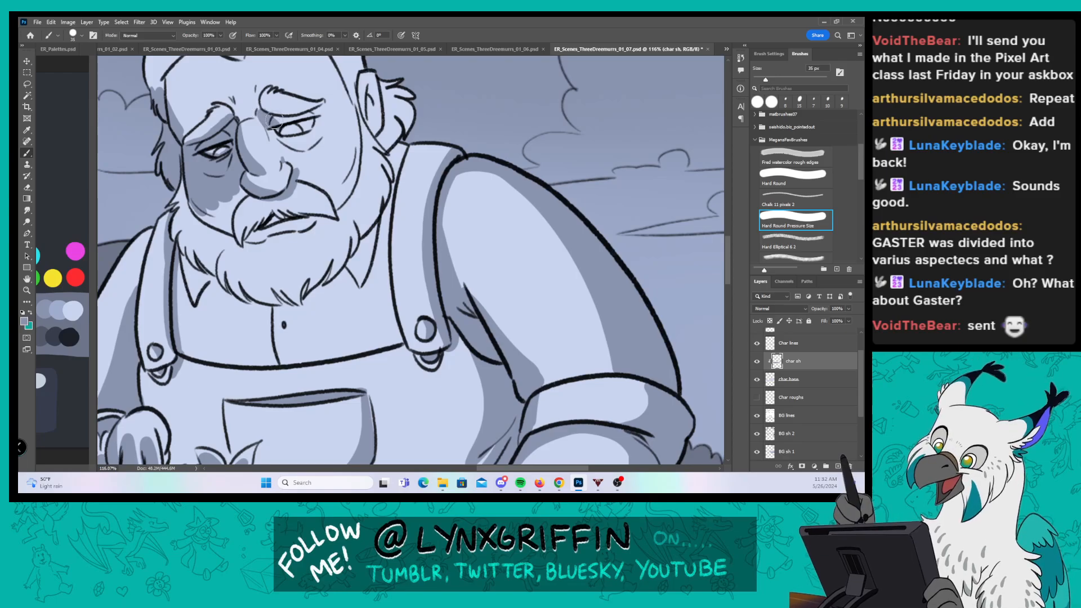
Step: Shade around the near eye and down the near cheek, and darken the far end of the moustache
mouse_move(258, 97)
mouse_down()
mouse_move(281, 119)
mouse_move(269, 109)
mouse_move(320, 107)
mouse_move(281, 137)
mouse_move(276, 172)
mouse_move(287, 138)
mouse_move(294, 165)
mouse_move(292, 140)
mouse_move(308, 143)
mouse_move(320, 116)
mouse_move(301, 132)
mouse_move(325, 139)
mouse_move(325, 106)
mouse_move(313, 154)
mouse_move(322, 126)
mouse_move(333, 192)
mouse_up()
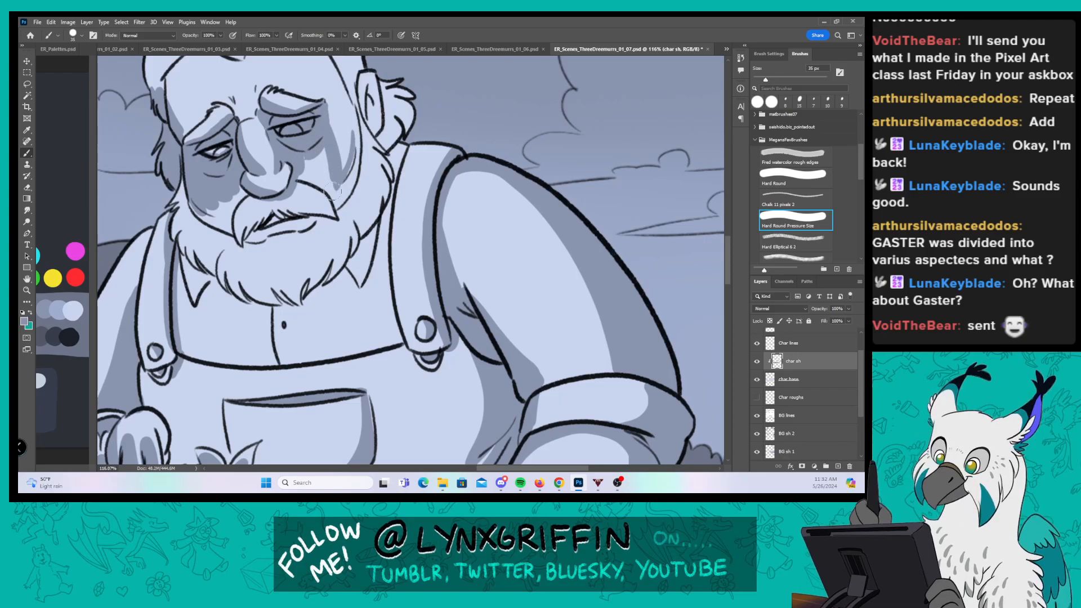
mouse_move(353, 102)
mouse_down()
mouse_move(346, 191)
mouse_move(346, 130)
mouse_up()
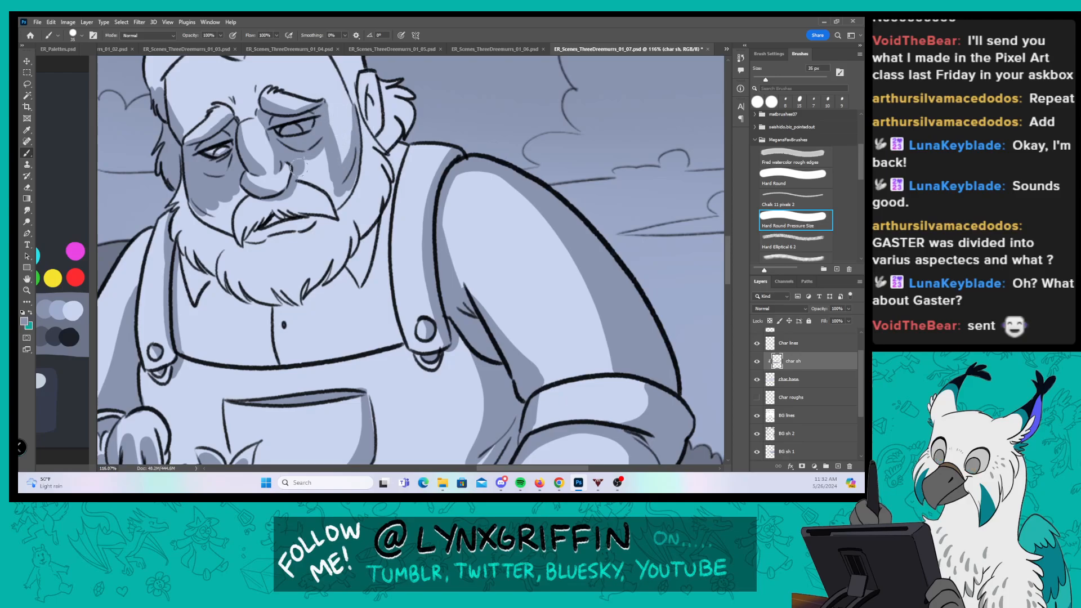
mouse_move(298, 168)
mouse_down()
mouse_move(315, 180)
mouse_move(291, 158)
mouse_move(326, 164)
mouse_move(325, 178)
mouse_up()
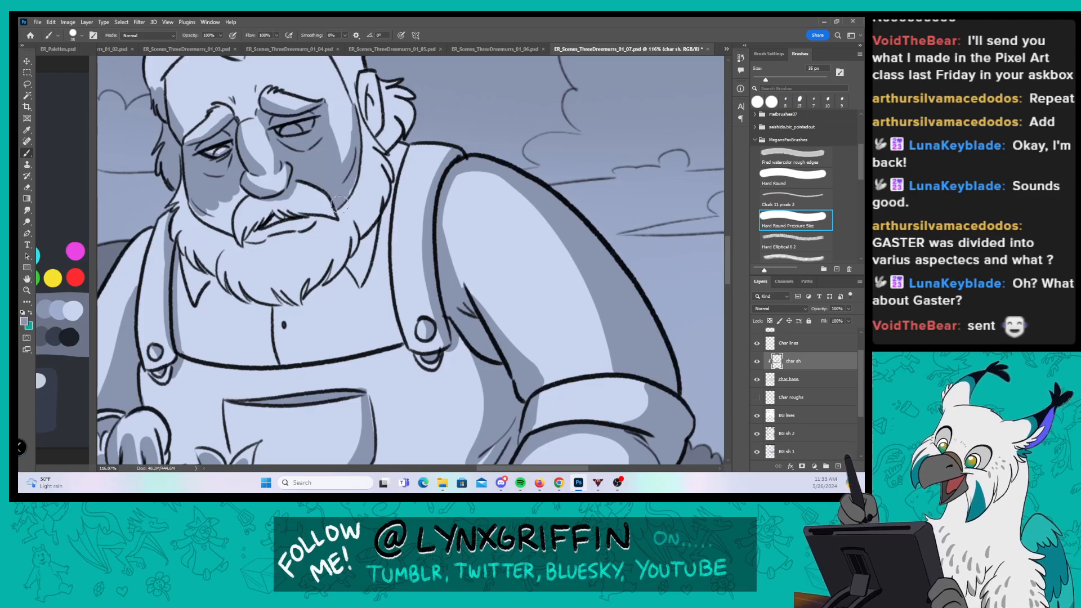
mouse_move(242, 226)
mouse_down()
mouse_move(241, 194)
mouse_move(209, 221)
mouse_move(231, 228)
mouse_move(242, 185)
mouse_up()
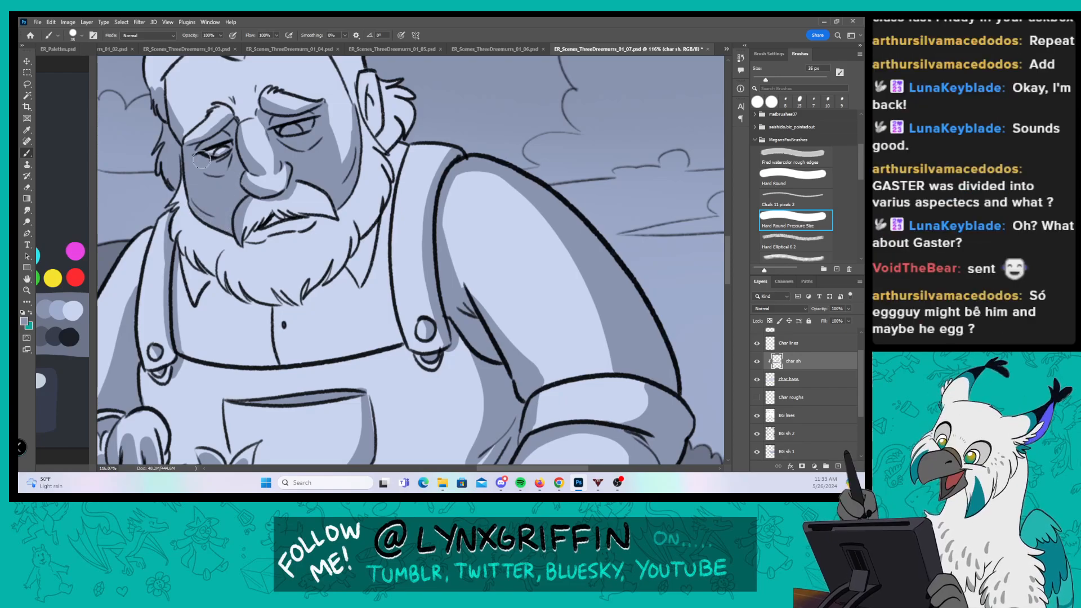
Step: Paint tufted shadows across the beard from the far side, beneath the mouth, and up along the near side
mouse_move(175, 177)
mouse_down()
mouse_move(191, 295)
mouse_move(198, 202)
mouse_move(191, 265)
mouse_move(217, 270)
mouse_move(219, 225)
mouse_move(223, 273)
mouse_move(232, 231)
mouse_move(240, 290)
mouse_up()
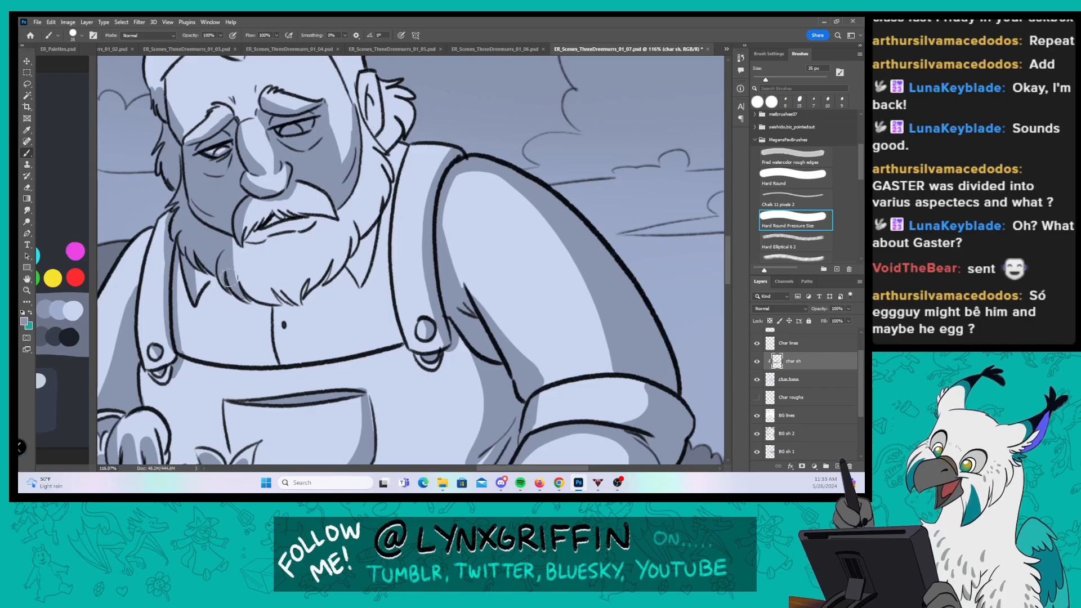
mouse_move(235, 242)
mouse_down()
mouse_move(245, 290)
mouse_move(276, 299)
mouse_move(255, 241)
mouse_move(281, 304)
mouse_move(293, 267)
mouse_move(270, 224)
mouse_up()
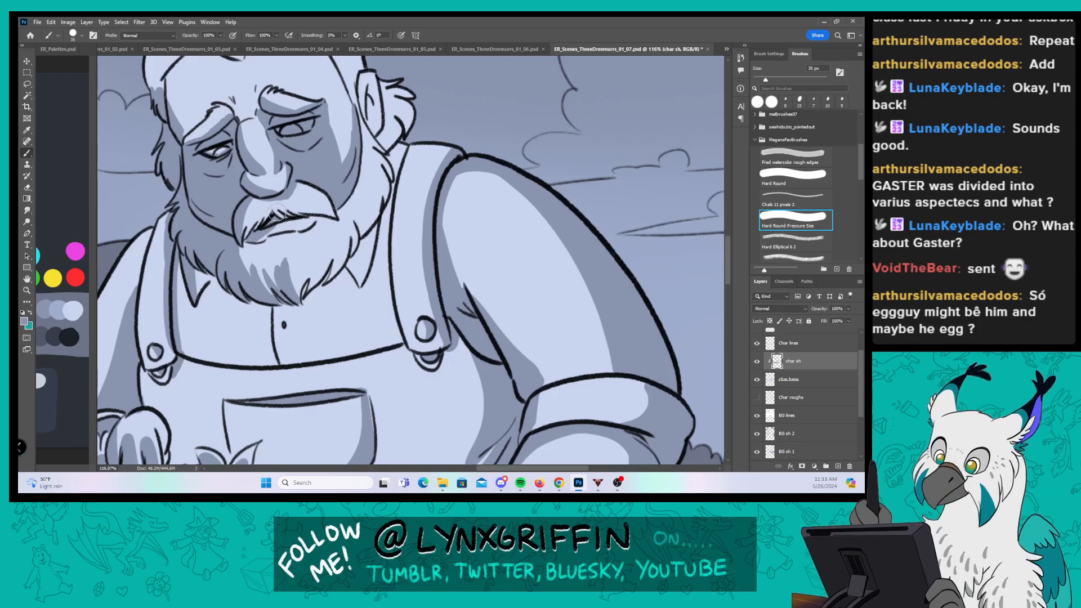
mouse_move(307, 263)
mouse_down()
mouse_move(317, 284)
mouse_move(354, 226)
mouse_up()
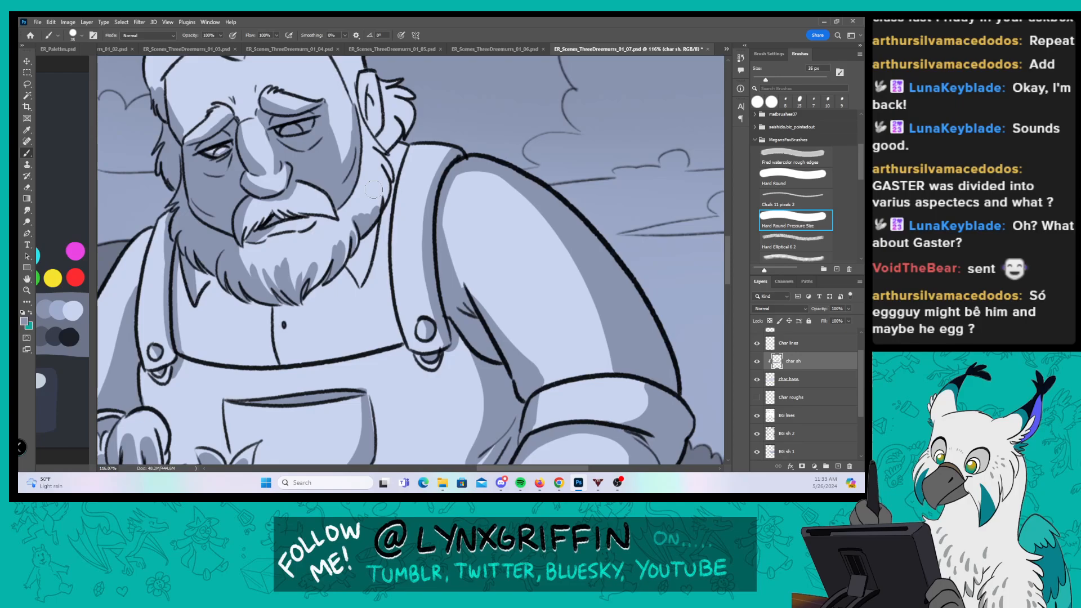
Step: Add shadows to the shirt beside the overalls straps and to the near strap beneath the beard and hair
drag(187, 354, 179, 262)
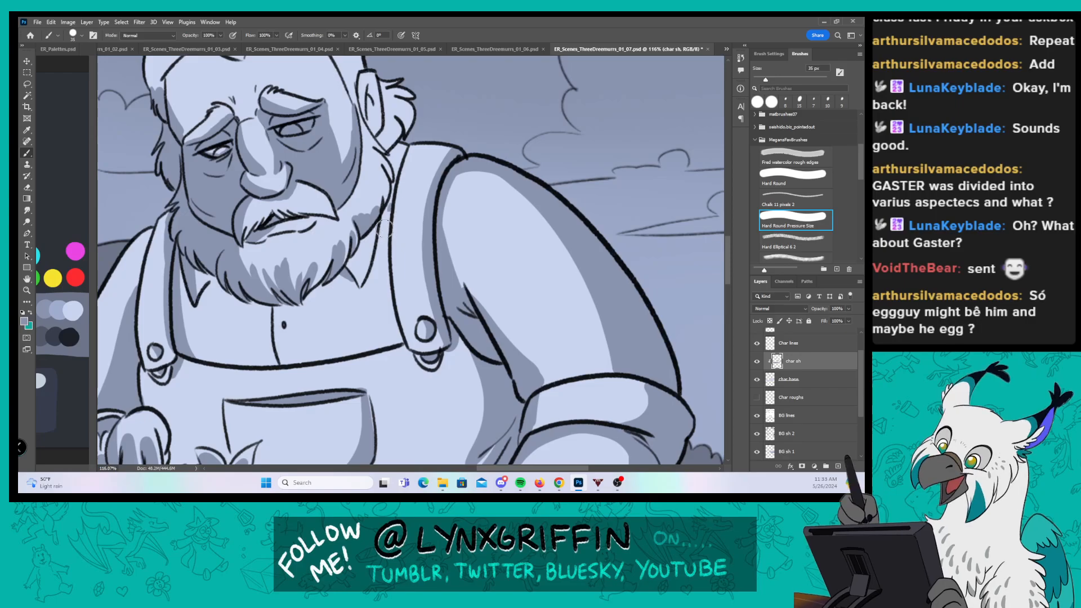
drag(387, 203, 387, 278)
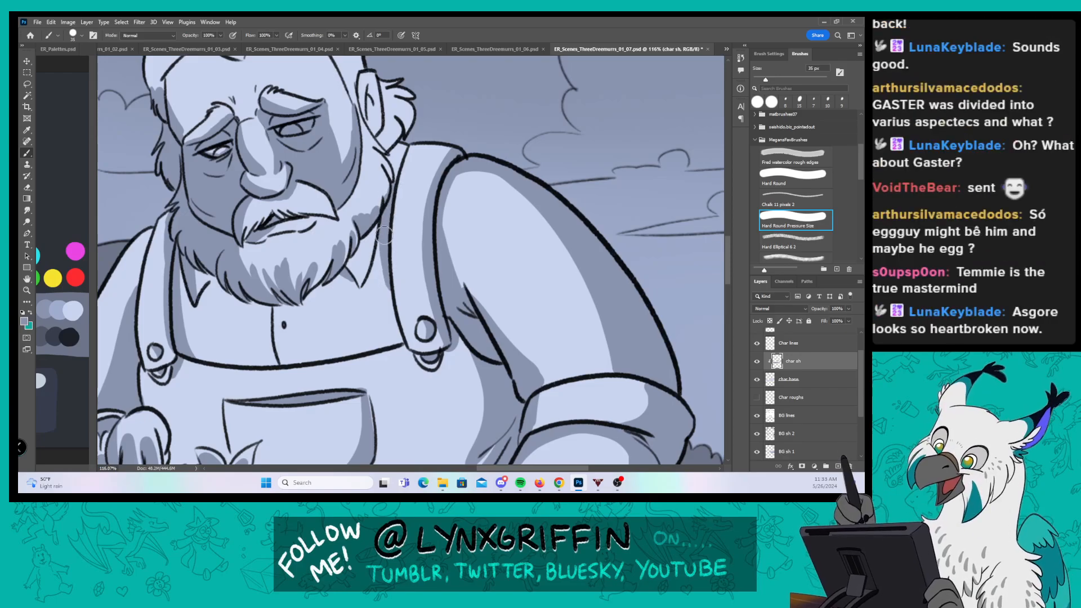
drag(403, 144, 394, 172)
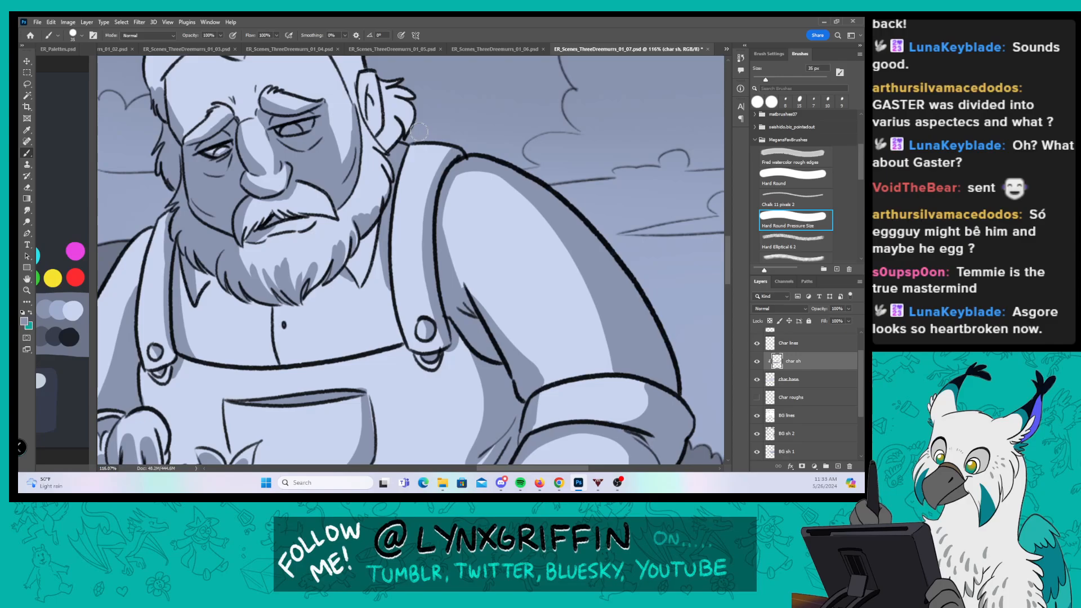
Step: Shade the far edge of the farmer's hair at the temple and the far half of his swept front lock
drag(451, 192, 494, 266)
drag(424, 232, 499, 278)
mouse_move(265, 179)
mouse_down()
mouse_move(273, 213)
mouse_move(269, 143)
mouse_up()
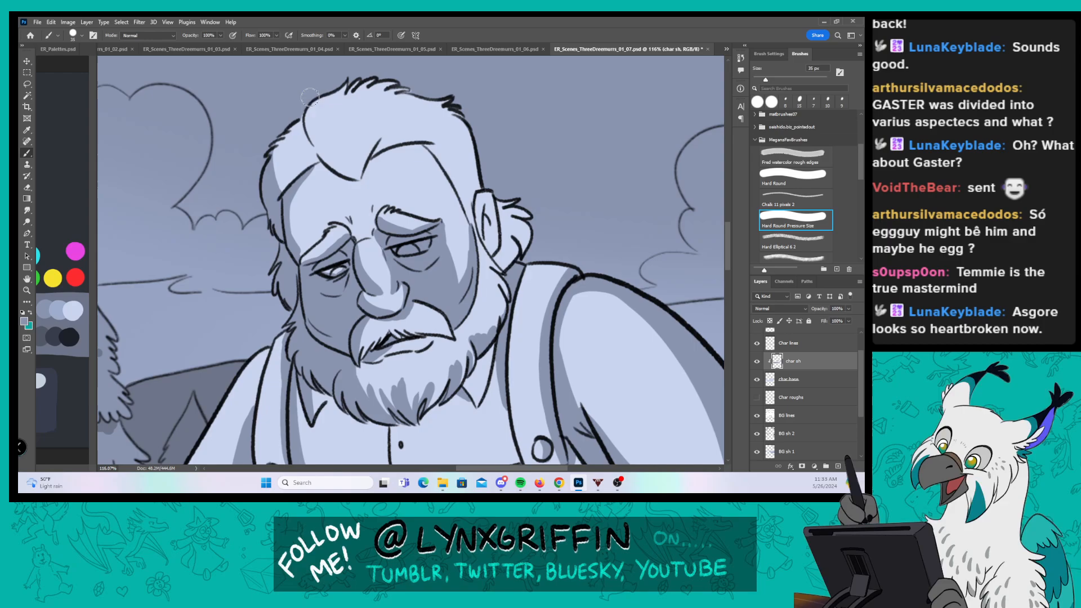
mouse_move(310, 97)
mouse_down()
mouse_move(318, 155)
mouse_move(349, 176)
mouse_move(330, 83)
mouse_up()
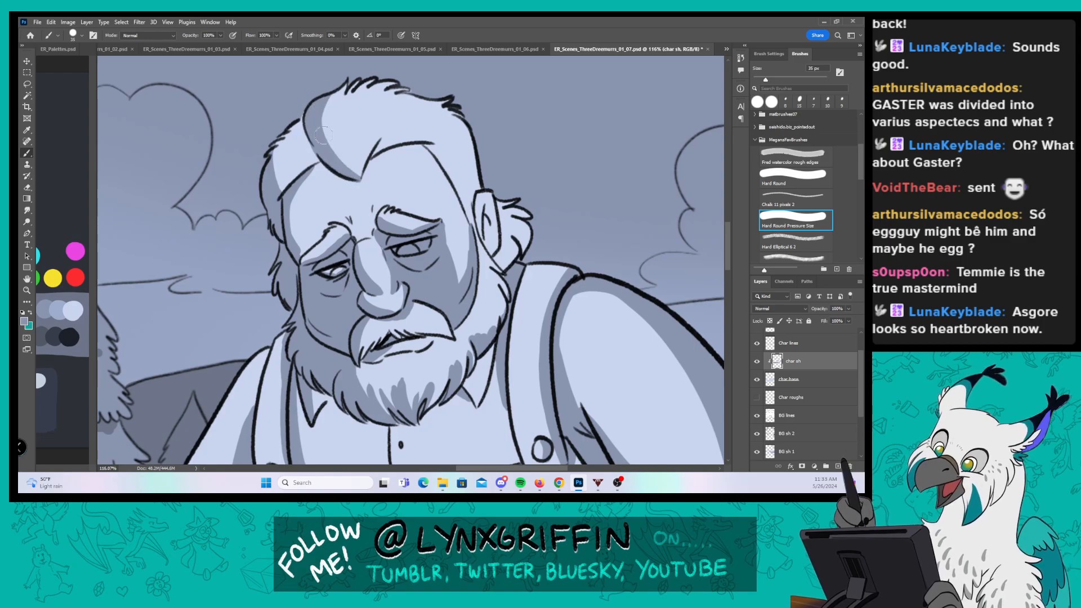
drag(323, 135, 352, 73)
drag(337, 162, 338, 96)
drag(337, 162, 340, 128)
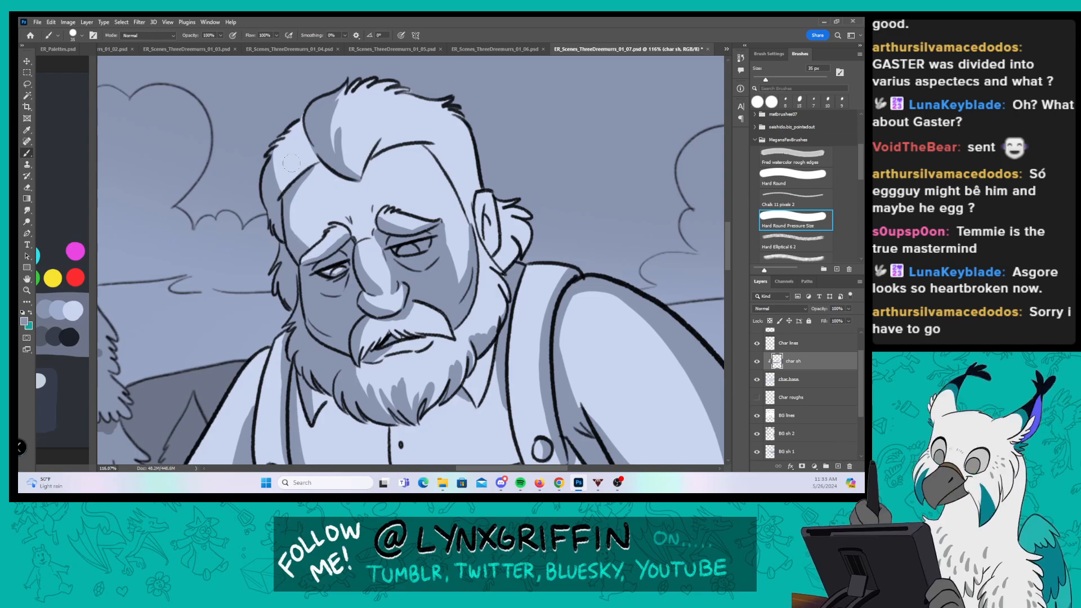
Step: Shade the ear and the hair tuft behind it, and add a fold shadow to the near sleeve beside the armpit
mouse_move(484, 191)
mouse_down()
mouse_move(481, 241)
mouse_move(499, 257)
mouse_move(515, 239)
mouse_move(504, 226)
mouse_move(519, 254)
mouse_up()
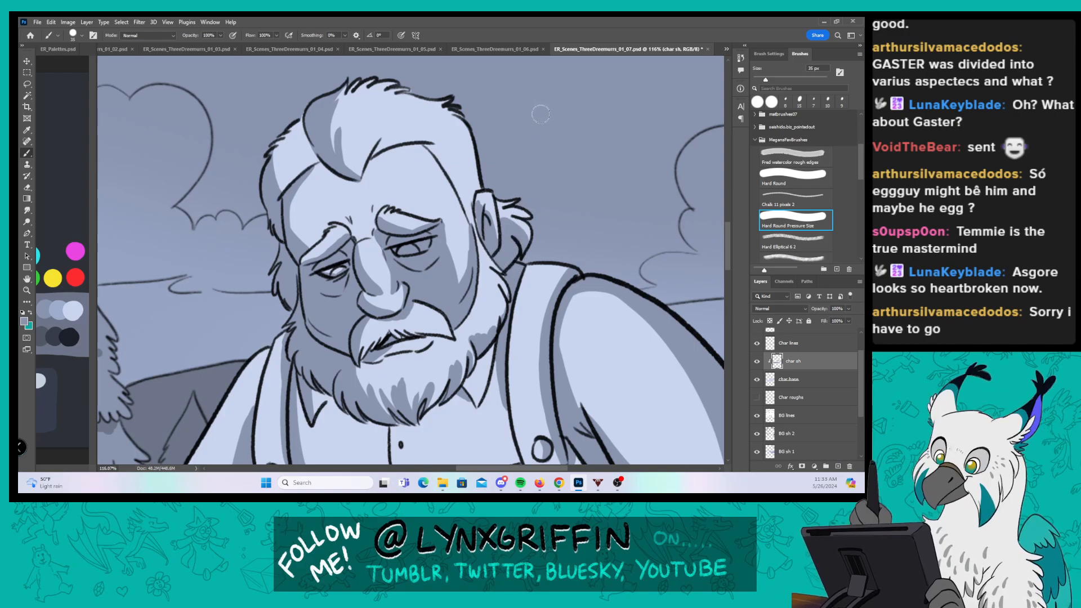
drag(521, 200, 505, 222)
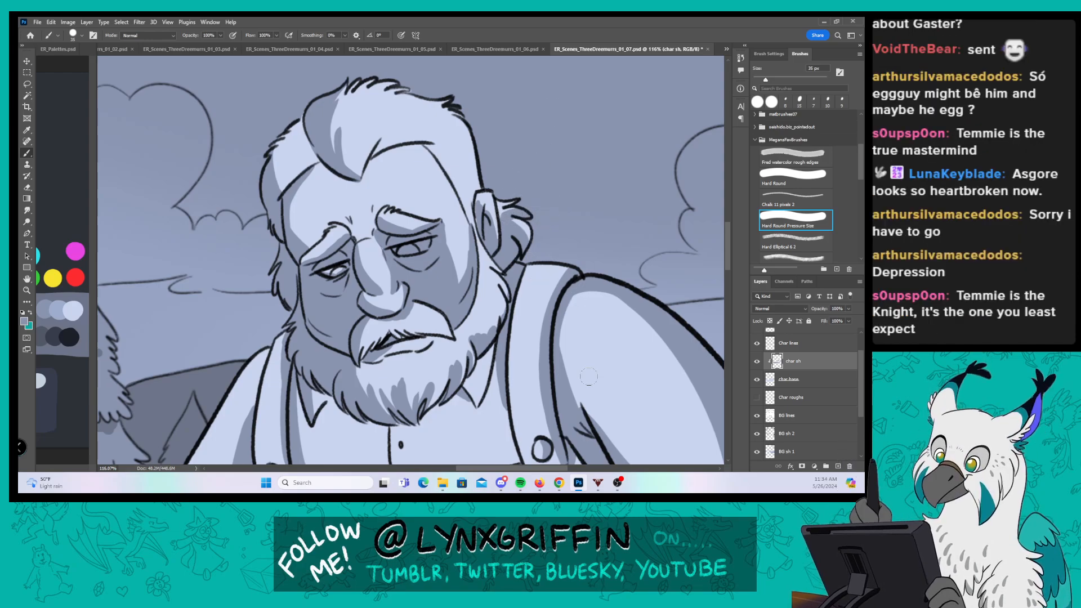
drag(589, 377, 420, 183)
drag(564, 318, 554, 277)
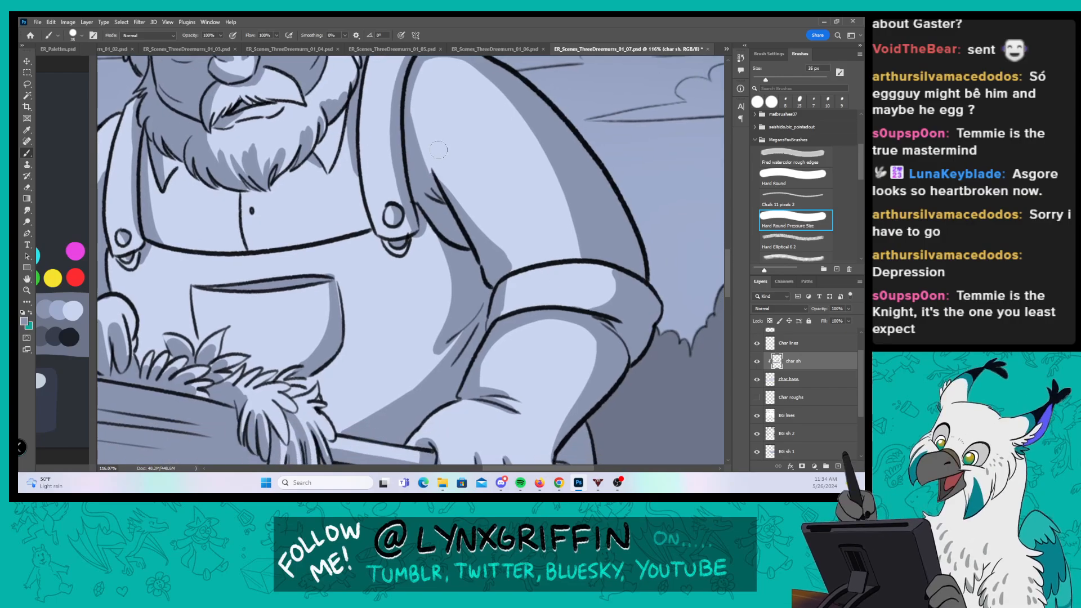
mouse_move(428, 140)
mouse_down()
mouse_move(459, 217)
mouse_move(498, 258)
mouse_up()
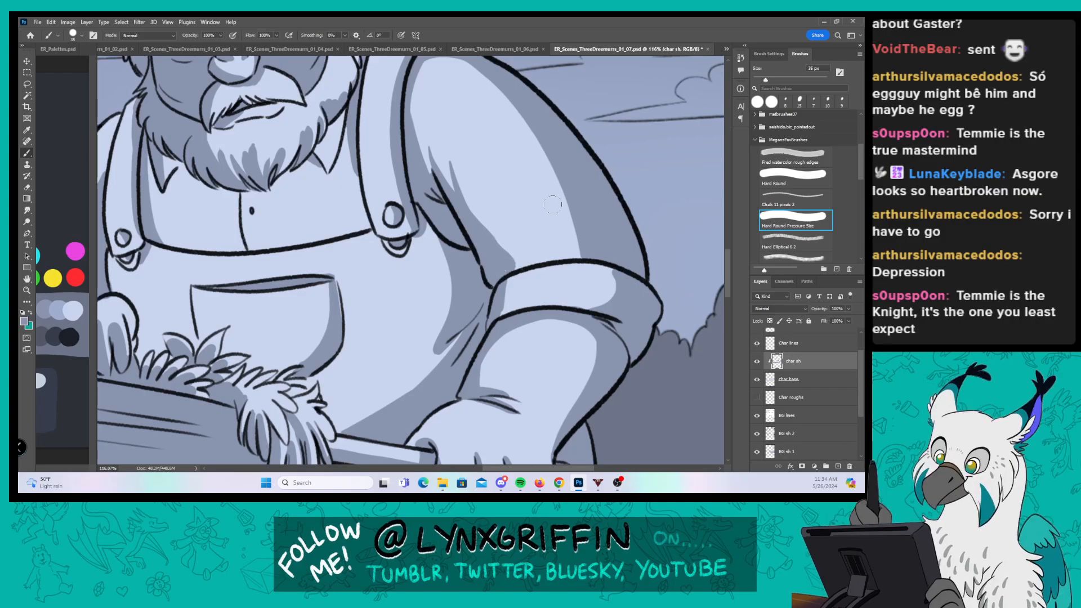
Step: Add shadows to the far sleeve and the shirt beside the far overalls strap
key(z)
mouse_move(636, 304)
mouse_down()
mouse_move(586, 301)
mouse_move(606, 301)
mouse_up()
key(b)
drag(280, 272, 315, 308)
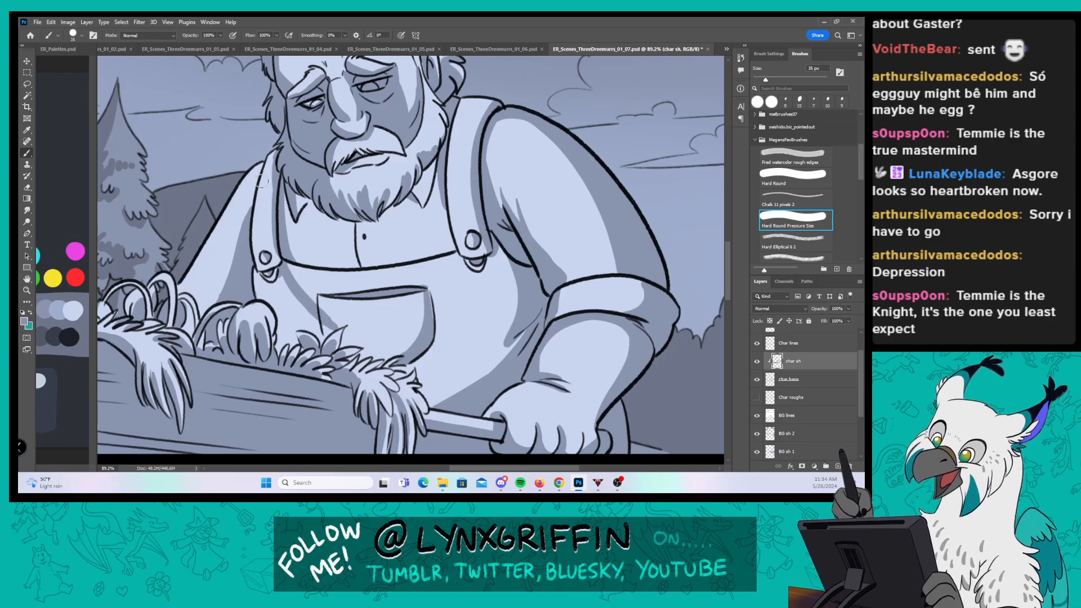
mouse_move(265, 164)
mouse_down()
mouse_move(262, 259)
mouse_move(274, 250)
mouse_move(257, 294)
mouse_move(276, 281)
mouse_move(296, 307)
mouse_move(280, 333)
mouse_move(289, 340)
mouse_up()
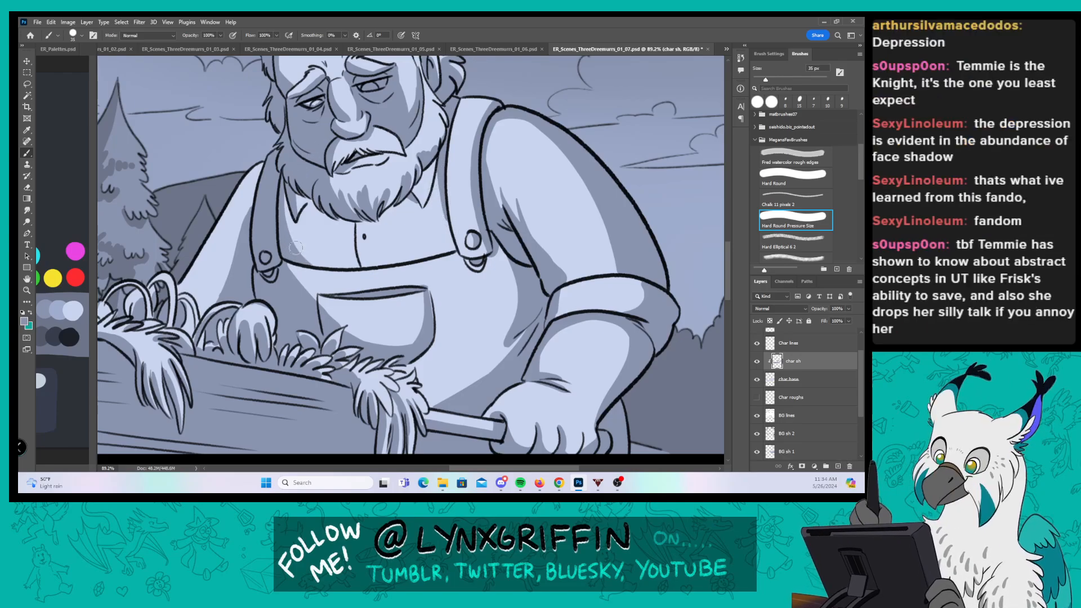
Step: Set the foreground colour to pure white
key(z)
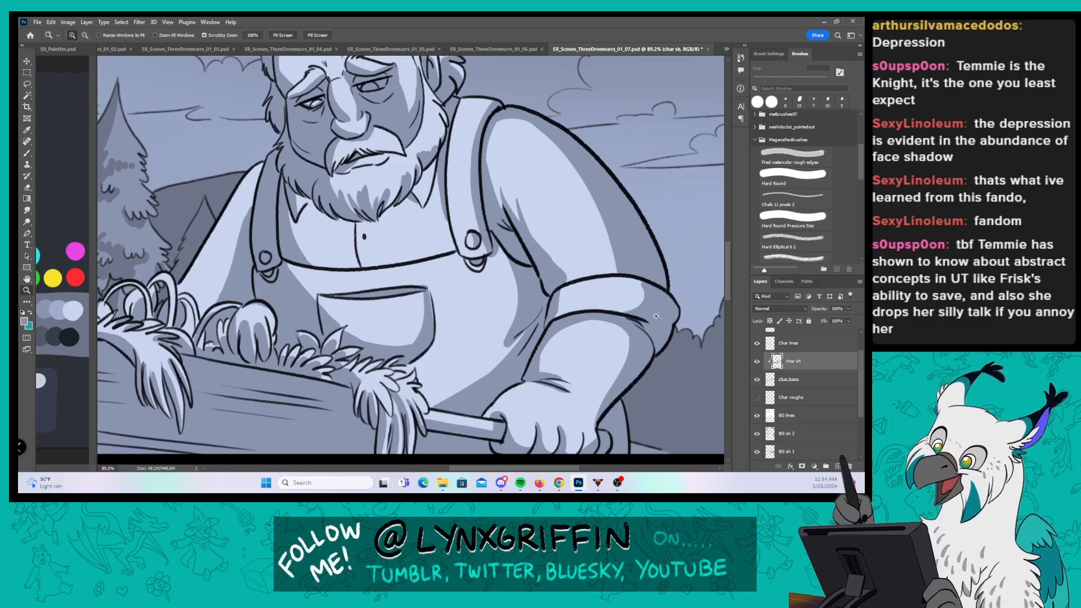
mouse_move(656, 316)
mouse_down()
mouse_move(604, 315)
mouse_move(529, 353)
mouse_up()
key(b)
click(24, 322)
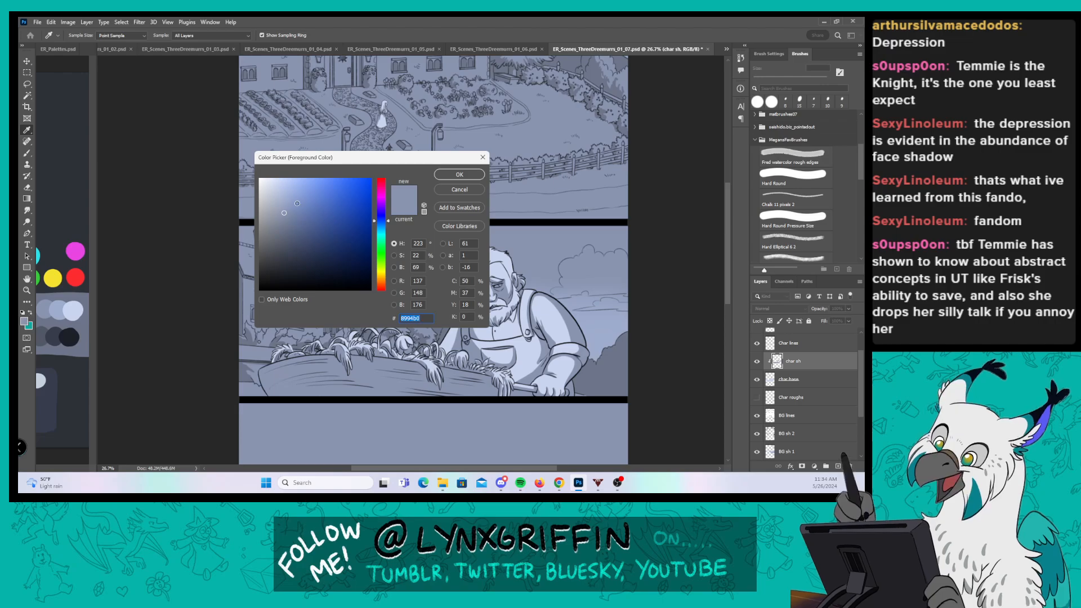
click(259, 179)
click(452, 175)
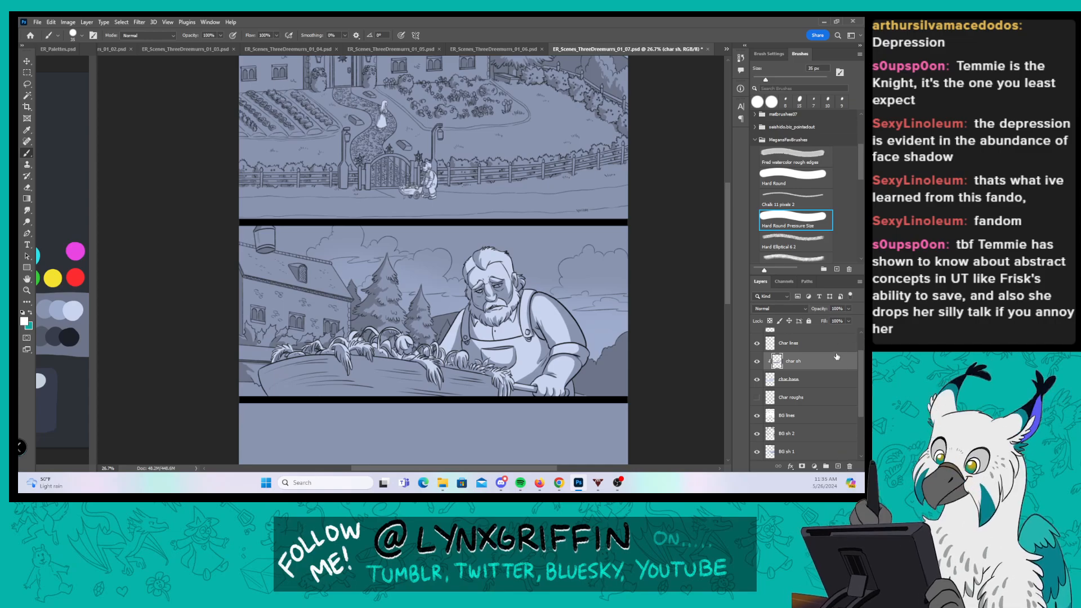
Step: Add a layer named eyes directly above char sh and clip it to the character base
drag(859, 367, 862, 338)
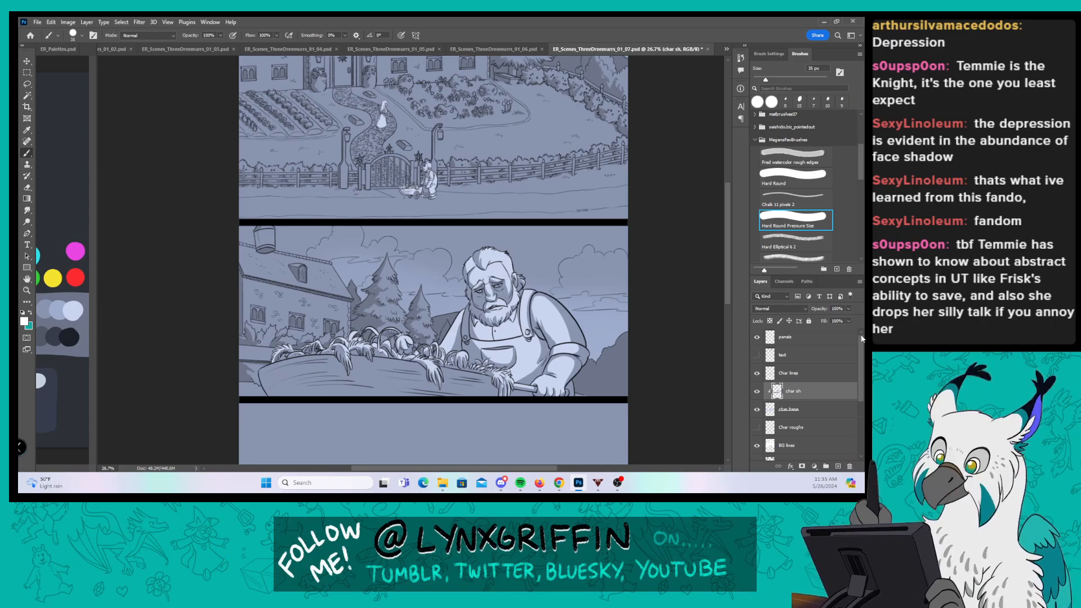
click(838, 466)
double_click(786, 390)
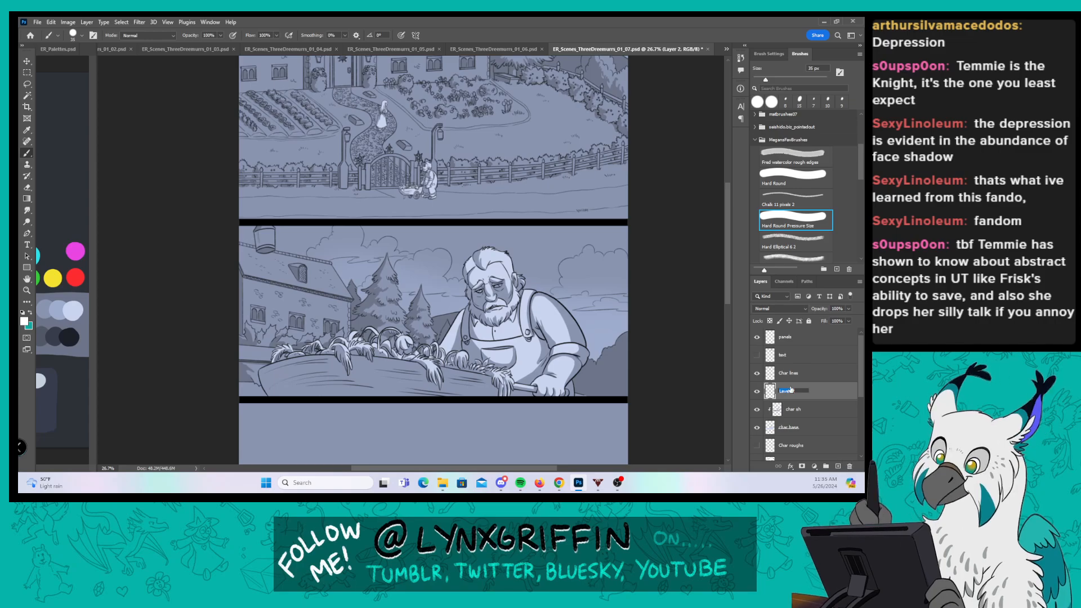
text(eyes)
key(Return)
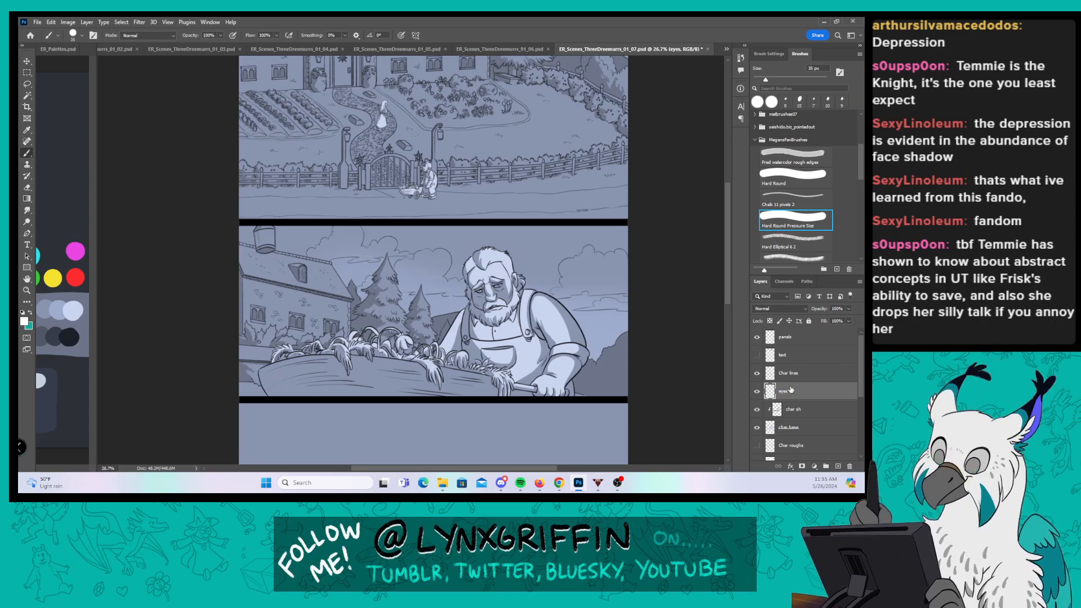
right_click(790, 390)
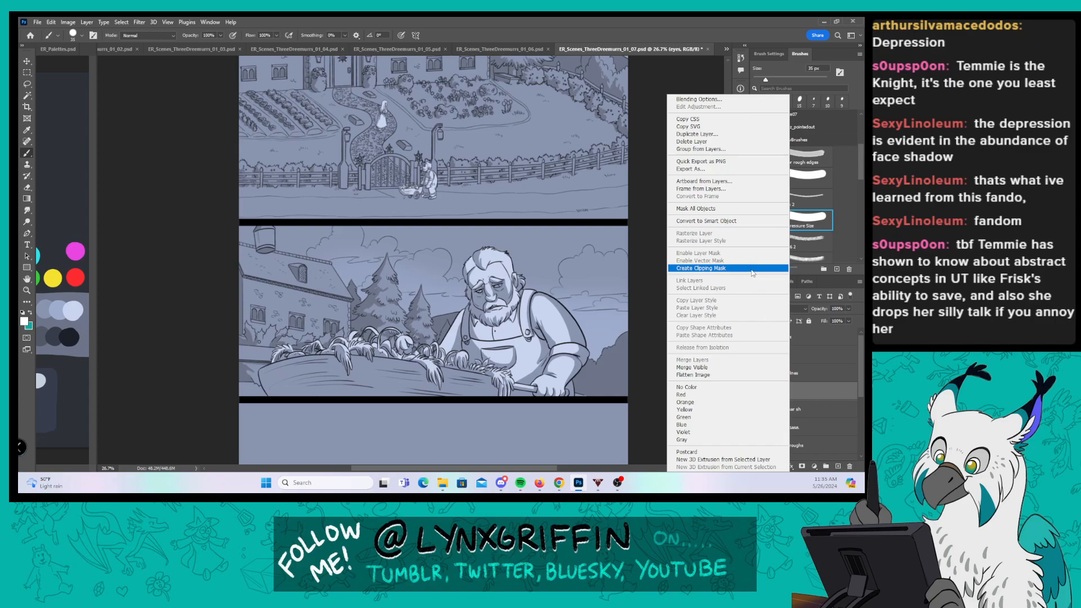
click(753, 273)
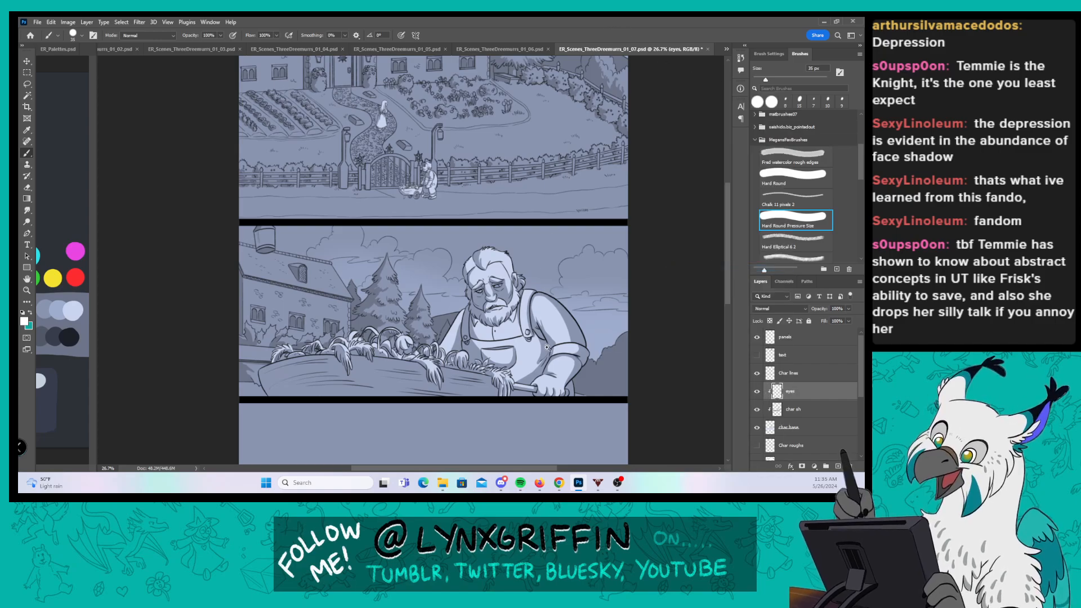
Step: Fill the whites of both of the close-up farmer's eyes using a smaller brush
key(ctrl+space)
drag(559, 350, 636, 351)
drag(355, 146, 487, 282)
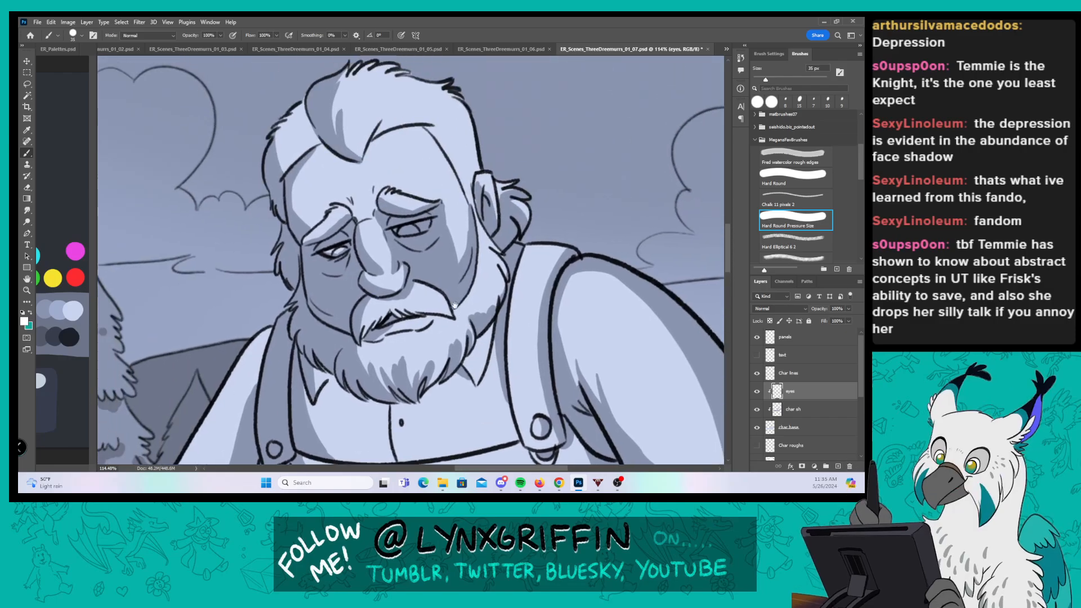
key(ctrl+space)
drag(436, 183, 453, 183)
key(bracketleft)
key(bracketleft)
key(bracketleft)
key(bracketleft)
key(bracketleft)
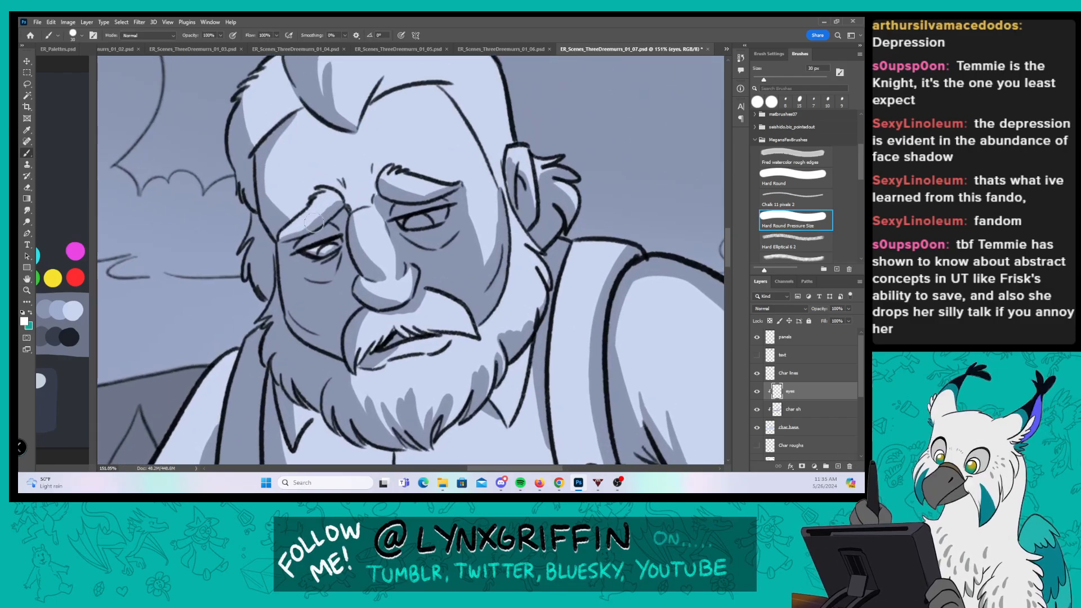
drag(309, 251, 338, 241)
drag(401, 224, 441, 218)
Step: Switch the foreground colour to black and paint the irises of both of the close-up farmer's eyes with a 10 px brush
click(24, 321)
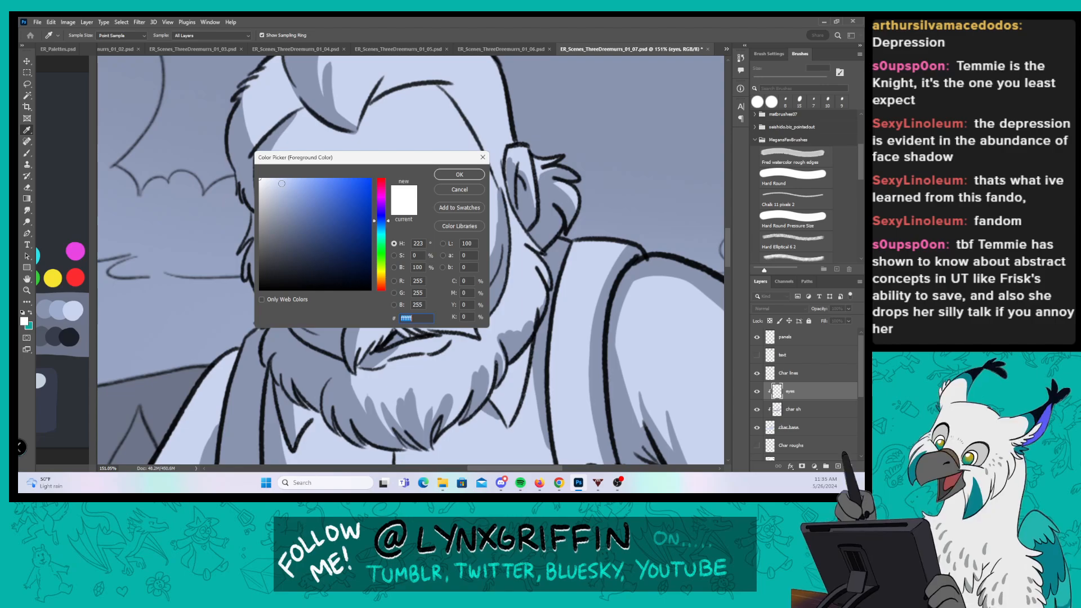
click(168, 436)
click(460, 175)
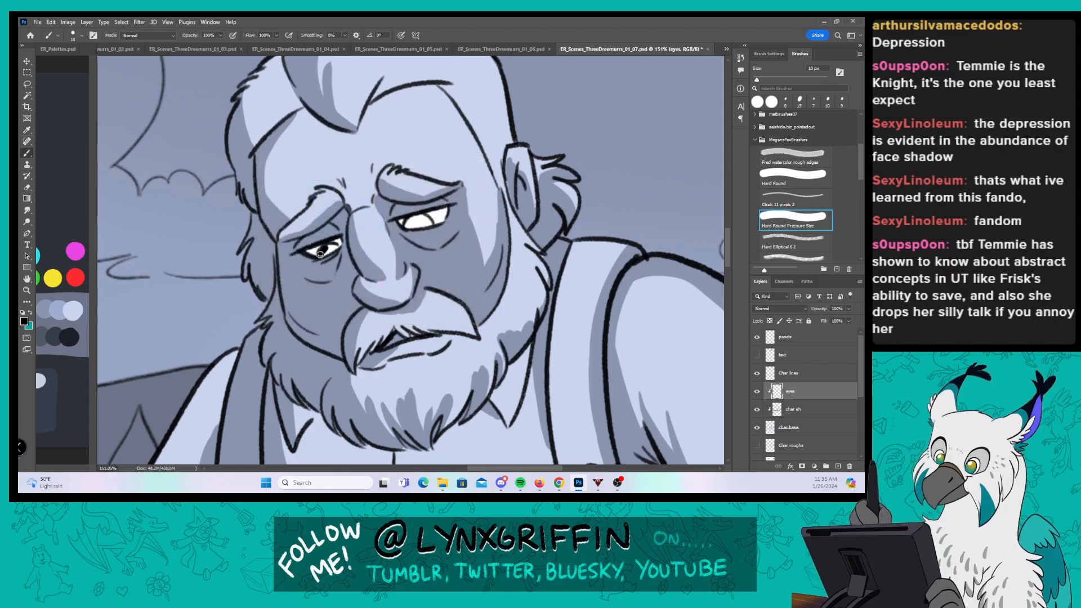
drag(320, 254, 332, 250)
drag(416, 224, 430, 224)
drag(321, 253, 327, 243)
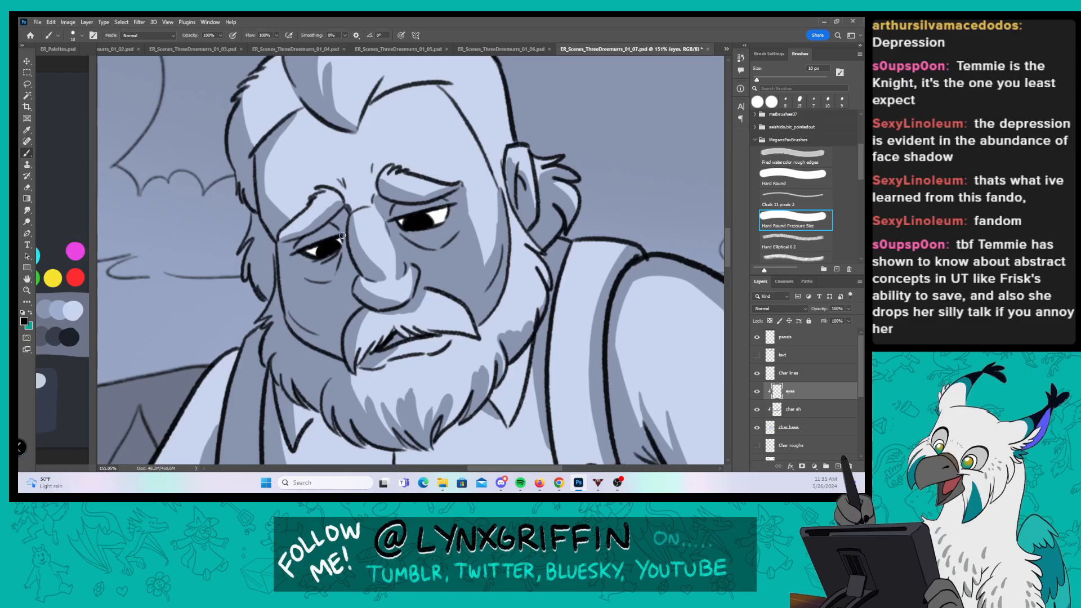
Step: Set the foreground colour back to white and whiten the eye of the small farmer beside the gate
key(z)
drag(492, 187, 471, 151)
scroll(397, 233, up, 10)
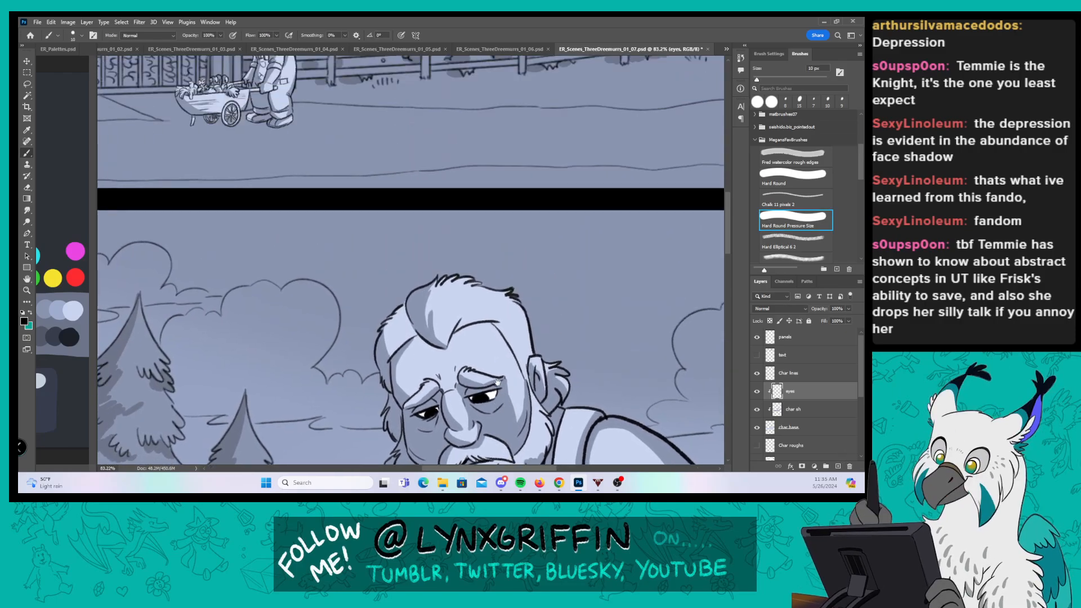
key(z)
drag(361, 212, 398, 166)
click(24, 321)
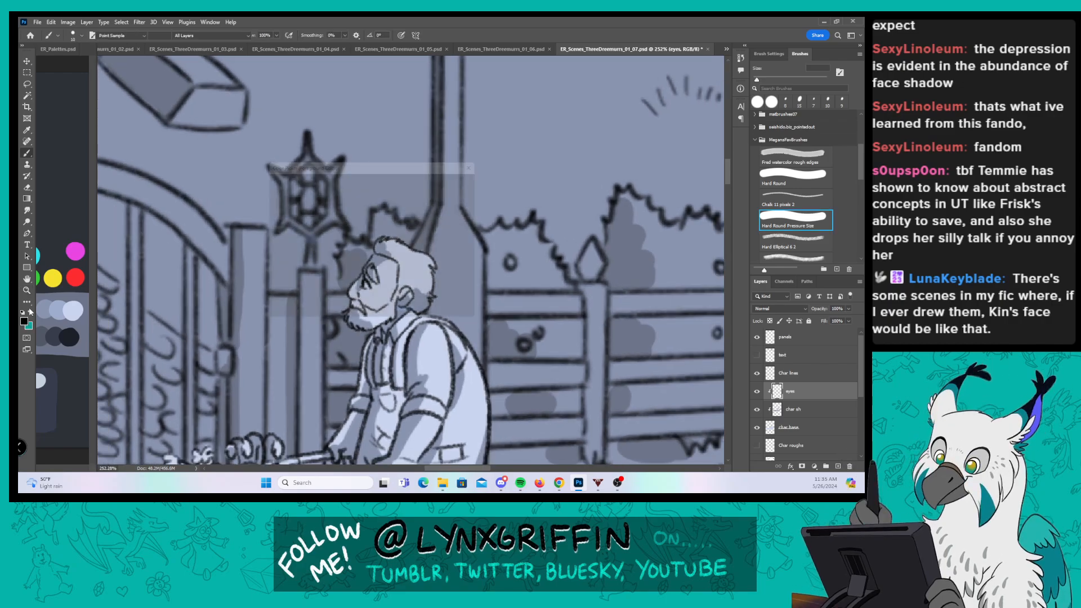
drag(288, 220, 259, 179)
click(449, 174)
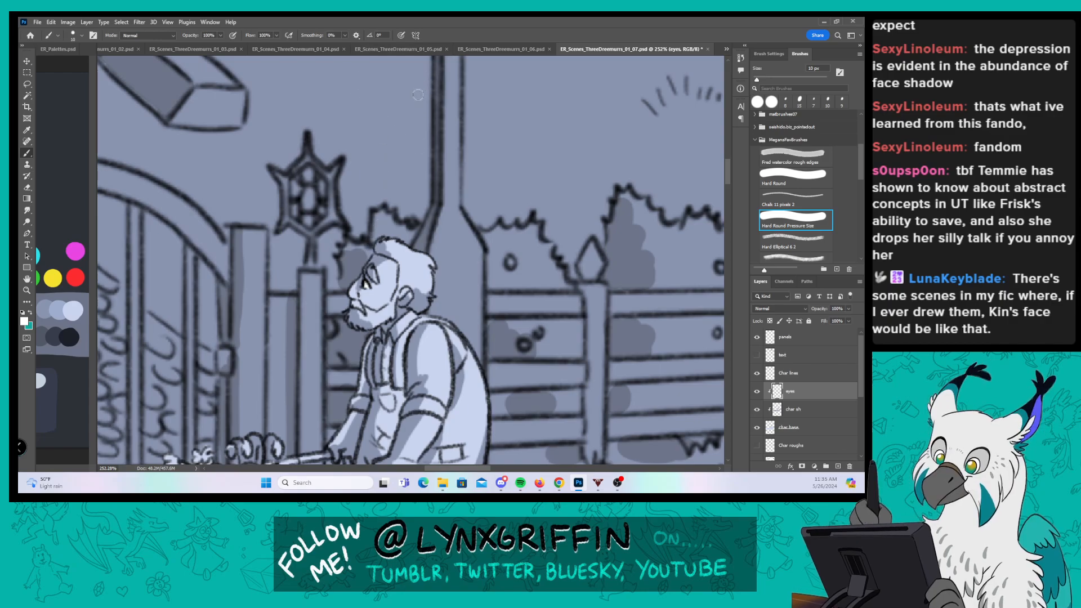
Step: Whiten the eye of the woman on the garden path with a 7 px brush
key(z)
mouse_move(416, 143)
mouse_down()
mouse_move(398, 145)
mouse_move(431, 362)
mouse_up()
key(space)
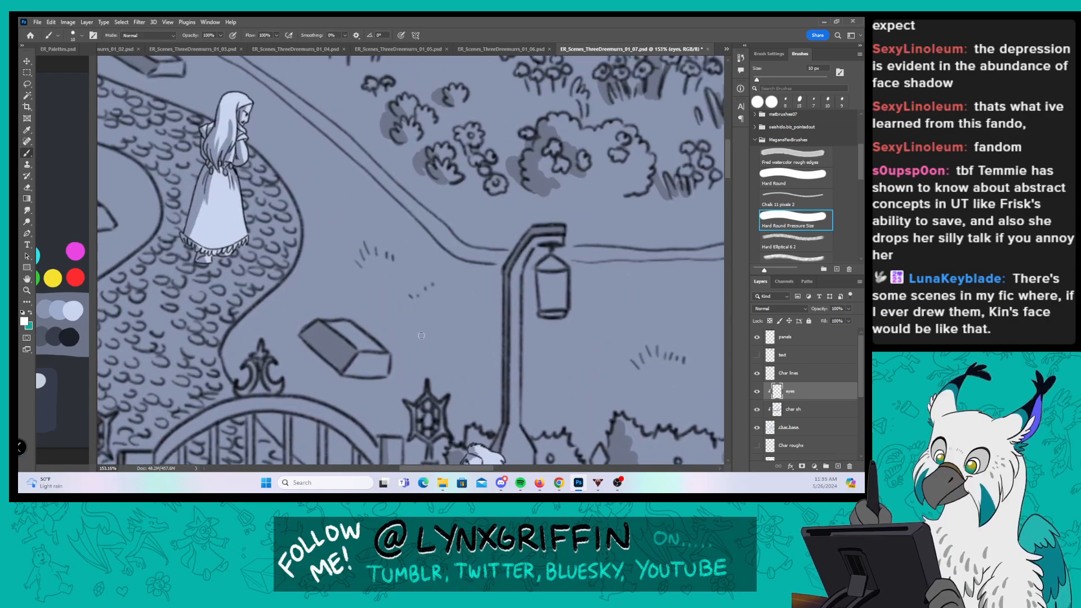
key(ctrl+space)
drag(206, 112, 238, 94)
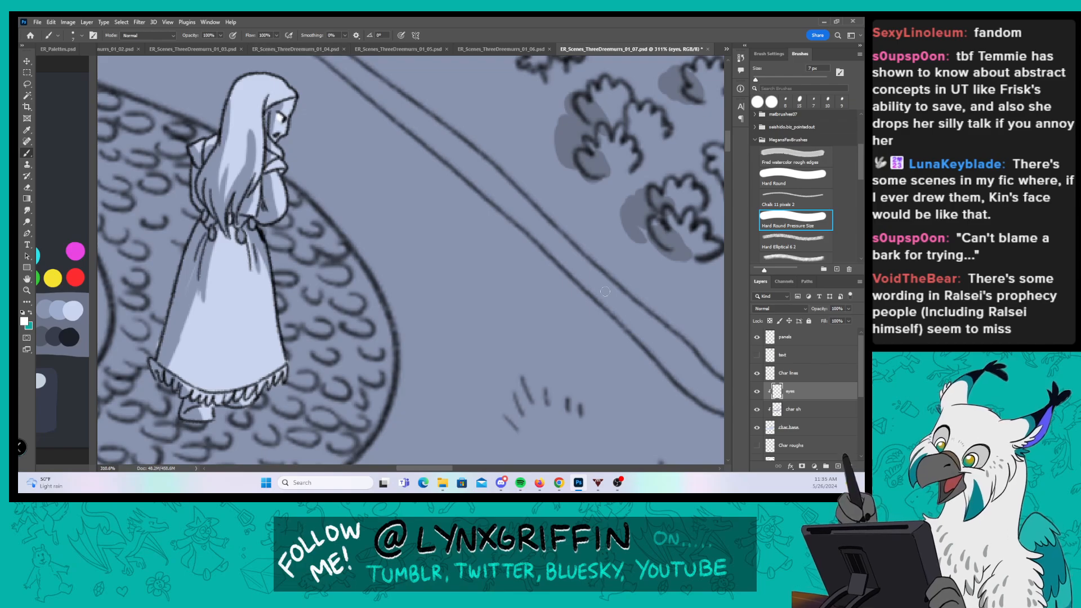
Step: Save page 01_07 and switch to page ER_Scenes_ThreeDreemurrs_01_01.psd
key(ctrl+space)
mouse_move(627, 327)
mouse_down()
mouse_move(542, 321)
mouse_move(478, 285)
mouse_move(382, 198)
mouse_up()
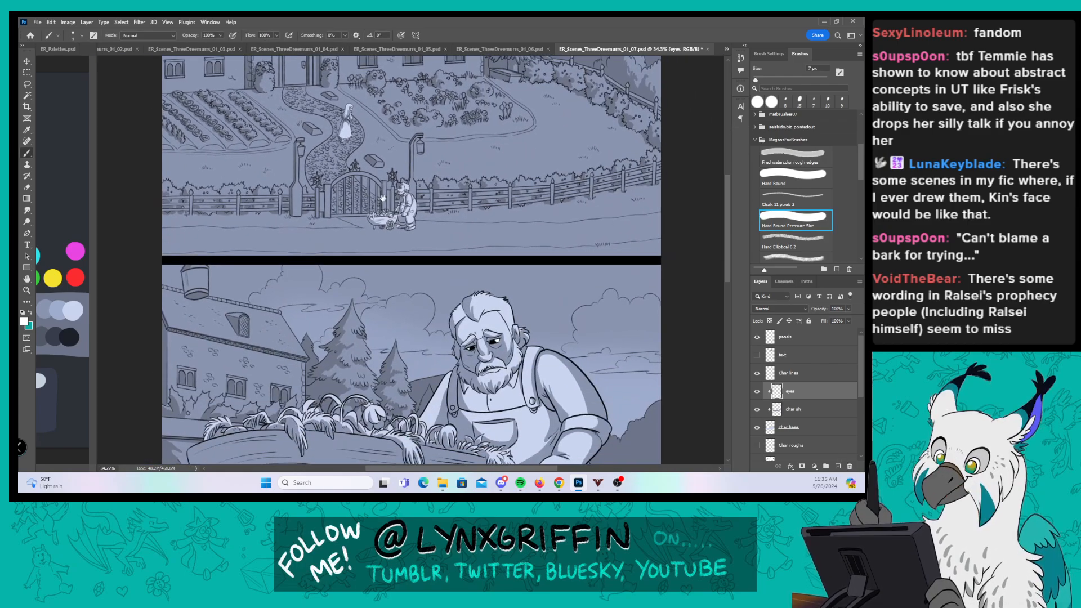
key(ctrl+s)
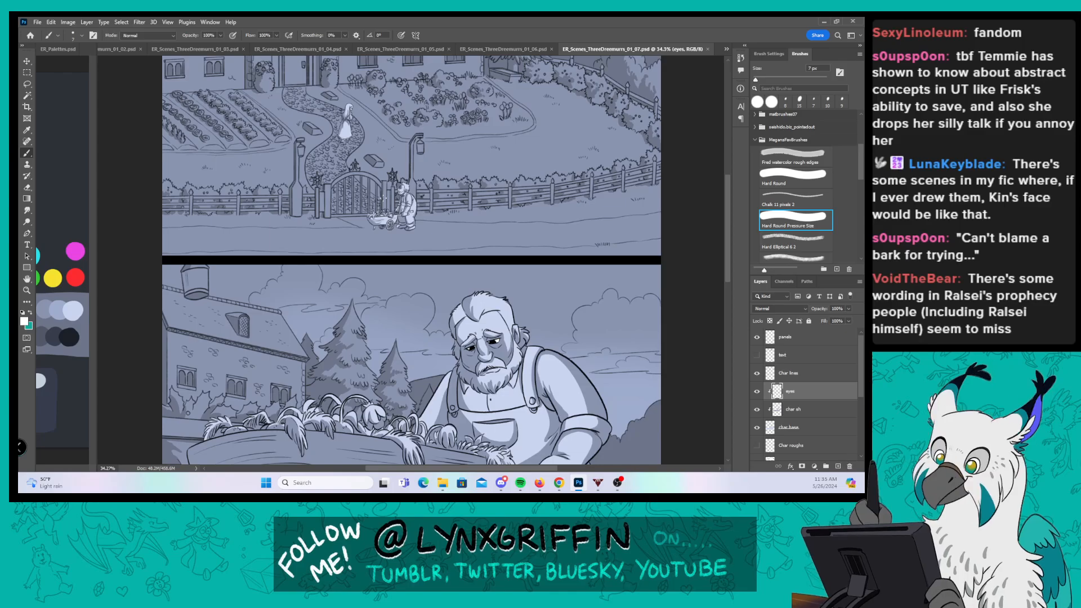
click(726, 49)
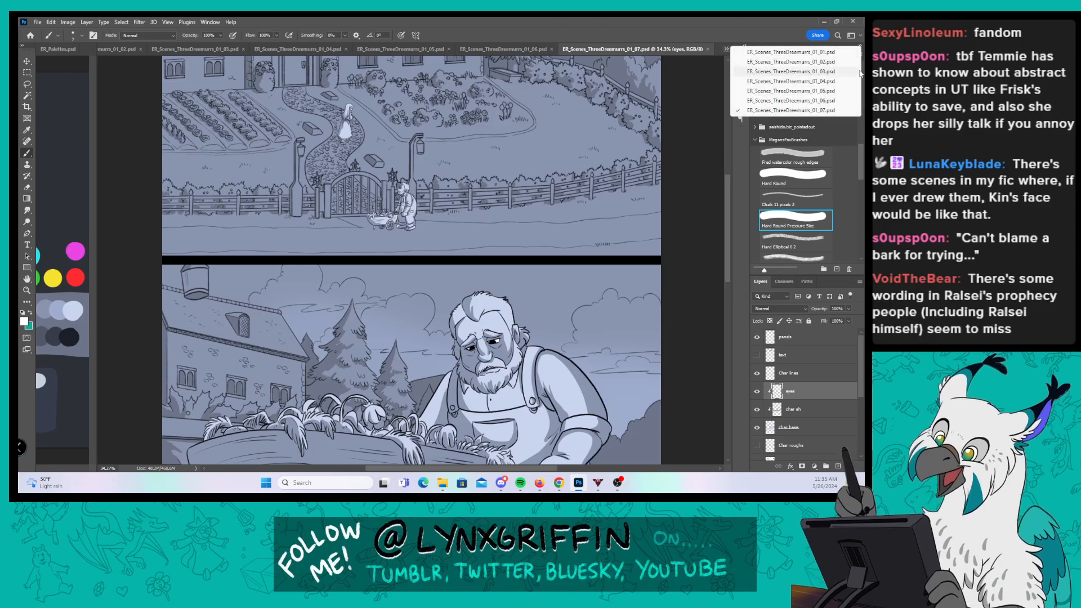
click(835, 53)
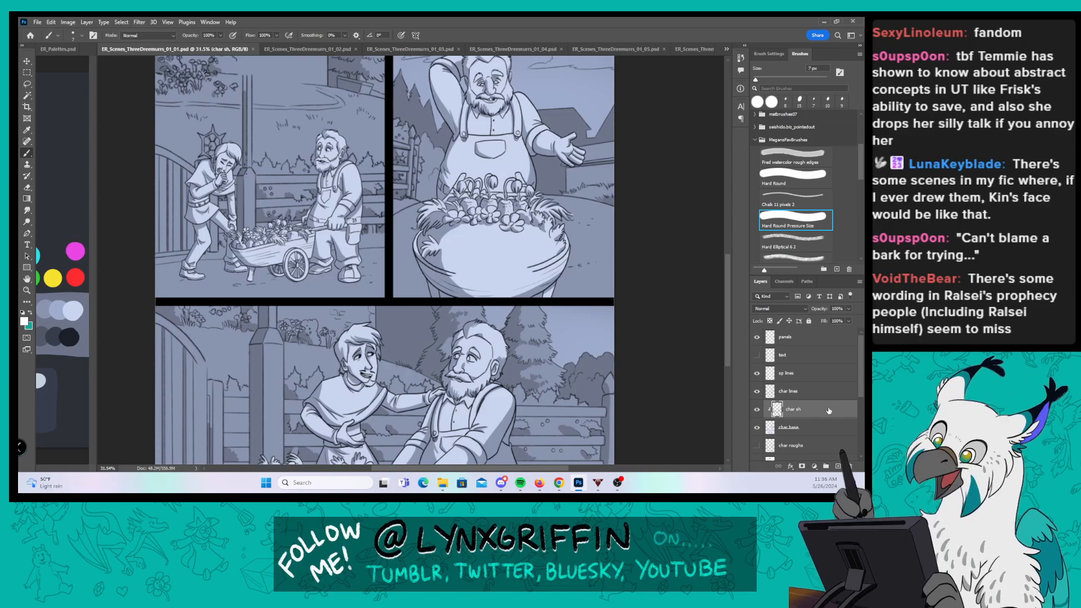
Step: Add a layer named eyes above char sh on page 01_01 and make it a clipping mask
click(838, 466)
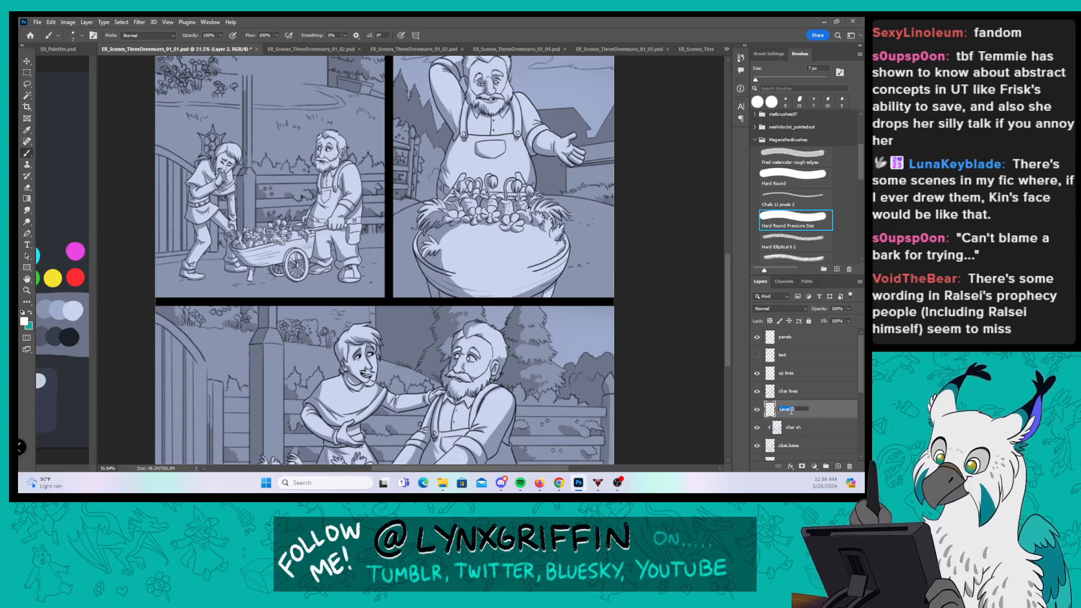
text(eyes)
key(Return)
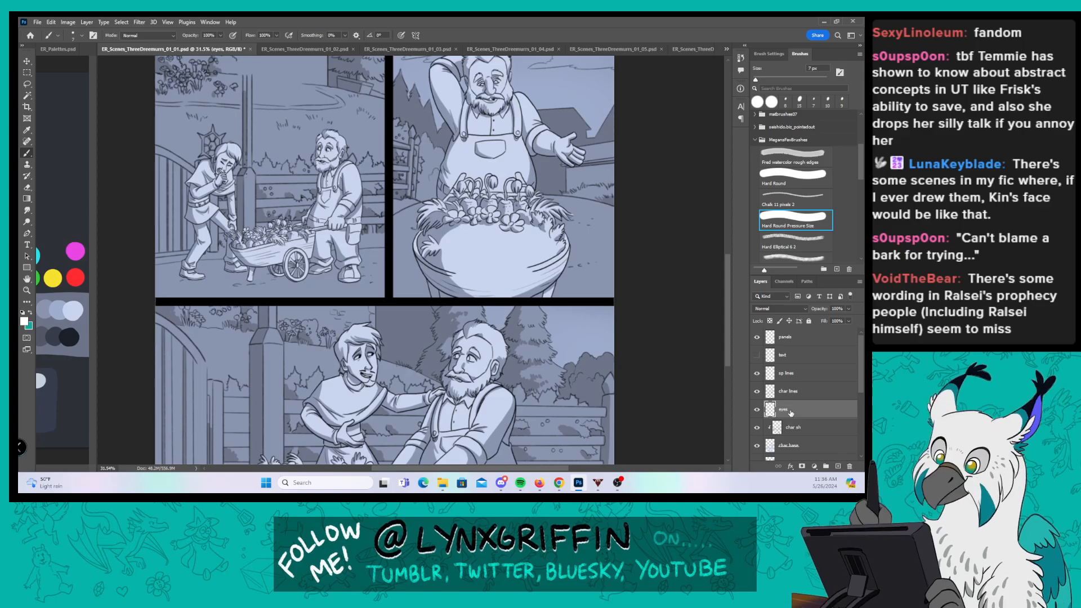
right_click(789, 410)
click(794, 206)
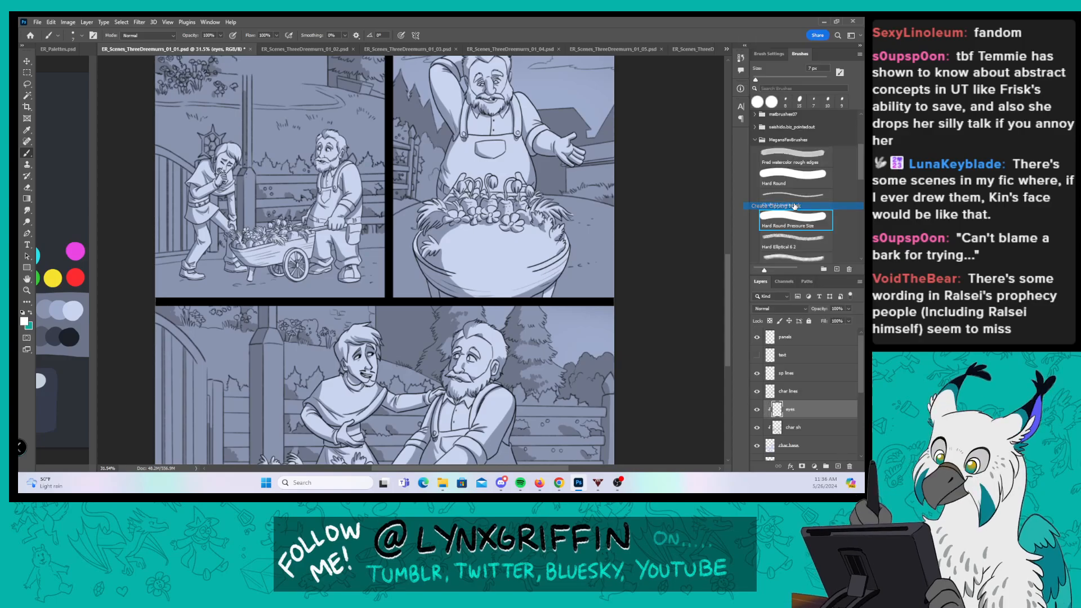
Step: Fill the whites of the bearded farmer's eyes in the wheelbarrow panel below the wide garden scene
scroll(394, 225, up, 5)
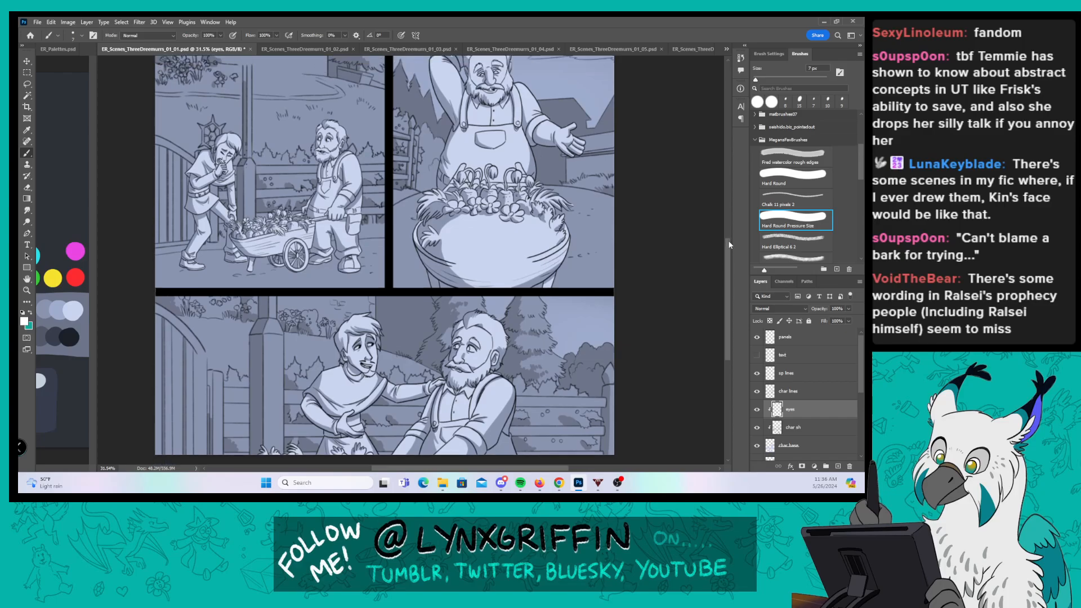
key(z)
drag(399, 224, 469, 213)
key(b)
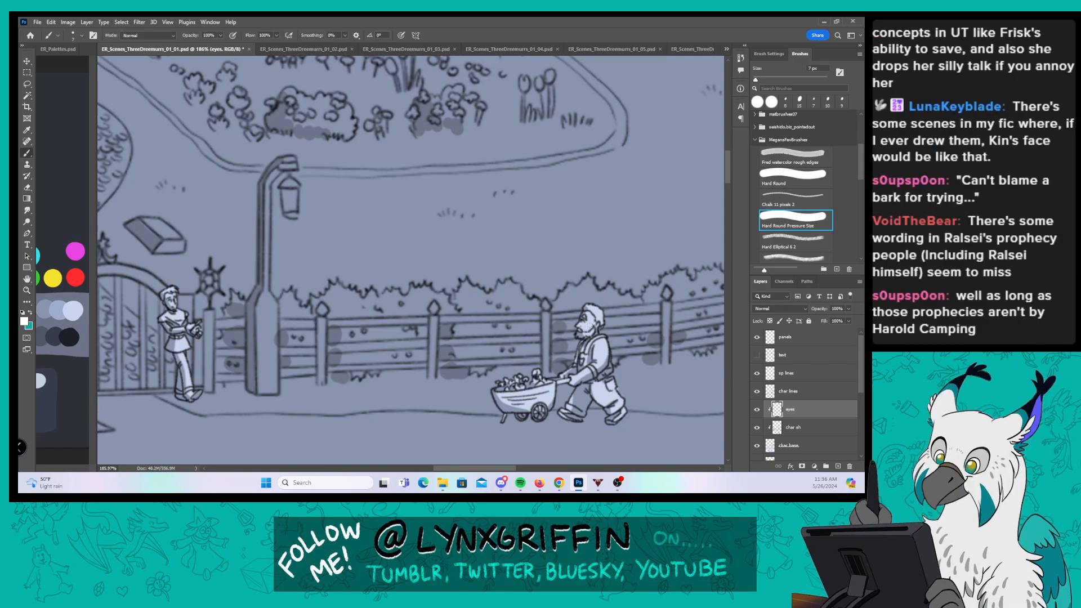
drag(726, 174, 726, 248)
key(z)
drag(605, 293, 496, 293)
key(b)
drag(412, 351, 485, 196)
key(z)
drag(495, 268, 605, 267)
key(b)
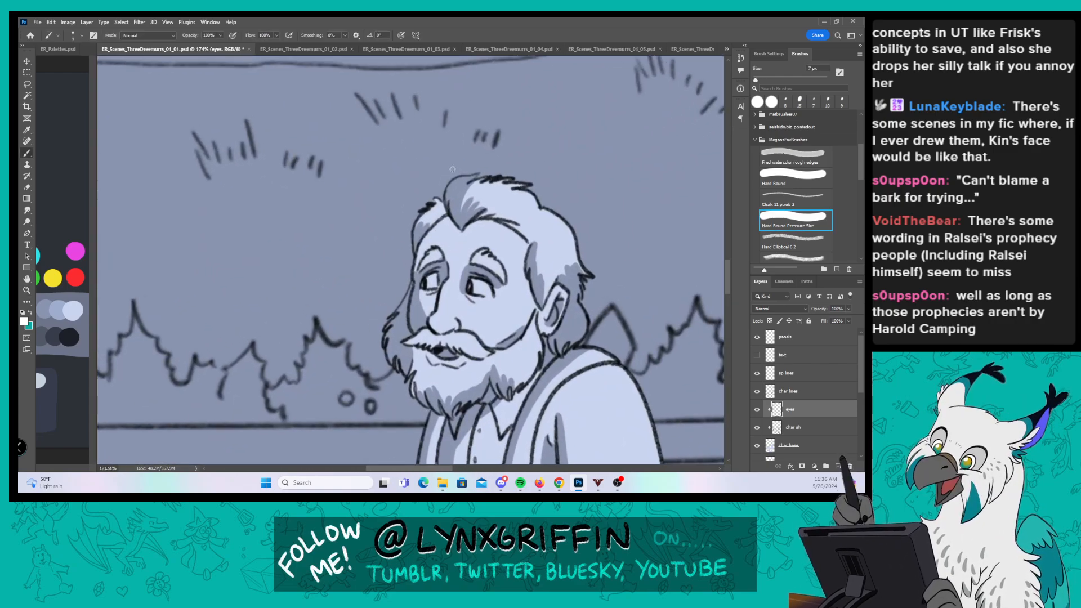
drag(430, 278, 432, 285)
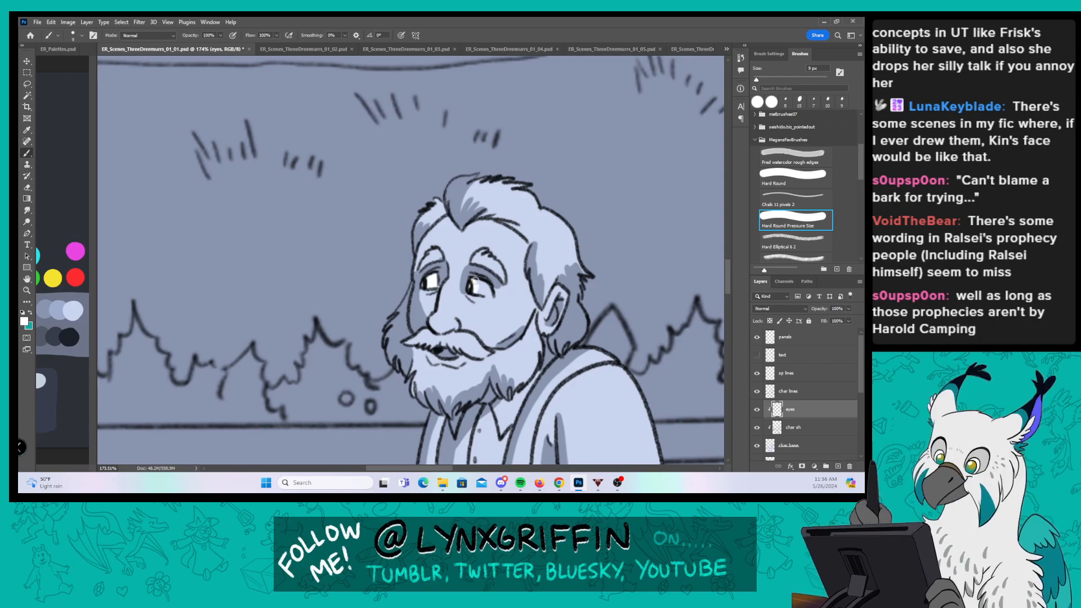
Step: Finish the whites of the farmer's eyes in the wheelbarrow panel and whiten his eyes in the raised-arm panel beside it
drag(475, 280, 477, 290)
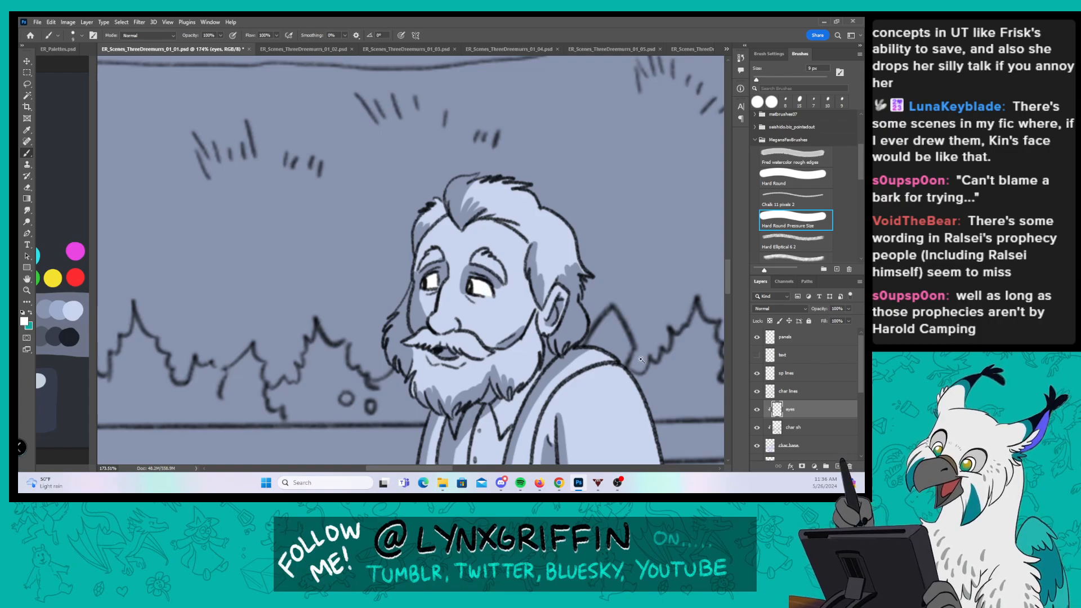
drag(641, 359, 567, 359)
key(b)
drag(673, 236, 234, 264)
drag(527, 228, 455, 285)
key(z)
mouse_move(384, 162)
mouse_down()
mouse_move(419, 157)
mouse_move(385, 193)
mouse_move(406, 176)
mouse_move(498, 163)
mouse_up()
key(b)
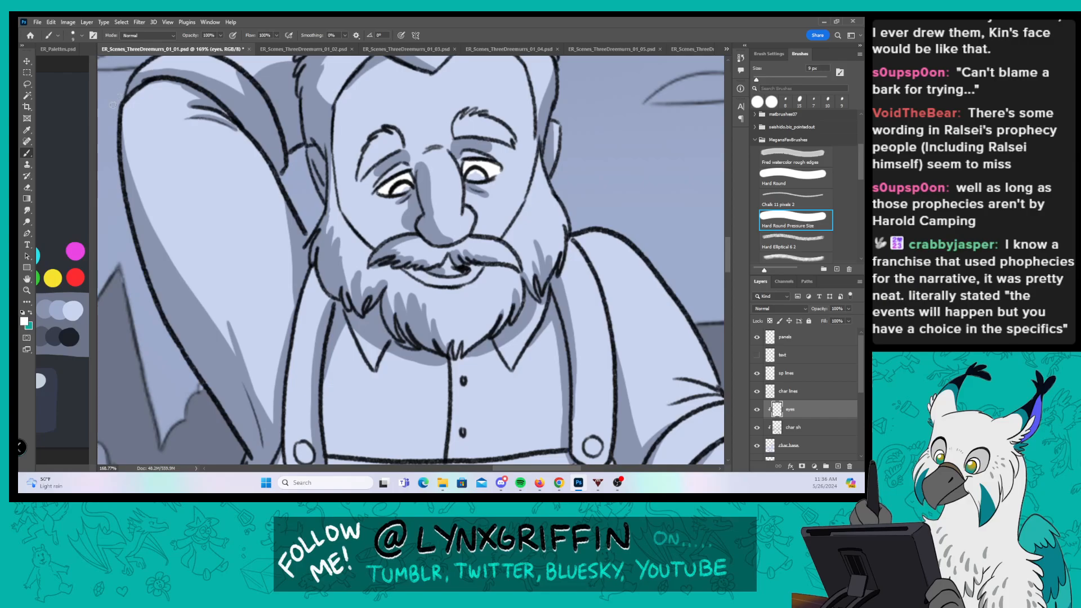
Step: Fill the farmer's irises in the raised-arm panel with black (#000000)
click(24, 321)
drag(270, 270, 193, 308)
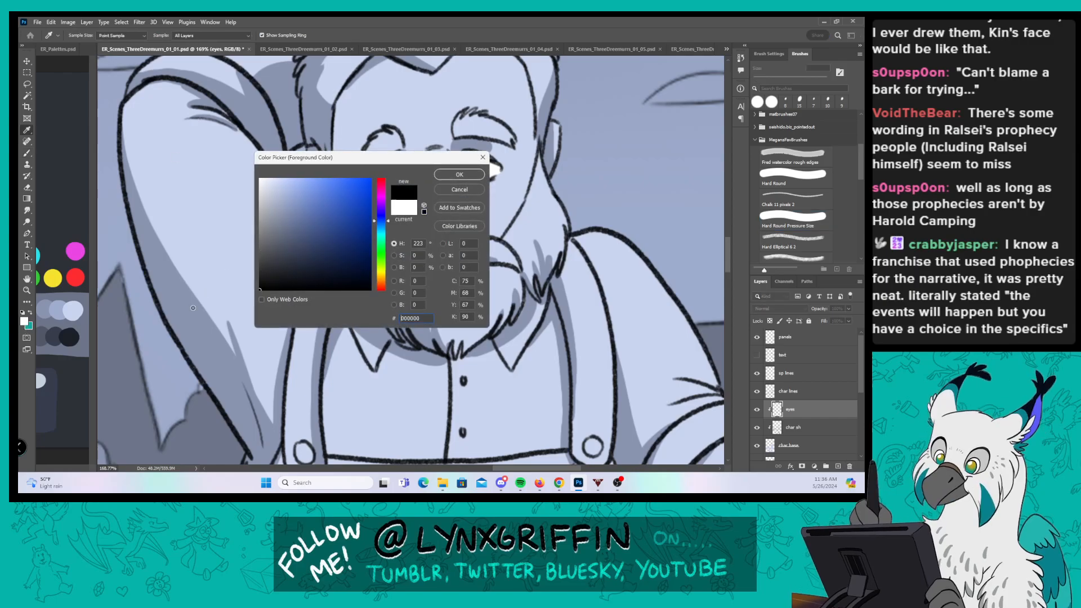
click(447, 175)
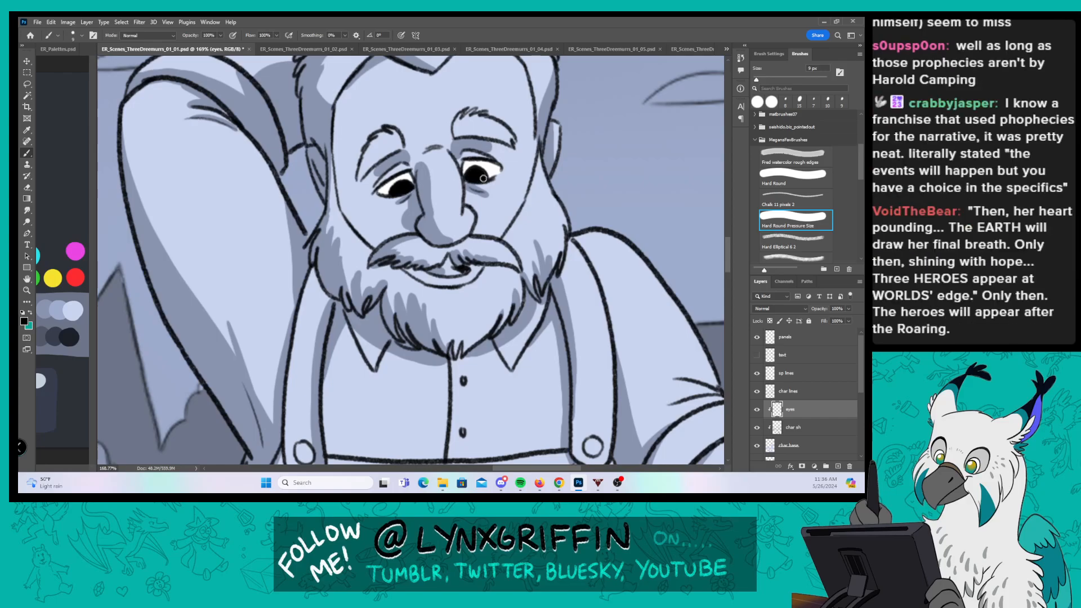
Step: Switch the paint colour to white and fill the whites of the young man's eyes in the panel below the wheelbarrow scene
click(24, 321)
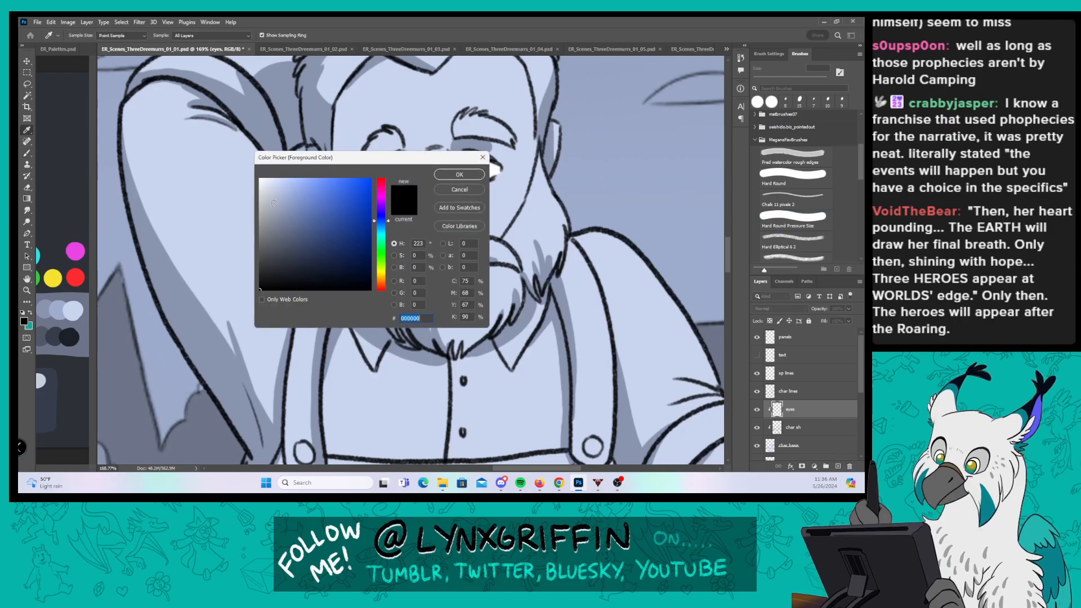
drag(270, 191, 246, 94)
click(465, 176)
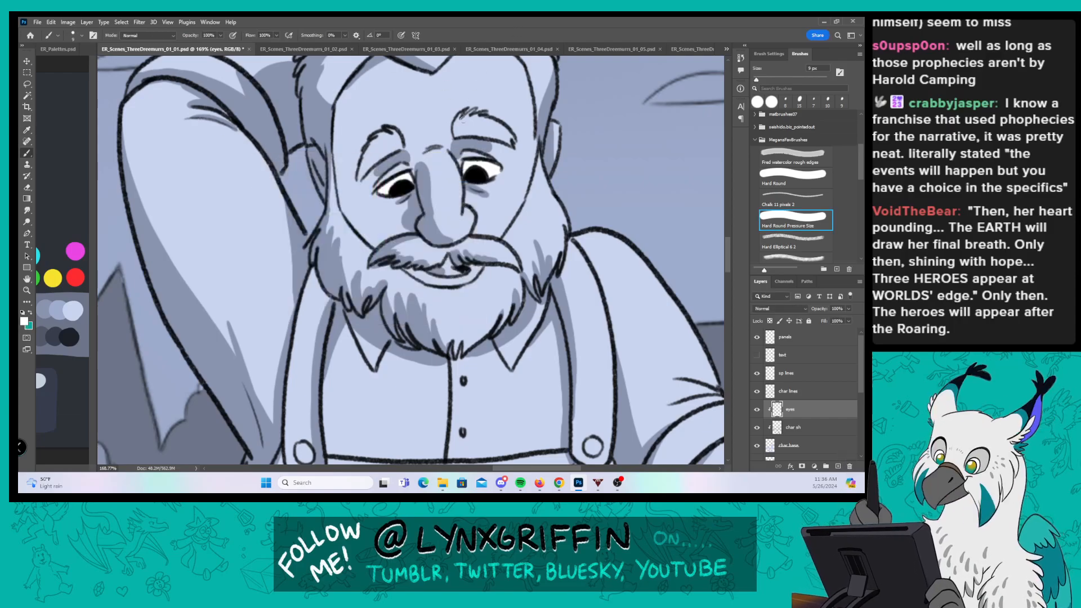
drag(587, 281, 507, 287)
drag(543, 440, 526, 295)
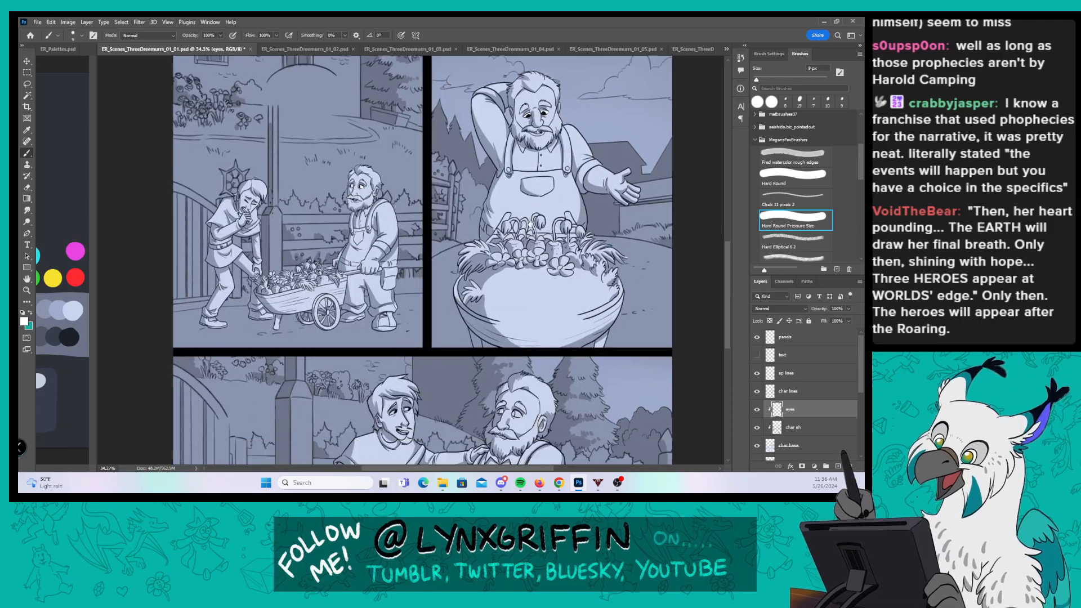
drag(445, 401, 482, 336)
mouse_move(396, 349)
mouse_down()
mouse_move(425, 326)
mouse_move(503, 321)
mouse_up()
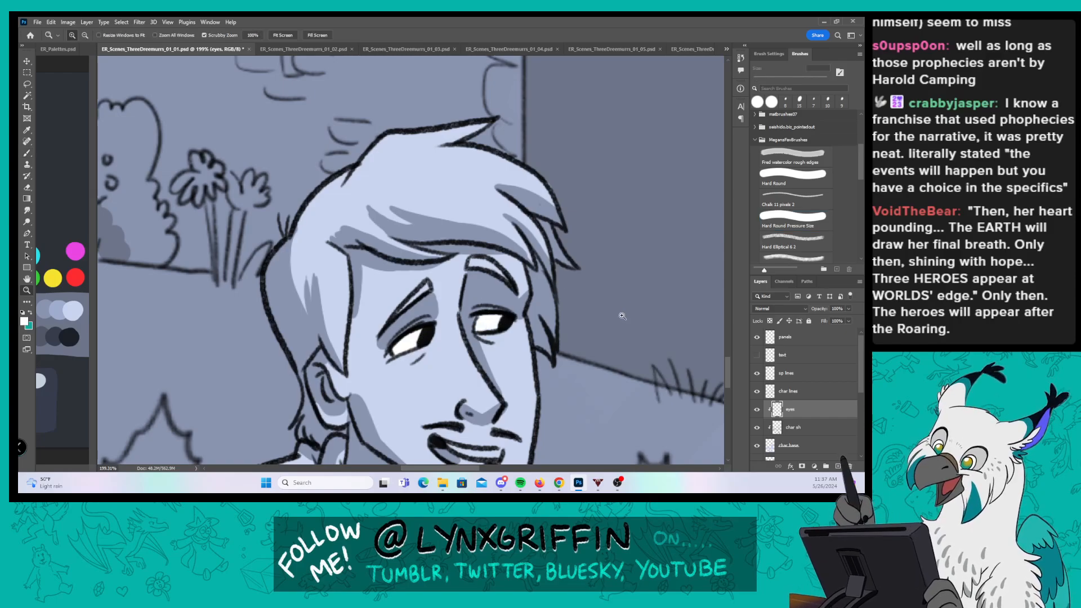
Step: Fill the whites of the bearded farmer's eyes beside the young man in the same panel
drag(622, 315, 598, 316)
mouse_move(613, 375)
mouse_down()
mouse_move(175, 277)
mouse_move(121, 278)
mouse_up()
drag(397, 205, 411, 205)
mouse_move(358, 238)
mouse_down()
mouse_move(376, 223)
mouse_move(431, 237)
mouse_move(431, 250)
mouse_move(460, 241)
mouse_up()
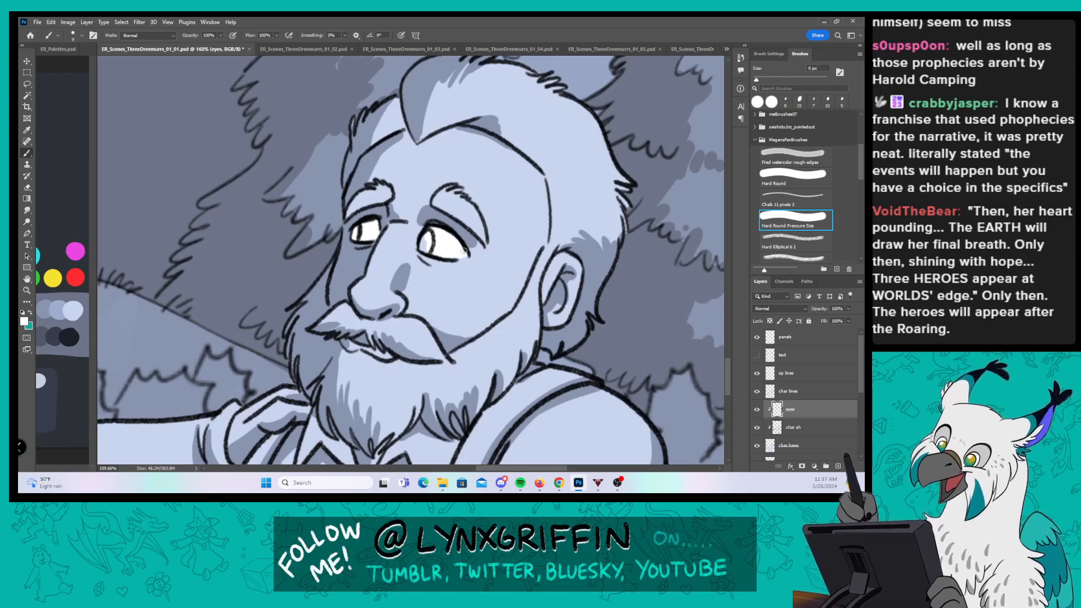
Step: Paint the bearded farmer's irises black in the panel he shares with the young man
click(24, 321)
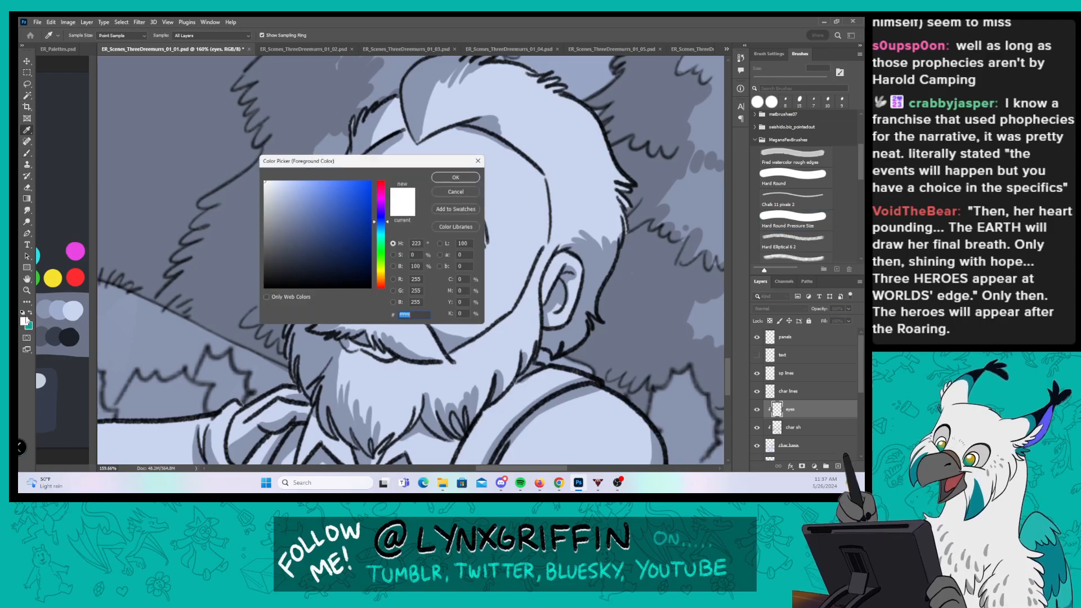
drag(262, 186, 258, 289)
click(465, 173)
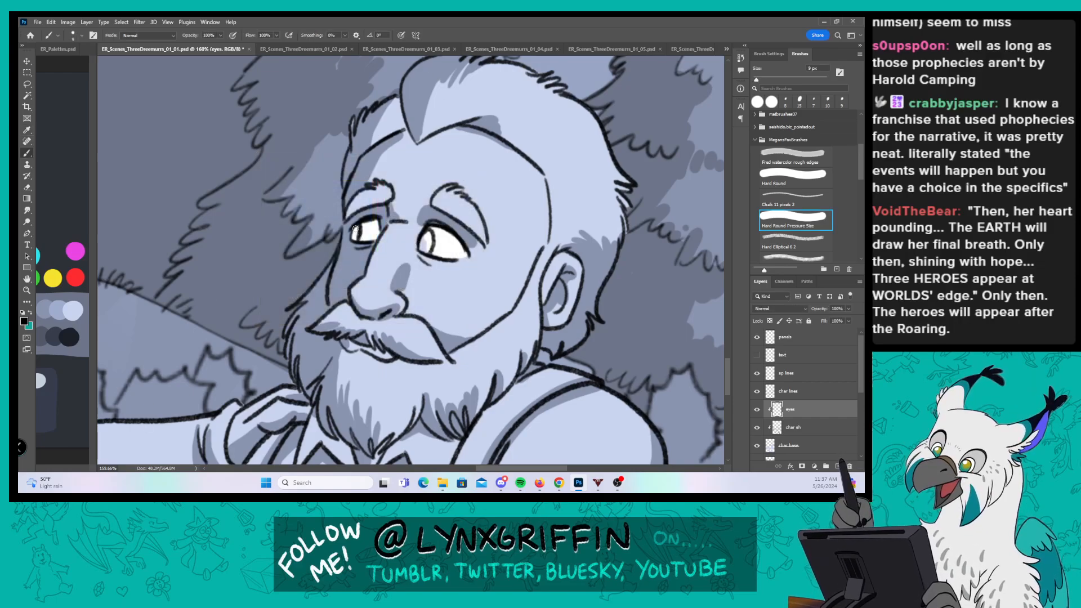
mouse_move(421, 235)
mouse_down()
mouse_move(425, 252)
mouse_move(426, 231)
mouse_up()
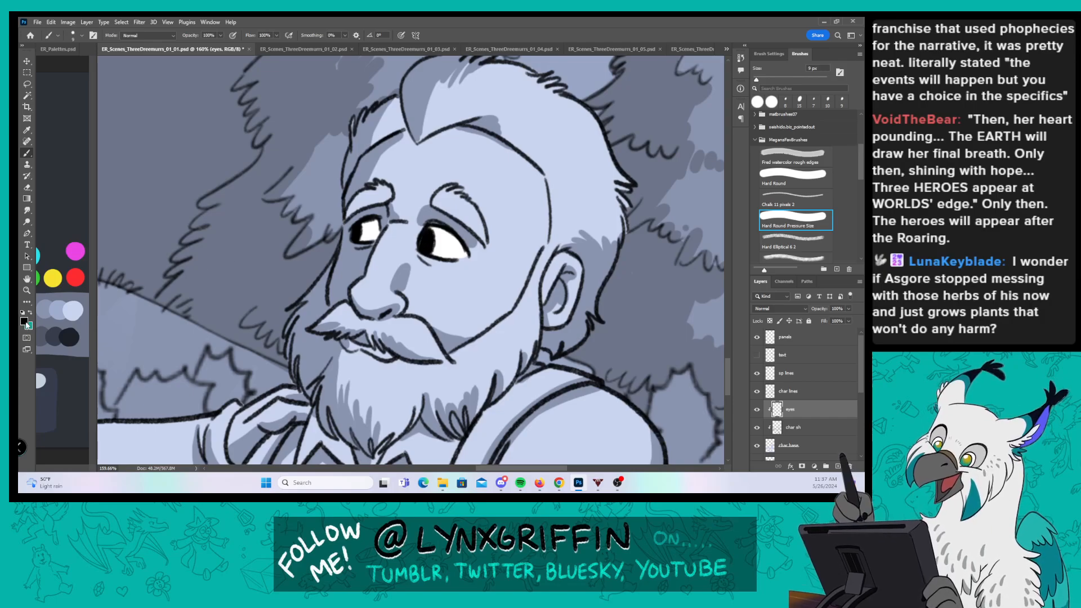
Step: Reset the foreground colour to white and save page 01_01
click(24, 321)
click(265, 169)
click(465, 173)
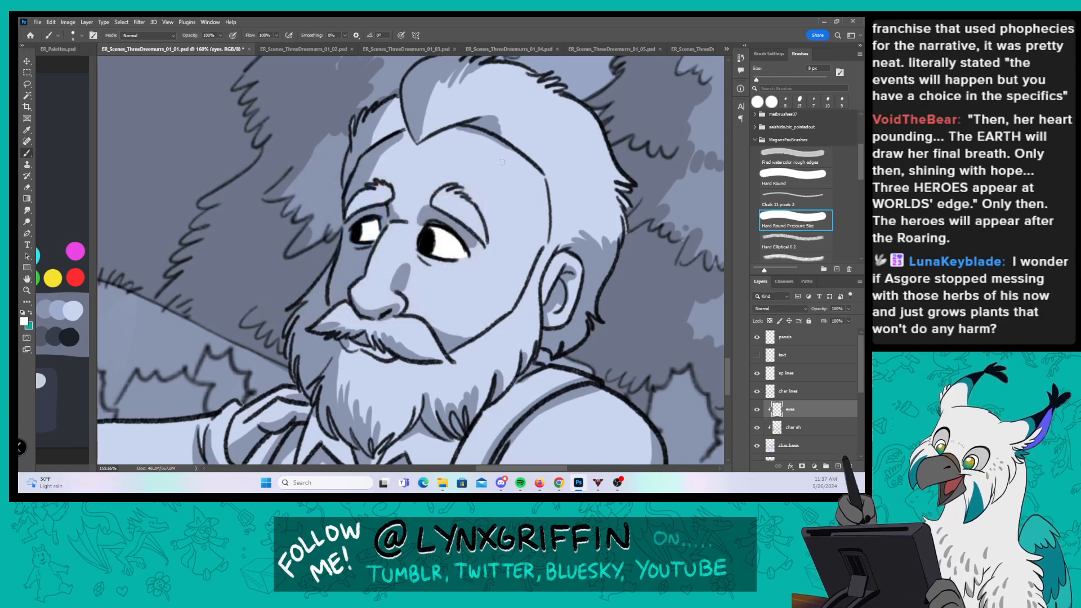
drag(502, 162, 429, 162)
drag(430, 133, 437, 327)
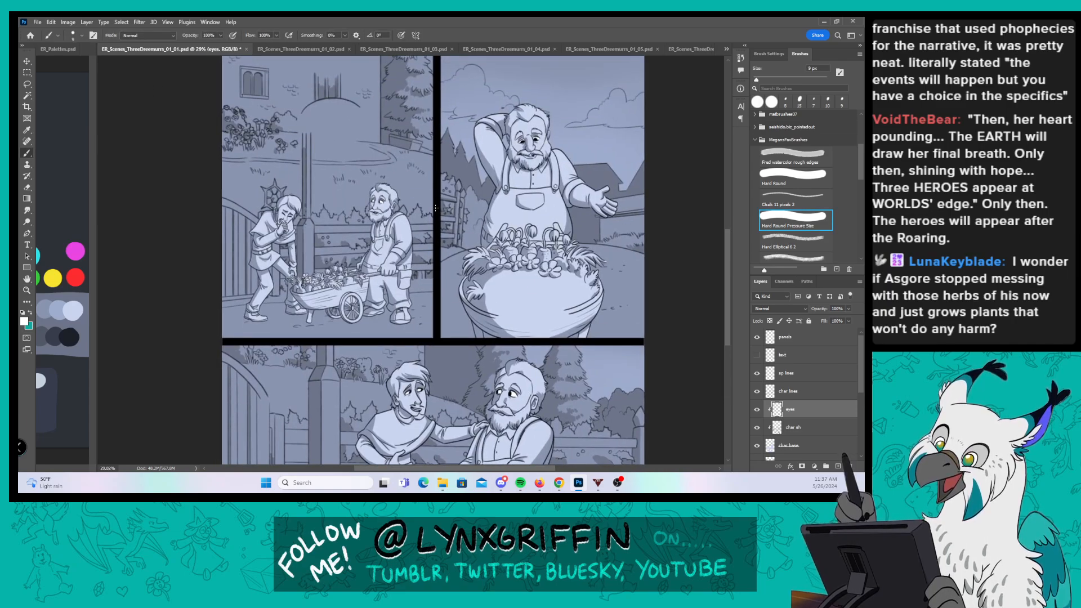
drag(305, 187, 321, 186)
drag(385, 245, 405, 245)
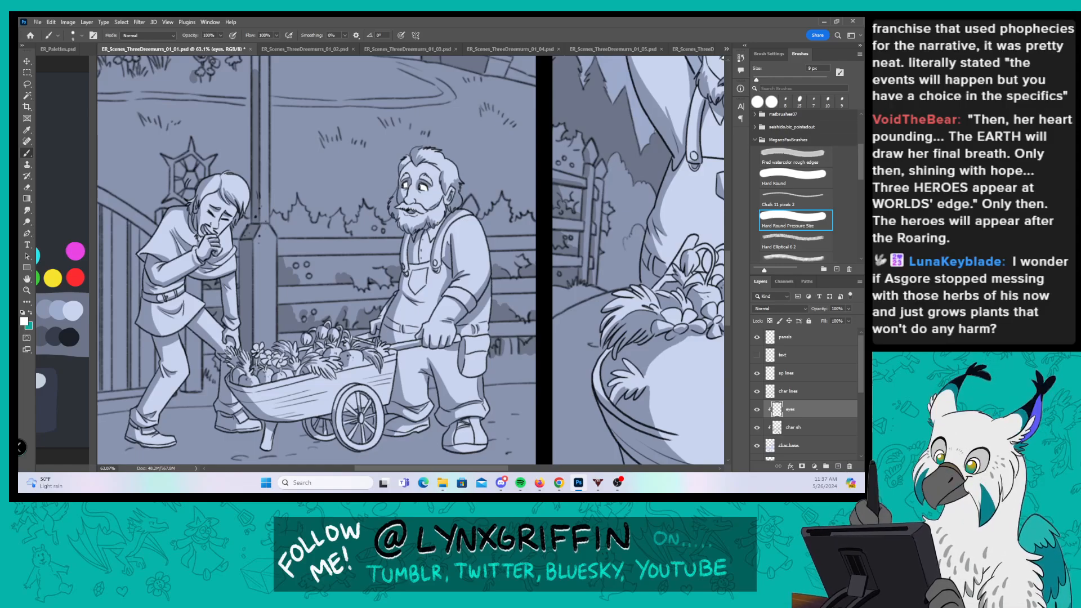
key(ctrl+s)
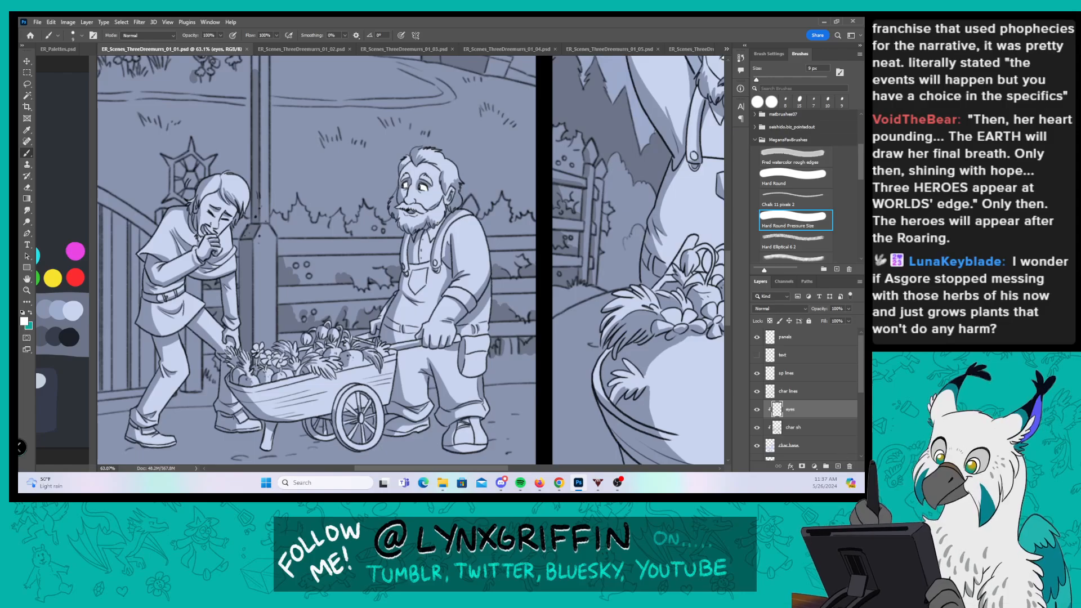
Step: Switch to page ER_Scenes_ThreeDreemurrs_01_02.psd and add a layer named eyes above Char sh as a clipping mask
click(321, 49)
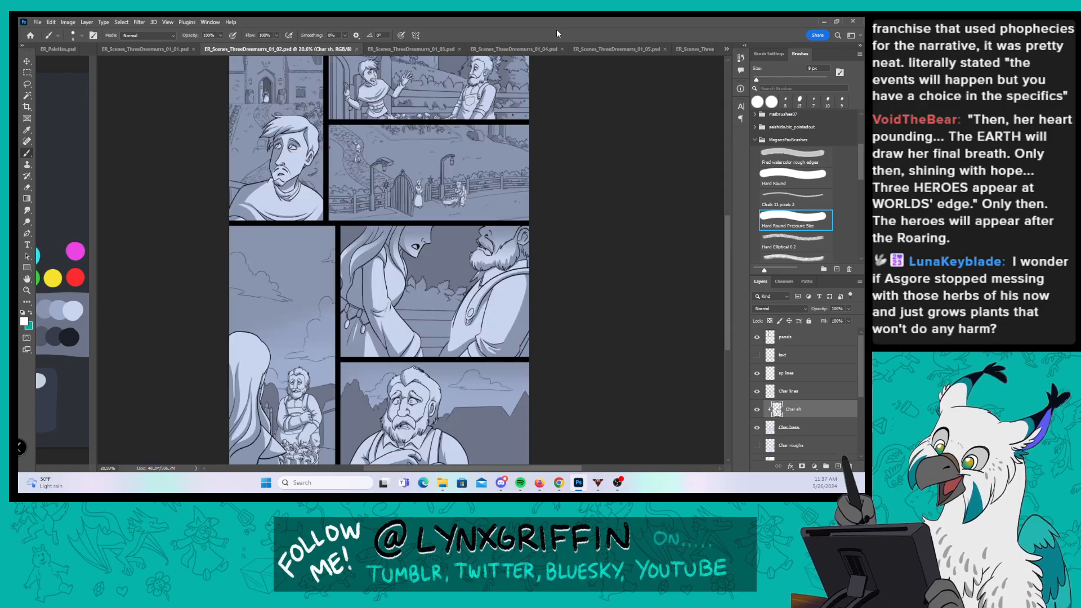
click(838, 467)
double_click(804, 407)
text(e)
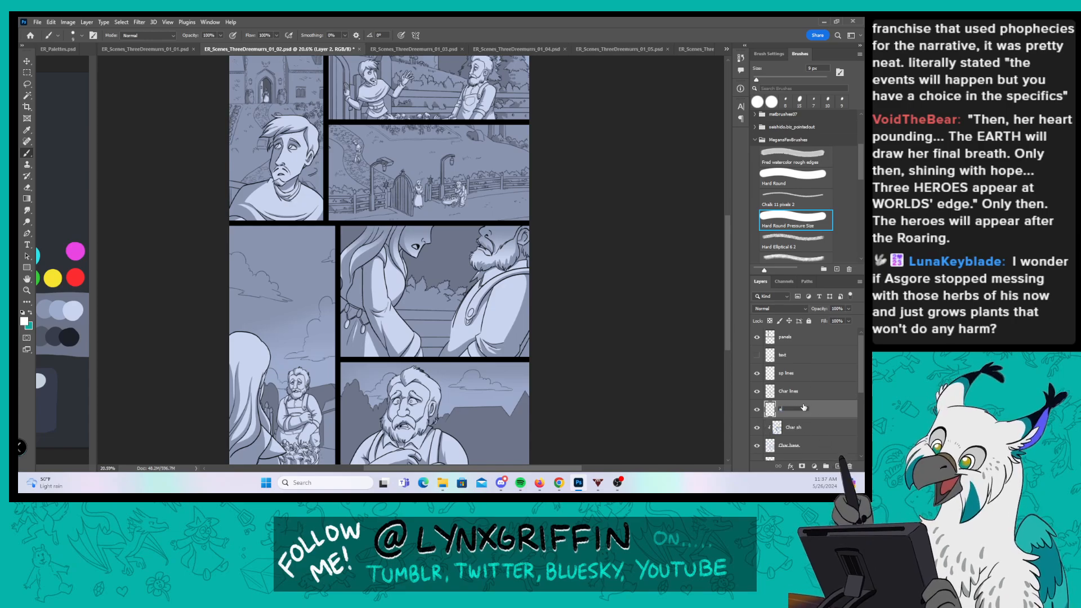
text(yes)
key(Return)
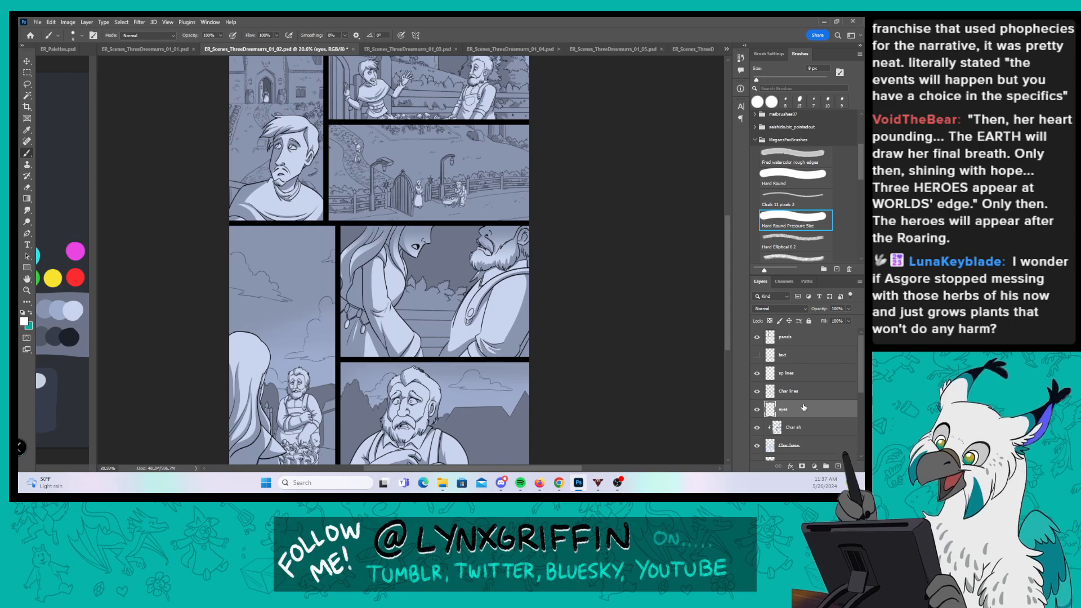
right_click(804, 407)
click(788, 200)
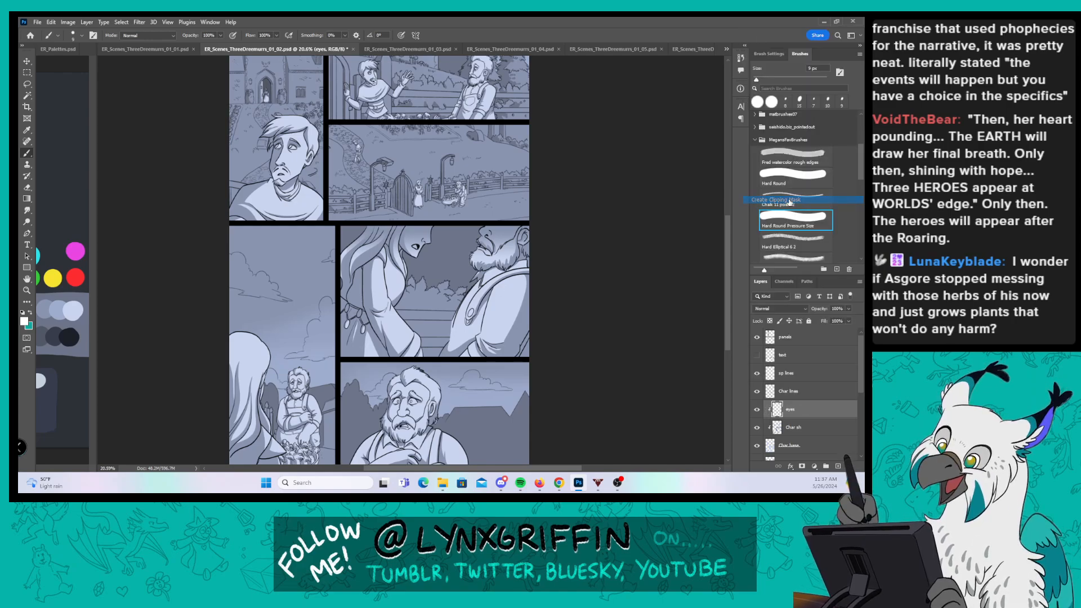
Step: Whiten both eyes of the young man in the close-up panel on page 01_02 with 25 px and 20 px brushes
key(z)
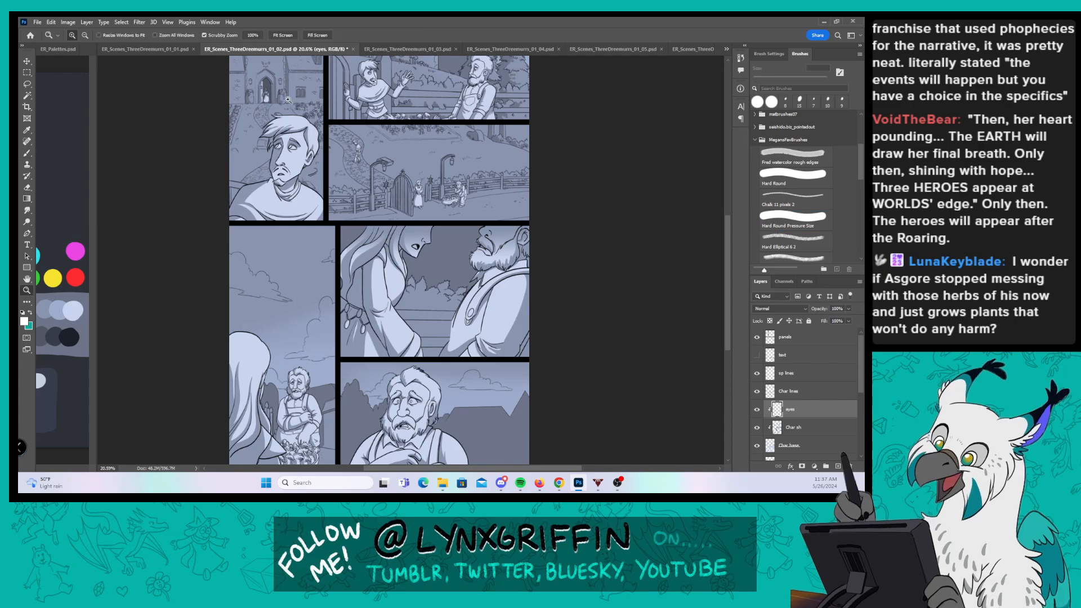
drag(298, 103, 366, 103)
key(space)
drag(246, 104, 299, 200)
mouse_move(352, 284)
mouse_down()
mouse_move(352, 212)
mouse_move(321, 218)
mouse_move(341, 209)
mouse_move(342, 177)
mouse_up()
key(z)
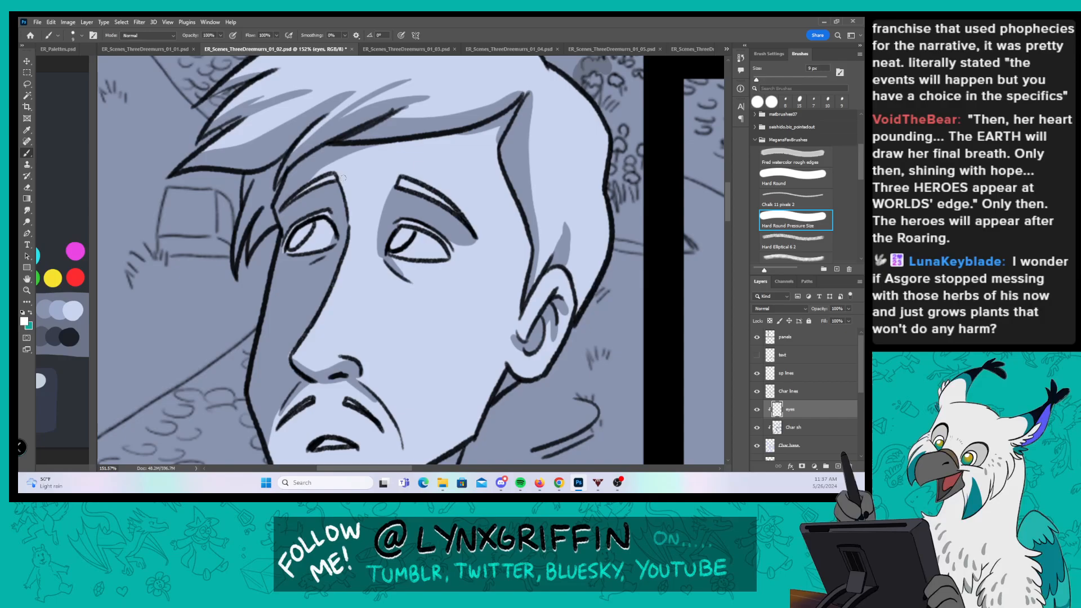
key(bracketright)
key(bracketright)
mouse_move(300, 241)
mouse_down()
mouse_move(330, 235)
mouse_move(326, 225)
mouse_up()
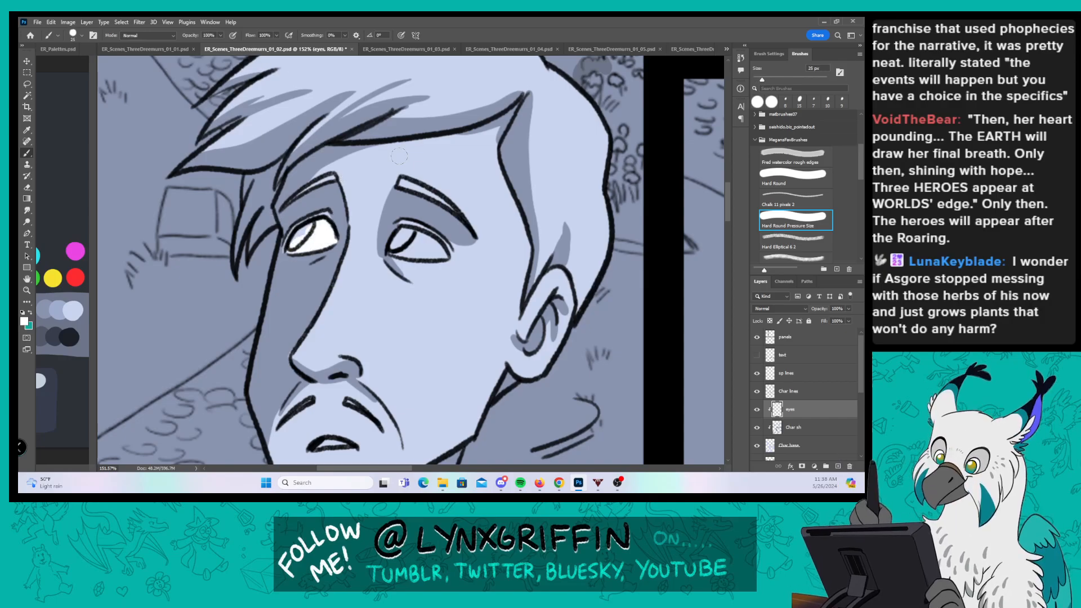
key(bracketleft)
mouse_move(395, 247)
mouse_down()
mouse_move(417, 235)
mouse_move(442, 252)
mouse_up()
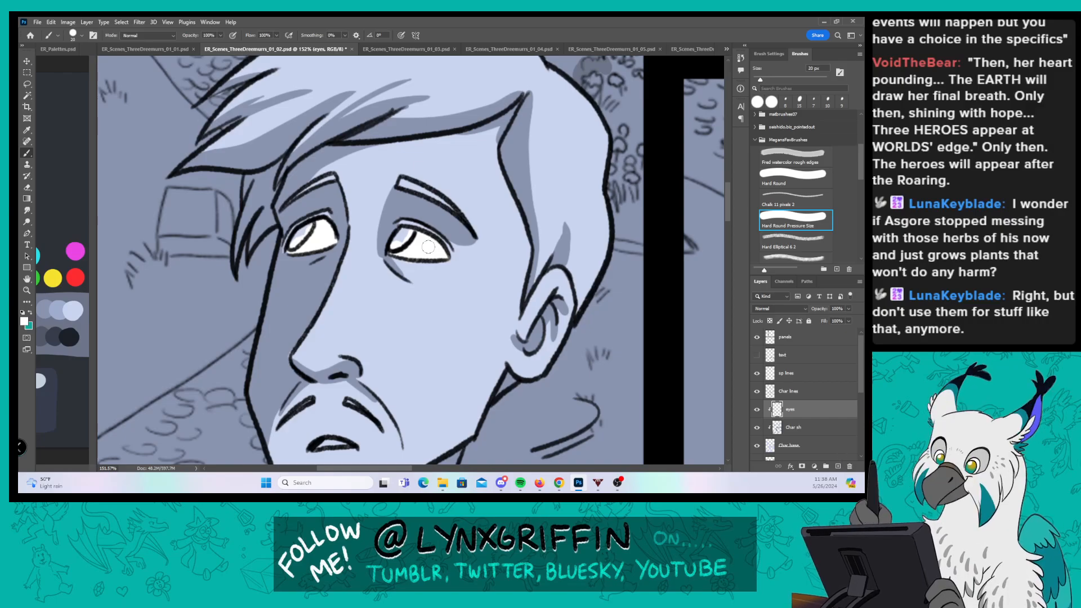
Step: Paint the irises of the close-up young man black (#000000) with the 20 px brush
click(25, 323)
drag(304, 237, 169, 388)
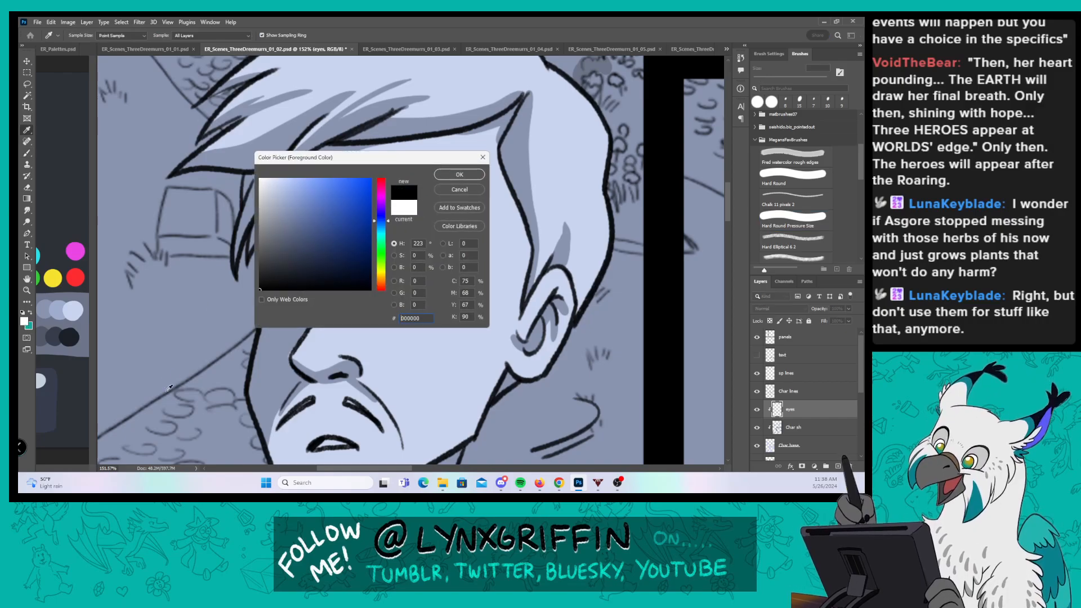
click(469, 179)
mouse_move(298, 230)
mouse_down()
mouse_move(296, 242)
mouse_move(309, 224)
mouse_up()
drag(397, 240, 406, 230)
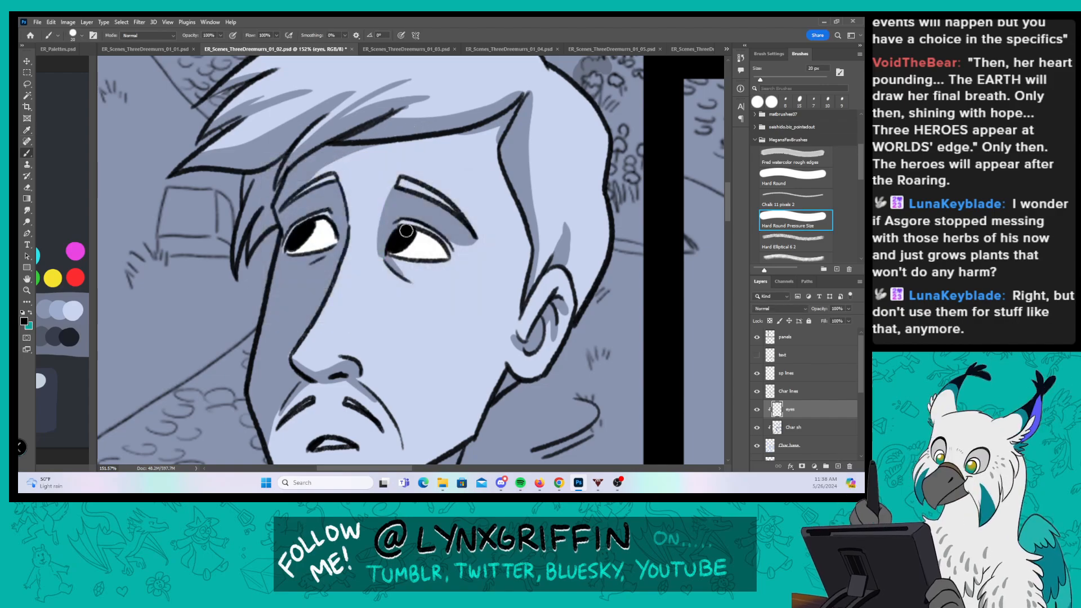
Step: Whiten the eyes of the young man raising his hands in the upper fence panel with a 10 px brush
drag(607, 243, 535, 244)
drag(708, 141, 278, 276)
key(z)
drag(343, 135, 430, 135)
key(b)
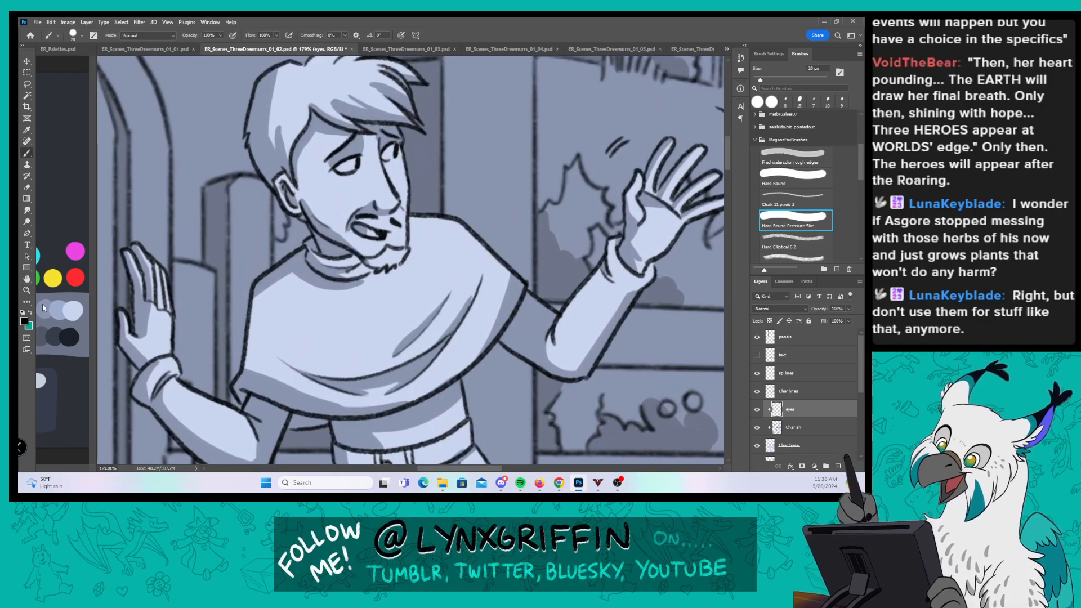
click(24, 321)
click(260, 179)
click(459, 175)
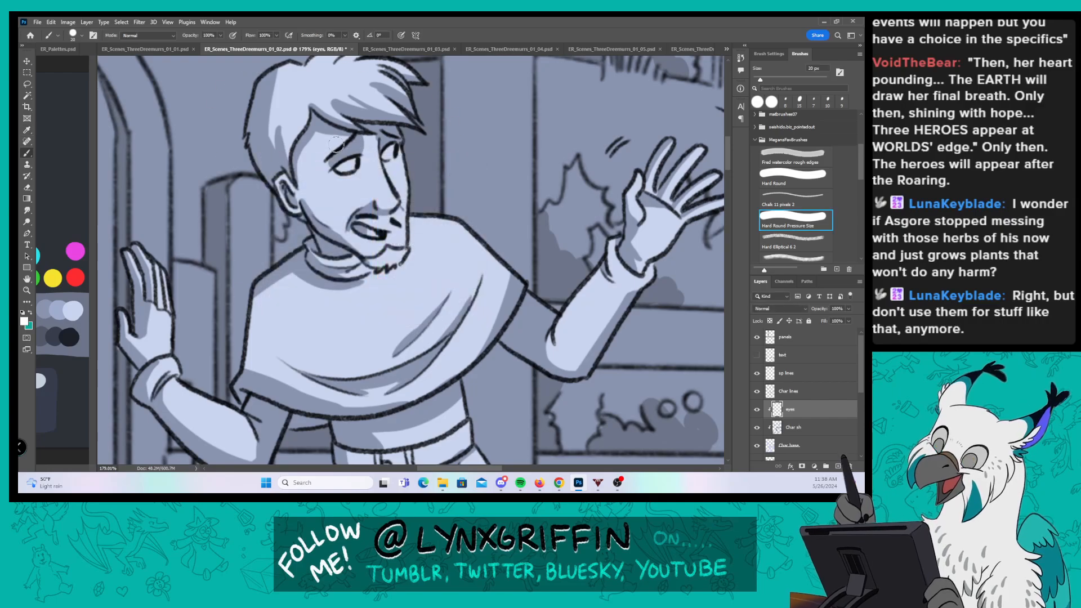
drag(348, 163, 343, 166)
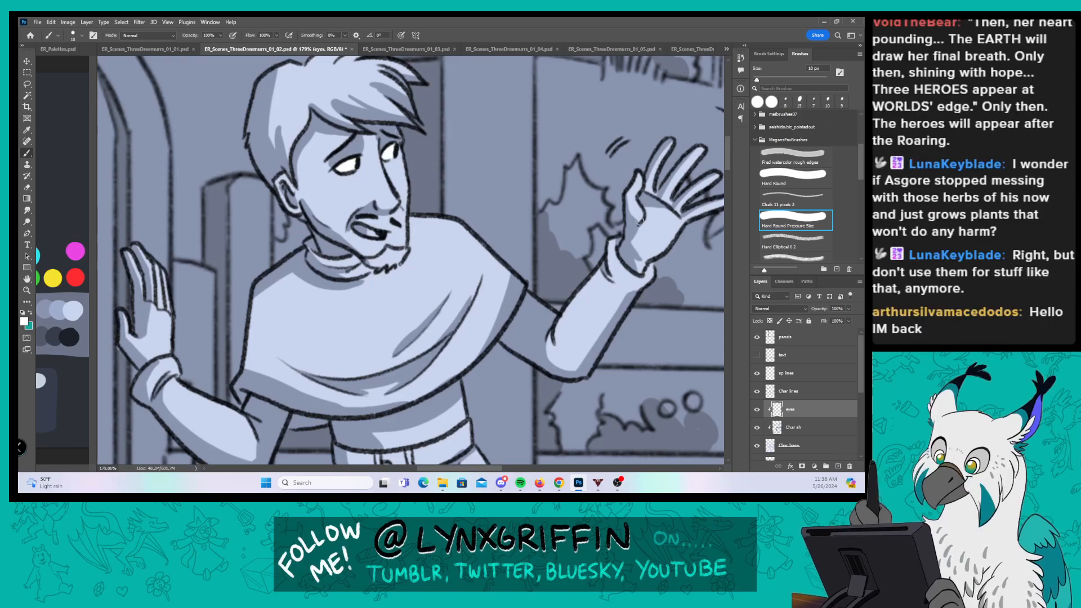
Step: Fill the white of the bearded farmer's eye in the upper fence panel with the 10 px brush
drag(608, 255, 557, 256)
drag(687, 299, 321, 318)
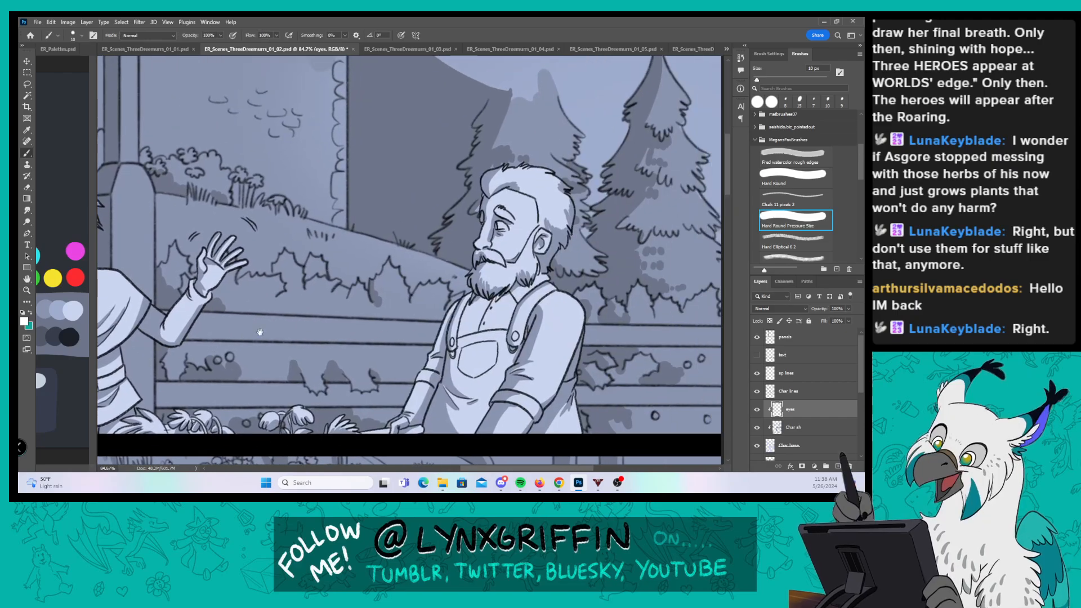
drag(562, 242, 494, 261)
scroll(493, 262, up, 5)
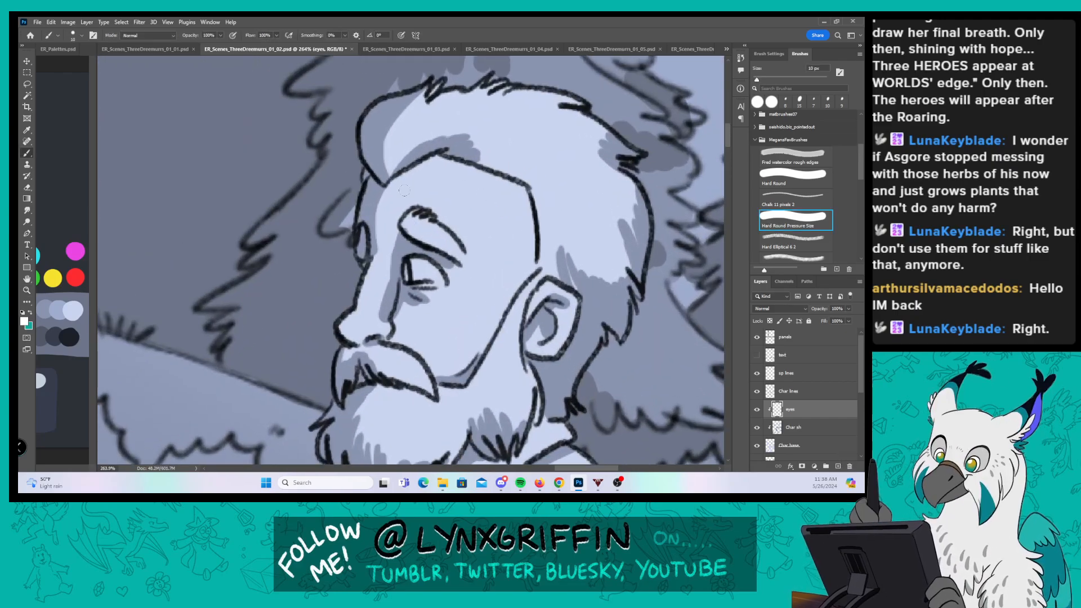
drag(407, 277, 435, 272)
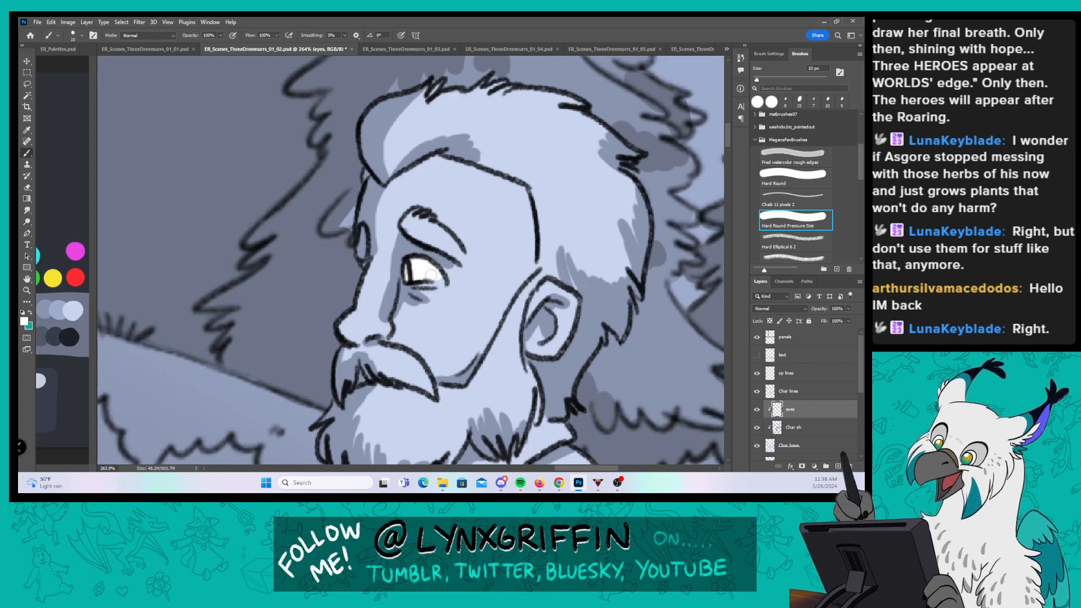
Step: Paint the bearded farmer's iris black in the upper fence panel
click(25, 322)
drag(274, 214, 250, 286)
click(458, 174)
drag(409, 259, 407, 280)
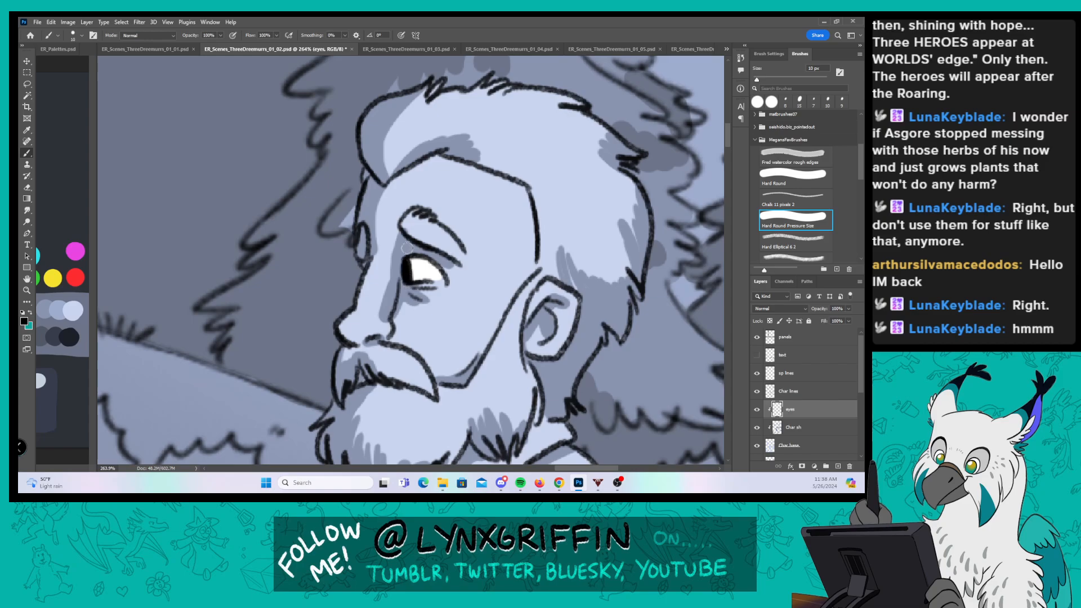
Step: Whiten the eyes of the bearded farmer in the lower-left panel with white and the 10 px brush
key(z)
mouse_move(597, 232)
mouse_down()
mouse_move(518, 416)
mouse_move(483, 258)
mouse_move(698, 269)
mouse_up()
key(space)
key(z)
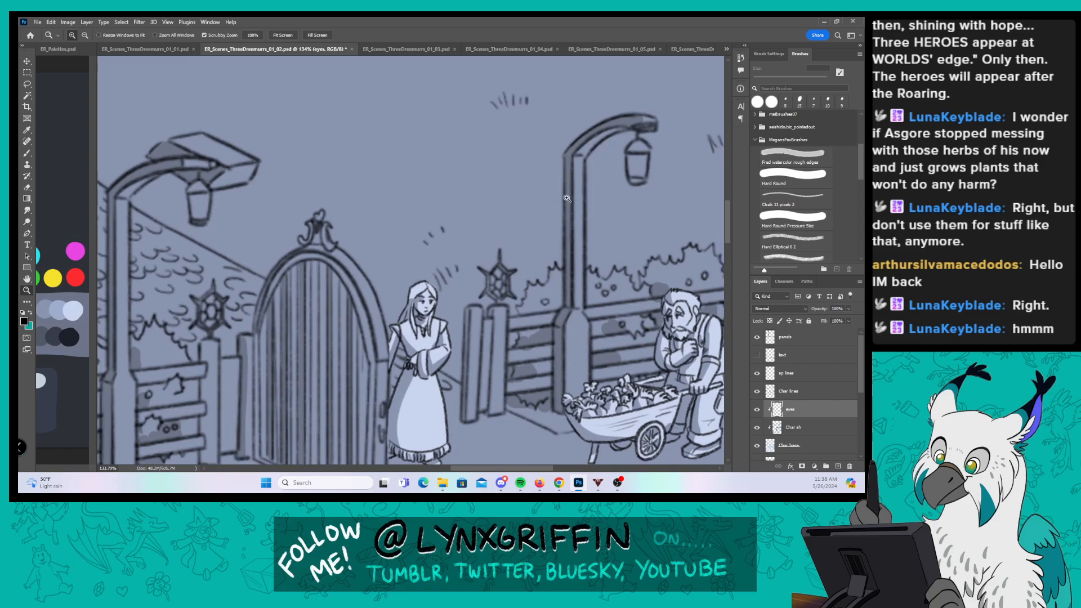
click(24, 321)
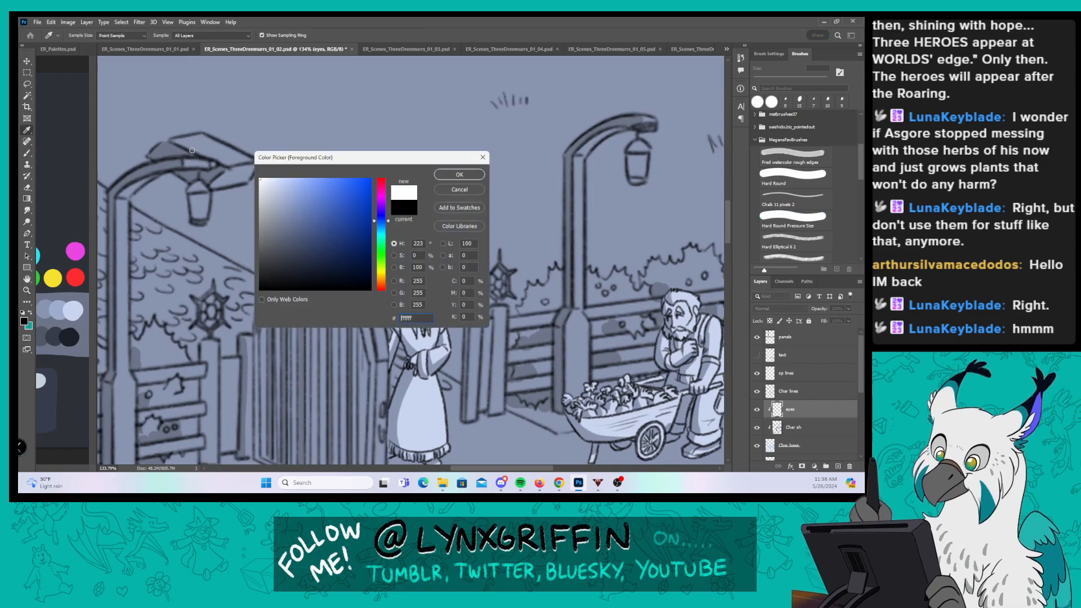
click(459, 175)
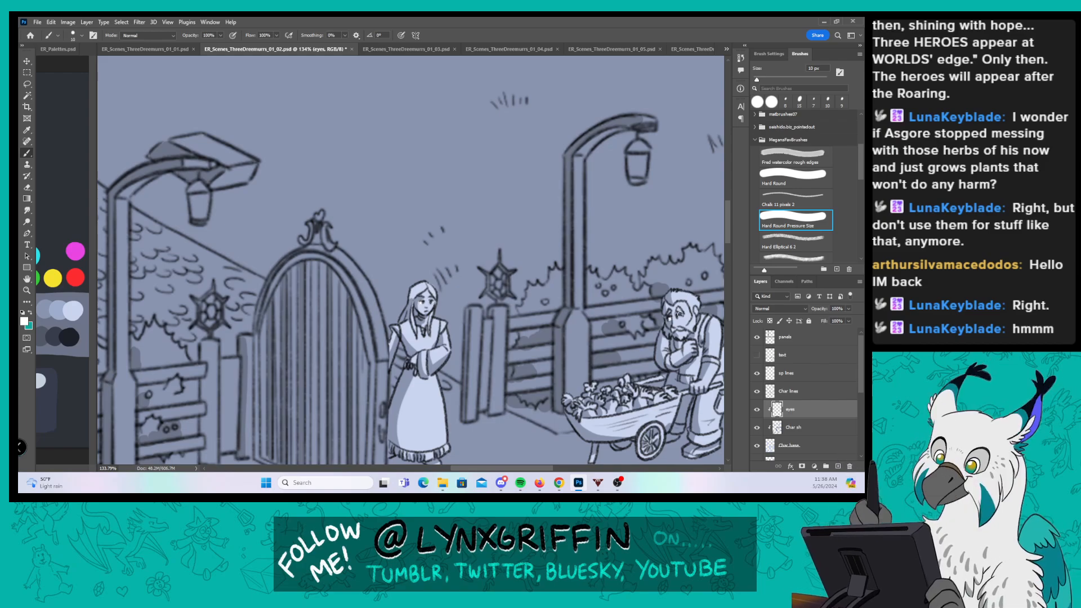
scroll(645, 256, down, 6)
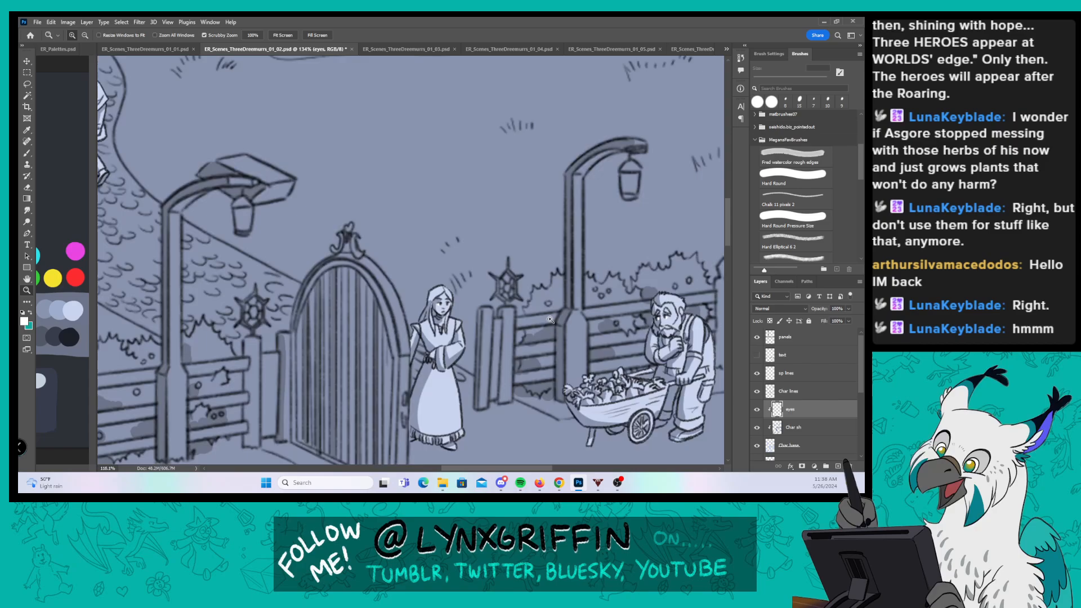
scroll(379, 225, up, 6)
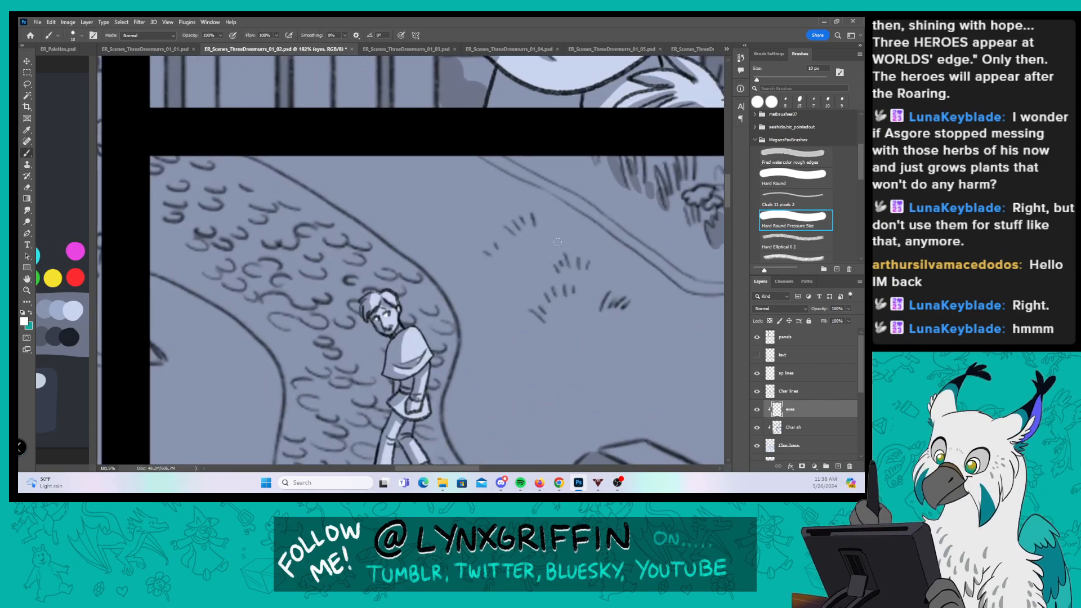
drag(615, 287, 520, 288)
drag(520, 404, 467, 147)
drag(472, 439, 489, 144)
mouse_move(338, 357)
mouse_down()
mouse_move(345, 278)
mouse_move(397, 269)
mouse_up()
key(z)
key(b)
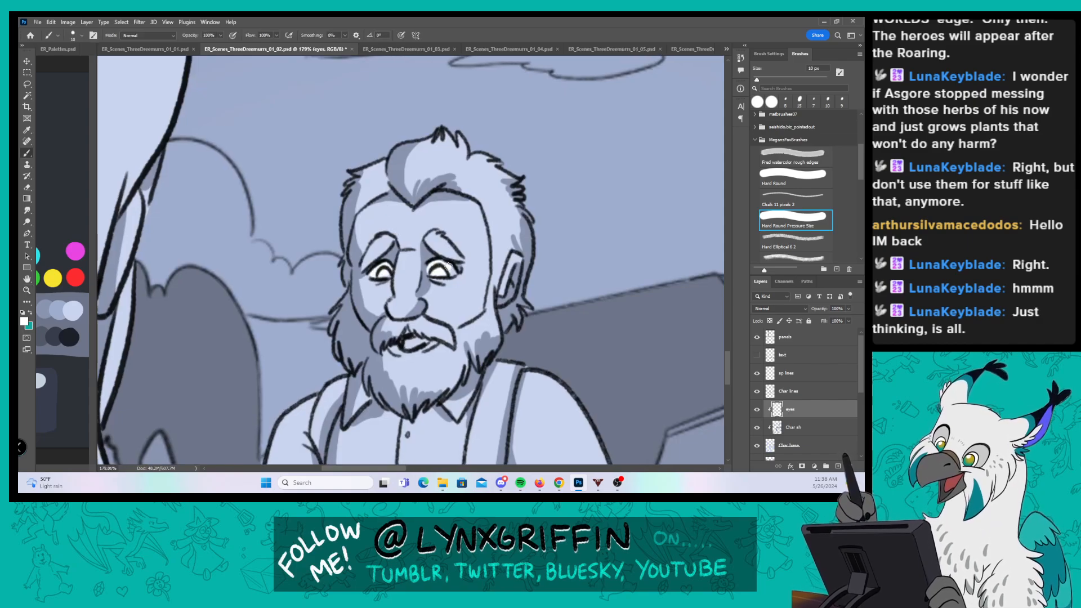
drag(449, 266, 454, 272)
Step: Paint the farmer's irises black in the lower-left panel
click(24, 323)
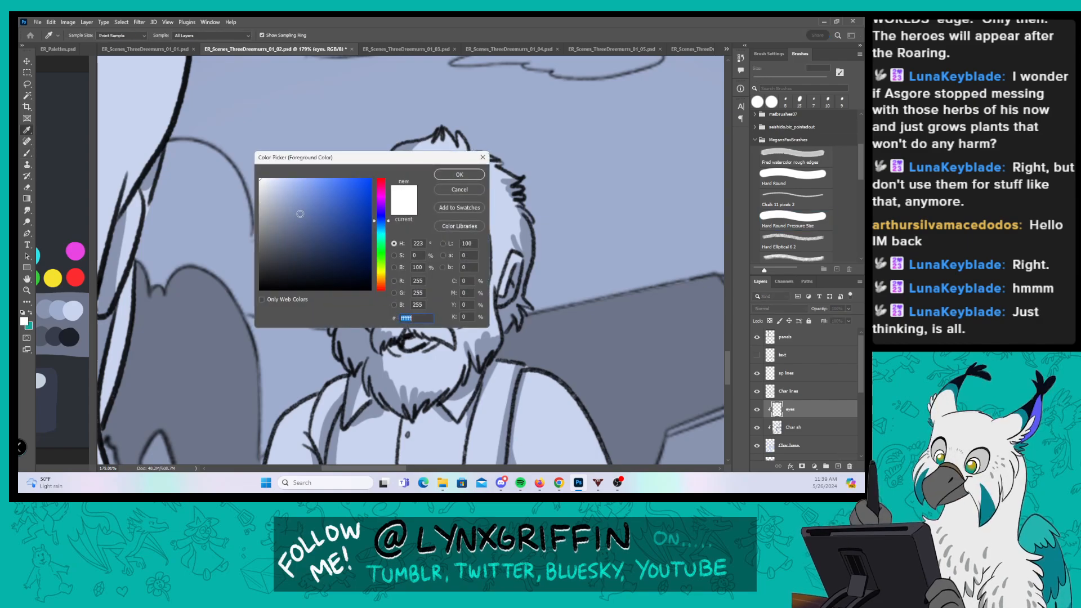
drag(296, 212, 160, 384)
key(Return)
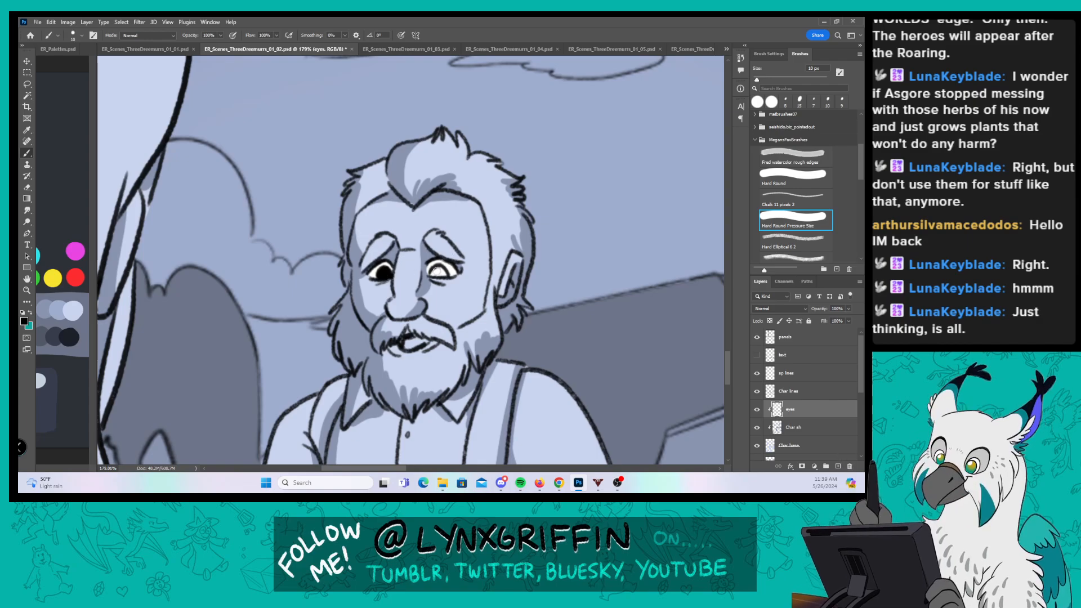
drag(438, 271, 432, 275)
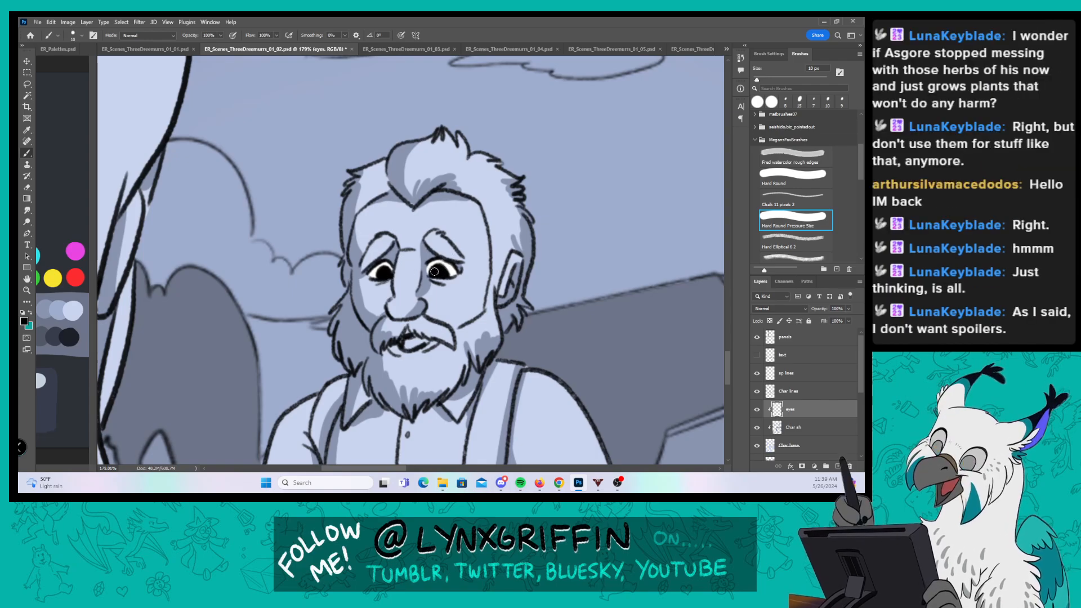
Step: Fill the whites of the close-up farmer's eyes in the lower-right panel with white and a 20 px brush
drag(624, 271, 569, 270)
drag(683, 317, 227, 396)
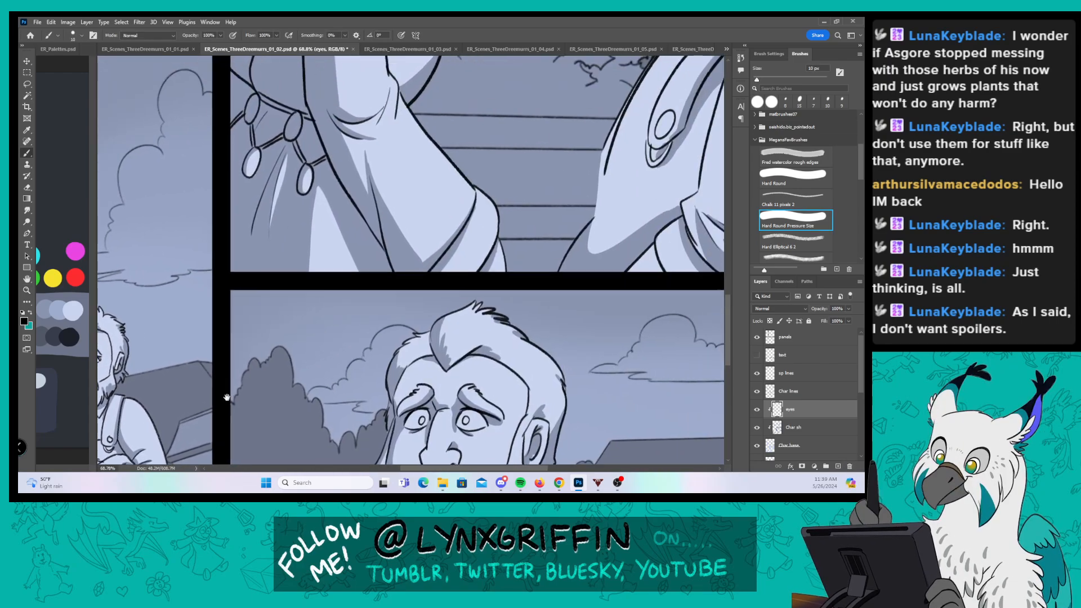
drag(454, 271, 408, 202)
mouse_move(425, 347)
mouse_down()
mouse_move(406, 250)
mouse_move(382, 250)
mouse_move(406, 250)
mouse_up()
key(z)
key(b)
click(24, 323)
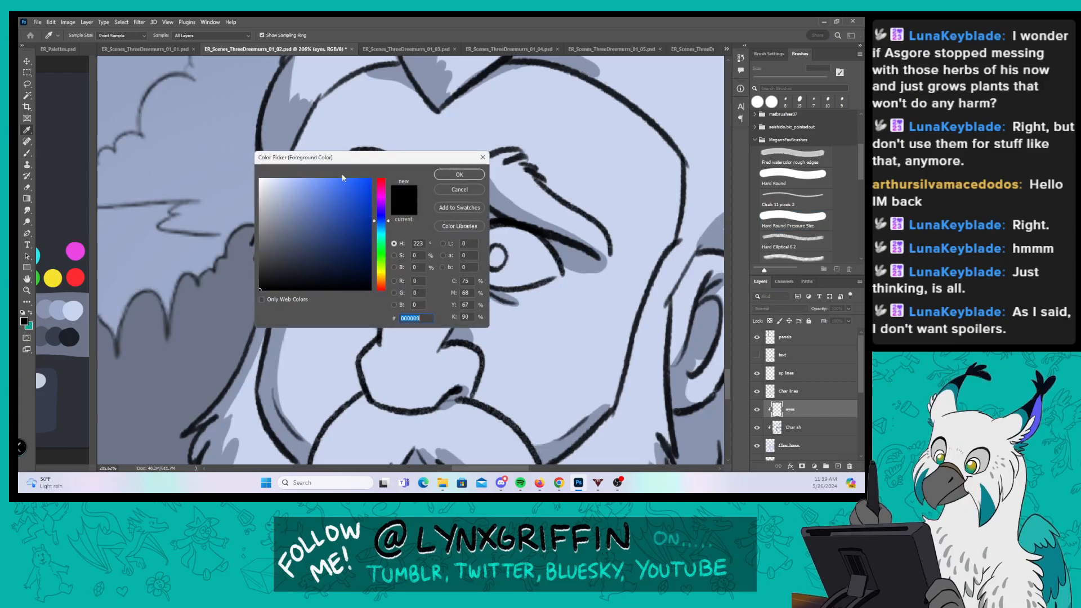
click(459, 175)
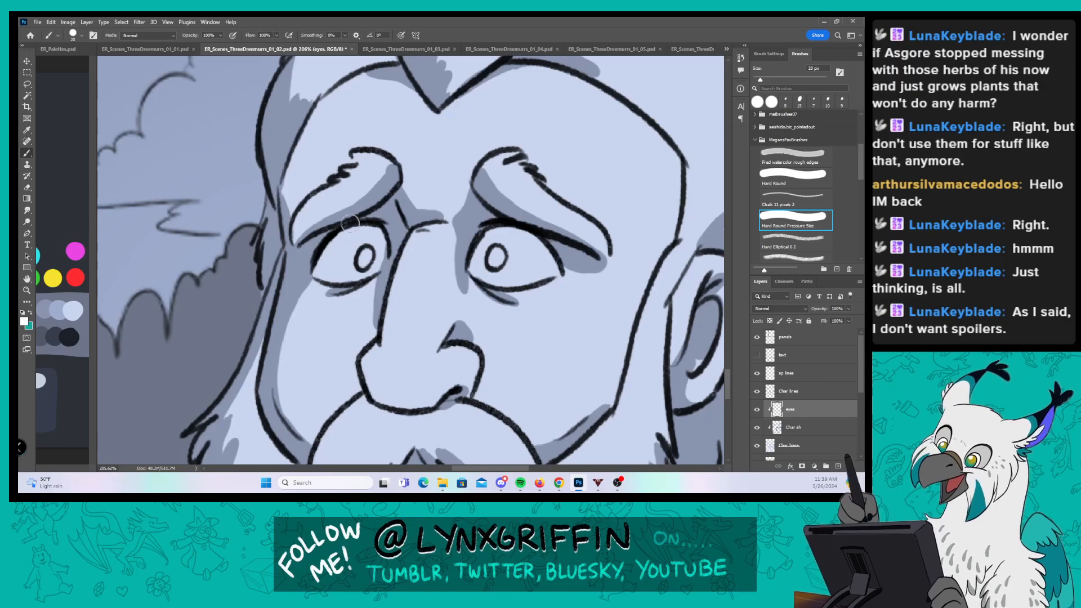
mouse_move(350, 223)
mouse_down()
mouse_move(318, 264)
mouse_move(324, 276)
mouse_move(346, 279)
mouse_move(380, 240)
mouse_move(365, 229)
mouse_move(341, 248)
mouse_move(347, 234)
mouse_up()
mouse_move(496, 228)
mouse_down()
mouse_move(477, 269)
mouse_move(490, 274)
mouse_move(489, 265)
mouse_move(532, 255)
mouse_move(546, 261)
mouse_move(509, 259)
mouse_move(511, 272)
mouse_move(549, 271)
mouse_up()
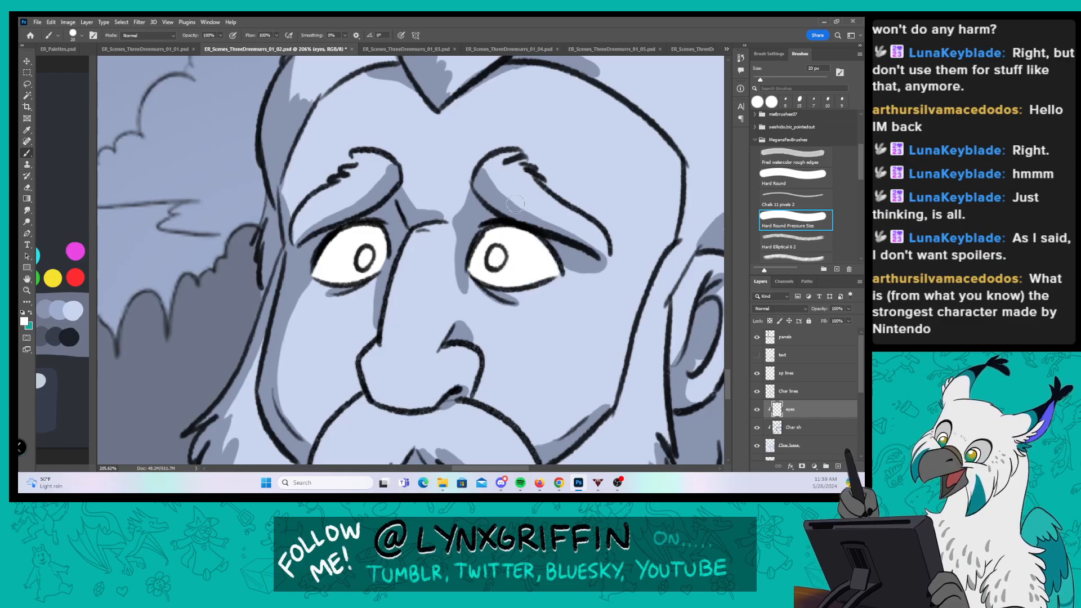
Step: Paint both irises of the close-up farmer black (#000000) in the lower-right panel
click(24, 321)
click(264, 287)
click(446, 177)
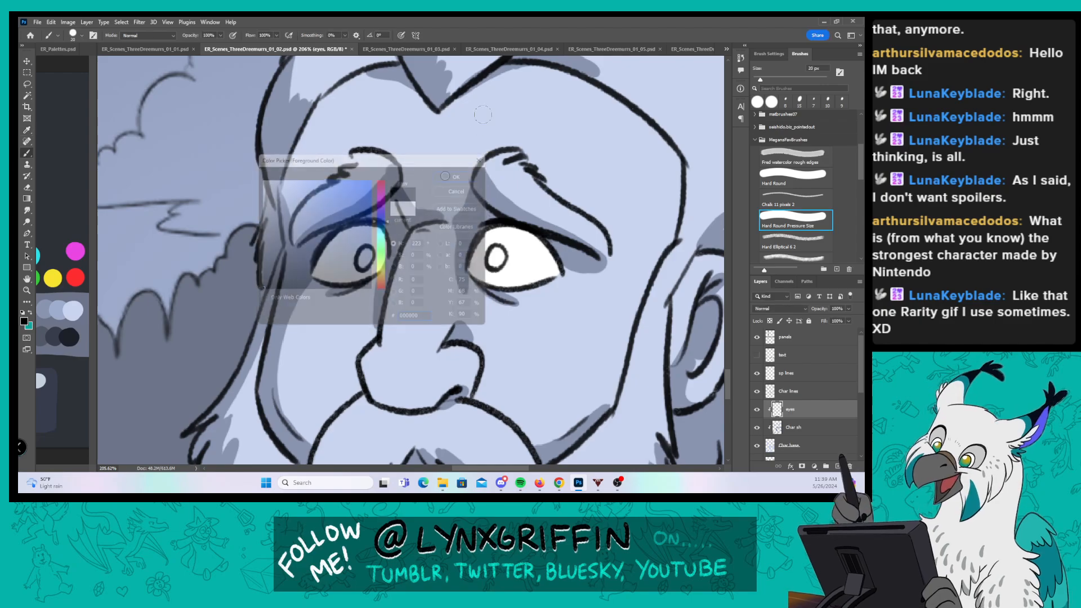
mouse_move(369, 245)
mouse_down()
mouse_move(364, 265)
mouse_move(366, 243)
mouse_up()
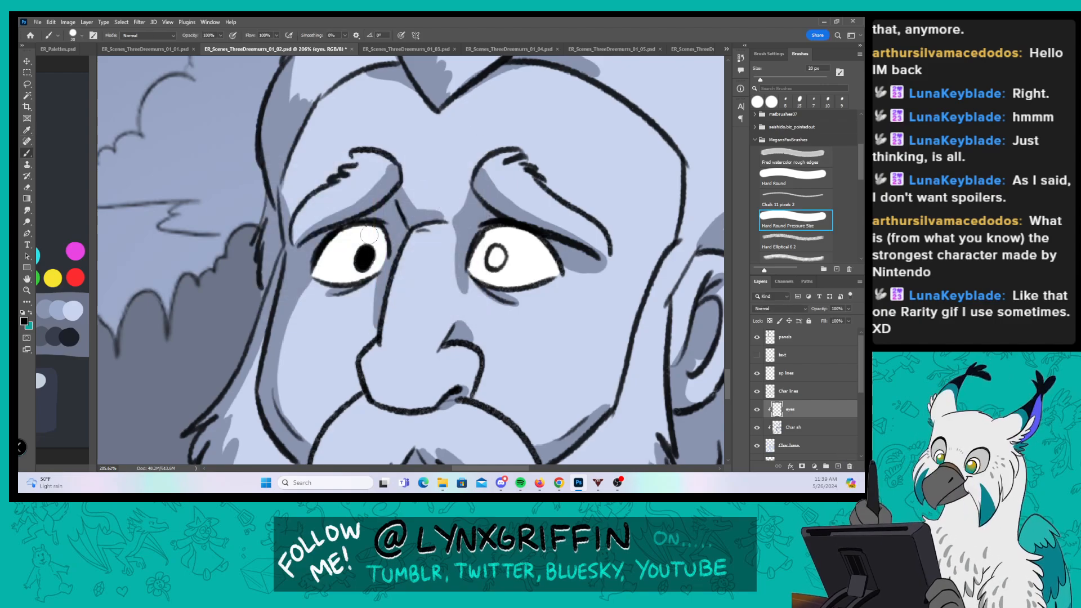
mouse_move(498, 247)
mouse_down()
mouse_move(495, 259)
mouse_move(498, 250)
mouse_up()
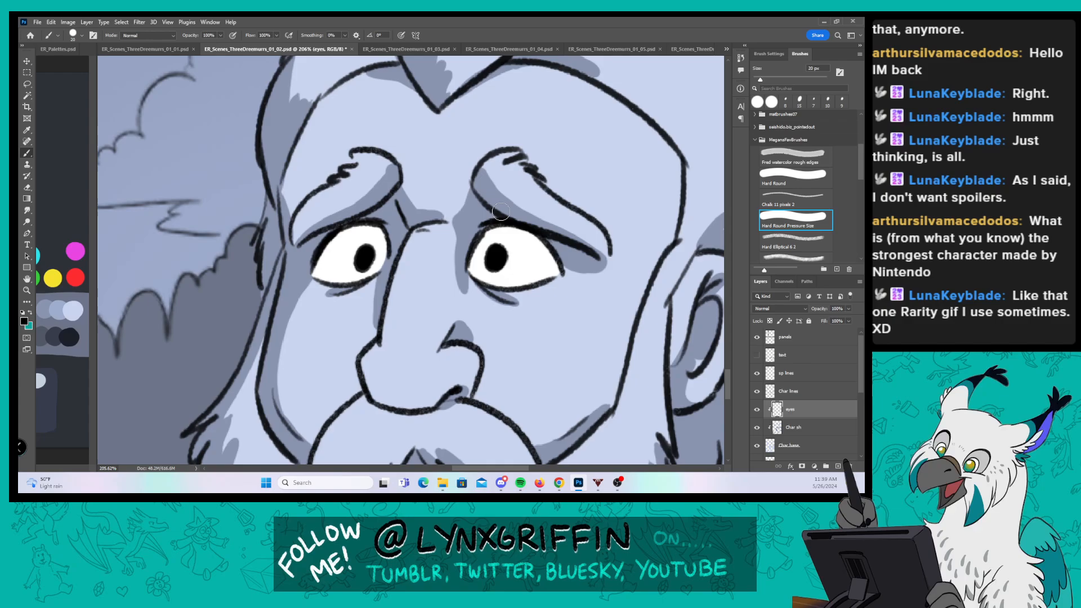
Step: Save the finished page 01_02
key(z)
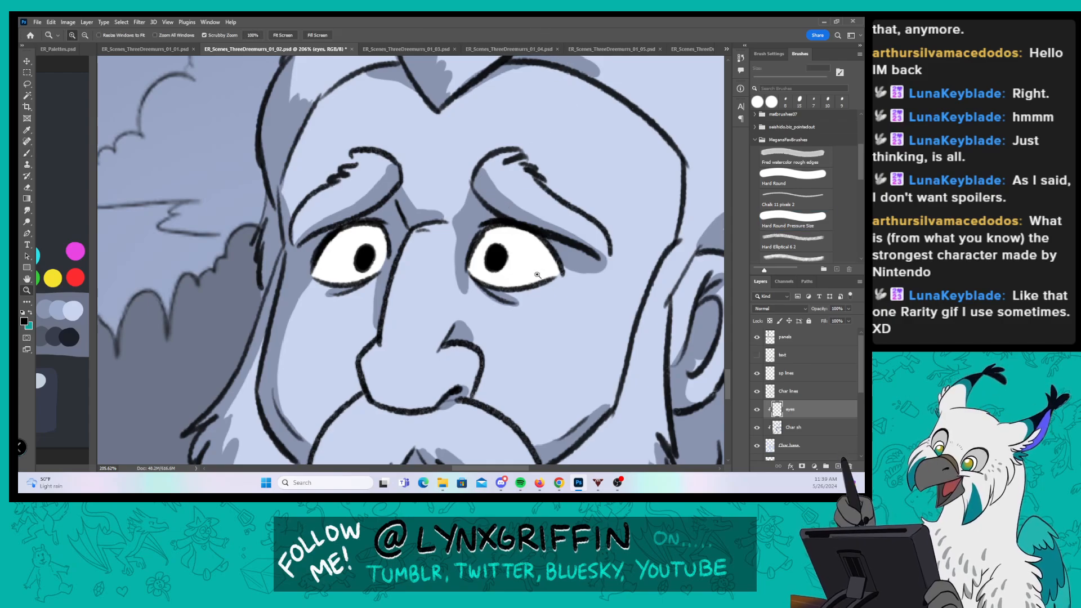
drag(541, 275, 464, 284)
key(b)
key(ctrl+s)
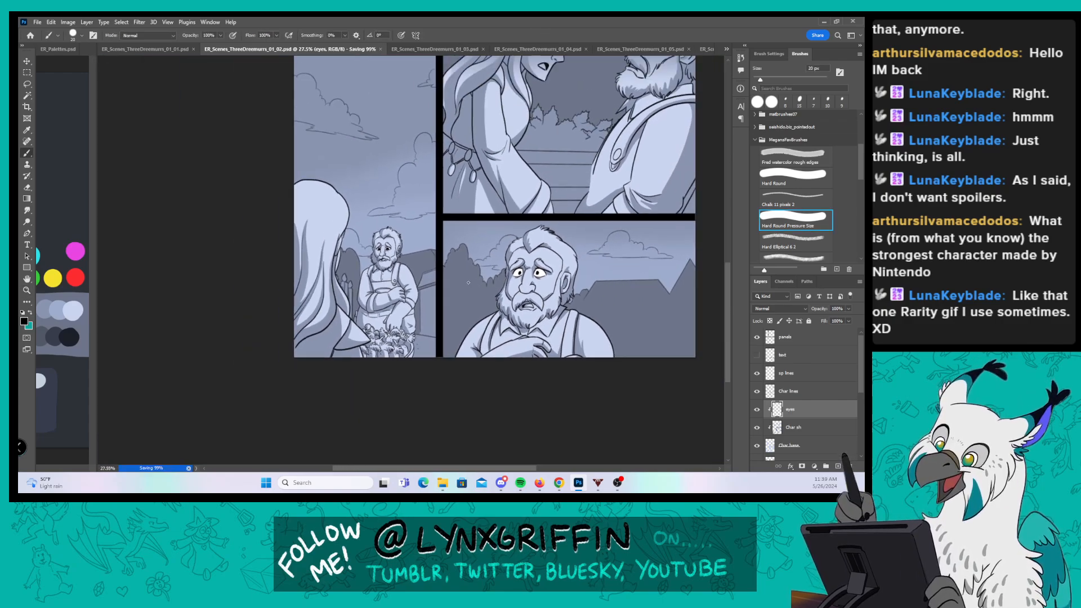
Step: On page 01_03, add a layer named "char sh" above the existing character shading layer and make it a clipping mask
click(446, 49)
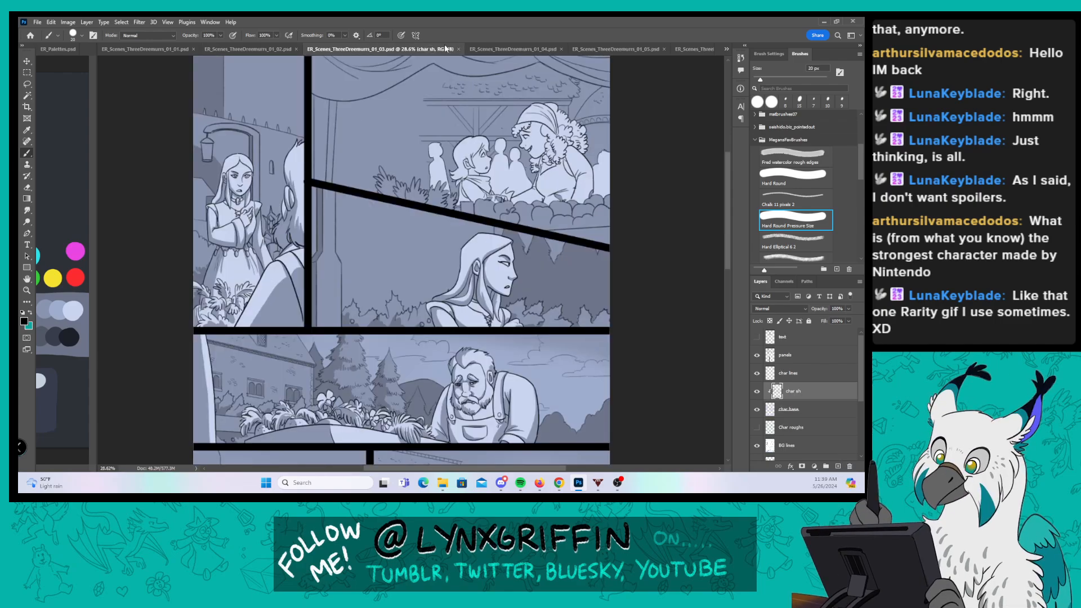
click(838, 466)
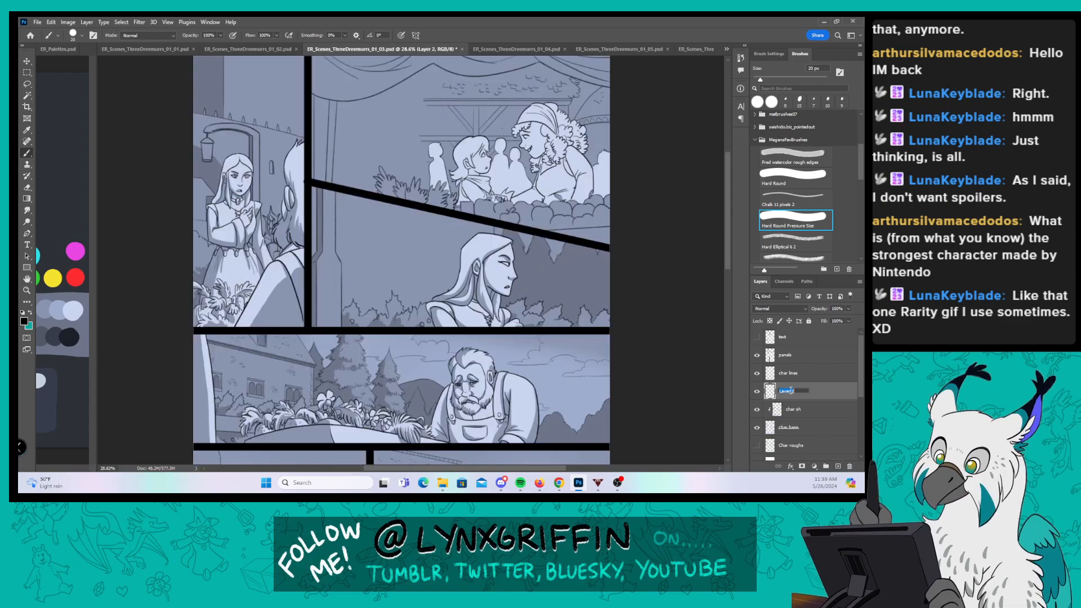
text(char sh)
key(Return)
right_click(791, 392)
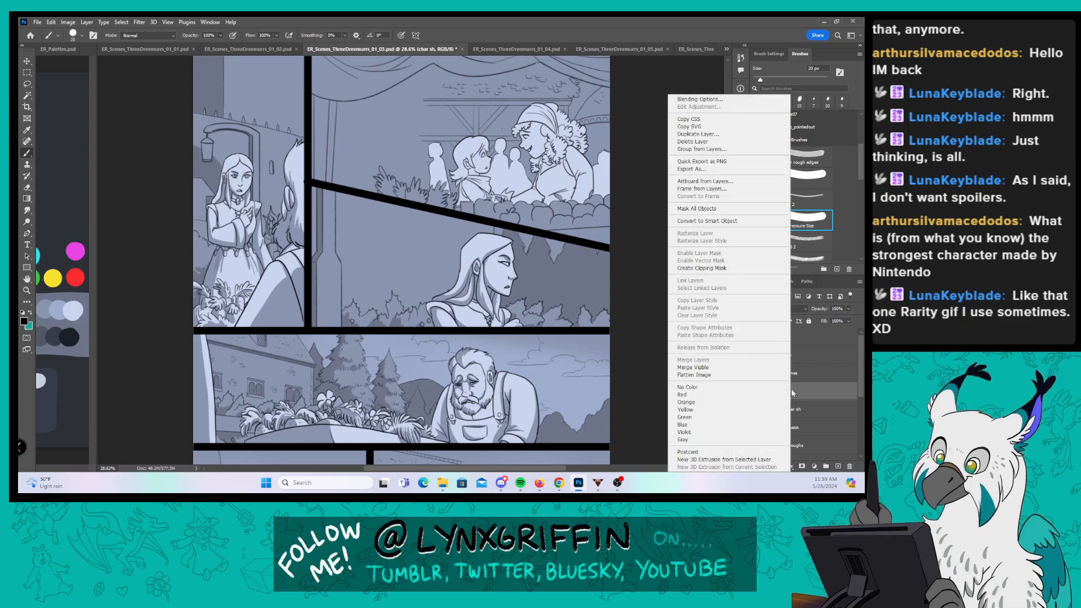
click(722, 267)
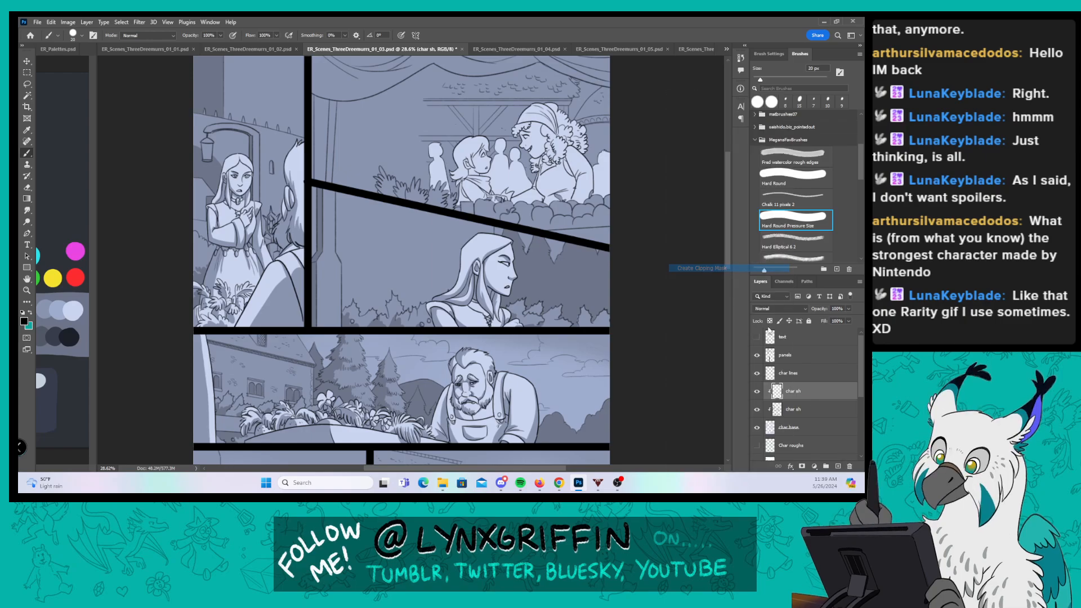
right_click(799, 396)
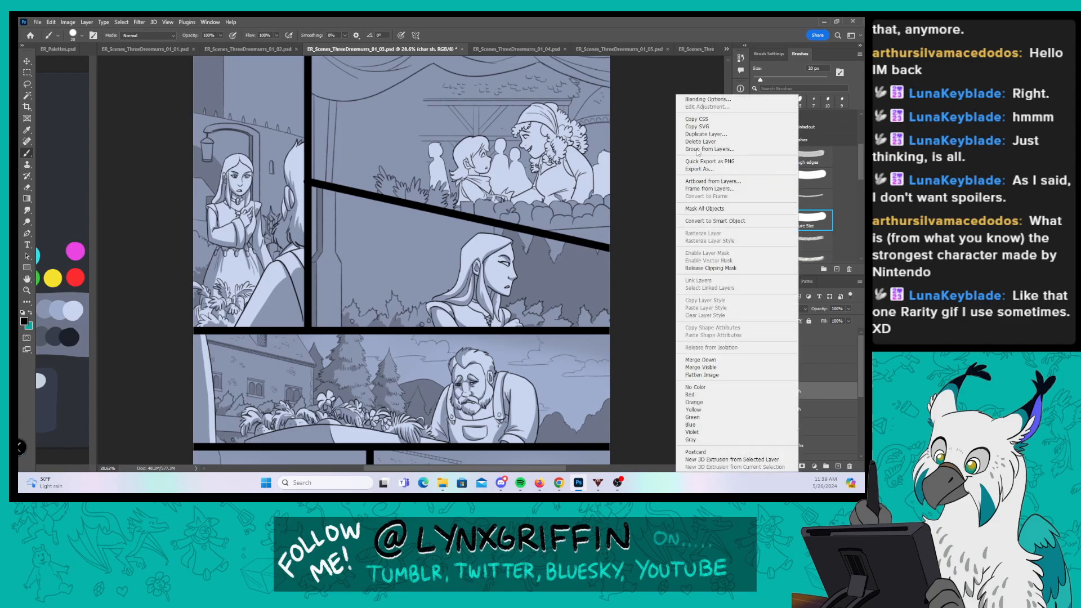
right_click(834, 361)
click(831, 362)
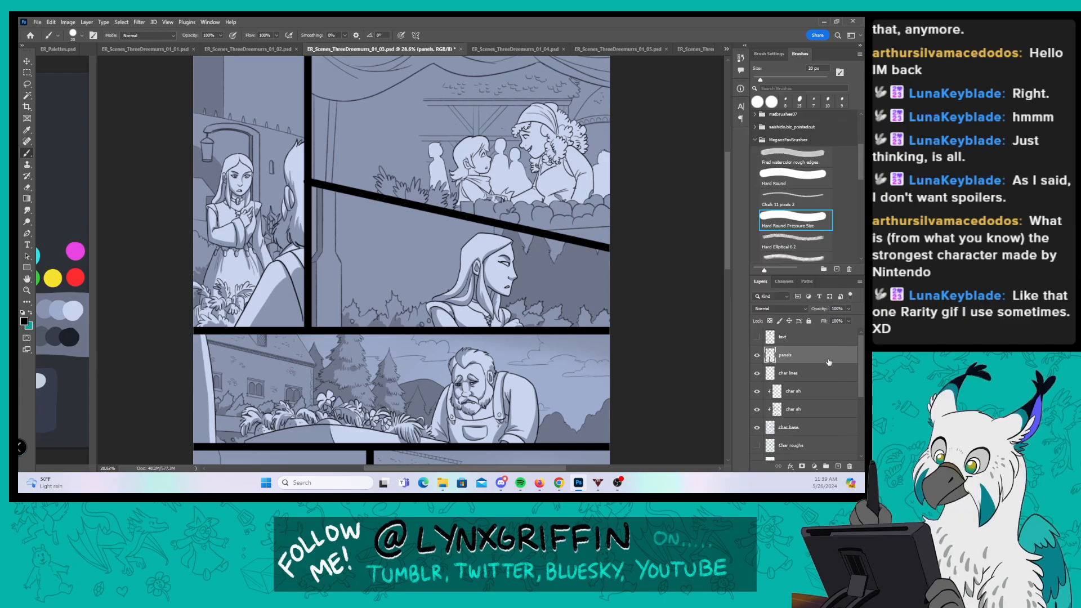
click(787, 390)
right_click(788, 391)
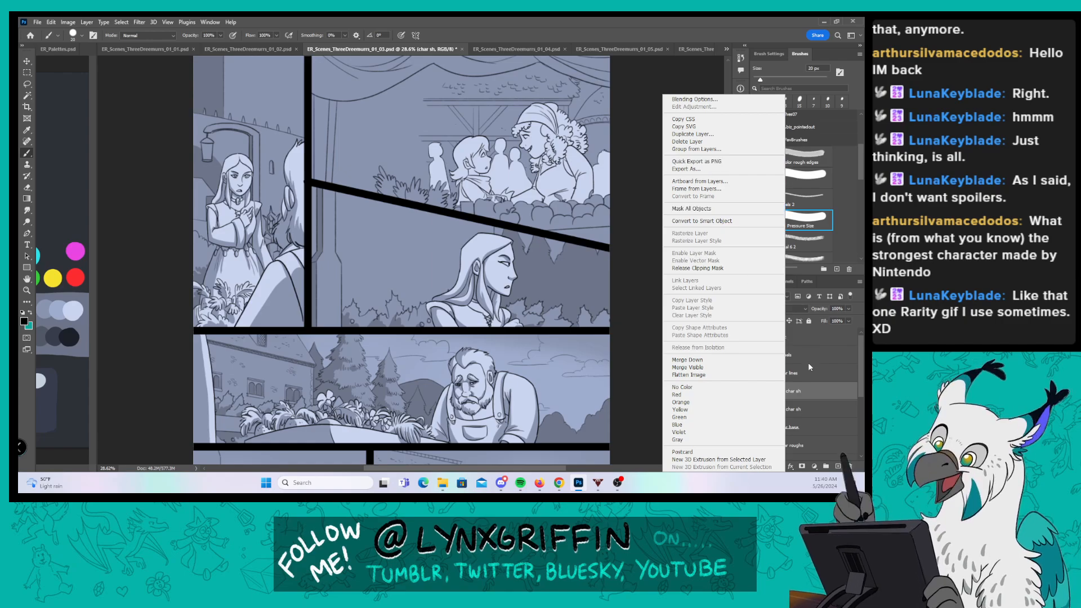
right_click(812, 393)
click(812, 394)
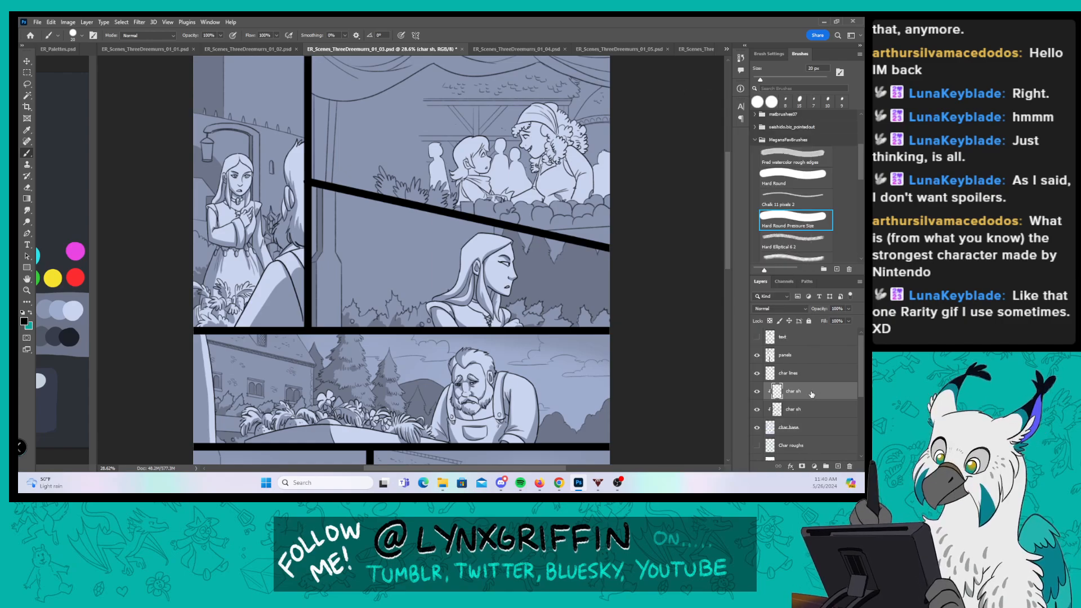
Step: Rename the new upper clipped layer as "eyes"
double_click(793, 391)
text(eyel)
key(Return)
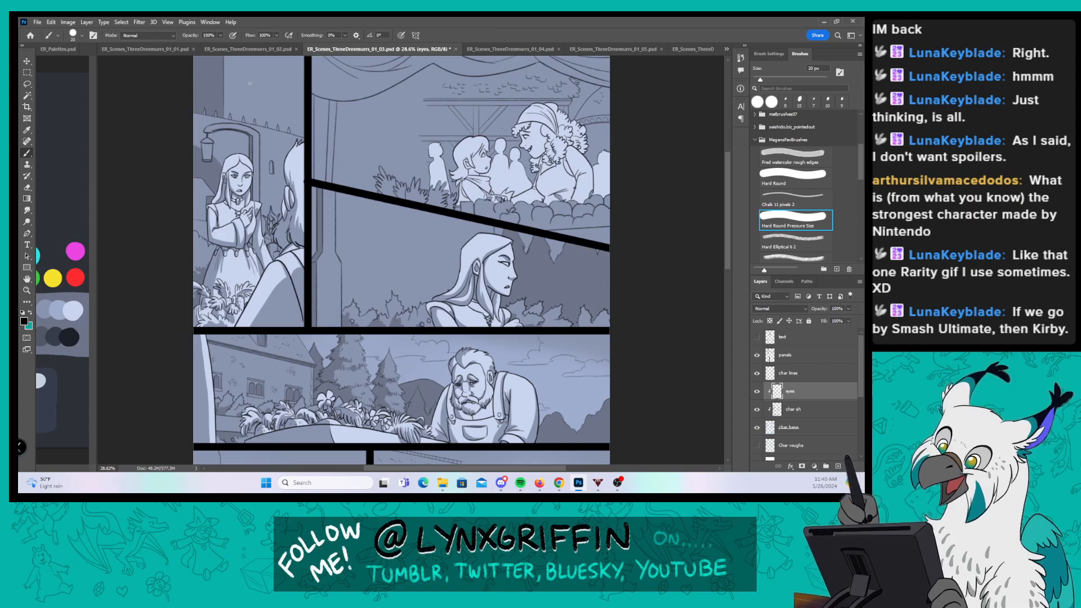
Step: Whiten the eyes of the long-haired woman in the upper-left panel using white (RGB 255, 255, 255) and a smaller brush
key(z)
drag(237, 157, 312, 157)
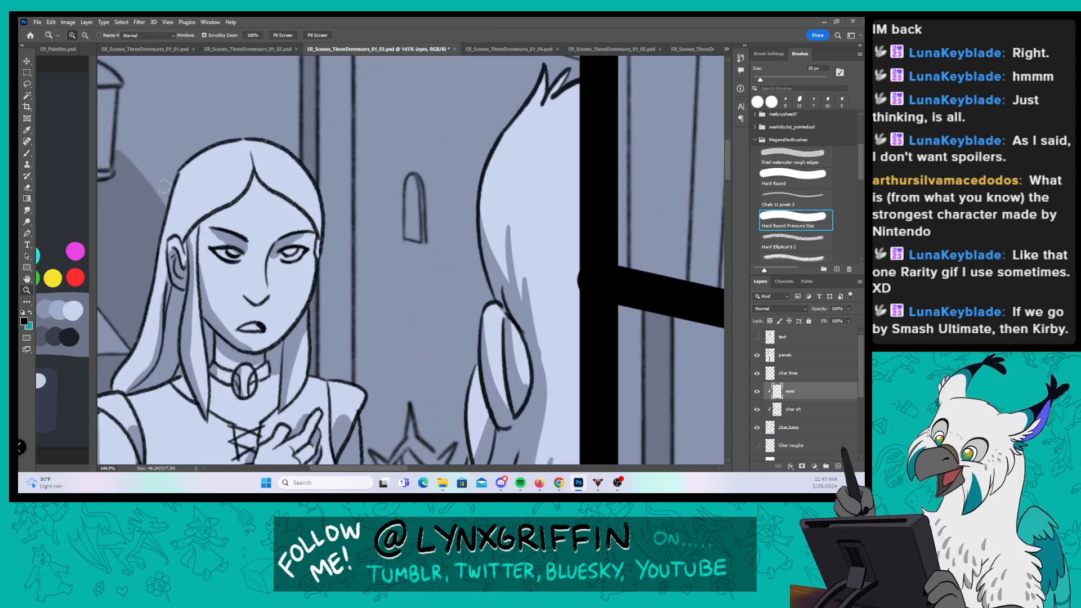
click(25, 322)
drag(263, 288, 259, 177)
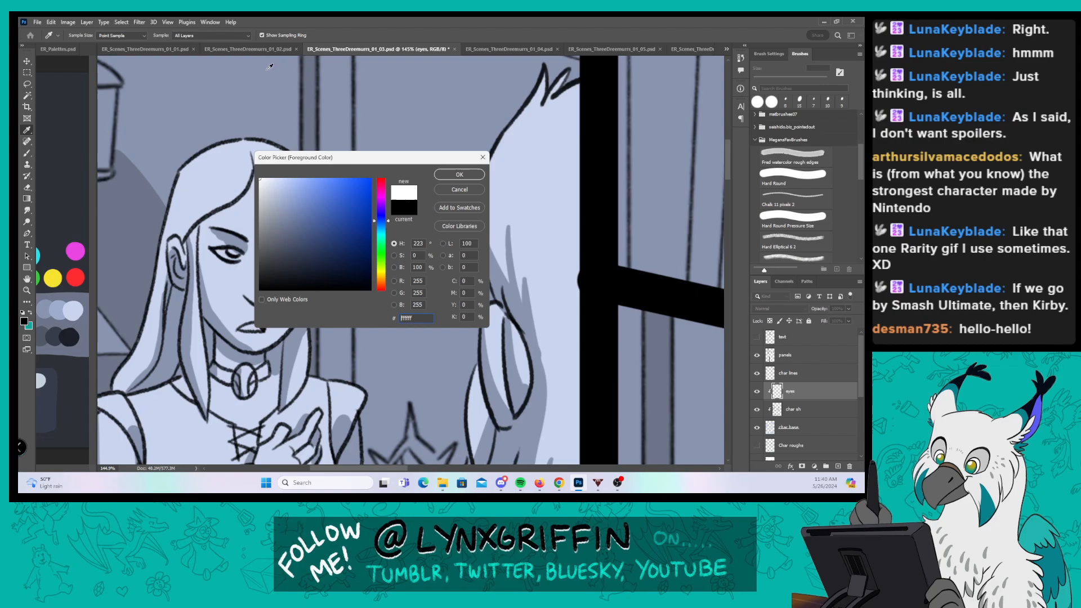
click(459, 175)
key(b)
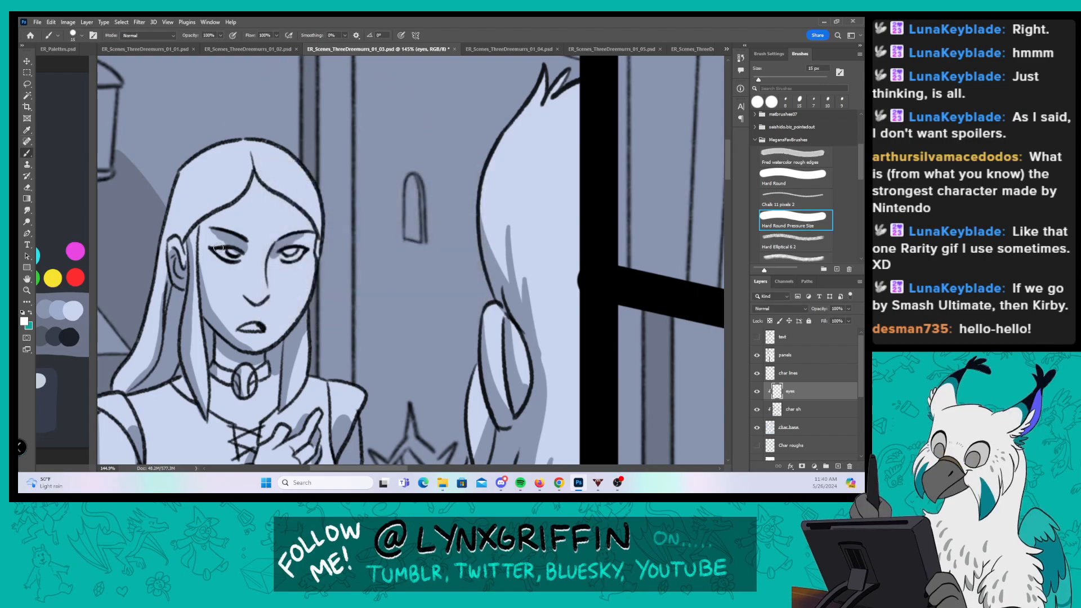
key(bracketleft)
key(bracketleft)
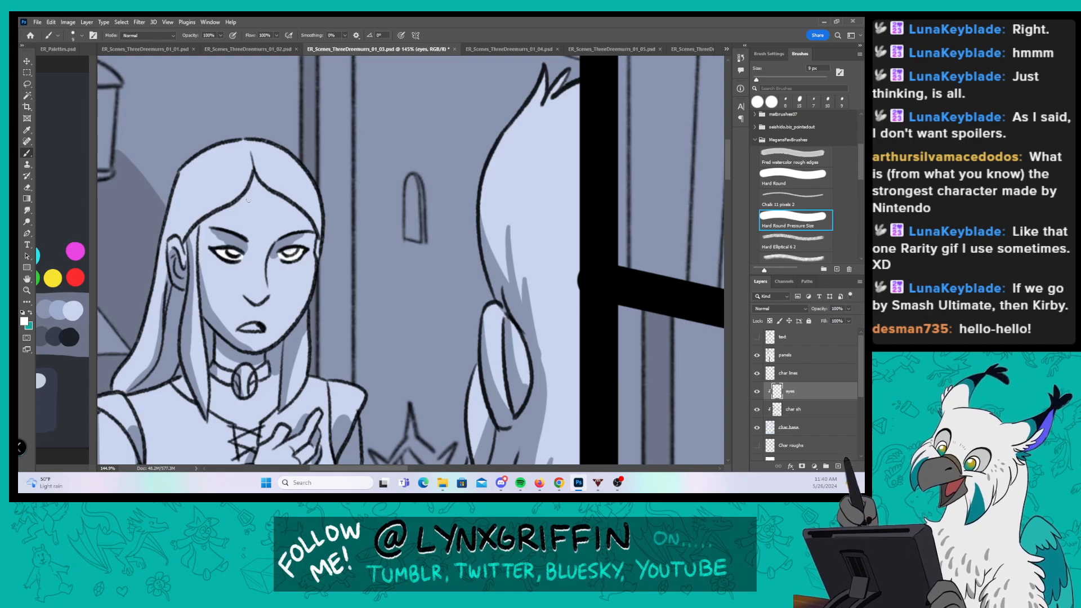
Step: Paint the long-haired woman's irises black (#000000) in the upper-left panel
click(25, 323)
click(262, 288)
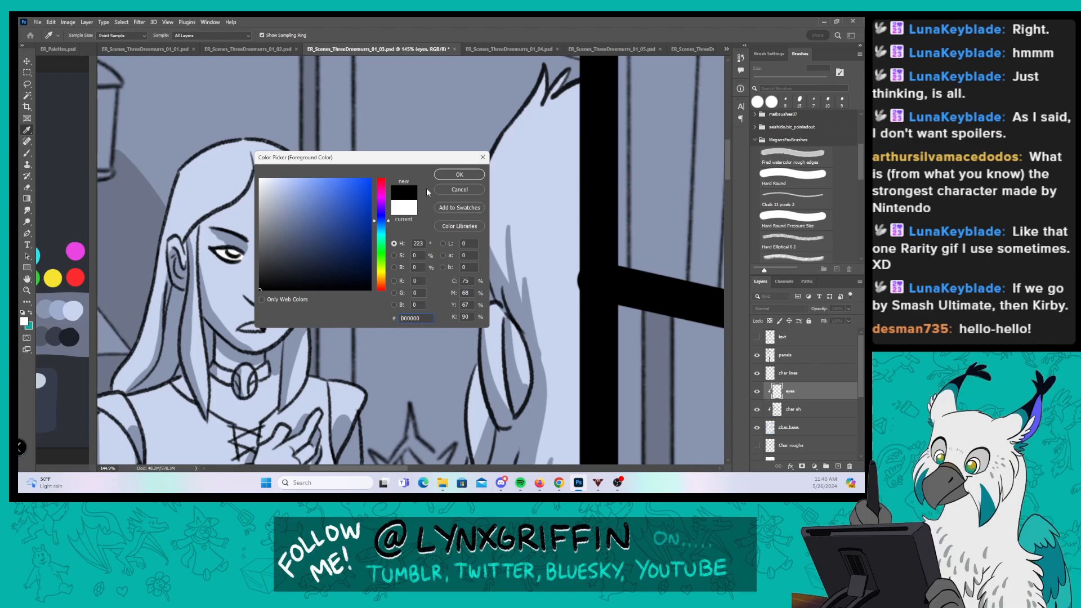
click(459, 175)
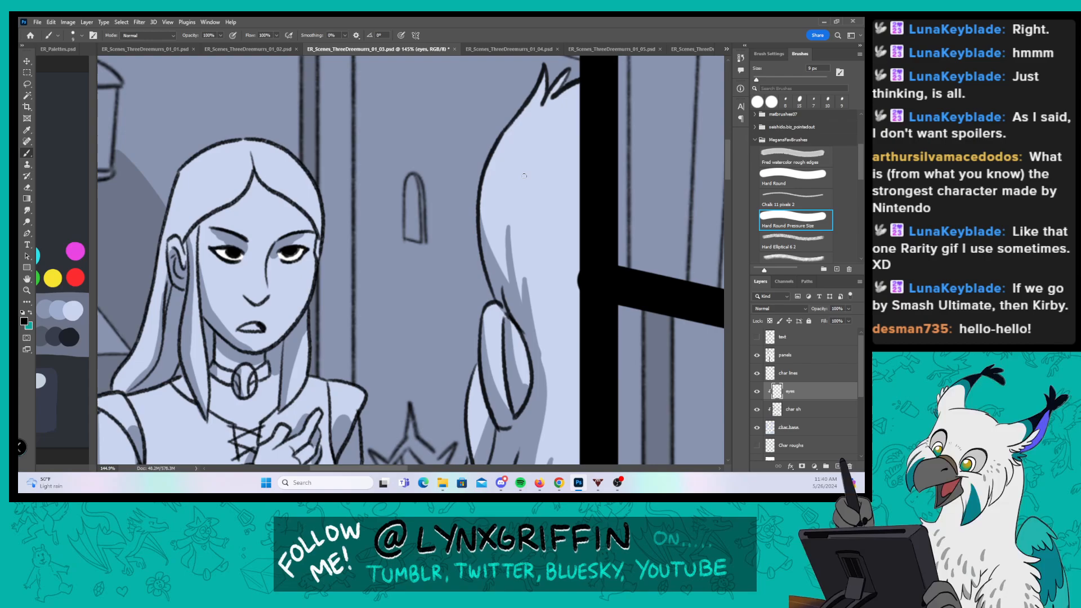
Step: Whiten the eye of the long-haired woman in profile in the right-hand panel above the wide middle panel
drag(568, 283, 507, 284)
drag(639, 338, 158, 345)
drag(545, 282, 412, 64)
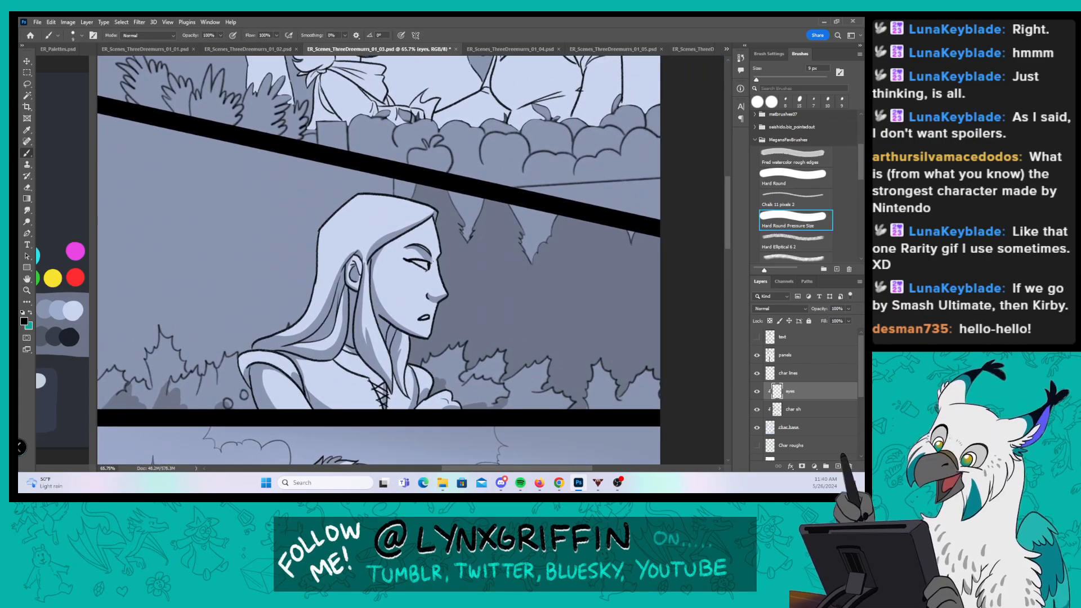
drag(429, 265, 446, 239)
click(23, 321)
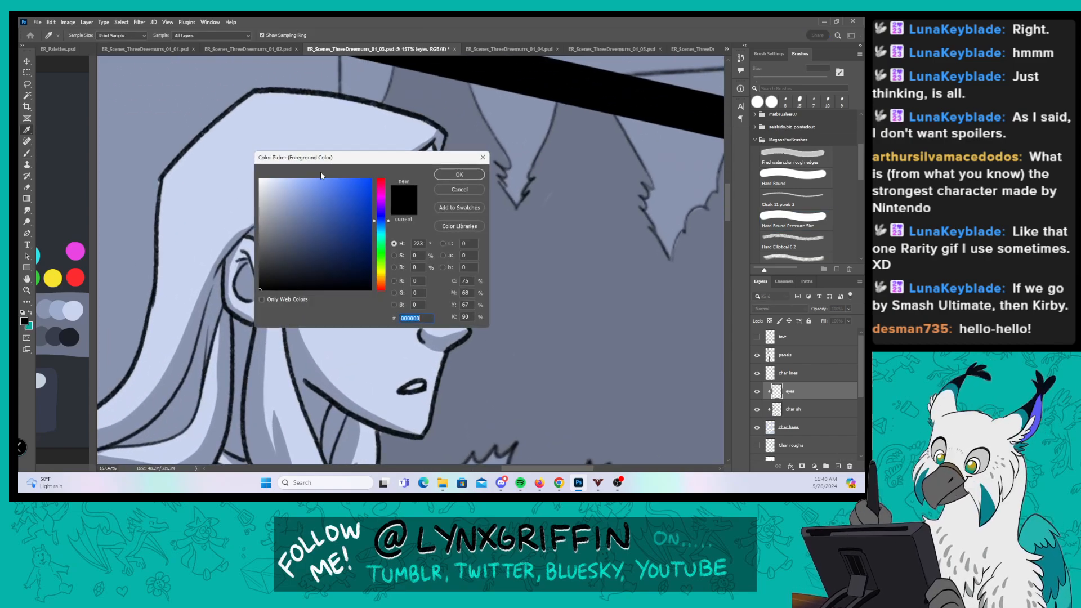
click(459, 175)
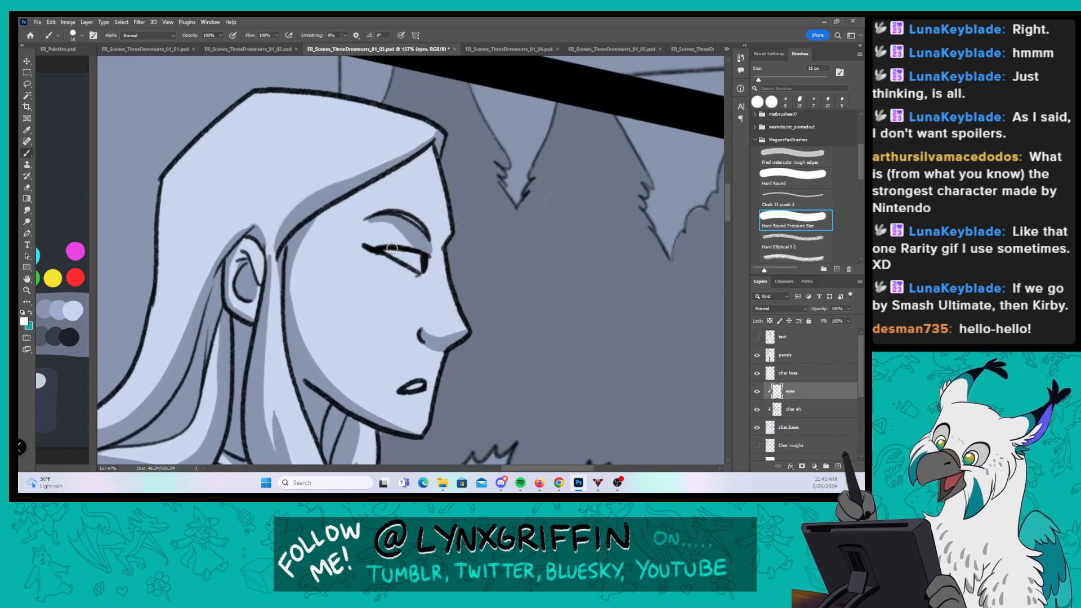
drag(392, 249, 415, 255)
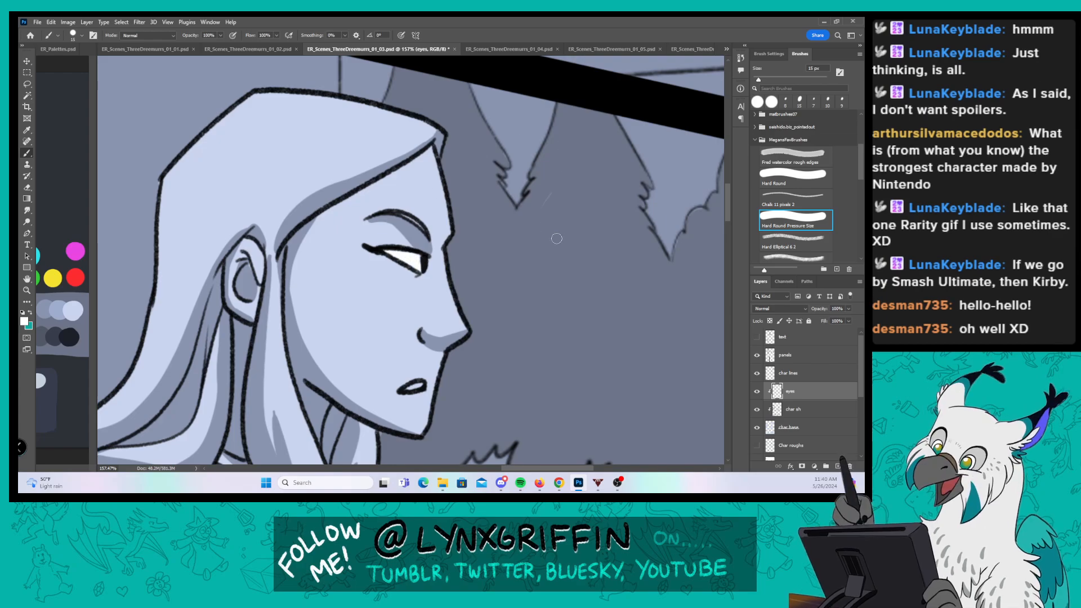
Step: Whiten both eyes of the bearded man in the wide middle panel
key(ctrl+space)
drag(580, 265, 451, 267)
key(space)
drag(493, 400, 597, 200)
key(ctrl+space)
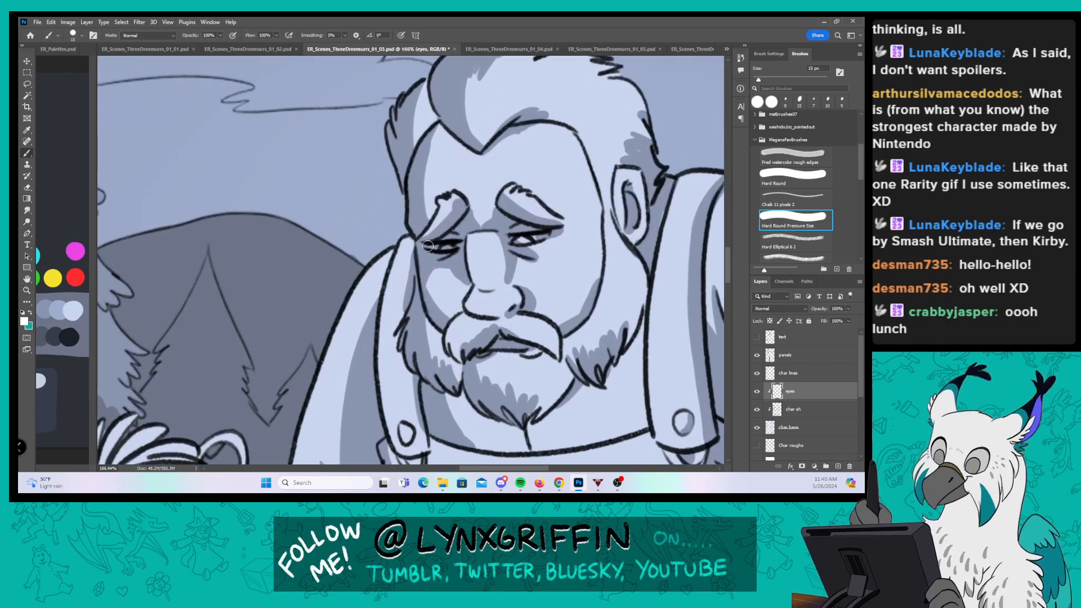
drag(428, 246, 438, 247)
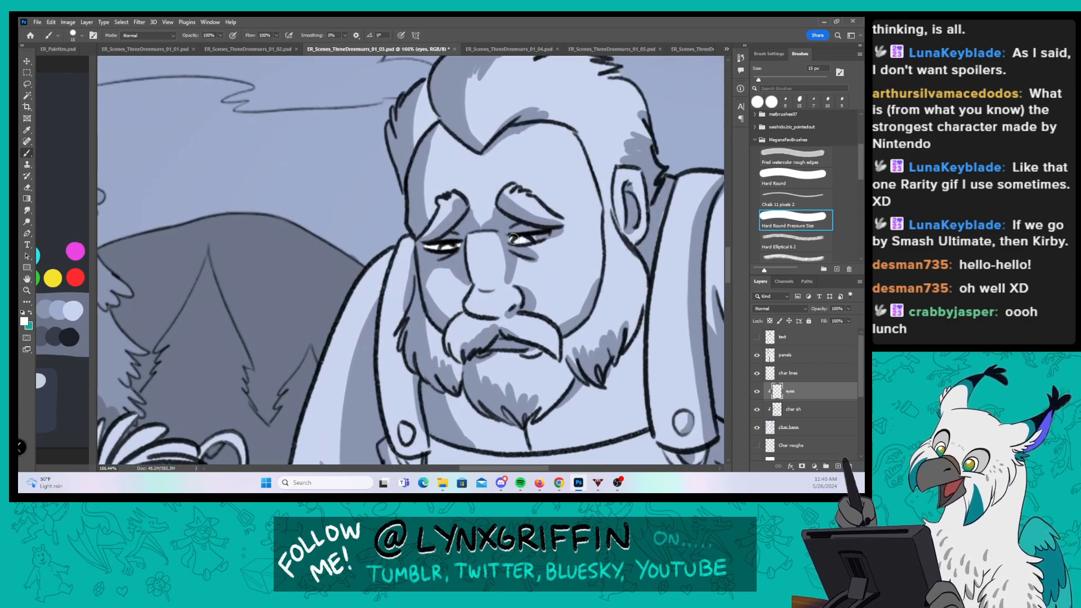
Step: Paint the bearded man's irises black in the wide middle panel
click(24, 321)
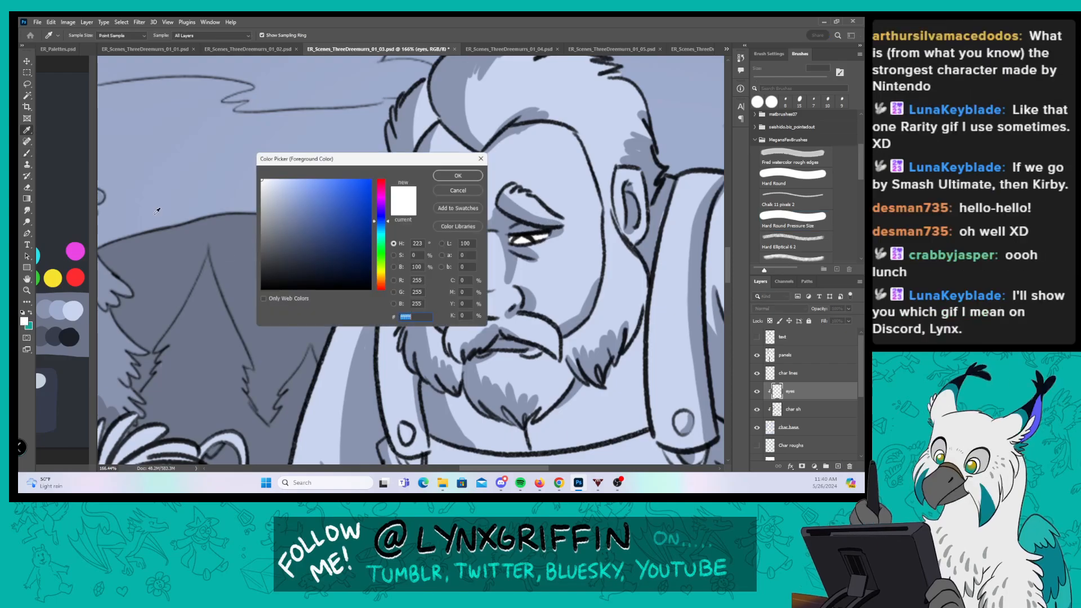
drag(265, 186, 171, 365)
click(458, 175)
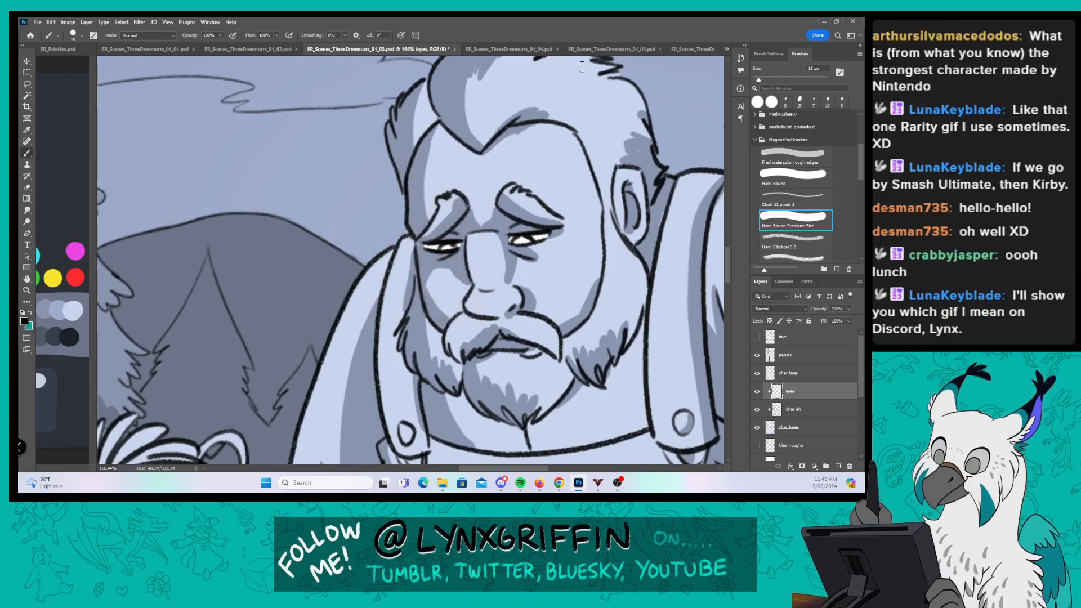
drag(444, 246, 451, 247)
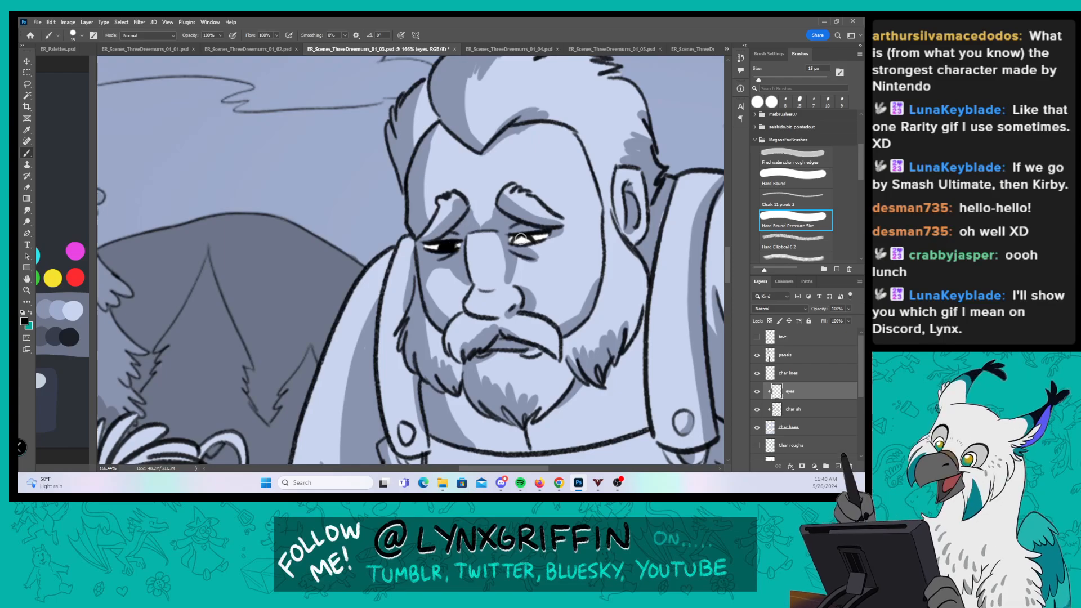
click(523, 241)
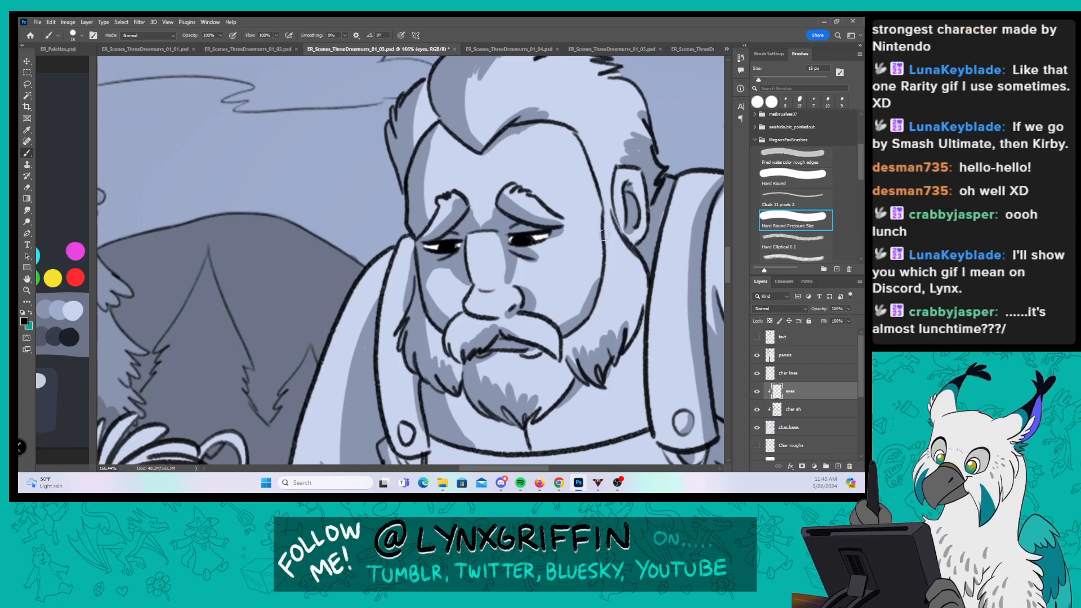
Step: Whiten the eyes of the long-haired woman in the lower-left panel using white (RGB 255, 255, 255)
drag(586, 297, 501, 298)
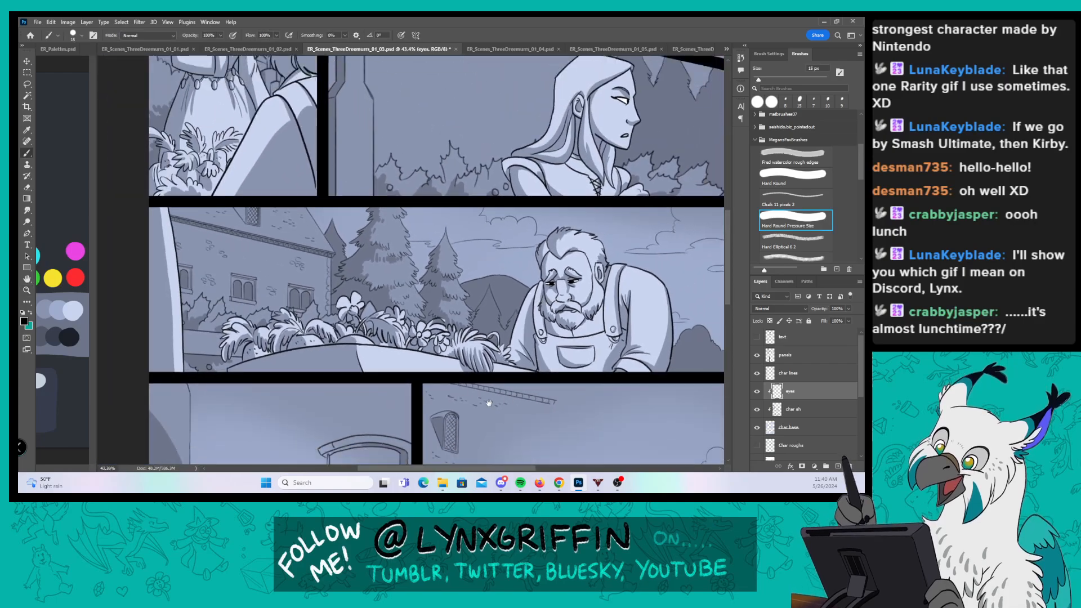
drag(499, 411, 507, 85)
key(z)
drag(217, 278, 290, 286)
click(24, 321)
drag(270, 188, 205, 127)
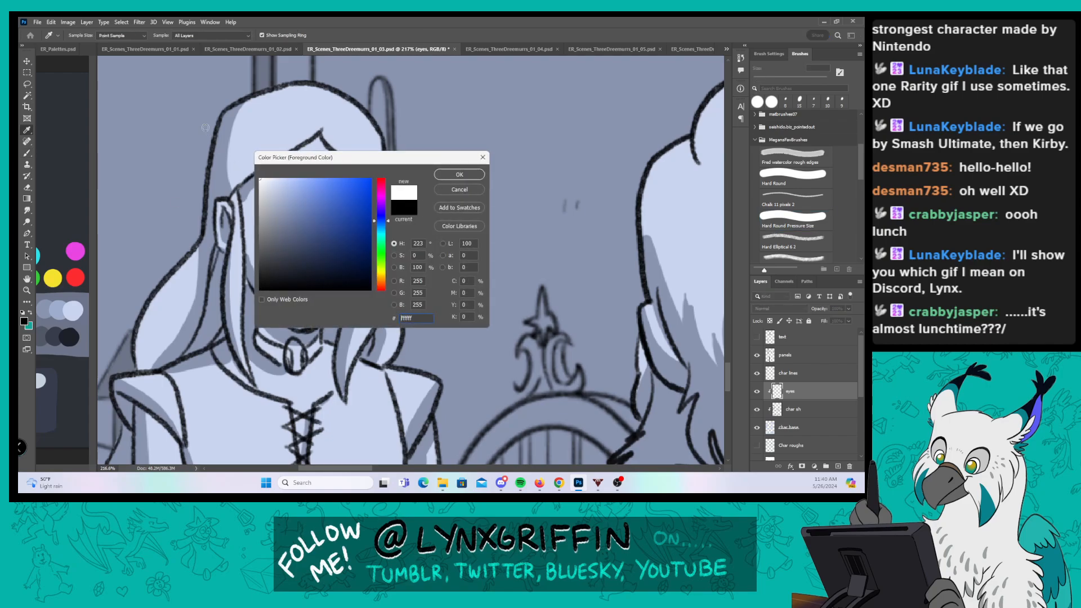
click(459, 175)
key(b)
drag(271, 225, 291, 225)
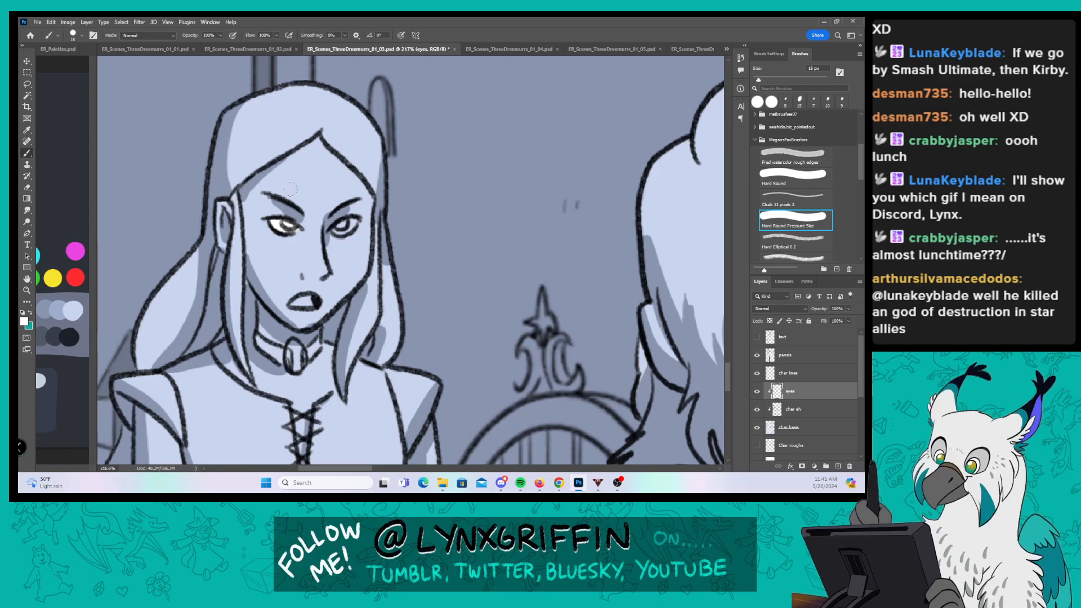
drag(340, 223, 342, 232)
Step: Paint the long-haired woman's irises black in the lower-left panel
click(24, 323)
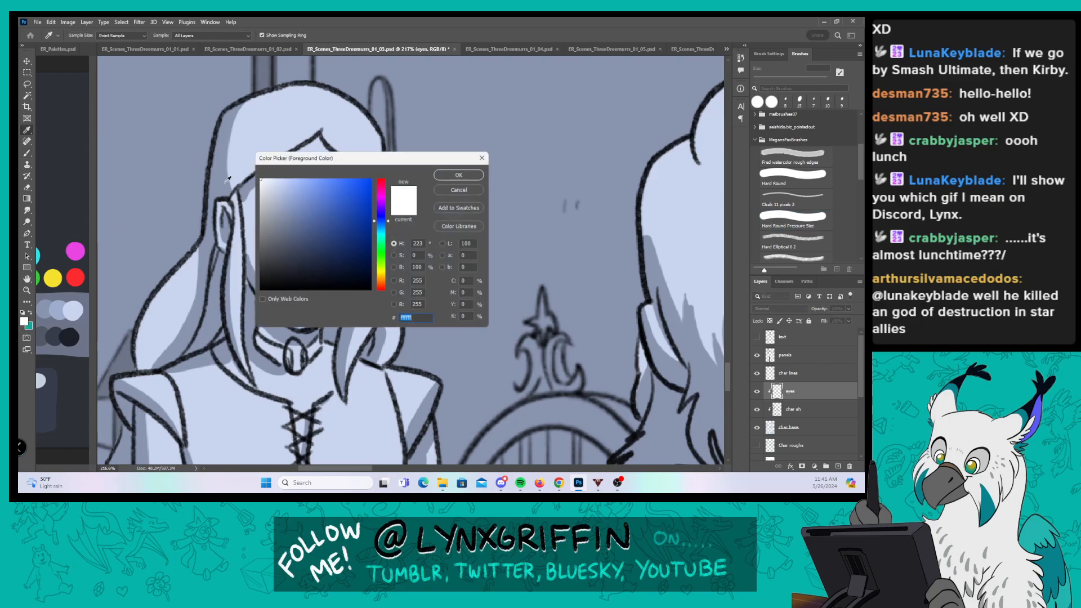
drag(270, 270, 200, 324)
click(458, 174)
key(b)
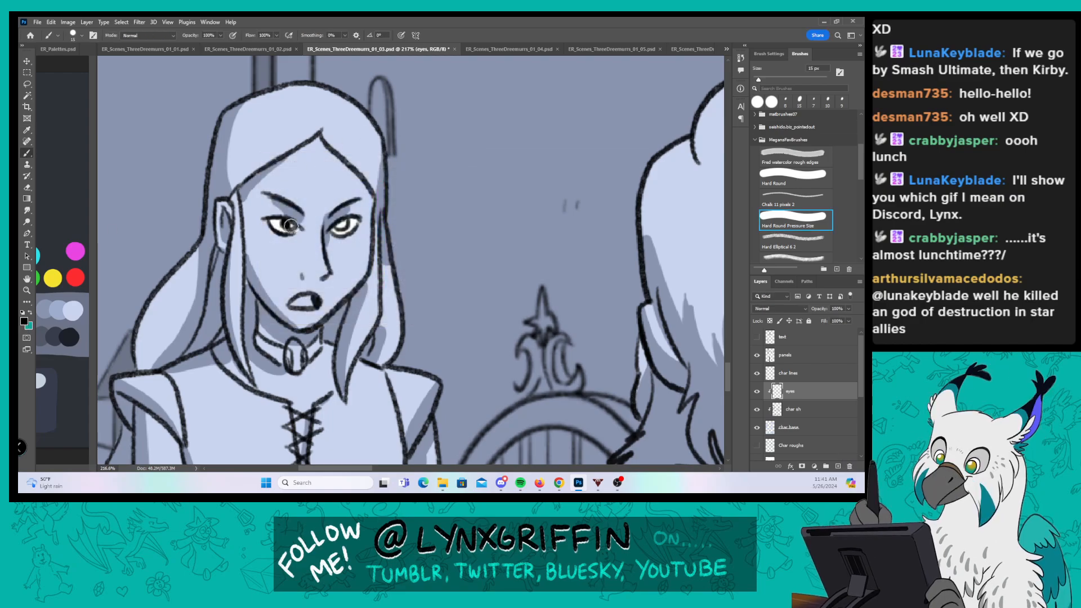
drag(339, 225, 343, 221)
Step: Whiten the eye of the long-haired woman in profile in the lower-right panel using white (#ffffff)
key(z)
drag(584, 265, 495, 265)
key(b)
mouse_move(585, 367)
mouse_down()
mouse_move(561, 334)
mouse_move(182, 355)
mouse_up()
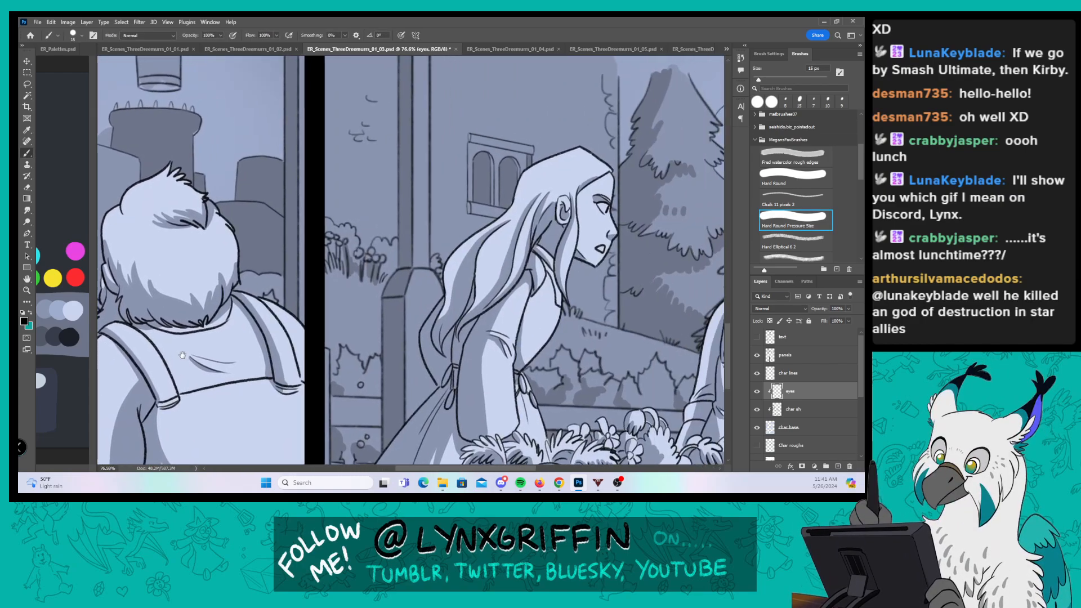
mouse_move(456, 343)
mouse_down()
mouse_move(208, 355)
mouse_move(197, 369)
mouse_up()
key(z)
drag(307, 203, 394, 204)
key(b)
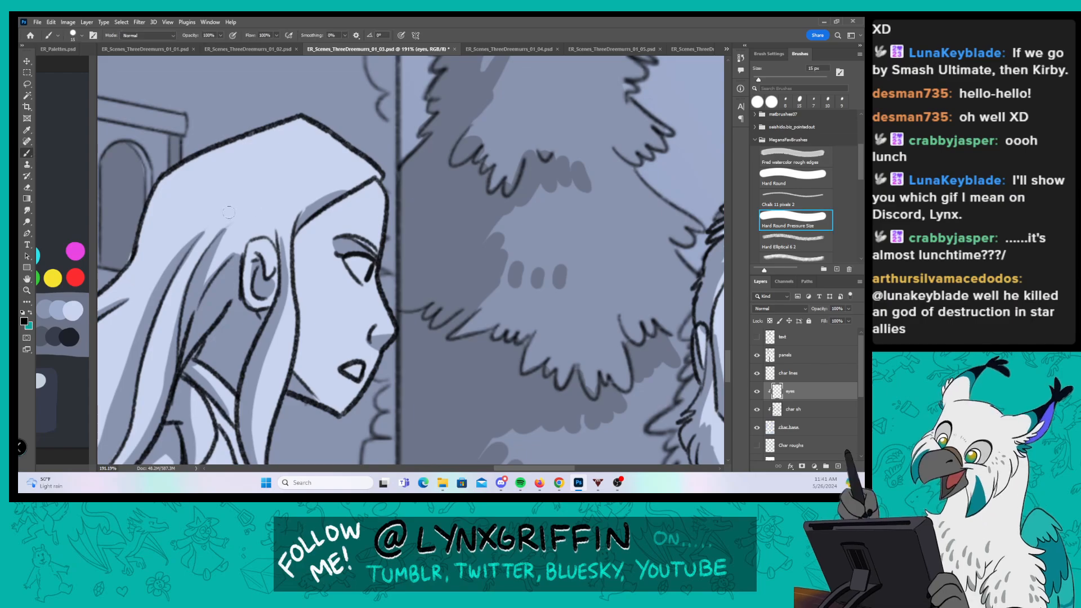
click(24, 322)
text(ffffff)
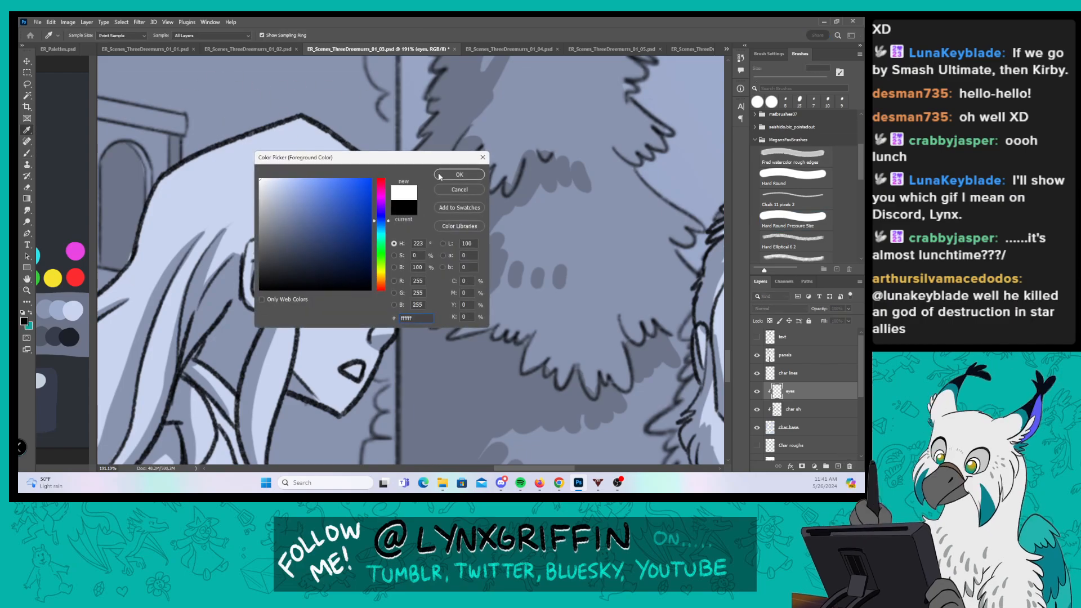
click(460, 174)
mouse_move(349, 256)
mouse_down()
mouse_move(360, 276)
mouse_move(369, 262)
mouse_up()
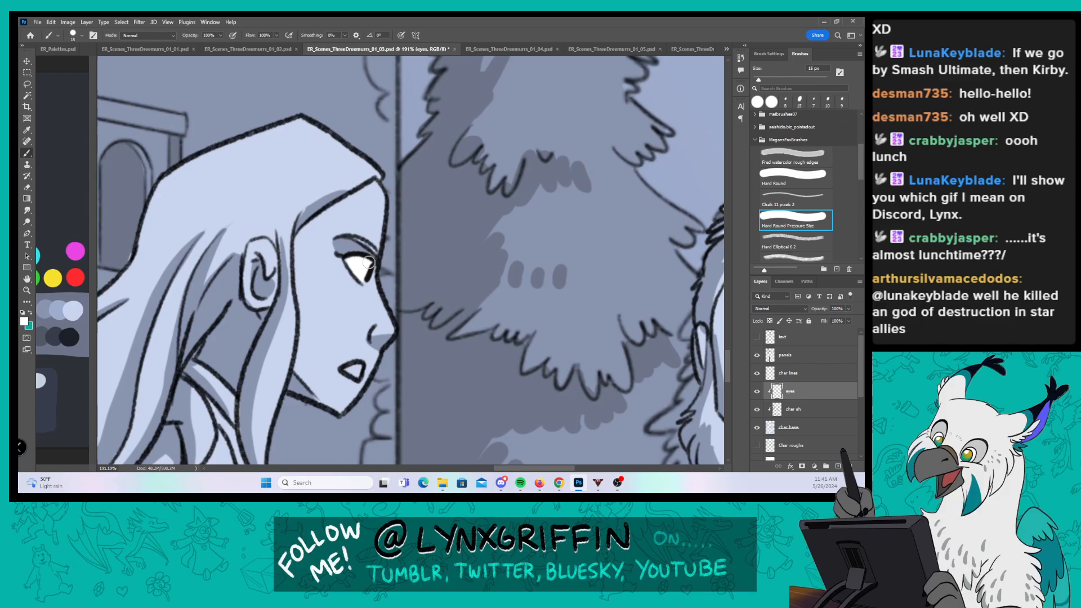
Step: Whiten the bearded man's eyes in the lower-right panel and save page 01_03
drag(648, 361, 164, 289)
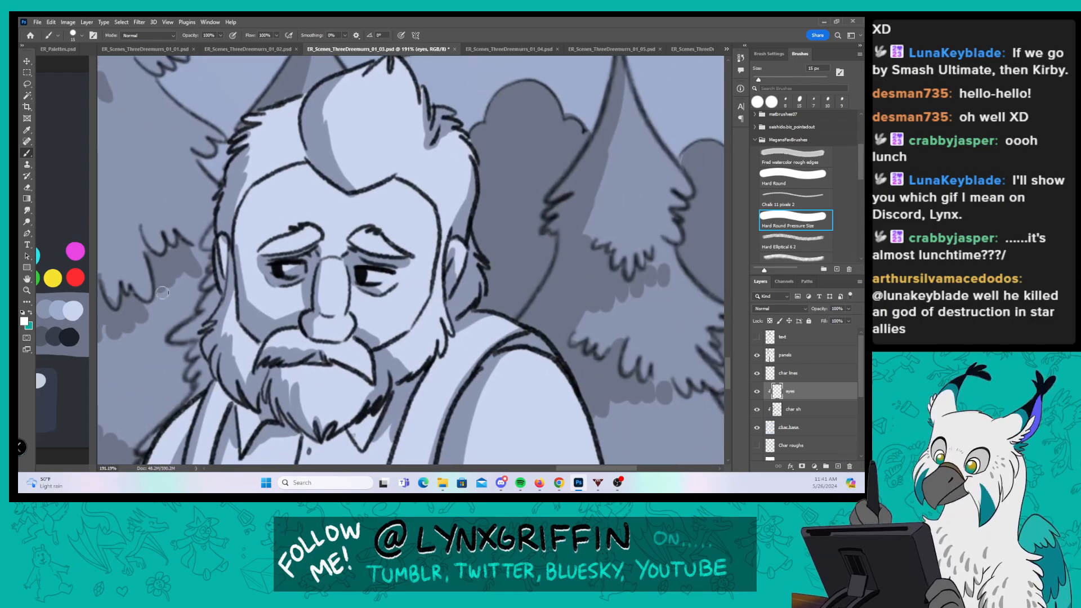
drag(284, 269, 295, 271)
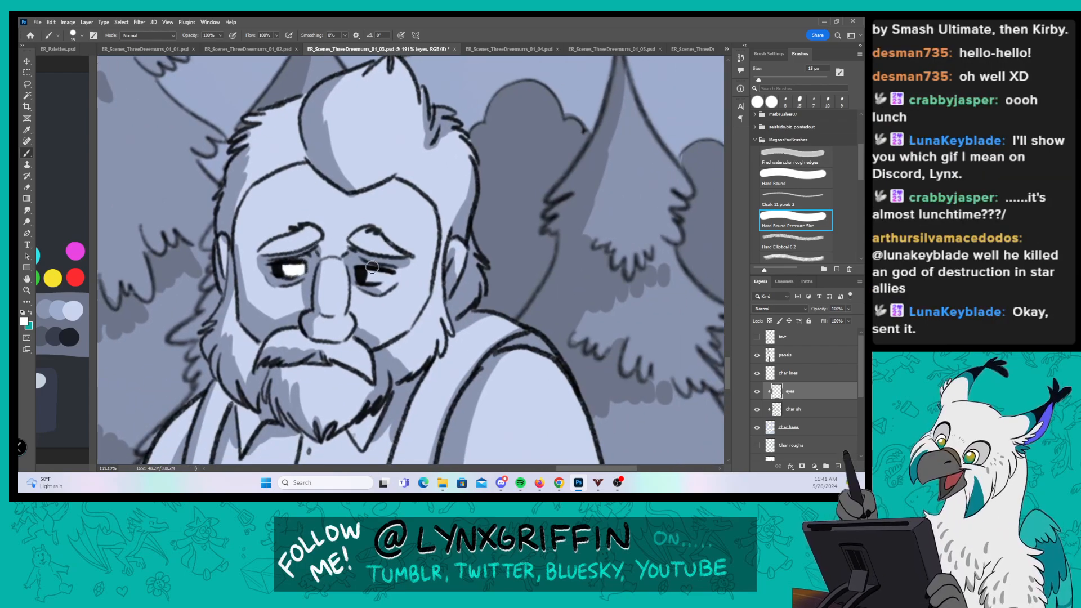
mouse_move(373, 267)
mouse_down()
mouse_move(368, 276)
mouse_move(384, 275)
mouse_up()
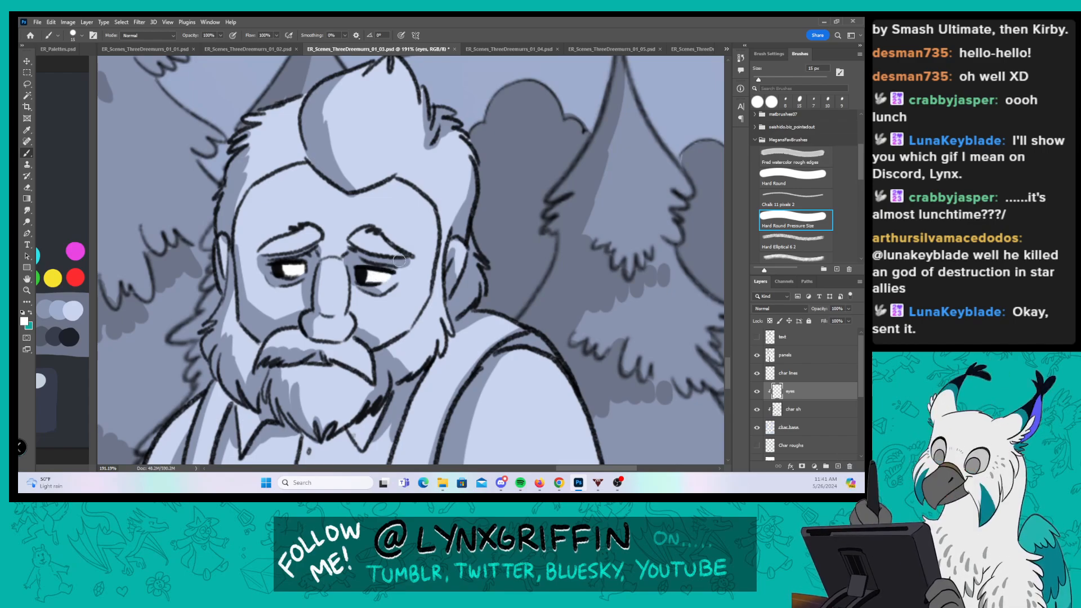
scroll(427, 304, down, 10)
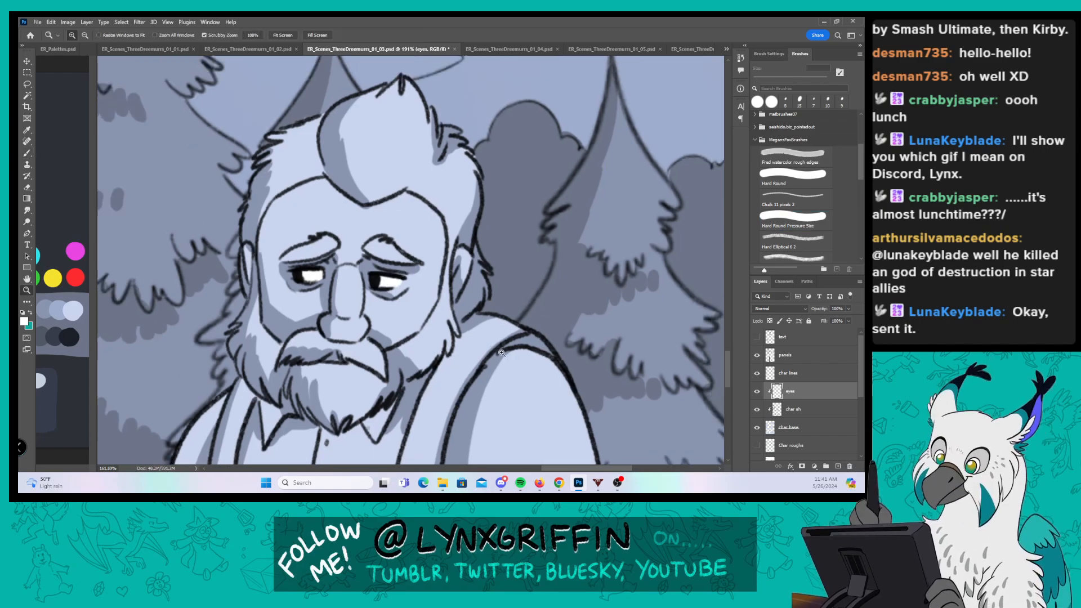
key(ctrl+s)
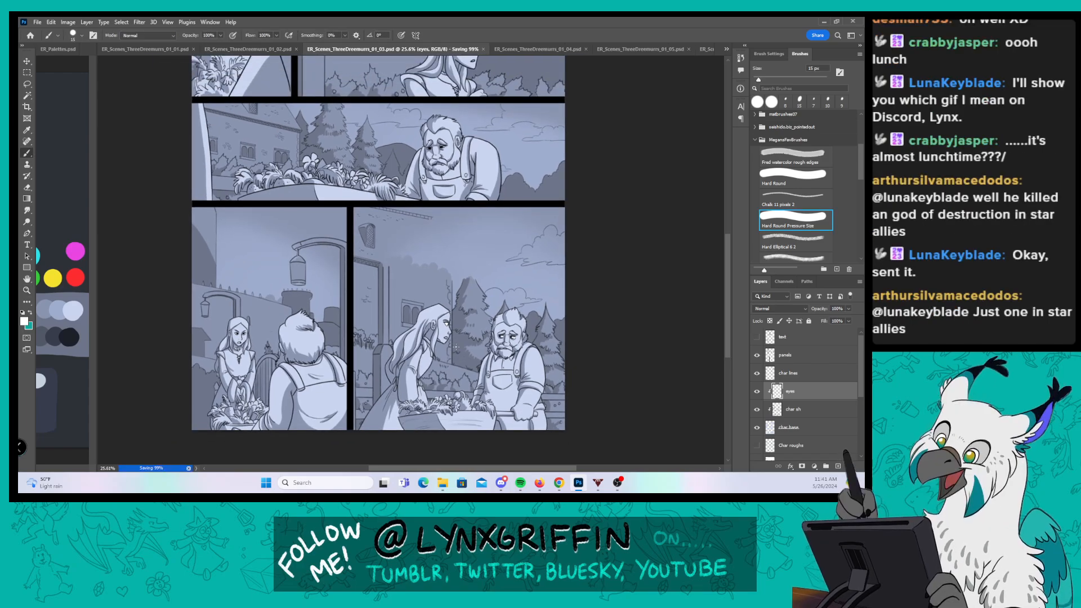
Step: On page 01_04, add a layer named "eyes" above the character shading layer and make it a clipping mask
click(529, 49)
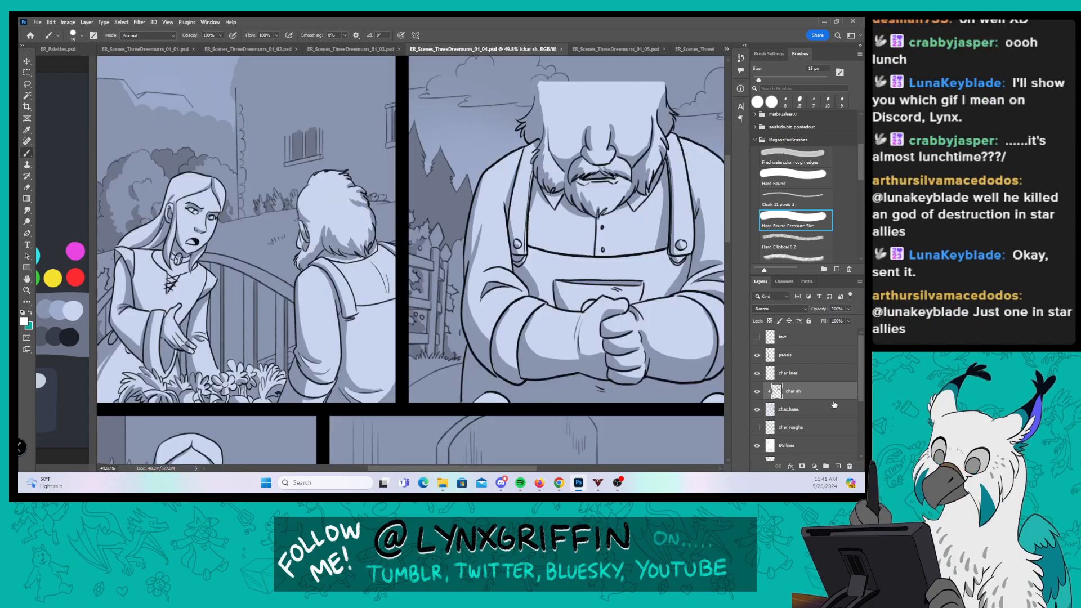
click(837, 465)
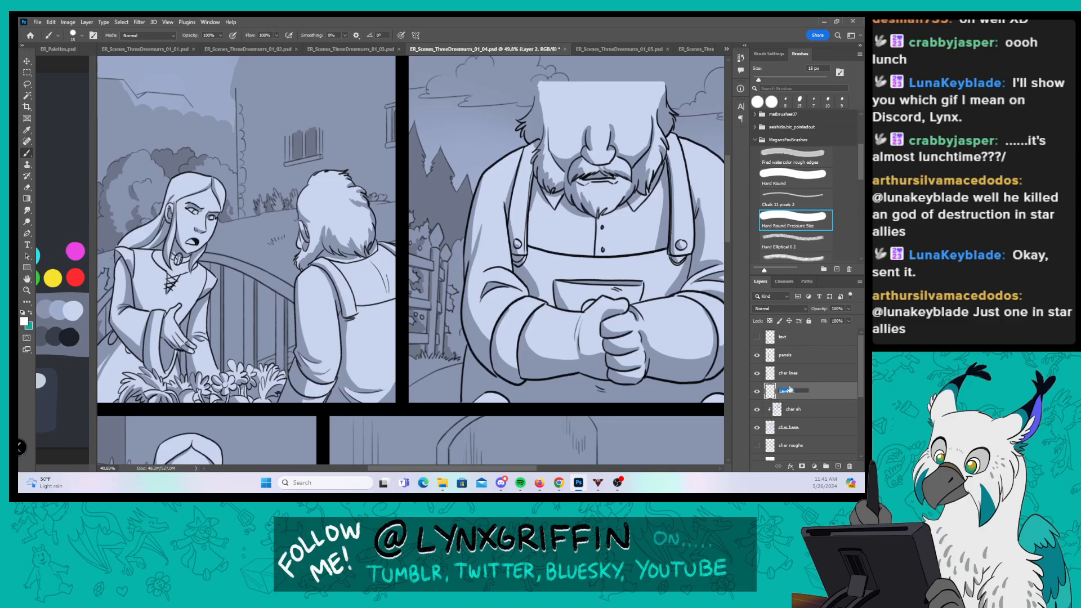
key(Return)
right_click(790, 389)
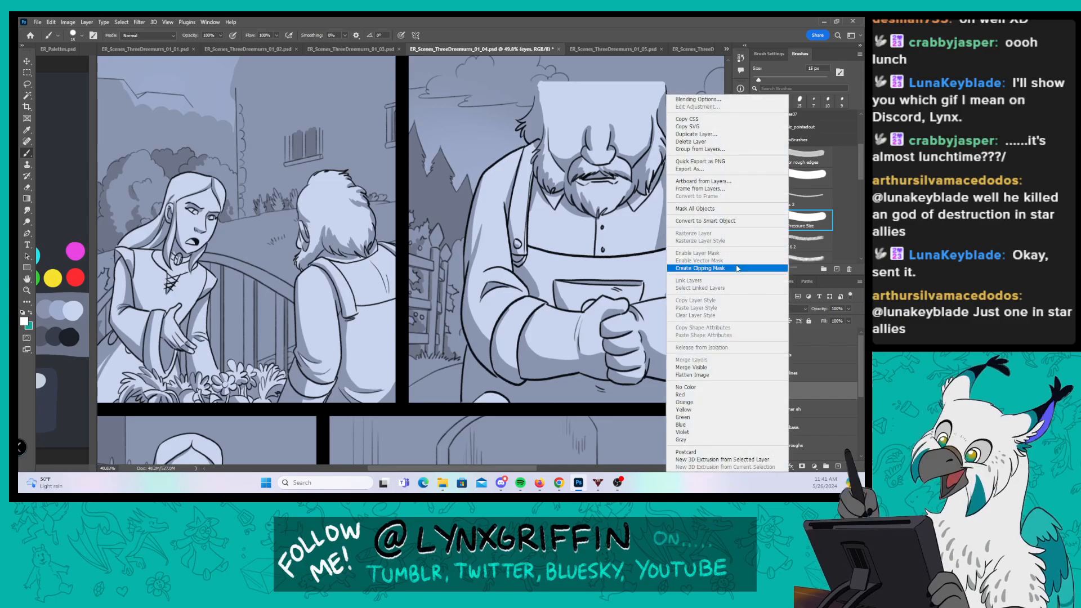
click(700, 268)
Step: Whiten the eyes of the frowning long-haired woman in the upper-left panel of page 01_04
scroll(726, 177, up, 3)
drag(725, 177, 727, 211)
key(ctrl+space)
drag(214, 227, 248, 224)
drag(178, 174, 276, 166)
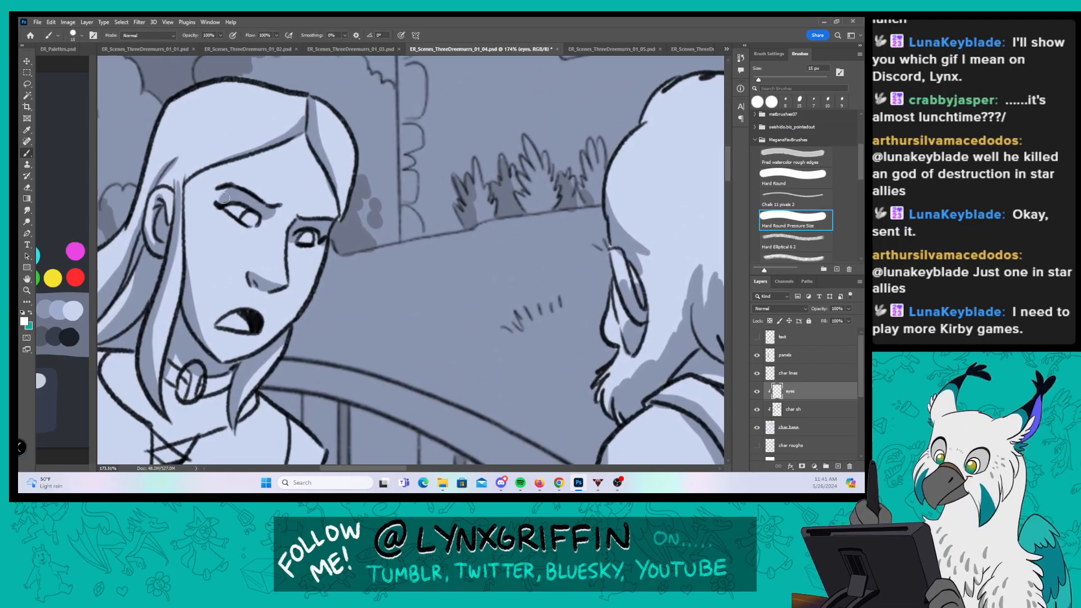
drag(240, 216, 242, 212)
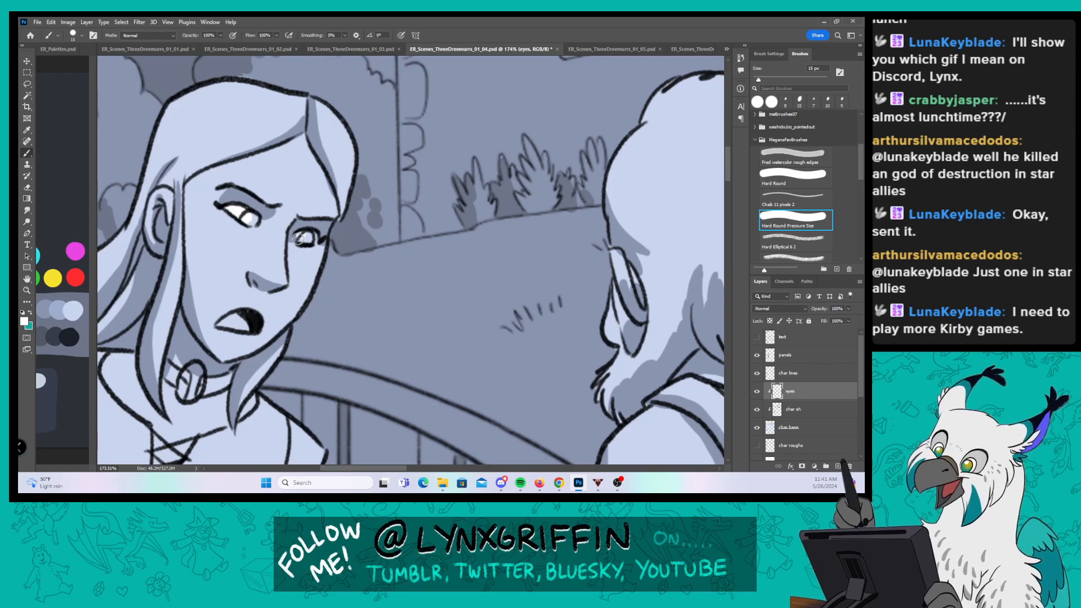
Step: Paint the frowning woman's irises black (#000000) in the upper-left panel of page 01_04
click(24, 324)
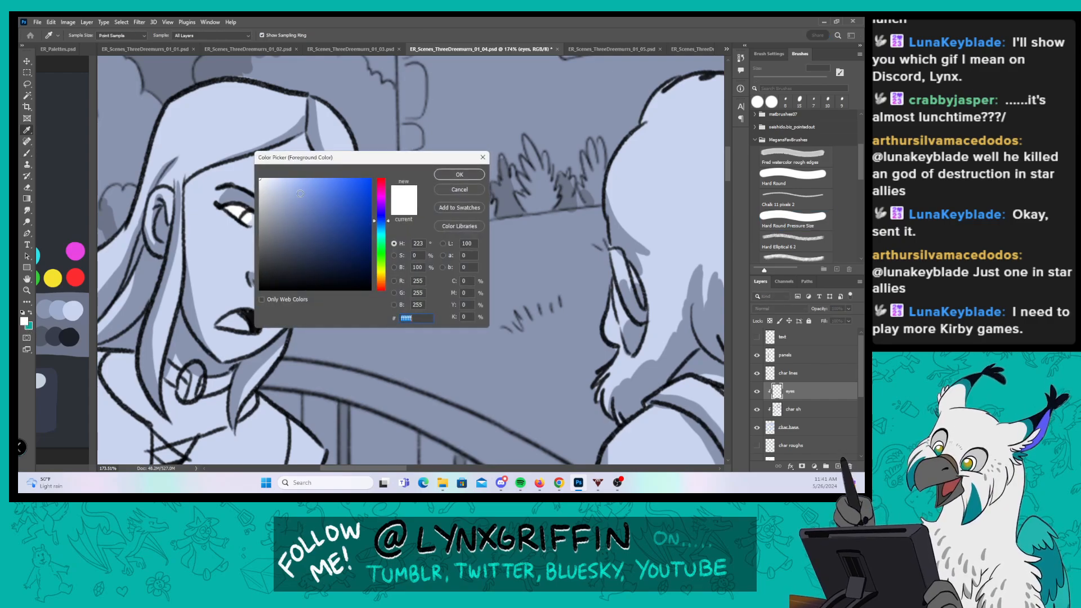
drag(270, 265, 259, 287)
click(451, 175)
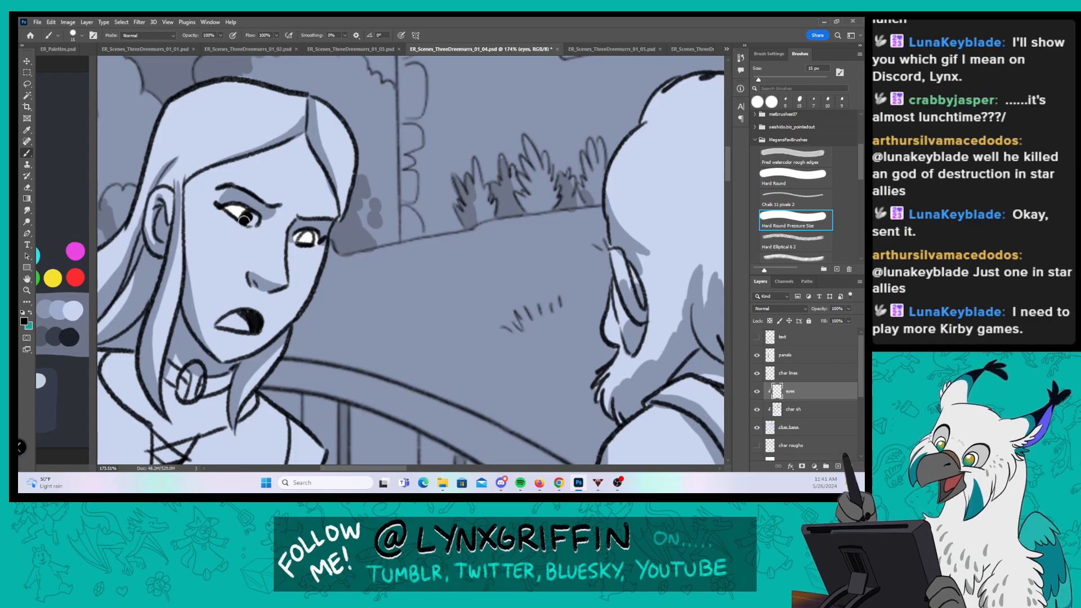
drag(244, 221, 307, 235)
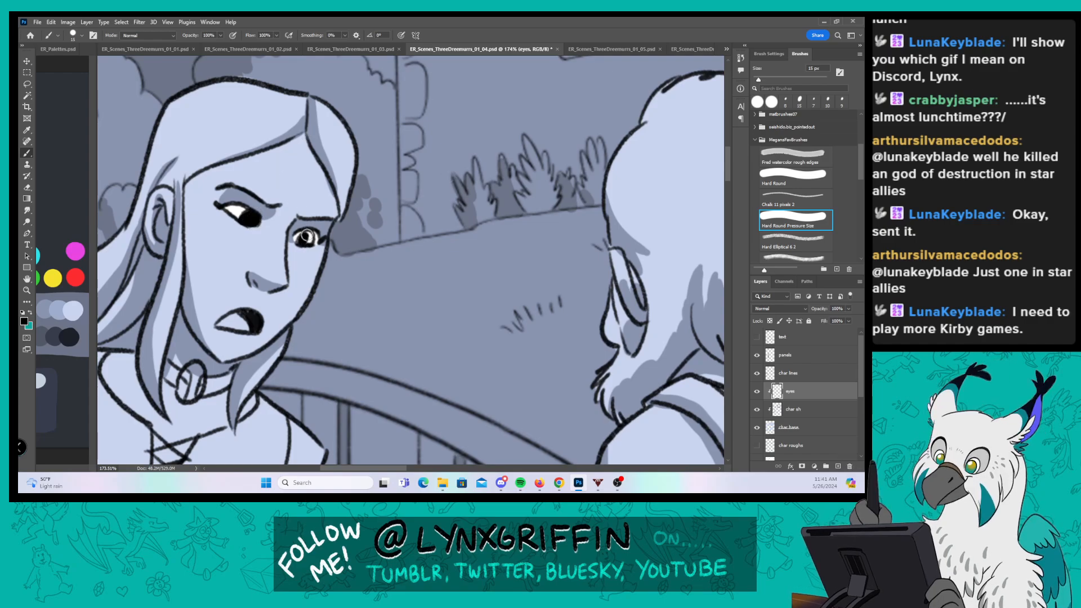
Step: Whiten both eyes of the front-facing long-haired woman in the panel above the diagonal border on page 01_04
click(24, 322)
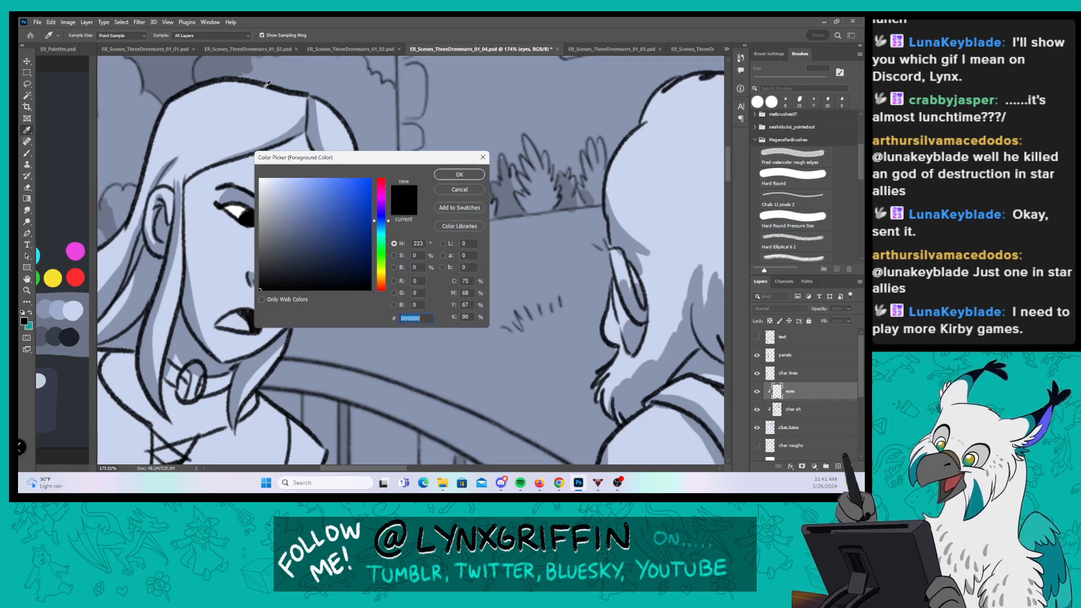
click(269, 179)
click(450, 175)
key(z)
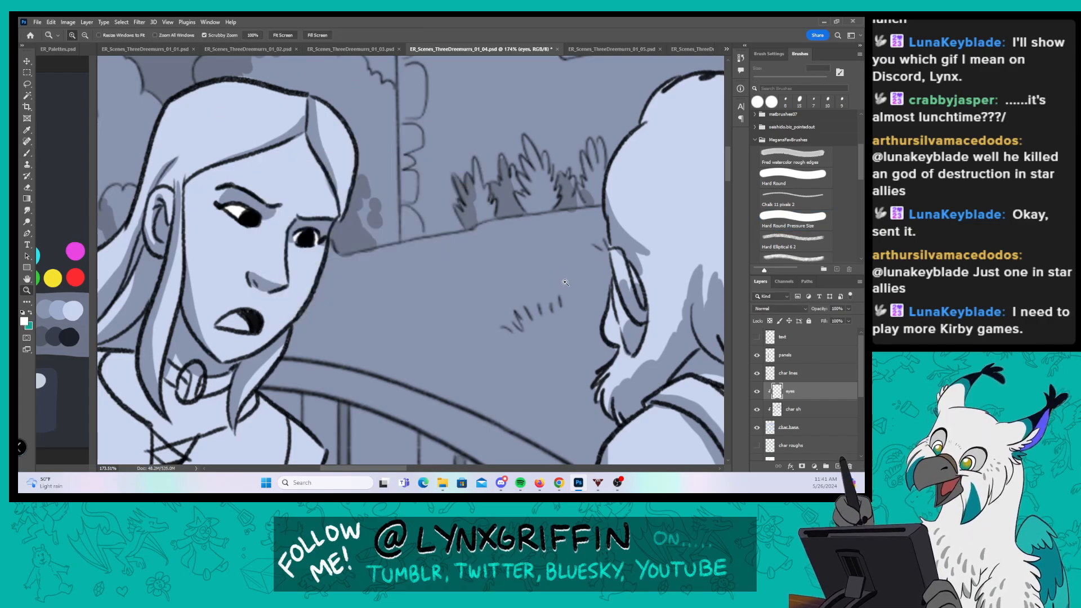
drag(566, 295, 494, 298)
drag(608, 424, 337, 293)
drag(322, 376, 353, 253)
key(z)
drag(210, 290, 266, 290)
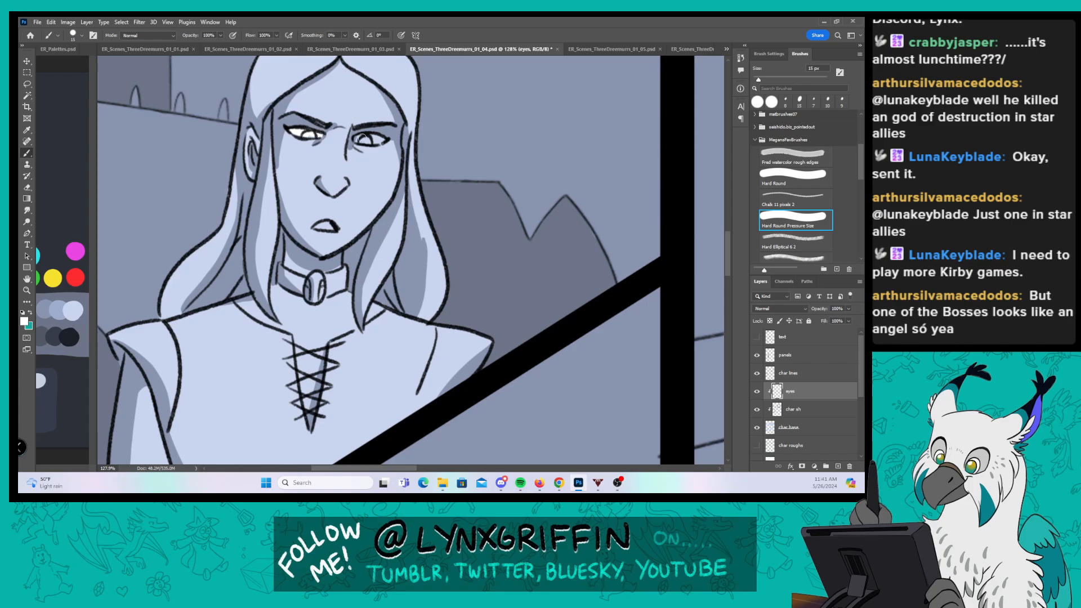
drag(355, 137, 376, 138)
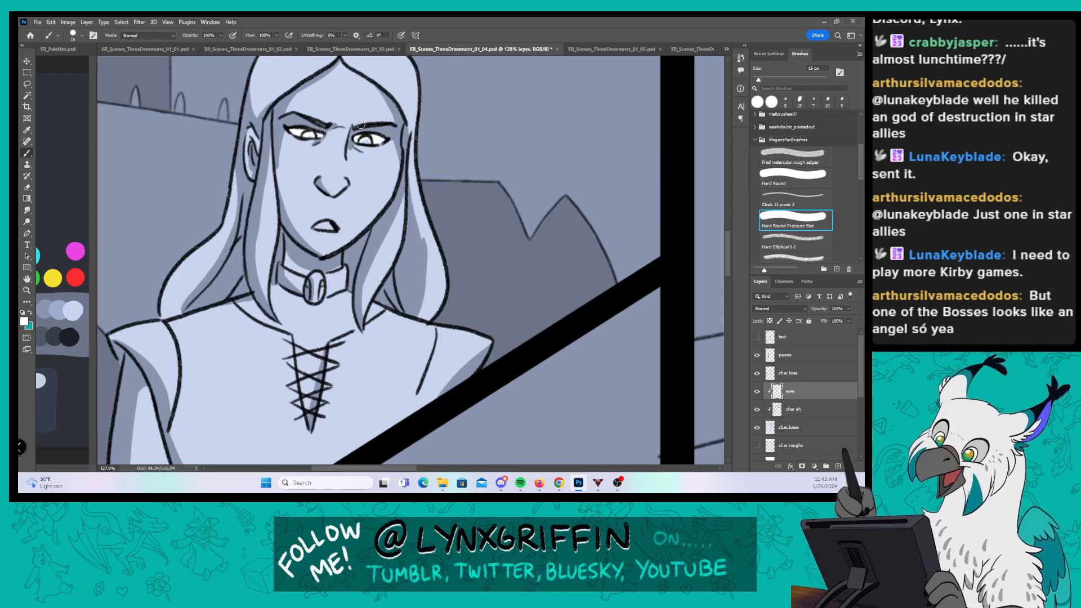
Step: Paint the front-facing woman's irises black (#000000) in the panel above the diagonal border
click(23, 321)
click(160, 384)
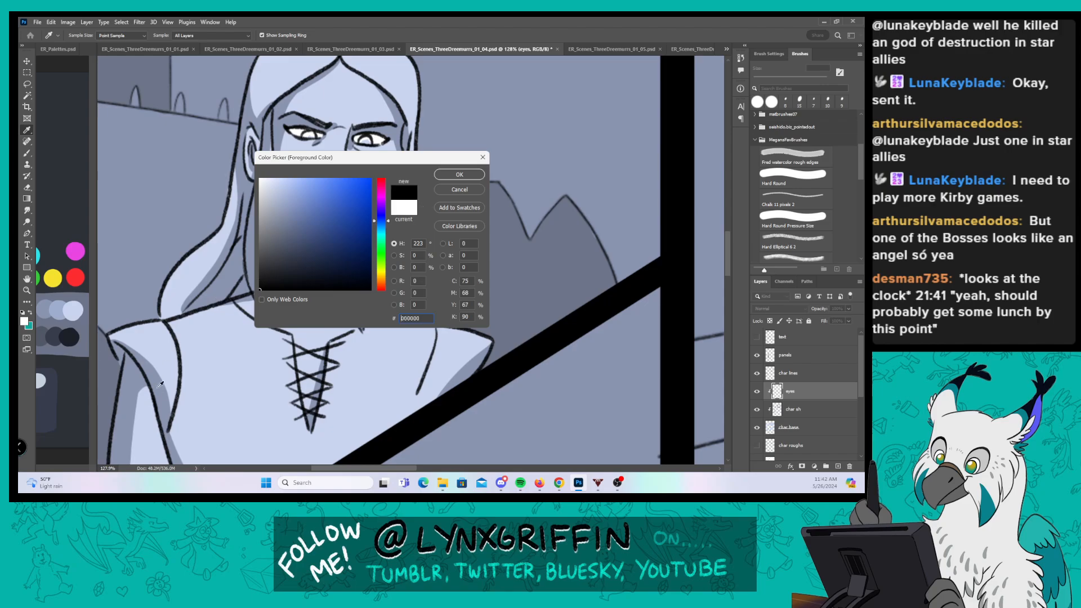
click(459, 175)
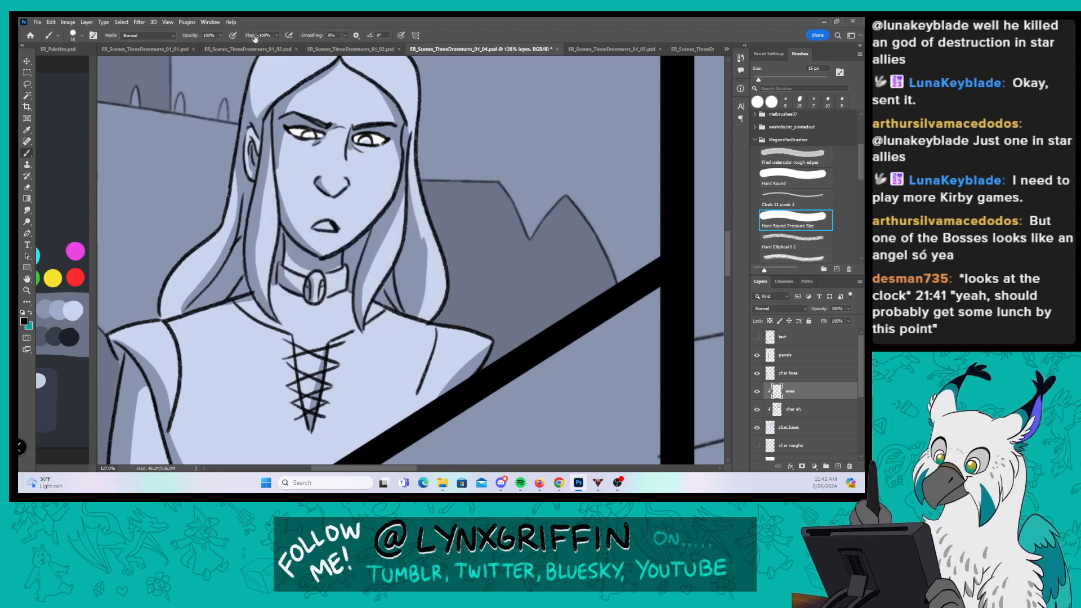
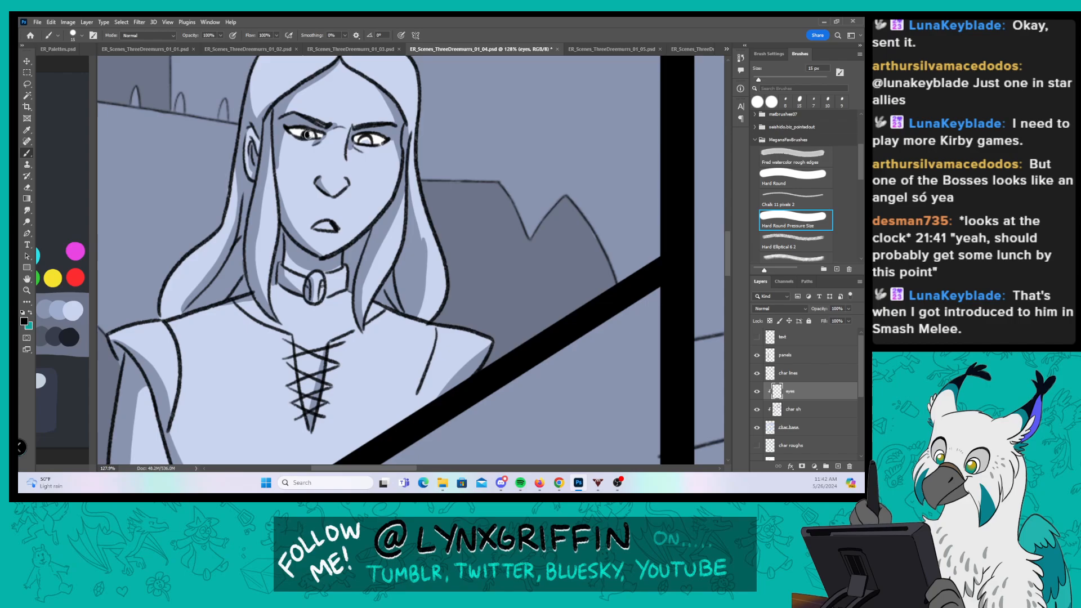
click(362, 140)
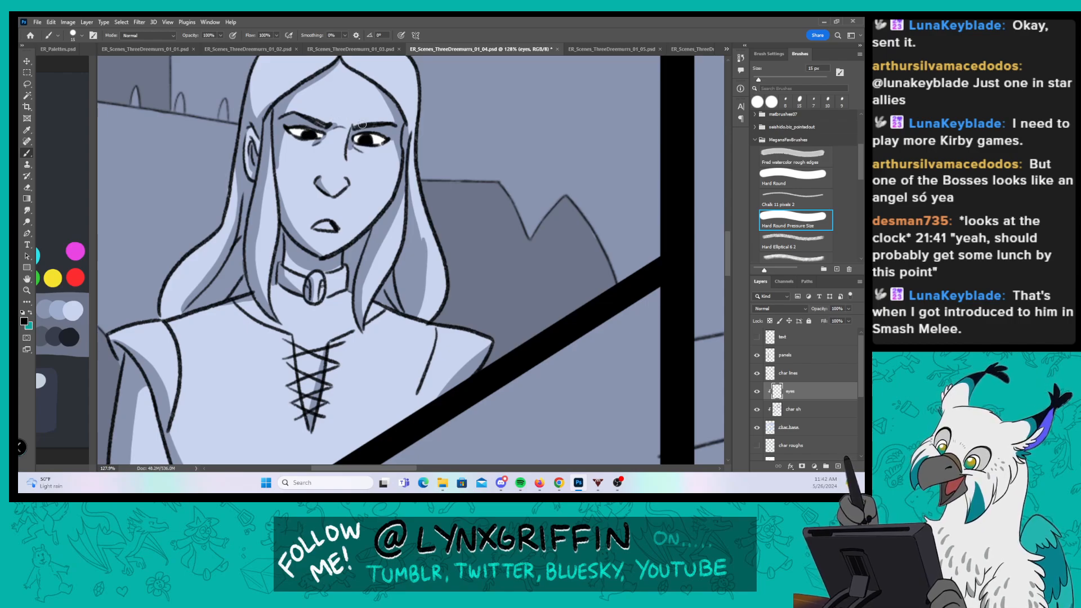
Step: Whiten the downcast bearded man's eye in the panel below the diagonal border of page 01_04
key(z)
drag(478, 262, 424, 264)
key(space)
drag(418, 420, 350, 168)
key(z)
drag(320, 266, 374, 266)
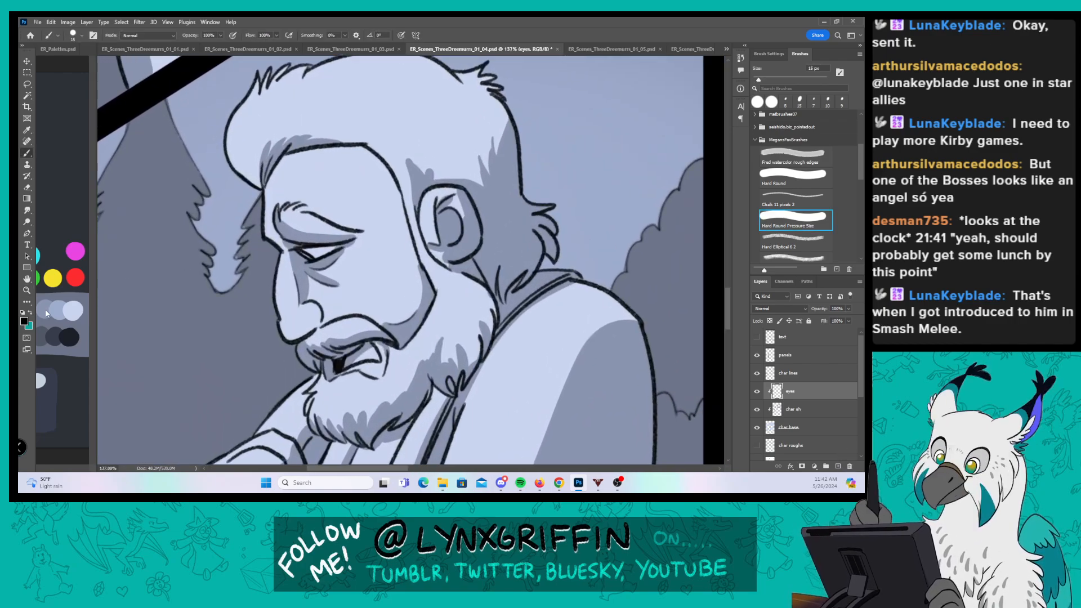
click(24, 321)
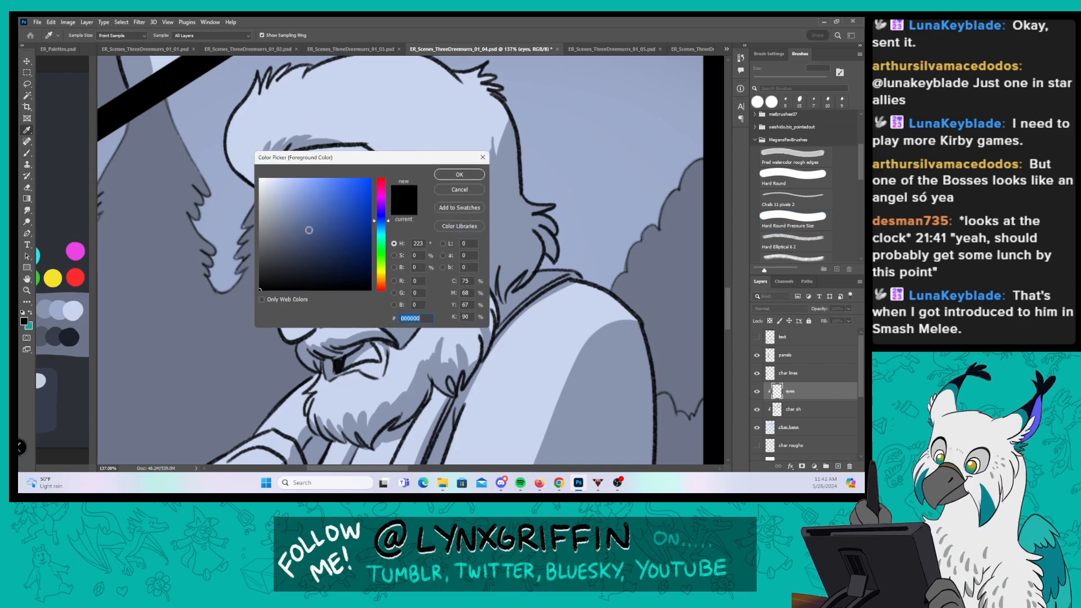
drag(309, 230, 259, 178)
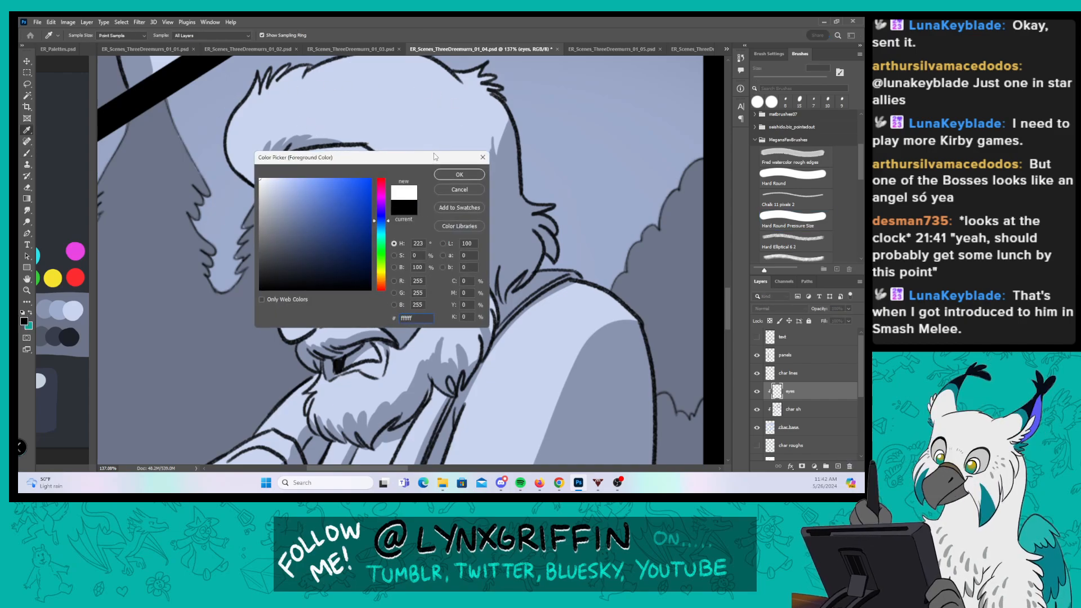
click(459, 175)
key(b)
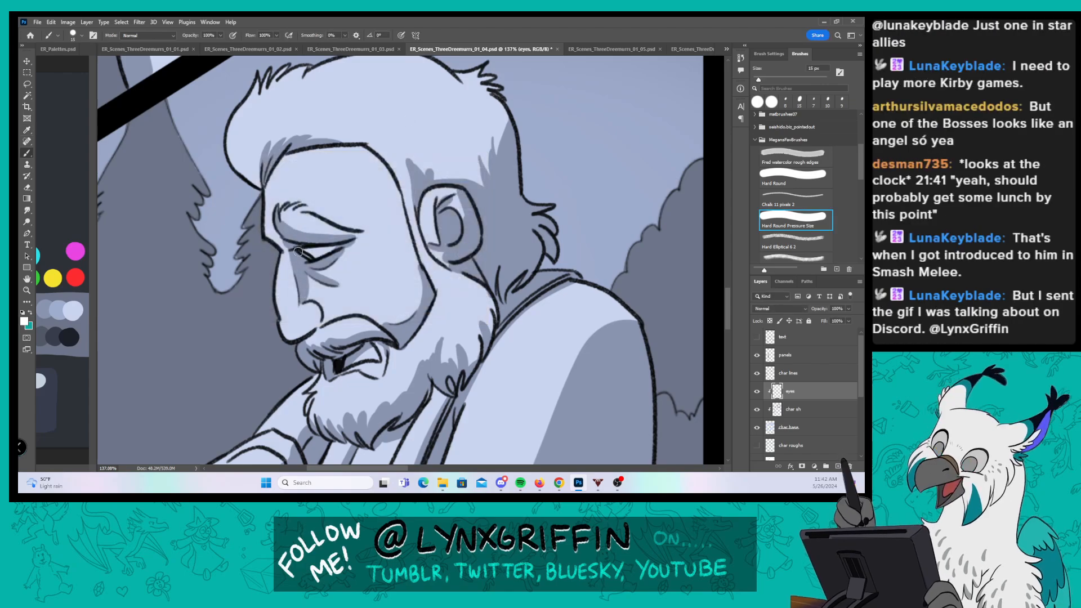
drag(310, 256, 331, 248)
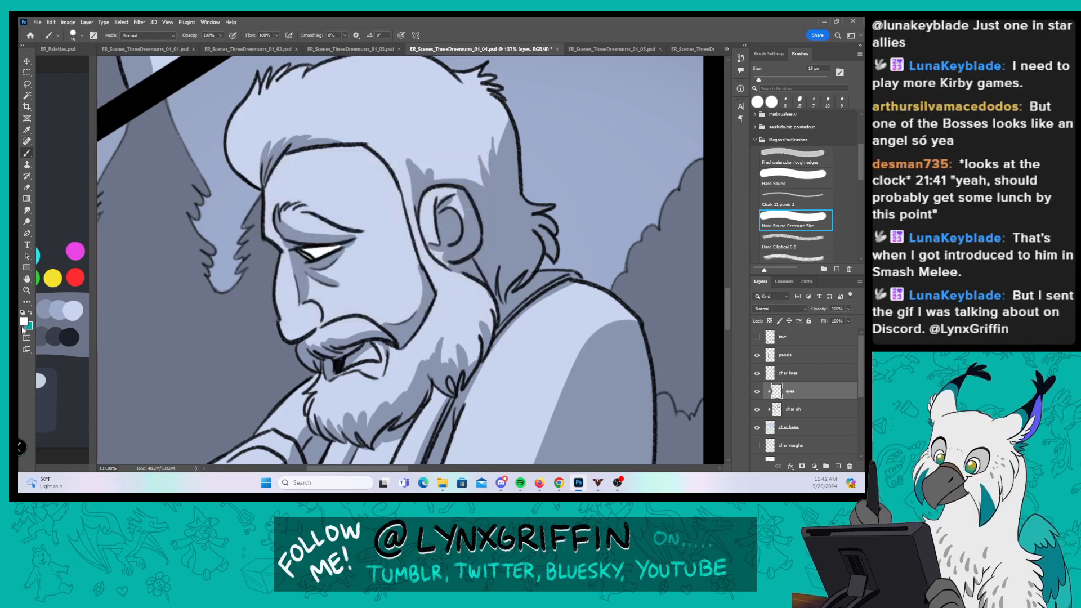
Step: Paint the downcast bearded man's iris black (#000000)
click(24, 322)
text(000000)
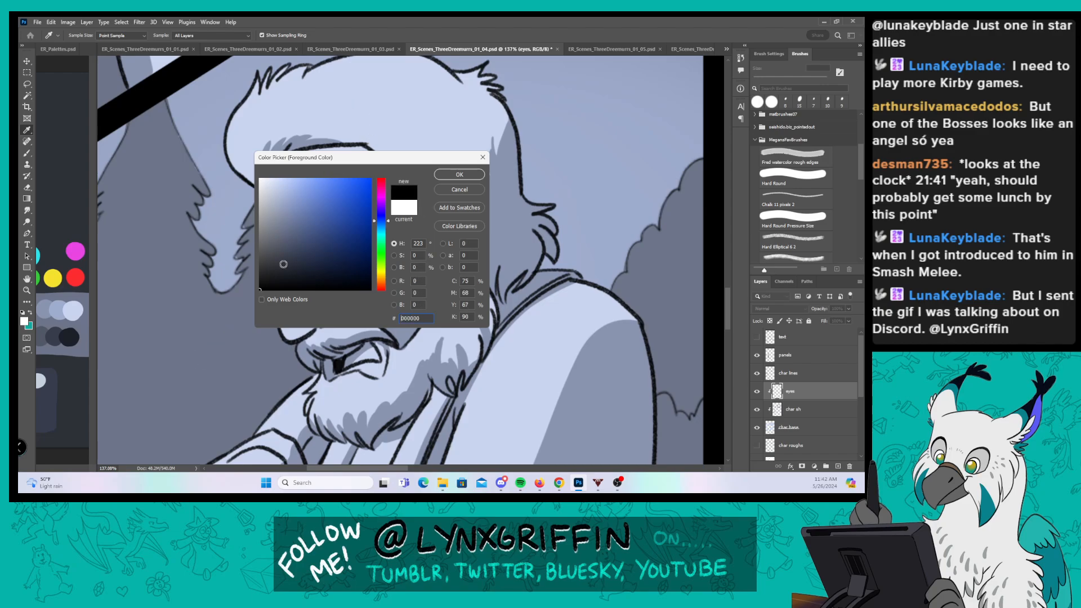
click(450, 174)
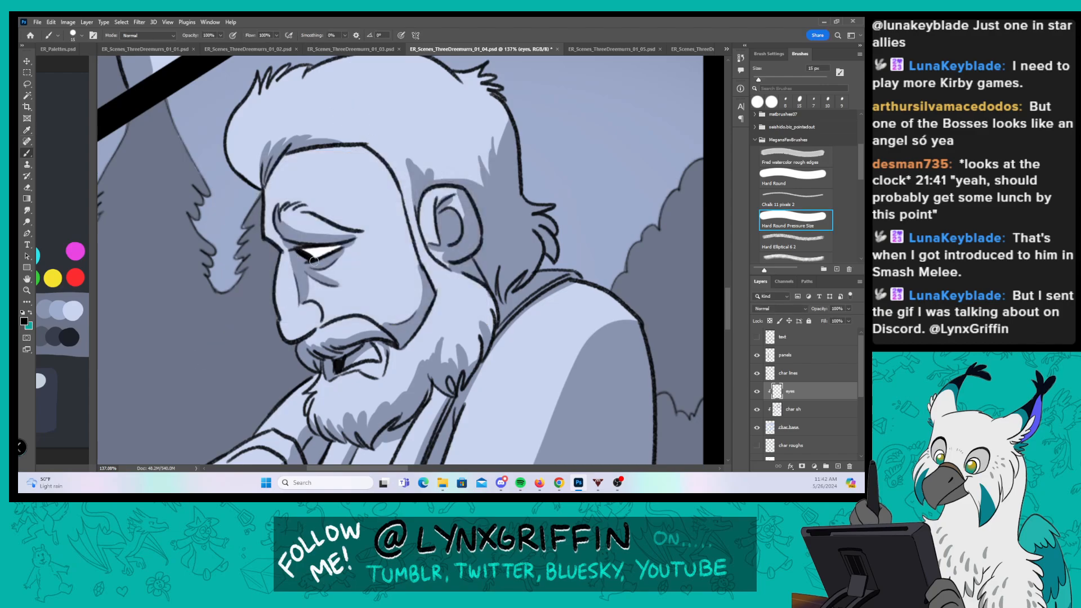
Step: Set the foreground colour back to white and save page 01_04
click(24, 321)
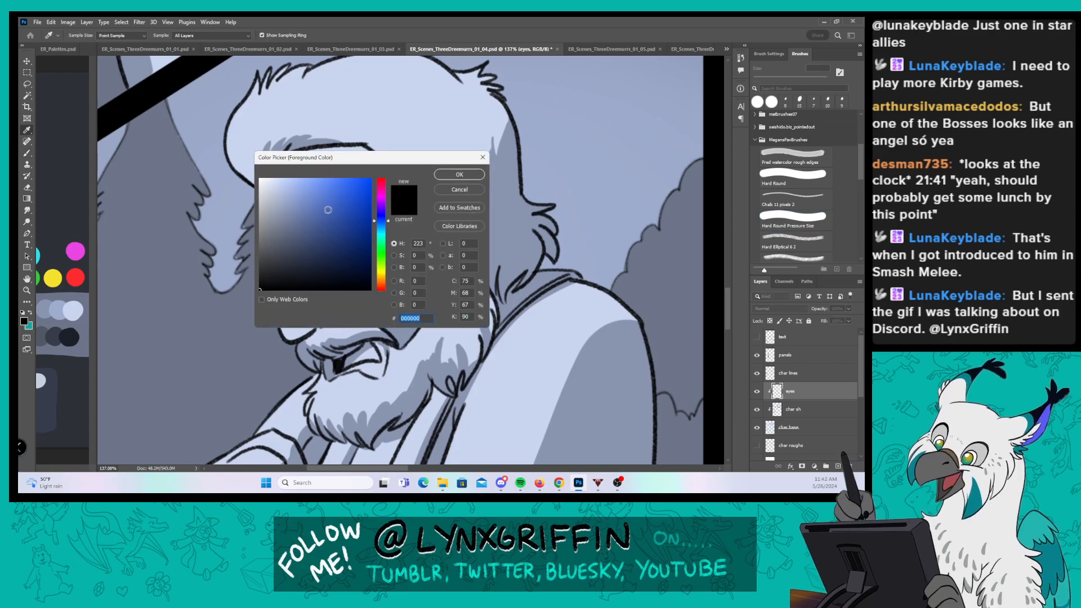
drag(328, 210, 221, 106)
click(449, 177)
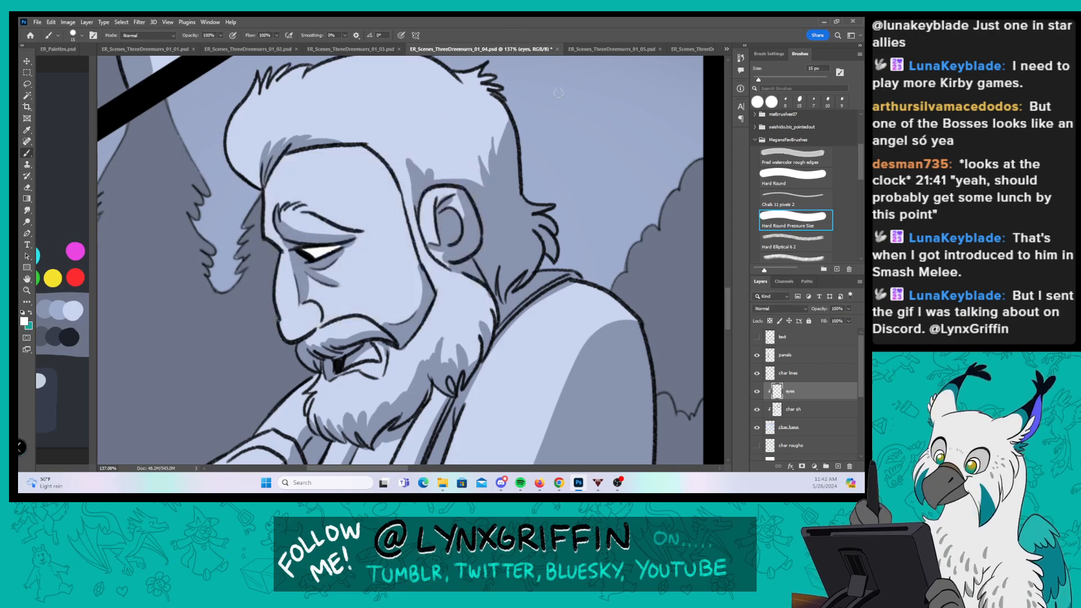
key(z)
drag(596, 310, 570, 312)
key(b)
mouse_move(638, 374)
mouse_down()
mouse_move(462, 323)
mouse_move(378, 215)
mouse_up()
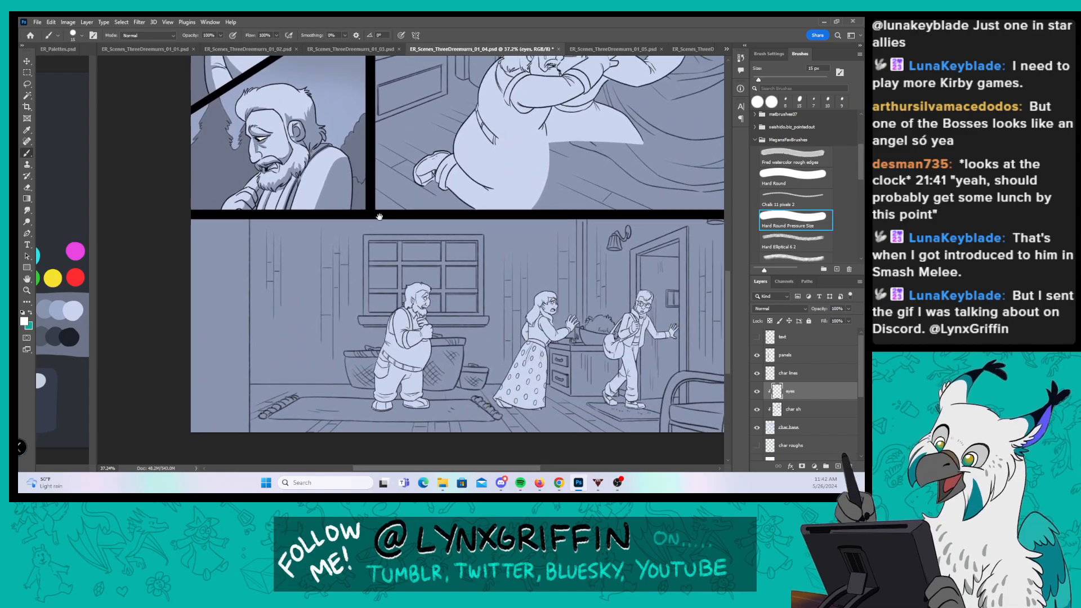
drag(496, 240, 460, 320)
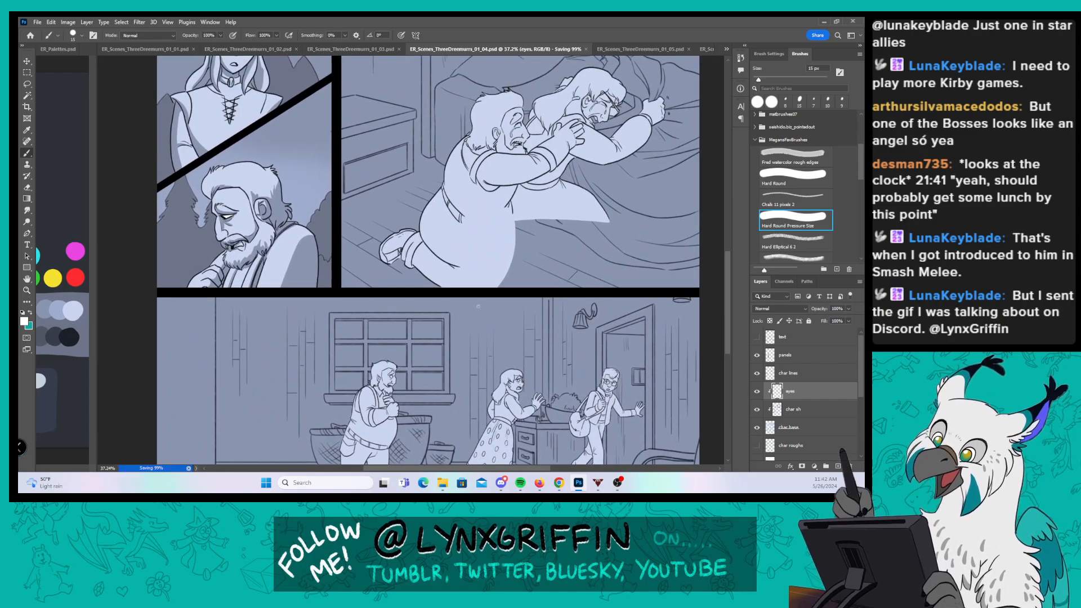
Step: On page 01_05, add a layer named "eyes" above the character shading layer and make it a clipping mask
click(605, 49)
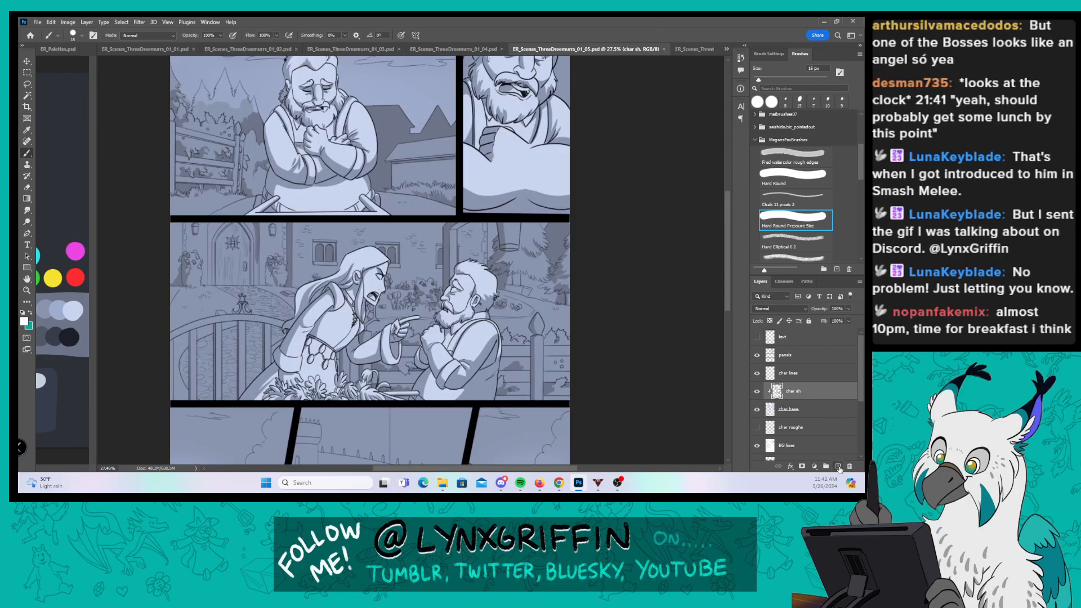
click(838, 467)
double_click(791, 389)
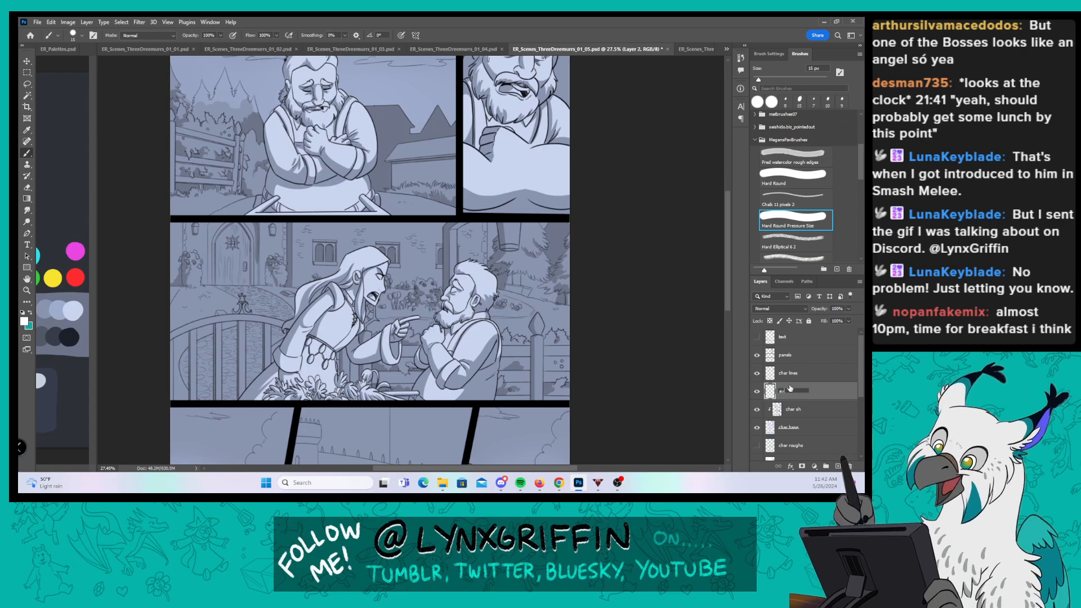
key(Return)
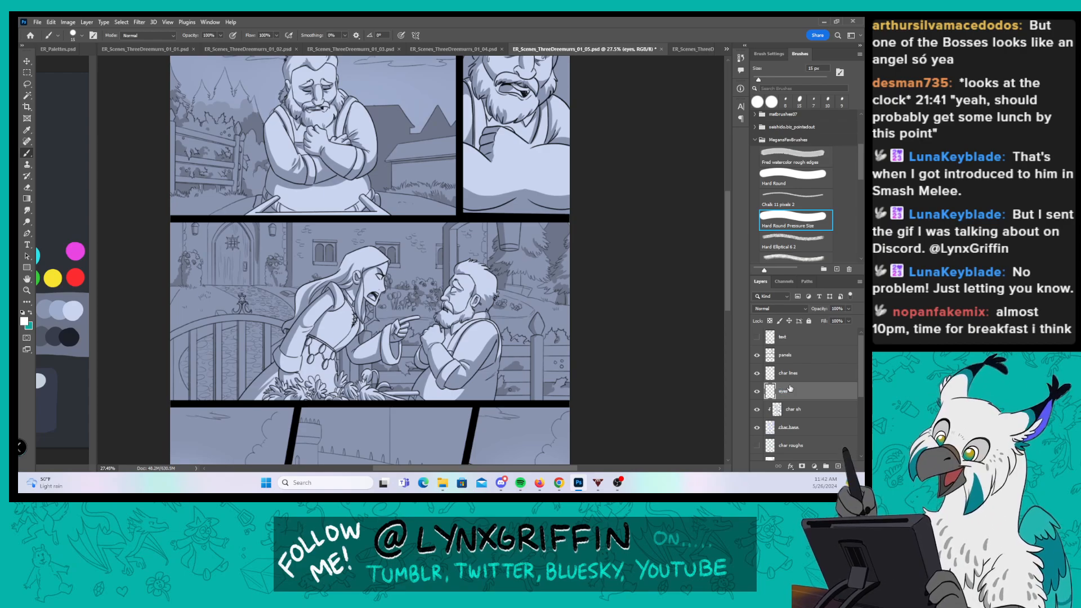
right_click(800, 398)
click(764, 197)
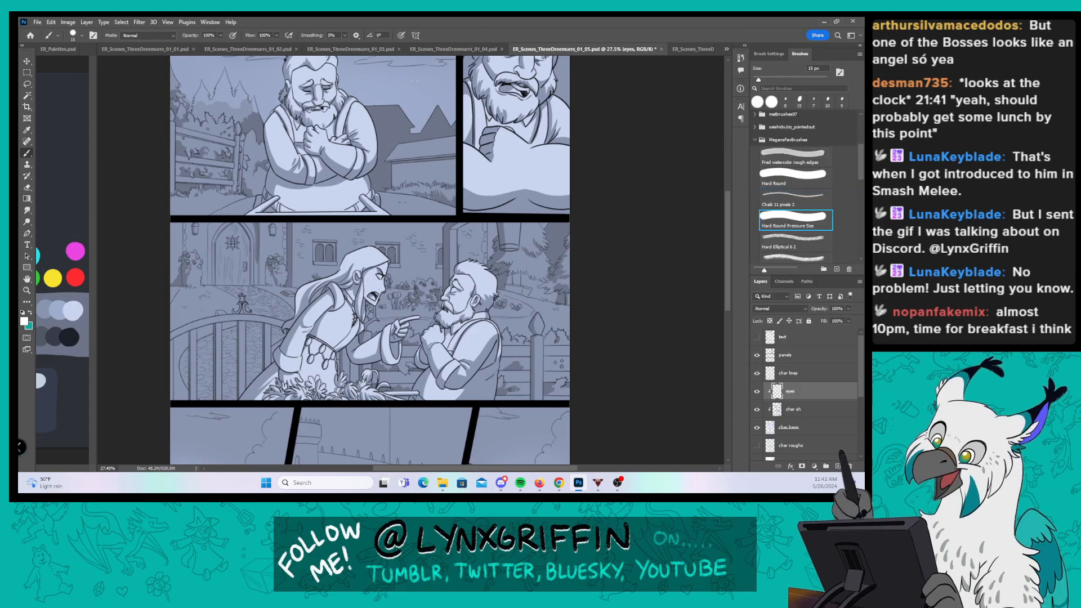
Step: Whiten both eyes of the worried bearded man in the upper-right panel of page 01_05 with a 20 px brush
key(z)
drag(381, 172, 423, 172)
key(space)
drag(551, 78, 408, 288)
key(z)
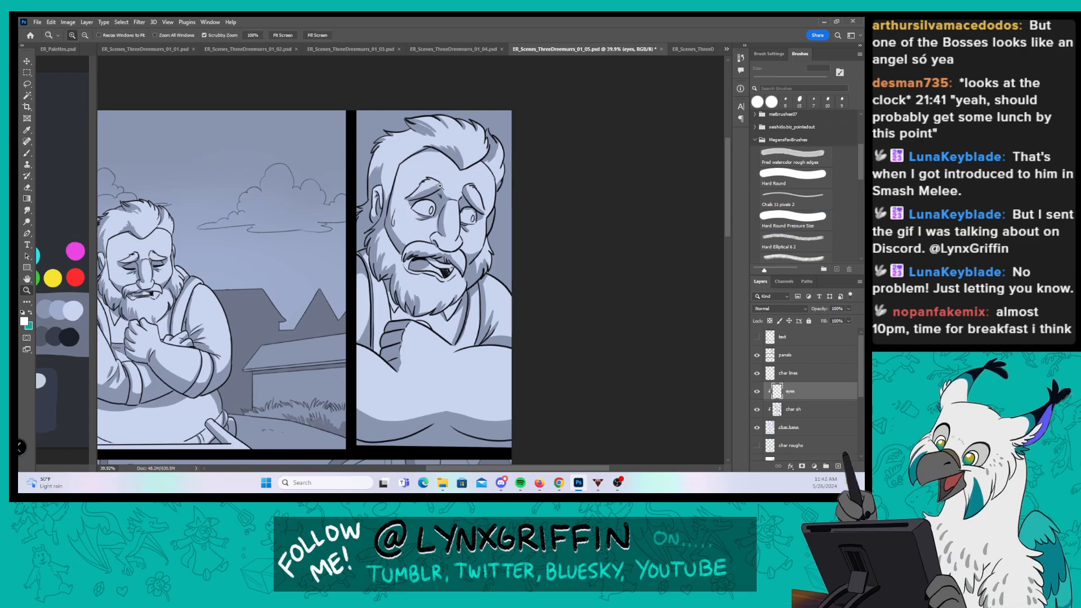
drag(440, 186, 491, 186)
key(b)
key(bracketright)
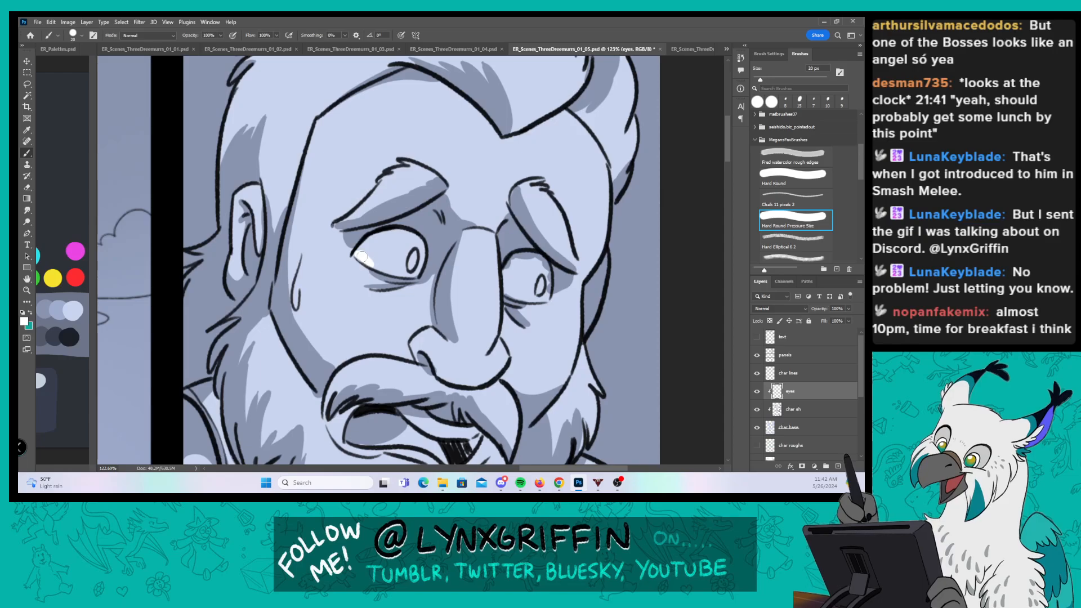
mouse_move(358, 253)
mouse_down()
mouse_move(372, 243)
mouse_move(379, 264)
mouse_move(408, 272)
mouse_move(417, 269)
mouse_move(391, 235)
mouse_move(382, 241)
mouse_move(401, 262)
mouse_move(412, 245)
mouse_up()
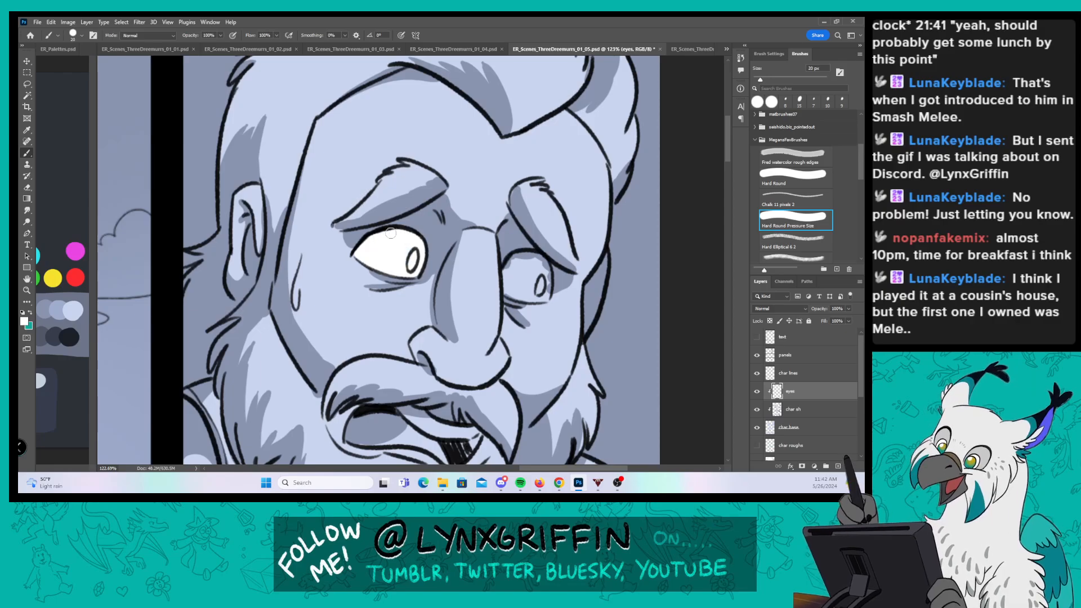
mouse_move(517, 256)
mouse_down()
mouse_move(507, 292)
mouse_move(542, 292)
mouse_move(543, 266)
mouse_move(524, 255)
mouse_move(508, 277)
mouse_move(523, 293)
mouse_move(543, 281)
mouse_up()
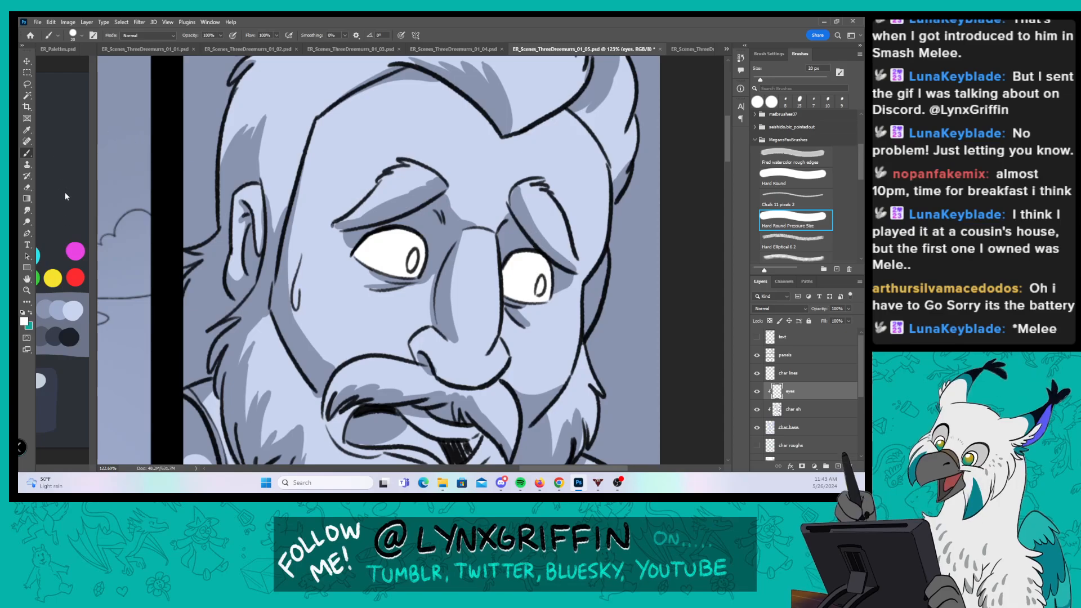
Step: Paint the worried bearded man's irises black (#000000) in the upper-right panel
click(25, 322)
drag(282, 276, 171, 407)
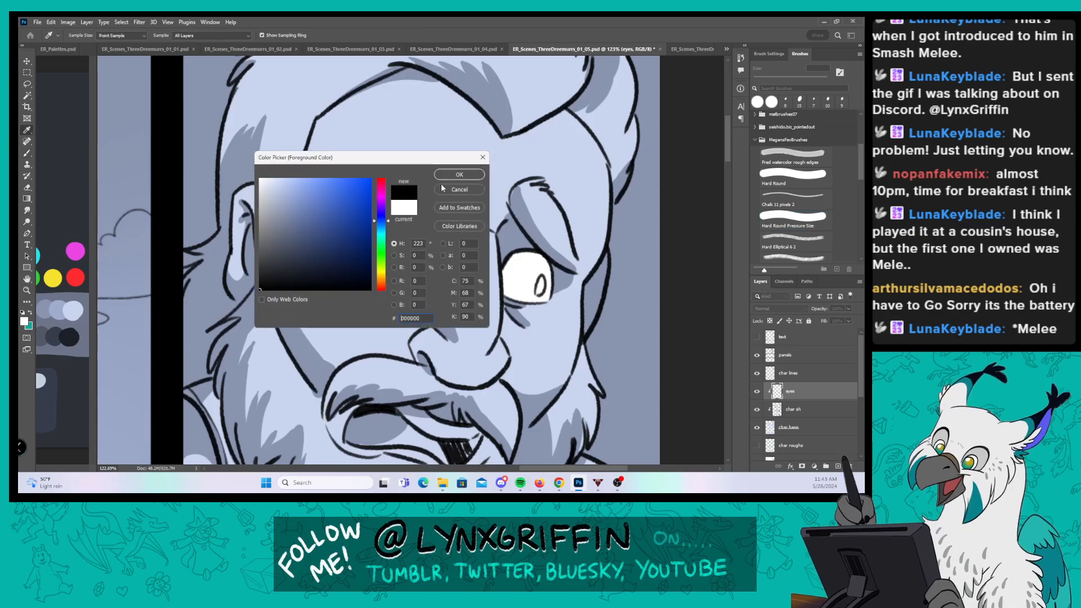
click(457, 177)
drag(414, 254, 412, 262)
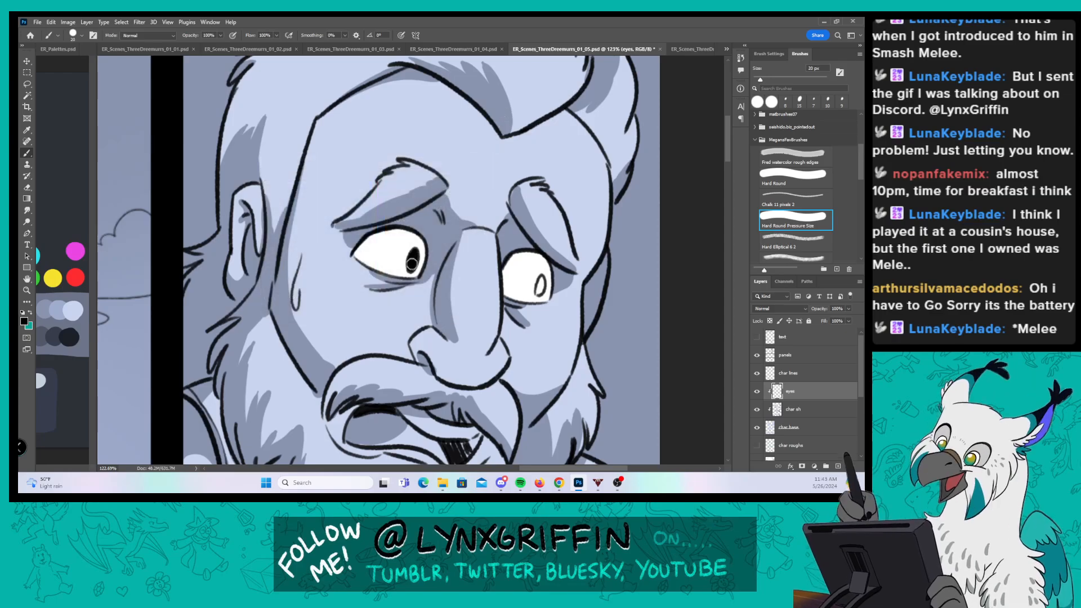
drag(543, 279, 490, 295)
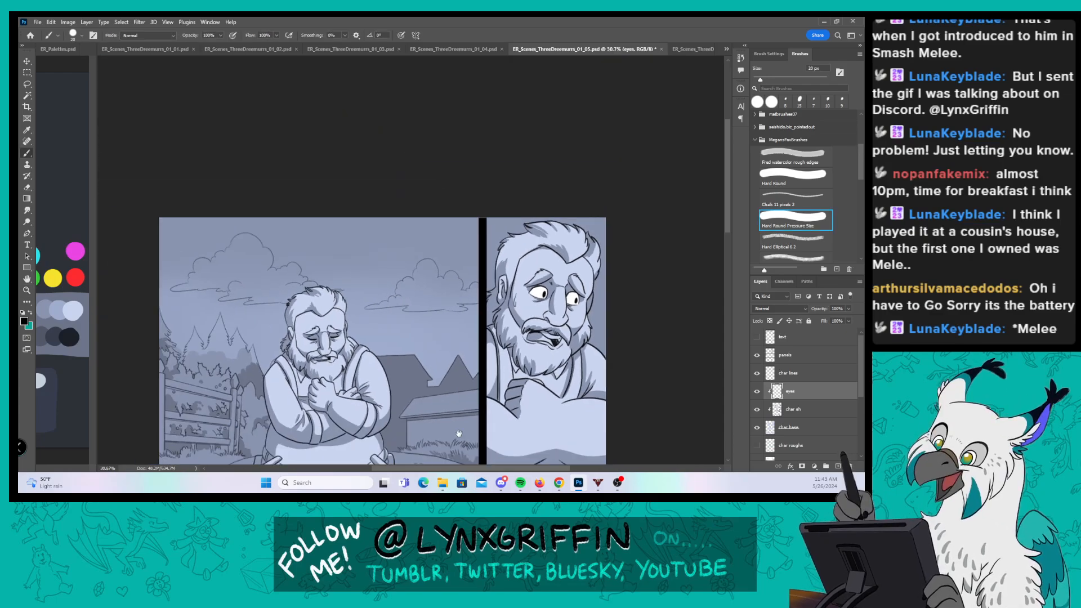
Step: Whiten the shouting long-haired woman's eye in the middle panel of page 01_05
drag(459, 433, 455, 175)
drag(391, 295, 499, 295)
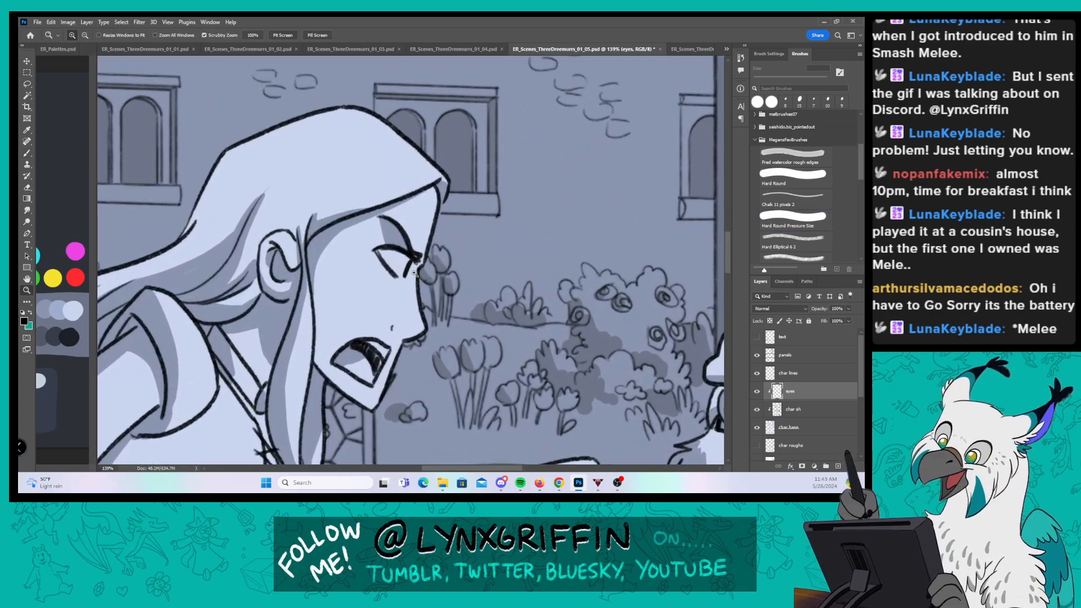
click(25, 321)
drag(303, 185, 260, 179)
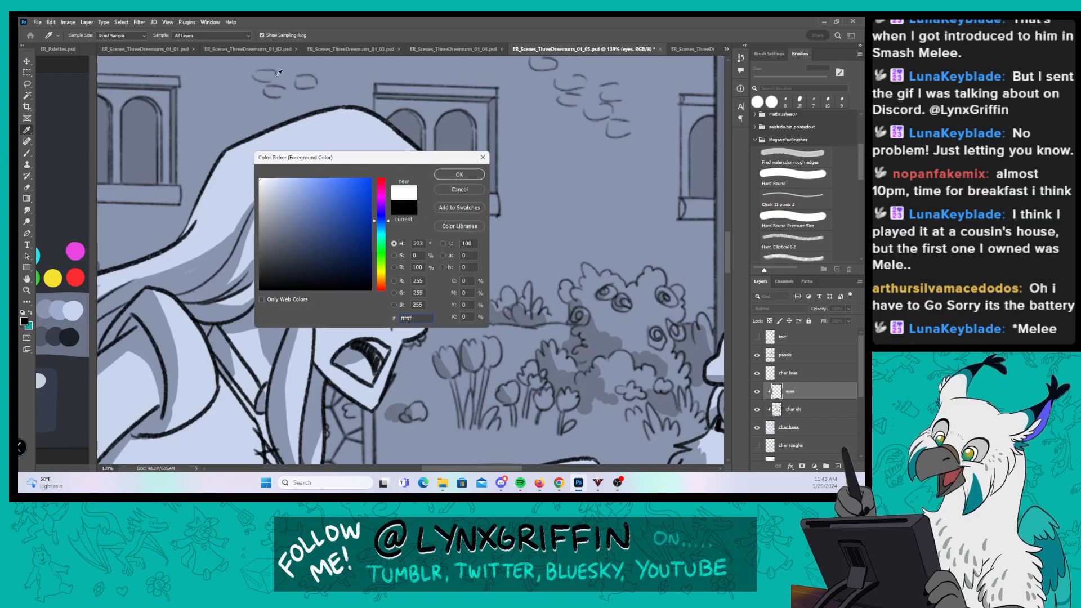
click(459, 175)
drag(386, 259, 402, 260)
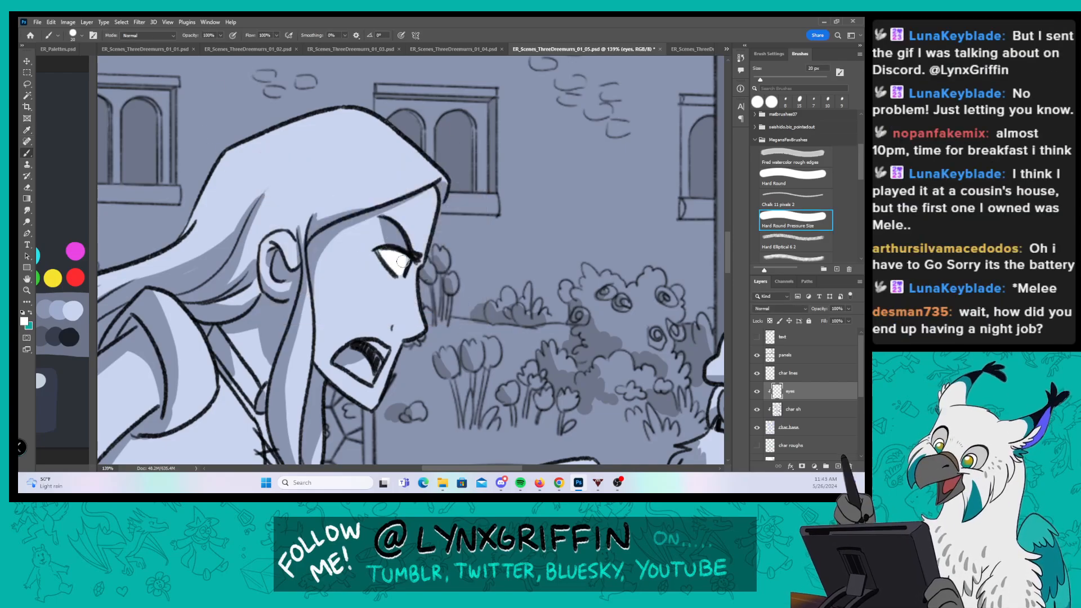
drag(584, 336, 202, 317)
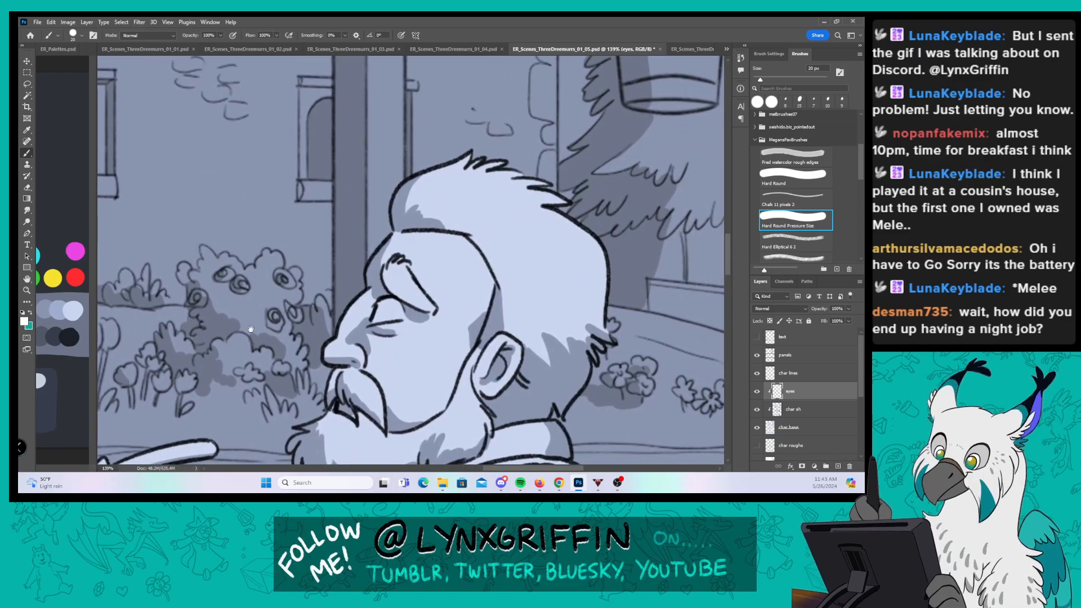
drag(602, 243, 489, 246)
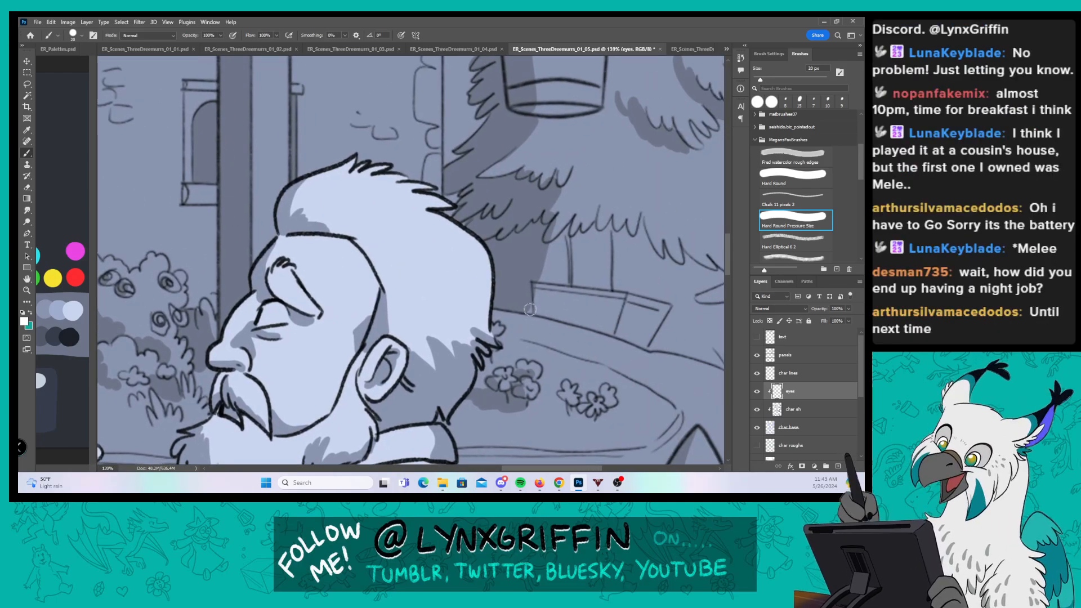
Step: Whiten the bearded man's eye in the wide middle panel of page 01_05
drag(362, 268, 455, 163)
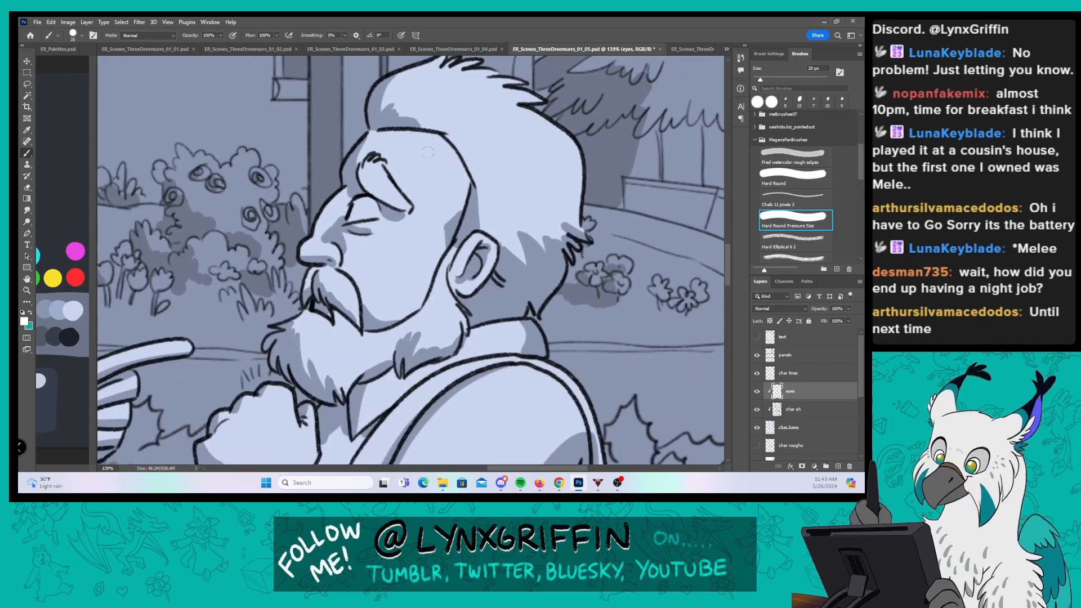
drag(355, 202, 347, 219)
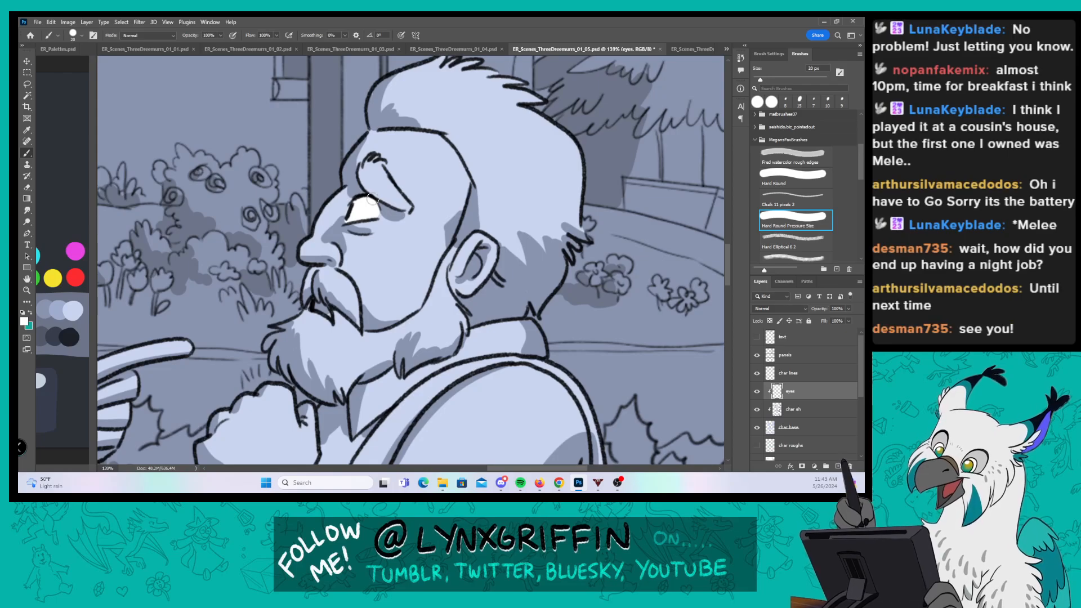
Step: Whiten both eyes of the sad bearded man in the lower-left panel with the 20 px brush
key(z)
drag(572, 282, 473, 282)
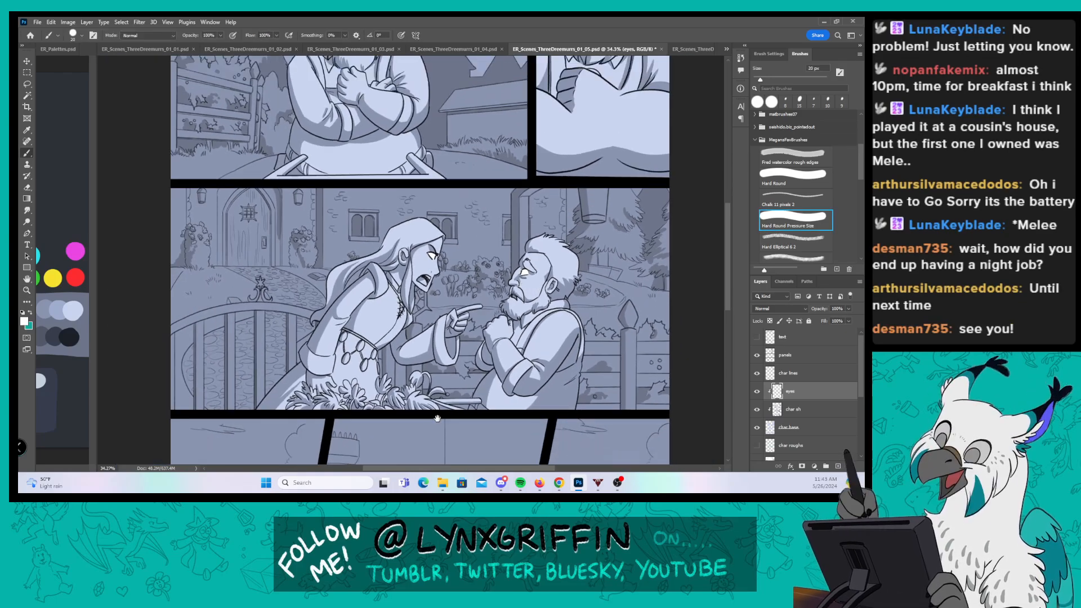
drag(430, 414, 466, 163)
key(z)
mouse_move(259, 297)
mouse_down()
mouse_move(323, 293)
mouse_move(357, 233)
mouse_up()
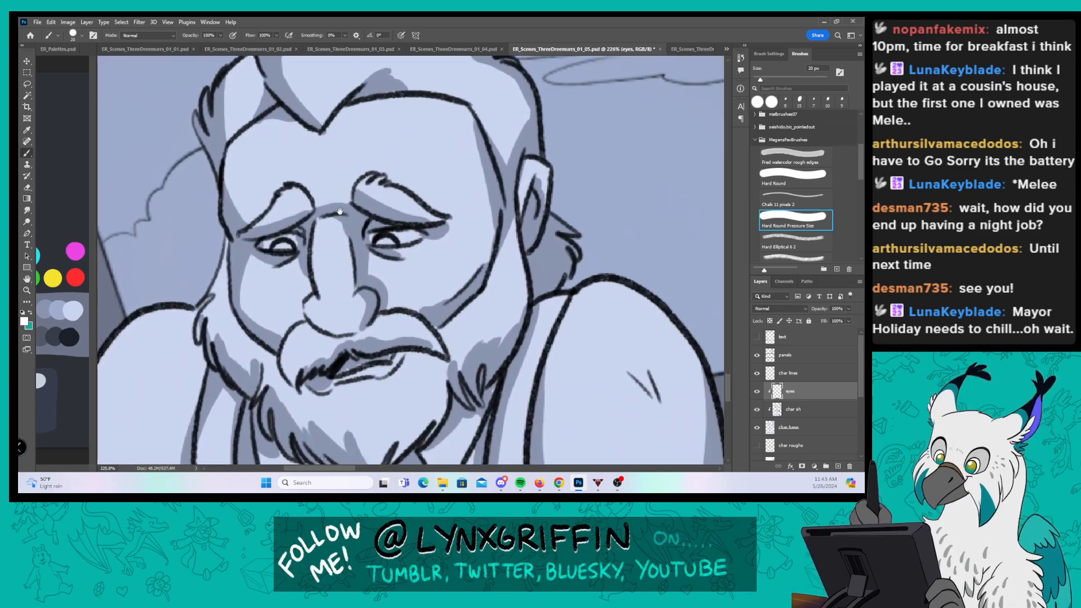
drag(267, 242, 293, 242)
drag(376, 233, 410, 233)
Step: Paint the lower-left bearded man's irises black (#000000), reducing the brush to 10 px
click(24, 322)
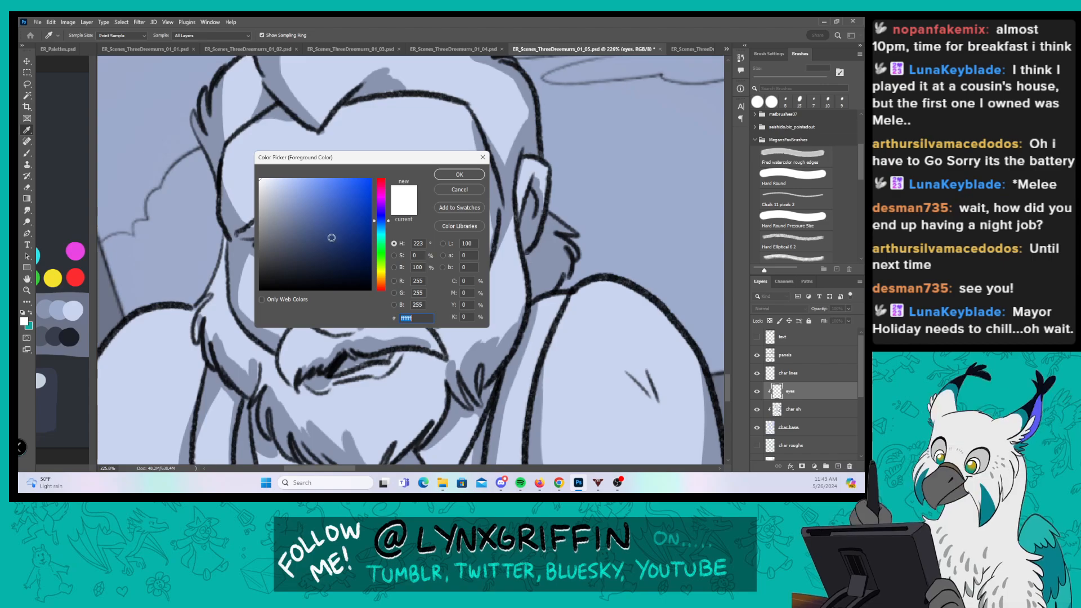
drag(314, 250, 183, 359)
click(449, 176)
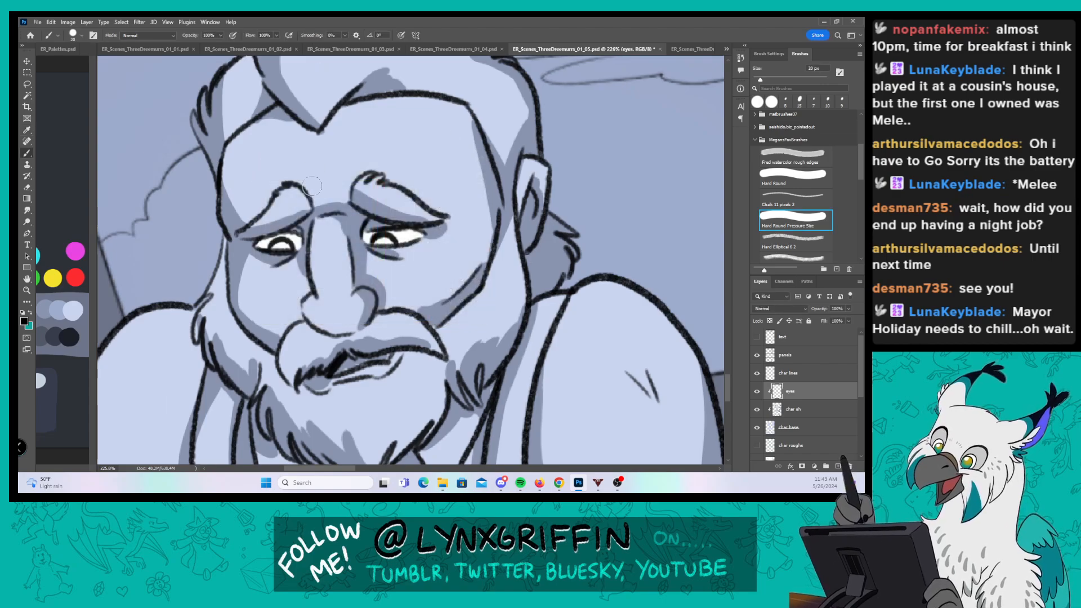
mouse_move(281, 243)
mouse_down()
mouse_move(291, 248)
mouse_move(273, 249)
mouse_up()
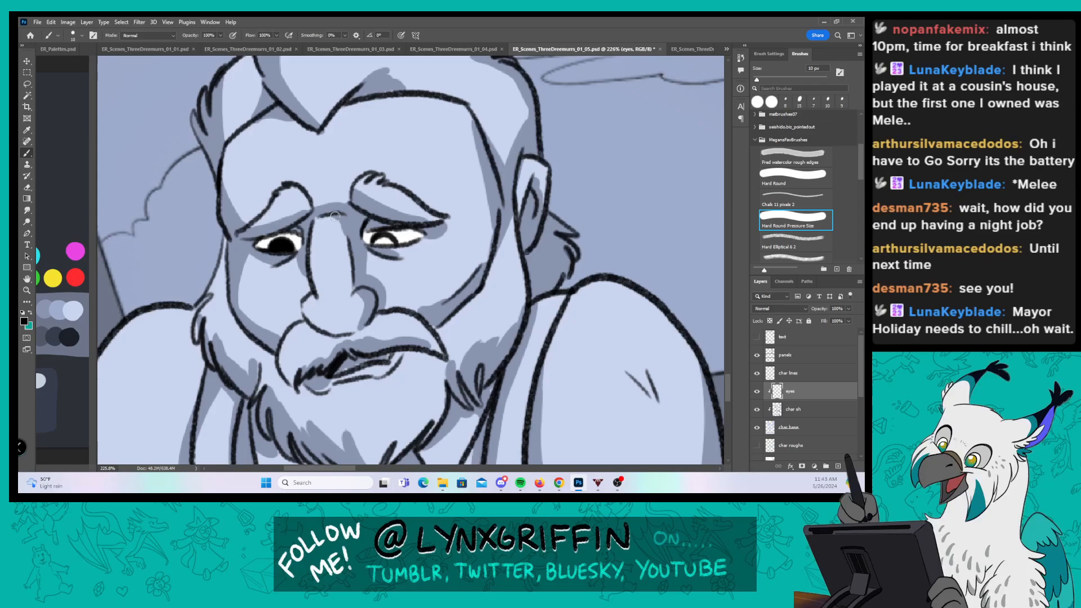
drag(376, 241, 380, 240)
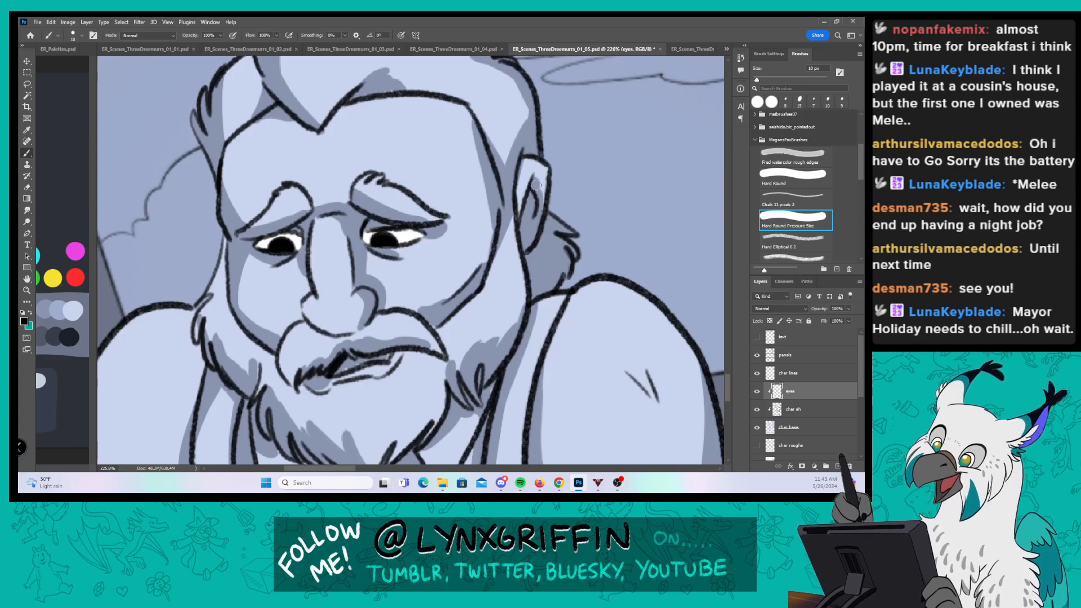
Step: Switch the paint color to white and whiten both of the long-haired woman's eyes in the lower-middle panel with a 20 px brush
key(ctrl+space)
drag(641, 312, 561, 312)
key(space)
drag(640, 312, 252, 321)
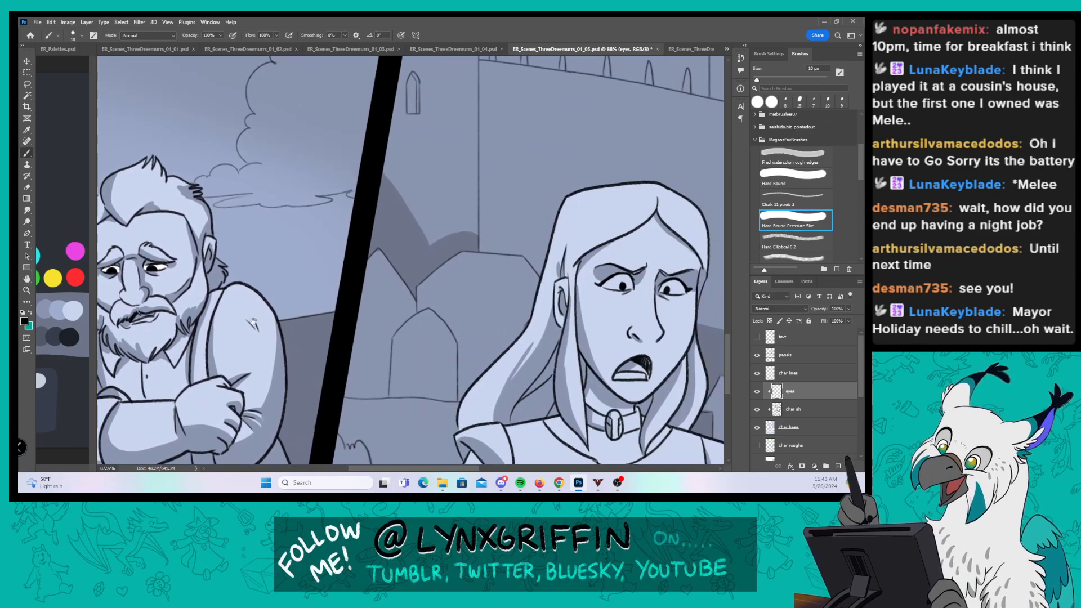
drag(557, 322, 309, 289)
key(ctrl+space)
drag(349, 256, 402, 256)
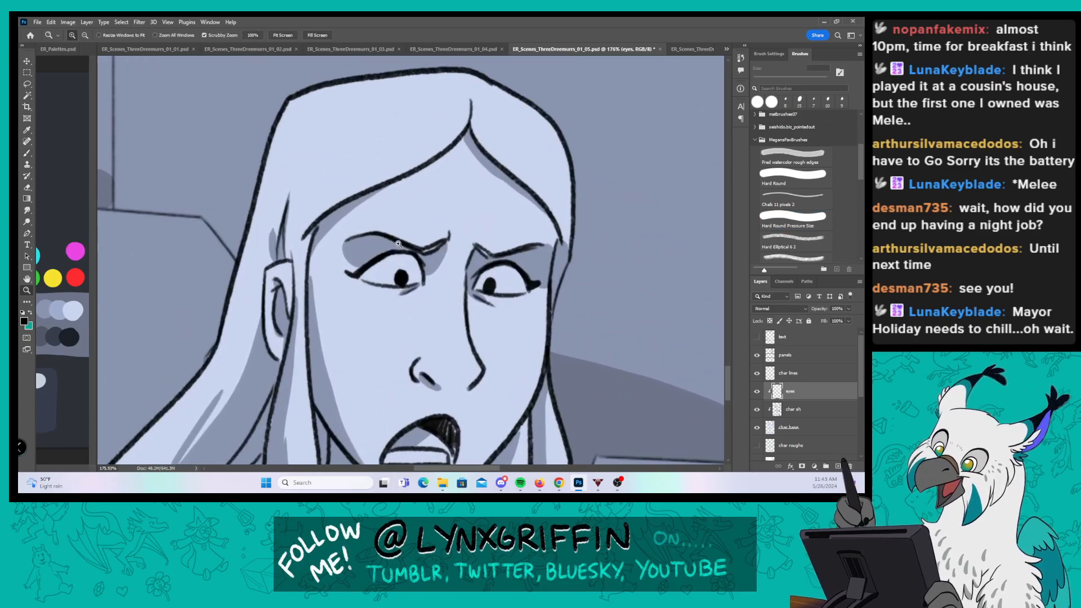
click(24, 321)
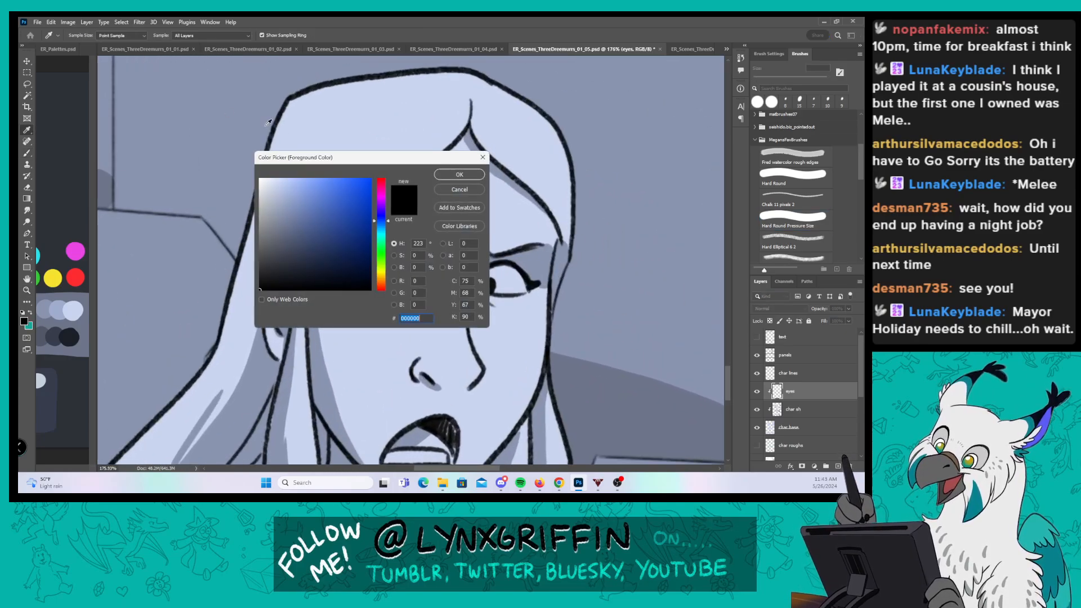
click(459, 174)
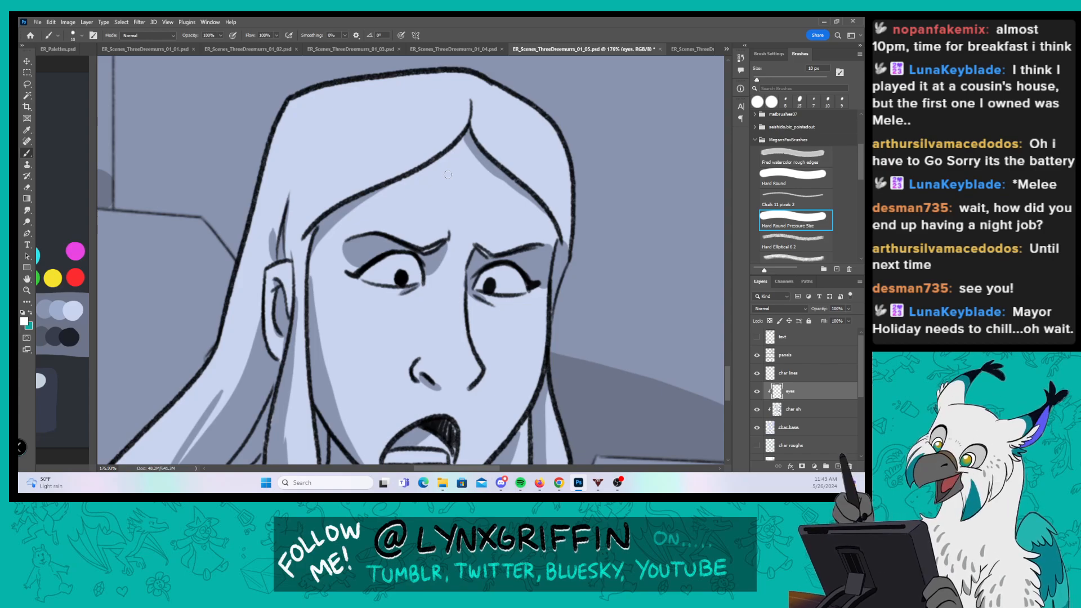
mouse_move(377, 264)
mouse_down()
mouse_move(367, 275)
mouse_move(415, 261)
mouse_move(370, 270)
mouse_move(390, 275)
mouse_move(406, 258)
mouse_move(415, 274)
mouse_up()
key(ctrl+z)
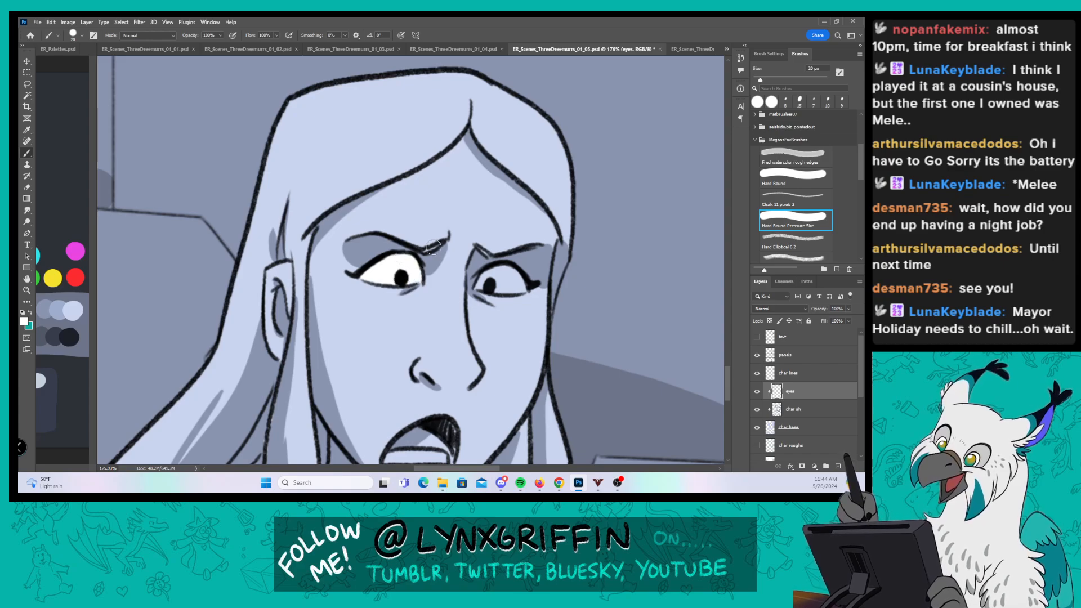
drag(483, 283, 521, 284)
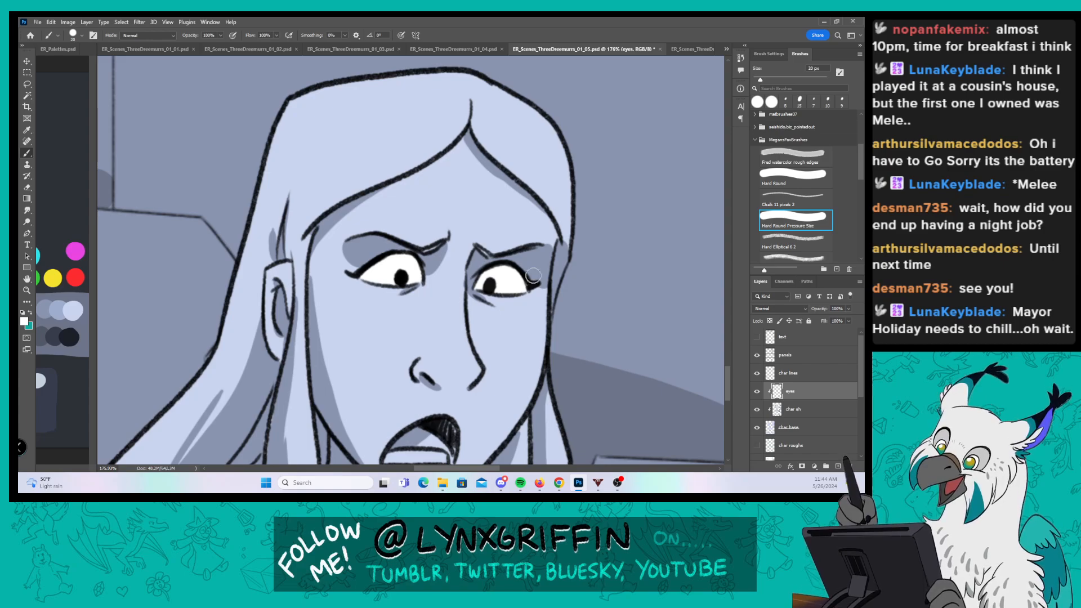
Step: Whiten both eyes of the bearded man in the lower-right panel with a 10 px brush
key(z)
drag(596, 285, 526, 293)
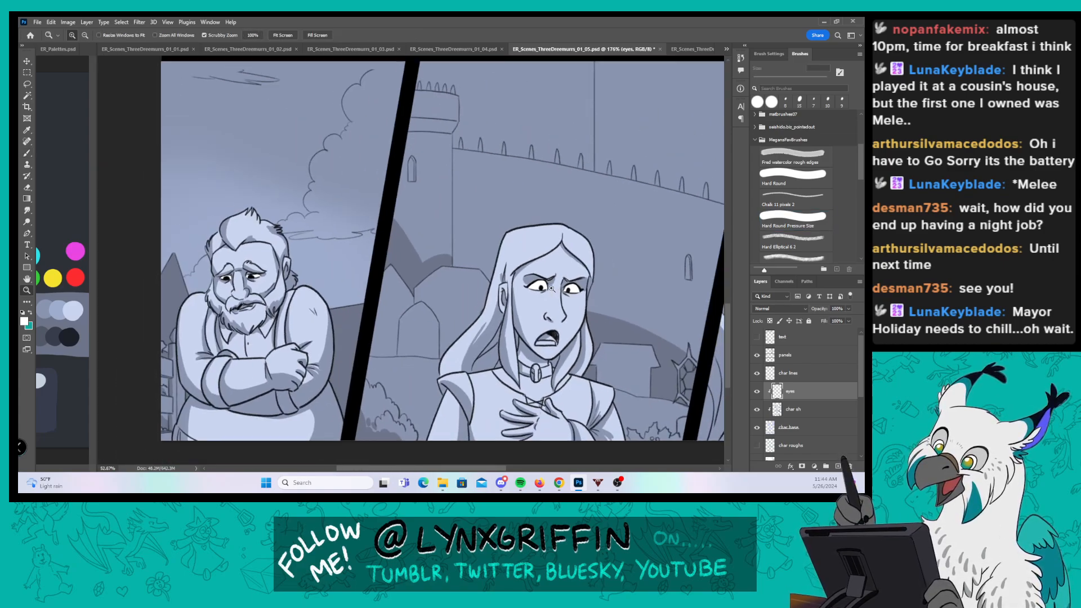
drag(593, 368, 275, 350)
key(z)
drag(446, 288, 531, 288)
key(bracketleft)
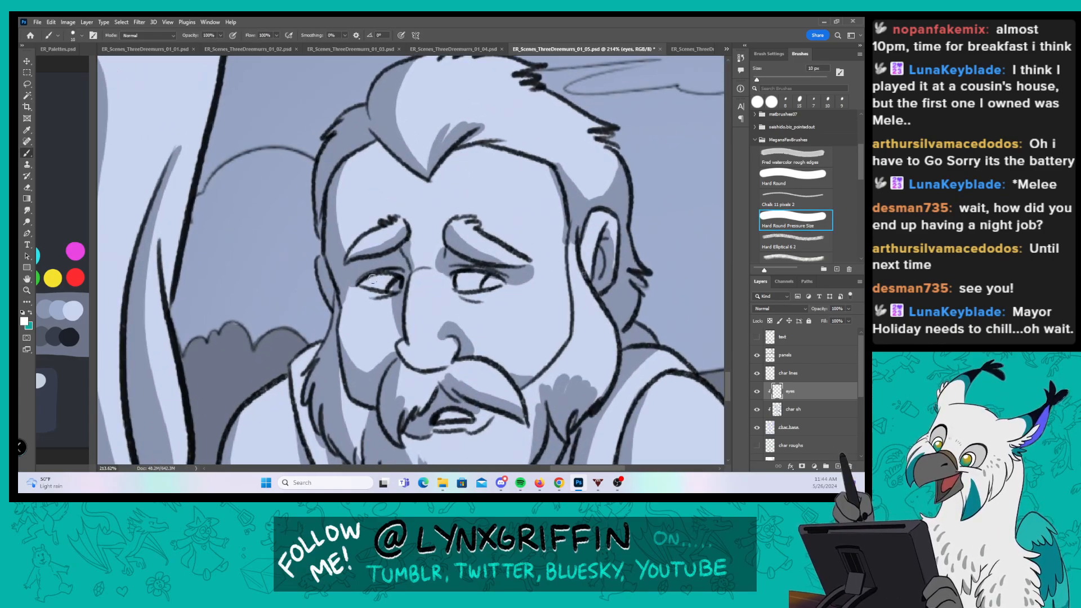
mouse_move(378, 277)
mouse_down()
mouse_move(367, 281)
mouse_move(395, 285)
mouse_up()
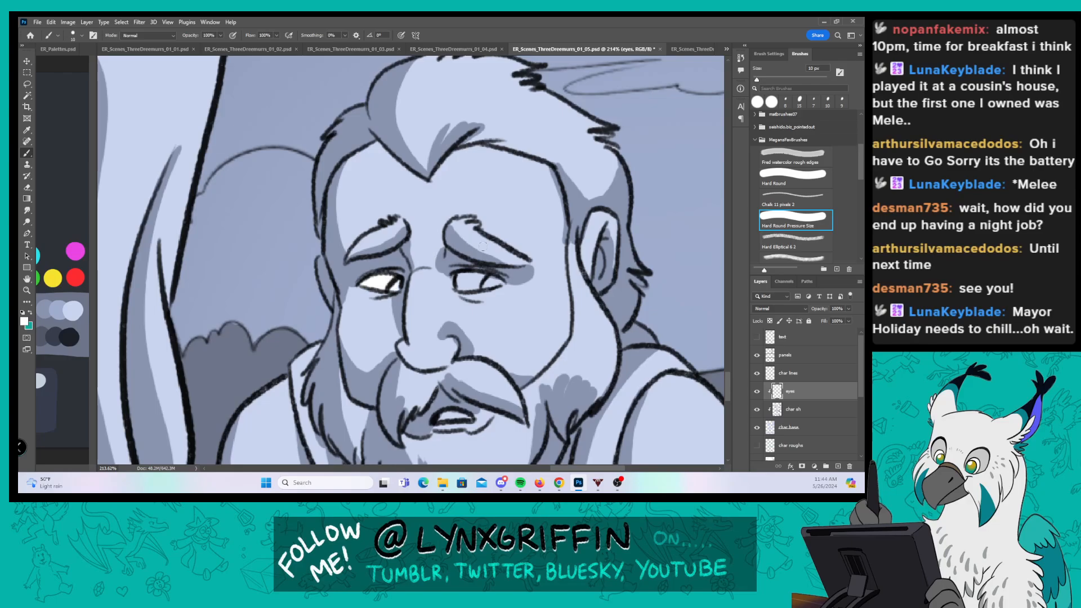
drag(461, 282, 485, 284)
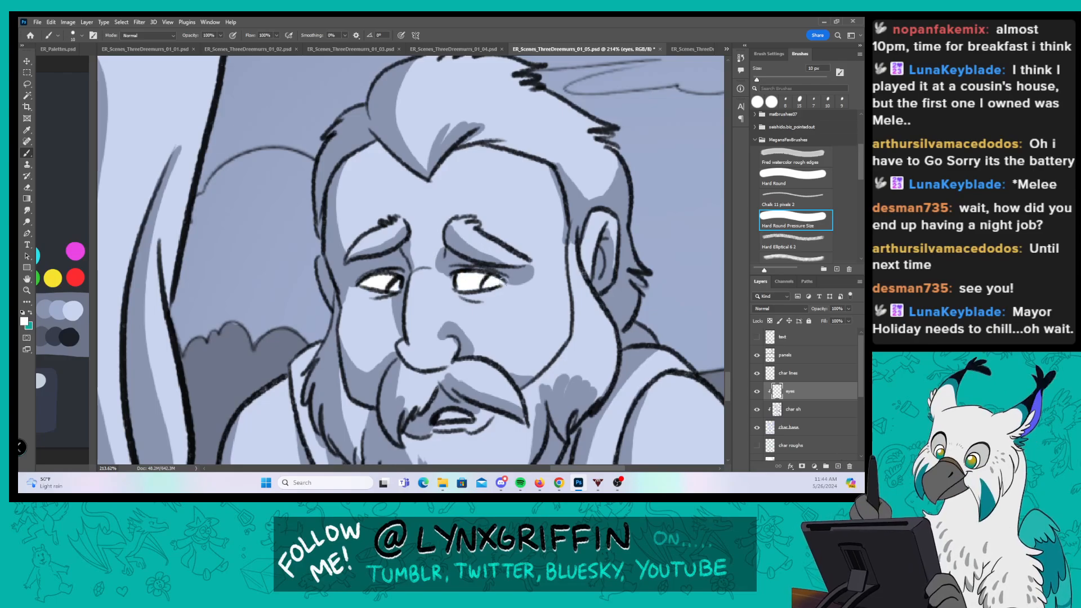
Step: Paint the lower-right bearded man's irises black
click(25, 322)
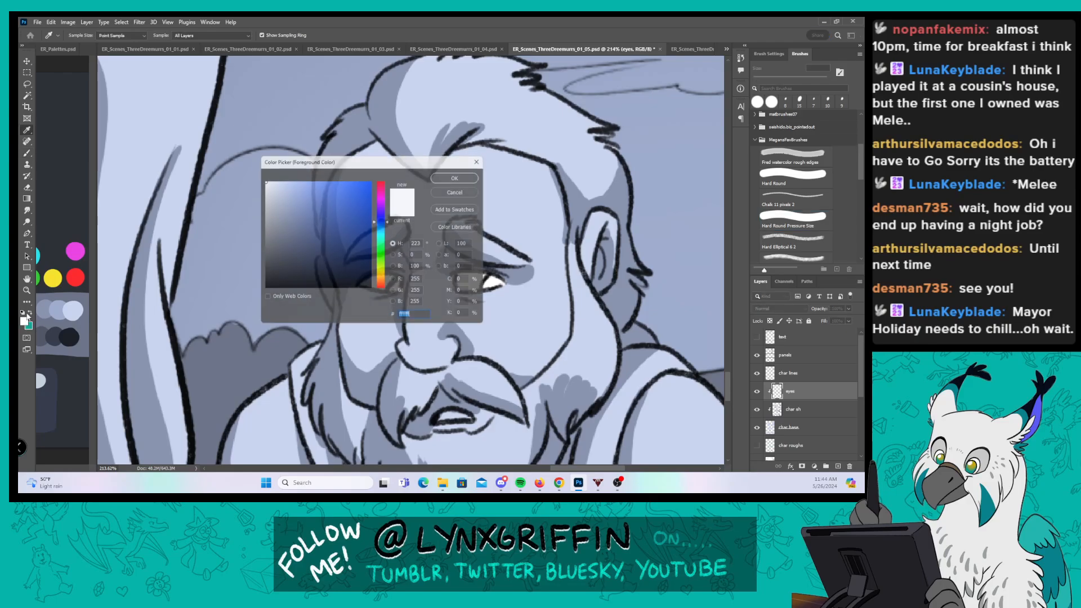
click(181, 397)
click(449, 176)
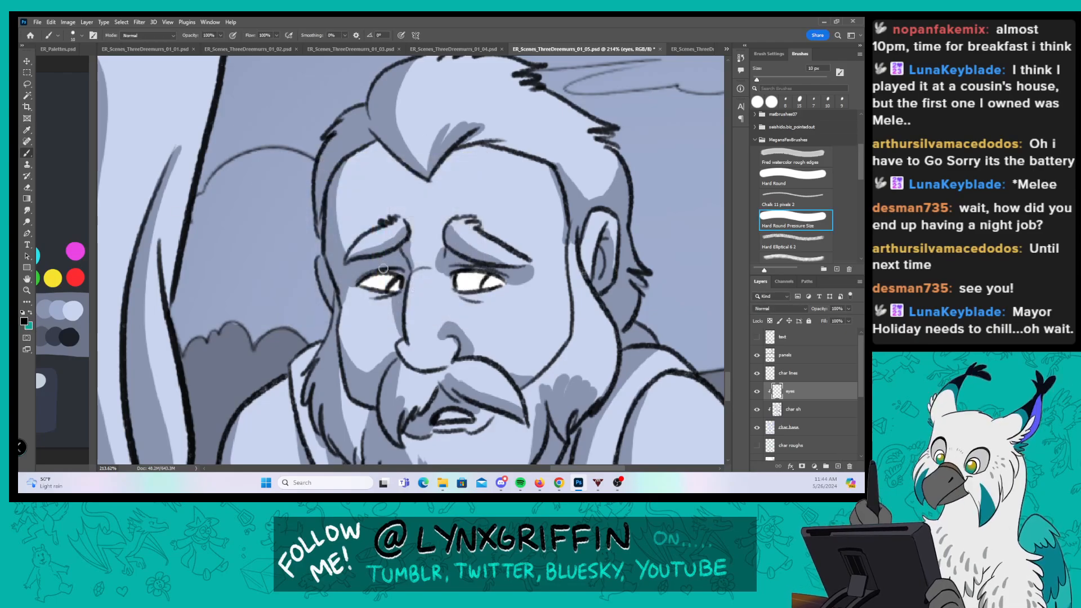
mouse_move(496, 275)
mouse_down()
mouse_move(488, 285)
mouse_move(501, 283)
mouse_up()
Step: Set the foreground color back to white and save page 01_05
click(24, 322)
click(260, 179)
click(459, 175)
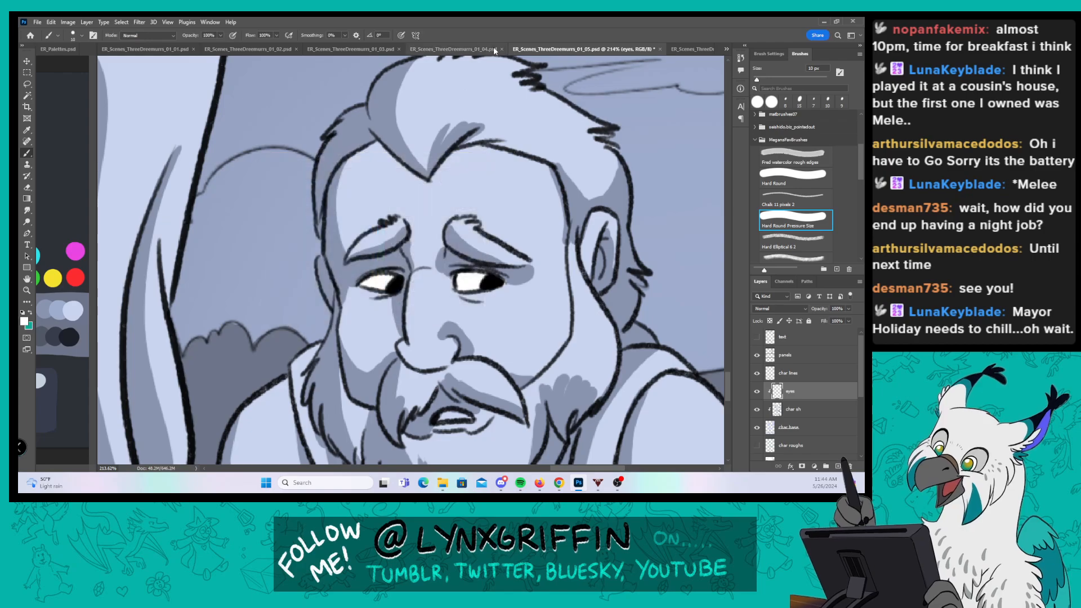
key(z)
drag(498, 274, 440, 280)
key(b)
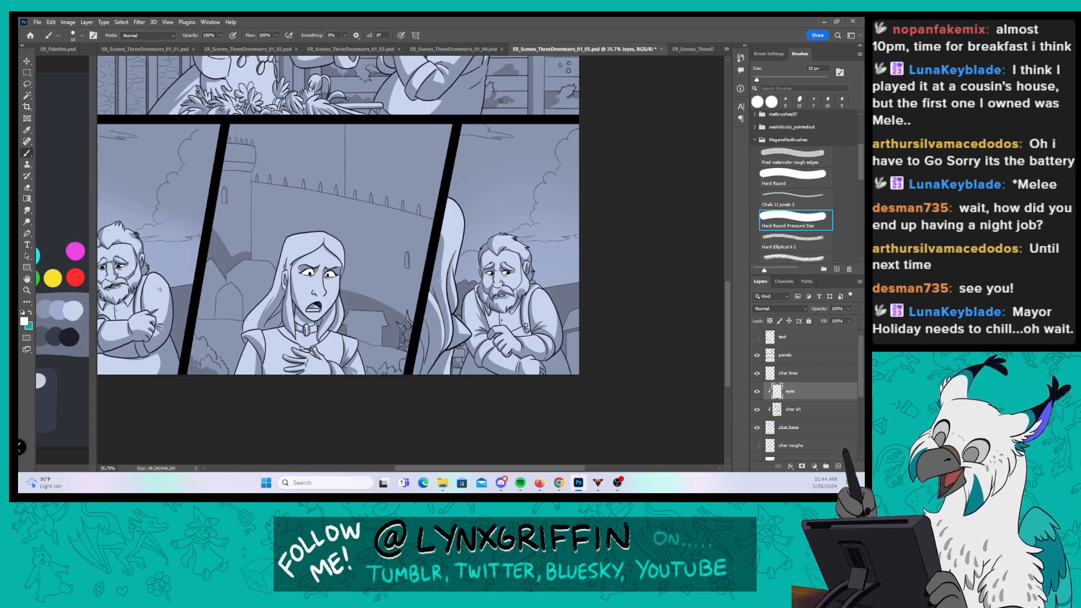
key(ctrl+s)
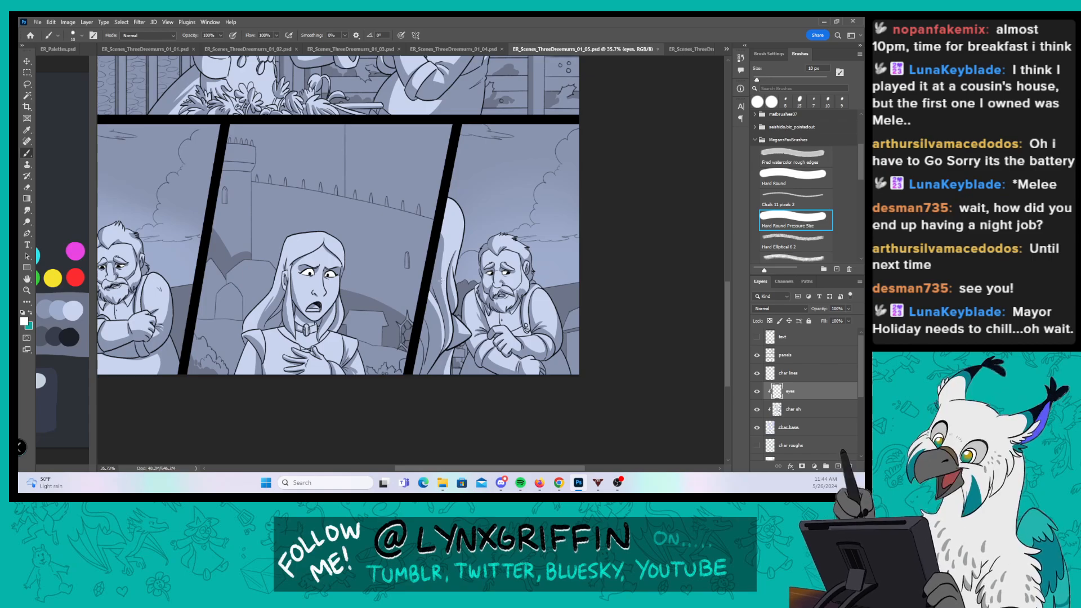
Step: On page 01_06, add a layer named "eyes" above the character shading layer and make it a clipping mask
click(694, 50)
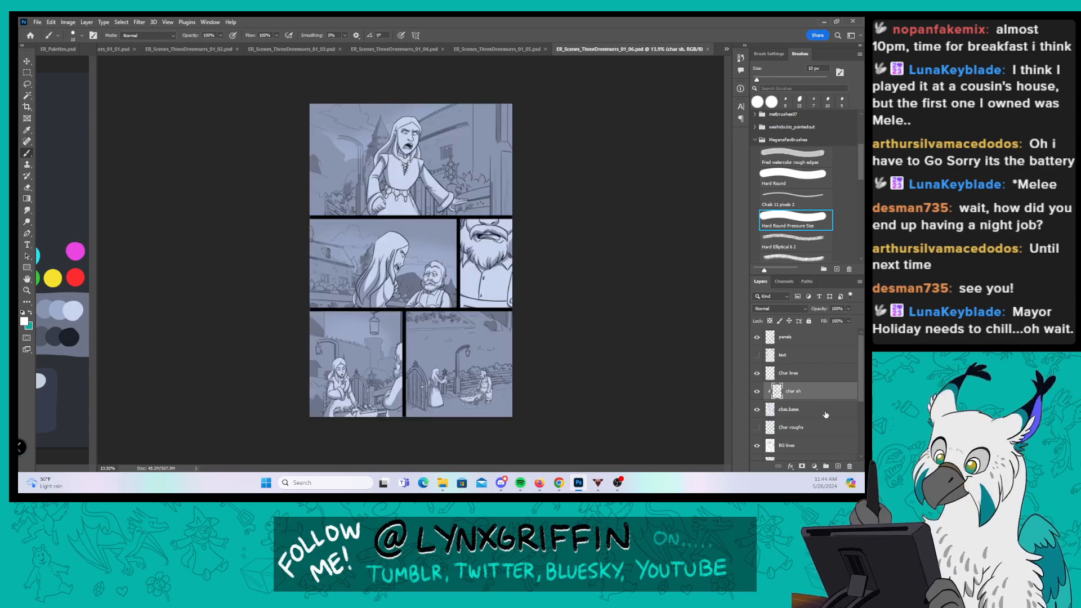
click(838, 467)
double_click(805, 390)
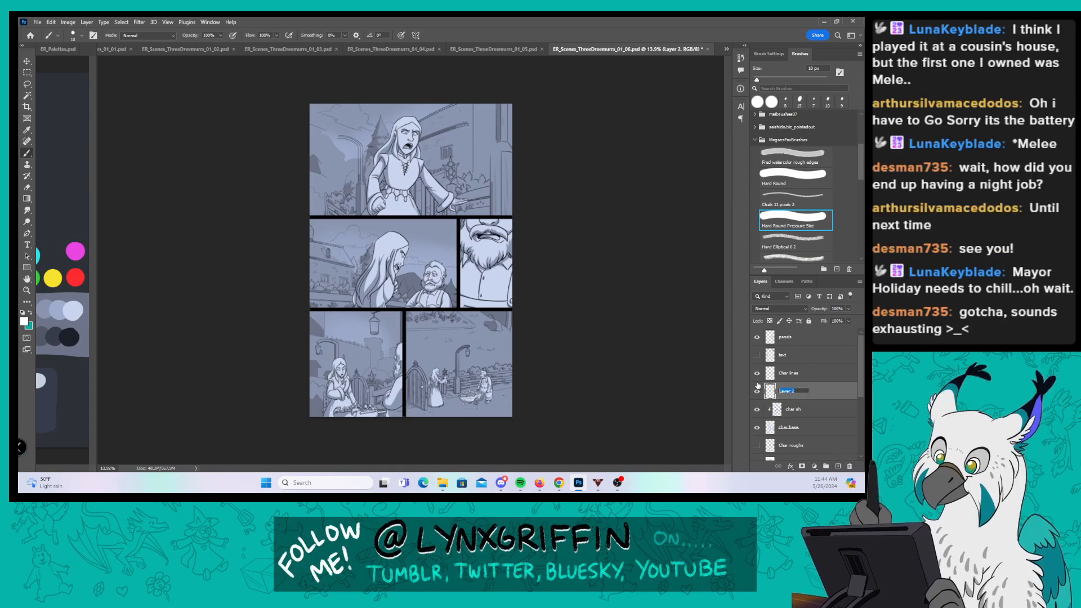
text(eyes)
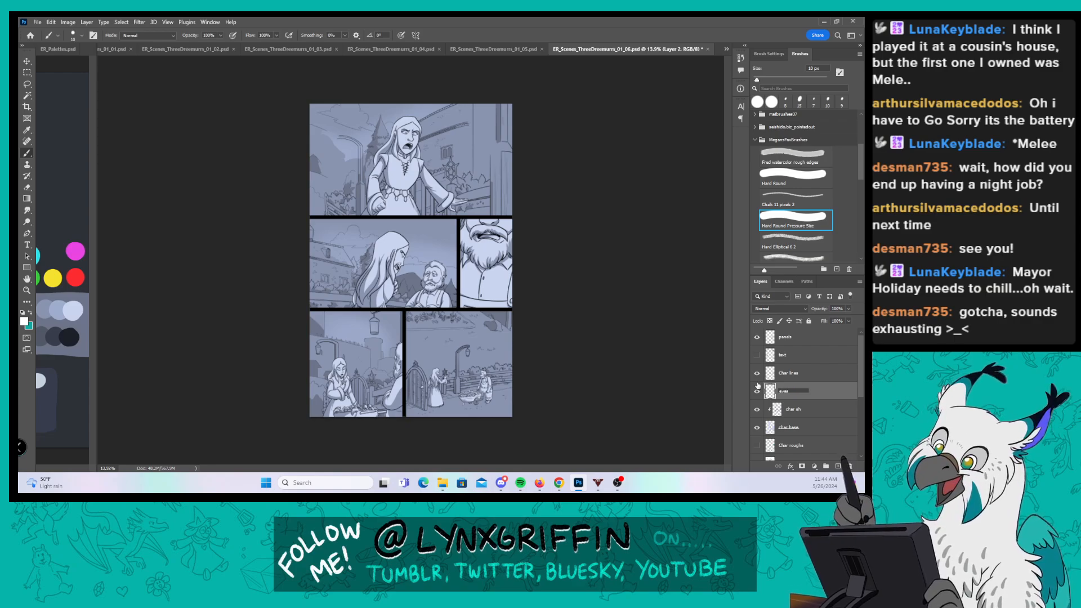
key(Return)
right_click(783, 392)
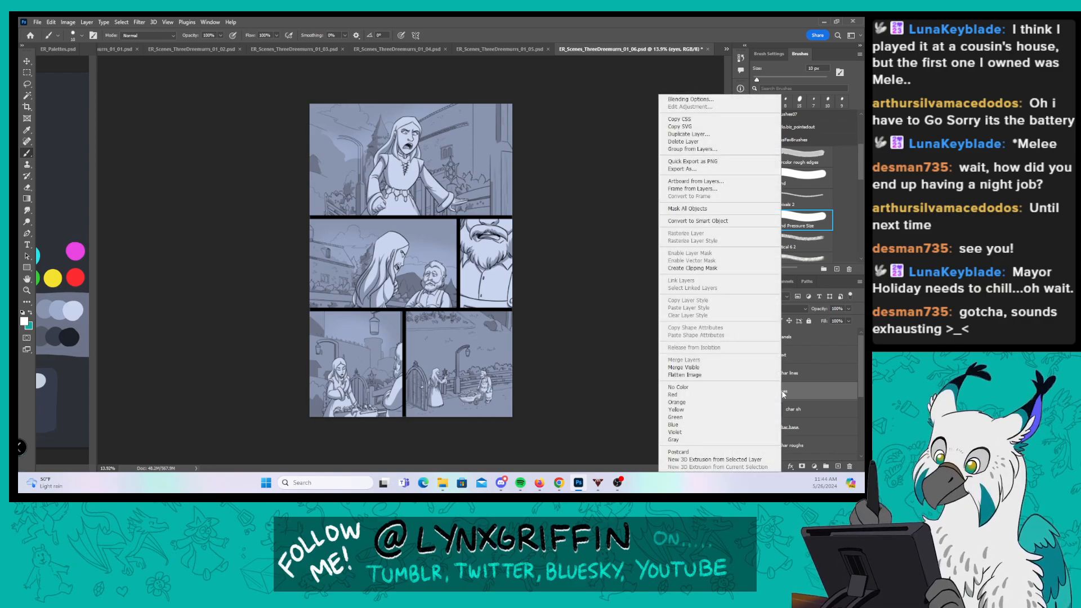
click(750, 269)
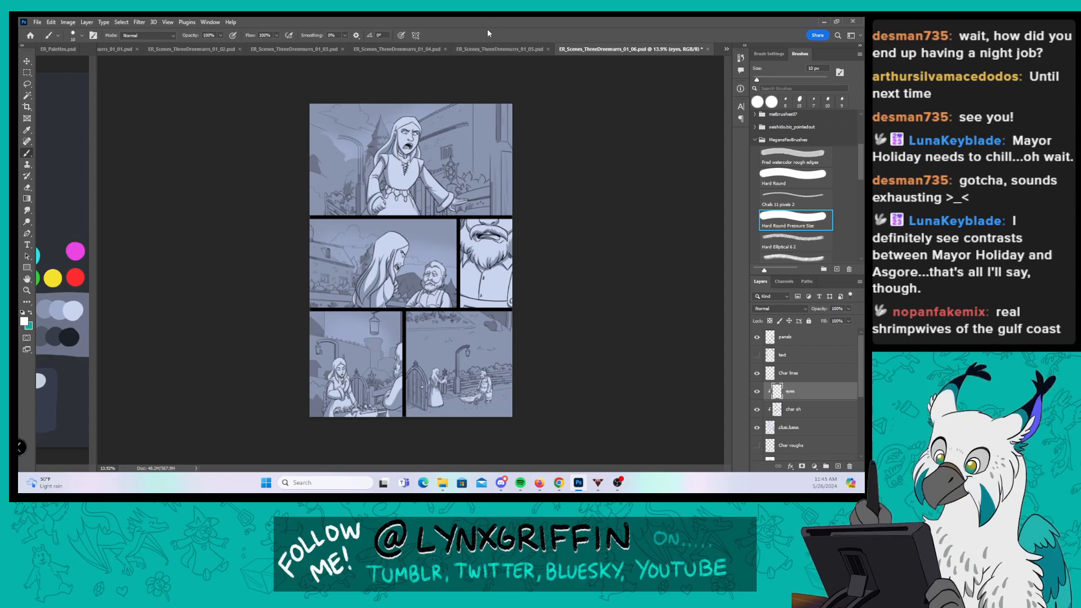
Step: Whiten the angry long-haired woman's eyes in the top panel of page 01_06 with a 20 px brush and paint her irises black (#000000)
key(z)
drag(416, 97, 487, 84)
key(space)
mouse_move(406, 289)
mouse_down()
mouse_move(384, 187)
mouse_move(396, 188)
mouse_up()
key(z)
mouse_move(290, 204)
mouse_down()
mouse_move(310, 215)
mouse_move(319, 198)
mouse_move(339, 213)
mouse_move(349, 201)
mouse_move(431, 228)
mouse_move(426, 217)
mouse_up()
key(])
click(24, 324)
click(262, 288)
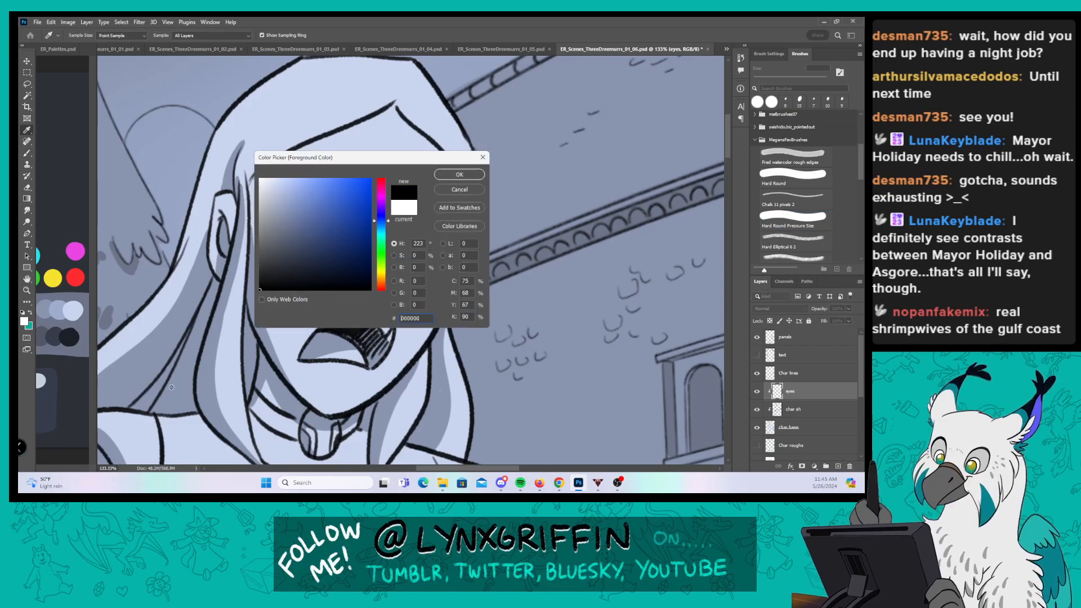
click(453, 176)
drag(324, 206, 329, 215)
drag(401, 226, 407, 215)
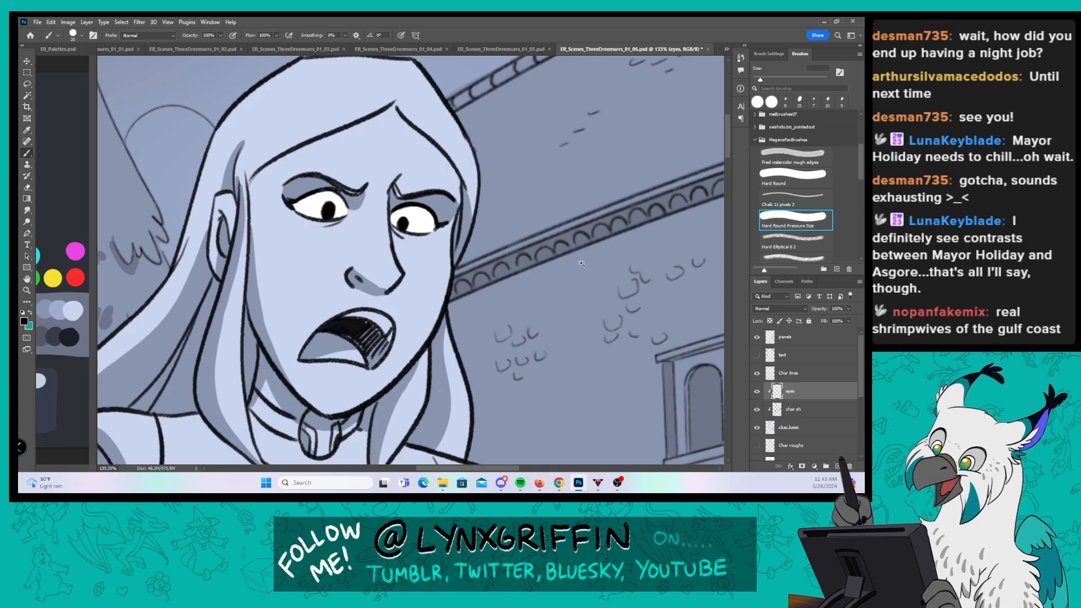
Step: Switch back to white and whiten the shouting woman's eye in the middle-left panel of page 01_06
key(ctrl+space)
drag(572, 278, 487, 277)
drag(624, 403, 450, 175)
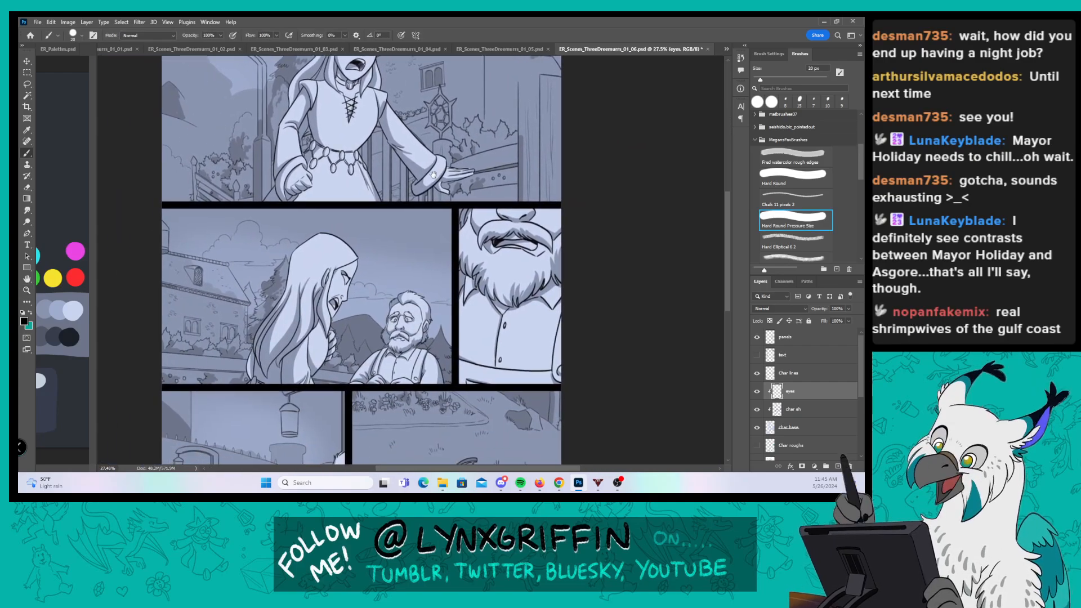
key(ctrl+space)
drag(346, 273, 430, 274)
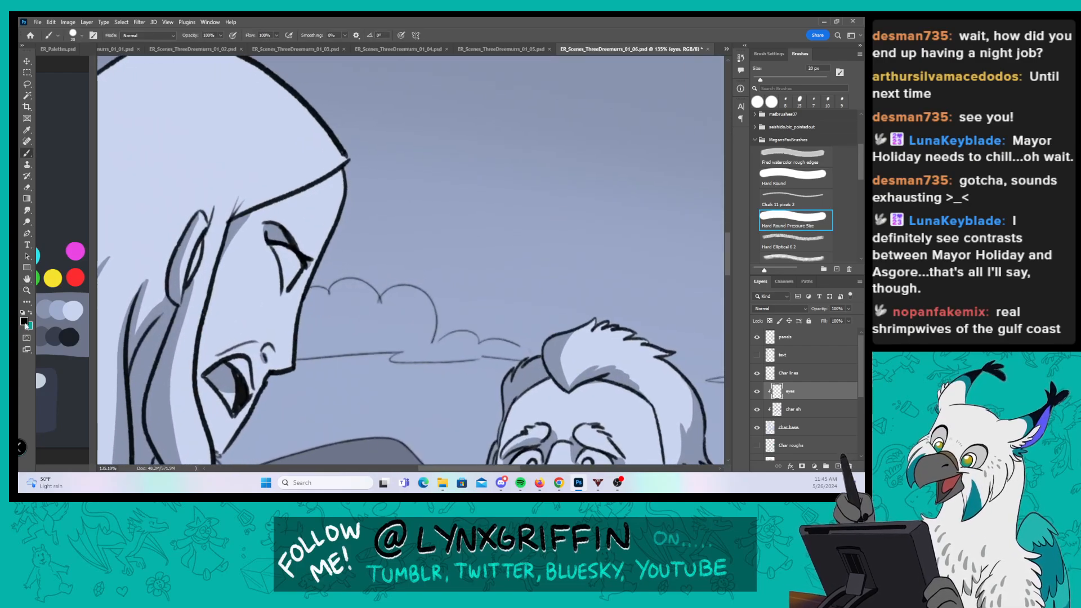
click(25, 321)
drag(281, 188, 259, 178)
click(458, 174)
mouse_move(358, 201)
mouse_down()
mouse_move(437, 155)
mouse_move(352, 200)
mouse_move(366, 238)
mouse_move(368, 210)
mouse_move(374, 221)
mouse_up()
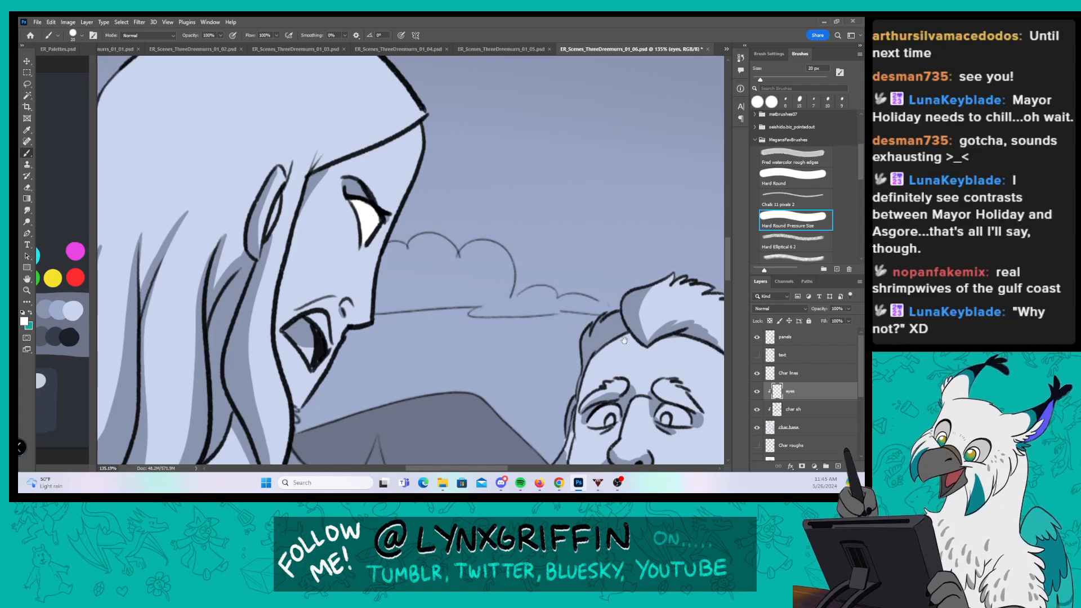
Step: Whiten both eyes of the bearded man facing the woman in the middle-left panel
mouse_move(639, 345)
mouse_down()
mouse_move(436, 169)
mouse_move(388, 145)
mouse_up()
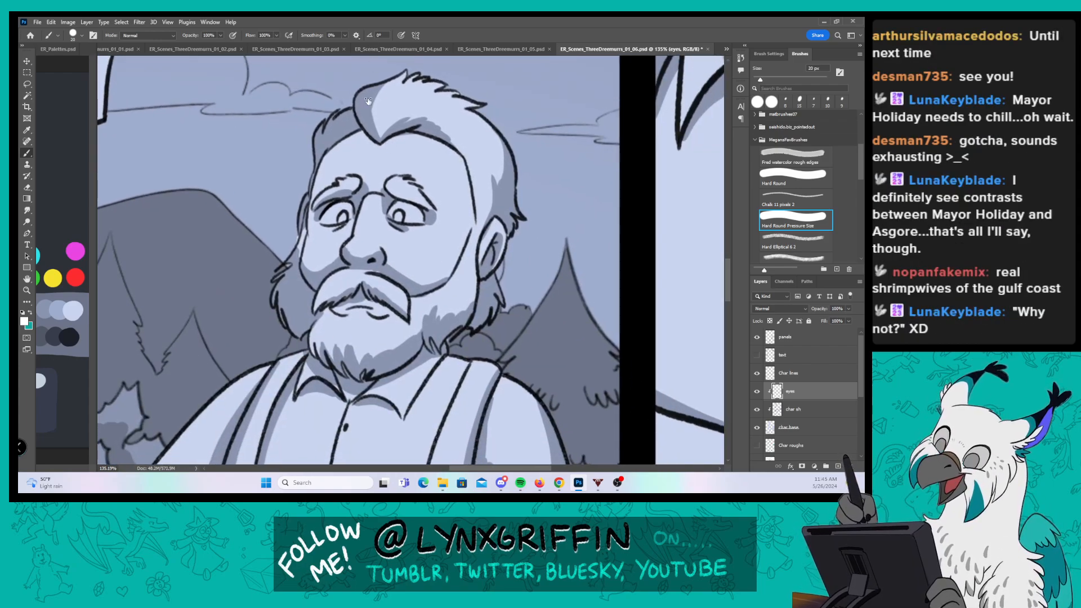
mouse_move(331, 211)
mouse_down()
mouse_move(337, 220)
mouse_move(346, 202)
mouse_move(419, 219)
mouse_move(412, 208)
mouse_up()
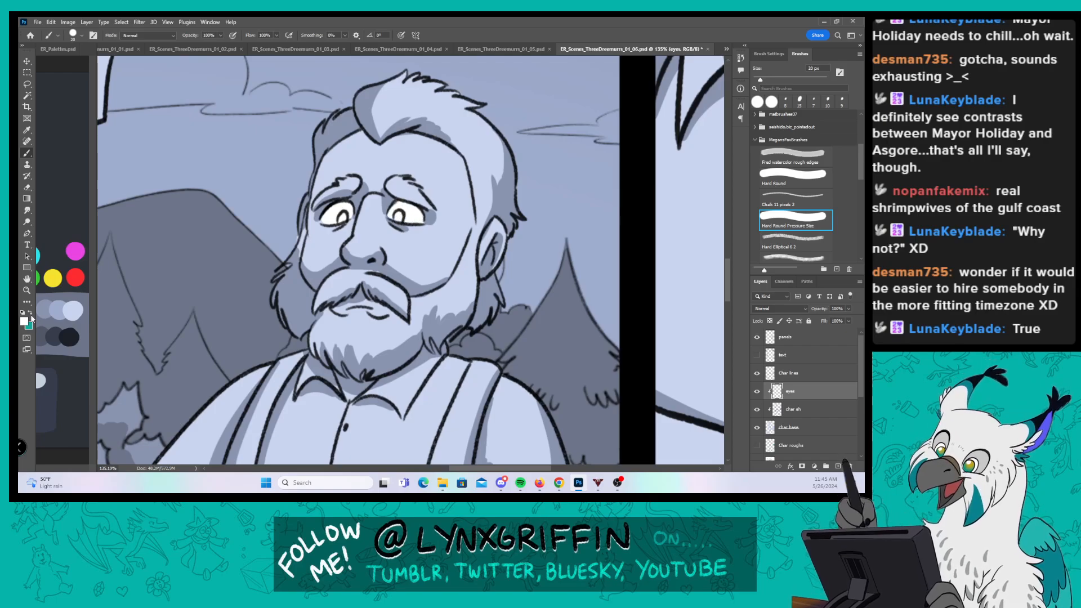
Step: Switch the brush colour to black and paint the bearded man's irises in both eyes in the middle-left panel of page 01_06
click(26, 321)
click(262, 285)
click(450, 175)
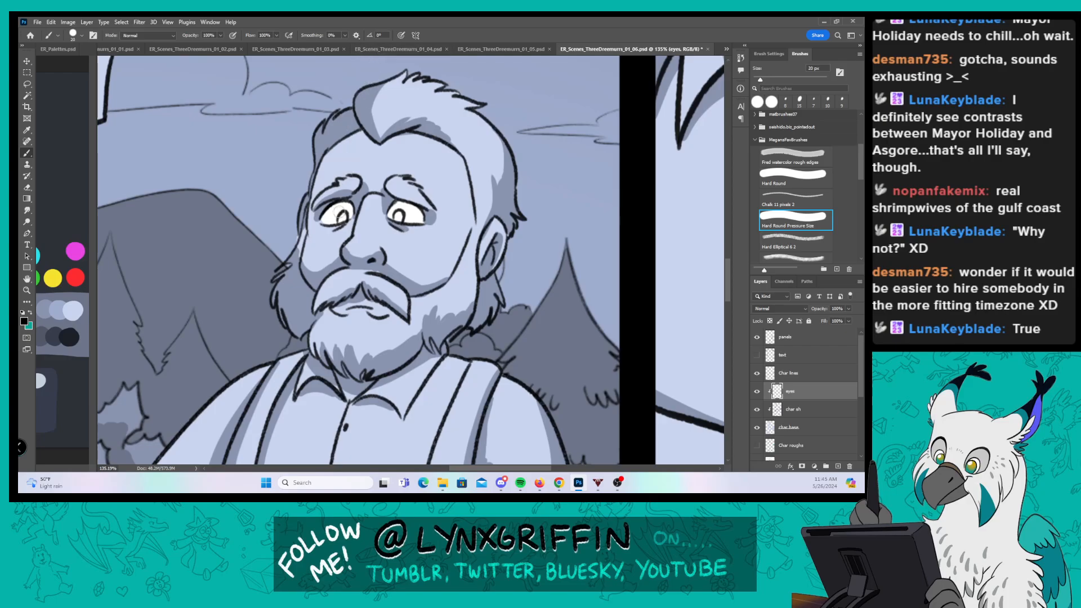
drag(340, 214, 400, 210)
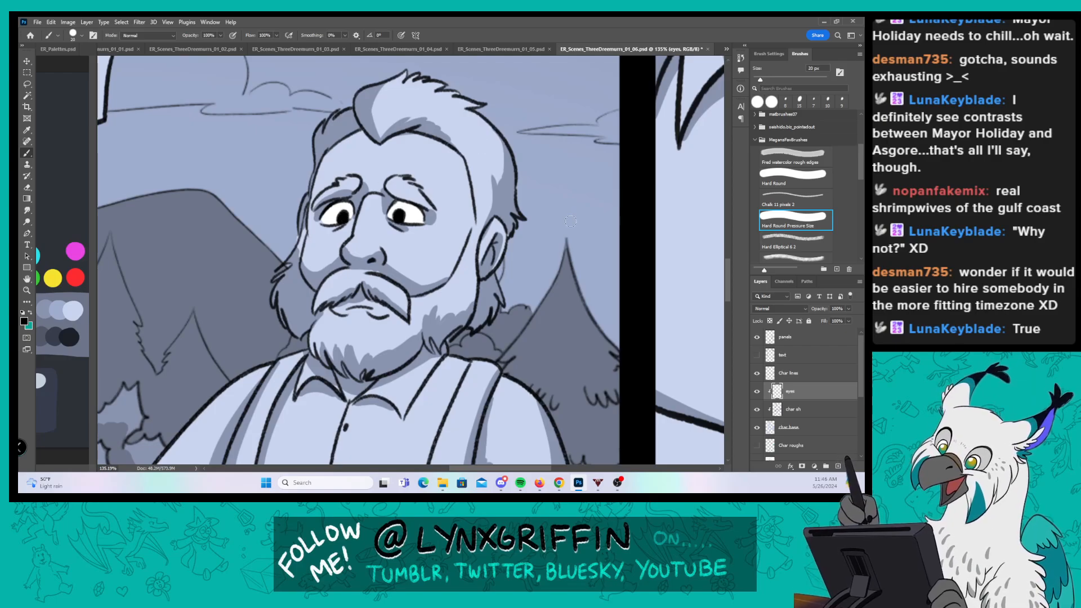
Step: Switch back to white and whiten the long-haired woman's eye in the bottom-right panel with a smaller brush
drag(568, 280, 490, 281)
drag(576, 346, 527, 167)
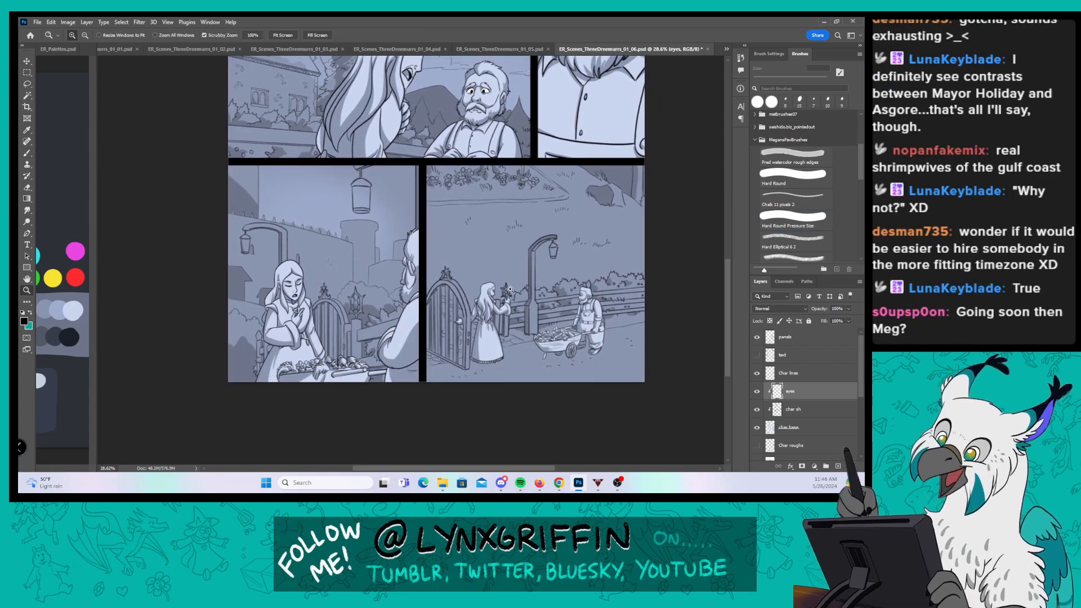
drag(510, 291, 591, 291)
click(24, 321)
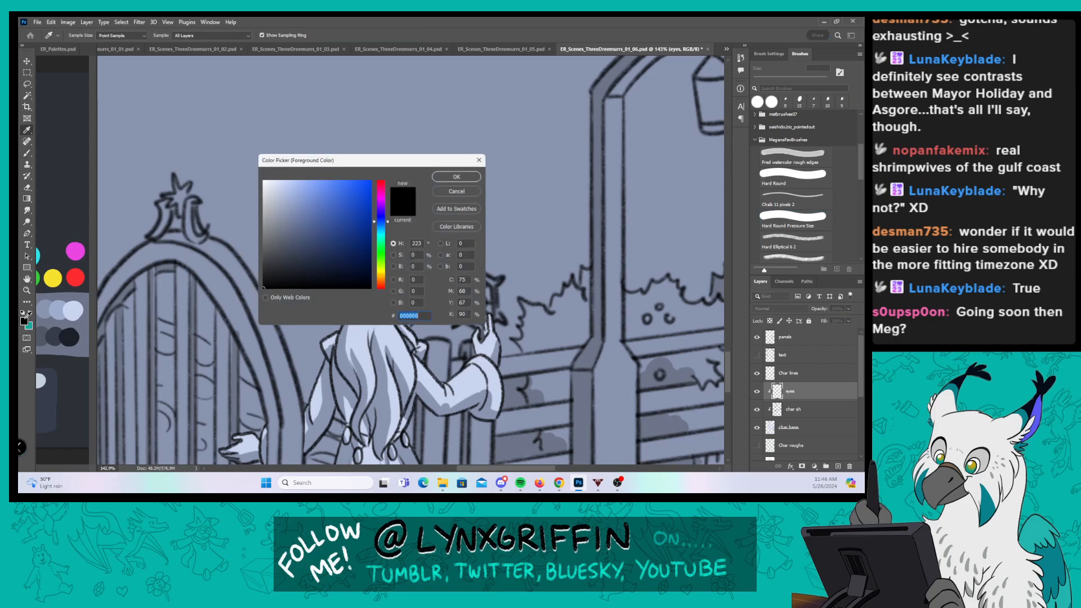
drag(281, 200, 215, 148)
click(459, 174)
key(b)
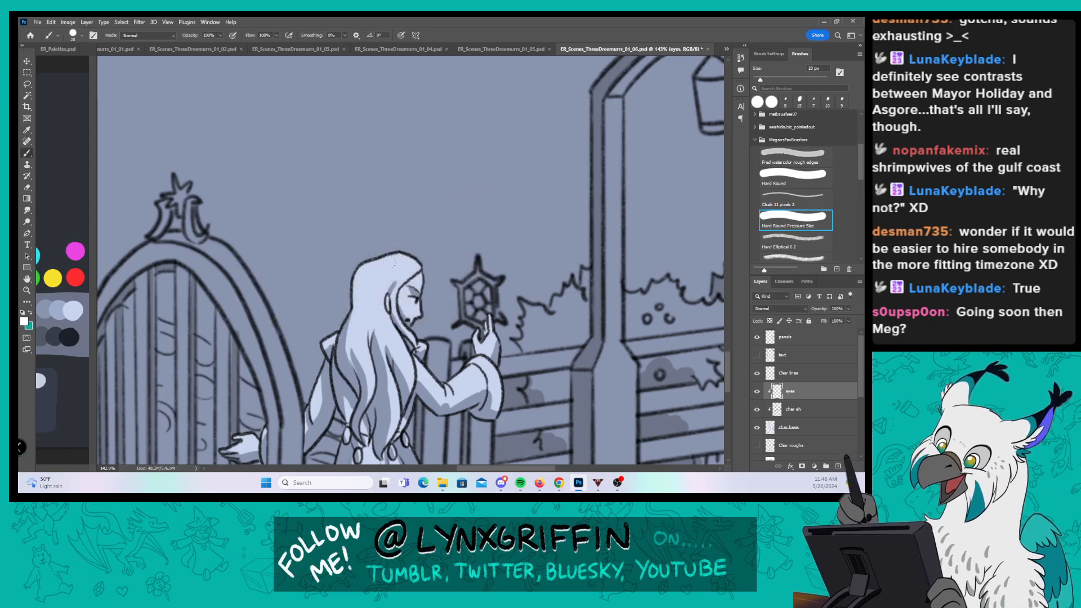
drag(413, 297, 413, 300)
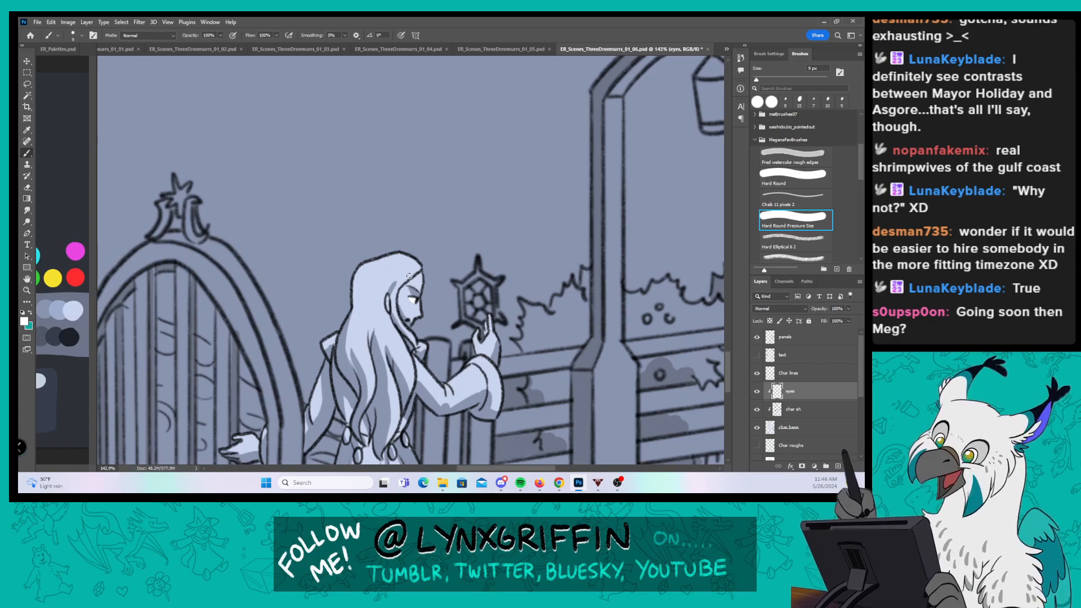
Step: Whiten the eye of the bearded man by the fence in the bottom-right panel
key(z)
drag(567, 297, 542, 298)
mouse_move(667, 342)
mouse_down()
mouse_move(563, 320)
mouse_move(159, 315)
mouse_up()
key(z)
drag(289, 274, 332, 275)
drag(230, 286, 230, 286)
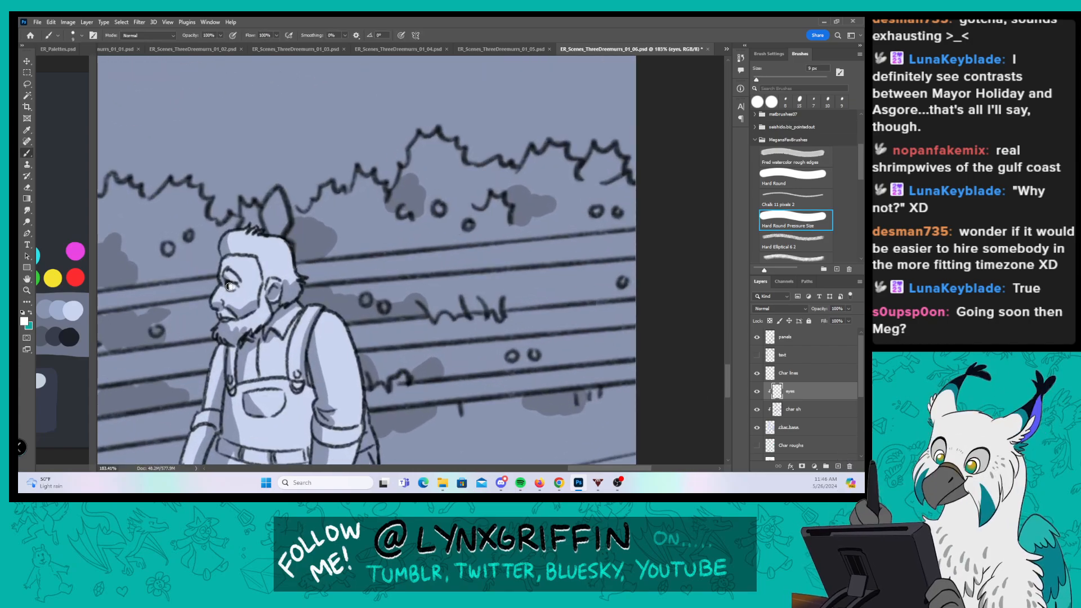
Step: Save page 01_06 and switch to page 01_07 to check its characters' eyes
key(z)
drag(528, 291, 442, 292)
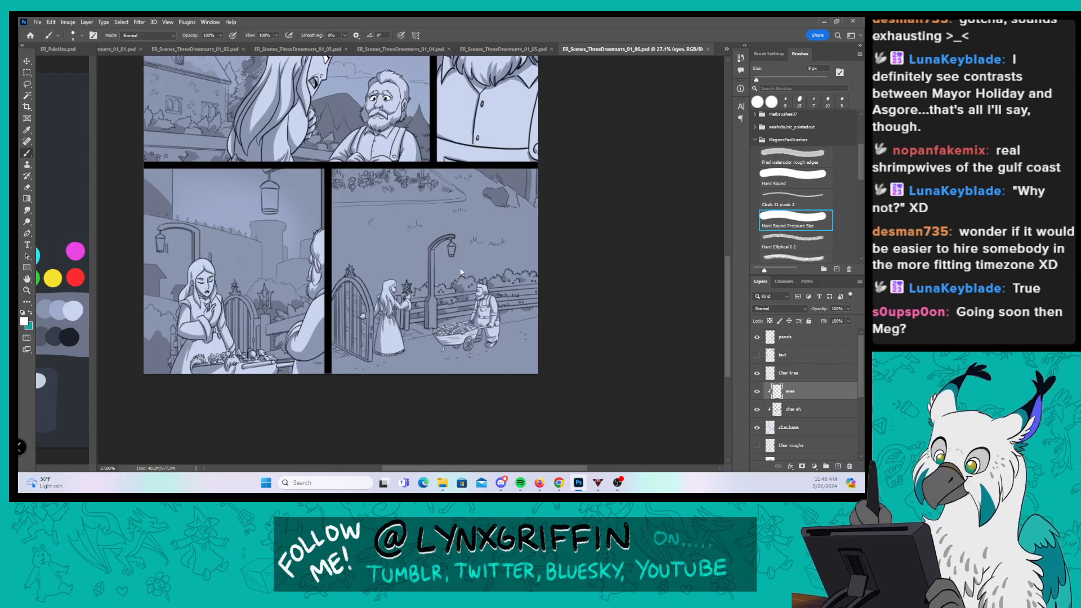
click(727, 51)
click(754, 113)
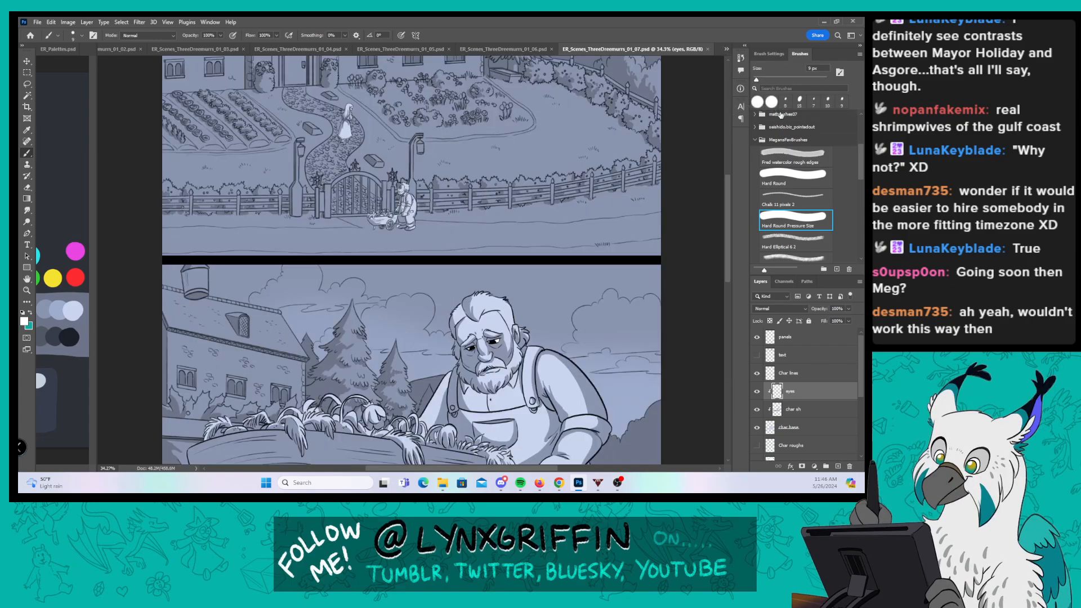
scroll(727, 181, up, 3)
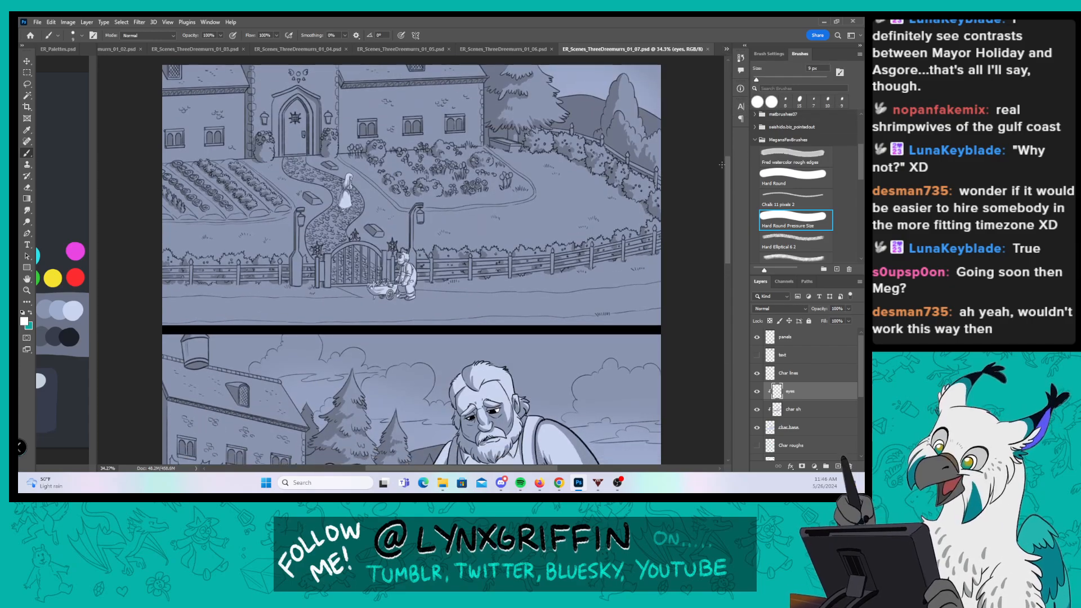